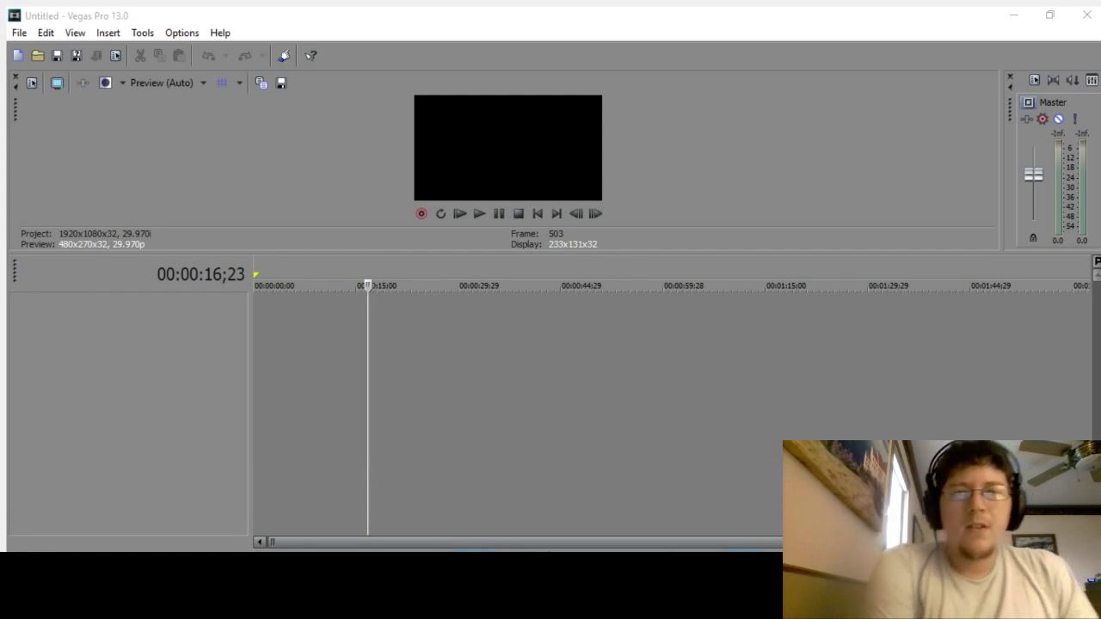
Step: Place the video clip with its camera audio on the timeline and the separate audio recording on a new track beneath it
click(1045, 15)
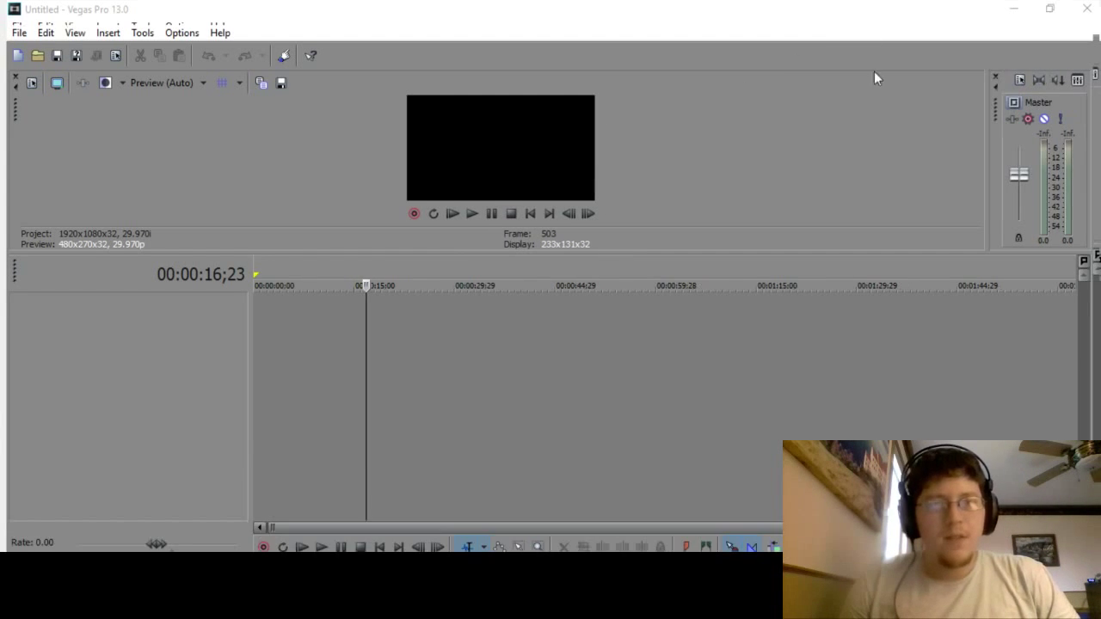
key(super+Left)
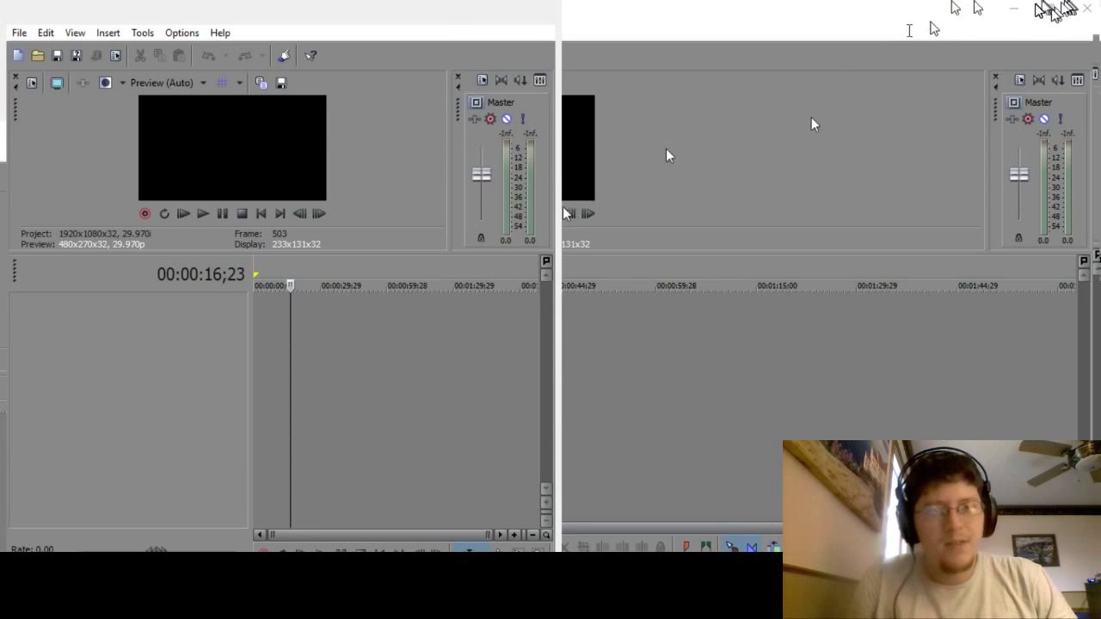
double_click(507, 20)
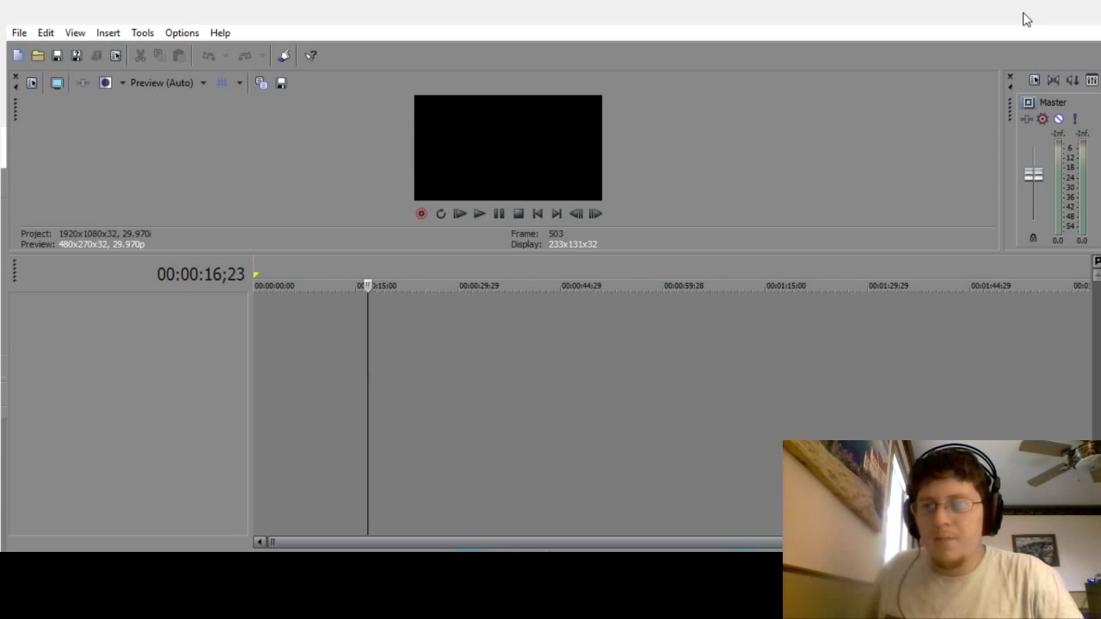
drag(1025, 19, 231, 325)
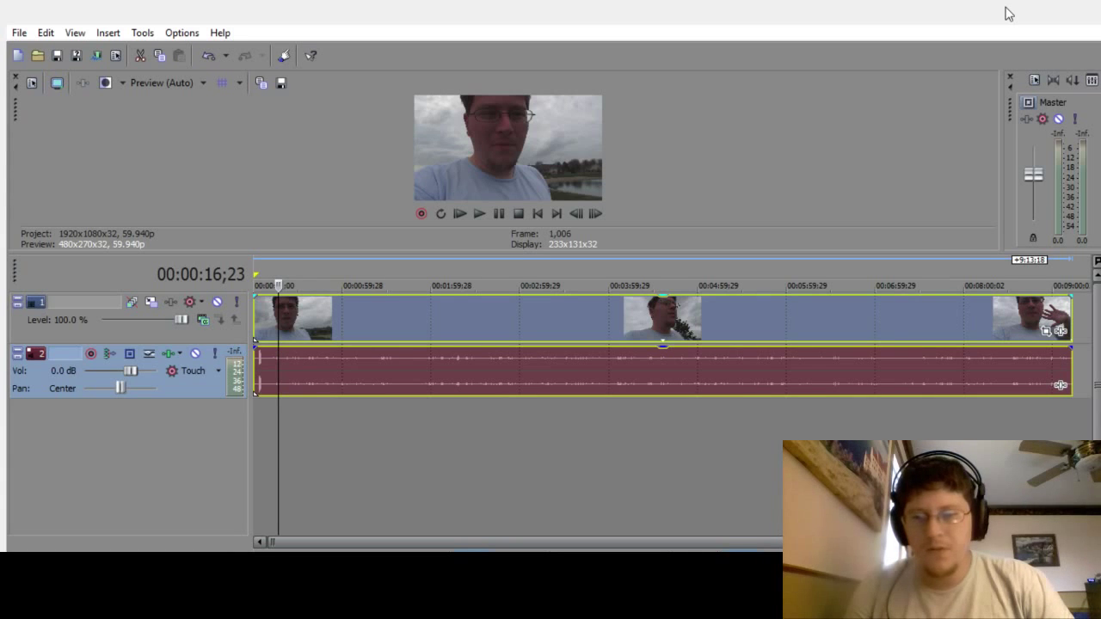
drag(327, 470, 209, 433)
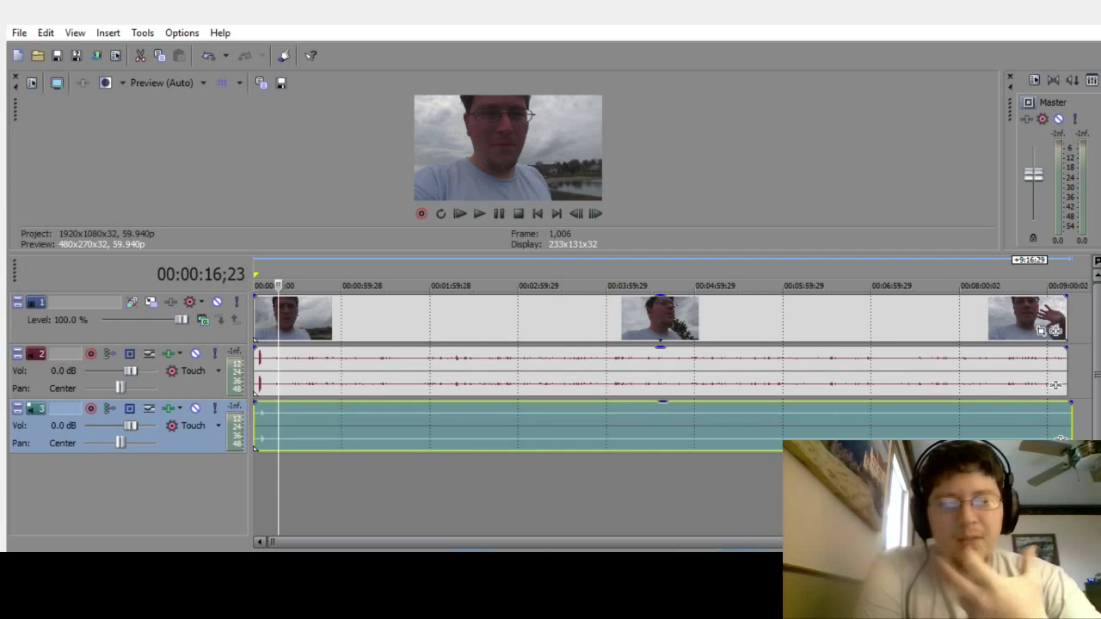
Step: Trim about 1;08 off the start of the track 3 audio and slide it back to the timeline start
click(270, 474)
scroll(270, 474, up, 6)
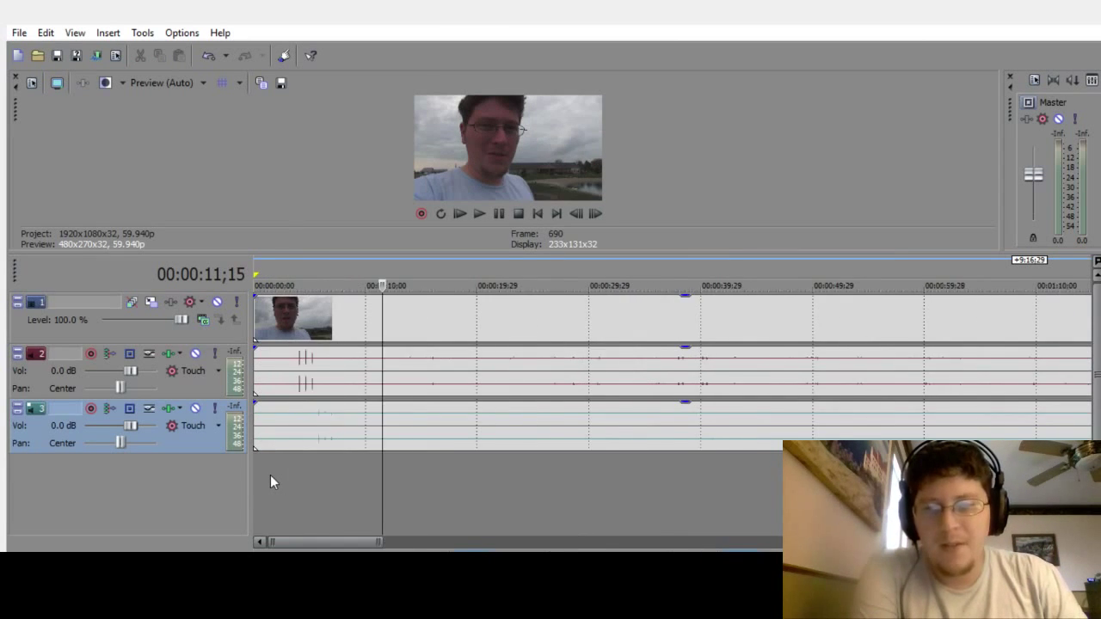
scroll(270, 475, up, 4)
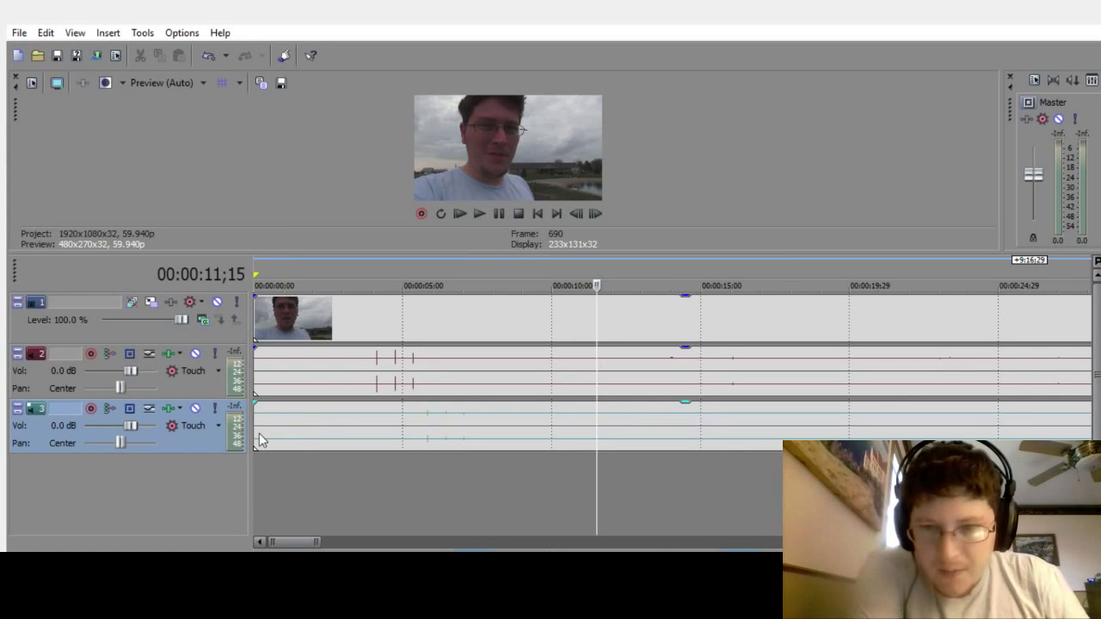
drag(259, 434, 293, 441)
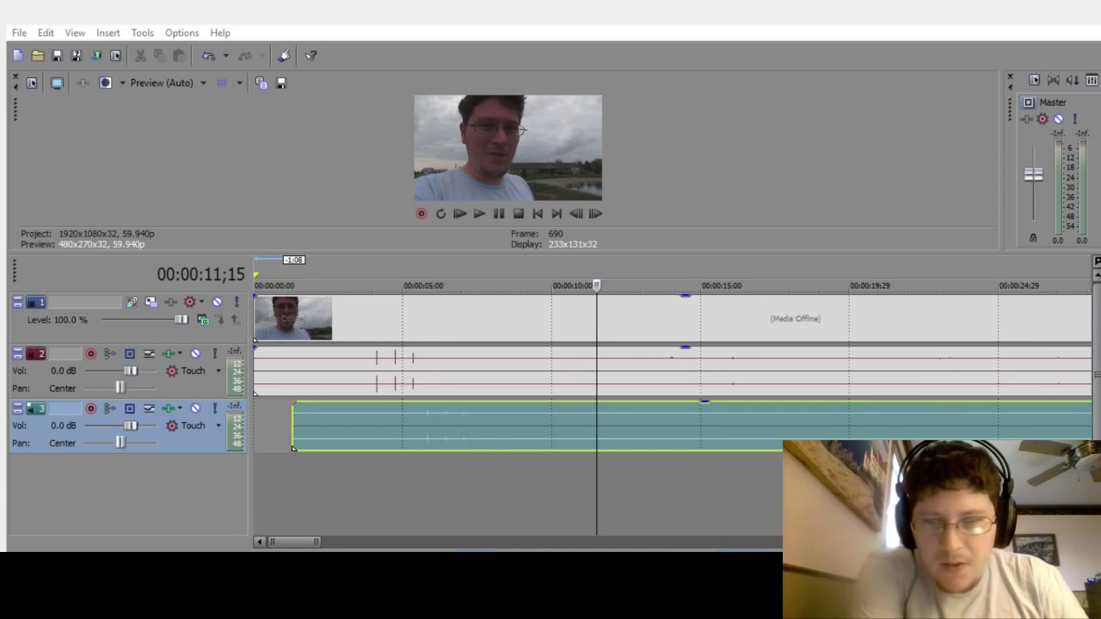
click(309, 494)
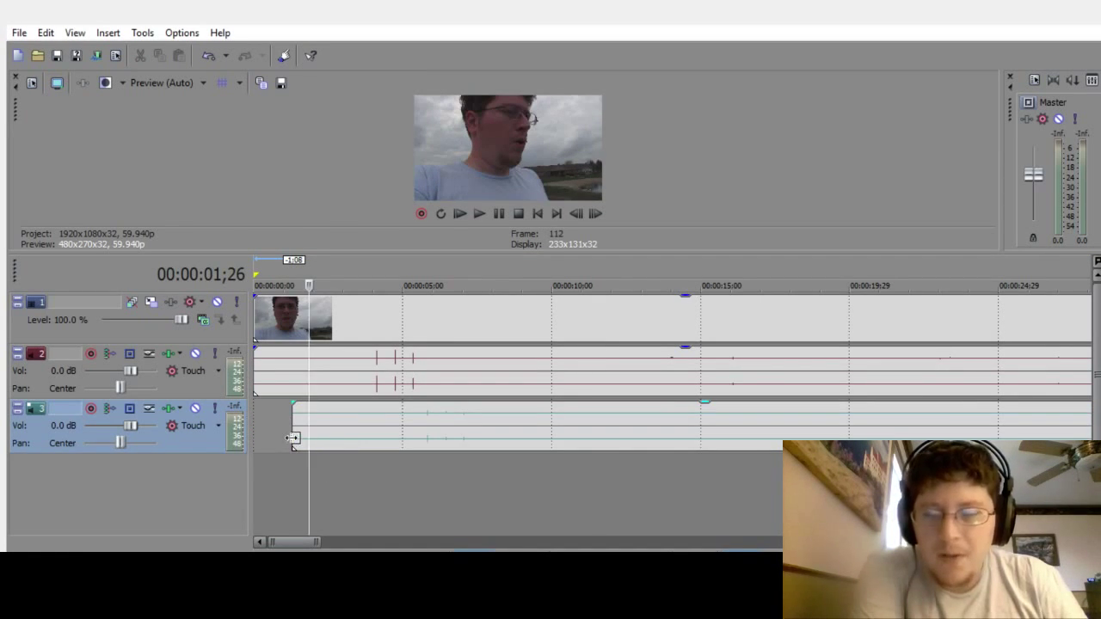
click(276, 370)
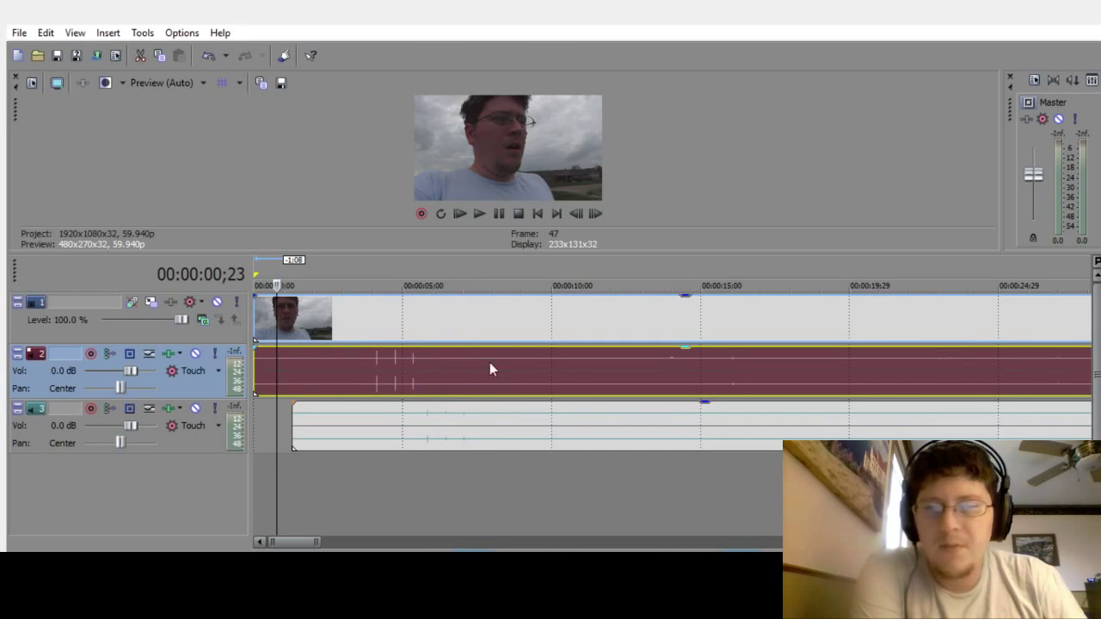
drag(501, 415, 439, 425)
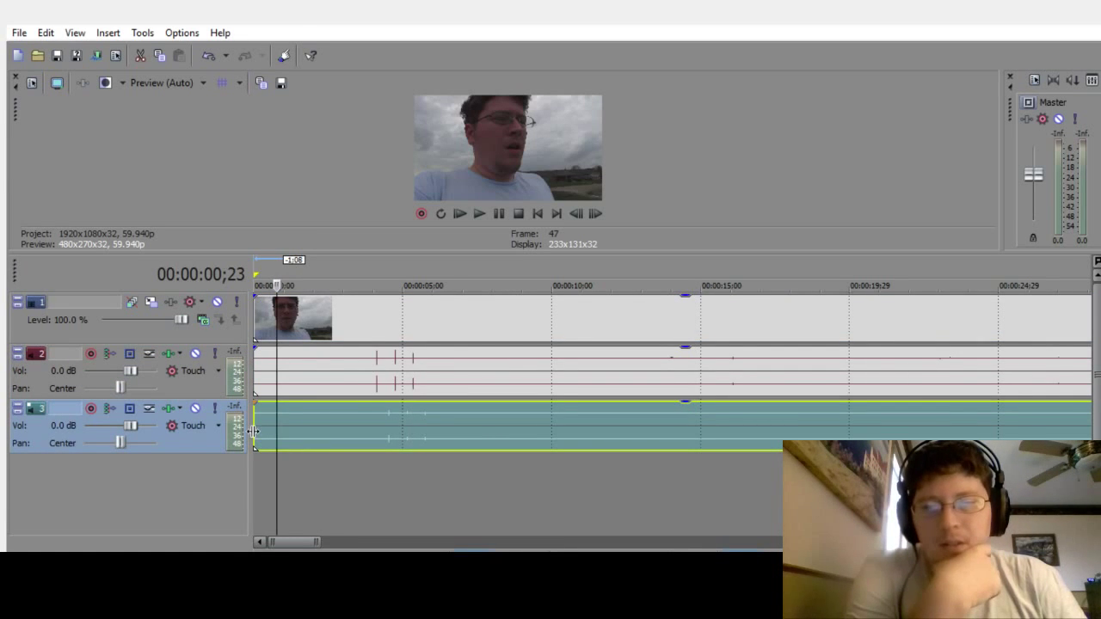
Step: Trim about 2;12 more off the start of the track 3 audio and shift it about 12 frames earlier, towards track 2's spikes
drag(253, 431, 339, 425)
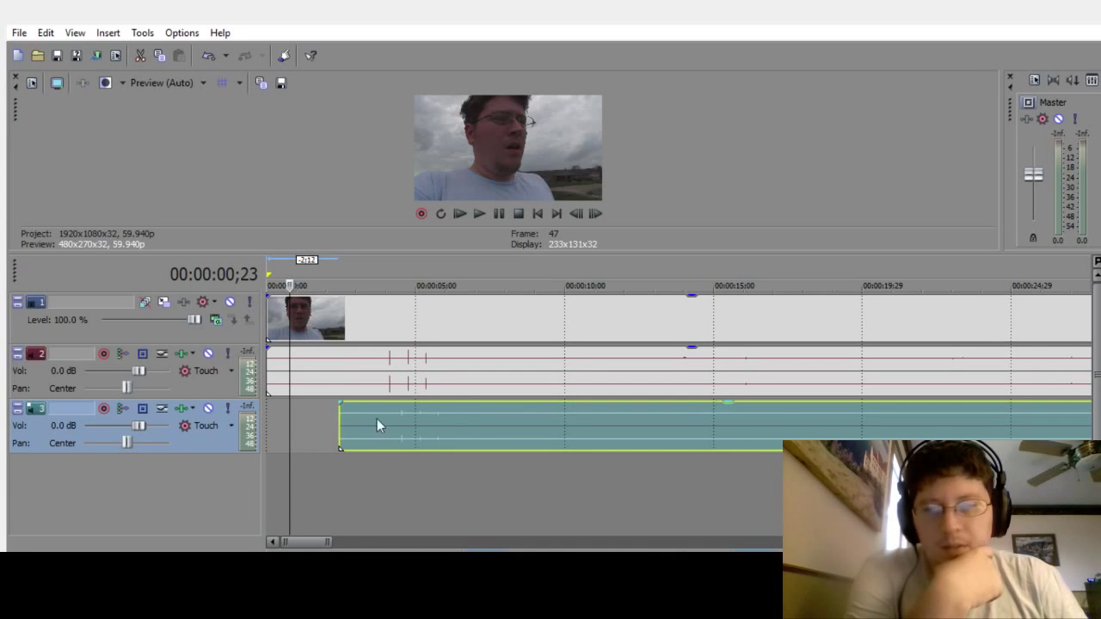
drag(479, 412, 467, 423)
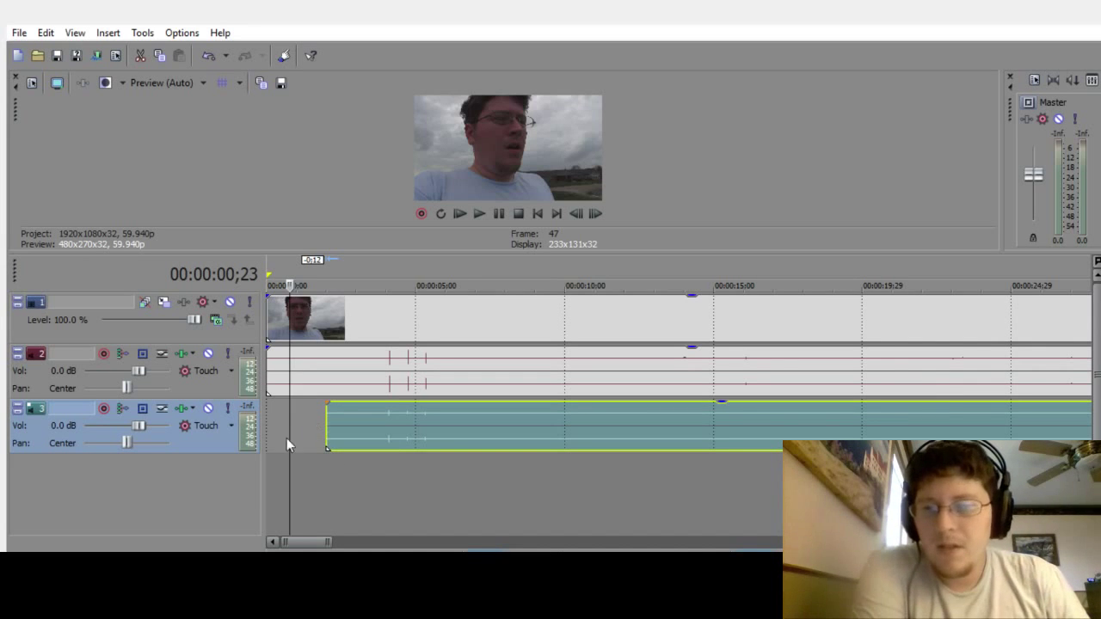
drag(262, 434, 252, 434)
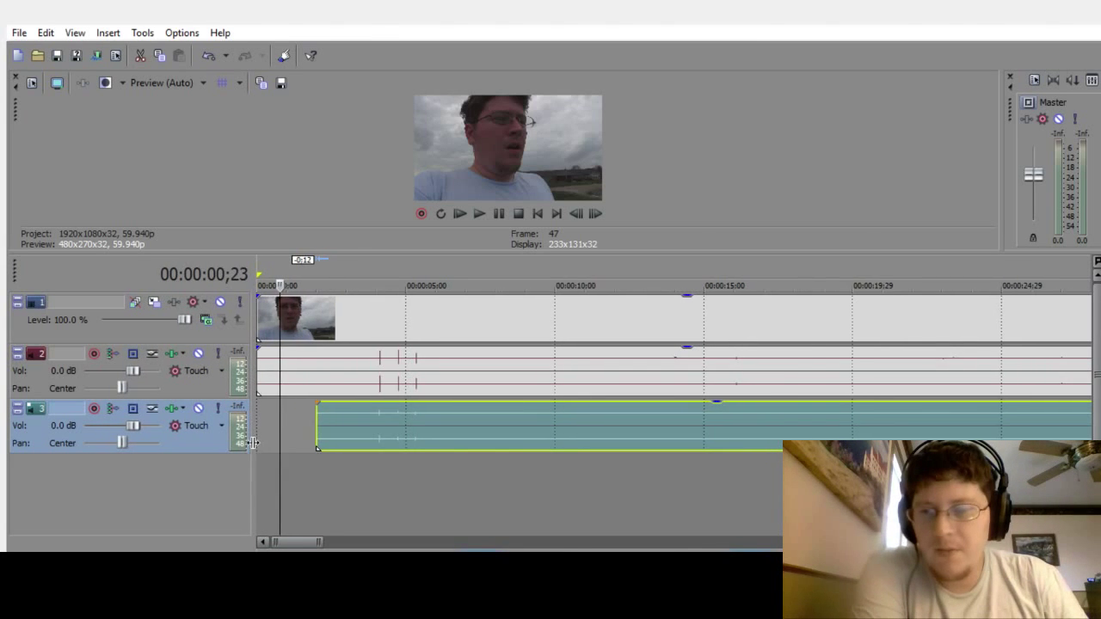
Step: Nudge the track 3 audio to line up its first snap spike with the track 2 spike near 00:00:04;04
click(386, 494)
scroll(386, 494, up, 3)
scroll(386, 494, up, 2)
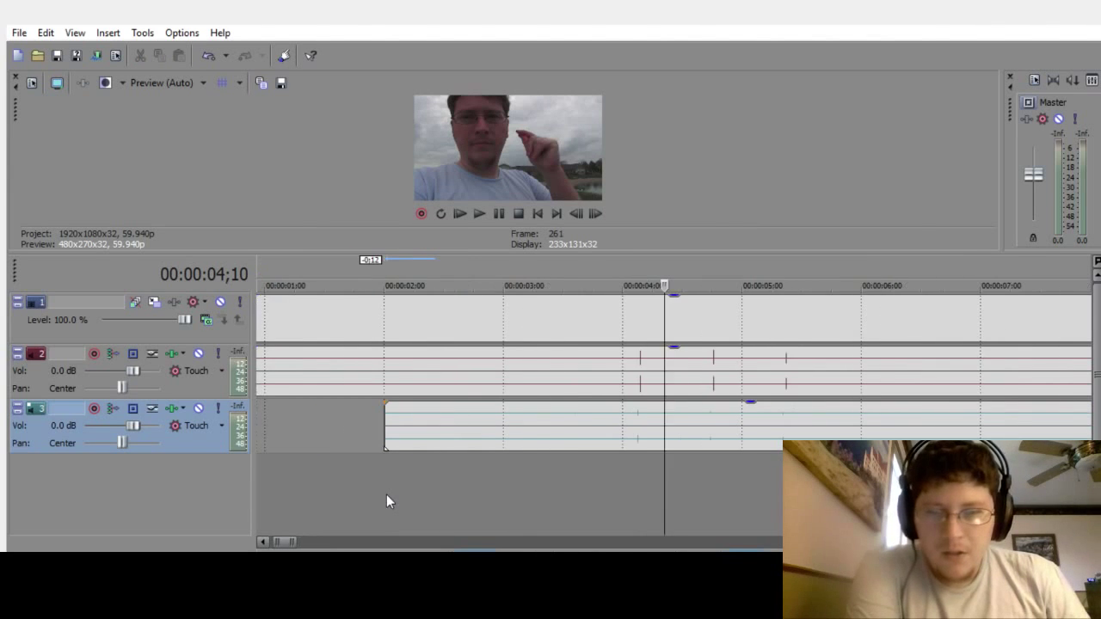
click(639, 488)
scroll(644, 480, up, 3)
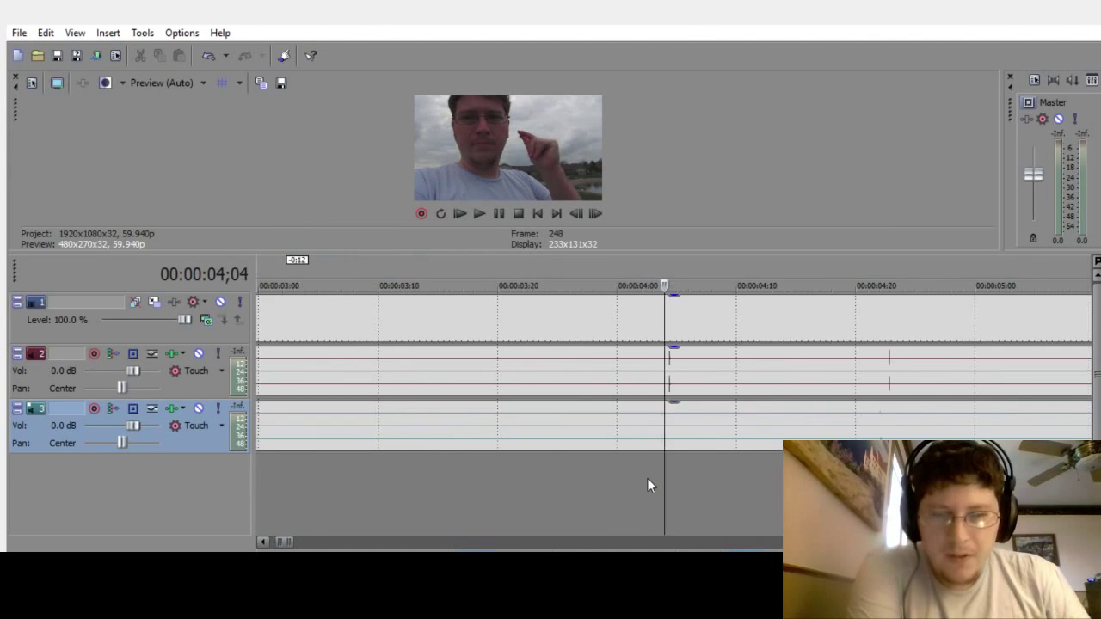
click(745, 417)
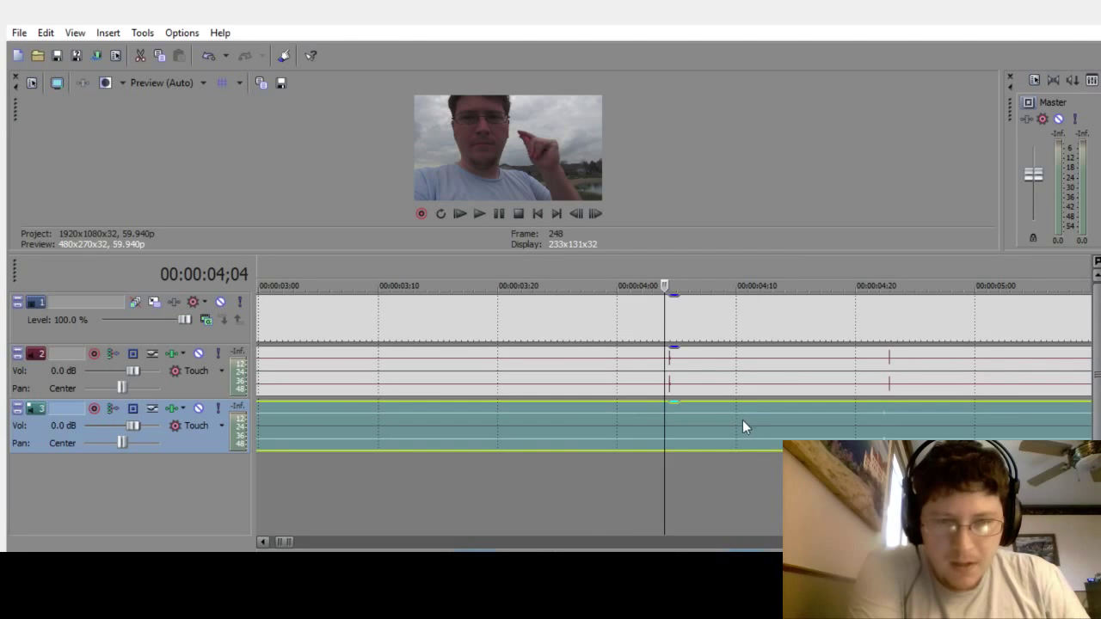
click(588, 491)
click(716, 418)
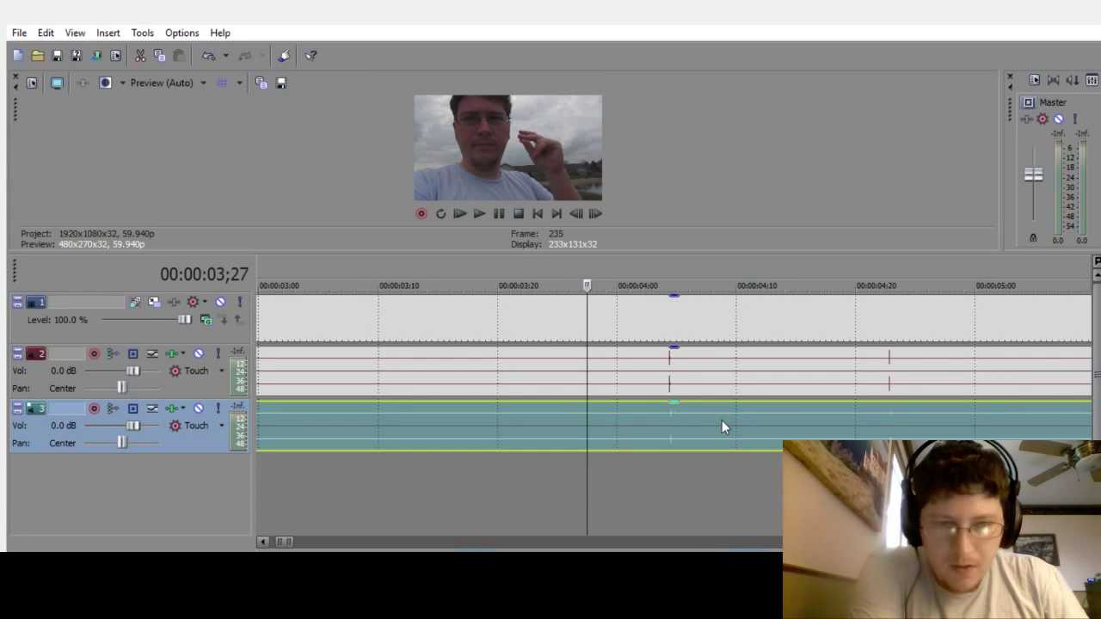
Step: Refine the track 3 audio position at single-frame scale against the first snap waveform on track 2
click(681, 495)
scroll(681, 495, up, 5)
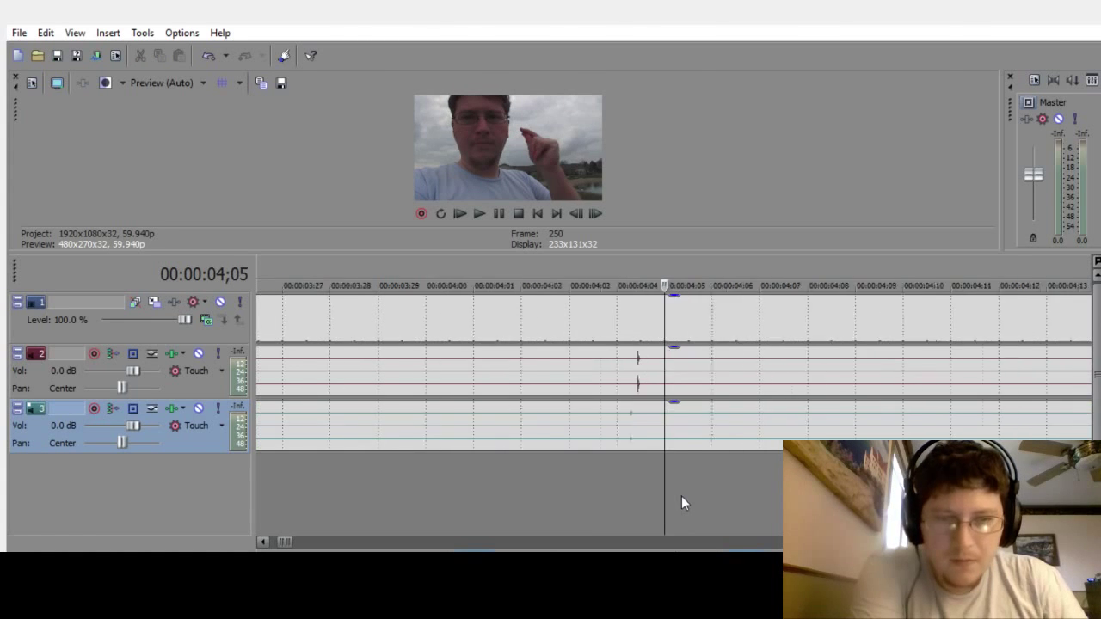
click(646, 413)
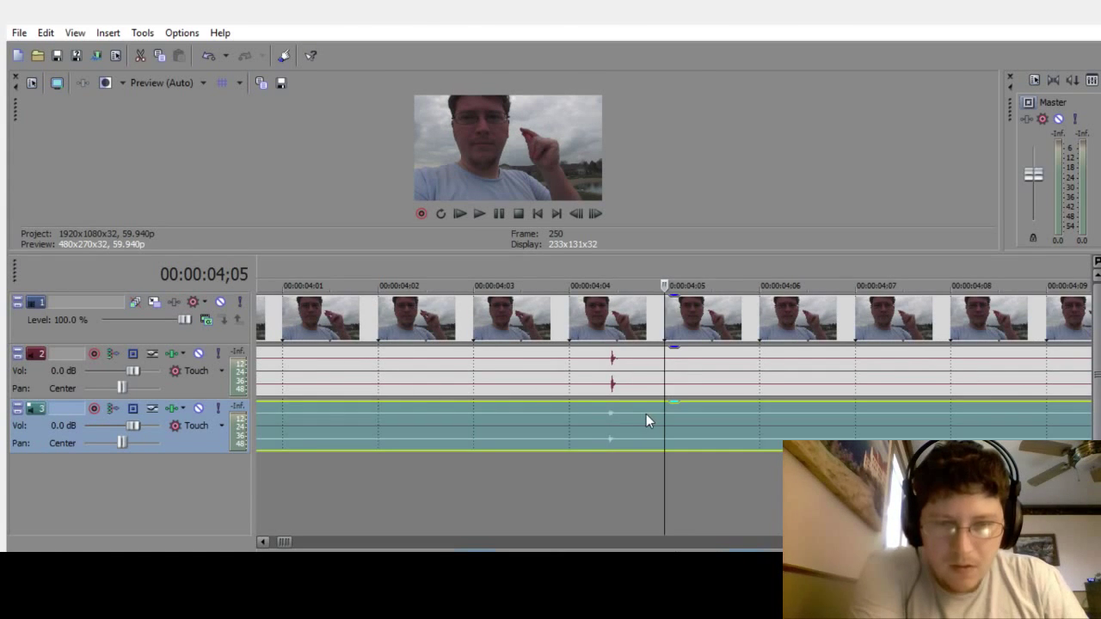
scroll(617, 471, up, 3)
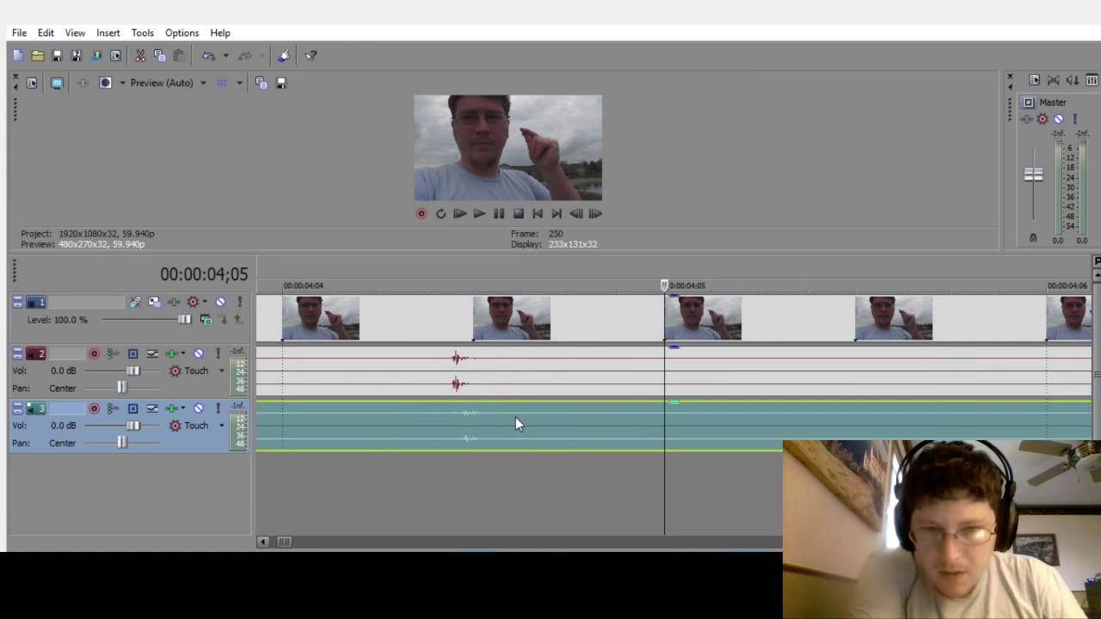
Step: Fine-tune the track 3 audio by less than a frame to match its snap waveform exactly to track 2
click(447, 464)
scroll(511, 486, up, 2)
scroll(537, 495, up, 1)
scroll(538, 499, down, 1)
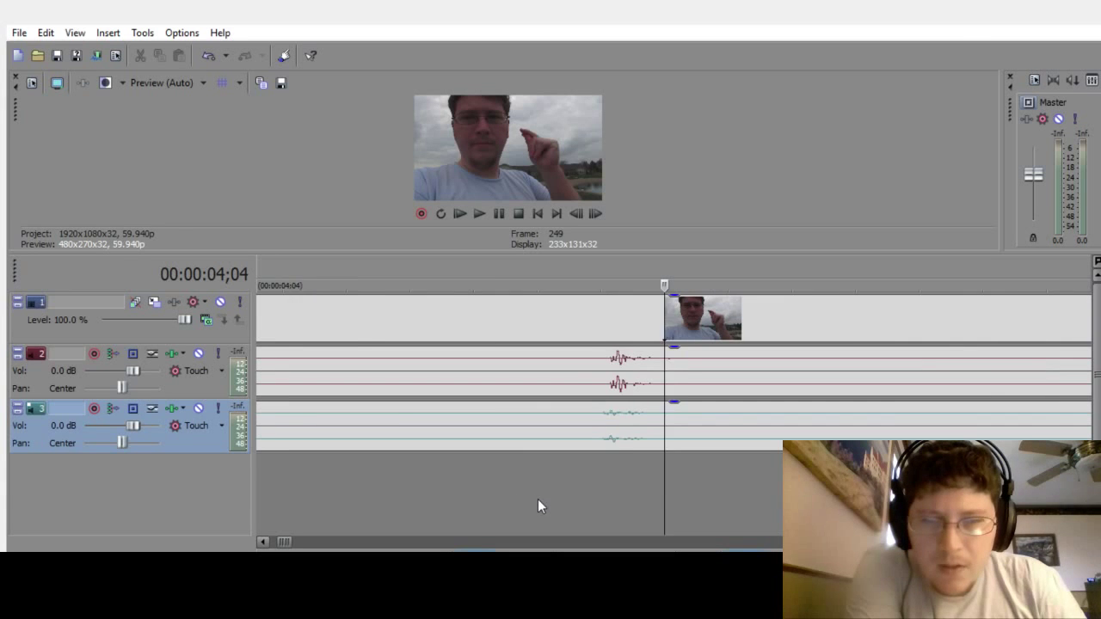
click(349, 495)
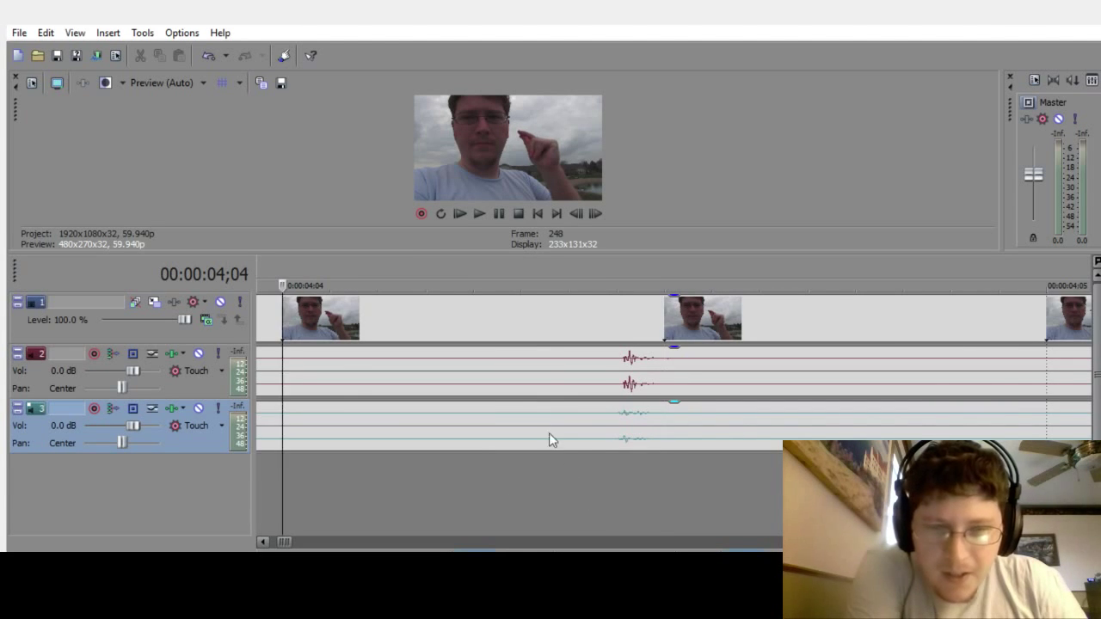
click(679, 417)
mouse_move(683, 417)
mouse_down()
mouse_move(673, 417)
mouse_move(684, 413)
mouse_move(695, 445)
mouse_move(690, 416)
mouse_up()
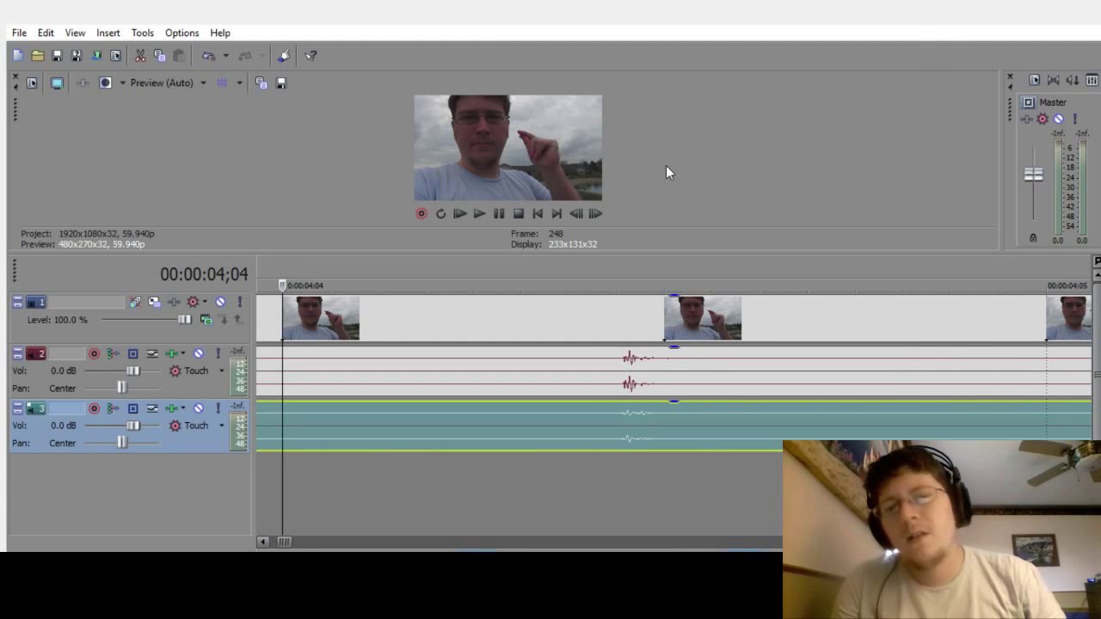
Step: Mute the camera audio on track 2 and play back around the snaps to check the track 3 recording alone
click(614, 518)
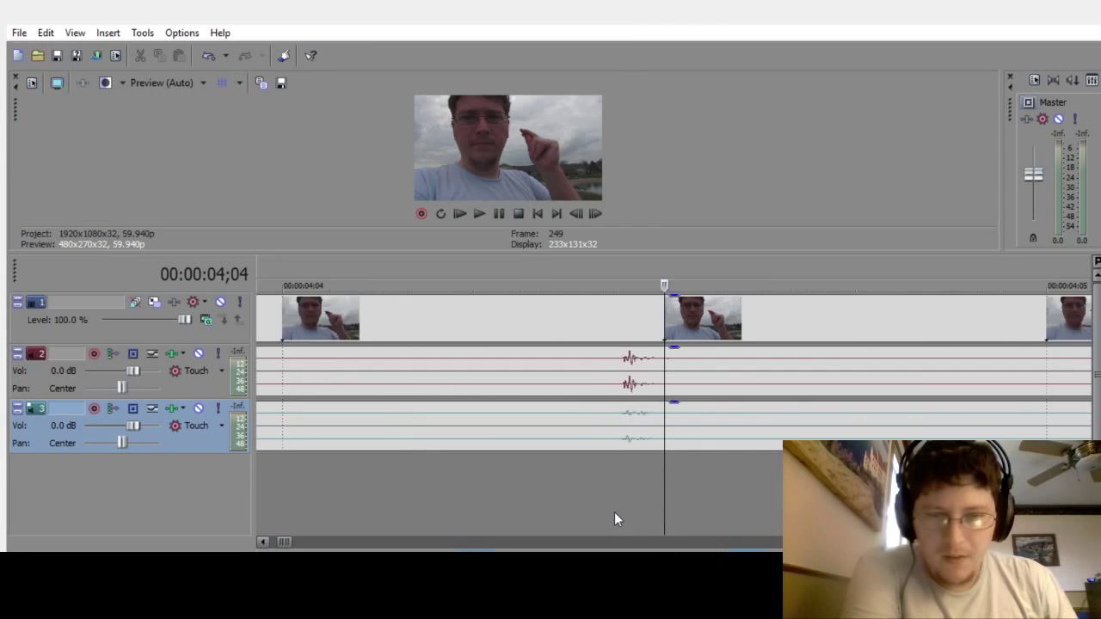
scroll(612, 513, up, 8)
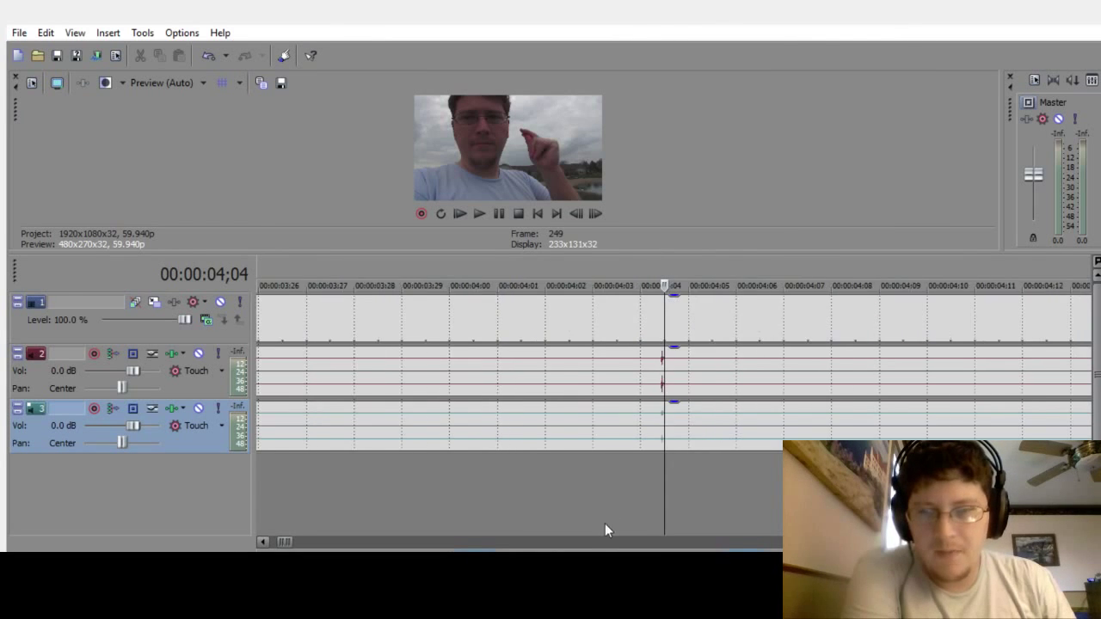
scroll(433, 486, down, 10)
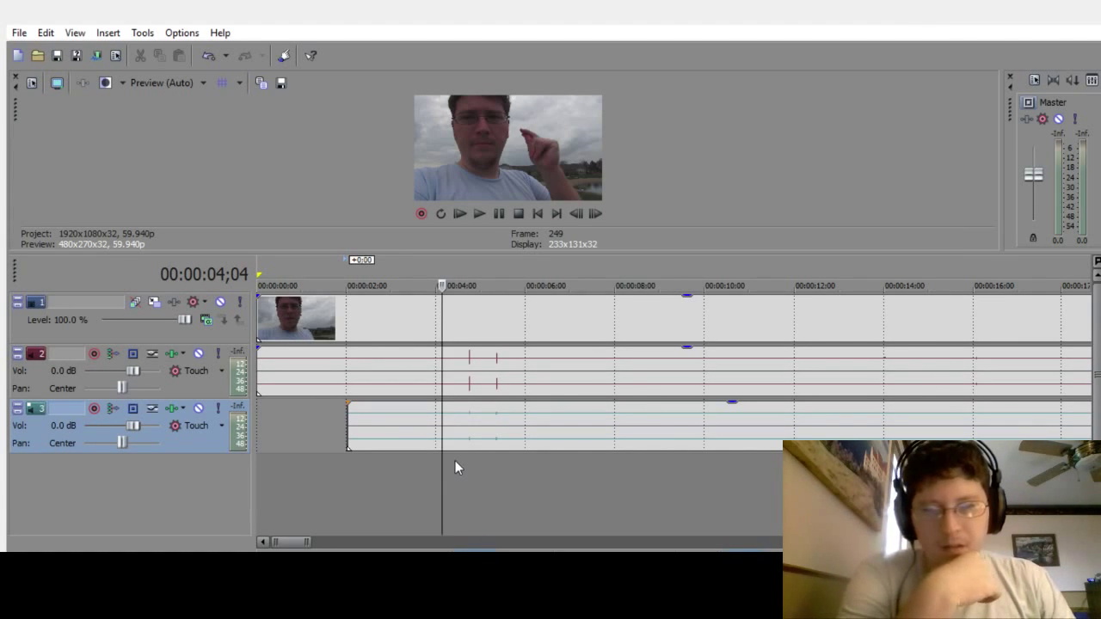
key(space)
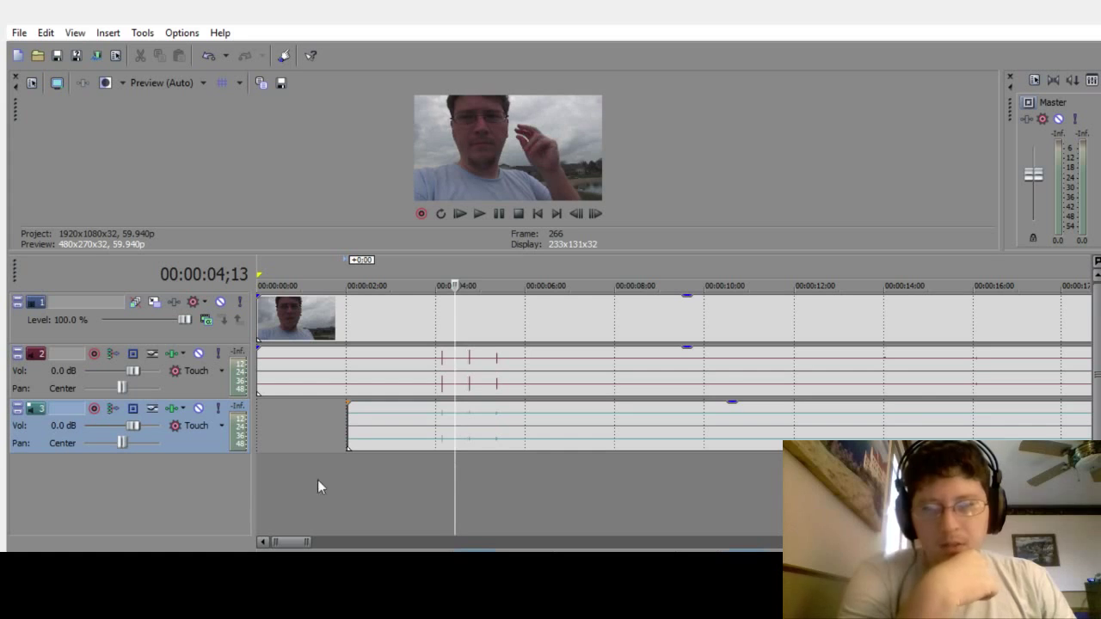
click(199, 353)
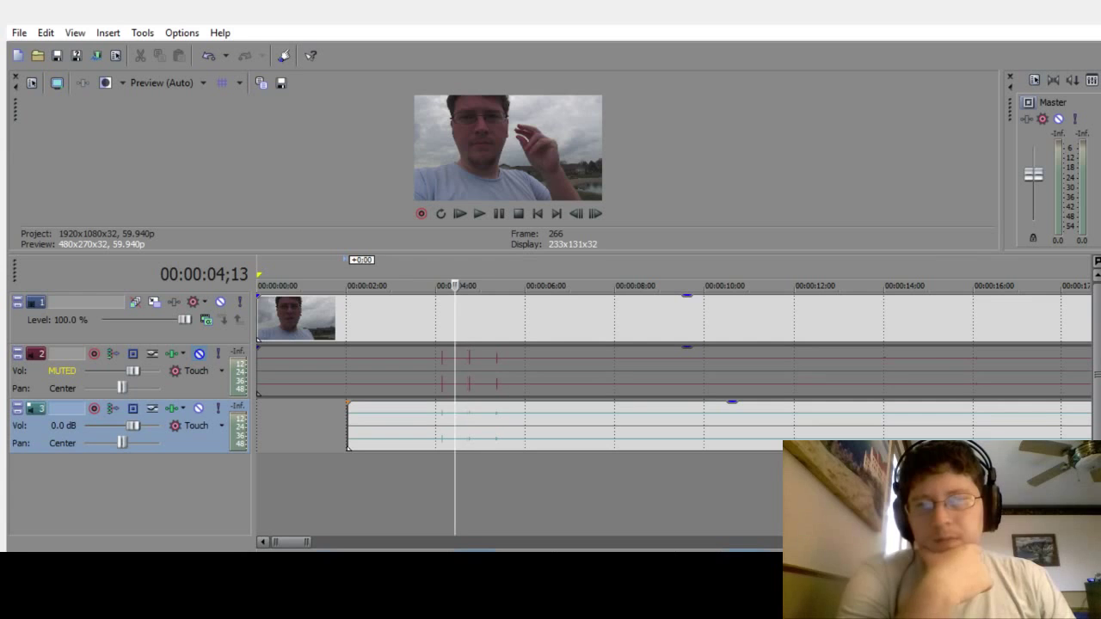
key(space)
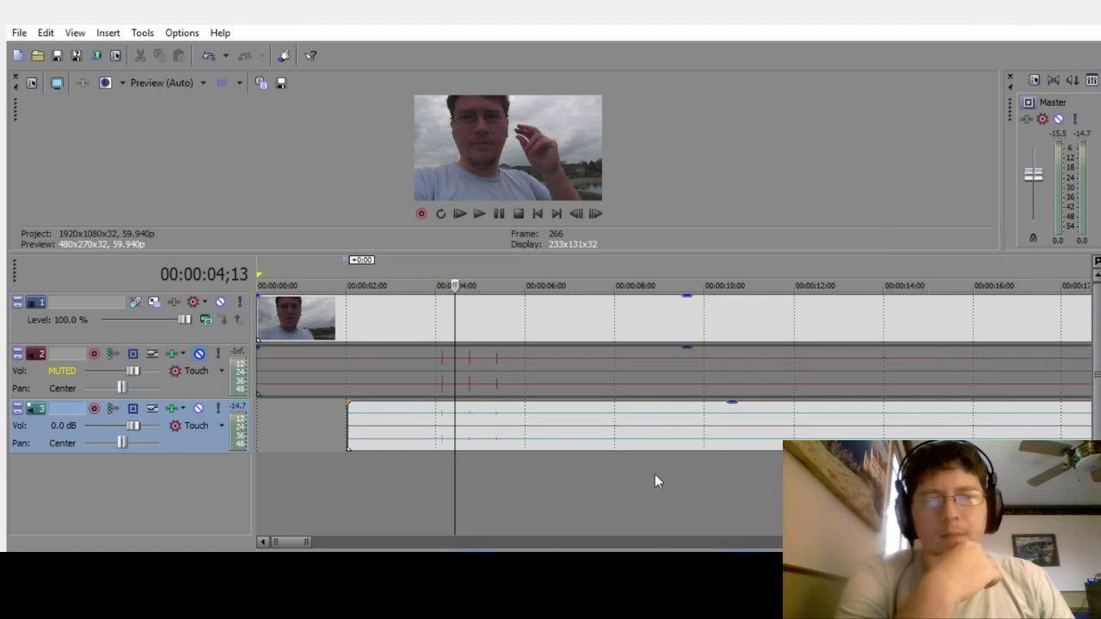
Step: Place the playback cursor just before the snaps at 00:00:03;26, mute track 3 and unmute track 2
click(445, 485)
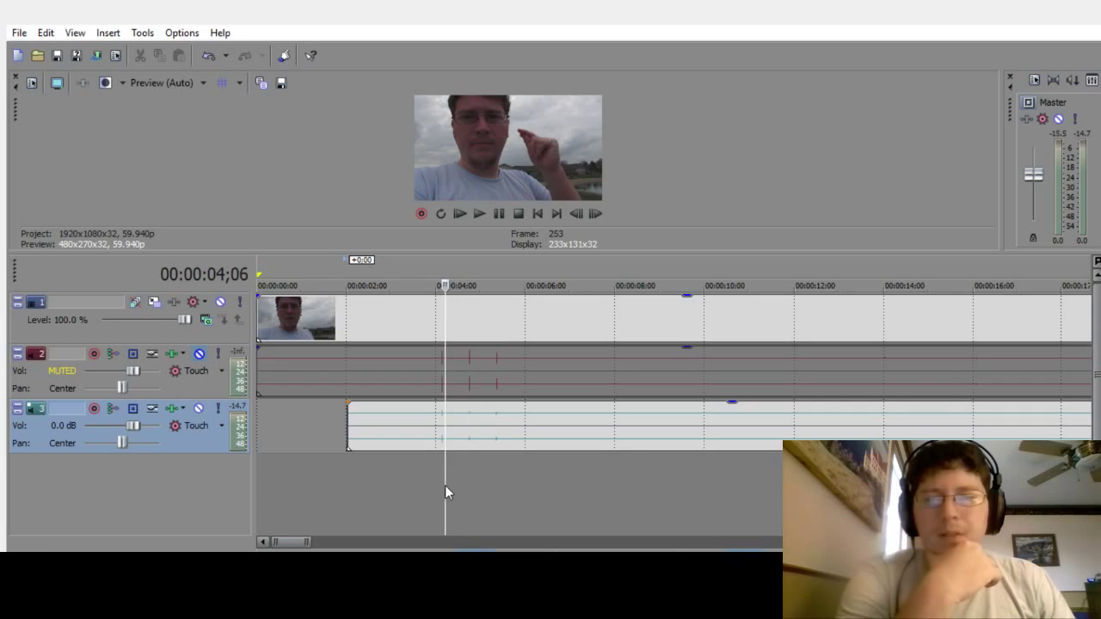
click(430, 500)
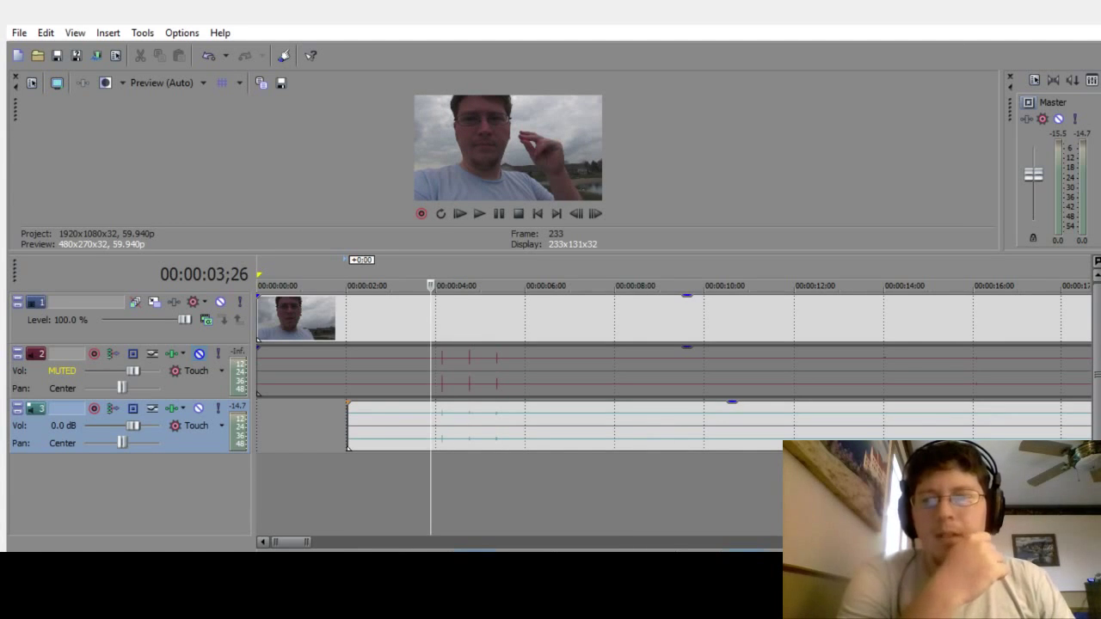
click(194, 384)
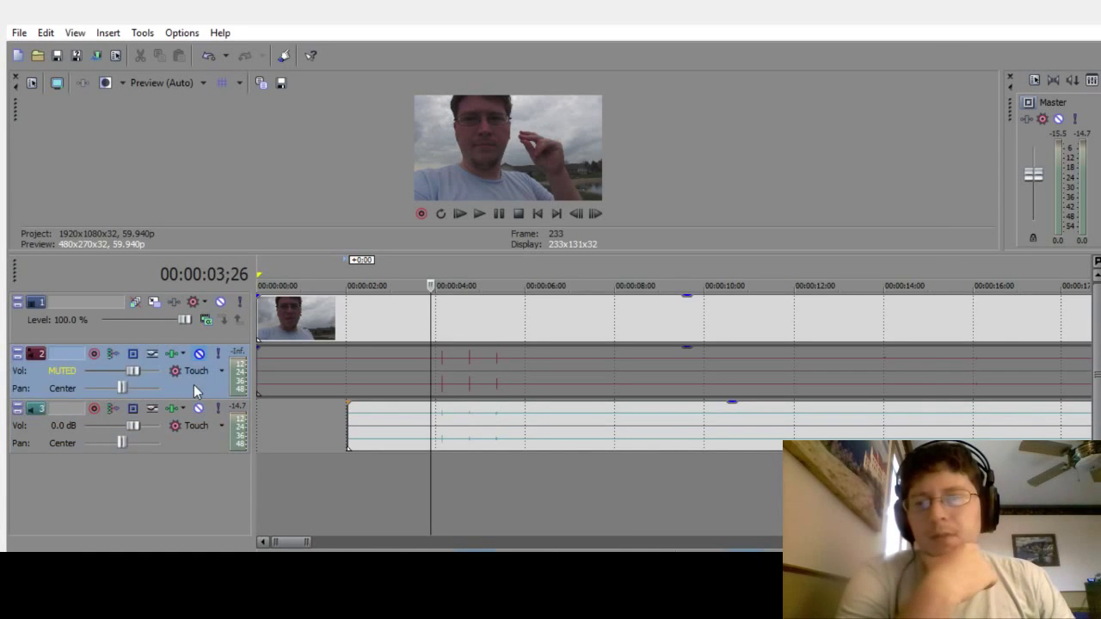
click(199, 408)
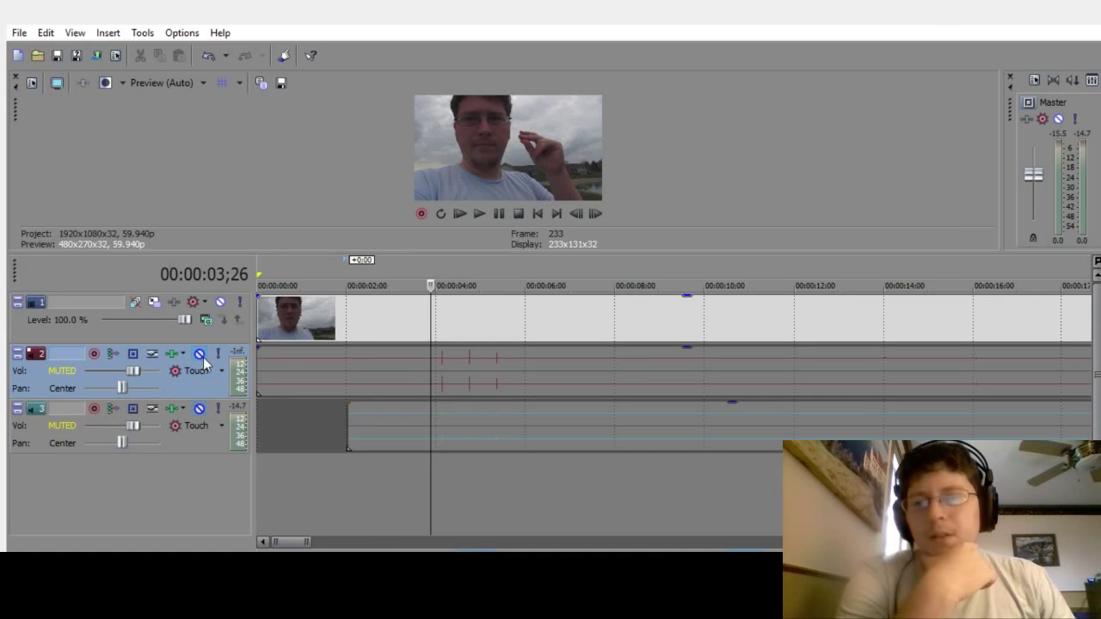
click(199, 354)
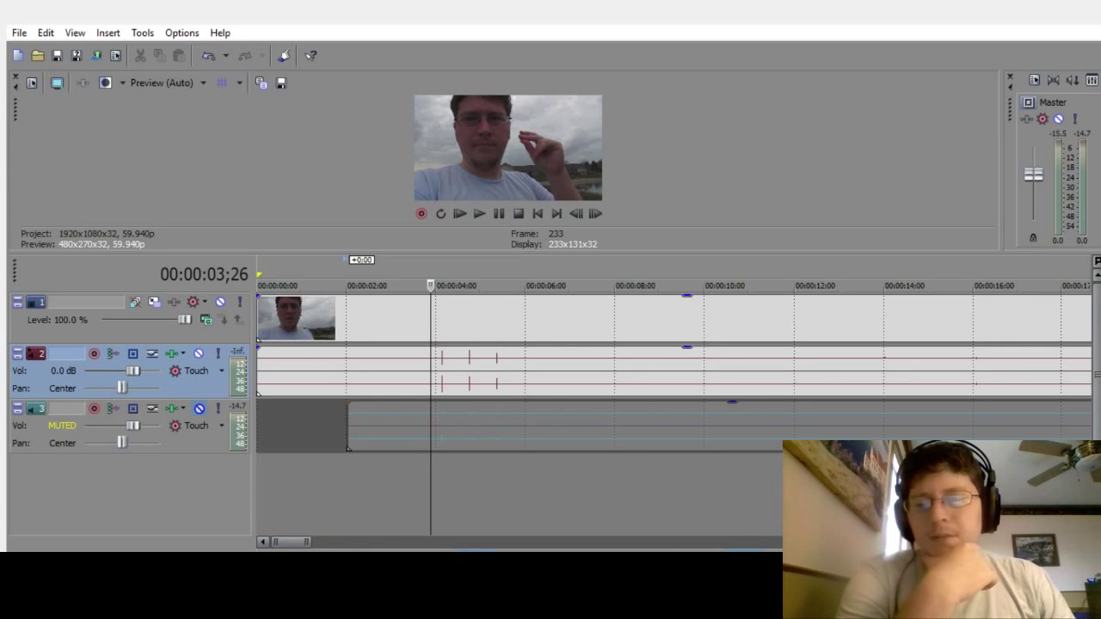
Step: Play the camera audio on track 2 from the snaps, mute it, unmute track 3 and play that recording alone for comparison
key(space)
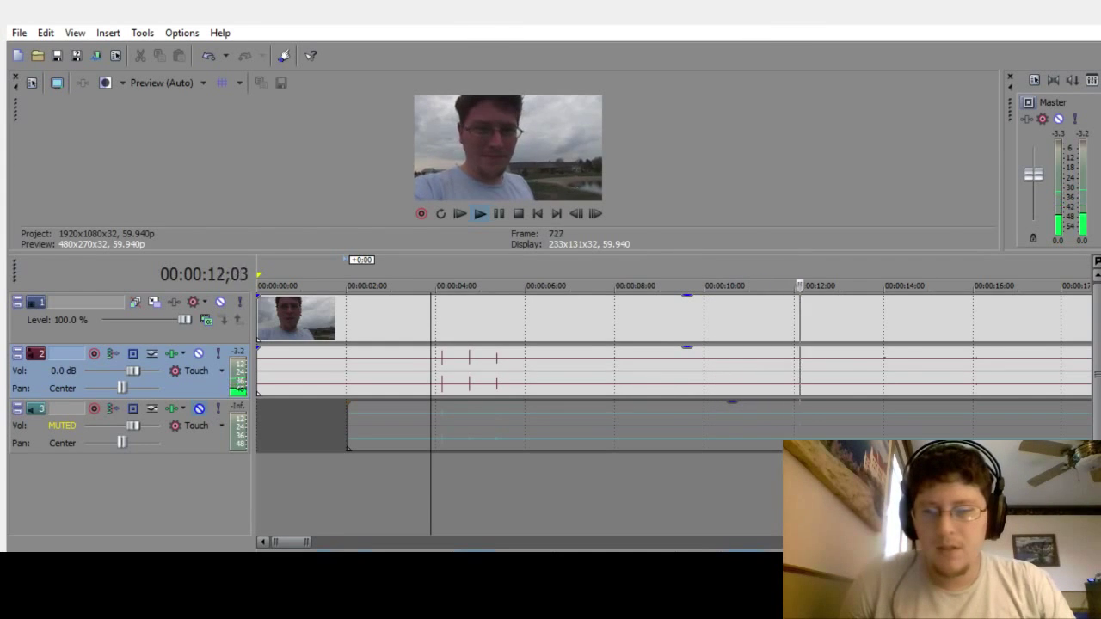
key(space)
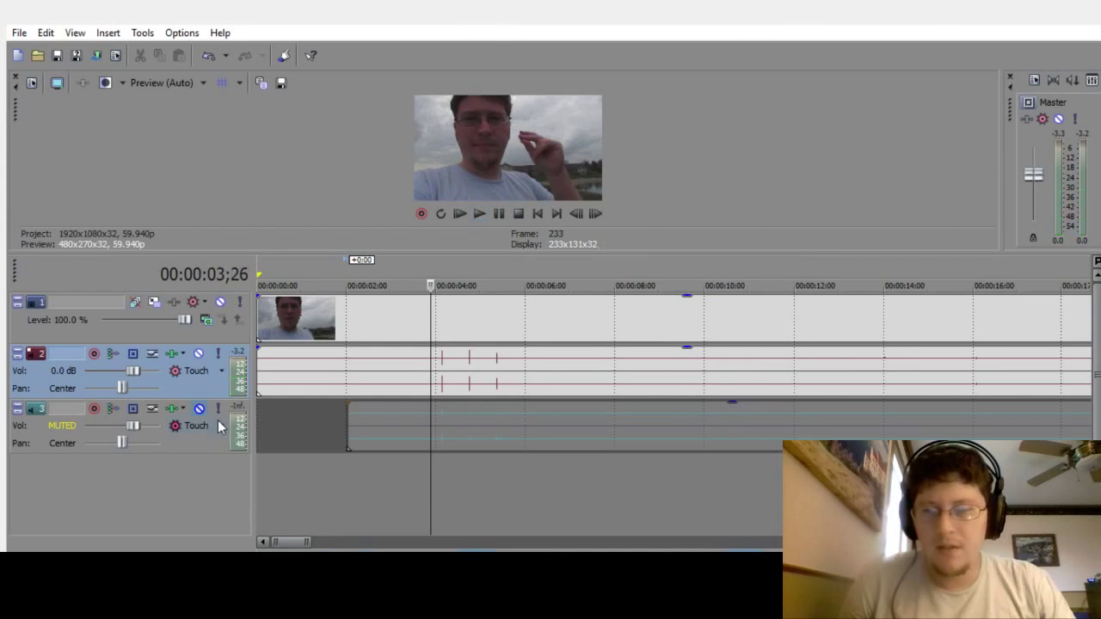
click(199, 354)
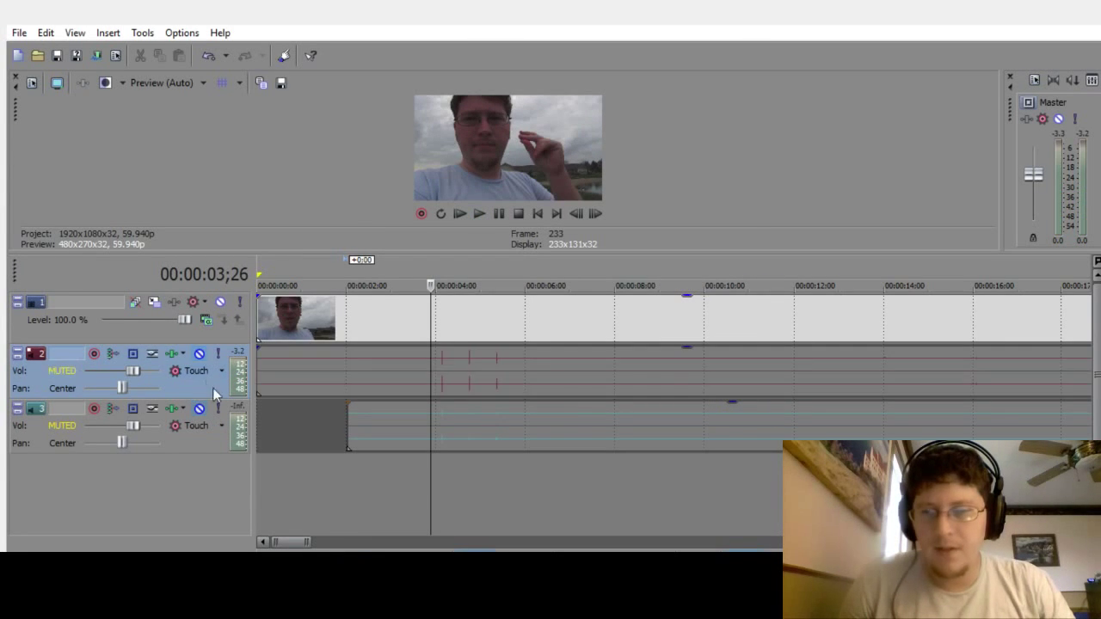
key(space)
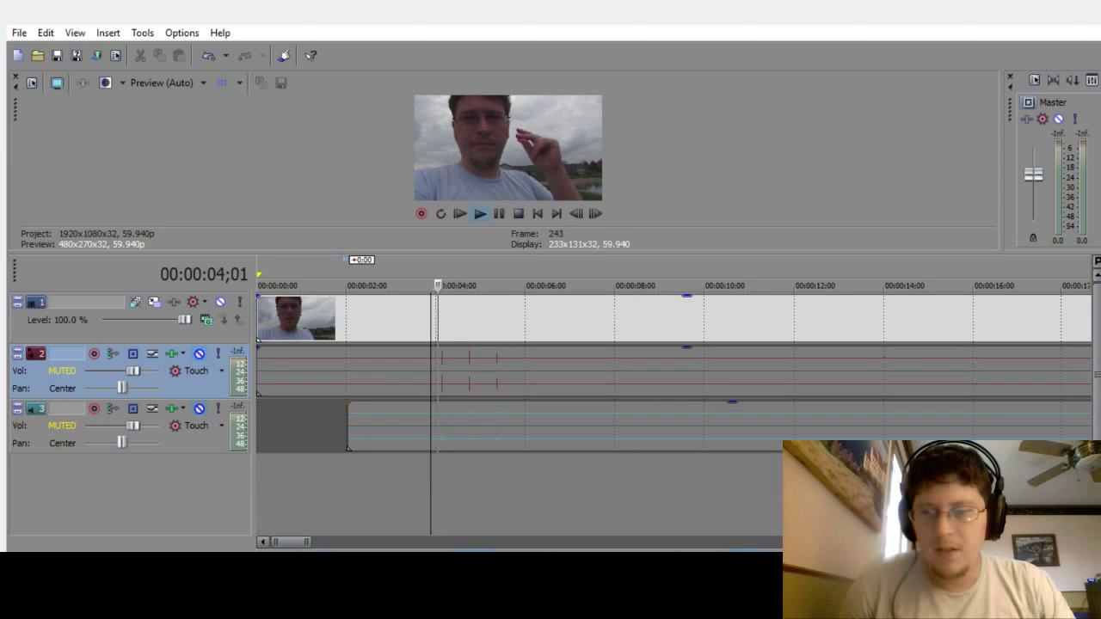
click(199, 409)
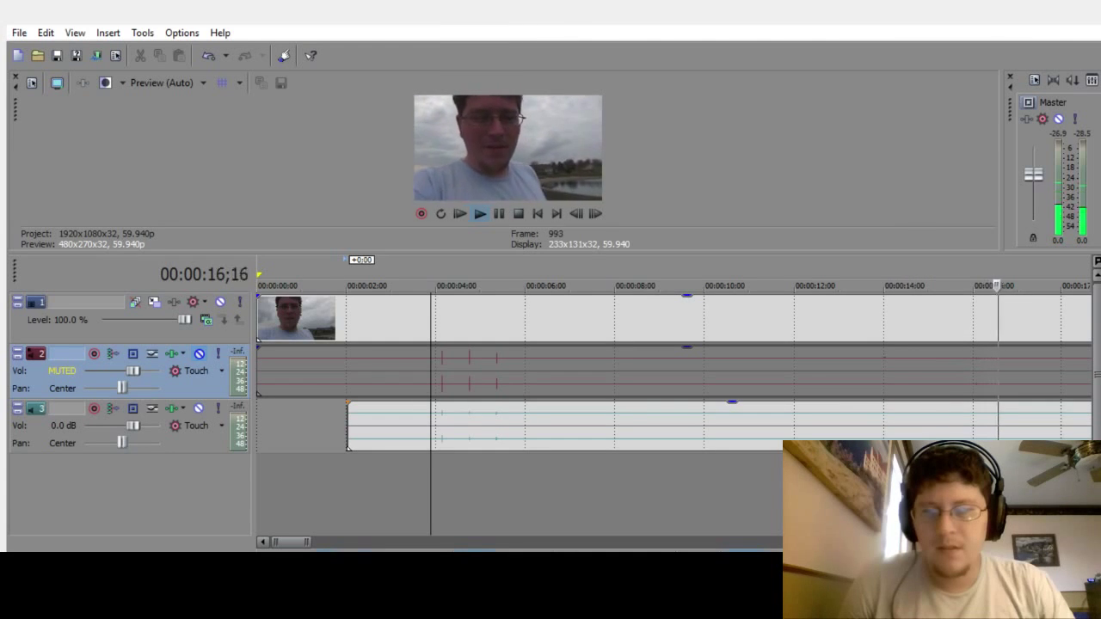
key(space)
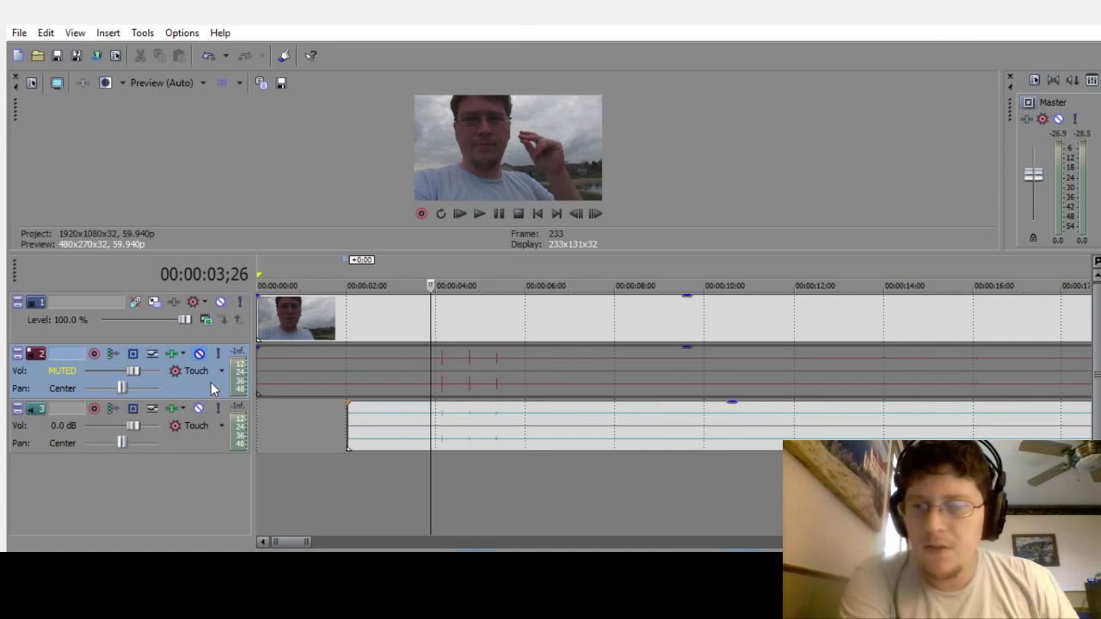
Step: Delete the muted camera audio track 2, keeping only the video and the separately recorded audio
key(Delete)
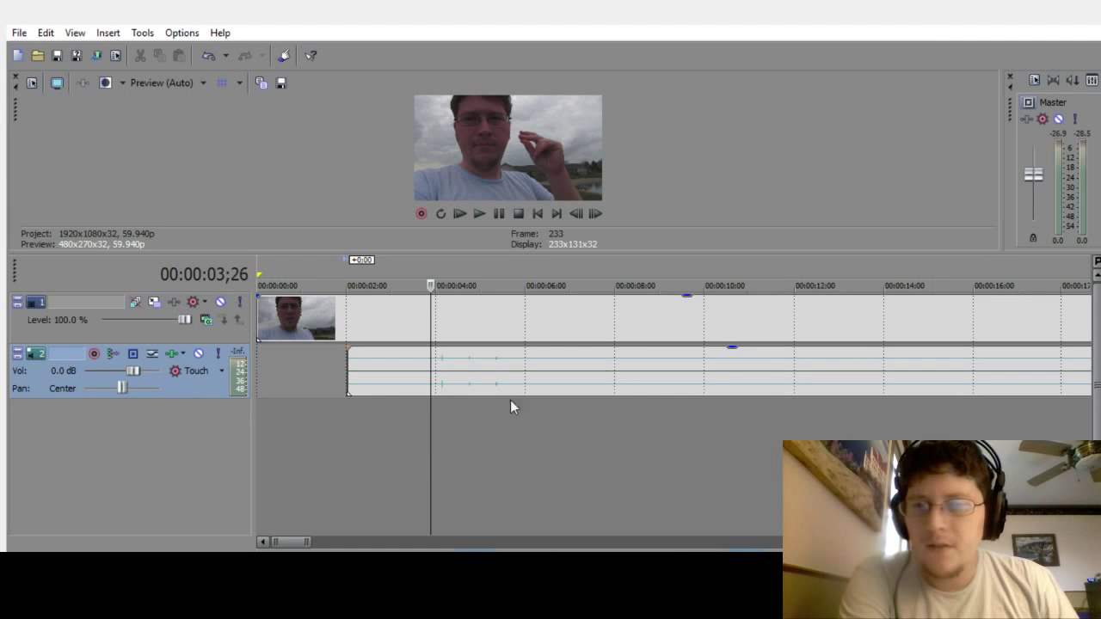
click(425, 447)
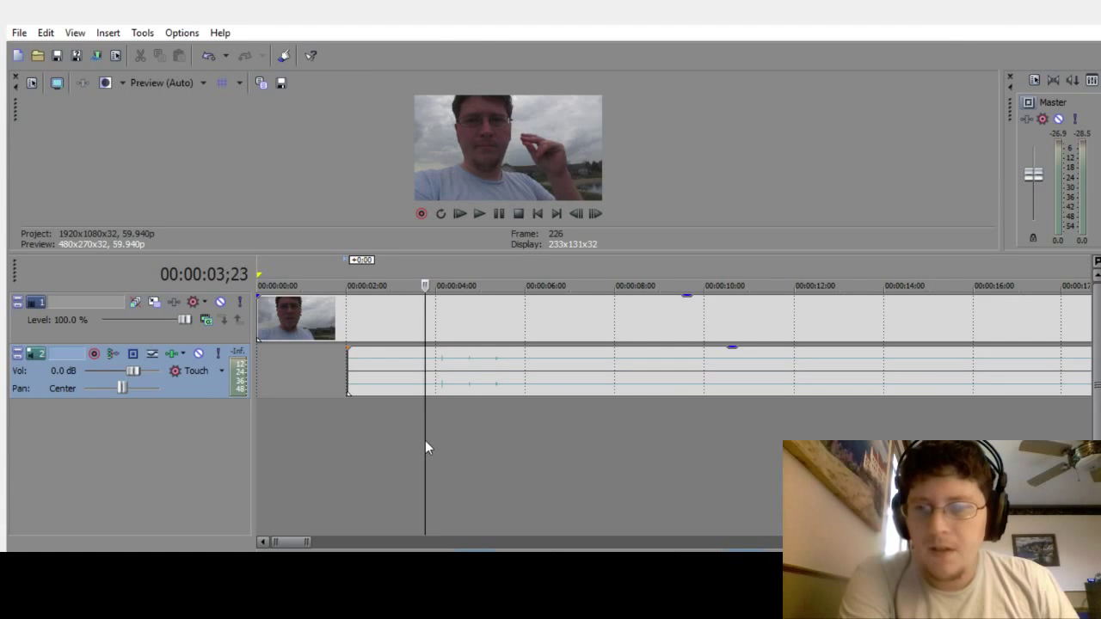
scroll(650, 430, down, 10)
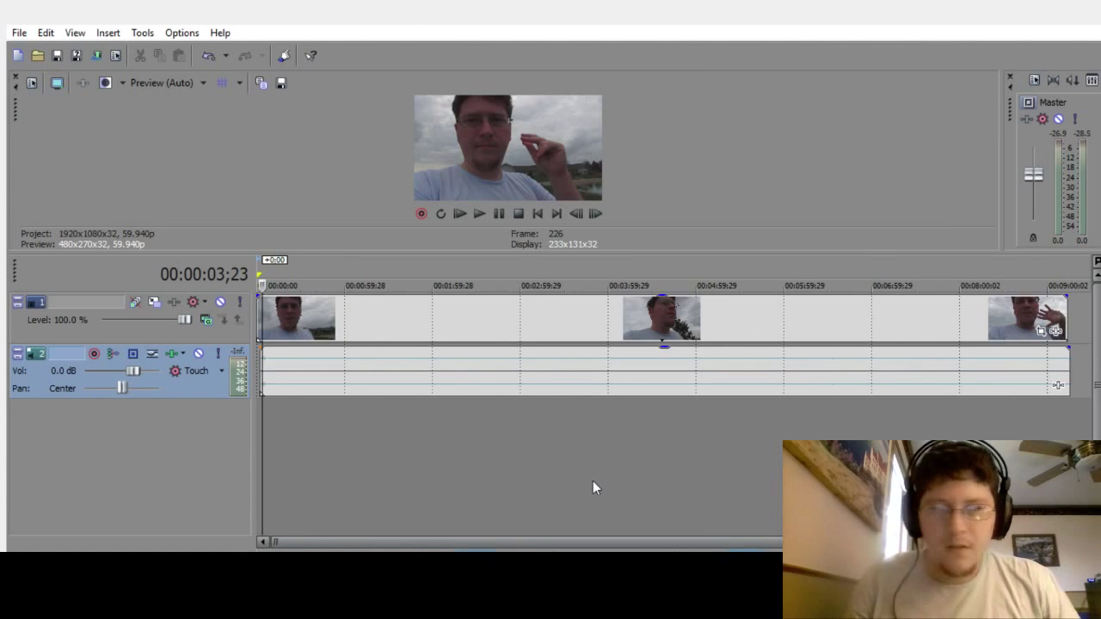
Step: Play back the video from 00:00:43;13 to check the remaining audio track against the picture
key(ctrl+a)
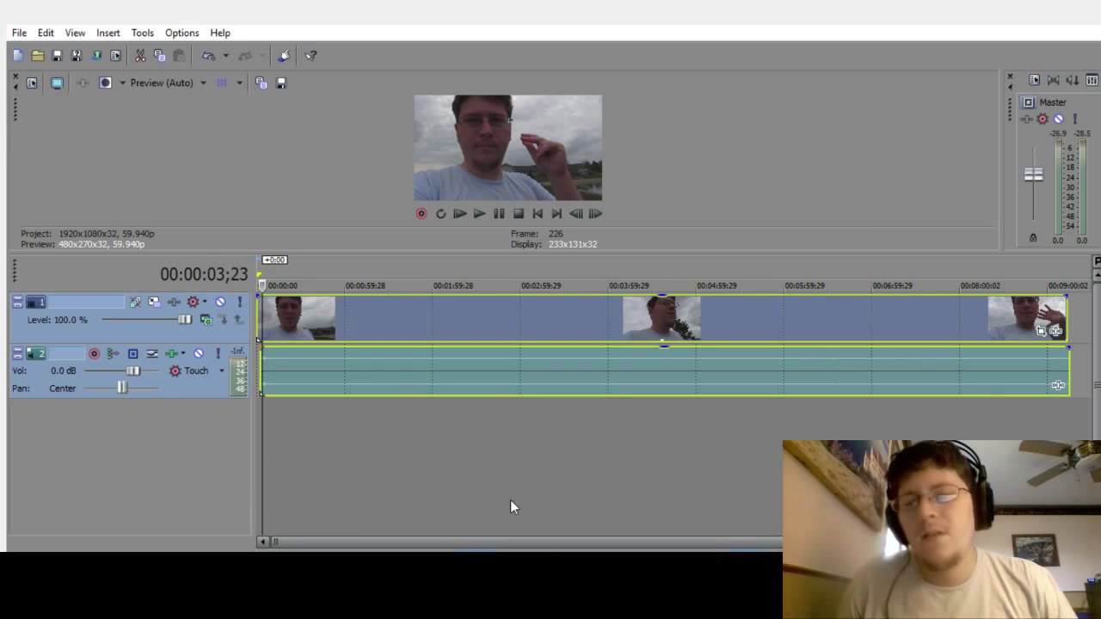
click(320, 488)
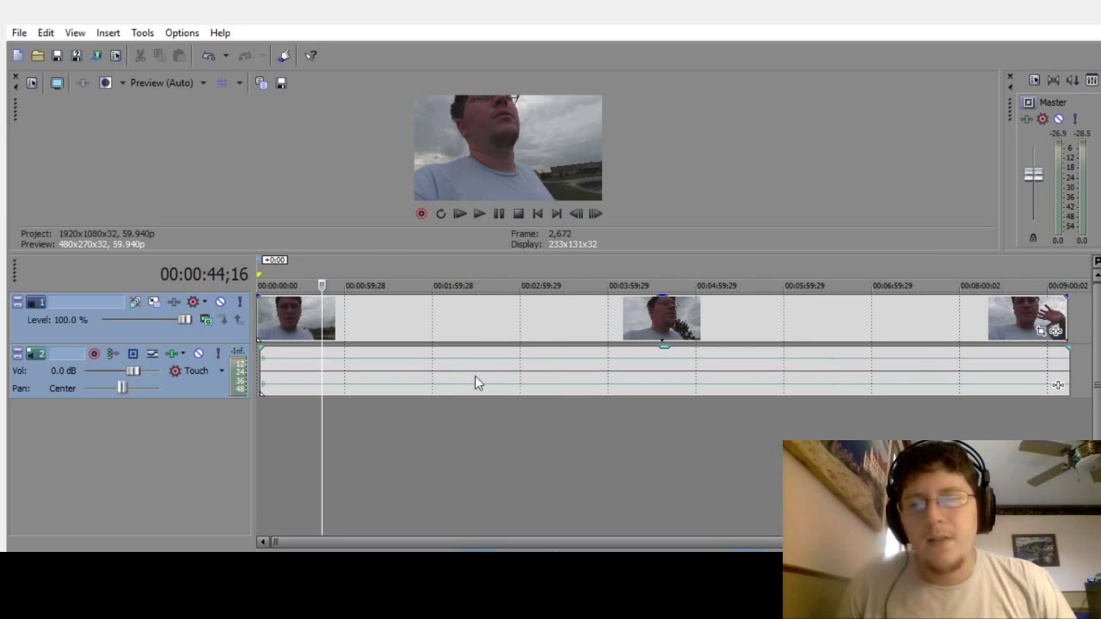
drag(430, 363, 338, 389)
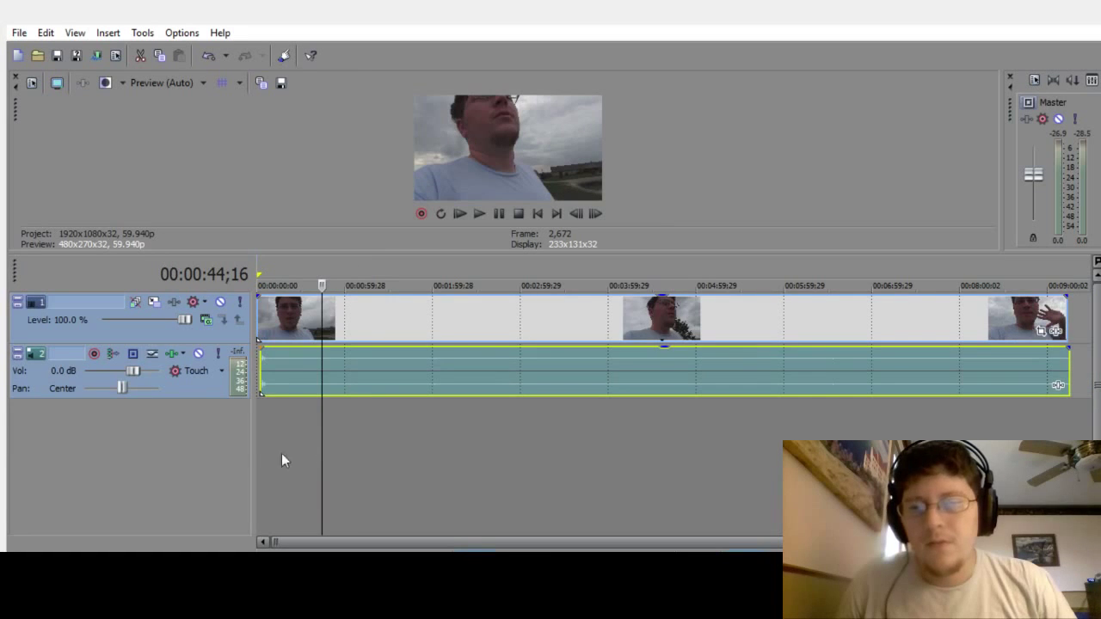
click(320, 420)
key(space)
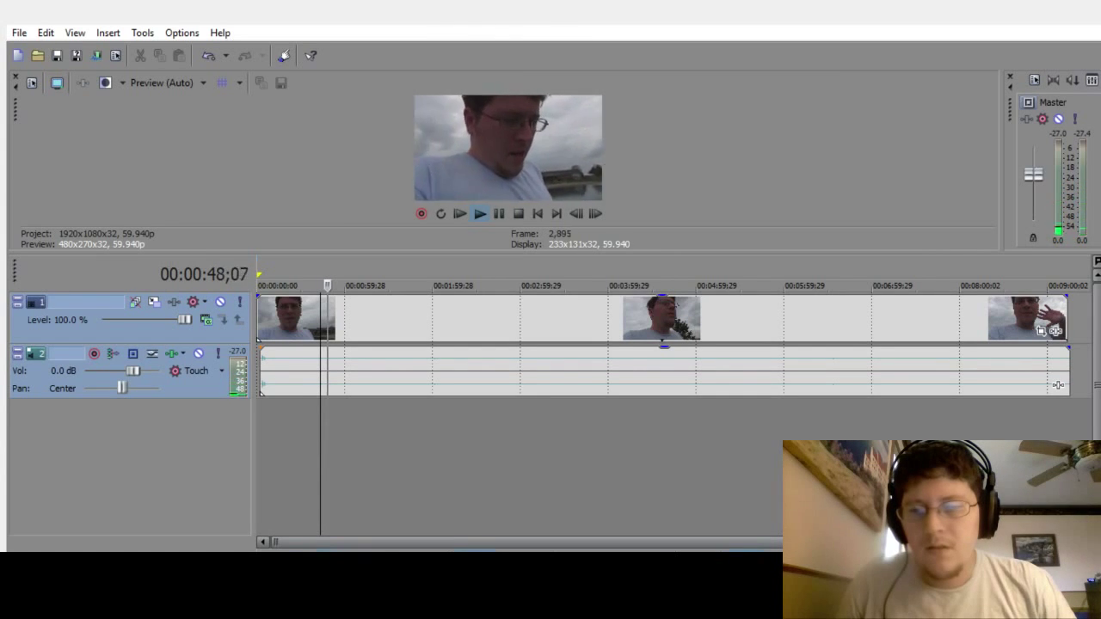
key(space)
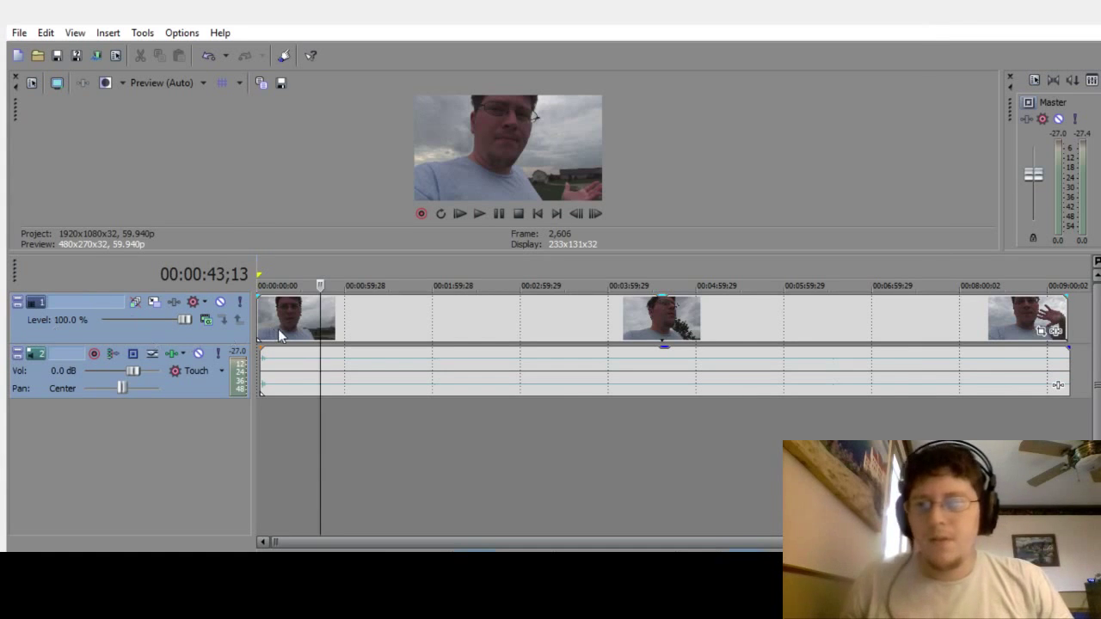
Step: Place the playback cursor at 00:00:03;23, near the snaps at the beginning of the timeline
click(308, 430)
scroll(312, 428, up, 5)
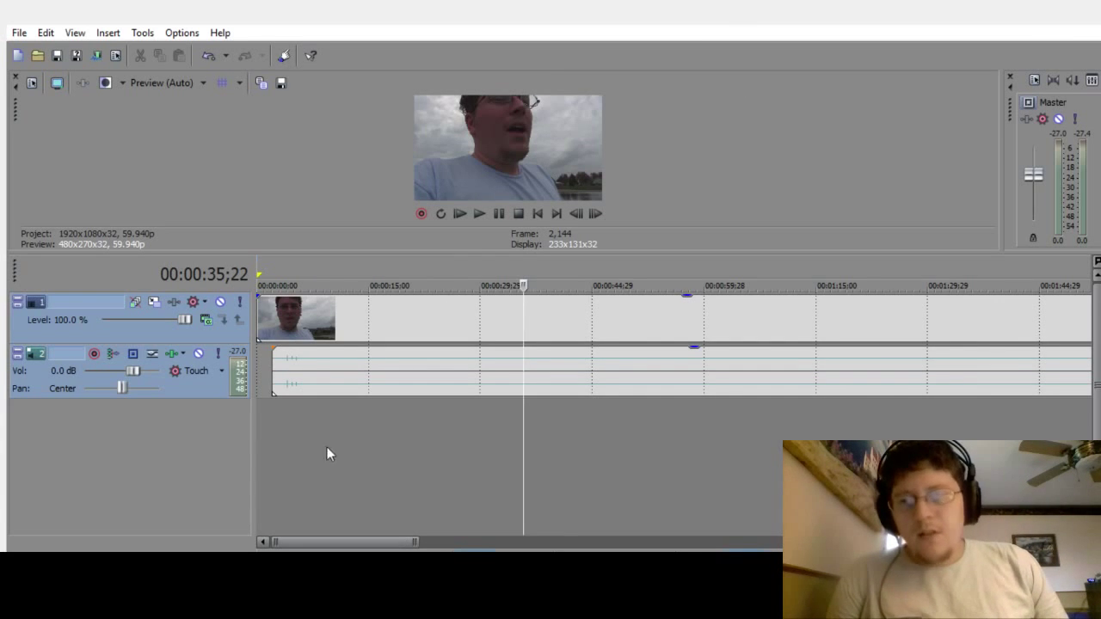
click(258, 440)
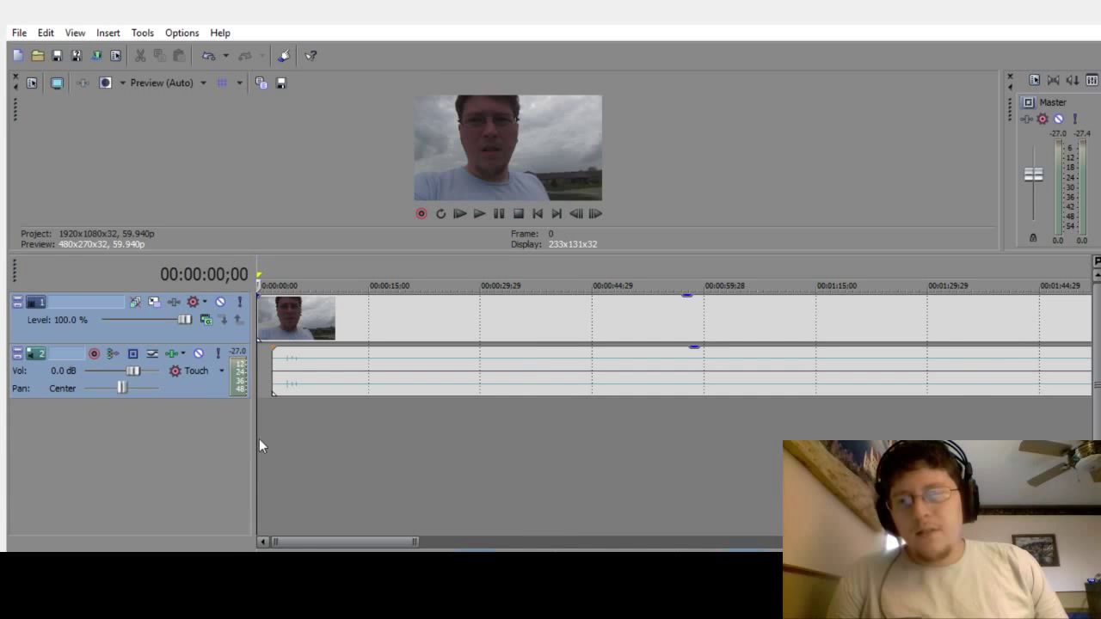
click(198, 388)
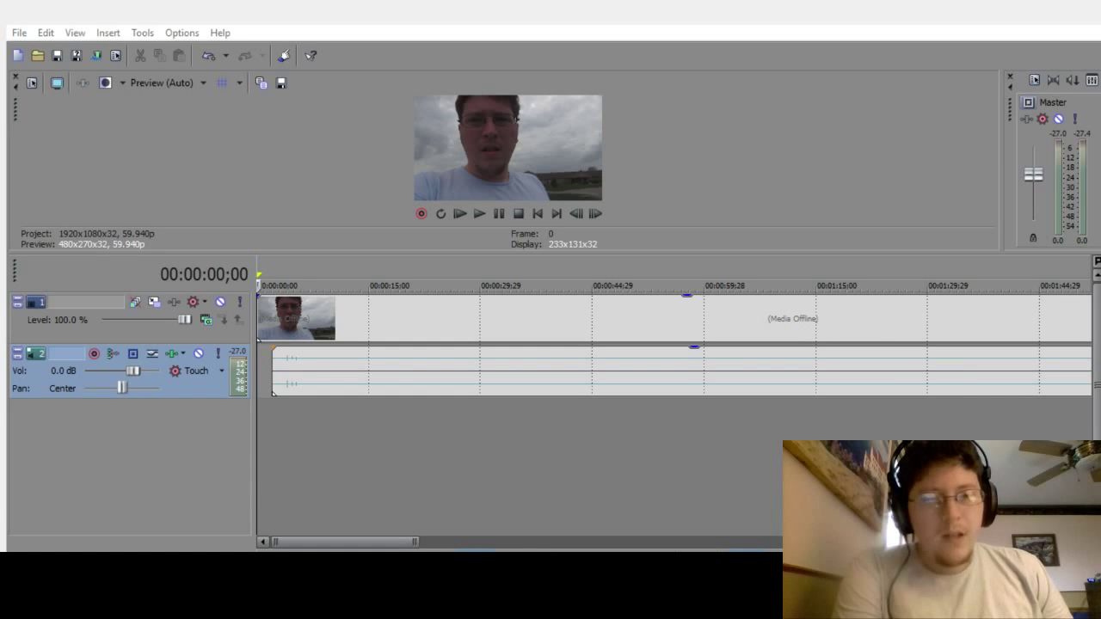
click(285, 465)
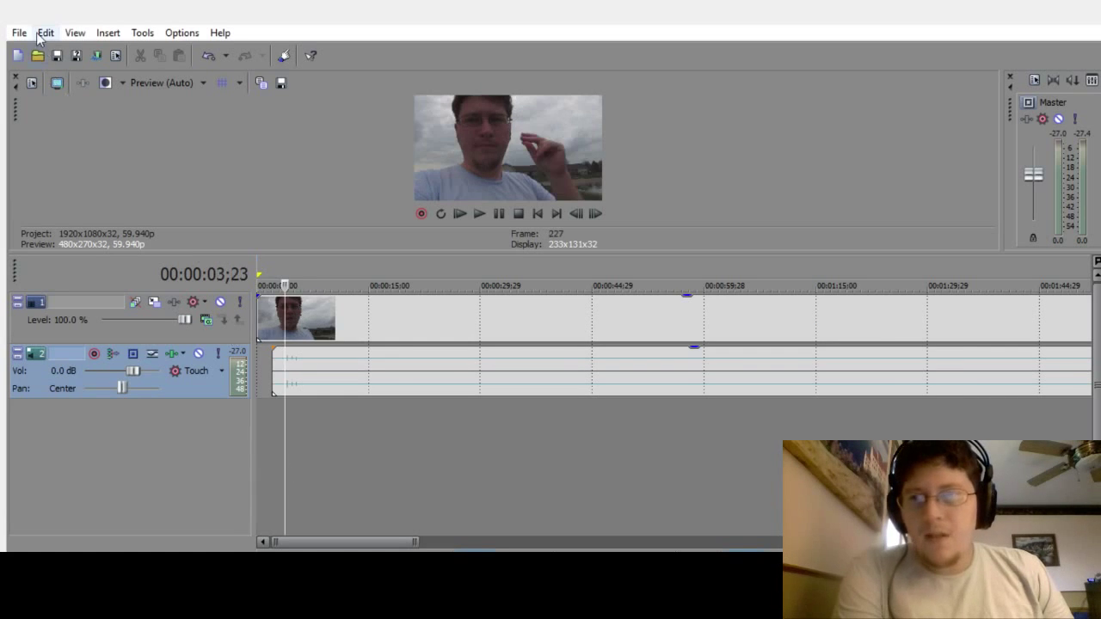
Step: Render the synchronised audio as Do Women Have It Easier On YouTube Than Men and open the rendered file in Audacity
click(26, 34)
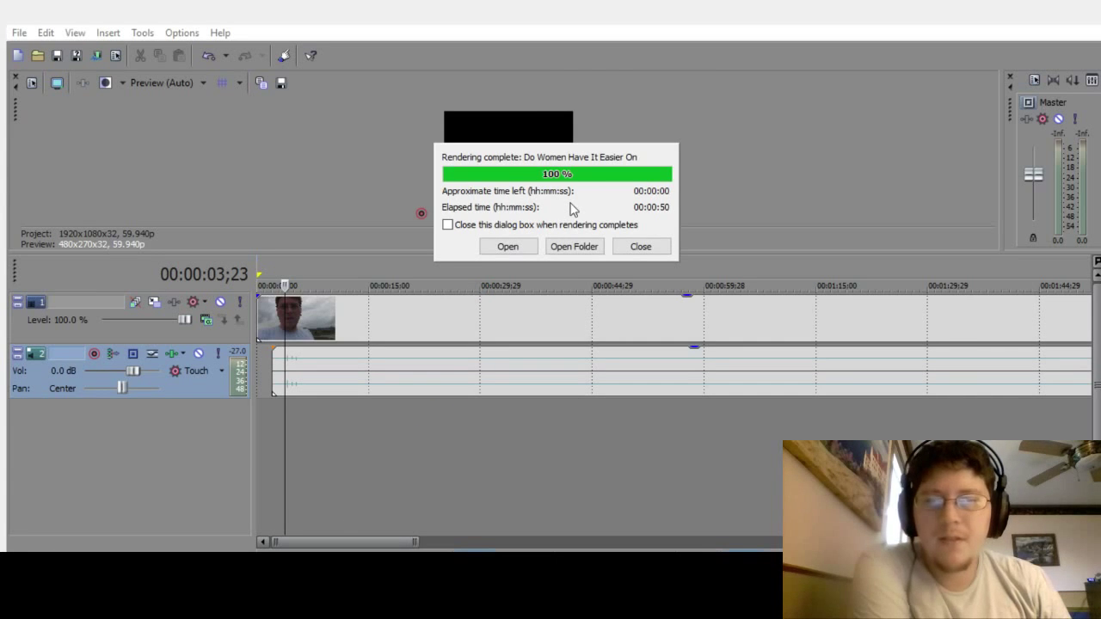
click(497, 246)
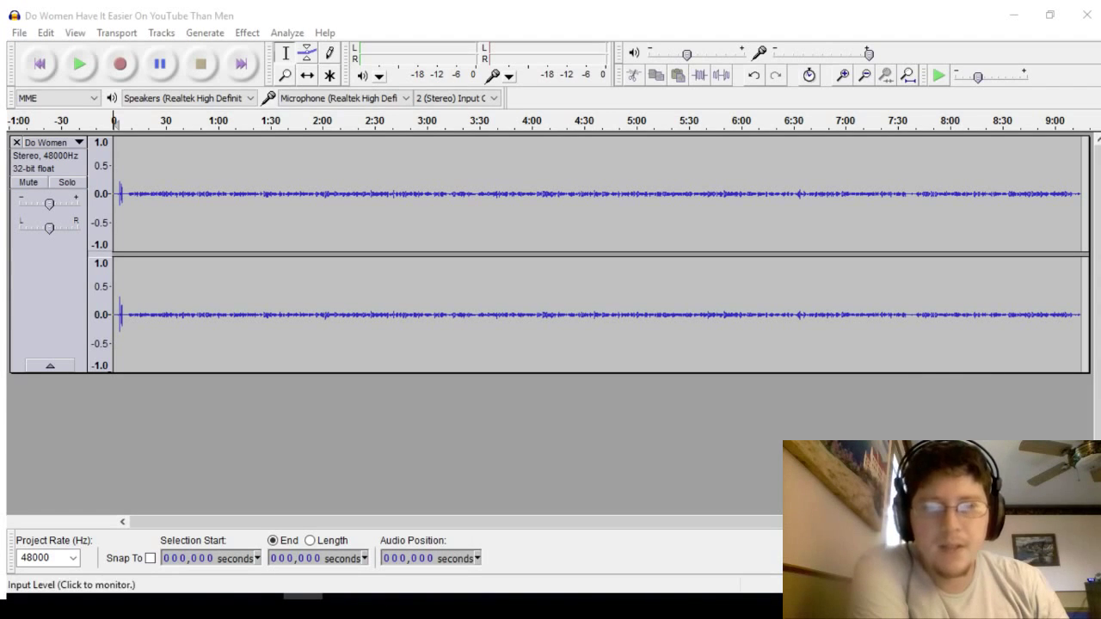
Step: Select the entire stereo track and convert it to mono
click(351, 425)
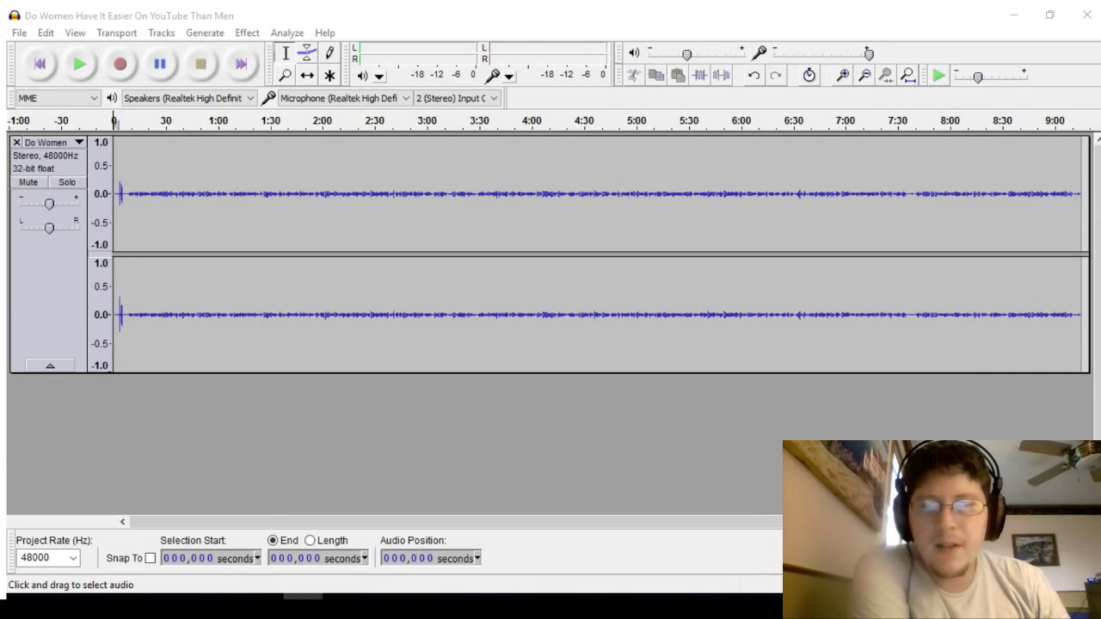
click(256, 199)
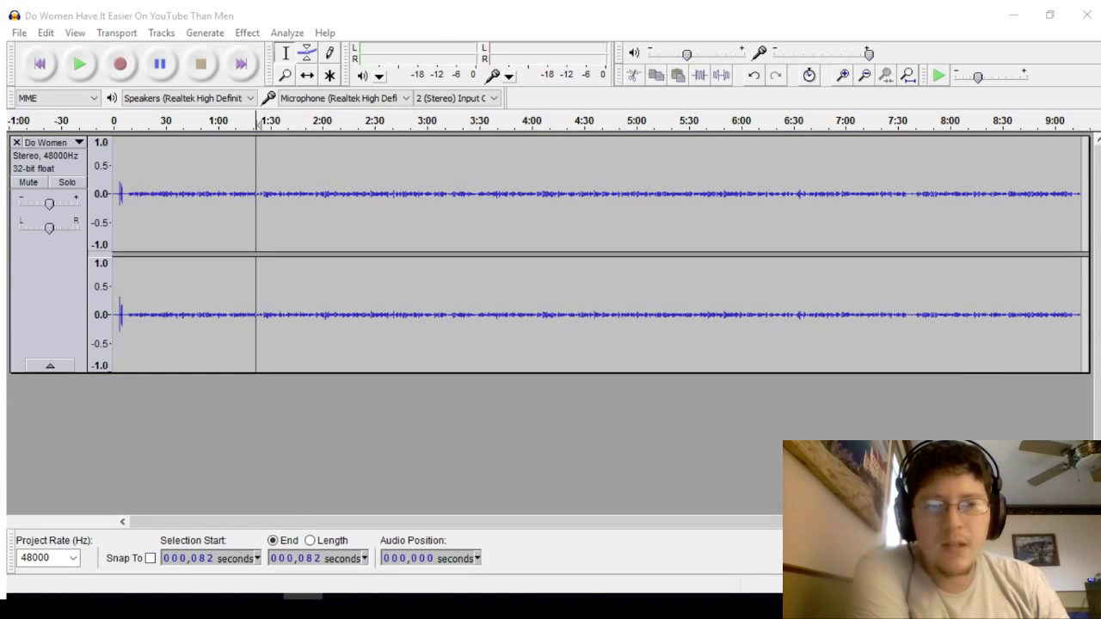
click(211, 209)
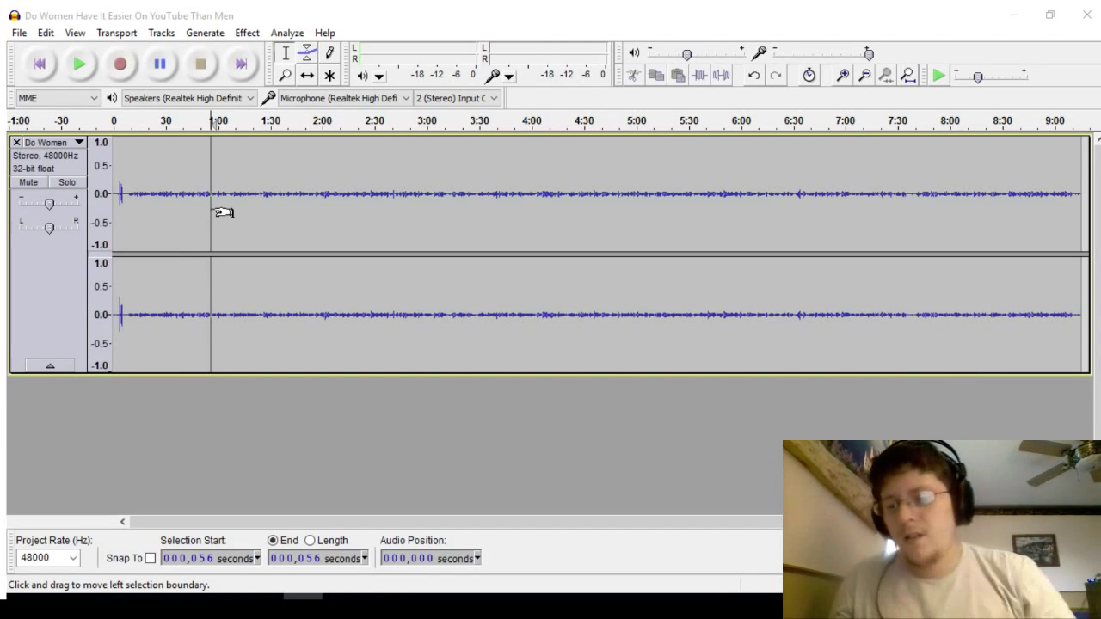
key(ctrl+a)
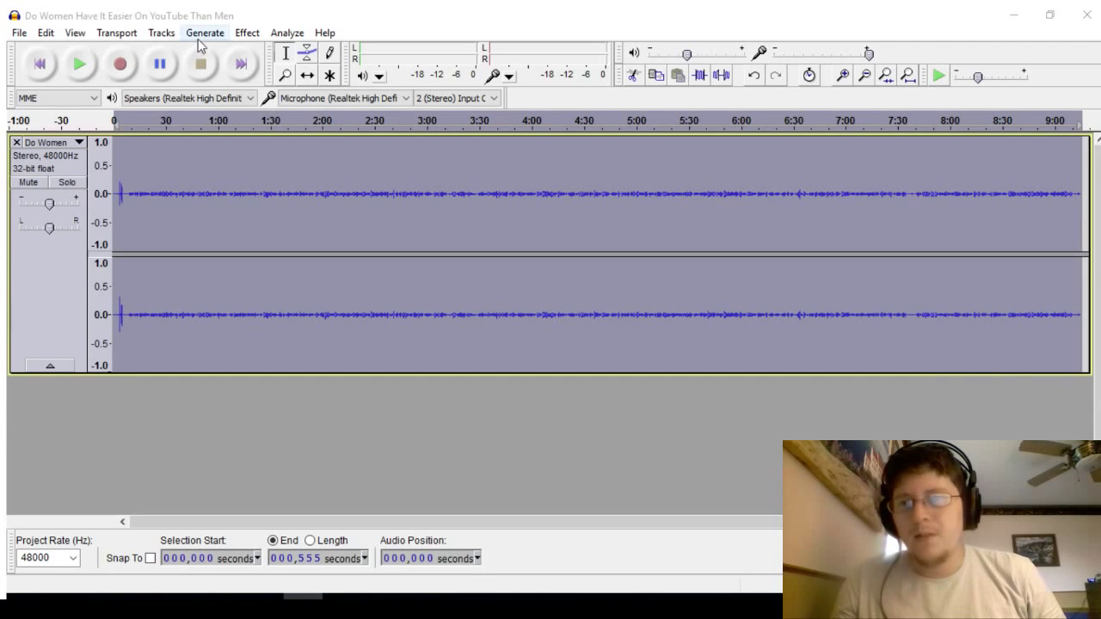
click(178, 79)
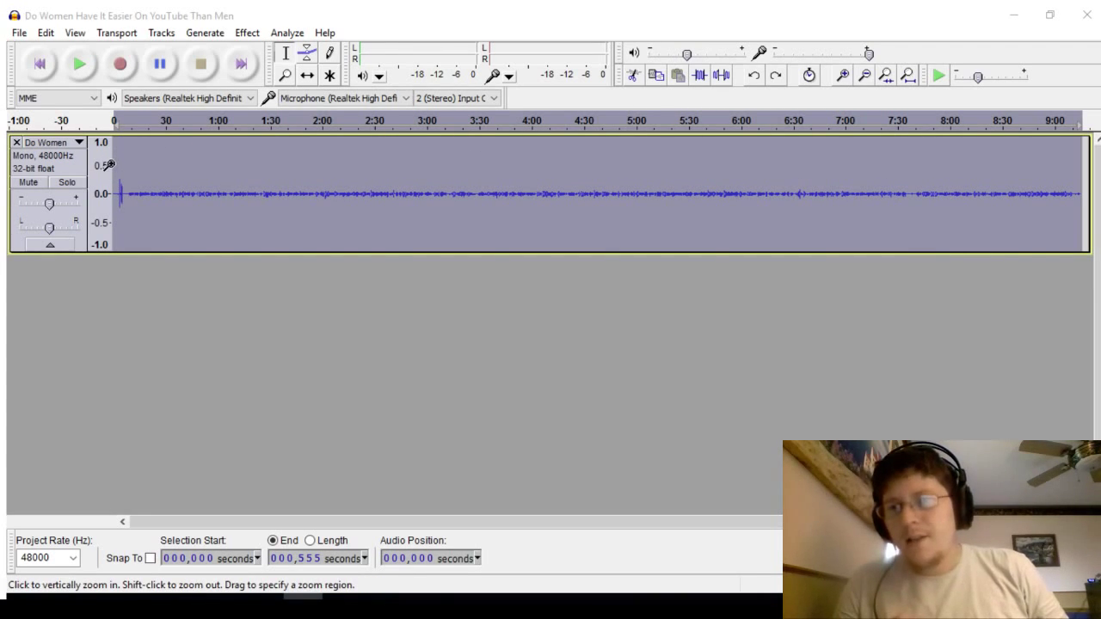
Step: Move the start of the selection to 8 seconds to exclude the opening snaps, and play a short sample
drag(116, 166, 130, 170)
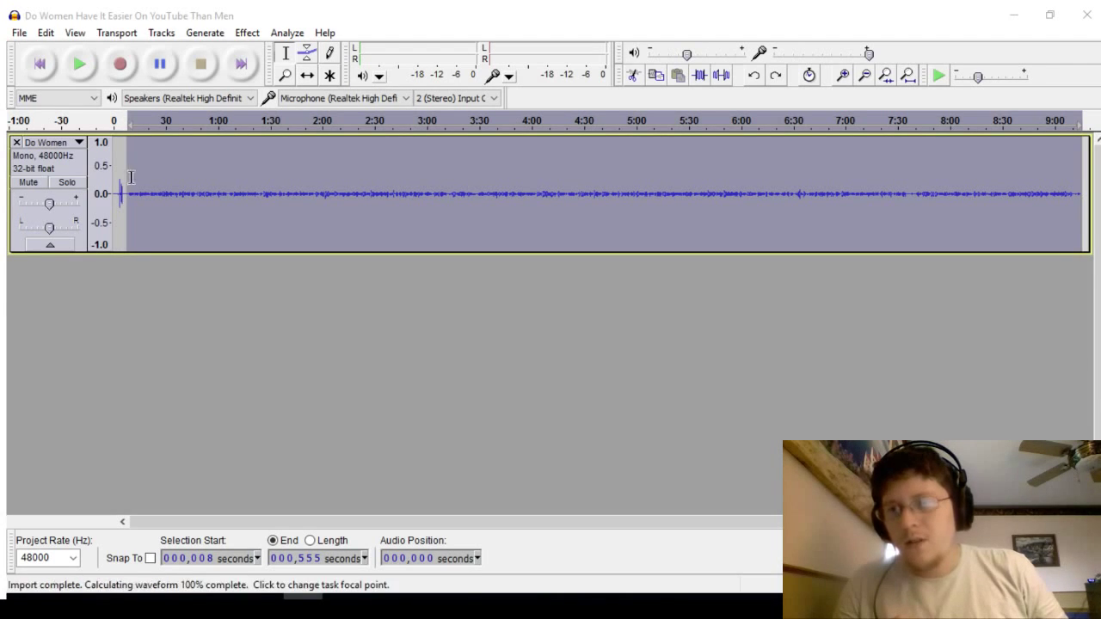
click(79, 64)
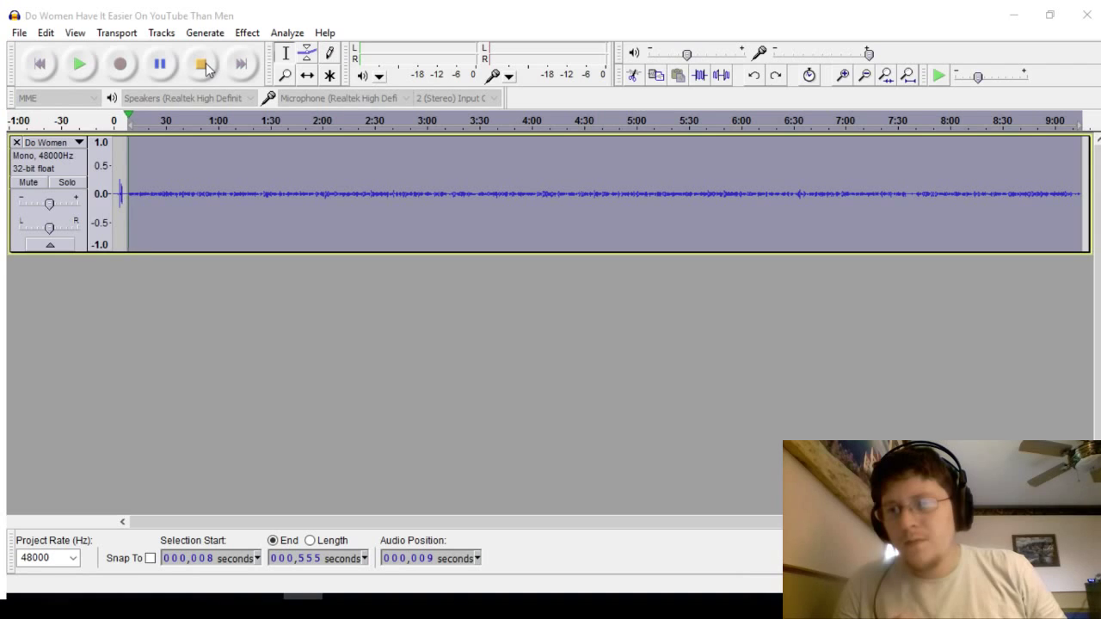
click(202, 64)
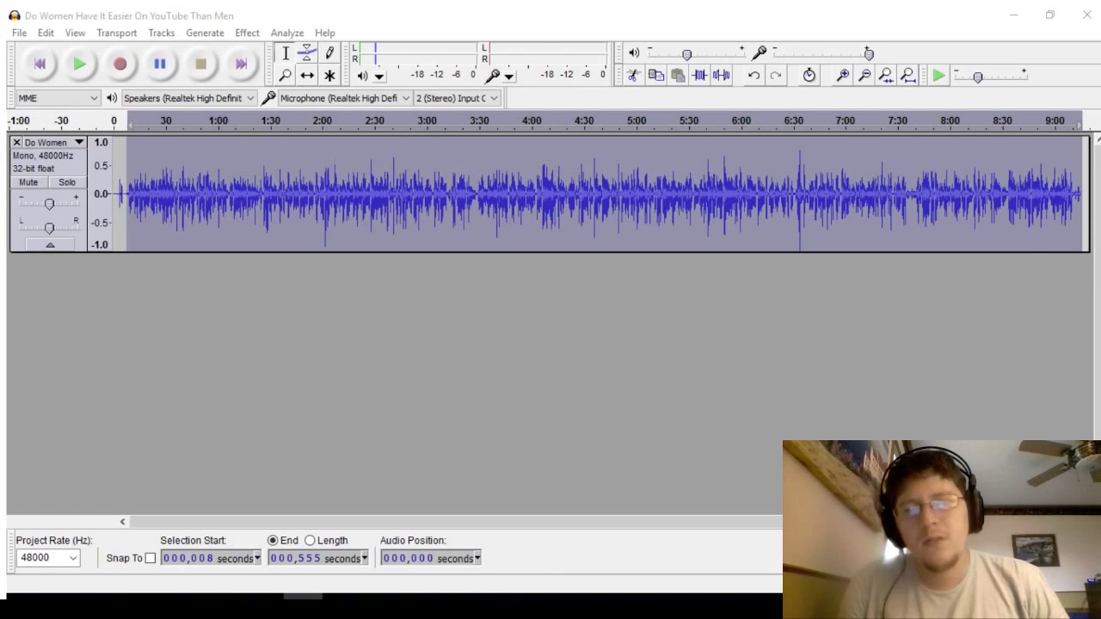
Step: Process the audio selected from 8 seconds to the end with effects to even out and raise its level
click(566, 375)
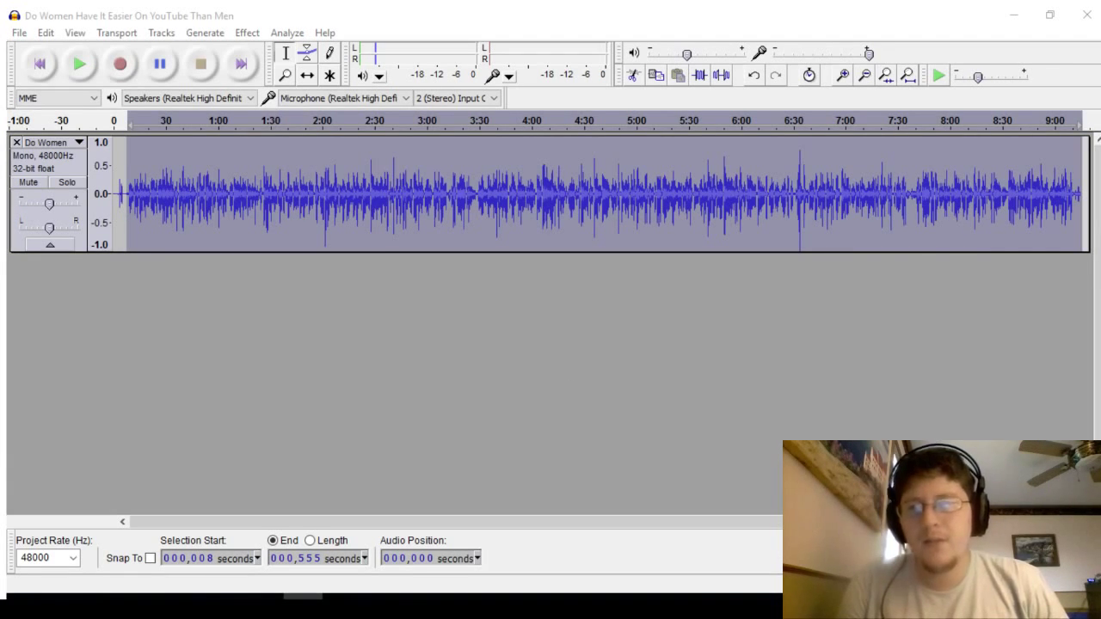
click(312, 265)
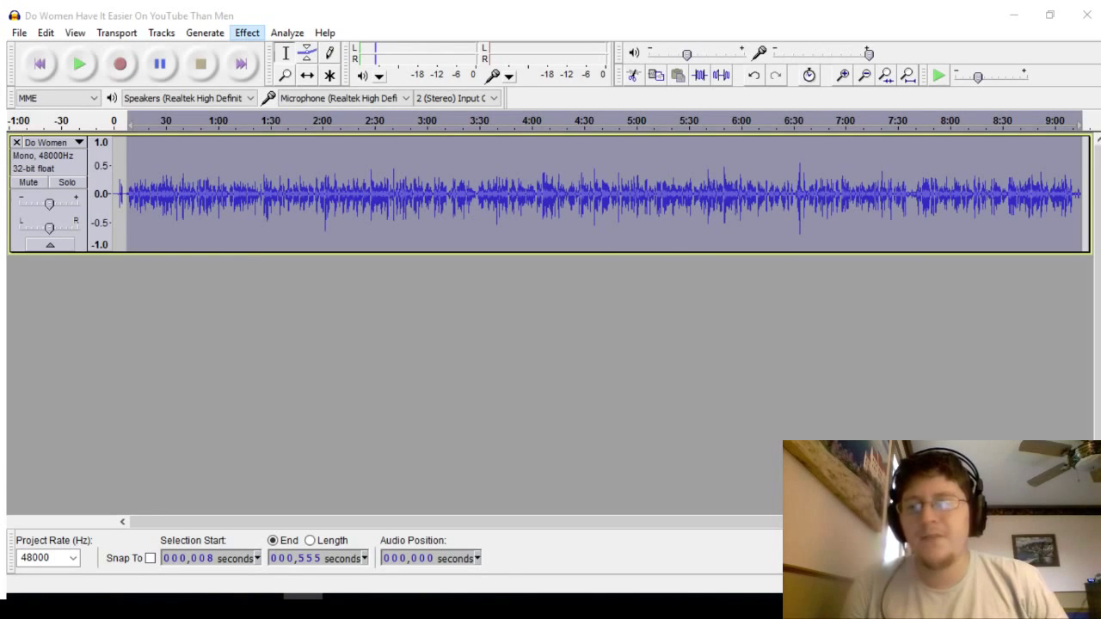
key(alt+Tab)
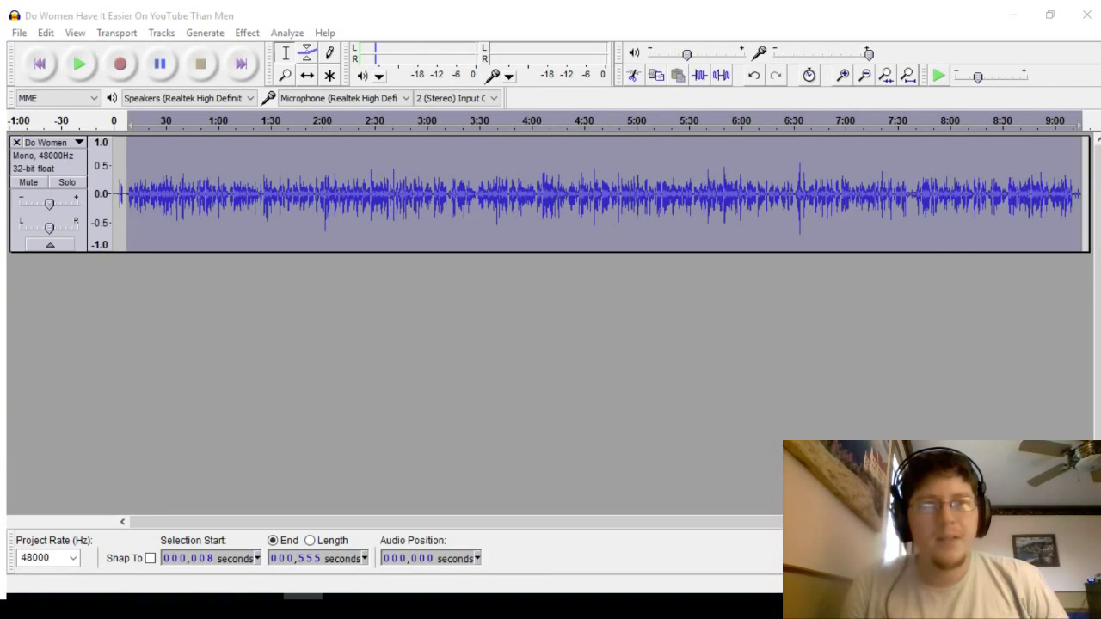
key(alt+Tab)
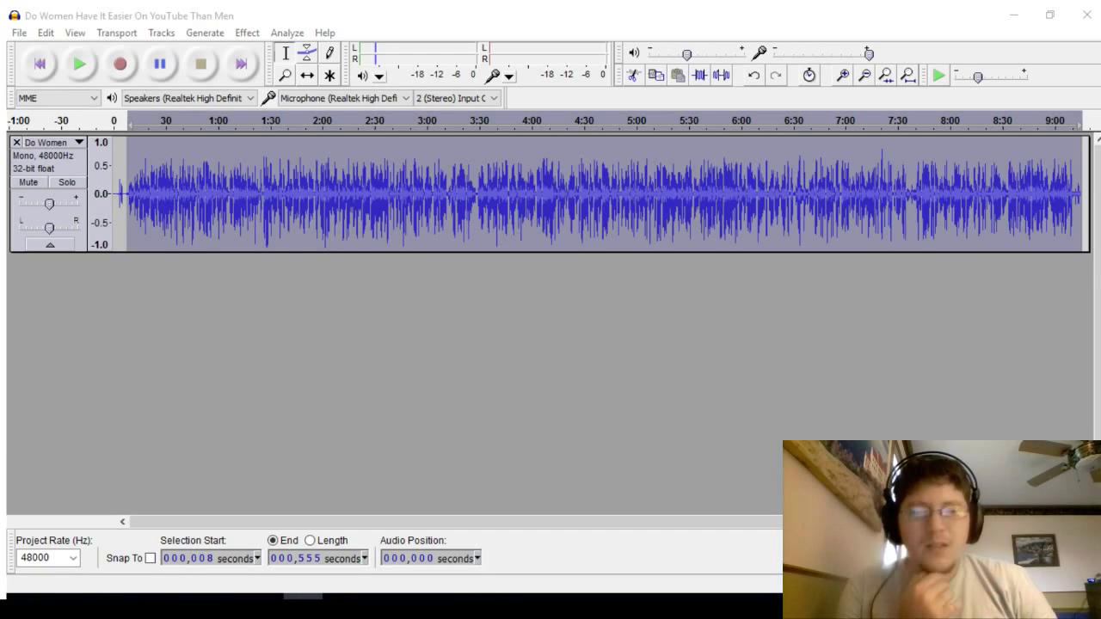
Step: Clear the audio selection and place the playback cursor at 17 seconds
click(314, 310)
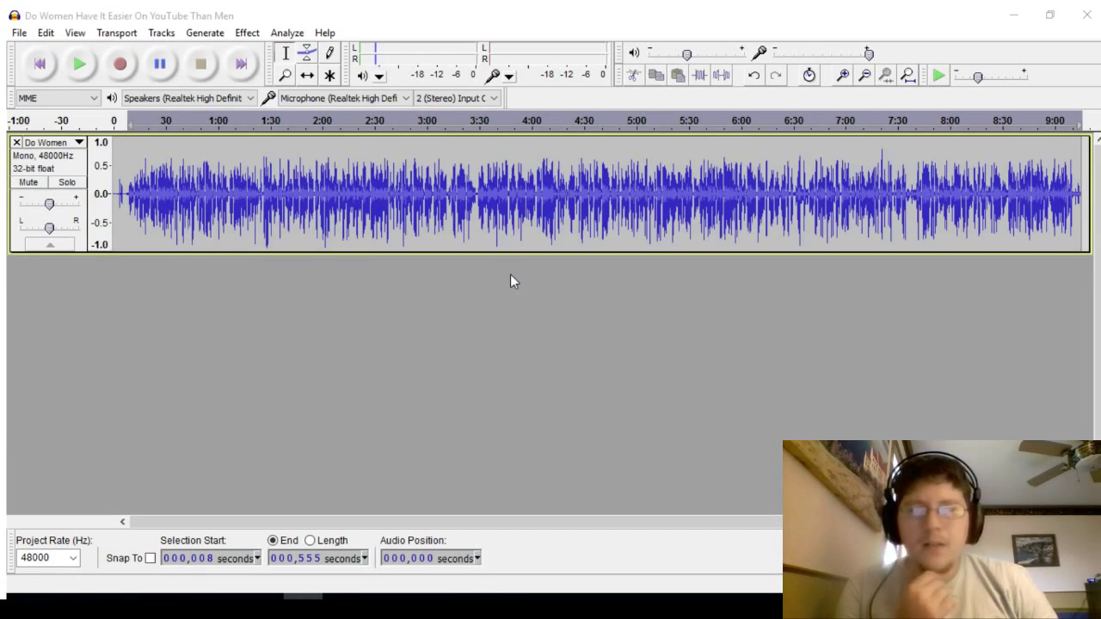
click(460, 198)
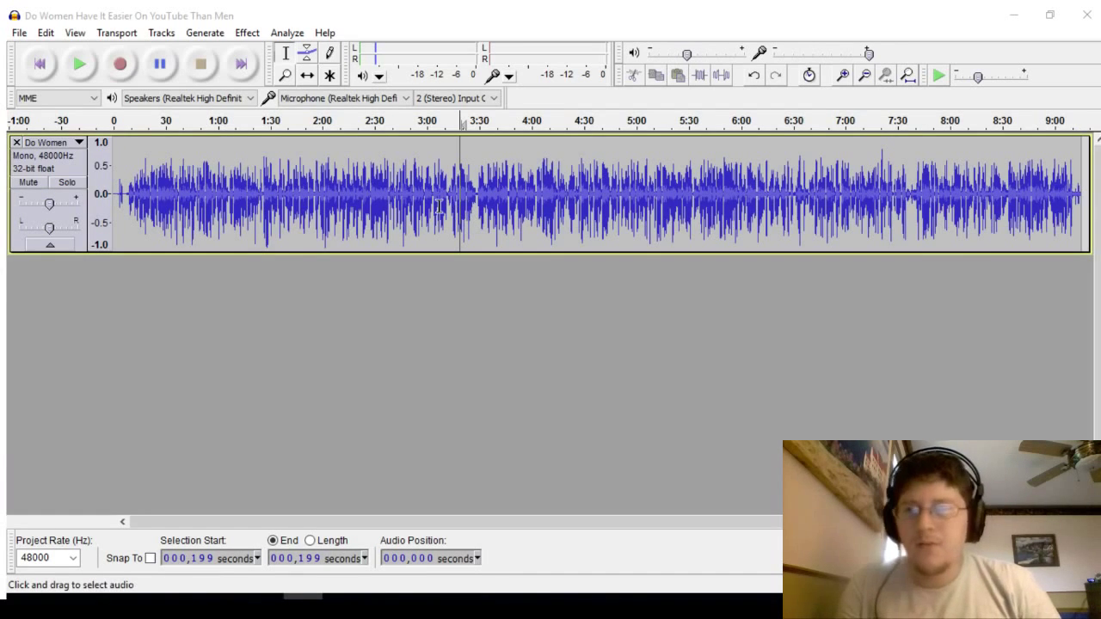
click(143, 200)
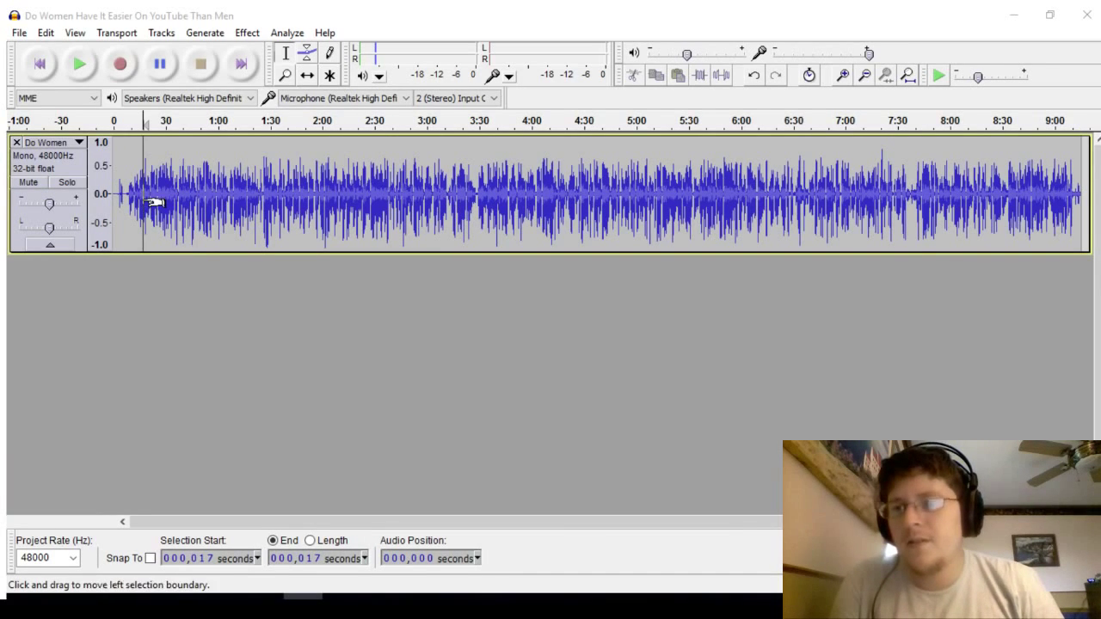
Step: Play a short sample of the processed mono track from 17 seconds
click(80, 64)
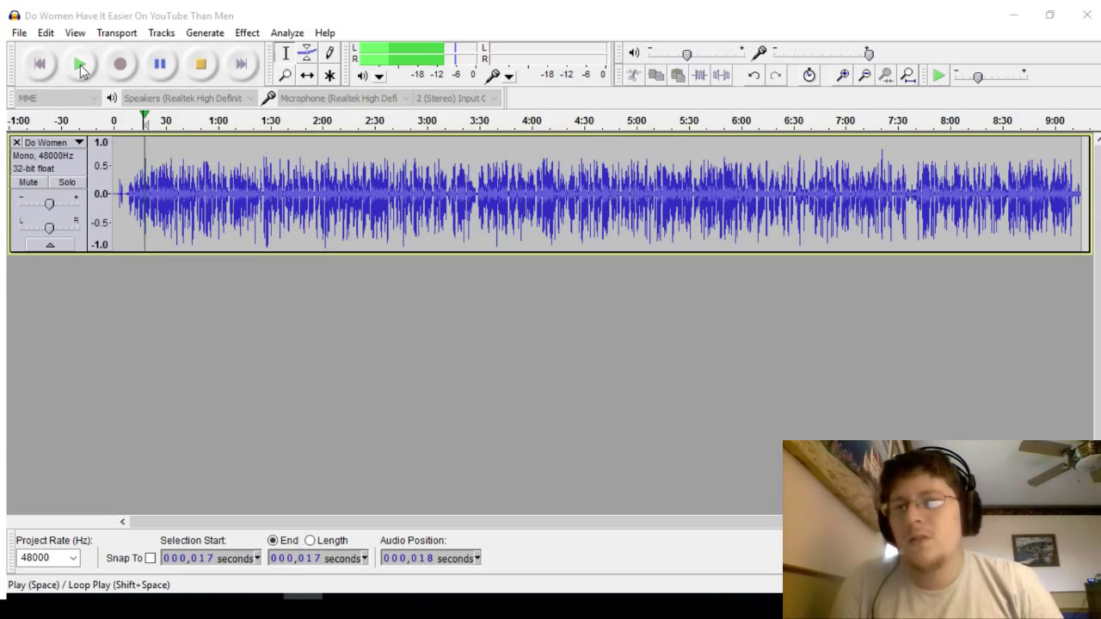
click(208, 66)
Step: Duplicate the entire mono track and combine both copies into one stereo track
key(ctrl+a)
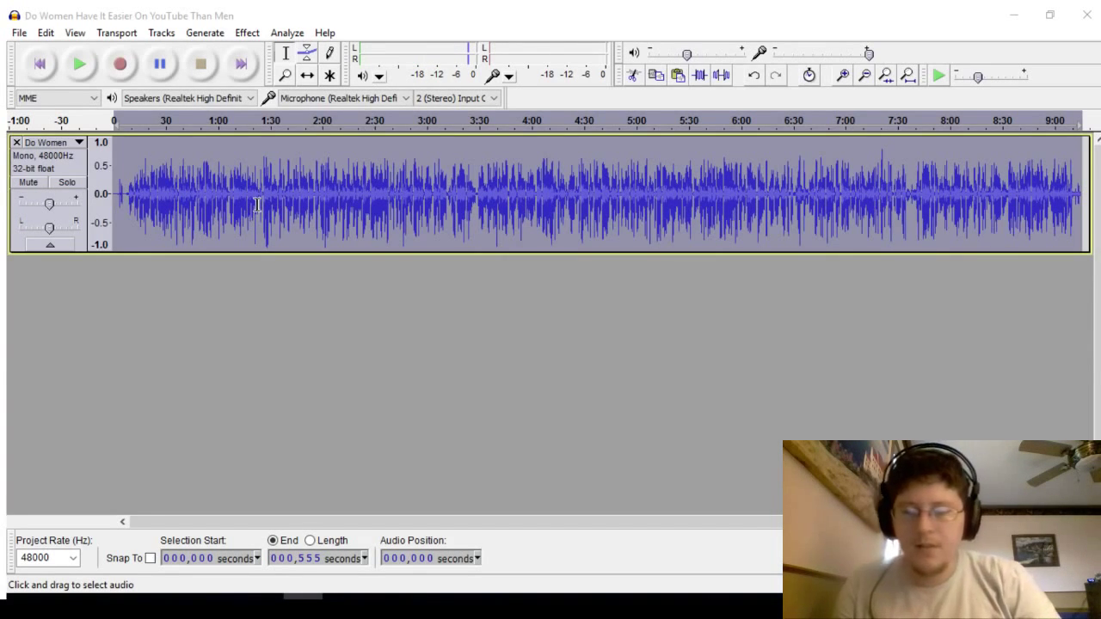
key(ctrl+d)
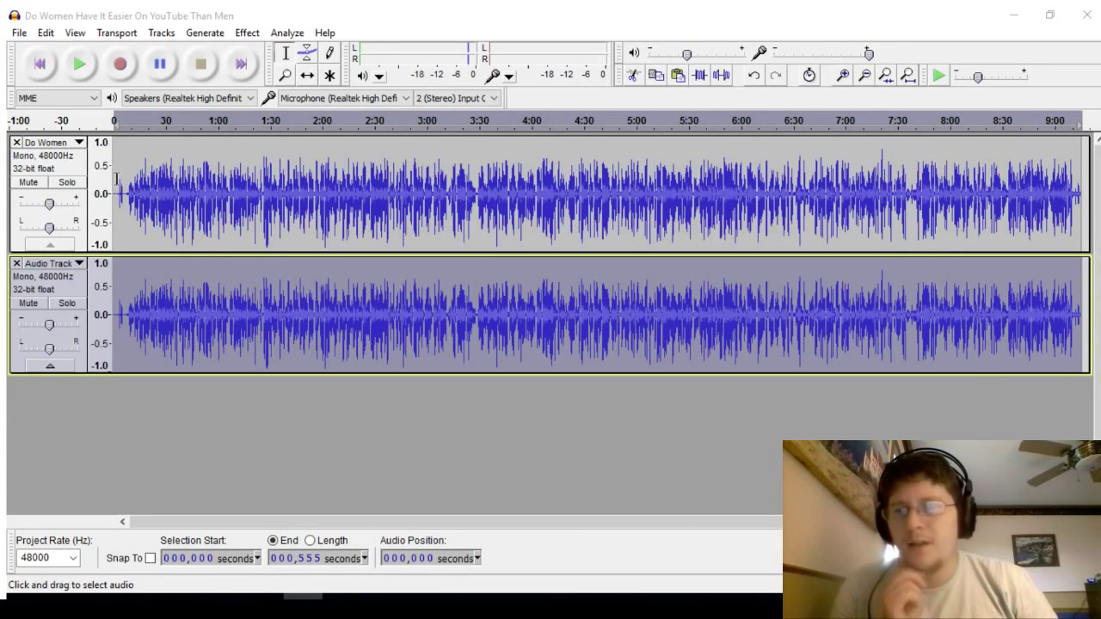
click(78, 142)
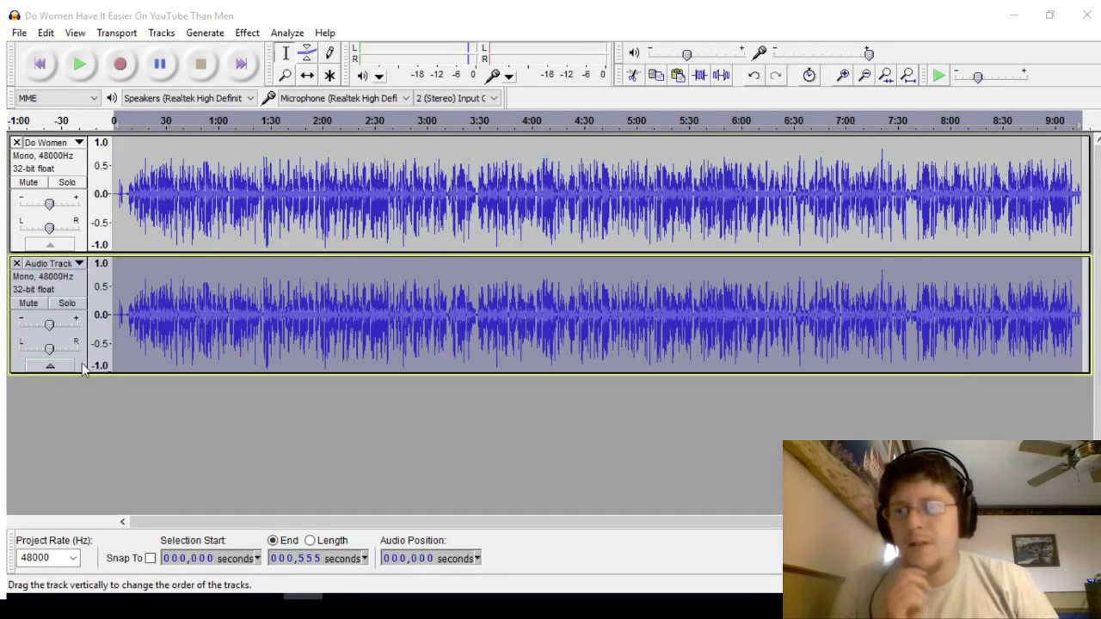
click(86, 374)
Step: Place the cursor at 85 seconds and play a short sample of the stereo track
click(260, 200)
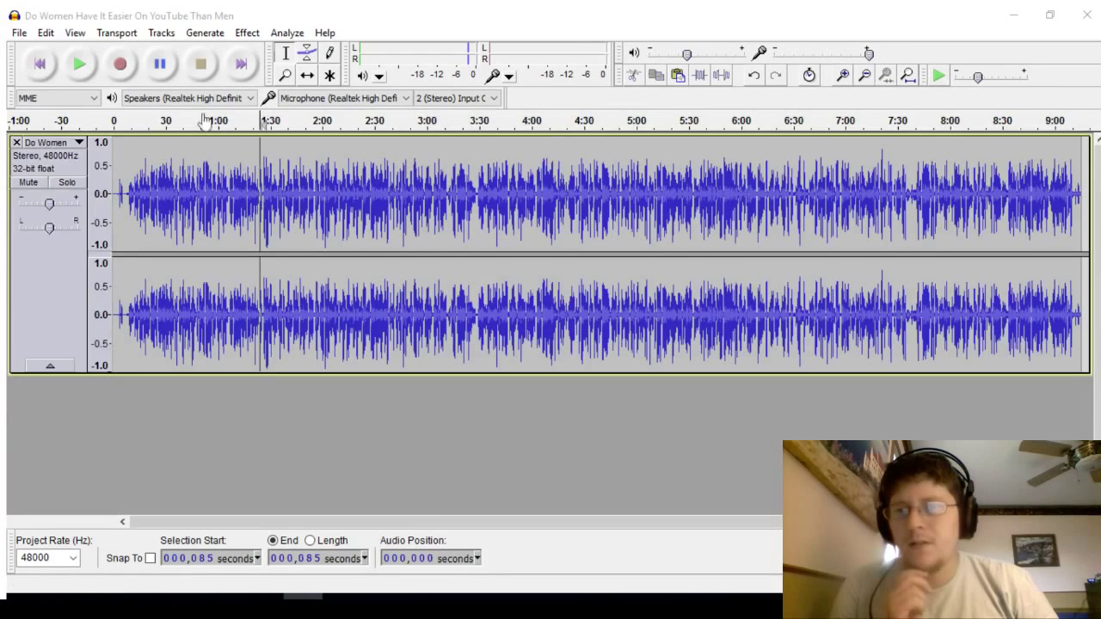
click(75, 66)
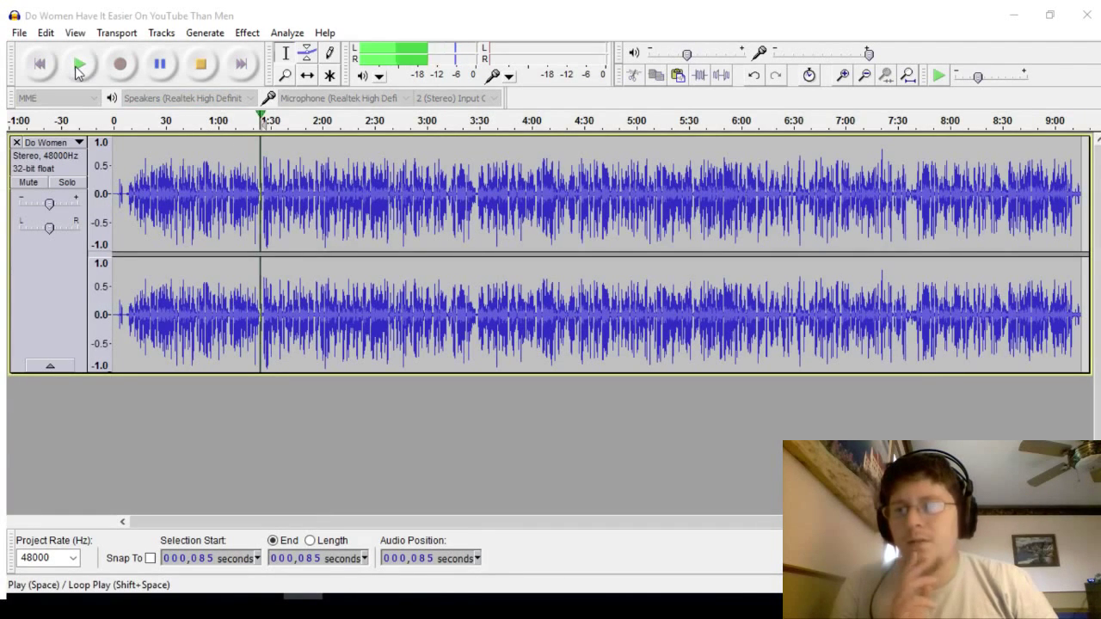
click(200, 68)
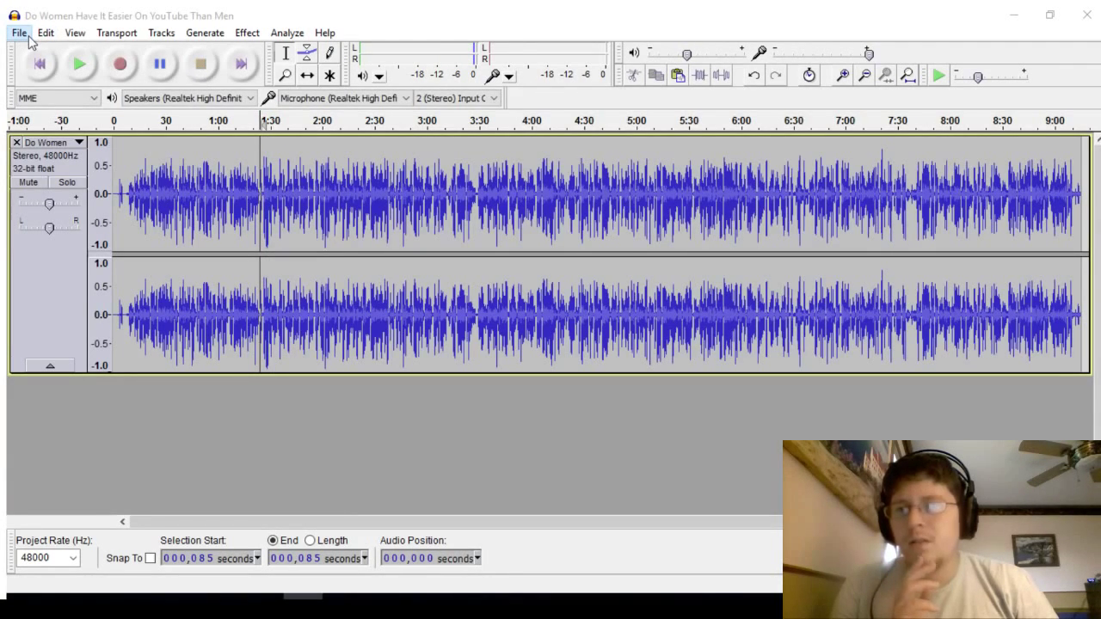
Step: Close Audacity, return to the Vegas project and add the processed audio as a new track from the timeline start
key(alt+Tab)
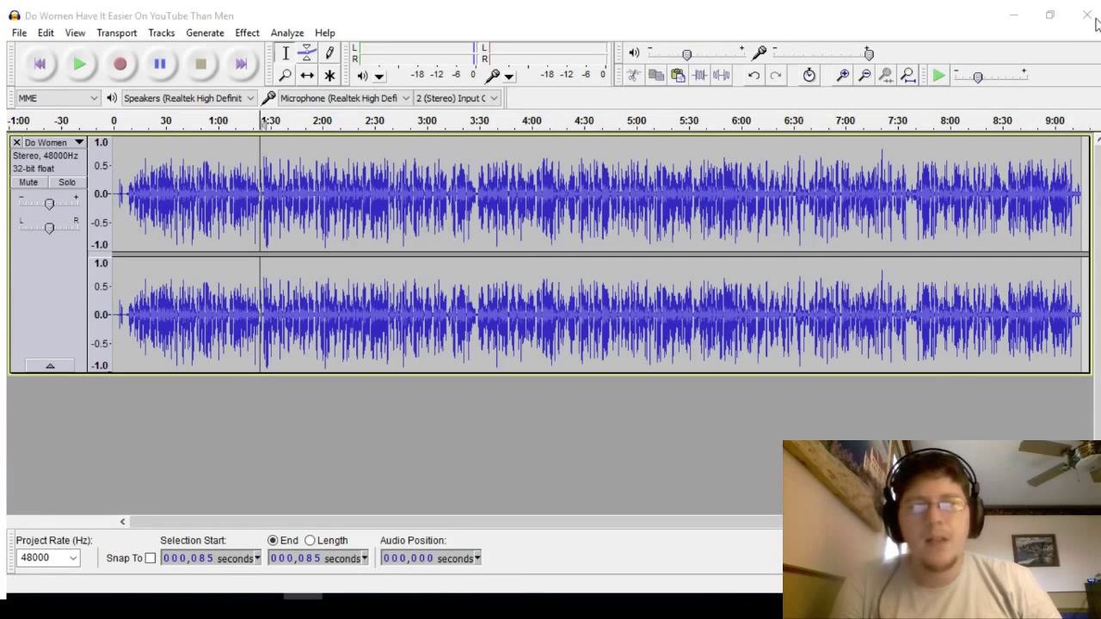
key(alt+F4)
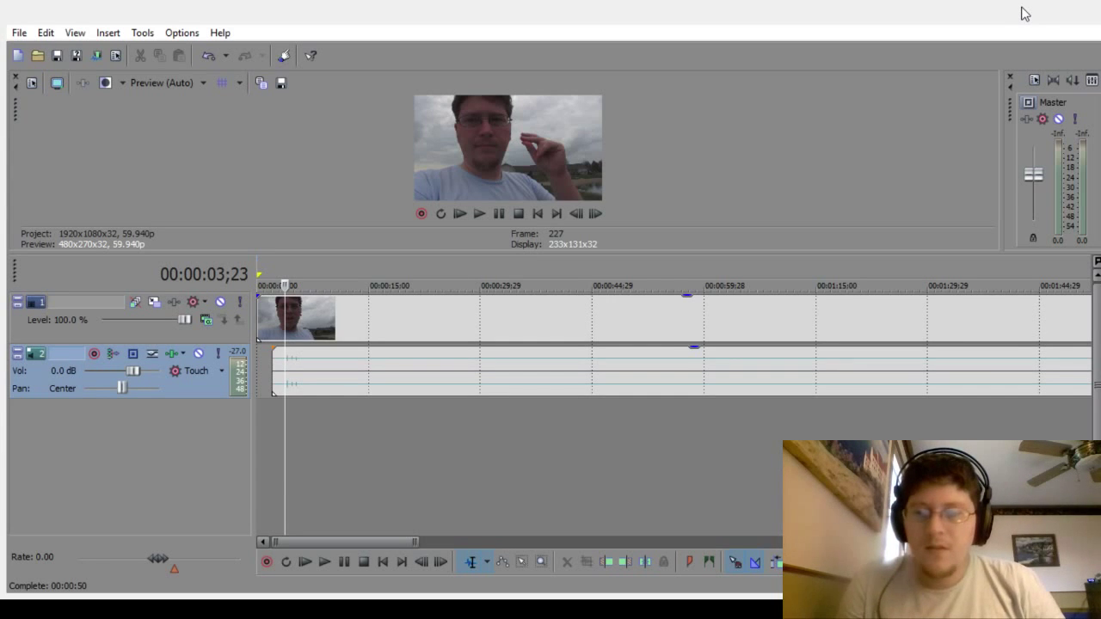
drag(1023, 14, 246, 451)
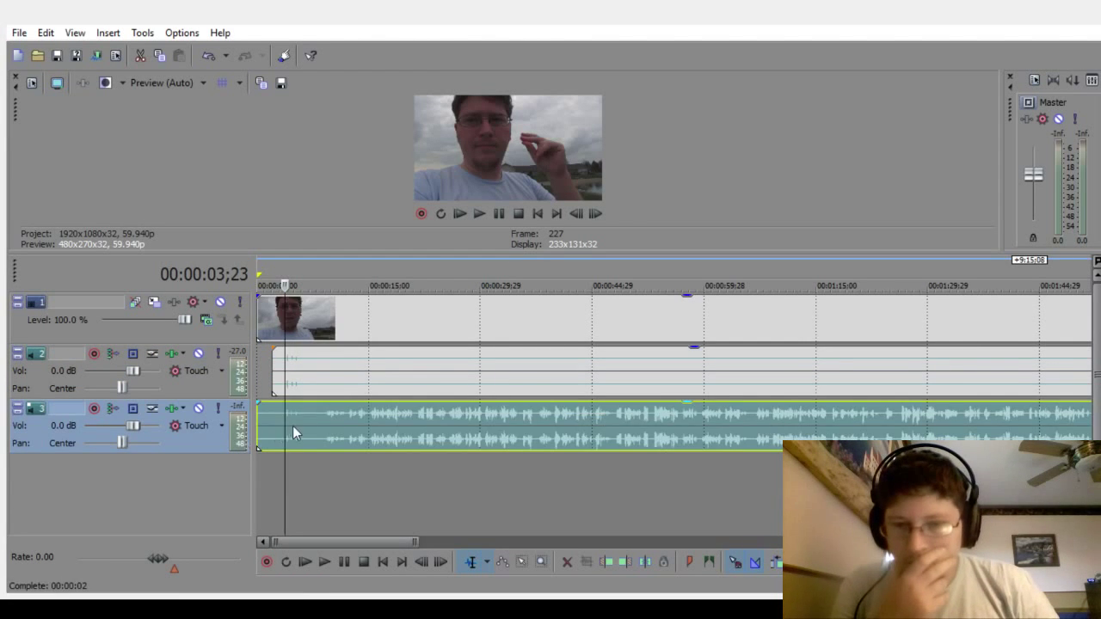
Step: Compare the opening snaps on both audio tracks around 00:00:03;27, and delete the original audio track
click(296, 470)
scroll(296, 470, up, 2)
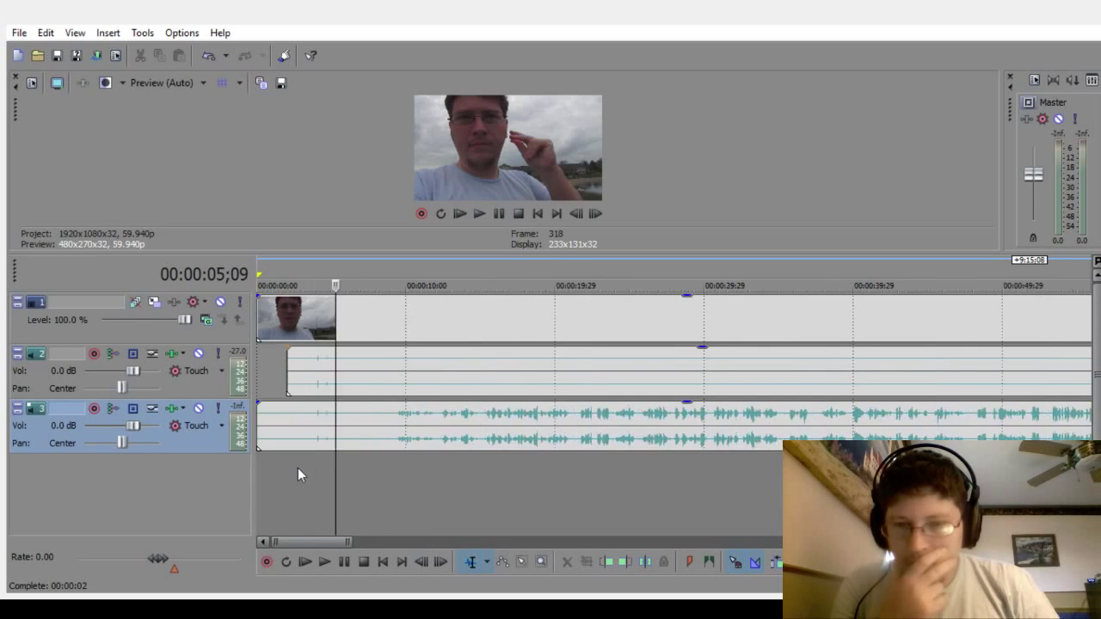
scroll(298, 468, up, 2)
click(372, 467)
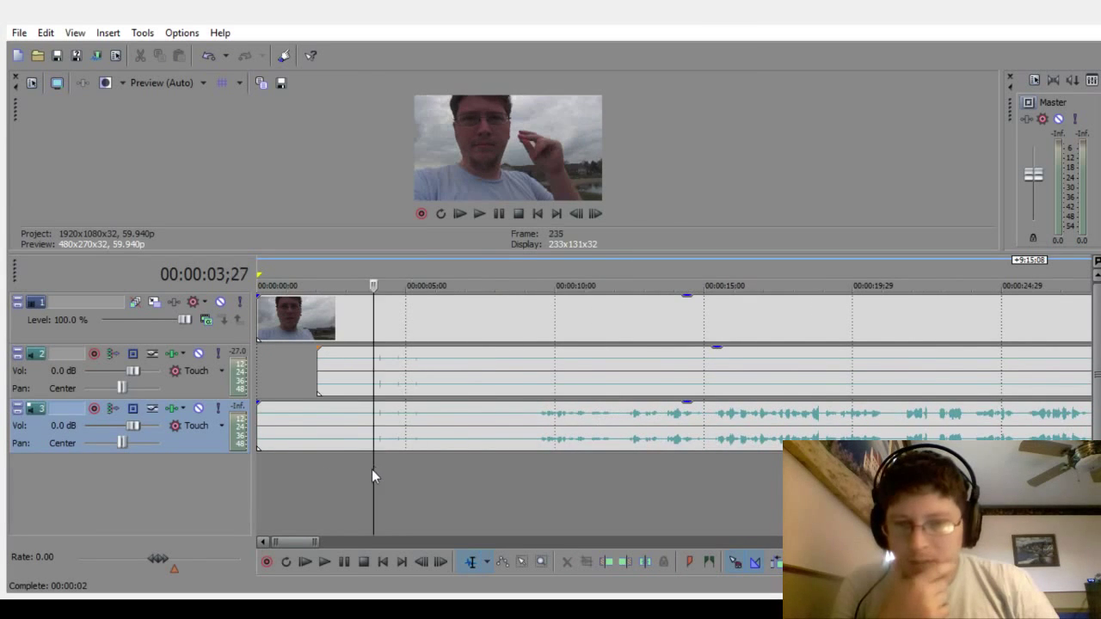
scroll(425, 533, up, 2)
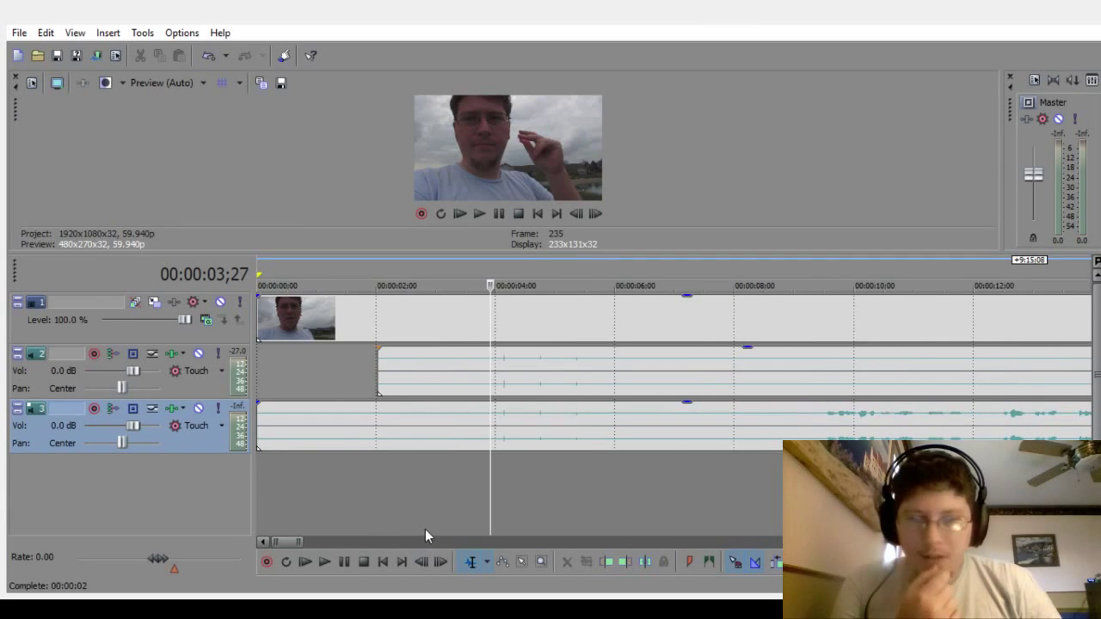
scroll(424, 529, down, 3)
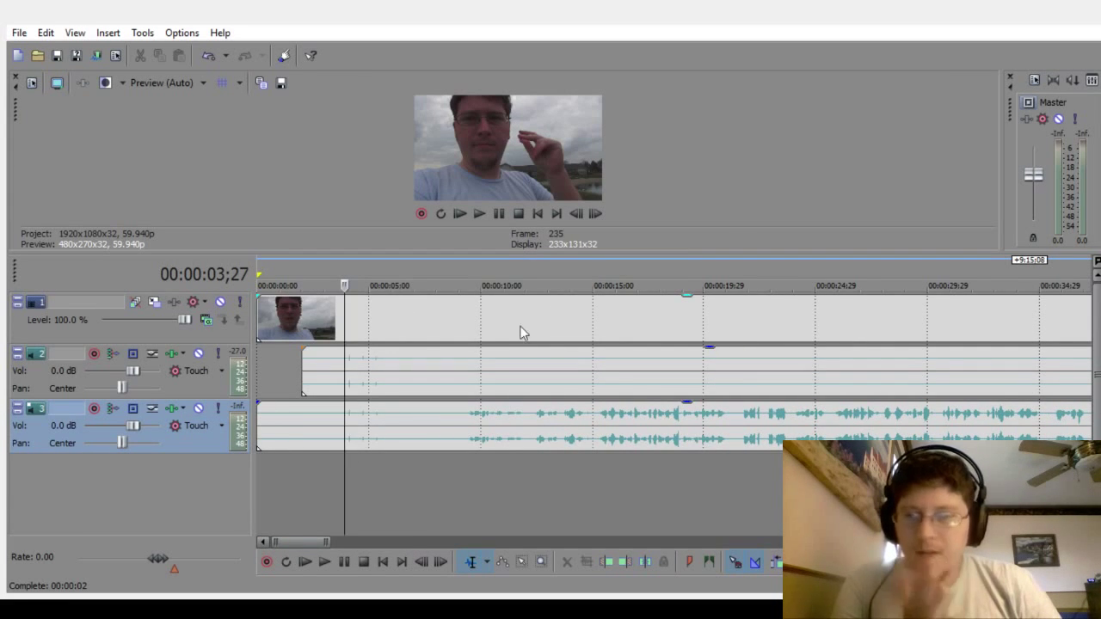
click(214, 391)
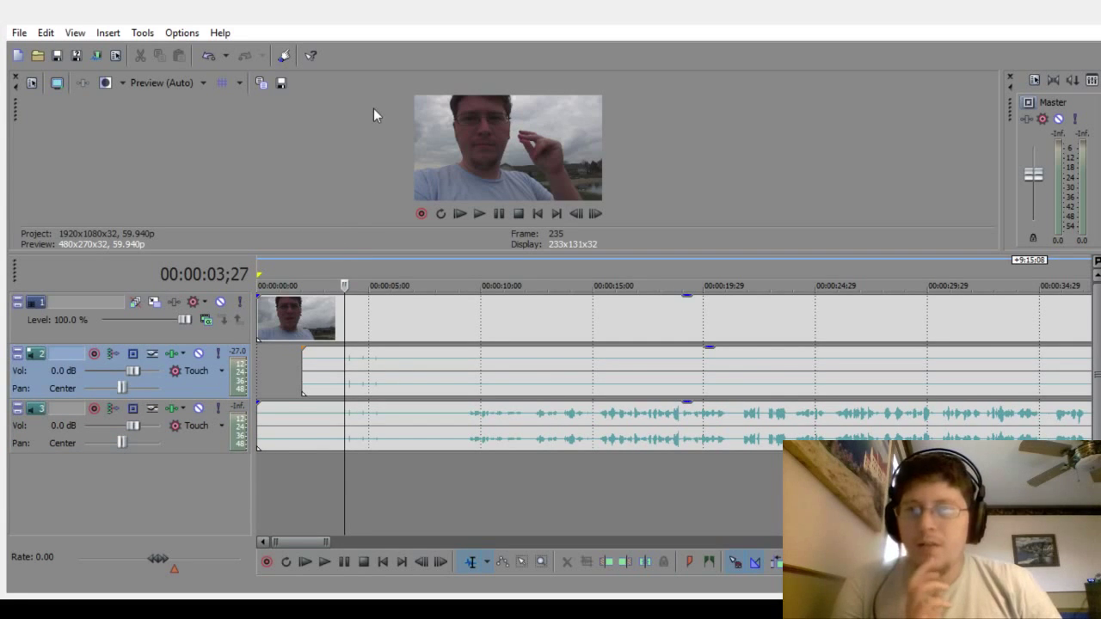
key(Delete)
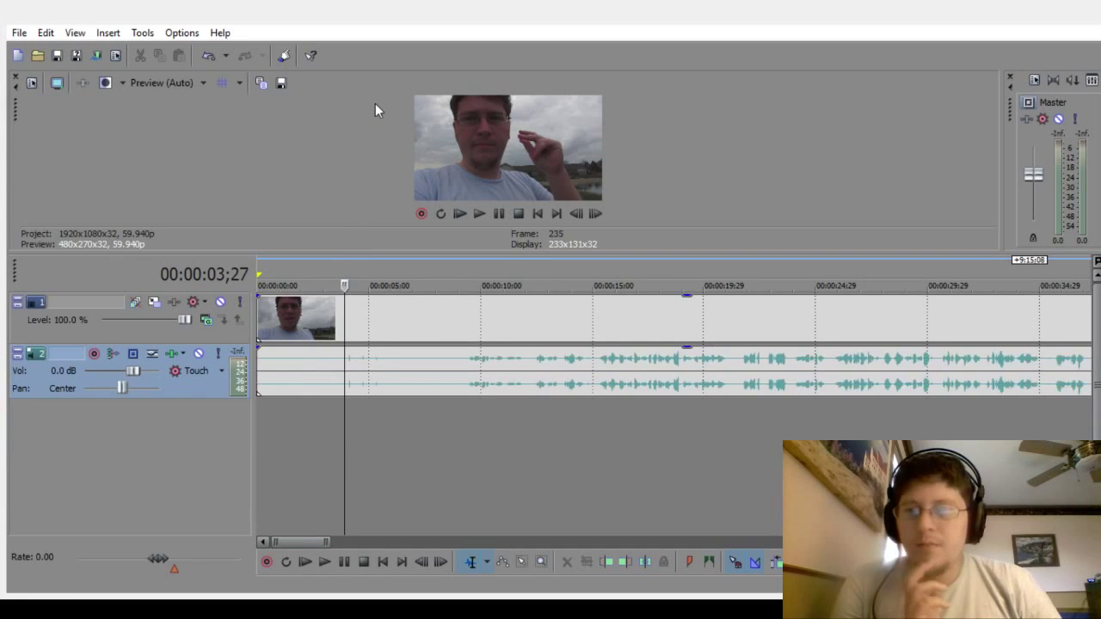
Step: Place the playhead just before the first spoken words, at 00:00:09;14
click(462, 410)
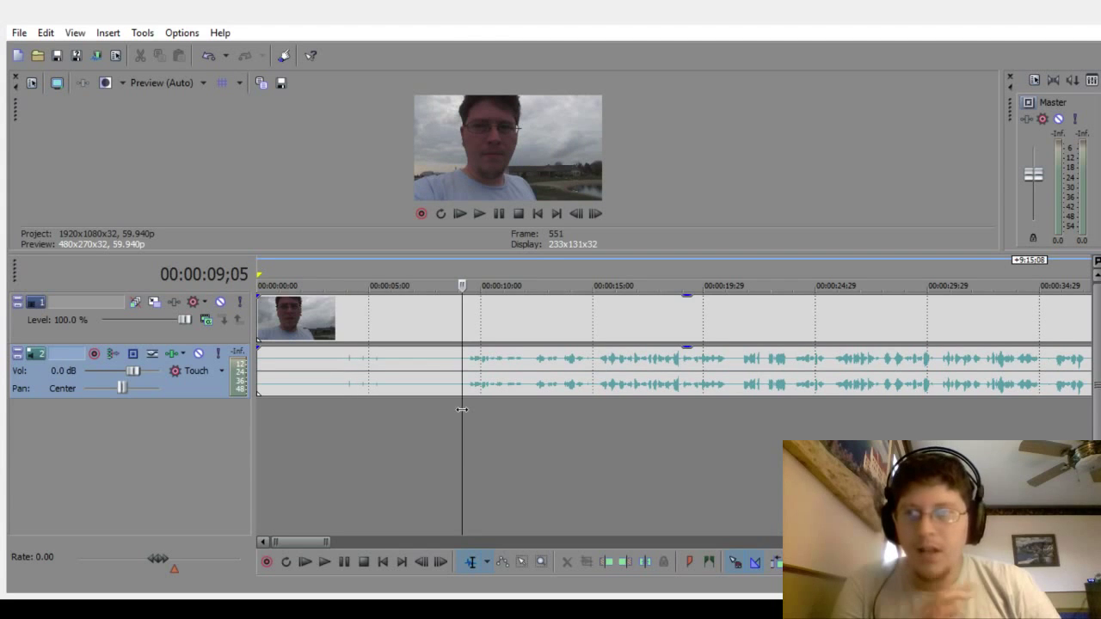
scroll(583, 427, up, 2)
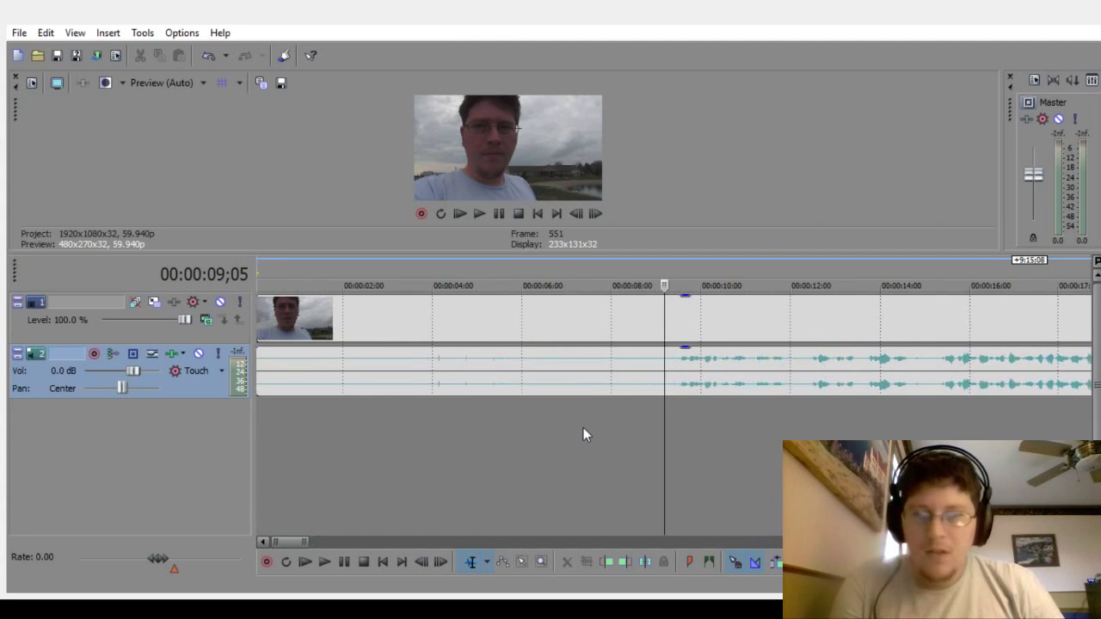
click(676, 420)
scroll(672, 424, up, 2)
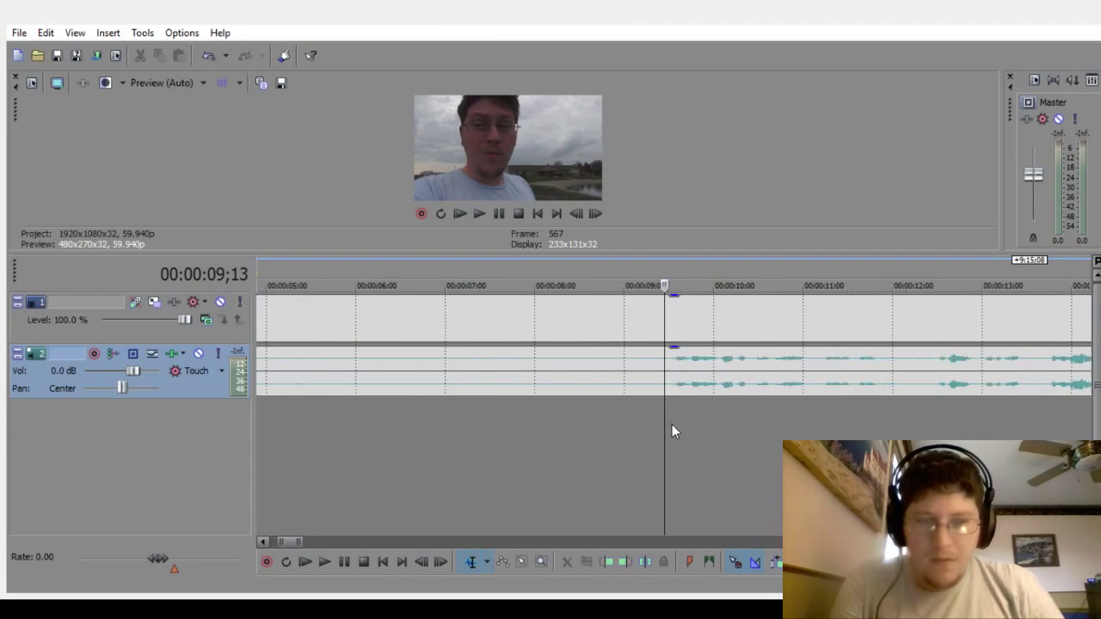
scroll(671, 424, up, 1)
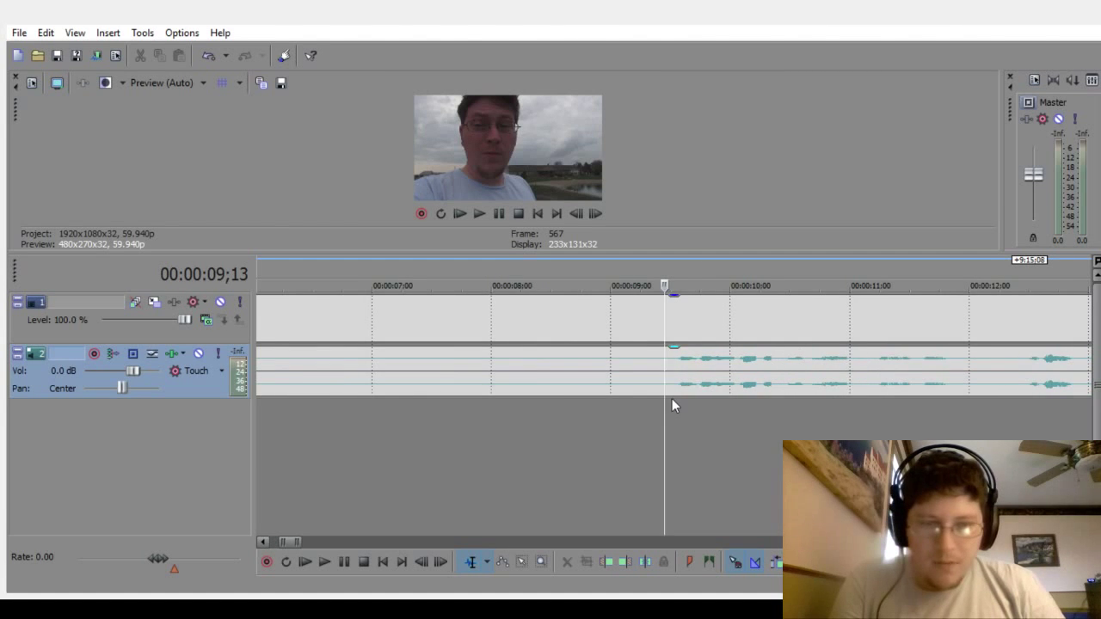
click(672, 398)
click(666, 403)
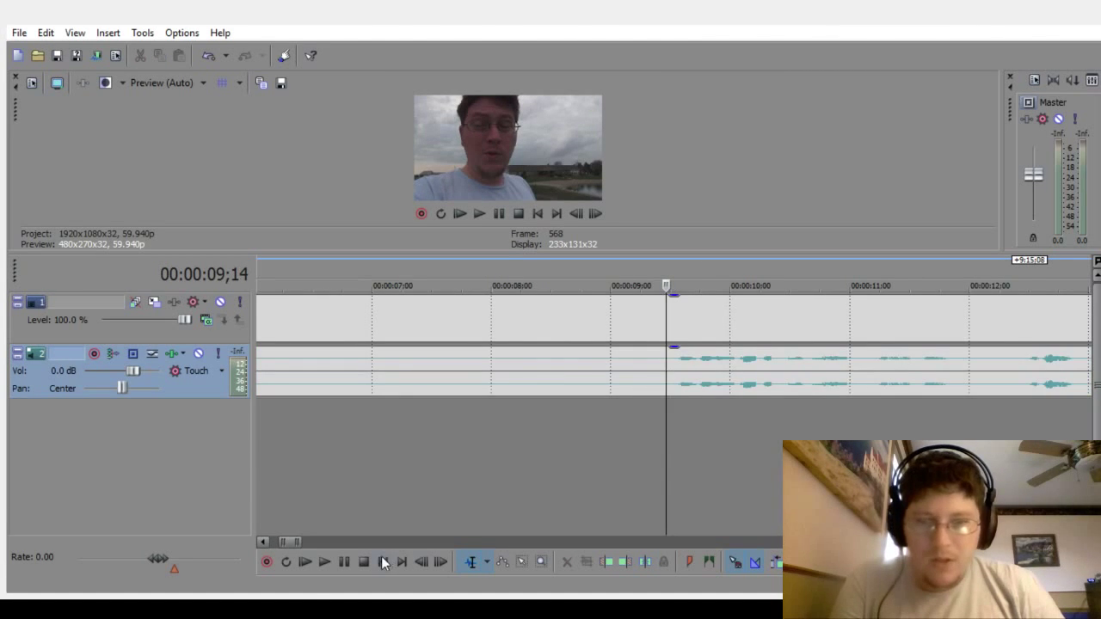
Step: Preview the cut point, move the playhead back two frames, and split the video and audio at 00:00:09;13
click(321, 567)
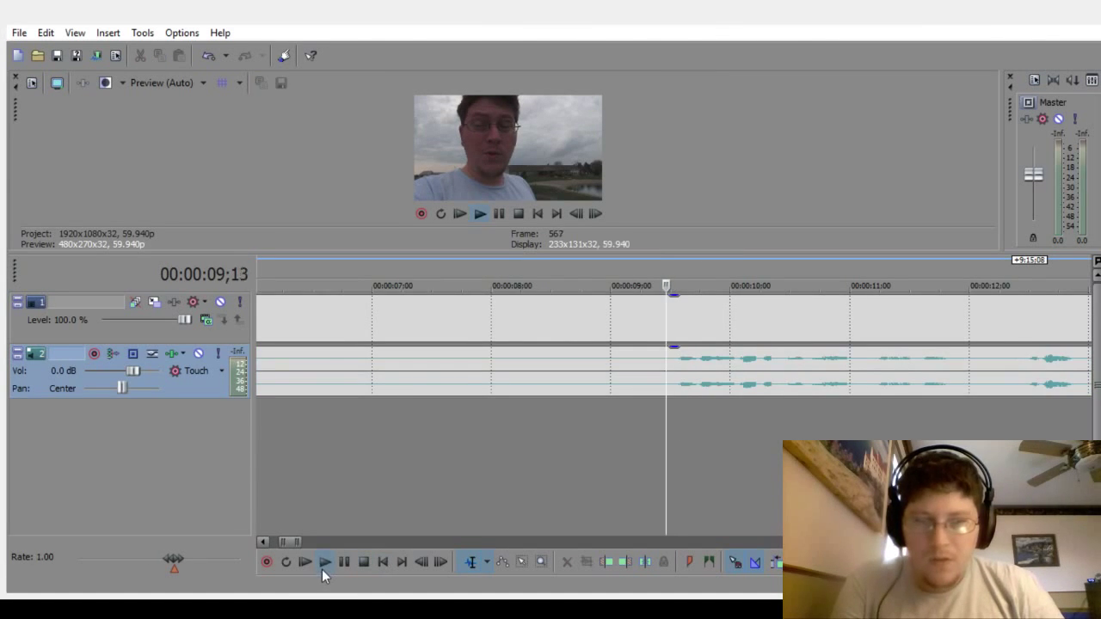
click(364, 561)
key(Left)
key(Left)
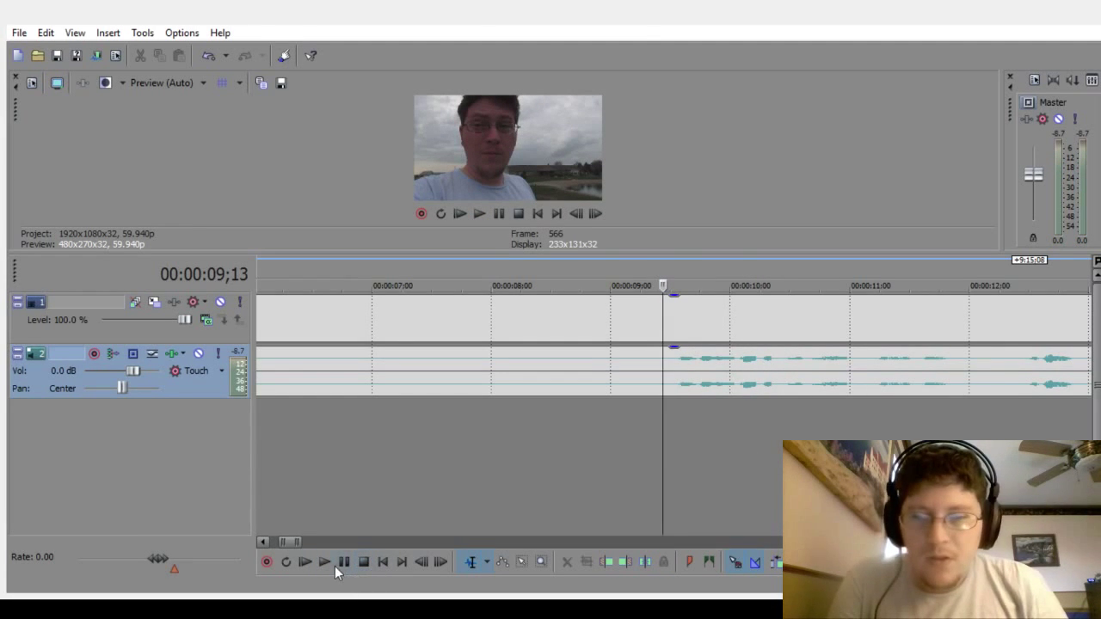
click(327, 563)
click(357, 561)
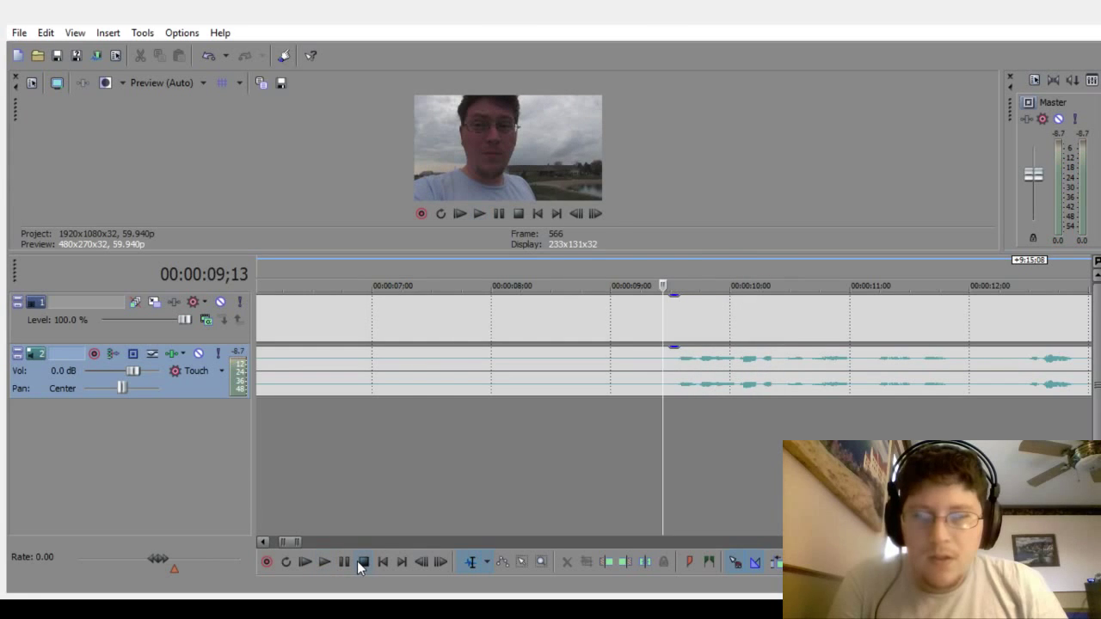
scroll(393, 533, down, 6)
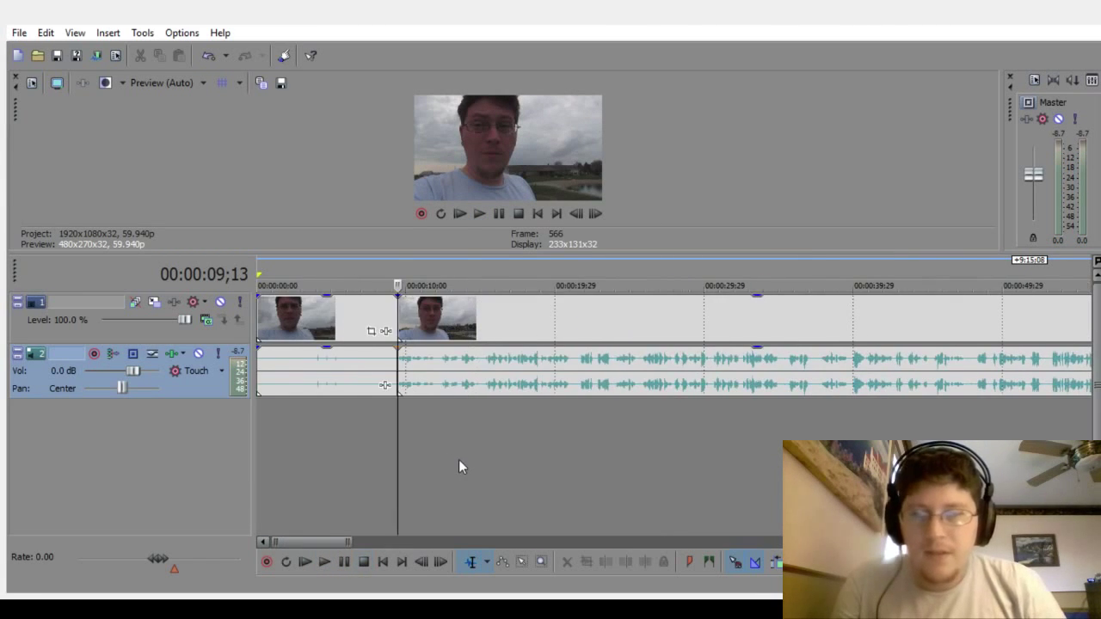
Step: Delete the audio and video segments before the split at 00:00:09;13
click(357, 377)
double_click(355, 370)
key(Delete)
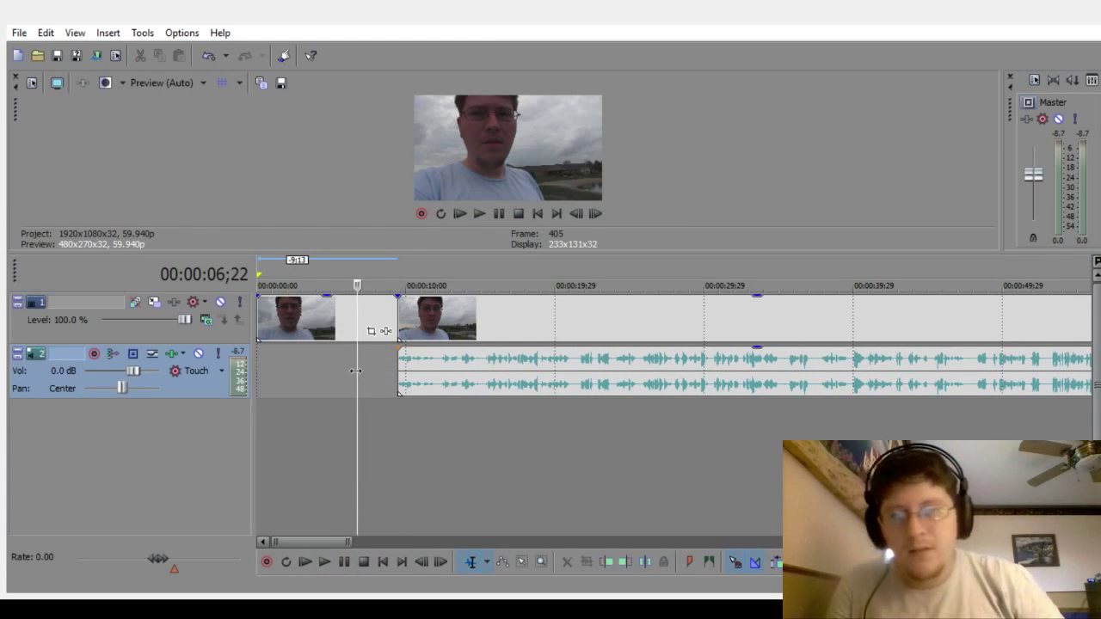
click(335, 319)
key(Delete)
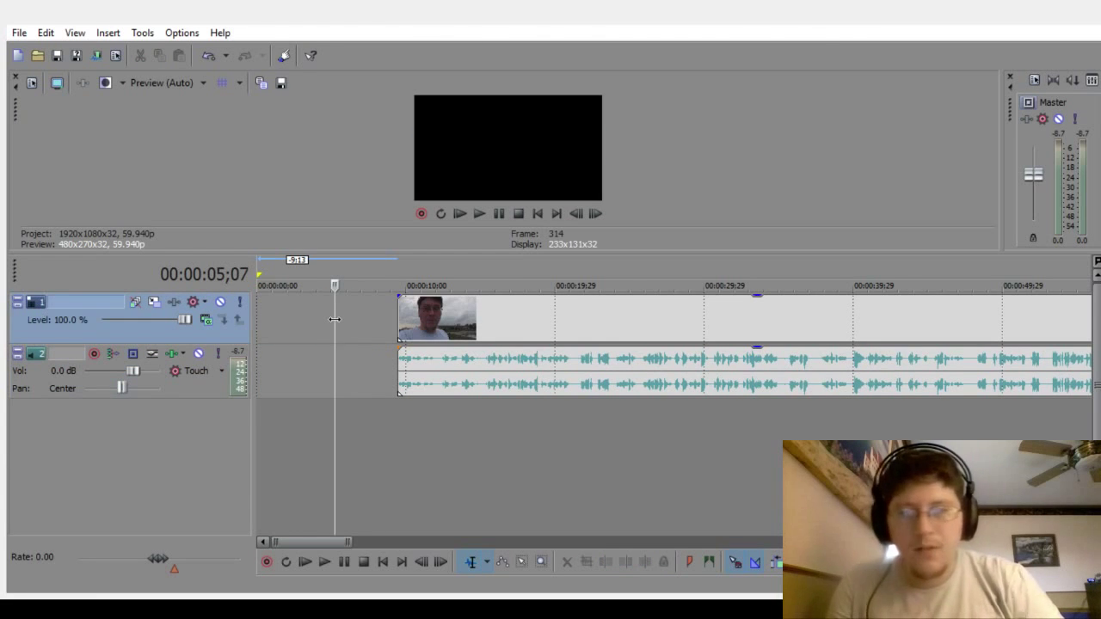
Step: Move the remaining video and audio clips together to the start of the timeline
scroll(404, 490, down, 2)
scroll(424, 487, down, 4)
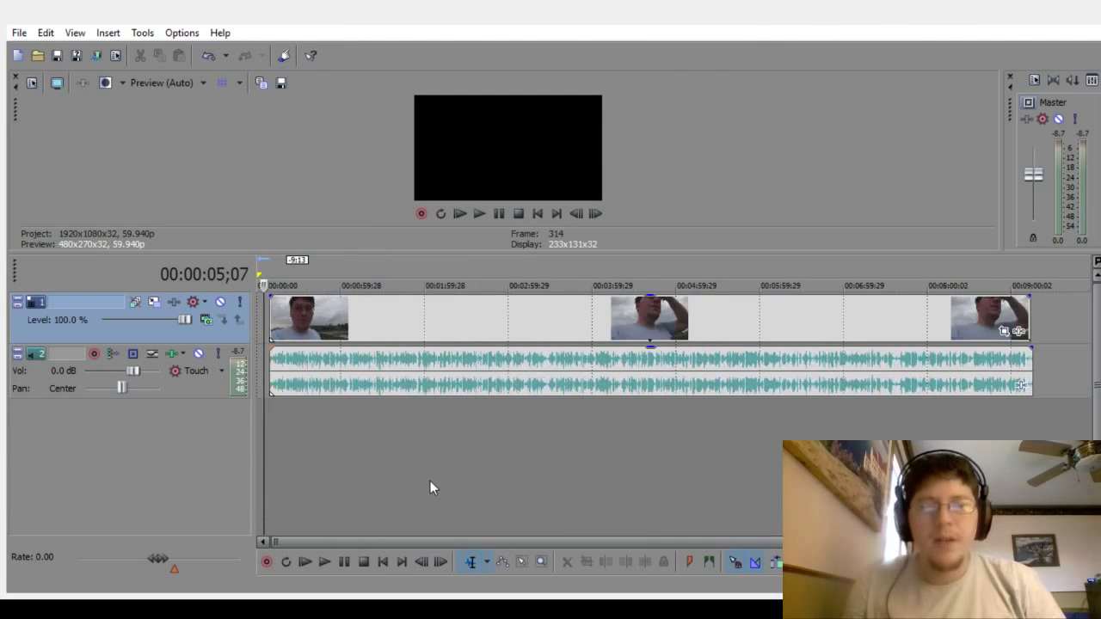
click(390, 367)
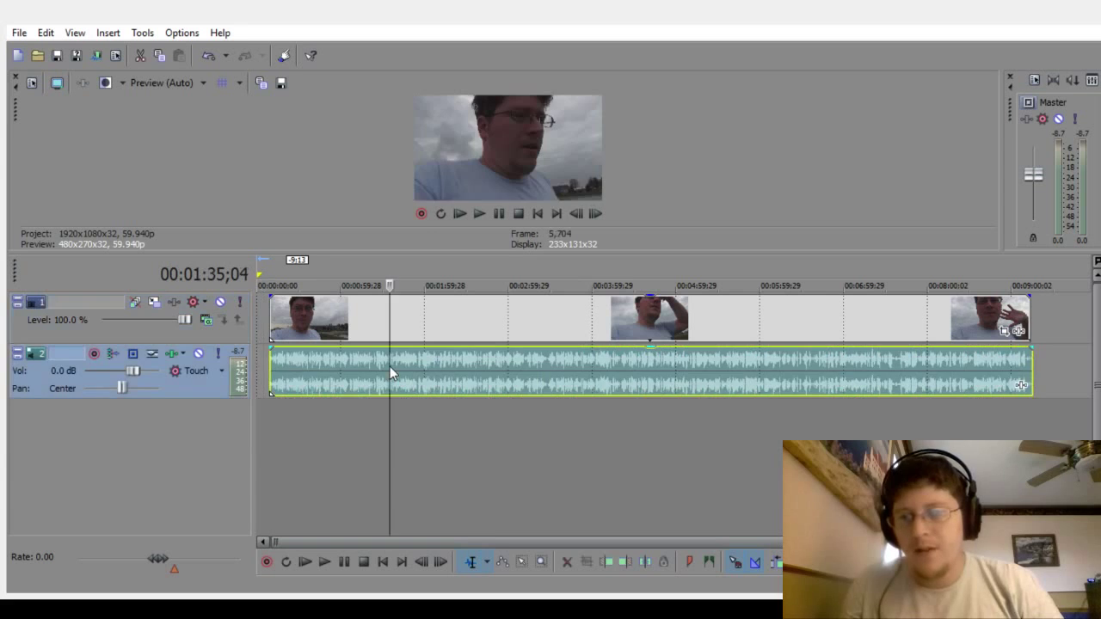
key(ctrl+a)
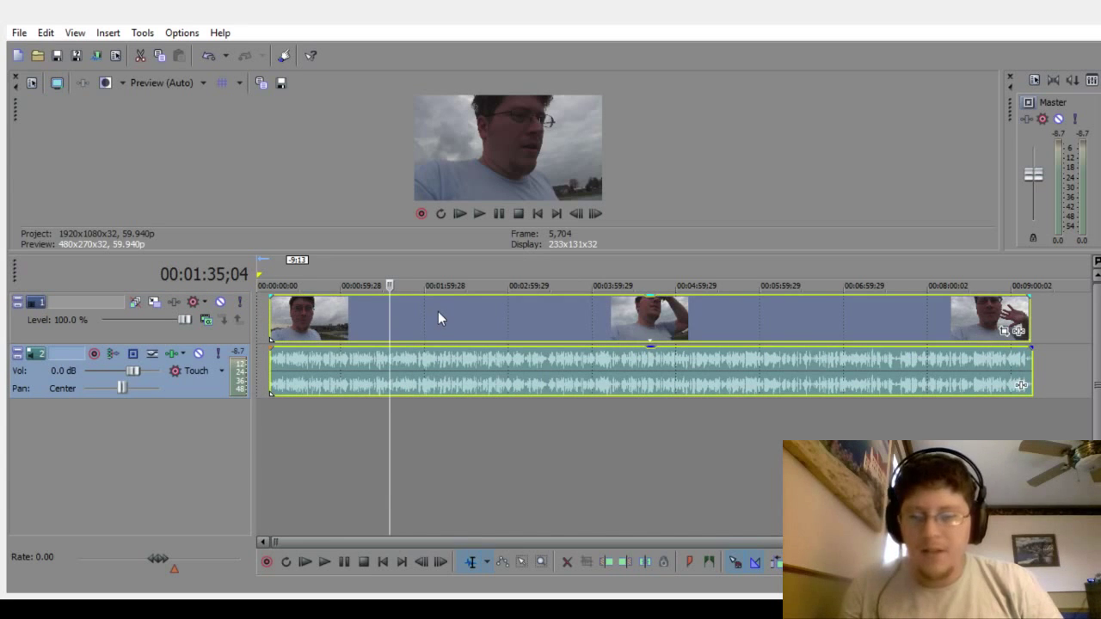
click(467, 432)
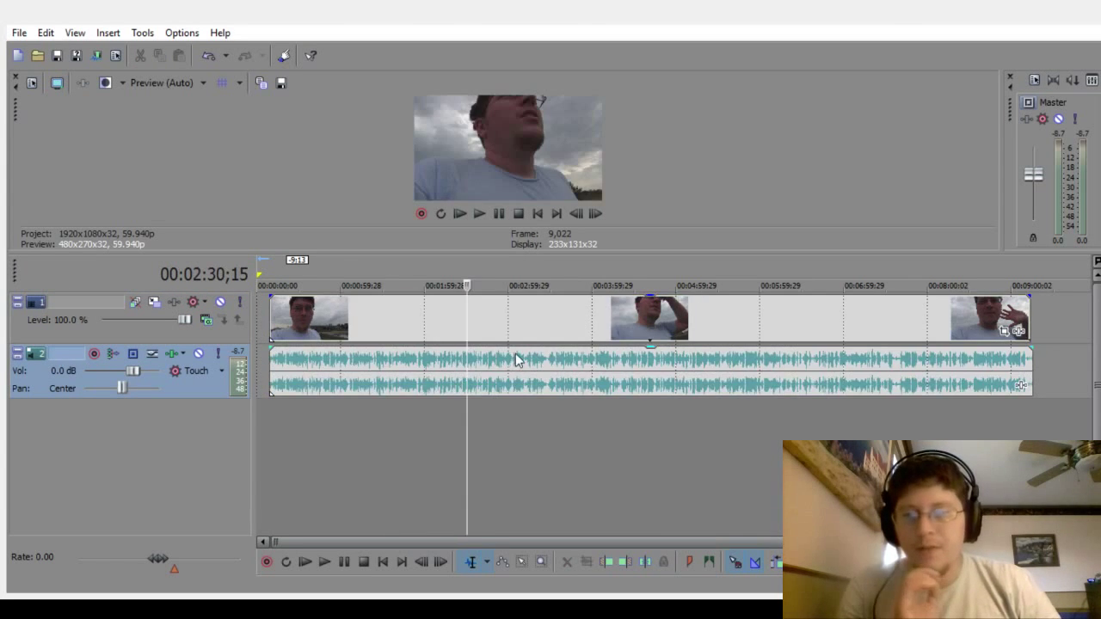
drag(516, 360, 262, 387)
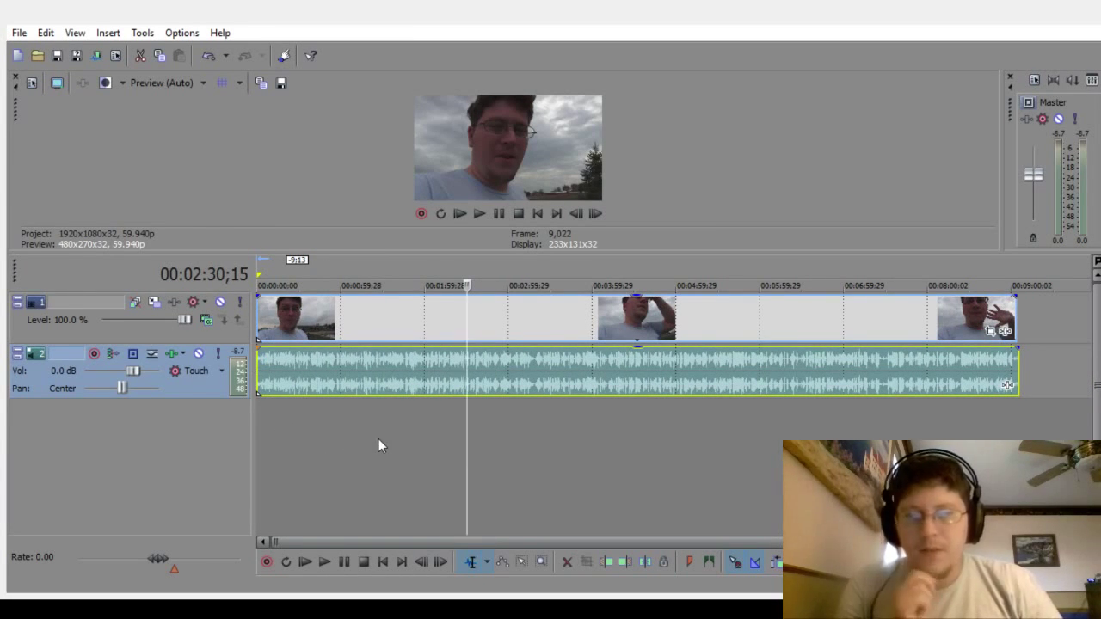
Step: Place the playhead at 00:00:08;19 and examine the opening of the trimmed video and audio up close
click(325, 452)
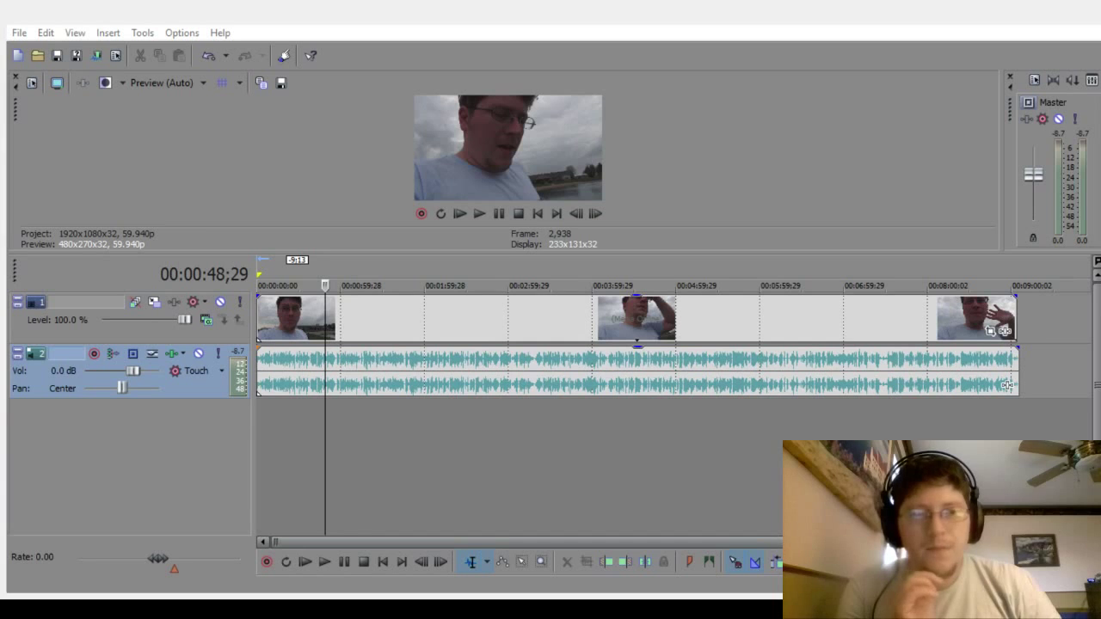
click(269, 422)
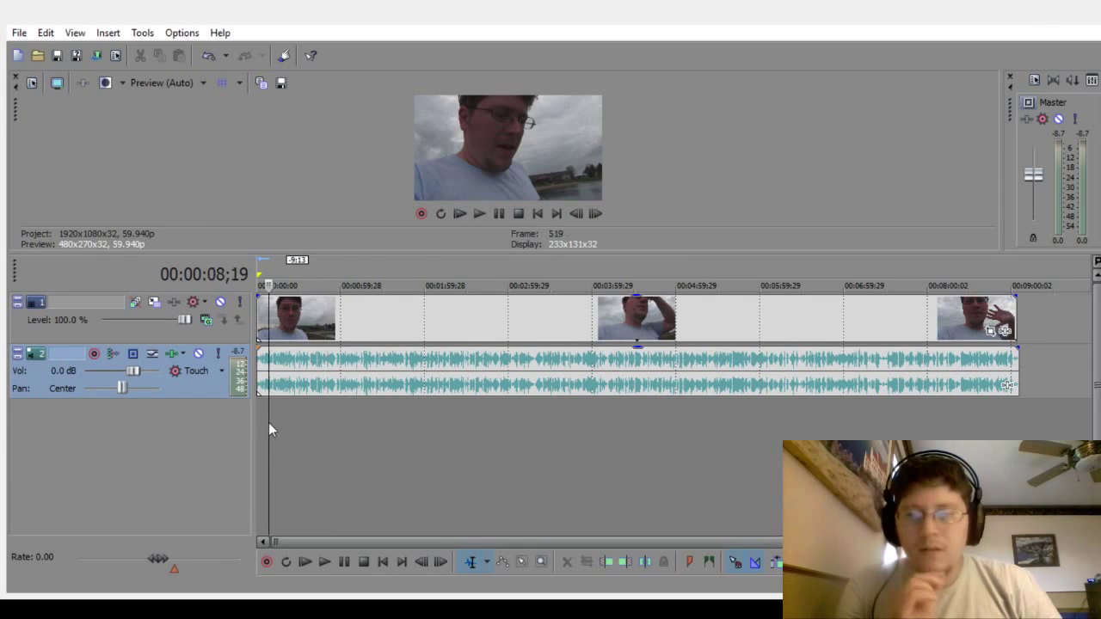
scroll(268, 422, up, 3)
scroll(268, 423, up, 4)
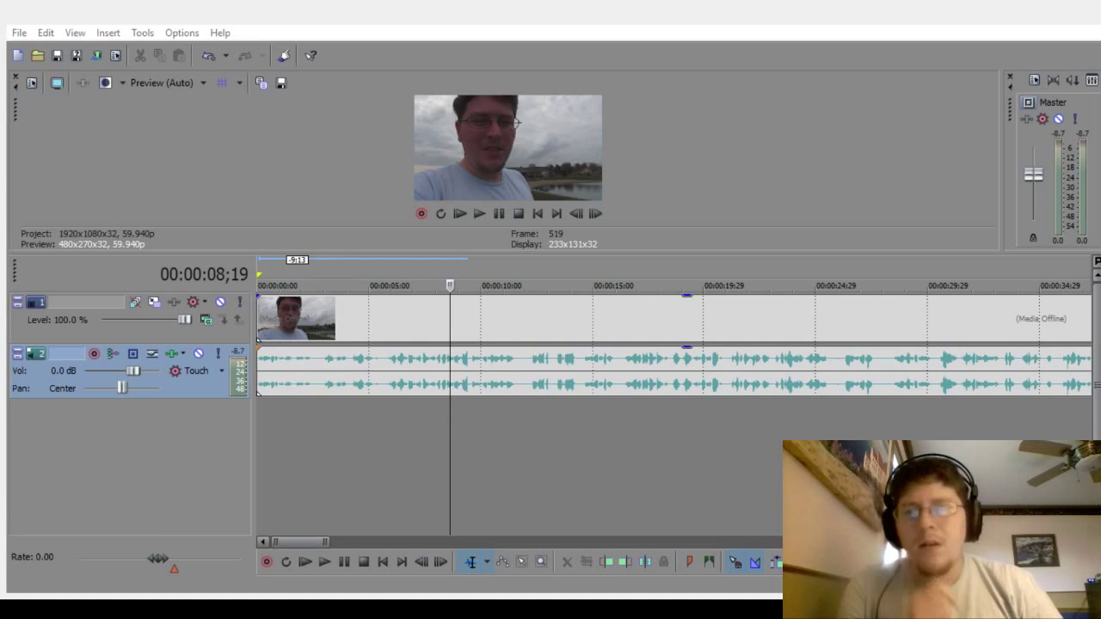
Step: Examine the whole edited timeline and move the playhead to the end of the project
click(298, 461)
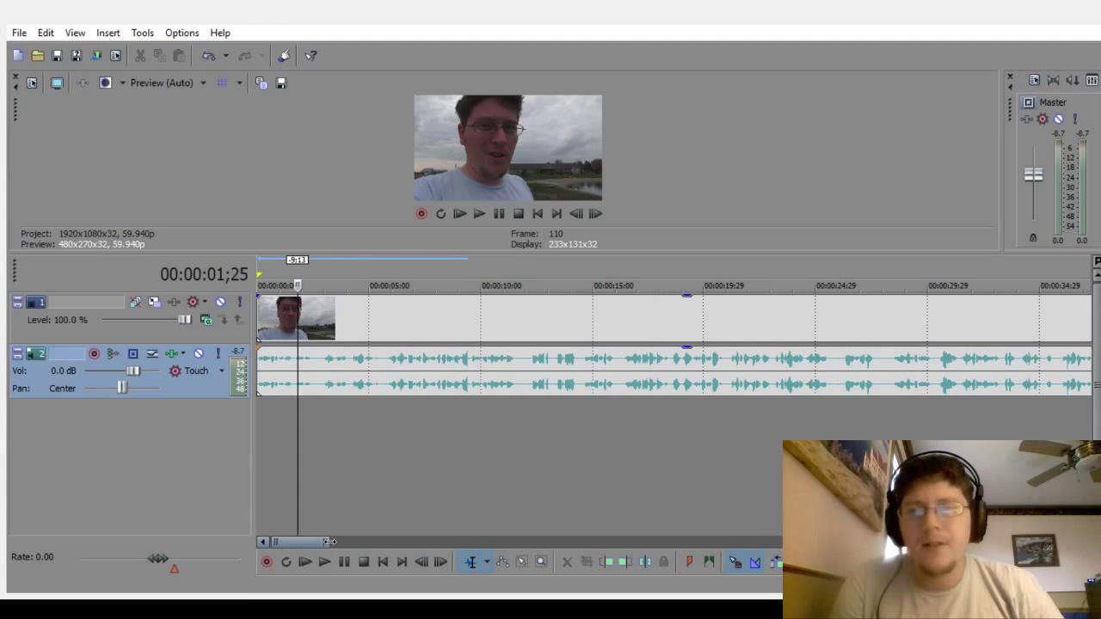
drag(330, 541, 1094, 542)
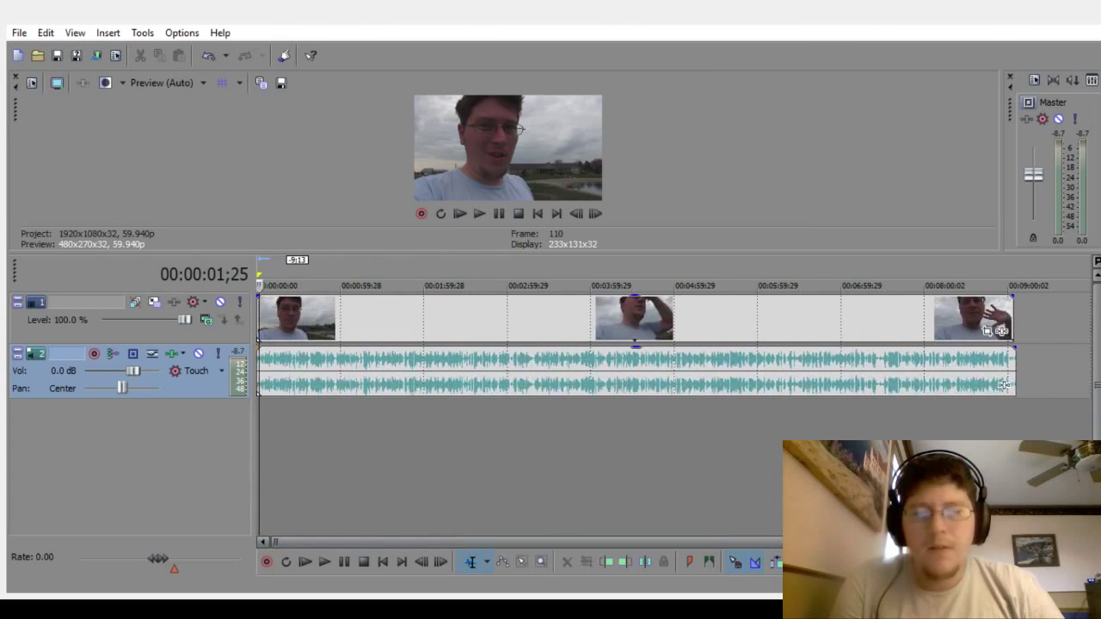
click(405, 559)
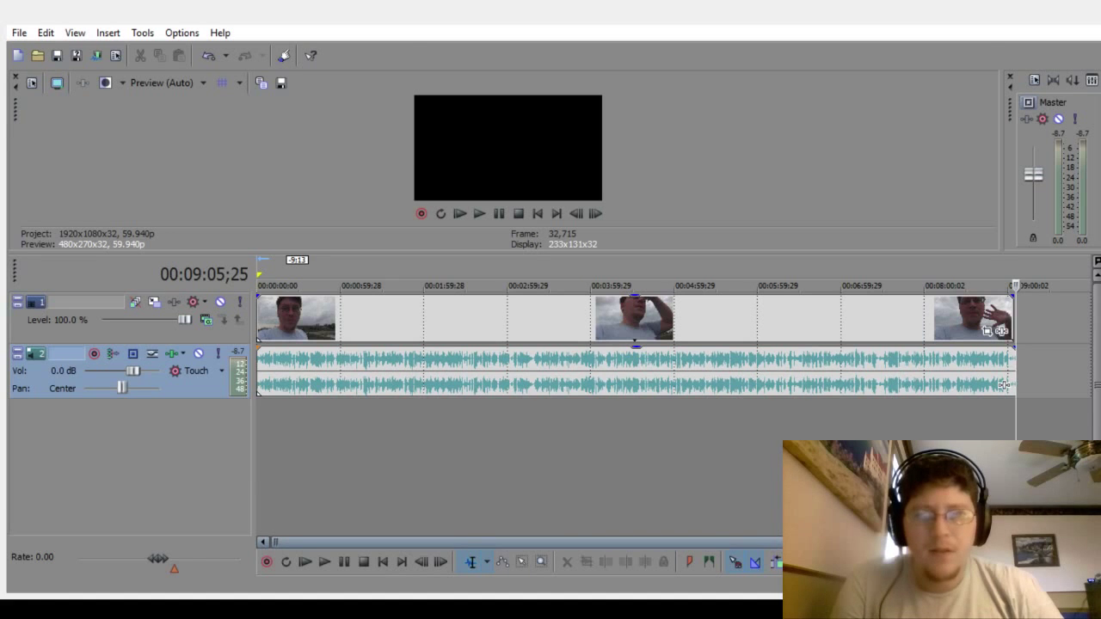
drag(1093, 542, 439, 542)
drag(361, 516, 310, 535)
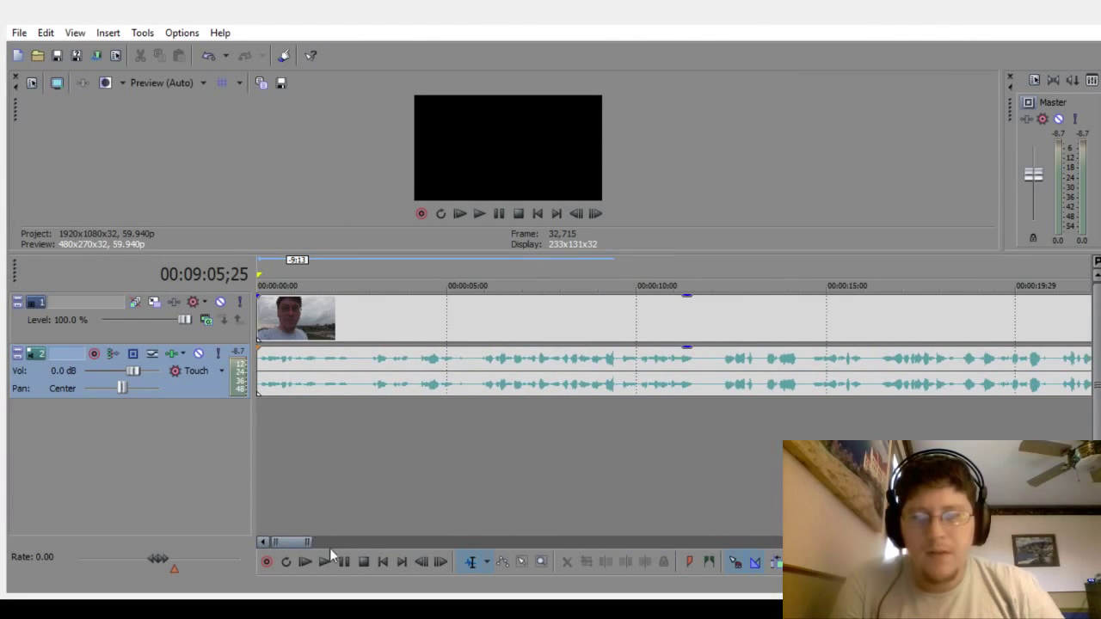
Step: Return to the start of the project and play the opening to check the audio level
click(381, 565)
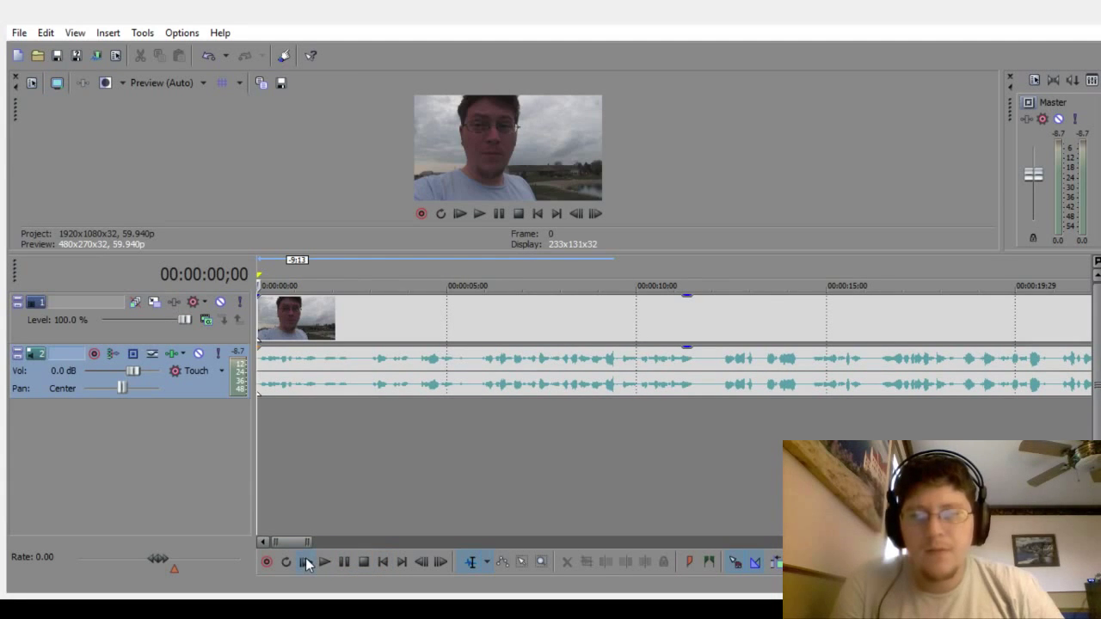
click(305, 559)
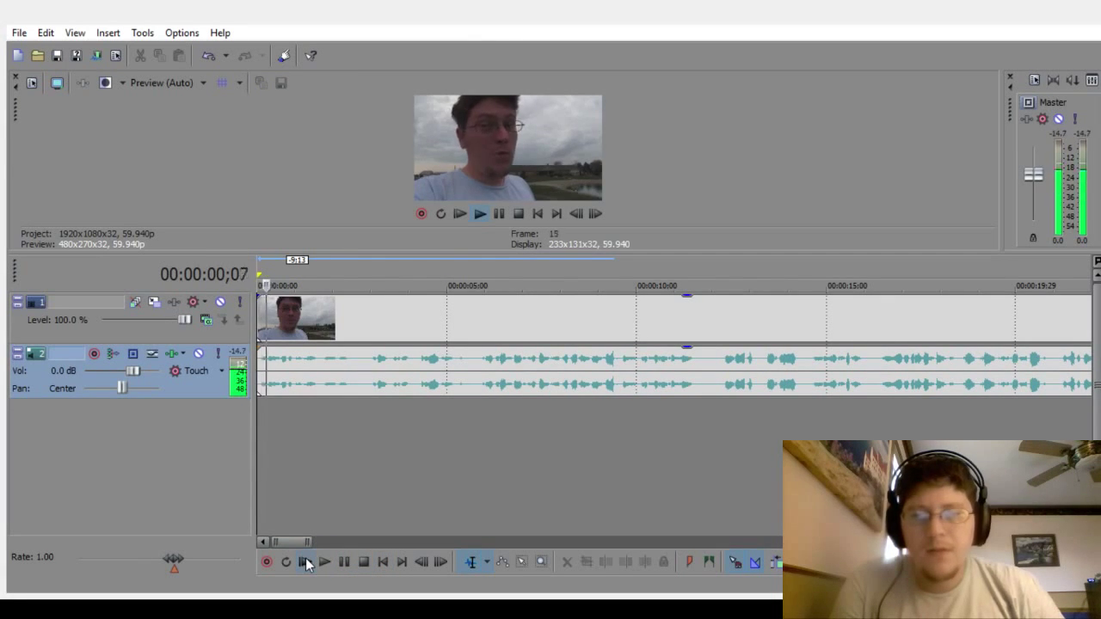
click(365, 561)
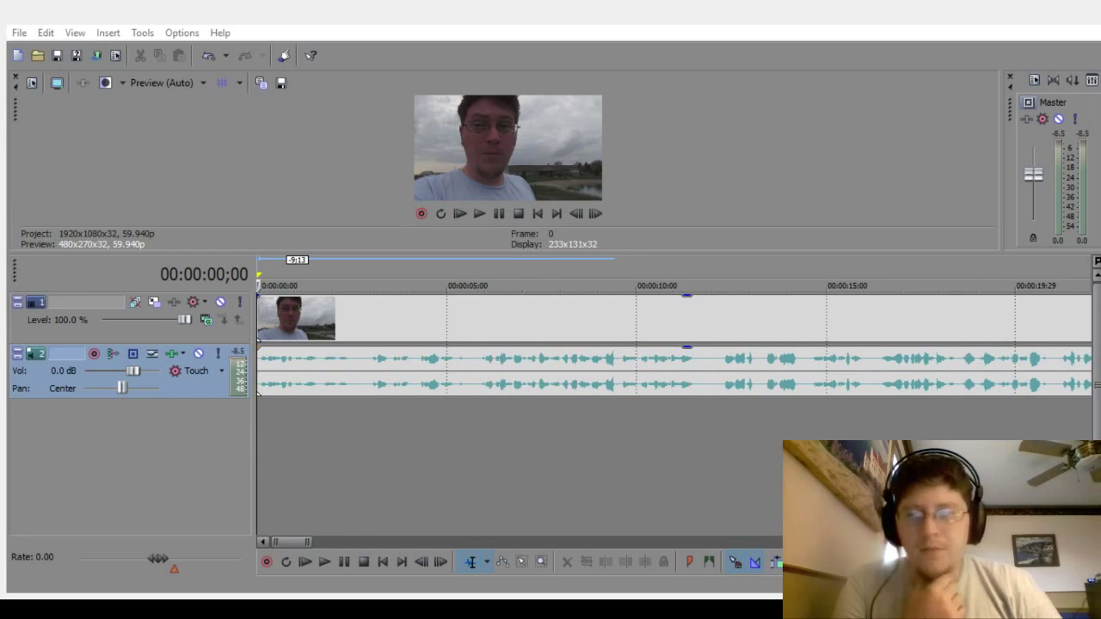
key(space)
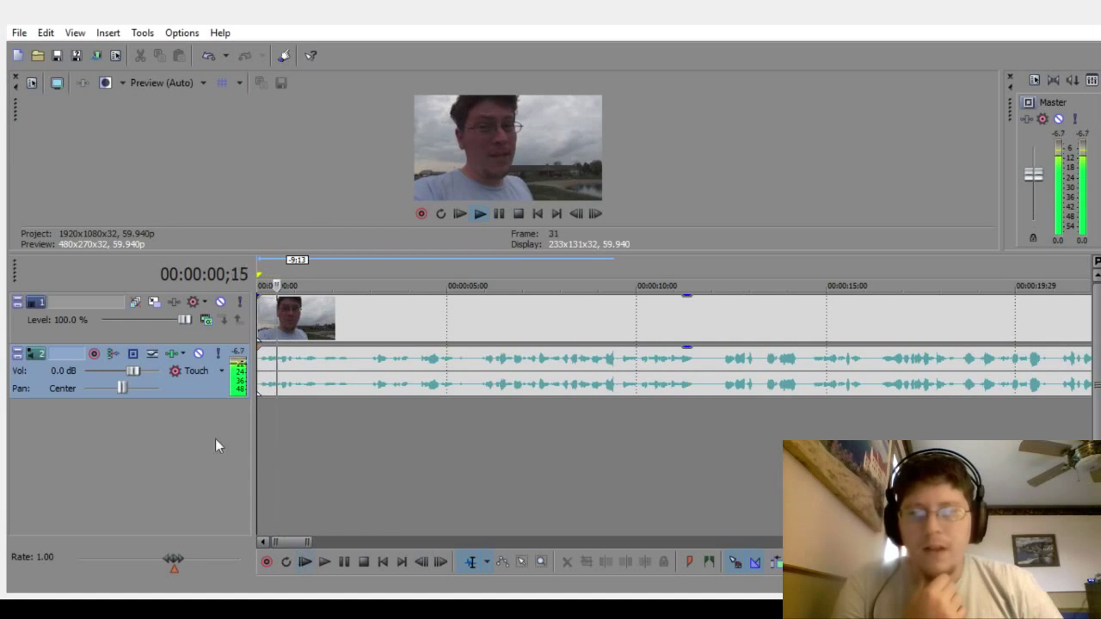
click(364, 562)
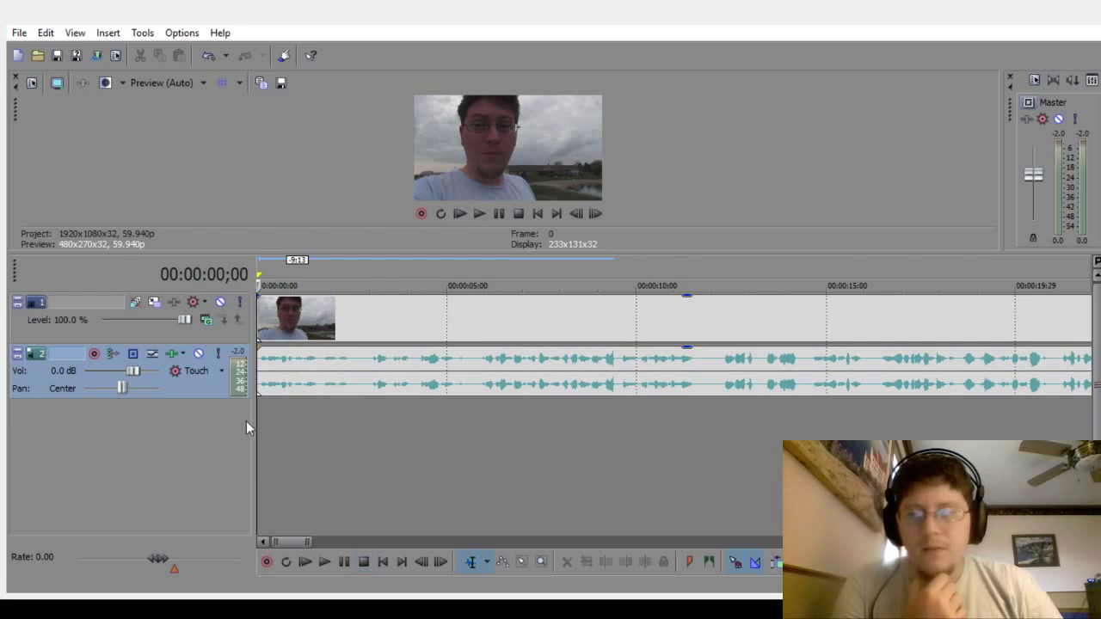
Step: Set the audio track's volume to -5 dB and play the project from the start to check the peaks
double_click(72, 370)
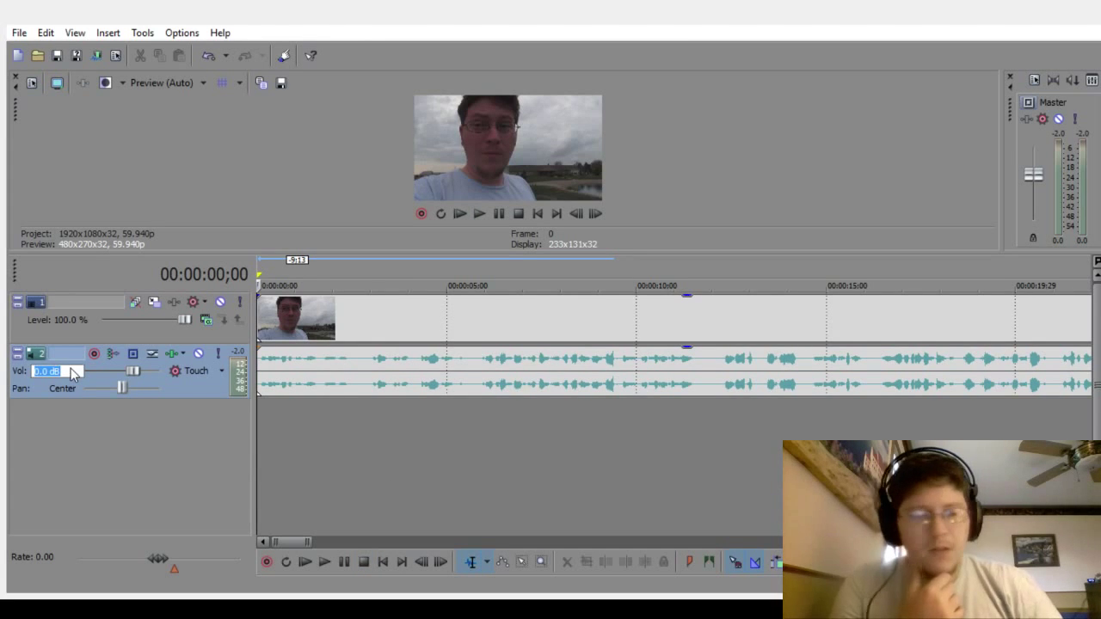
text(-5)
key(Return)
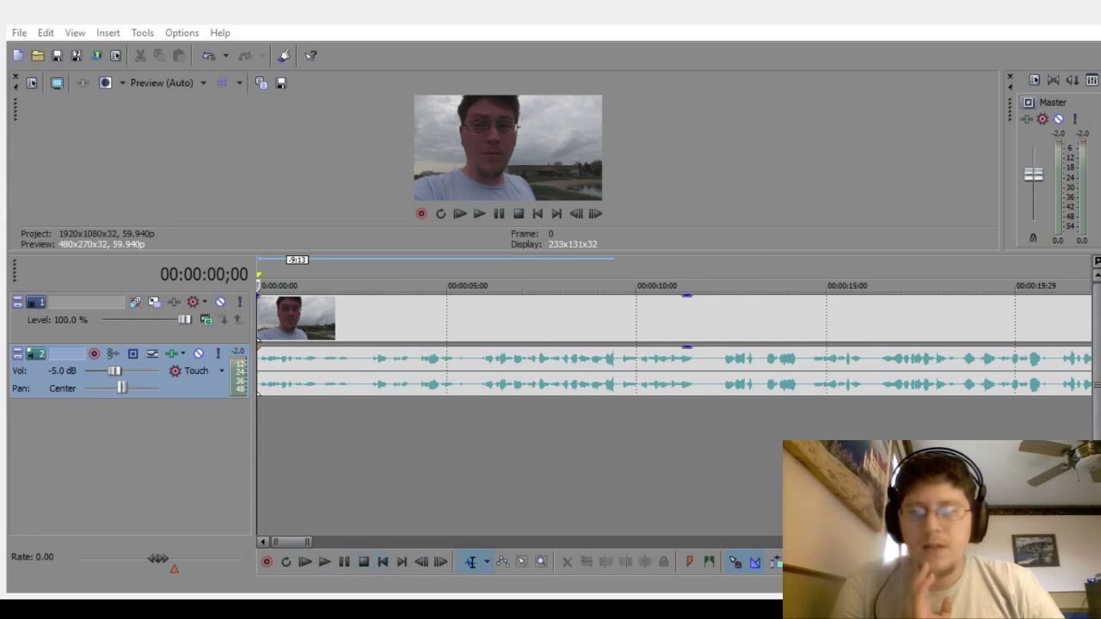
click(304, 562)
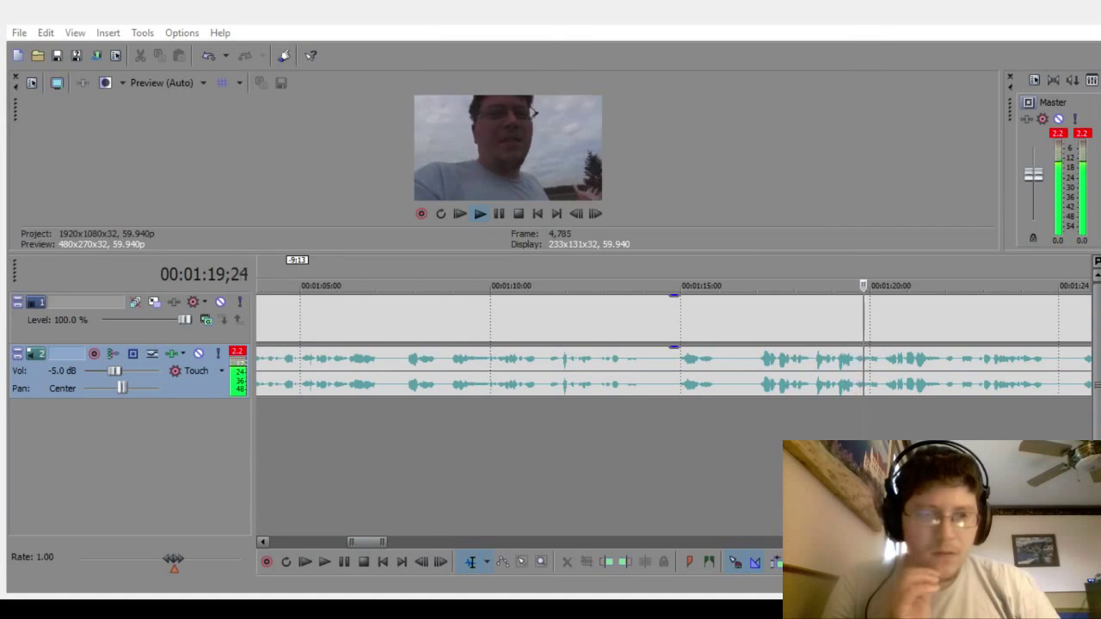
click(344, 562)
click(324, 562)
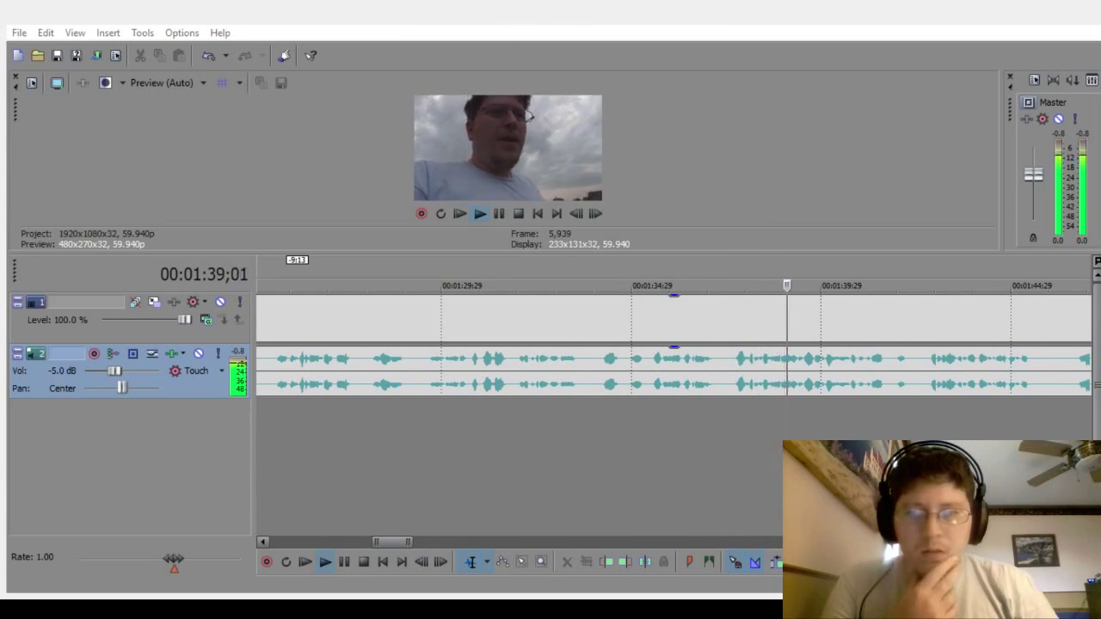
Step: Set the audio track's volume to -6 dB and play further sections to check the peaks
double_click(65, 372)
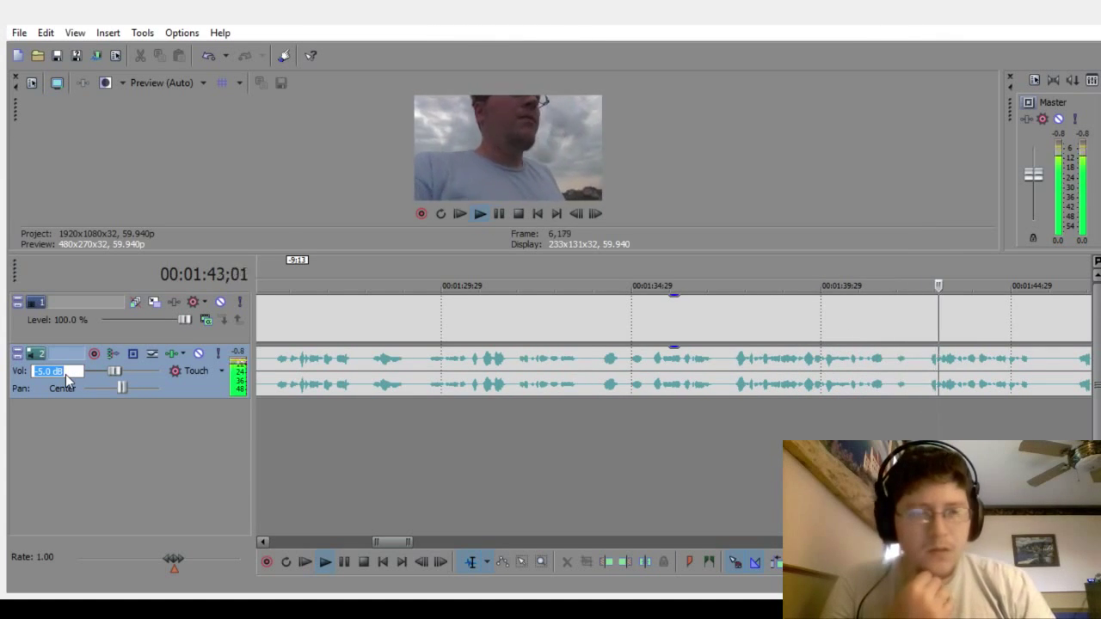
text(-6)
key(Return)
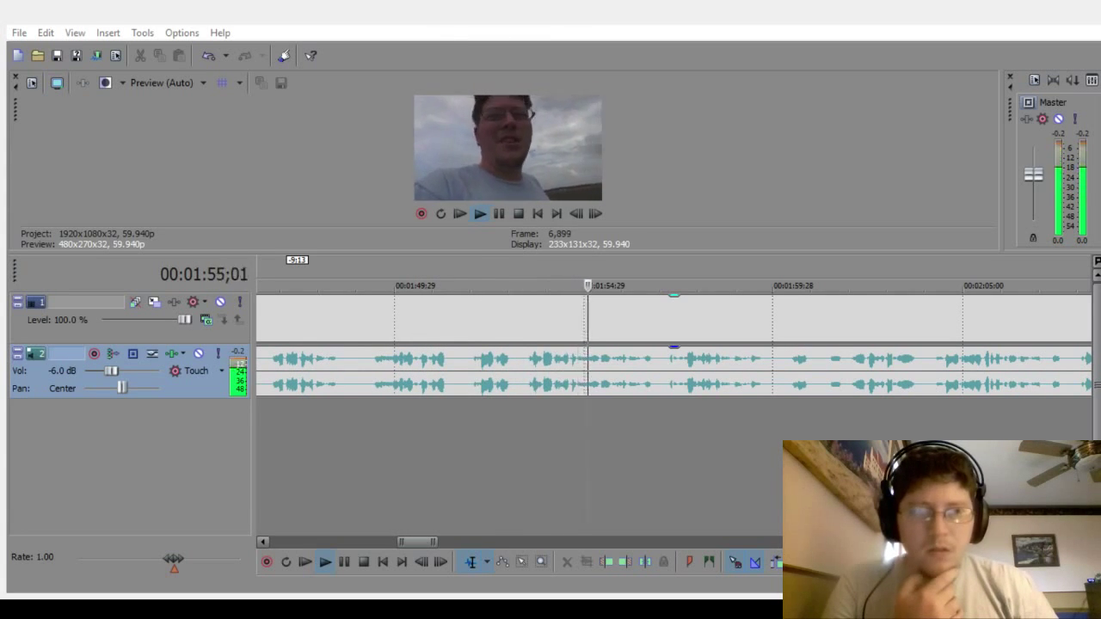
click(337, 566)
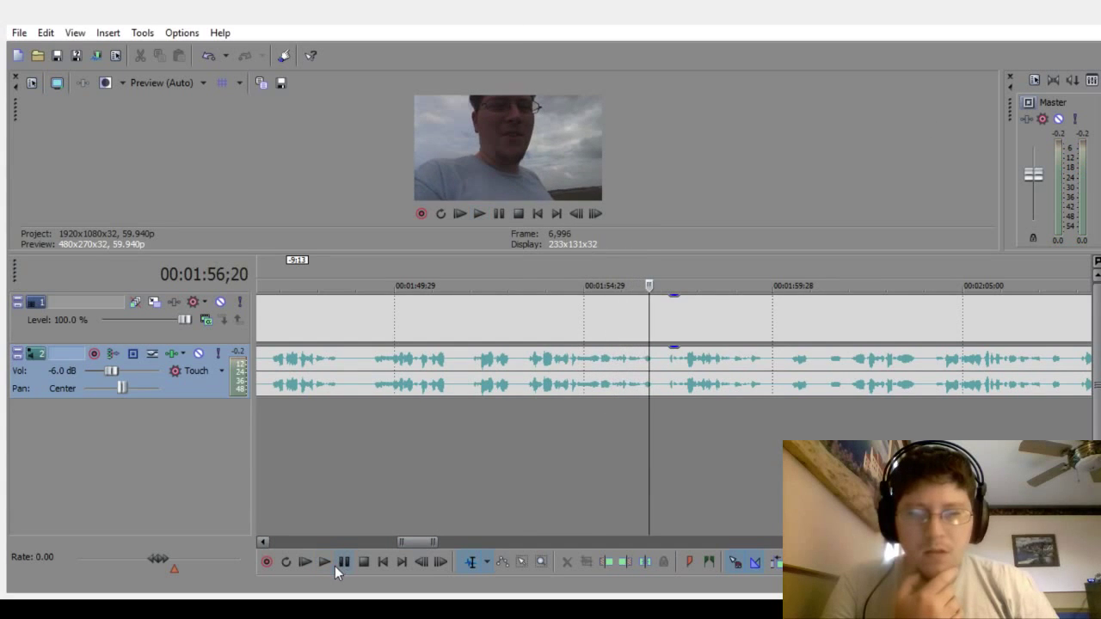
click(335, 566)
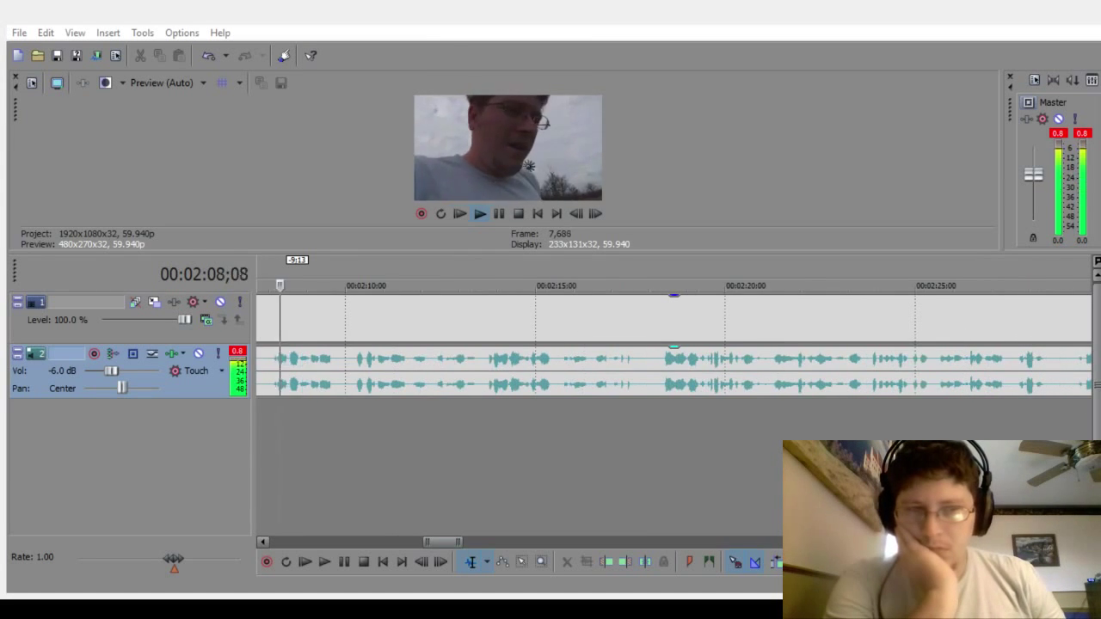
click(340, 568)
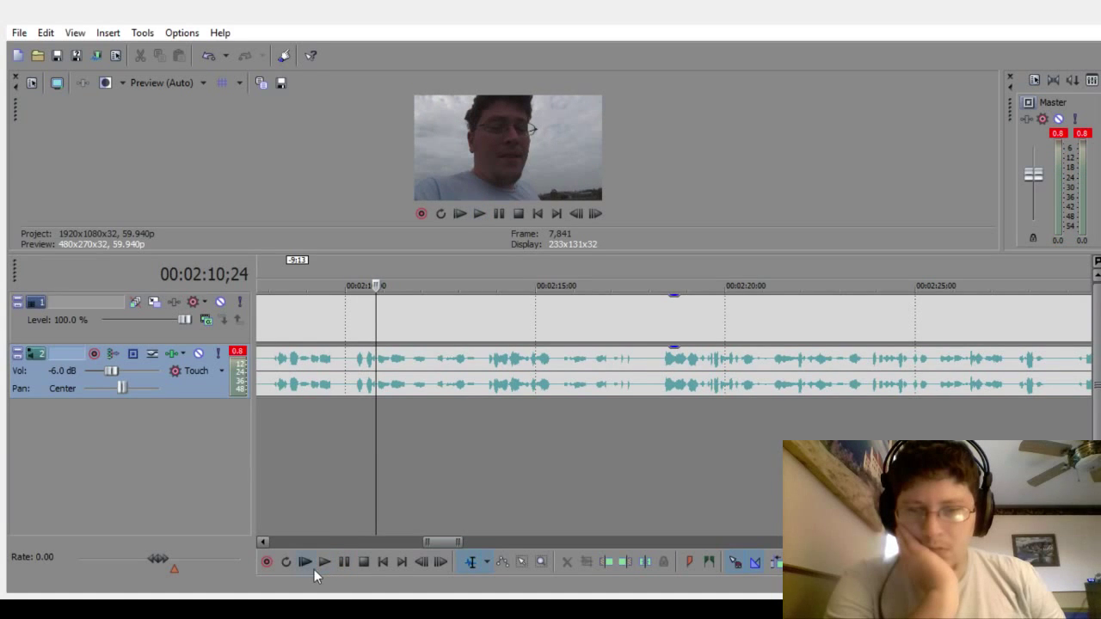
click(323, 562)
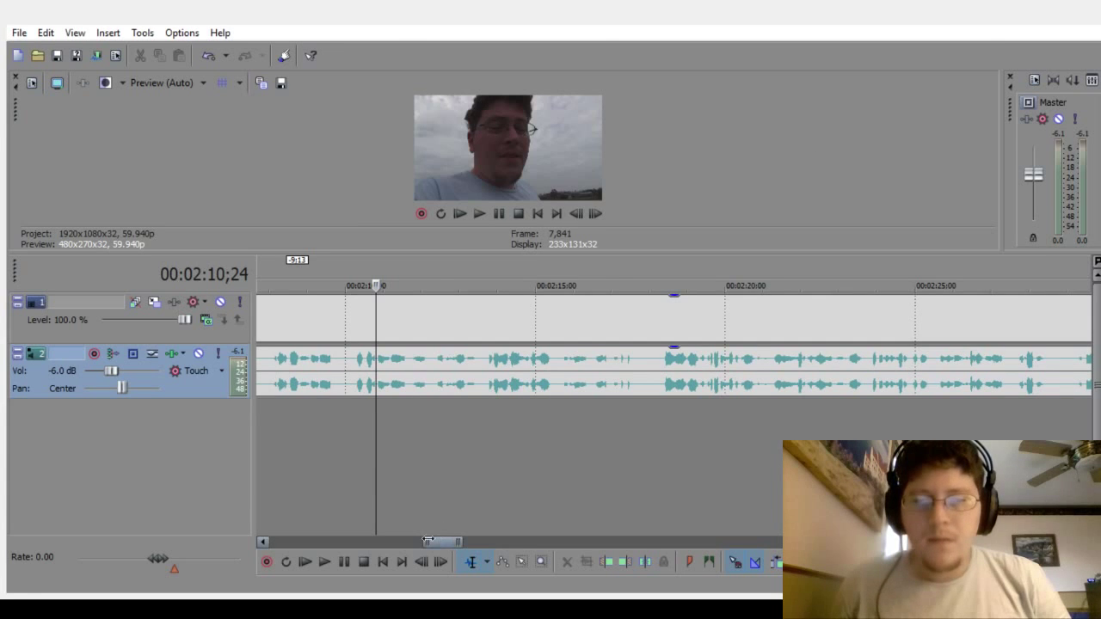
Step: Play the project again from the beginning and pause at 00:00:25;10 to find a passage to cut
drag(427, 541, 276, 541)
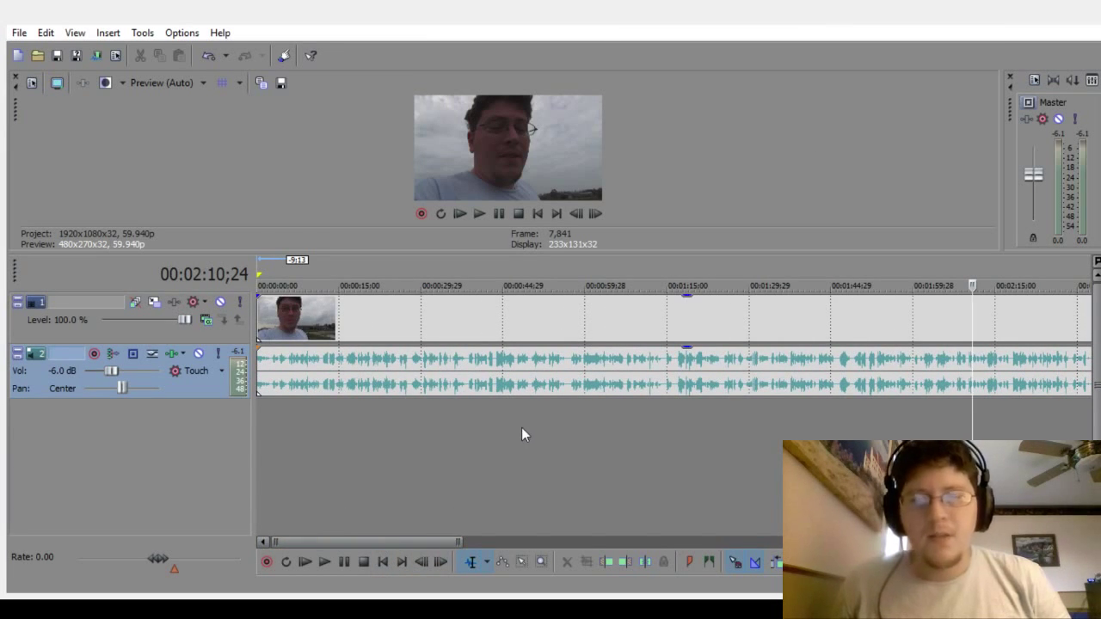
click(381, 563)
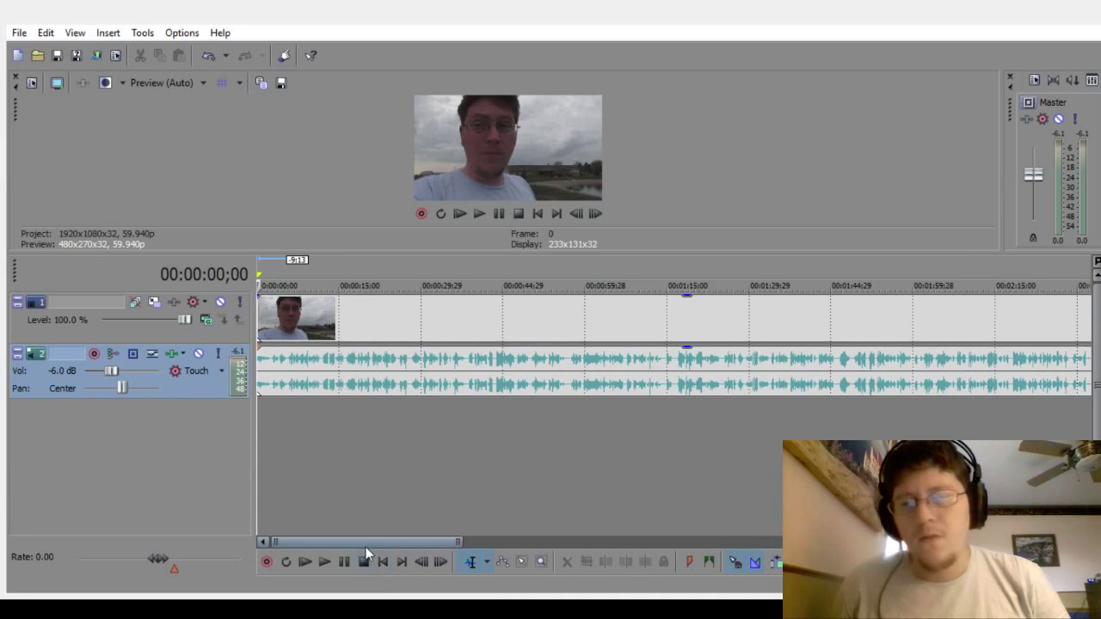
click(305, 568)
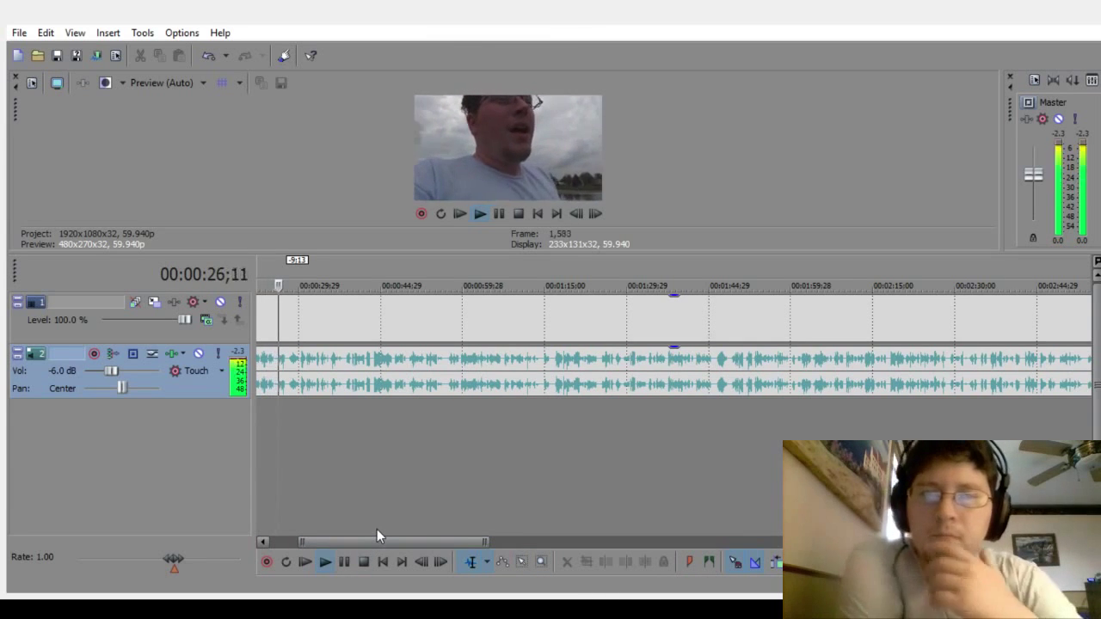
click(266, 425)
click(345, 562)
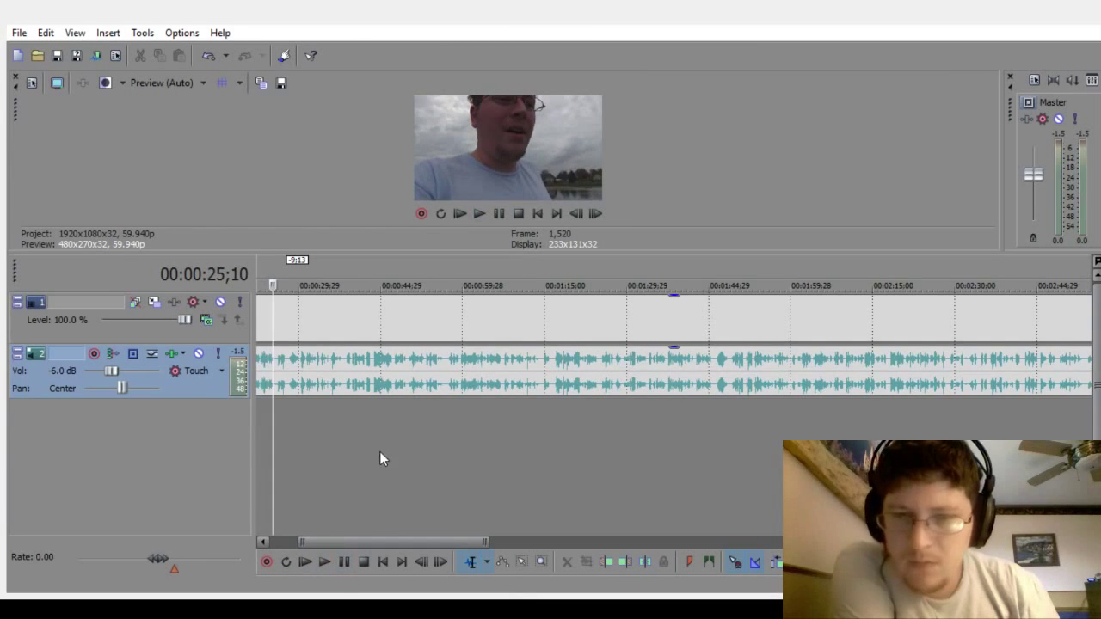
Step: Place the playhead at 00:00:24;26 and play the passage to judge where the cut belongs
scroll(475, 464, up, 3)
scroll(614, 470, up, 1)
scroll(684, 442, up, 1)
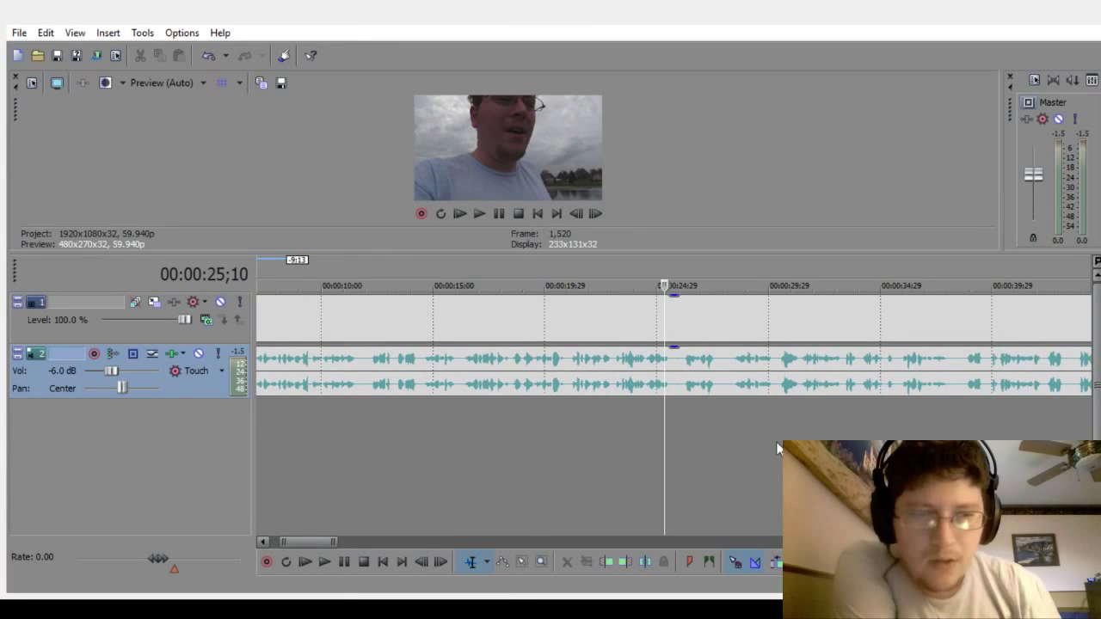
click(653, 419)
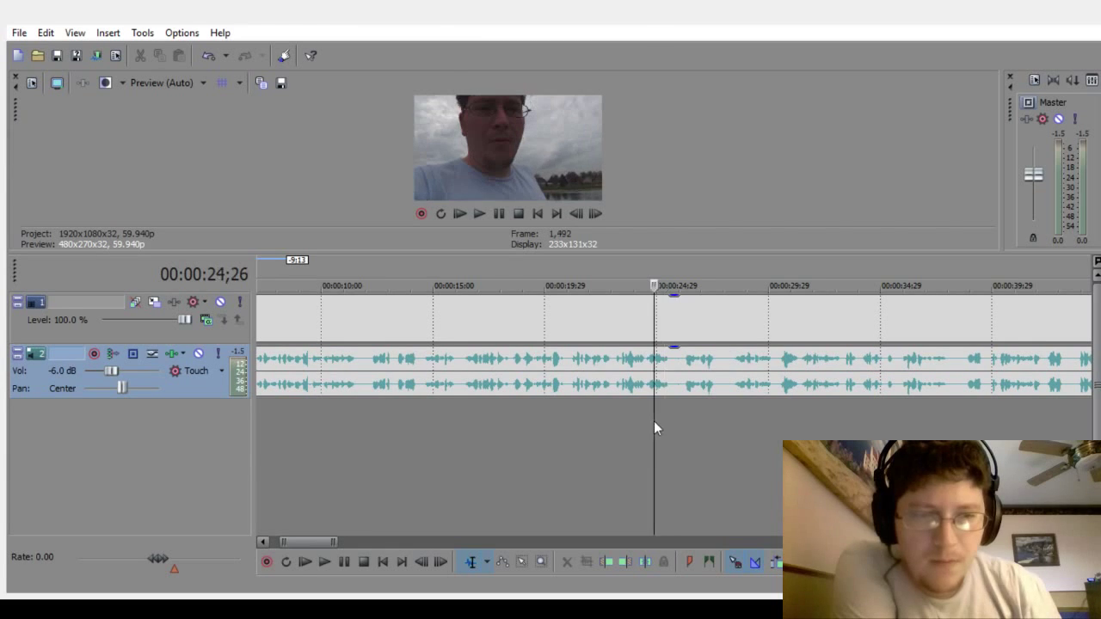
click(325, 561)
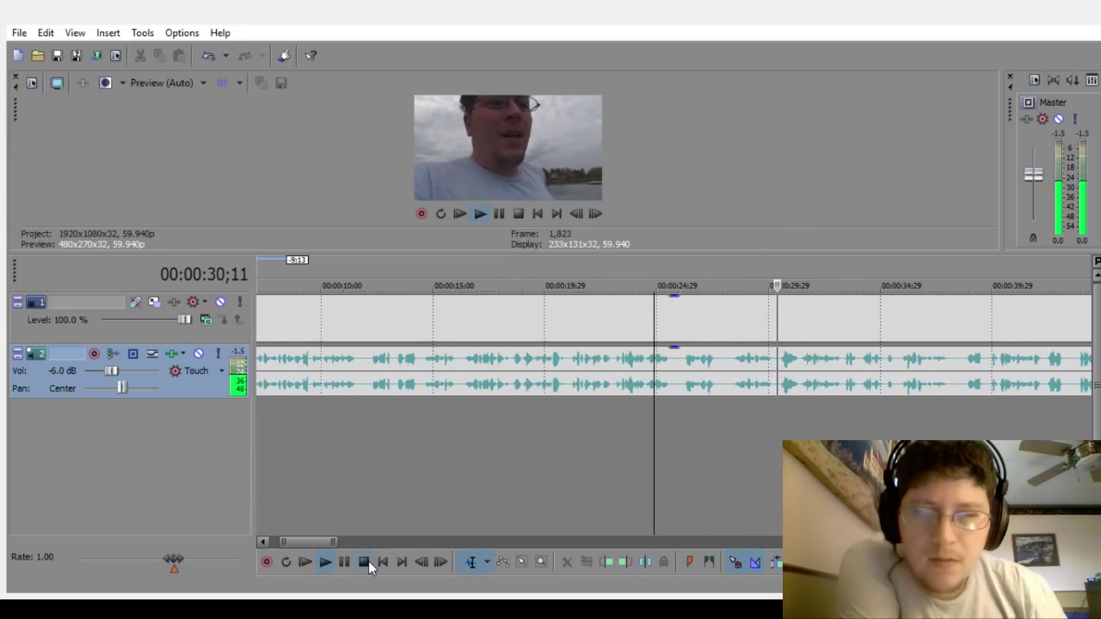
click(366, 561)
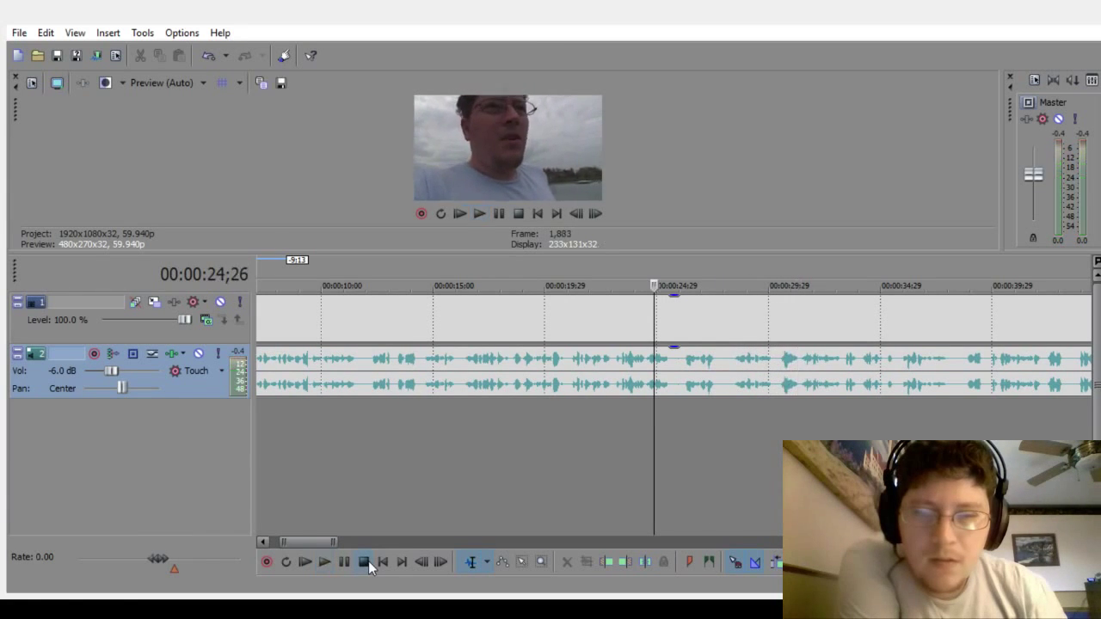
Step: Delete the section from 00:00:25;19 to 00:00:28;11 on both the video and audio tracks, and clear the time selection
click(679, 410)
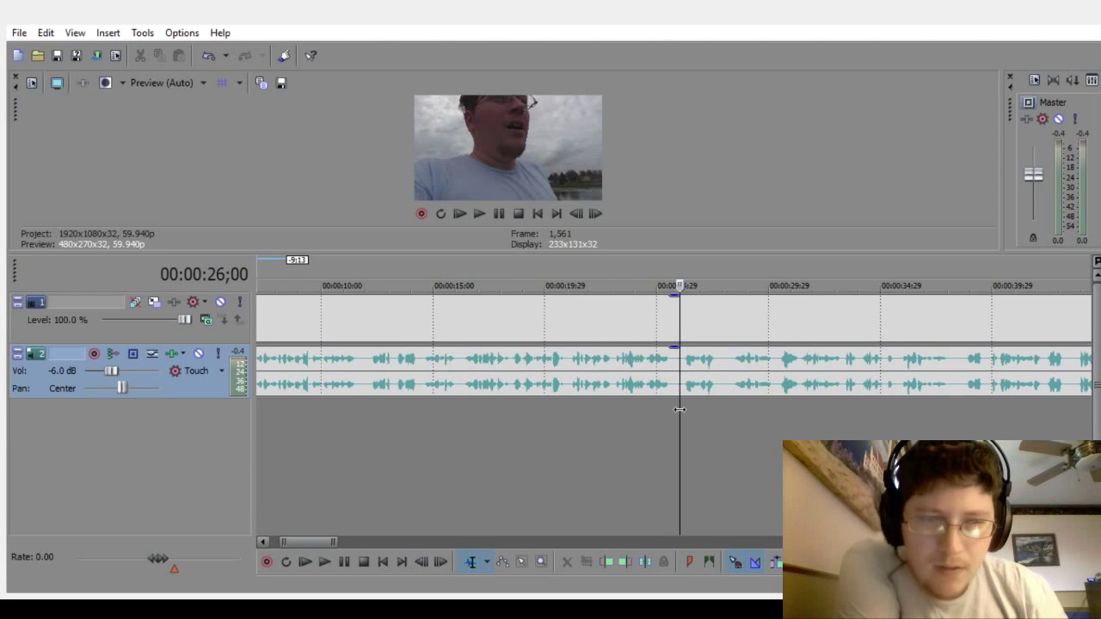
scroll(679, 409, up, 1)
scroll(679, 409, up, 1)
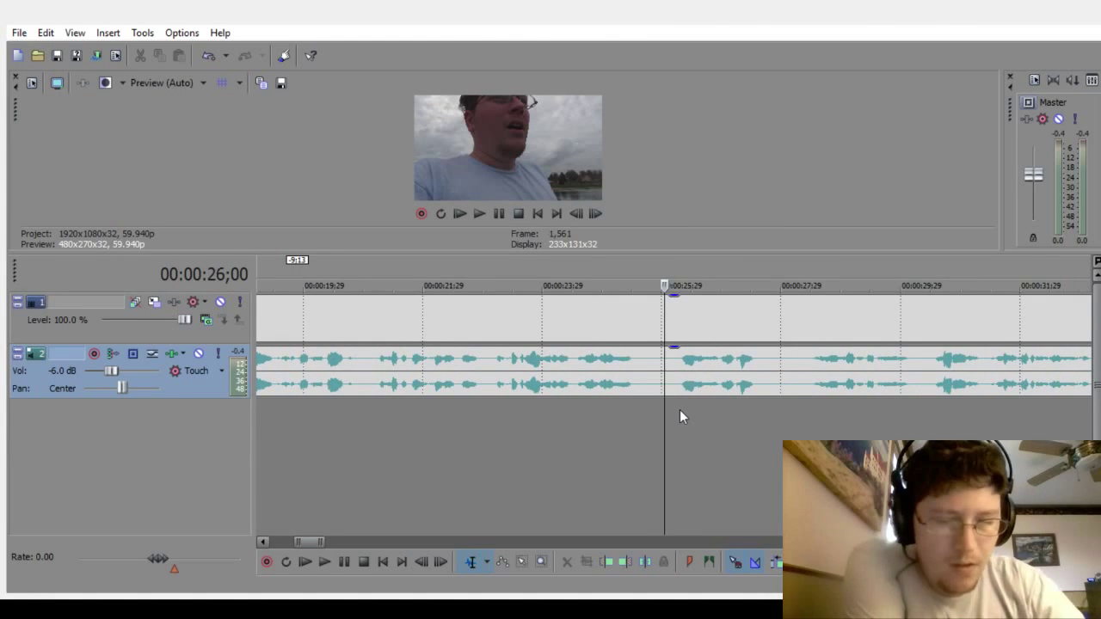
key(Left)
key(Left)
key(Left)
key(Left)
key(Left)
key(Left)
key(Left)
key(Left)
key(Left)
key(Left)
key(Left)
key(Left)
key(Left)
key(Left)
key(Left)
key(Left)
key(Left)
key(Left)
key(Left)
key(Left)
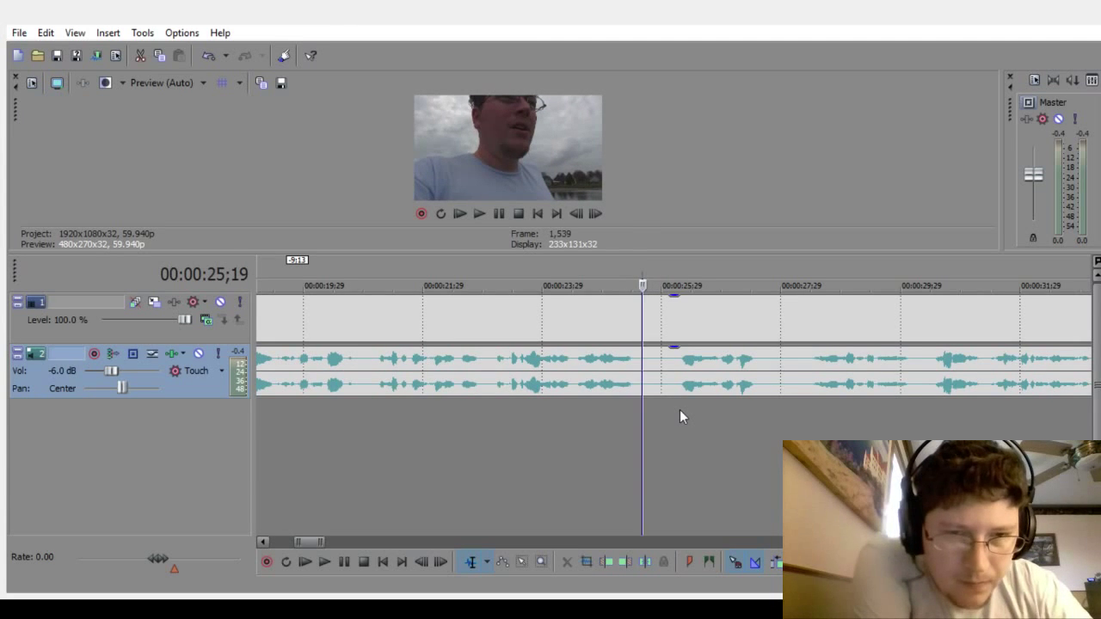
key(shift+Right)
key(shift+Right)
key(shift+Right)
key(shift+Right)
key(shift+Right)
key(shift+Right)
key(shift+Right)
key(shift+Right)
key(shift+Right)
key(shift+Right)
key(shift+Right)
key(shift+Right)
key(shift+Right)
key(shift+Right)
key(shift+Right)
key(shift+Right)
key(shift+Right)
key(shift+Right)
key(shift+Right)
key(shift+Right)
key(shift+Right)
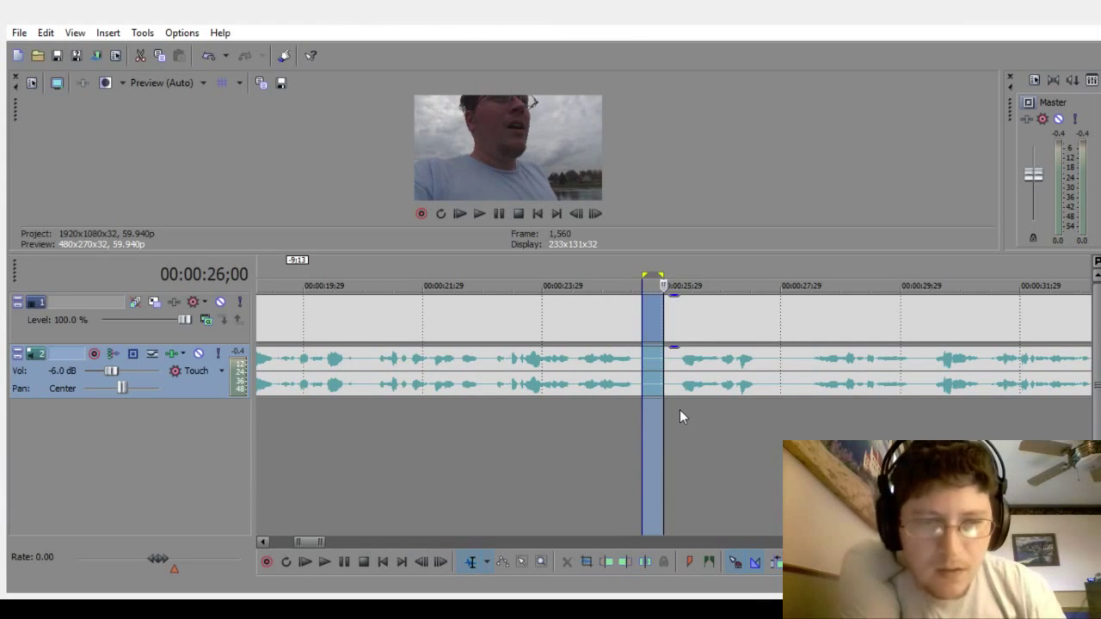
key(shift+Right)
key(shift+Right)
key(shift+Right)
key(shift+Right)
key(shift+Right)
key(shift+Right)
key(shift+Right)
key(shift+Right)
key(shift+Right)
key(shift+Right)
key(shift+Right)
key(shift+Right)
key(shift+Right)
key(shift+Right)
key(shift+Right)
key(shift+Right)
key(shift+Right)
key(shift+Right)
key(shift+Right)
key(shift+Right)
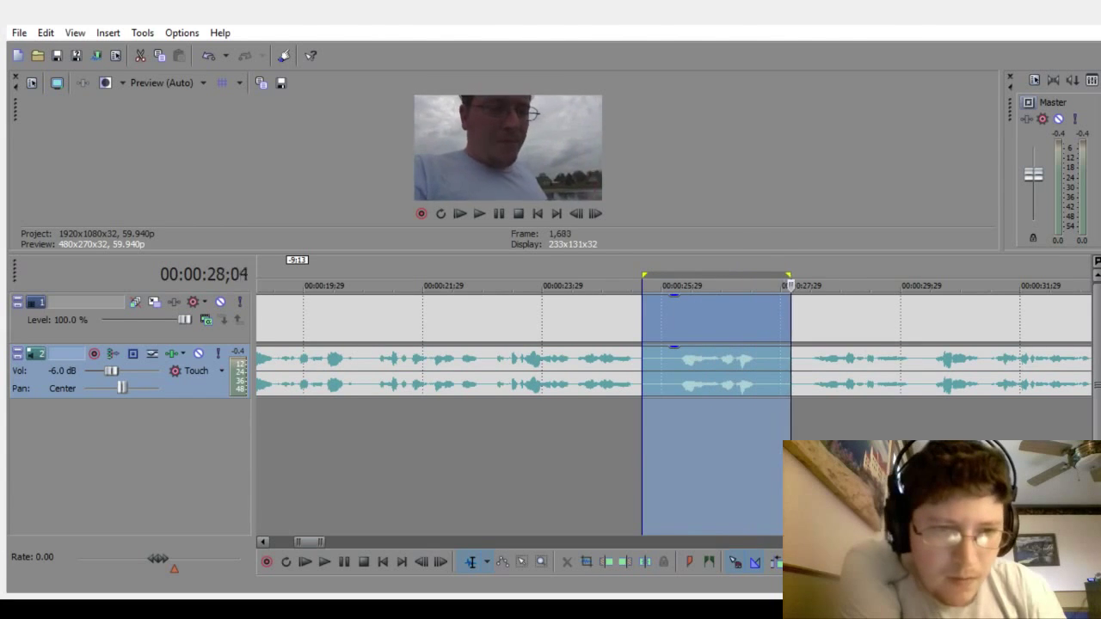
key(shift+Right)
key(shift+Right)
key(shift+Right)
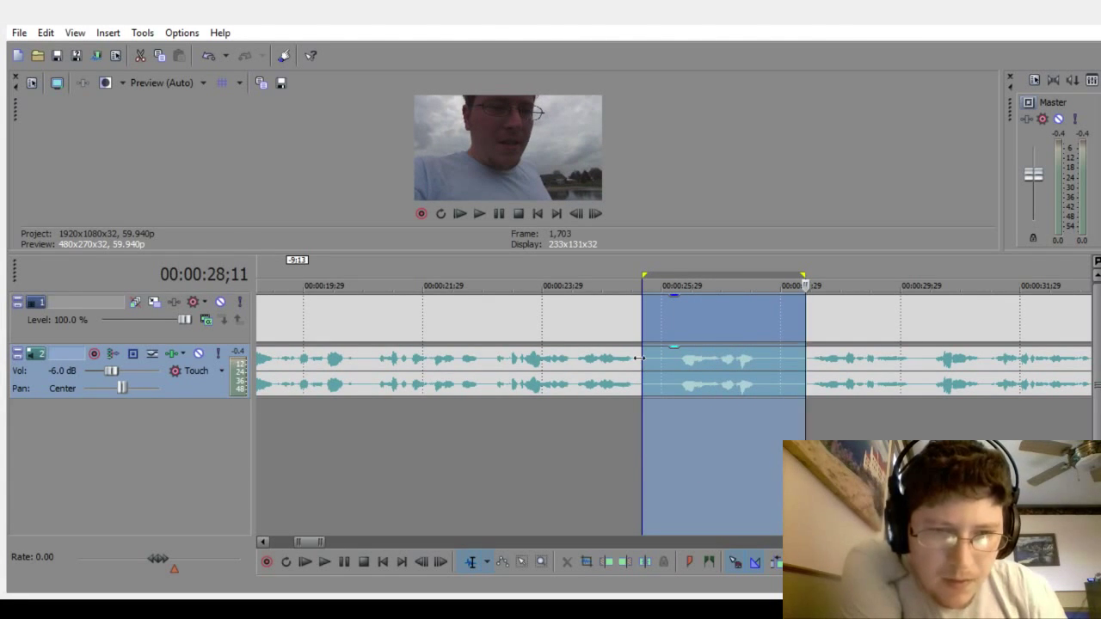
key(Delete)
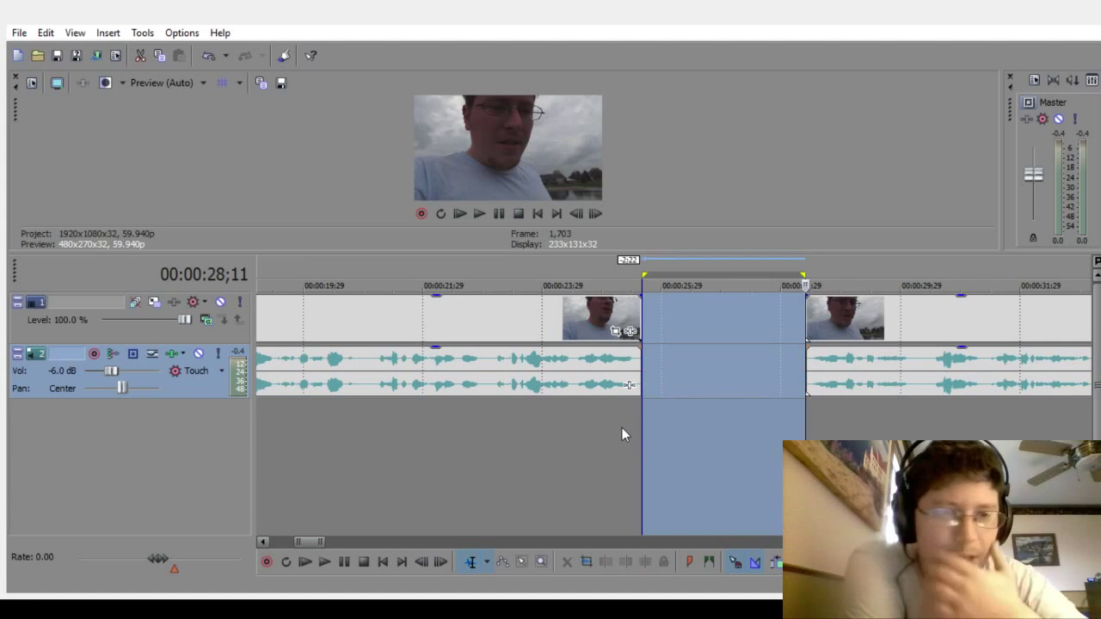
click(603, 464)
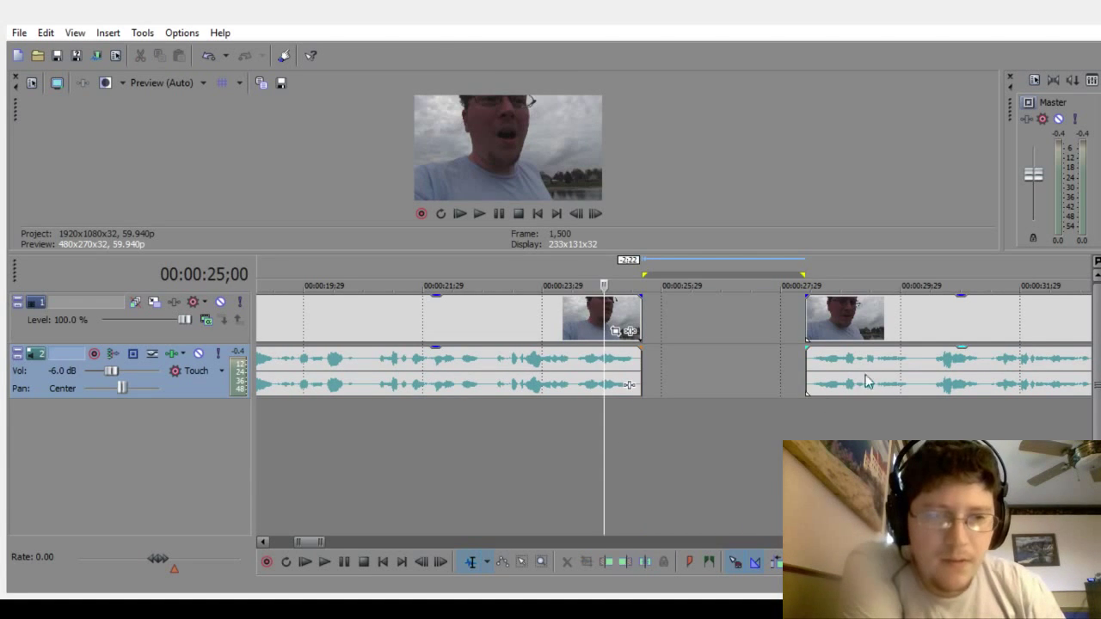
Step: Move the video and audio events after the gap back so they overlap the preceding events by 0:04
click(877, 356)
drag(877, 356, 705, 365)
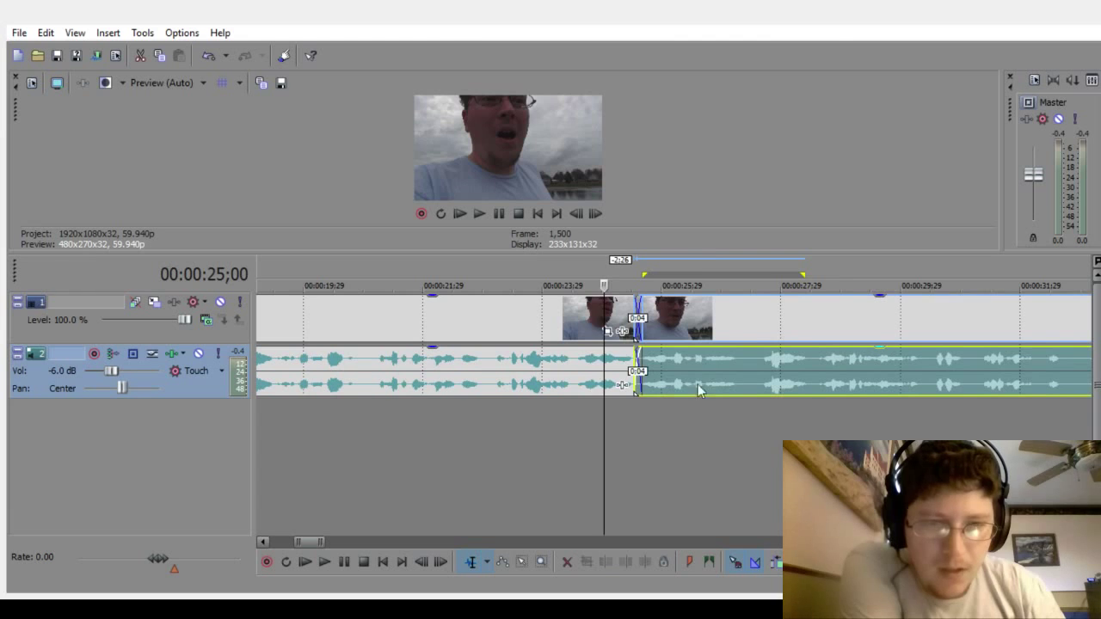
click(624, 458)
scroll(627, 452, up, 5)
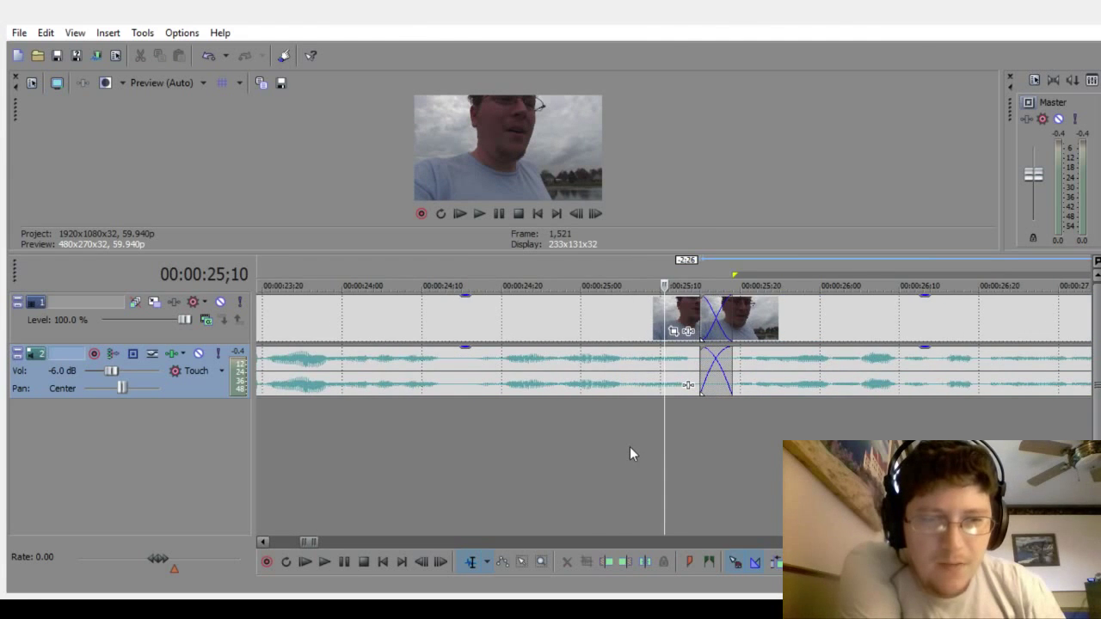
click(615, 448)
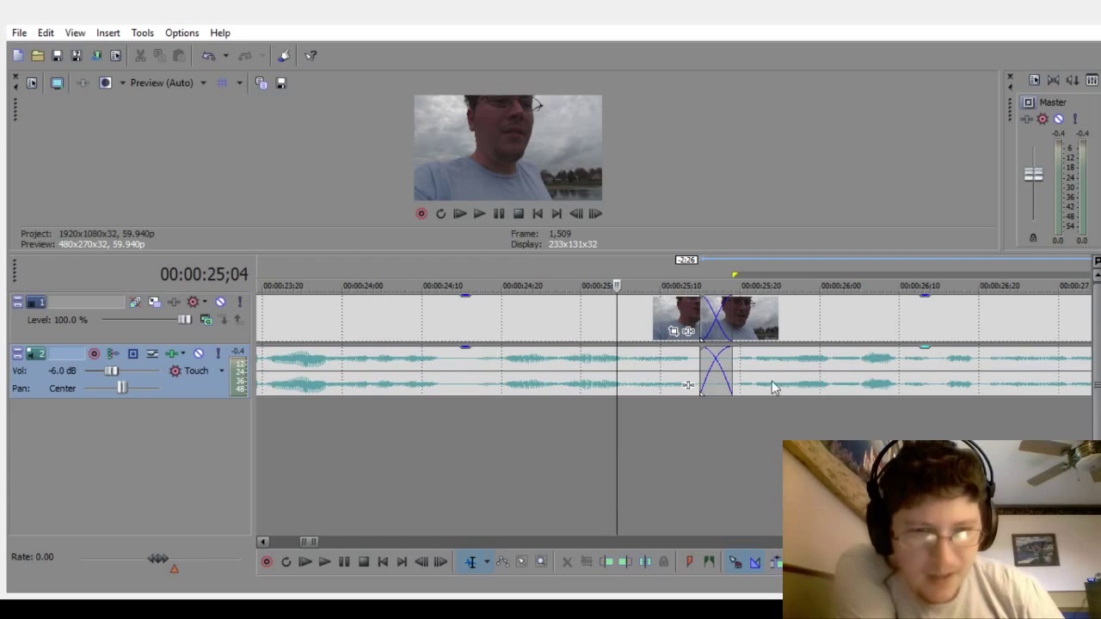
Step: Shift the second clip earlier to widen the crossfade to 0:05, and play the transition from 00:00:24;20
click(792, 365)
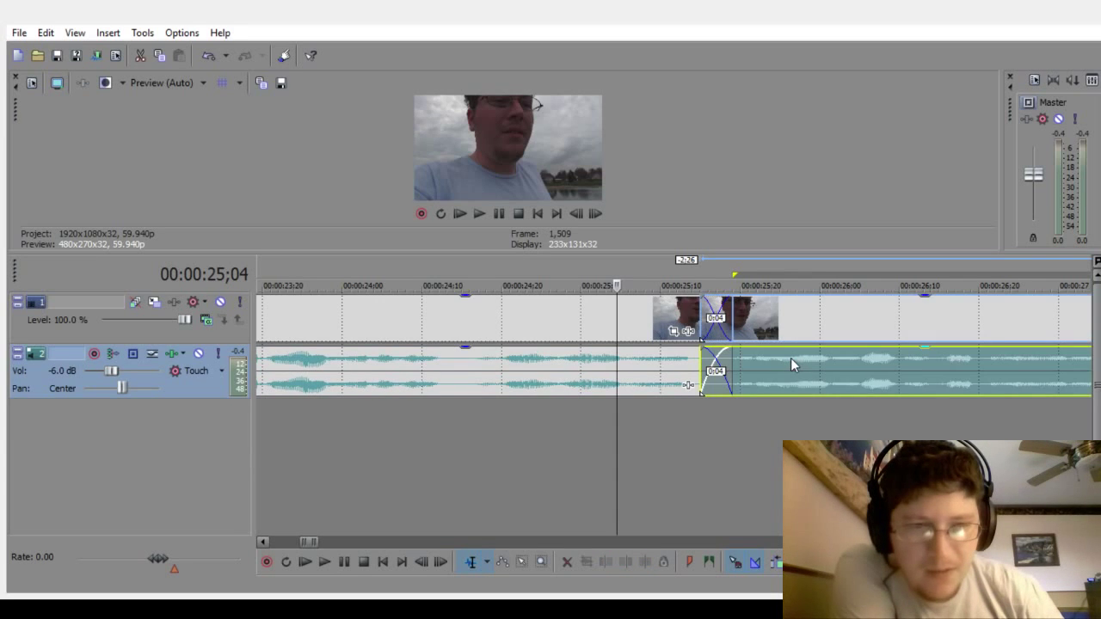
drag(790, 357, 785, 376)
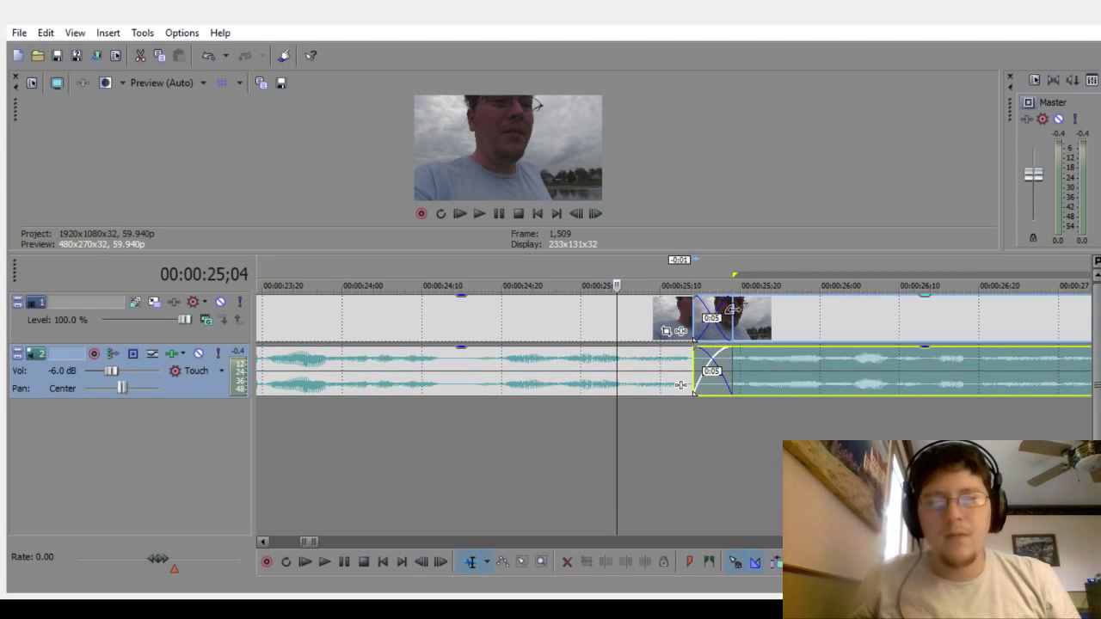
click(498, 463)
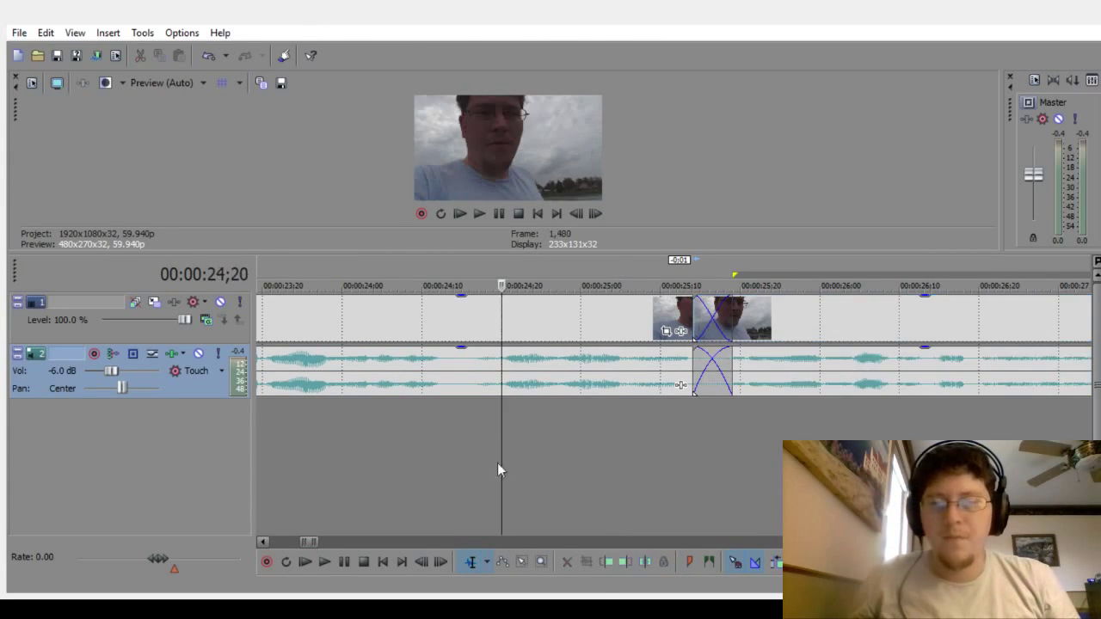
click(325, 569)
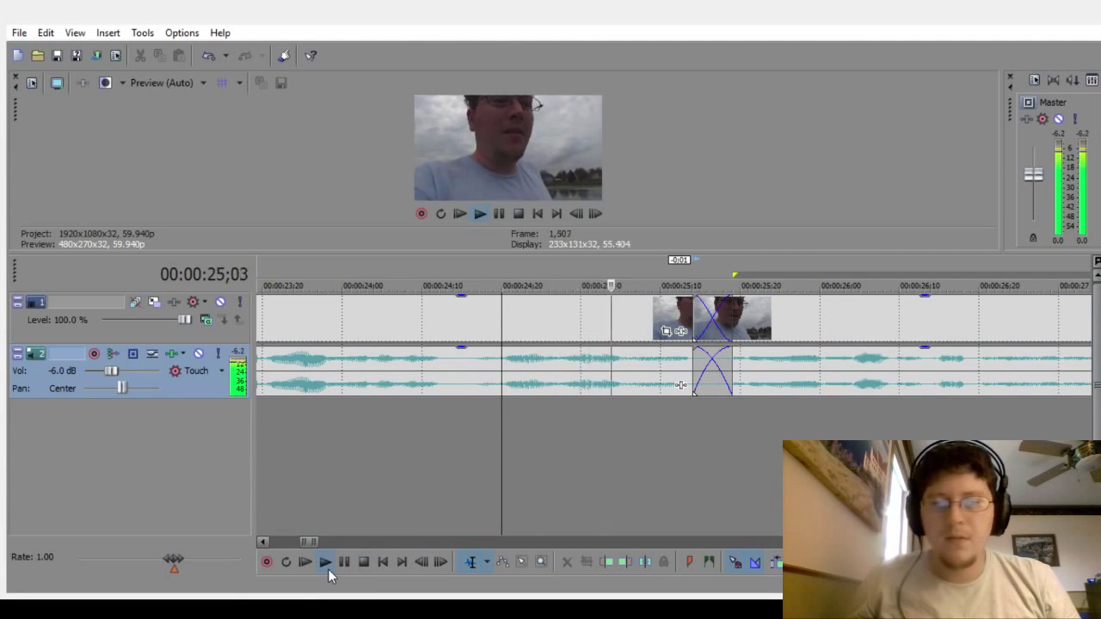
click(366, 562)
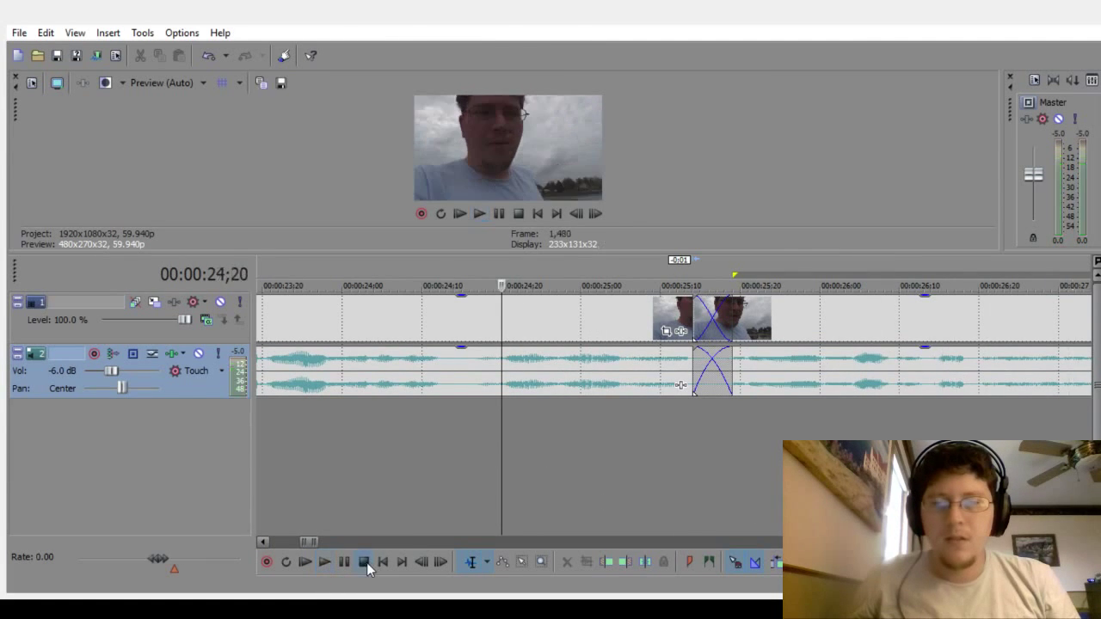
Step: Extend the first clip's end by 0:01 with a 0:05 overlap onto the following clip, and play the transition from 00:00:24;16
mouse_move(756, 370)
mouse_down()
mouse_move(847, 383)
mouse_move(741, 376)
mouse_up()
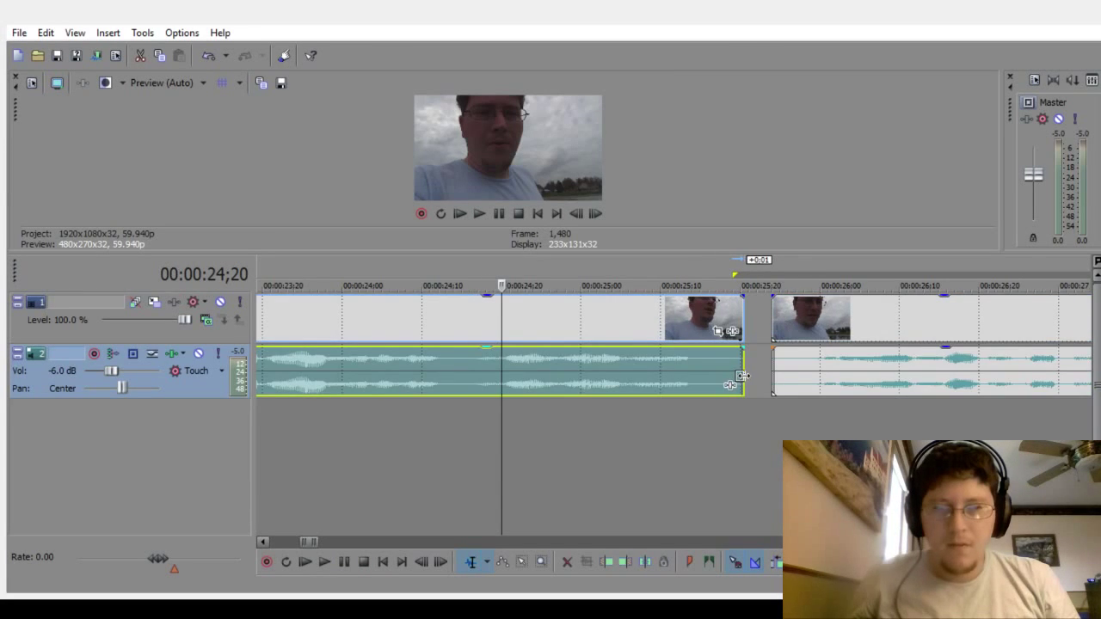
drag(842, 379, 775, 386)
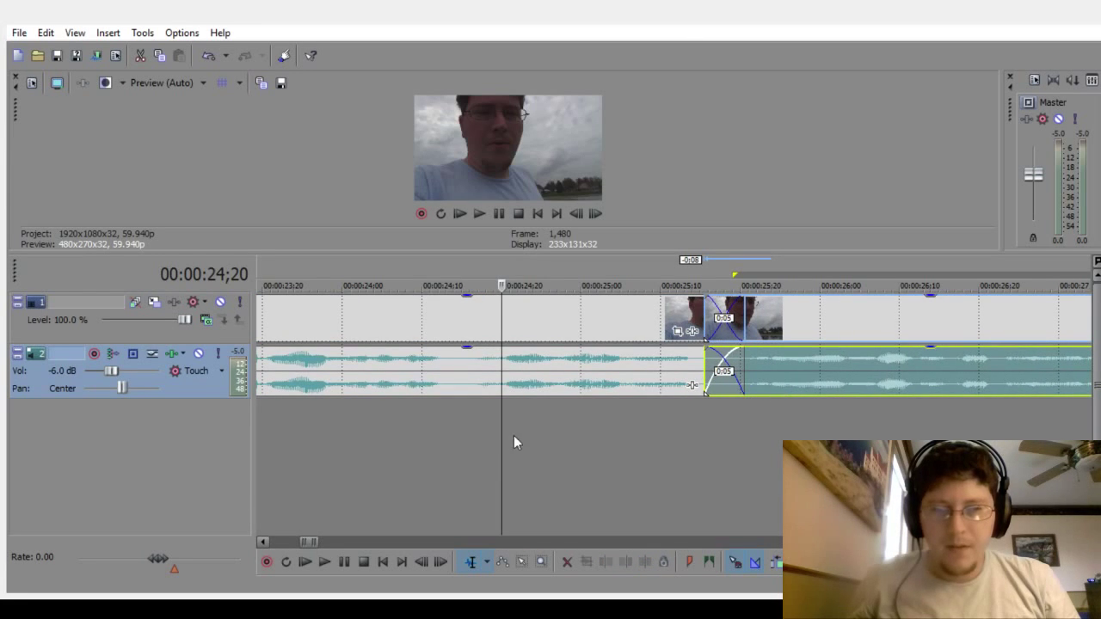
click(468, 446)
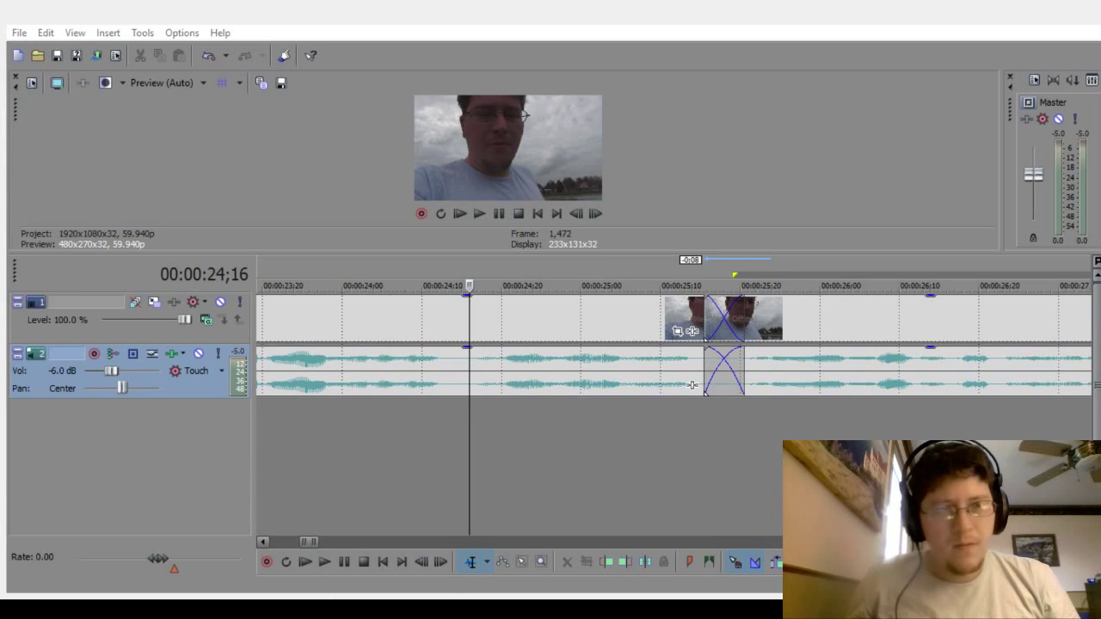
click(318, 564)
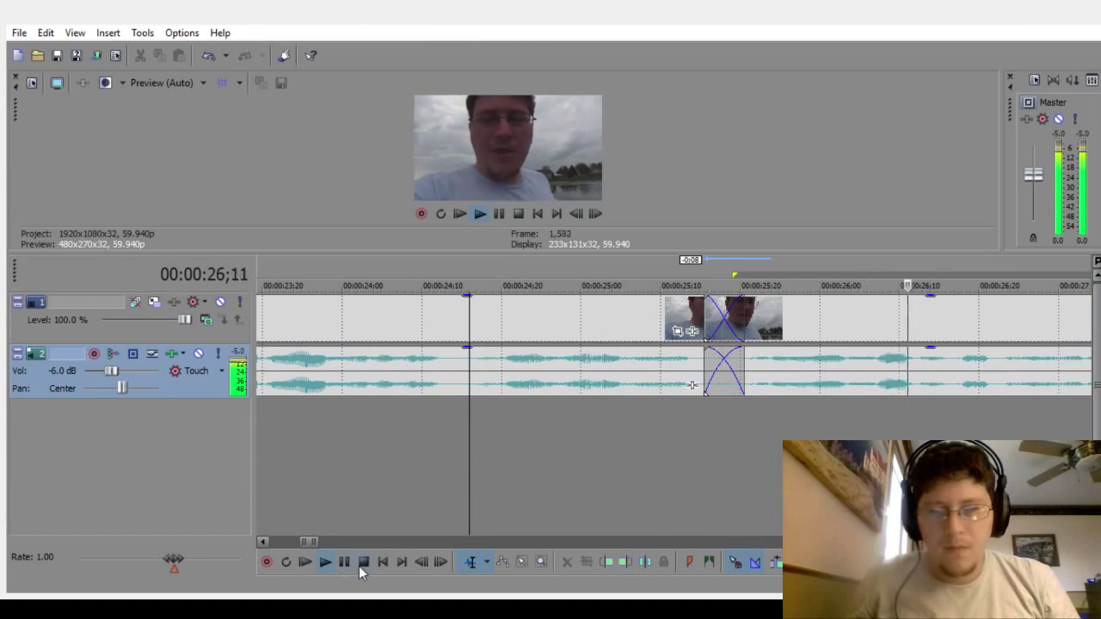
click(362, 566)
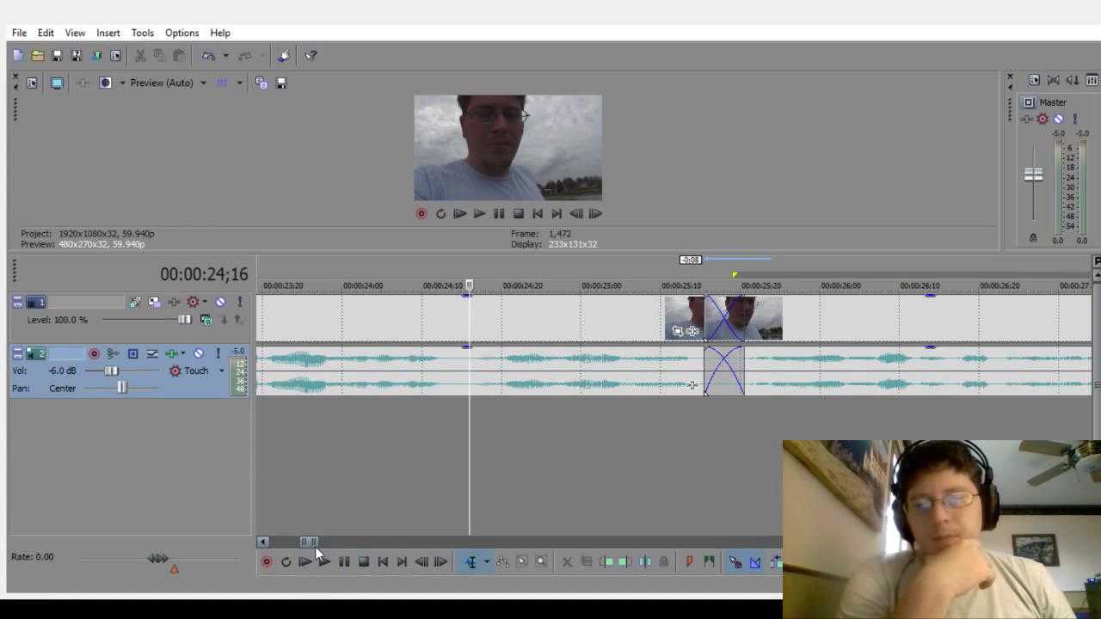
Step: Play a longer stretch across the crossfade from 00:00:22;18 to judge the cut
mouse_move(317, 543)
mouse_down()
mouse_move(374, 543)
mouse_move(320, 546)
mouse_up()
click(322, 484)
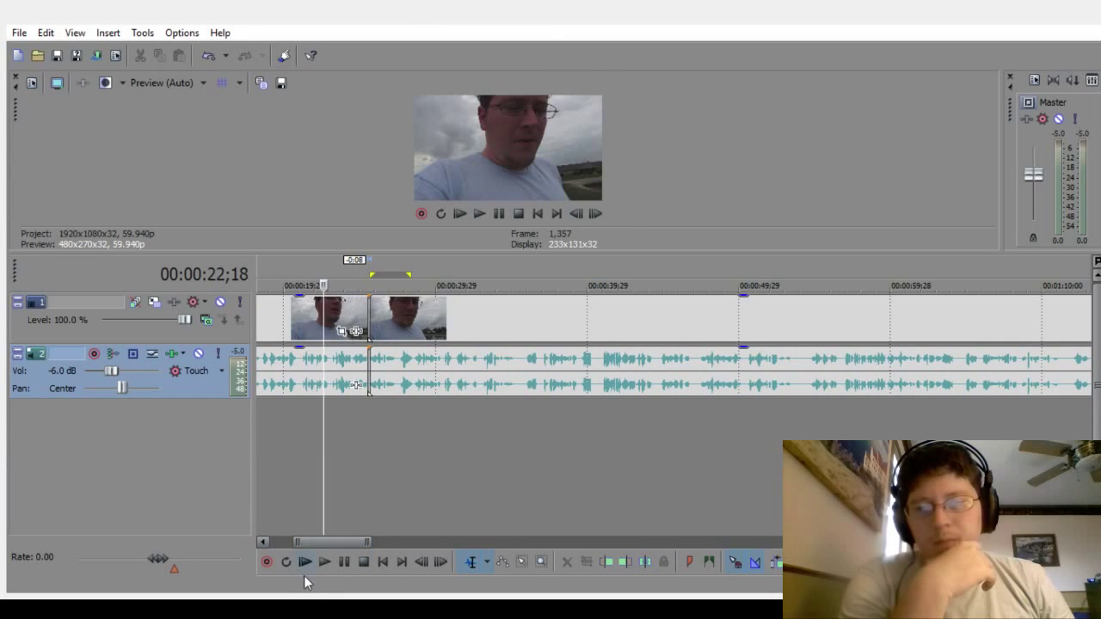
click(325, 563)
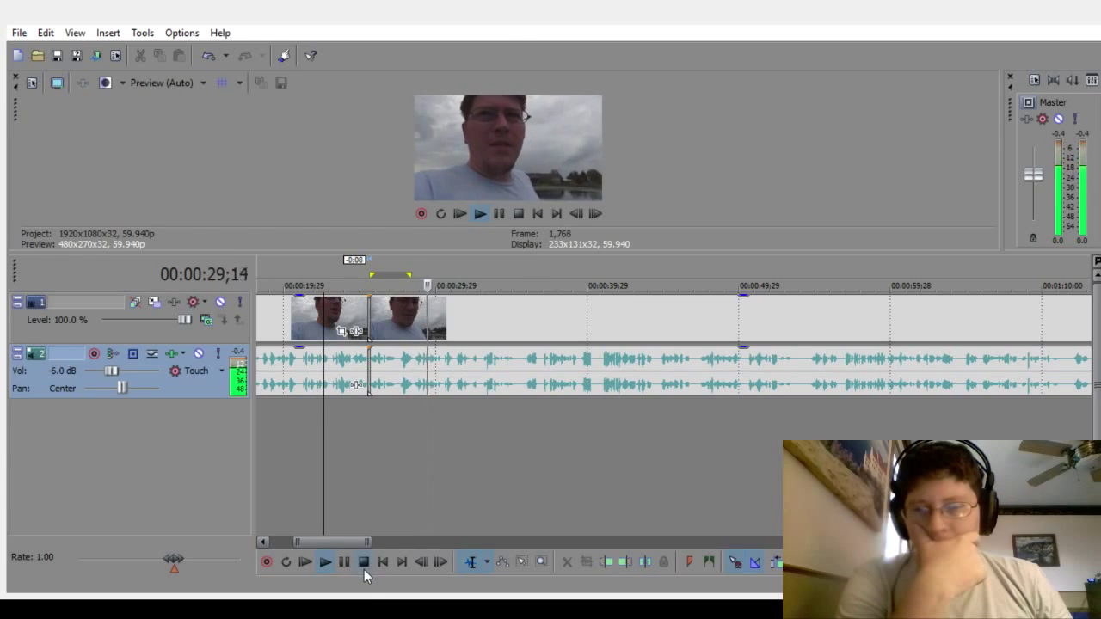
click(364, 563)
Step: Play the section after the crossfade from 00:00:26;20 to find where the unwanted passage ends
click(400, 420)
scroll(412, 410, up, 6)
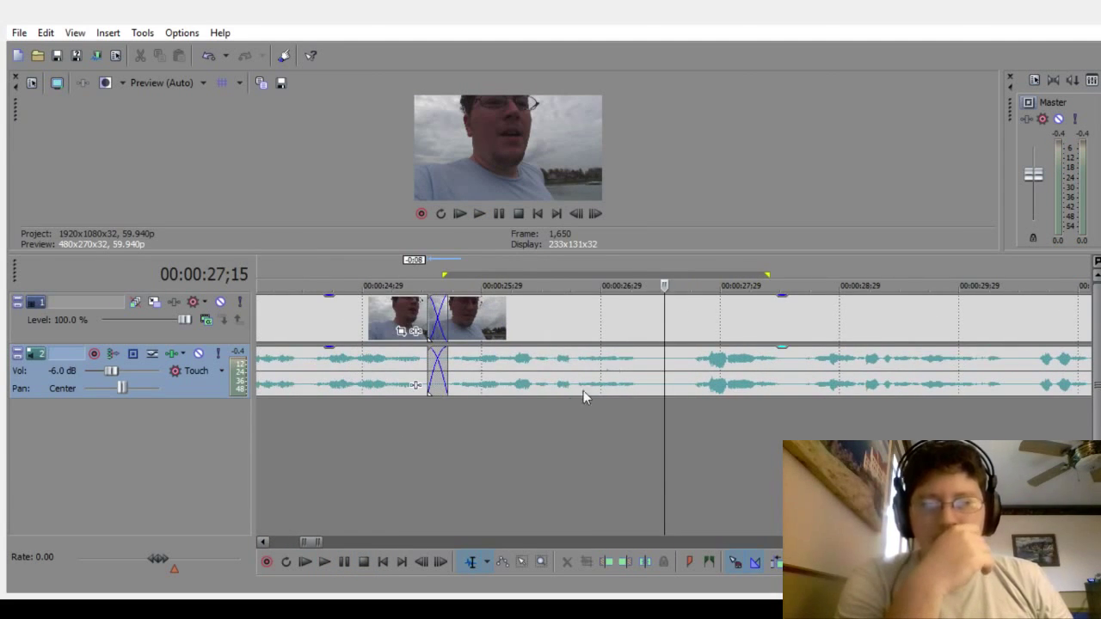
click(566, 408)
click(325, 561)
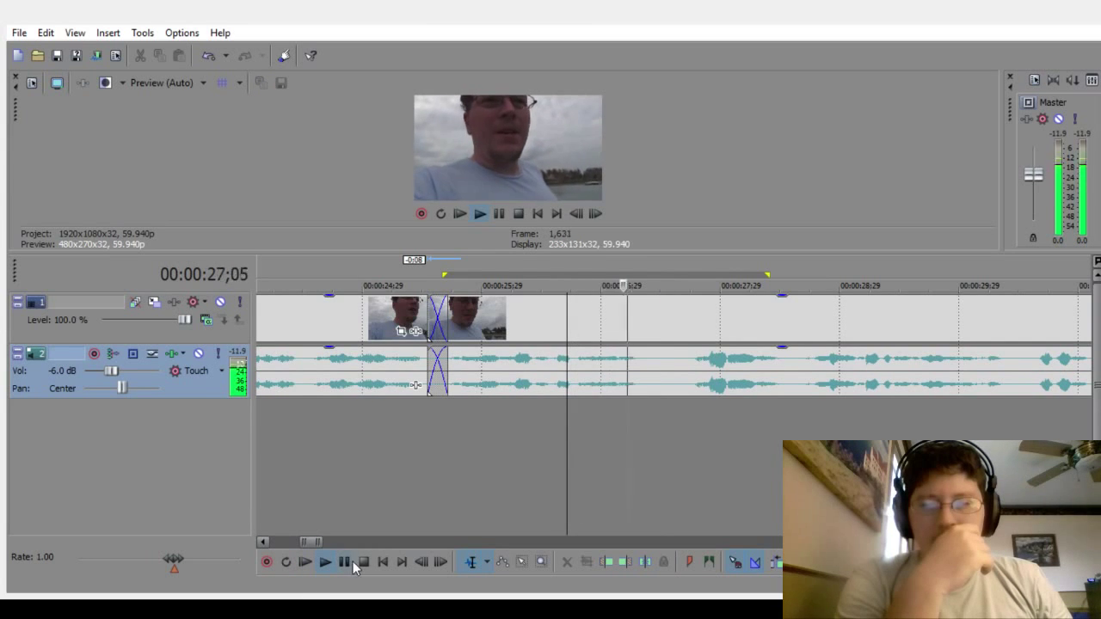
click(362, 562)
Step: Trim about two seconds off the second clip's start and move it back to overlap the first clip by 0:05
drag(517, 378, 562, 380)
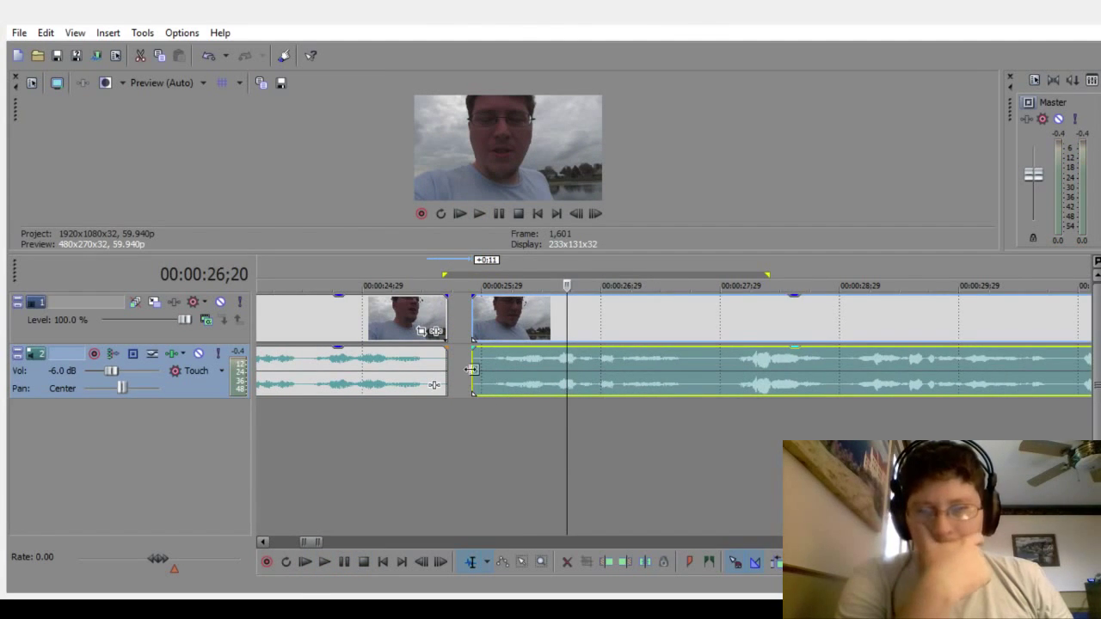
drag(472, 370, 710, 383)
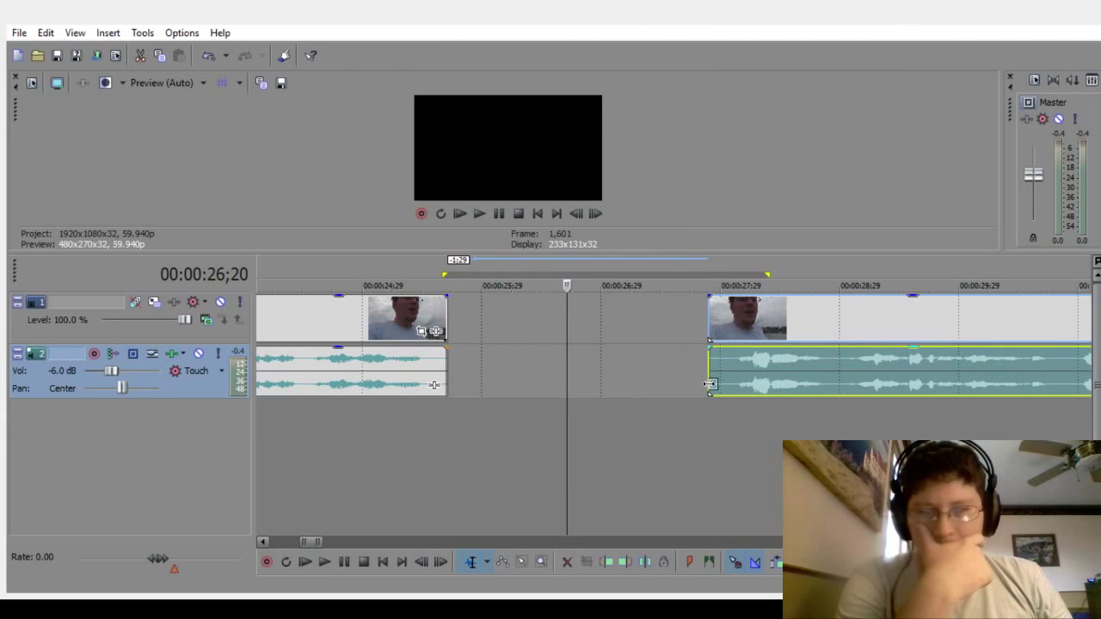
drag(791, 360, 574, 368)
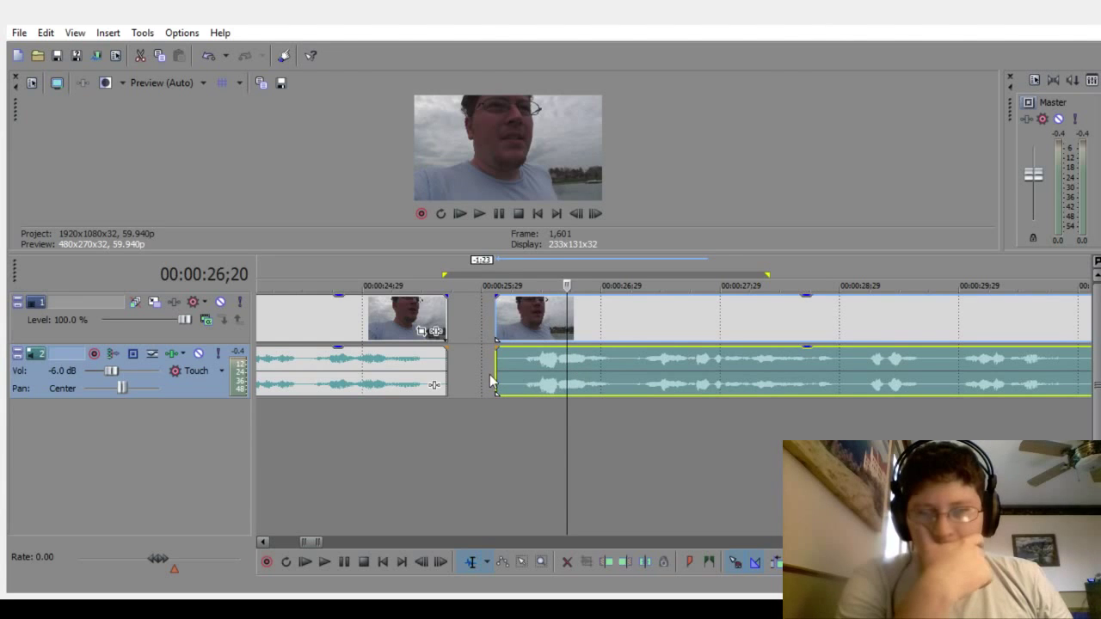
drag(495, 373, 500, 372)
drag(570, 361, 511, 357)
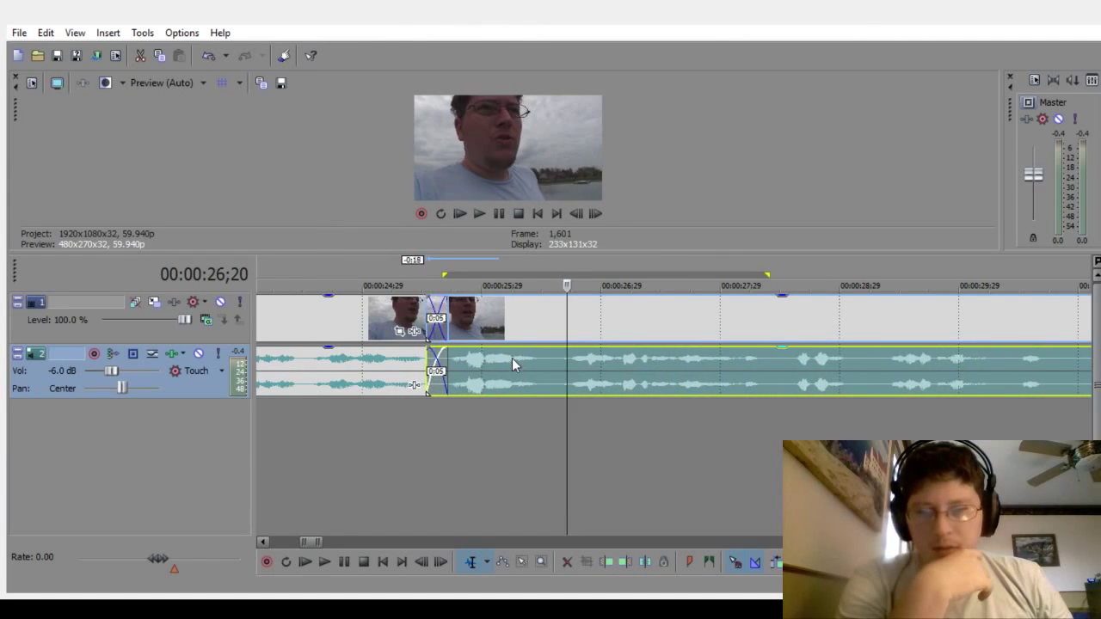
Step: Play the new transition from 00:00:24;09 to check the cut
click(281, 444)
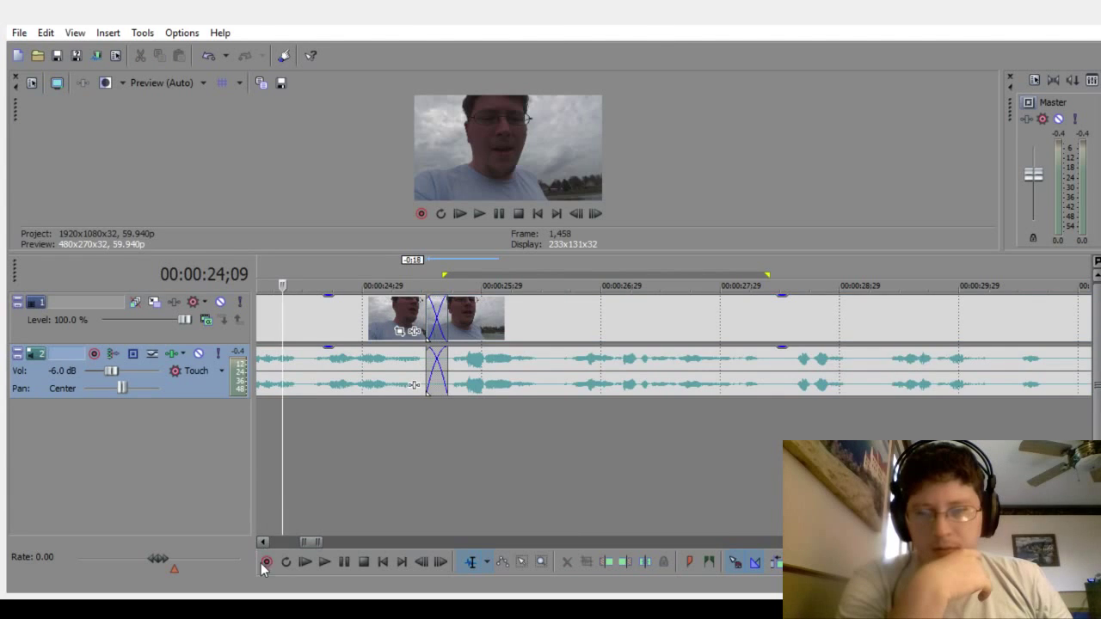
click(324, 564)
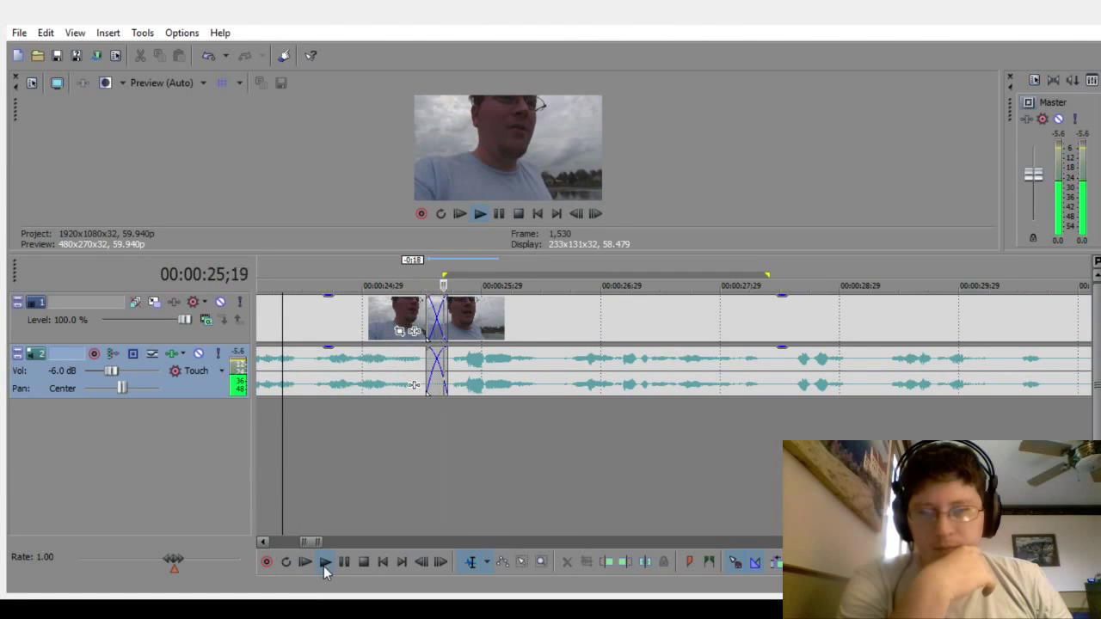
click(363, 563)
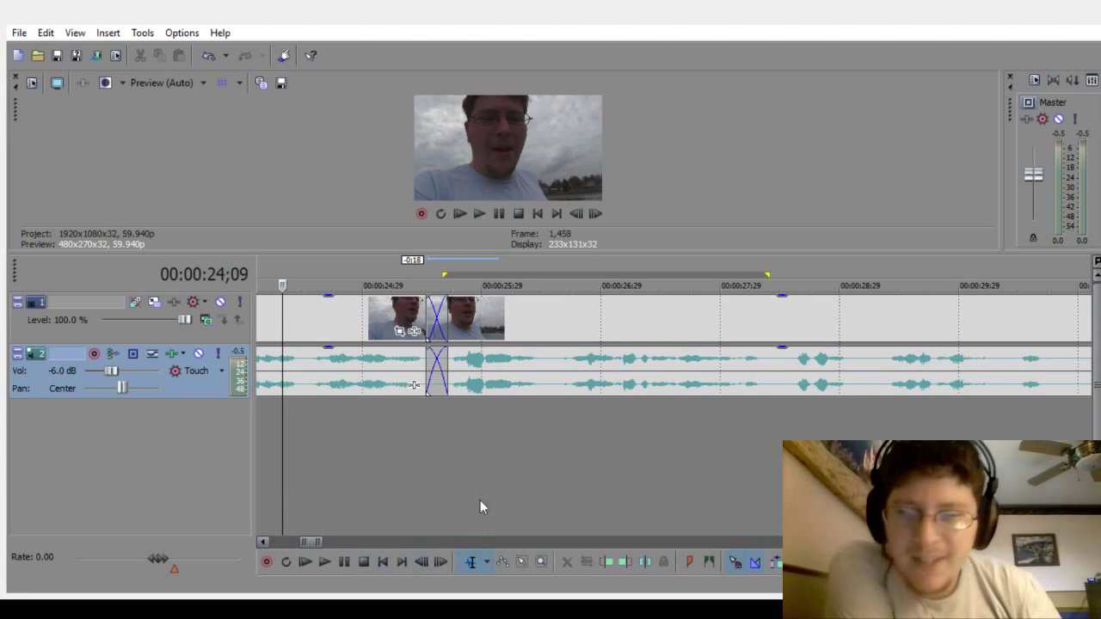
Step: Play a longer stretch from before the crossfade and pause at 00:00:32;09 to check the audio peaks
drag(327, 536, 336, 536)
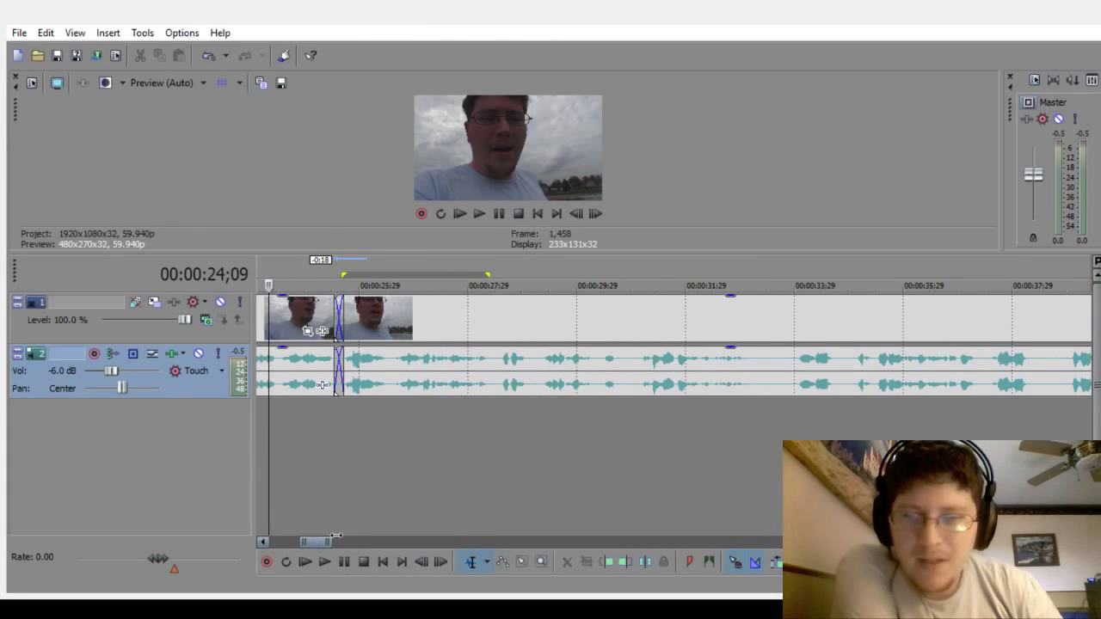
drag(263, 542, 341, 543)
click(283, 441)
click(331, 562)
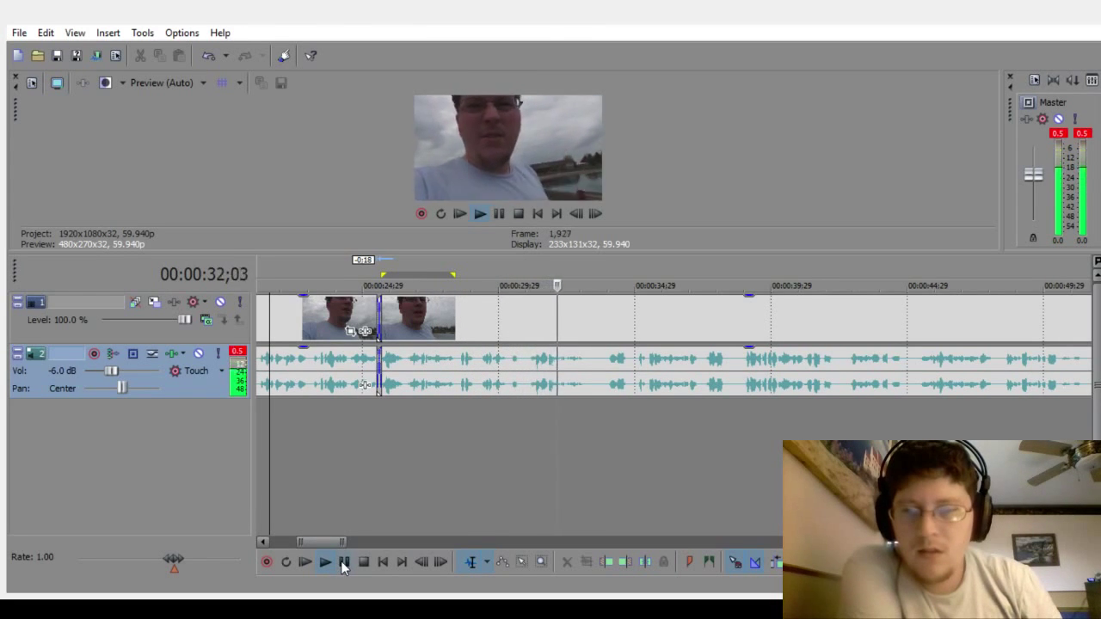
click(342, 561)
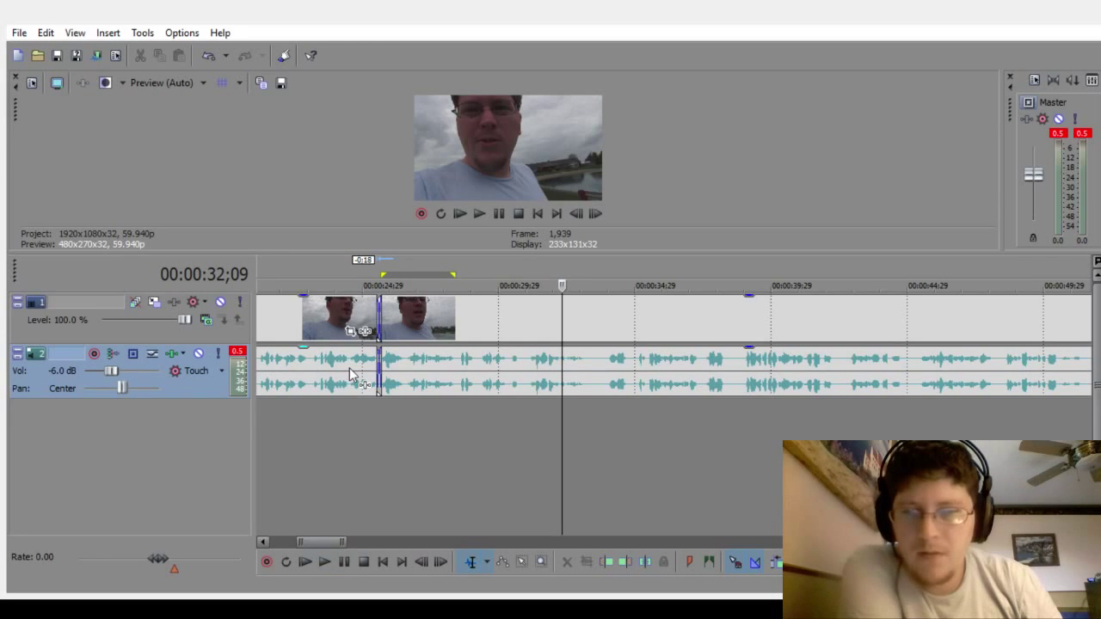
Step: Try lowering the gain of the audio event after the crossfade to about -0.9 dB
click(528, 356)
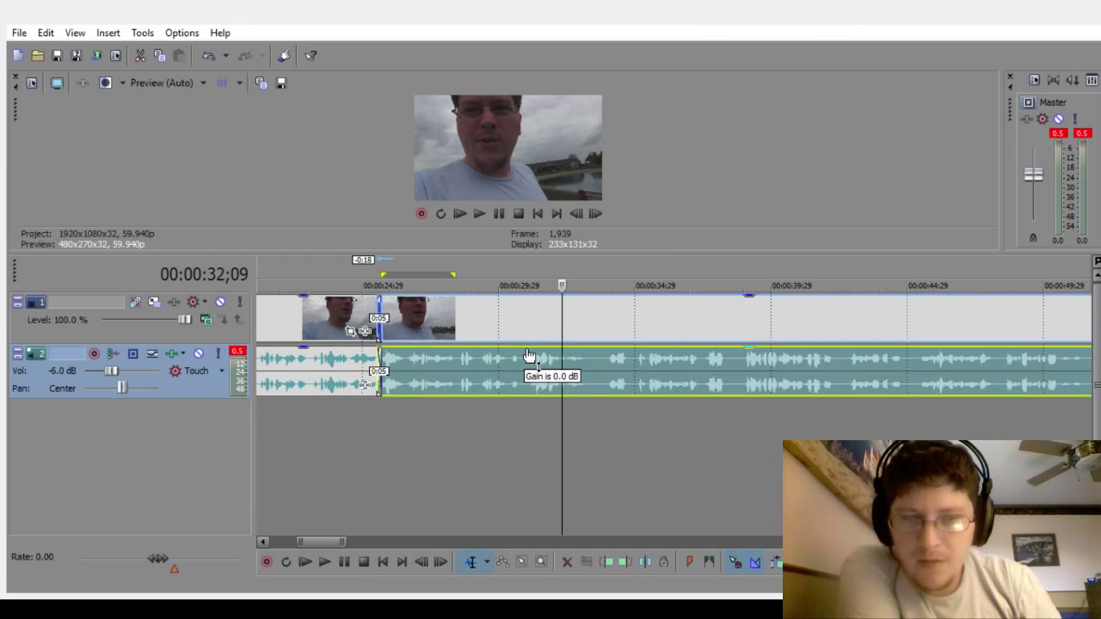
drag(528, 356, 541, 359)
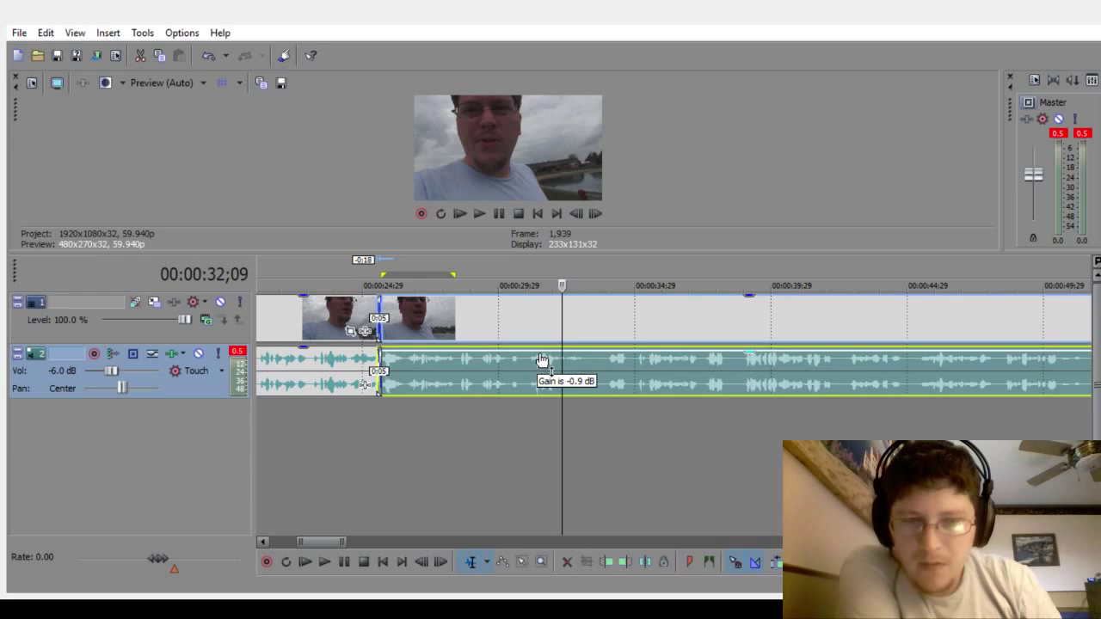
drag(542, 360, 539, 361)
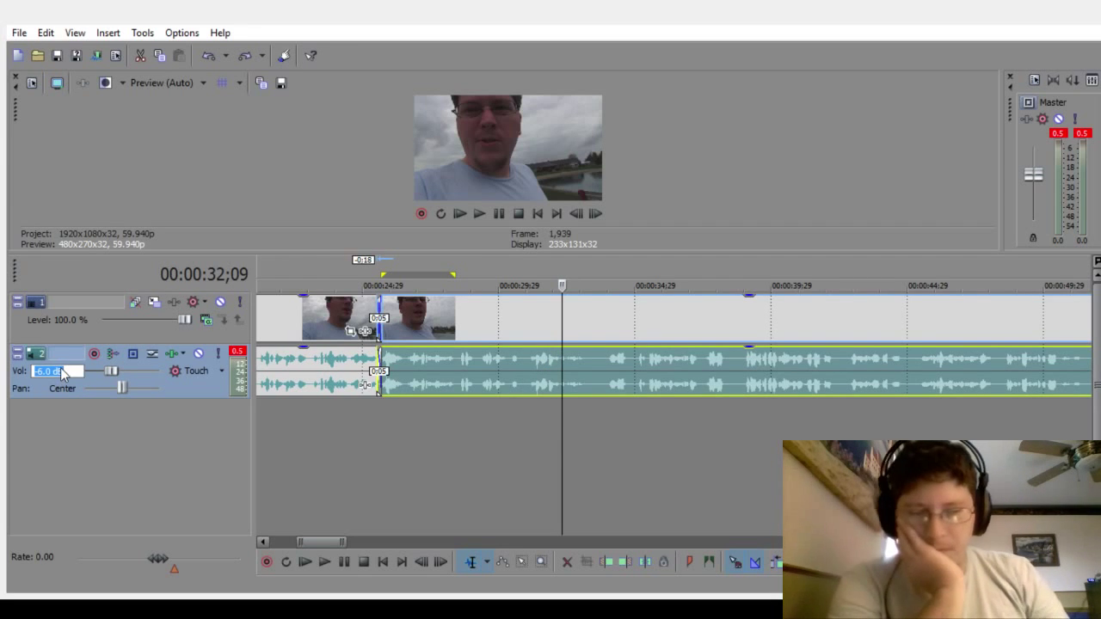
Step: Set the audio track's volume to -6.5 dB and play onward from 00:00:24;14 to check the peaks
text(-)
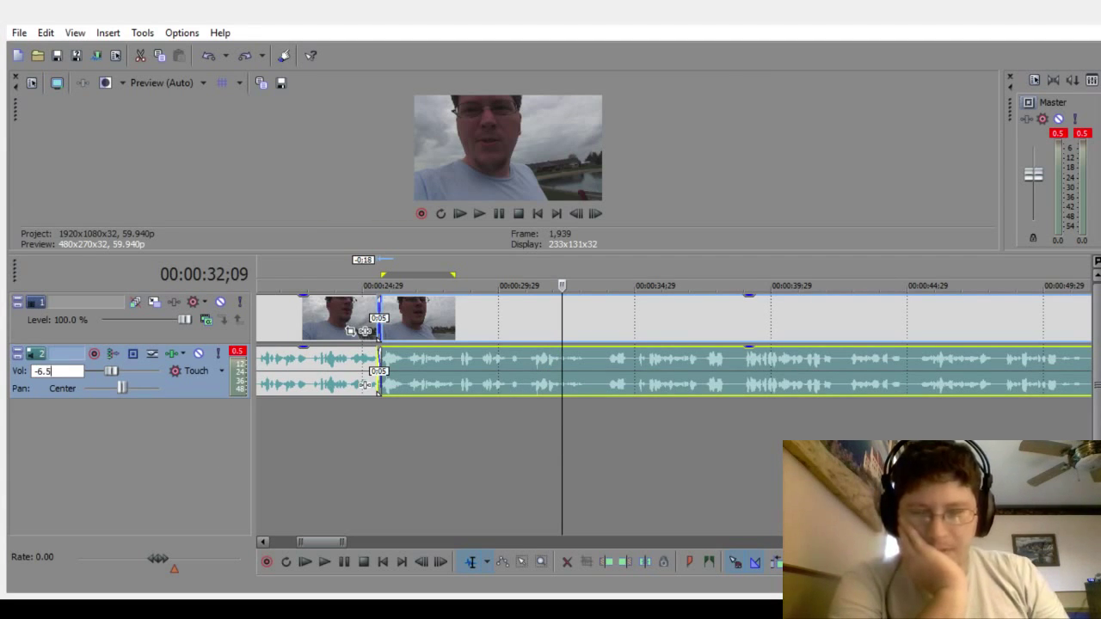
click(349, 418)
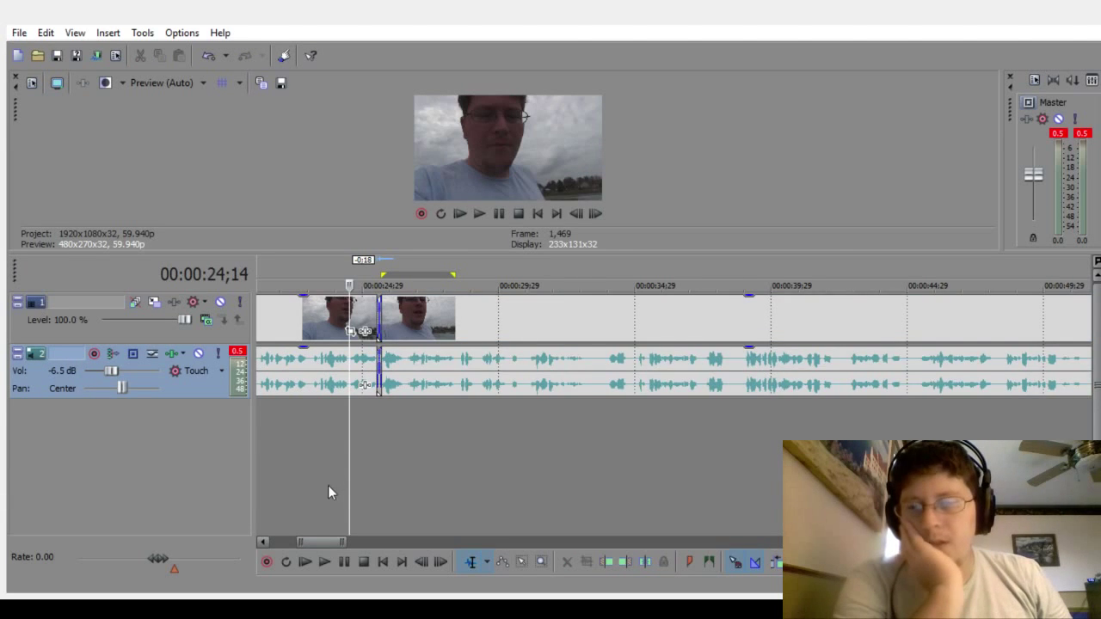
click(330, 554)
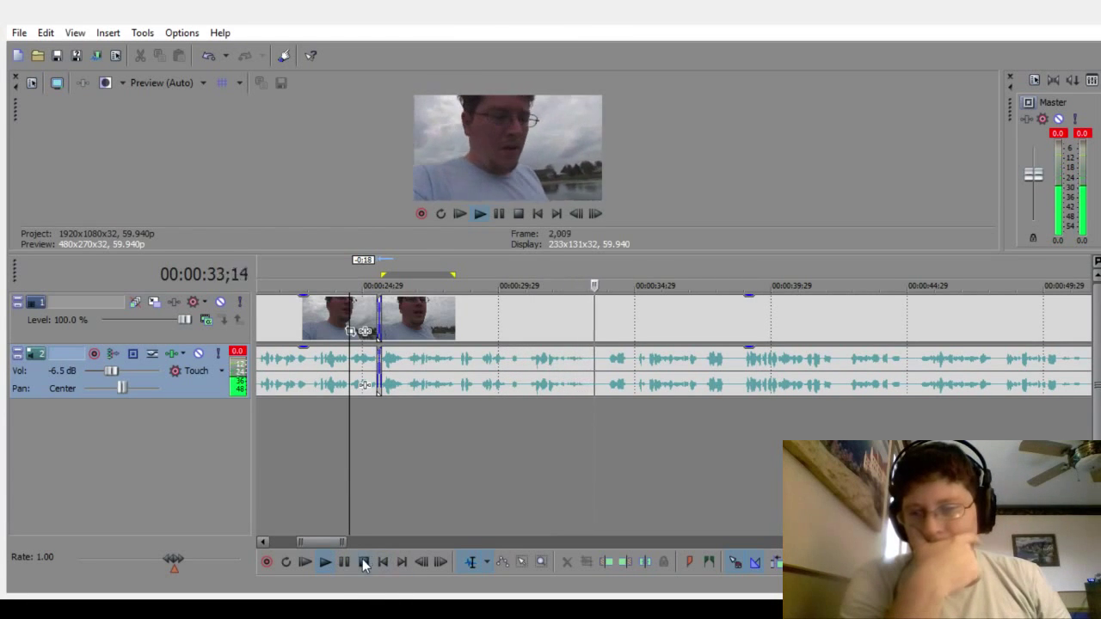
click(344, 564)
click(327, 561)
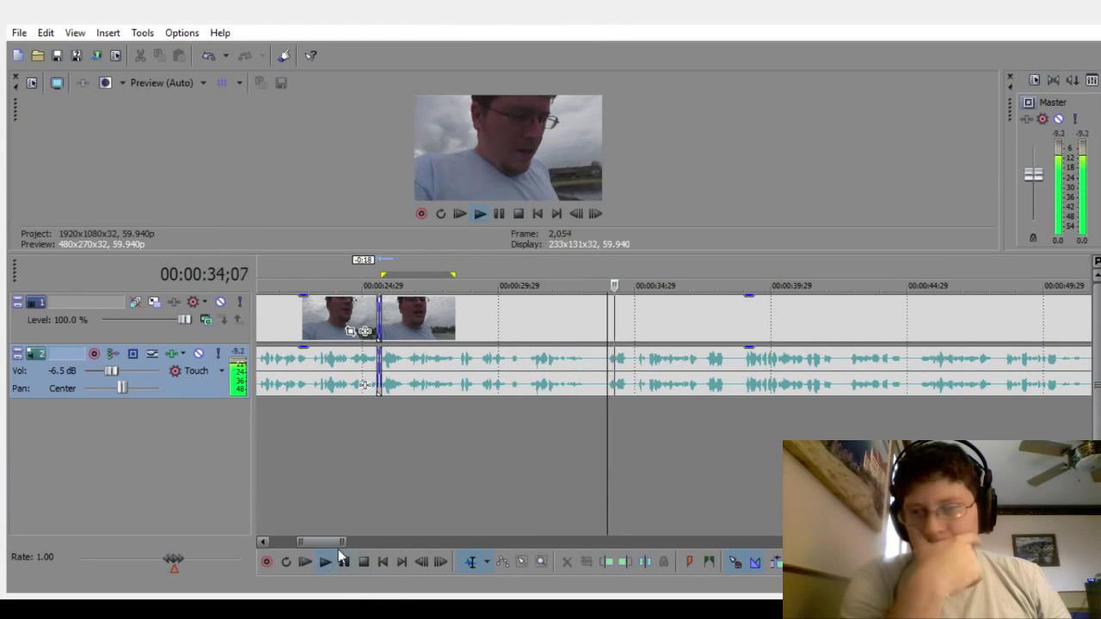
scroll(532, 532, down, 1)
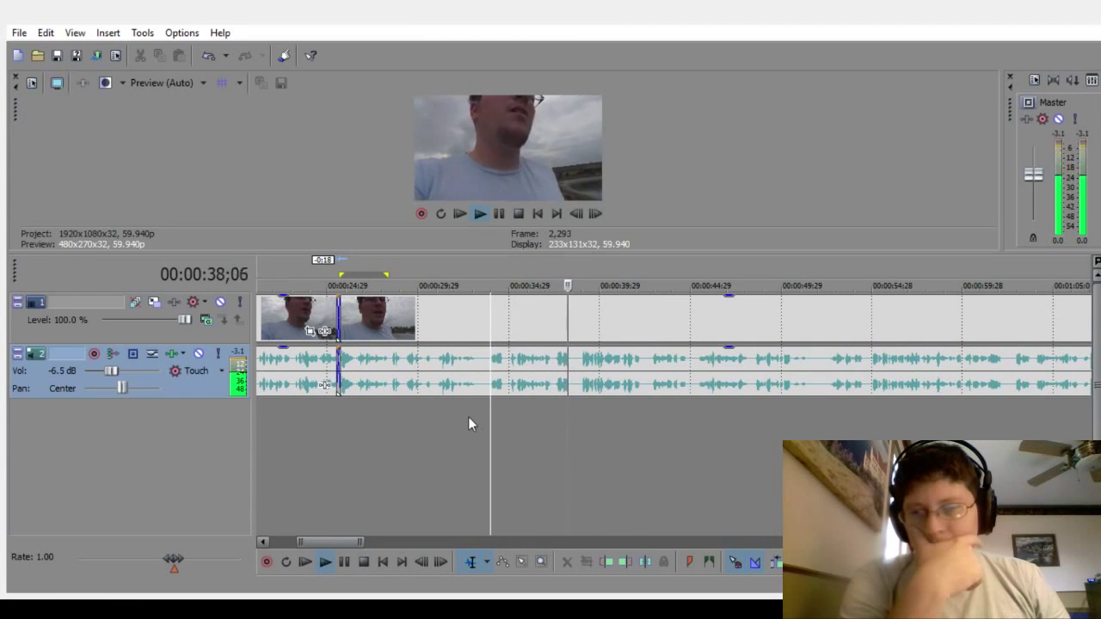
Step: Replay the section from 00:00:31;01 and again from 00:00:32;19 to find where the unwanted passage begins
click(438, 430)
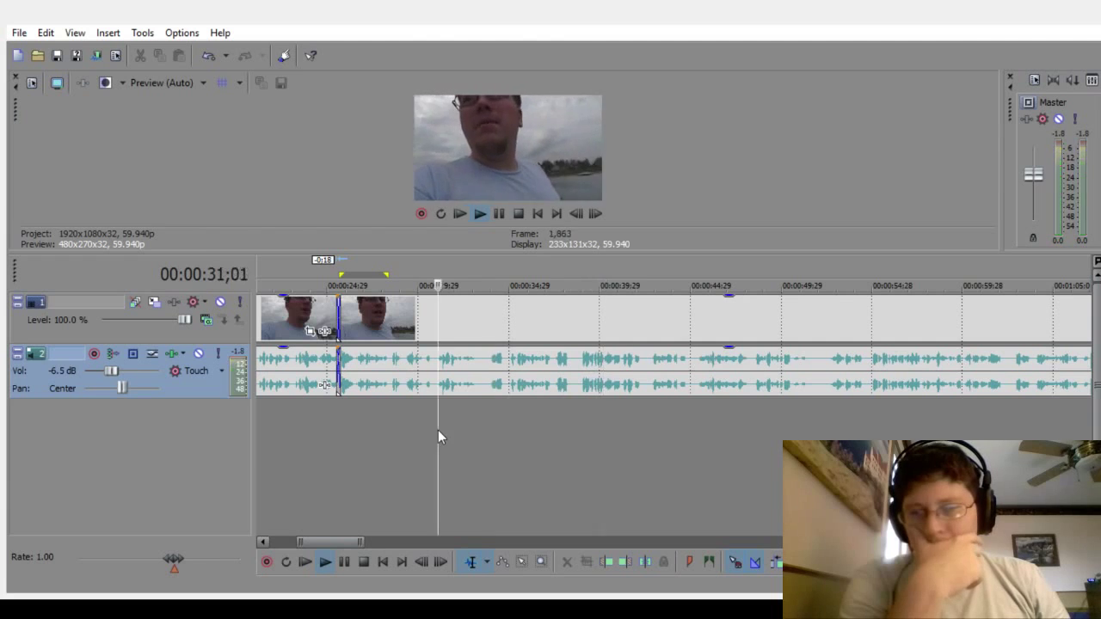
click(344, 563)
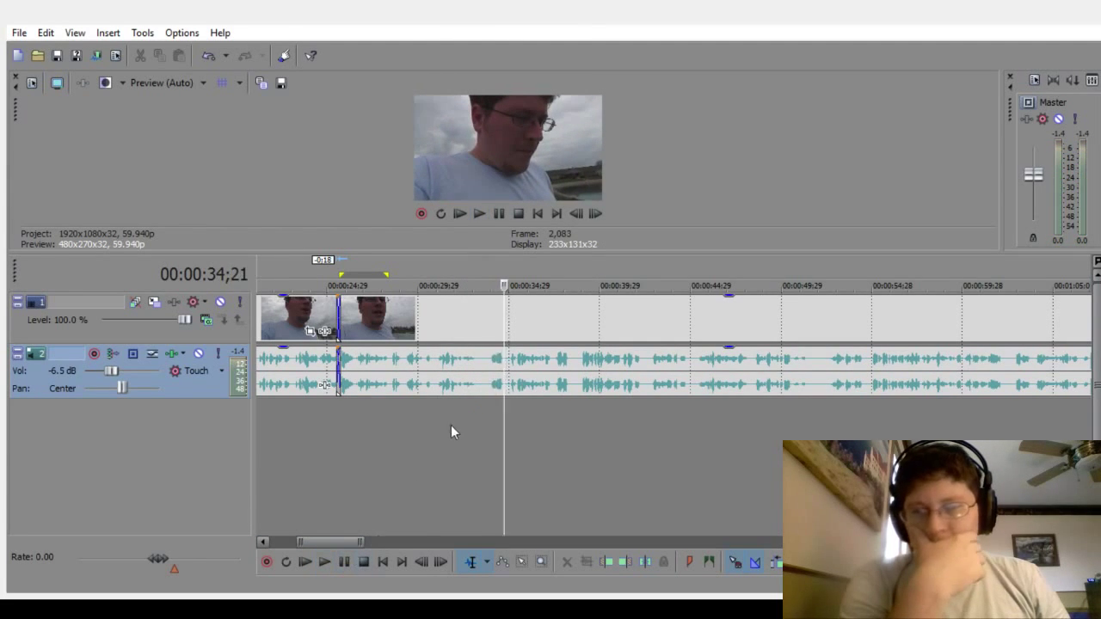
scroll(484, 410, up, 2)
scroll(473, 438, up, 2)
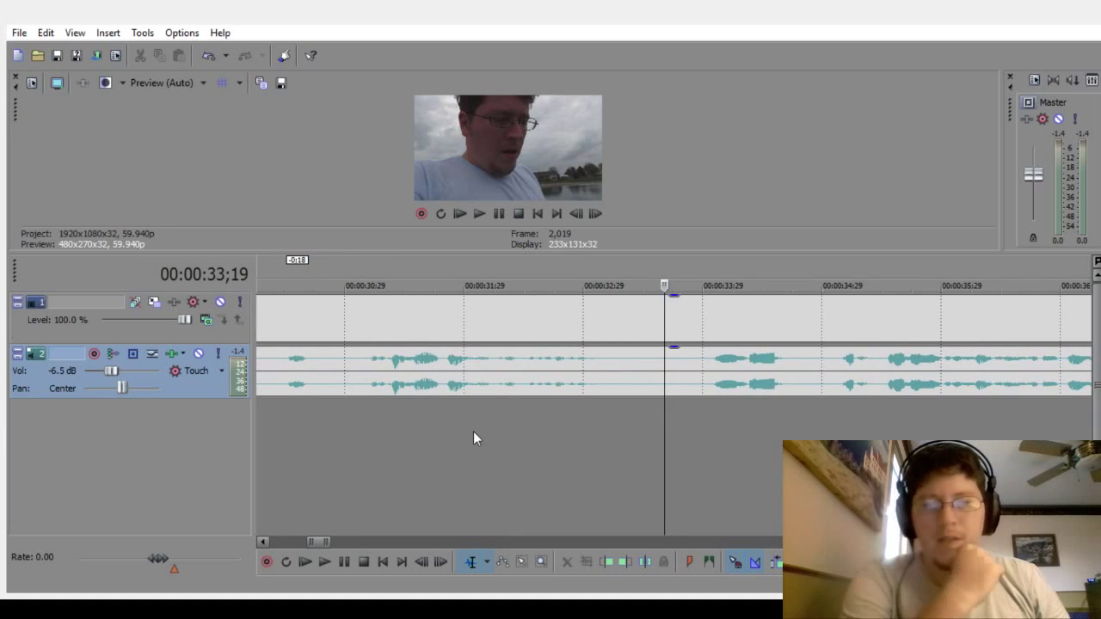
click(545, 433)
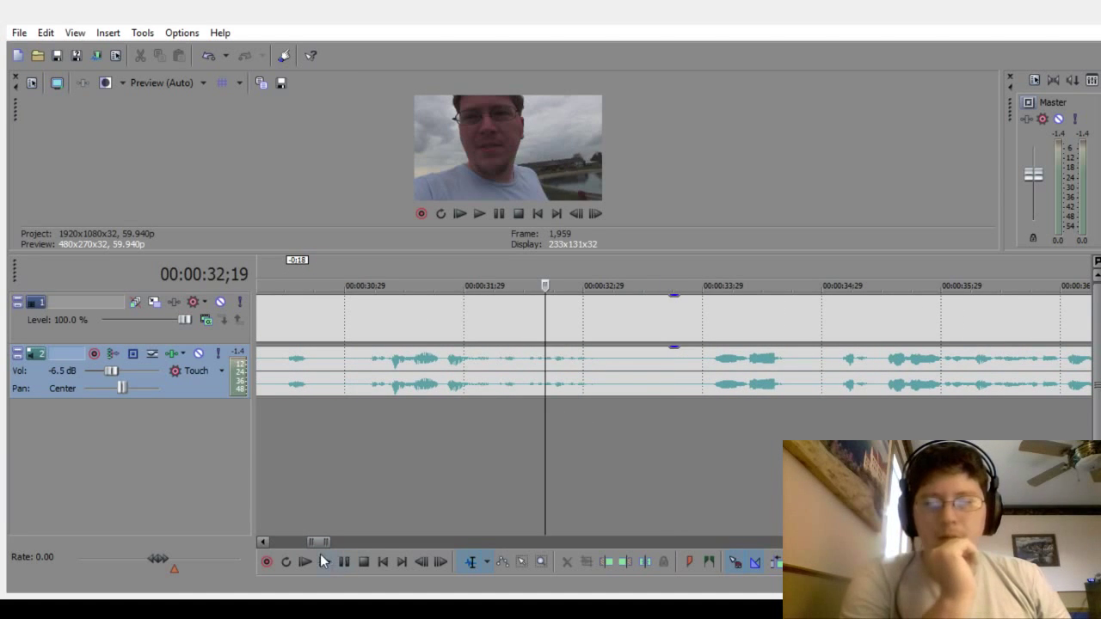
click(324, 562)
click(363, 562)
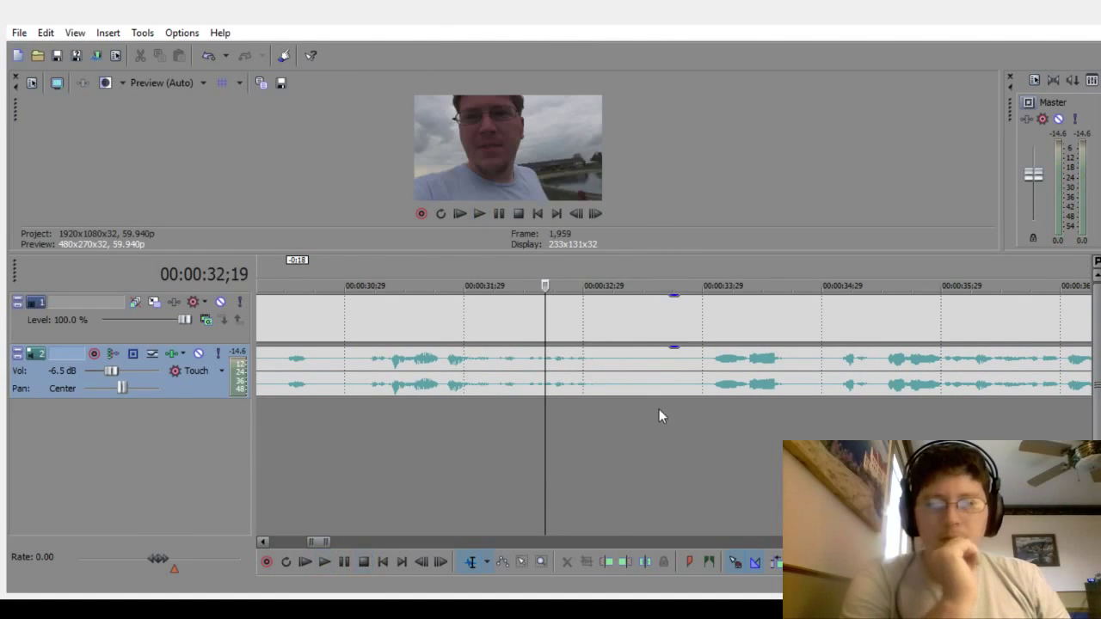
Step: Play up to the start of the unwanted passage and split the video and audio events at 00:00:33;21
click(608, 436)
click(327, 562)
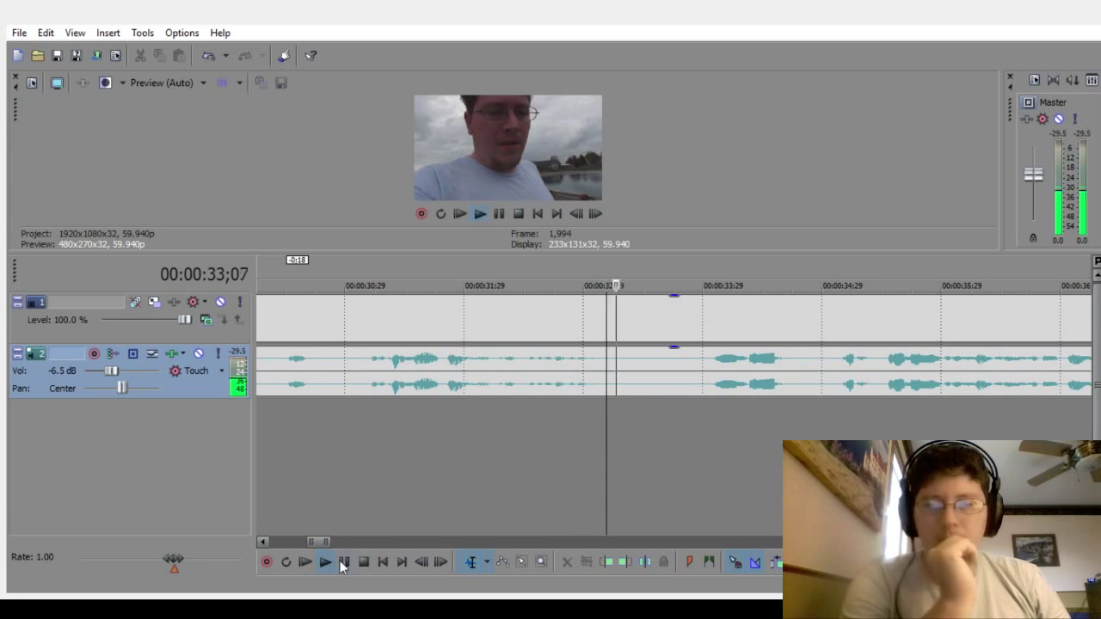
click(343, 561)
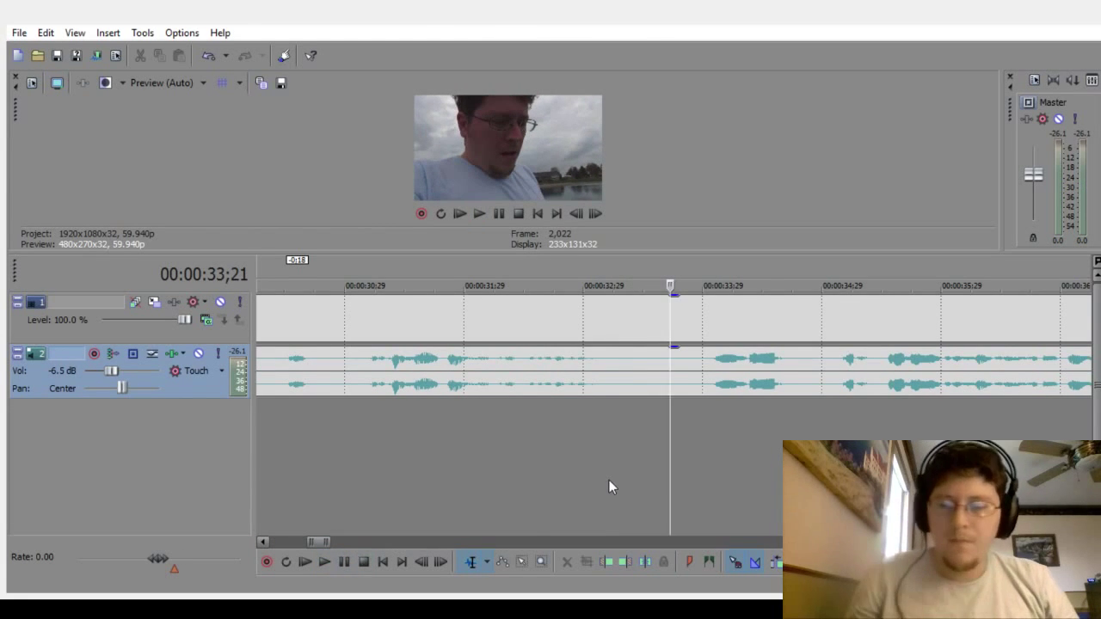
key(s)
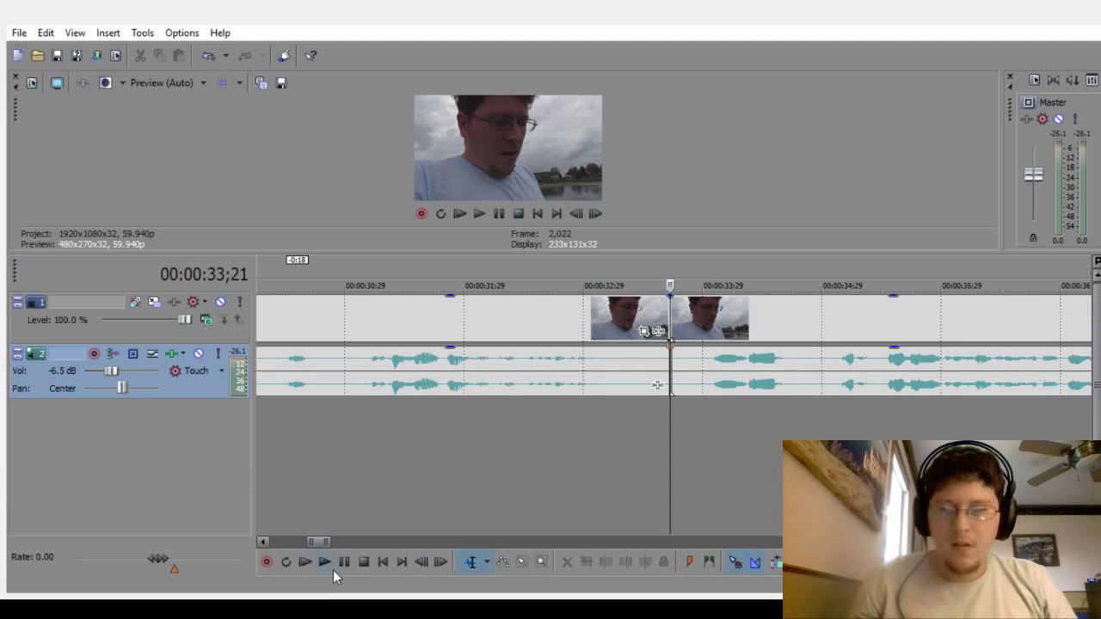
Step: Split the video and audio at 00:00:35;00 and delete the section between this cut and the one at 00:00:33;21
click(331, 567)
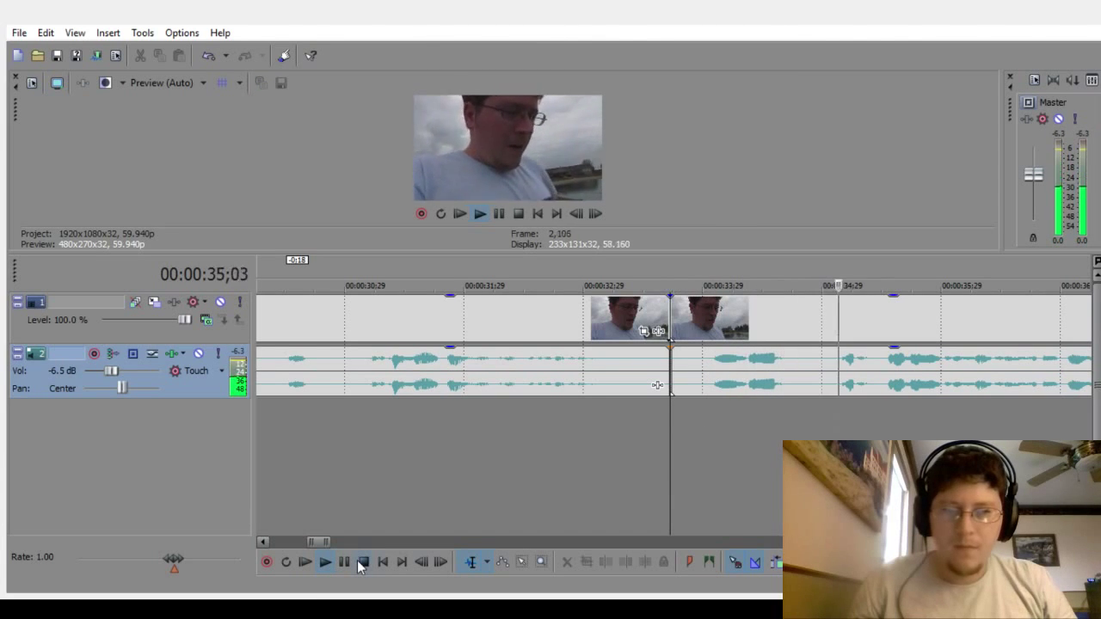
click(362, 563)
click(829, 418)
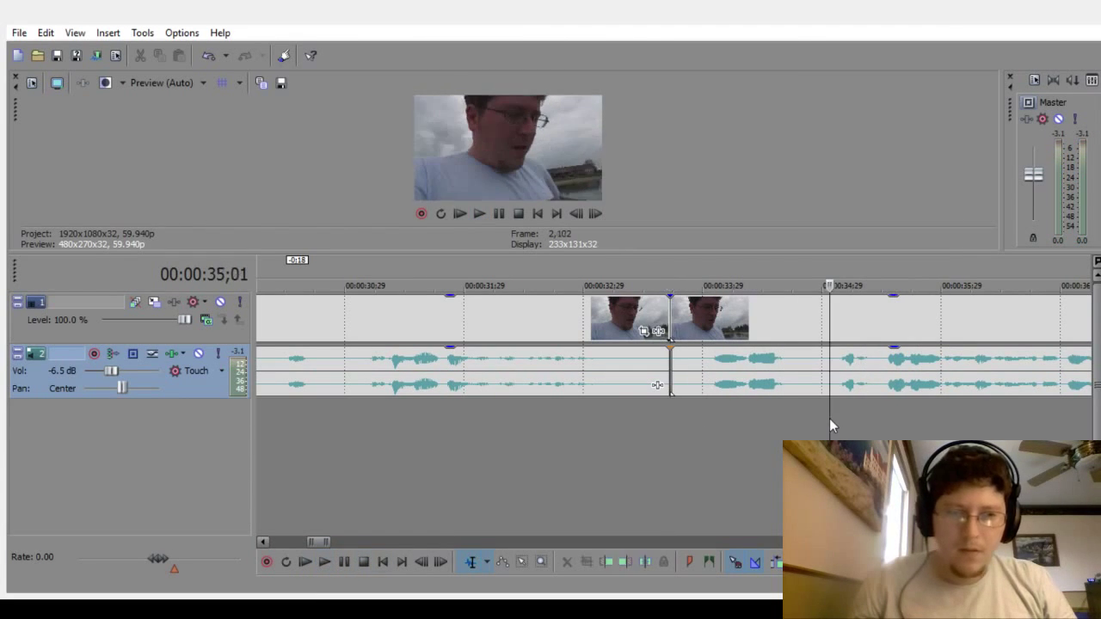
click(827, 421)
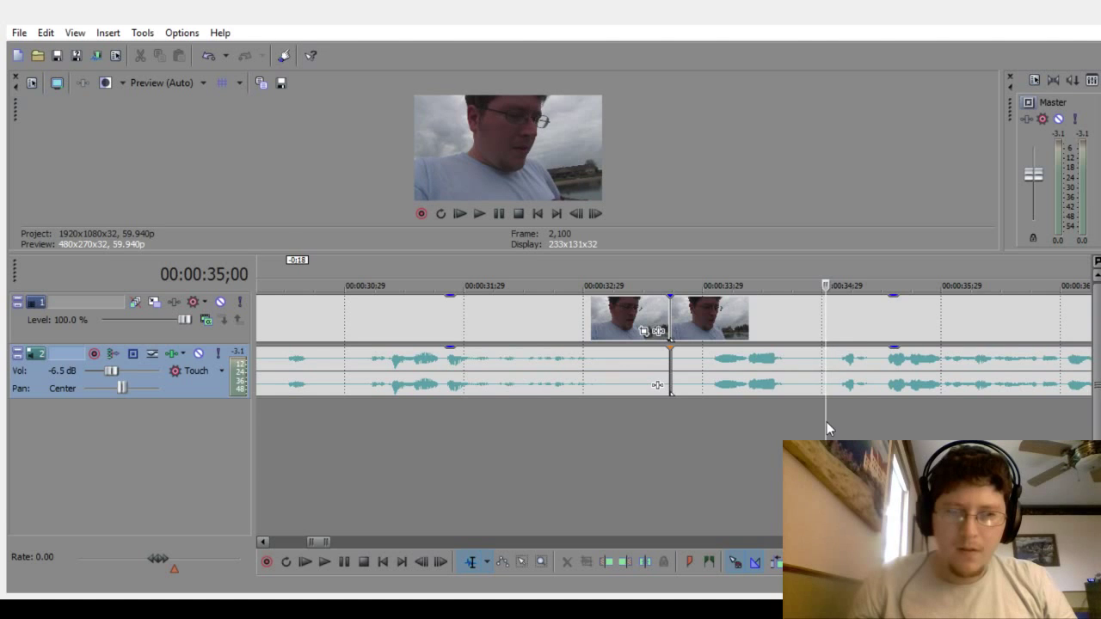
key(s)
click(772, 390)
key(Delete)
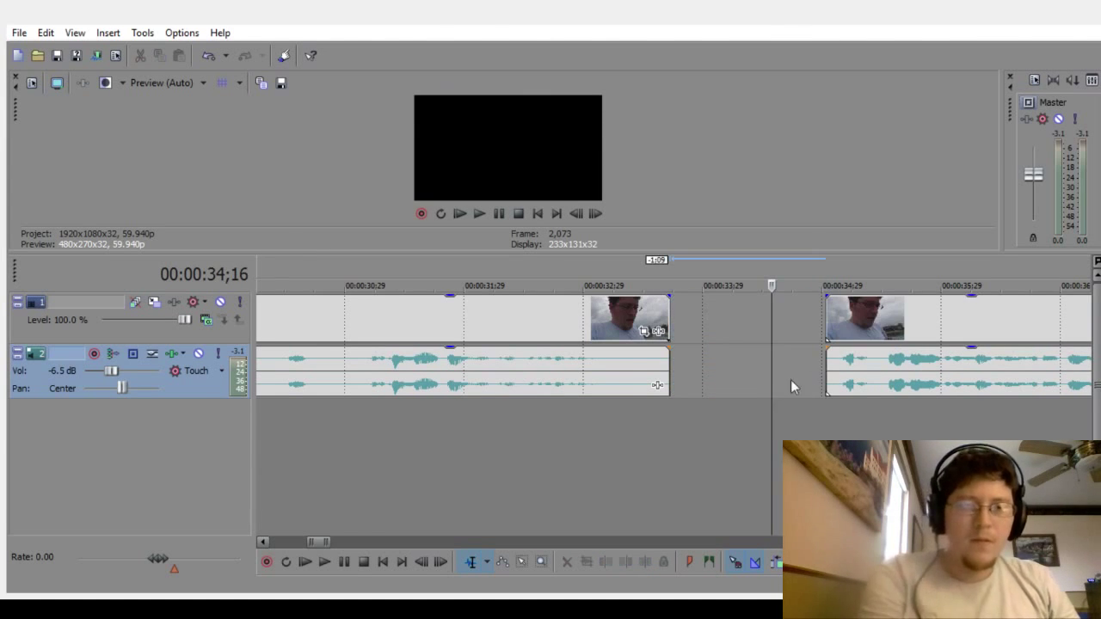
Step: Move the events after the gap back over the preceding ones to make a 0:05 crossfade, and play it from 00:00:31;22
drag(869, 352, 695, 355)
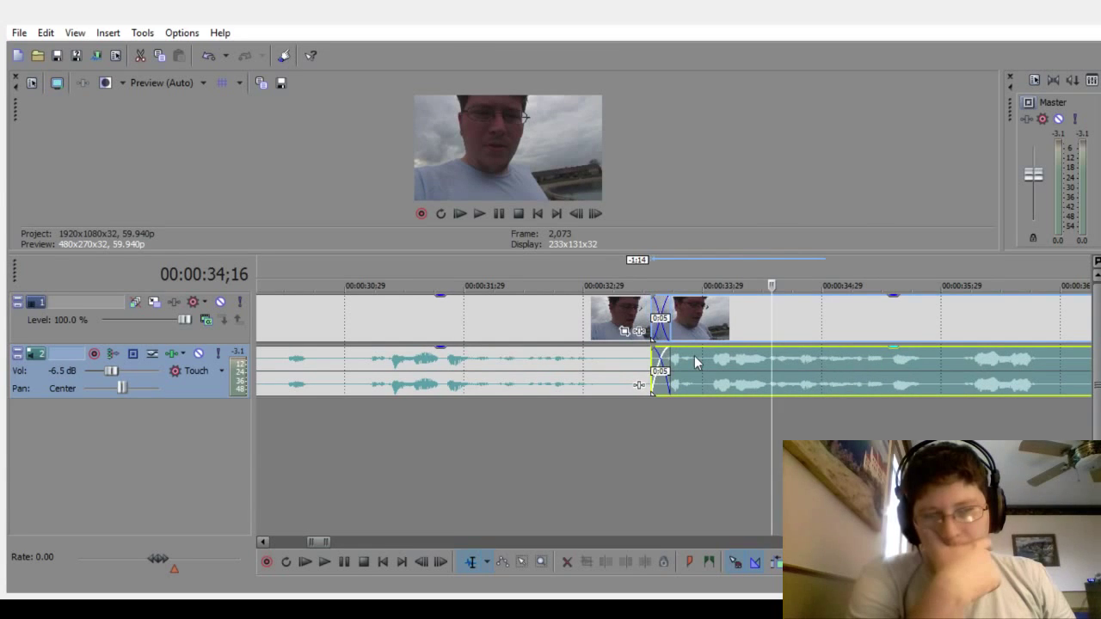
click(438, 464)
click(323, 561)
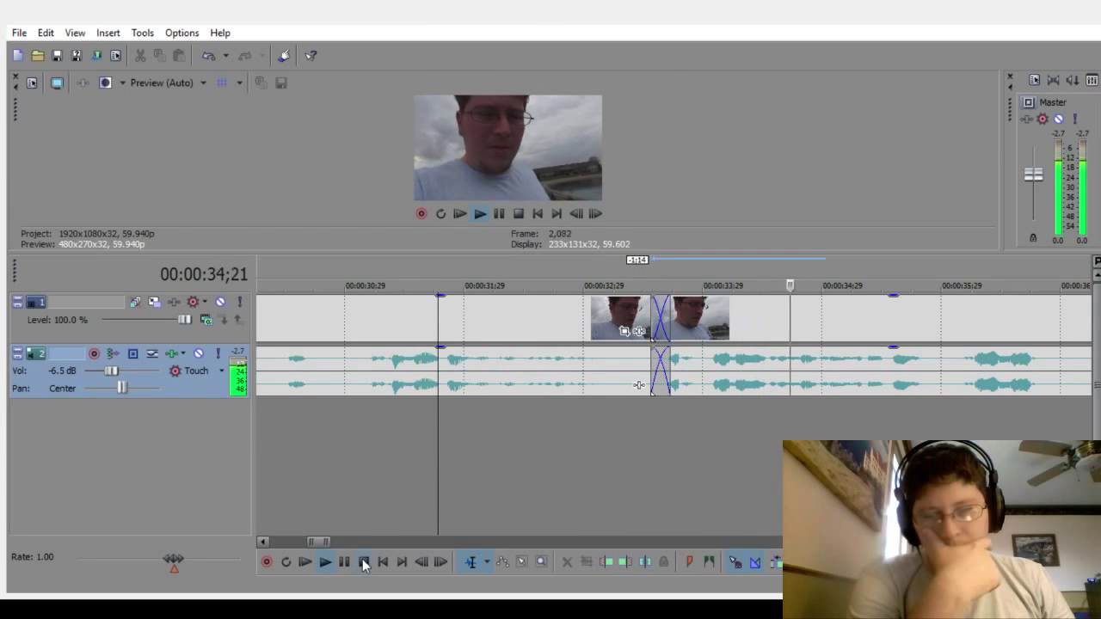
click(364, 562)
Step: Extend the start of the later events slightly, overlap them again in a 0:05 crossfade, and replay from 00:00:31;22 and 00:00:32;10
drag(688, 357, 700, 388)
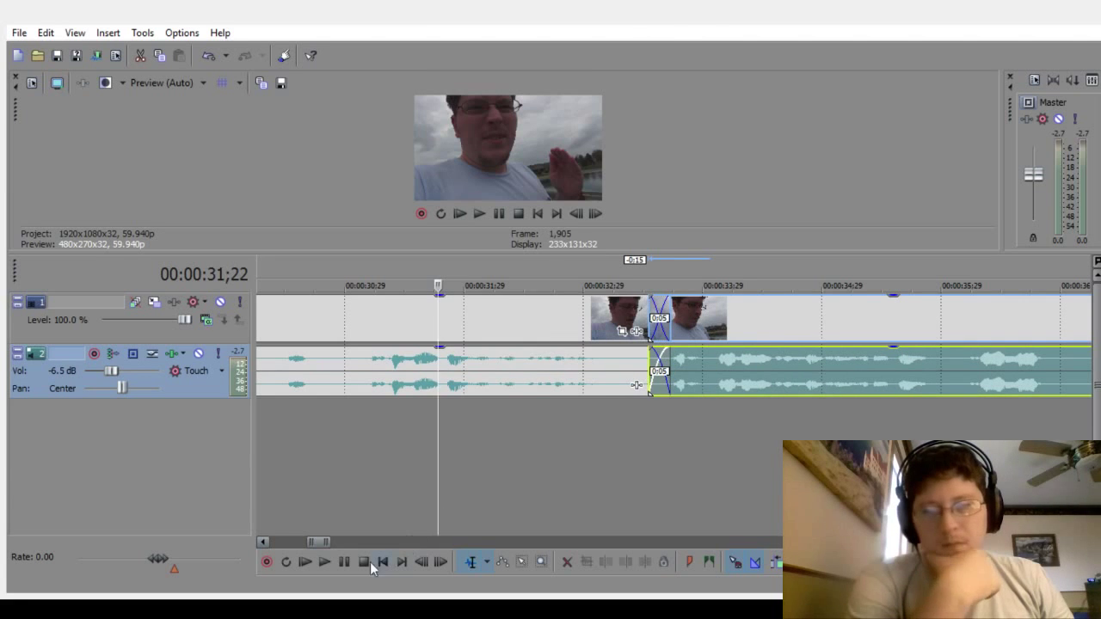
click(323, 562)
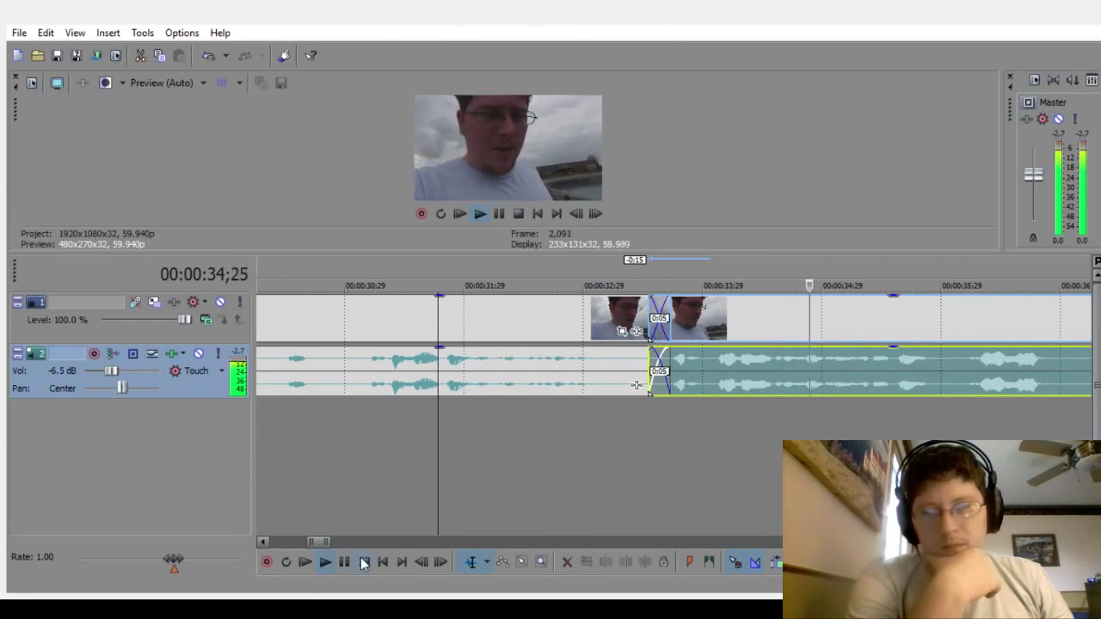
click(364, 562)
click(506, 452)
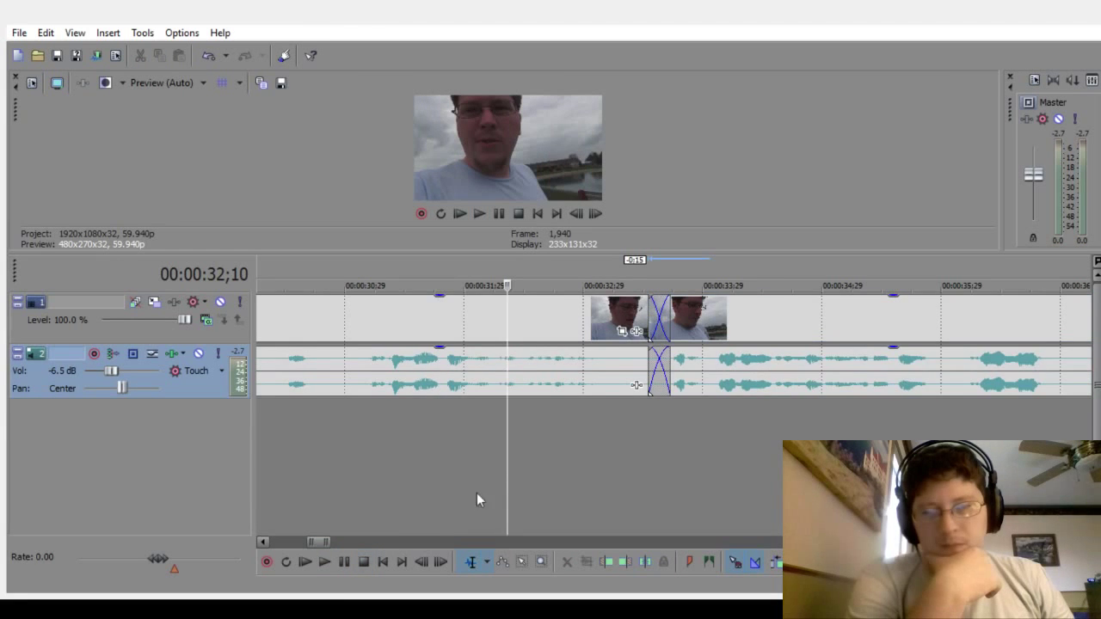
click(323, 563)
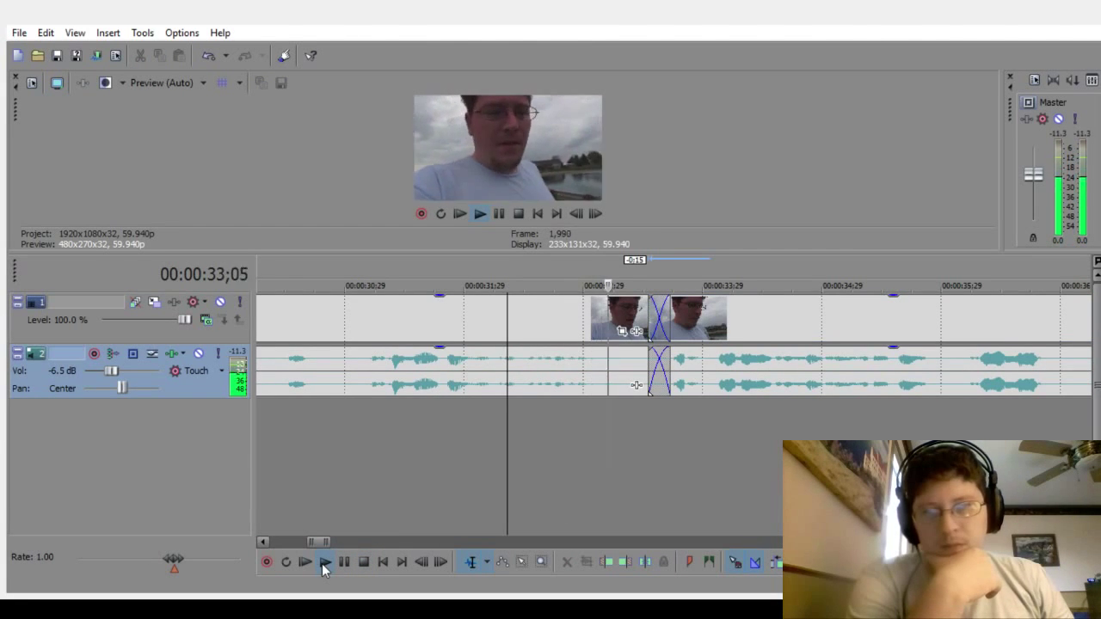
click(362, 562)
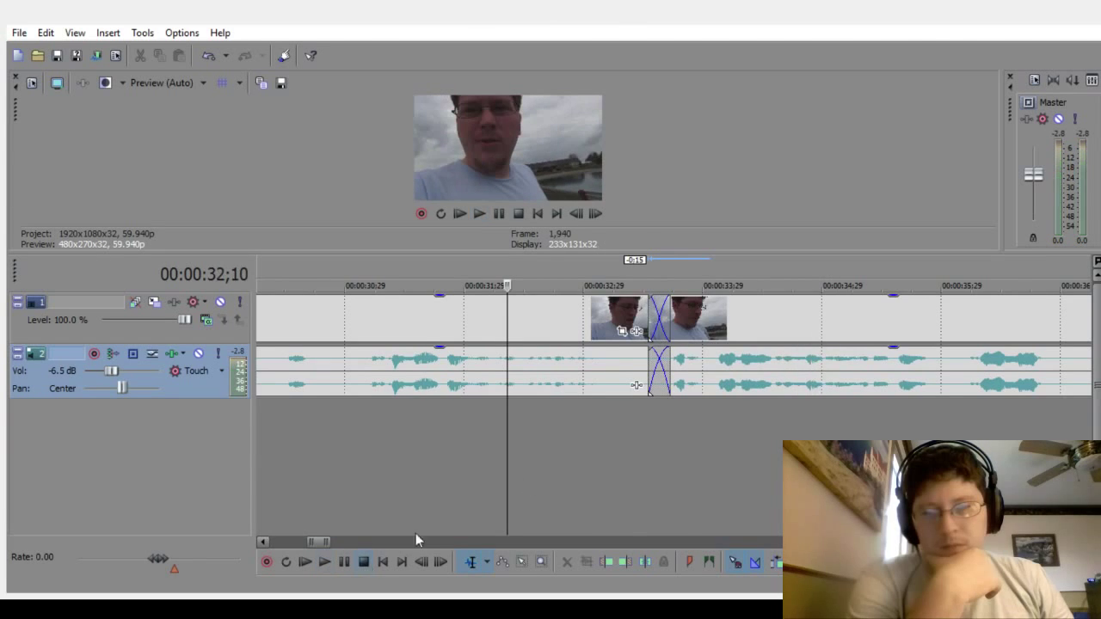
Step: Move the later events away by 0:11, extend their start slightly, restore the 0:05 crossfade and replay it from 00:00:32;10
drag(724, 364, 762, 375)
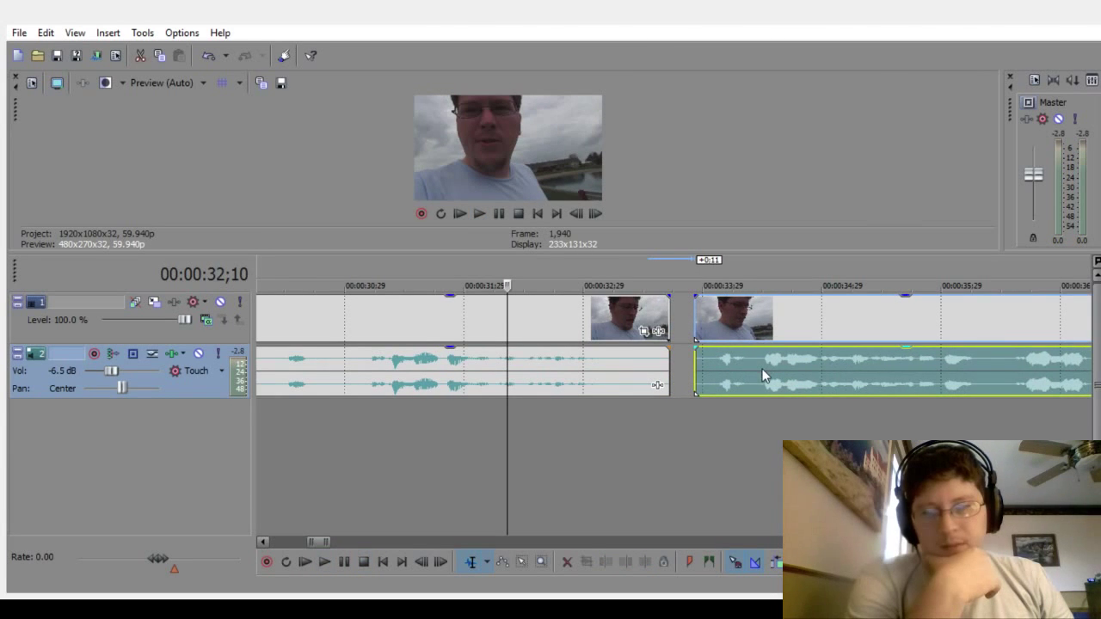
drag(697, 365, 697, 389)
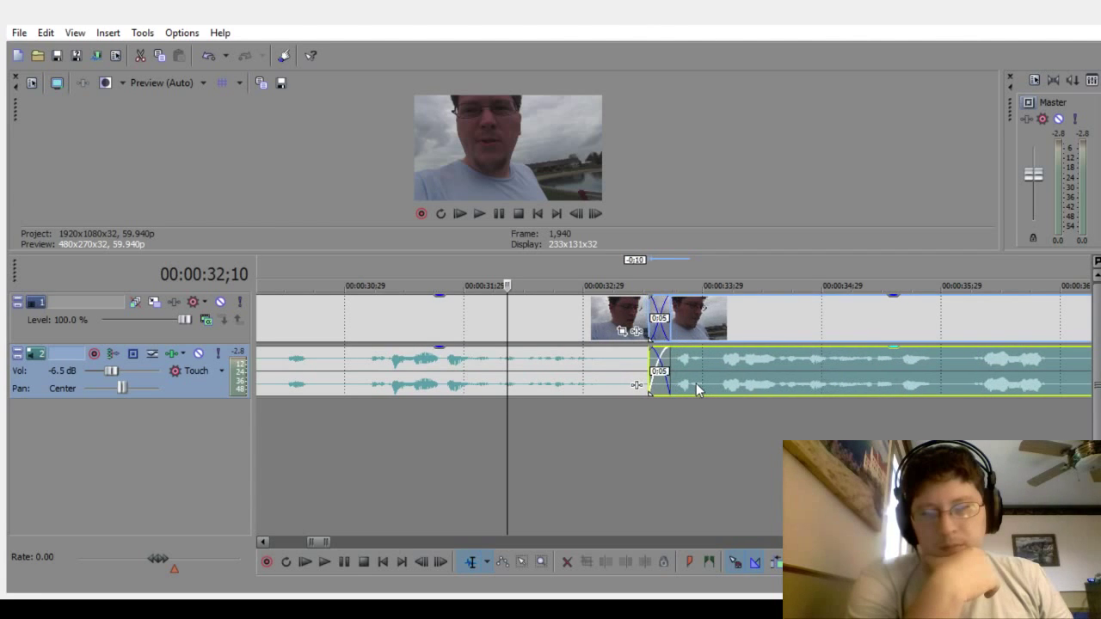
click(323, 563)
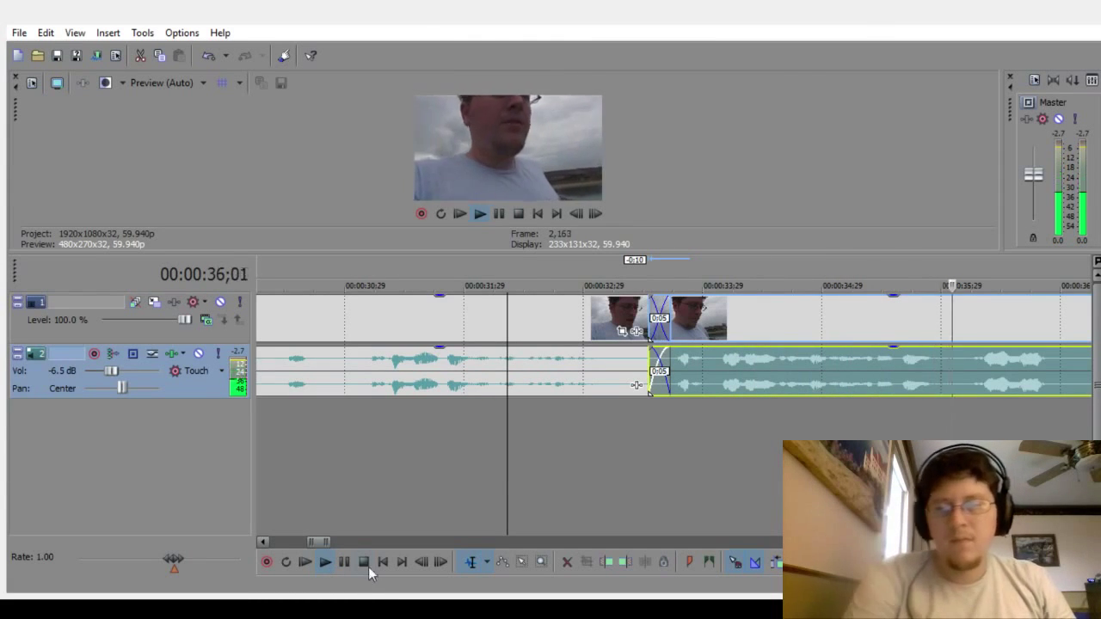
Step: Play on past the new crossfade, stop at 00:00:38;20 and place the cursor at 00:00:37;09 to find the next passage to cut
drag(320, 541, 375, 554)
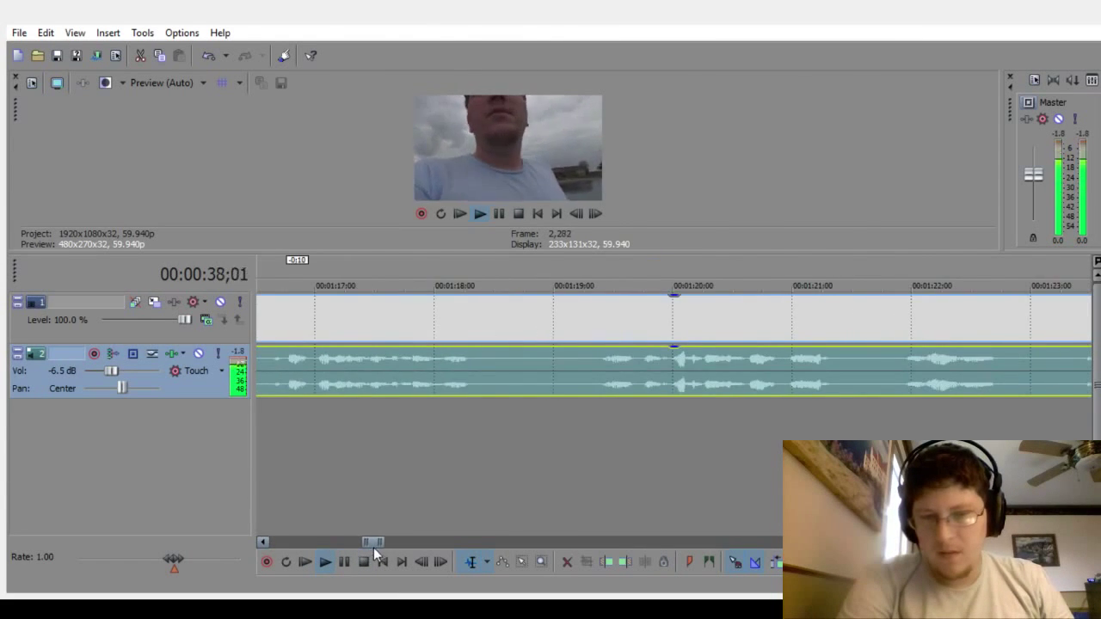
scroll(370, 521, down, 4)
scroll(771, 459, down, 2)
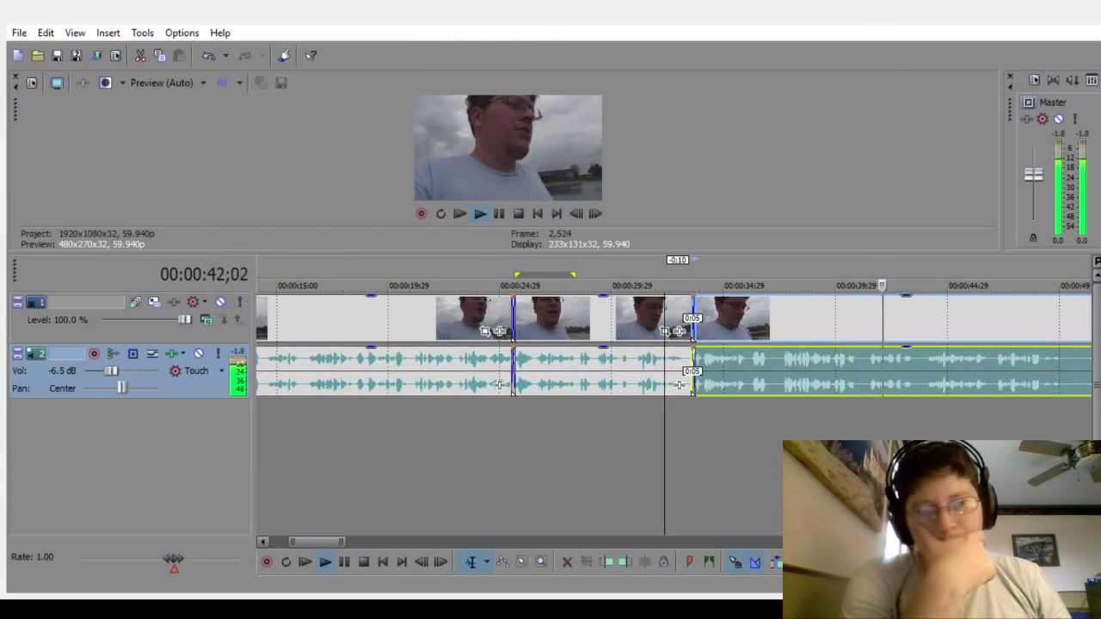
drag(318, 541, 335, 541)
click(394, 412)
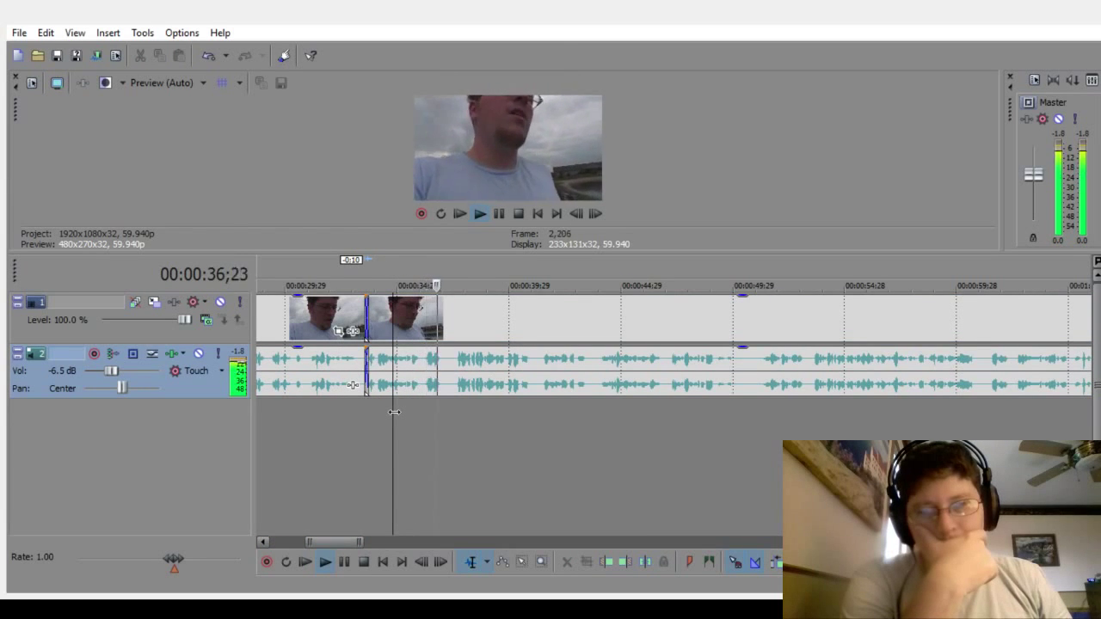
click(345, 561)
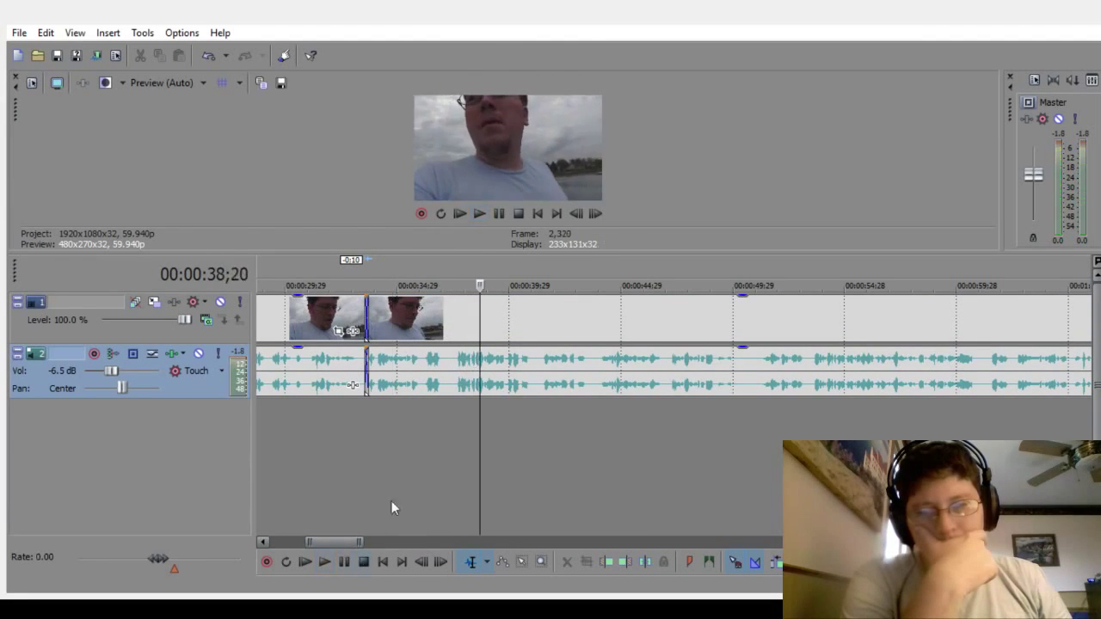
click(449, 432)
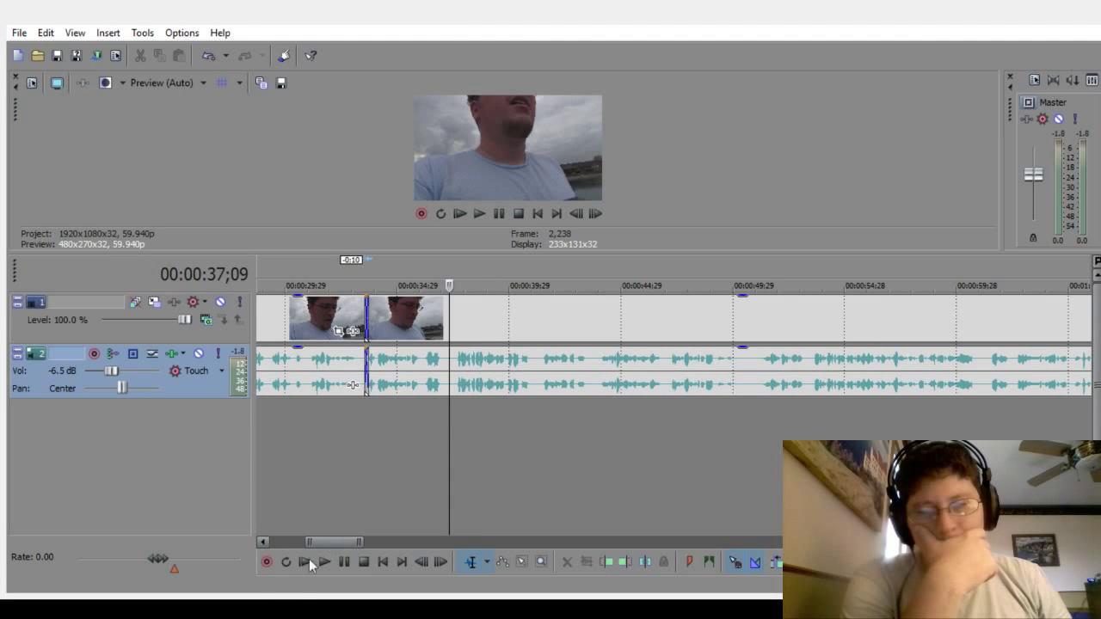
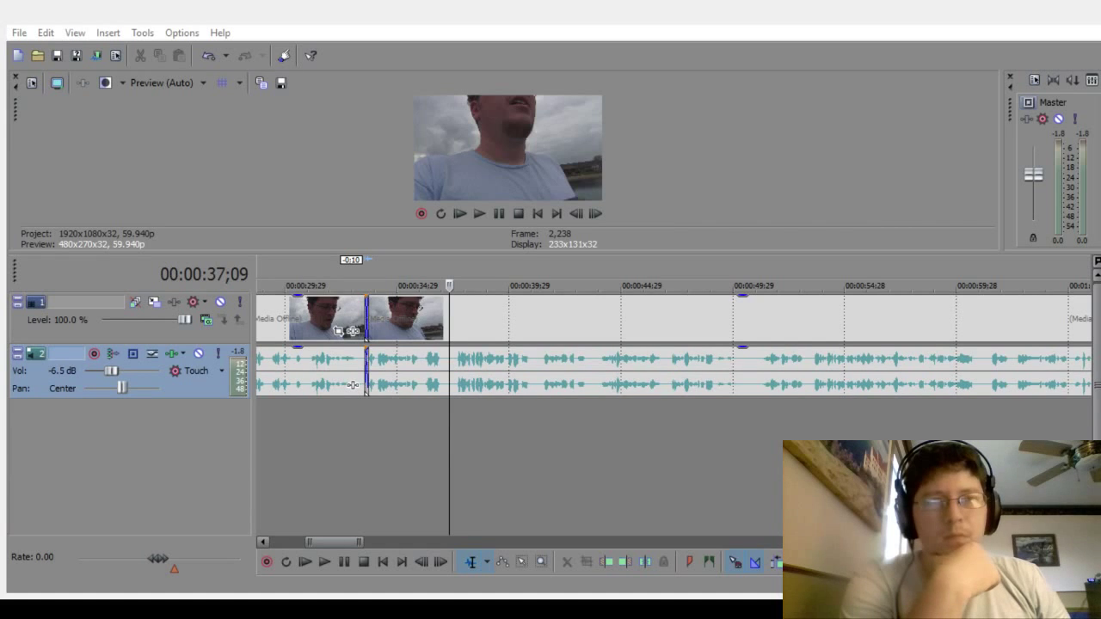
Step: Audition the audio from 00:00:34;09 and delete the passage from about 00:00:36;01 to 00:00:37;15 on both tracks
scroll(512, 451, up, 5)
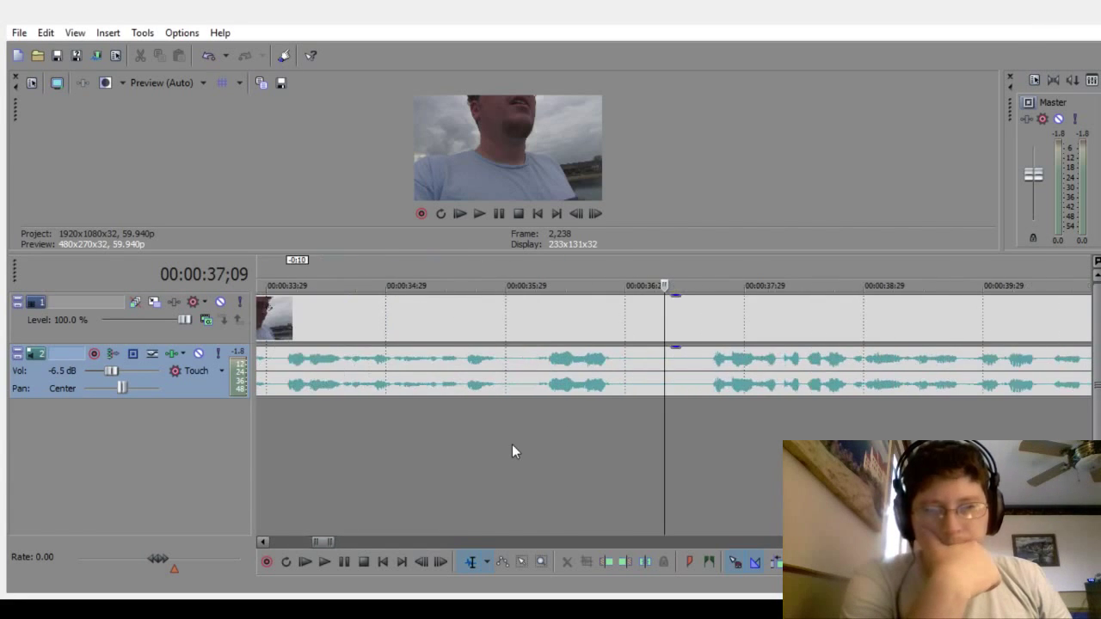
click(306, 416)
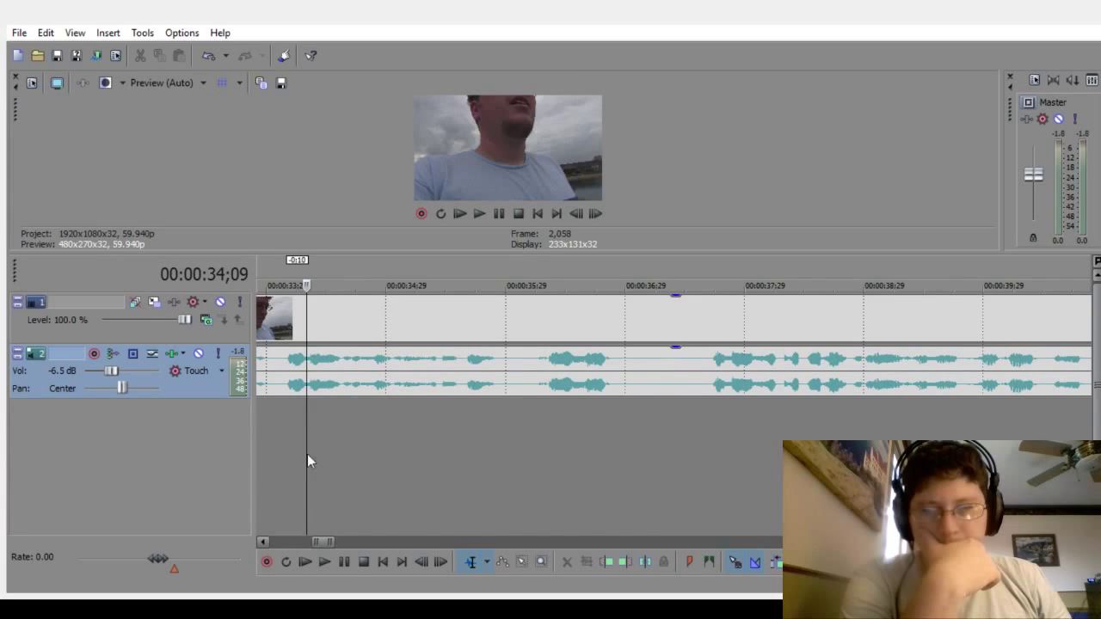
click(326, 564)
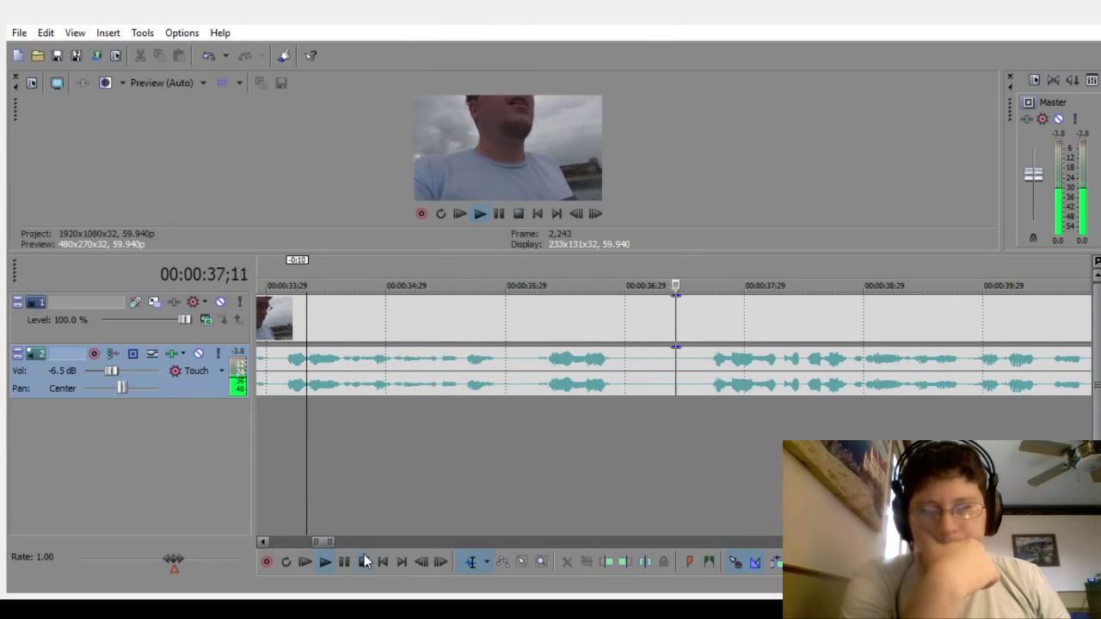
click(365, 562)
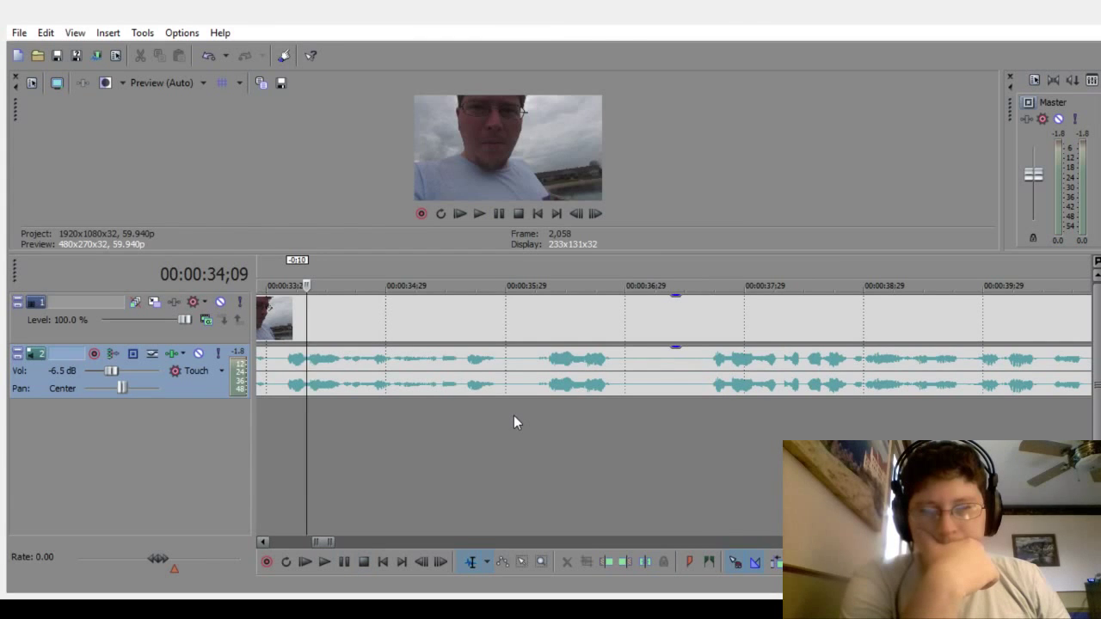
drag(513, 422, 690, 434)
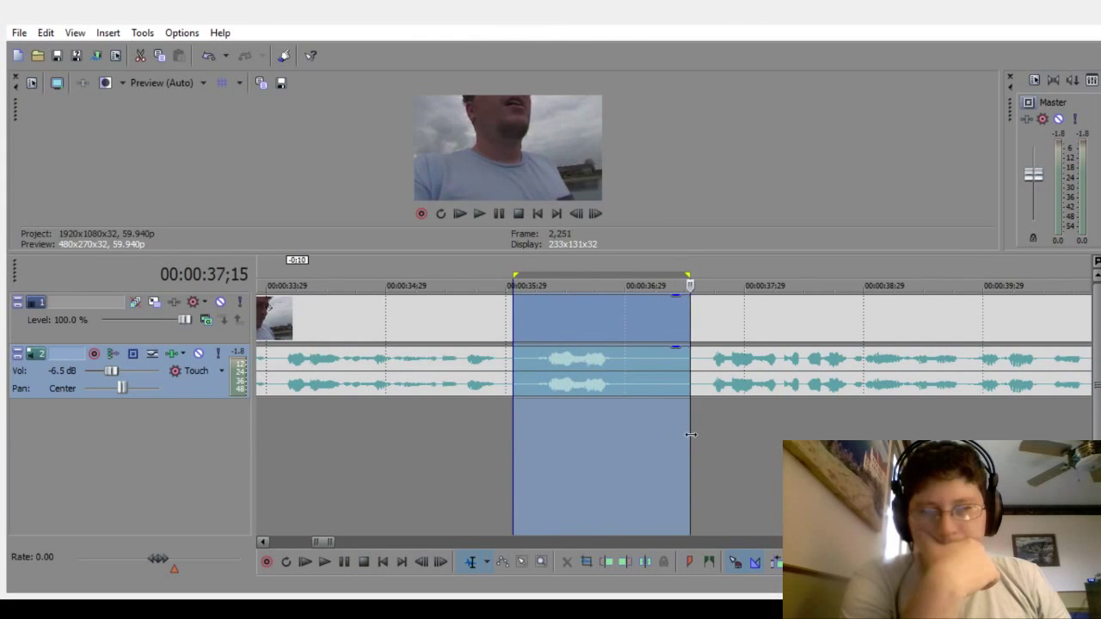
key(Delete)
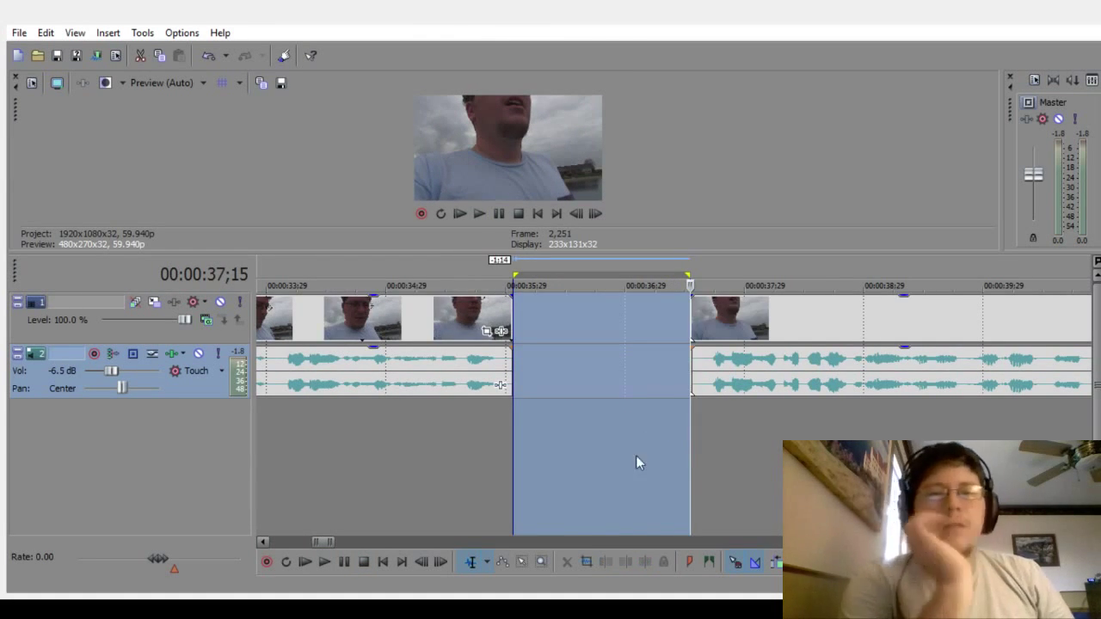
Step: Close the gap by moving the later events back into a short crossfade, and place the cursor at 00:00:35;05
click(469, 482)
drag(765, 382, 568, 380)
click(412, 445)
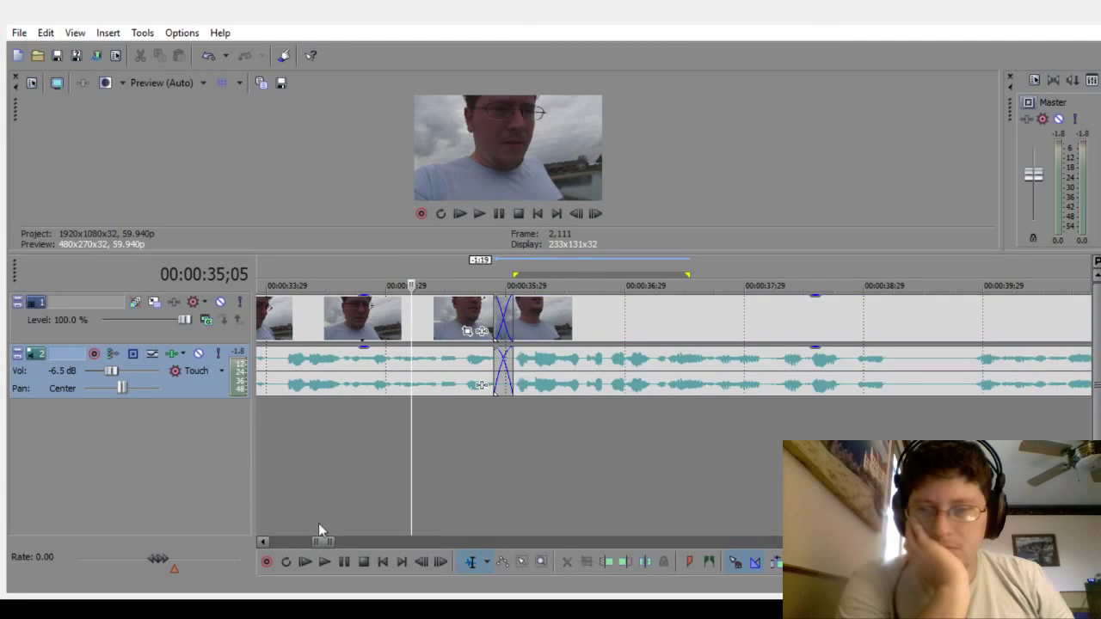
Step: Audition the audio from 00:00:35;05 and delete the passage from about 00:00:41;29 to 00:00:42;09 on both tracks
click(326, 561)
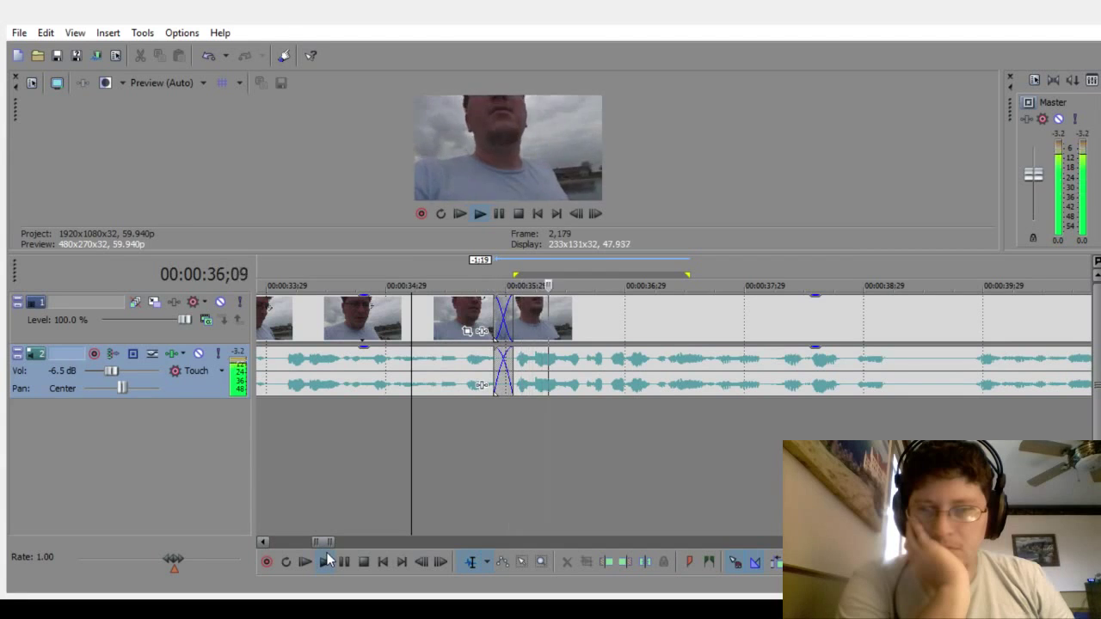
drag(333, 542, 410, 542)
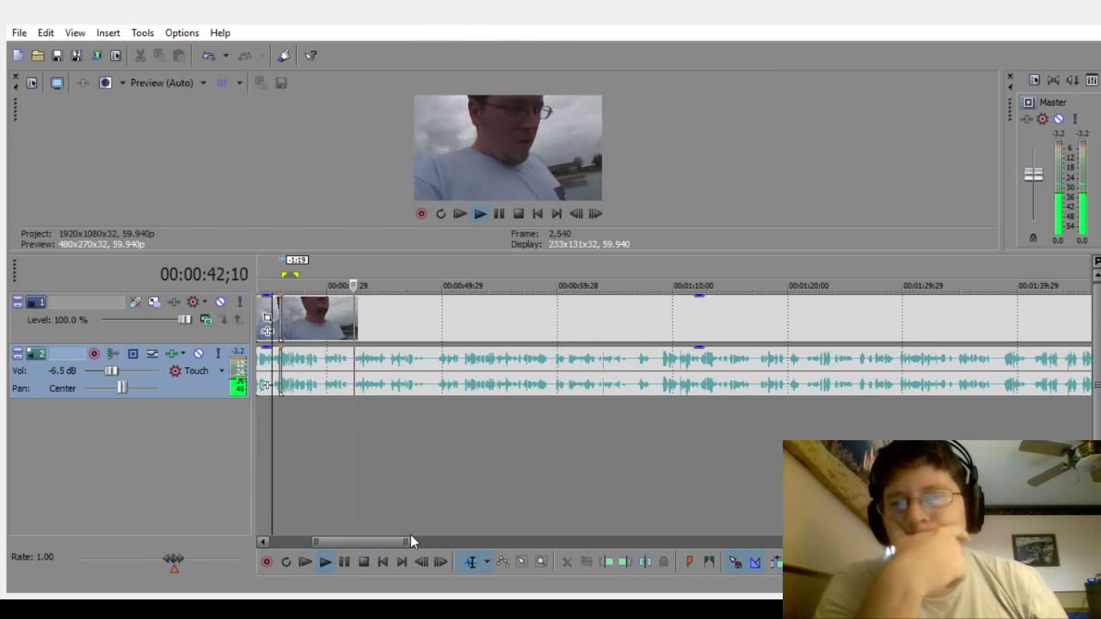
click(345, 561)
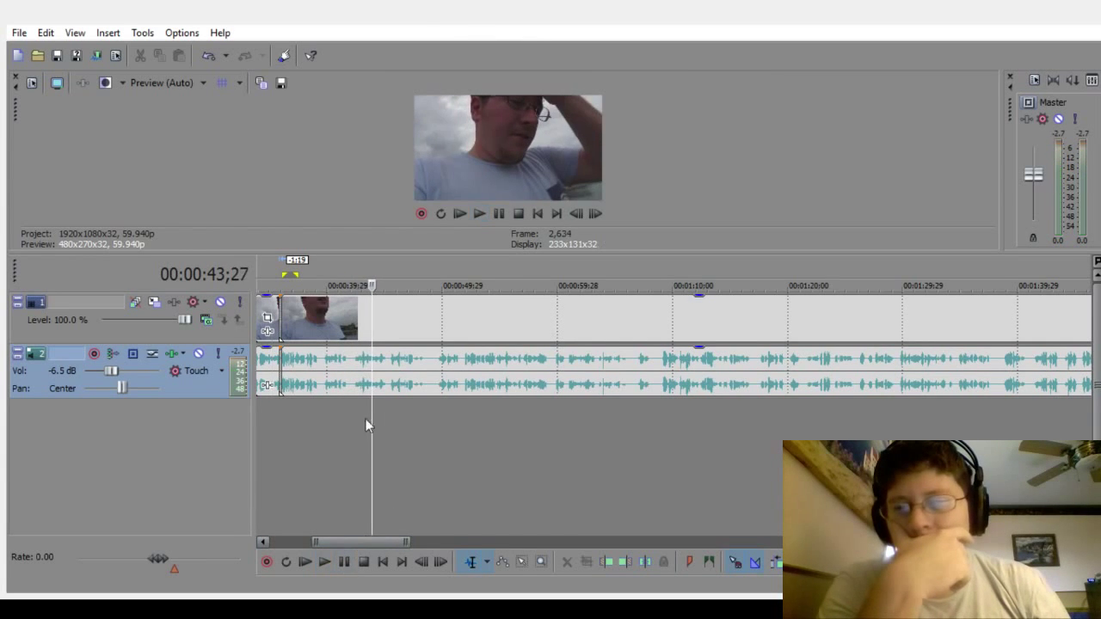
click(355, 421)
scroll(357, 420, up, 5)
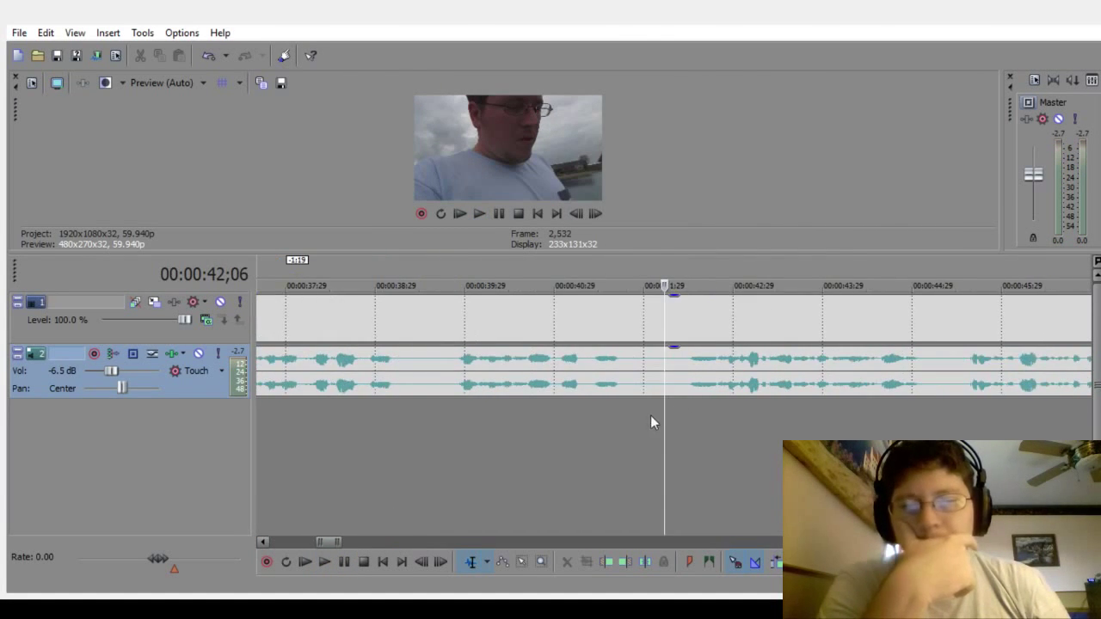
drag(644, 425, 673, 428)
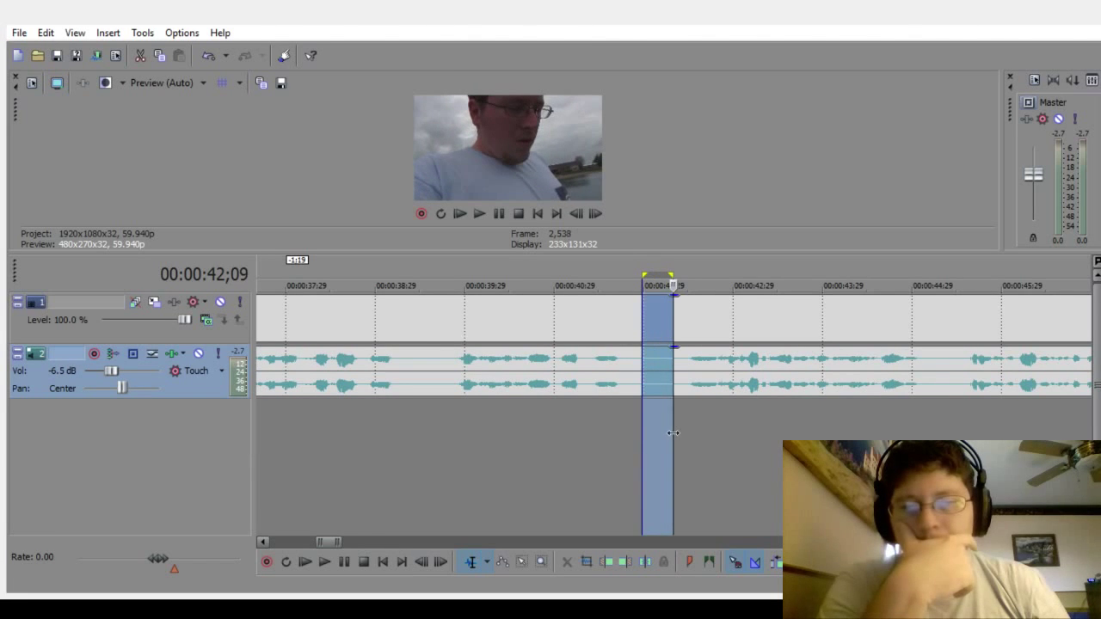
key(Delete)
Step: Close the gap by moving the later events back into a 0:05 crossfade, and replay from about 00:00:38;20
click(555, 468)
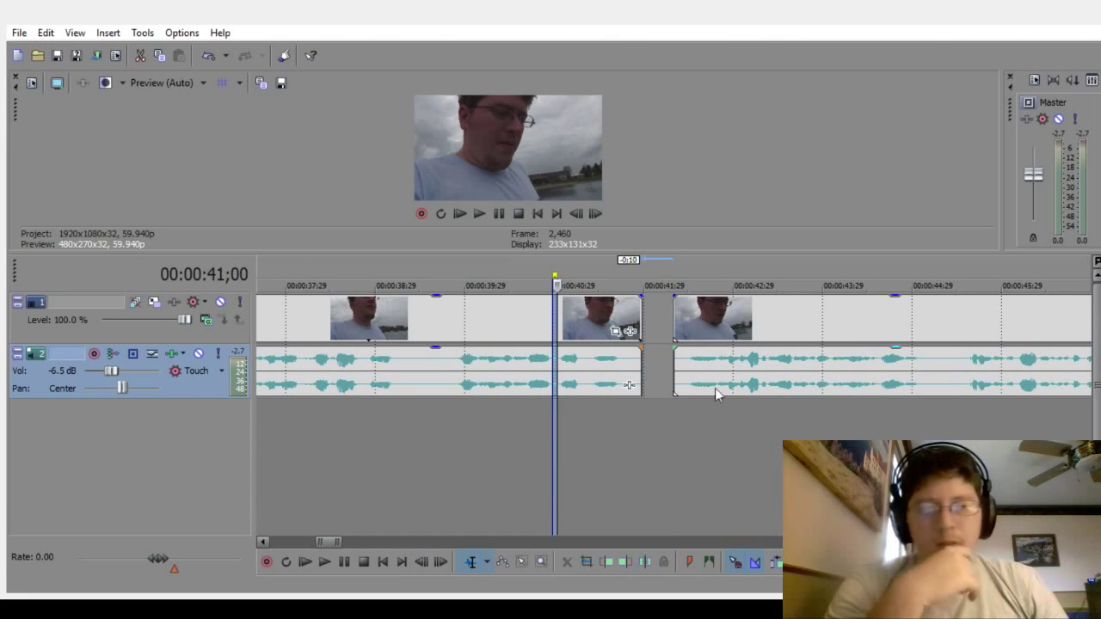
click(521, 491)
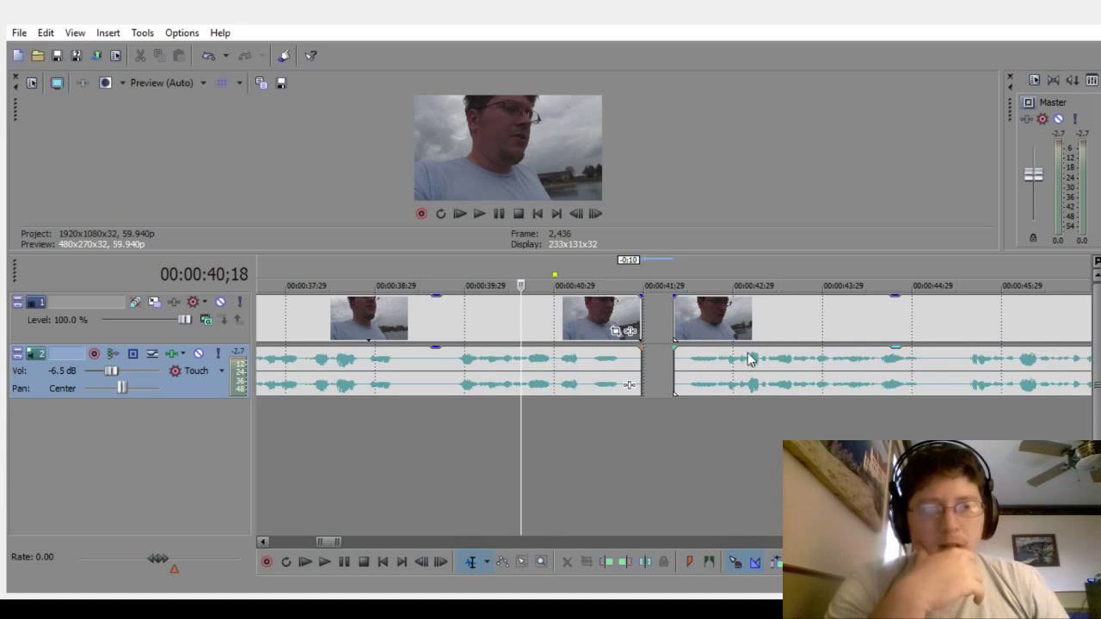
drag(745, 362, 699, 362)
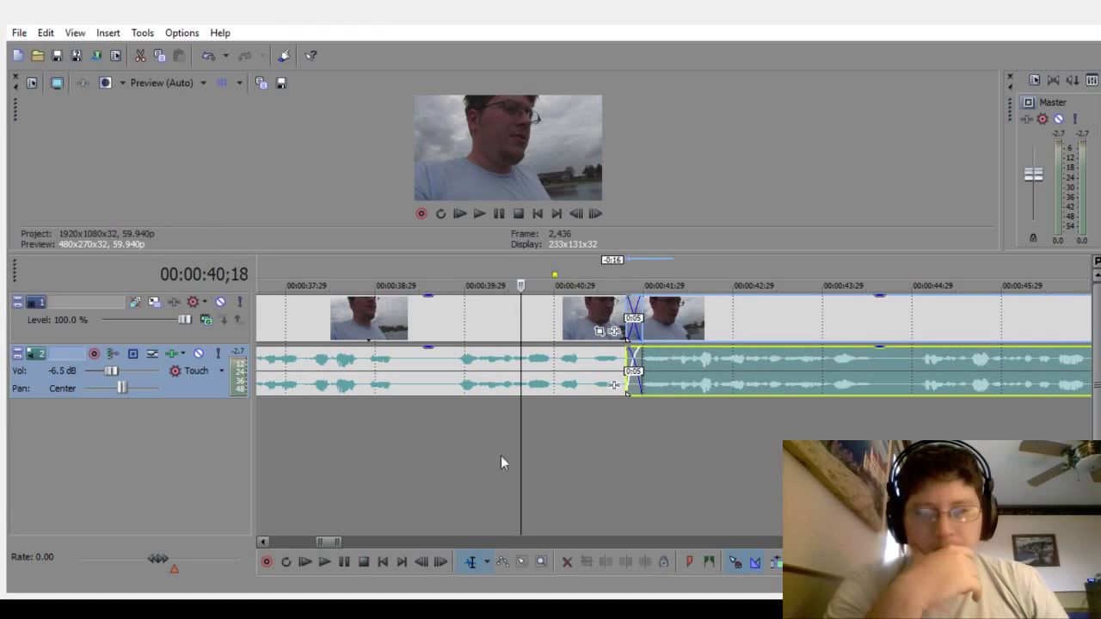
click(348, 469)
click(326, 563)
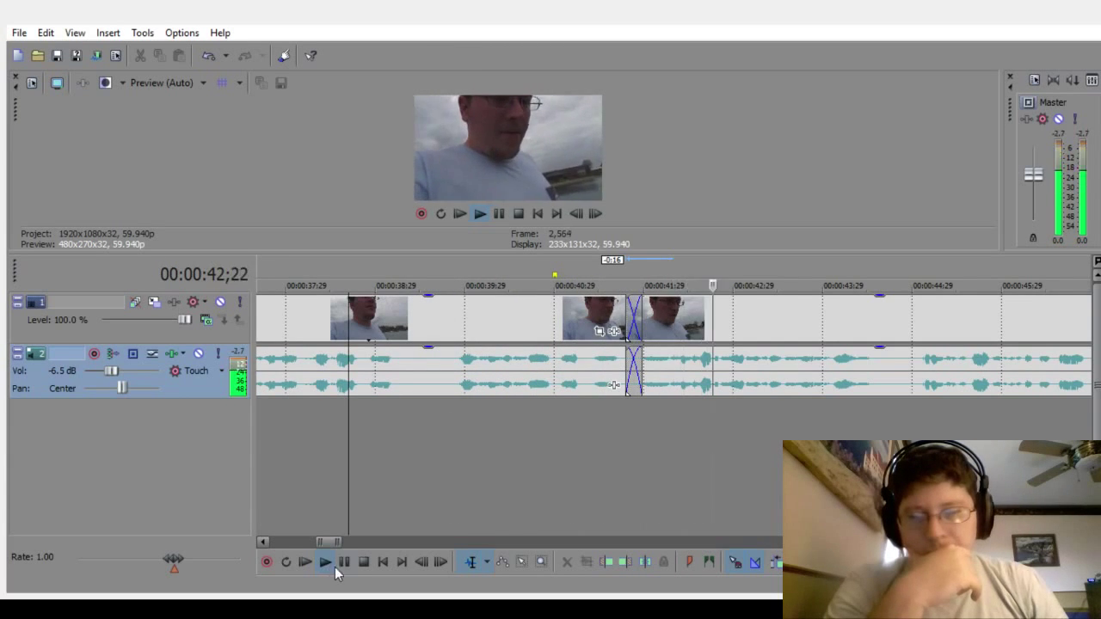
Step: Play on to about 00:00:48;22 and delete the quiet passage from about 00:00:47;03 to 00:00:48;23 on both tracks
drag(341, 542, 367, 542)
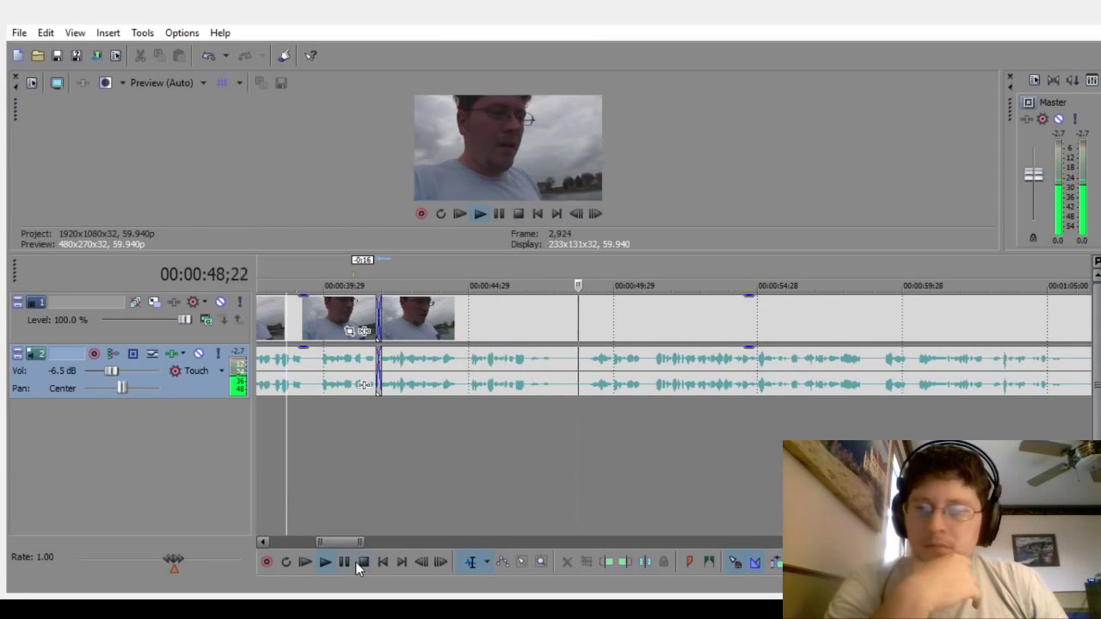
click(345, 562)
click(560, 440)
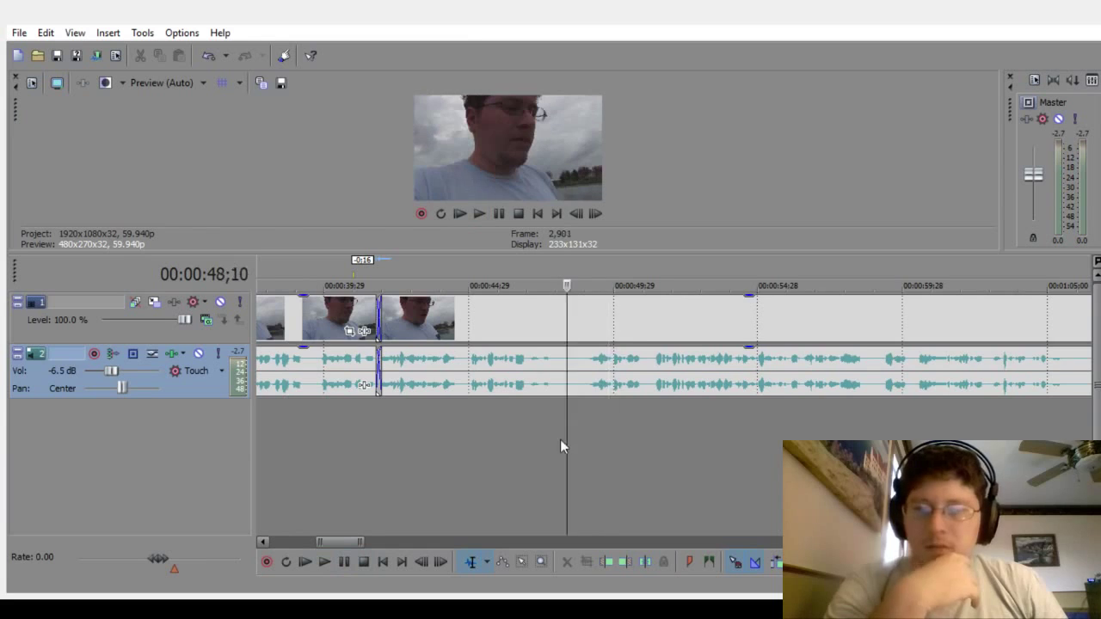
scroll(565, 448, up, 3)
scroll(587, 423, up, 2)
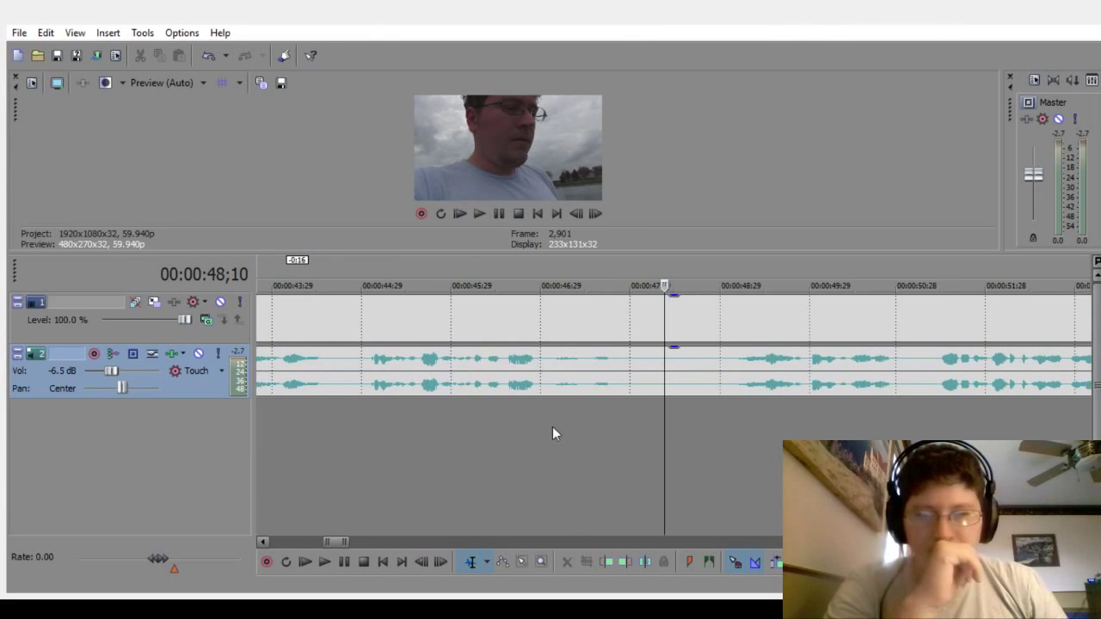
drag(553, 430, 702, 438)
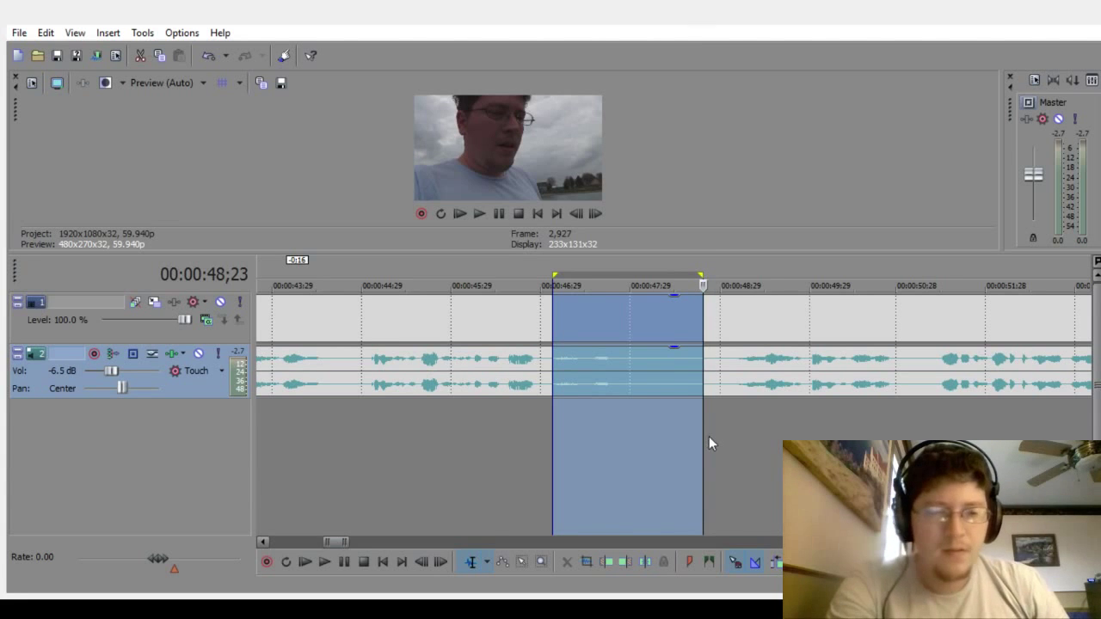
key(Delete)
Step: Move the later events back over the gap into a 0:05 crossfade and replay from about 00:00:45;00
drag(781, 368, 615, 400)
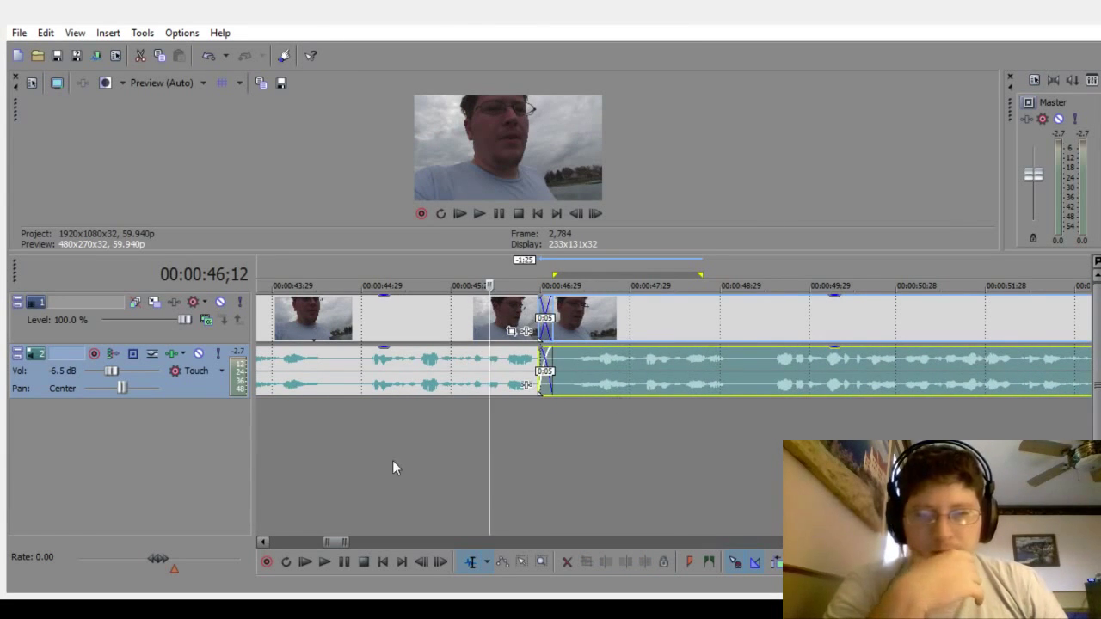
click(365, 456)
click(319, 568)
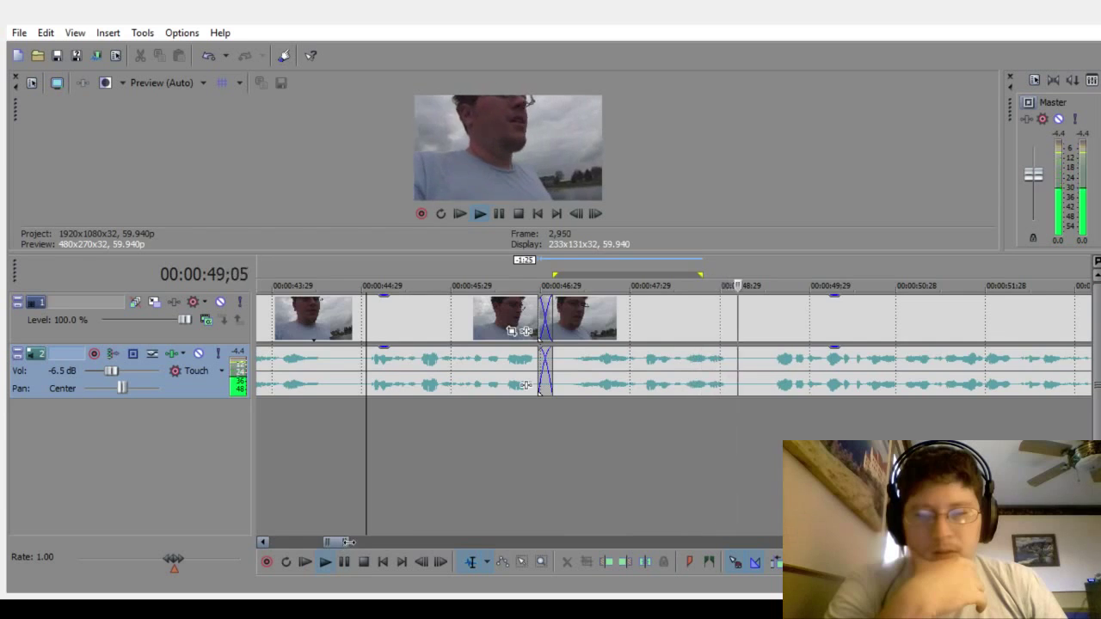
Step: Play on past 00:00:57;04 and delete the passage from about 00:00:56;27 to 00:00:57;08 on both tracks
drag(347, 542, 398, 542)
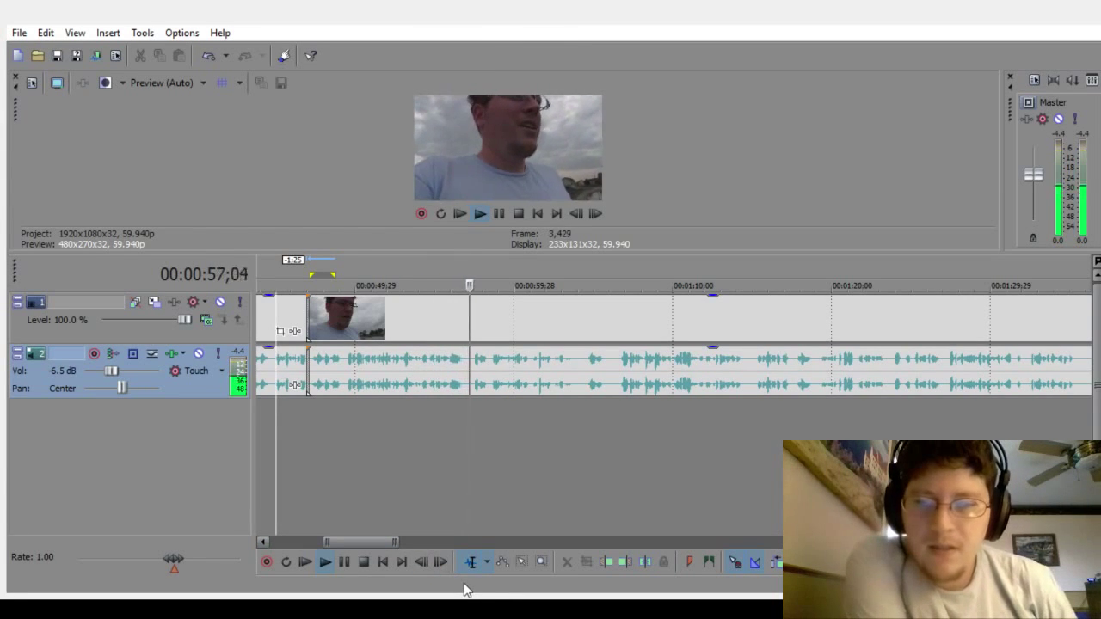
click(350, 564)
click(471, 422)
scroll(465, 425, up, 6)
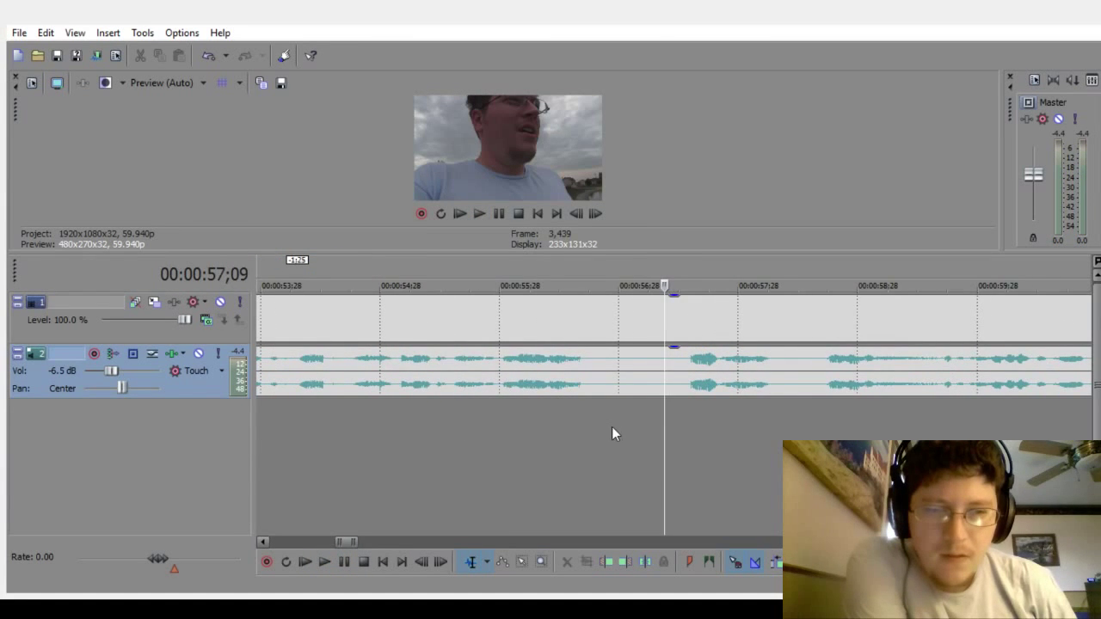
drag(611, 427, 654, 436)
key(Delete)
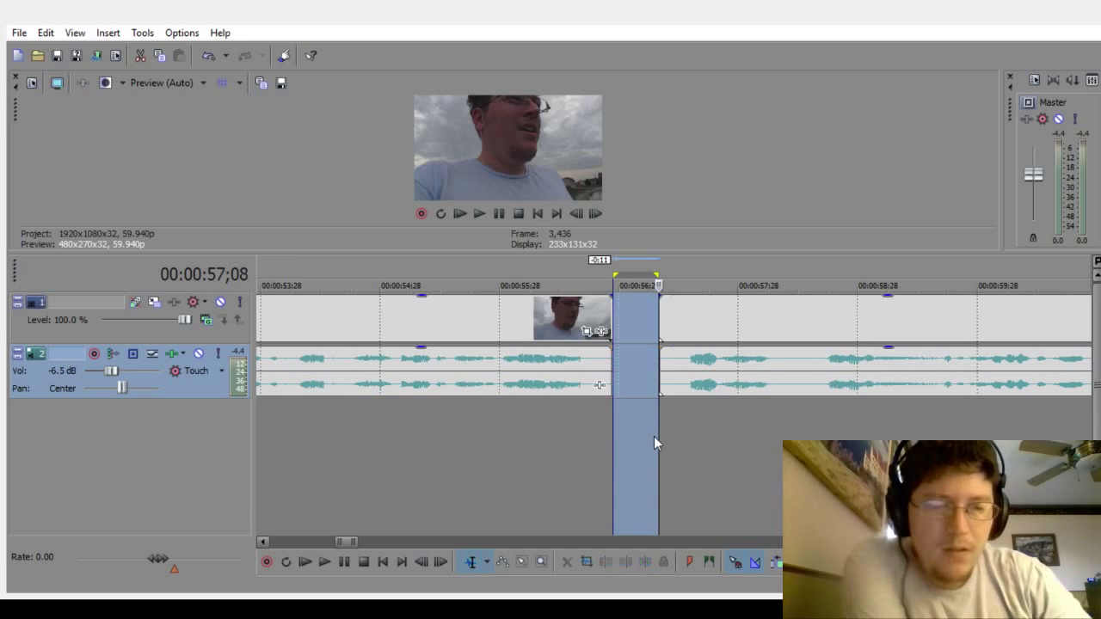
Step: Pull the later events back to close the gap with a 0:05 crossfade, and replay from 00:00:55;05
click(561, 475)
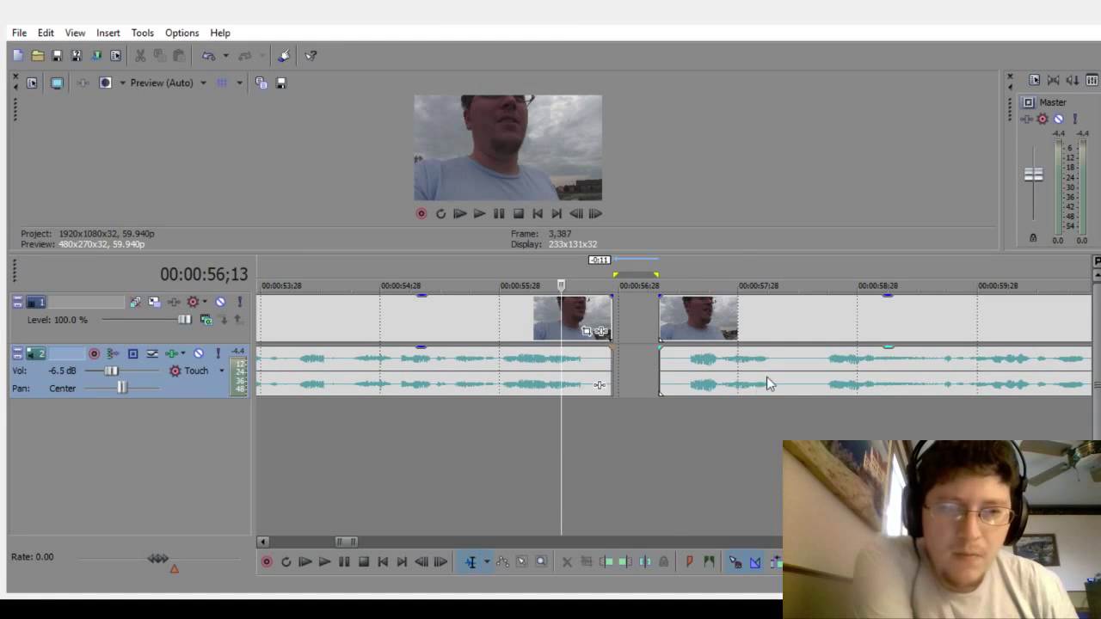
drag(766, 377, 704, 390)
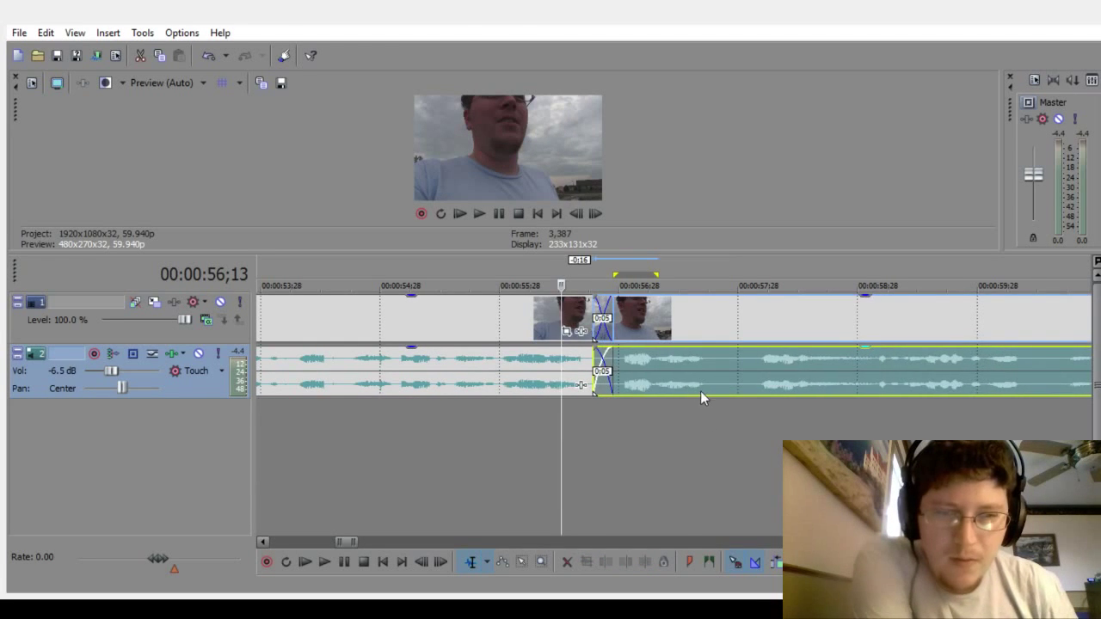
click(408, 463)
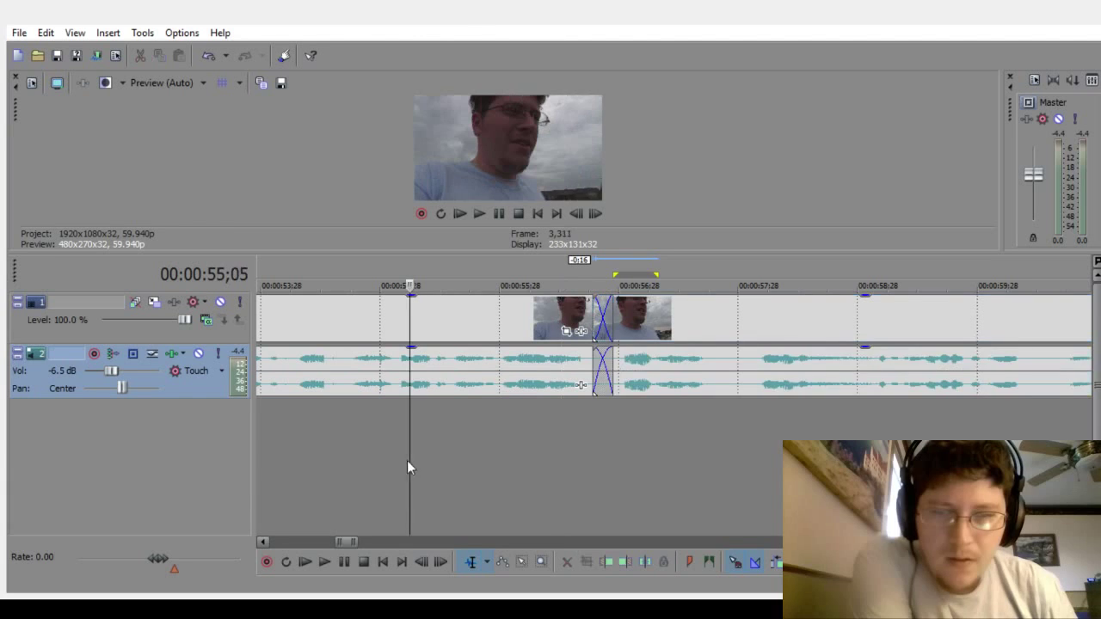
click(322, 565)
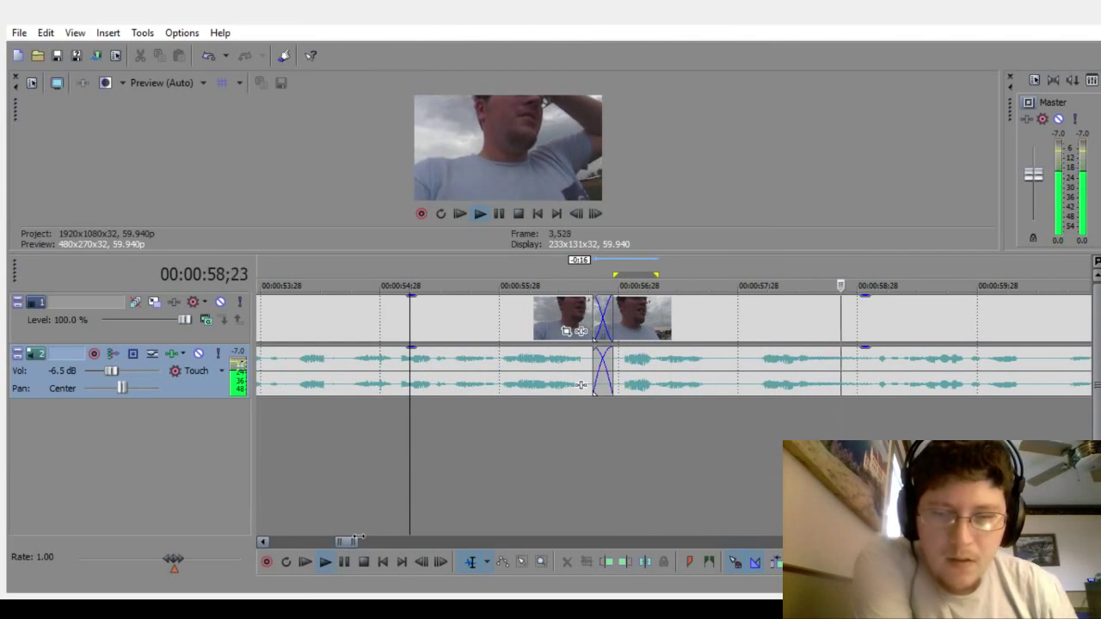
Step: Listen to the audio after the new crossfade again from 00:00:57;29 to find where the next cut should start
drag(355, 542, 374, 542)
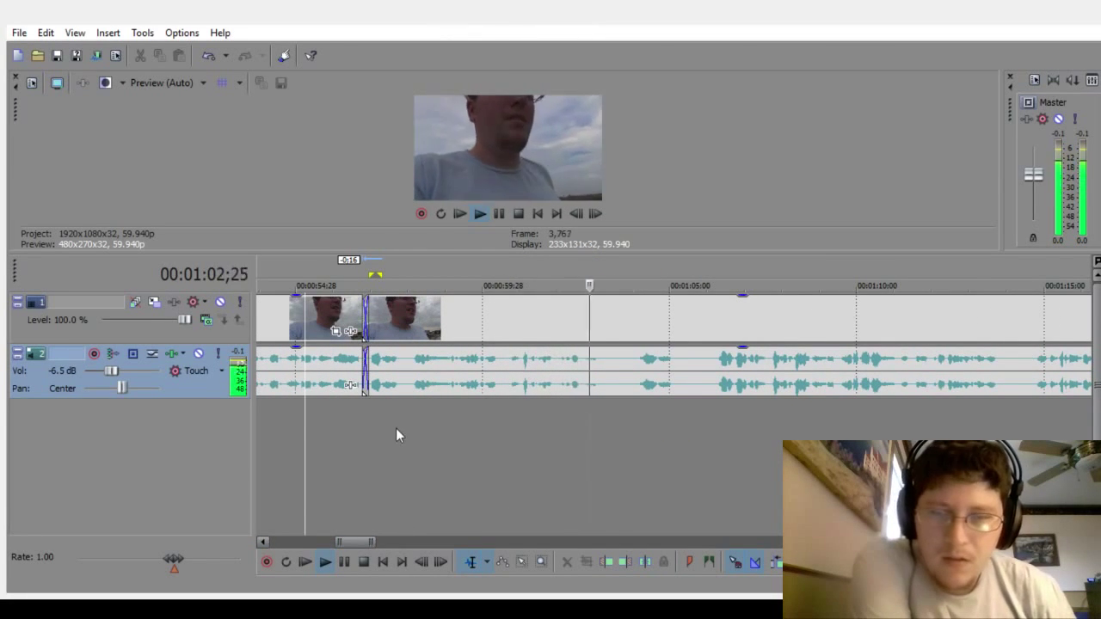
click(375, 449)
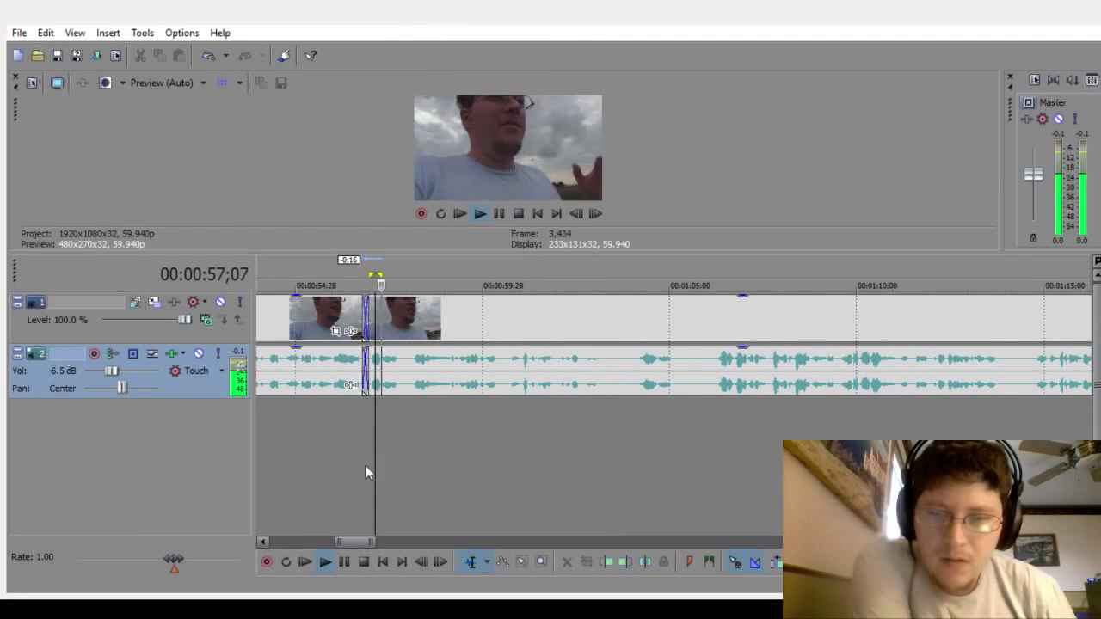
click(343, 563)
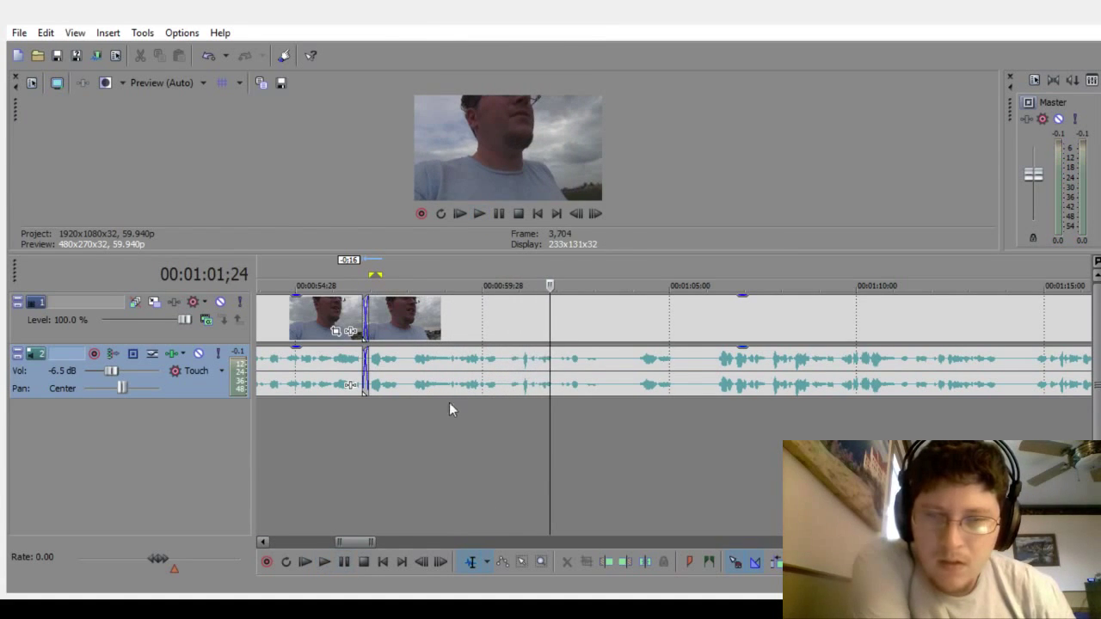
click(409, 420)
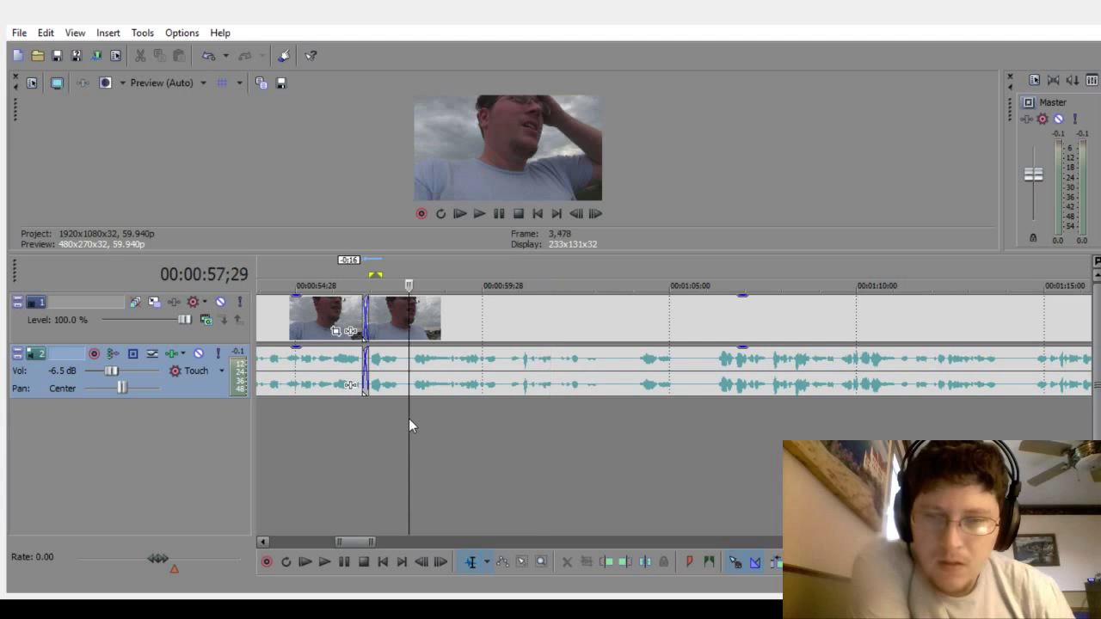
click(325, 561)
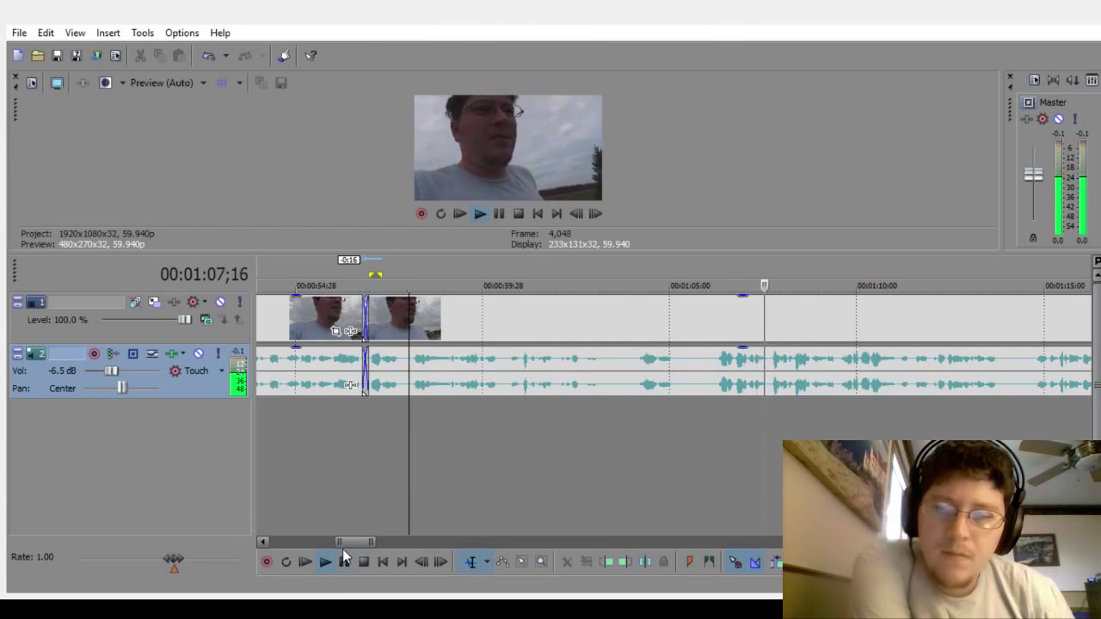
click(326, 563)
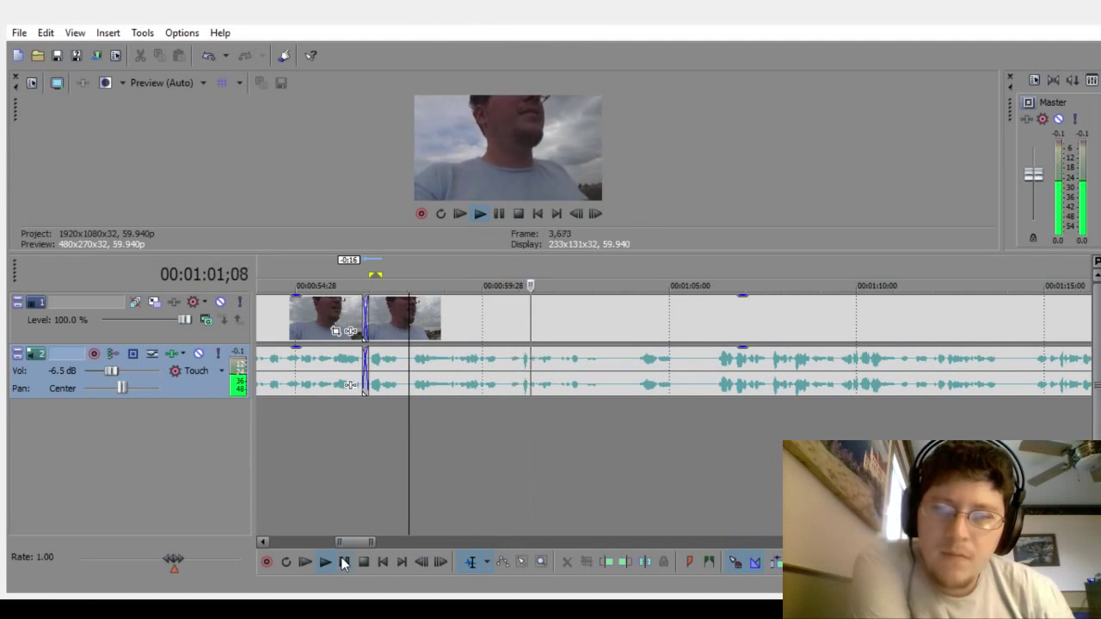
click(344, 563)
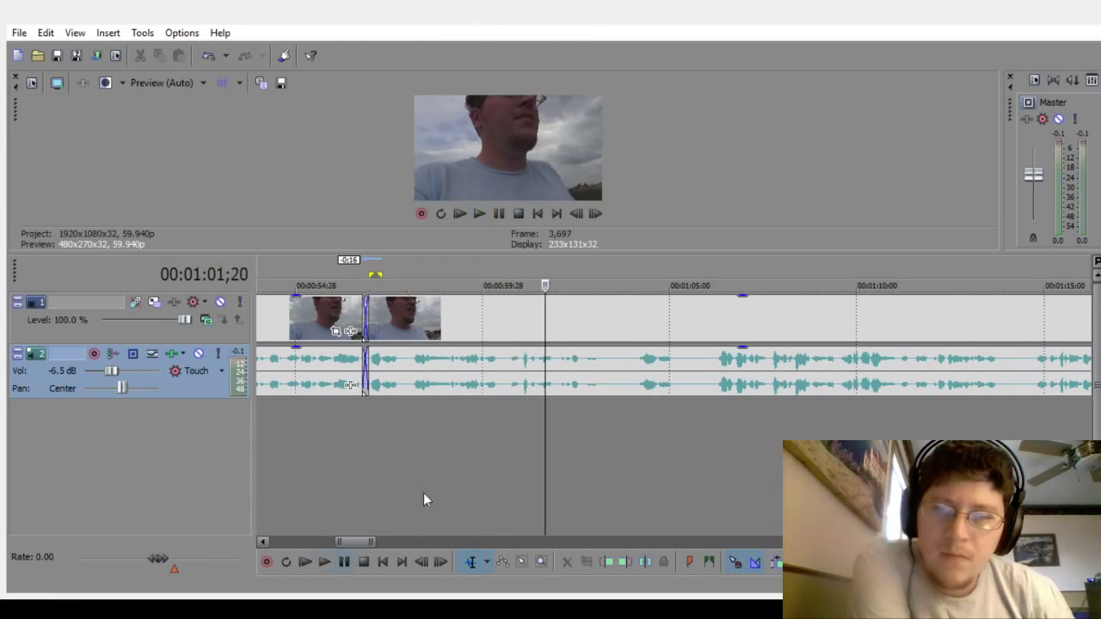
Step: Split the video and audio events at 00:00:58;00, just before the speech resumes
click(410, 409)
scroll(419, 403, up, 5)
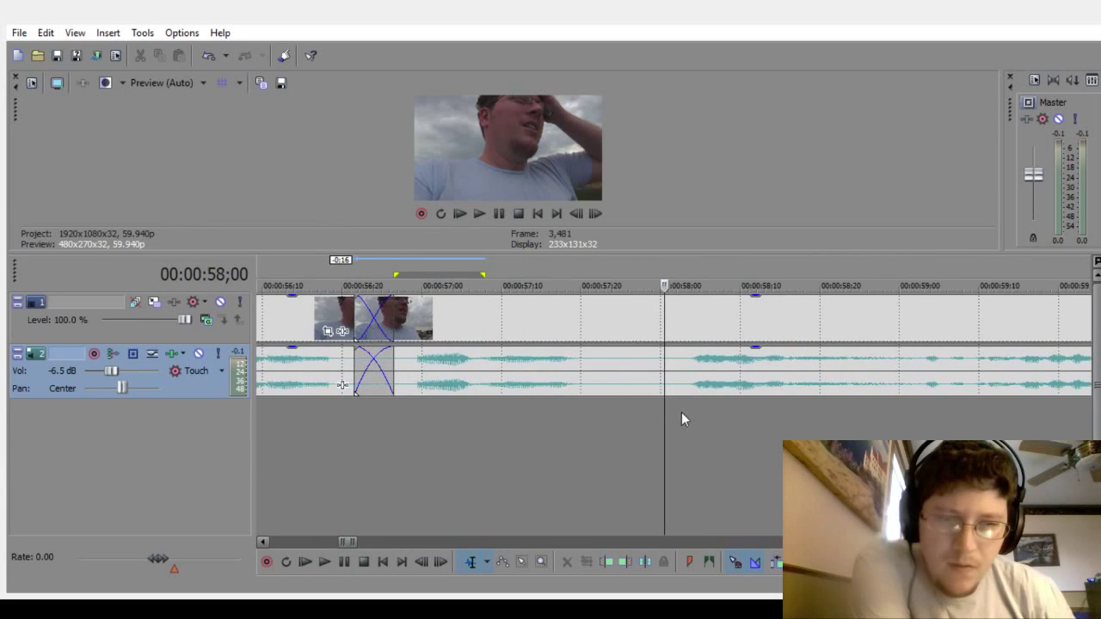
click(681, 412)
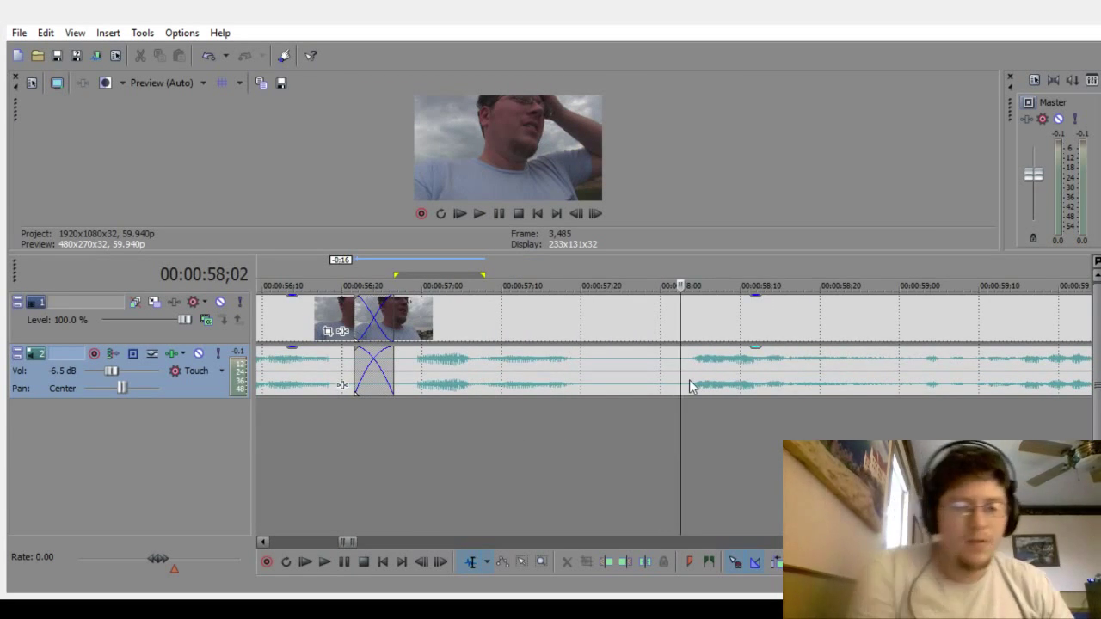
key(Left)
key(Left)
key(ctrl+z)
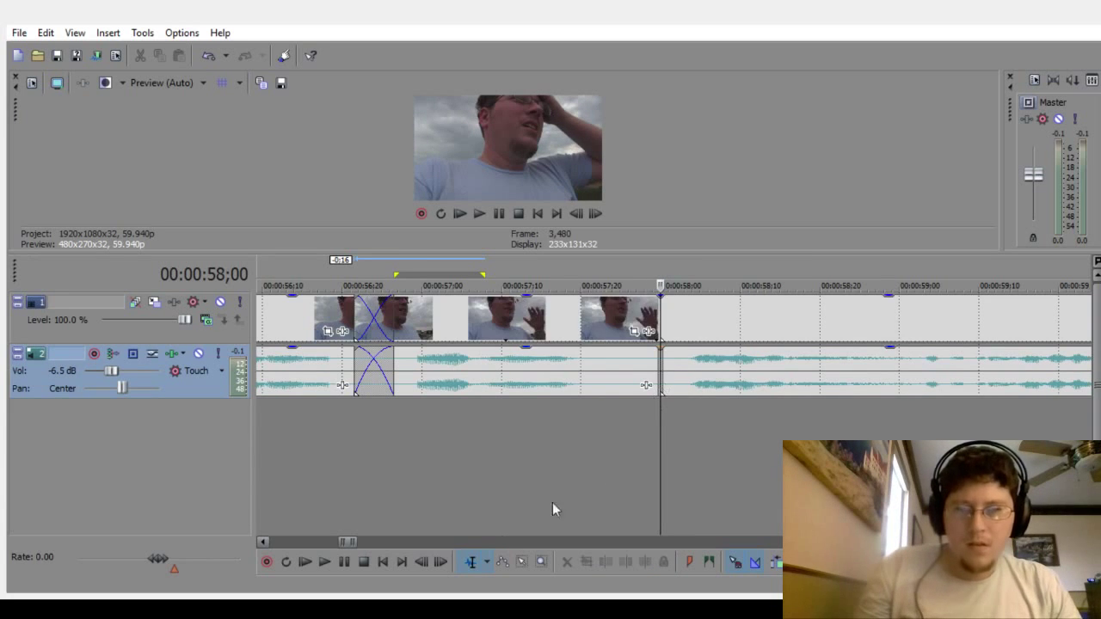
key(ctrl+z)
Step: Audition the audio from the split at 00:00:58;00 and place the cursor at 00:01:01;01 for the end of the cut
key(Down)
key(Down)
key(Down)
key(Down)
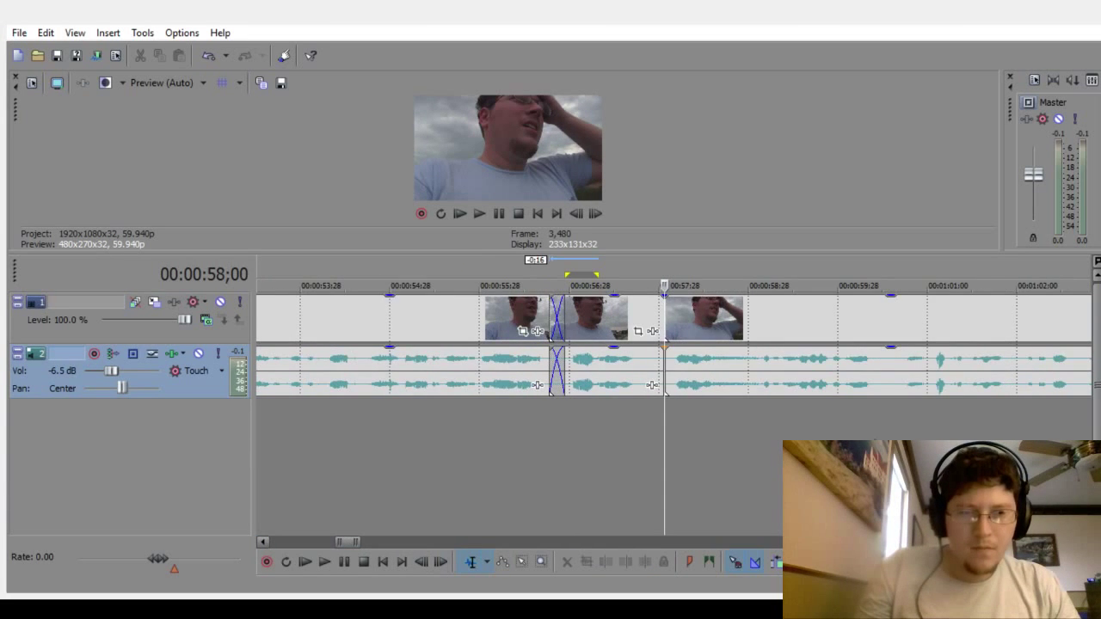
click(321, 560)
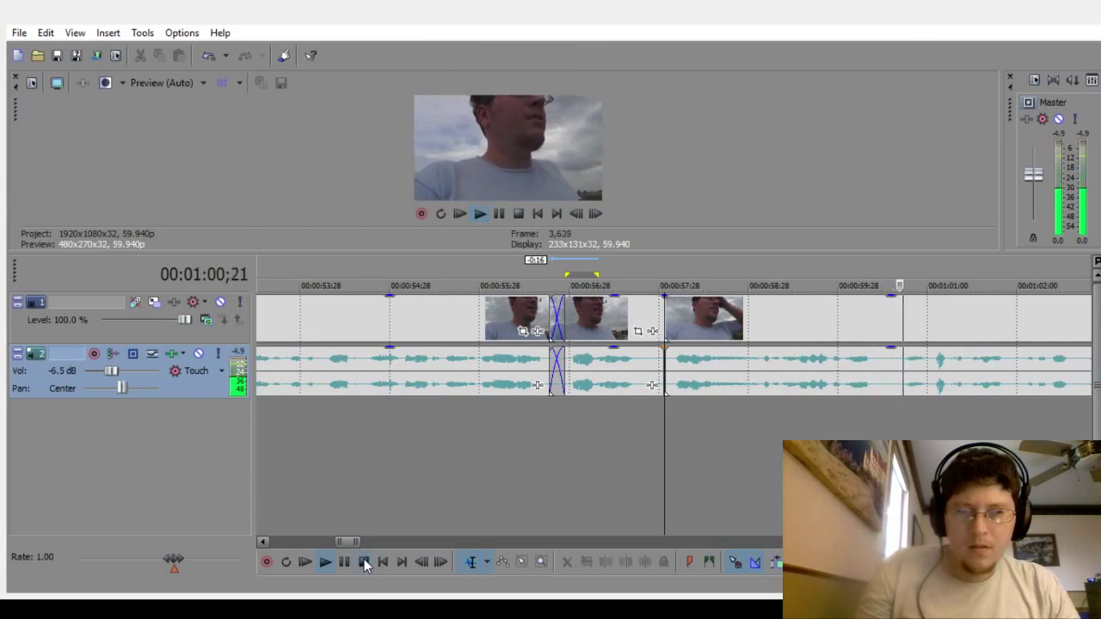
click(365, 561)
click(929, 410)
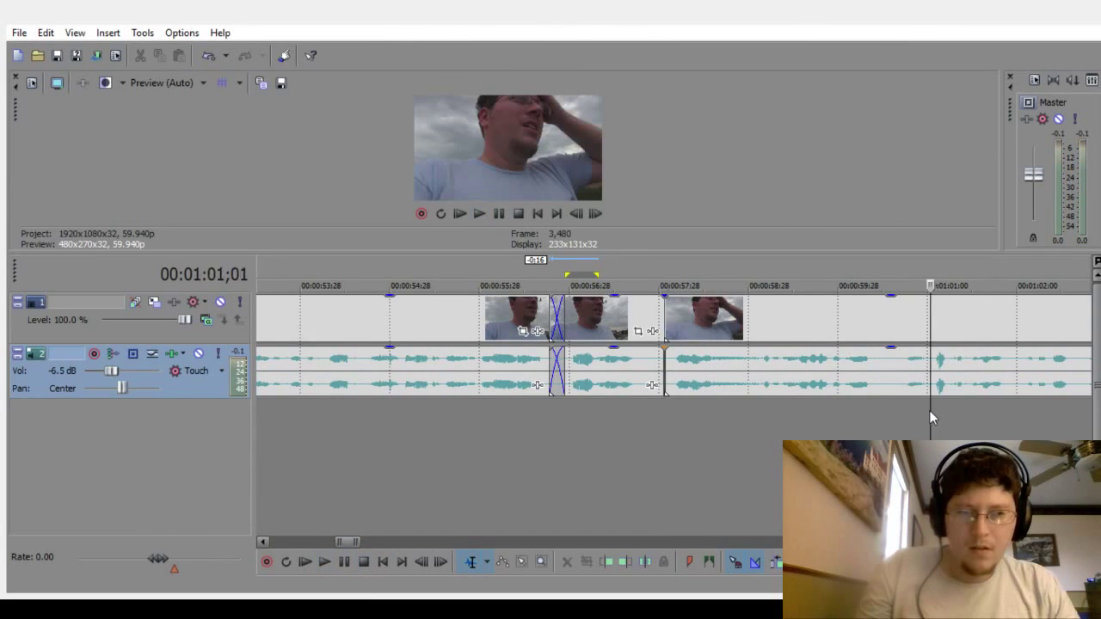
Step: Split the video and audio events at 00:01:00;29 and delete the piece between that split and the one at 00:00:58;00
scroll(928, 417, up, 4)
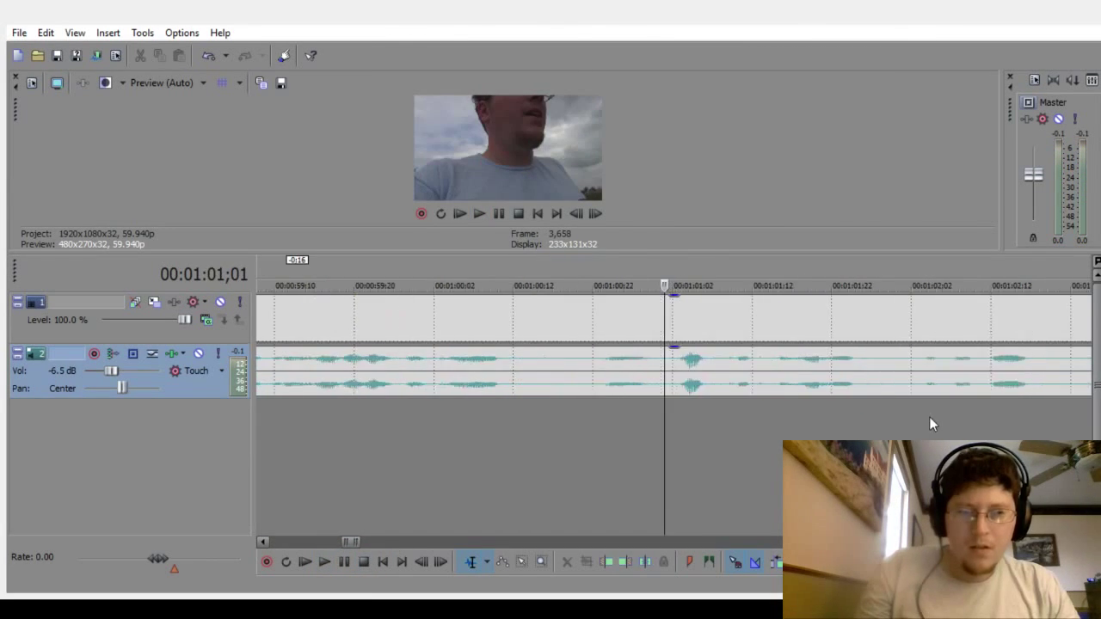
click(633, 420)
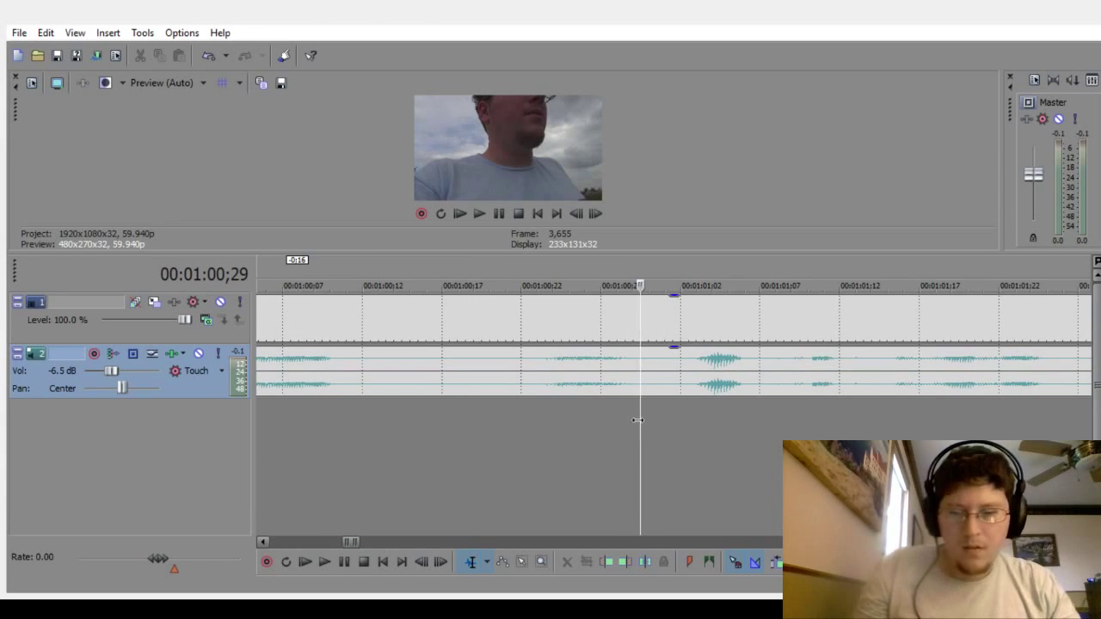
key(s)
scroll(641, 423, down, 3)
scroll(646, 426, down, 2)
click(499, 368)
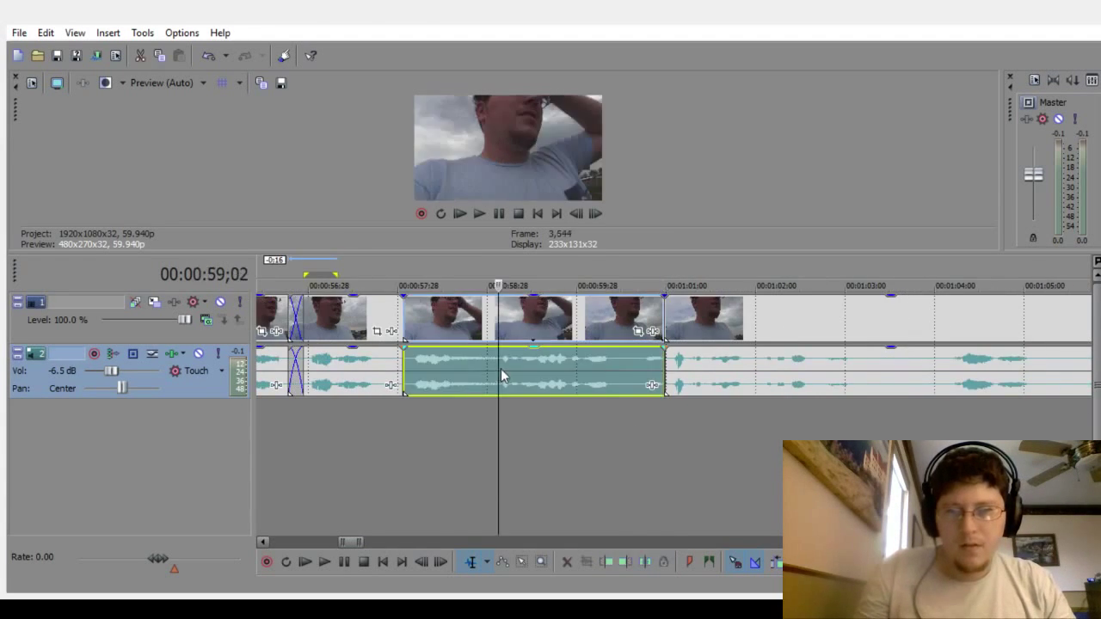
key(Delete)
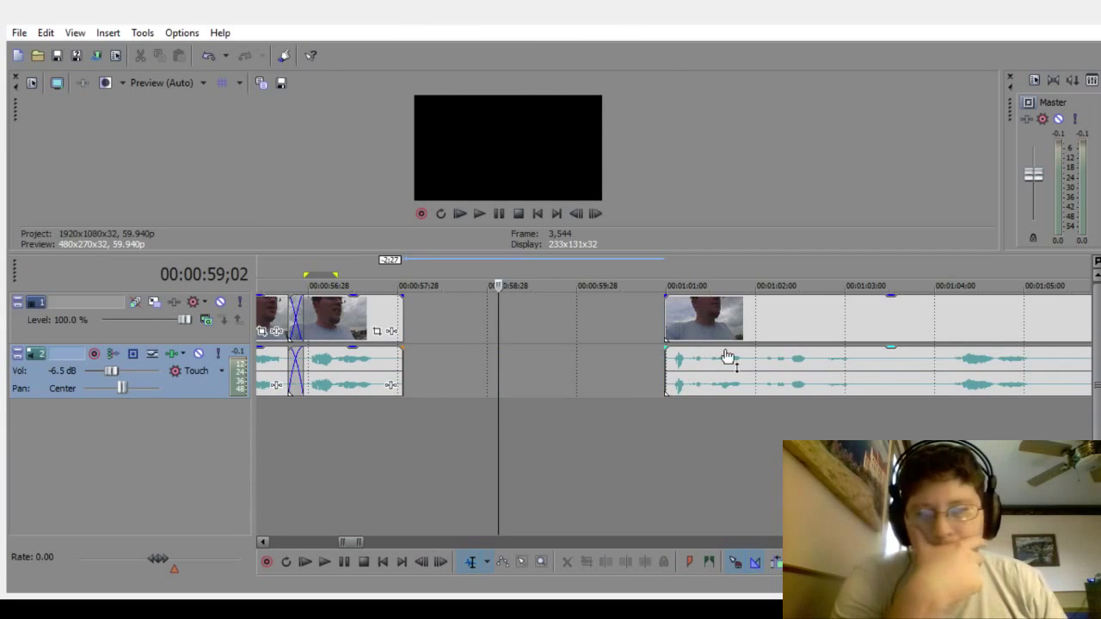
Step: Pull the later events back over the gap with a 0:05 crossfade and start playback from 00:00:56;14
drag(722, 357, 442, 383)
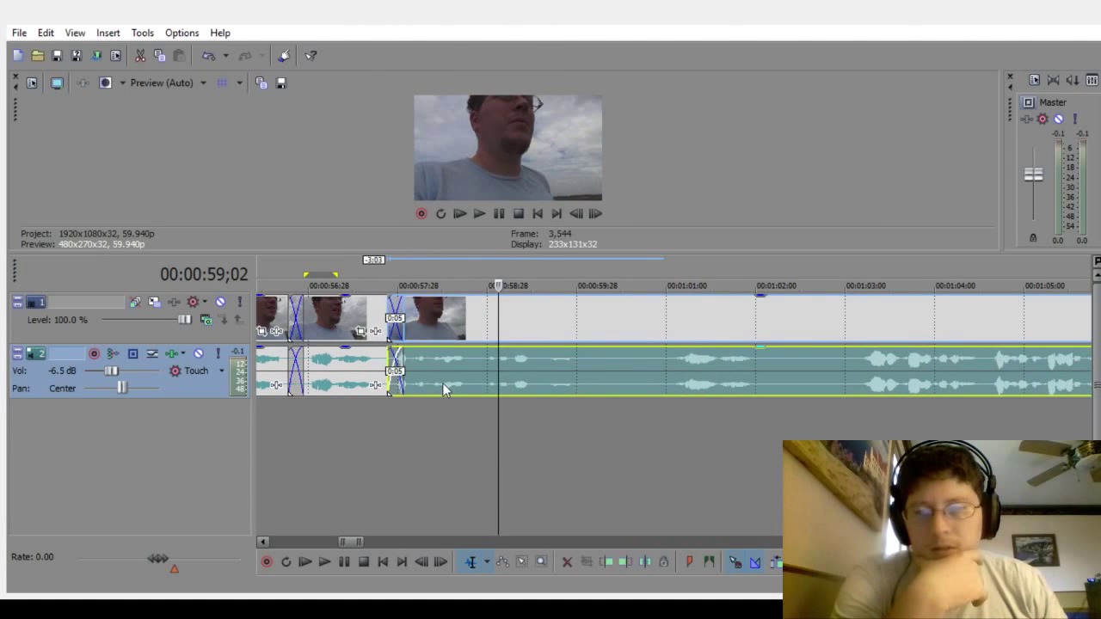
click(265, 461)
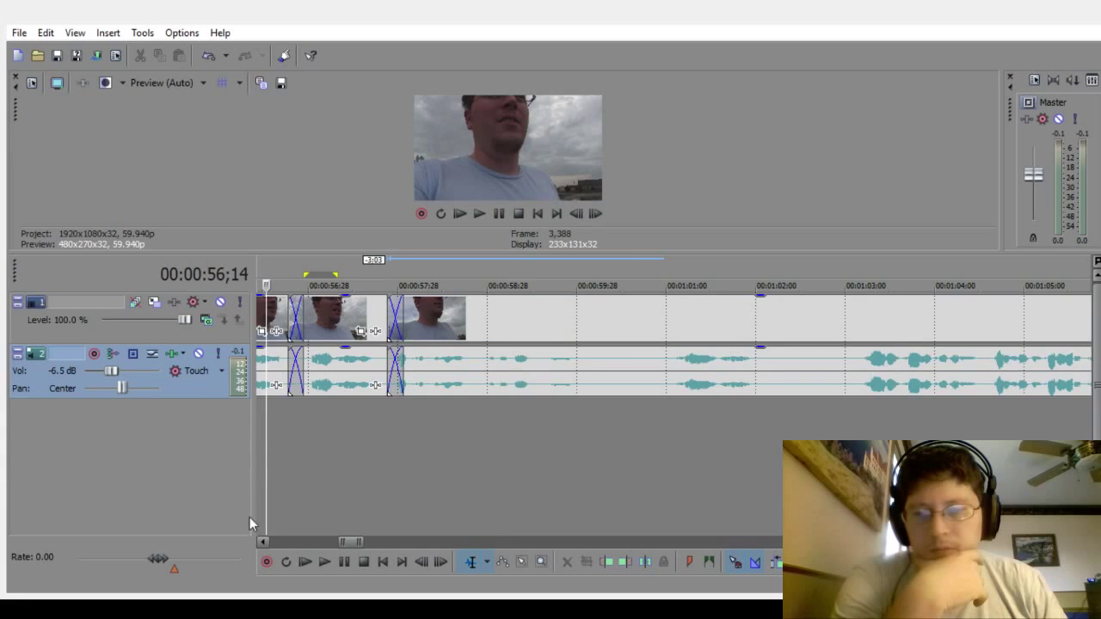
click(325, 562)
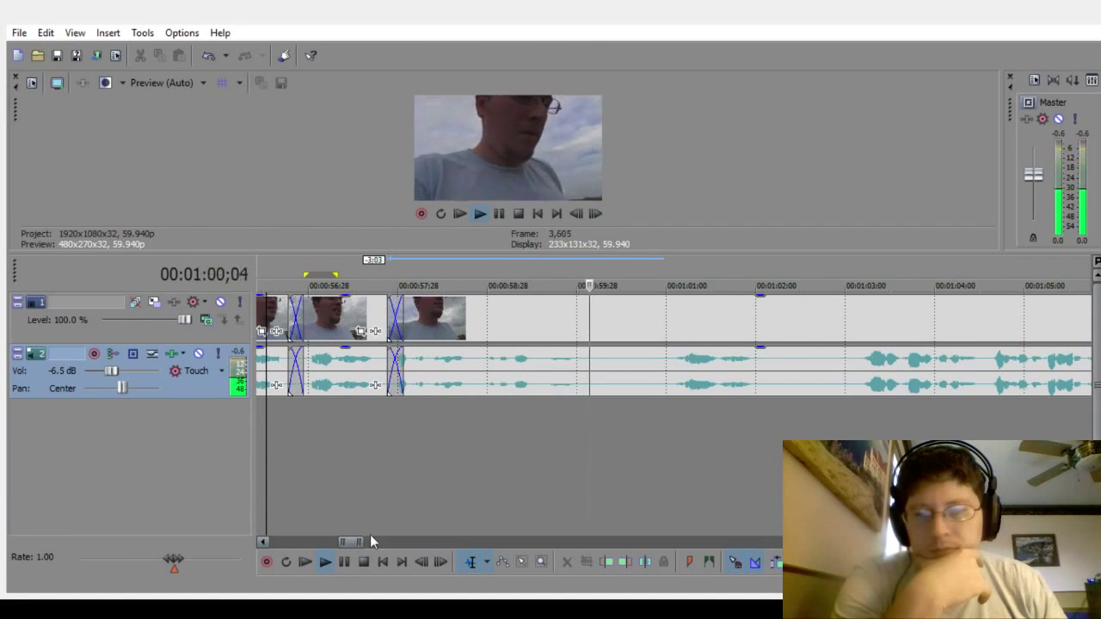
Step: Listen to the audio around and after the newest crossfade to locate the next passage to cut
scroll(413, 499, down, 2)
click(353, 443)
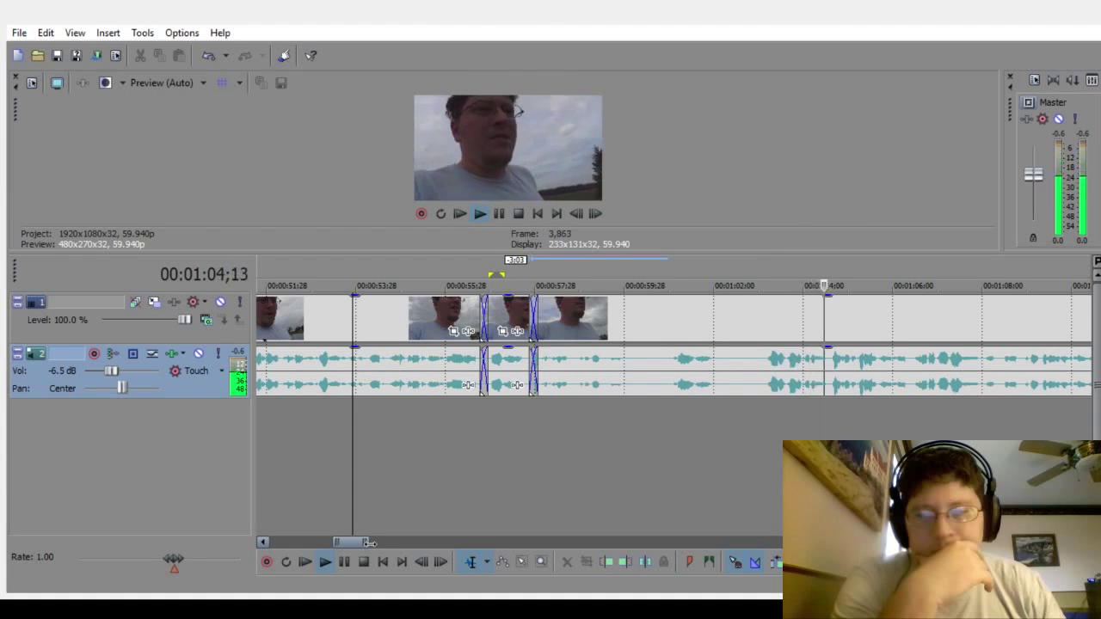
scroll(405, 528, down, 1)
click(545, 430)
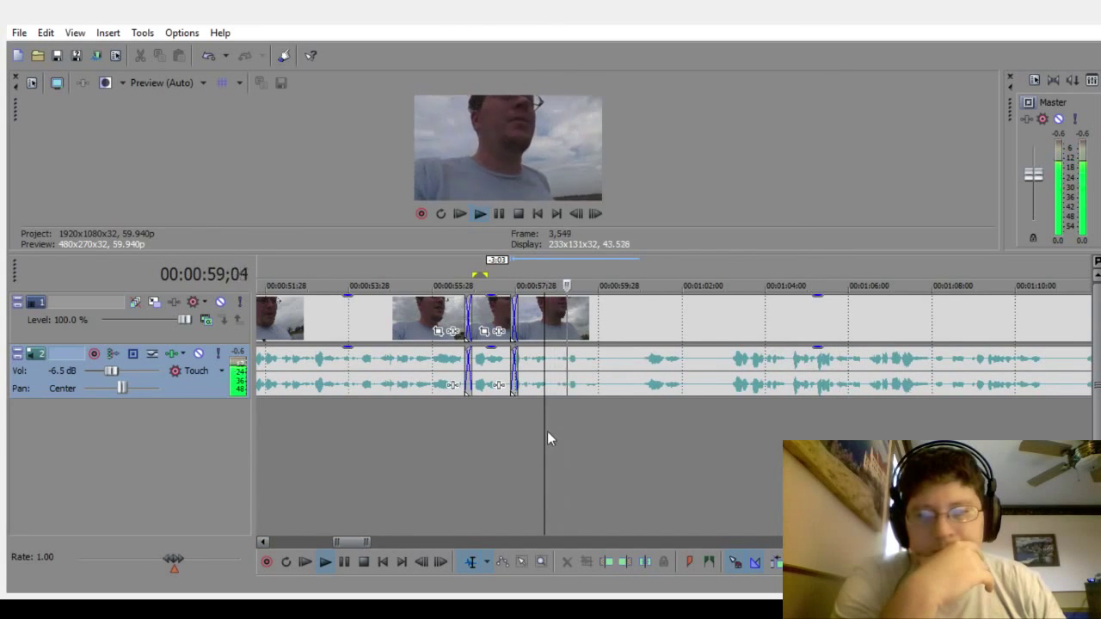
click(344, 561)
Step: Select the passage from shortly after 00:00:59;28 to 00:01:03;02, just before the louder speech, and delete it from both tracks
click(636, 431)
scroll(752, 405, up, 3)
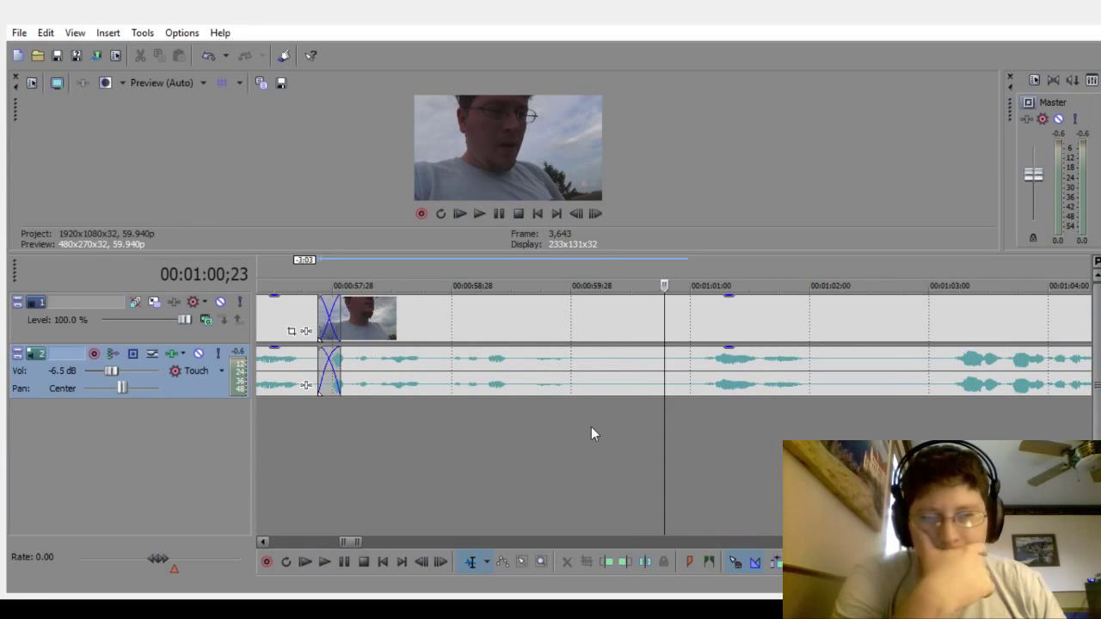
drag(590, 435, 939, 433)
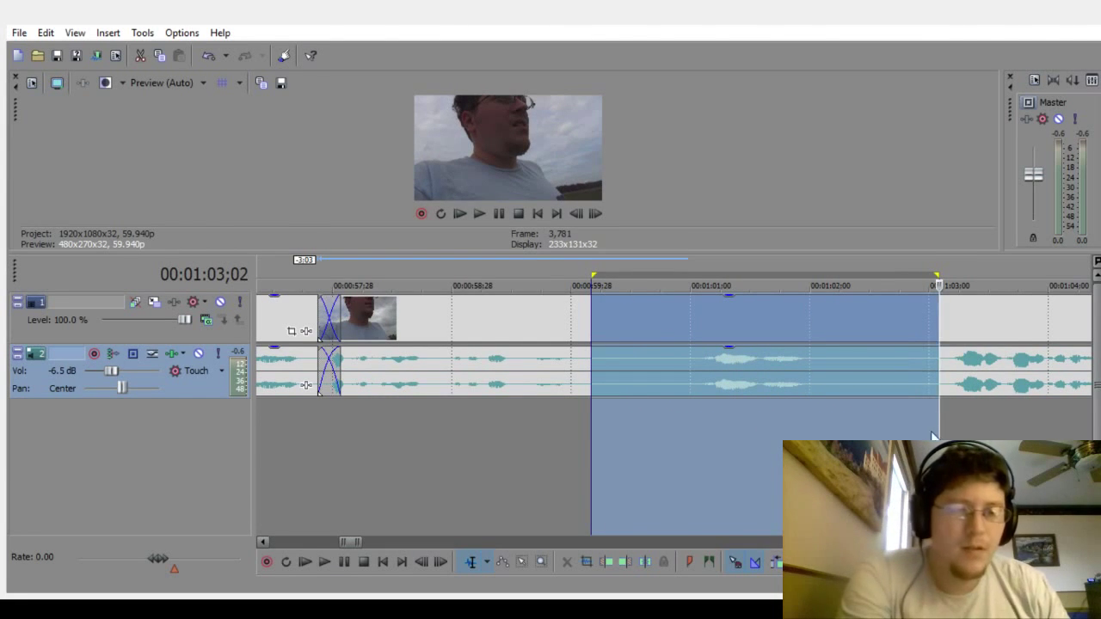
key(Delete)
Step: Move the later events back to close the gap with a 0:05 crossfade, and replay the join from 00:00:57;15
drag(993, 390, 648, 380)
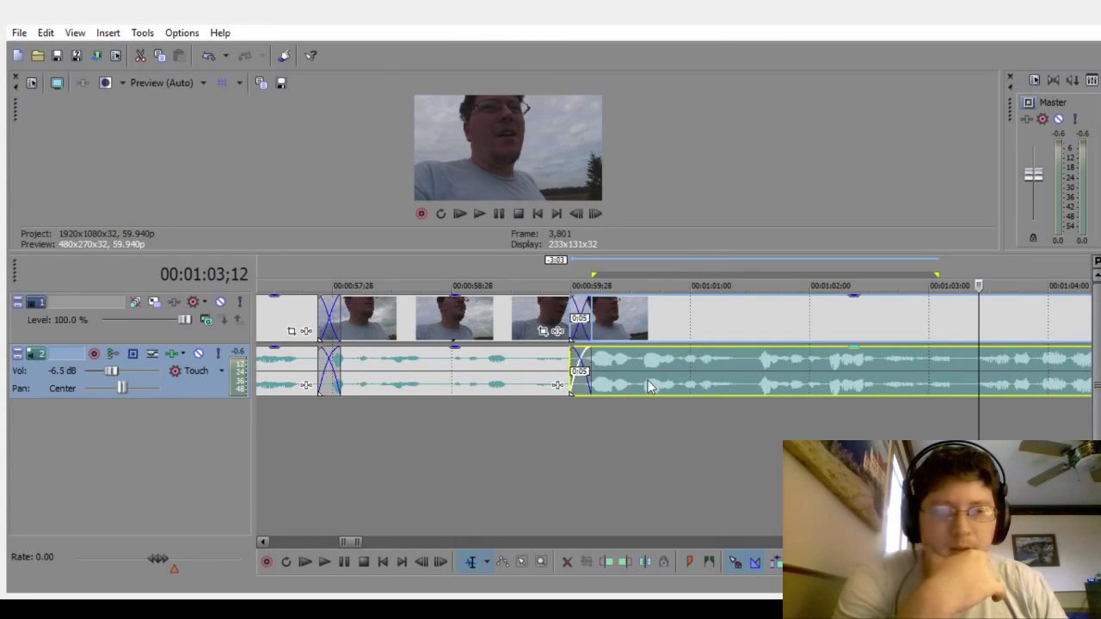
click(283, 438)
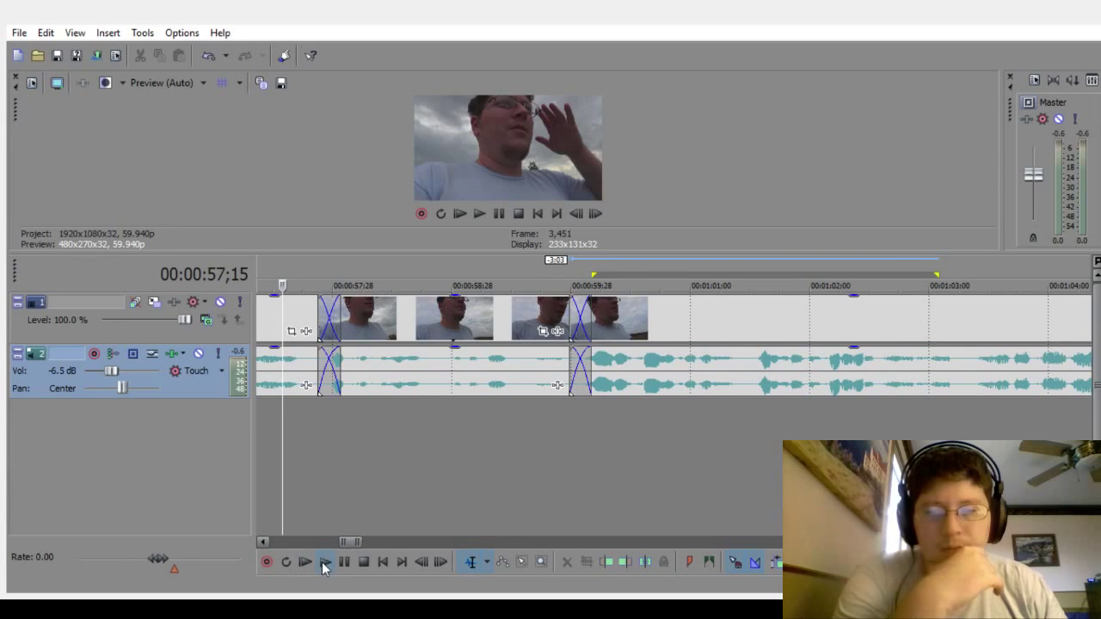
click(324, 561)
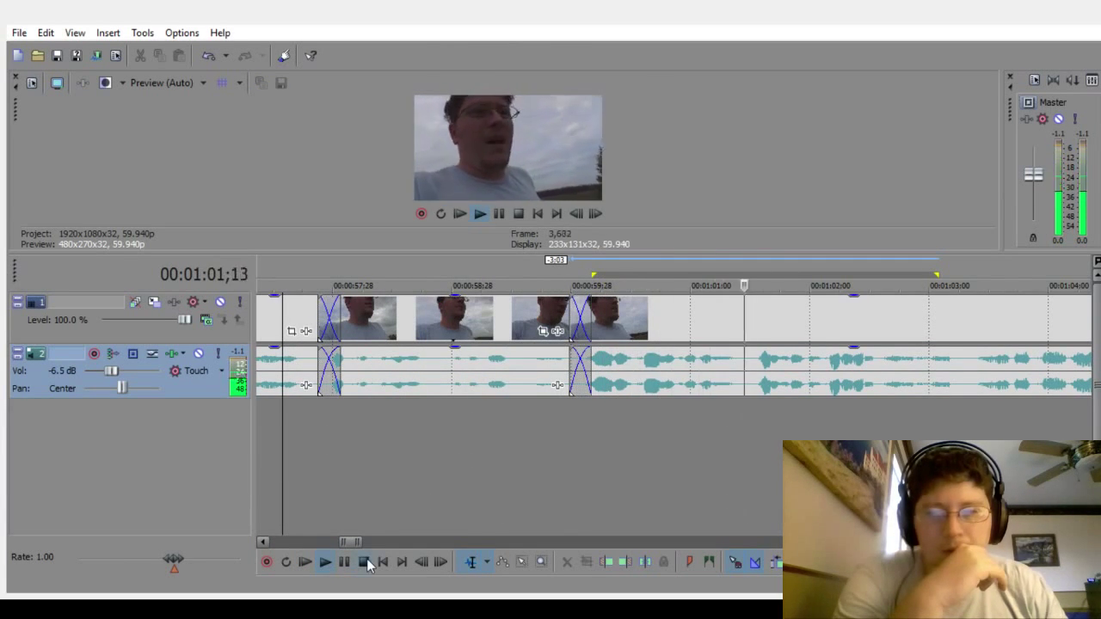
click(363, 561)
Step: Extend the start of the later video and audio events by about two frames and rejoin them with a 0:05 crossfade
drag(651, 367, 744, 371)
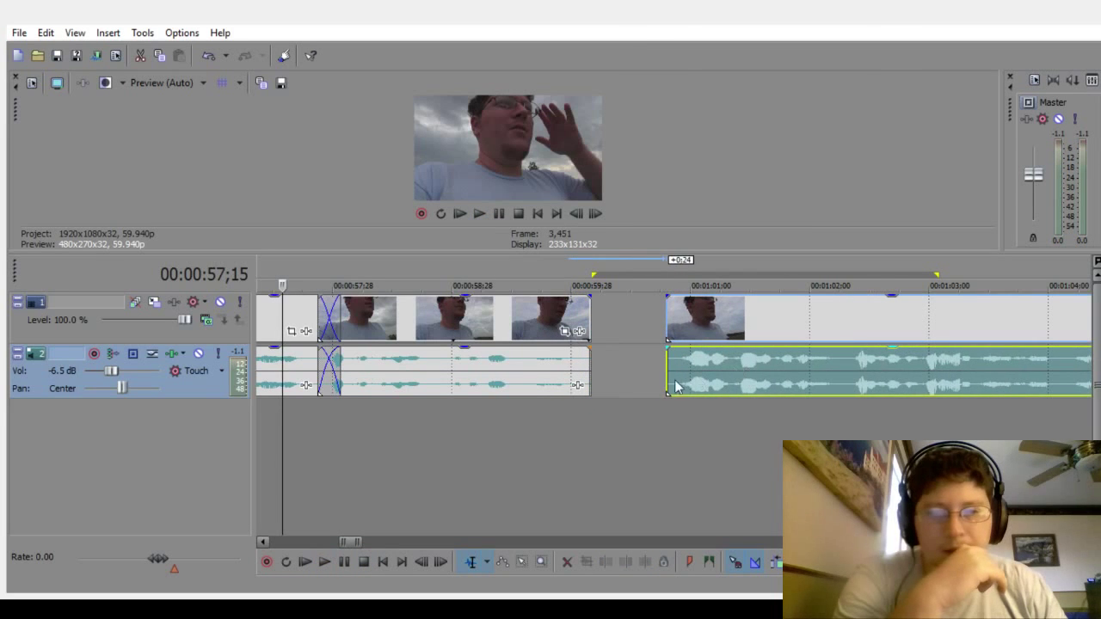
drag(665, 375, 661, 376)
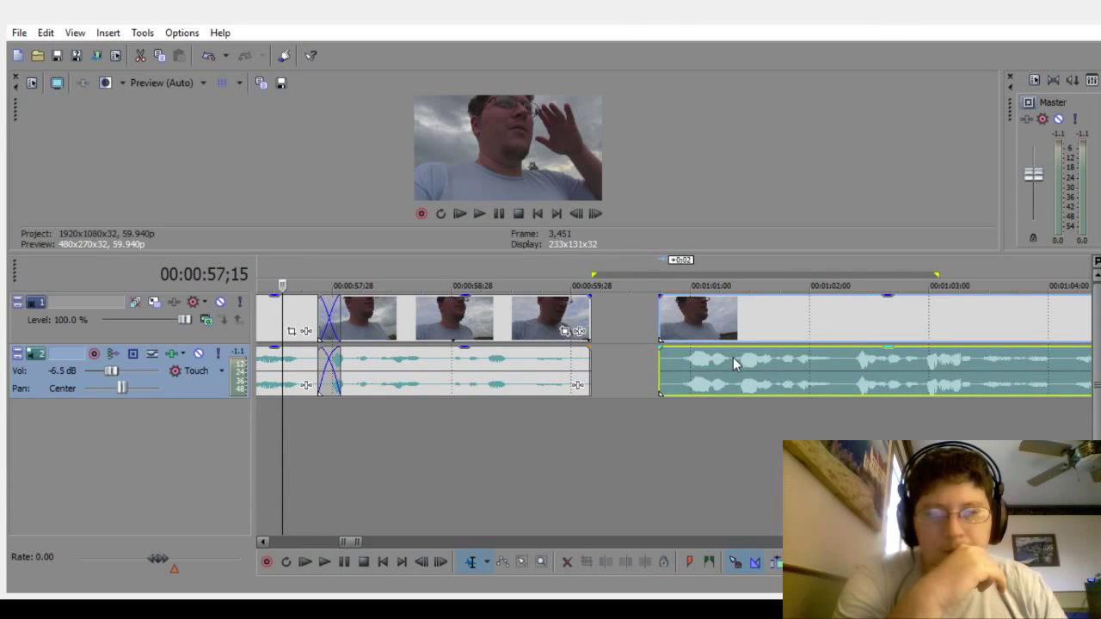
drag(733, 357, 644, 382)
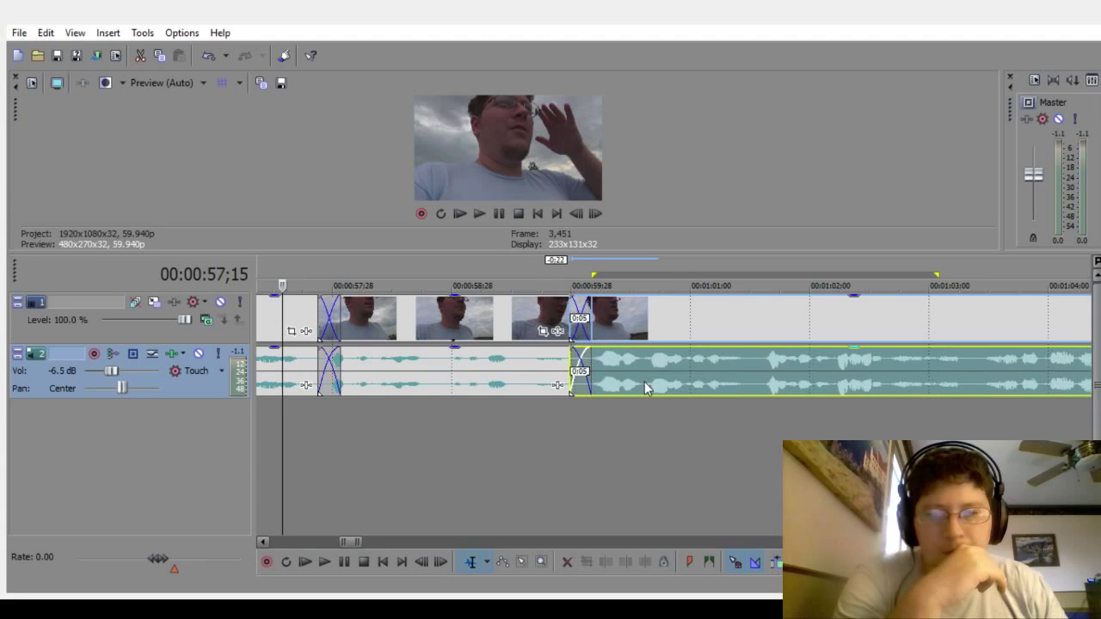
Step: Audition the readjusted crossfade from 00:00:57;15 and continue listening into the following speech
click(322, 562)
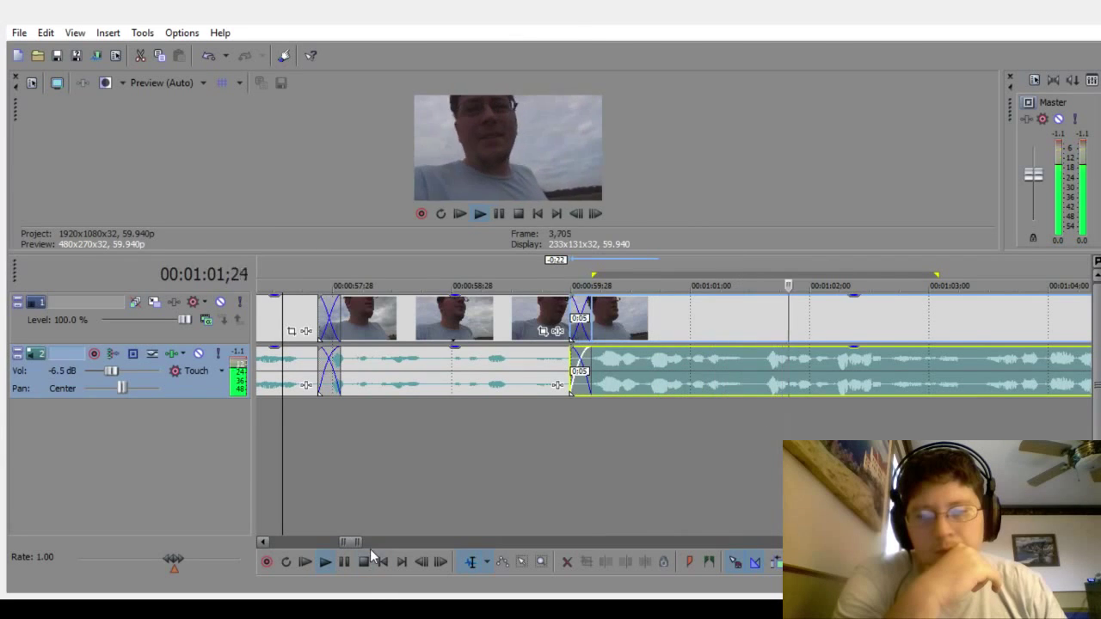
drag(361, 542, 398, 543)
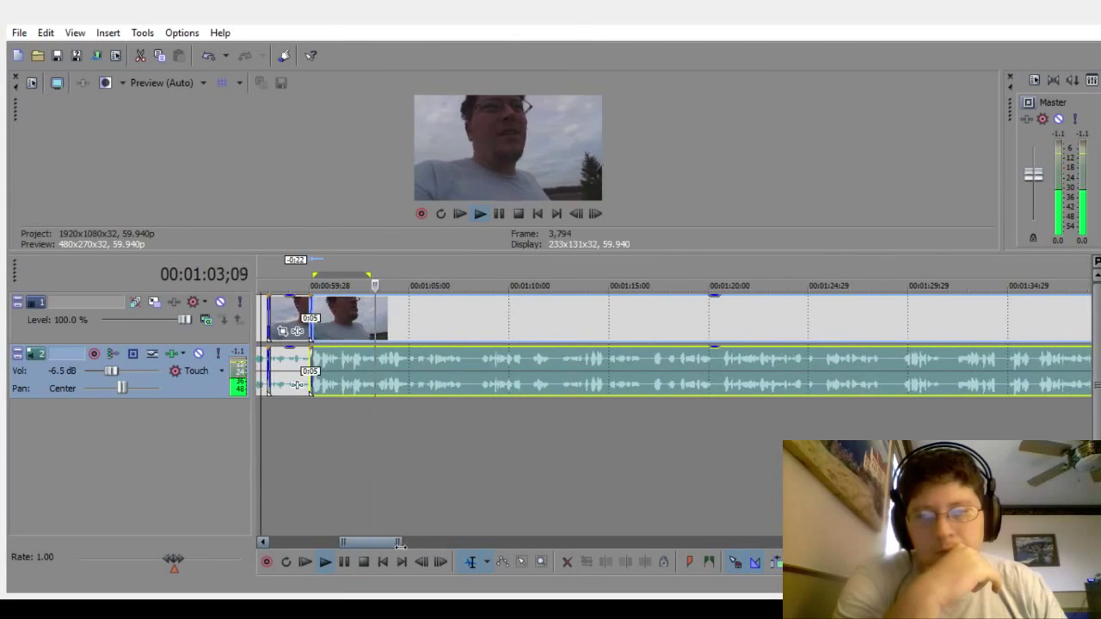
click(348, 563)
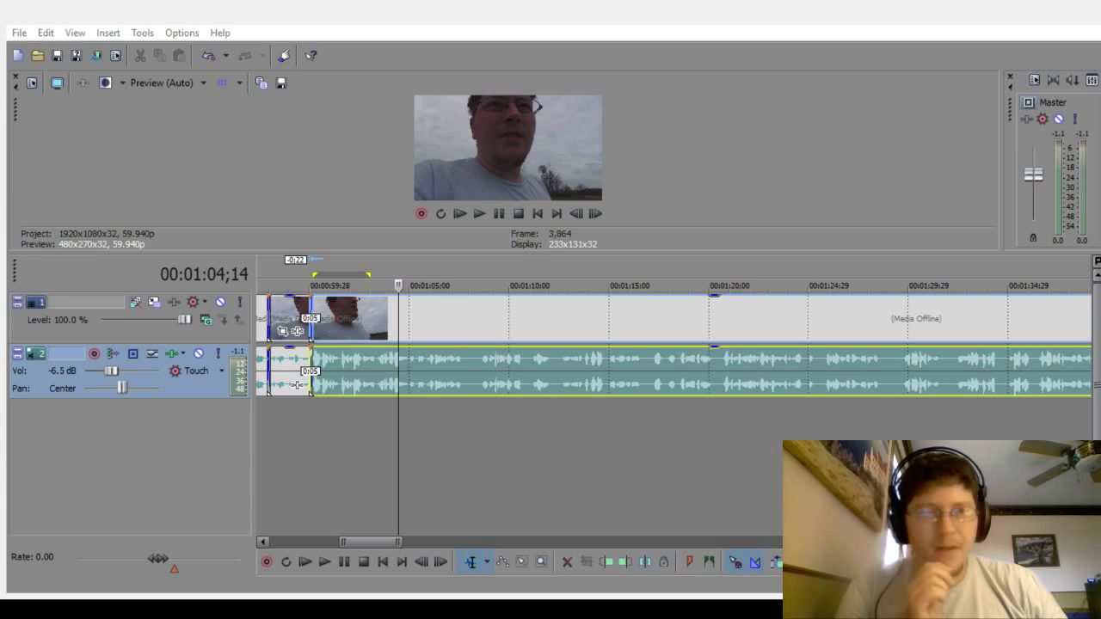
Step: Listen onward from 00:01:01;21 to find the next pause to remove
click(1046, 13)
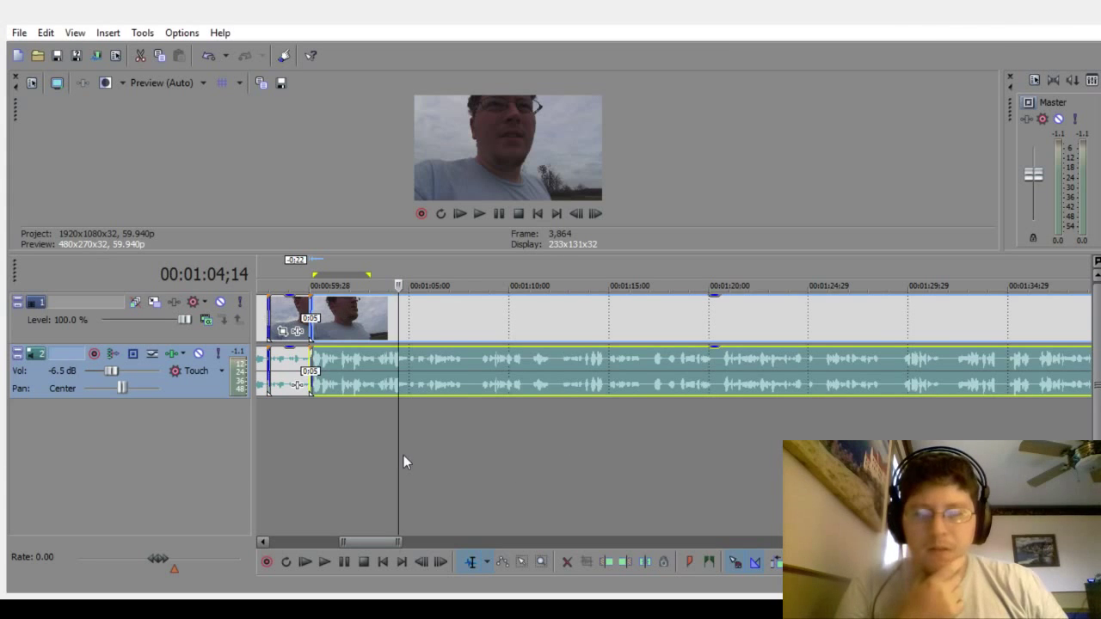
scroll(403, 455, up, 2)
click(539, 444)
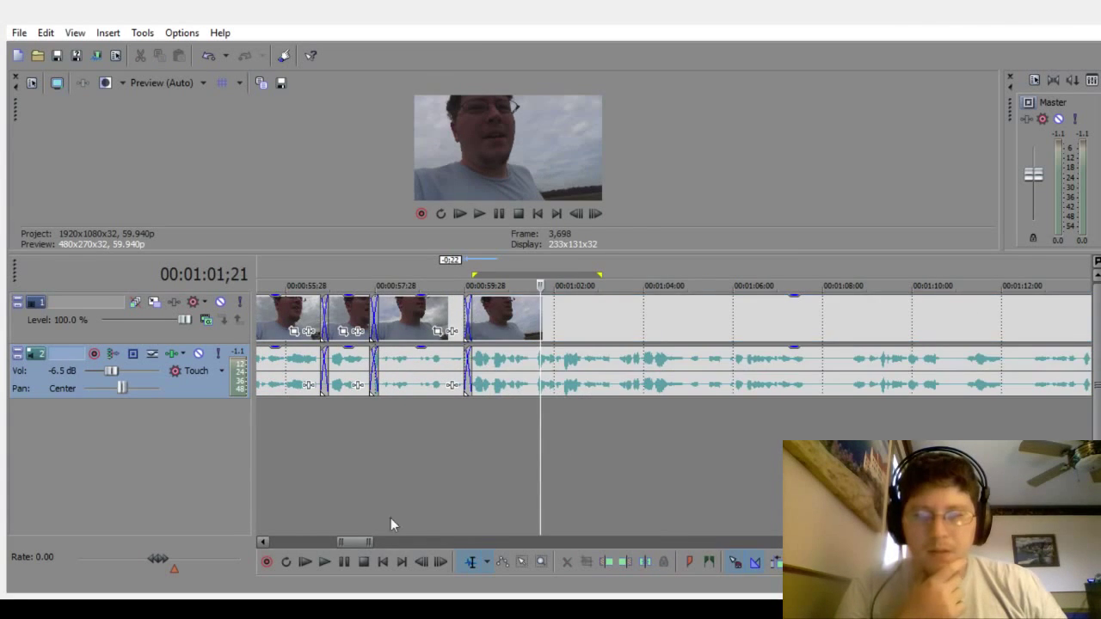
click(322, 569)
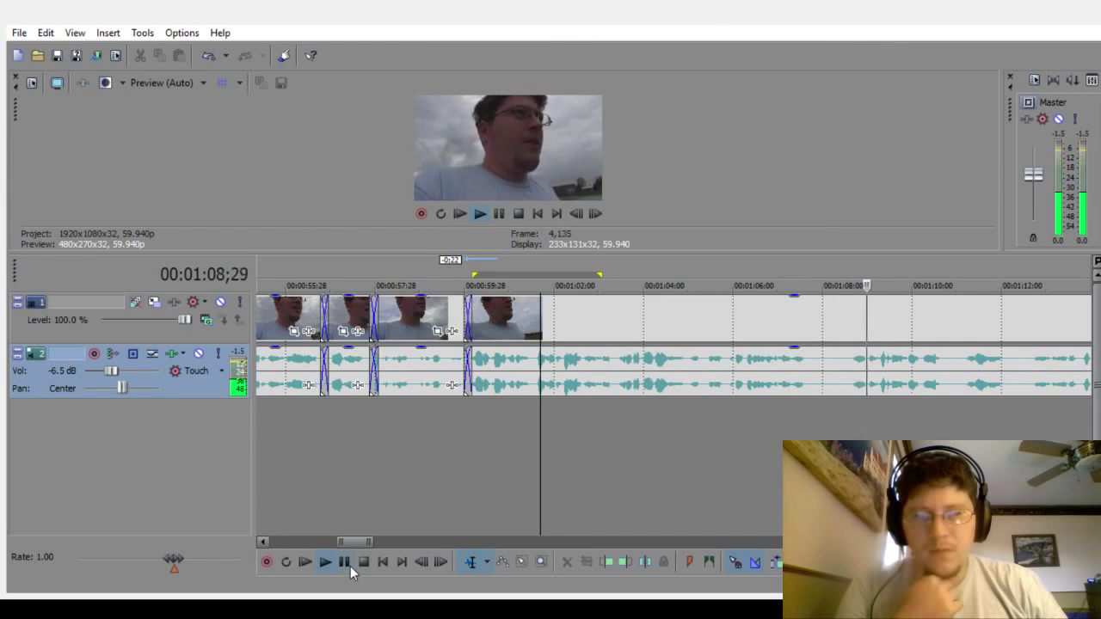
click(344, 563)
Step: Select the 0:23 pause ending at 00:01:08;17 and delete it from the video and audio tracks
click(829, 421)
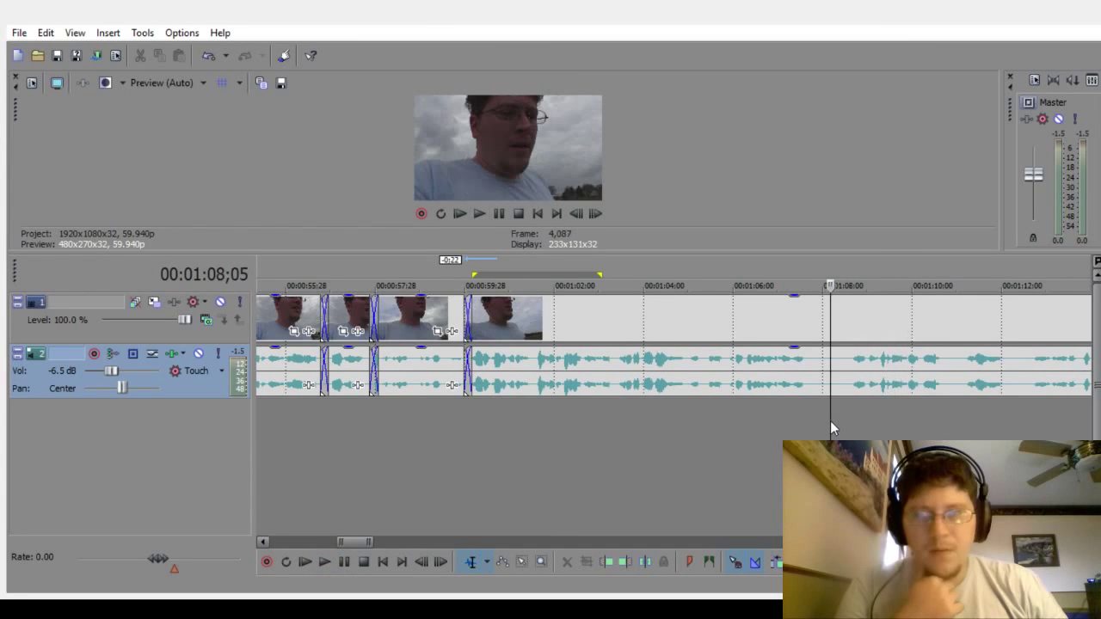
scroll(830, 421, up, 3)
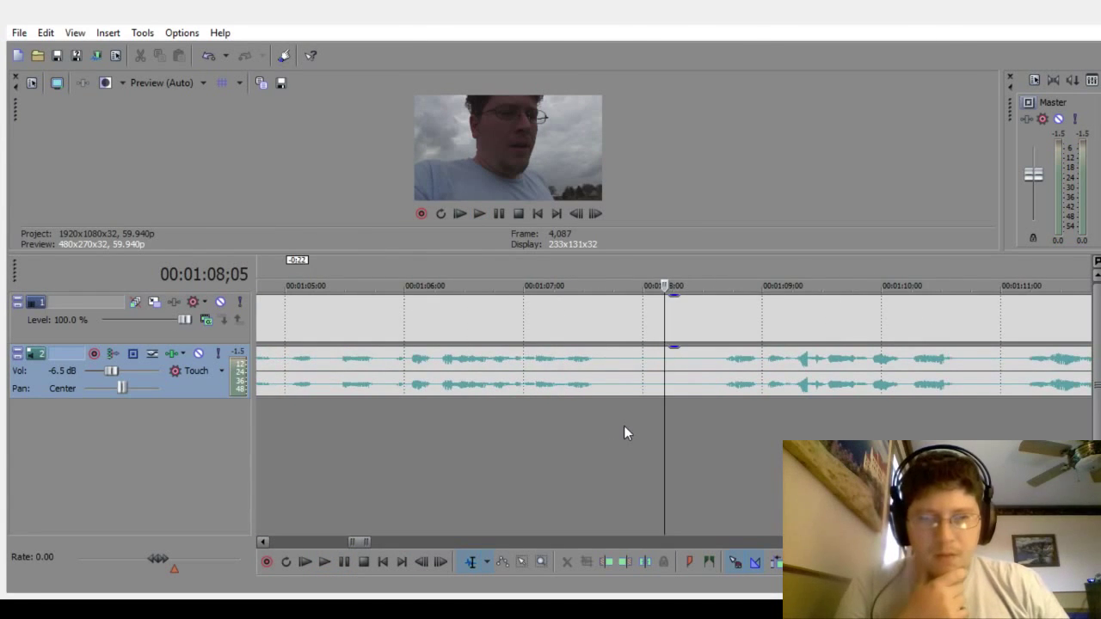
drag(614, 422, 710, 431)
key(Delete)
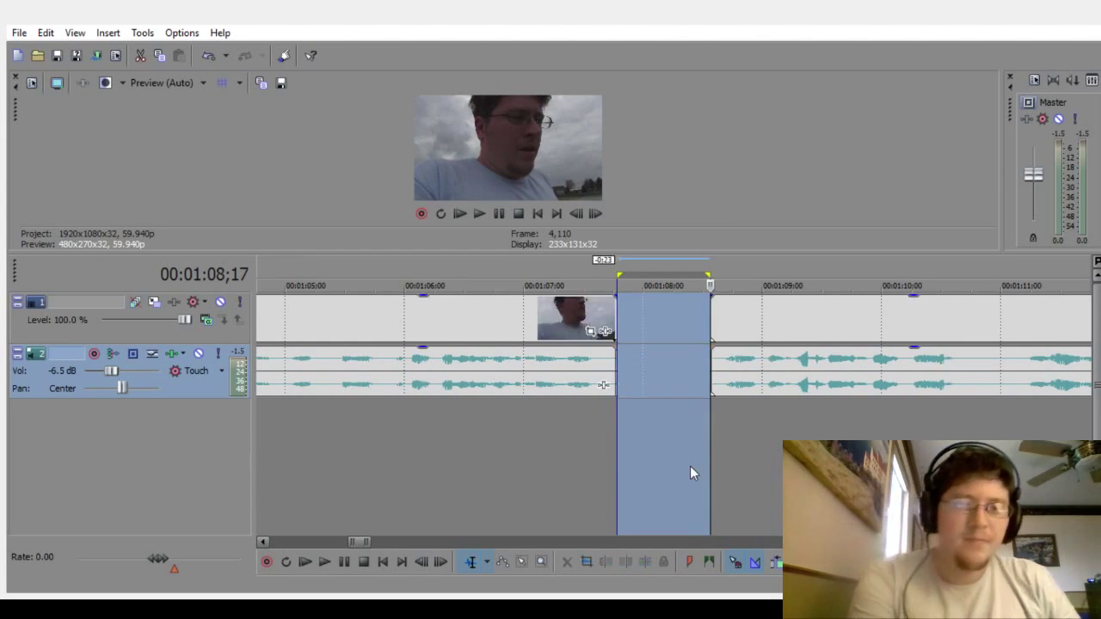
Step: Close the gap by overlapping the later events with a 0:05 crossfade, and audition the join from 00:01:06;09
click(761, 472)
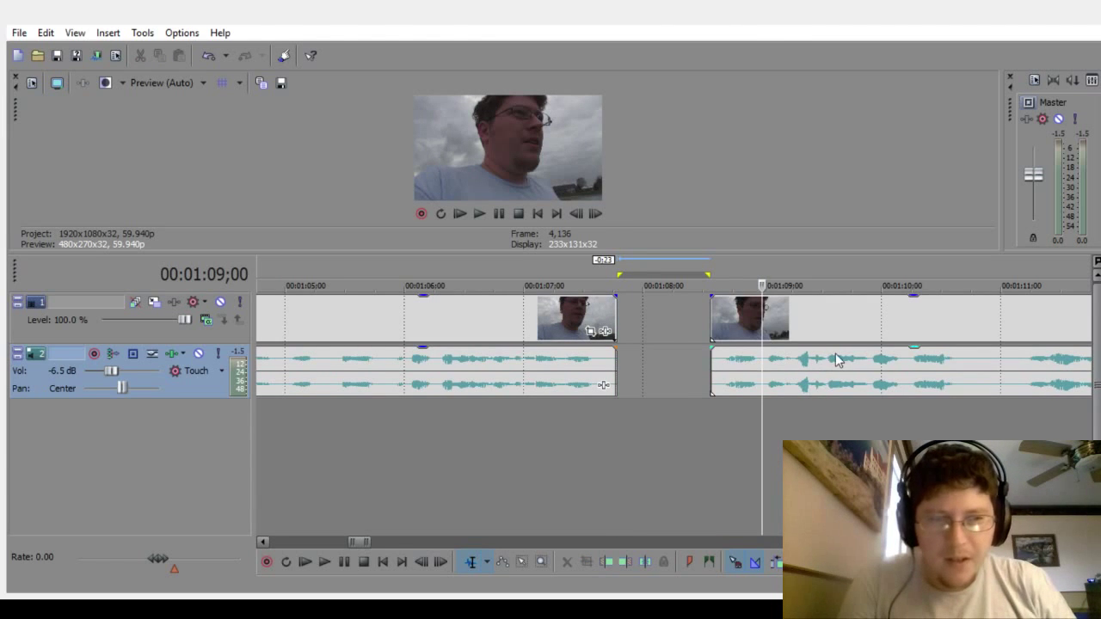
drag(837, 362, 721, 382)
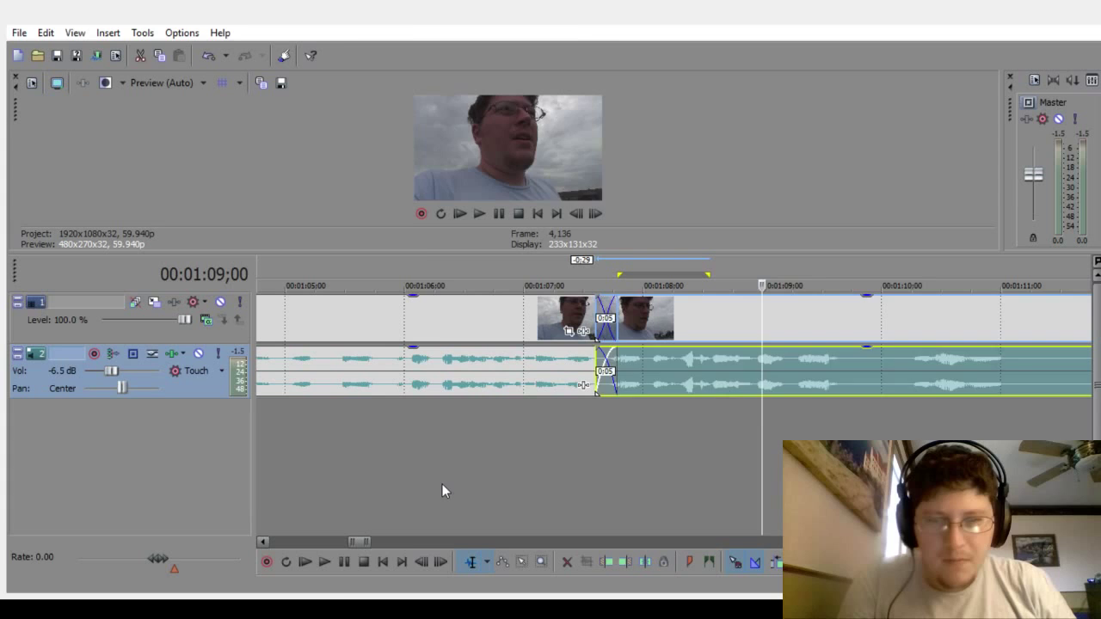
click(441, 490)
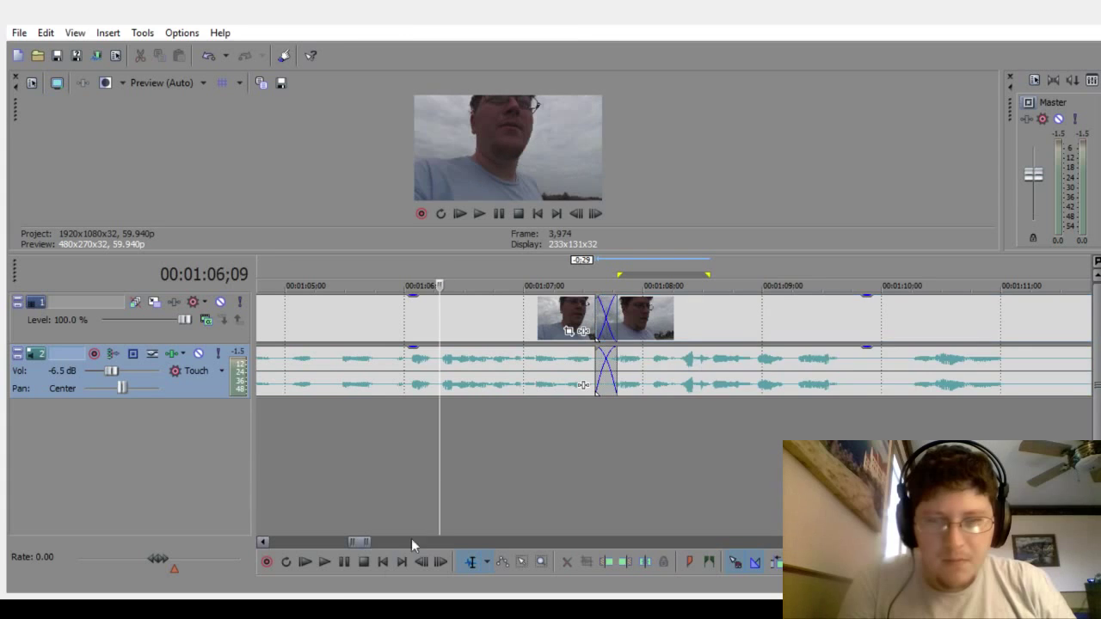
click(326, 563)
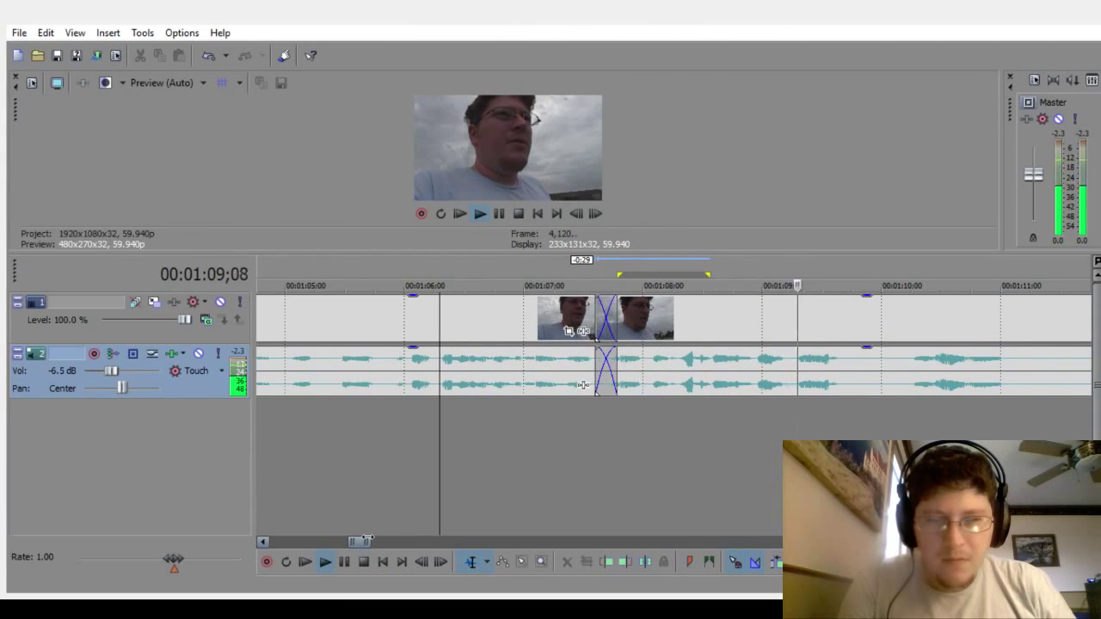
drag(370, 539, 380, 539)
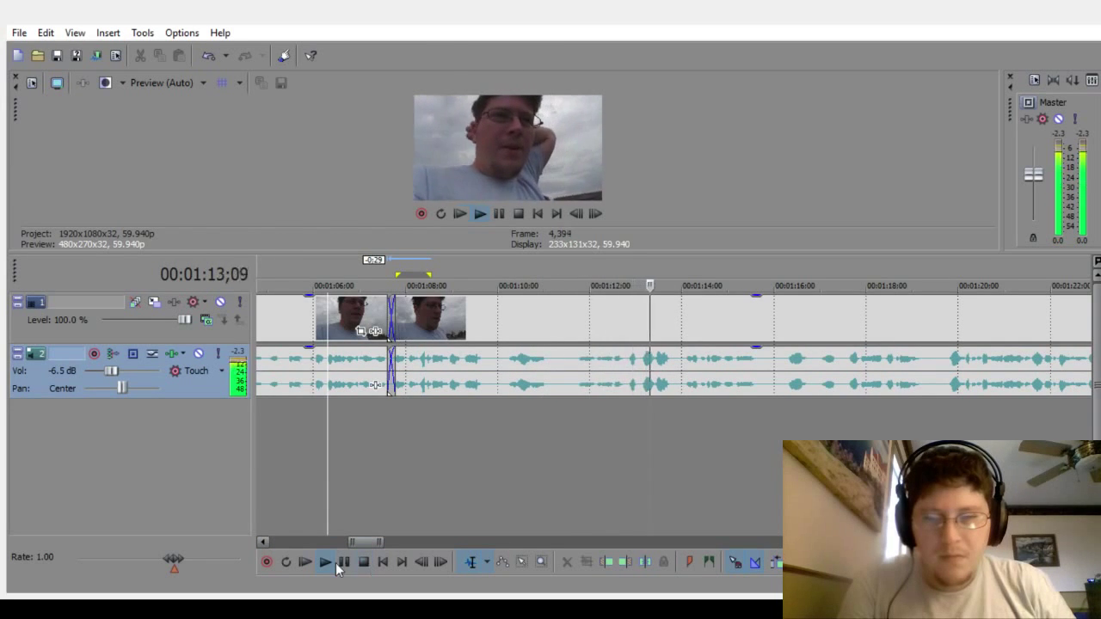
click(344, 561)
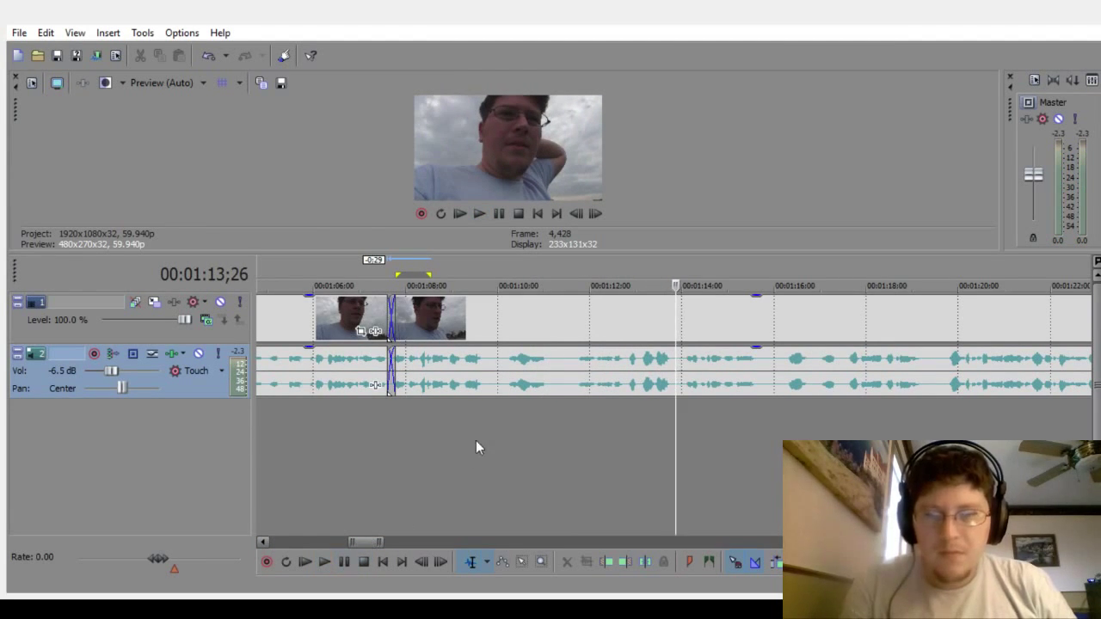
Step: Listen again from 00:01:08;26 to check the speech following the latest crossfade
click(444, 455)
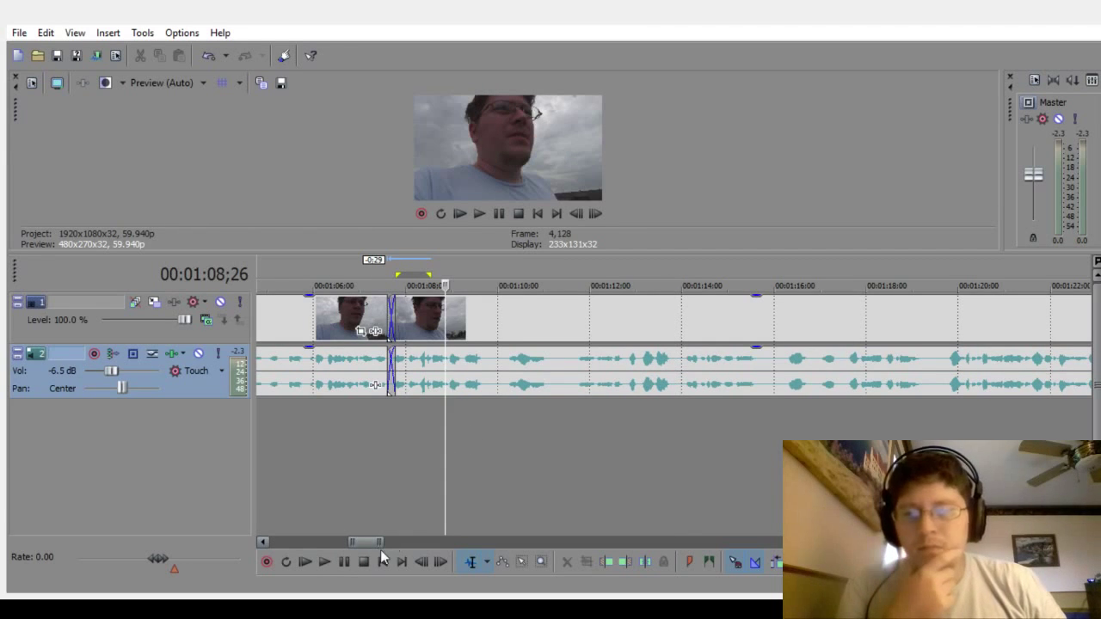
click(326, 563)
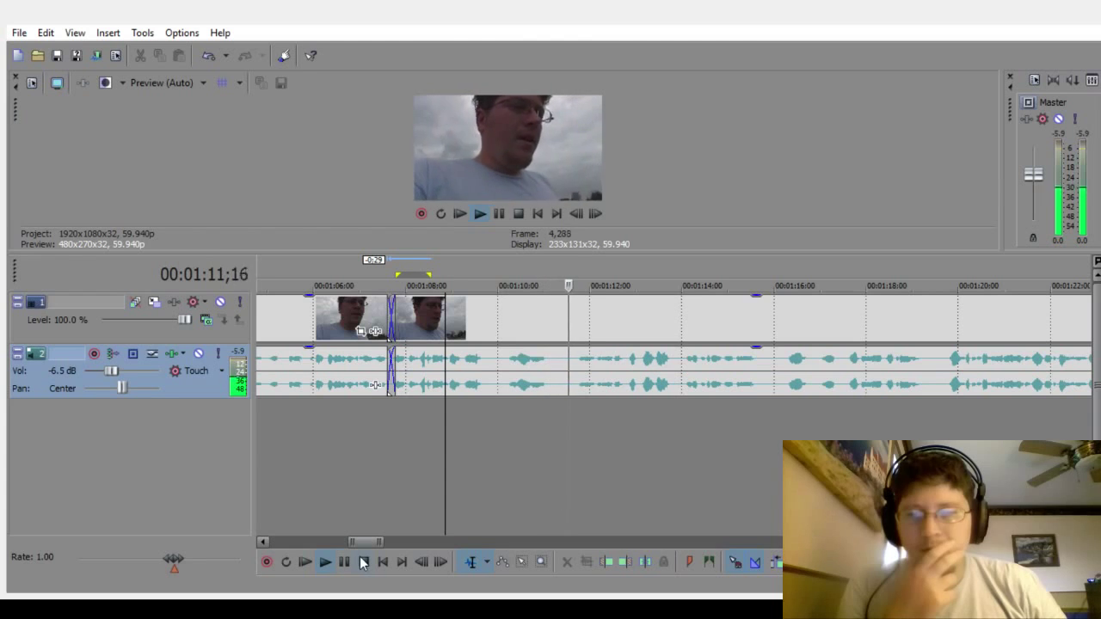
click(362, 563)
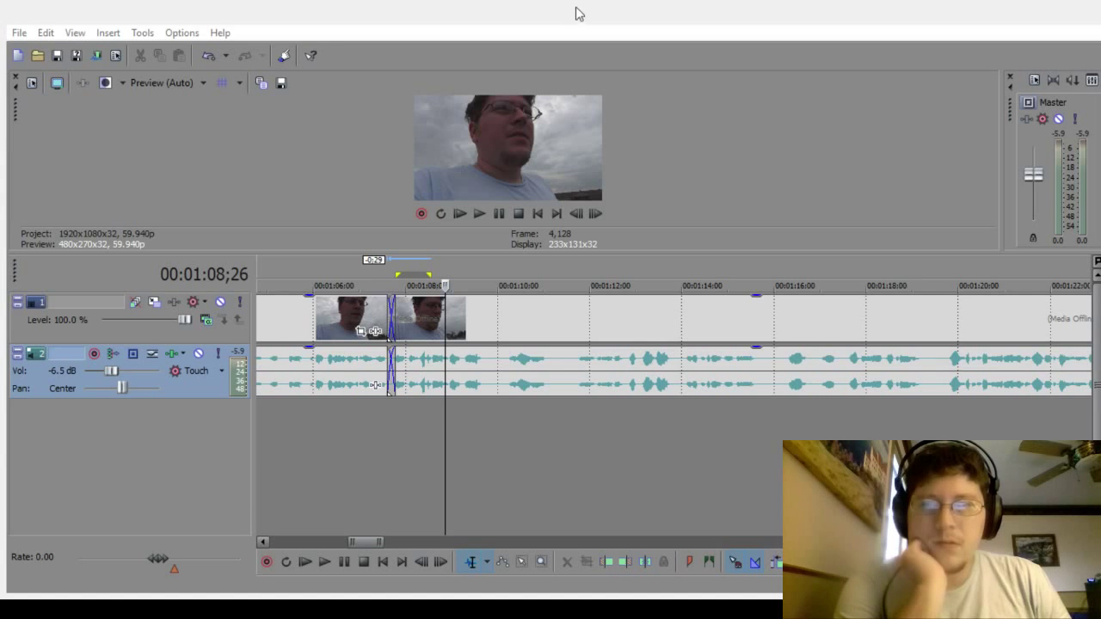
Step: Listen from 00:01:08;03 for the next pause, and delete the 0:10 pause ending at 00:01:10;04 from both tracks
scroll(447, 477, up, 5)
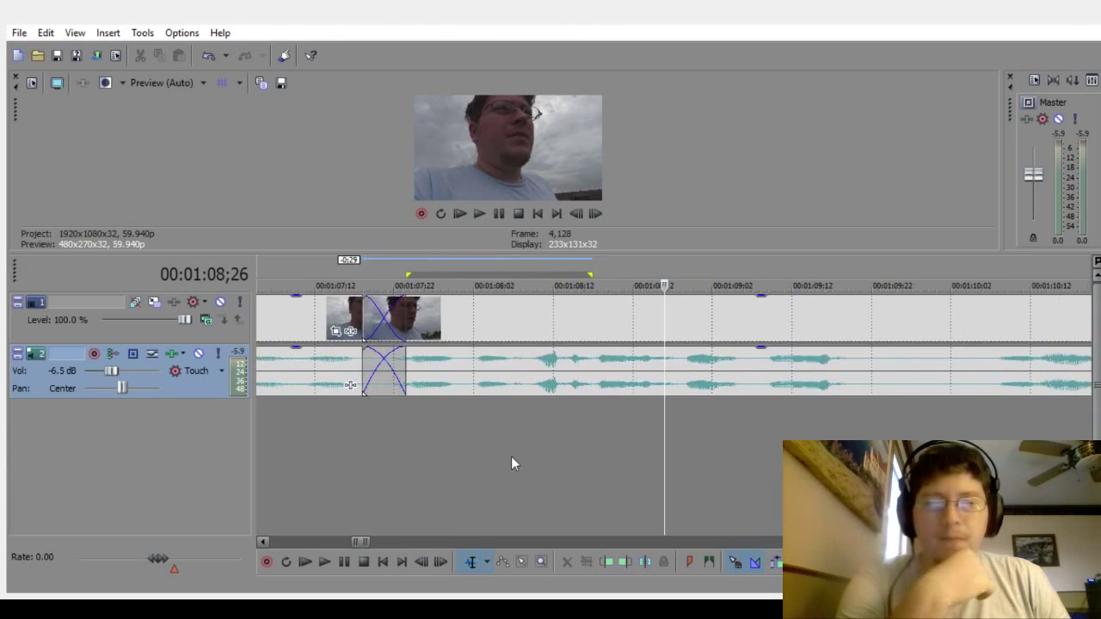
click(483, 442)
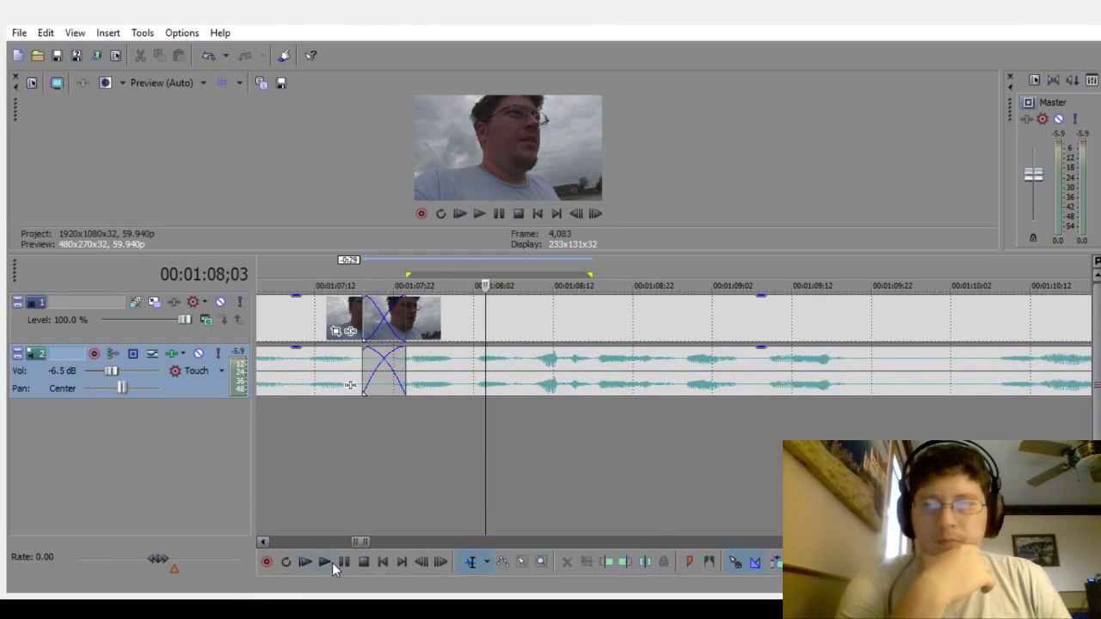
click(332, 563)
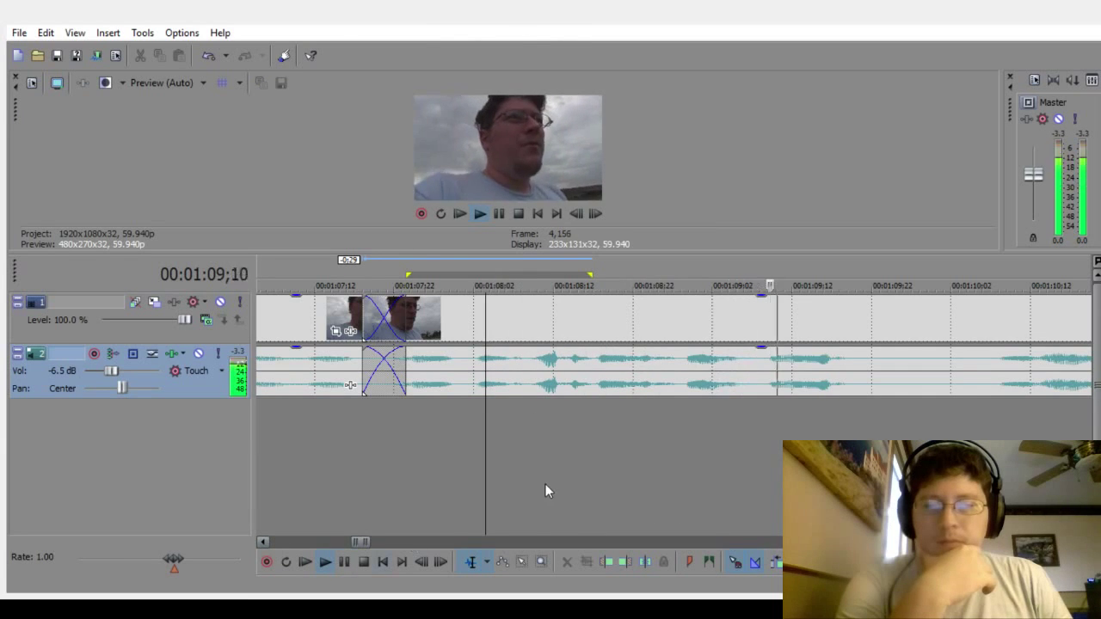
click(365, 563)
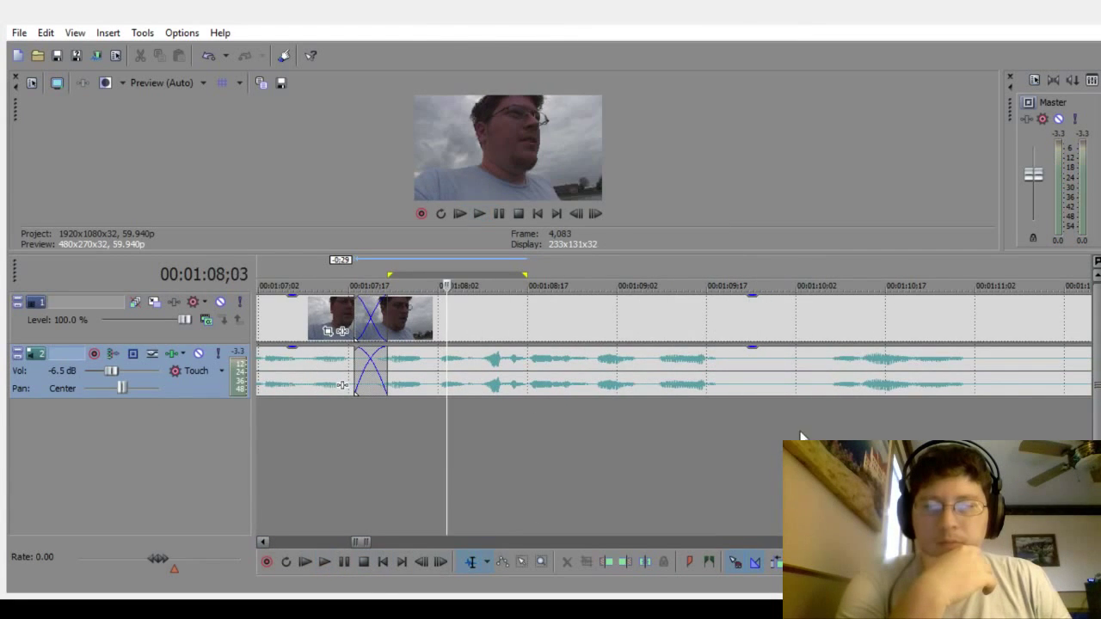
click(757, 440)
scroll(758, 441, up, 2)
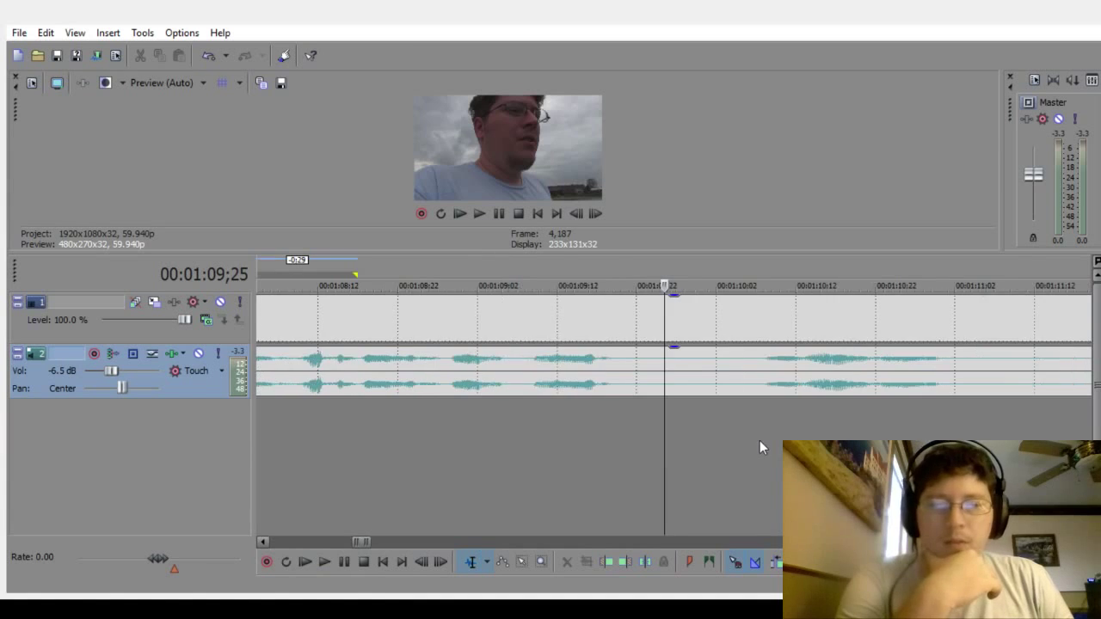
drag(656, 444, 736, 444)
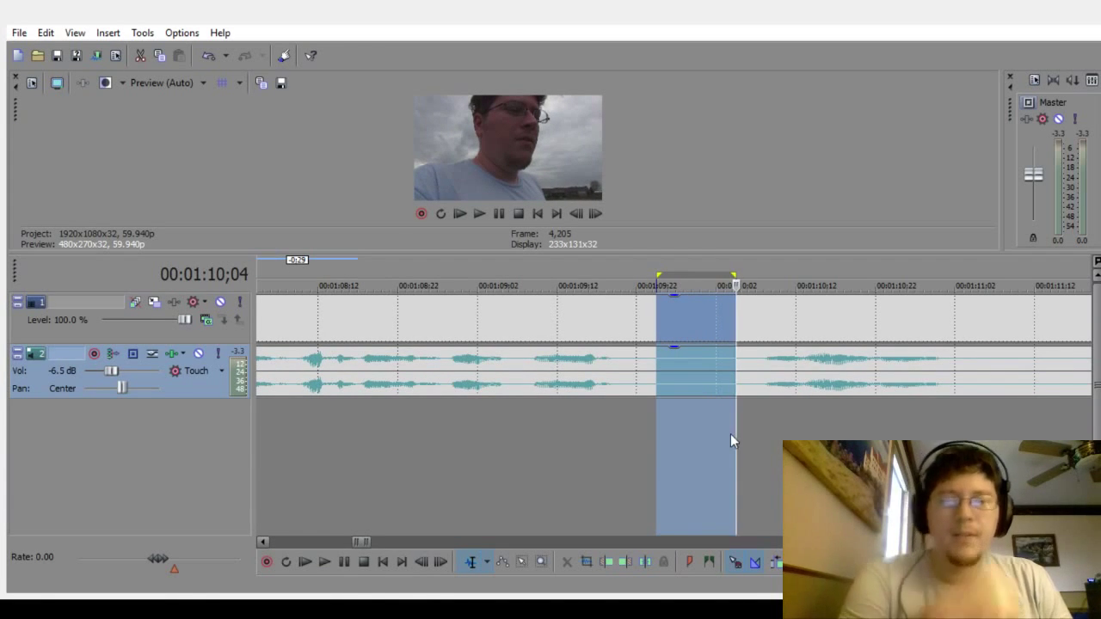
key(Delete)
Step: Try closing the gap that ends at 00:01:10;04 with a 0:05 crossfade, auditioning the join from 00:01:08;18
click(555, 501)
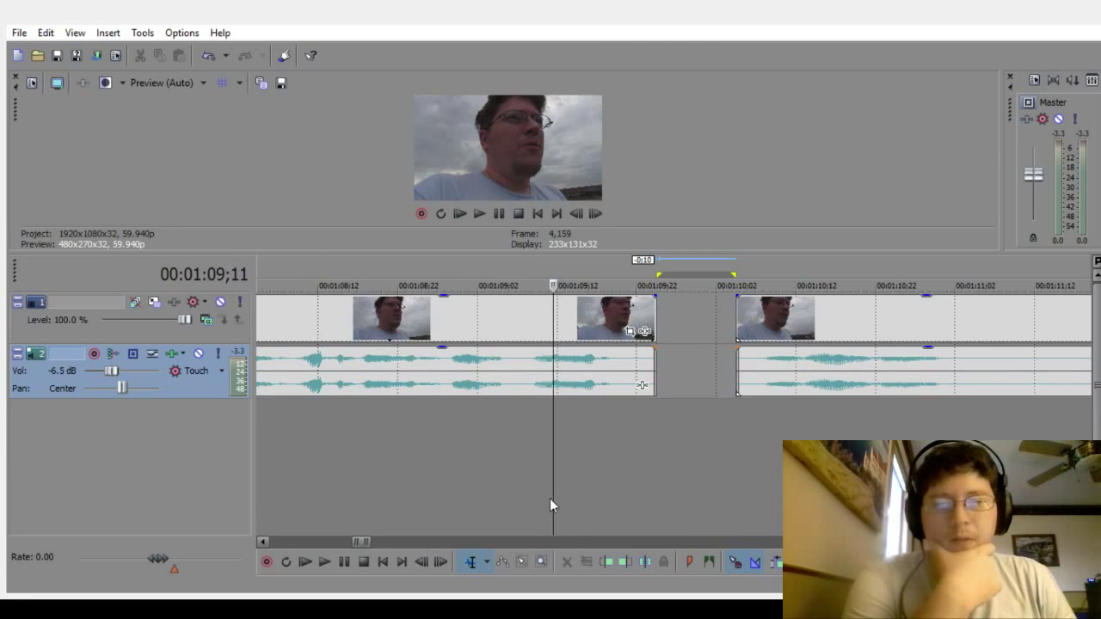
drag(786, 384, 674, 398)
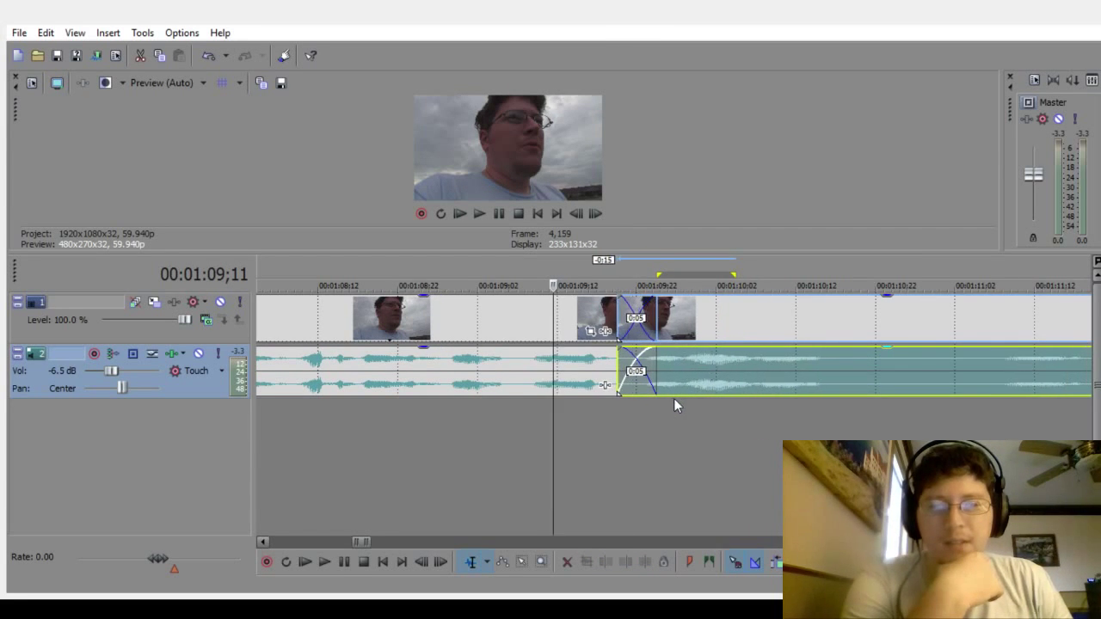
click(363, 492)
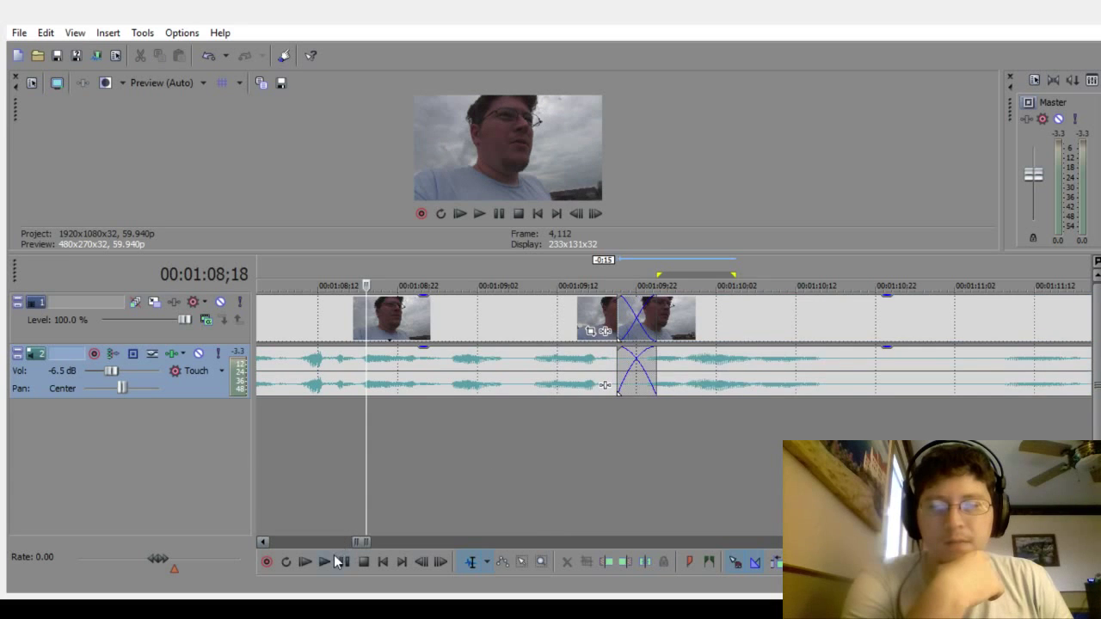
click(318, 566)
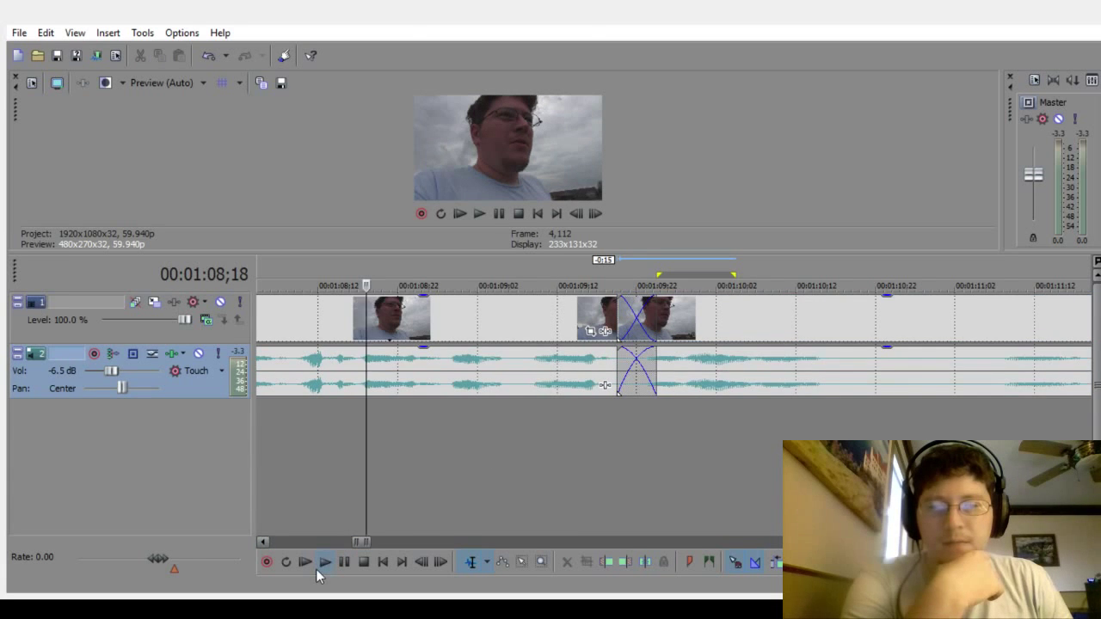
click(361, 567)
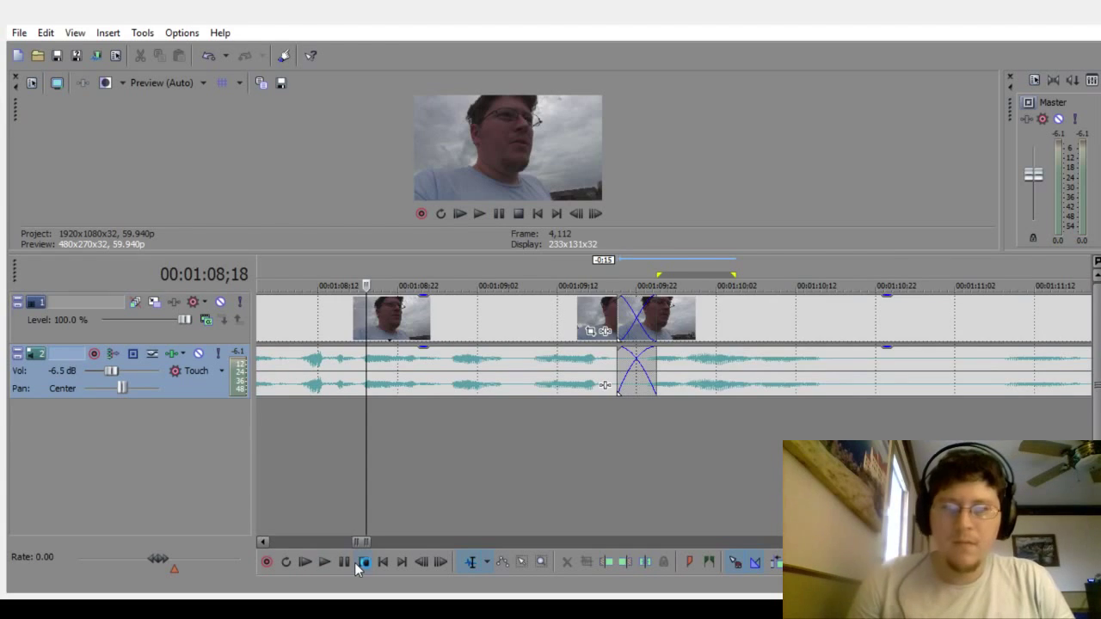
drag(639, 391, 757, 397)
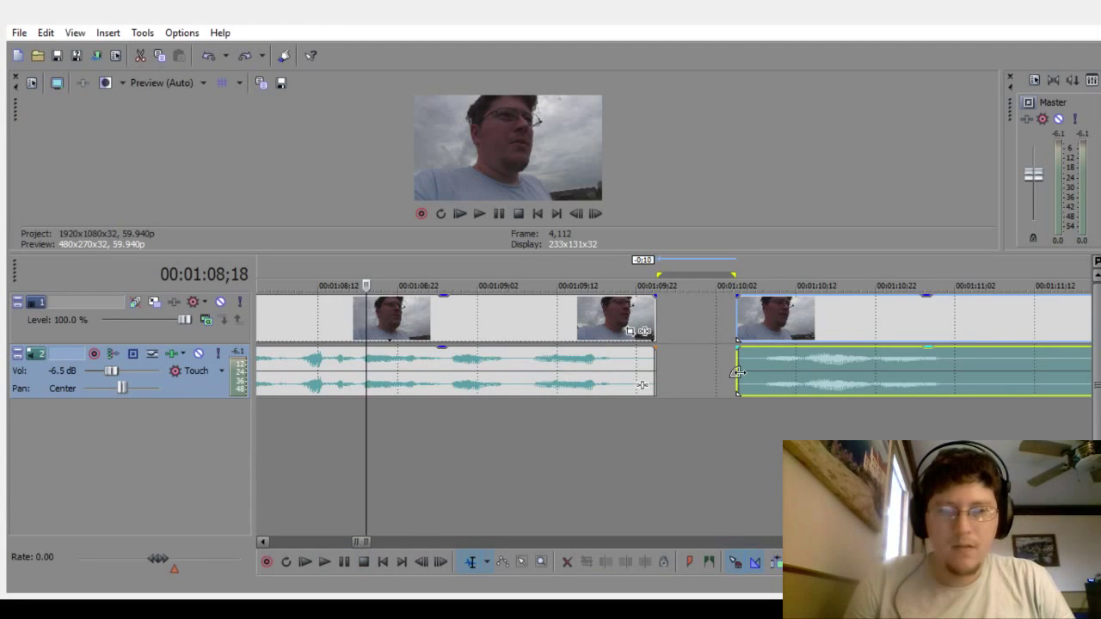
Step: Extend the later event's start slightly, overlap it onto the preceding event with a 0:05 crossfade, and audition from 00:01:08;11
drag(738, 372, 693, 377)
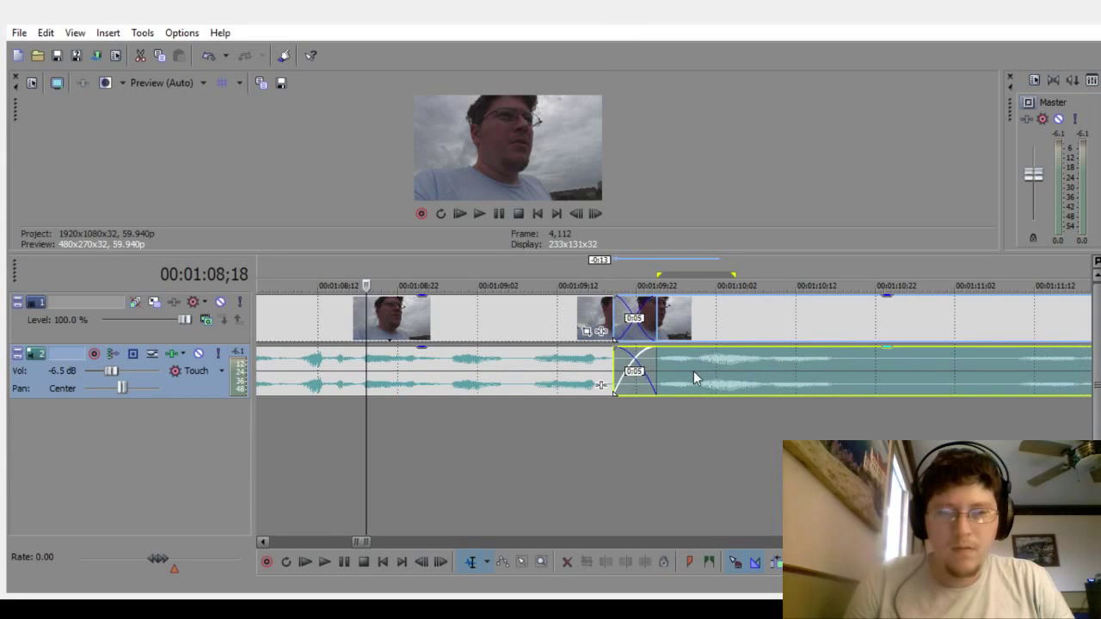
click(307, 487)
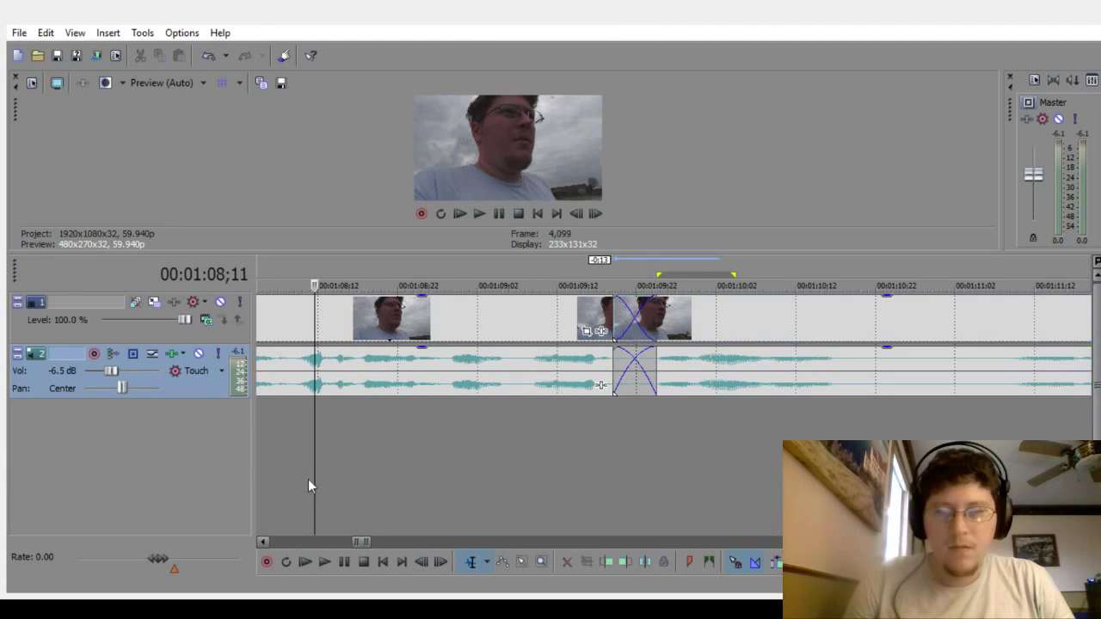
click(316, 562)
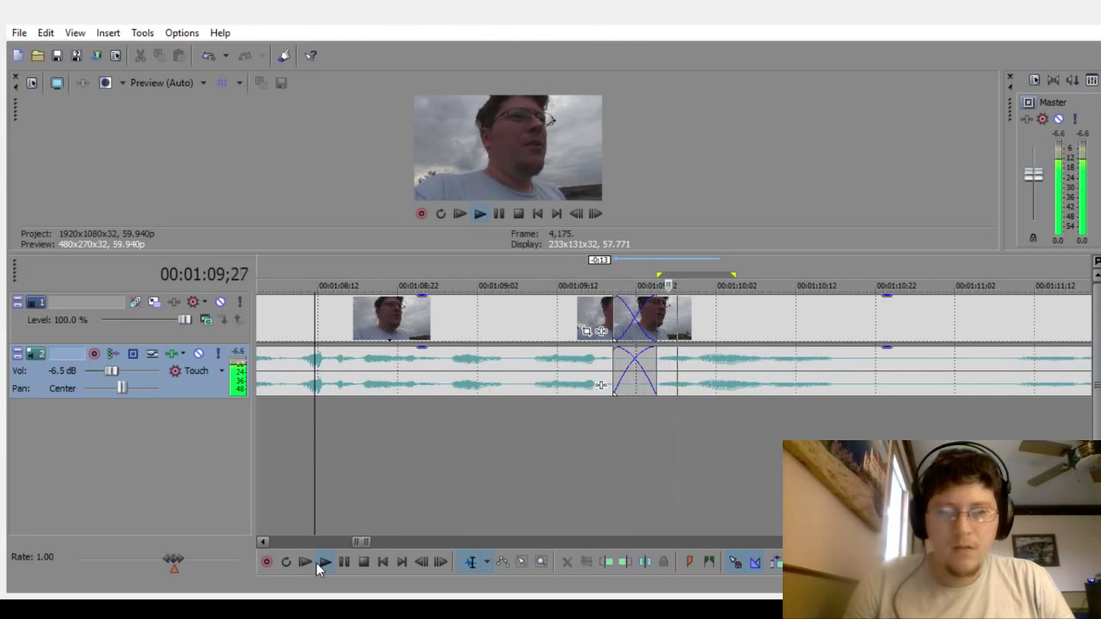
scroll(547, 487, down, 4)
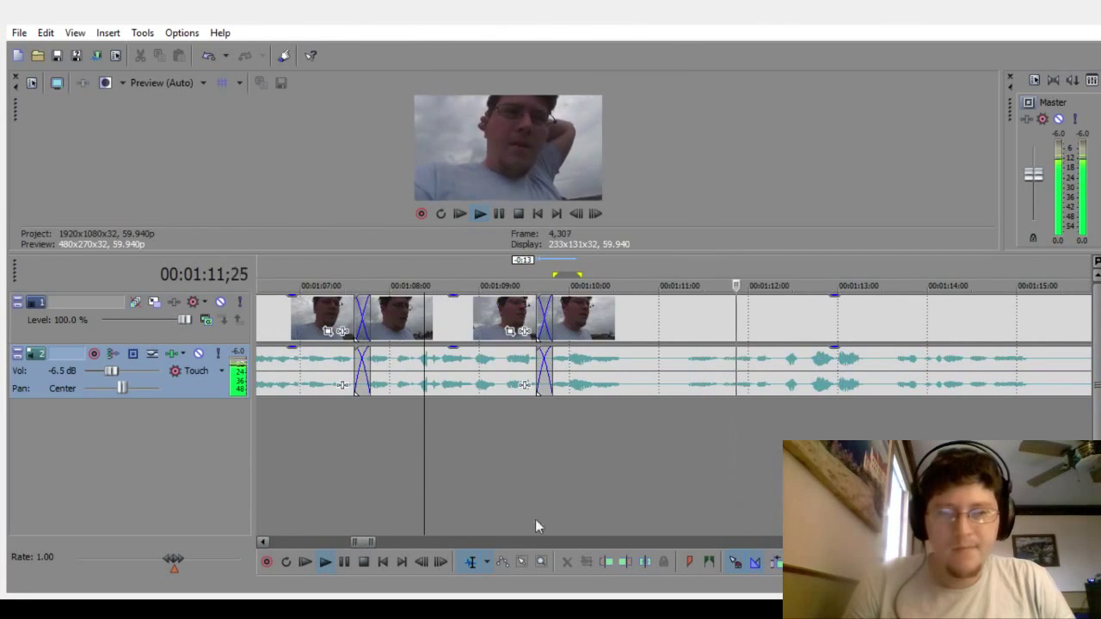
click(369, 563)
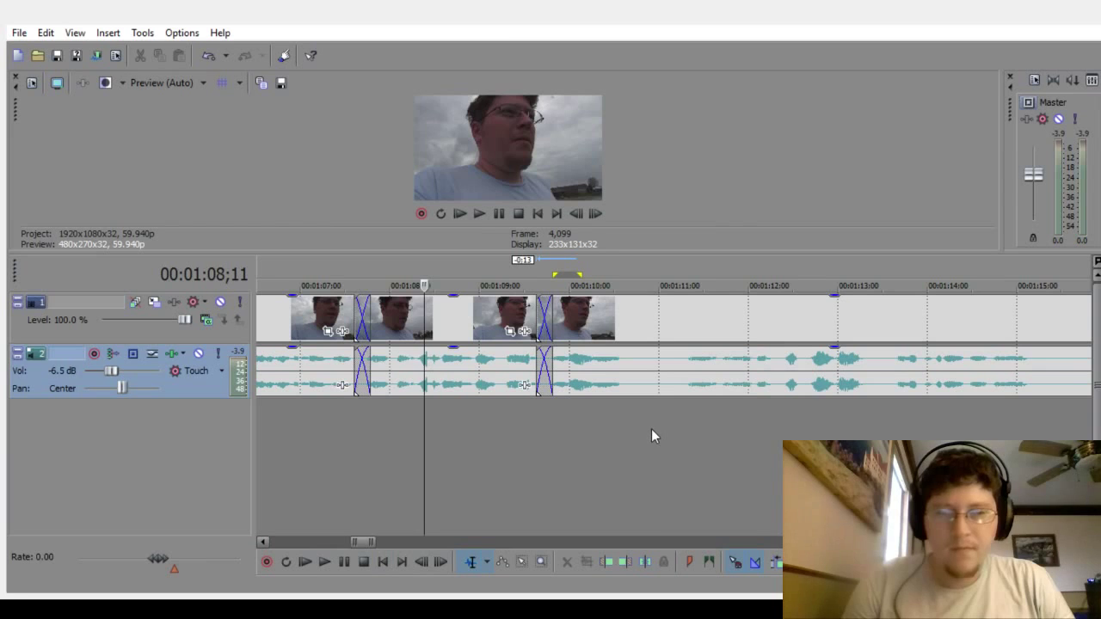
Step: Delete the 0:07 pause ending at 00:01:11;05 from both tracks and close the gap with a 0:05 crossfade
drag(651, 428, 673, 419)
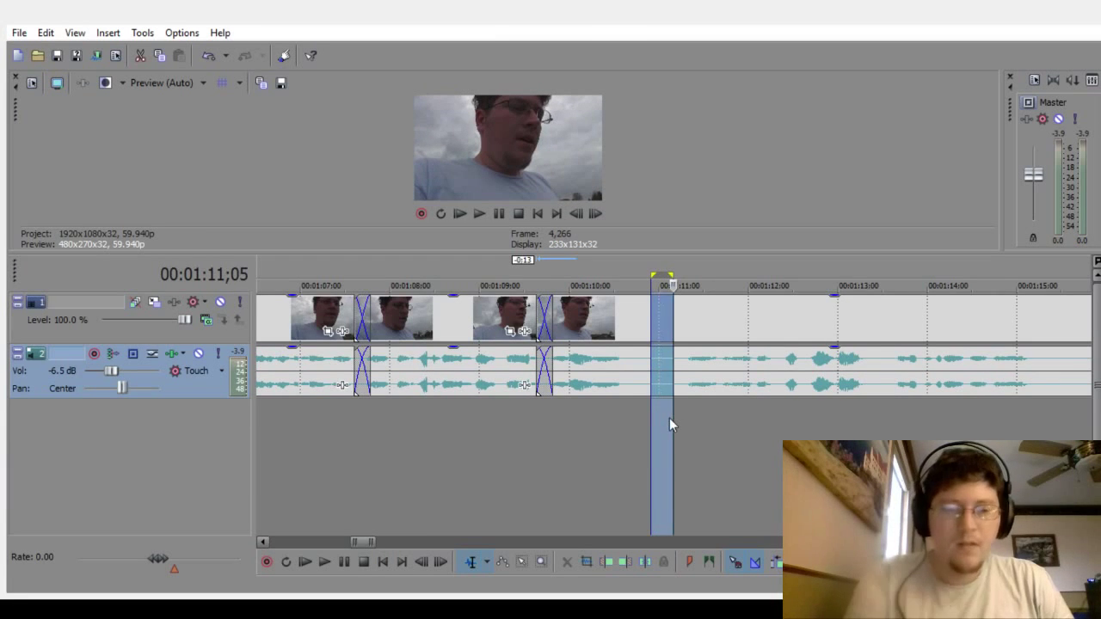
key(Delete)
click(577, 474)
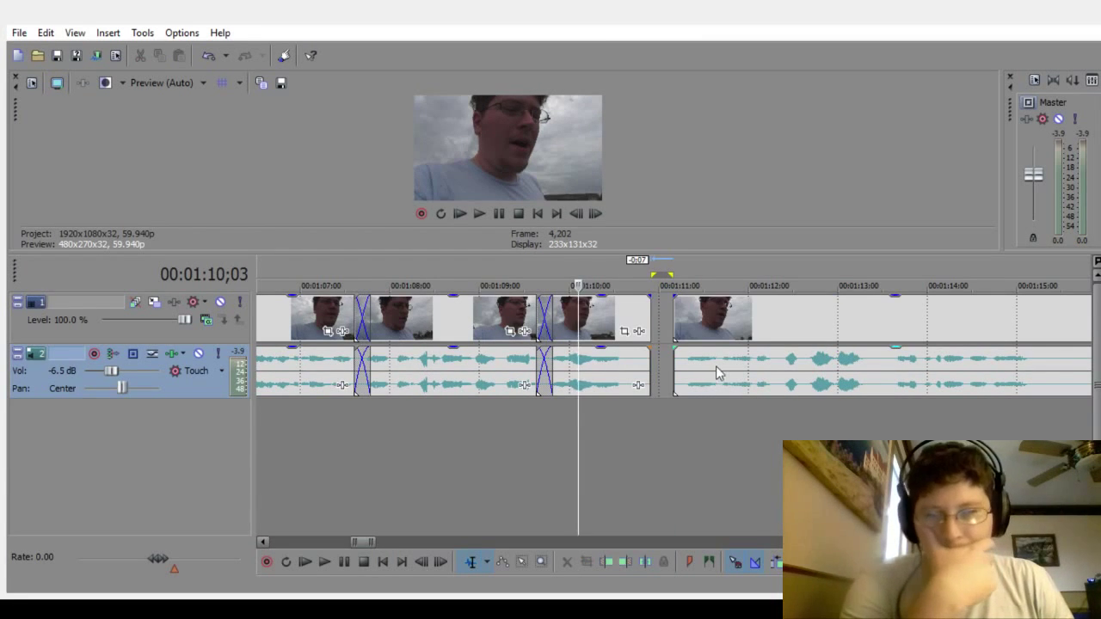
drag(717, 372, 677, 393)
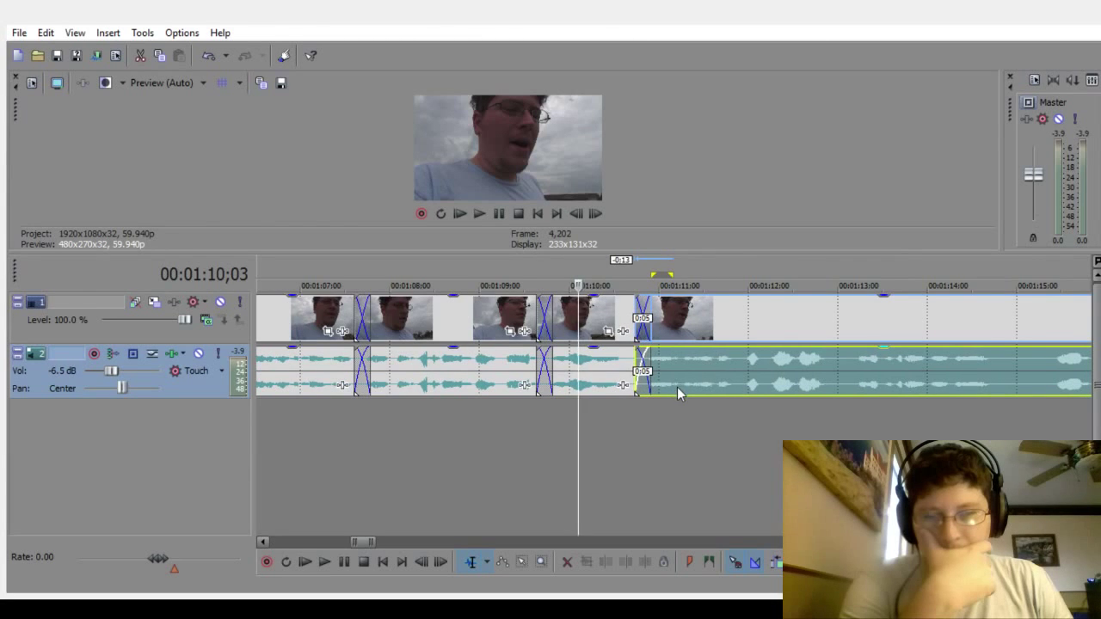
Step: Audition the latest crossfades from 00:01:06;24 and again from 00:01:09;10
click(282, 478)
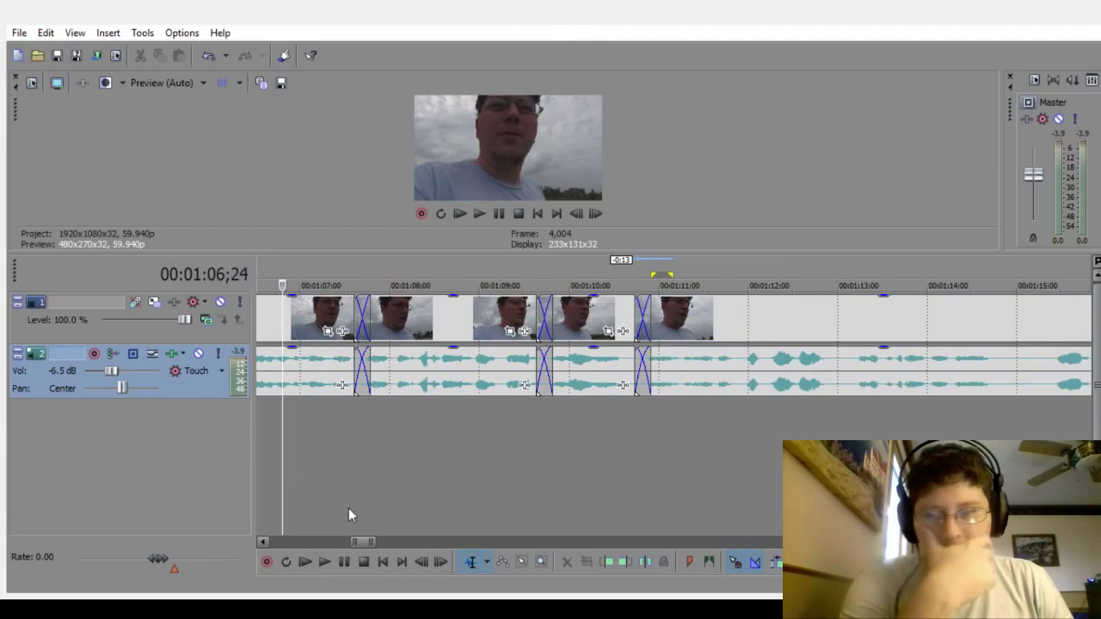
click(326, 563)
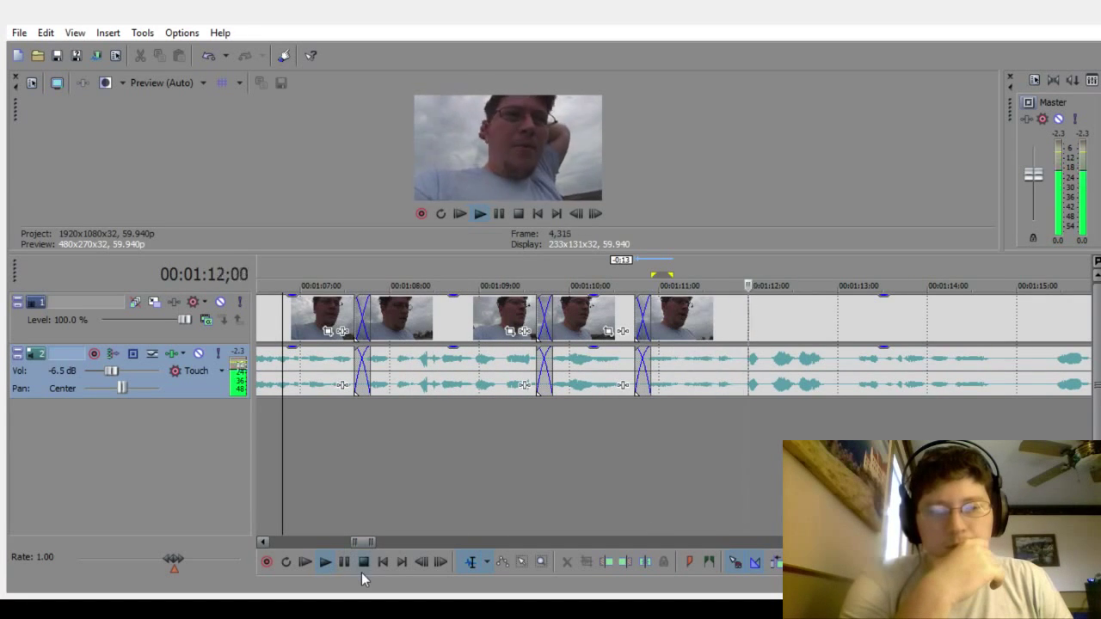
click(362, 566)
click(509, 422)
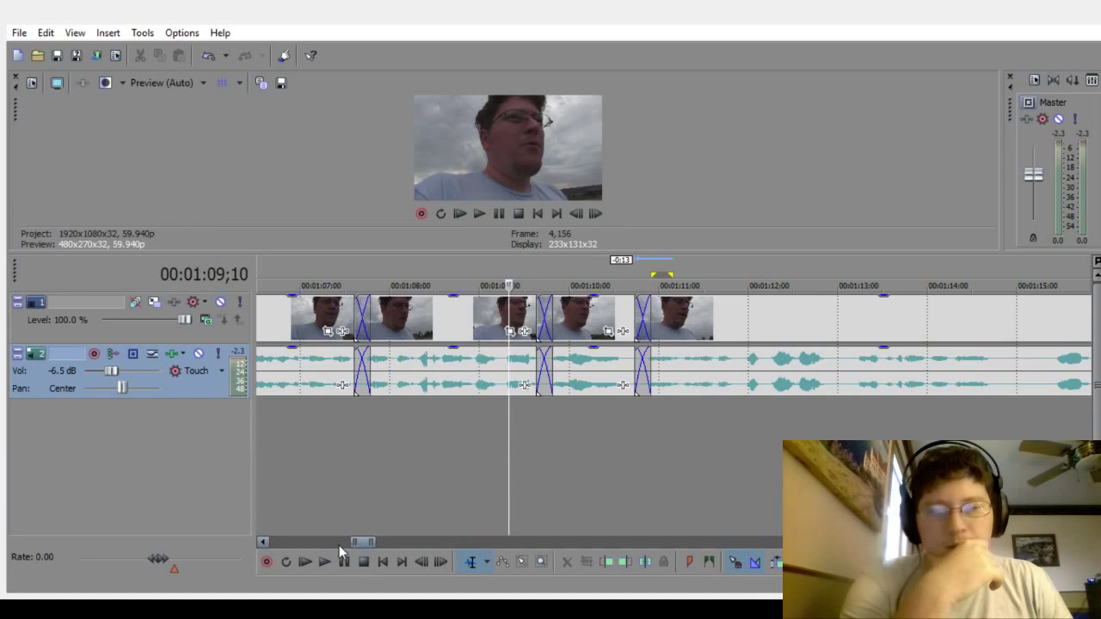
click(324, 561)
click(363, 562)
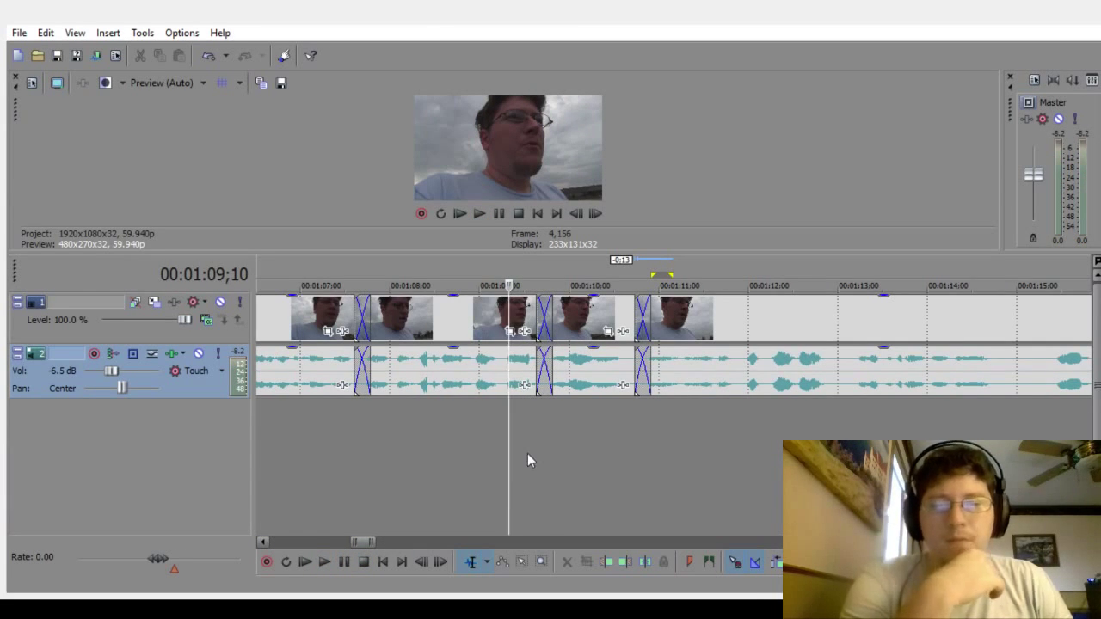
Step: Pull the last two crossfaded events apart, shifting the middle event 0:10 later to reopen the gap before it
click(683, 370)
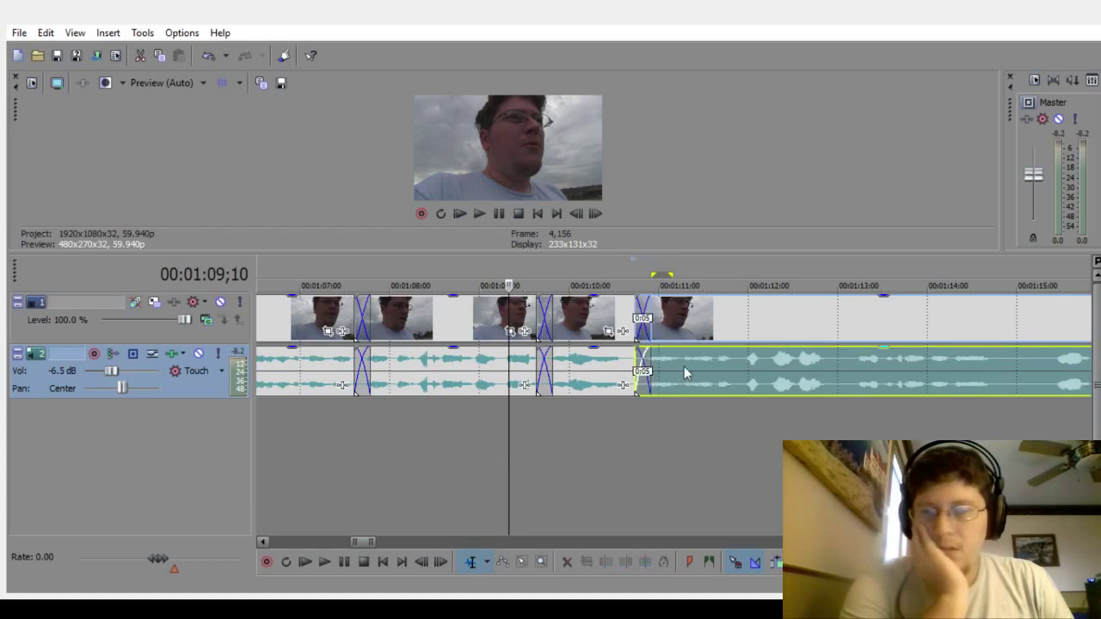
drag(684, 366, 727, 380)
drag(619, 373, 634, 371)
scroll(572, 445, up, 5)
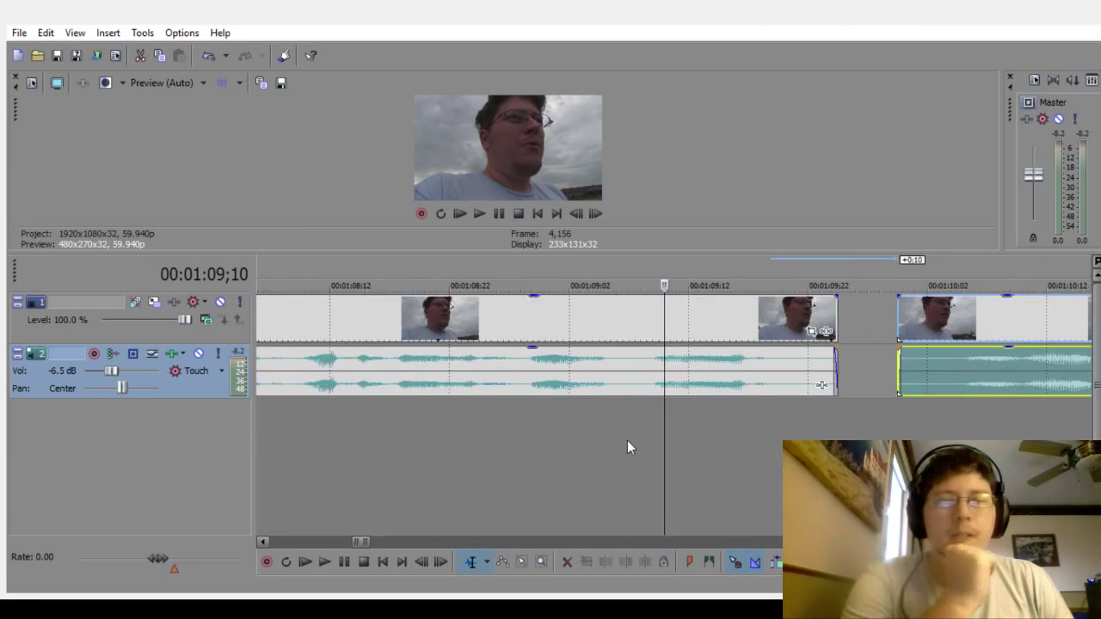
Step: Audition the speech before the gap from 00:01:09;08 and trim the end of that preceding event back by 0:15
click(641, 419)
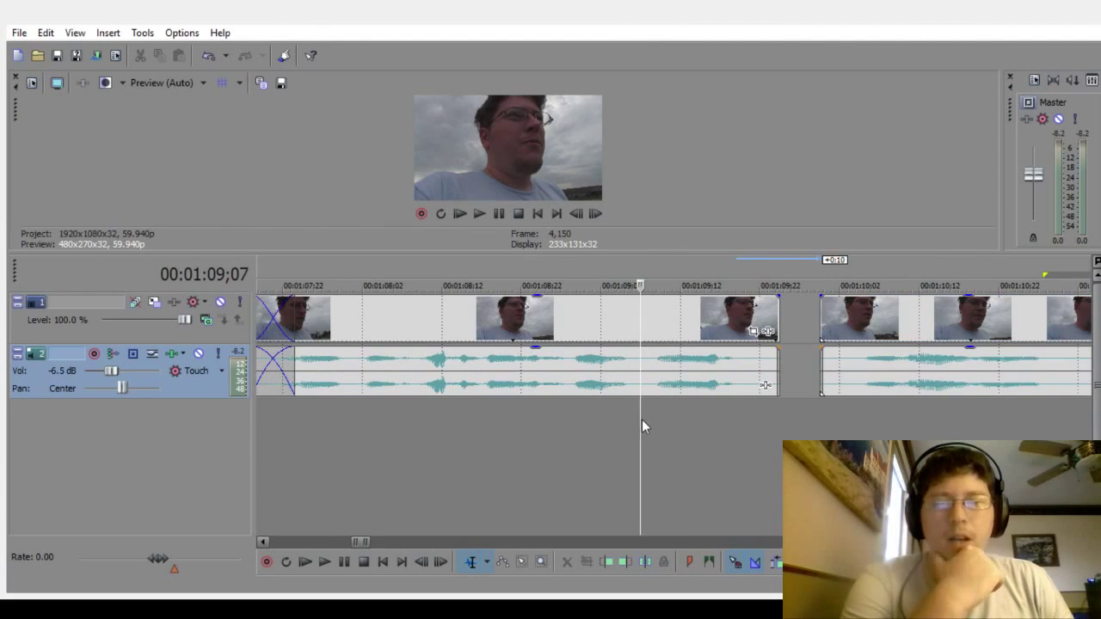
click(651, 414)
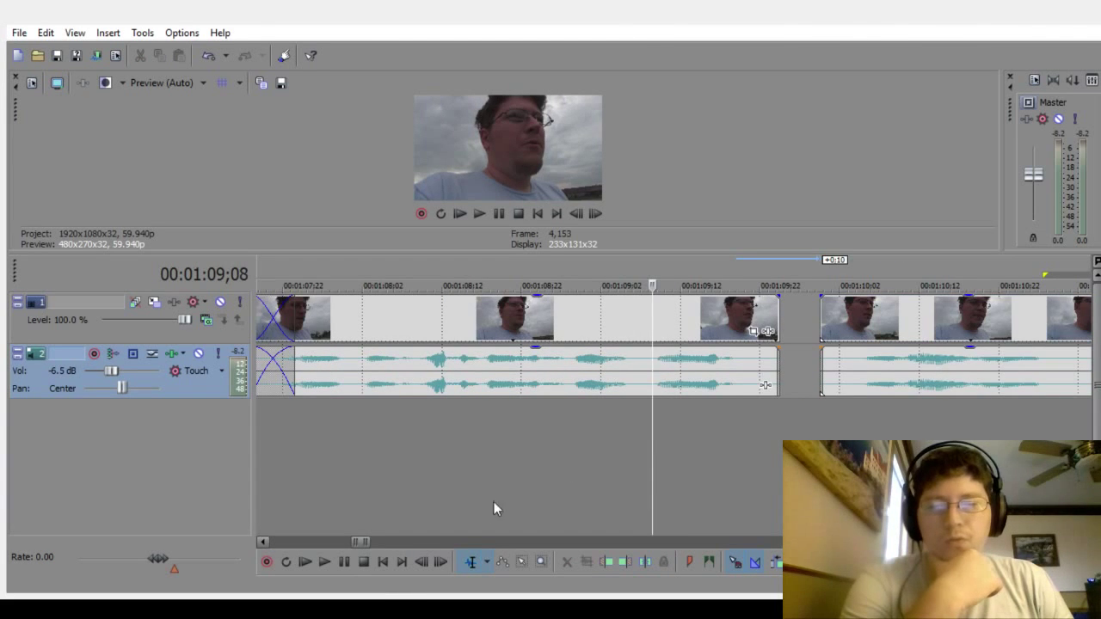
click(325, 563)
click(364, 560)
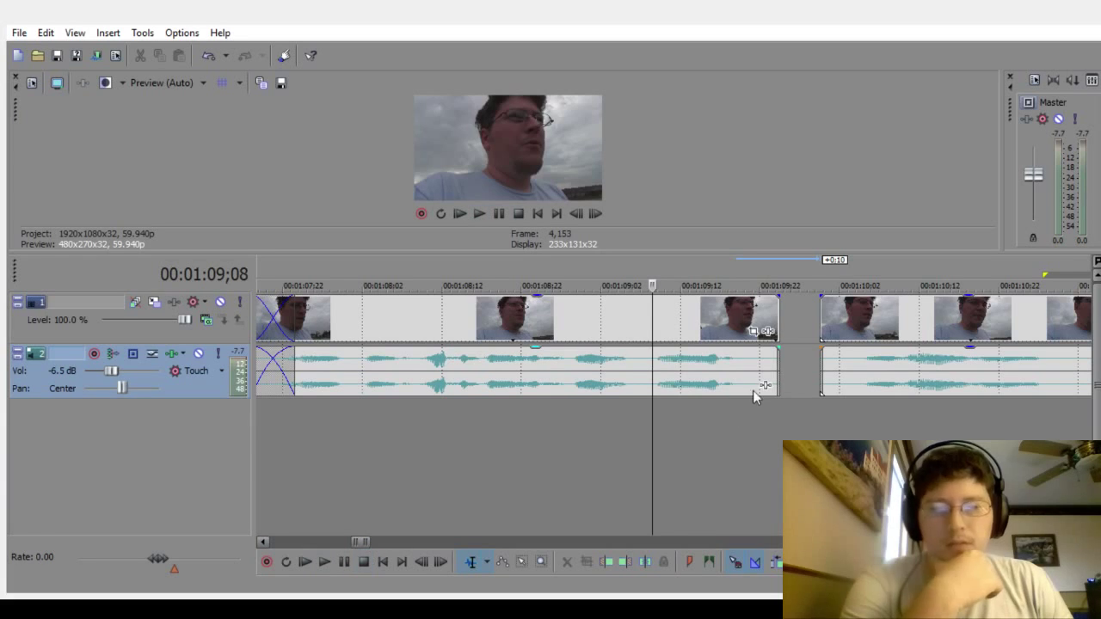
click(634, 465)
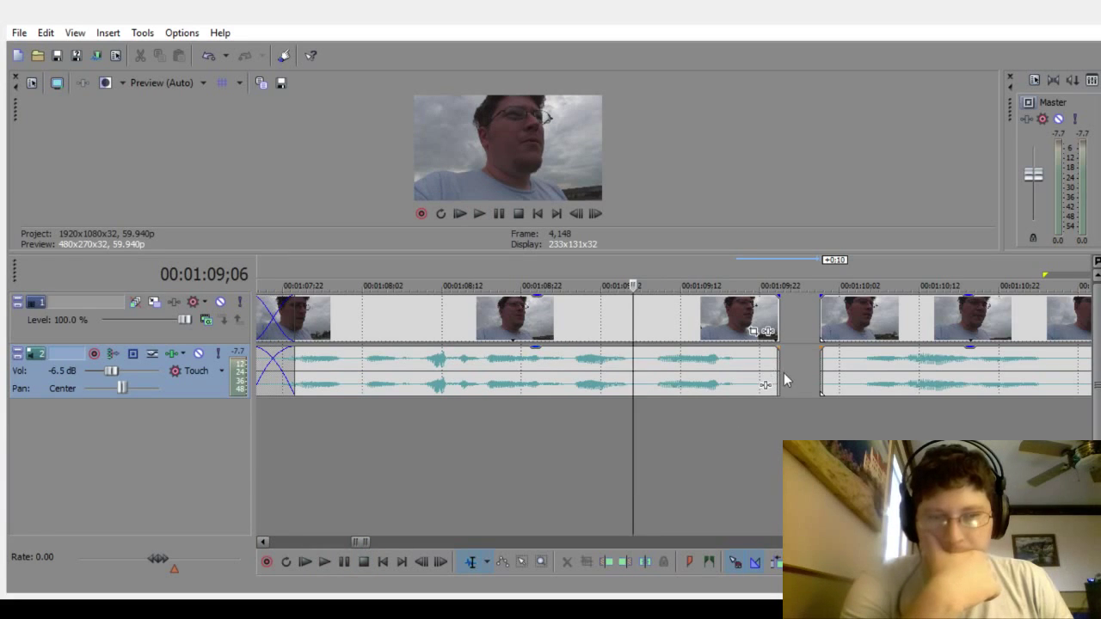
drag(777, 365, 655, 403)
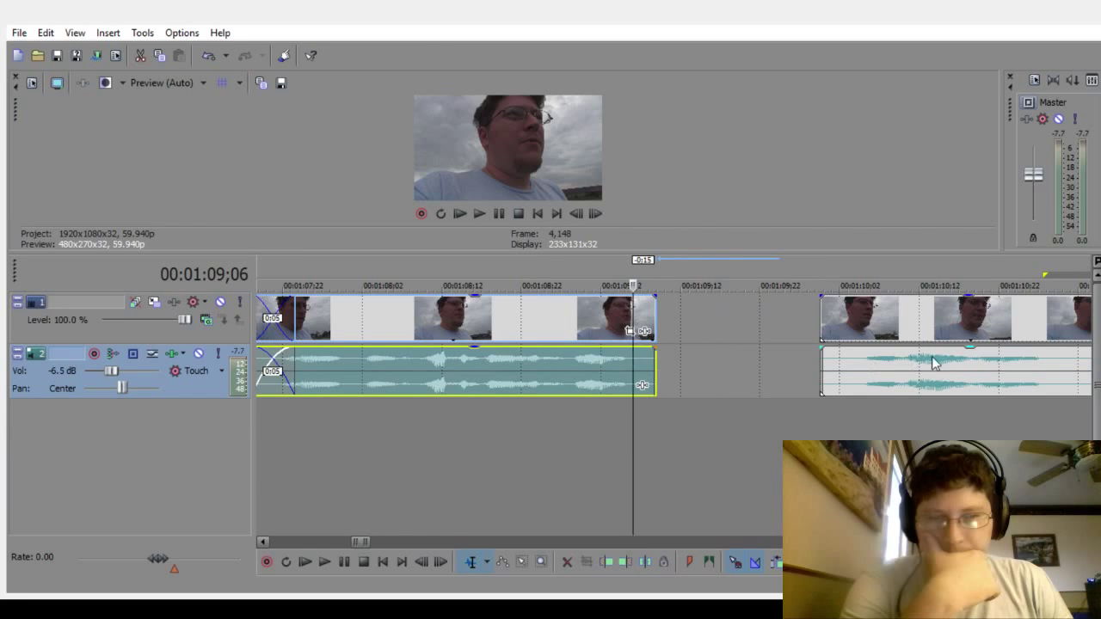
Step: Move the event after the trimmed one 0:25 earlier to close the gap with a 0:05 crossfade, and audition it from 00:01:07;27
click(421, 515)
click(368, 508)
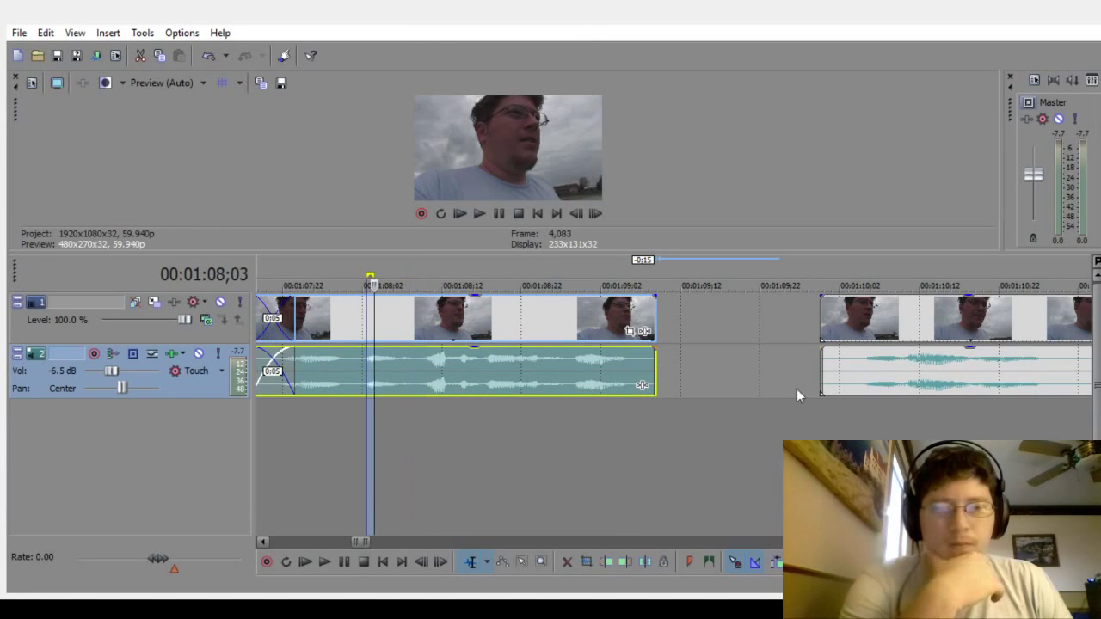
click(327, 509)
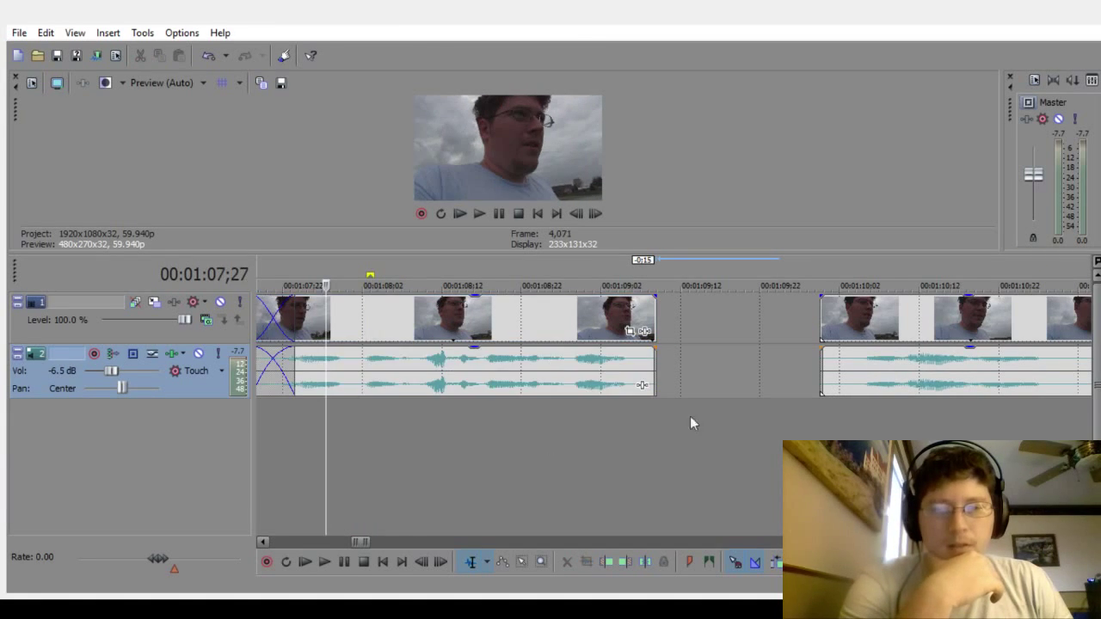
drag(873, 374, 676, 389)
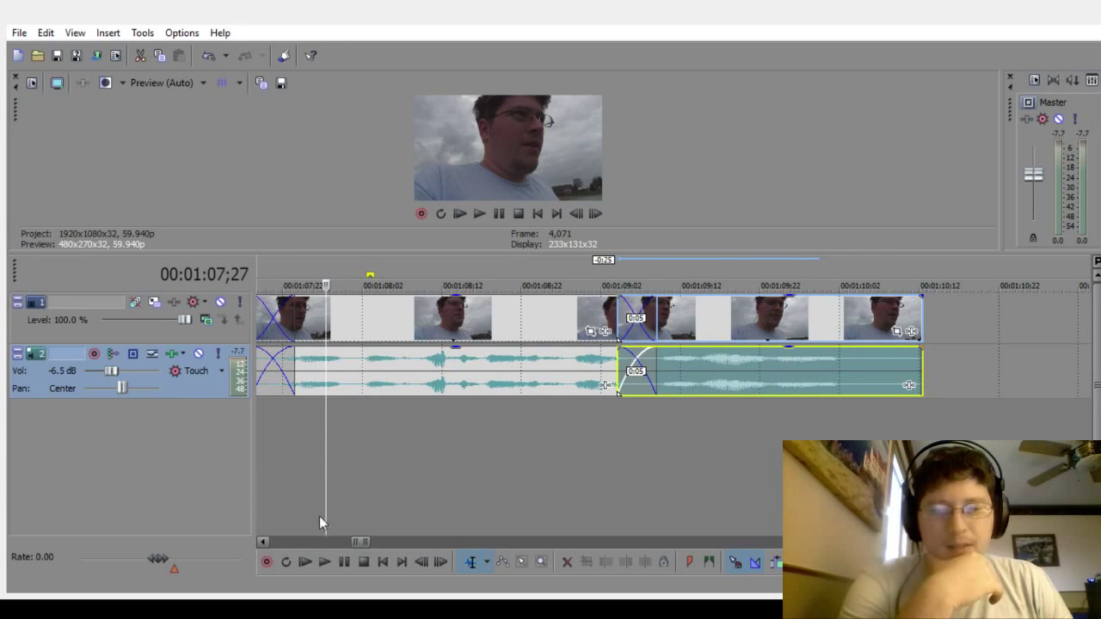
click(324, 560)
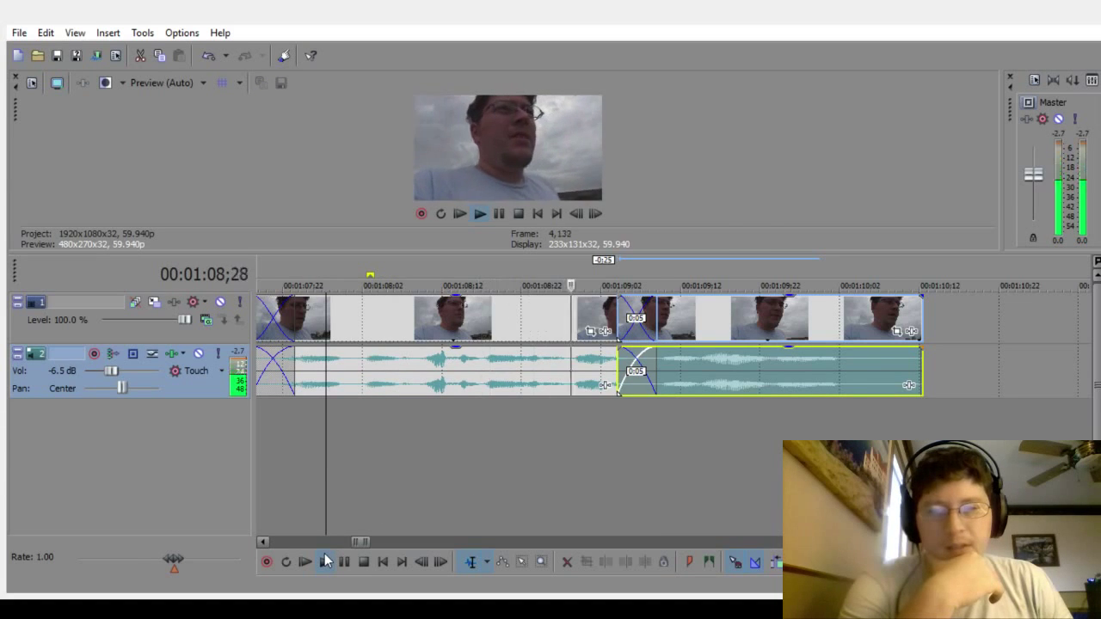
key(space)
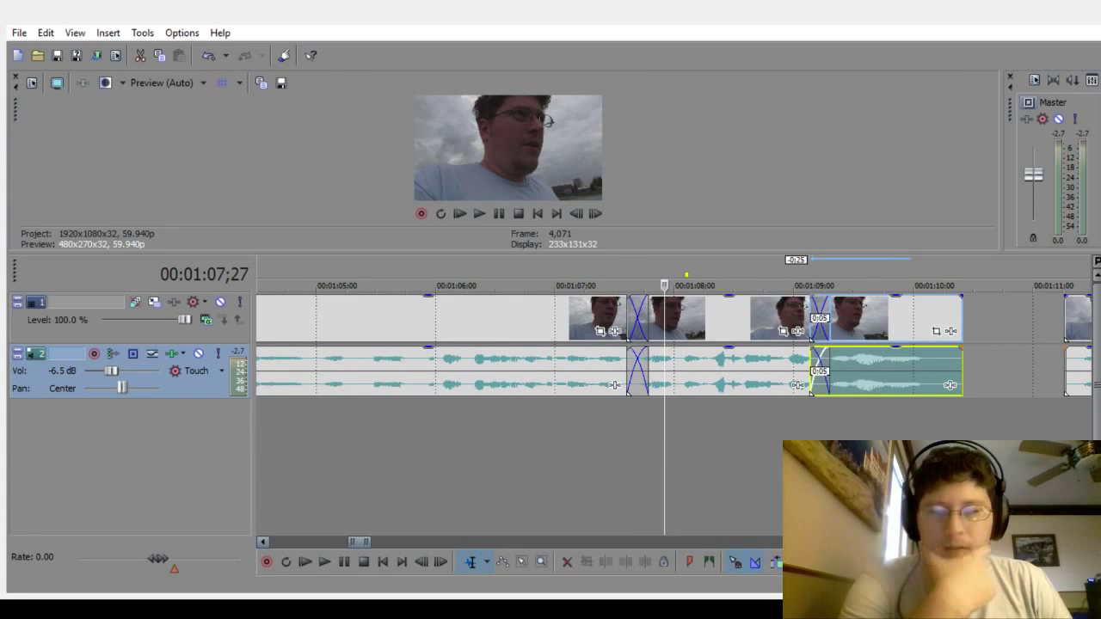
Step: Move the following long event 1:01 earlier to form a 0:05 crossfade, and audition the joins from 00:01:07;02
scroll(671, 344, right, 1)
scroll(915, 377, right, 6)
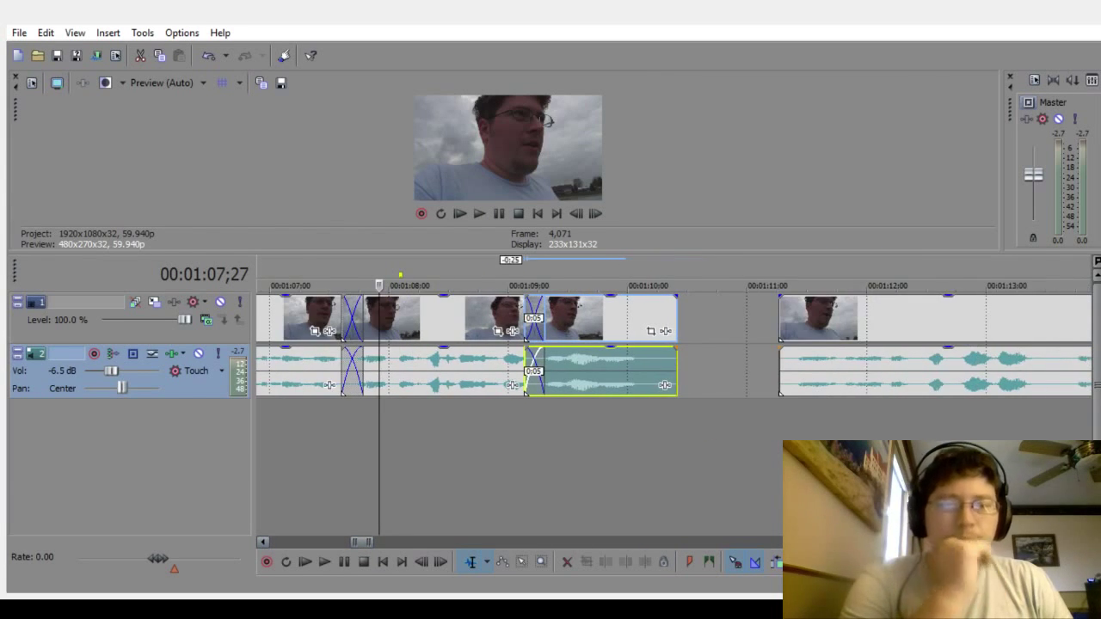
drag(915, 379, 793, 397)
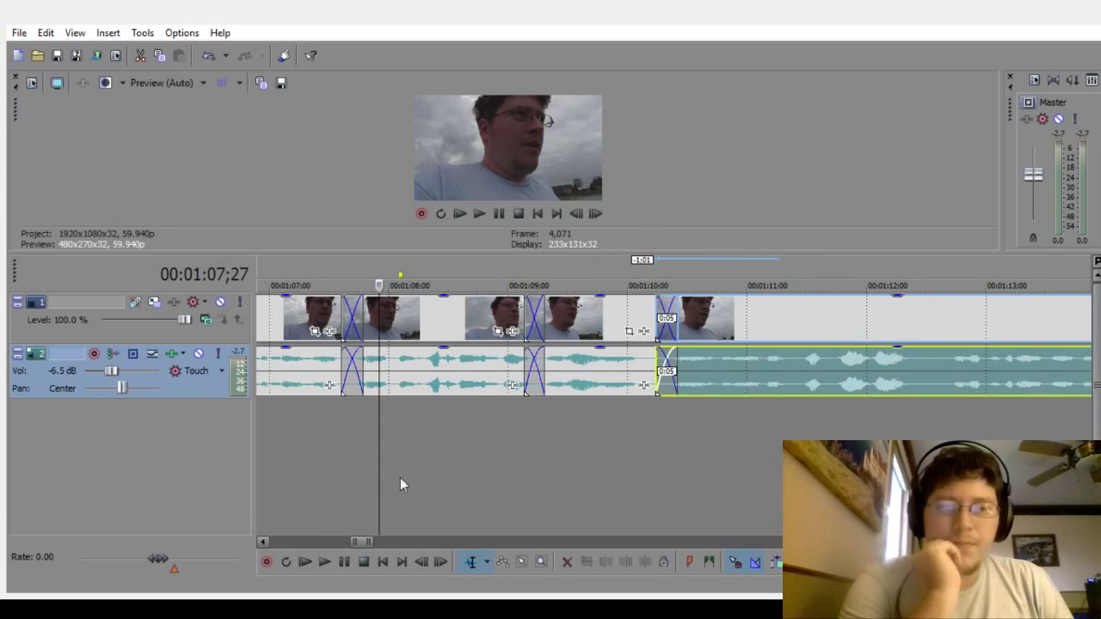
click(279, 450)
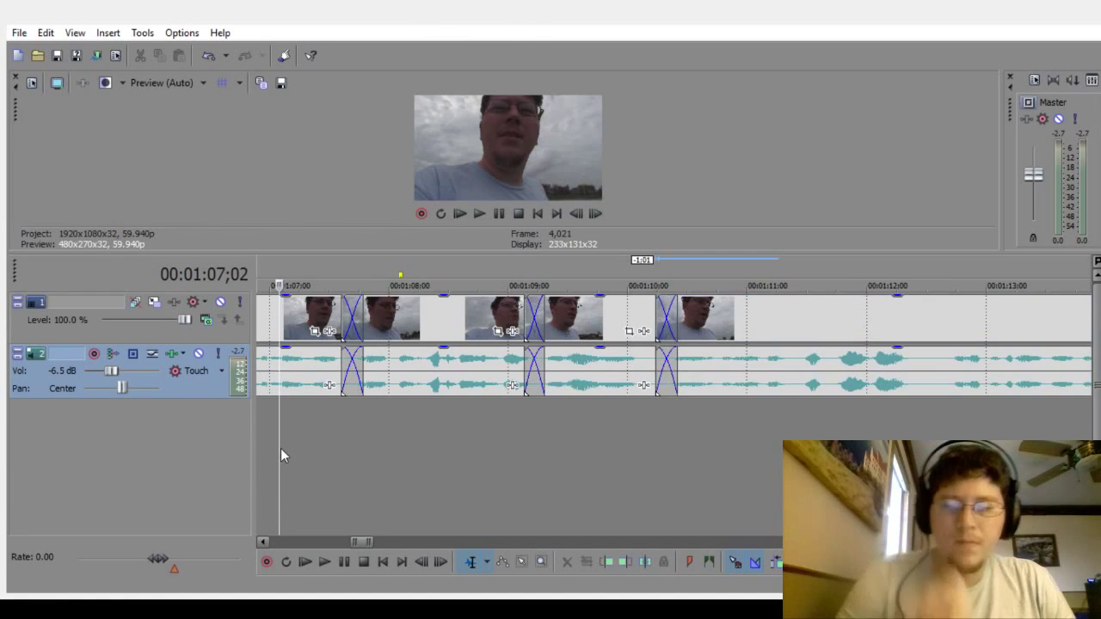
click(324, 563)
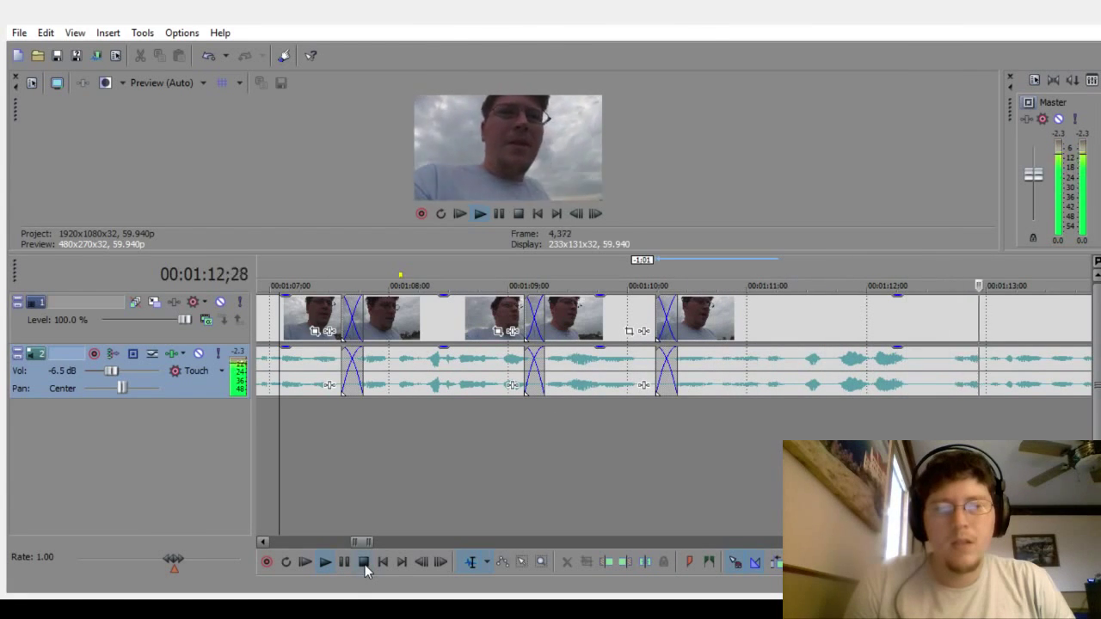
click(365, 563)
Step: Delete the 0:04 pause ending at 00:01:12;18 from both tracks
click(922, 425)
scroll(944, 423, up, 3)
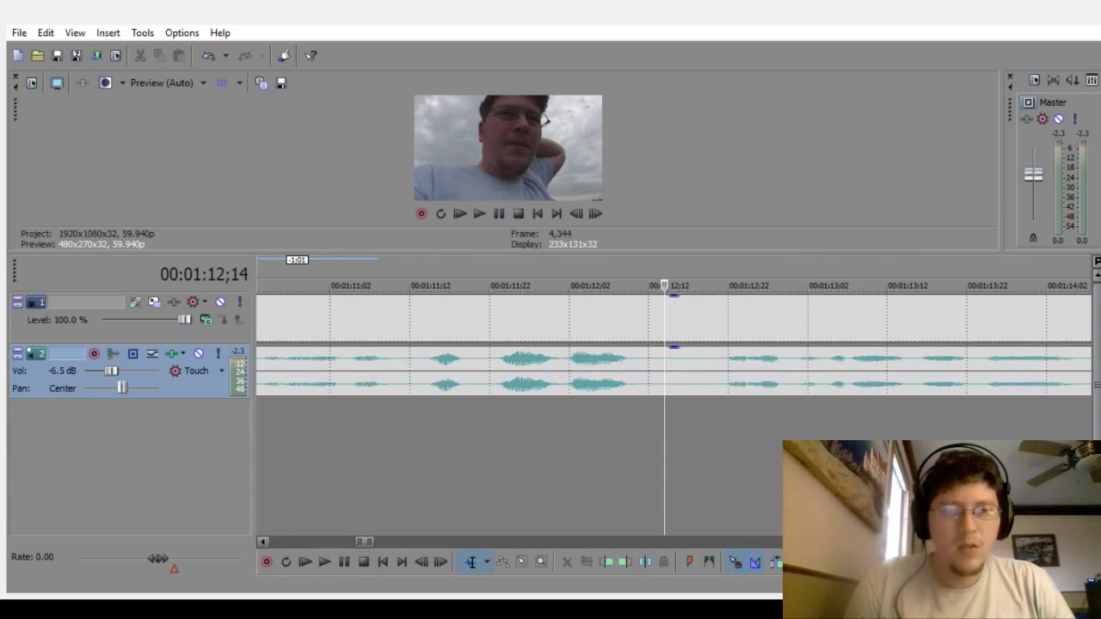
drag(662, 422, 767, 443)
drag(671, 427, 698, 425)
key(Delete)
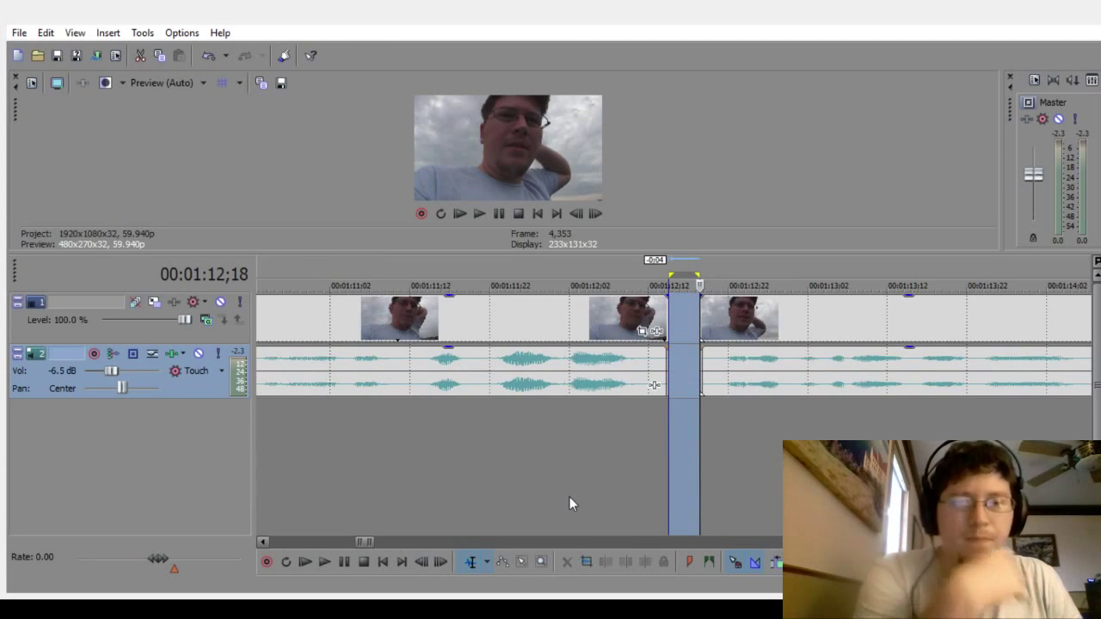
Step: Try closing the new gap near 00:01:12;12 with a 0:05 crossfade, and audition it from 00:01:11;14
click(569, 494)
drag(782, 369, 707, 398)
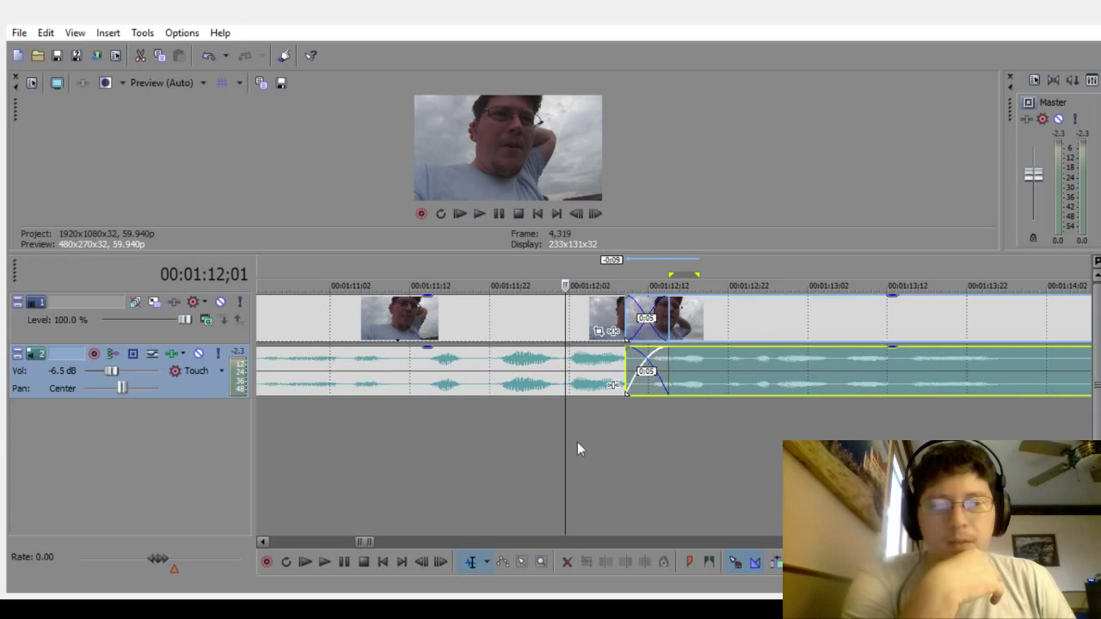
click(426, 468)
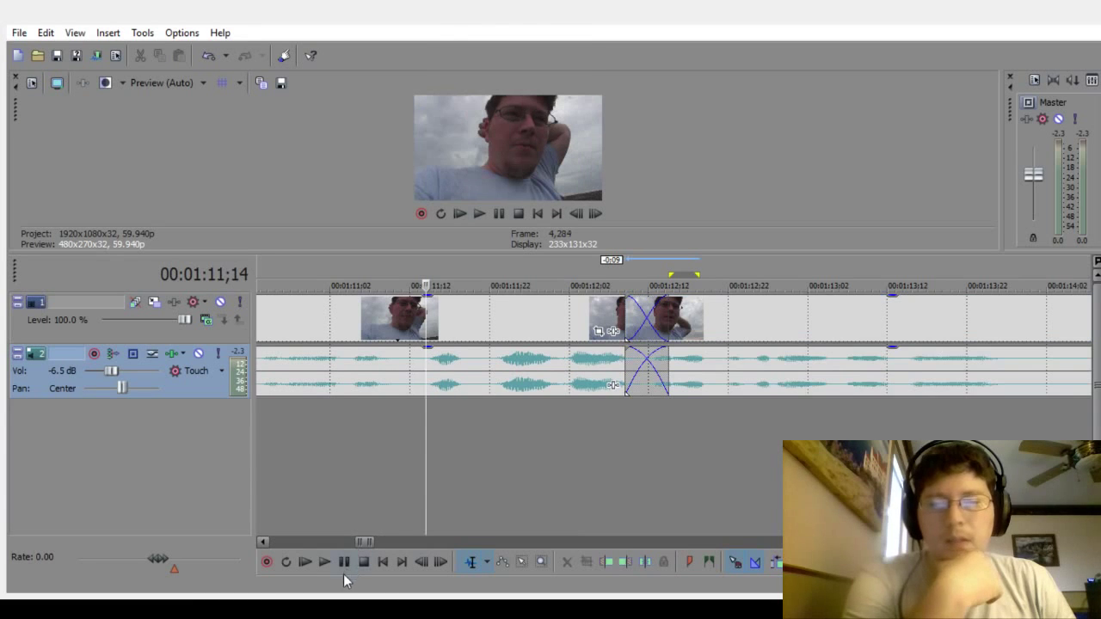
click(322, 566)
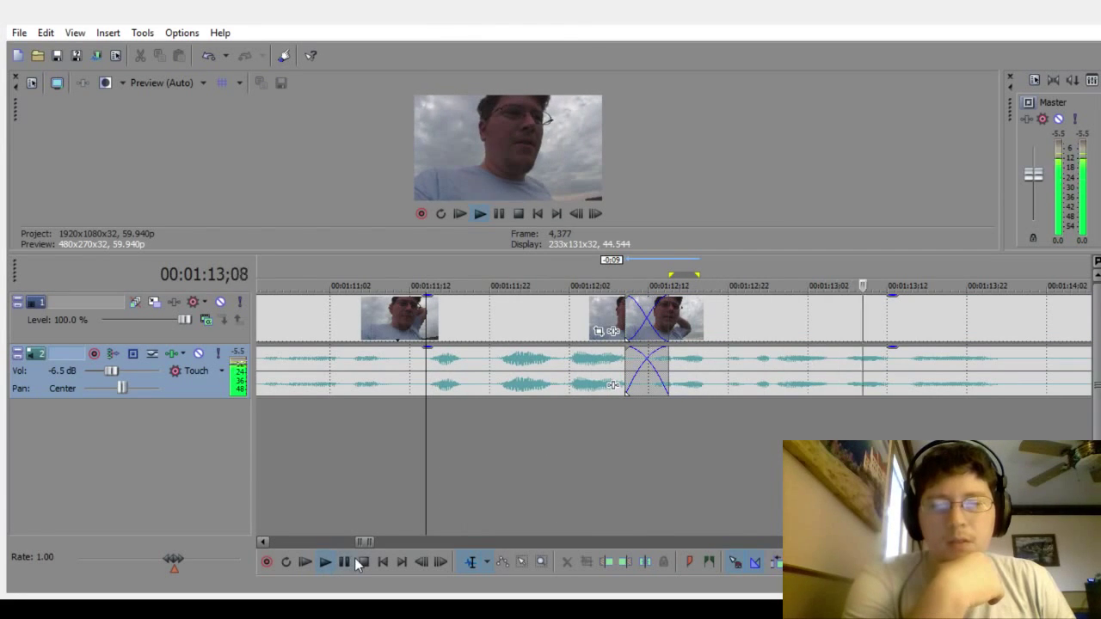
click(355, 561)
Step: Undo the last crossfade, trim 0:01 off the preceding event's end, and rejoin both events with a 0:05 crossfade
drag(630, 379, 706, 435)
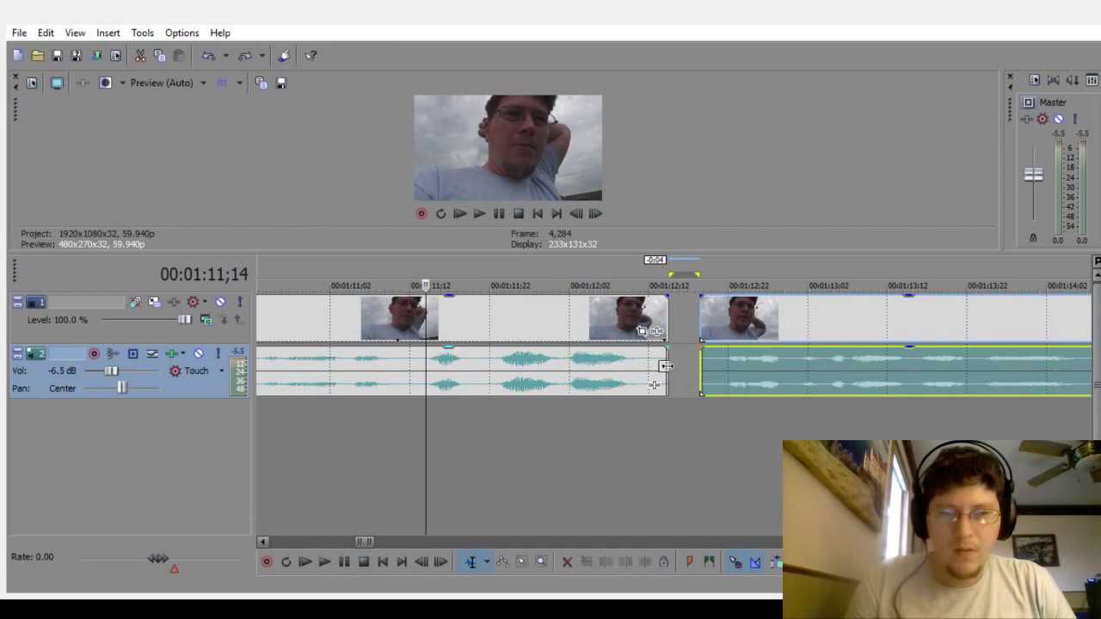
drag(666, 366, 655, 378)
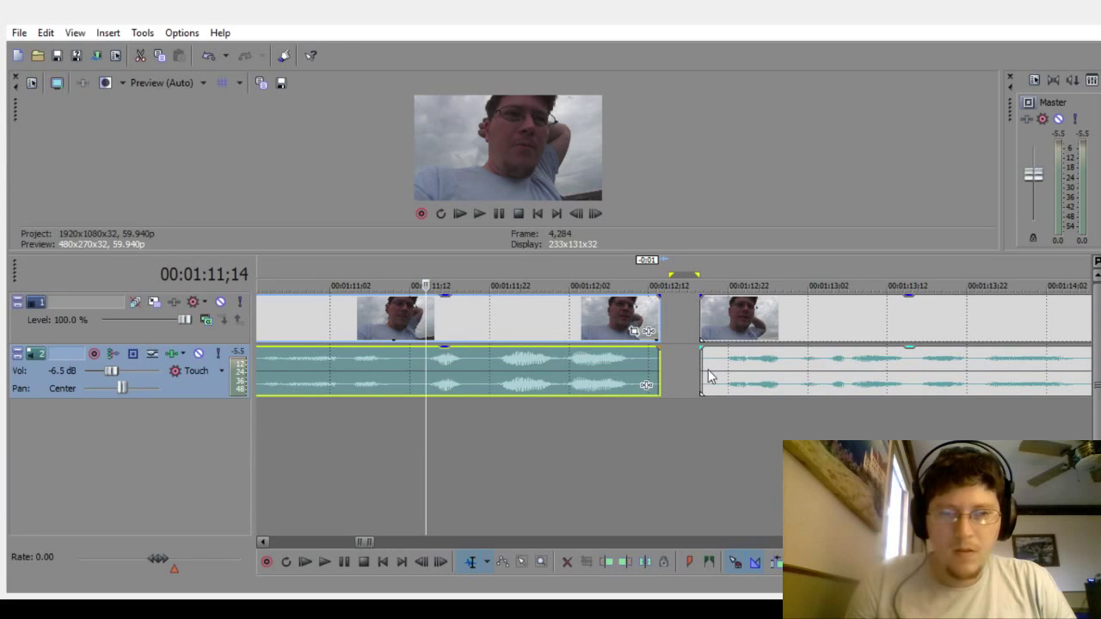
drag(699, 370, 667, 393)
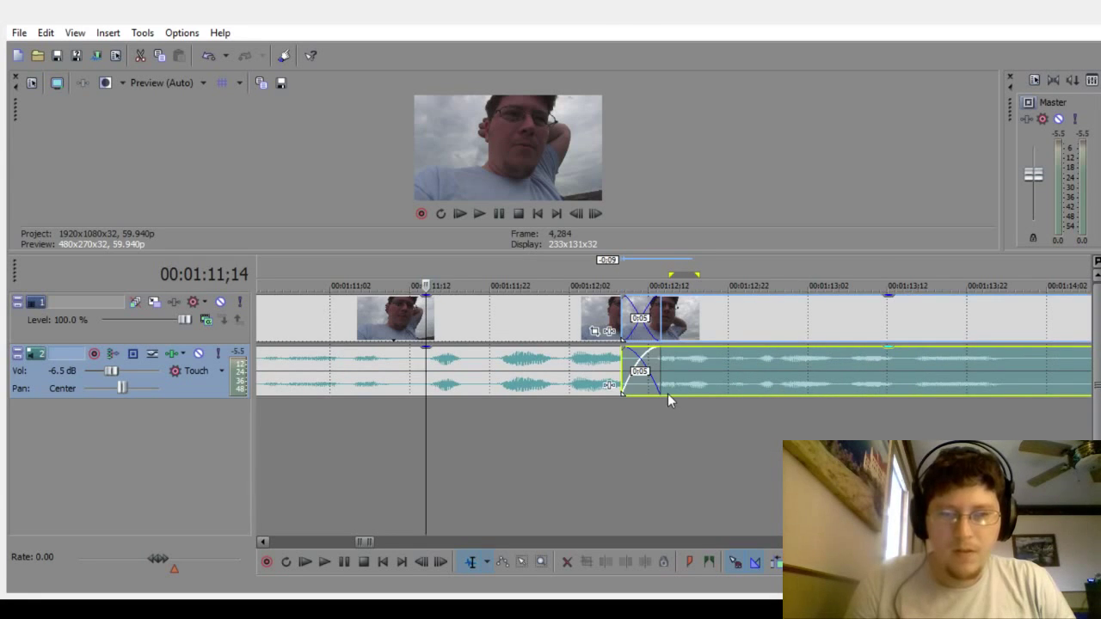
Step: Audition the rebuilt crossfade from 00:01:10;24 and pause playback at 00:01:13;26
click(269, 495)
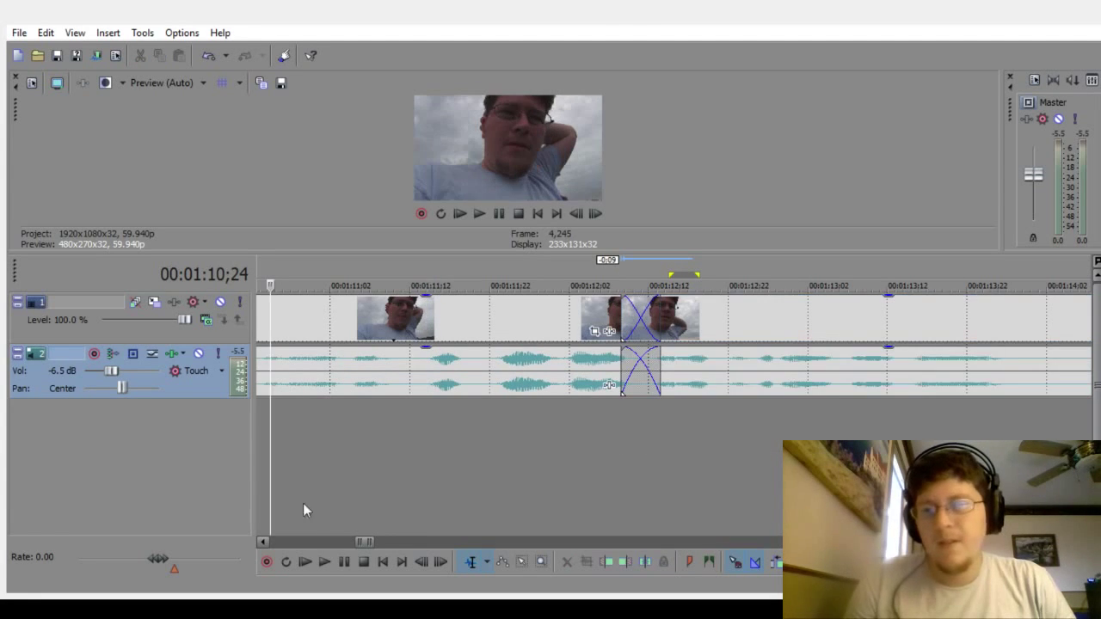
click(324, 566)
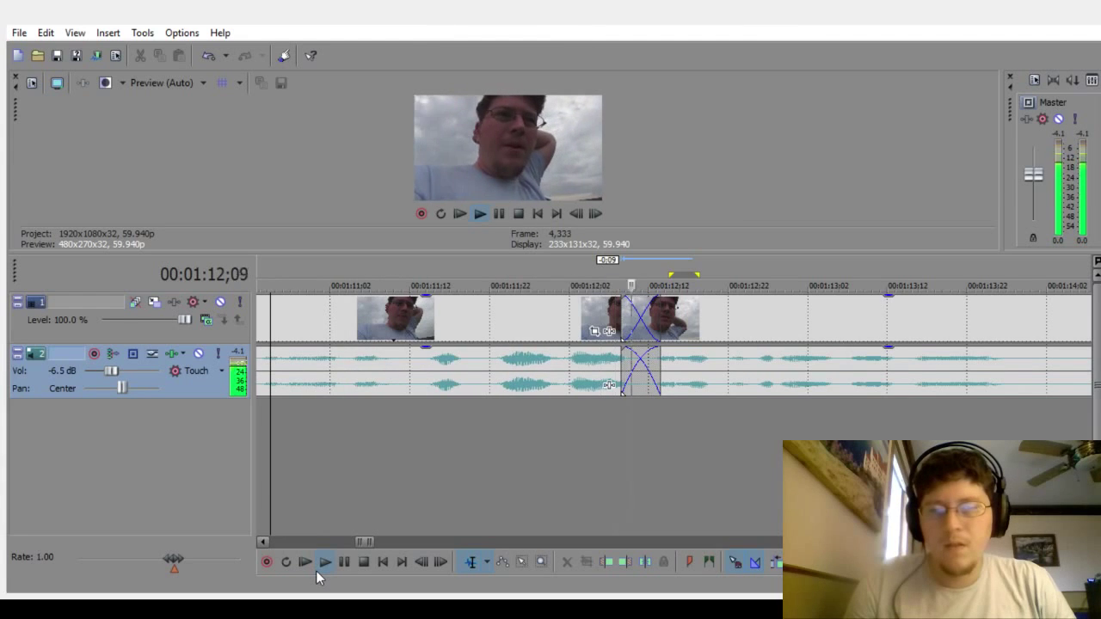
click(347, 562)
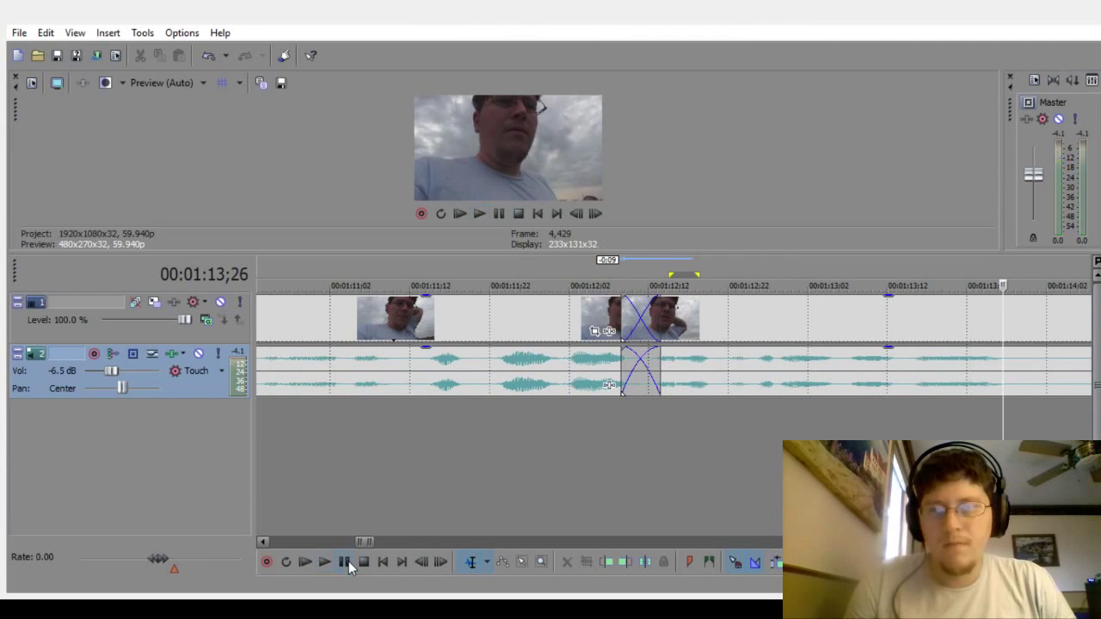
scroll(675, 454, down, 5)
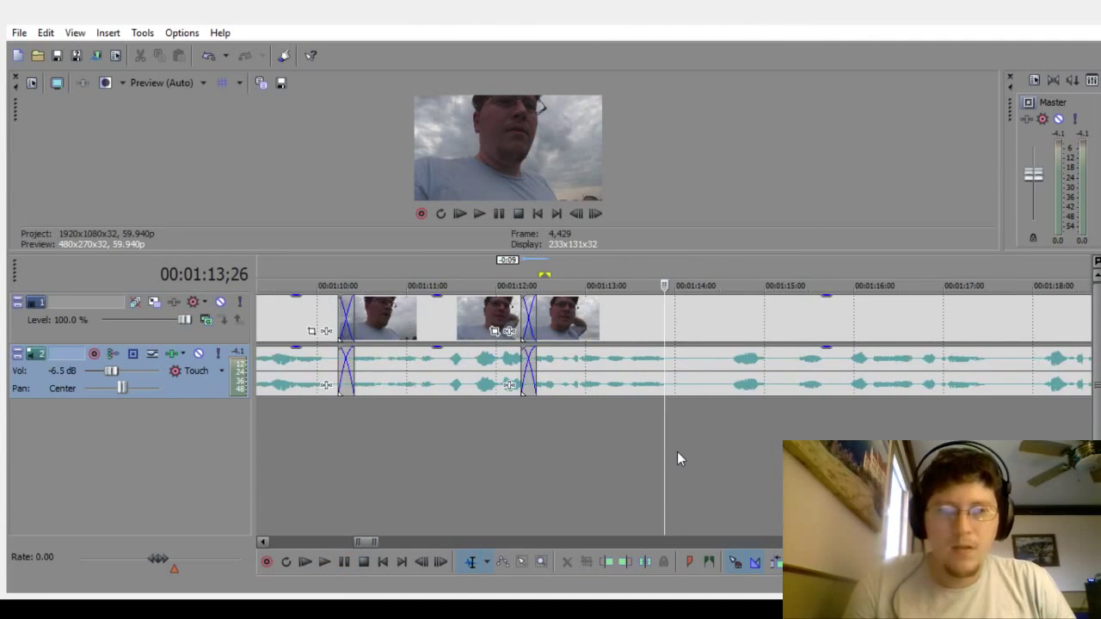
Step: Review the footage by playing the timeline from 00:01:09;13 and again from 00:01:11;23
scroll(676, 452, down, 2)
click(398, 428)
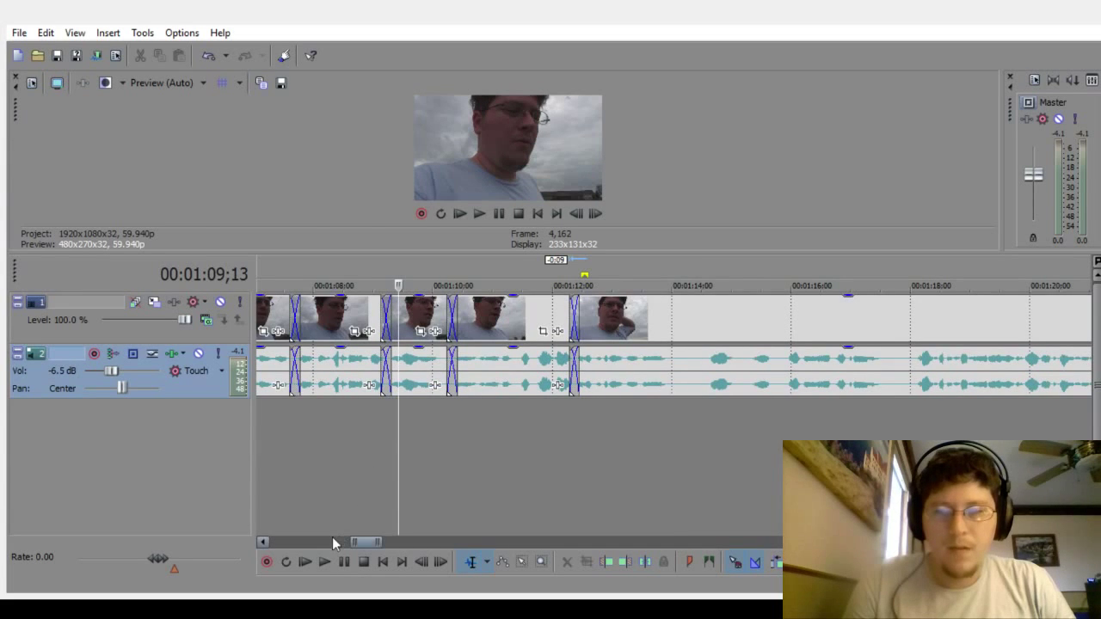
click(322, 562)
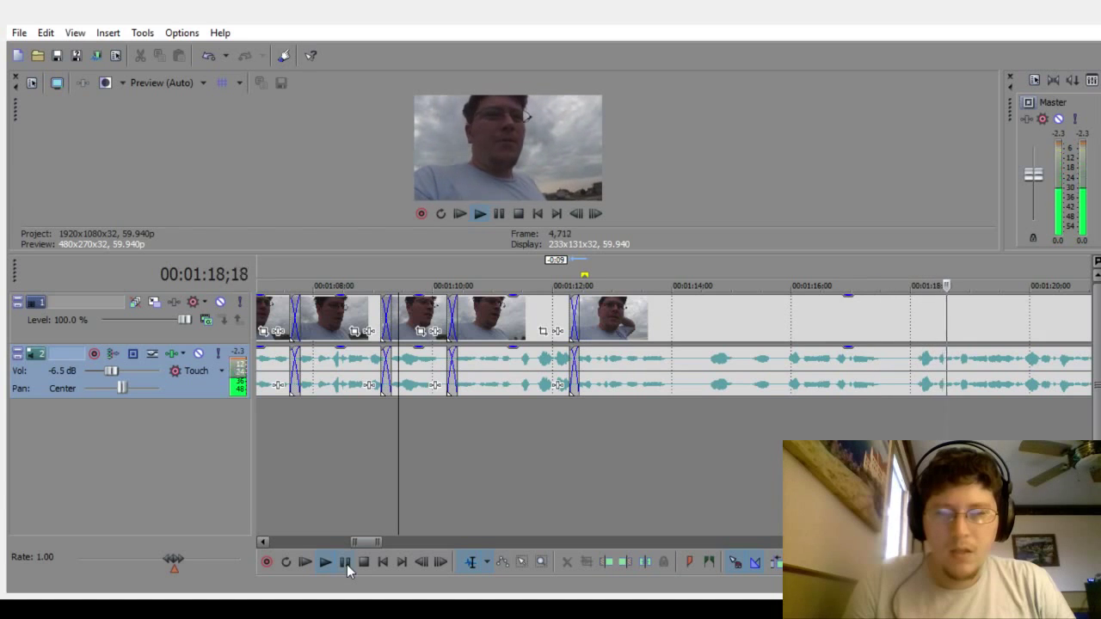
click(344, 561)
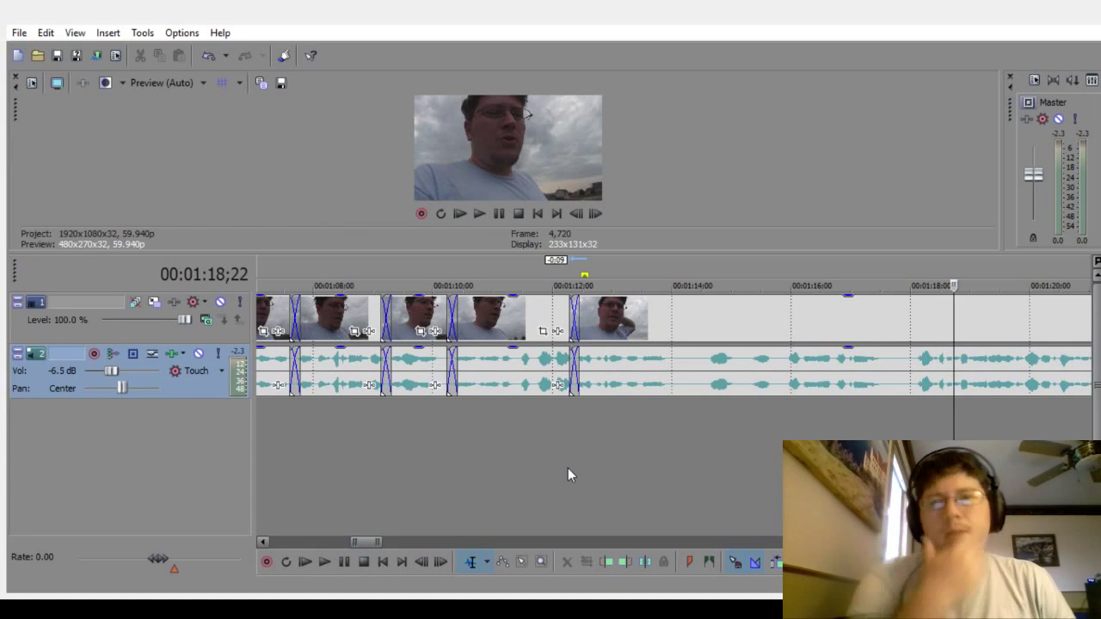
click(540, 466)
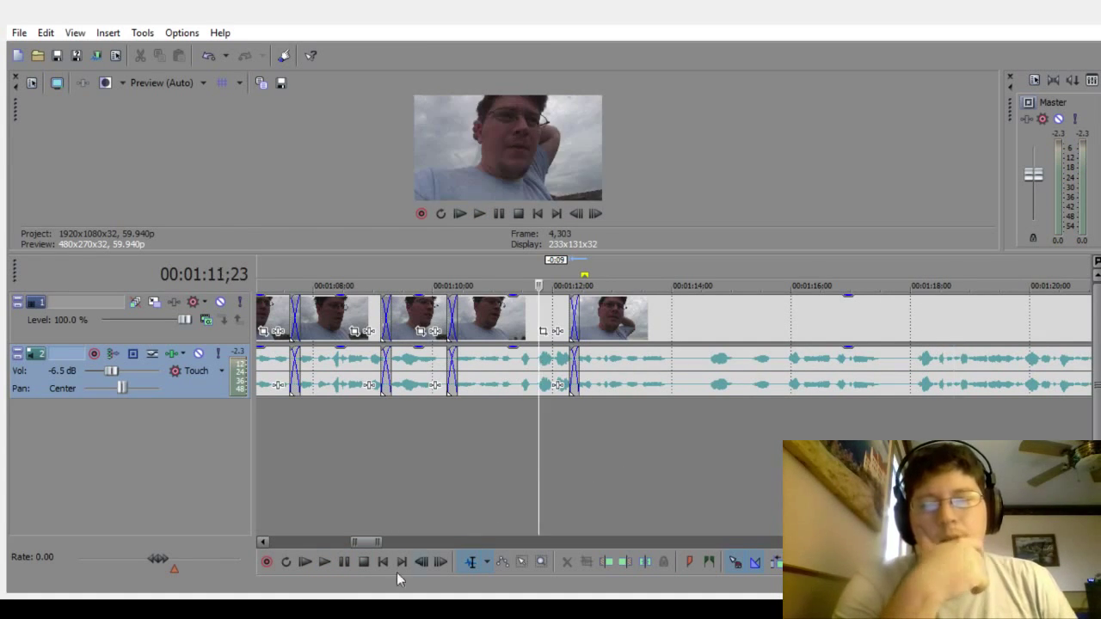
click(325, 562)
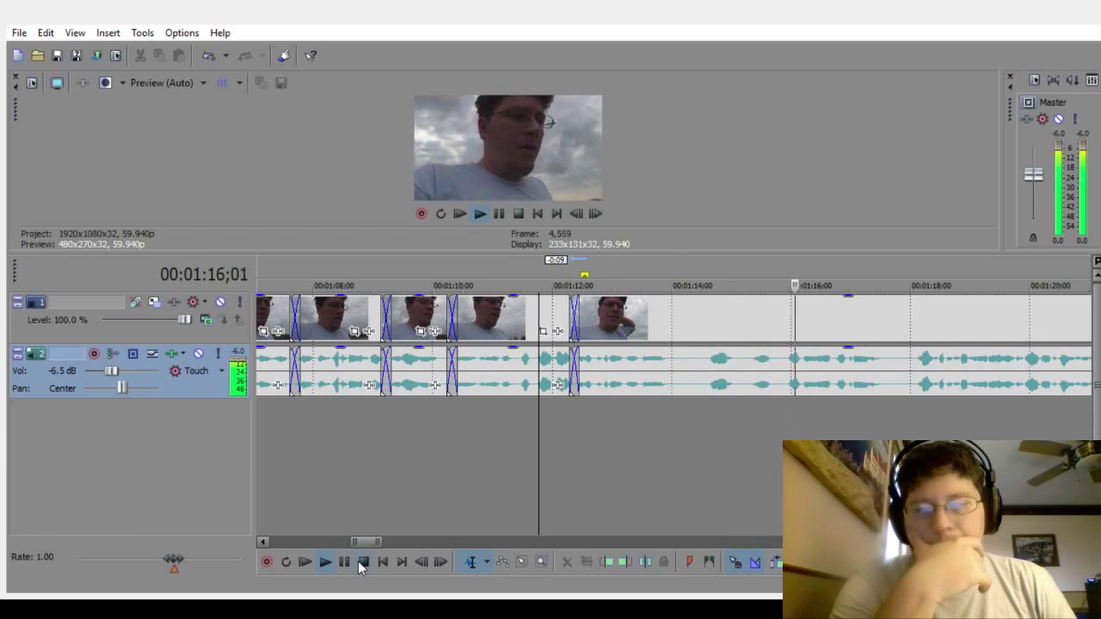
click(363, 562)
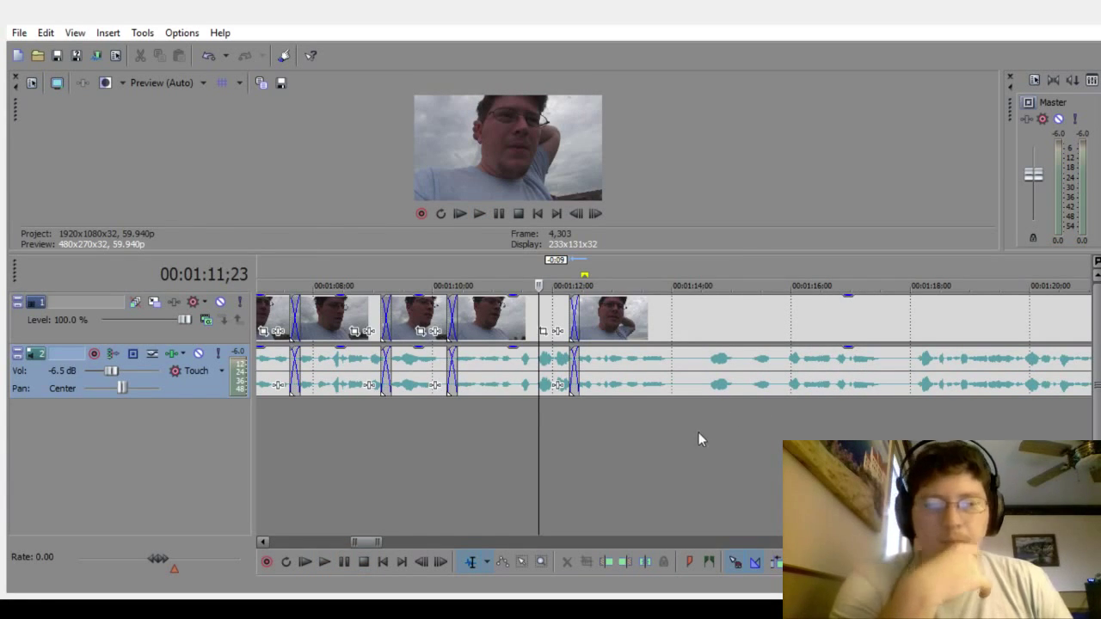
Step: Delete the section between 00:01:14;02 and 00:01:15;23 from the video and audio tracks
drag(672, 409, 778, 436)
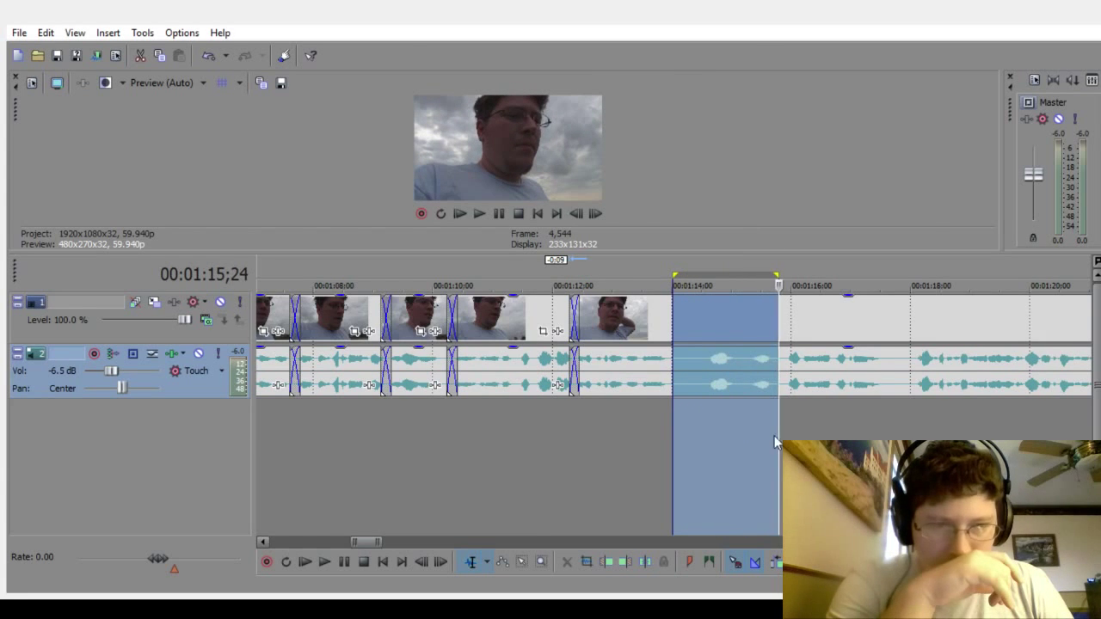
scroll(767, 442, up, 3)
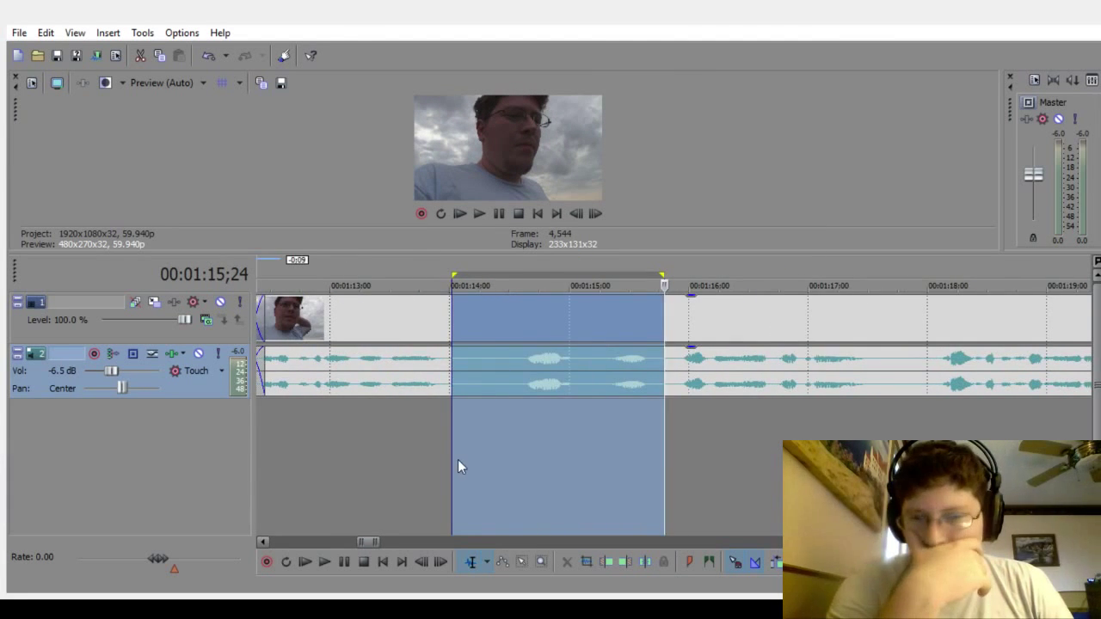
mouse_move(452, 463)
mouse_down()
mouse_move(444, 469)
mouse_move(460, 472)
mouse_up()
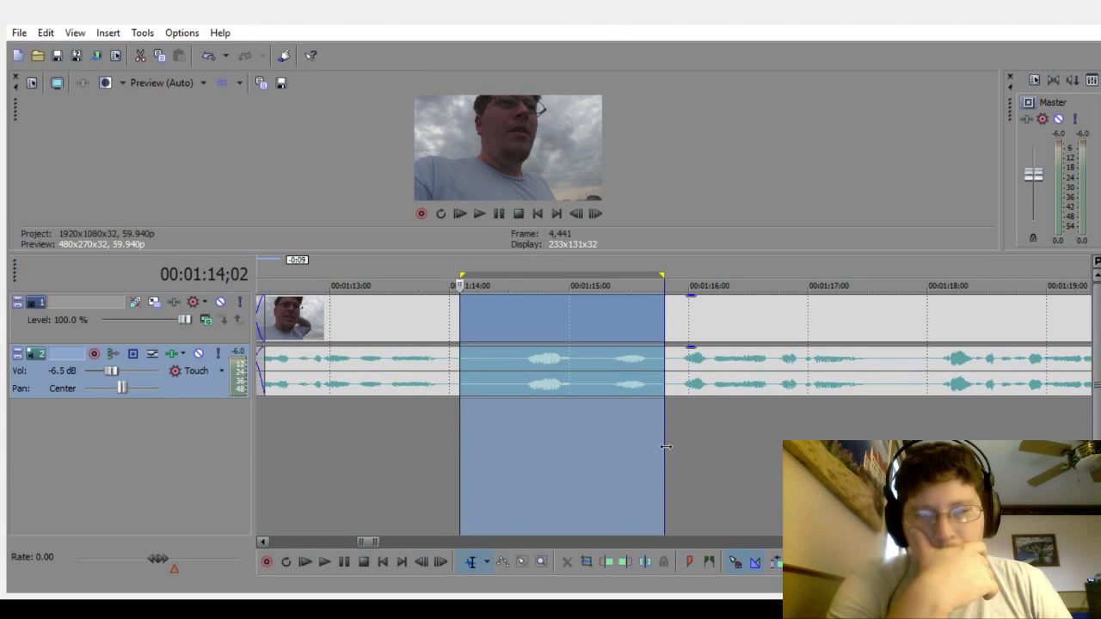
drag(666, 446, 659, 455)
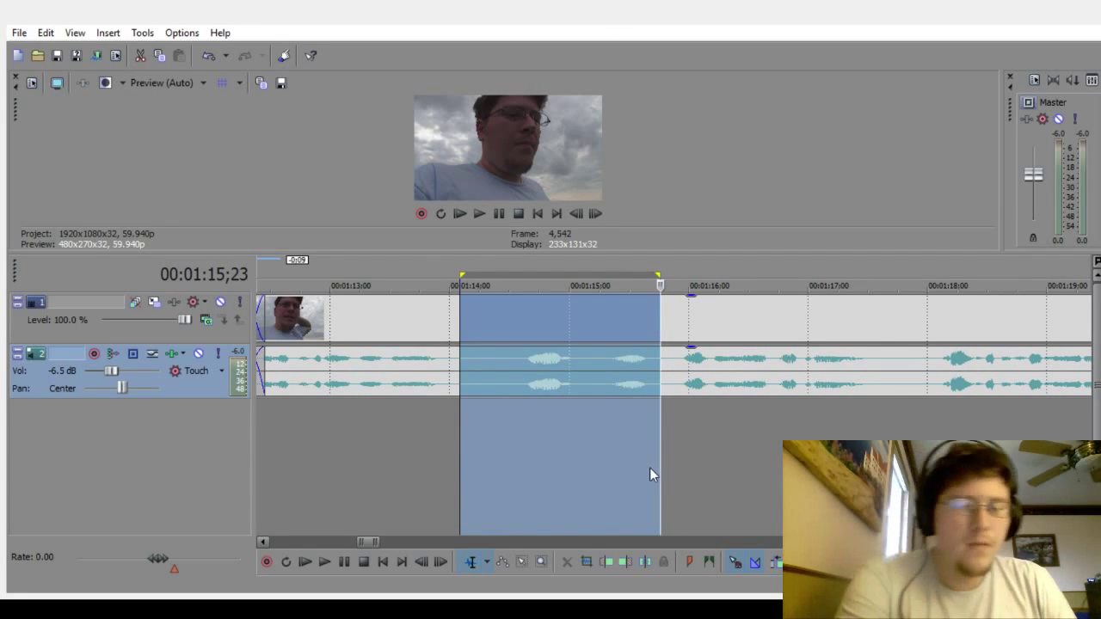
key(Delete)
Step: Slide the clip after the gap back to overlap the previous clip by 5 frames as a crossfade, and play the join
click(381, 506)
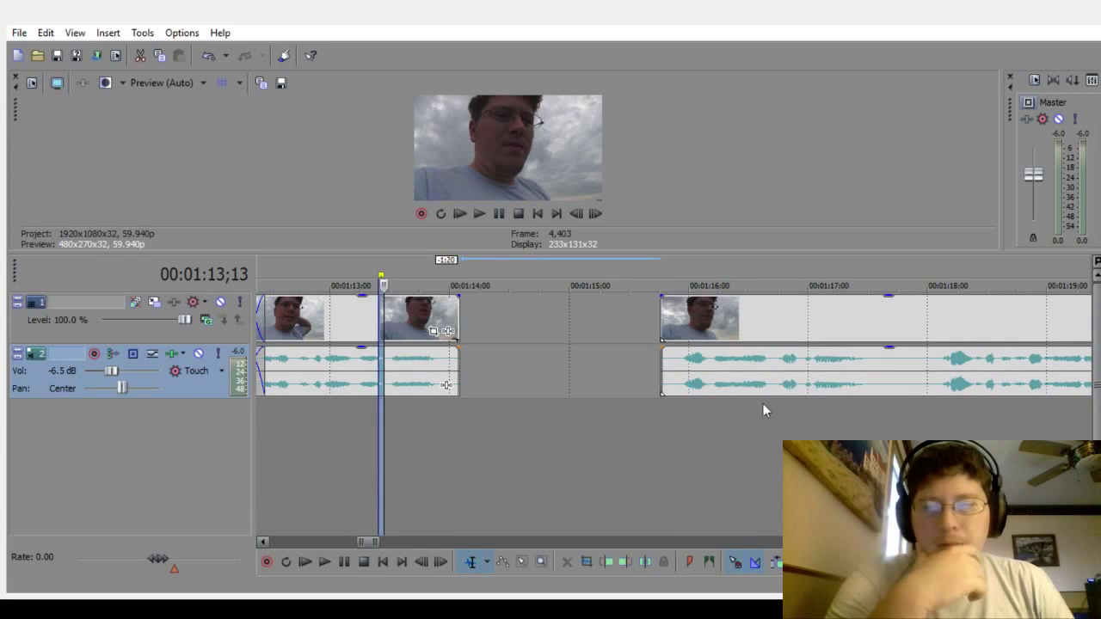
click(349, 480)
drag(725, 375, 512, 391)
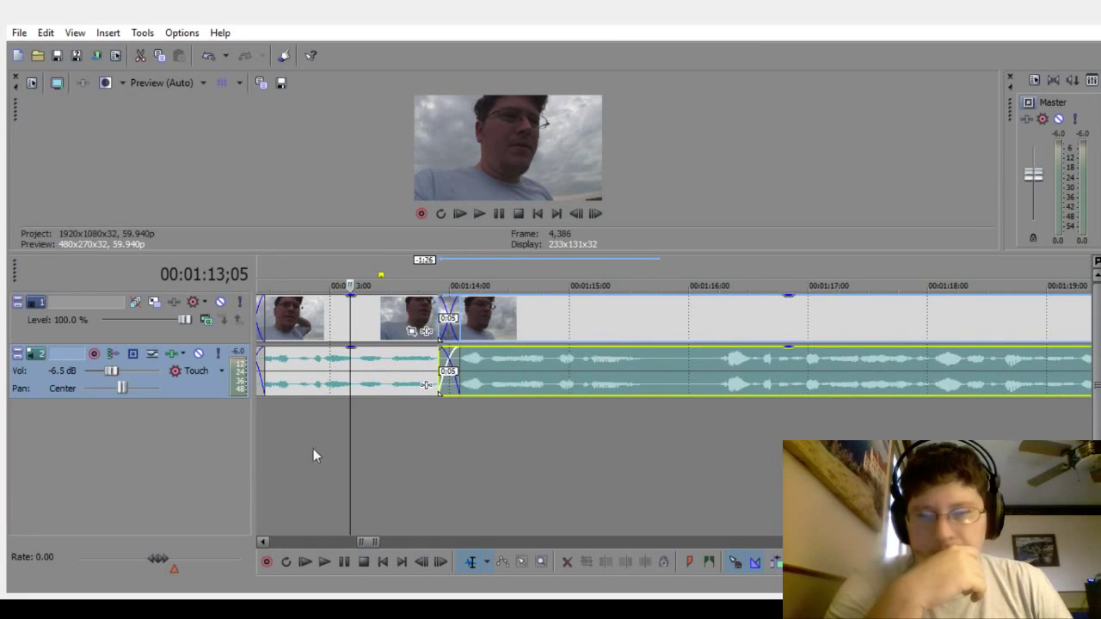
click(282, 461)
click(321, 563)
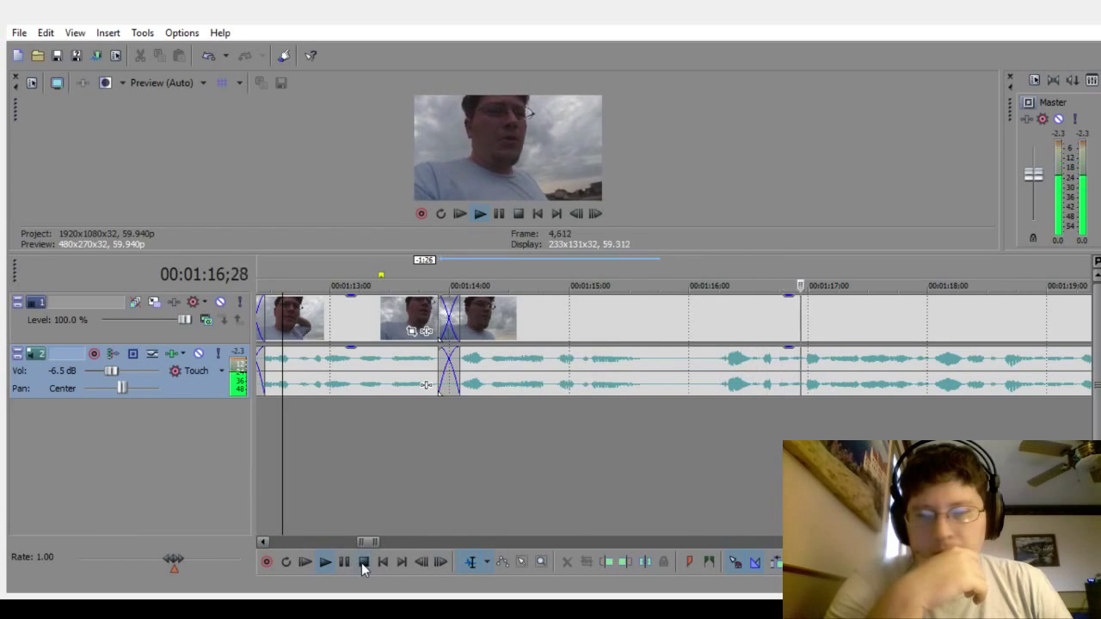
click(362, 562)
Step: Play the timeline from 00:01:11;03 through the latest crossfade to check how the edits flow
scroll(536, 479, down, 2)
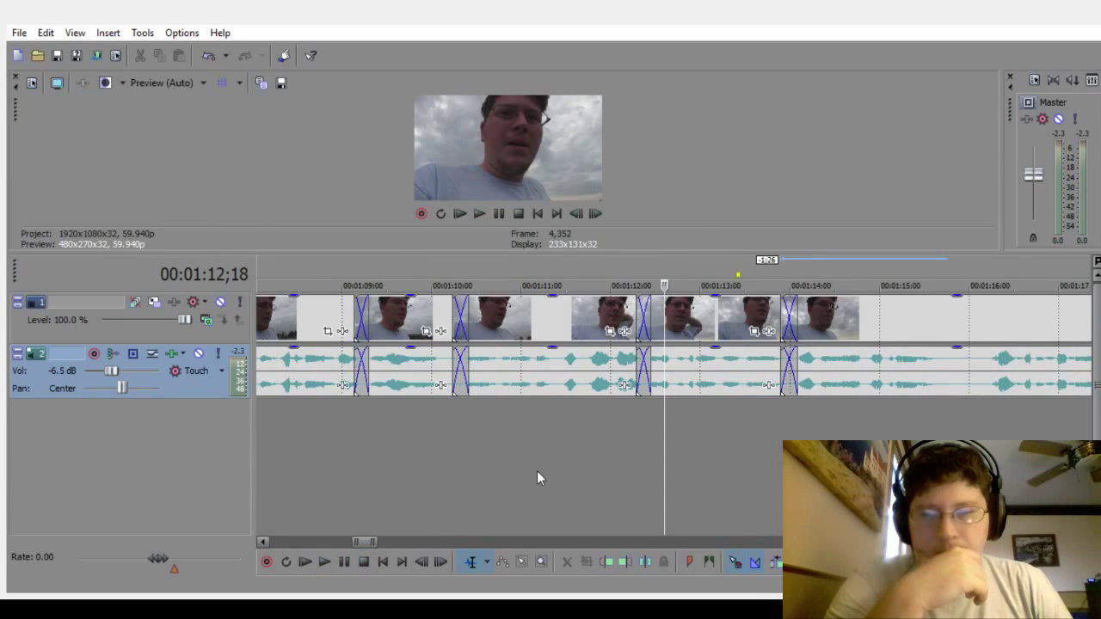
click(531, 435)
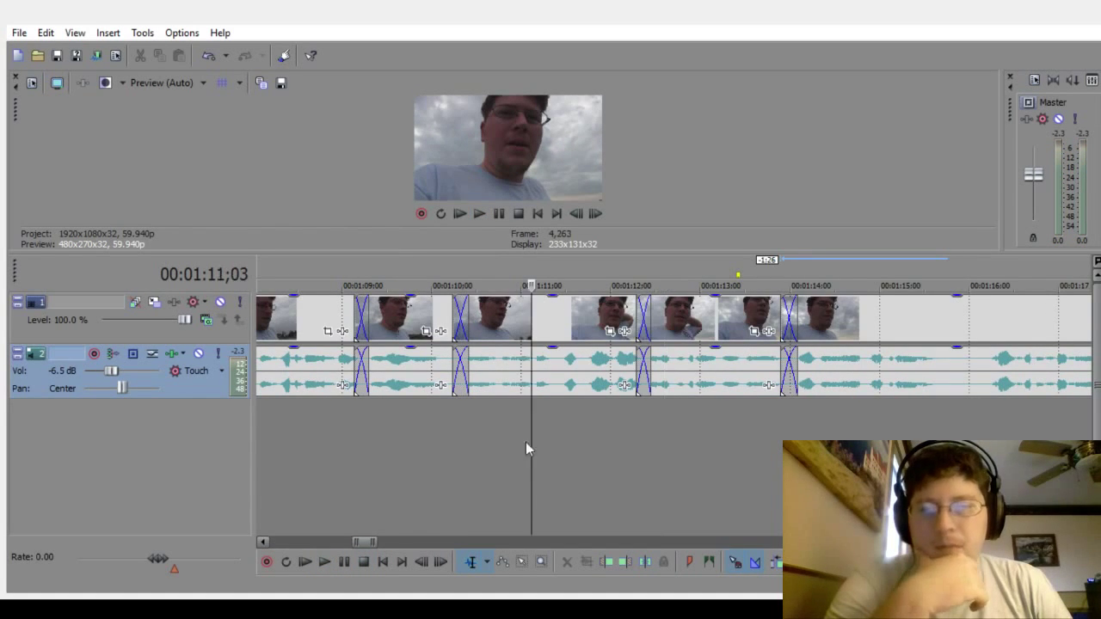
click(327, 561)
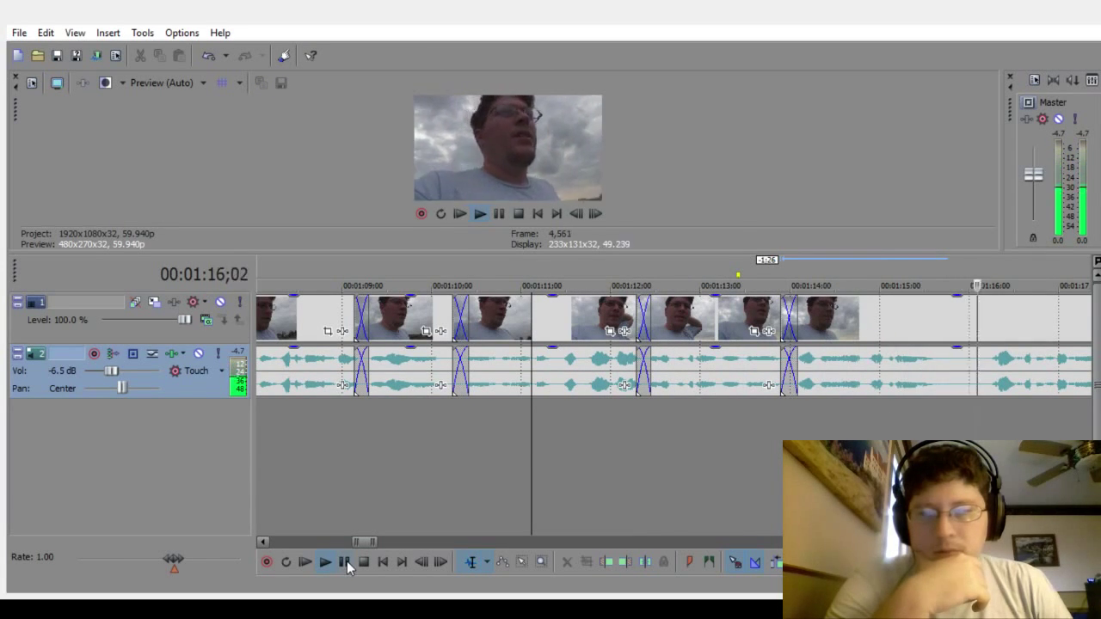
click(345, 561)
Step: Delete the silent 9-frame section ending at 00:01:16;02 from the video and audio tracks
click(958, 416)
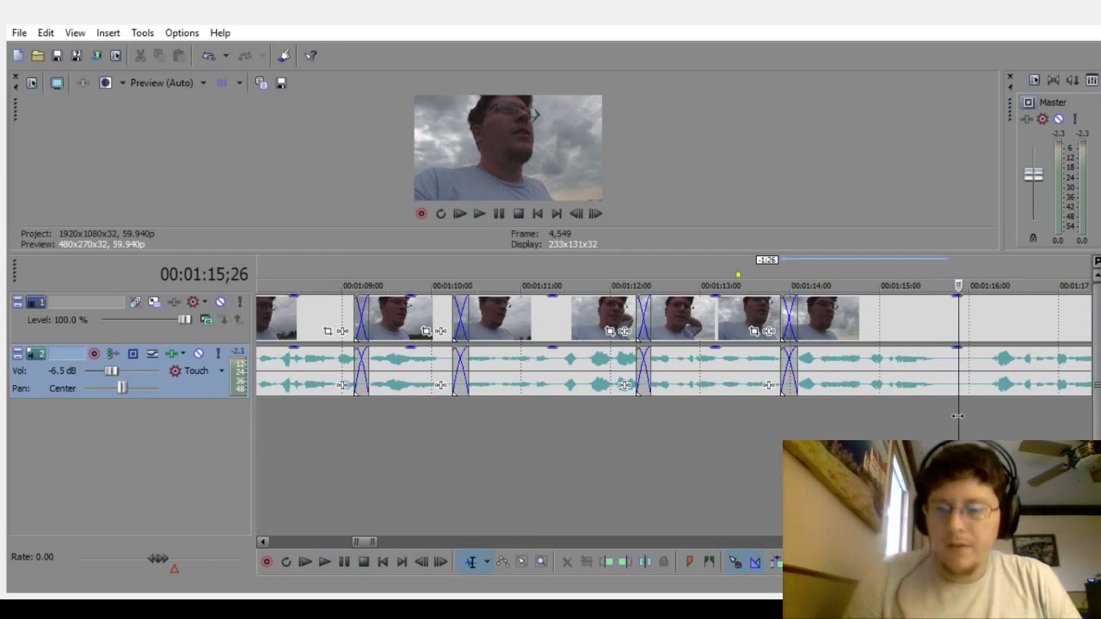
scroll(966, 411, up, 3)
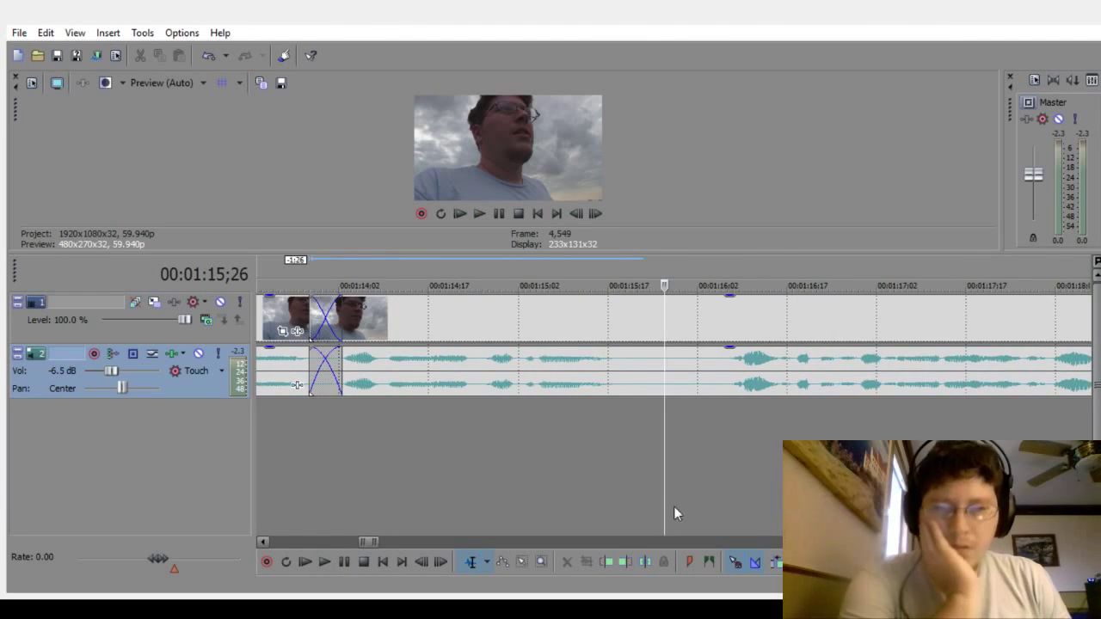
drag(641, 434, 697, 452)
key(Delete)
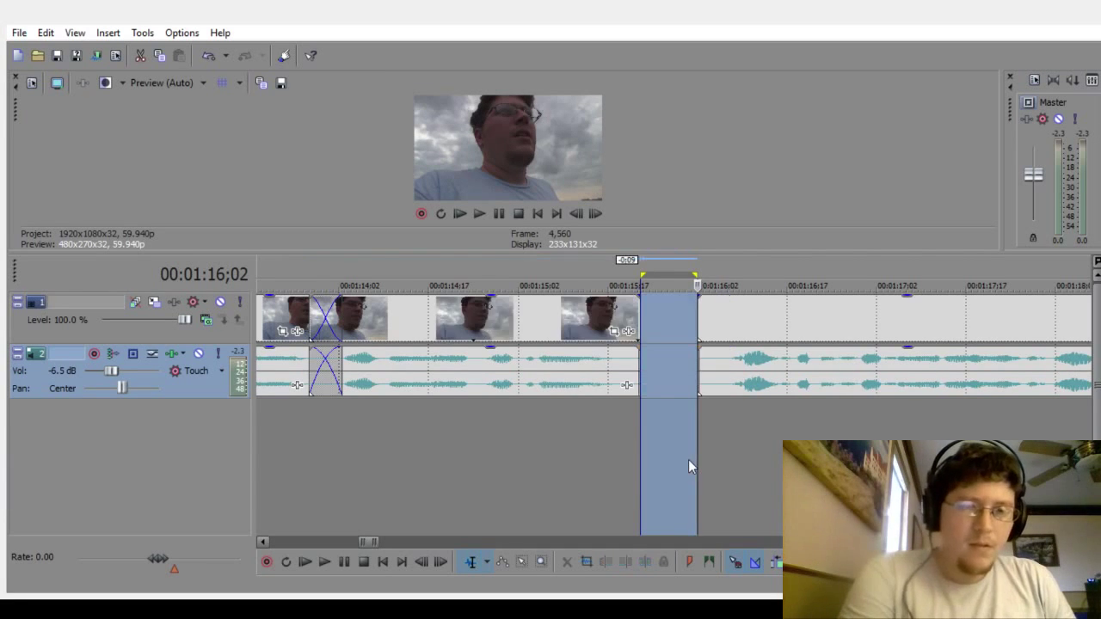
Step: Close the gap before 00:01:16;02 with a 5-frame crossfade between the clips, and play from 00:01:14;08 to check it
click(499, 516)
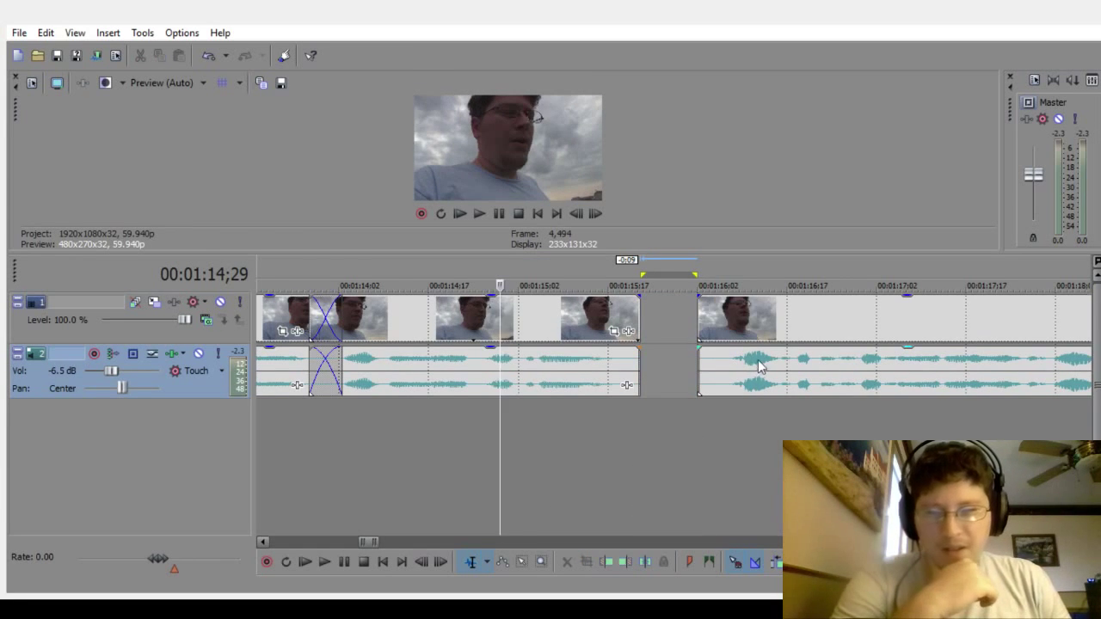
drag(757, 372, 673, 378)
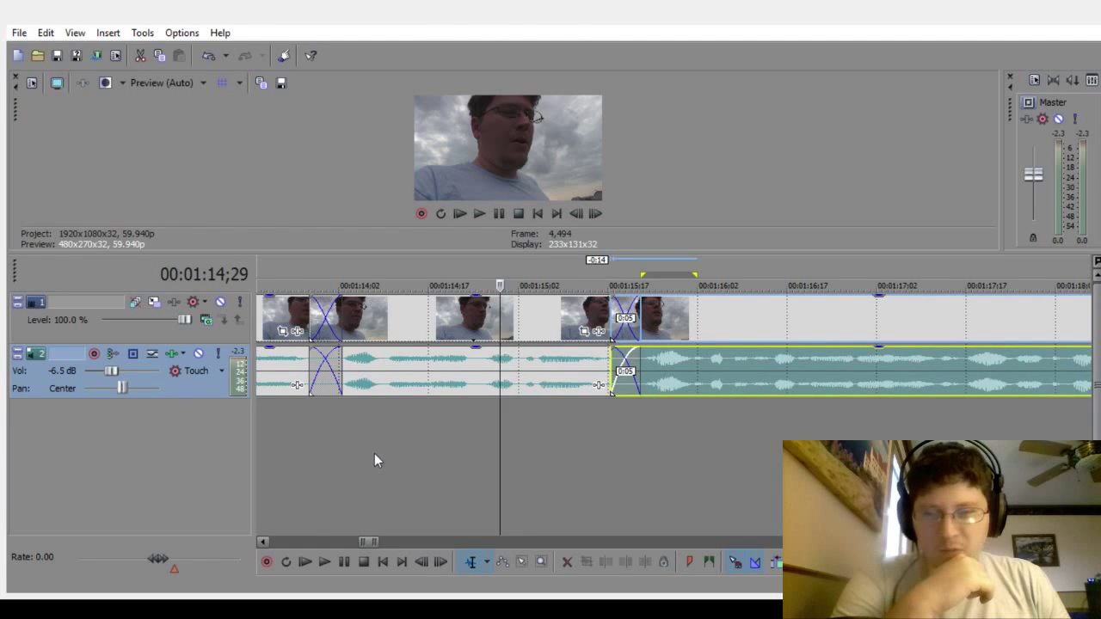
click(374, 453)
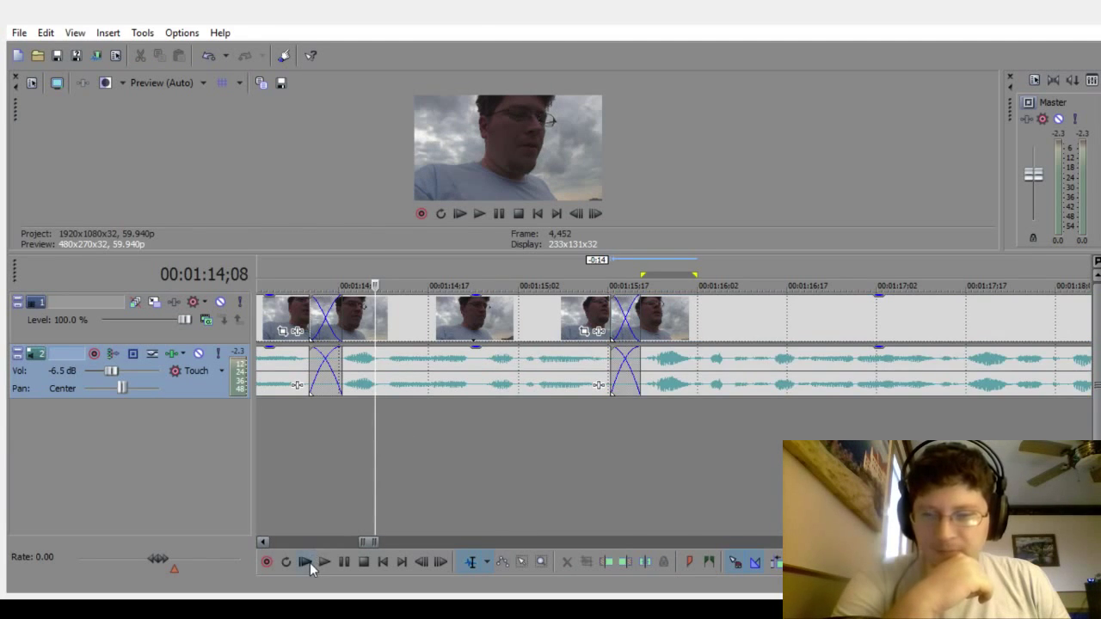
click(318, 564)
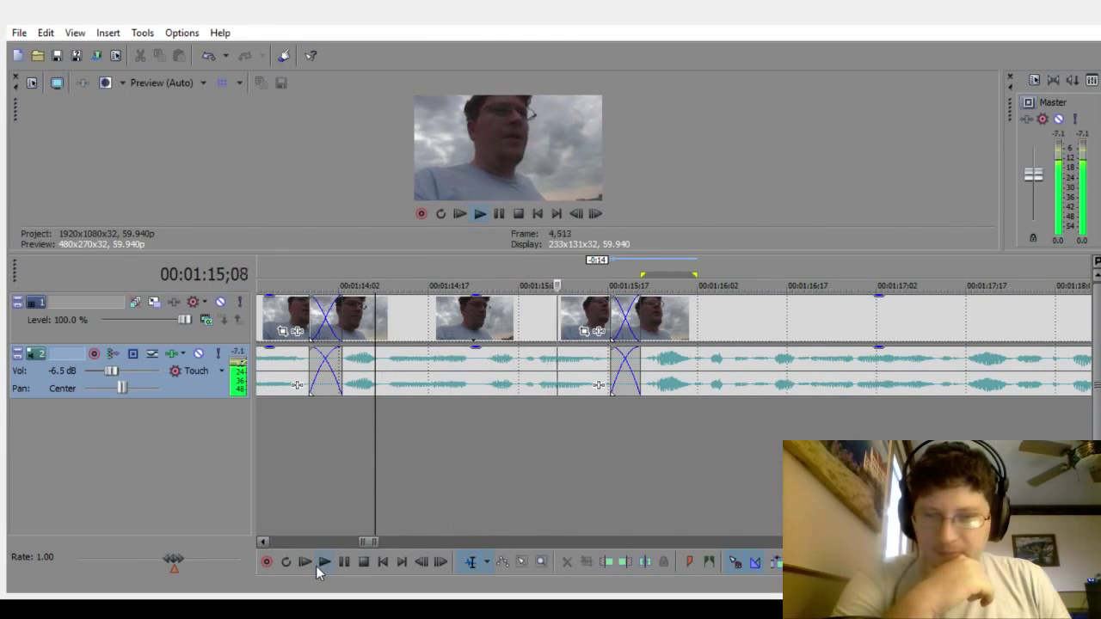
scroll(636, 477, down, 4)
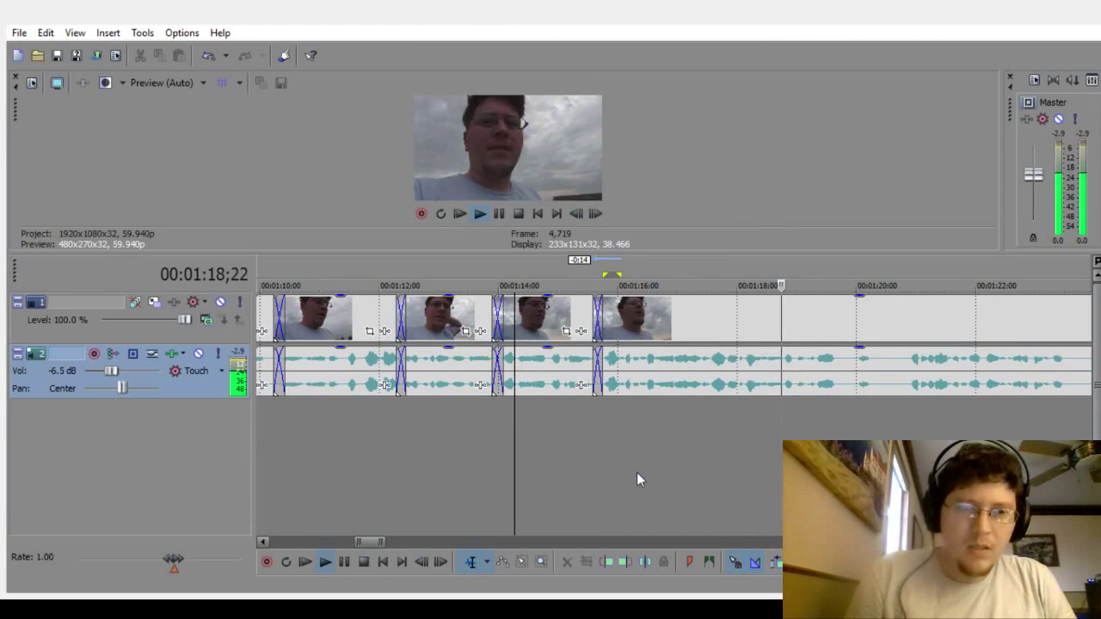
click(344, 563)
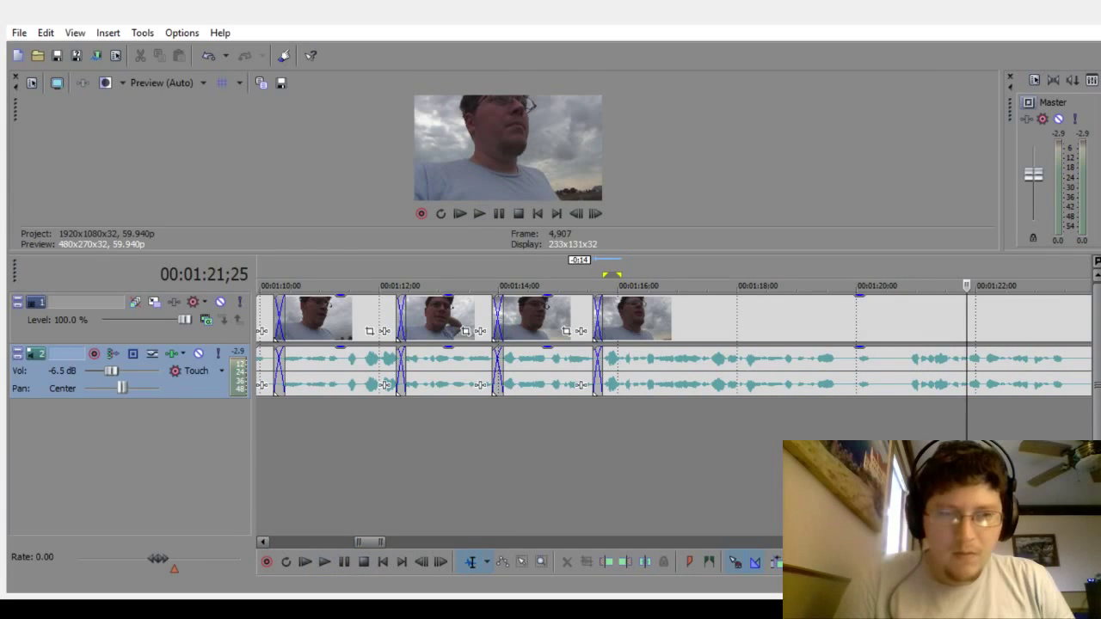
Step: Play the footage from 00:01:19;07 and delete the silent 5-frame section ending at 00:01:19;27 from both tracks
drag(855, 285, 863, 284)
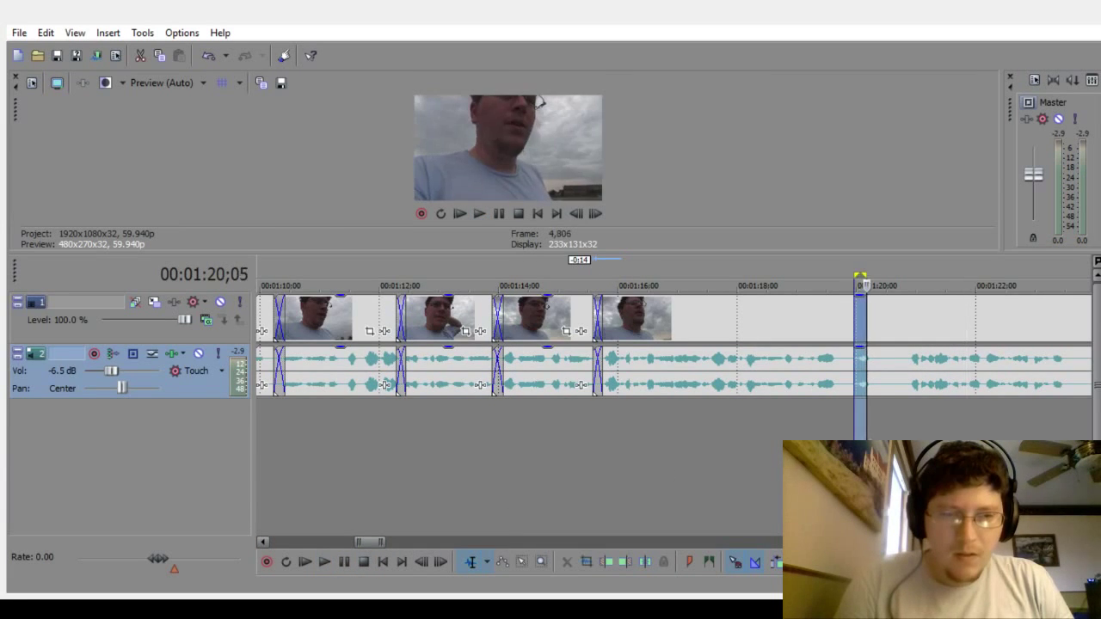
click(871, 438)
scroll(870, 438, up, 5)
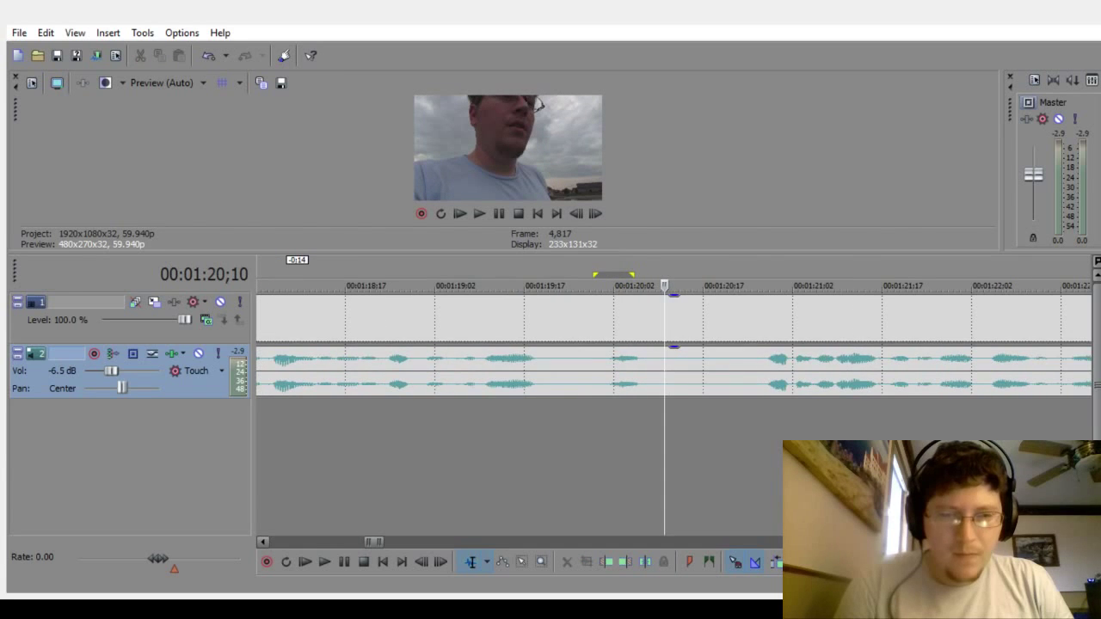
click(466, 448)
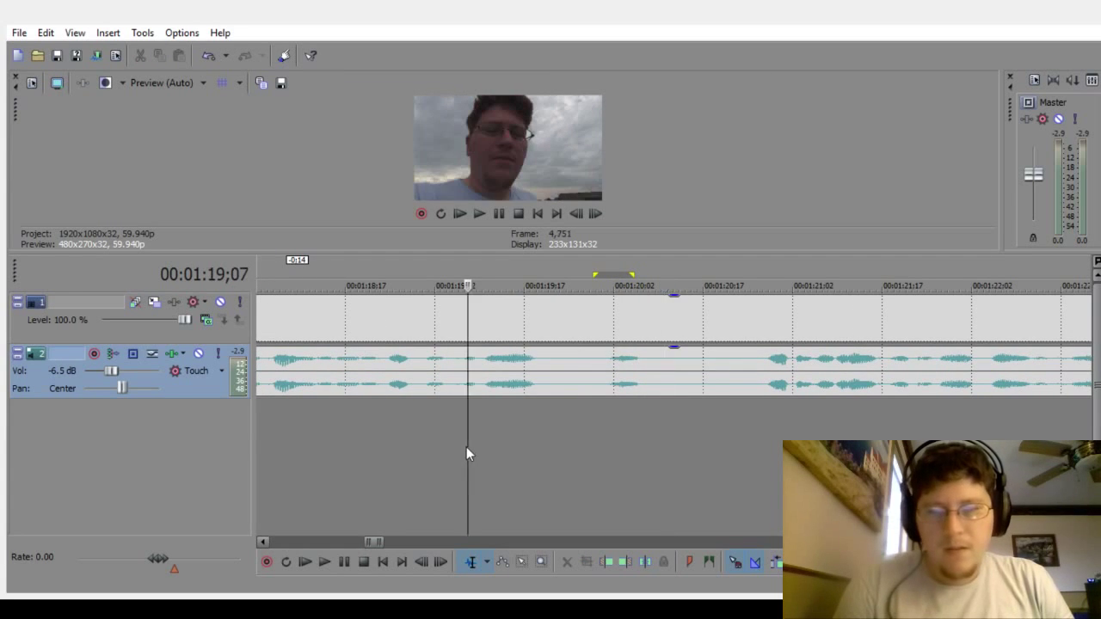
click(324, 562)
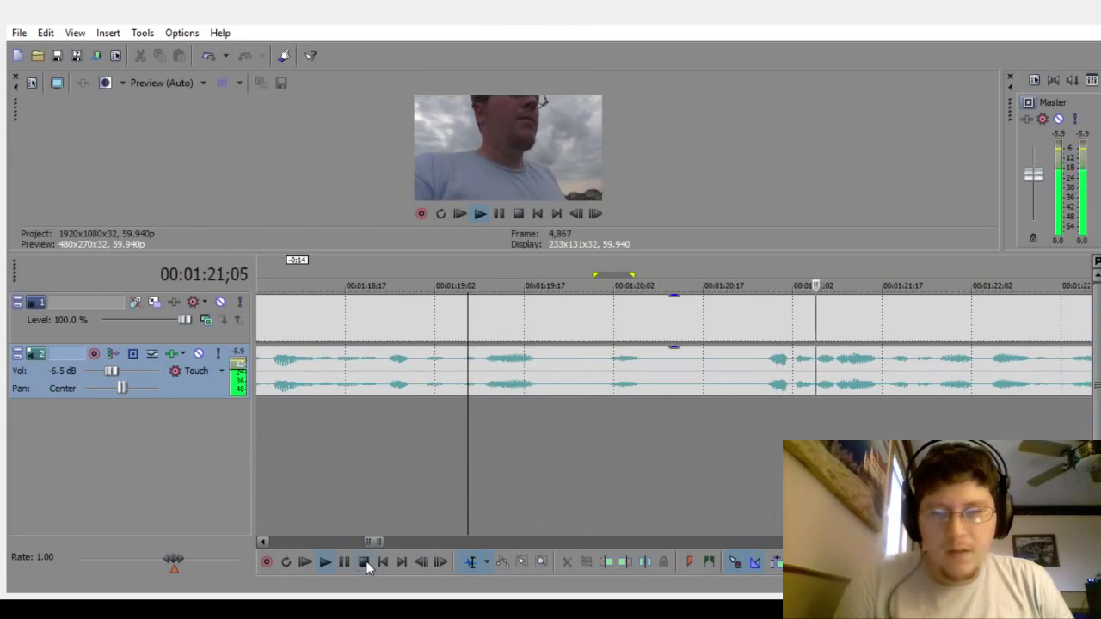
click(364, 562)
drag(557, 426, 585, 427)
key(Delete)
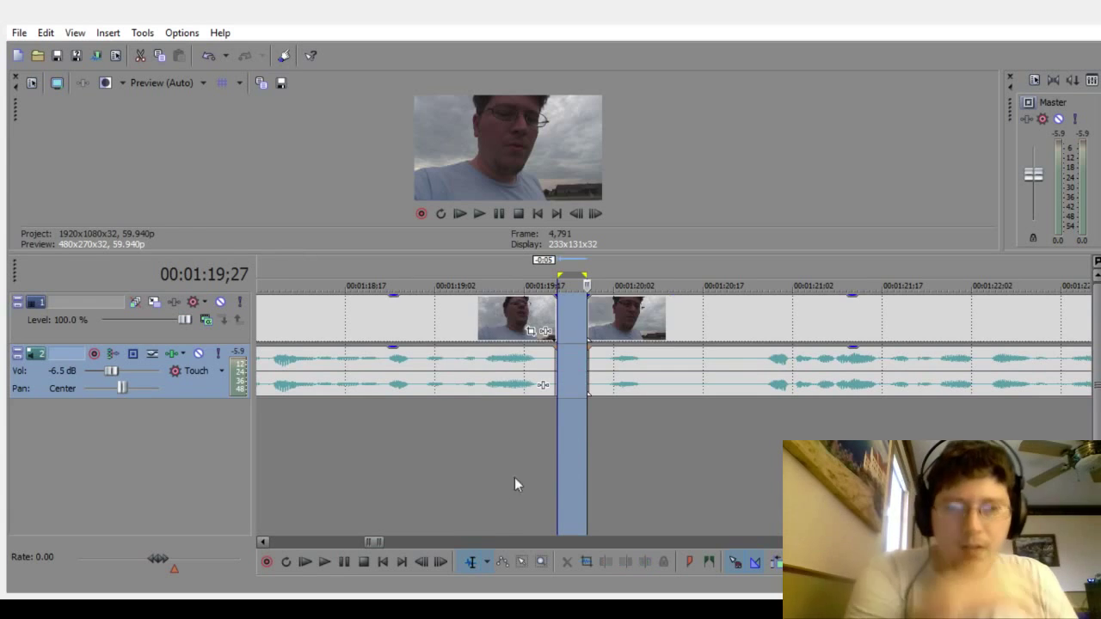
Step: Try a 5-frame crossfade across the gap ending at 00:01:19;27, play it from 00:01:18;19, and undo the clip move
click(498, 475)
drag(651, 363, 592, 398)
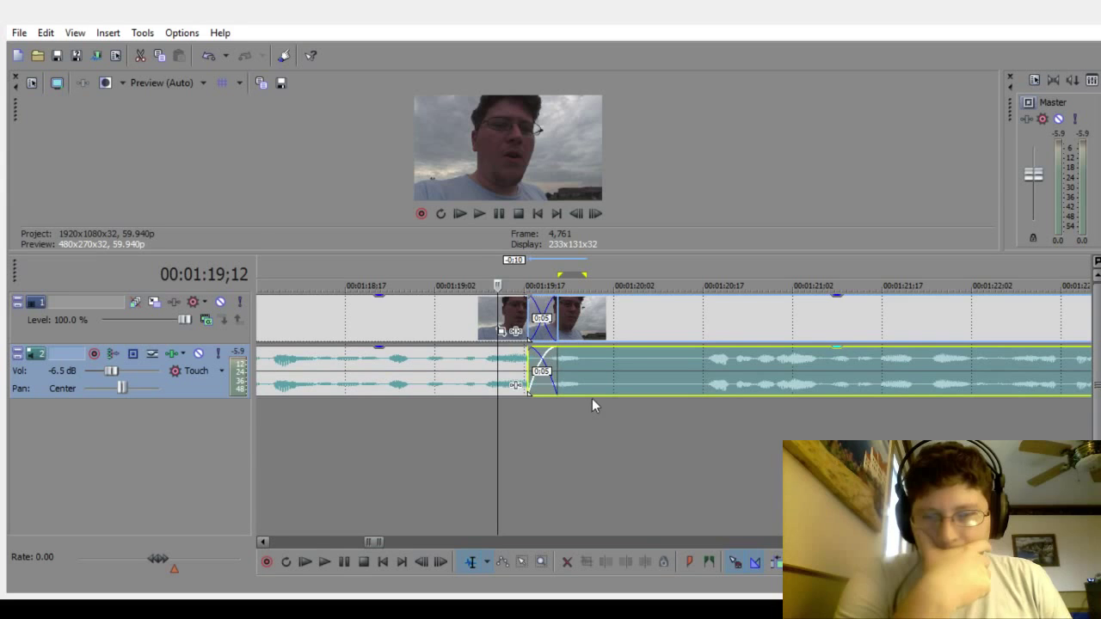
click(358, 470)
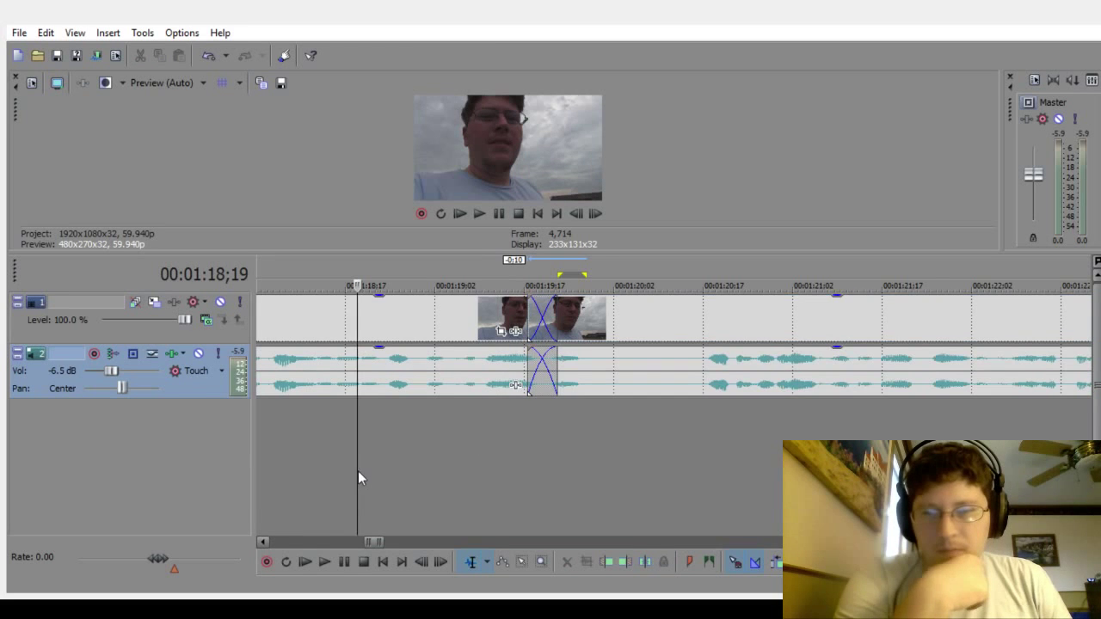
click(324, 562)
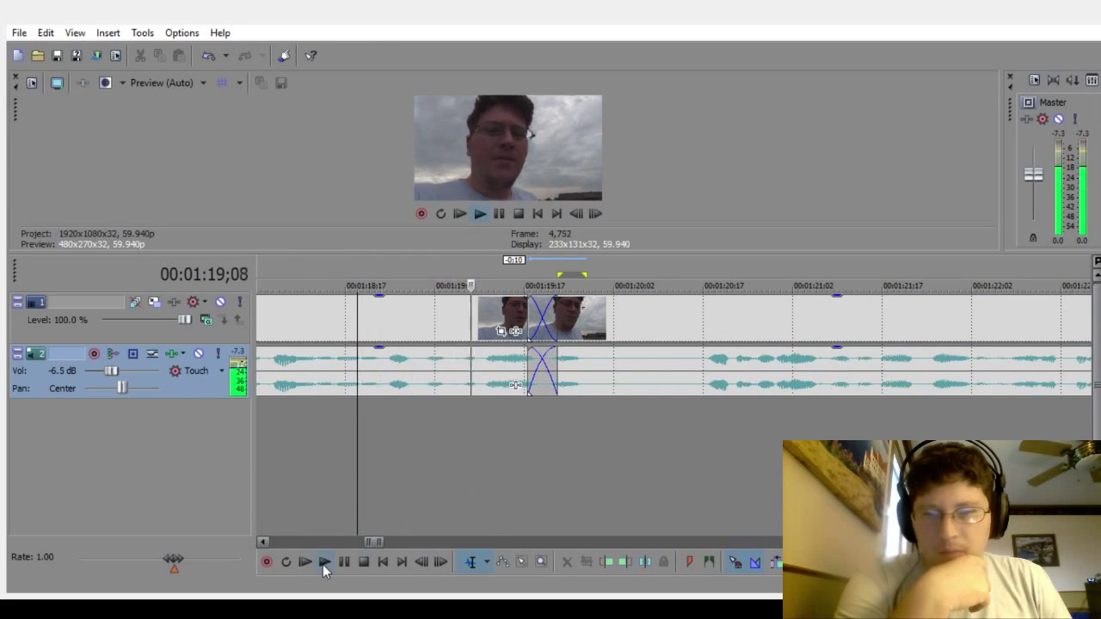
click(363, 562)
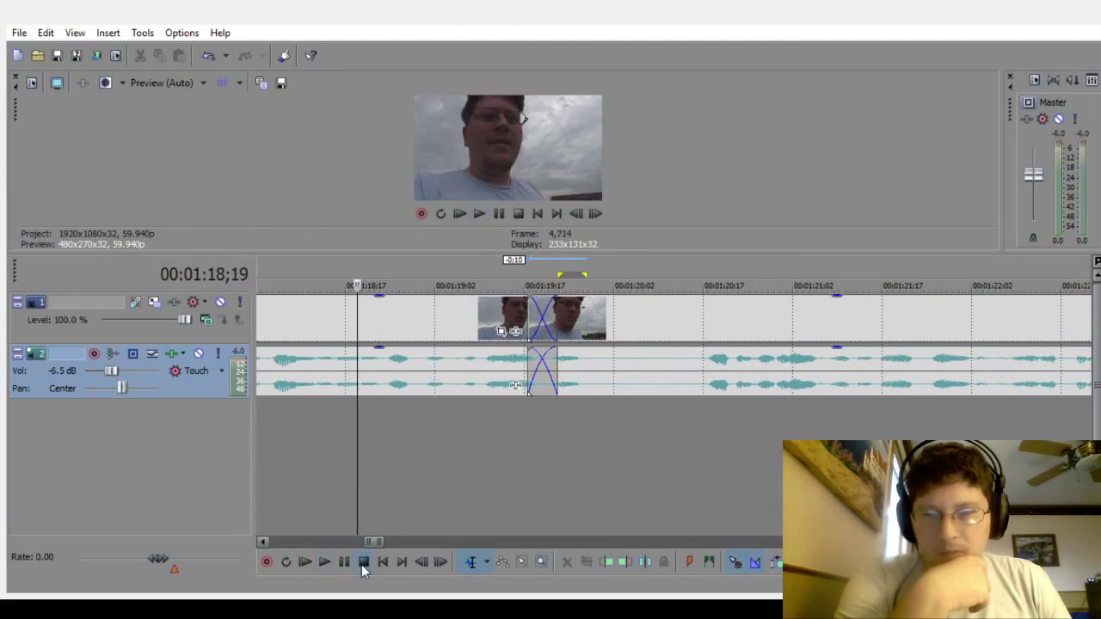
key(ctrl+z)
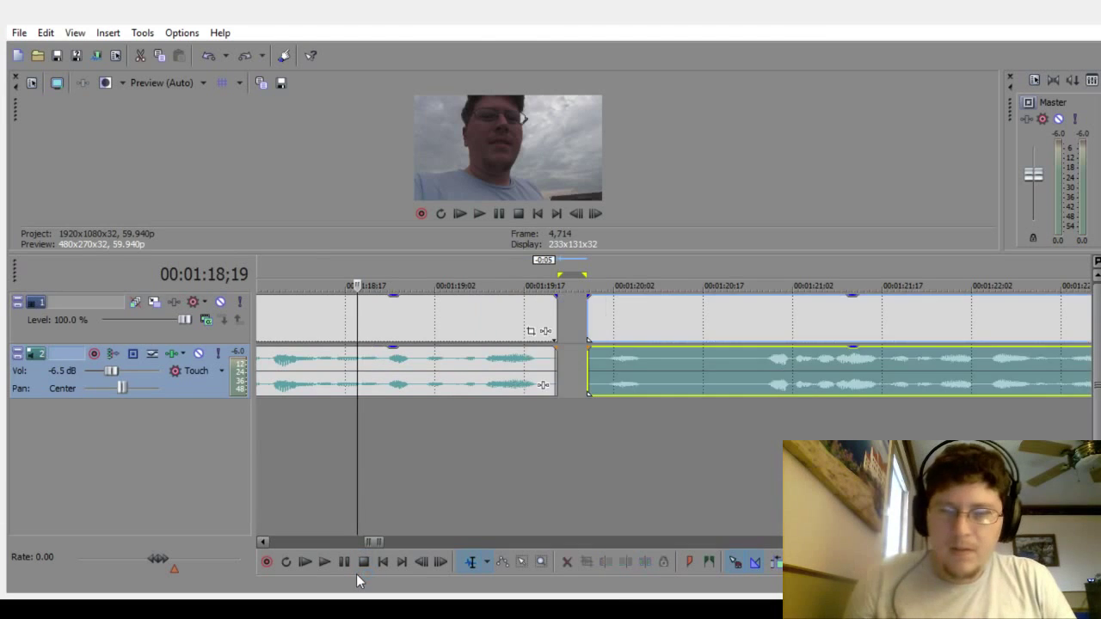
Step: Undo the last section deletion and instead delete only the narrow silent section starting at 00:01:19;26 from both tracks
key(ctrl+z)
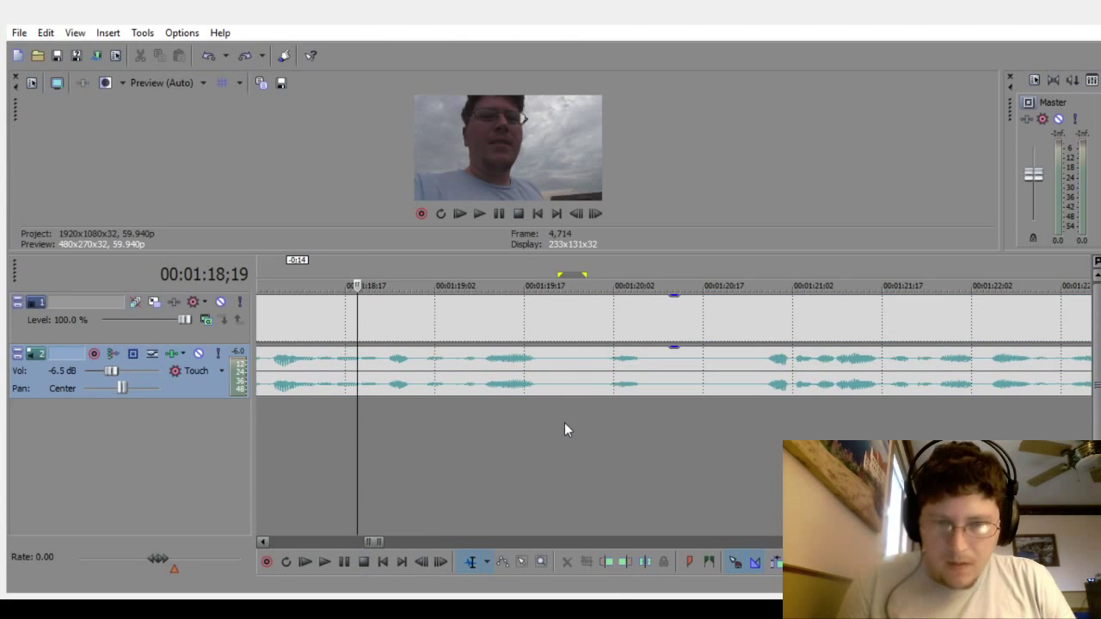
drag(572, 422, 584, 432)
click(590, 423)
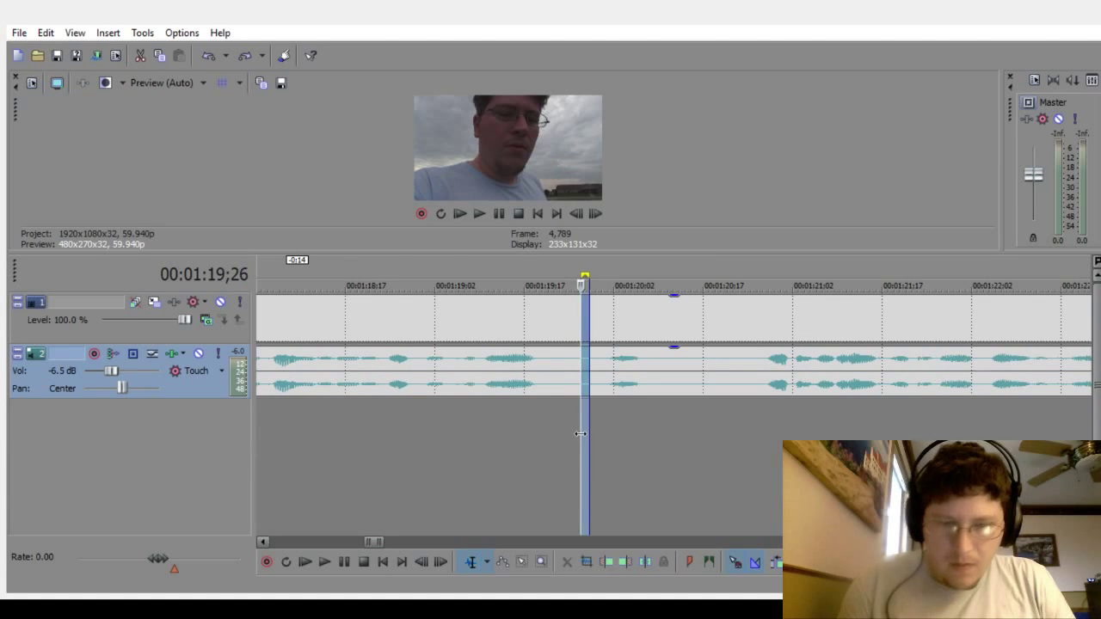
key(Delete)
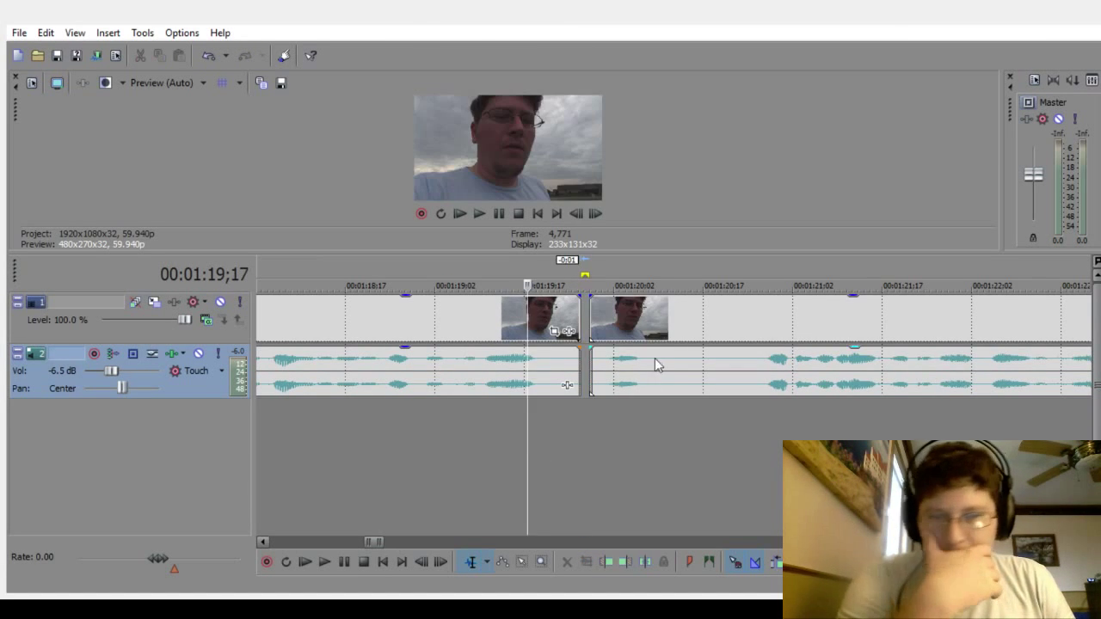
Step: Close the gap after 00:01:19;26 with a 5-frame crossfade between the clips, and check the join from 00:01:19;04
drag(655, 364, 615, 391)
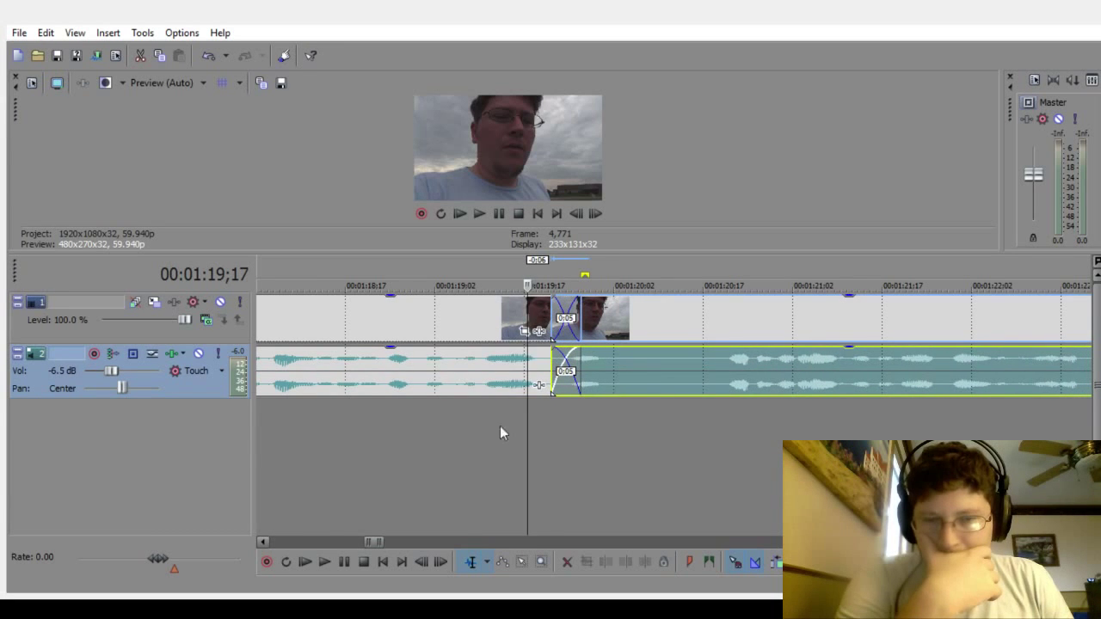
click(448, 443)
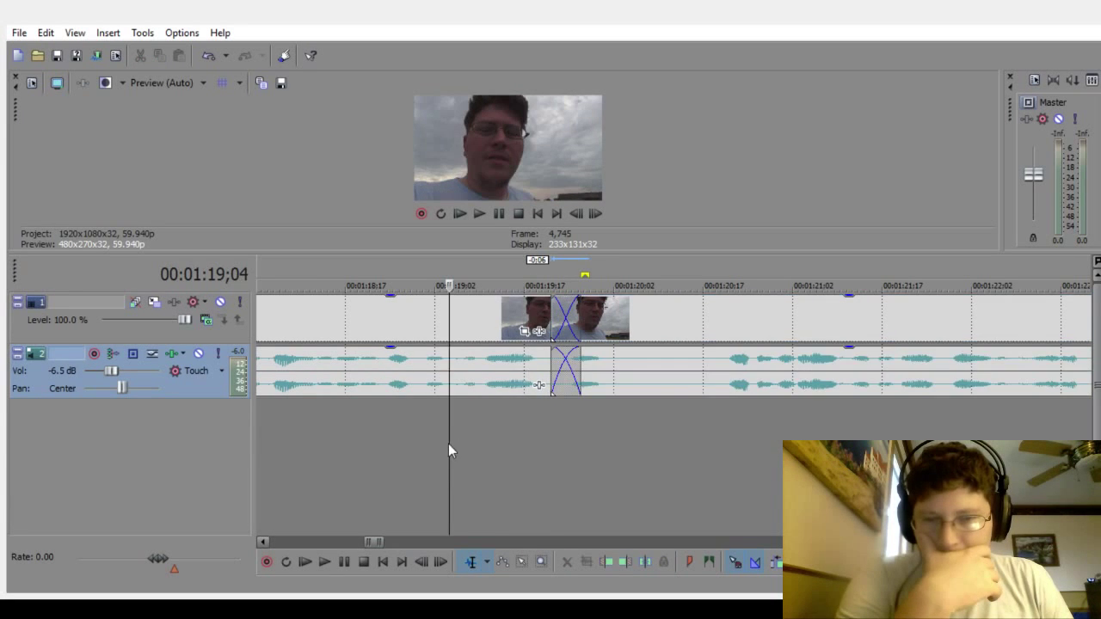
click(363, 562)
Step: Delete the silent section of about 9 frames ending at 00:01:20;17 from the video and audio tracks
drag(651, 424, 703, 429)
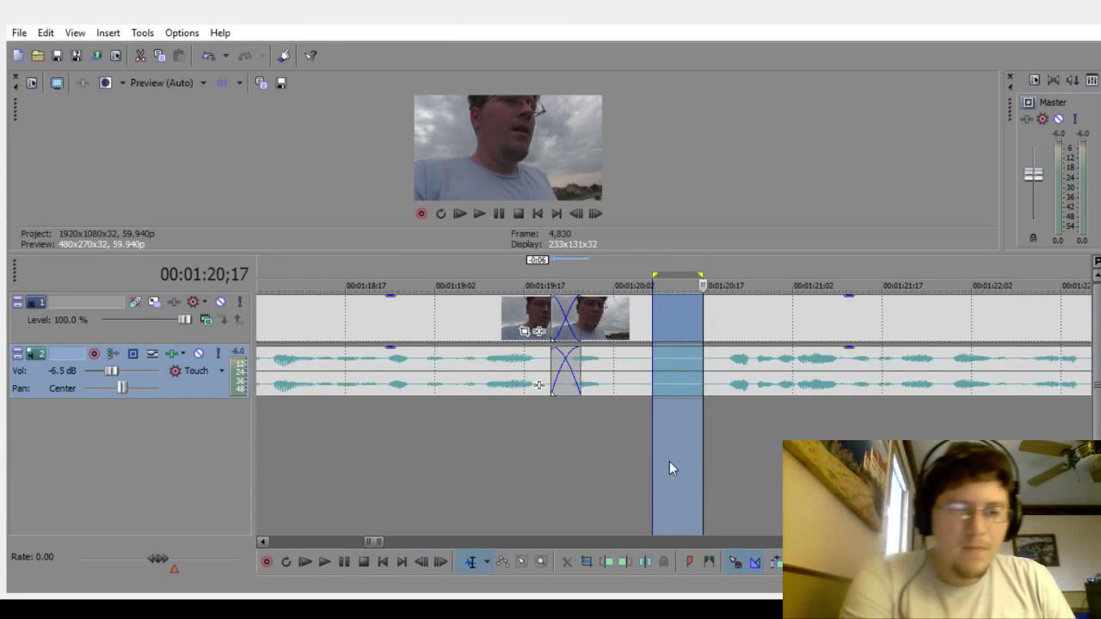
key(Delete)
click(504, 522)
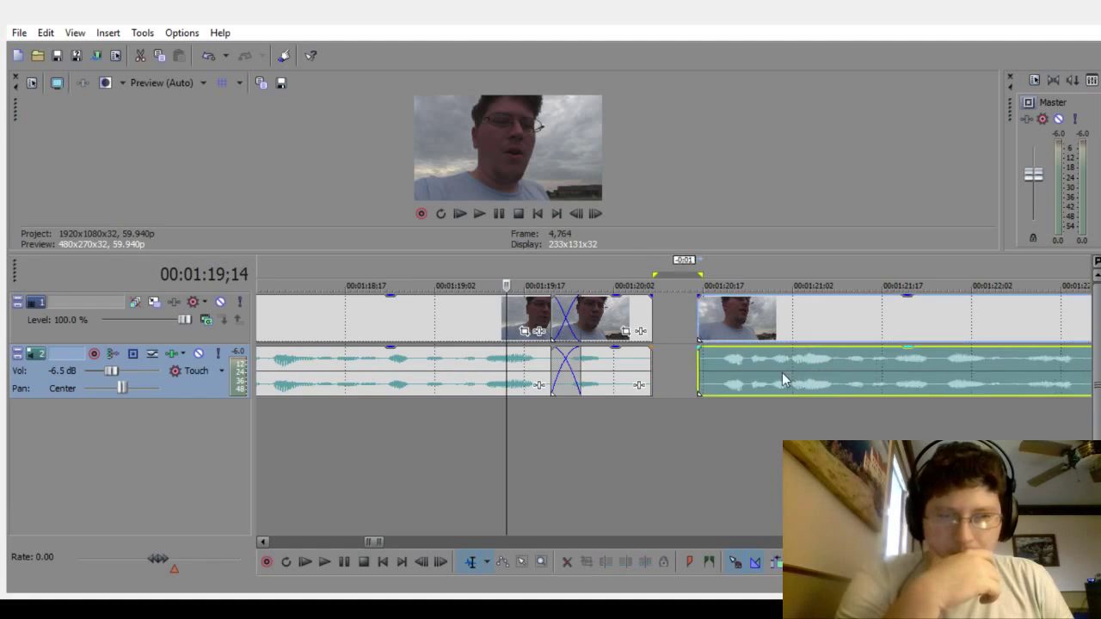
Step: Close the gap ending at 00:01:20;17 with a 5-frame crossfade, and play from 00:01:18;12 to check both joins
drag(782, 372, 706, 398)
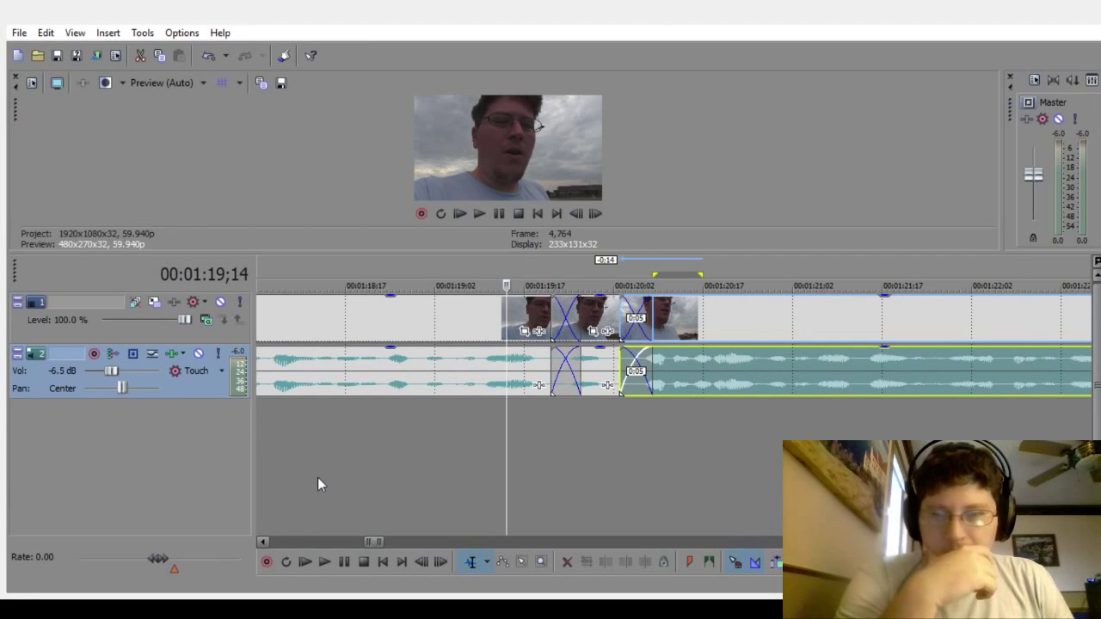
click(317, 478)
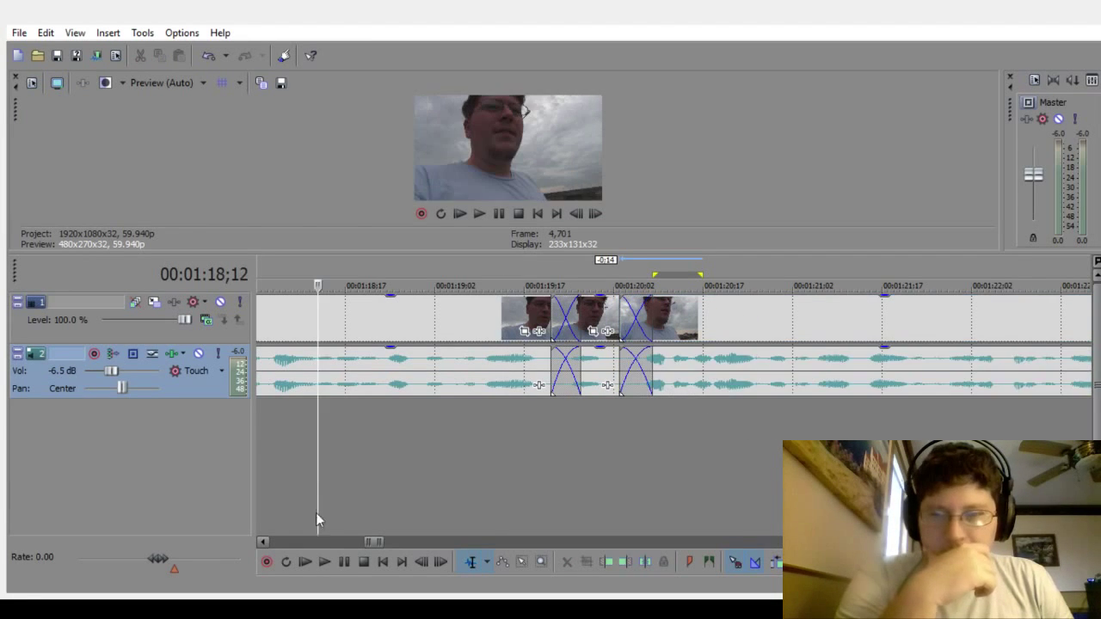
click(323, 562)
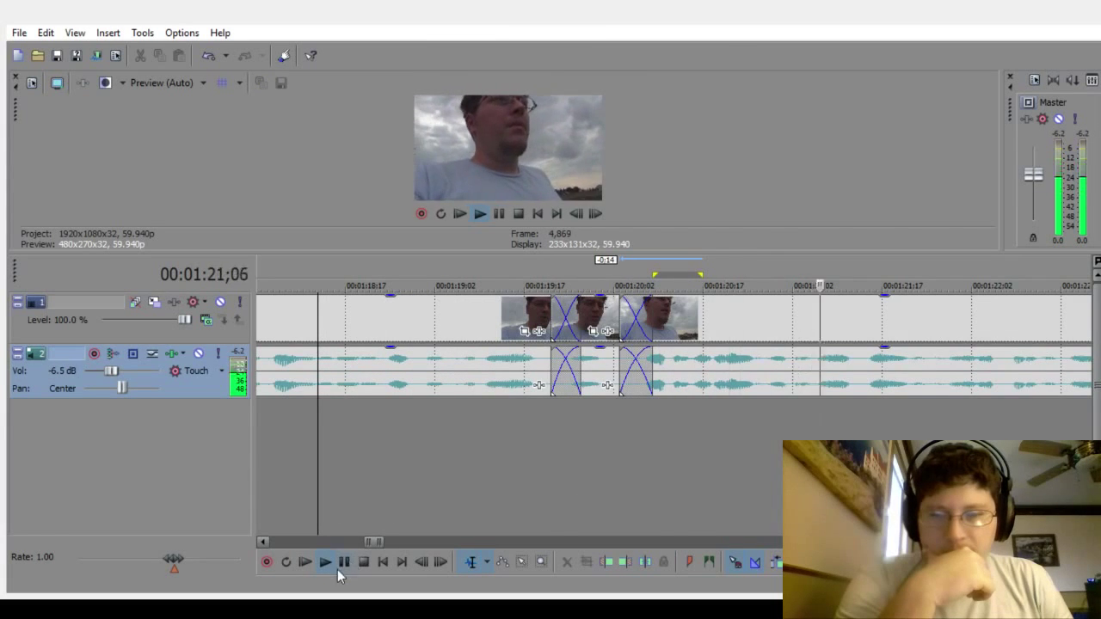
click(345, 562)
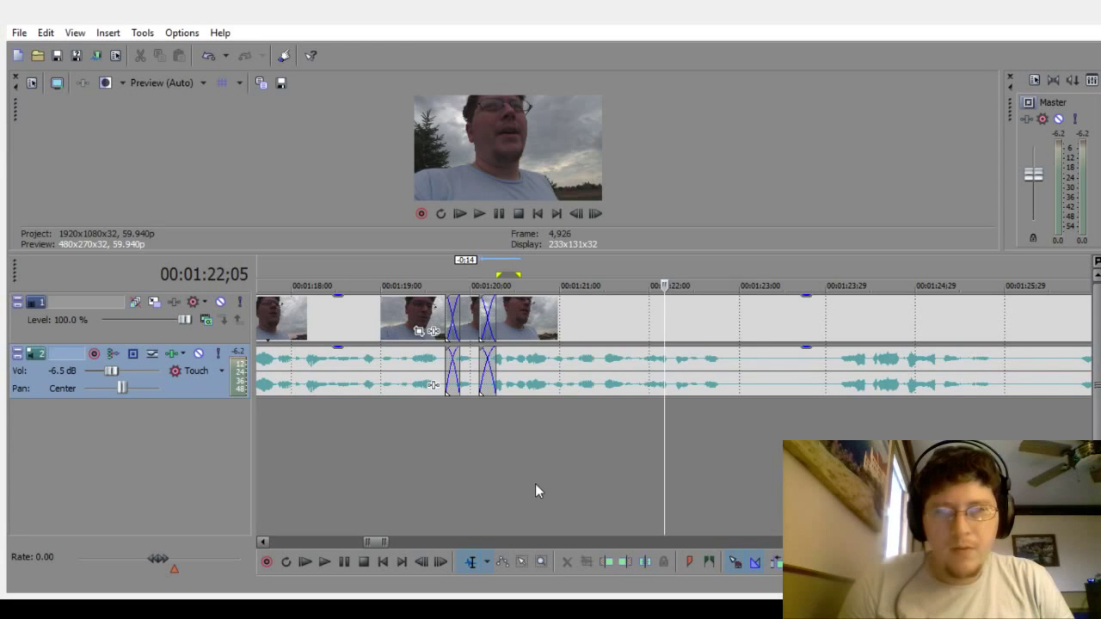
Step: Play through the recent joins to find the following pause, and delete the silent 21-frame section ending at 00:01:23;26 from both tracks
drag(392, 543, 411, 542)
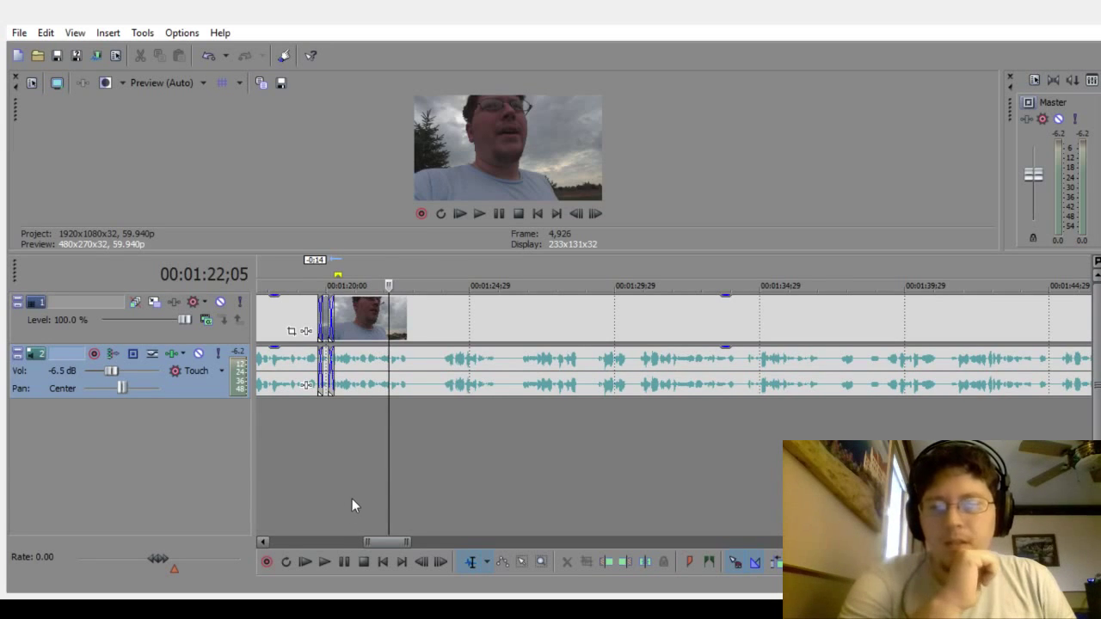
scroll(349, 495, up, 3)
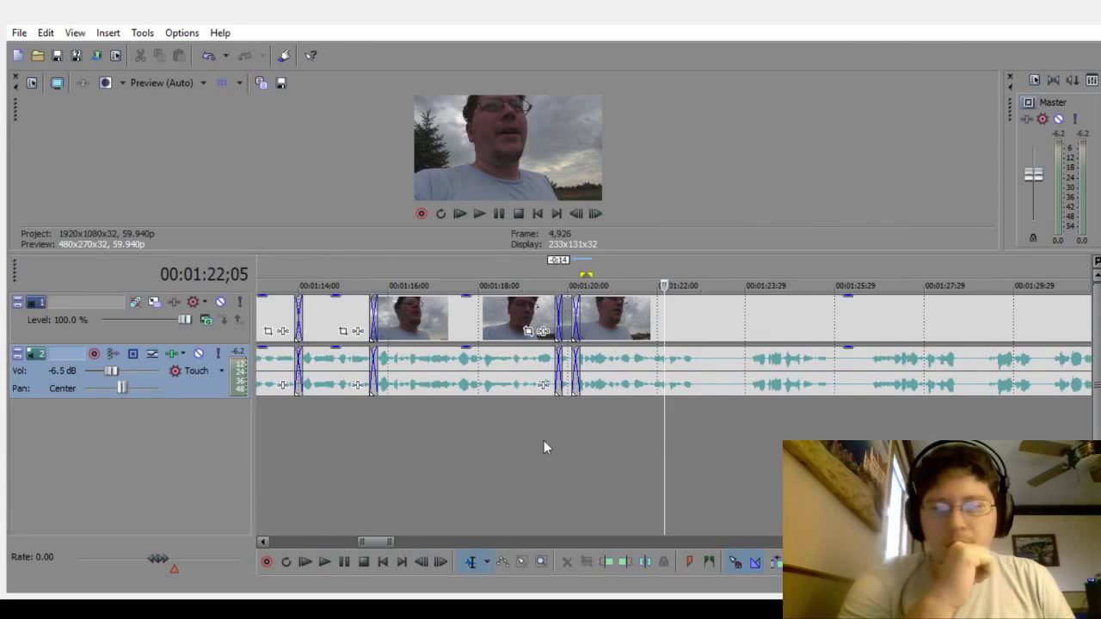
click(350, 470)
click(323, 571)
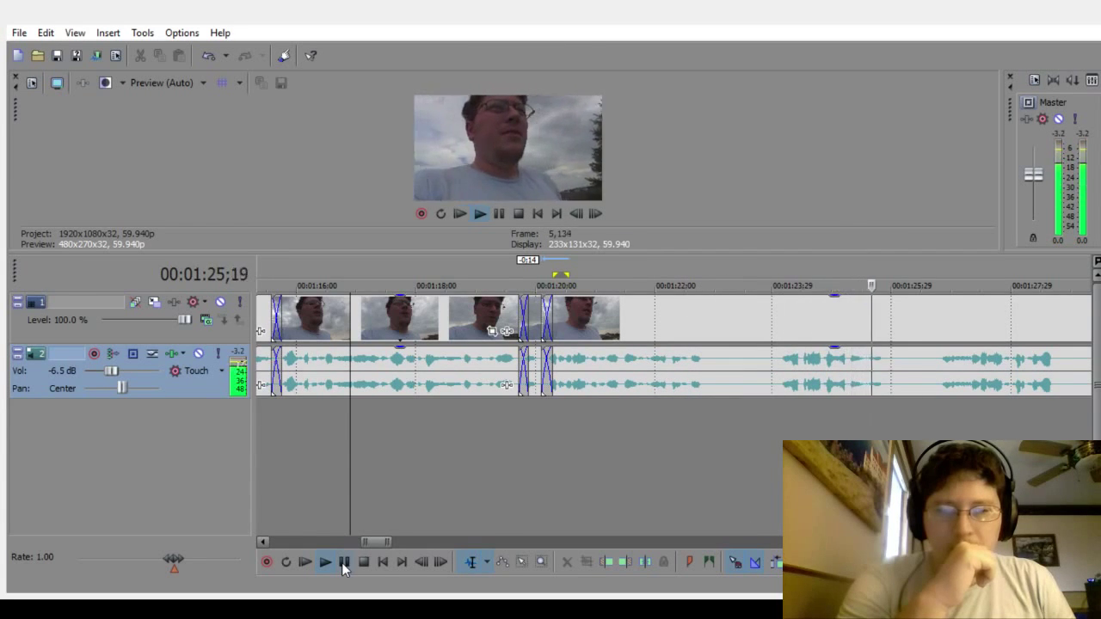
click(343, 563)
click(749, 445)
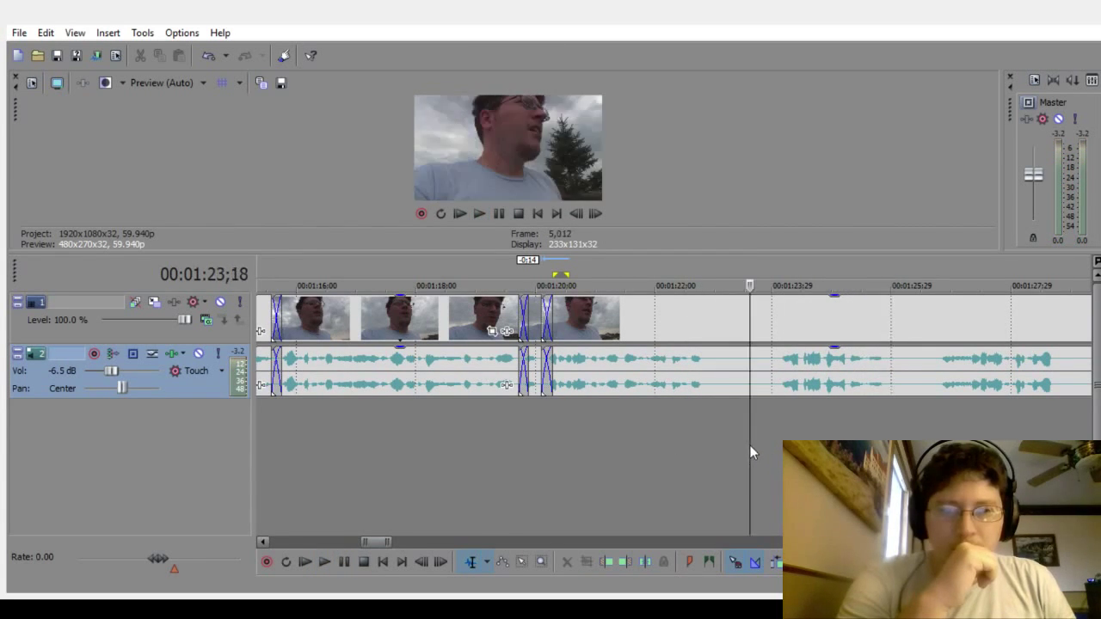
scroll(730, 468, up, 5)
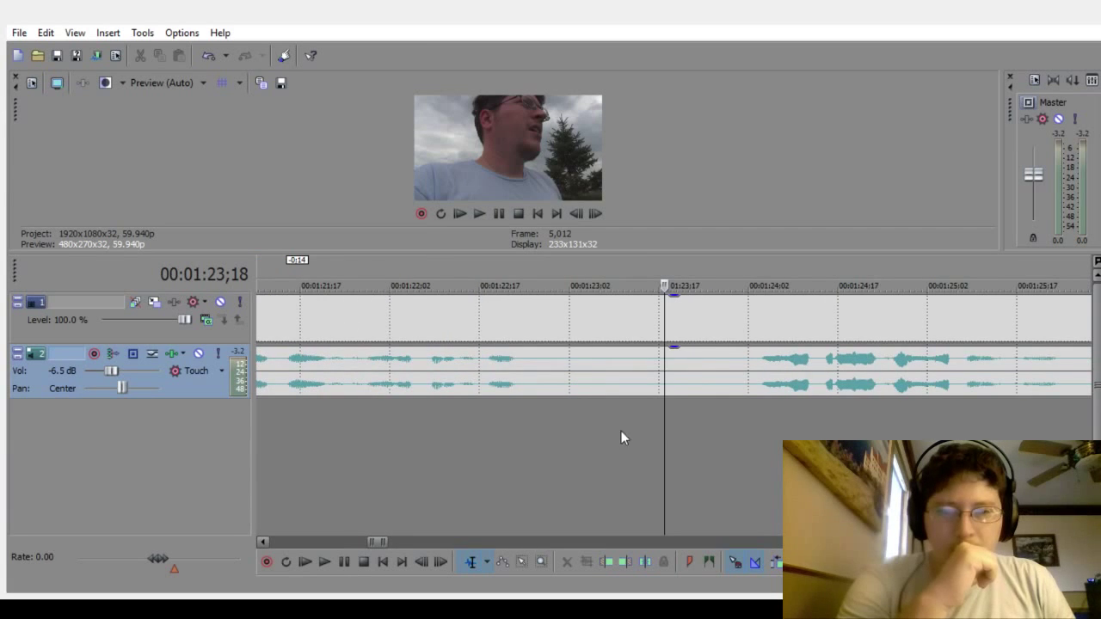
drag(587, 431, 710, 456)
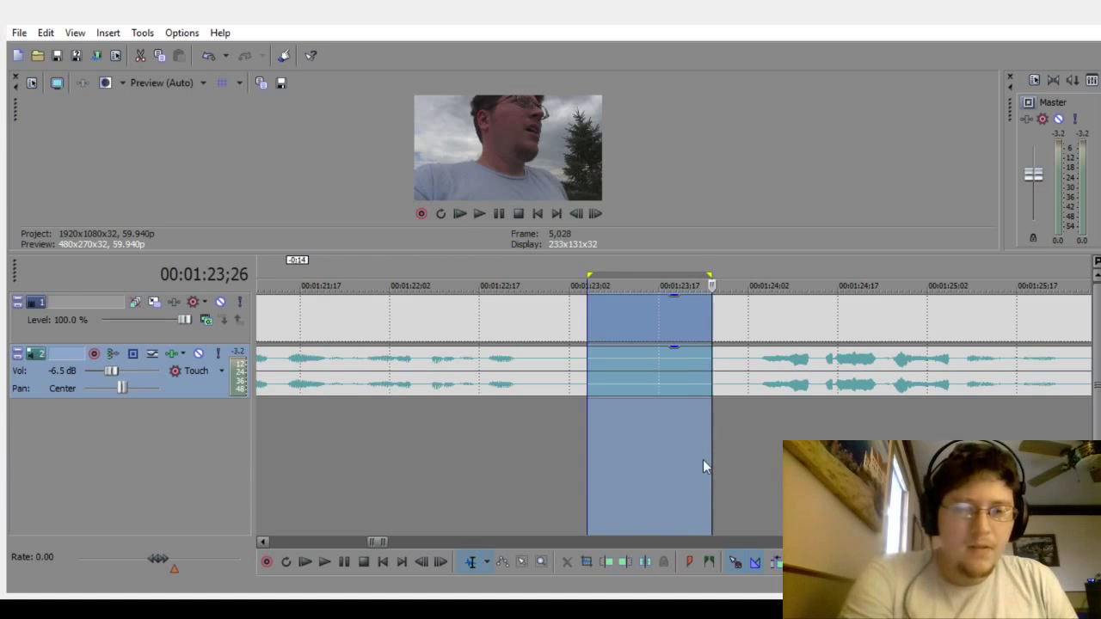
key(Delete)
click(467, 496)
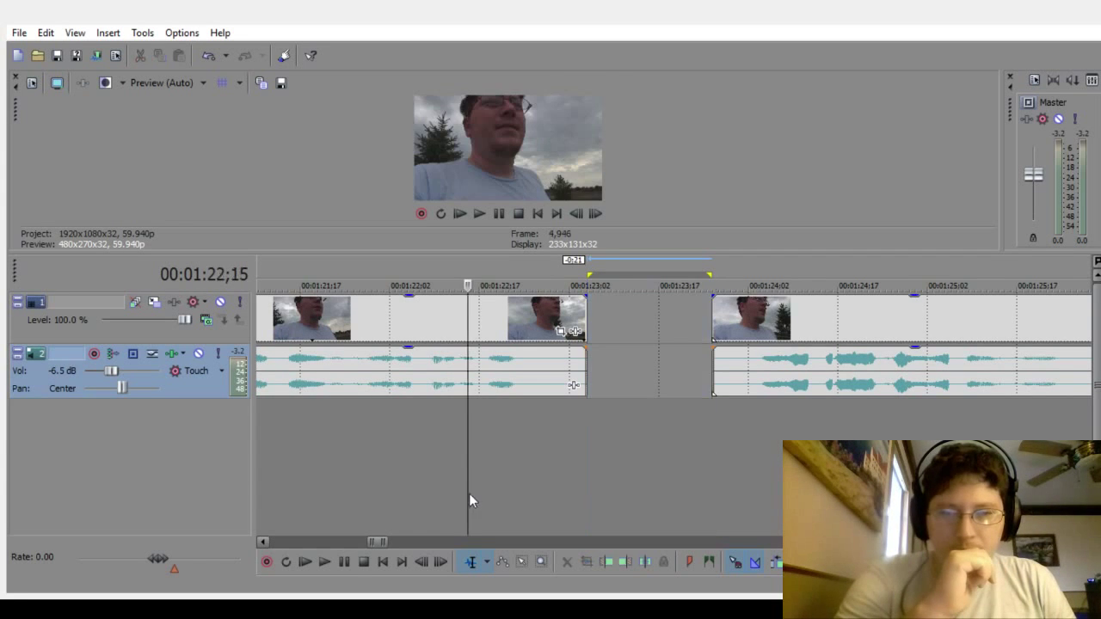
Step: Try a 5-frame crossfade across the gap ending at 00:01:23;26, play it, and pull the clips apart again
drag(835, 377, 675, 388)
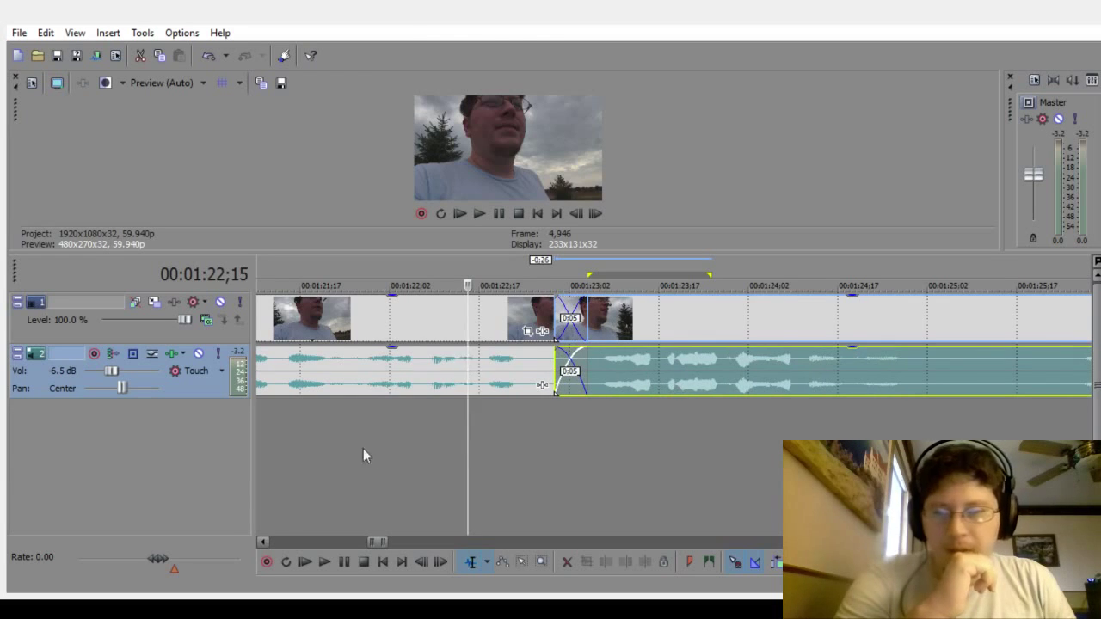
click(344, 436)
key(space)
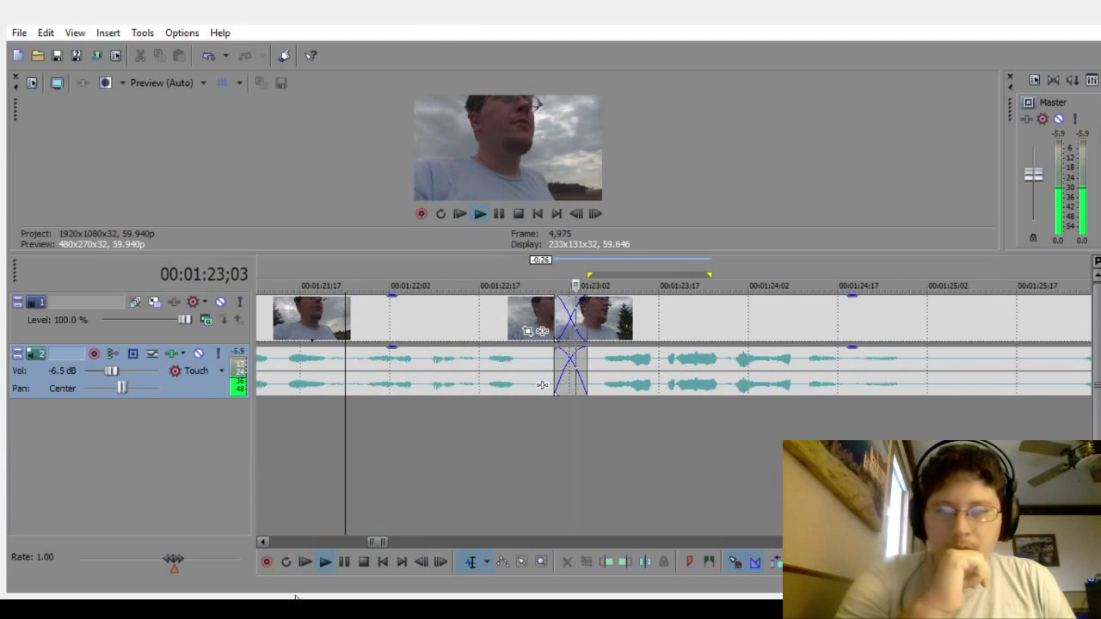
click(344, 562)
drag(663, 361, 736, 365)
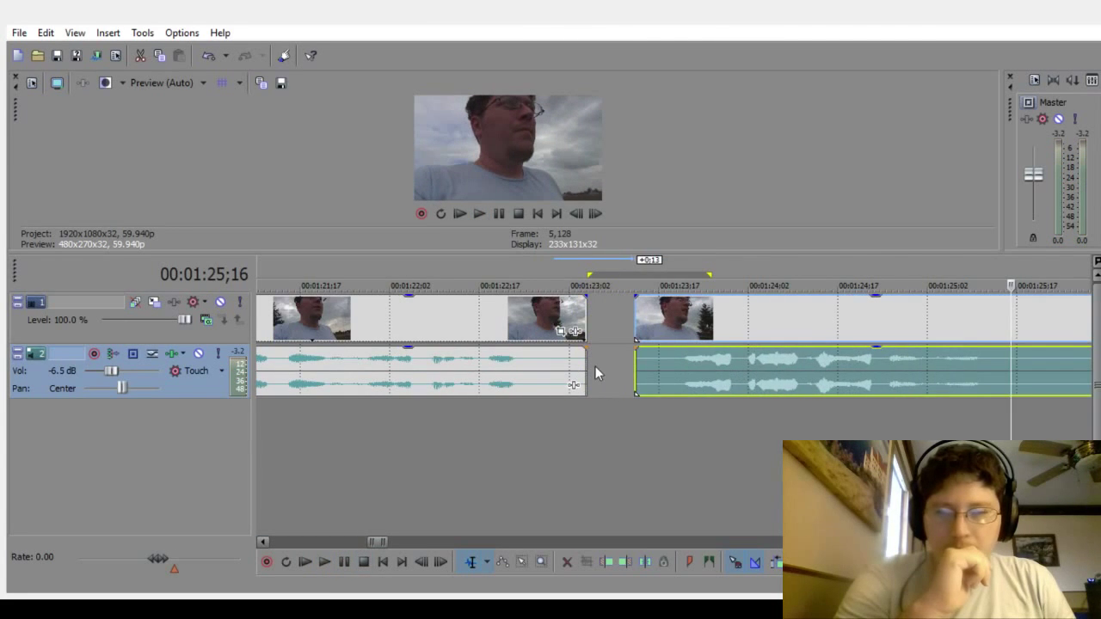
Step: Trim about 3 frames from both clip ends facing the gap, join them with a 5-frame crossfade, and play from 00:01:21;23
drag(581, 369, 559, 385)
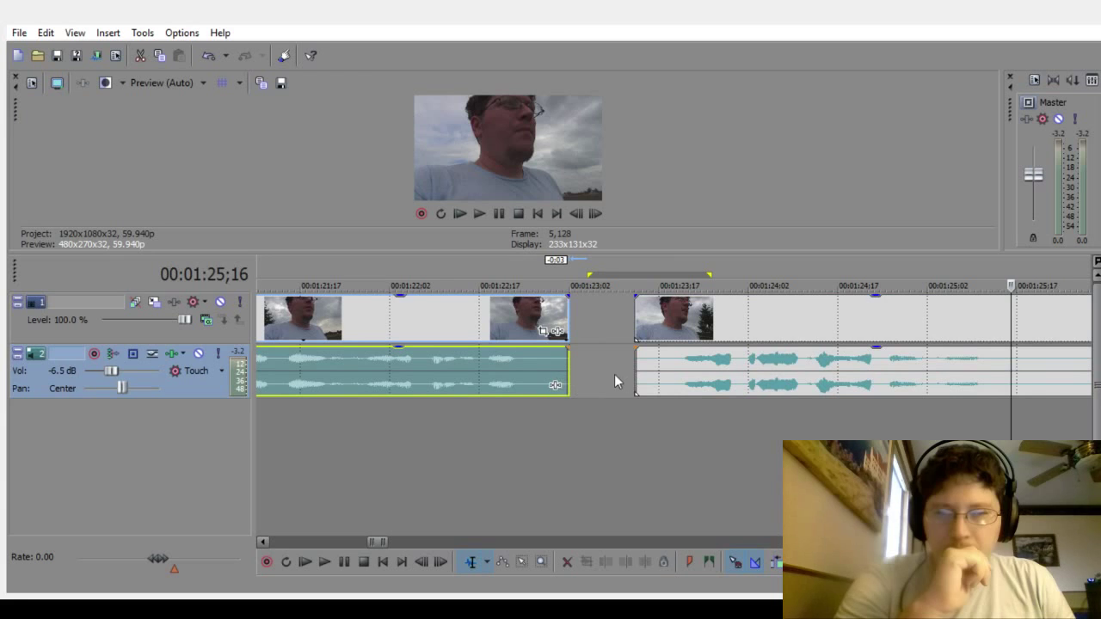
drag(633, 376, 590, 387)
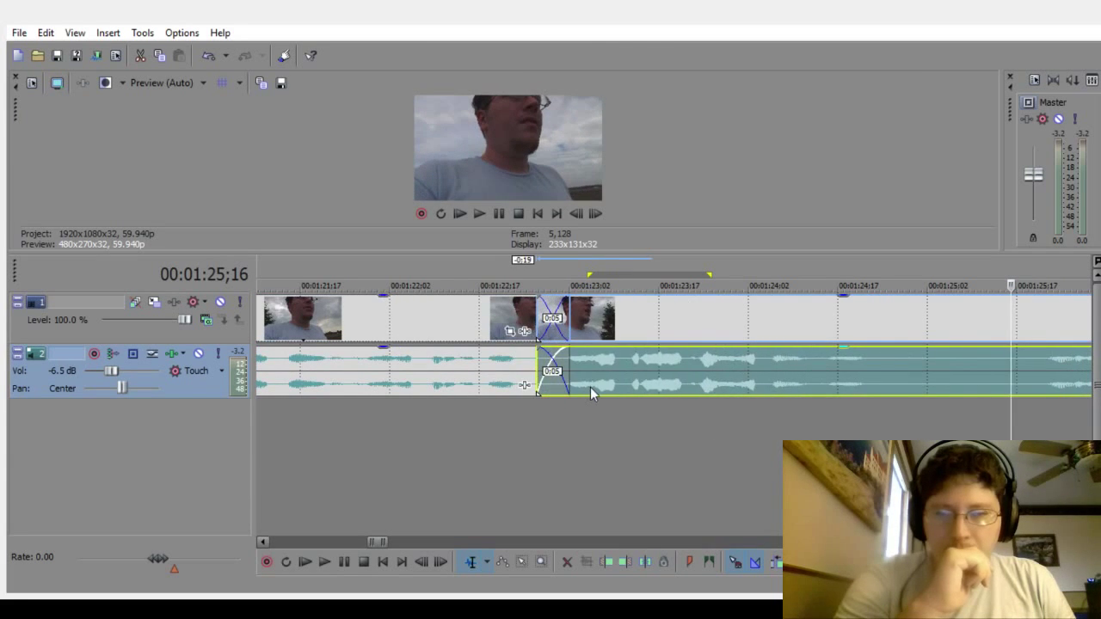
click(341, 437)
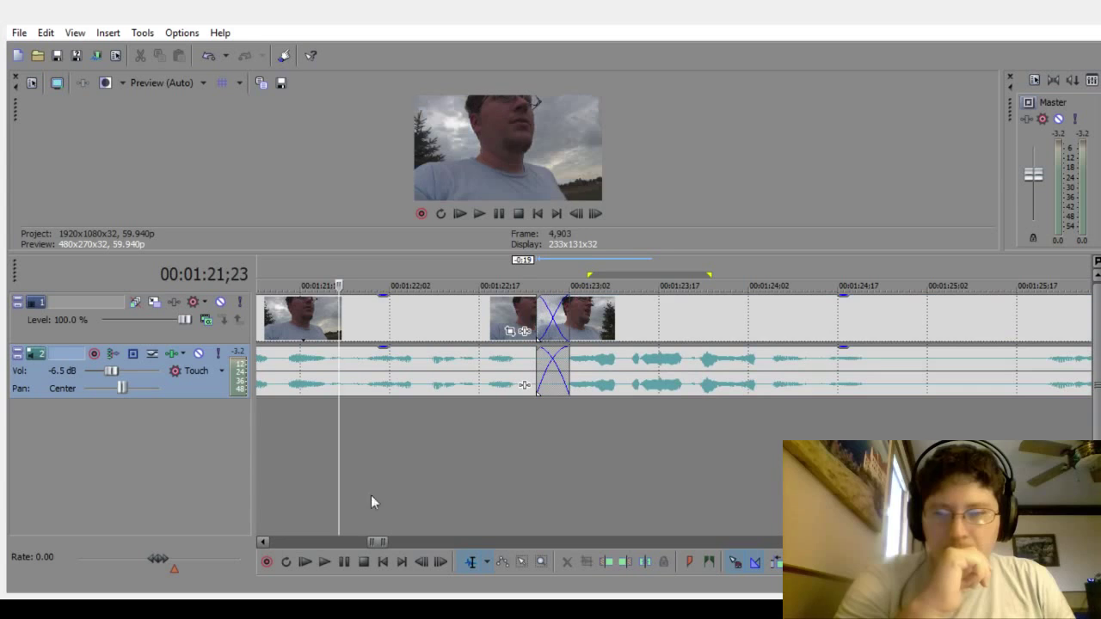
click(326, 561)
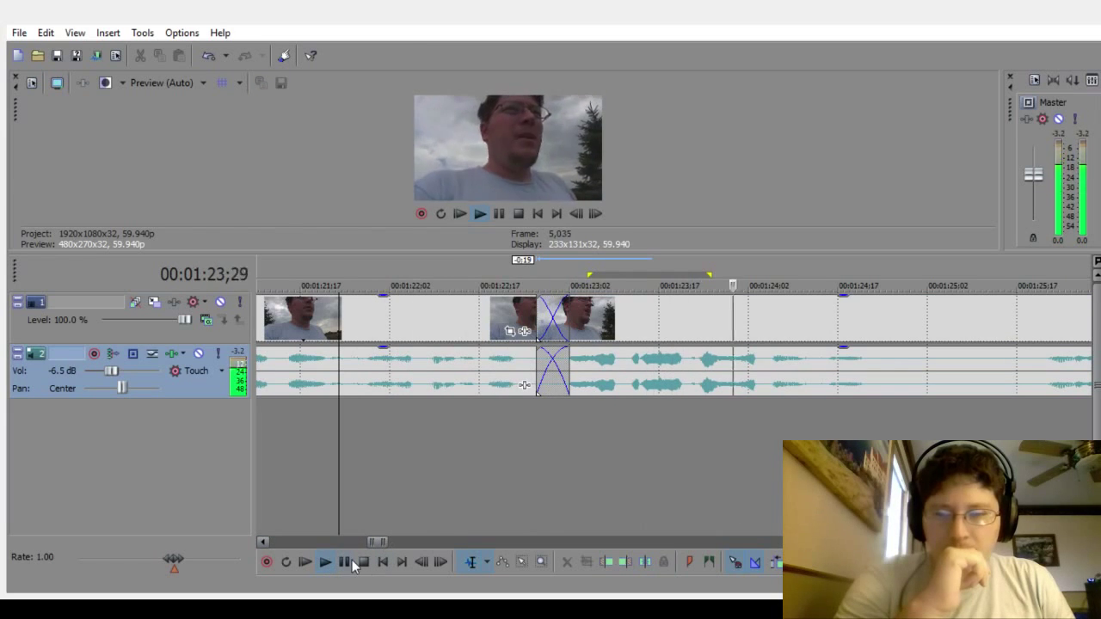
click(345, 561)
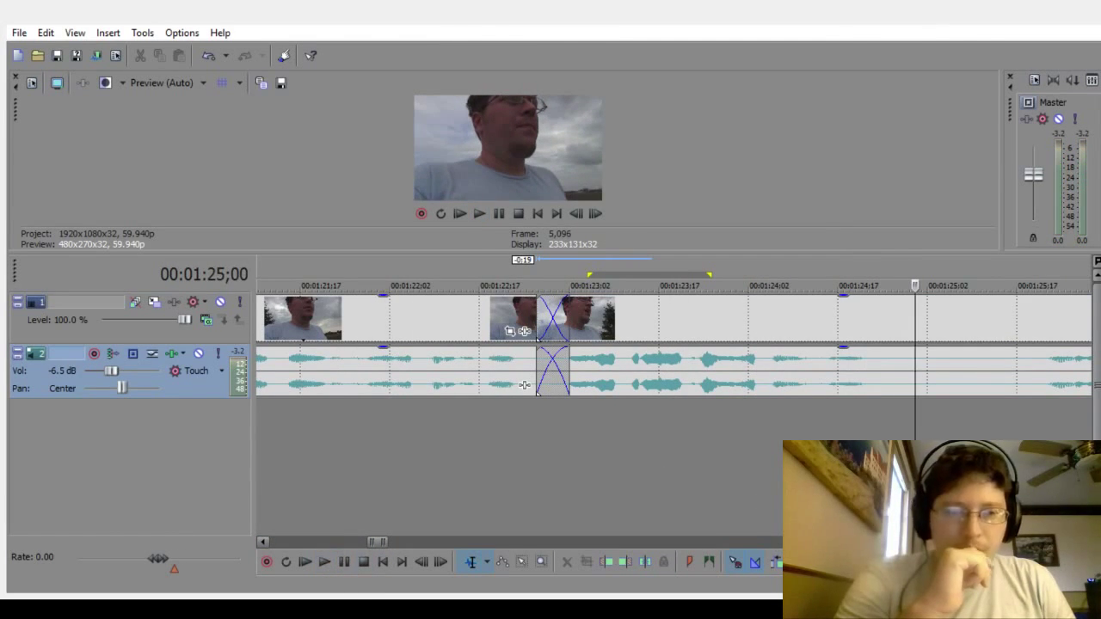
Step: Play the footage from 00:01:23;23 and delete the silent 17-frame section ending at 00:01:25;18 from both tracks
scroll(525, 385, right, 4)
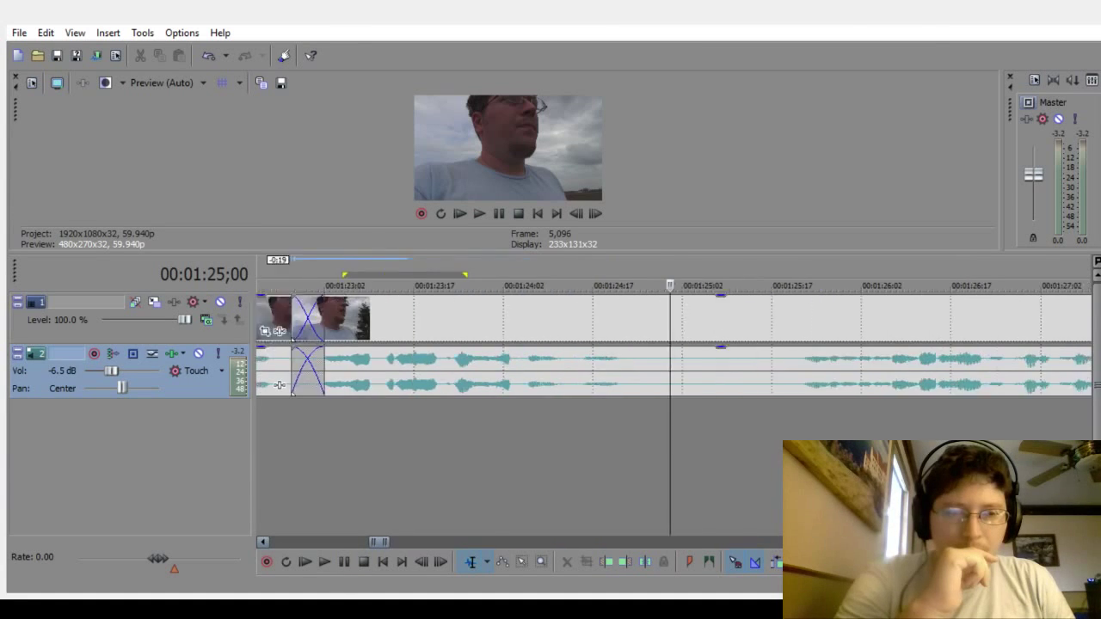
click(367, 441)
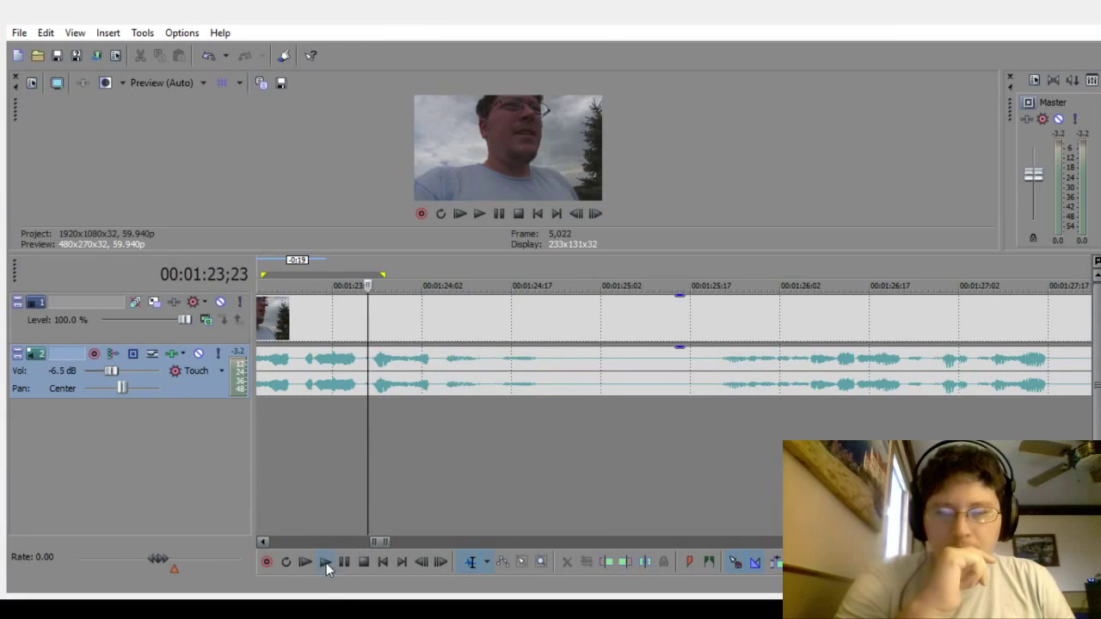
click(326, 562)
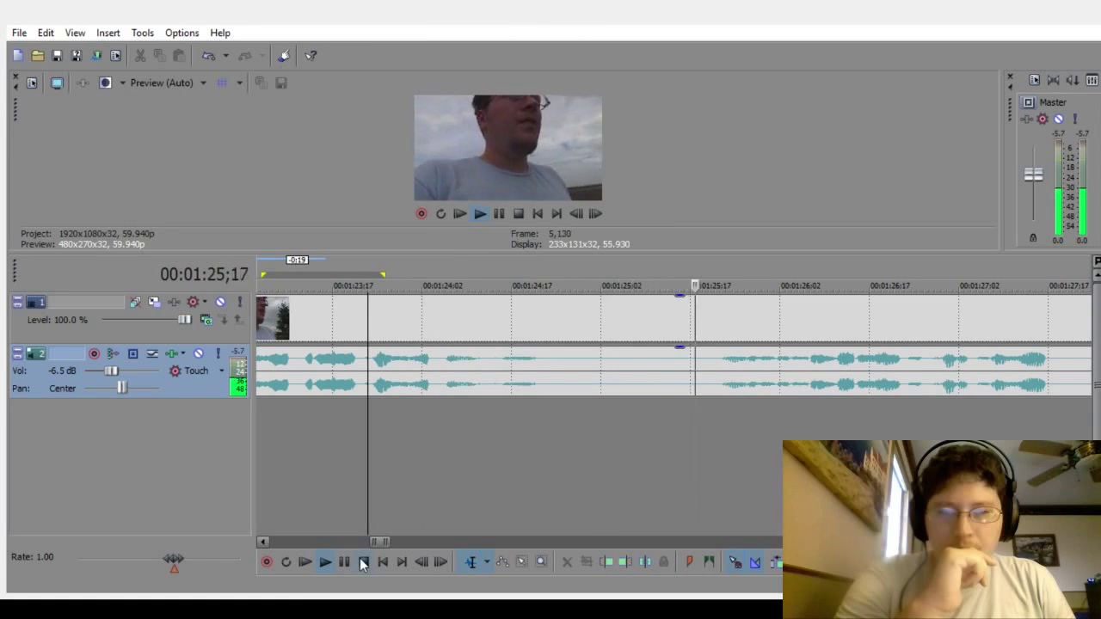
click(362, 562)
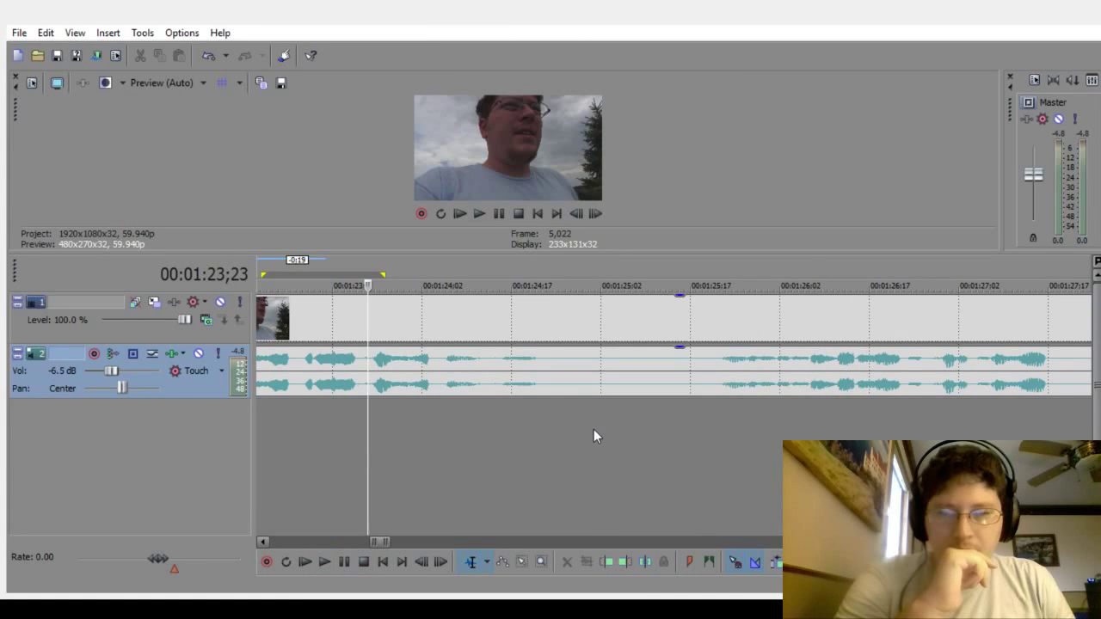
drag(593, 429, 694, 458)
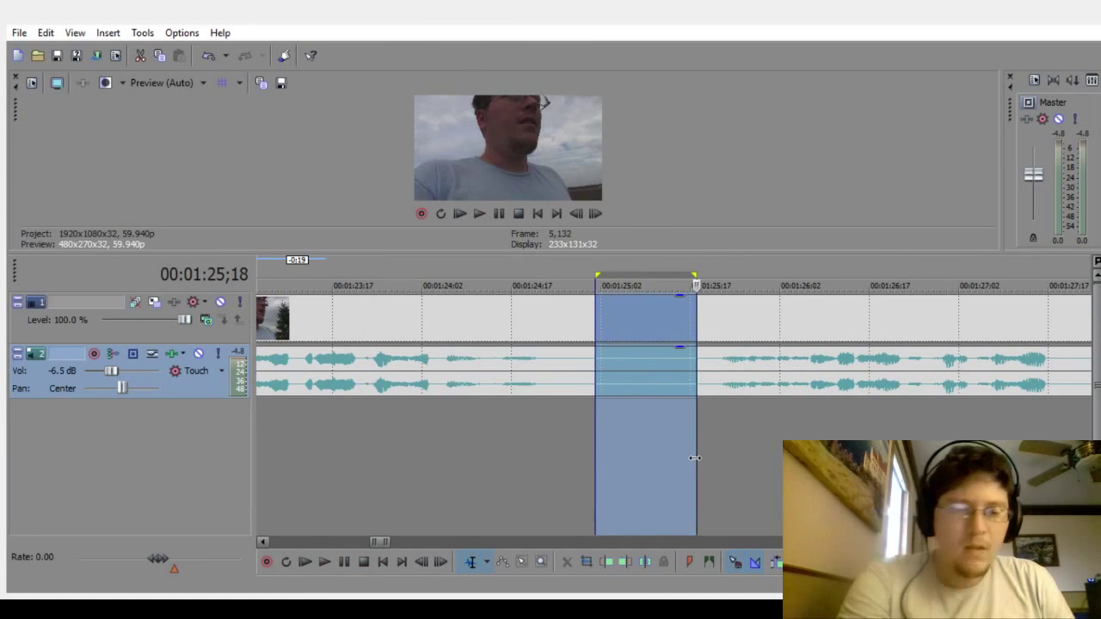
key(Delete)
click(517, 498)
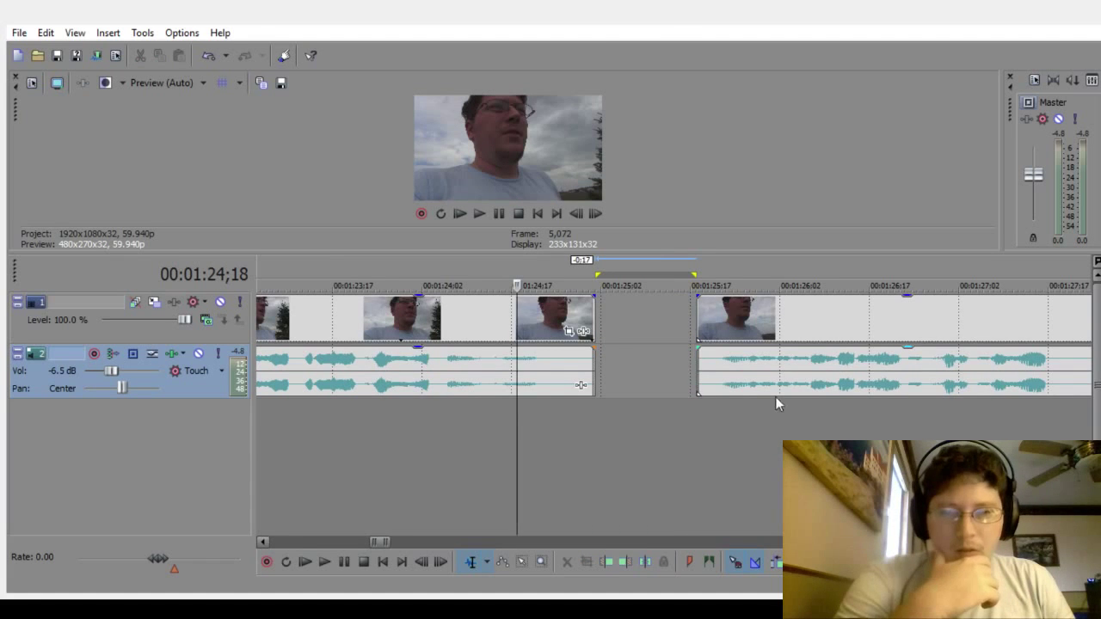
Step: Close the gap ending at 00:01:25;18 with a 5-frame crossfade between the clips, and play from 00:01:23;25 to check it
drag(774, 397, 662, 381)
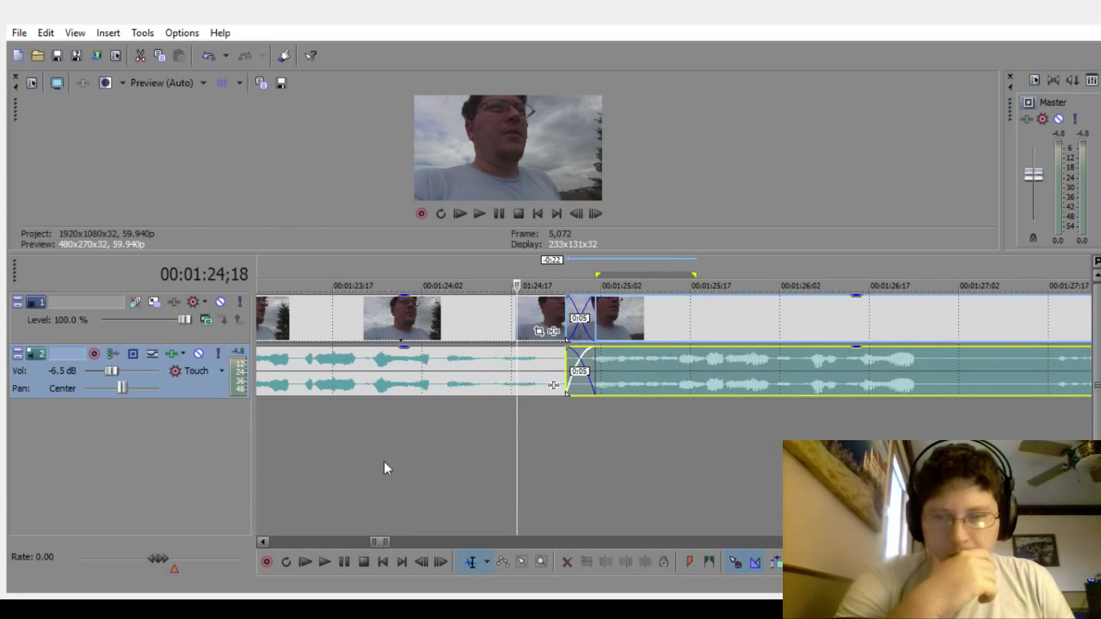
click(384, 462)
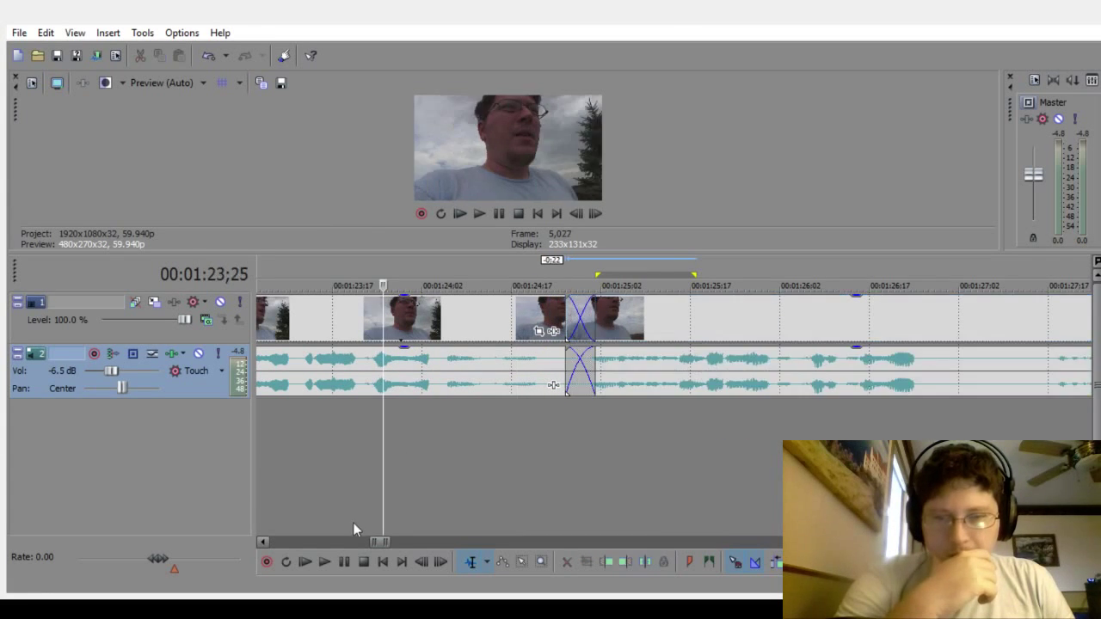
click(325, 562)
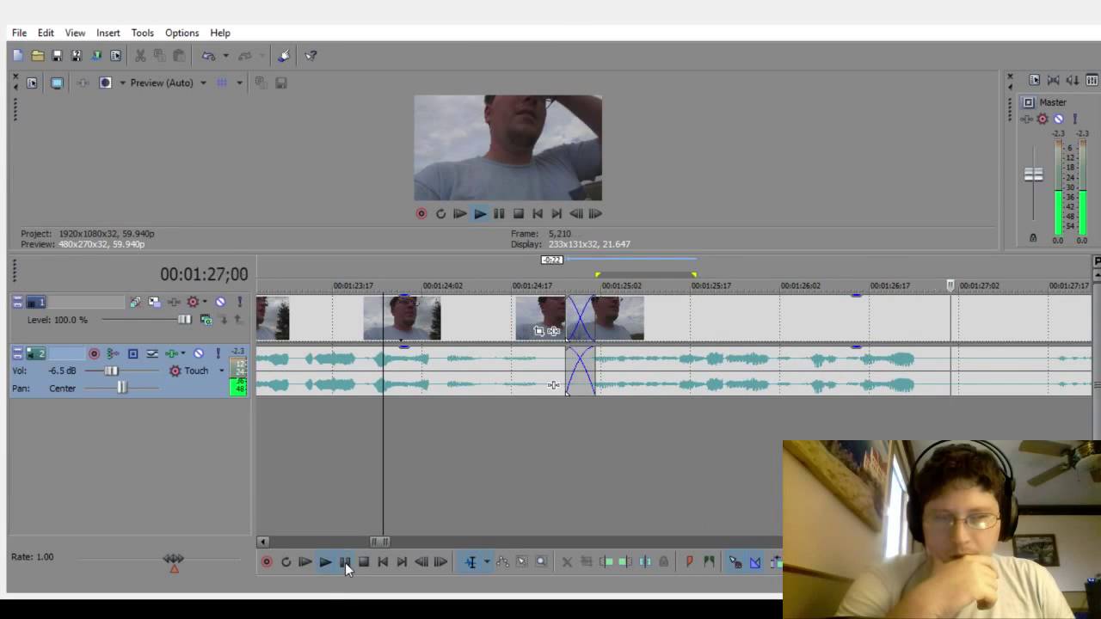
Step: Play the footage from 00:01:24;06 and delete the silent 8-frame section ending at 00:01:27;13 from both tracks
click(344, 562)
scroll(553, 384, down, 2)
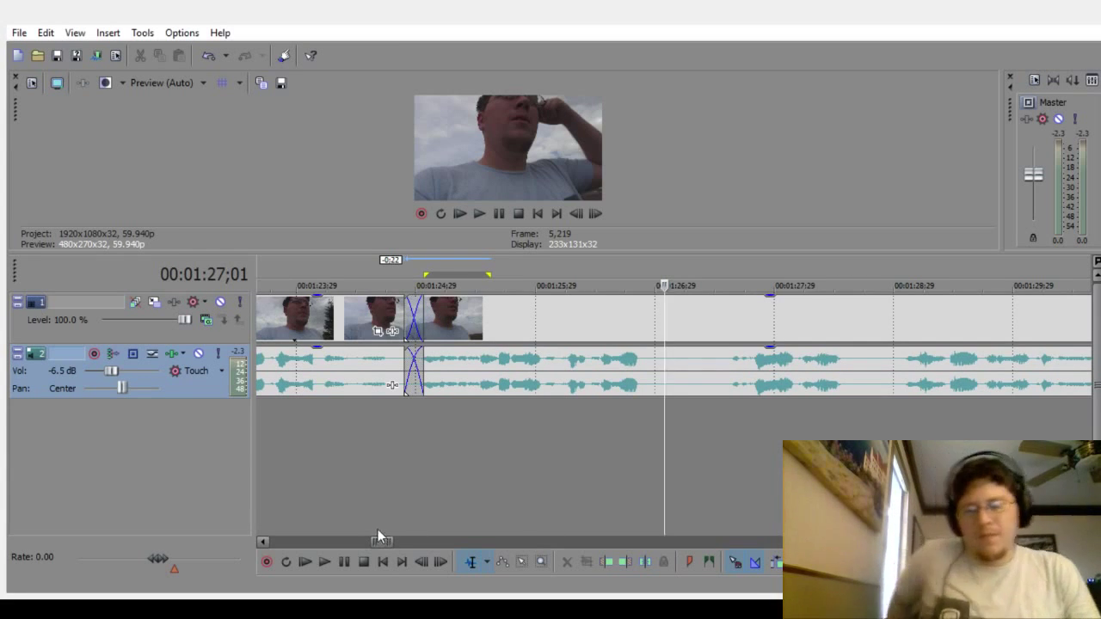
click(324, 438)
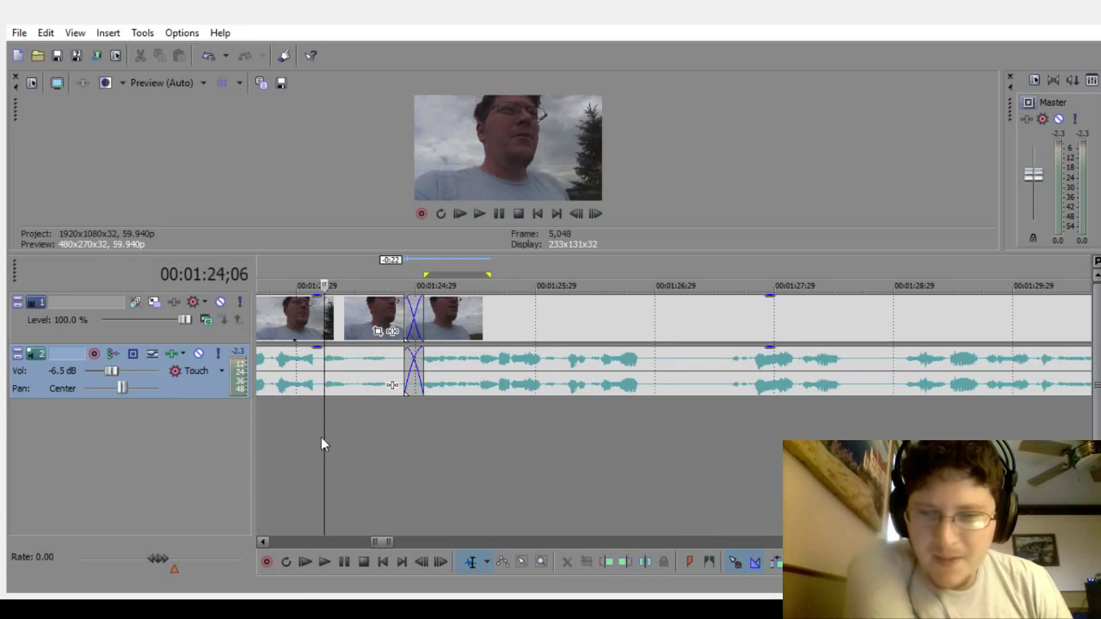
click(322, 564)
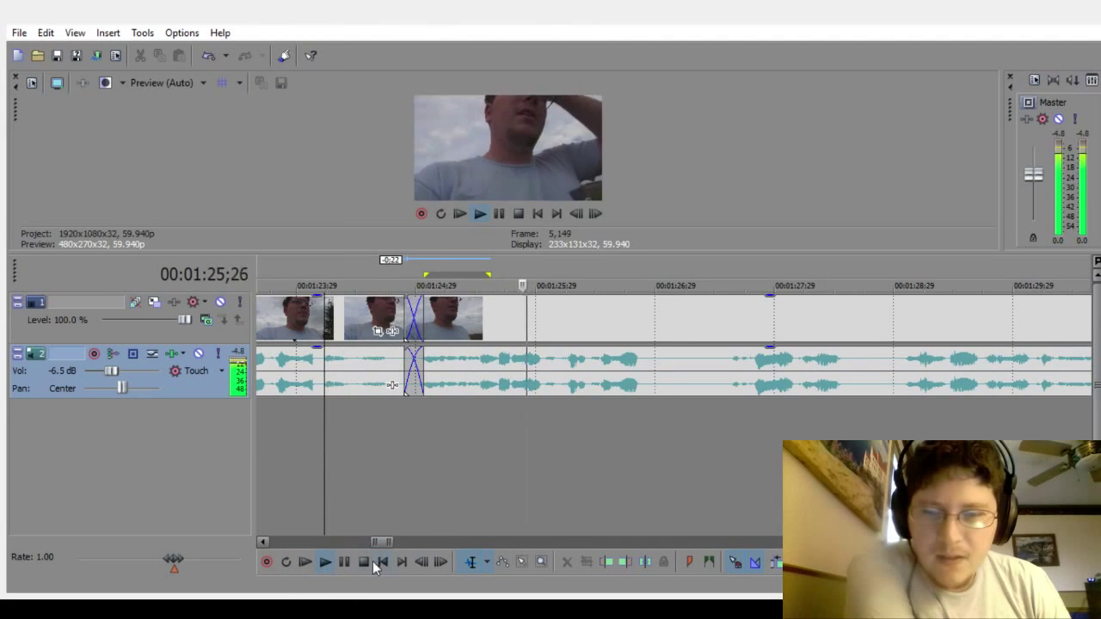
click(344, 562)
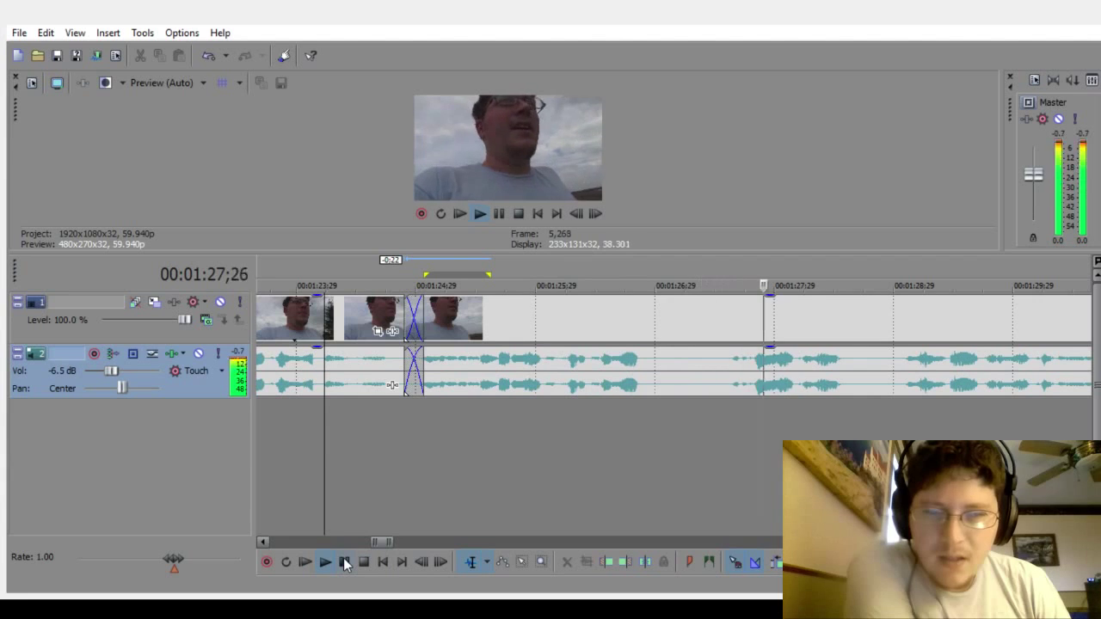
click(344, 563)
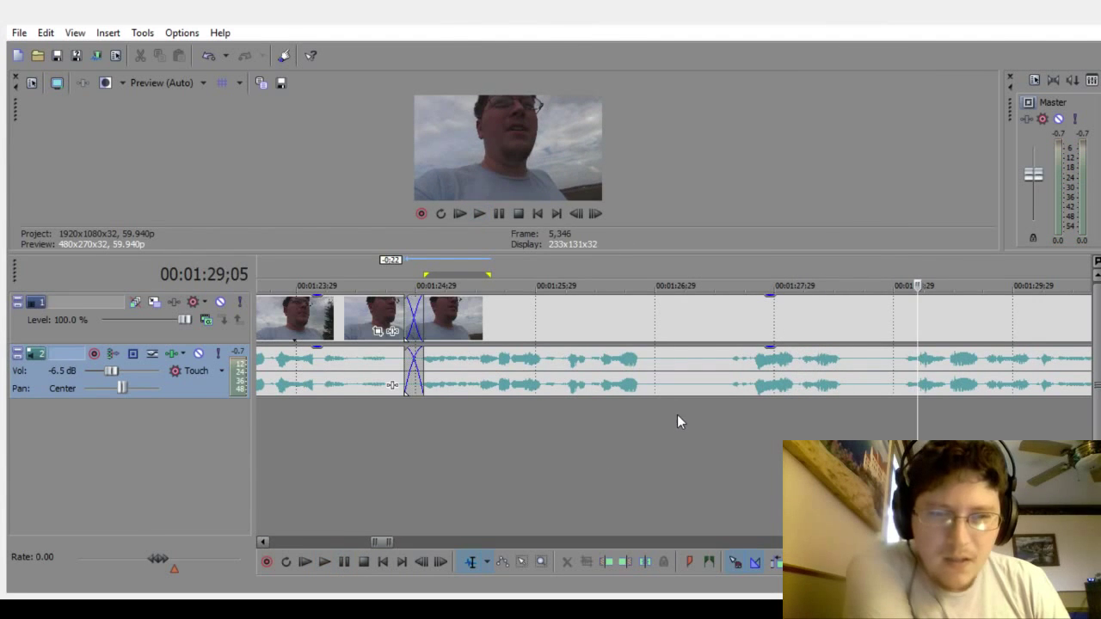
drag(676, 416, 708, 434)
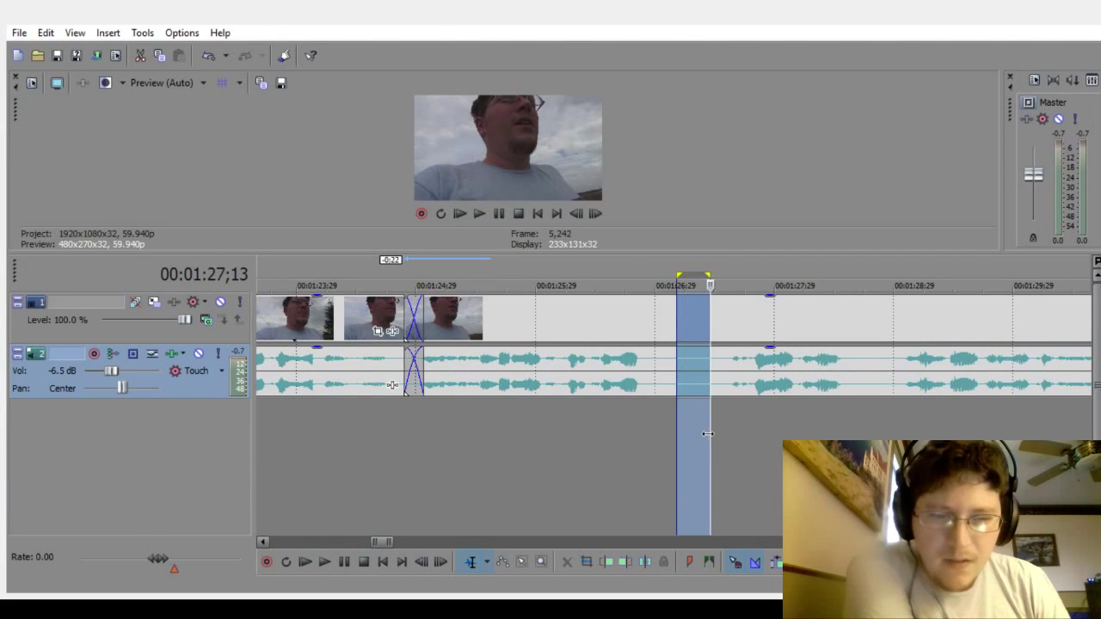
click(582, 494)
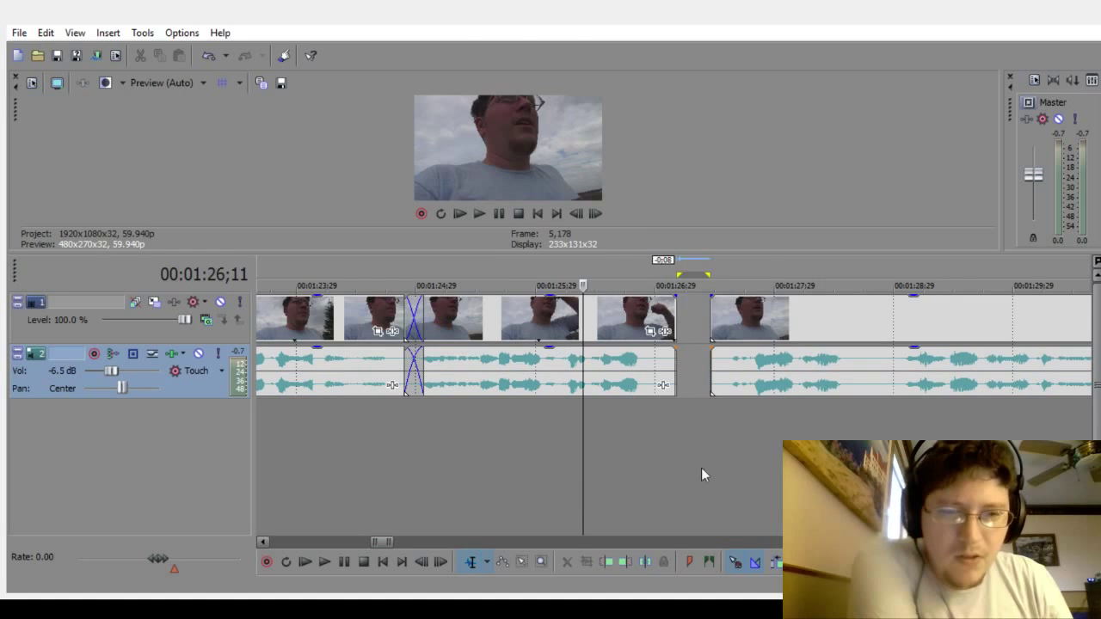
Step: Close the gap ending at 00:01:27;13 with a 5-frame crossfade between the clips, and play from 00:01:25;29 to check it
drag(815, 374, 759, 397)
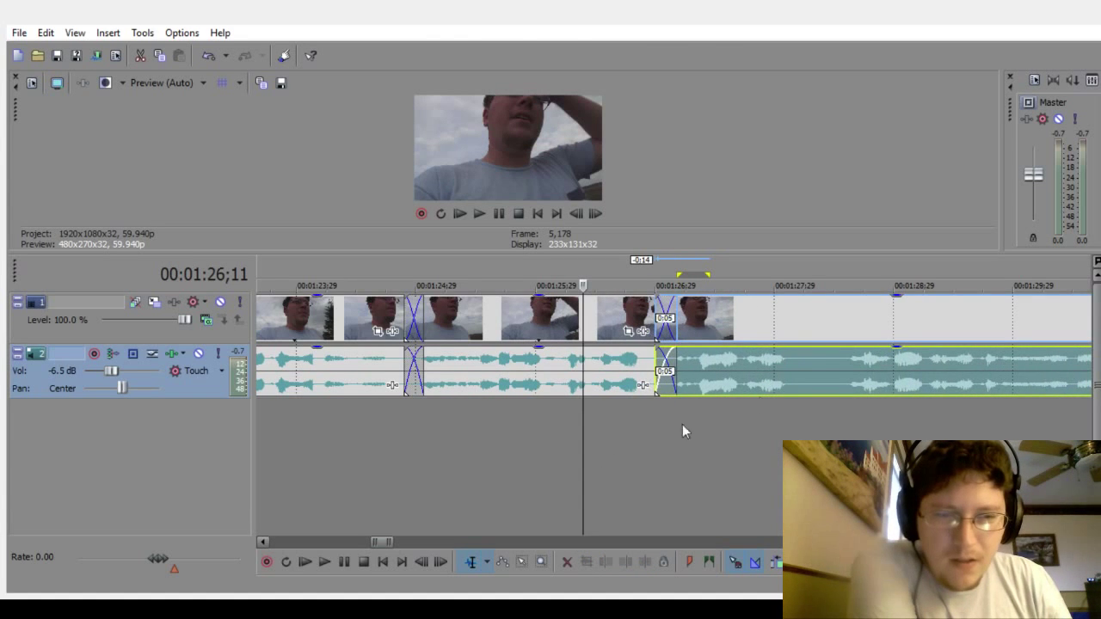
click(537, 443)
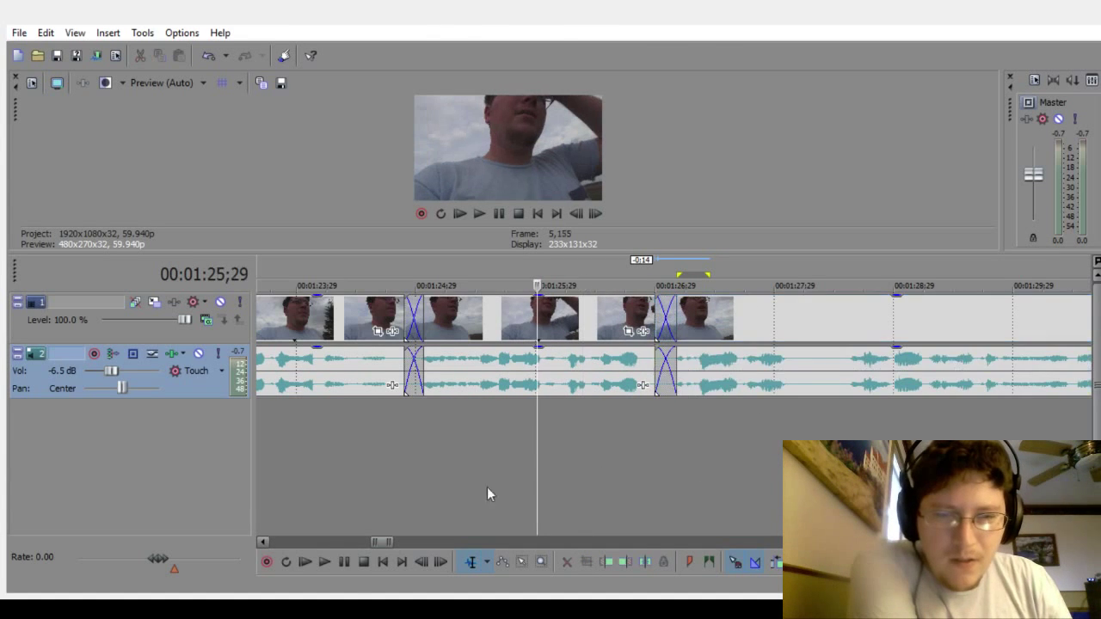
click(325, 561)
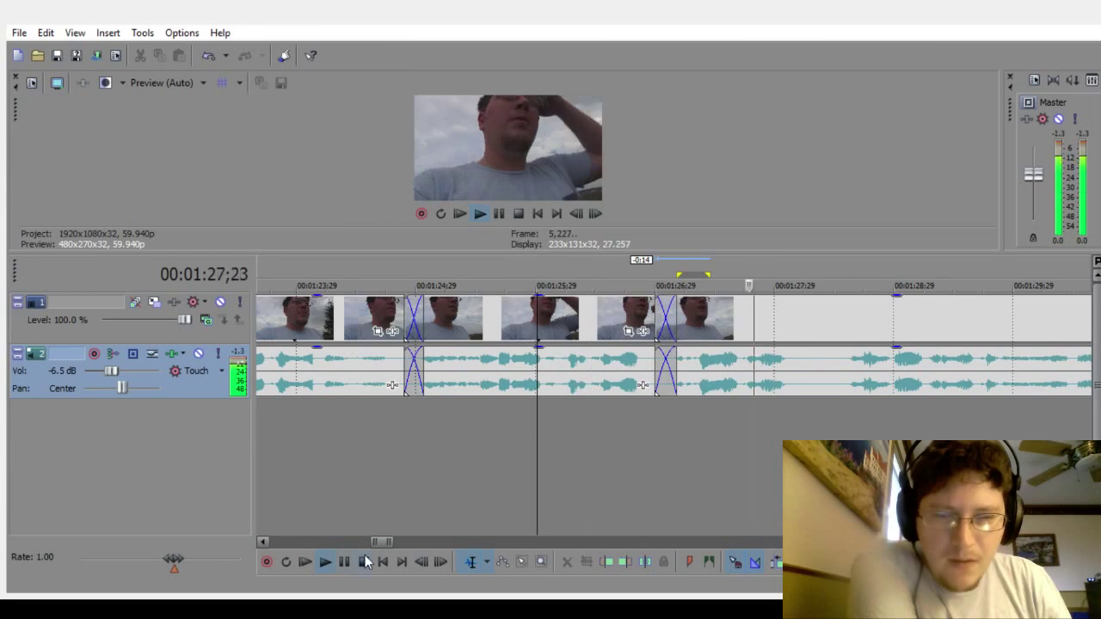
click(364, 562)
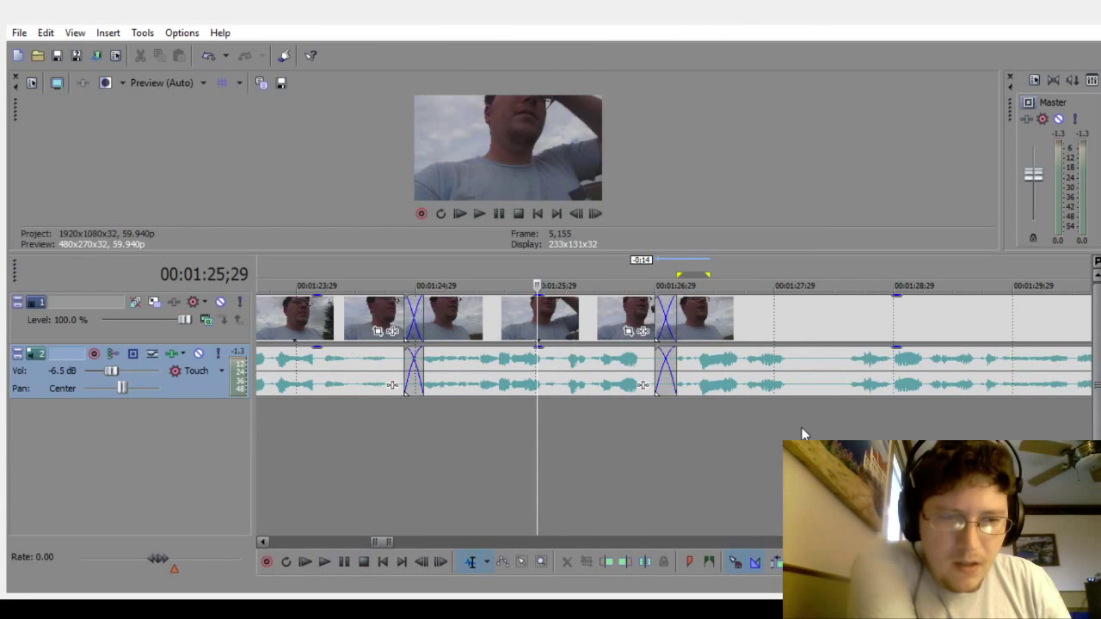
Step: Delete the silent 5-frame section ending at 00:01:28;12 from both tracks
drag(806, 427, 826, 432)
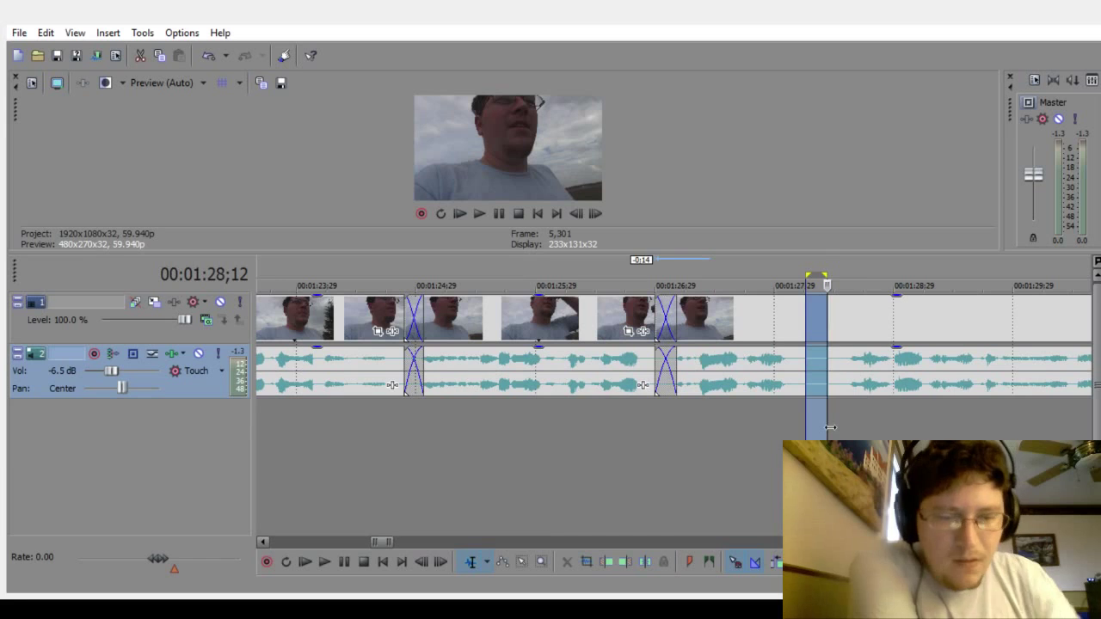
key(Delete)
click(854, 415)
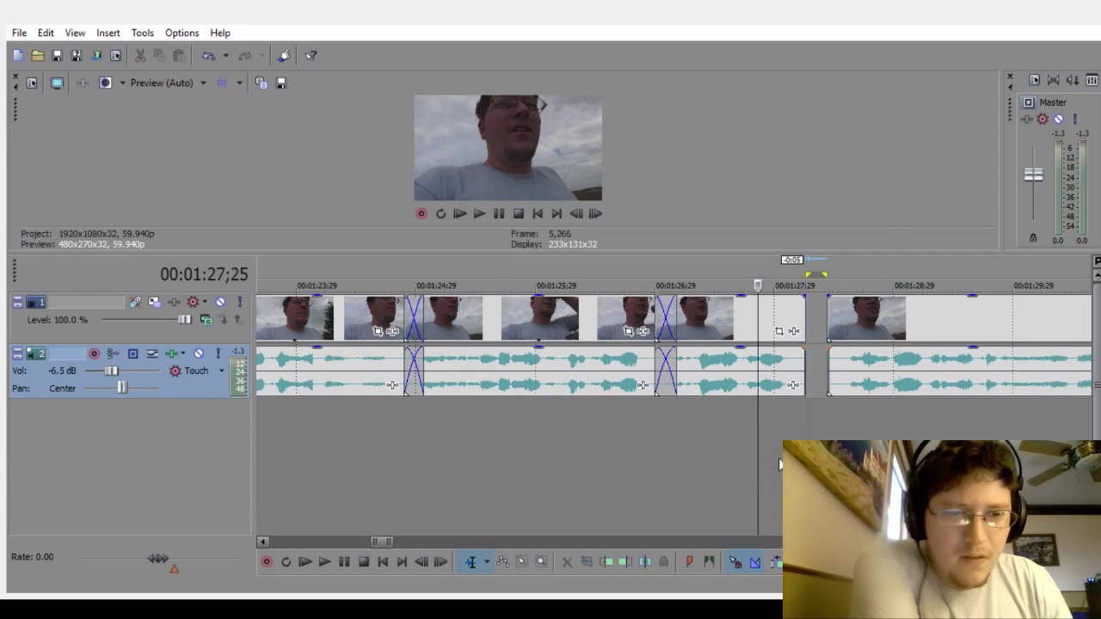
Step: Close the gap ending at 00:01:28;12 with a 5-frame crossfade between the clips, and play from 00:01:26;22 to check it
scroll(854, 416, up, 2)
drag(886, 379, 801, 400)
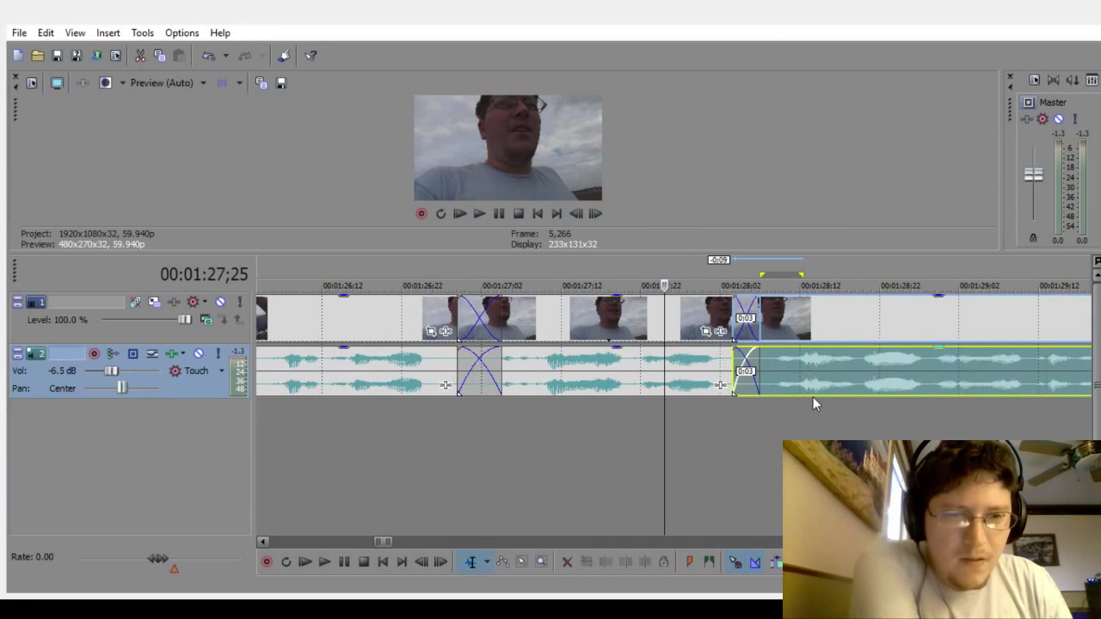
key(ctrl+z)
key(ctrl+y)
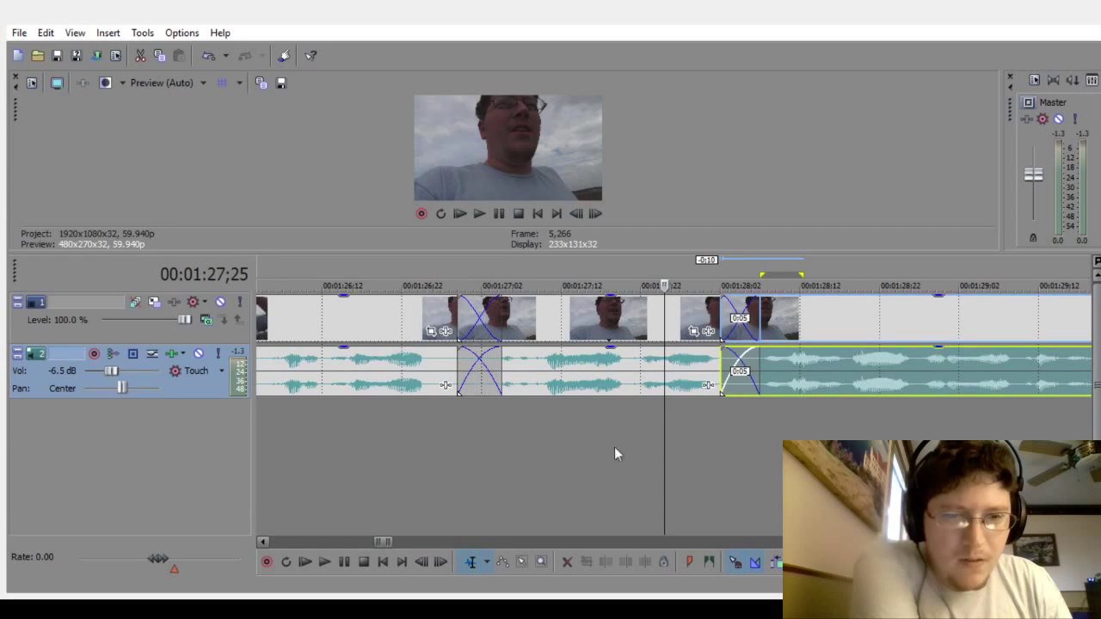
click(400, 435)
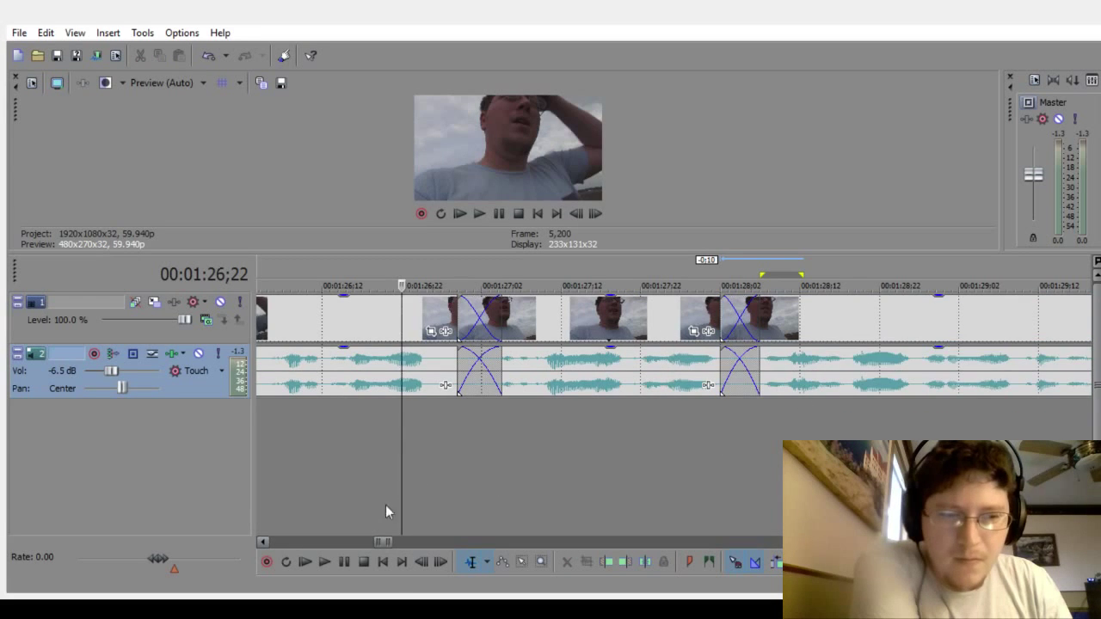
click(333, 559)
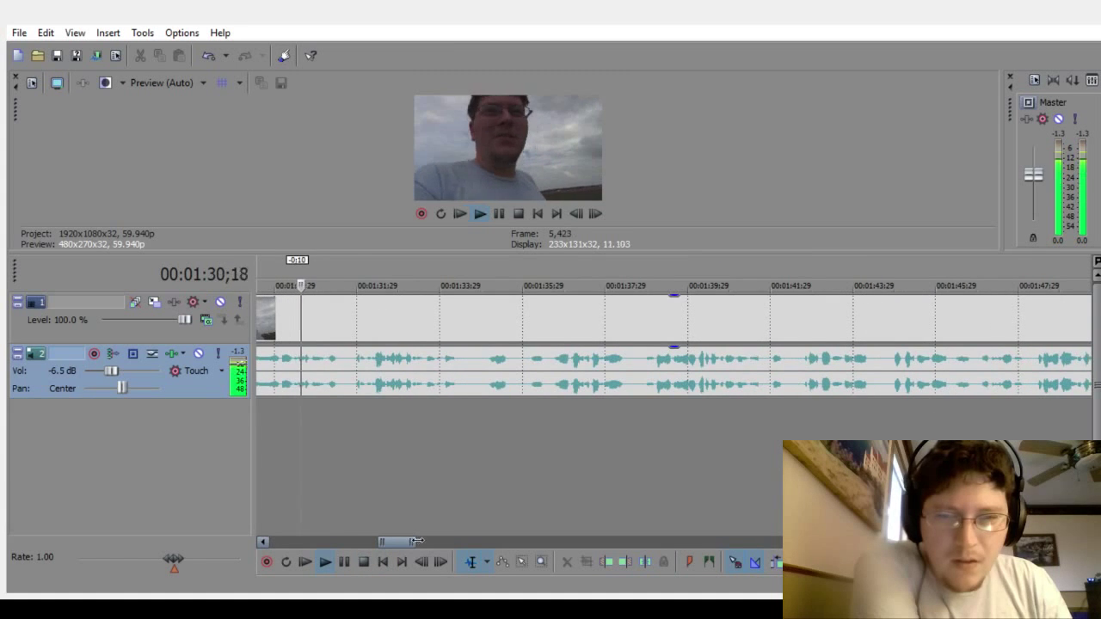
Step: Listen on to about 00:01:37;29 and delete the section from 00:01:34;19 to 00:01:35;26 from both tracks
drag(393, 540, 408, 545)
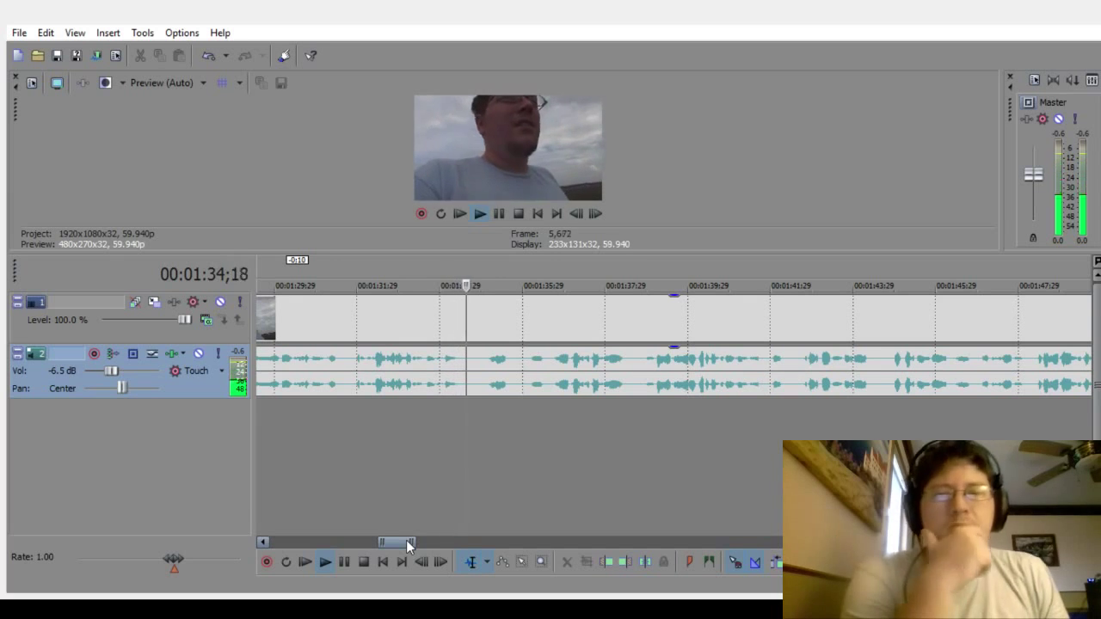
click(343, 562)
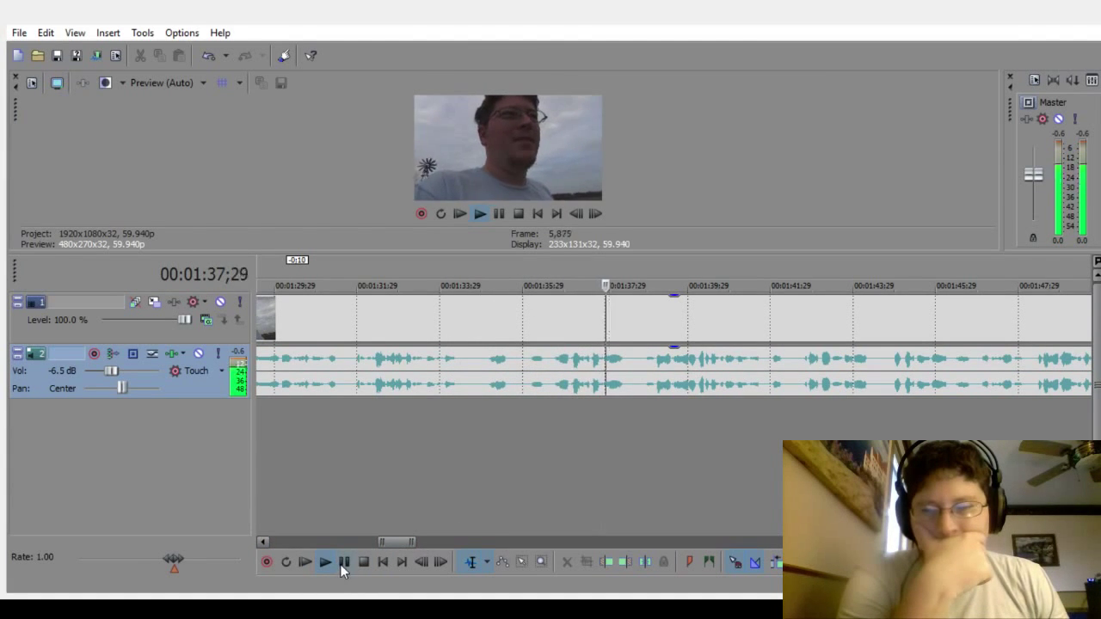
click(500, 420)
scroll(487, 434, up, 2)
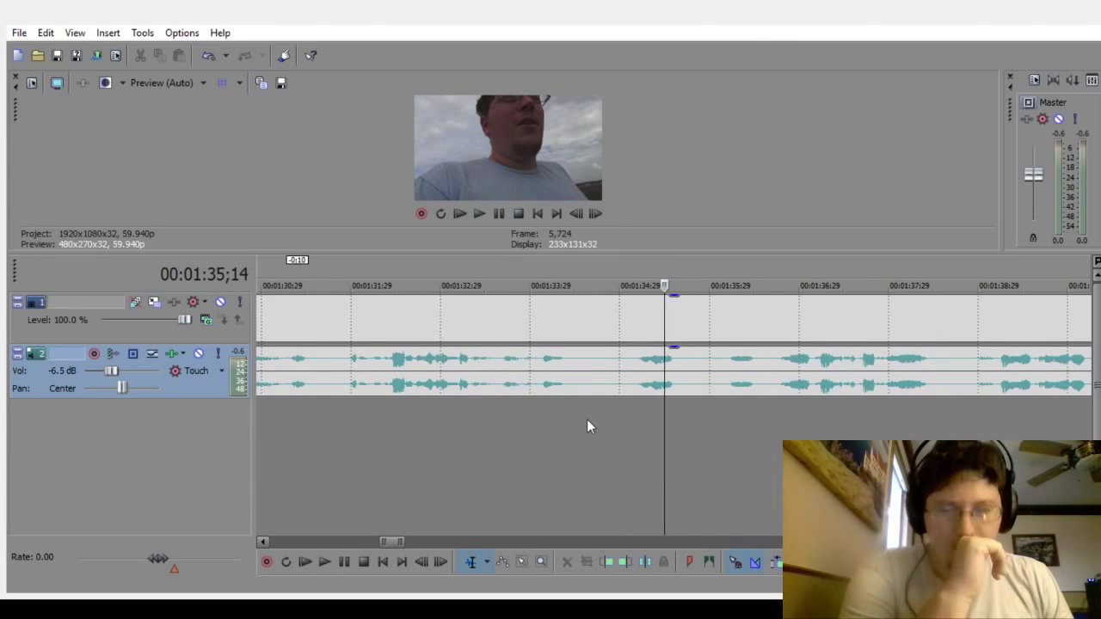
drag(585, 423, 701, 420)
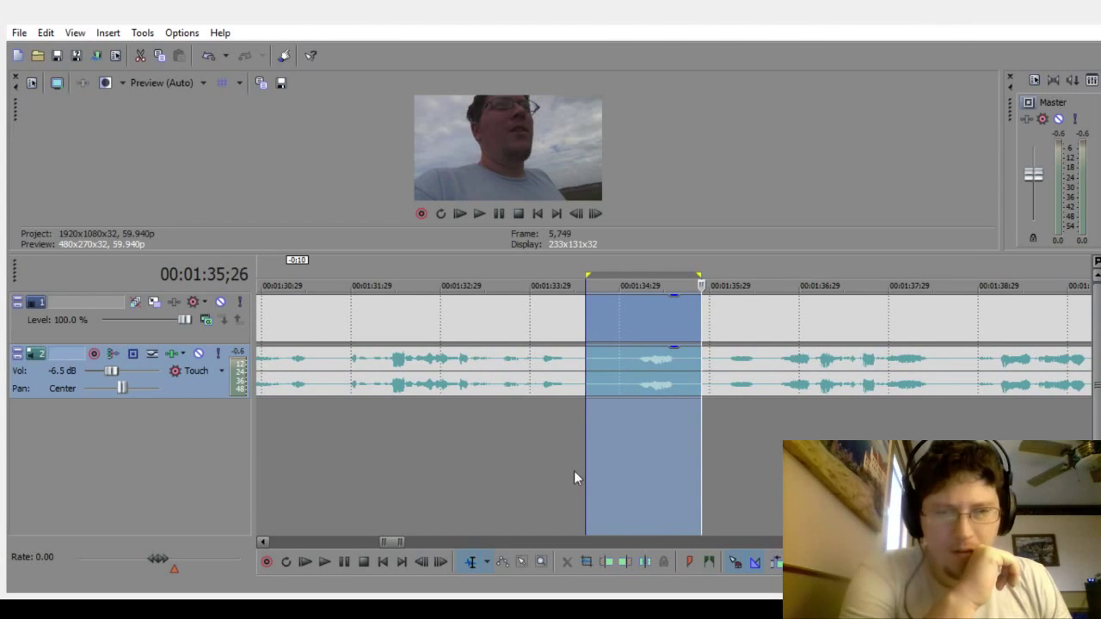
drag(583, 448, 588, 447)
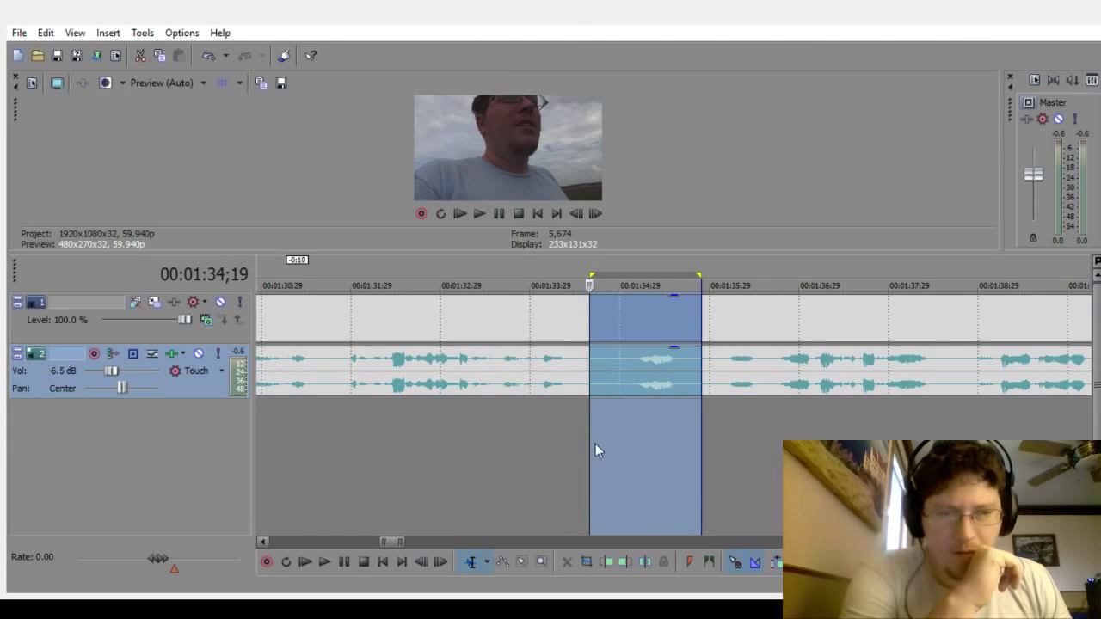
key(Delete)
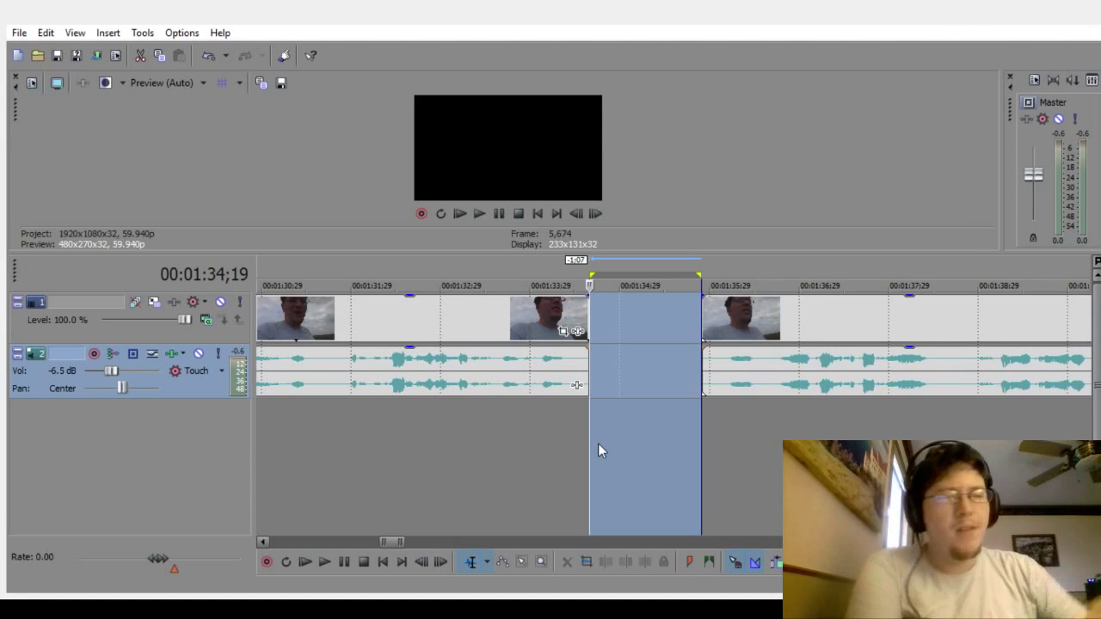
Step: Close the gap ending at 00:01:35;26 with a 5-frame crossfade between the clips, and play from 00:01:33;05 to check it
click(483, 469)
drag(776, 365, 638, 382)
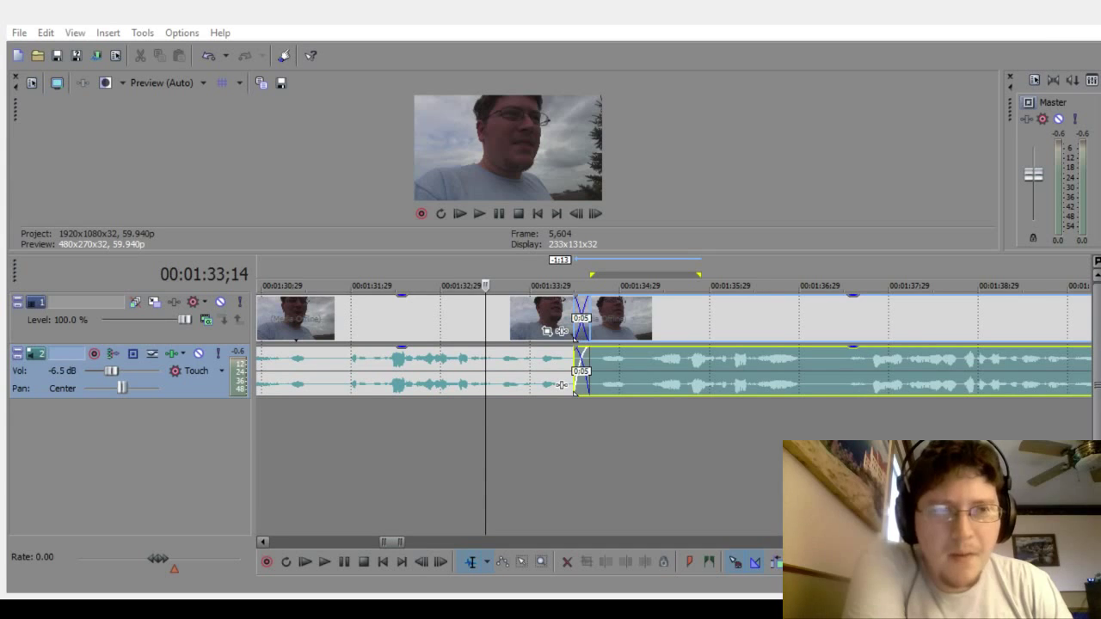
click(456, 447)
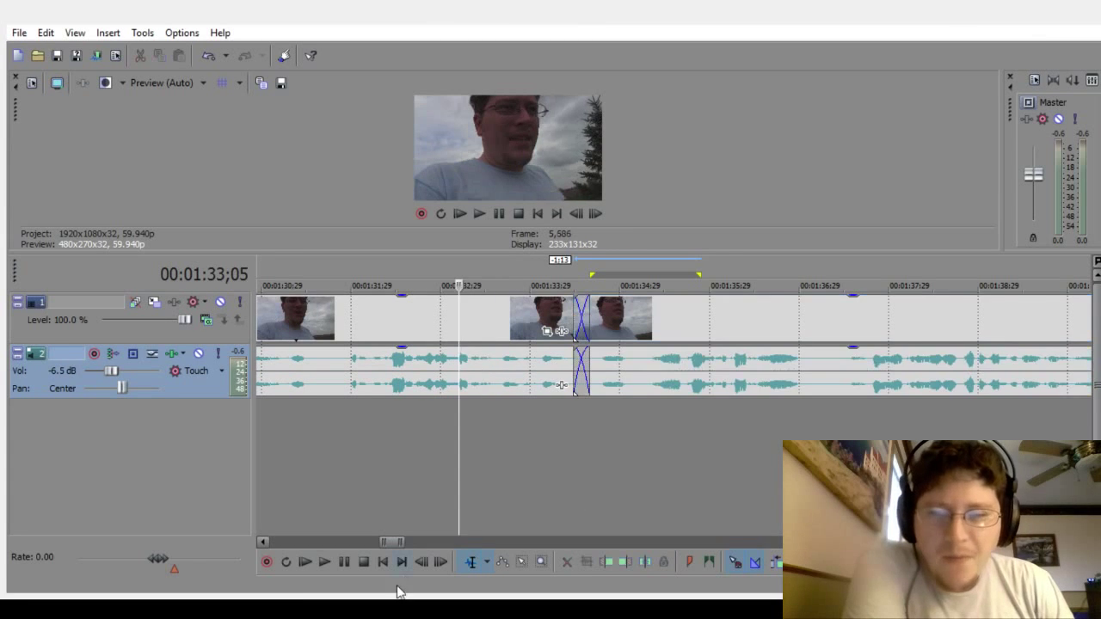
click(326, 562)
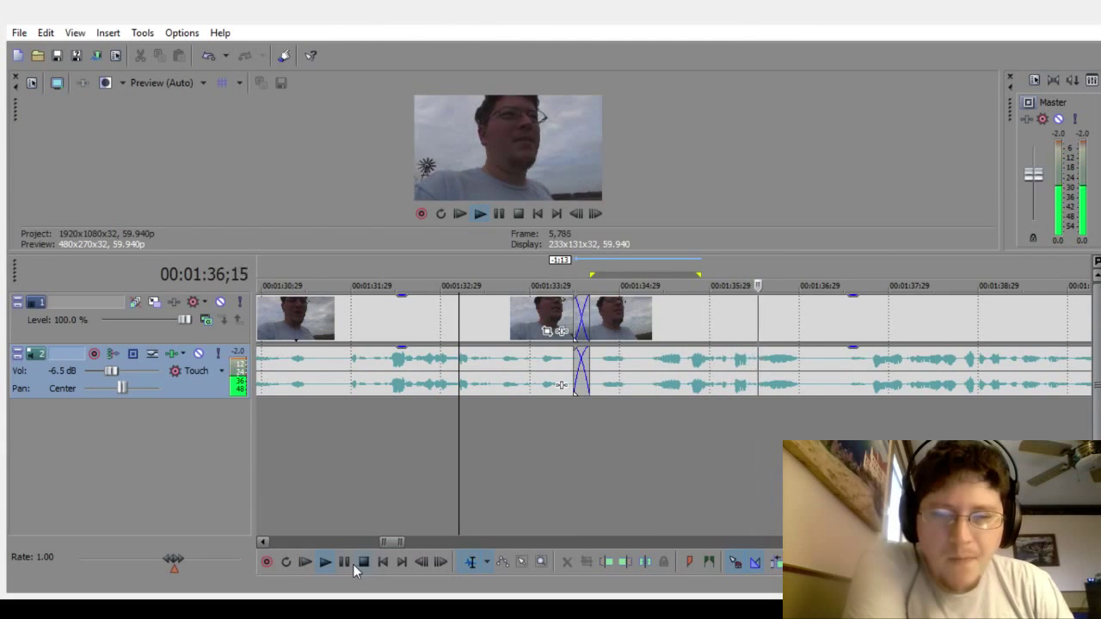
click(344, 565)
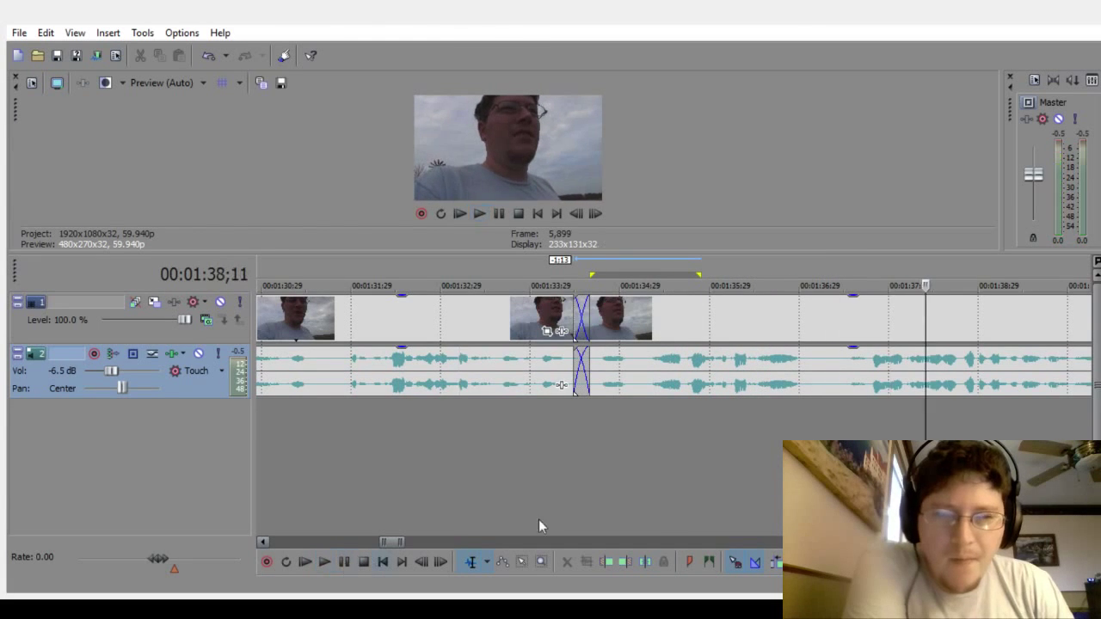
Step: Delete the silent 7-frame section shortly after 00:01:36;29 from both tracks
drag(816, 427, 839, 426)
key(s)
key(Delete)
click(752, 464)
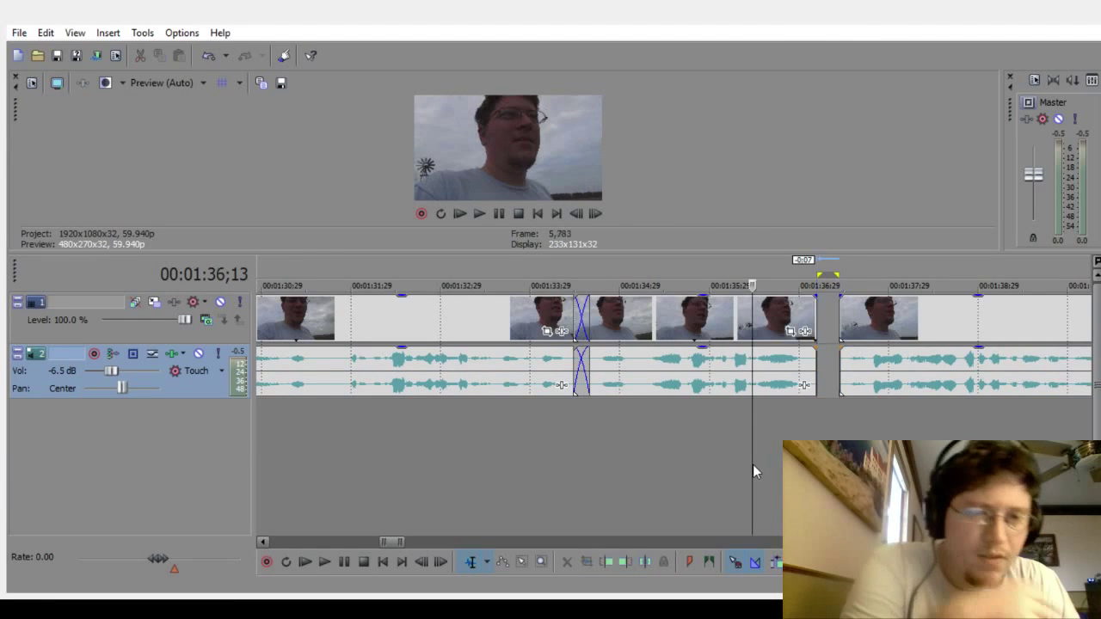
Step: Close the 7-frame gap after 00:01:36;29 with a 5-frame crossfade between the clips, and play from about 00:01:33 to check it
drag(917, 369, 880, 387)
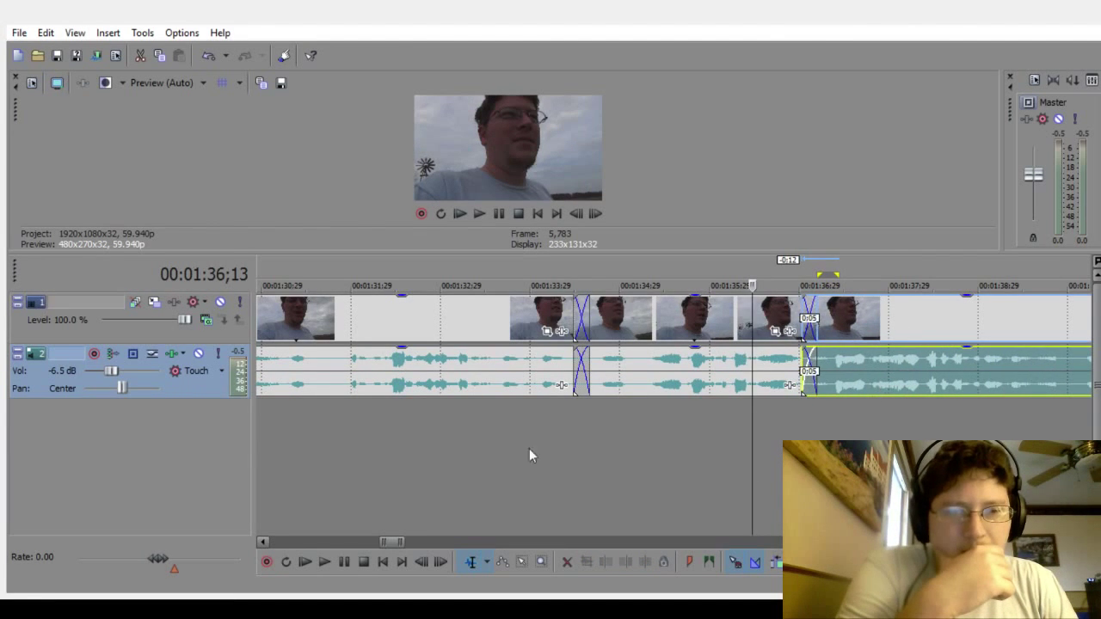
click(448, 459)
click(324, 564)
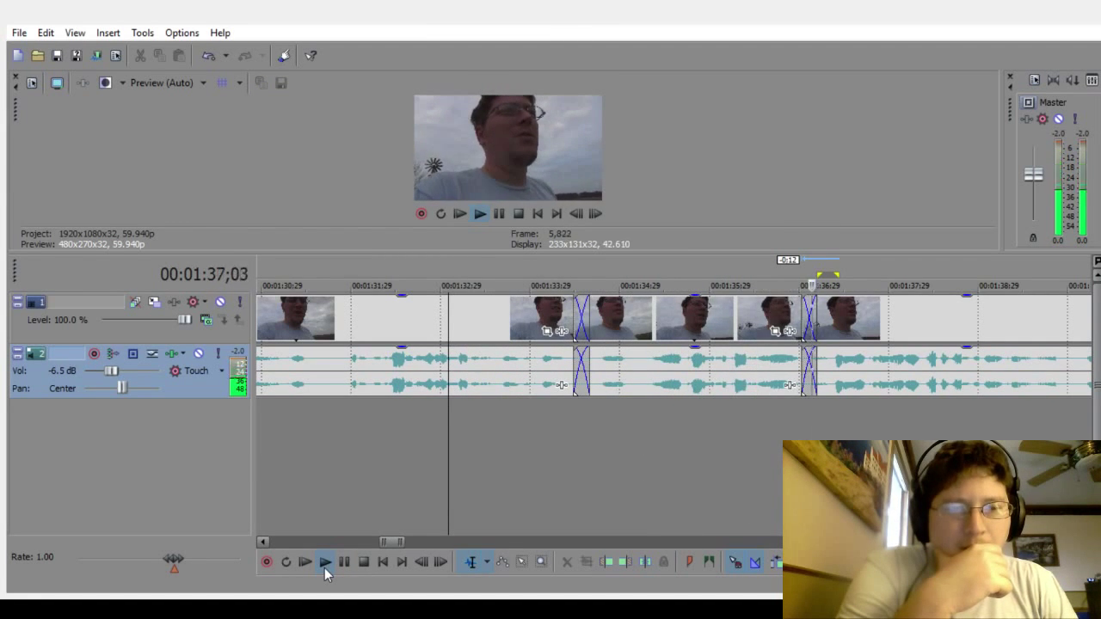
click(345, 562)
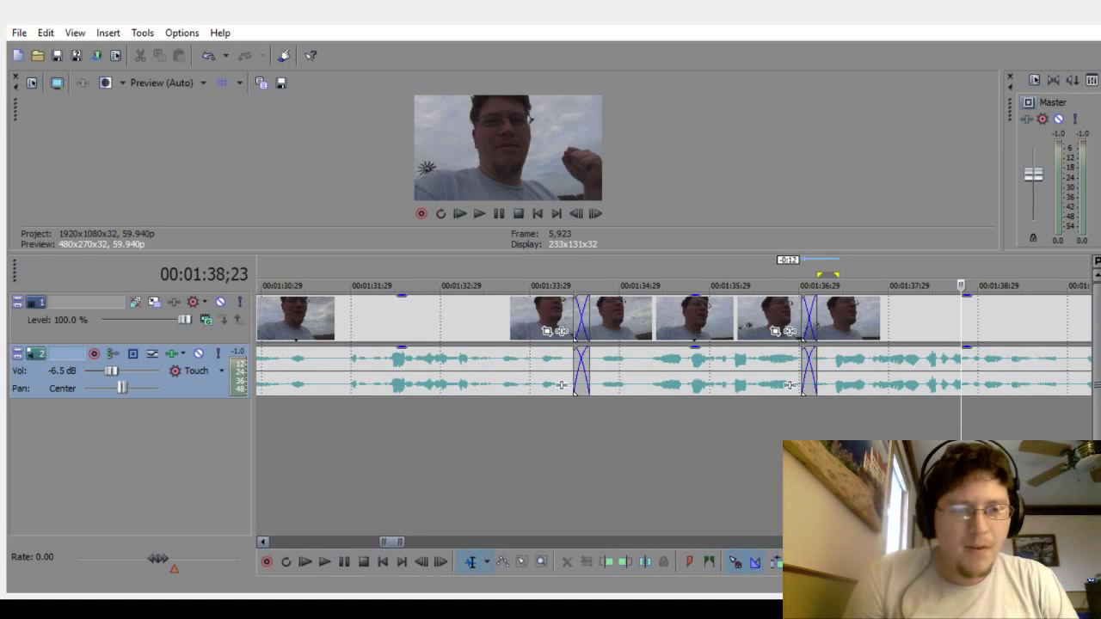
Step: Play the footage from 00:01:38;23 to about 00:01:41;17 to listen for the next pause
scroll(671, 361, right, 6)
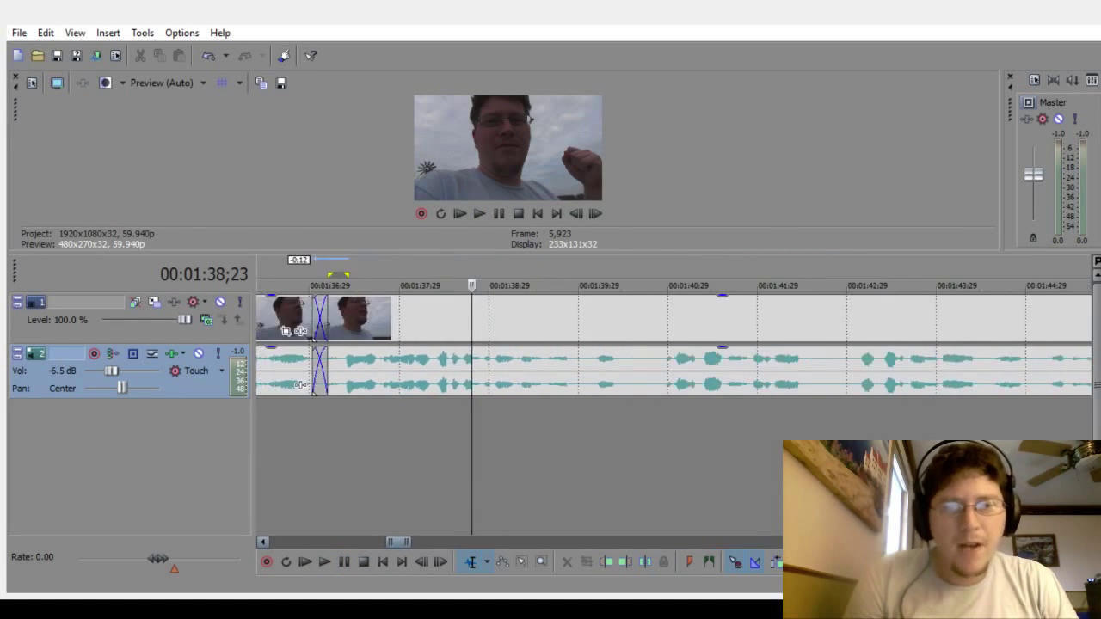
scroll(312, 389, right, 2)
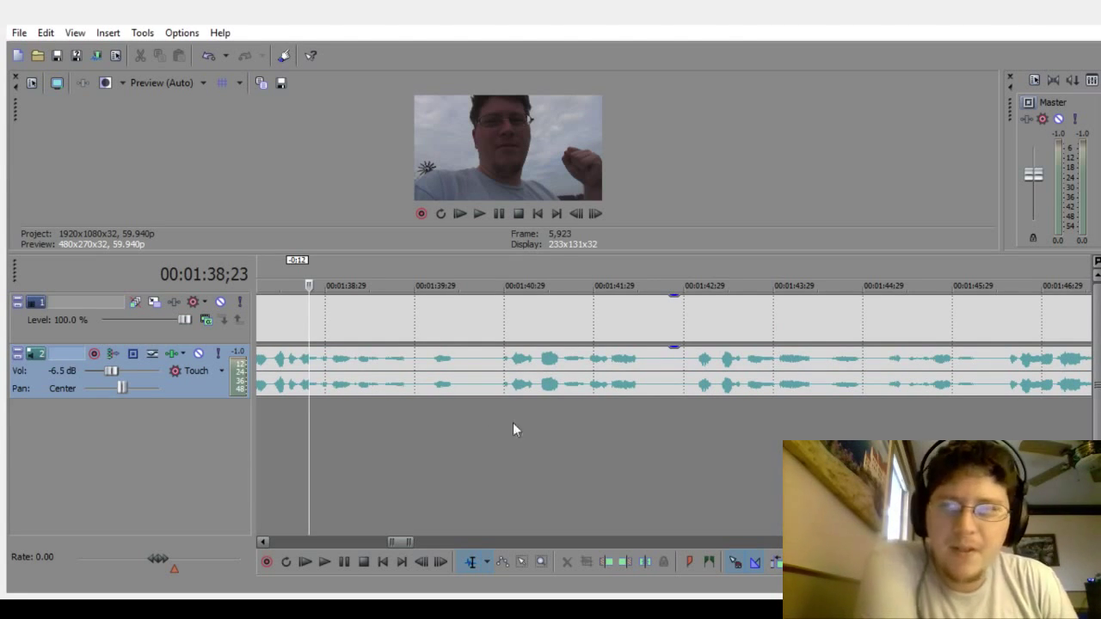
click(329, 561)
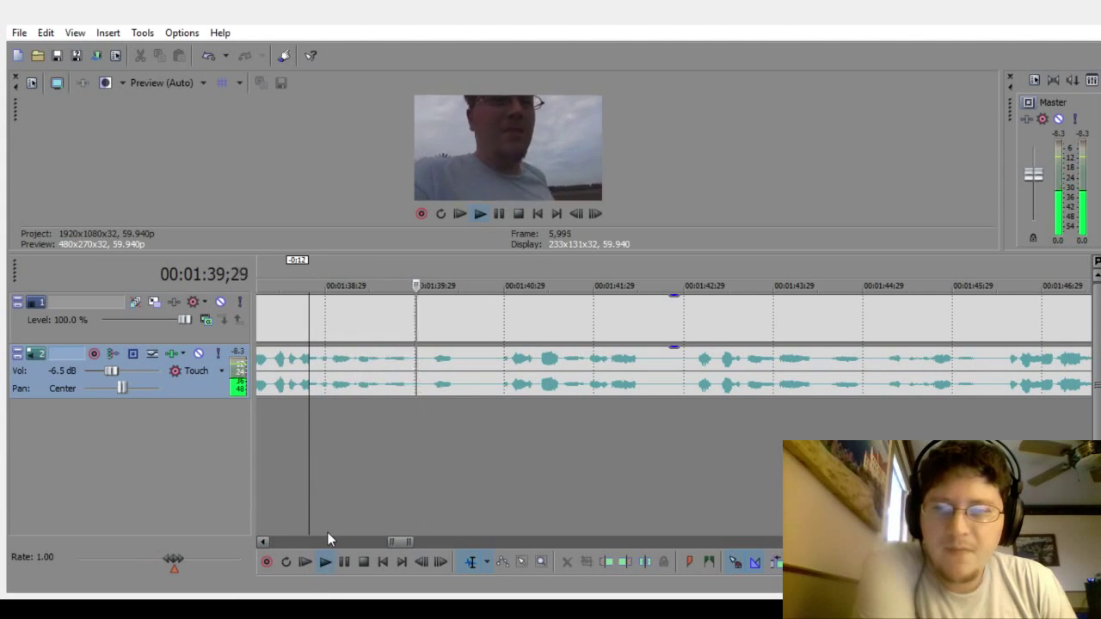
click(343, 562)
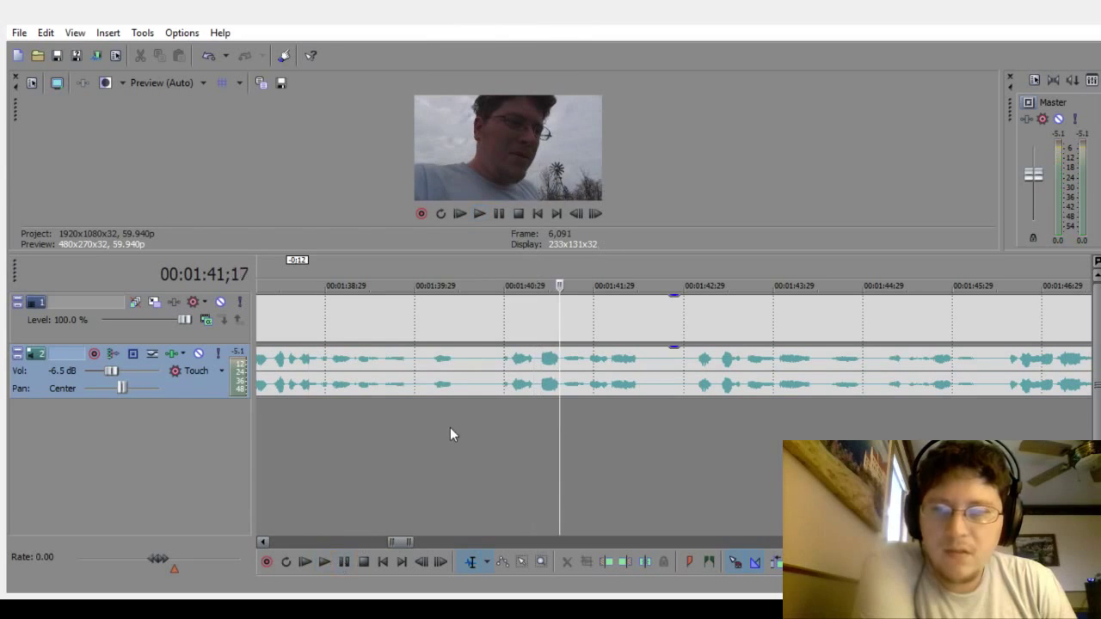
Step: Delete the 20-frame section ending at 00:01:40;21 from both tracks
drag(422, 413, 481, 448)
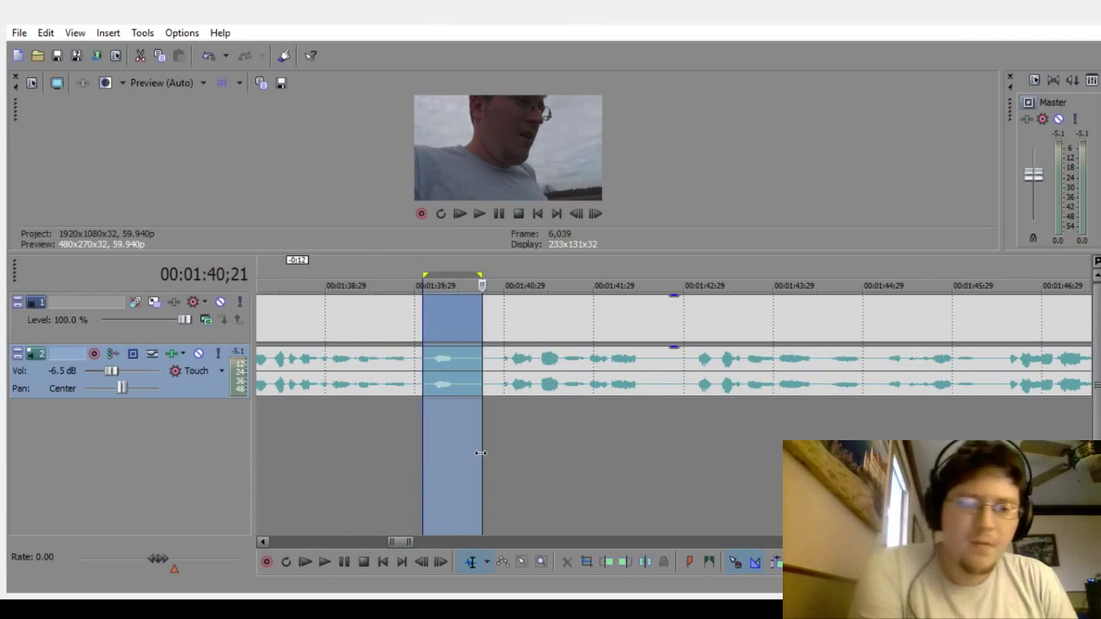
key(Delete)
click(346, 526)
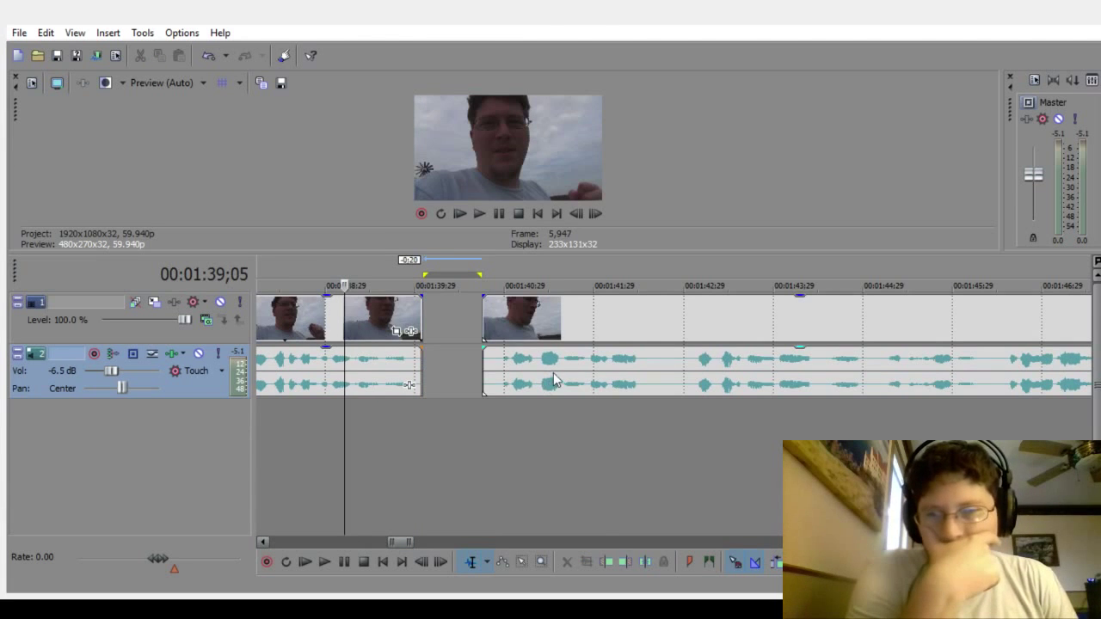
Step: Close the 20-frame gap with a 5-frame crossfade between the clips, and play from about 00:01:38;26 to 00:01:43;02 to check it
drag(553, 373, 481, 384)
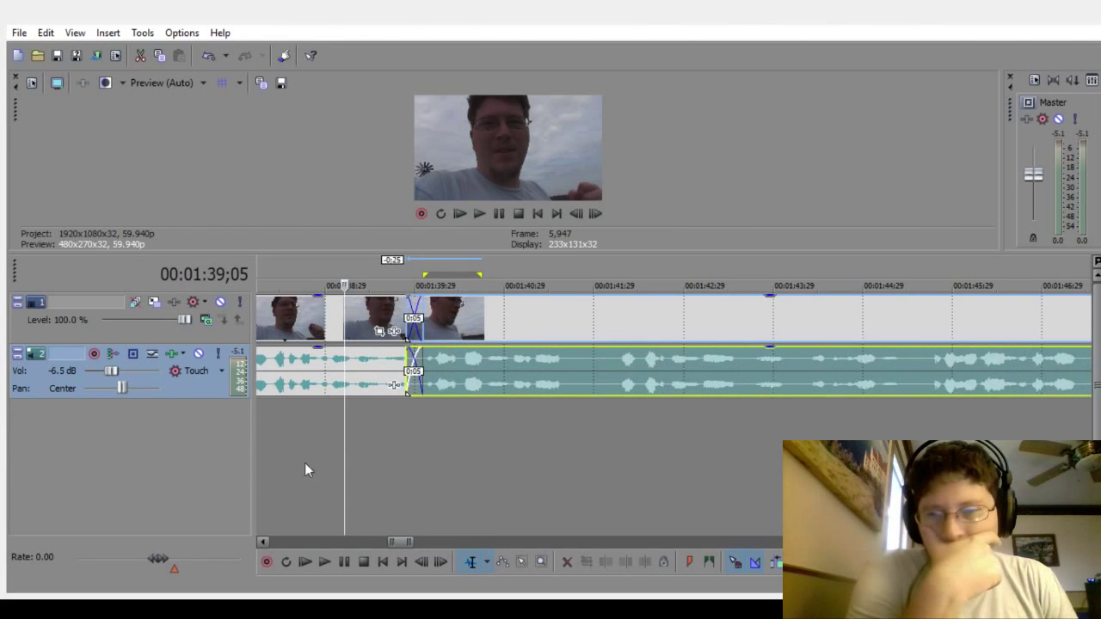
click(315, 470)
click(320, 563)
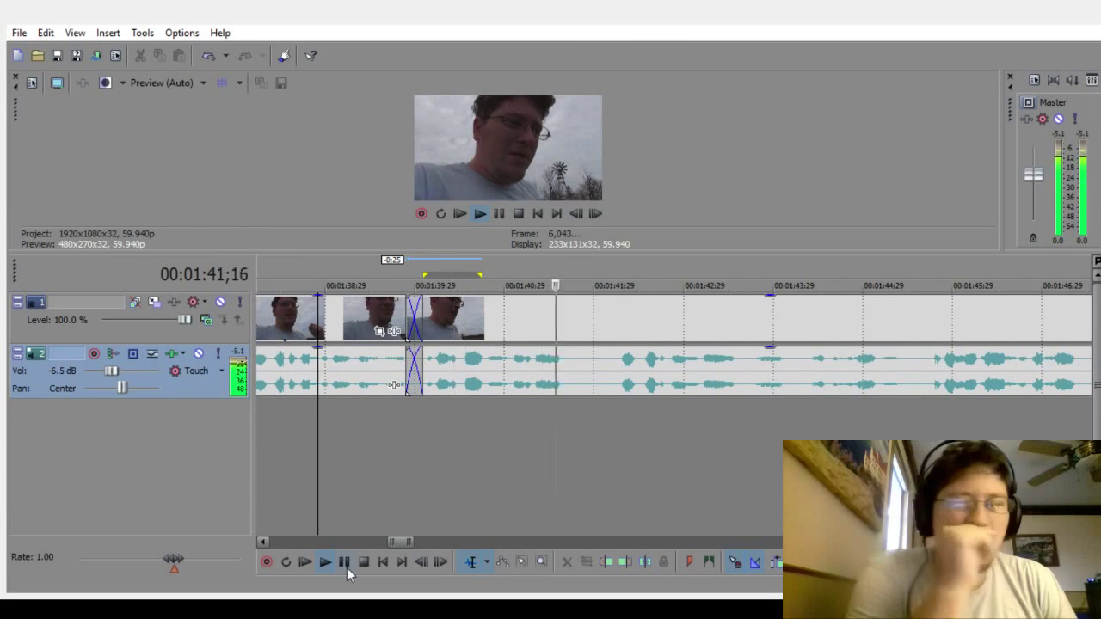
click(345, 564)
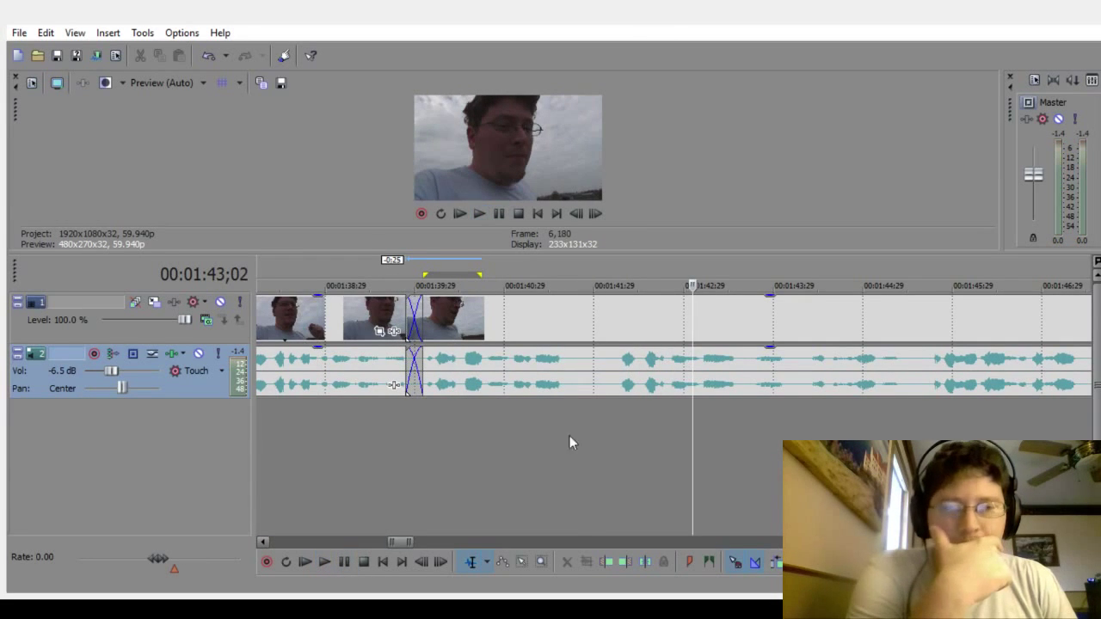
Step: Delete the silent 7-frame section ending at 00:01:42;02 from both tracks
drag(582, 424, 604, 426)
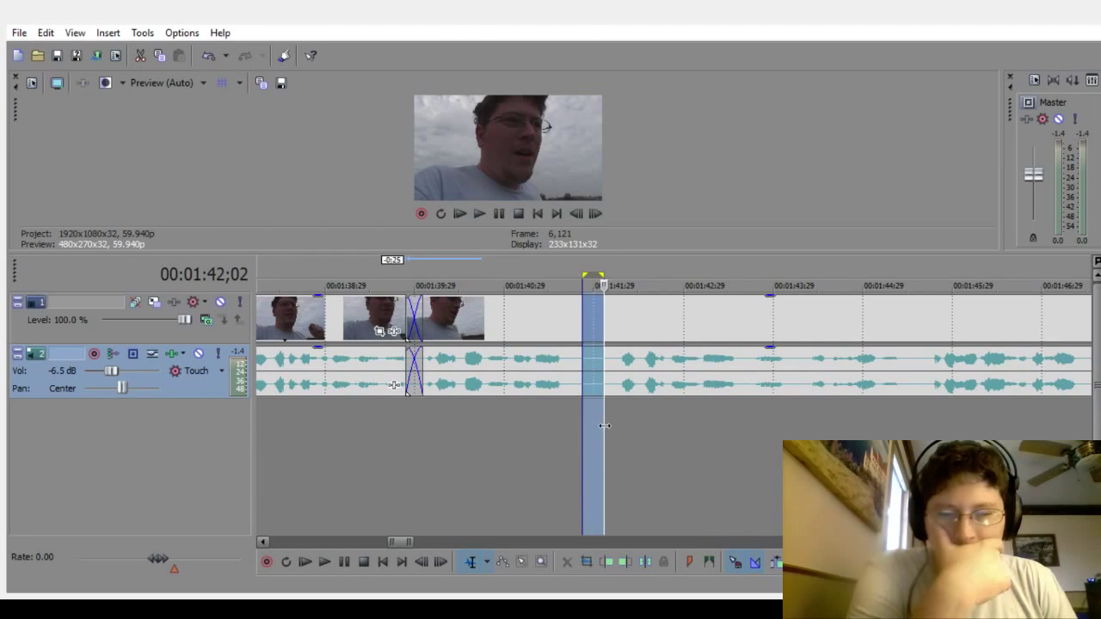
key(Delete)
click(503, 471)
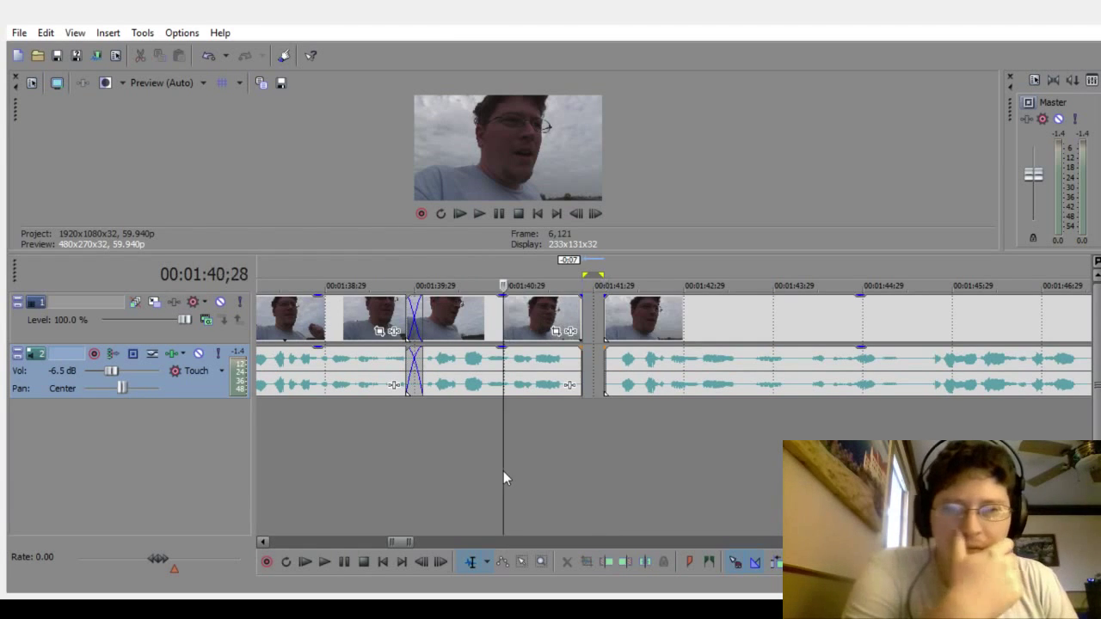
Step: Close the gap ending at 00:01:42;02 with a 5-frame crossfade between the clips, and play from about 00:01:39;08 to check it
click(640, 387)
drag(663, 369, 624, 395)
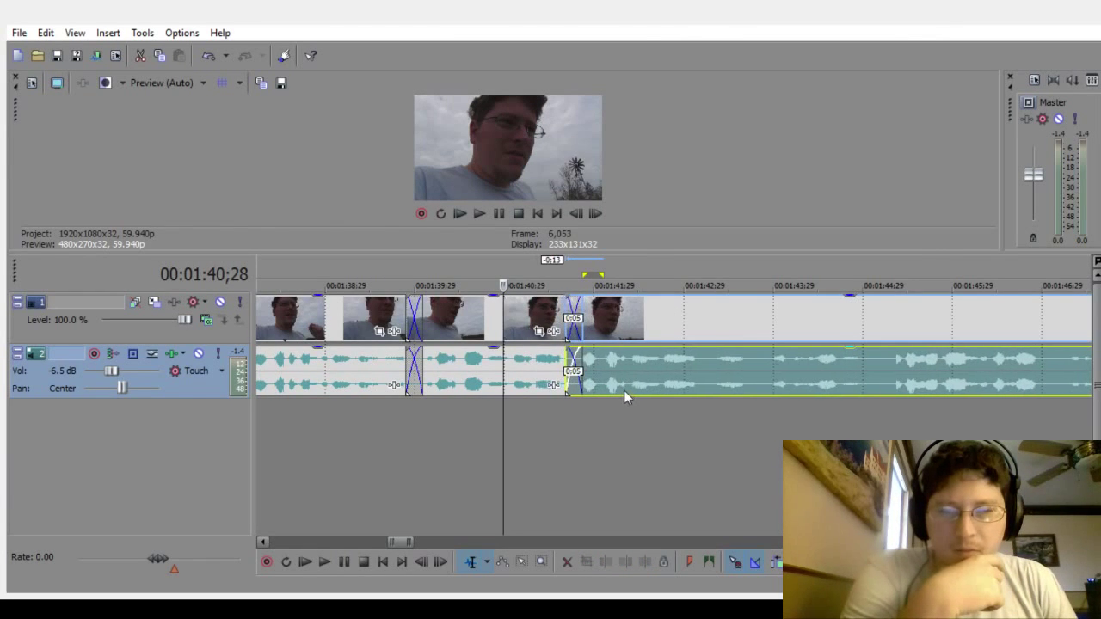
click(352, 472)
click(327, 568)
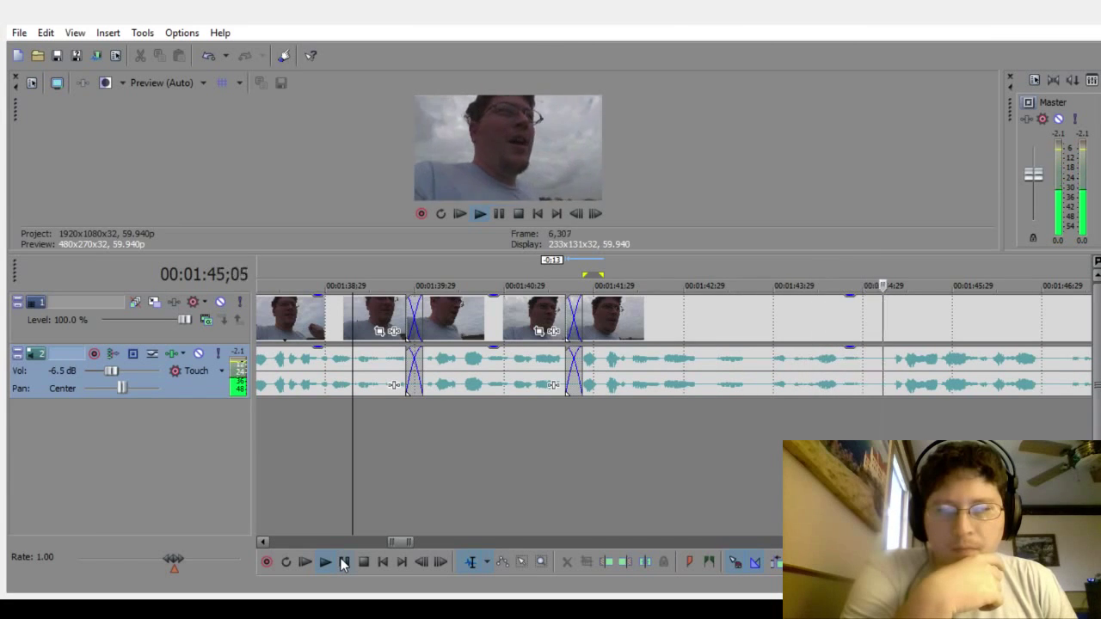
click(343, 562)
Step: Play the footage from about 00:01:43;12 to 00:01:50;23 to listen for the next pause
click(894, 285)
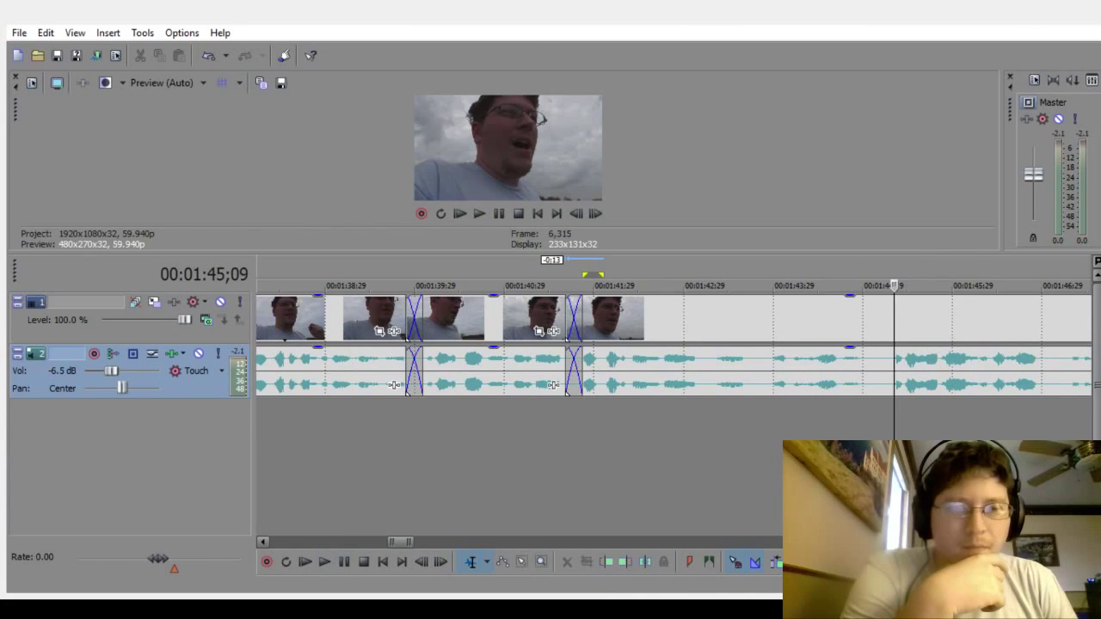
scroll(674, 369, right, 6)
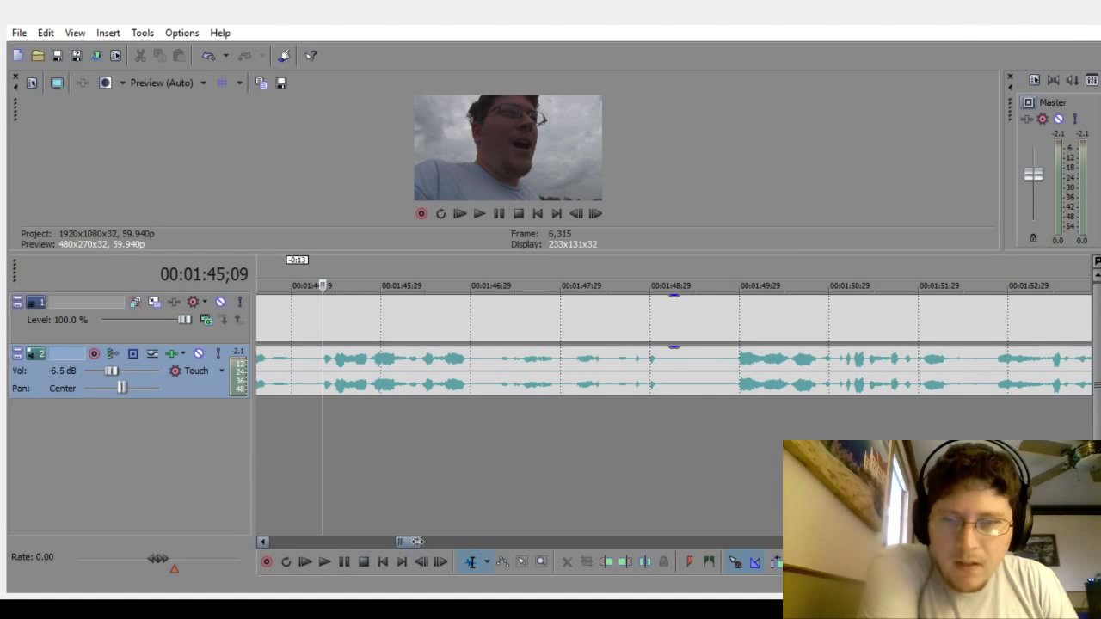
drag(417, 541, 1049, 410)
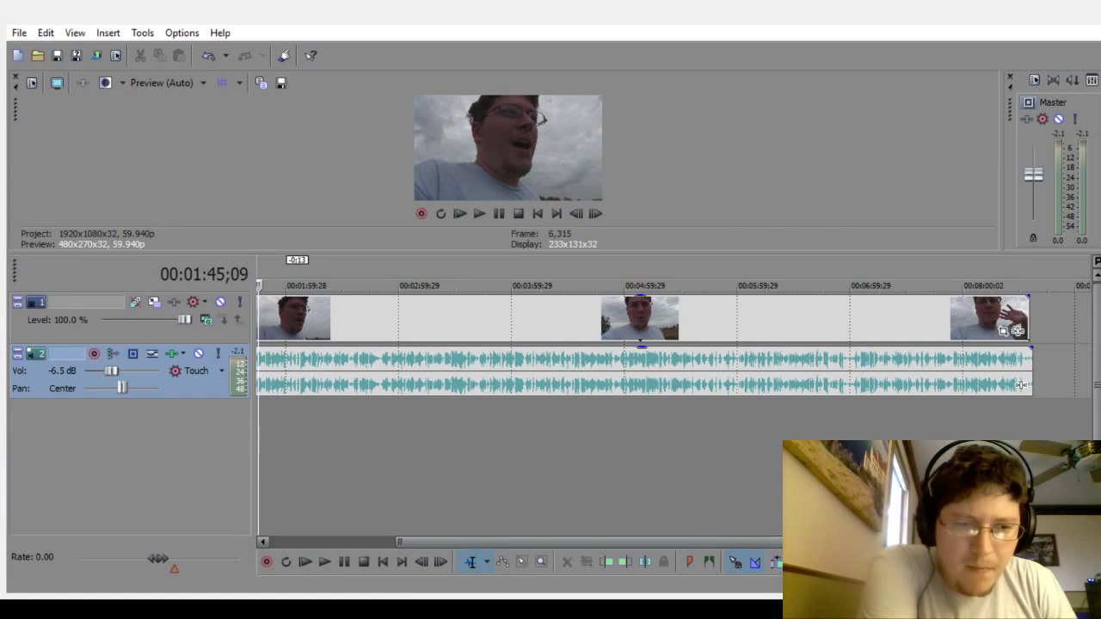
drag(932, 541, 423, 544)
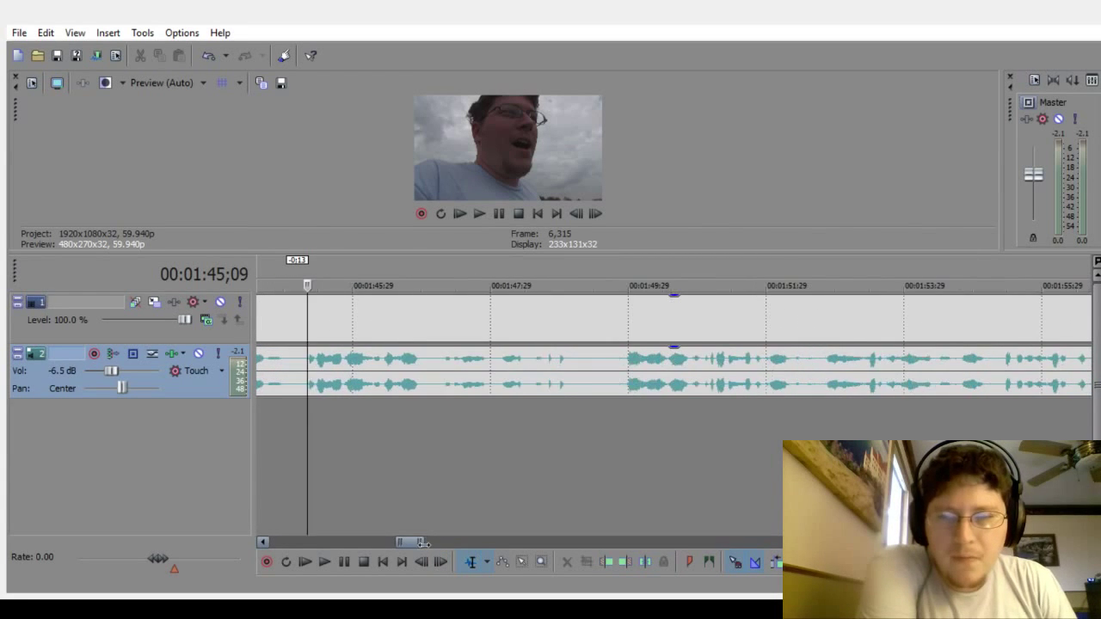
click(263, 541)
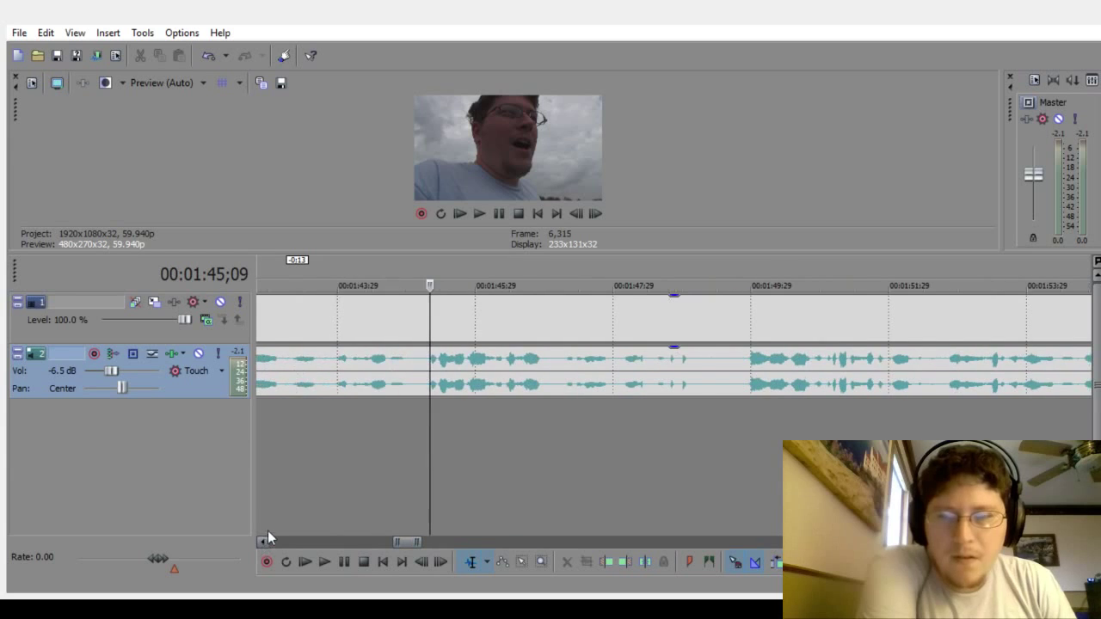
click(298, 479)
click(324, 561)
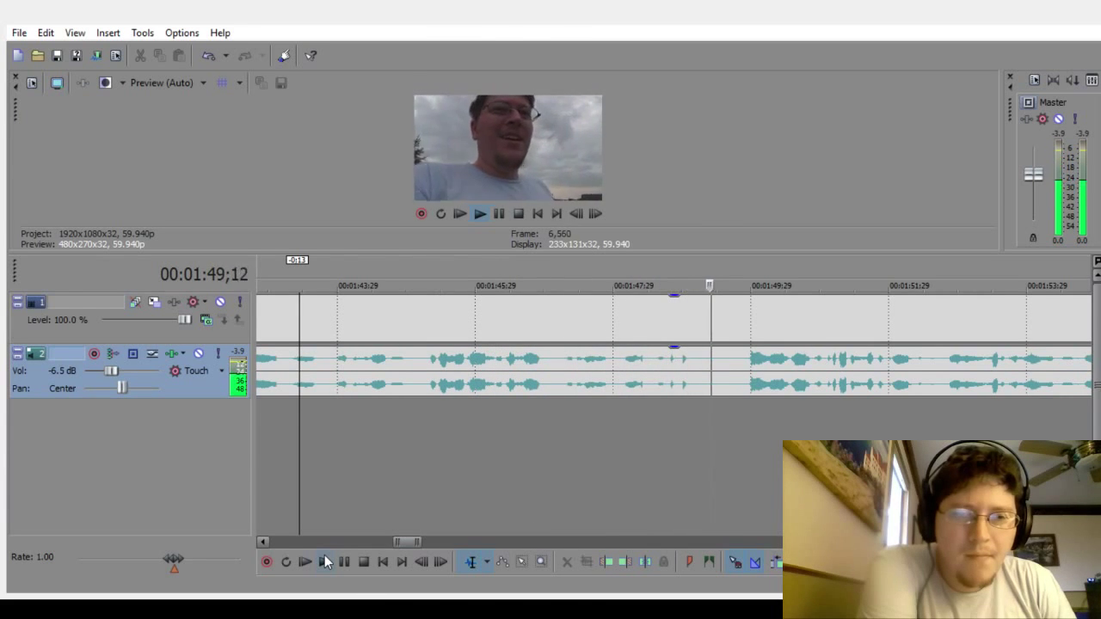
click(343, 566)
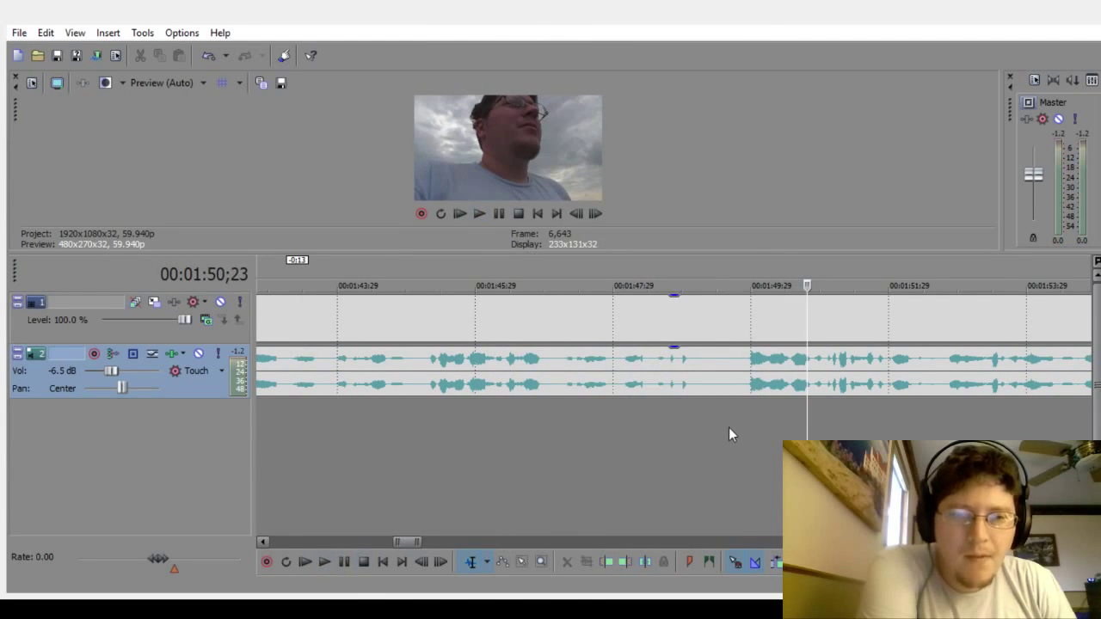
Step: Delete the silent 10-frame section ending at 00:01:49;21 from both tracks
click(724, 451)
scroll(722, 451, up, 3)
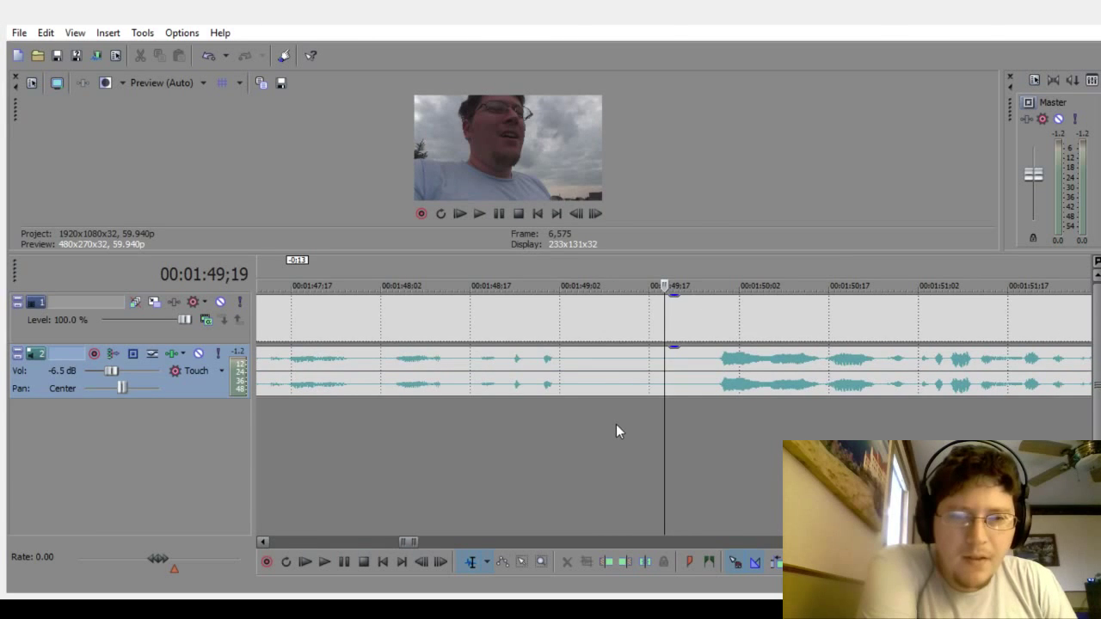
drag(615, 424, 677, 424)
key(Delete)
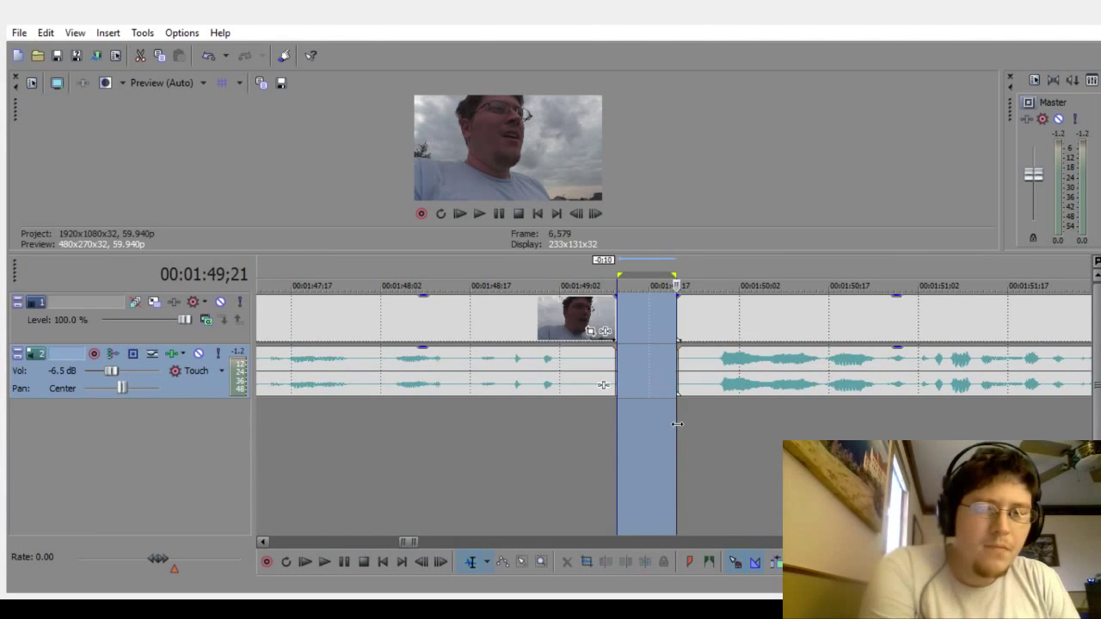
click(511, 531)
Step: Close the 10-frame gap with a 5-frame crossfade between the clips, and play from 00:01:47;27 to 00:01:50;15 to check it
drag(766, 373, 688, 382)
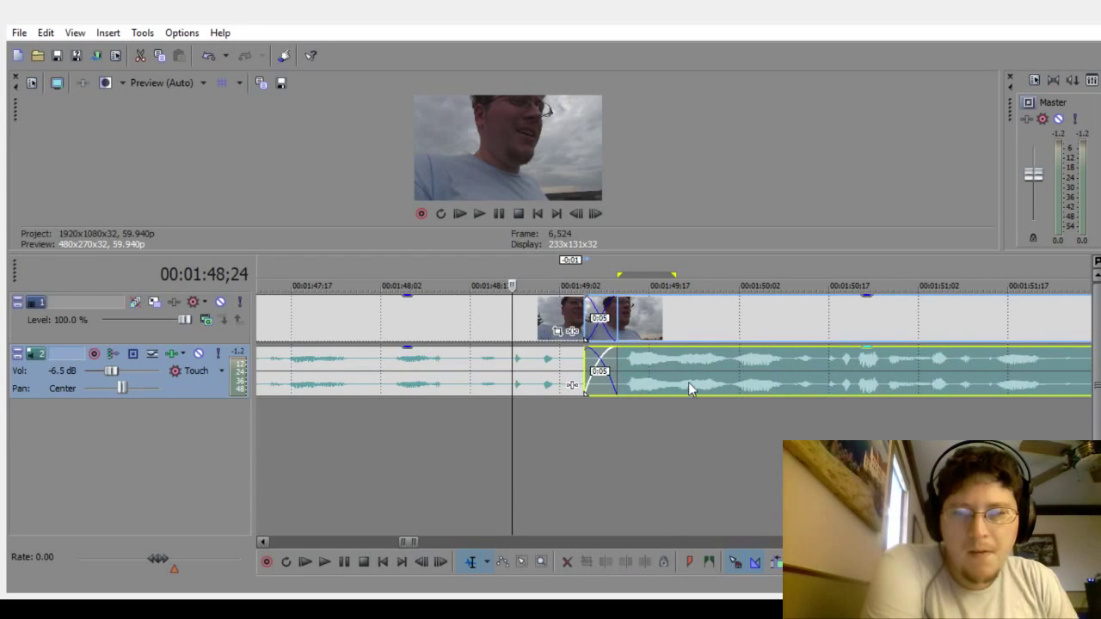
click(355, 456)
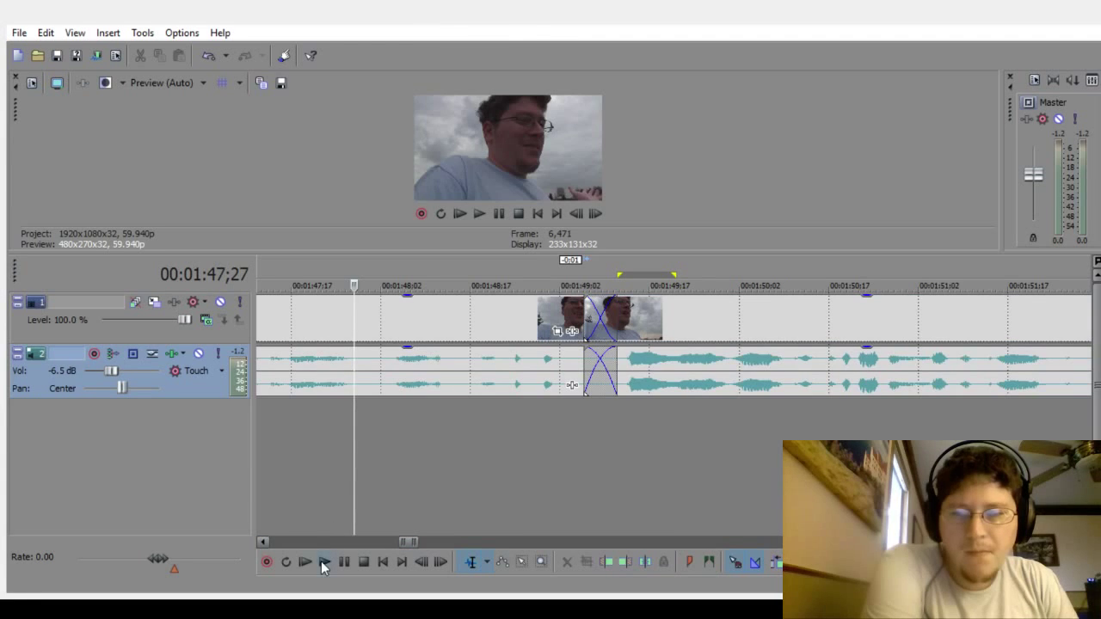
click(324, 562)
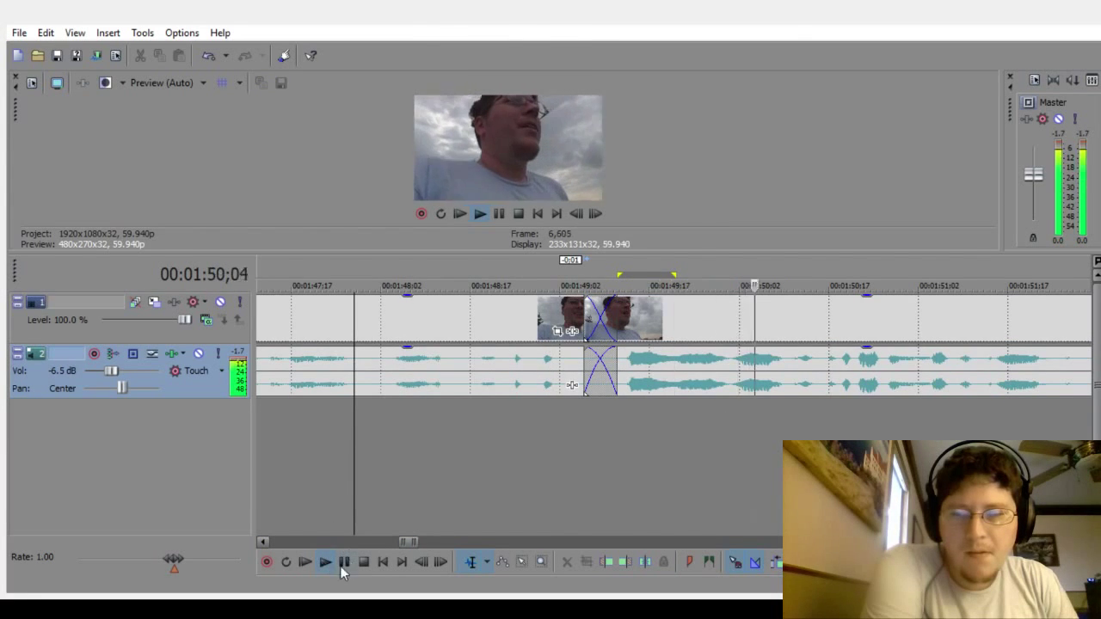
click(341, 564)
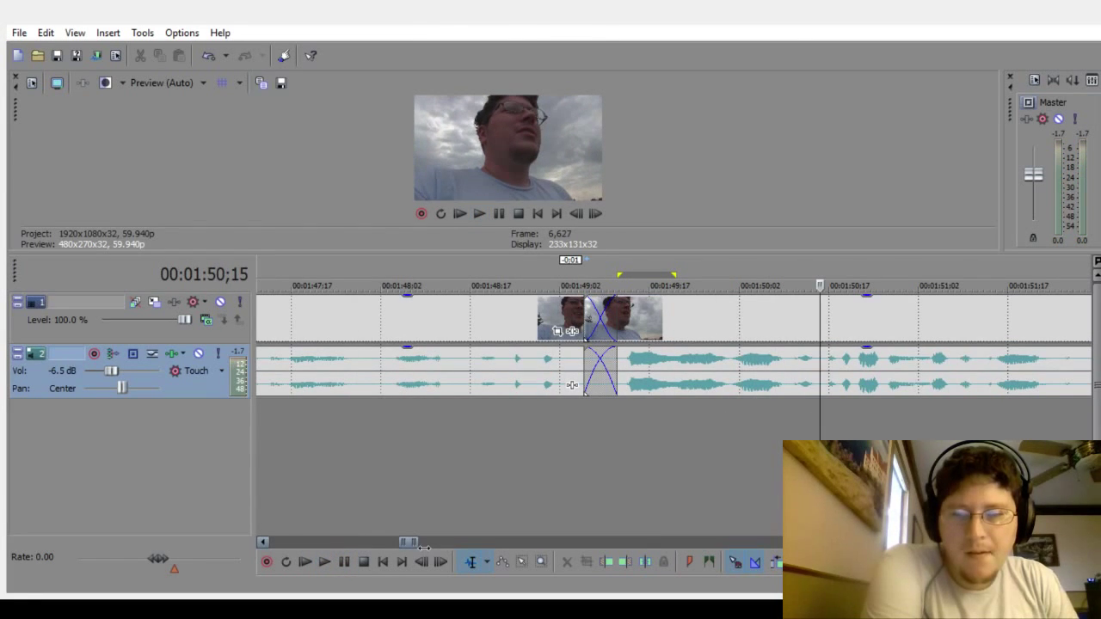
Step: Play the footage from about 00:01:48 to 00:02:01;06 to listen for the next section to cut
mouse_move(423, 545)
mouse_down()
mouse_move(456, 544)
mouse_move(441, 542)
mouse_up()
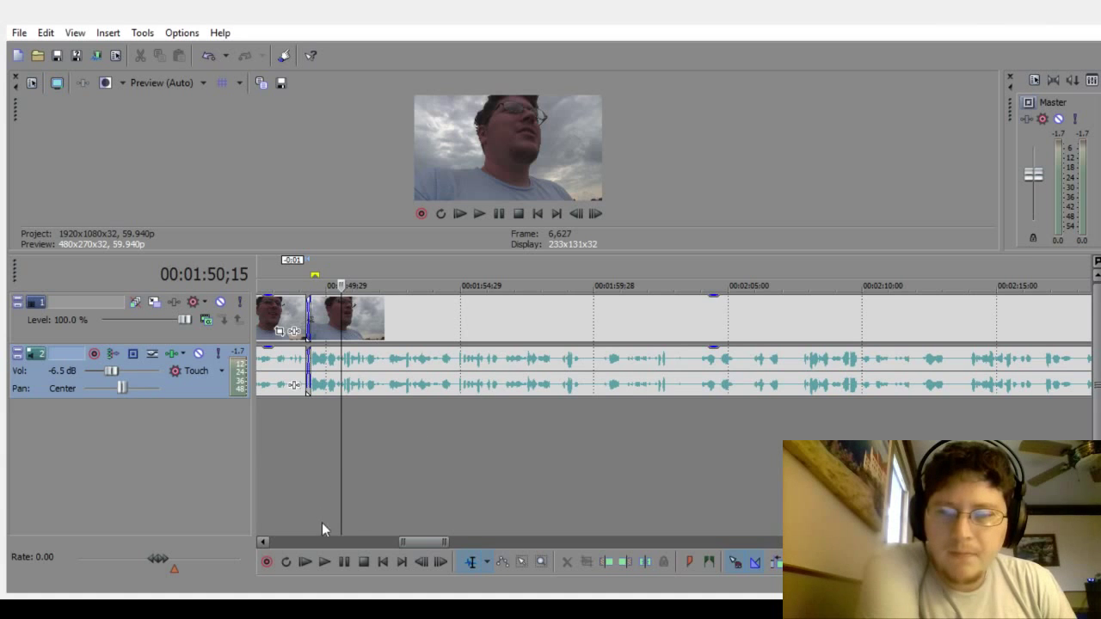
click(319, 562)
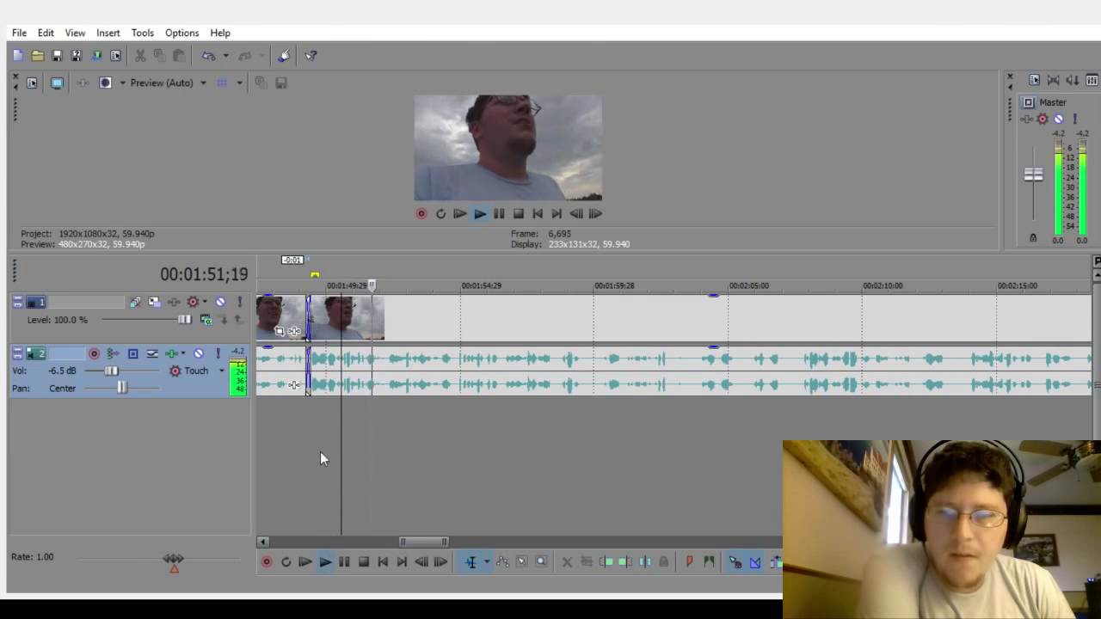
click(287, 444)
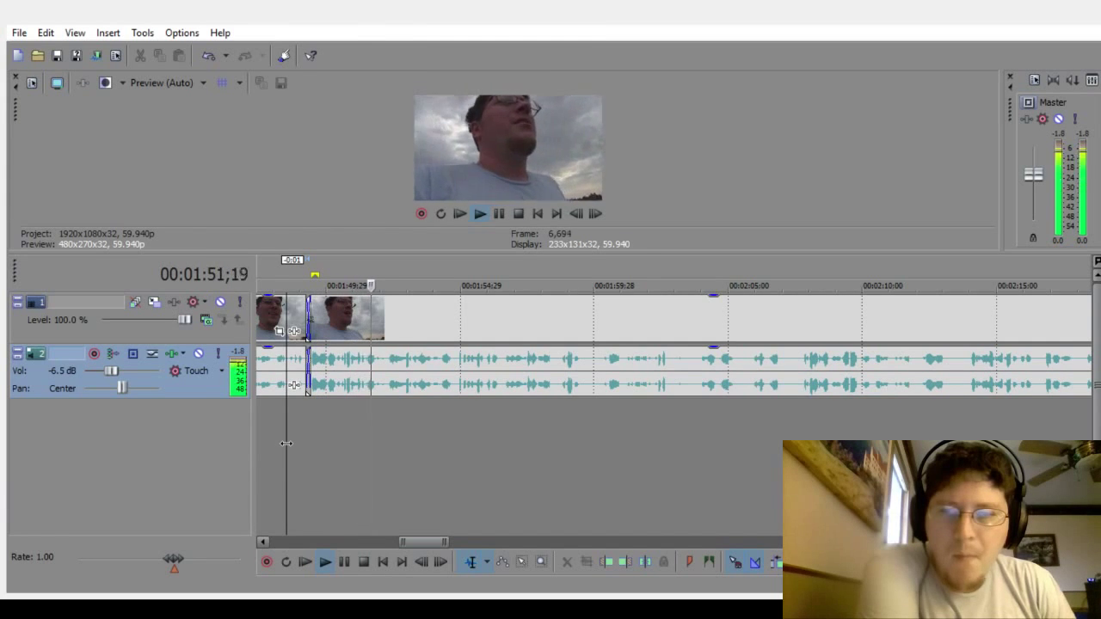
click(344, 561)
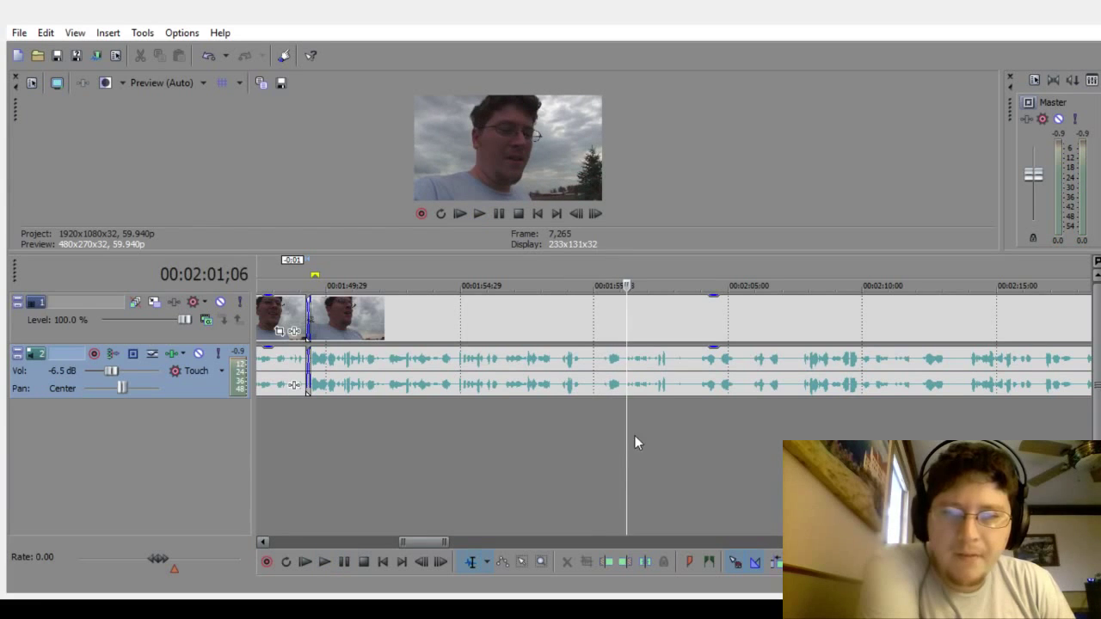
Step: Replay the footage from 00:01:57;11 to about 00:02:00;16 to pinpoint the section to cut
click(589, 452)
scroll(590, 450, up, 5)
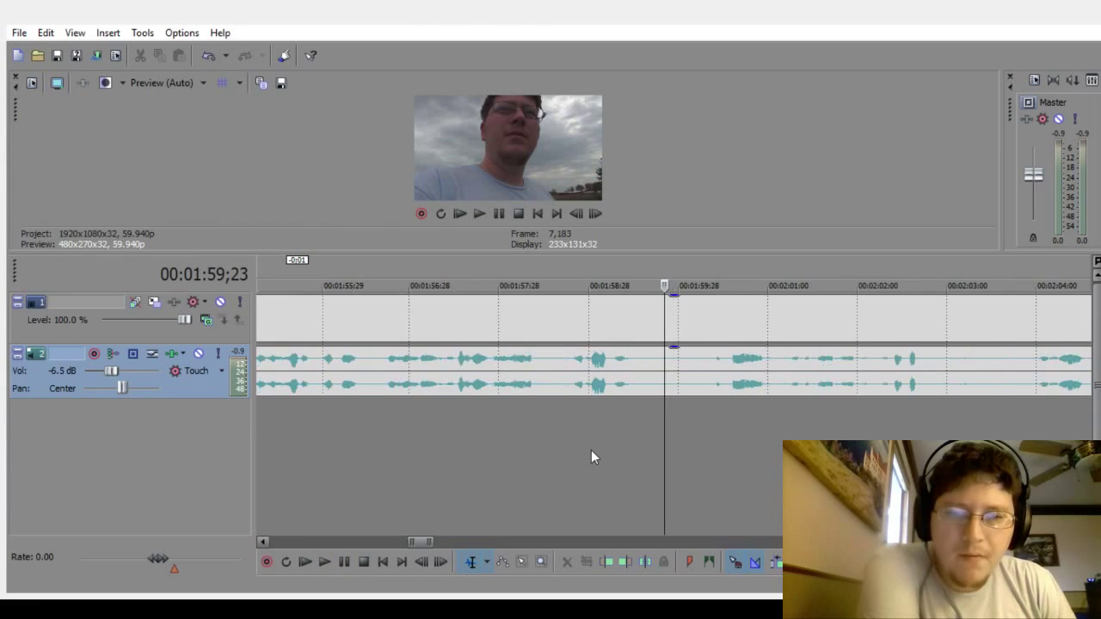
click(449, 456)
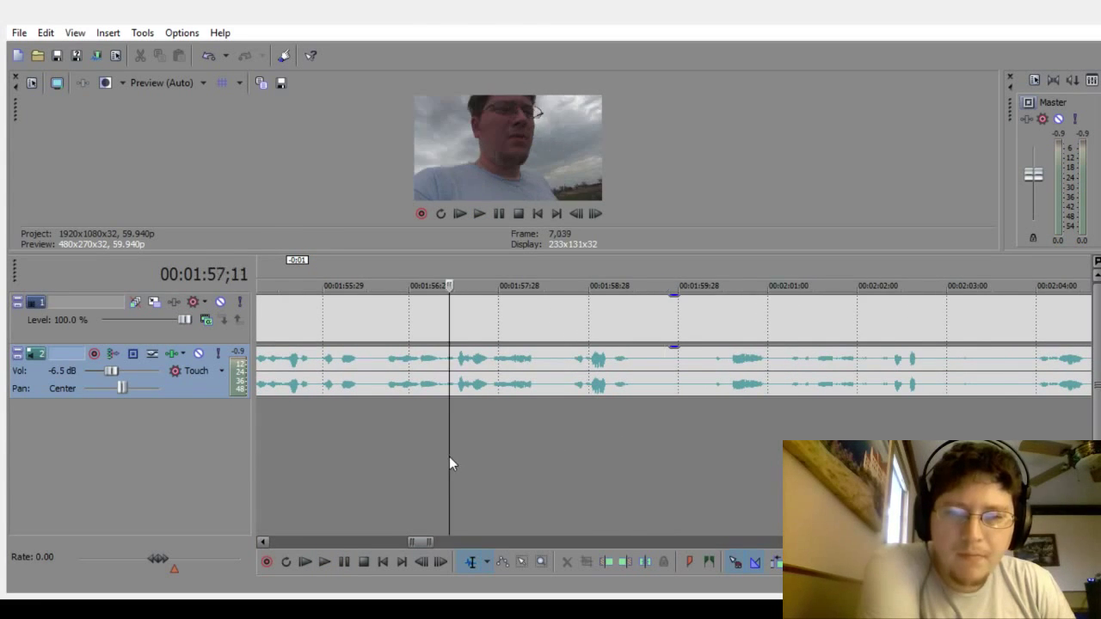
click(325, 561)
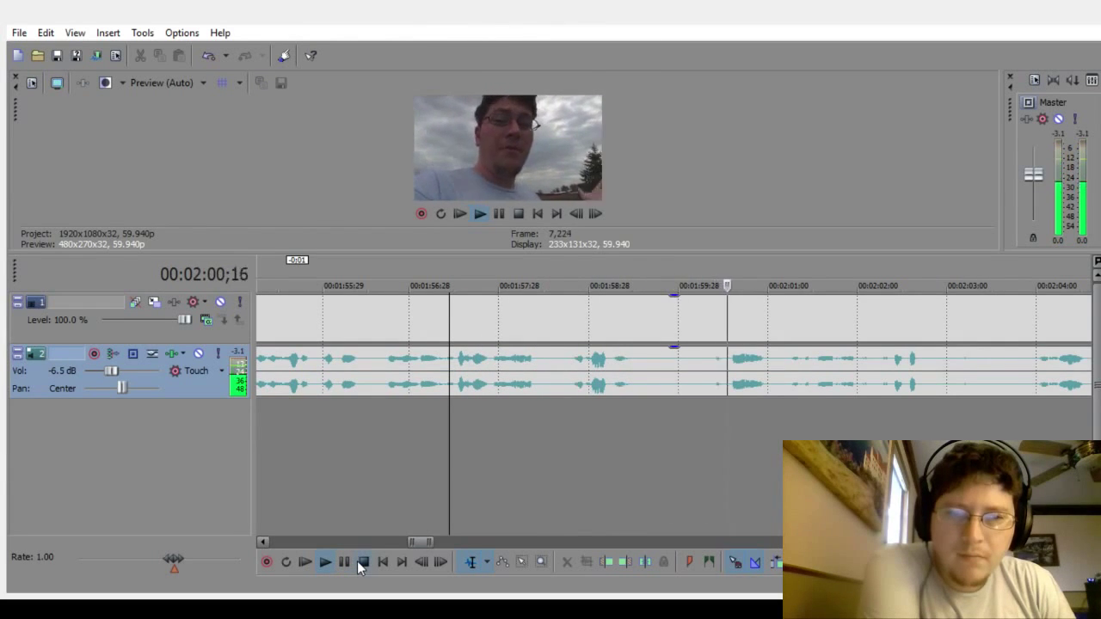
click(362, 561)
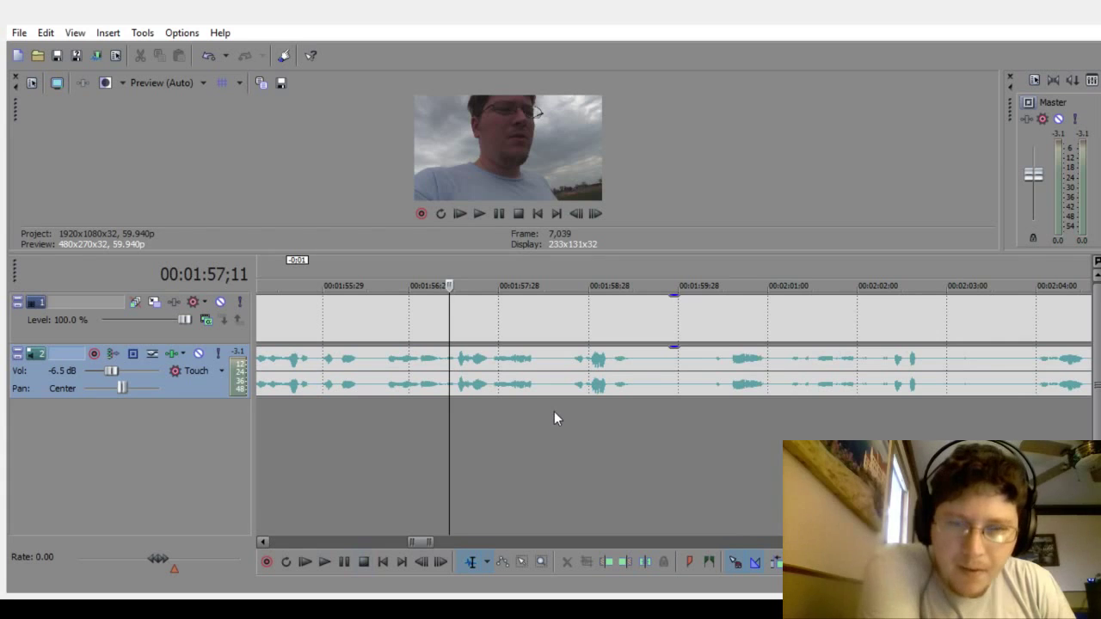
Step: Delete the section of 1 second 16 frames ending at 00:02:00;03 from both tracks
drag(550, 422, 686, 425)
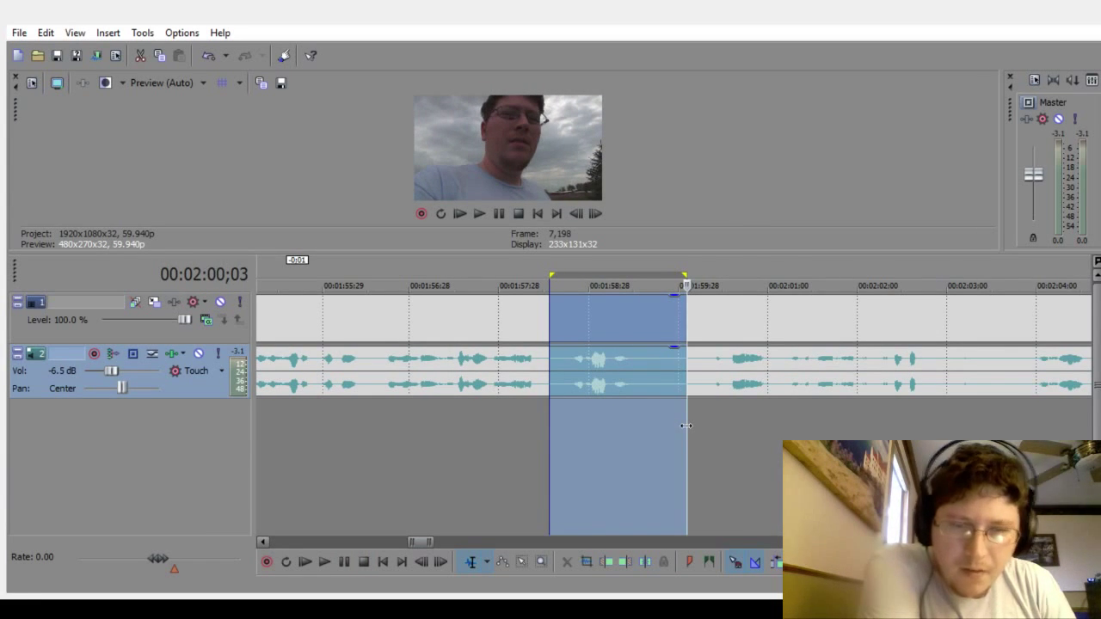
key(Delete)
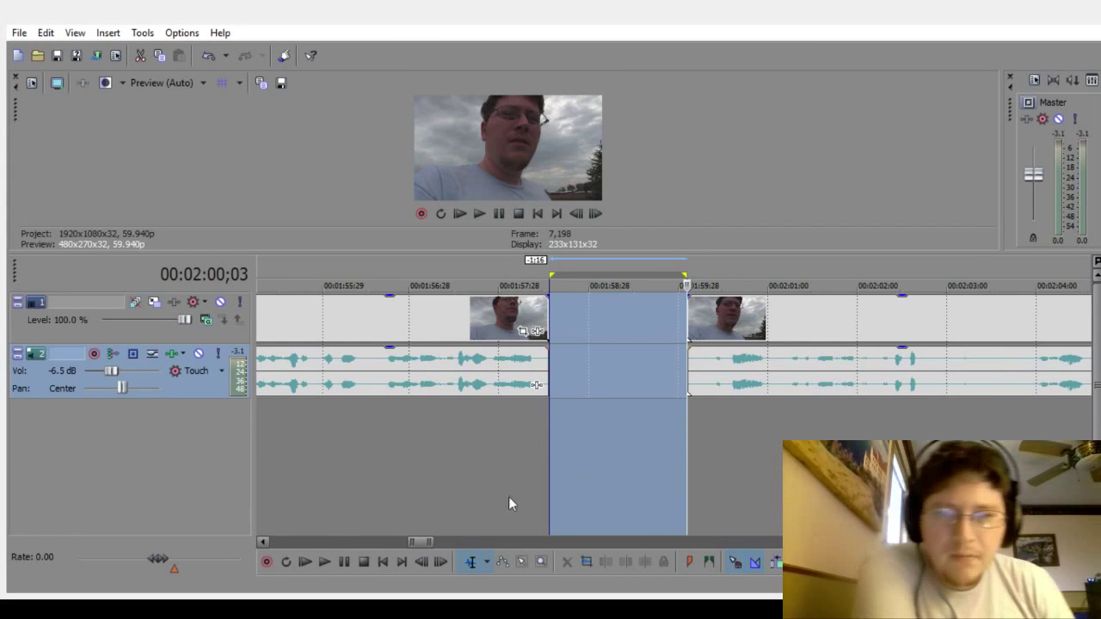
click(387, 502)
Step: Close the gap ending at 00:02:00;03 with a 5-frame crossfade between the clips, and play from about 00:01:55;17 to 00:02:03;15 to check it
drag(734, 376, 587, 385)
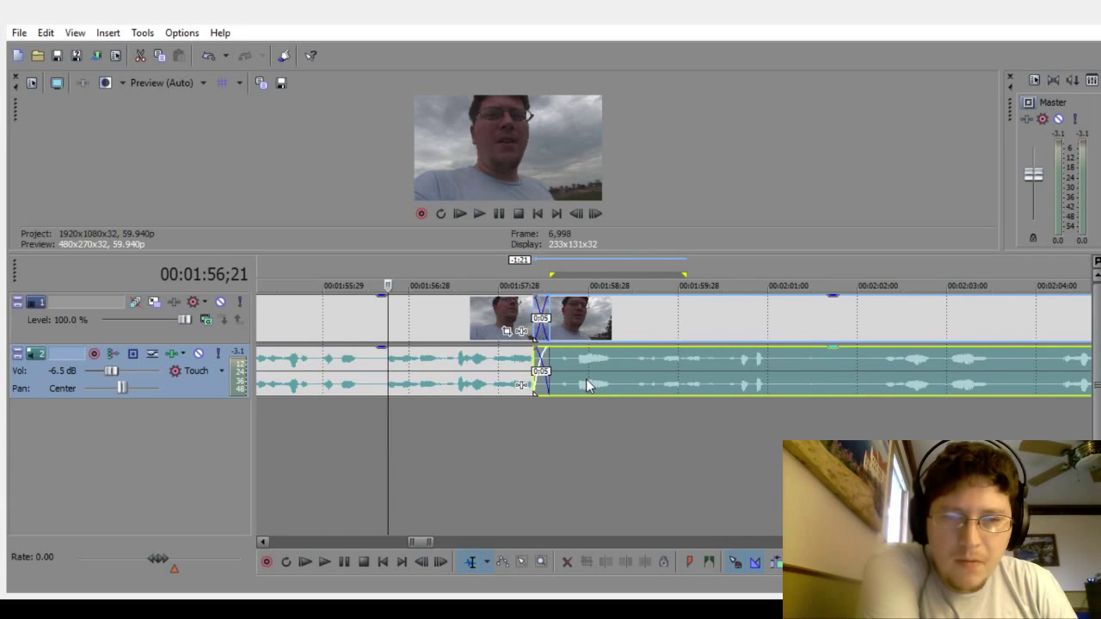
click(287, 457)
click(317, 559)
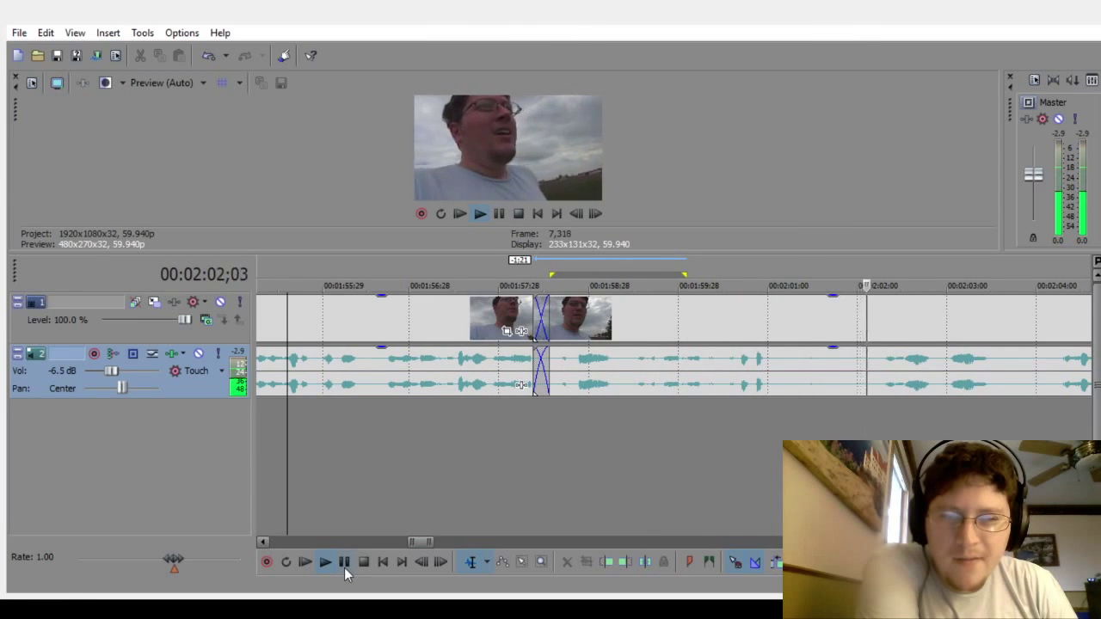
click(344, 562)
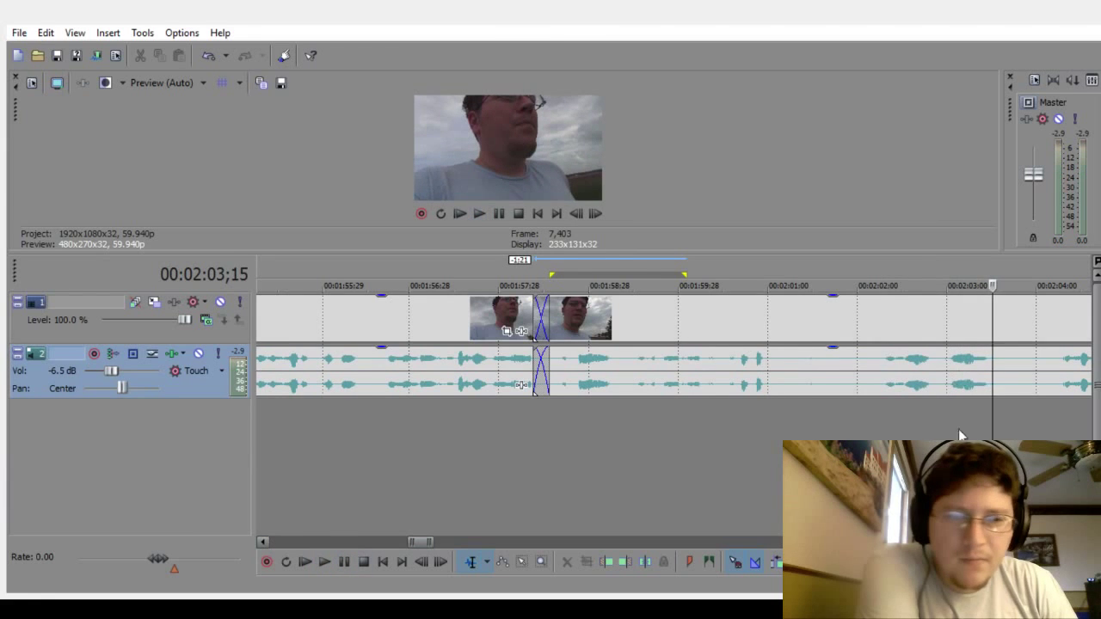
Step: Play from 00:02:01;09 to about 00:02:05;22, and delete the section from 00:02:01;08 to 00:02:05;27 from both tracks
key(backslash)
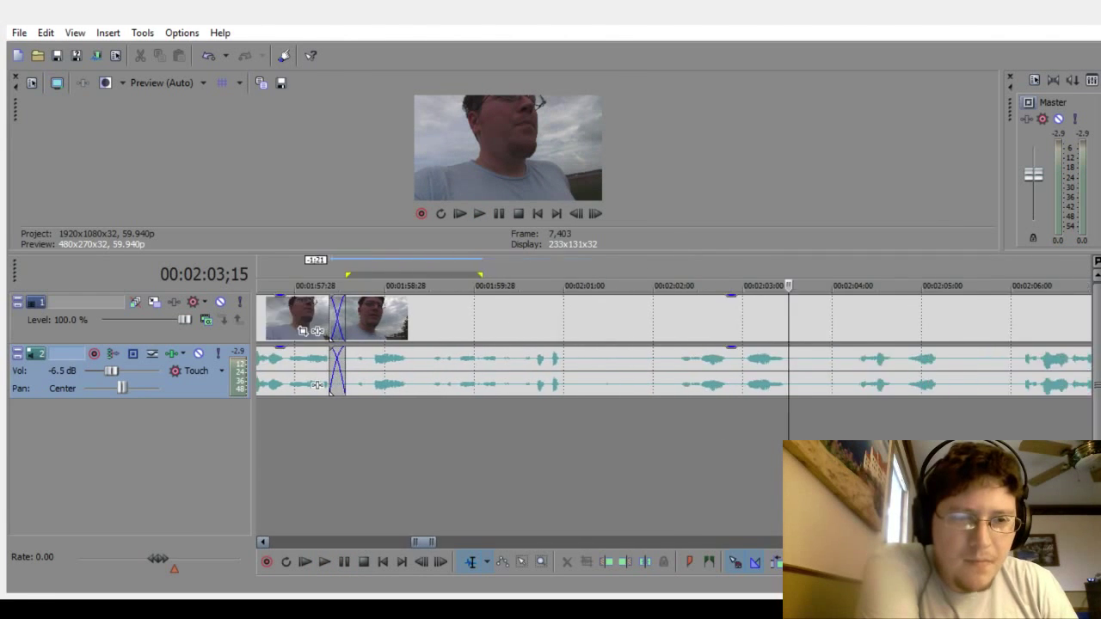
click(468, 433)
click(325, 564)
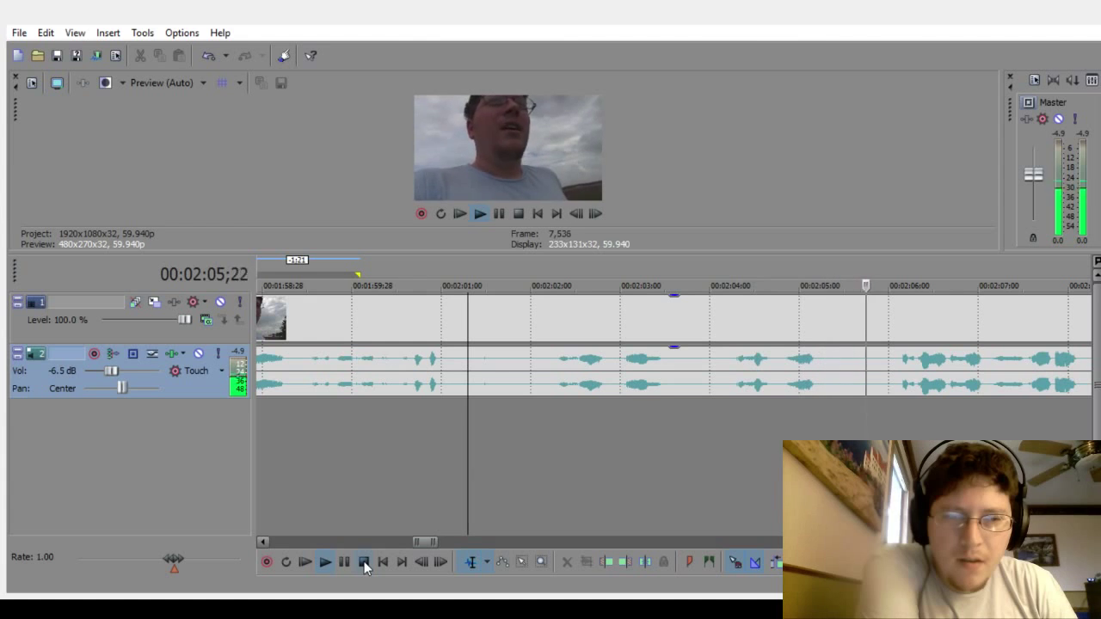
click(363, 562)
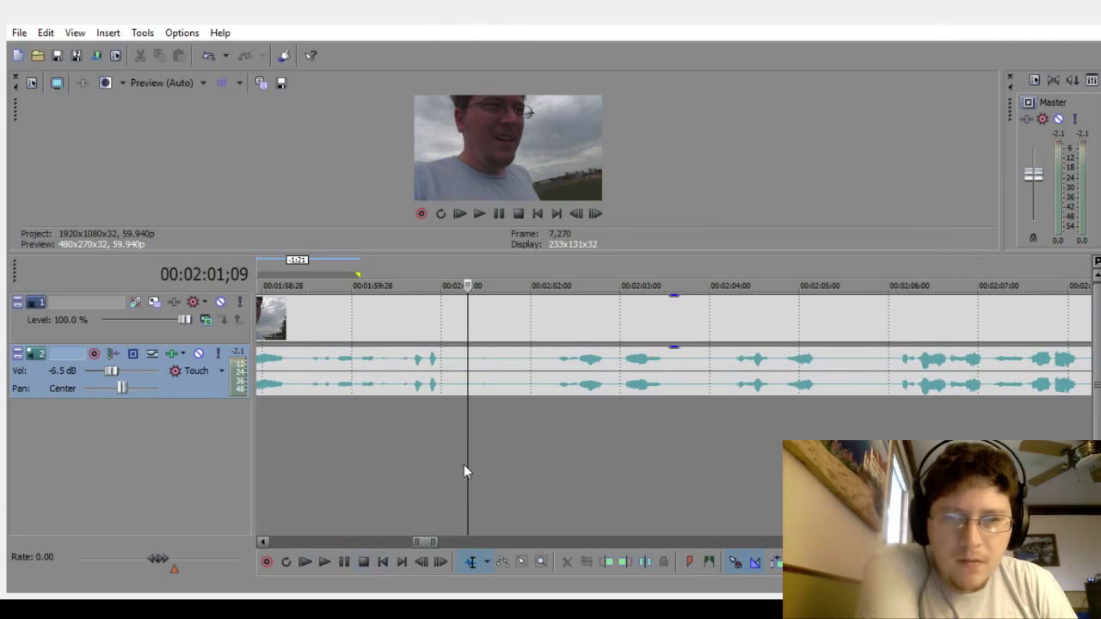
drag(447, 455, 880, 439)
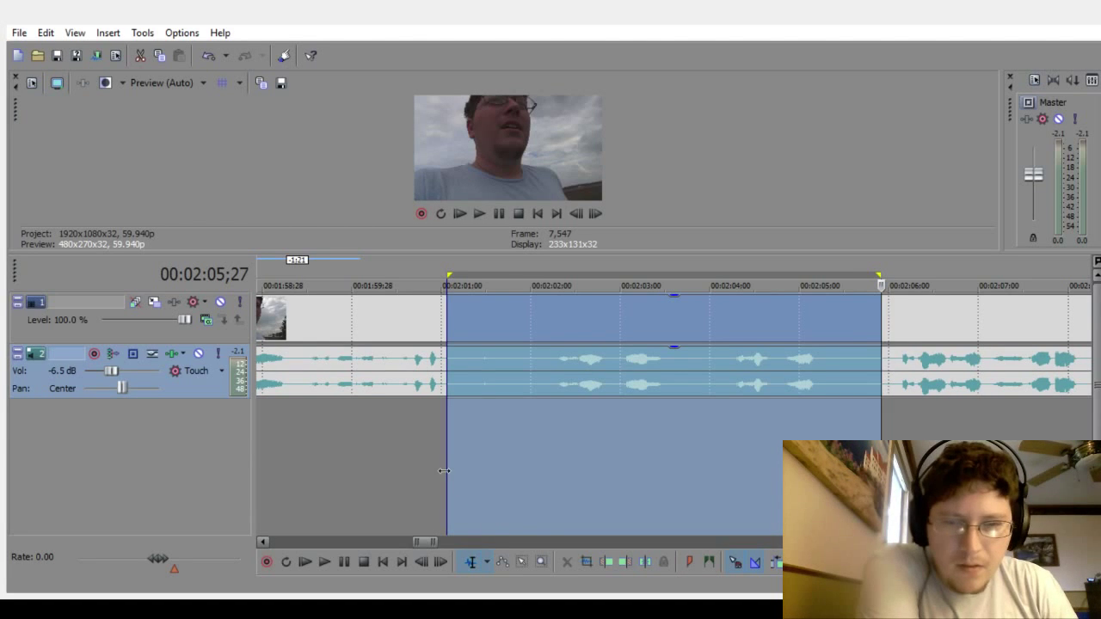
drag(443, 470, 464, 476)
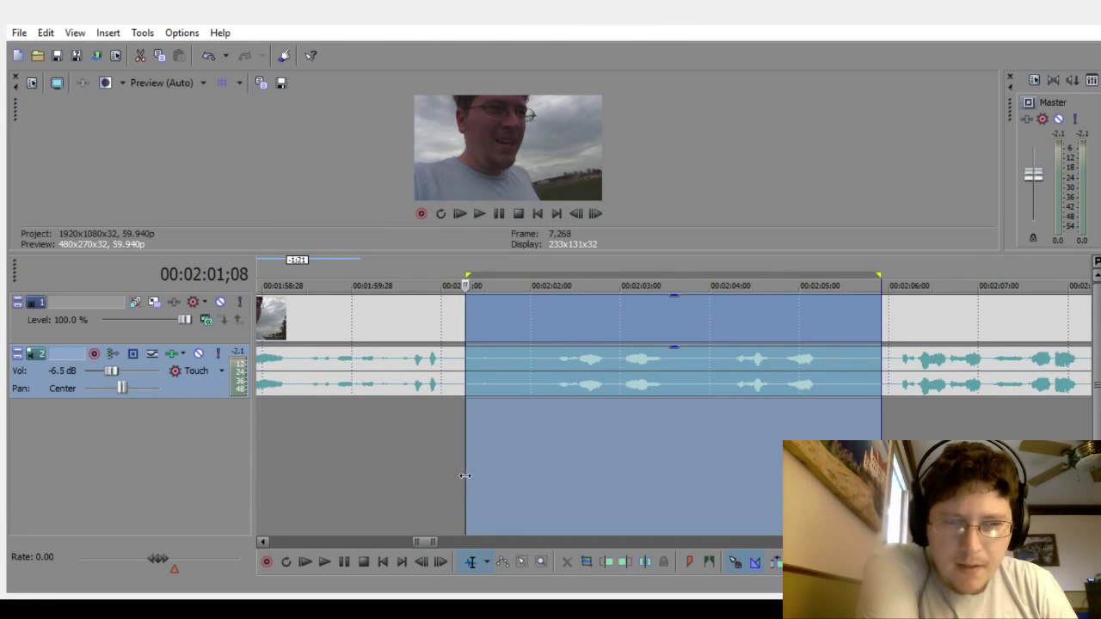
key(Delete)
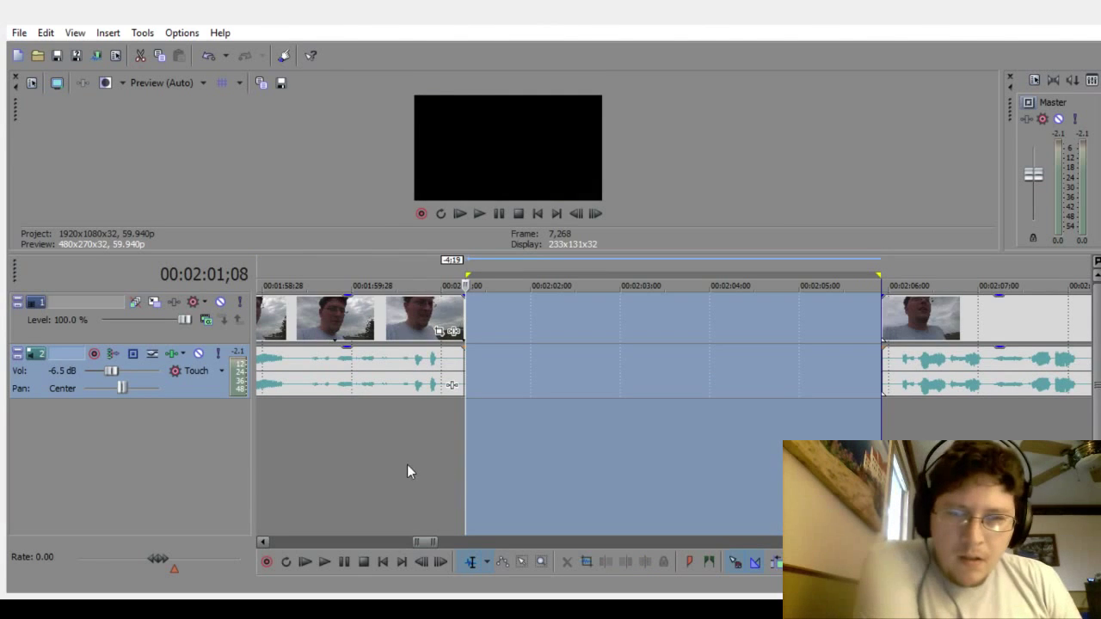
Step: Close the gap ending at 00:02:05;27 with a 5-frame crossfade, and play from about 00:01:59 to 00:02:06;15 to check it
click(406, 464)
drag(927, 377, 498, 378)
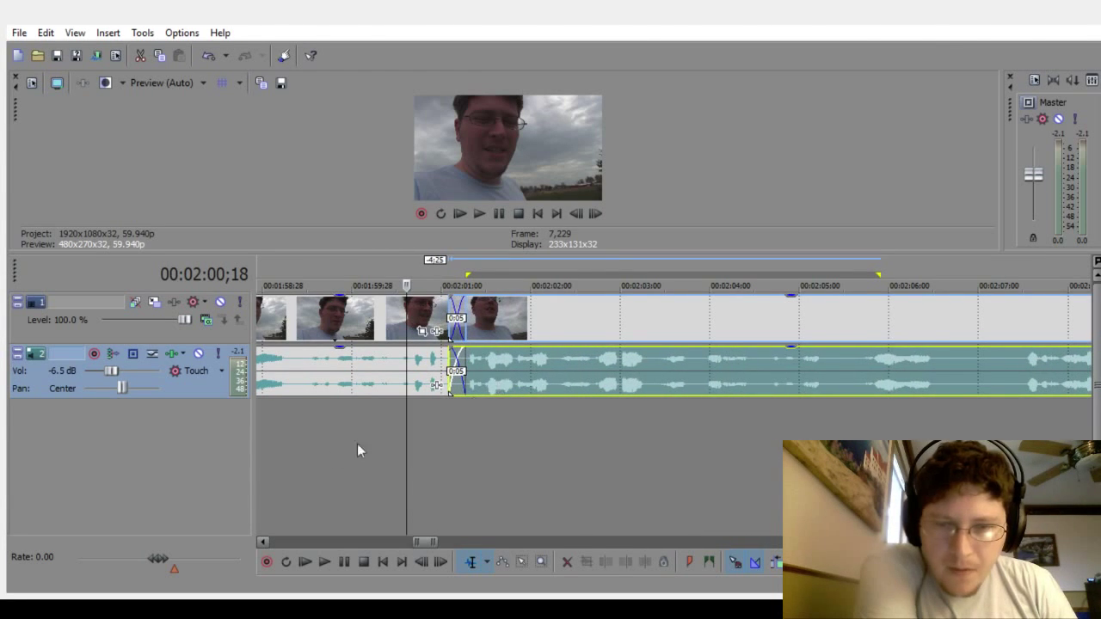
click(268, 469)
click(324, 562)
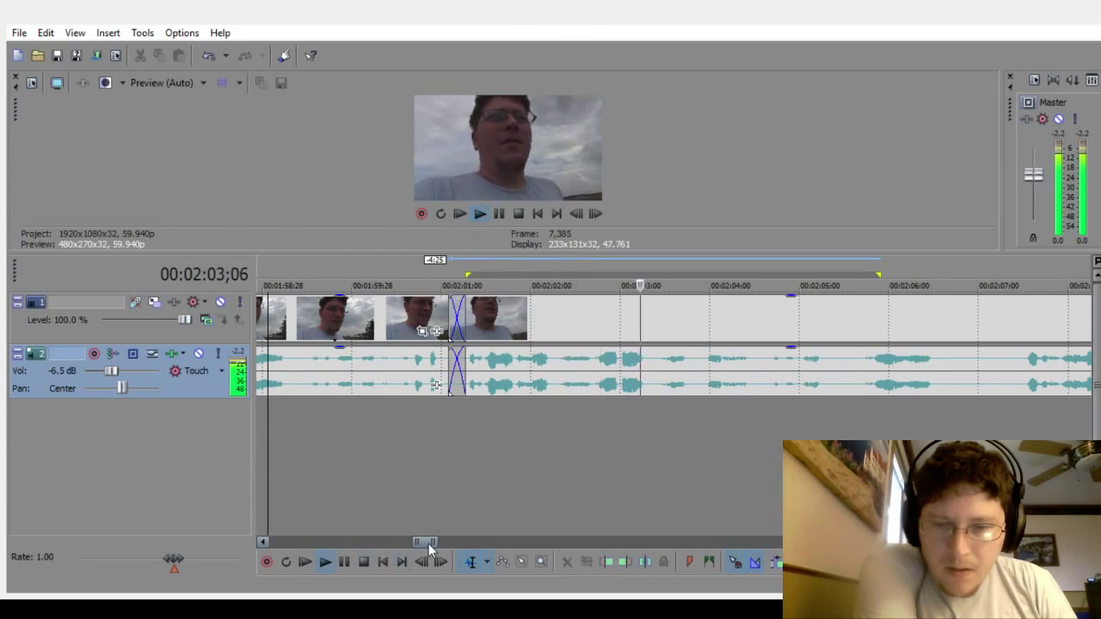
drag(433, 542, 458, 541)
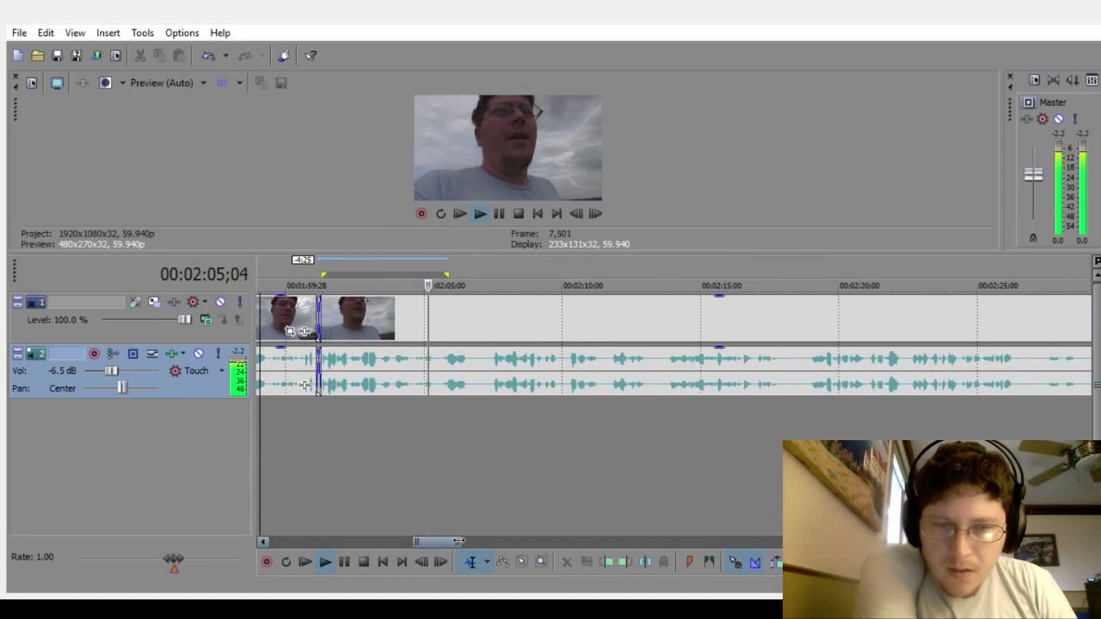
click(344, 563)
Step: Delete the section of 1 second 10 frames ending at 00:02:06;29 from both tracks
click(467, 440)
scroll(563, 417, up, 2)
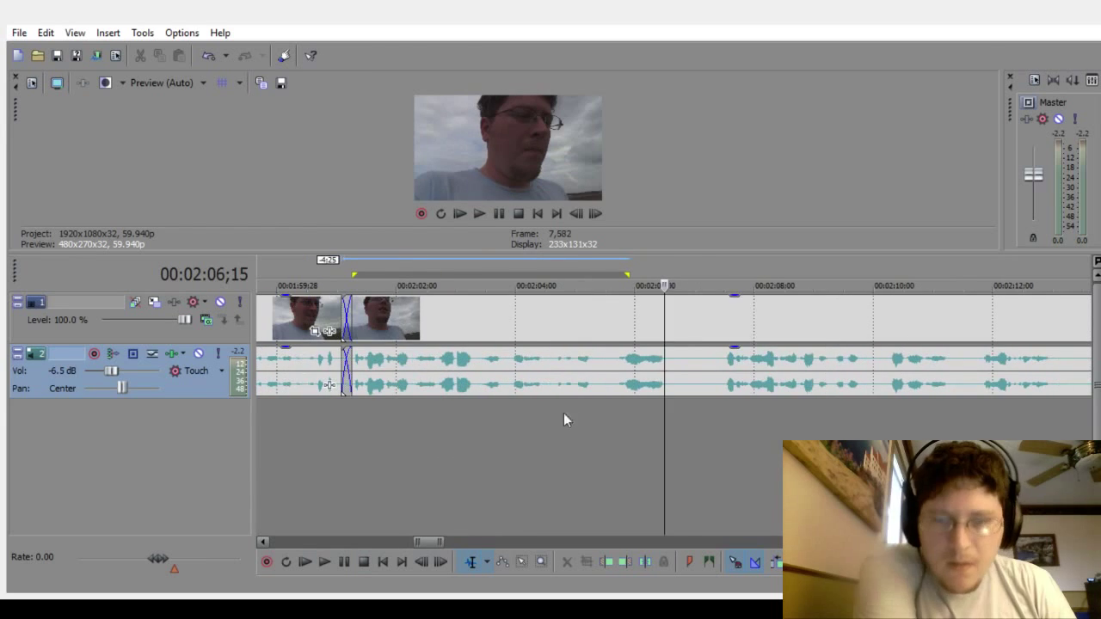
drag(611, 413, 692, 420)
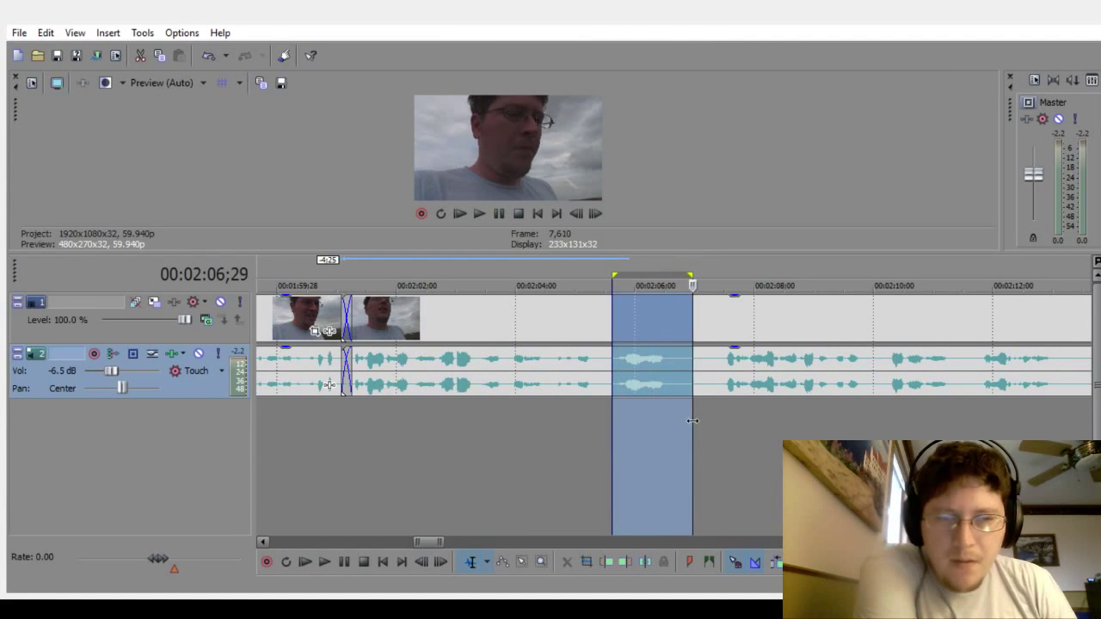
key(Delete)
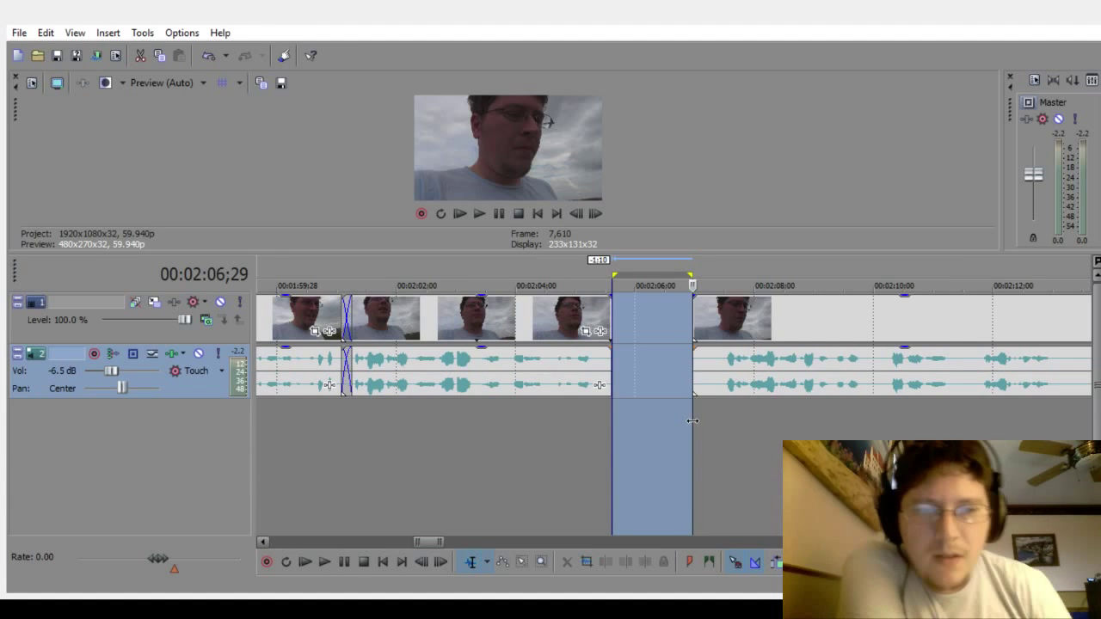
Step: Close the gap ending at 00:02:06;29 with a 5-frame crossfade, and play from 00:02:02;18 to about 00:02:06;24 to check it
click(482, 450)
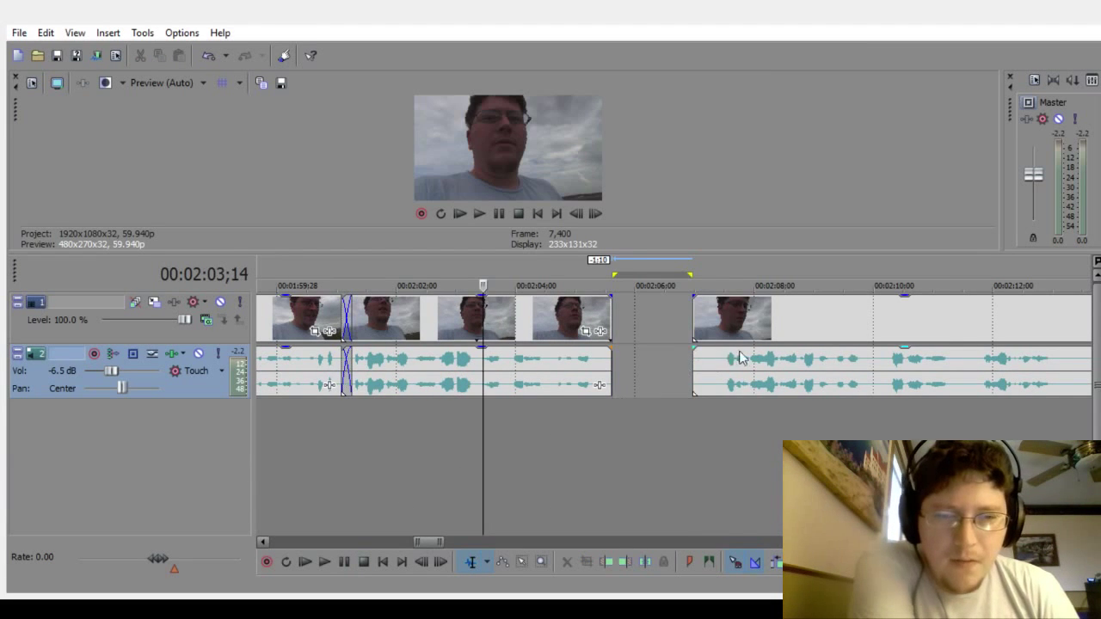
drag(762, 358, 674, 367)
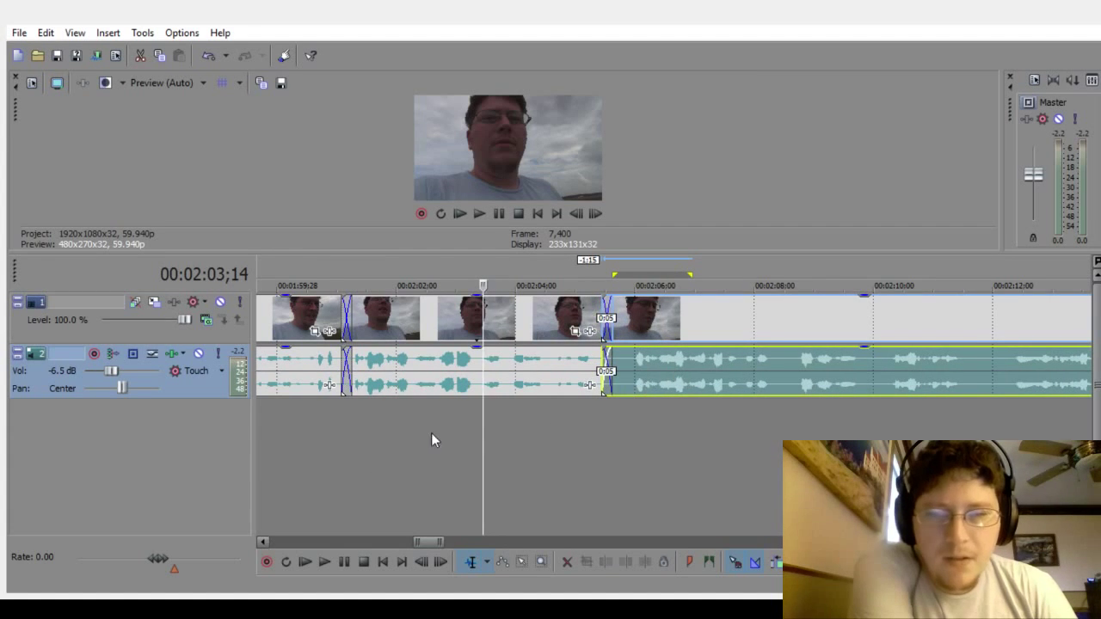
click(432, 434)
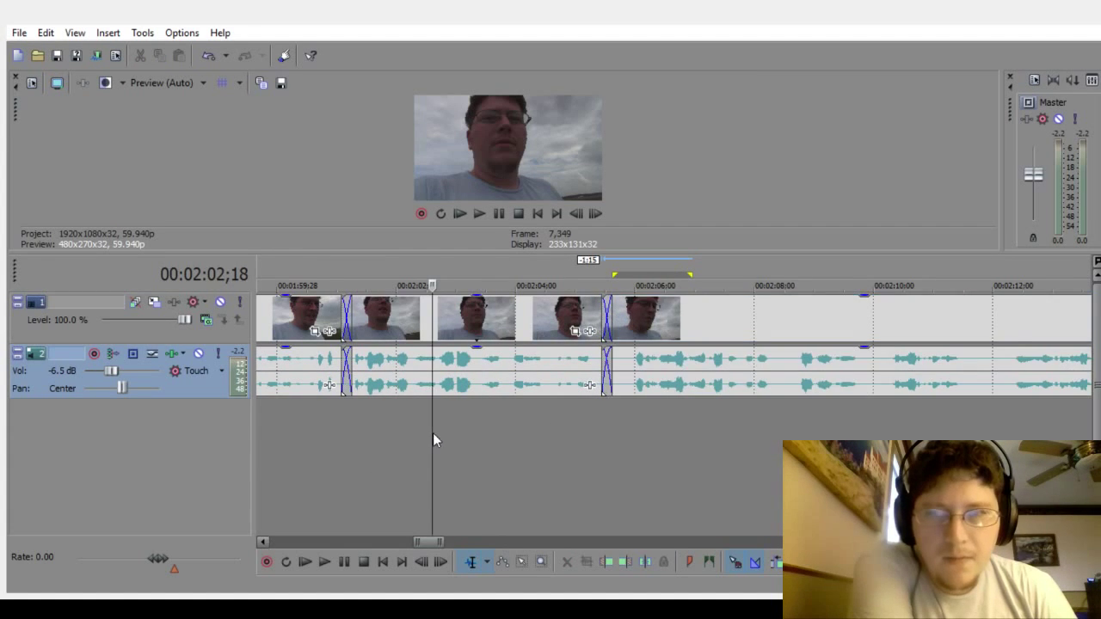
click(327, 561)
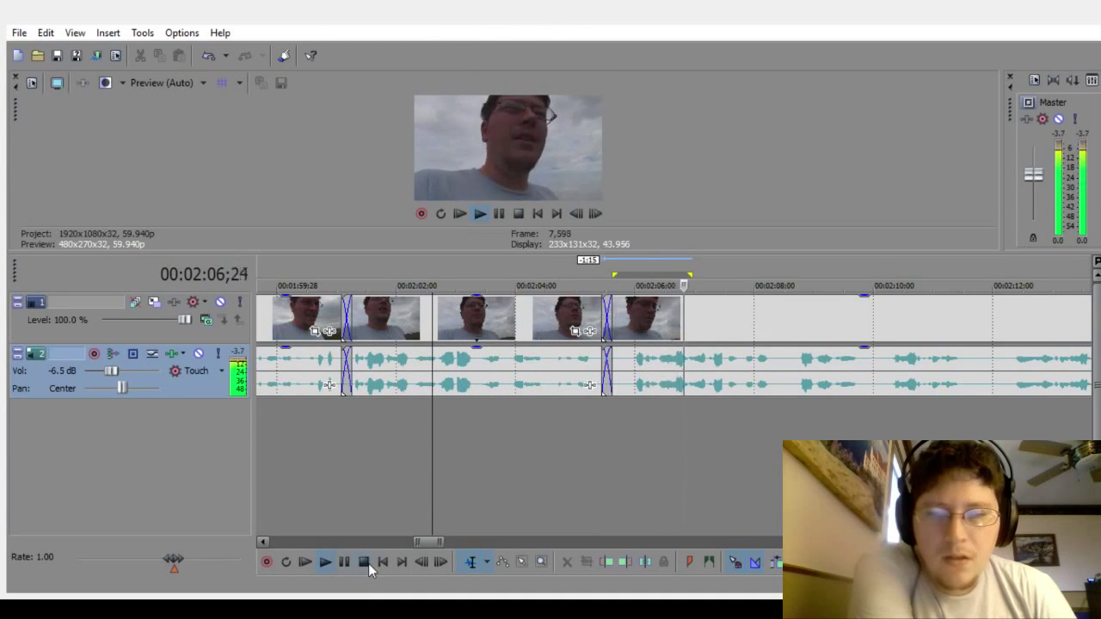
click(364, 562)
Step: Tighten the join near 00:02:05 by pulling the following clip back into a 5-frame crossfade, and play from 00:02:02;18 to 00:02:10;15
mouse_move(671, 370)
mouse_down()
mouse_move(713, 371)
mouse_move(653, 370)
mouse_move(712, 360)
mouse_move(652, 375)
mouse_up()
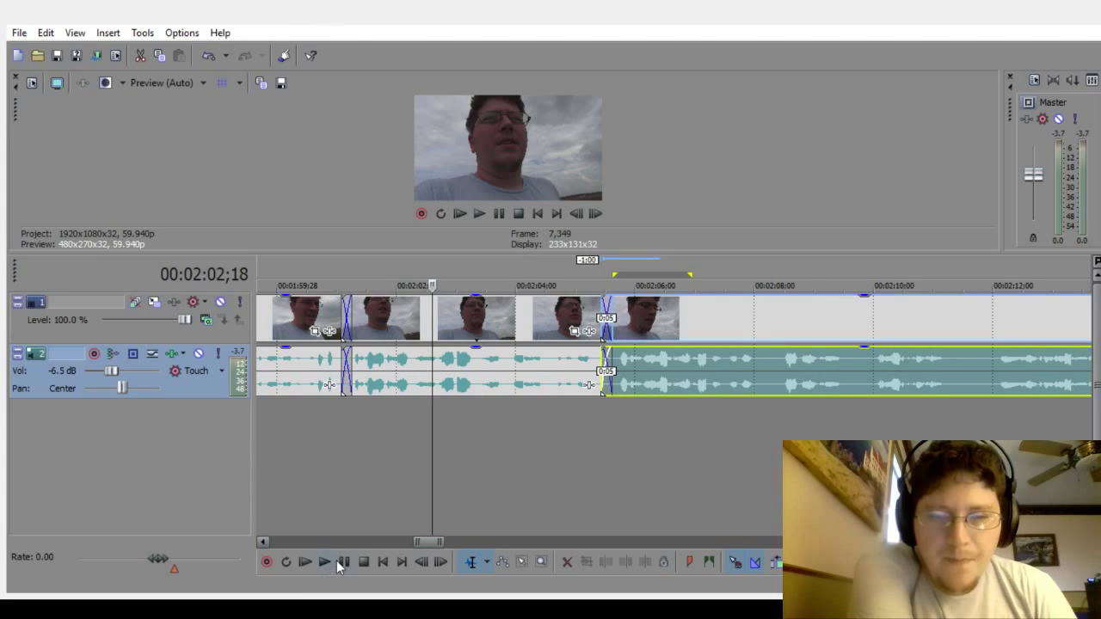
key(space)
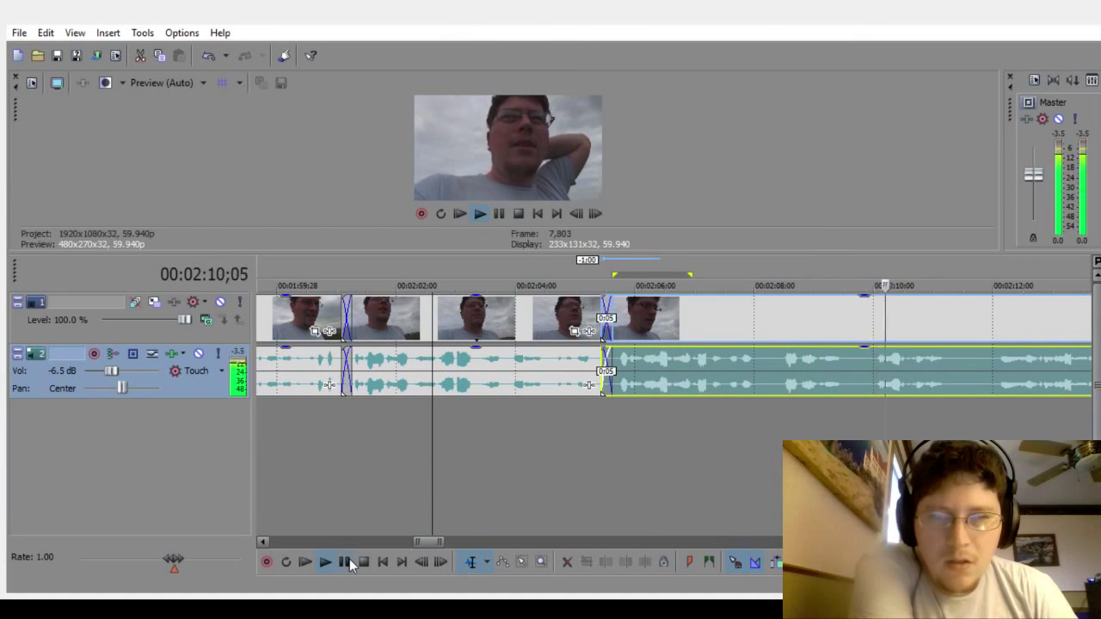
click(345, 562)
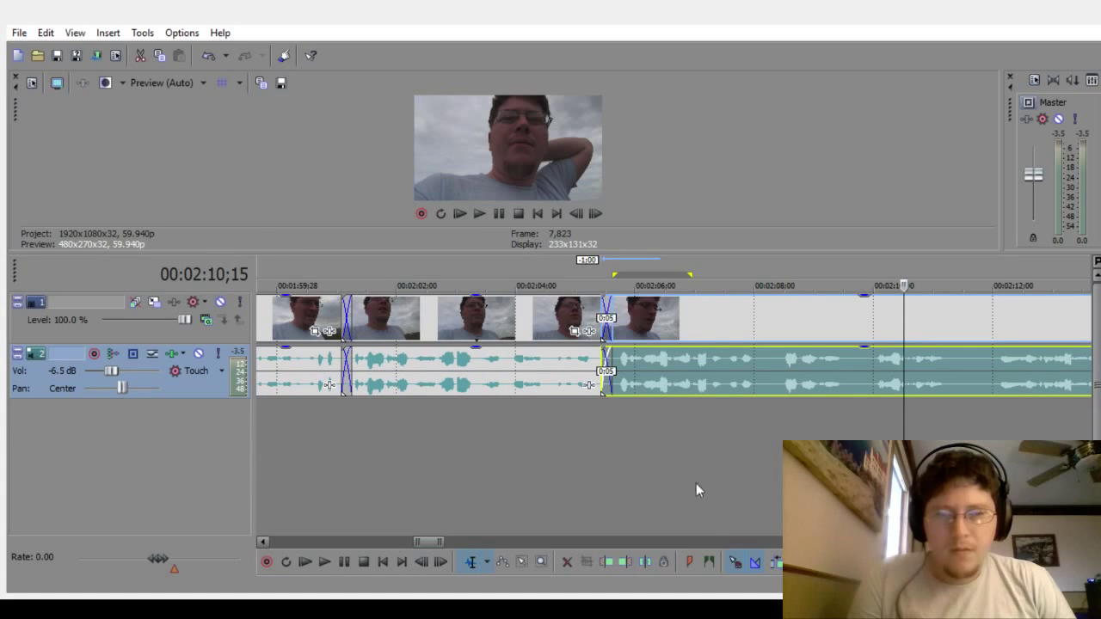
Step: Replay the footage from 00:02:04;24 to about 00:02:10;26 to check the join and listen for the next pause
scroll(670, 344, right, 2)
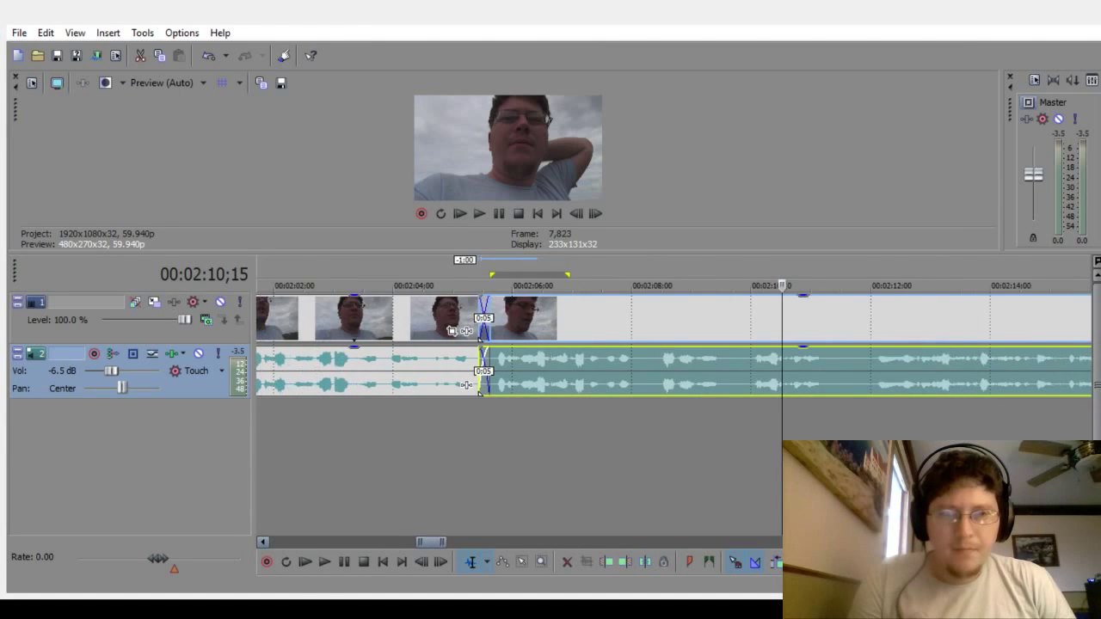
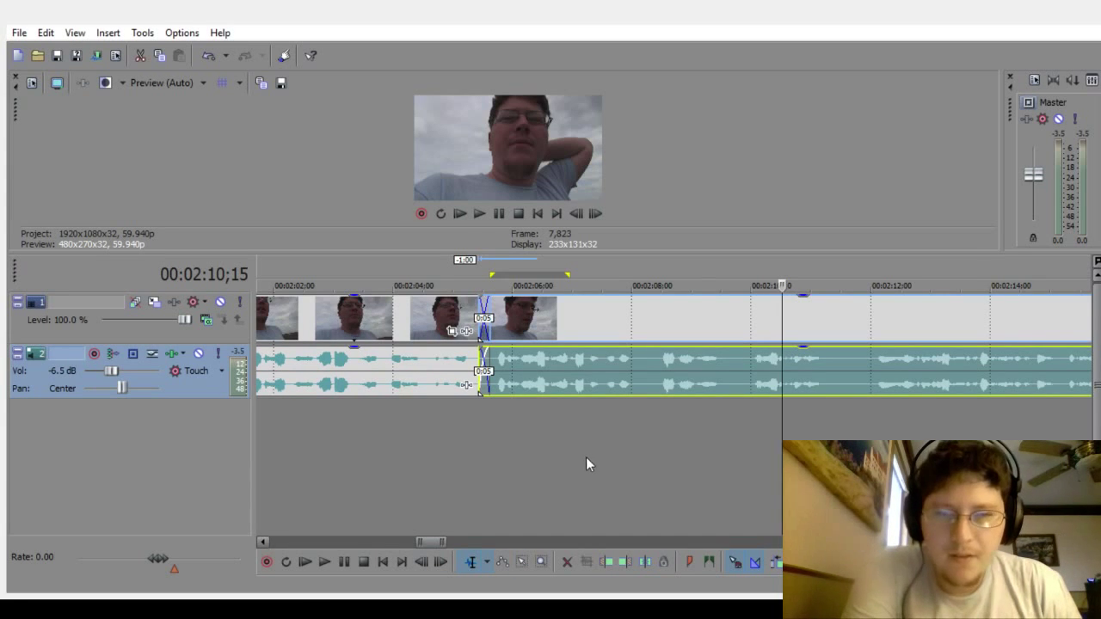
click(441, 469)
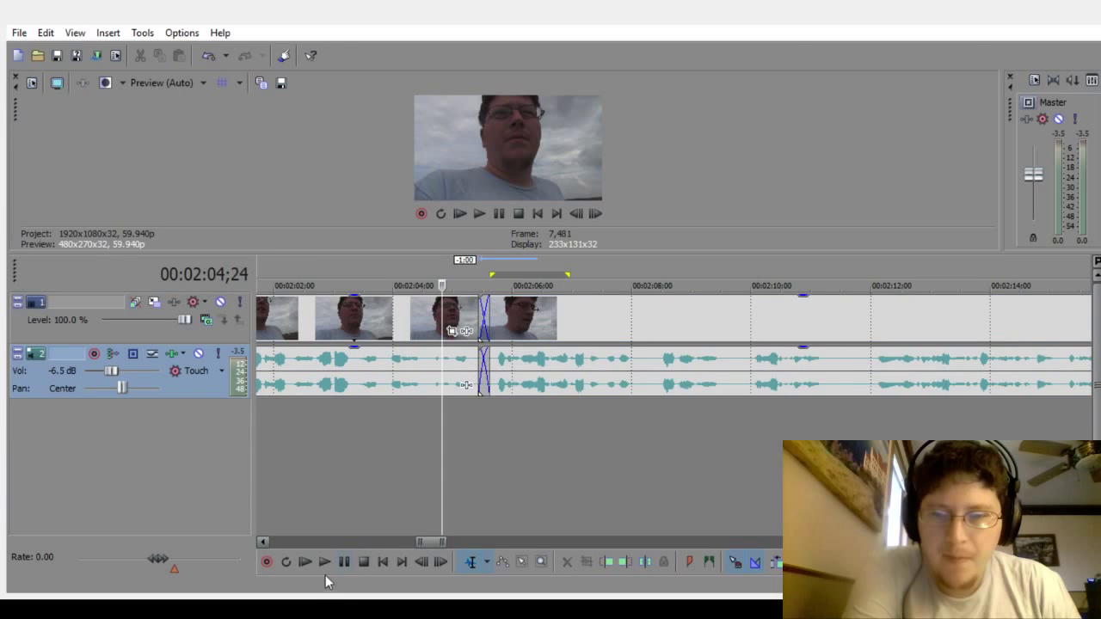
click(313, 563)
click(363, 561)
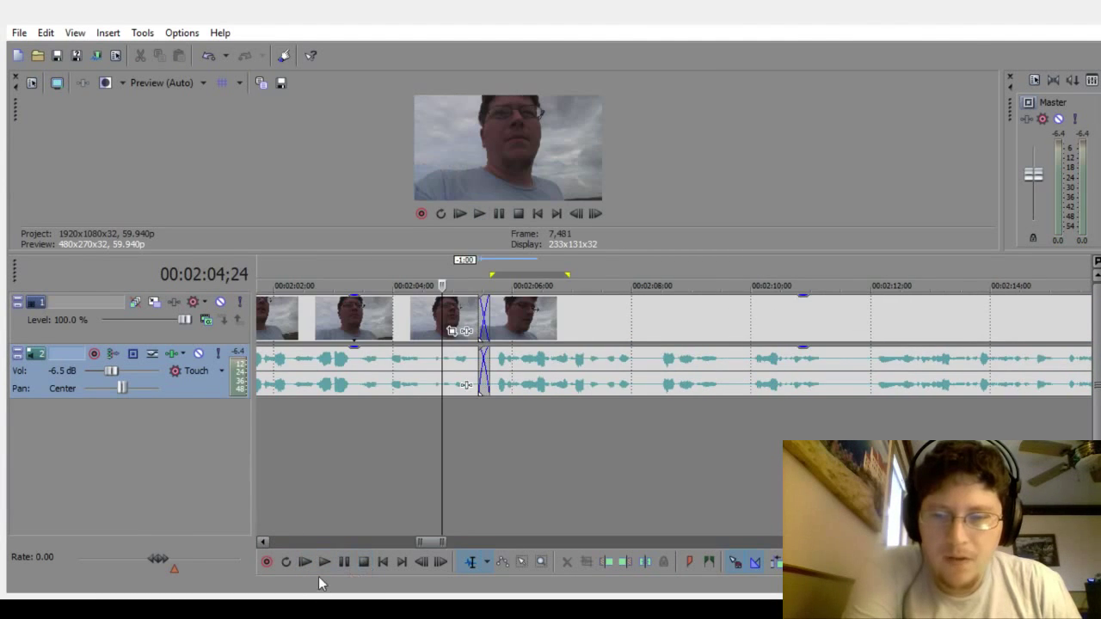
click(325, 566)
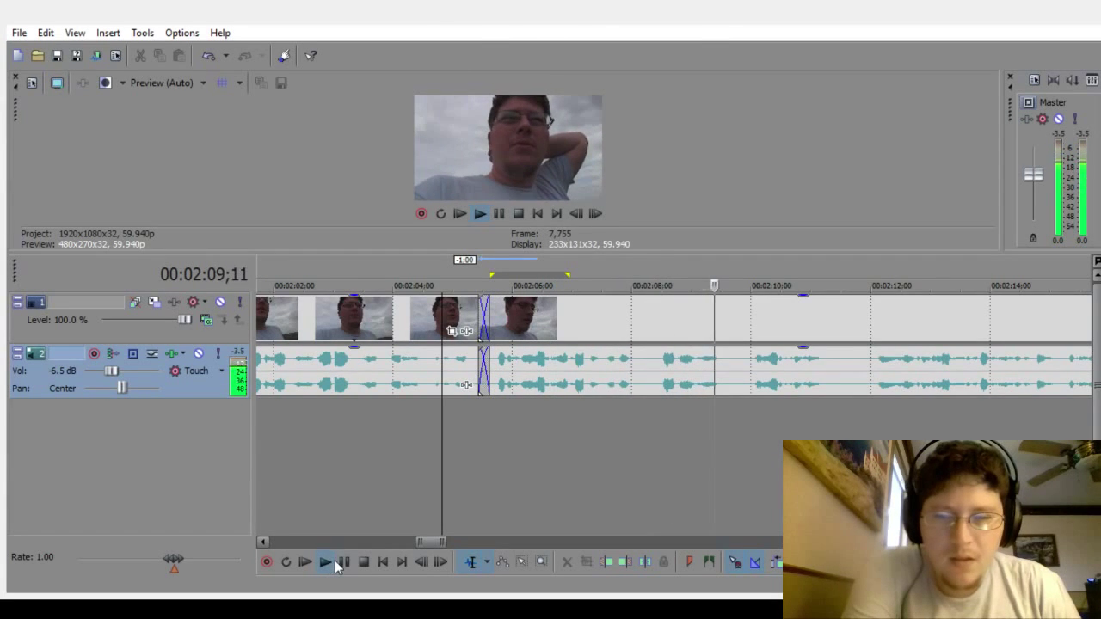
click(343, 563)
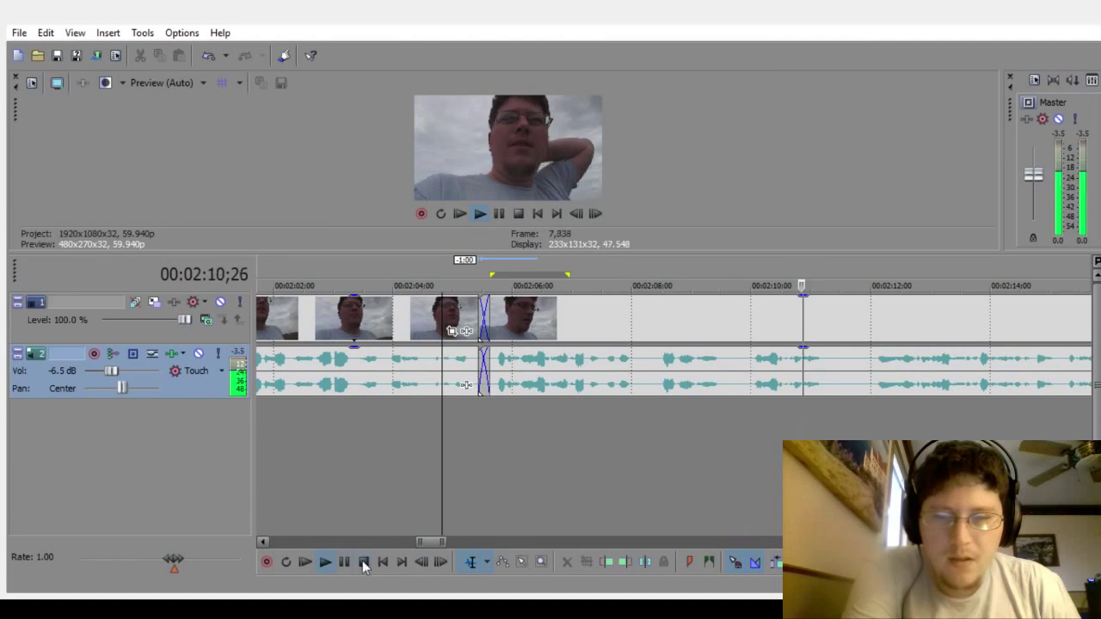
click(363, 561)
Step: Delete the 3-frame section of silence ending at 00:02:08;08 from both tracks
click(648, 430)
scroll(648, 430, up, 4)
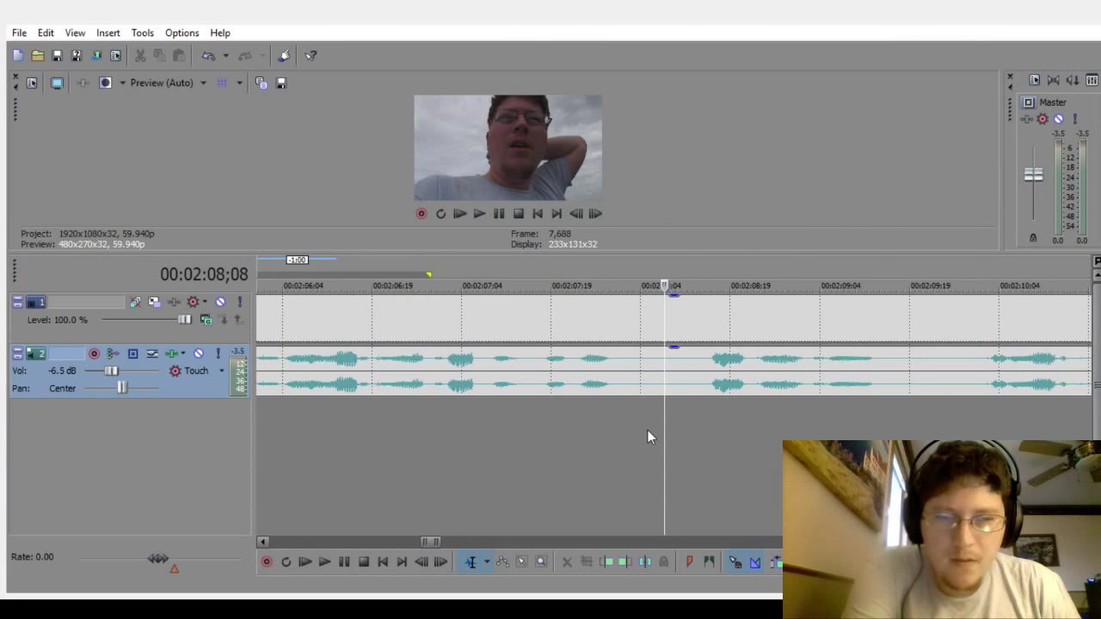
drag(649, 435, 667, 437)
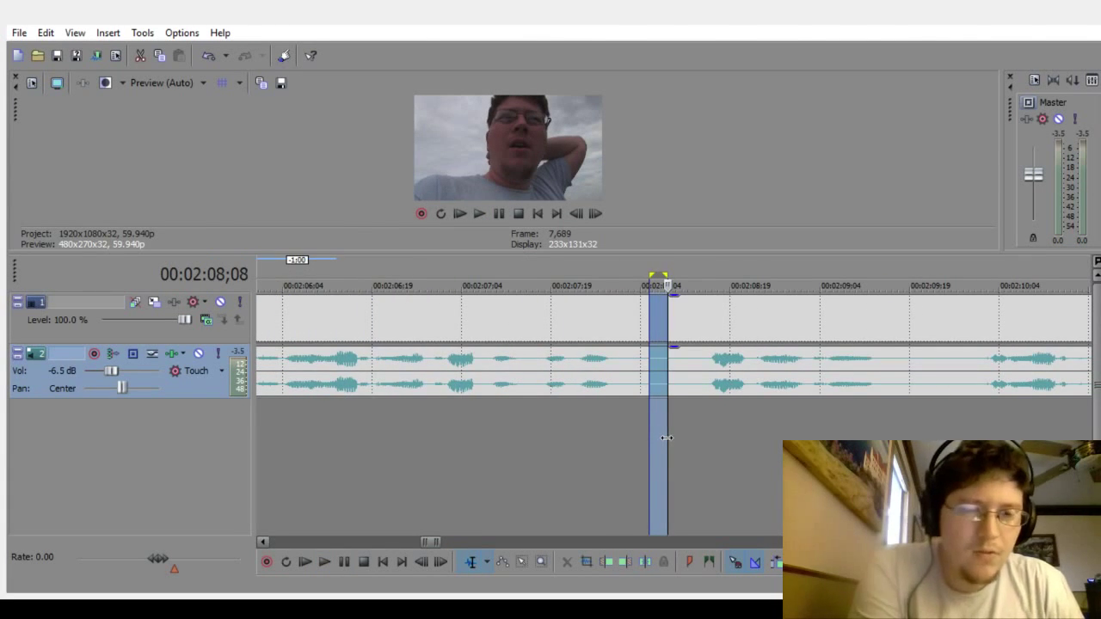
key(Delete)
Step: Close the gap ending at 00:02:08;08 with a 5-frame crossfade, and play from about 00:02:07;04 to 00:02:09;08 to check it
click(575, 490)
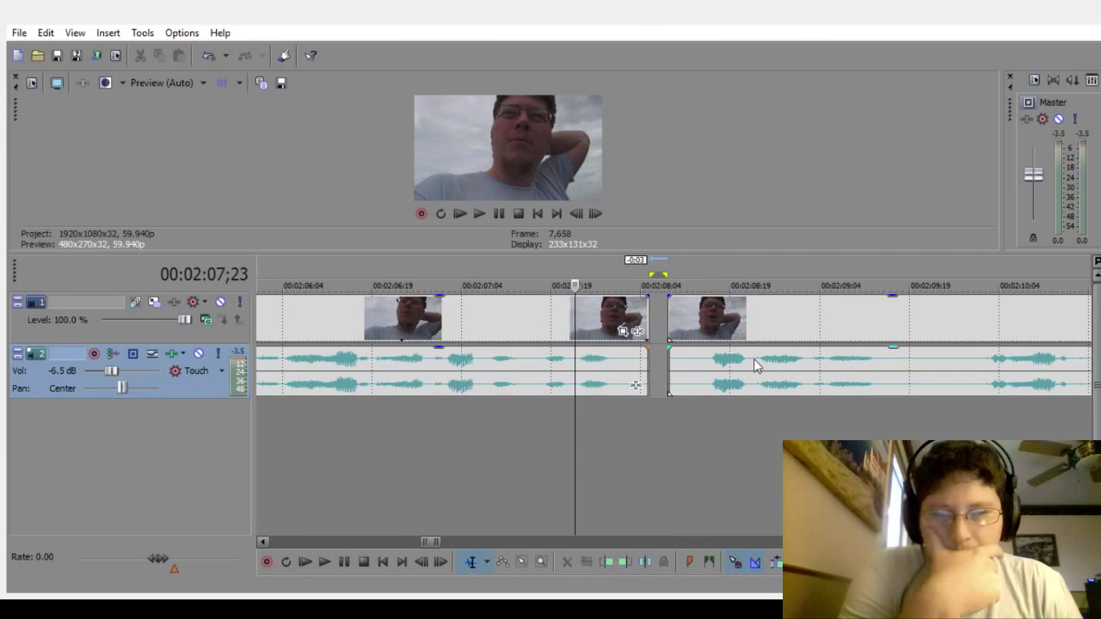
drag(753, 358, 718, 377)
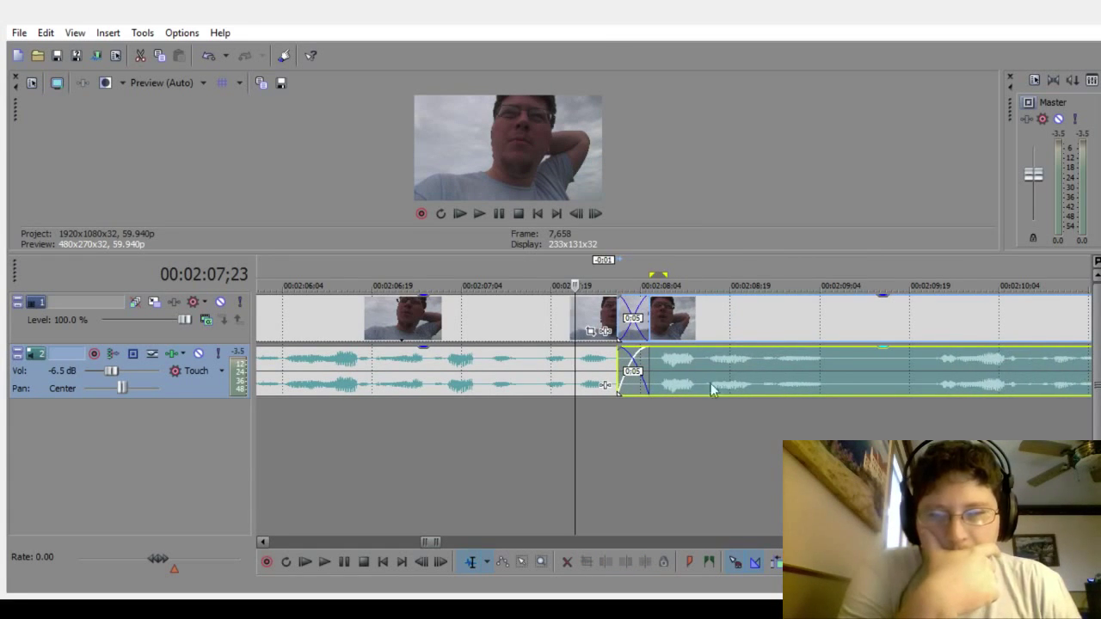
click(461, 470)
click(323, 566)
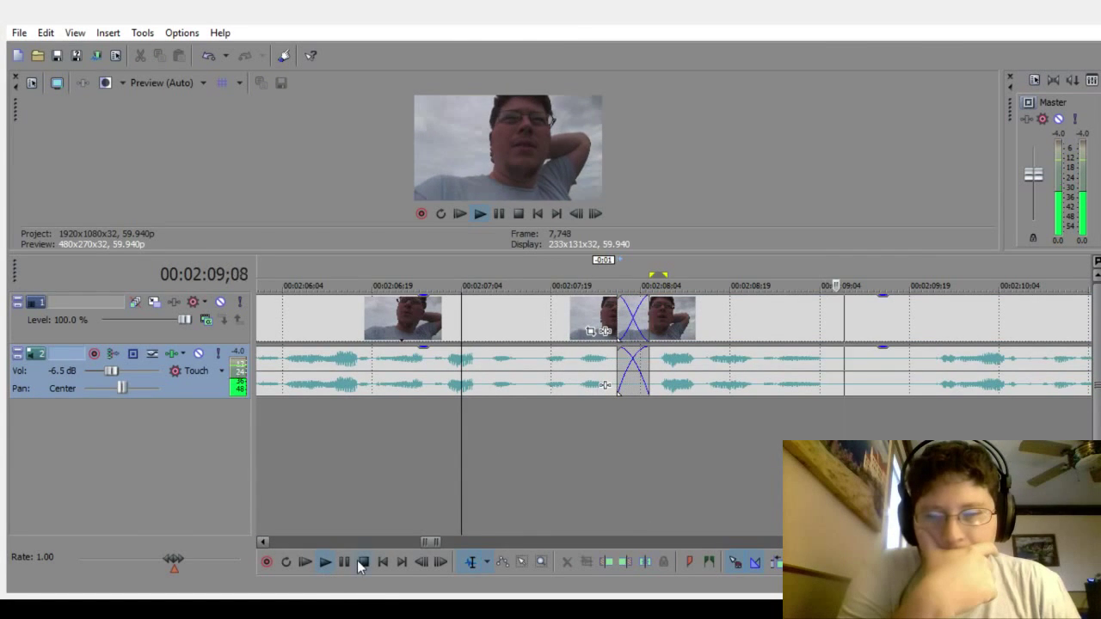
click(361, 563)
Step: Delete the section of silence about 5 frames long ending at 00:02:09;17 from both tracks
click(868, 431)
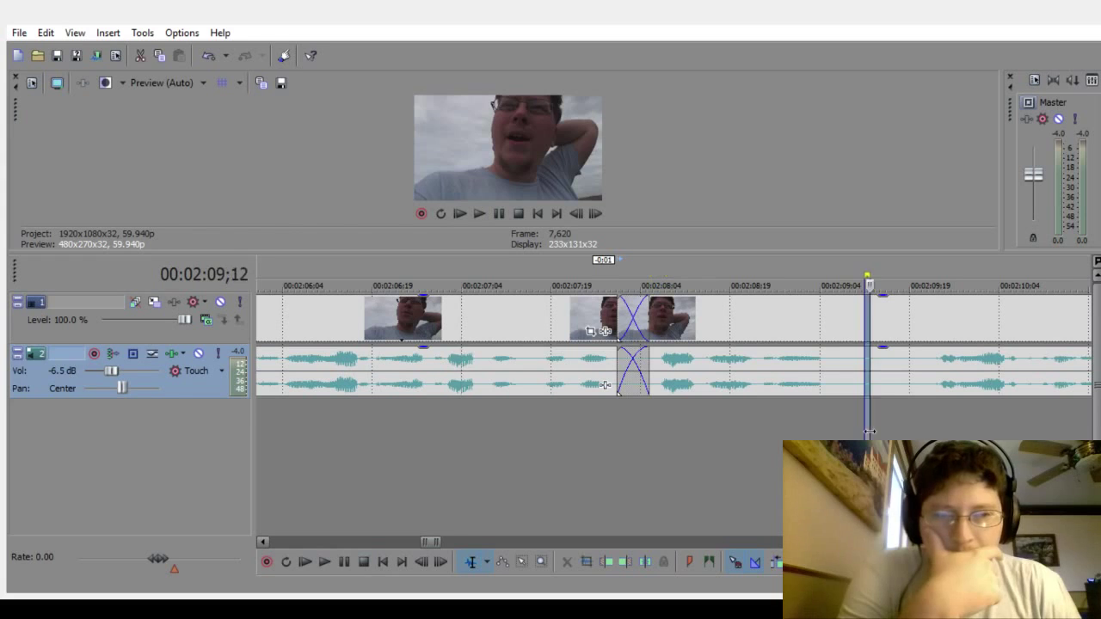
drag(868, 432, 897, 432)
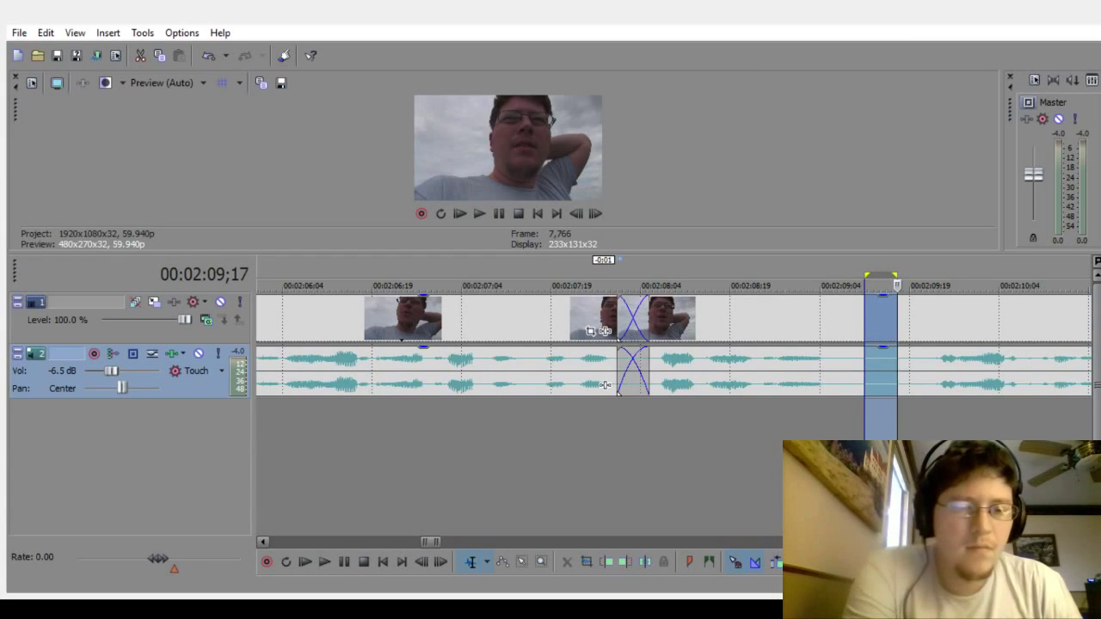
key(Delete)
Step: Close the gap ending at 00:02:09;17 with a 5-frame crossfade between the clips, and place the playhead at 00:02:06;24
click(972, 385)
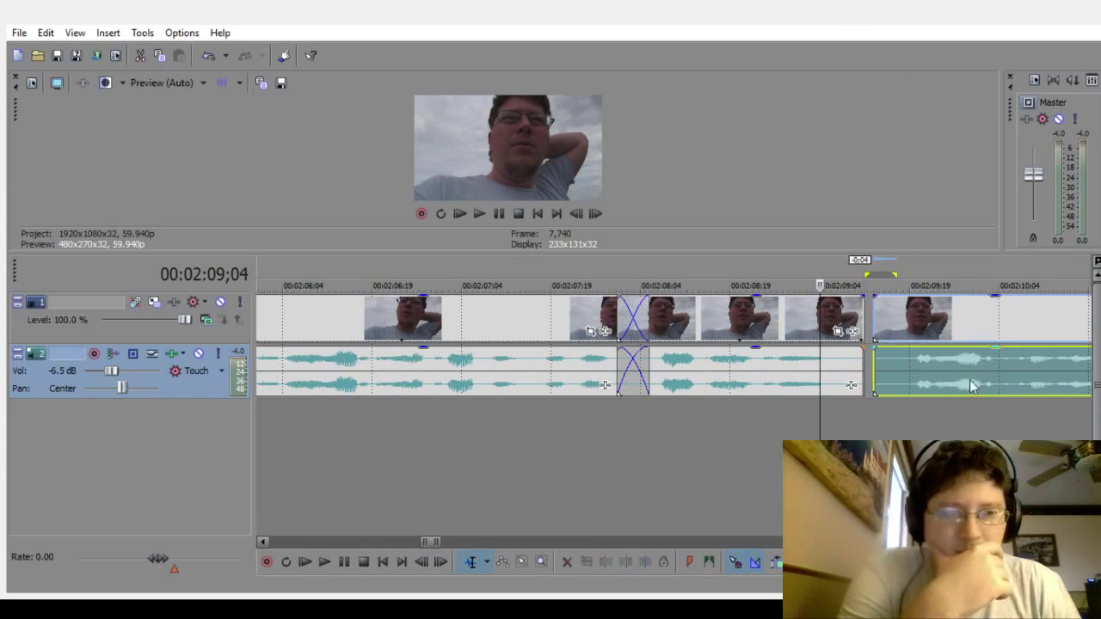
drag(971, 385, 932, 385)
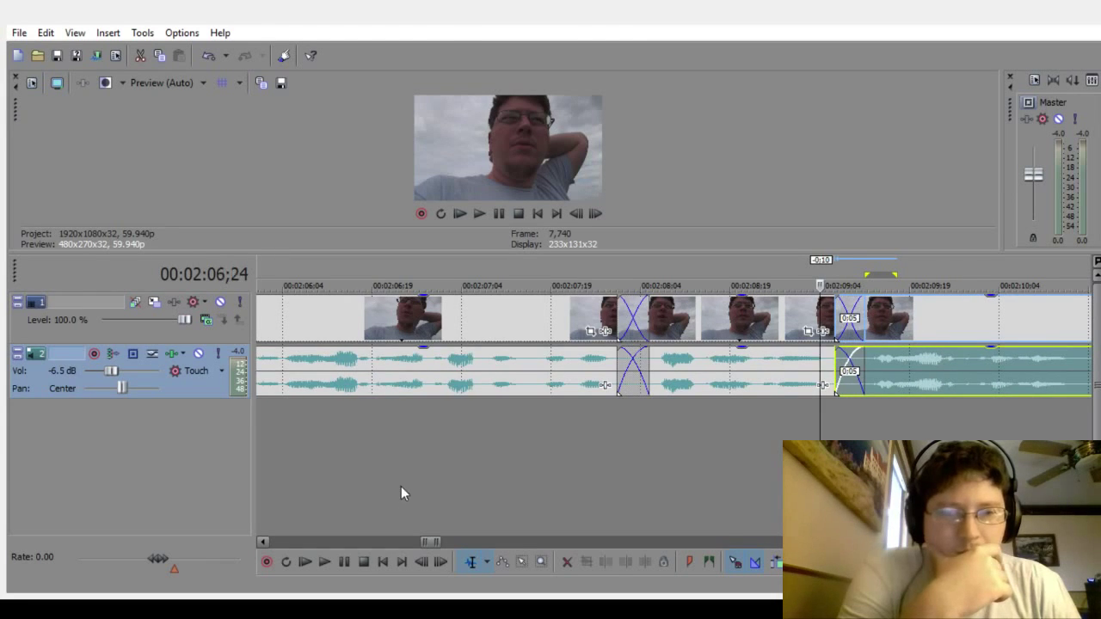
click(400, 488)
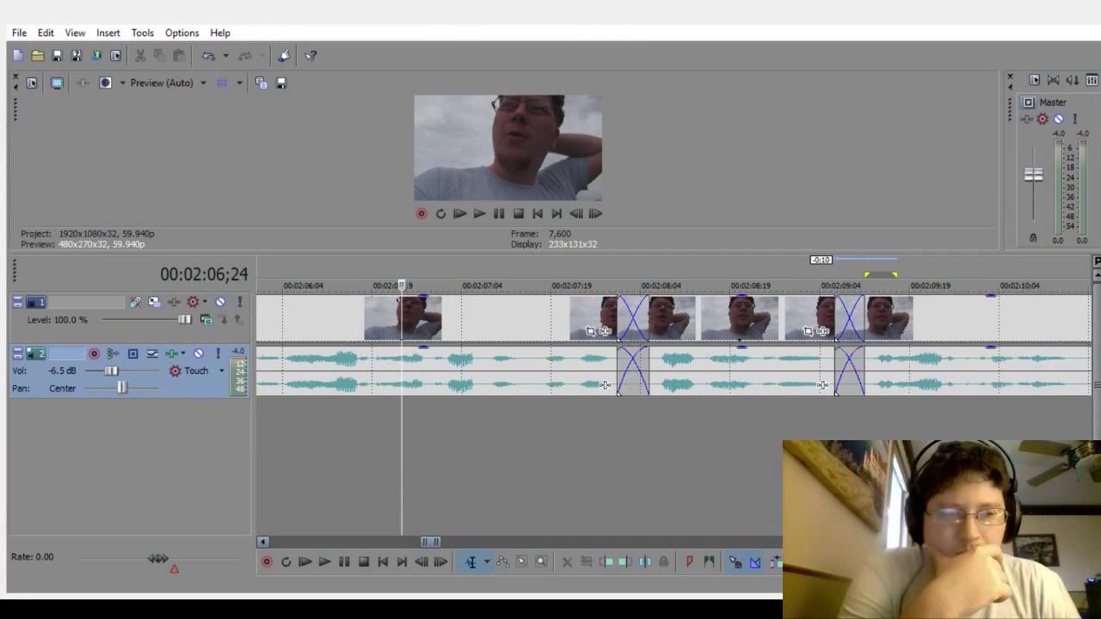
Step: Play from 00:02:06;24 to 00:02:10;27, and again from 00:02:07;00 to about 00:02:13;20, to check the crossfades and find the next pause
scroll(672, 344, right, 3)
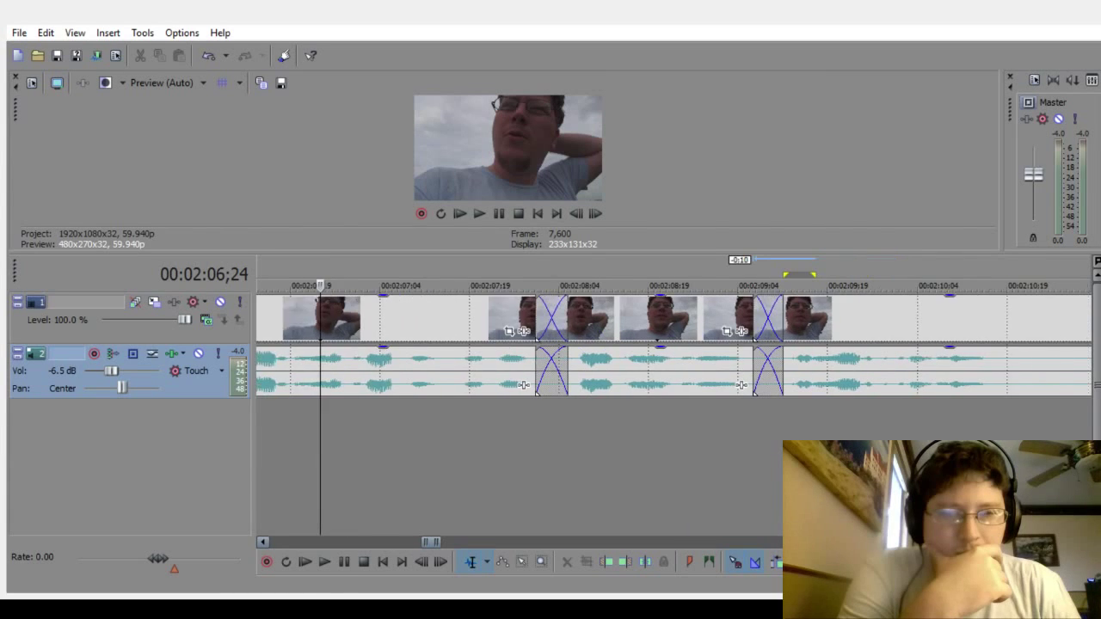
click(331, 565)
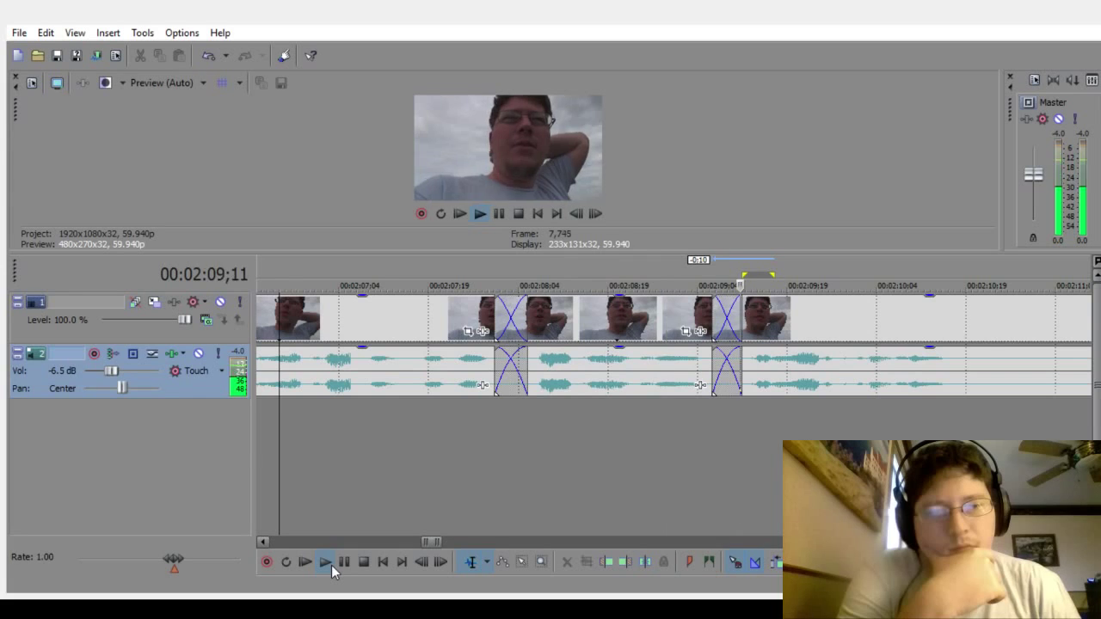
click(349, 560)
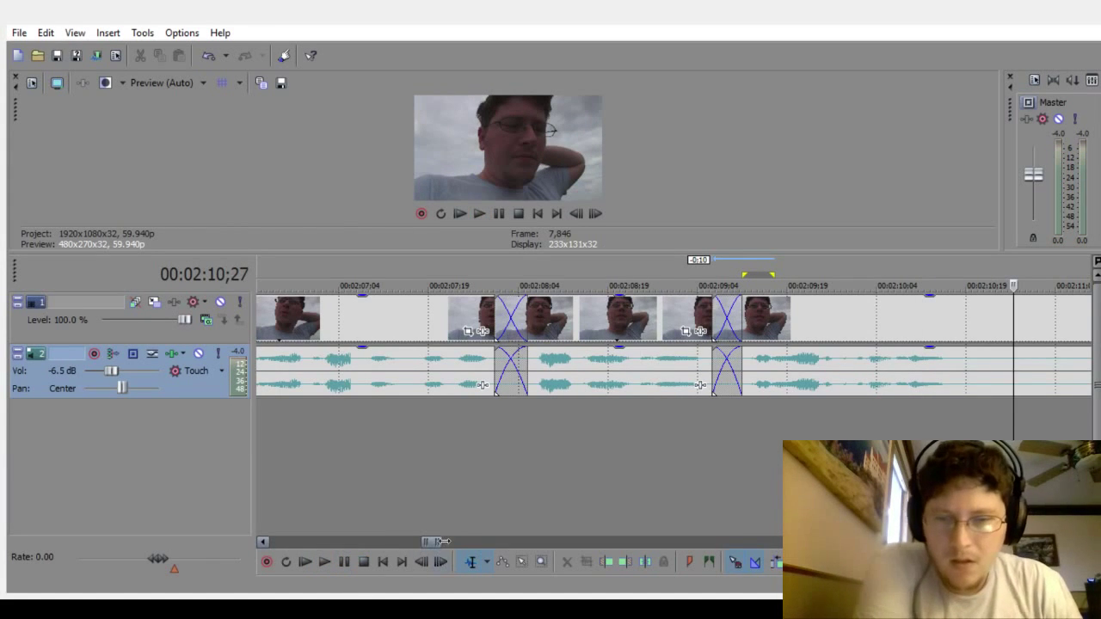
key(Down)
key(Down)
key(Down)
key(Down)
key(Down)
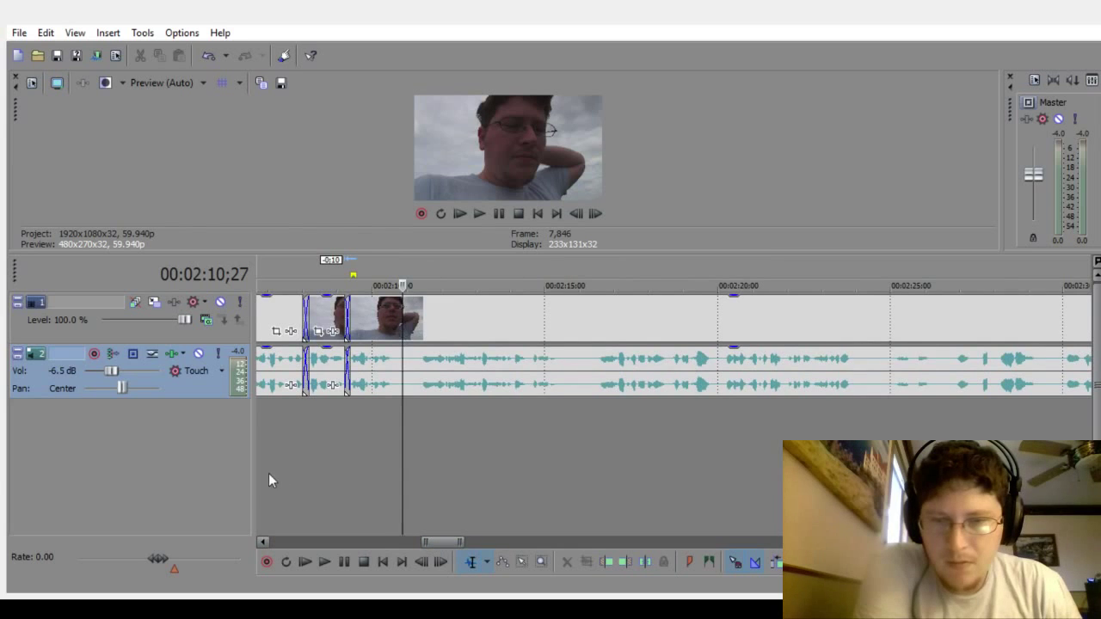
click(268, 458)
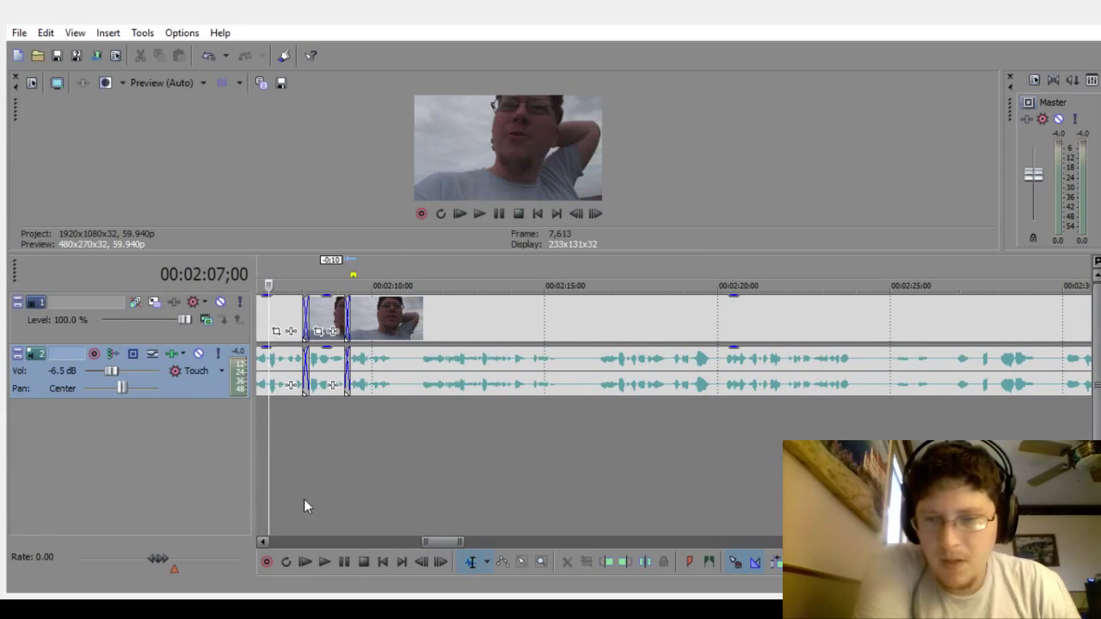
click(327, 562)
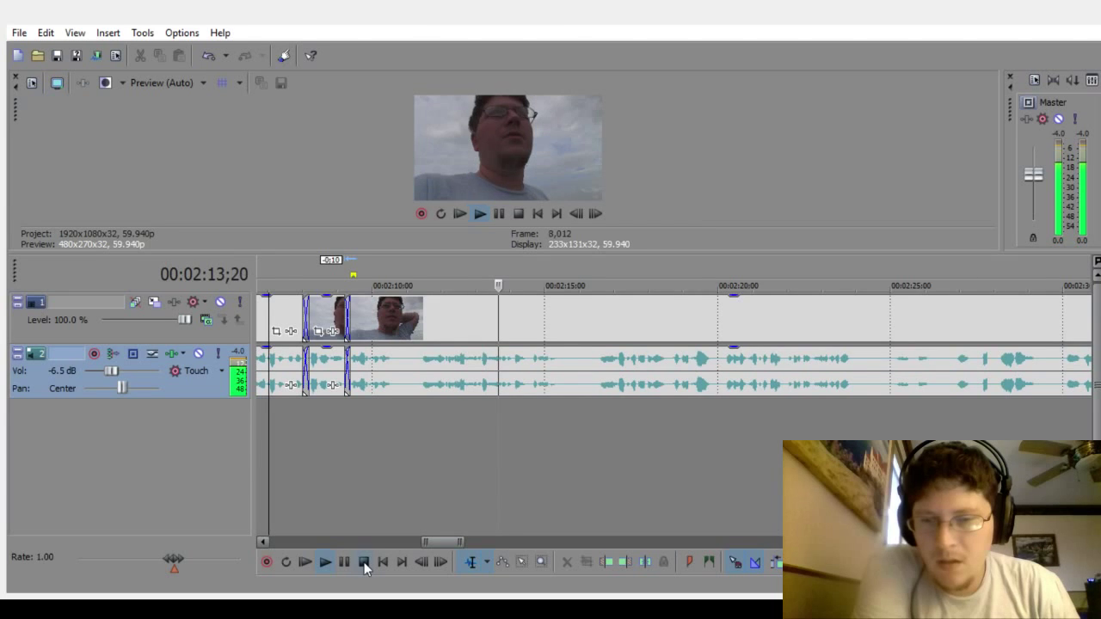
click(364, 563)
Step: Delete the 15-frame section of silence ending at 00:02:11;06 from both tracks
click(405, 416)
scroll(493, 449, up, 5)
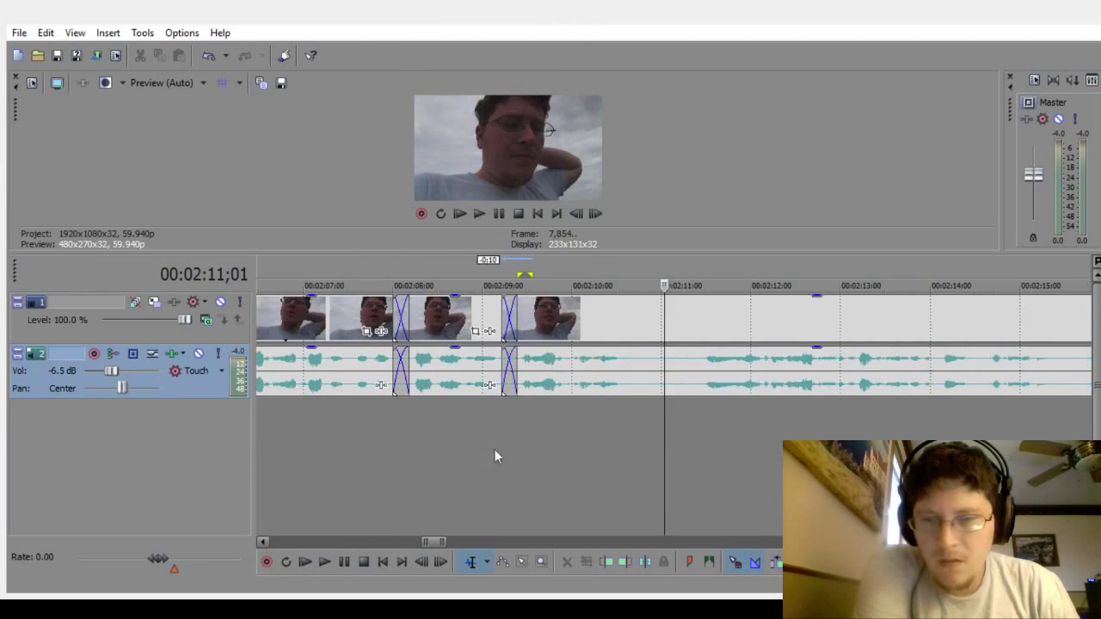
drag(605, 438, 696, 444)
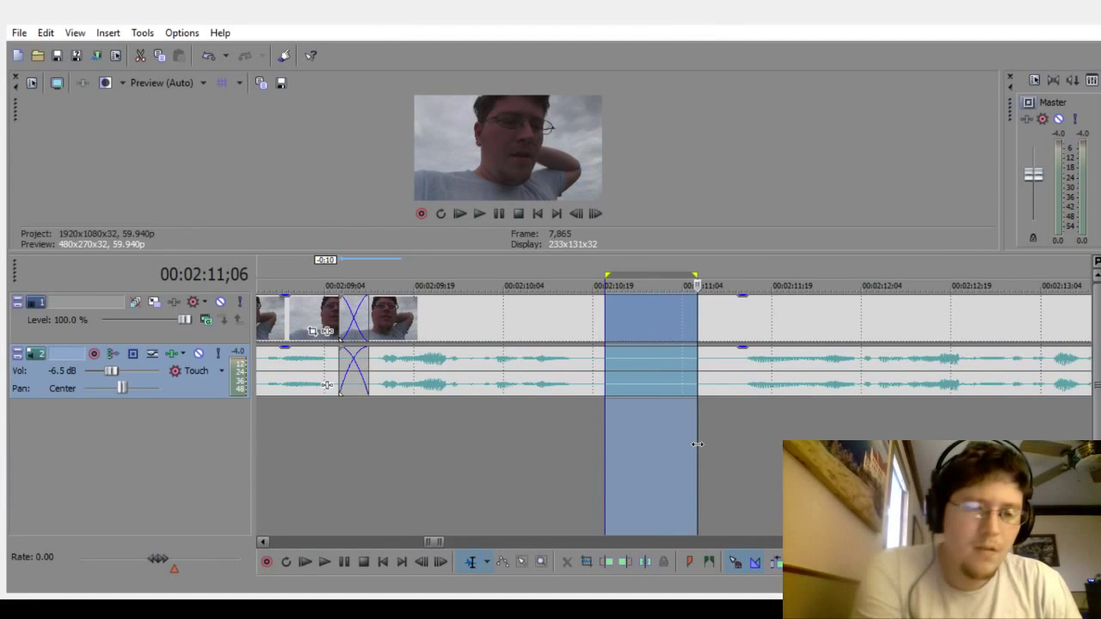
key(Delete)
click(527, 507)
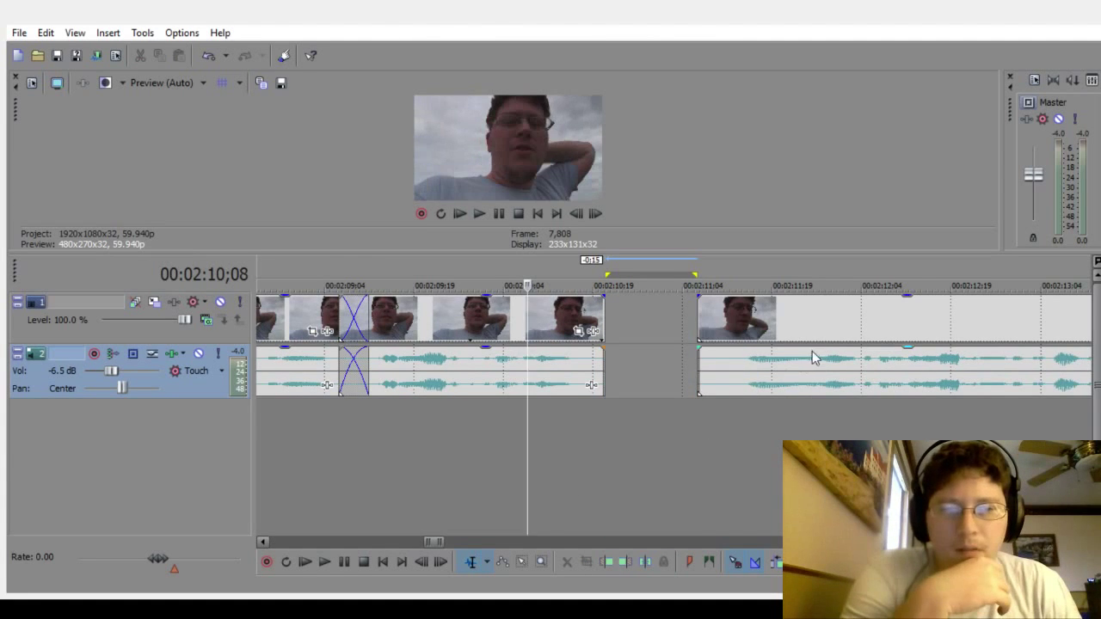
Step: Close the gap ending at 00:02:11;06 with a crossfade of about 5 frames, and play from 00:02:09;17 to 00:02:11;28 to check it
drag(812, 350, 688, 385)
click(406, 464)
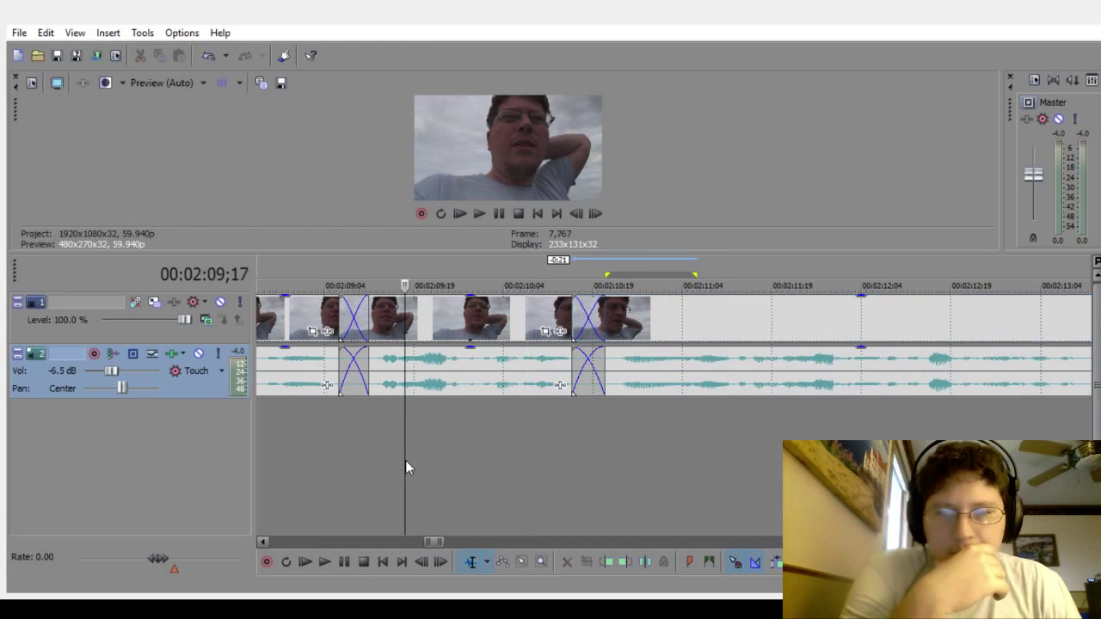
click(319, 566)
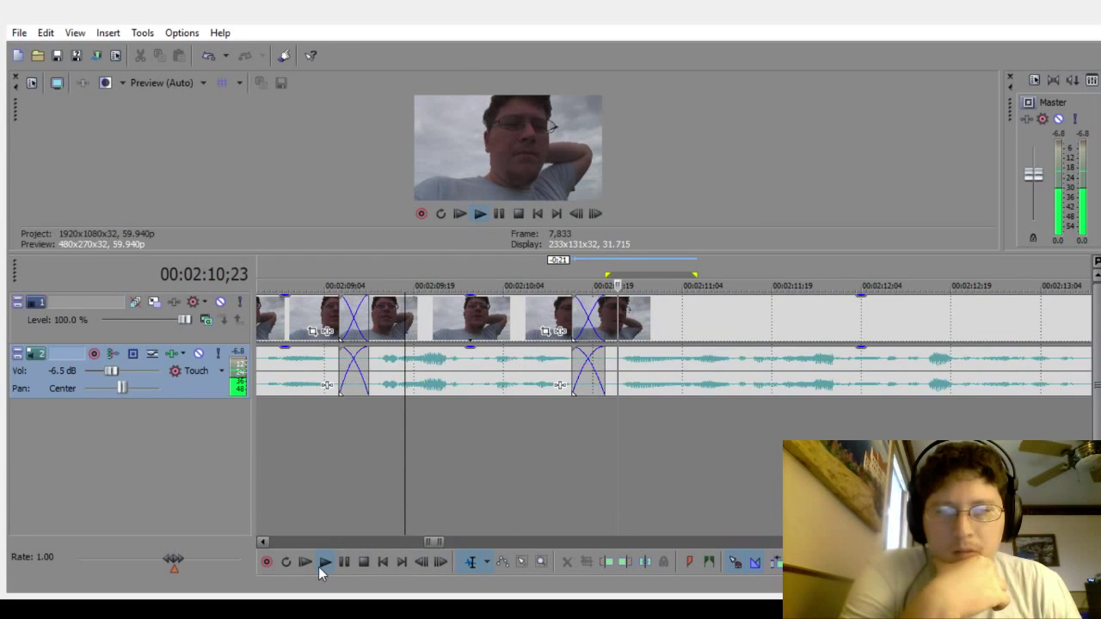
click(344, 561)
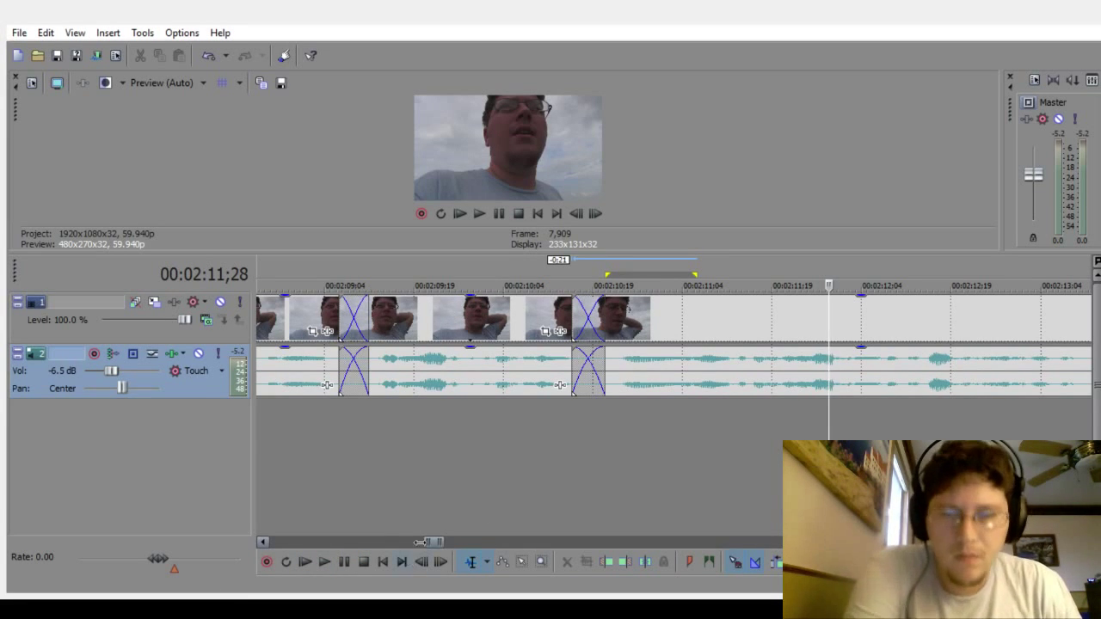
Step: Play from 00:02:06;15 to 00:02:16;21 to review the joined clips and listen for the next pause
drag(446, 536, 467, 542)
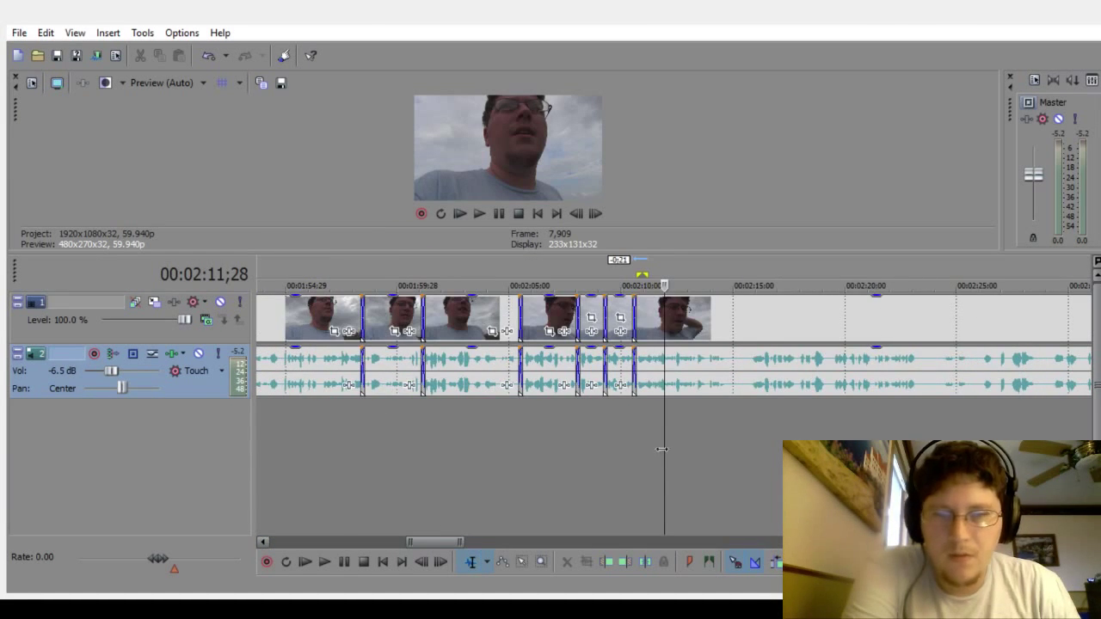
click(544, 453)
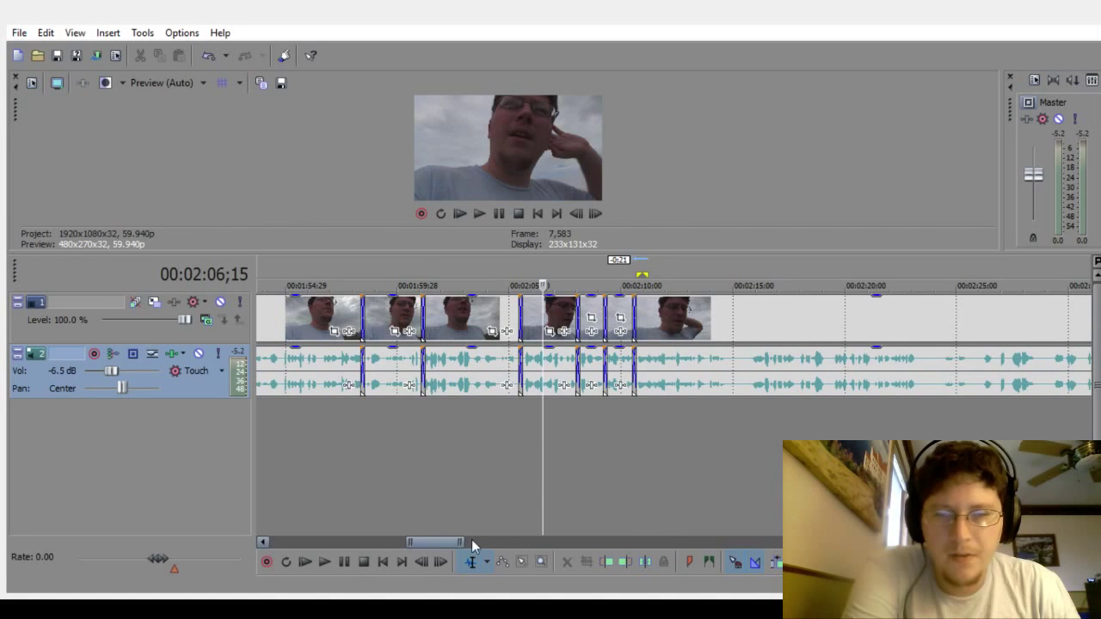
drag(465, 540, 421, 541)
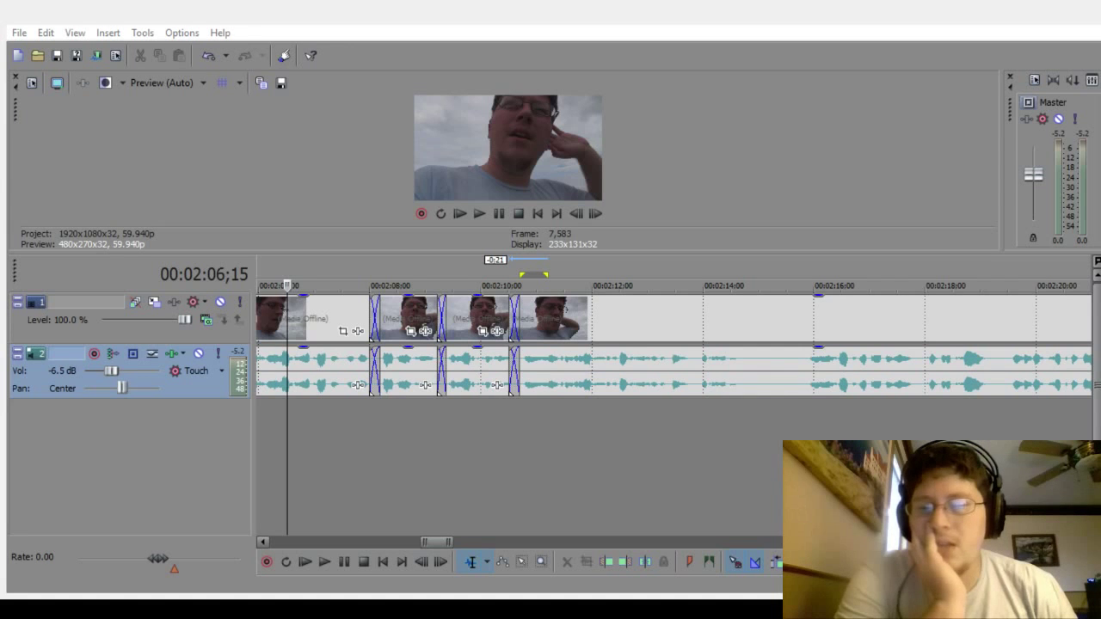
click(331, 563)
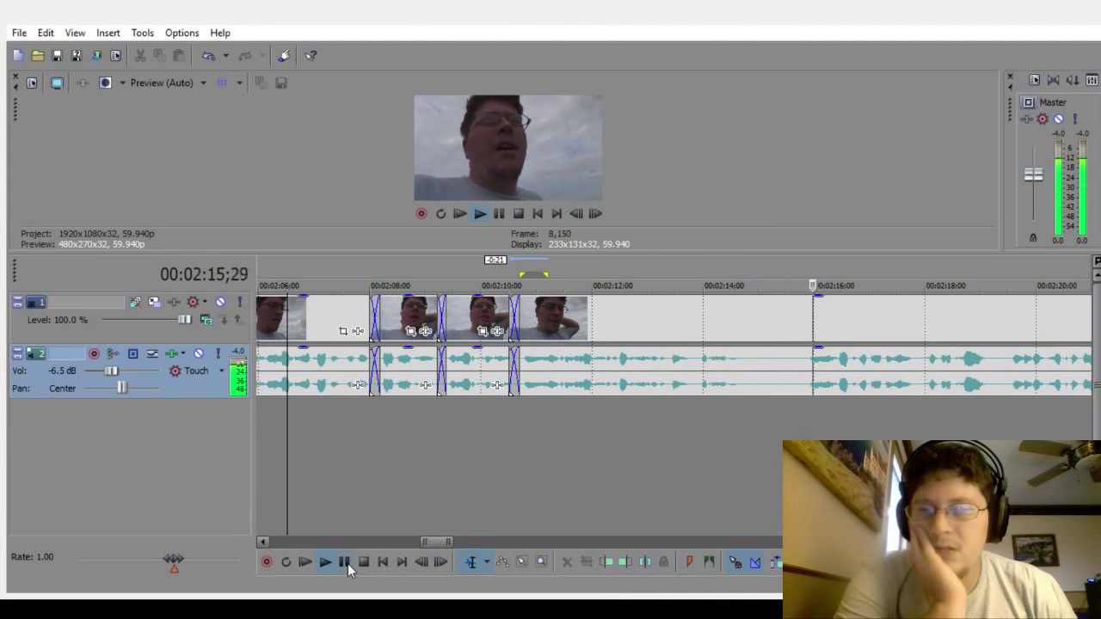
click(346, 564)
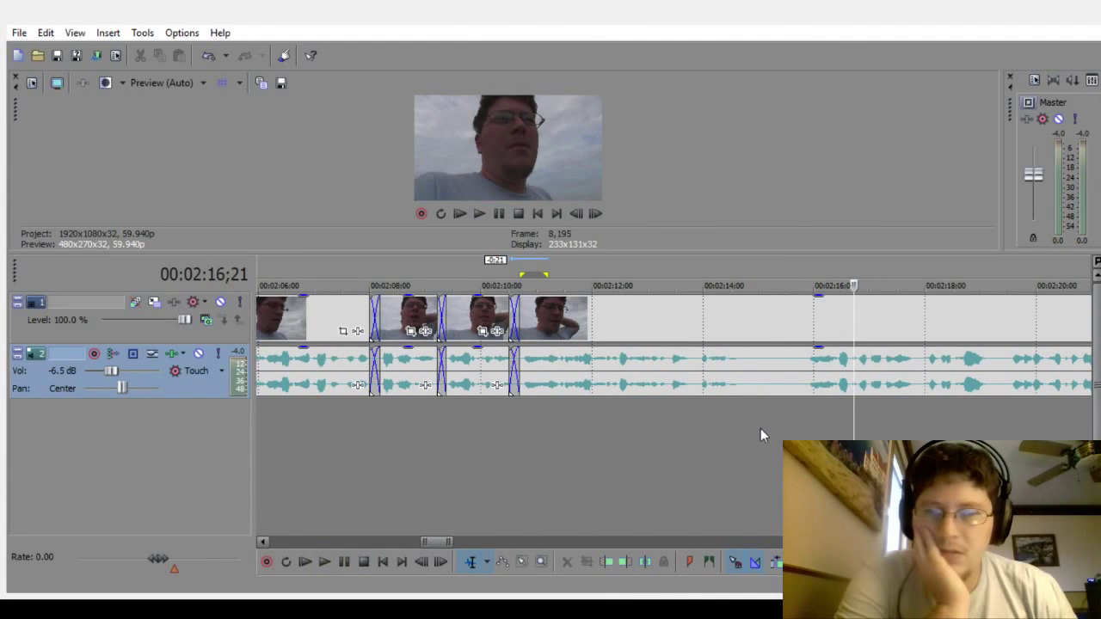
Step: Delete the 18-frame section of silence ending at 00:02:15;17 from both tracks
drag(756, 434, 790, 438)
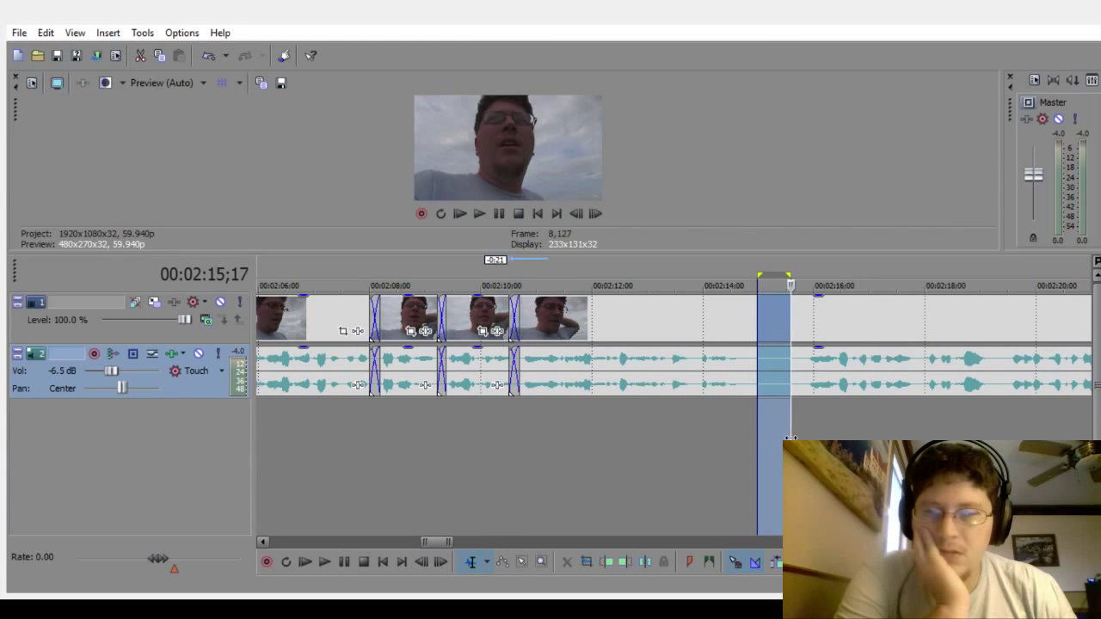
key(s)
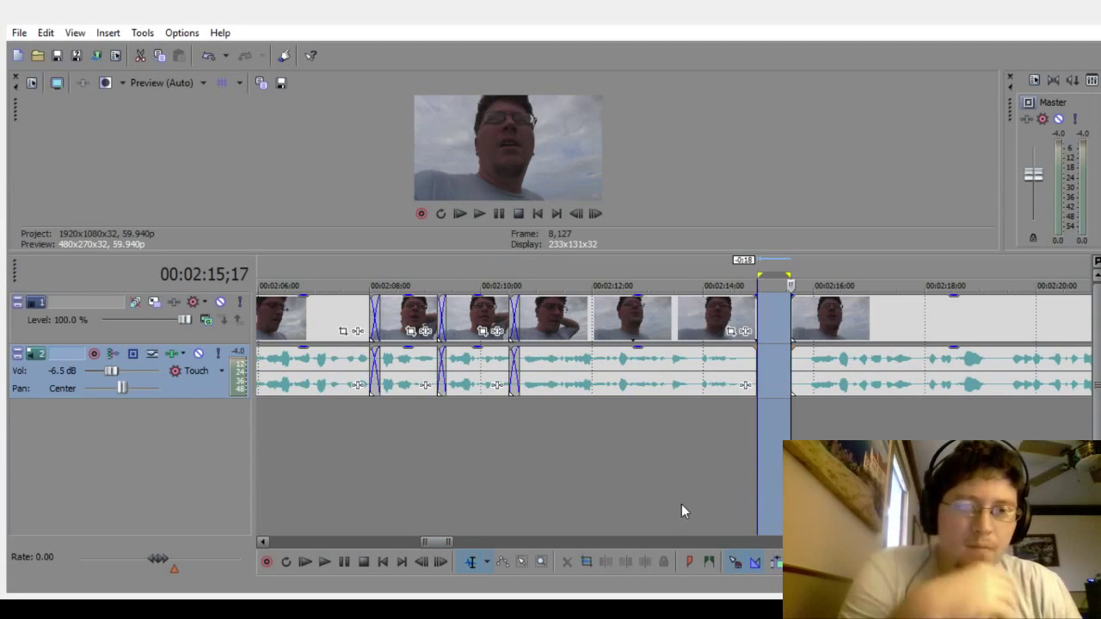
click(681, 512)
Step: Close the gap ending at 00:02:15;17 with a 5-frame crossfade, and play from 00:02:13;06 to 00:02:19;09 to check it
scroll(681, 512, up, 2)
click(920, 363)
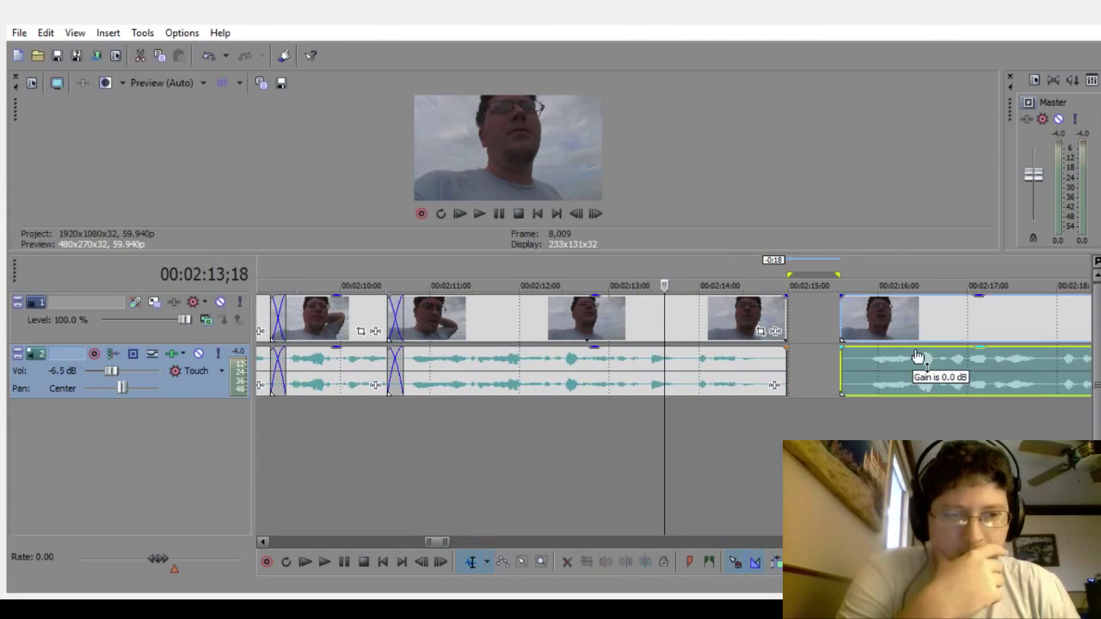
drag(916, 363, 847, 373)
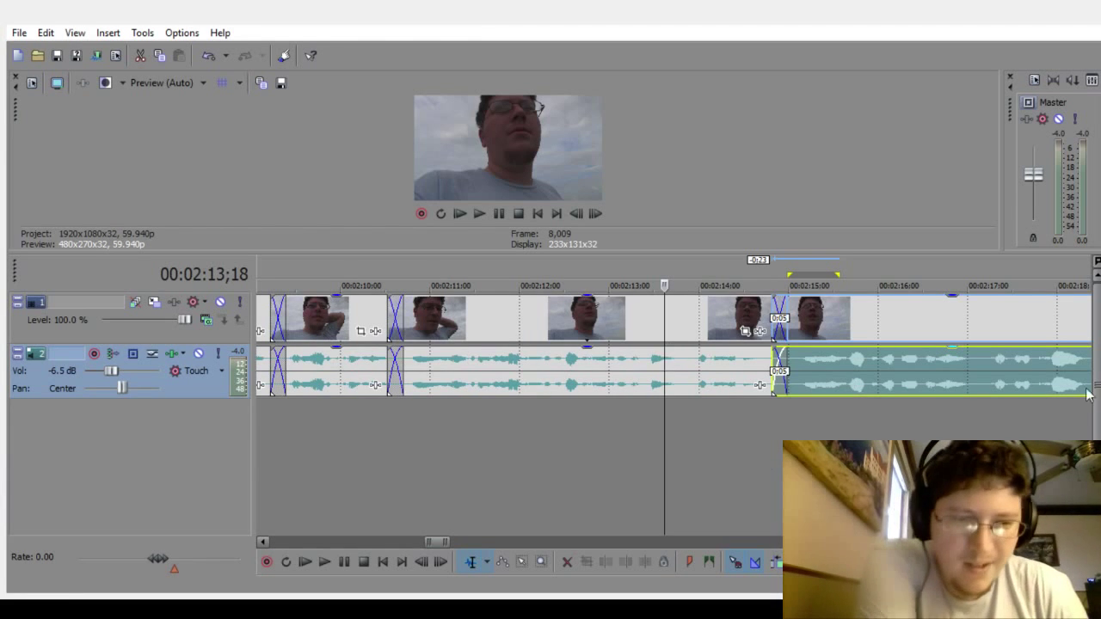
scroll(413, 469, right, 5)
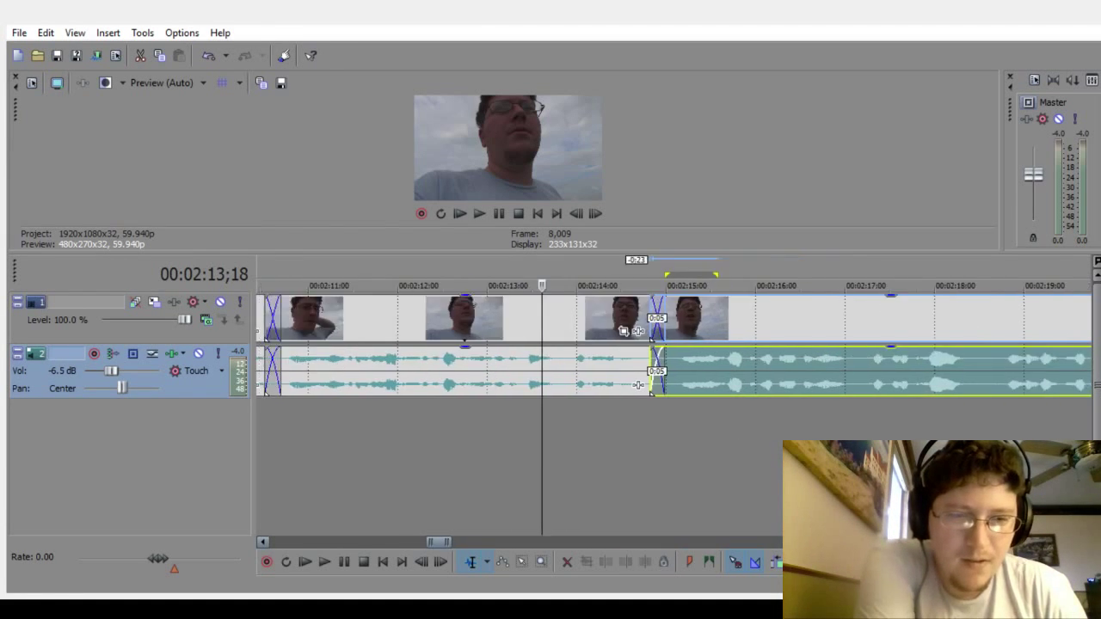
click(382, 444)
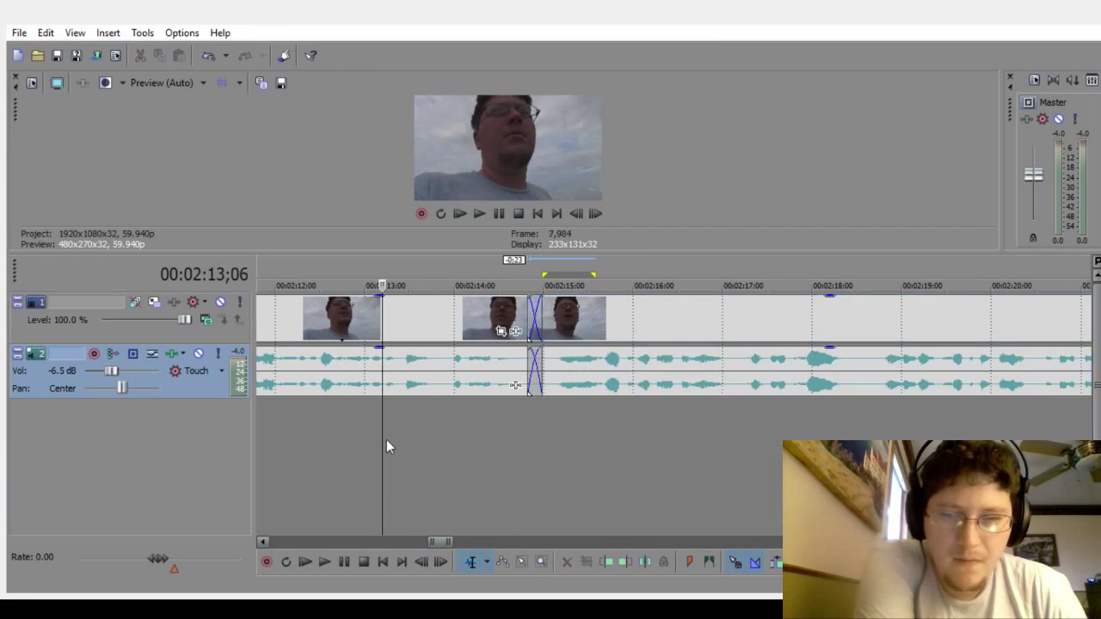
click(327, 563)
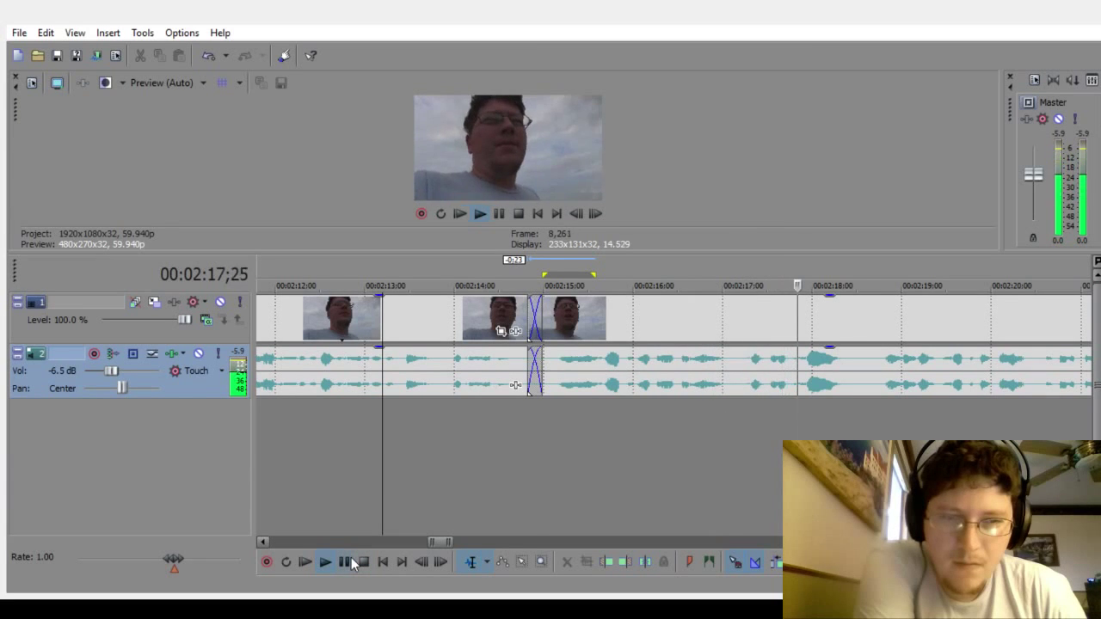
click(349, 560)
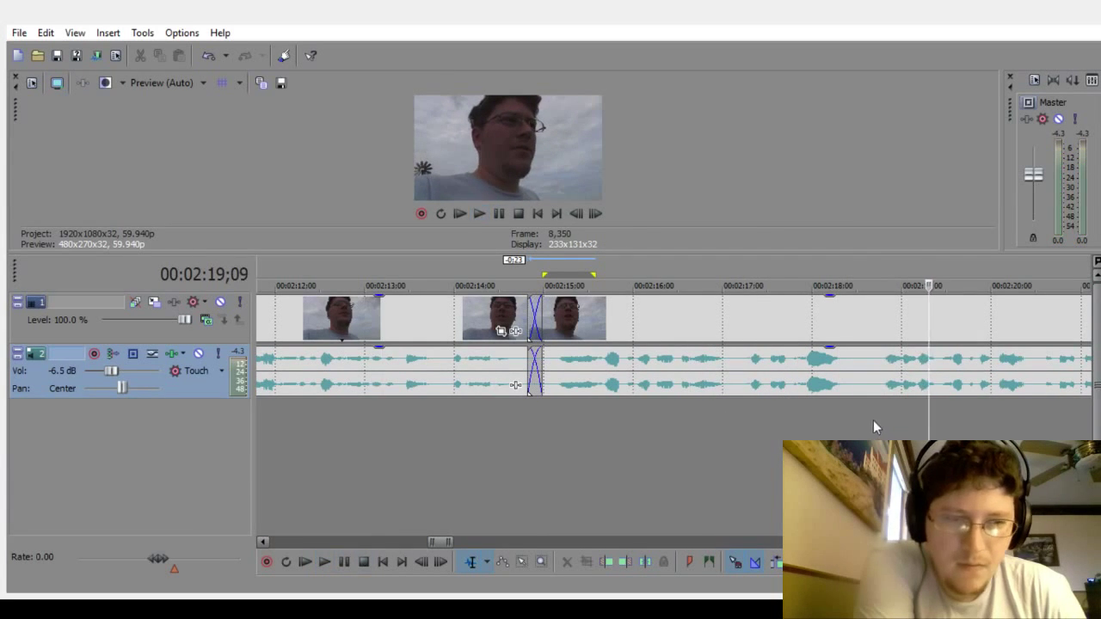
Step: Delete the 3-frame section ending at 00:02:18;19 from both tracks and close the gap with a 5-frame crossfade
drag(859, 417, 868, 414)
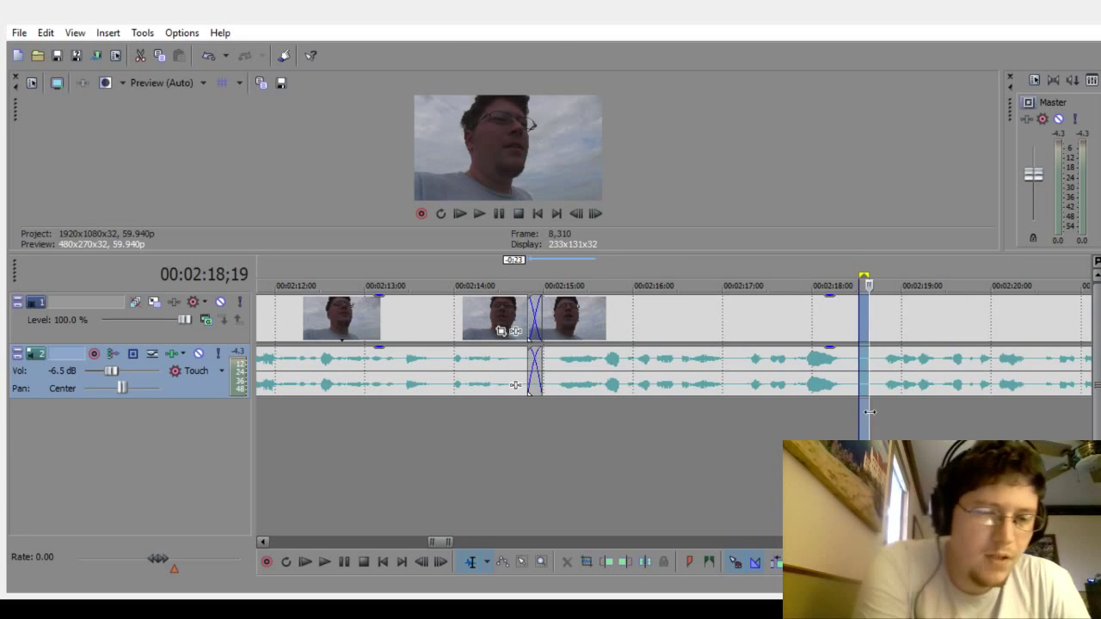
key(Delete)
click(931, 370)
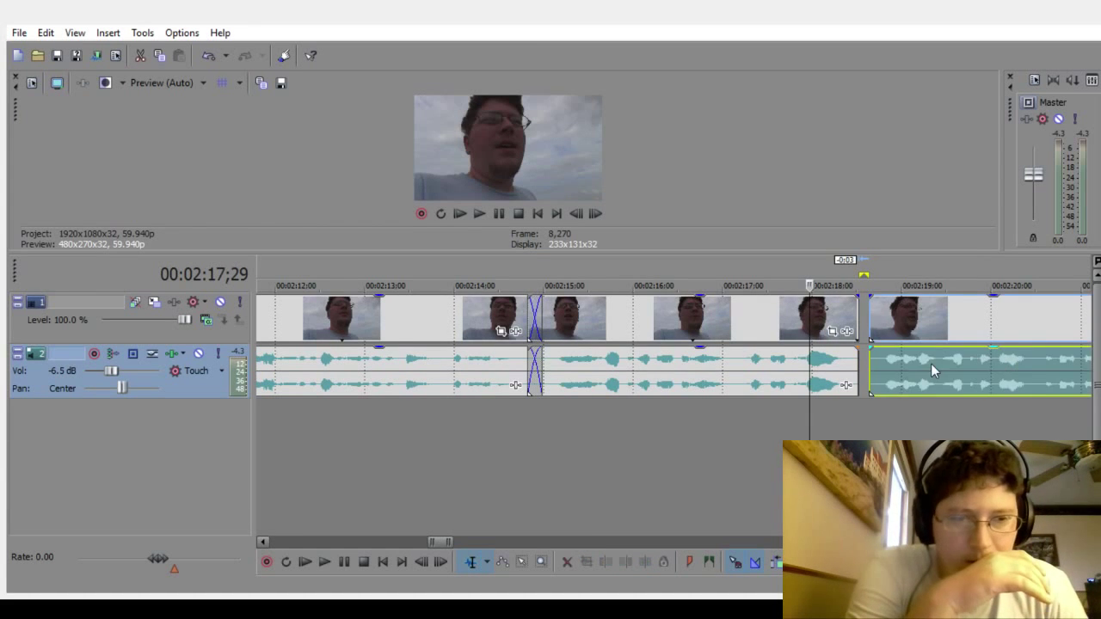
drag(930, 363, 902, 383)
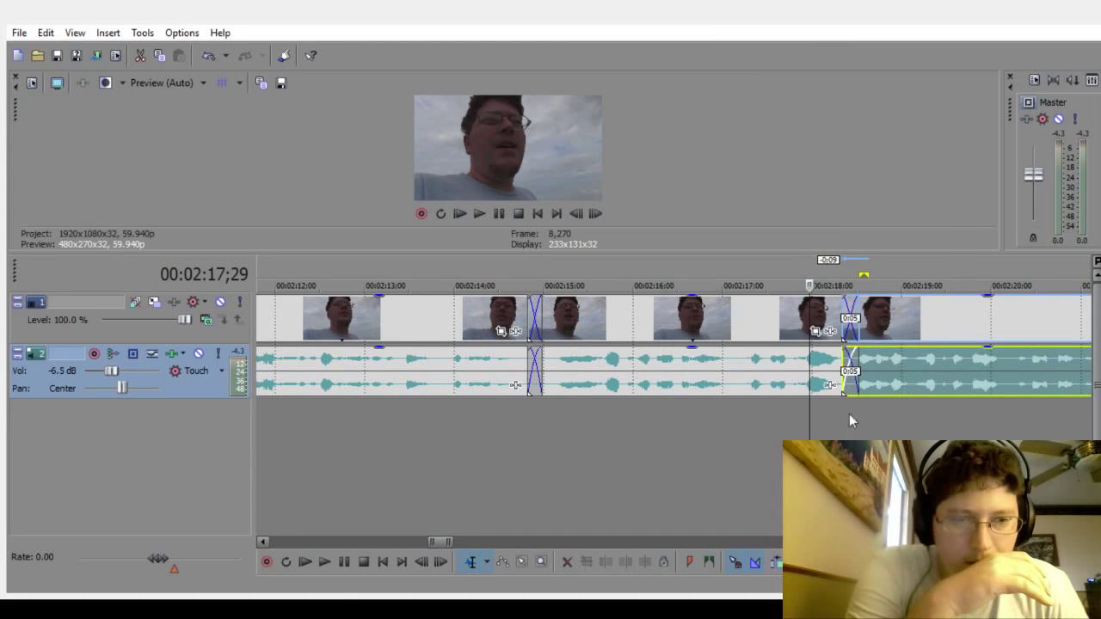
Step: Play from 00:02:17;09 to 00:02:20;08 to check the new crossfade, and return the playhead to 00:02:17;09
click(750, 458)
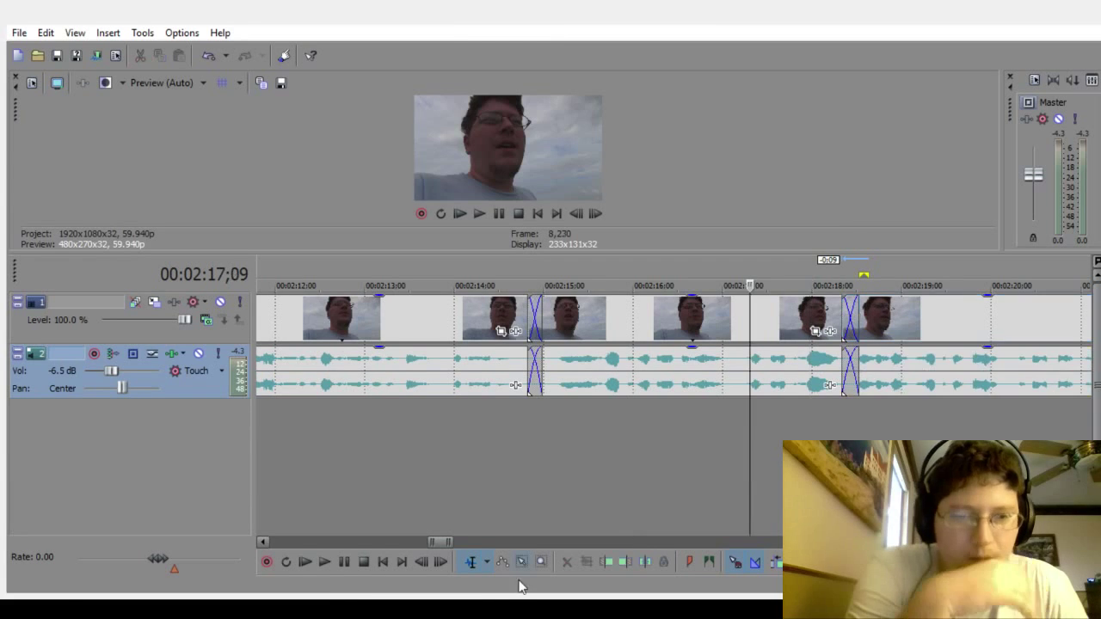
click(332, 560)
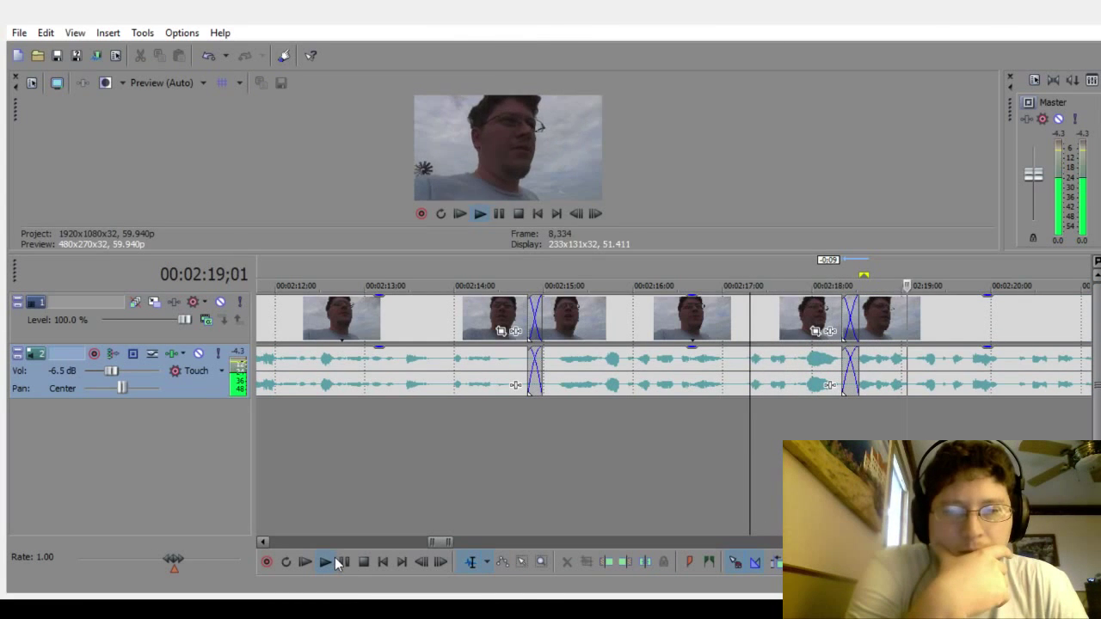
click(341, 561)
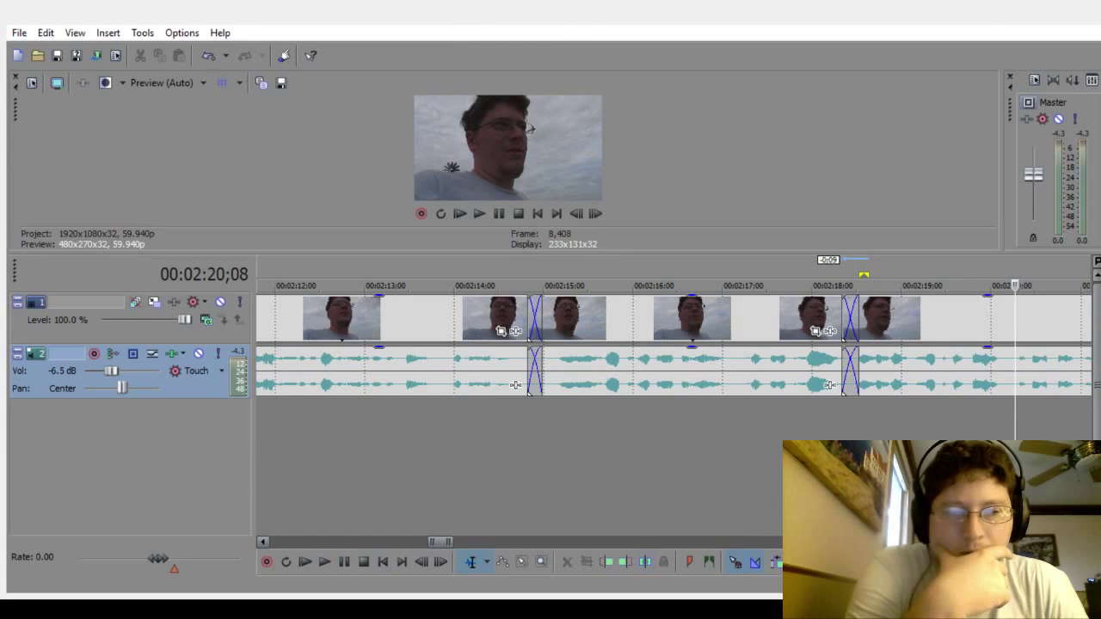
drag(452, 542, 459, 542)
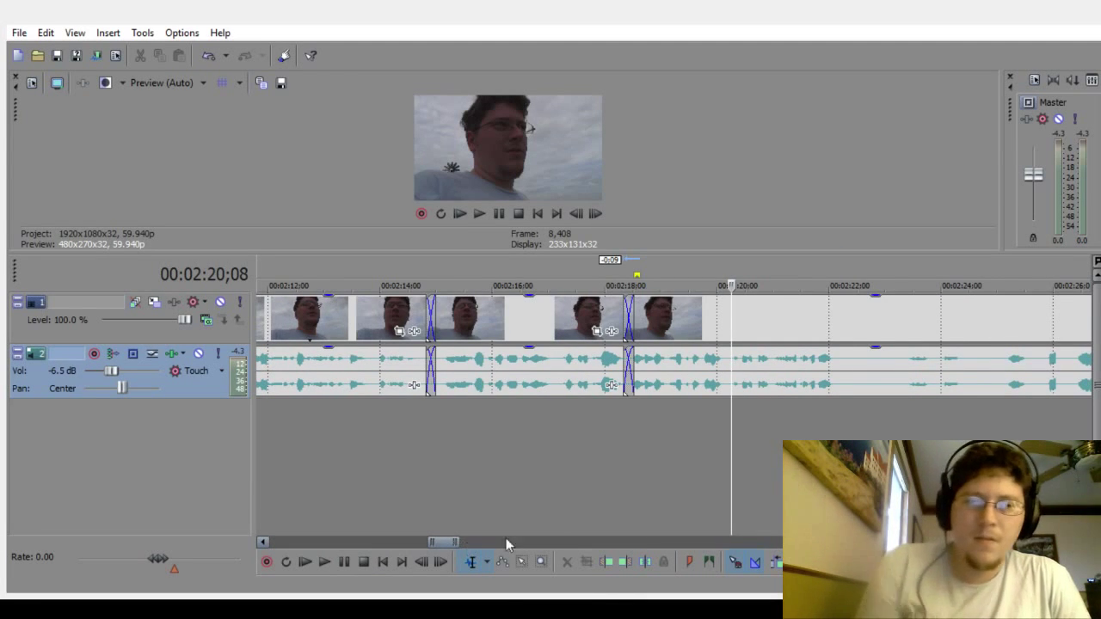
scroll(413, 385, right, 8)
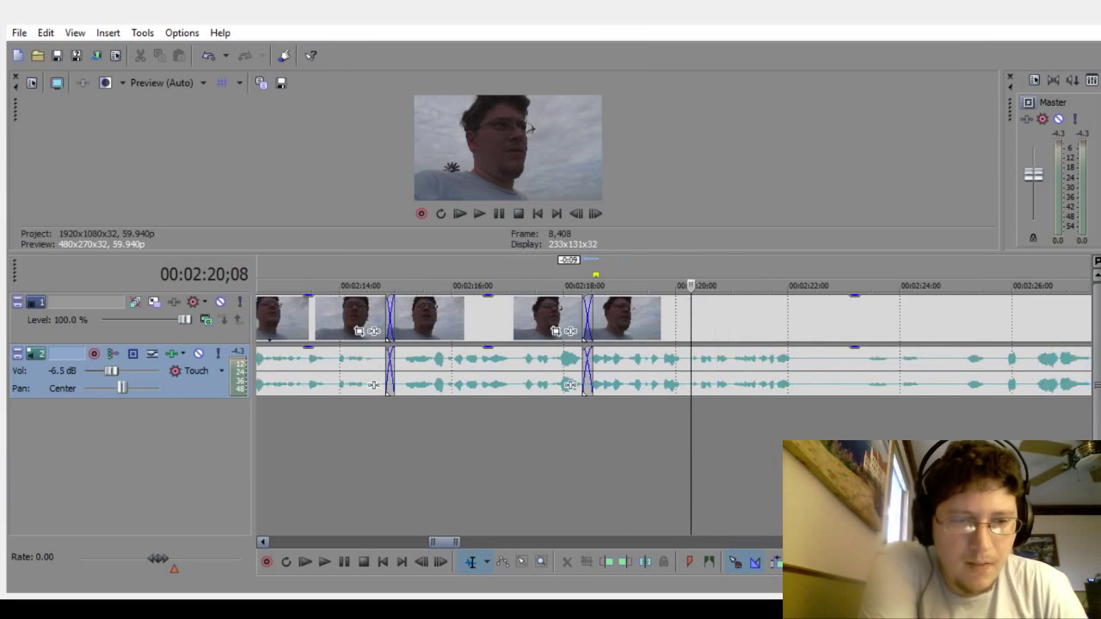
scroll(386, 535, right, 2)
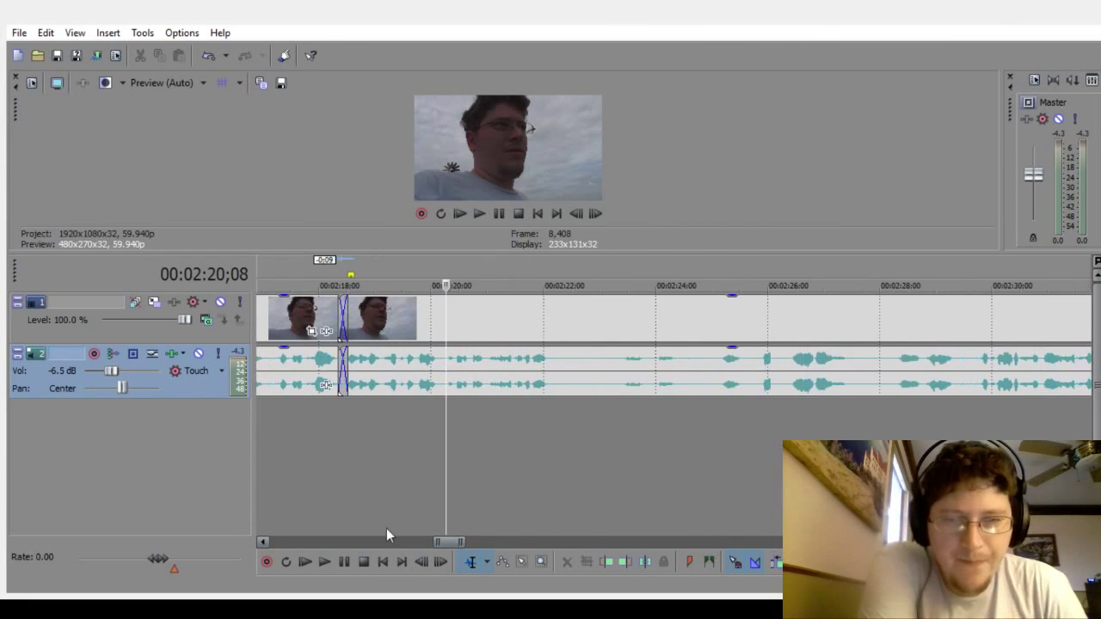
click(280, 443)
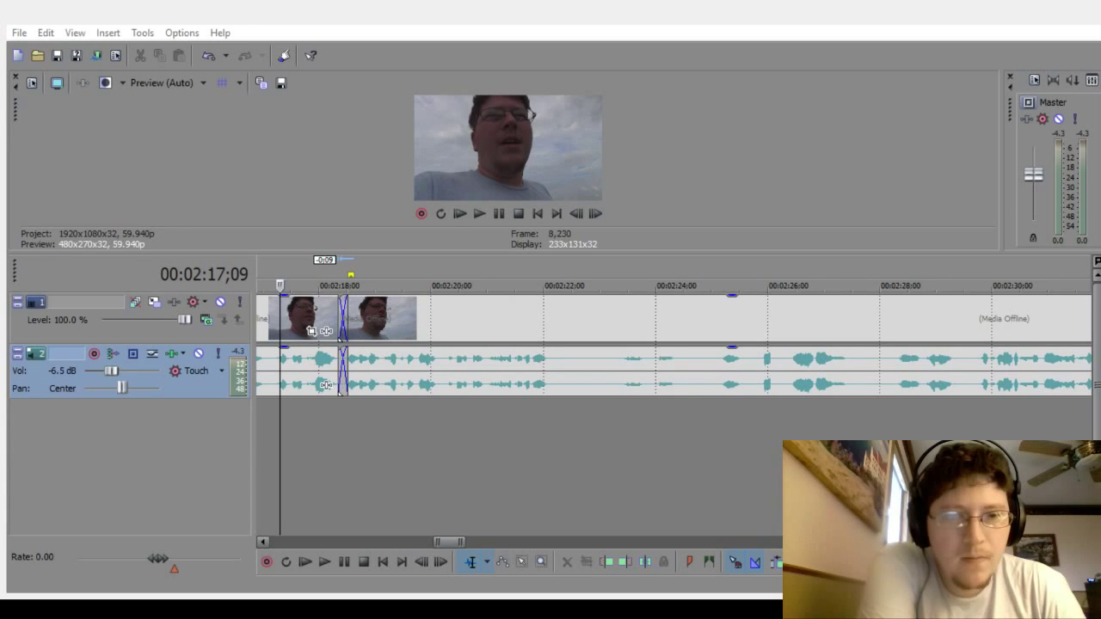
Step: Play from 00:02:17;09 to review the following speech, and delete the 3;29 section ending at 00:02:26;07 from both tracks
click(324, 562)
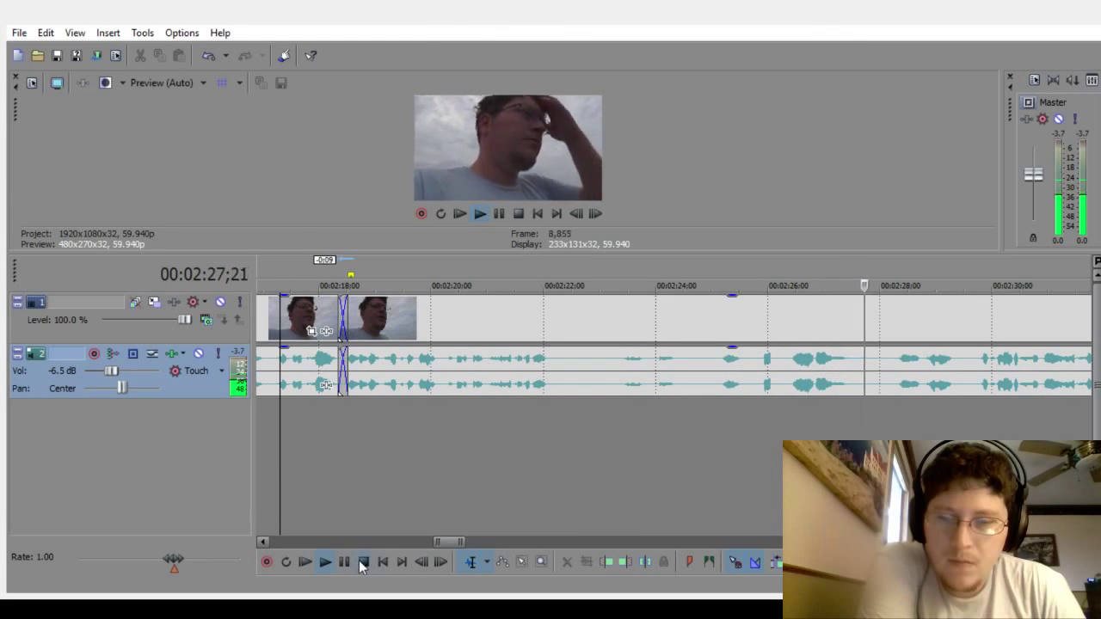
click(362, 562)
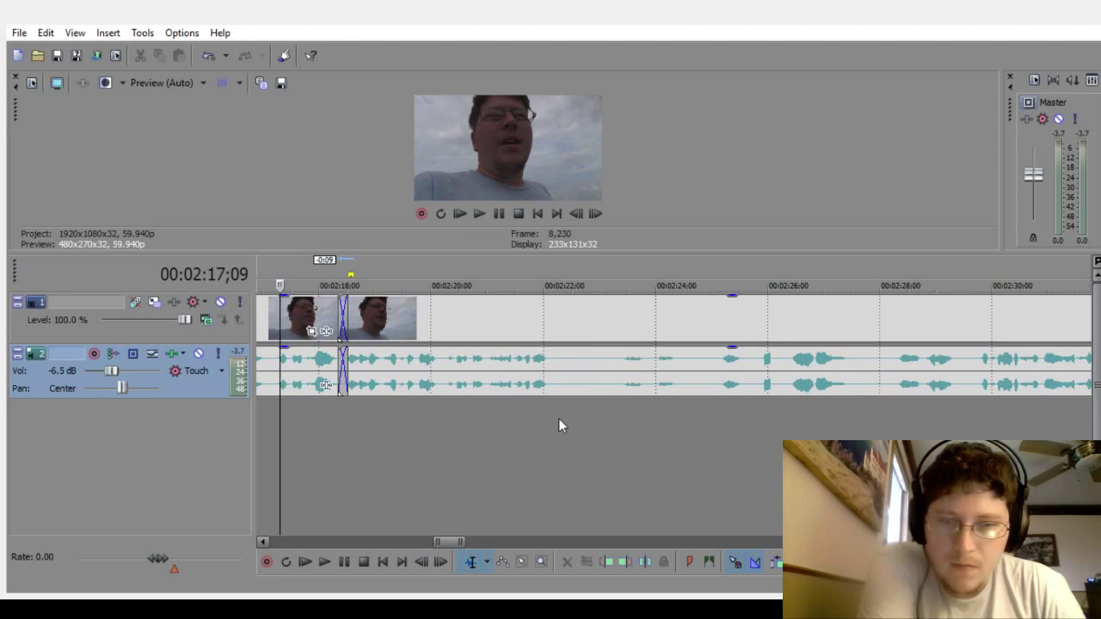
drag(559, 420, 780, 425)
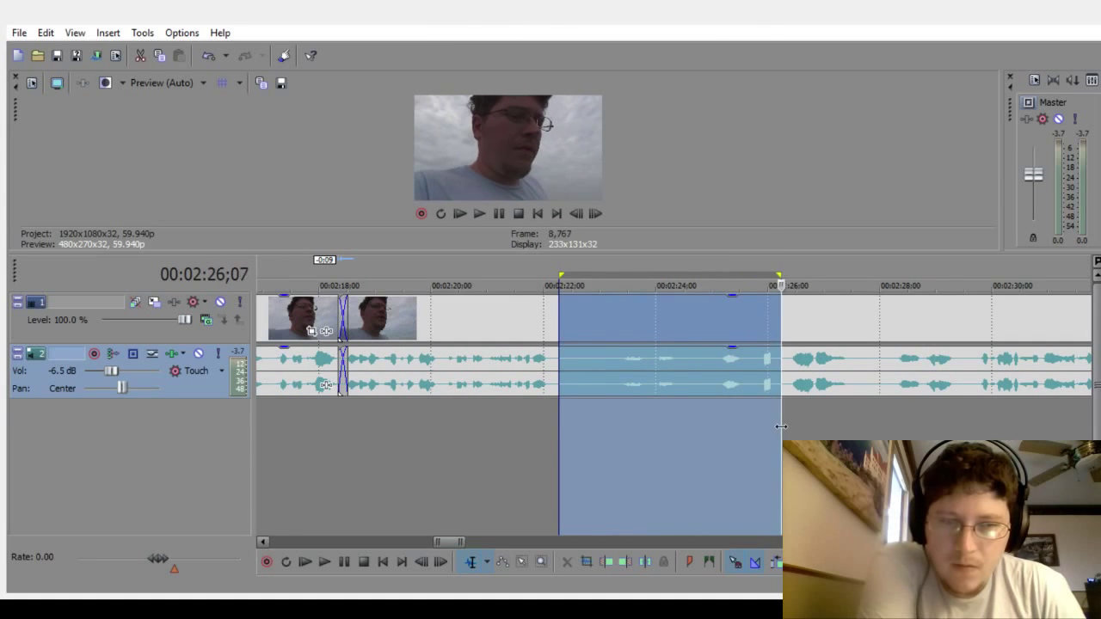
scroll(780, 430, up, 2)
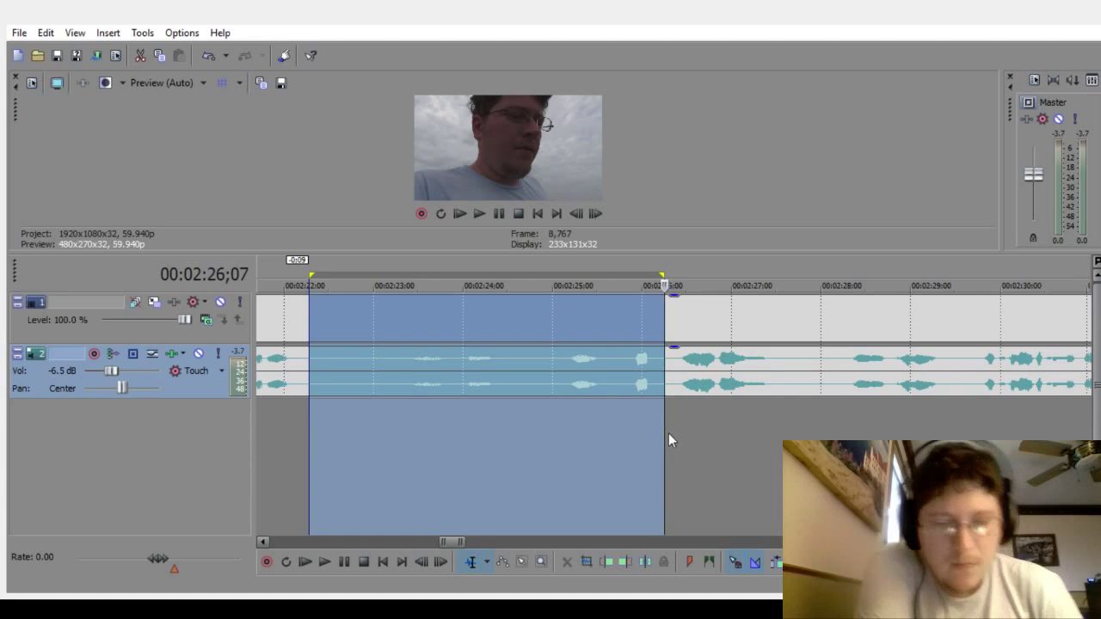
key(Delete)
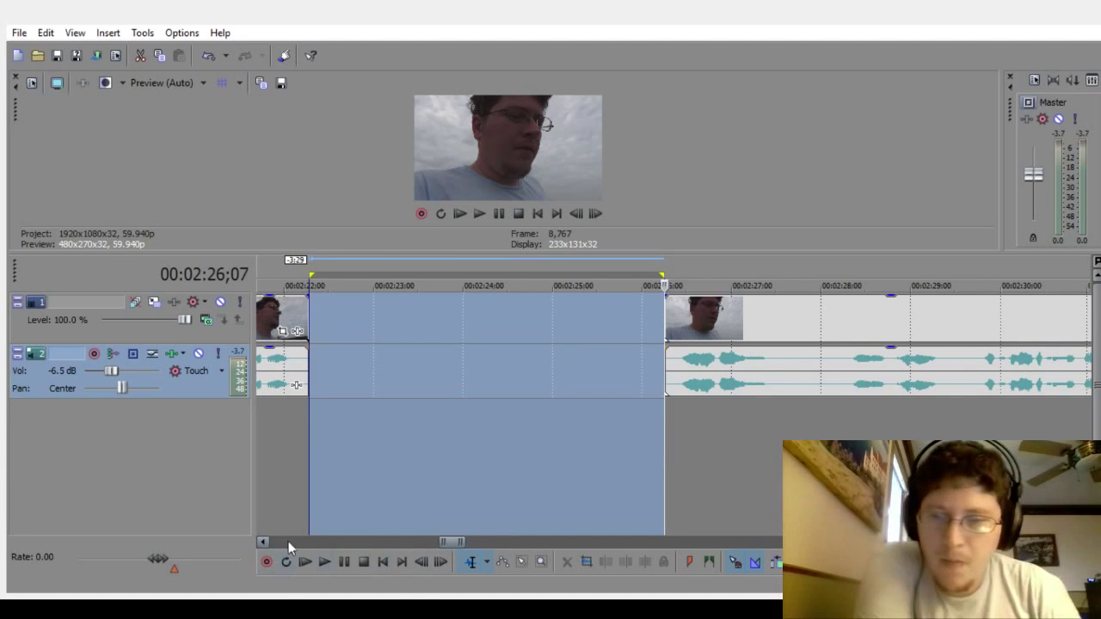
Step: Close the gap ending at 00:02:26;07 with a 5-frame crossfade, and play from 00:02:20;05 to check it
click(263, 541)
click(281, 505)
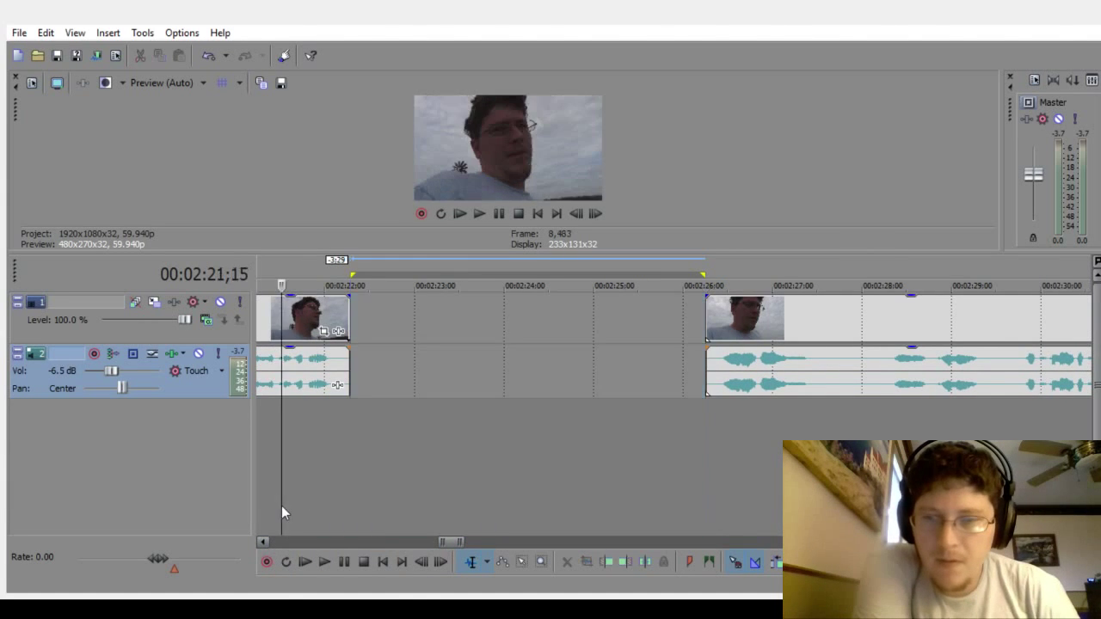
drag(794, 365, 423, 380)
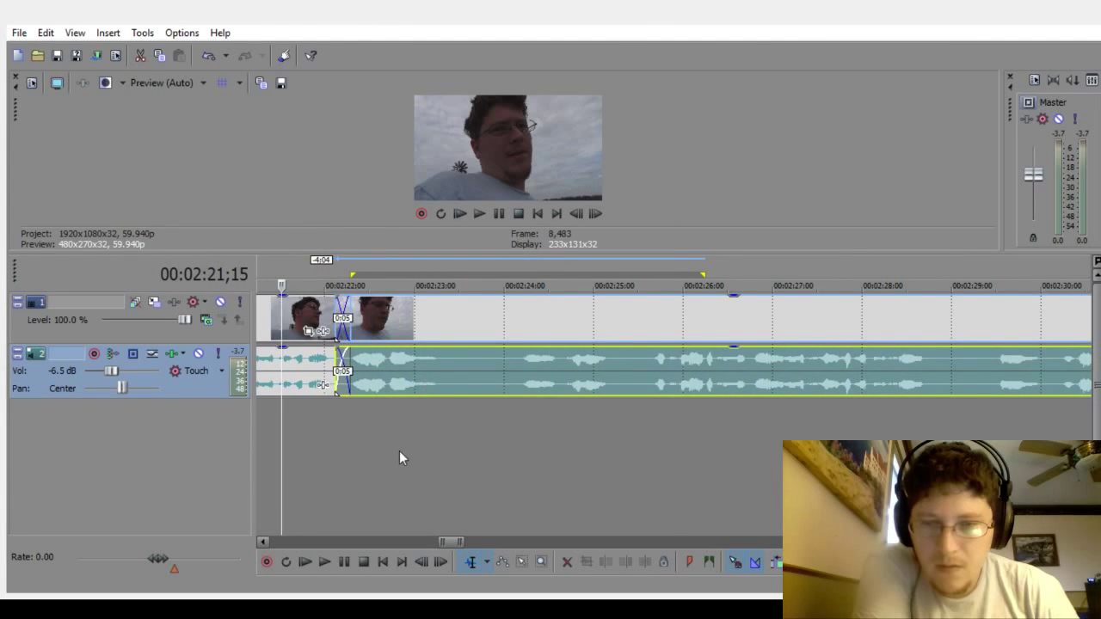
scroll(547, 436, down, 2)
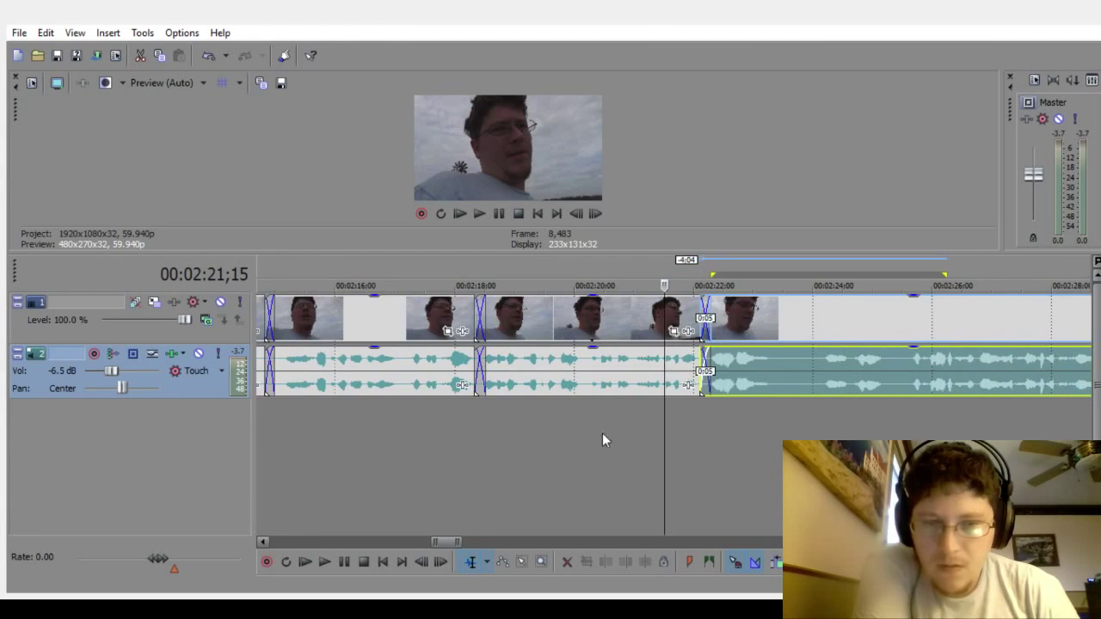
click(583, 440)
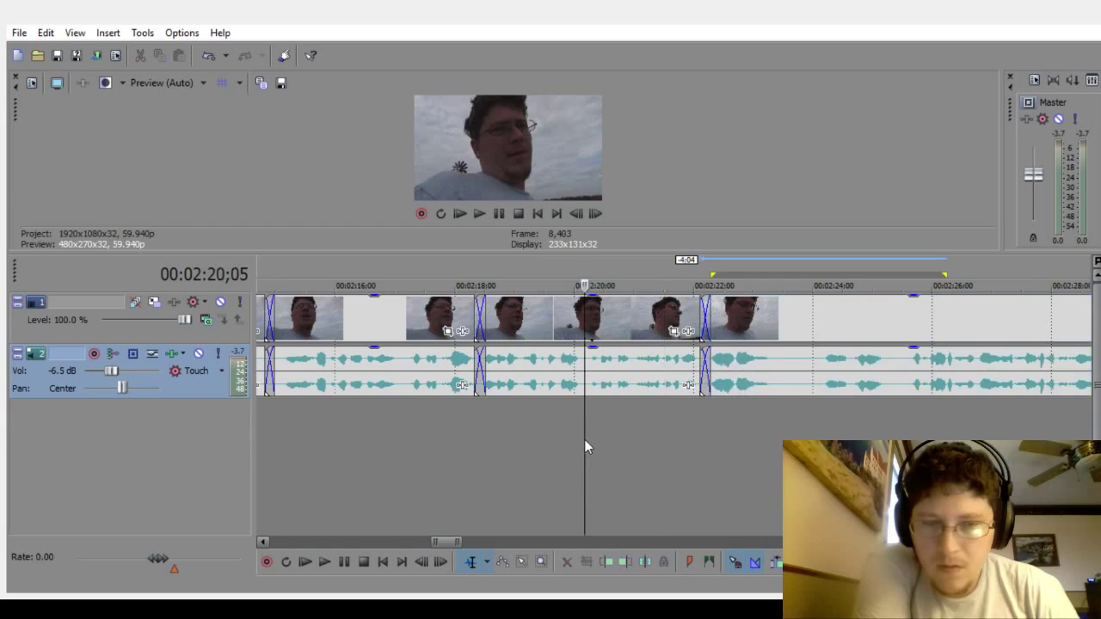
click(325, 562)
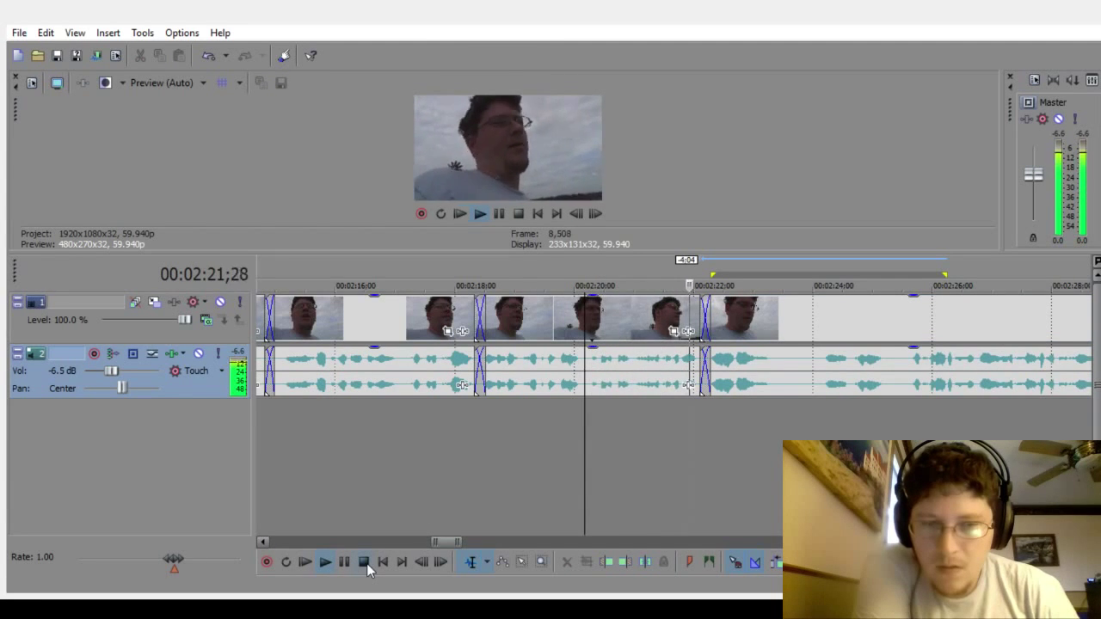
click(364, 562)
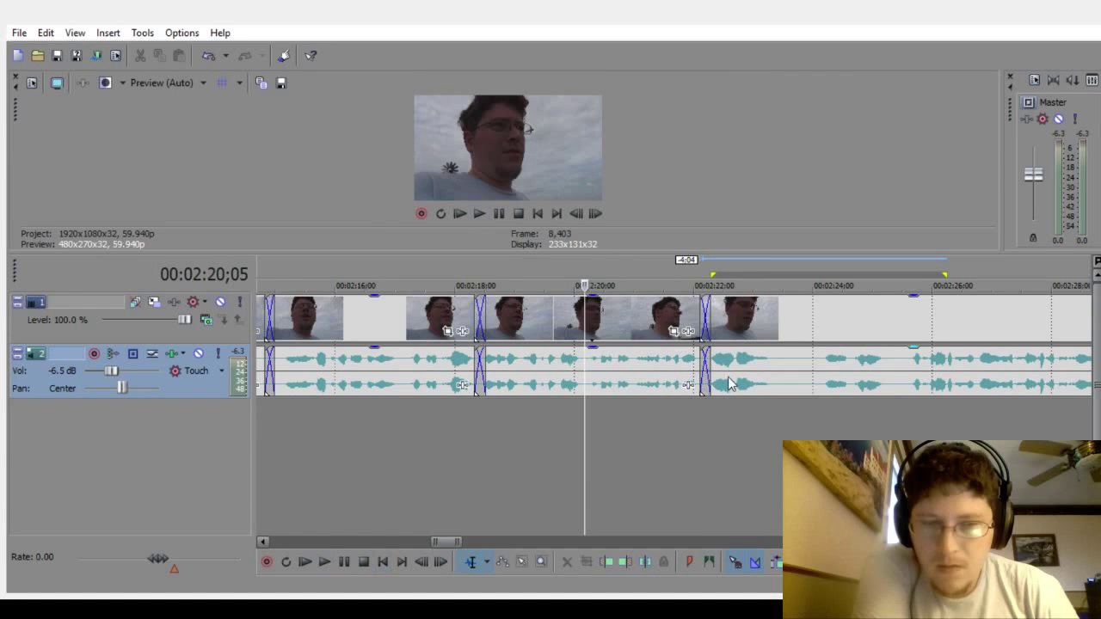
Step: Separate the clips near 00:02:22, extend the later clip's start by 15 frames and the earlier clip's end by 2, and rejoin them with a 5-frame crossfade
drag(727, 377, 787, 387)
drag(775, 390, 784, 389)
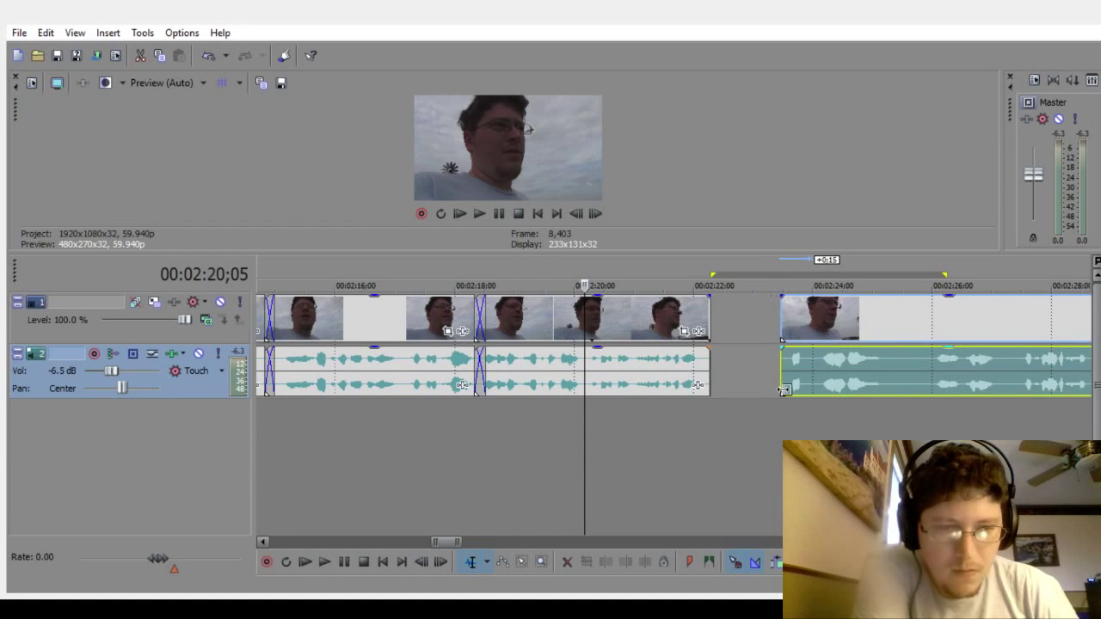
drag(707, 368, 715, 368)
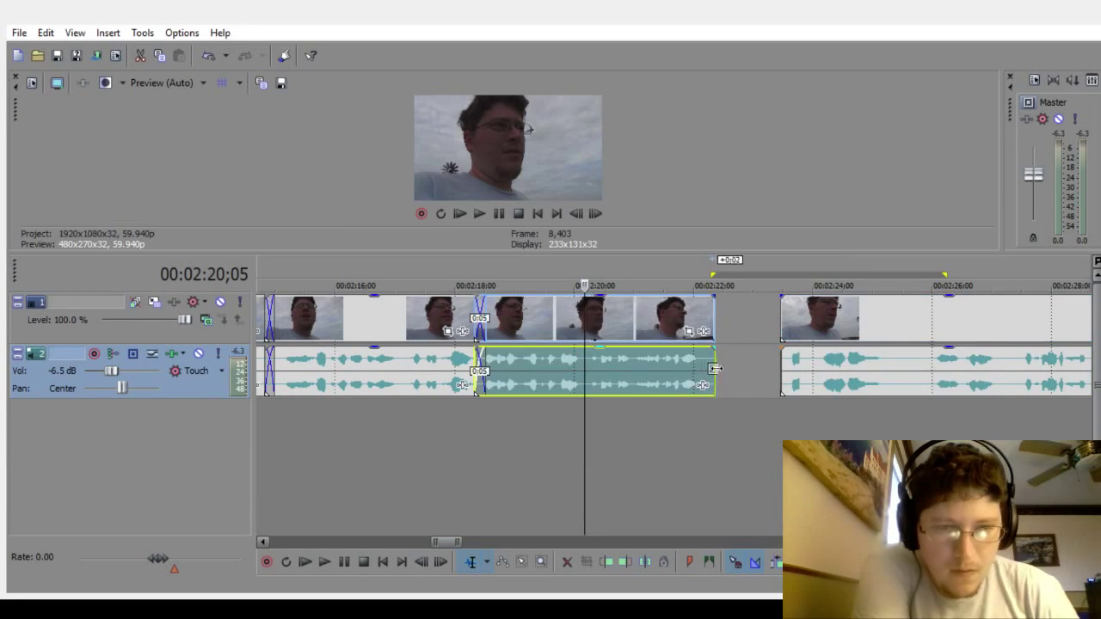
drag(832, 367, 758, 393)
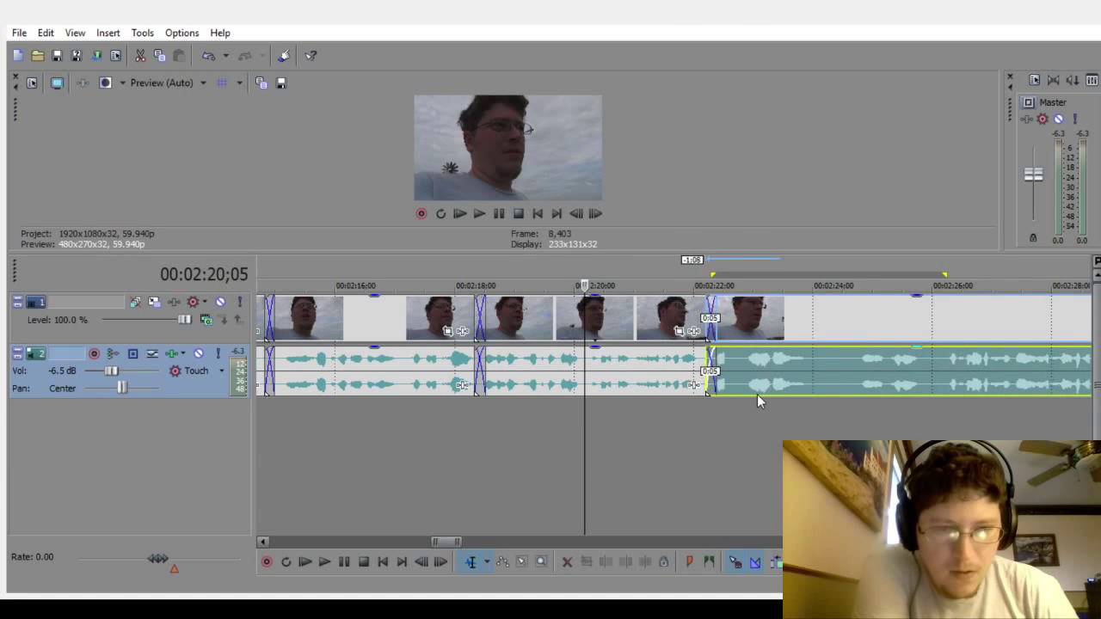
Step: Play the crossfade near 00:02:22 from 00:02:20;21, and again from 00:02:21;23, to check the join
click(616, 447)
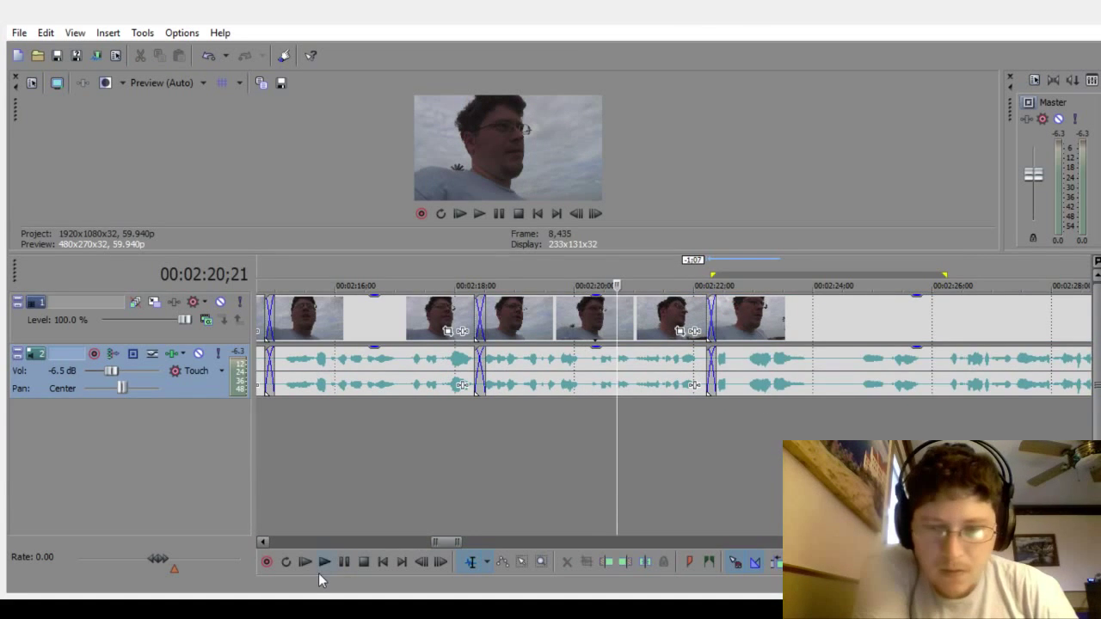
click(324, 566)
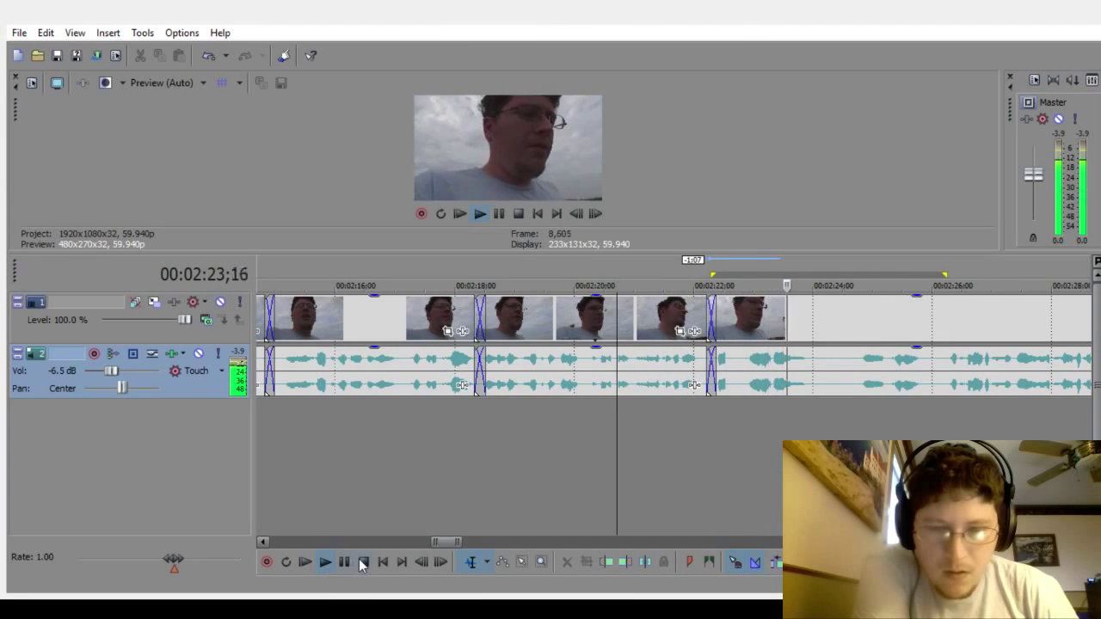
click(362, 562)
click(679, 416)
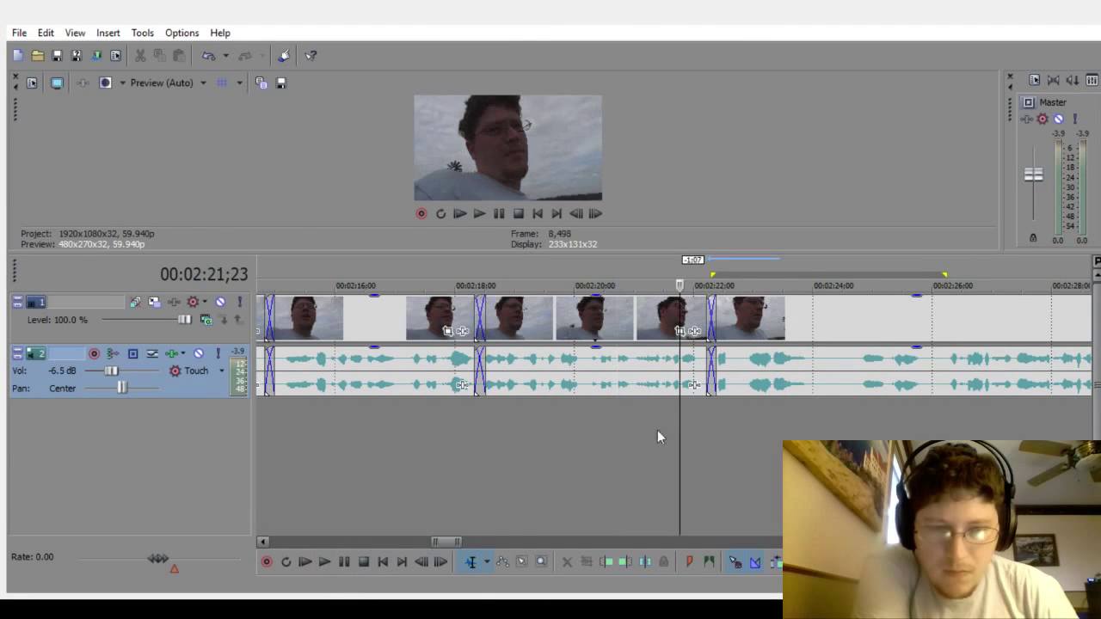
click(325, 564)
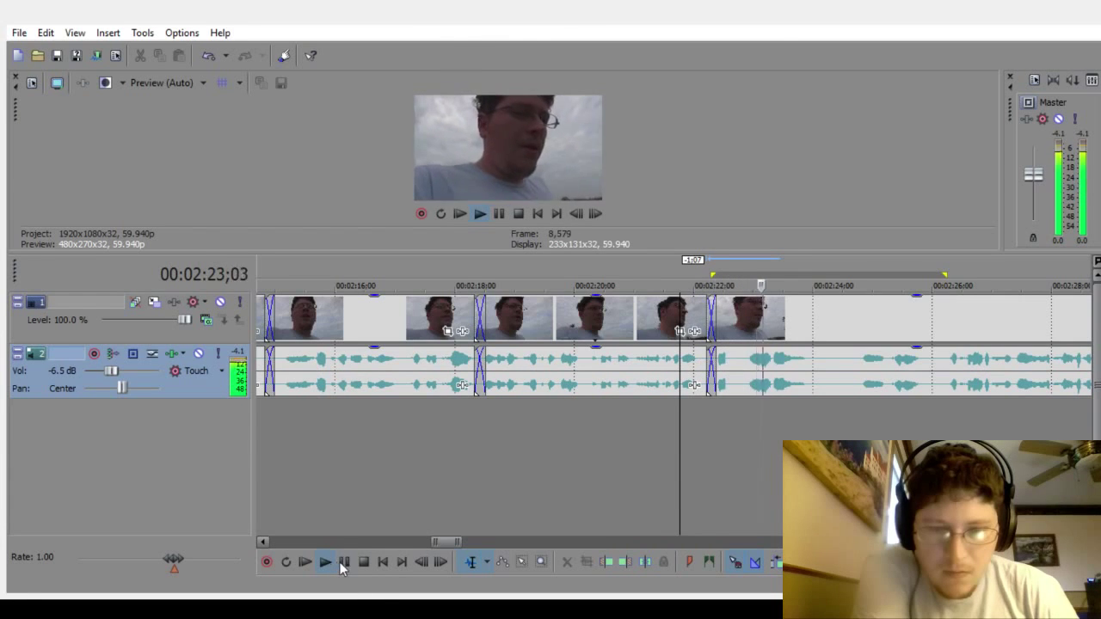
click(362, 564)
Step: Extend the later clip's start by a few frames, restore the 5-frame crossfade near 00:02:22, and play from 00:02:21;08 to 00:02:27;06
drag(736, 366, 776, 375)
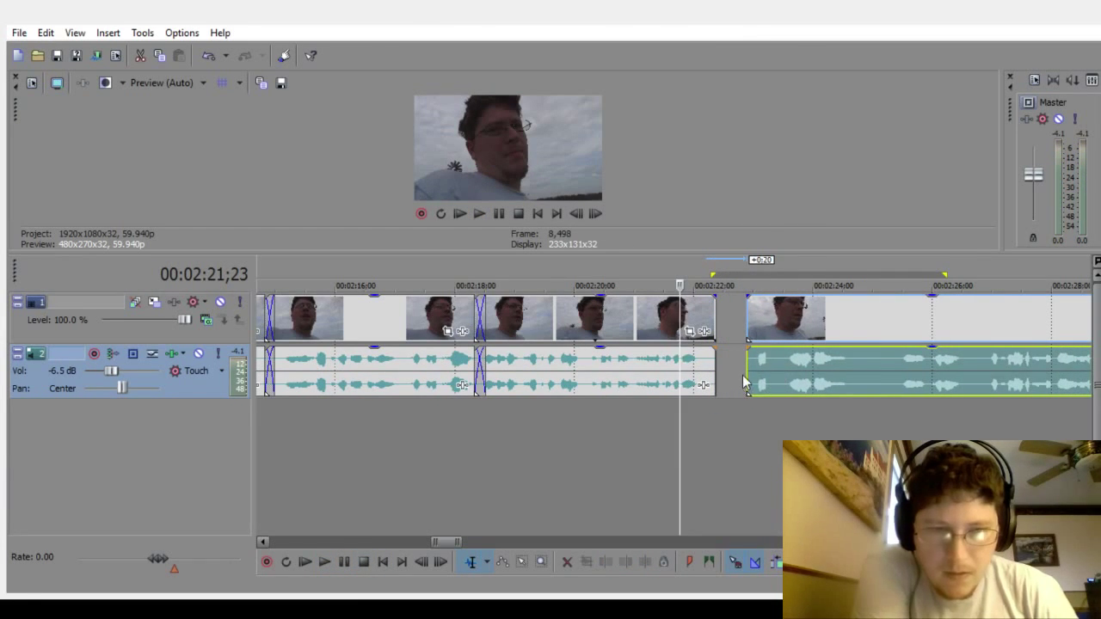
drag(749, 368, 768, 387)
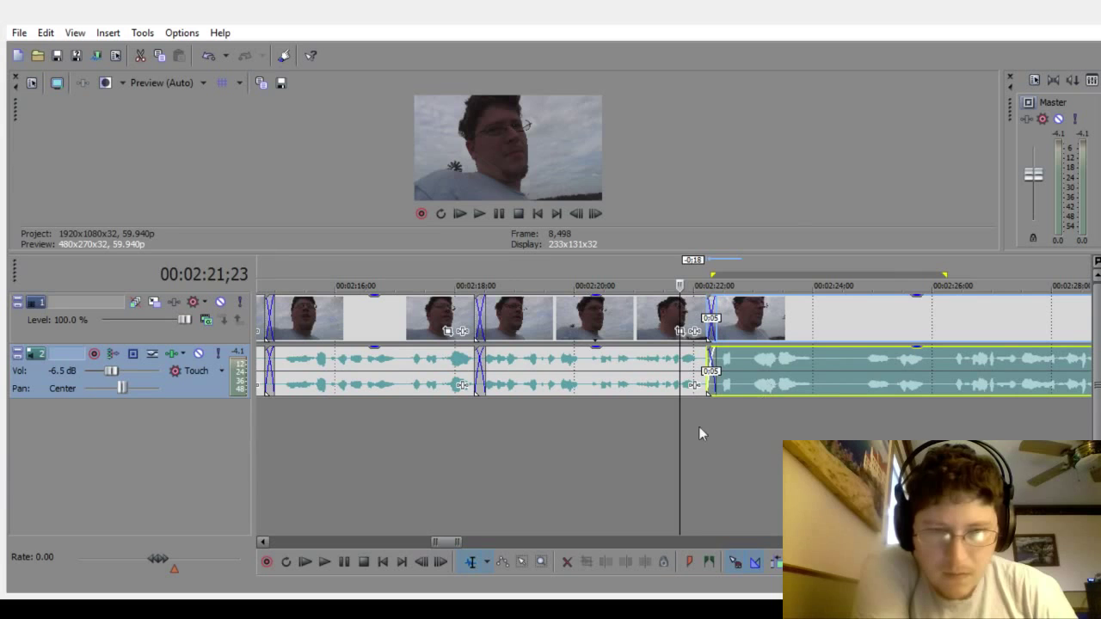
click(647, 454)
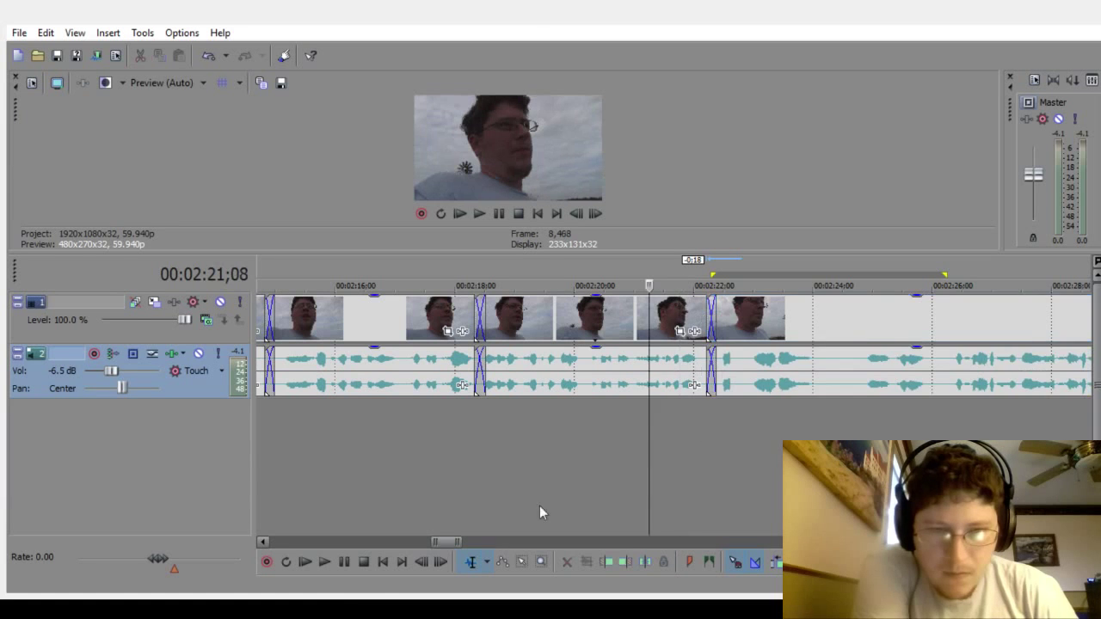
click(322, 564)
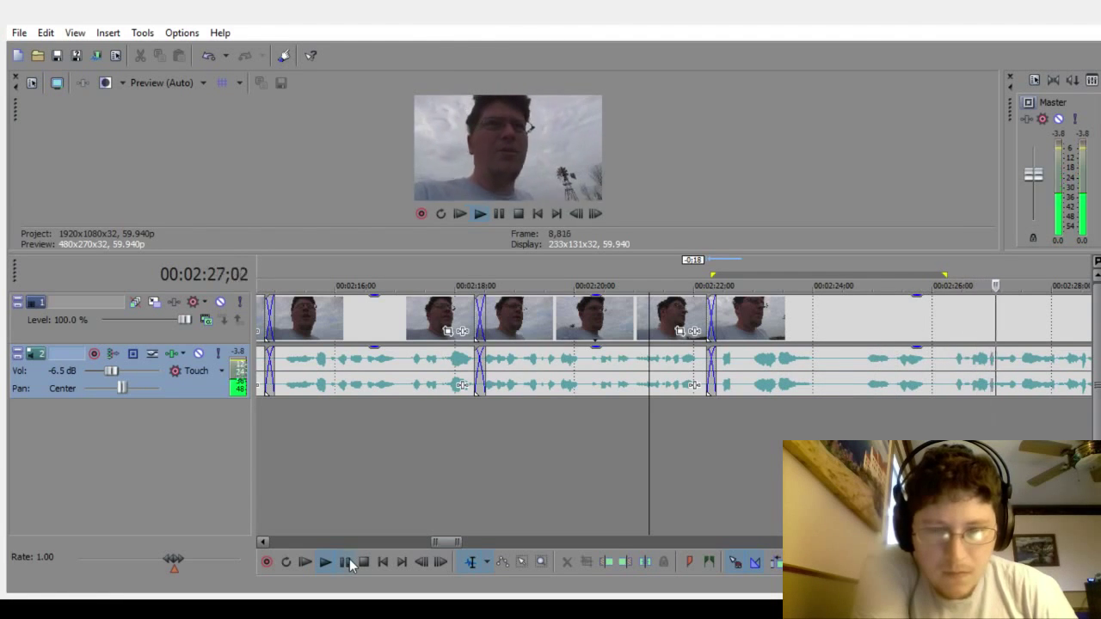
click(344, 562)
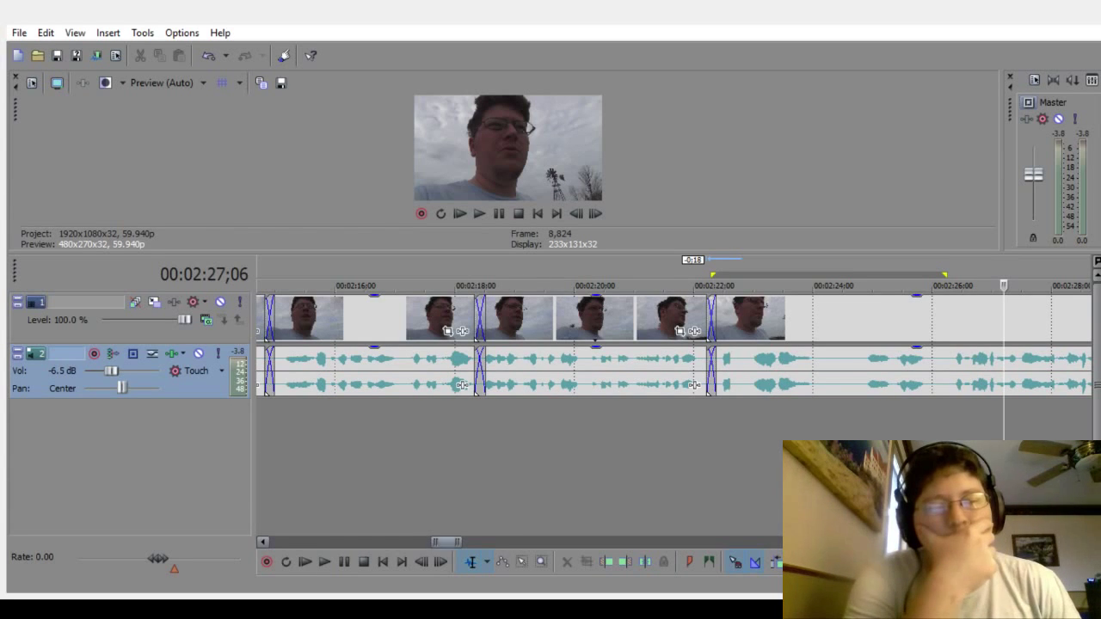
Step: Move the later clip away from the crossfade near 00:02:22 to leave a 12-frame gap, and play from 00:02:21;08 to check the preceding clip's end
drag(808, 387, 832, 383)
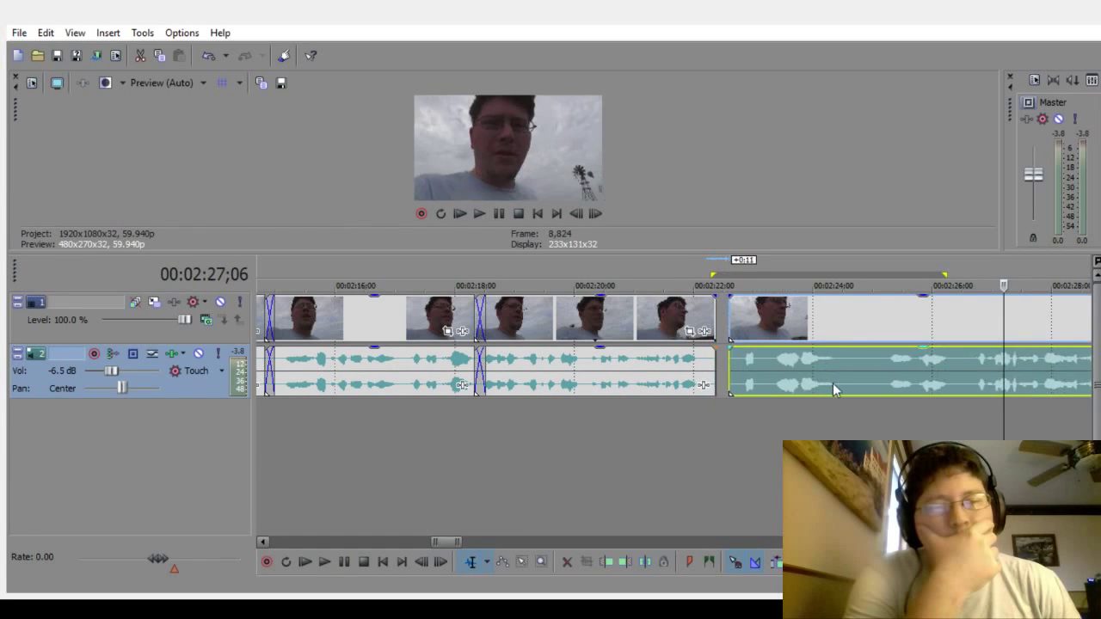
click(648, 462)
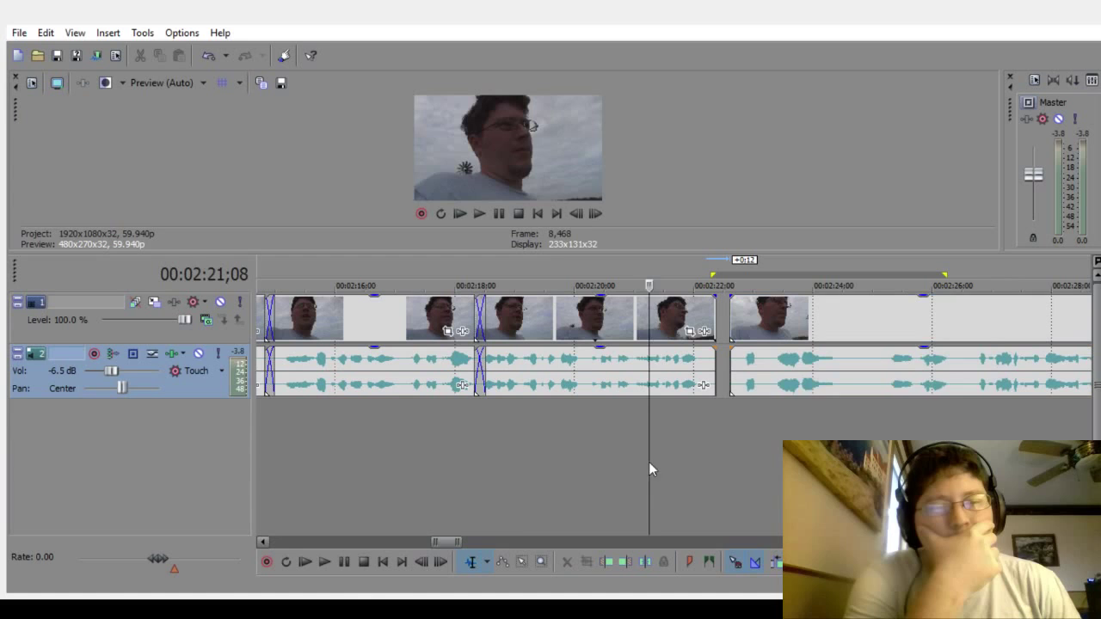
click(325, 562)
click(363, 563)
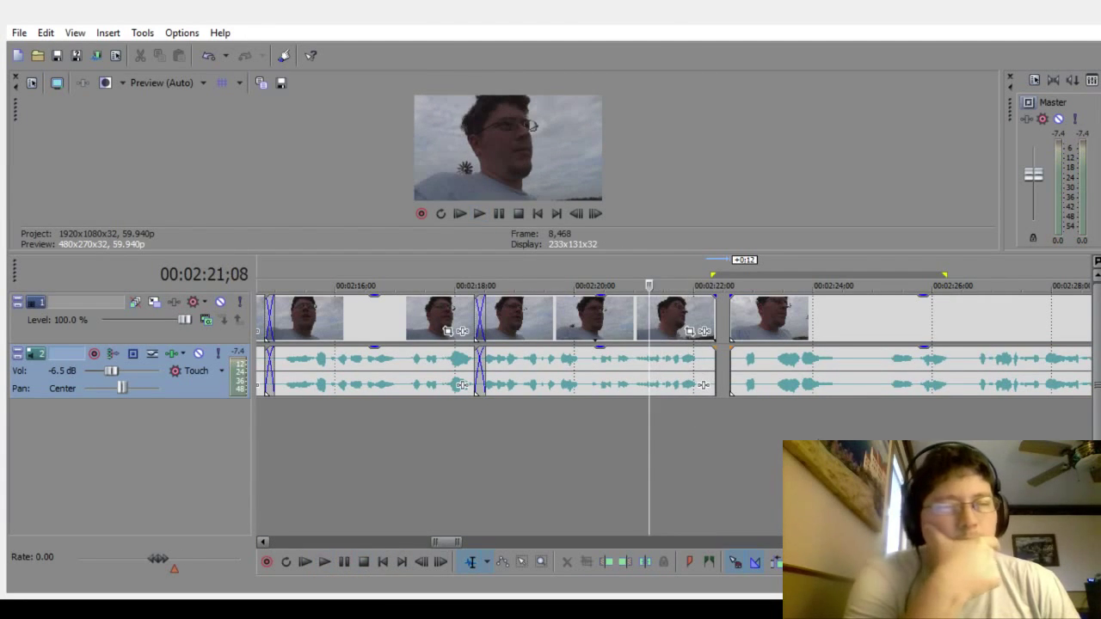
Step: Play the clip after the gap from 00:02:22;21 to find the unwanted speech, and trim 3;25 off its start on both tracks
scroll(670, 343, right, 4)
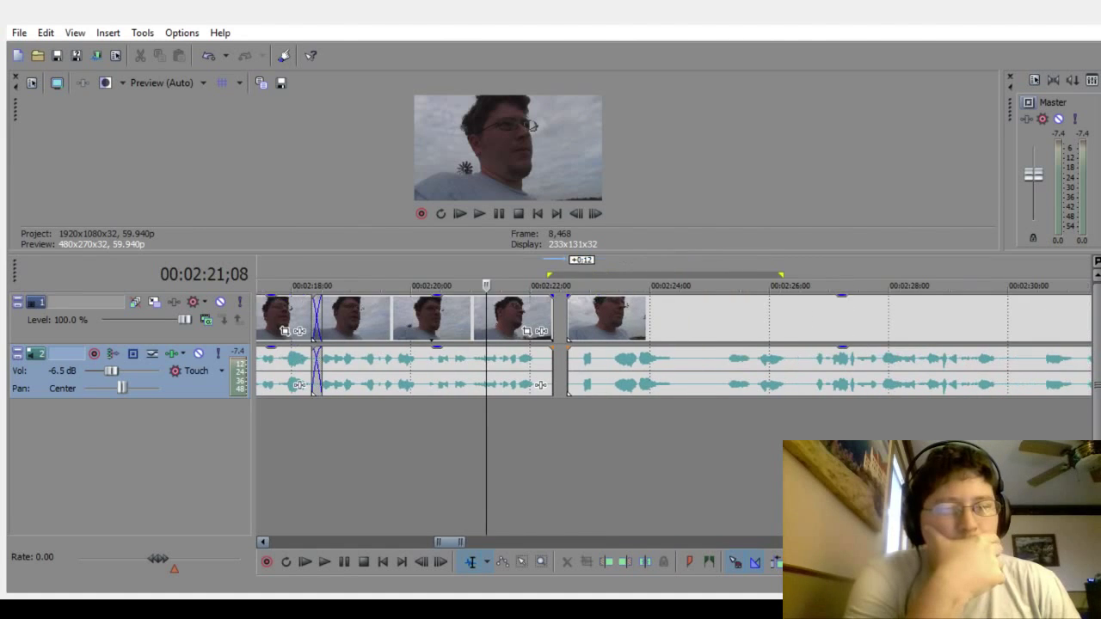
click(573, 444)
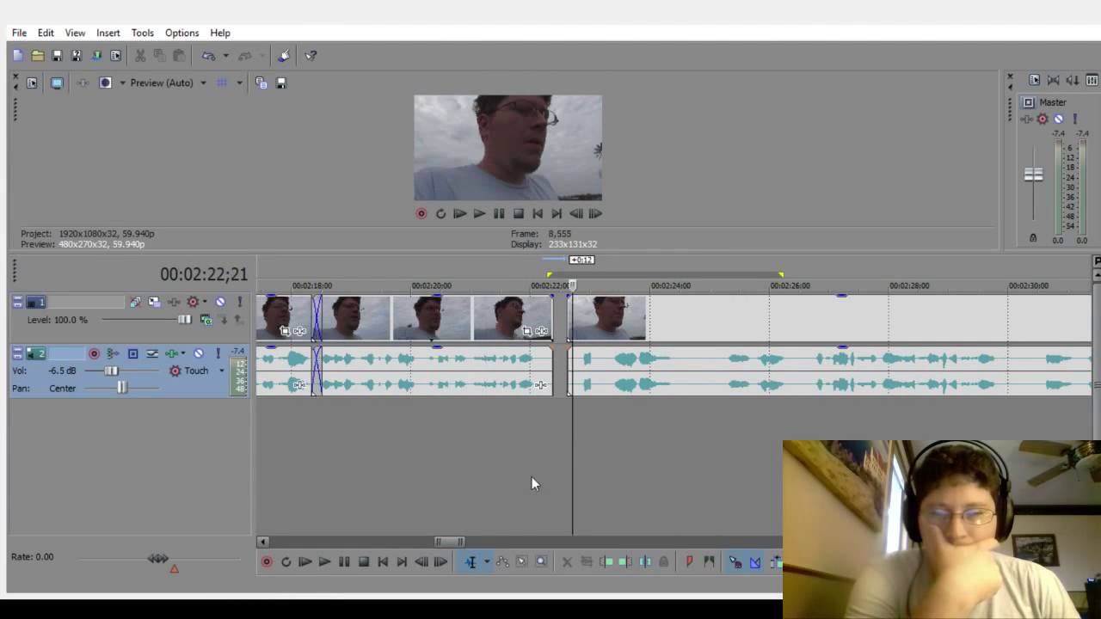
click(323, 568)
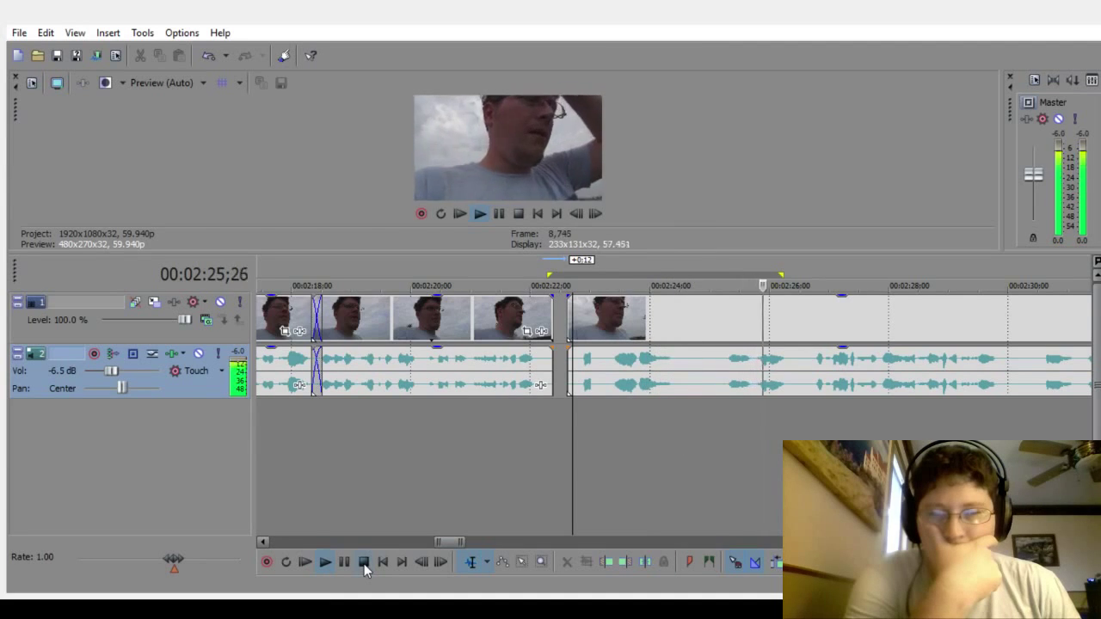
click(364, 563)
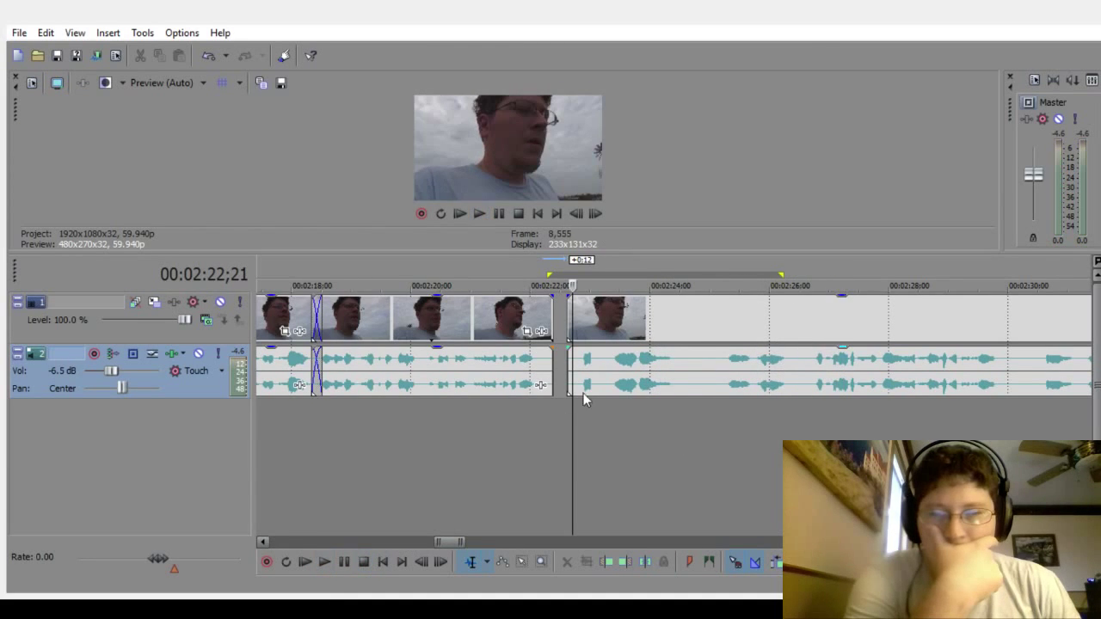
drag(571, 371, 799, 383)
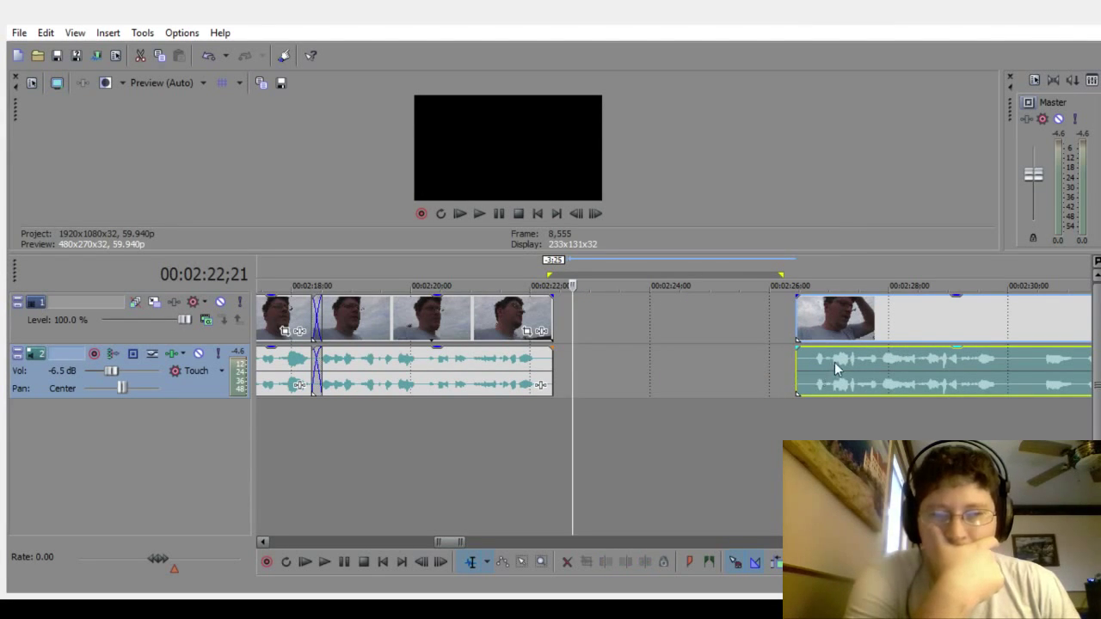
Step: Close the gap near 00:02:22 with a 5-frame crossfade, and play from just before 00:02:20;00 to 00:02:27;29 to check it
click(422, 485)
drag(916, 366, 660, 380)
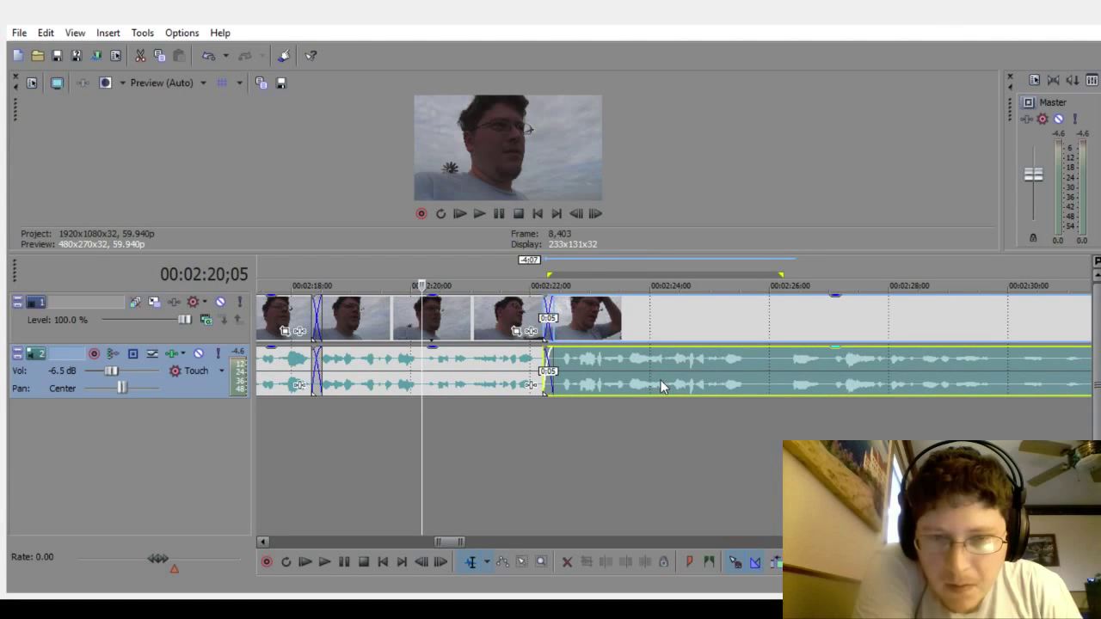
click(405, 452)
click(326, 561)
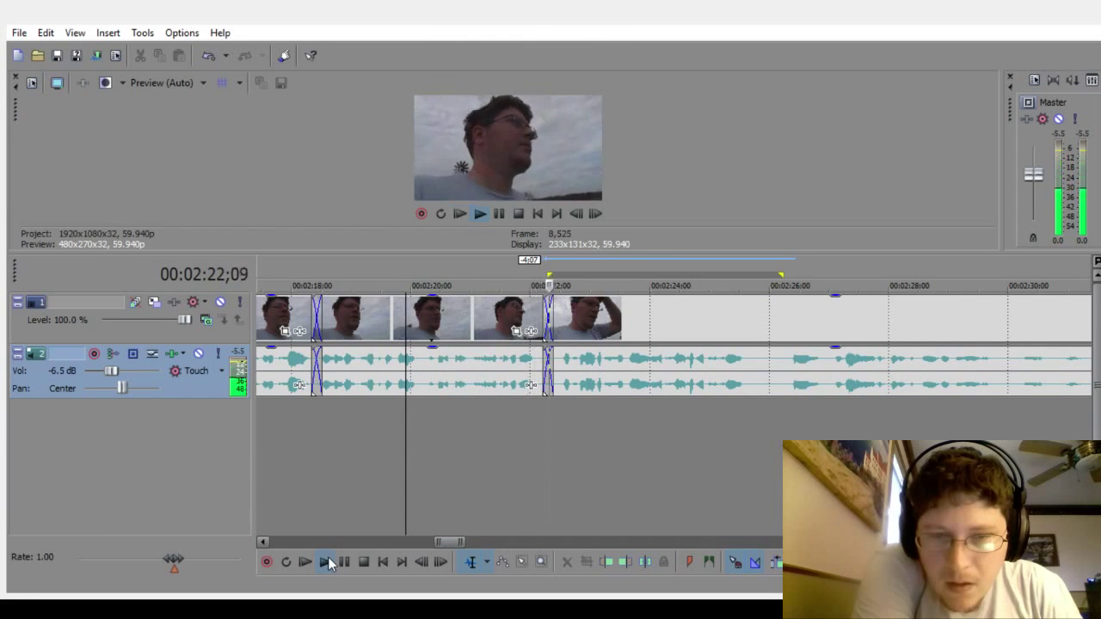
drag(465, 541, 480, 544)
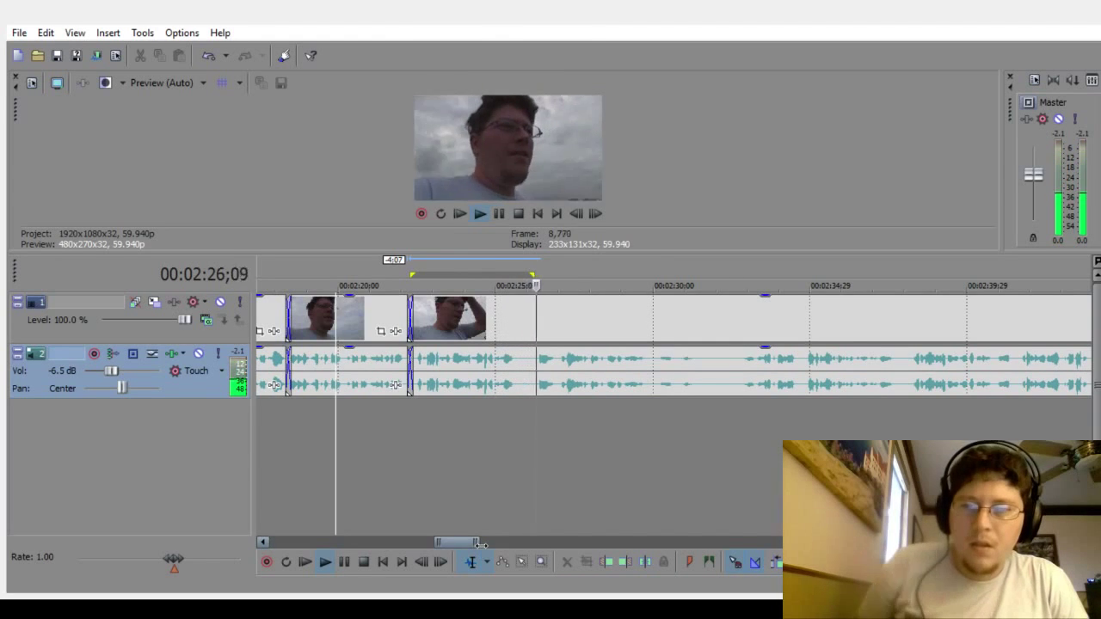
click(344, 564)
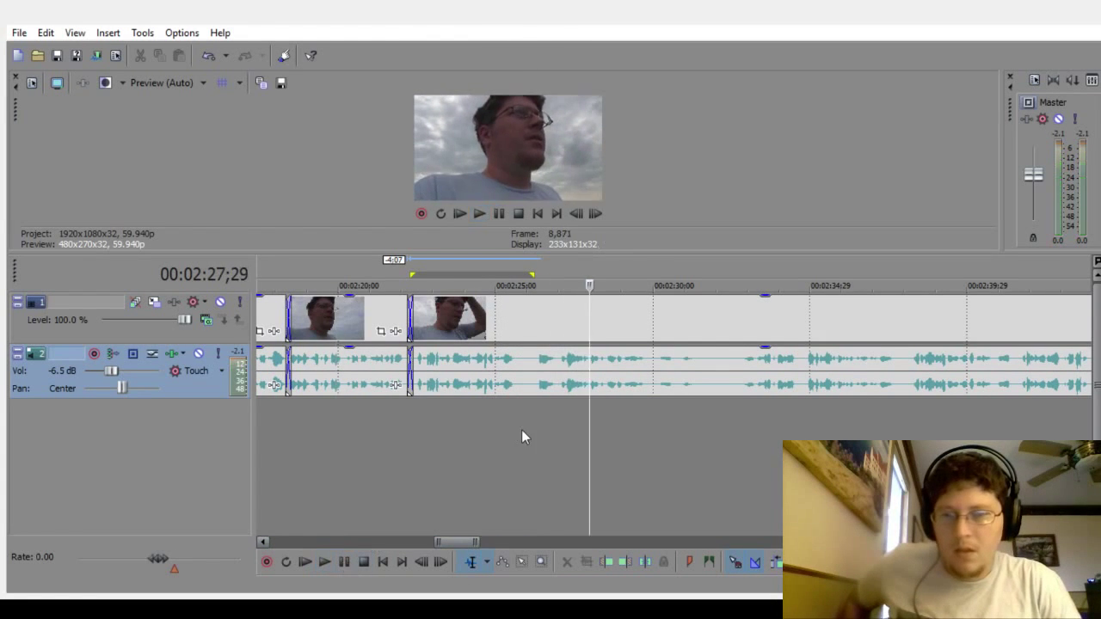
Step: Cut the 7-frame pause ending at 00:02:26;02 from both tracks and close the gap with a 5-frame crossfade
click(523, 441)
scroll(589, 462, up, 6)
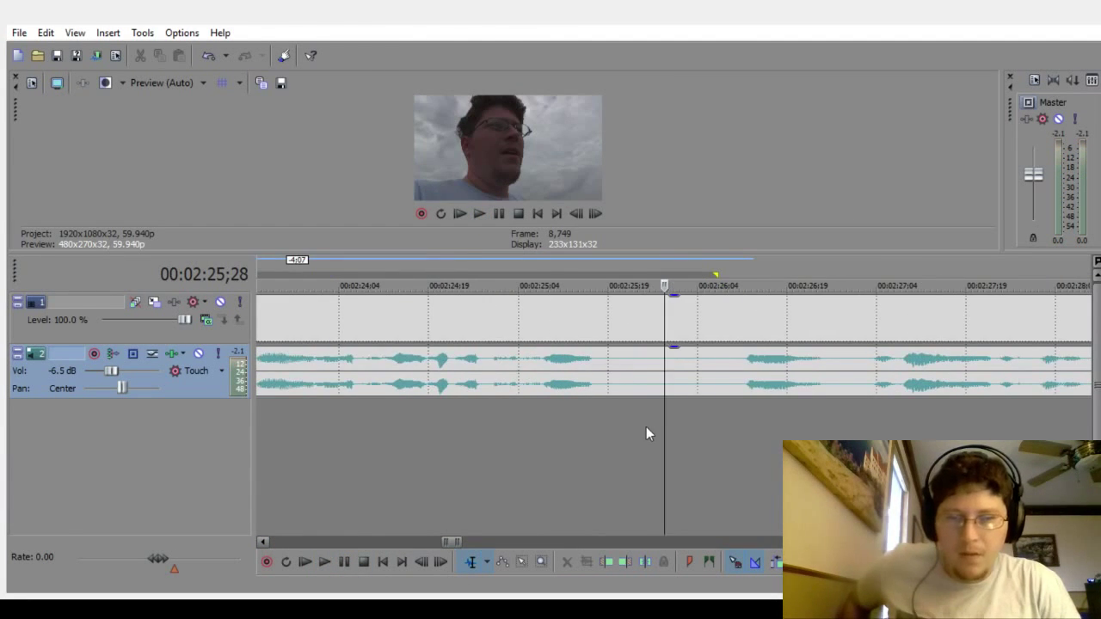
drag(644, 435, 686, 447)
key(Delete)
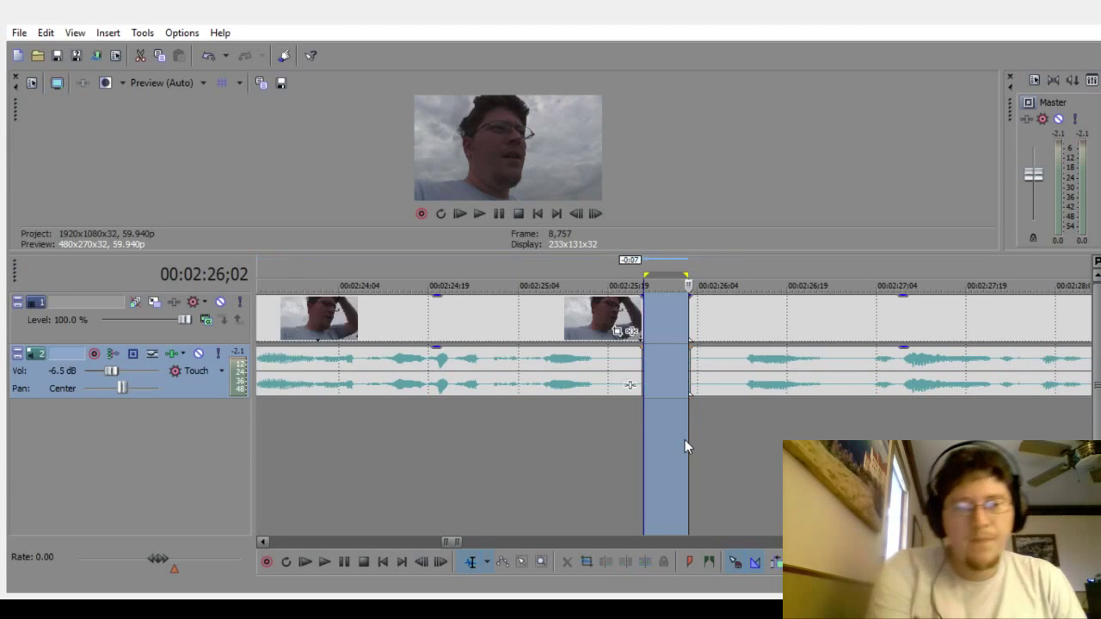
click(558, 488)
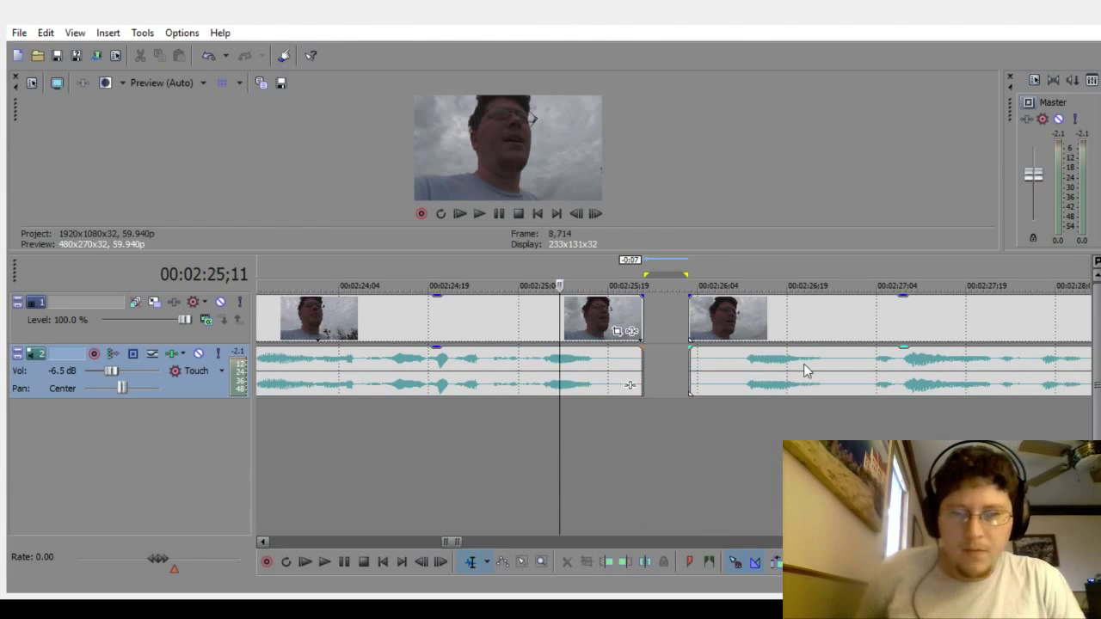
drag(805, 369, 725, 387)
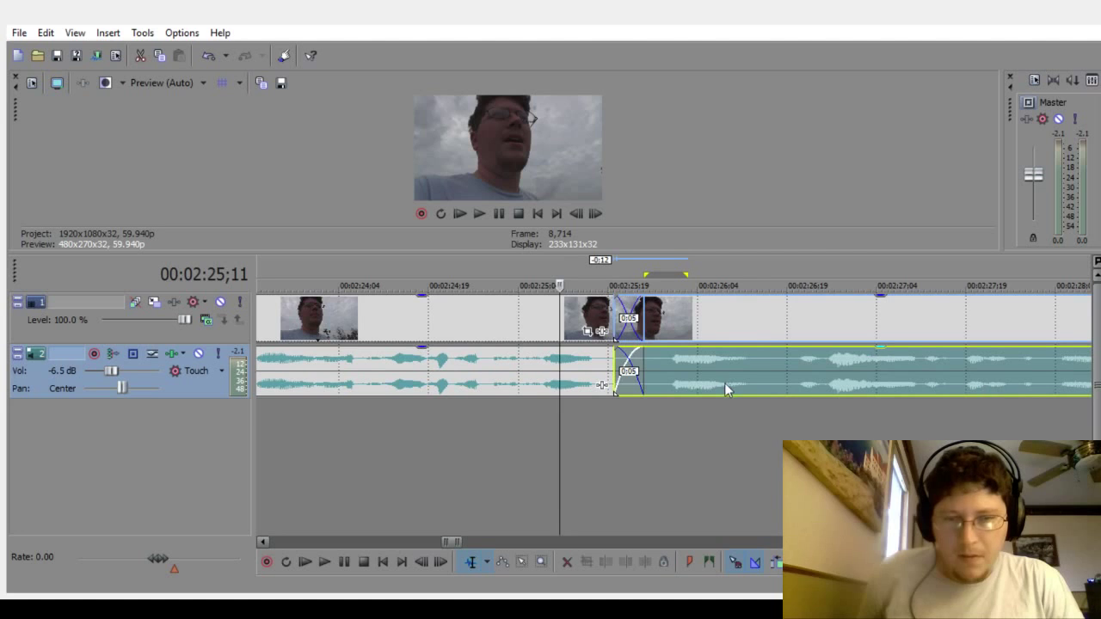
Step: Play from 00:02:24;10 to 00:02:33;11 to check the new crossfade and find the next passage to cut
scroll(730, 396, down, 3)
drag(462, 542, 476, 540)
click(376, 465)
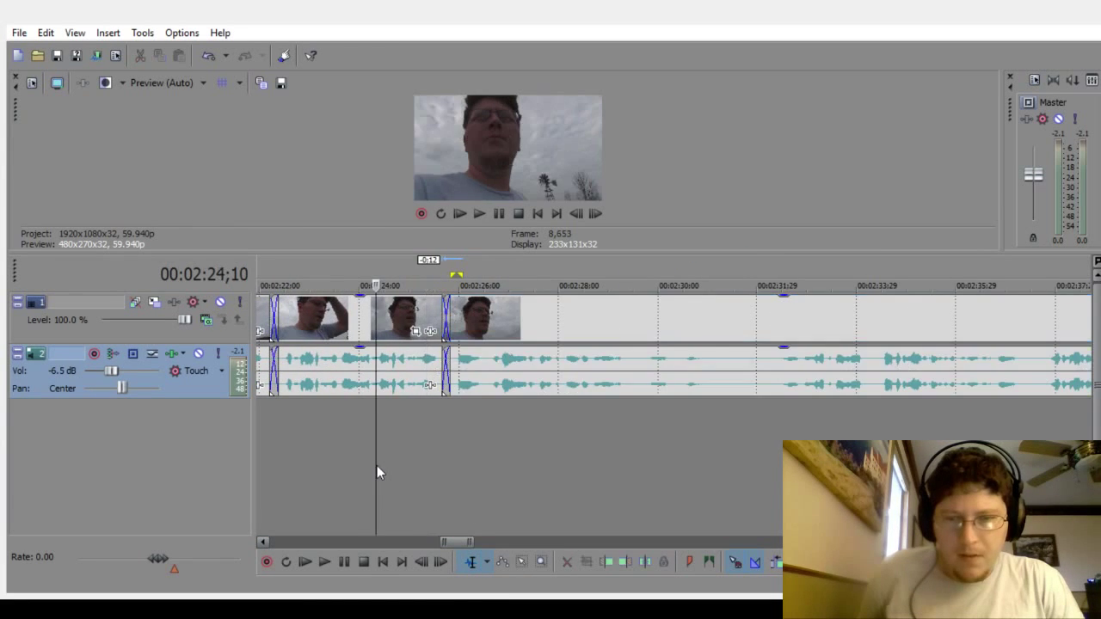
click(327, 556)
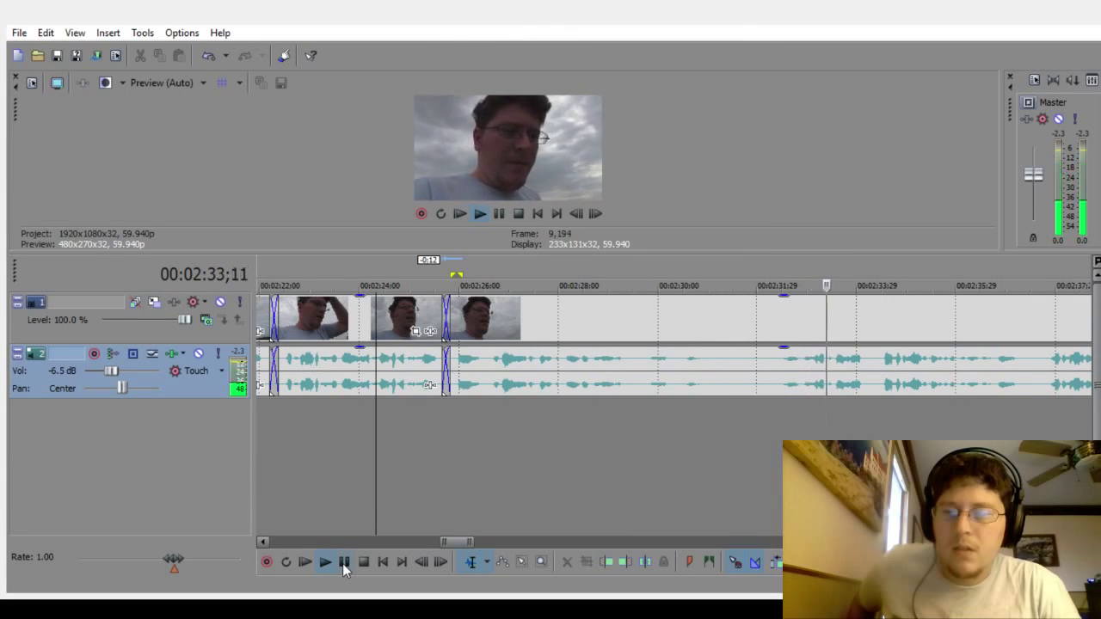
click(343, 563)
Step: Select the passage from 00:02:29;20 to 00:02:33;16 and play it to check the cut range
drag(631, 410, 711, 429)
click(701, 467)
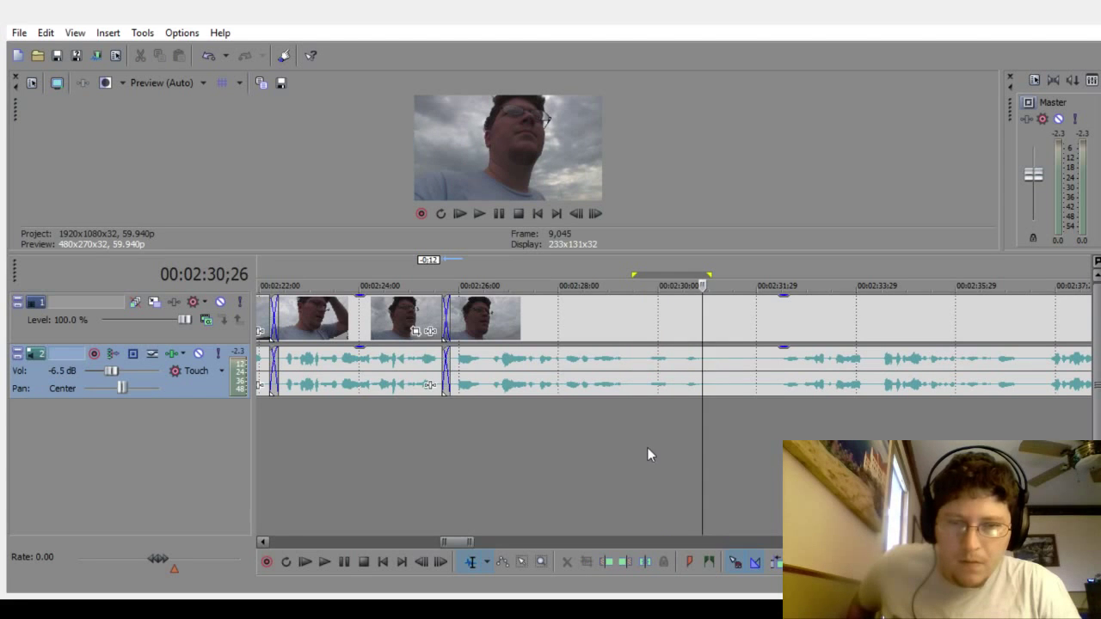
drag(628, 418, 834, 453)
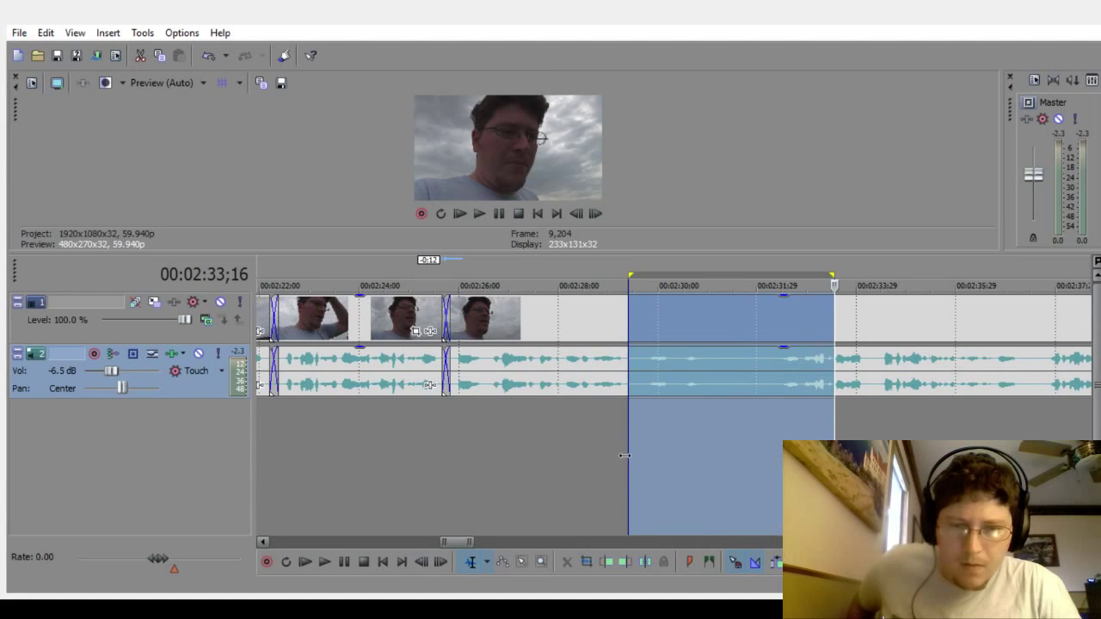
drag(624, 456, 642, 468)
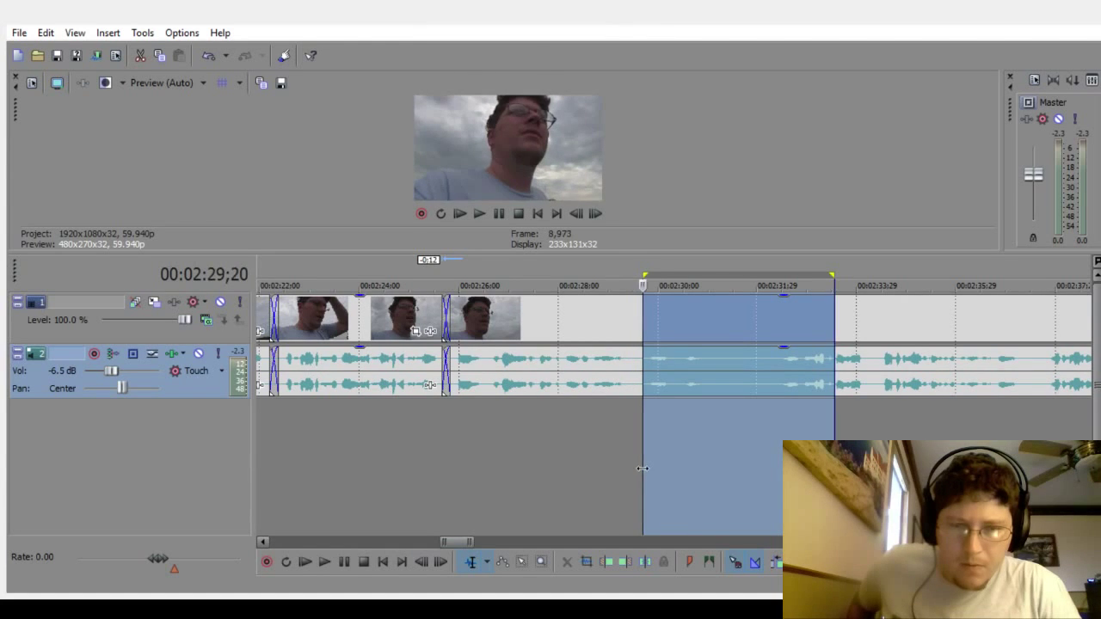
click(333, 562)
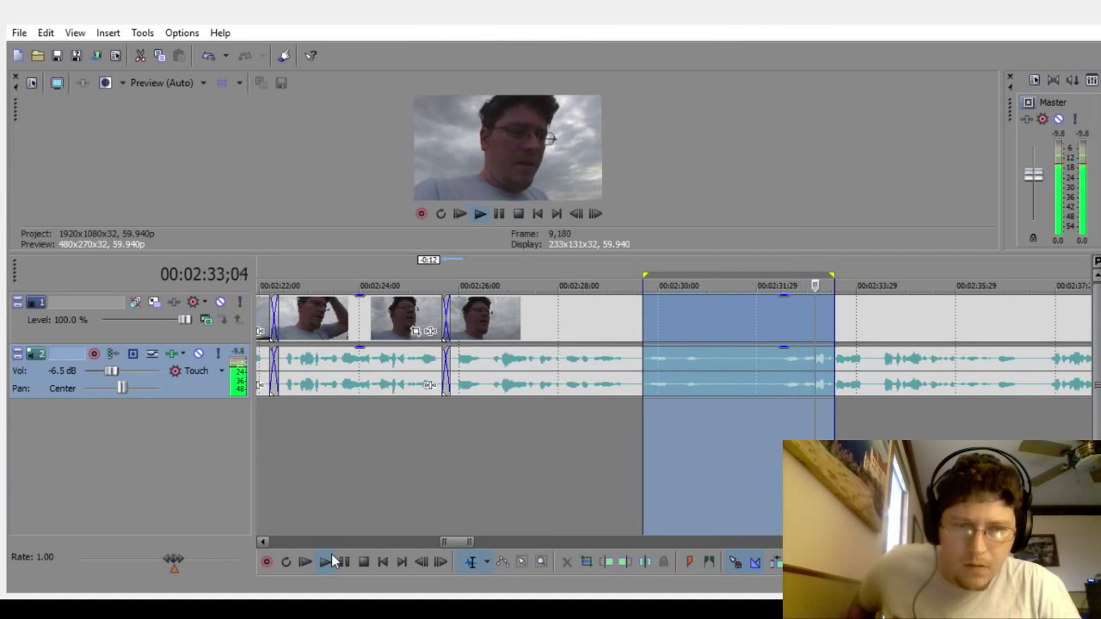
Step: Shorten the selection to end at 00:02:32;25, just before the speech resumes, and delete that passage from both tracks
drag(830, 425, 798, 425)
scroll(799, 425, up, 4)
scroll(768, 451, up, 1)
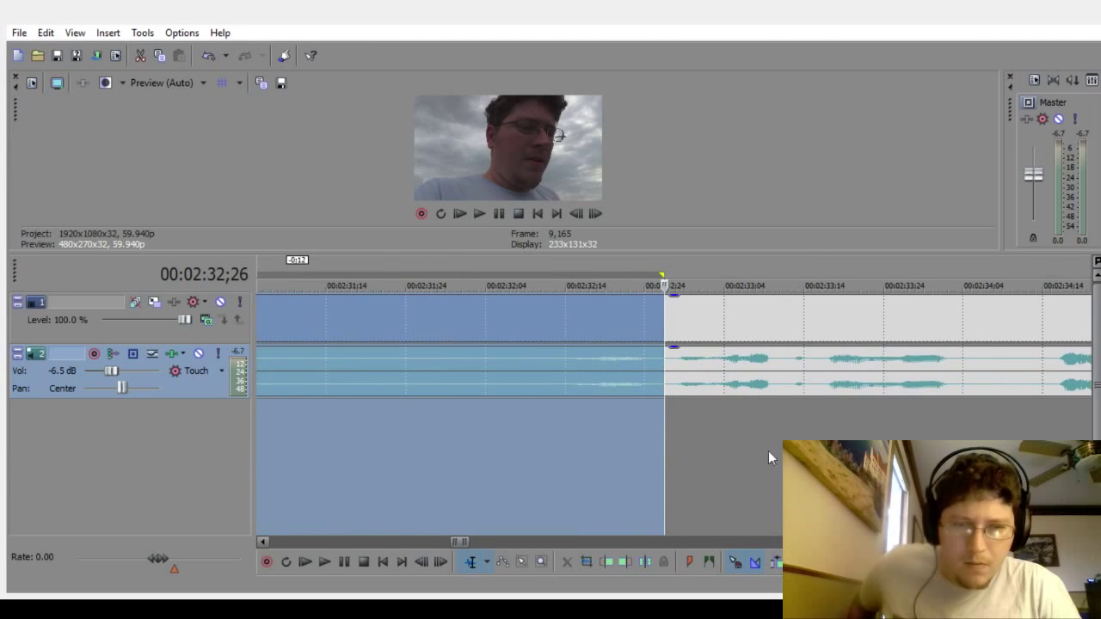
drag(663, 436, 654, 444)
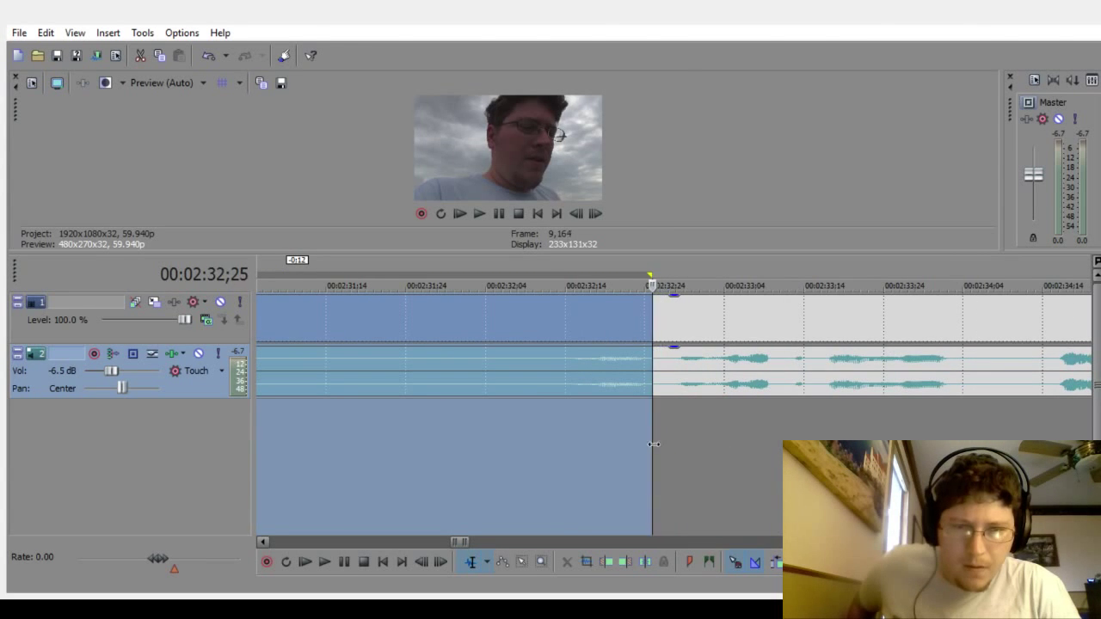
scroll(640, 449, down, 6)
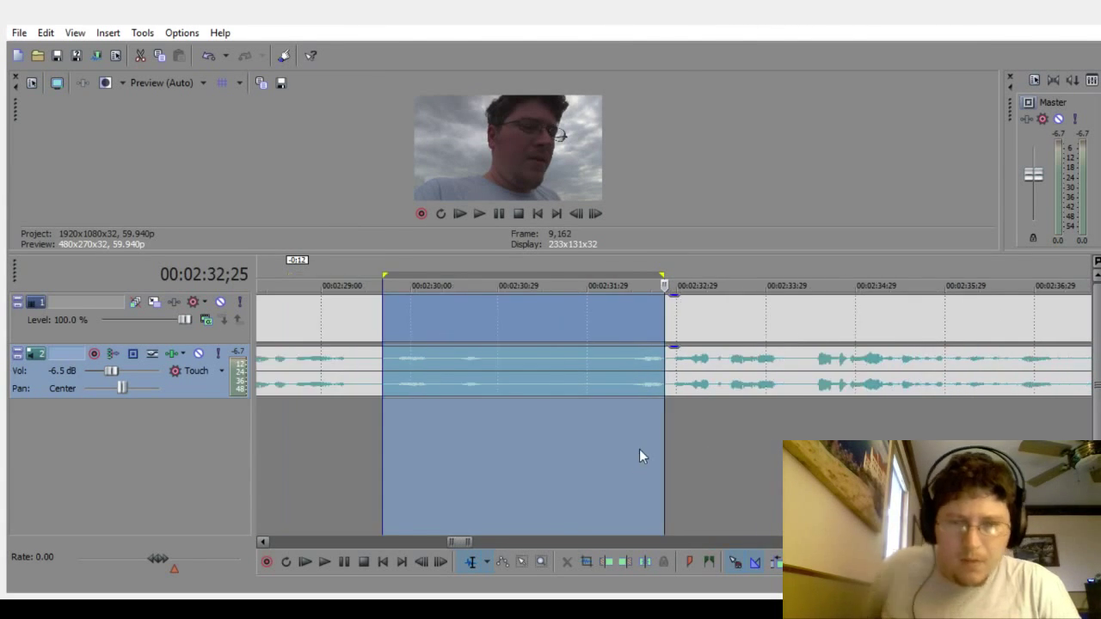
key(Delete)
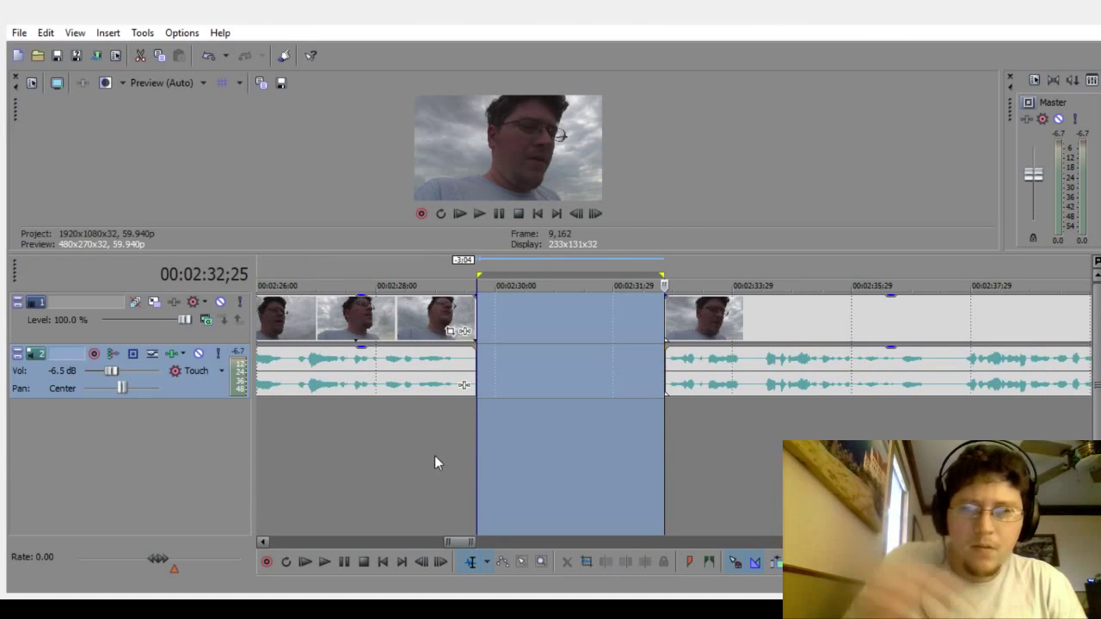
Step: Close the gap after 00:02:29;20 with a 5-frame crossfade, and play from 00:02:28;07 to 00:02:31;16 to check it
click(434, 455)
drag(717, 383, 518, 393)
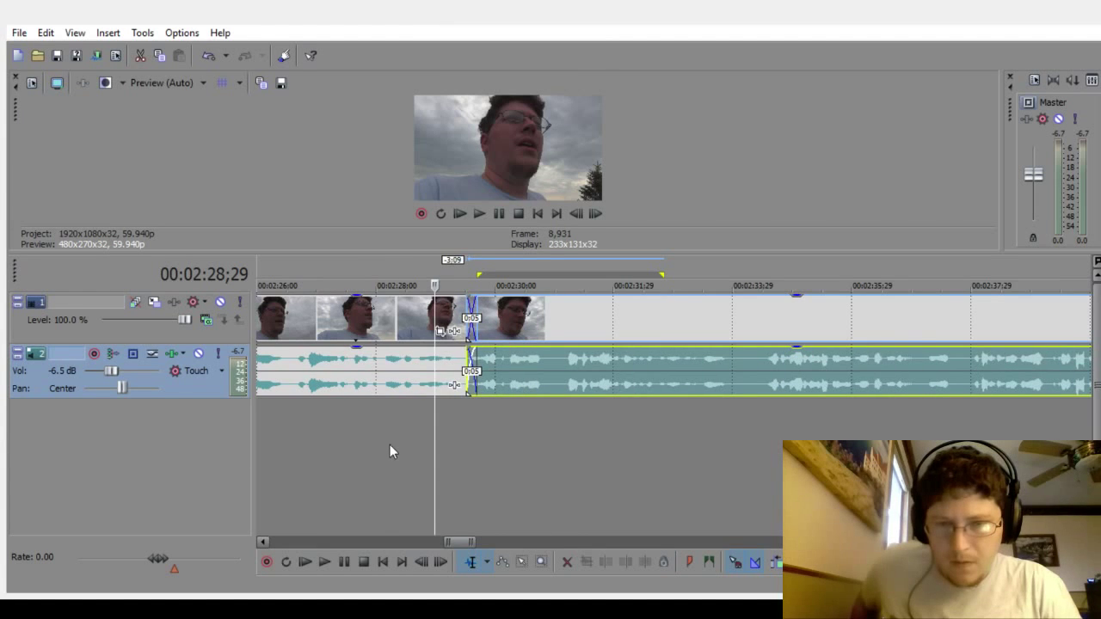
click(389, 447)
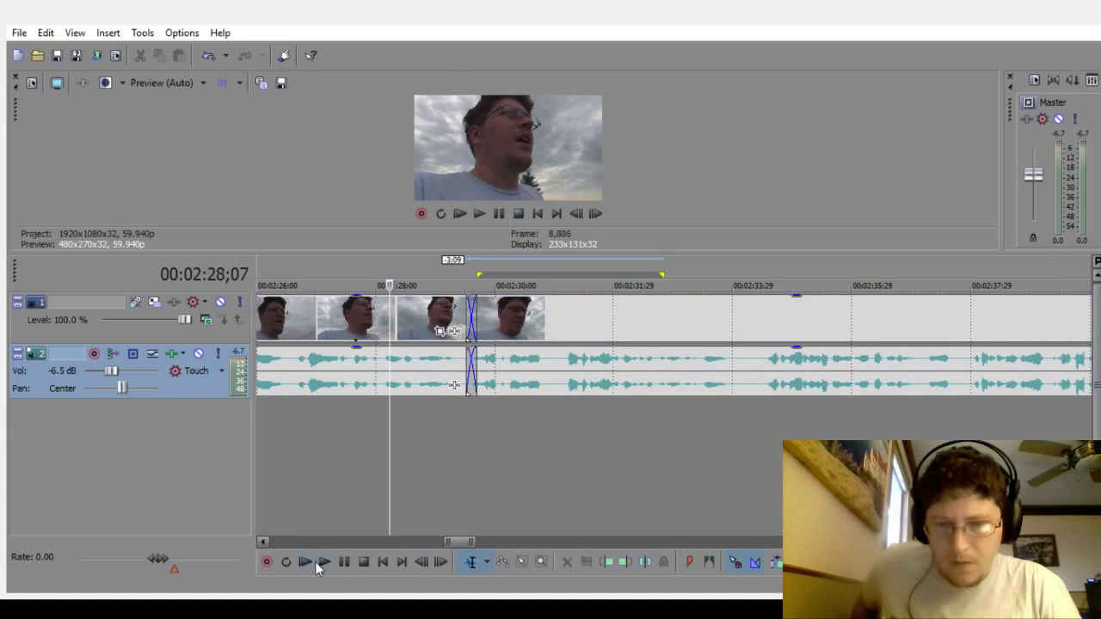
click(318, 561)
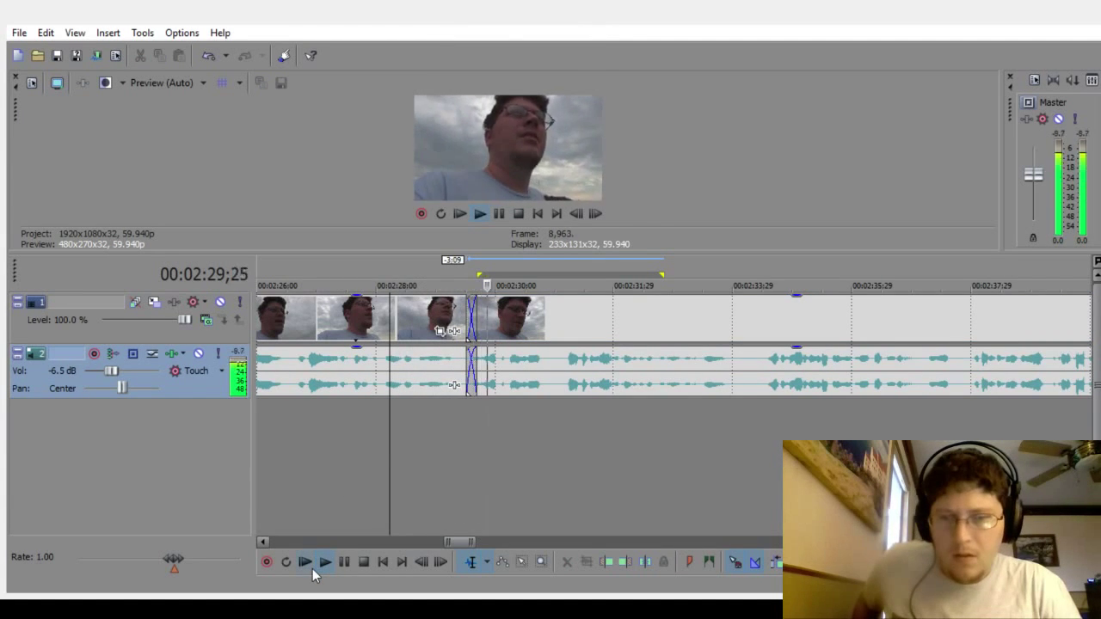
click(343, 561)
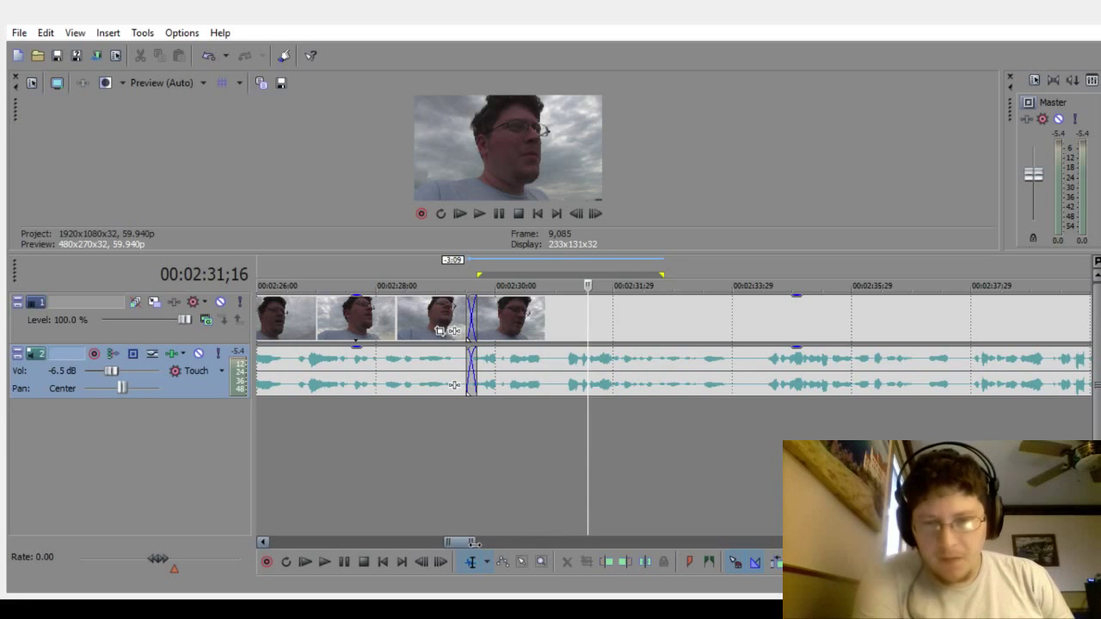
Step: Play from just before the crossfade near 00:02:29 to 00:02:48;23 to find the next unwanted speech
drag(474, 541, 520, 536)
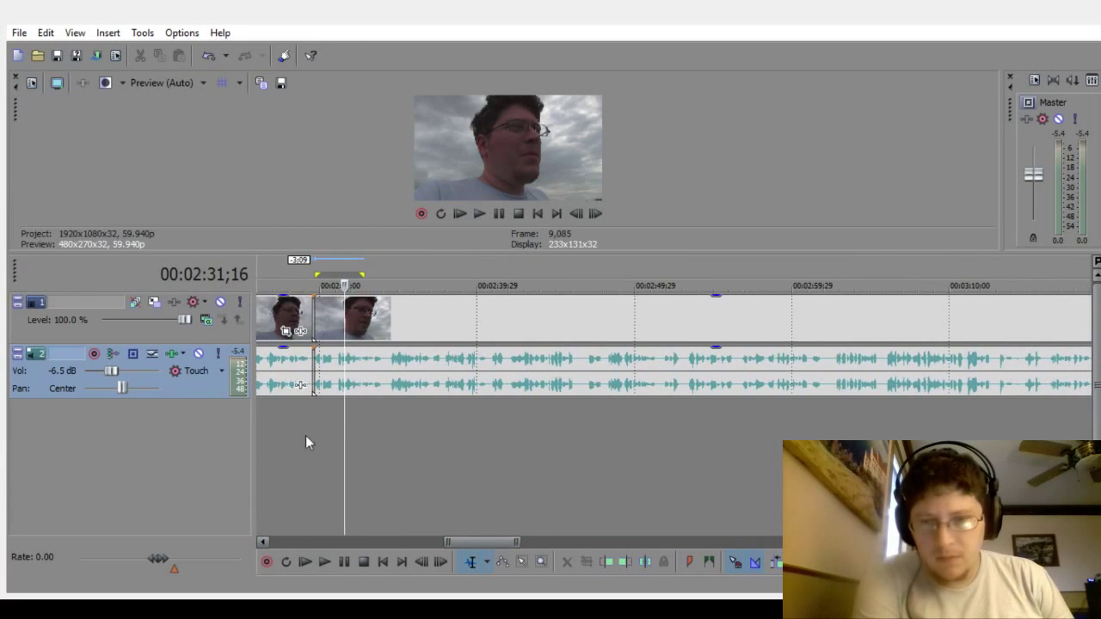
click(278, 464)
click(323, 562)
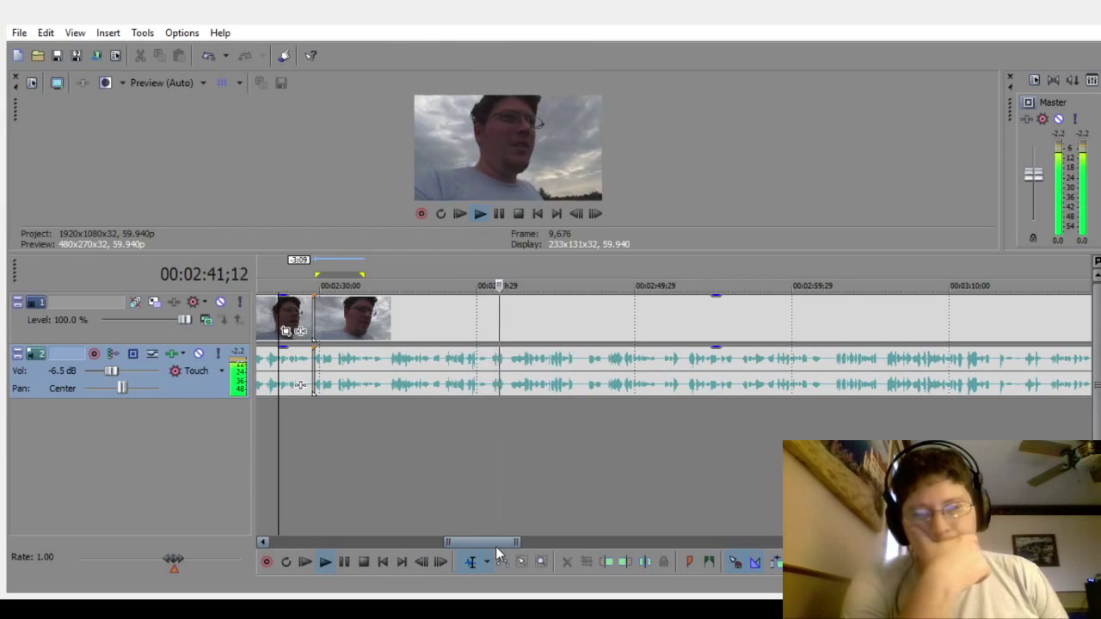
click(343, 560)
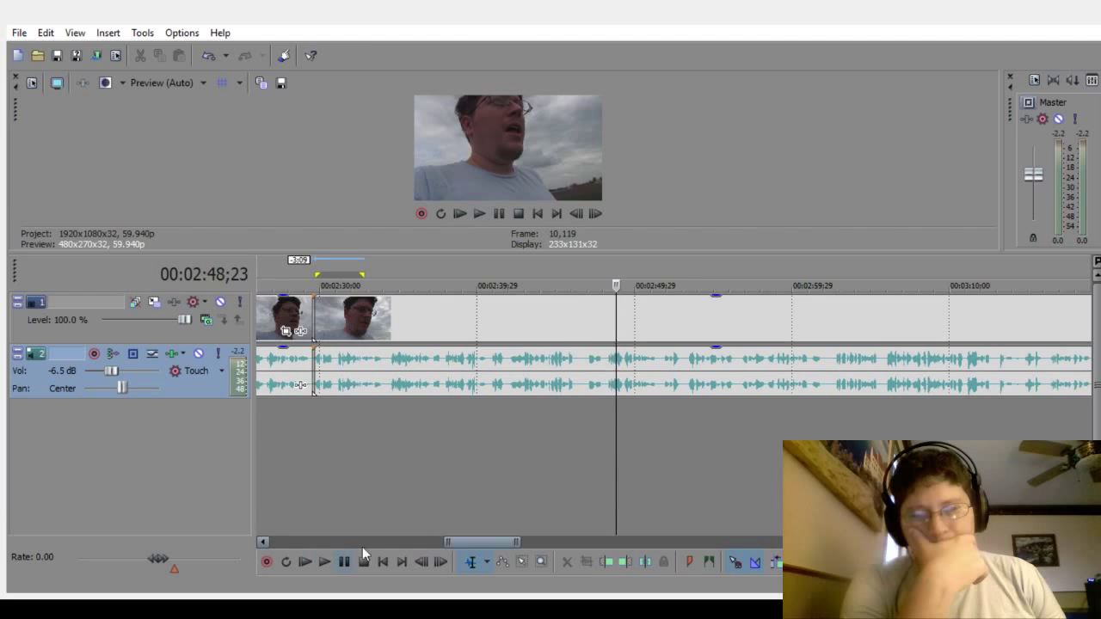
Step: Delete the 1;16 passage of unwanted speech ending at 00:02:48;01 from both tracks
click(602, 428)
scroll(607, 429, up, 2)
scroll(607, 429, up, 1)
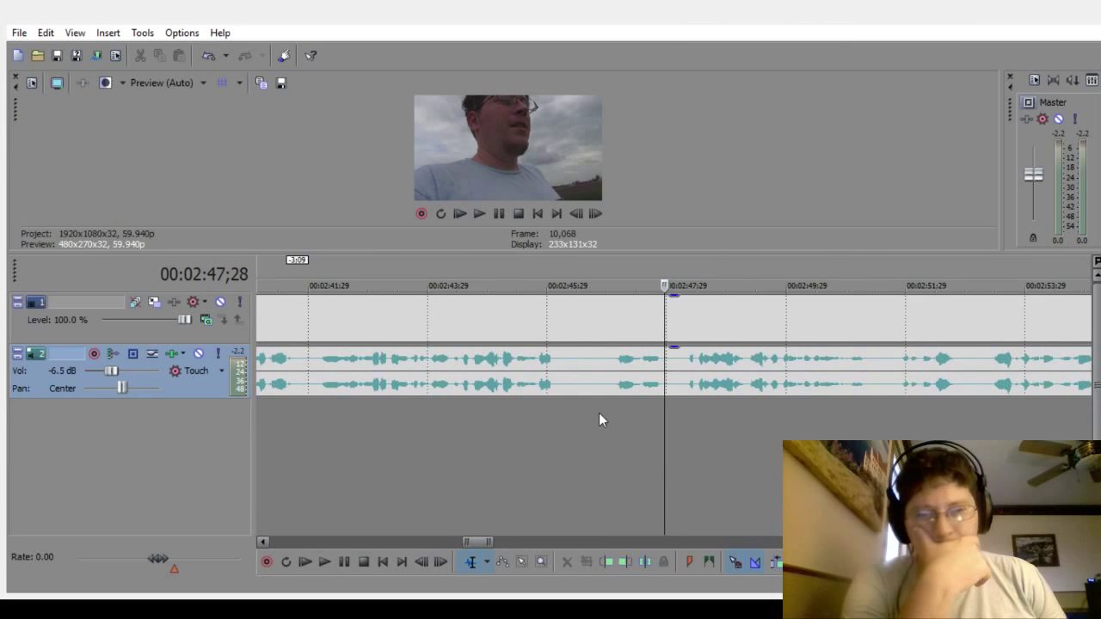
scroll(598, 417, up, 1)
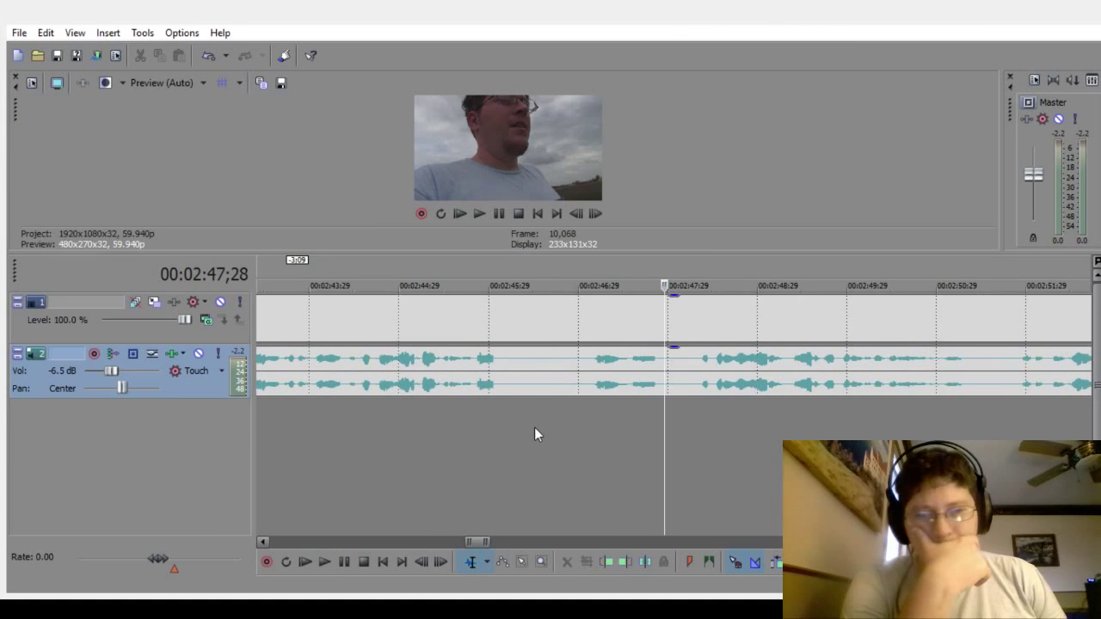
drag(534, 427, 673, 430)
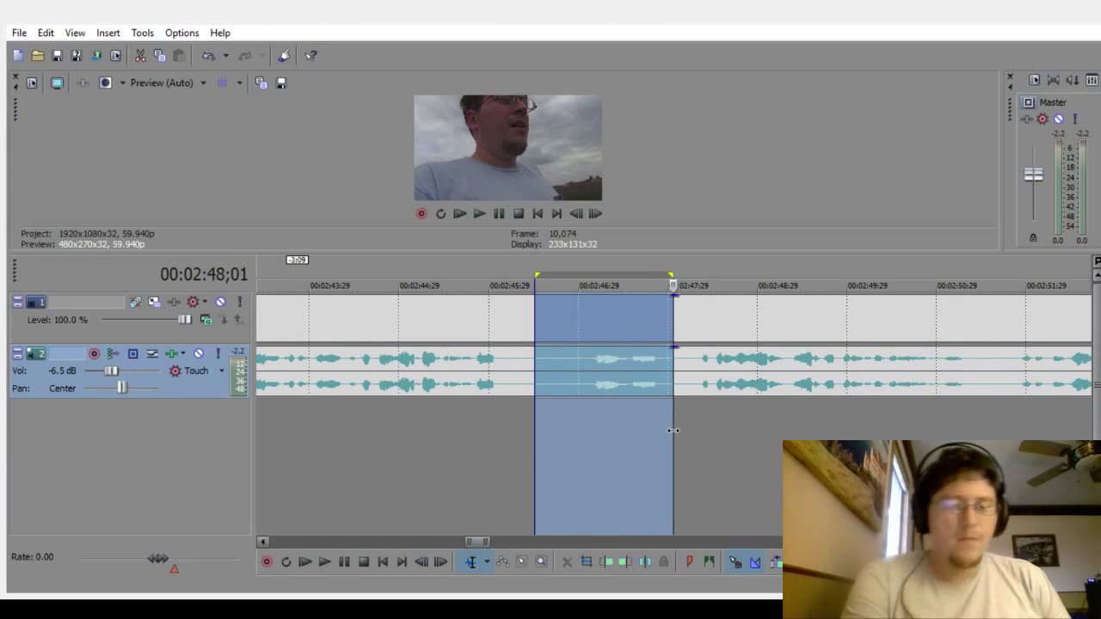
key(Delete)
Step: Close the gap near 00:02:46;15 with a 6-frame crossfade, and play from before it to 00:02:48;13 to check it
click(430, 493)
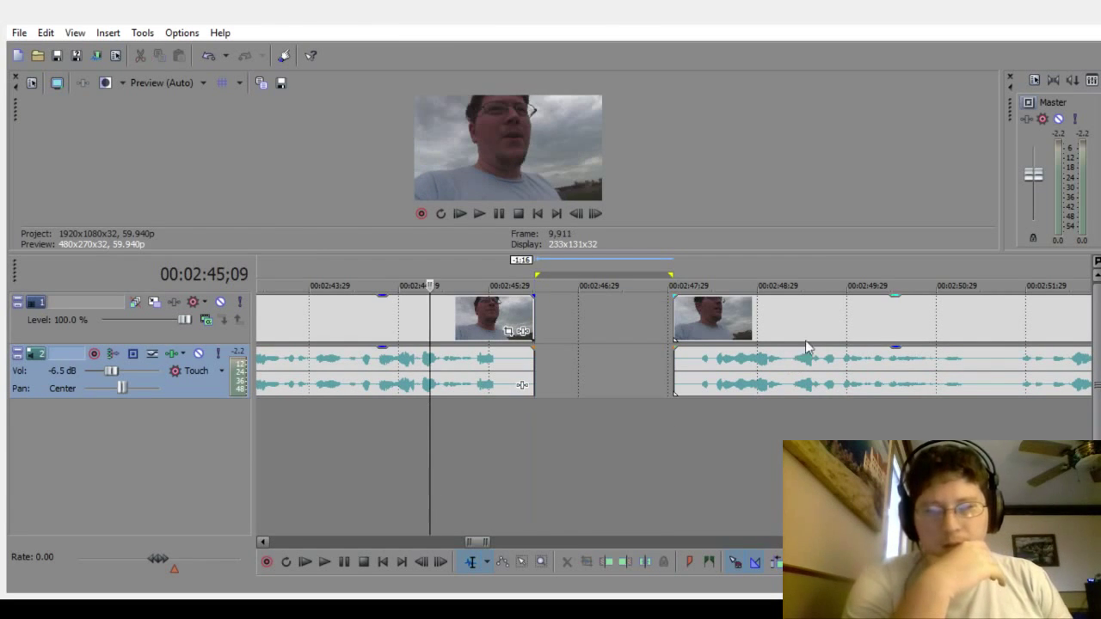
drag(762, 374, 607, 396)
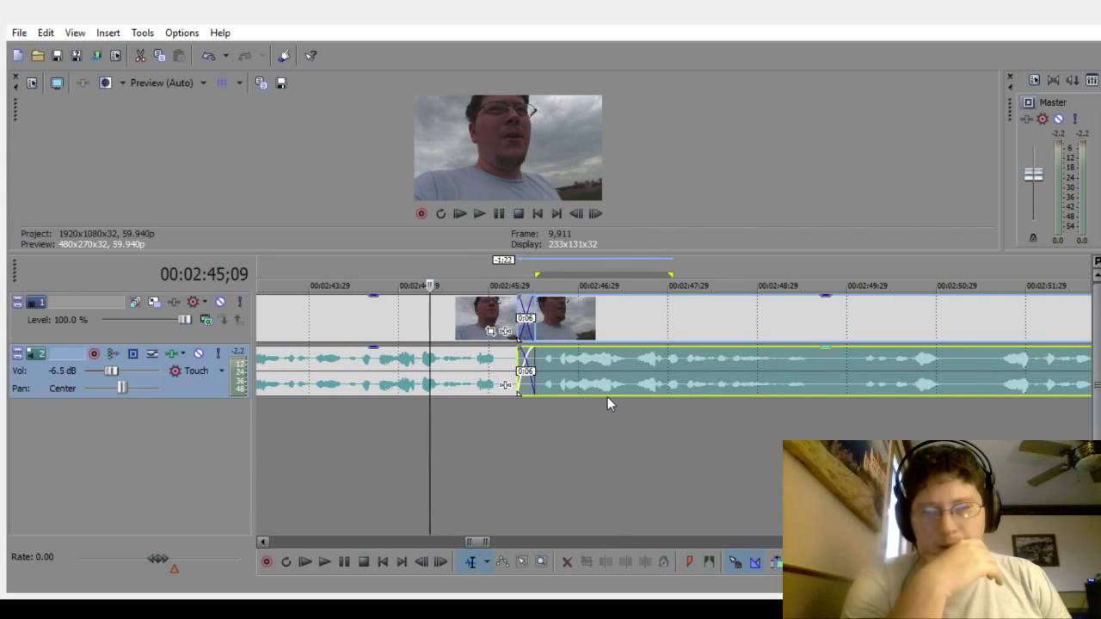
click(360, 470)
click(323, 564)
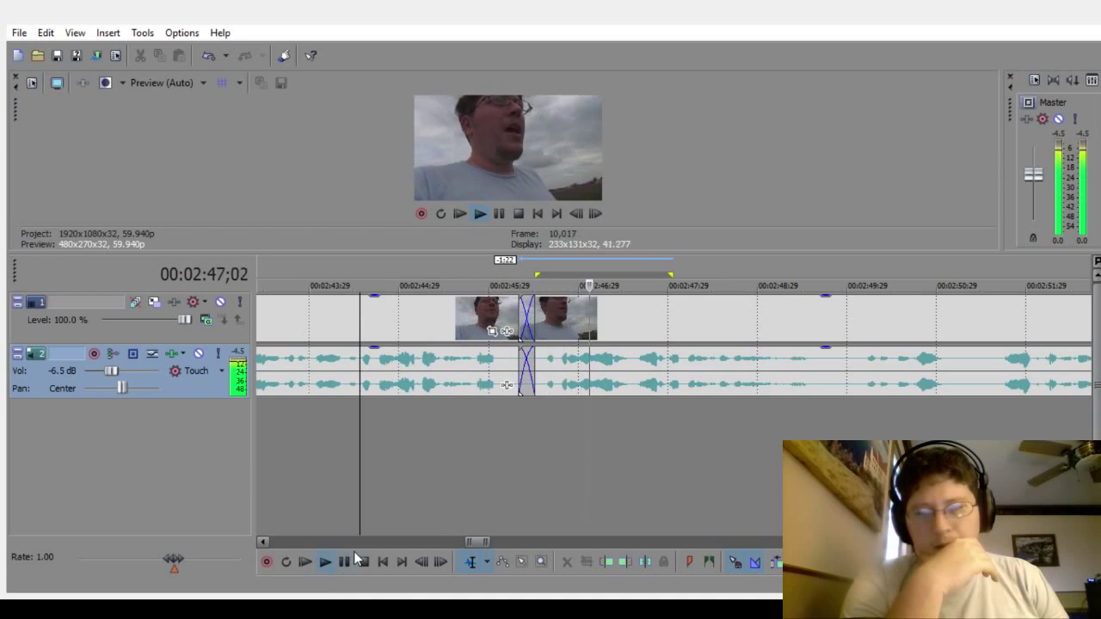
click(344, 563)
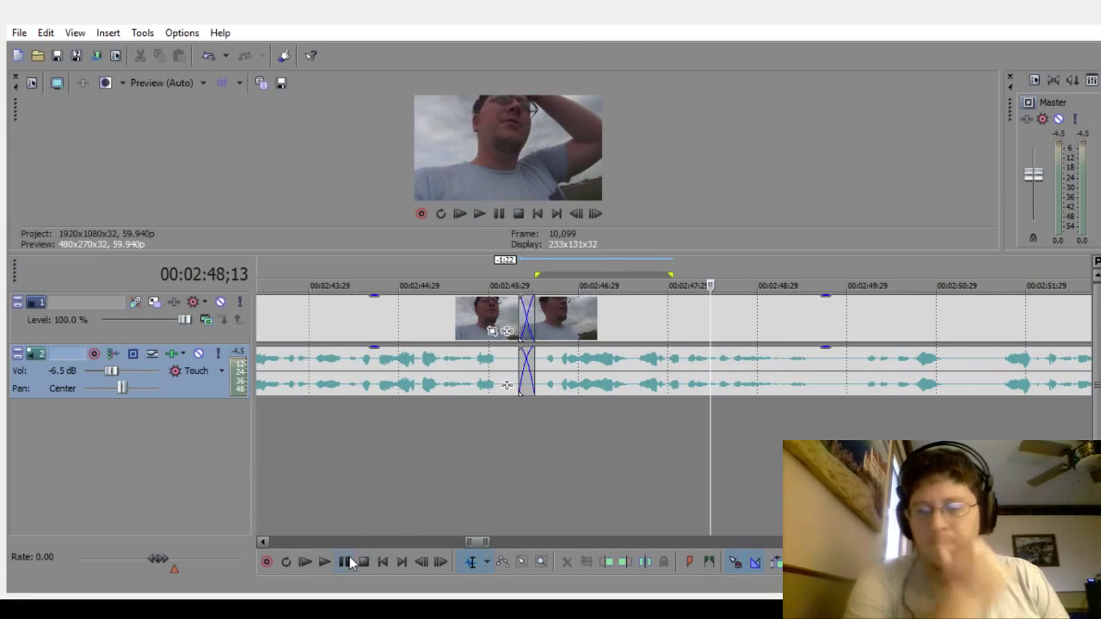
Step: Look over the remaining footage to the timeline's end, and play from 00:02:44;09 to 00:02:52;25 to find the next pause
scroll(668, 435, down, 5)
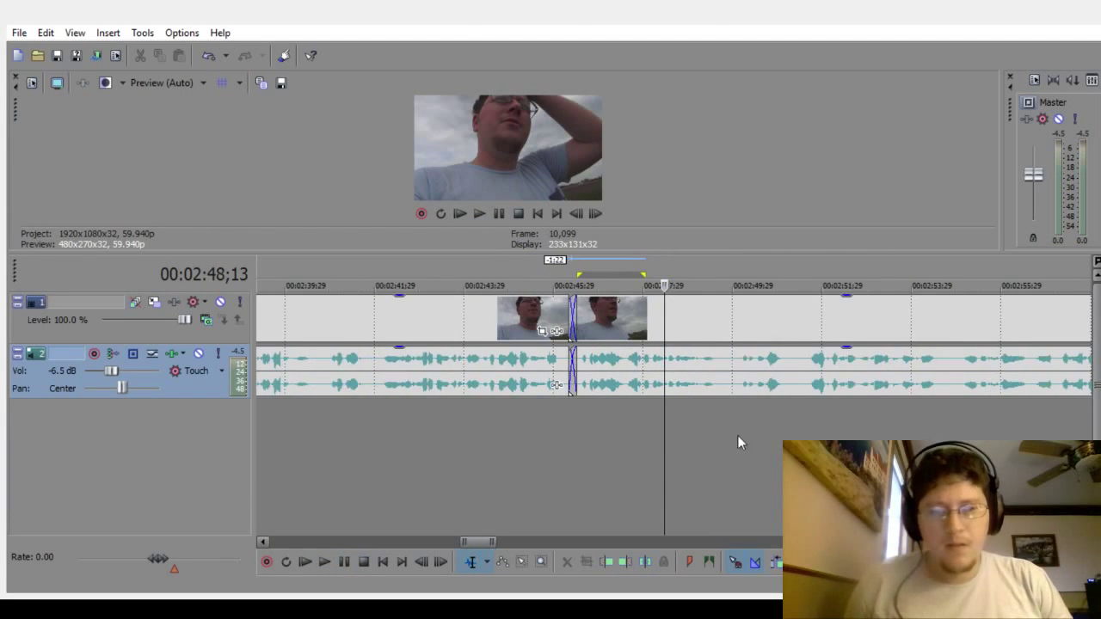
click(541, 472)
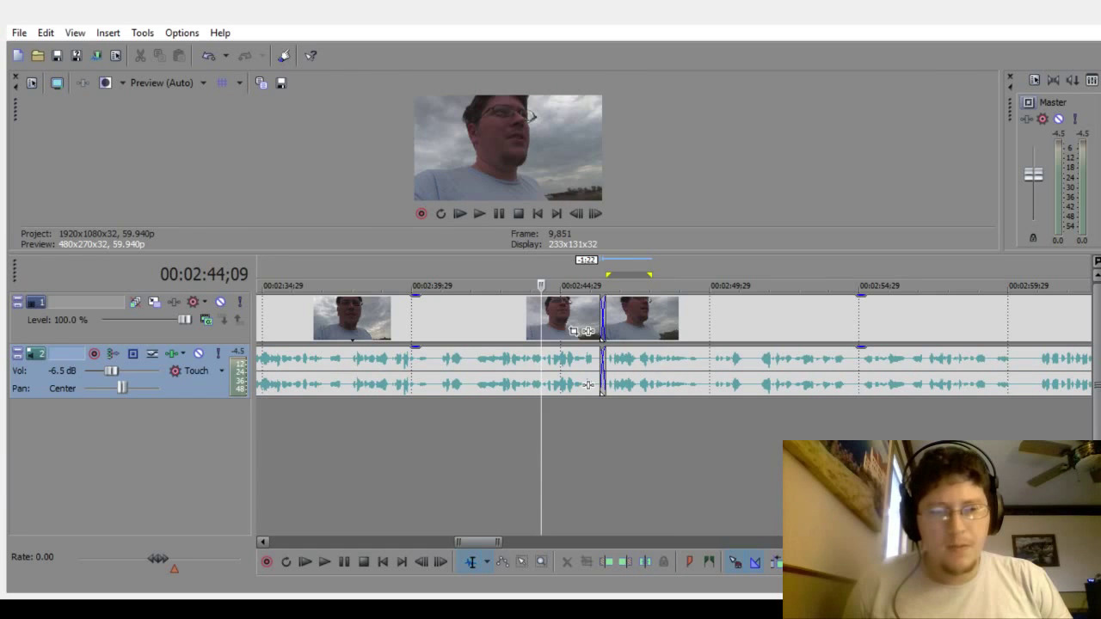
scroll(671, 370, right, 5)
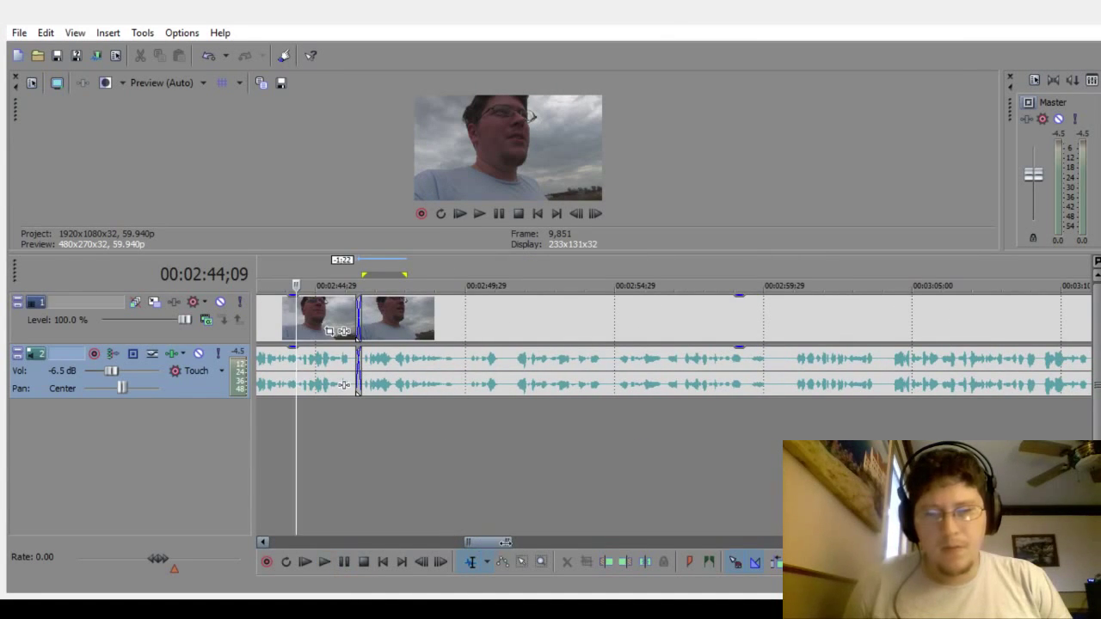
drag(509, 542, 911, 544)
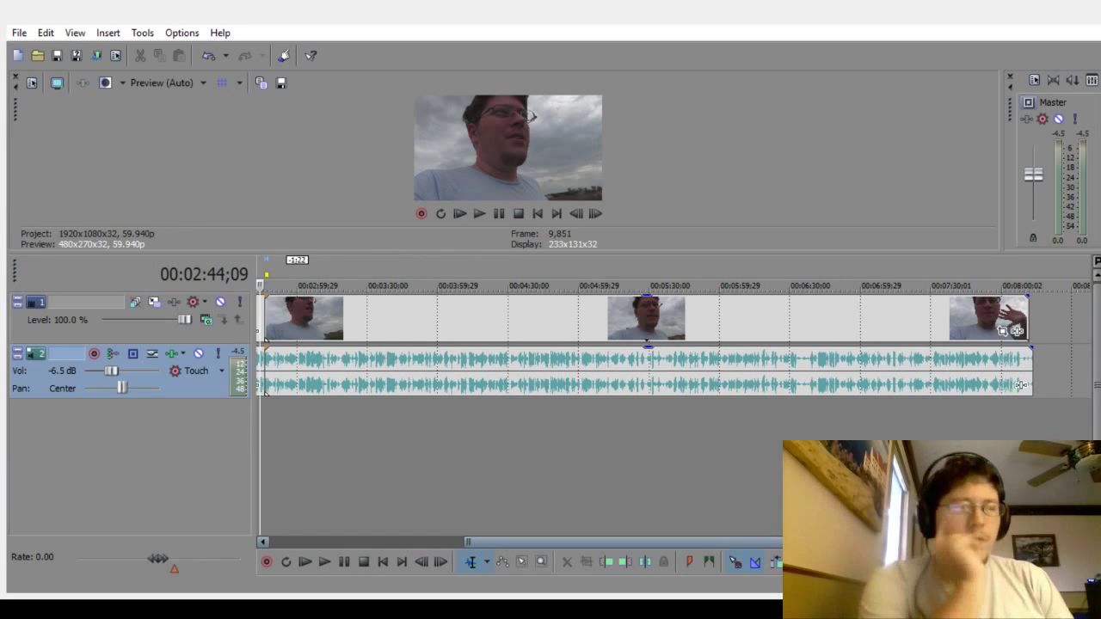
drag(911, 543, 495, 561)
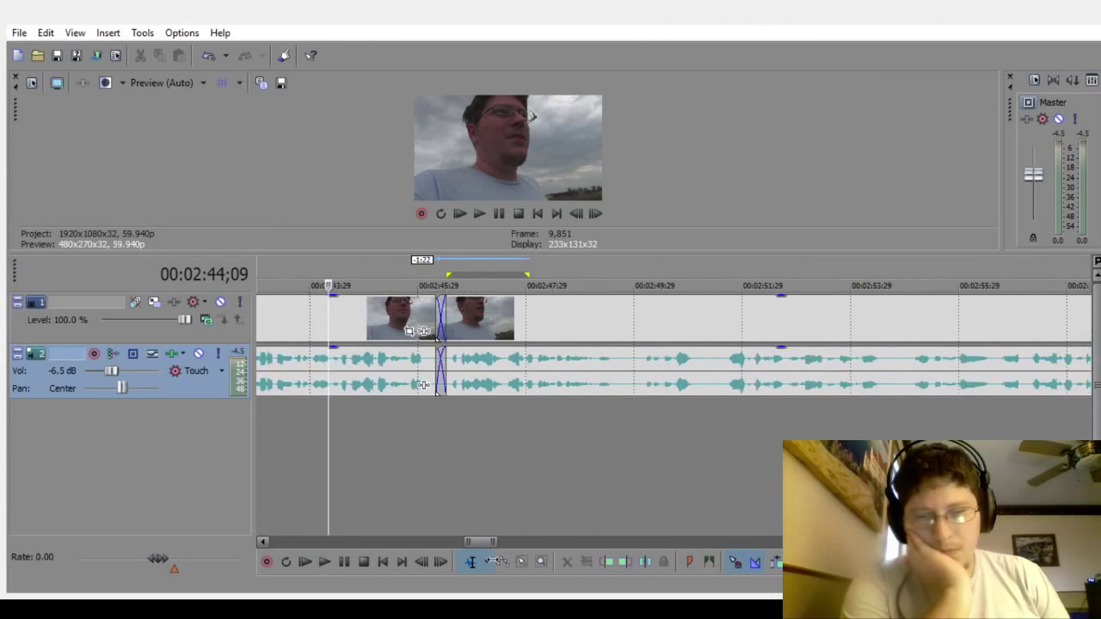
click(320, 564)
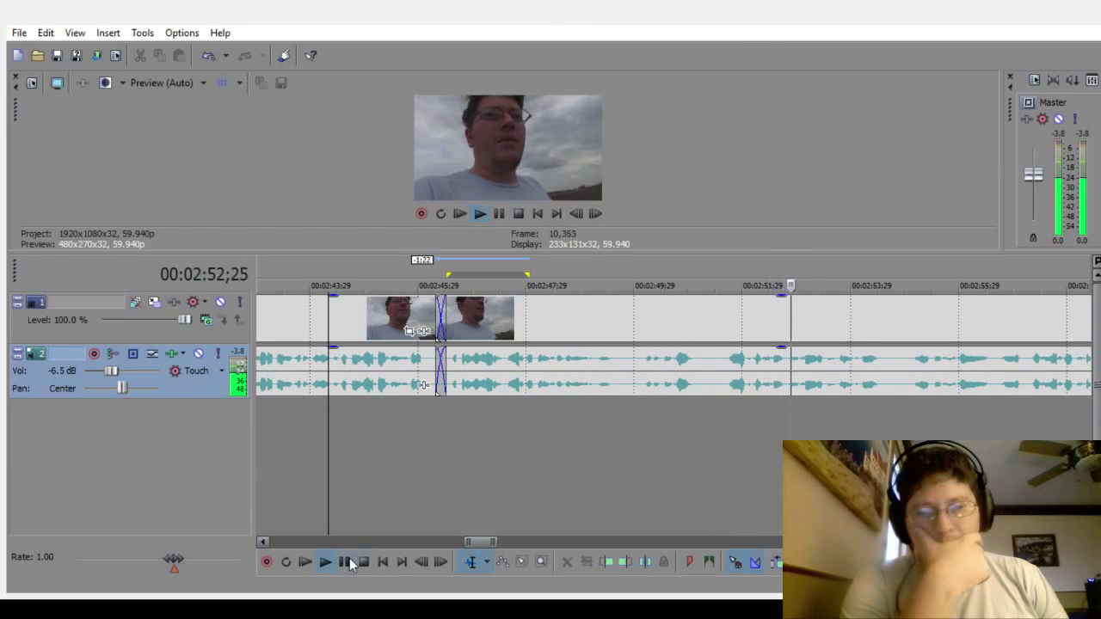
click(343, 563)
Step: Delete the roughly 5-frame pause ending at 00:02:49;28 from both tracks, and close the gap with a 5-frame crossfade
click(626, 437)
scroll(631, 434, up, 4)
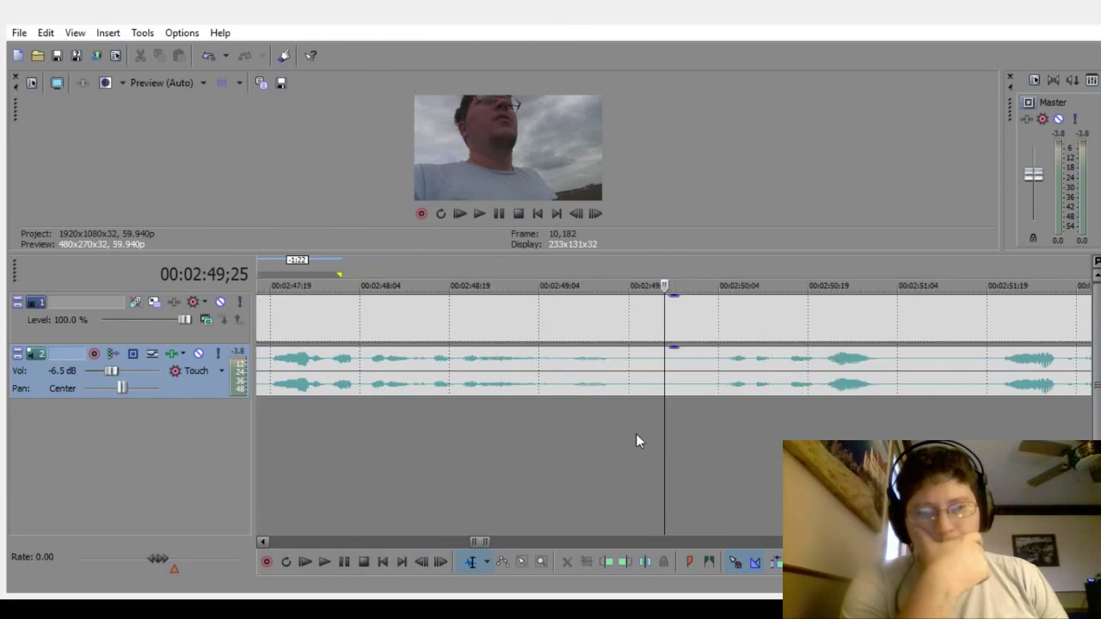
drag(653, 436, 680, 437)
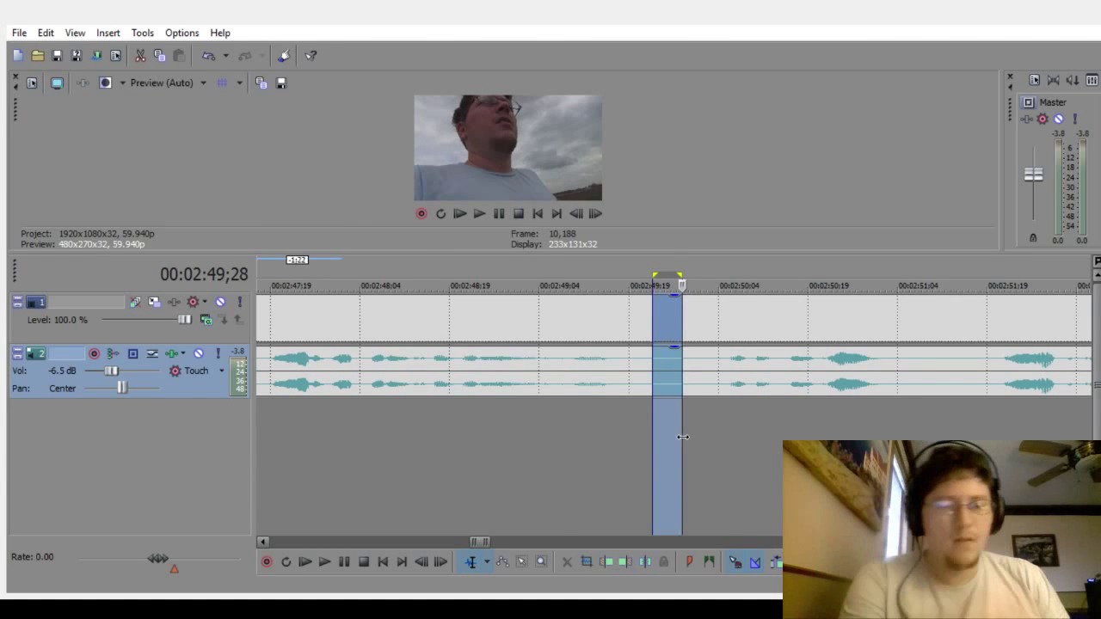
key(Delete)
click(563, 515)
drag(812, 384, 753, 402)
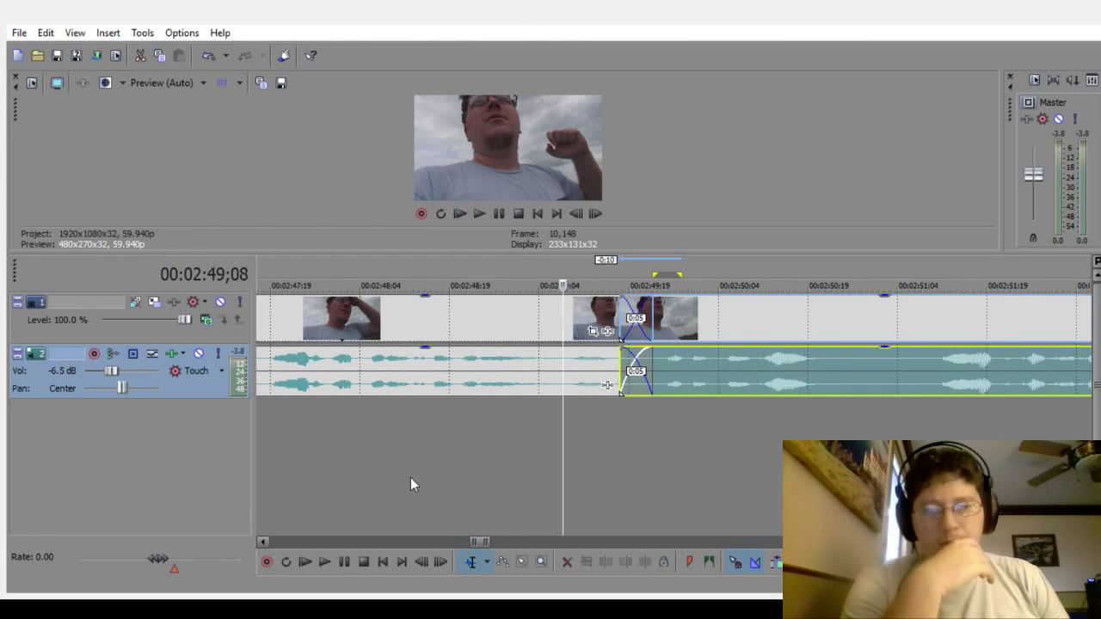
Step: Play from just before the crossfade near 00:02:49;19 to about 00:03:00;24 to check the join and find the next pause
click(416, 478)
click(334, 560)
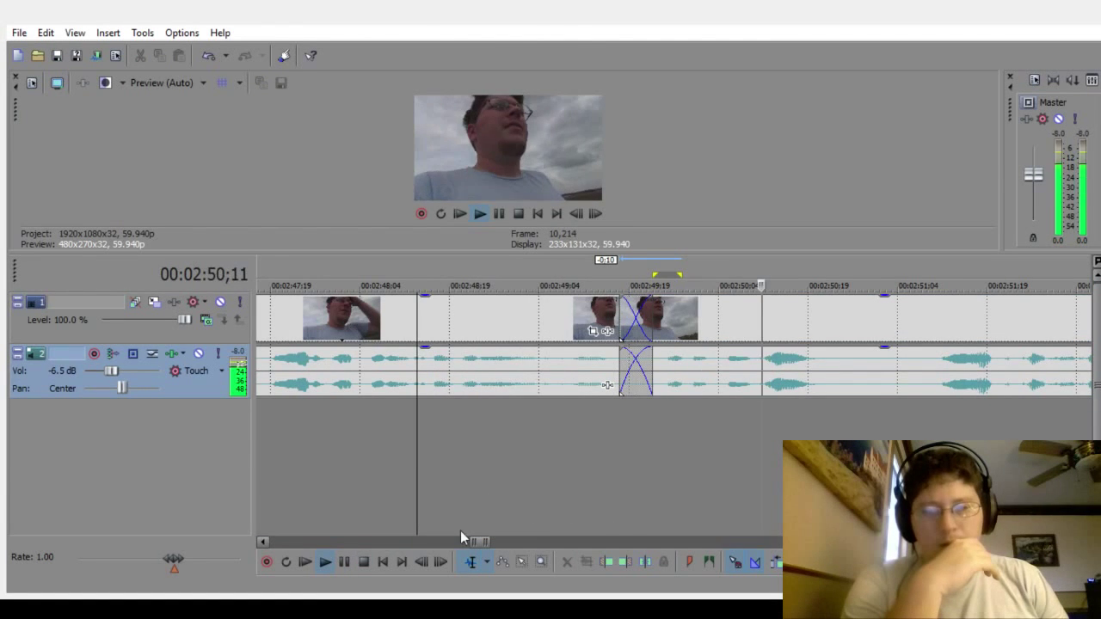
drag(487, 542, 510, 542)
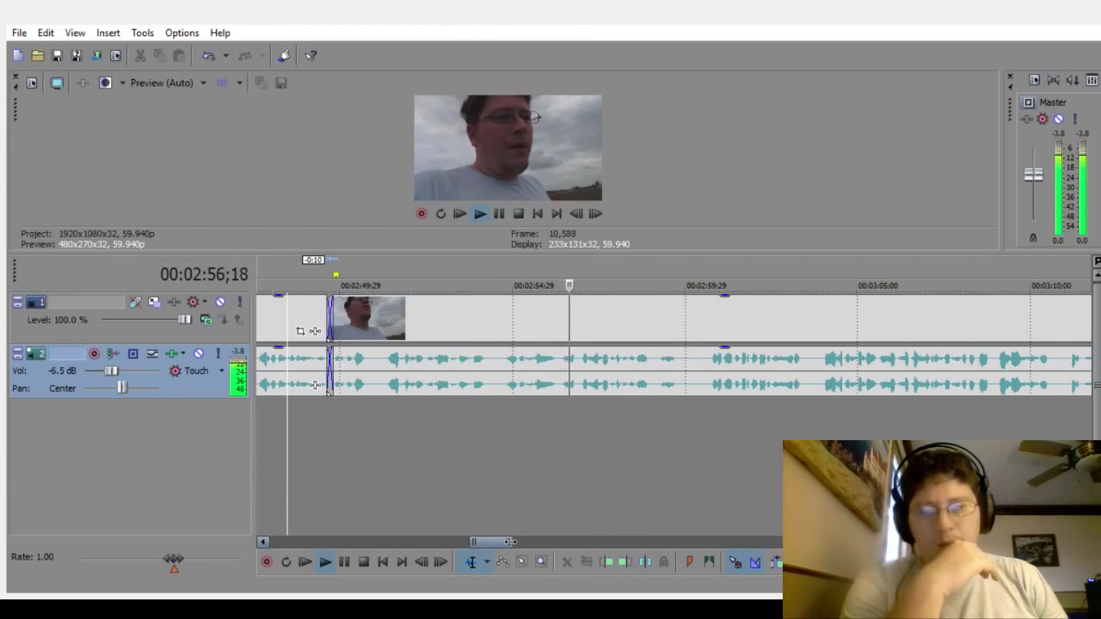
drag(510, 541, 526, 542)
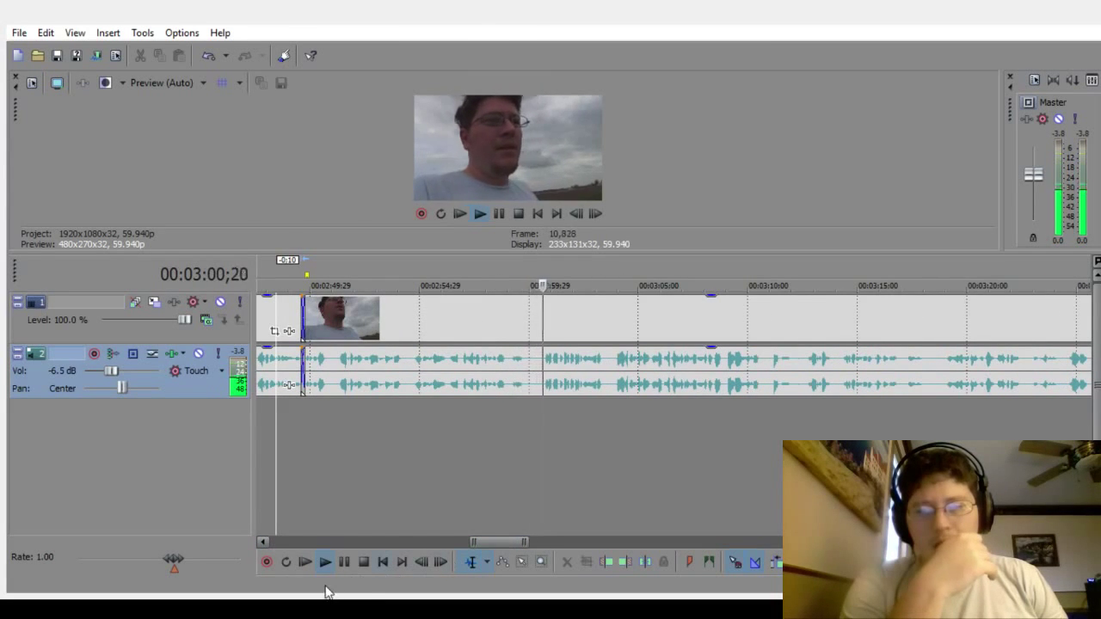
click(344, 562)
Step: Delete the 1;09 passage from 00:02:59;04 to 00:03:00;16 on both tracks, and close the gap with a crossfade of about 5 frames
click(545, 435)
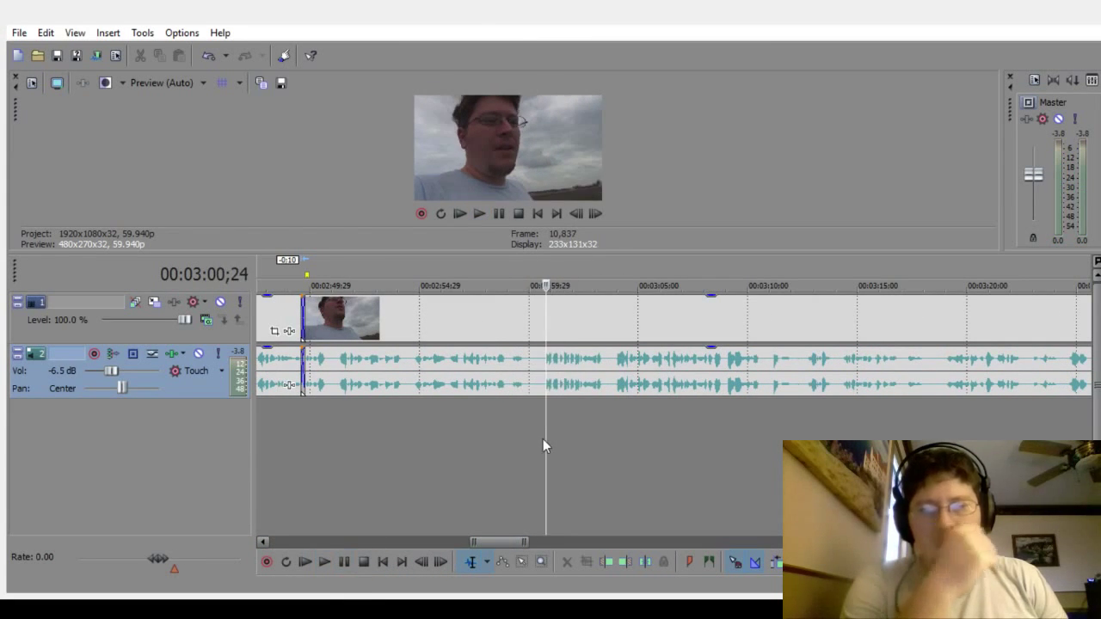
scroll(532, 447, up, 5)
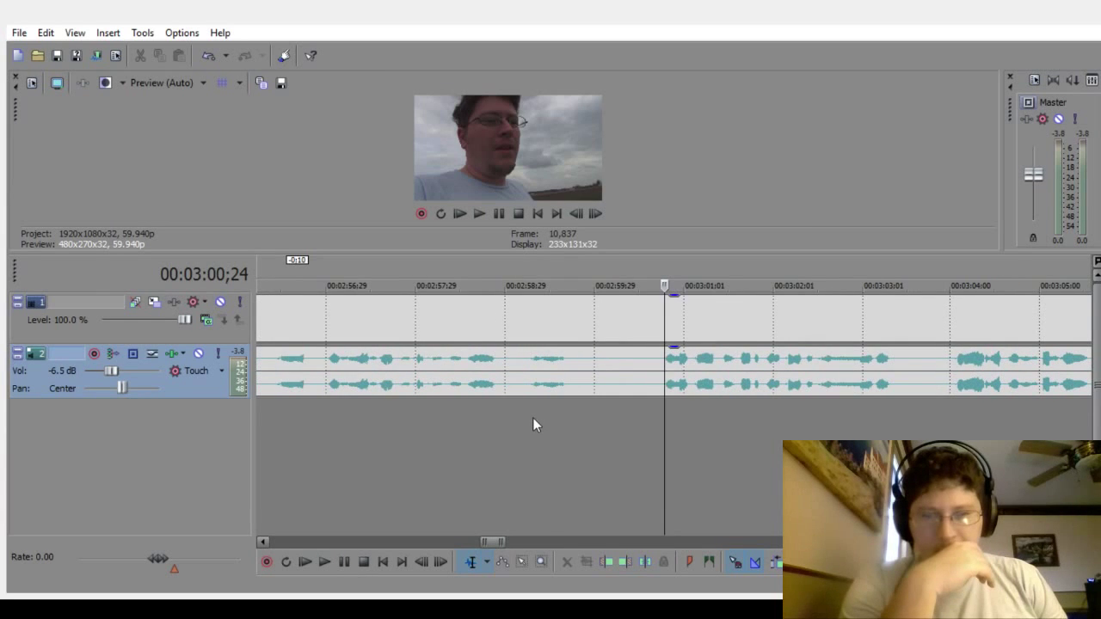
drag(530, 422, 639, 435)
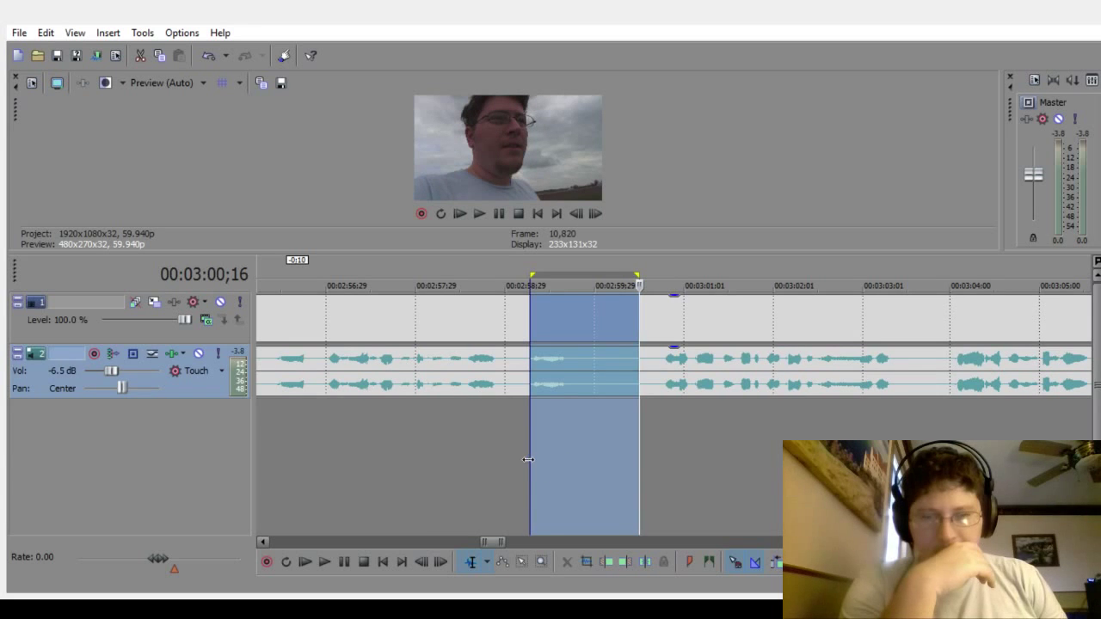
drag(527, 460, 520, 462)
key(Delete)
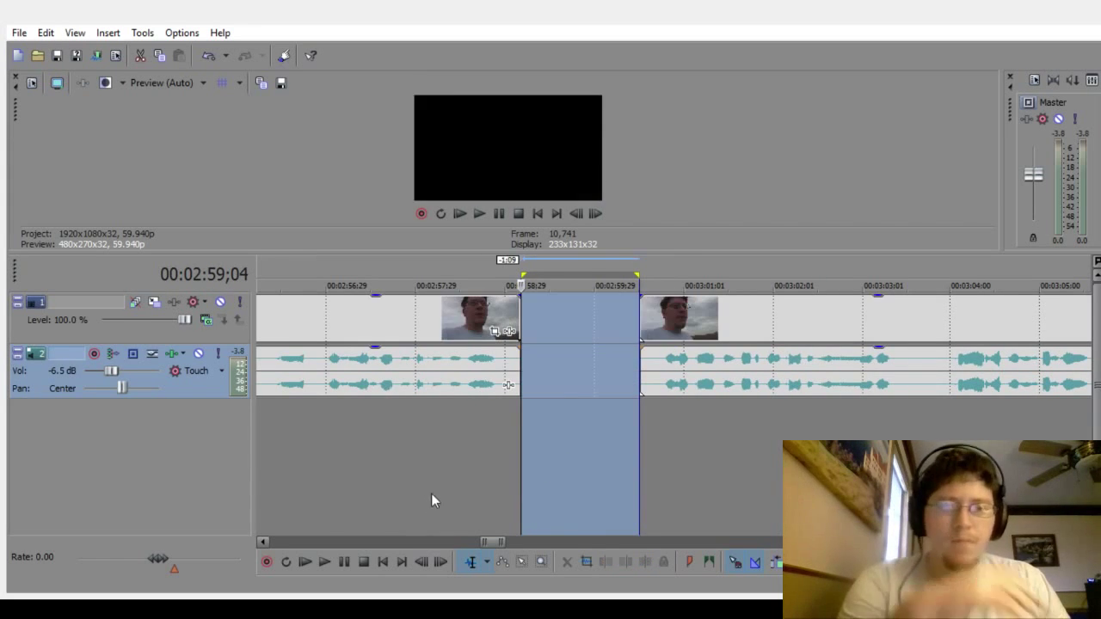
click(431, 498)
drag(732, 358, 598, 387)
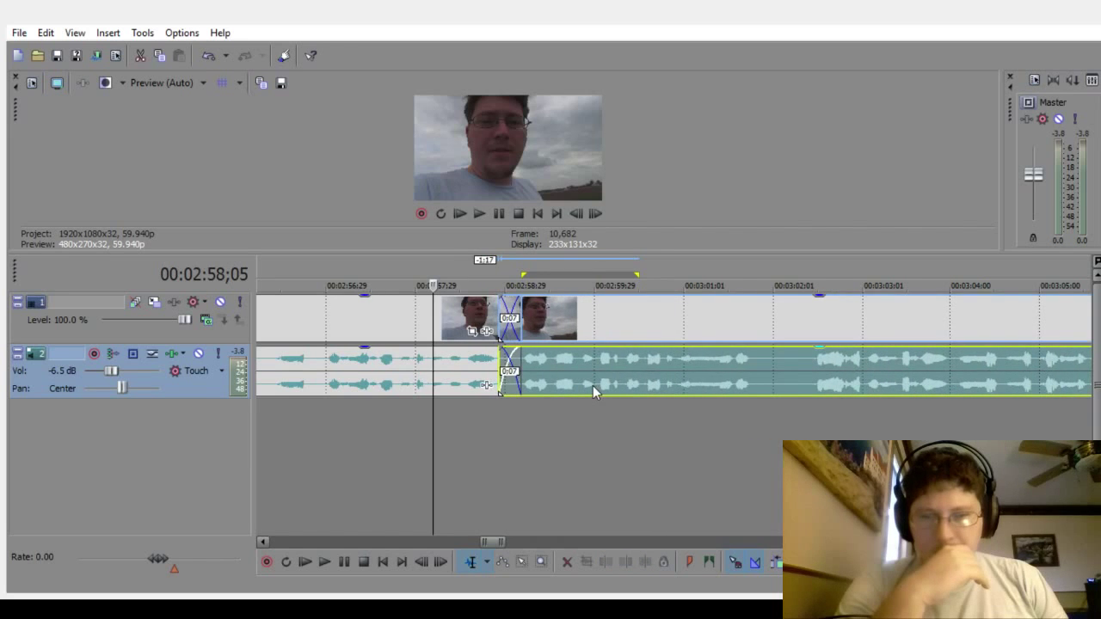
Step: Play from 00:02:57;13 to about 00:03:00;21 to check the crossfade near 00:02:59
click(367, 453)
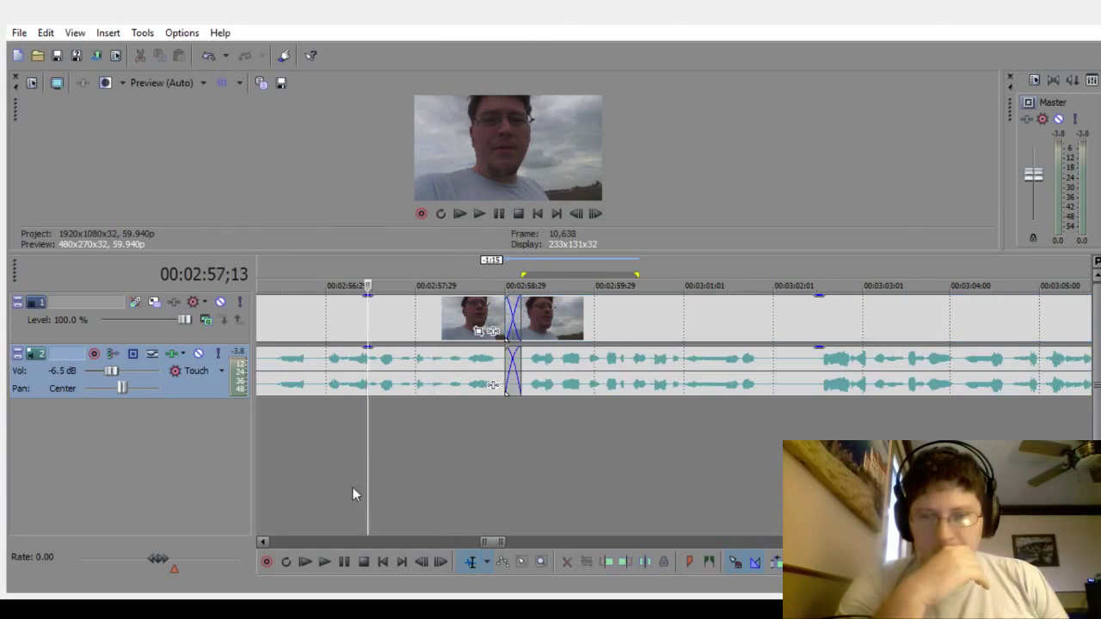
click(326, 559)
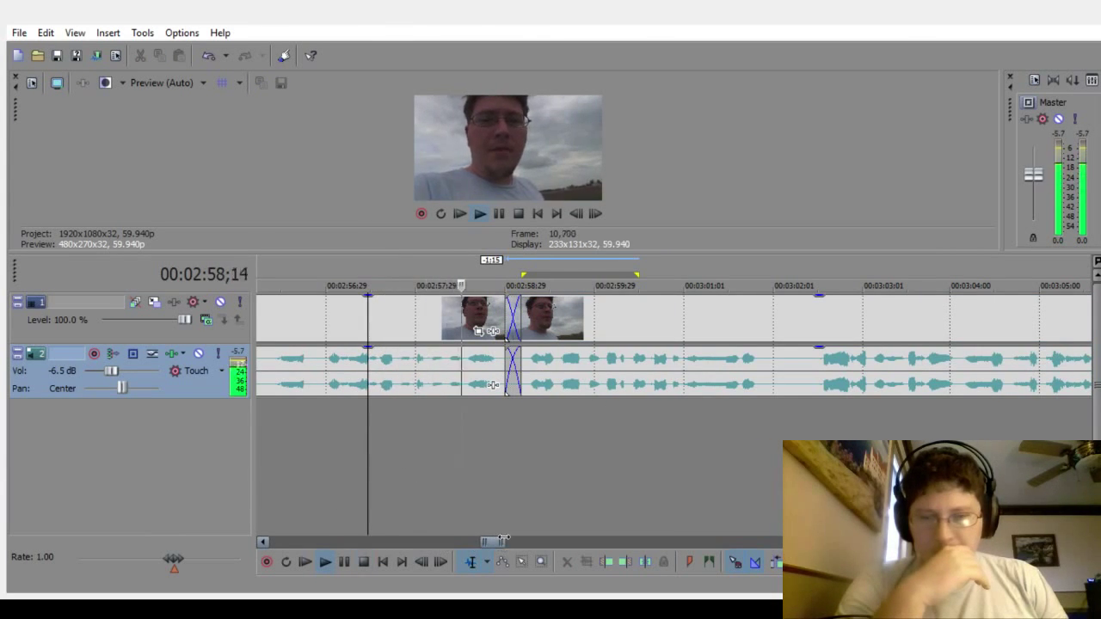
drag(503, 539, 520, 541)
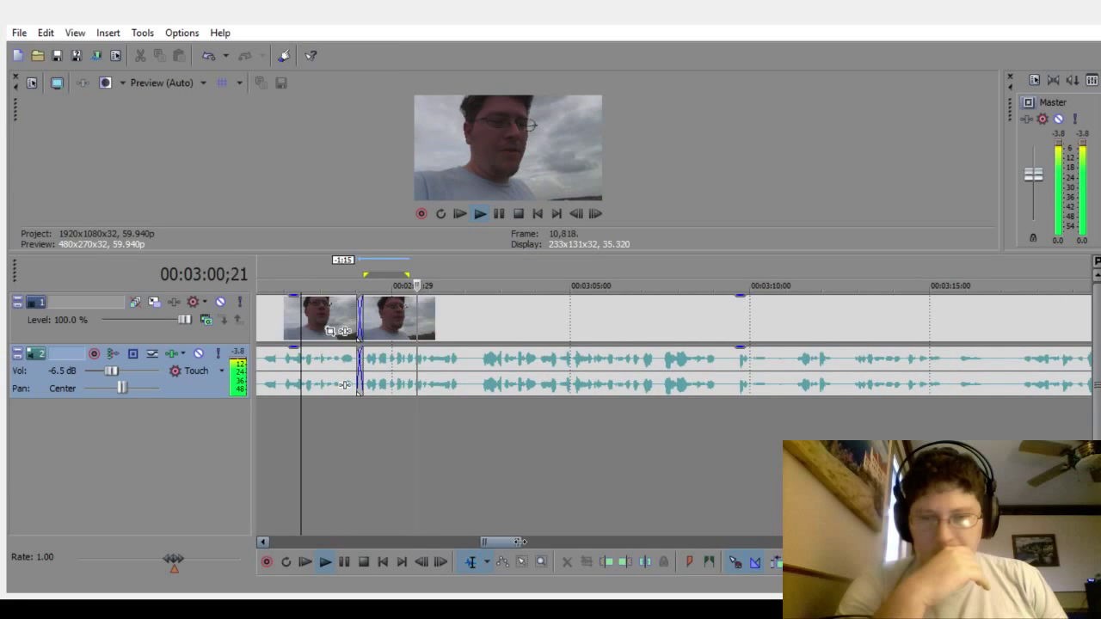
click(361, 564)
Step: Move the clip following the crossfade near 00:02:59 9 frames later to separate it from the preceding clip
click(402, 451)
scroll(405, 454, up, 6)
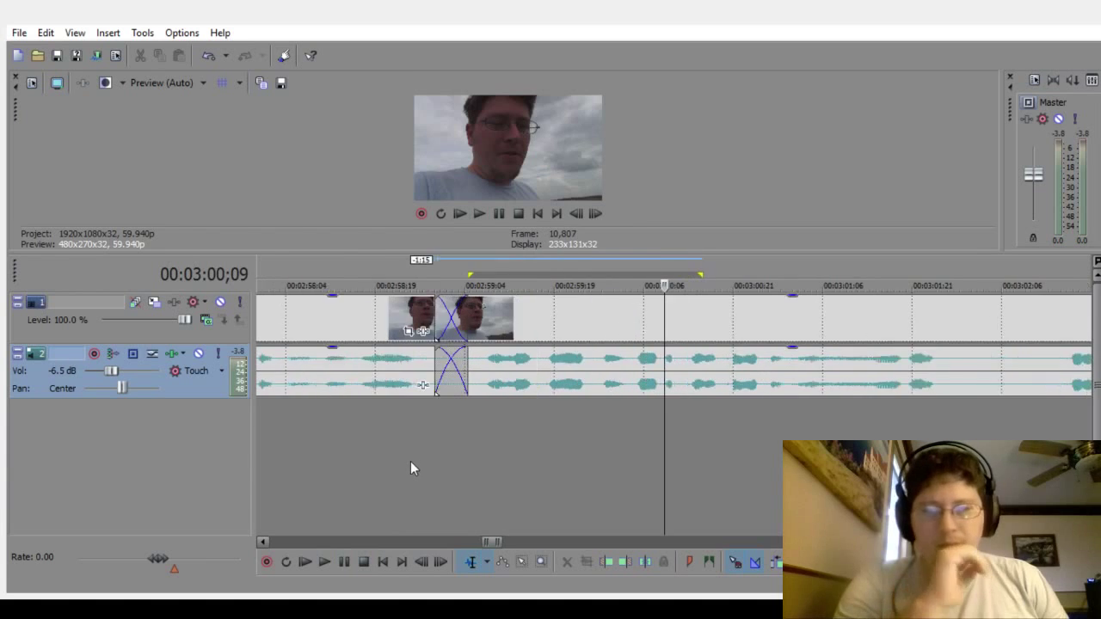
drag(488, 382, 565, 387)
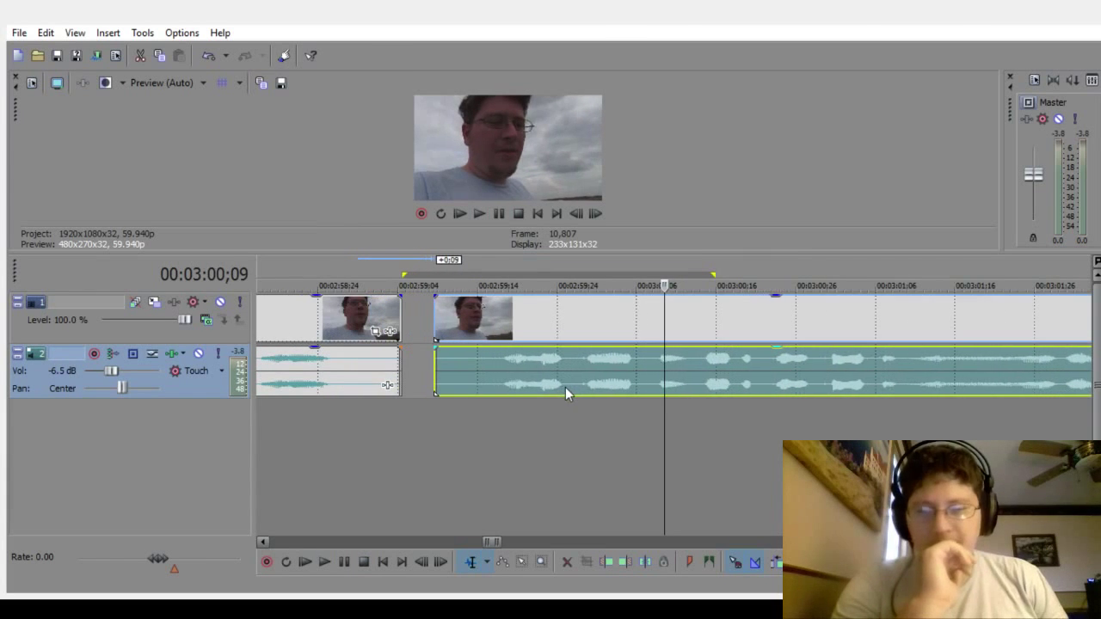
Step: Play twice from the moved clip's start at 00:02:59;08 to locate the end of the unwanted speech
click(435, 421)
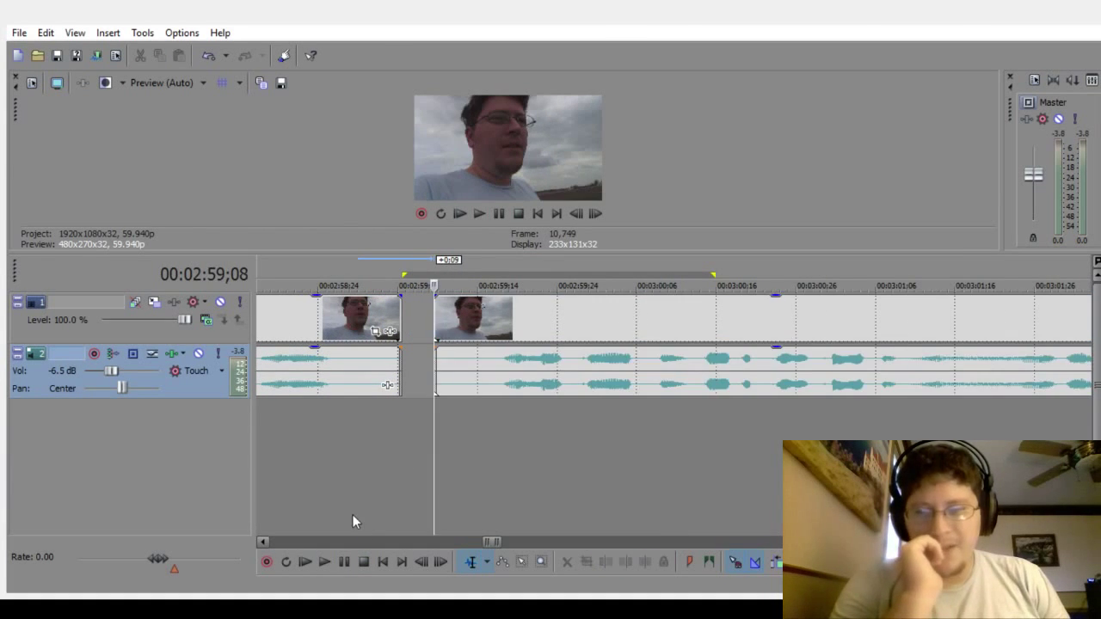
click(320, 562)
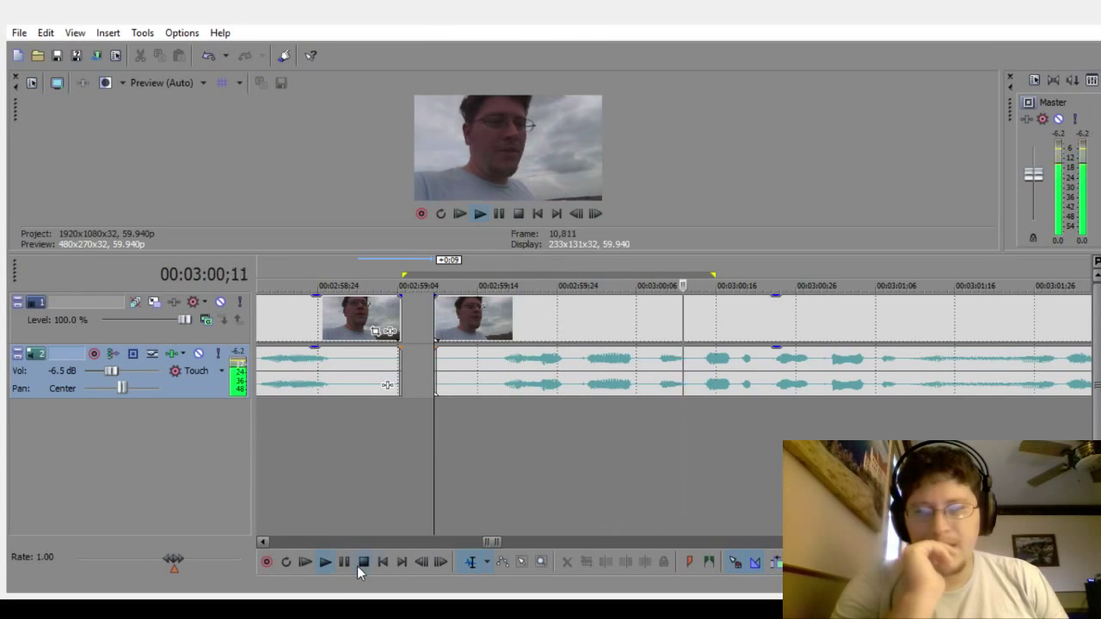
click(361, 564)
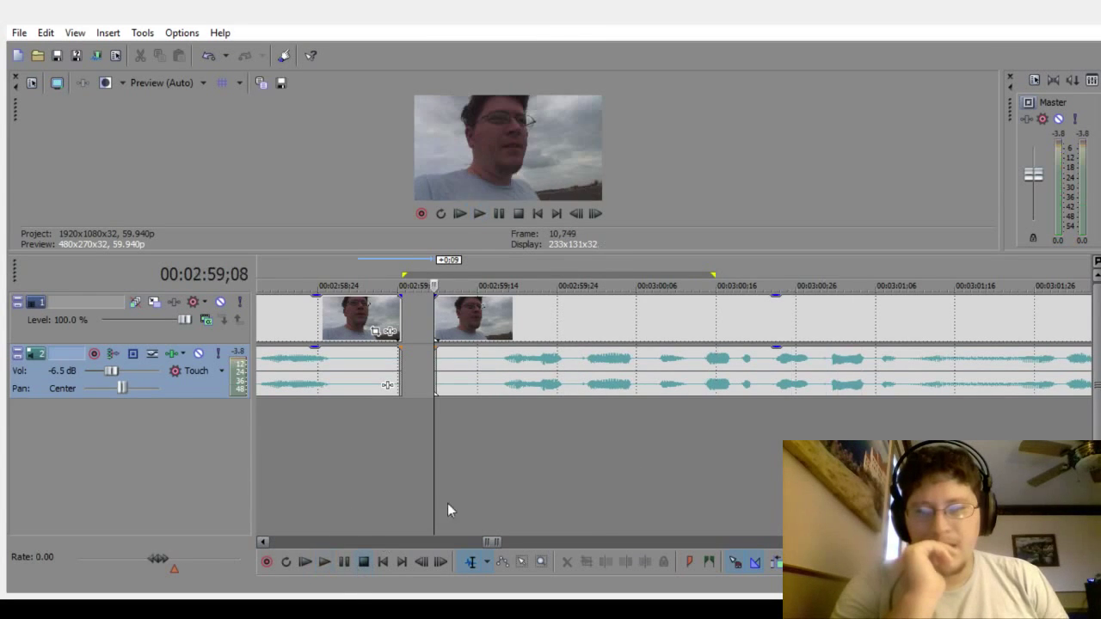
click(326, 562)
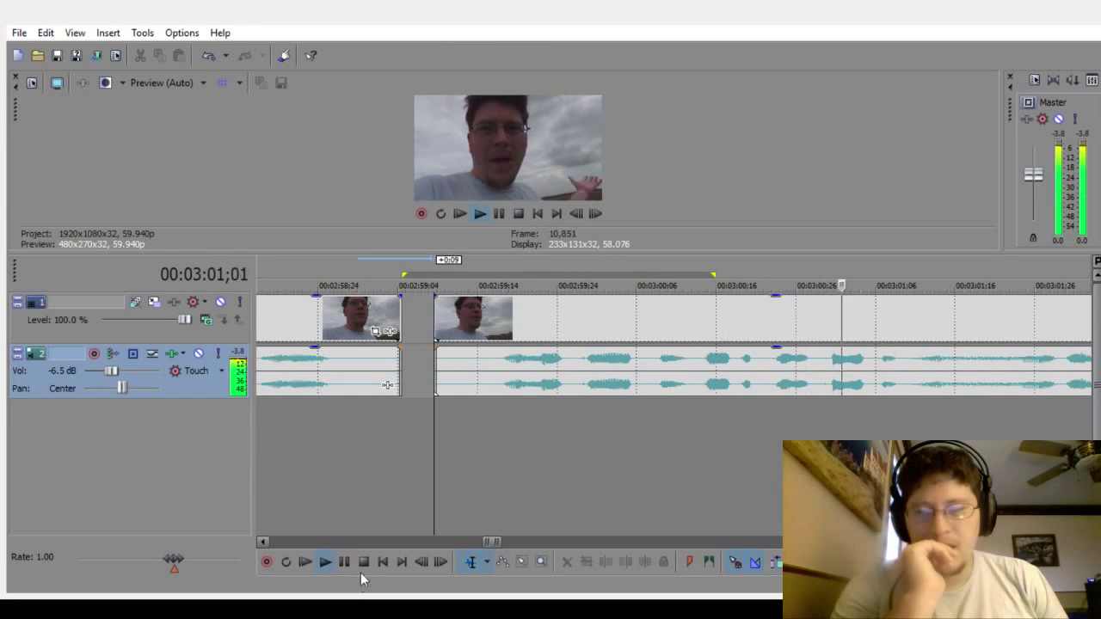
click(362, 563)
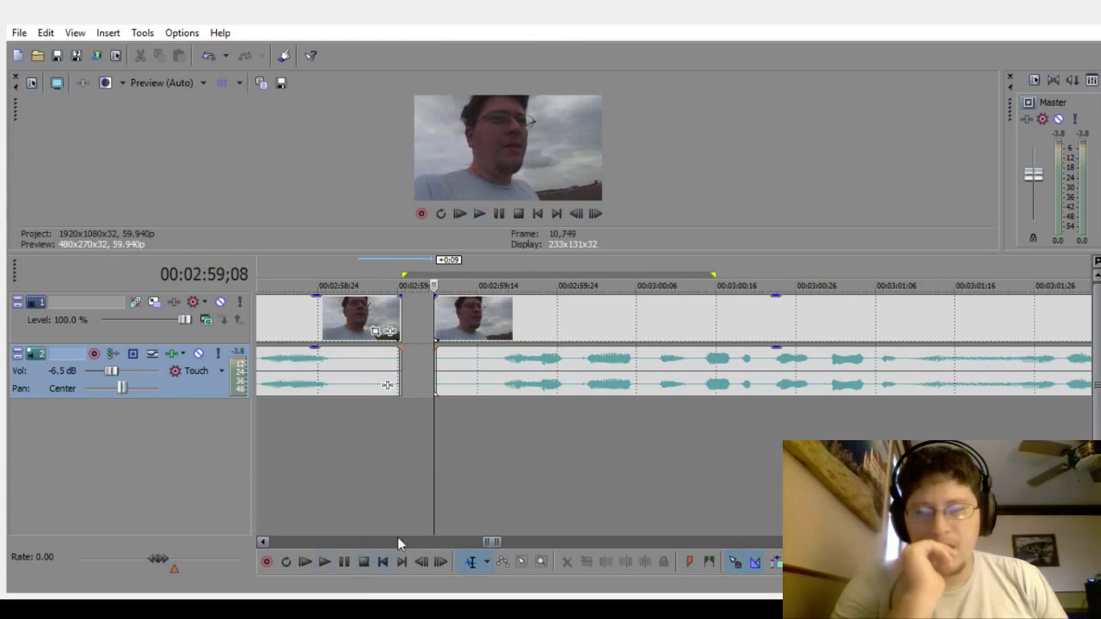
Step: Trim the moved clip's start to just before 00:03:00;14 on both tracks, and close the gap with a 5-frame crossfade
click(704, 404)
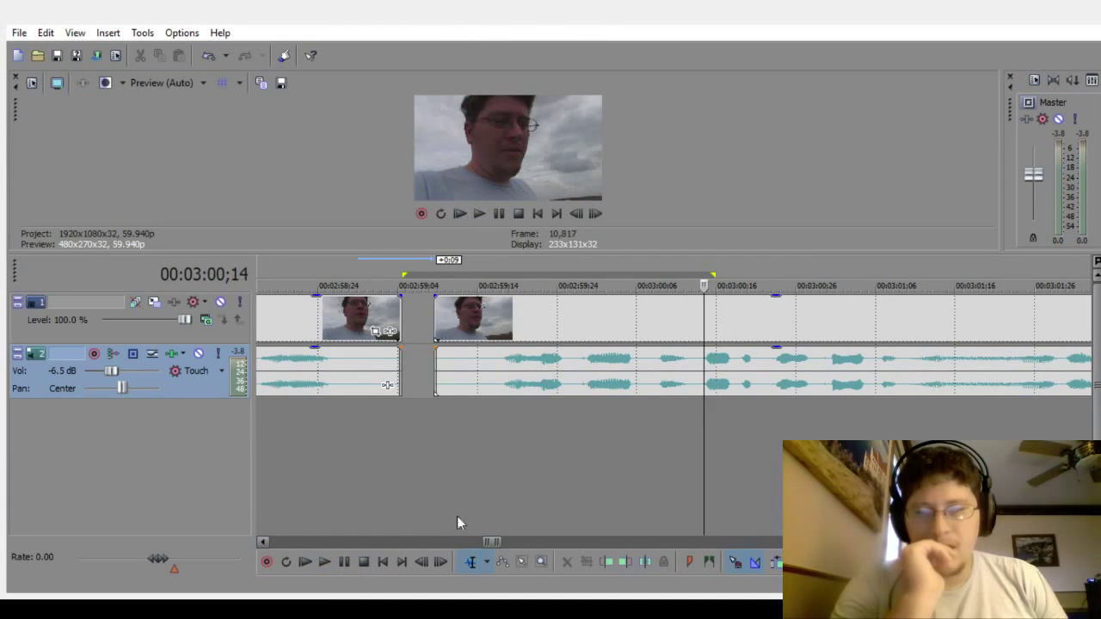
click(325, 563)
click(363, 563)
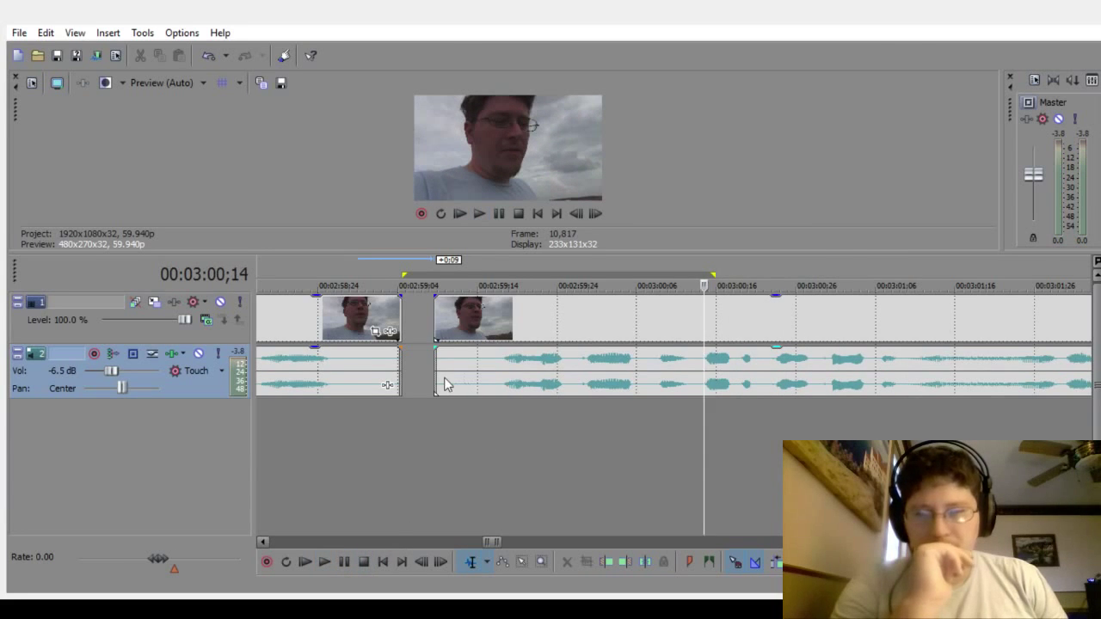
drag(439, 385, 686, 394)
drag(769, 365, 447, 391)
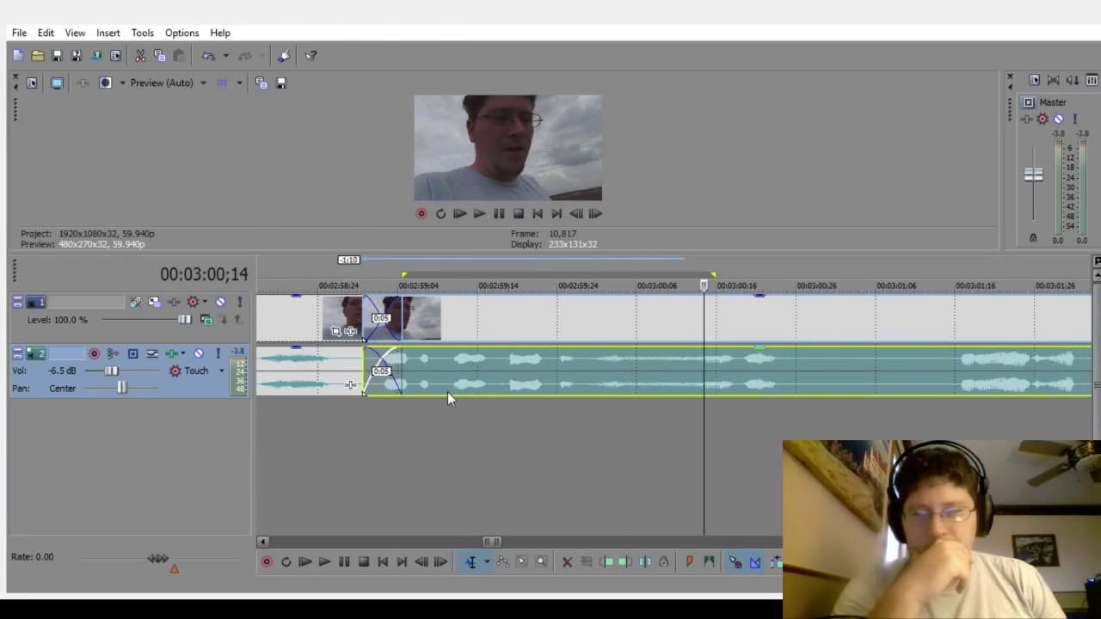
Step: Play from 00:02:57;14 past 00:03:00;02 to check the new crossfade and find the next pause
scroll(477, 447, down, 4)
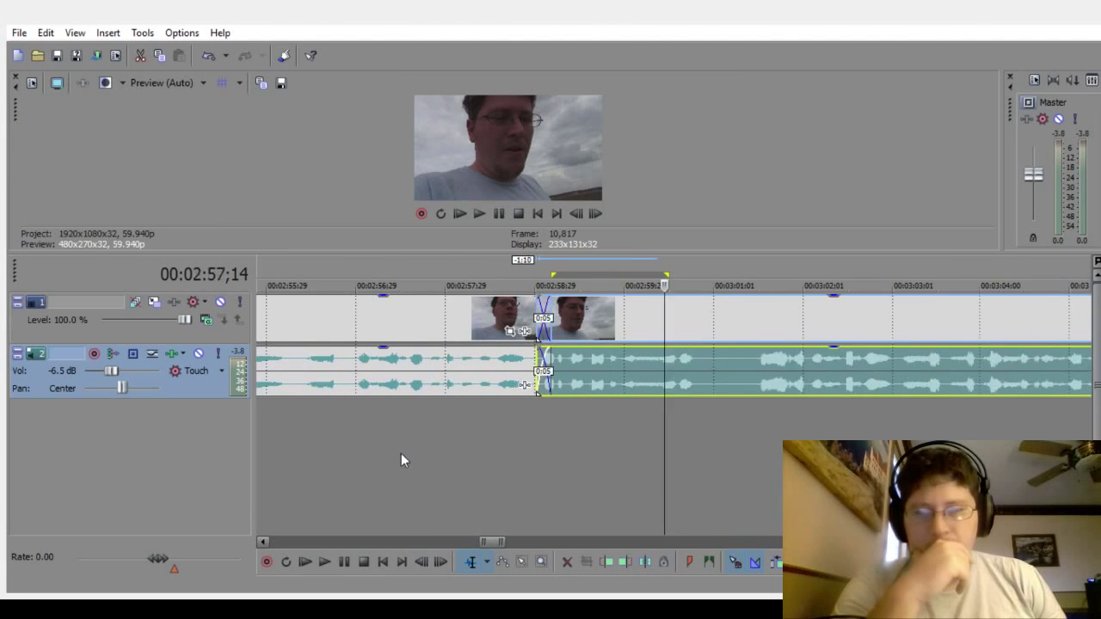
click(400, 454)
click(320, 562)
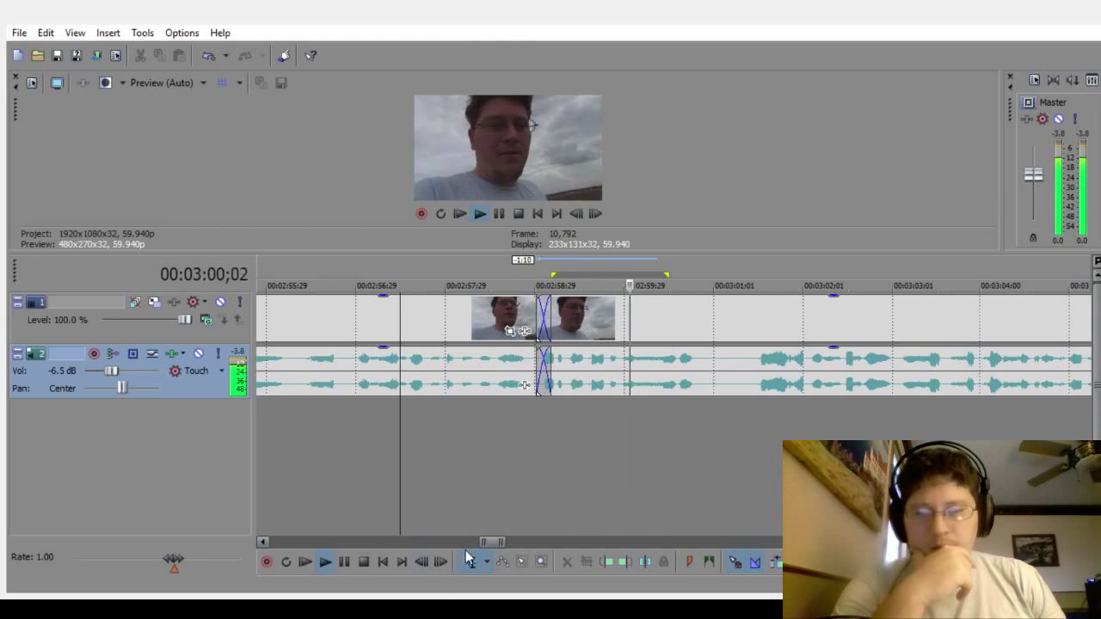
click(347, 562)
Step: Delete the 11-frame pause ending at 00:03:01;11 from both tracks, and close the gap with a 5-frame crossfade
click(715, 430)
scroll(762, 420, up, 2)
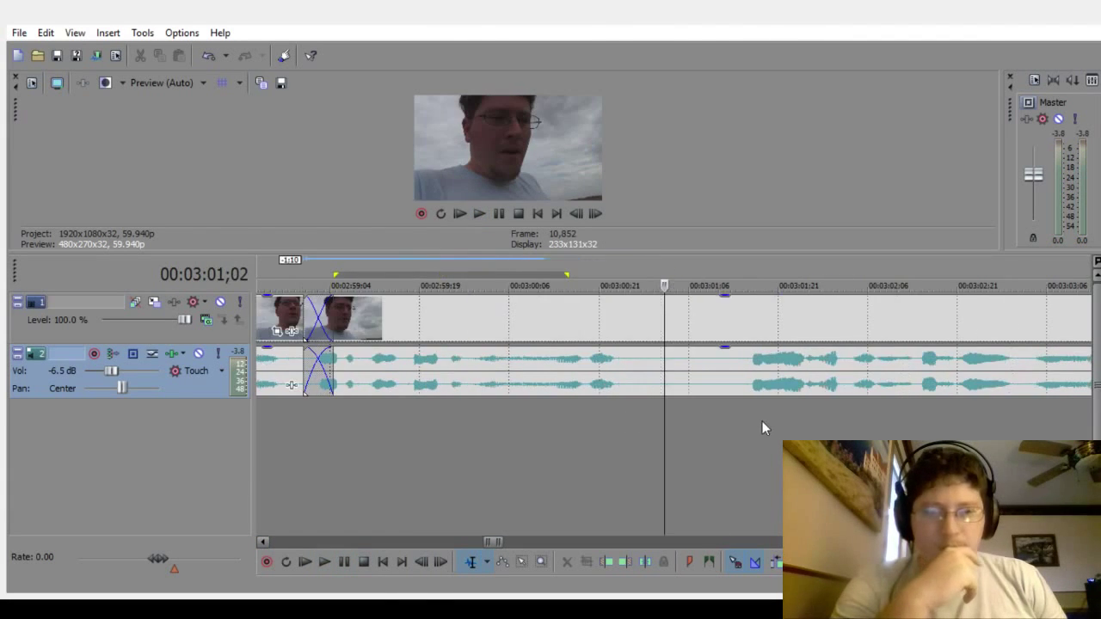
drag(650, 434, 716, 424)
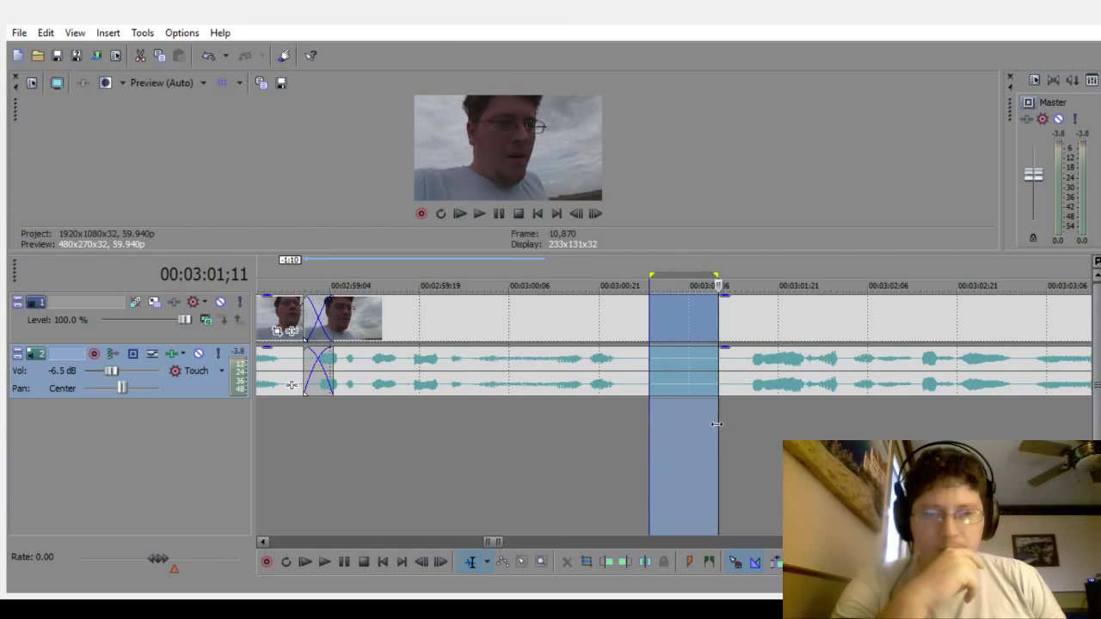
click(526, 494)
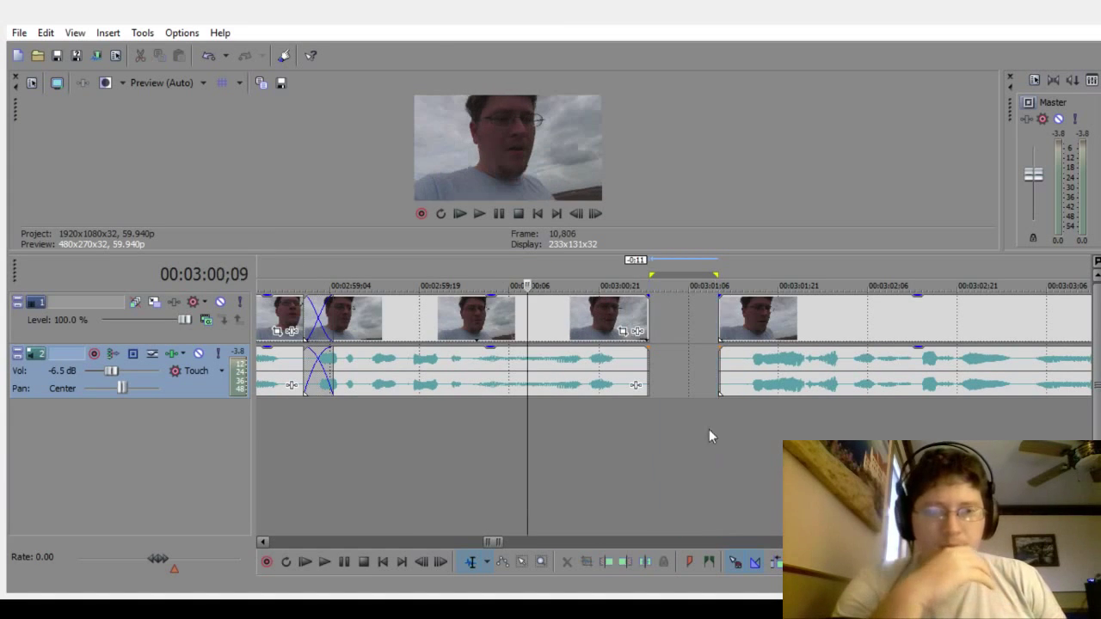
drag(791, 358, 679, 380)
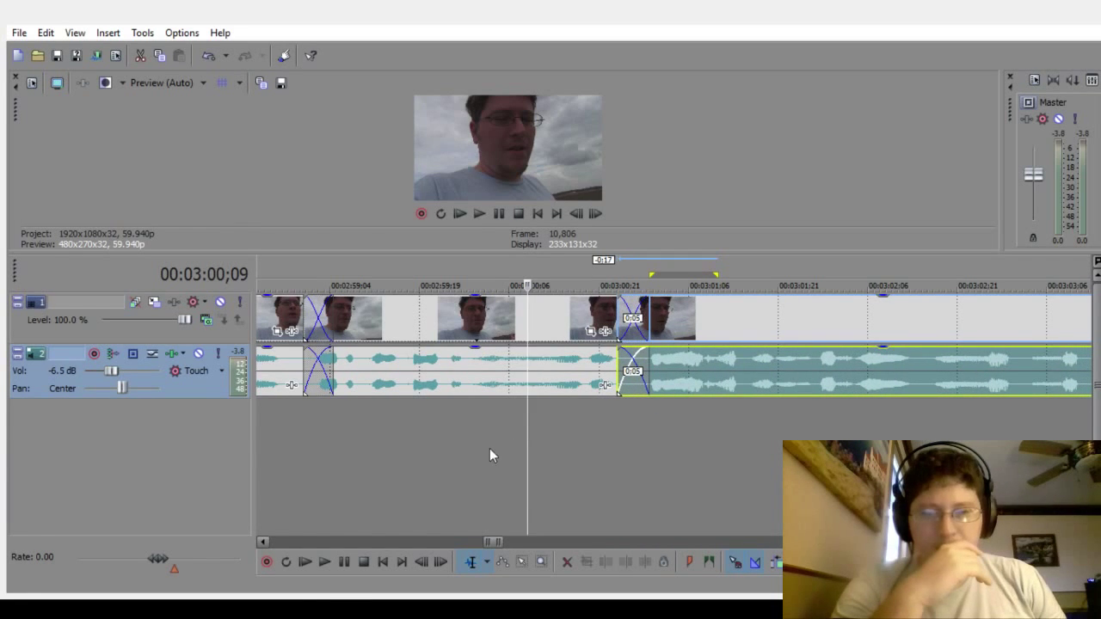
Step: Play from 00:03:00;02 past 00:03:13;04 to check the latest crossfade and find the next pause
click(489, 448)
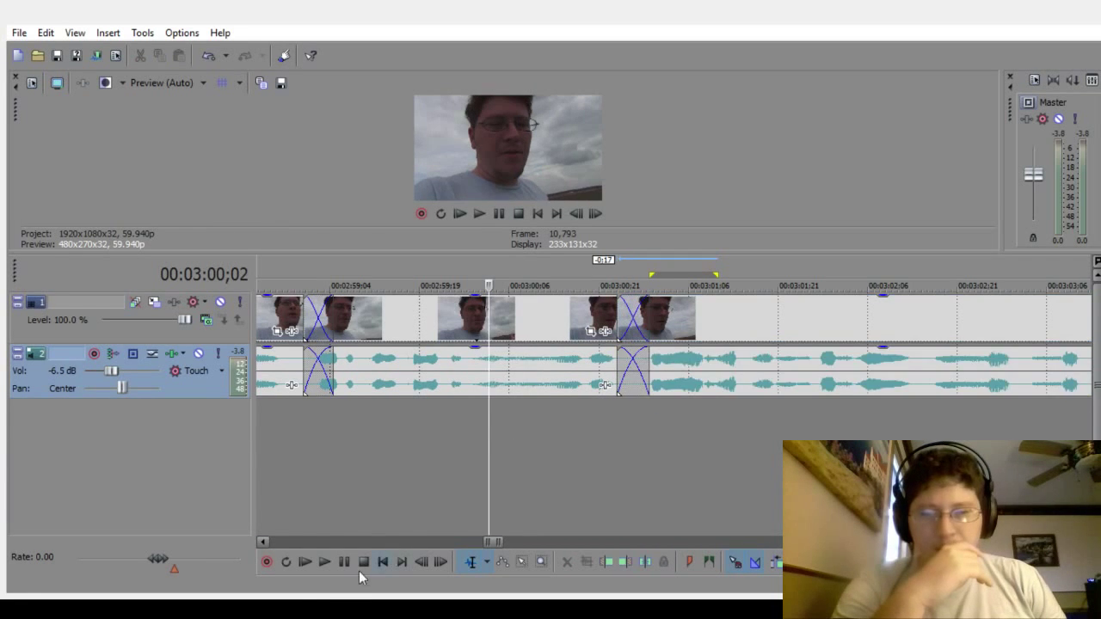
click(325, 562)
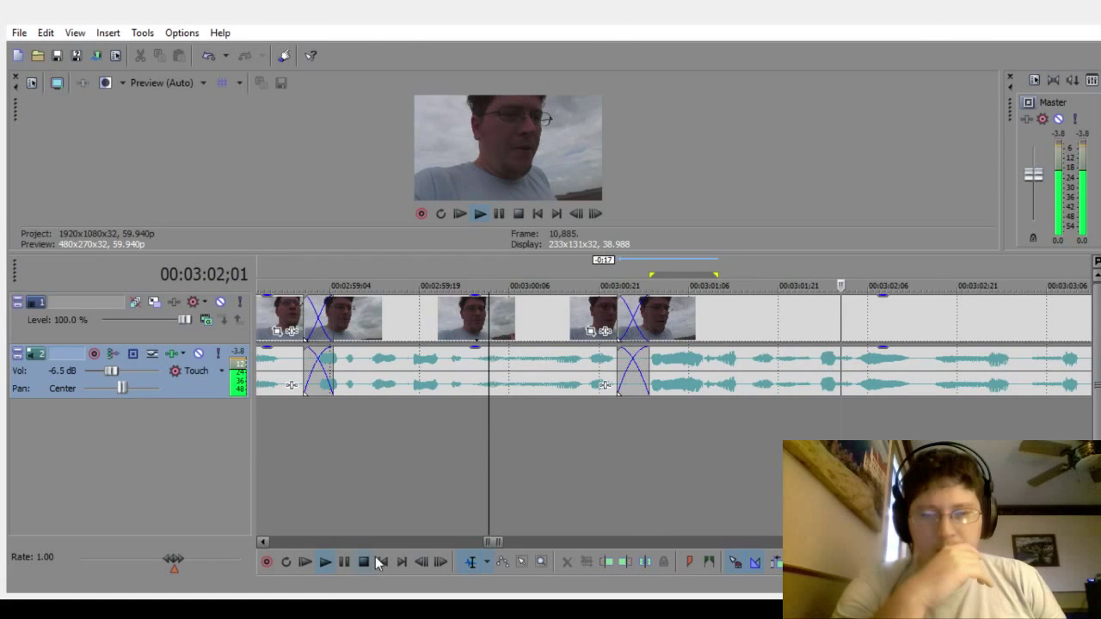
scroll(603, 502, down, 2)
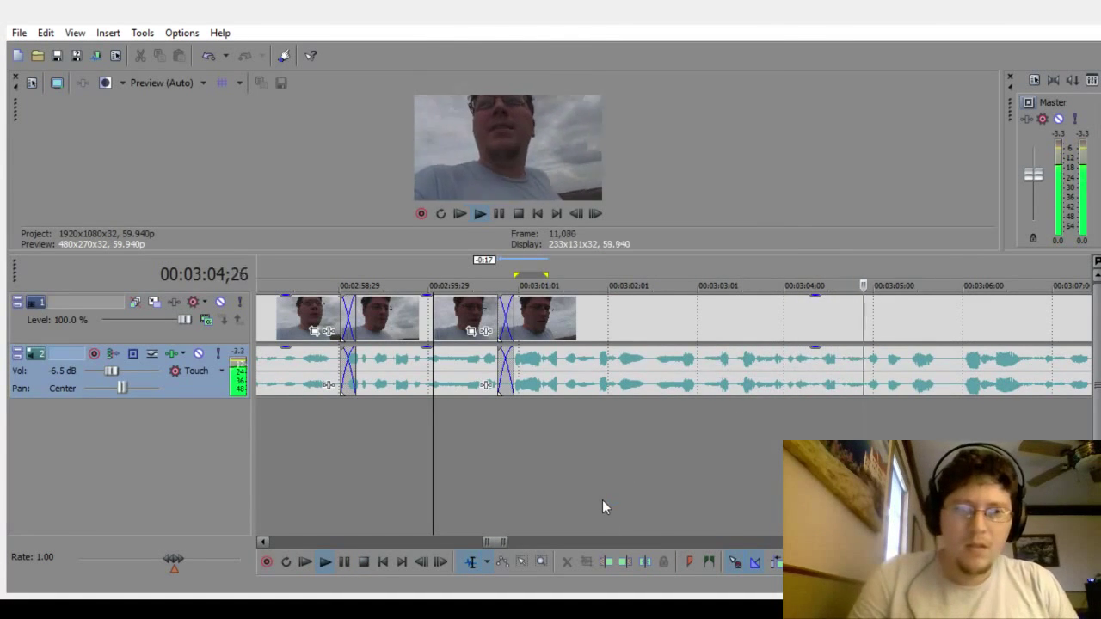
drag(507, 542, 532, 546)
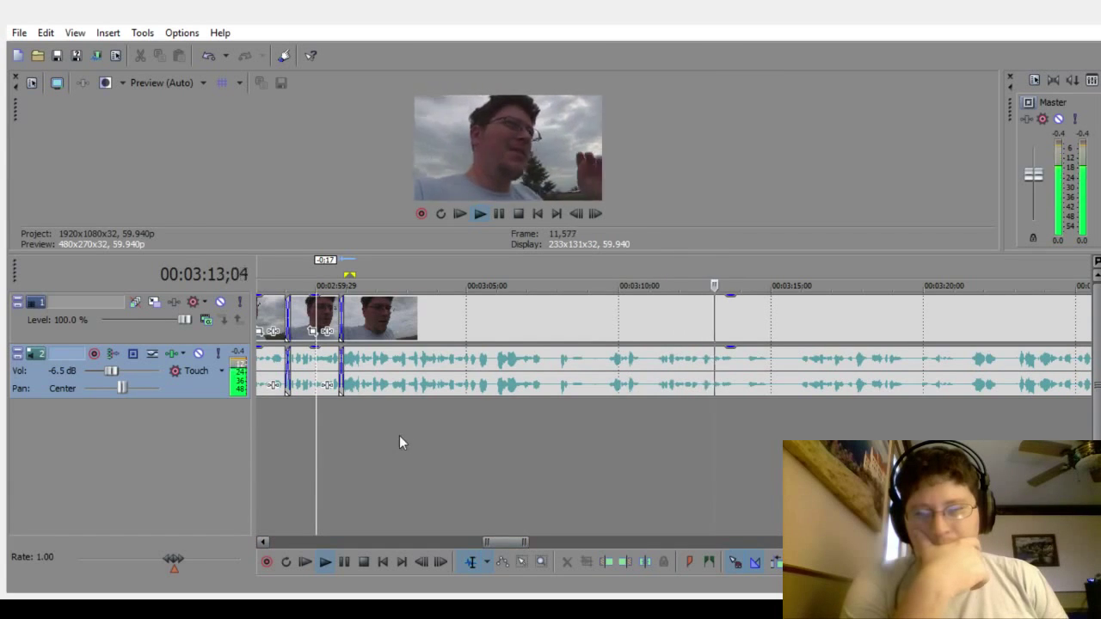
click(296, 469)
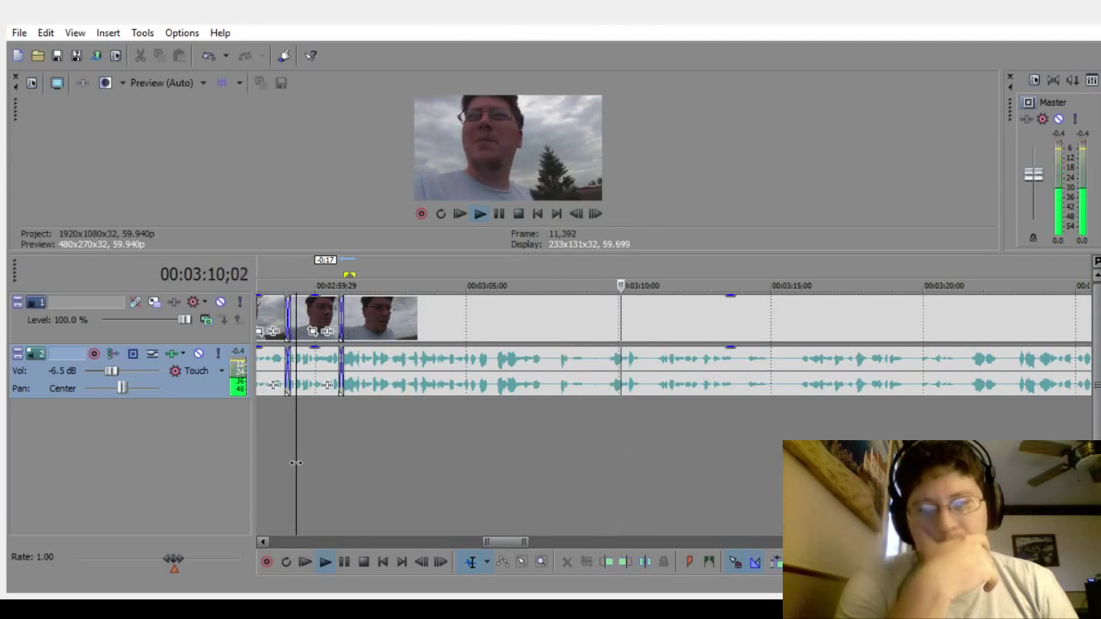
click(344, 562)
Step: Delete the 6-frame pause ending at 00:03:11;04 from both tracks, and close the gap with a 5-frame crossfade
click(651, 408)
scroll(655, 414, up, 5)
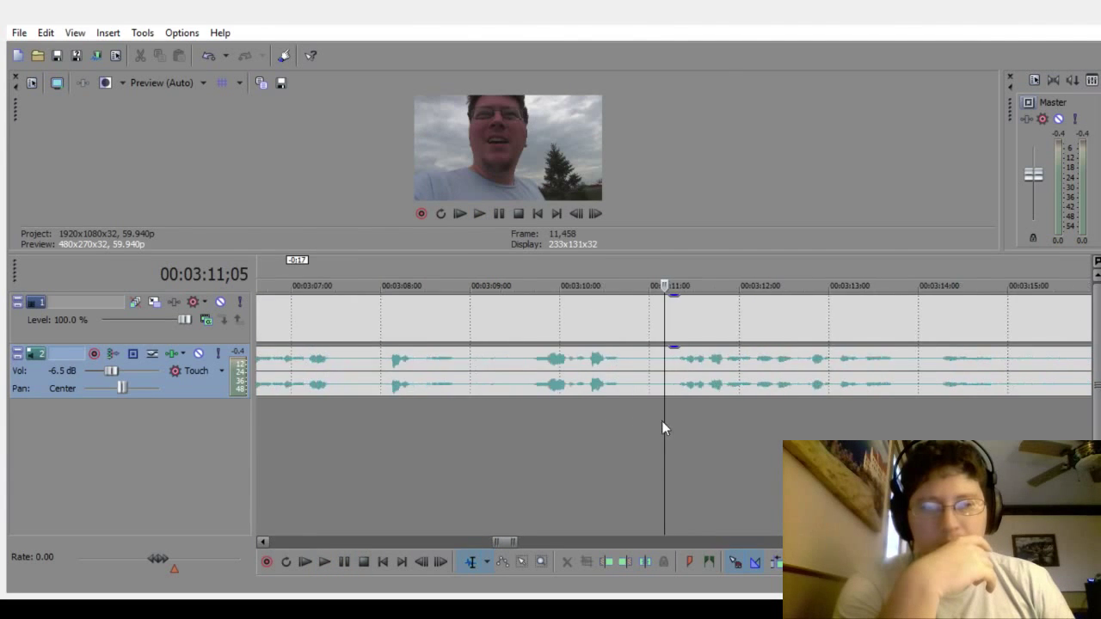
drag(626, 437, 660, 455)
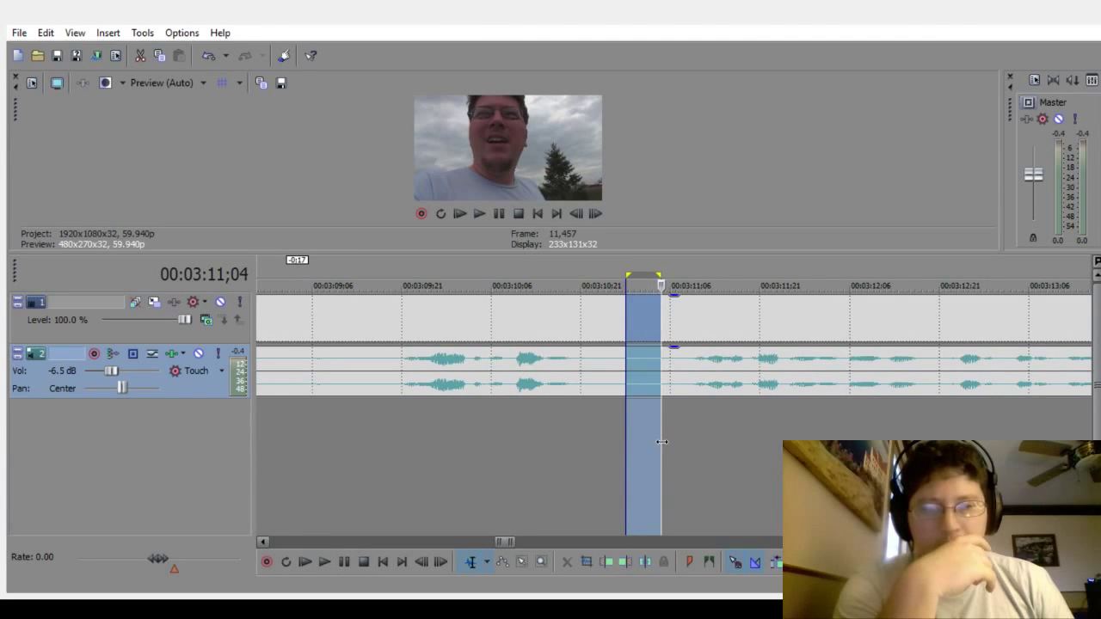
key(Delete)
click(730, 494)
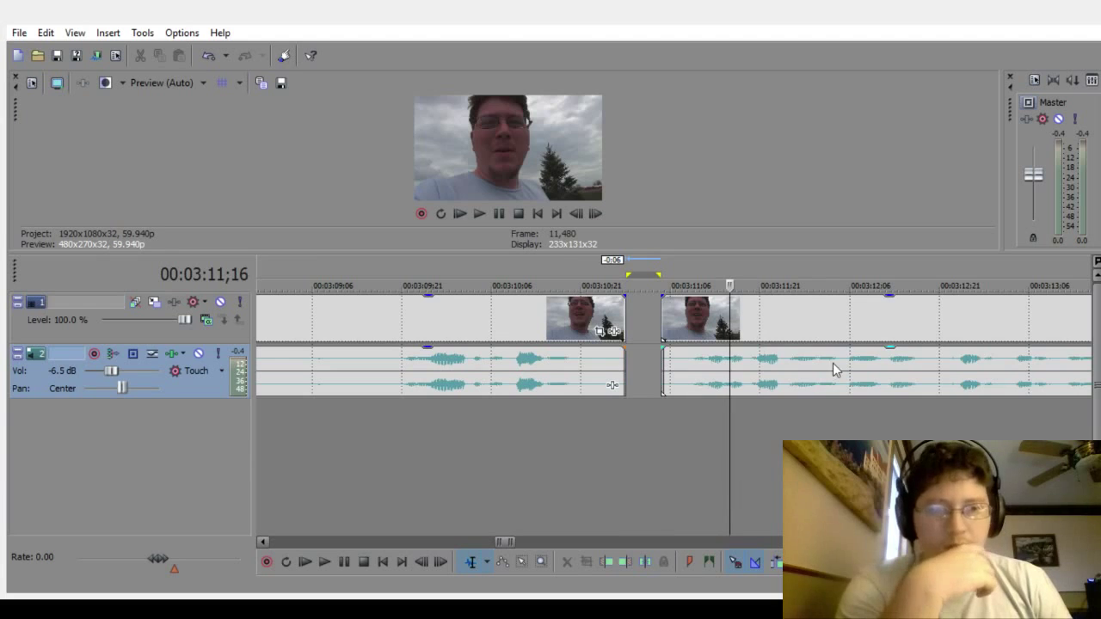
drag(833, 370, 768, 375)
Step: Play from 00:03:09;22 to 00:03:16;06 to check the new crossfade and find the next section to cut
click(407, 454)
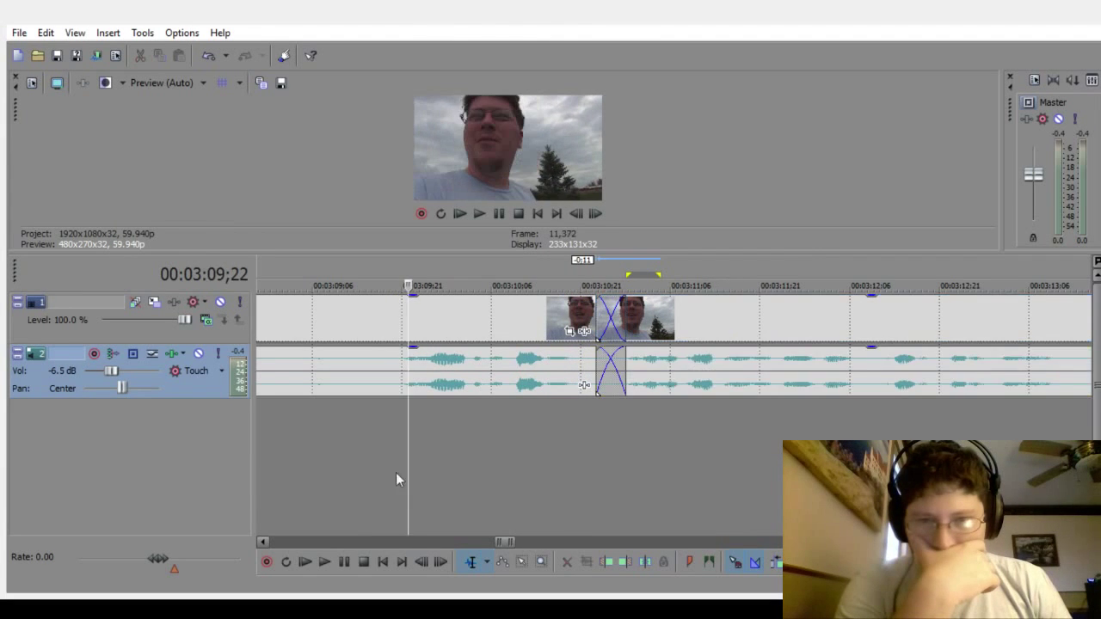
click(325, 562)
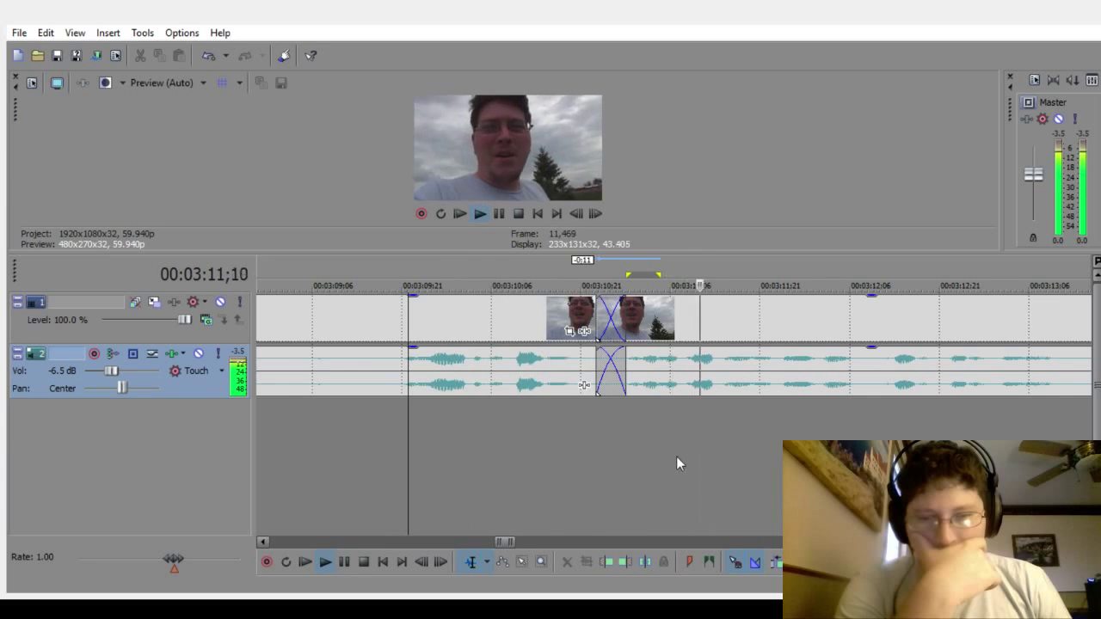
scroll(697, 465, down, 4)
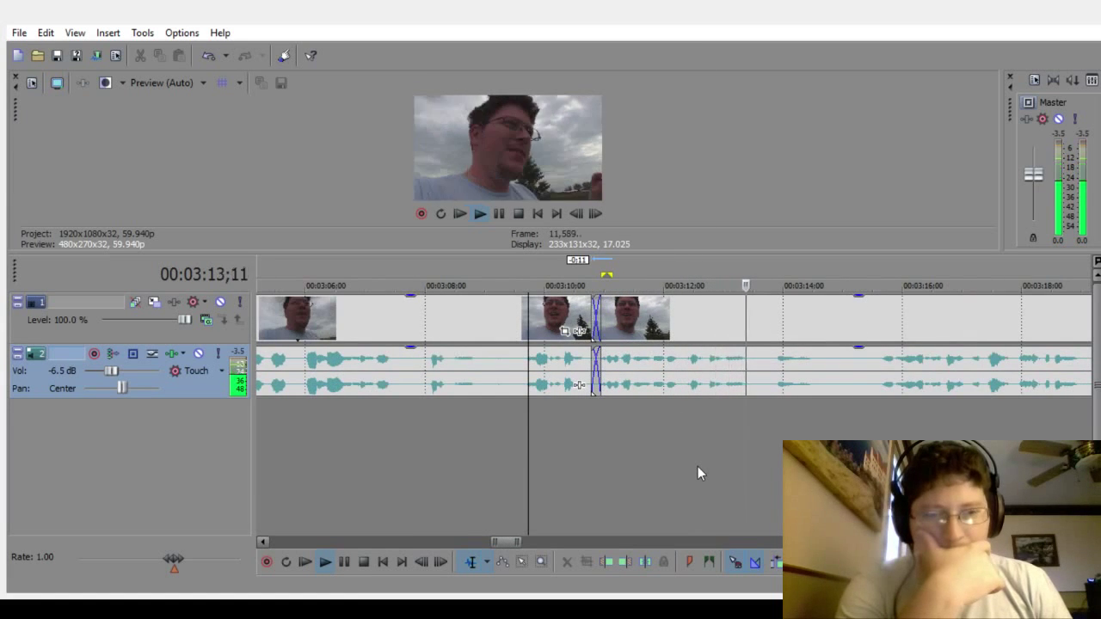
click(343, 563)
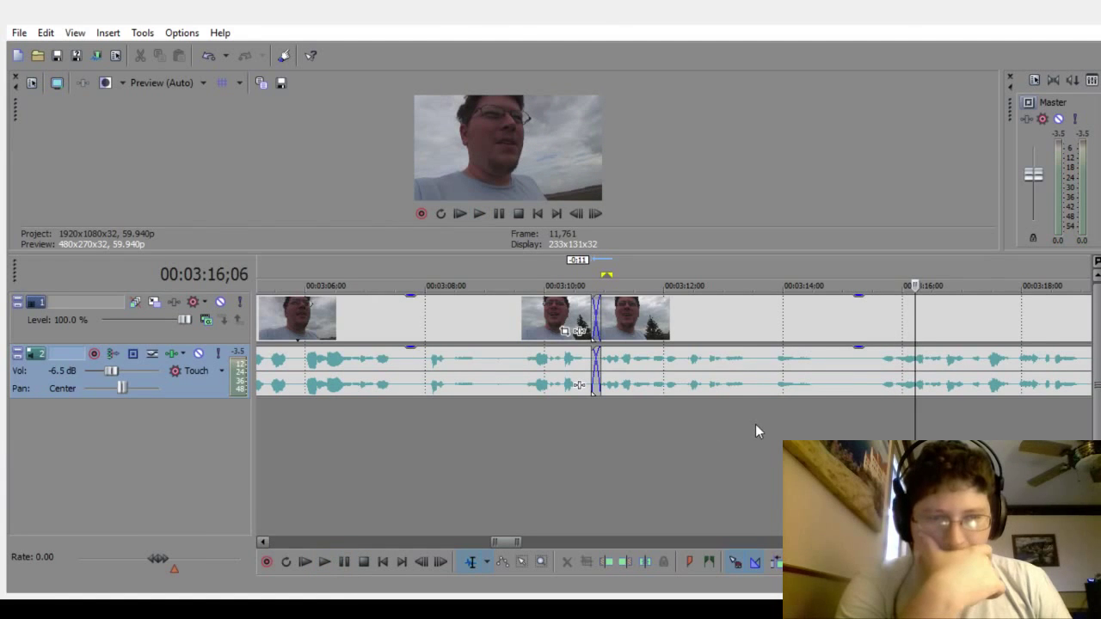
Step: Delete the 1:25 section ending at 00:03:15;11 from both tracks, and close the gap with a 5-frame crossfade
drag(755, 424, 864, 439)
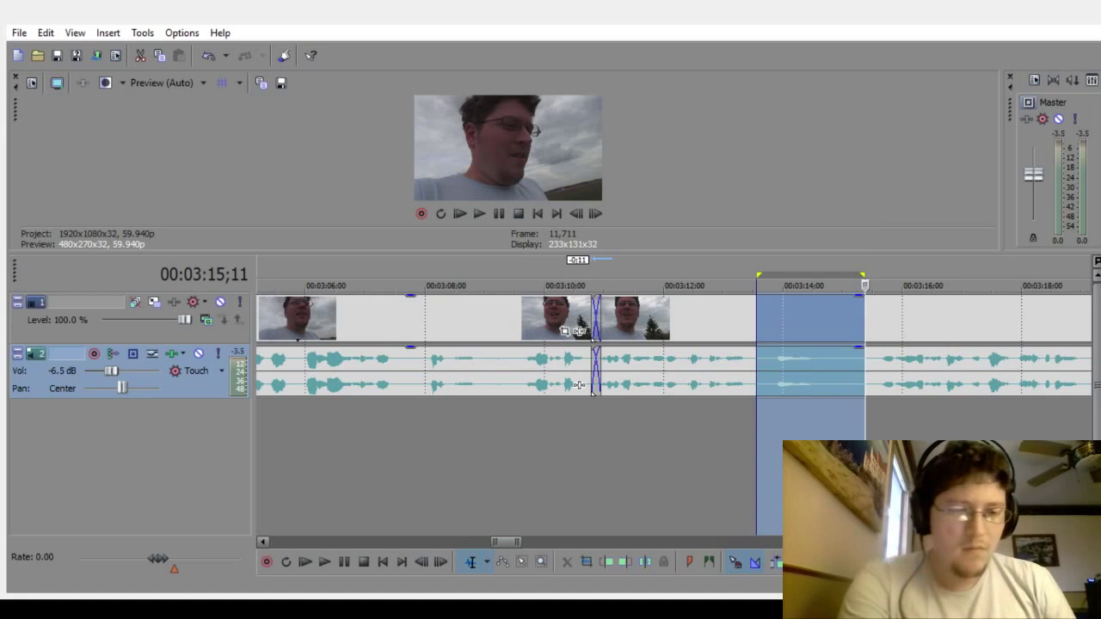
key(Delete)
click(623, 497)
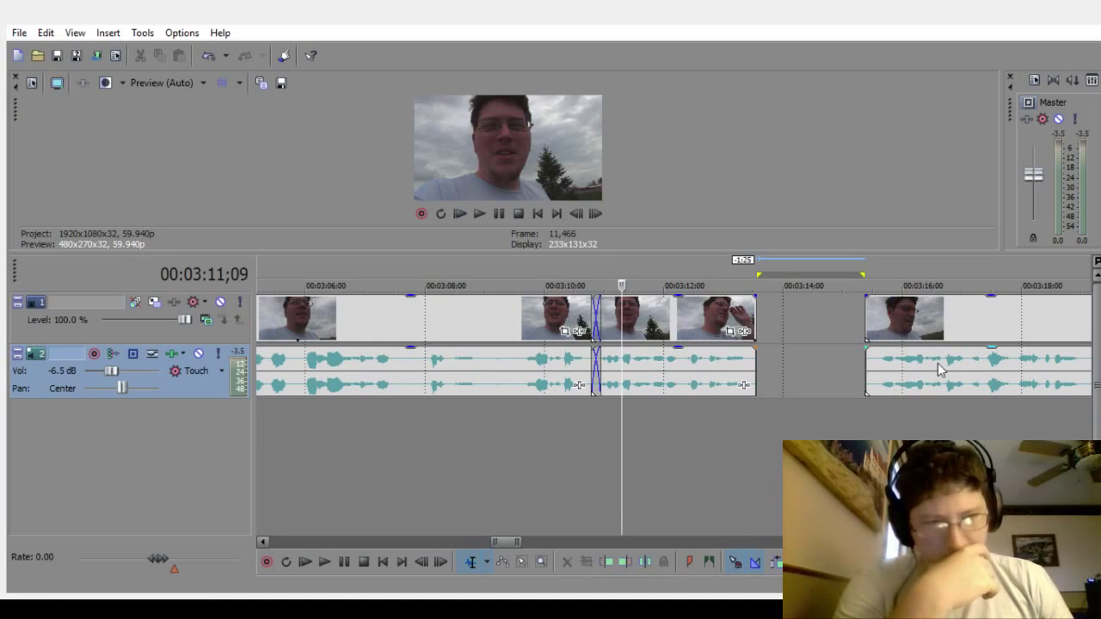
drag(940, 368, 819, 384)
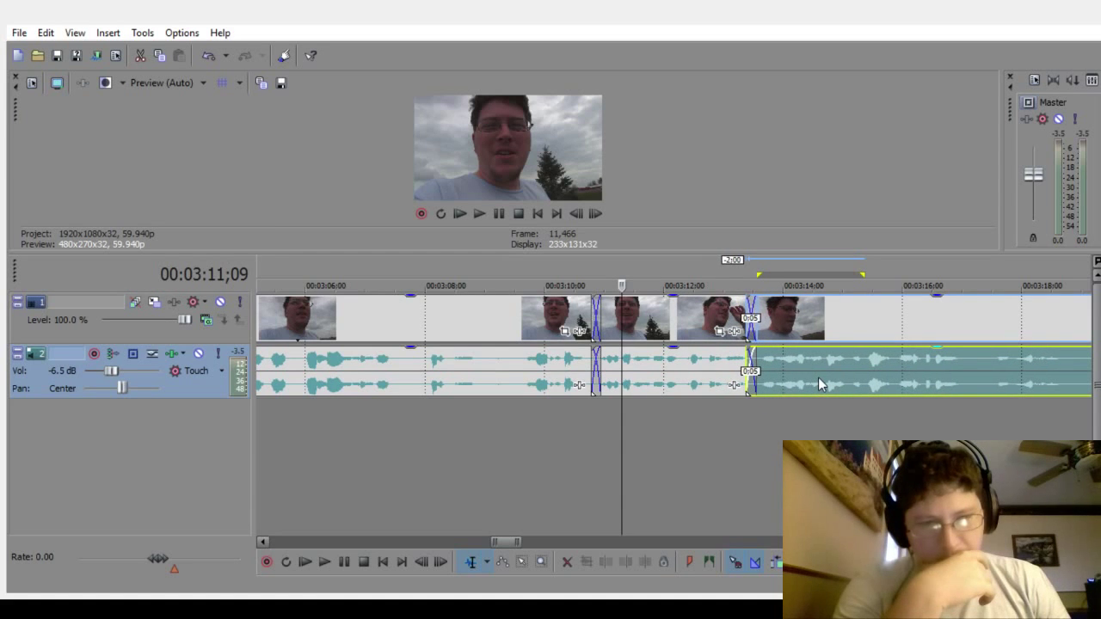
Step: Play from 00:03:09;13 past 00:03:21;00 to check both crossfades, and replay the section after 00:03:15;24
click(509, 492)
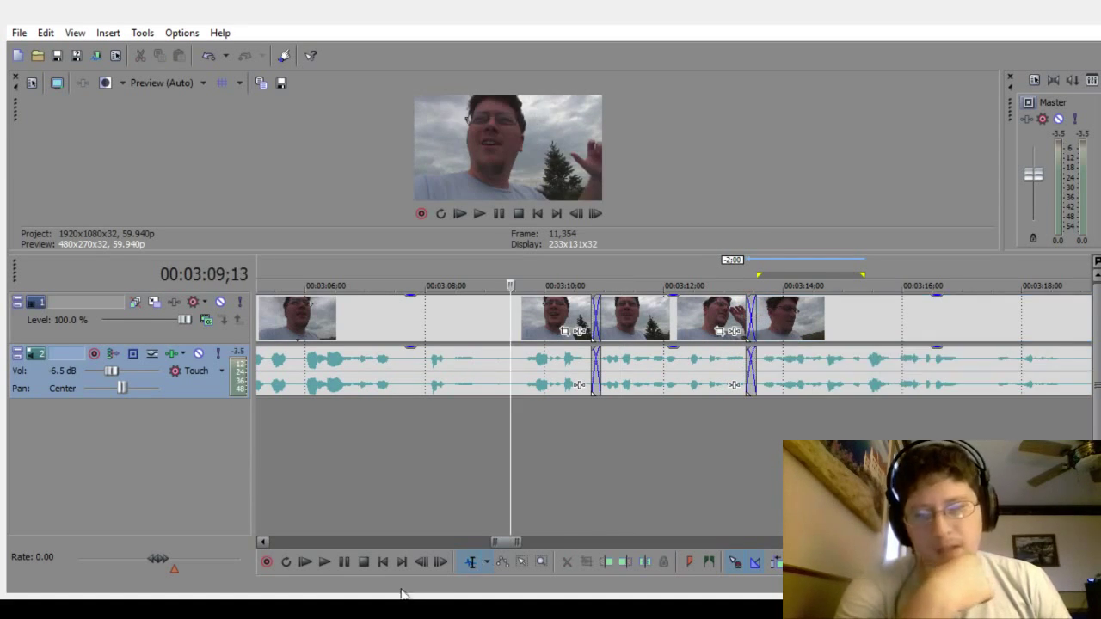
scroll(671, 344, right, 3)
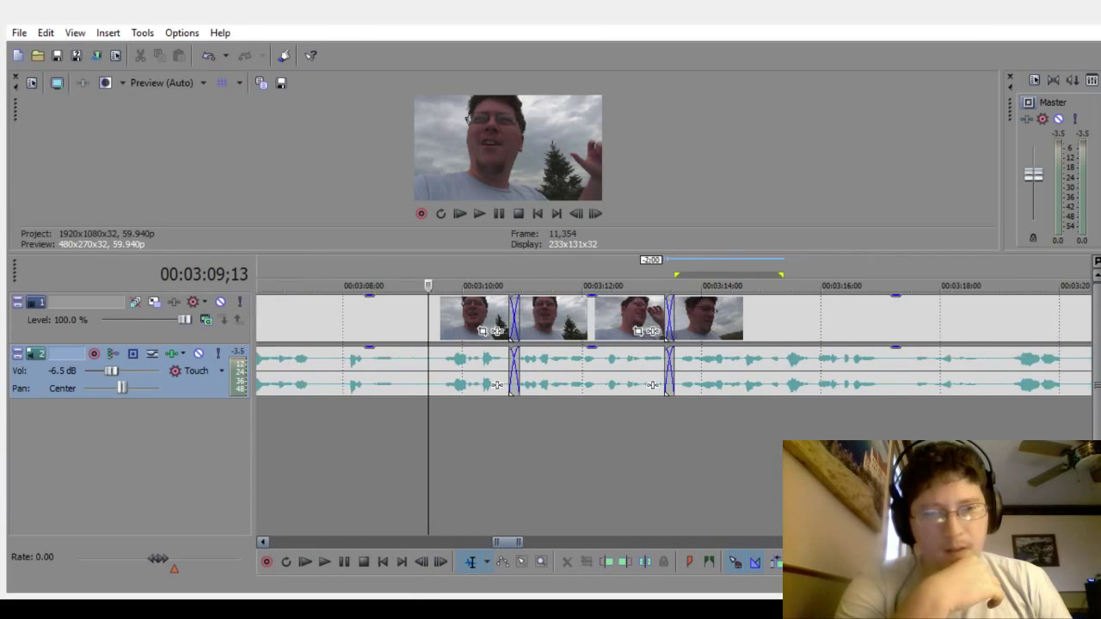
click(319, 563)
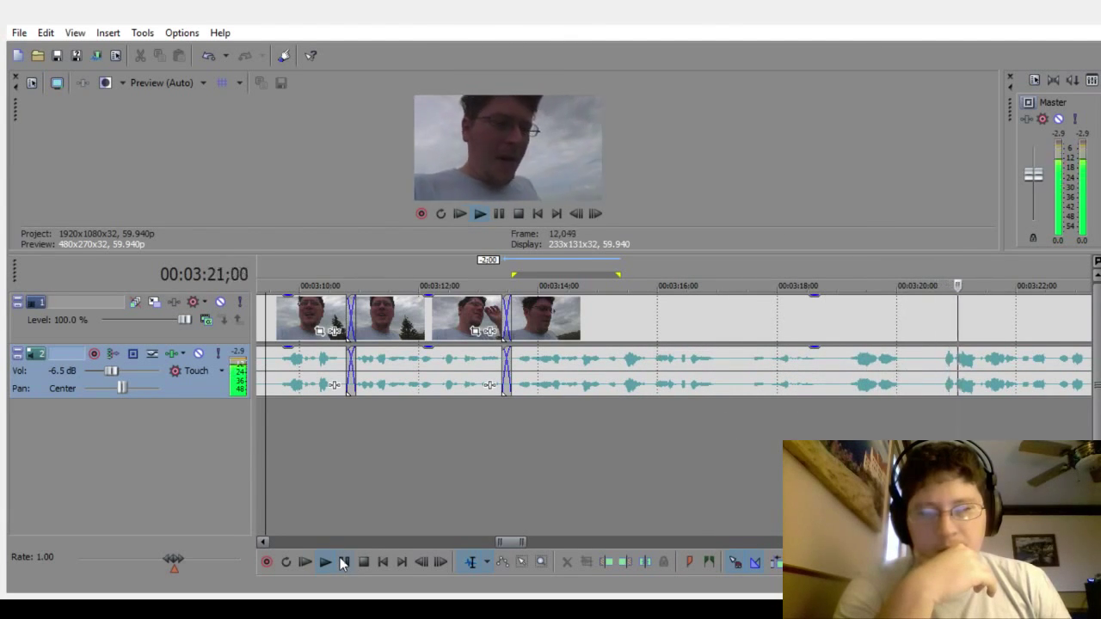
click(635, 490)
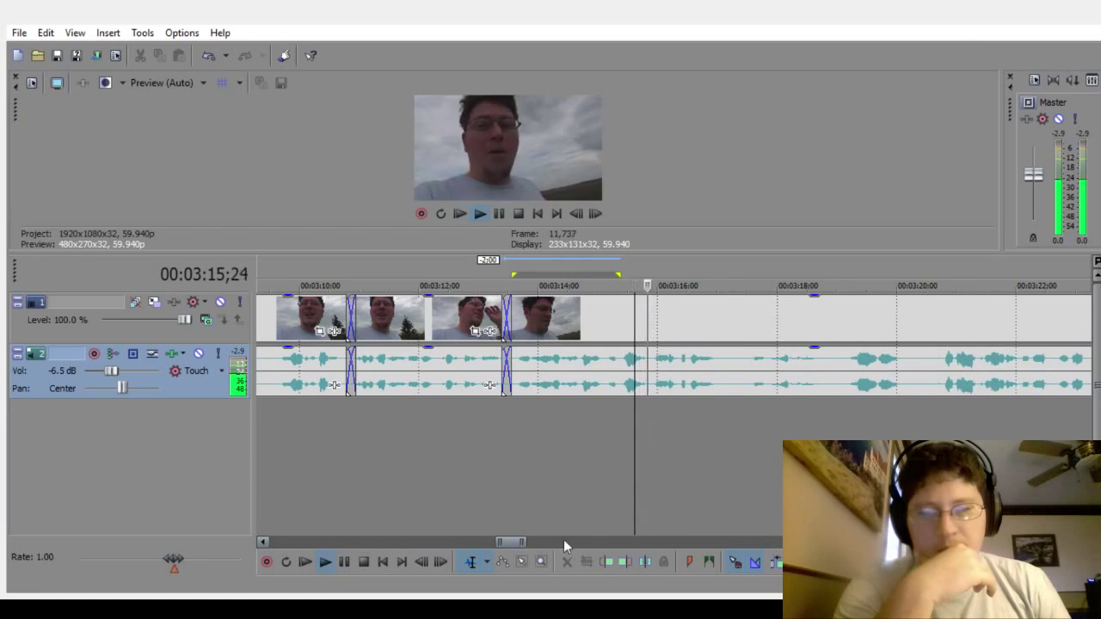
click(352, 562)
Step: Play from 00:03:17;26 to 00:03:18;28 to locate the cut point before the louder speech
scroll(1033, 481, up, 2)
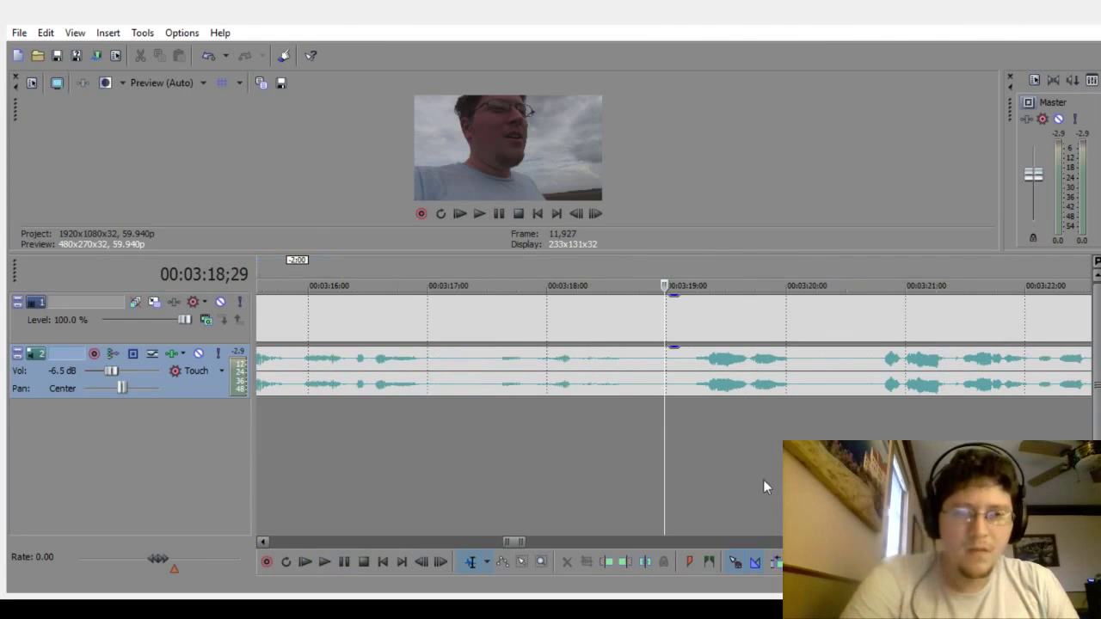
click(531, 465)
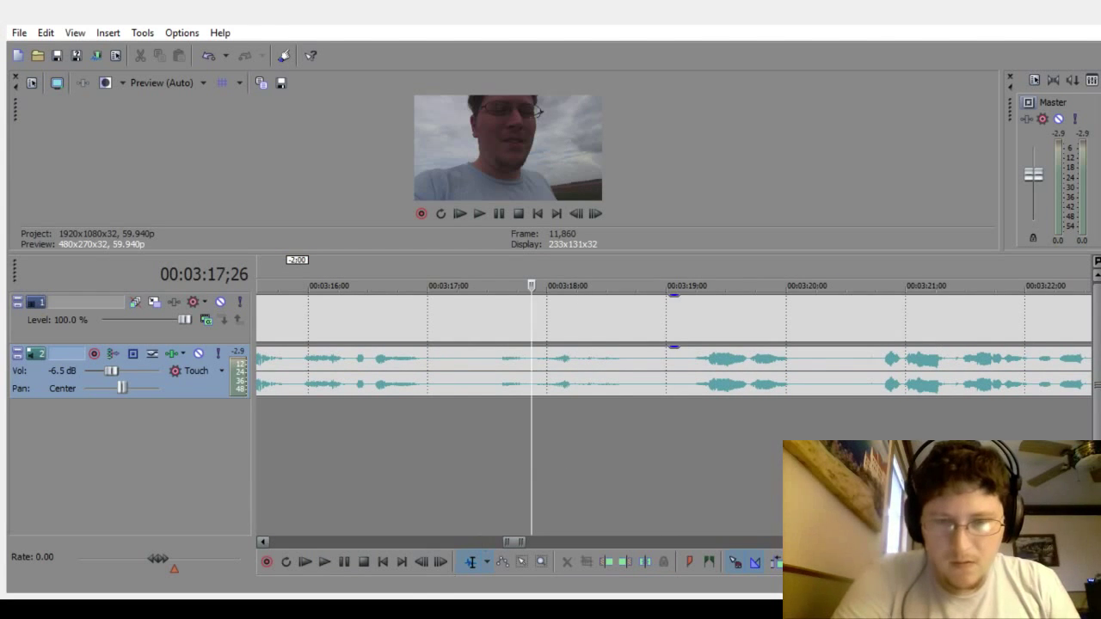
click(329, 569)
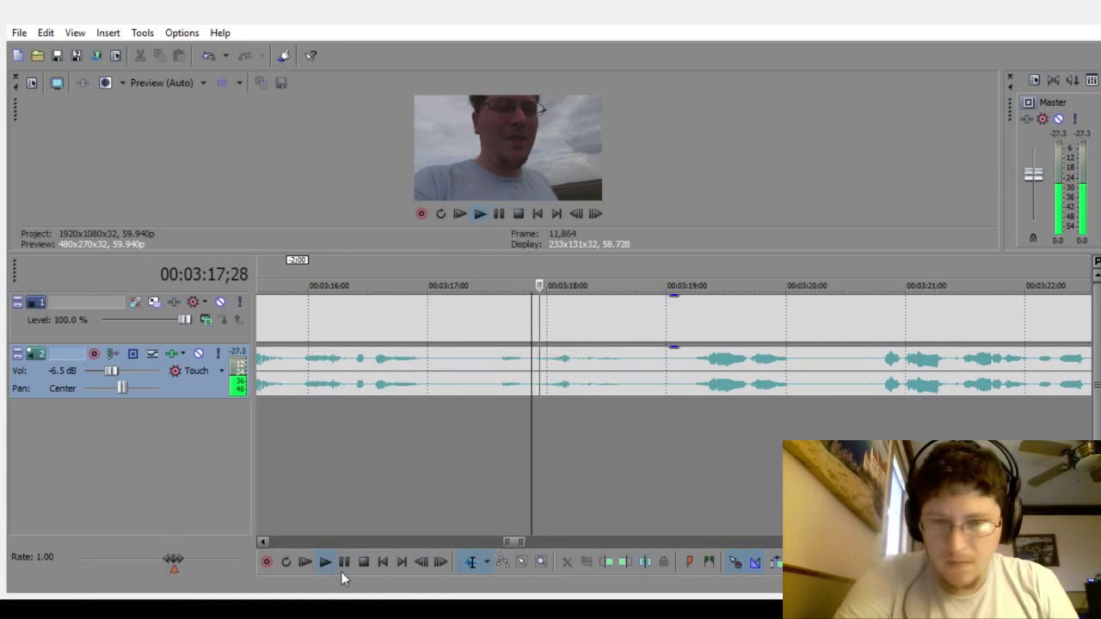
click(346, 570)
key(s)
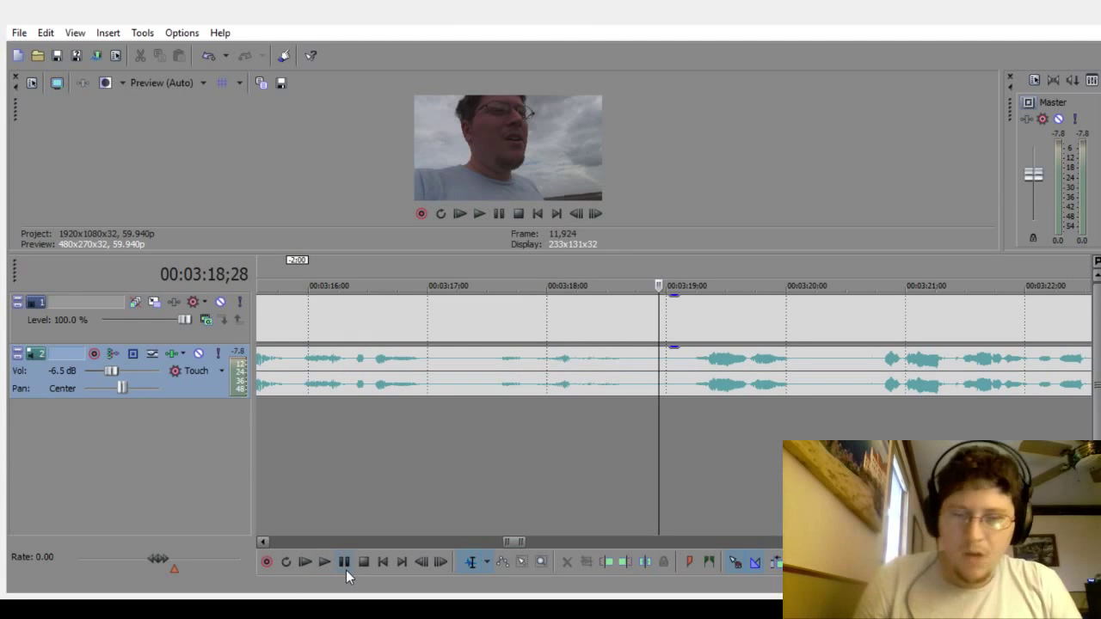
Step: Split the clip at 00:03:18;28 and 00:03:20;18, delete the middle segment, and close the gap with a 5-frame crossfade
click(326, 562)
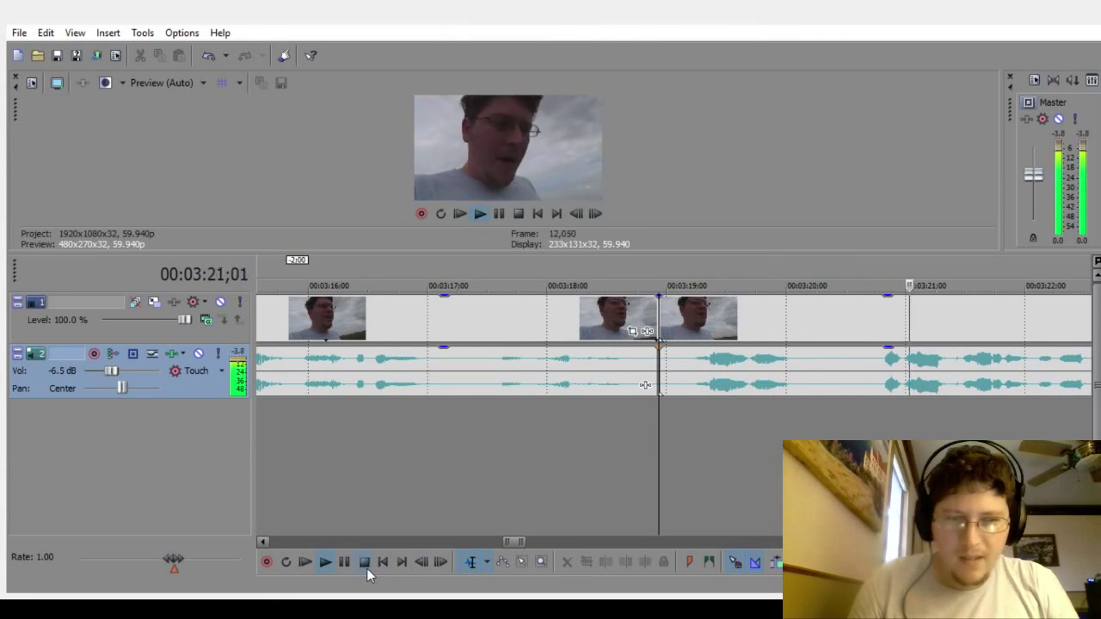
click(364, 566)
click(877, 434)
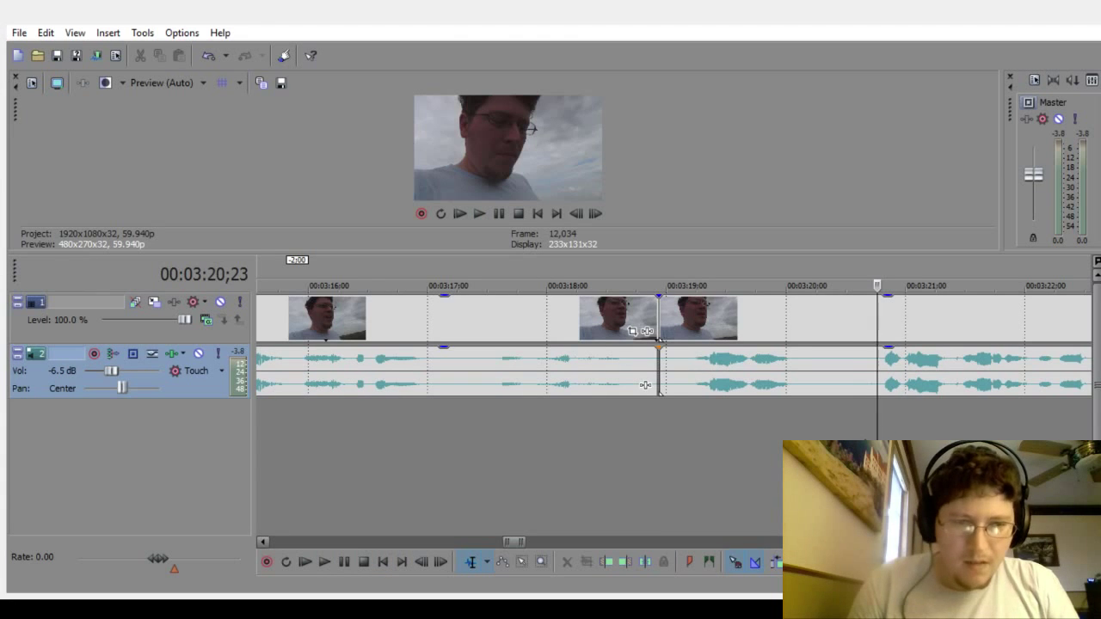
drag(878, 434, 856, 434)
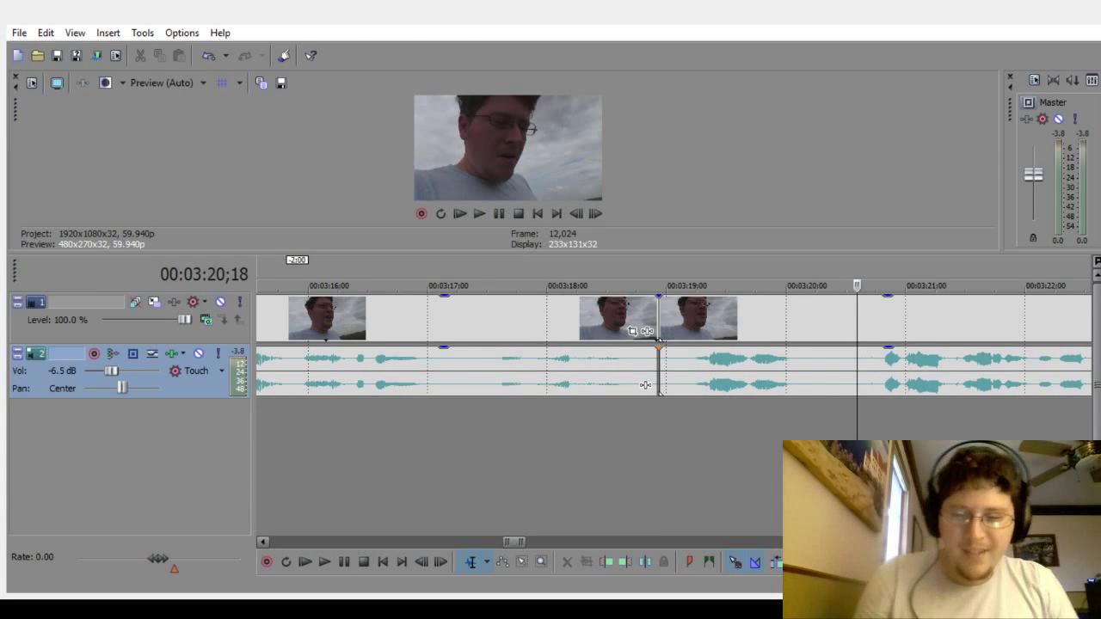
key(s)
click(818, 376)
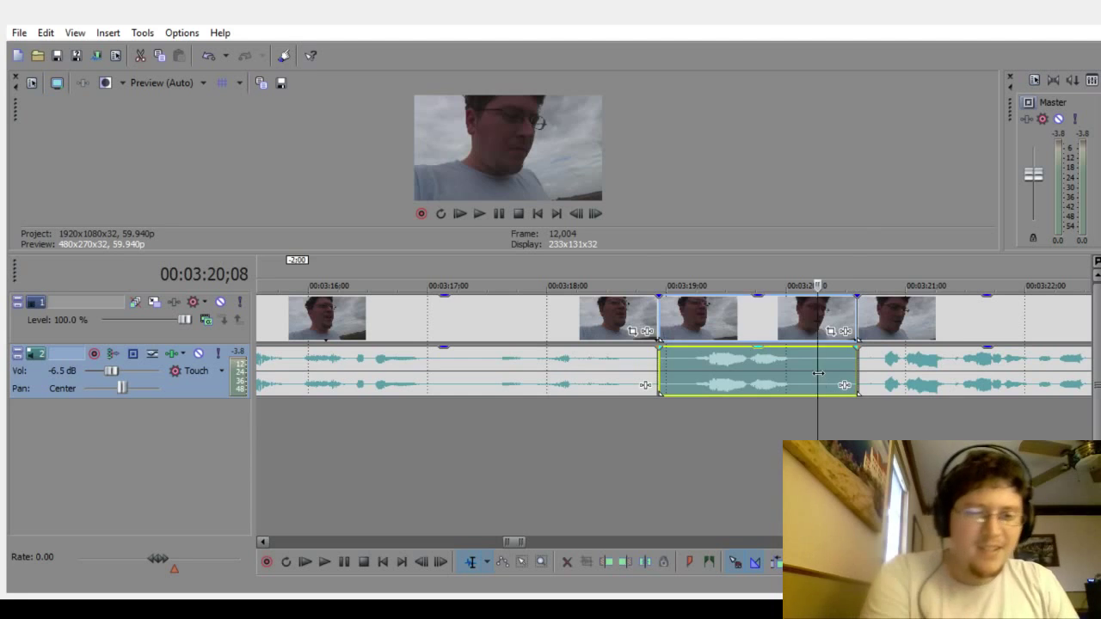
key(Delete)
click(571, 482)
drag(935, 362, 716, 390)
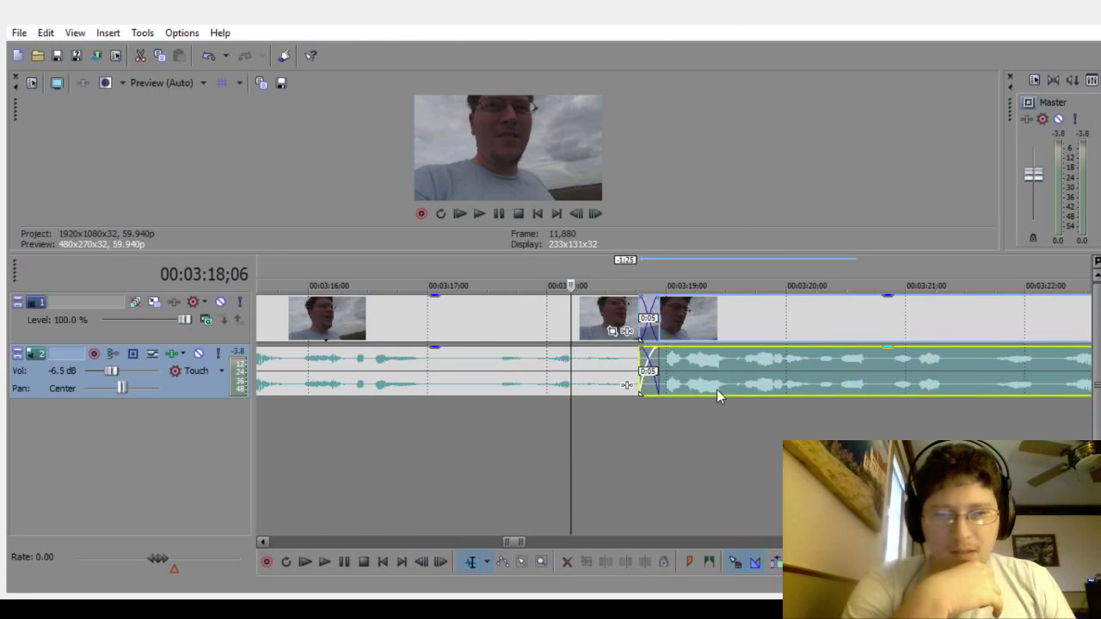
Step: Play across the new crossfade, and again from 00:03:17;06, to review the join and the footage after it
click(382, 507)
click(327, 564)
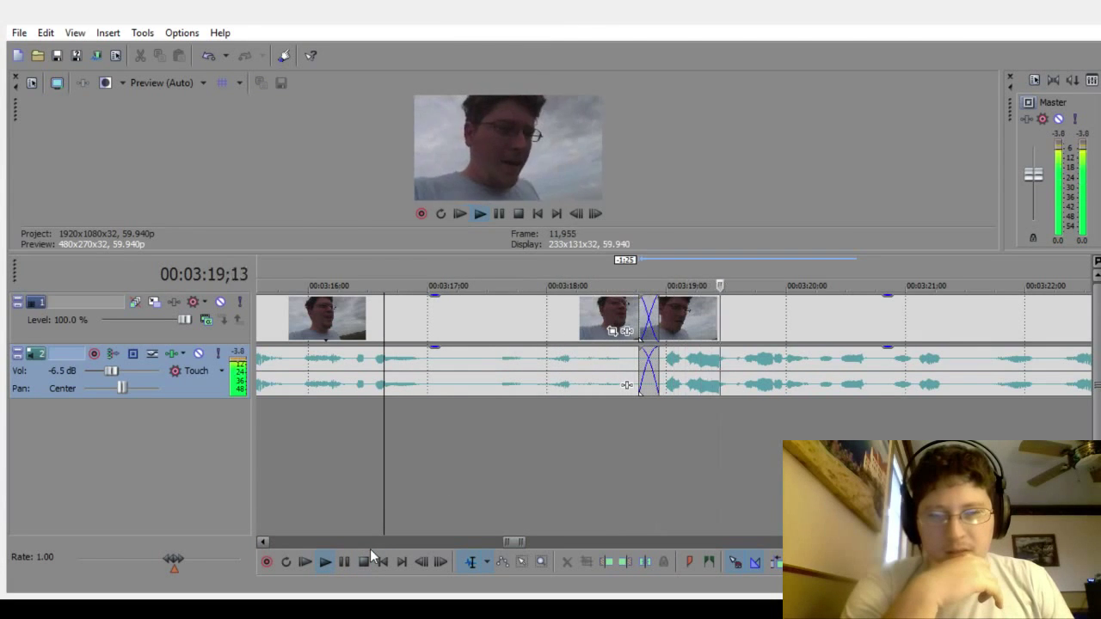
click(344, 562)
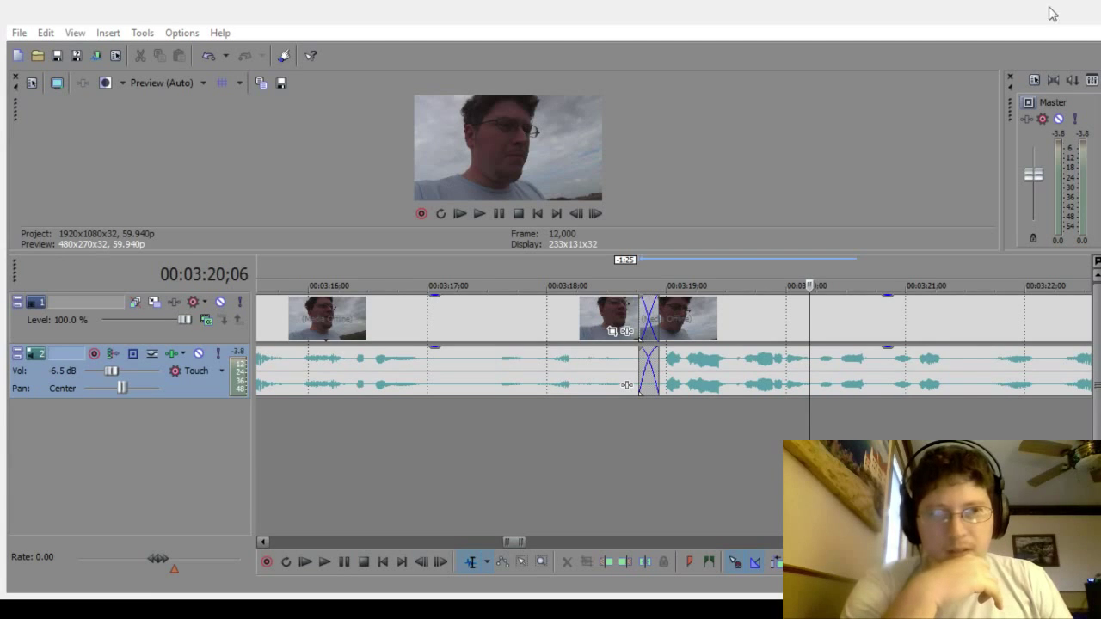
drag(528, 540, 554, 539)
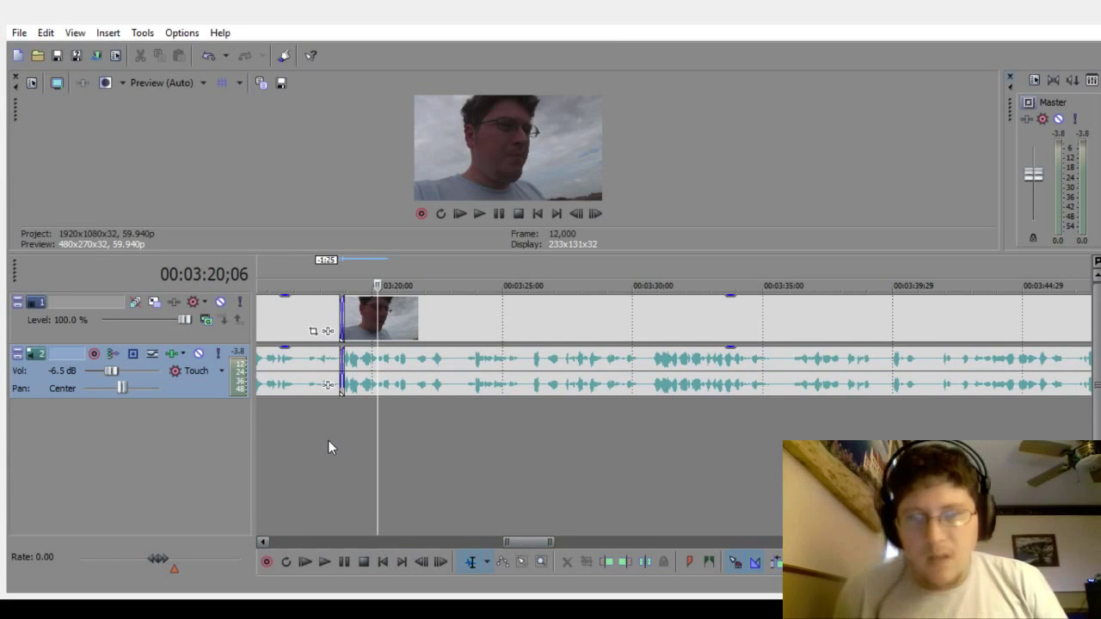
click(300, 447)
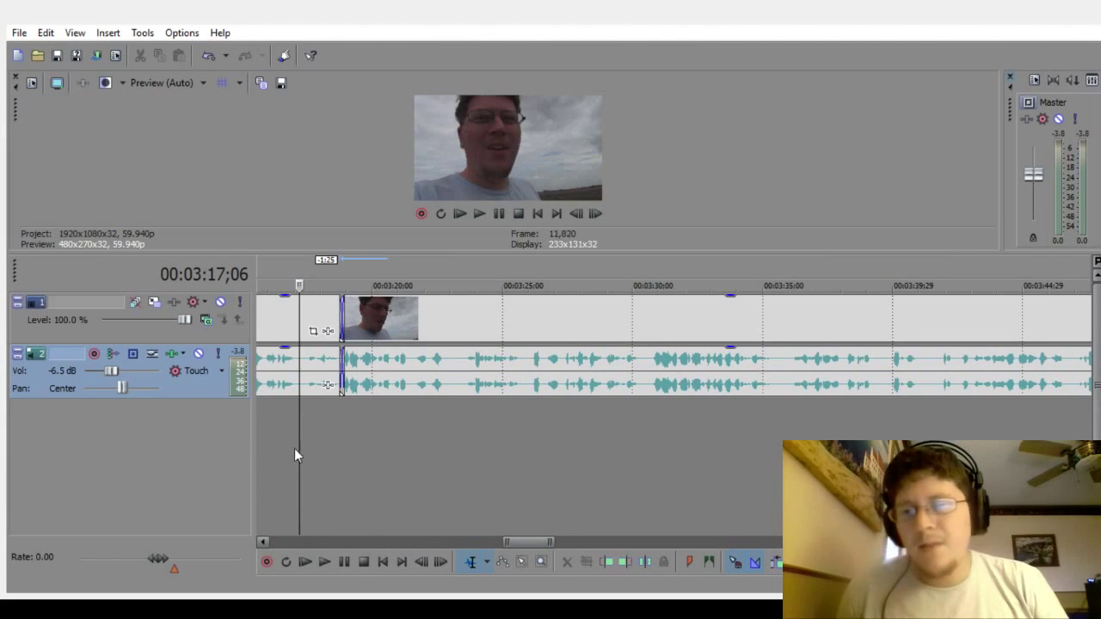
click(325, 564)
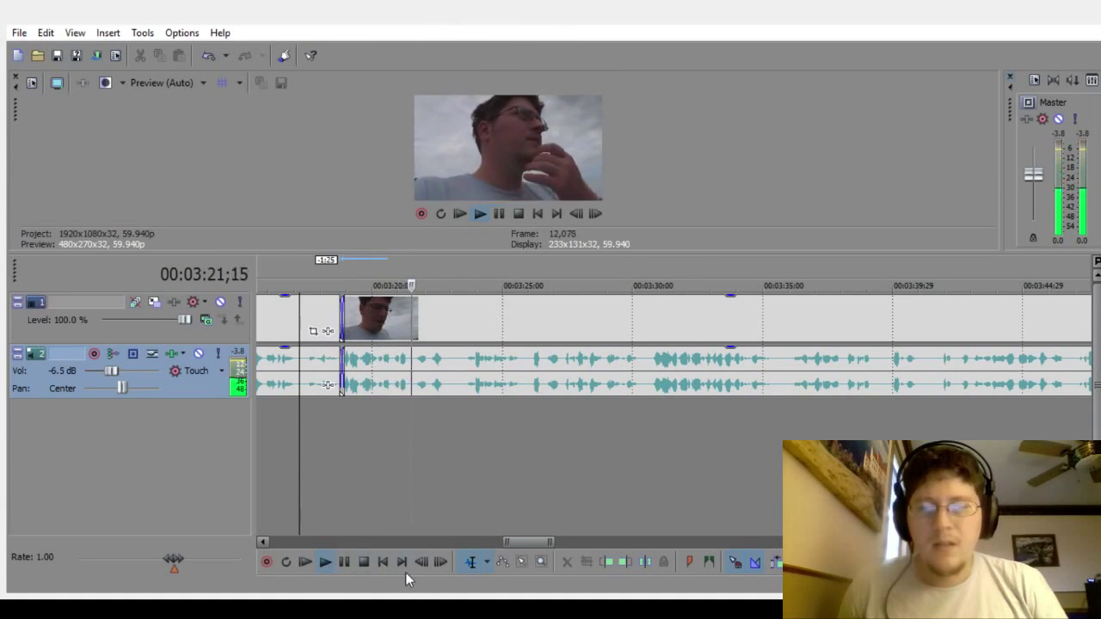
click(354, 561)
Step: Delete the 13-frame silent pause ending at 00:03:23;15 and shift the following clip earlier to form a 5-frame crossfade
click(425, 509)
scroll(428, 503, up, 3)
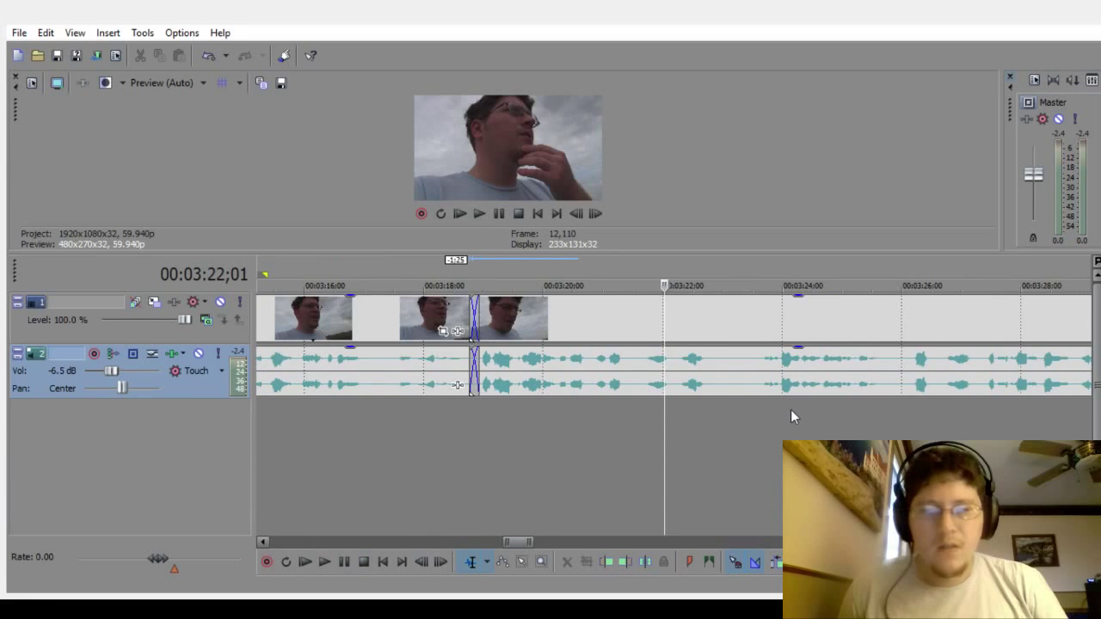
click(757, 429)
scroll(736, 448, up, 3)
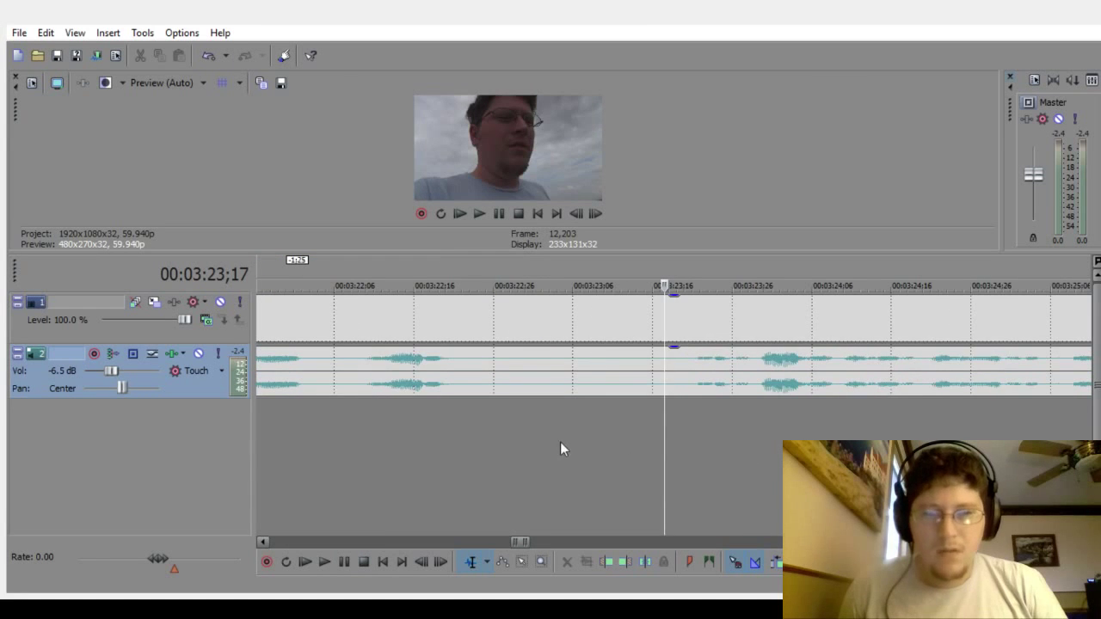
drag(542, 448, 648, 451)
key(Delete)
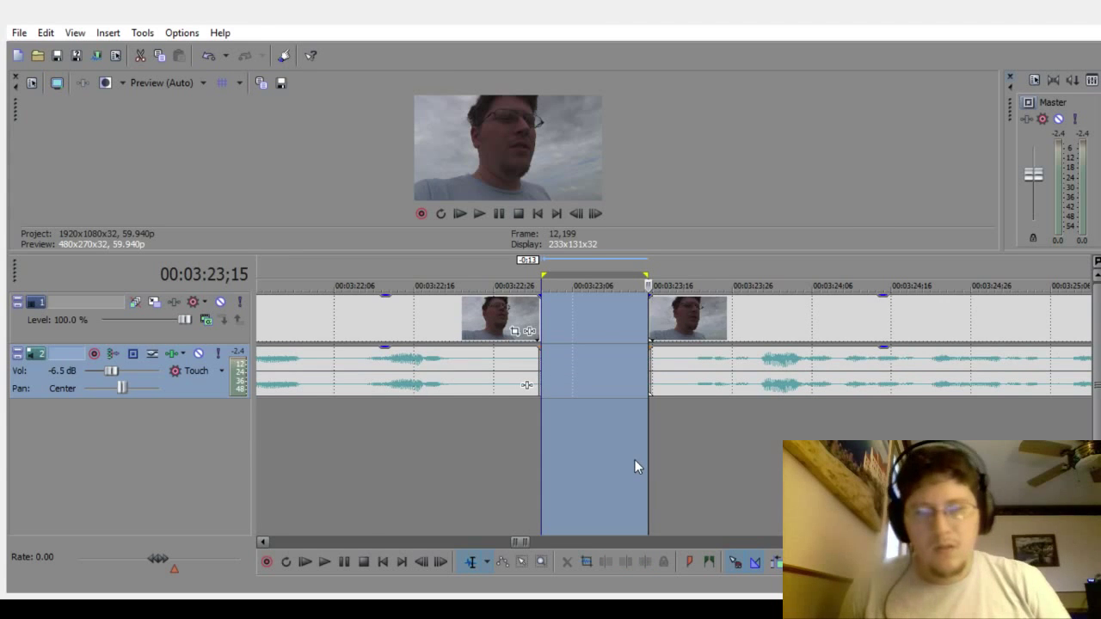
click(366, 479)
drag(722, 358, 573, 378)
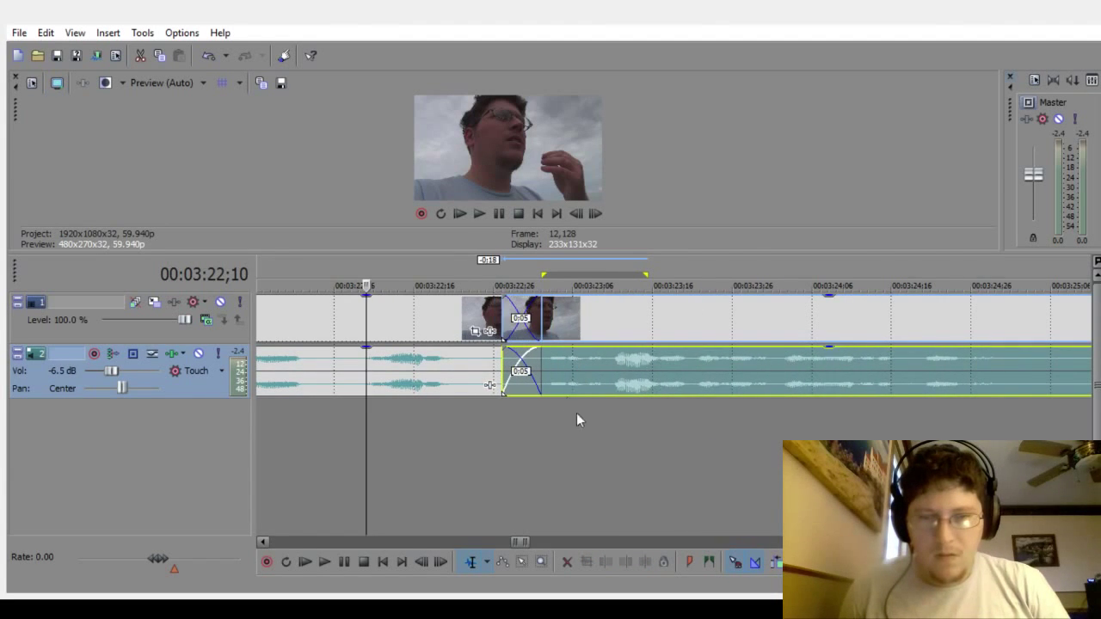
Step: Play the timeline from 00:03:21;04 through the latest crossfade and listen for the next pause to cut
scroll(576, 419, down, 3)
click(557, 453)
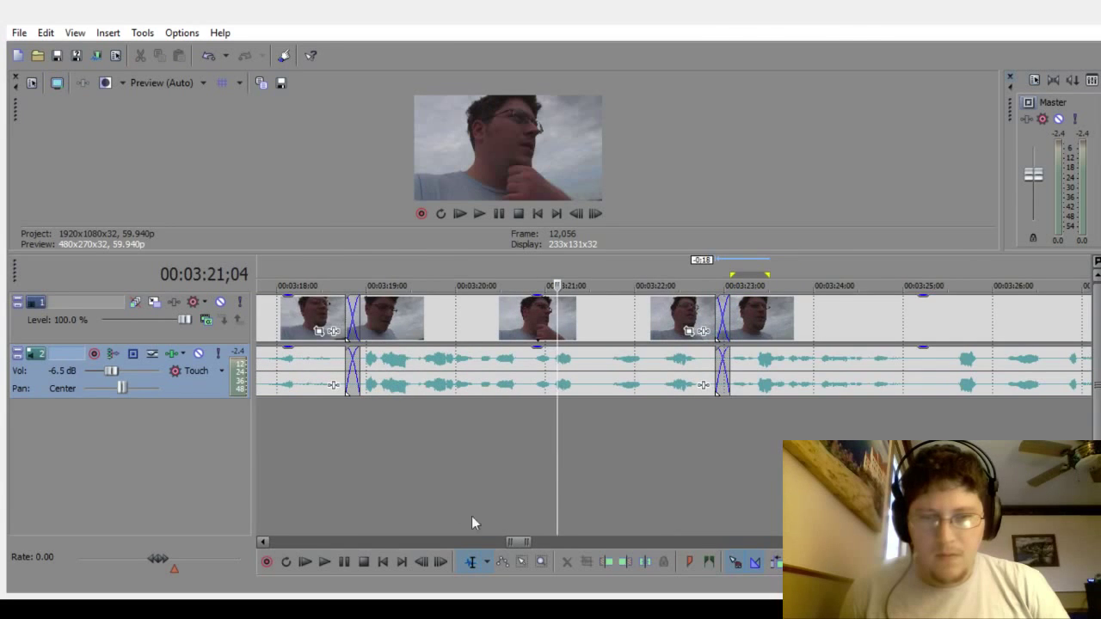
click(325, 567)
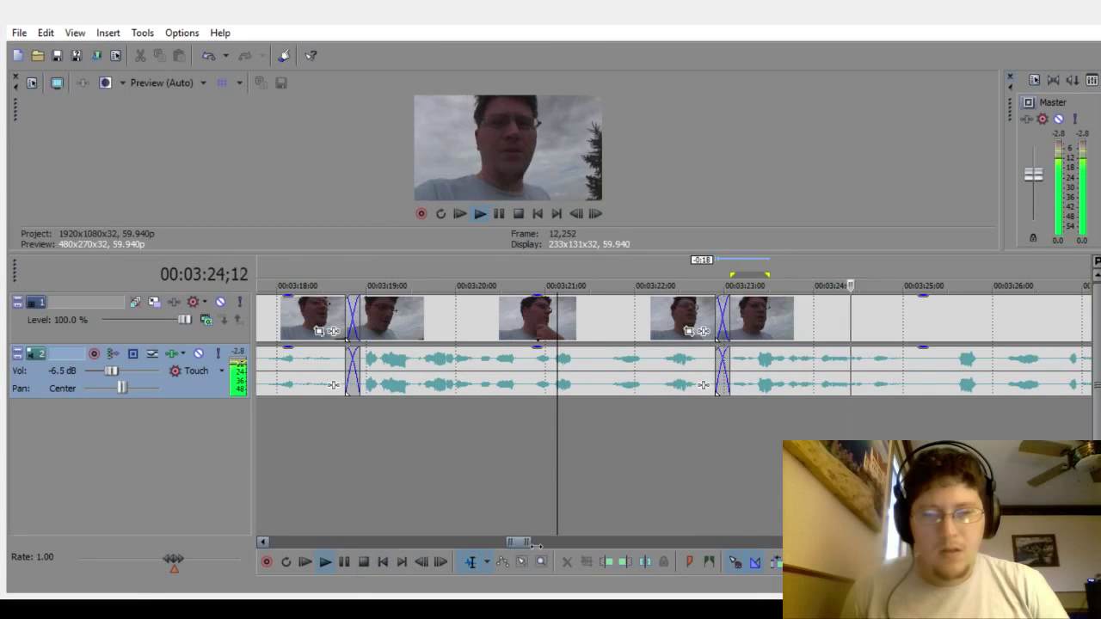
drag(535, 545, 545, 546)
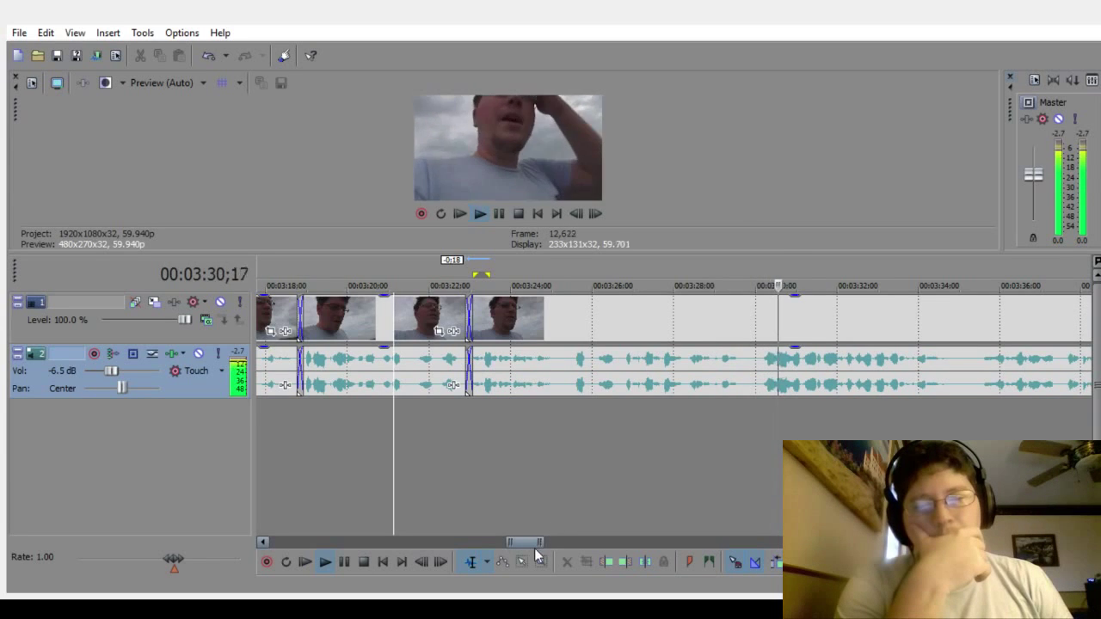
drag(537, 542, 548, 542)
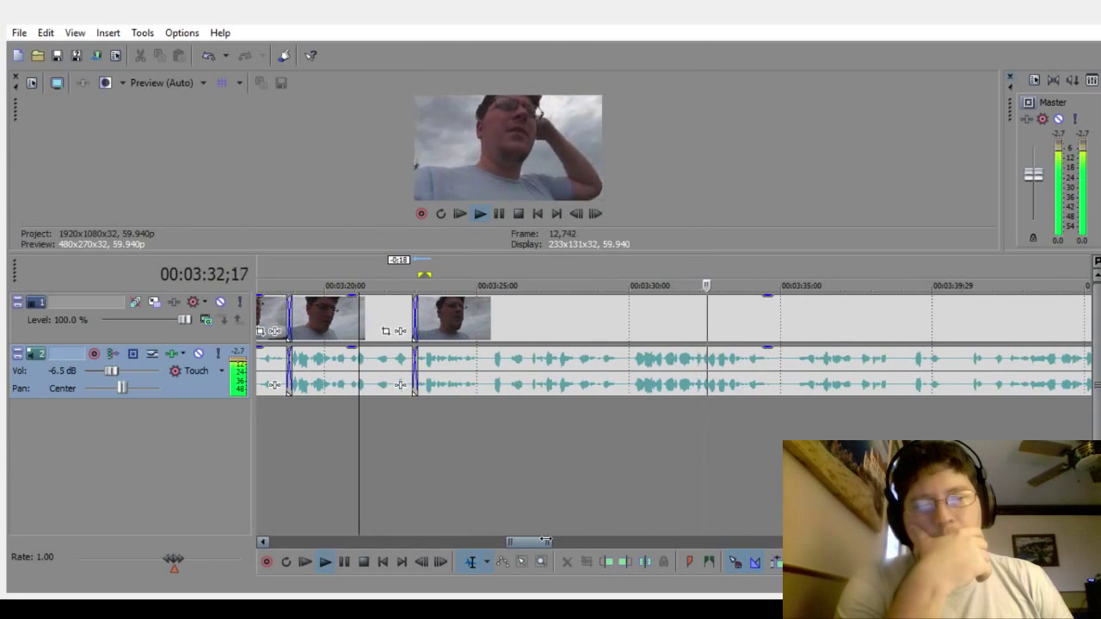
scroll(670, 361, right, 4)
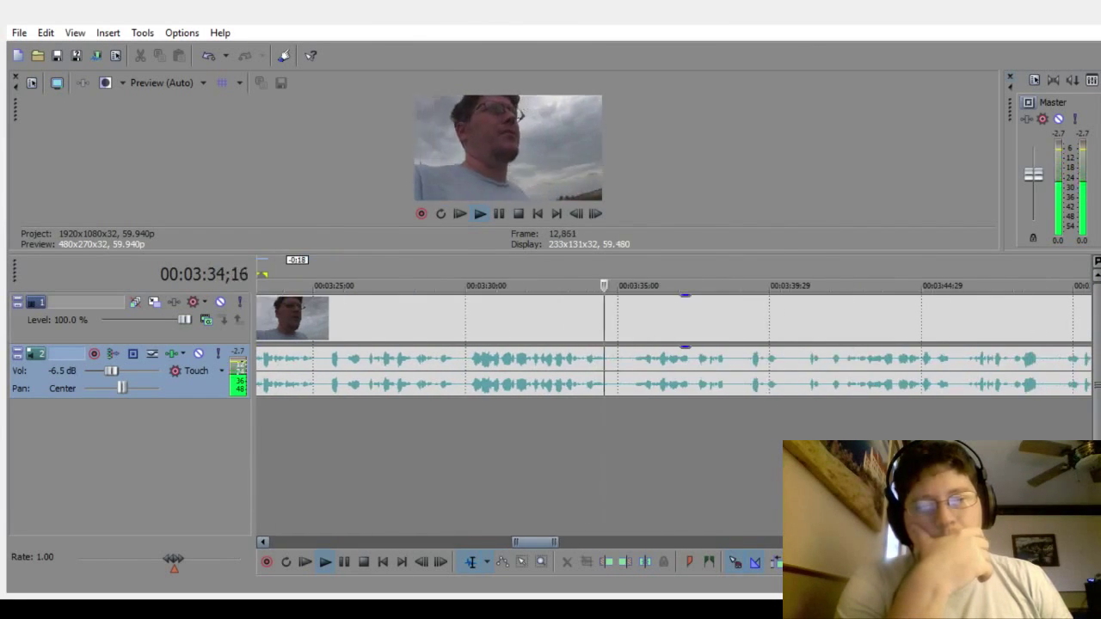
scroll(670, 362, right, 3)
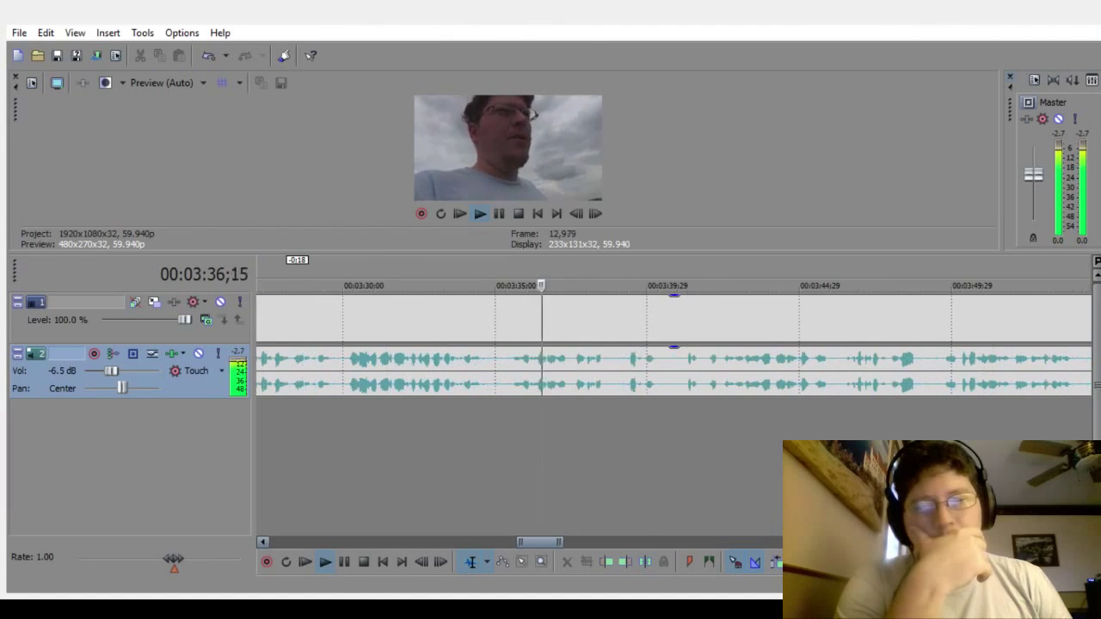
click(343, 561)
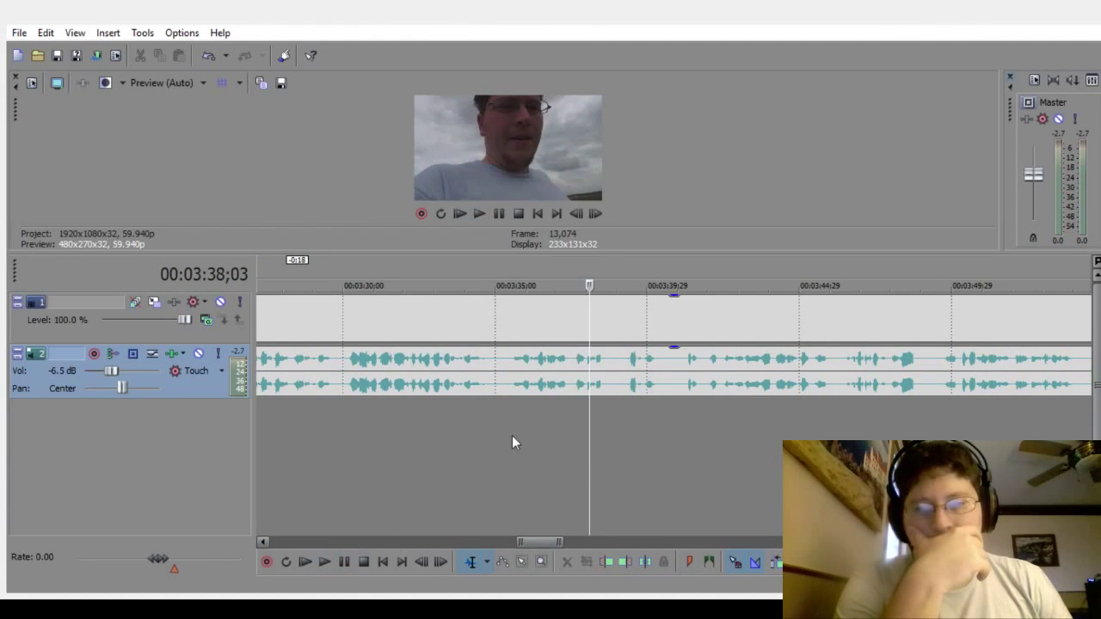
Step: Delete the short silent pause ending at 00:03:35;14 and overlap the following clip with the previous one by 5 frames
click(500, 447)
scroll(497, 464, up, 3)
scroll(497, 471, up, 1)
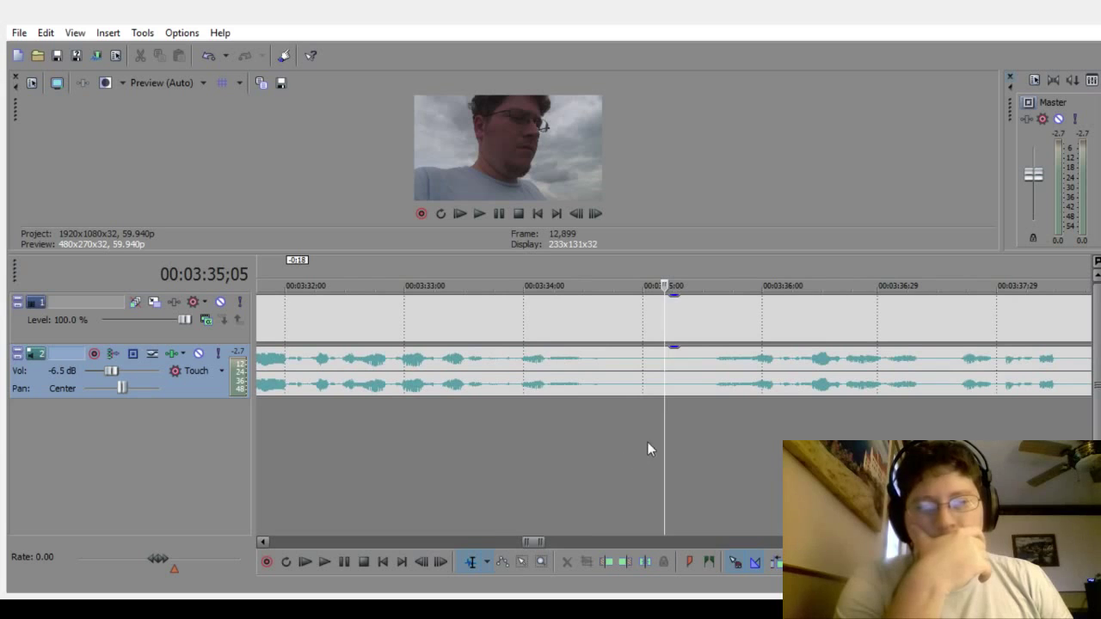
drag(656, 442, 698, 444)
key(Delete)
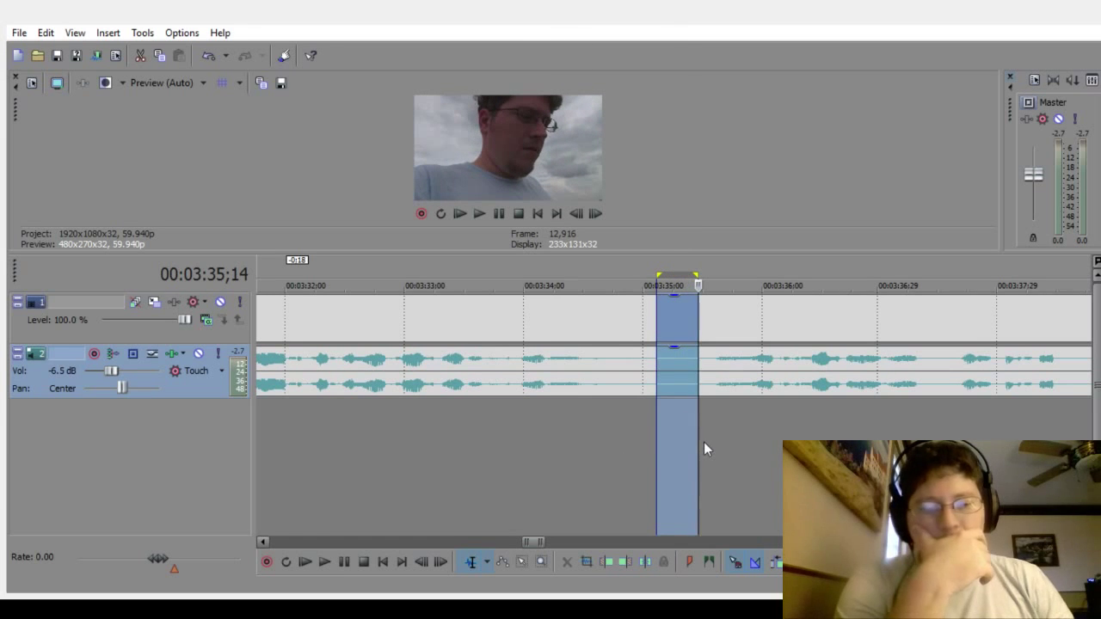
click(517, 505)
drag(767, 371, 705, 376)
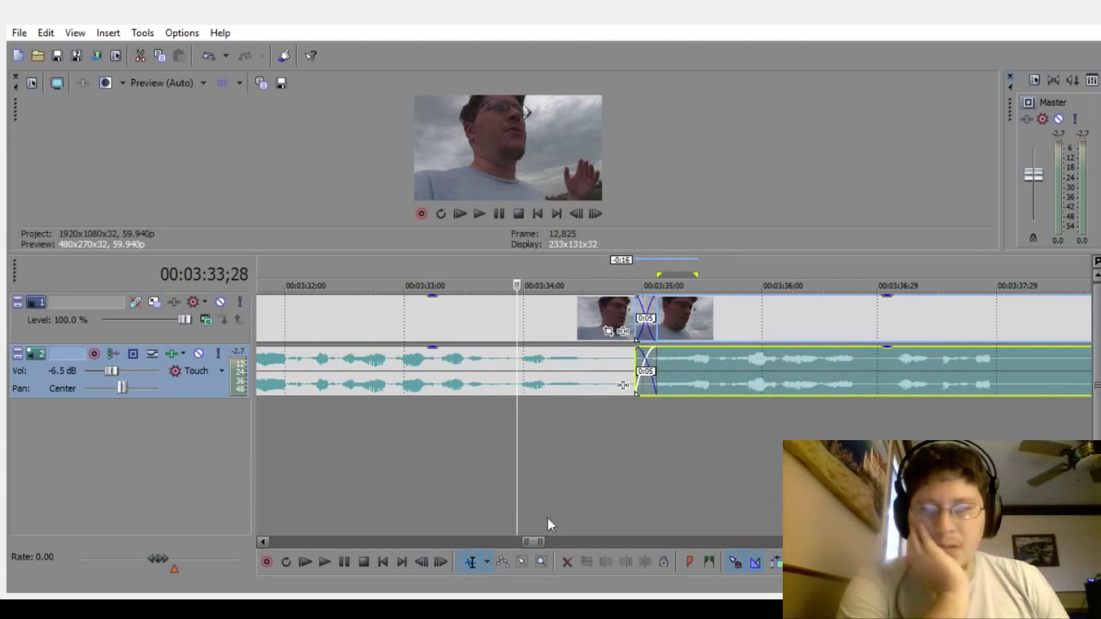
Step: Play from 00:03:33;00 and again from just before the latest crossfade to review the join and the following footage
scroll(622, 385, down, 3)
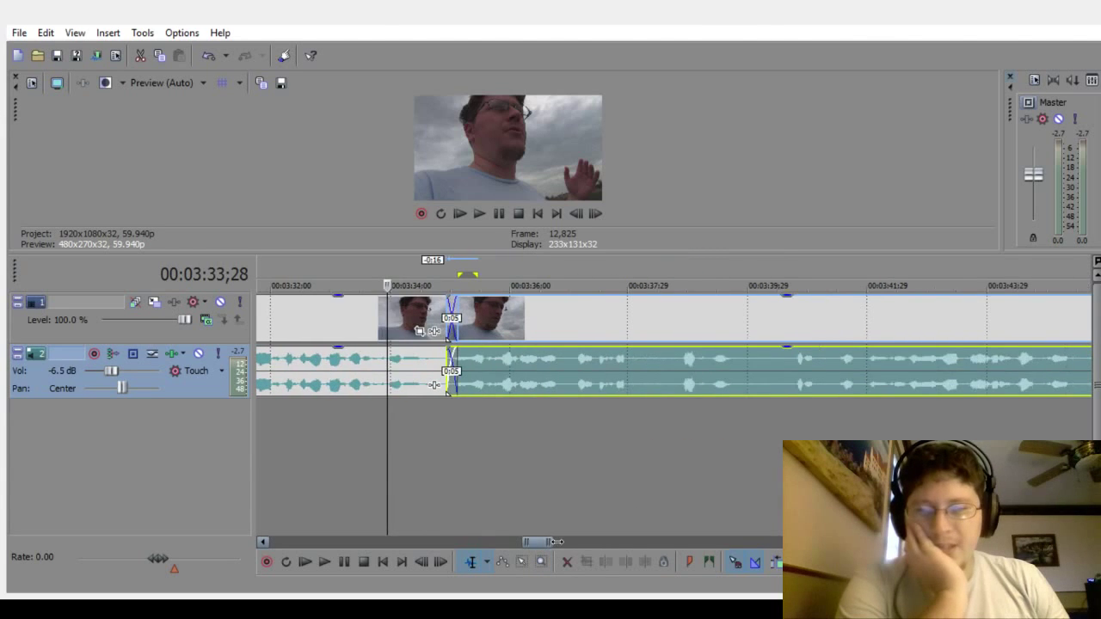
click(331, 452)
click(324, 563)
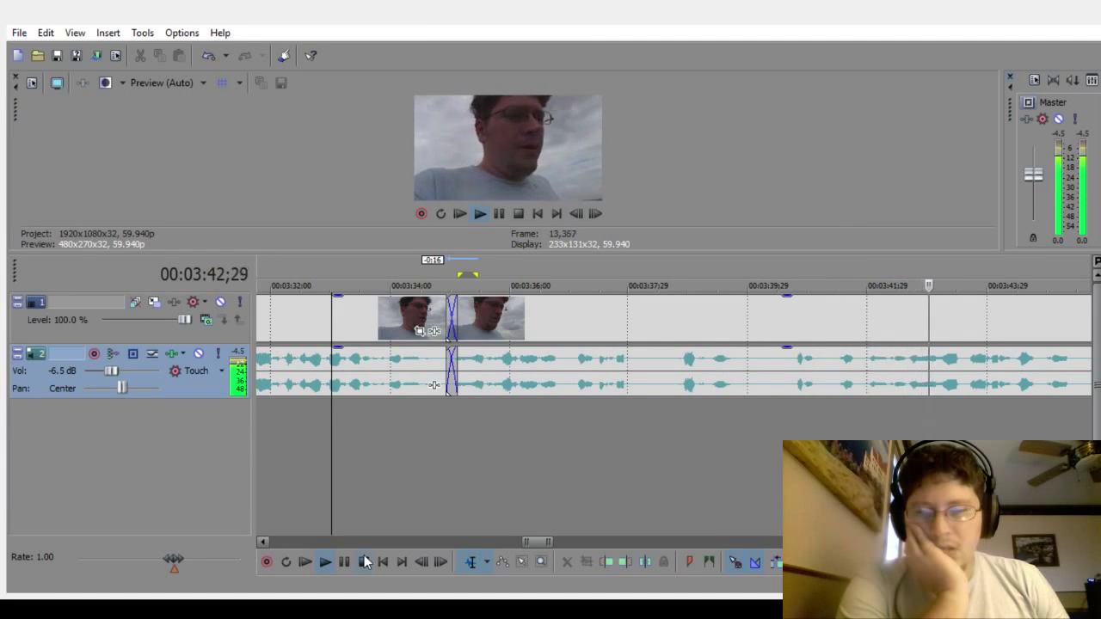
click(365, 561)
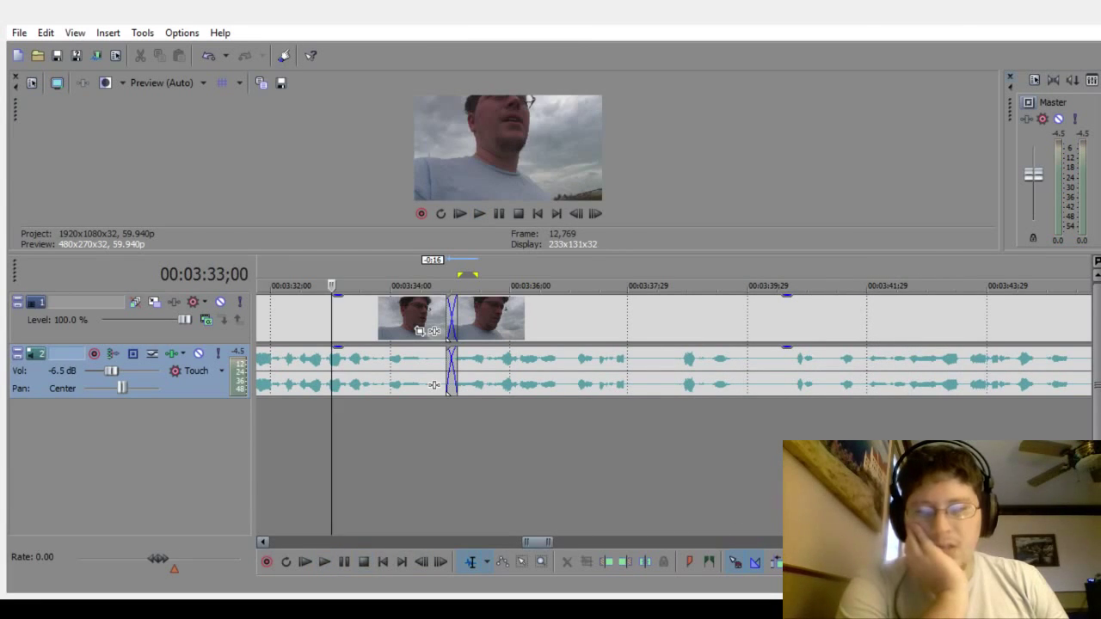
scroll(435, 384, right, 3)
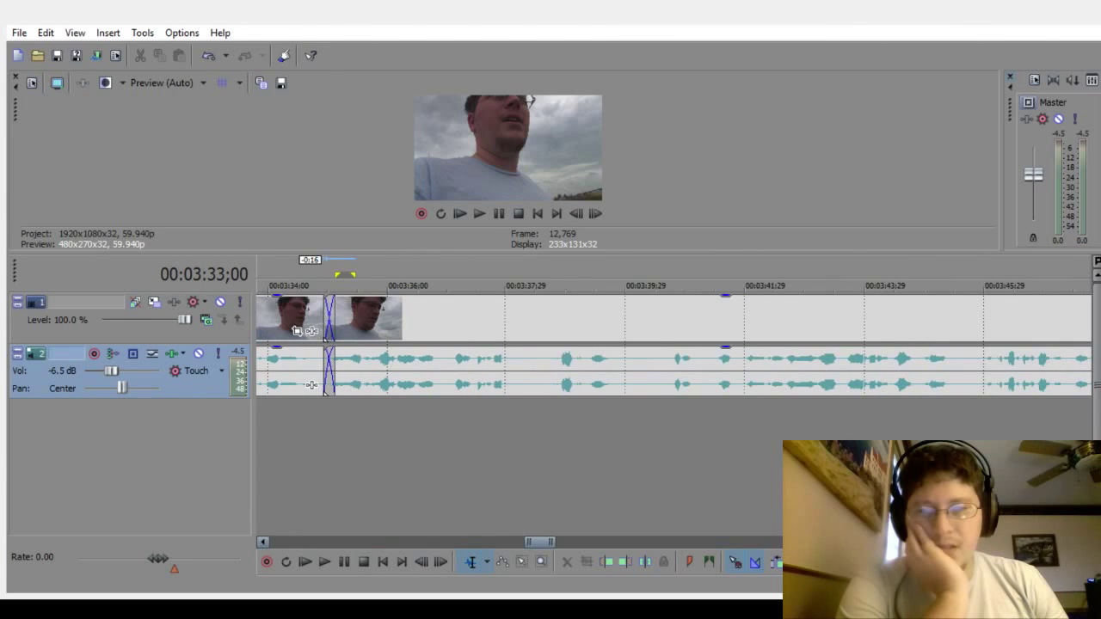
key(space)
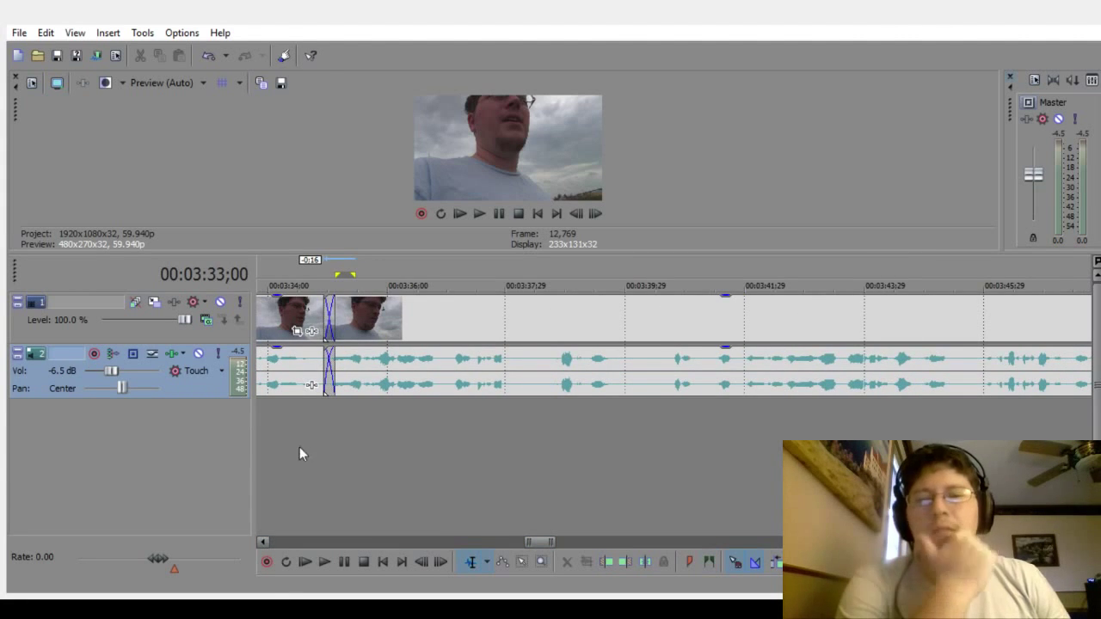
click(325, 566)
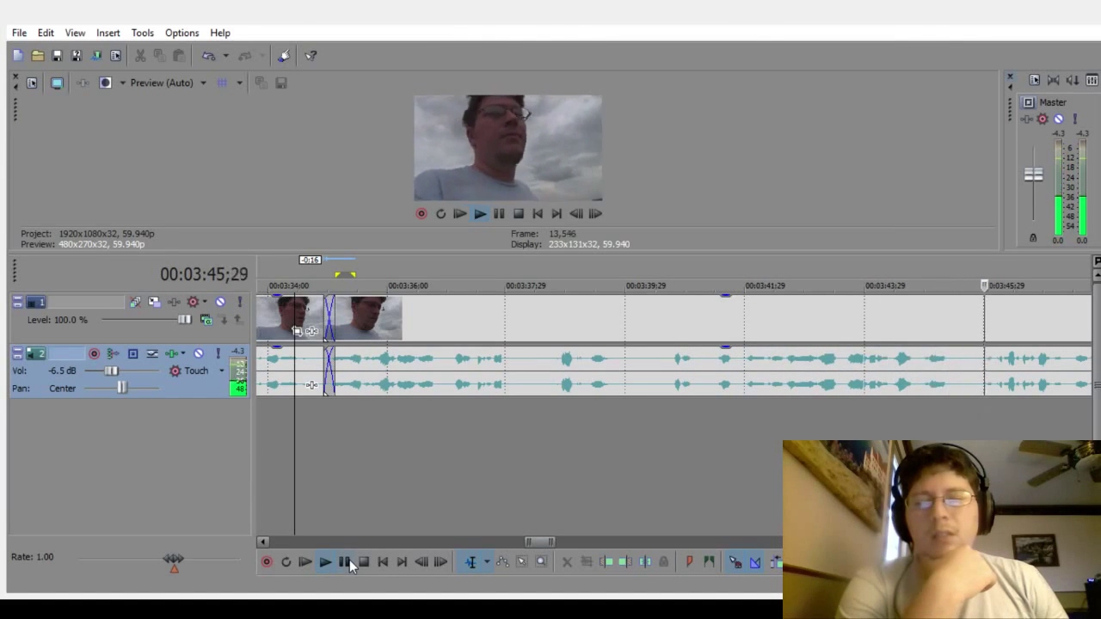
click(347, 562)
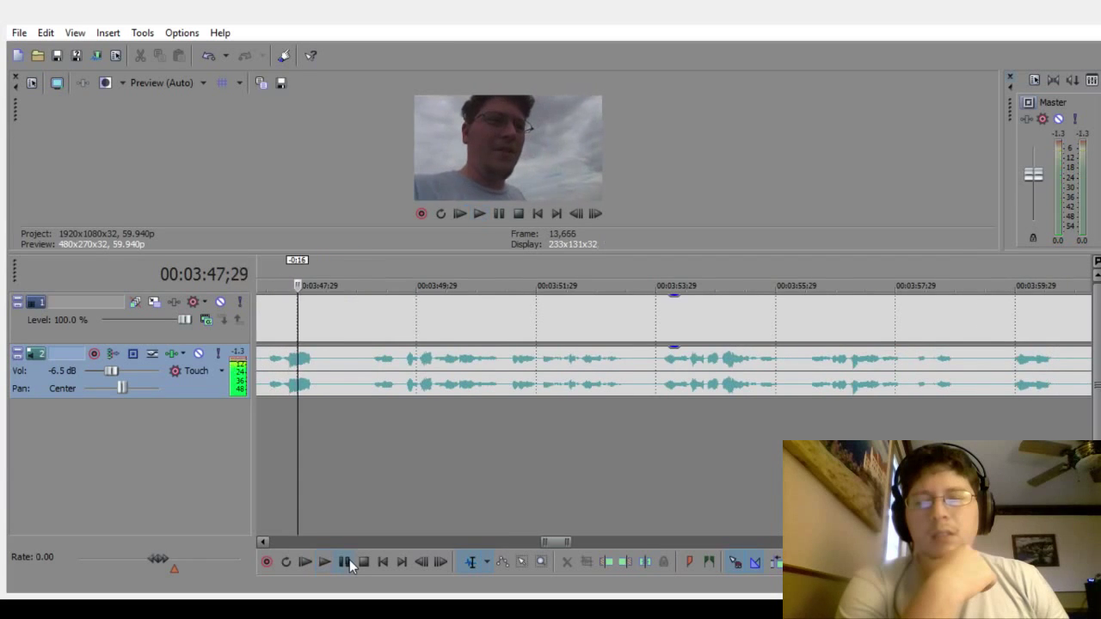
Step: Replay the timeline from 00:03:30;15 to check the speech before and after the latest crossfade
scroll(436, 496, down, 5)
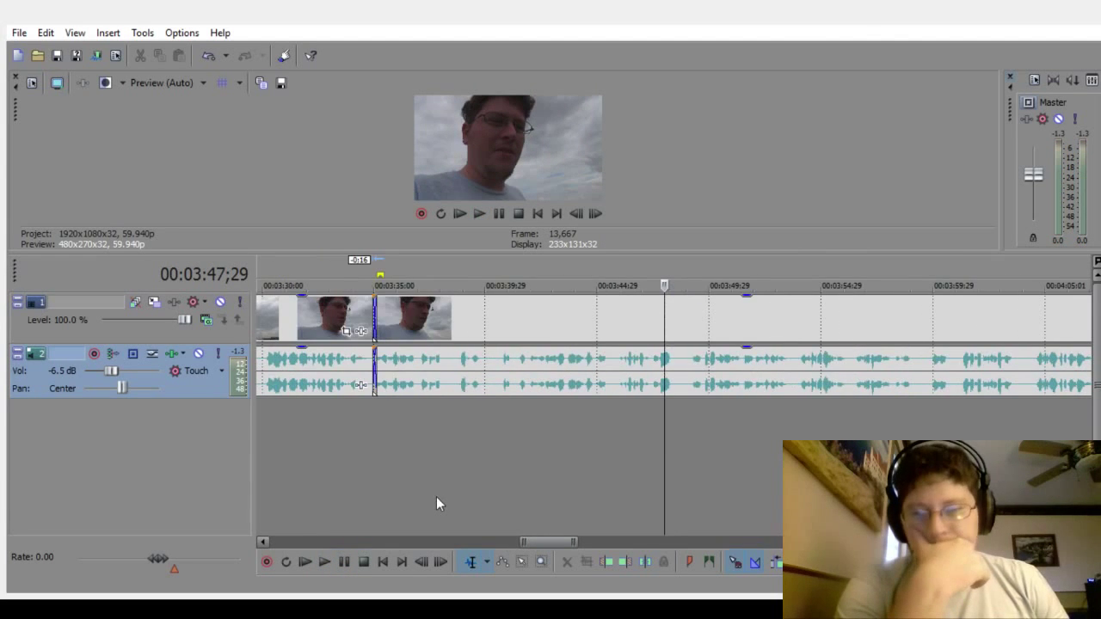
click(273, 463)
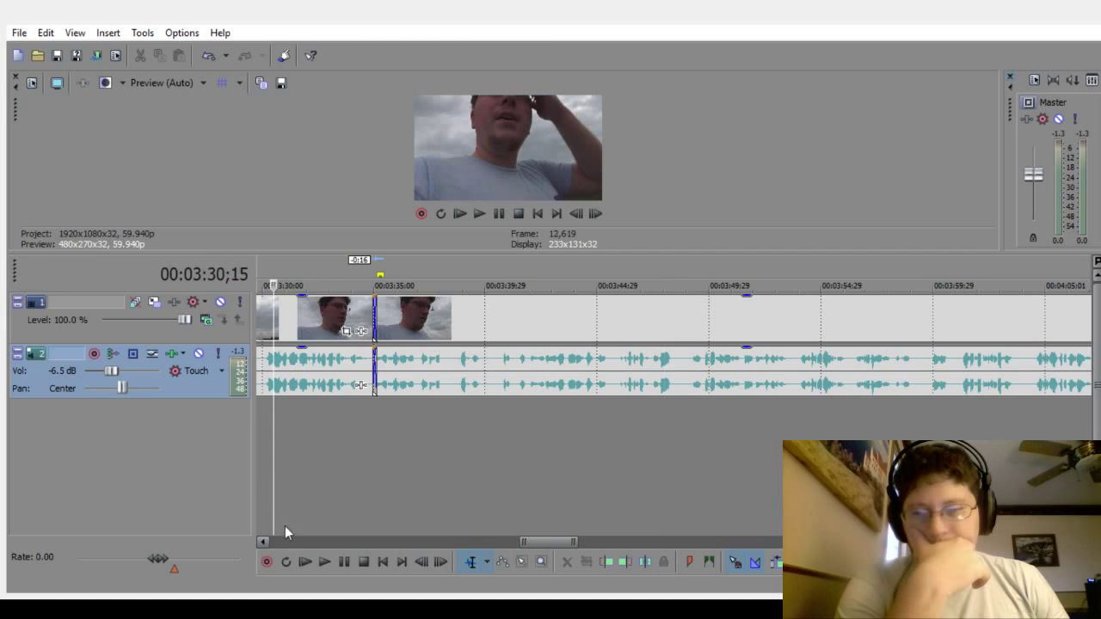
click(323, 562)
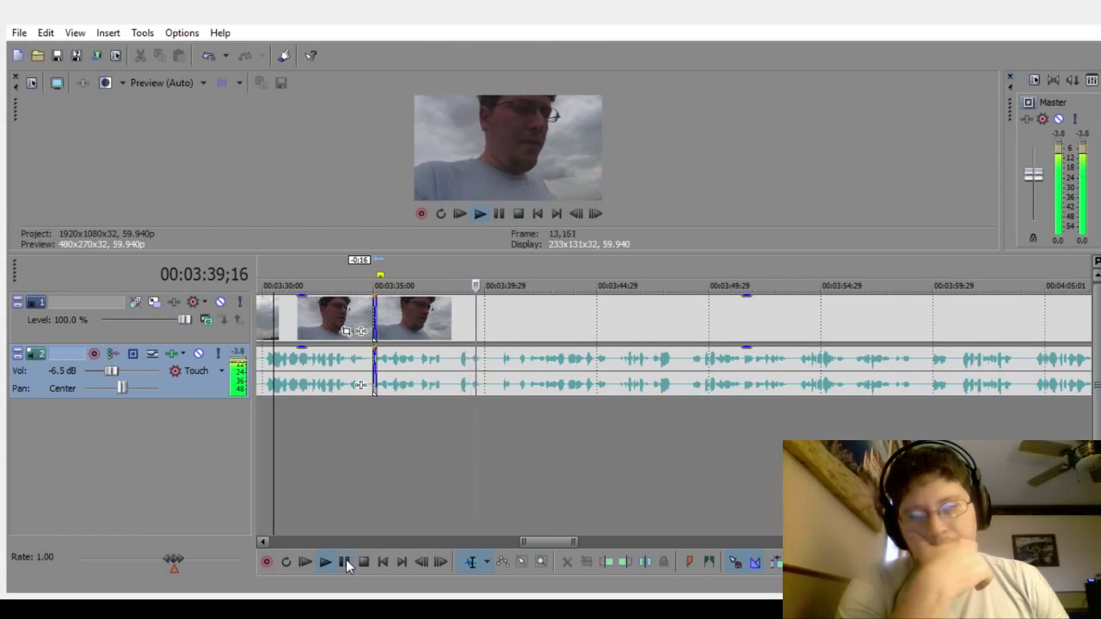
click(346, 561)
Step: Delete the short silent pause ending at 00:03:38;17 and overlap the following clip with the previous one in a short crossfade
click(449, 447)
scroll(516, 439, up, 5)
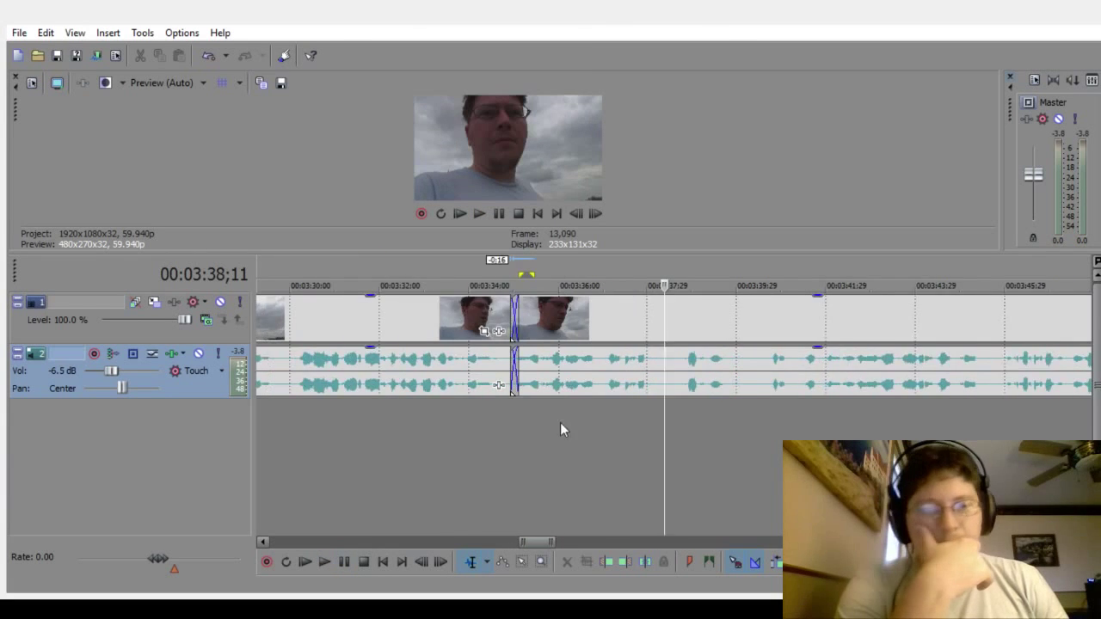
scroll(718, 422, up, 1)
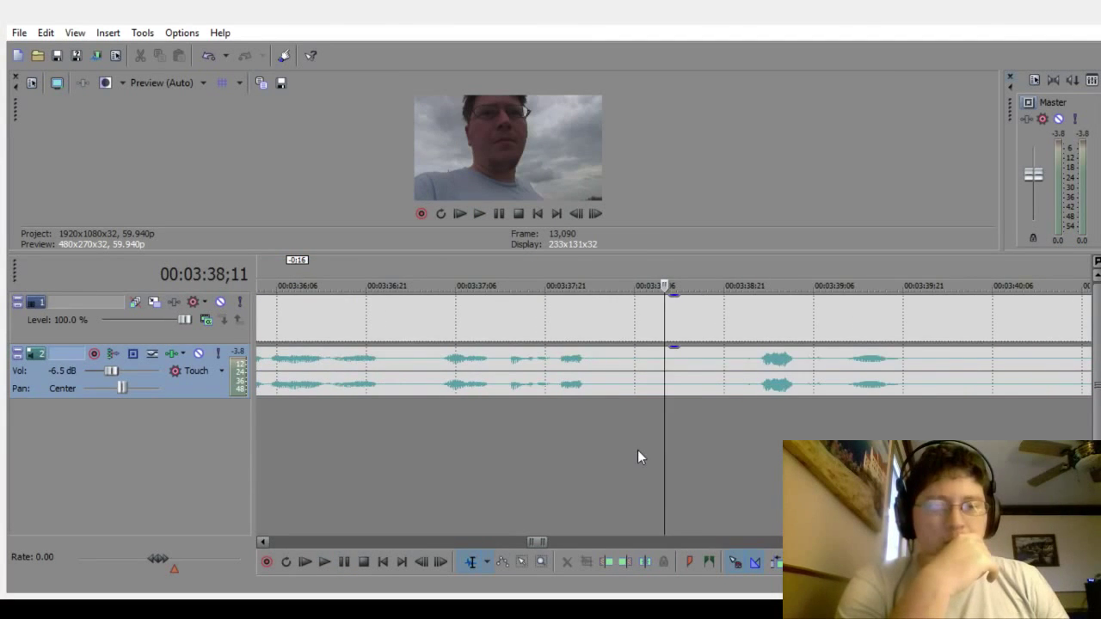
drag(637, 450, 701, 451)
key(Delete)
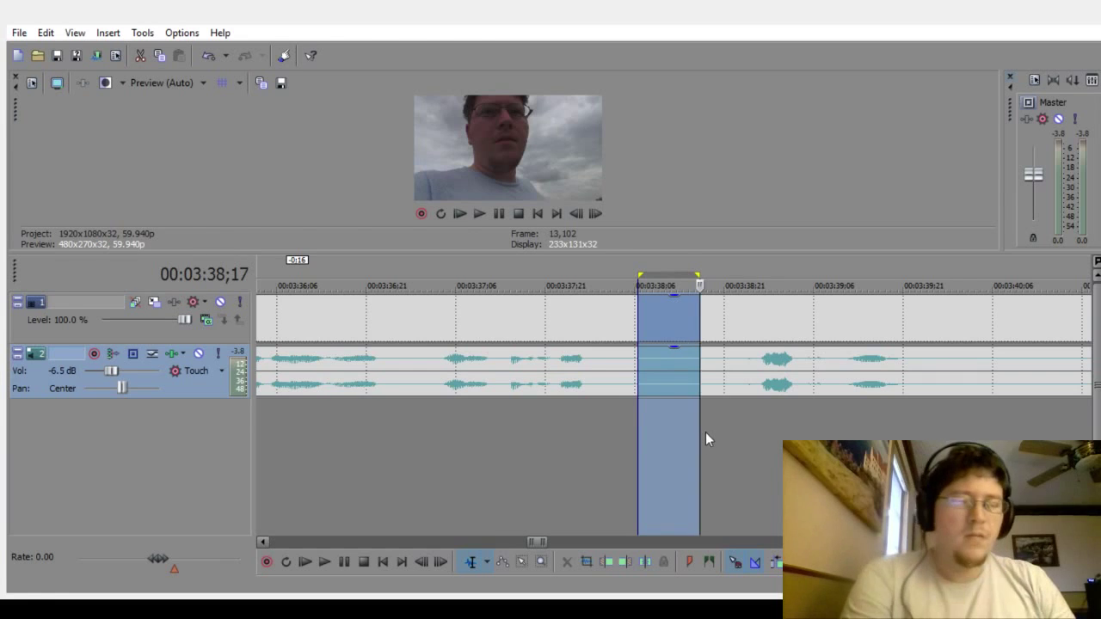
click(480, 477)
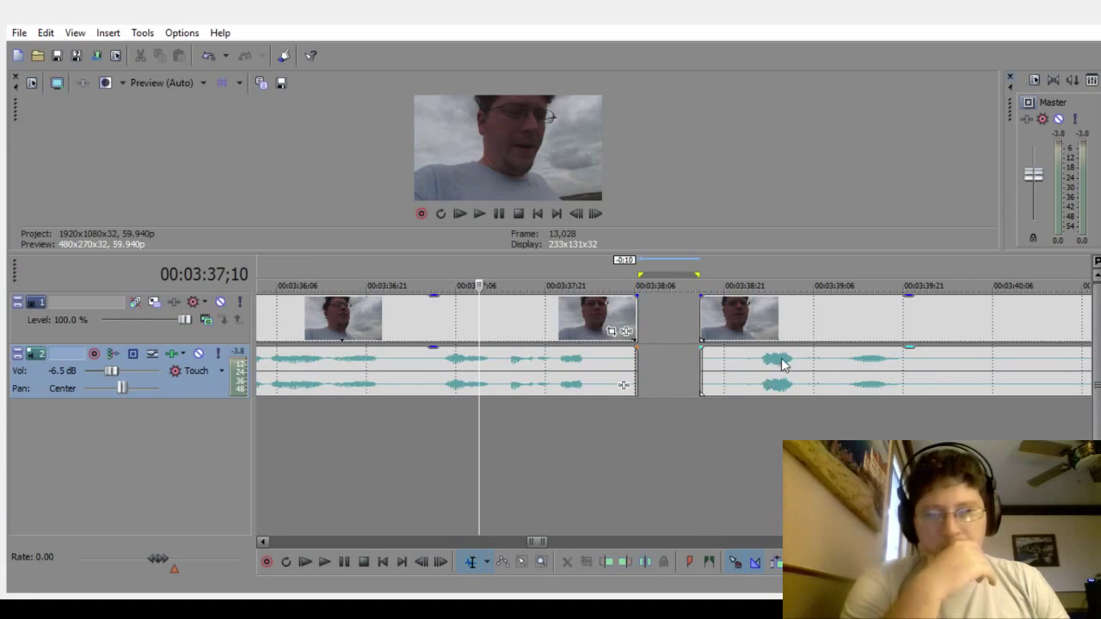
drag(783, 365, 685, 359)
Step: Play the timeline from 00:03:37;02 across the new crossfade to check the join and find the next pause
click(431, 455)
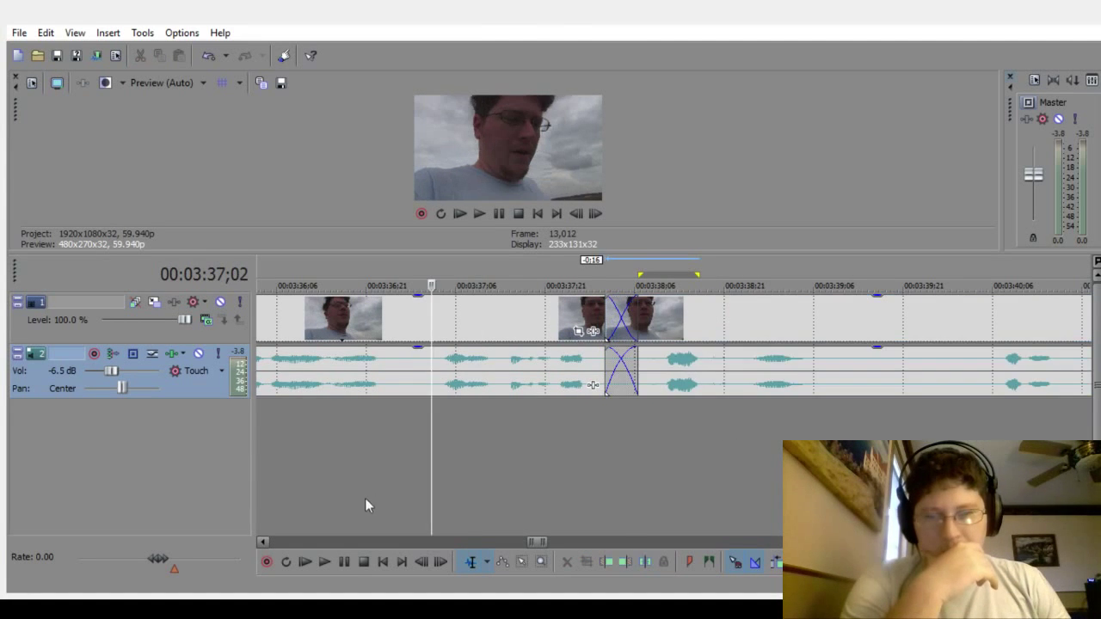
click(323, 562)
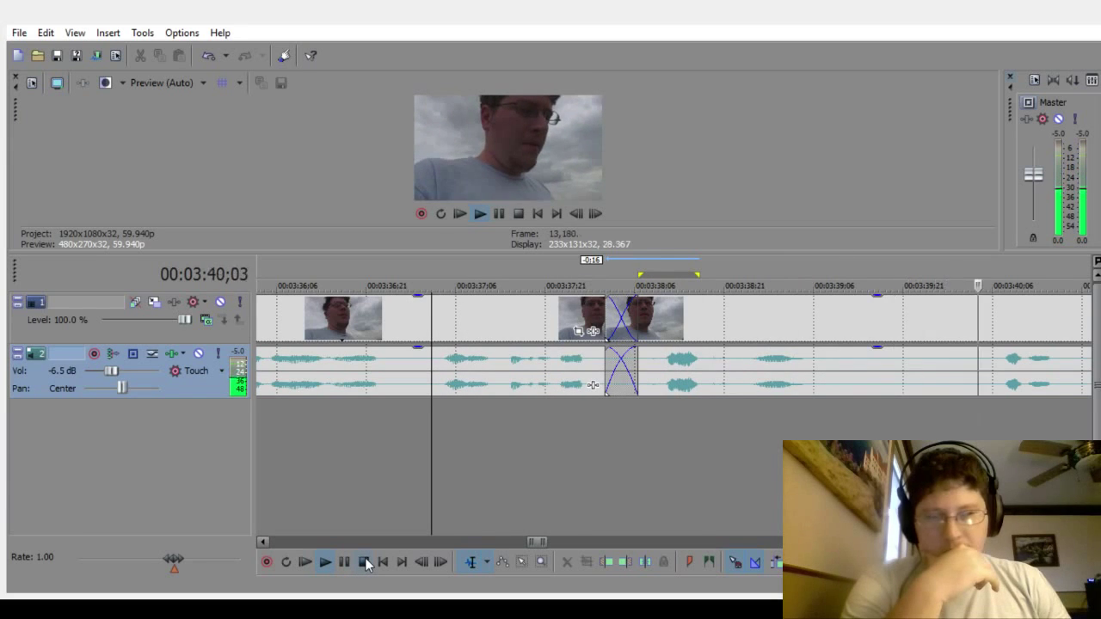
click(364, 562)
Step: Delete the silent pause ending at 00:03:39;25 and overlap the following clip with the previous one by 5 frames
drag(872, 413, 929, 413)
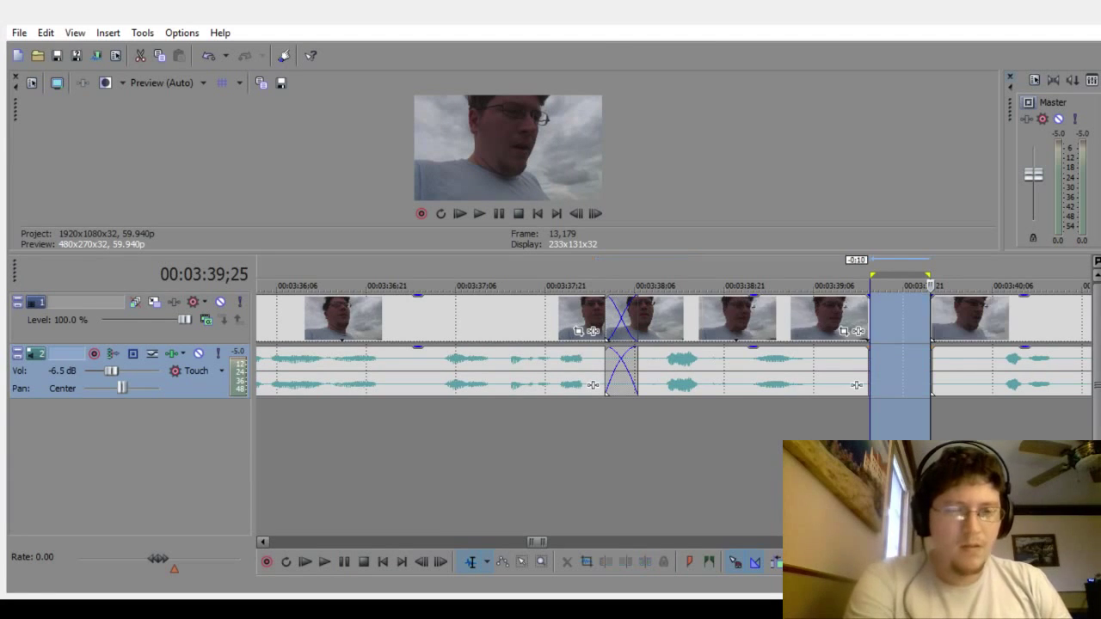
key(Delete)
drag(985, 385, 893, 384)
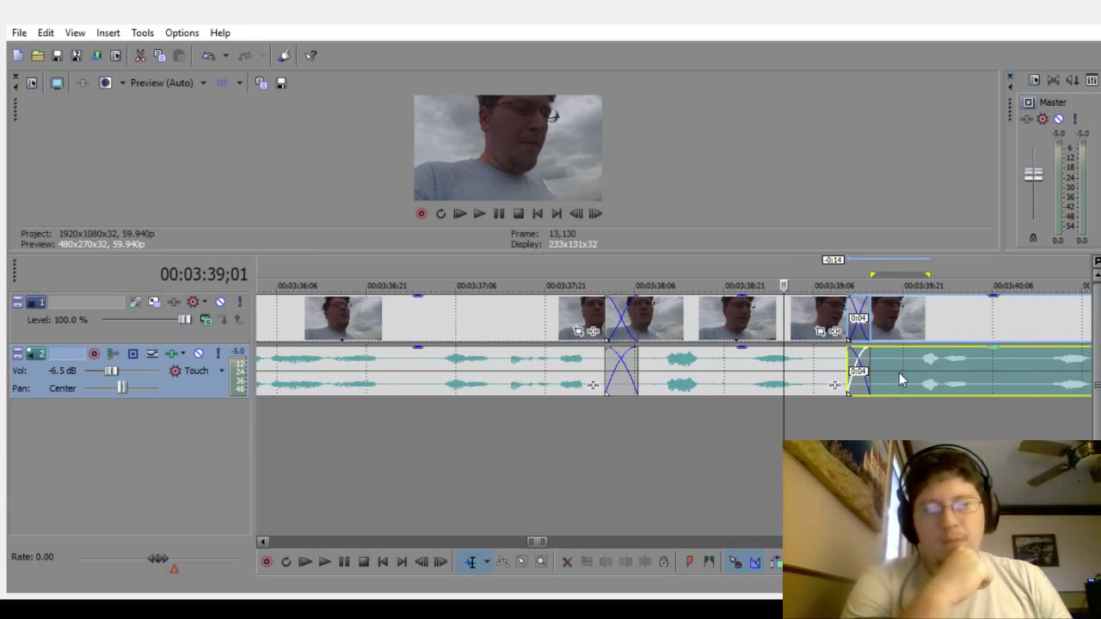
Step: Play from 00:03:36;24 through the two latest crossfades to review the joins and the speech that follows
scroll(894, 391, down, 5)
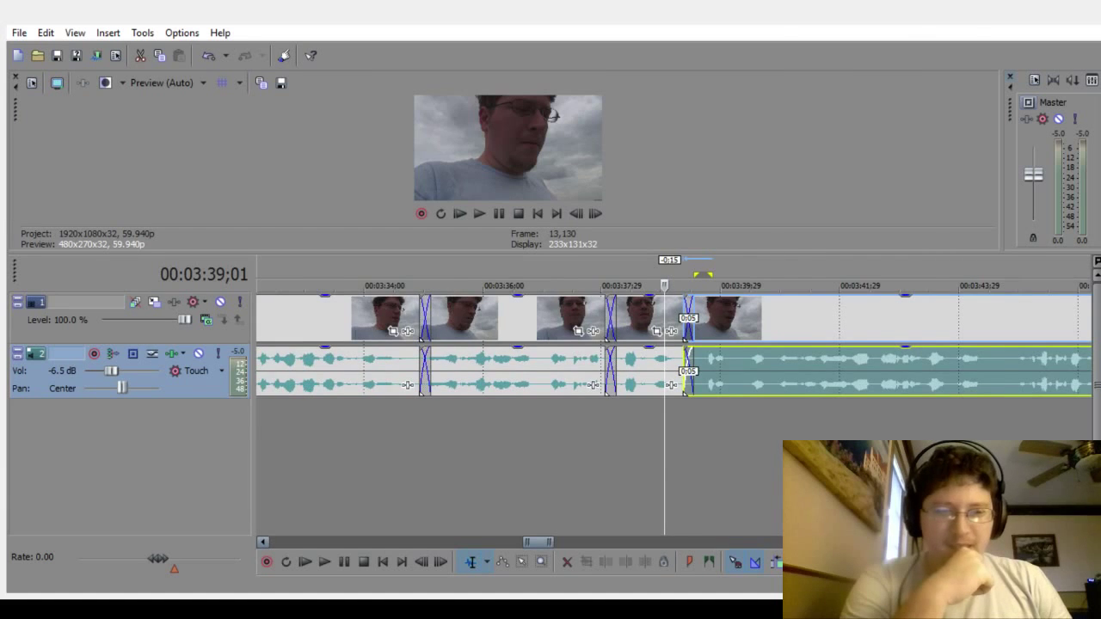
scroll(674, 370, right, 5)
scroll(626, 459, down, 1)
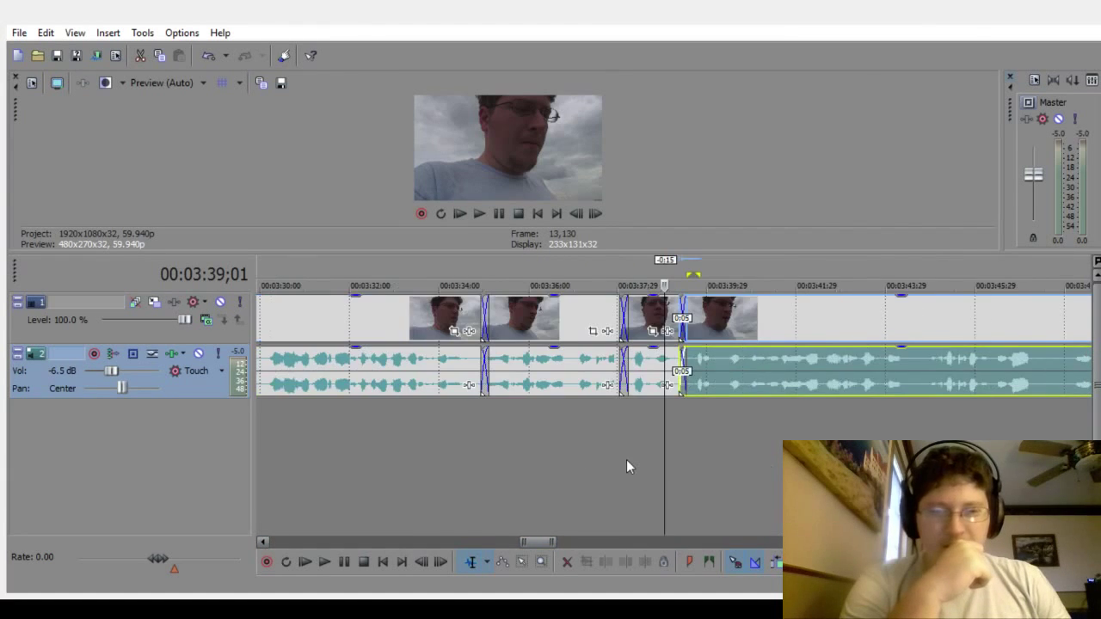
click(565, 446)
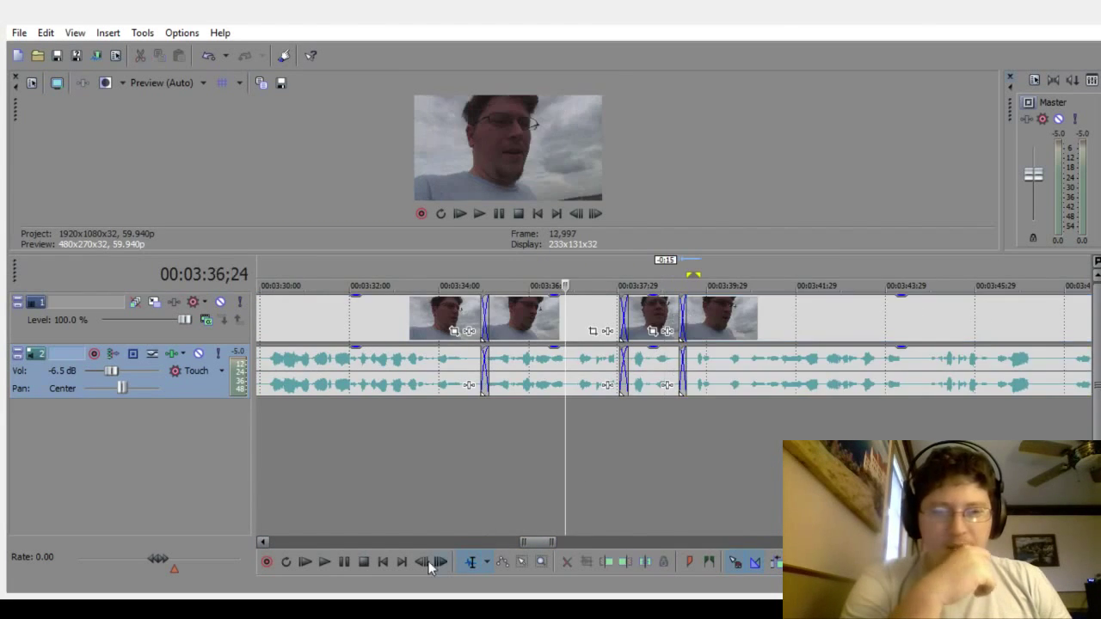
click(332, 563)
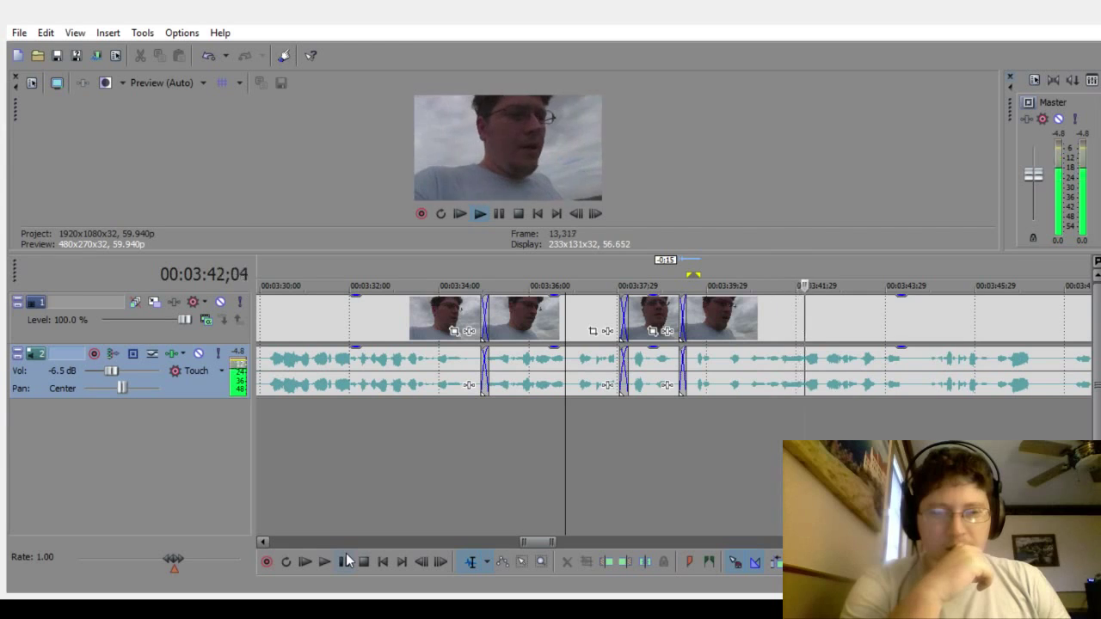
click(344, 561)
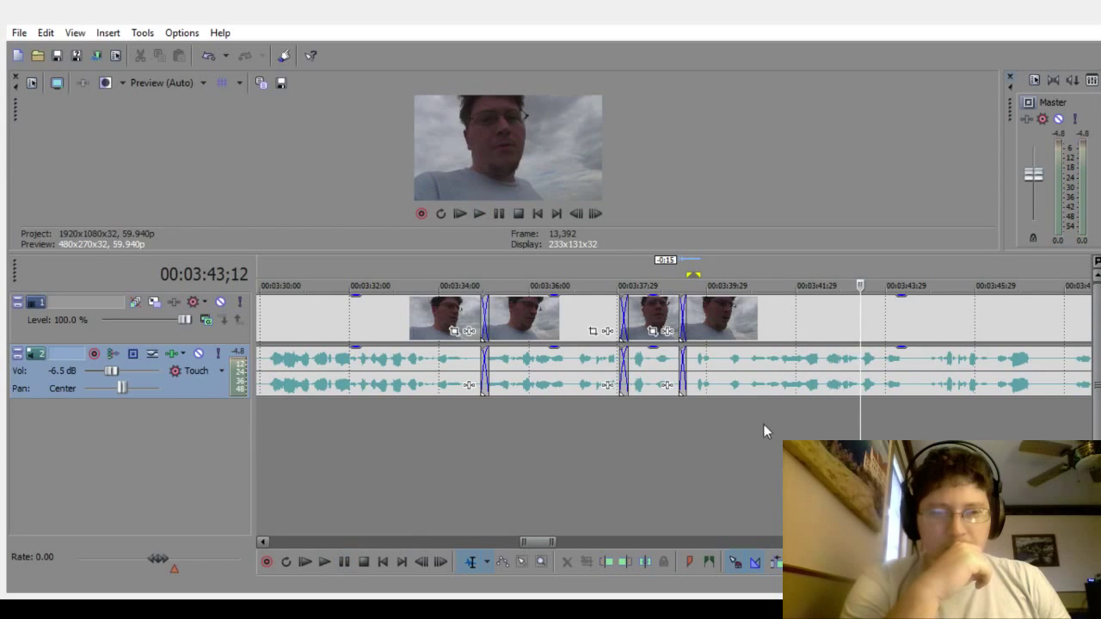
Step: Delete the short unwanted segment ending at 00:03:40;24 and overlap the following clip with the previous one by 5 frames
click(727, 444)
scroll(728, 444, up, 4)
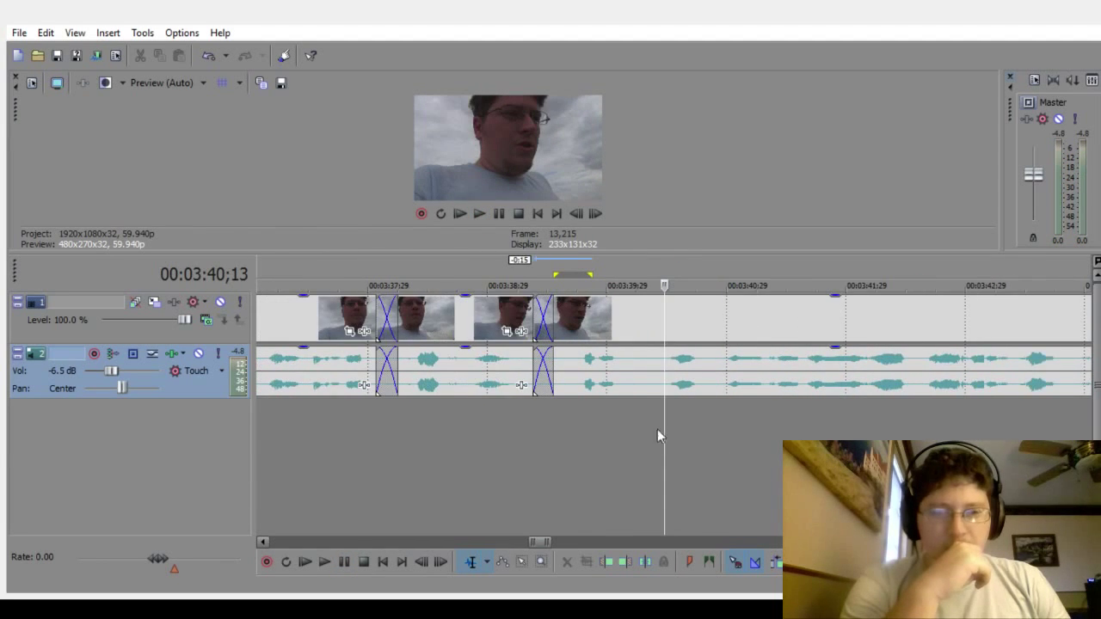
drag(639, 435, 706, 459)
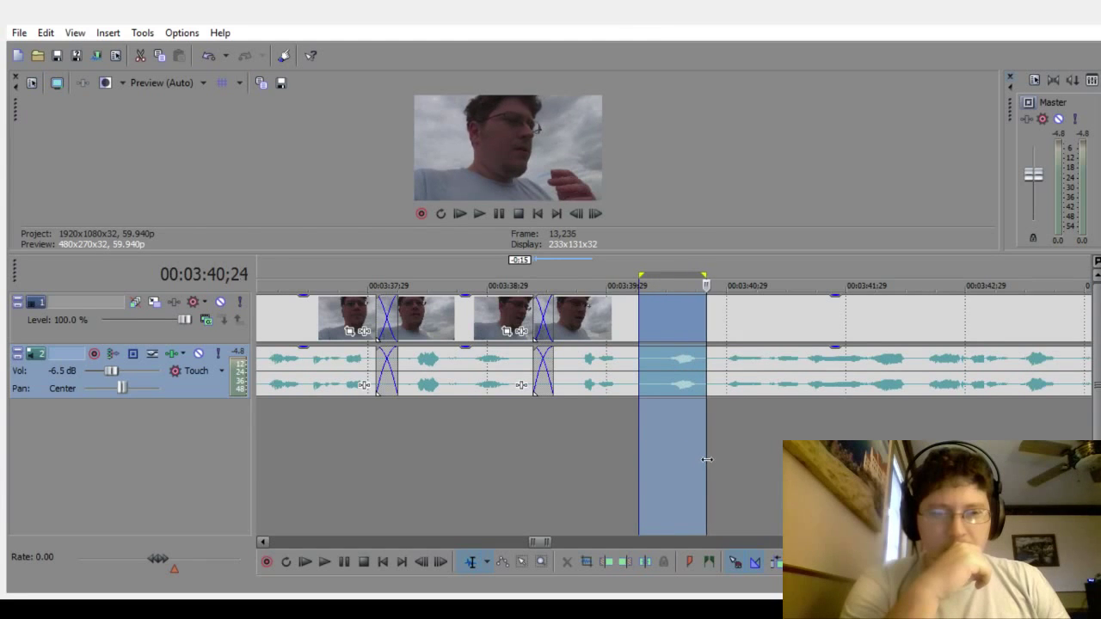
key(Delete)
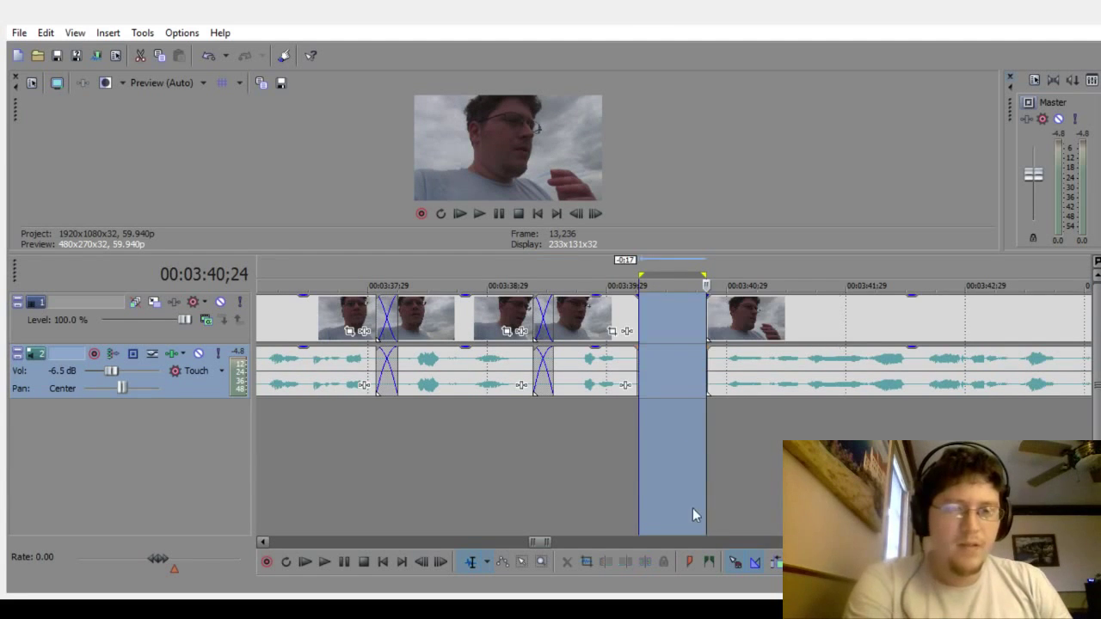
click(770, 461)
key(space)
drag(832, 372, 744, 393)
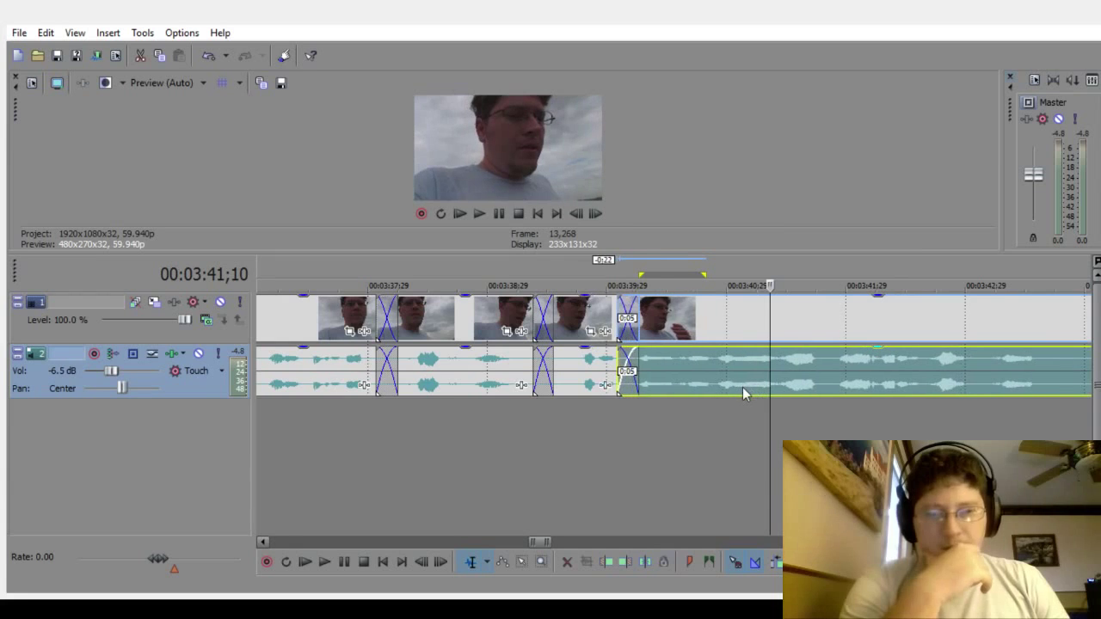
Step: Play the three latest crossfades, then replay them from 00:03:37;21 and listen for the next segment to cut
click(300, 439)
click(325, 563)
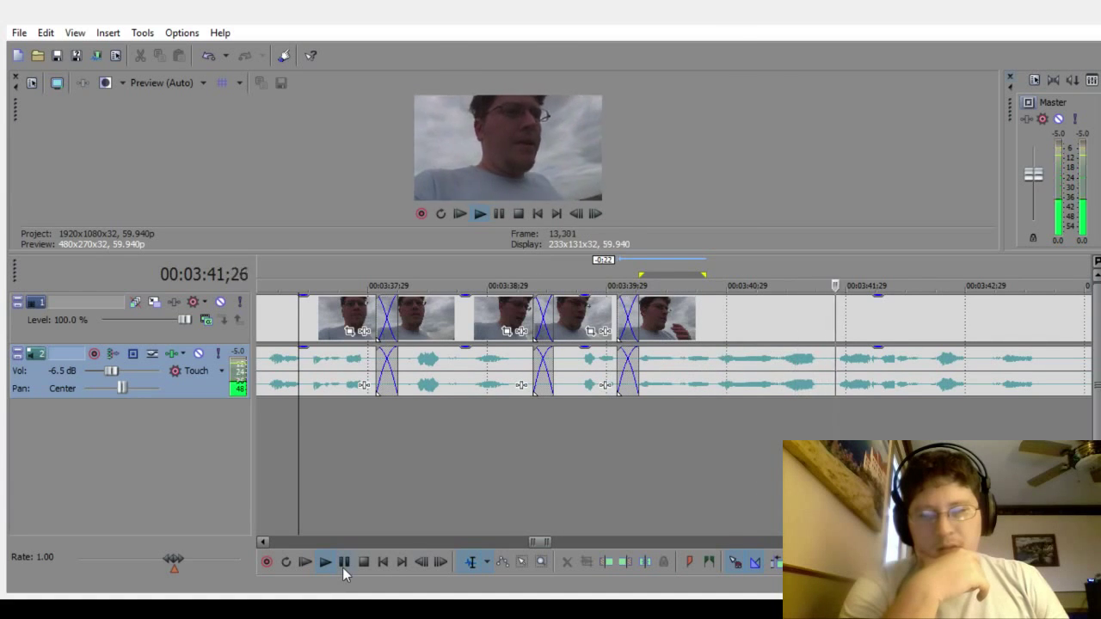
click(343, 563)
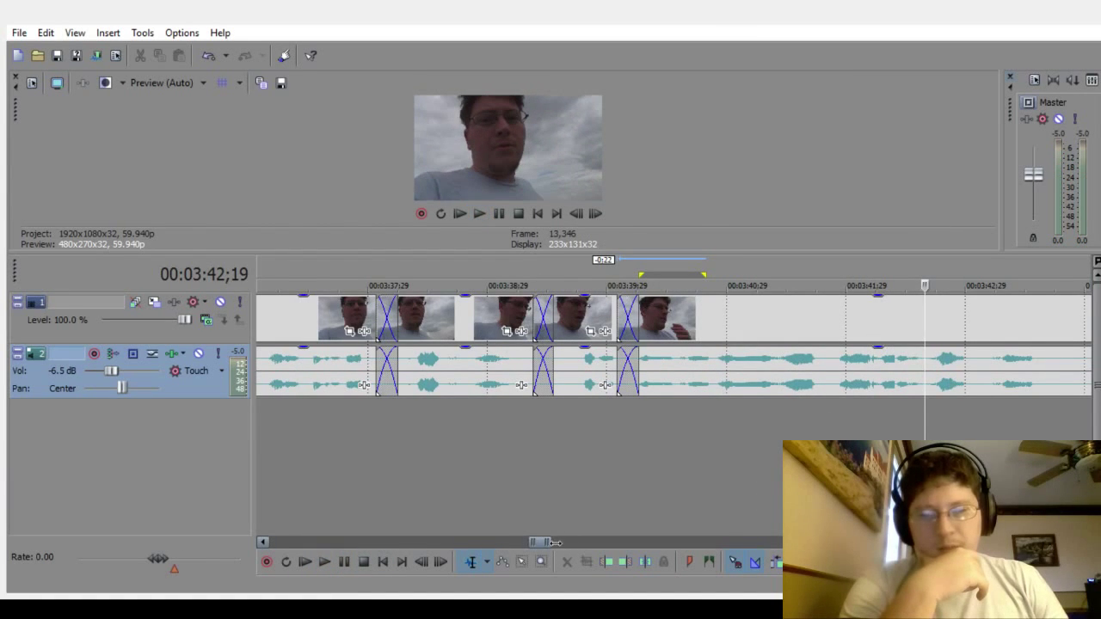
drag(554, 542, 570, 542)
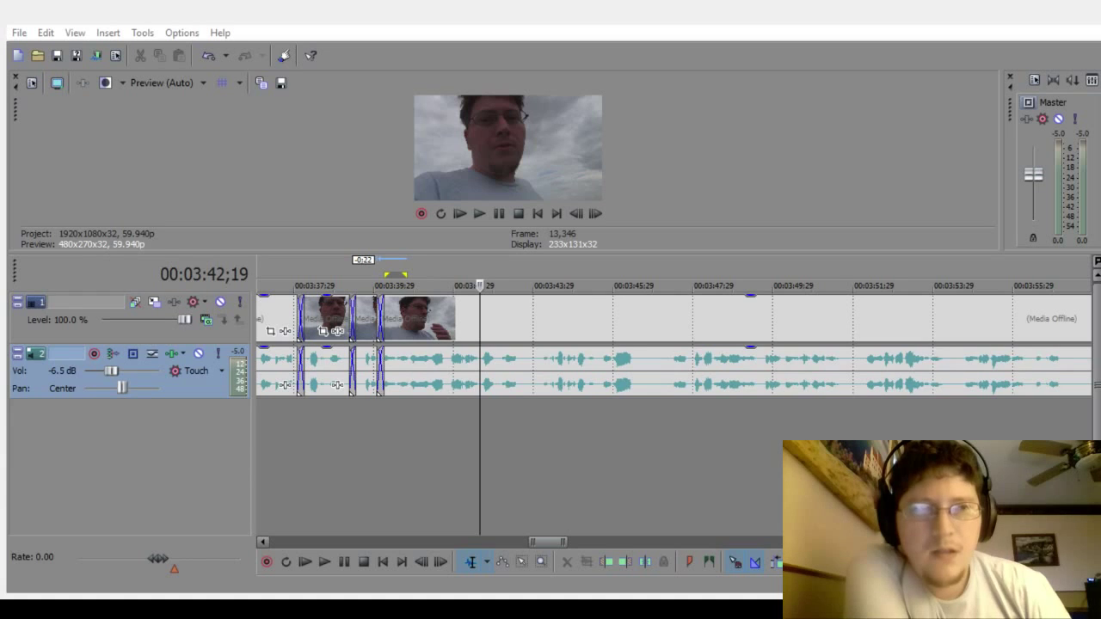
click(282, 486)
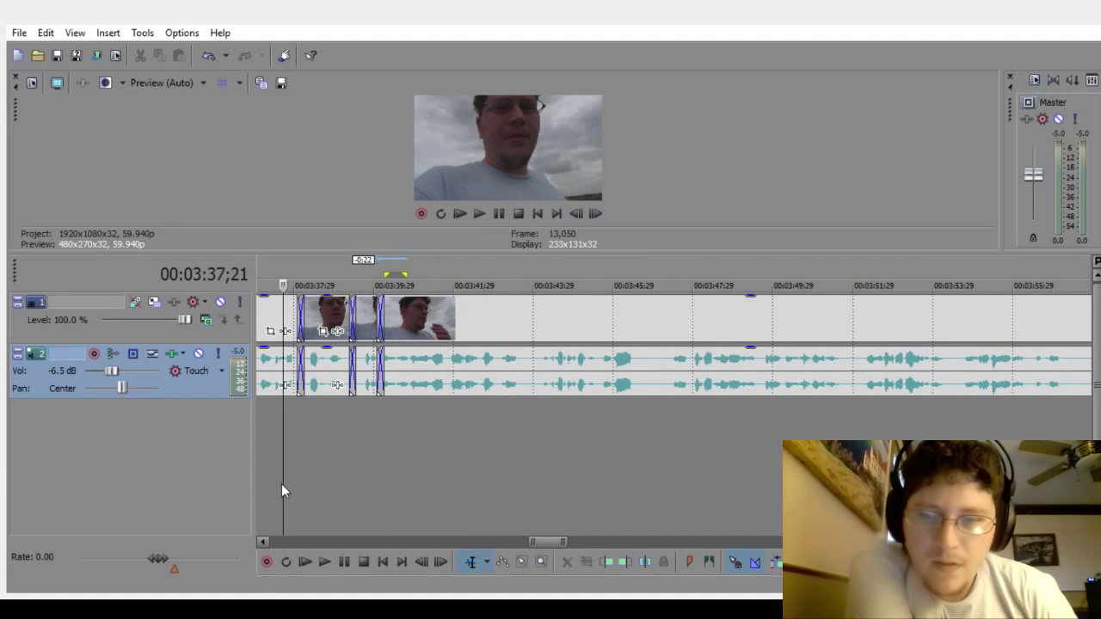
click(329, 566)
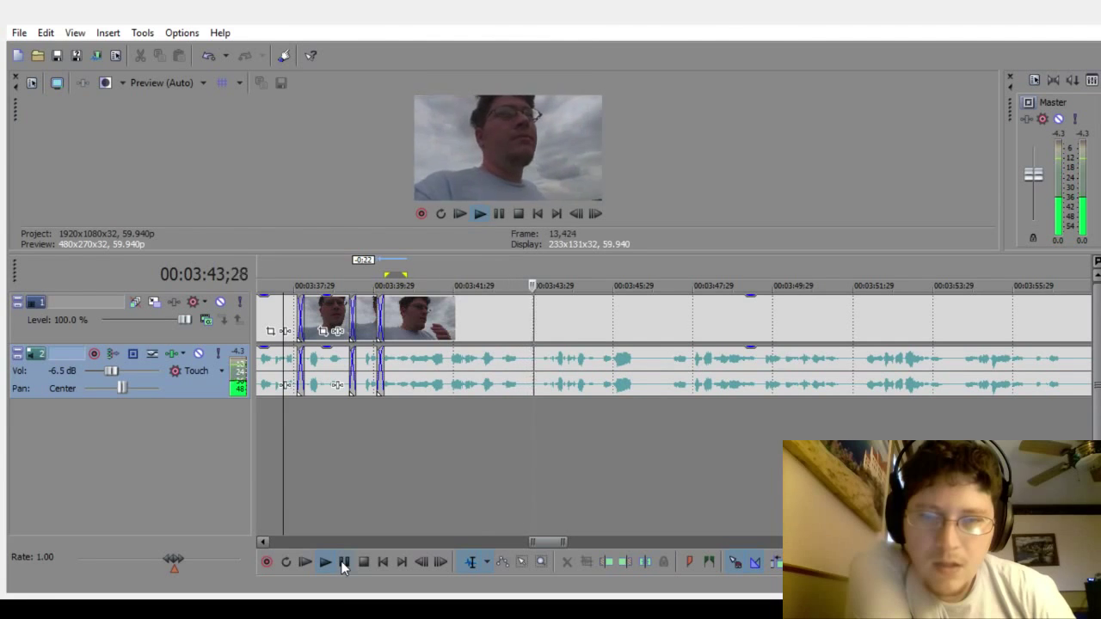
Step: Delete the segment from 00:03:43;03 to 00:03:43;28 and overlap the following clip with the previous one by 5 frames
click(516, 435)
scroll(622, 437, up, 2)
scroll(621, 437, up, 2)
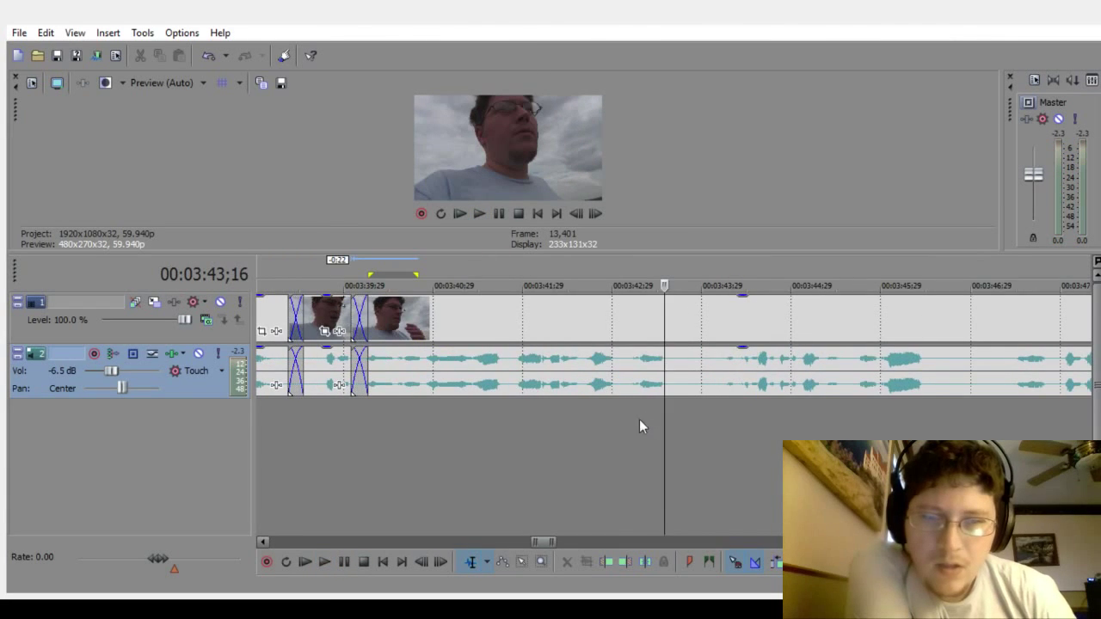
drag(626, 435, 691, 415)
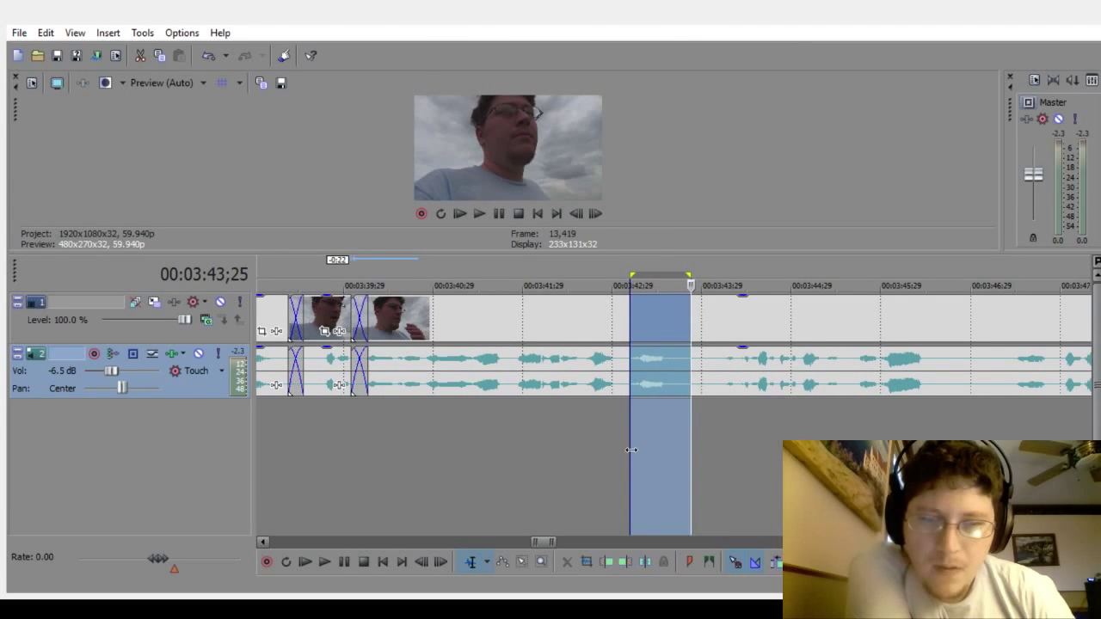
drag(630, 458, 624, 457)
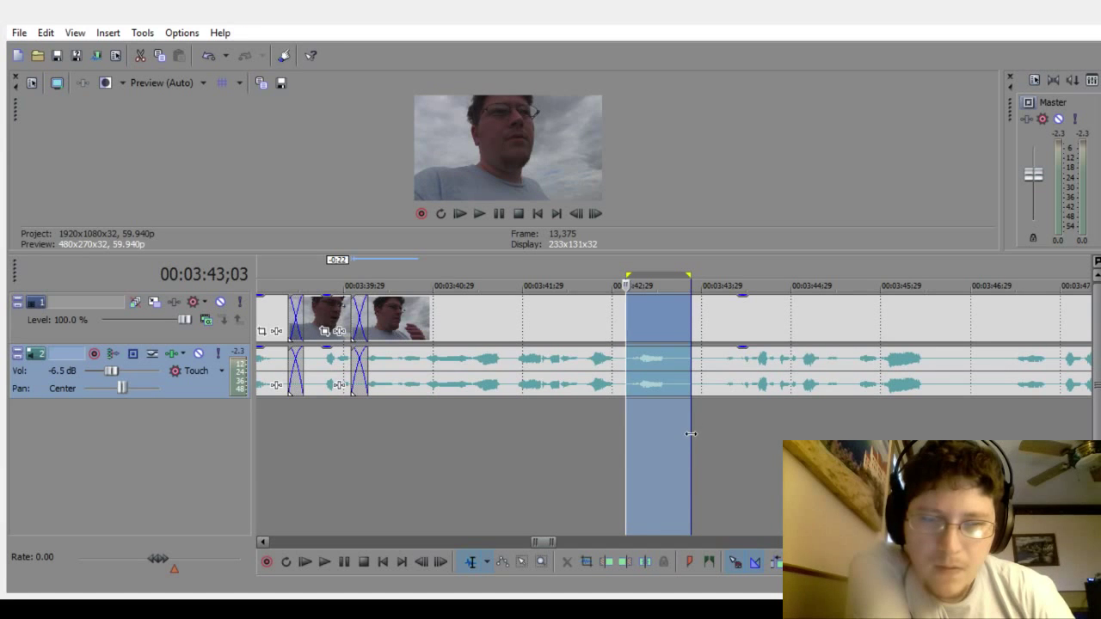
drag(690, 433, 699, 439)
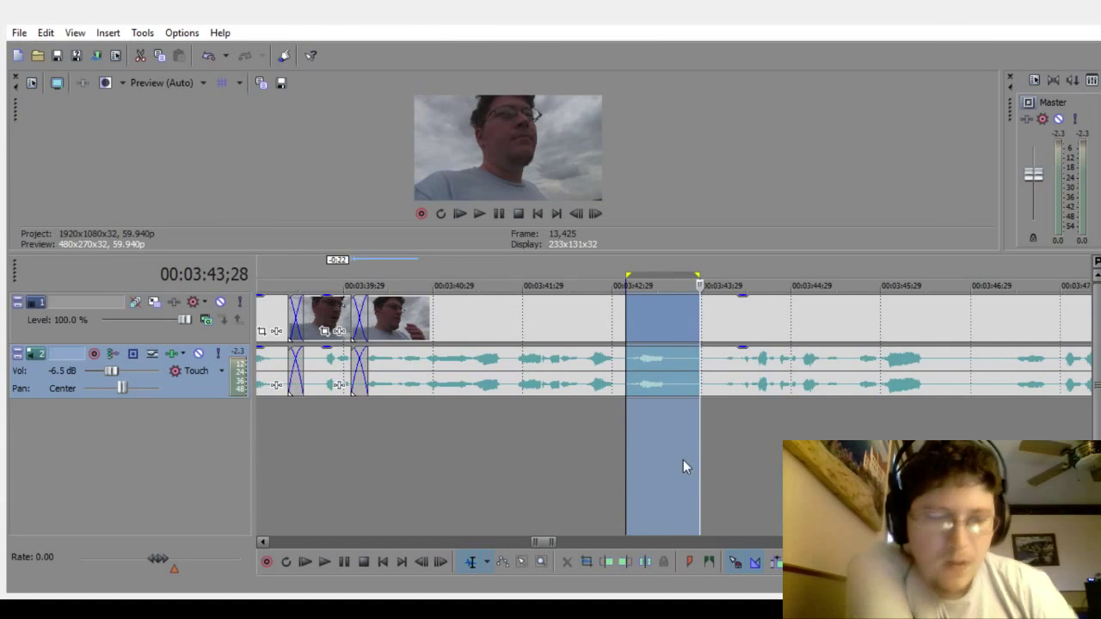
key(Delete)
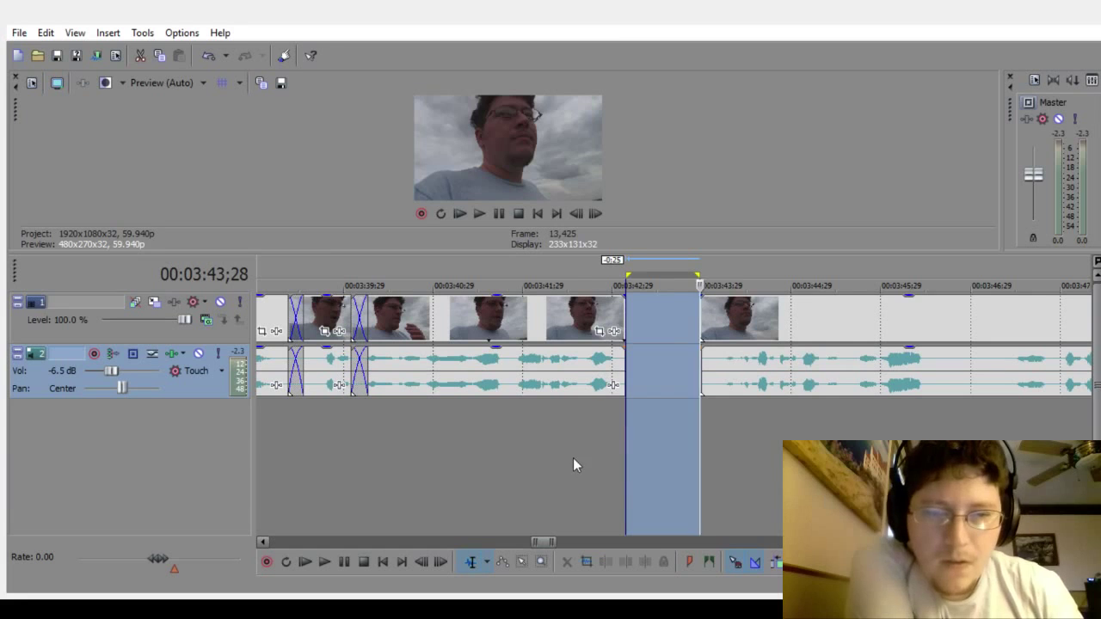
click(573, 459)
drag(779, 363, 685, 384)
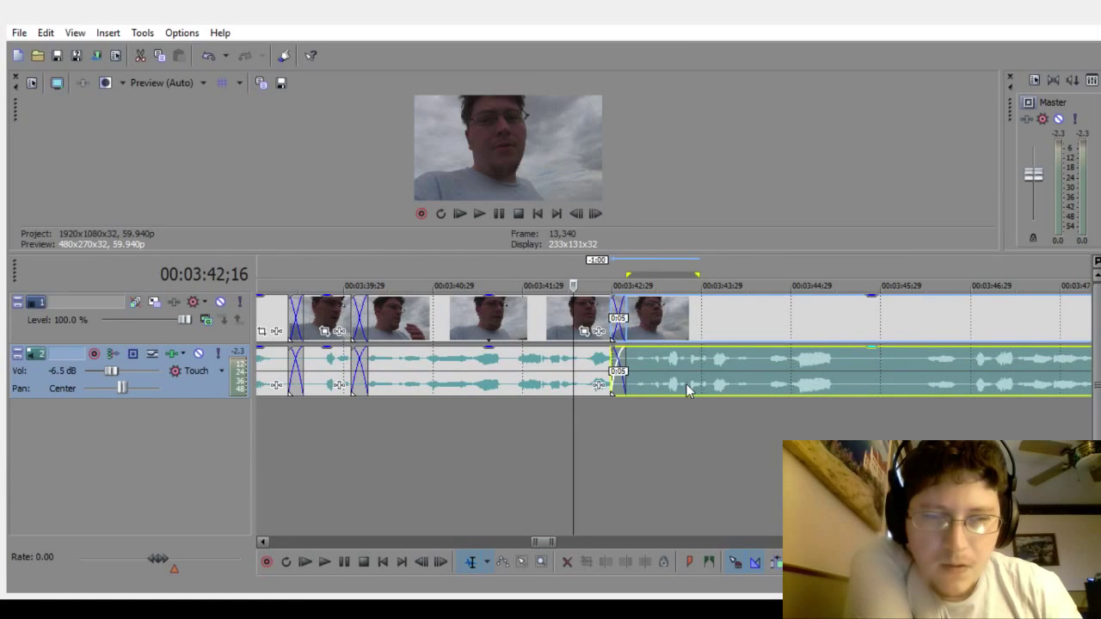
Step: Play the timeline from 00:03:41;08 across the latest crossfade to check the join and the following footage
click(458, 461)
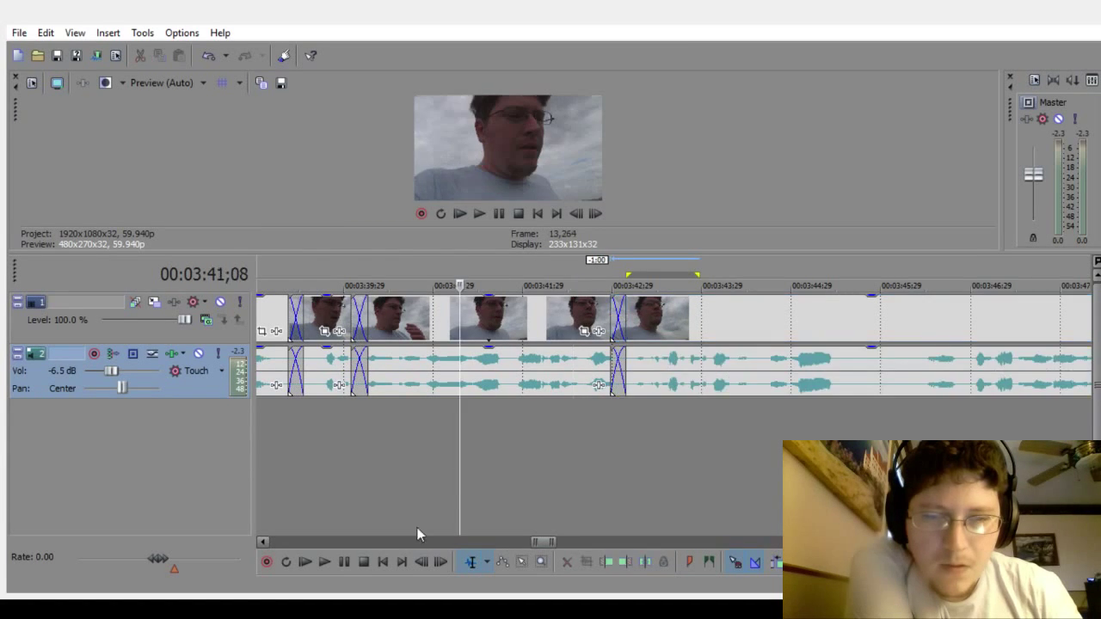
click(325, 562)
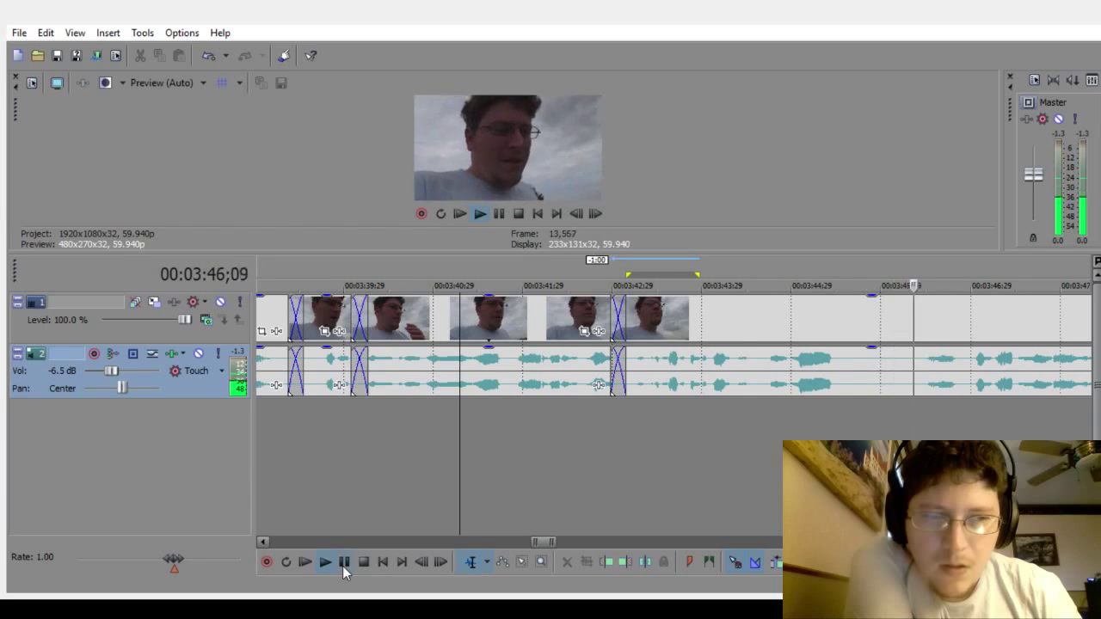
click(343, 561)
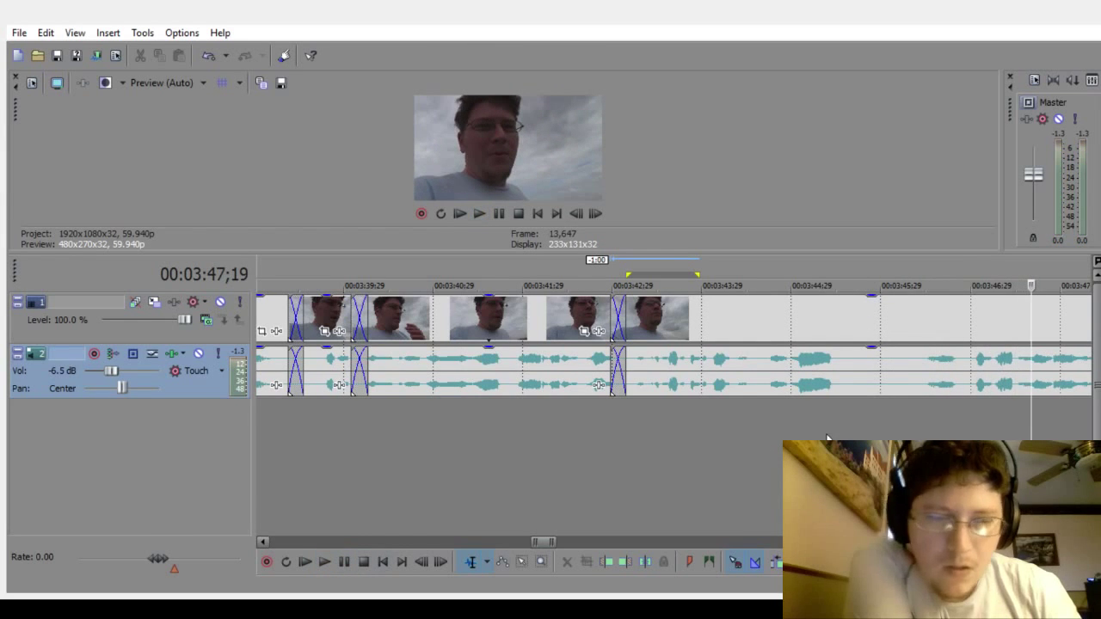
Step: Delete the segment ending at 00:03:46;26 and overlap the following clip with the previous one by 5 frames
drag(847, 427, 953, 437)
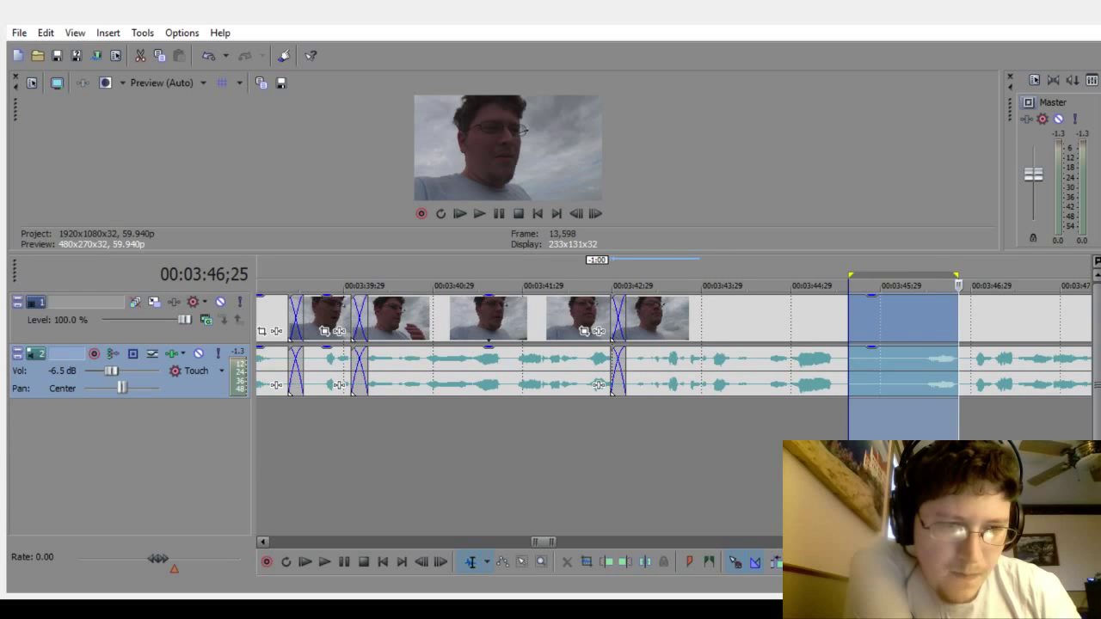
key(Delete)
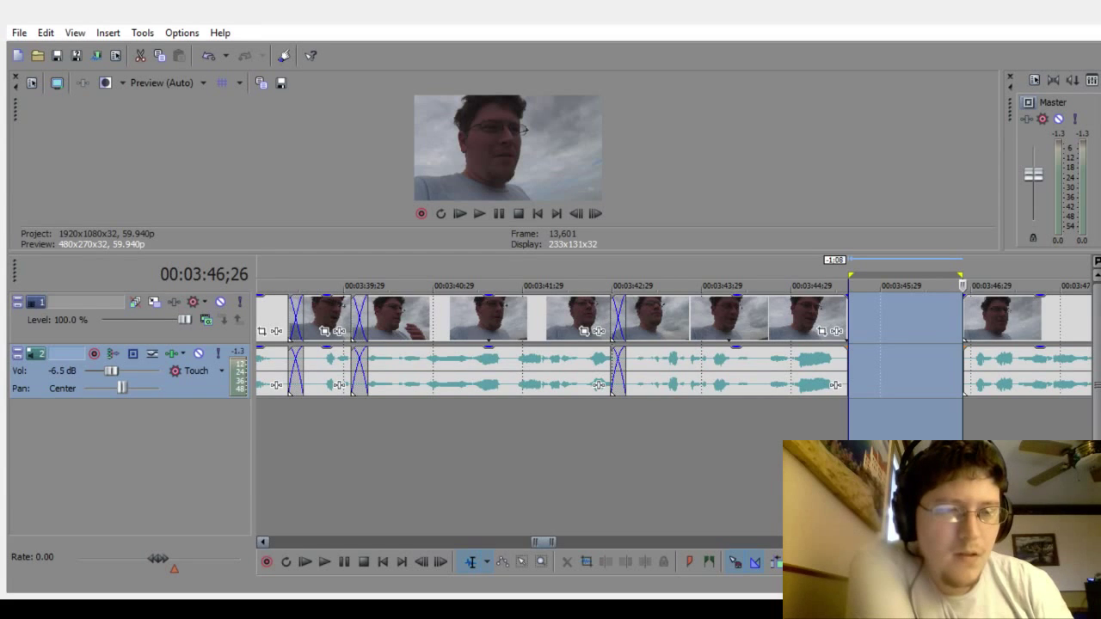
scroll(674, 344, right, 5)
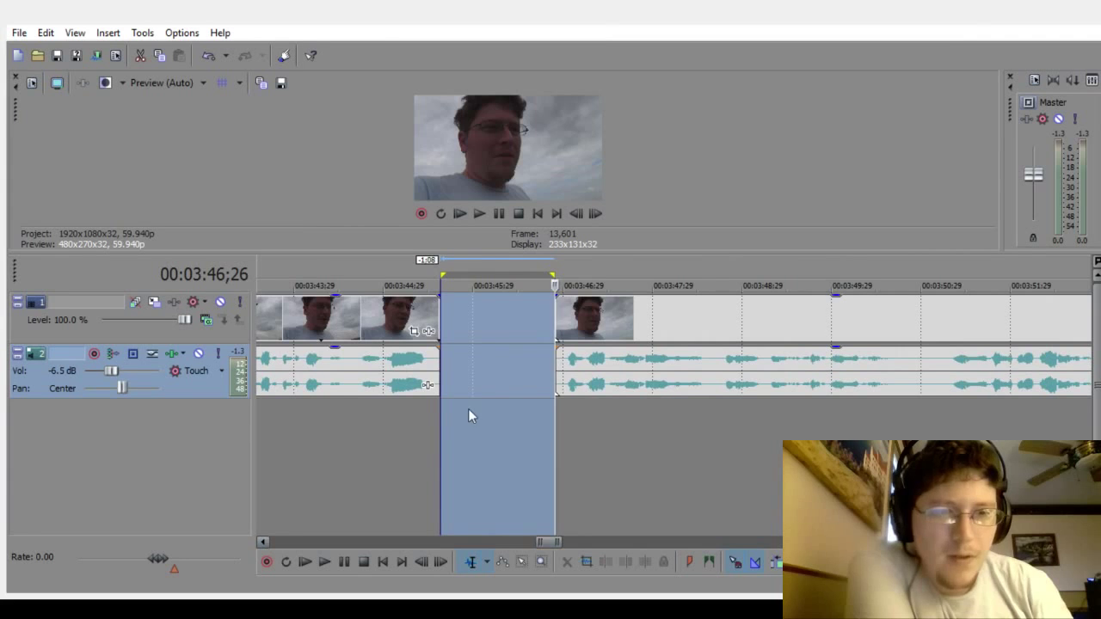
click(359, 452)
click(607, 359)
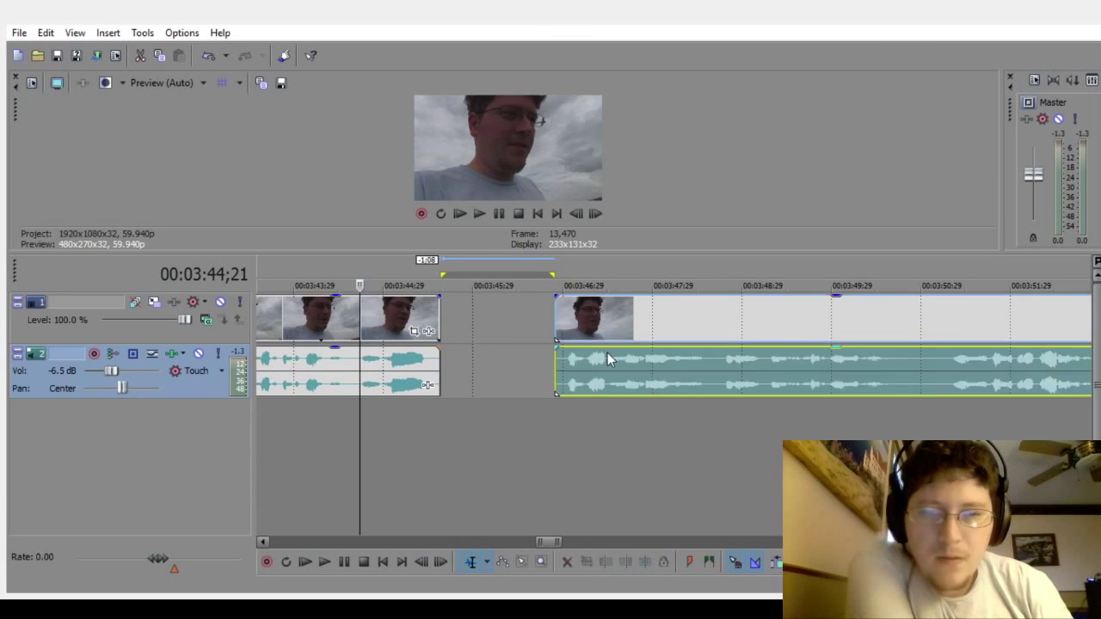
drag(607, 359, 478, 380)
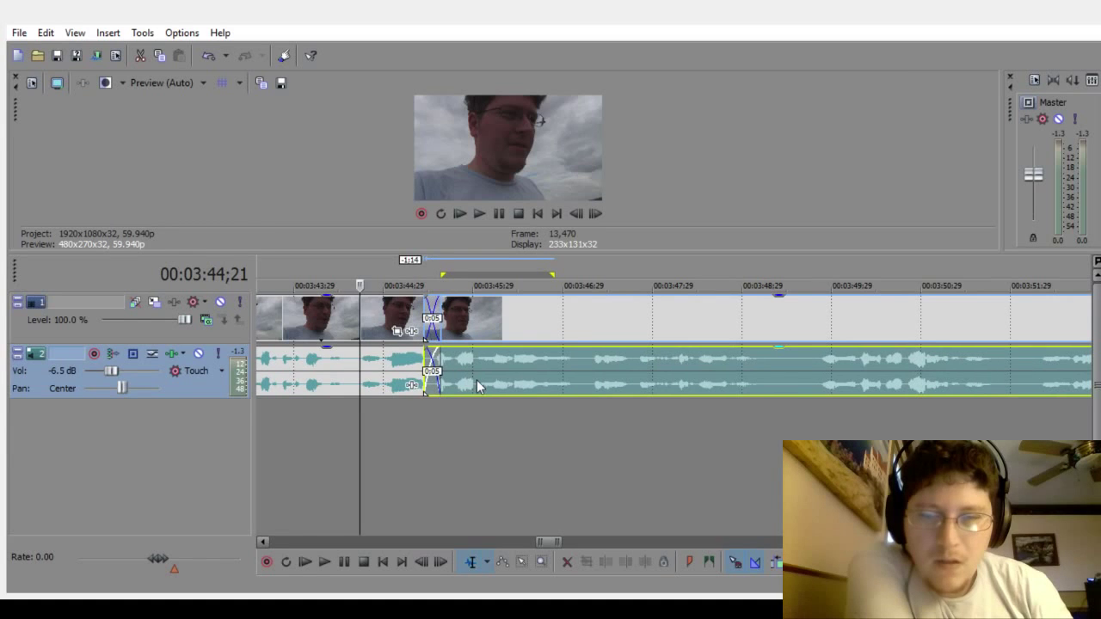
Step: Play the timeline from 00:03:44;05 across the newest crossfade to check the join
click(312, 438)
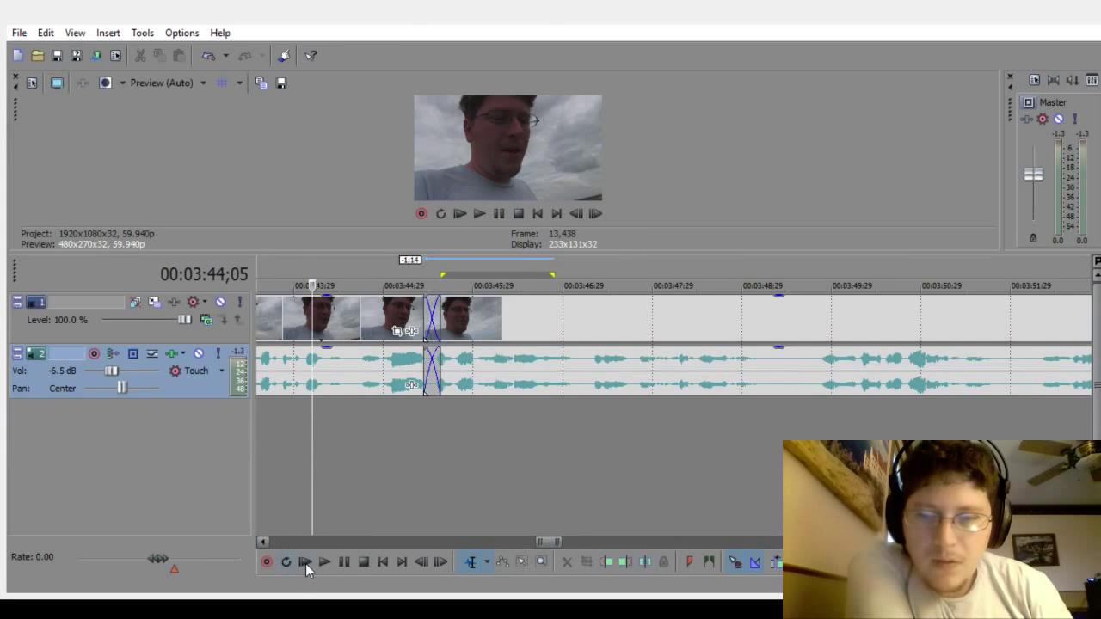
click(327, 563)
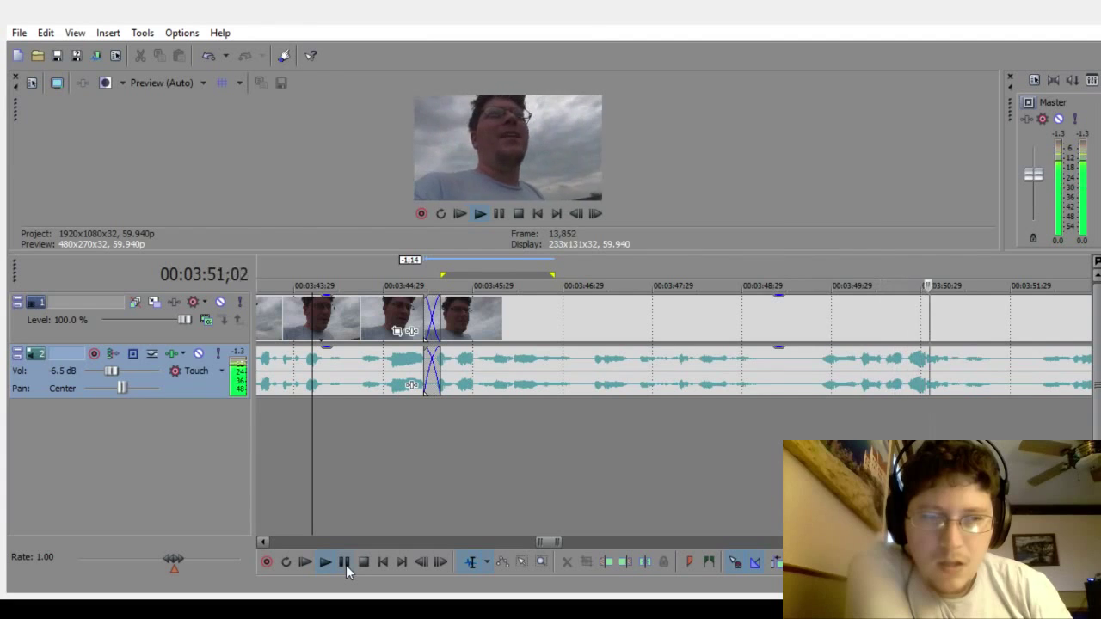
click(345, 564)
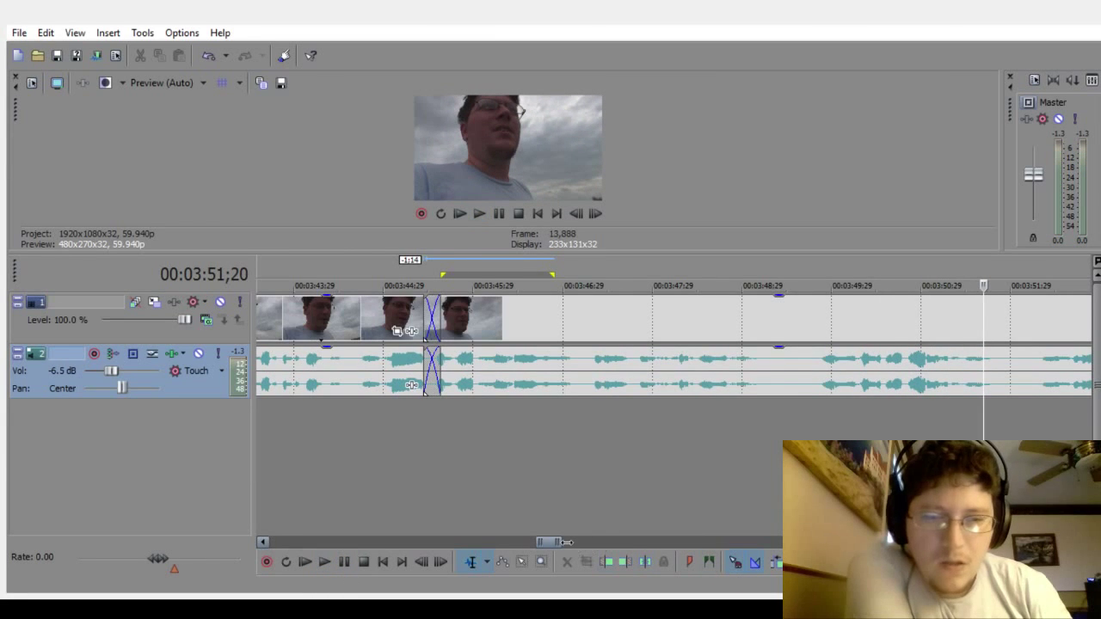
Step: Replay the footage from 00:03:44;08 and listen for the next pause to cut
drag(564, 541, 577, 540)
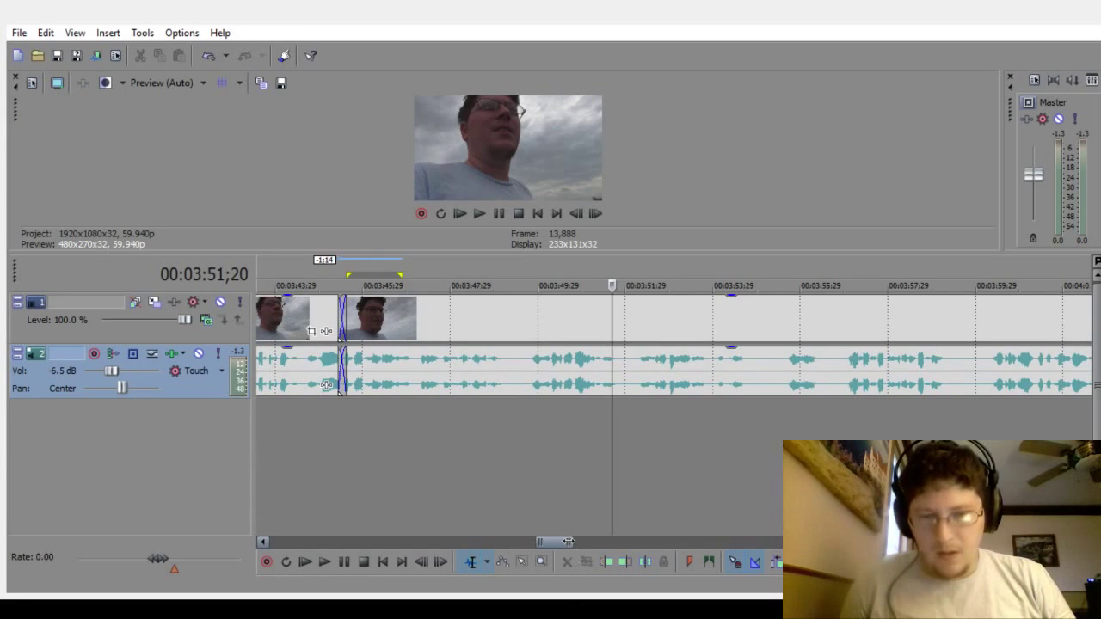
drag(568, 541, 1014, 541)
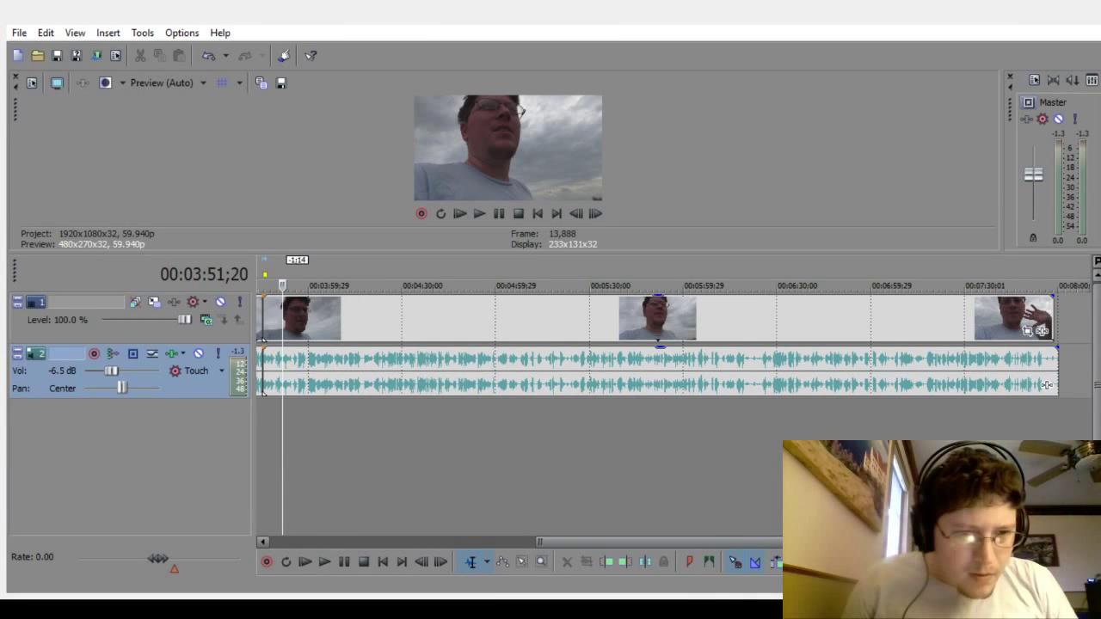
scroll(275, 389, up, 5)
scroll(276, 389, up, 4)
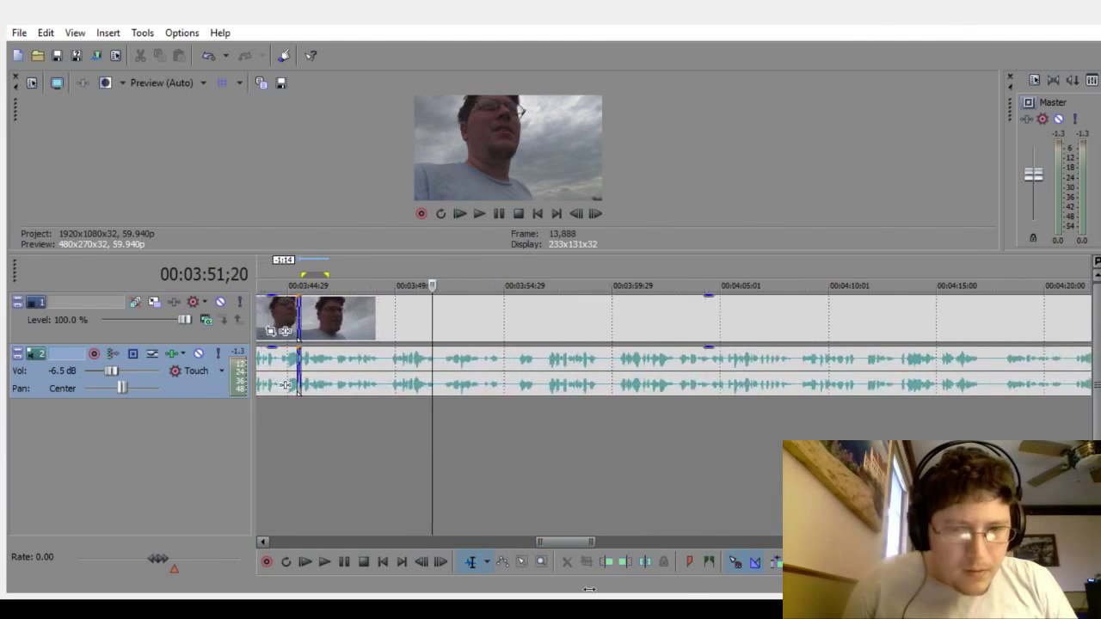
click(281, 441)
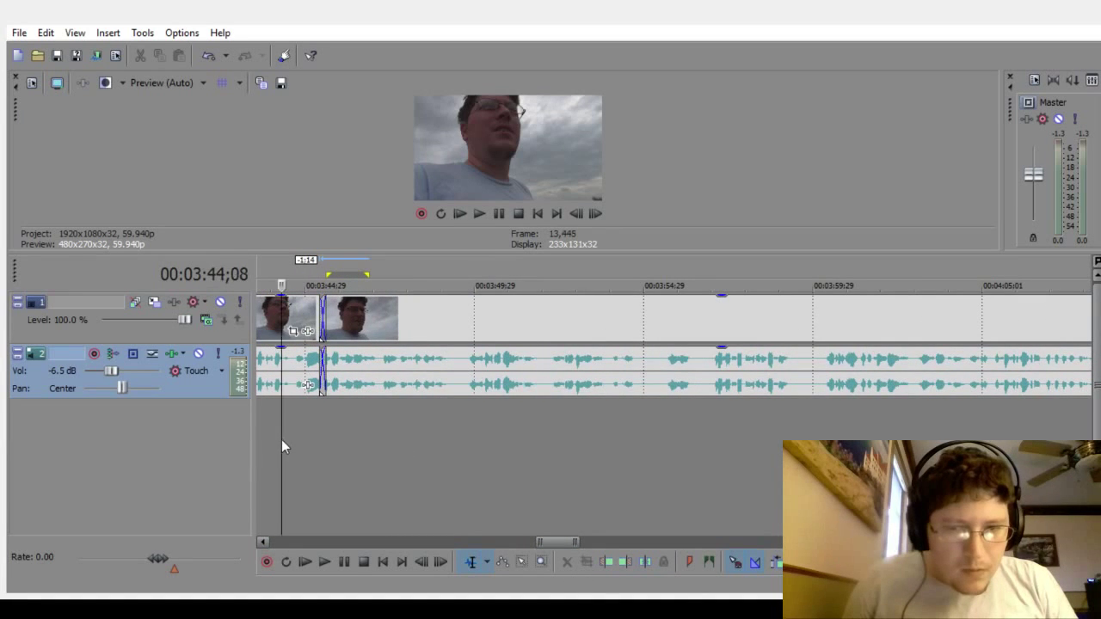
click(325, 559)
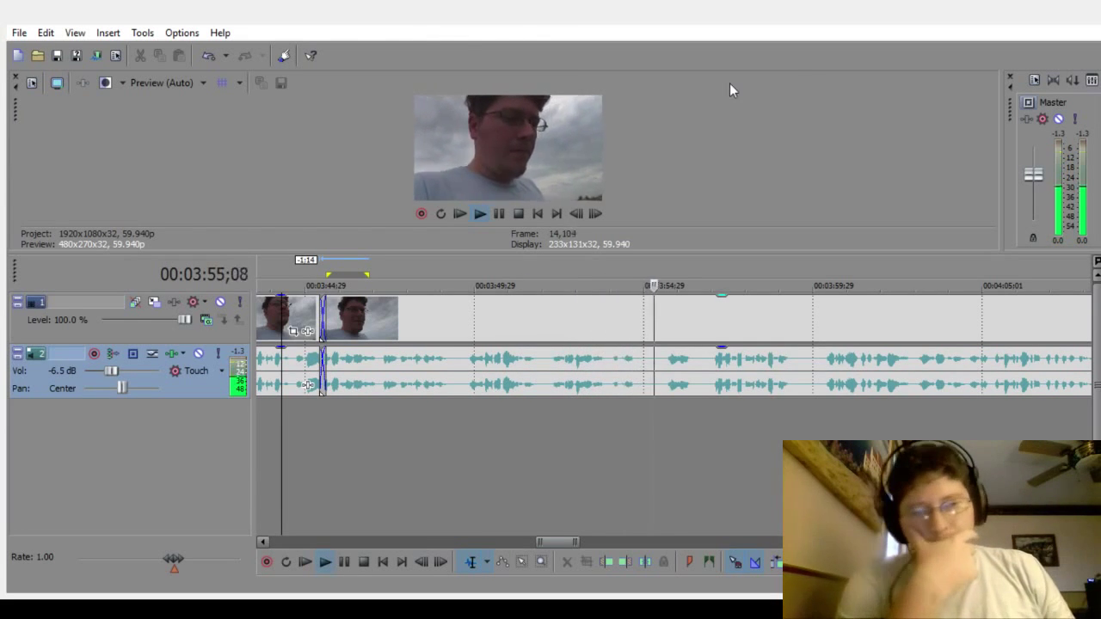
click(345, 561)
Step: Delete the 1:17 segment just after 00:03:54;29 and overlap the following clip with the previous one by about 5 frames
drag(648, 412, 699, 421)
key(Delete)
click(738, 445)
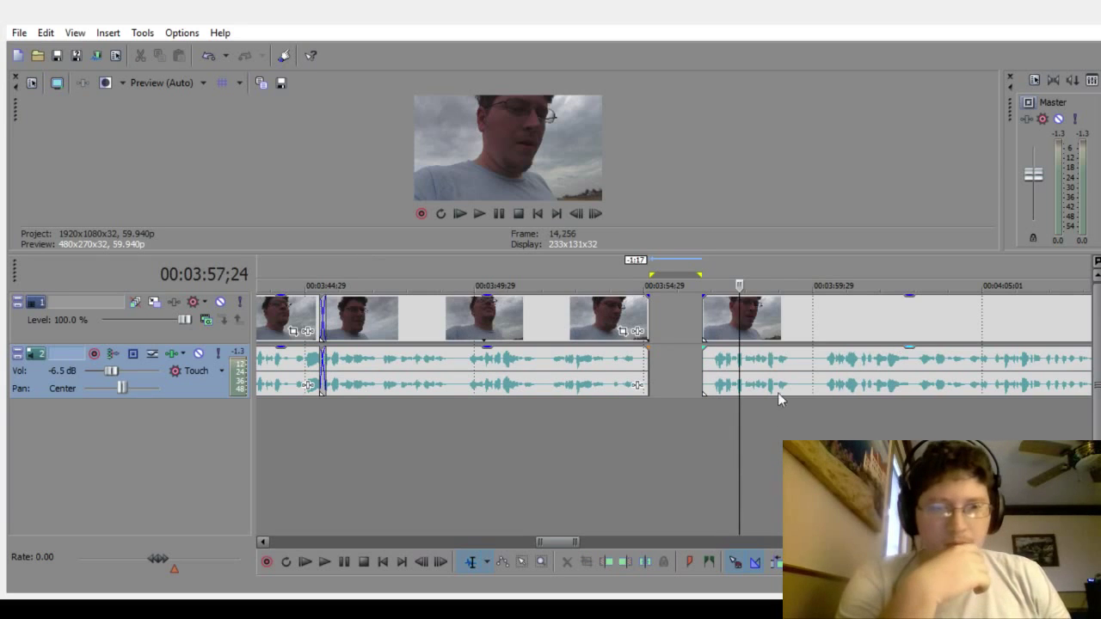
scroll(673, 441, up, 4)
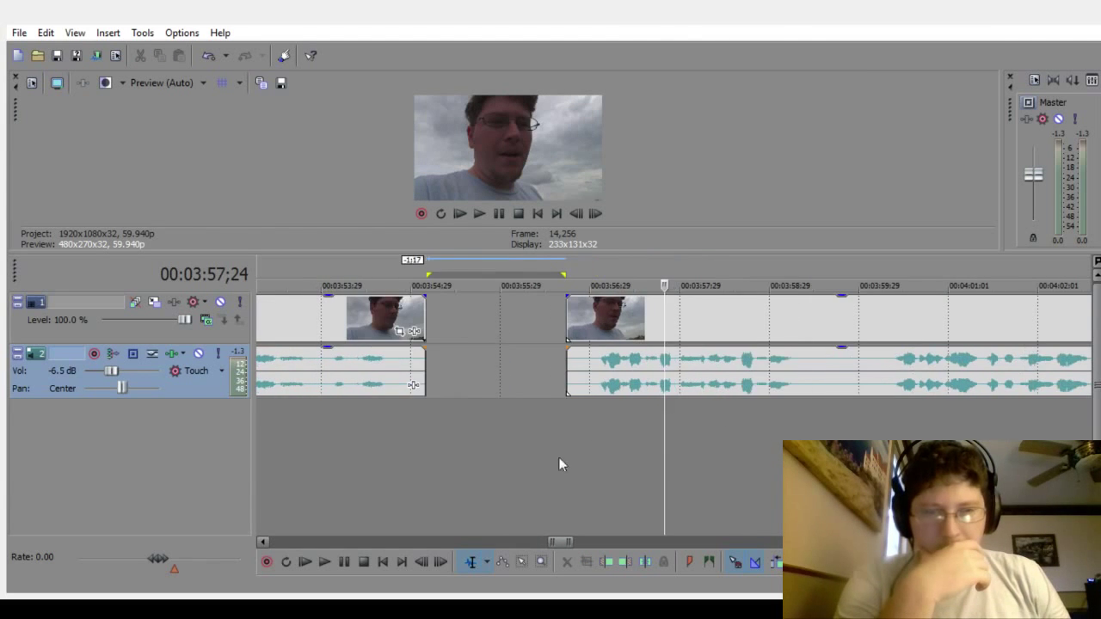
drag(644, 375, 480, 386)
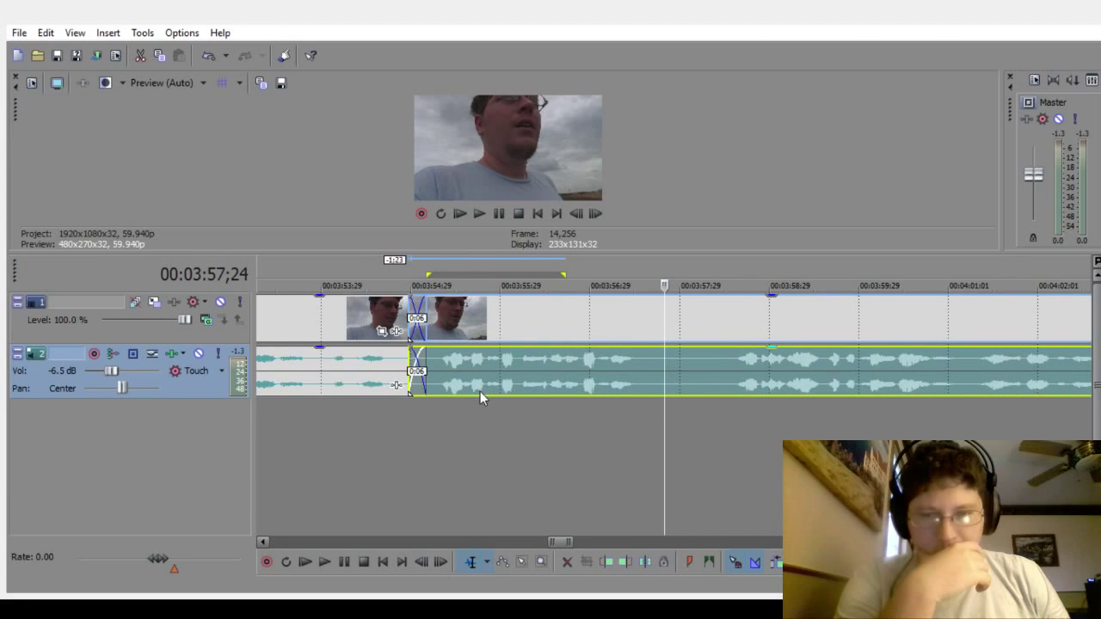
Step: Play the timeline from 00:03:53;23 across the new crossfade to check the join and the footage after it
click(304, 430)
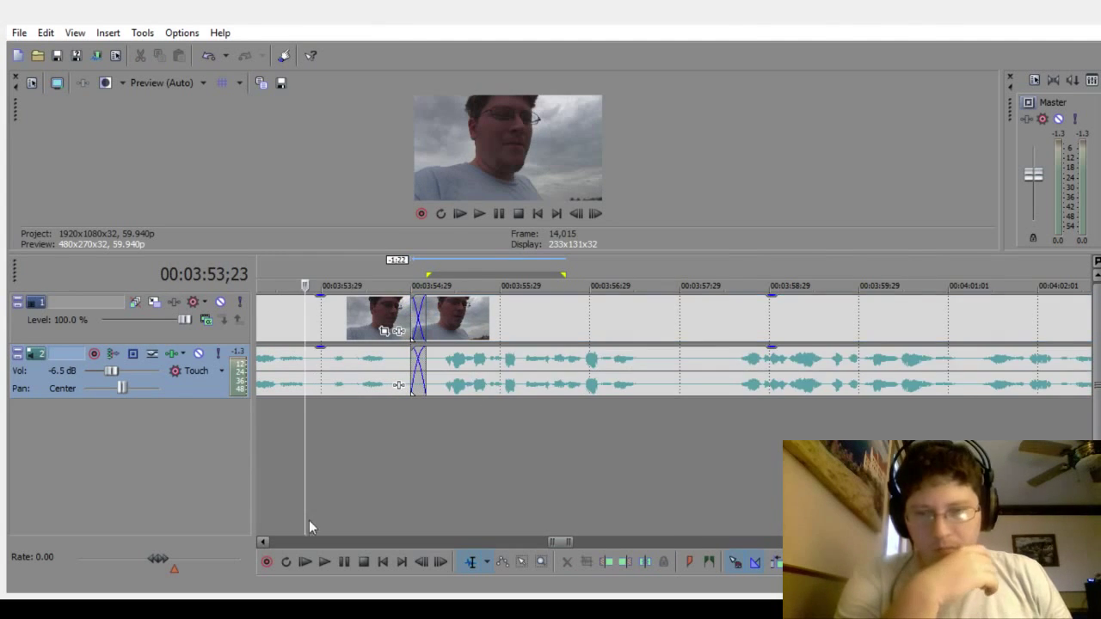
click(327, 561)
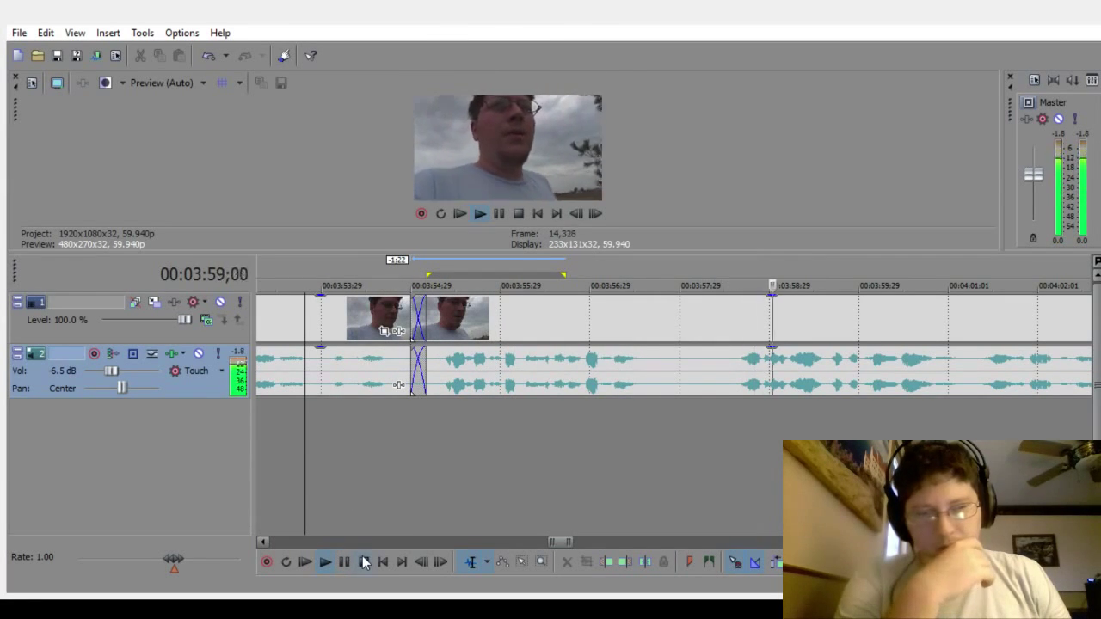
click(363, 561)
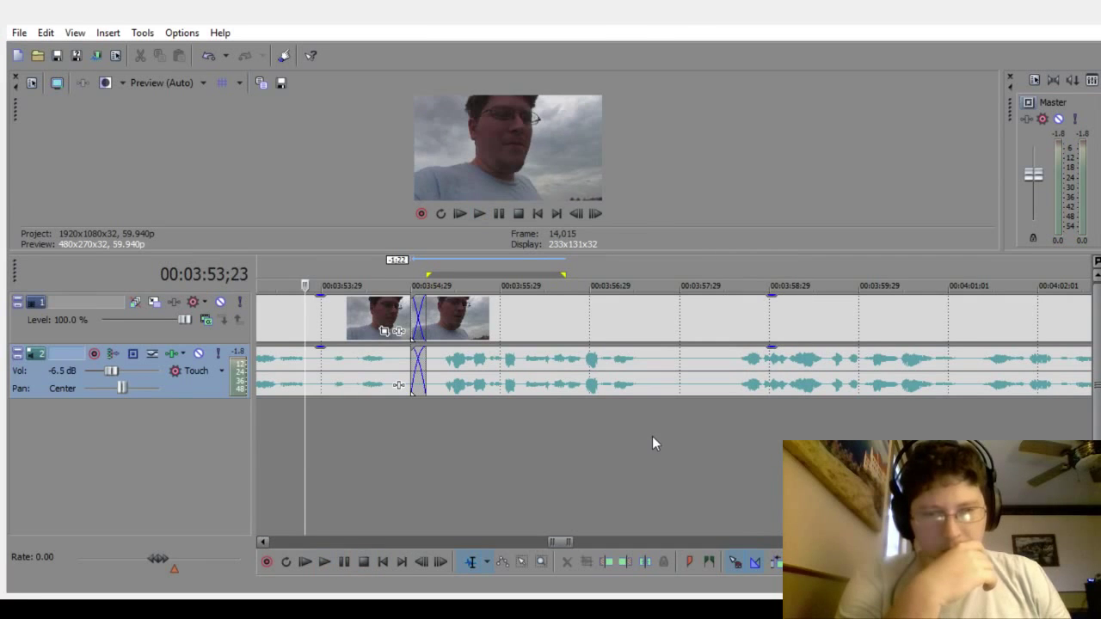
Step: Delete the silent segment ending at 00:03:58;11 and overlap the following clip with the previous one by 5 frames
drag(651, 436, 716, 438)
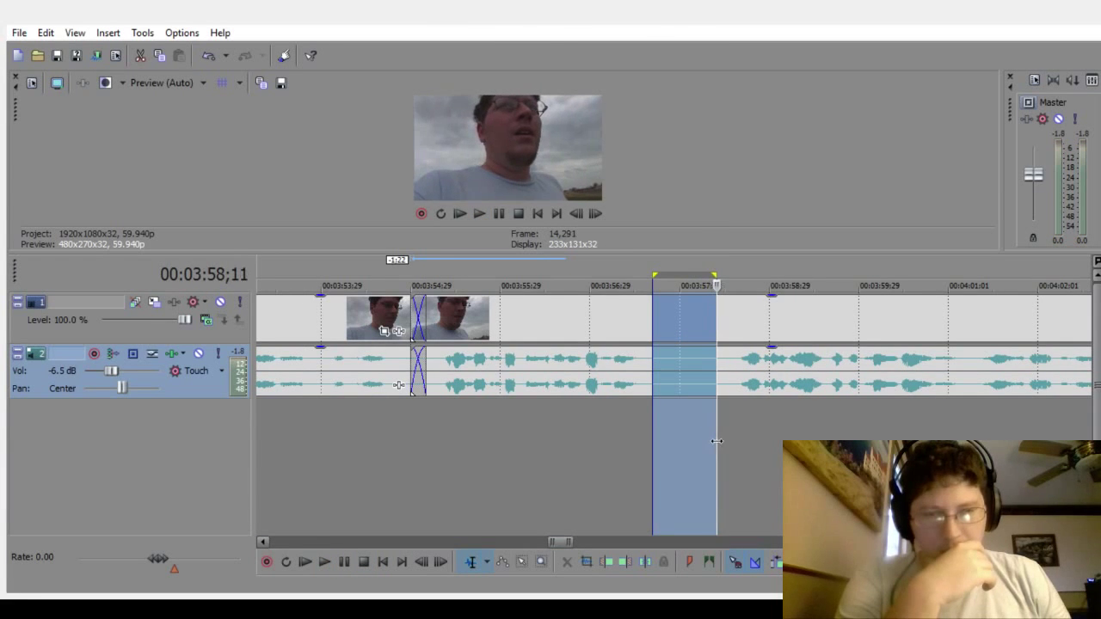
key(Delete)
click(538, 510)
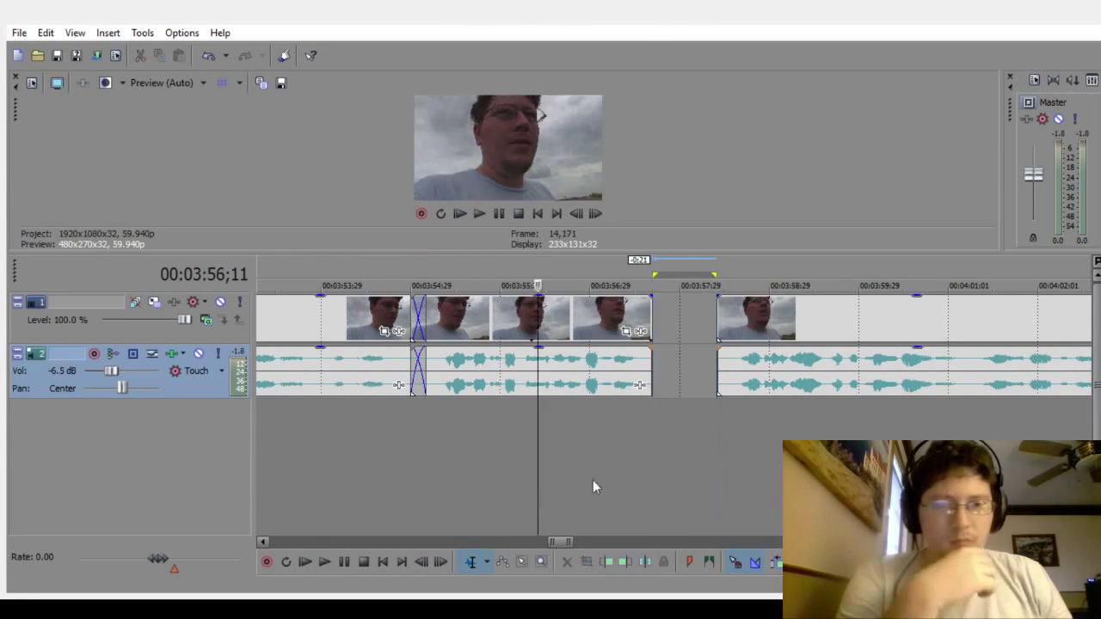
drag(812, 363, 731, 363)
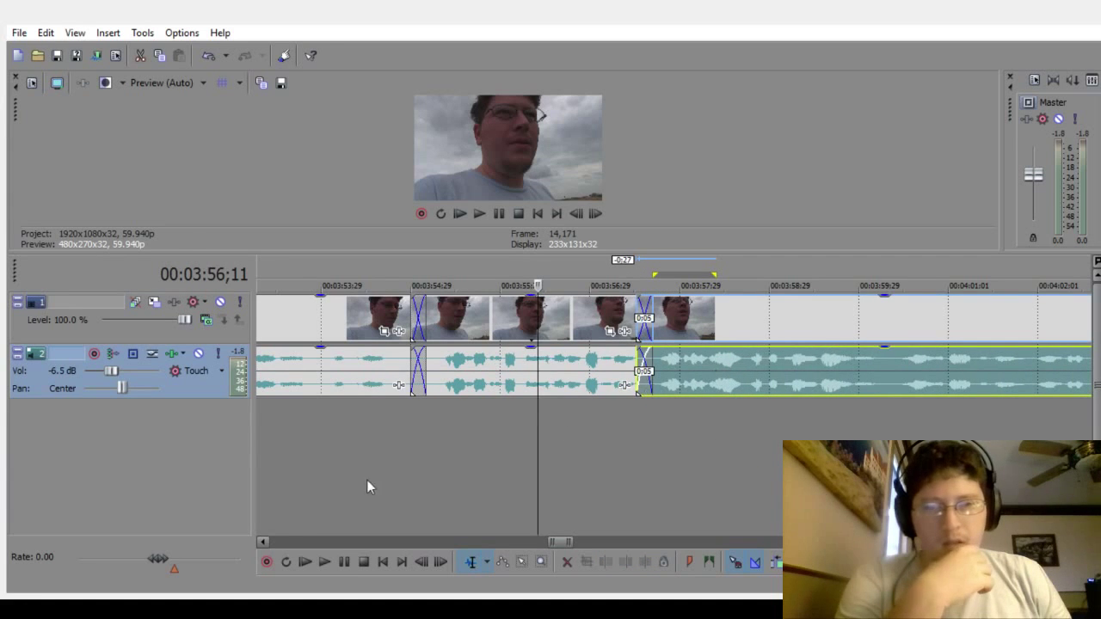
Step: Play the timeline twice from just before 00:03:53;29 across the two latest crossfades to check both joins
click(301, 456)
click(319, 564)
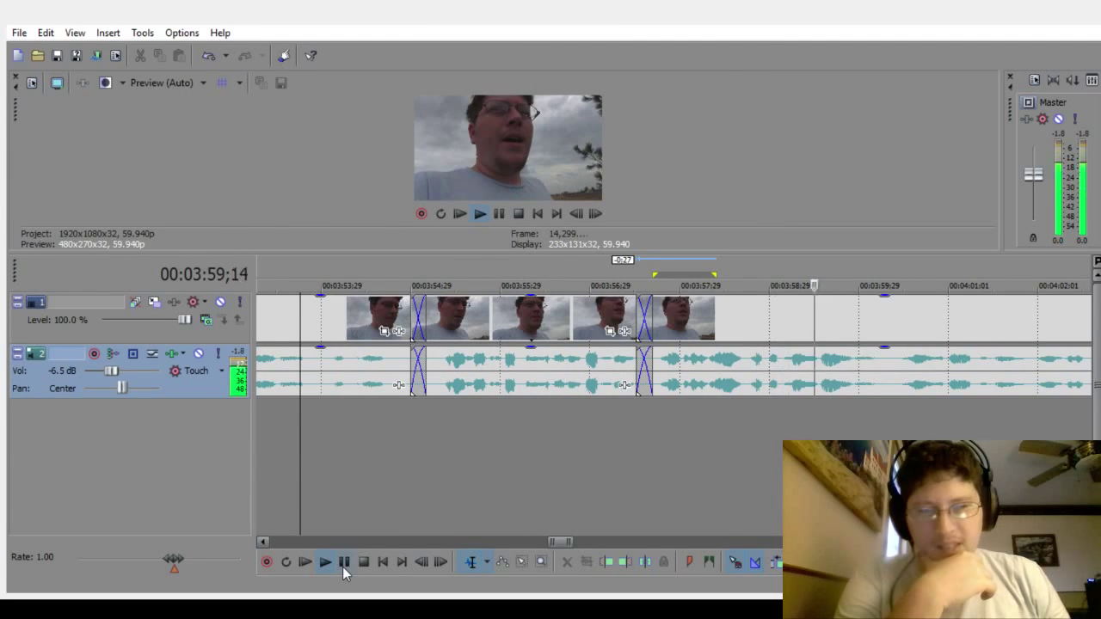
click(342, 567)
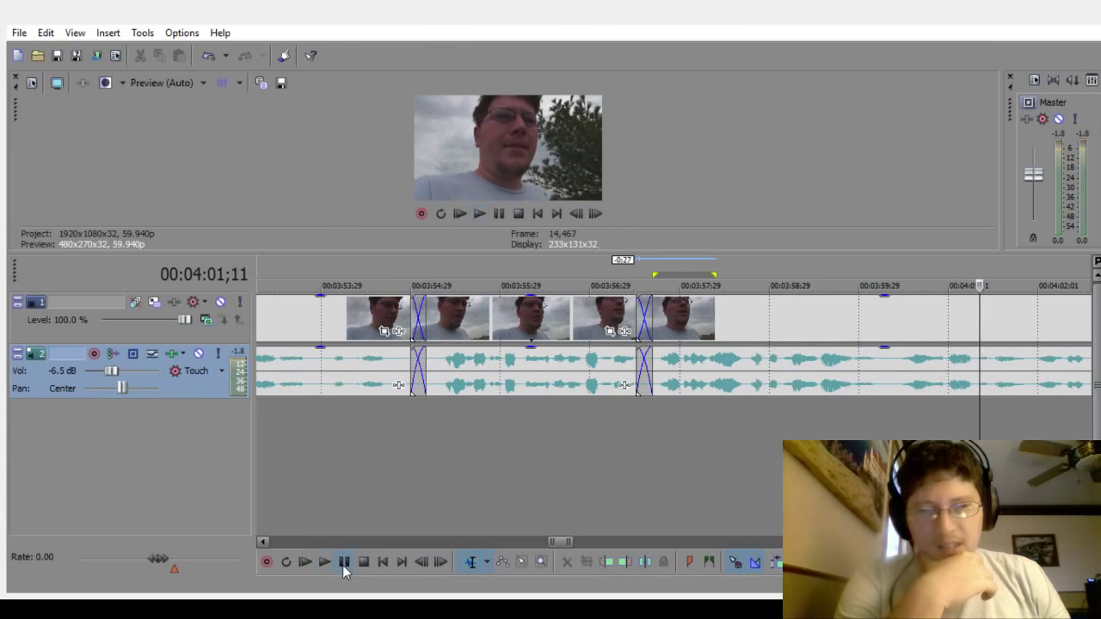
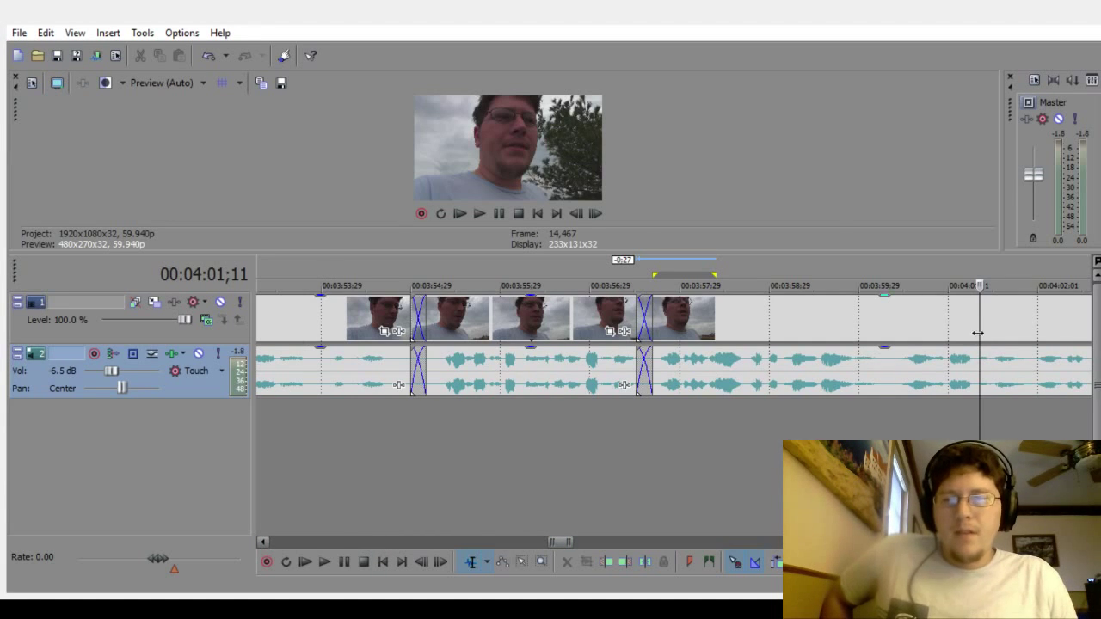
click(297, 444)
click(326, 569)
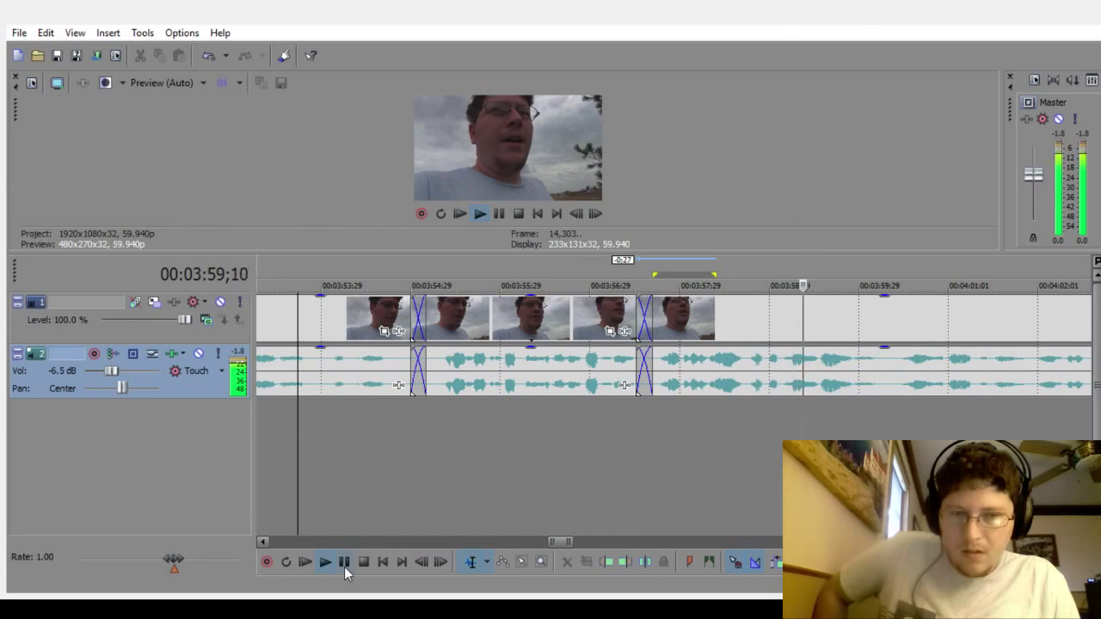
click(344, 564)
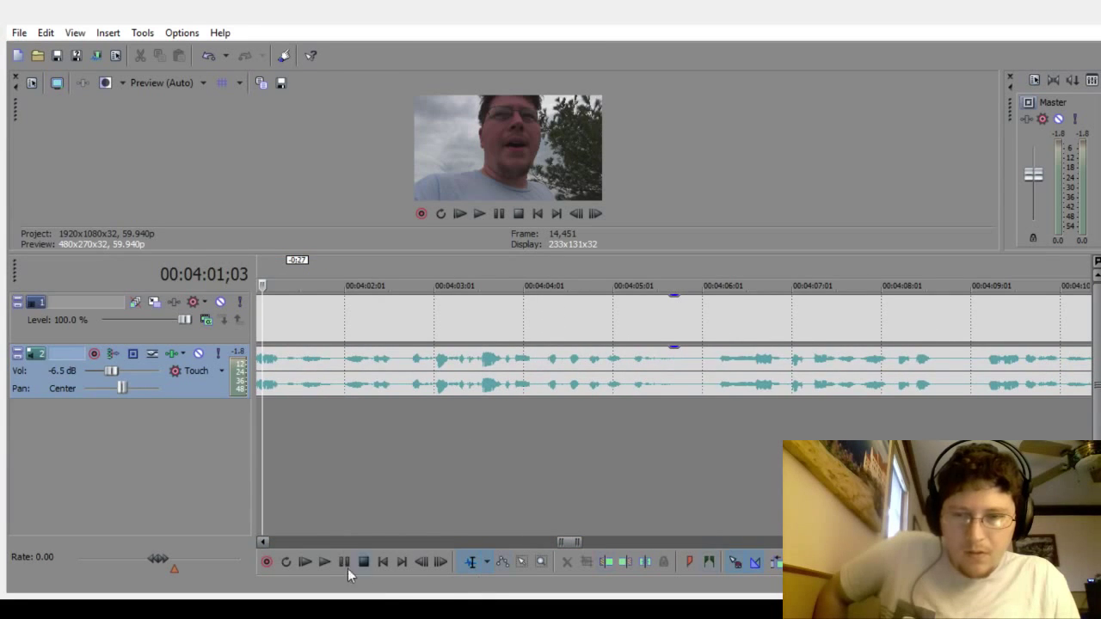
Step: Continue playback from 00:04:01;03 and listen for the next segment to cut
click(263, 543)
click(264, 542)
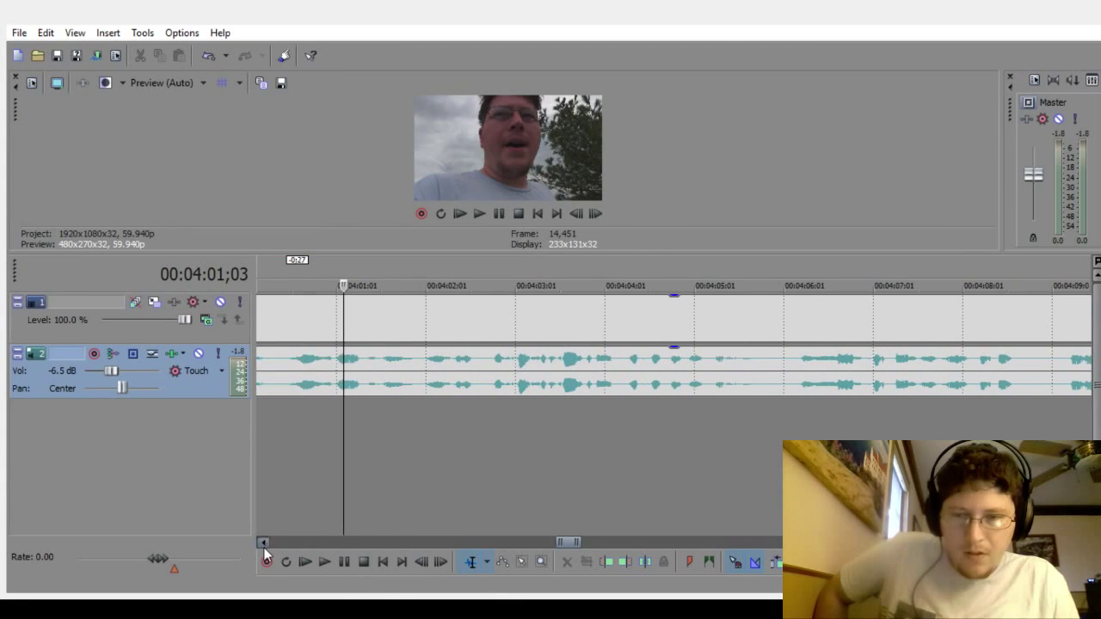
click(325, 567)
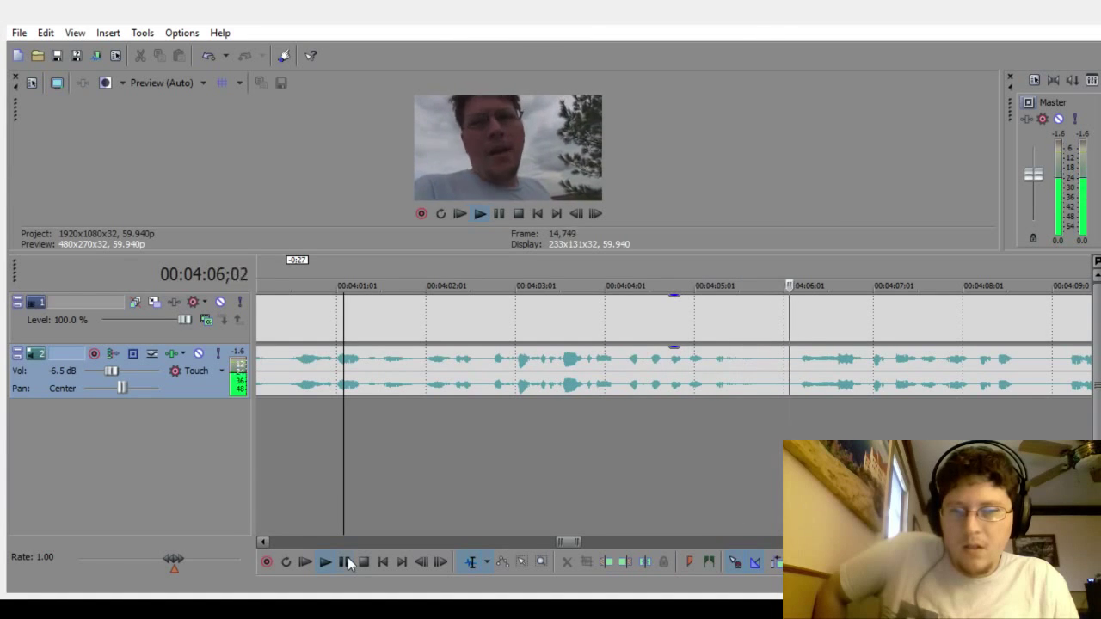
click(344, 561)
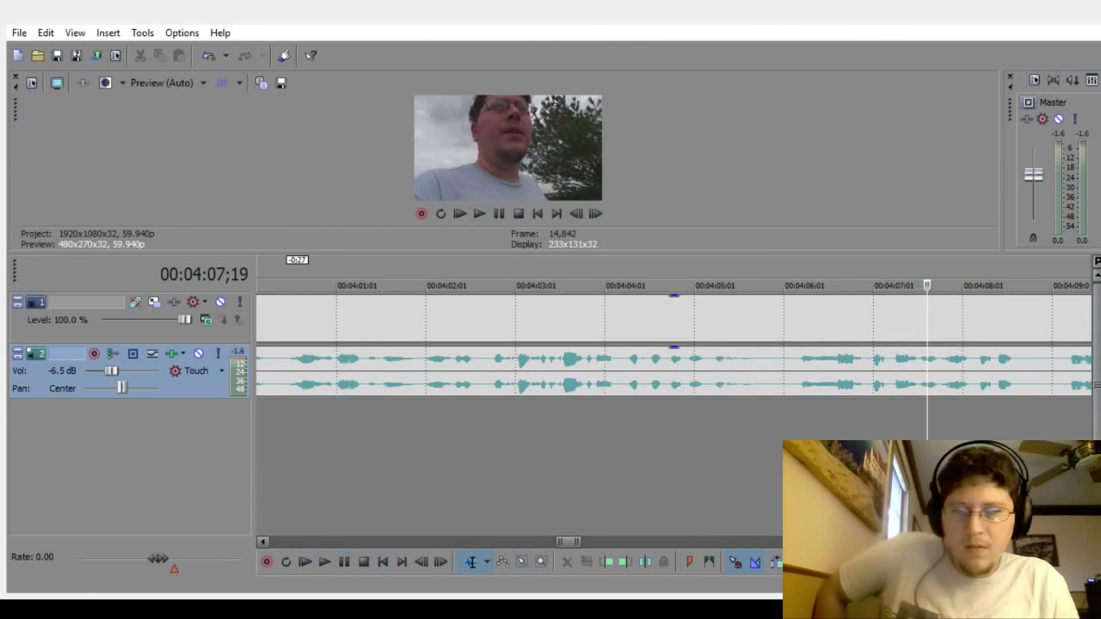
Step: Inspect the frame at 00:04:09;02, then play the footage from 00:04:06;01 to look for unwanted segments
click(1055, 286)
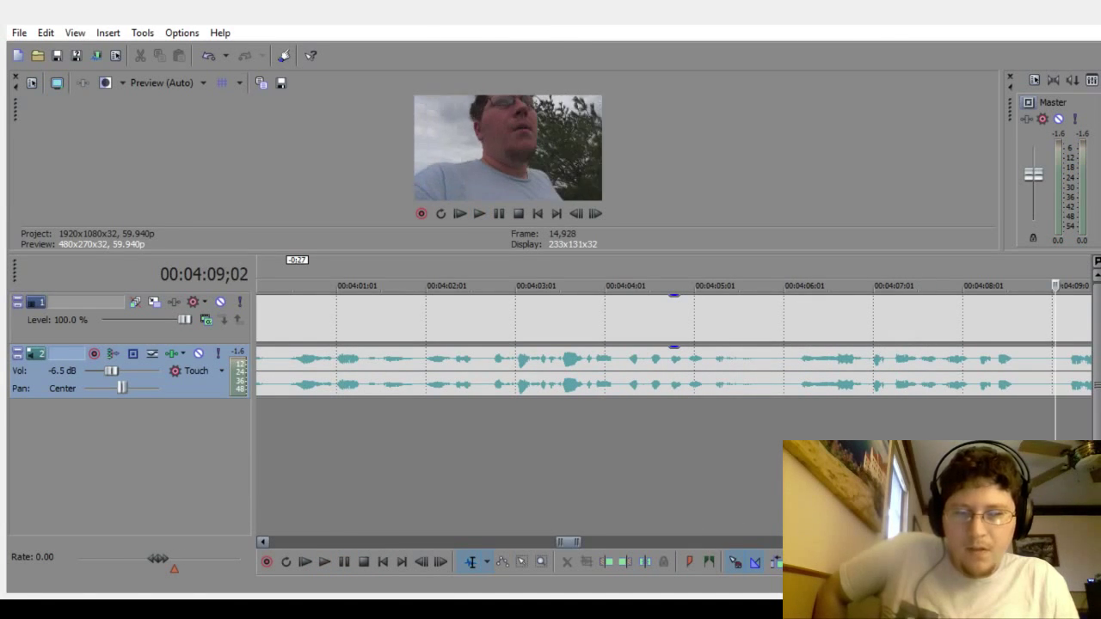
click(783, 286)
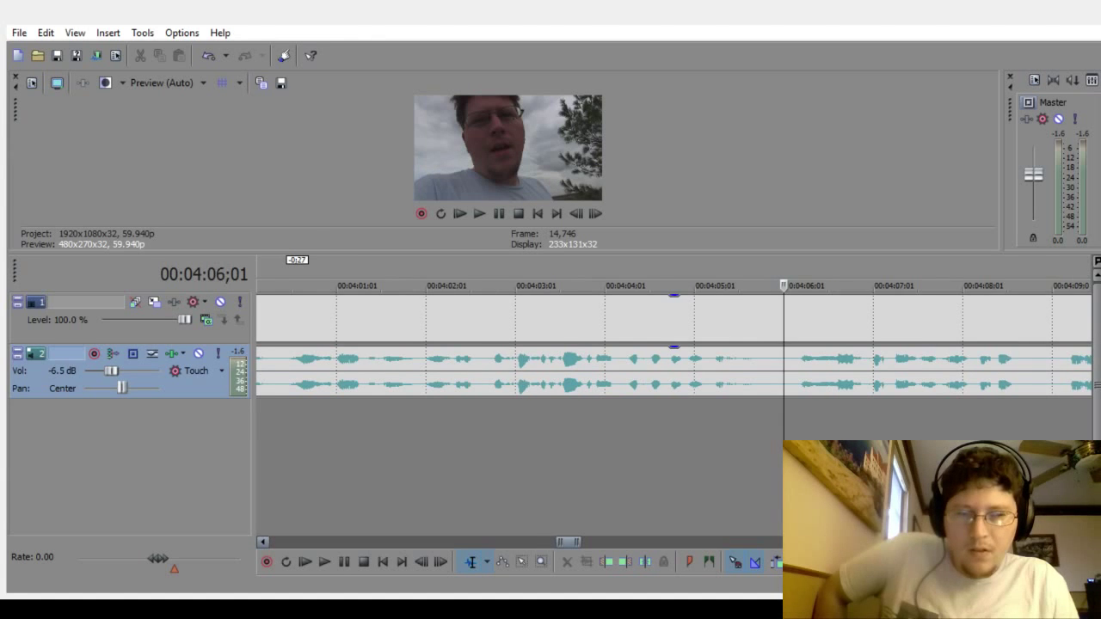
scroll(678, 344, right, 10)
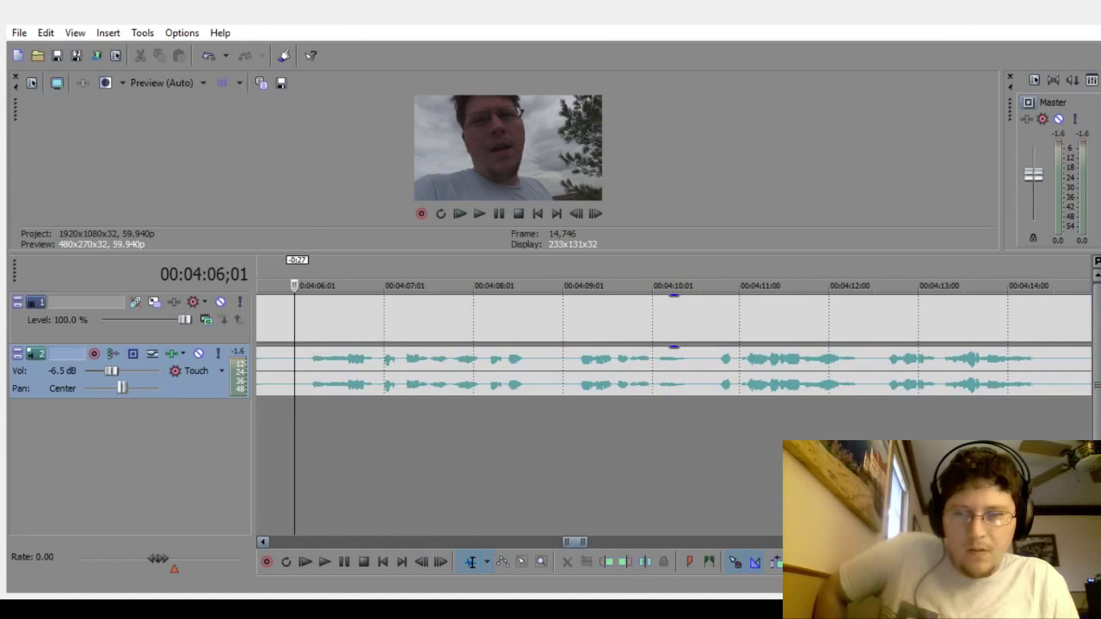
click(325, 559)
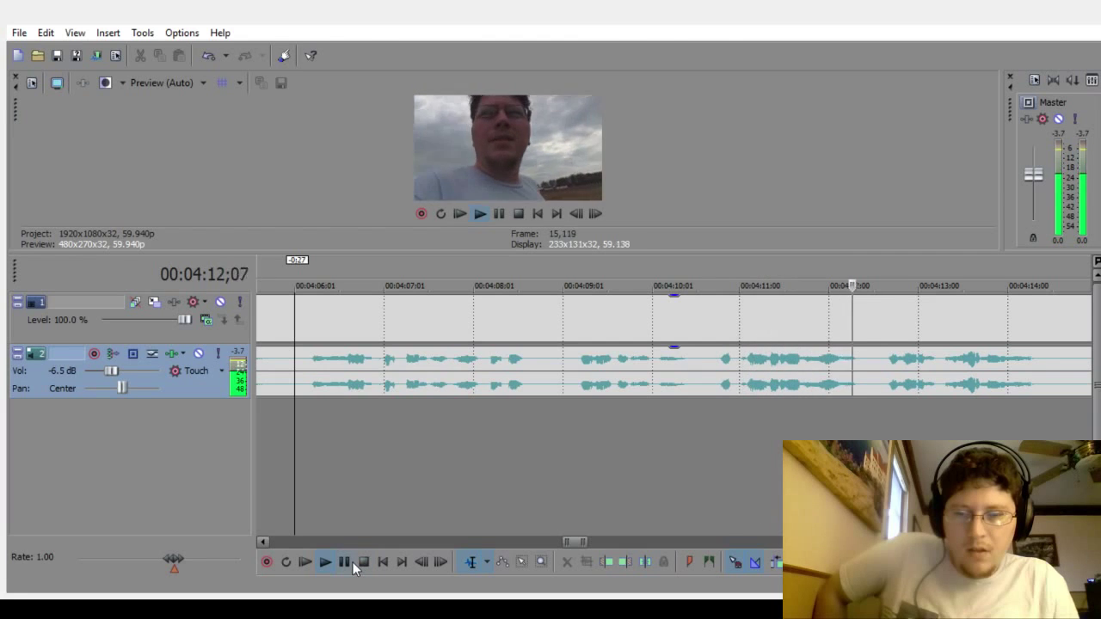
click(351, 562)
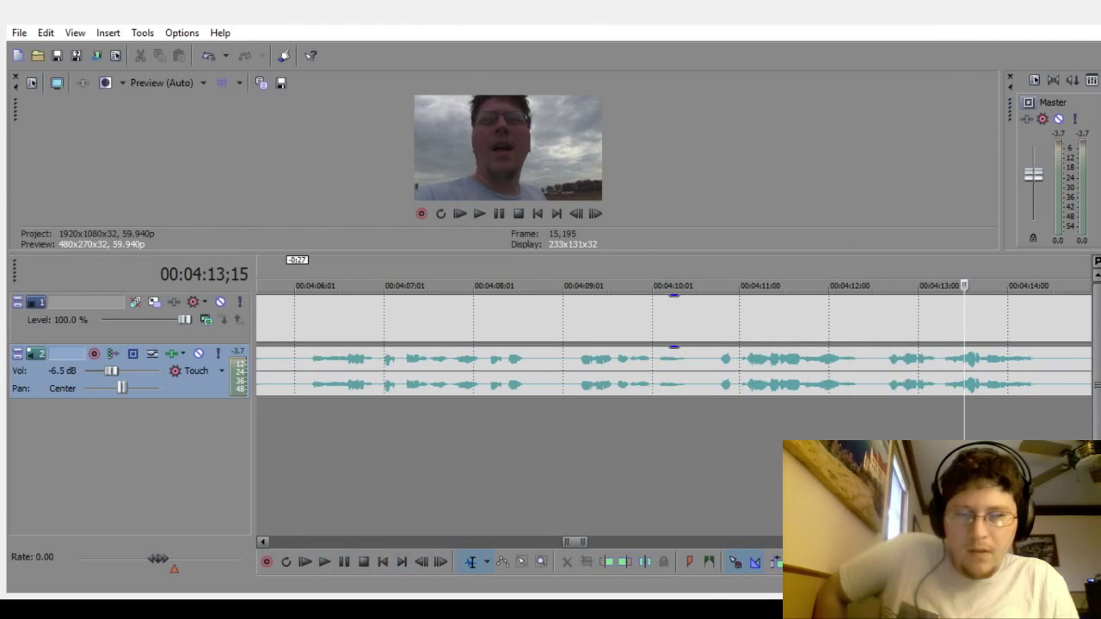
Step: Play the footage from 00:04:04;24 to about 00:04:11;14 to listen for the next pause to cut
scroll(490, 467, down, 2)
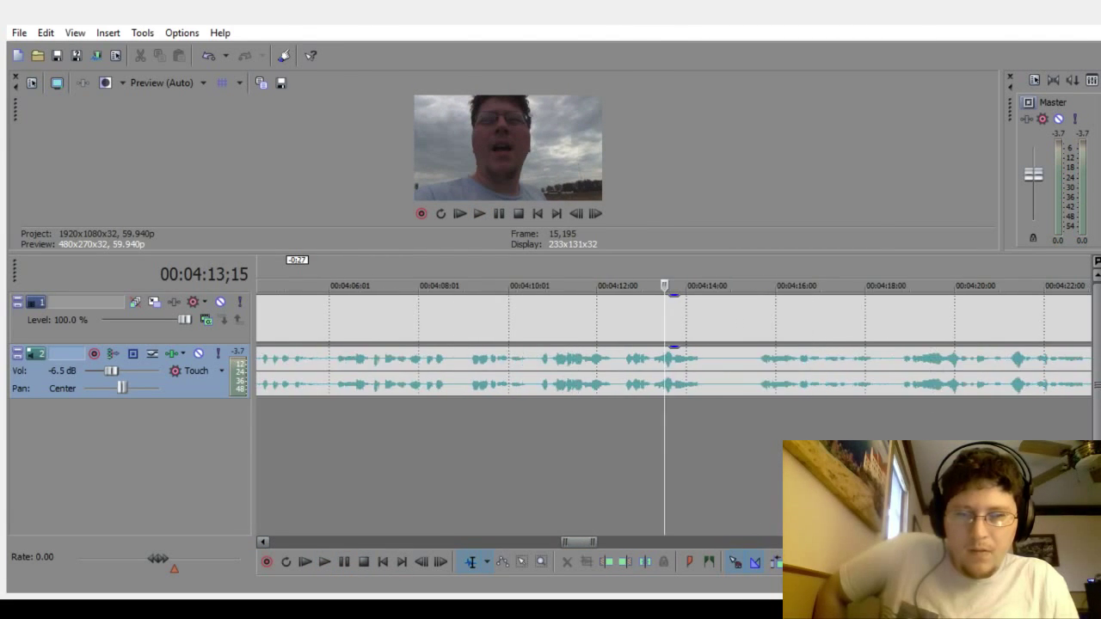
click(276, 462)
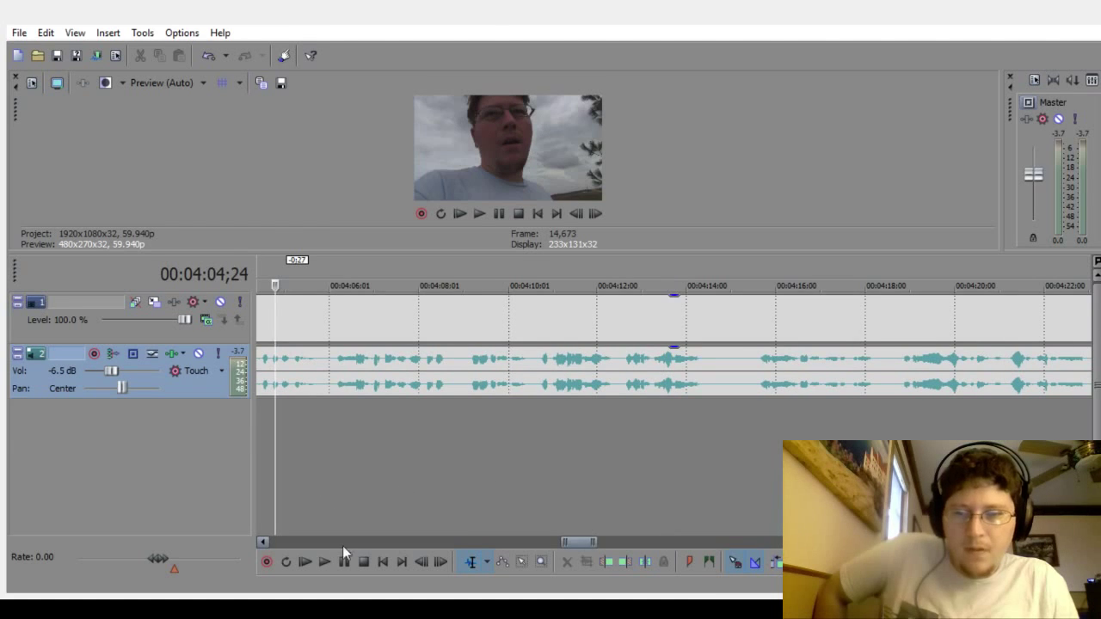
click(326, 561)
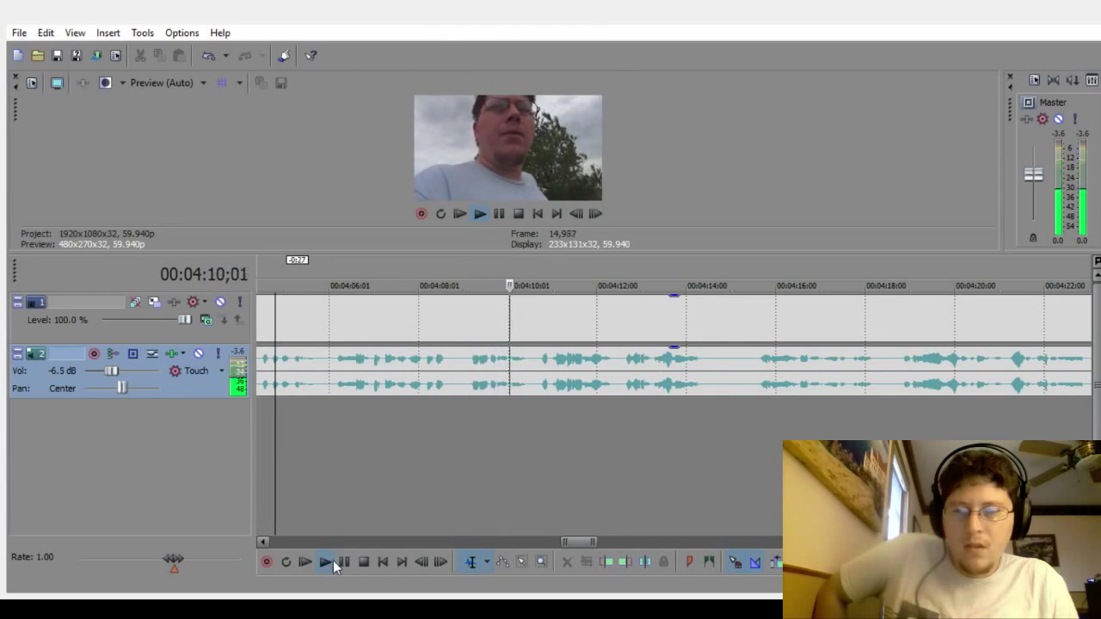
click(344, 561)
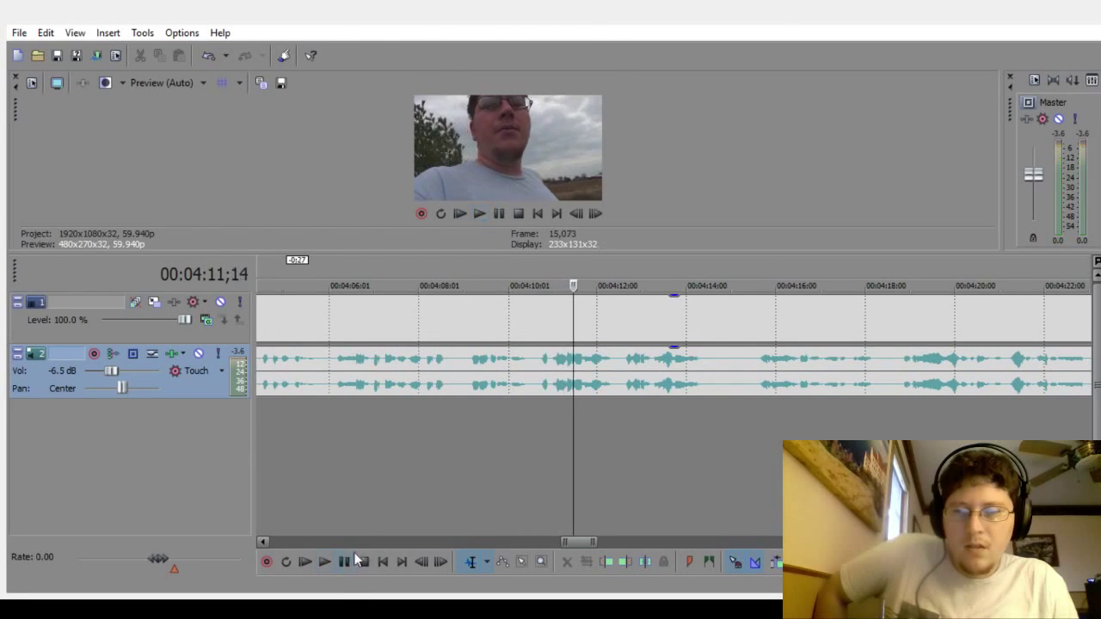
Step: Delete the short silent segment ending at 00:04:08;26 and overlap the following clip with the previous one by 5 frames
click(457, 444)
scroll(457, 444, up, 3)
scroll(457, 444, up, 2)
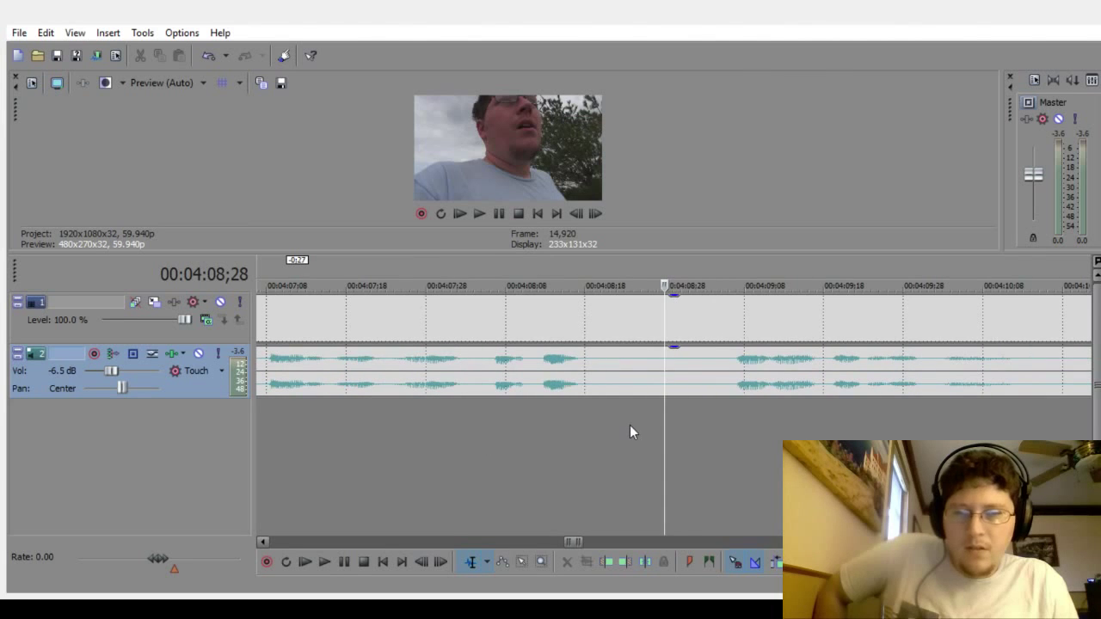
drag(633, 425, 652, 425)
key(Delete)
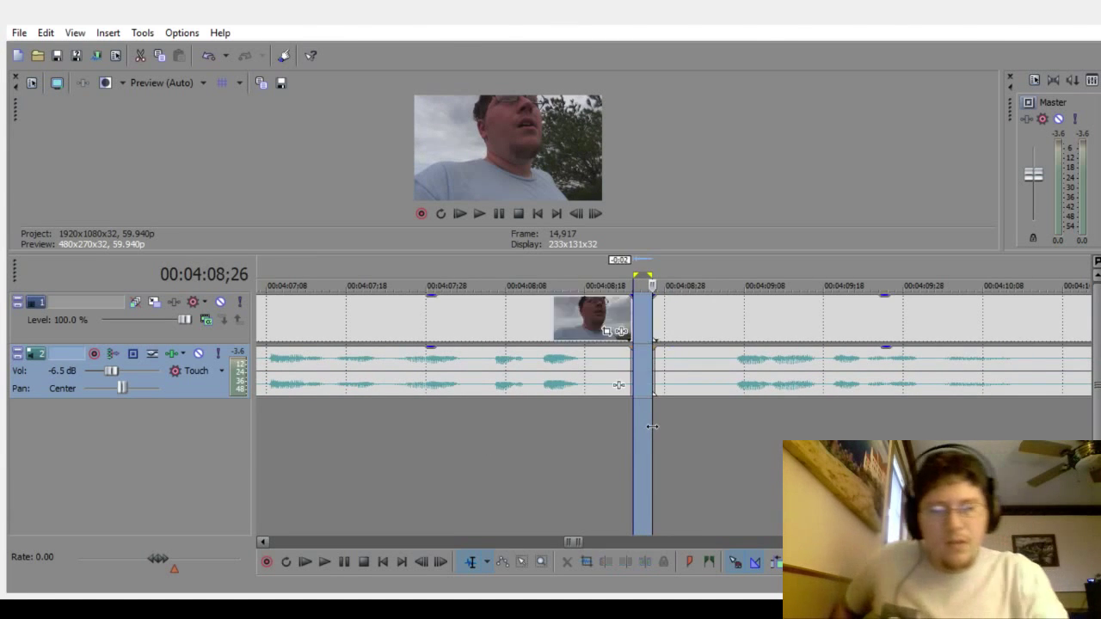
click(516, 472)
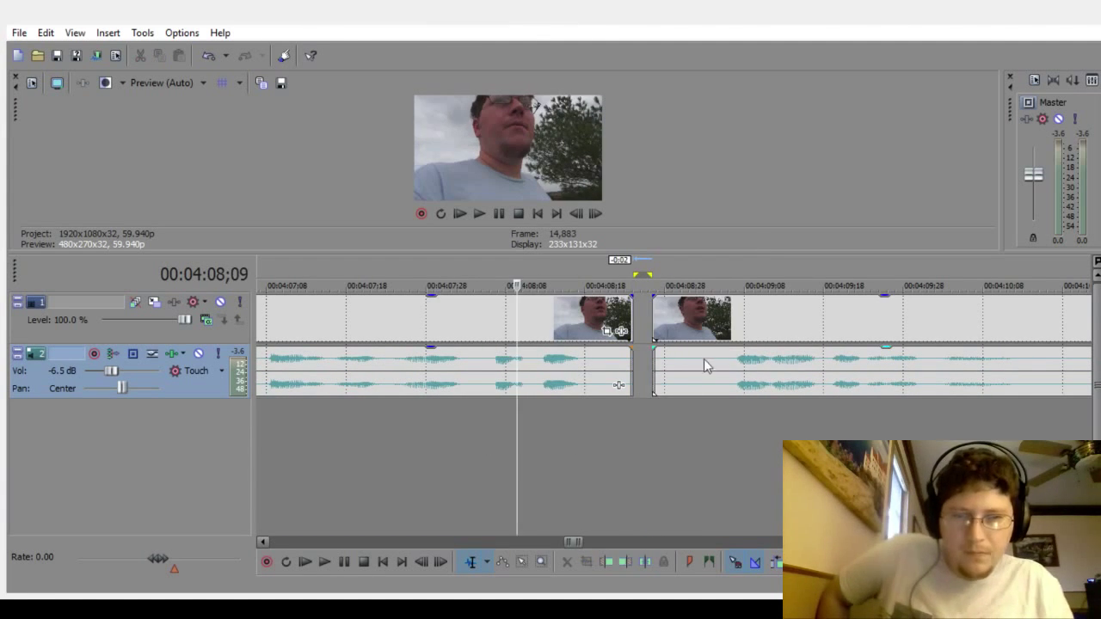
drag(704, 365, 642, 391)
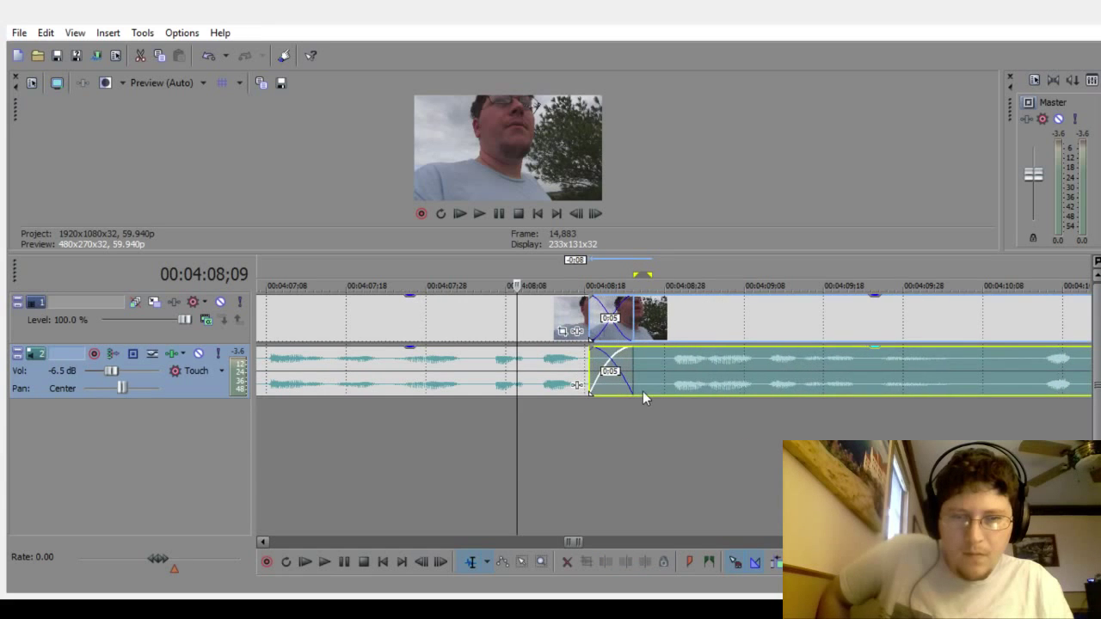
Step: Play across the new crossfade near 00:04:08;18 and continue to 00:04:15;06 to check the join and find the next pause
click(383, 462)
click(324, 563)
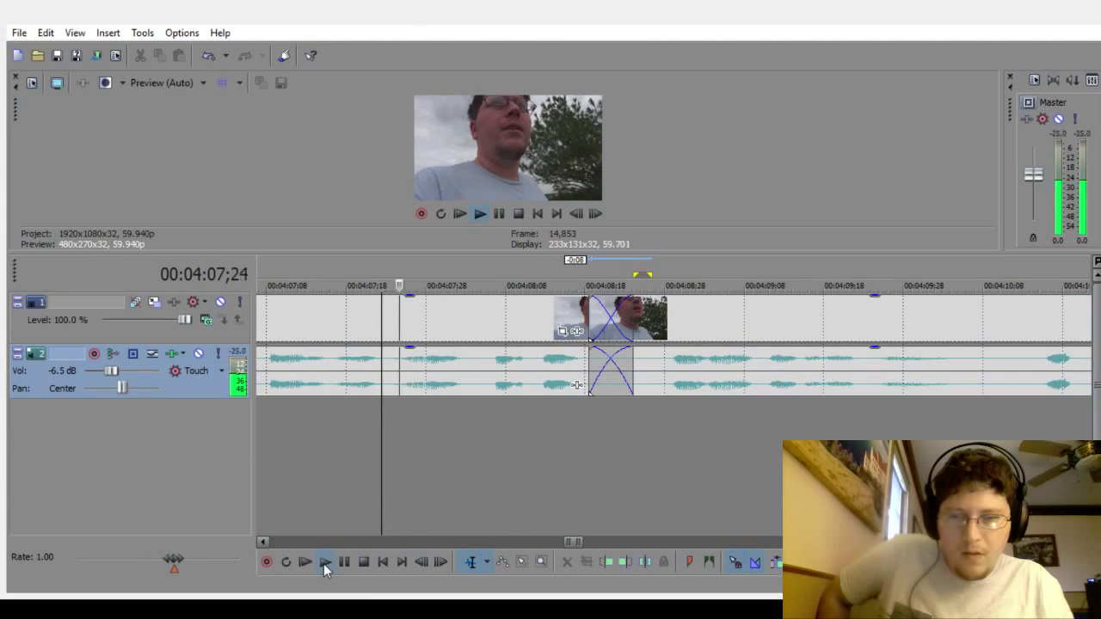
scroll(623, 510, down, 4)
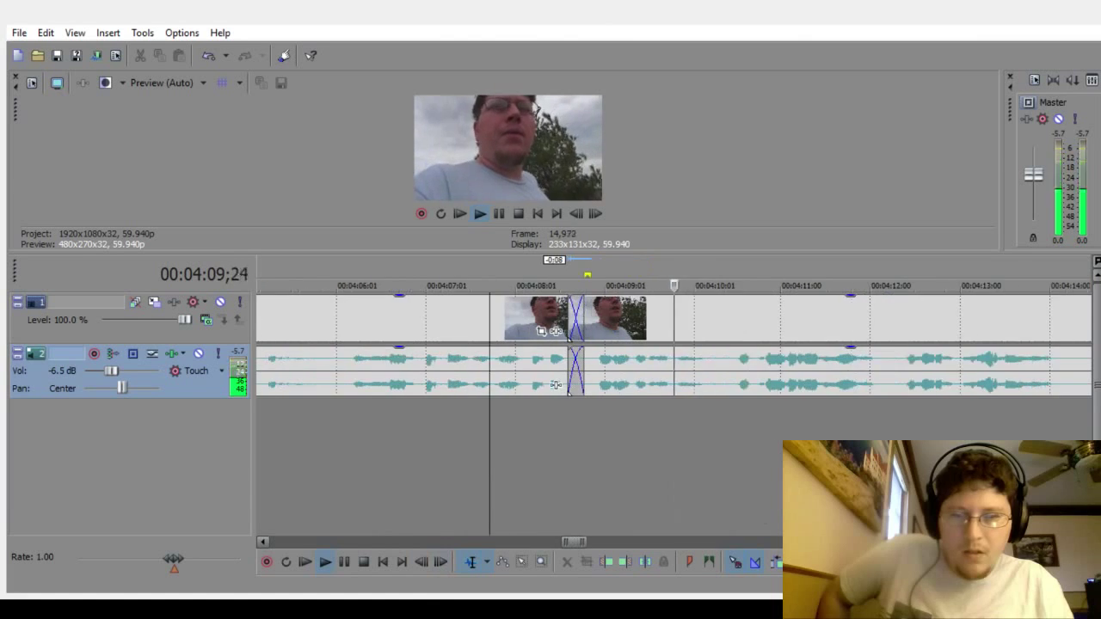
scroll(622, 510, down, 2)
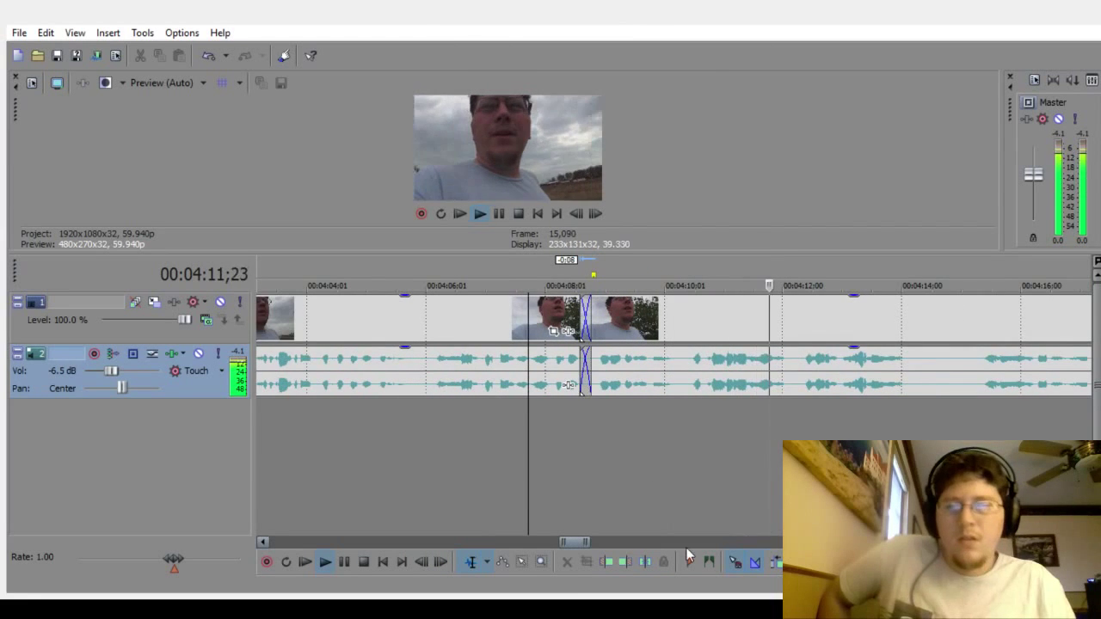
click(344, 559)
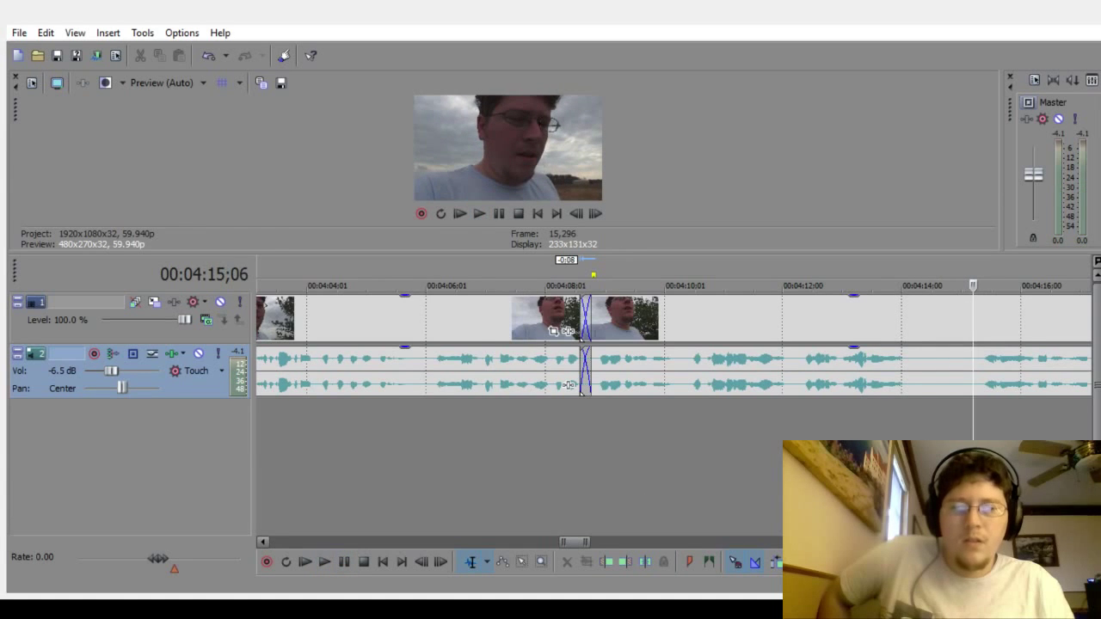
Step: Delete the silent segment ending at 00:04:15;07 and overlap the following clip with the previous one by 5 frames
key(Up)
key(Up)
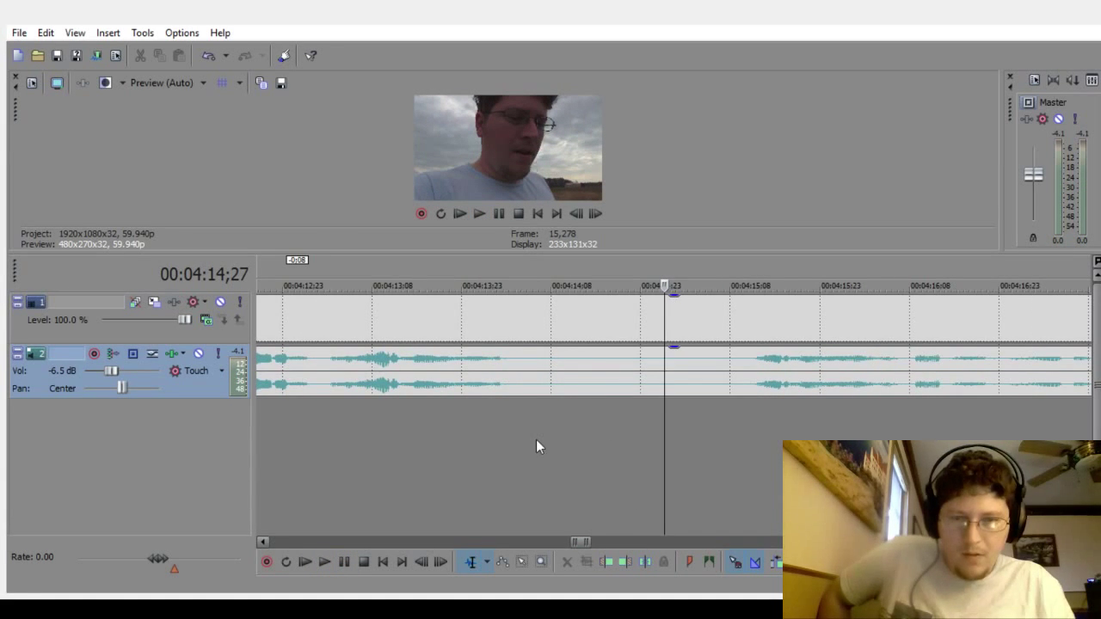
drag(535, 440, 723, 439)
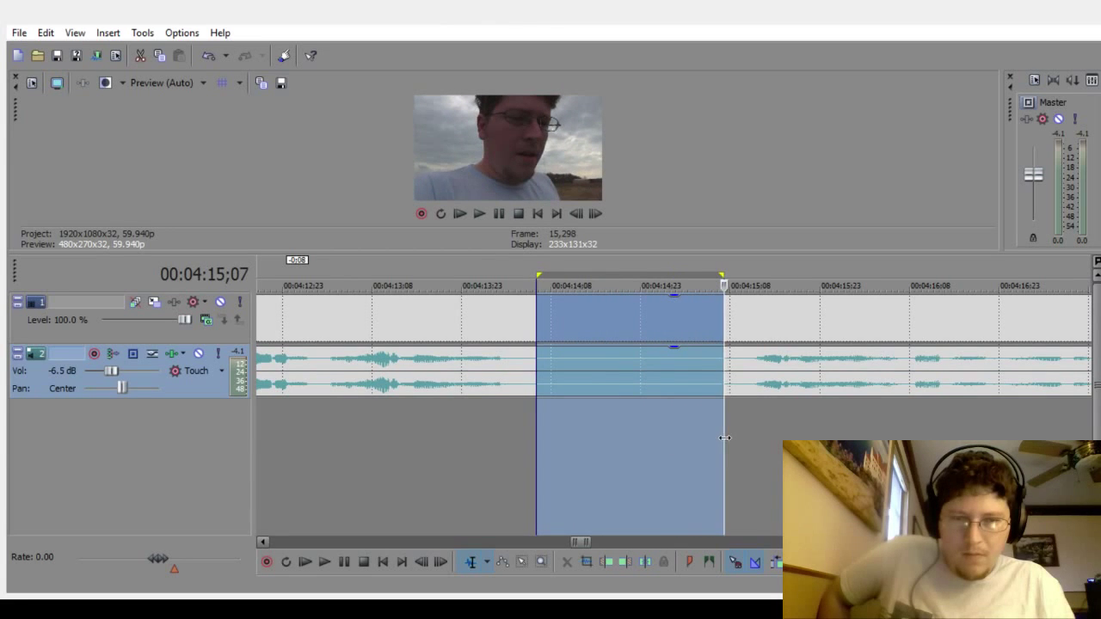
key(Delete)
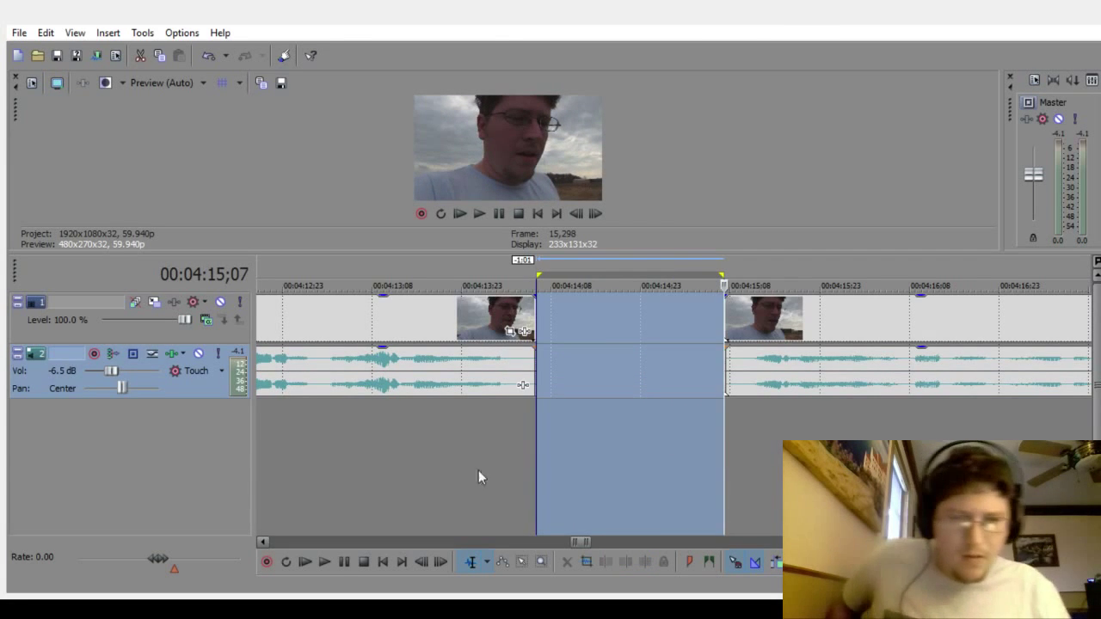
click(384, 450)
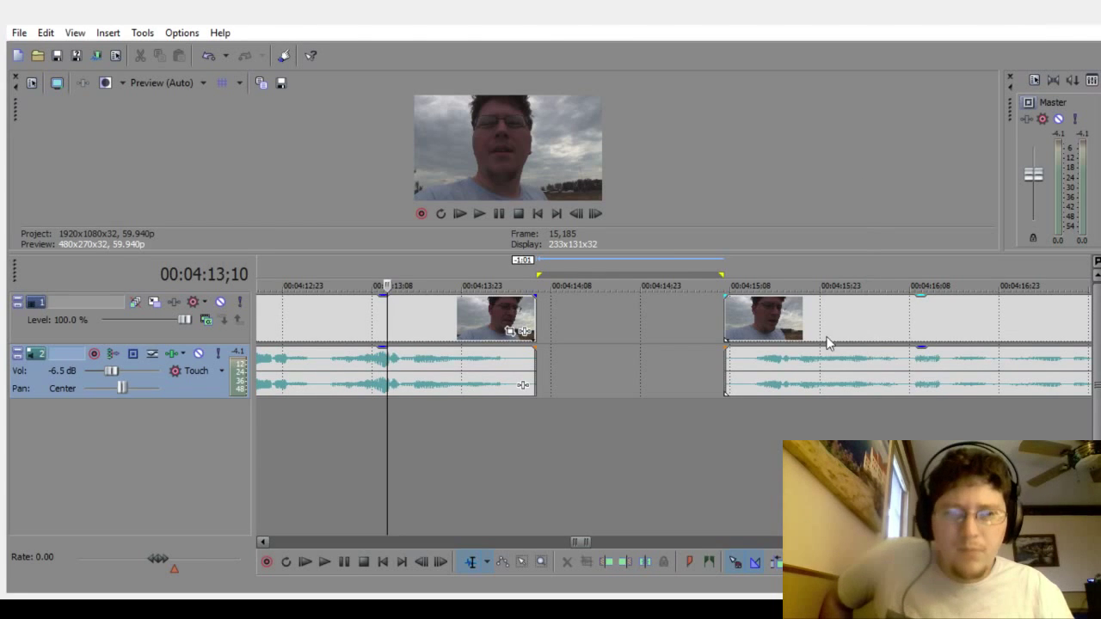
drag(825, 364, 610, 373)
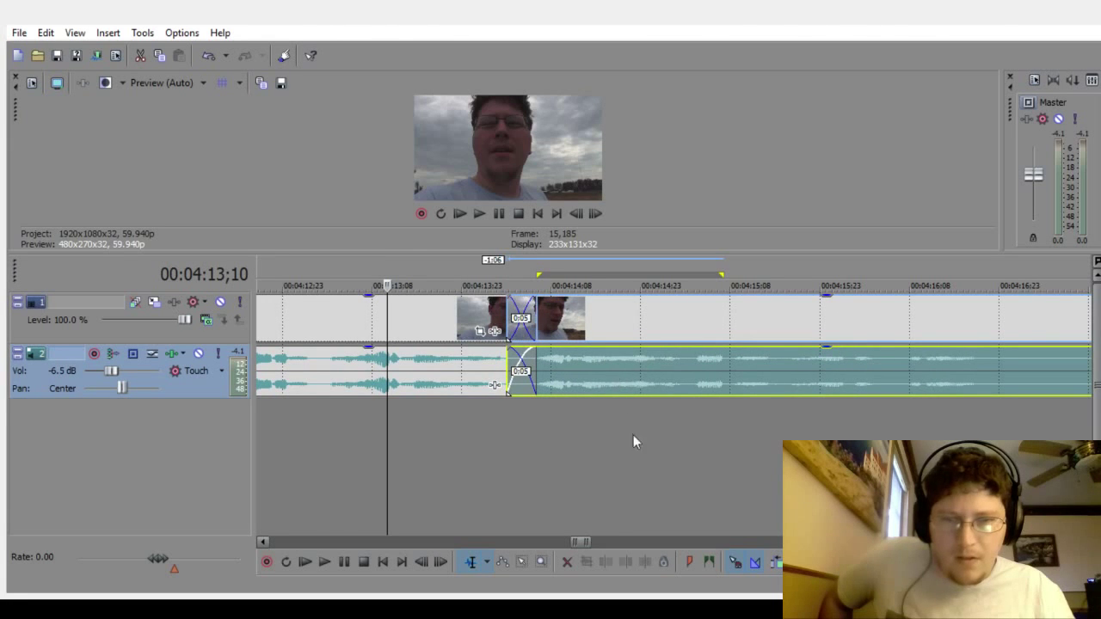
Step: Play the timeline from 00:04:11;23 across the crossfade at 00:04:14;00 to check the join
scroll(626, 465, down, 2)
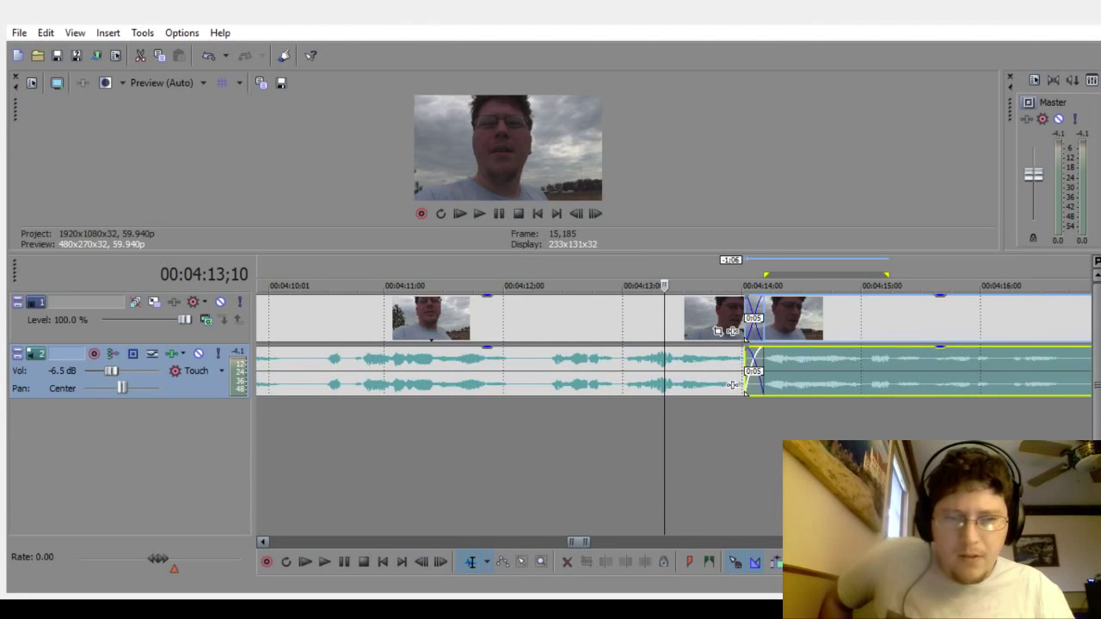
scroll(670, 361, right, 2)
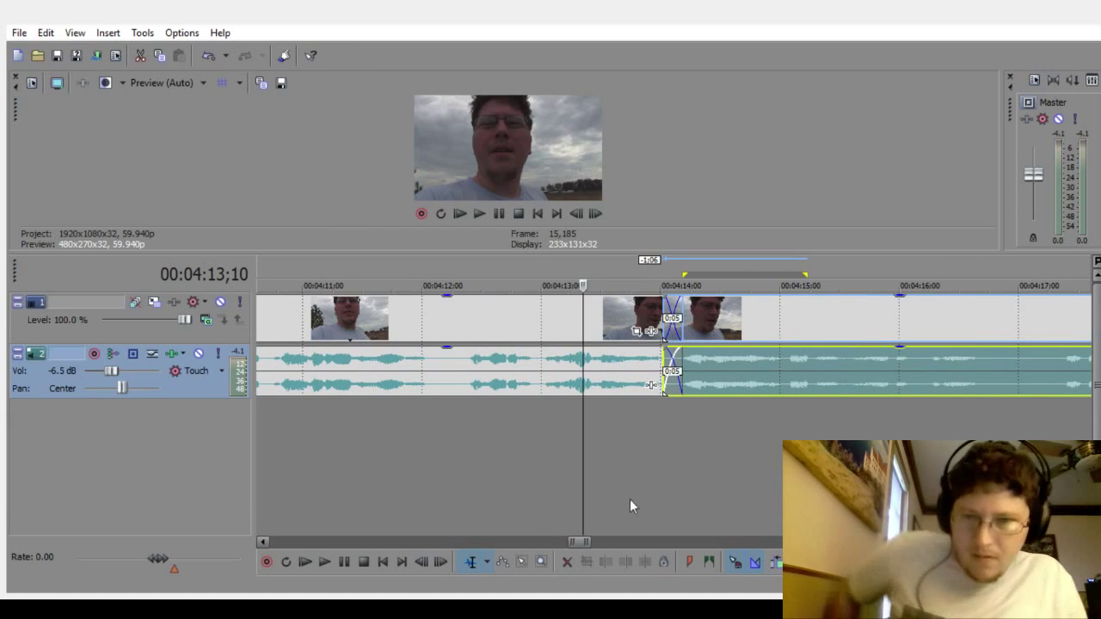
click(396, 436)
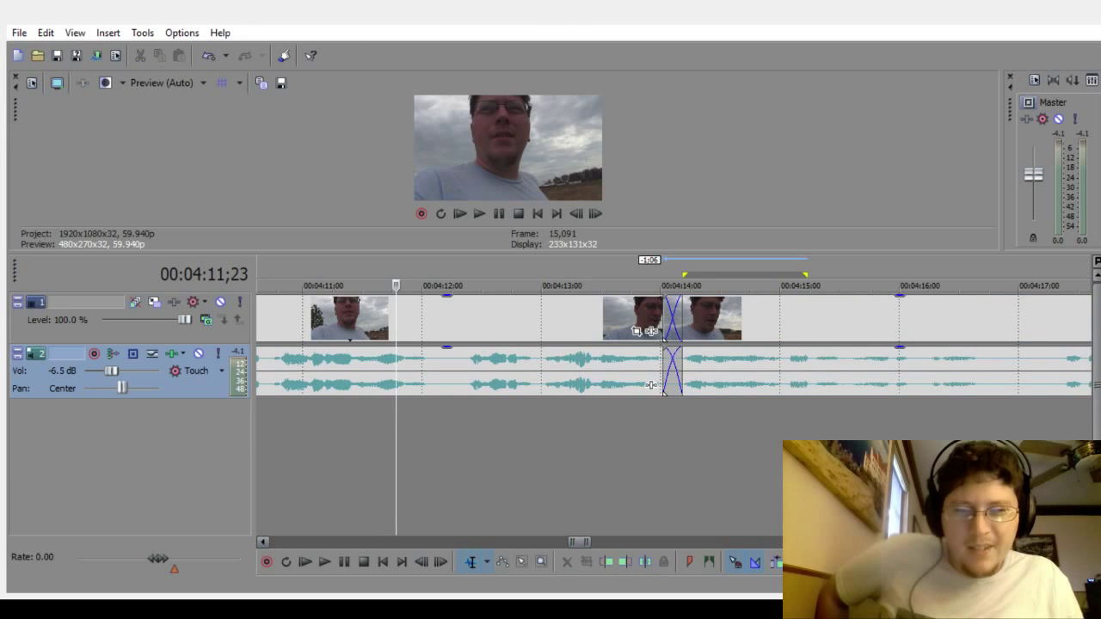
scroll(671, 344, right, 1)
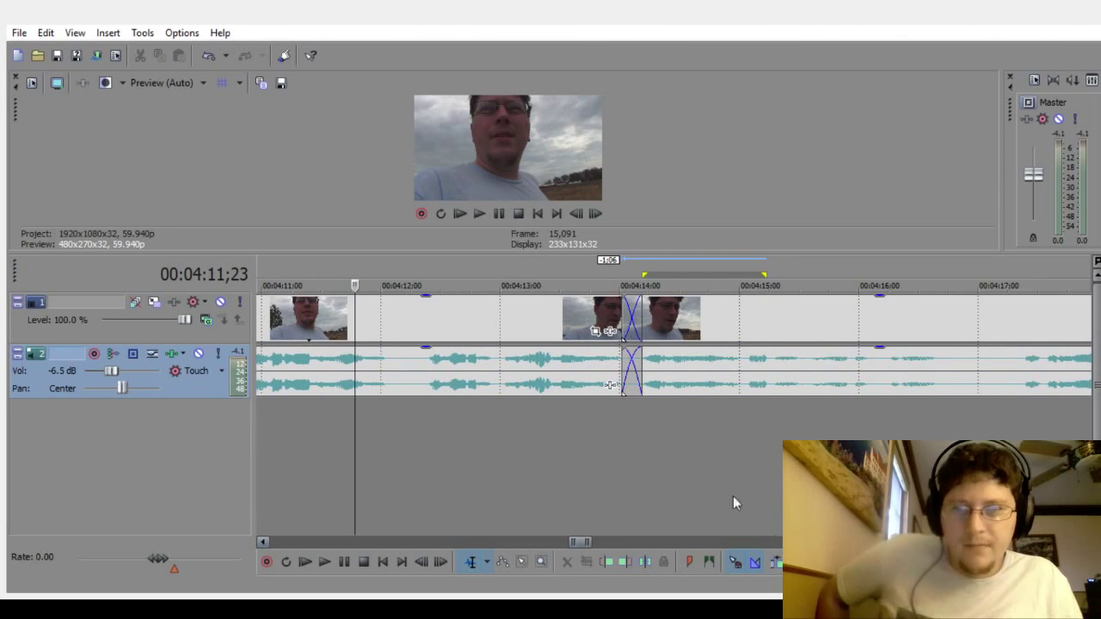
click(325, 564)
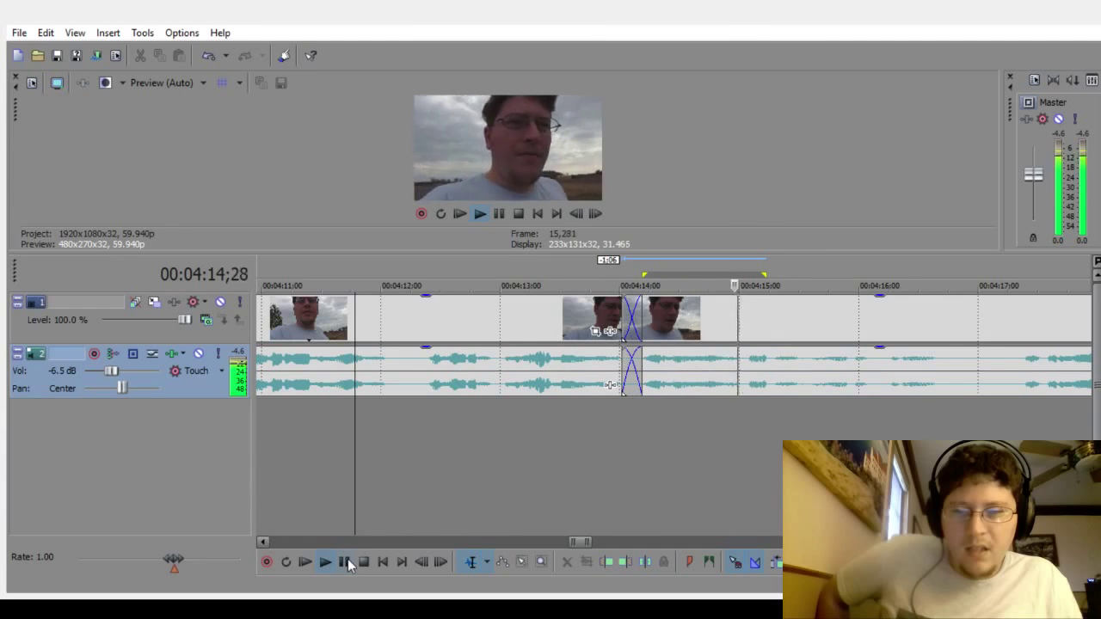
click(345, 563)
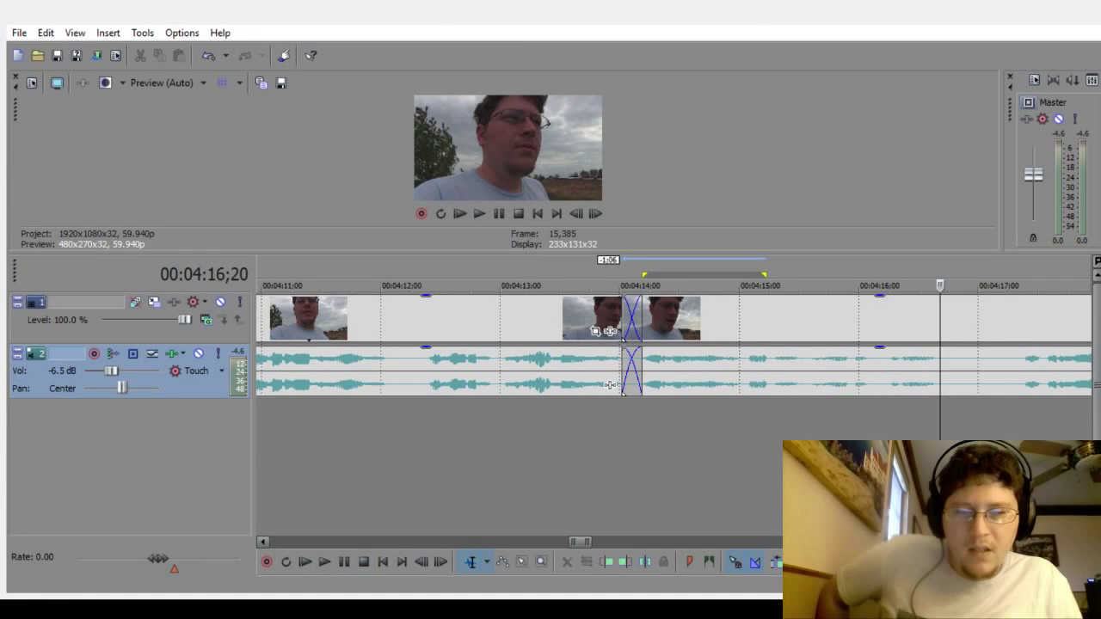
Step: Move the clip after the 00:04:14;00 crossfade 11 frames later to separate the clips, and play twice across the gap
drag(687, 380, 739, 379)
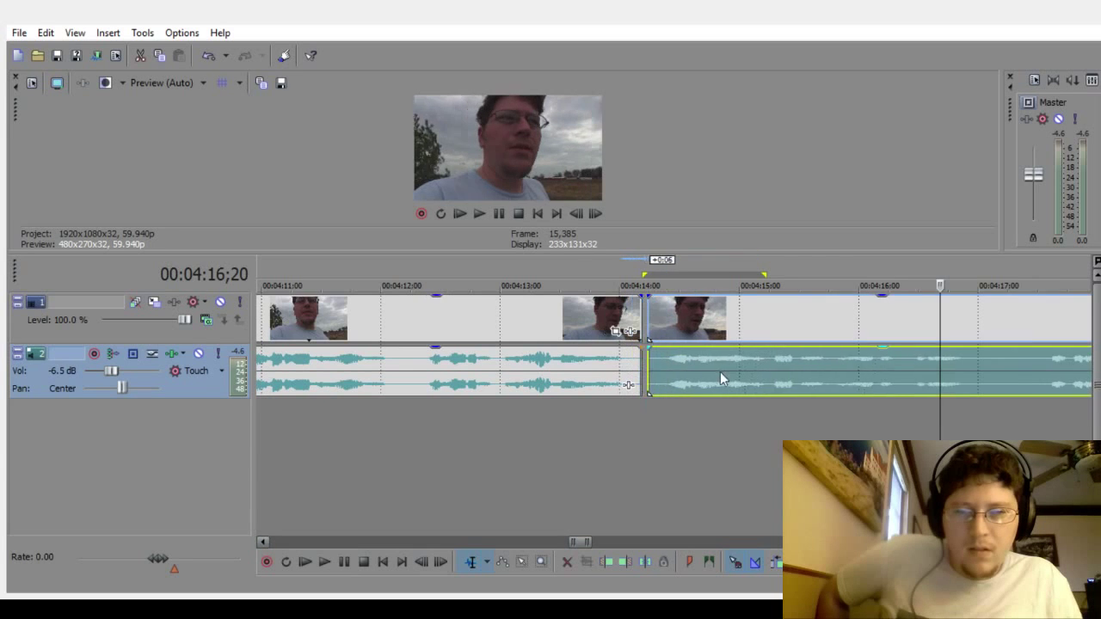
click(486, 449)
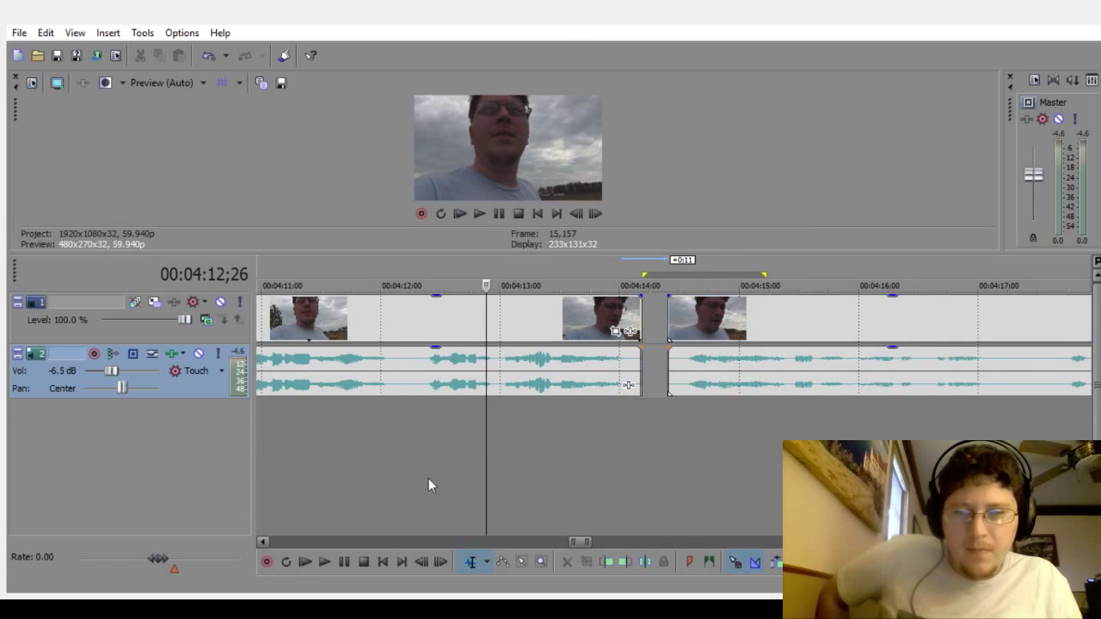
click(324, 562)
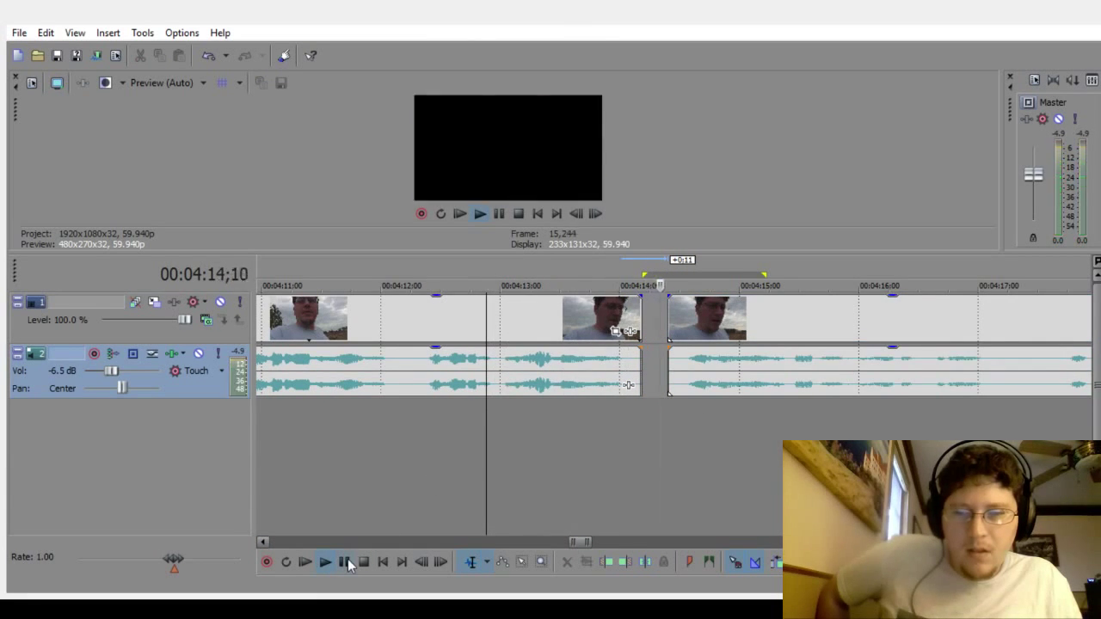
click(345, 562)
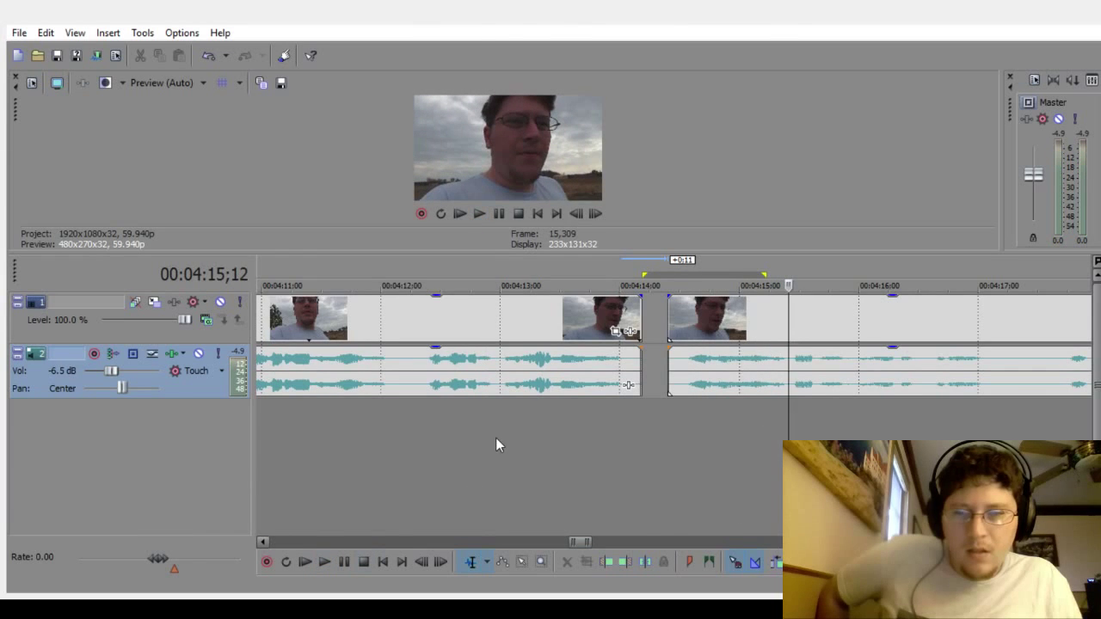
click(497, 438)
click(323, 564)
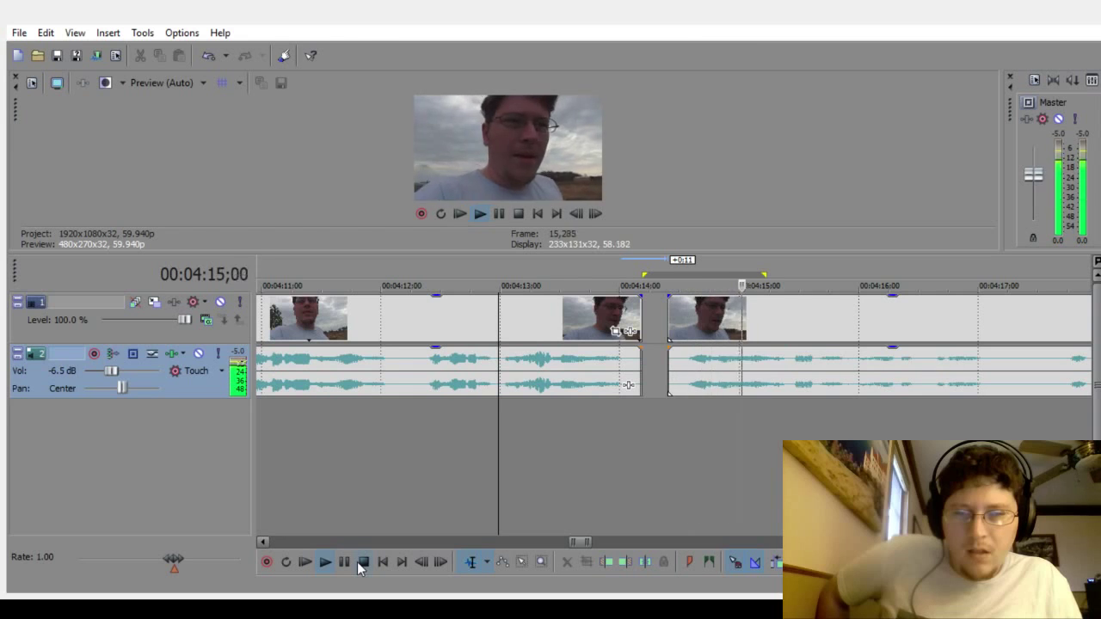
click(359, 562)
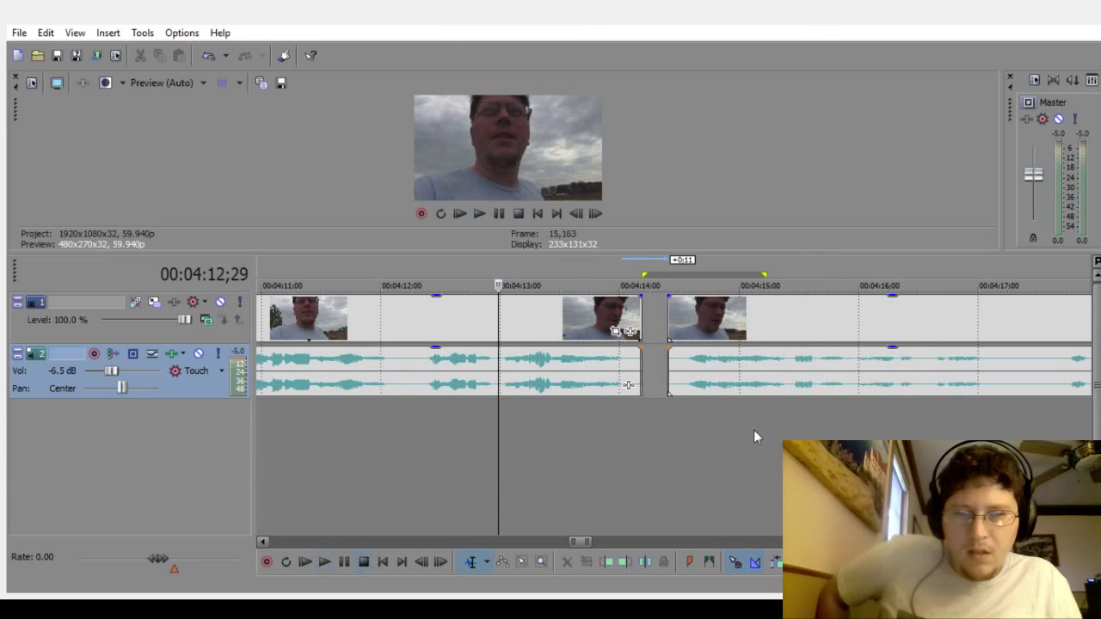
Step: Play the clip after the gap from near its start, and again from 00:04:15;00, to locate the unwanted speech
click(681, 421)
click(324, 562)
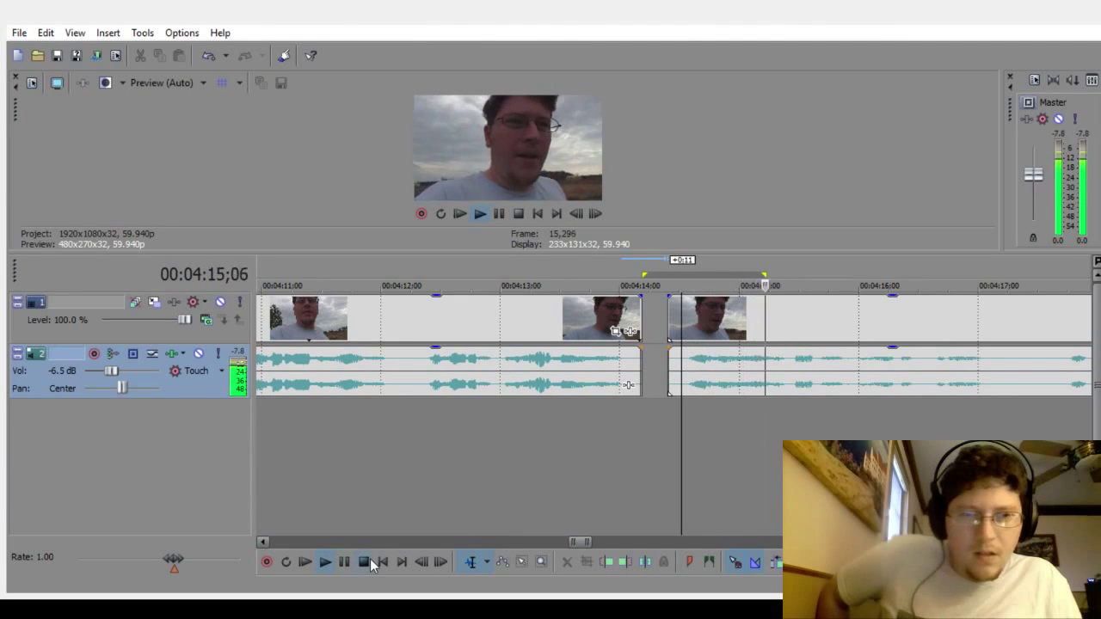
click(363, 561)
click(740, 434)
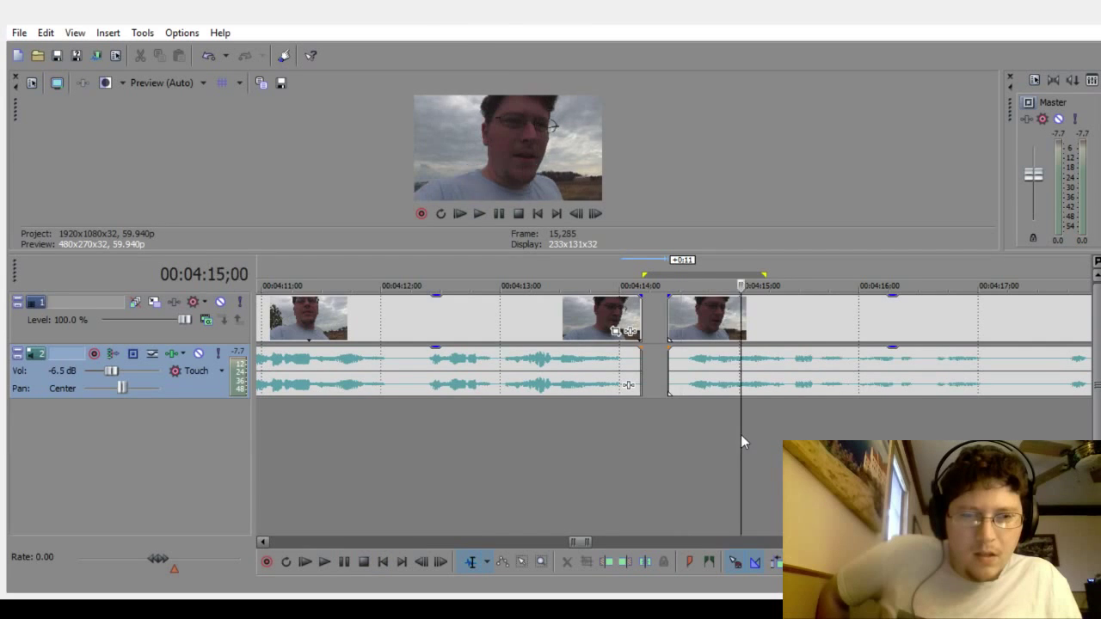
click(322, 562)
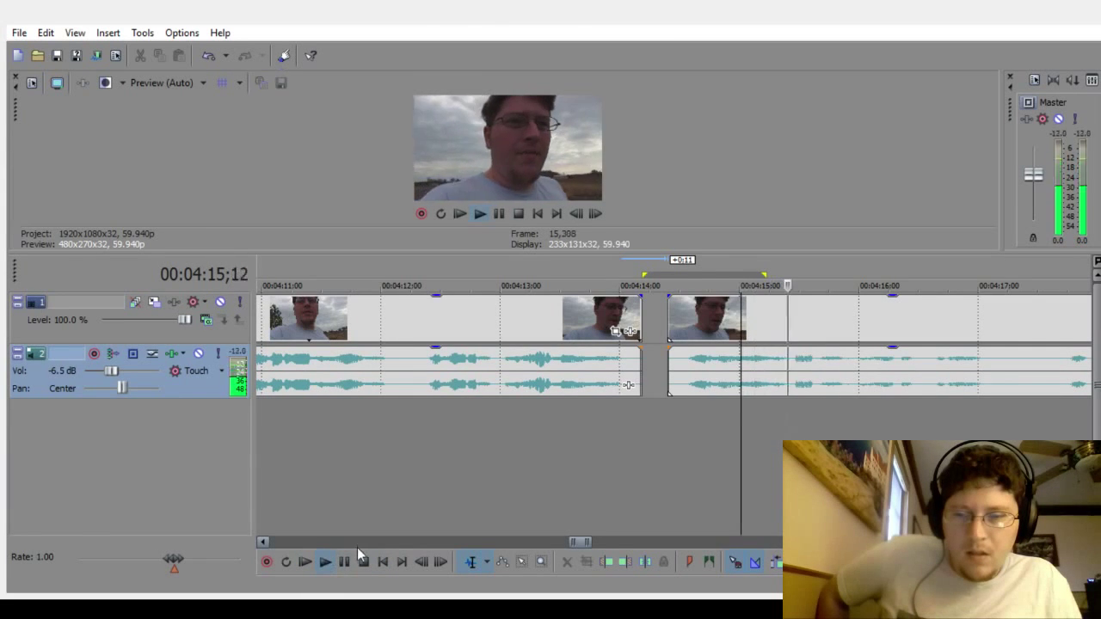
click(362, 561)
Step: Play the clip after the gap from 00:04:15;03 and from 00:04:15;05 to narrow down where the unwanted speech ends
key(Right)
key(Right)
key(Right)
key(Right)
key(Right)
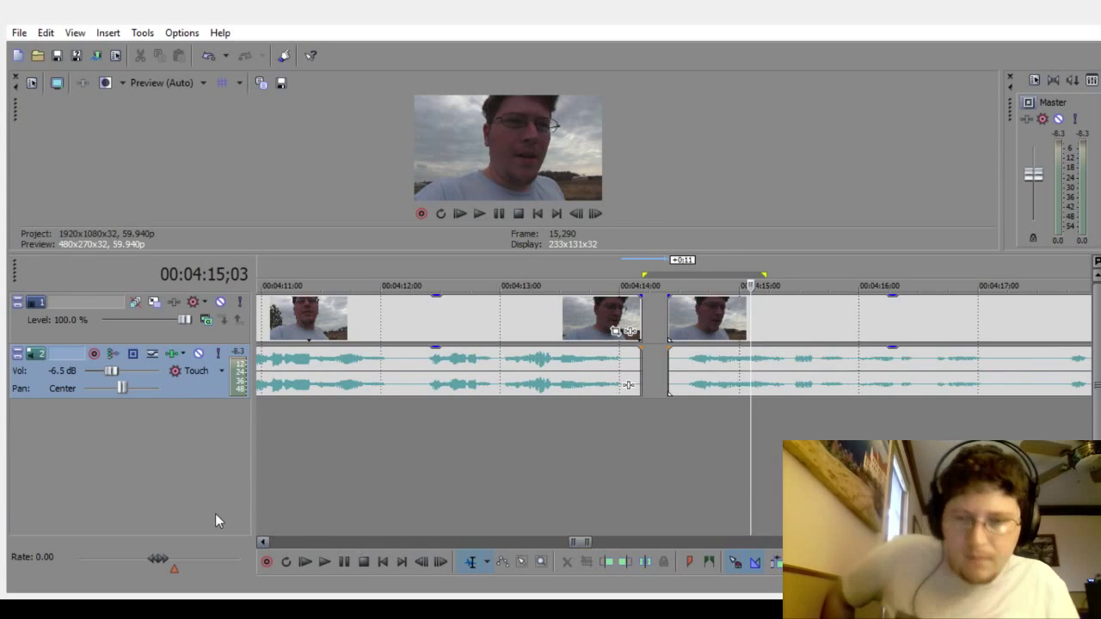
click(318, 563)
click(364, 562)
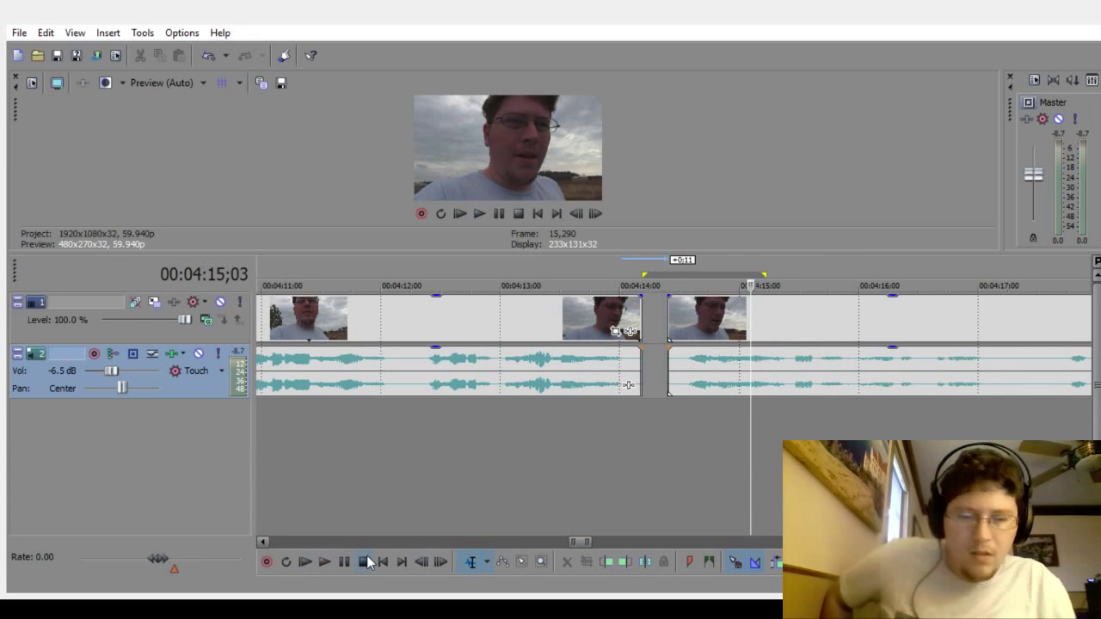
key(Right)
key(Right)
key(Right)
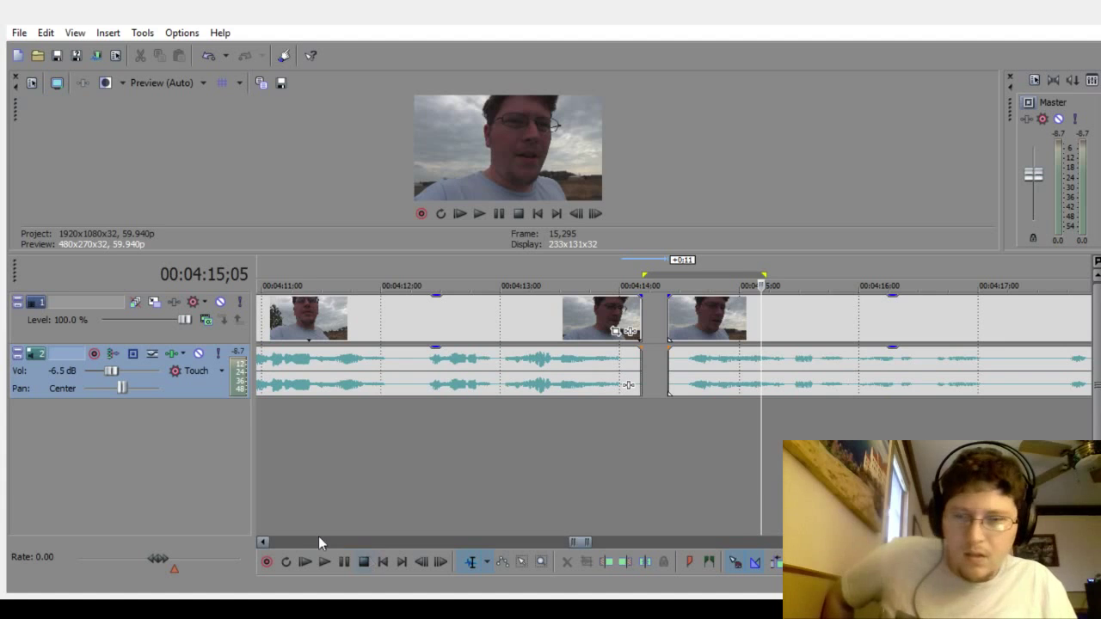
click(325, 563)
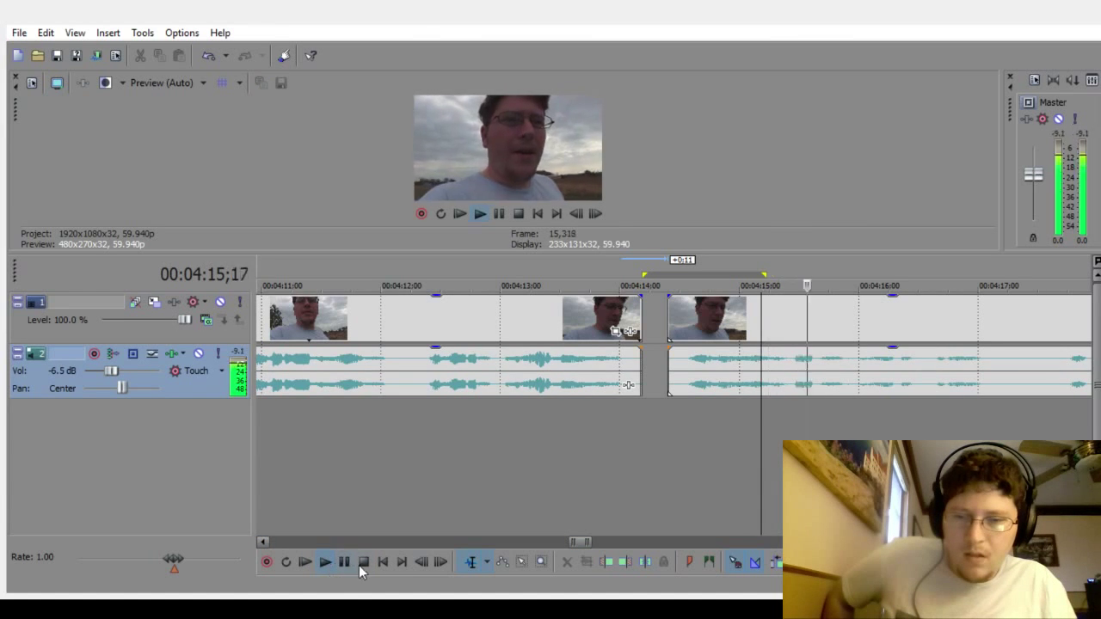
click(363, 563)
Step: Play the clip repeatedly from 00:04:15;06 to check that frame as the cut point
key(Right)
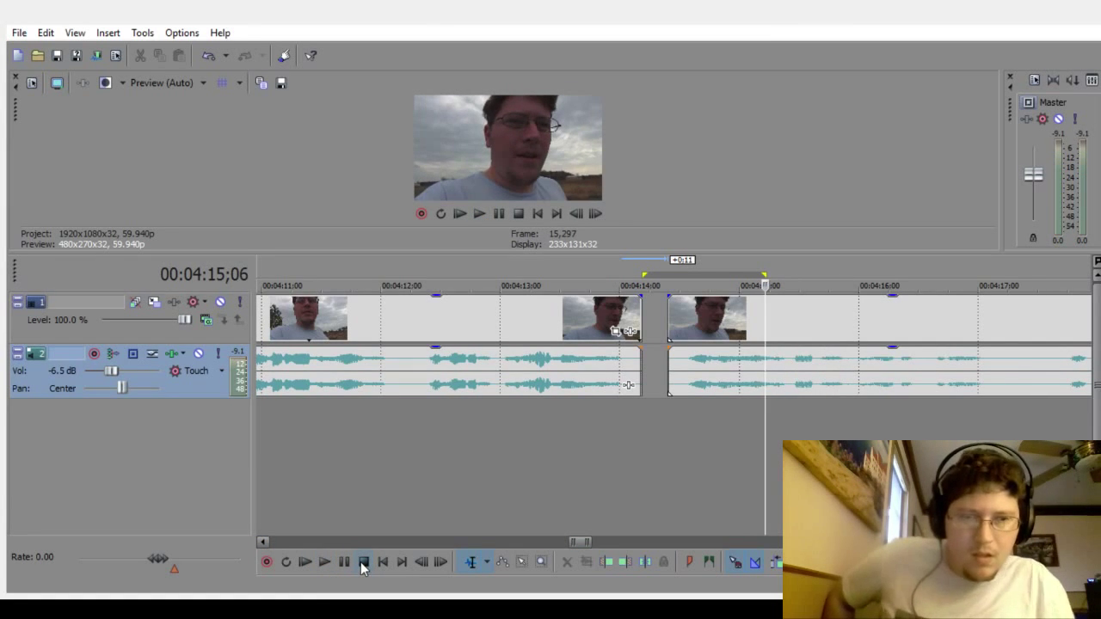
click(323, 563)
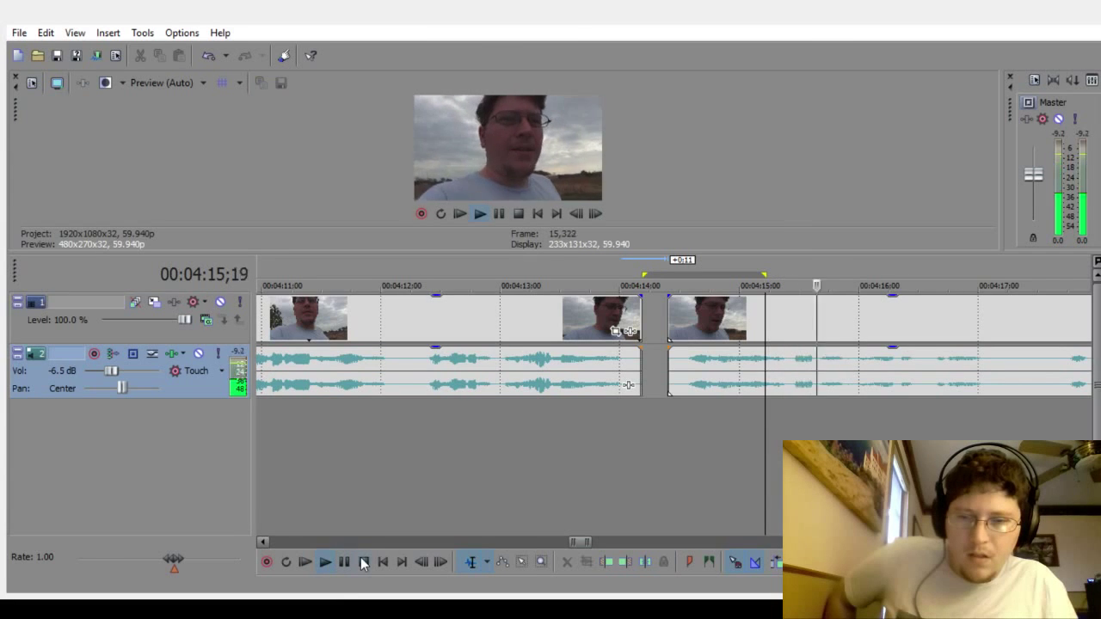
click(362, 562)
click(334, 561)
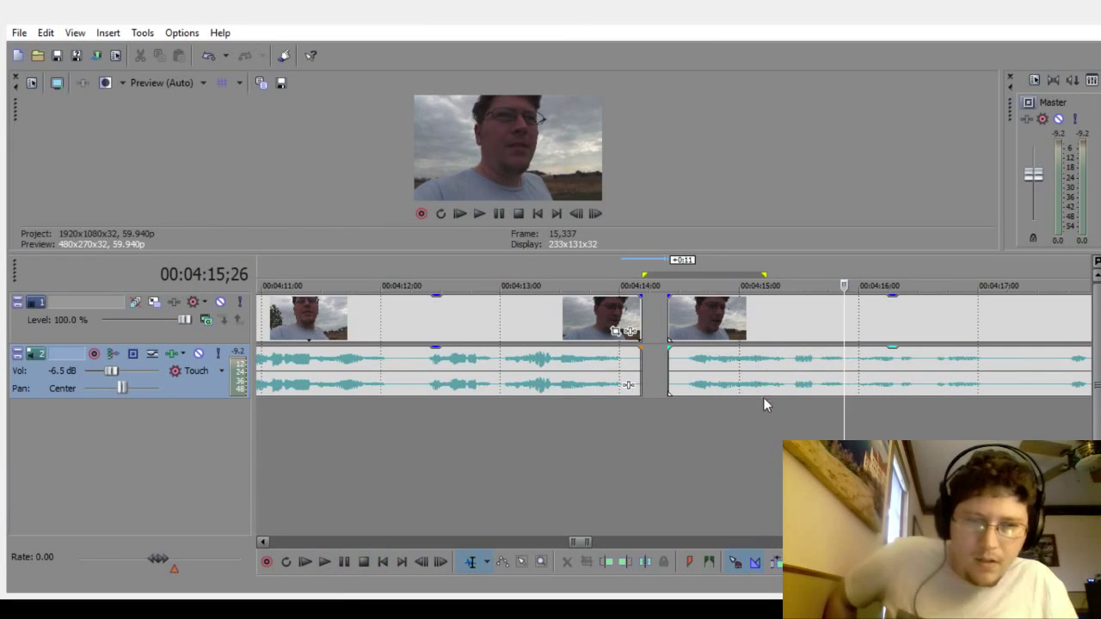
key(space)
scroll(755, 416, up, 3)
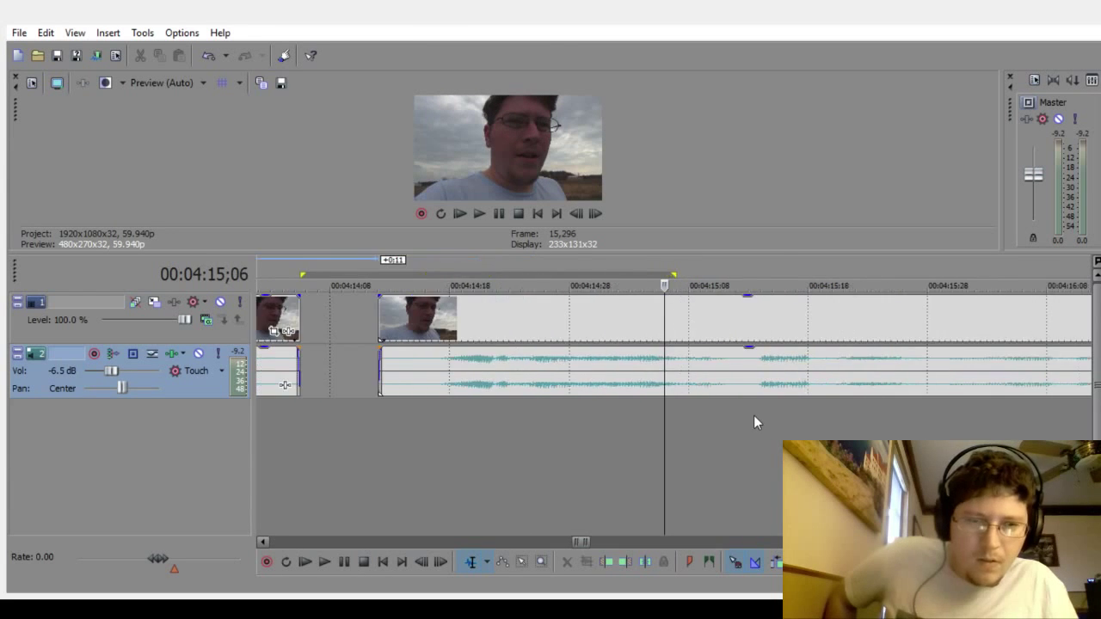
scroll(698, 417, down, 2)
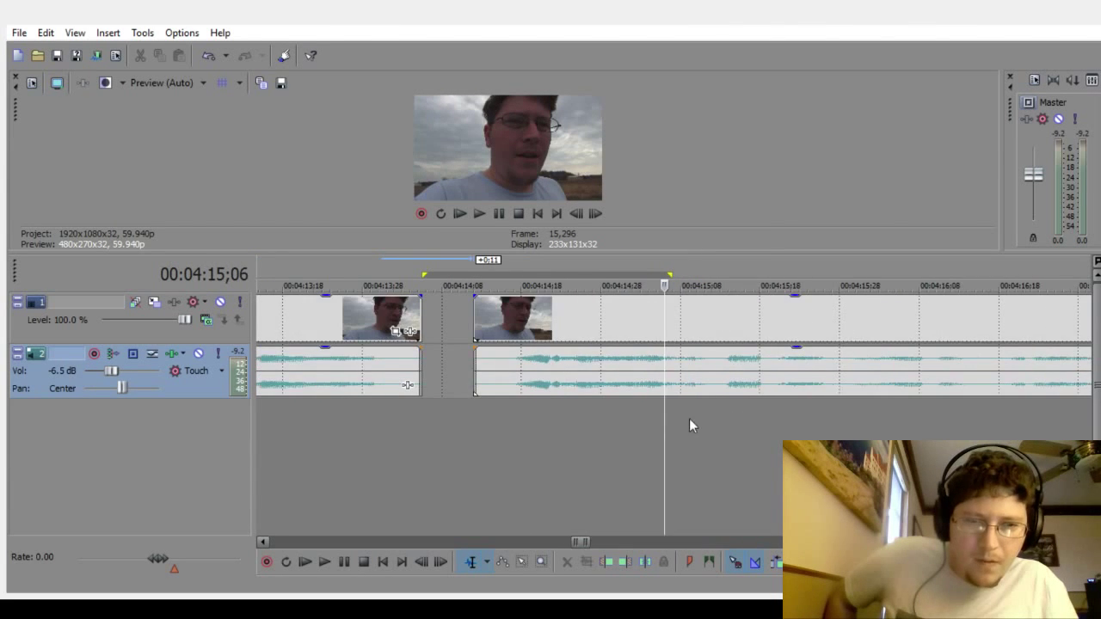
click(325, 561)
click(363, 561)
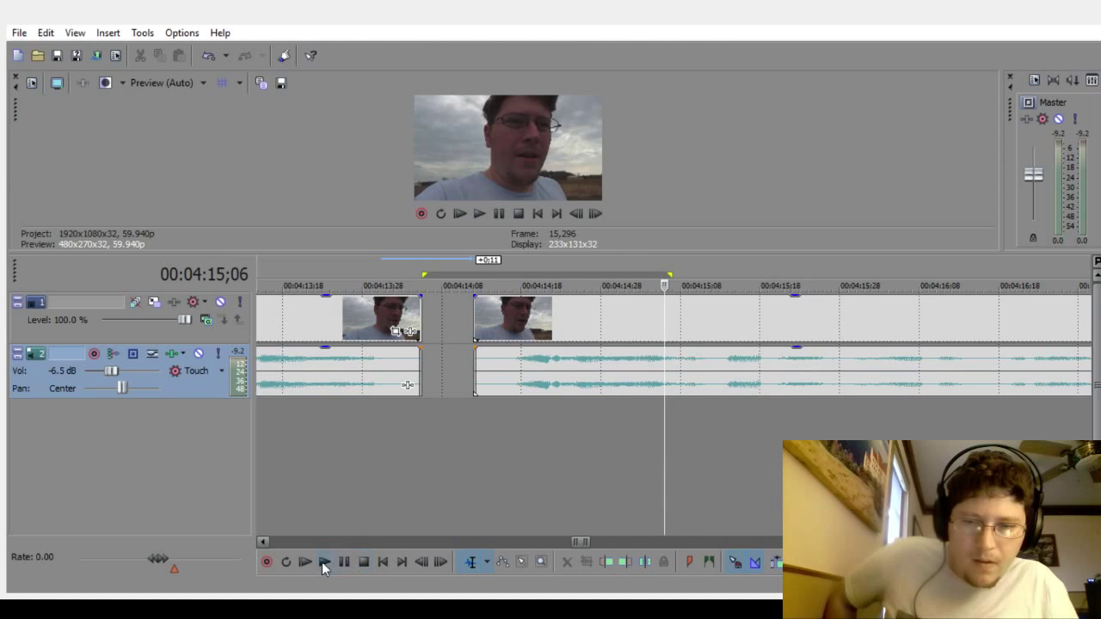
click(325, 561)
click(364, 561)
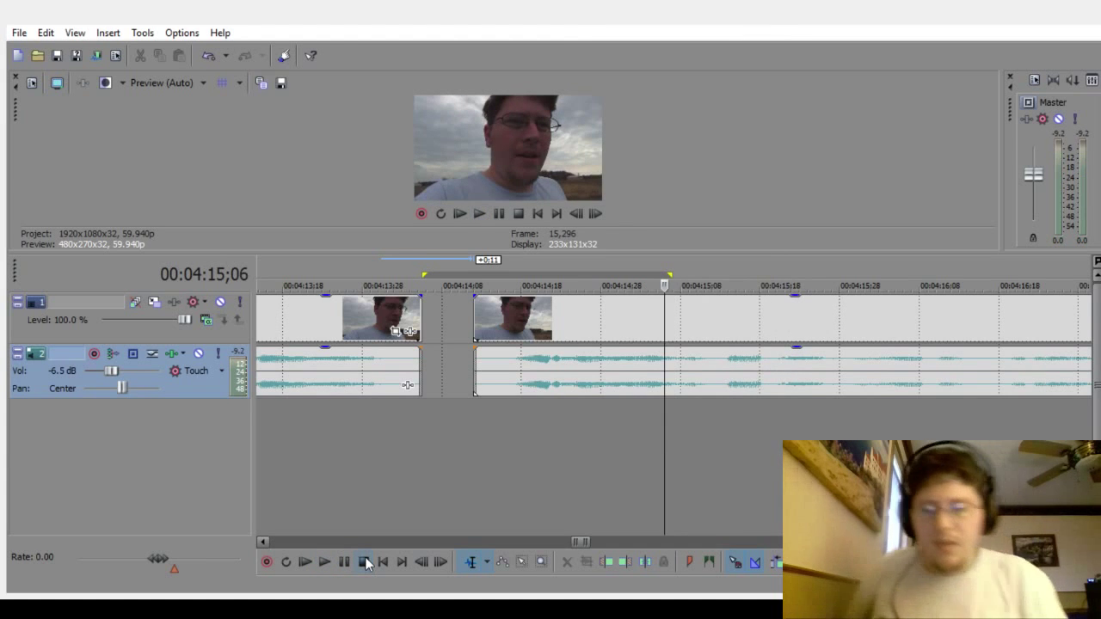
Step: Delete the segment between the gap and 00:04:15;06, and overlap the following clip with the previous one by 5 frames
key(s)
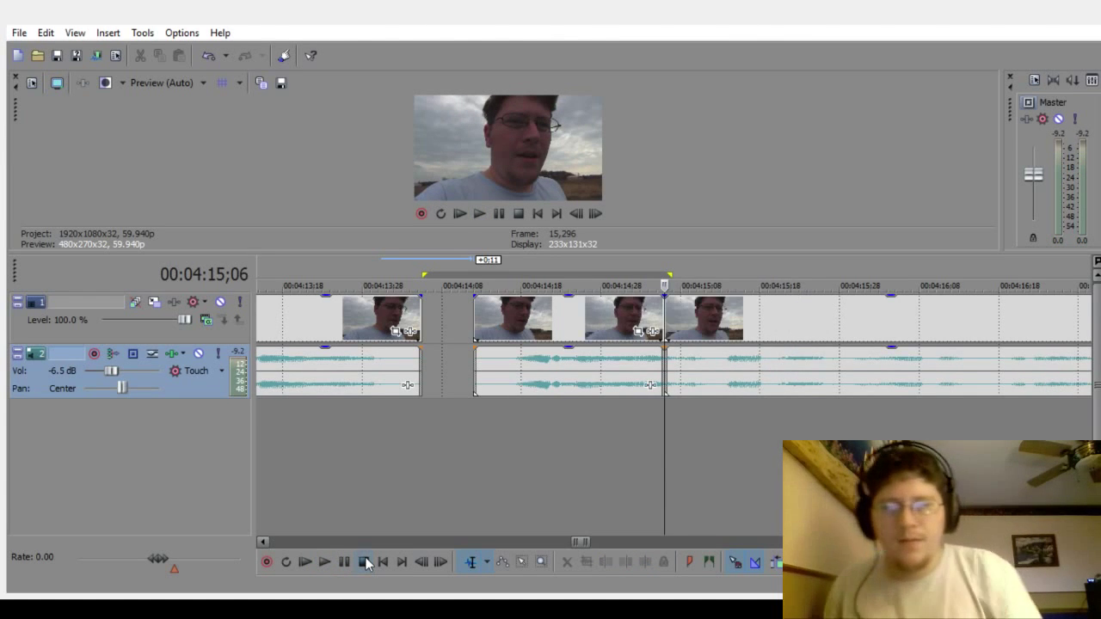
click(526, 382)
key(Delete)
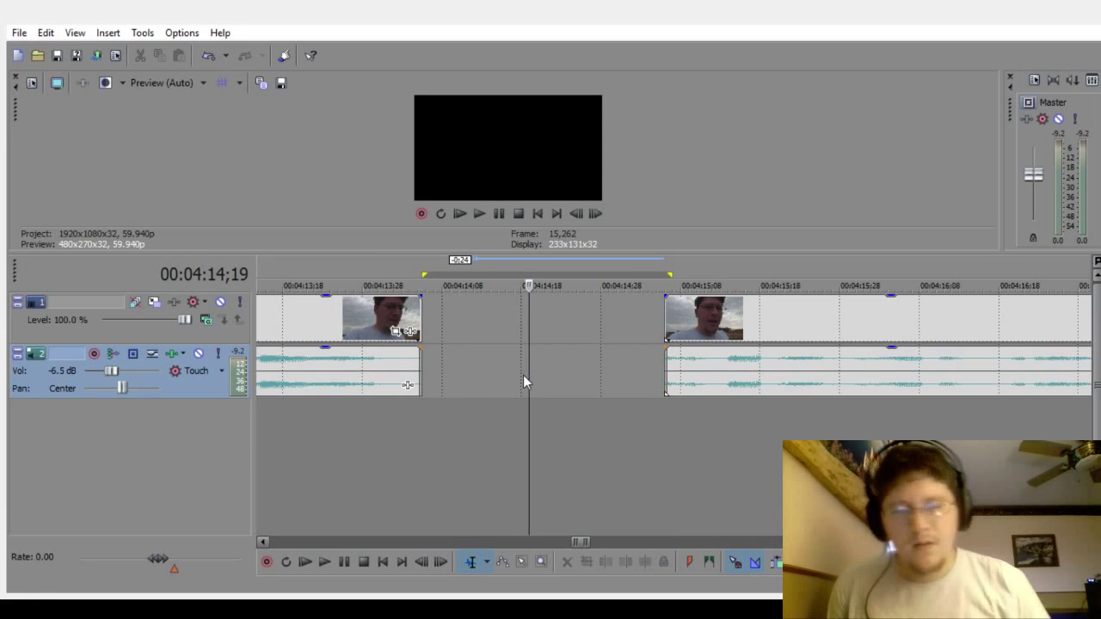
drag(669, 390, 415, 389)
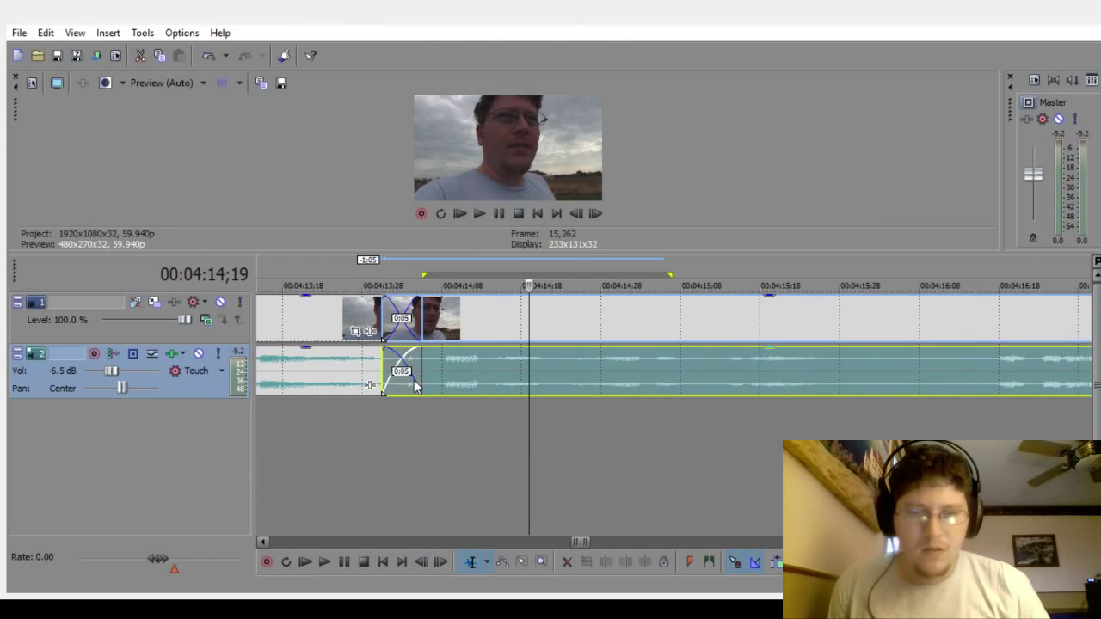
scroll(416, 491, down, 2)
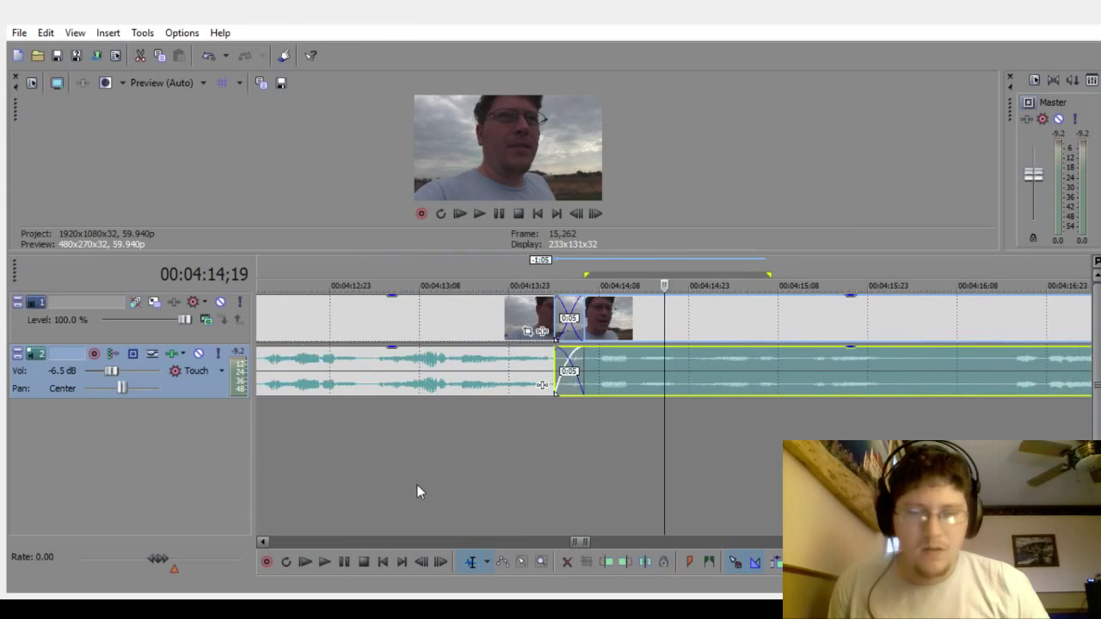
Step: Play the timeline from 00:04:12;19 across the new 5-frame crossfade to check the join
click(310, 444)
click(325, 561)
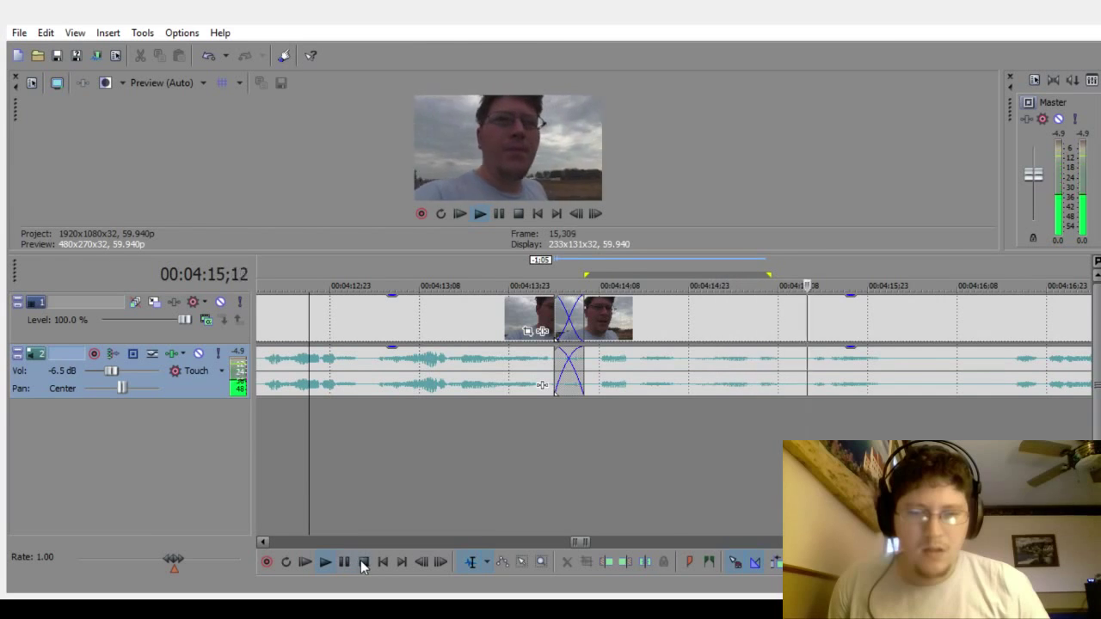
click(364, 562)
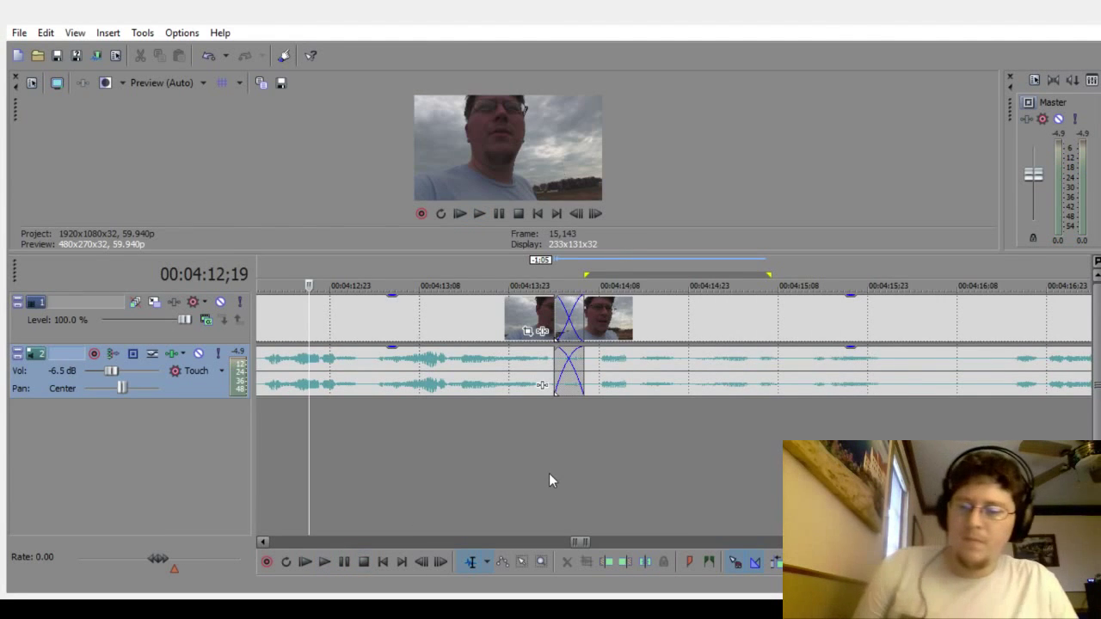
Step: Undo the last clip move, the segment deletion and the split at 00:04:15;06
key(ctrl+z)
key(ctrl+z)
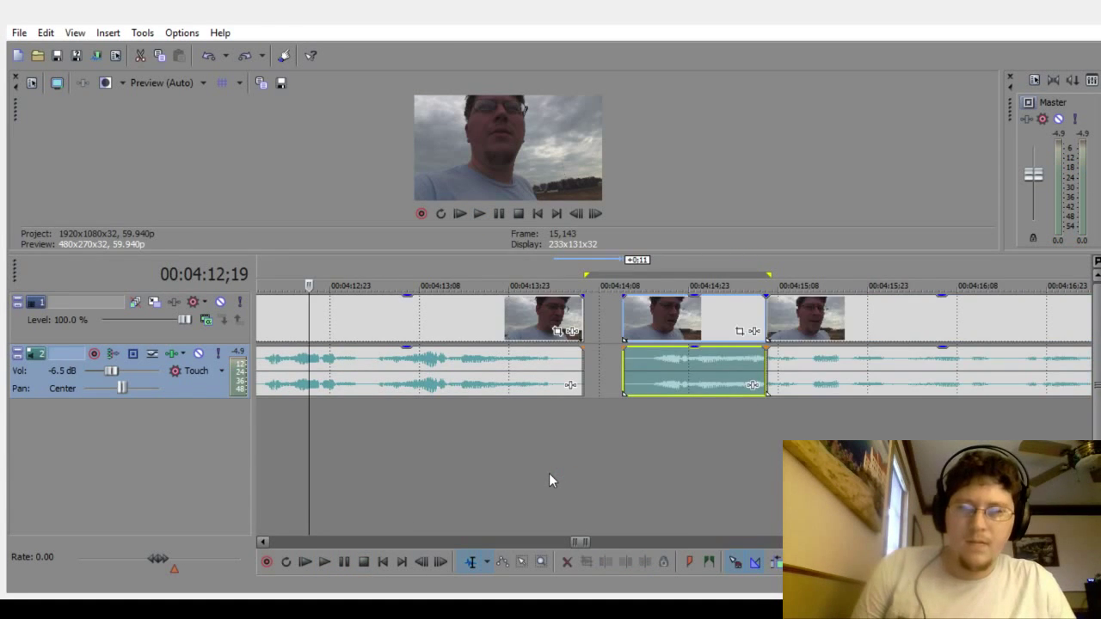
click(588, 455)
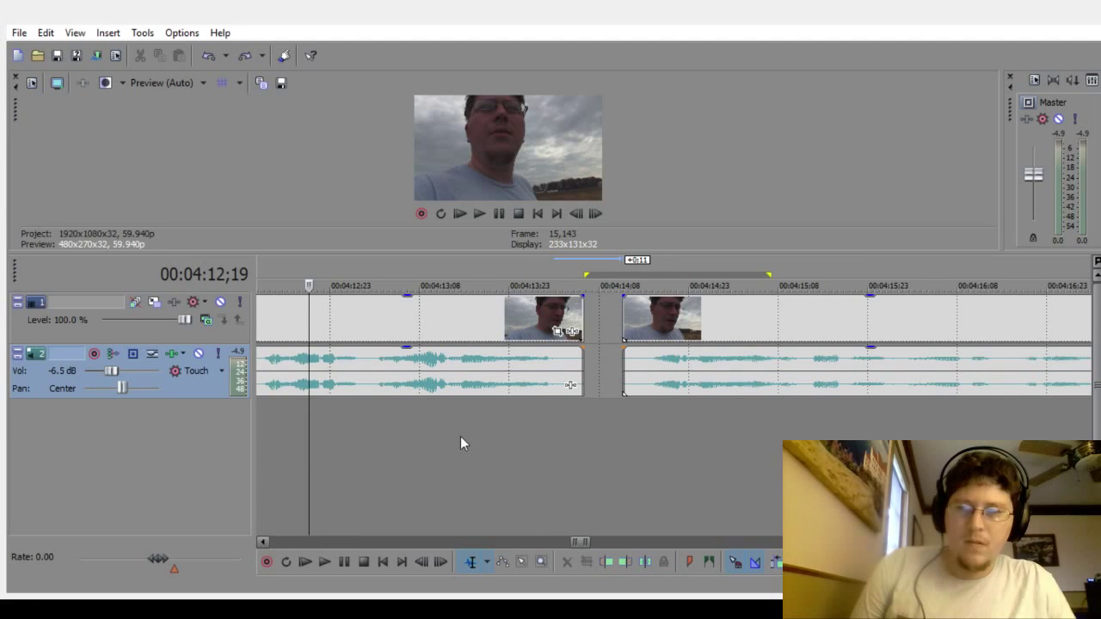
Step: Trim the end of the clip before the gap back to about 00:04:13;00, and overlap the following clip with it by 5 frames
click(327, 561)
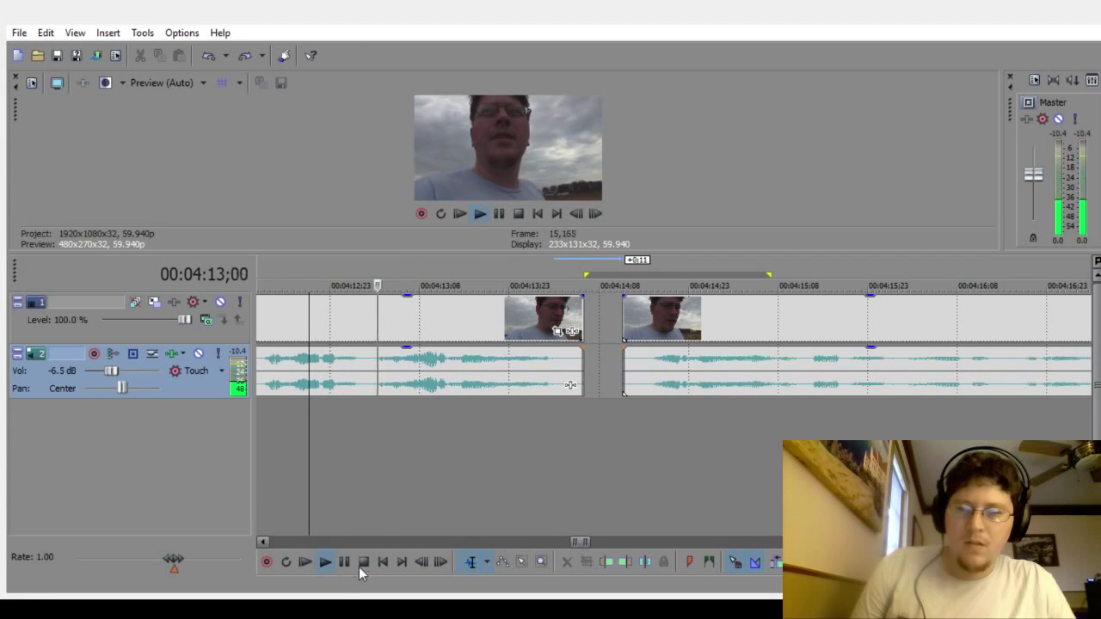
click(363, 561)
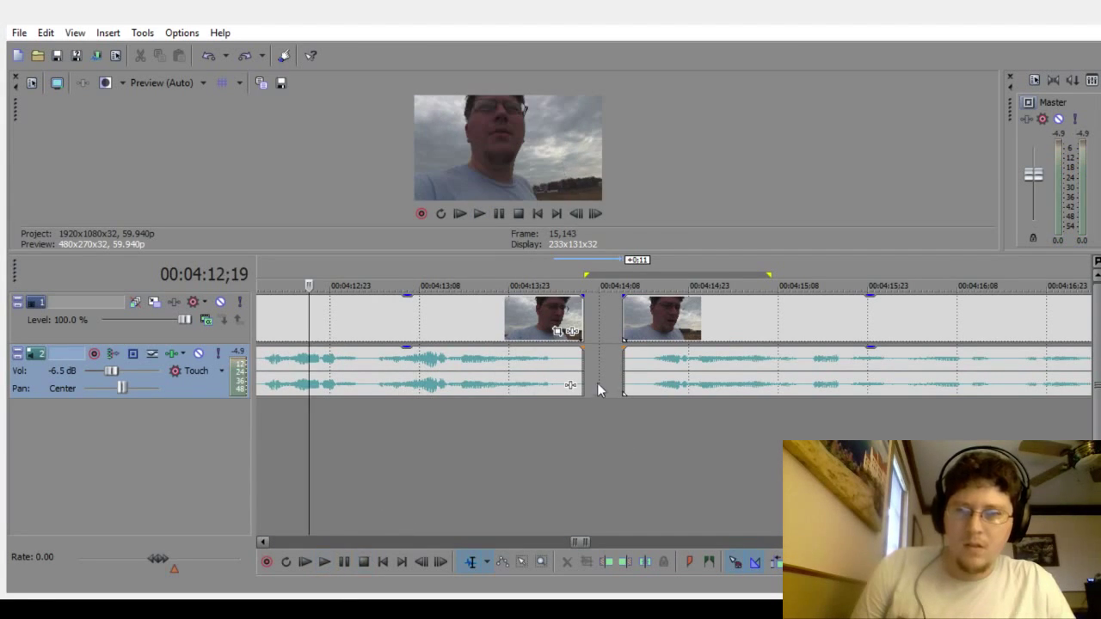
drag(581, 370, 377, 396)
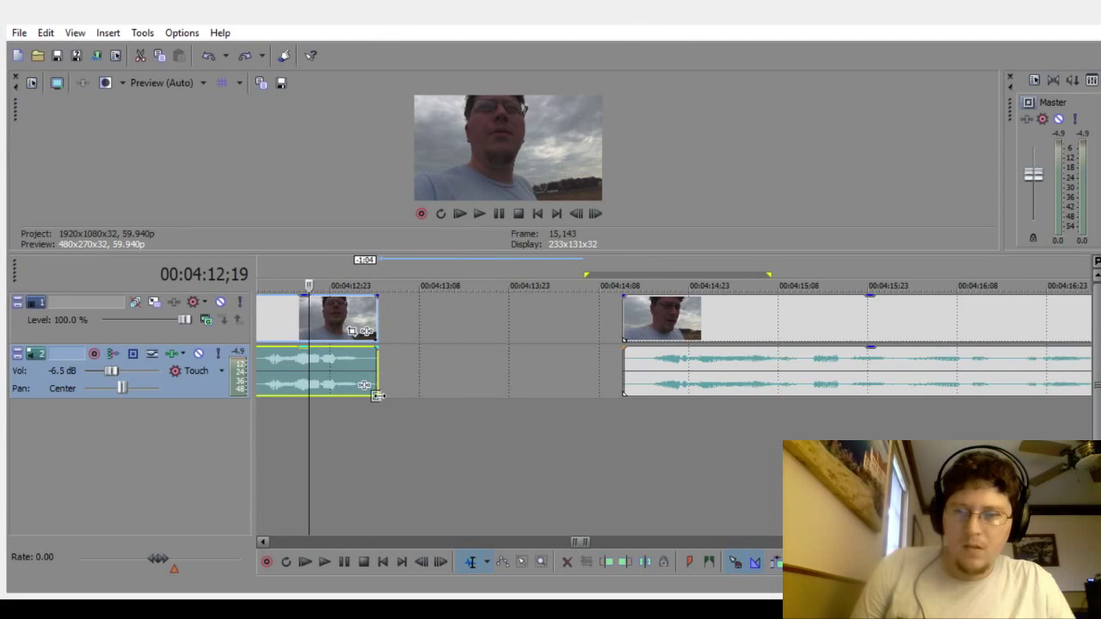
drag(649, 365, 378, 379)
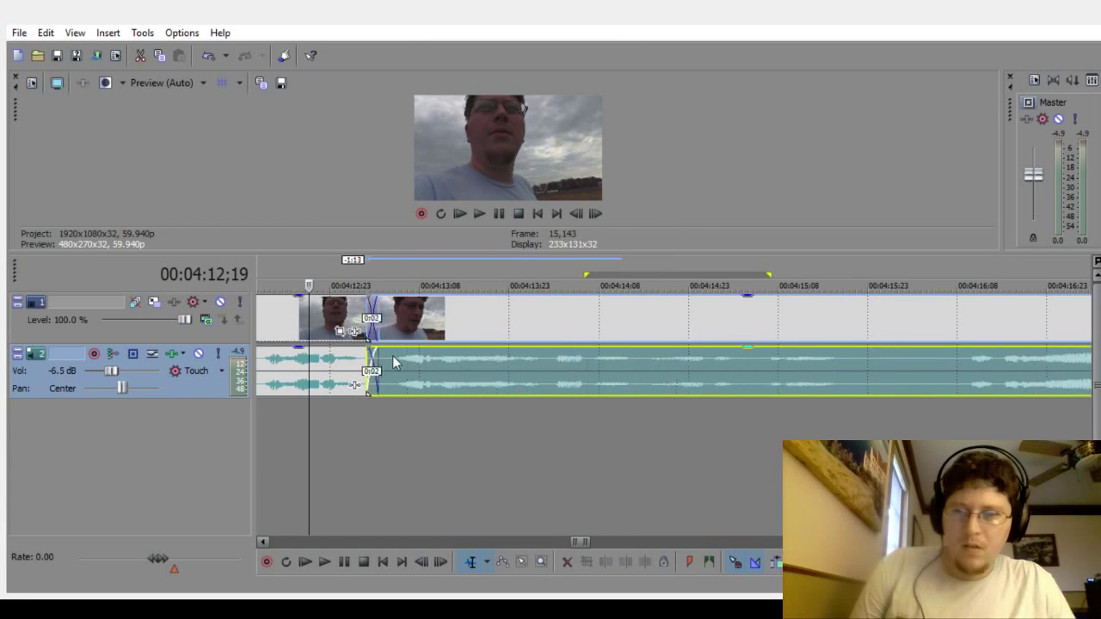
Step: Play the timeline from 00:04:10;17 across the crossfade just before 00:04:13;00 to check the join
scroll(389, 461, left, 3)
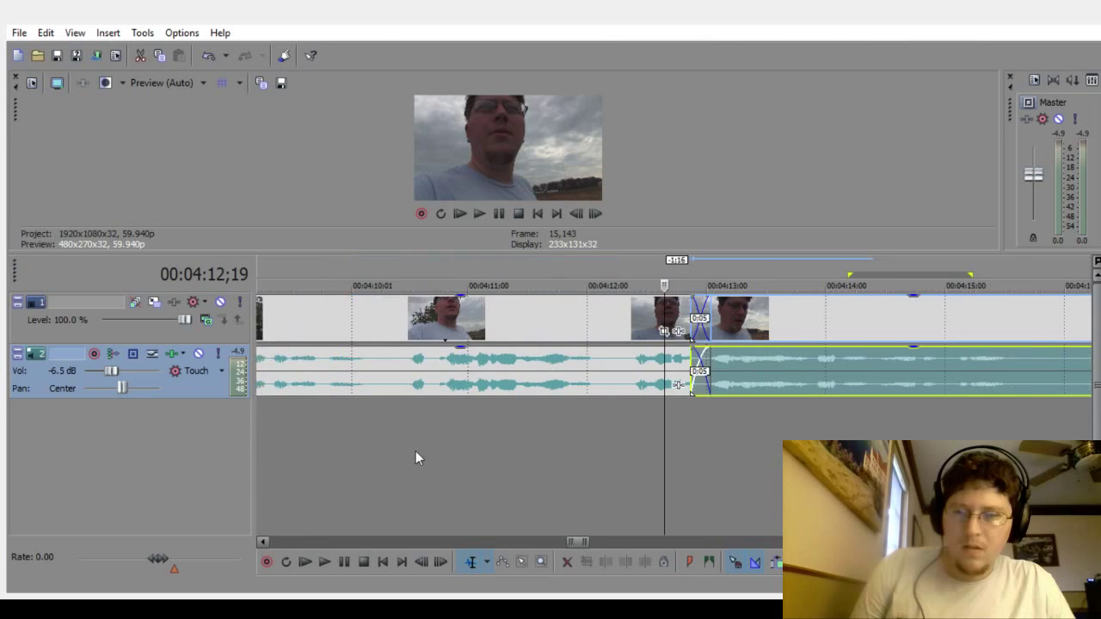
click(417, 450)
click(327, 562)
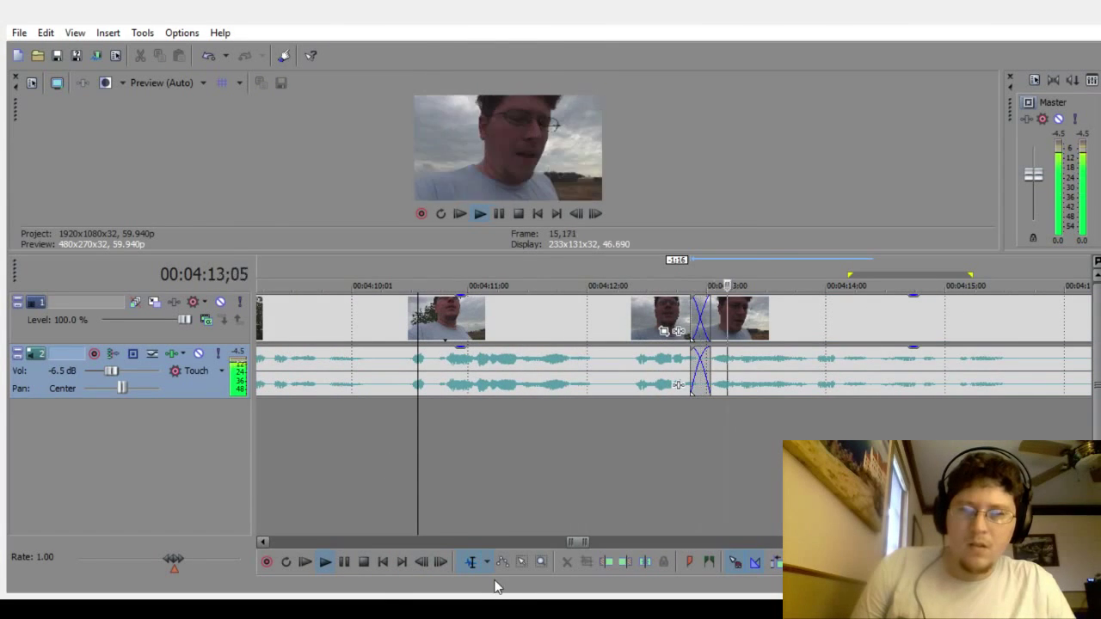
click(363, 561)
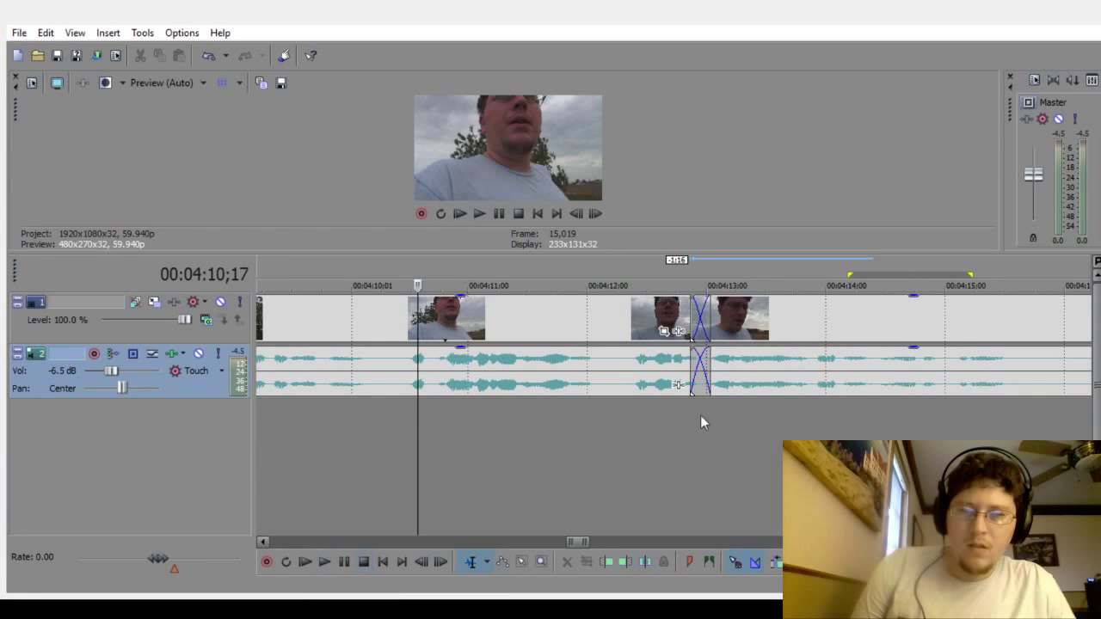
Step: Move the clip after the crossfade 22 frames later, and extend the previous clip's end by 9 frames, checking it from 00:04:12;23
scroll(447, 511, right, 5)
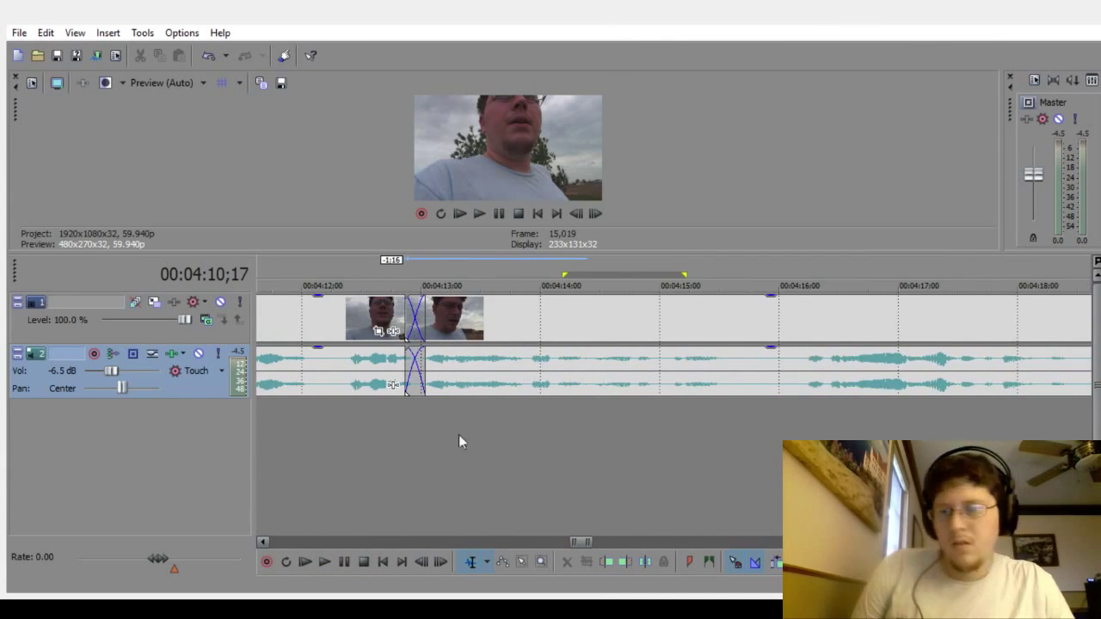
drag(450, 368, 541, 365)
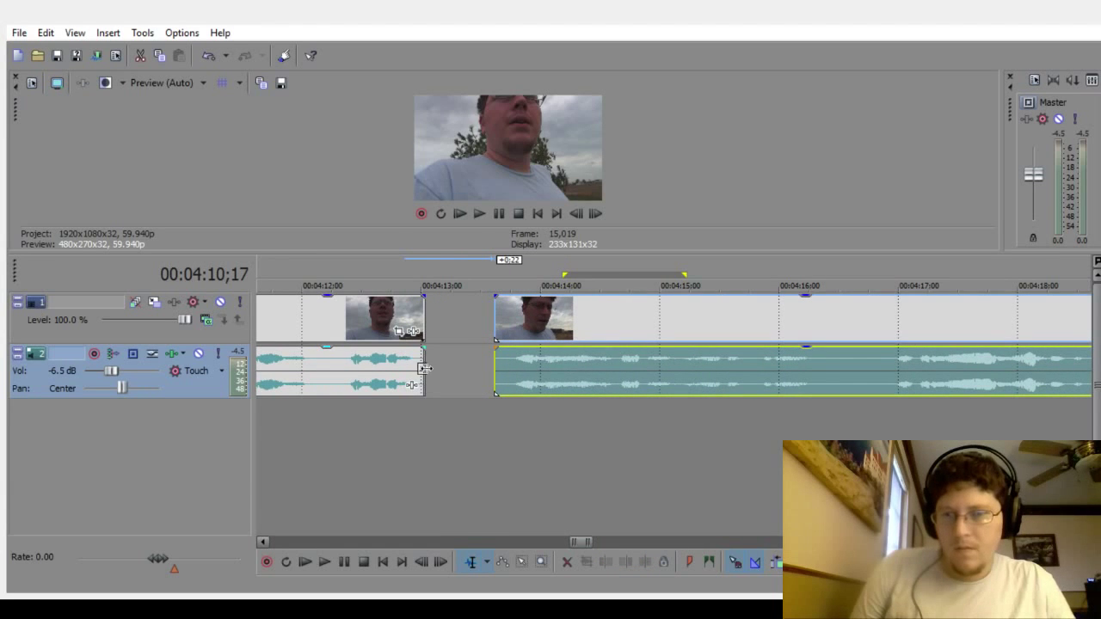
drag(425, 374, 461, 395)
click(393, 438)
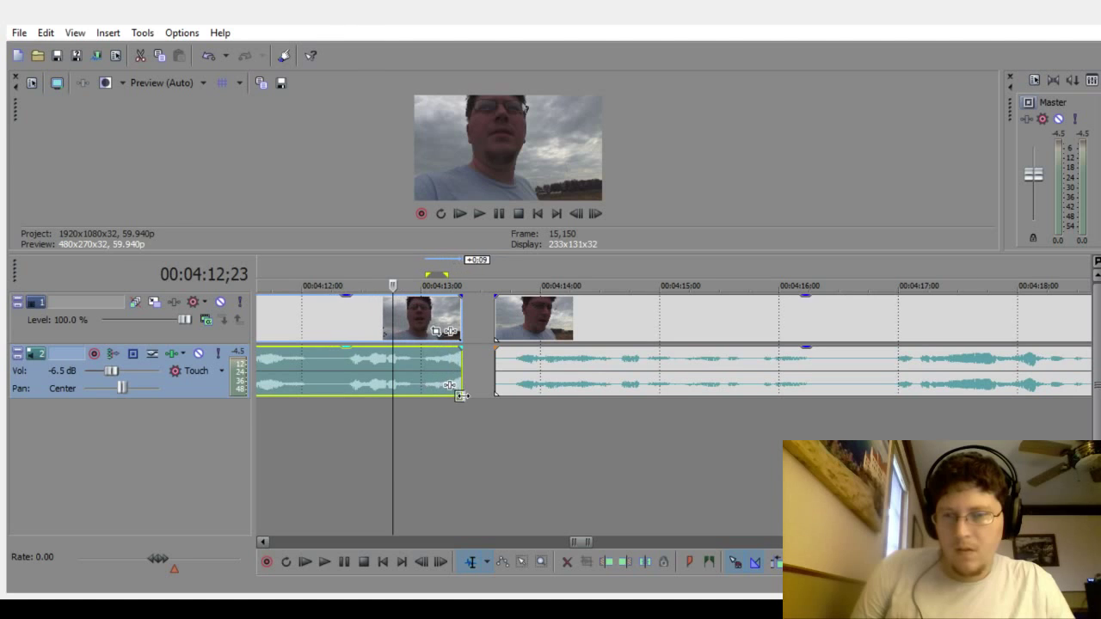
click(323, 561)
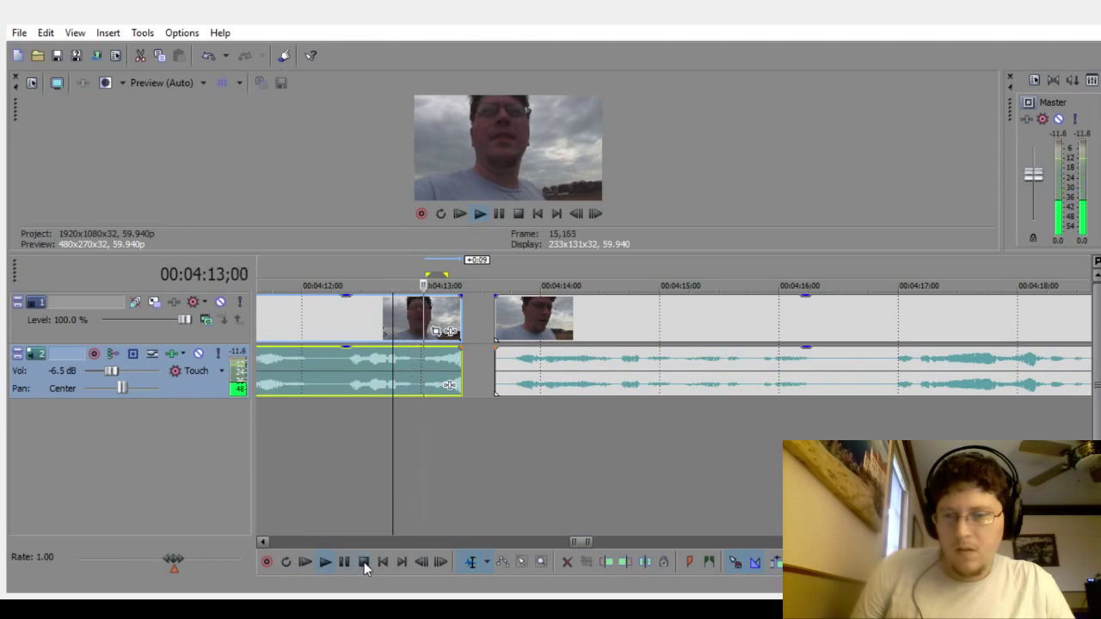
click(364, 561)
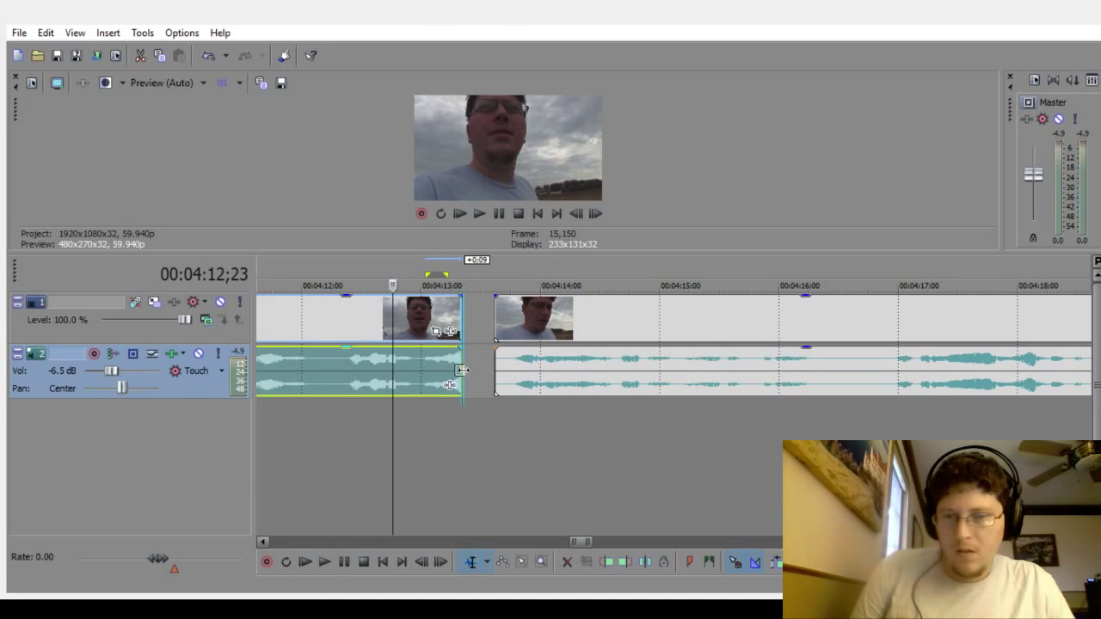
Step: Shorten the end of the clip before the gap by 3 frames plus 1 more, and overlap the following clip with it by 5 frames
drag(461, 370, 449, 379)
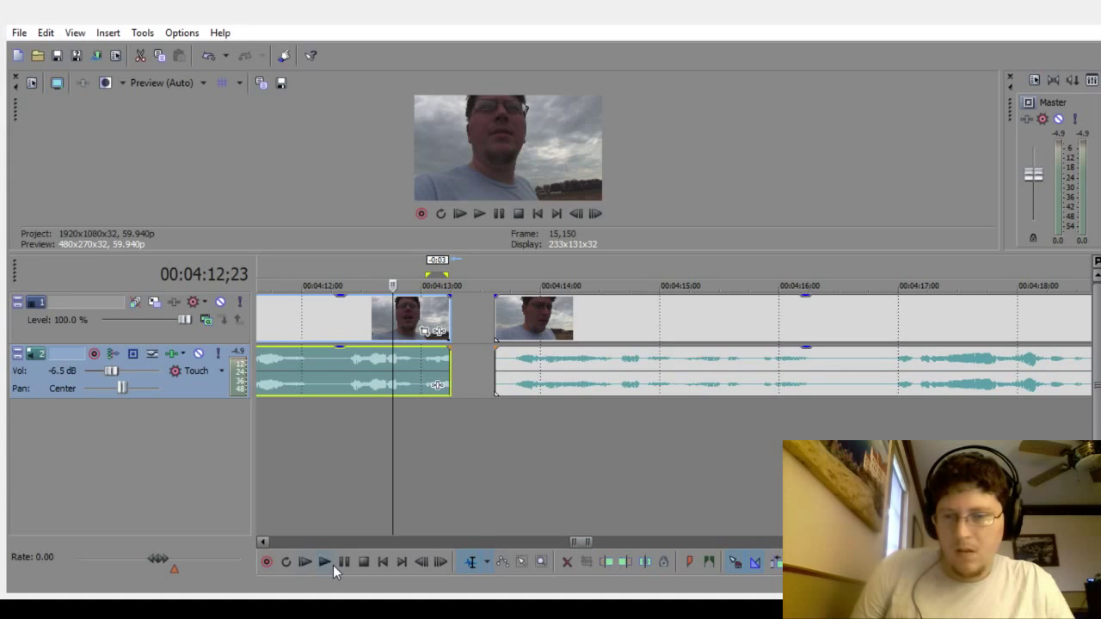
click(355, 562)
drag(448, 372, 442, 380)
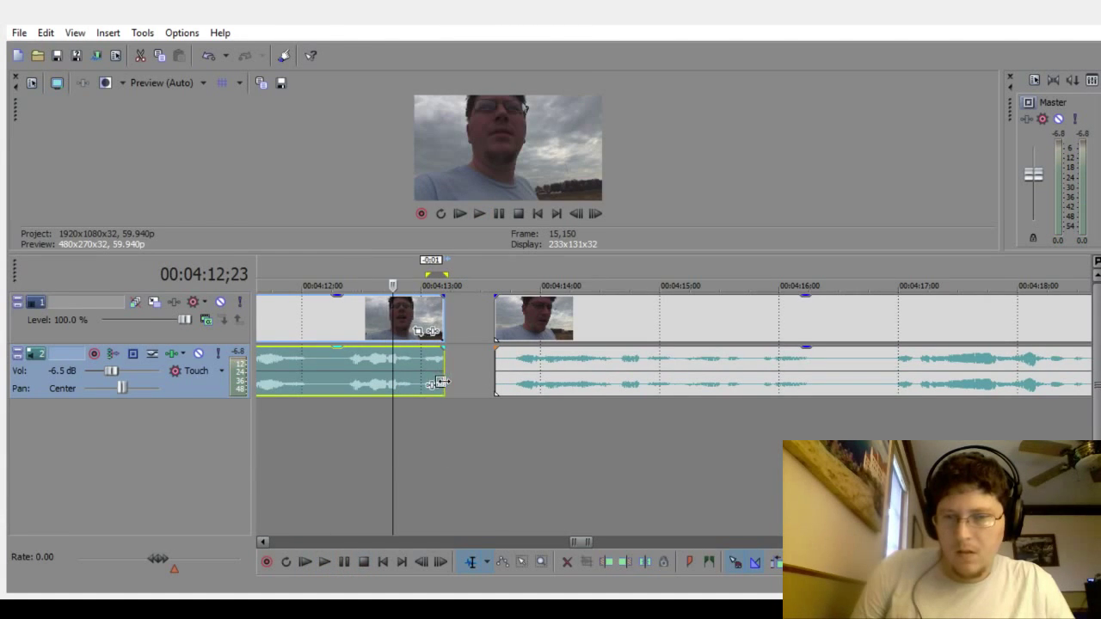
click(327, 561)
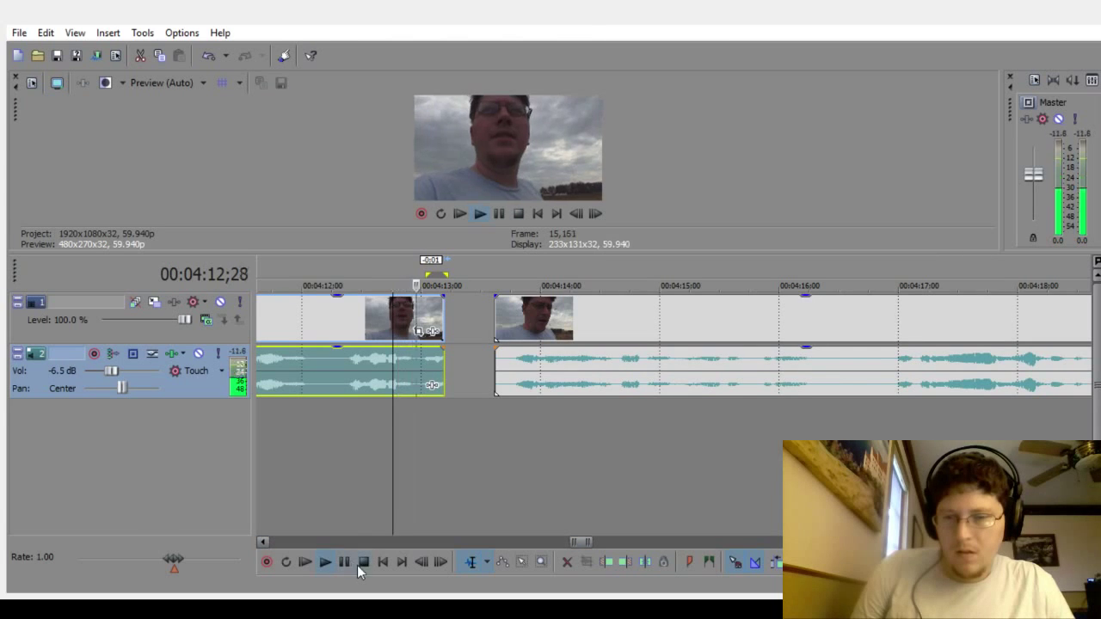
click(358, 563)
drag(576, 374, 500, 387)
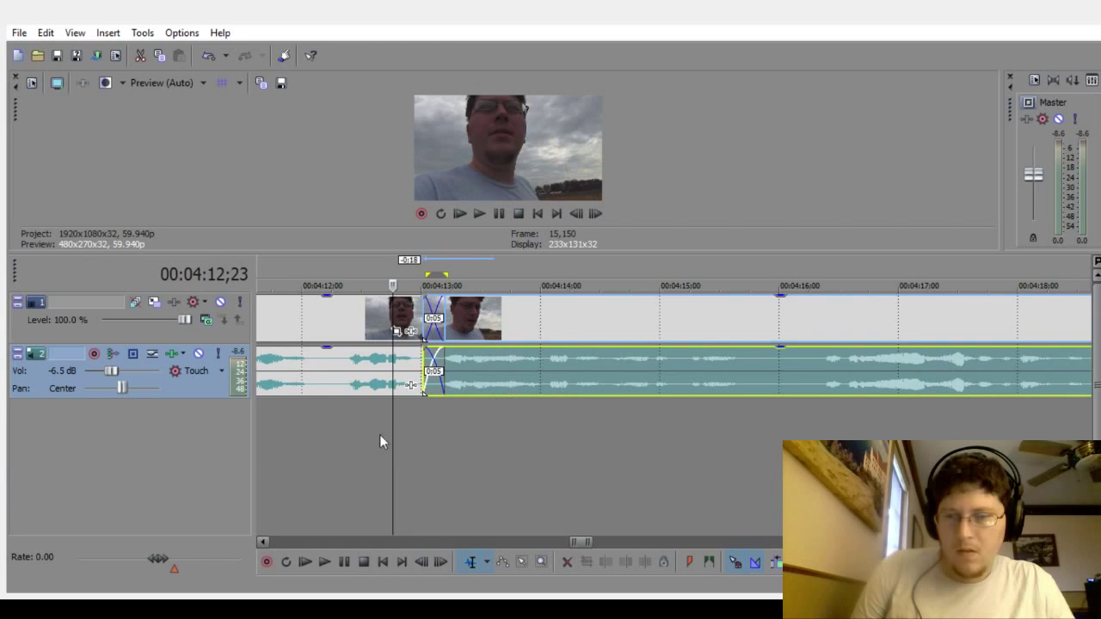
Step: Play the timeline from 00:04:12;07 across the crossfade near 00:04:13;00 to check the join
click(328, 463)
click(329, 569)
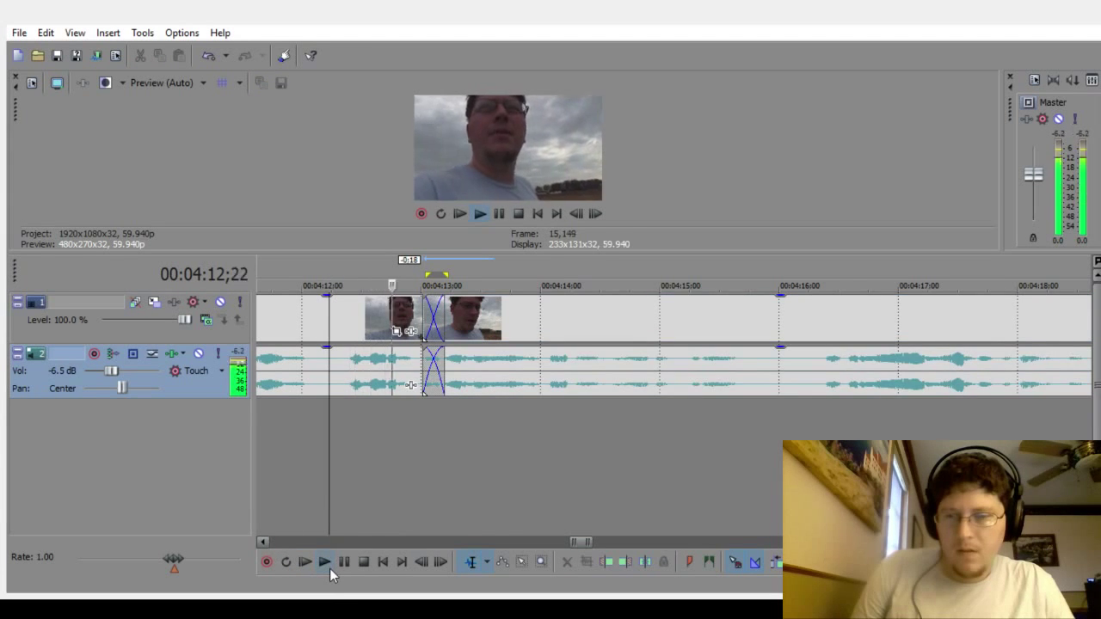
key(space)
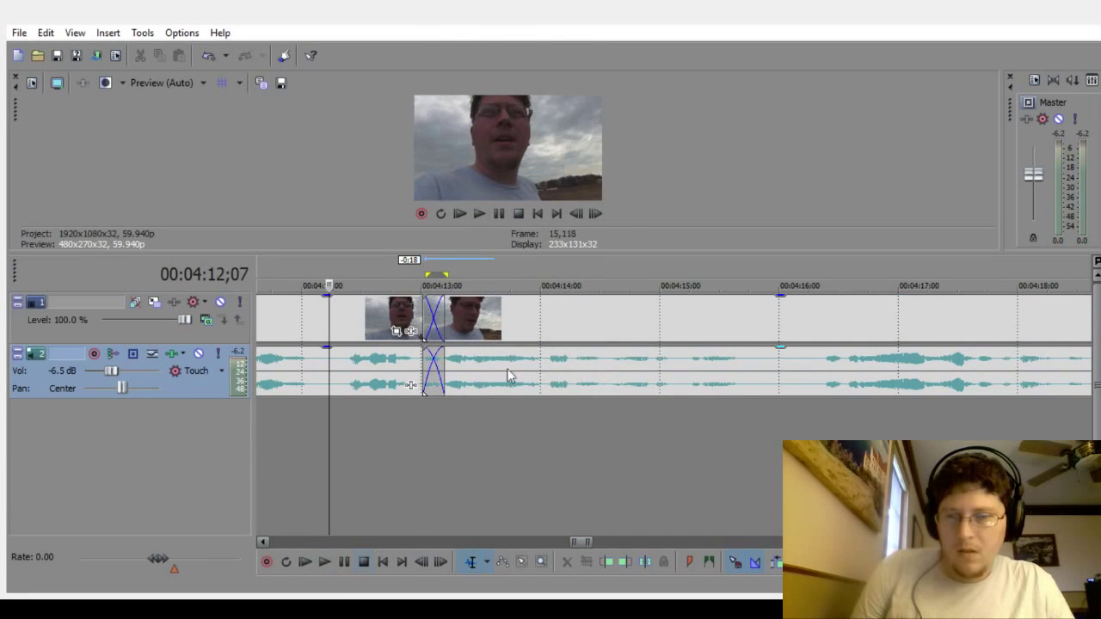
Step: Move the clip after the crossfade 18 frames later, readjust its start, overlap it again by 5 frames, and play the join
drag(508, 373, 581, 357)
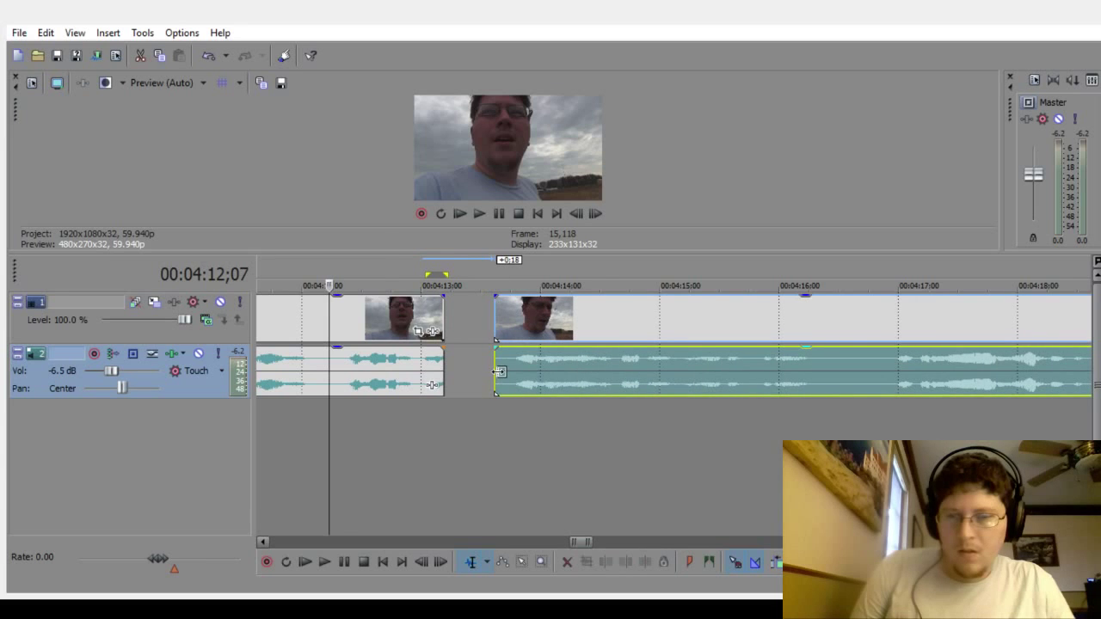
drag(499, 371, 463, 388)
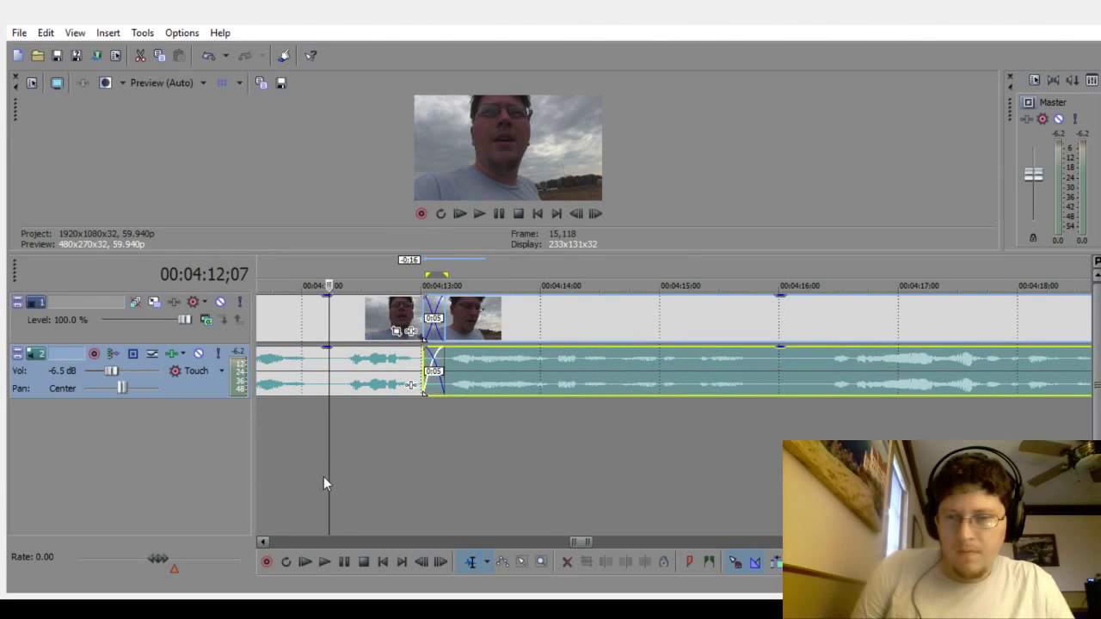
click(298, 506)
click(325, 562)
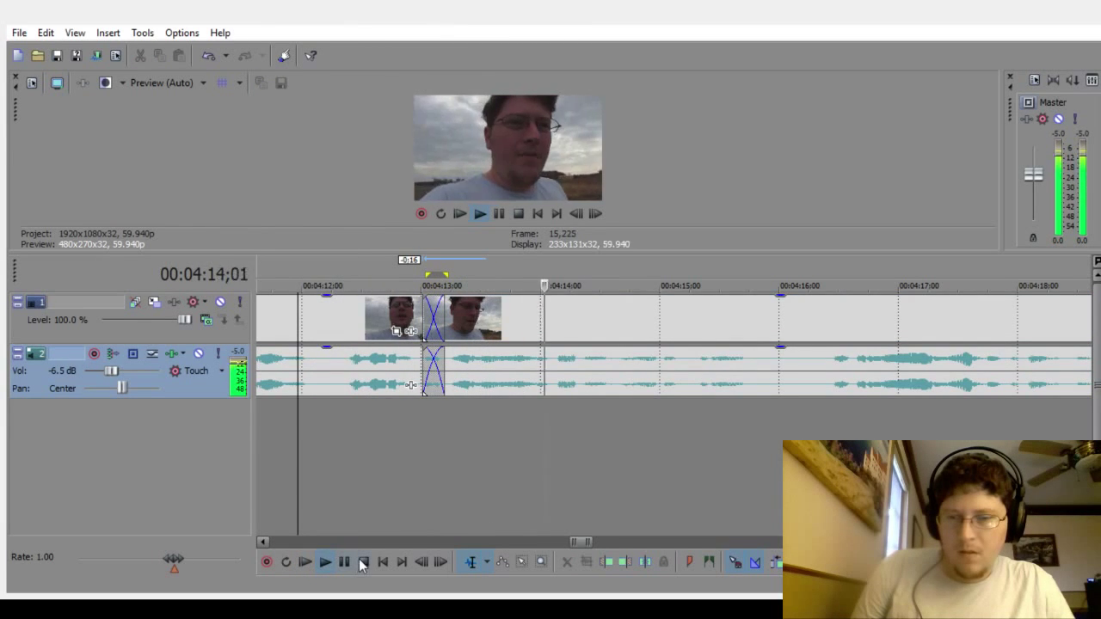
click(344, 562)
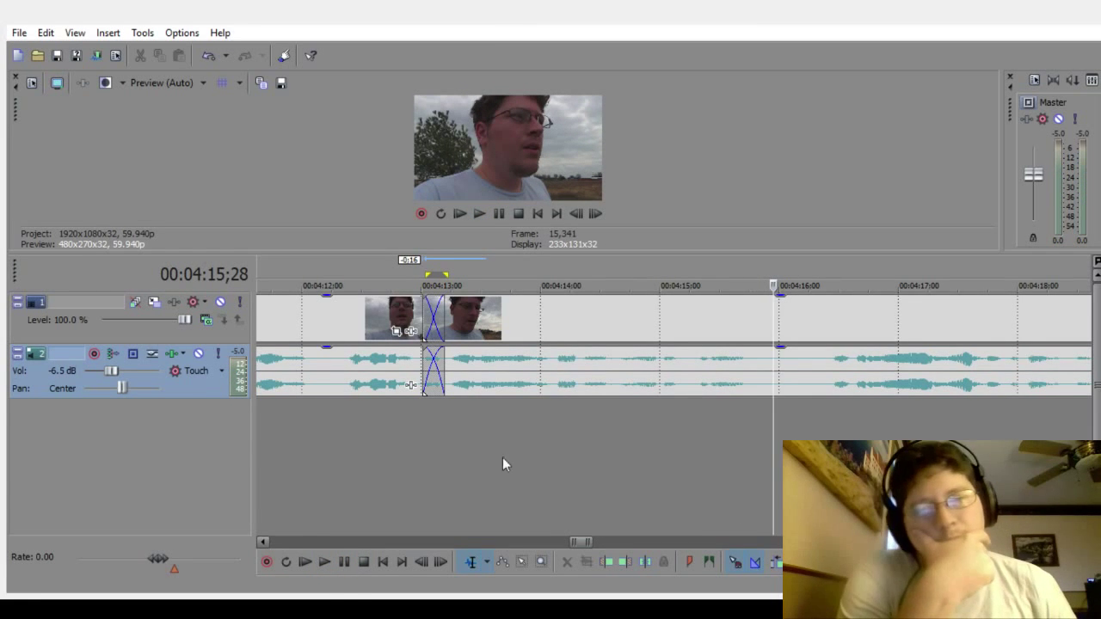
Step: Pull the following clip 10 frames later, trim its start, restore the 5-frame overlap, and check it from 00:04:11;24
mouse_move(469, 376)
mouse_down()
mouse_move(520, 376)
mouse_move(465, 393)
mouse_move(510, 389)
mouse_move(484, 384)
mouse_up()
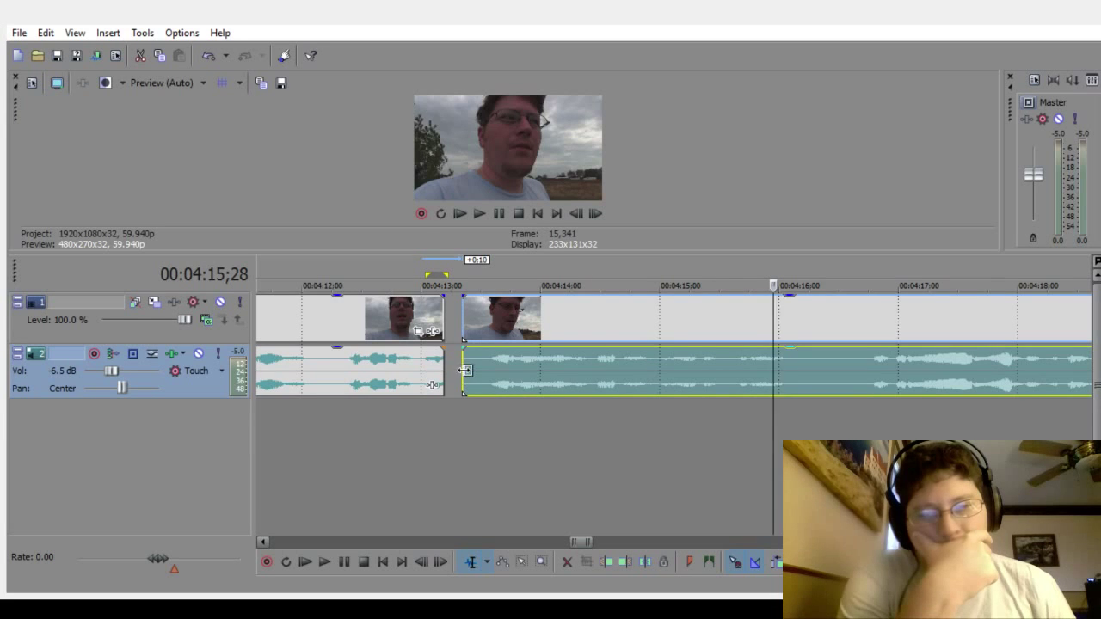
drag(464, 370, 450, 389)
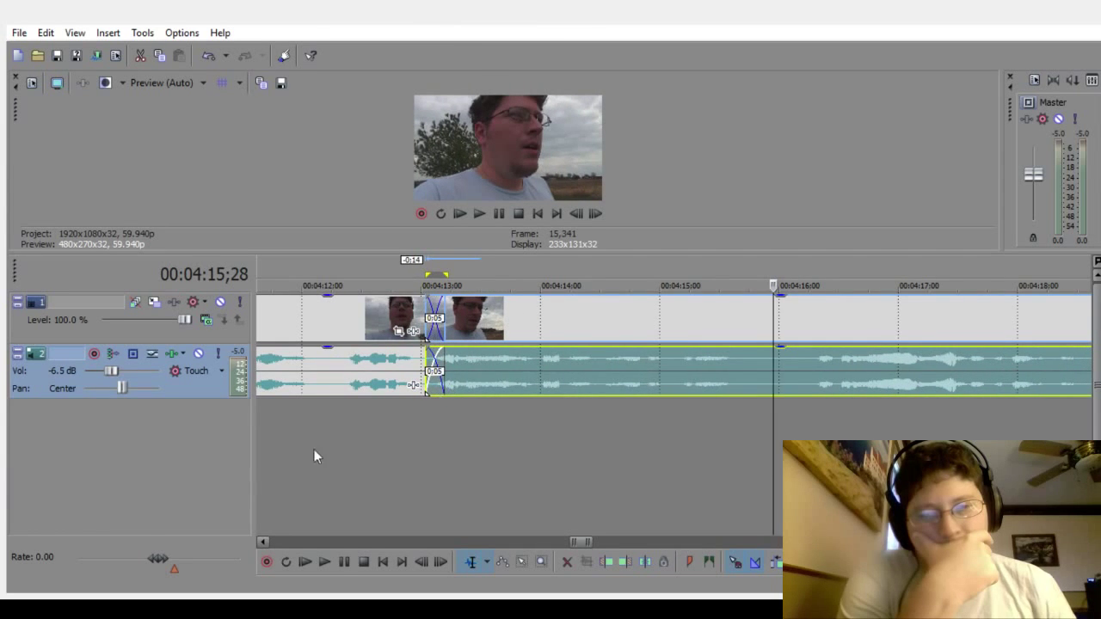
click(278, 465)
click(325, 562)
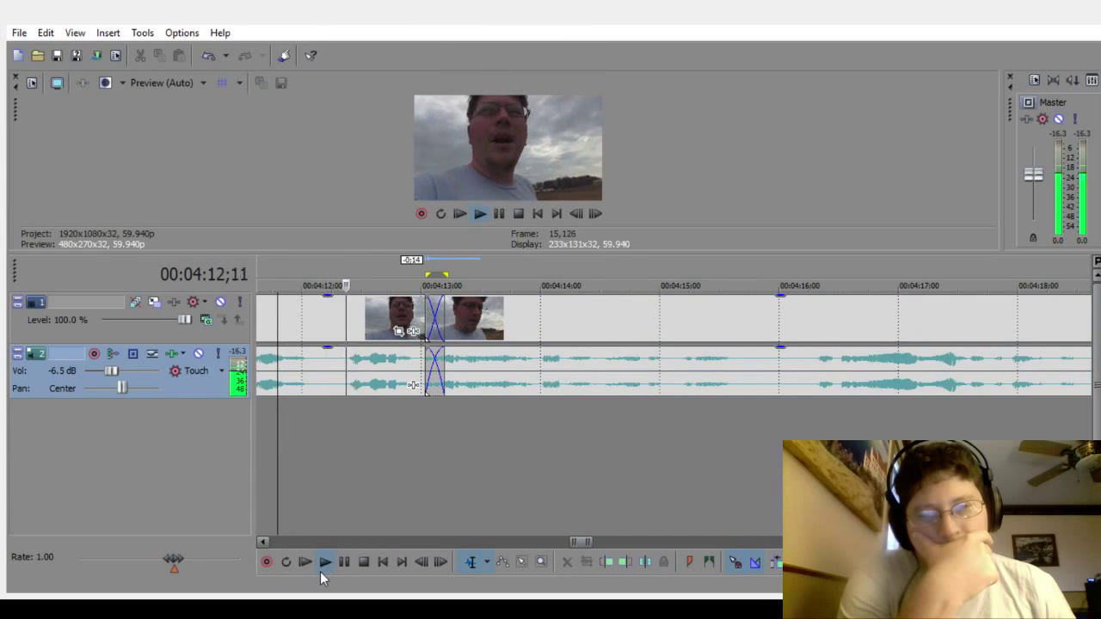
click(364, 561)
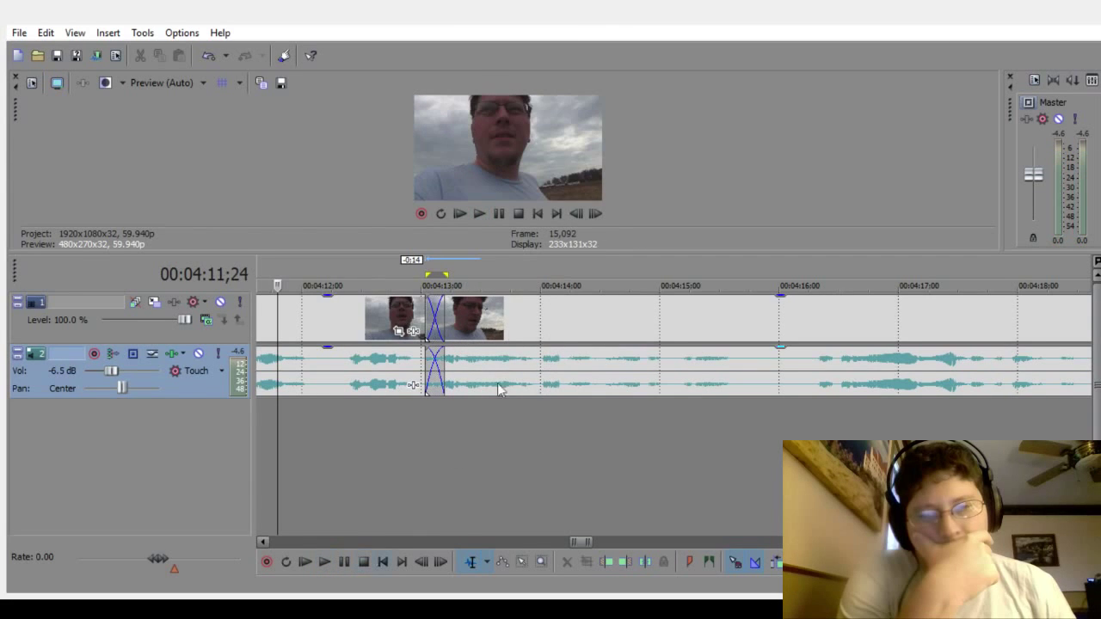
Step: Readjust the following clip's start, move it back 14 frames into a 5-frame crossfade, and play it from 00:04:11;24
drag(484, 361, 463, 389)
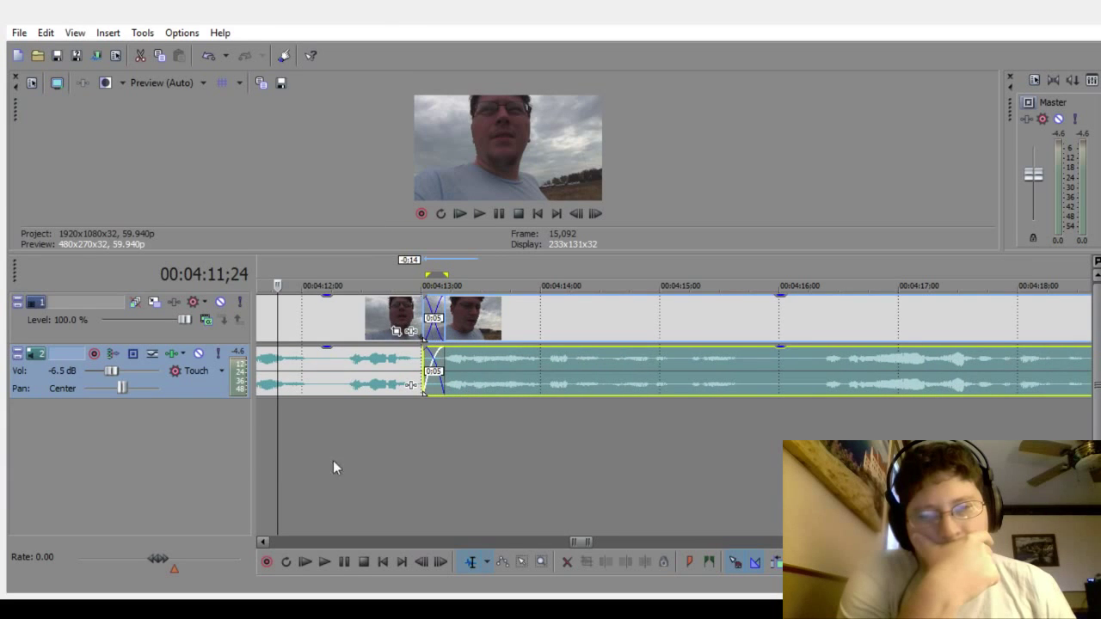
click(324, 564)
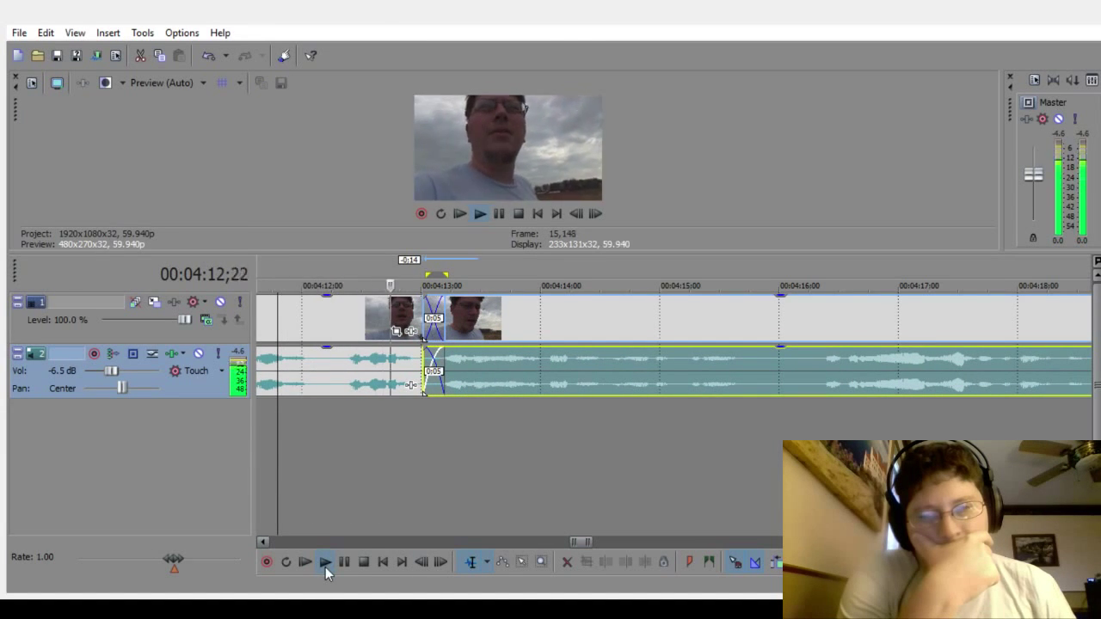
click(362, 561)
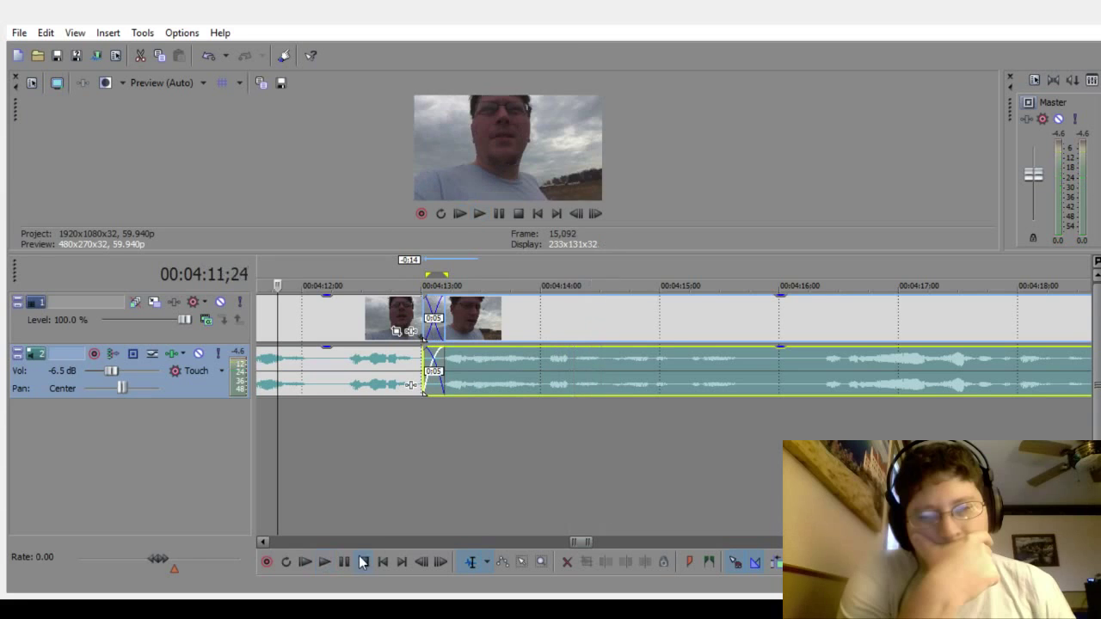
Step: Extend the following clip's start and re-overlap it by 5 frames, then re-trim it with a 13-frame move back, playing both joins
mouse_move(470, 378)
mouse_down()
mouse_move(478, 365)
mouse_move(543, 378)
mouse_move(445, 388)
mouse_move(462, 388)
mouse_up()
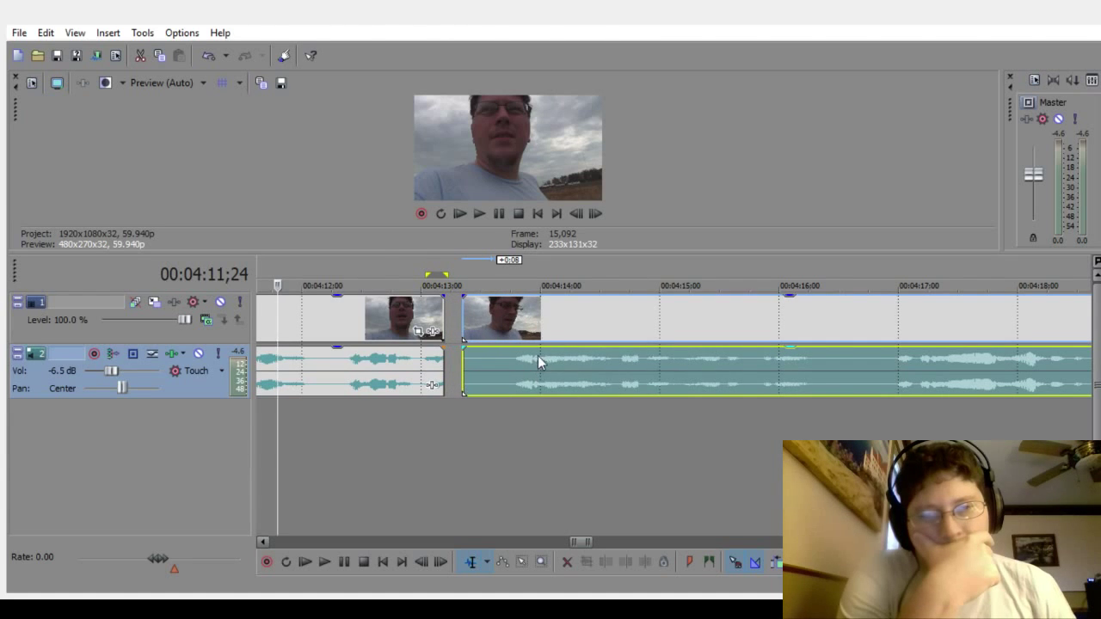
drag(537, 360, 499, 374)
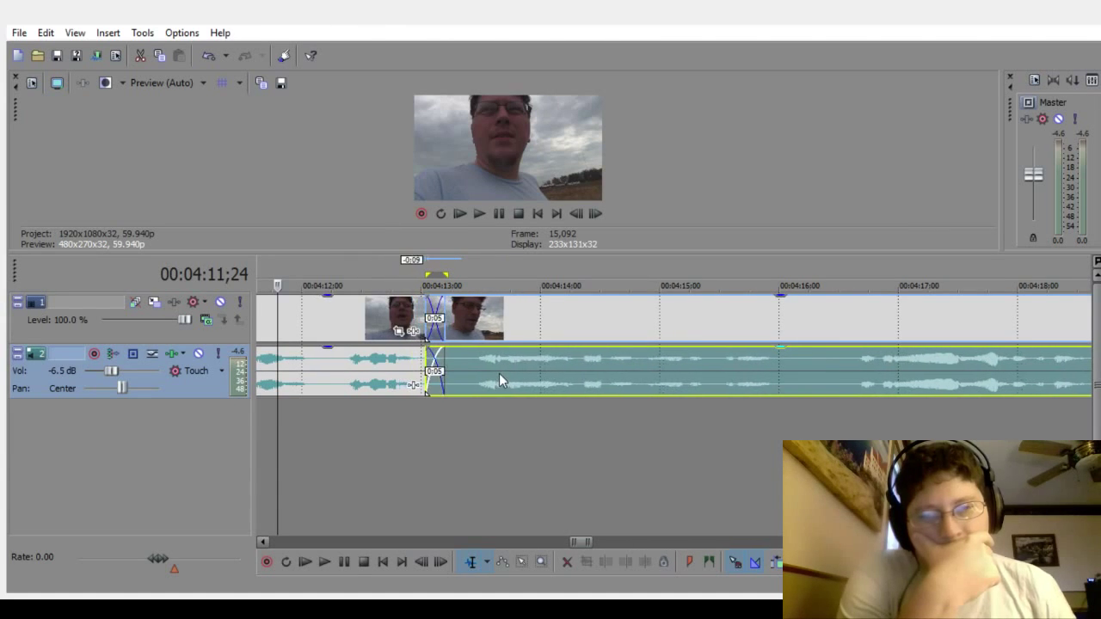
click(327, 561)
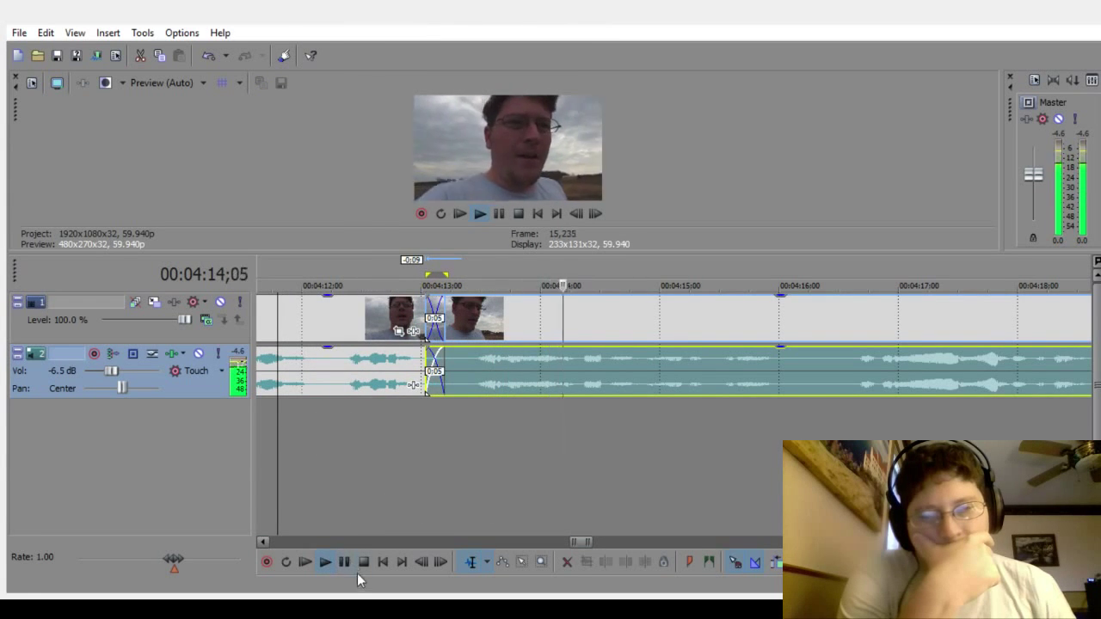
click(362, 563)
mouse_move(479, 382)
mouse_down()
mouse_move(516, 388)
mouse_move(448, 387)
mouse_move(479, 362)
mouse_move(464, 380)
mouse_up()
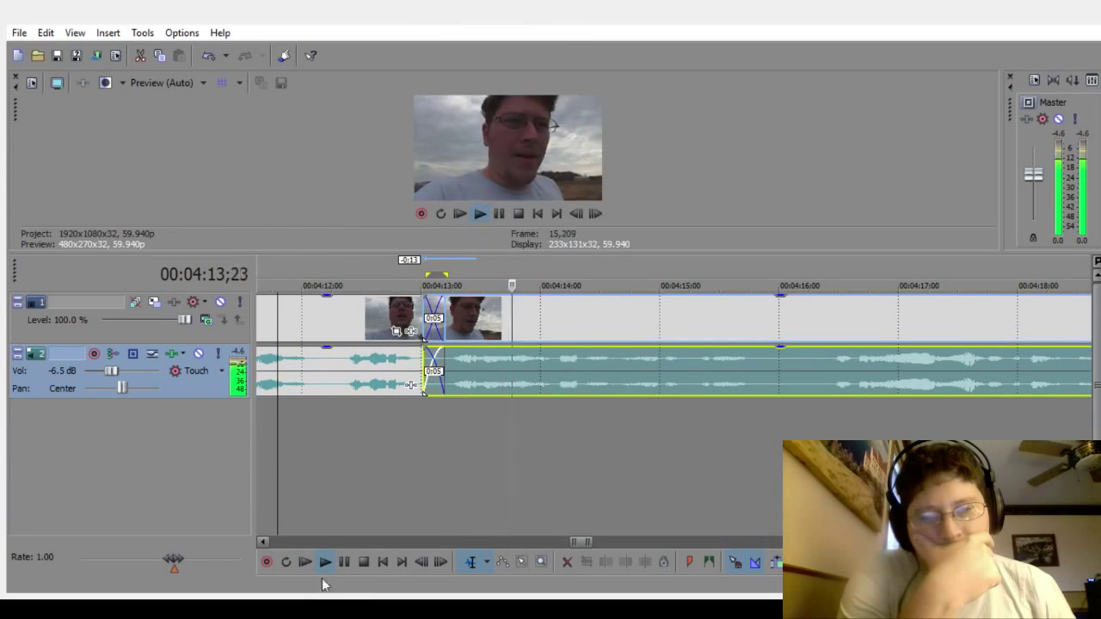
click(363, 561)
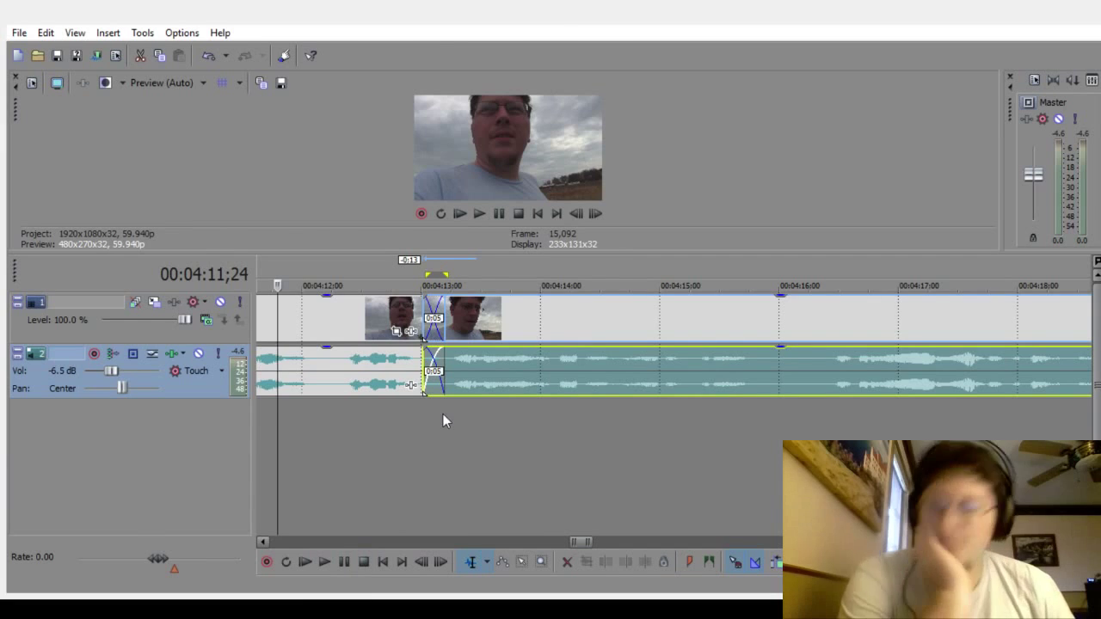
Step: Move the following clip 13 frames later, shorten its start, and move it back 12 frames against the previous clip's end
drag(483, 356, 537, 352)
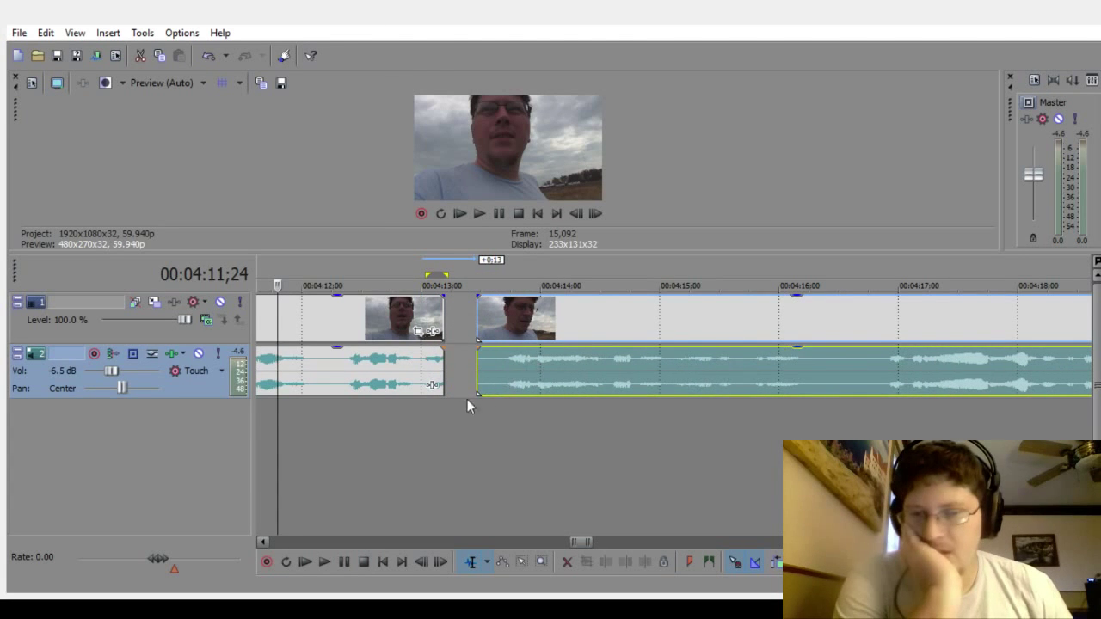
mouse_move(476, 375)
mouse_down()
mouse_move(507, 368)
mouse_move(478, 386)
mouse_up()
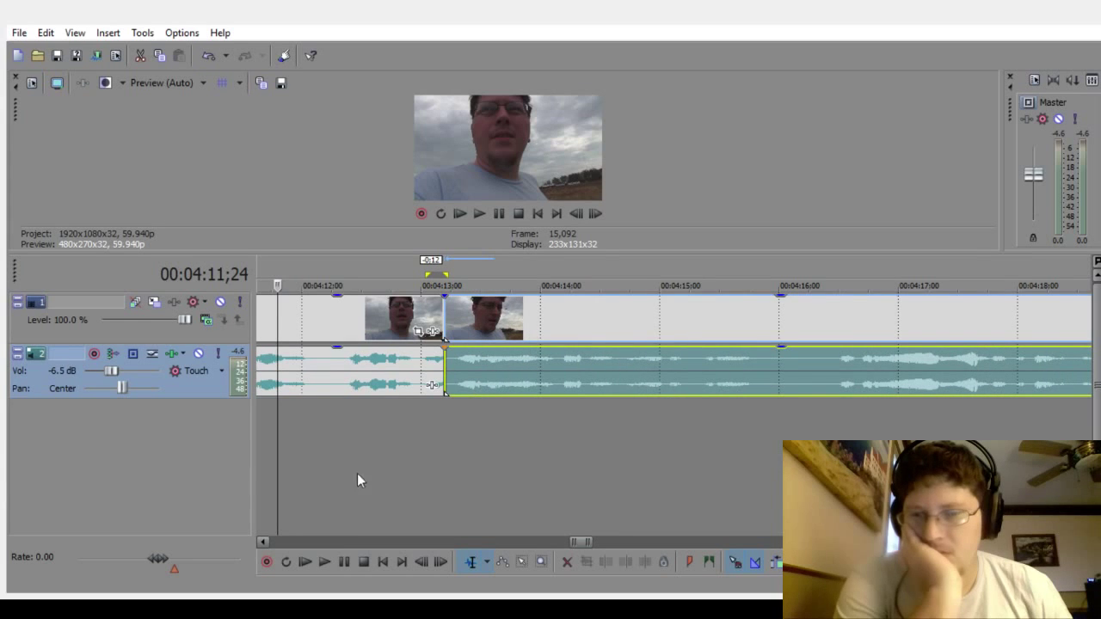
click(363, 562)
Step: Readjust the following clip's start, check the cut from 00:04:11;24, and overlap the clip with the previous one by 5 frames
mouse_move(466, 372)
mouse_down()
mouse_move(486, 369)
mouse_move(471, 371)
mouse_up()
click(324, 561)
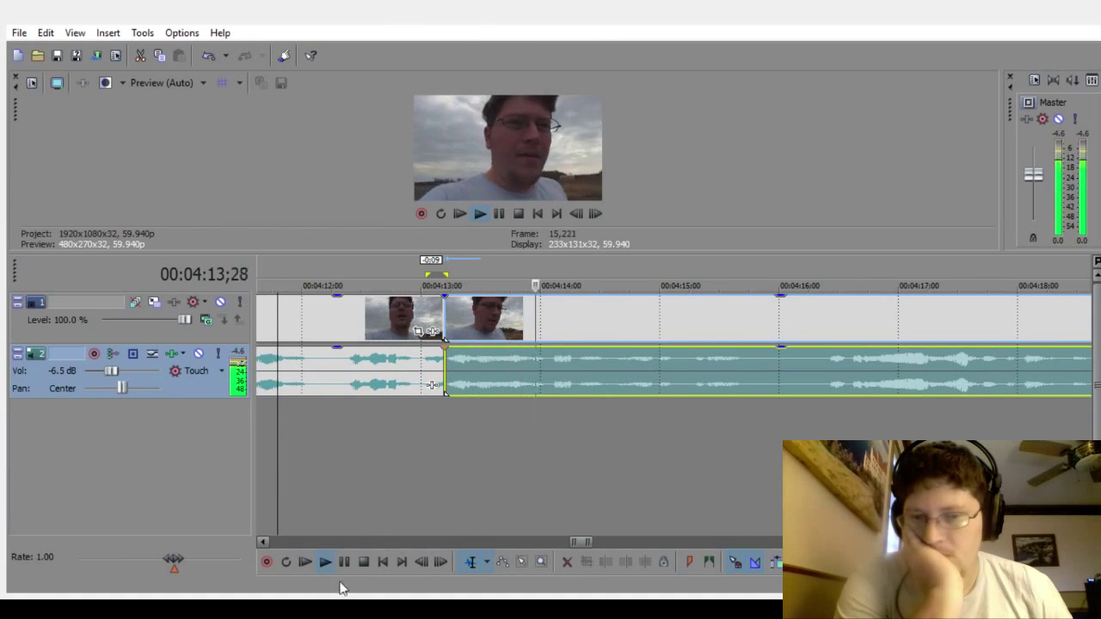
click(363, 562)
drag(504, 396, 447, 388)
drag(505, 358, 484, 369)
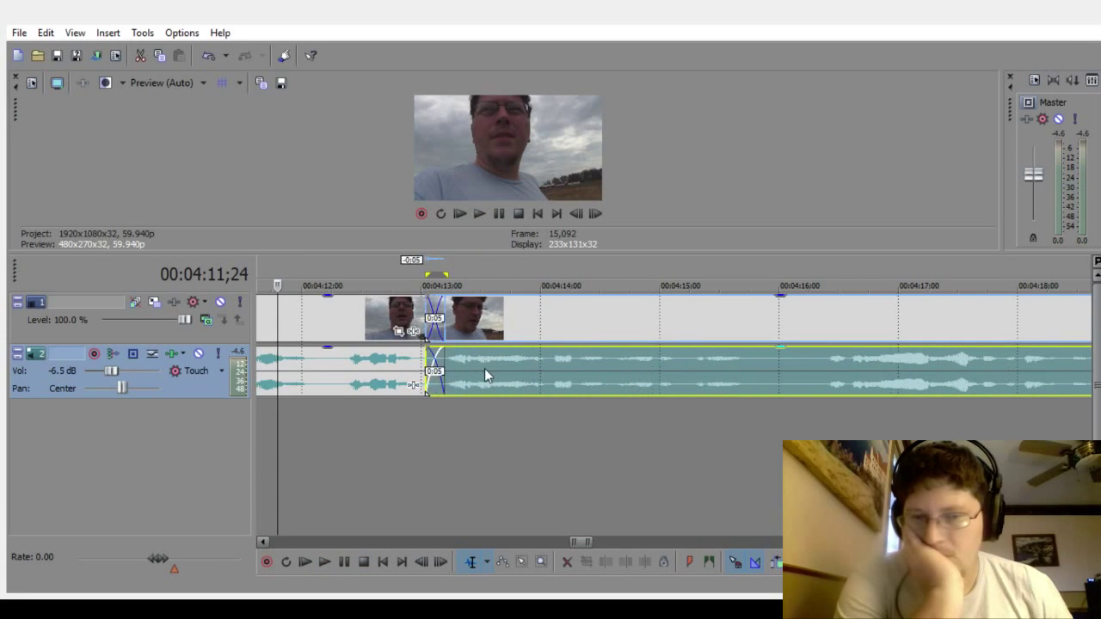
Step: Play the timeline from 00:04:11;24 across the crossfade and on to 00:04:31;07 to locate the next pause
click(325, 561)
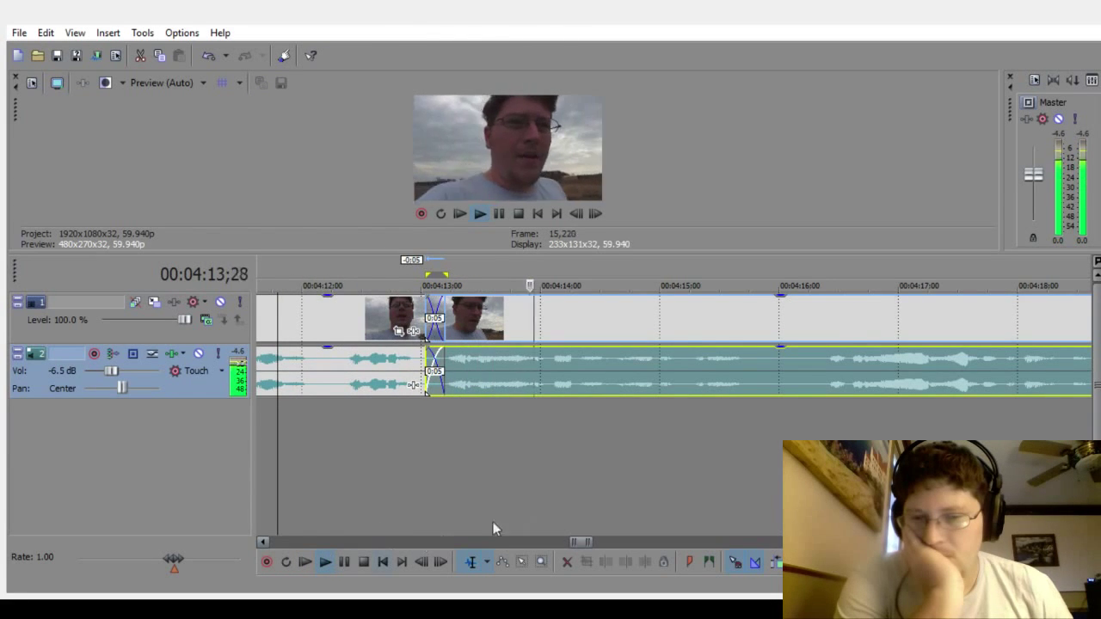
drag(590, 541, 608, 540)
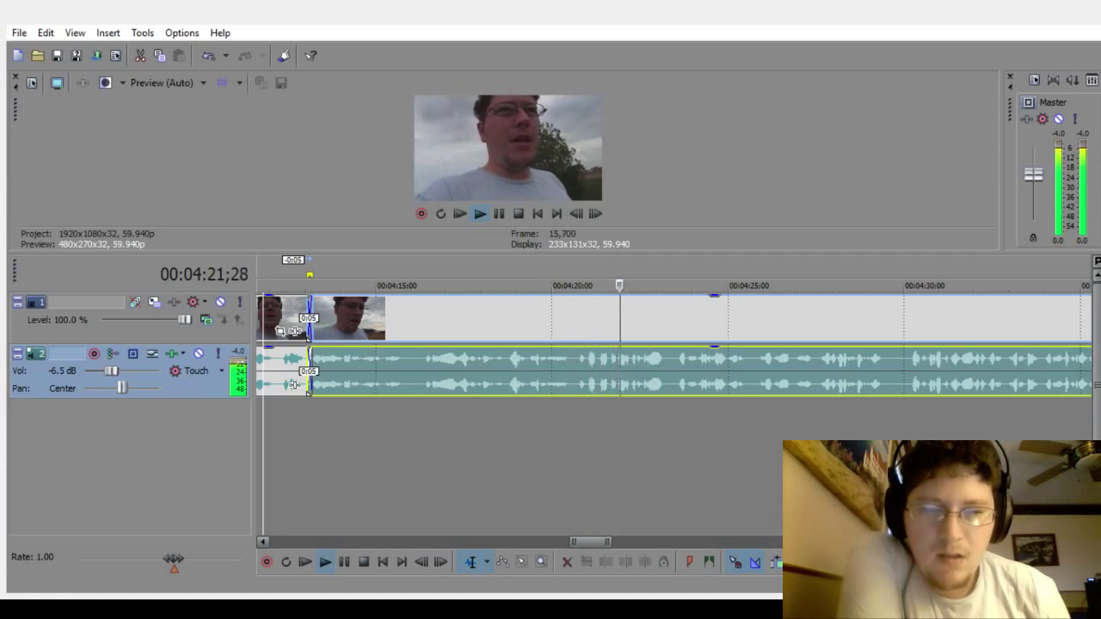
drag(307, 392, 266, 391)
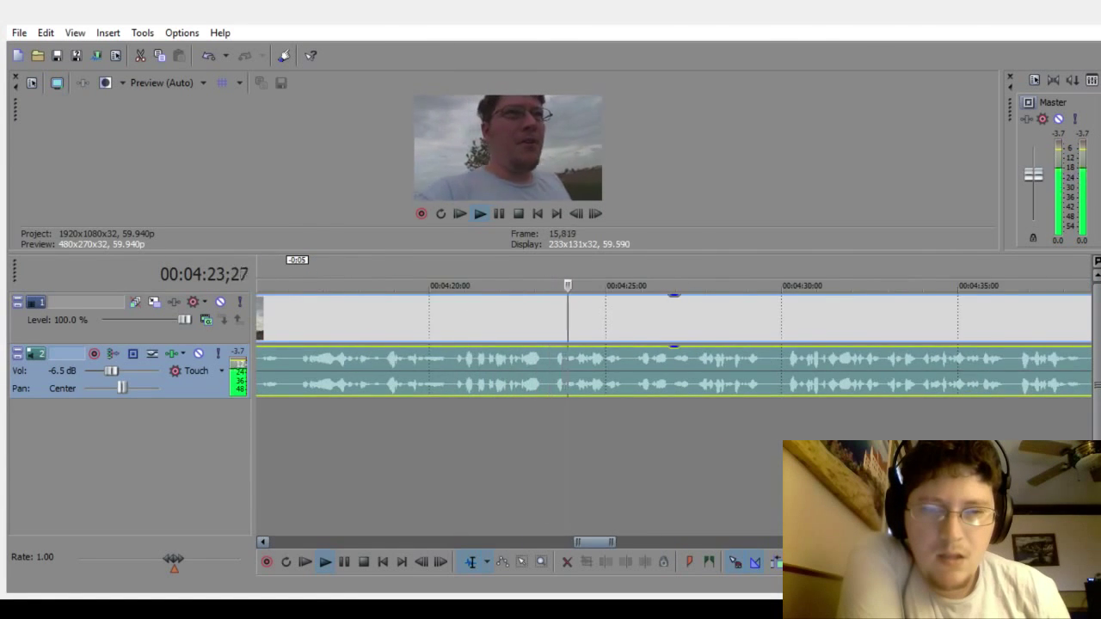
click(344, 562)
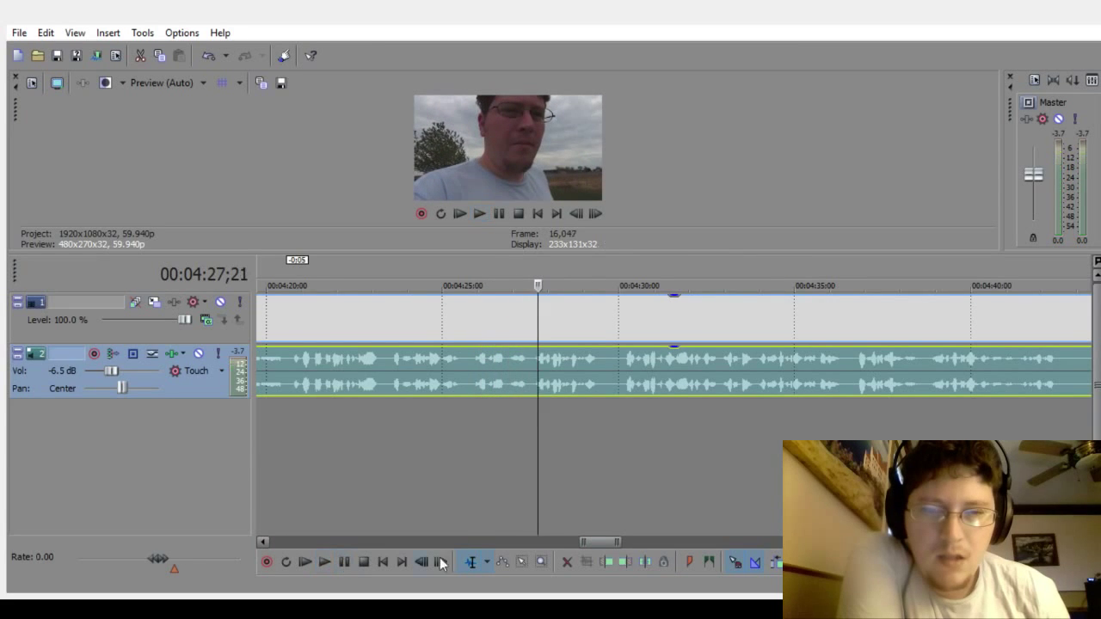
scroll(673, 361, right, 5)
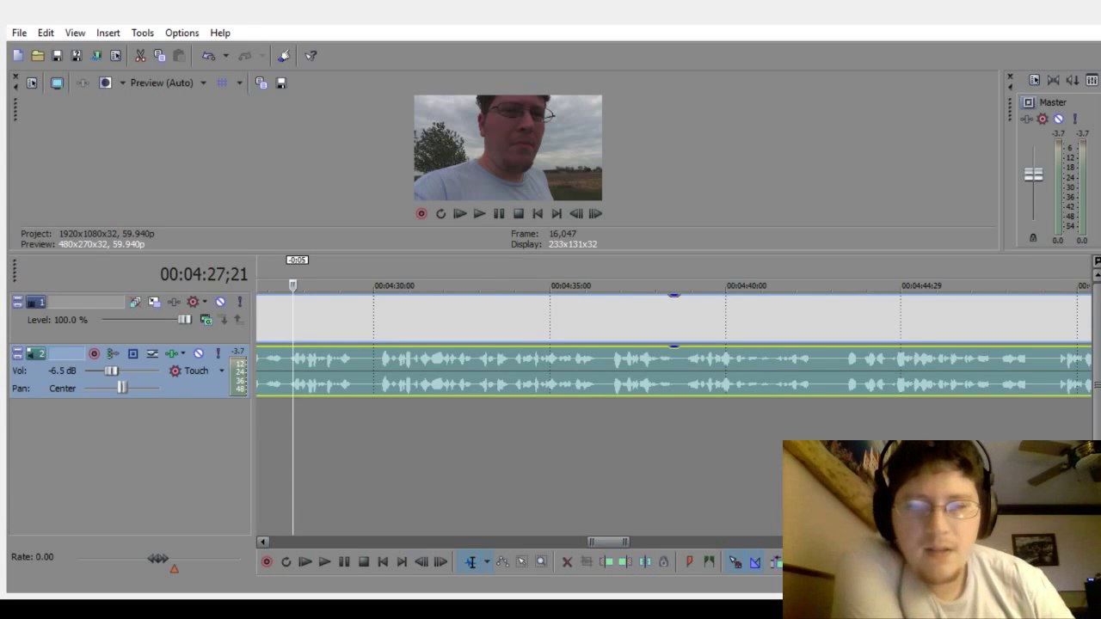
click(322, 564)
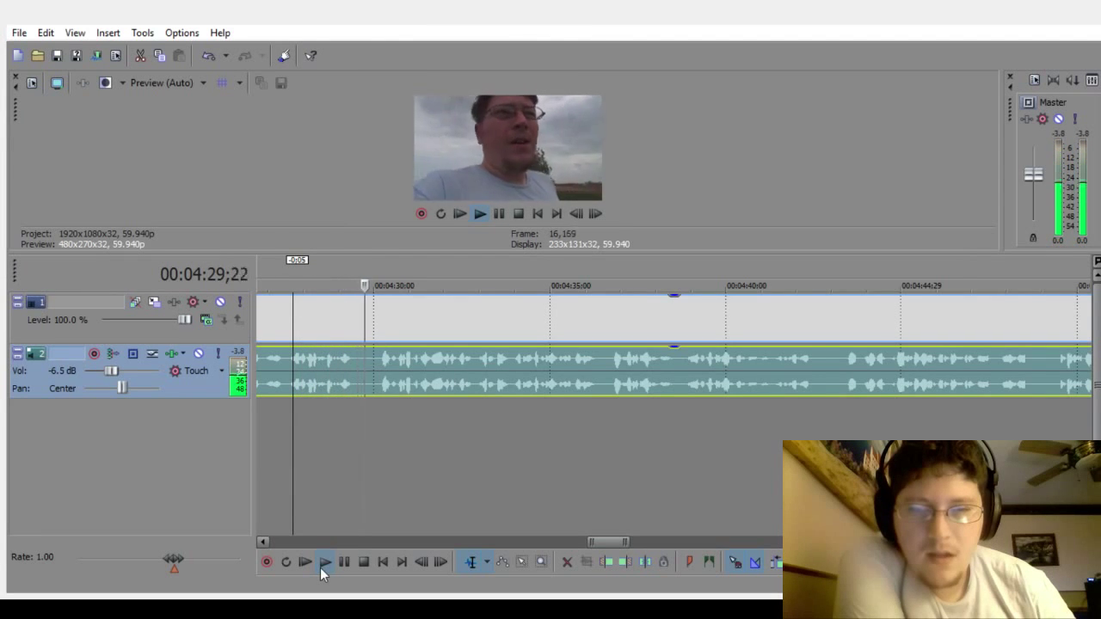
click(344, 562)
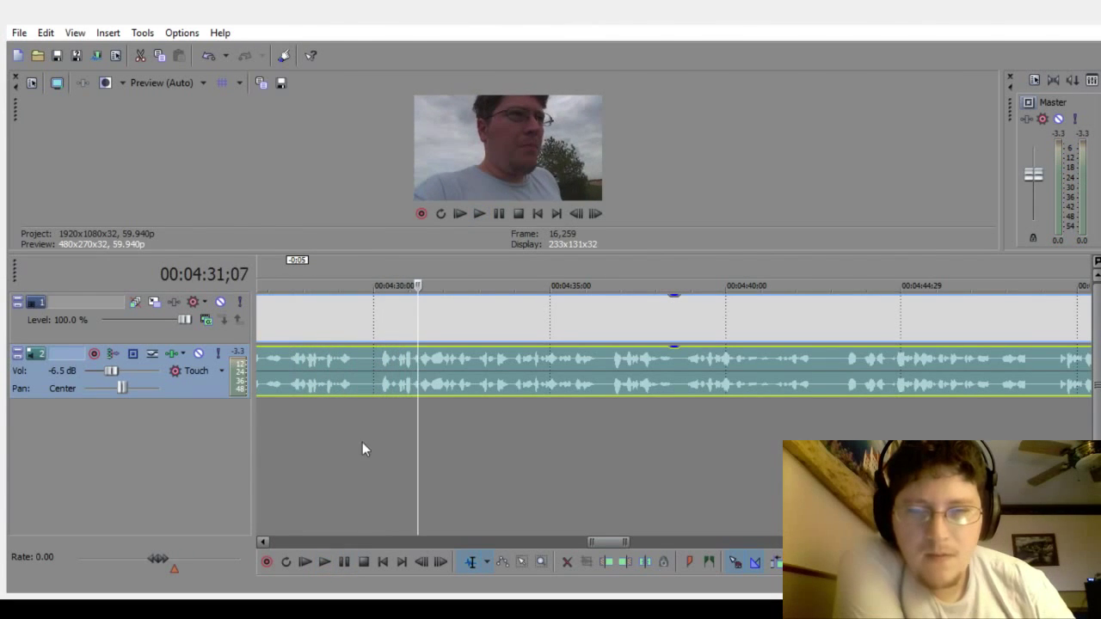
Step: Delete the 8-frame section ending at 00:04:29;26 and overlap the following clip with the previous one by 5 frames
click(362, 442)
scroll(376, 424, up, 3)
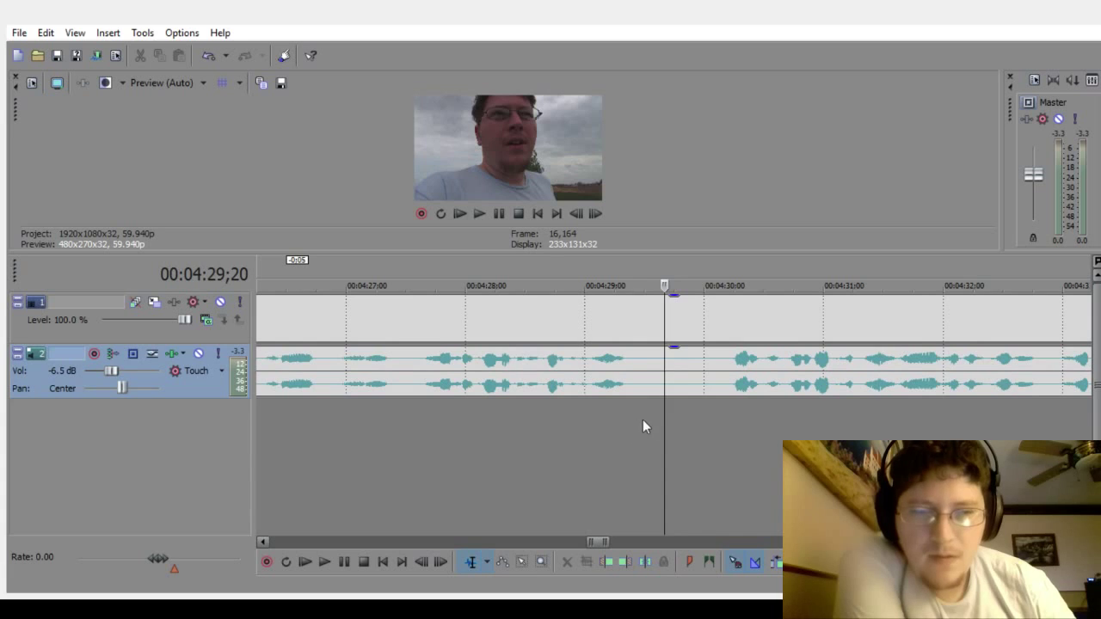
drag(659, 421, 687, 417)
key(Delete)
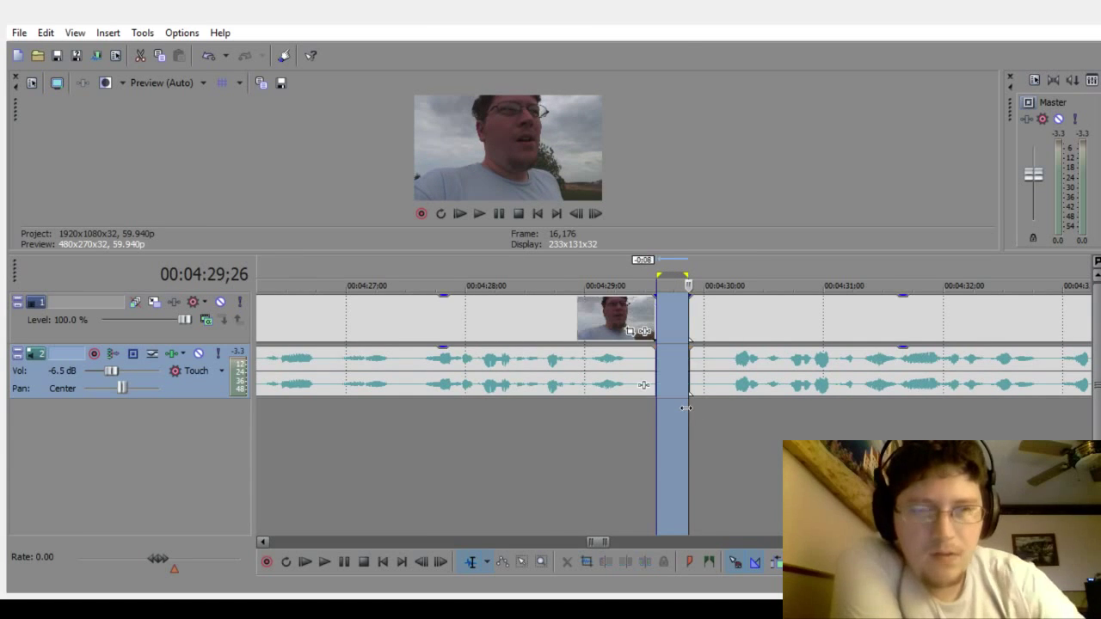
click(548, 479)
drag(750, 381, 699, 392)
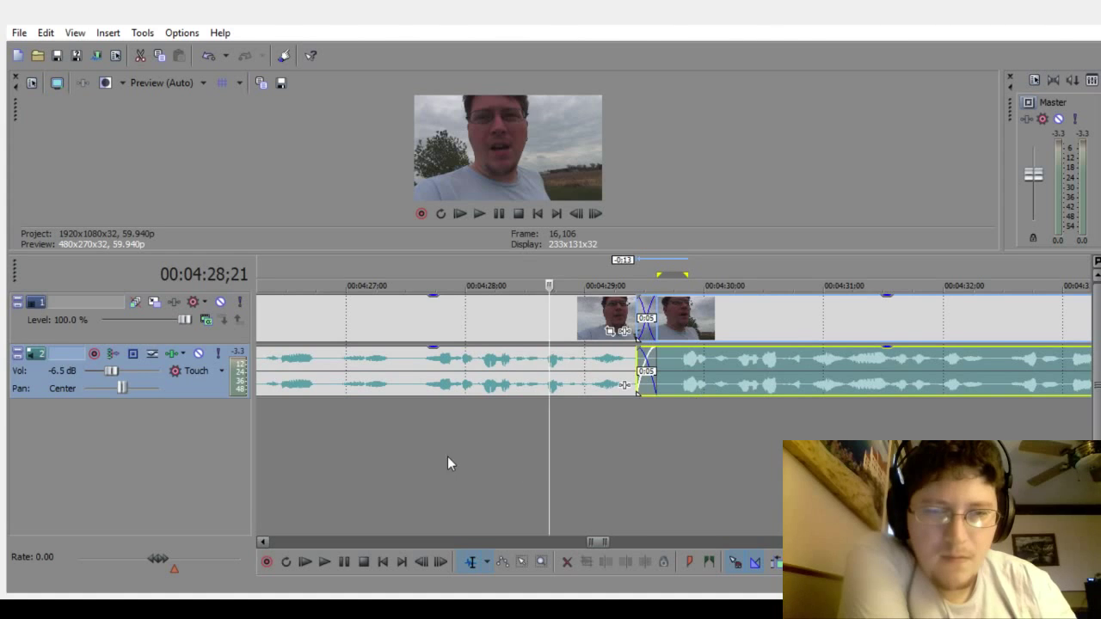
Step: Play the timeline from 00:04:27;24 across the crossfade and on to 00:04:43;28 to locate the next pause
click(443, 460)
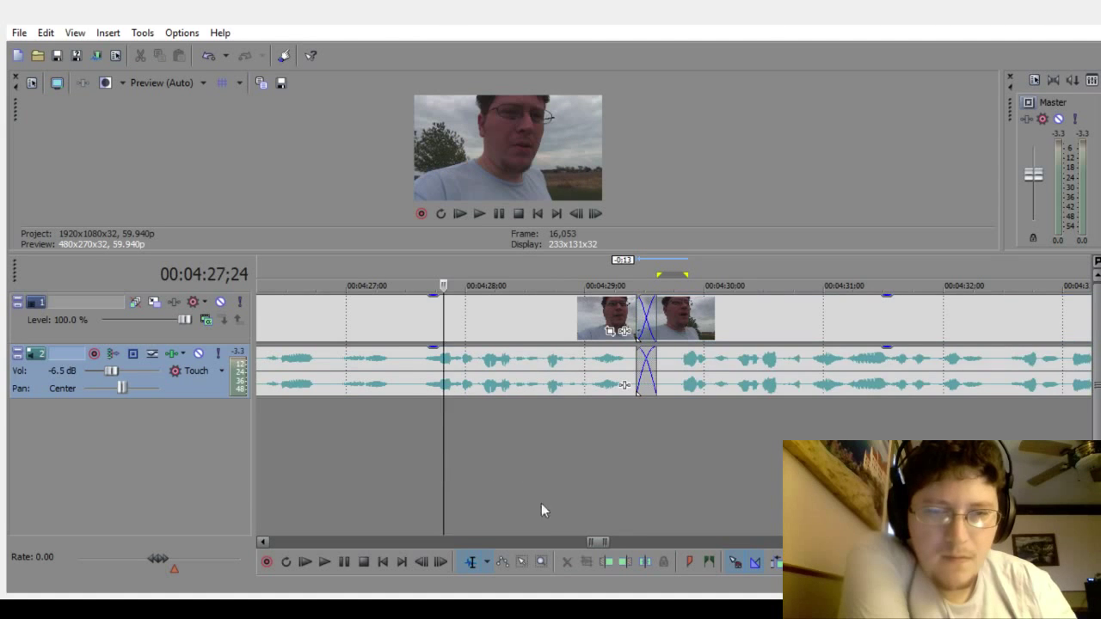
drag(607, 540, 624, 540)
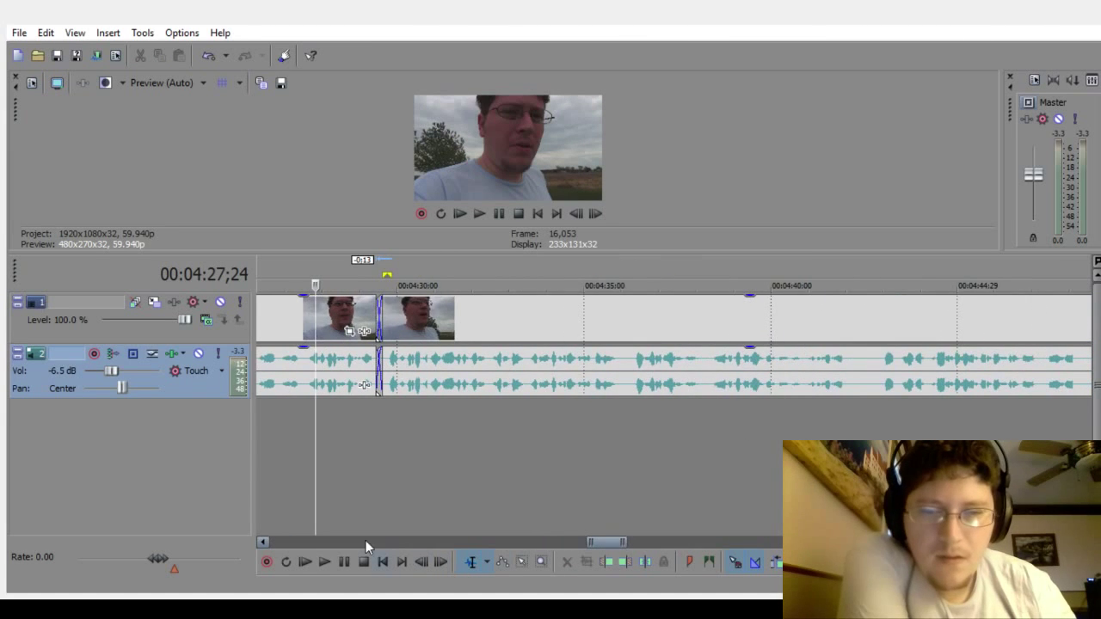
click(317, 562)
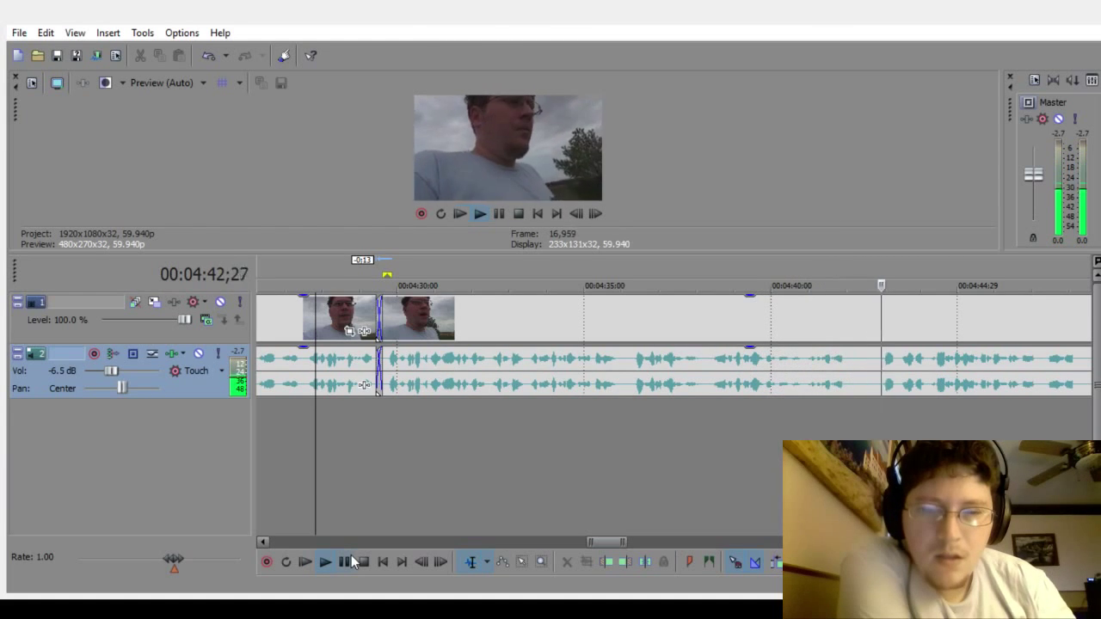
click(345, 561)
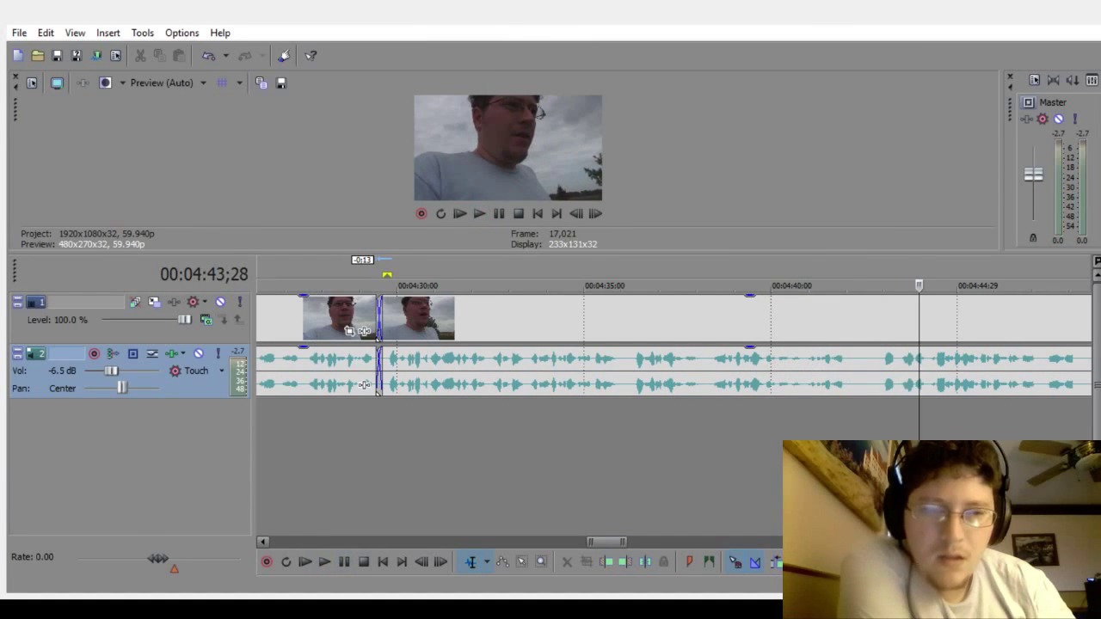
Step: Delete the 14-frame section ending at 00:04:42;20 and overlap the following clip with the previous one by 5 frames
click(865, 370)
key(Up)
key(Up)
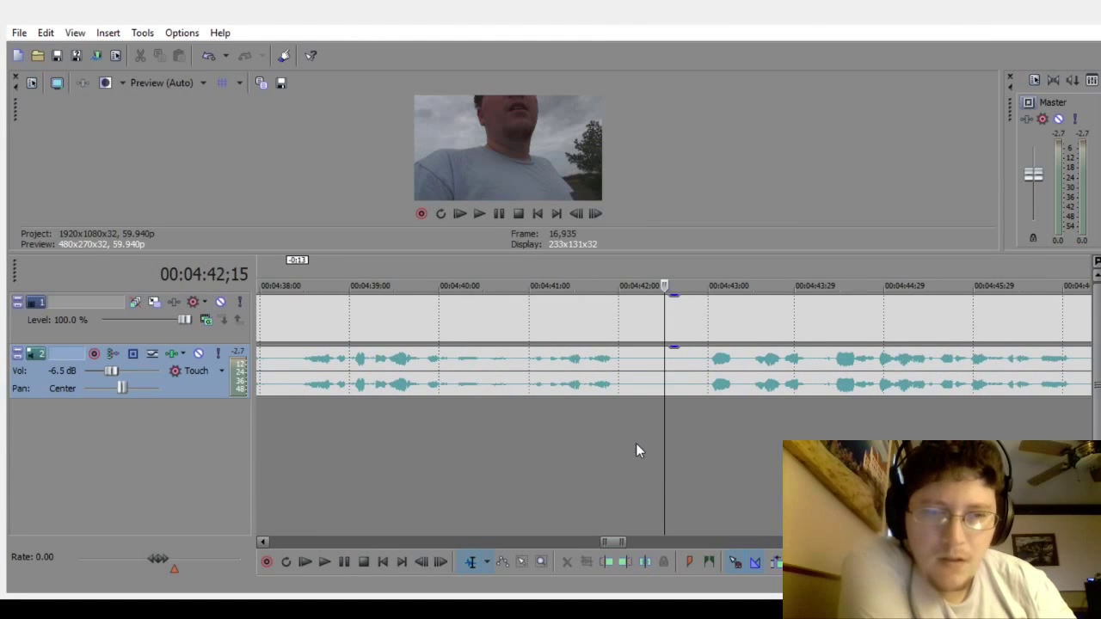
drag(637, 443, 680, 440)
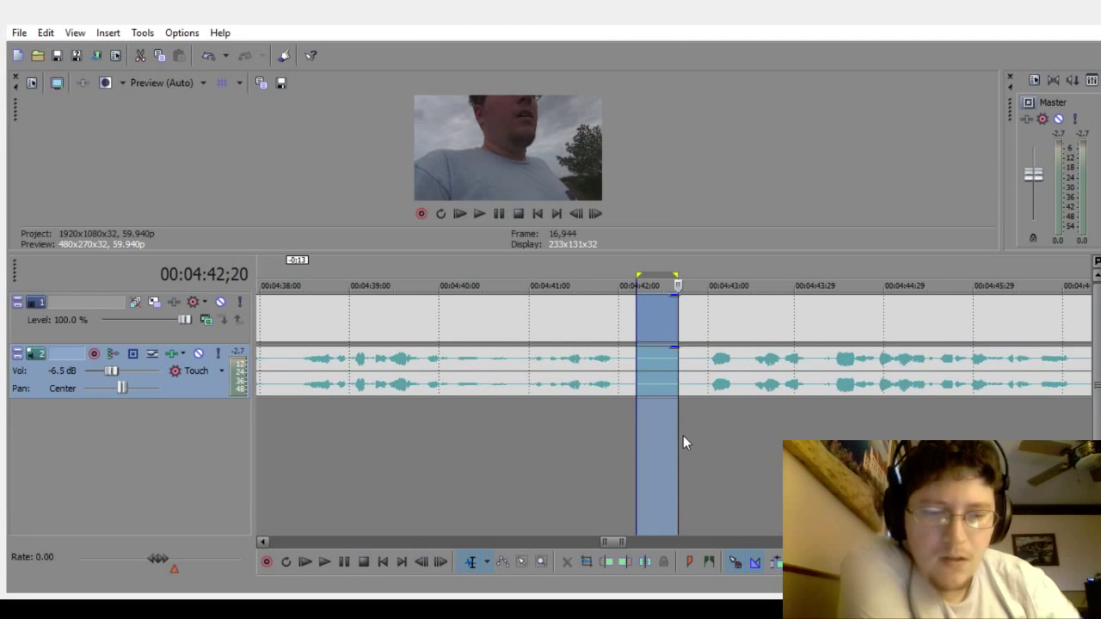
key(Delete)
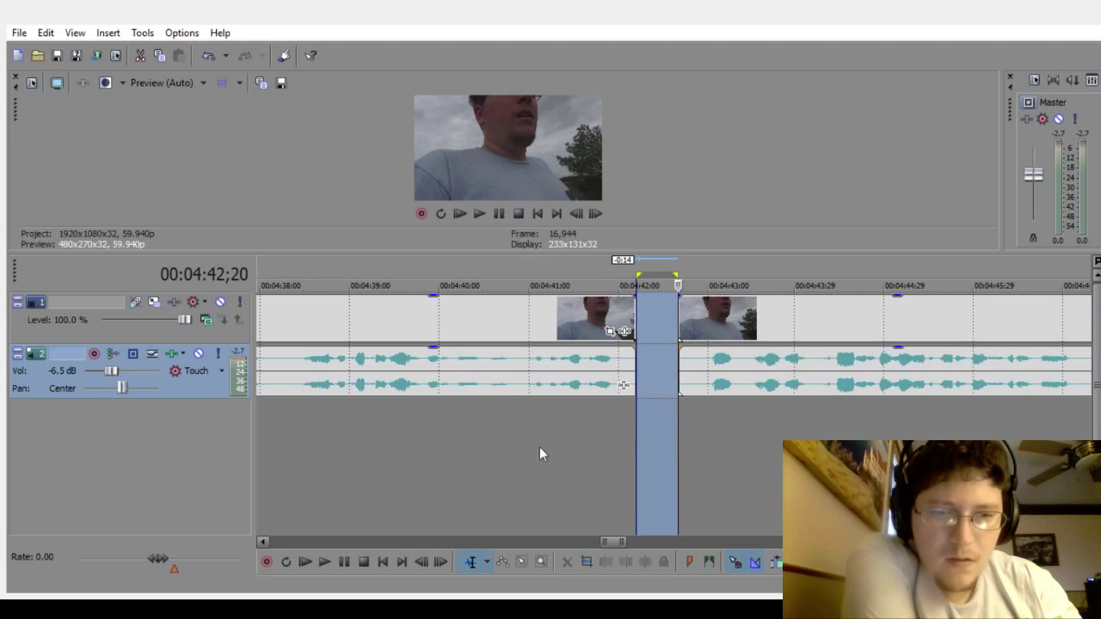
click(563, 446)
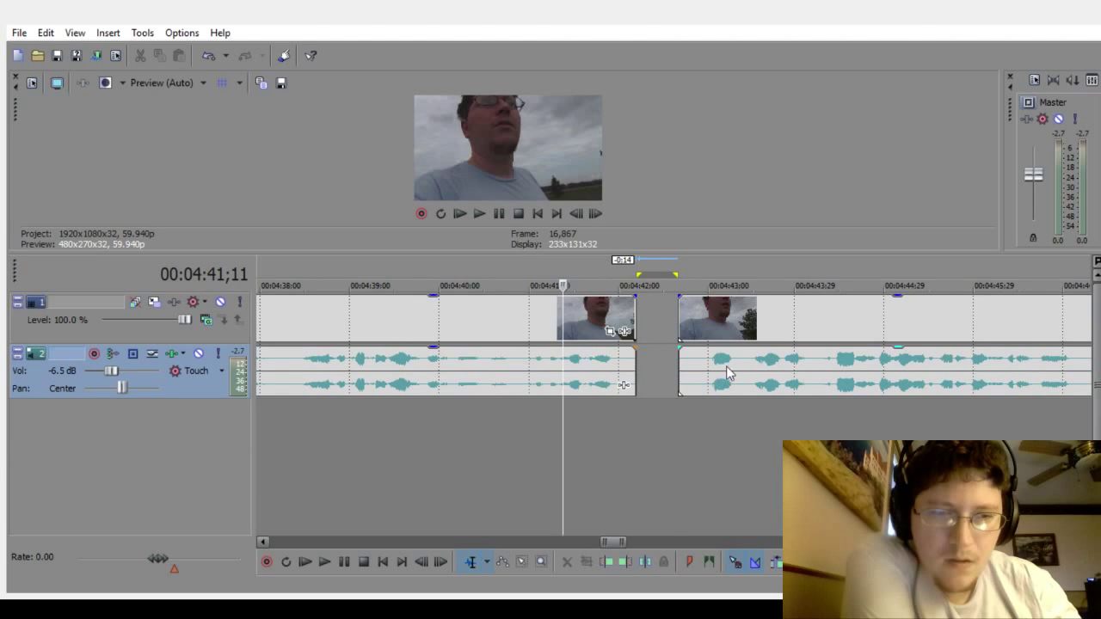
drag(727, 370, 670, 366)
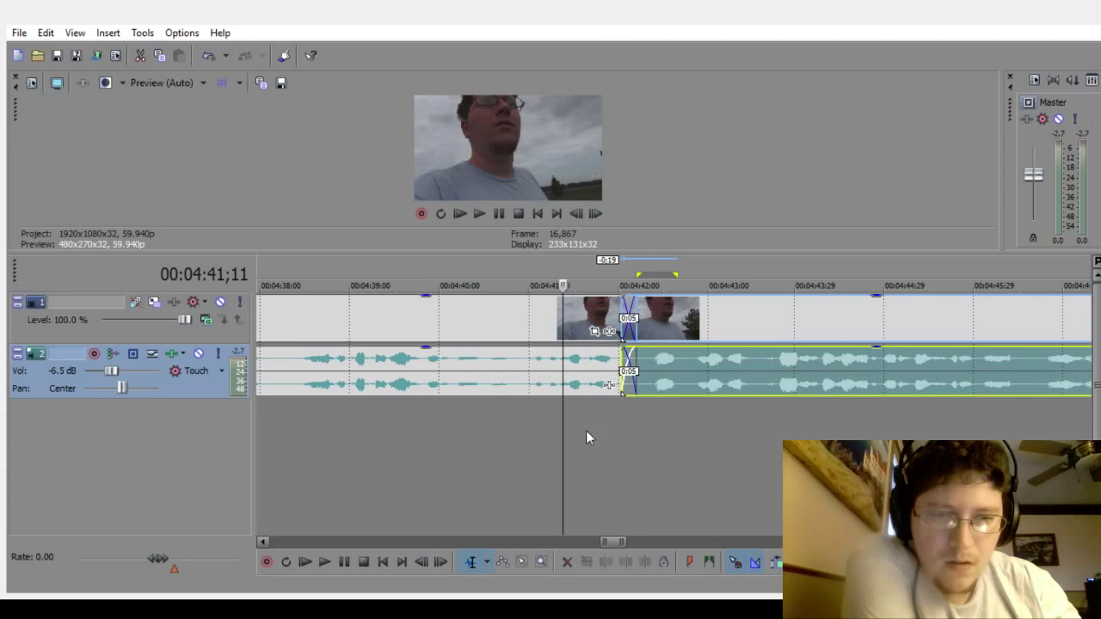
Step: Play the timeline from 00:04:40;22 across the new crossfade to 00:04:49;02 to find the next unwanted section
click(503, 474)
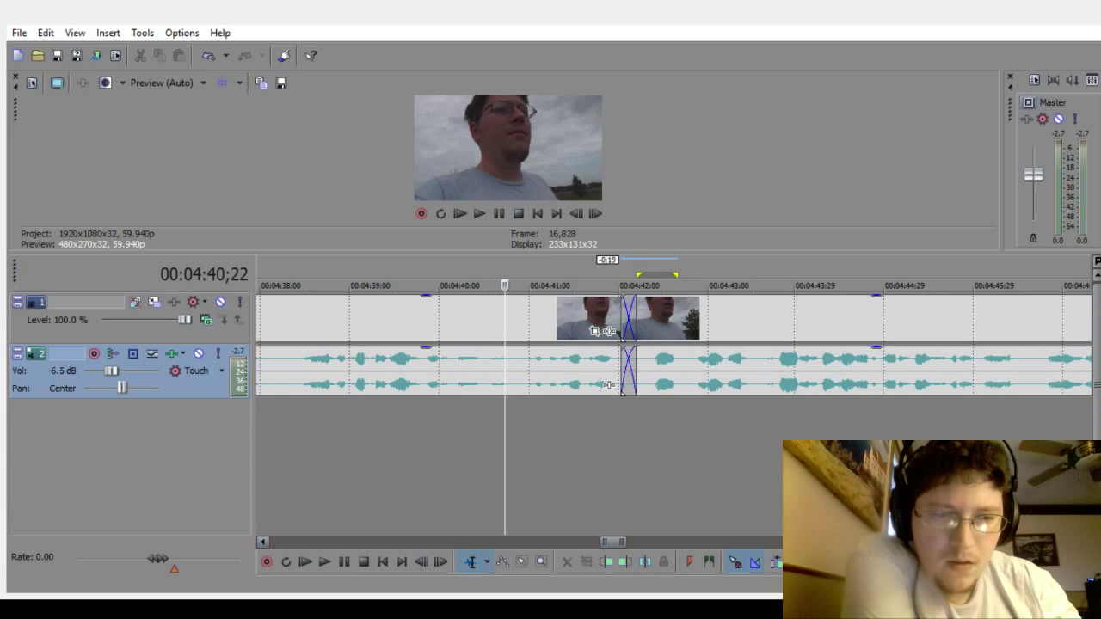
scroll(671, 344, right, 5)
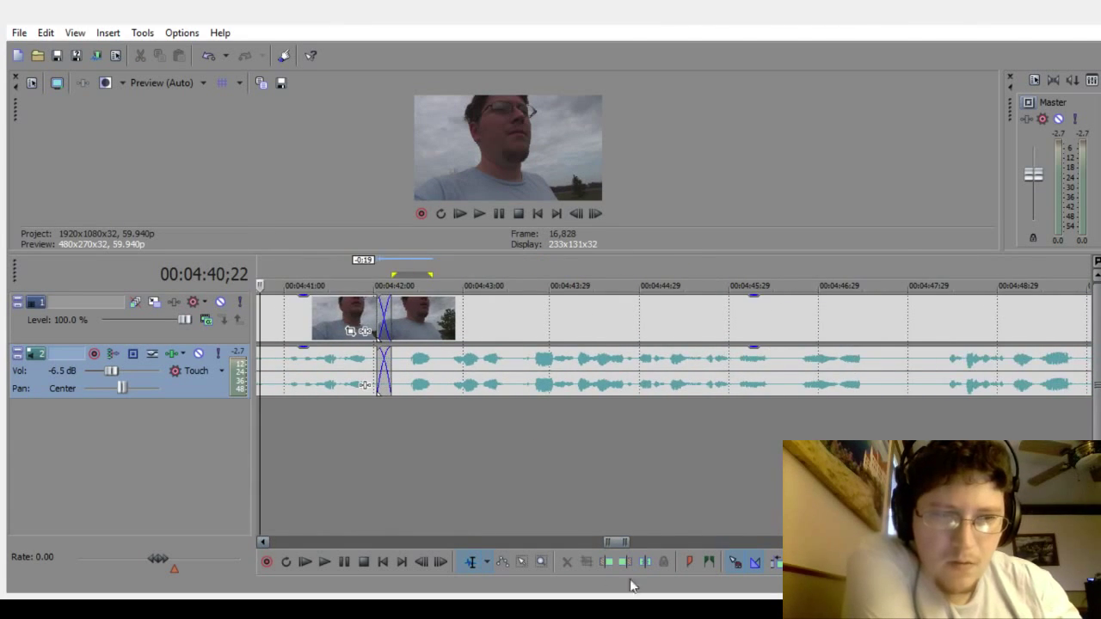
click(325, 563)
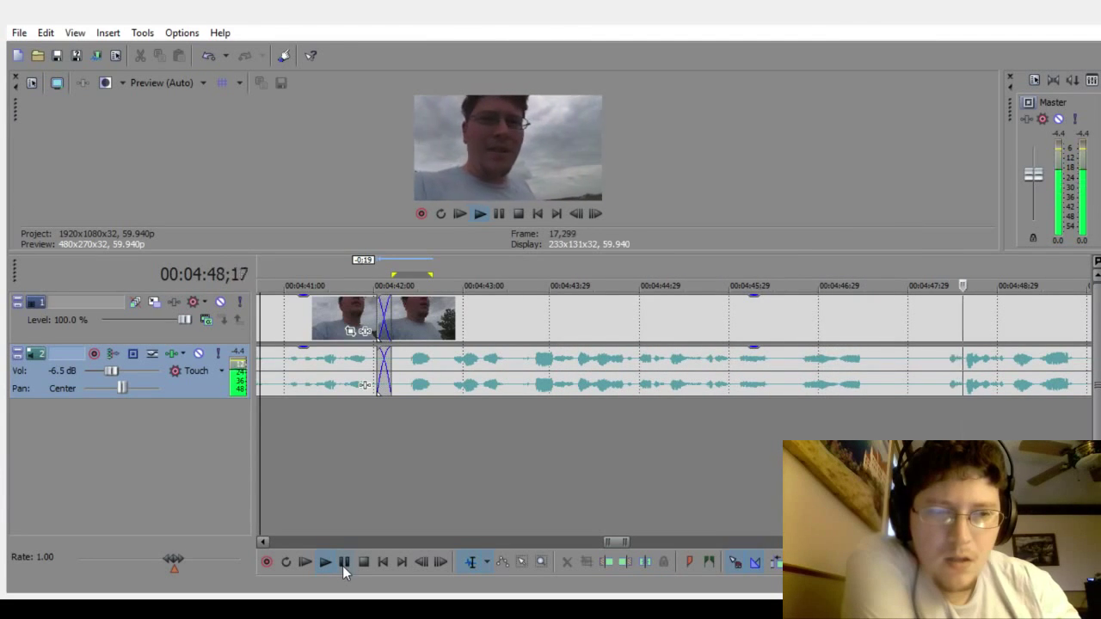
click(343, 563)
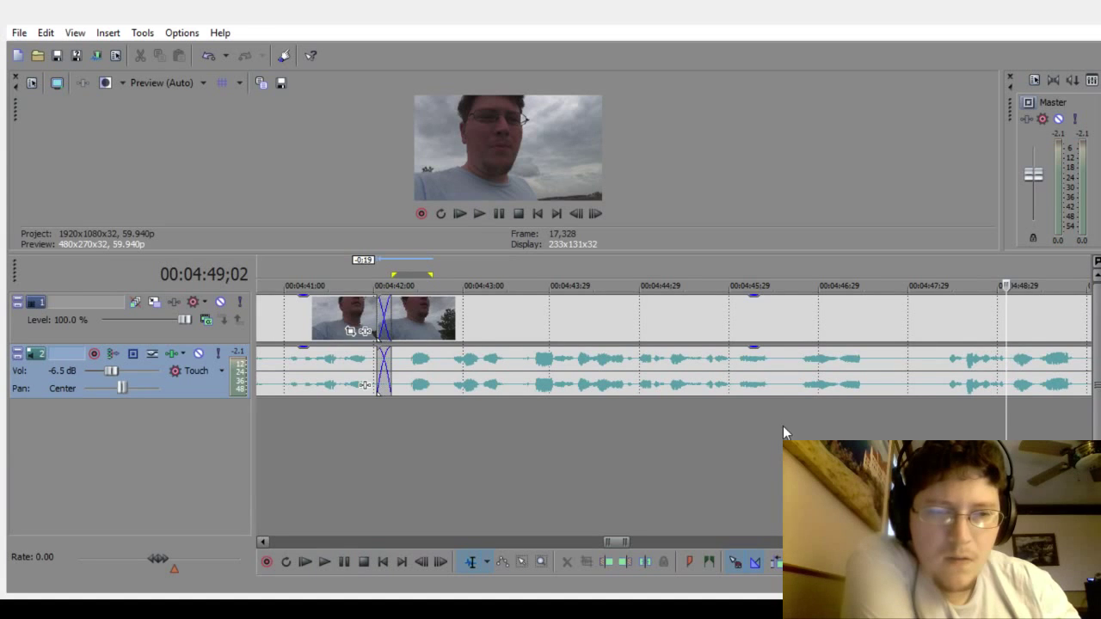
Step: Delete the section of 1 second 19 frames ending at 00:04:48;08 and overlap the following clip with the previous one by 5 frames
drag(789, 435, 935, 434)
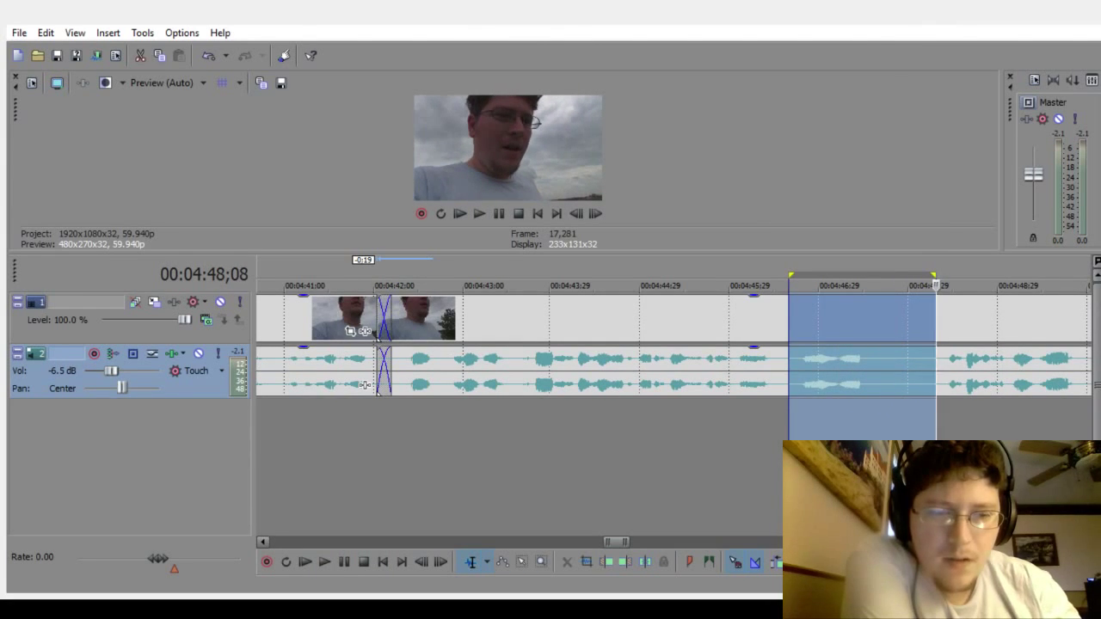
key(Delete)
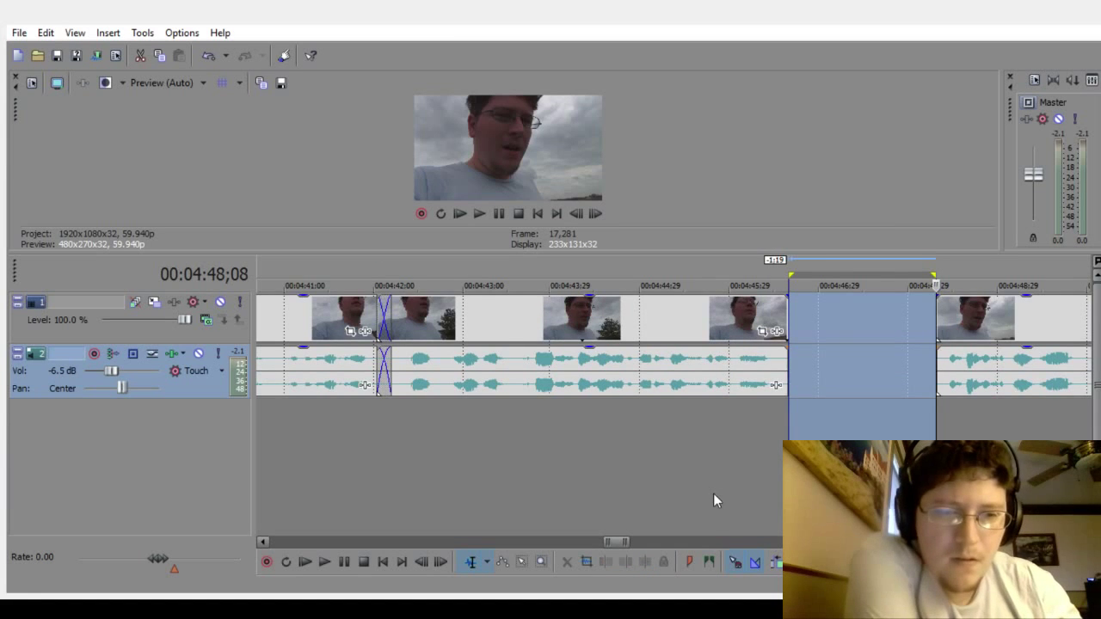
click(713, 492)
drag(991, 361, 827, 384)
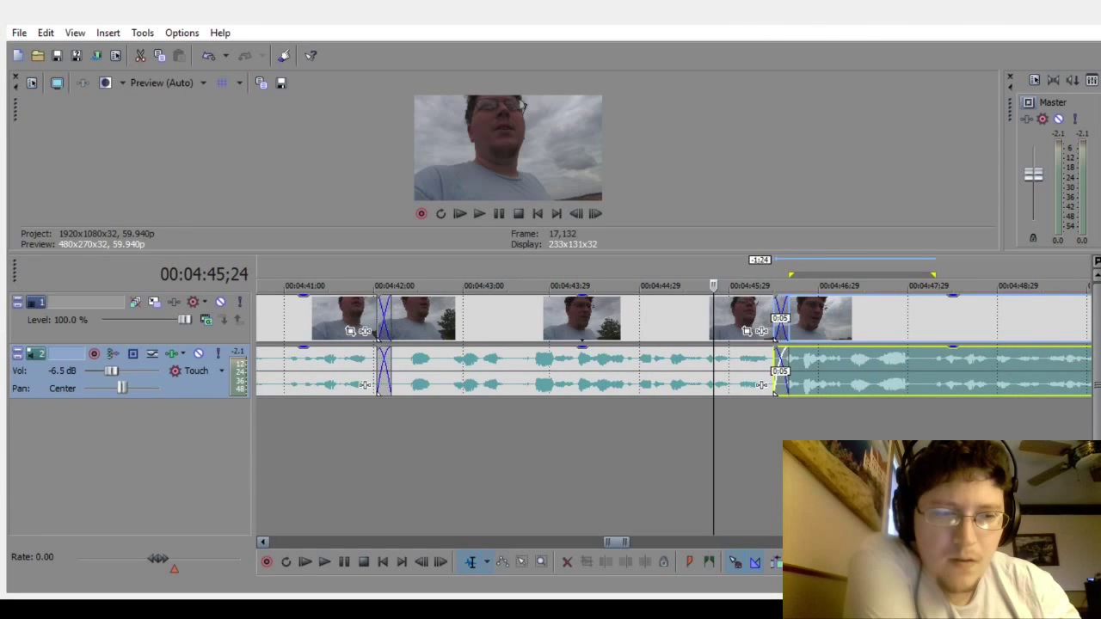
Step: Play the timeline from just before 00:04:43;00 across the latest crossfade to 00:04:51;25 to locate the next pause
scroll(671, 361, right, 3)
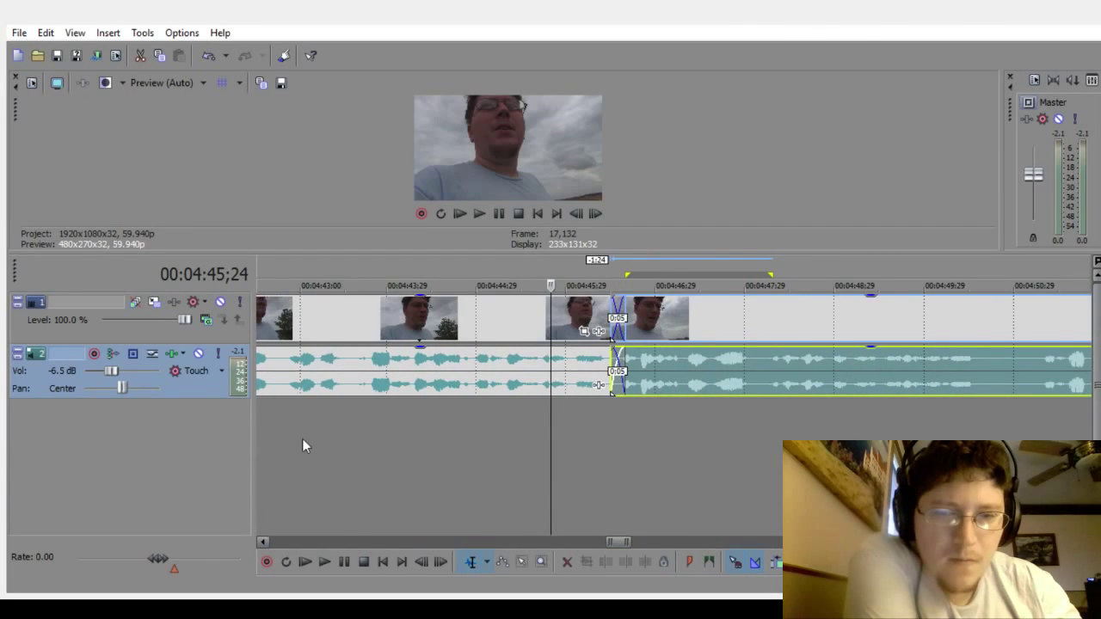
click(304, 443)
click(331, 560)
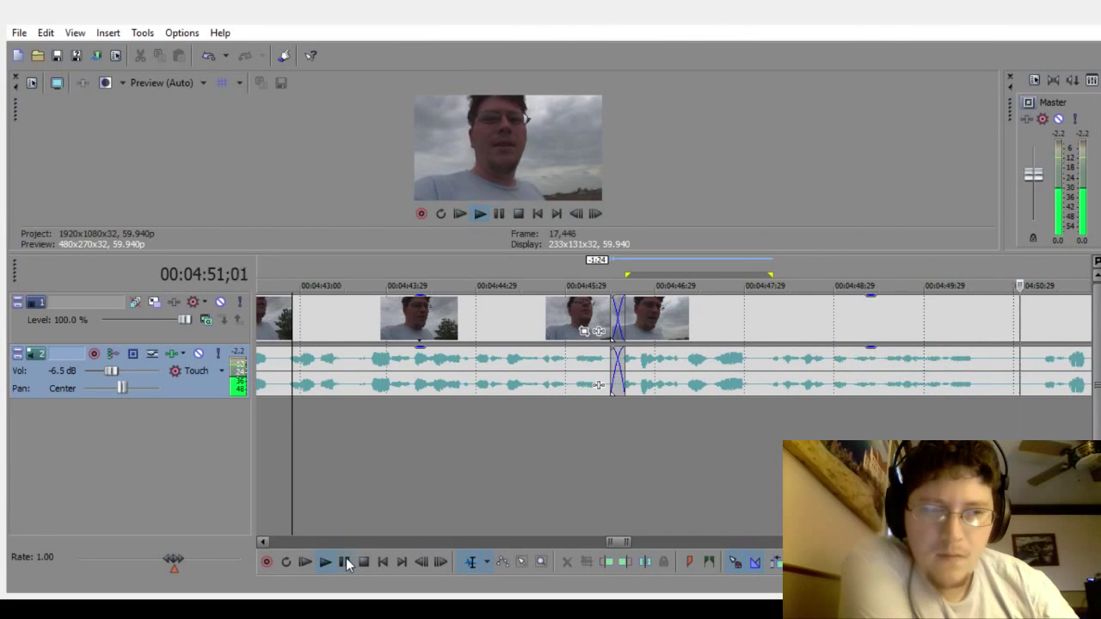
click(344, 562)
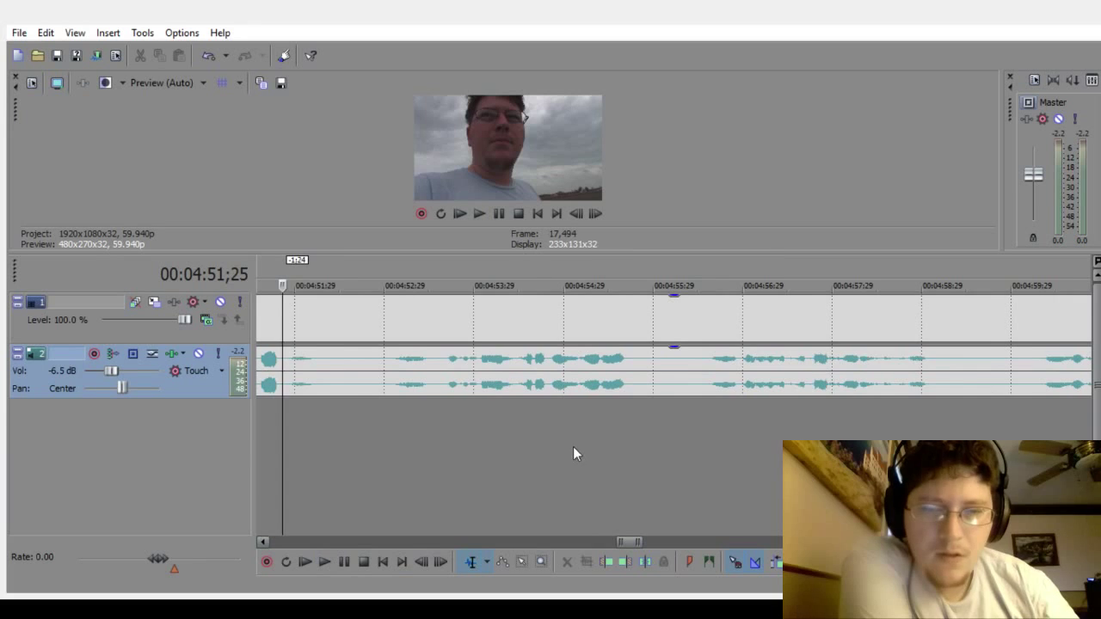
Step: Delete the 12-frame section ending at 00:04:51;05 and overlap the following clip with the previous one by 5 frames
scroll(572, 446, up, 3)
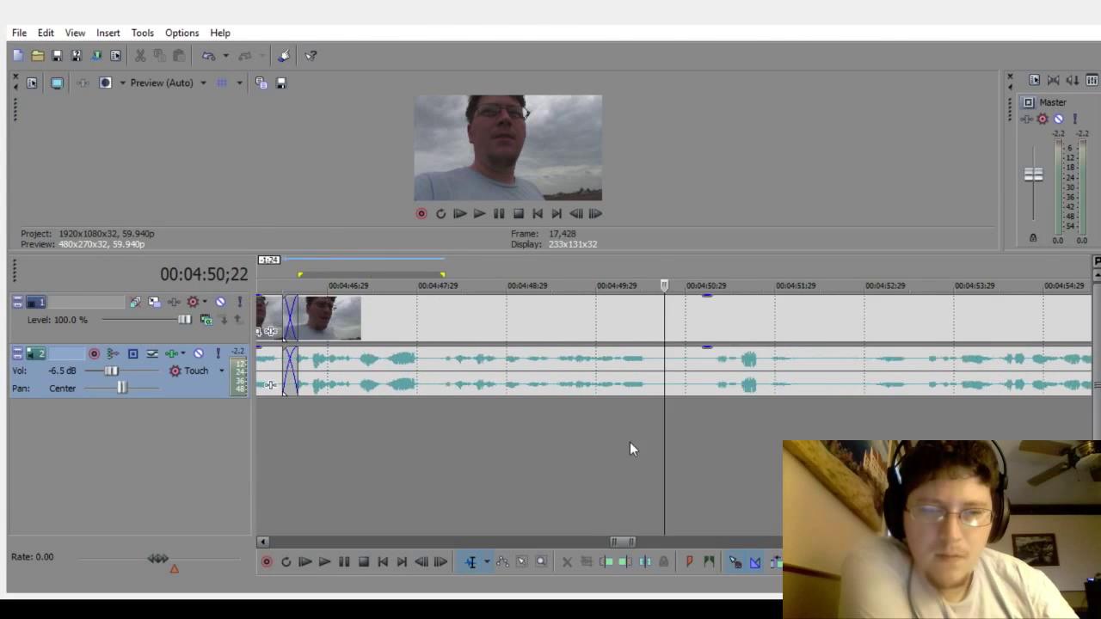
scroll(629, 448, up, 2)
drag(668, 432, 715, 432)
key(Delete)
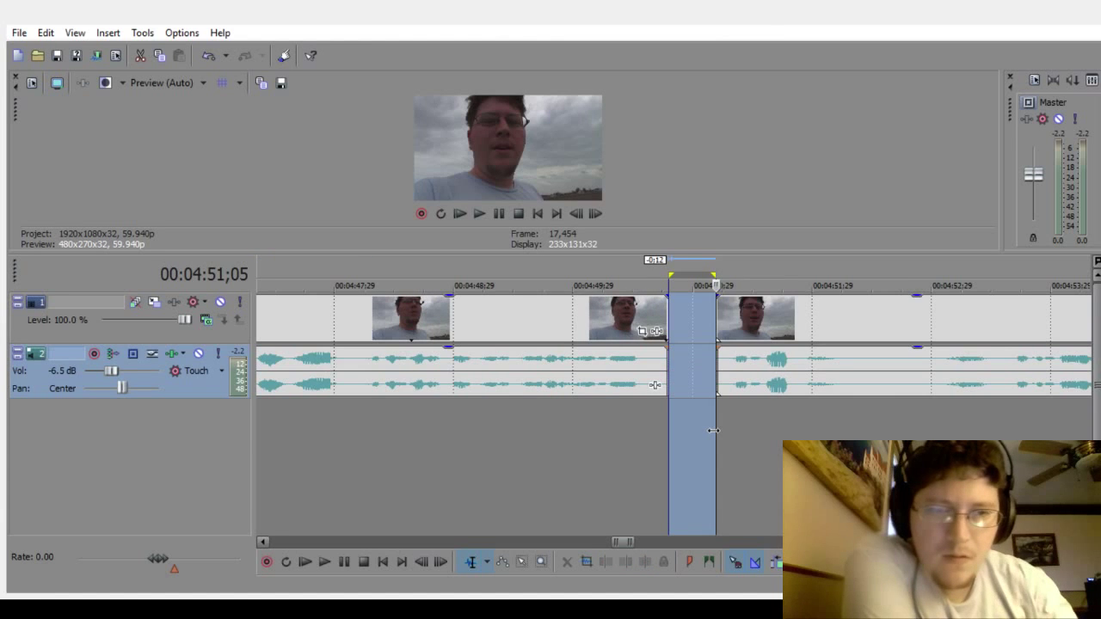
click(580, 506)
drag(782, 361, 713, 381)
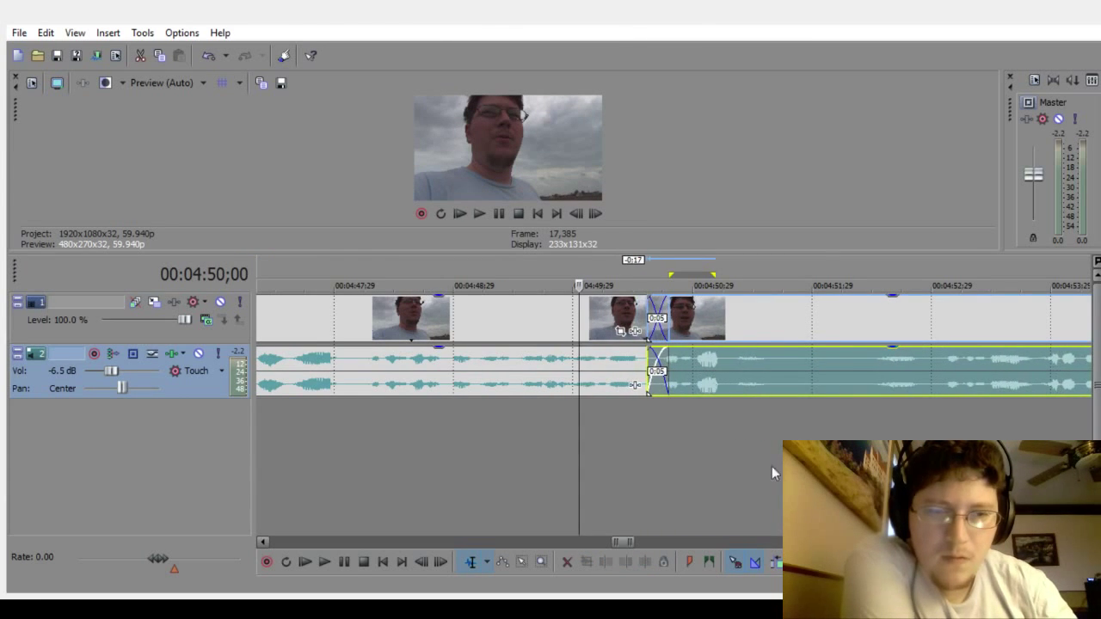
Step: Play the timeline from about 00:04:48 across the newest crossfade to about 00:04:54 to find the next section to cut
drag(632, 541, 646, 542)
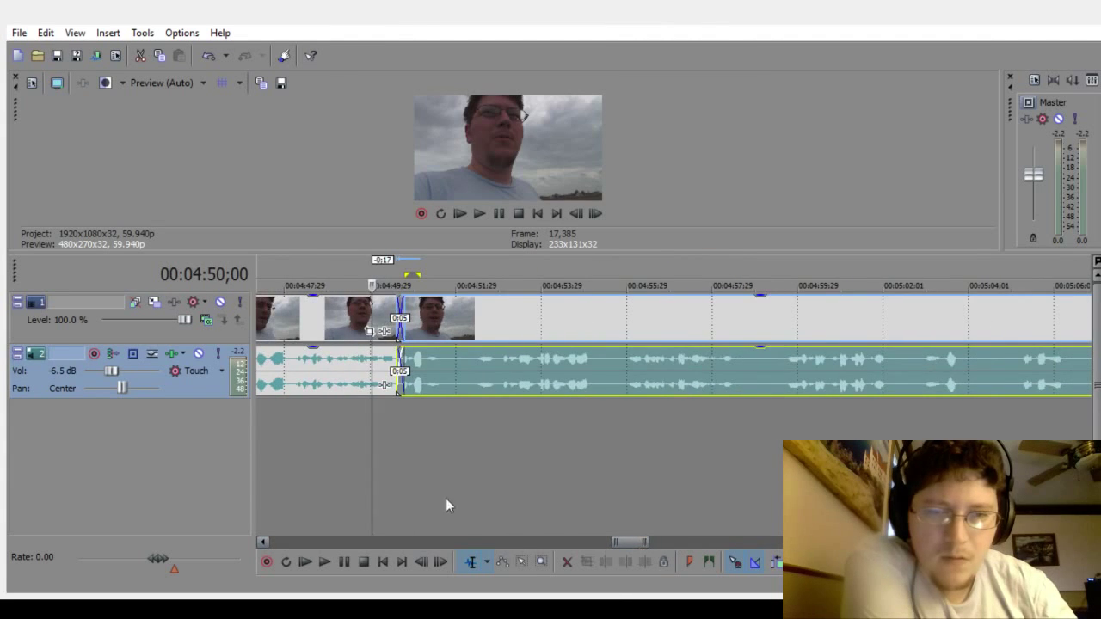
click(307, 494)
click(325, 561)
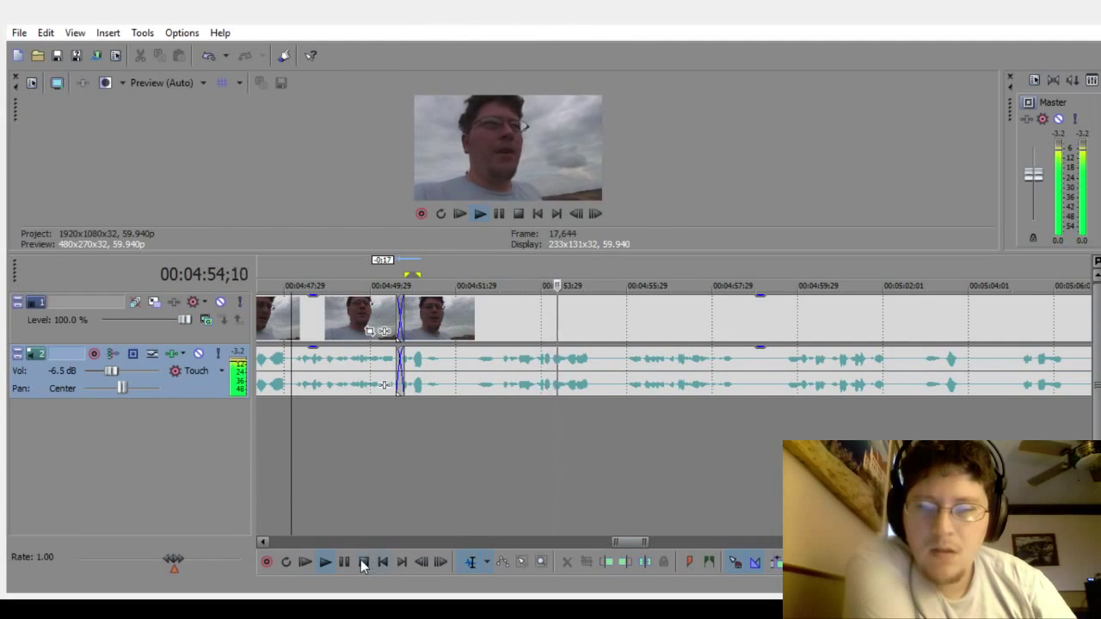
click(363, 561)
Step: Delete the section of 1 second 3 frames ending at 00:04:52;27 and overlap the following clip with the previous one by 5 frames
click(480, 442)
scroll(481, 440, up, 5)
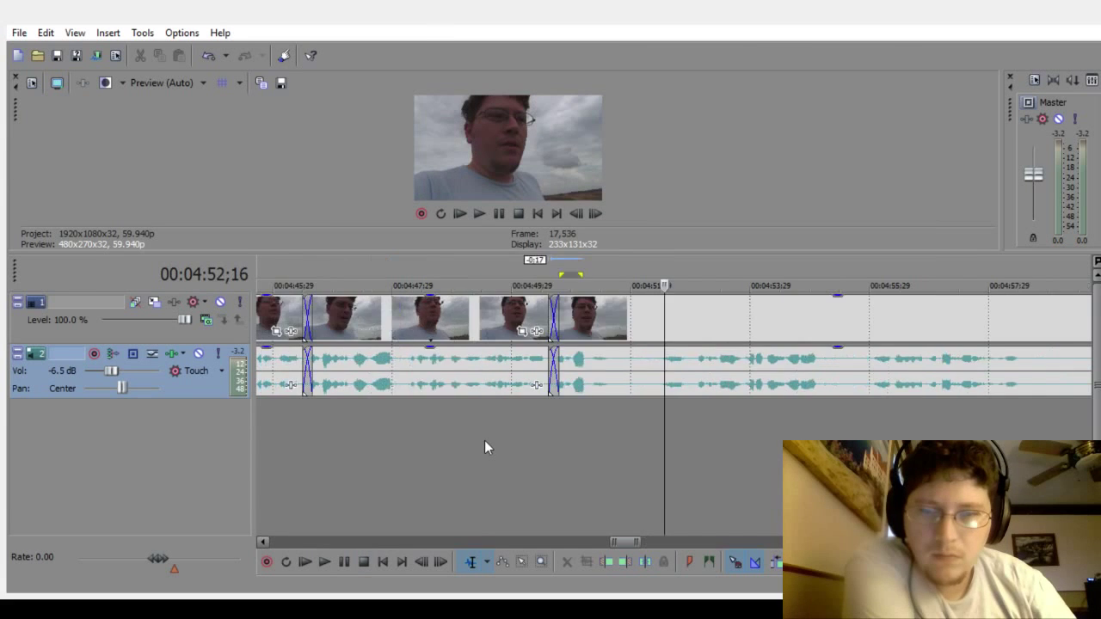
drag(578, 421, 710, 419)
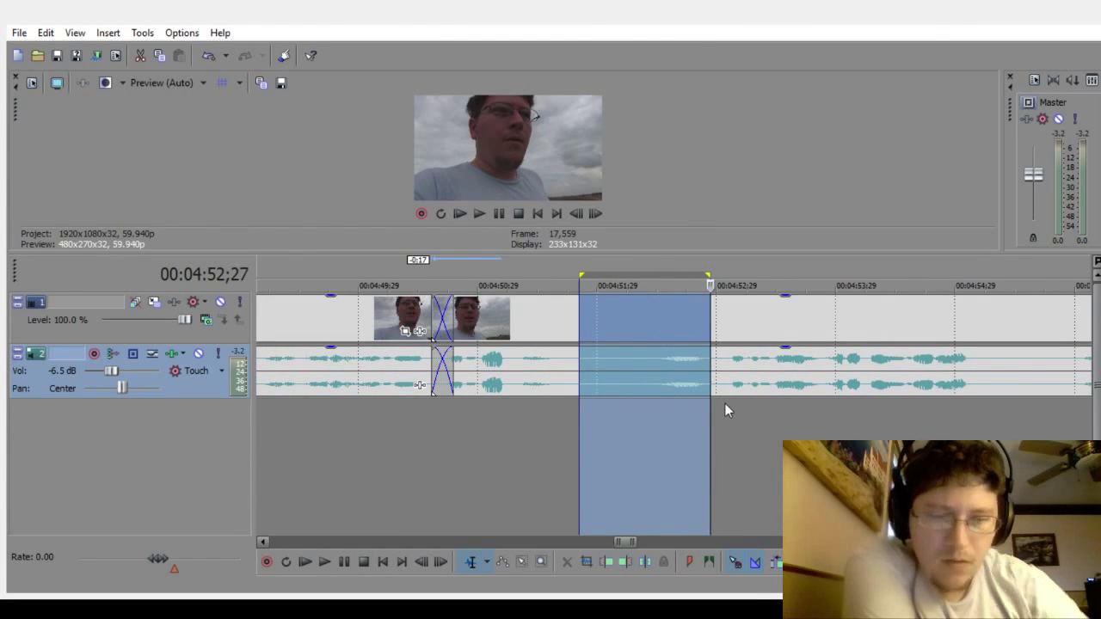
key(Delete)
click(377, 491)
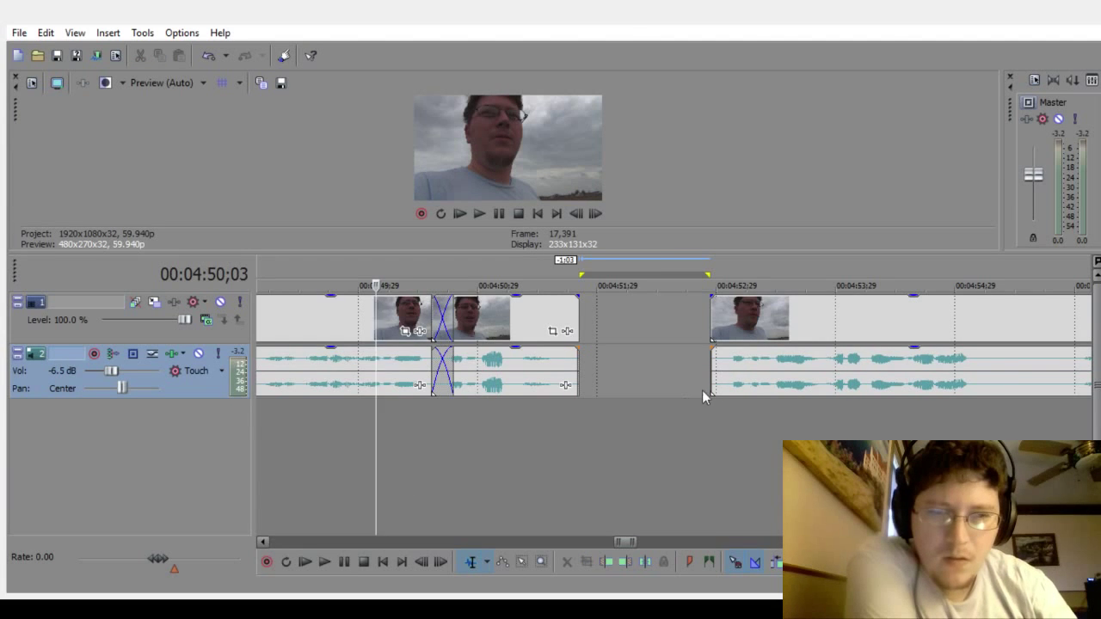
drag(762, 356, 607, 368)
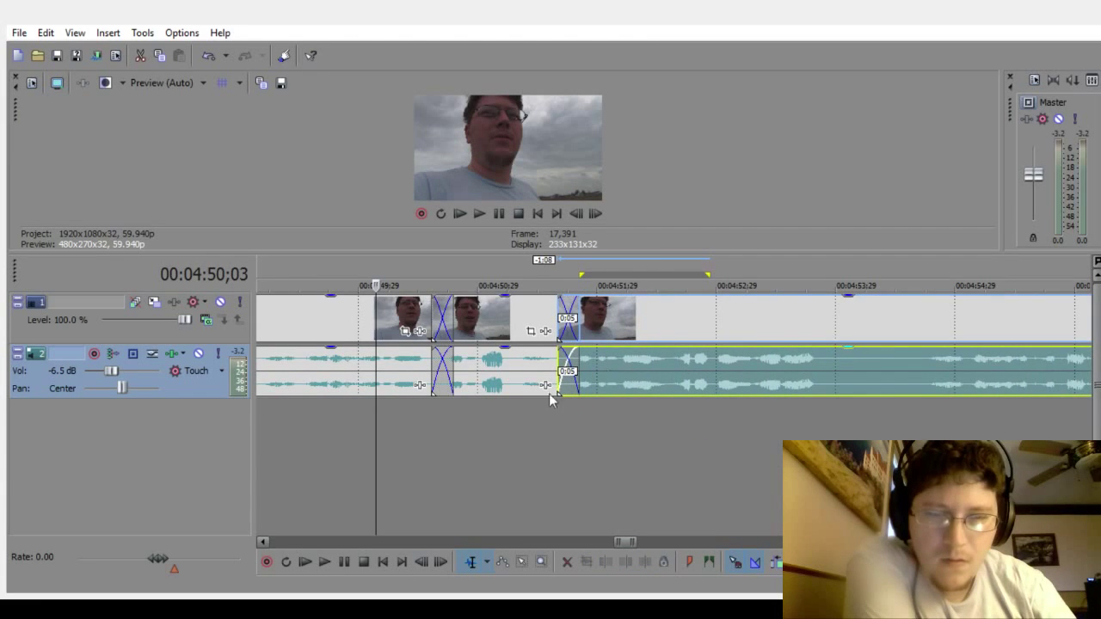
Step: Play the timeline from 00:04:49;17 across the last two crossfades to 00:04:56;14 to locate the next pause
click(312, 477)
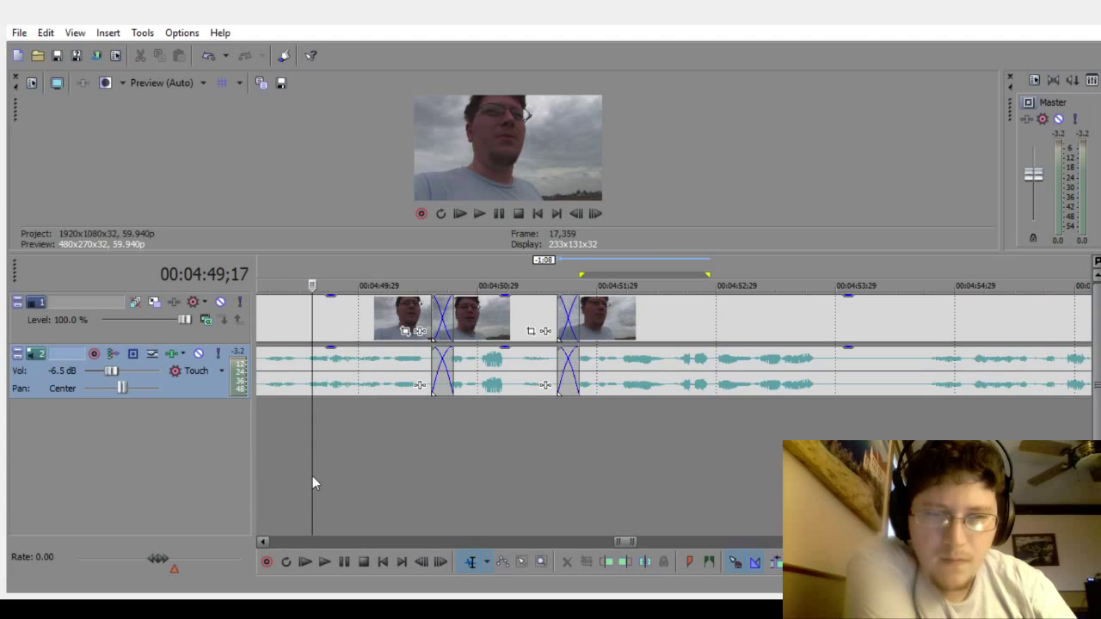
click(330, 567)
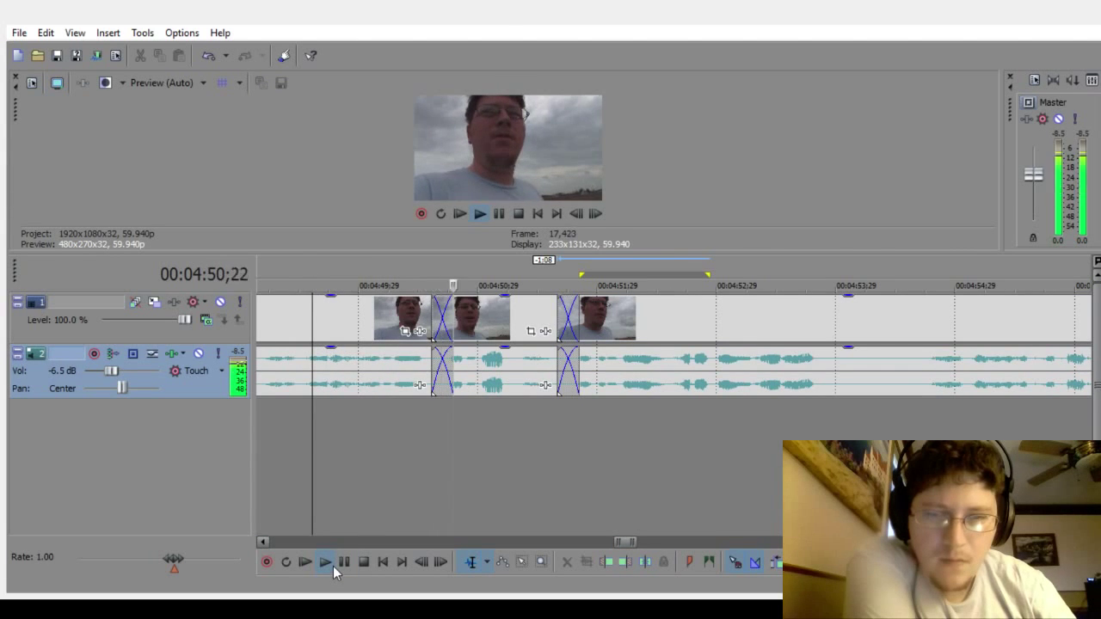
scroll(615, 470, down, 5)
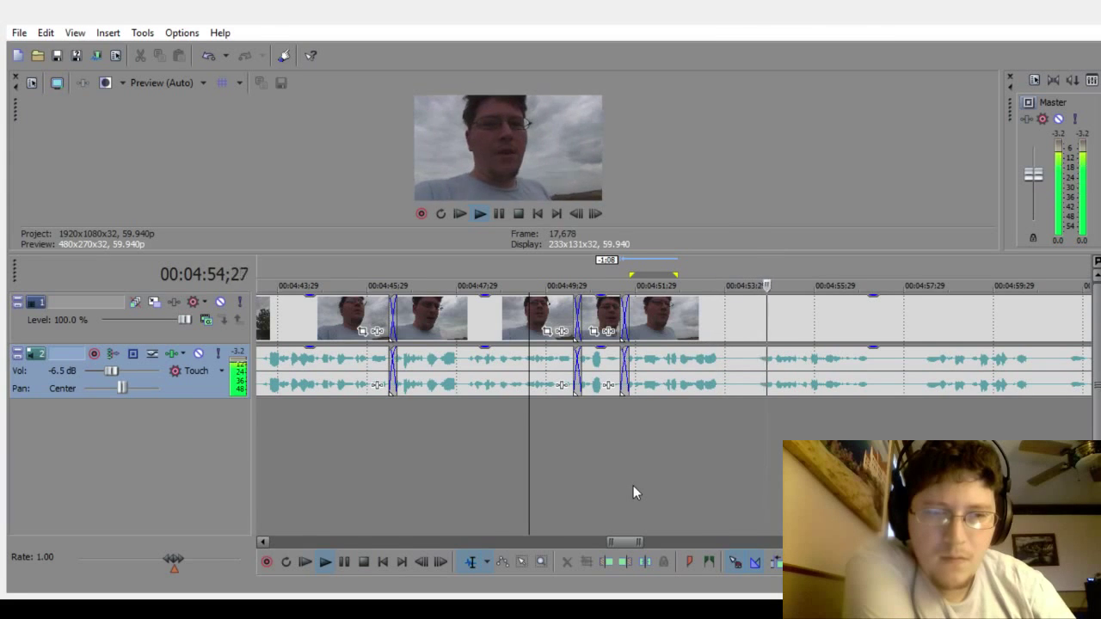
click(344, 562)
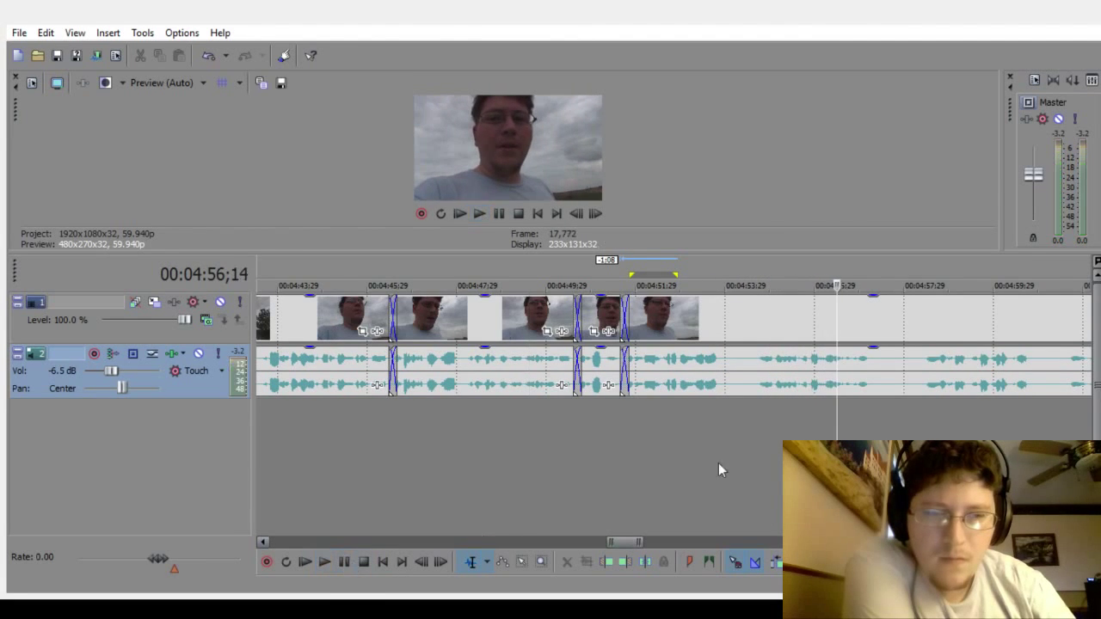
Step: Delete the 11-frame pause ending at 00:04:54;16 from the video and audio tracks
click(740, 454)
scroll(740, 454, up, 2)
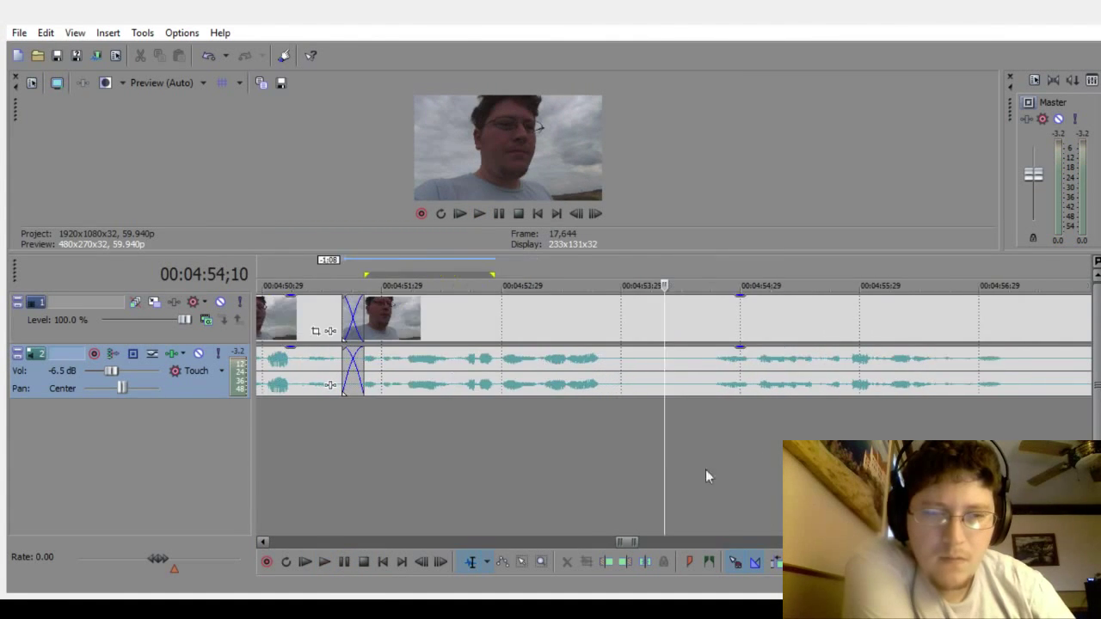
drag(648, 442, 689, 445)
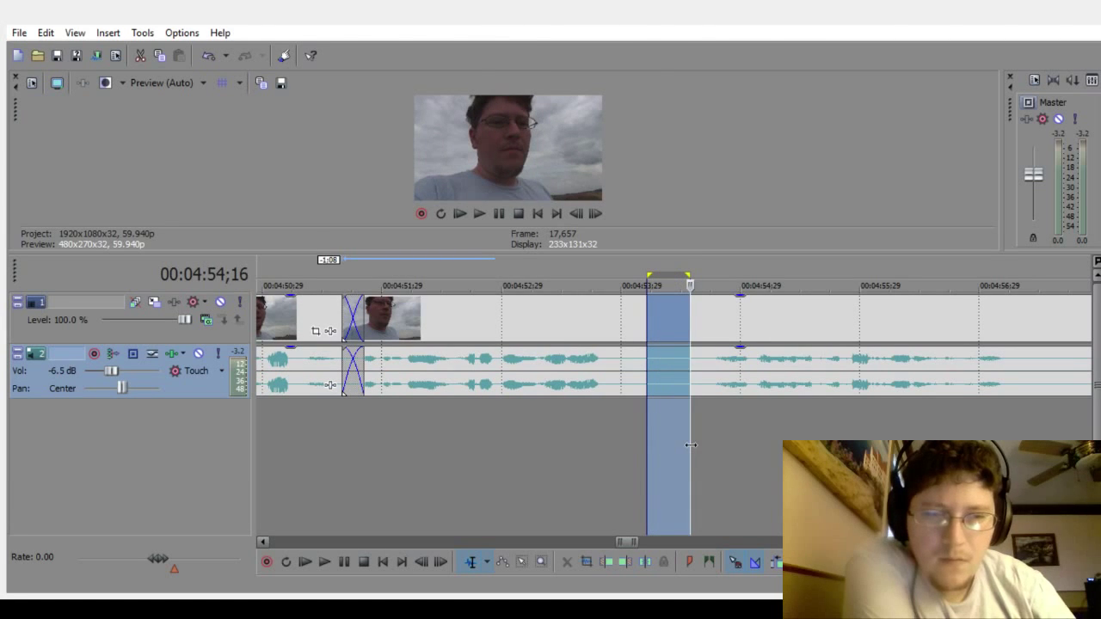
key(Delete)
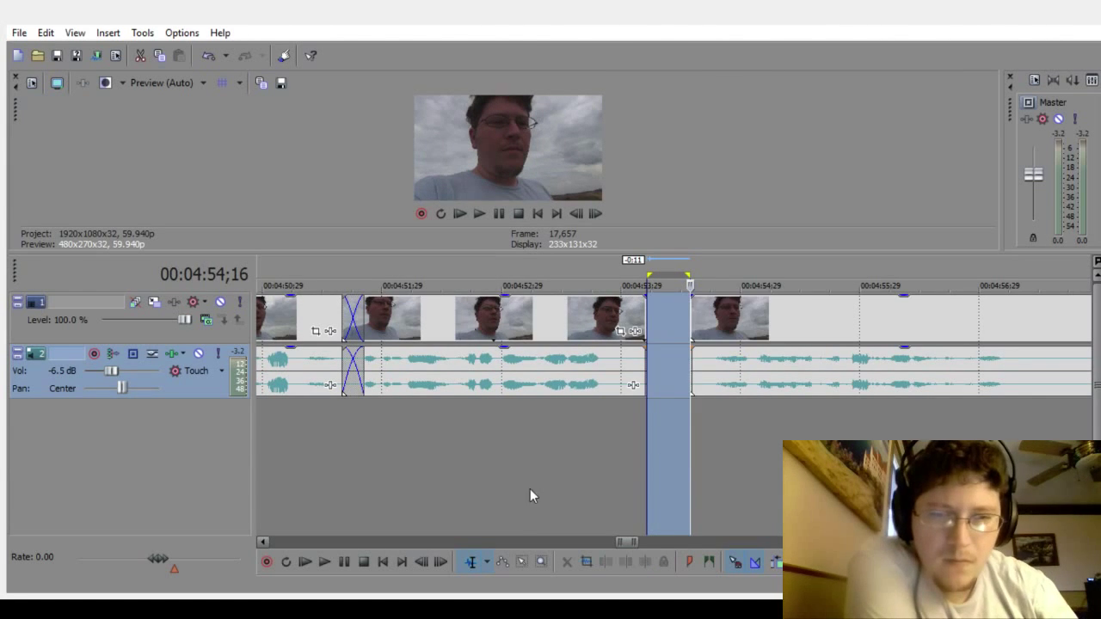
Step: Move the clip after the deleted pause near 00:04:54 earlier so it overlaps the previous clip by 5 frames
click(530, 495)
drag(797, 360, 731, 367)
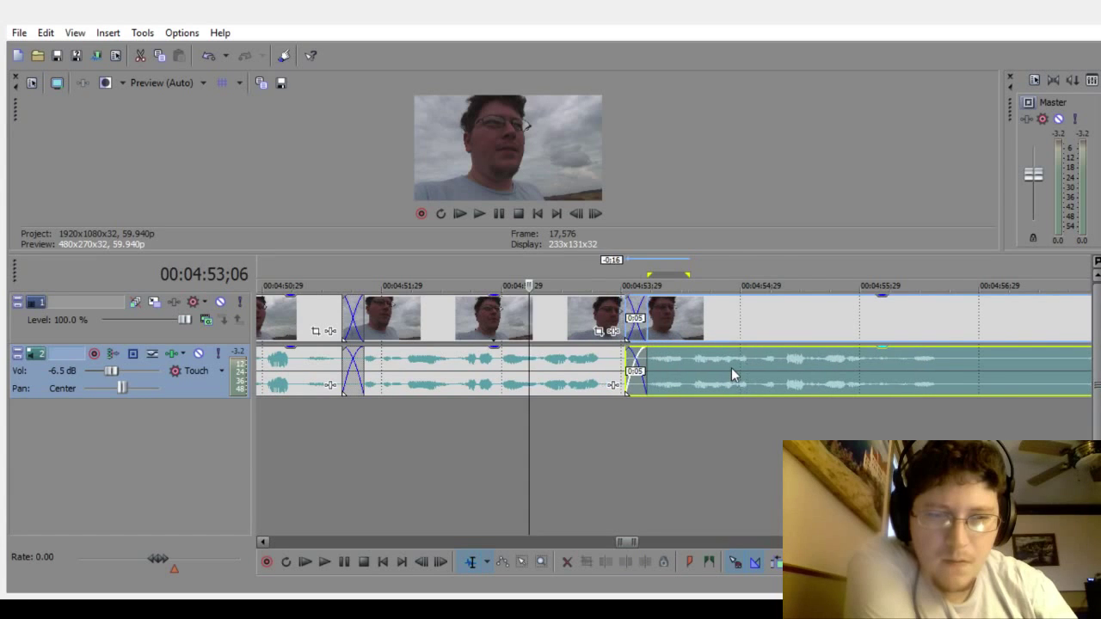
scroll(756, 463, down, 4)
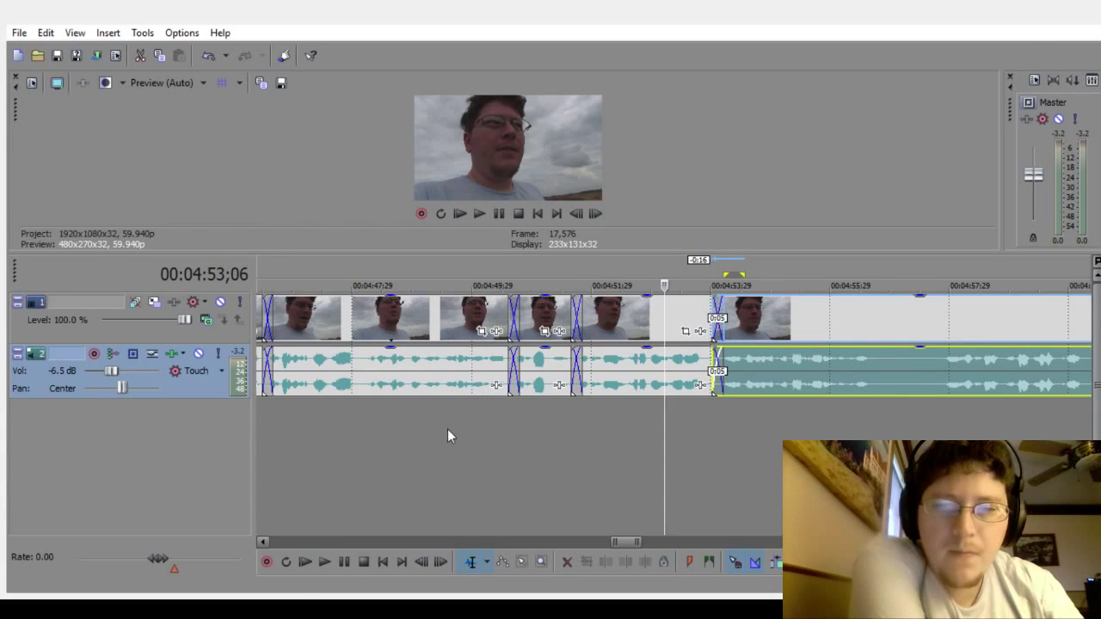
Step: Play the timeline from 00:04:49;17 across the newest crossfade to about 00:04:59 to locate the next pause
click(447, 430)
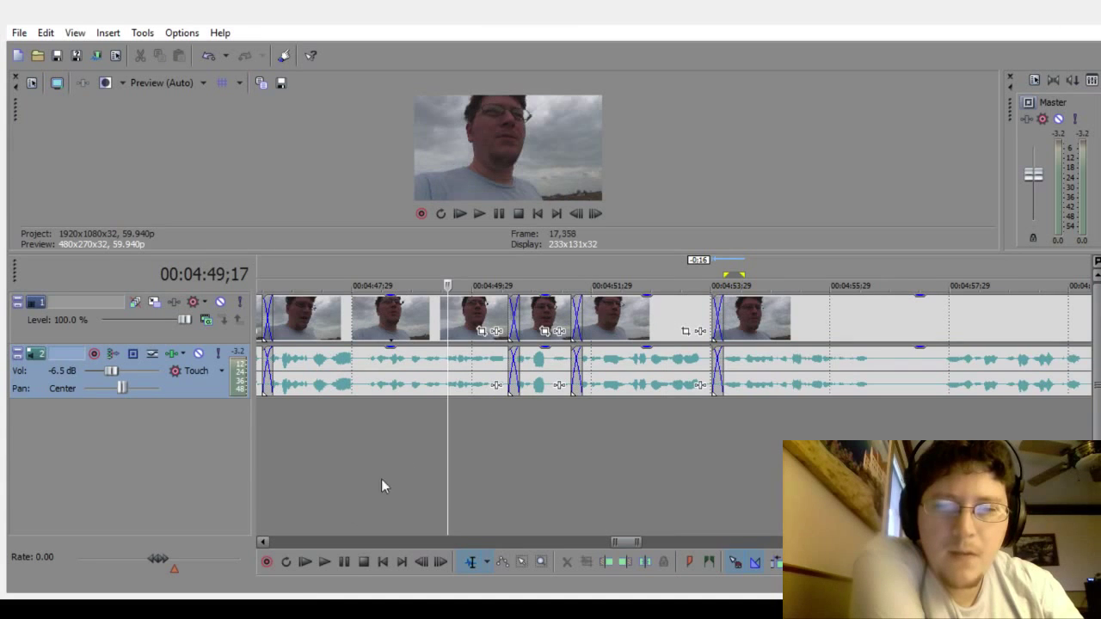
click(331, 557)
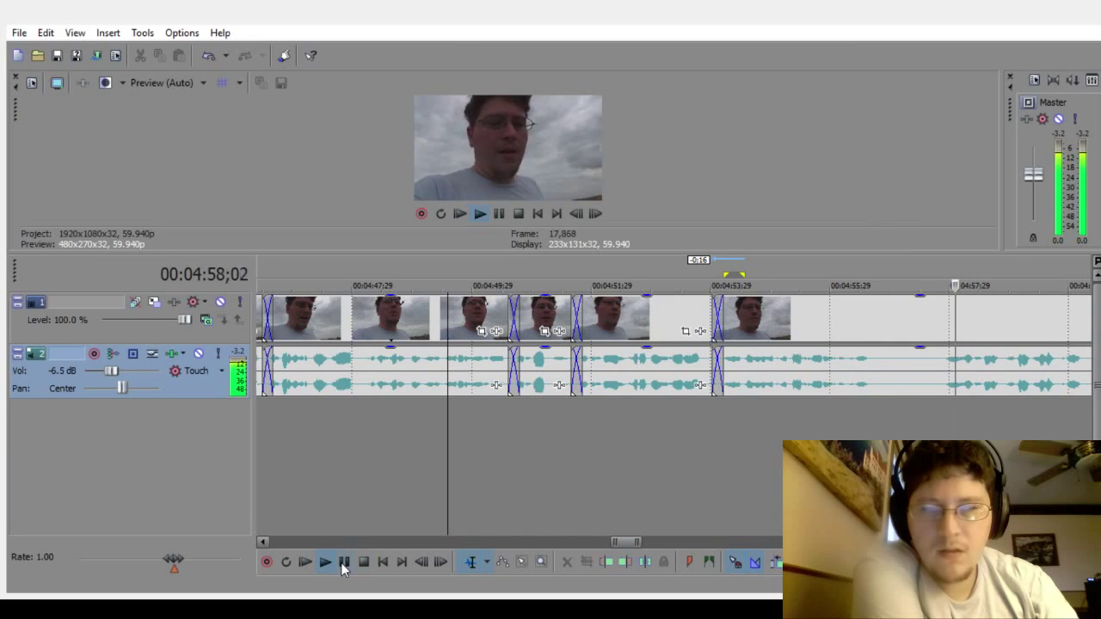
click(343, 564)
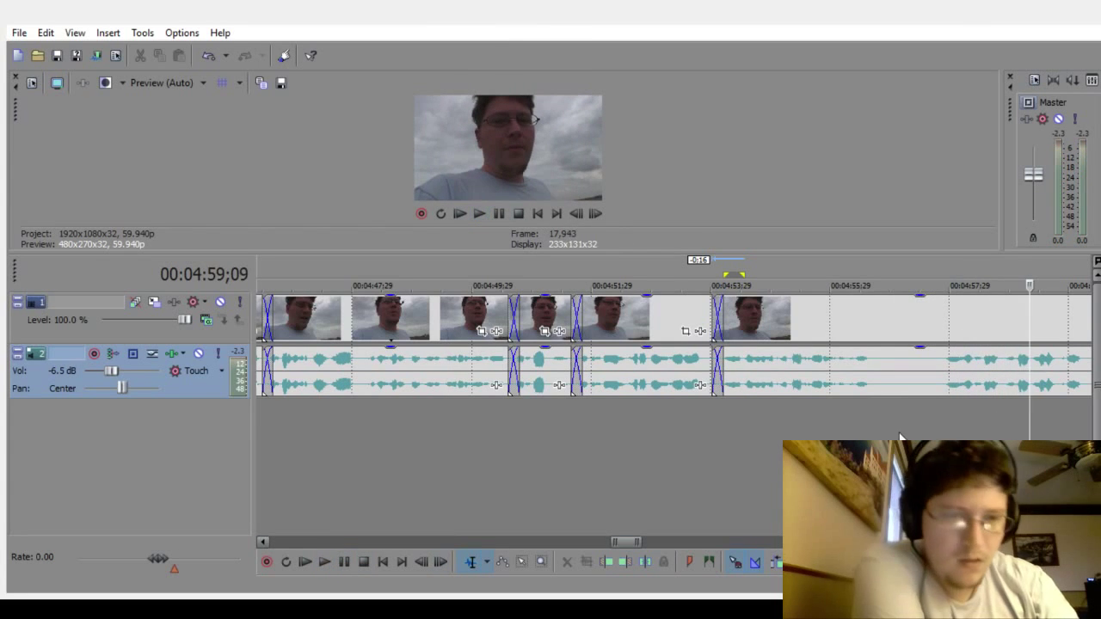
Step: Delete the 23-frame pause starting at 00:04:56;28 and overlap the following clip with the previous one by 5 frames
mouse_move(900, 436)
mouse_down()
mouse_move(933, 440)
mouse_move(896, 435)
mouse_up()
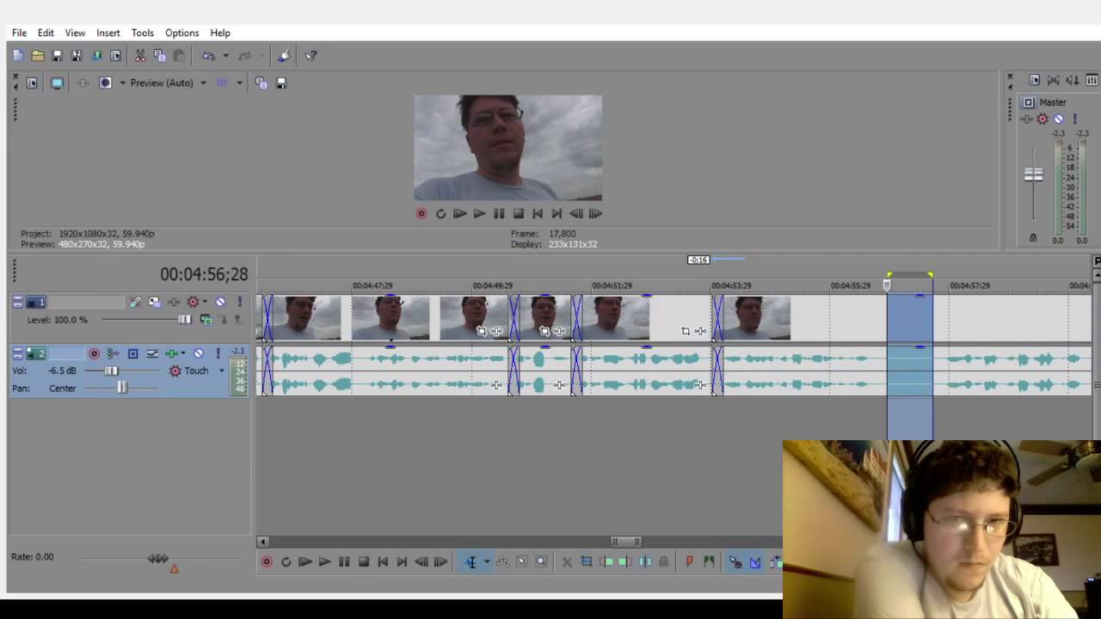
key(Delete)
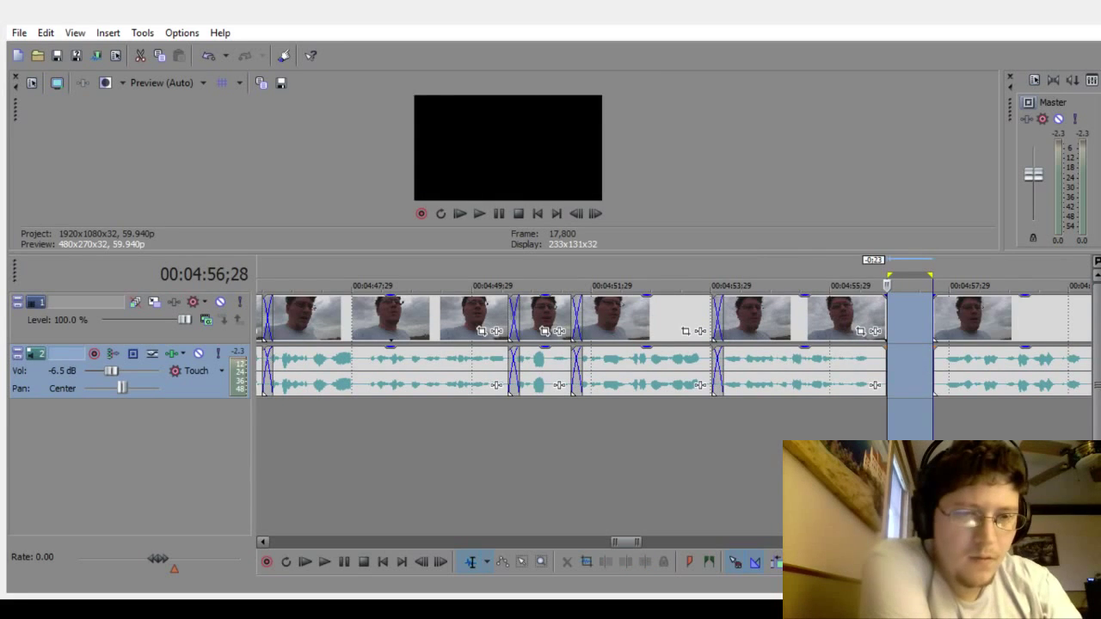
click(797, 412)
drag(987, 372, 930, 384)
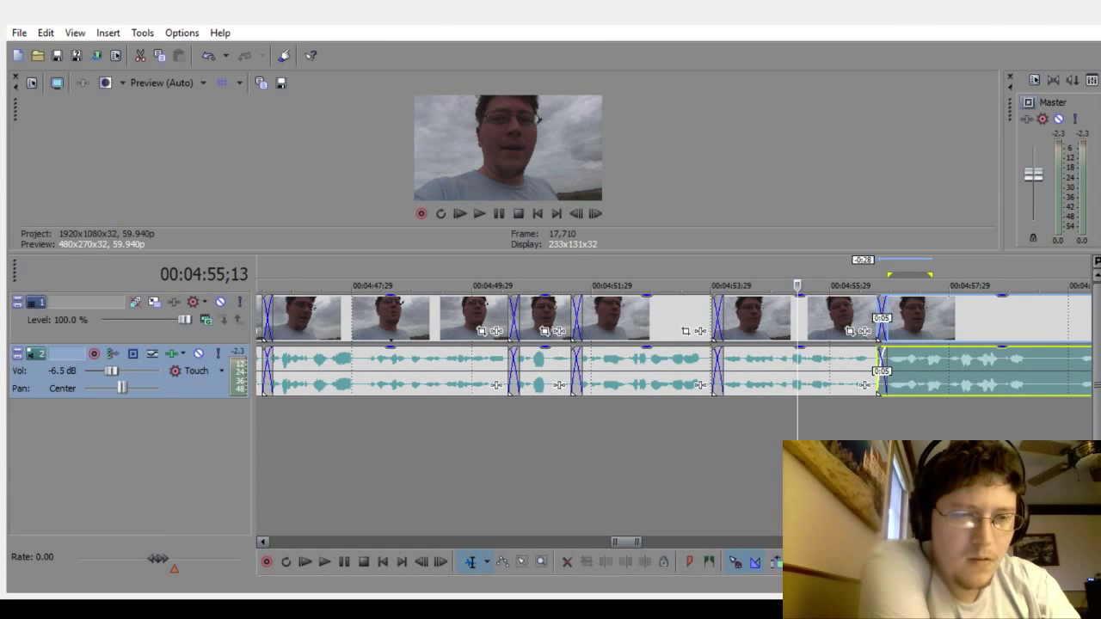
Step: Play the timeline from 00:04:52;21 past 00:05:10, and replay the part around 00:04:58 to find the next cut point
scroll(425, 422, right, 5)
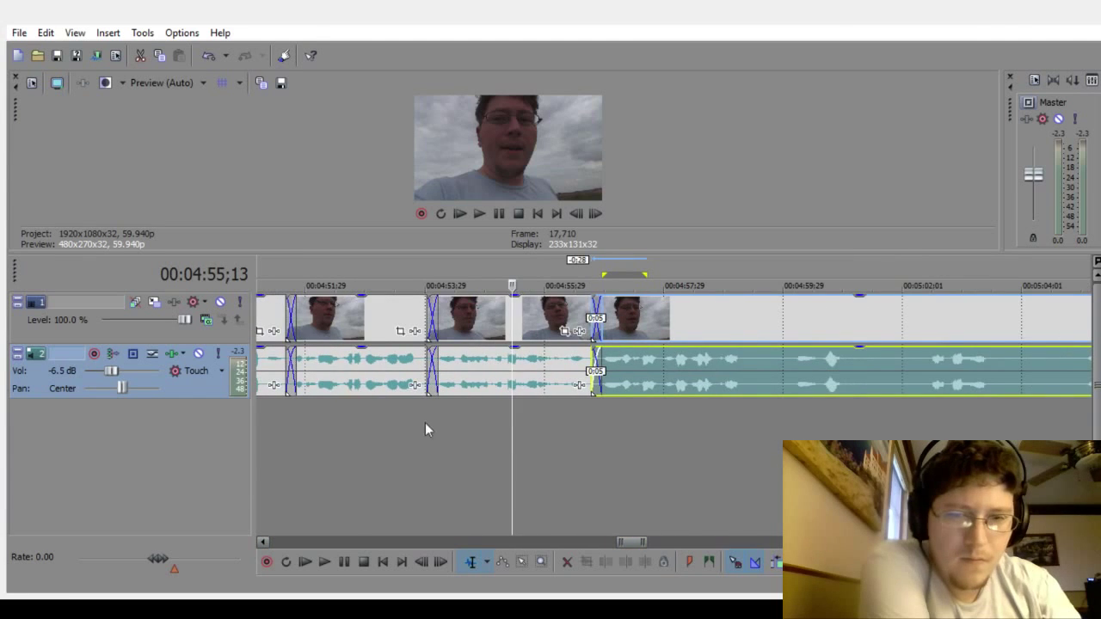
click(346, 474)
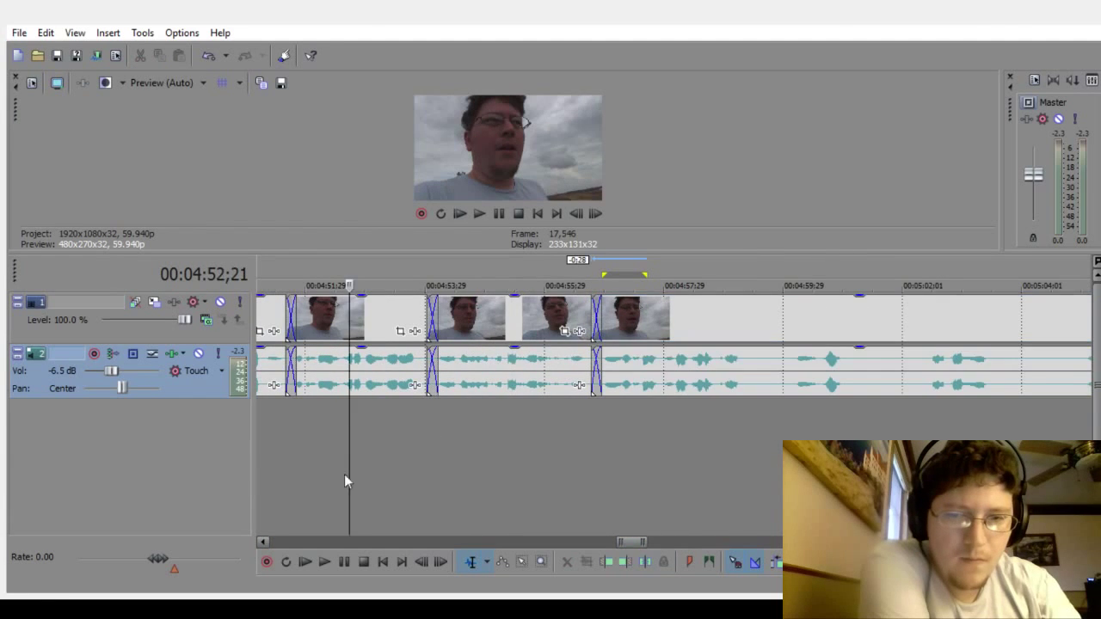
click(325, 562)
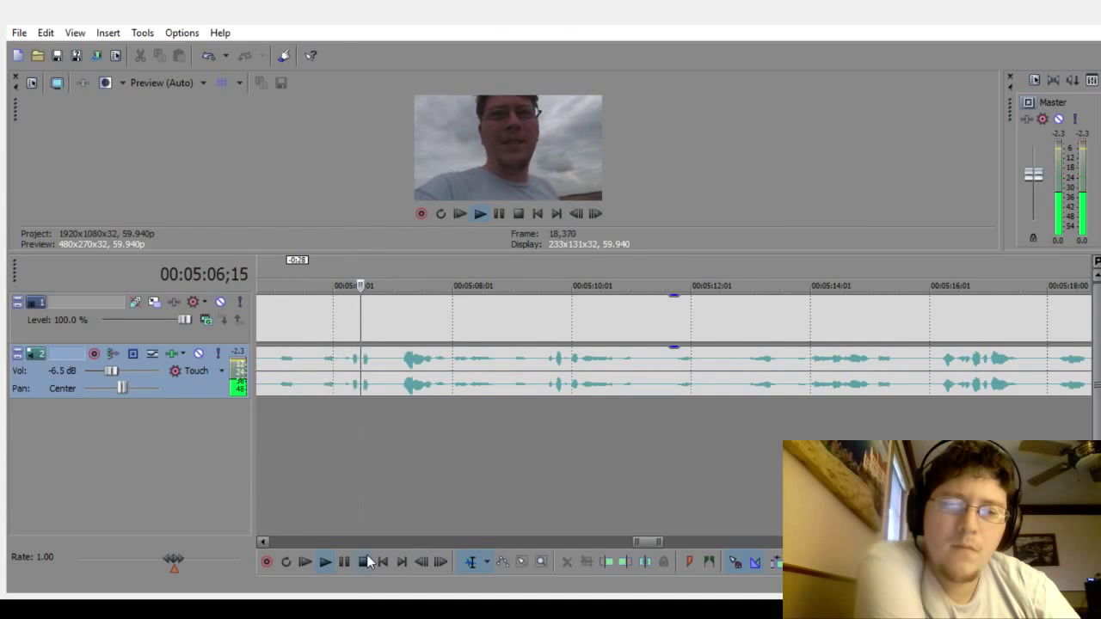
scroll(607, 459, down, 4)
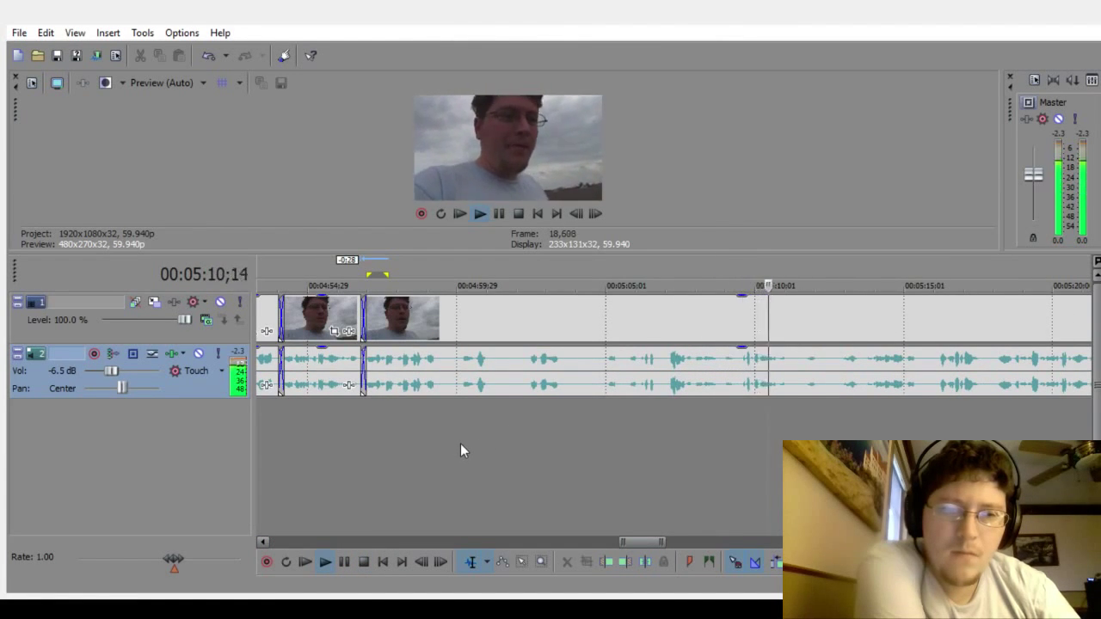
click(427, 445)
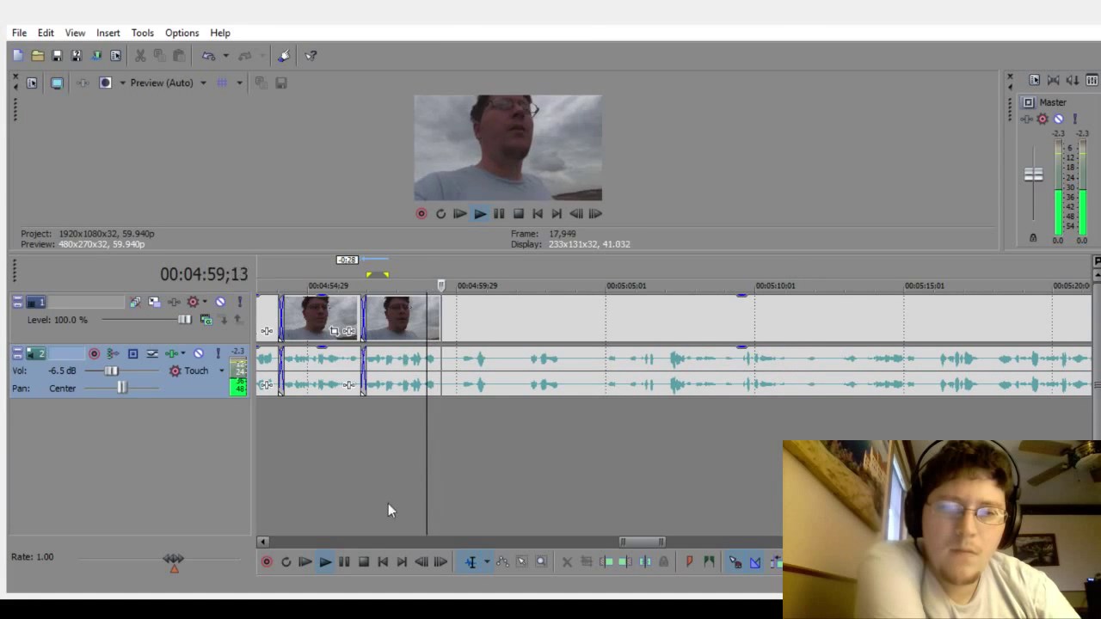
click(381, 451)
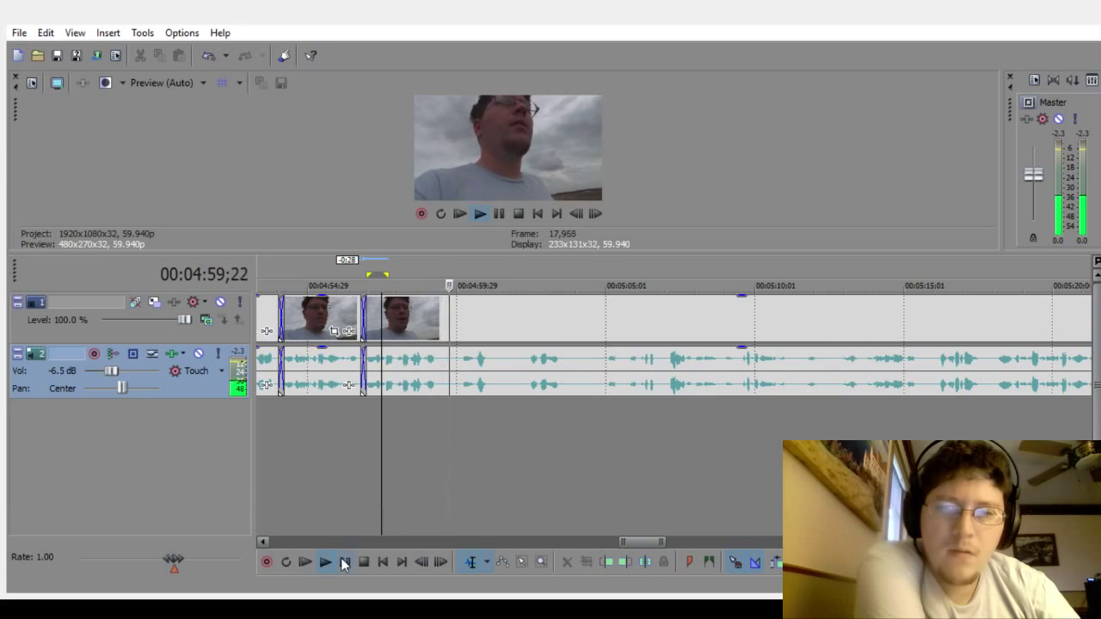
click(343, 562)
Step: Split the video and audio clips in the quiet spot at 00:04:58;27
click(418, 473)
scroll(422, 468, up, 5)
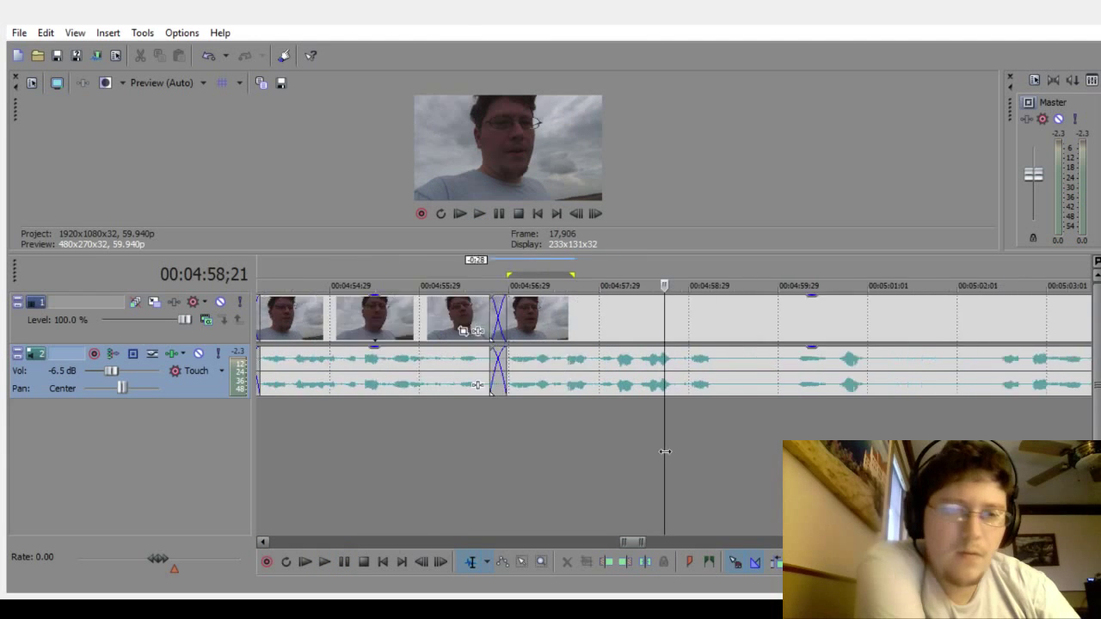
click(688, 412)
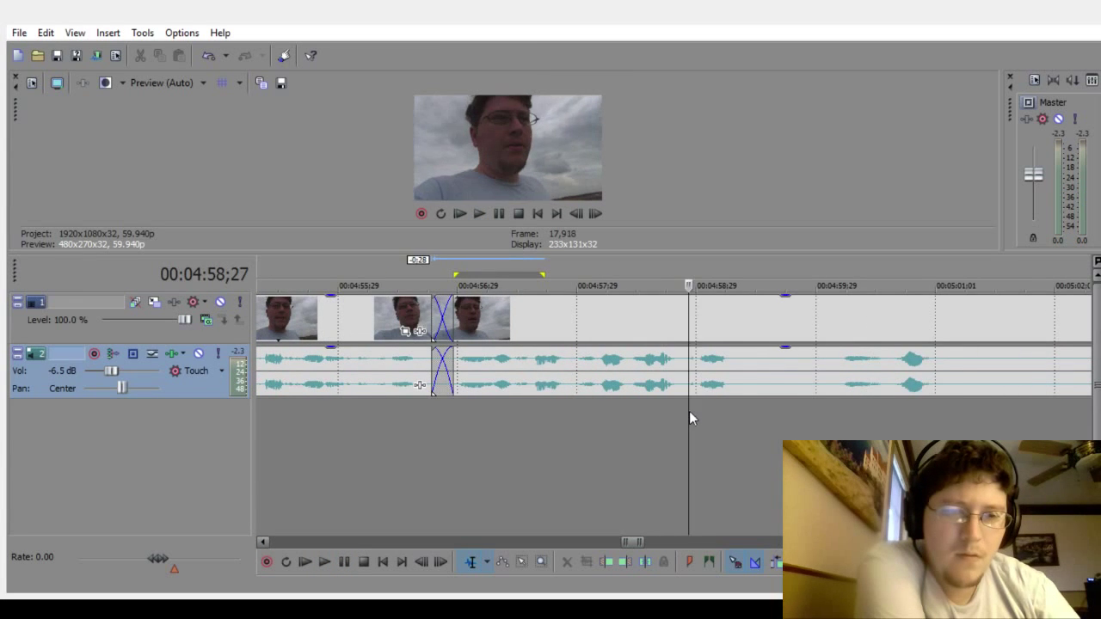
scroll(690, 396, down, 4)
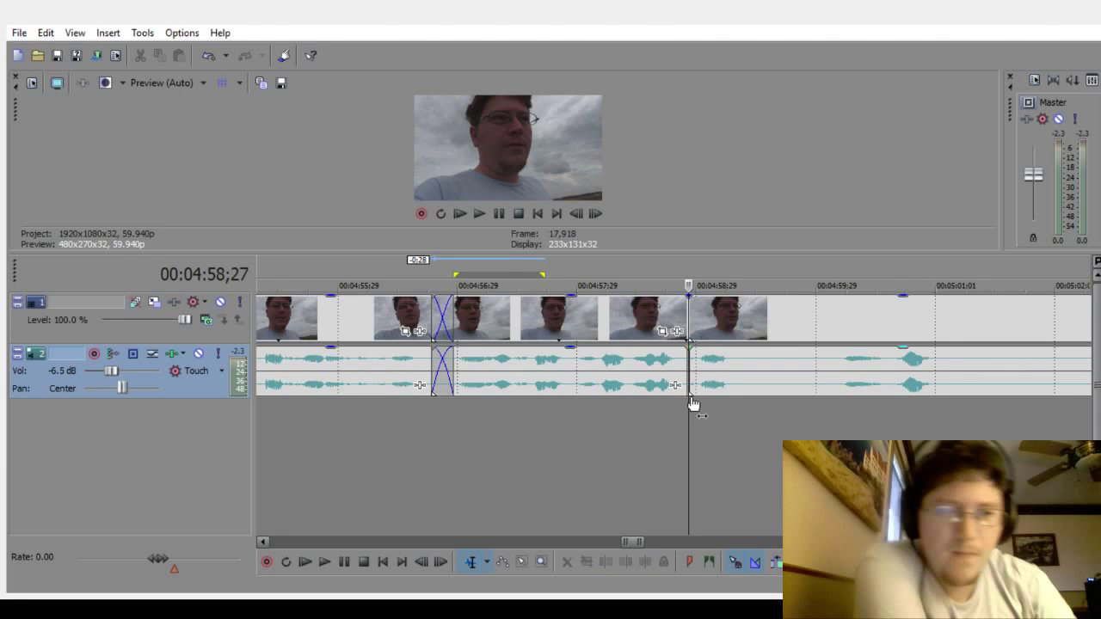
Step: Play the timeline from the split at 00:04:58;27 to about 00:05:06 to find where the unwanted section ends
scroll(460, 370, down, 2)
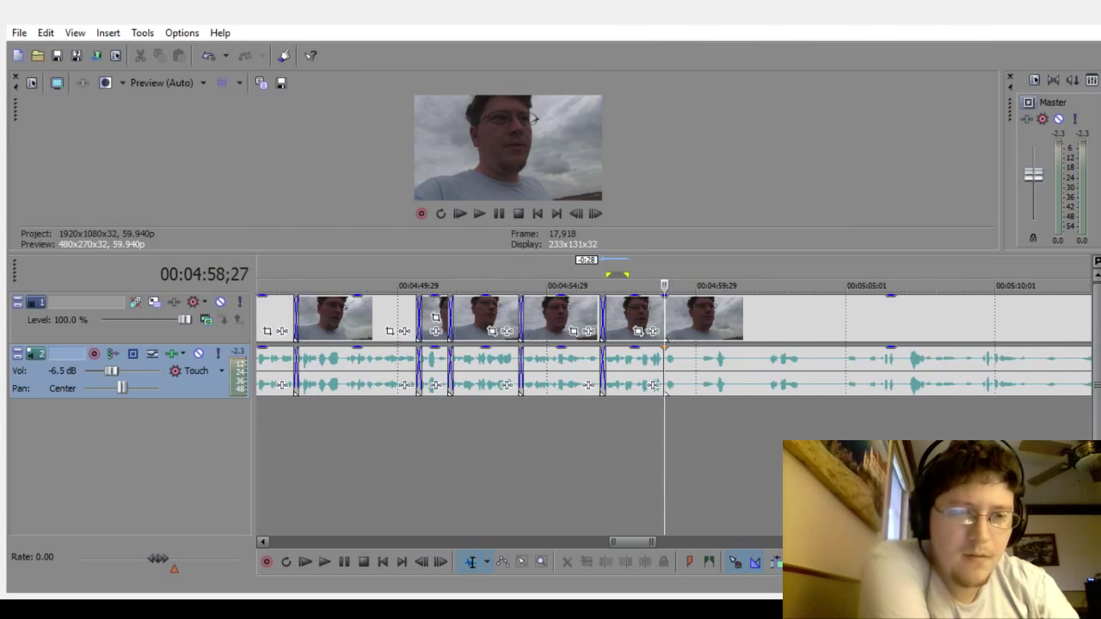
scroll(498, 344, right, 3)
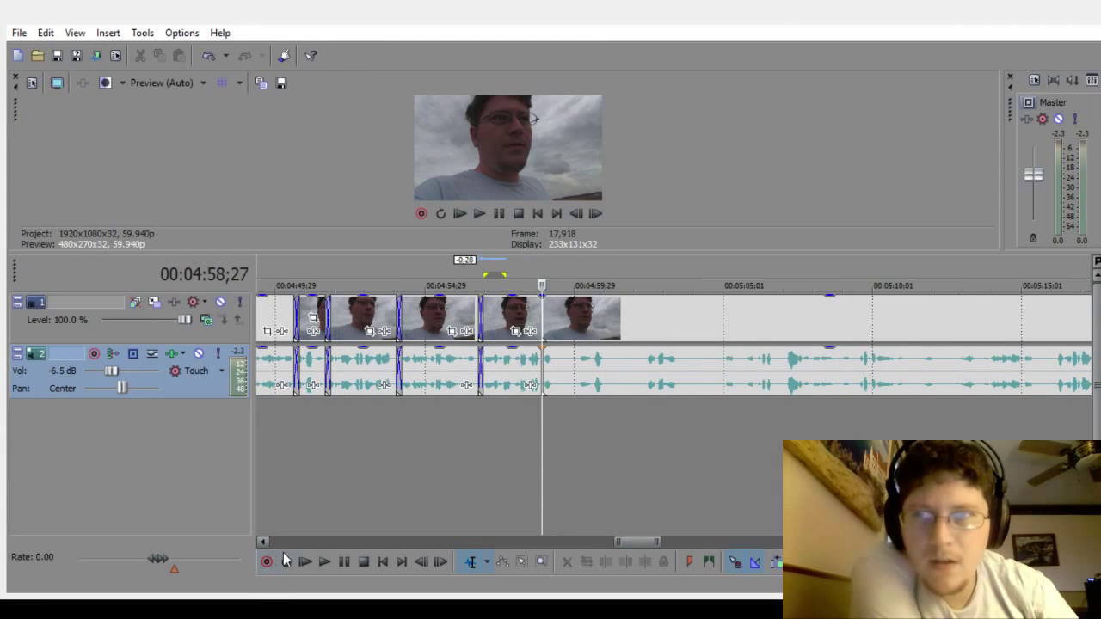
click(325, 563)
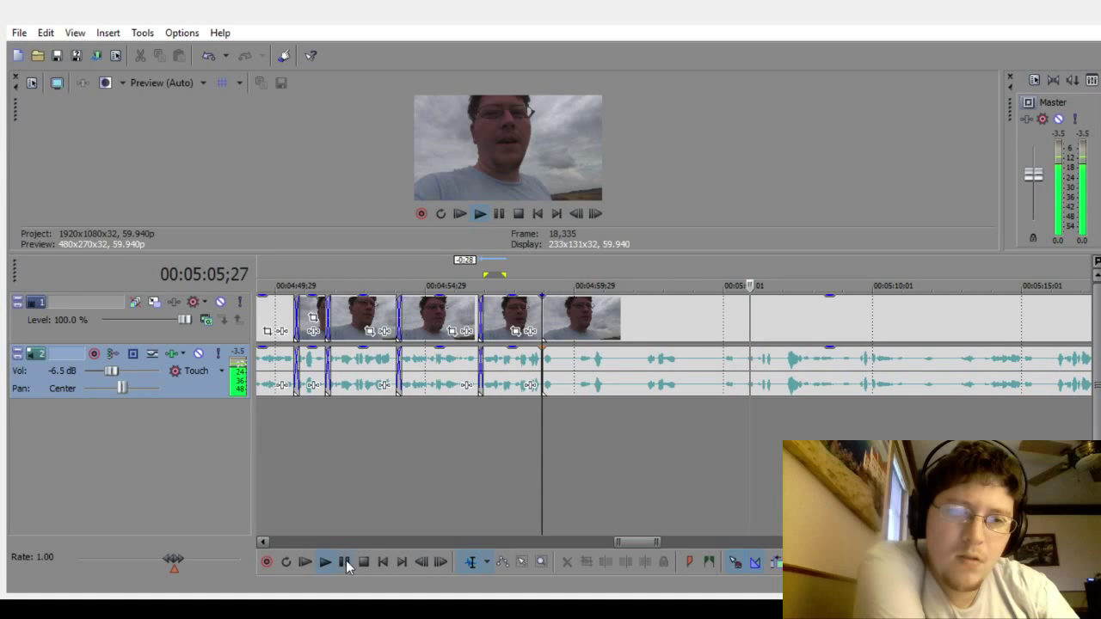
click(347, 568)
Step: Split the video and audio clips at 00:05:06;28, just before the speech resumes
click(782, 413)
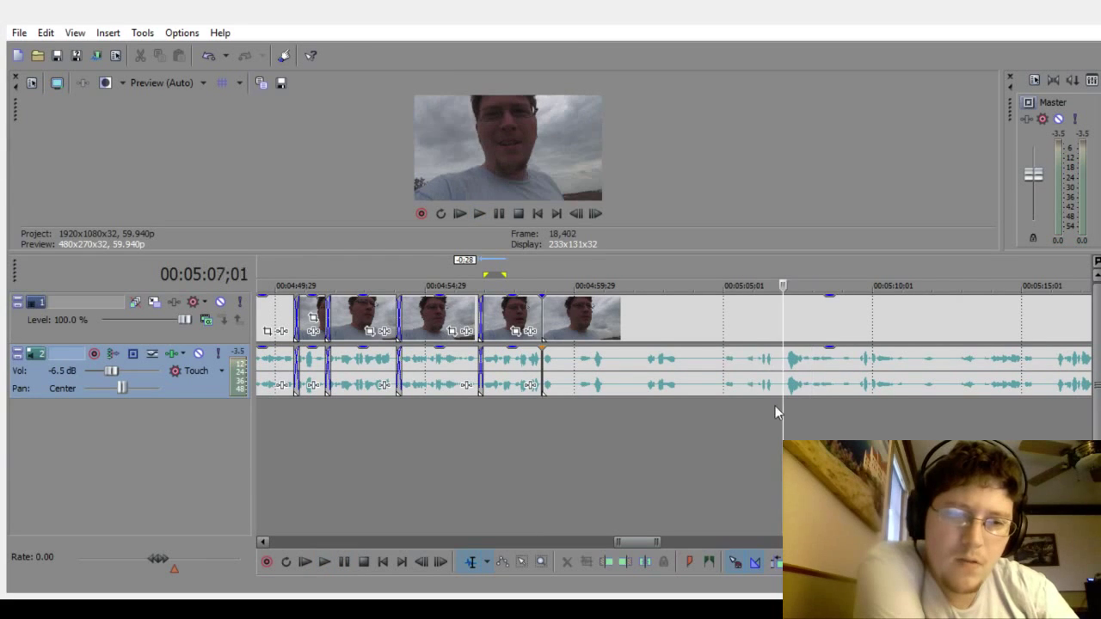
scroll(775, 411, up, 2)
scroll(775, 413, up, 1)
key(Left)
key(Left)
key(Left)
key(Left)
key(Left)
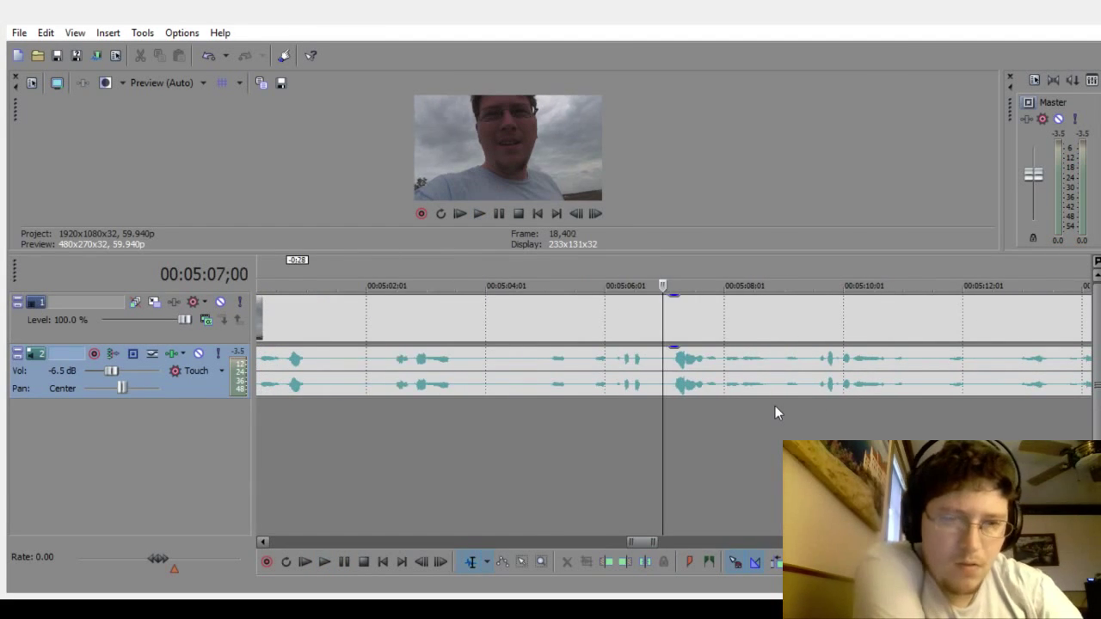
key(s)
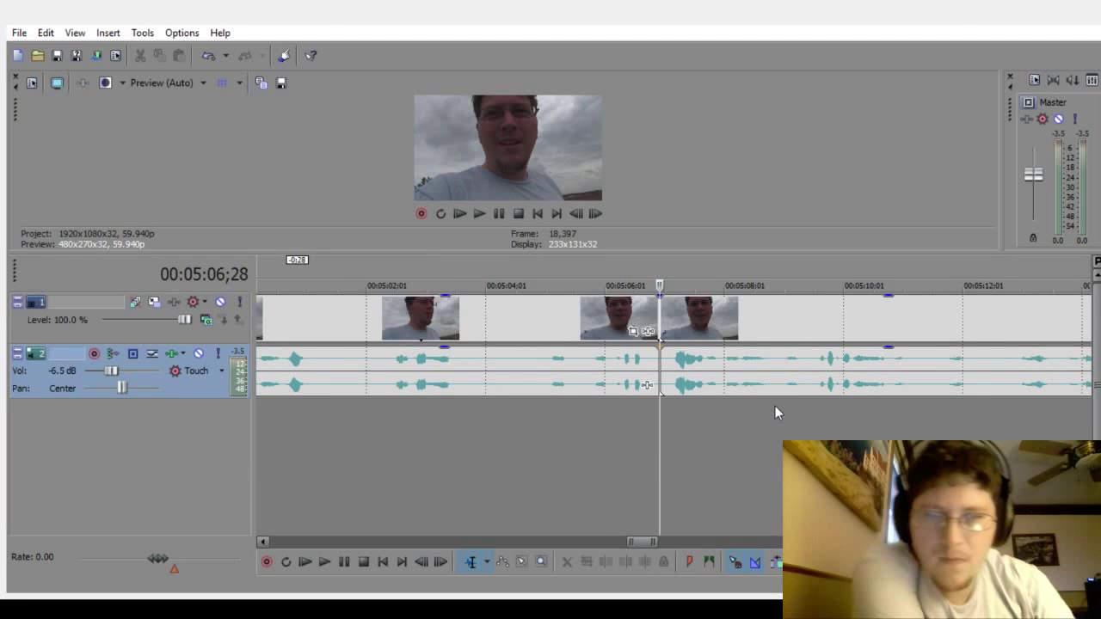
Step: Delete the section between 00:04:58;27 and 00:05:06;28 and overlap the following clip with the previous one by 5 frames
scroll(558, 408, down, 1)
scroll(561, 406, down, 2)
click(577, 384)
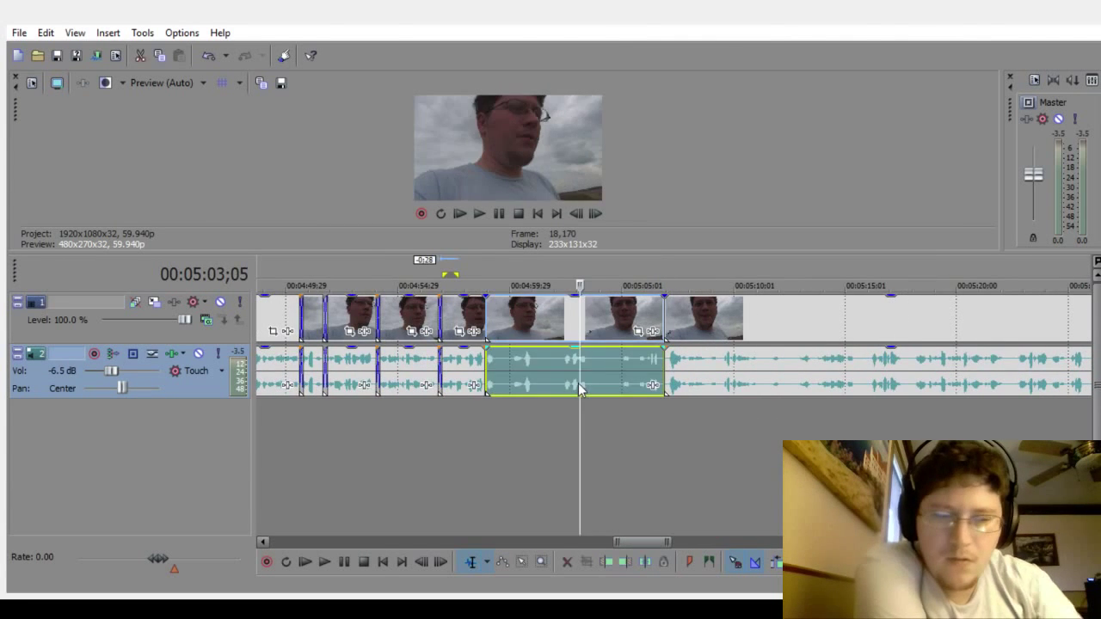
key(Delete)
drag(755, 360, 557, 348)
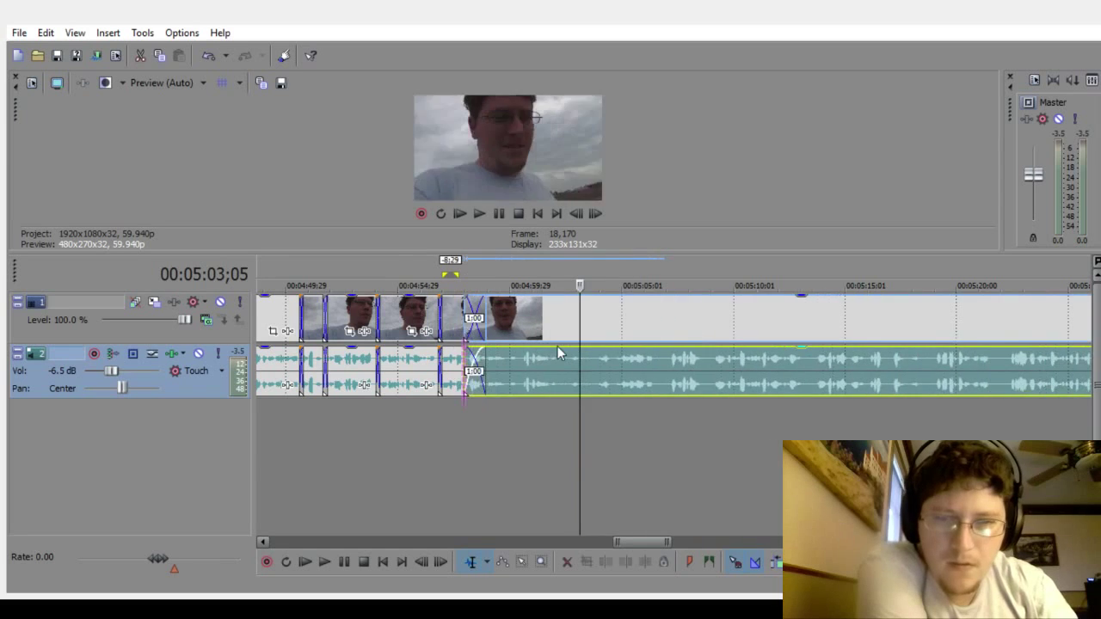
click(511, 433)
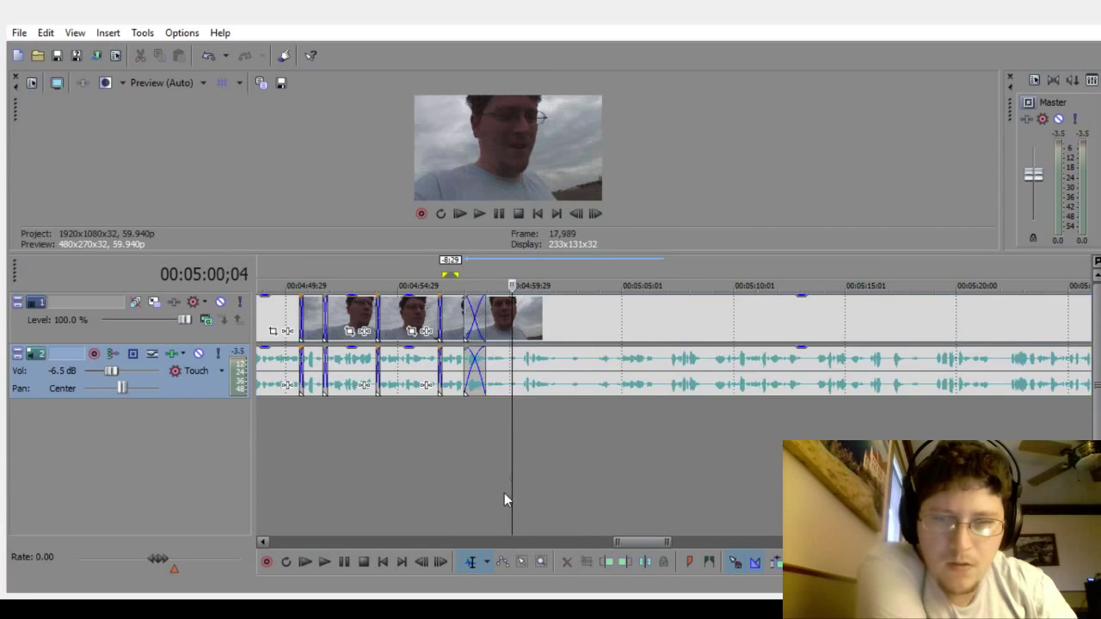
scroll(504, 493, up, 3)
drag(607, 386, 668, 371)
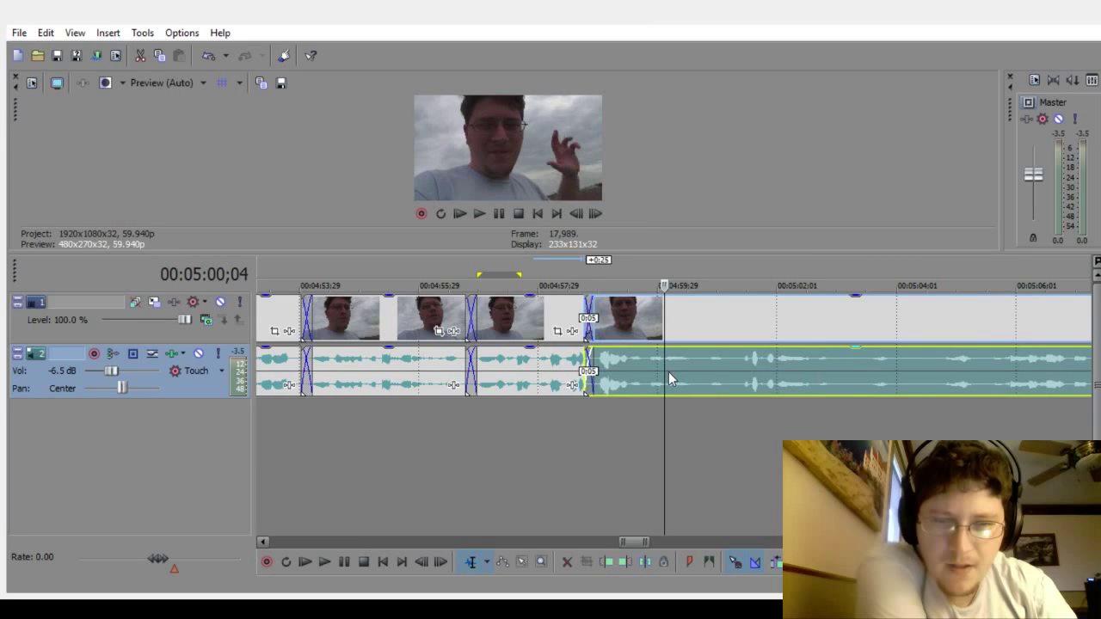
Step: Play the timeline from 00:04:55;08 across the last two crossfades to about 00:05:08 to check the newest cut
click(378, 443)
click(325, 564)
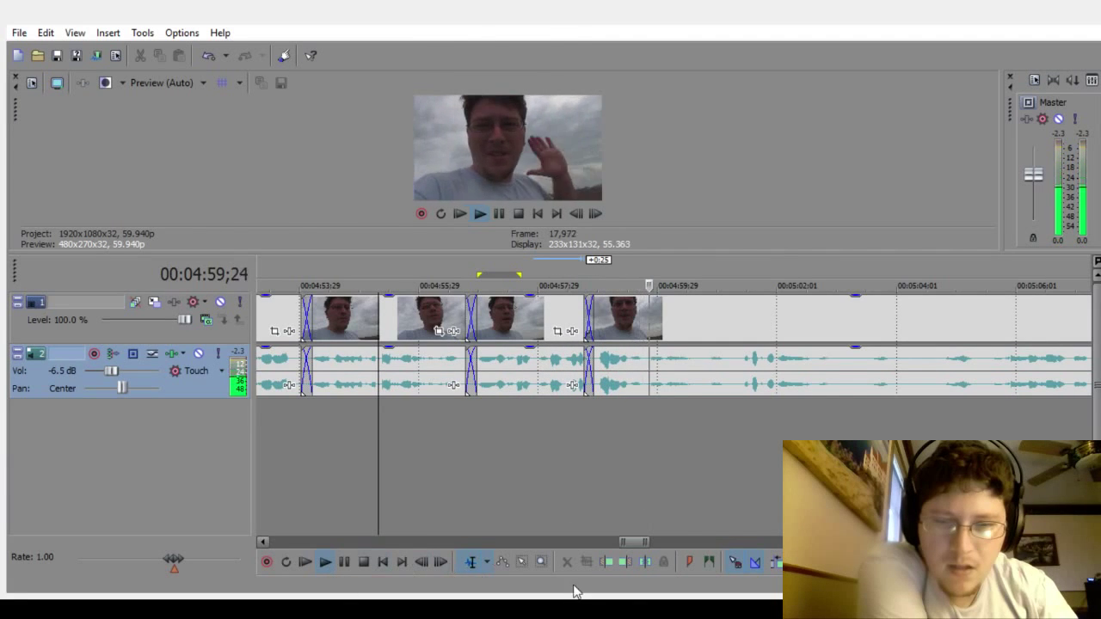
drag(654, 541, 664, 543)
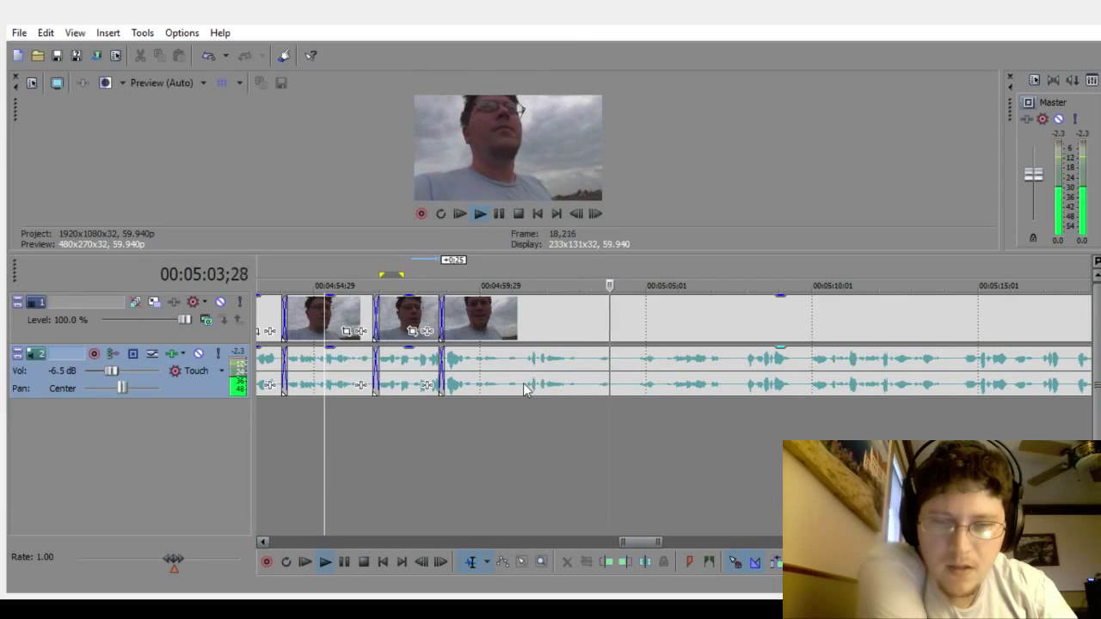
click(326, 561)
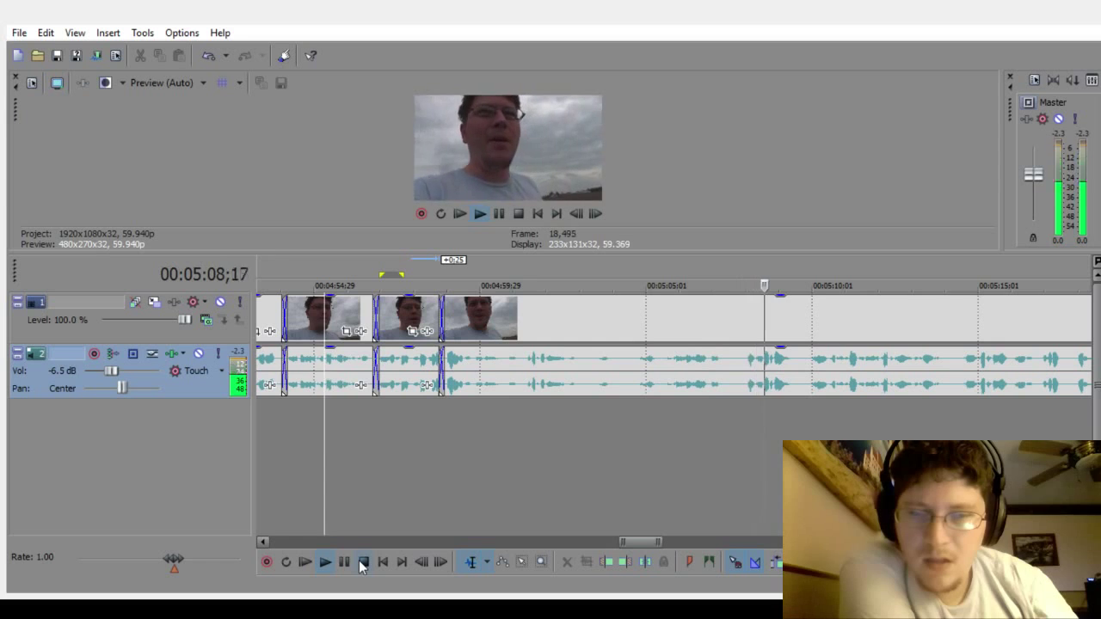
click(362, 562)
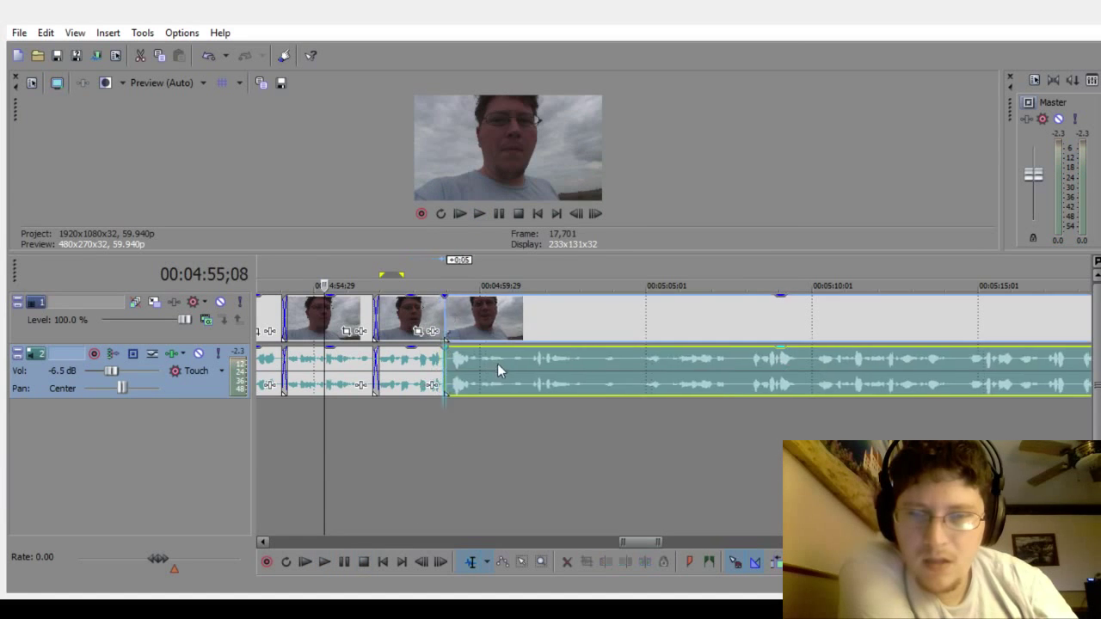
Step: Move the clip after the newest crossfade 1 second later to separate it, and play its beginning from 00:04:59;22
drag(497, 363, 521, 371)
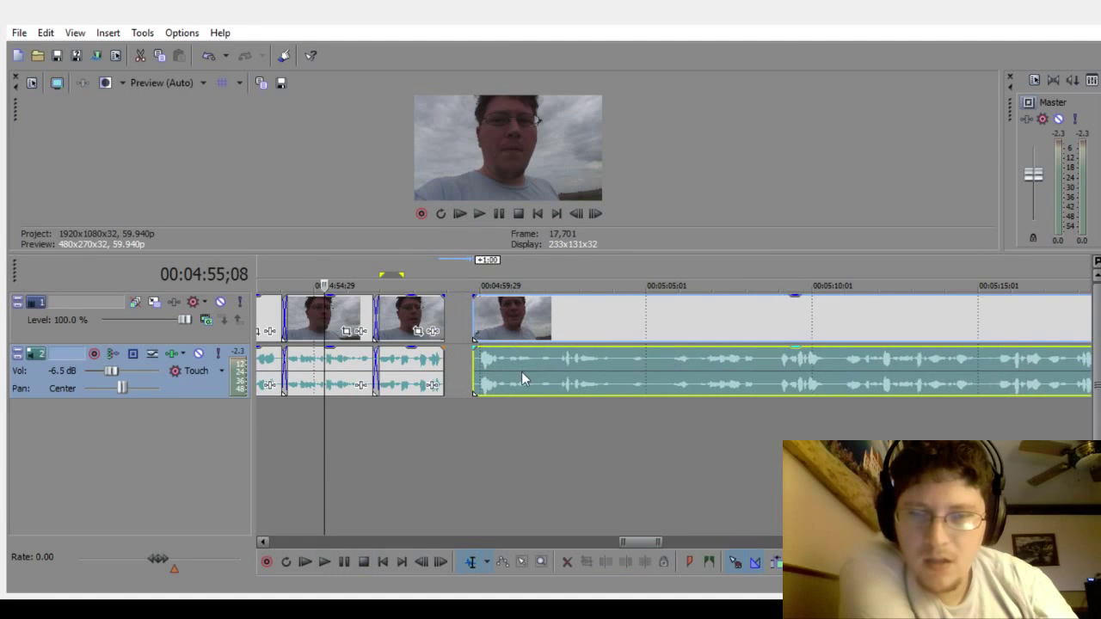
click(471, 421)
click(325, 561)
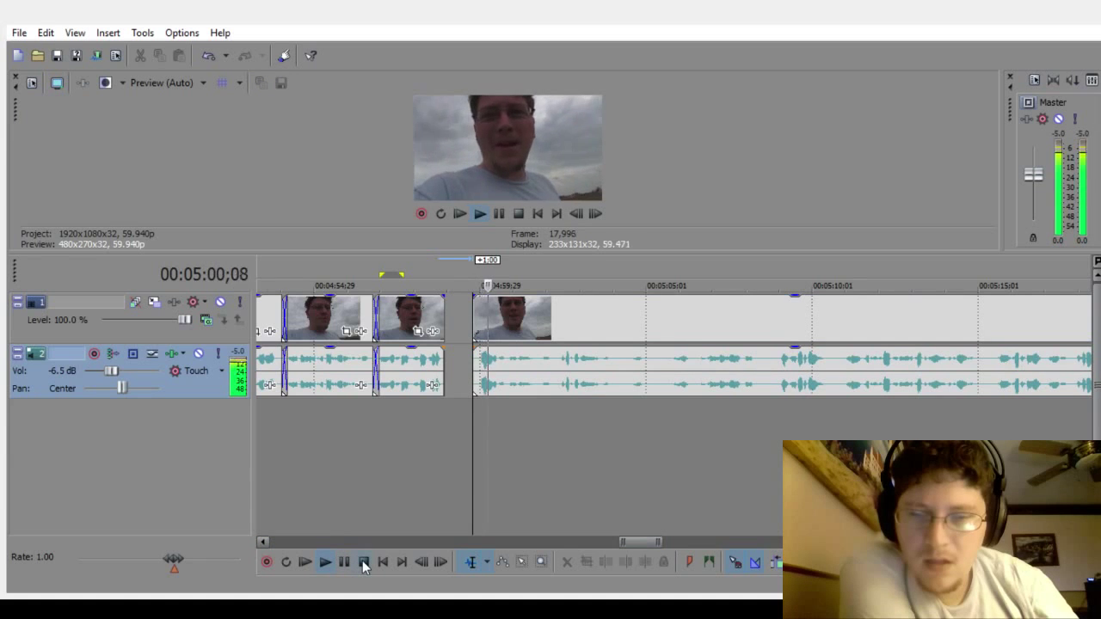
click(362, 561)
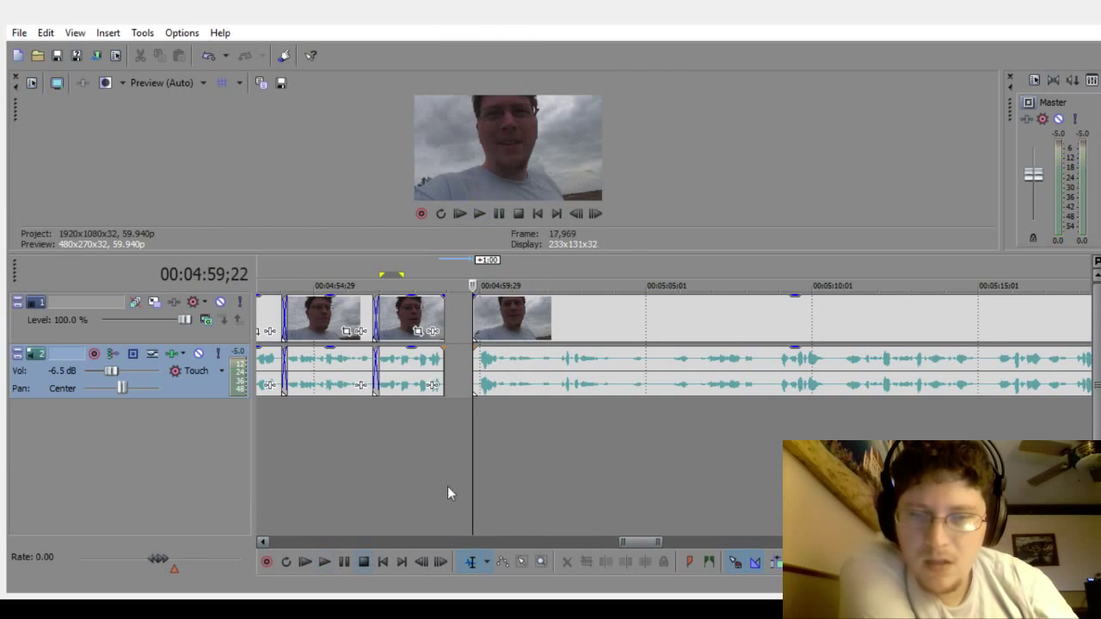
click(504, 418)
scroll(507, 419, up, 3)
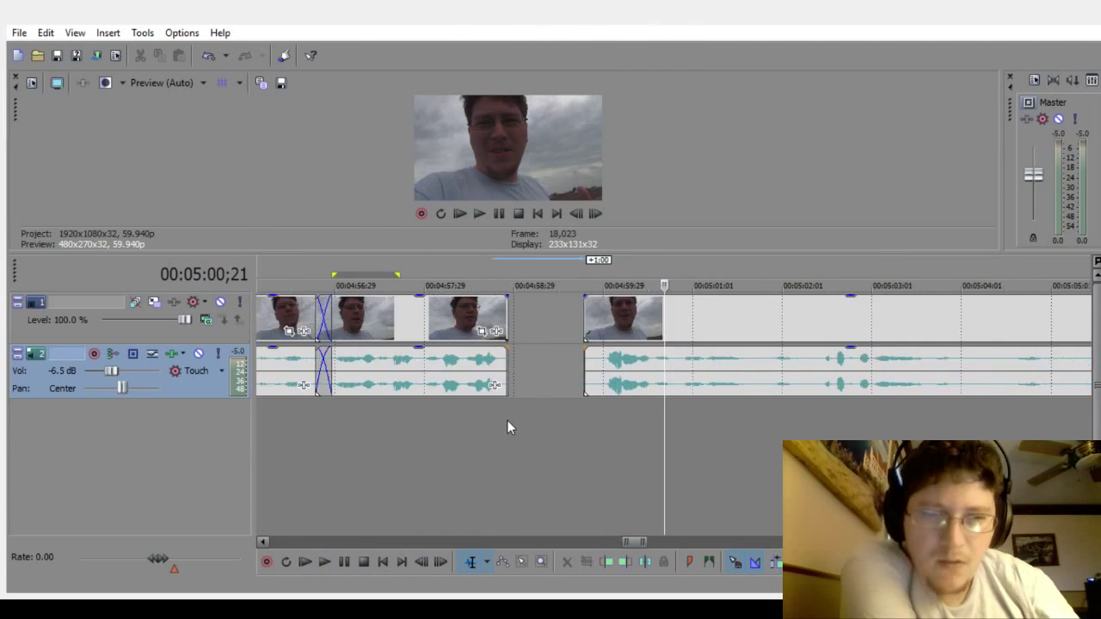
Step: Trim about 1 second off the start of the separated clip and overlap it with the previous clip by 5 frames
click(560, 404)
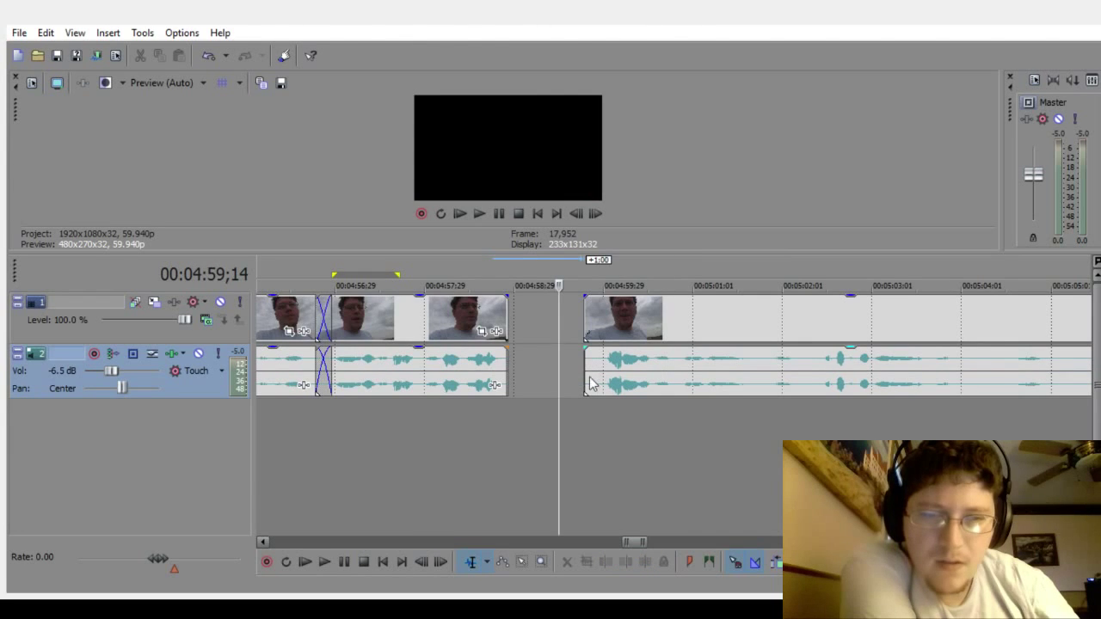
drag(589, 383, 541, 392)
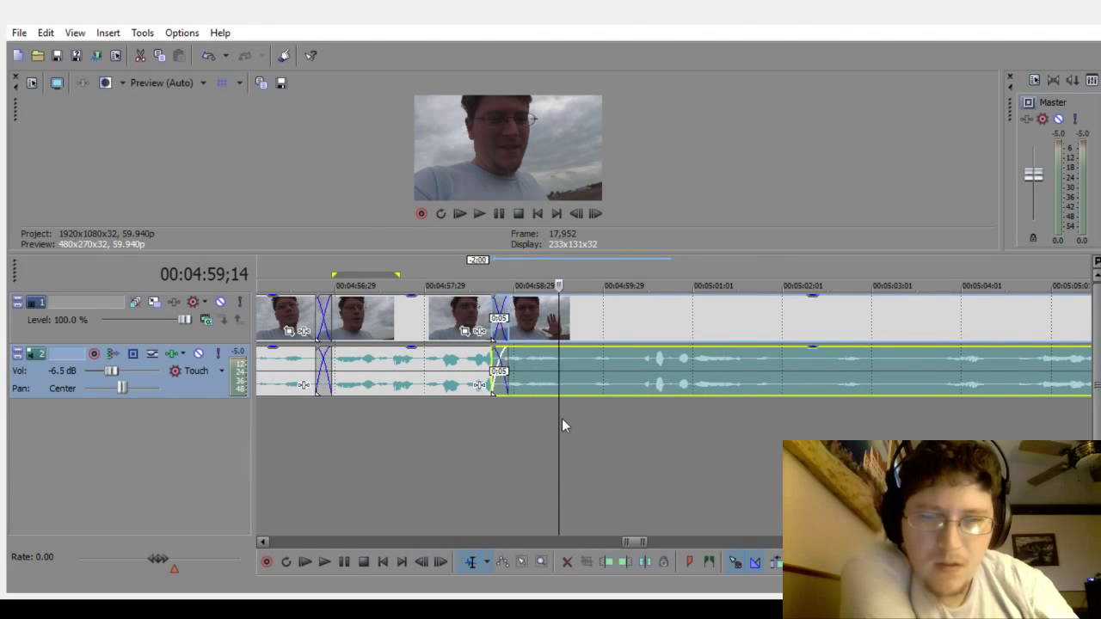
Step: Play the timeline from 00:04:49;12 across the recent crossfades to about 00:05:00;19 to check the trimmed cut
scroll(562, 425, down, 3)
click(364, 471)
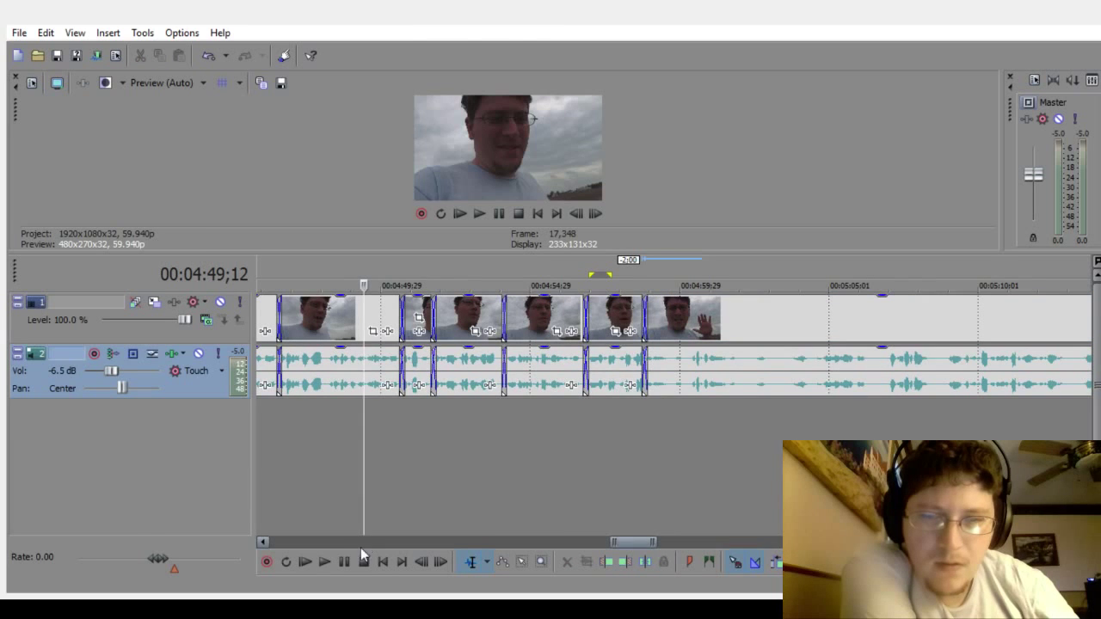
click(322, 569)
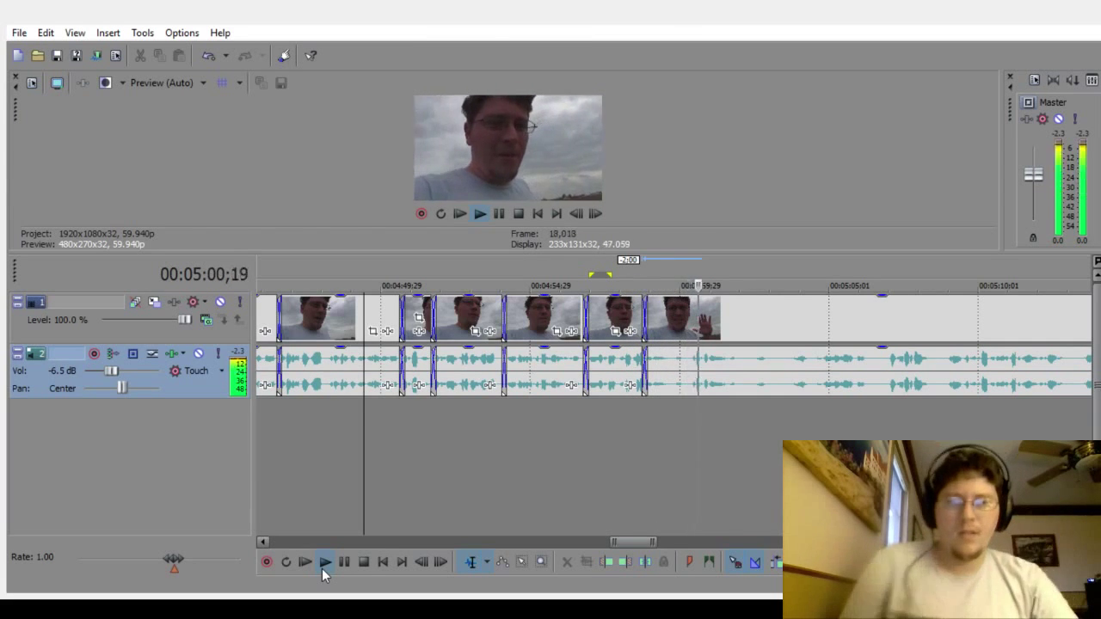
click(364, 562)
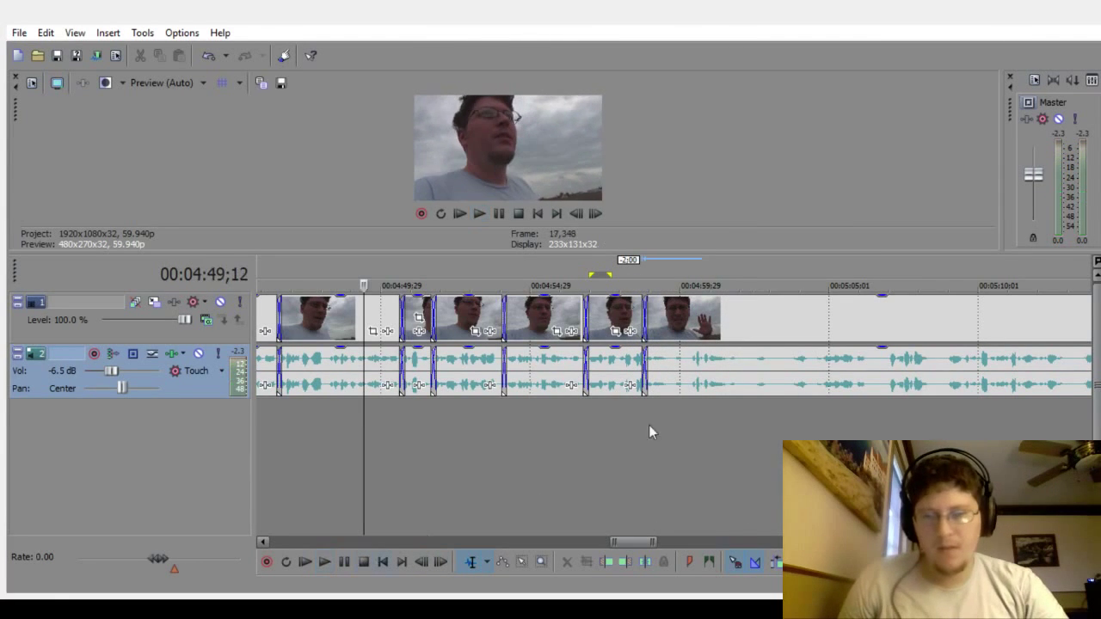
Step: Pull the clip after the newest crossfade 22 frames away, extend its start slightly and rejoin it with a 5-frame crossfade
drag(678, 373, 698, 376)
click(665, 427)
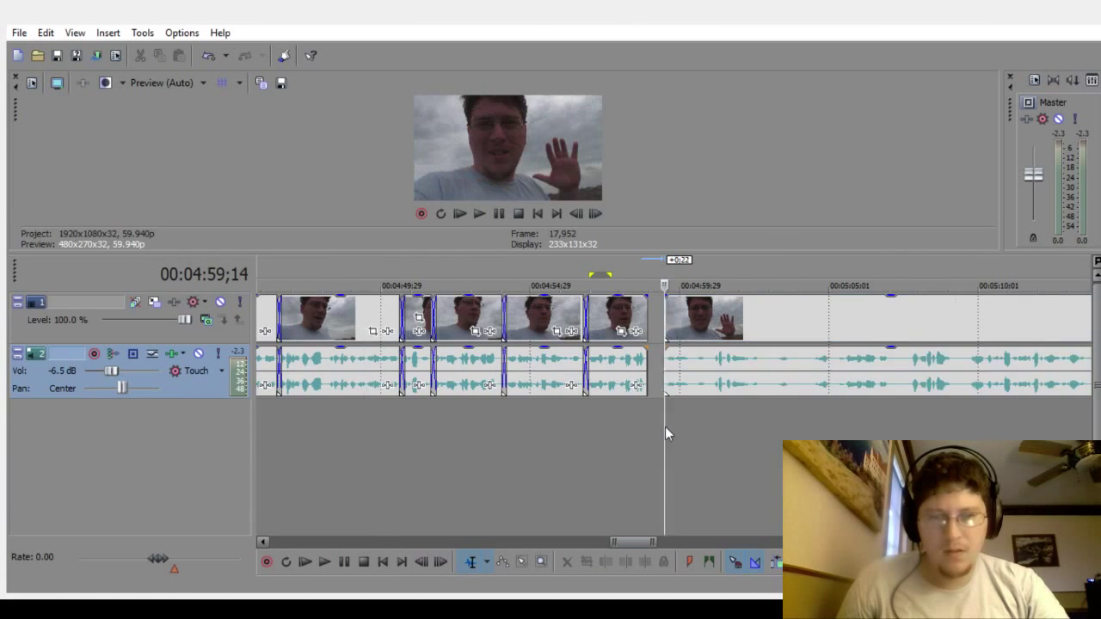
scroll(665, 426, up, 5)
click(597, 482)
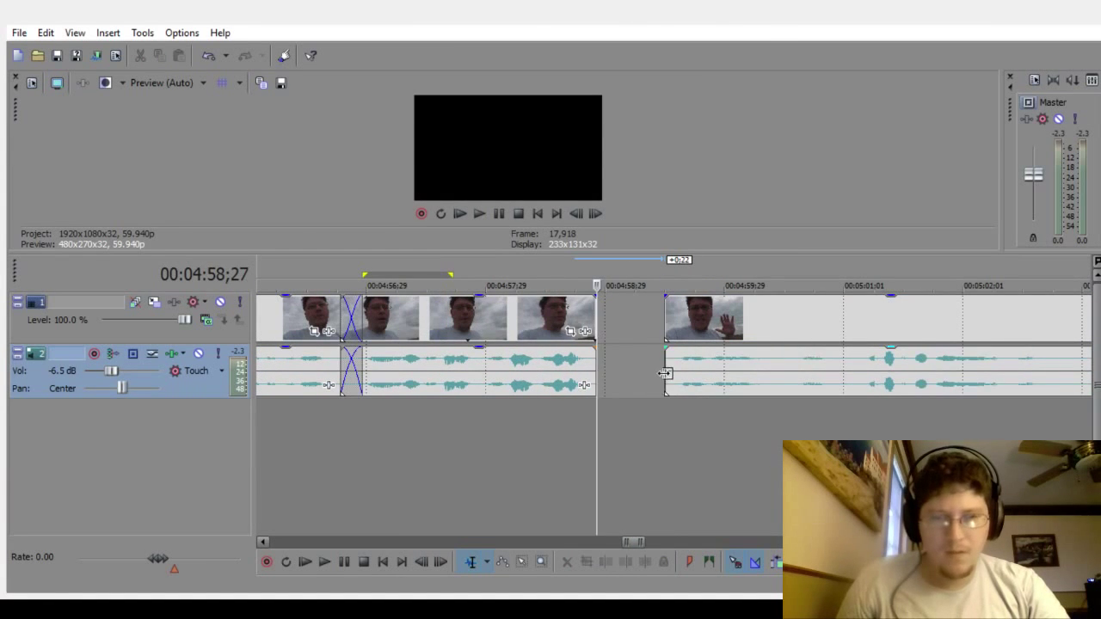
drag(664, 373, 633, 396)
click(501, 445)
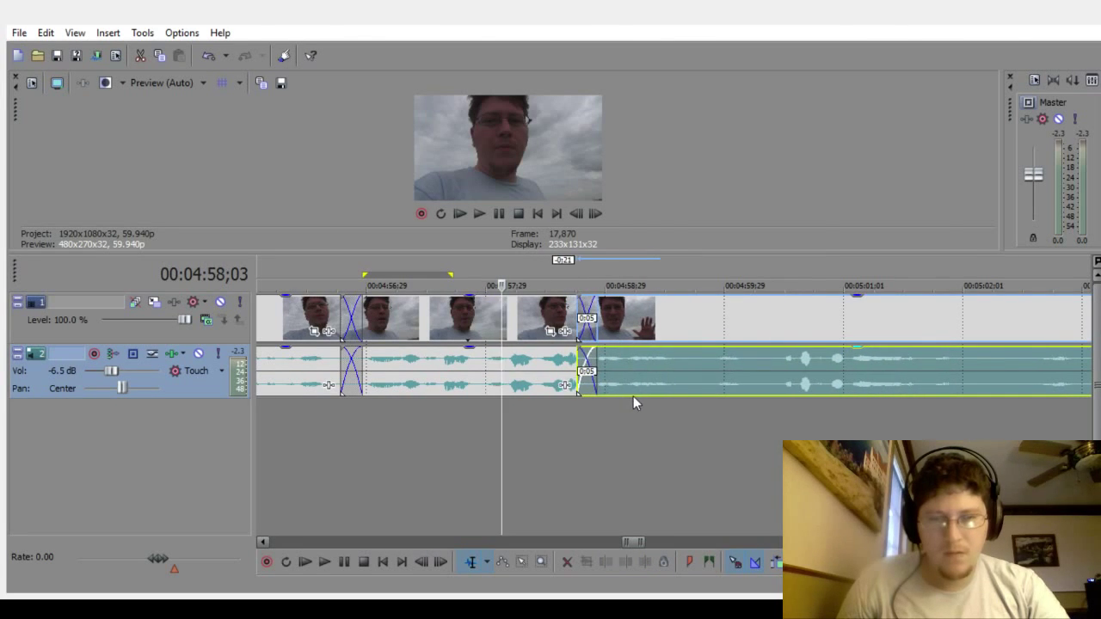
Step: Play the timeline from 00:04:52;10 to about 00:05:00;23 to check the adjusted crossfade
scroll(642, 417, down, 4)
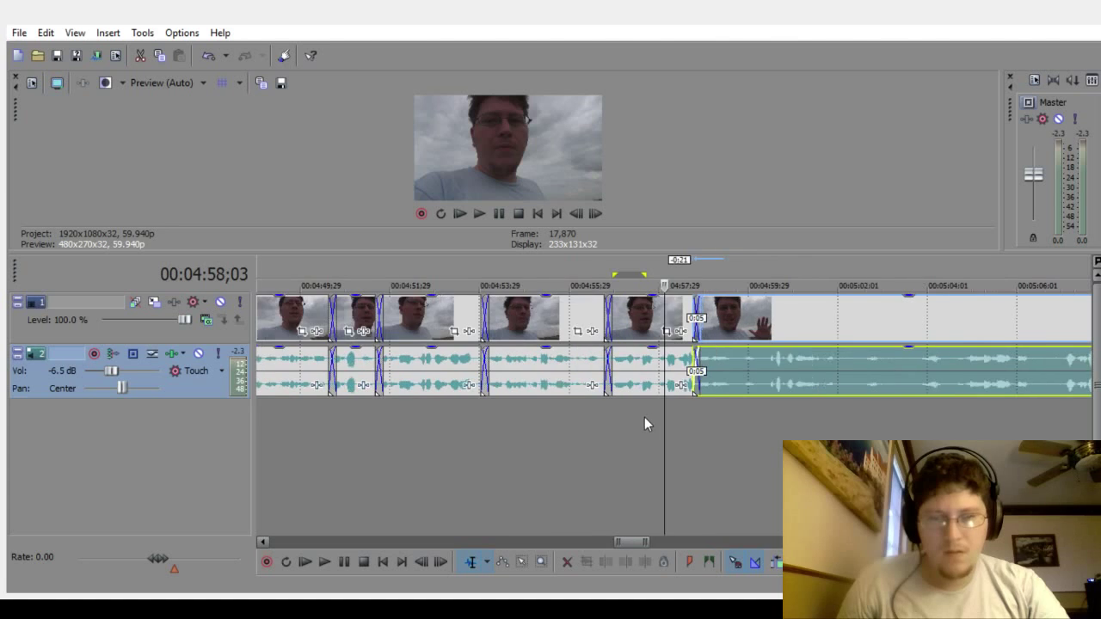
click(406, 457)
click(328, 563)
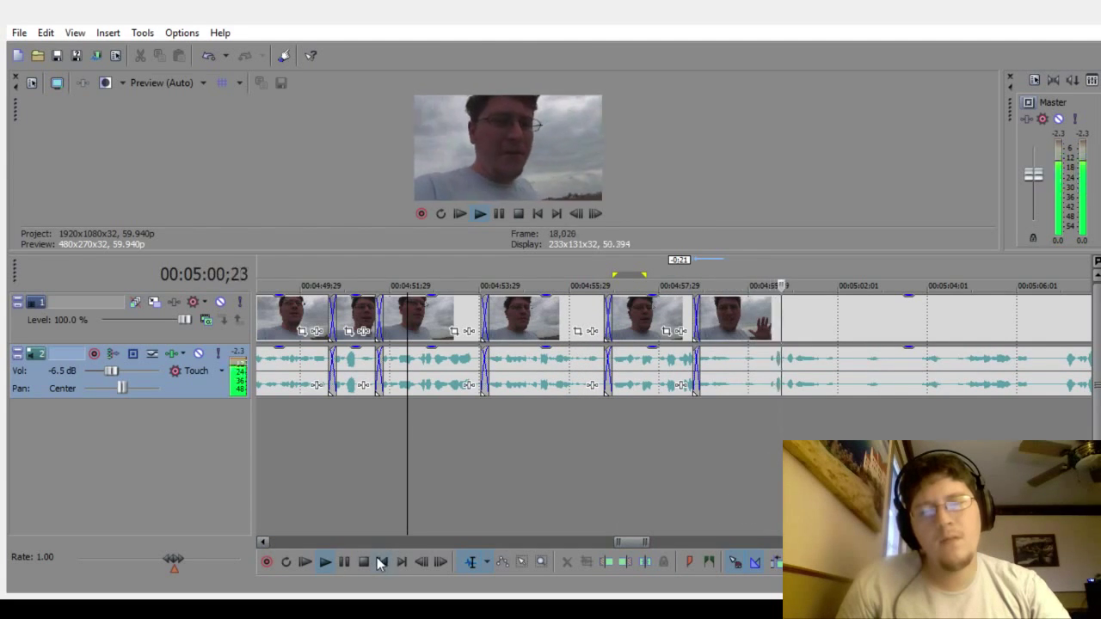
click(363, 561)
Step: Separate the last two clips by moving the later one 28 frames, extend the earlier clip's end slightly and restore the 5-frame crossfade
drag(729, 386, 770, 371)
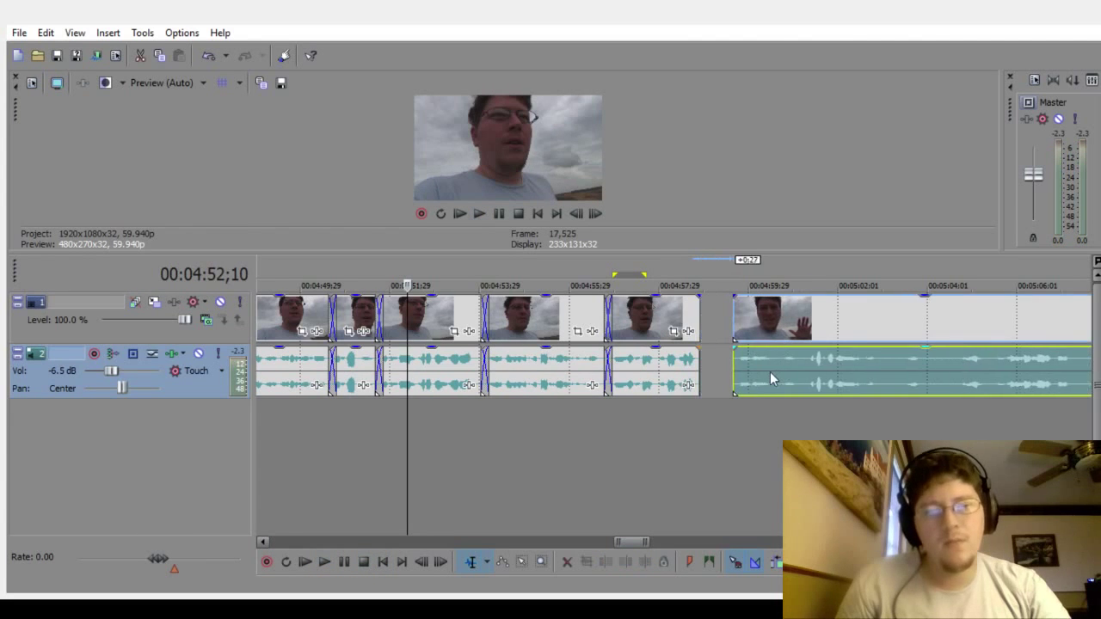
click(709, 439)
scroll(708, 439, up, 3)
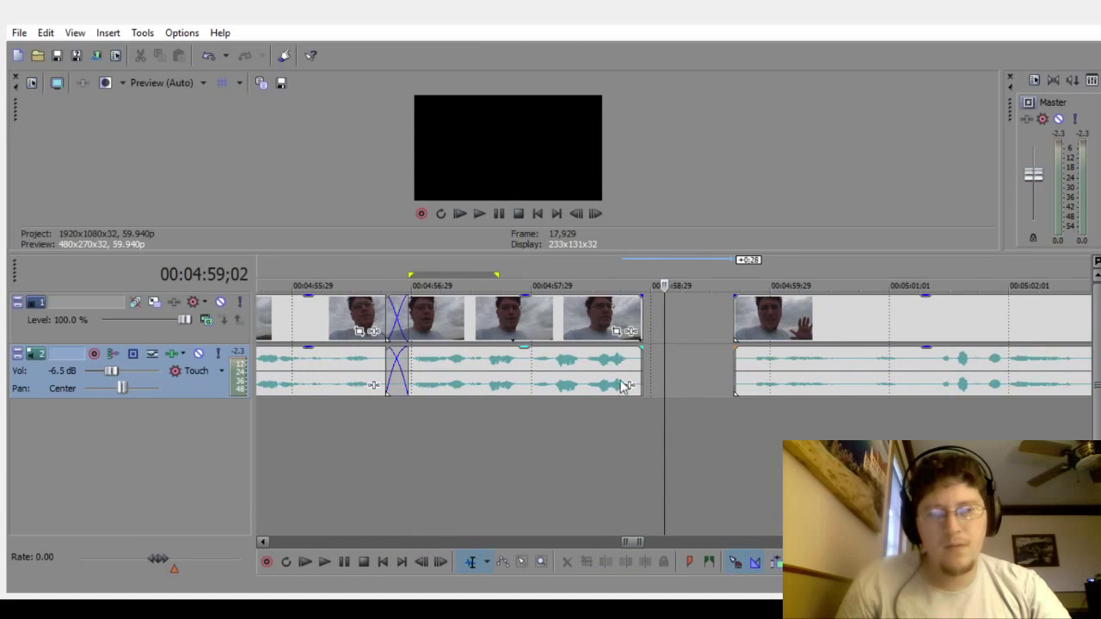
drag(642, 370, 655, 383)
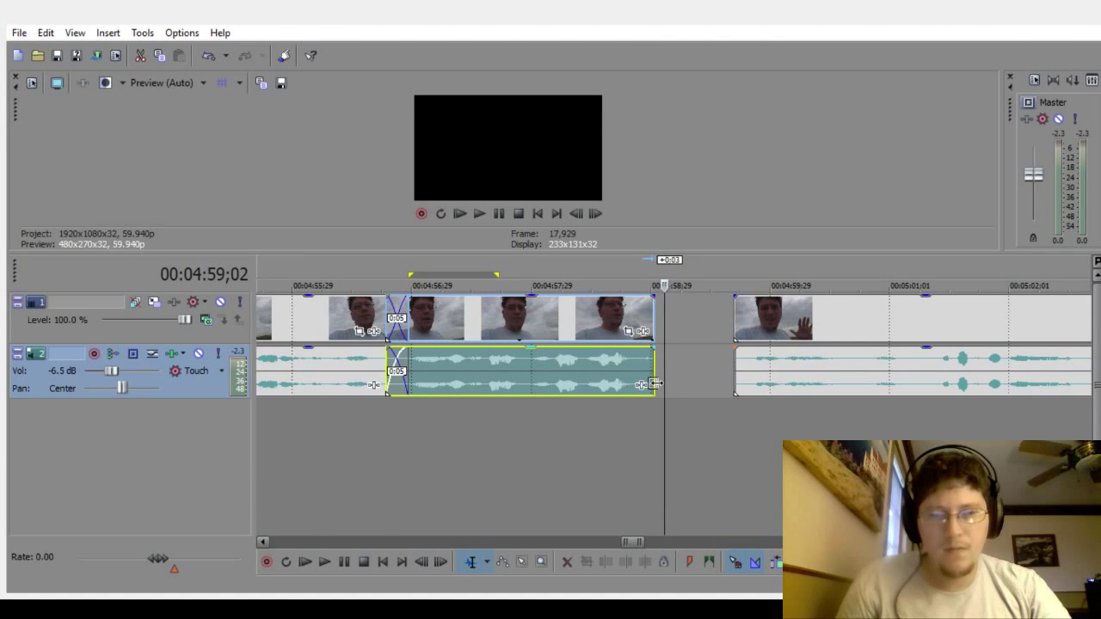
drag(652, 378, 644, 383)
drag(784, 358, 681, 372)
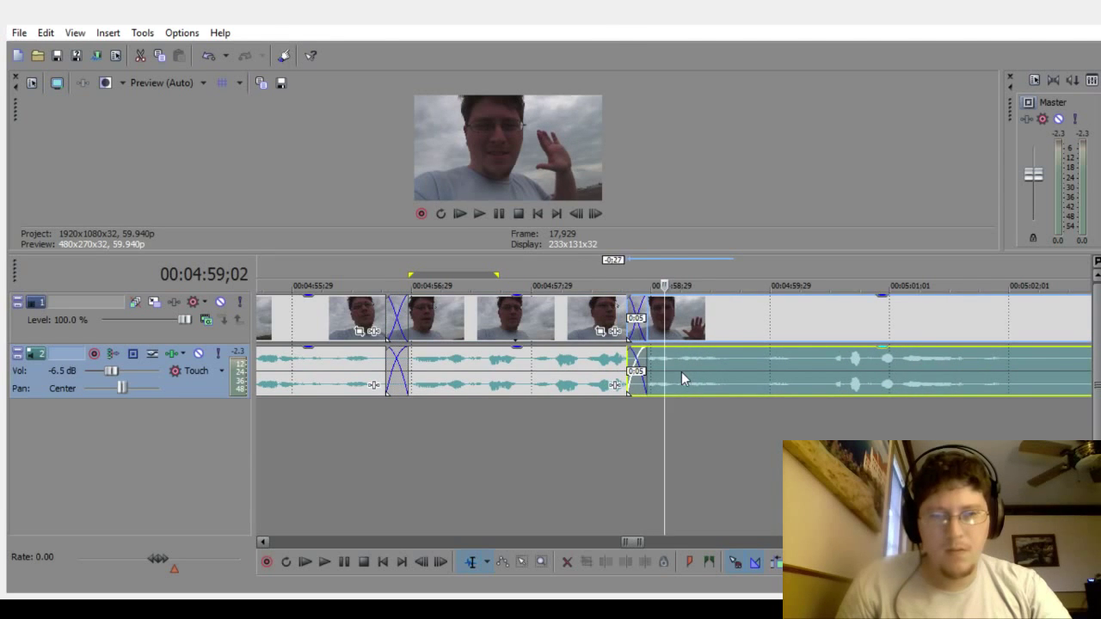
Step: Play the timeline from 00:04:54;00 across the last two crossfades to about 00:05:01;01
scroll(729, 464, down, 4)
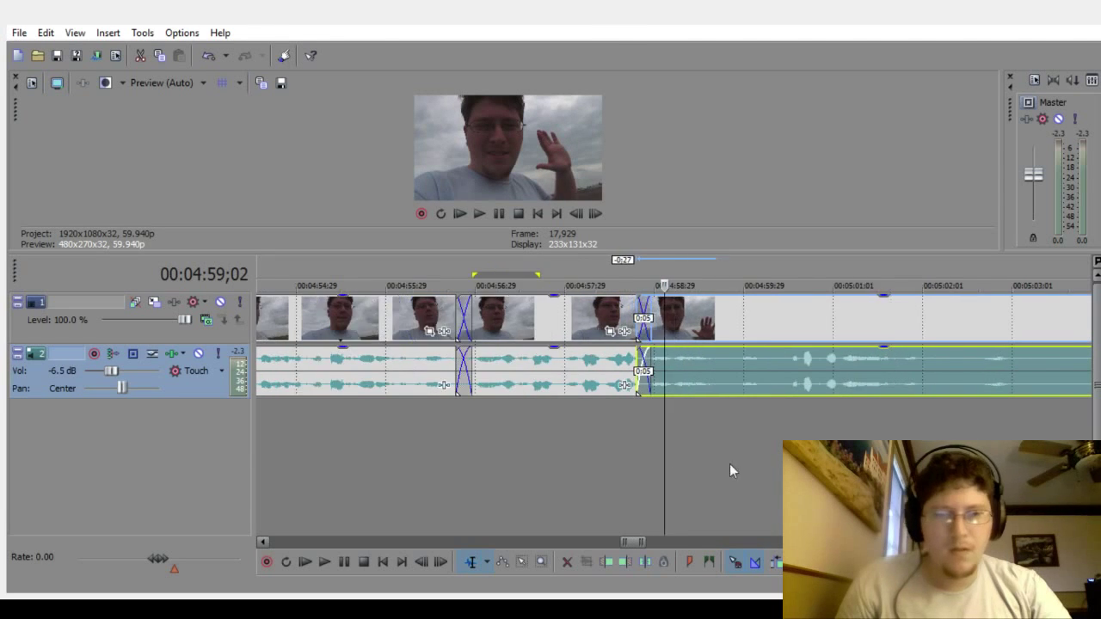
click(508, 449)
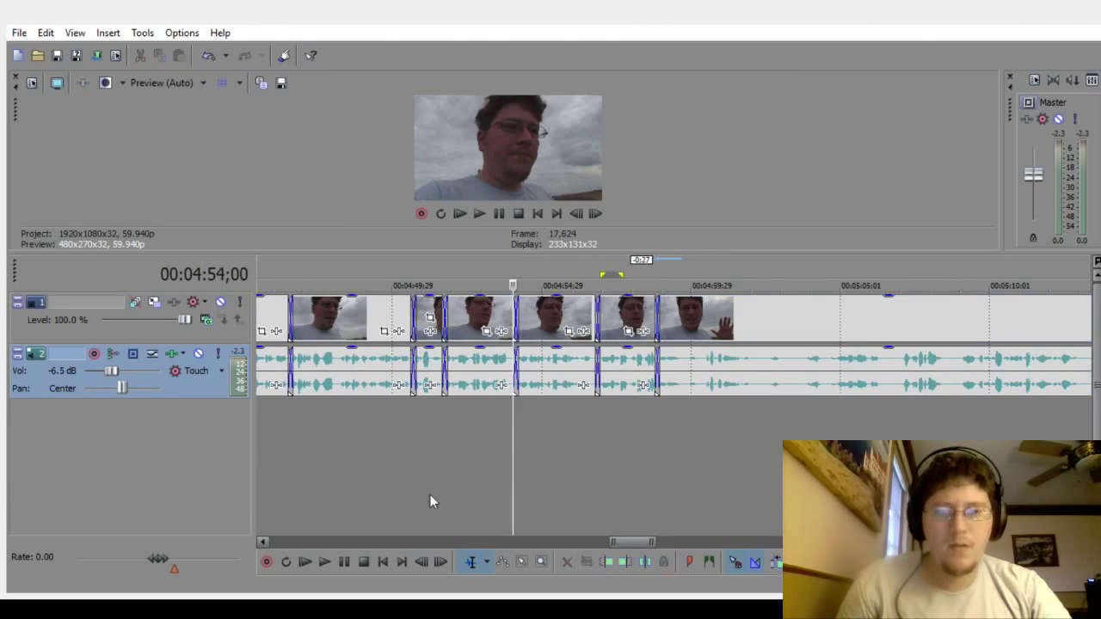
click(324, 562)
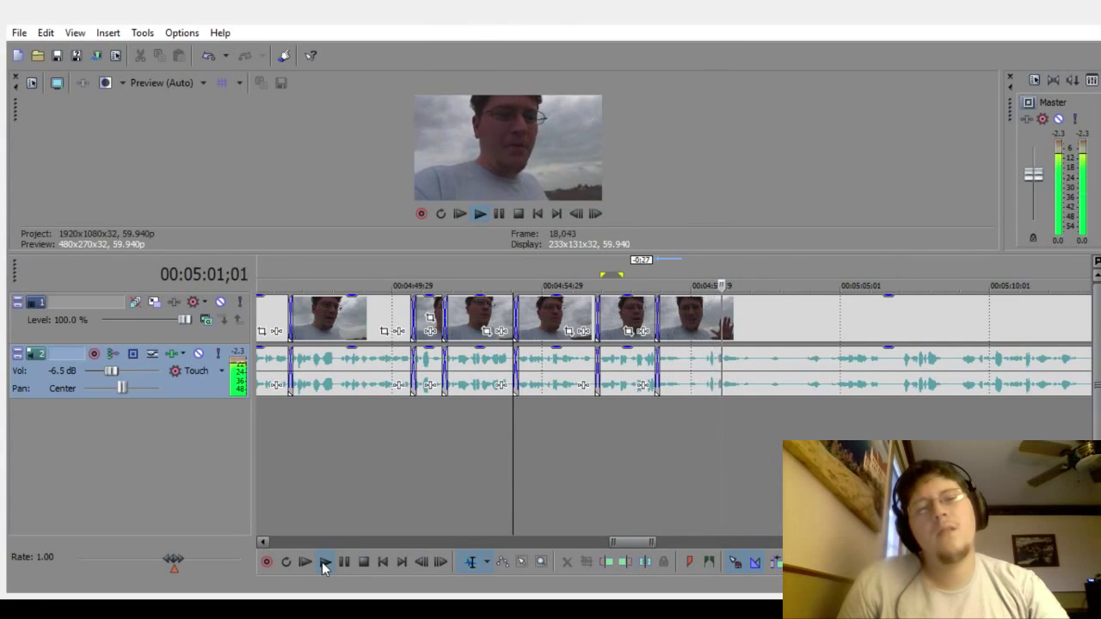
click(364, 562)
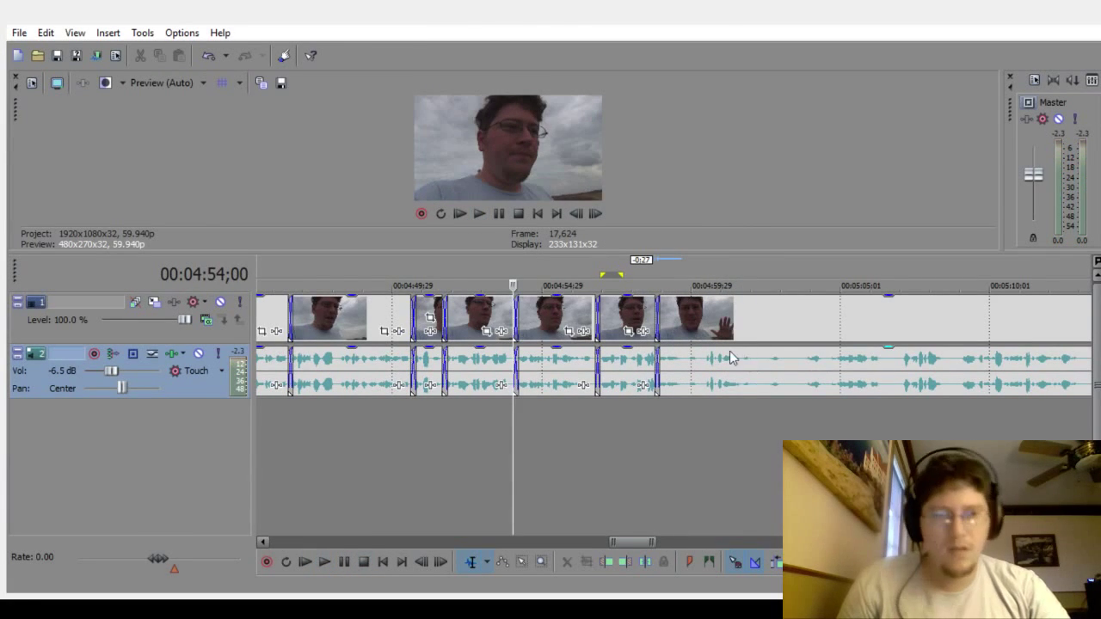
Step: Separate the clip after the newest crossfade, trim about 1.3 seconds off its start and rejoin it with a 5-frame crossfade
drag(729, 352, 765, 362)
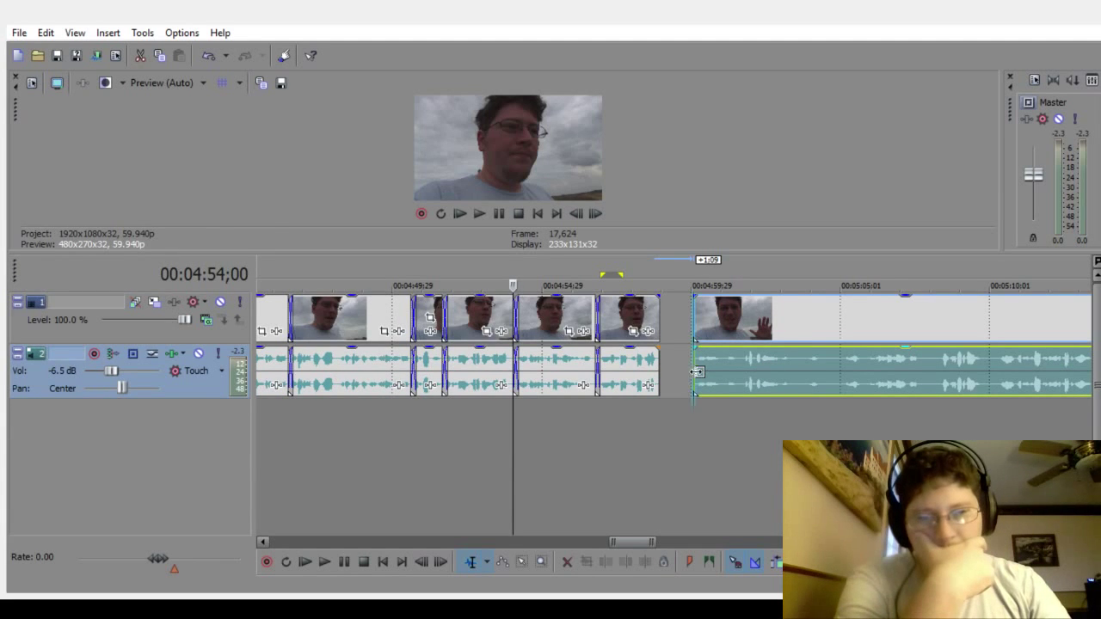
mouse_move(696, 371)
mouse_down()
mouse_move(734, 379)
mouse_move(679, 383)
mouse_up()
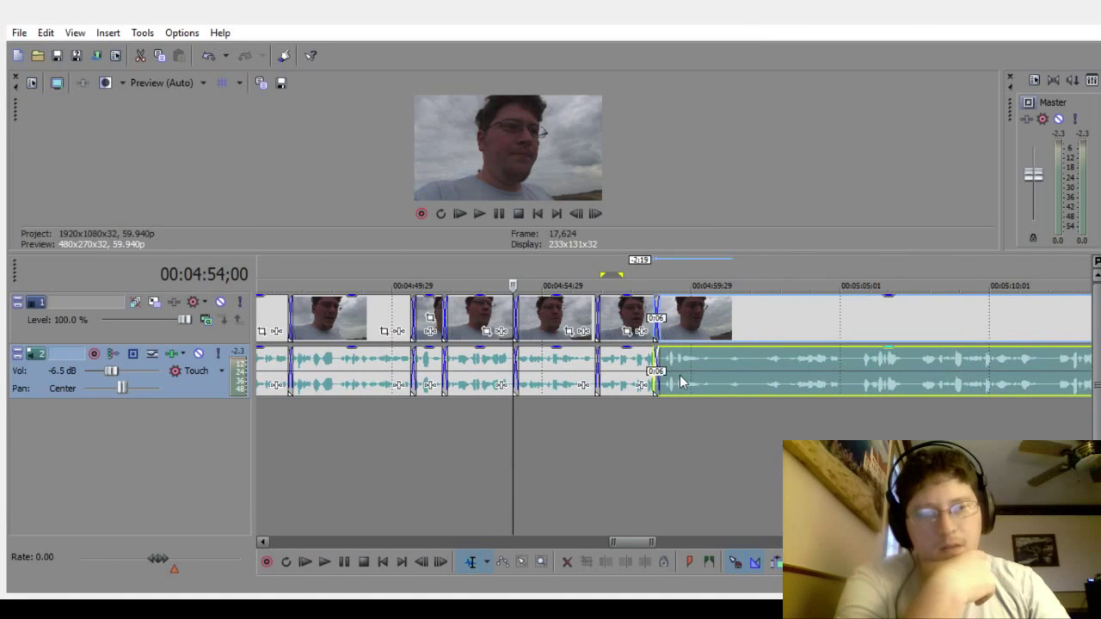
click(663, 410)
scroll(668, 413, up, 3)
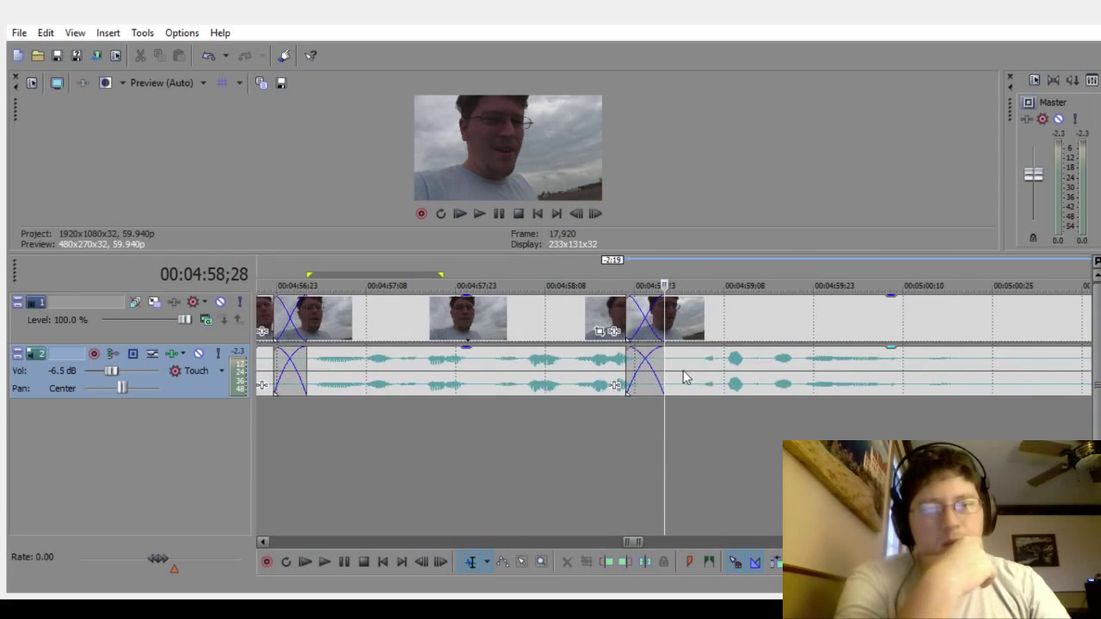
click(694, 354)
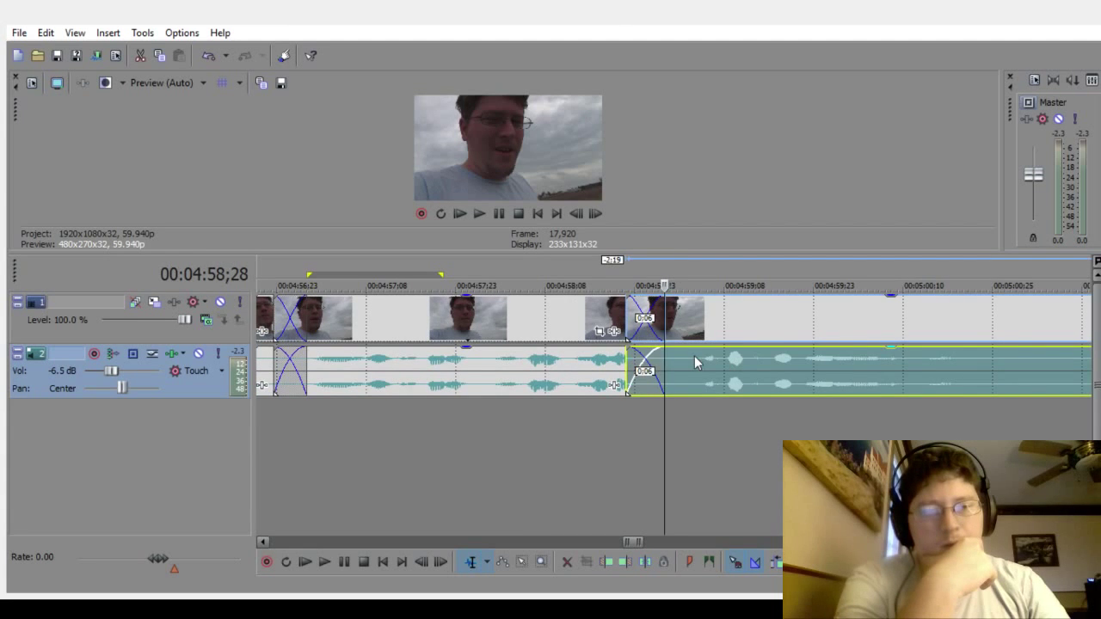
drag(694, 355, 702, 368)
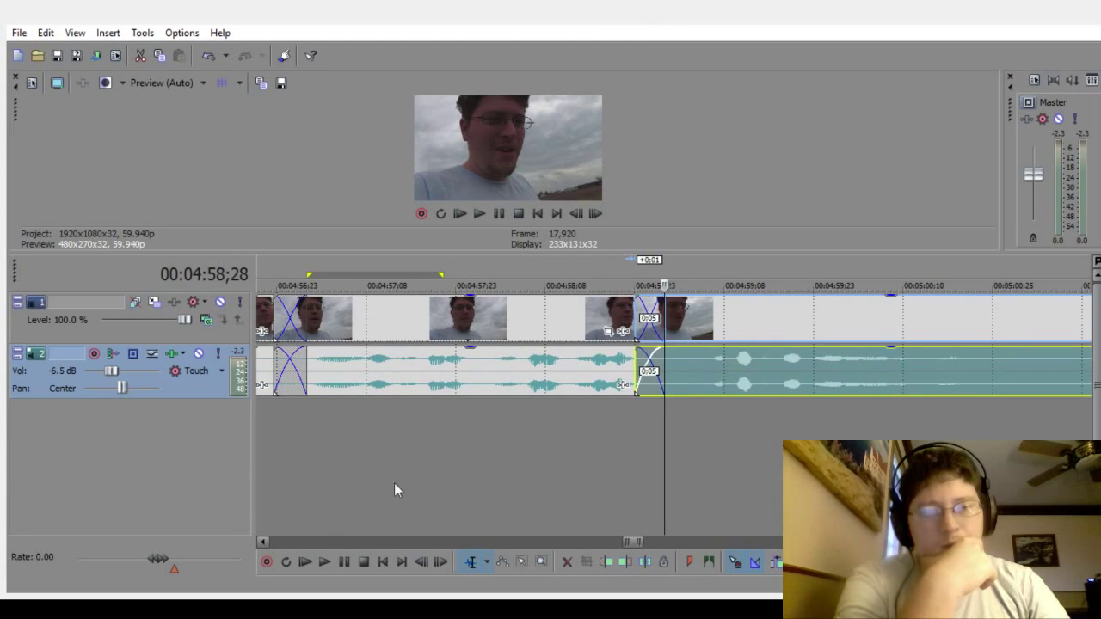
Step: Play the timeline from 00:04:57;03 to about 00:04:59;09 to check the rejoined cut
click(340, 464)
click(326, 562)
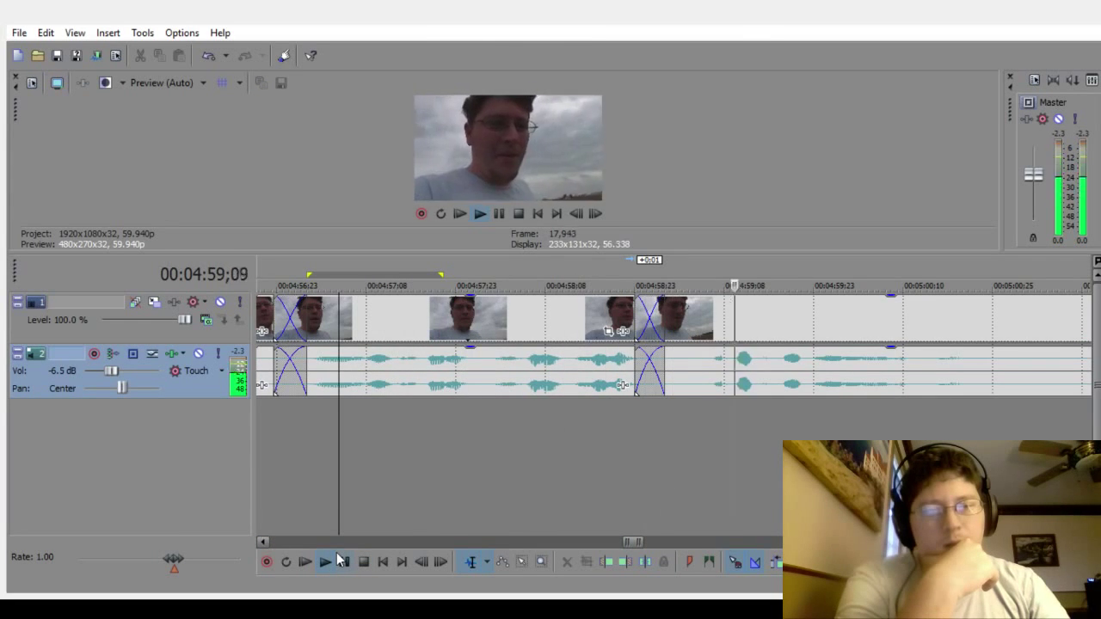
click(363, 562)
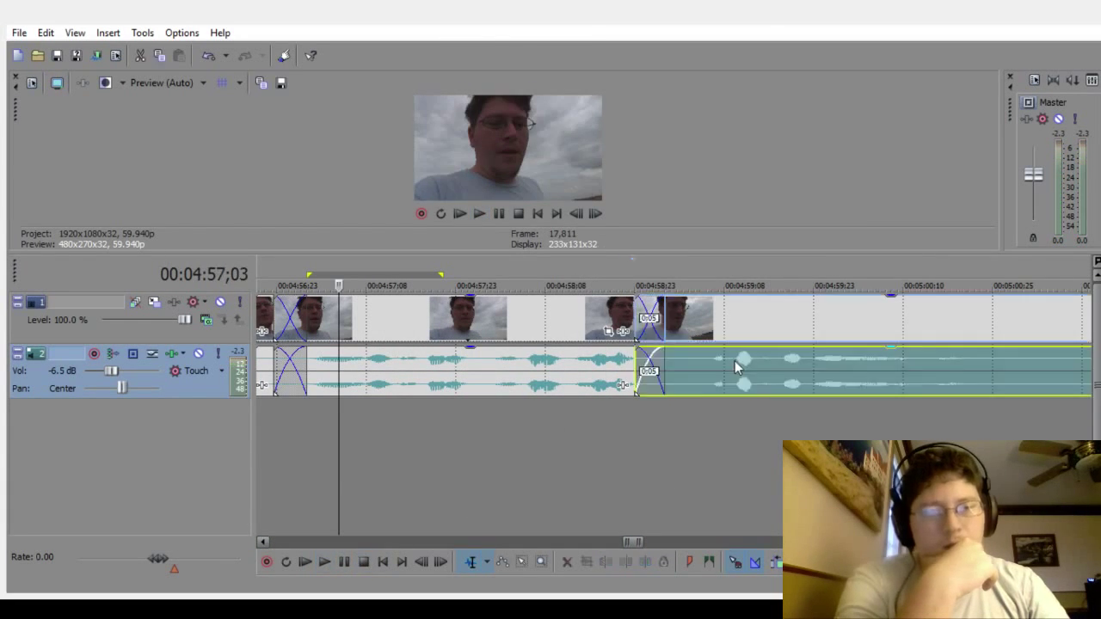
Step: Move the last clip 10 frames later, trim 4 frames off its start and rejoin it with a 5-frame crossfade
drag(734, 360, 790, 366)
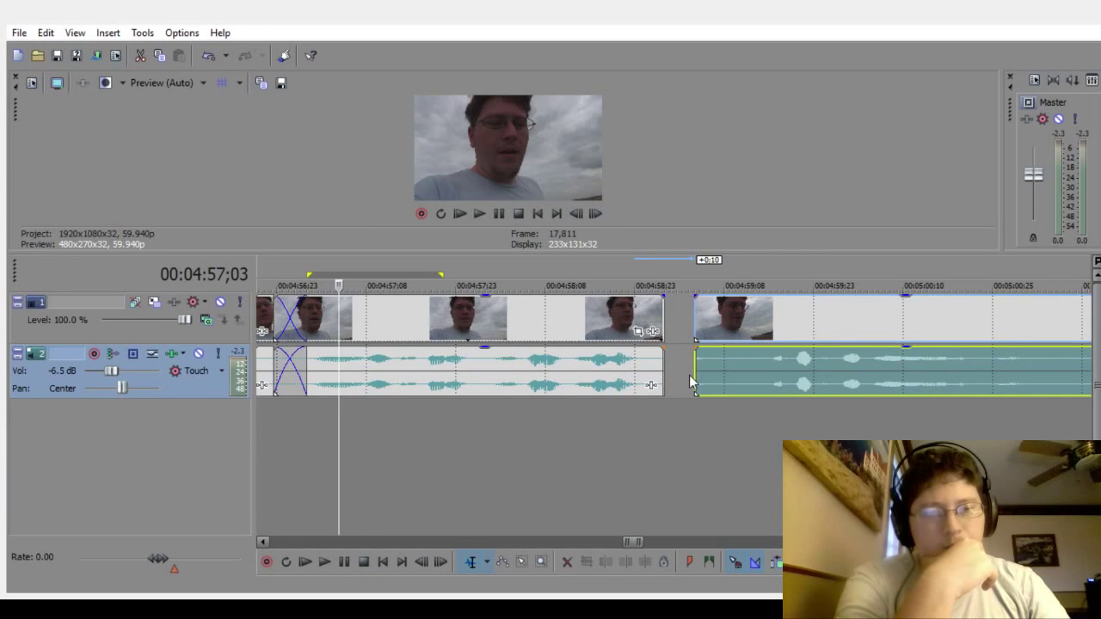
drag(695, 375, 720, 385)
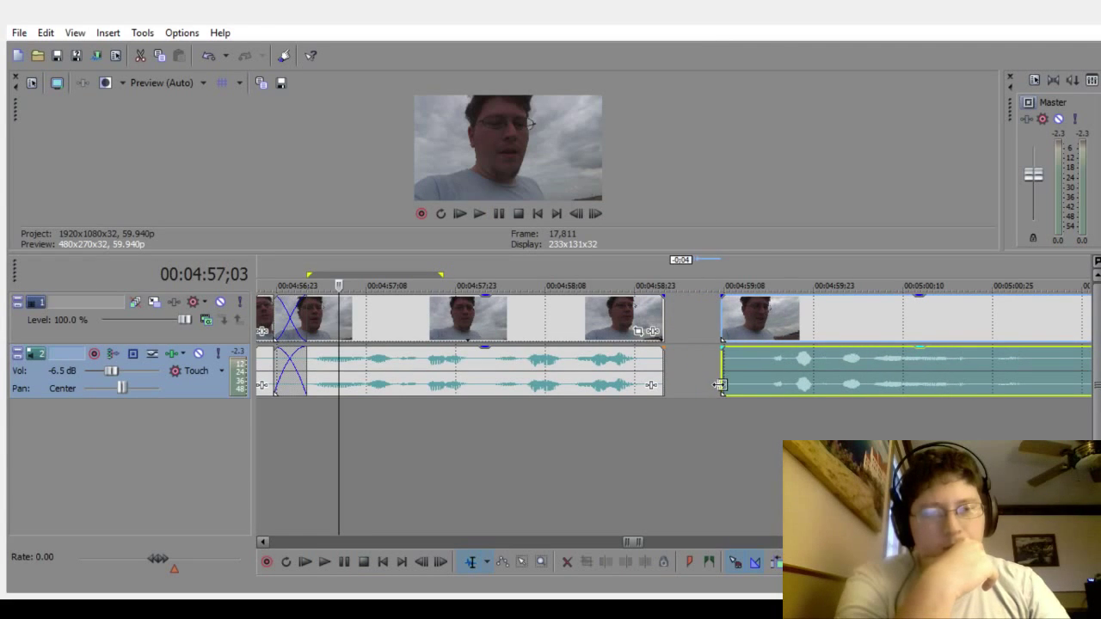
drag(830, 360, 740, 372)
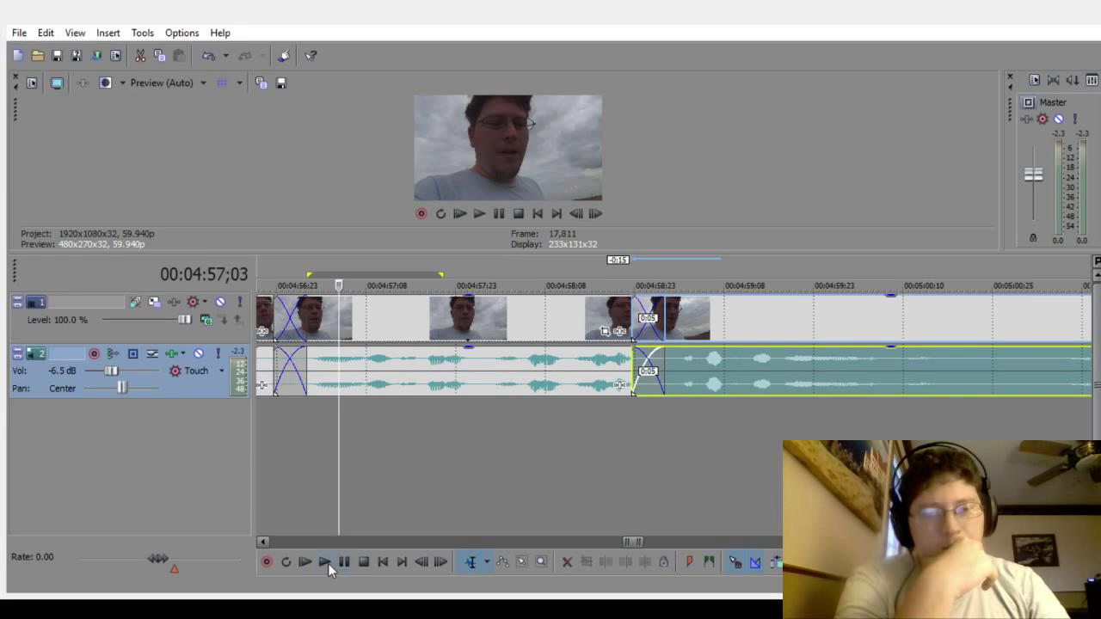
Step: Play from 00:04:57;03 across the newest crossfade past 00:05:03, leaving the playhead at 00:05:02;20 where the speech resumes
click(326, 562)
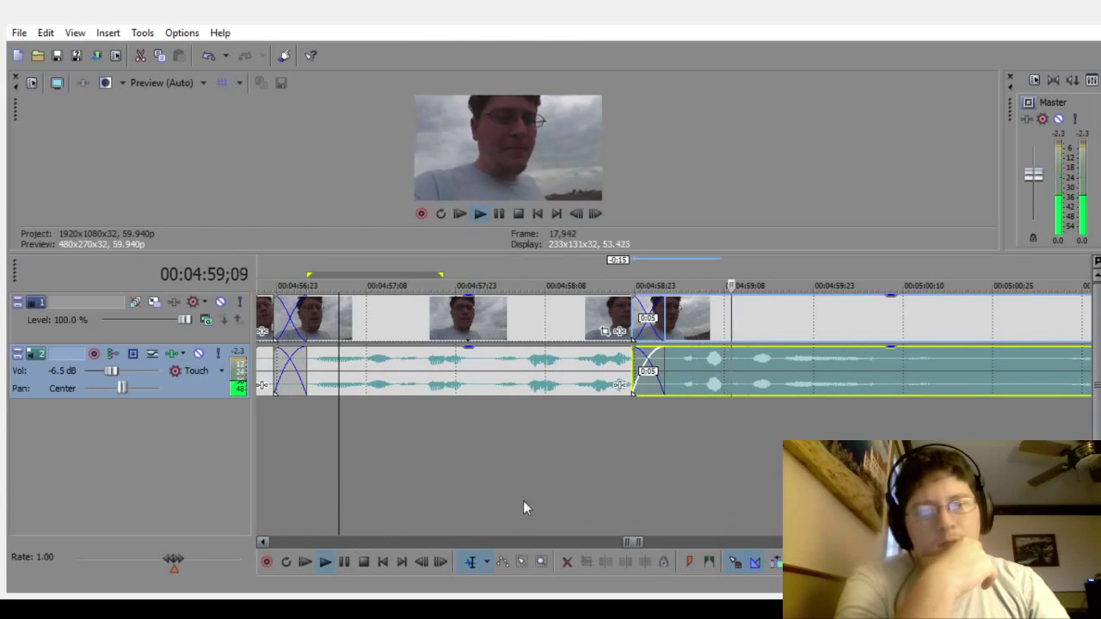
drag(647, 540, 672, 540)
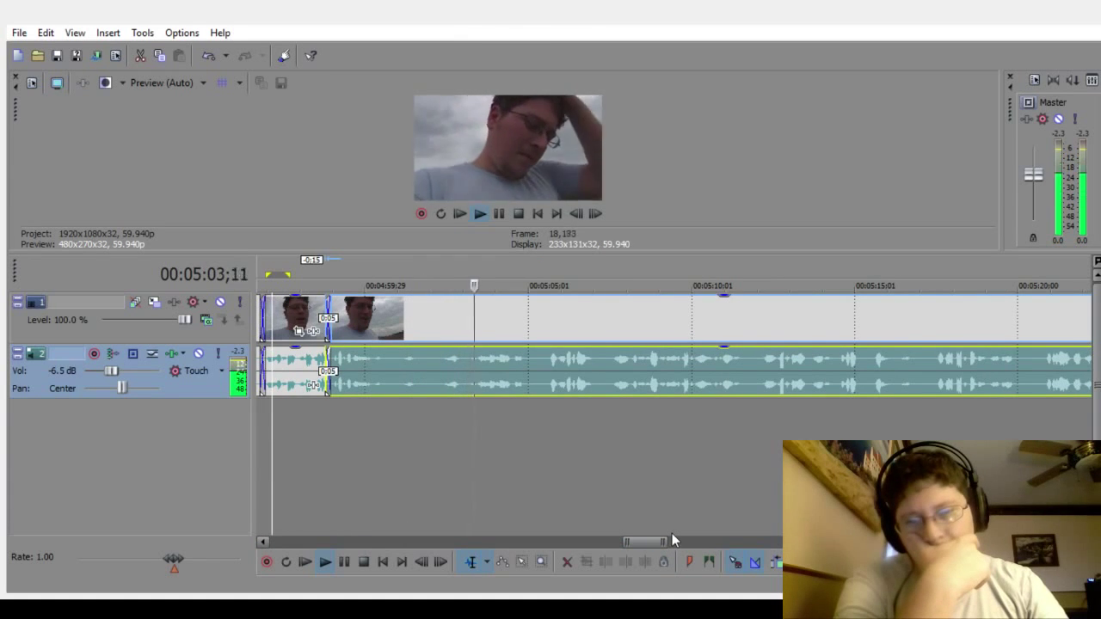
click(450, 432)
click(361, 563)
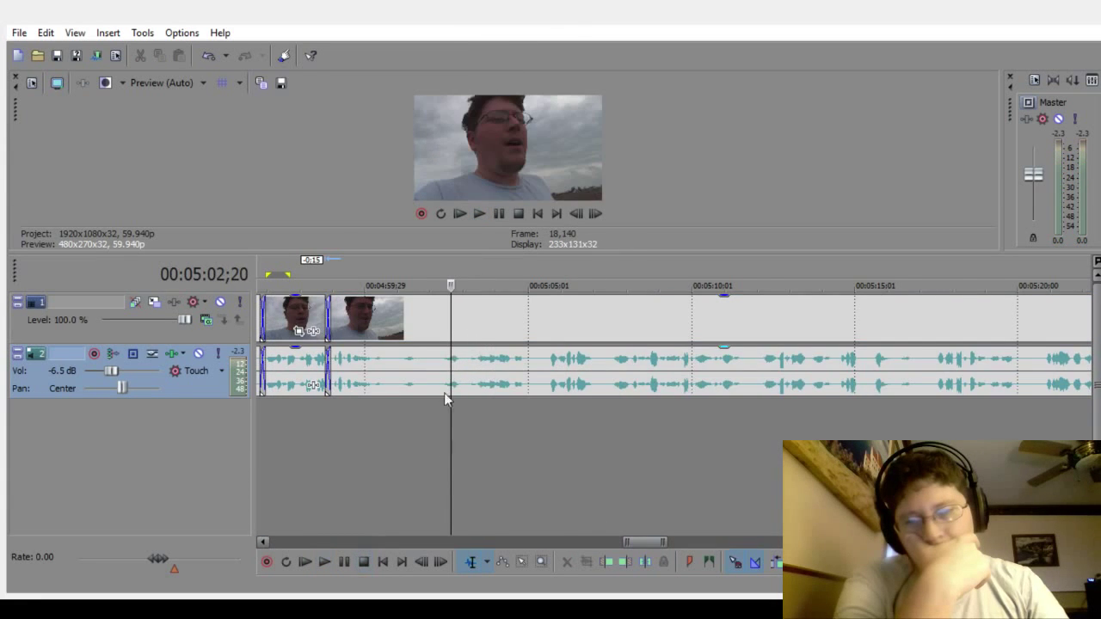
Step: Separate the clip after the newest crossfade, trim 3 seconds 10 frames off its start and rejoin it with a 5-frame crossfade
drag(433, 389, 481, 382)
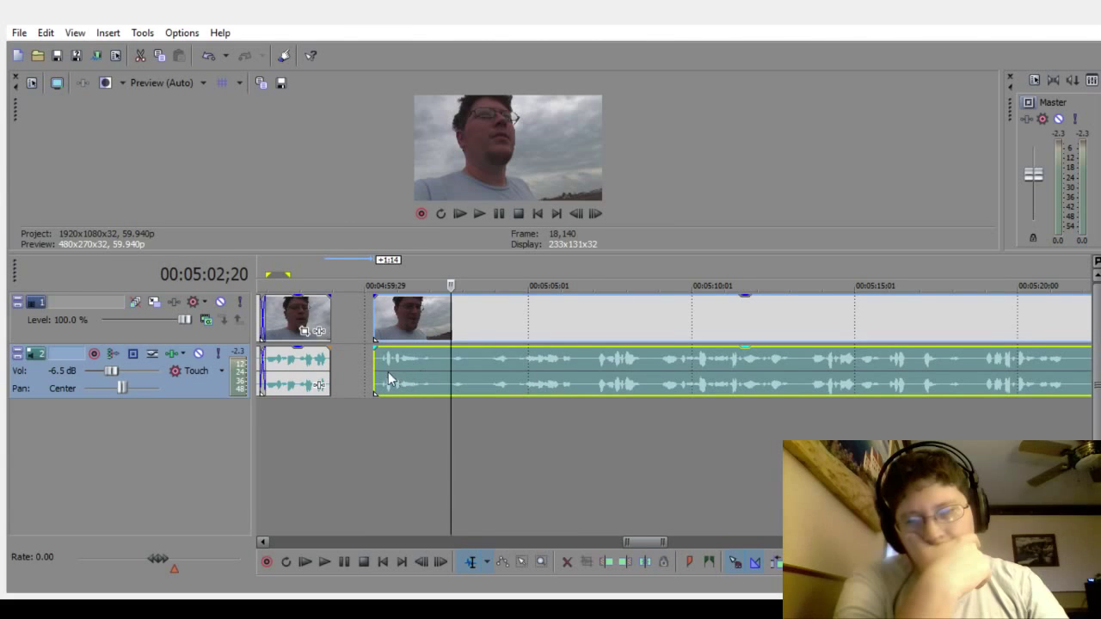
drag(381, 370, 484, 387)
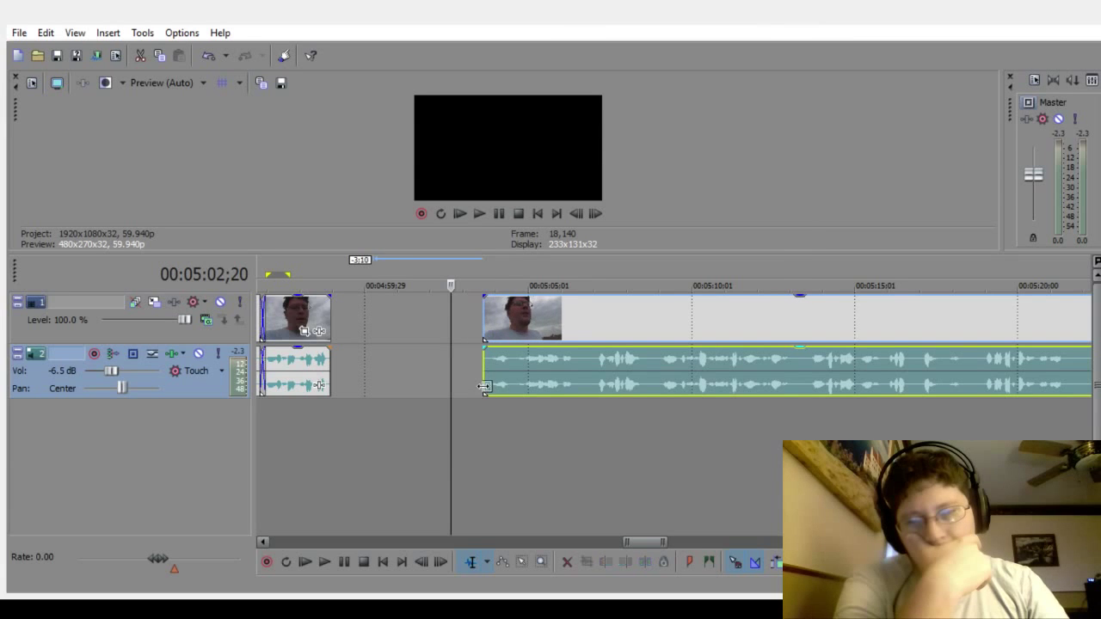
drag(542, 362, 375, 388)
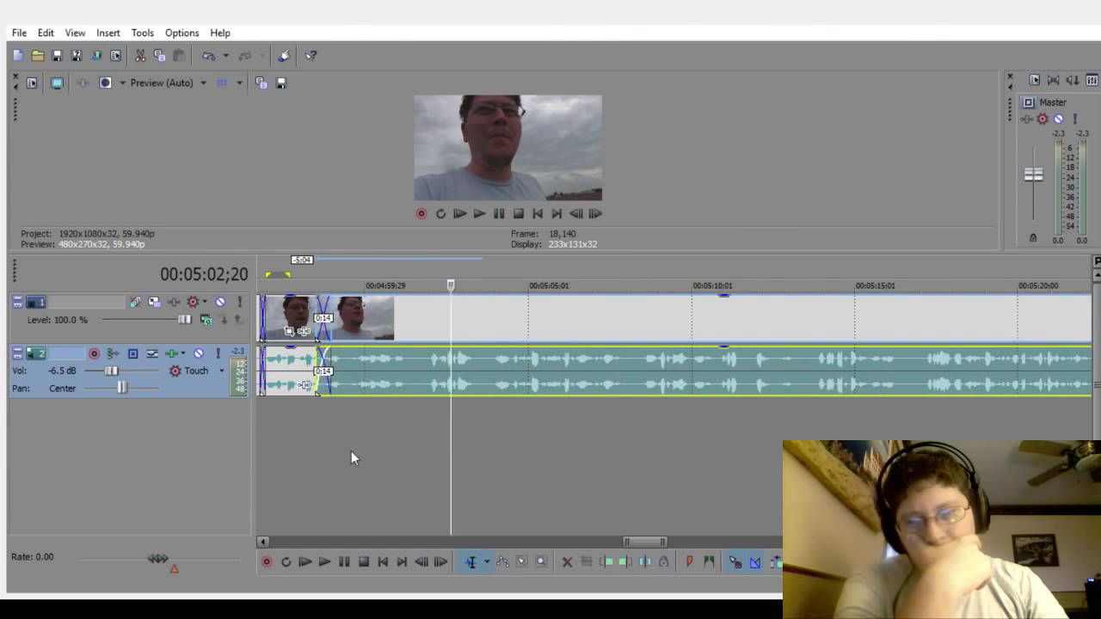
click(351, 451)
scroll(342, 464, up, 4)
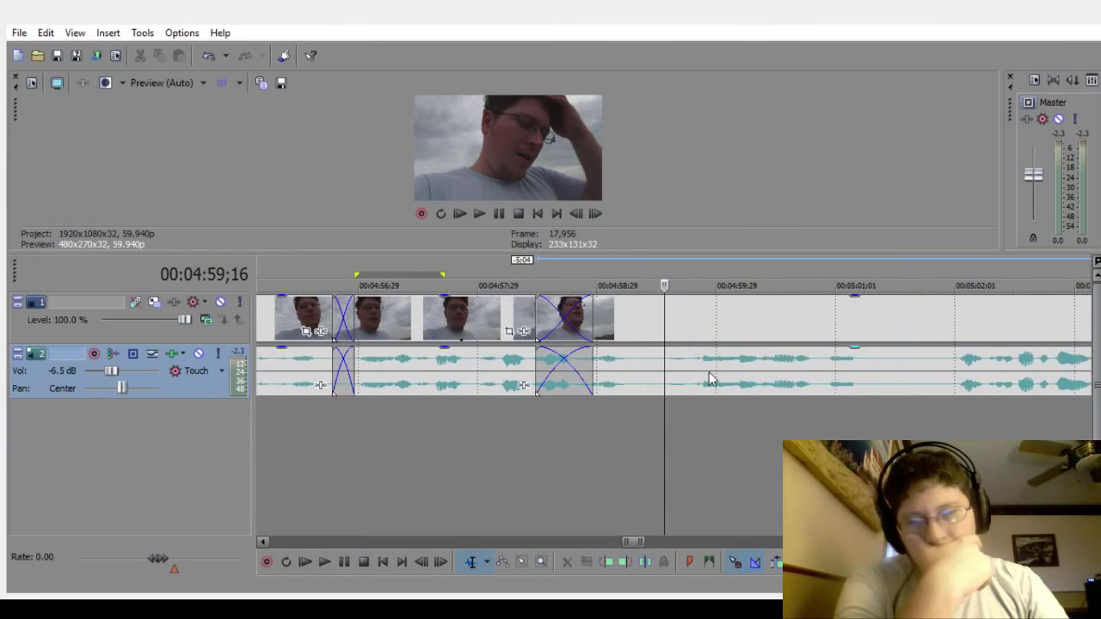
drag(708, 373, 746, 376)
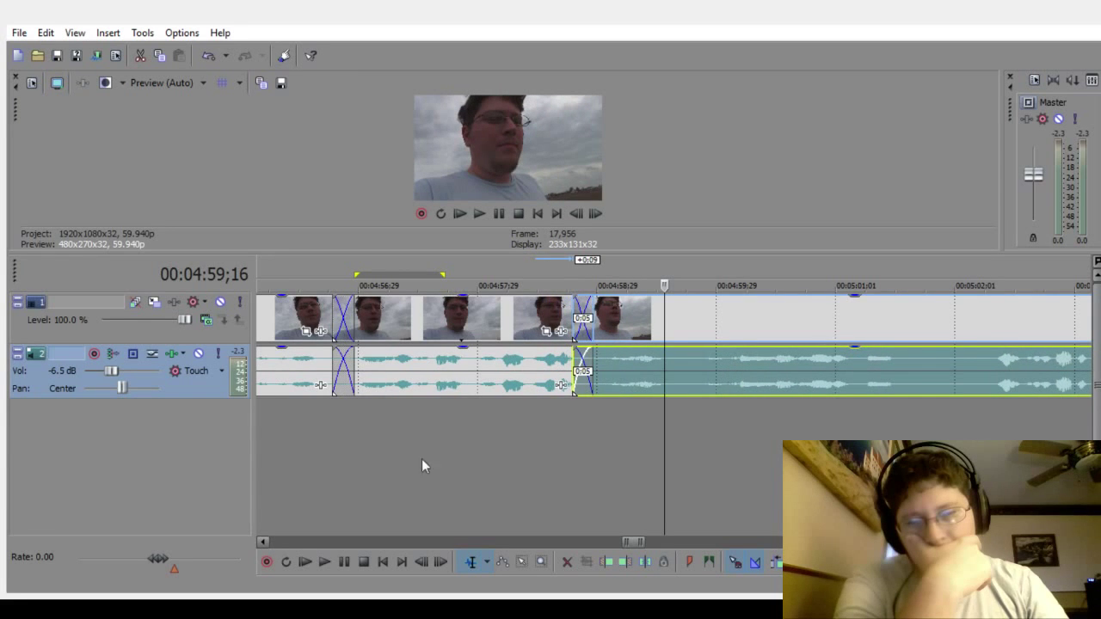
Step: Play the rejoined cut from 00:04:56;12, then replay it from 00:04:57;16
click(291, 440)
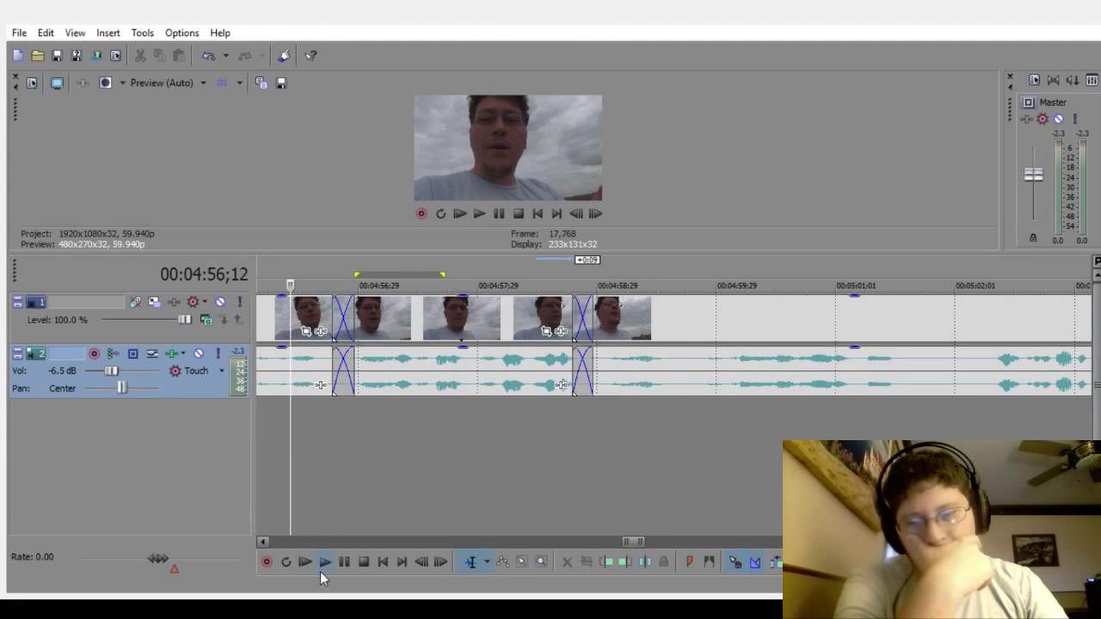
click(324, 563)
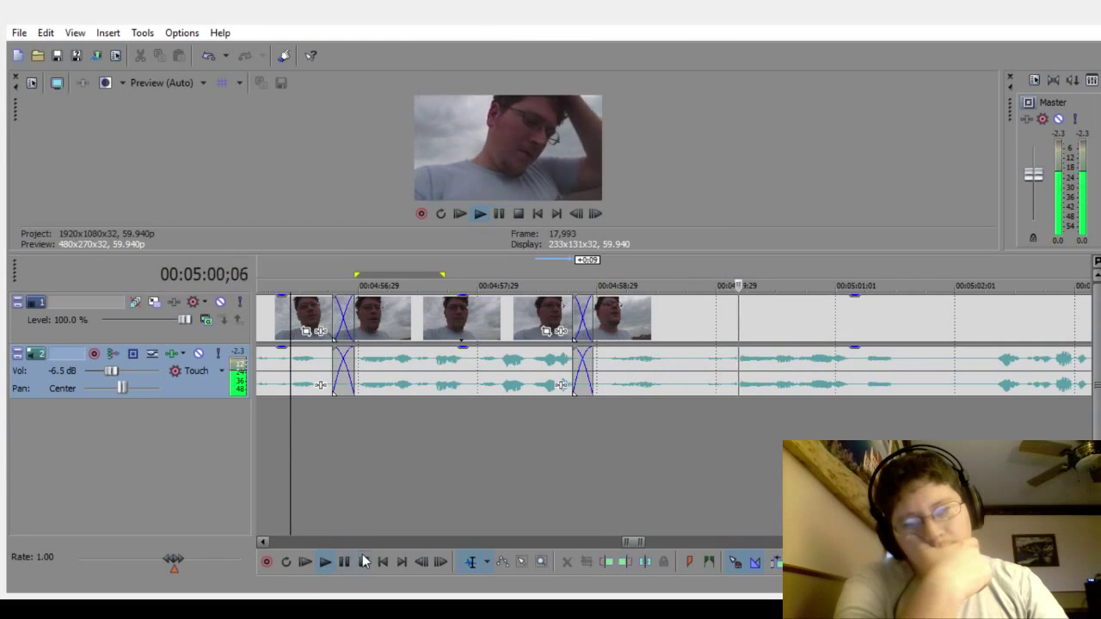
click(424, 499)
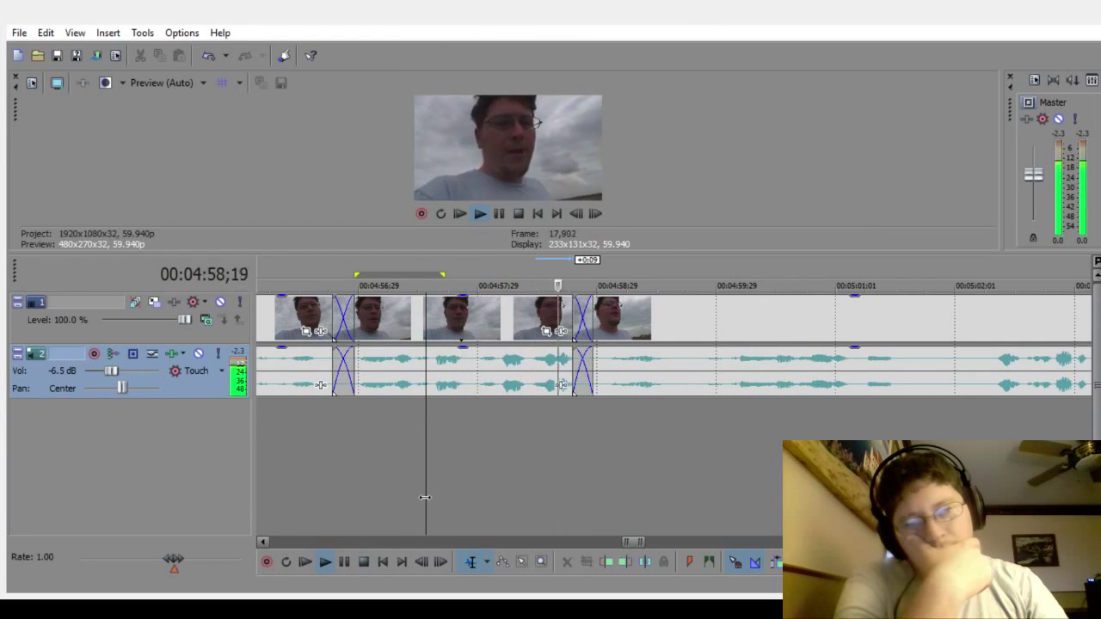
click(361, 563)
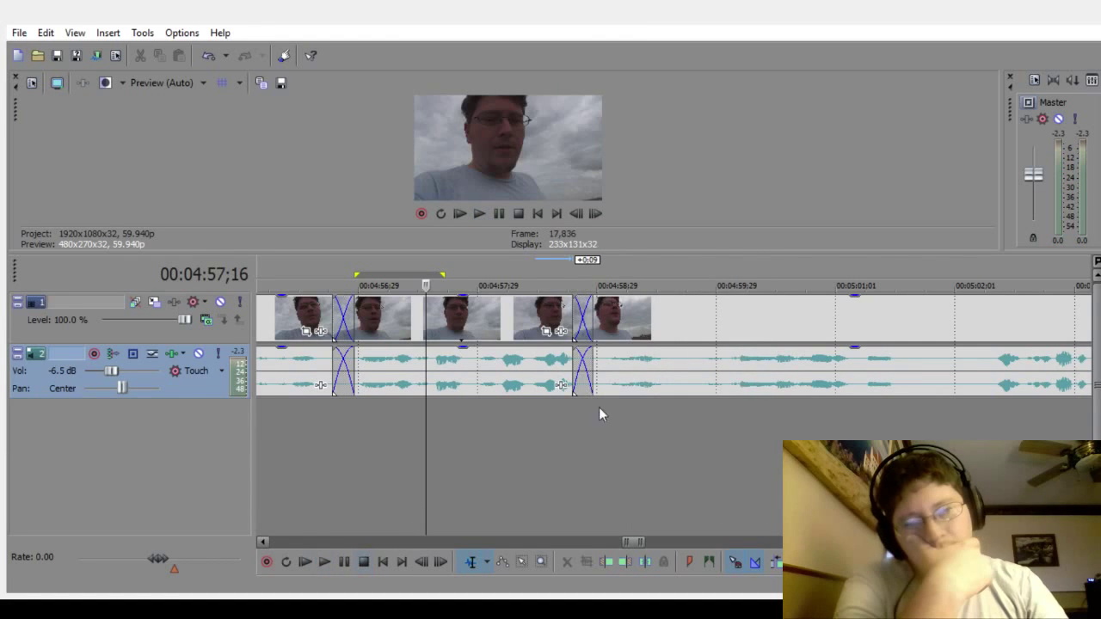
Step: Trim about 3 frames off the last clip's start, rejoin it with a 5-frame crossfade and play the cut from 00:04:56;15
drag(625, 368, 631, 393)
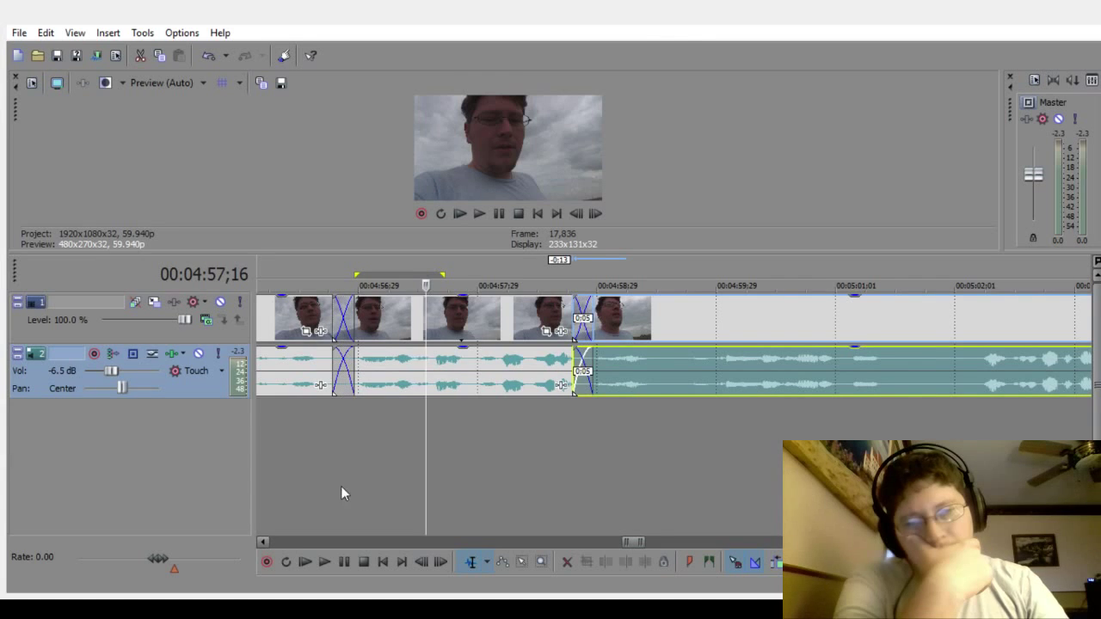
click(305, 499)
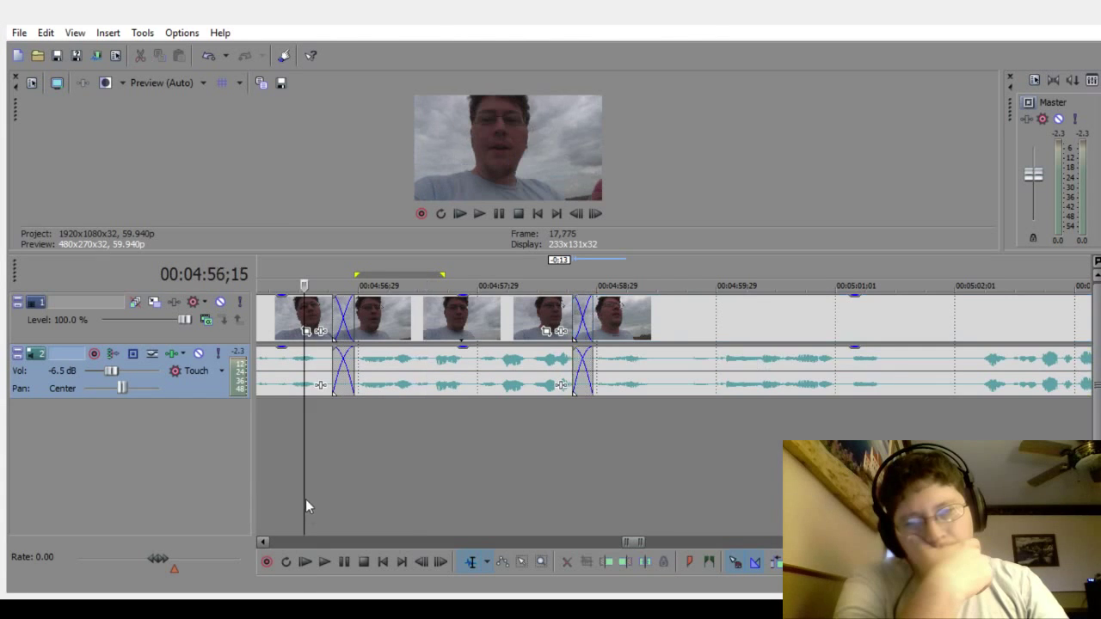
click(326, 561)
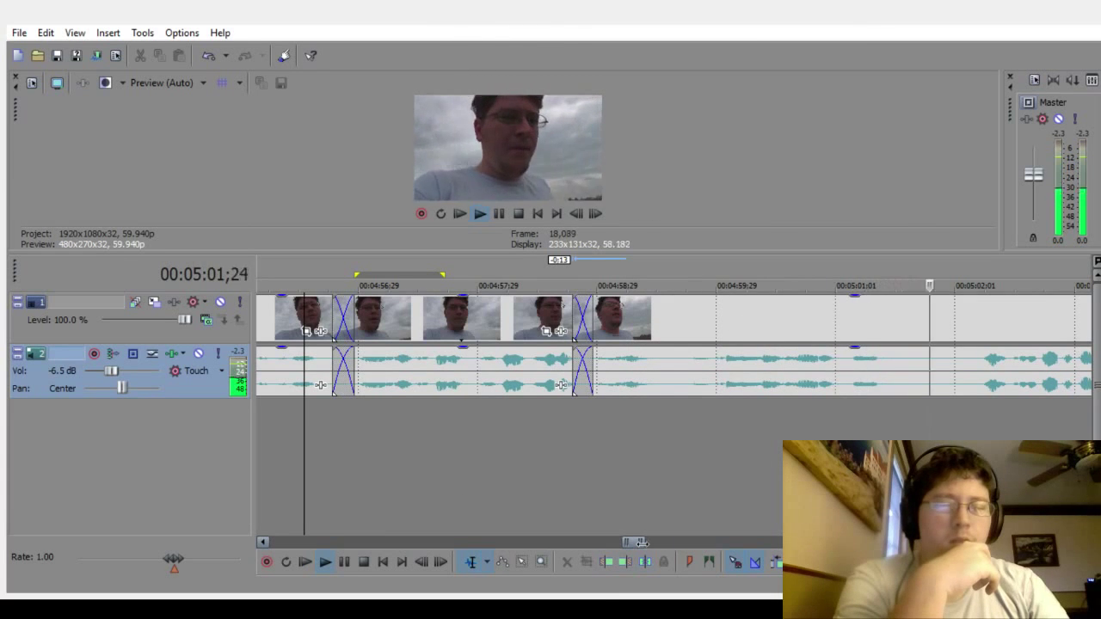
drag(643, 542, 648, 542)
click(460, 435)
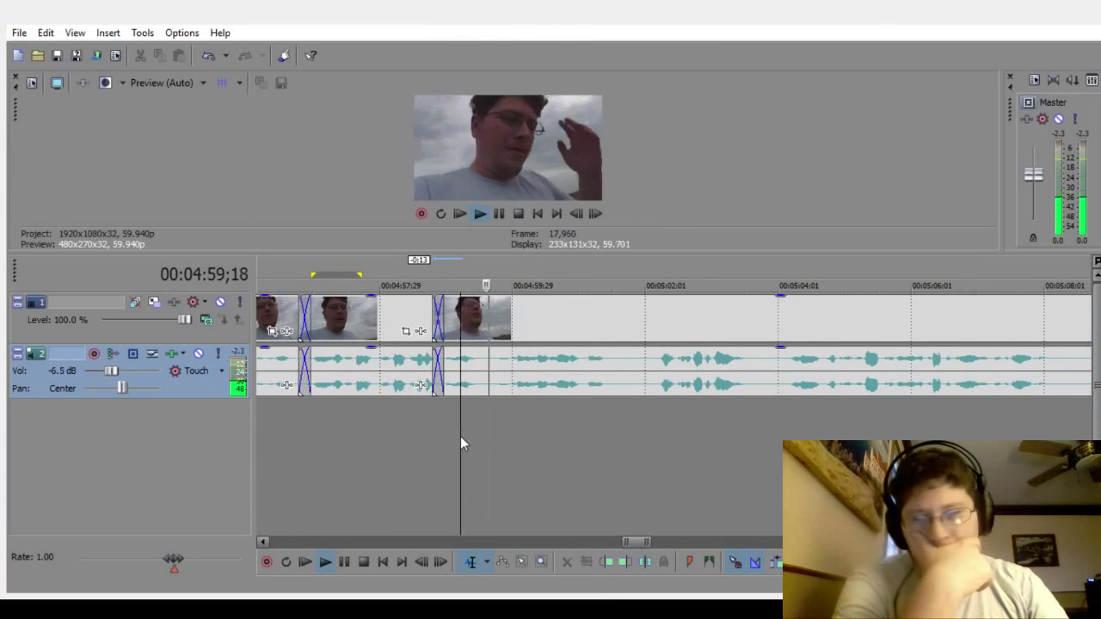
key(space)
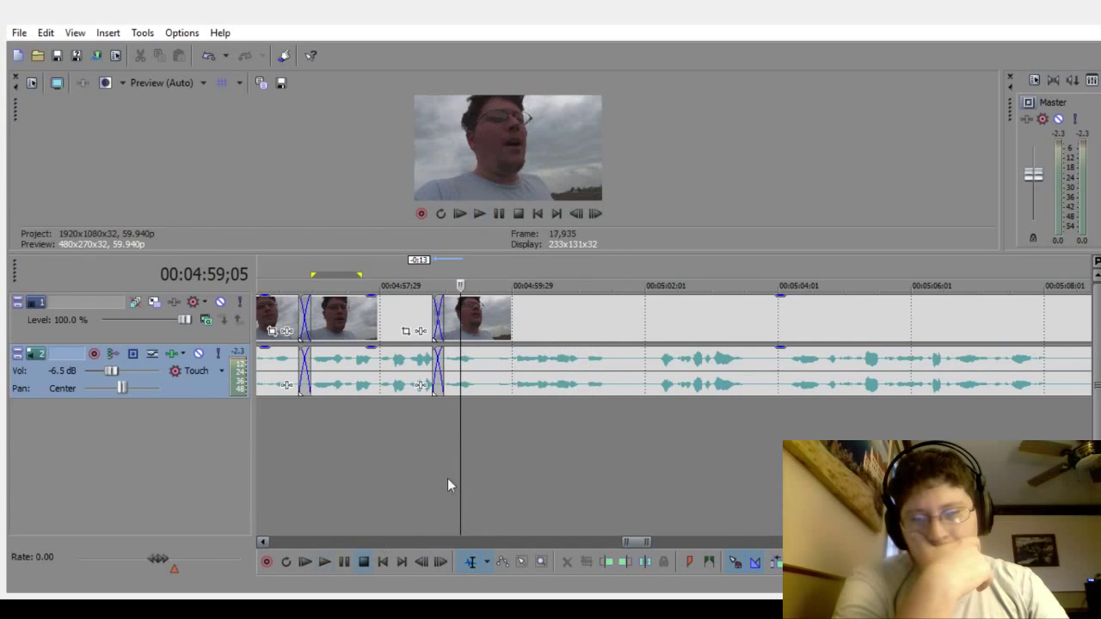
Step: Trim about 0.8 seconds more off the last clip's start, rejoin it with a 5-frame crossfade and play the cut from 00:04:56;07
drag(539, 374, 580, 371)
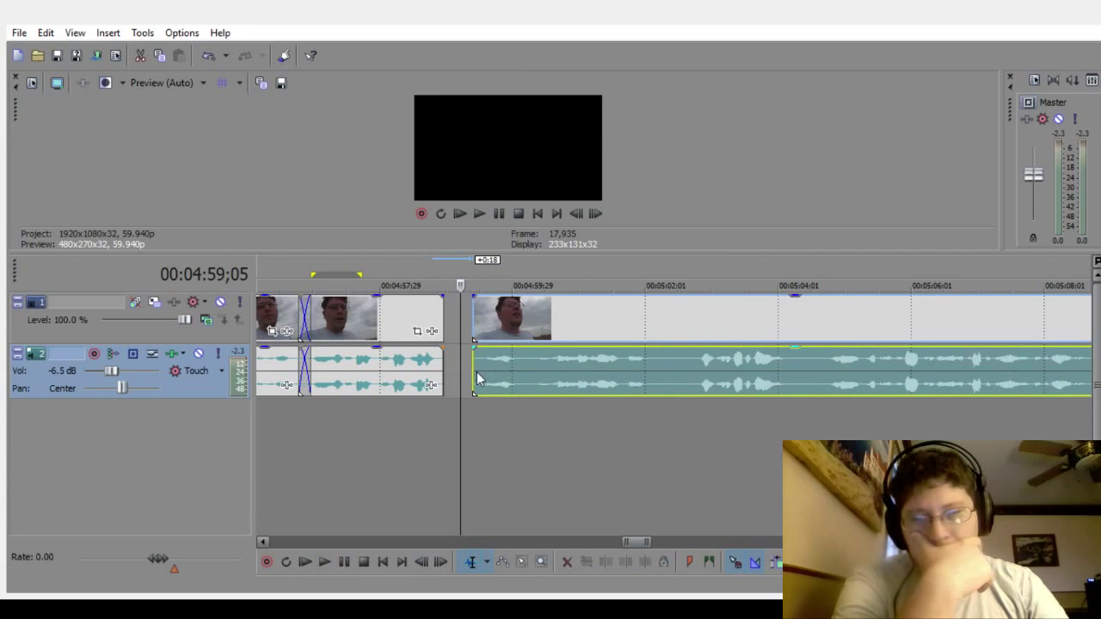
mouse_move(475, 370)
mouse_down()
mouse_move(531, 380)
mouse_move(552, 366)
mouse_move(476, 375)
mouse_up()
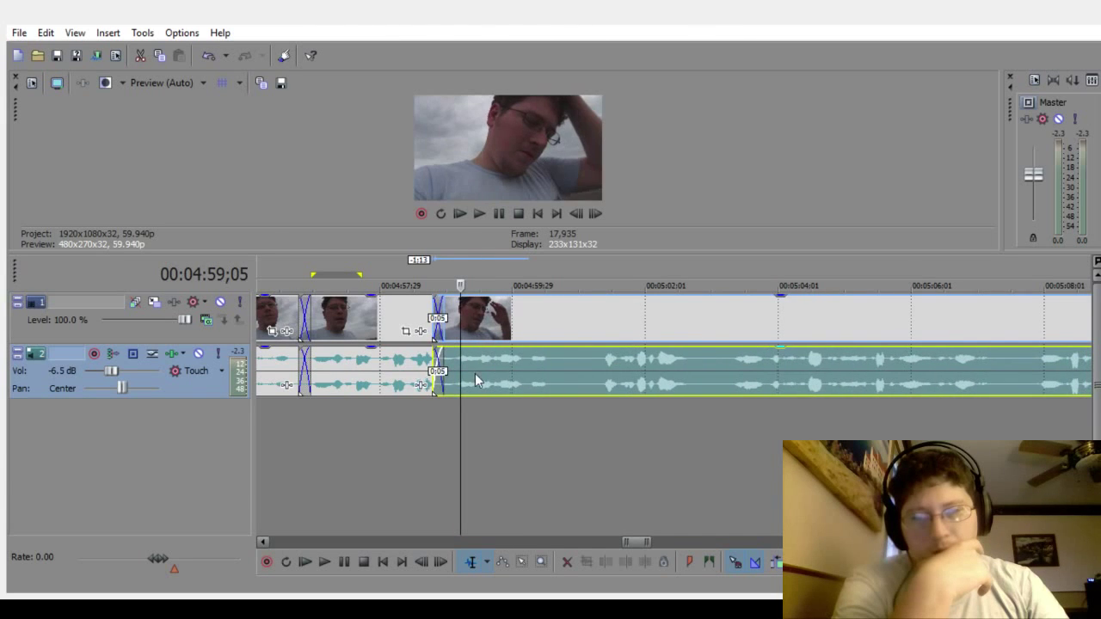
click(265, 466)
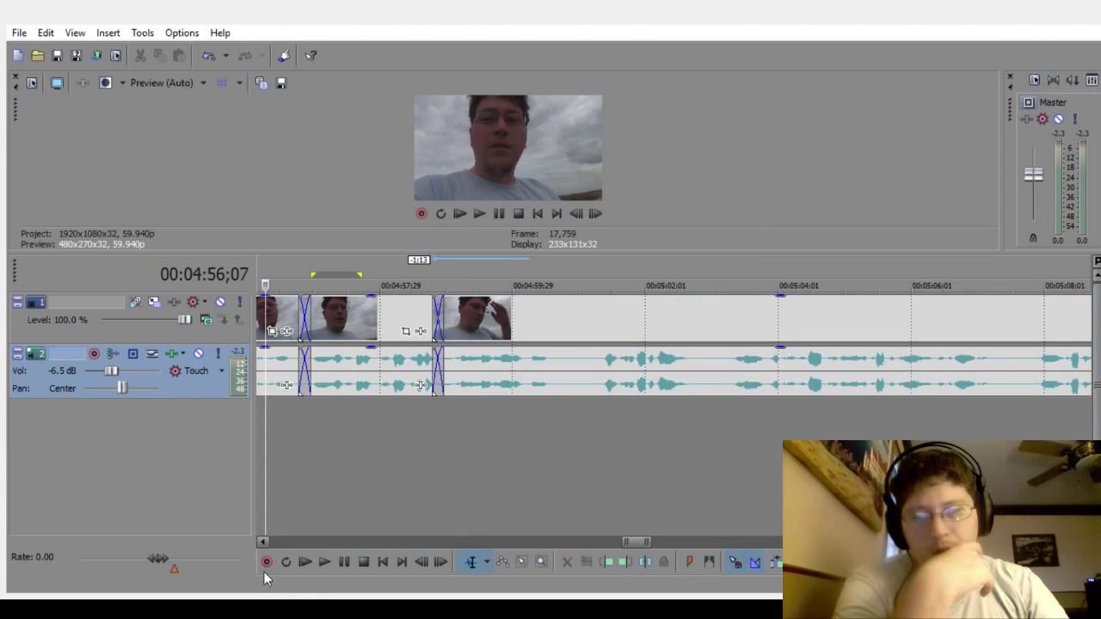
click(325, 563)
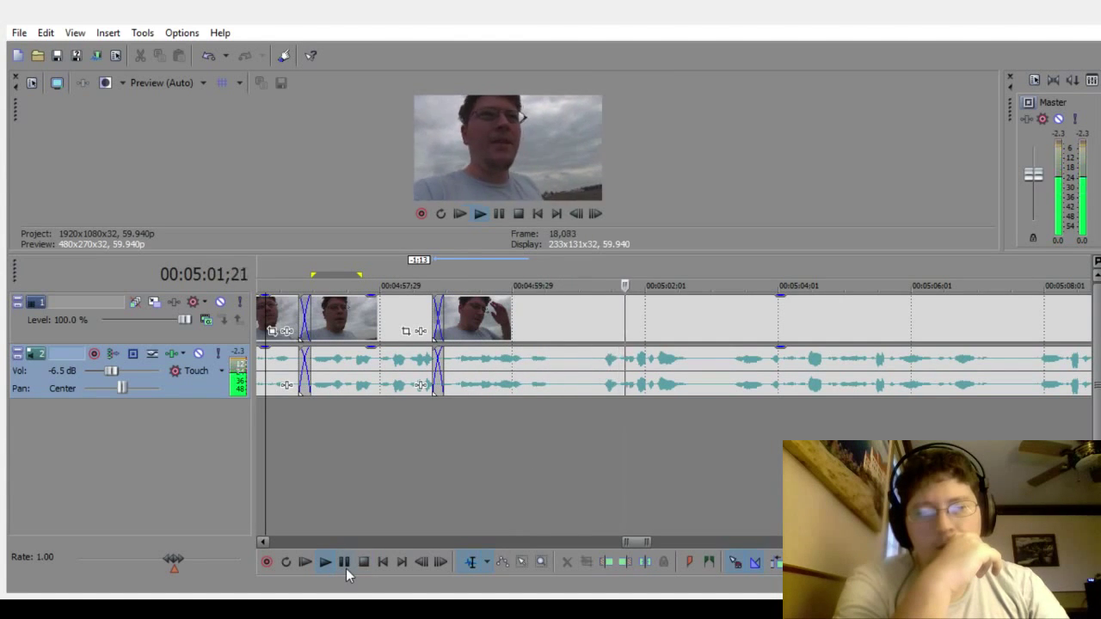
click(344, 563)
Step: Cut out the 7-frame stretch of silence ending at 00:05:01;02 and join the clips with a 5-frame crossfade
click(573, 438)
scroll(580, 433, up, 4)
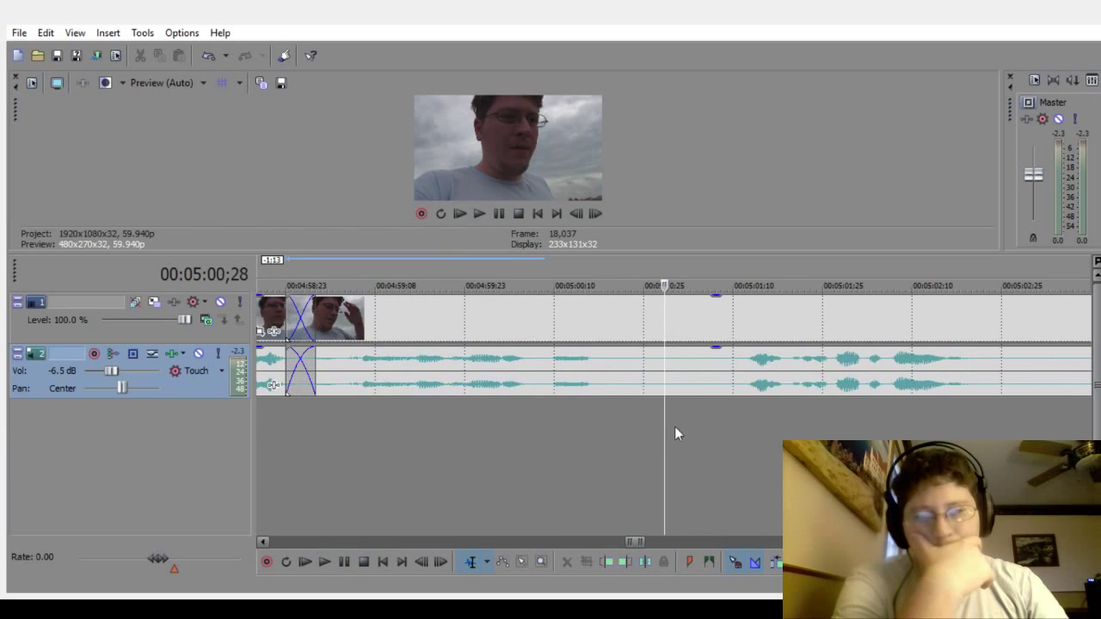
drag(643, 442, 688, 451)
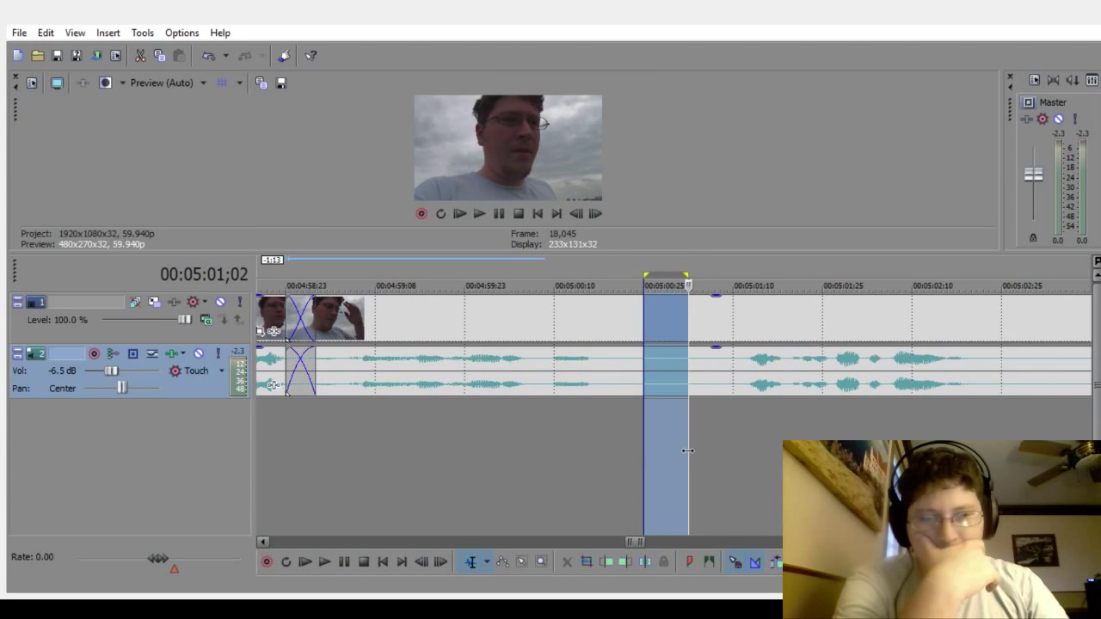
key(s)
click(482, 507)
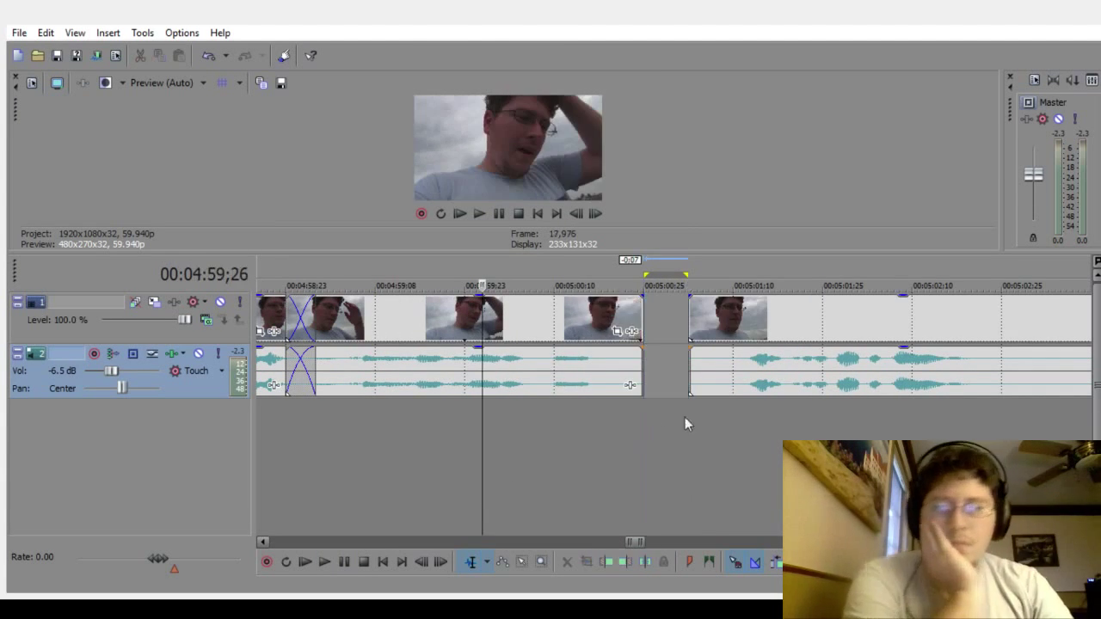
drag(768, 370, 692, 373)
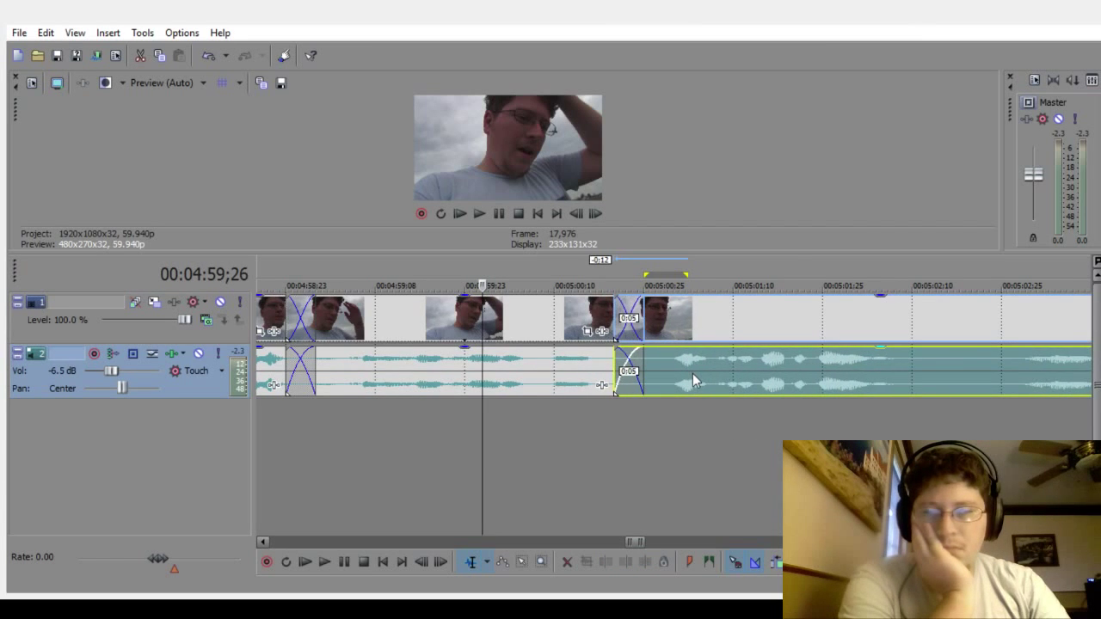
Step: Play from 00:04:59;14 across the newest crossfade to about 00:05:02;06
scroll(847, 481, down, 3)
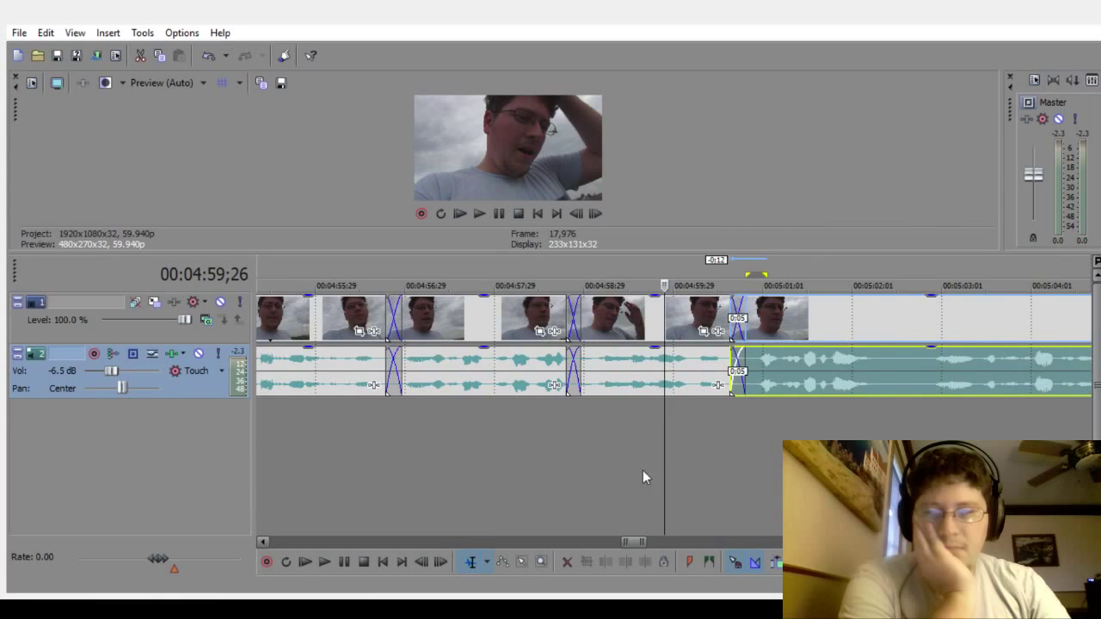
click(629, 472)
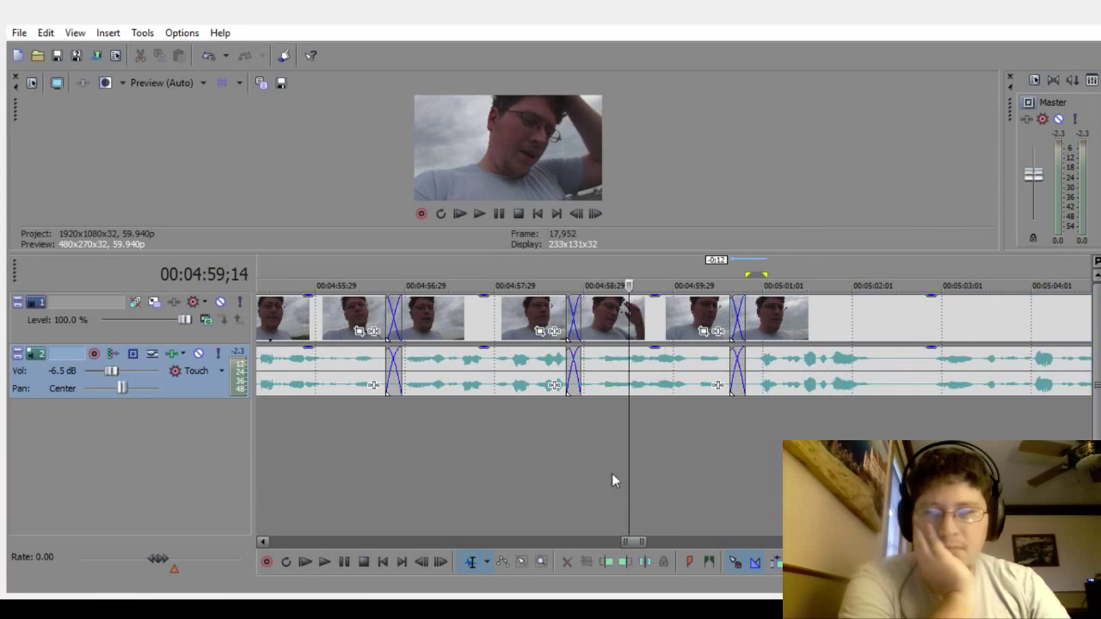
click(325, 562)
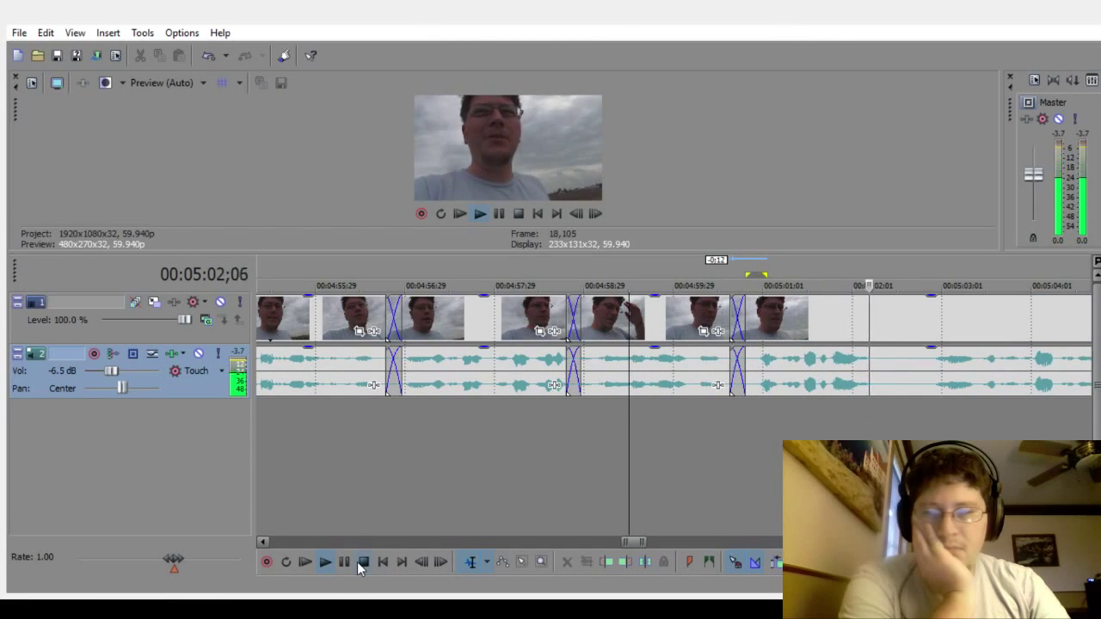
click(361, 561)
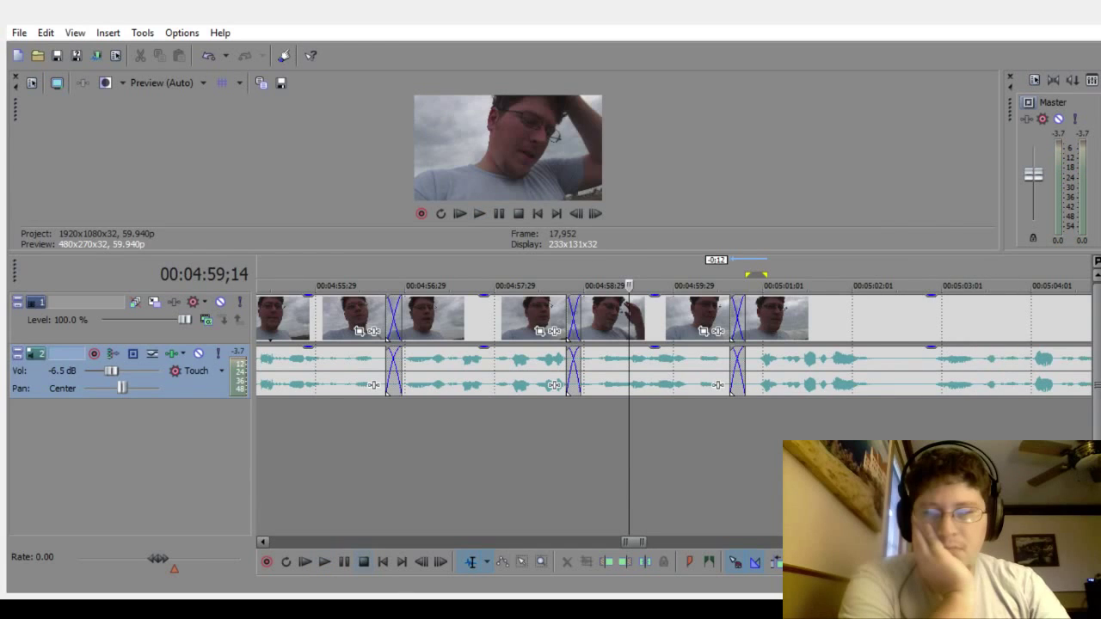
Step: Cut out the 7-frame pause ending at 00:05:02;22 and join the clips with a 5-frame crossfade
drag(894, 412, 915, 412)
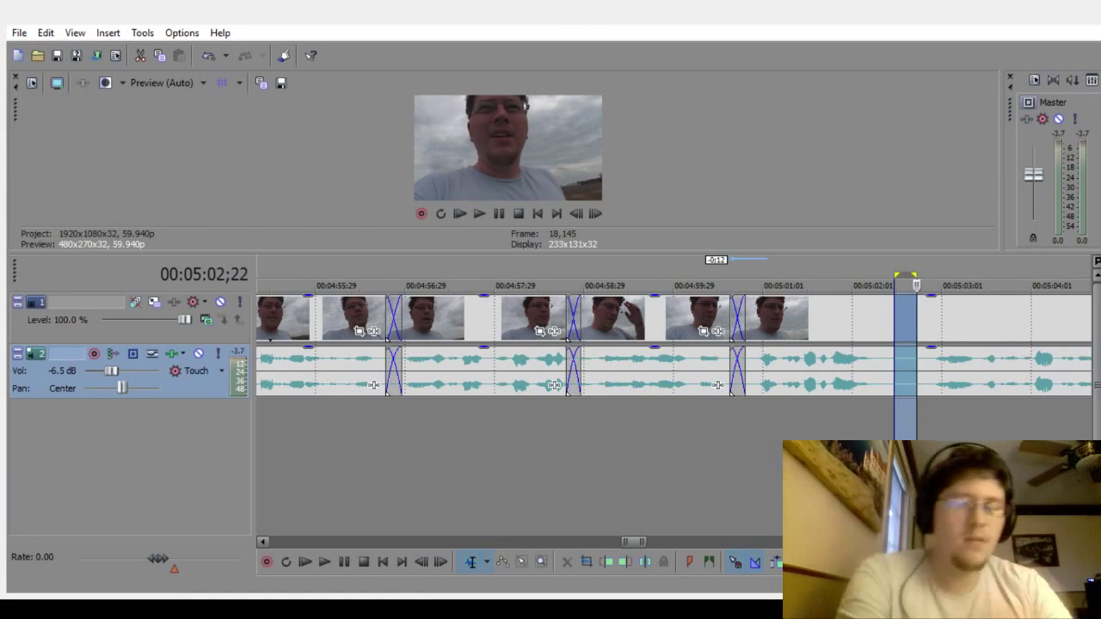
key(Delete)
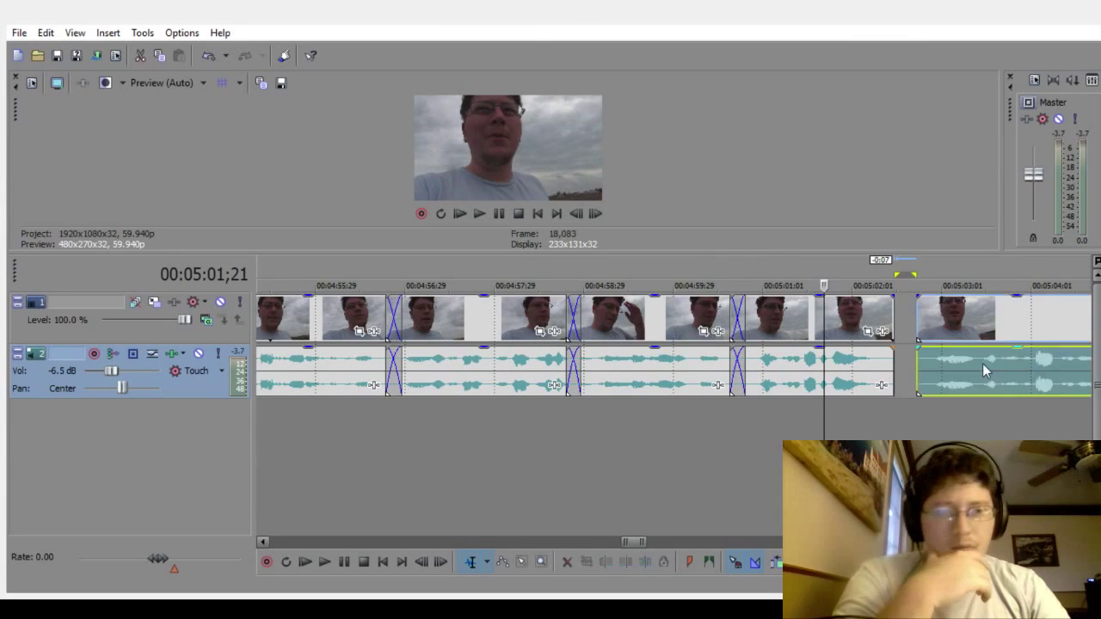
drag(982, 363, 943, 379)
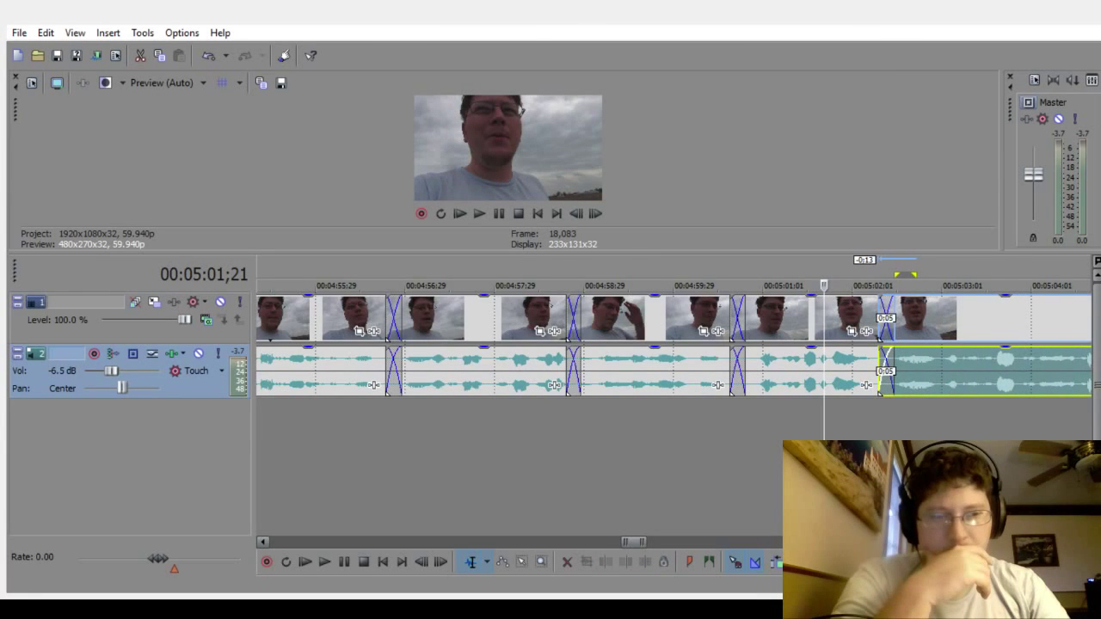
Step: Play from about 00:04:56 across the recent crossfades and past 00:05:06 to check the cuts
scroll(674, 370, right, 6)
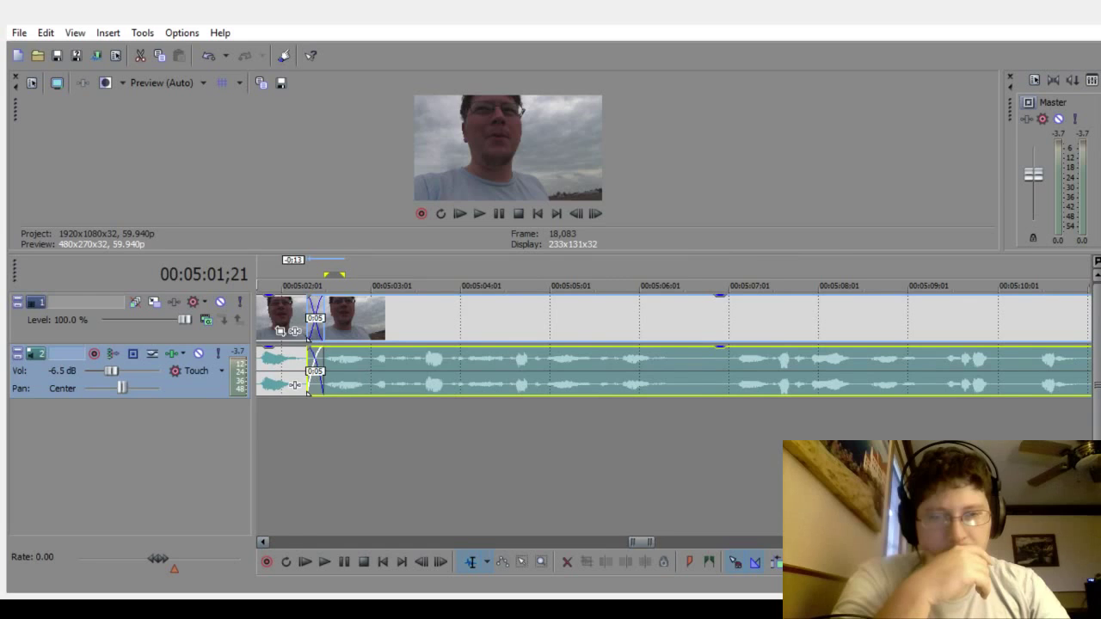
scroll(711, 473, down, 3)
scroll(721, 469, up, 1)
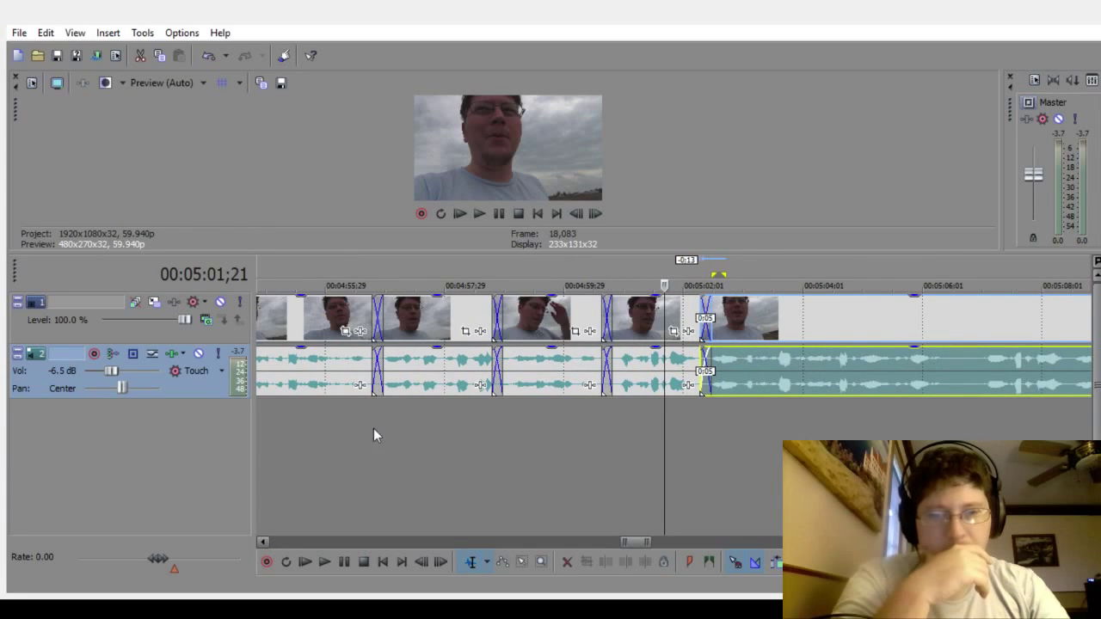
click(340, 453)
click(326, 563)
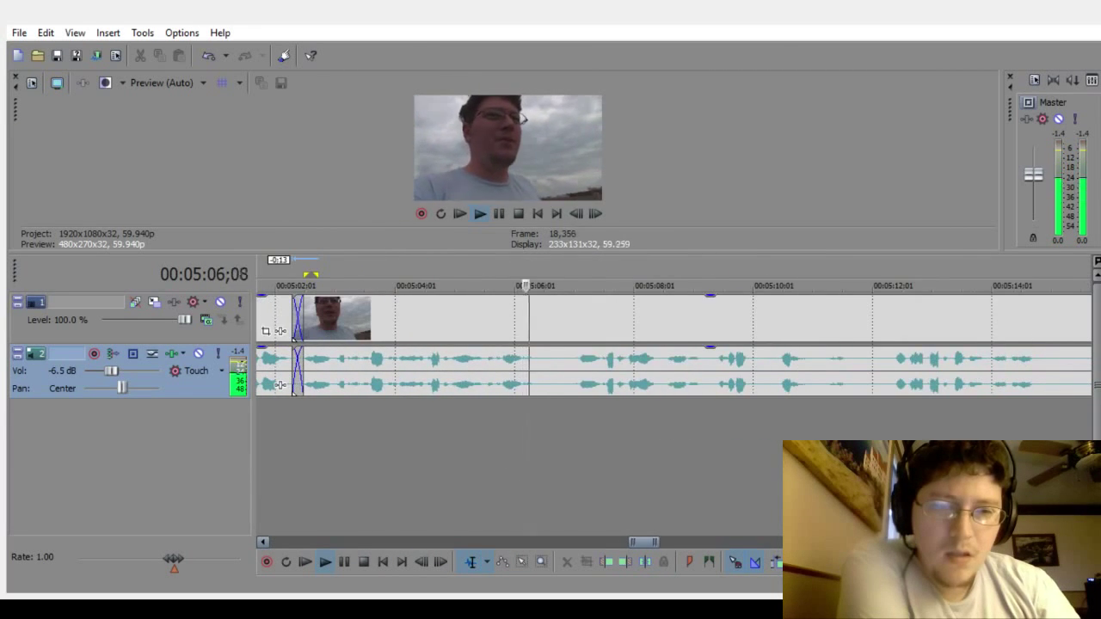
Step: Stop playback and cut the silent pause ending at about 00:05:06;26 out of both the video and audio tracks
click(344, 561)
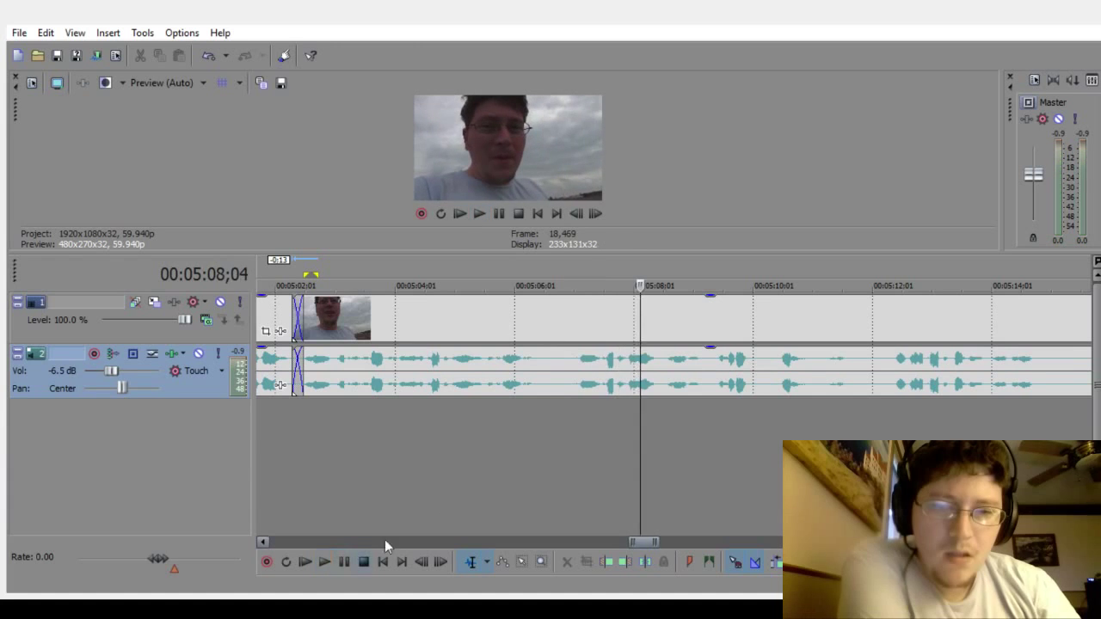
drag(541, 449, 563, 441)
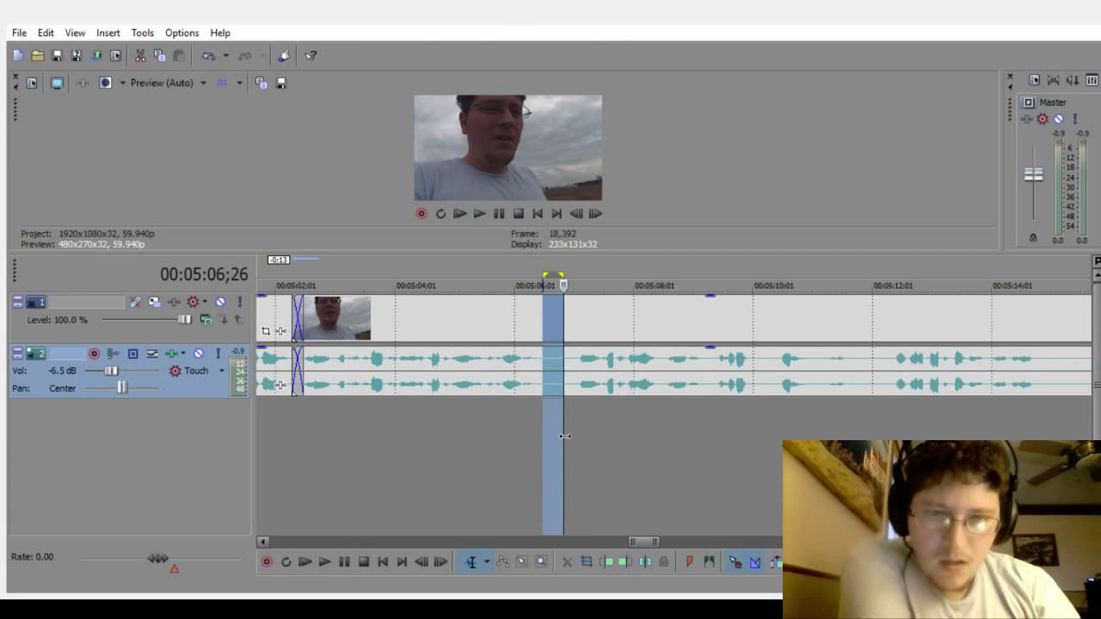
key(Delete)
scroll(565, 439, up, 4)
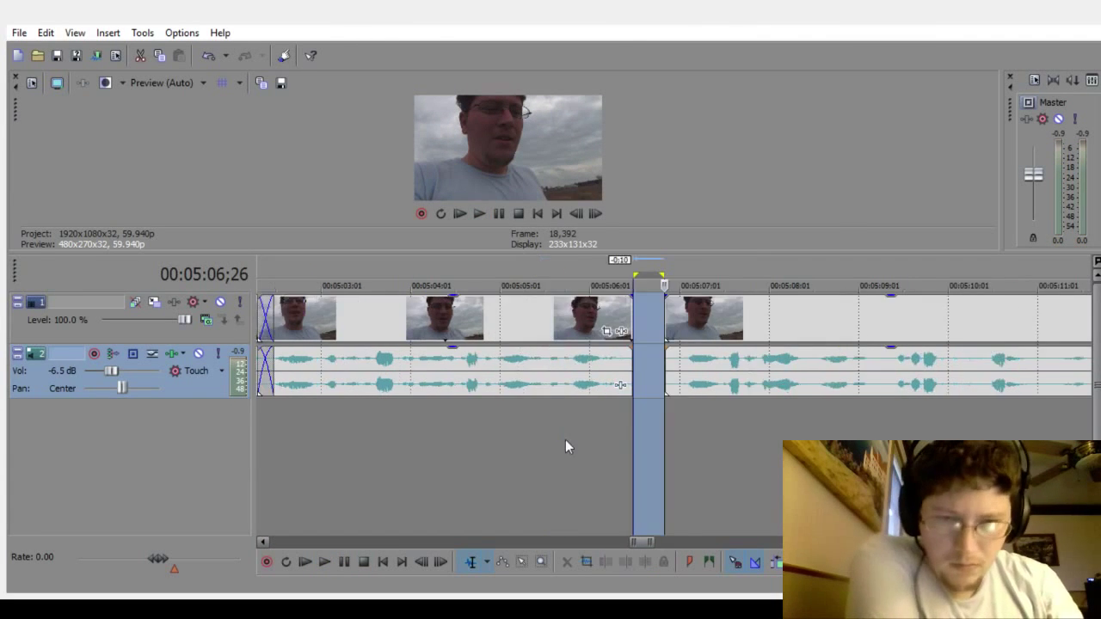
Step: Close the gap after 00:05:06 by sliding the following clip back until it overlaps the previous one with a 0:05 crossfade
click(491, 477)
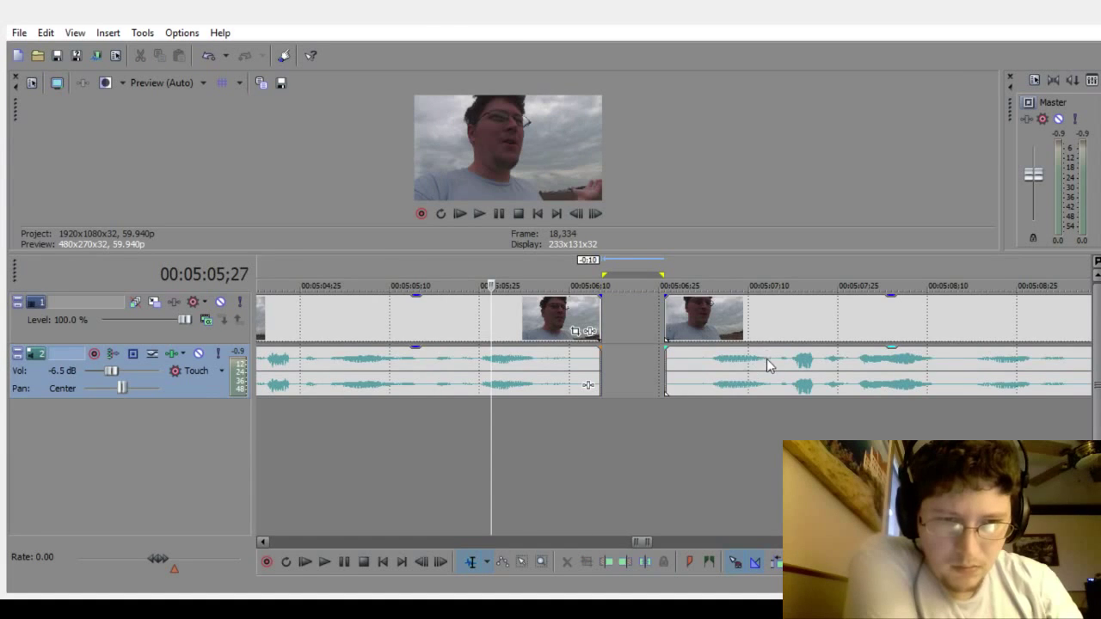
drag(766, 358, 669, 362)
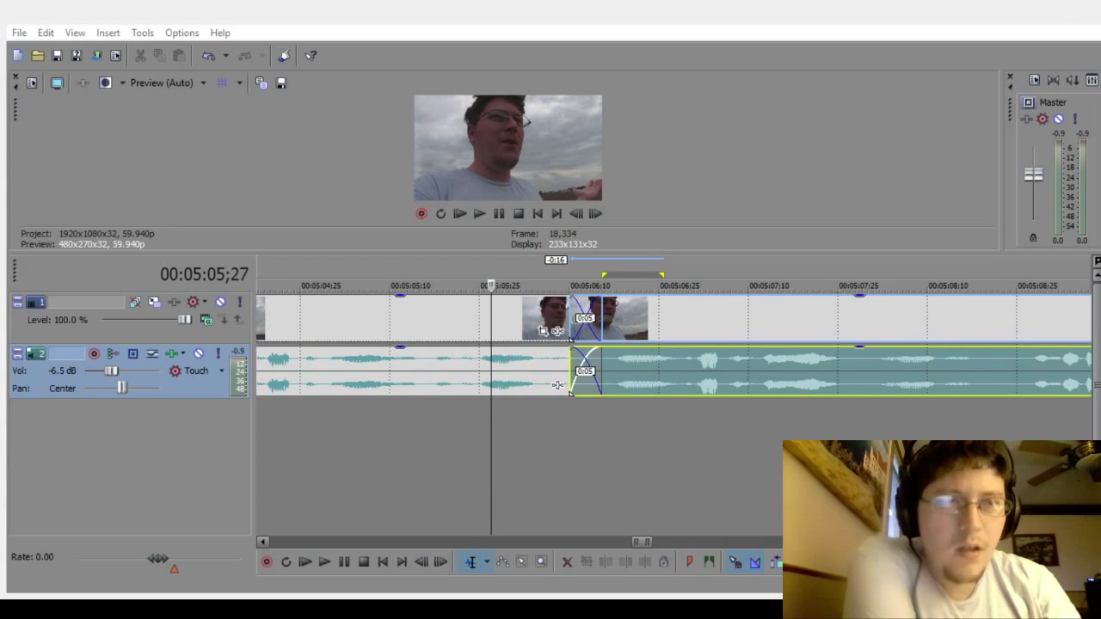
scroll(766, 381, down, 5)
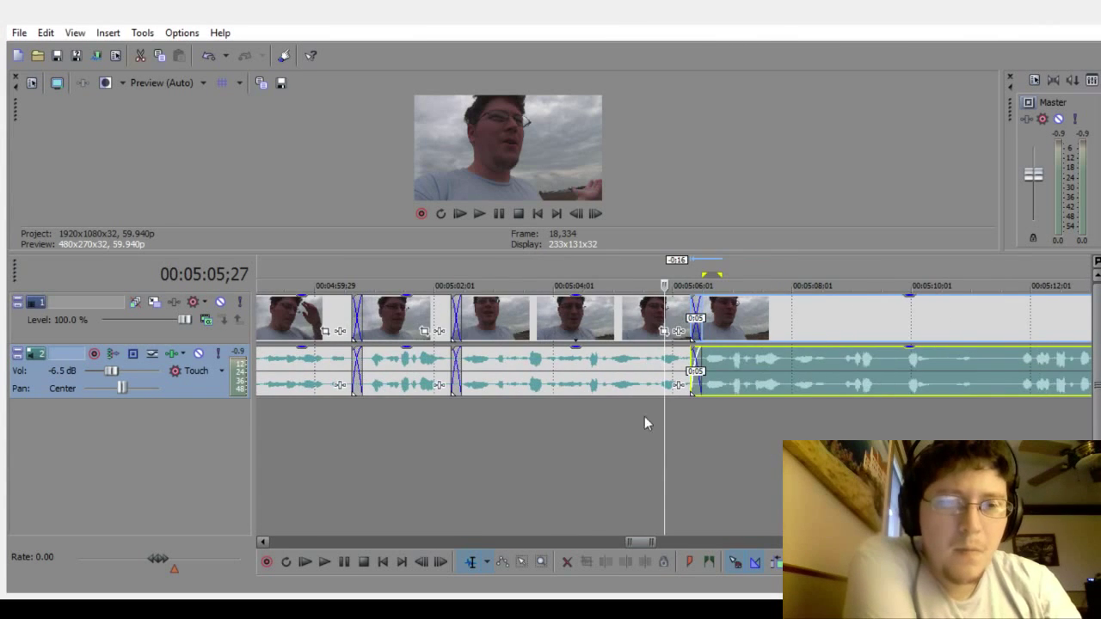
Step: Play back from shortly before the new crossfade near 00:05:06 and listen on for the next pause
click(578, 440)
click(323, 568)
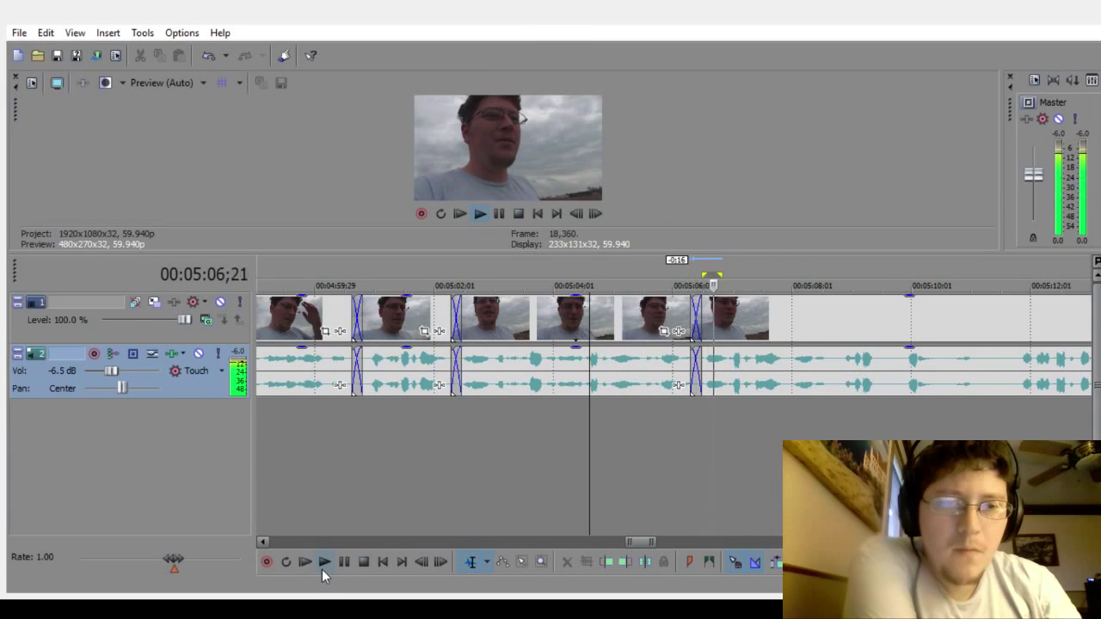
drag(654, 541, 668, 543)
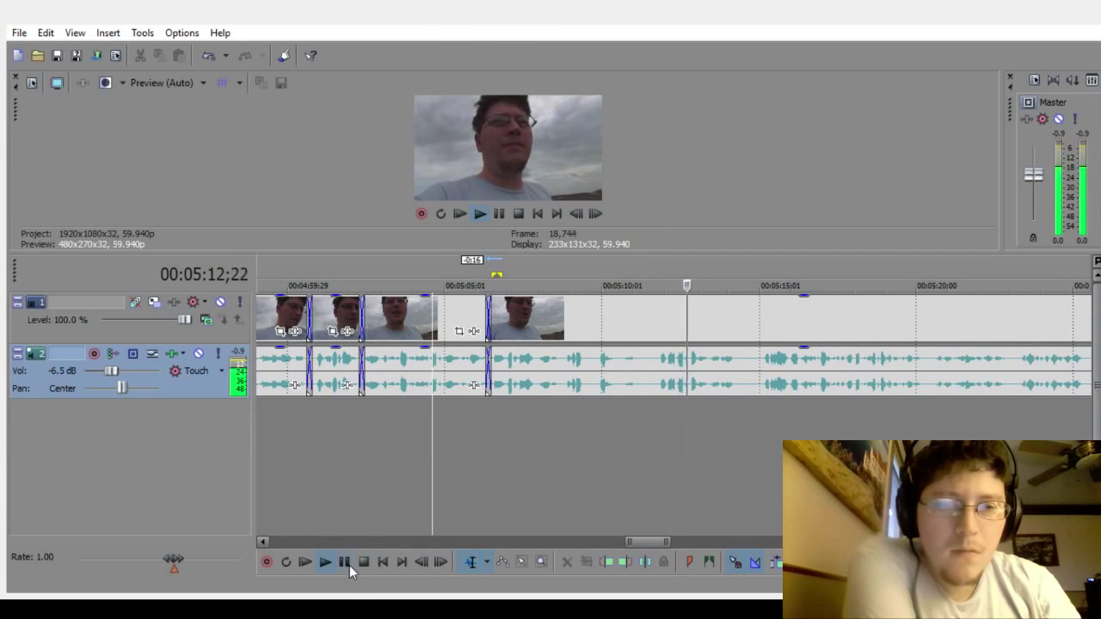
Step: Stop at the silent pause after 00:05:14 and delete that section up to about 00:05:15;00 from both tracks
click(543, 461)
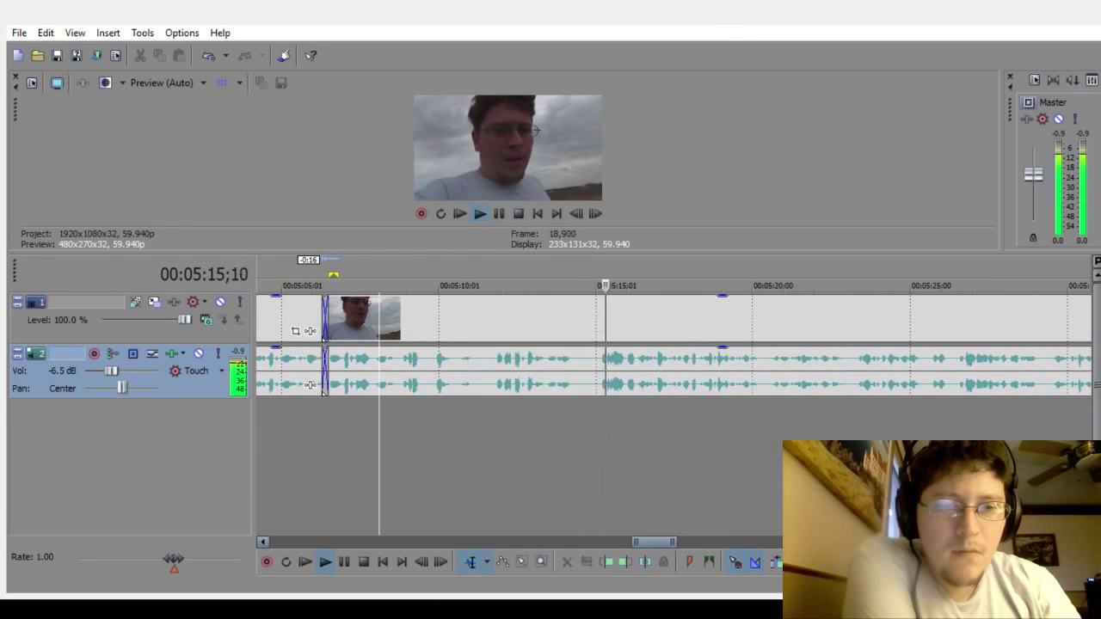
click(581, 446)
scroll(571, 471, up, 3)
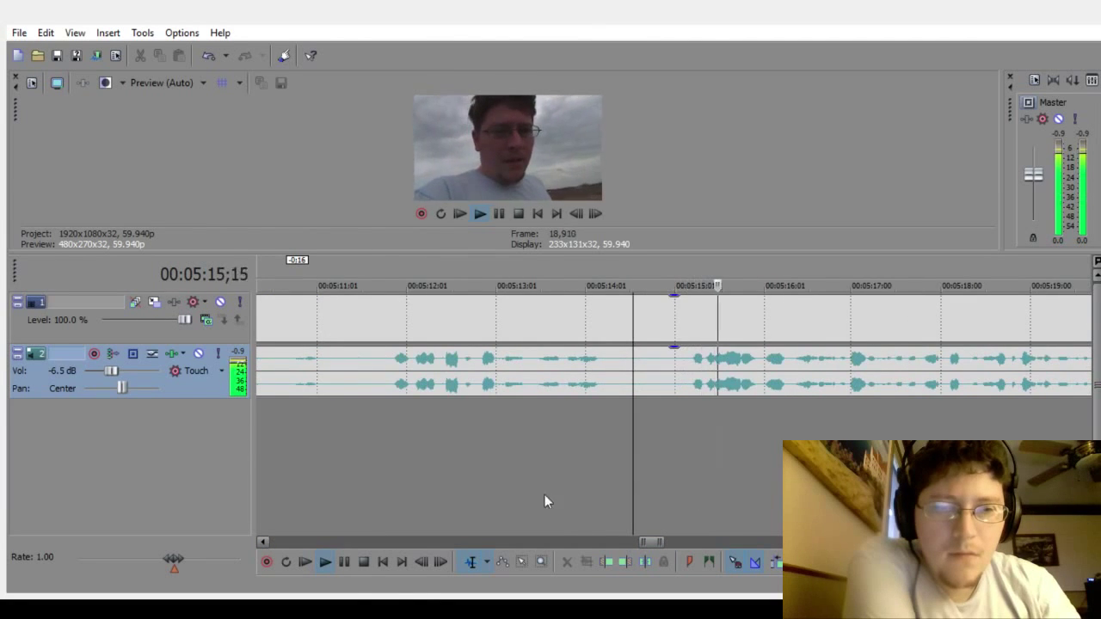
click(362, 563)
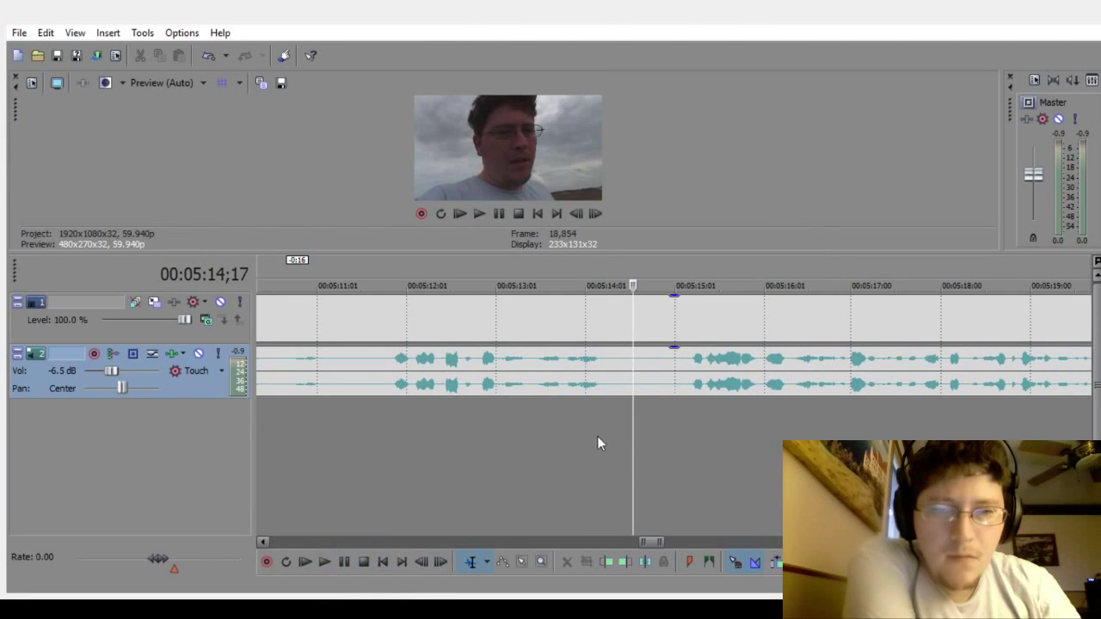
drag(612, 435, 663, 445)
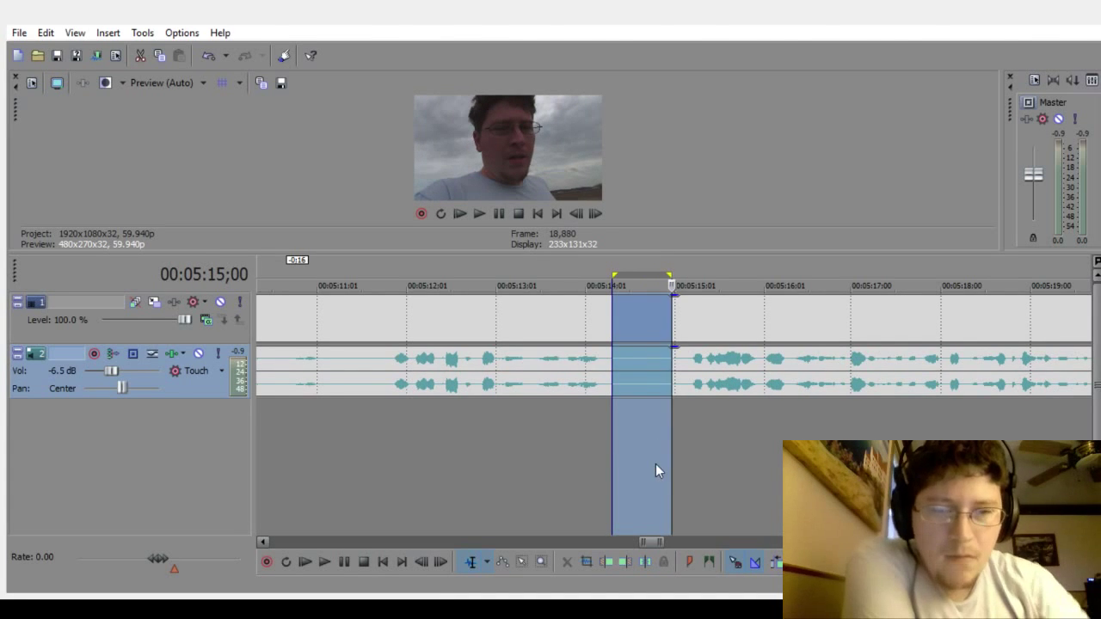
key(Delete)
Step: Slide the clip after the 00:05:14 gap back to a 0:05 crossfade with the previous clip, and play back the join
click(509, 497)
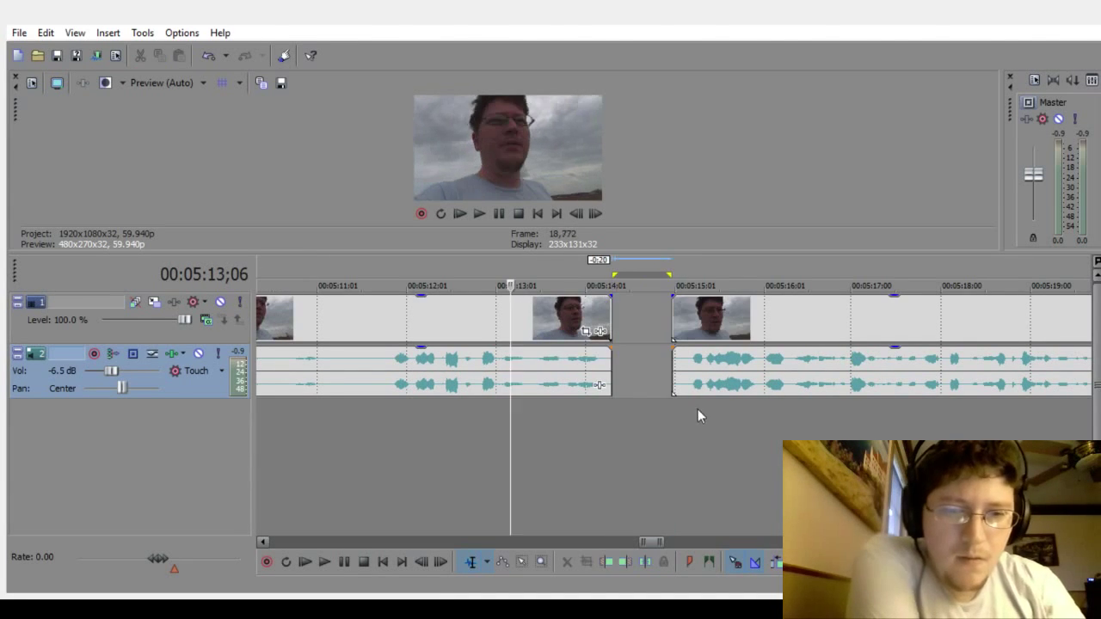
drag(750, 361, 676, 368)
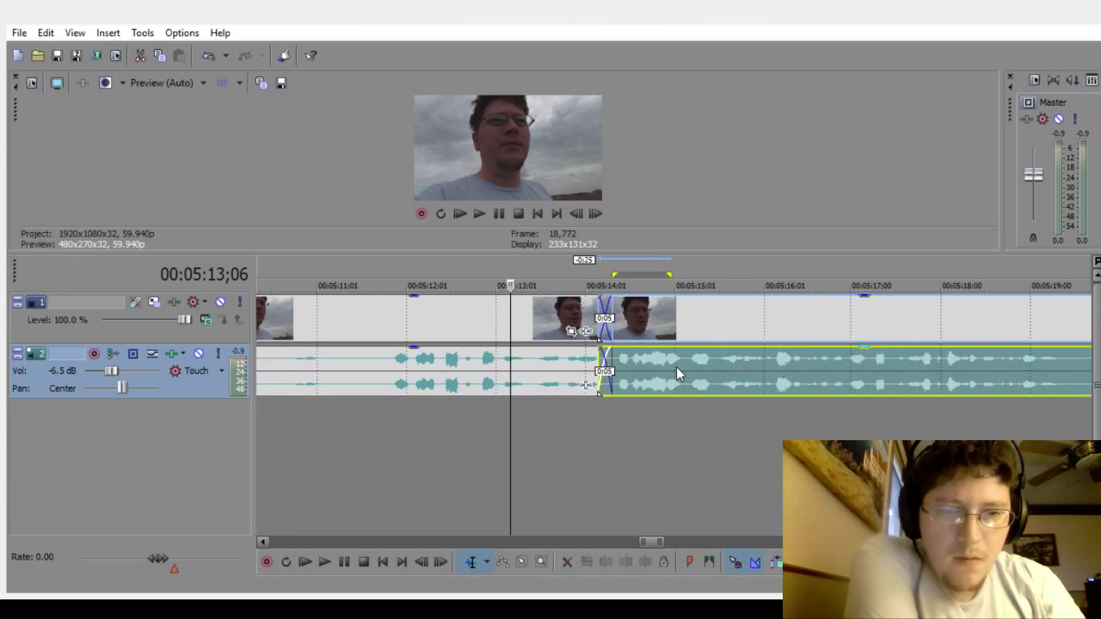
click(399, 486)
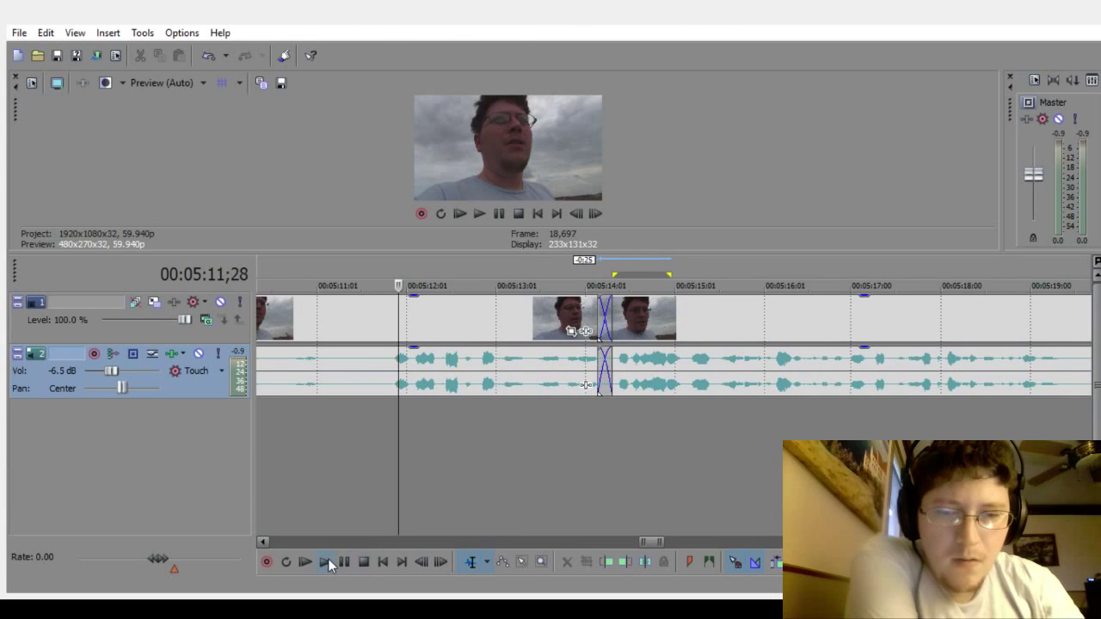
click(326, 560)
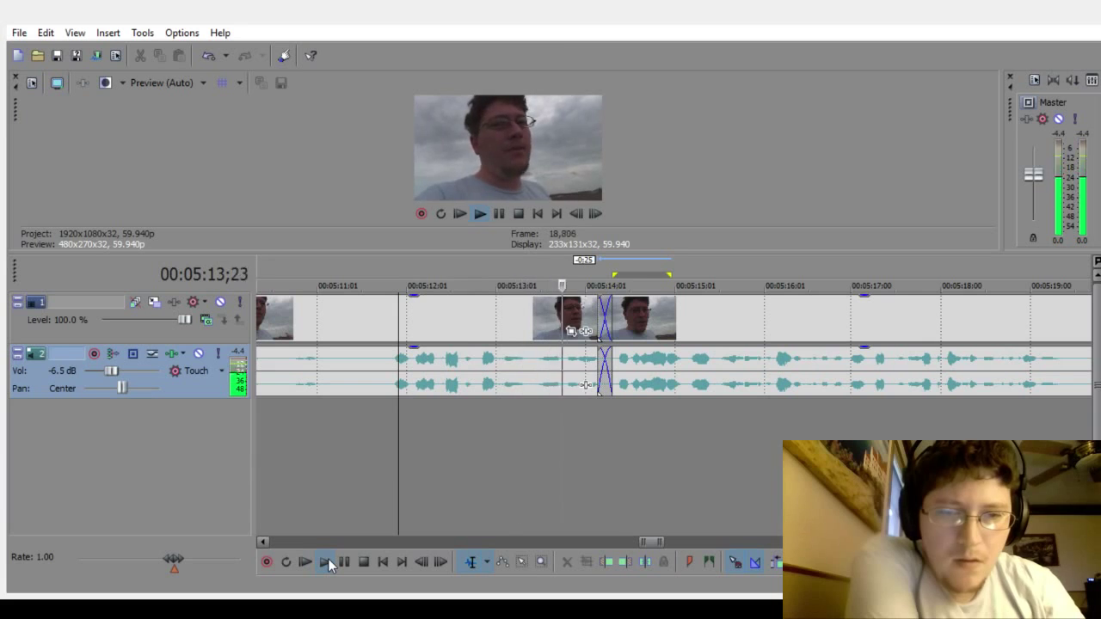
Step: Review the footage following the 00:05:14 crossfade up to about 00:05:28, listening for further pauses
scroll(762, 462, down, 3)
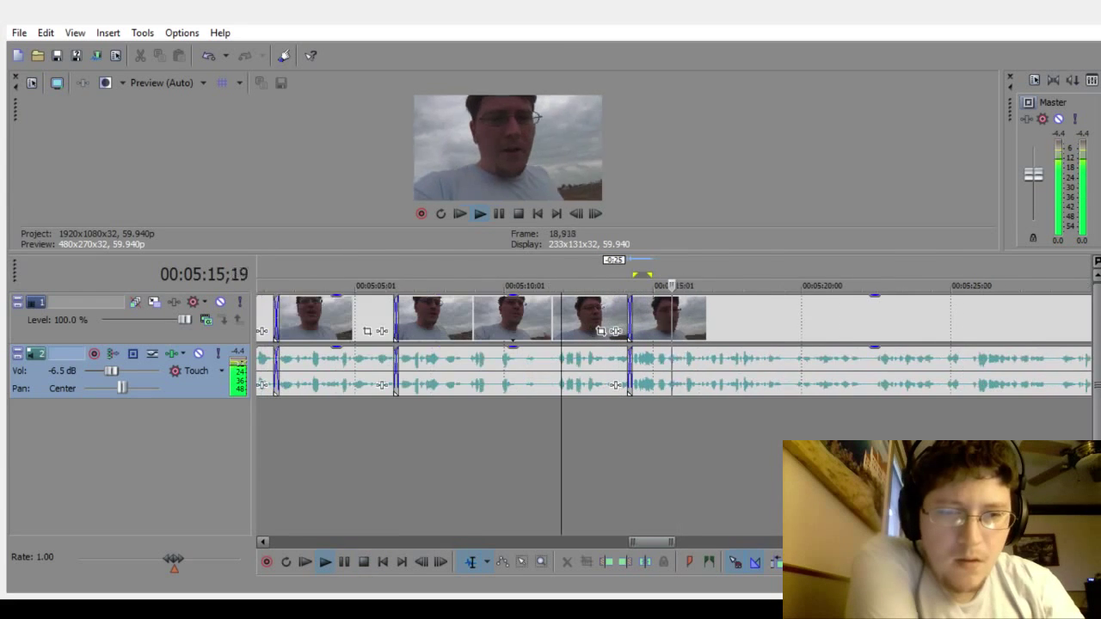
scroll(674, 421, right, 6)
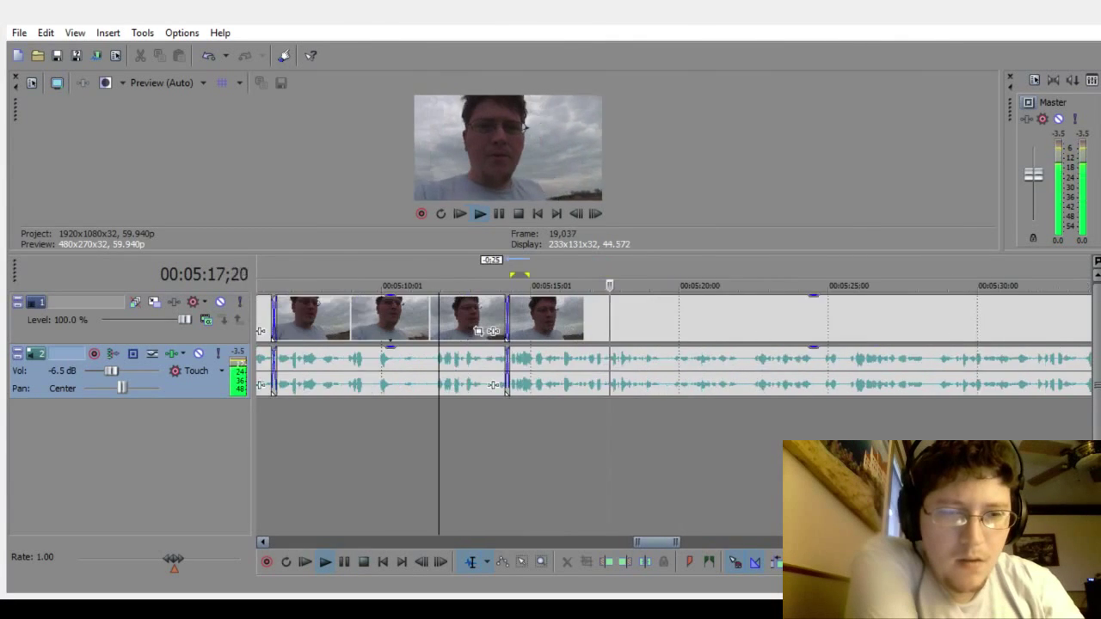
scroll(674, 421, right, 1)
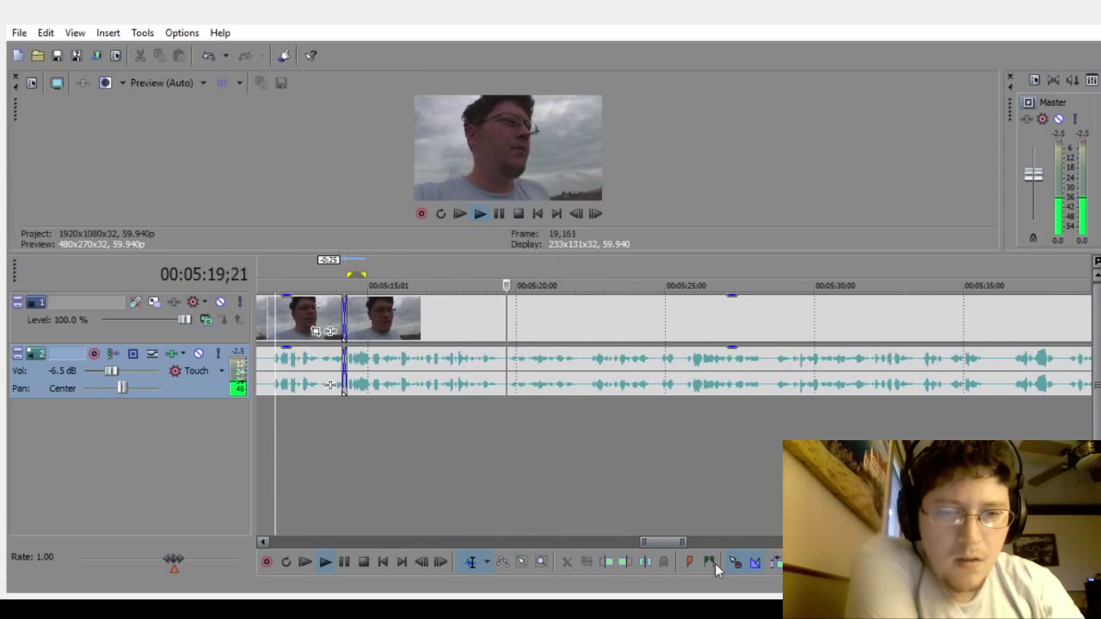
click(344, 564)
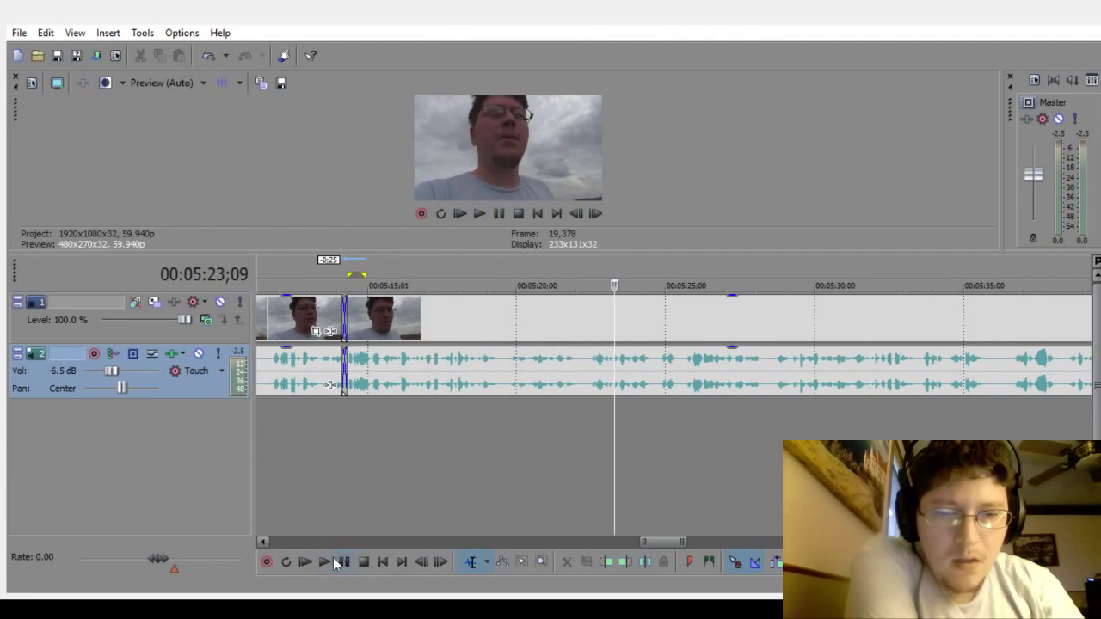
click(332, 558)
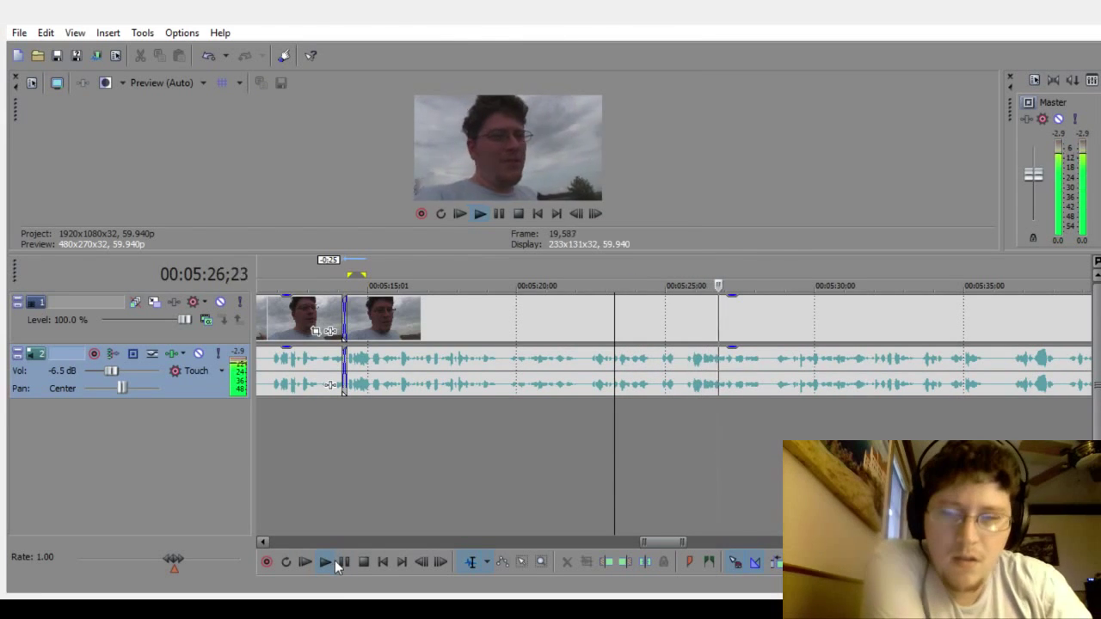
click(348, 562)
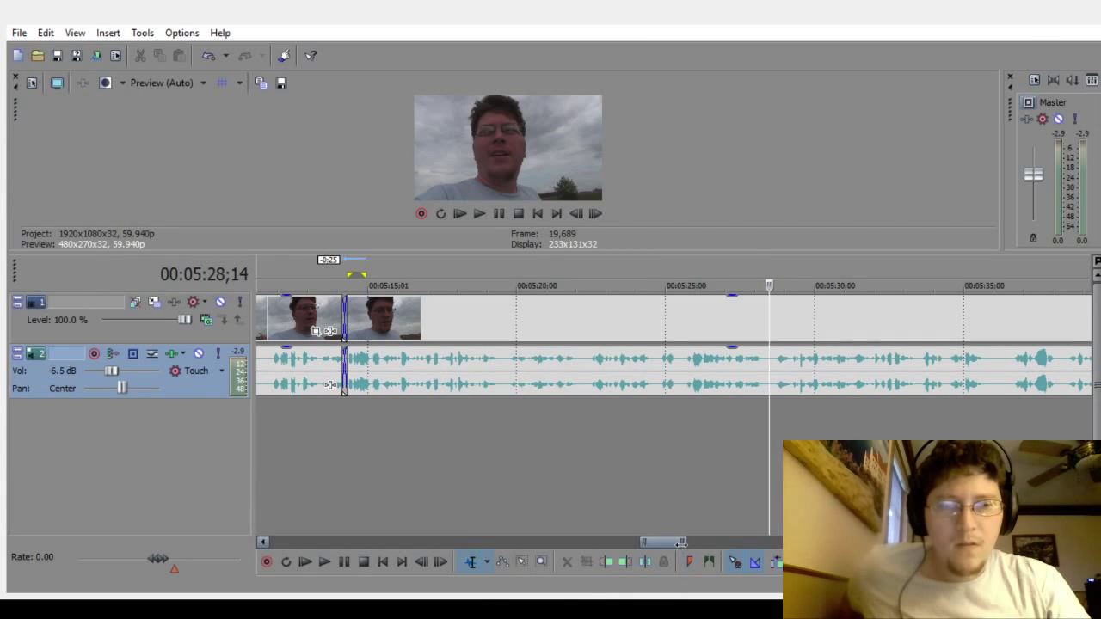
Step: Check how much footage remains up to the project's end and replay from about 00:05:12;24 to just past 00:05:21
drag(680, 542, 827, 541)
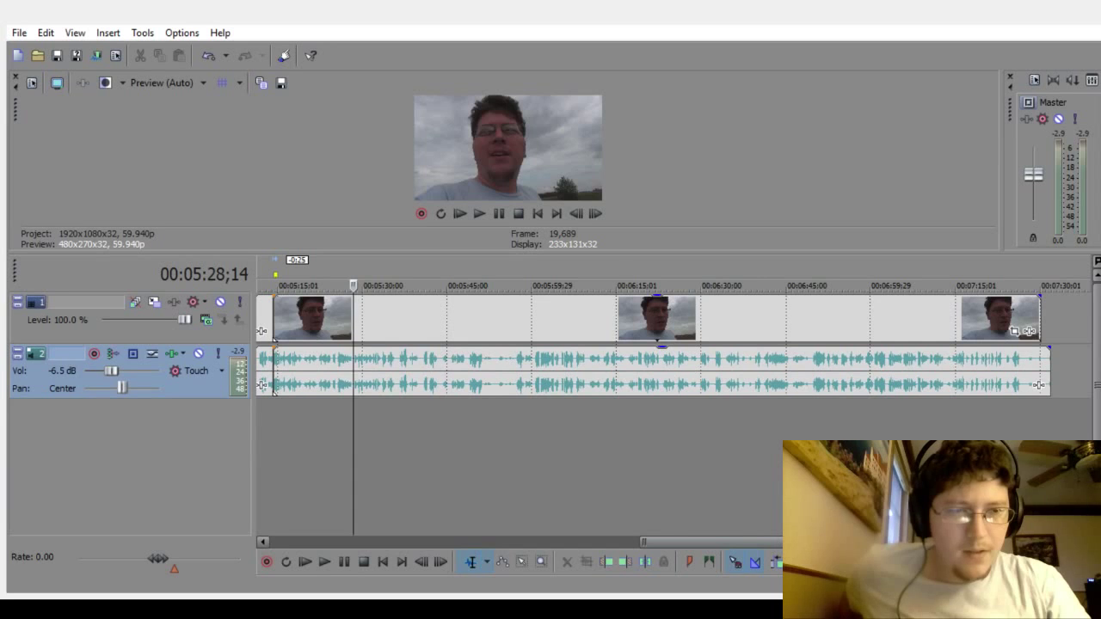
drag(827, 540, 677, 540)
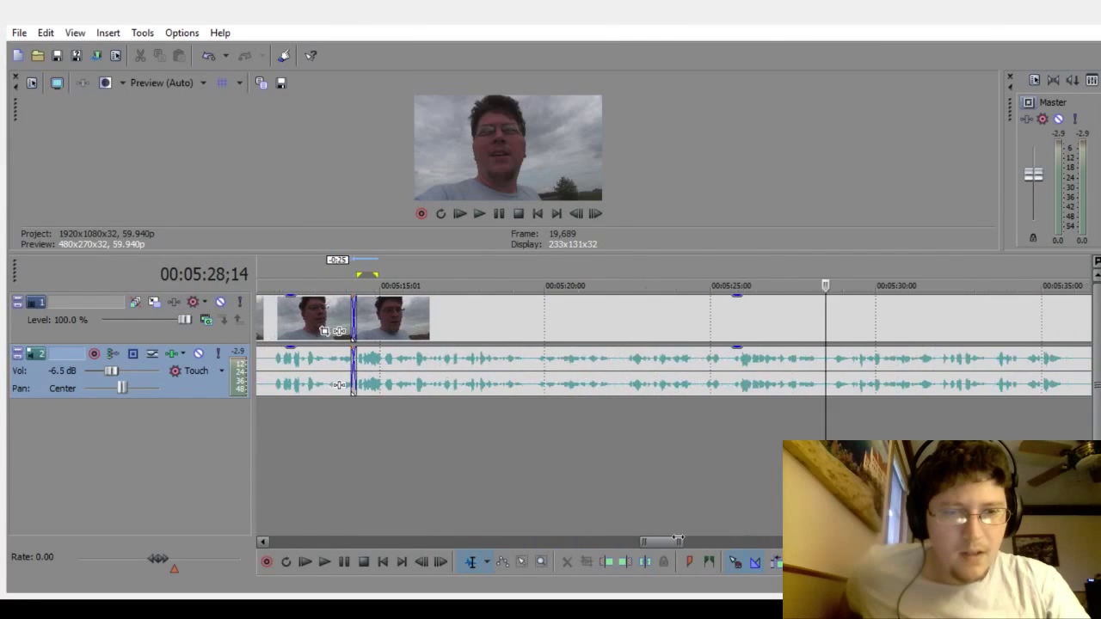
click(305, 448)
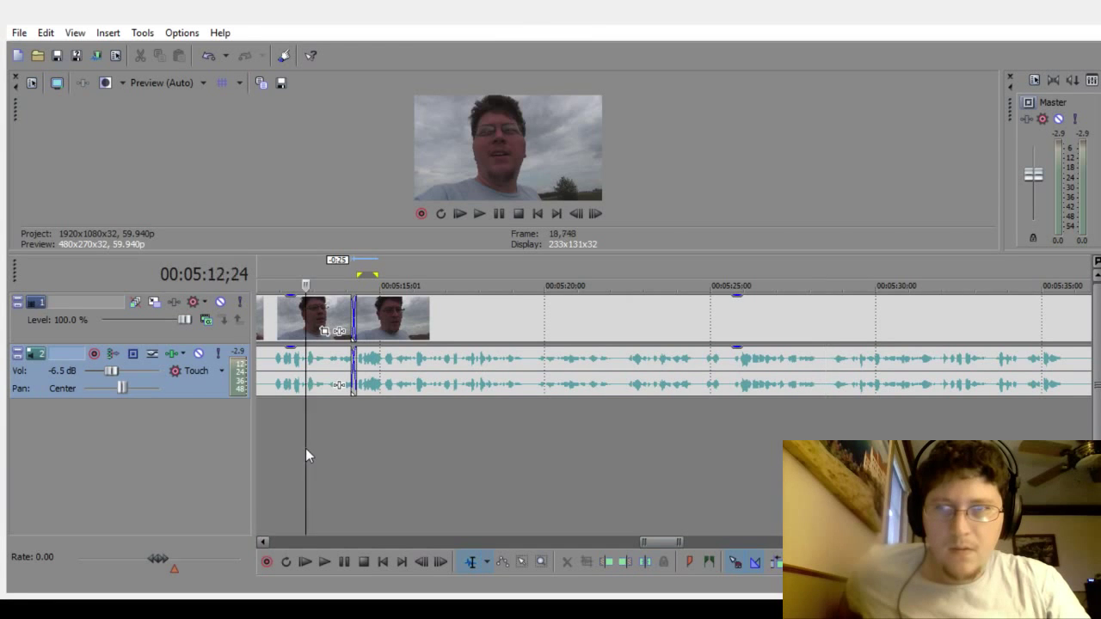
click(319, 566)
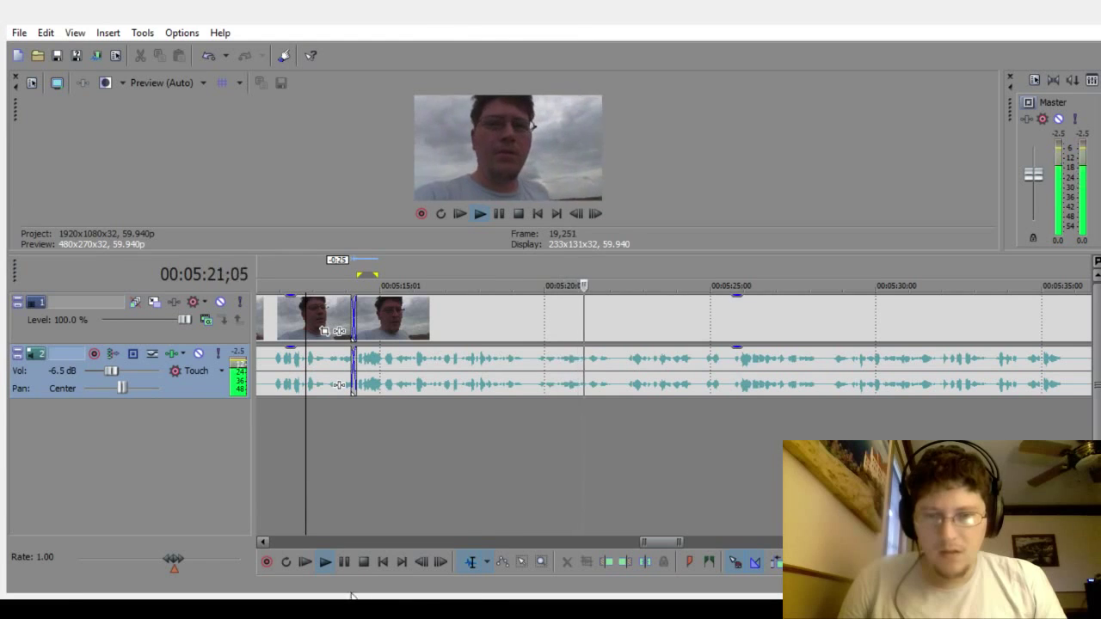
click(344, 563)
Step: Cut the short silent pause ending at about 00:05:19;22 out of both tracks
click(536, 445)
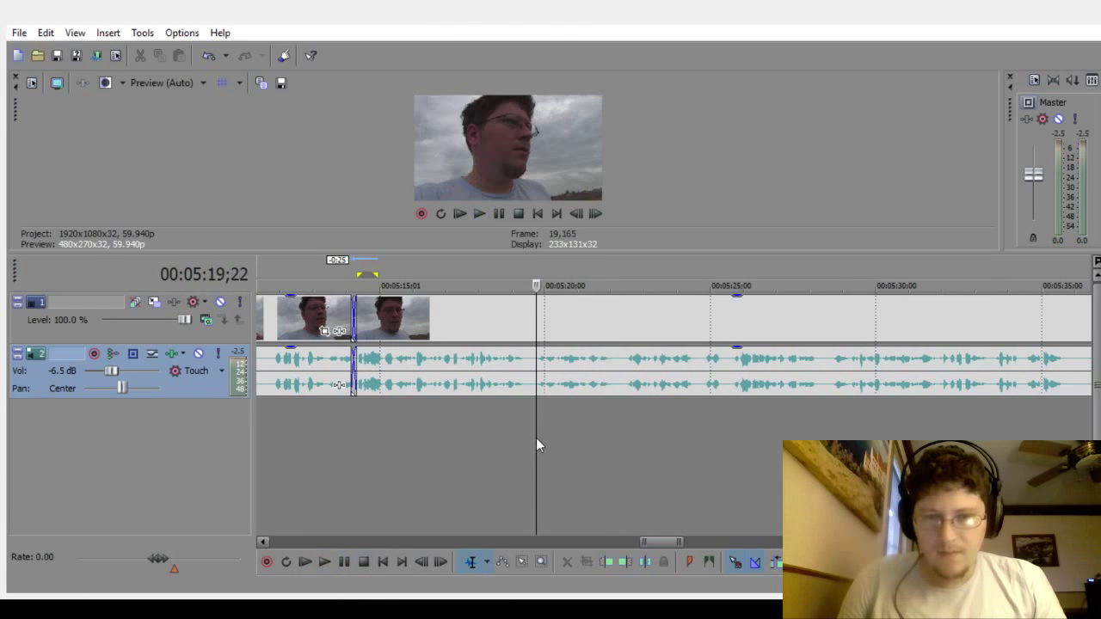
scroll(537, 442, up, 5)
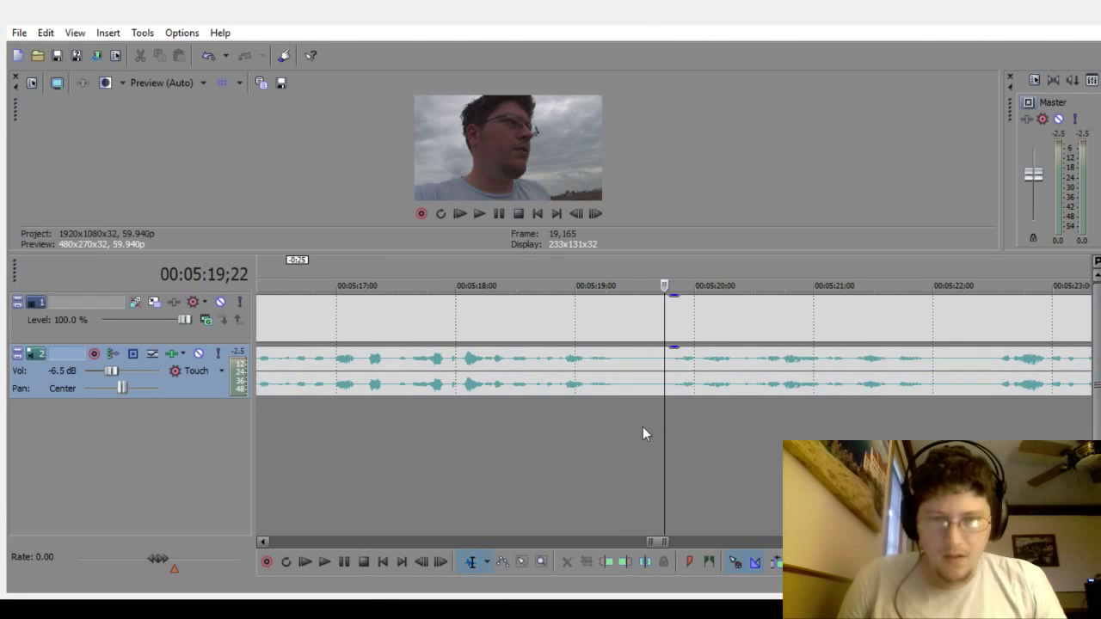
drag(640, 428, 660, 421)
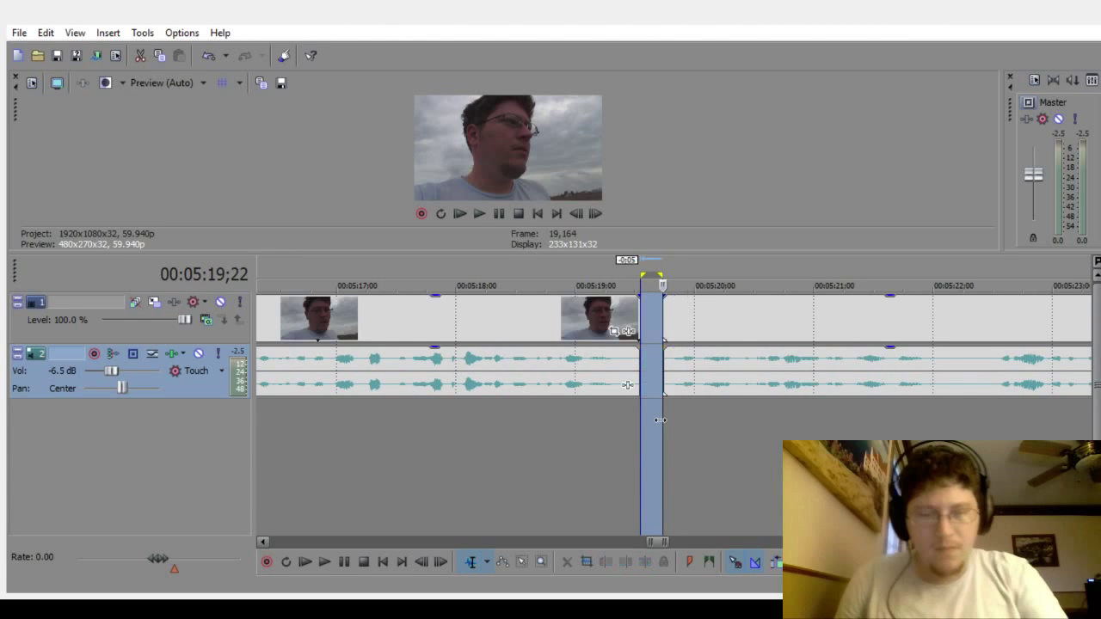
Step: Slide the clip after the 00:05:19 gap back to a 0:05 crossfade with the previous clip, and play back the transition
click(563, 464)
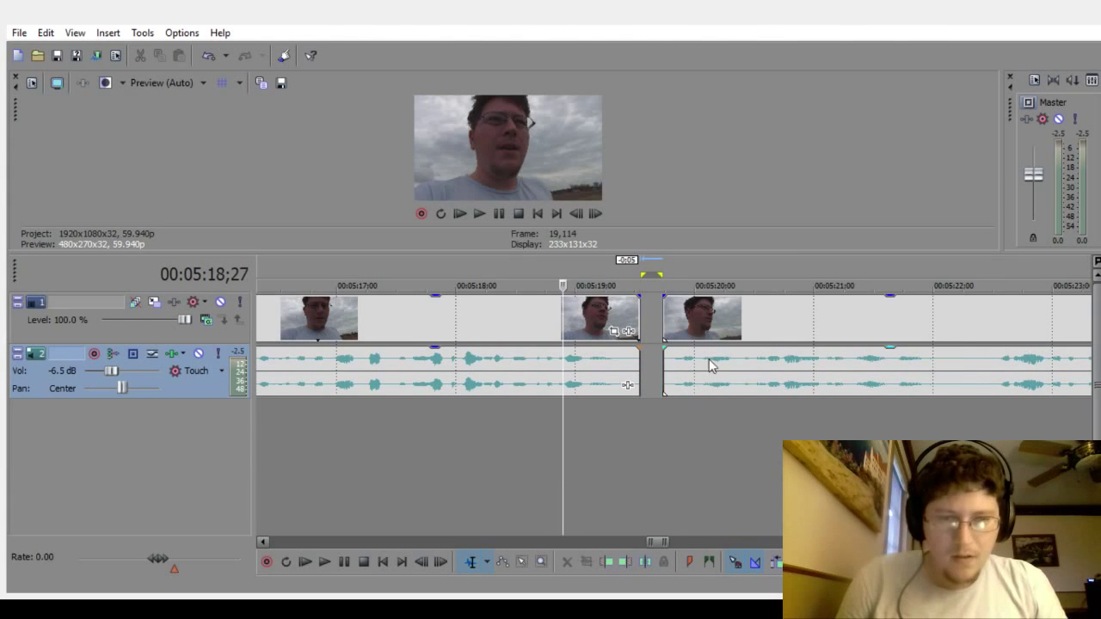
drag(711, 365, 670, 373)
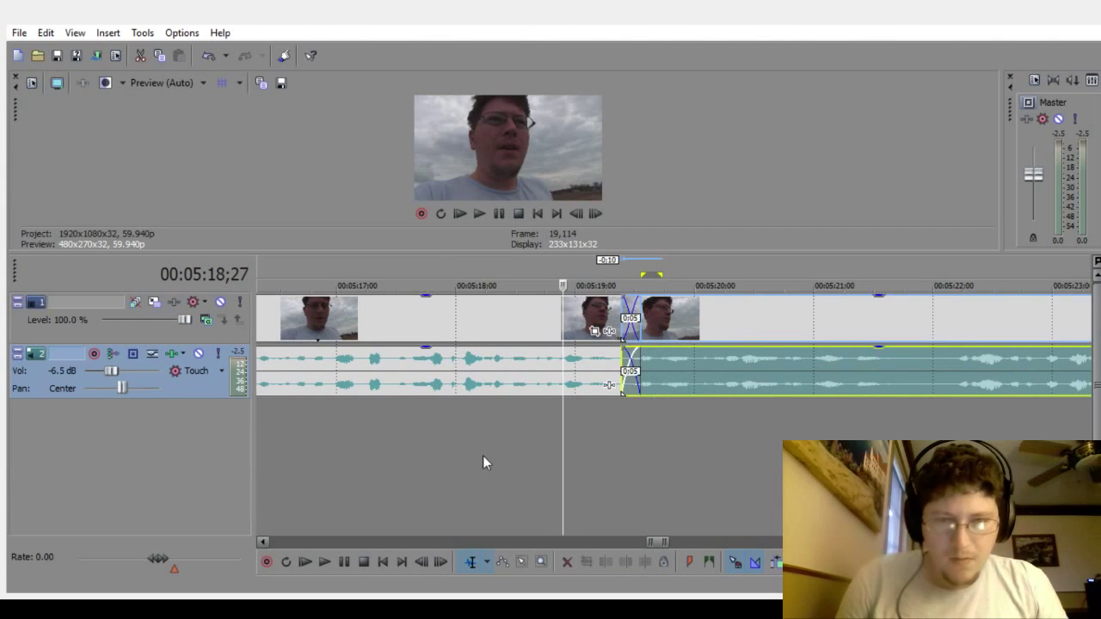
click(482, 462)
click(325, 562)
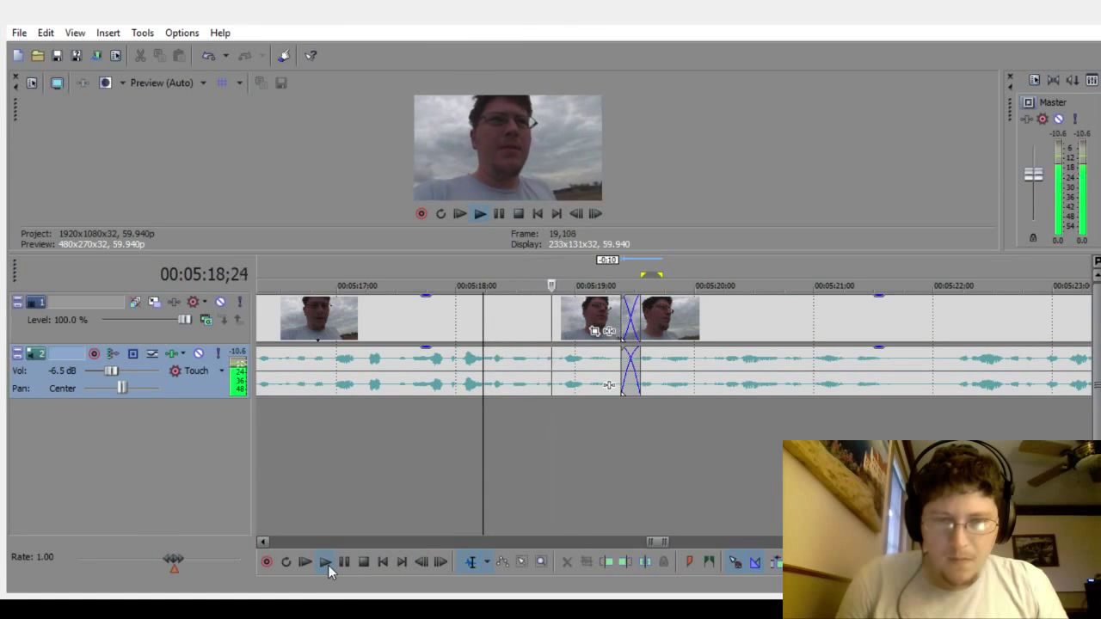
Step: Continue reviewing the footage beyond 00:05:20 up to about 00:05:35, with more of the timeline in view
key(Down)
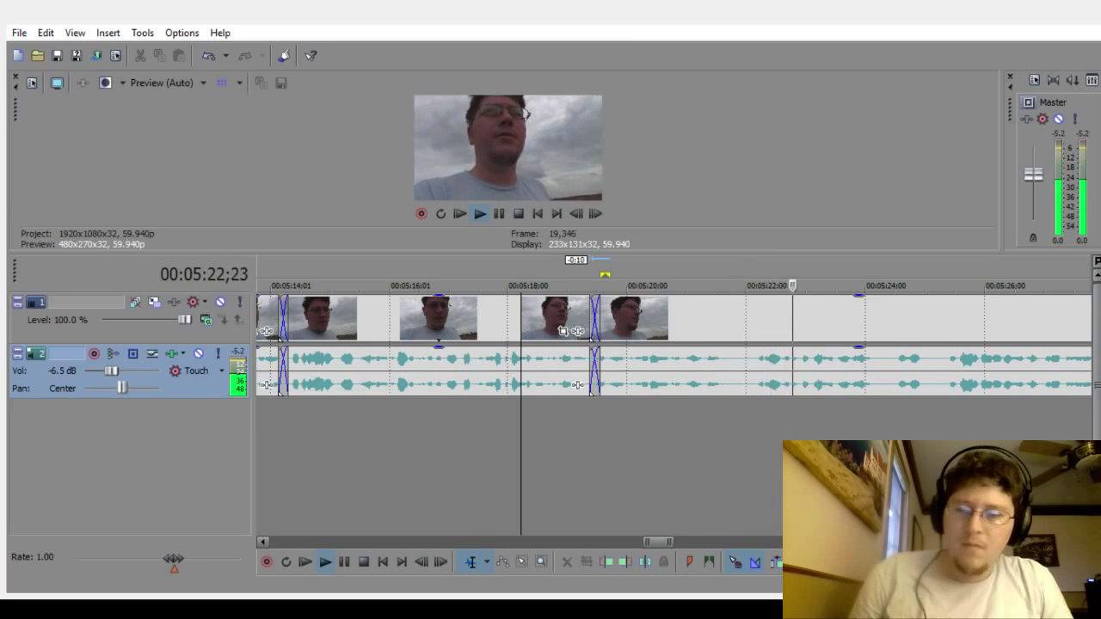
key(Down)
key(Down)
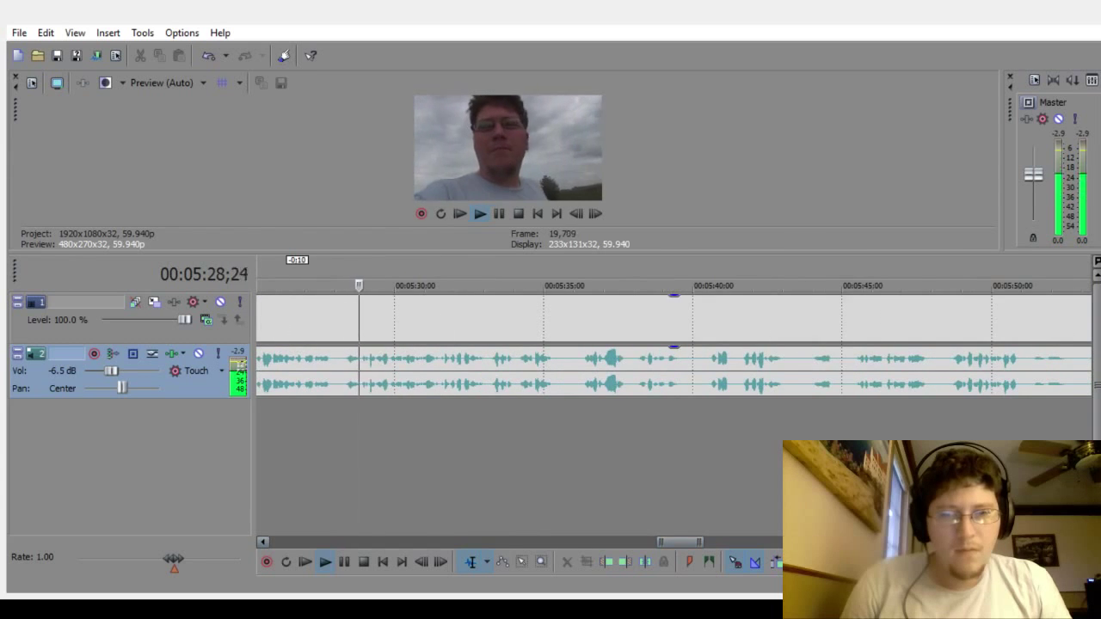
click(345, 562)
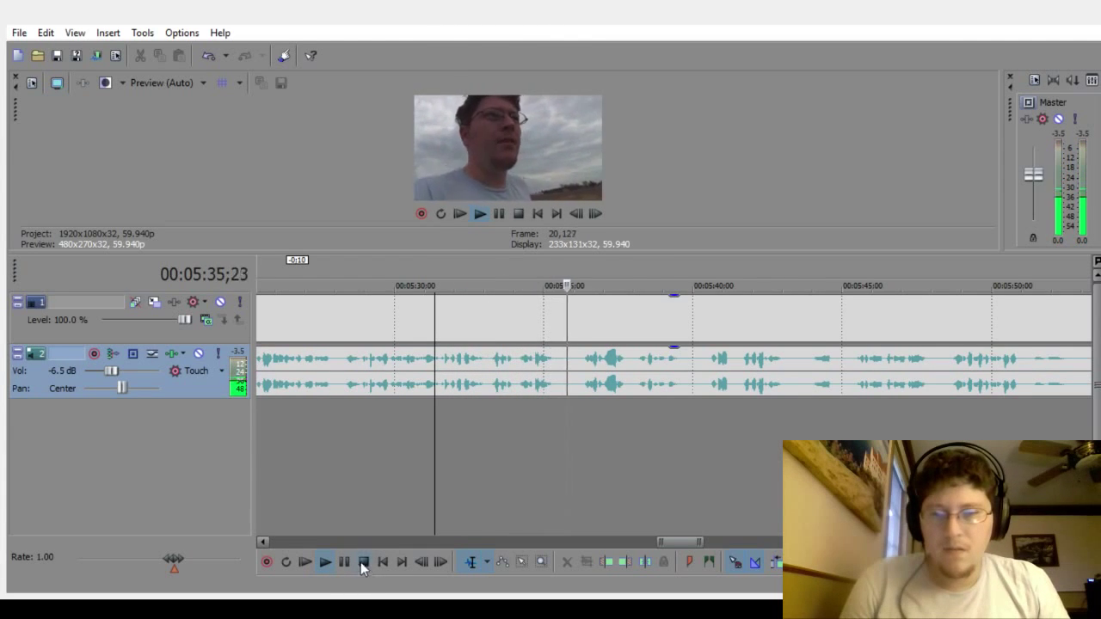
Step: Cut the short silent pause ending at about 00:05:36;03 out of both tracks
click(343, 562)
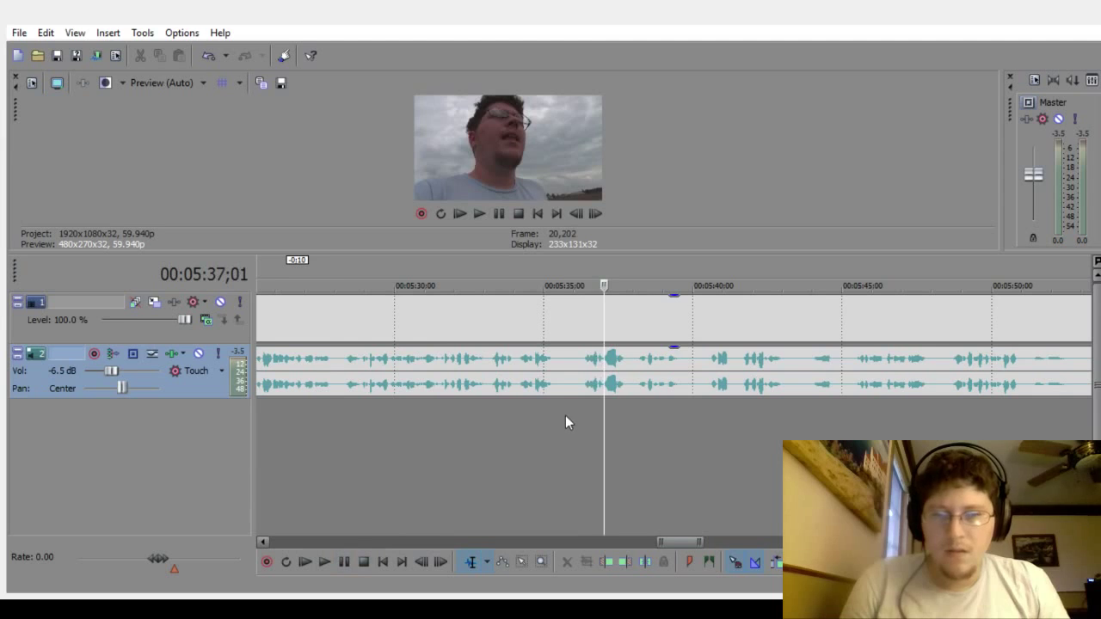
click(565, 415)
scroll(559, 430, up, 2)
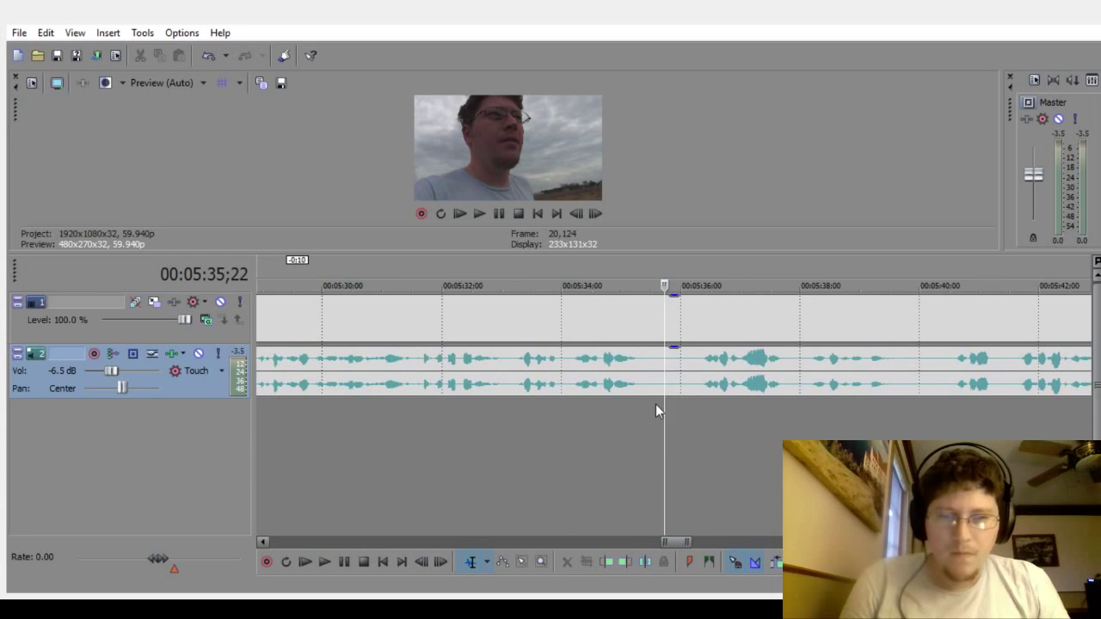
drag(653, 404, 685, 429)
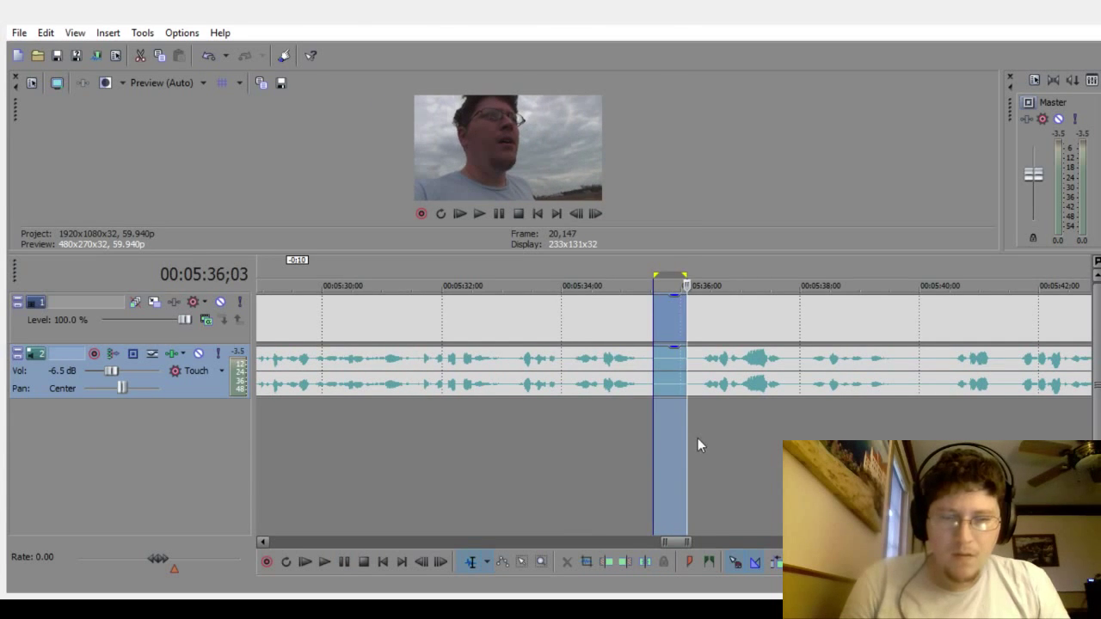
key(s)
key(Delete)
Step: Slide the clip after the 00:05:36 gap back to a 0:05 crossfade with the previous clip, and play back the transition
click(571, 488)
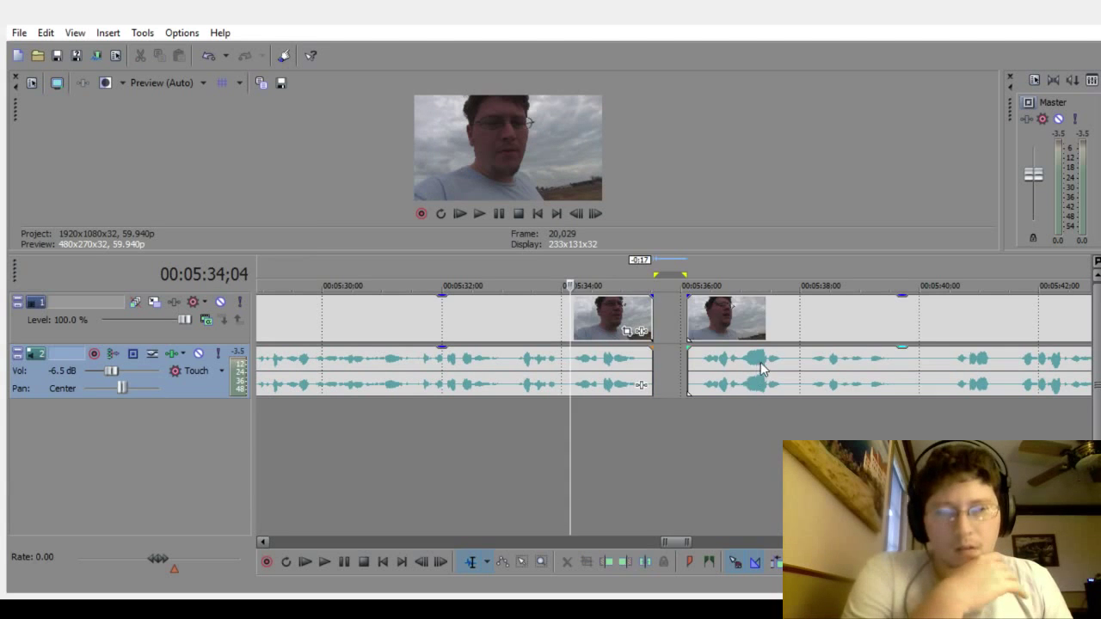
drag(760, 368, 715, 380)
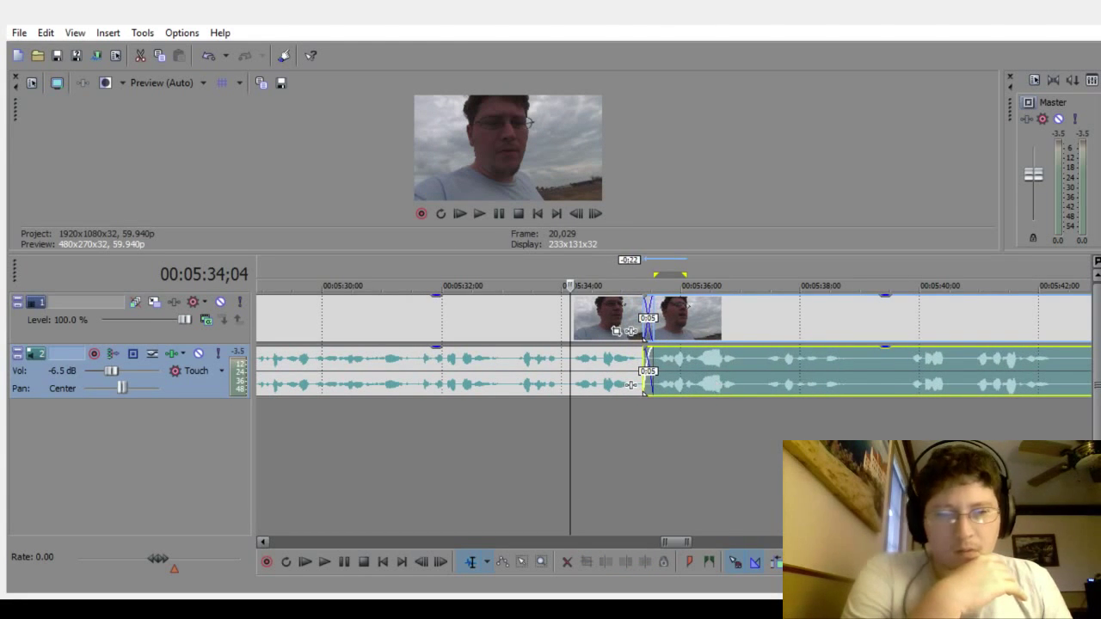
scroll(643, 392, down, 2)
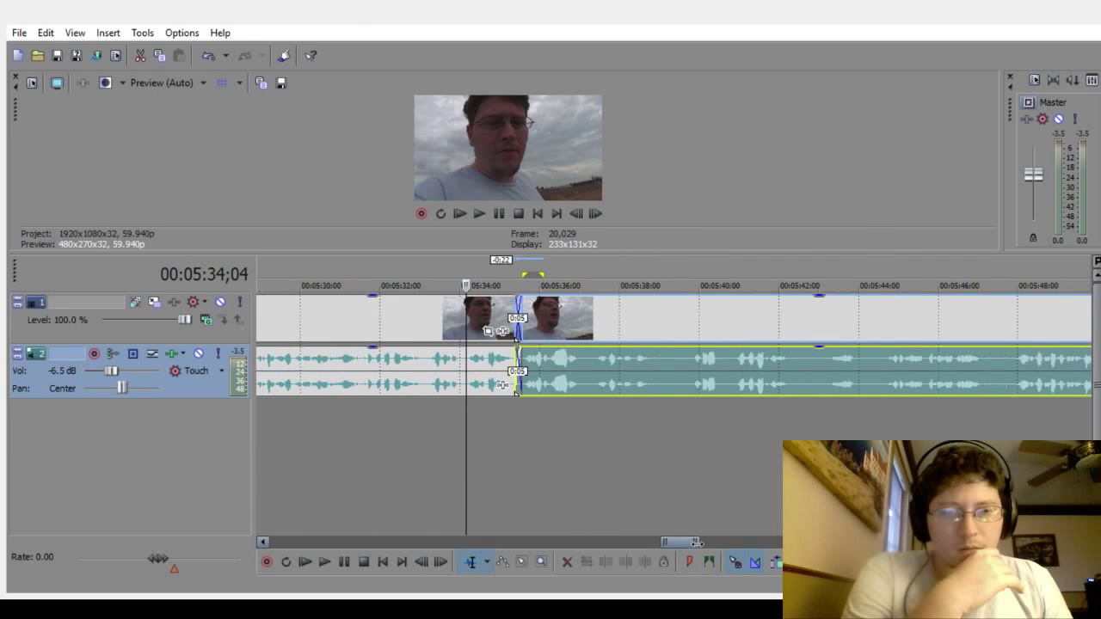
click(373, 509)
click(328, 569)
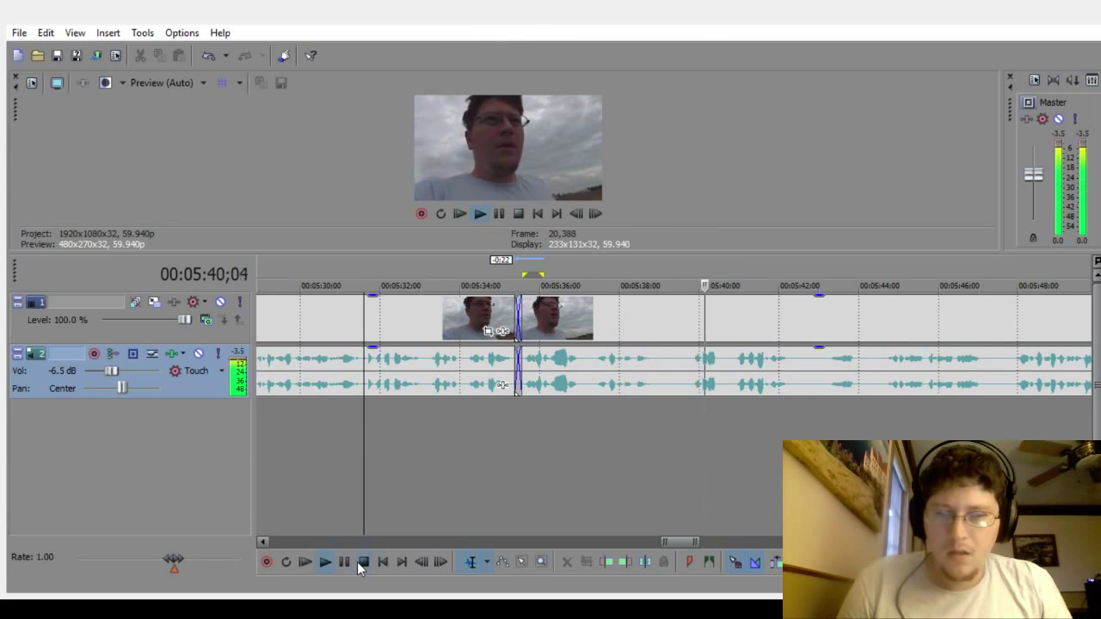
click(360, 561)
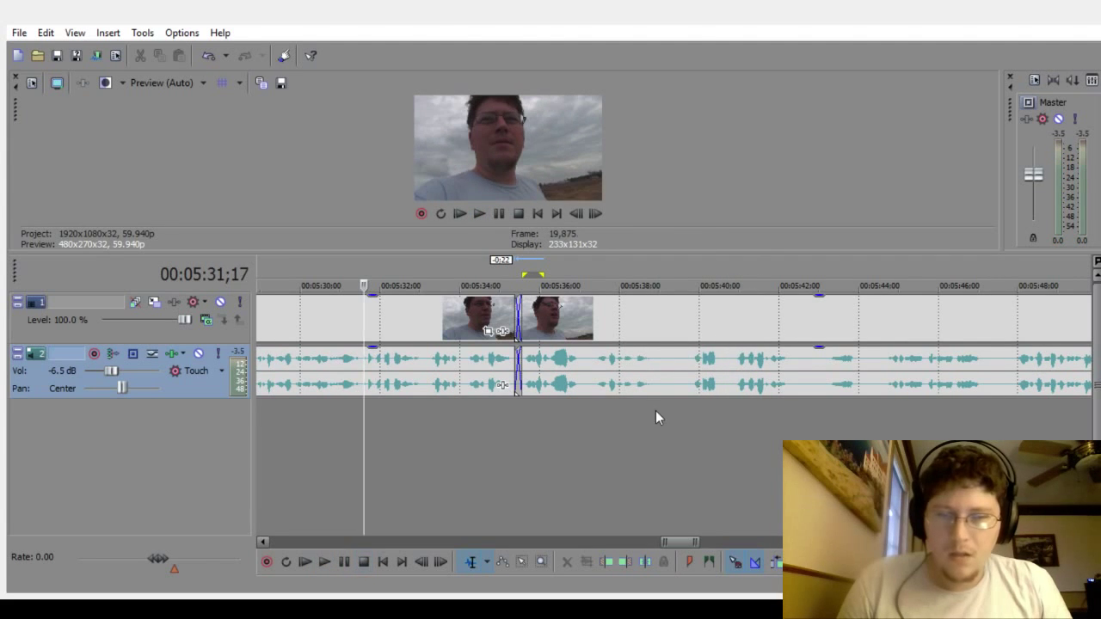
Step: Cut the silent pause ending at about 00:05:39;17 out of both tracks and slide the following clip back to overlap the previous one
drag(661, 422, 680, 437)
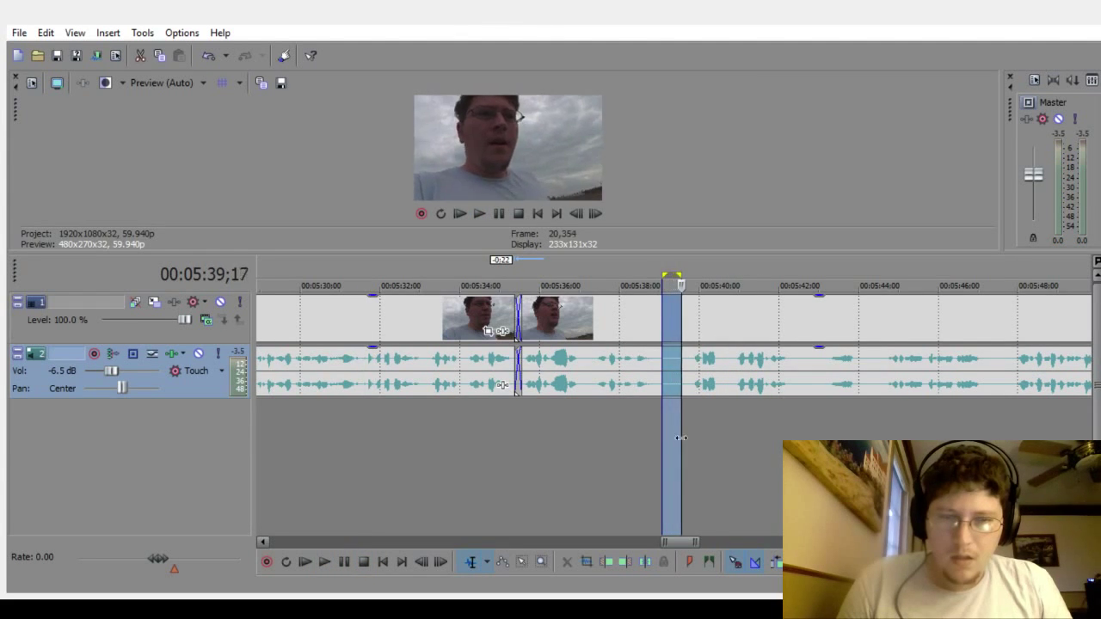
key(Delete)
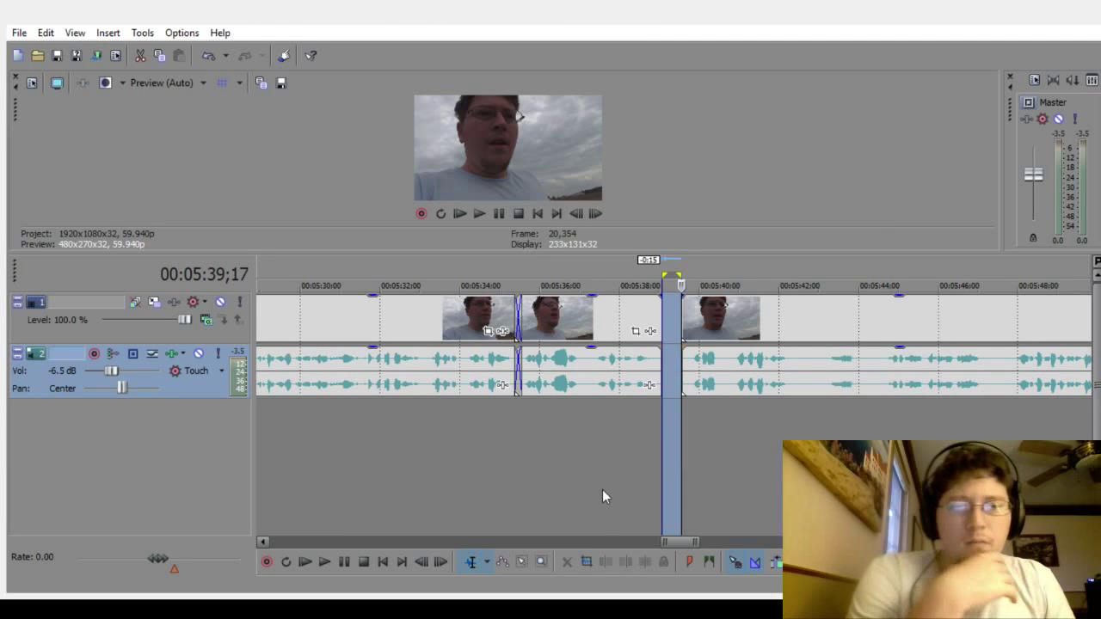
click(602, 490)
drag(735, 376, 705, 386)
click(661, 470)
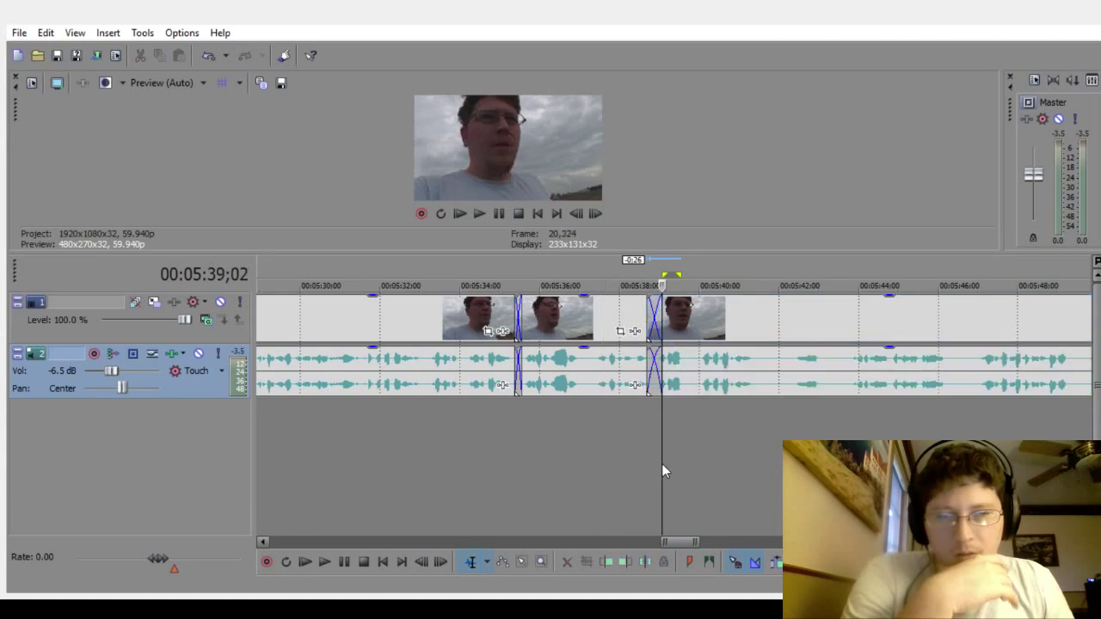
Step: Shorten the overlap just before 00:05:39 to a 0:05 crossfade and play back from about 00:05:37;17 to past 00:05:44
scroll(659, 465, up, 5)
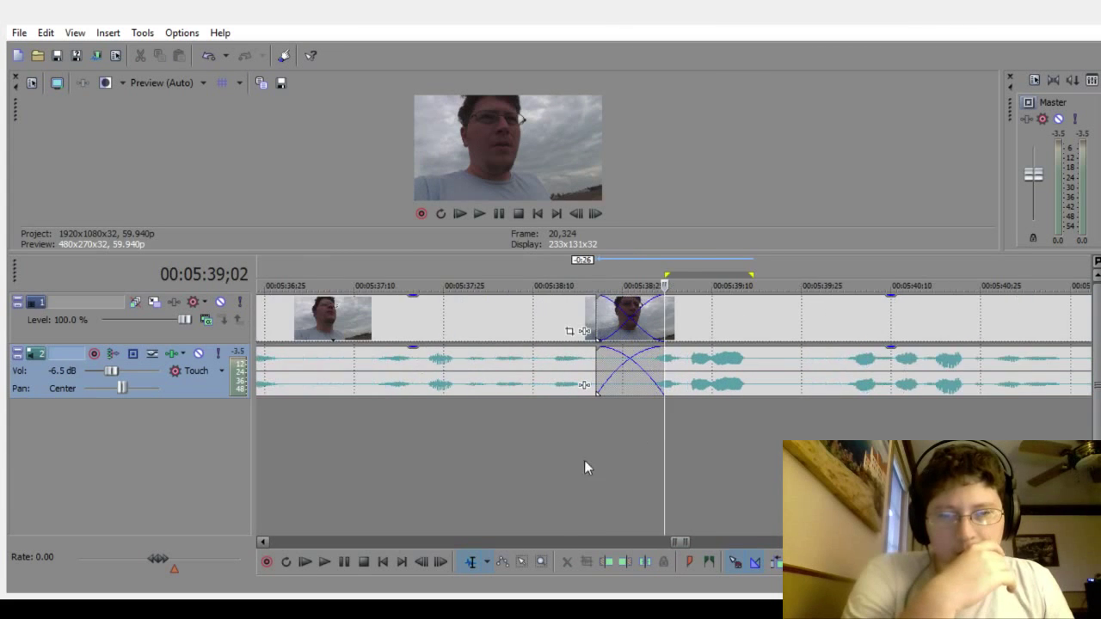
click(551, 451)
drag(738, 359, 763, 382)
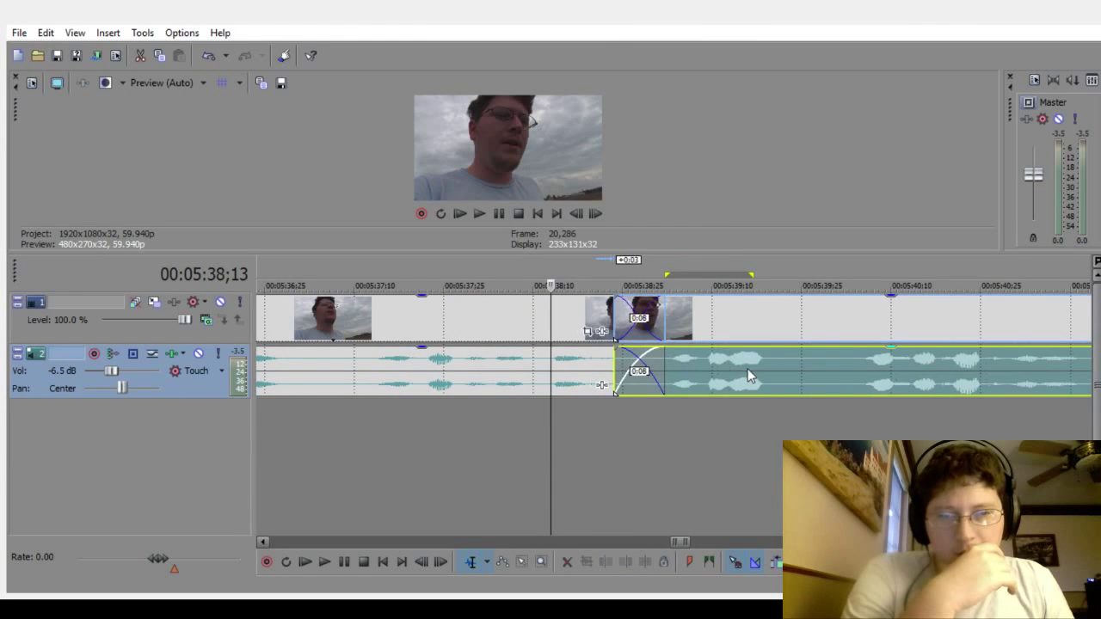
scroll(744, 409, down, 4)
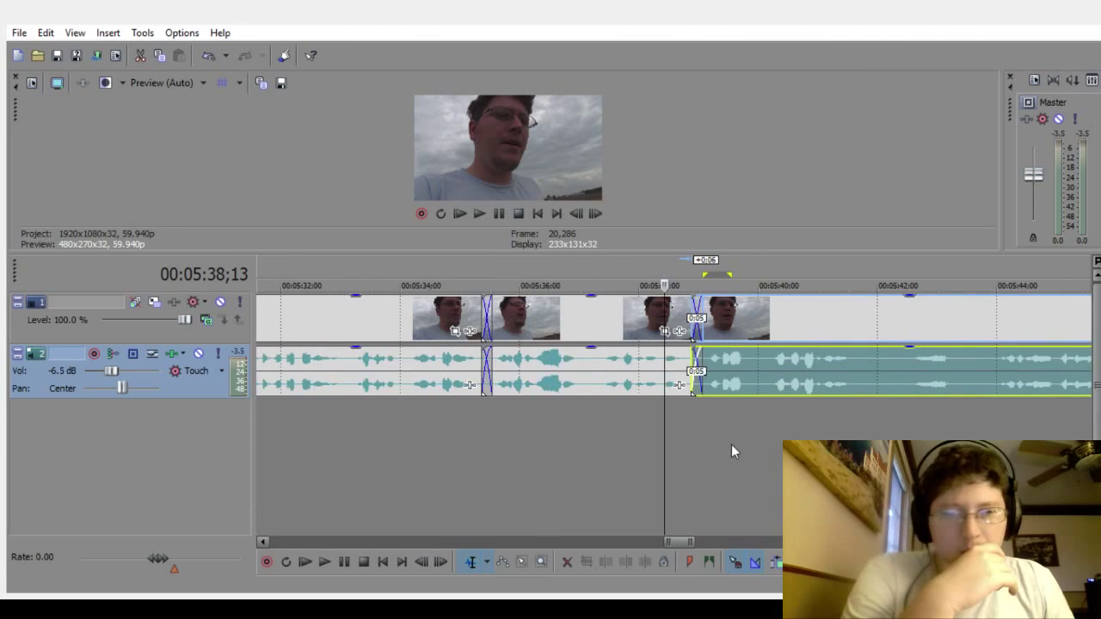
click(613, 476)
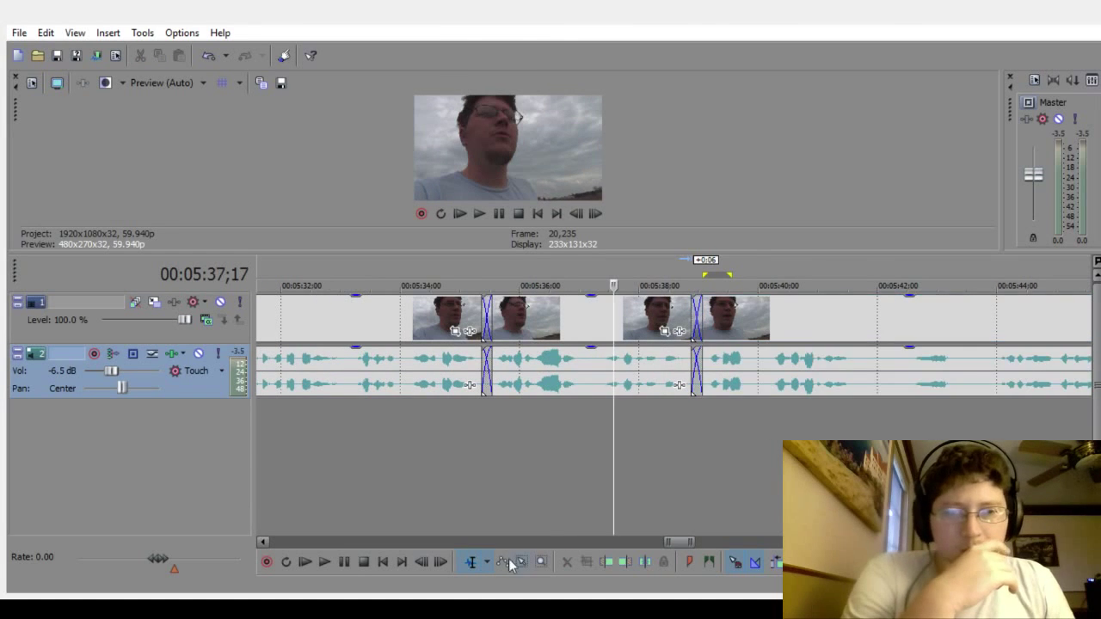
click(325, 562)
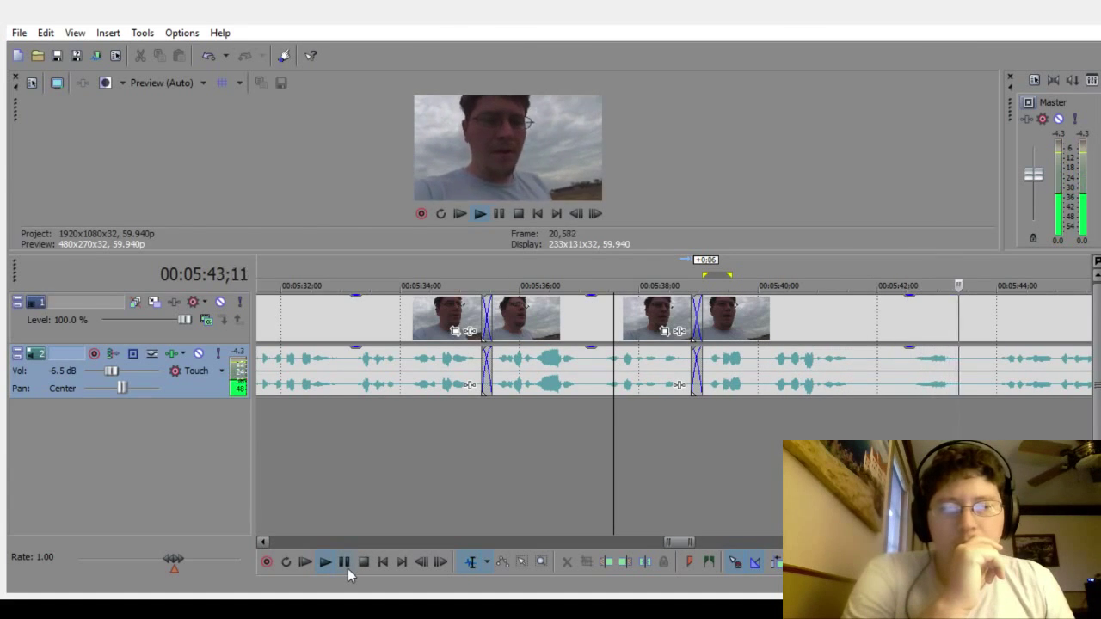
click(346, 565)
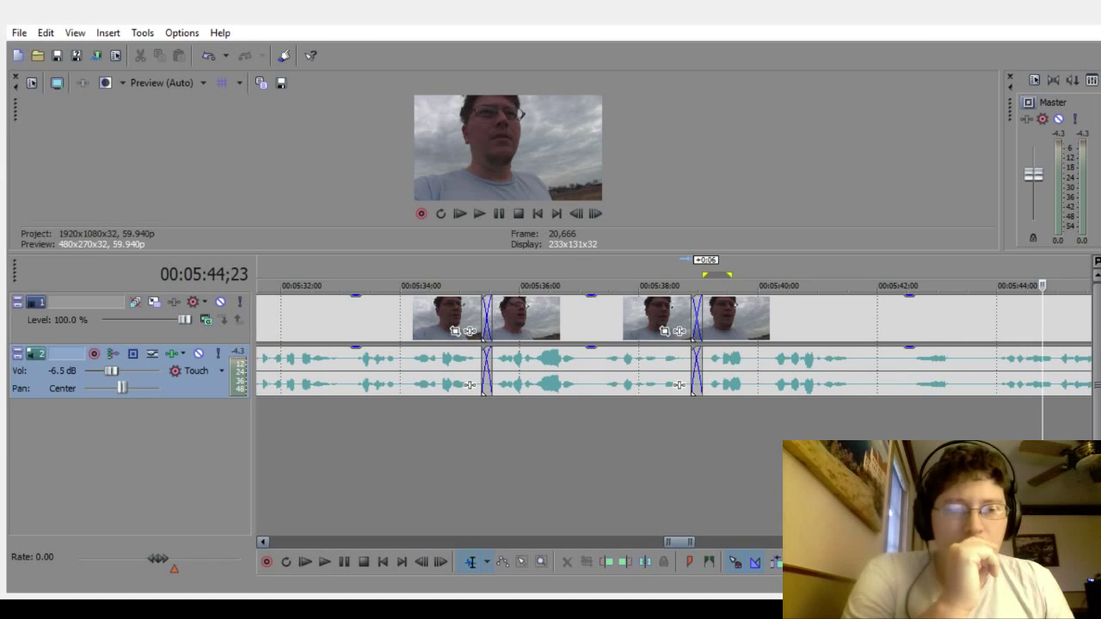
Step: Cut the silent pause ending at about 00:05:42;11 out of both tracks
scroll(655, 454, right, 5)
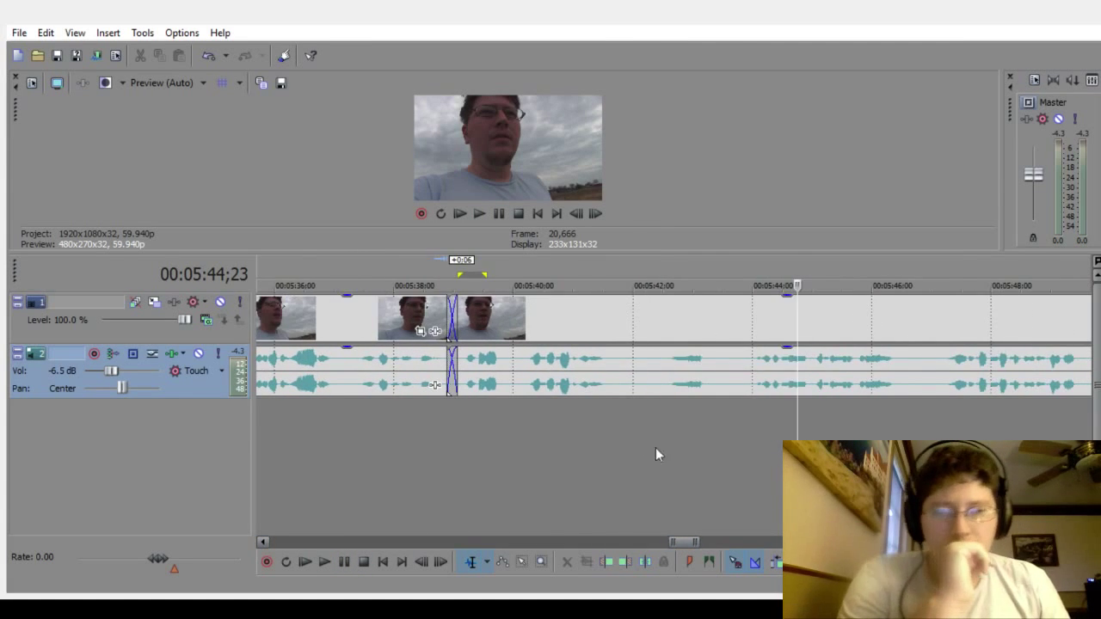
drag(629, 430, 655, 434)
key(Delete)
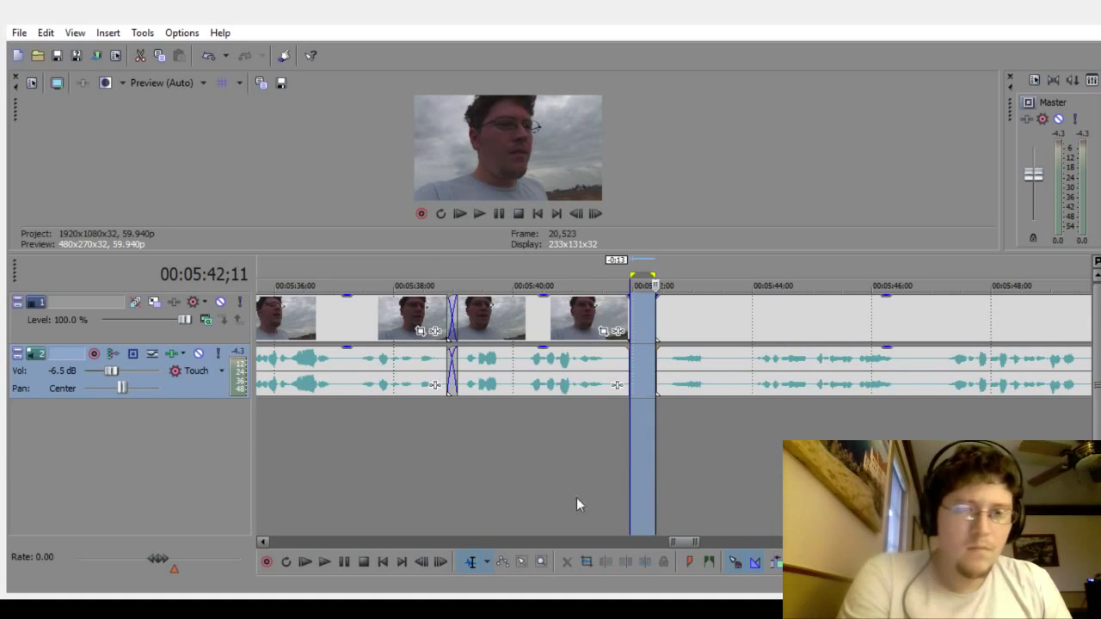
Step: Slide the clip after the 00:05:42 gap back to a 0:05 crossfade with the previous clip, and play back the transition
click(536, 510)
click(710, 351)
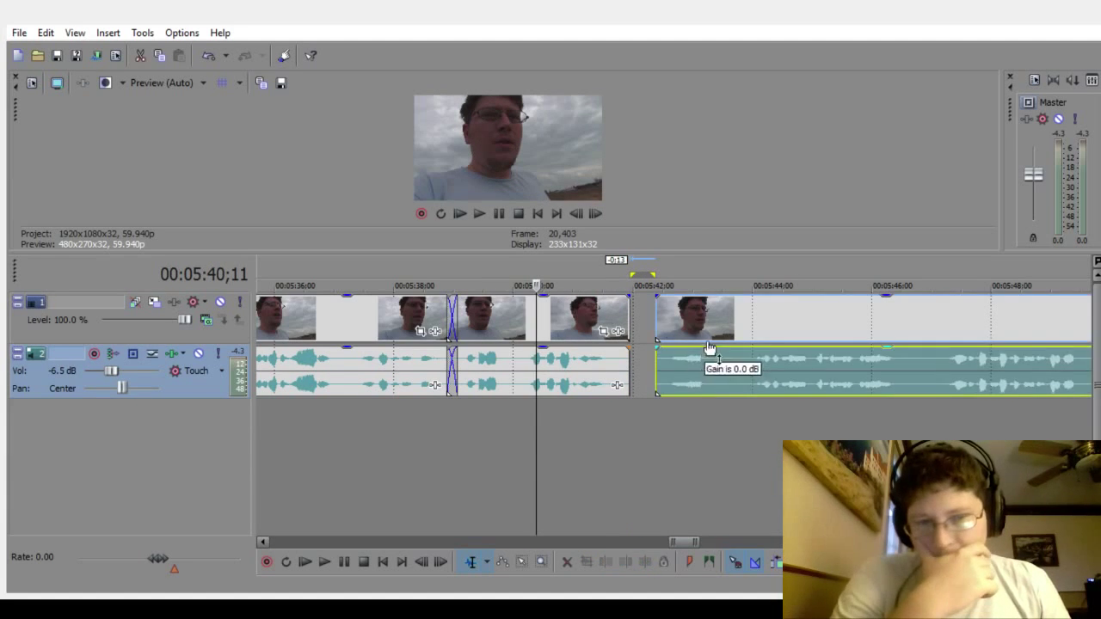
drag(722, 355, 686, 389)
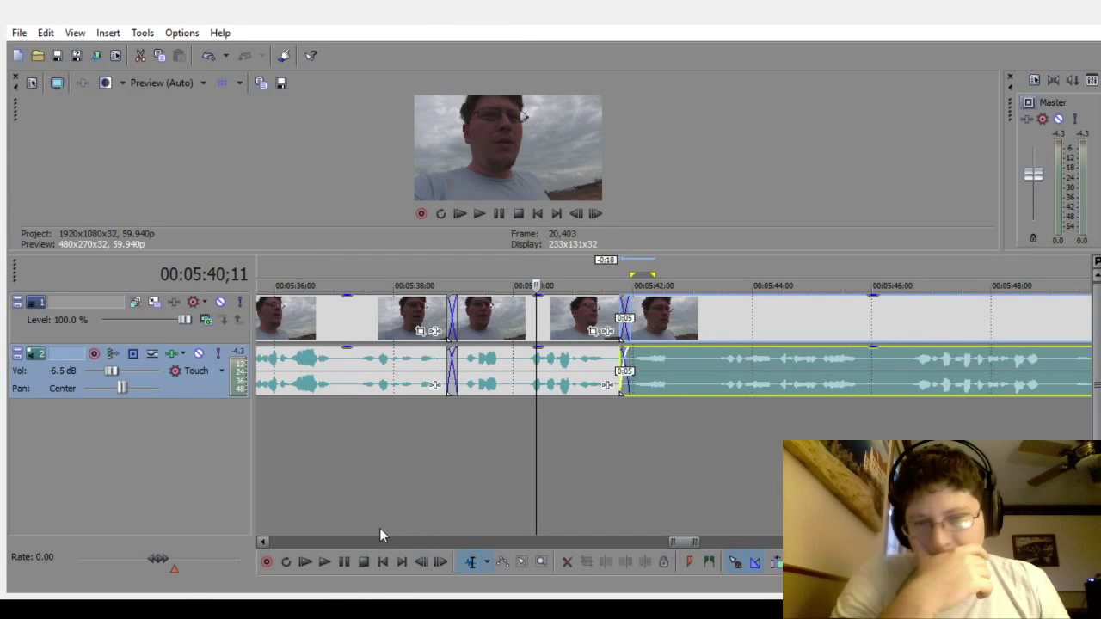
click(379, 534)
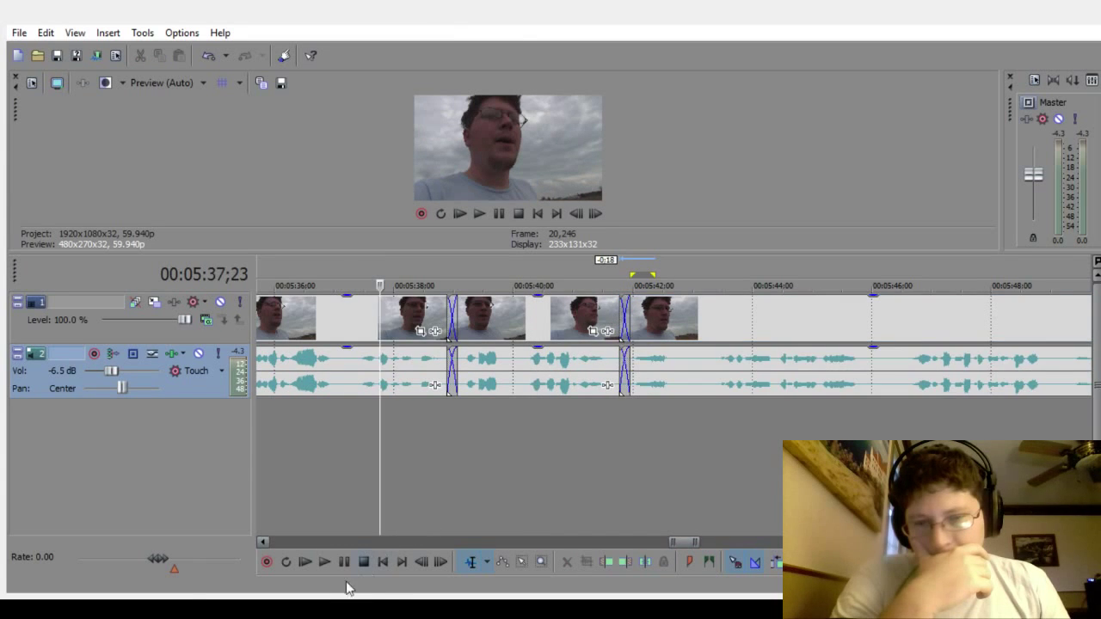
click(327, 565)
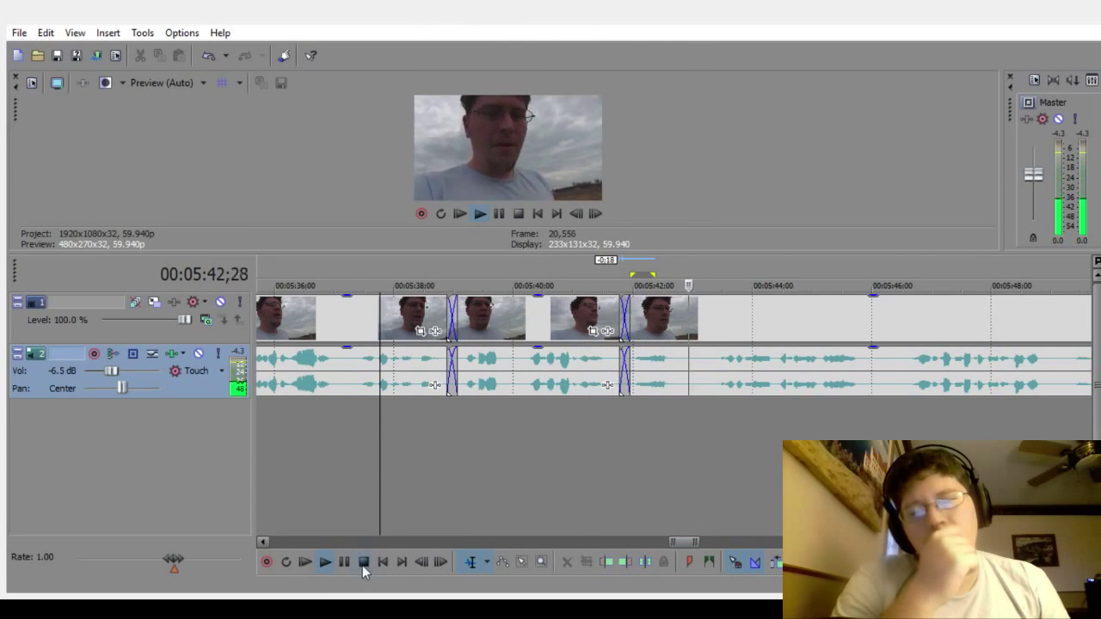
click(363, 562)
Step: Cut the silent pause ending at about 00:05:43;09 out of both tracks and close the gap with a 0:05 crossfade
drag(686, 438, 710, 437)
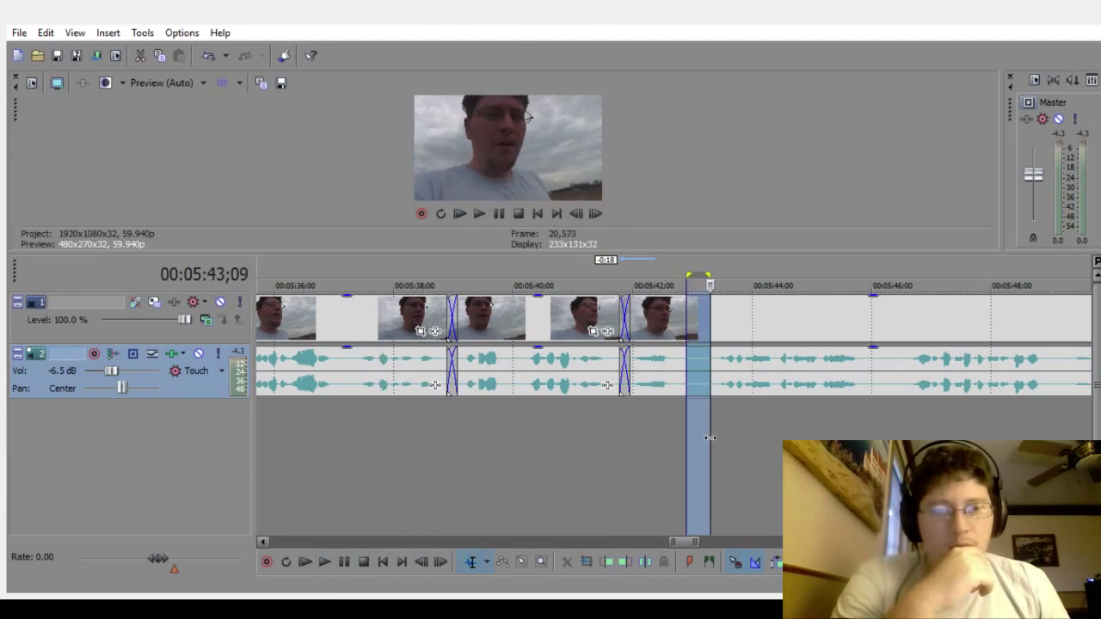
key(Delete)
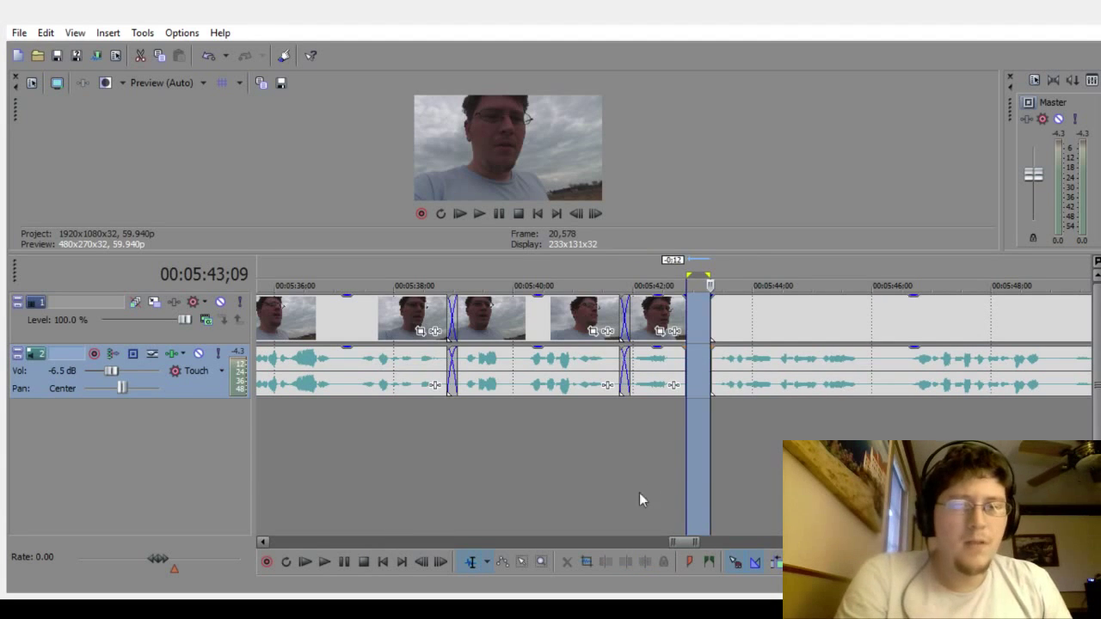
click(581, 528)
drag(791, 365, 760, 370)
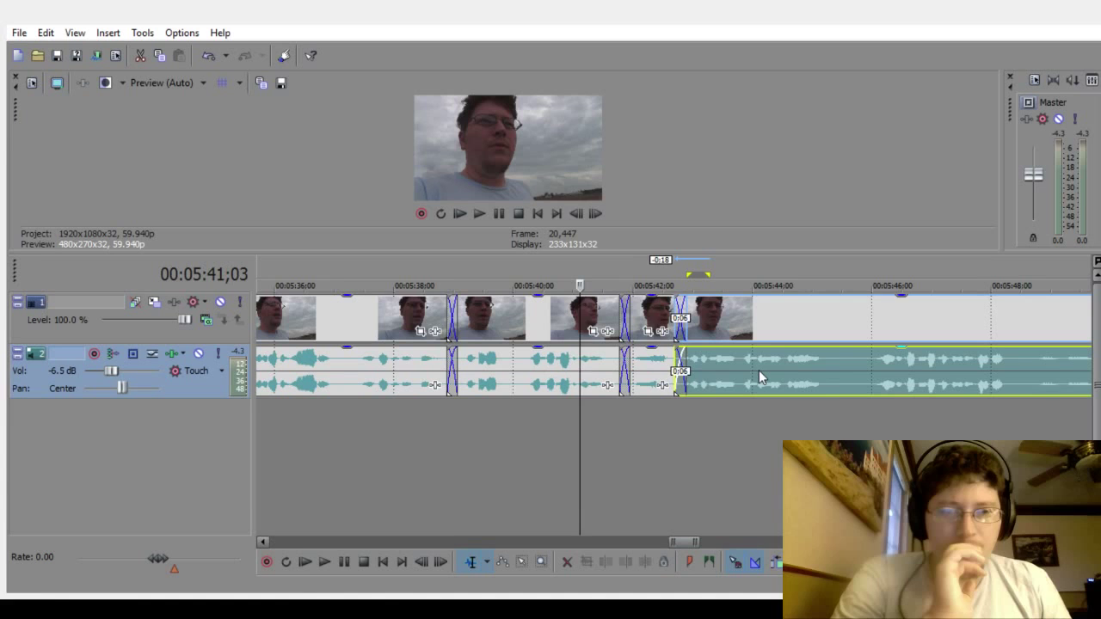
Step: Play back the latest transitions from about 00:05:37 to just past 00:05:47
click(361, 512)
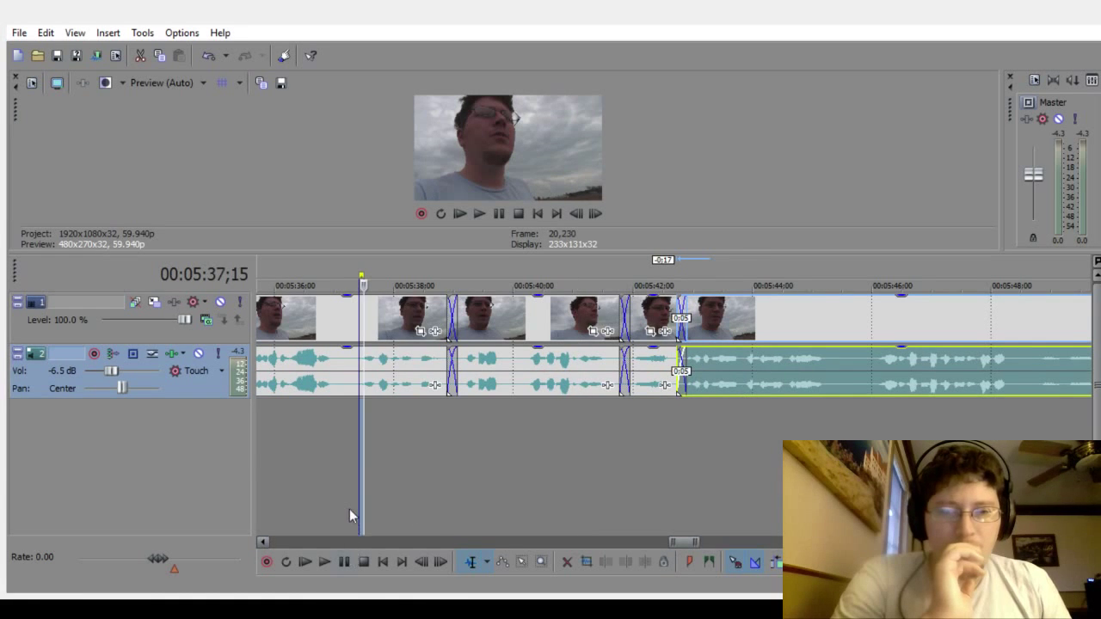
click(349, 509)
click(325, 562)
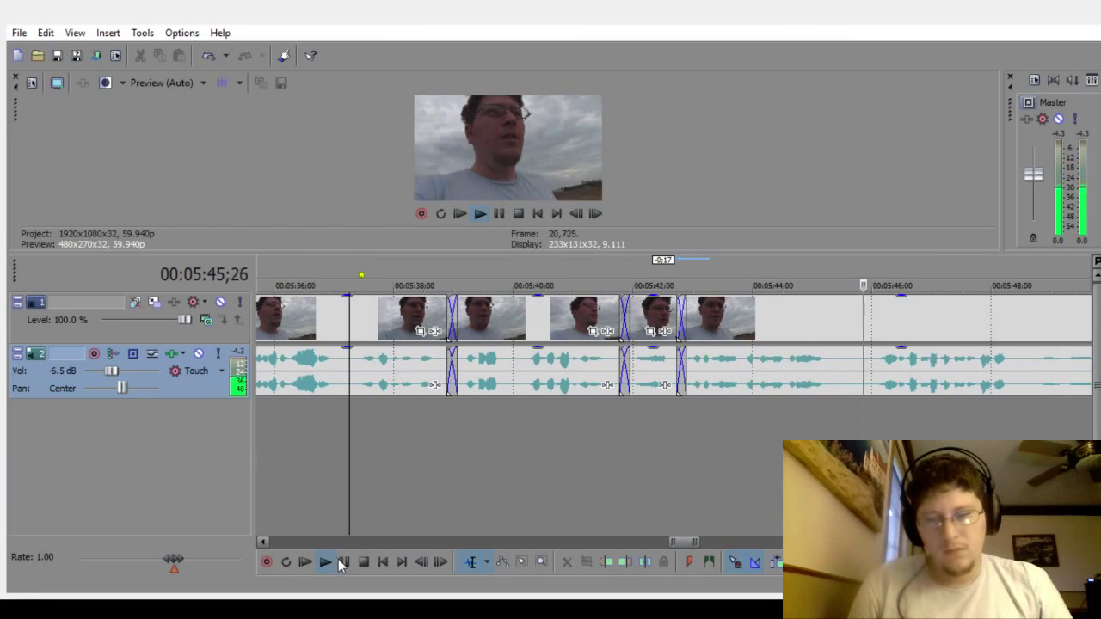
click(343, 562)
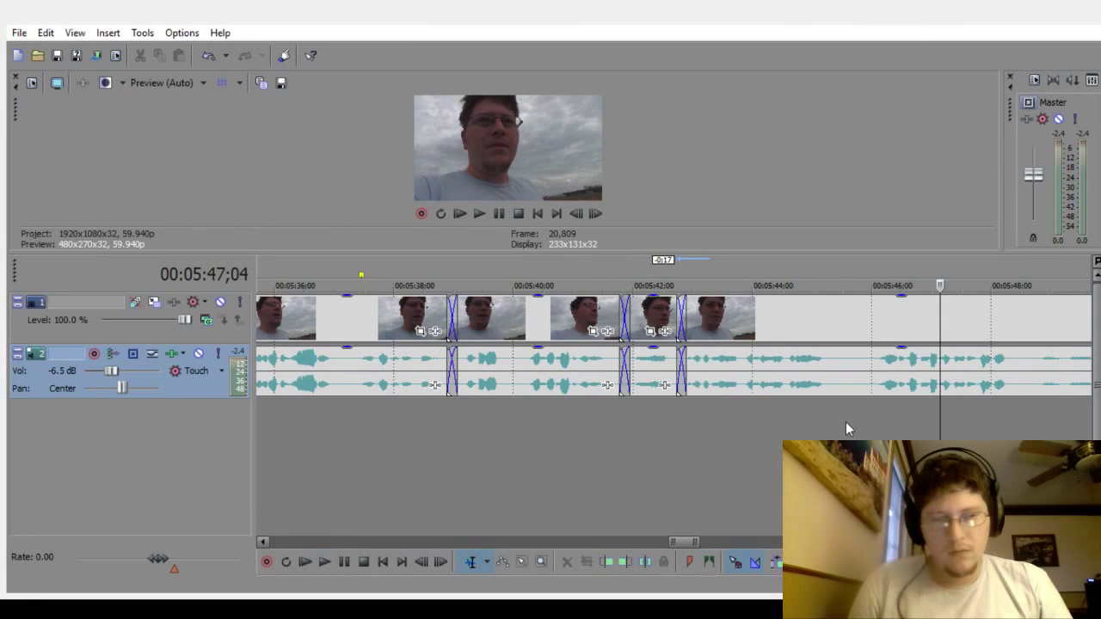
Step: Cut the silent pause ending at about 00:05:46;01 out of both tracks and close the gap with a 0:05 crossfade
drag(847, 421, 873, 422)
key(Delete)
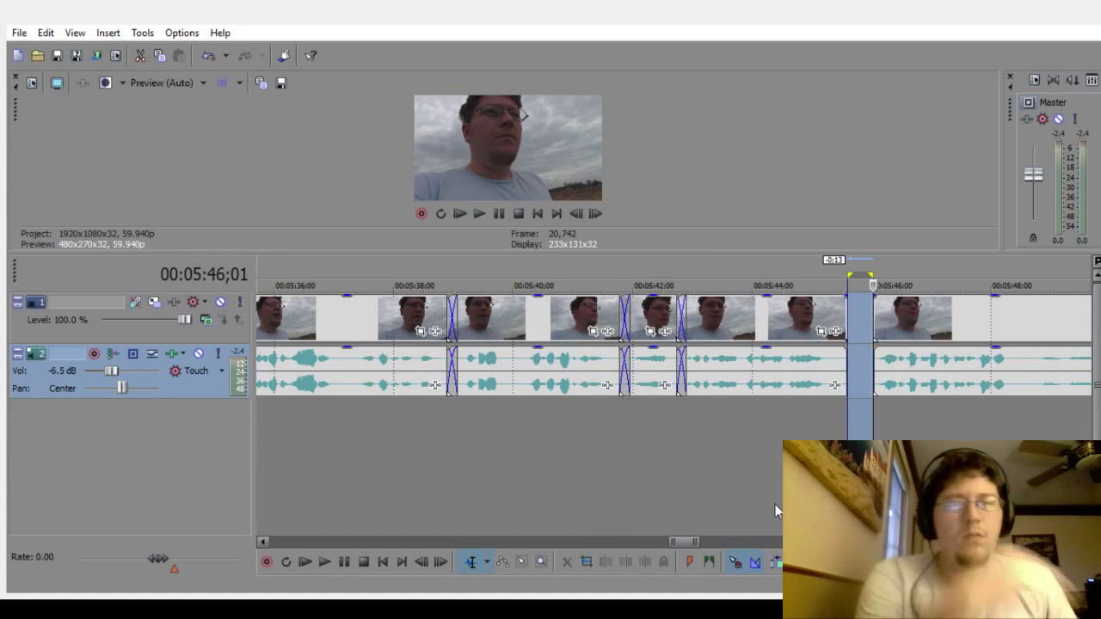
click(776, 502)
drag(952, 370, 917, 379)
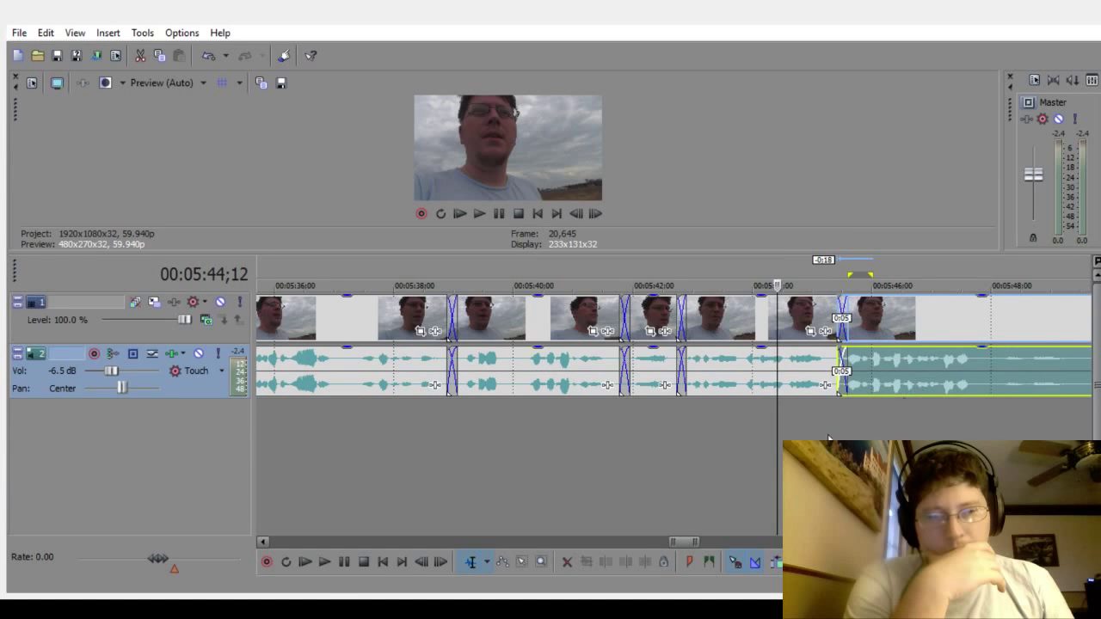
Step: Review the newest transition and the following footage from about 00:05:44 to 00:05:59, with more of the timeline in view
click(753, 449)
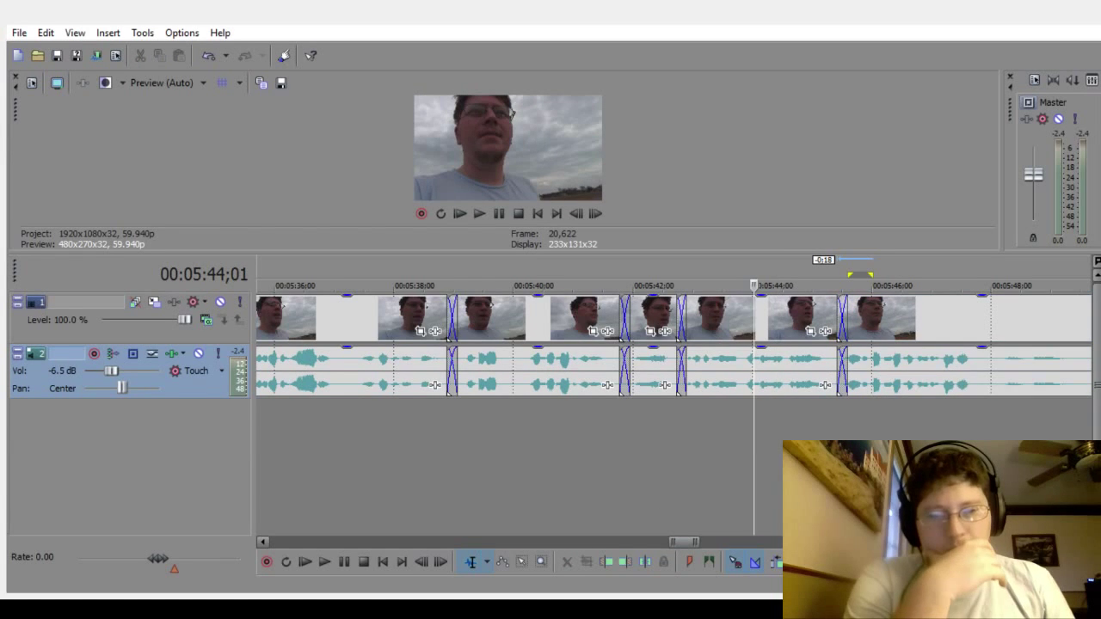
click(319, 570)
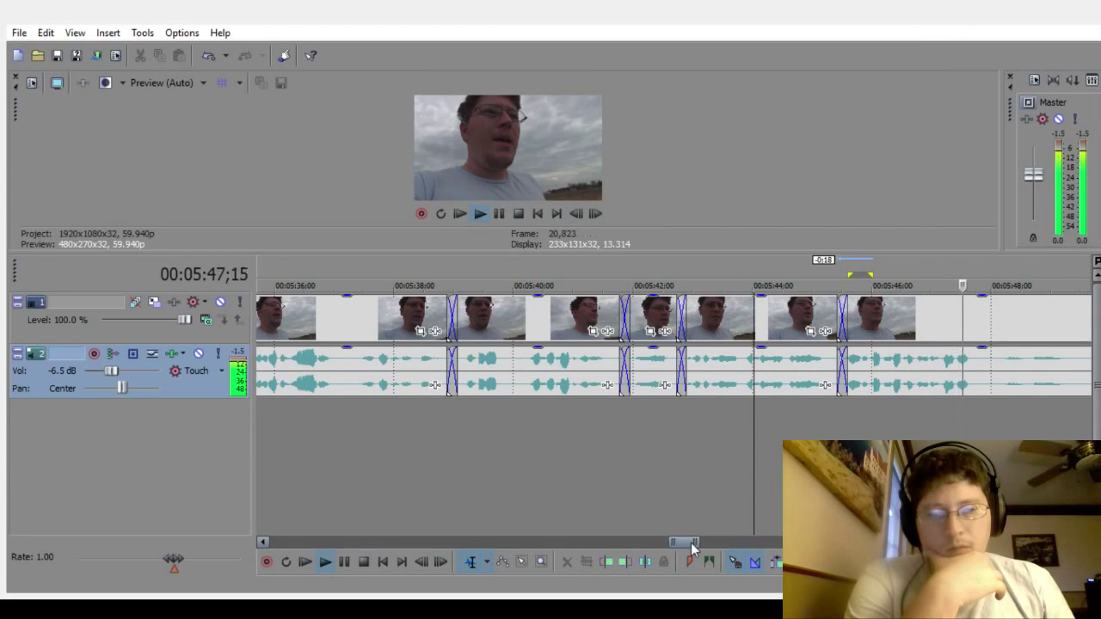
drag(693, 542, 721, 549)
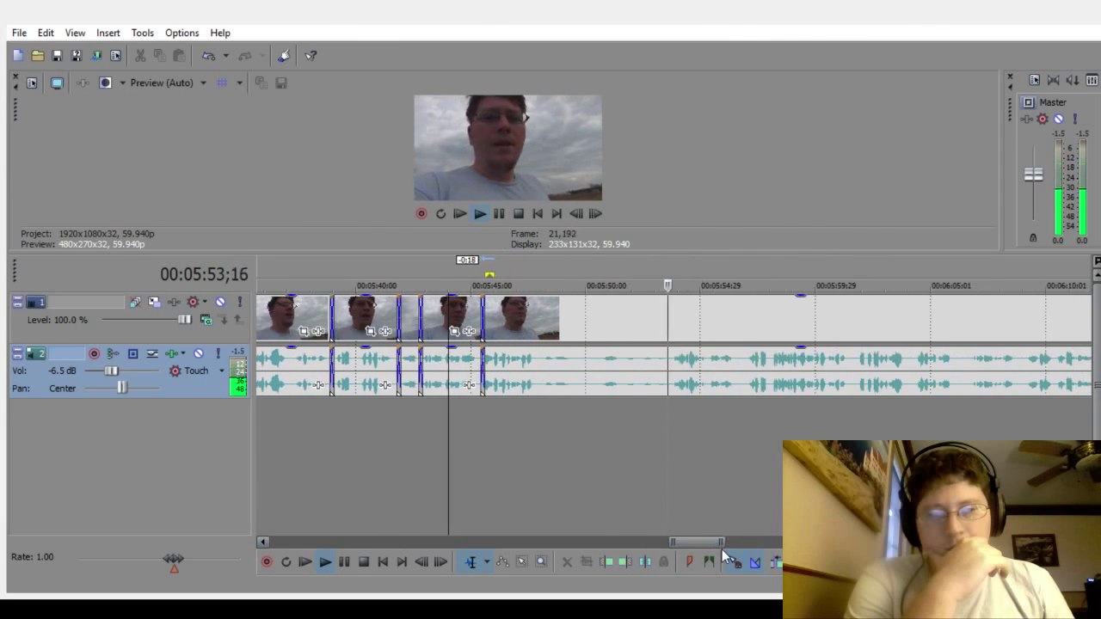
click(344, 563)
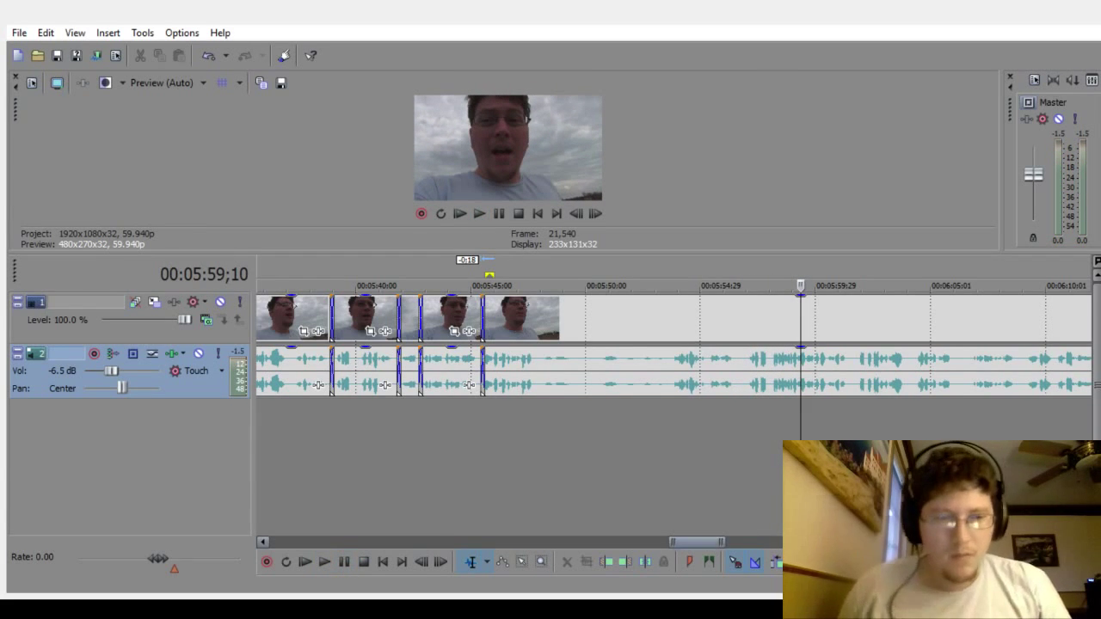
Step: Look over the remaining footage in the timeline and play it from about 00:05:54 to find the next silent pause
scroll(670, 344, right, 5)
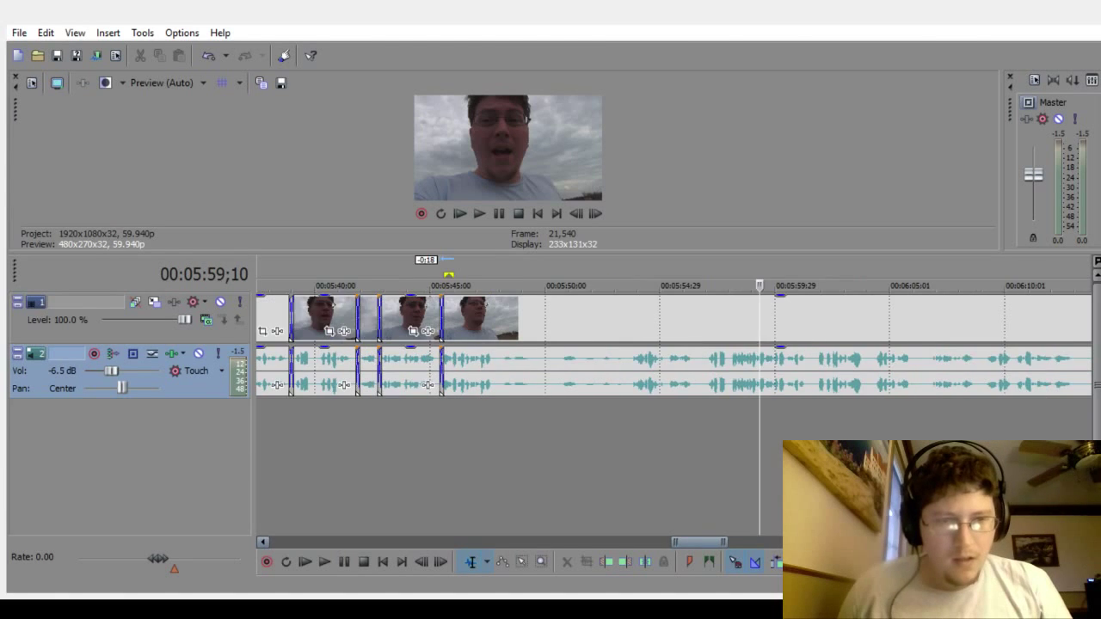
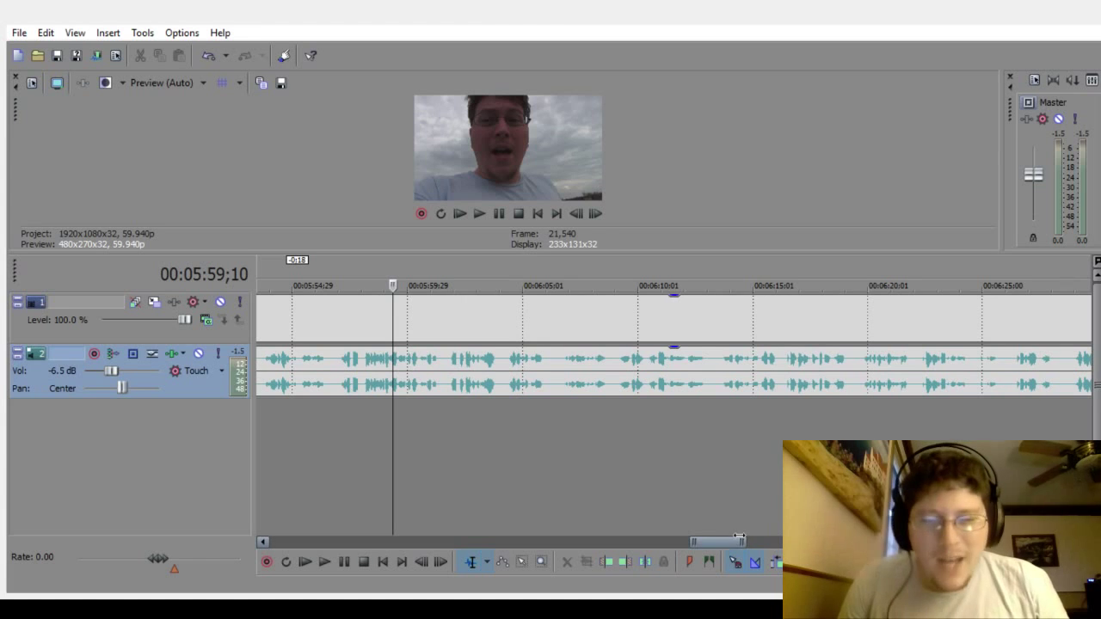
drag(741, 539, 838, 540)
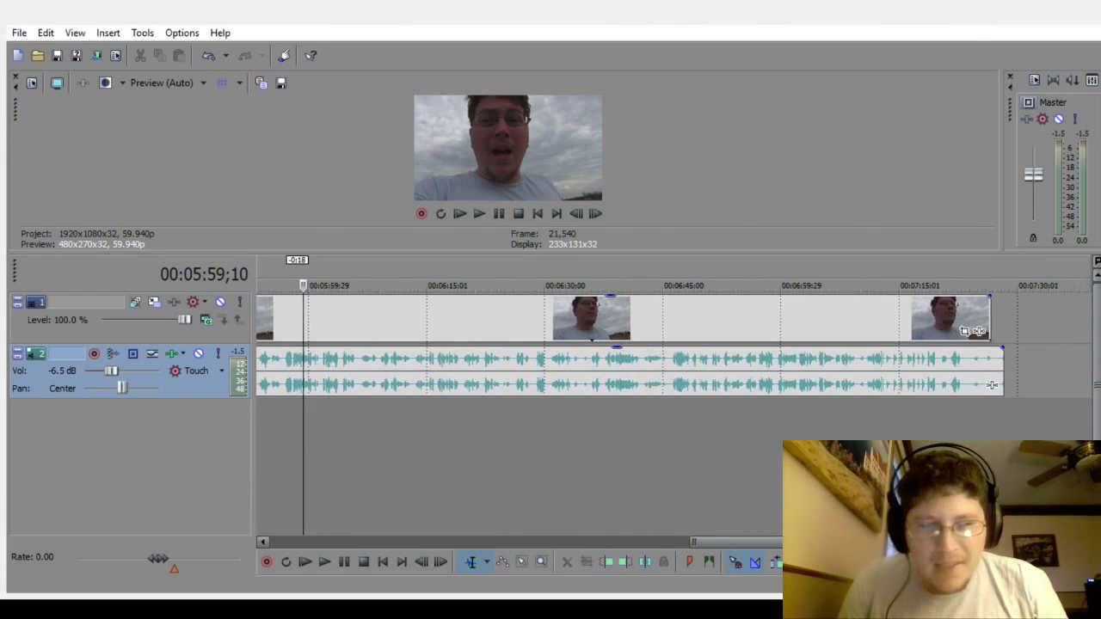
scroll(992, 384, up, 1)
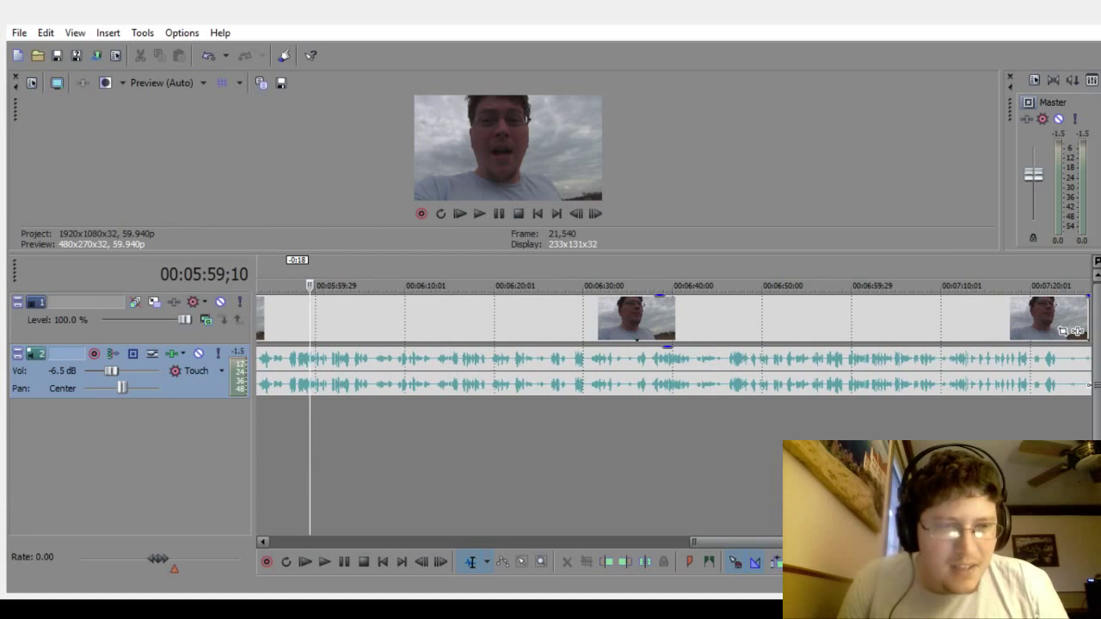
scroll(1023, 385, down, 1)
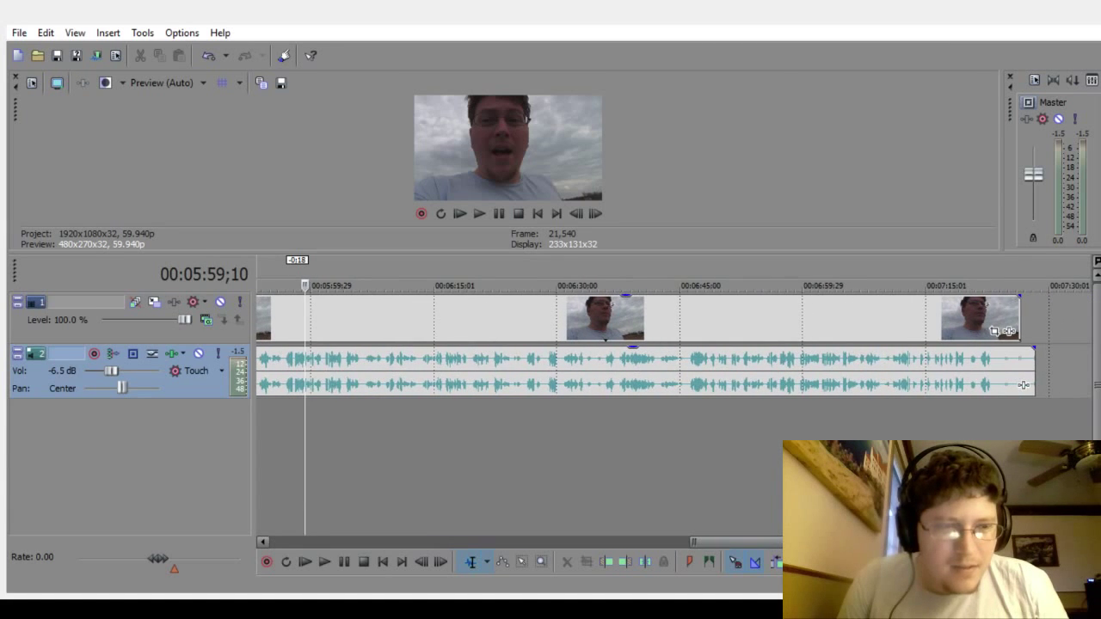
drag(838, 540, 717, 550)
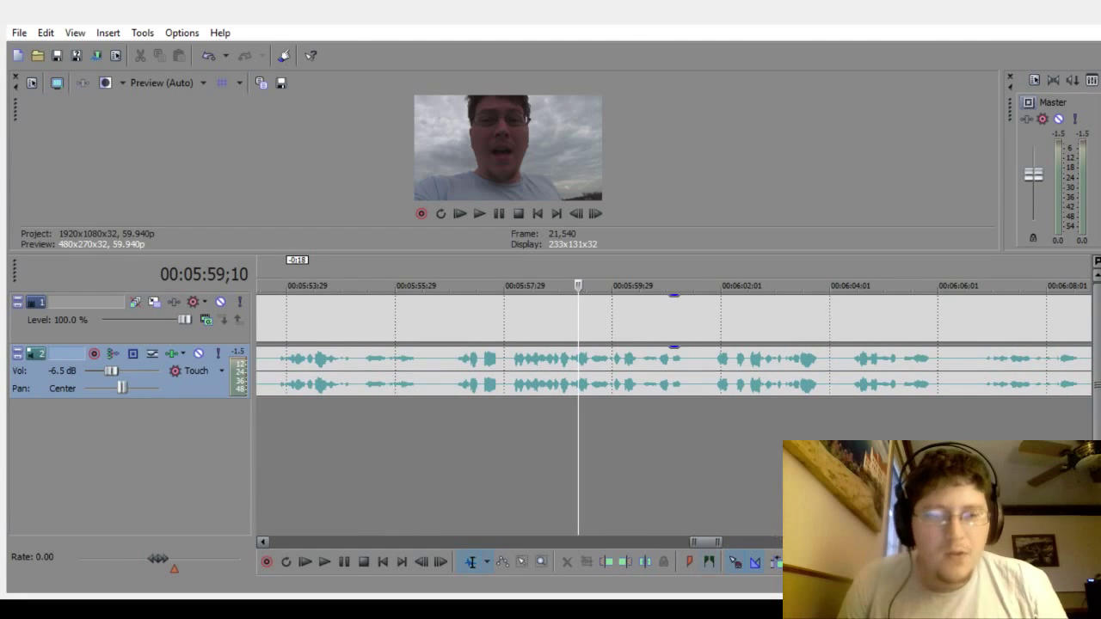
click(294, 462)
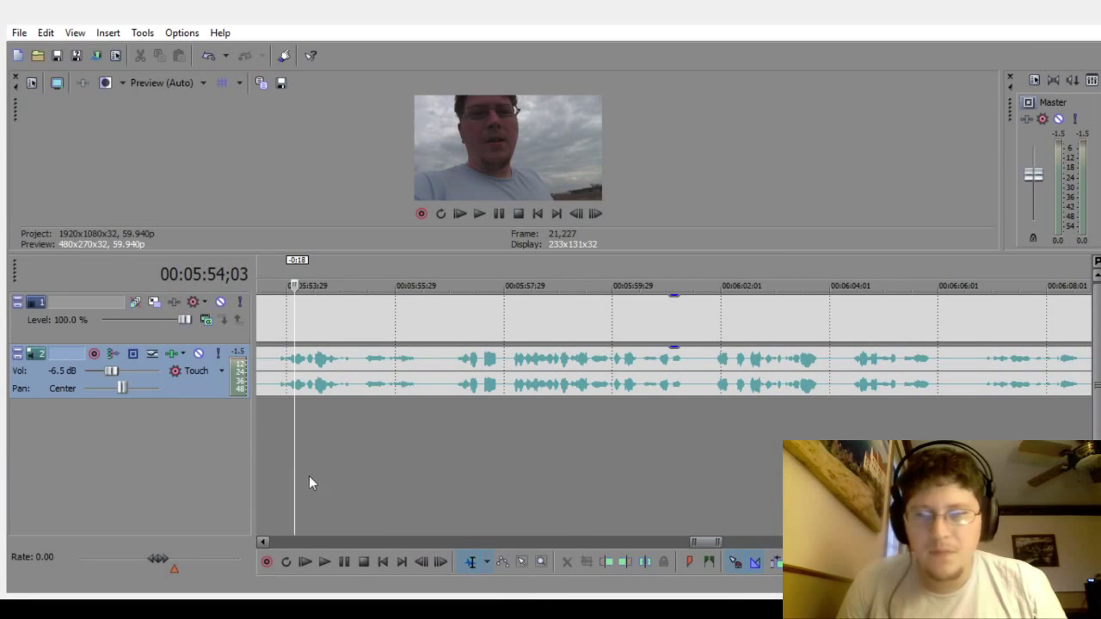
click(325, 562)
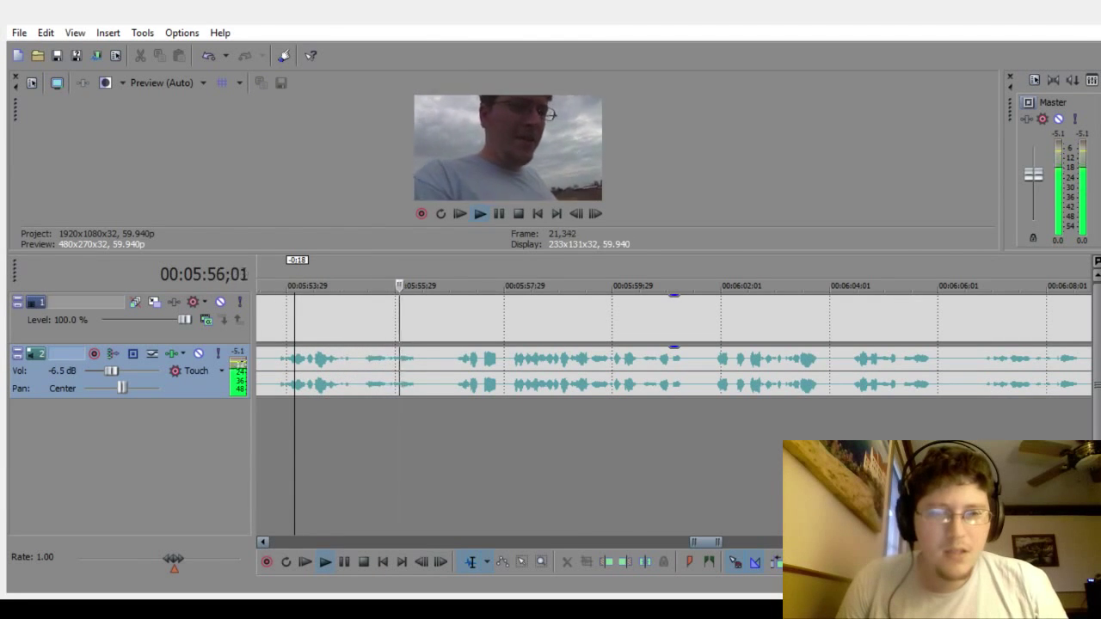
click(364, 562)
Step: Cut the silent pause ending at about 00:05:56;26 out of both tracks and close the gap with a 0:05 crossfade
click(432, 428)
key(Up)
key(Up)
key(Up)
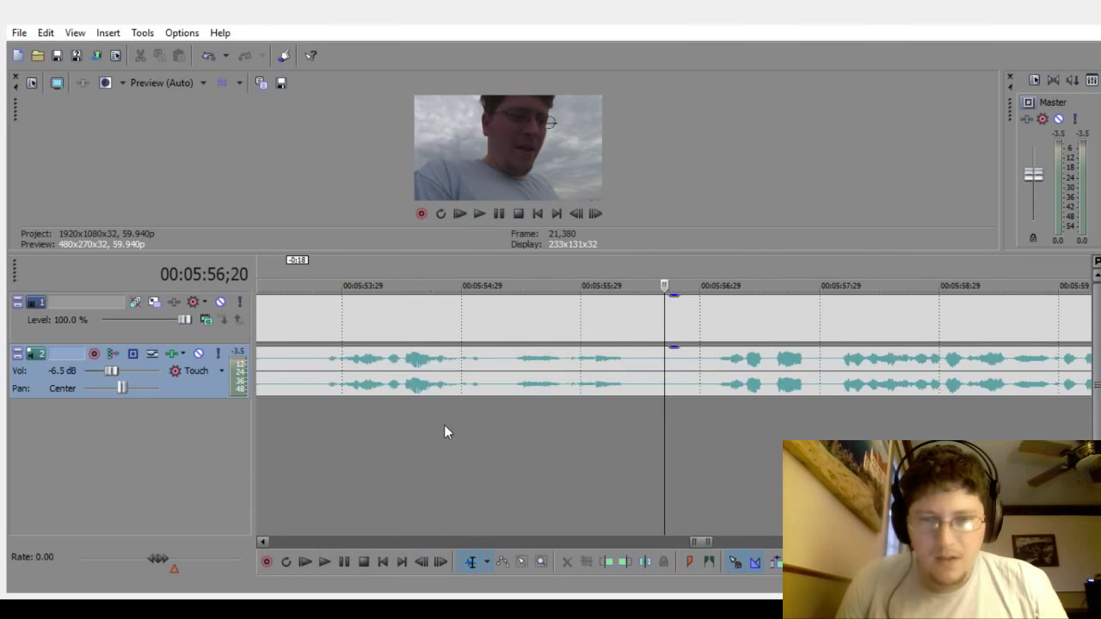
drag(643, 421, 703, 422)
key(Delete)
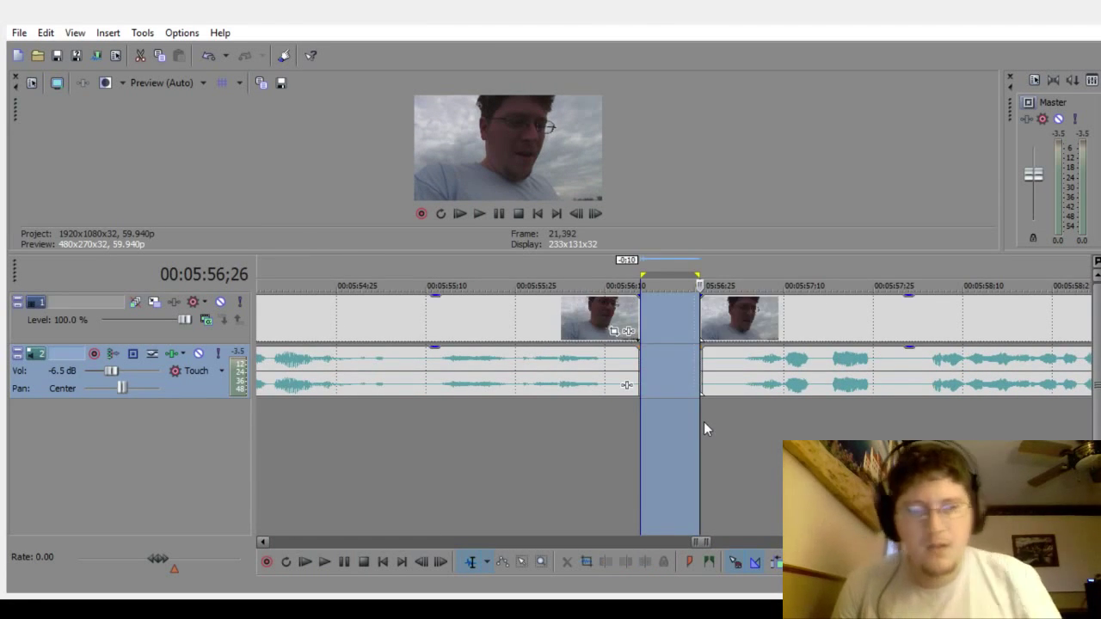
click(539, 480)
drag(769, 353, 682, 390)
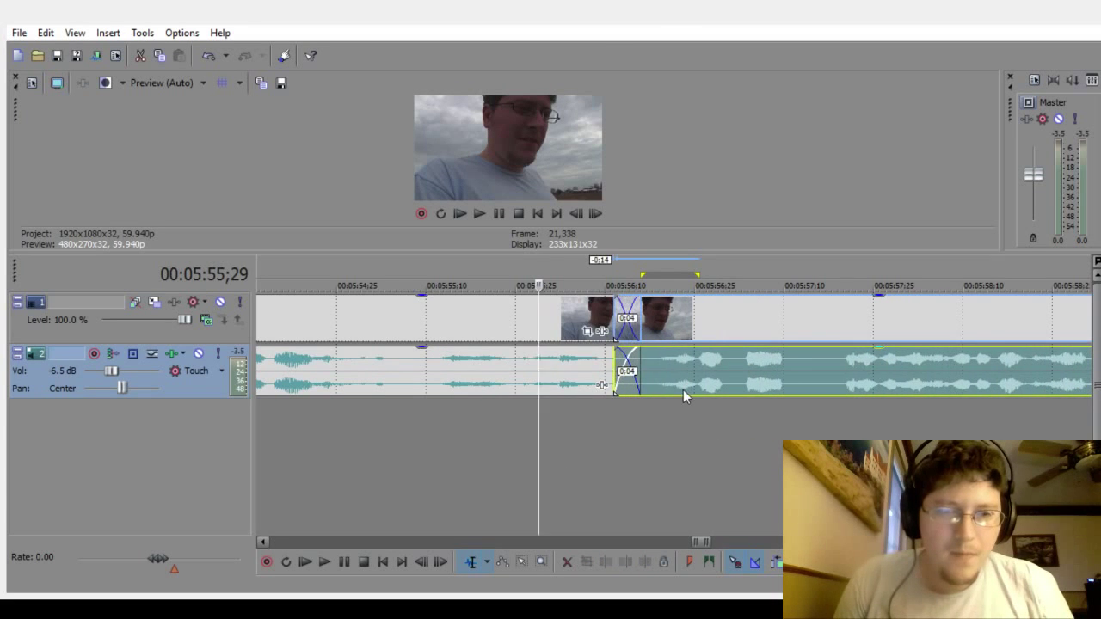
key(Down)
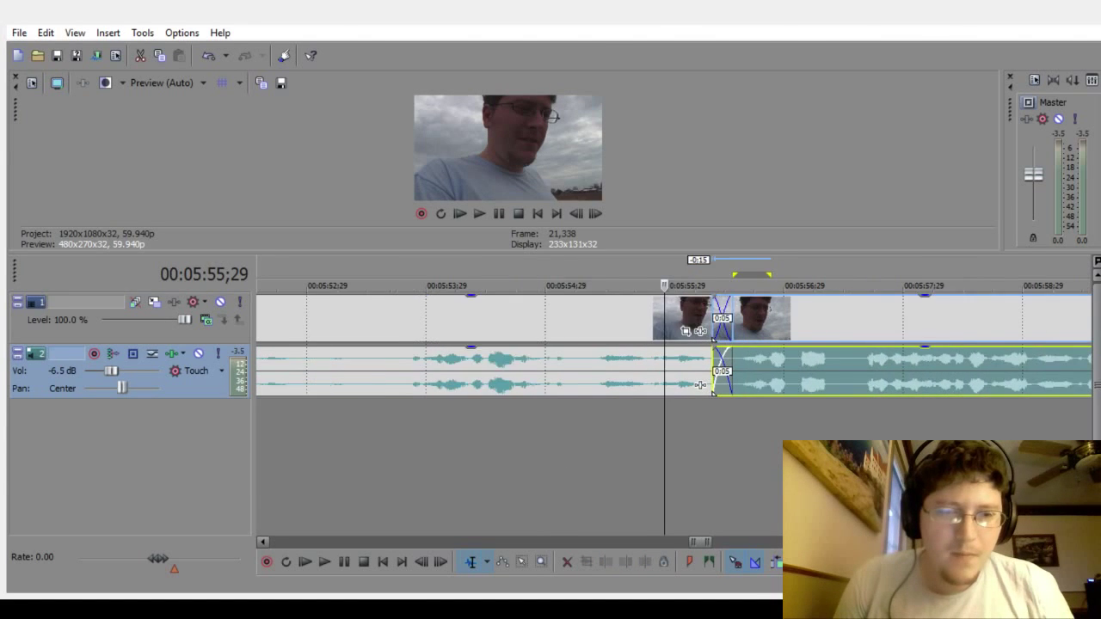
Step: Play back the new transition and the following footage from about 00:05:54 to just past 00:06:06
click(502, 525)
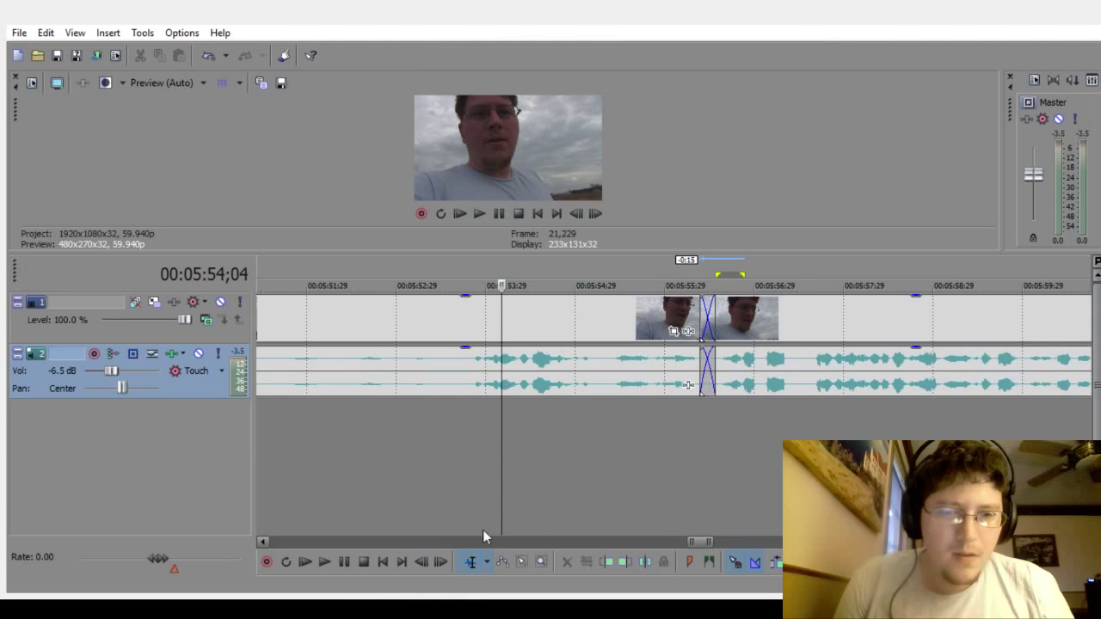
click(325, 563)
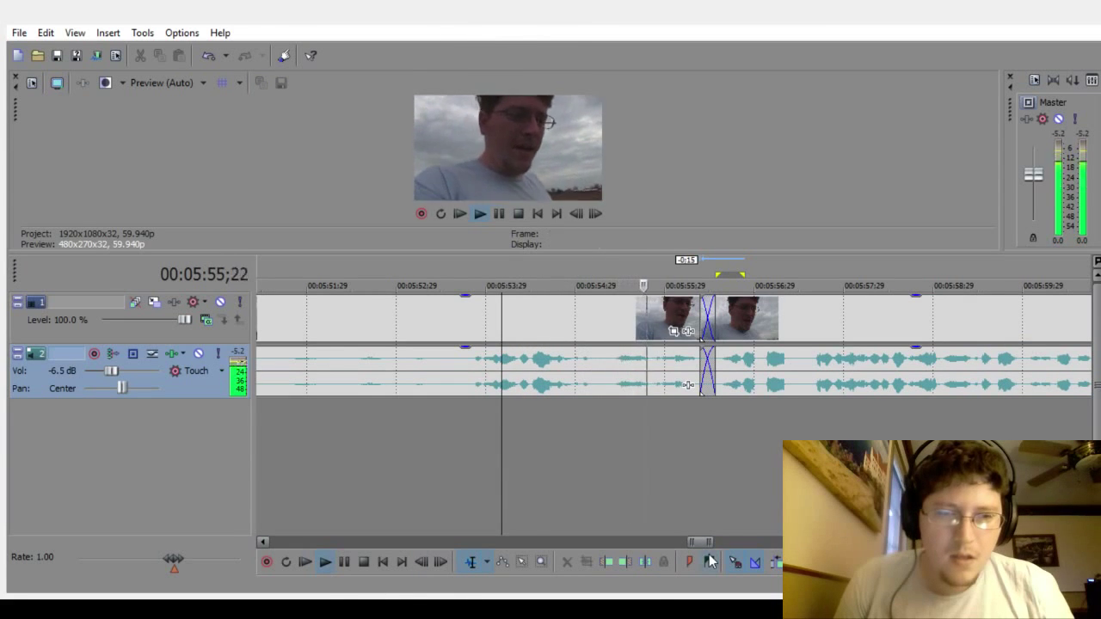
drag(712, 542, 738, 540)
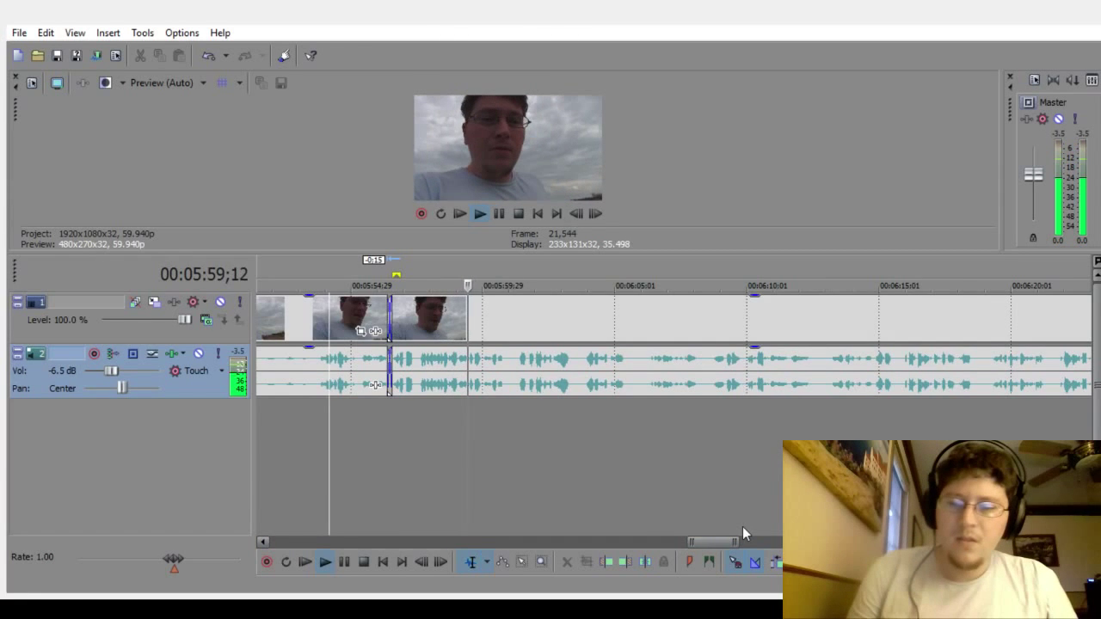
scroll(744, 540, right, 2)
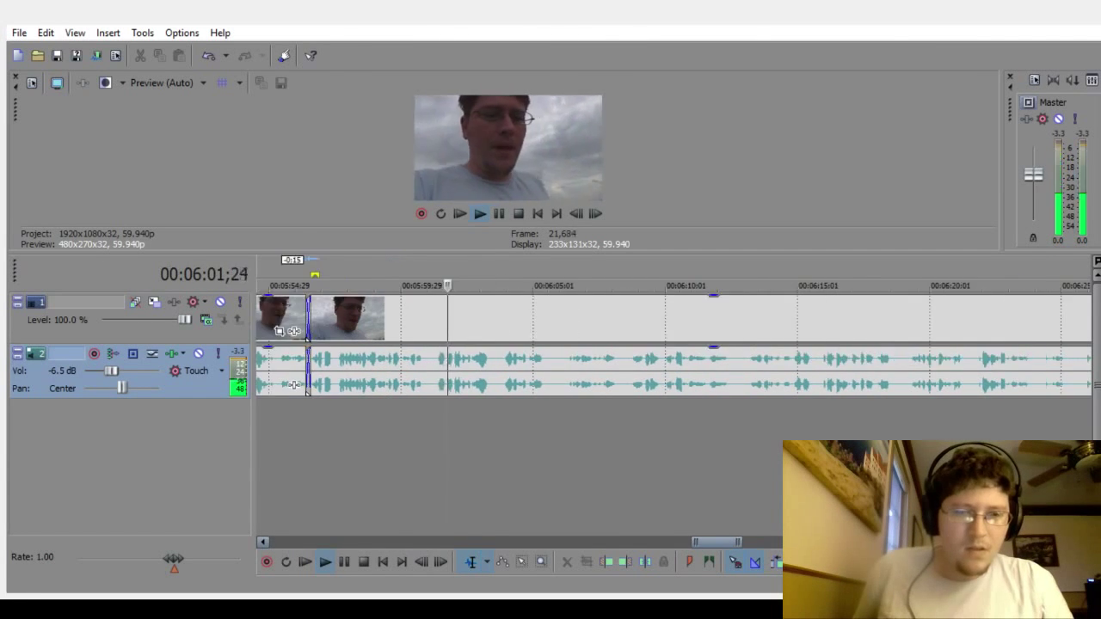
scroll(673, 361, right, 1)
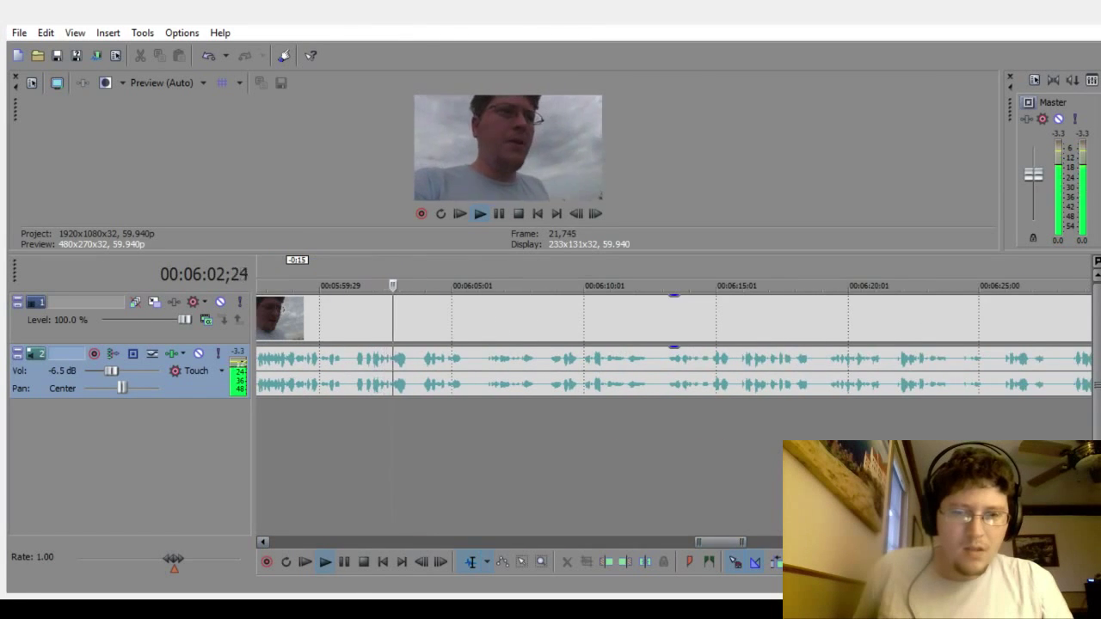
click(344, 563)
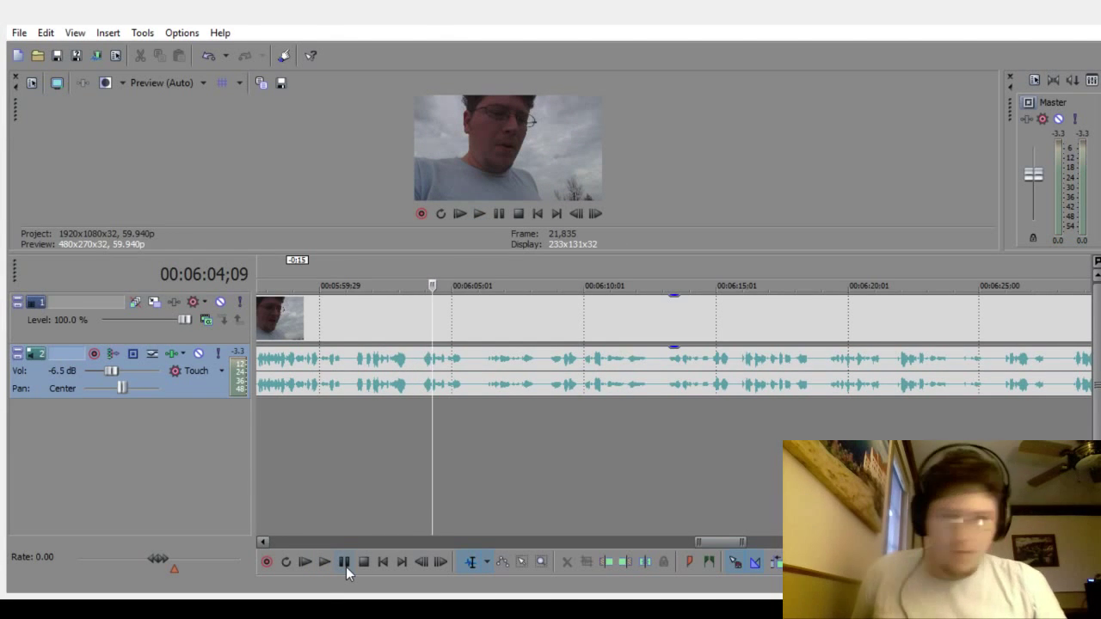
click(325, 562)
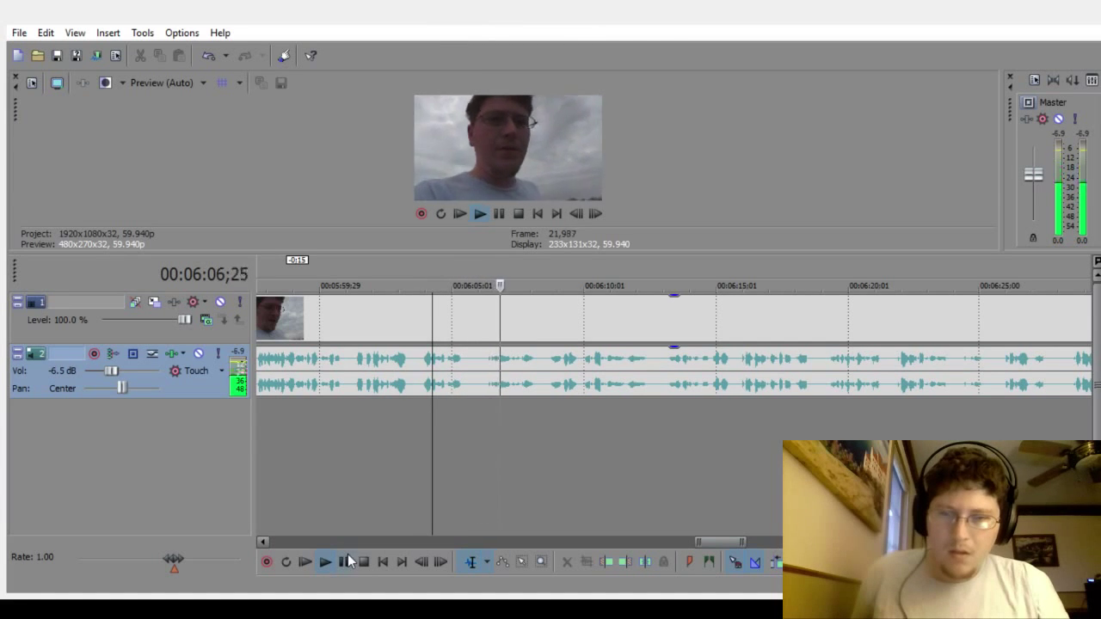
click(345, 561)
Step: Cut the silent pause from about 00:06:05;24 to 00:06:06;08 out of both tracks
scroll(479, 456, up, 5)
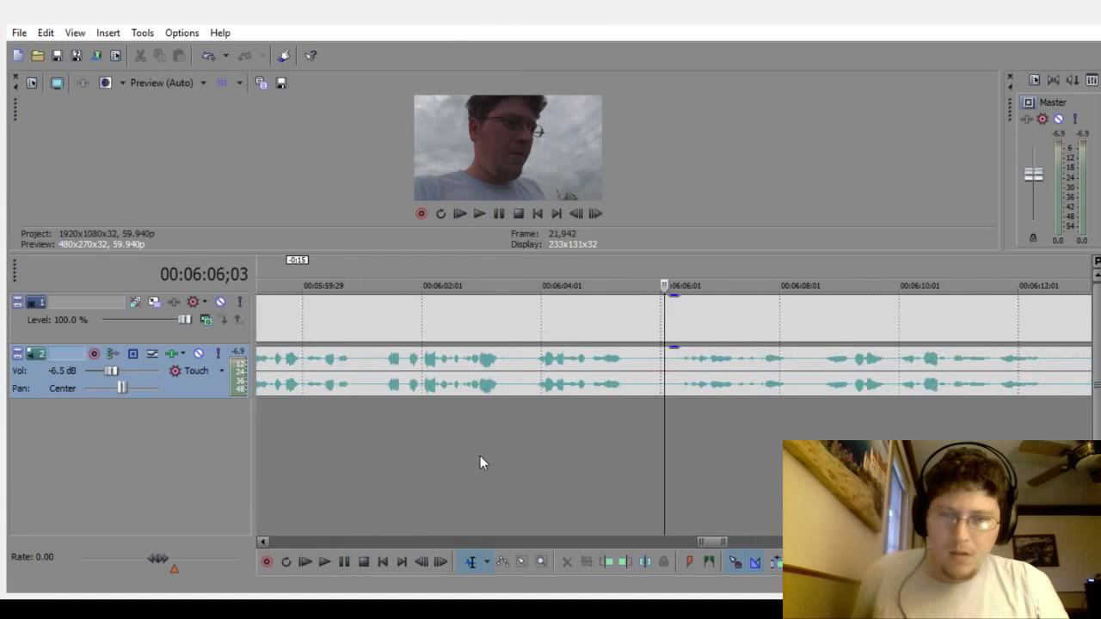
drag(631, 426, 683, 429)
key(Delete)
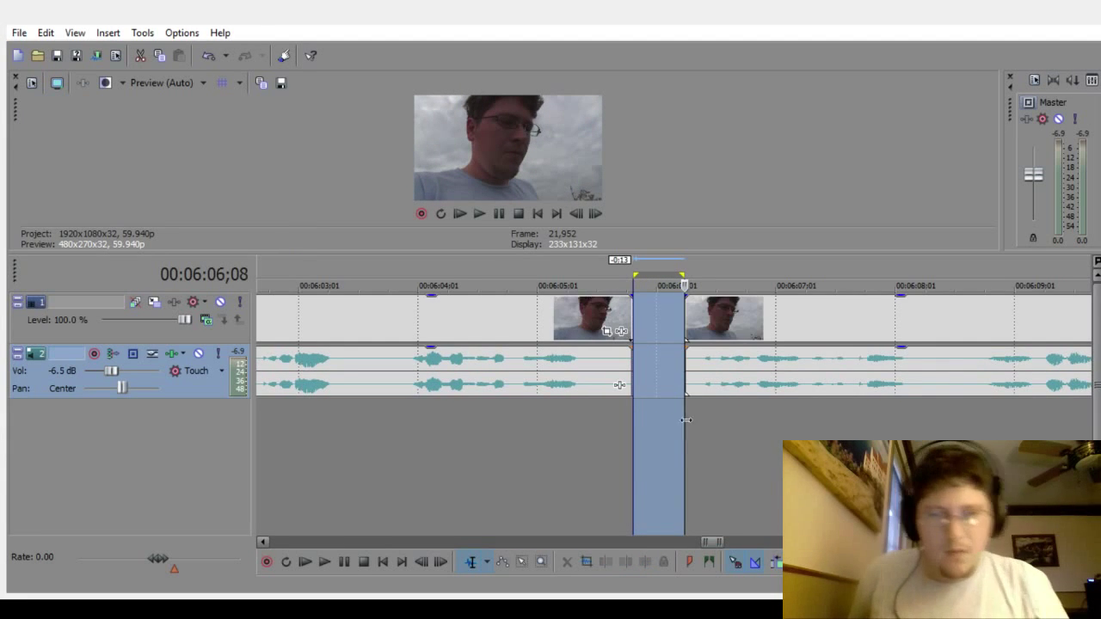
Step: Play the speech leading up to the new gap, starting between about 00:06:03 and 00:06:04, to judge where to trim it
click(463, 462)
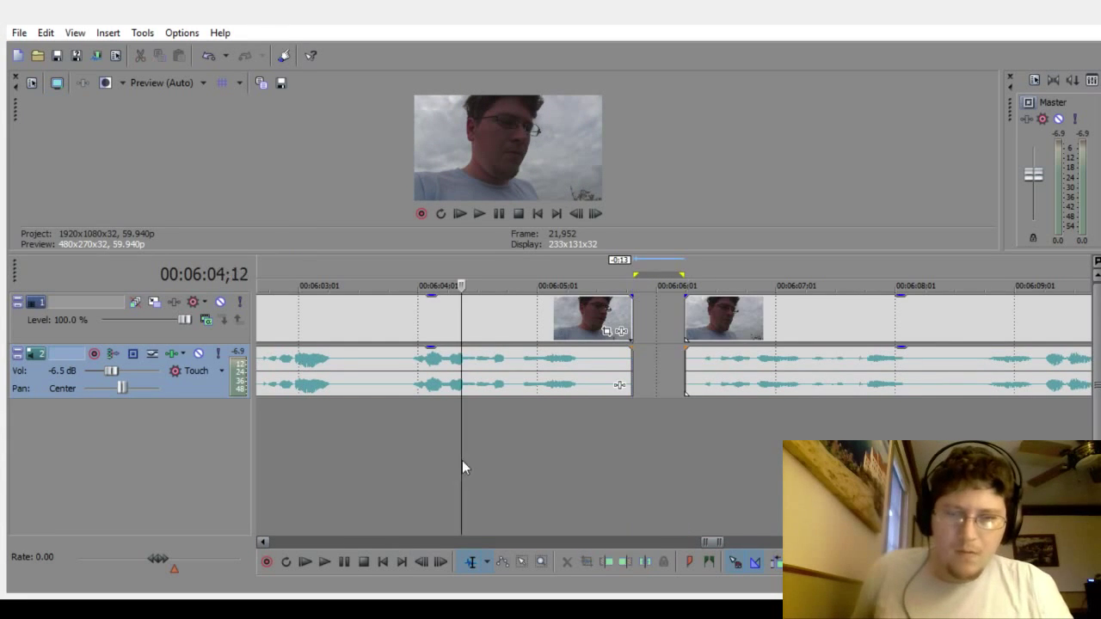
click(323, 564)
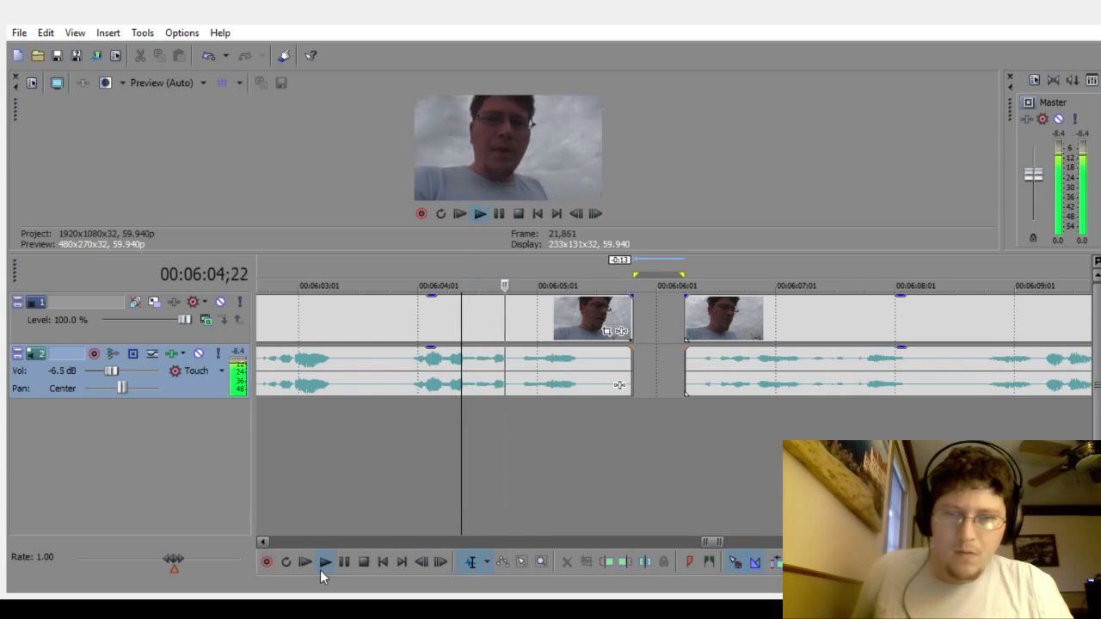
click(362, 562)
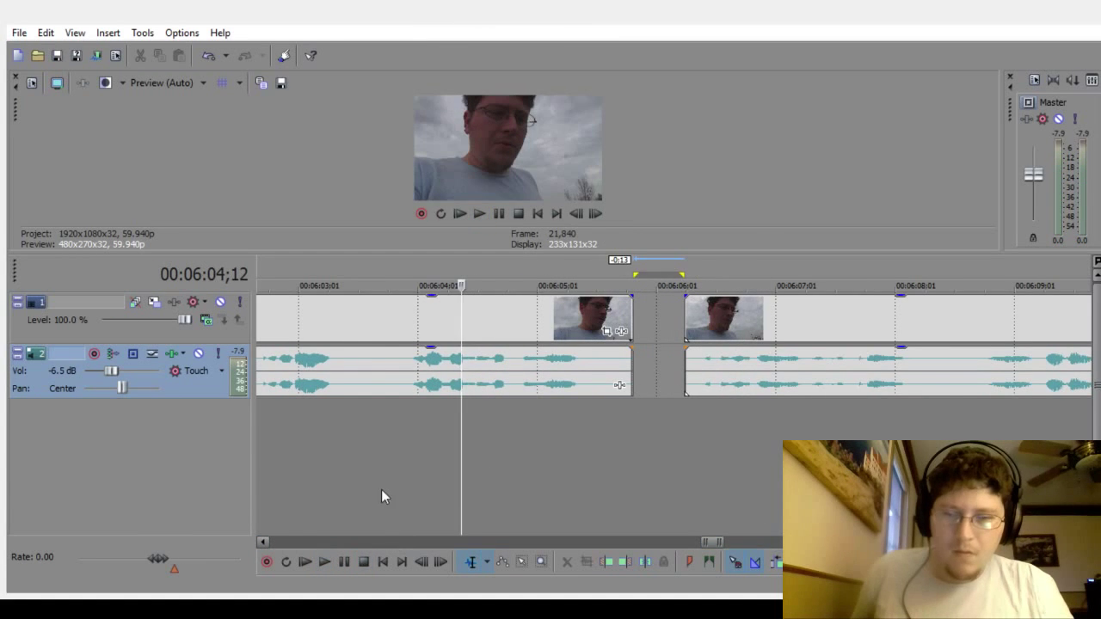
click(381, 489)
click(299, 502)
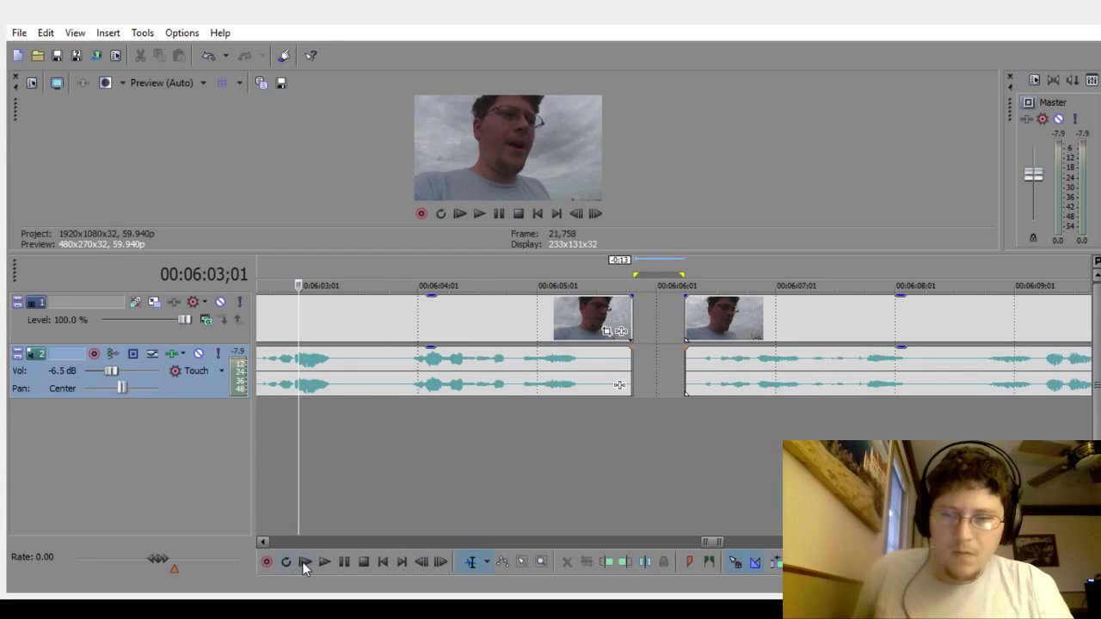
click(324, 561)
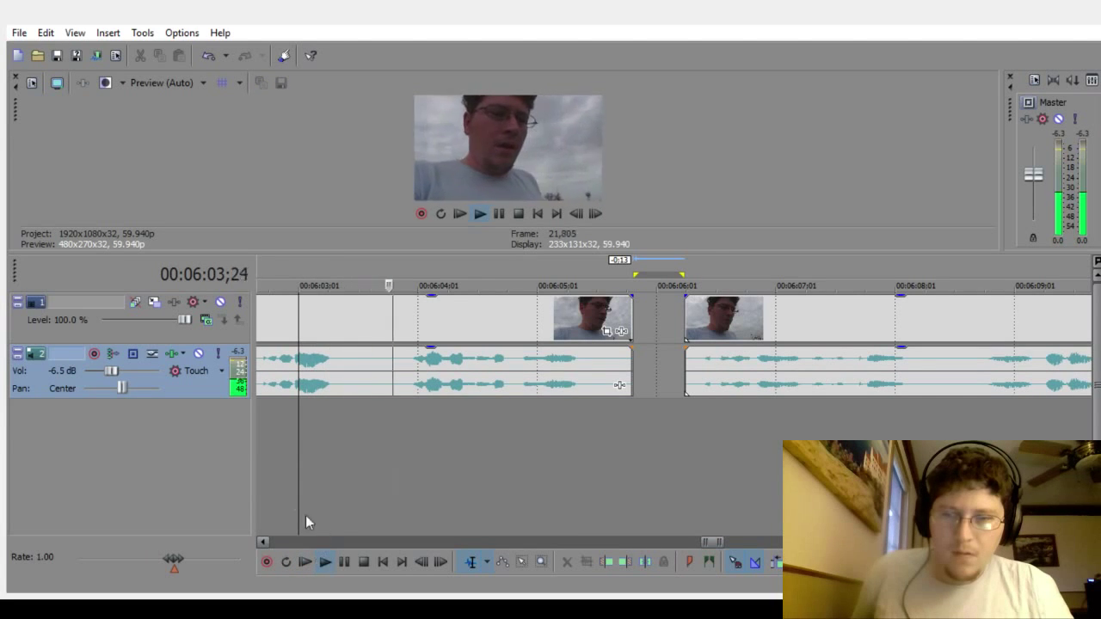
click(262, 481)
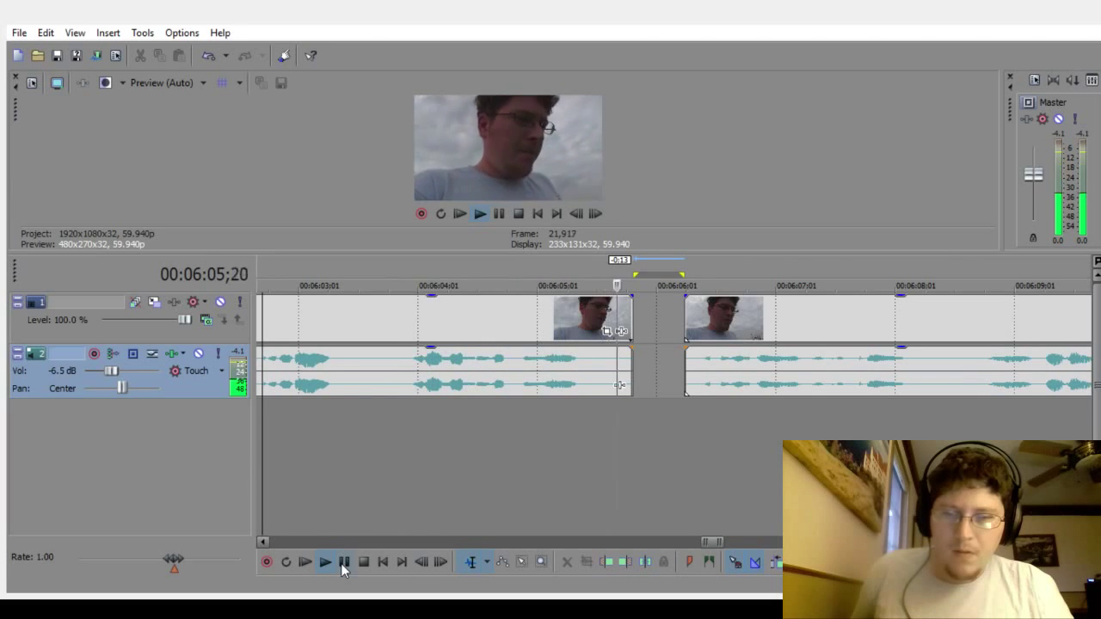
click(365, 560)
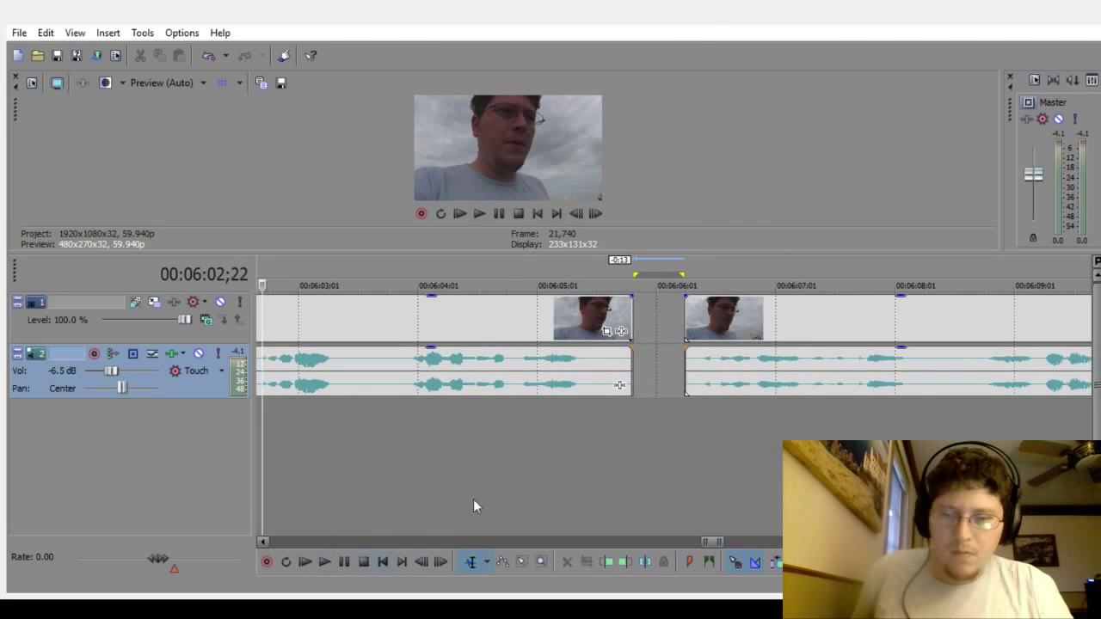
Step: Trim the clip before the gap back to about 00:06:03;16 and move the following clip up to it with a 0:05 crossfade
drag(632, 371, 359, 387)
drag(714, 370, 370, 378)
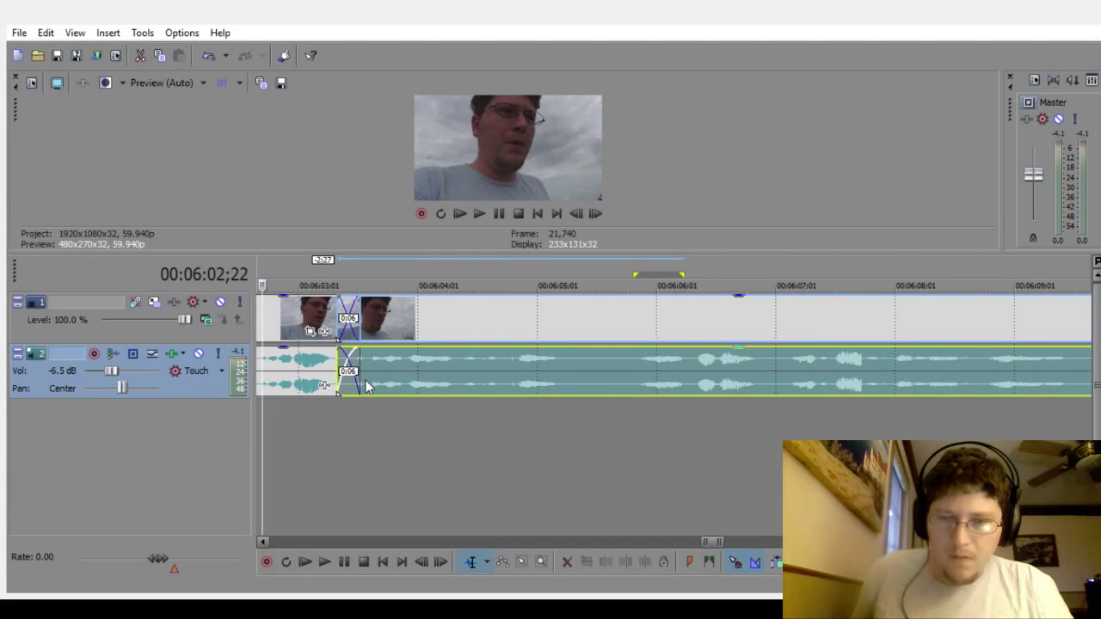
scroll(386, 433, down, 2)
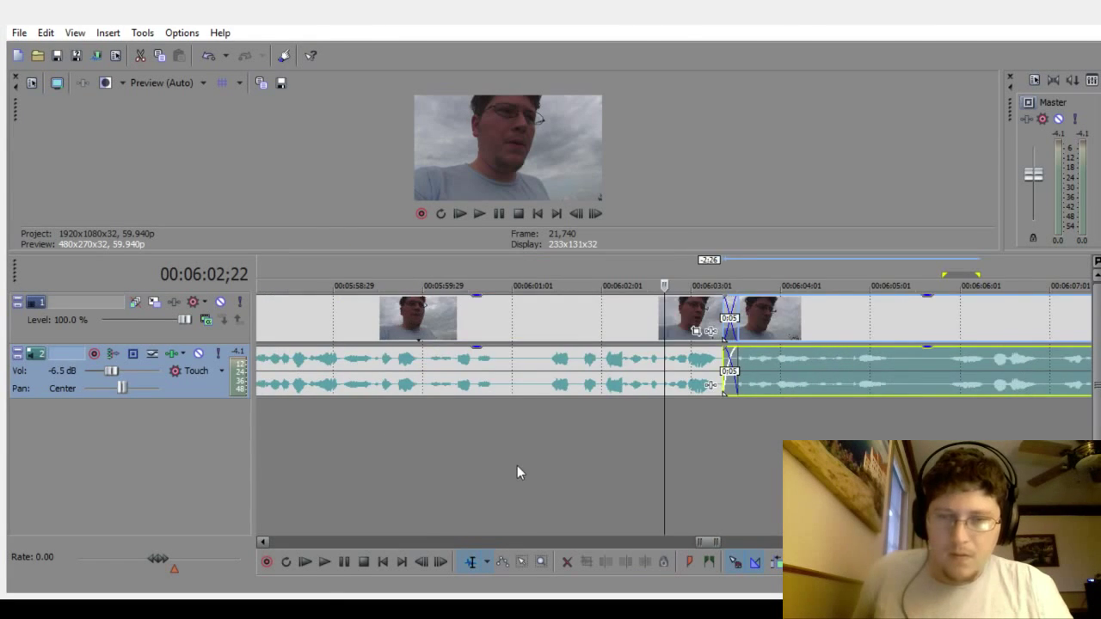
Step: Play back the newest transition from about 00:05:59 to 00:06:05 and look over the waveform that follows
click(516, 465)
click(324, 567)
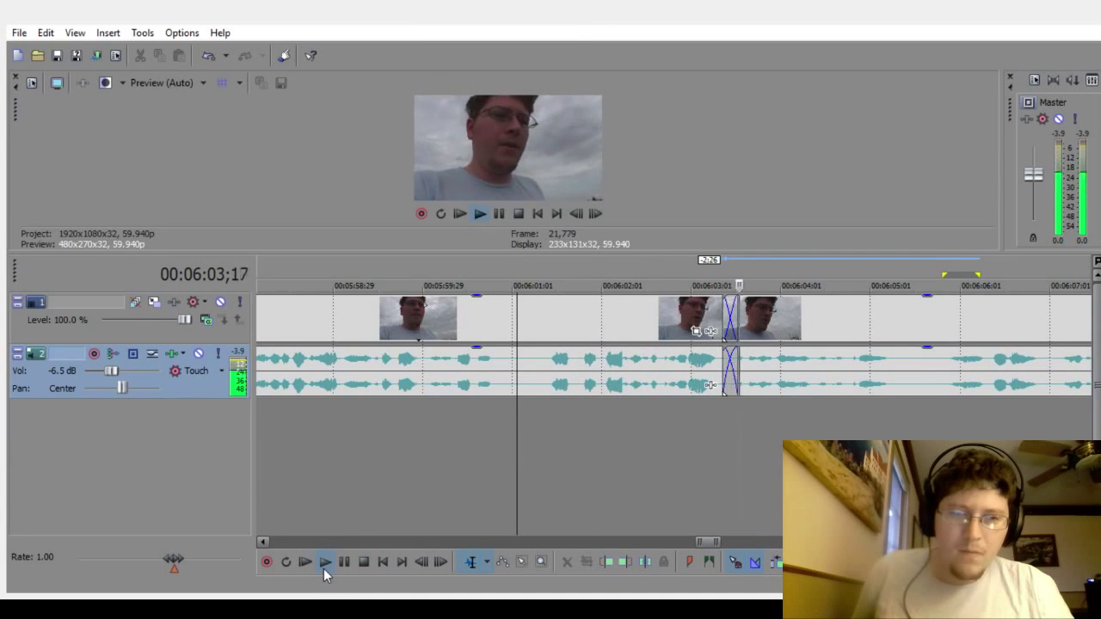
click(355, 469)
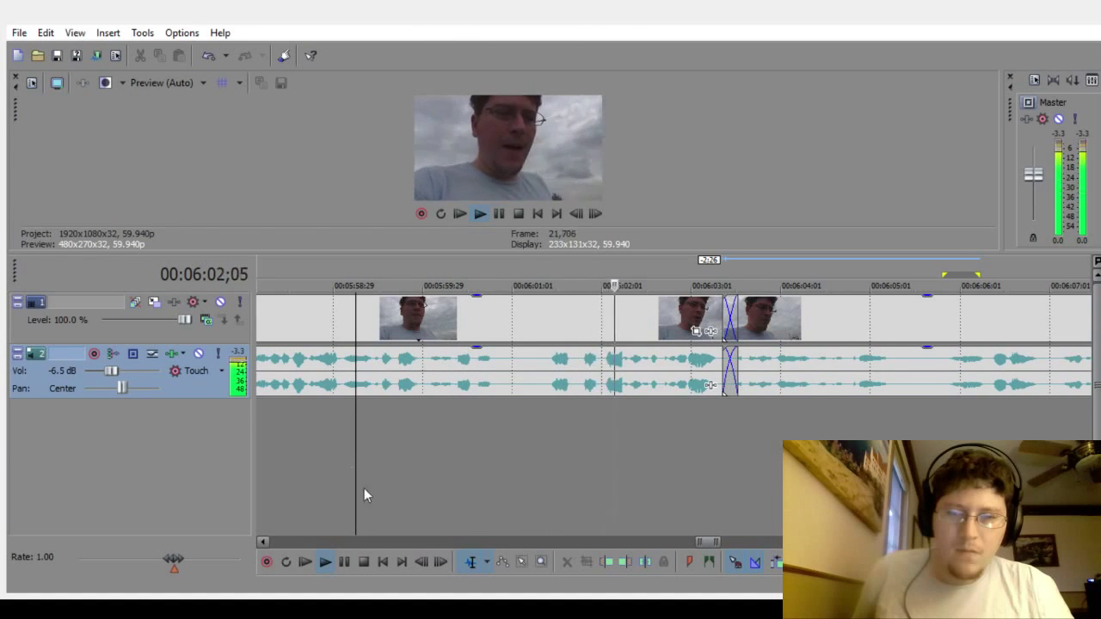
click(344, 562)
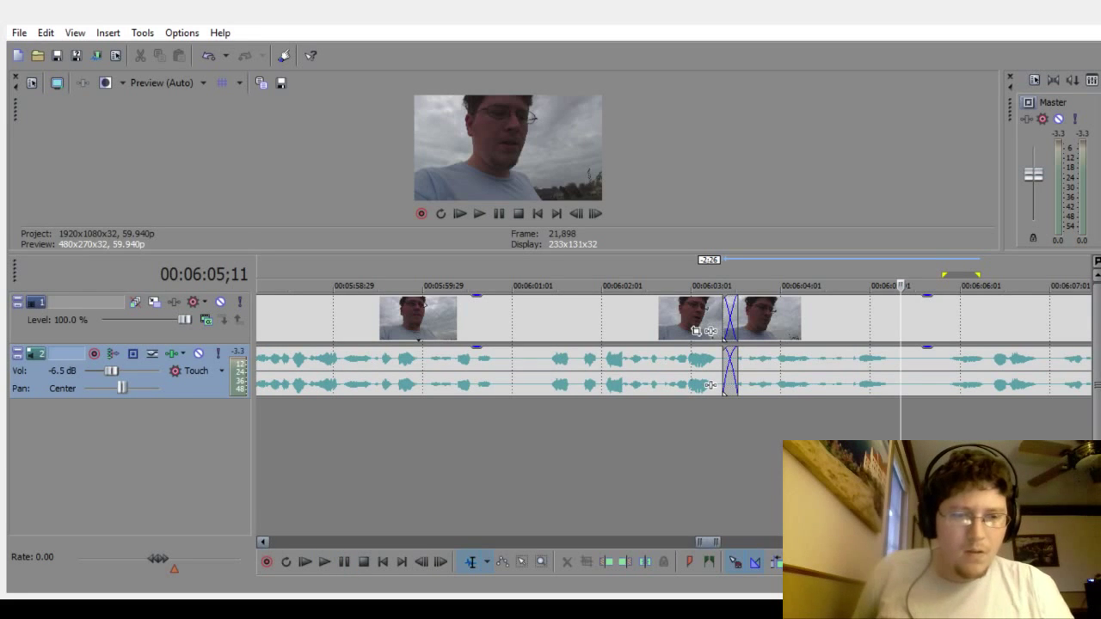
scroll(723, 389, right, 5)
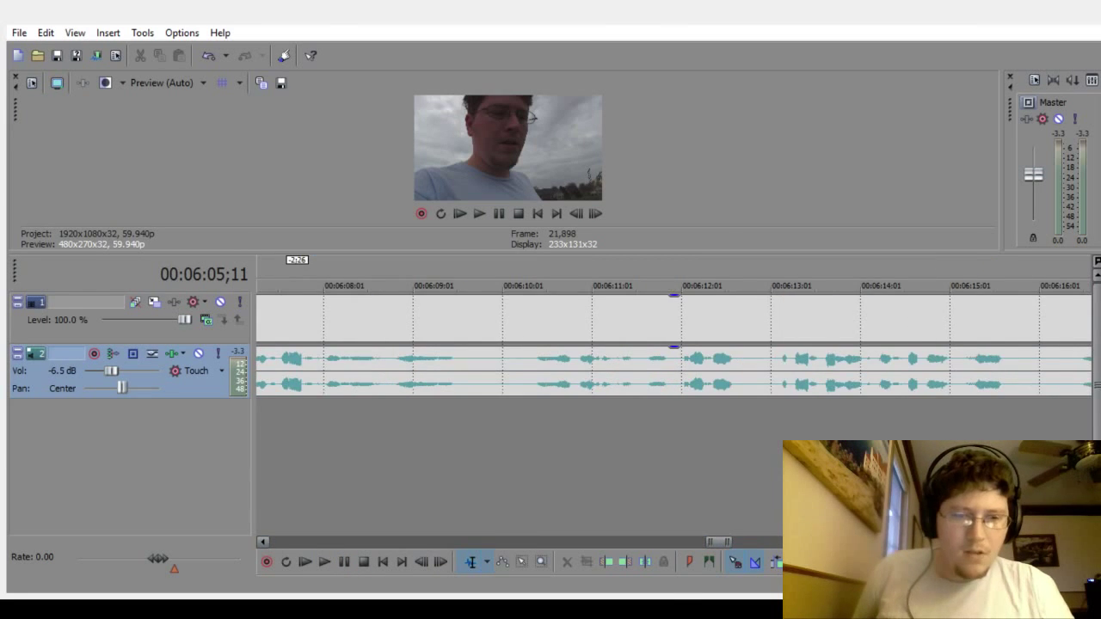
scroll(735, 517, down, 2)
scroll(674, 388, right, 3)
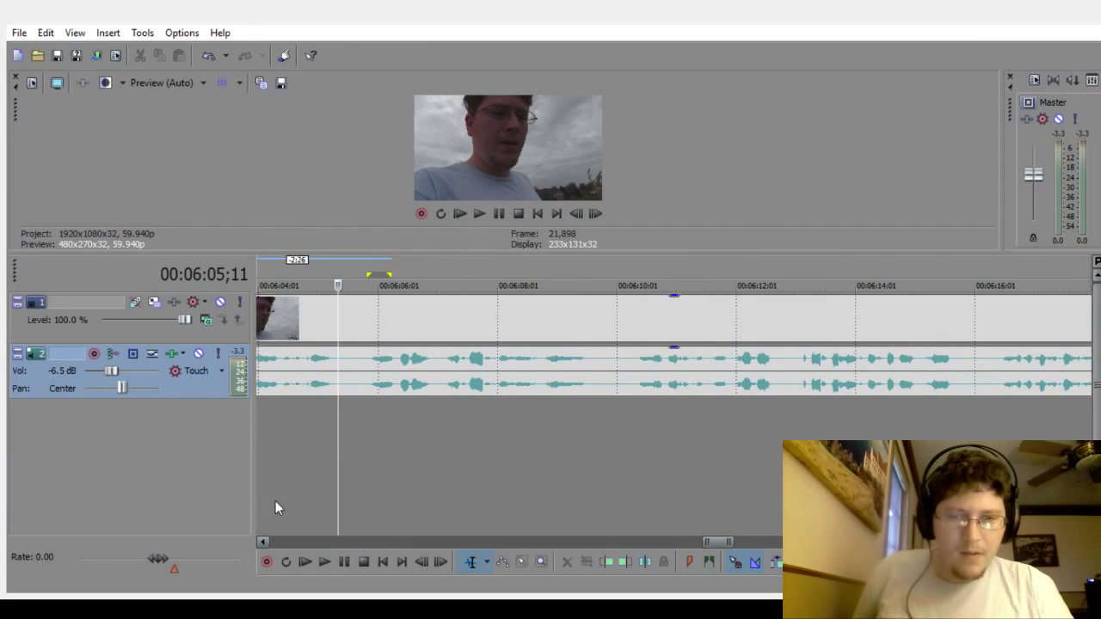
Step: Play the footage from about 00:06:04 to 00:06:11;20 to find the next pause
click(282, 478)
click(322, 565)
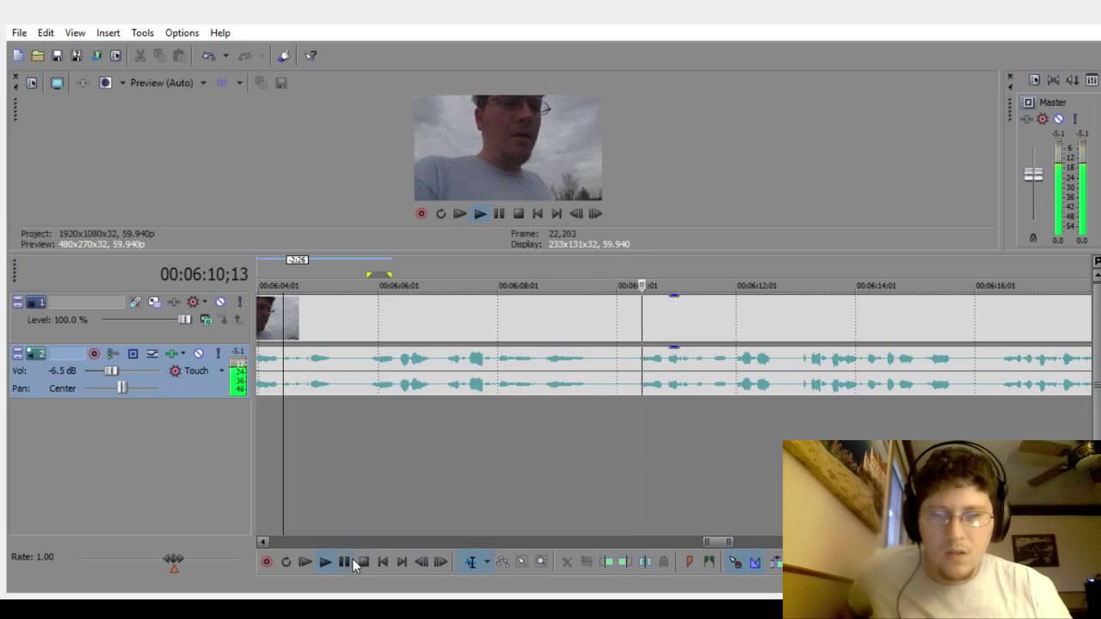
click(343, 563)
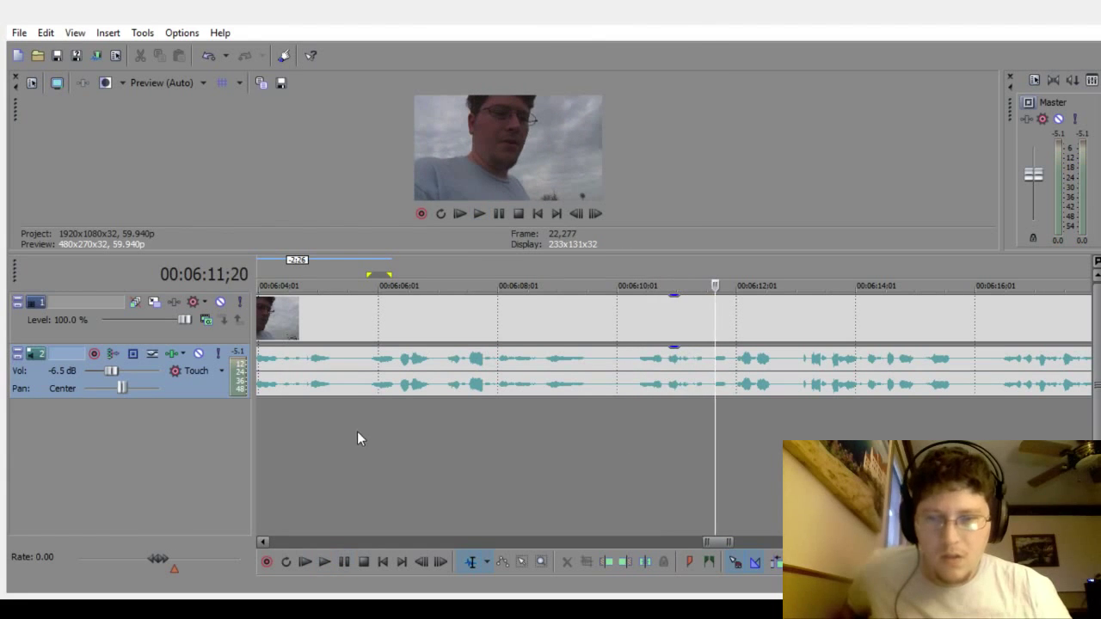
key(space)
Step: Cut the silent pause from about 00:06:05;15 to 00:06:05;20 out of both tracks and close the gap with a 0:05 crossfade
scroll(359, 433, up, 2)
scroll(673, 440, up, 1)
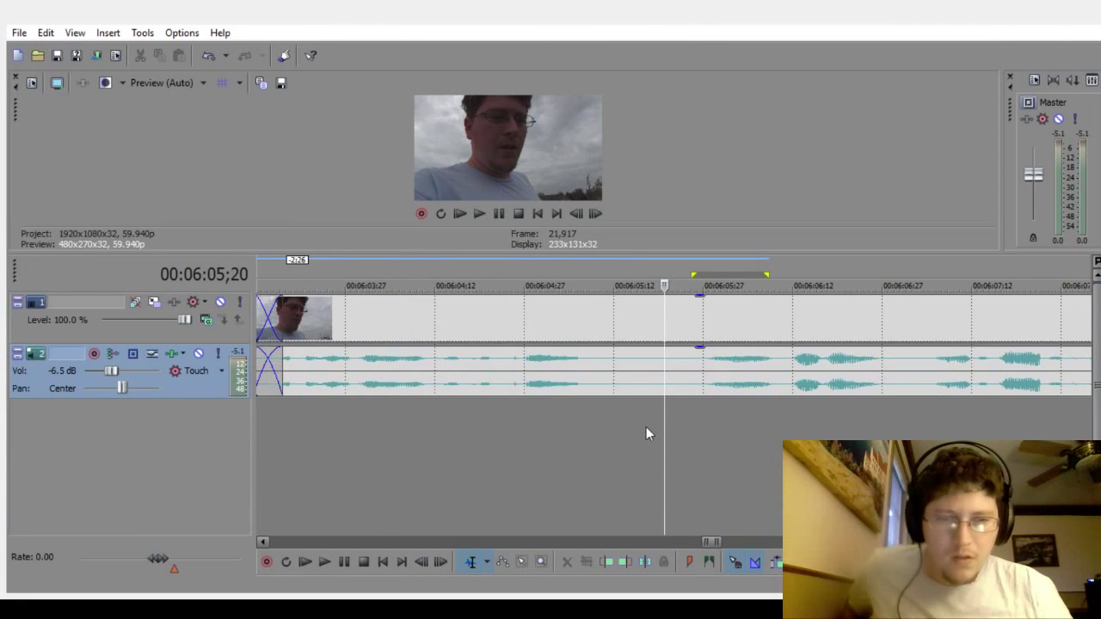
drag(632, 435, 660, 436)
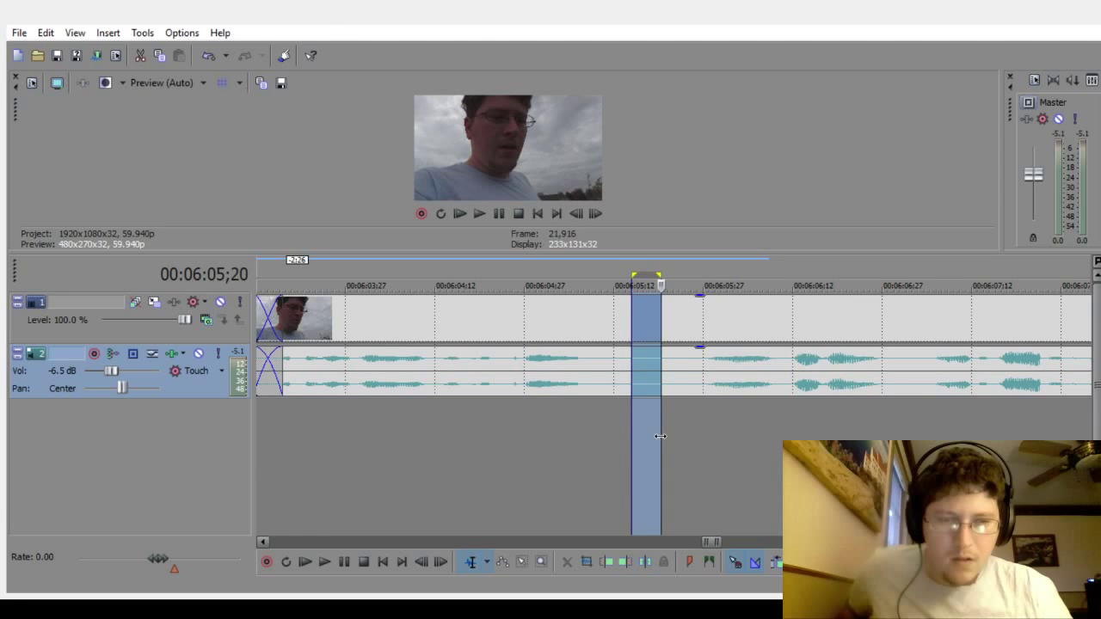
key(Delete)
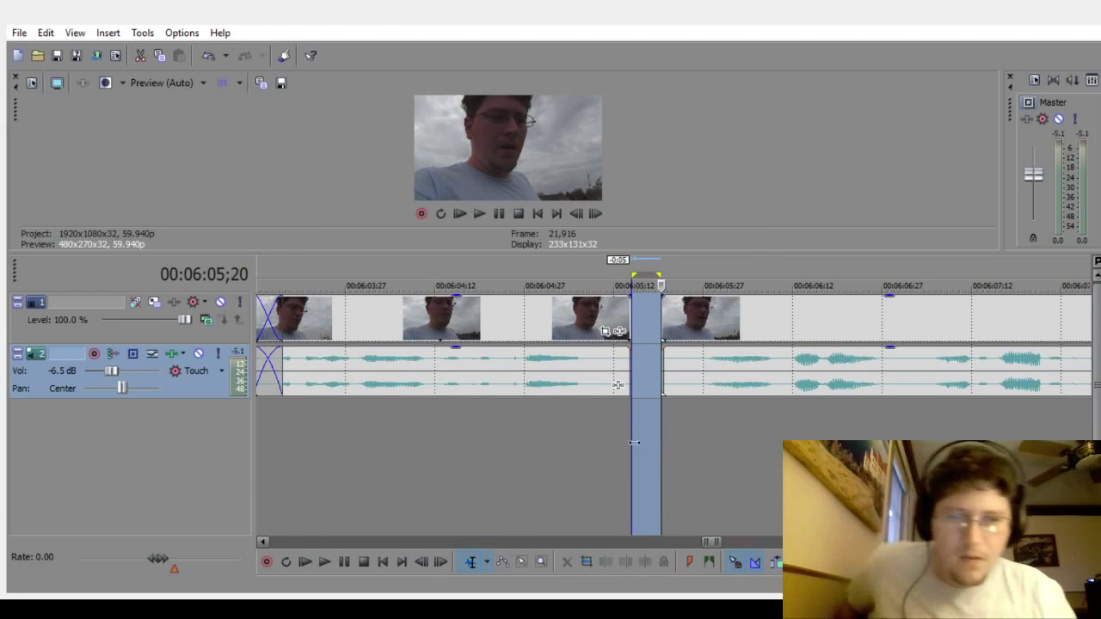
click(517, 506)
drag(732, 364, 669, 370)
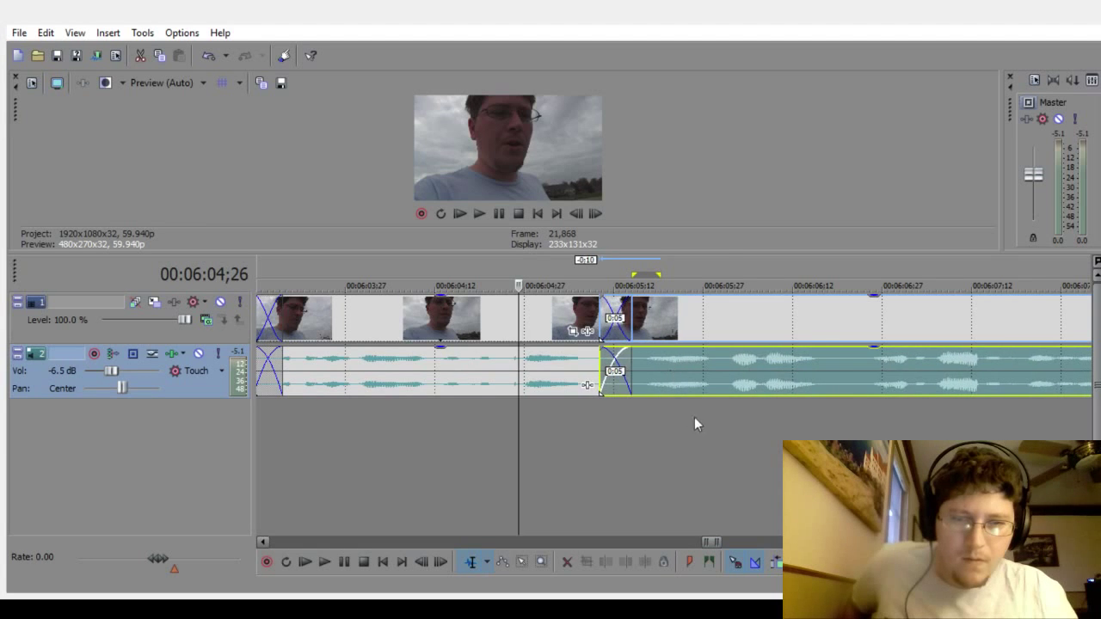
Step: Play back the newest crossfade from about 00:06:04;02 to check the join
scroll(694, 417, down, 2)
click(570, 473)
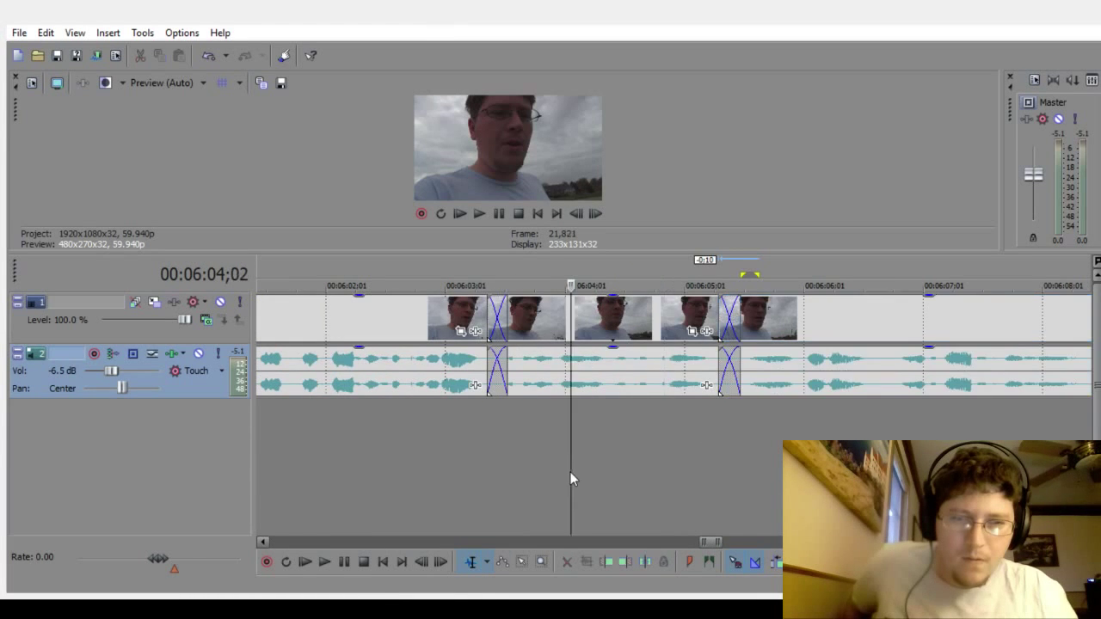
click(331, 560)
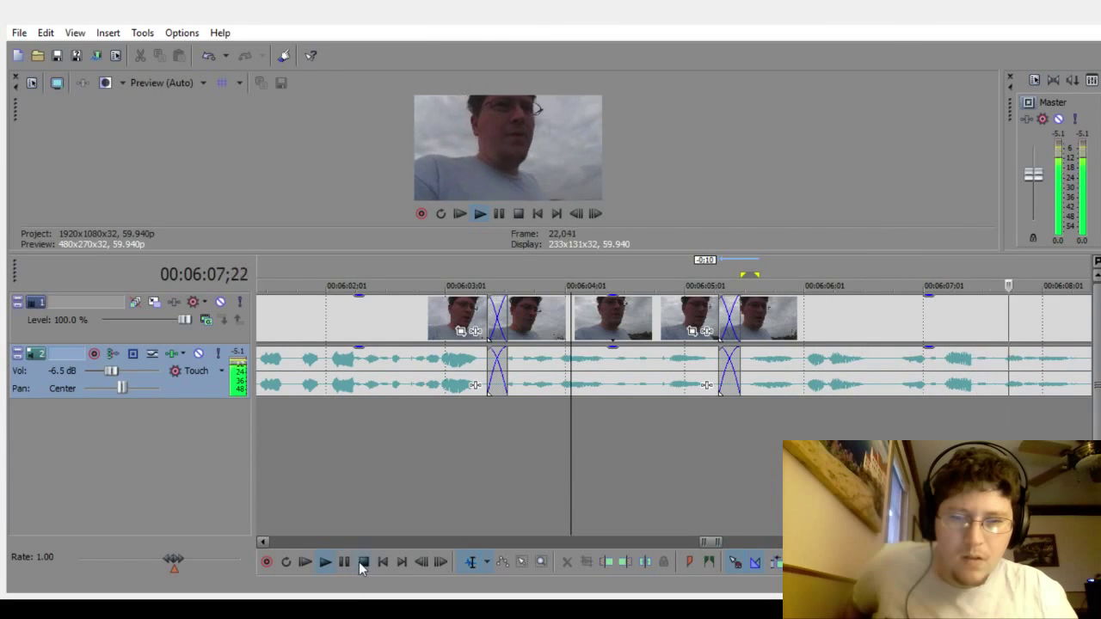
click(362, 562)
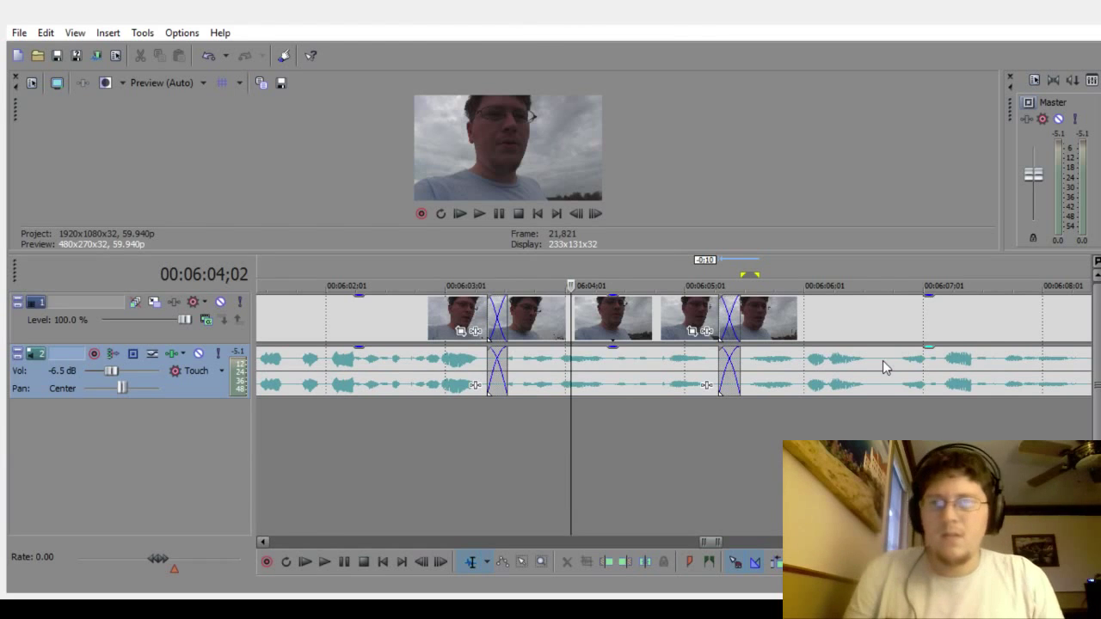
Step: Play the speech following the new crossfade through to about 00:06:11 to locate the next silence
key(Down)
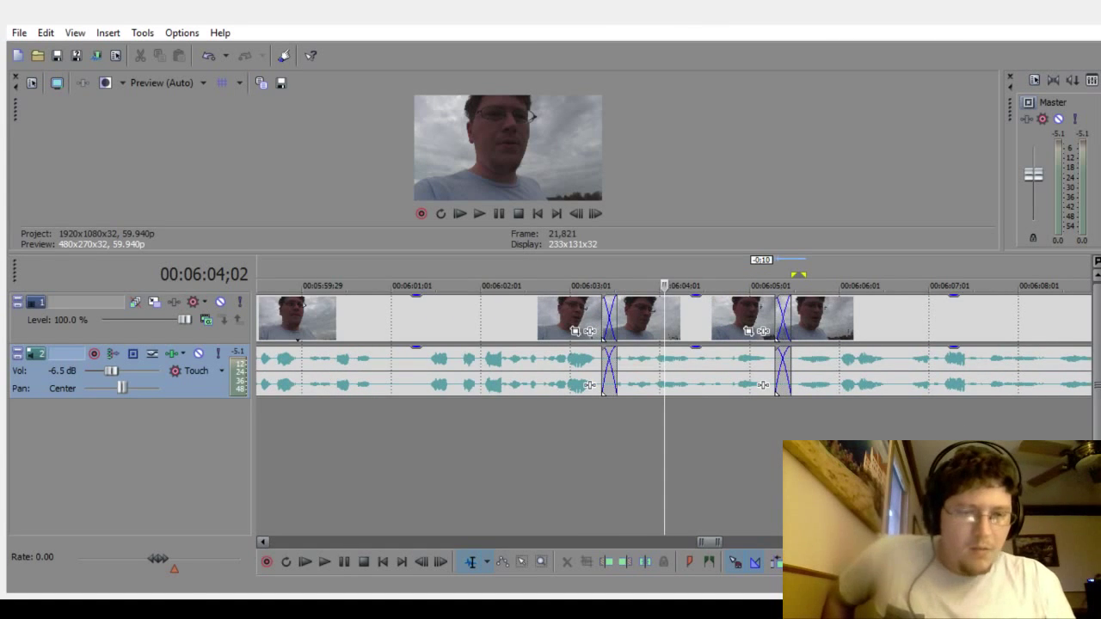
scroll(672, 396, right, 10)
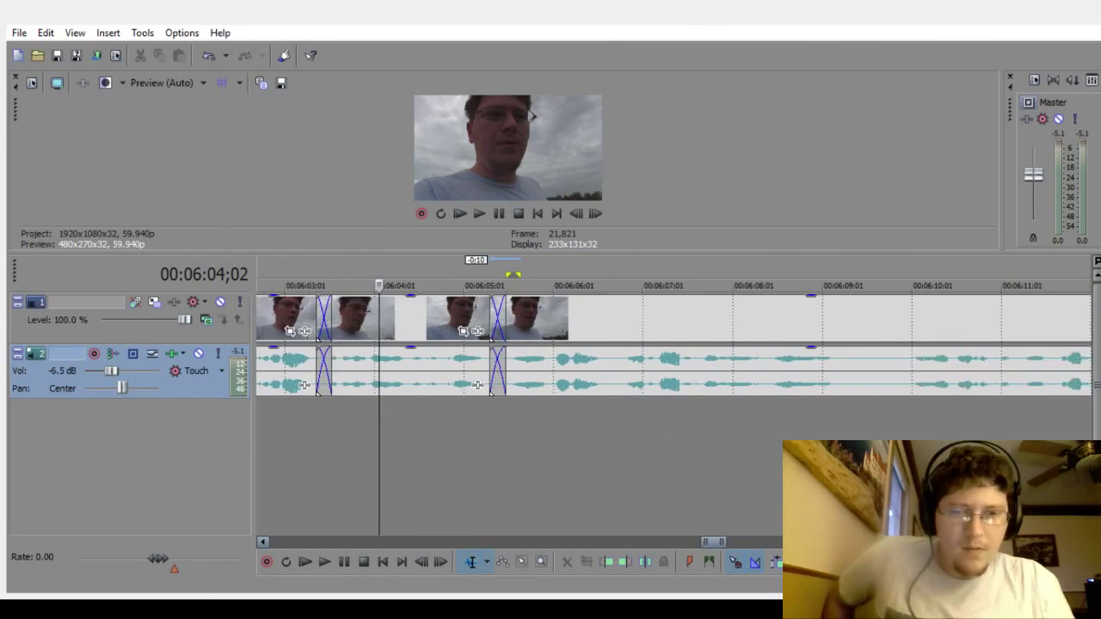
scroll(673, 370, right, 2)
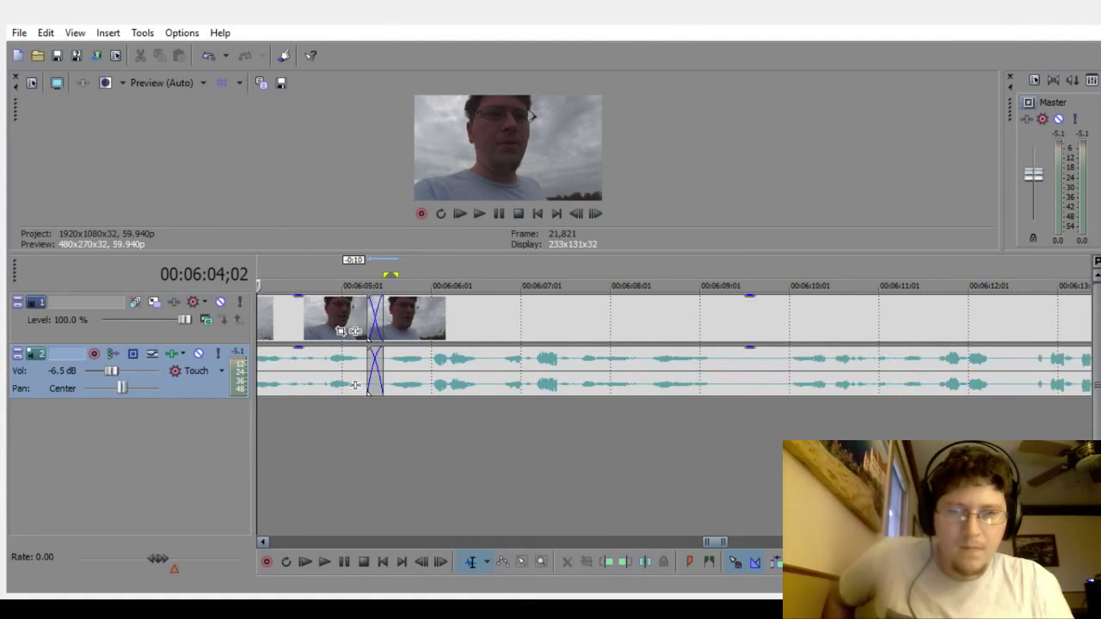
click(332, 566)
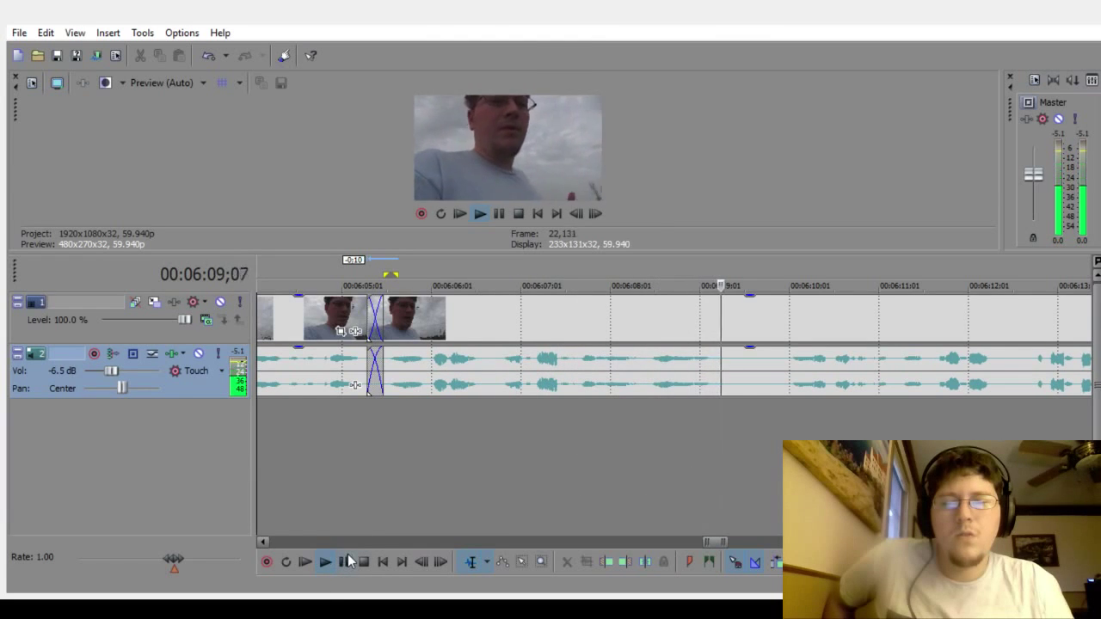
click(344, 562)
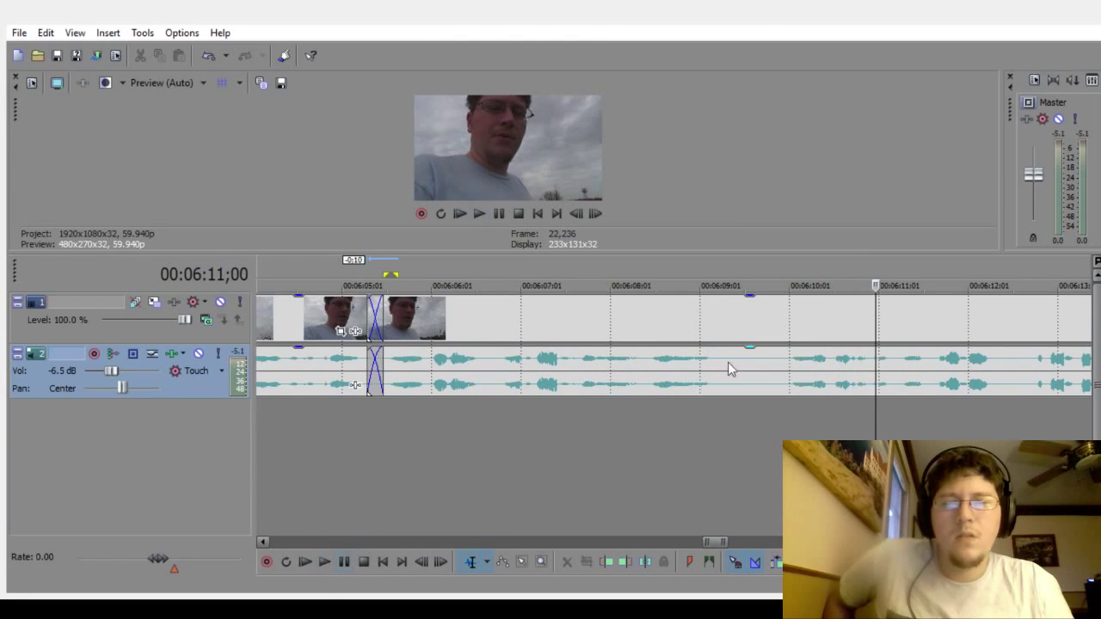
Step: Cut the short pause from about 00:06:09;10 to 00:06:09;16 out of both tracks and join the following clip with a 0:05 crossfade
drag(727, 410, 744, 422)
key(Delete)
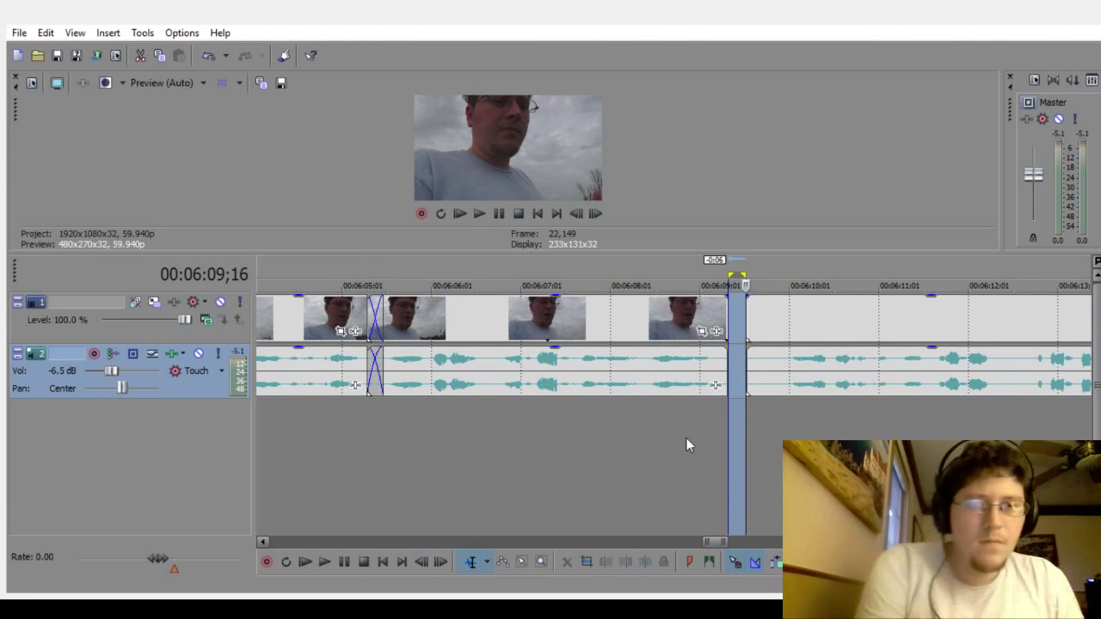
click(661, 479)
drag(834, 365, 801, 370)
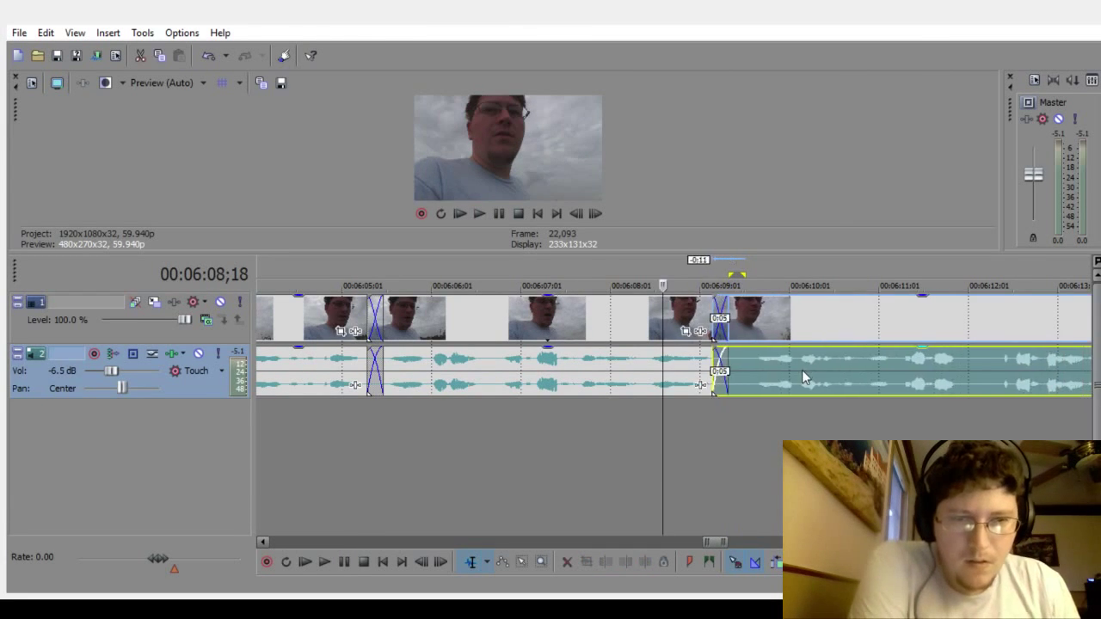
Step: Play the join from 00:06:08;05 and tighten it, trimming the following clip's start and rejoining it with a 0:05 crossfade near 00:06:09
click(623, 465)
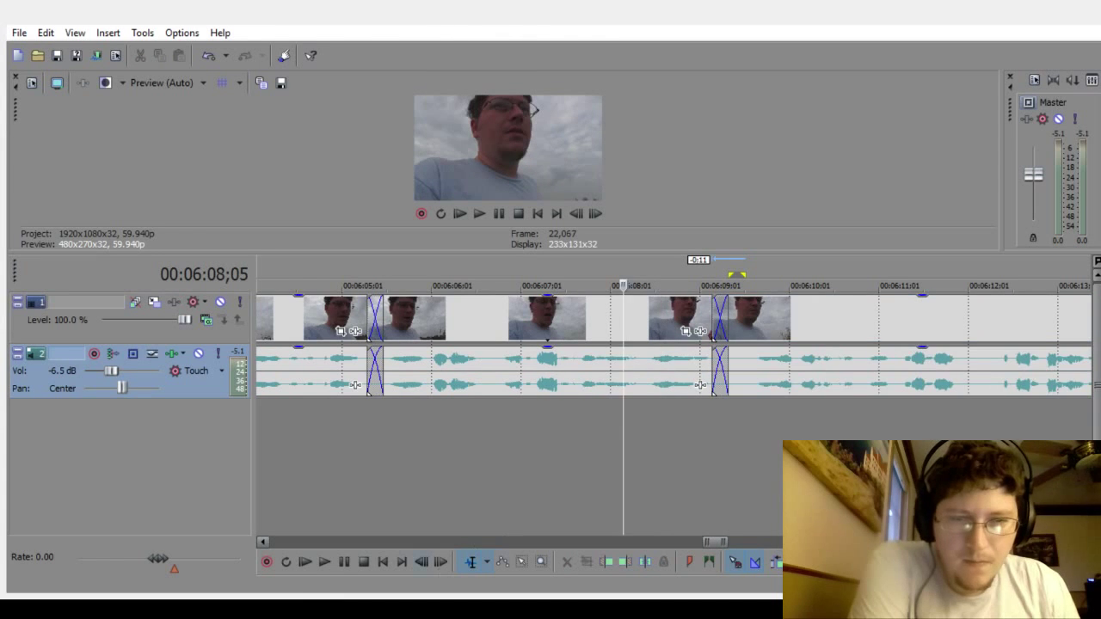
click(325, 561)
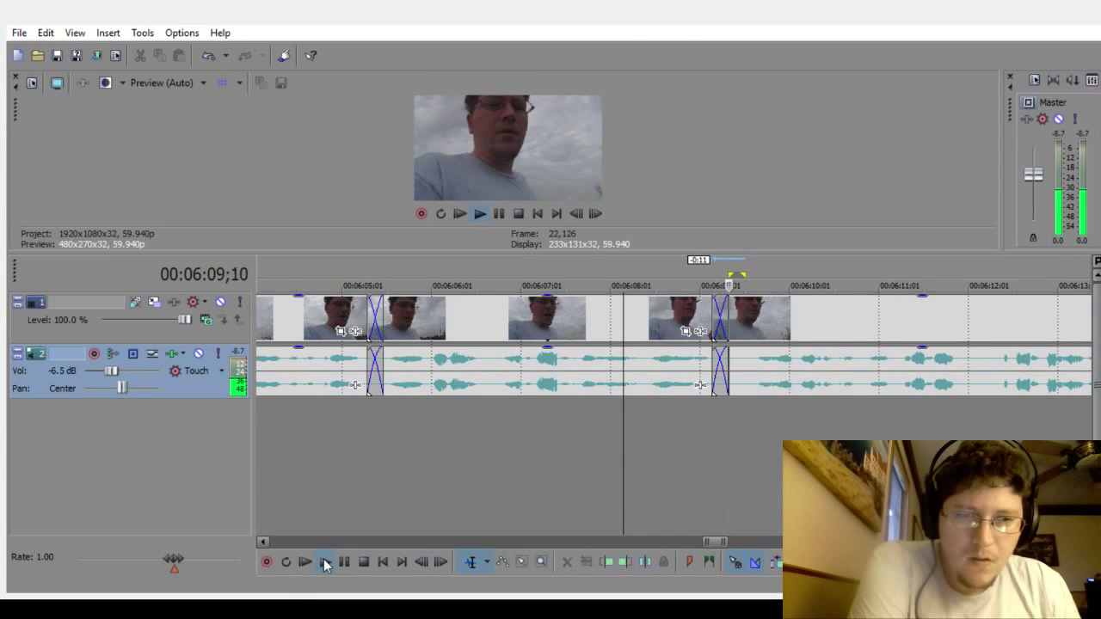
key(space)
drag(762, 364, 737, 386)
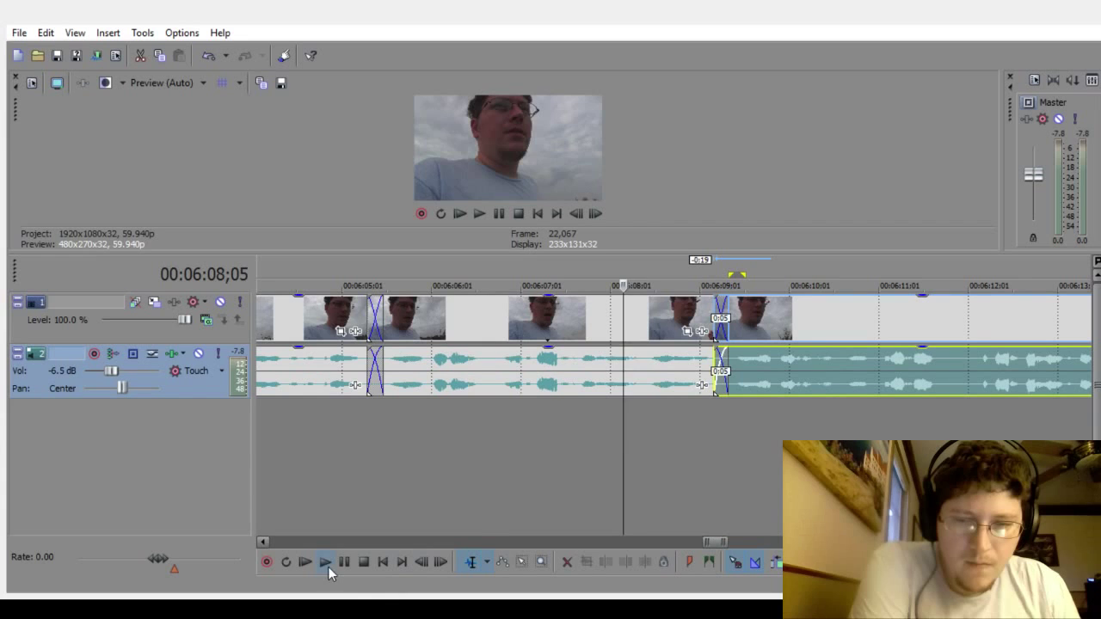
Step: Play the tightened join from 00:06:08;05 and continue through the speech to about 00:06:17 to find the next section to cut
click(326, 563)
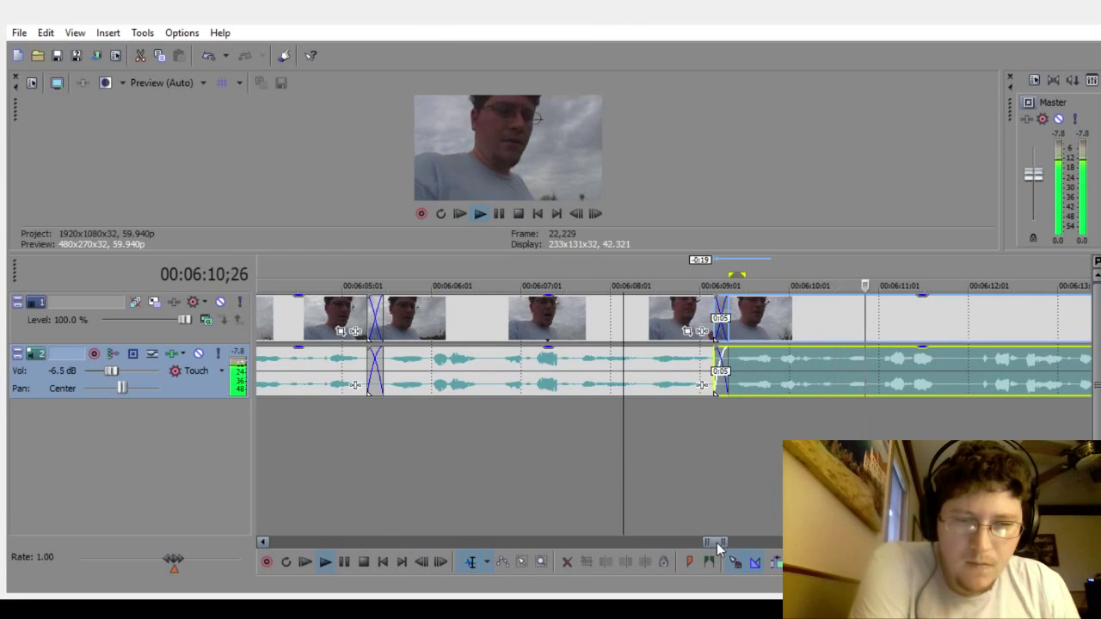
drag(724, 540, 736, 541)
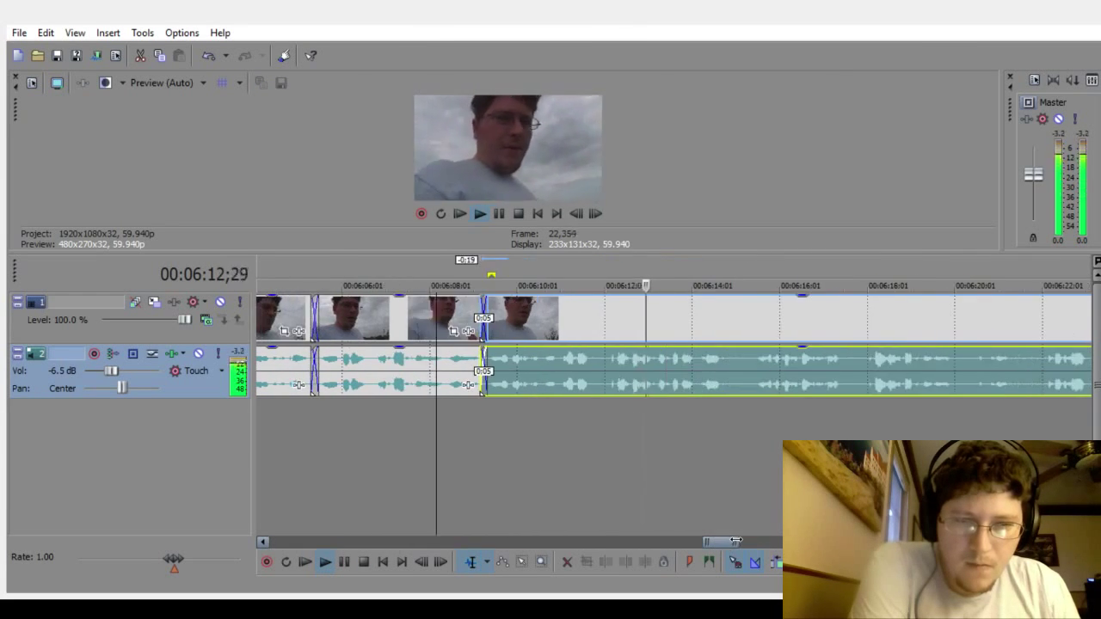
click(565, 435)
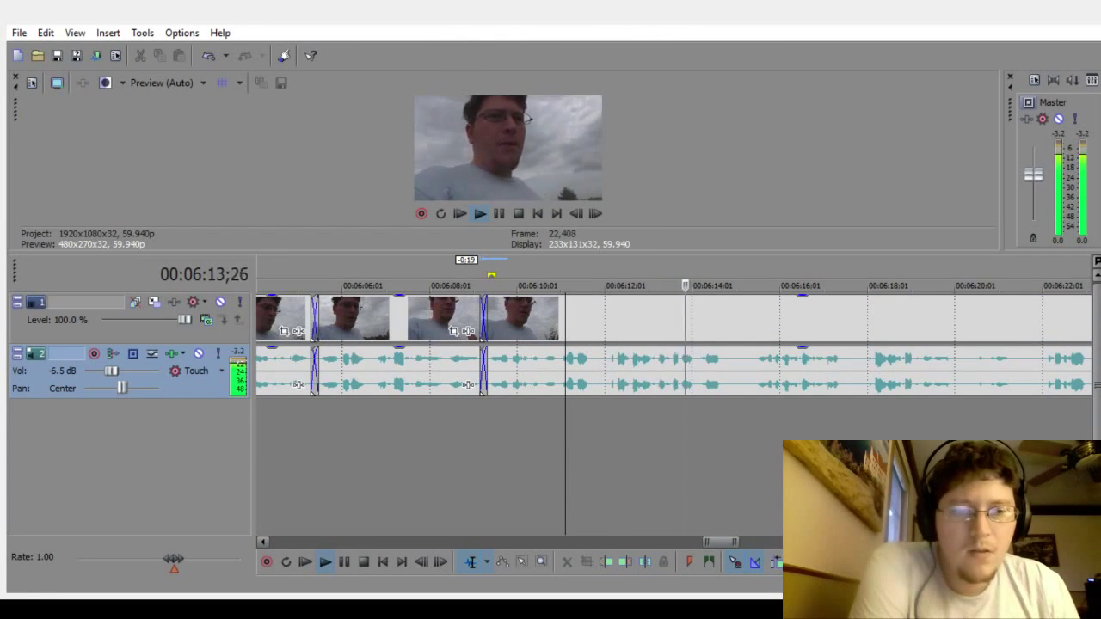
scroll(670, 343, right, 1)
scroll(671, 370, right, 3)
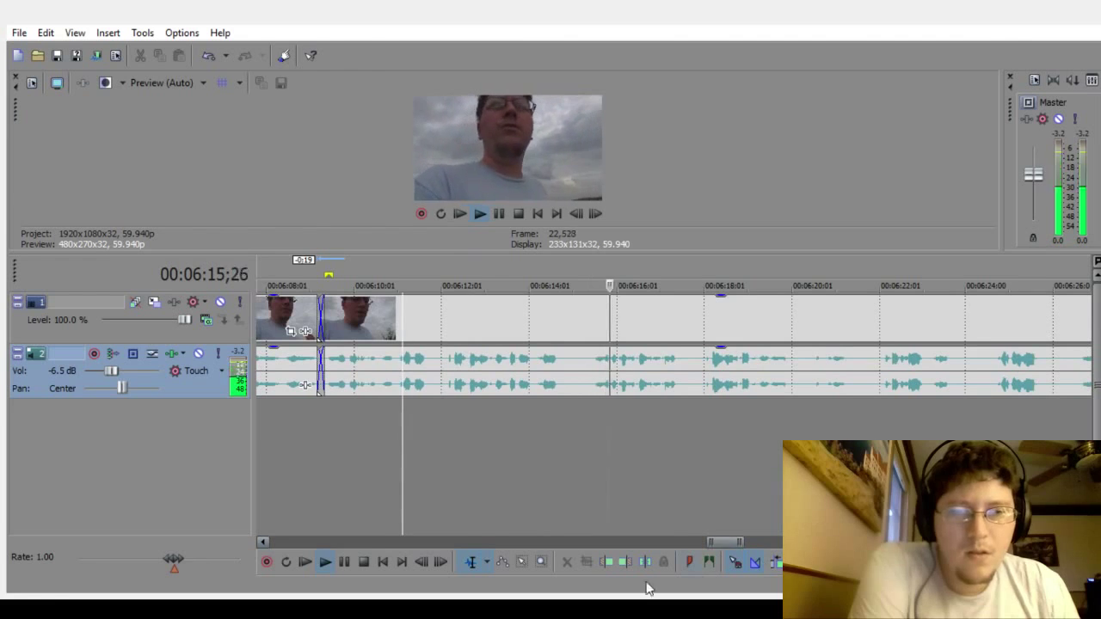
key(Return)
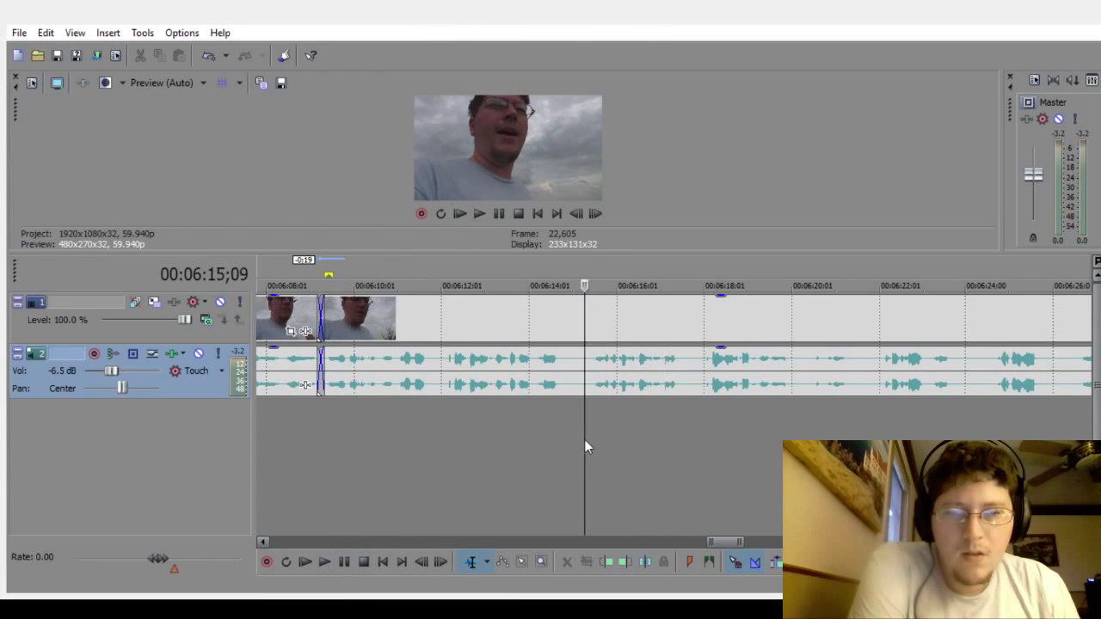
Step: Cut the unwanted speech and pause from about 00:06:14;06 to 00:06:15;11 out of both tracks and close the gap with a 0:05 crossfade
scroll(584, 439, up, 3)
click(430, 443)
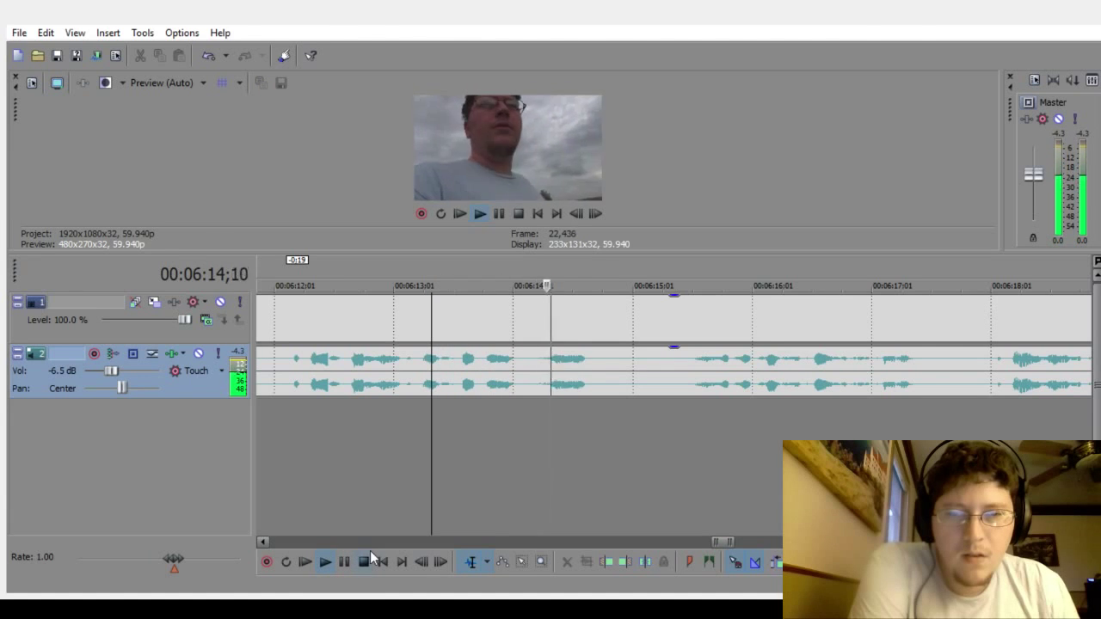
click(365, 561)
drag(534, 429, 671, 418)
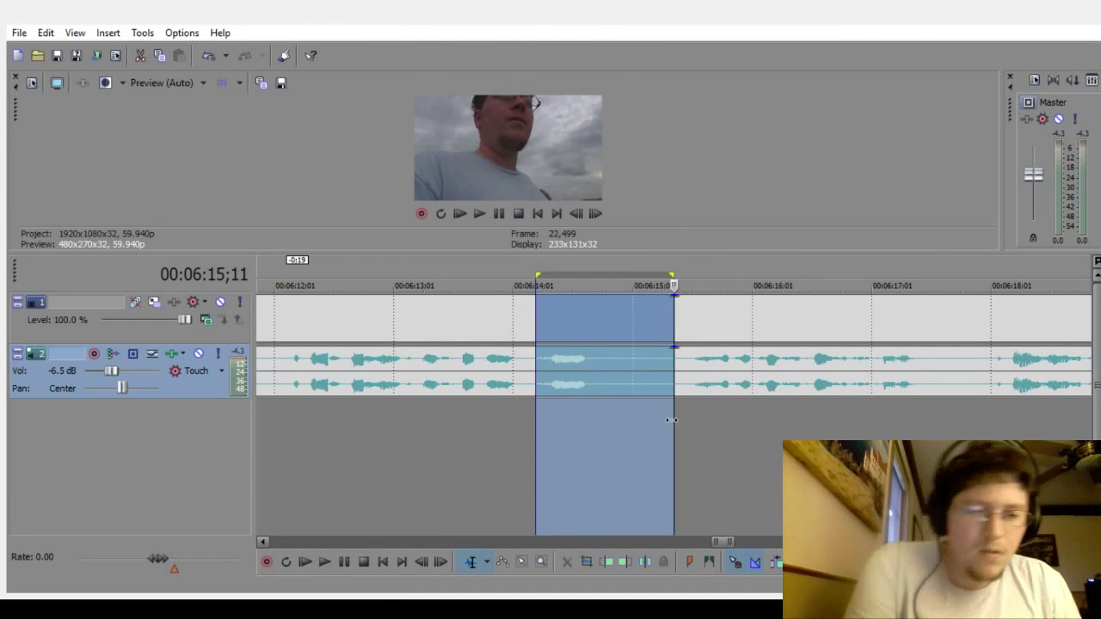
key(Delete)
click(453, 453)
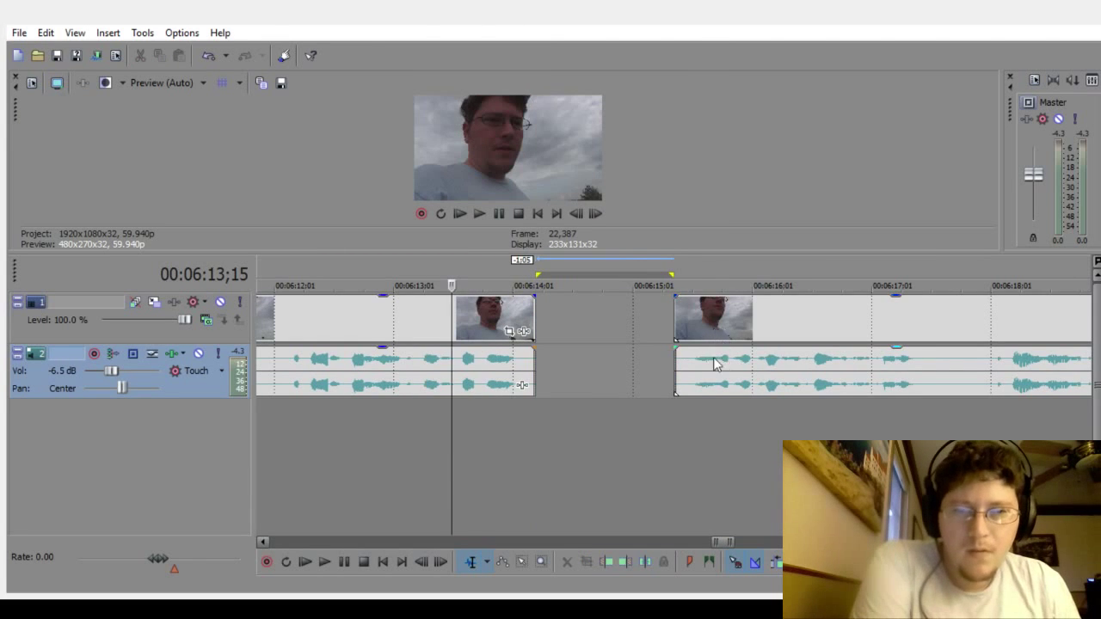
drag(707, 368, 553, 389)
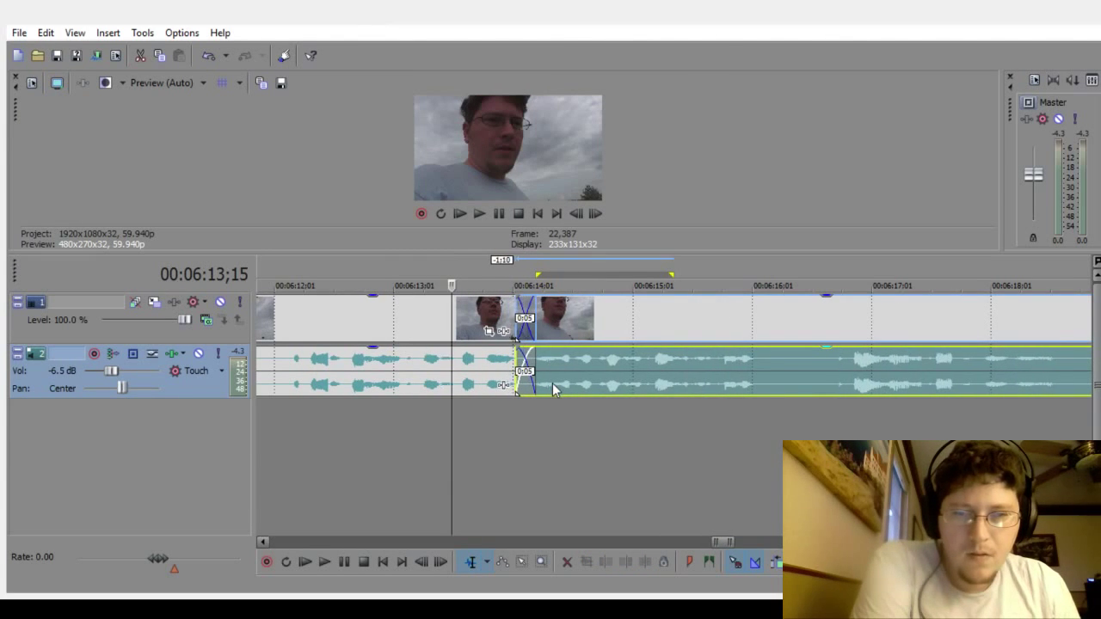
Step: Play the new transition from about 00:06:12;05 to 00:06:16;23 to check it and the speech that follows
click(293, 473)
click(320, 568)
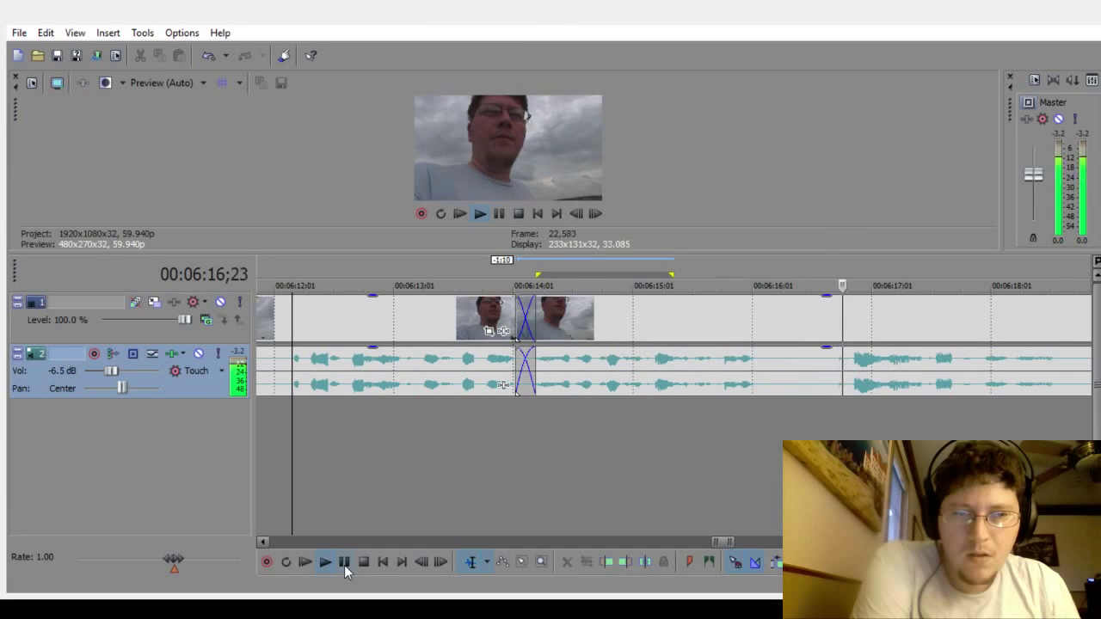
click(344, 568)
Step: Cut the silent pause from about 00:06:16;07 to 00:06:16;15 out of both tracks and join the next clip with a 0:05 crossfade
drag(776, 424, 803, 432)
key(Delete)
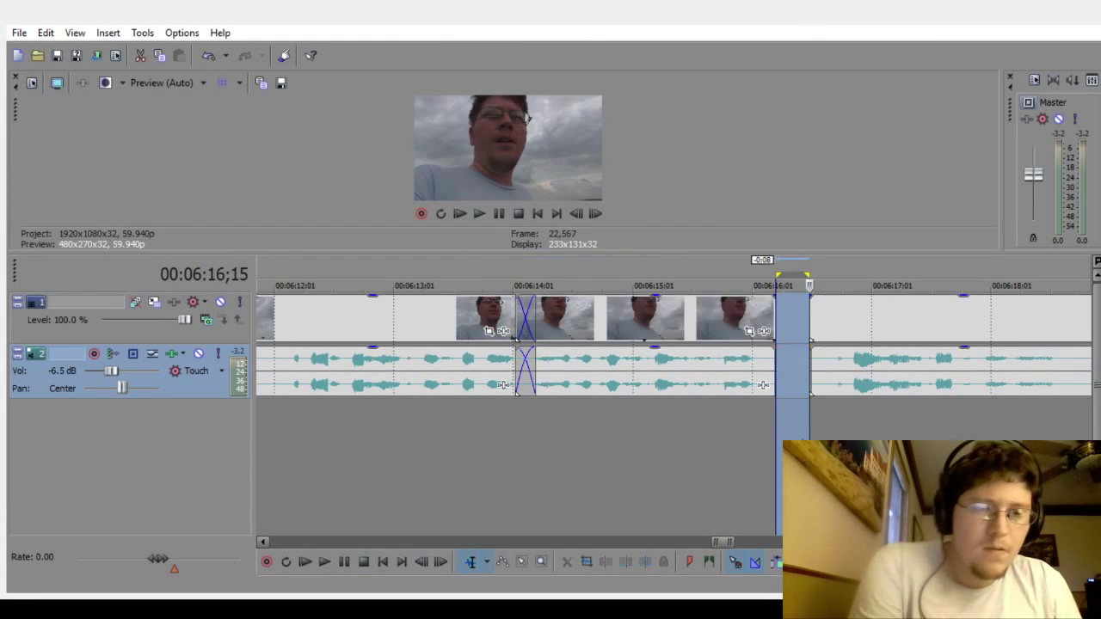
click(715, 480)
drag(857, 372, 807, 383)
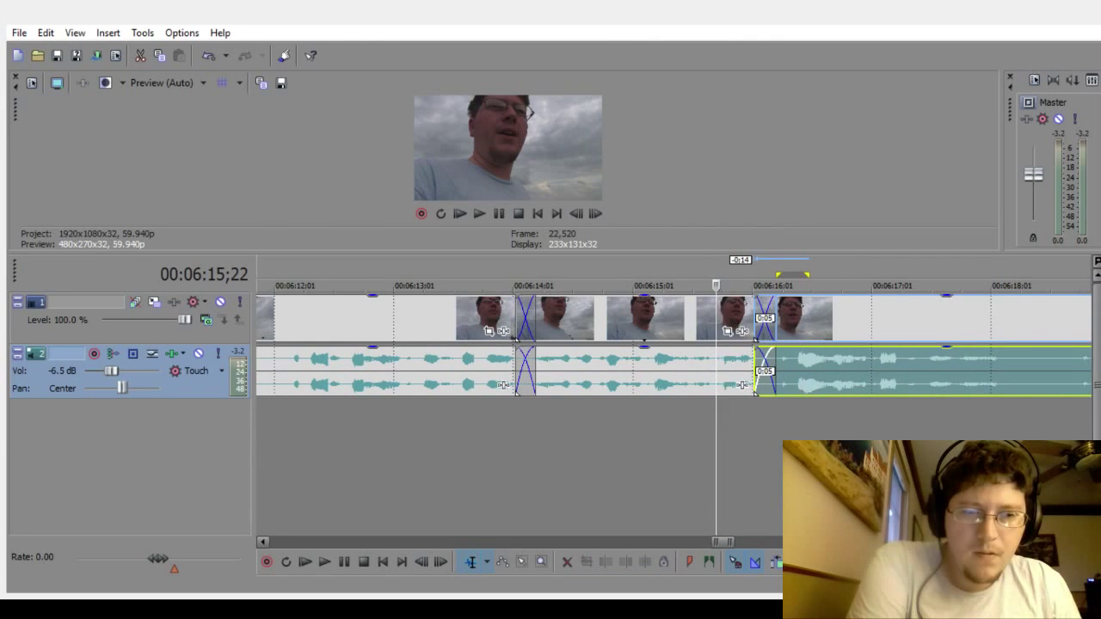
Step: Play back the last two transitions and the following speech from 00:06:12;08 to about 00:06:21;14
scroll(802, 386, down, 2)
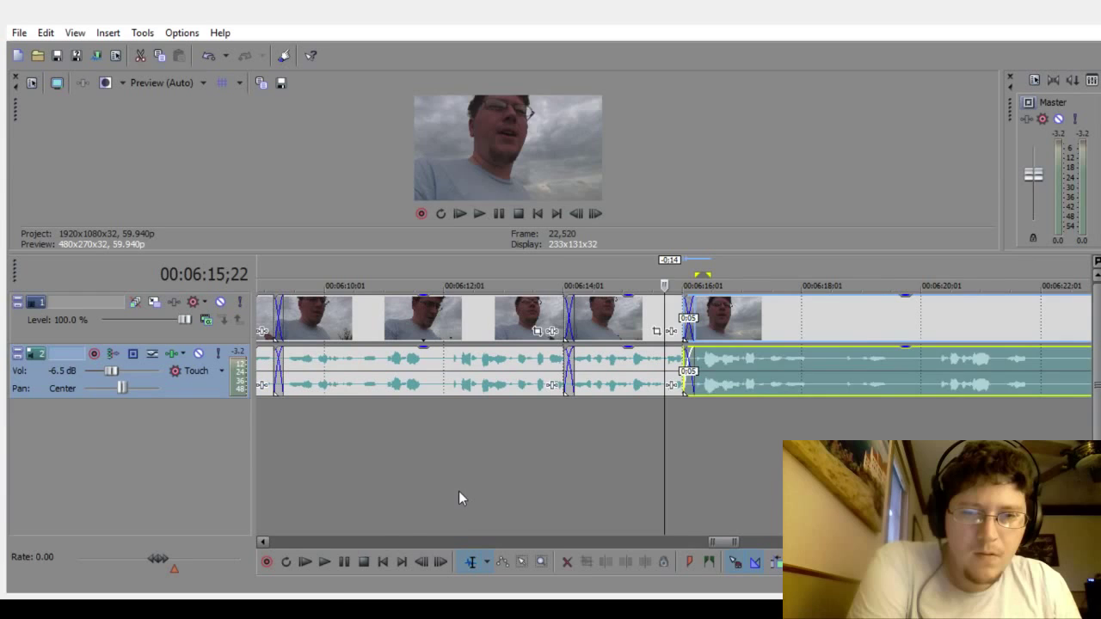
click(459, 493)
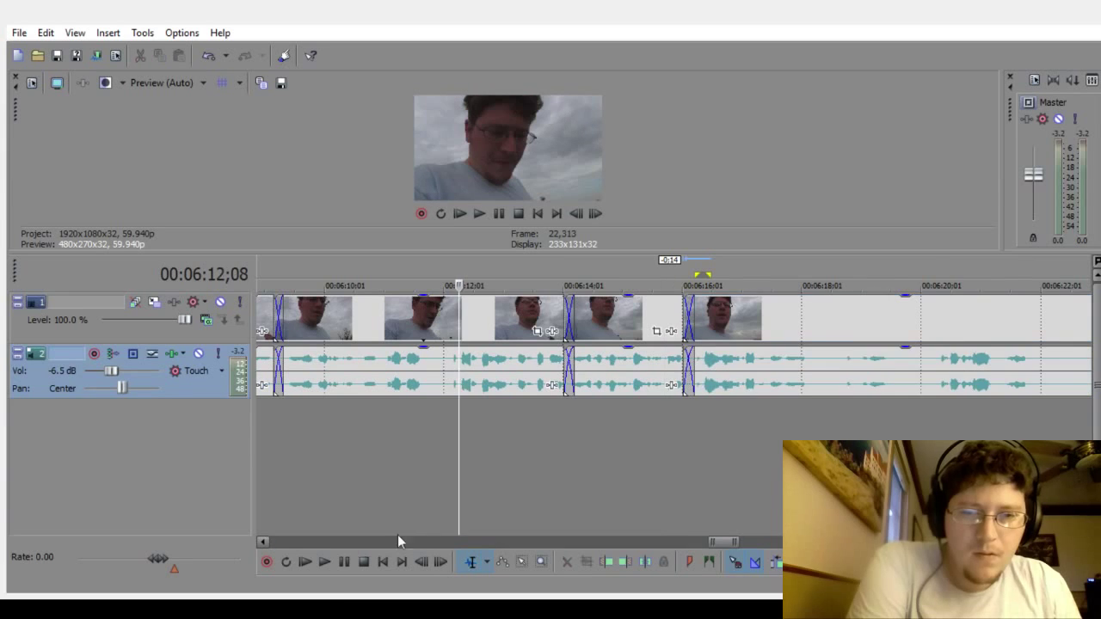
click(333, 562)
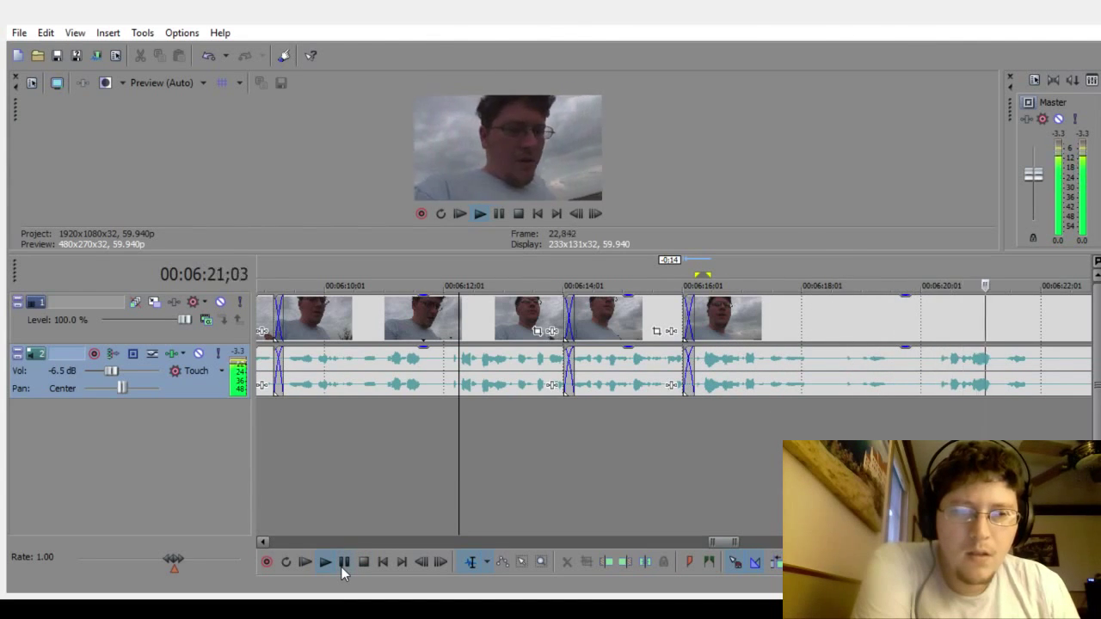
click(342, 564)
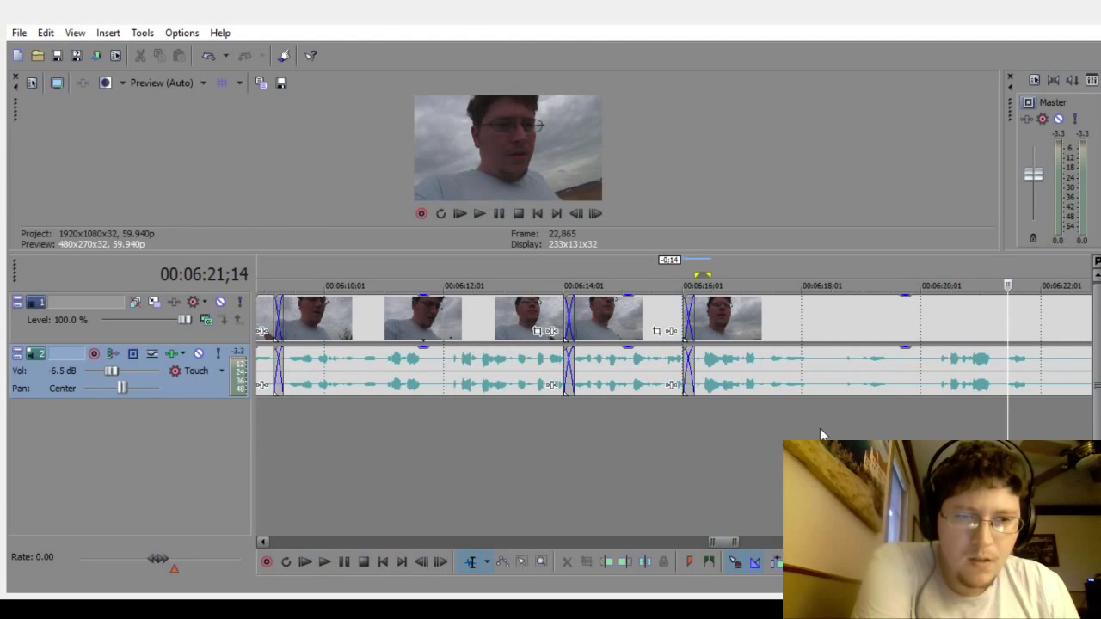
Step: Select the footage from about 00:06:18;10 to 00:06:25;11 on both tracks and play it back
mouse_move(819, 428)
mouse_down()
mouse_move(1092, 428)
mouse_move(816, 428)
mouse_up()
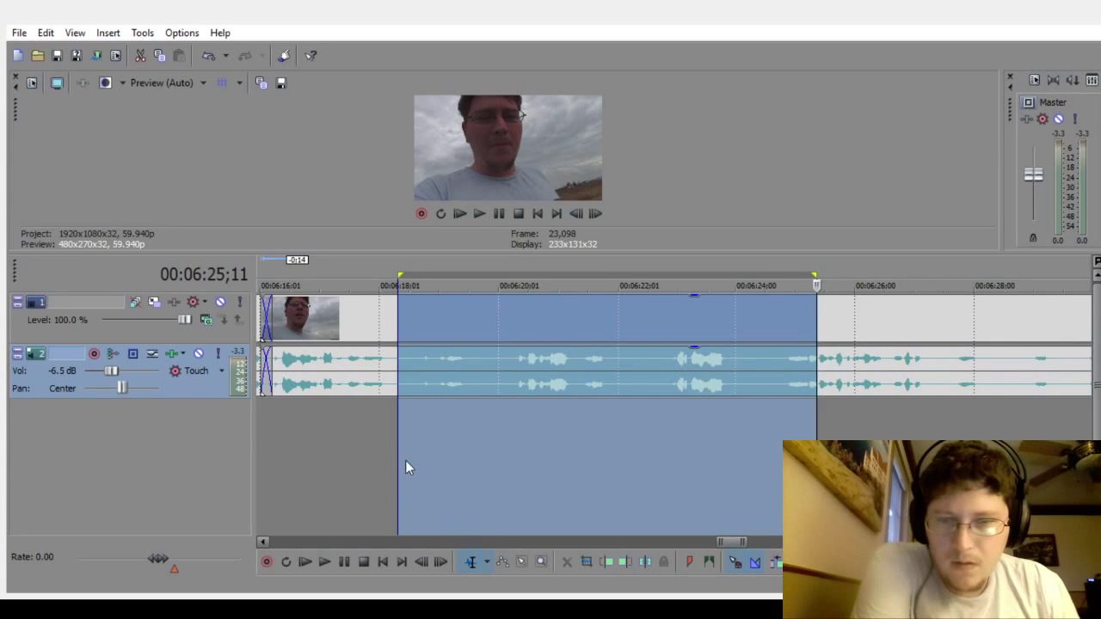
click(325, 561)
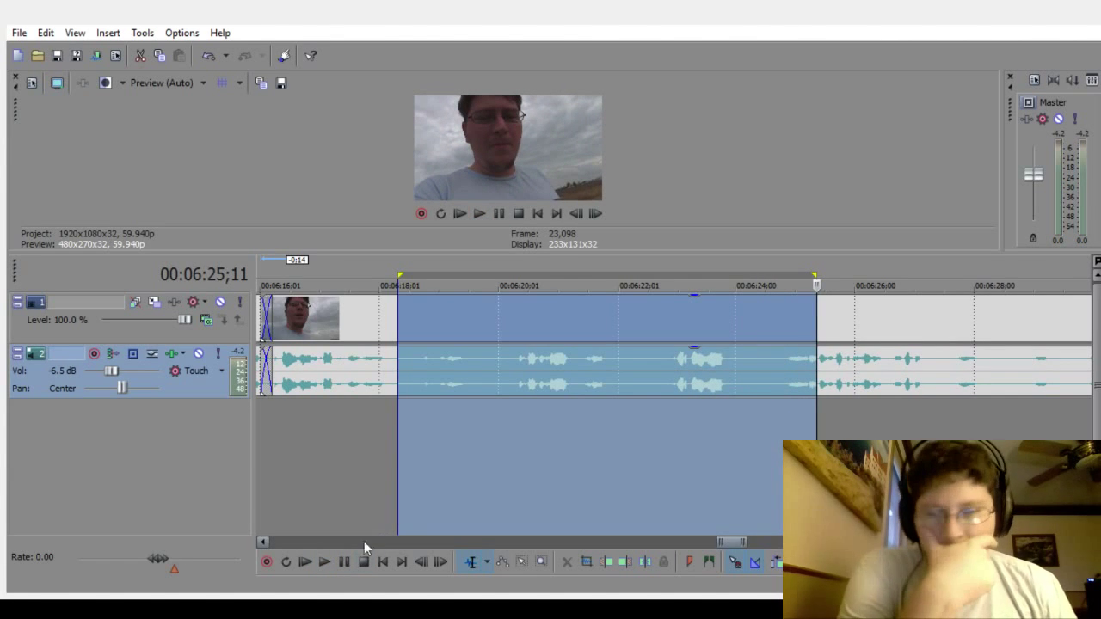
click(324, 564)
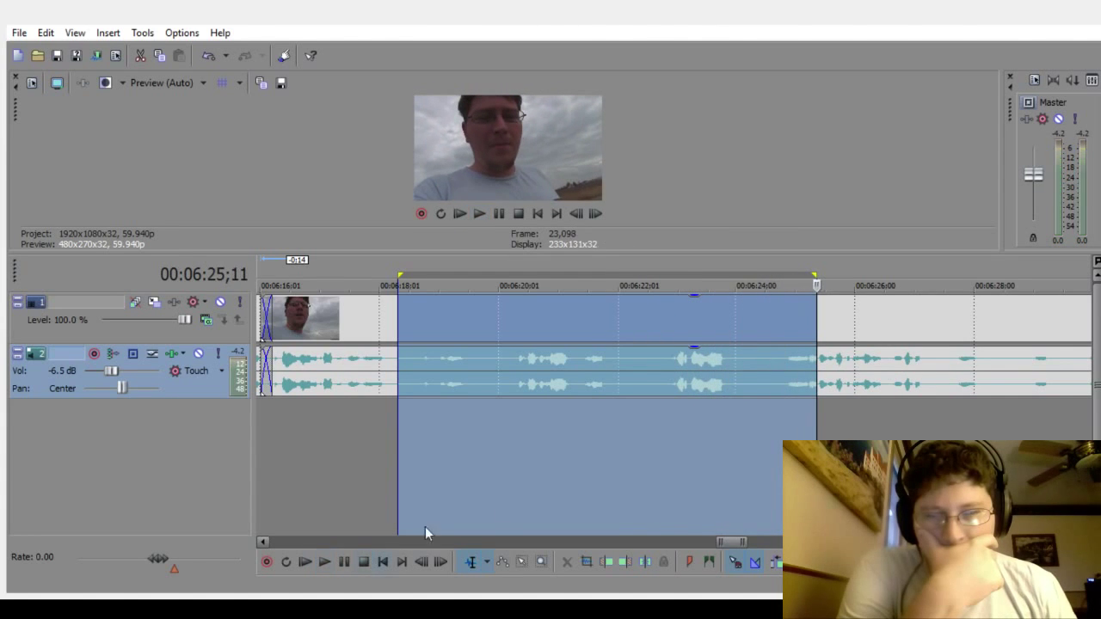
Step: Cut the section from about 00:06:18;10 to 00:06:20;04 out of both tracks and join the next clip with a 0:05 crossfade
drag(816, 430, 504, 478)
scroll(525, 480, up, 2)
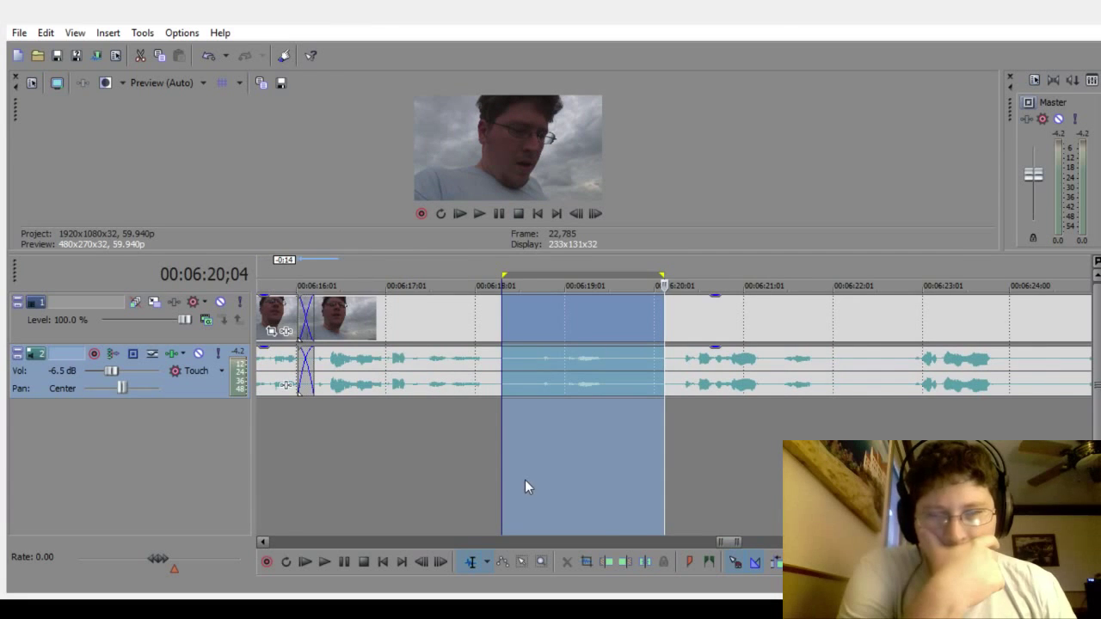
key(Delete)
click(402, 523)
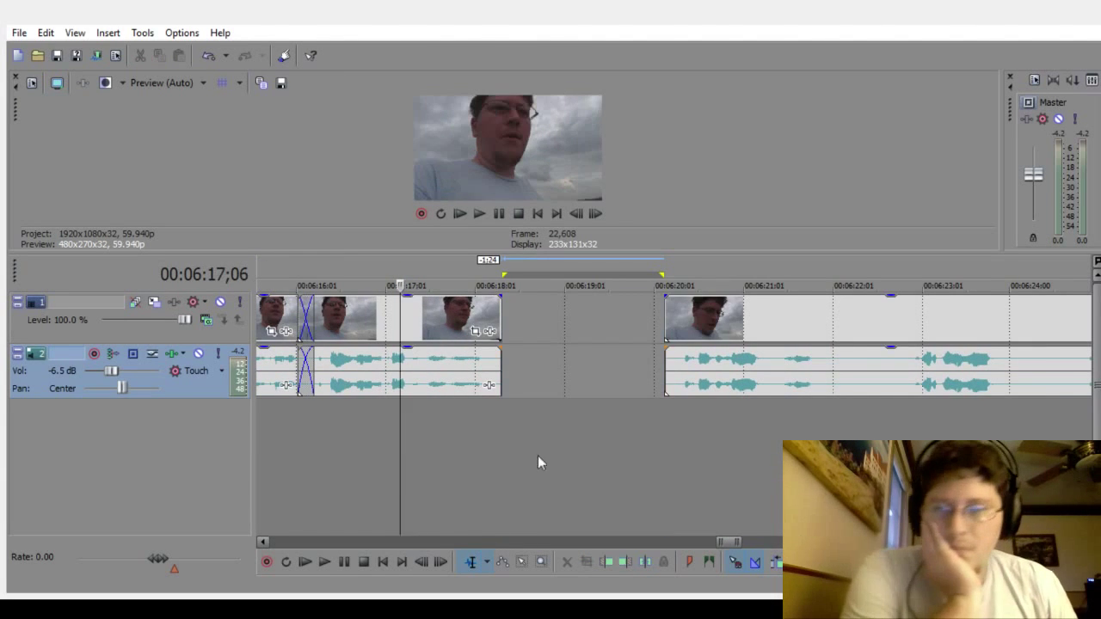
drag(735, 375, 562, 387)
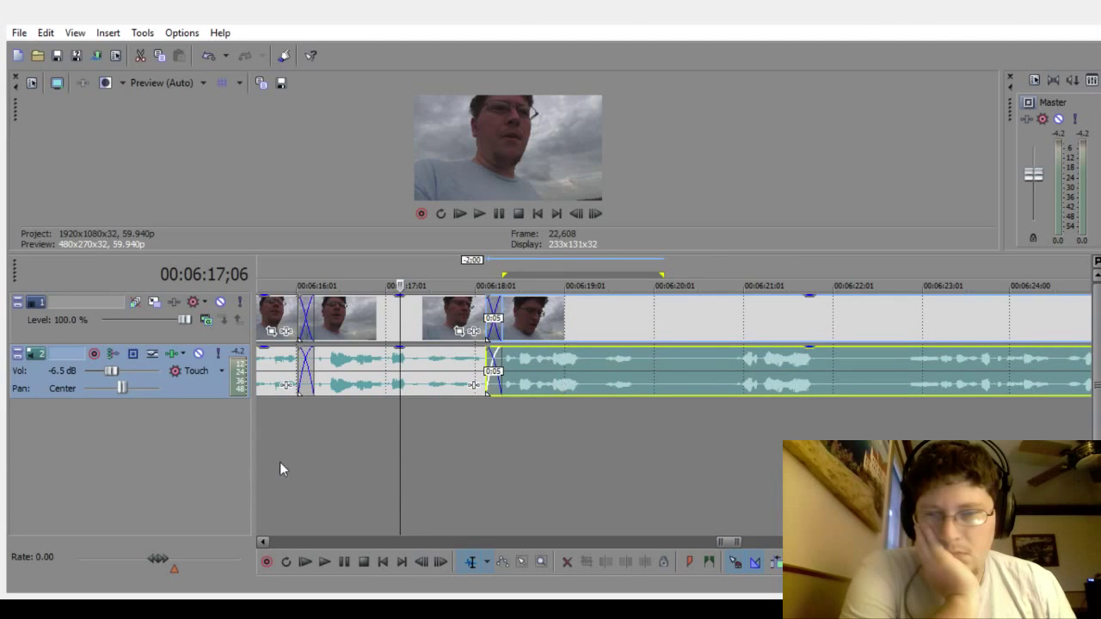
Step: Play the last two transitions and the following speech from 00:06:15;25 to about 00:06:22;19
click(279, 460)
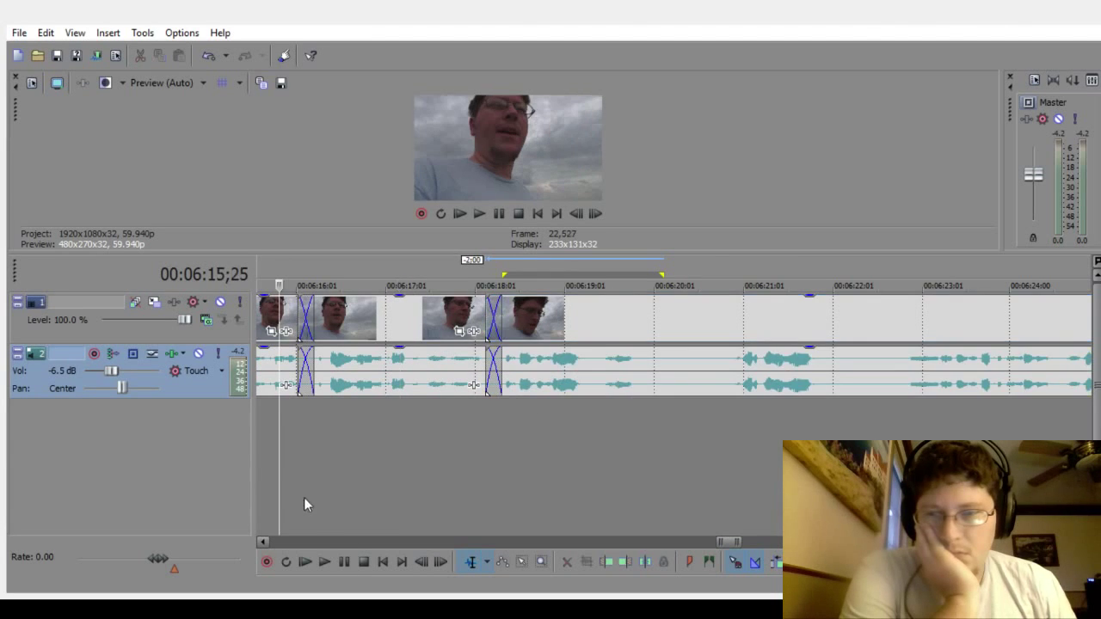
click(325, 561)
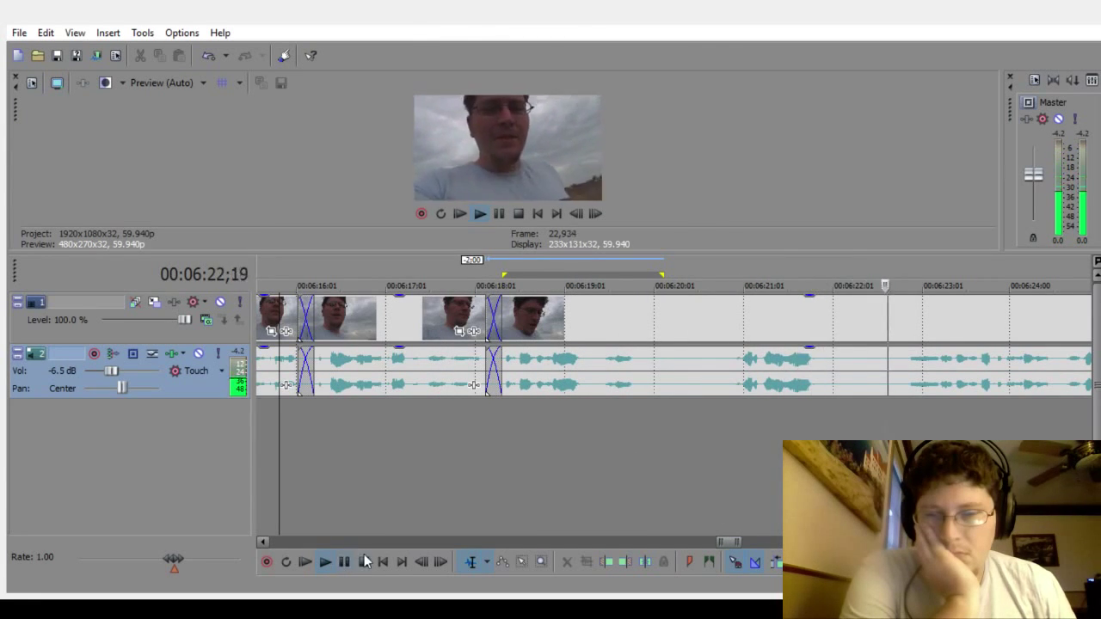
click(363, 561)
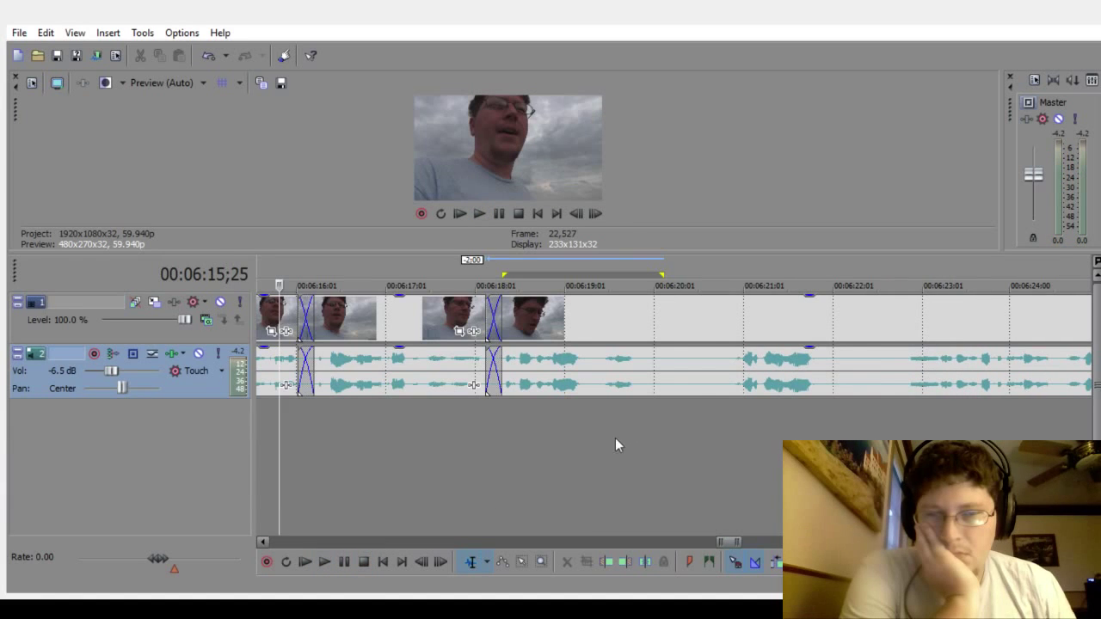
Step: Cut the section from about 00:06:19;11 to 00:06:22;21 out of both tracks and close the gap with a 0:05 crossfade
drag(597, 441, 894, 412)
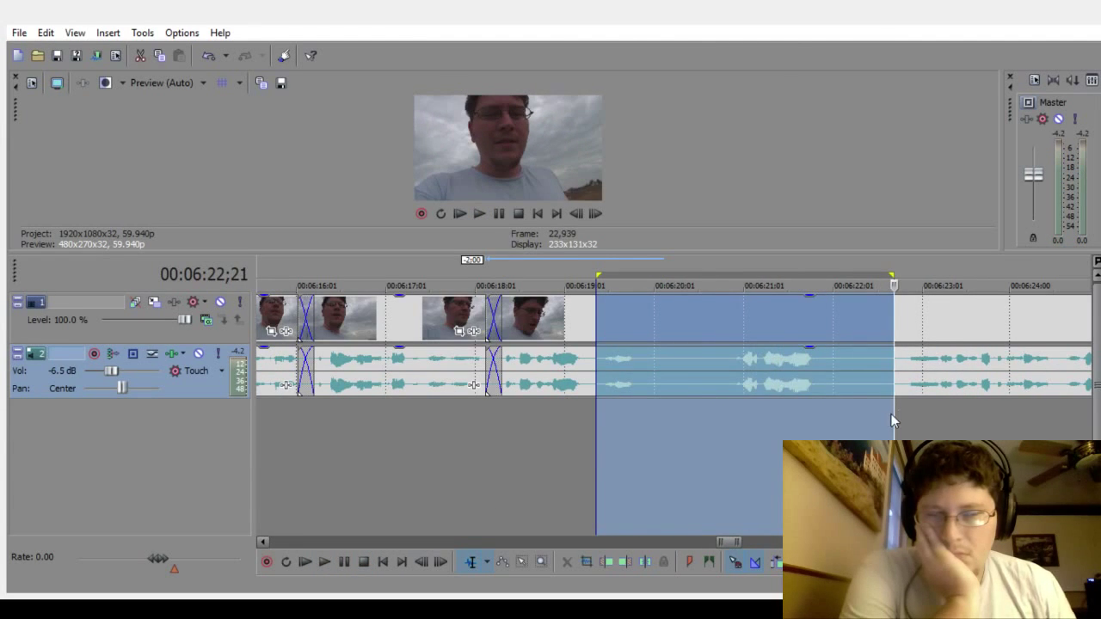
key(Delete)
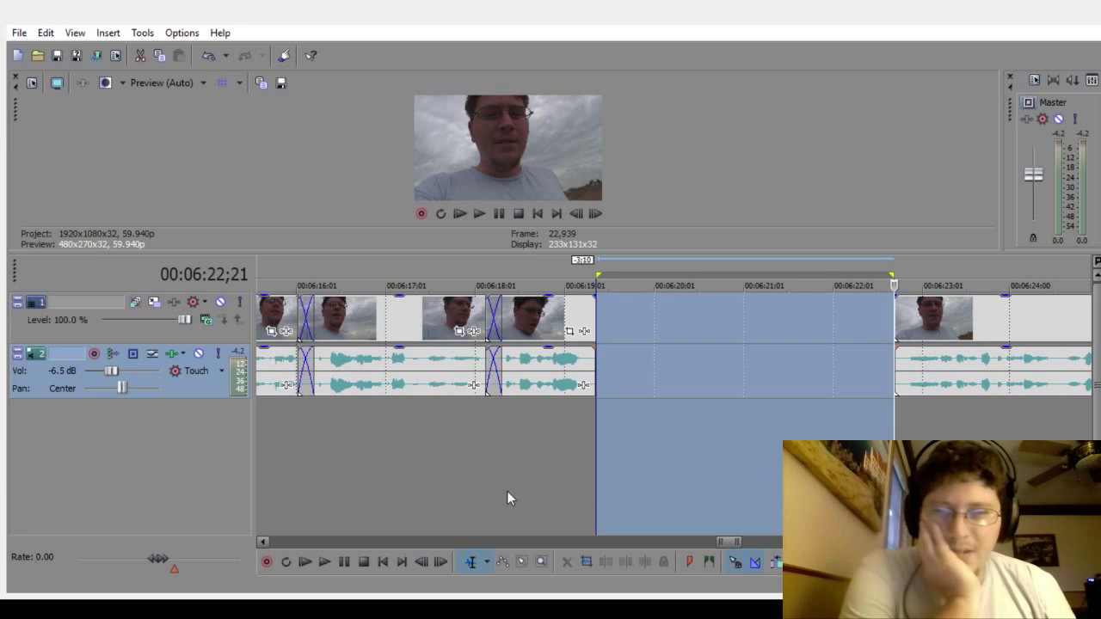
click(507, 497)
drag(978, 362, 665, 386)
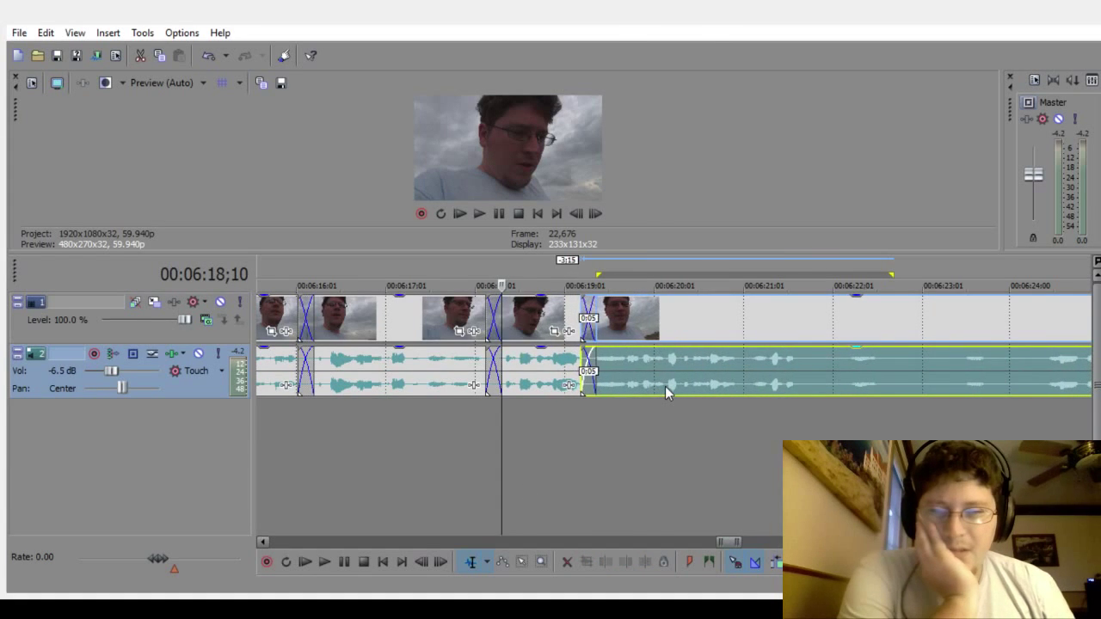
Step: Play back the new transition from 00:06:17;06 and review the following speech up to about 00:06:26;16
click(401, 480)
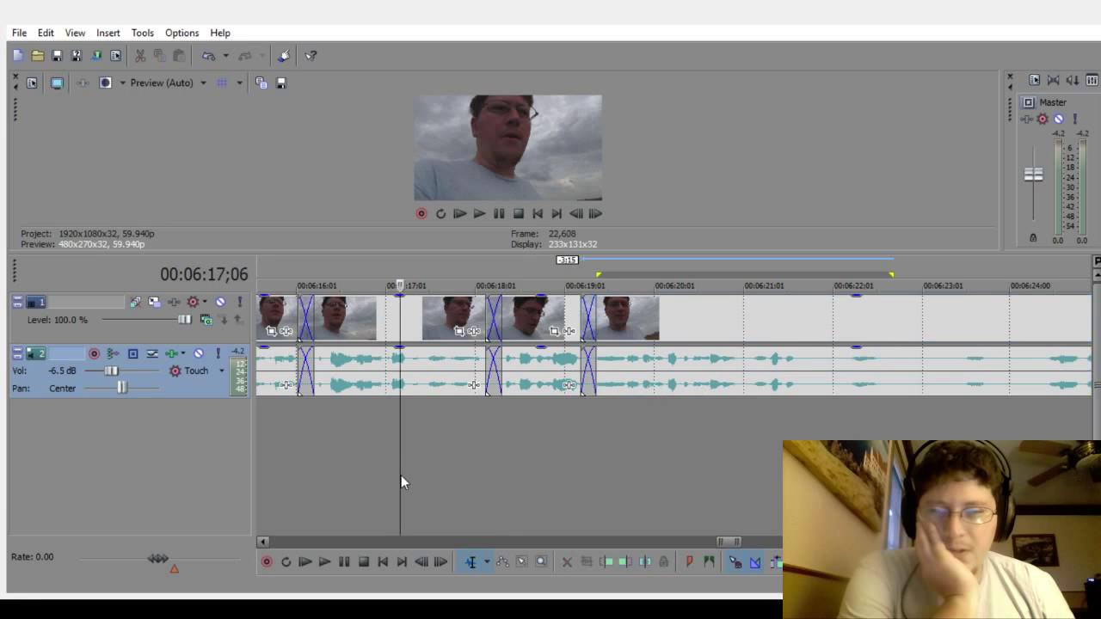
click(327, 561)
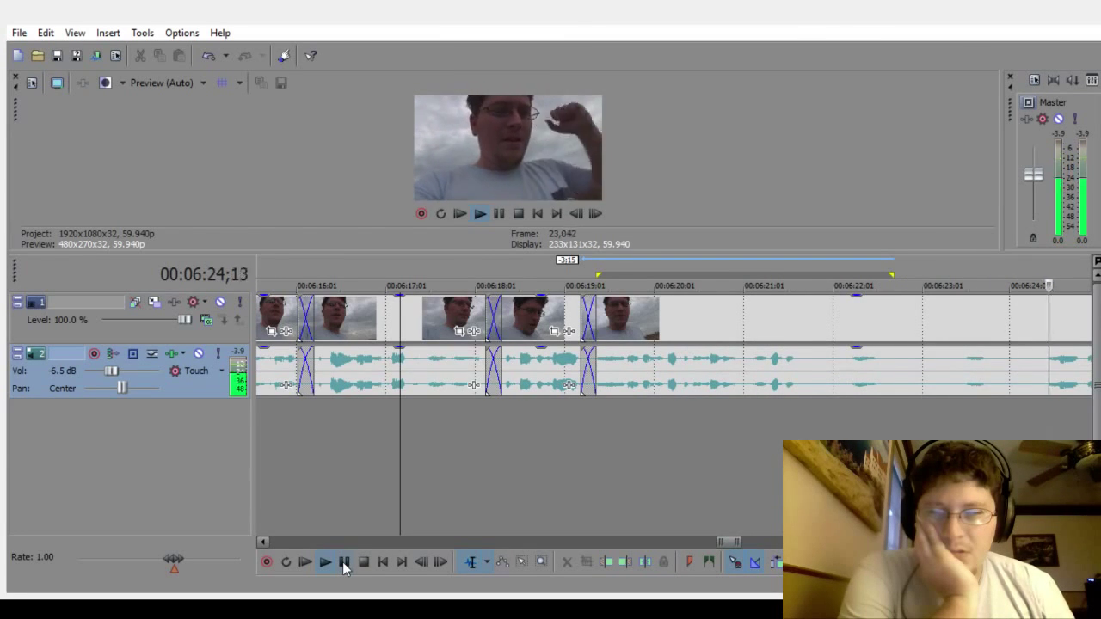
click(344, 563)
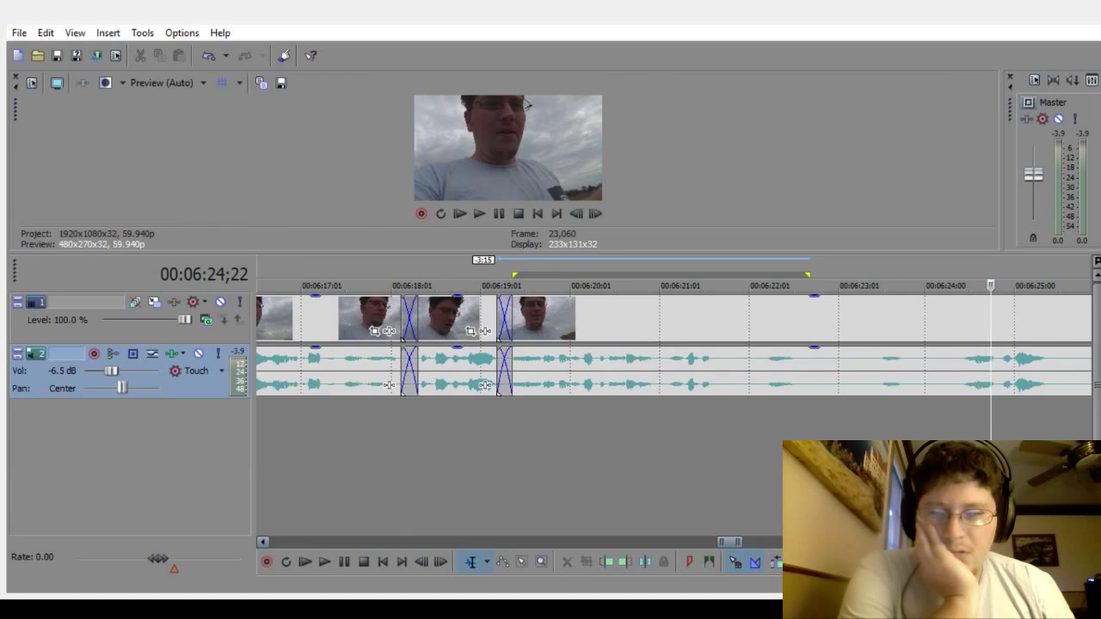
scroll(594, 515, right, 5)
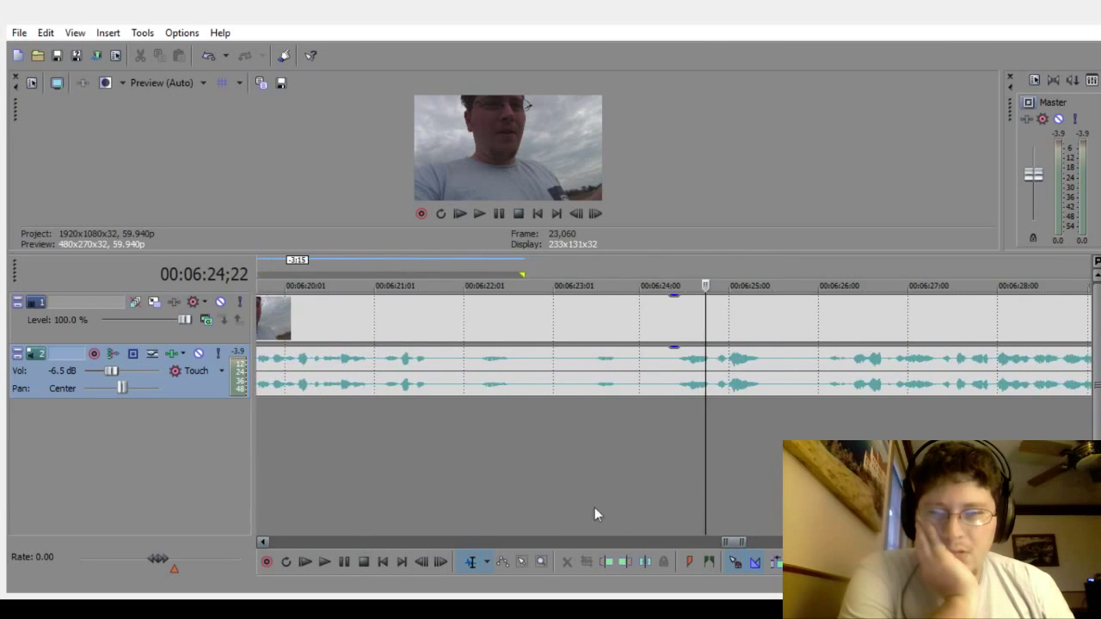
click(324, 490)
click(325, 564)
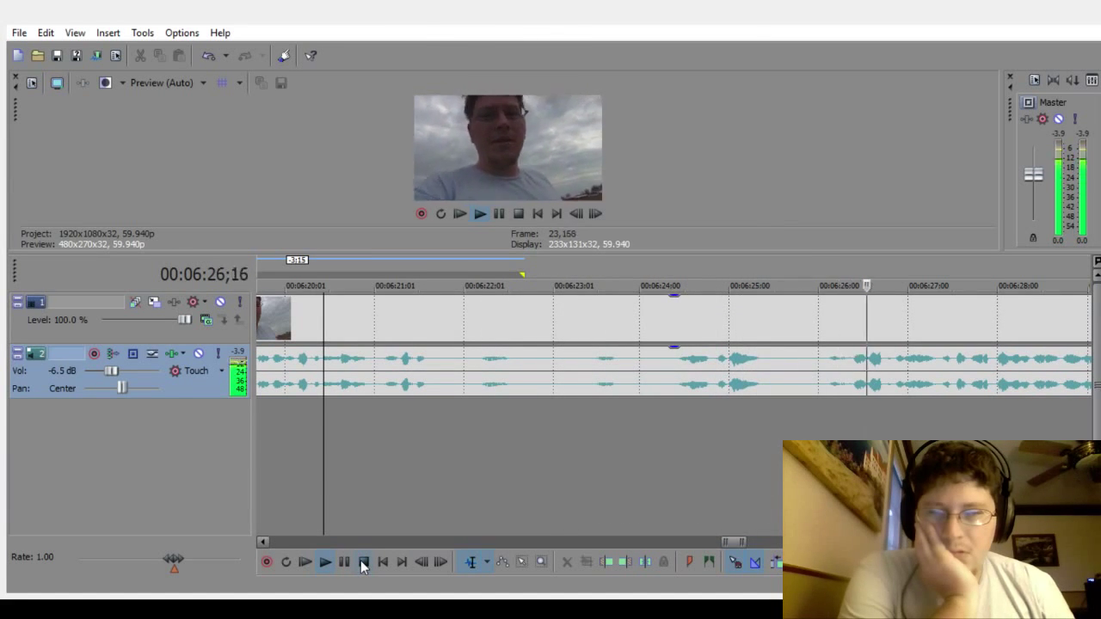
click(363, 563)
Step: Cut the section from about 00:06:21;02 to 00:06:26;00 out of both tracks and join the remaining clip with a 0:05 crossfade
drag(376, 417, 823, 401)
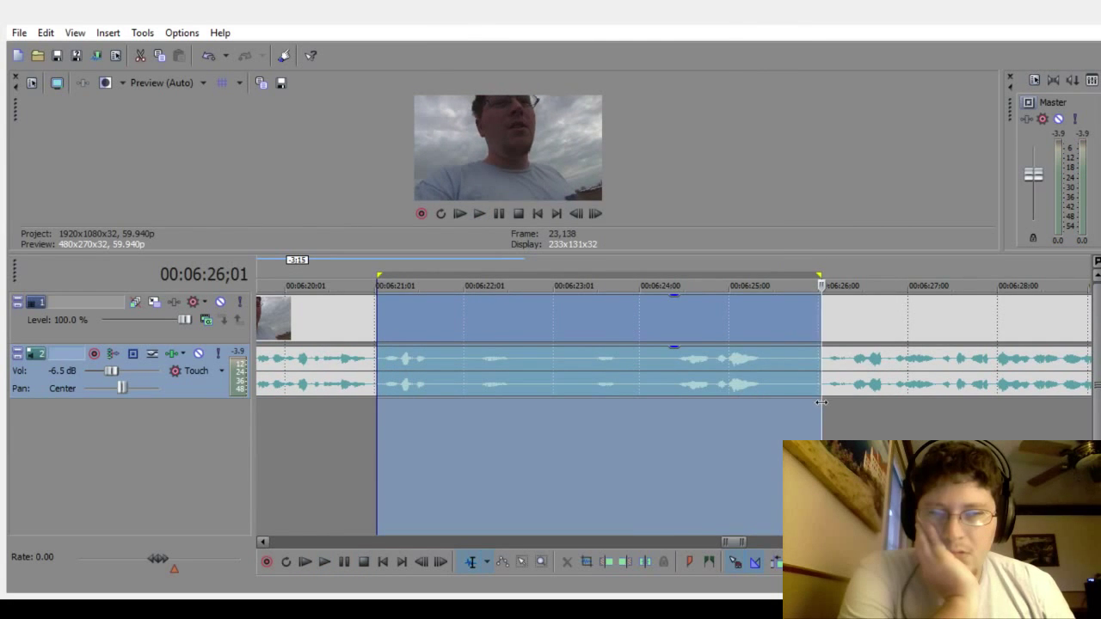
key(Delete)
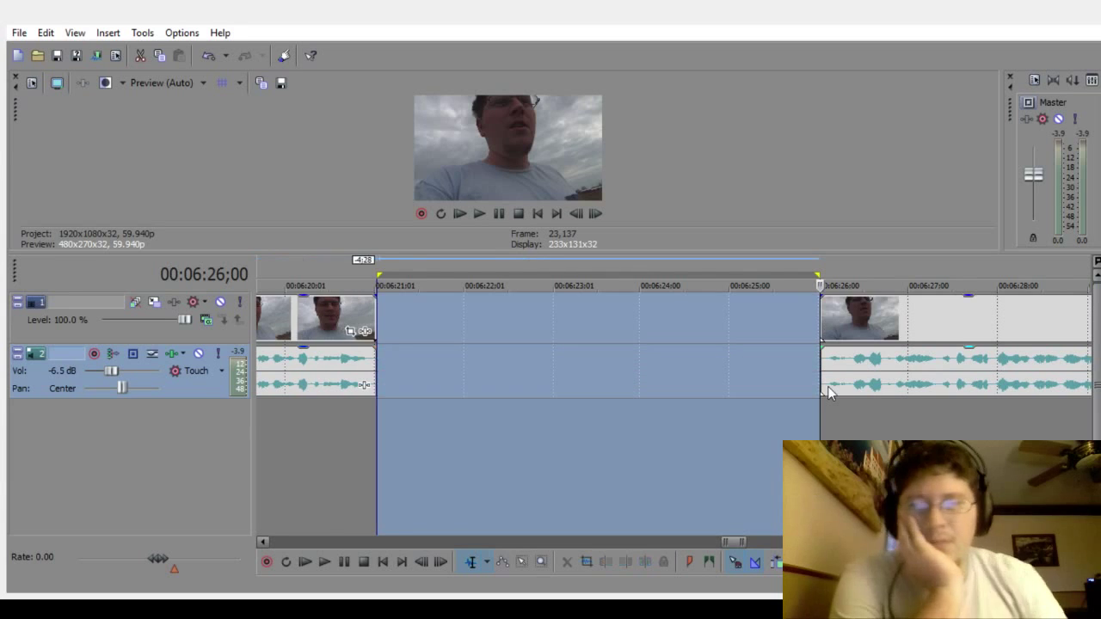
click(297, 463)
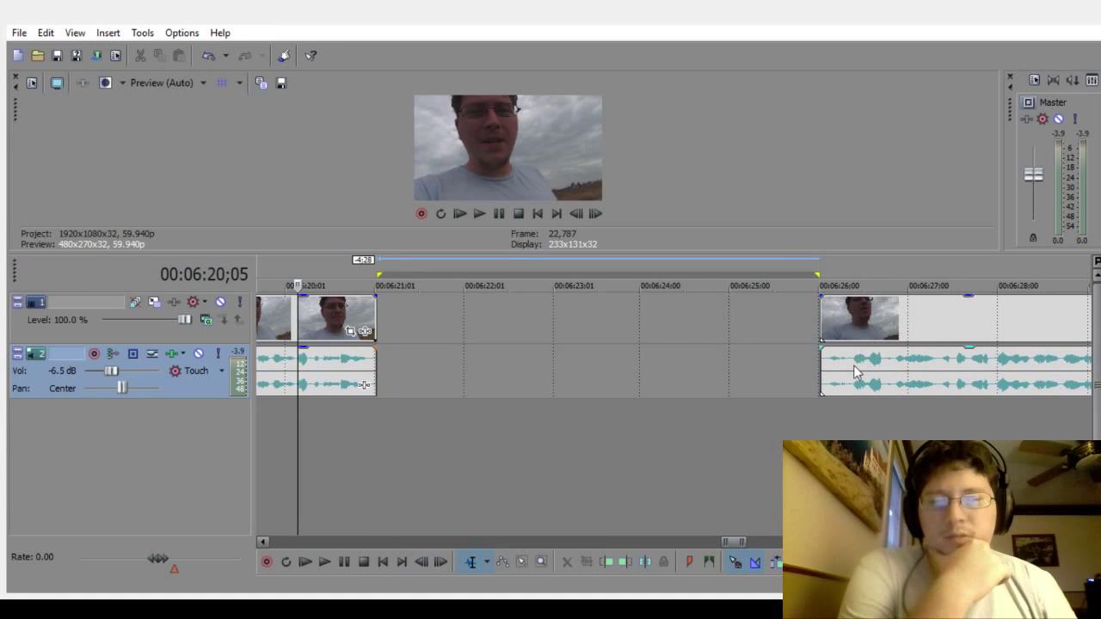
drag(852, 370, 394, 378)
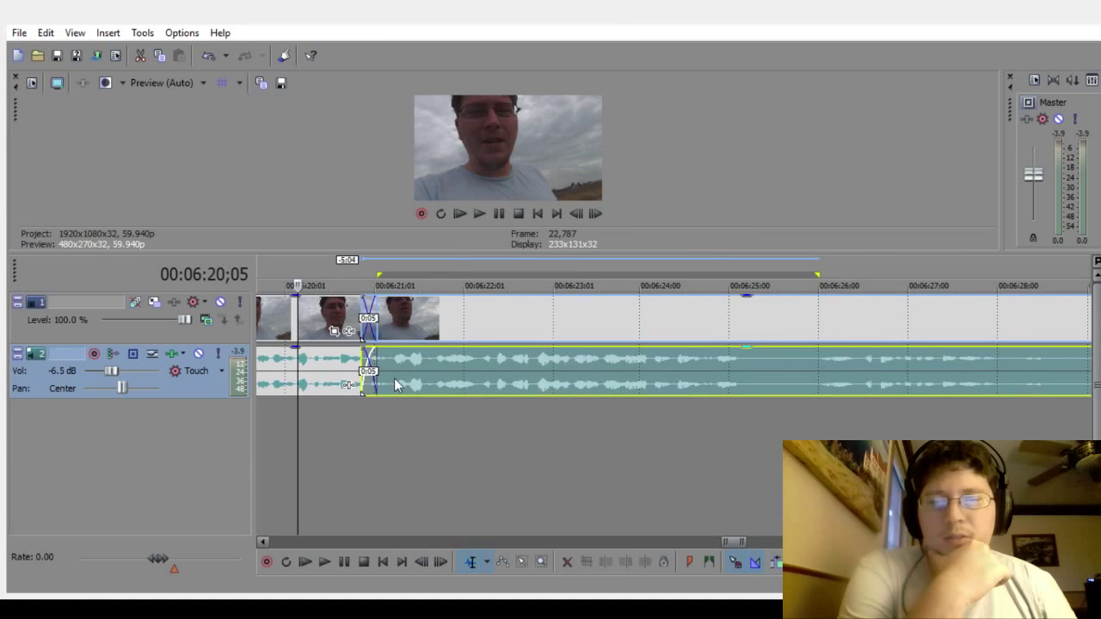
Step: Play from 00:06:18;18 past about 00:06:20;20 to check the newest transition
scroll(421, 421, down, 2)
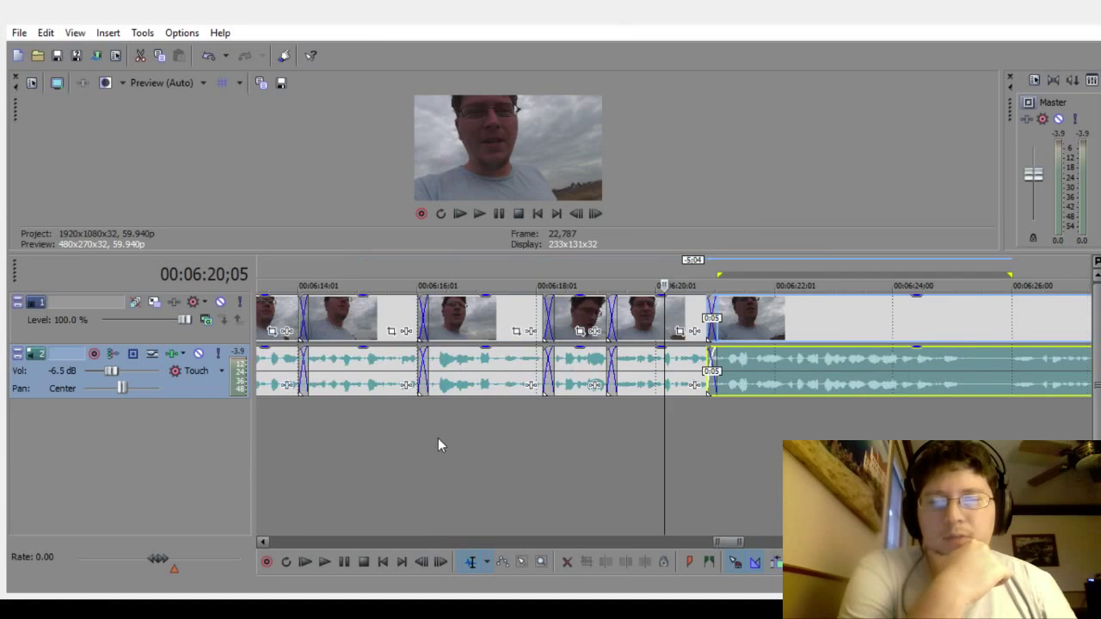
click(570, 438)
click(326, 563)
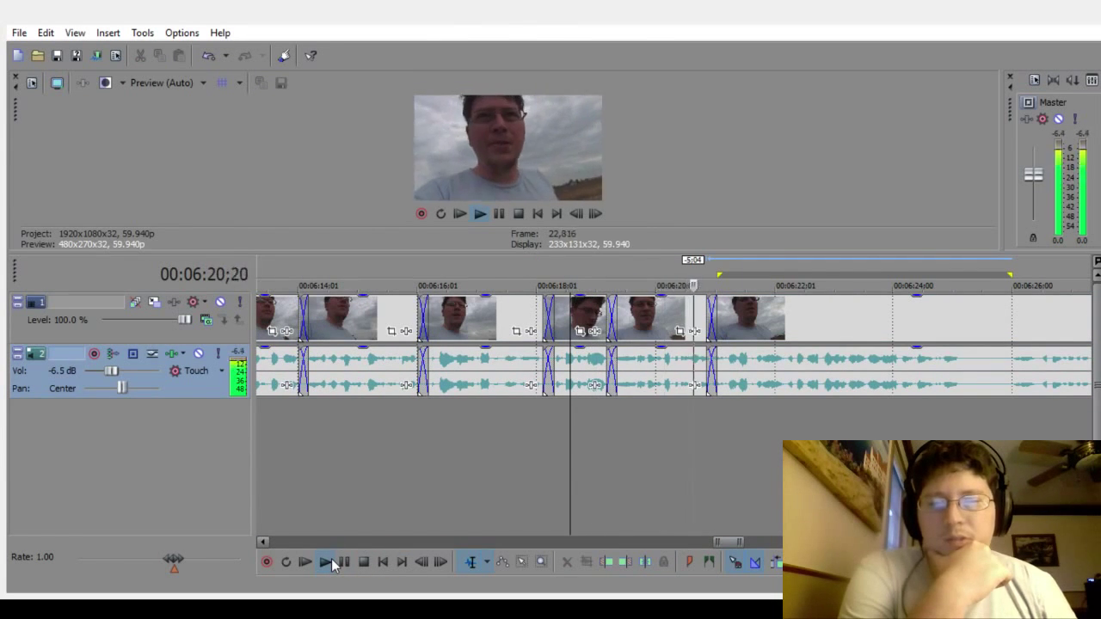
click(363, 561)
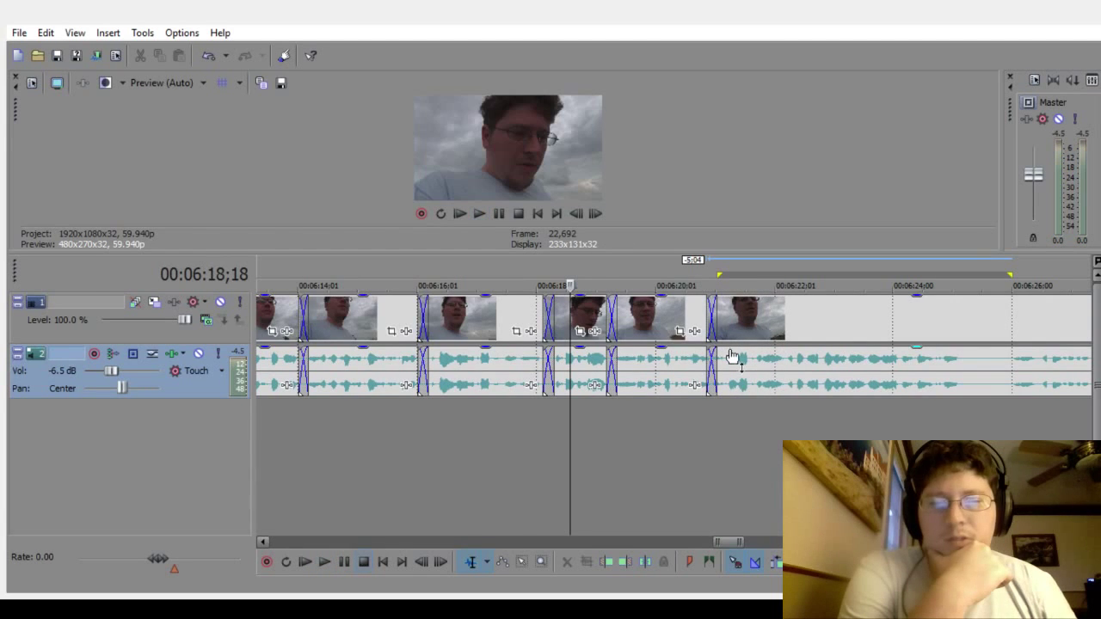
Step: Separate the clips at the newest transition, extend the earlier clip's end by 0:02 and the later clip's start slightly, and rejoin them with a 0:05 crossfade
drag(737, 361, 777, 363)
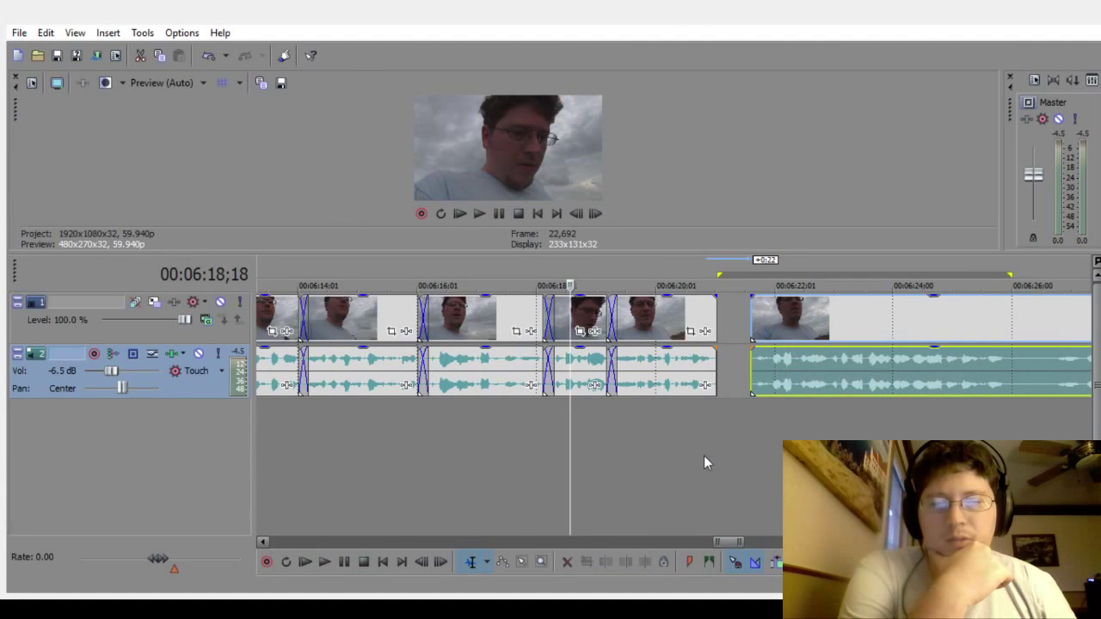
click(703, 462)
scroll(714, 482, up, 4)
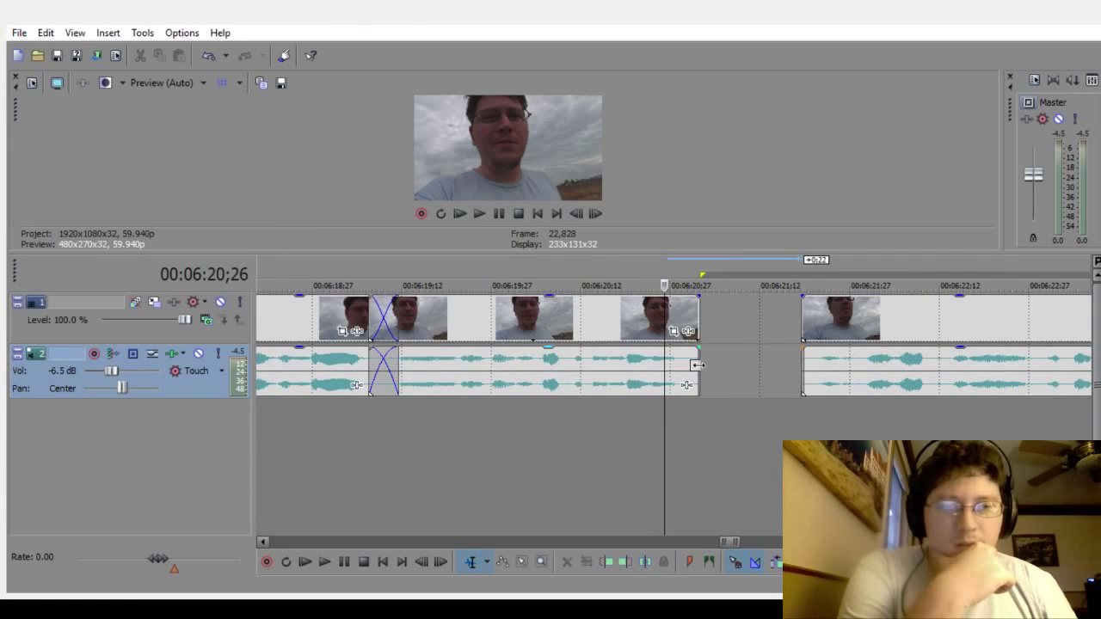
drag(698, 365, 708, 386)
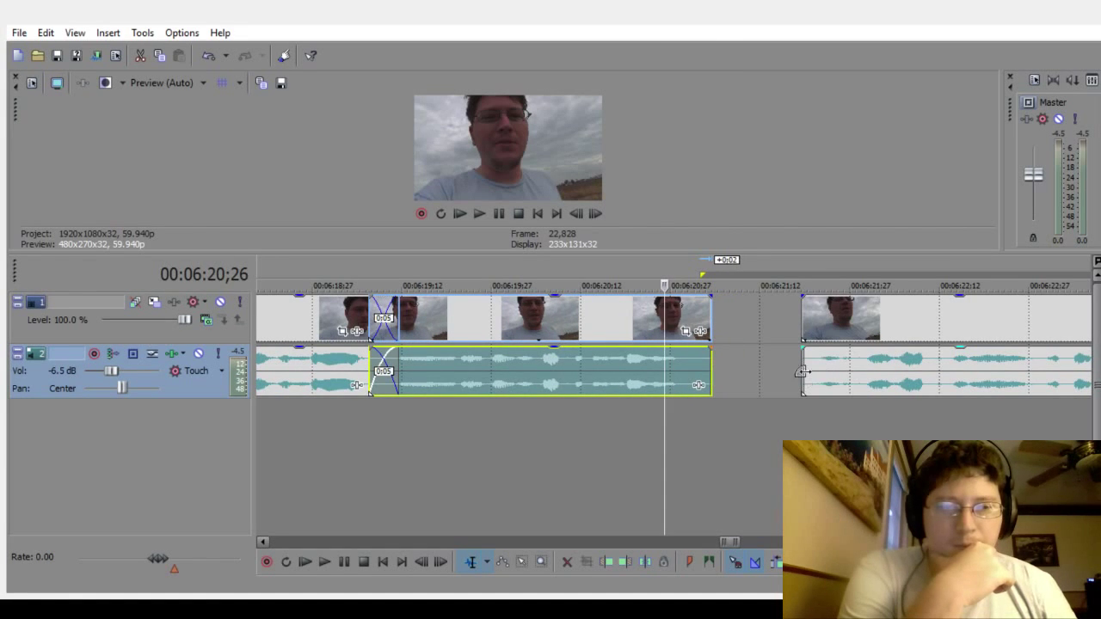
drag(804, 368, 800, 371)
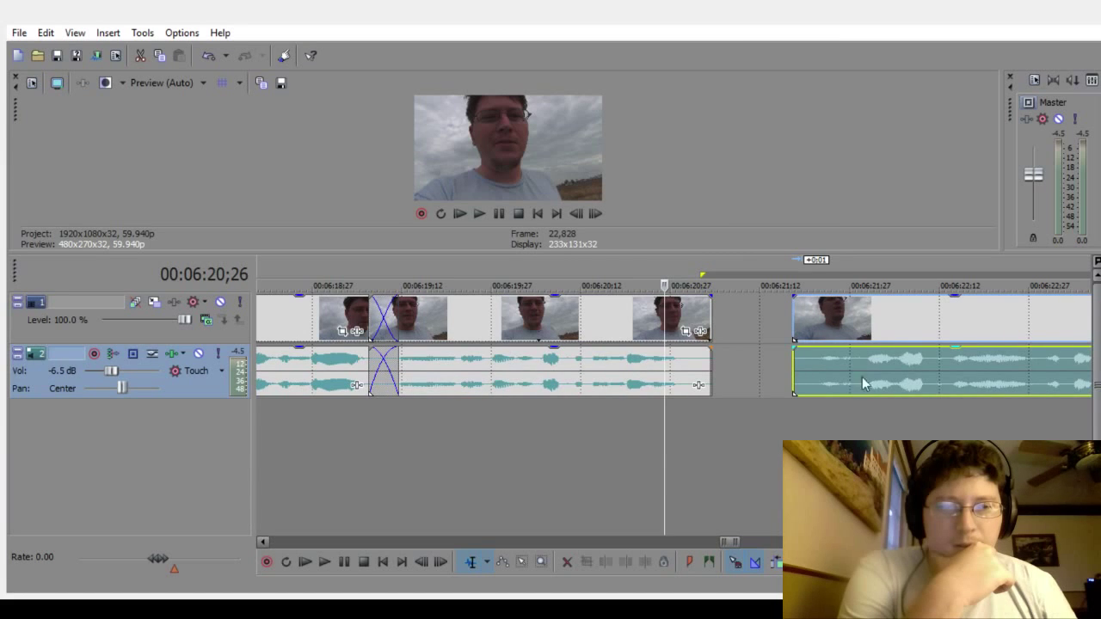
drag(875, 362, 766, 383)
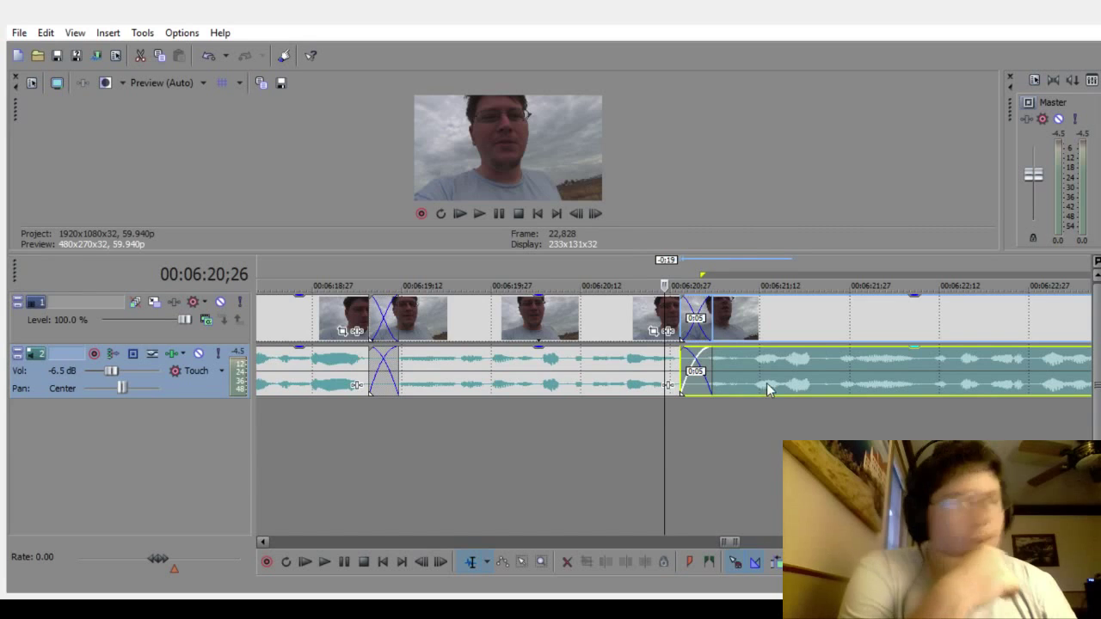
Step: Play the reworked transition and the ones before it from 00:06:15;24 to about 00:06:21;14
scroll(713, 435, down, 4)
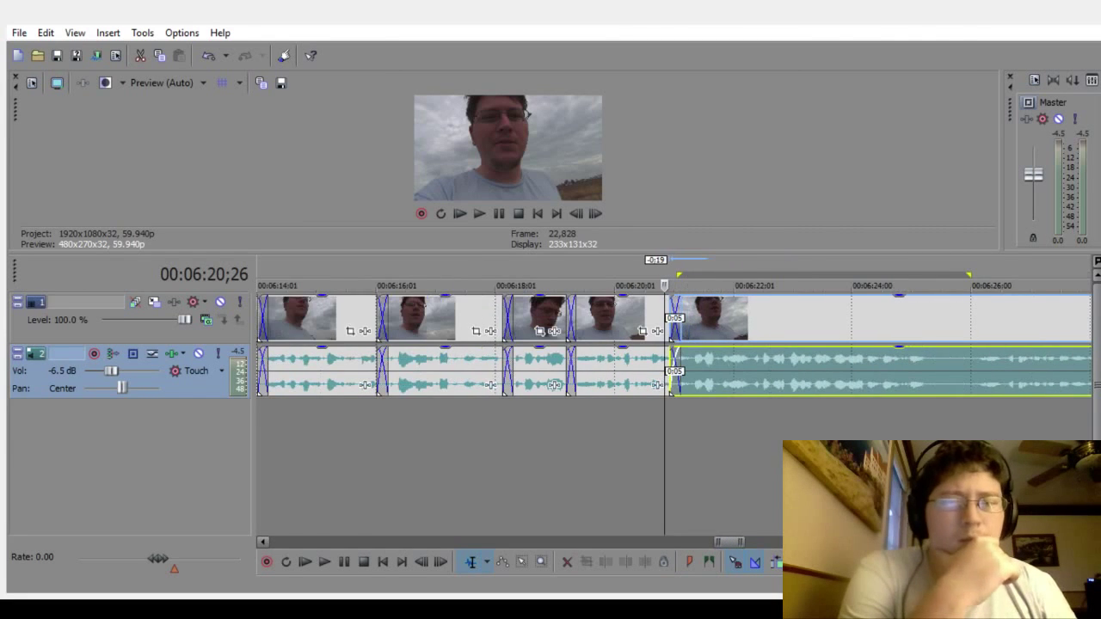
click(361, 459)
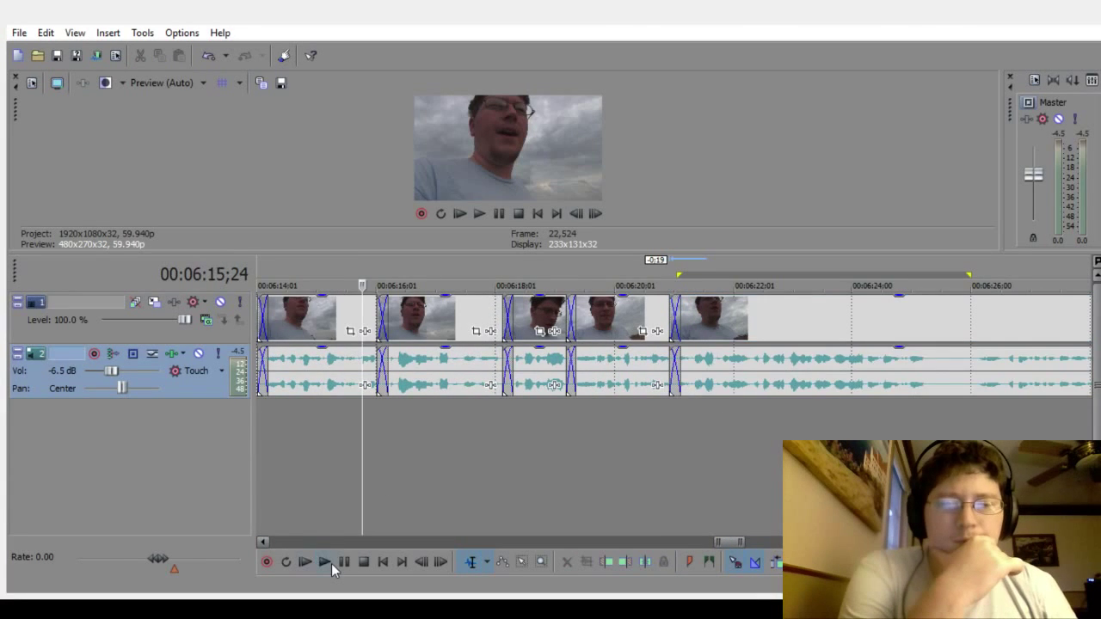
click(325, 562)
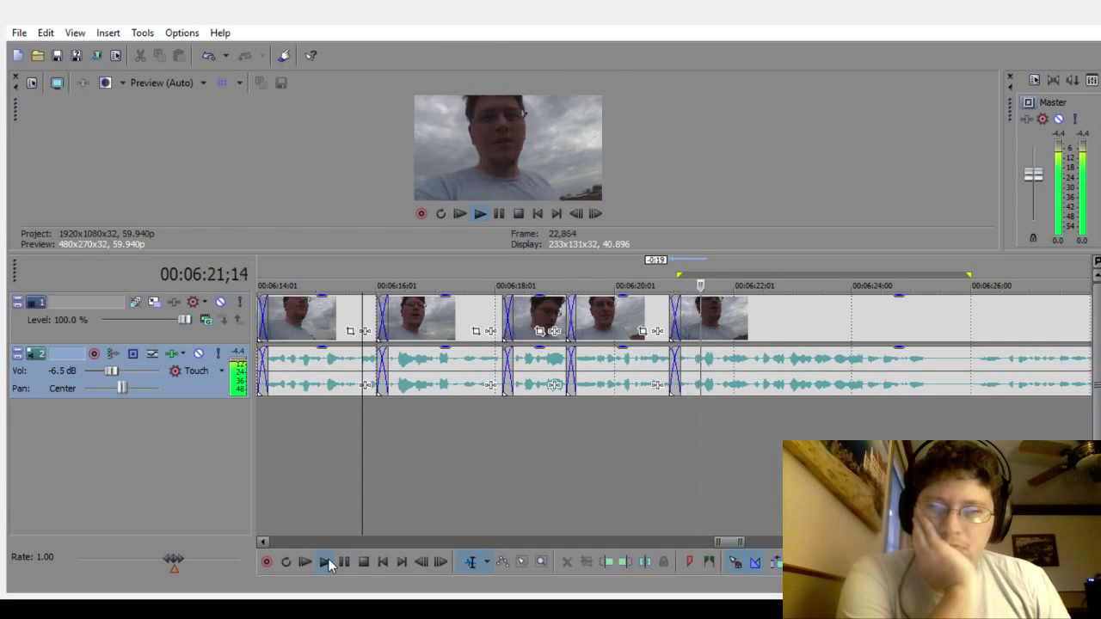
click(364, 561)
Step: Pull the last clip away by 0:23, extend its start about two frames earlier, and overlap it with the previous clip in a short crossfade again
mouse_move(717, 360)
mouse_down()
mouse_move(760, 348)
mouse_move(737, 363)
mouse_up()
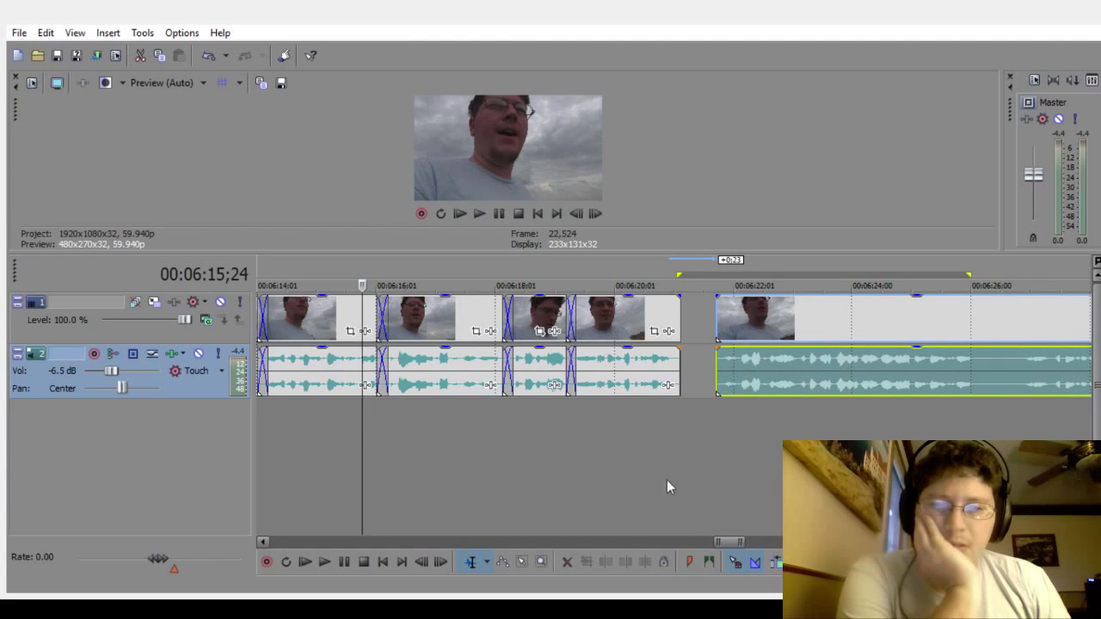
click(693, 446)
scroll(708, 420, up, 5)
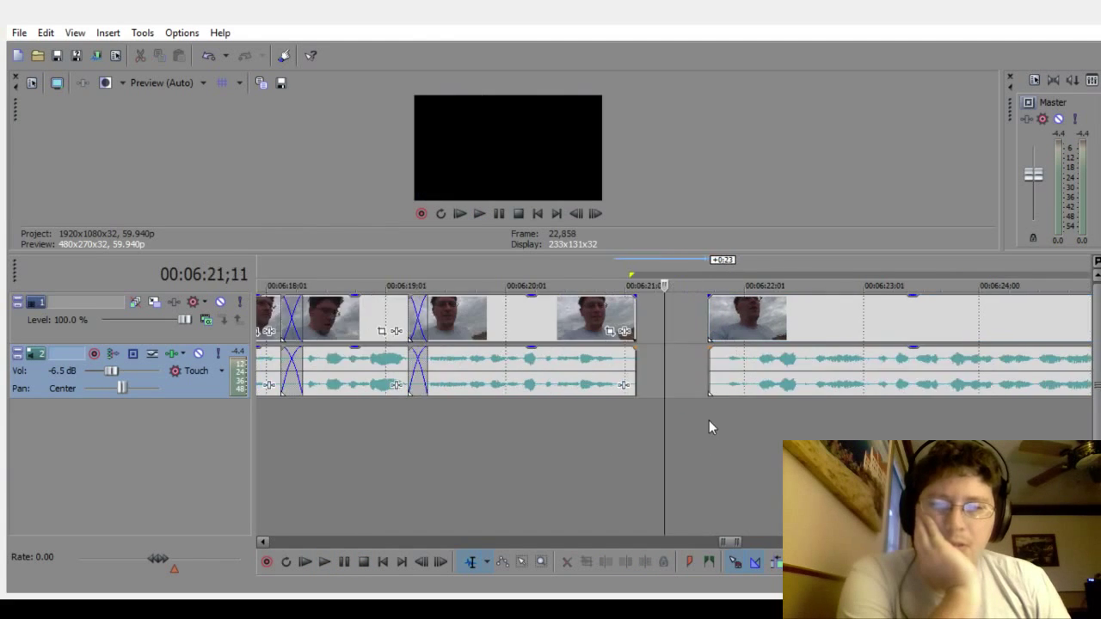
drag(733, 369, 722, 384)
drag(801, 364, 676, 386)
click(480, 465)
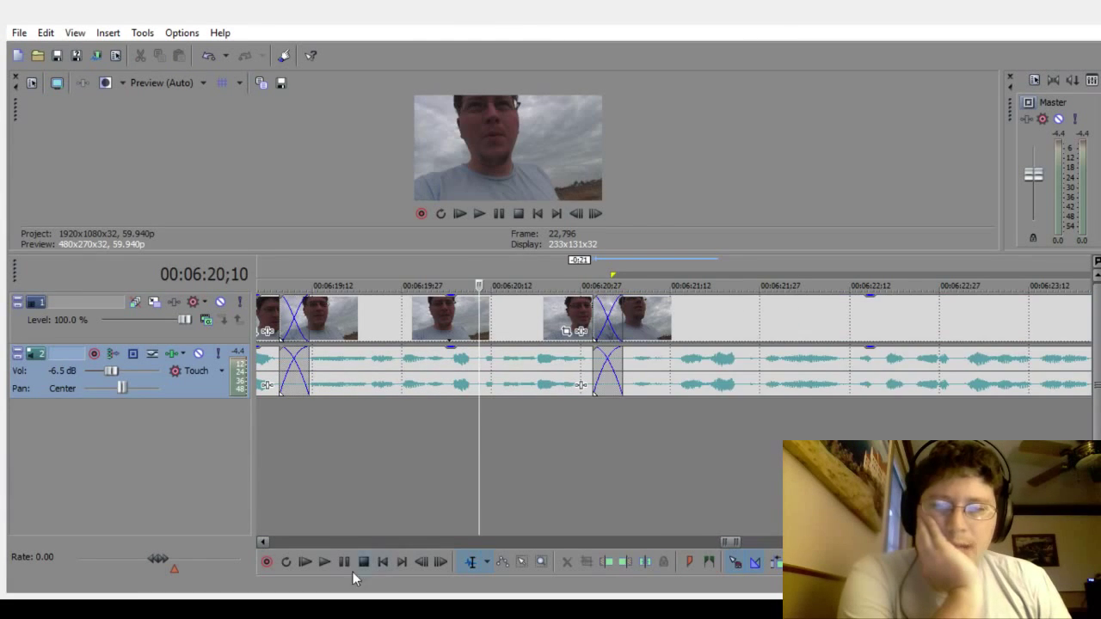
Step: Play the last transition and the speech after it from 00:06:20;10 to locate the next pause around 00:06:25;27
click(333, 559)
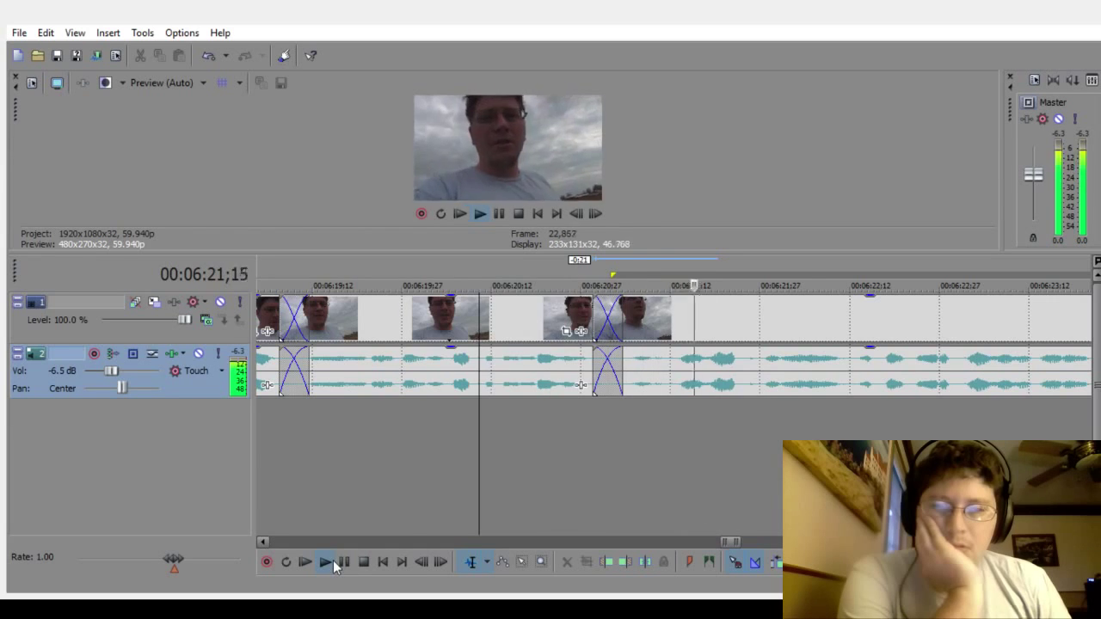
scroll(662, 464, down, 5)
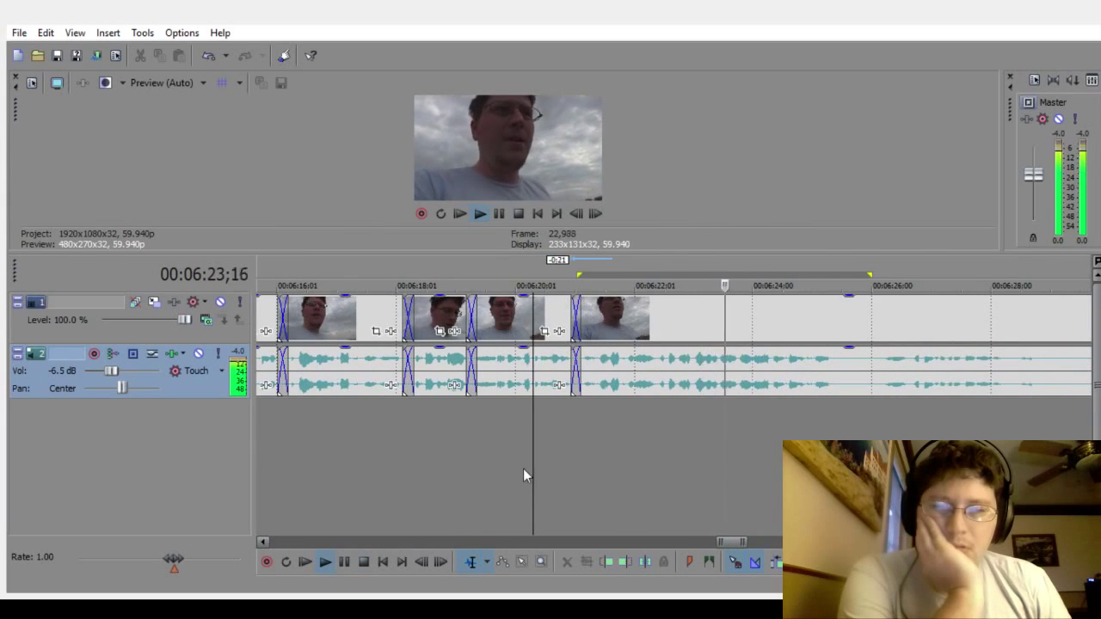
click(493, 460)
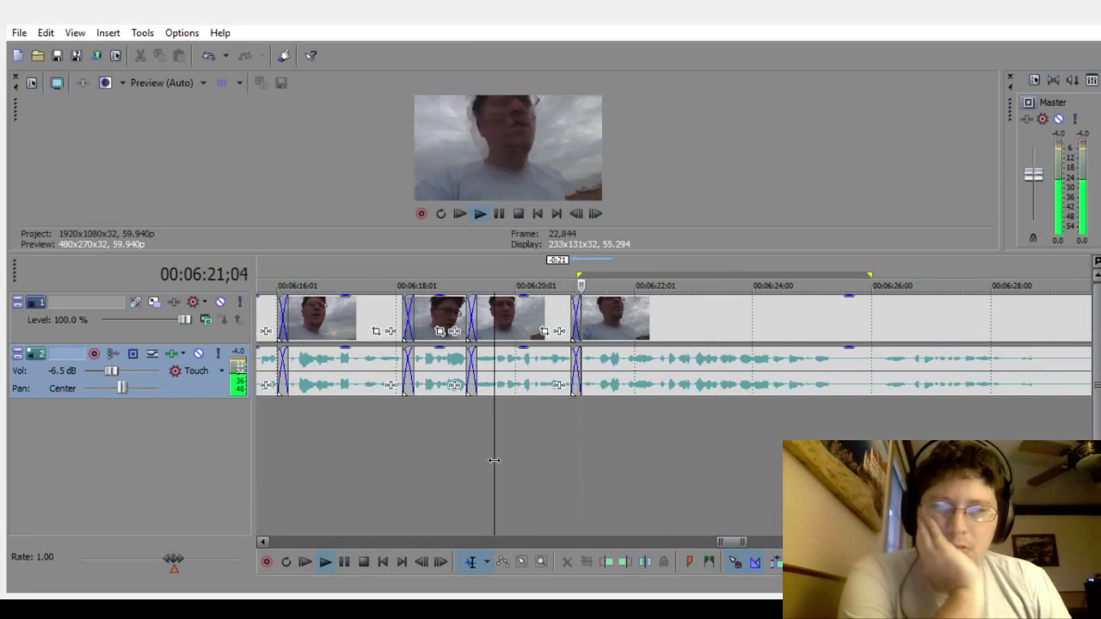
drag(744, 541, 762, 540)
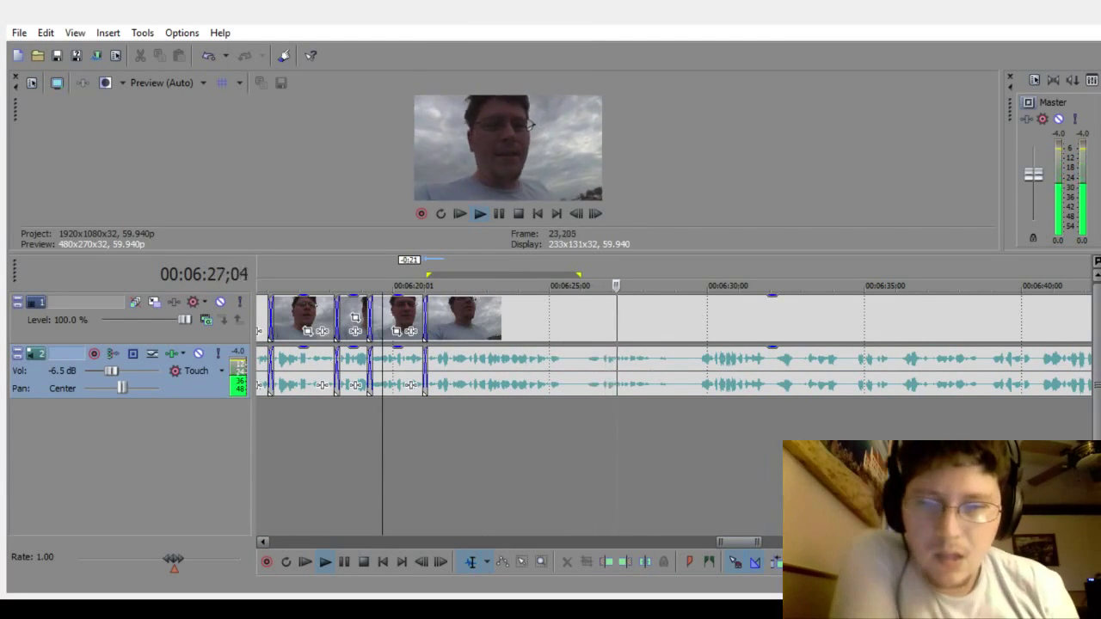
click(580, 446)
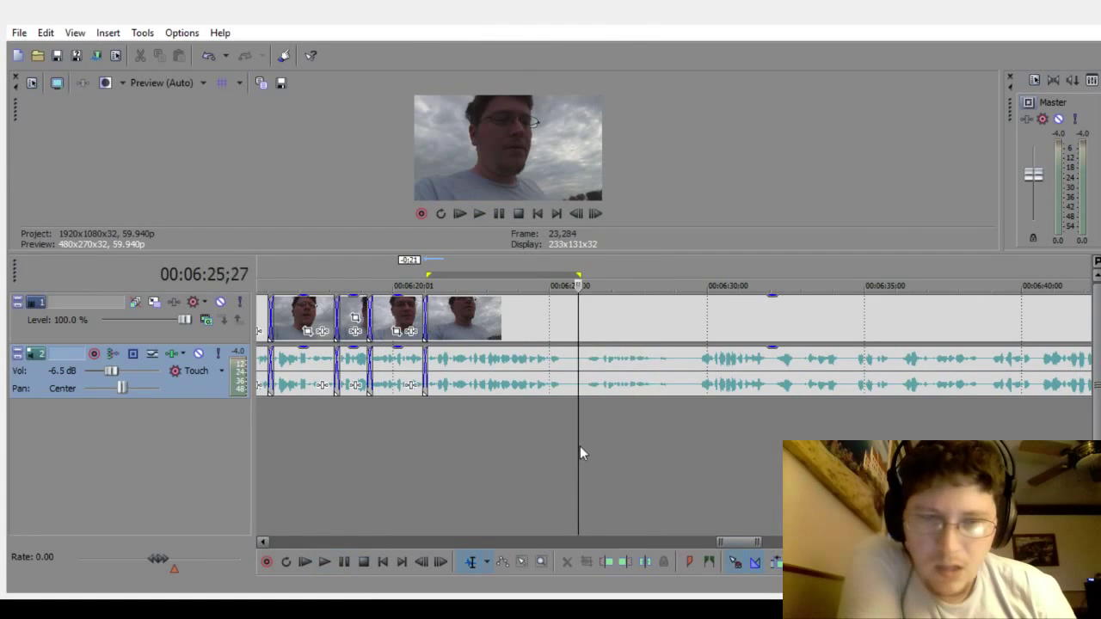
Step: Cut about 0:10 ending at 00:06:25;29 from both tracks and overlap the following clip with the previous one in a 0:05 crossfade
scroll(567, 456, up, 5)
drag(633, 439, 673, 441)
key(Delete)
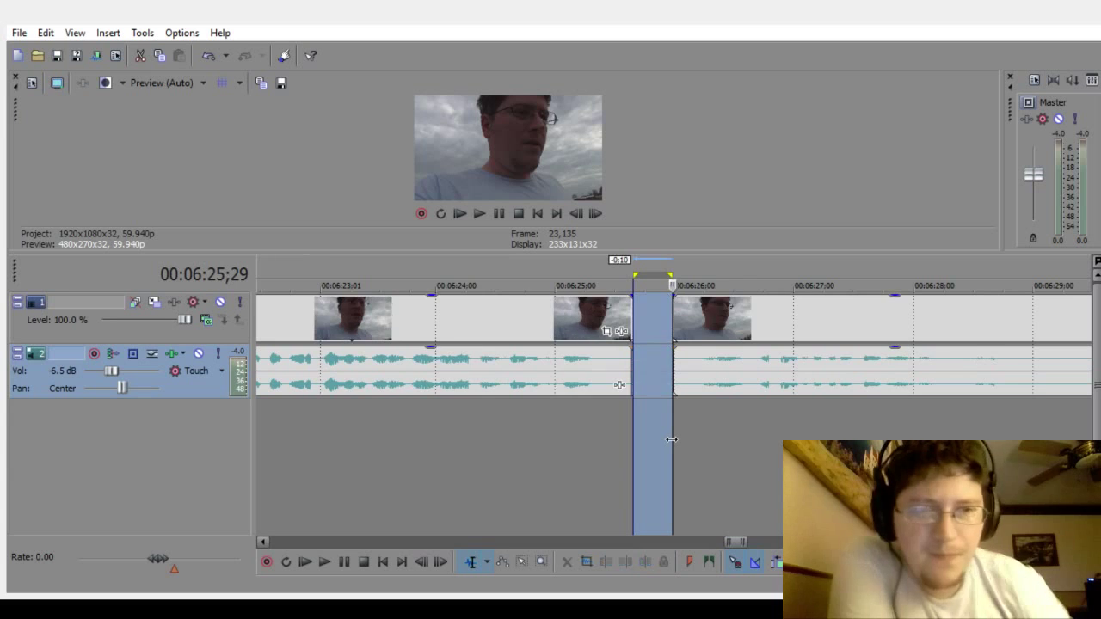
click(534, 453)
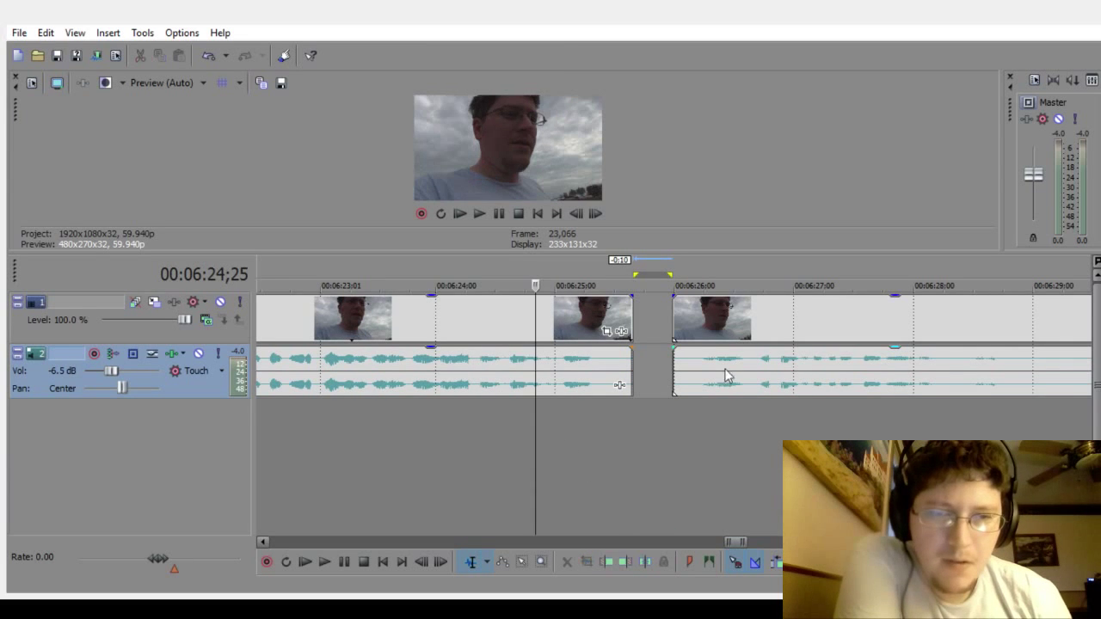
drag(750, 367, 696, 383)
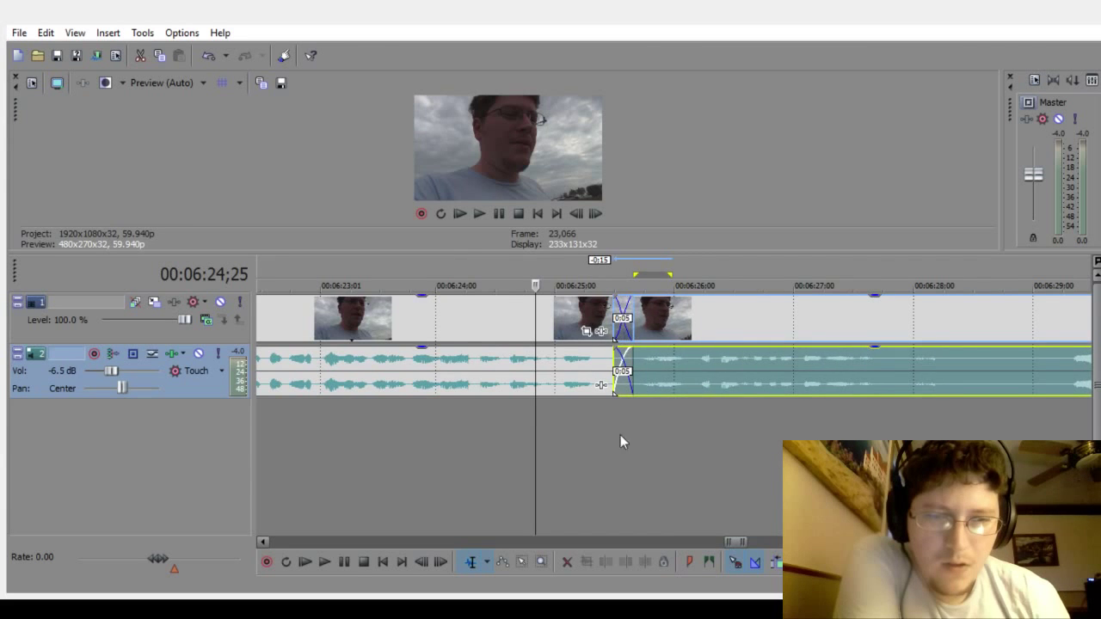
Step: Play across the new transition from 00:06:23;21 to about 00:06:30;10
scroll(740, 434, down, 4)
click(613, 499)
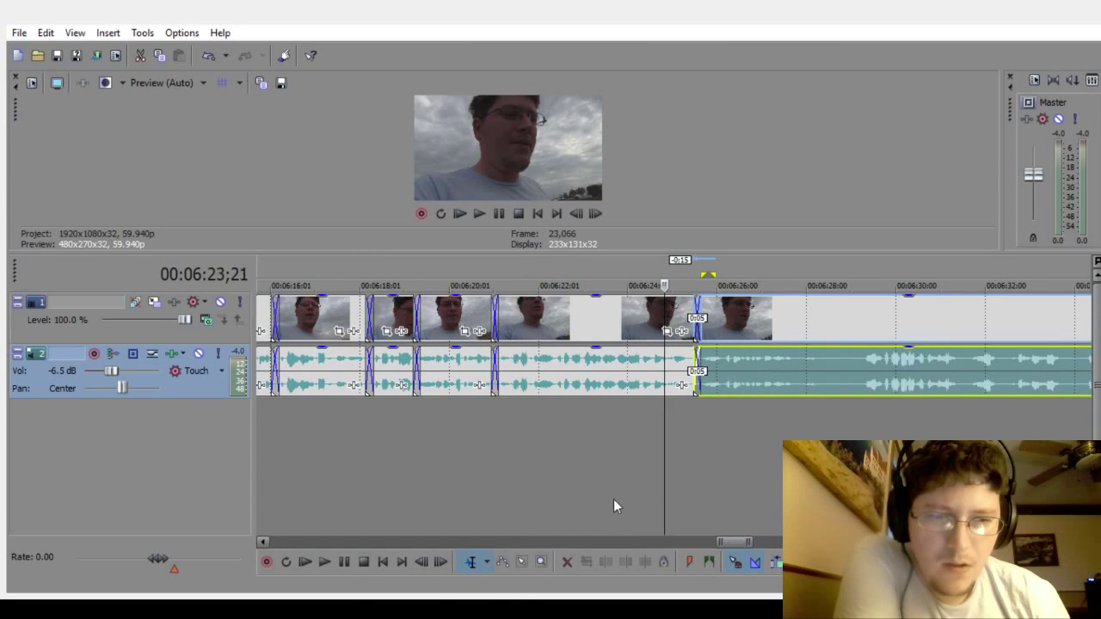
click(325, 561)
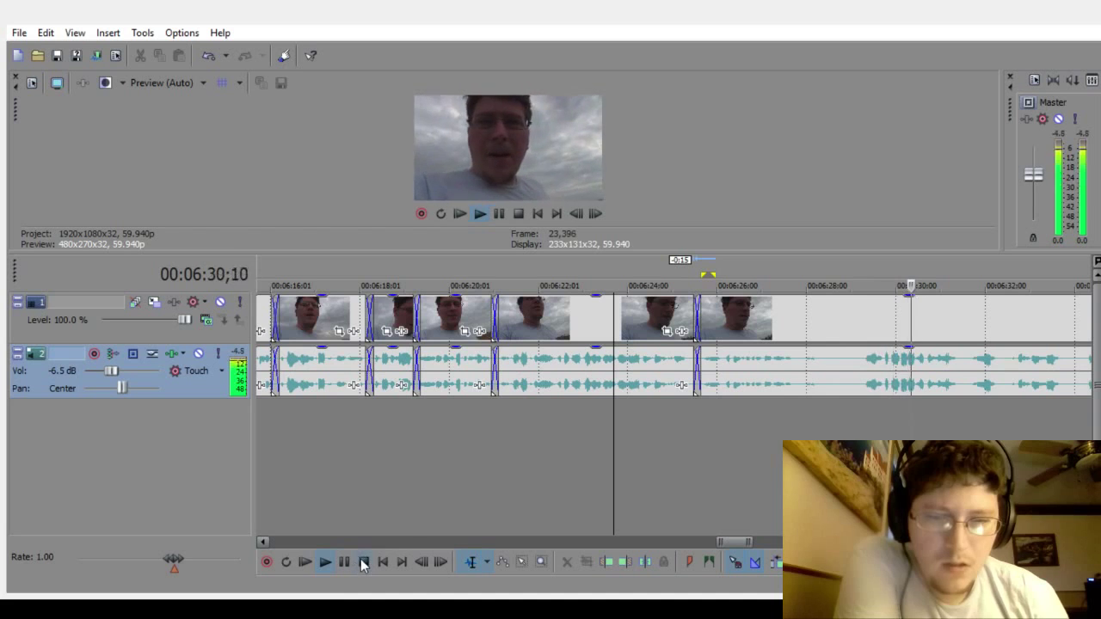
click(361, 561)
Step: Cut the 1:06 silent stretch around 00:06:28;06 from both tracks and join the remaining clips with a 0:05 crossfade
click(815, 420)
scroll(815, 420, up, 3)
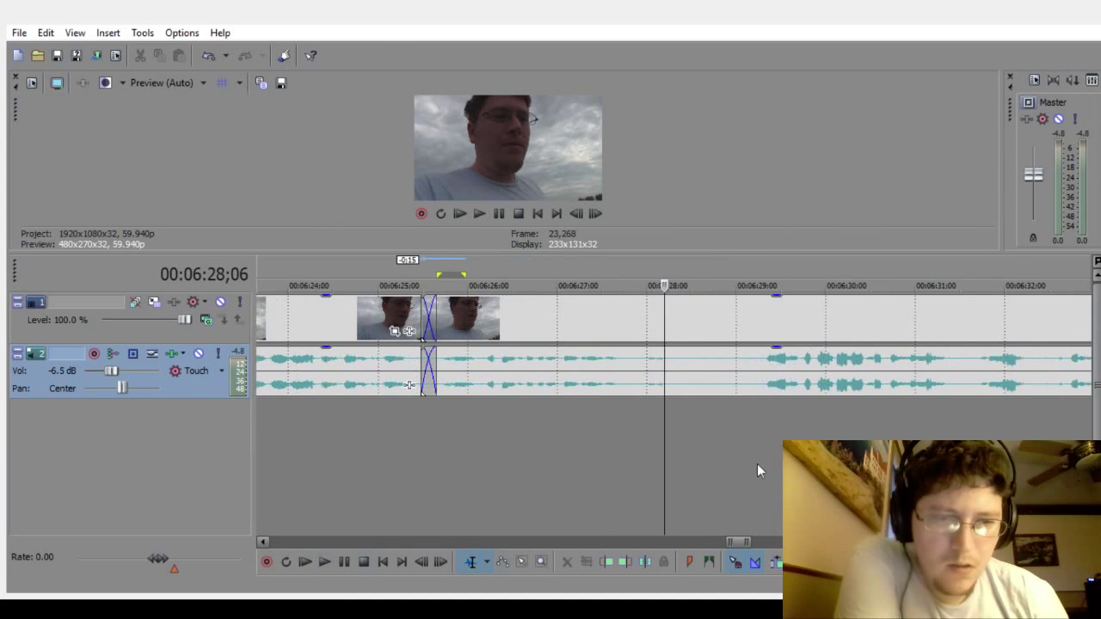
drag(638, 422, 745, 422)
key(Delete)
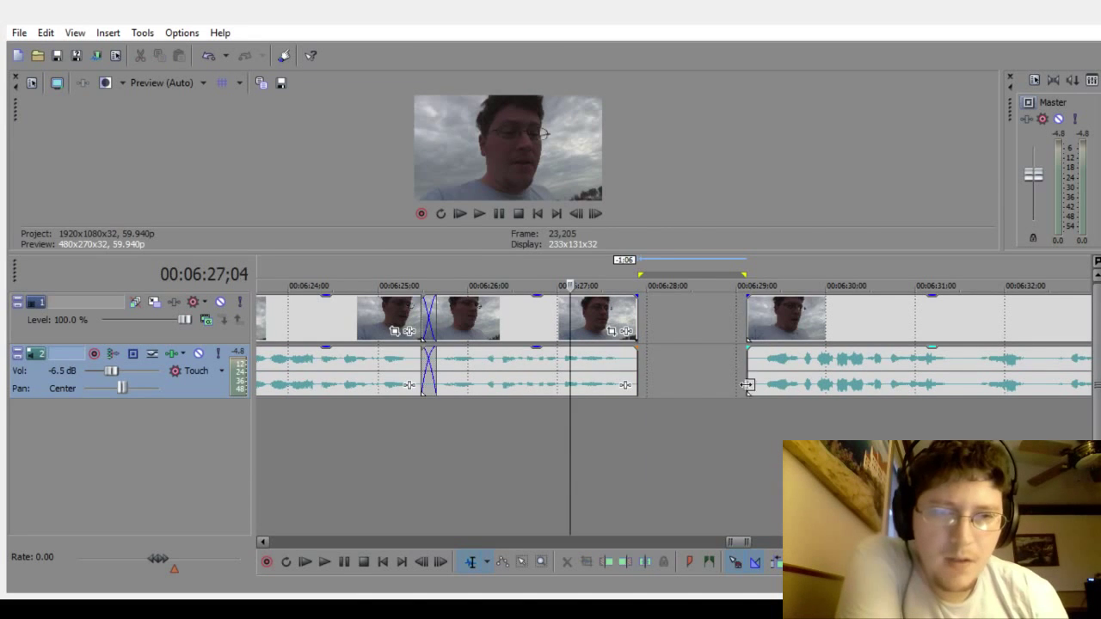
drag(797, 366, 680, 385)
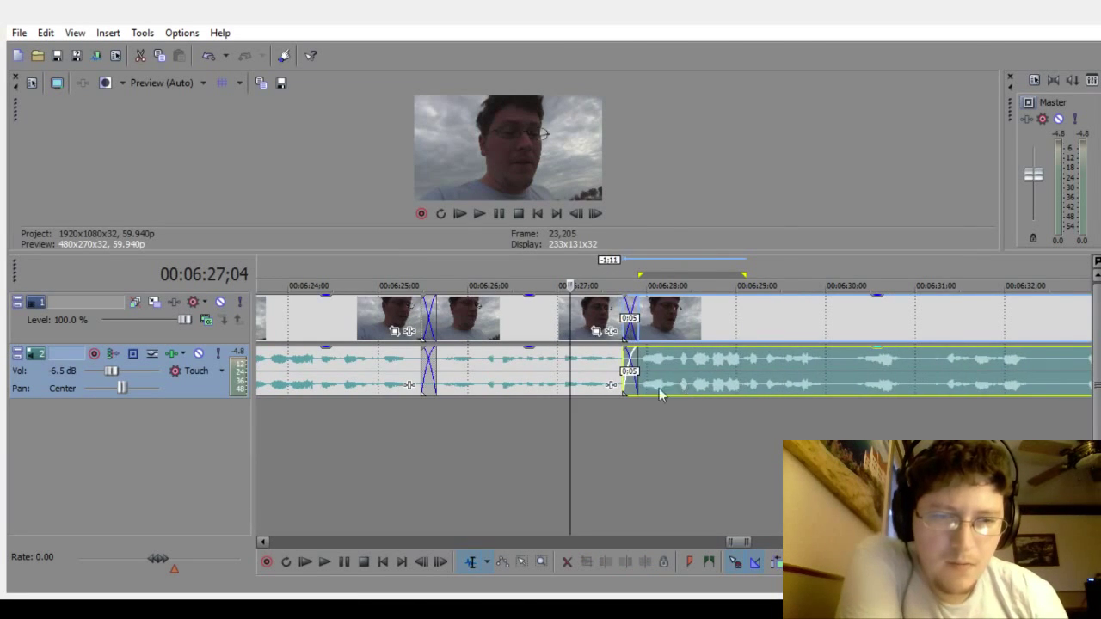
Step: Play from 00:06:24;28 through the last two transitions and the following speech, and replay the passage leading to the pause at 00:06:40;24
click(371, 455)
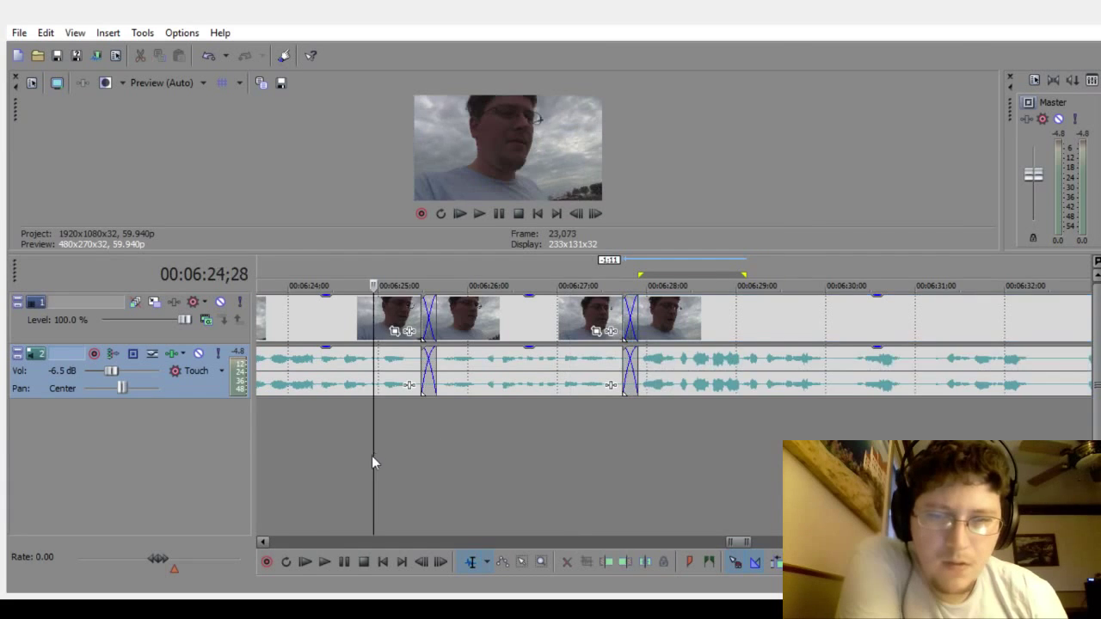
click(320, 564)
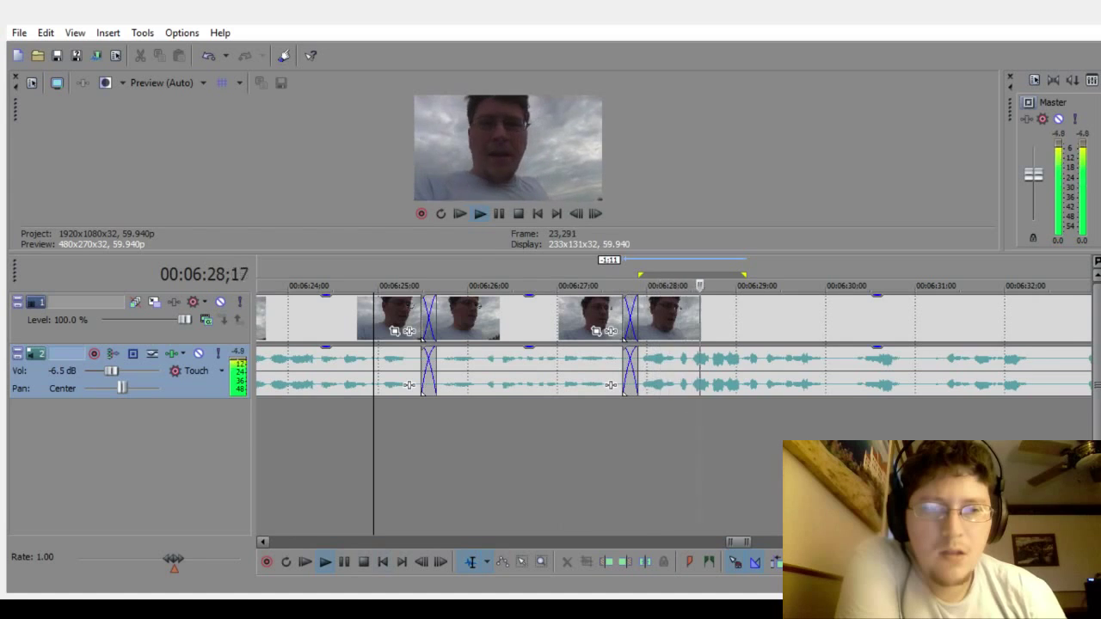
scroll(671, 343, down, 4)
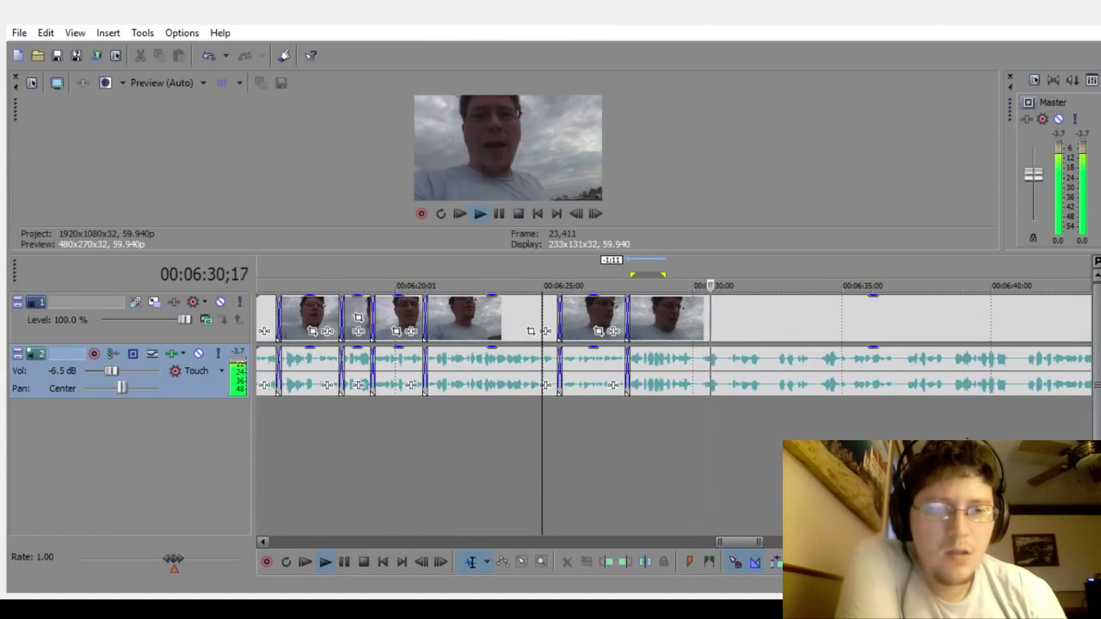
scroll(670, 344, down, 3)
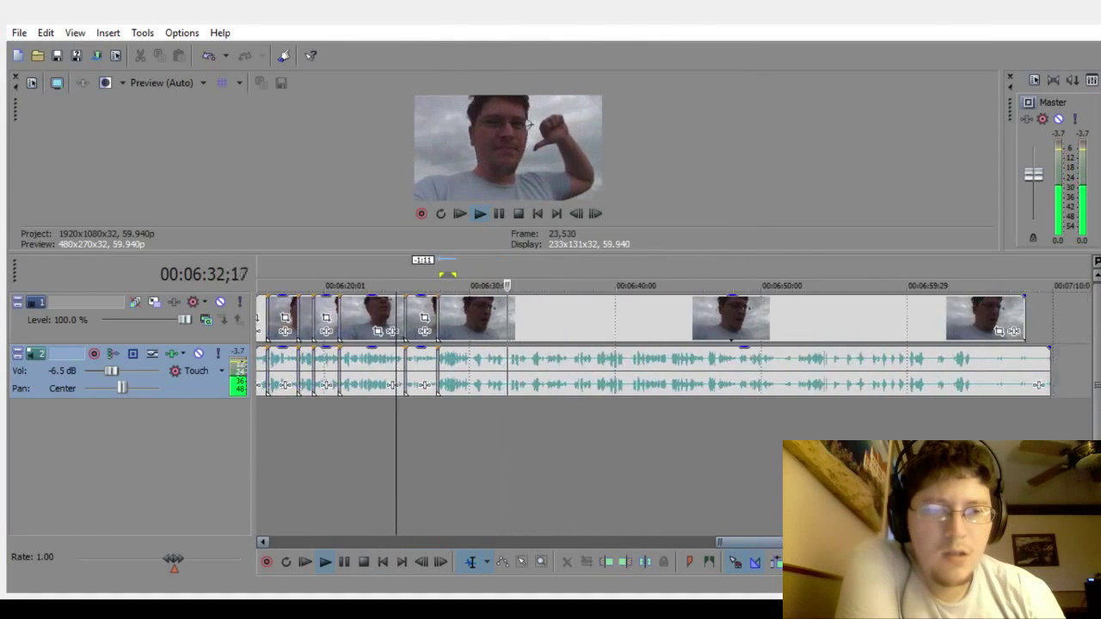
scroll(670, 344, up, 1)
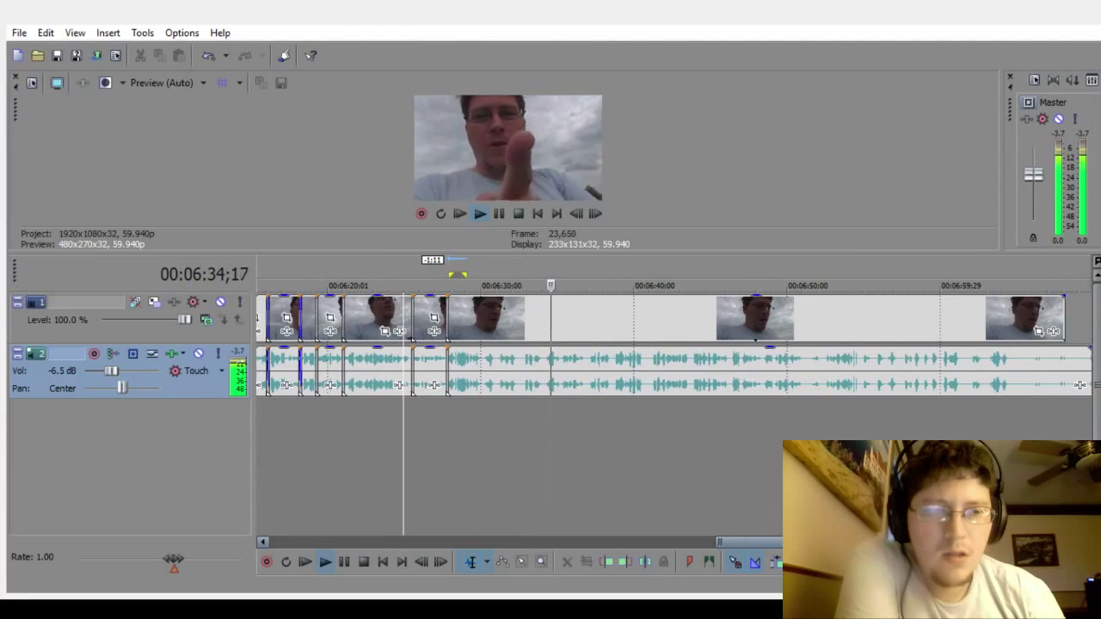
scroll(671, 344, down, 1)
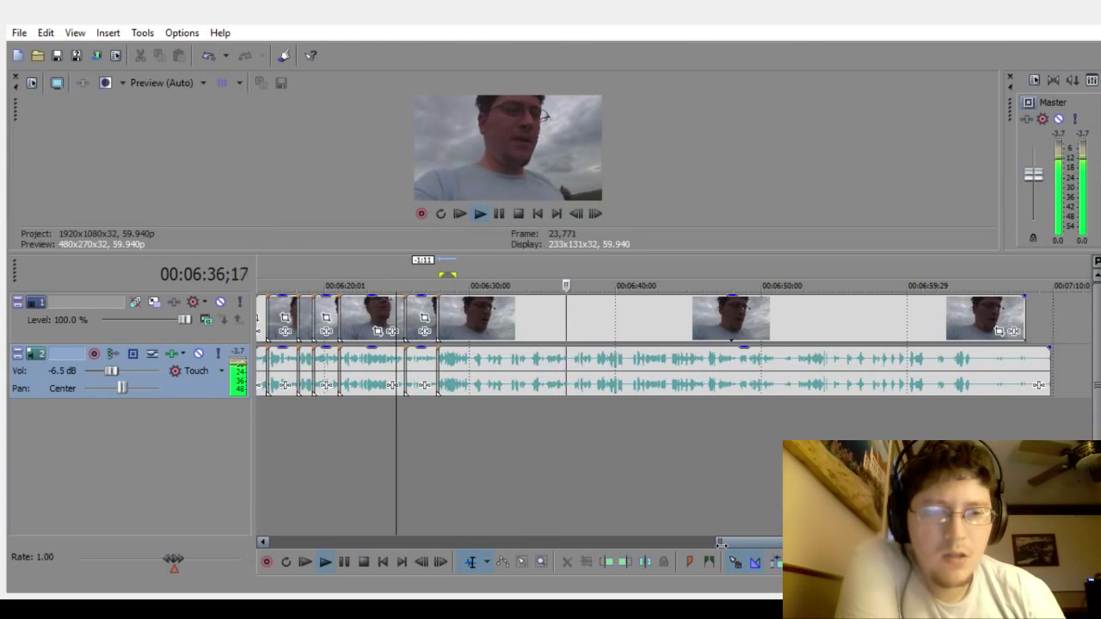
drag(721, 543, 745, 548)
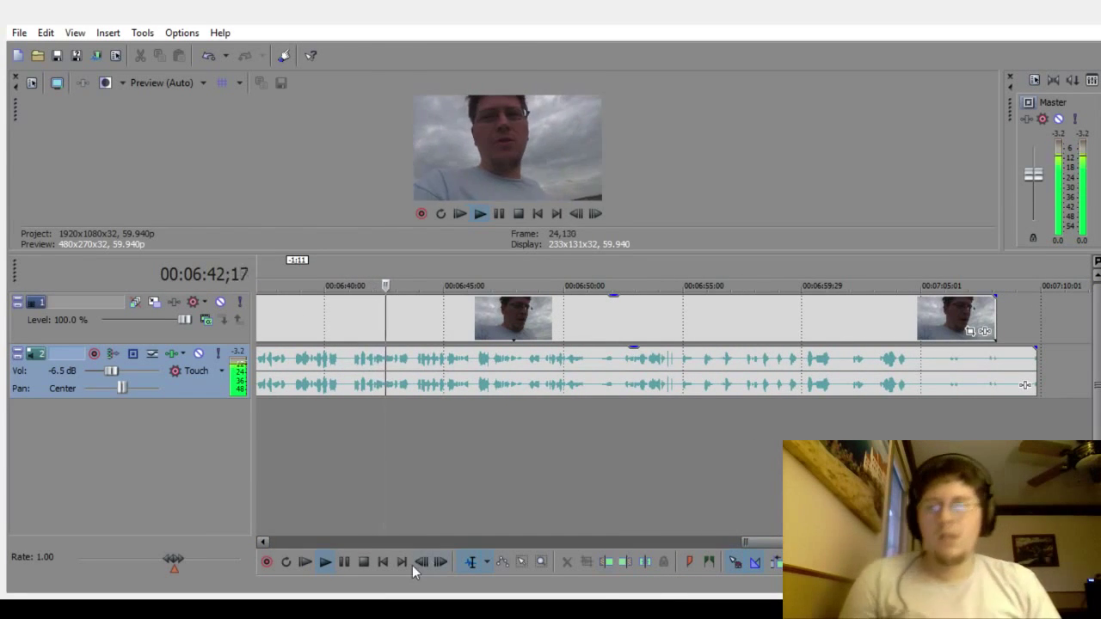
click(294, 491)
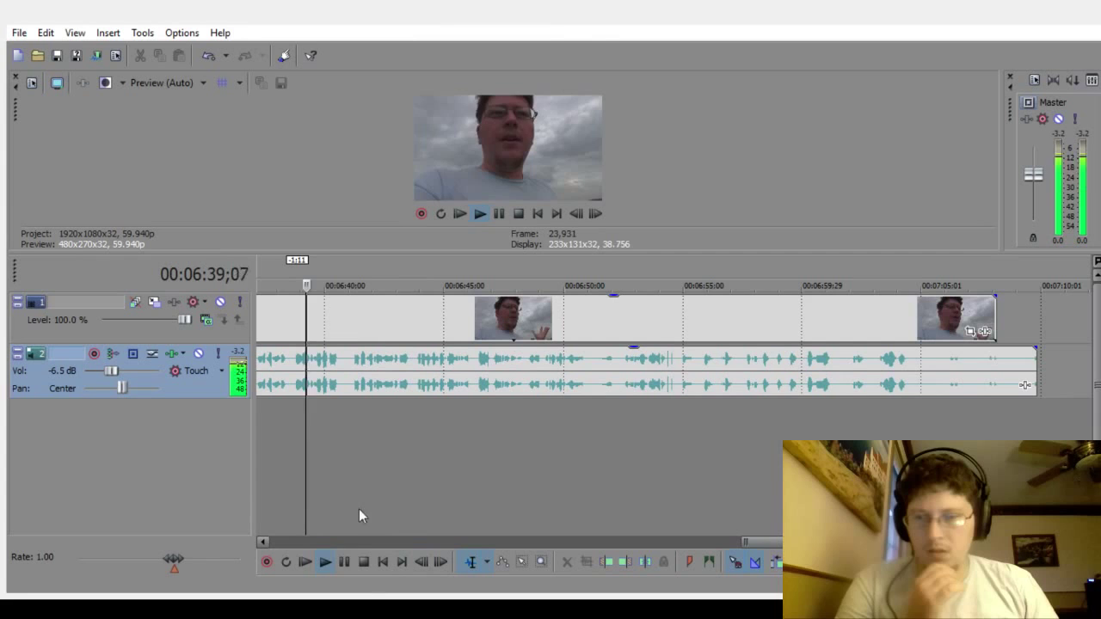
click(339, 567)
Step: Cut the 0:12 pause ending at 00:06:41;03 from both tracks and overlap the clips around it by about 0:05 as a crossfade
scroll(384, 478, up, 4)
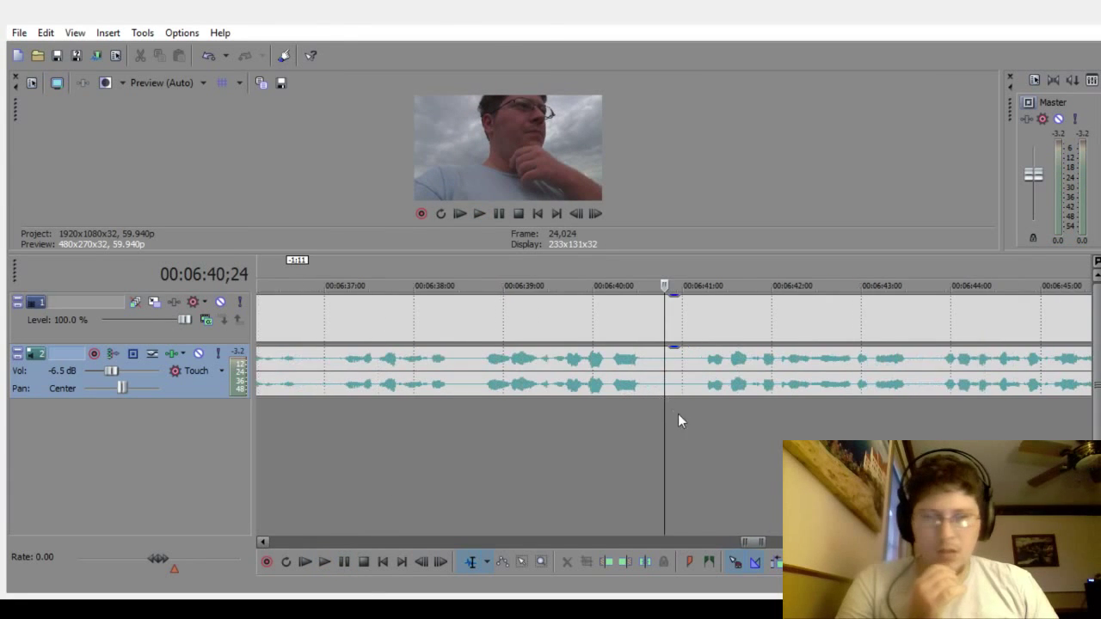
drag(656, 443, 692, 451)
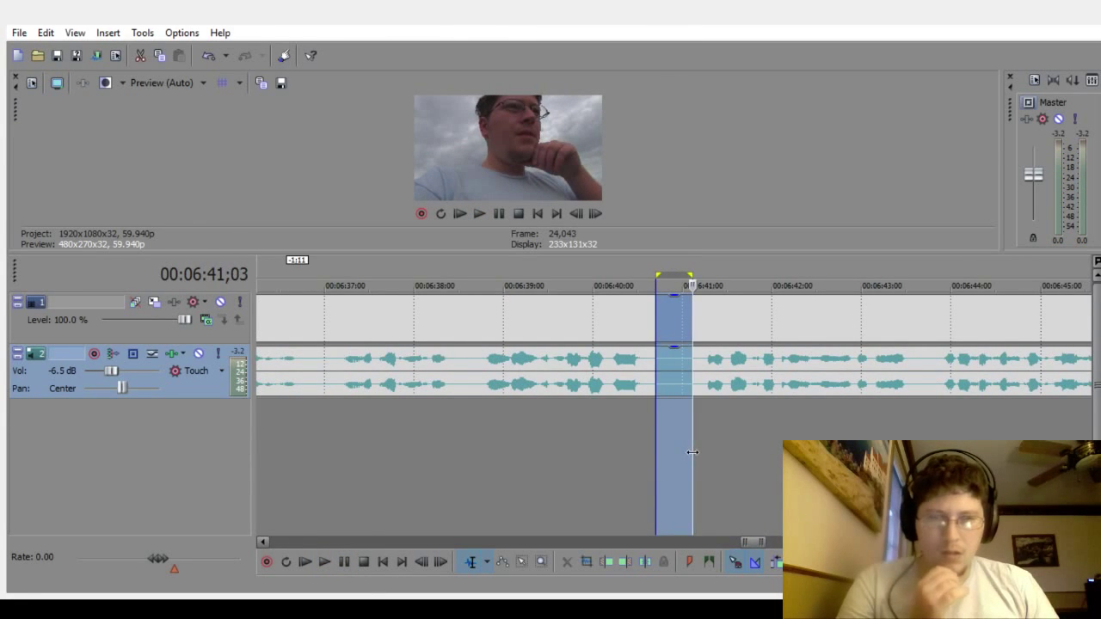
key(Delete)
click(528, 480)
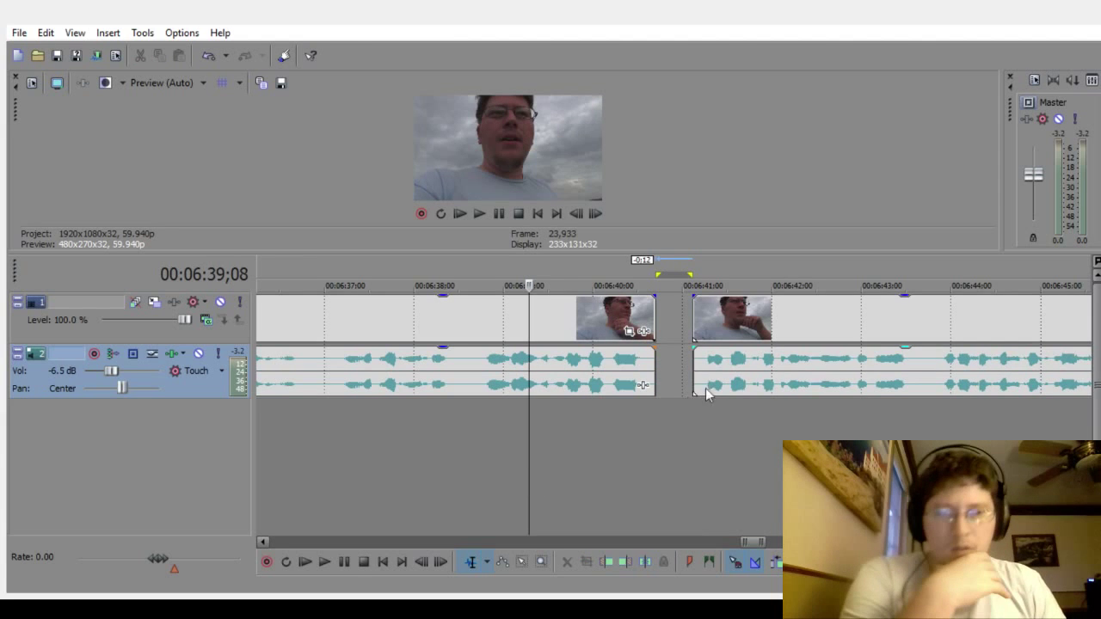
drag(729, 360, 677, 384)
Step: Play from 00:06:38;01 across the new transition and on past 00:06:52;23
click(420, 507)
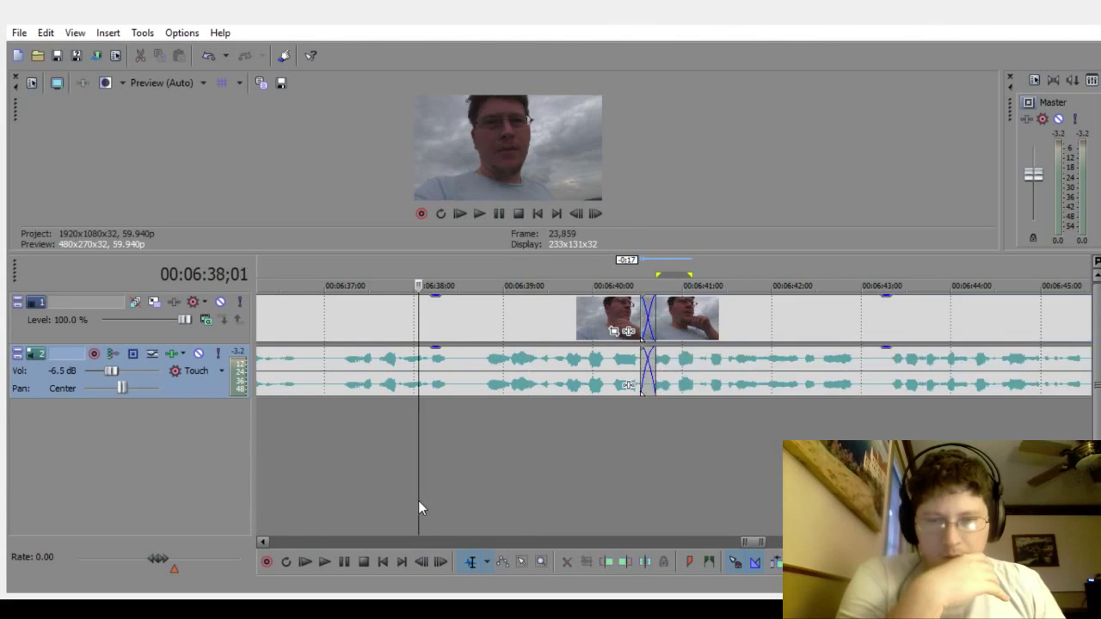
click(324, 568)
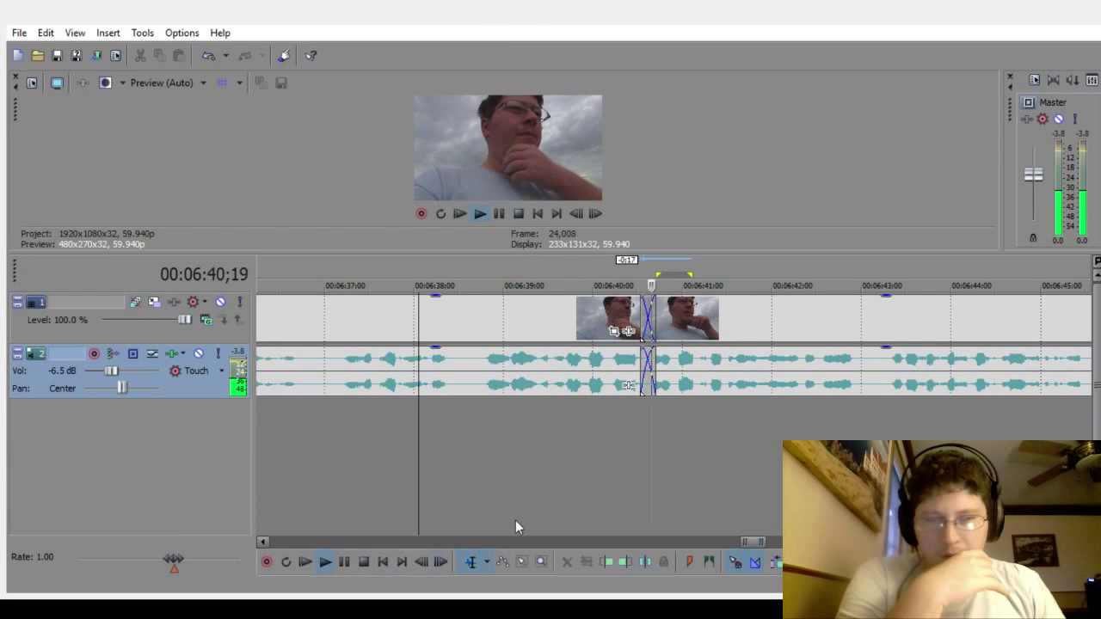
scroll(515, 520, down, 8)
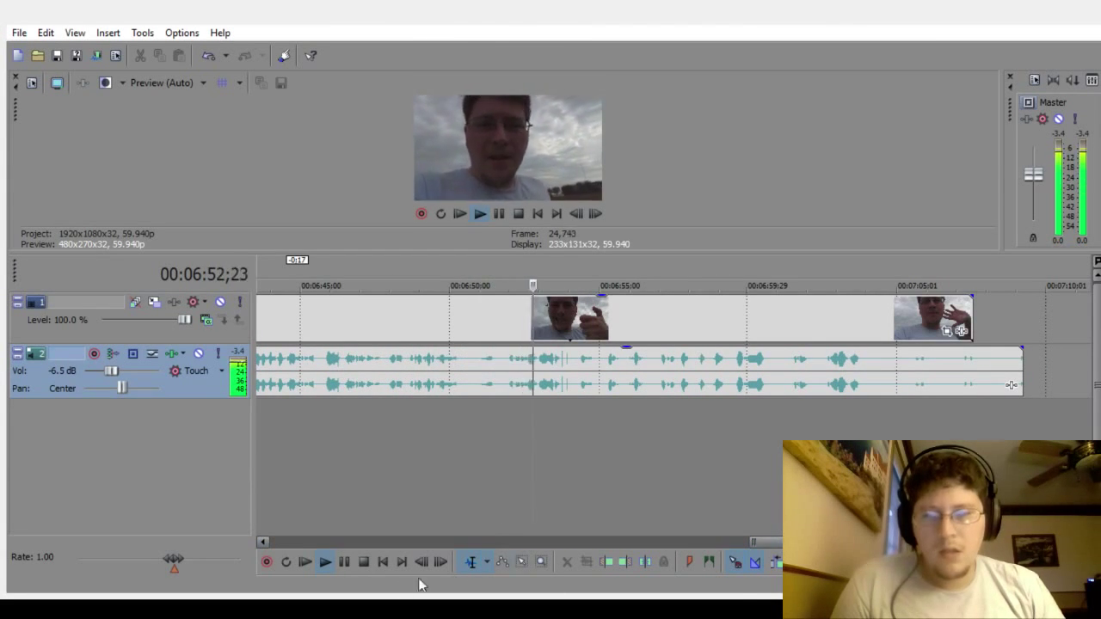
click(344, 562)
Step: Cut the 1:04 section ending at 00:06:51;21 from both tracks and slide the last clip back into a crossfade of about 0:05
click(470, 440)
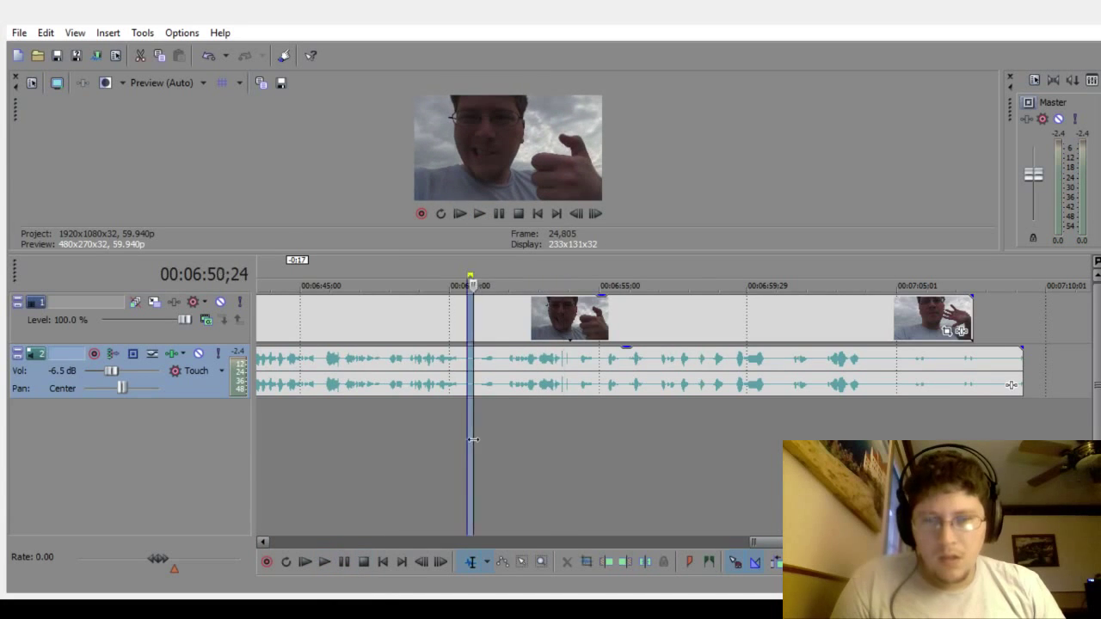
drag(473, 440, 496, 448)
scroll(508, 462, up, 3)
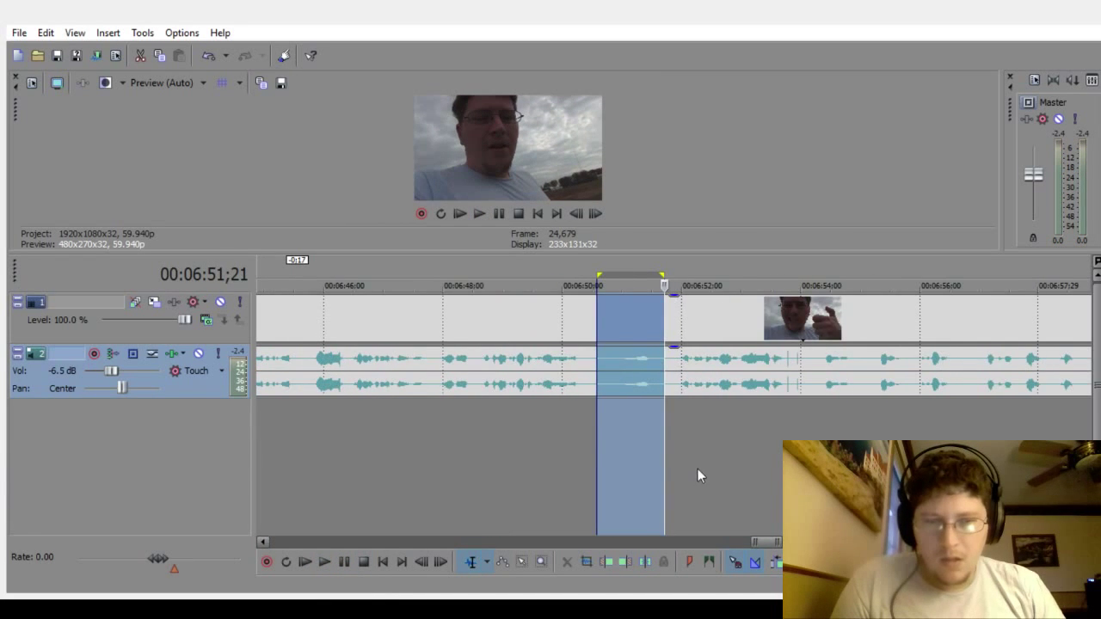
key(Delete)
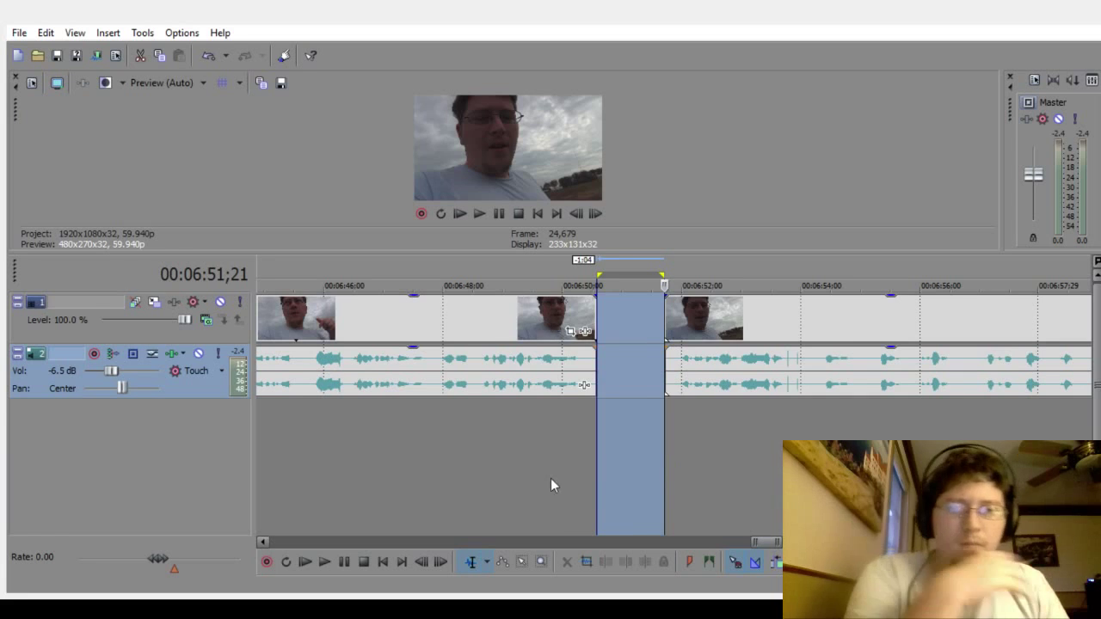
click(553, 478)
drag(720, 386, 644, 388)
Step: Play from 00:06:49;01 across the newest transition to 00:07:04;23 and examine the quiet end of the footage up close
click(504, 458)
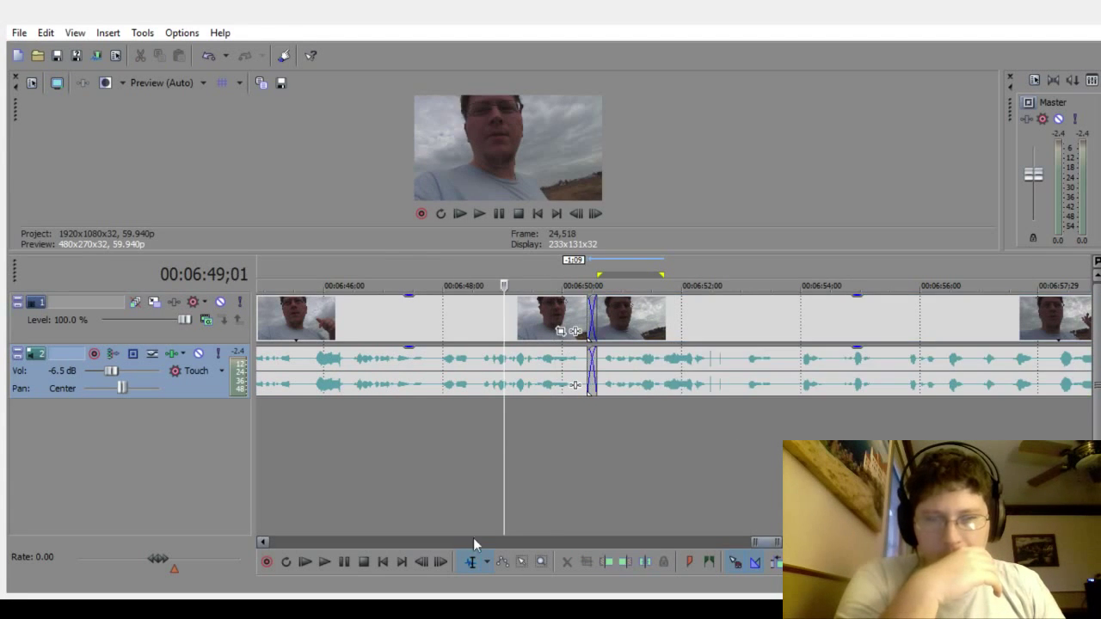
click(325, 563)
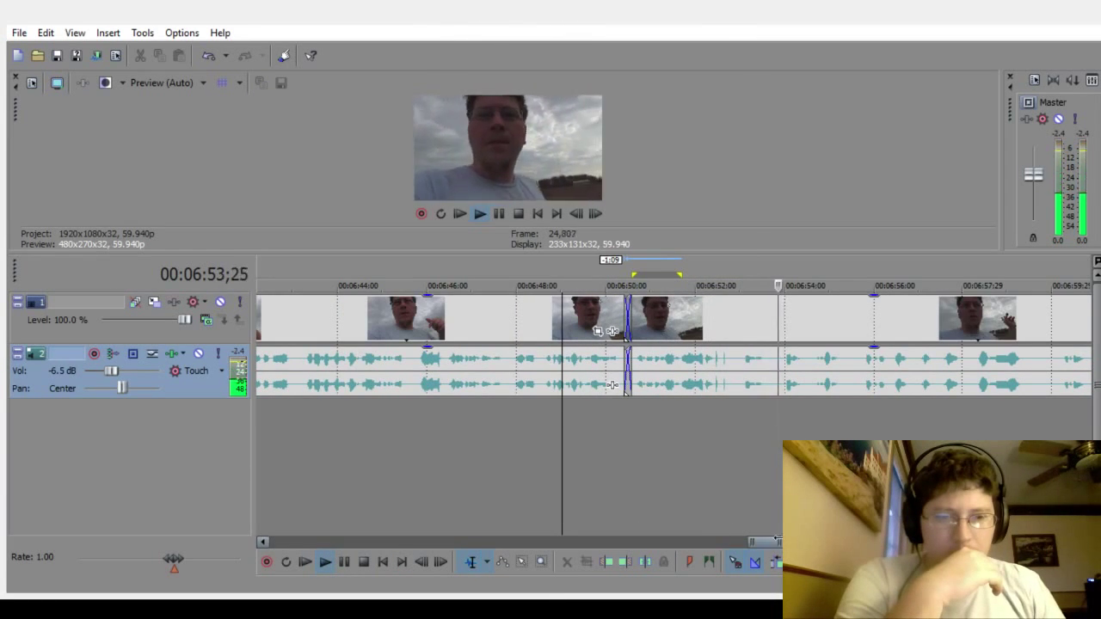
scroll(611, 384, down, 4)
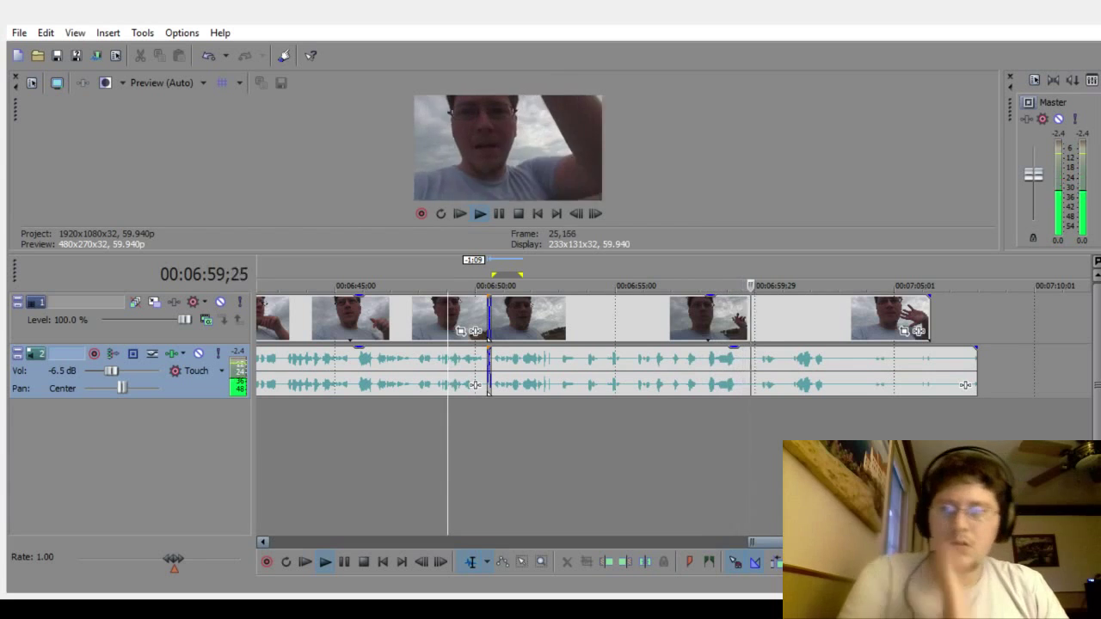
click(344, 562)
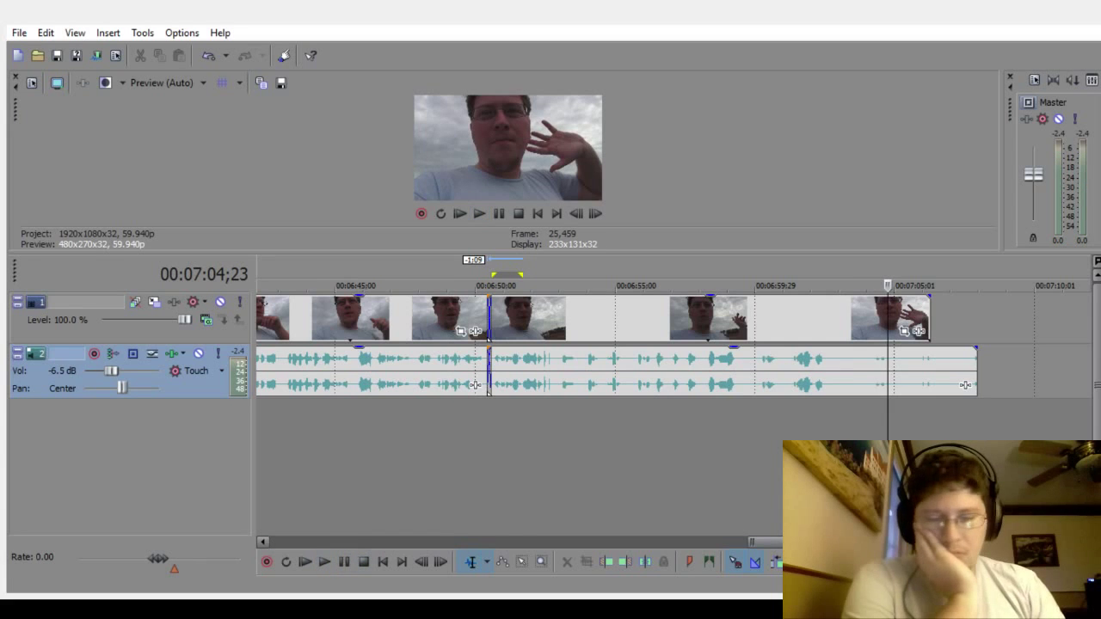
scroll(887, 424, up, 5)
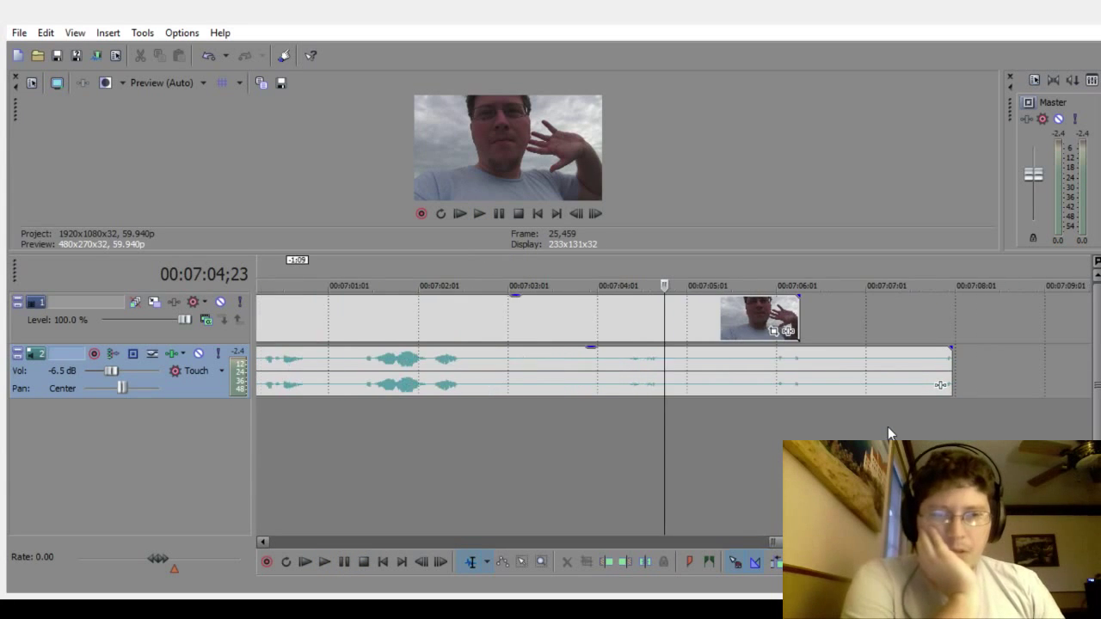
Step: Split both tracks at 00:07:04;07 and delete the quiet remainder of the video and audio after that point
key(Left)
key(Left)
key(Left)
key(Left)
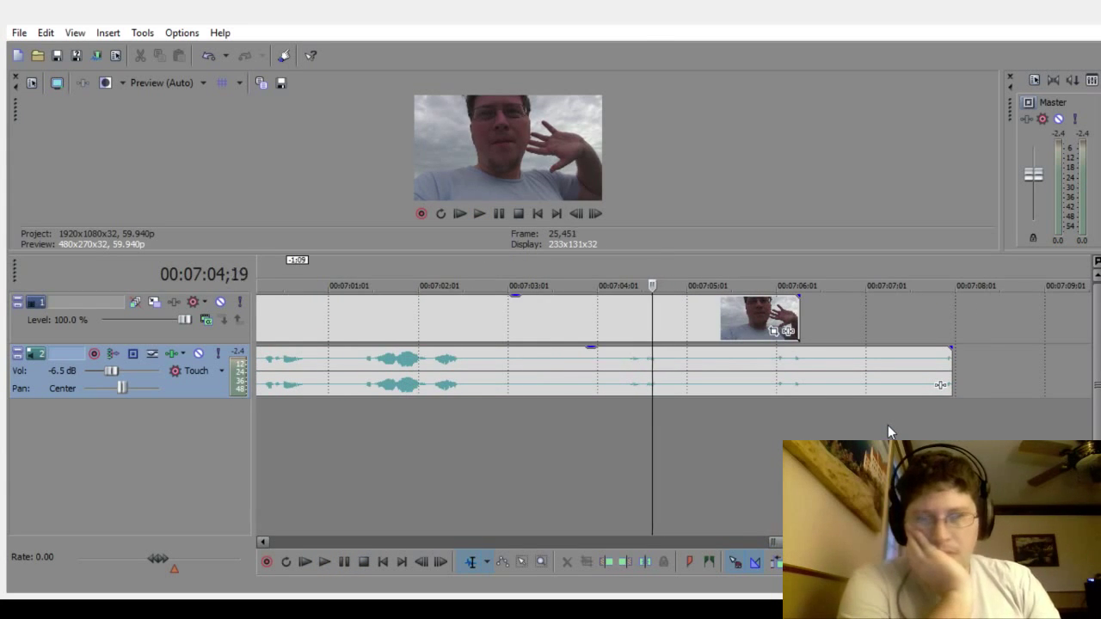
key(Left)
key(Left)
key(Left)
key(Left)
key(Left)
key(Left)
key(Left)
key(Left)
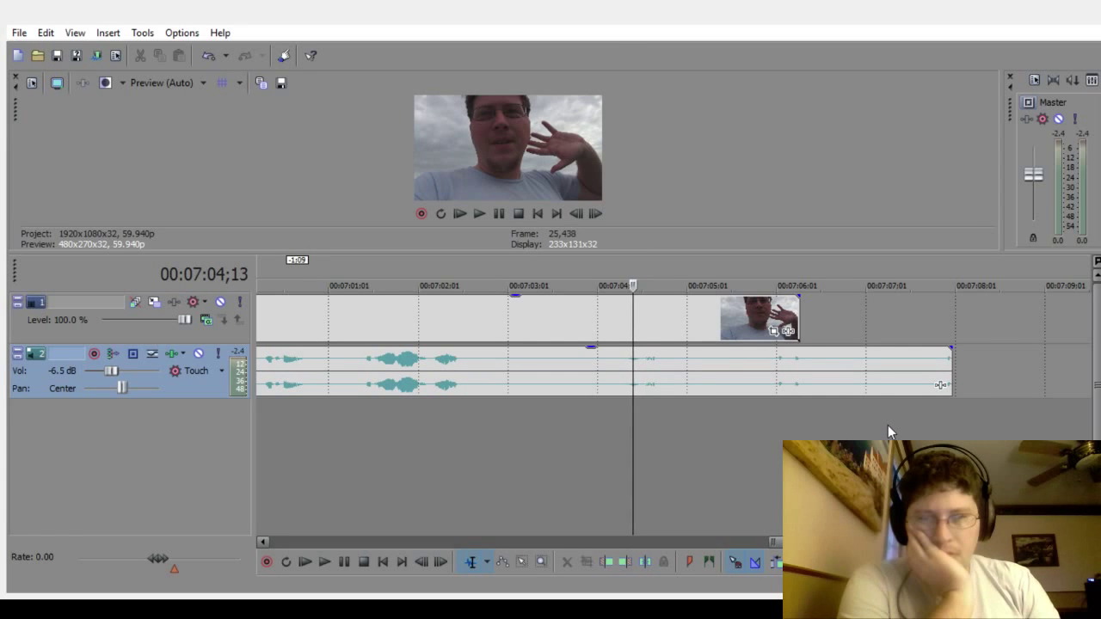
key(Left)
key(Left)
key(Left)
key(Left)
key(Left)
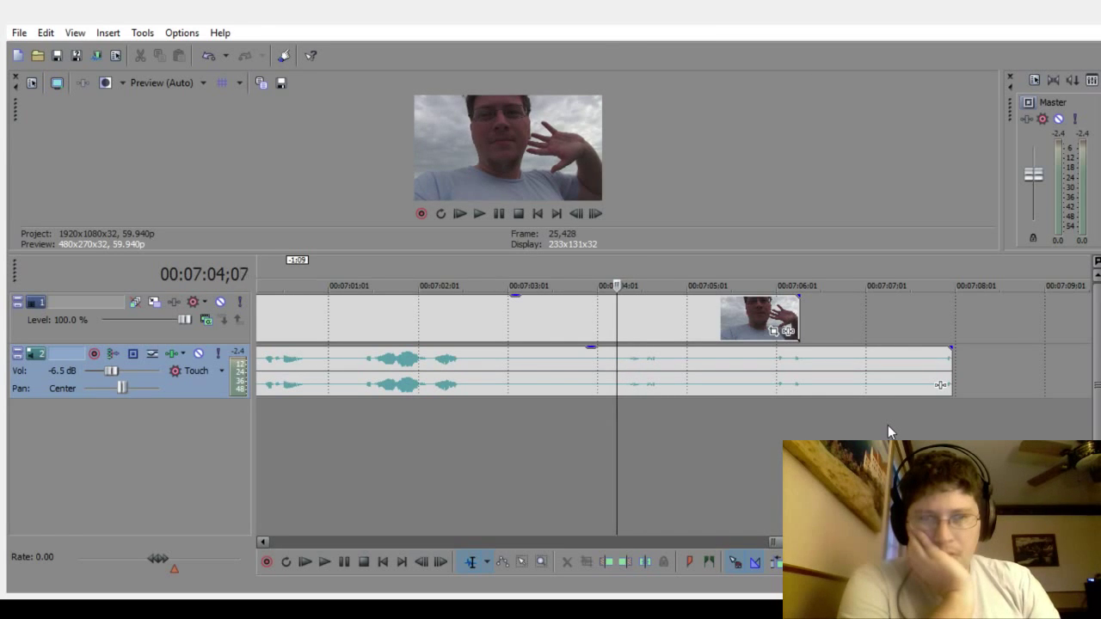
key(Right)
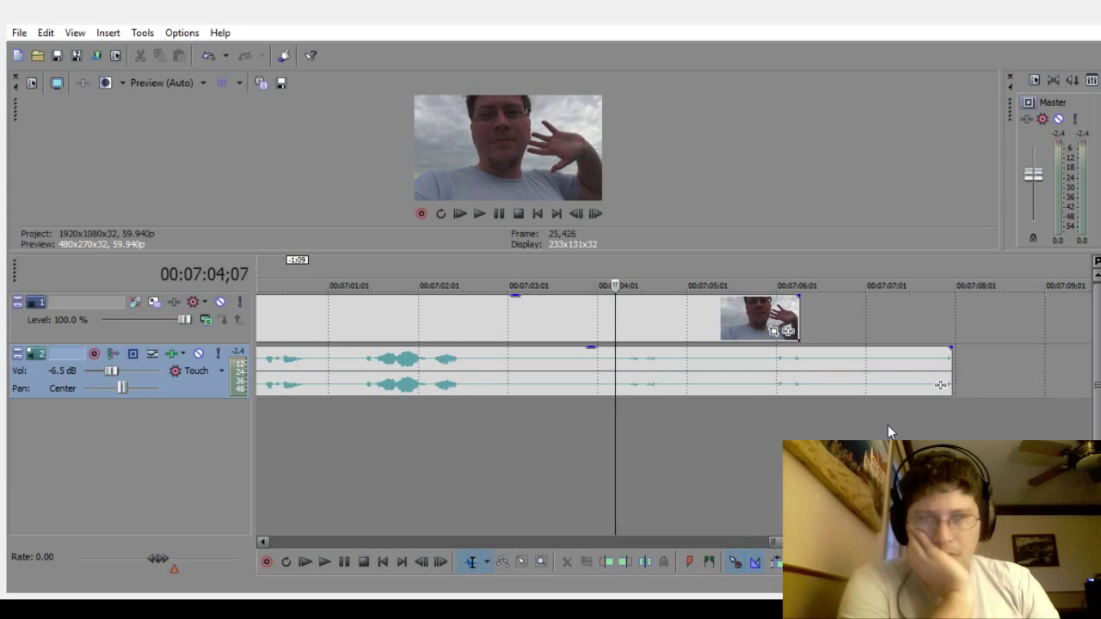
key(s)
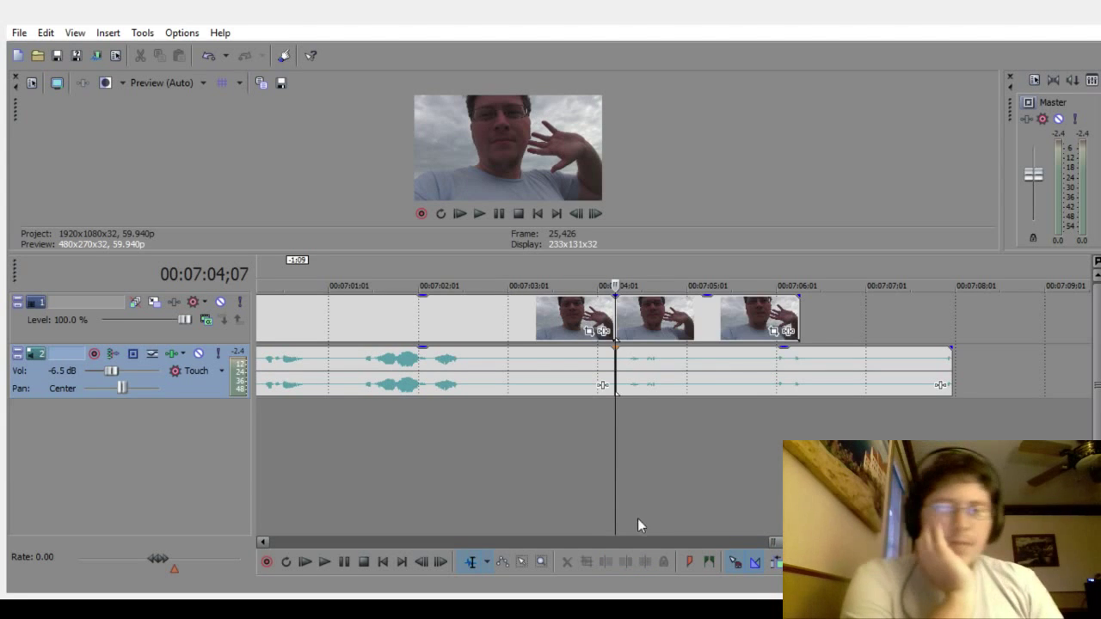
click(707, 367)
key(Delete)
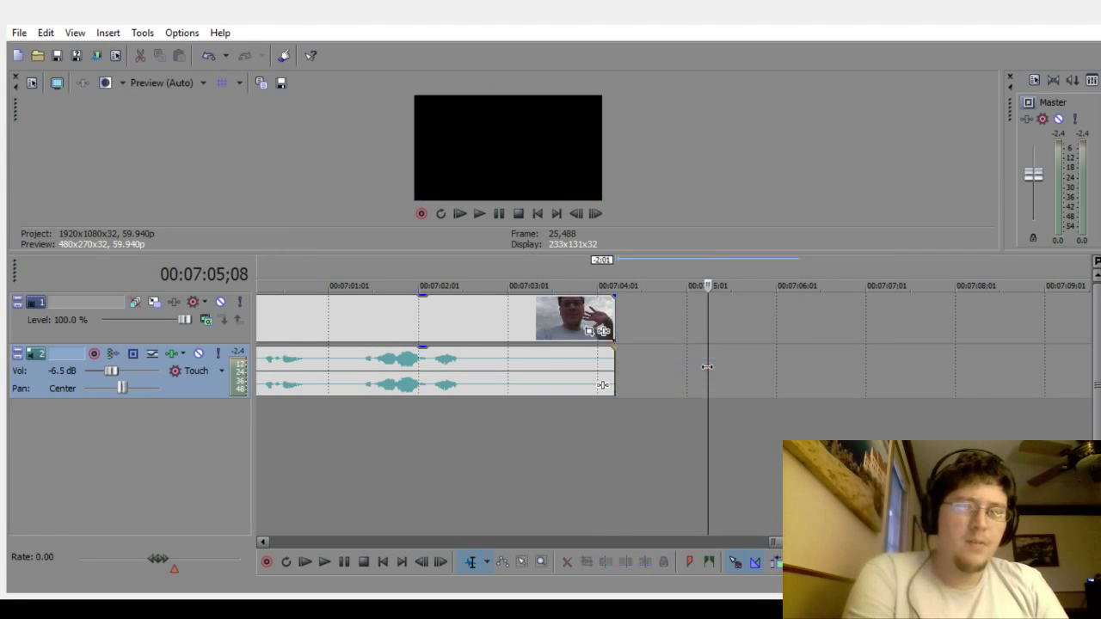
Step: Check the last frames at the new end of the footage and bring the whole edited timeline into view
click(612, 404)
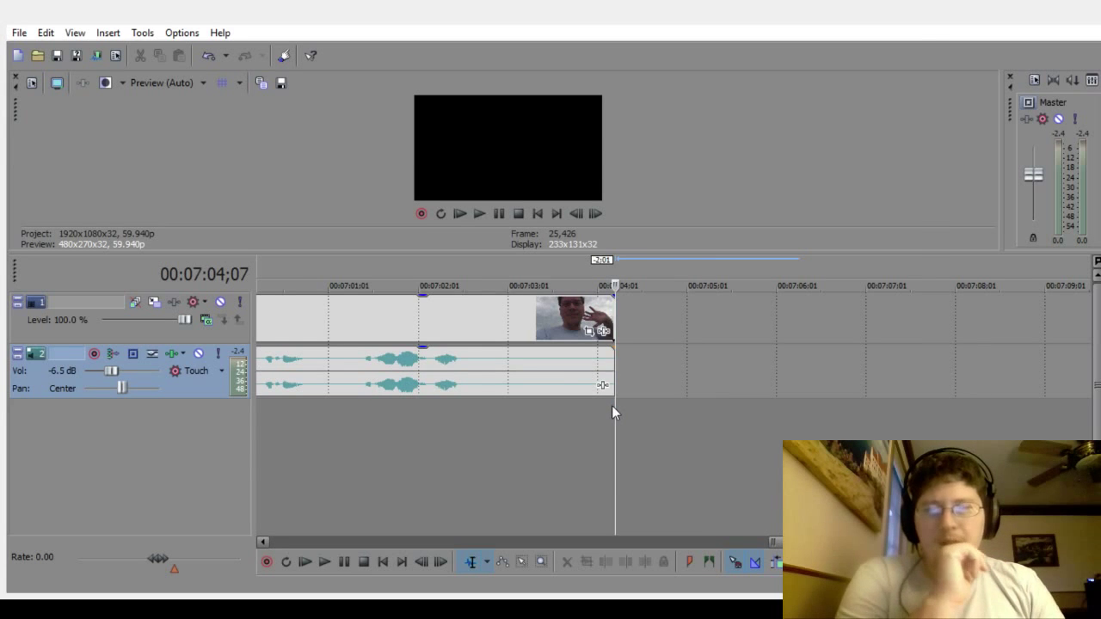
key(Left)
key(Left)
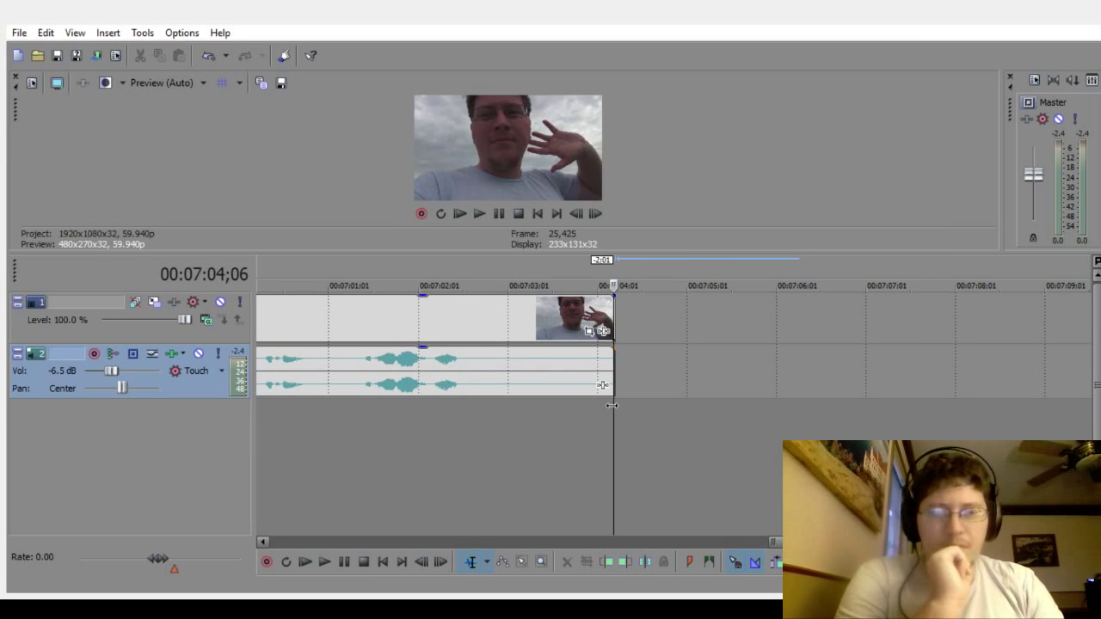
key(Right)
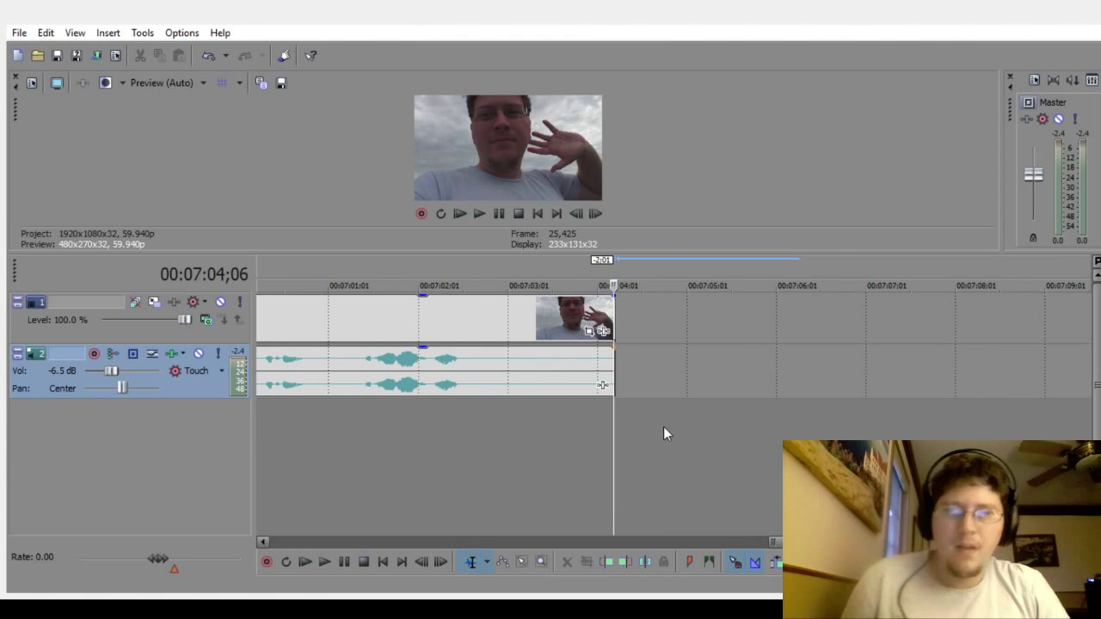
scroll(667, 426, down, 5)
scroll(663, 430, down, 4)
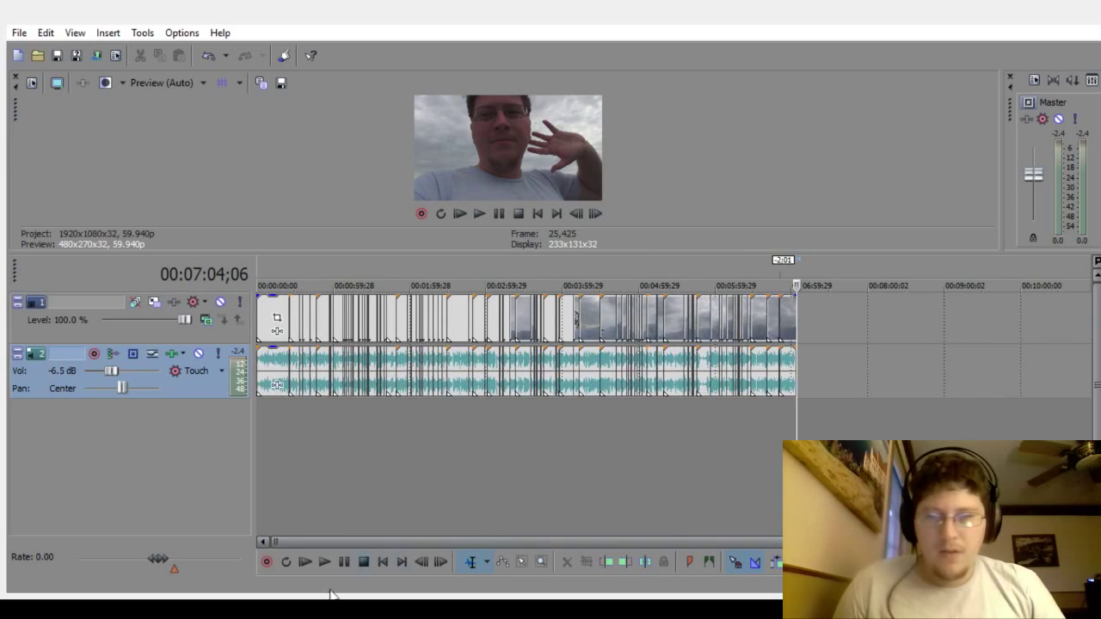
click(398, 563)
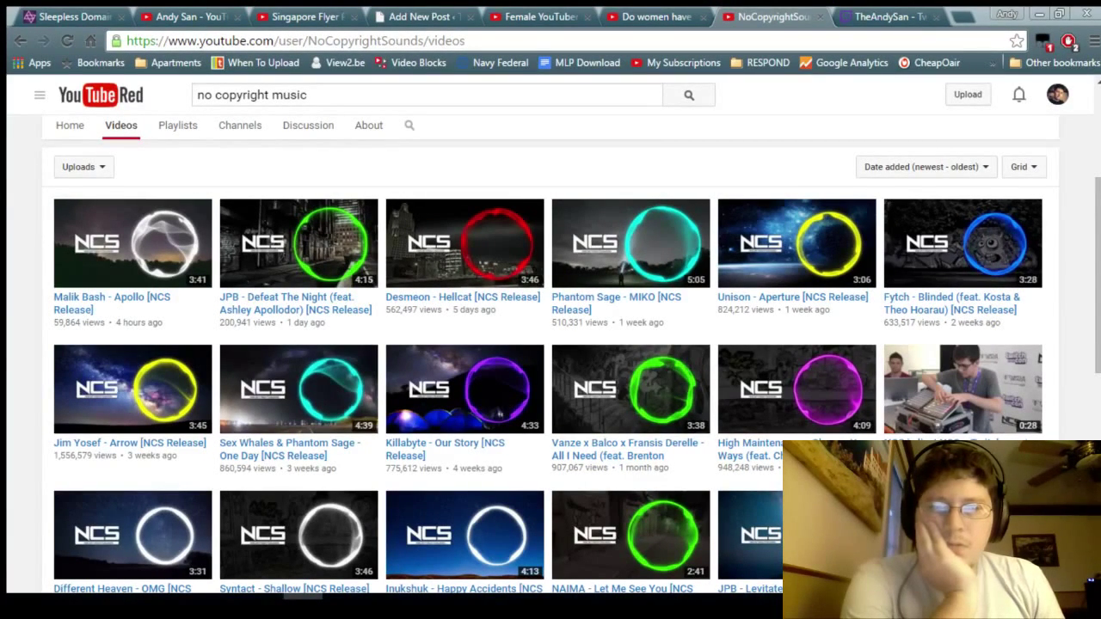
Step: Look through the NoCopyrightSounds channel's uploads on YouTube in Chrome for music tracks to preview
click(400, 99)
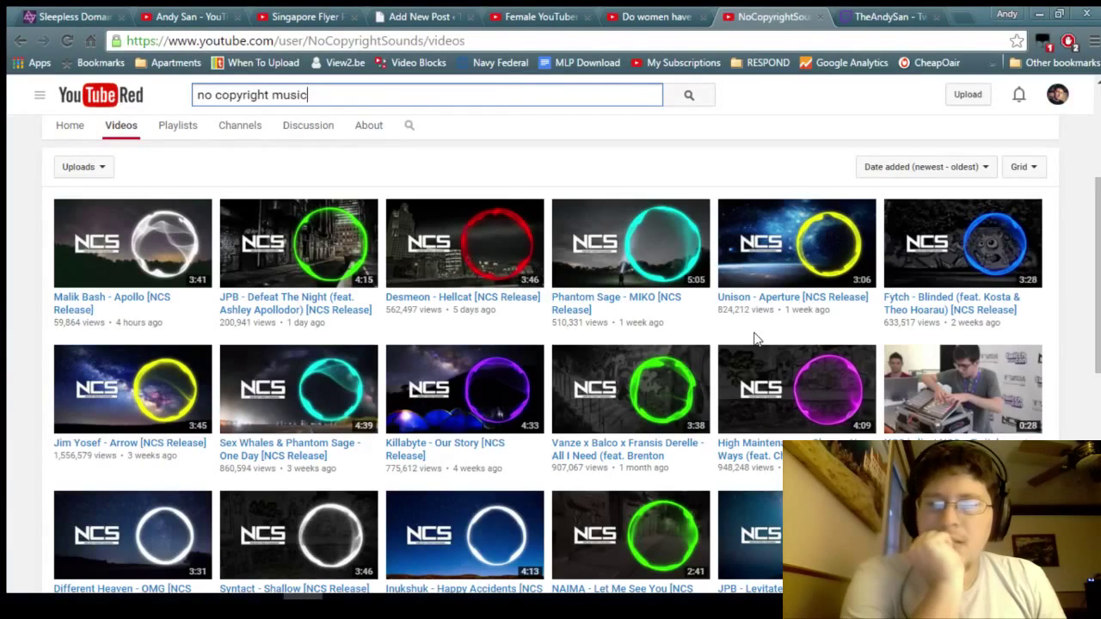
scroll(754, 340, down, 4)
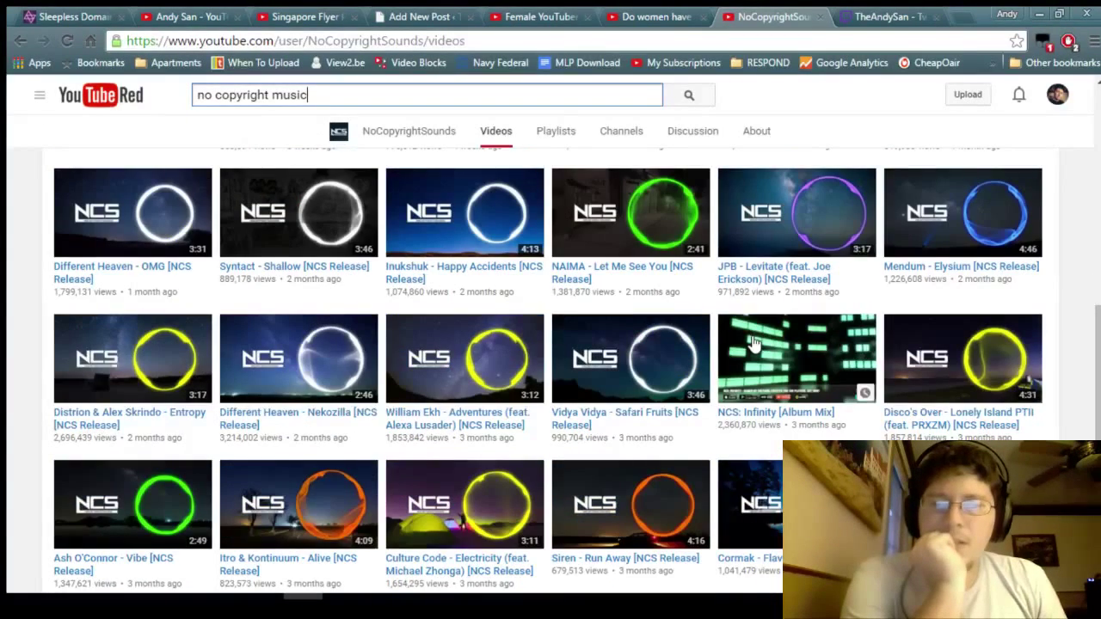
scroll(649, 511, down, 1)
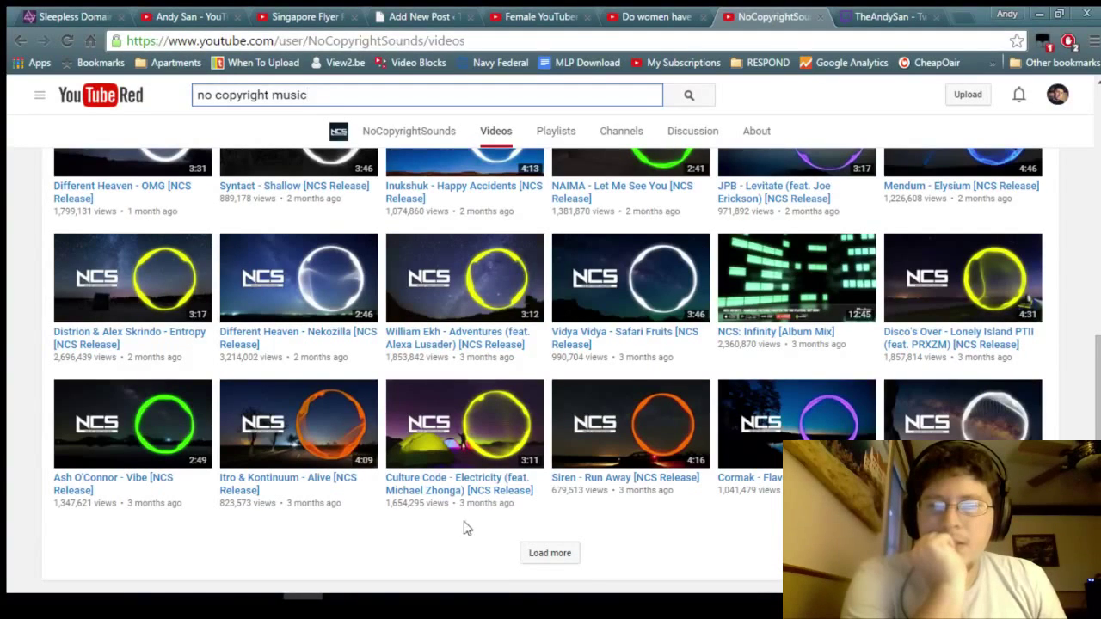
scroll(488, 440, up, 1)
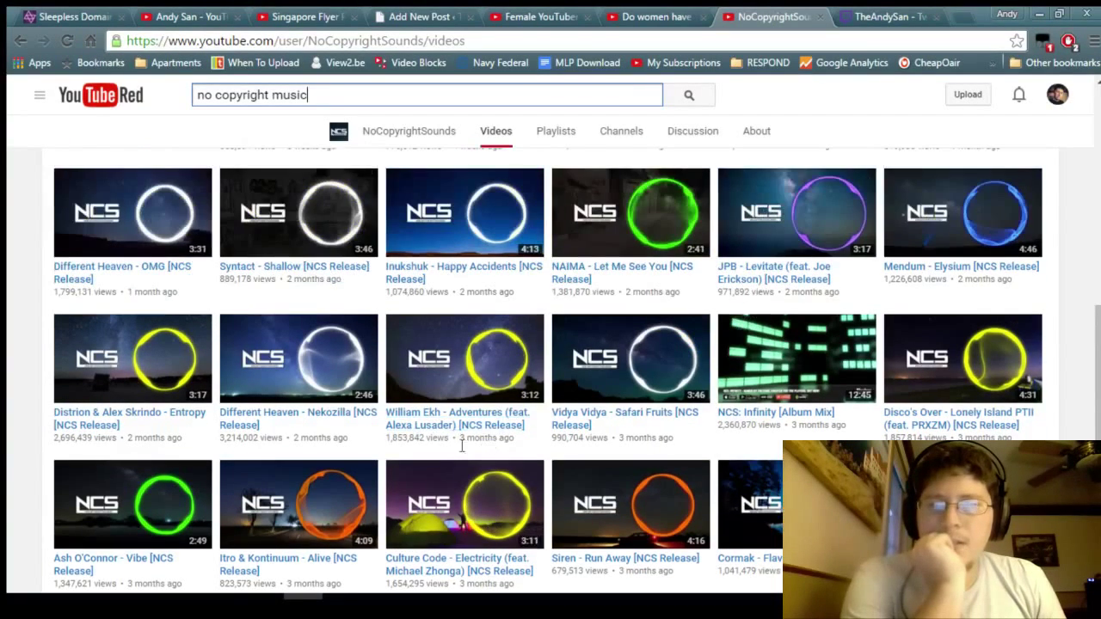
scroll(432, 453, up, 1)
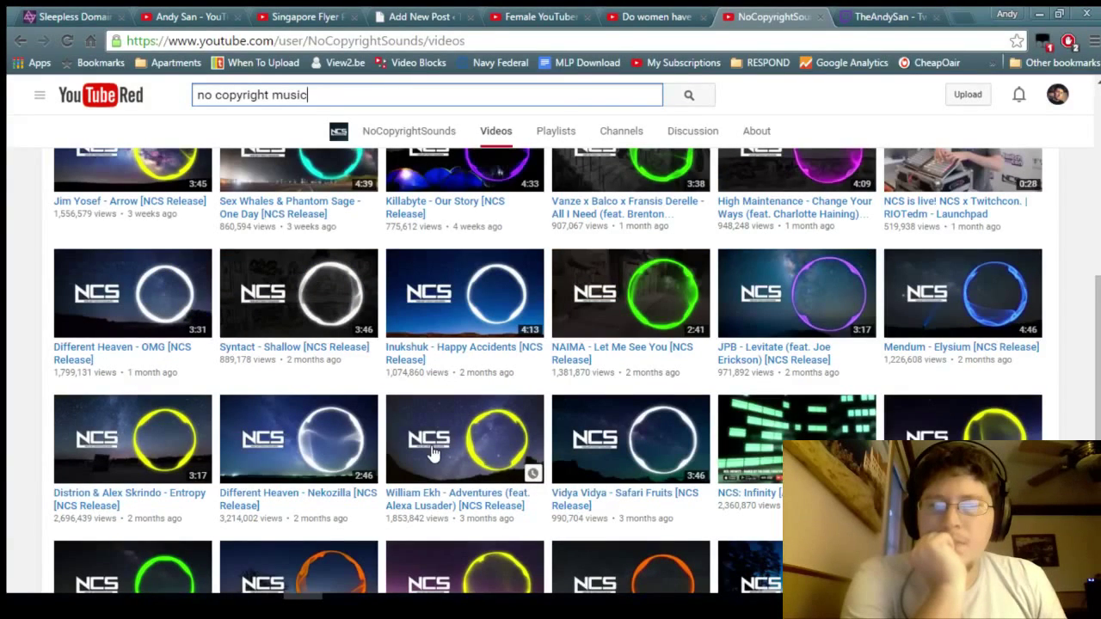
scroll(432, 453, up, 1)
scroll(433, 453, up, 1)
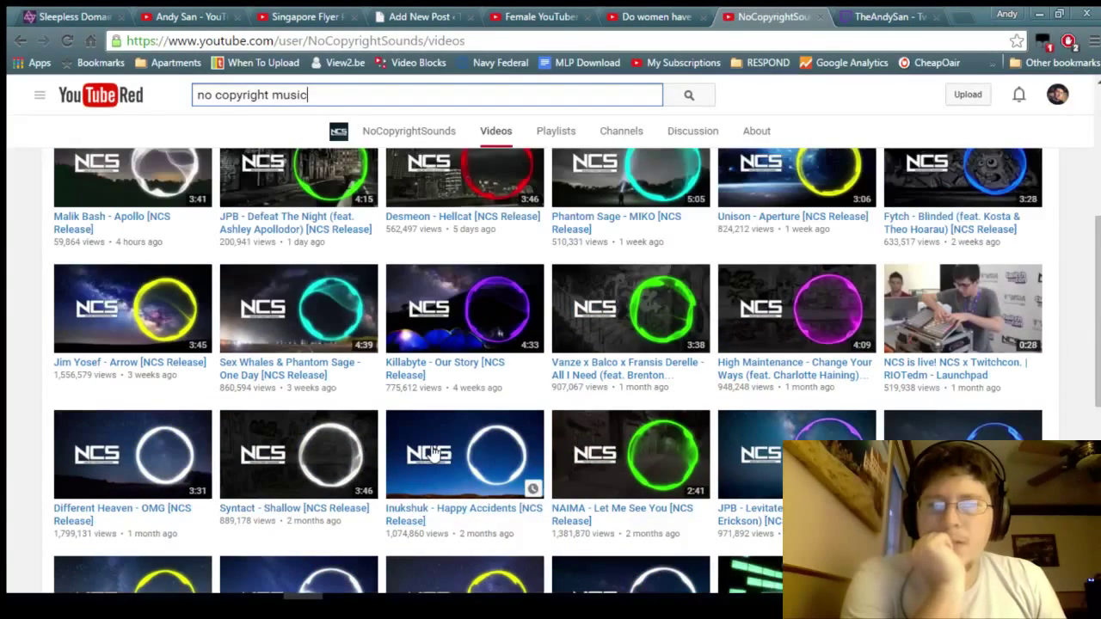
scroll(432, 453, up, 1)
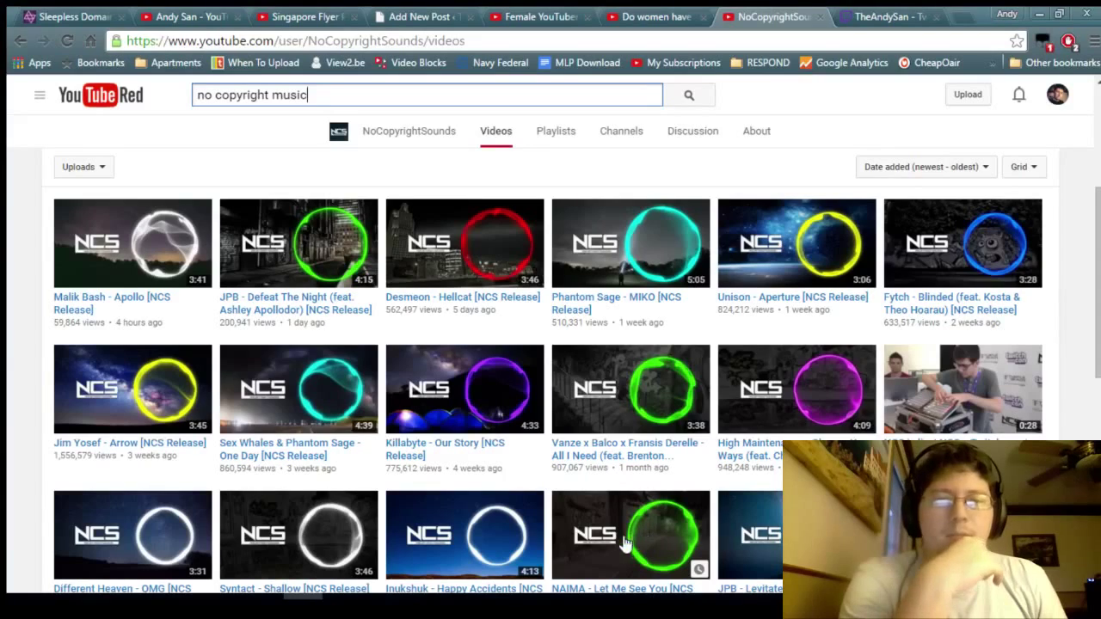
Step: Preview "Phantom Sage - MIKO" in a new tab at about 0:23, 0:50 and 1:29, and close it
middle_click(661, 305)
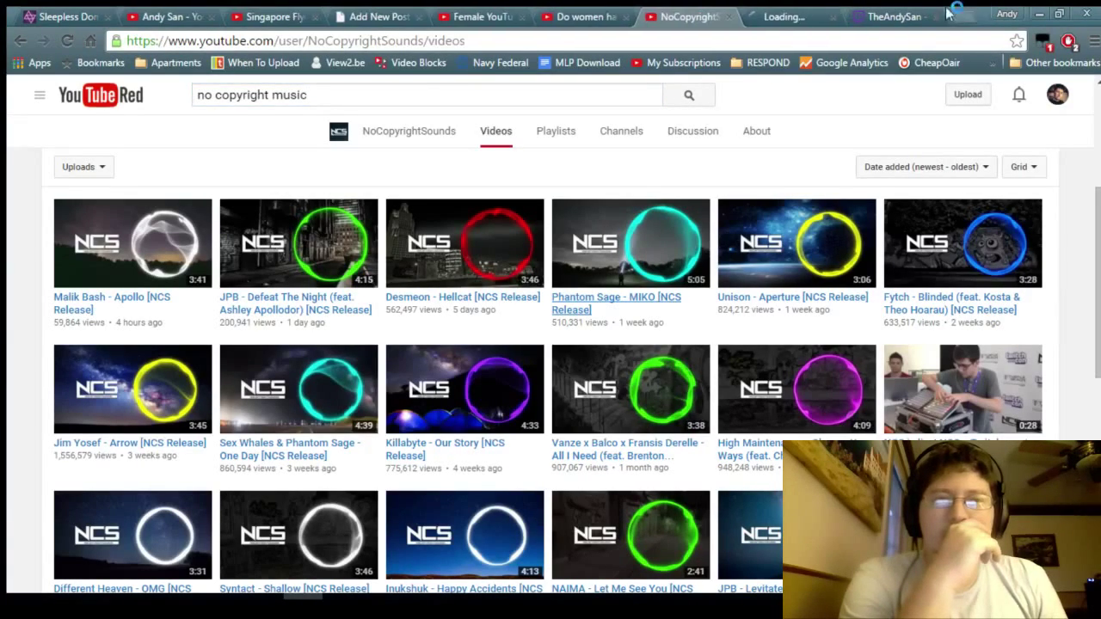
click(798, 15)
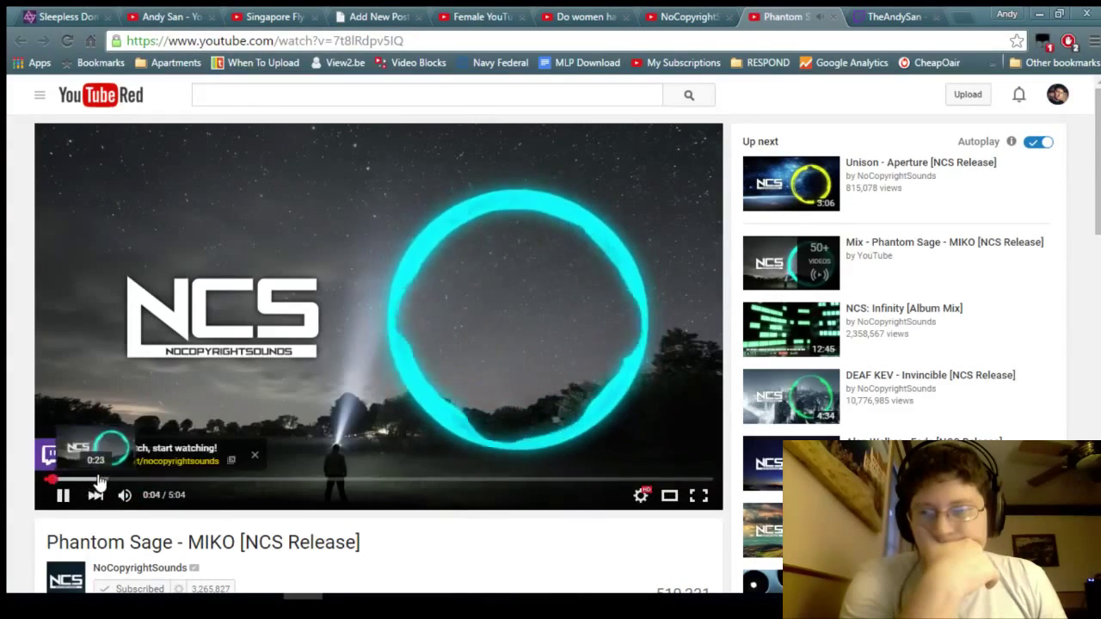
click(98, 480)
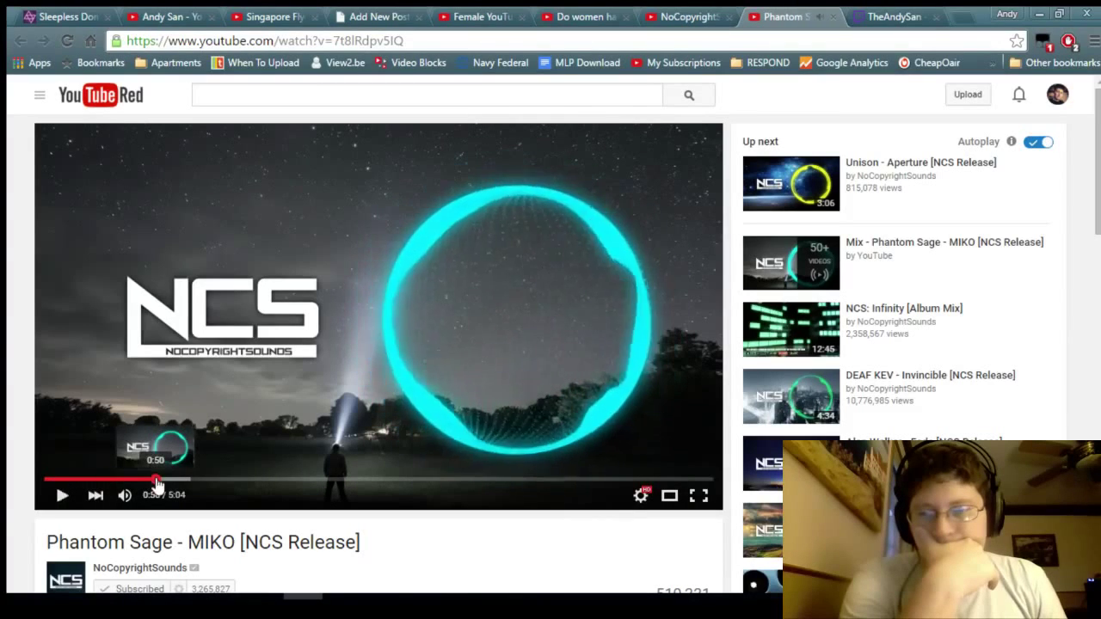
click(157, 478)
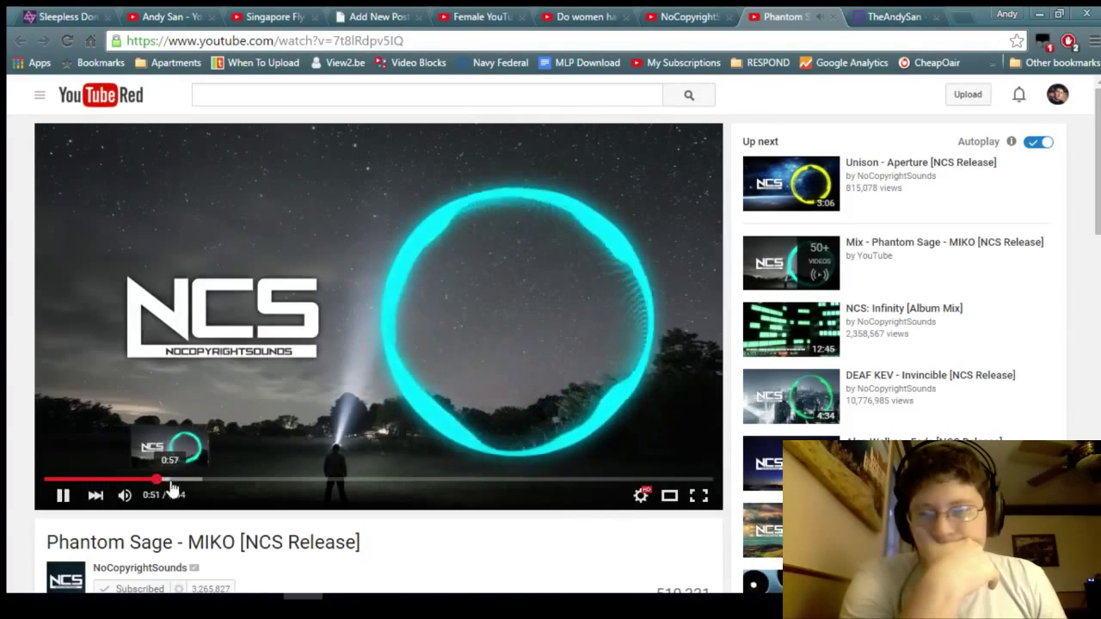
click(240, 479)
click(392, 358)
key(space)
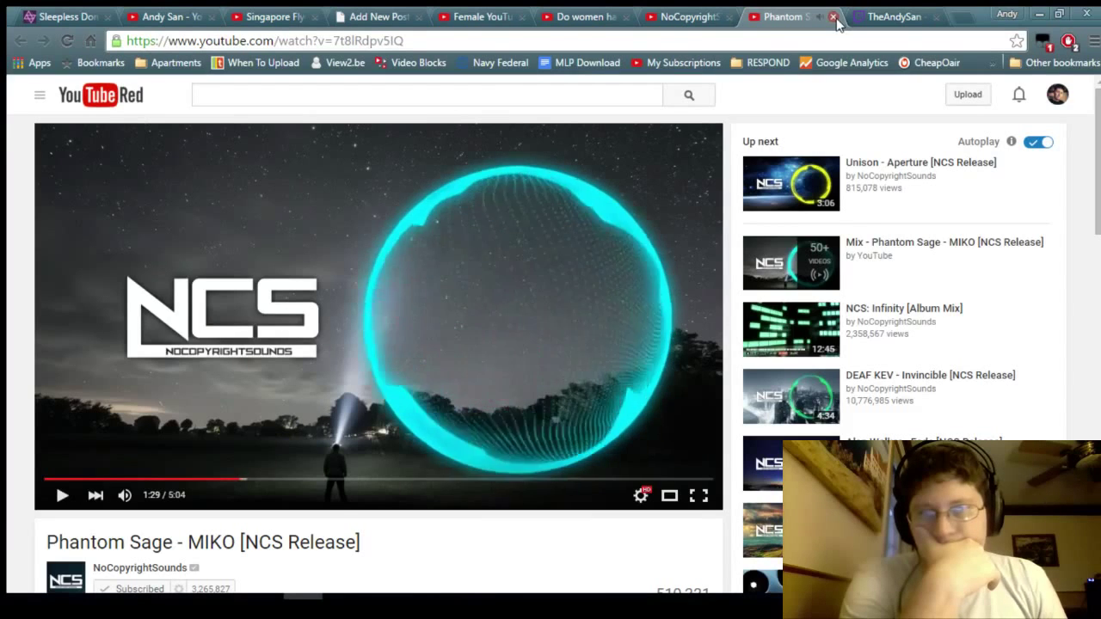
click(832, 17)
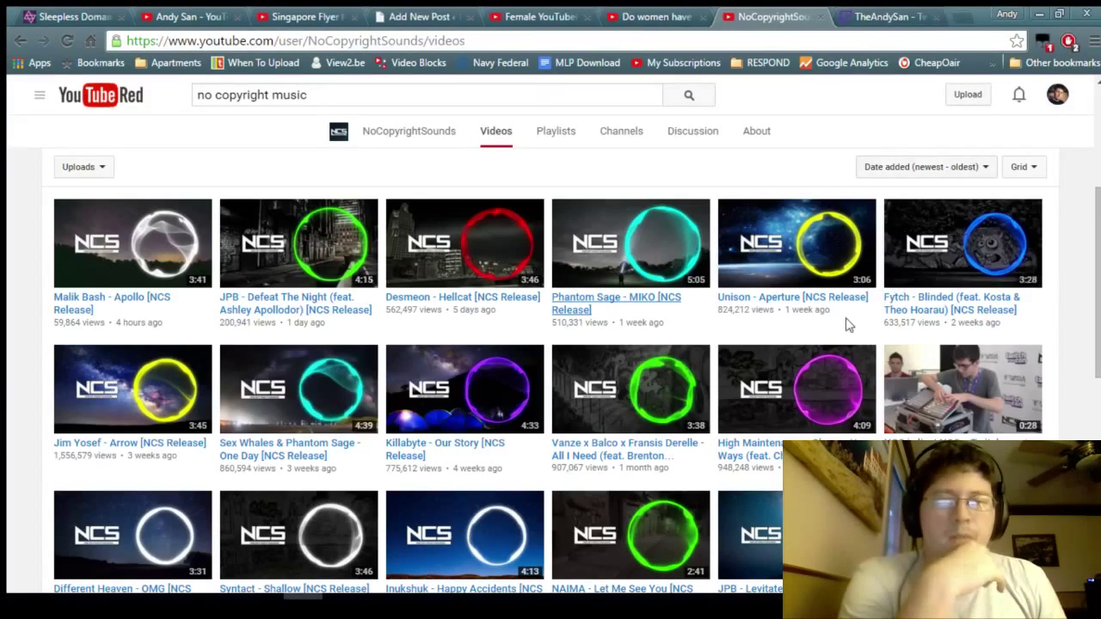
Step: Open "Malik Bash - Apollo" in a new tab and sample it at about 0:37 and 1:09
middle_click(160, 313)
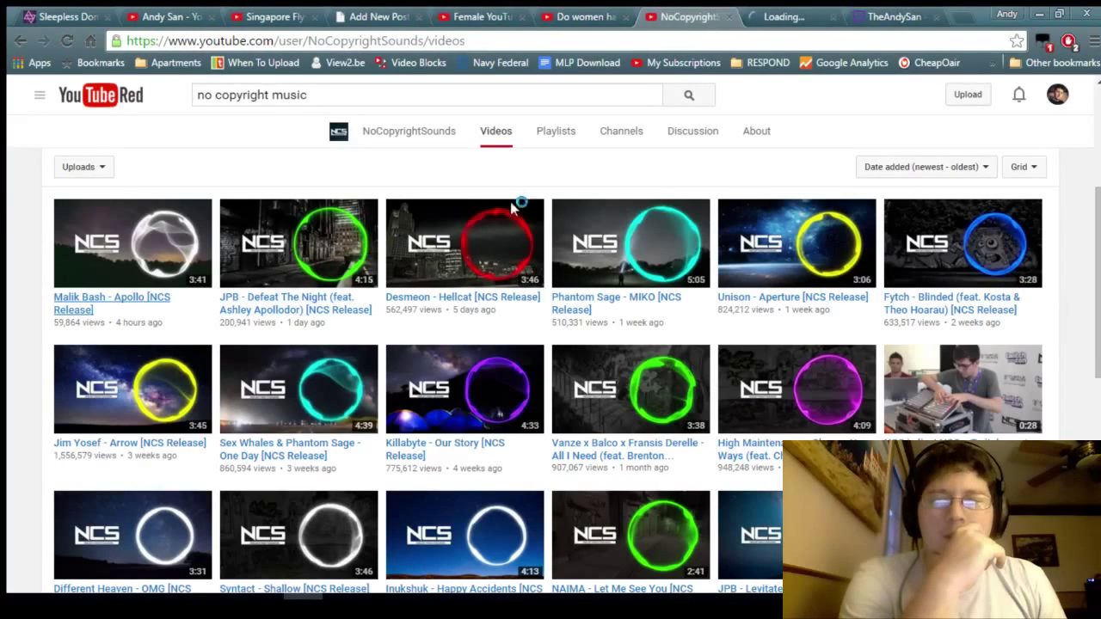
click(798, 14)
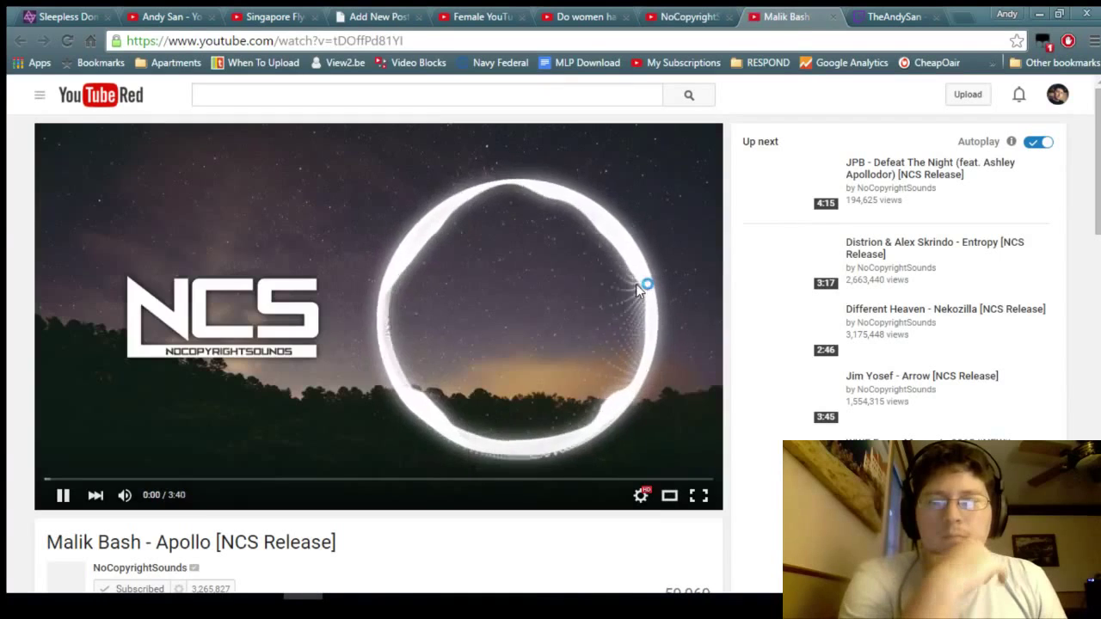
click(155, 478)
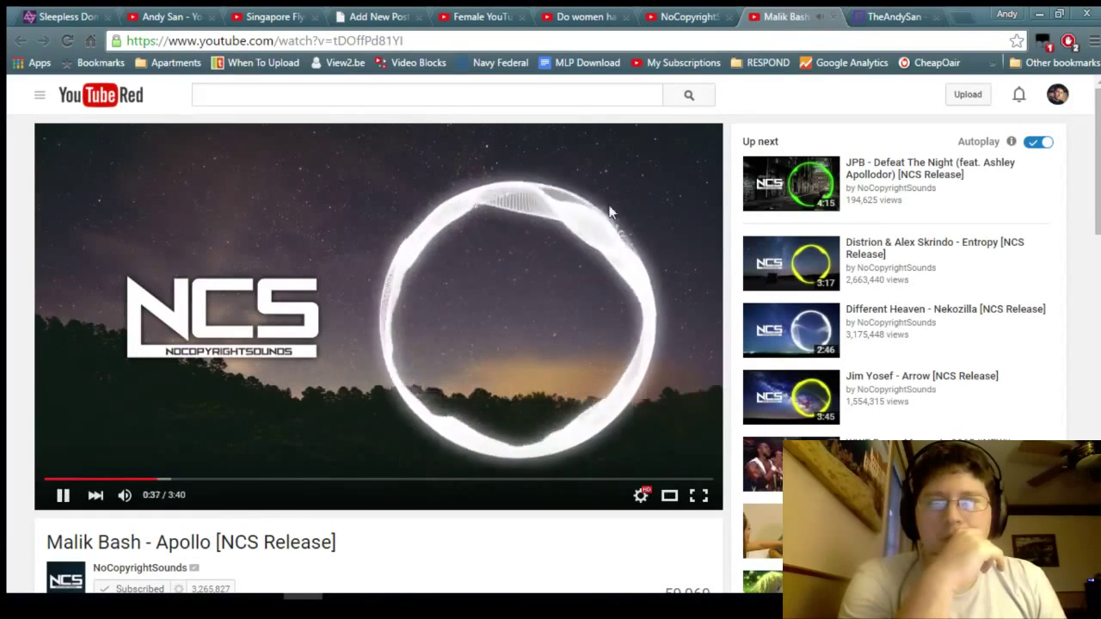
click(255, 479)
click(379, 413)
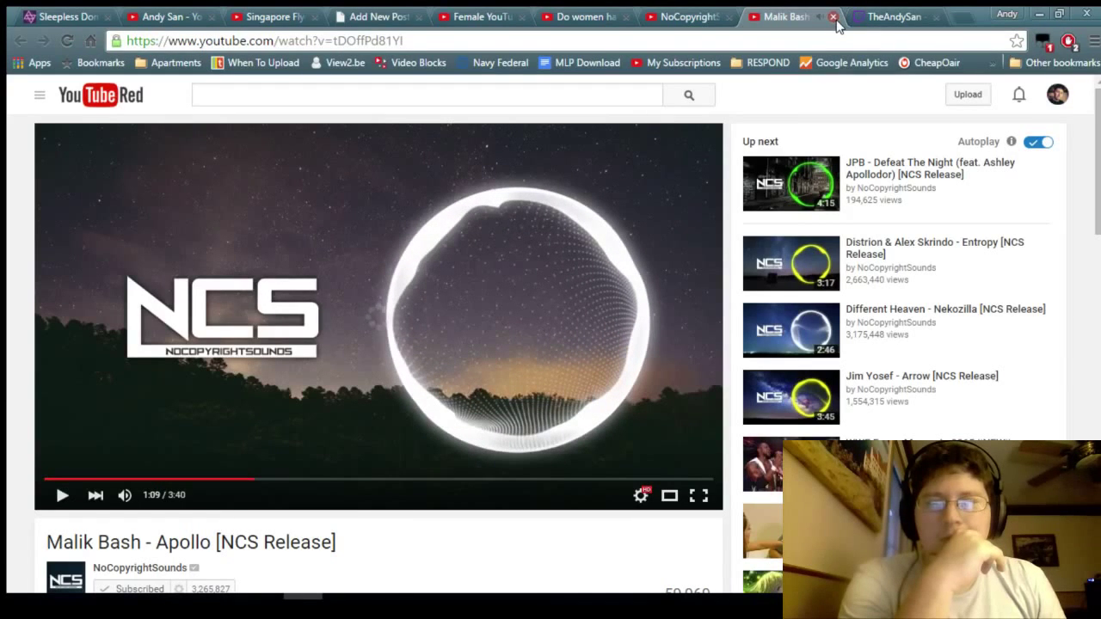
click(265, 459)
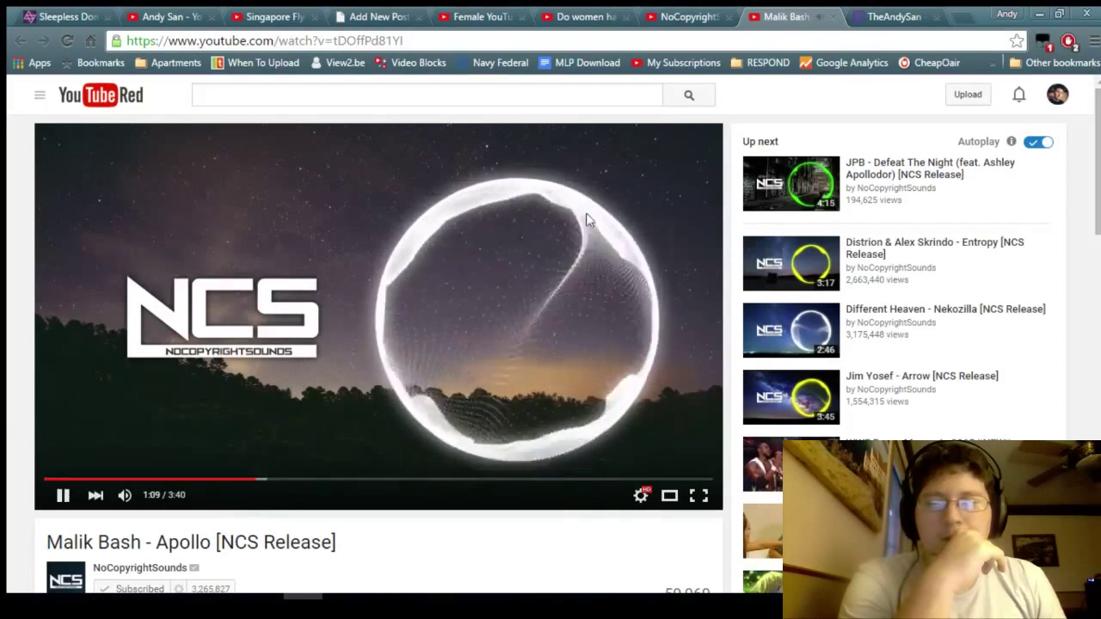
Step: Check the Twitch stream page and close the "Malik Bash - Apollo" tab
click(894, 14)
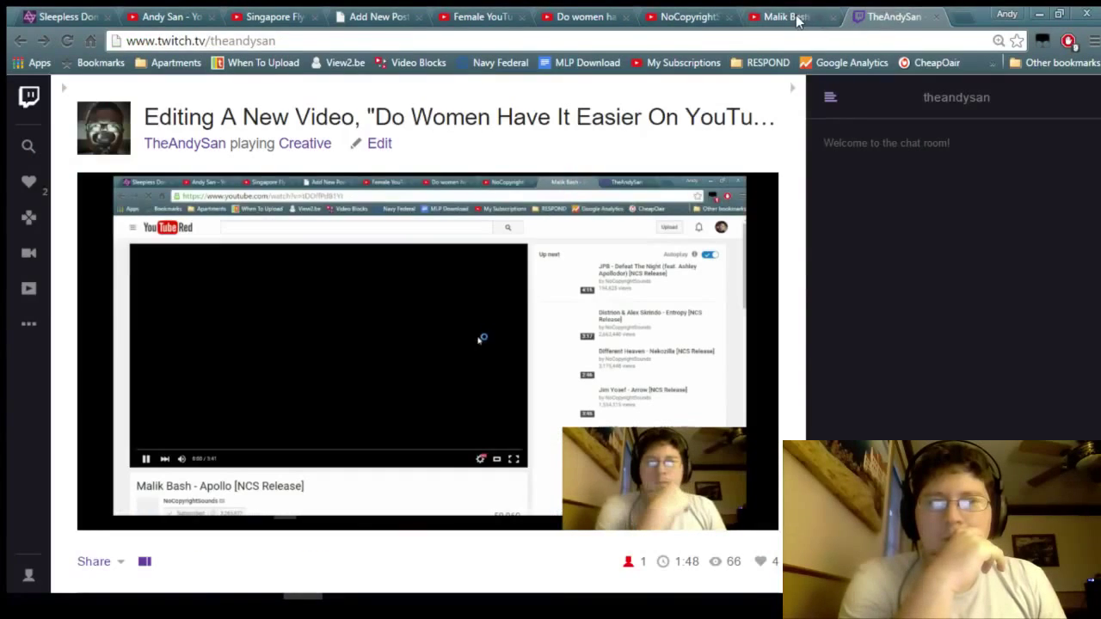
click(791, 17)
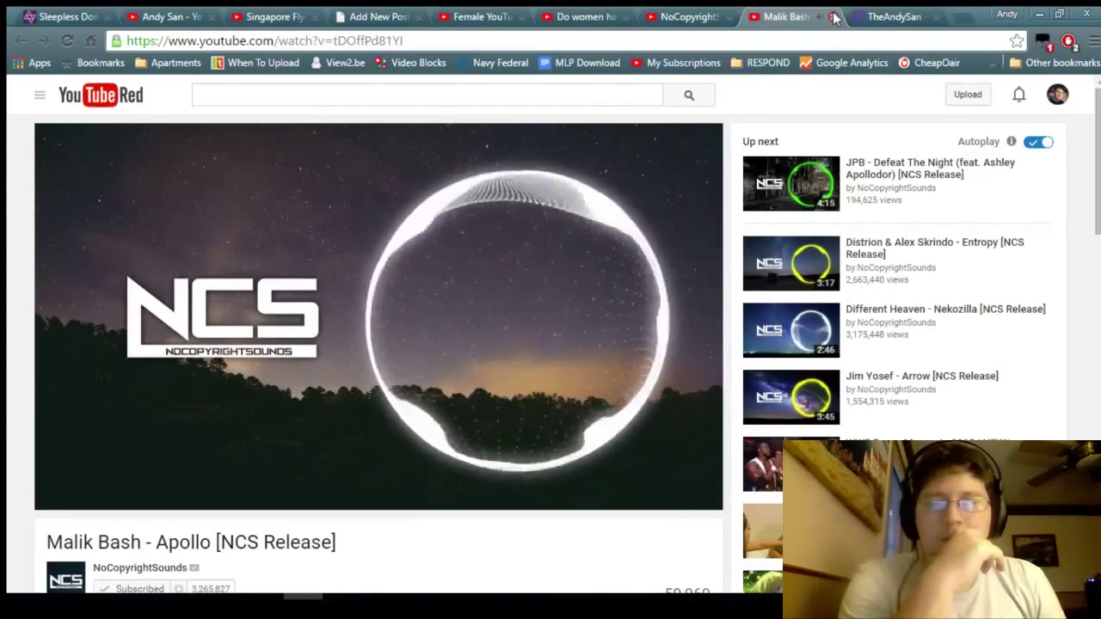
click(833, 18)
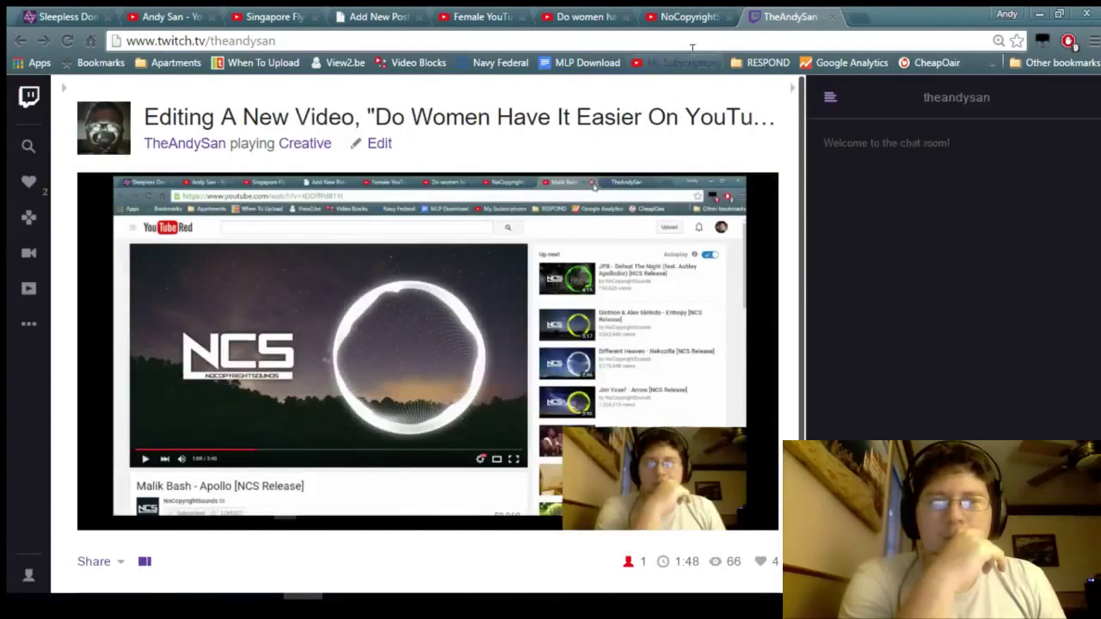
Step: Preview "JPB - Defeat The Night" from the NoCopyrightSounds uploads at about 0:26 and 1:01, and return to the list
click(693, 19)
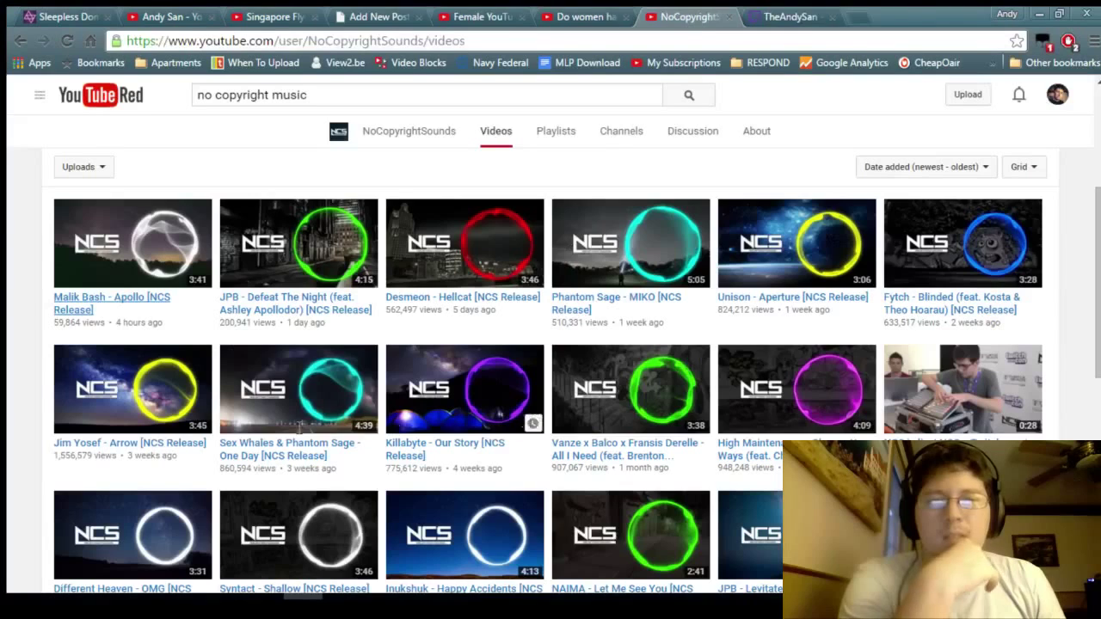
click(270, 305)
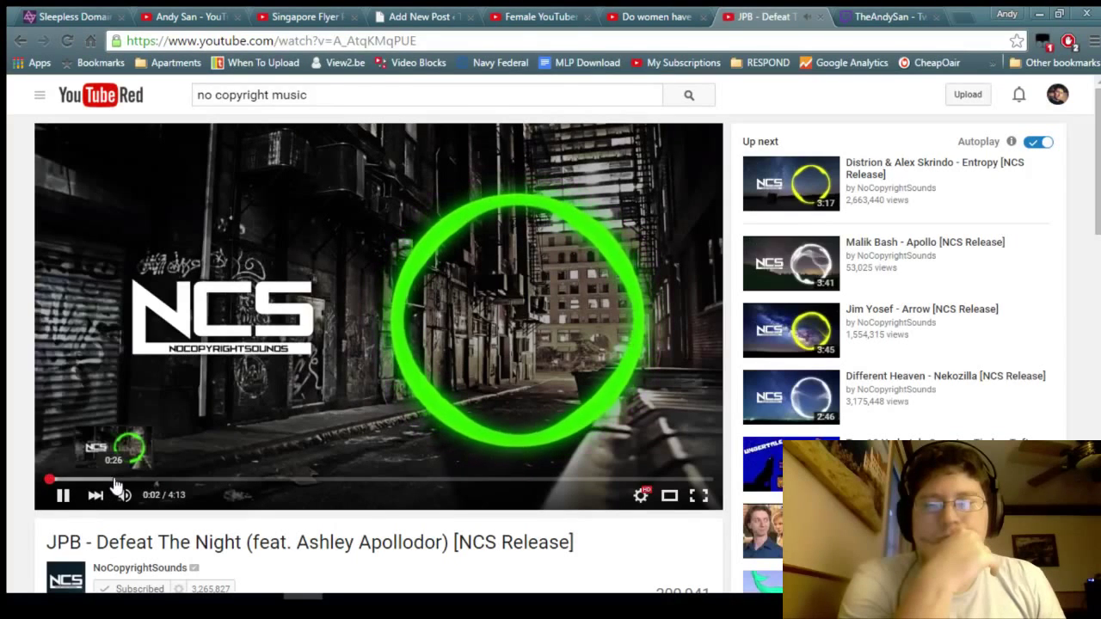
click(114, 479)
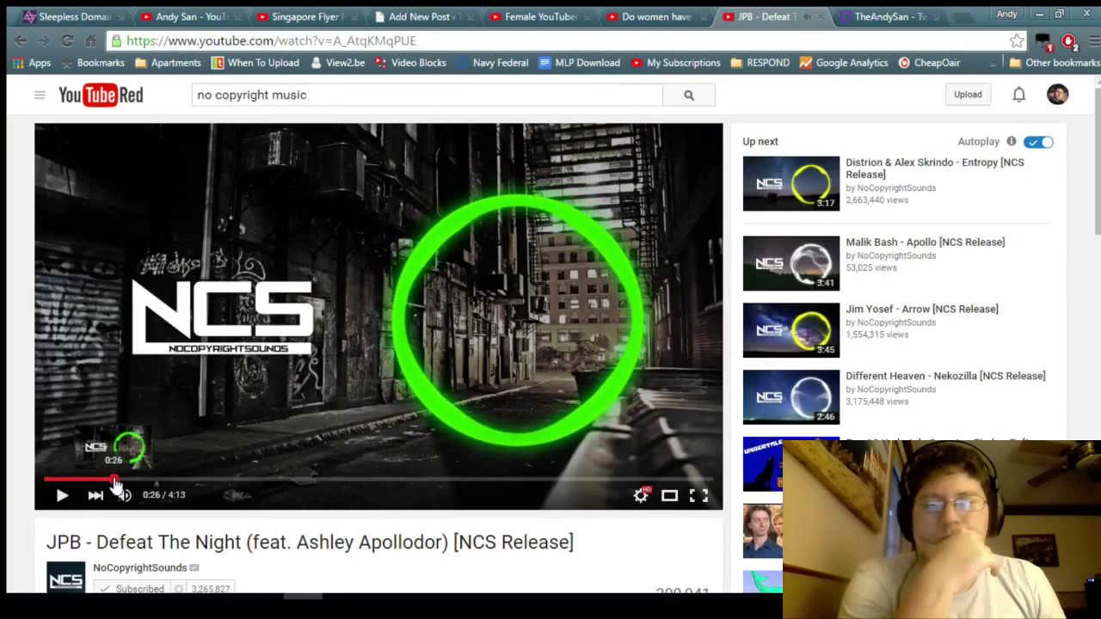
click(208, 480)
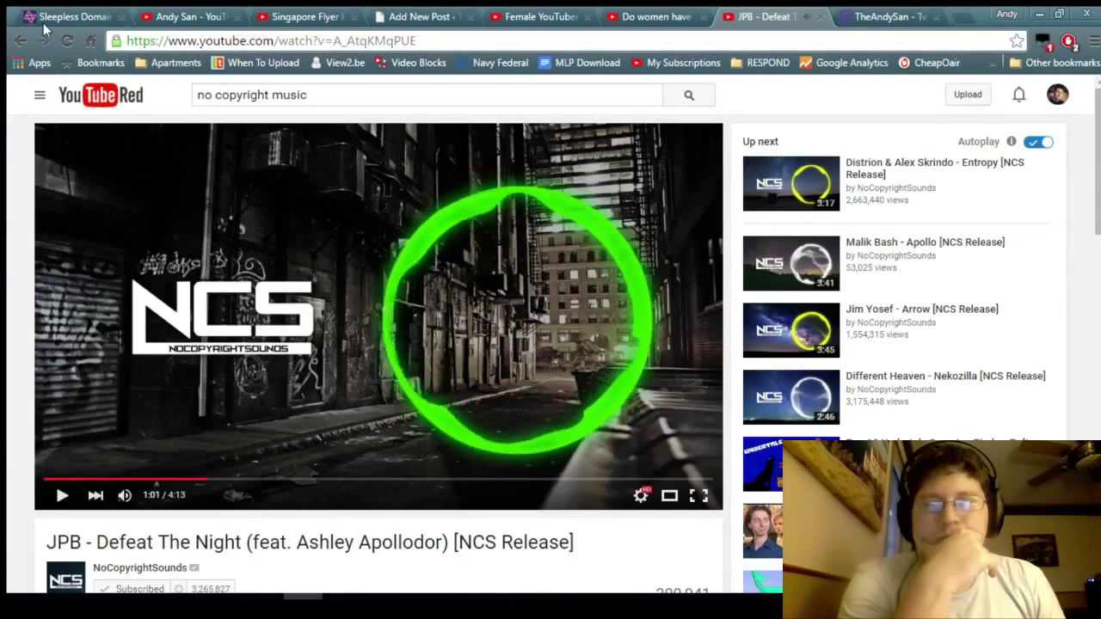
click(21, 41)
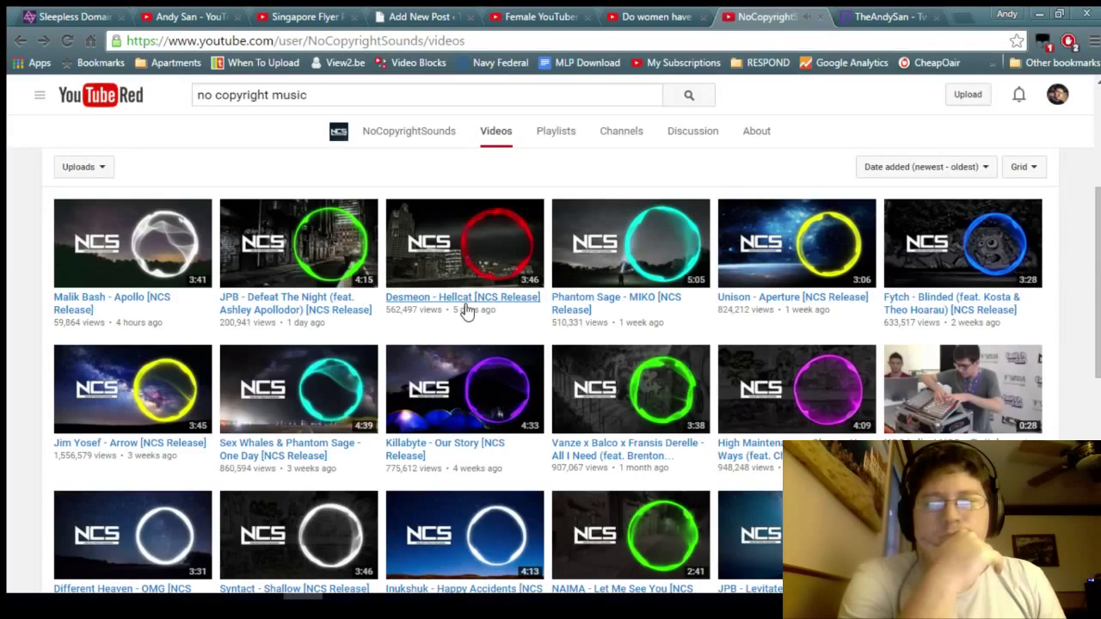
Step: Preview "Desmeon - Hellcat" at about 0:36 and 1:02, and return to the channel's uploads
click(465, 304)
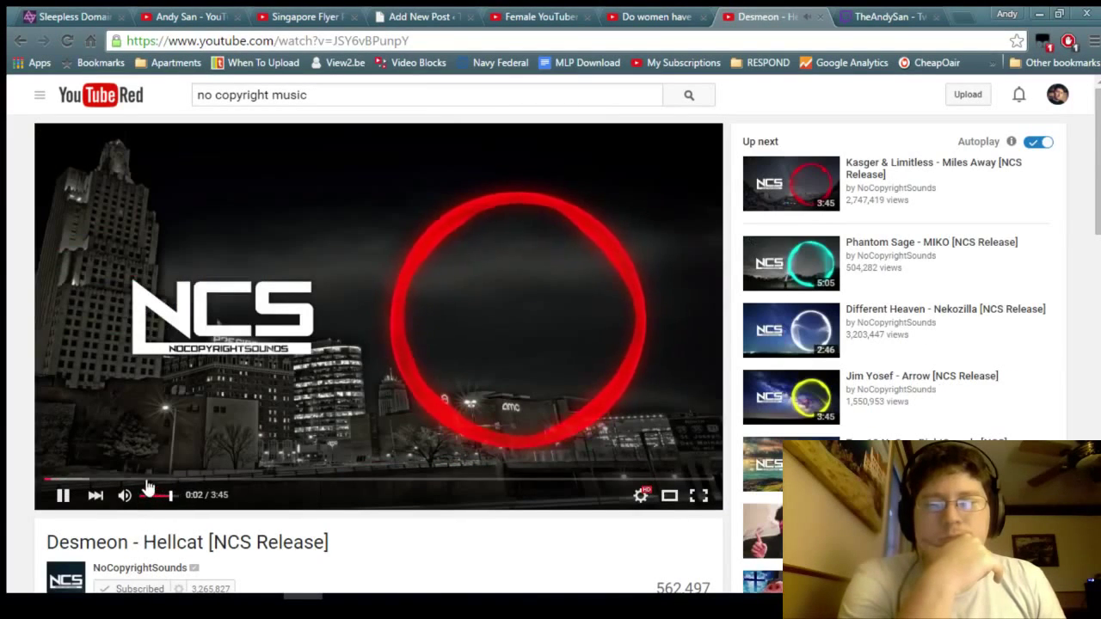
click(150, 478)
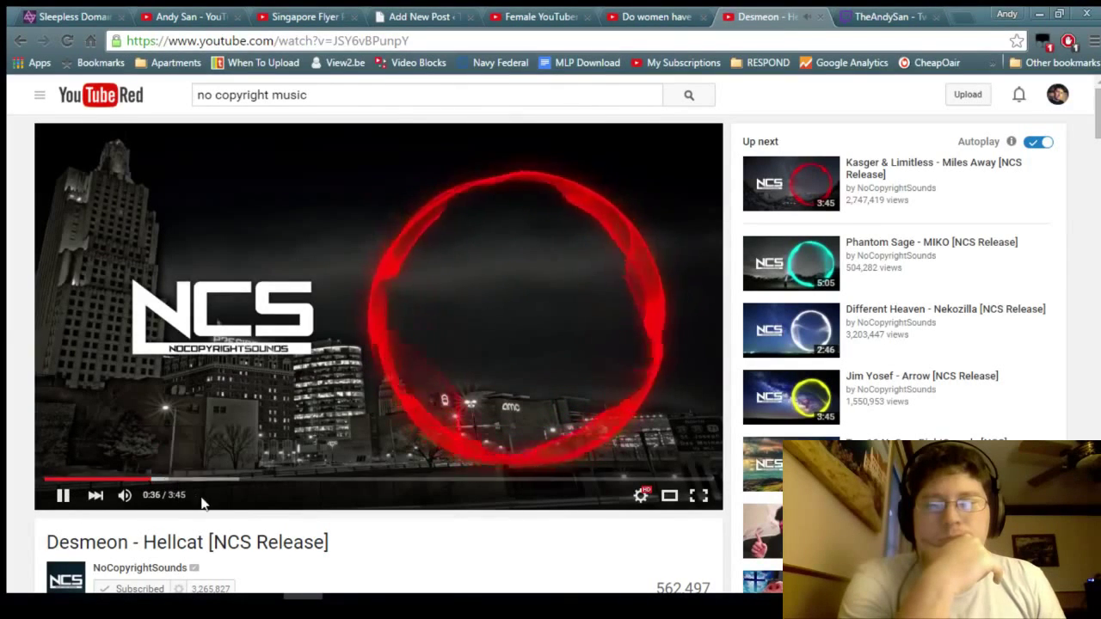
click(230, 479)
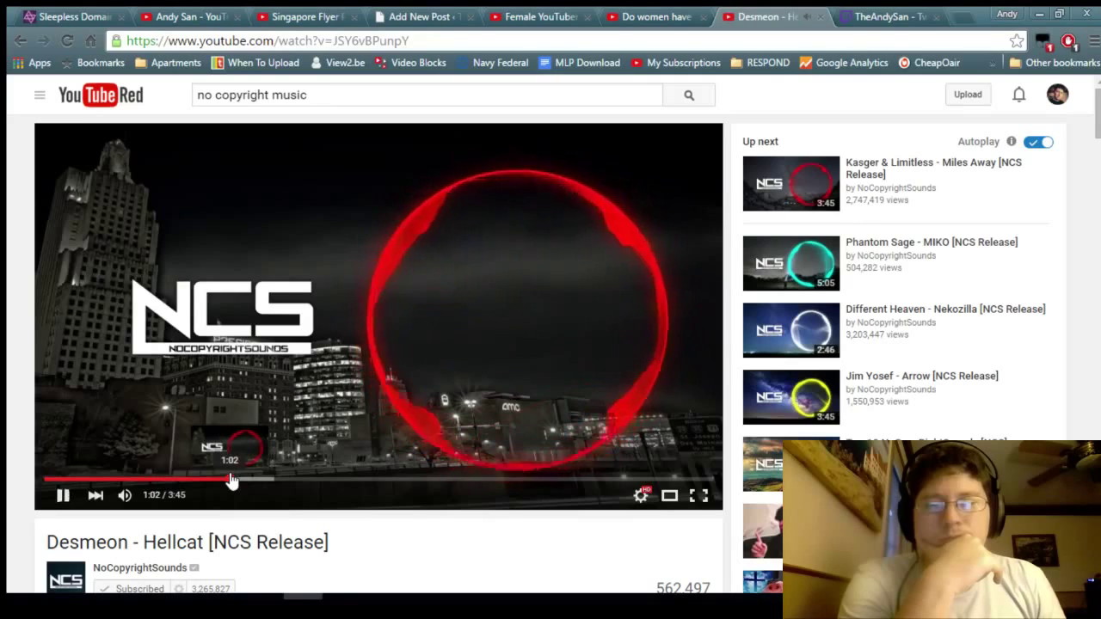
click(27, 40)
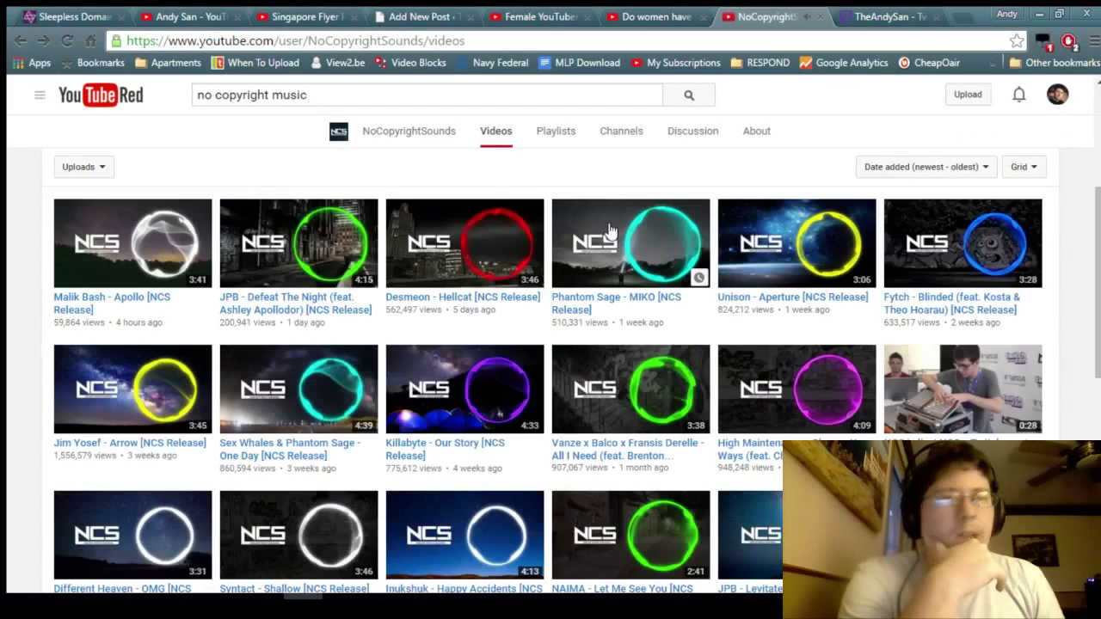
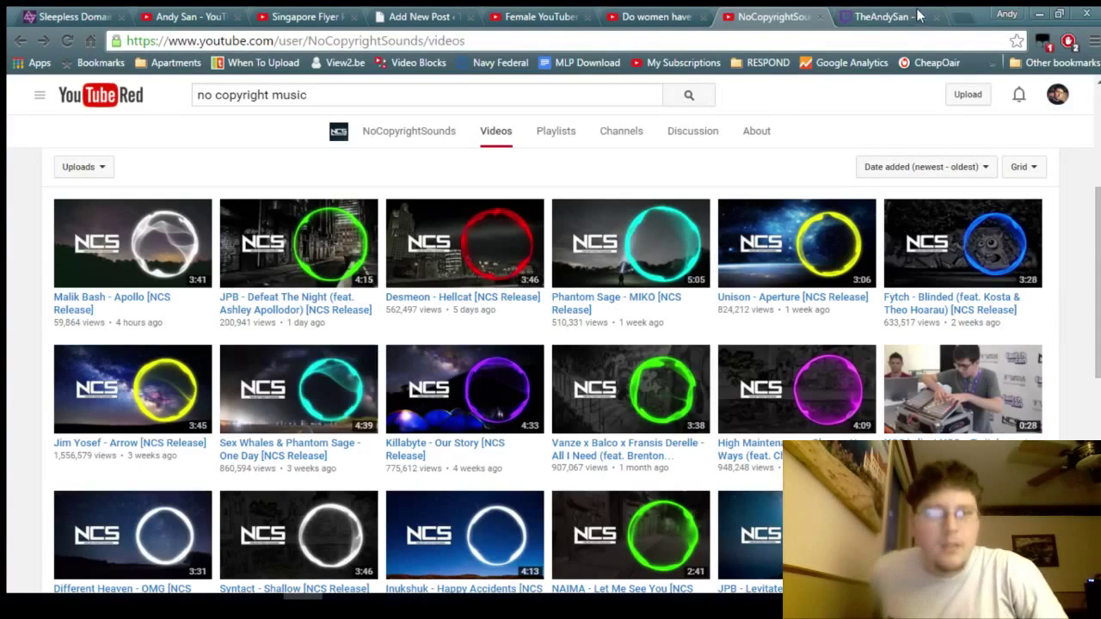
Step: Check the Twitch stream page, preview "Phantom Sage - MIKO" at about 0:37, and return to the channel's uploads
click(885, 16)
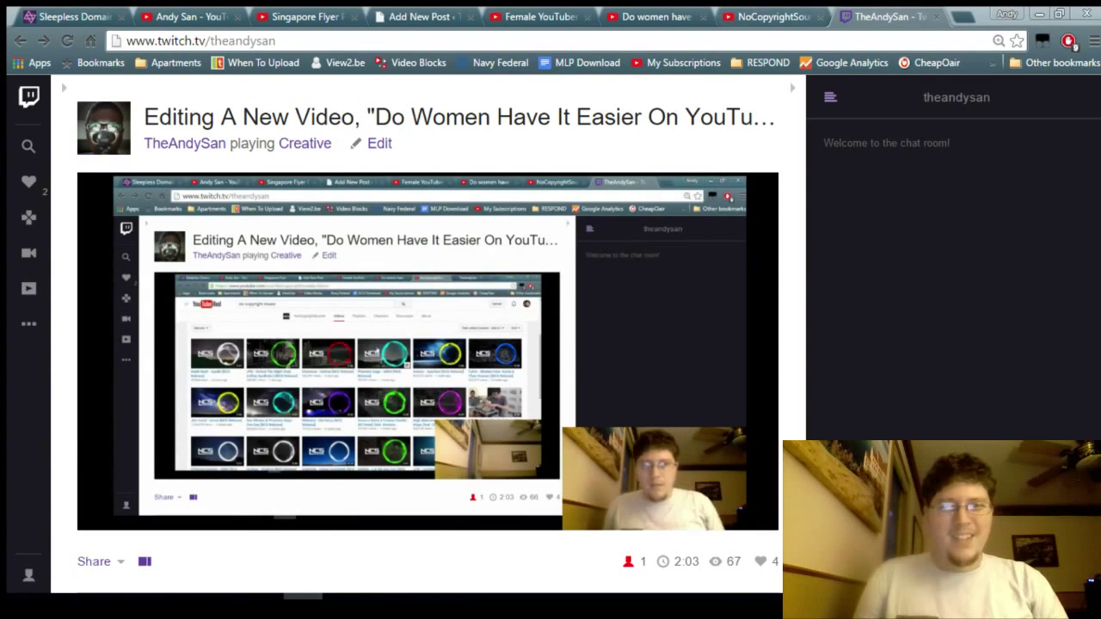
key(ctrl+shift+Tab)
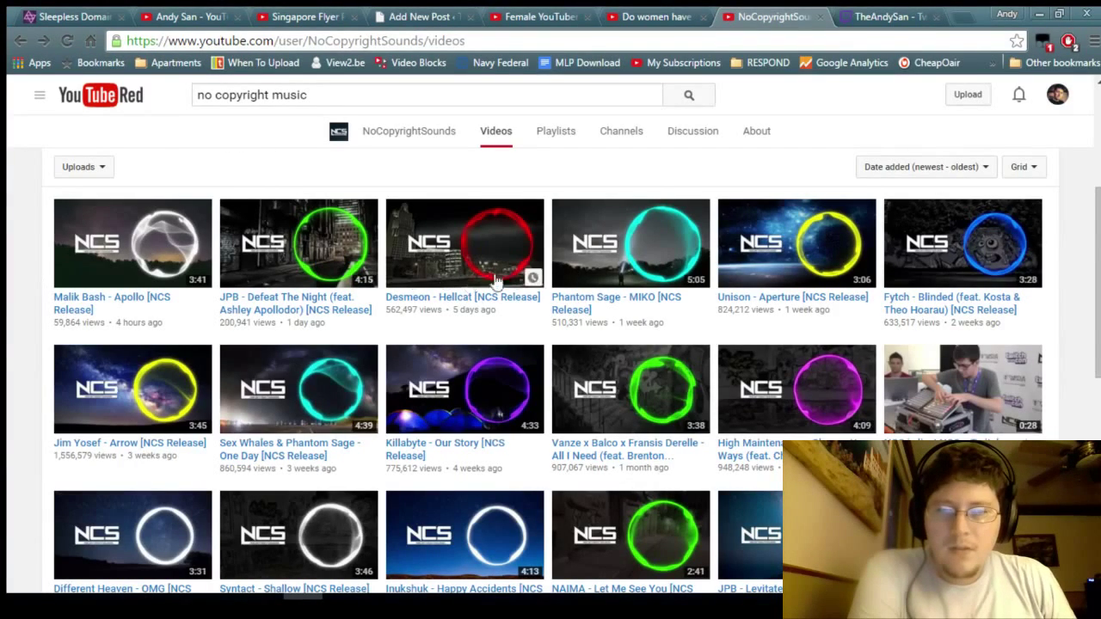
click(589, 305)
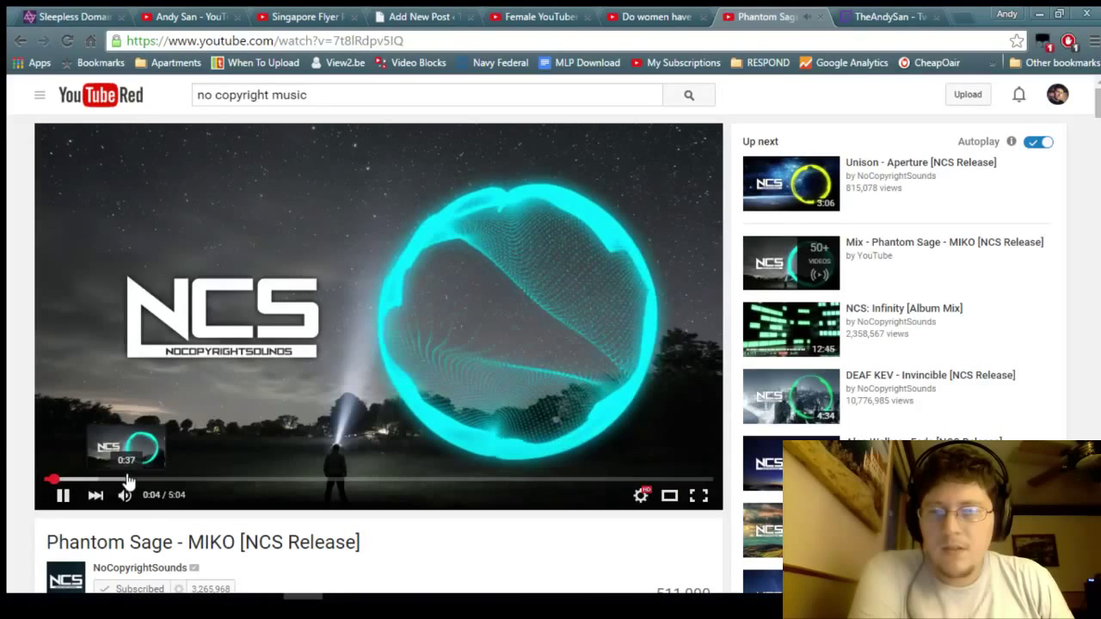
click(127, 479)
click(127, 480)
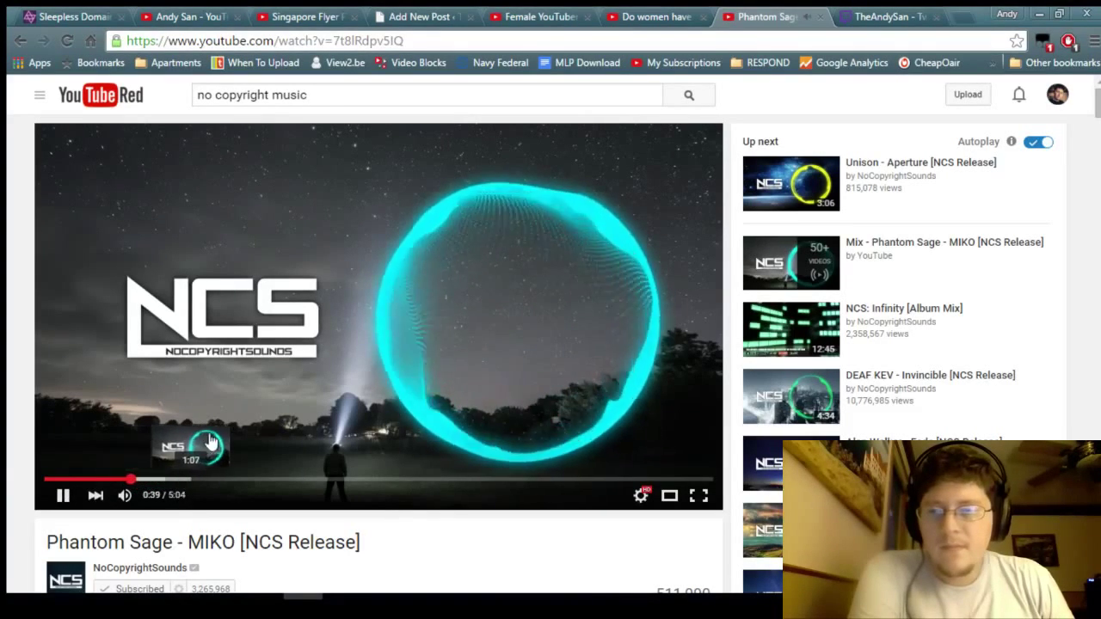
click(23, 41)
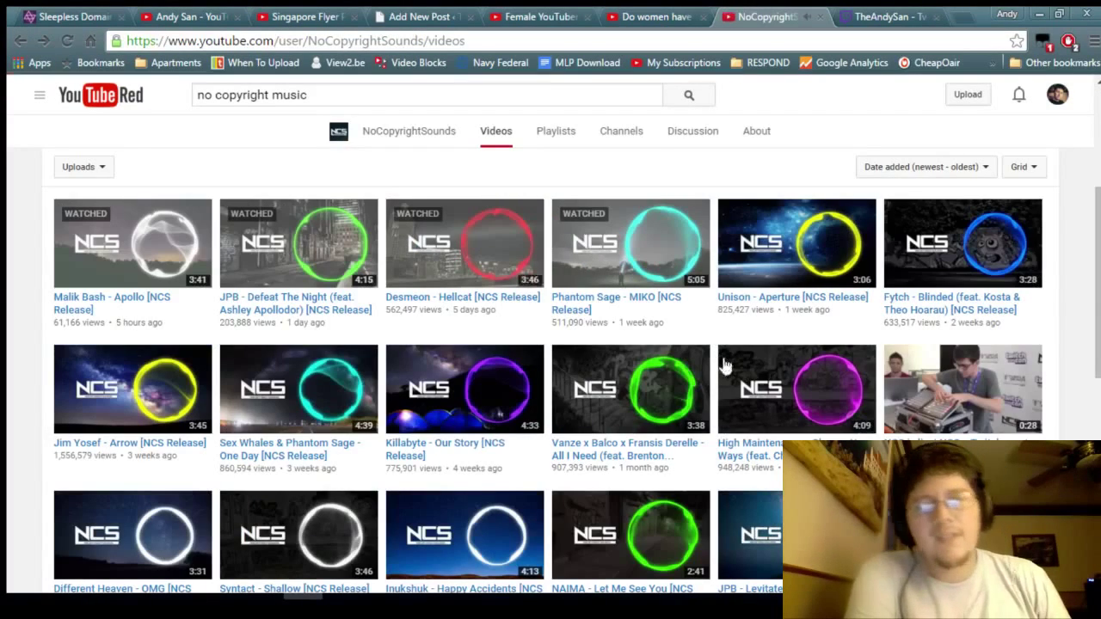
Step: Open "Unison - Aperture", sample a section further into the track, and pause it at about 0:50
click(759, 298)
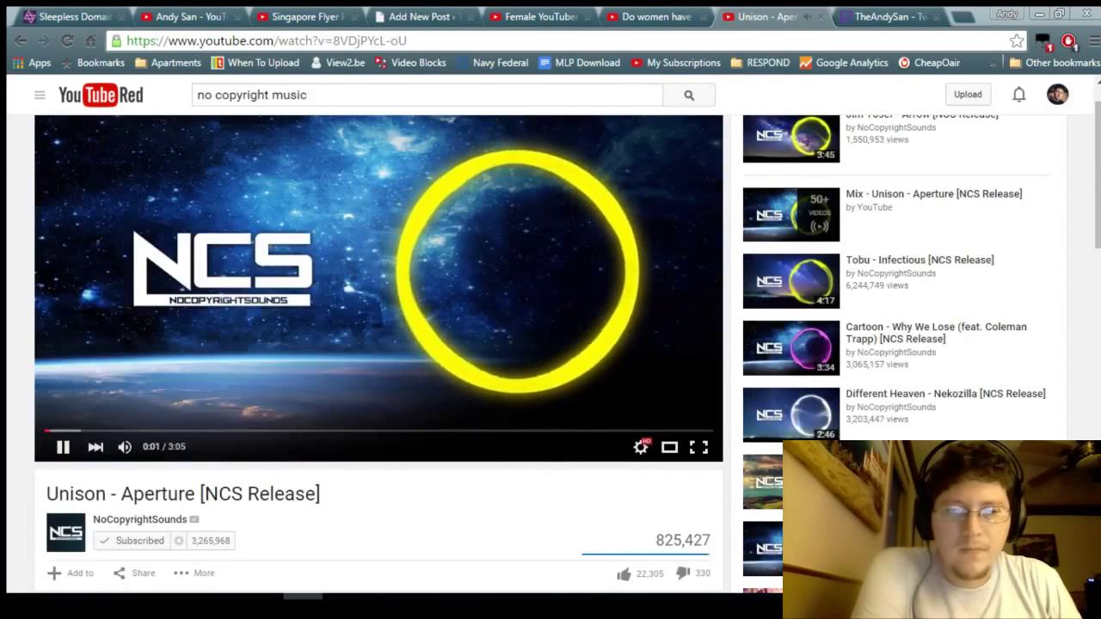
scroll(8, 383, down, 3)
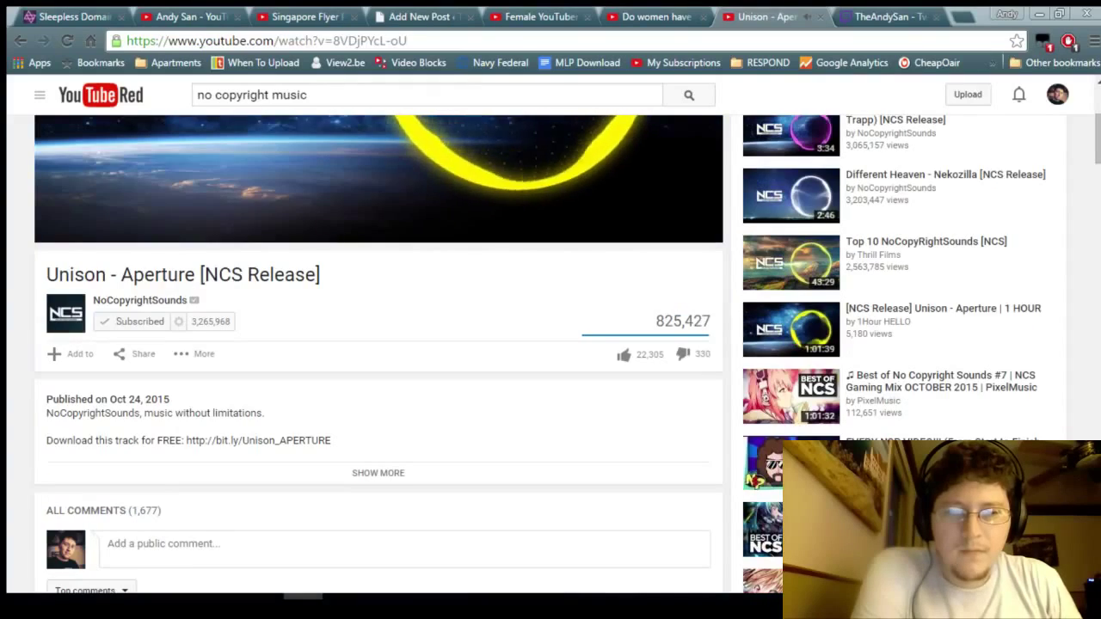
scroll(17, 391, up, 3)
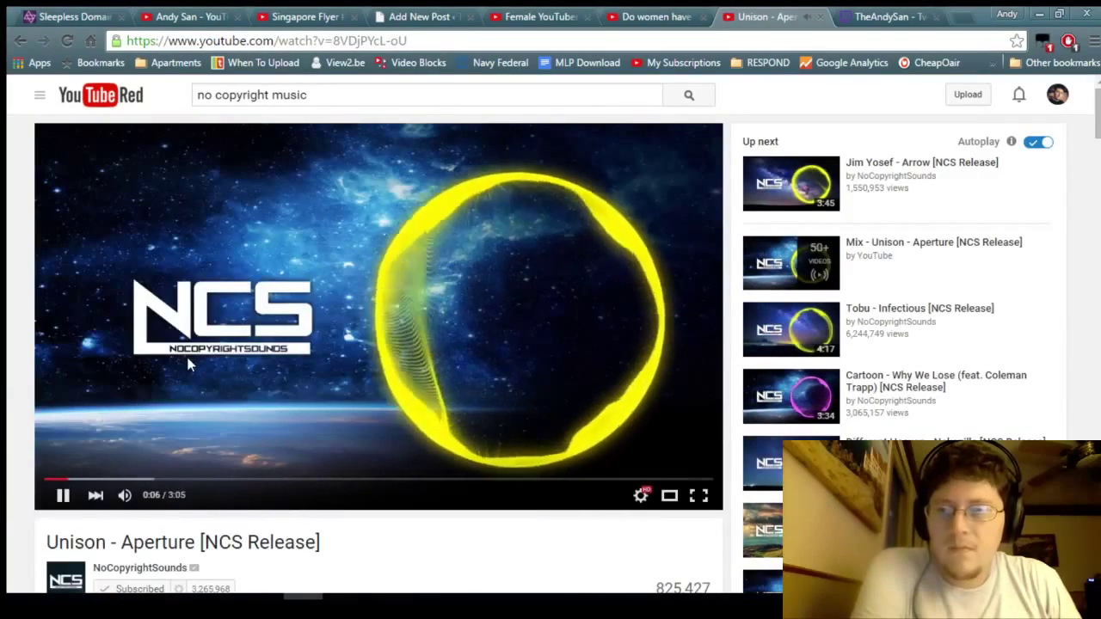
click(160, 481)
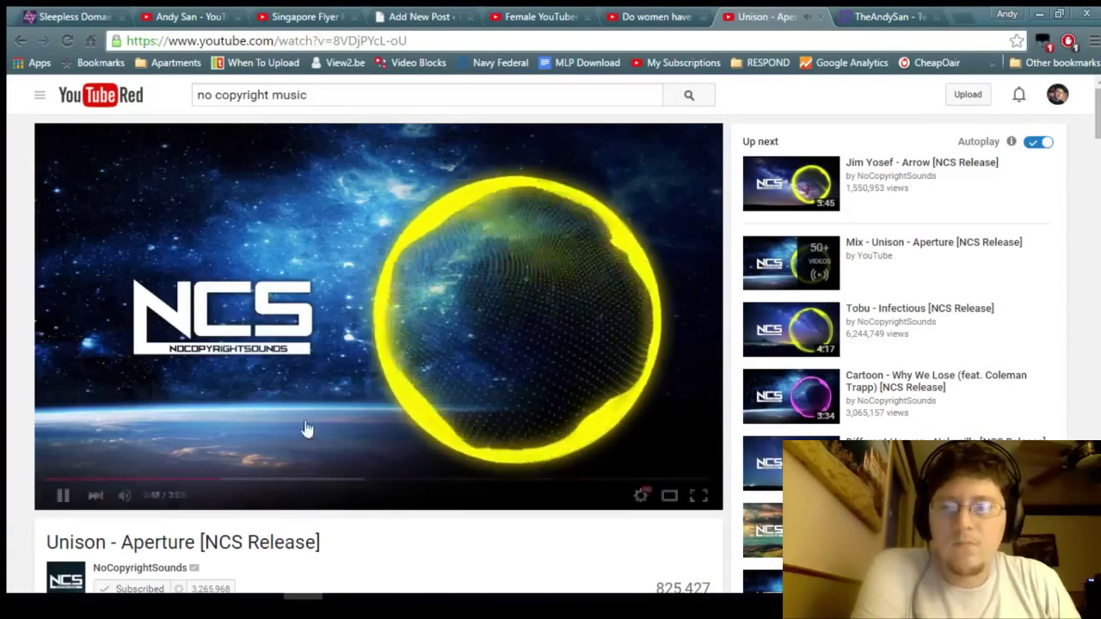
click(384, 280)
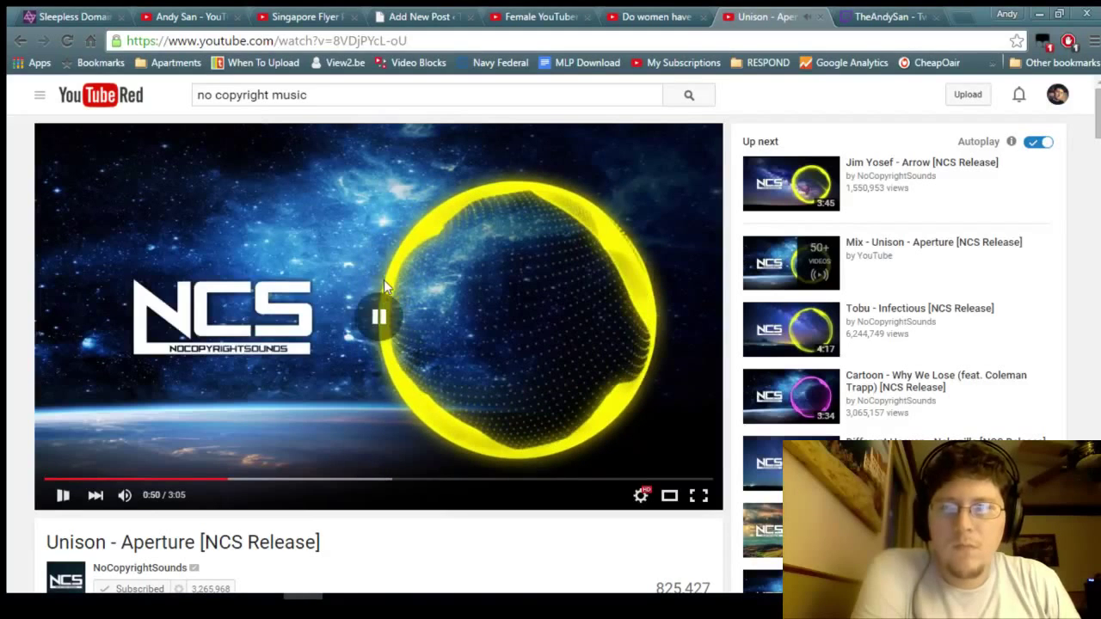
scroll(142, 435, down, 1)
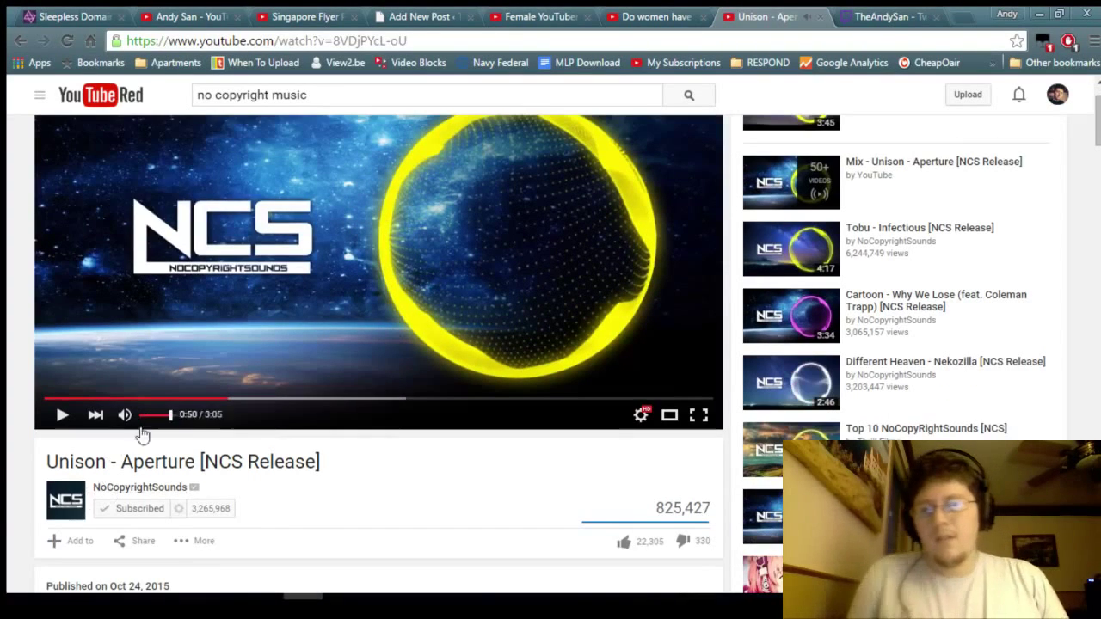
scroll(541, 369, down, 1)
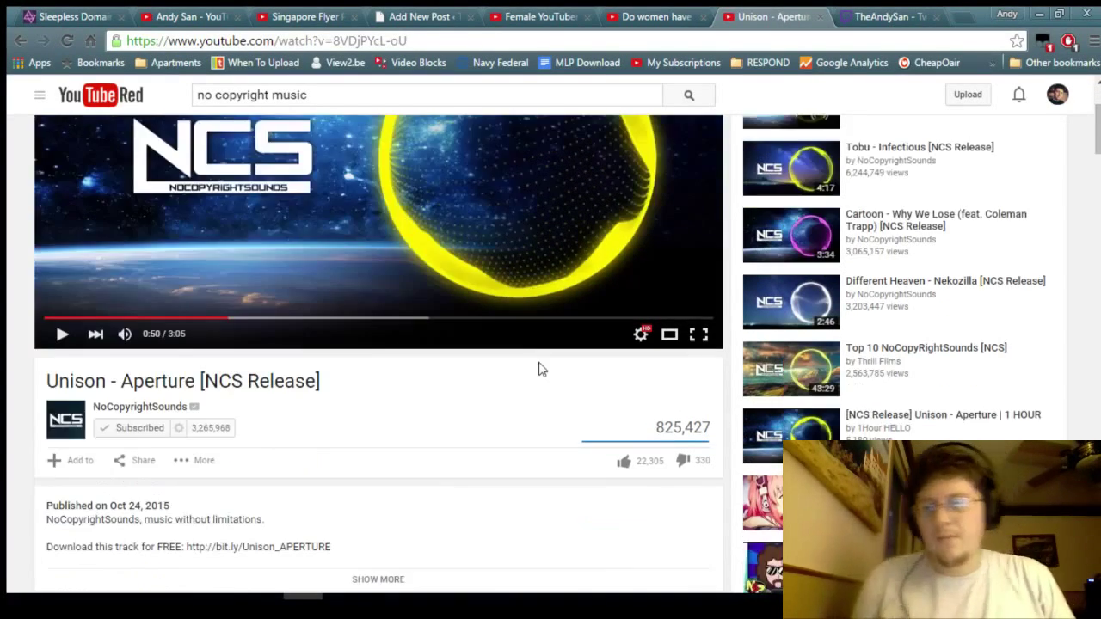
scroll(541, 369, down, 1)
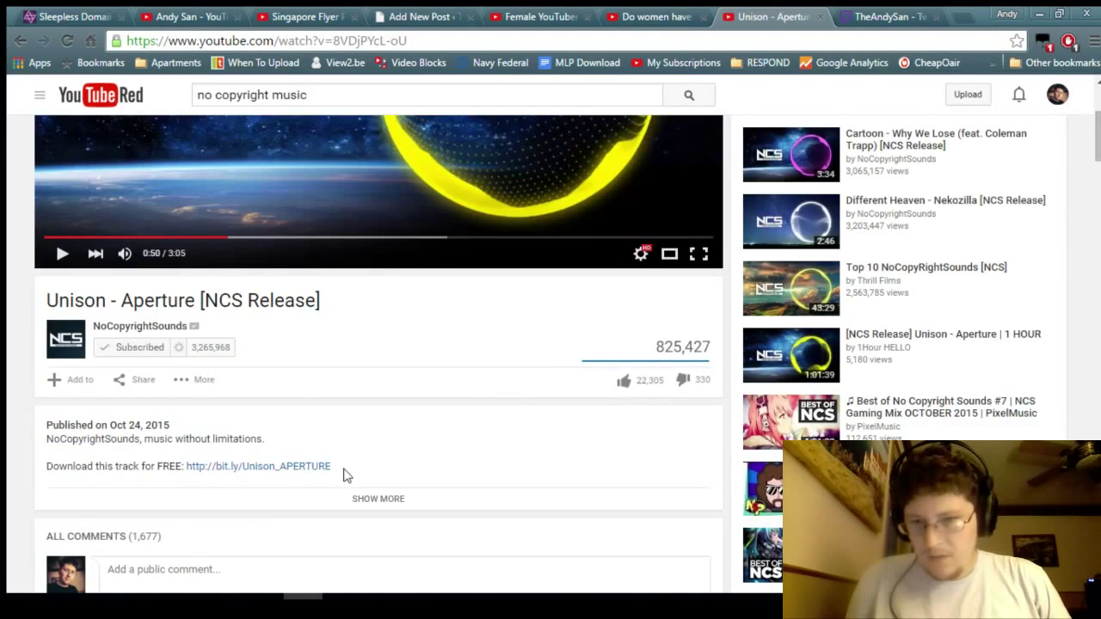
scroll(344, 474, down, 1)
click(297, 386)
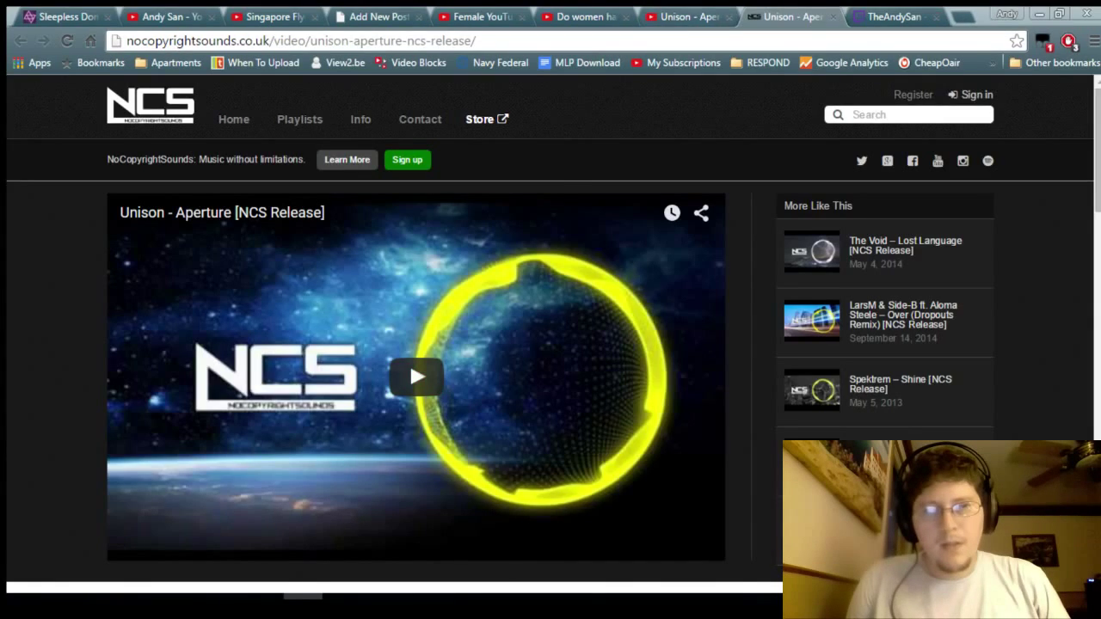
Step: Expand the "Unison - Aperture" video's description and read the conditions for using and crediting NCS music
click(688, 17)
click(378, 418)
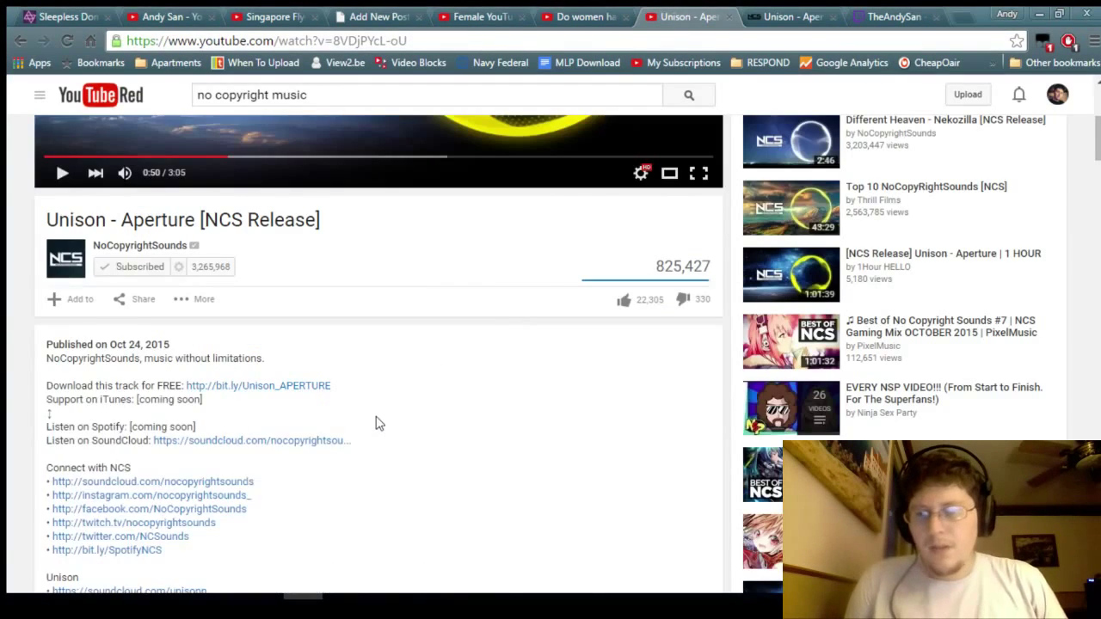
scroll(375, 430, down, 6)
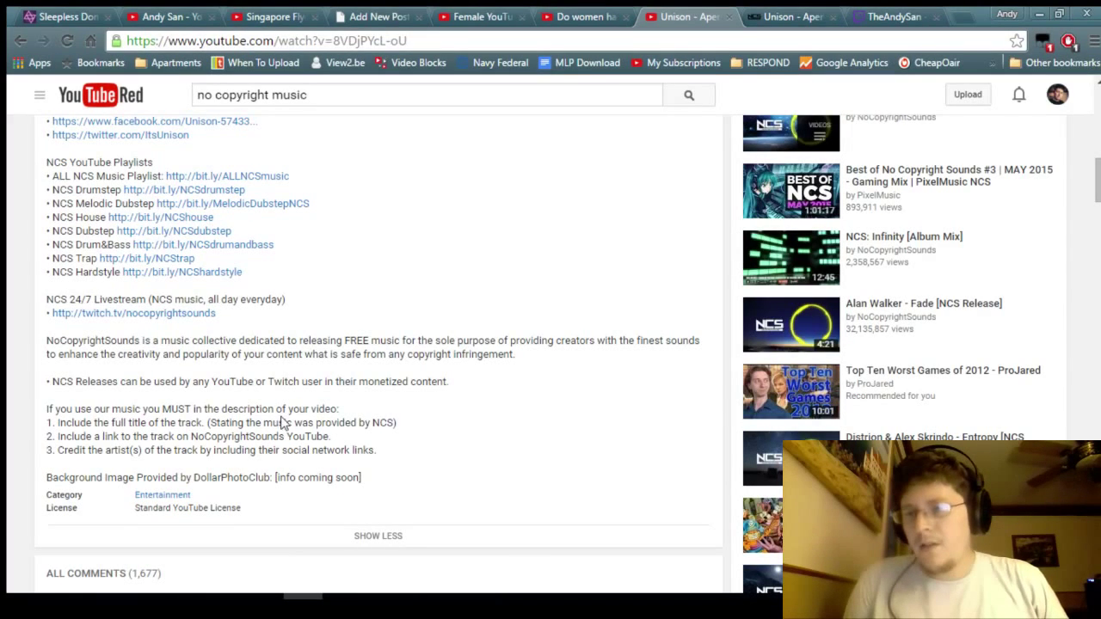
scroll(396, 438, up, 5)
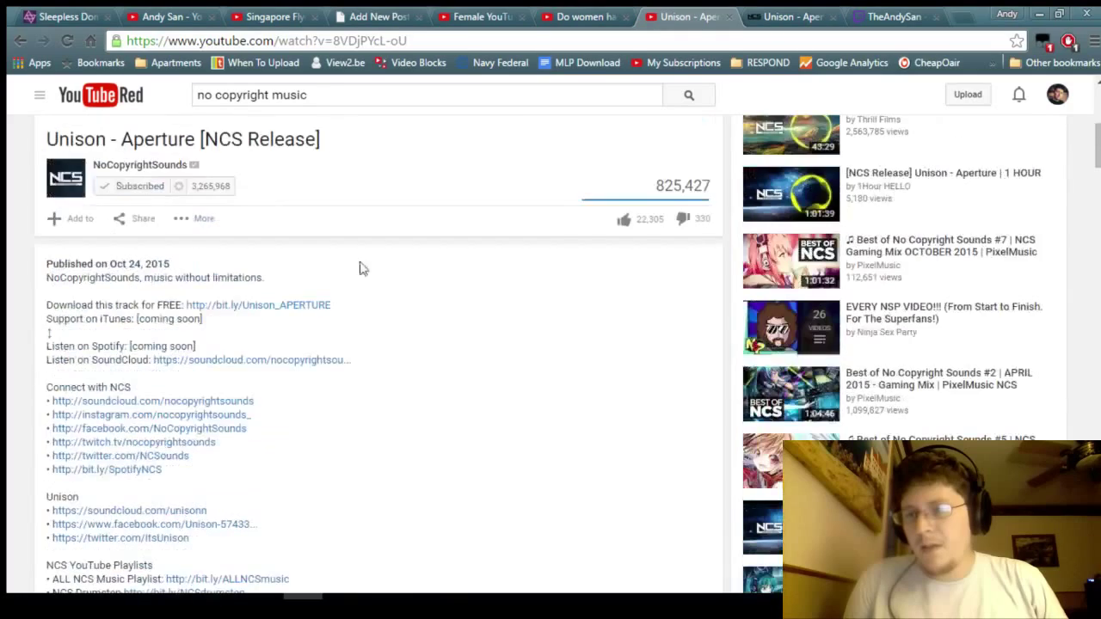
scroll(470, 421, down, 4)
scroll(479, 440, down, 1)
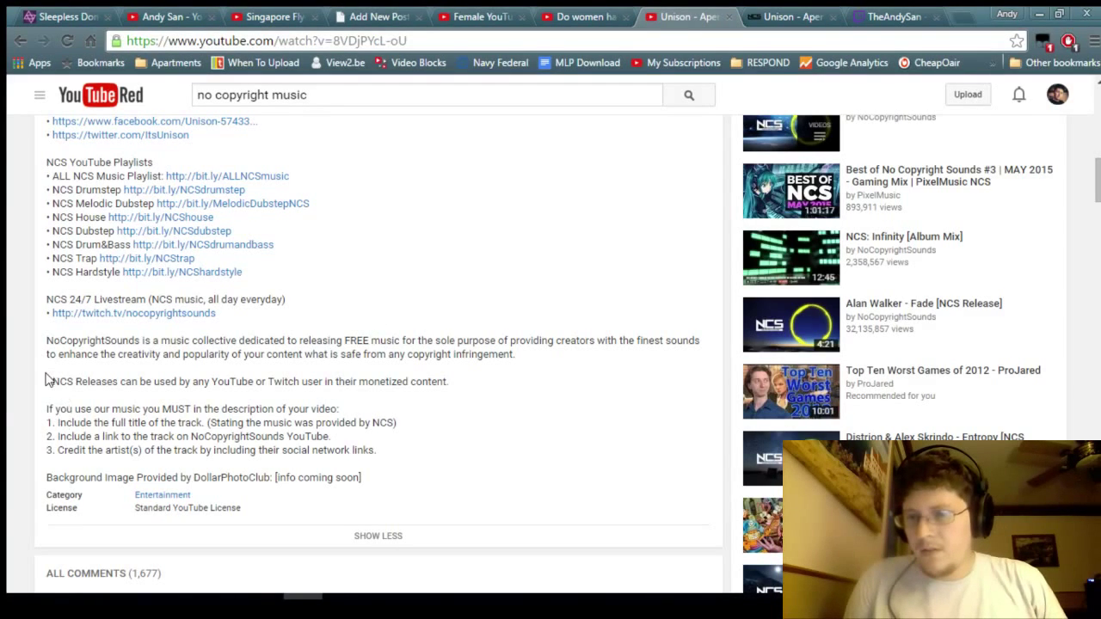
drag(48, 385, 397, 455)
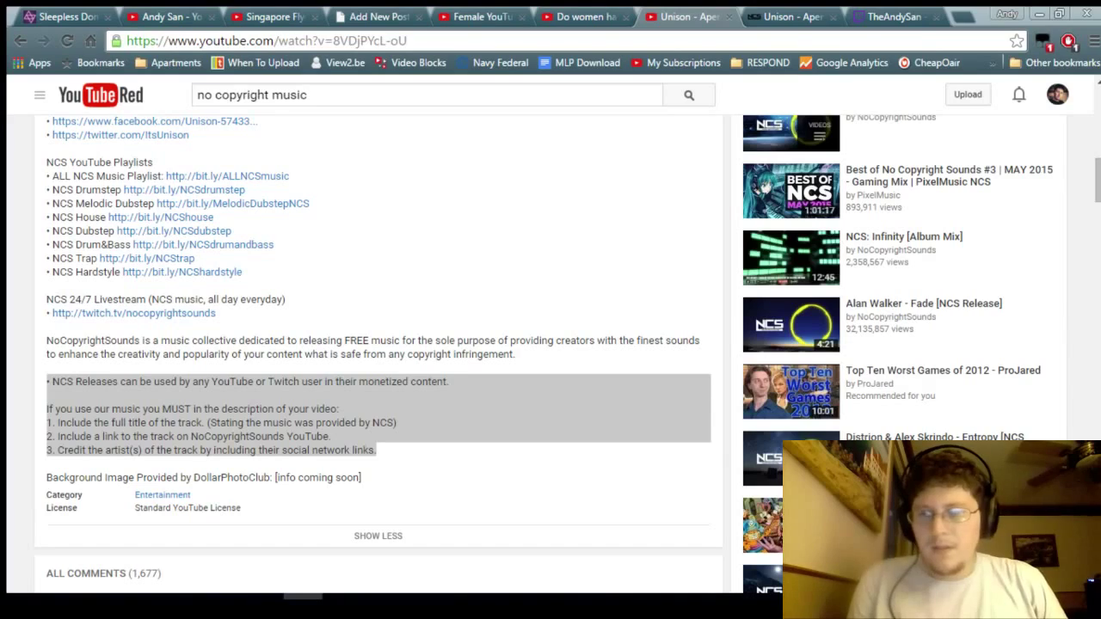
click(423, 455)
scroll(419, 456, up, 6)
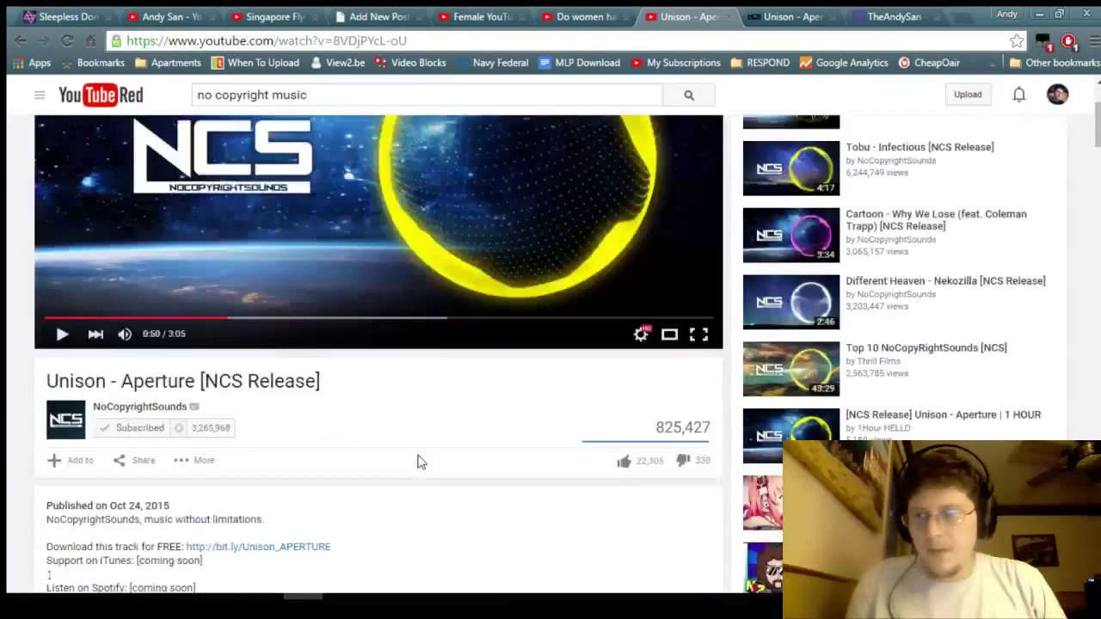
Step: Select the "Download this track for FREE" line in the description, switch to another window, and return to the artist's links
scroll(417, 458, down, 1)
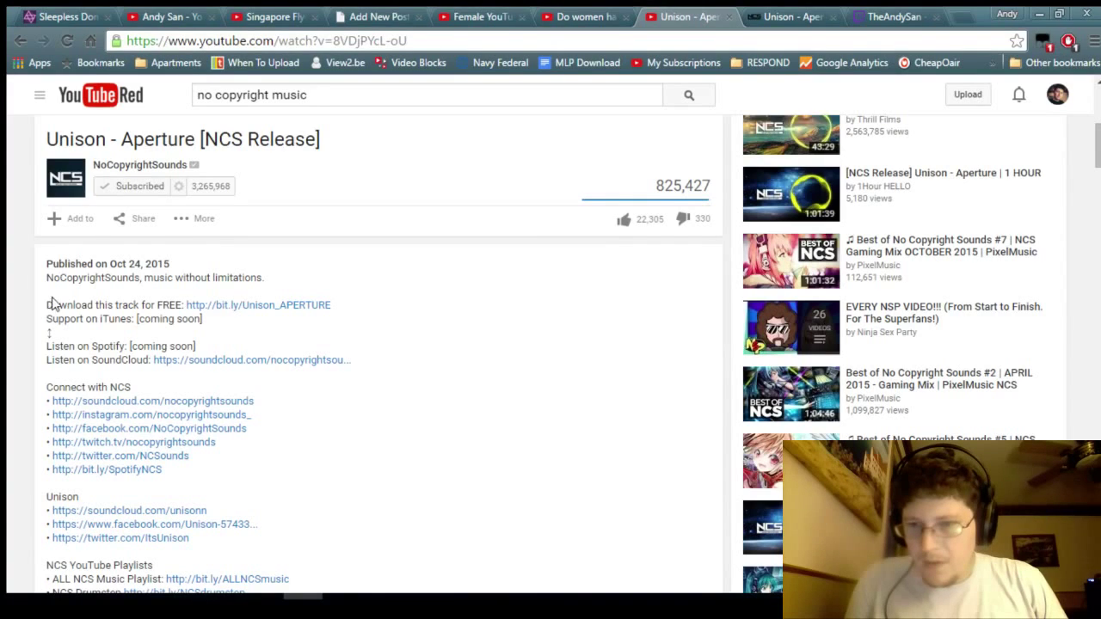
drag(49, 300, 361, 304)
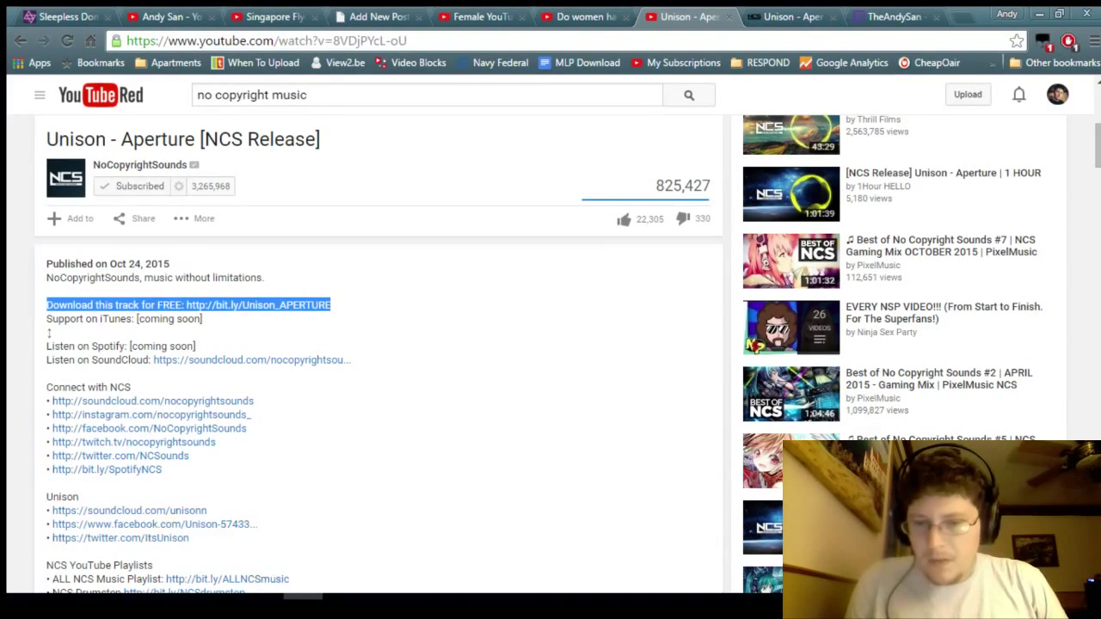
key(alt+Tab)
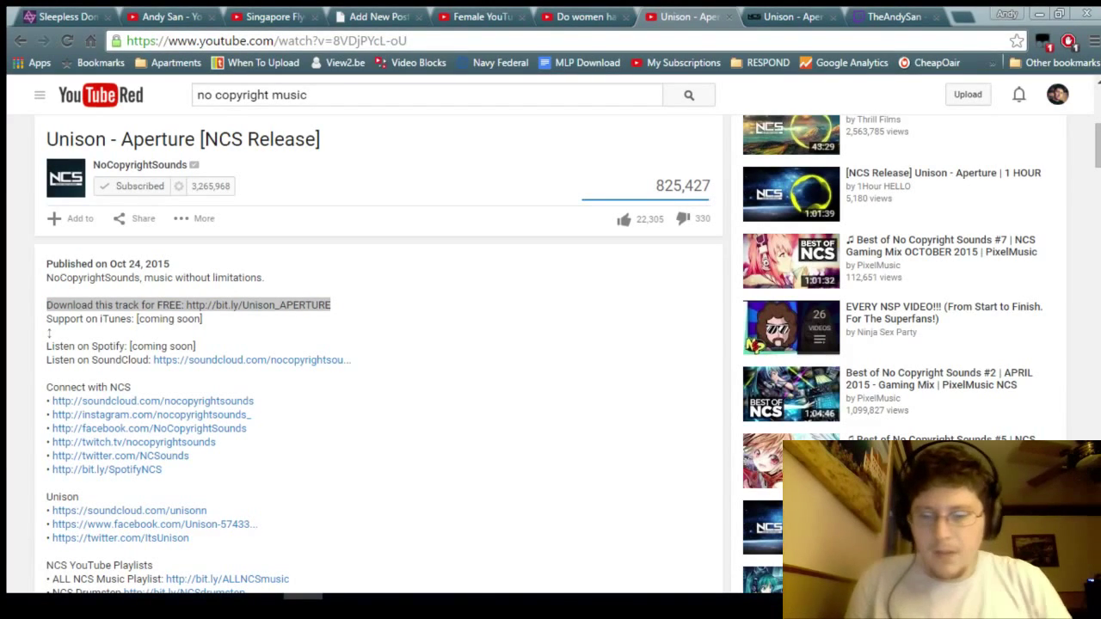
key(alt+Tab)
click(627, 307)
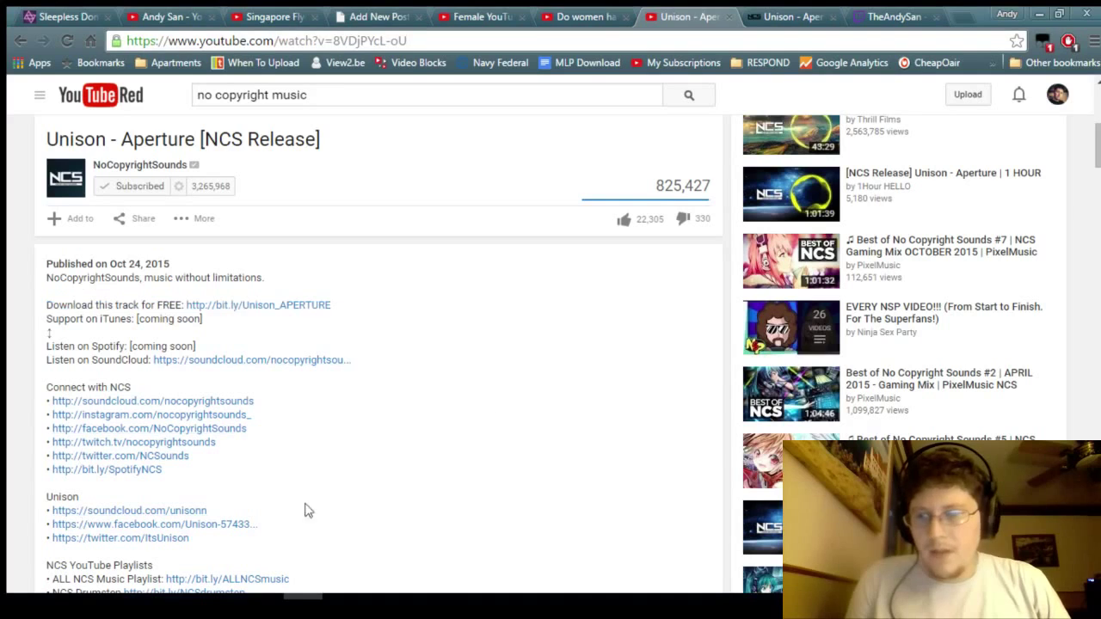
scroll(383, 442, down, 2)
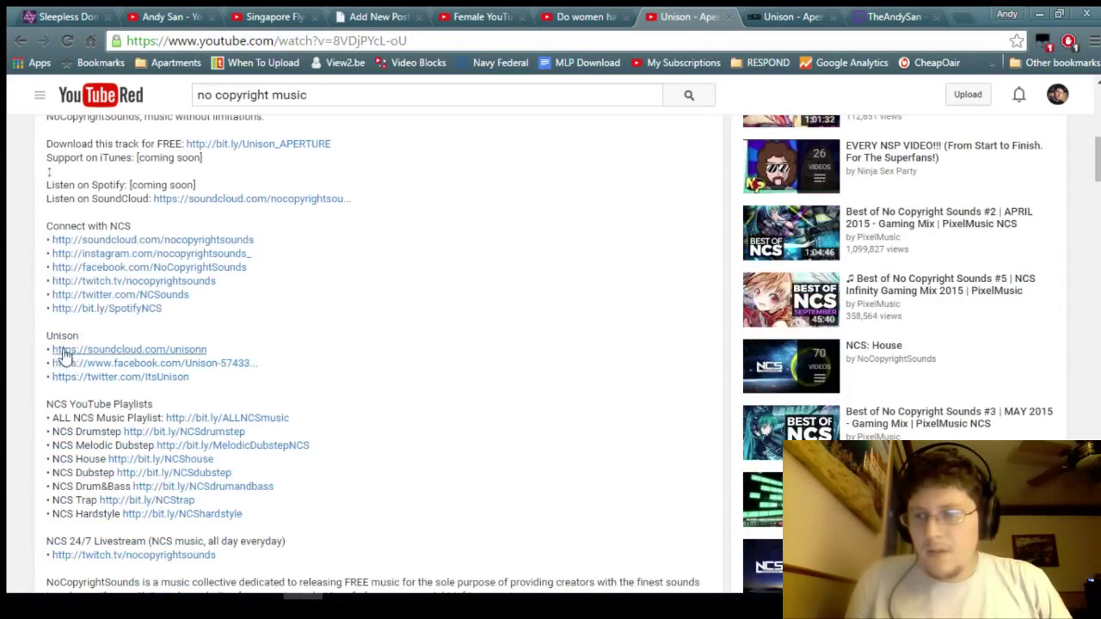
Step: Select Unison's name with the SoundCloud, Facebook and Twitter links in the description, then switch to another window and return
drag(40, 336, 231, 372)
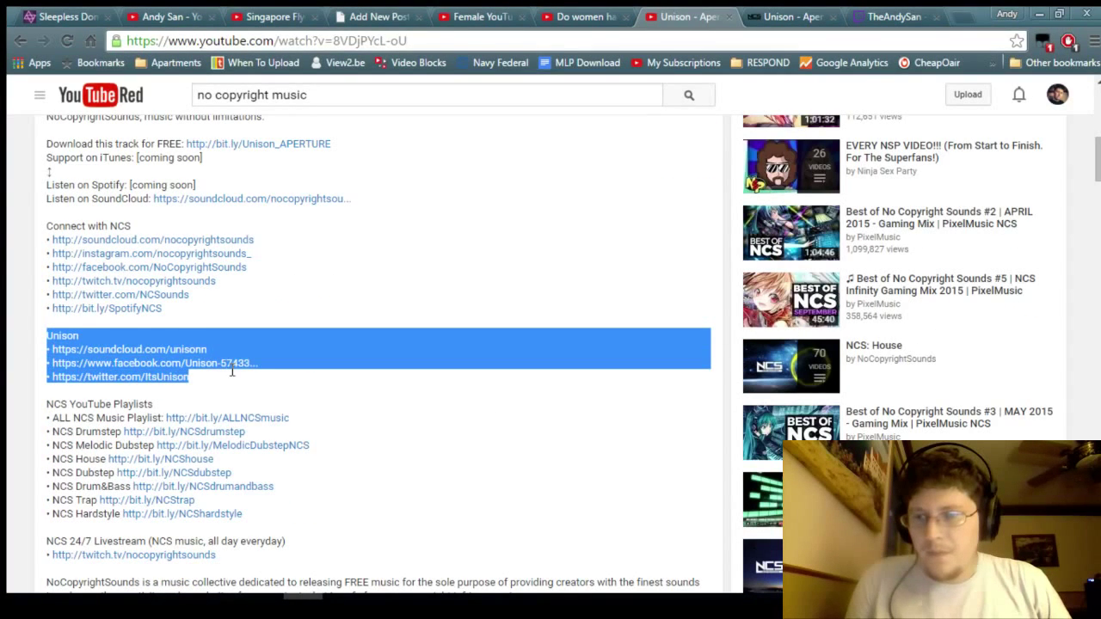
key(alt+Tab)
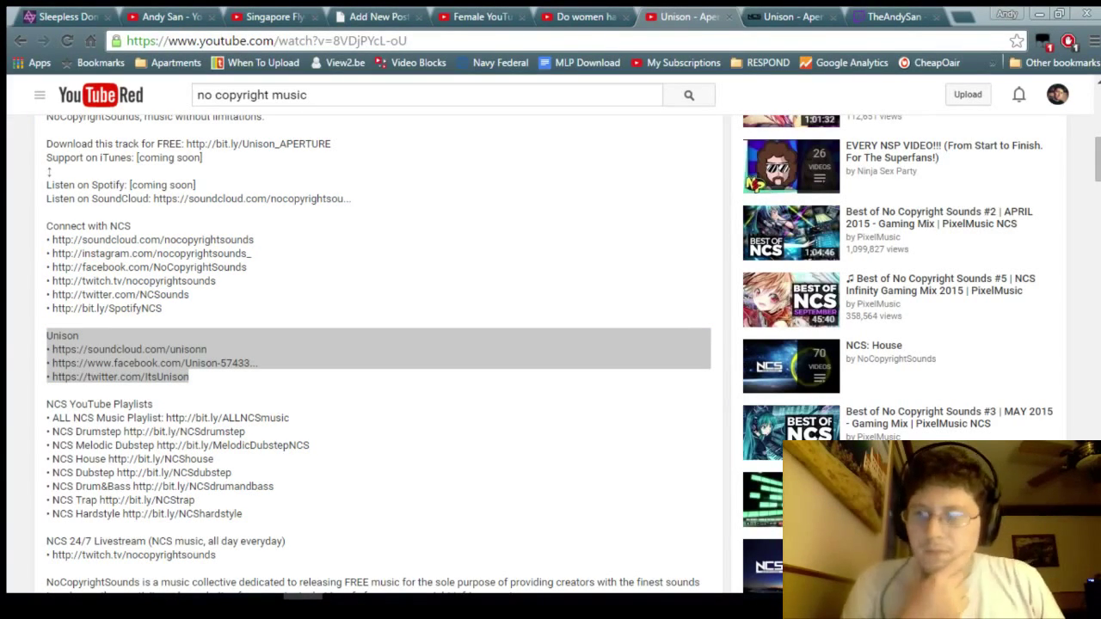
click(598, 411)
Step: Select the video title "Unison - Aperture [NCS Release]", switch to another window, and return to the video
scroll(374, 477, up, 6)
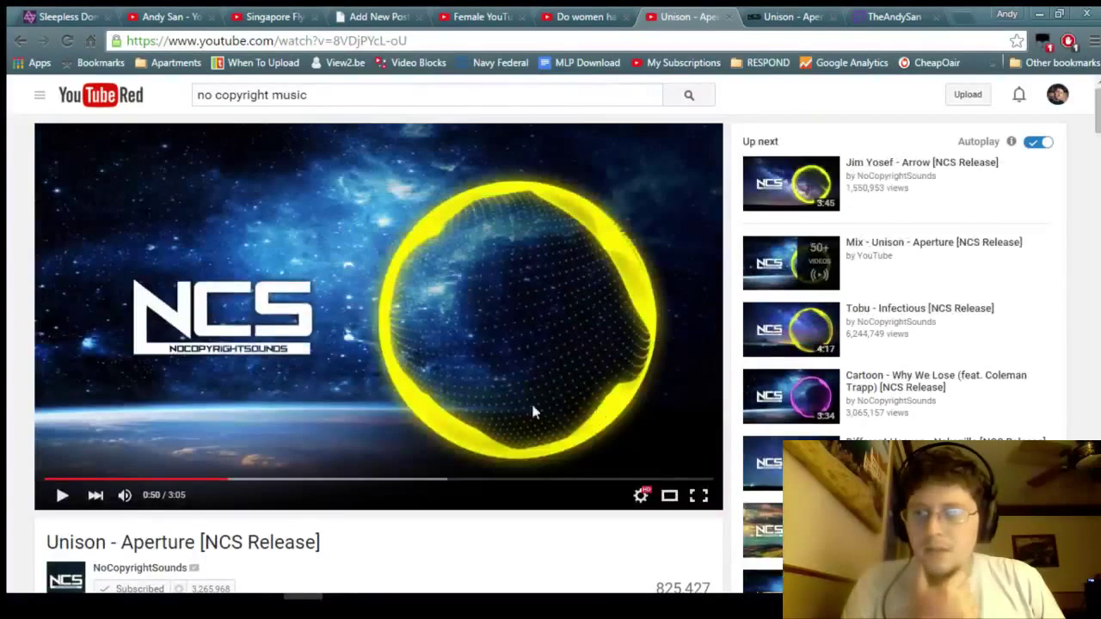
scroll(374, 477, down, 2)
drag(321, 380, 49, 384)
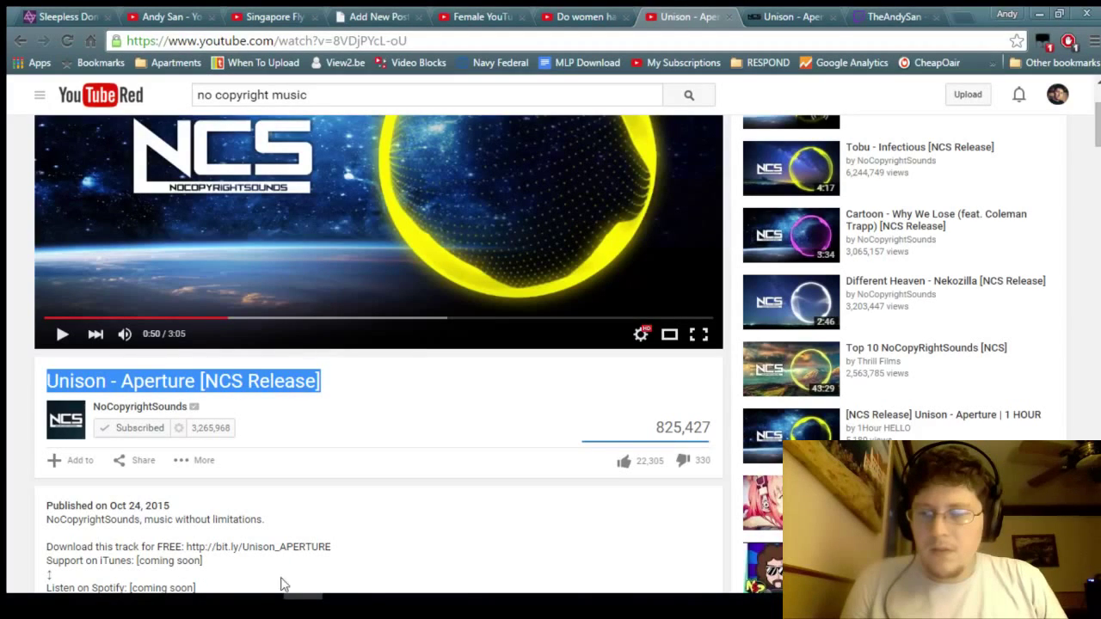
key(alt+Tab)
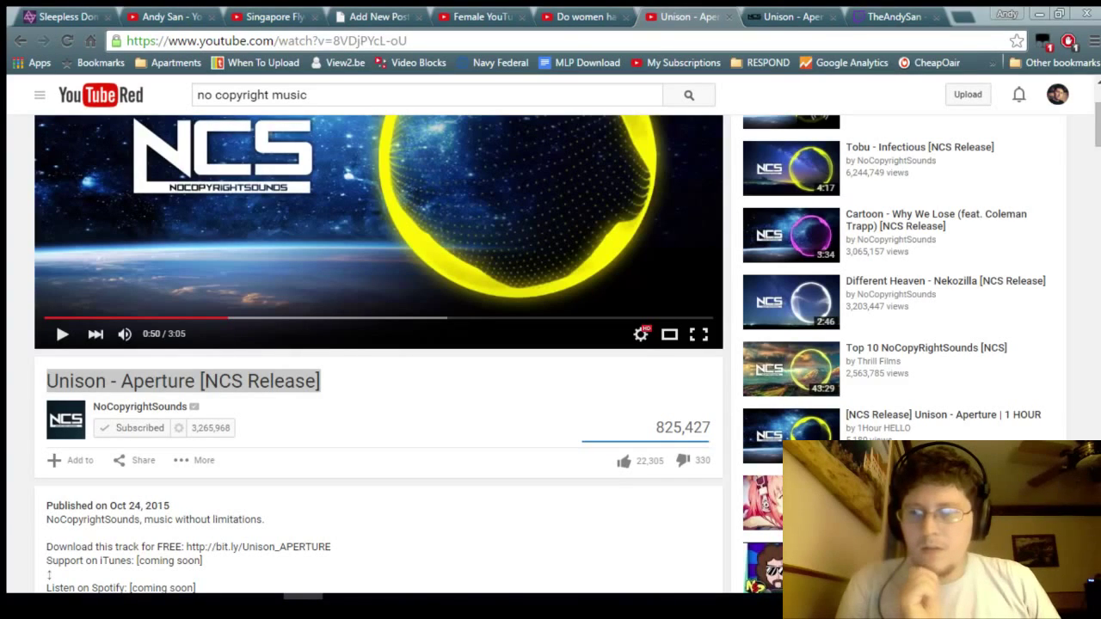
key(alt+Tab)
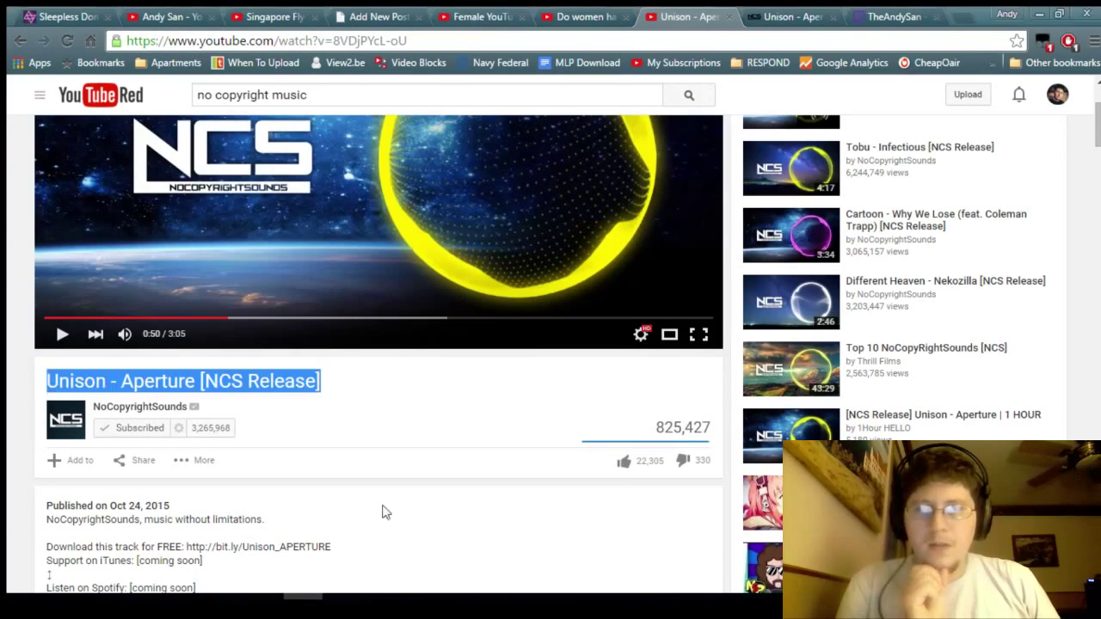
click(398, 417)
scroll(698, 170, up, 2)
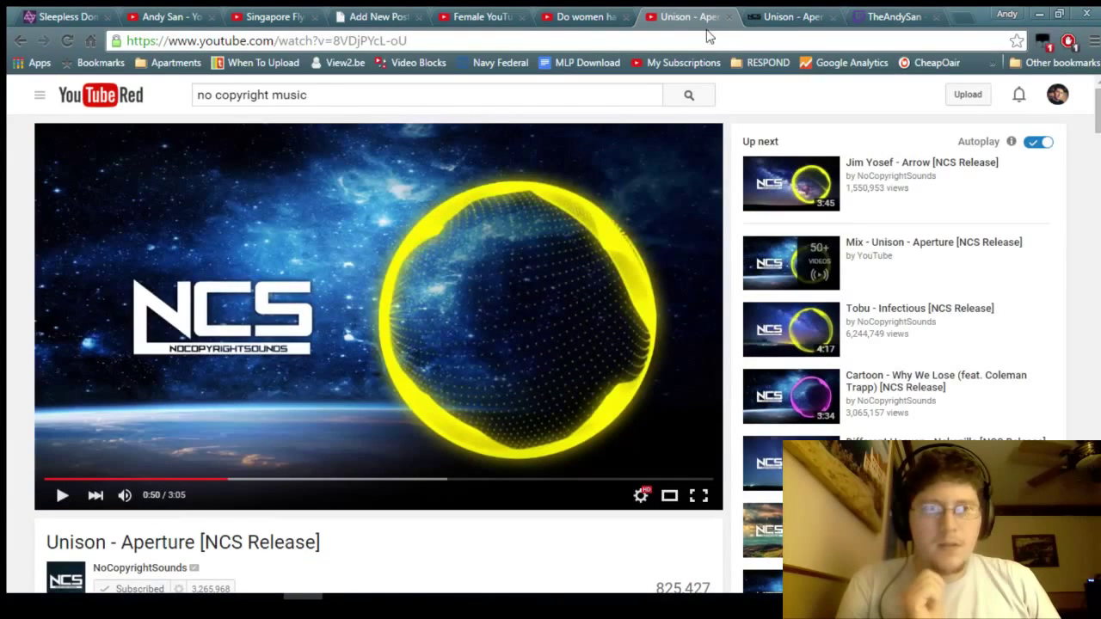
Step: Request the track download on the "Unison – Aperture" NCS page and sign in with Facebook
click(791, 16)
scroll(225, 481, down, 3)
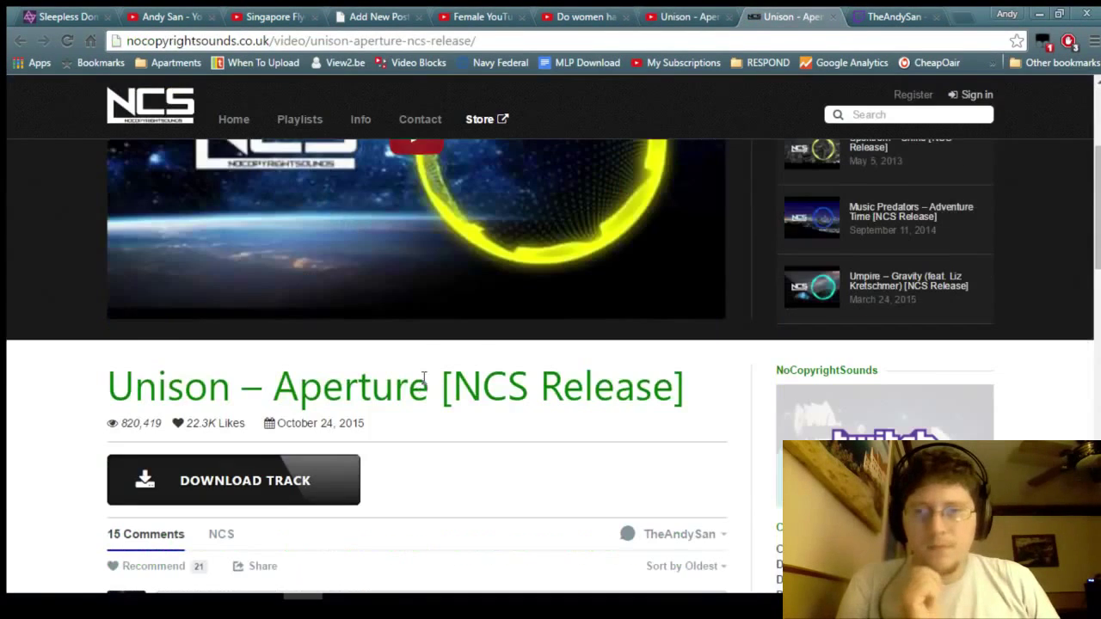
click(226, 492)
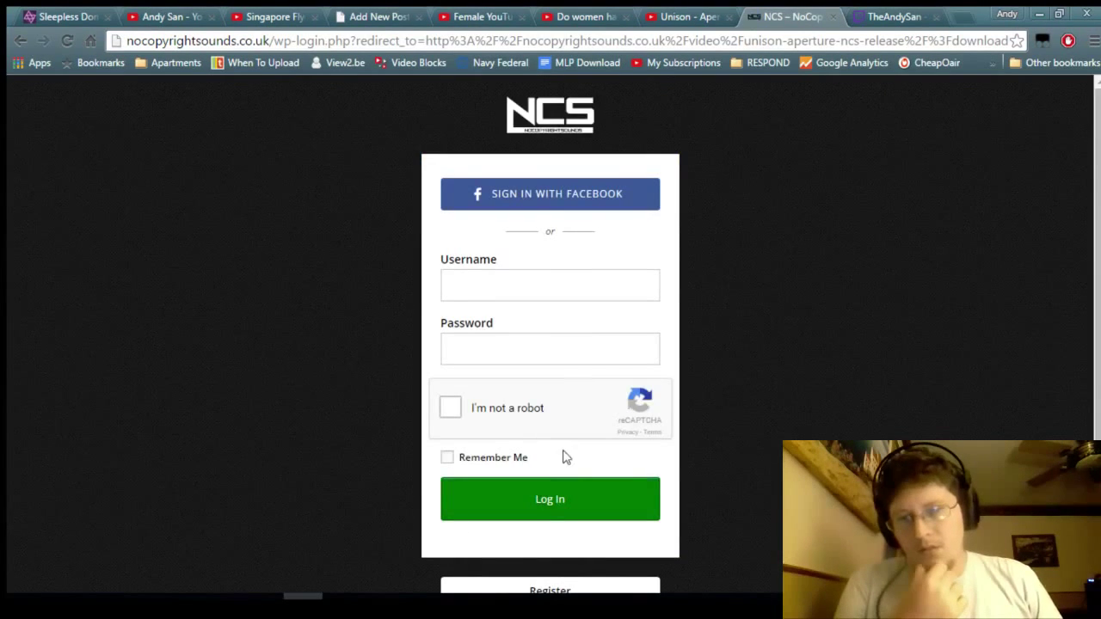
click(639, 190)
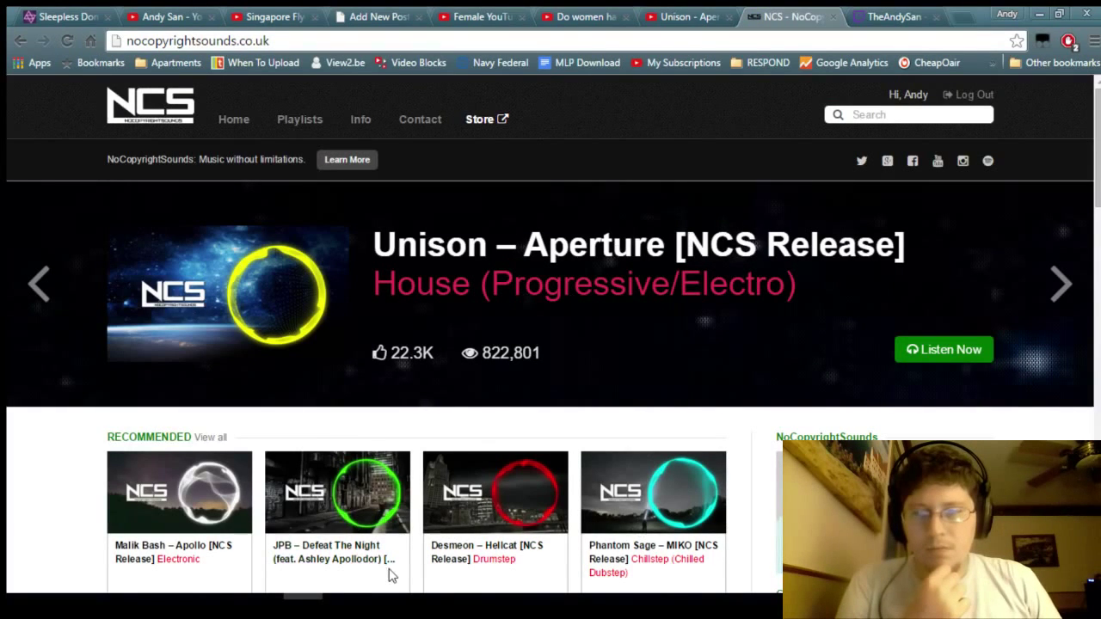
scroll(403, 555, down, 4)
scroll(477, 413, up, 4)
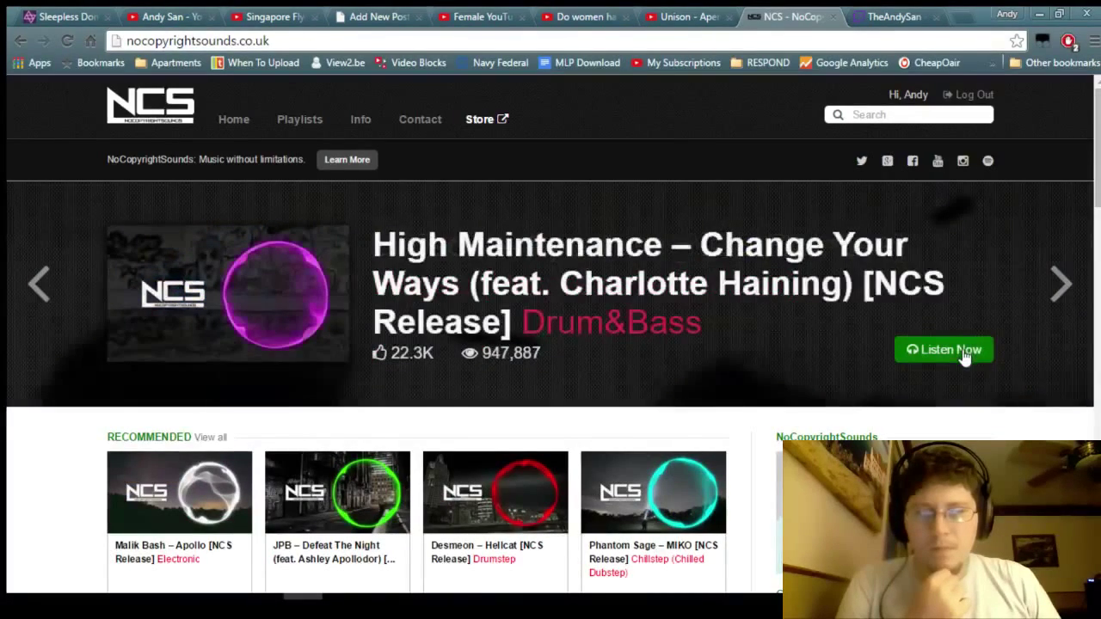
scroll(404, 483, down, 7)
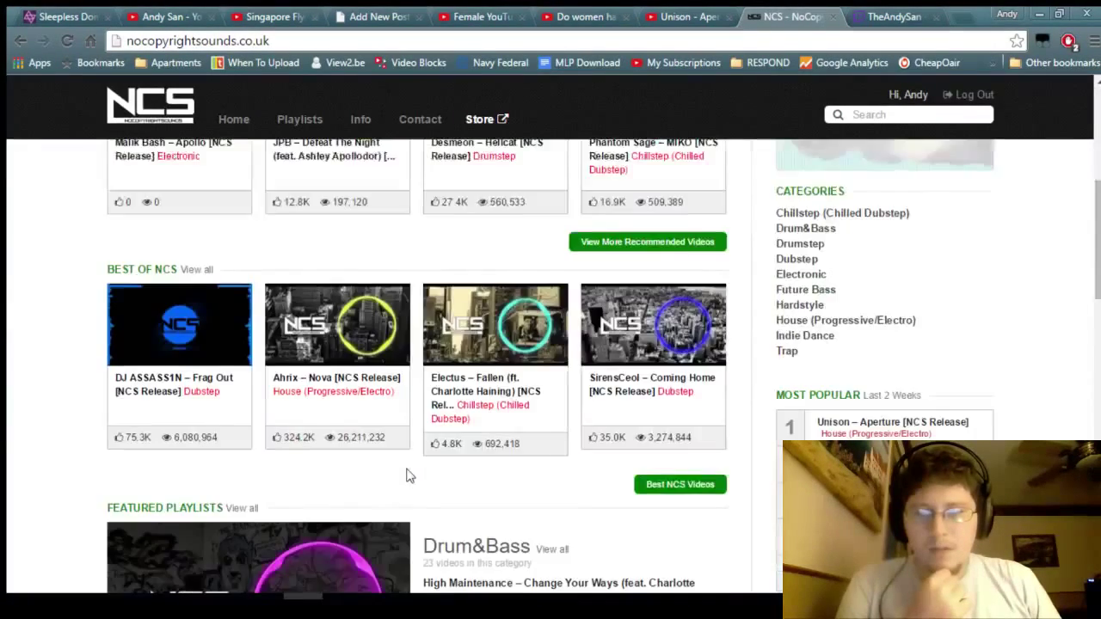
scroll(404, 483, up, 4)
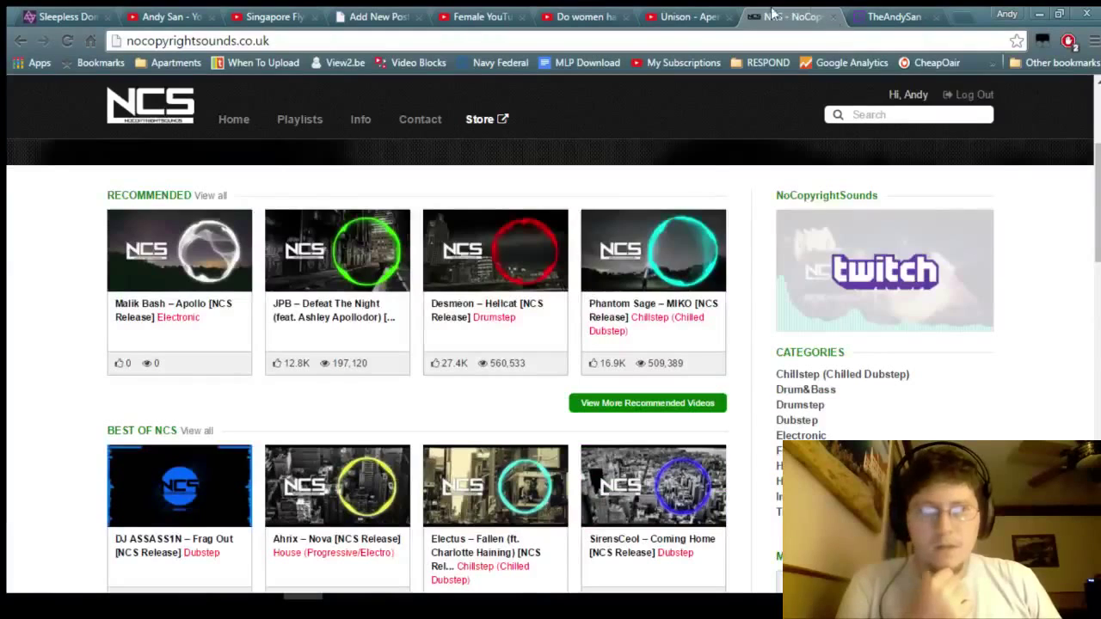
click(688, 17)
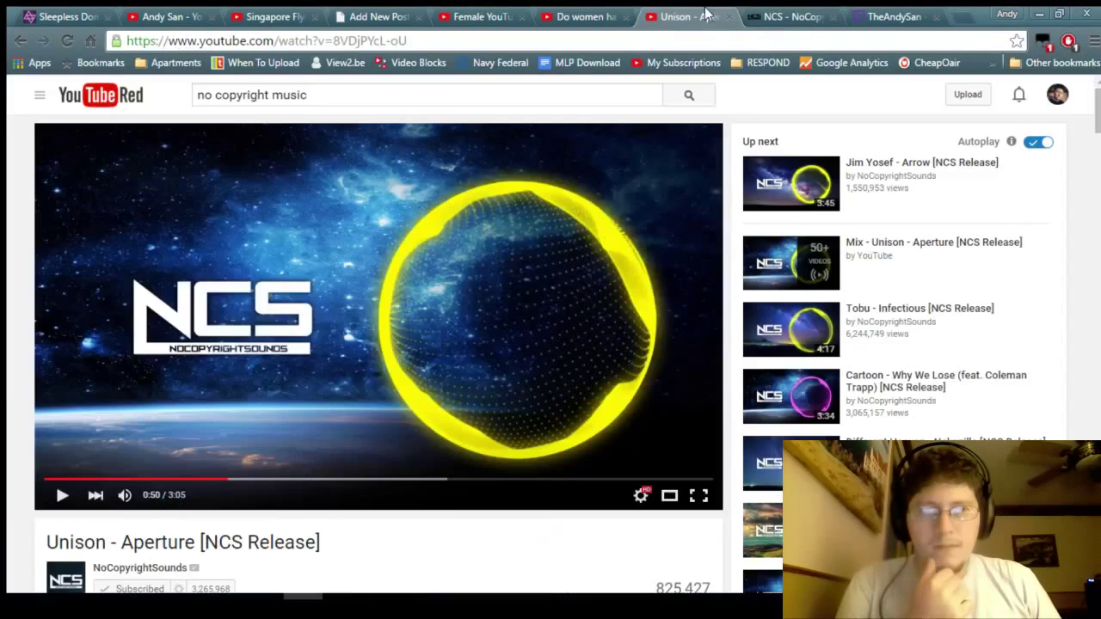
click(834, 17)
scroll(403, 413, down, 3)
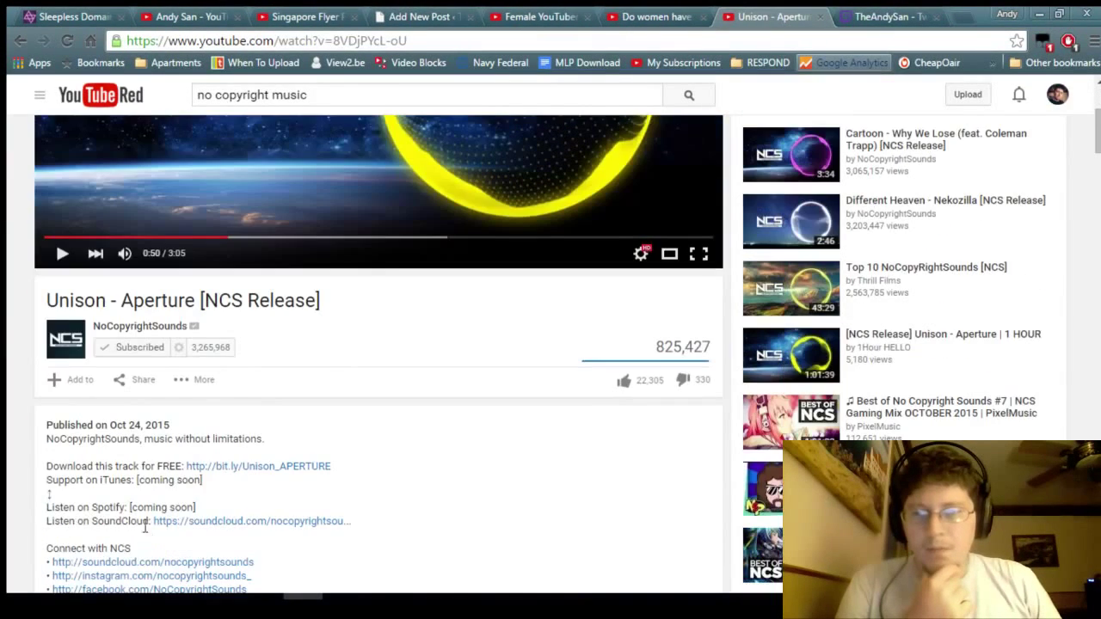
click(263, 471)
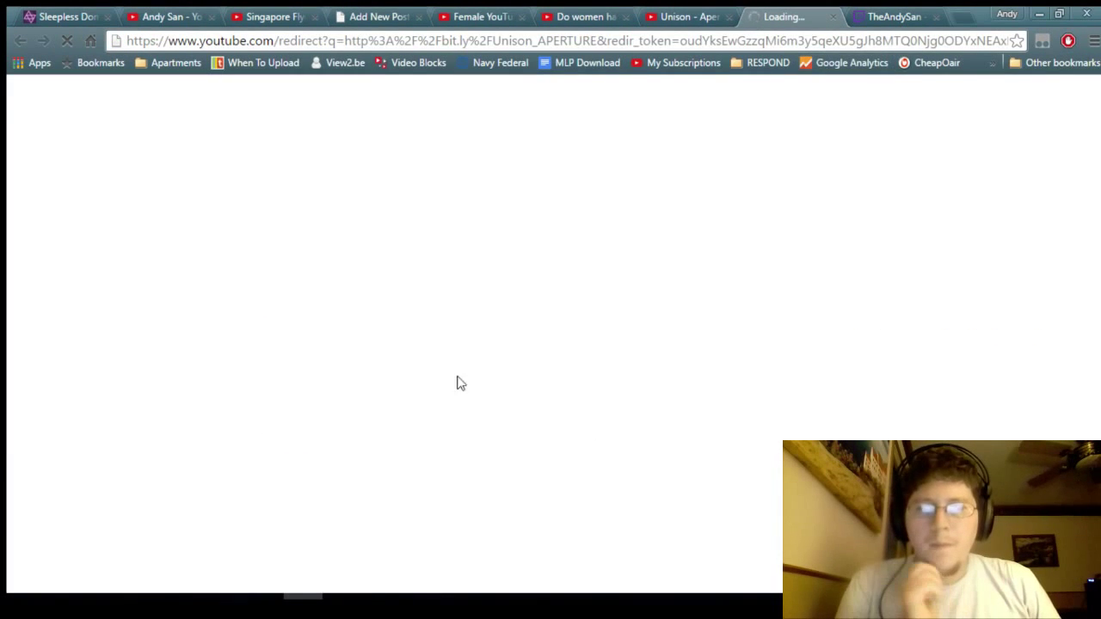
Step: Download the track as Unison-Aperture.mp3 from its NCS page, and close that page
click(898, 17)
click(793, 19)
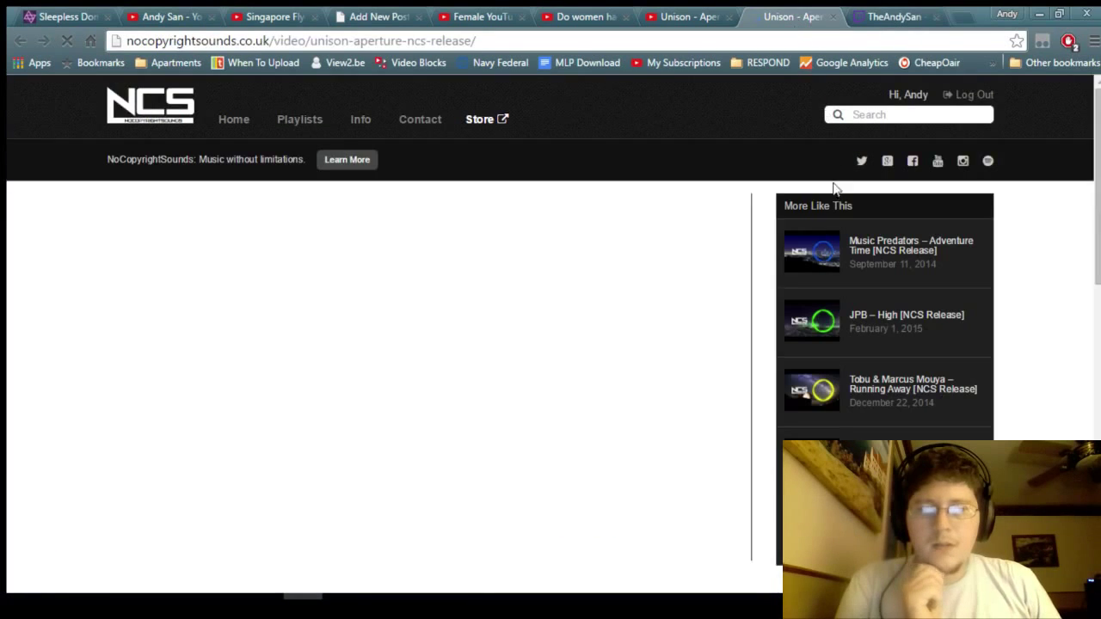
scroll(39, 448, down, 4)
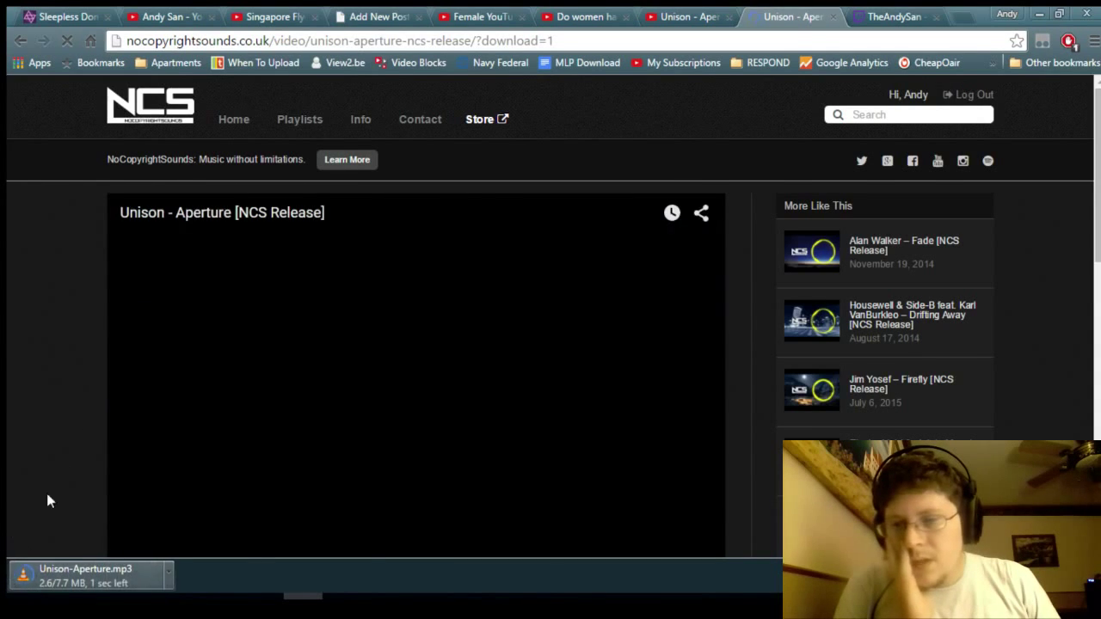
click(833, 19)
click(757, 17)
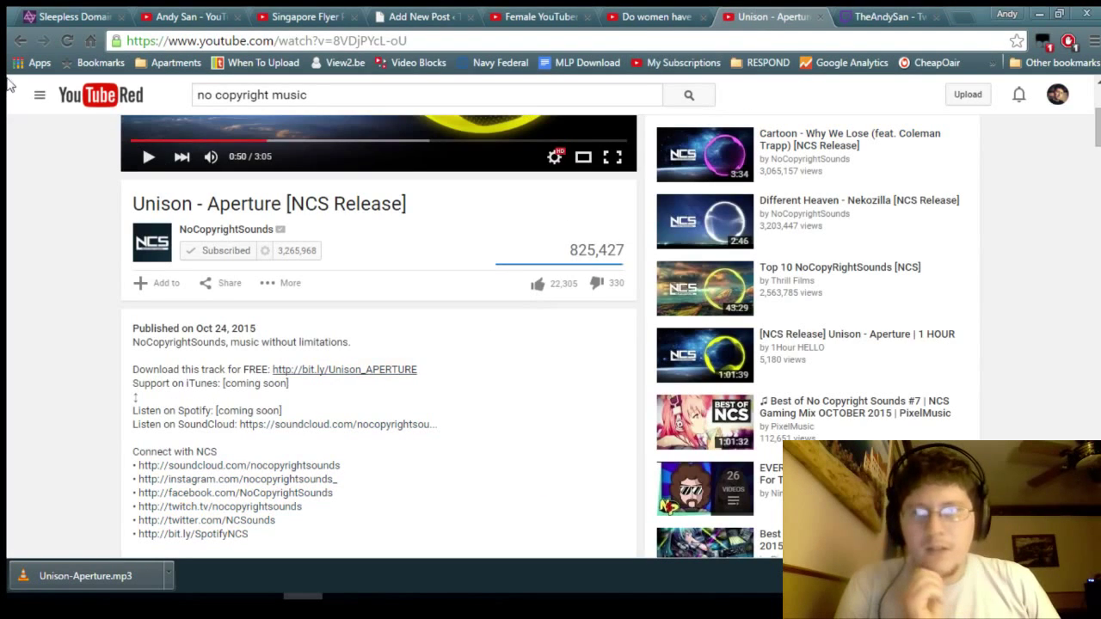
Step: Open "Fytch - Blinded" from the NoCopyrightSounds uploads, sample it at about 0:22 and 0:54, and return to the uploads list
click(21, 40)
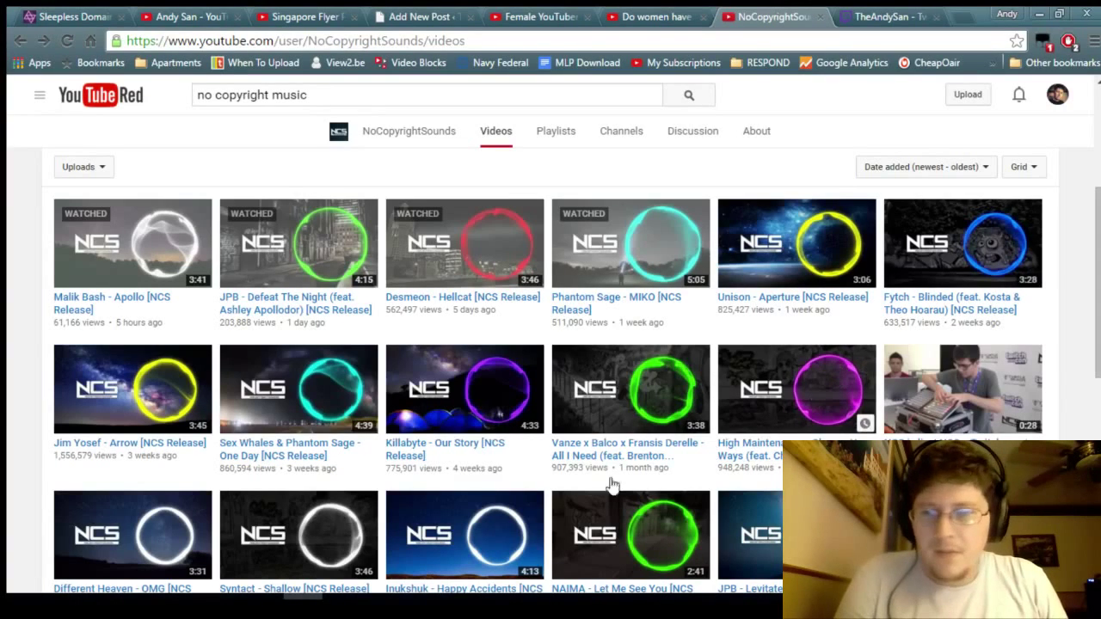
click(953, 313)
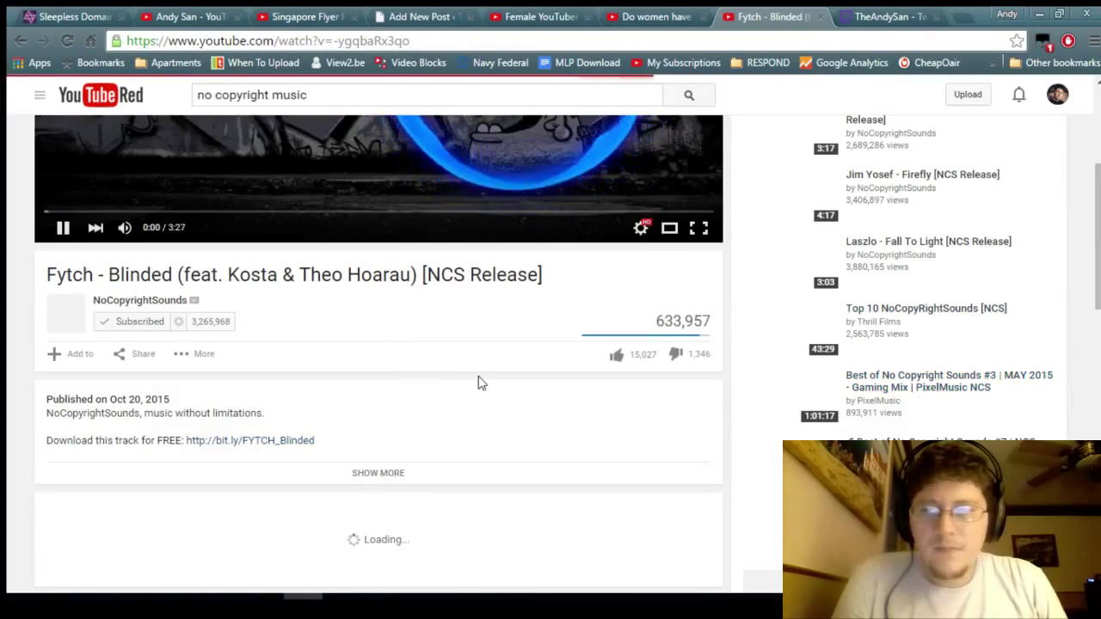
scroll(400, 433, up, 3)
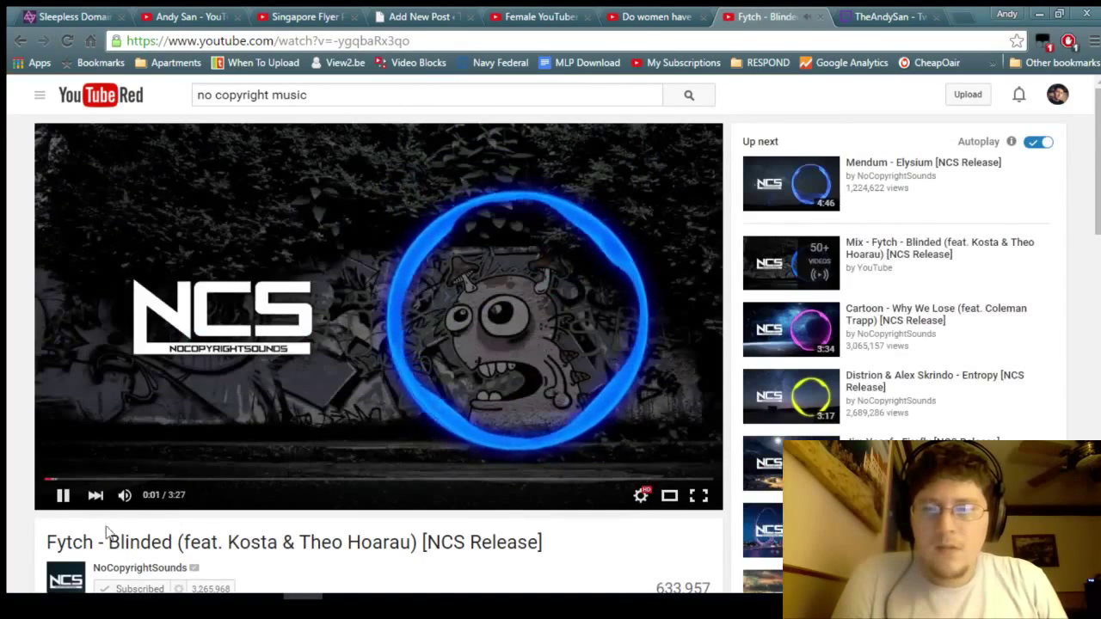
click(118, 482)
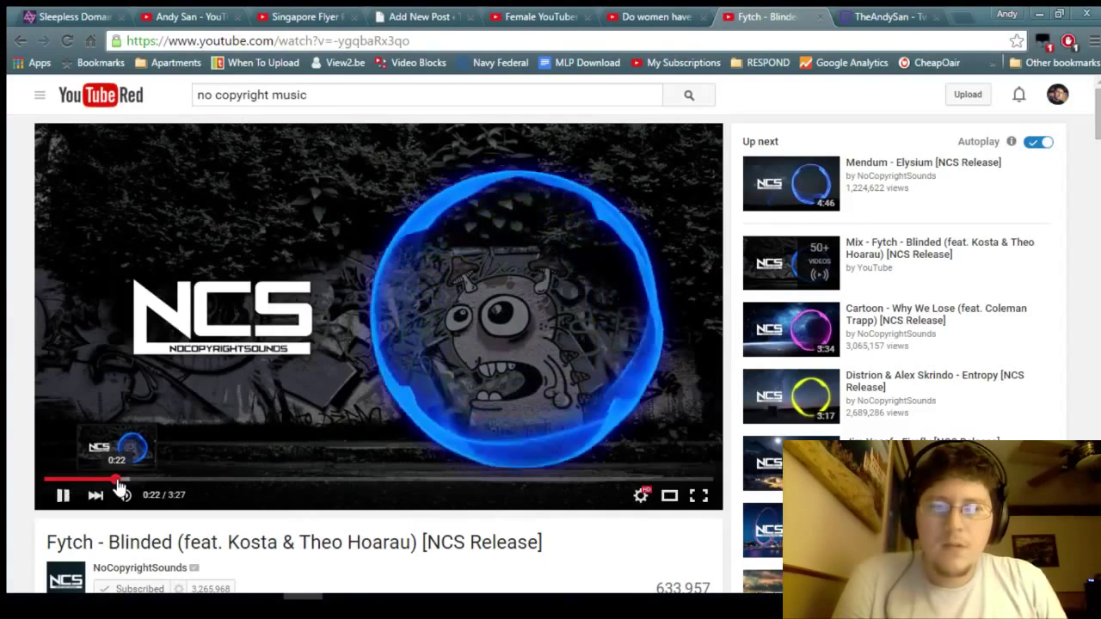
click(220, 482)
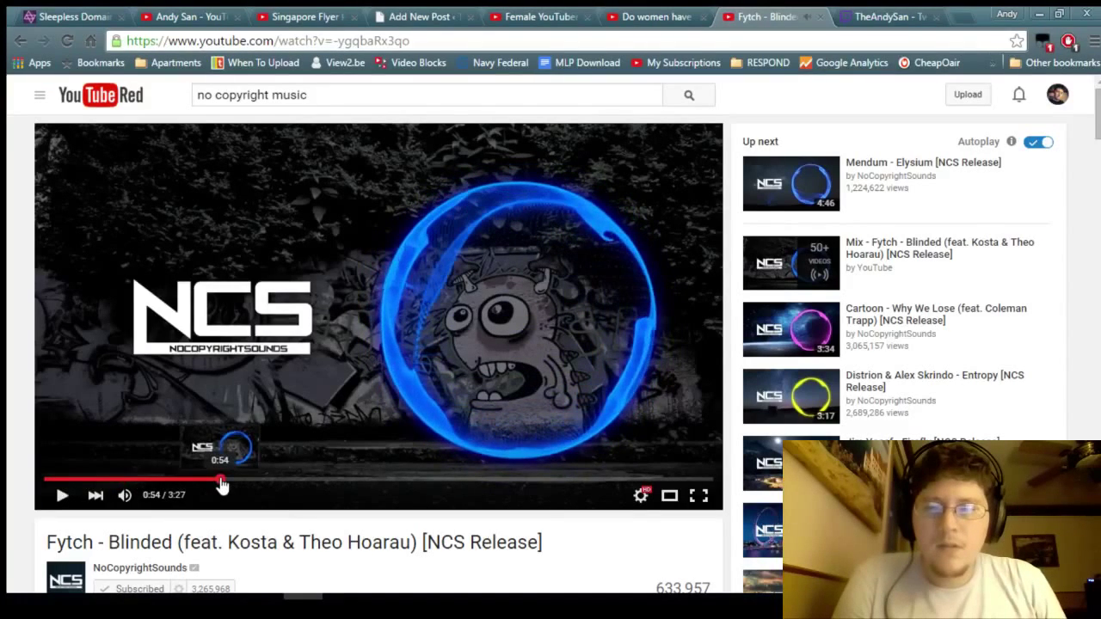
click(21, 40)
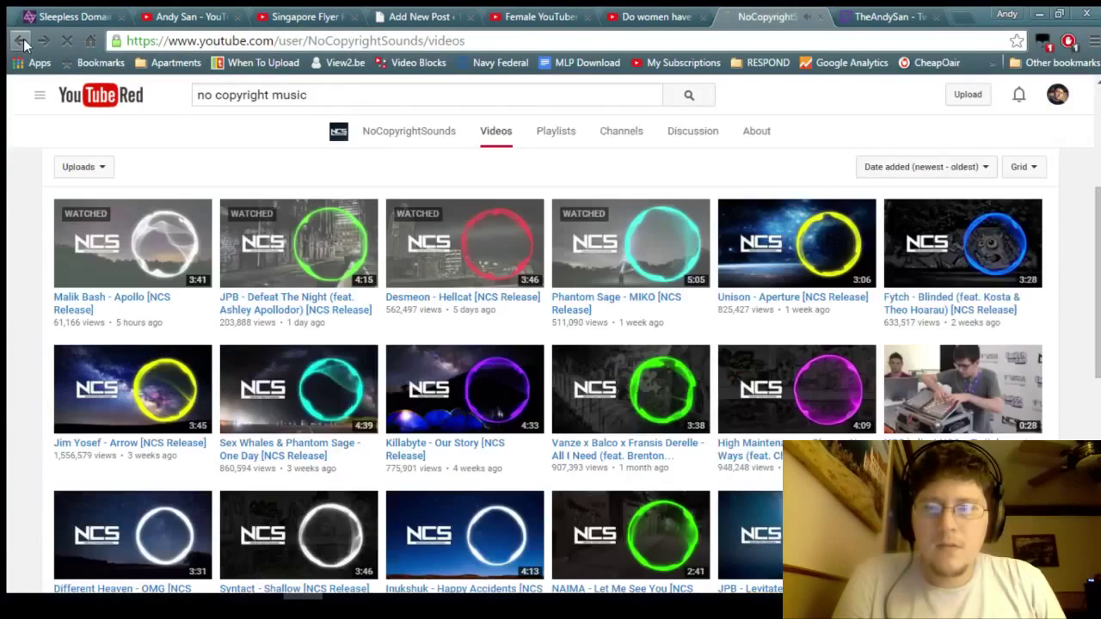
Step: Open "Jim Yosef - Arrow", sample it at about 0:20 and 0:49, and return to the uploads list
scroll(531, 421, down, 1)
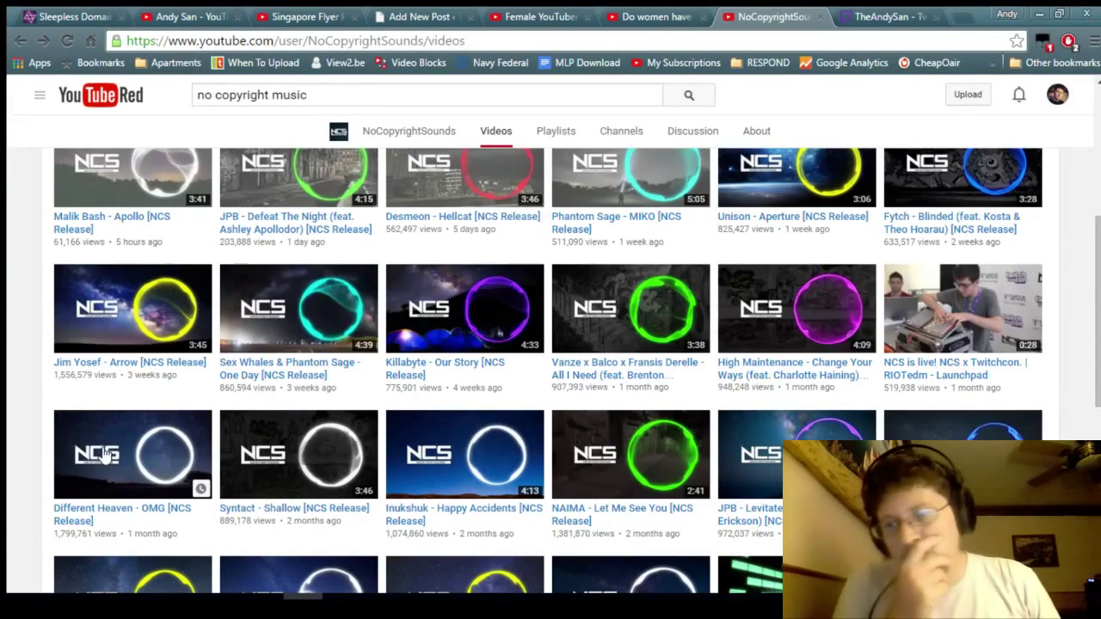
click(158, 371)
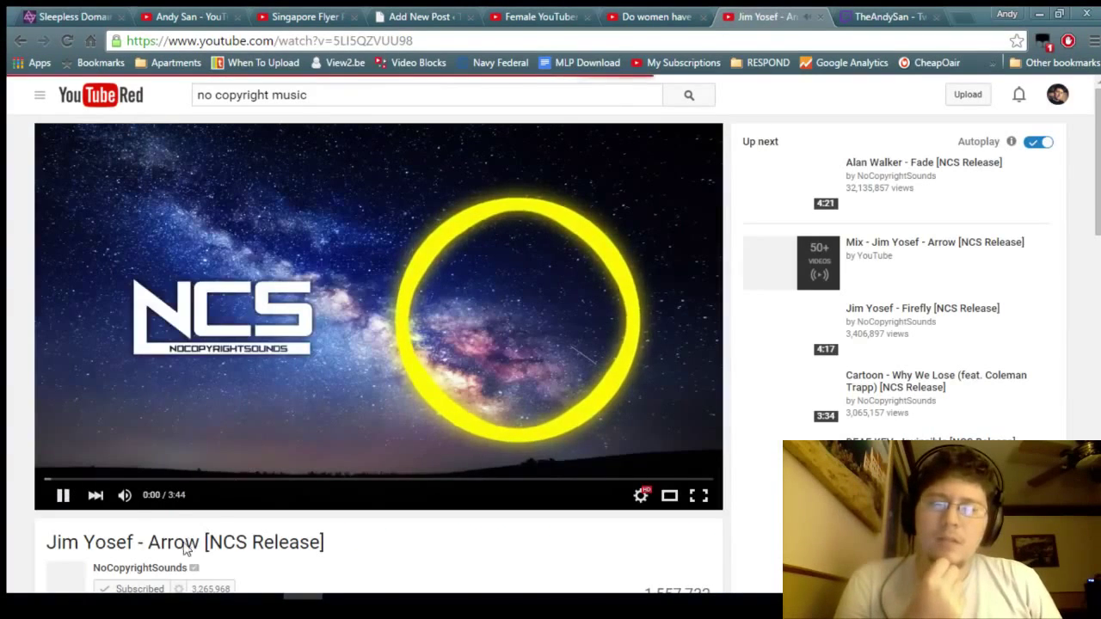
mouse_move(118, 496)
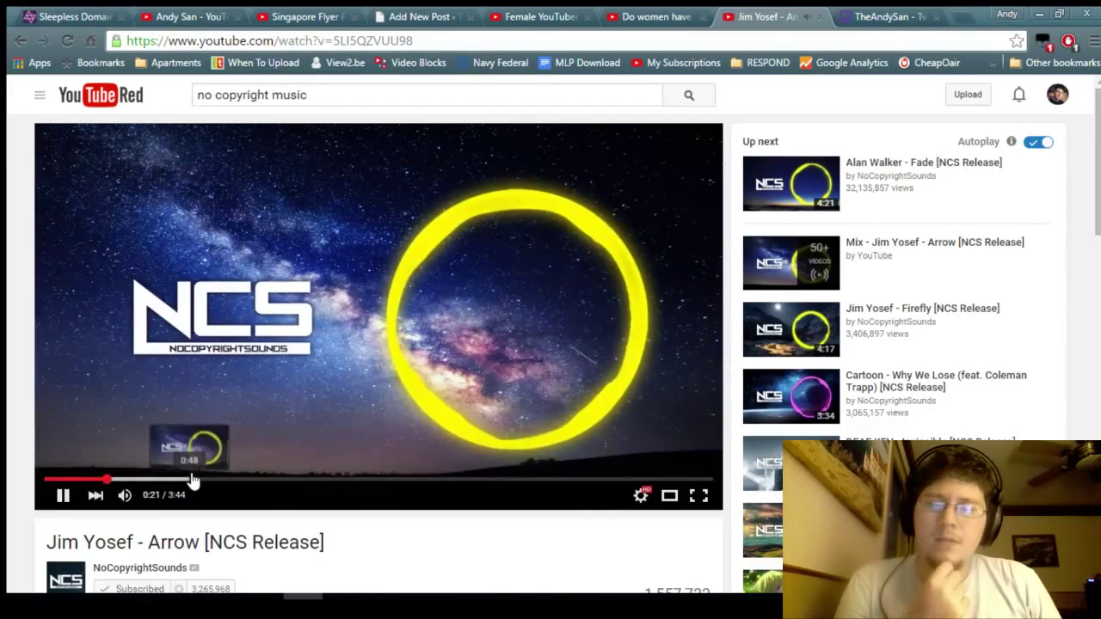
click(191, 479)
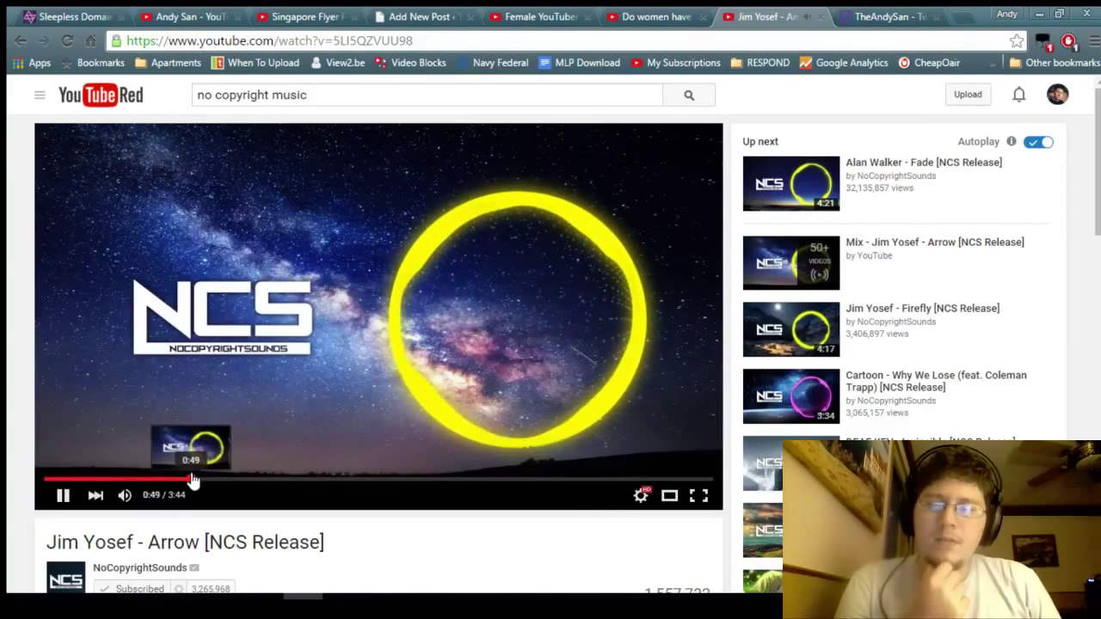
click(19, 40)
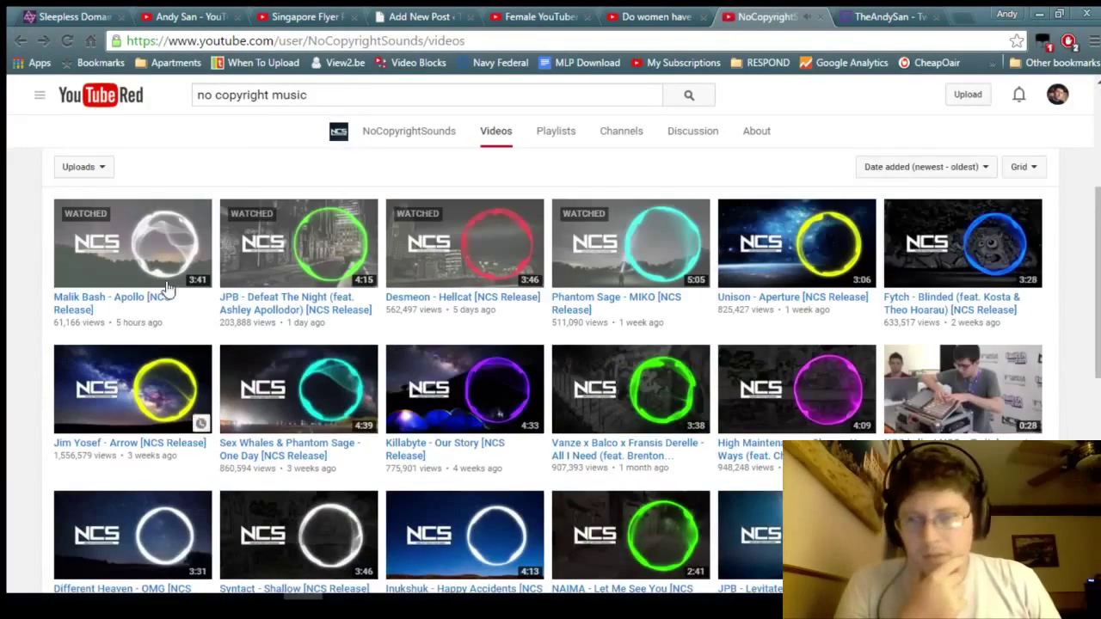
Step: Open "Sex Whales & Phantom Sage - One Day", sample it at about 0:35, 1:10 and 1:38, pause it, and return to the uploads list
scroll(343, 494, down, 1)
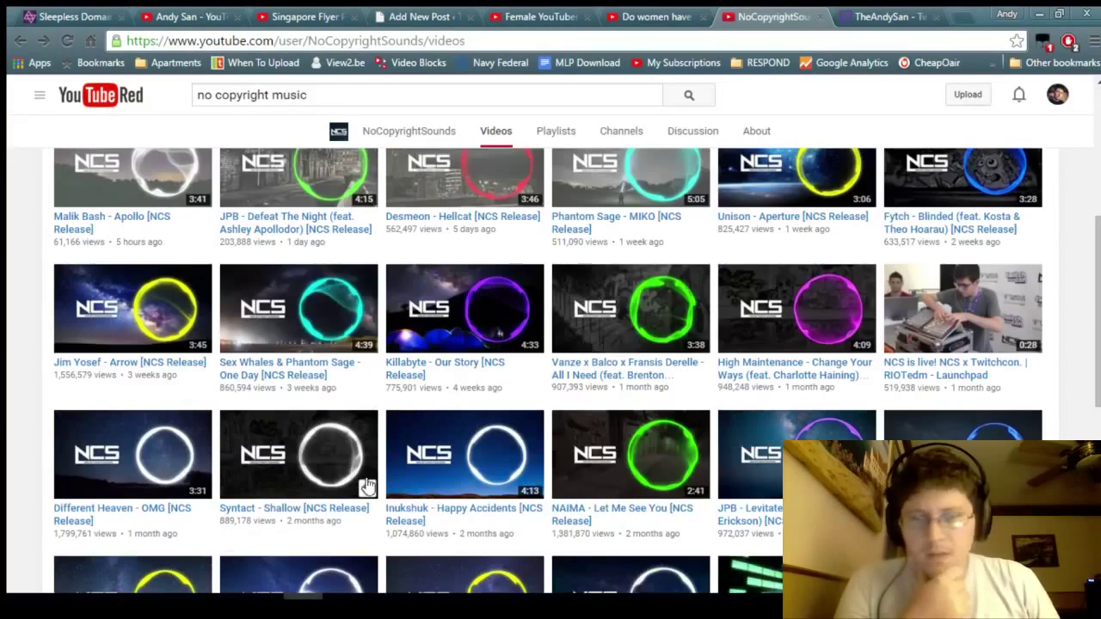
click(278, 374)
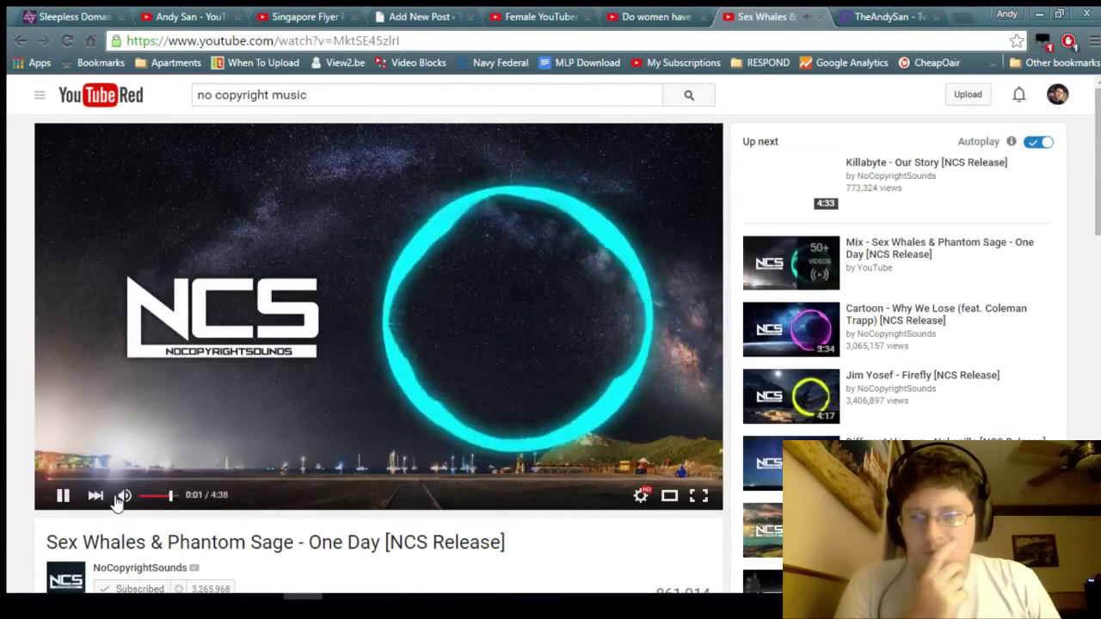
click(138, 447)
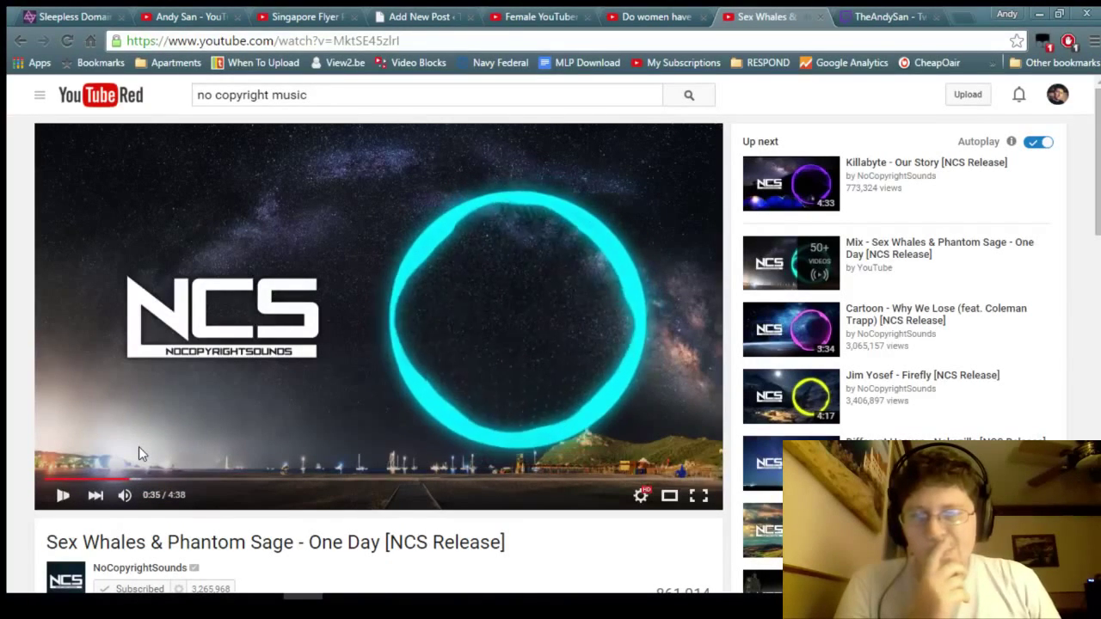
click(207, 481)
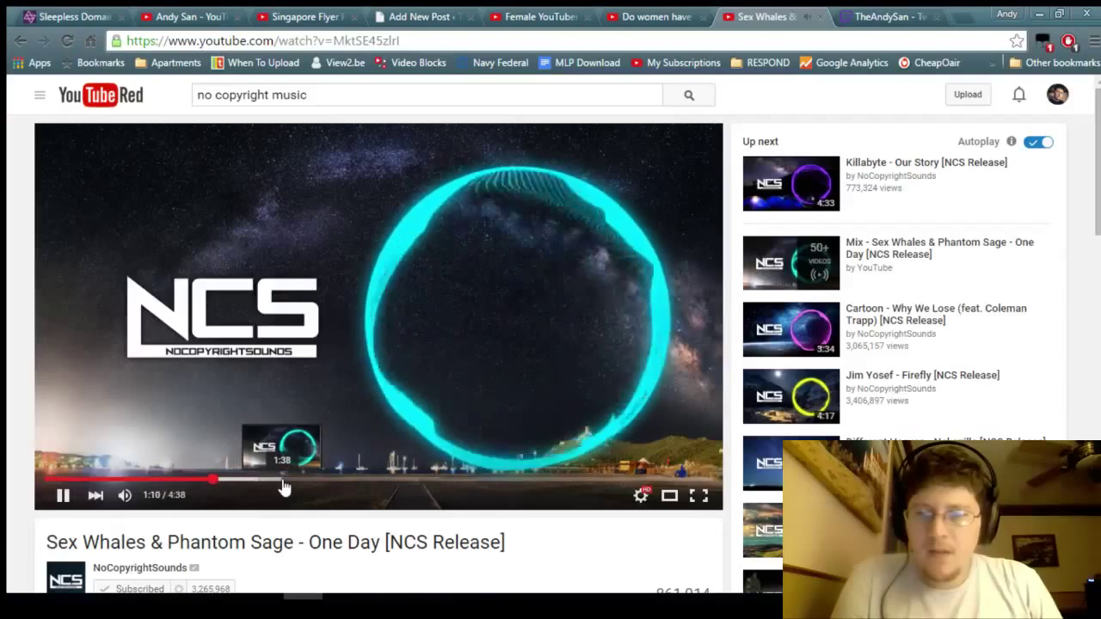
click(284, 483)
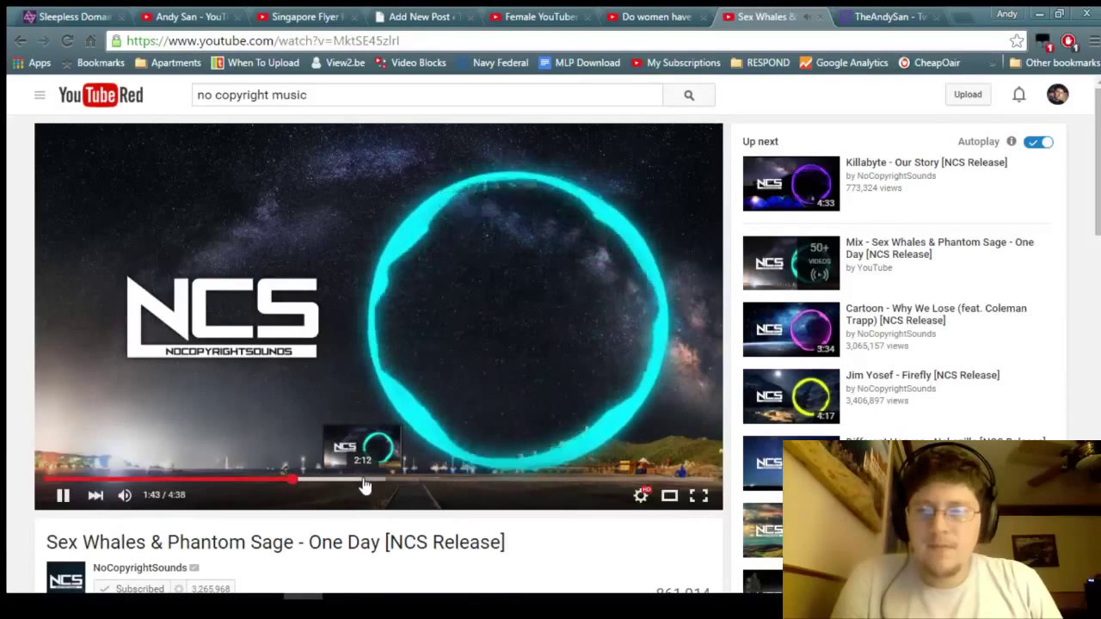
click(411, 284)
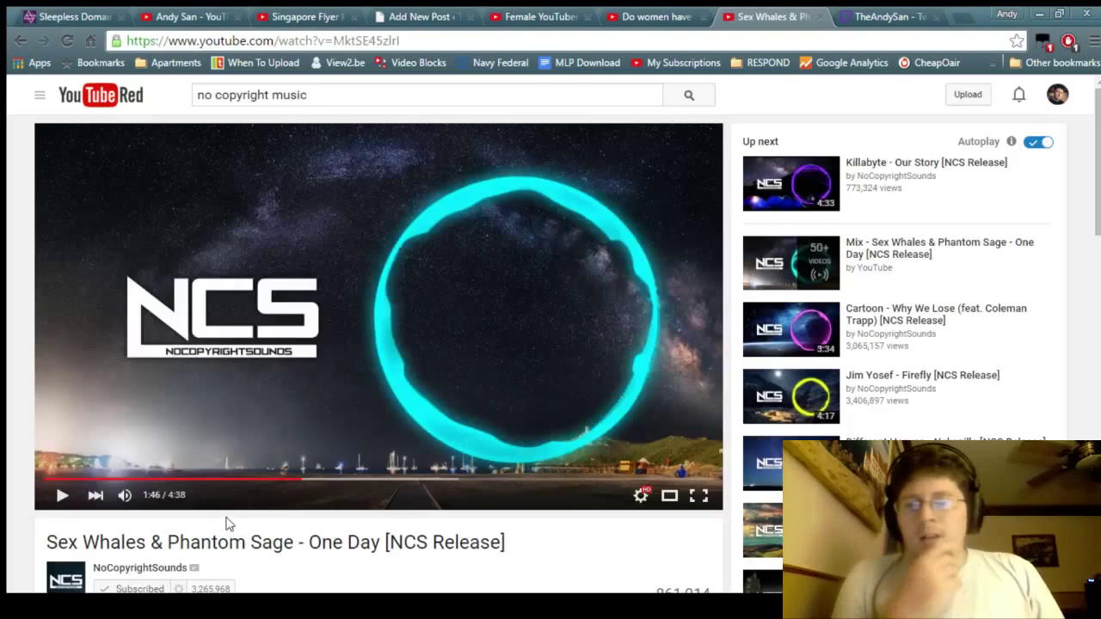
click(20, 41)
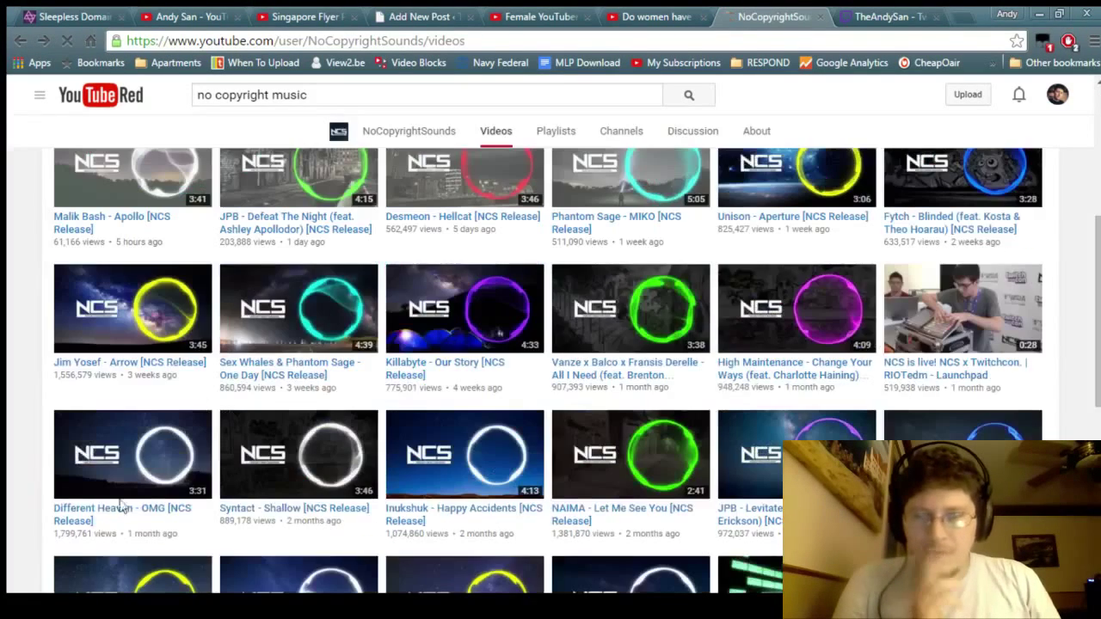
Step: Open "Killabyte - Our Story", sample it at about 0:23 and 1:01, and return to the uploads list
click(428, 370)
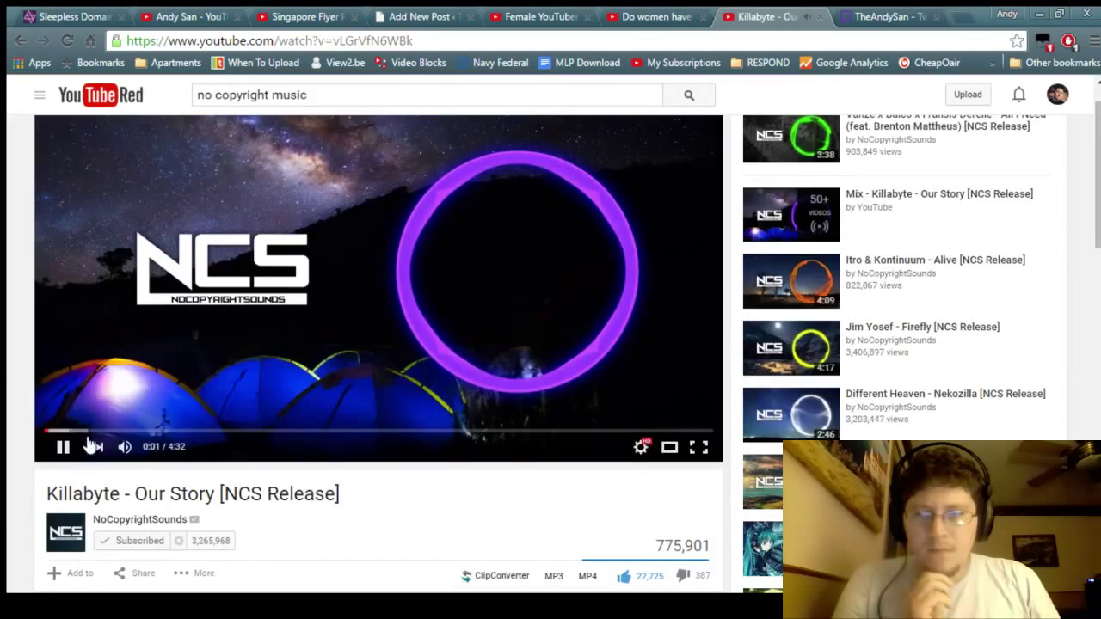
click(101, 430)
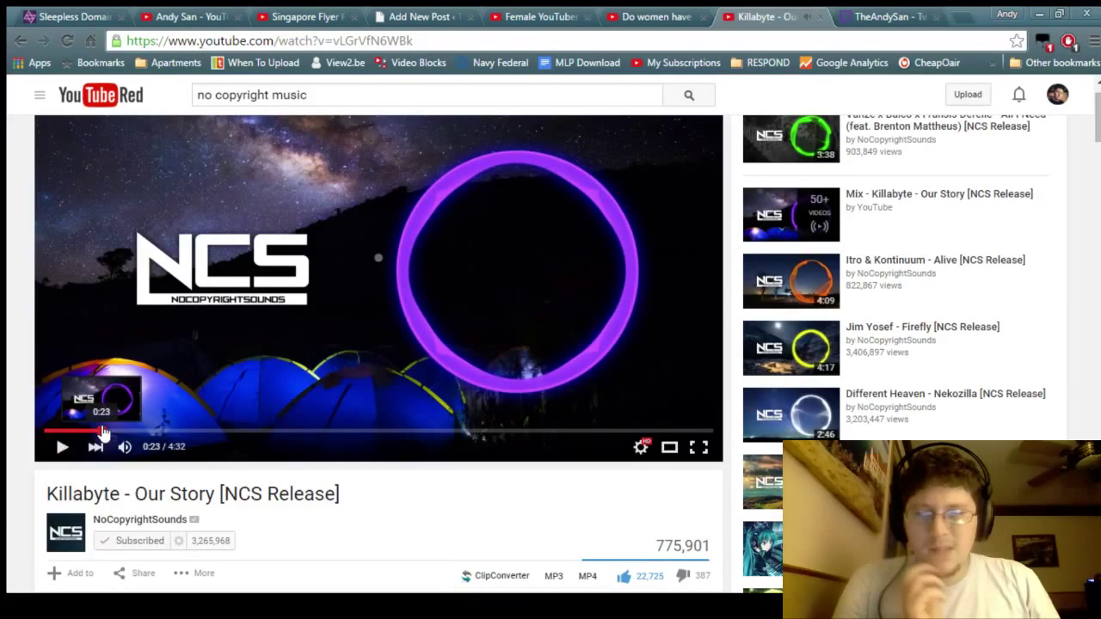
scroll(309, 580, up, 1)
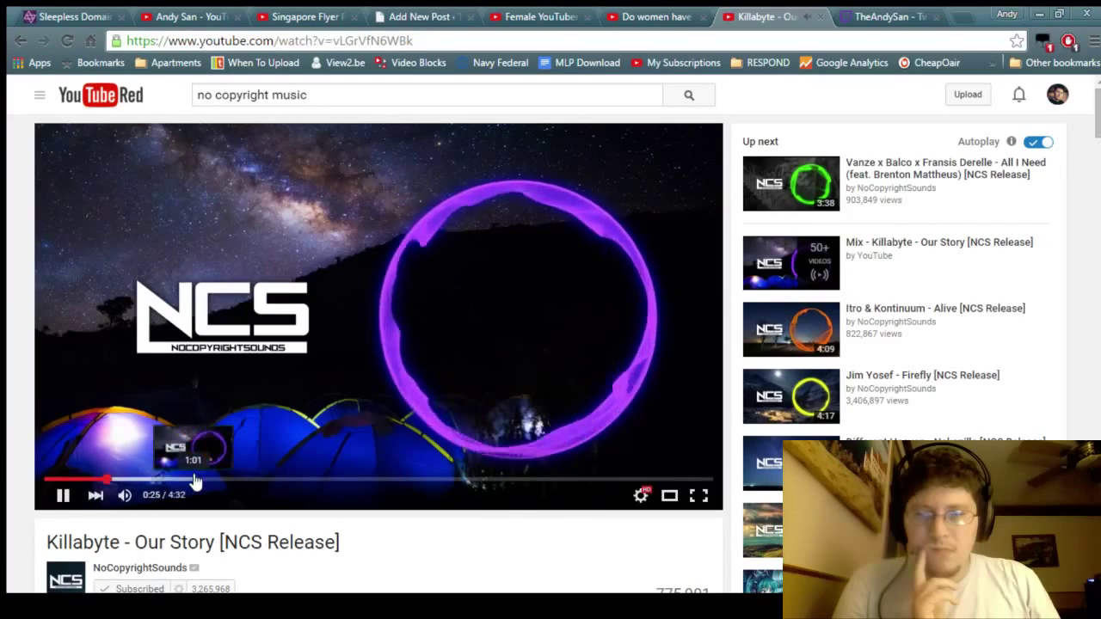
click(194, 479)
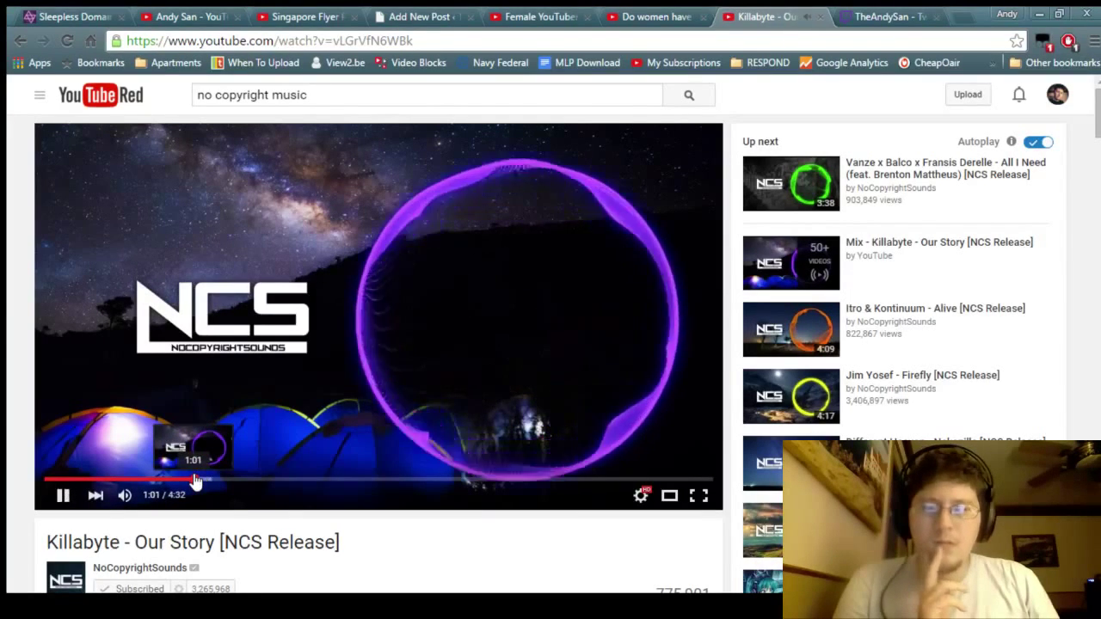
click(18, 40)
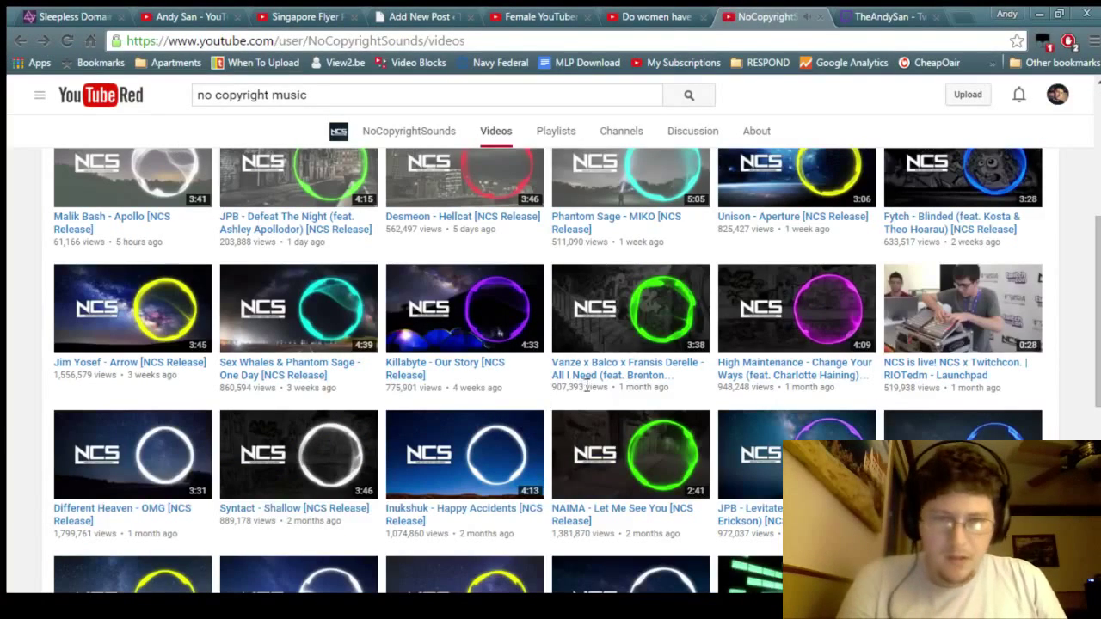
Step: Open "Vanze x Balco x Fransis Derelle - All I Need", sample it at about 0:29, and return to the uploads list
click(600, 376)
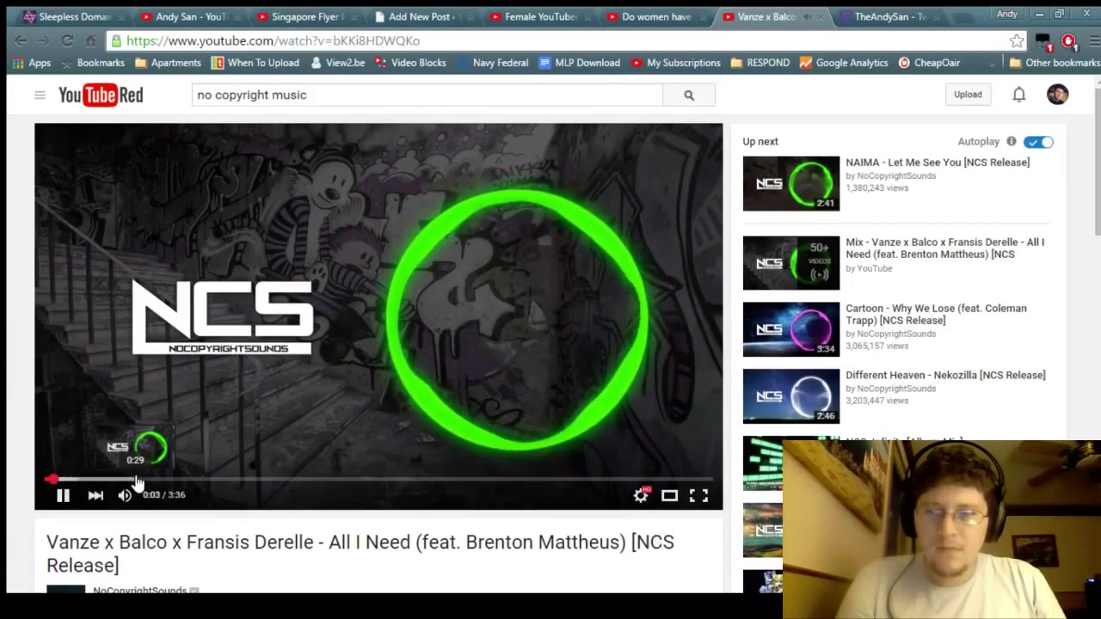
click(136, 479)
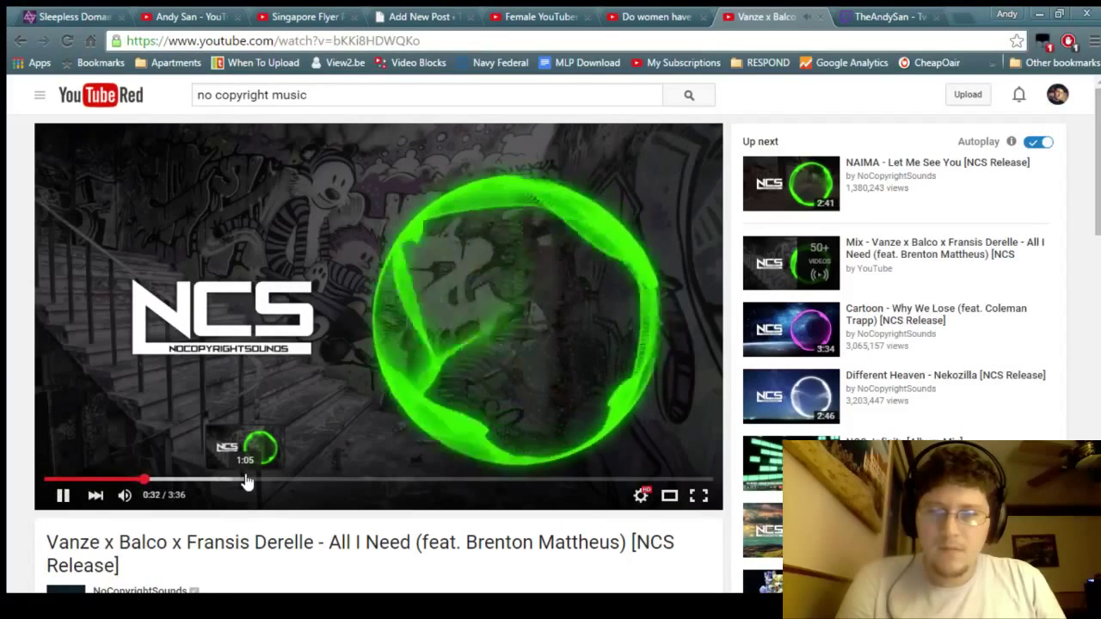
click(20, 40)
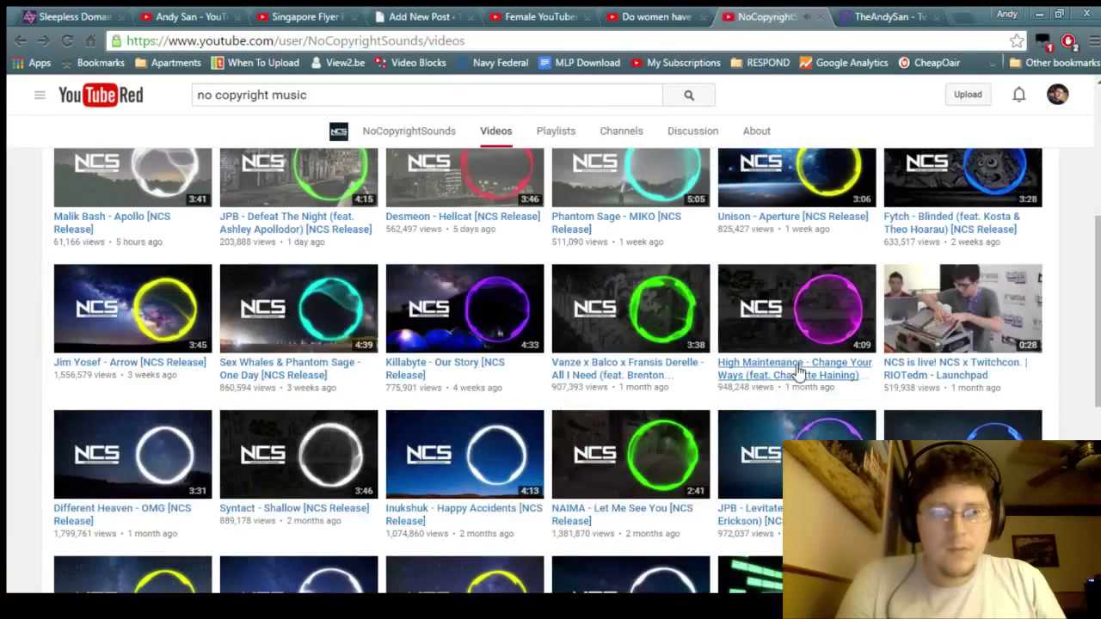
Step: Open "High Maintenance - Change Your Ways", sample it at about 0:33 and 1:06, and return to the uploads list
click(798, 372)
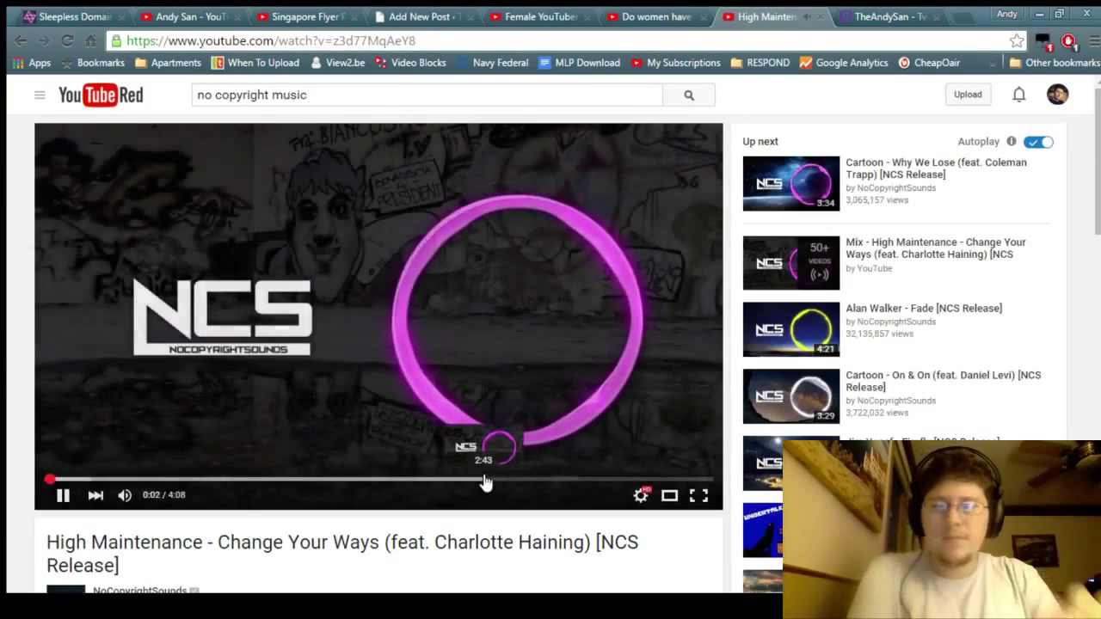
click(129, 482)
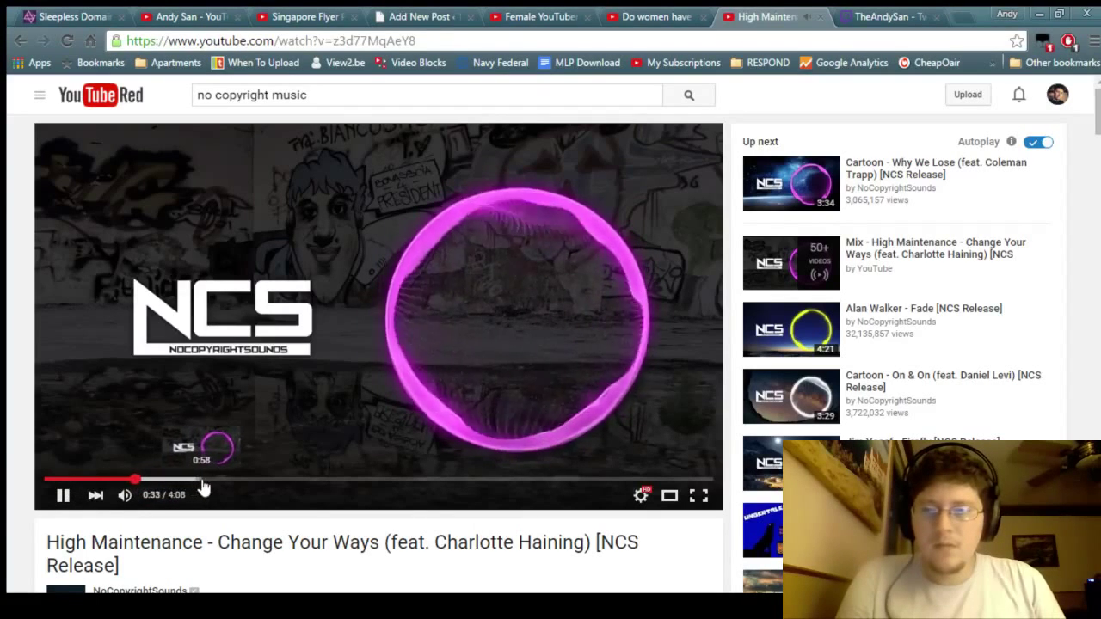
click(225, 481)
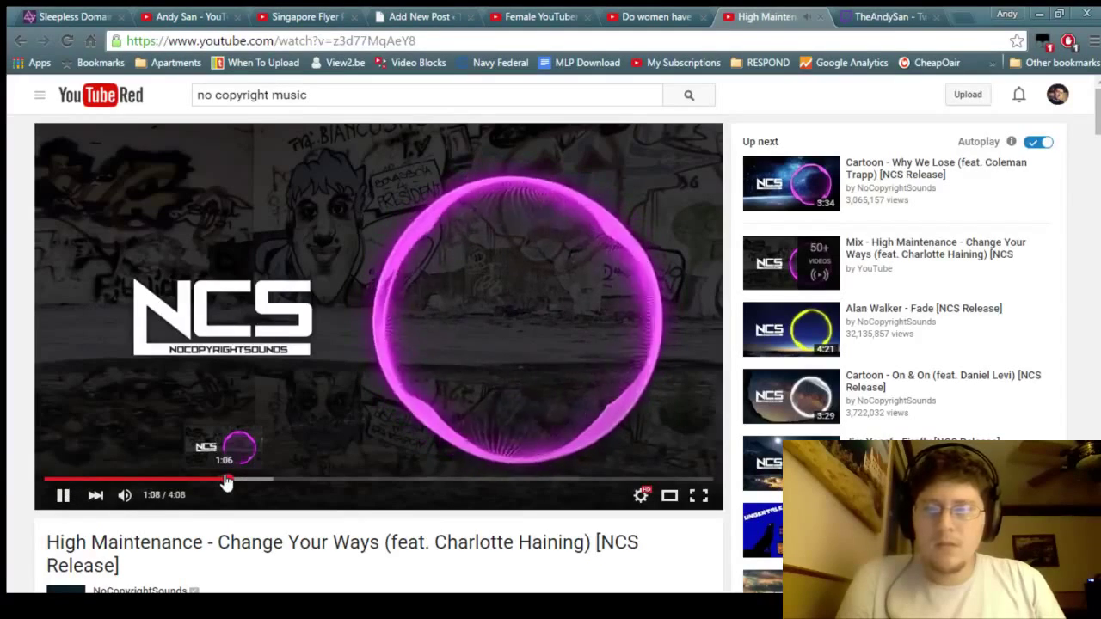
click(22, 39)
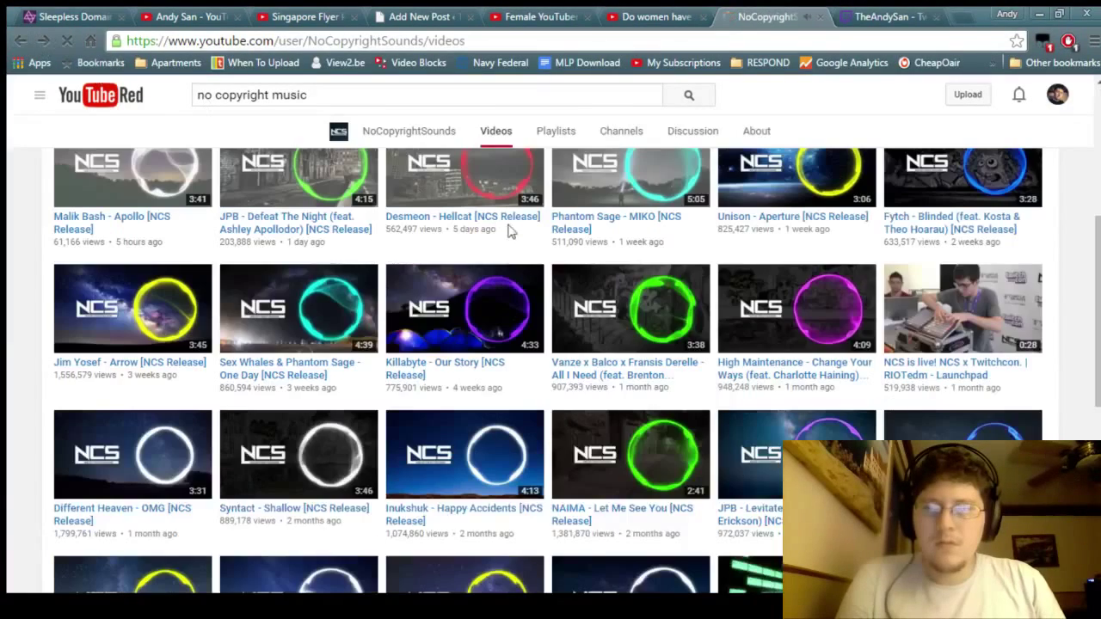
Step: Open "Different Heaven - OMG" from the uploads, sample it up to about 0:50, and return to the uploads list
scroll(138, 490, down, 2)
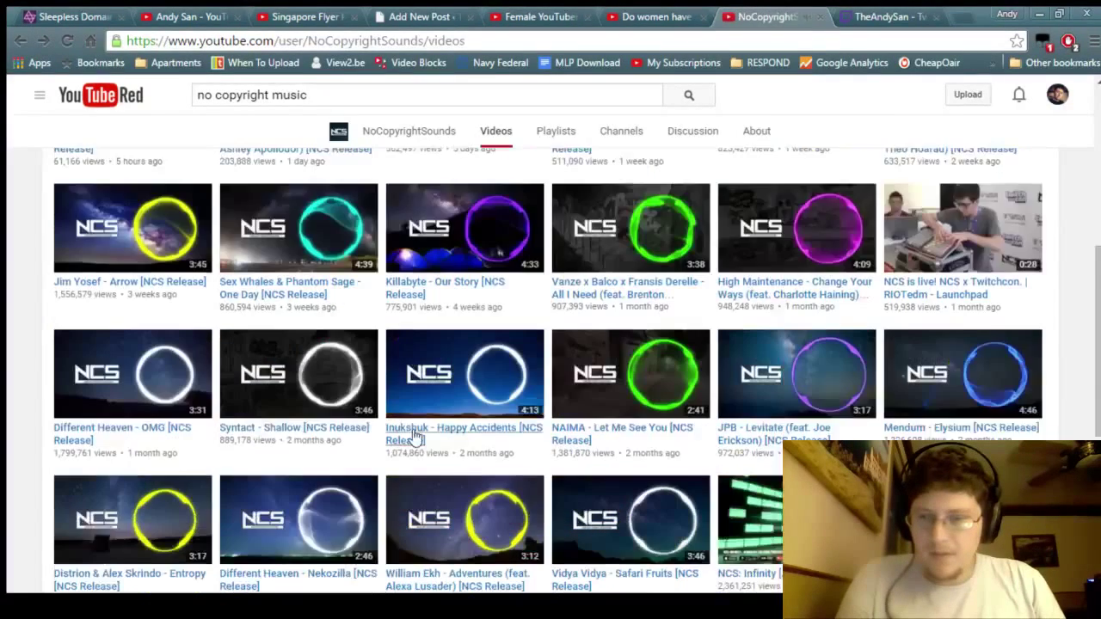
click(141, 349)
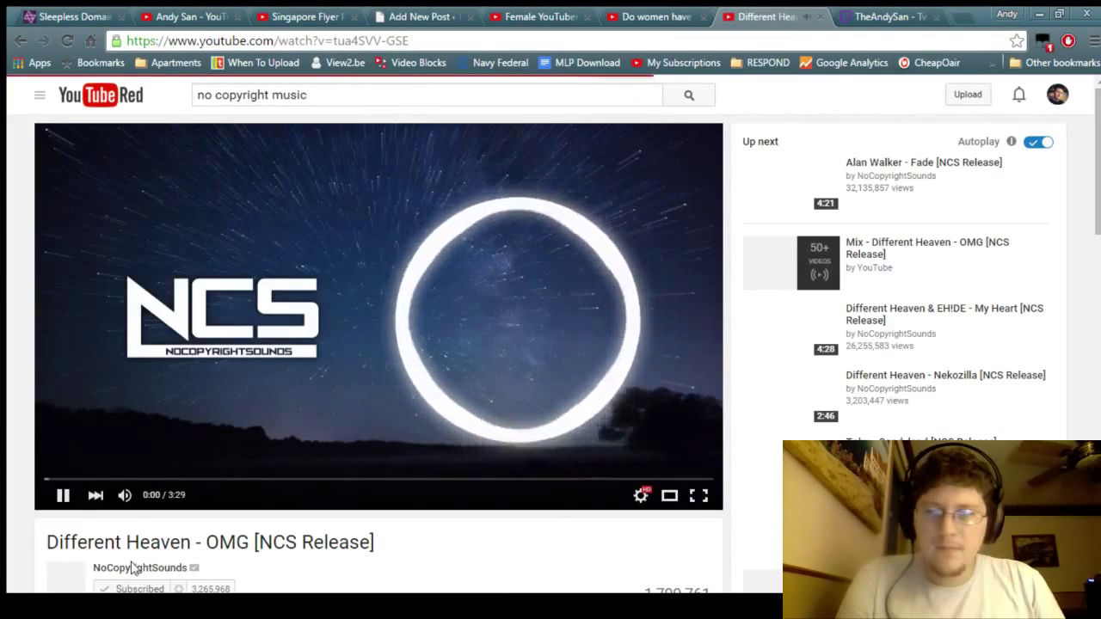
click(136, 479)
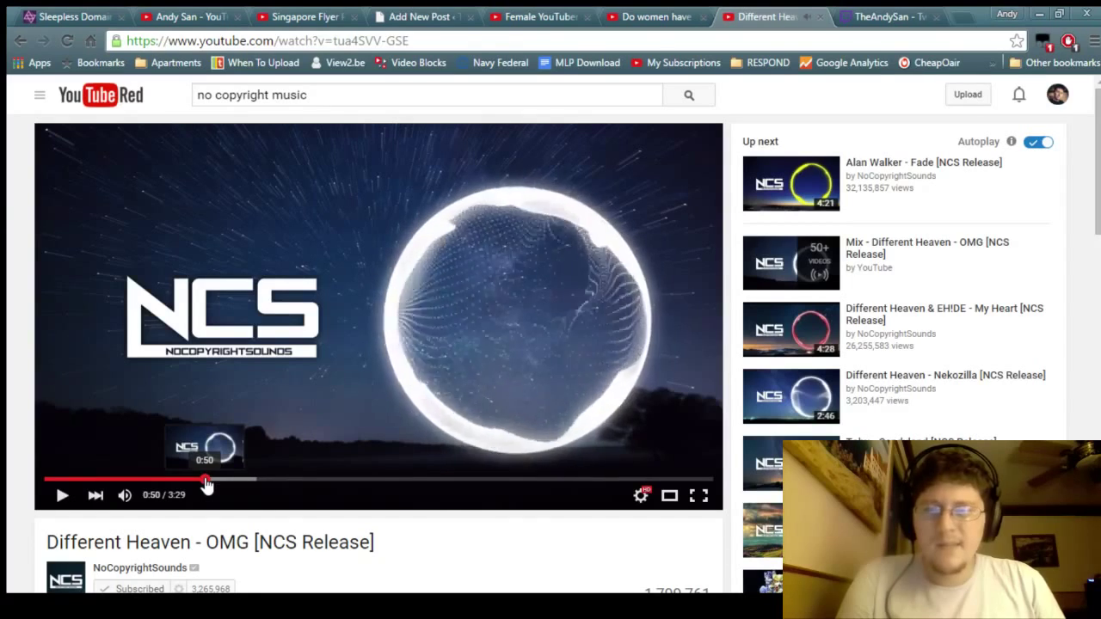
click(21, 41)
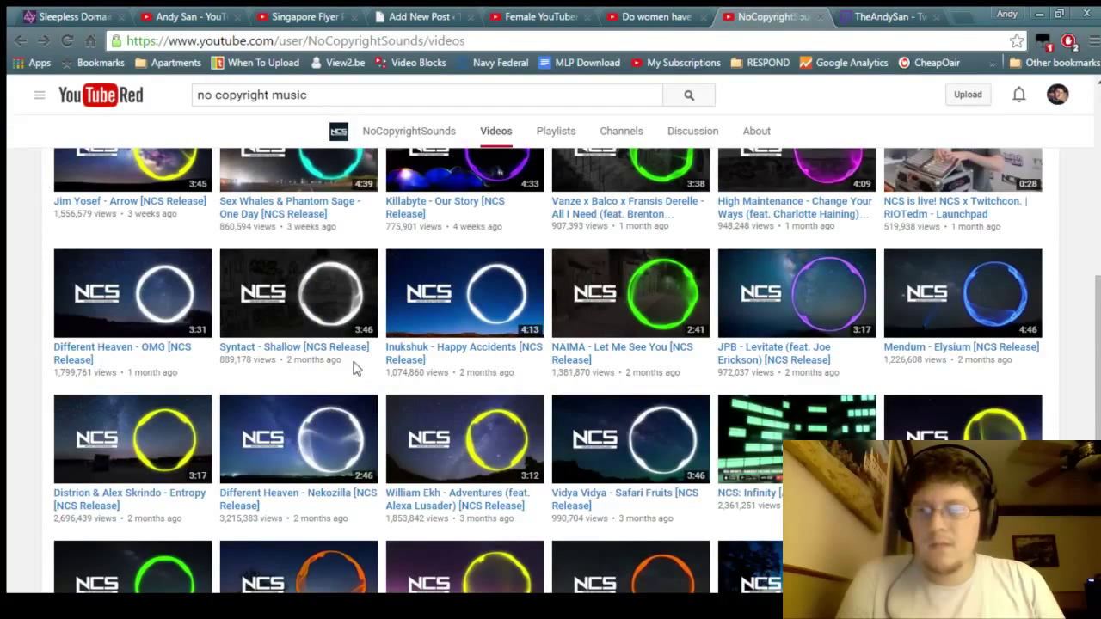
Step: Open "Syntact - Shallow" from the NoCopyrightSounds uploads and bring its player into view for listening
click(349, 348)
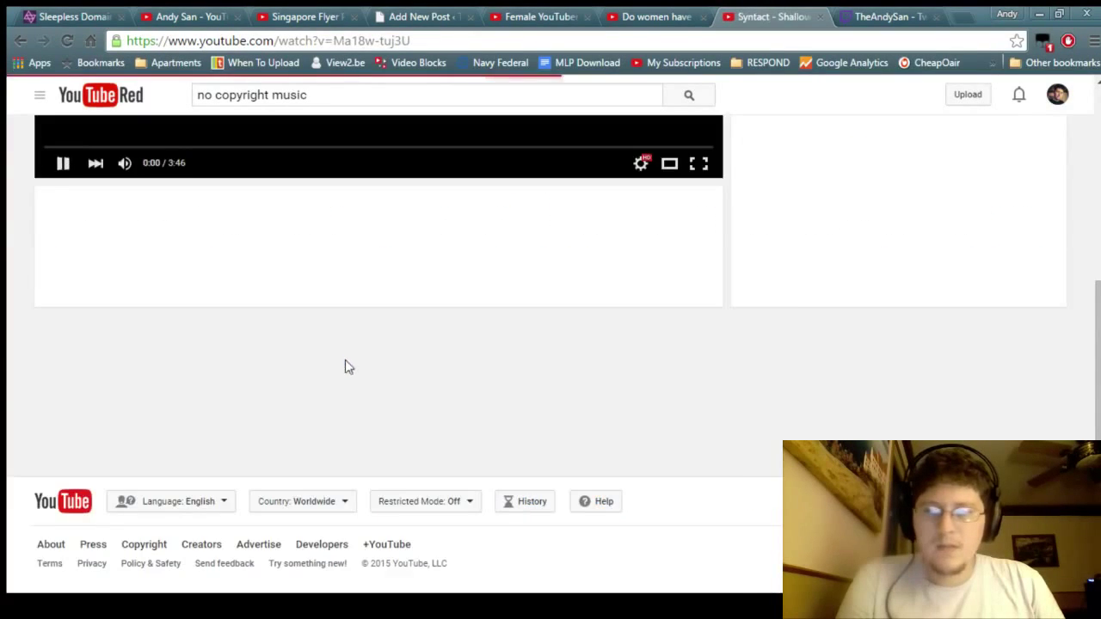
scroll(417, 430, up, 3)
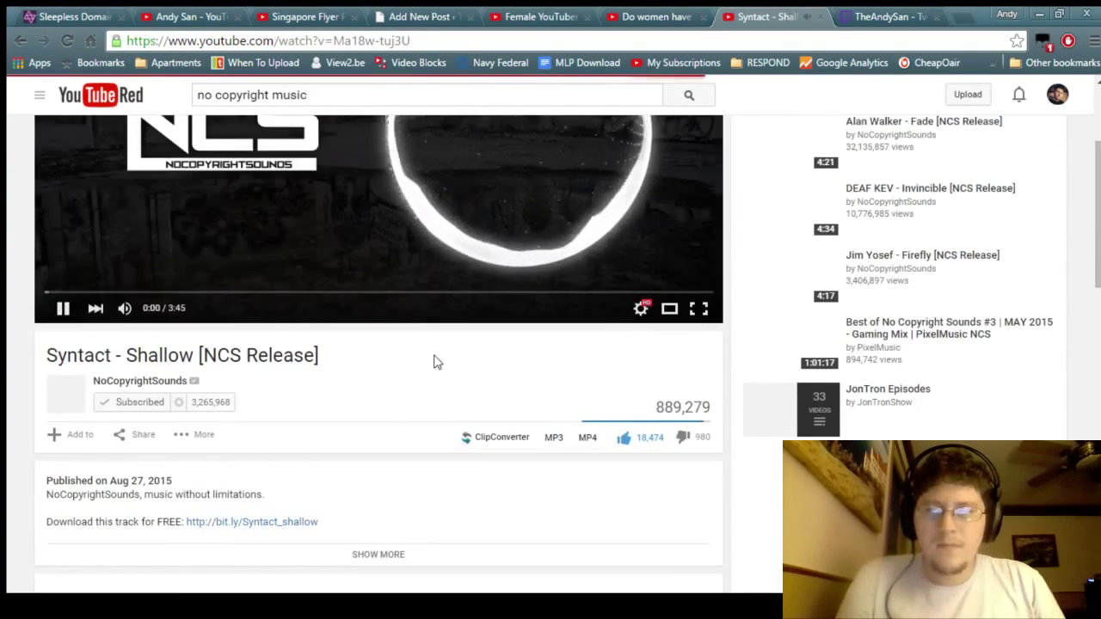
Step: Return to the NoCopyrightSounds channel's videos and search the channel for "unison"
click(20, 40)
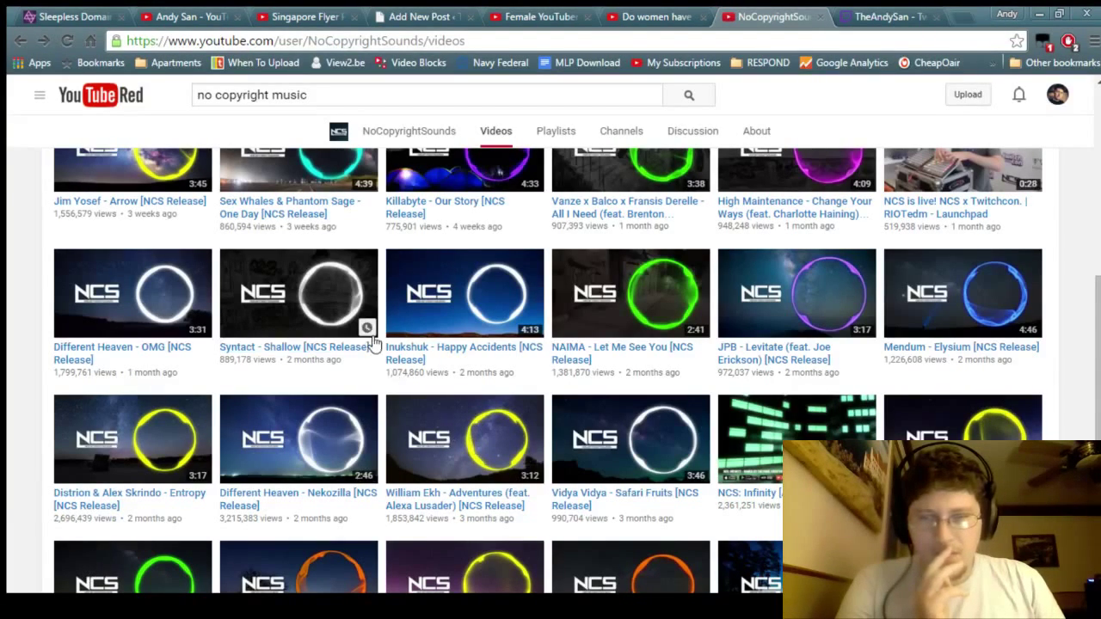
scroll(301, 355, up, 5)
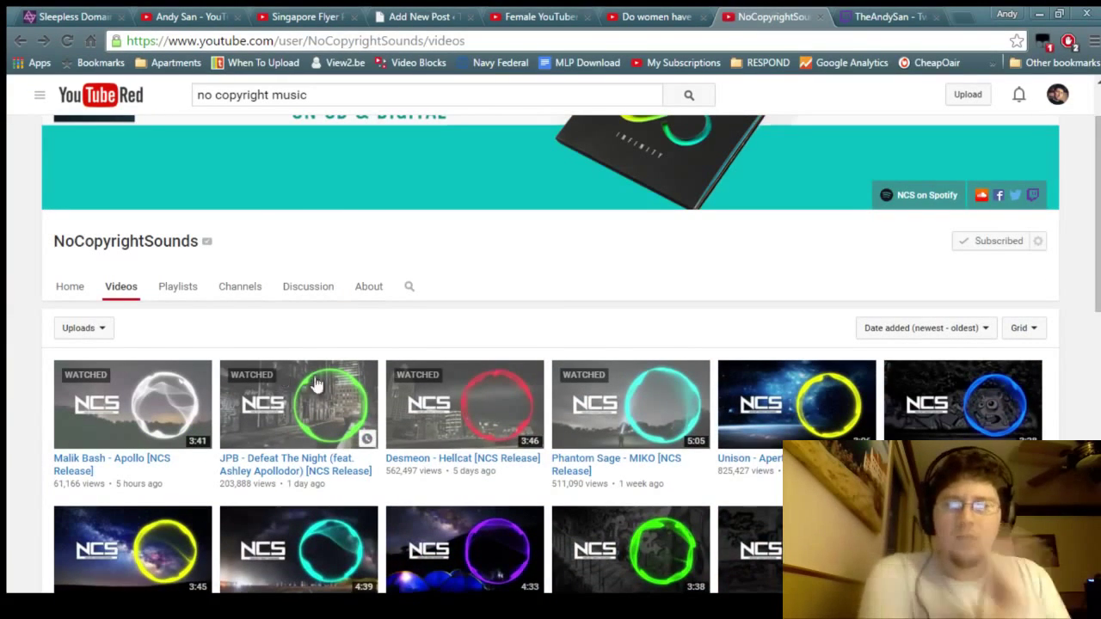
scroll(763, 464, down, 1)
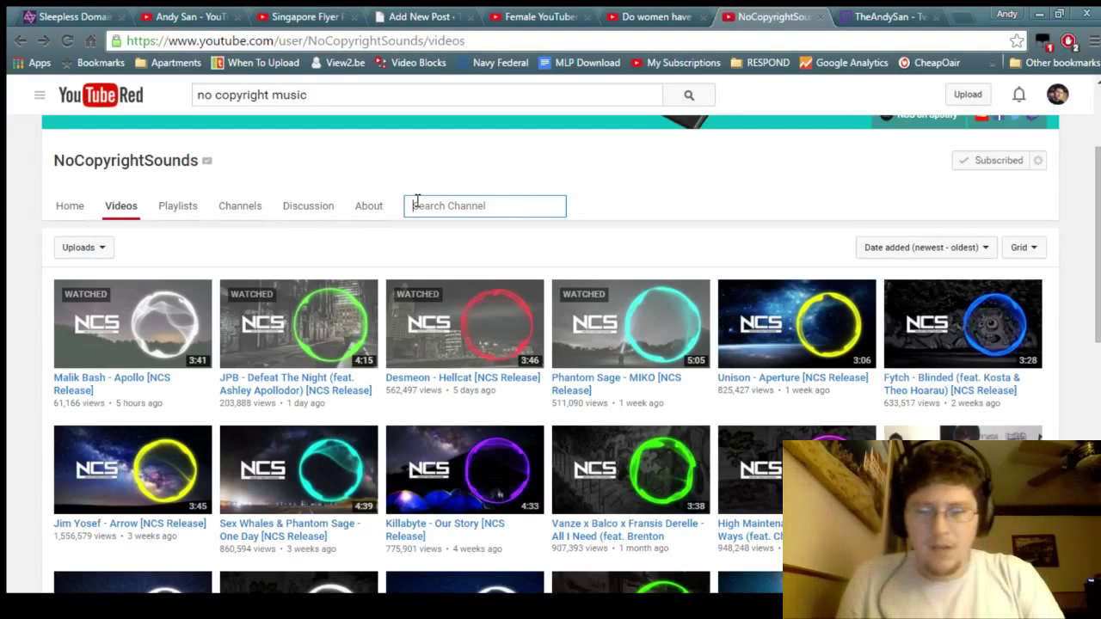
key(Return)
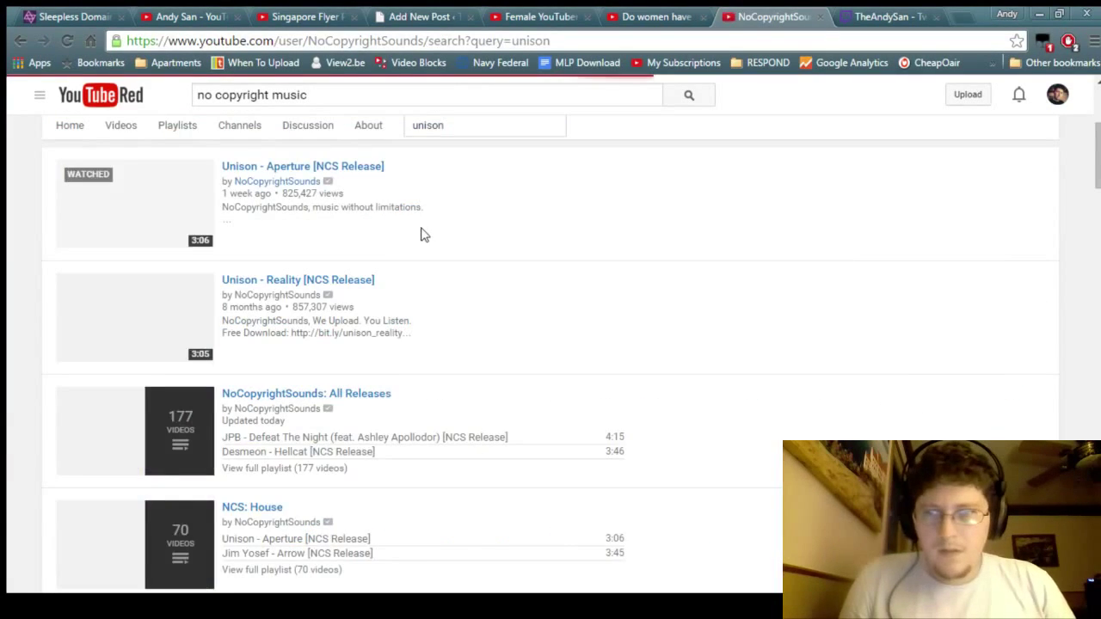
Step: Play the Unison - Reality track and skip ahead twice to sample different parts of it
click(369, 282)
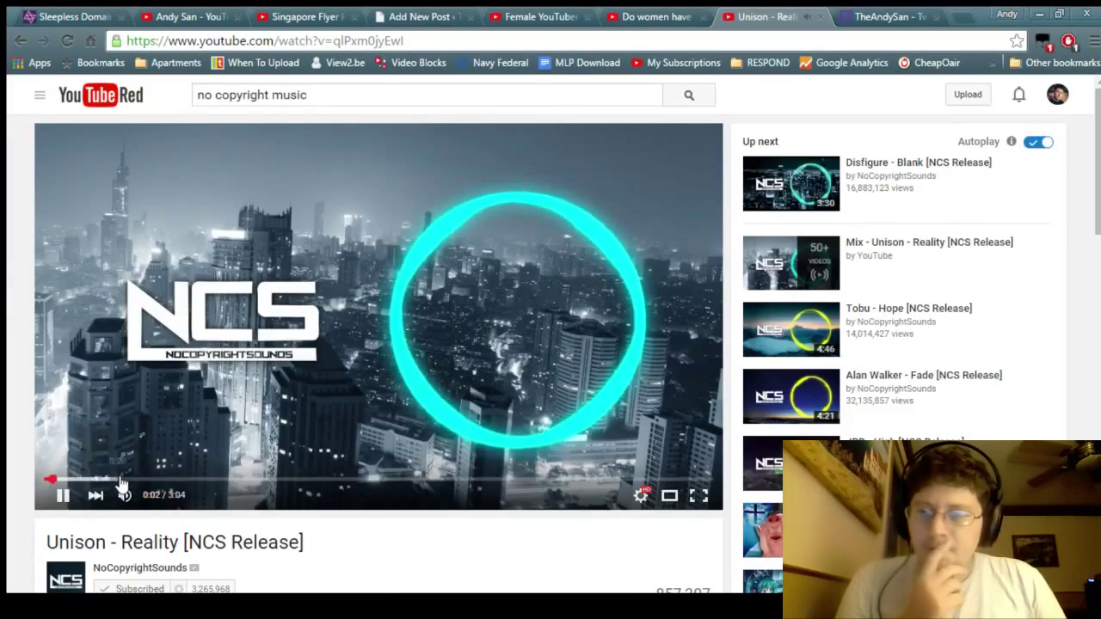
click(120, 479)
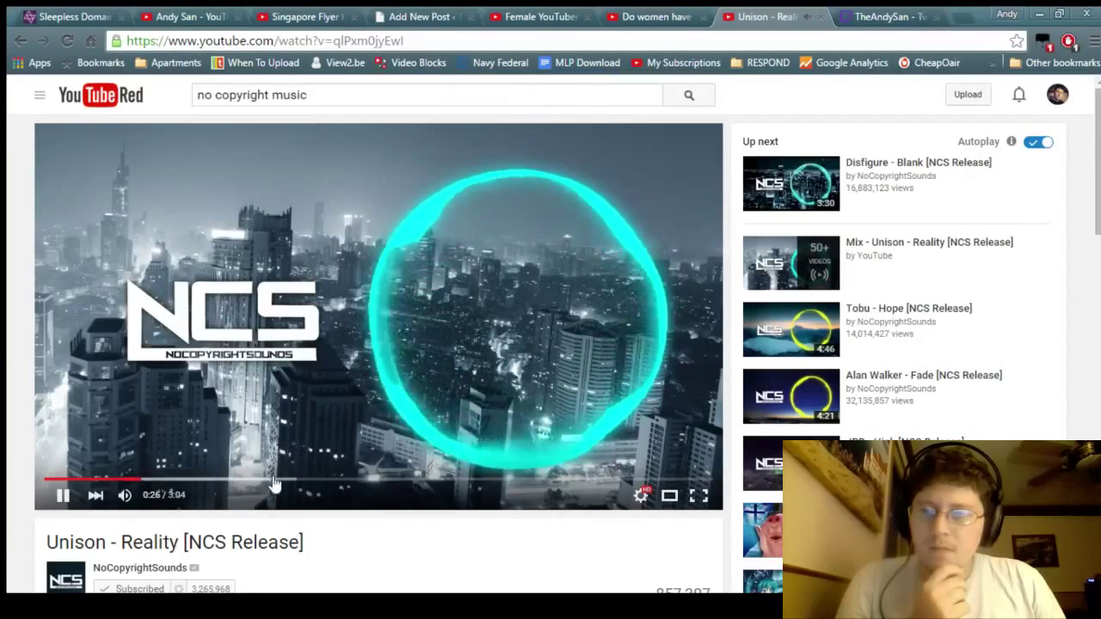
click(272, 481)
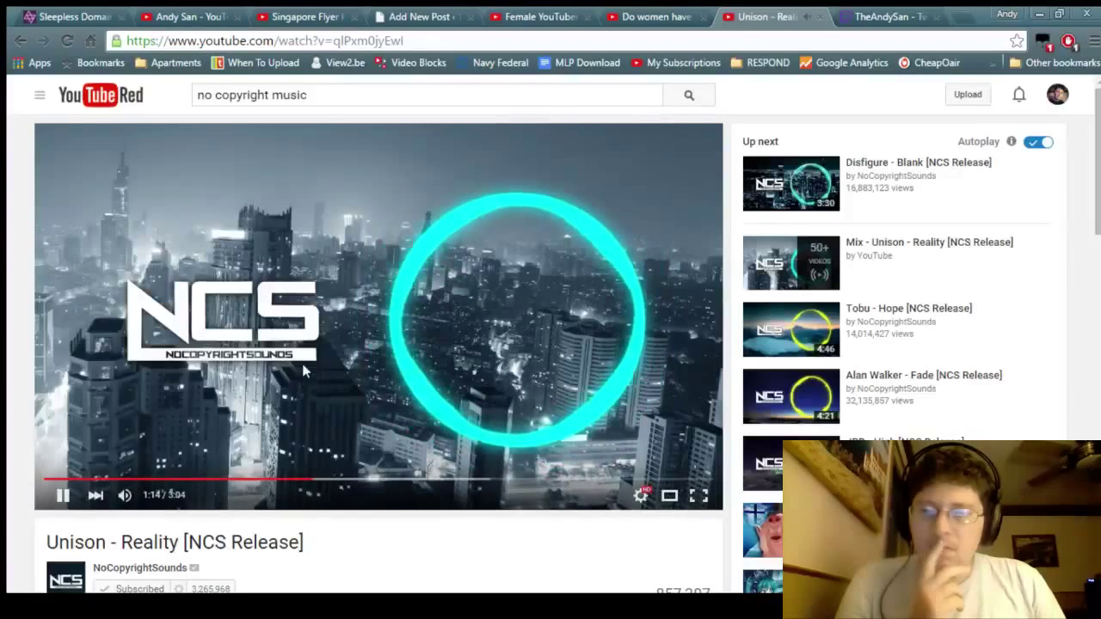
Step: Go back to the channel's "unison" results and look through the listed tracks
click(21, 40)
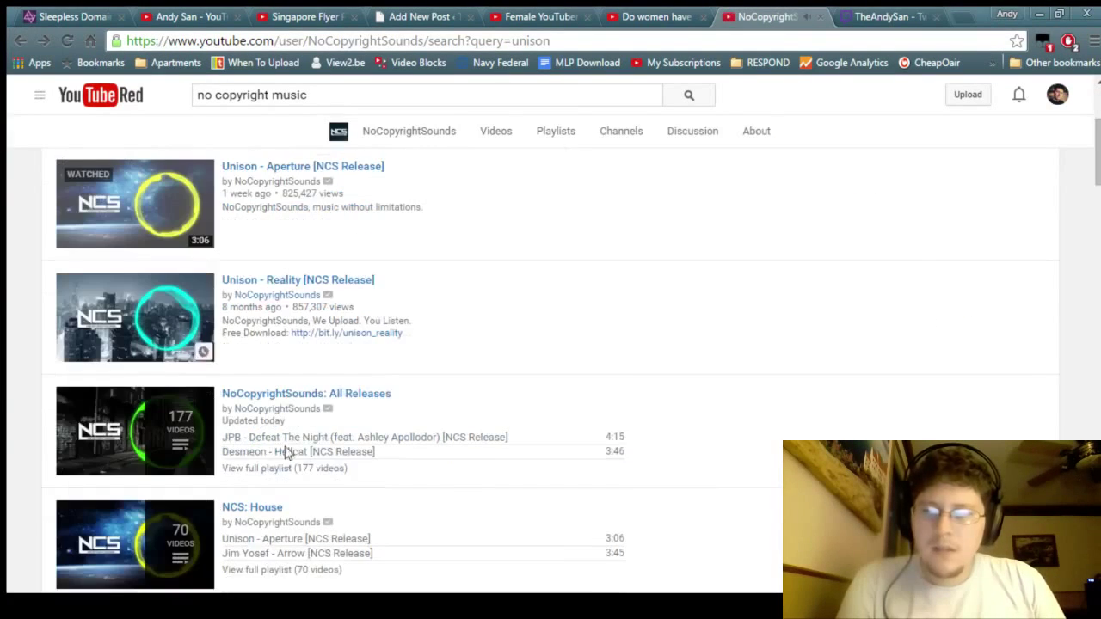
scroll(593, 331, down, 2)
scroll(602, 333, down, 1)
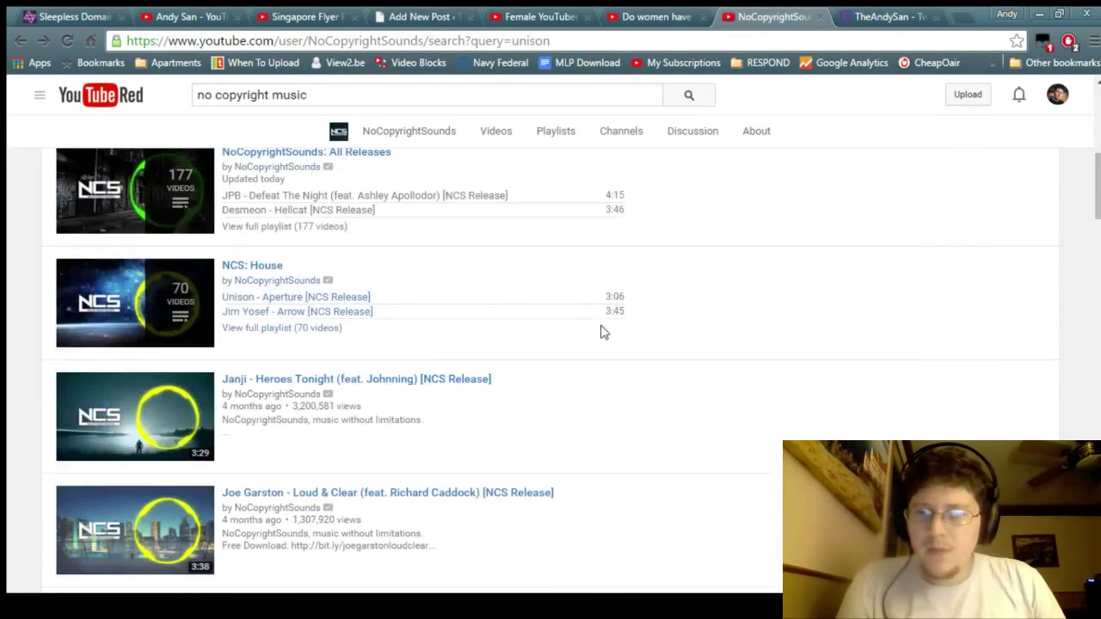
scroll(603, 333, down, 2)
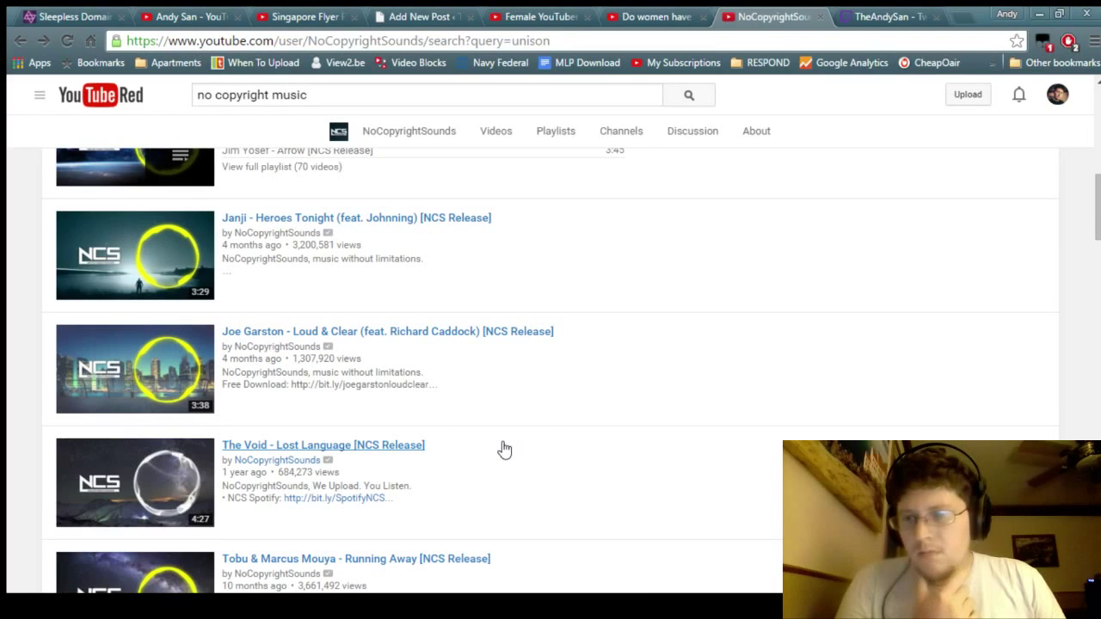
scroll(502, 451, up, 4)
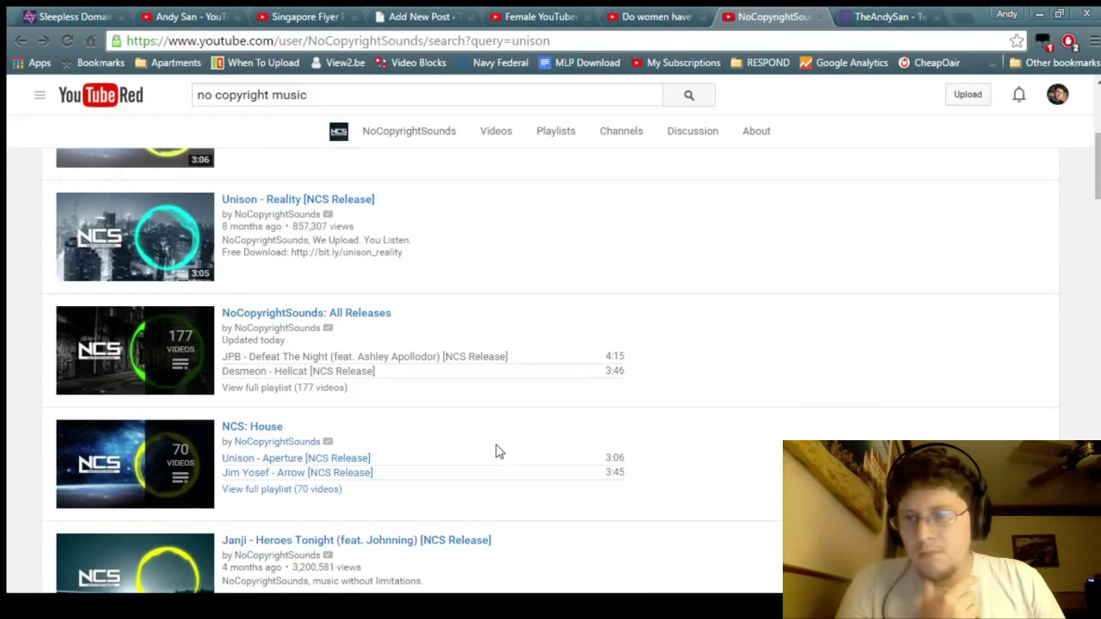
scroll(497, 451, up, 5)
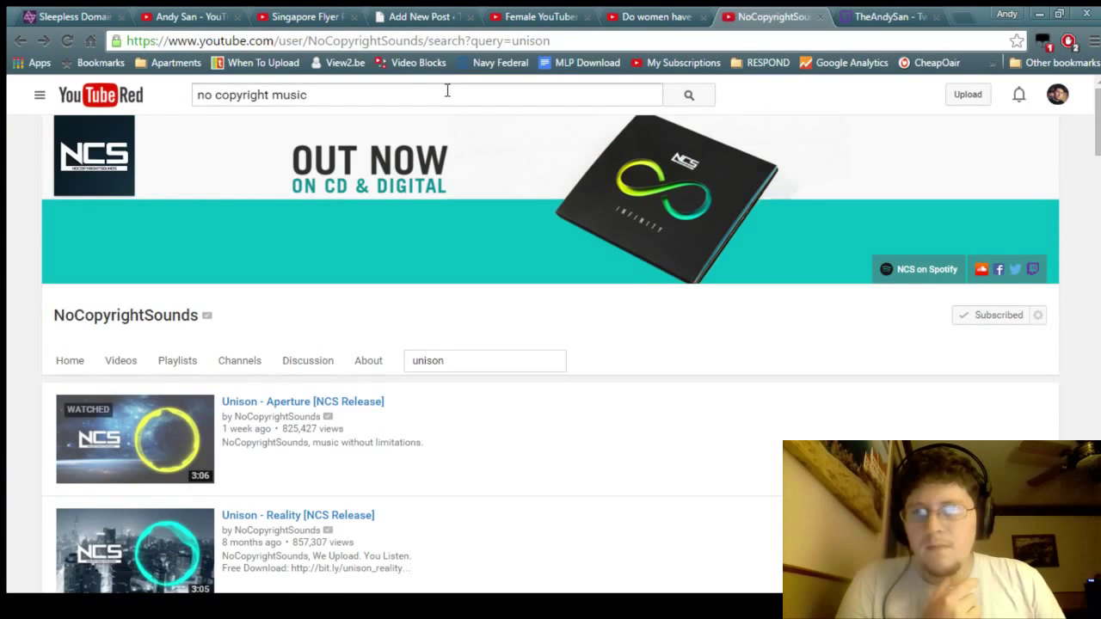
Step: Search all of YouTube for "unison music" using the matching suggestion
triple_click(447, 90)
text(un)
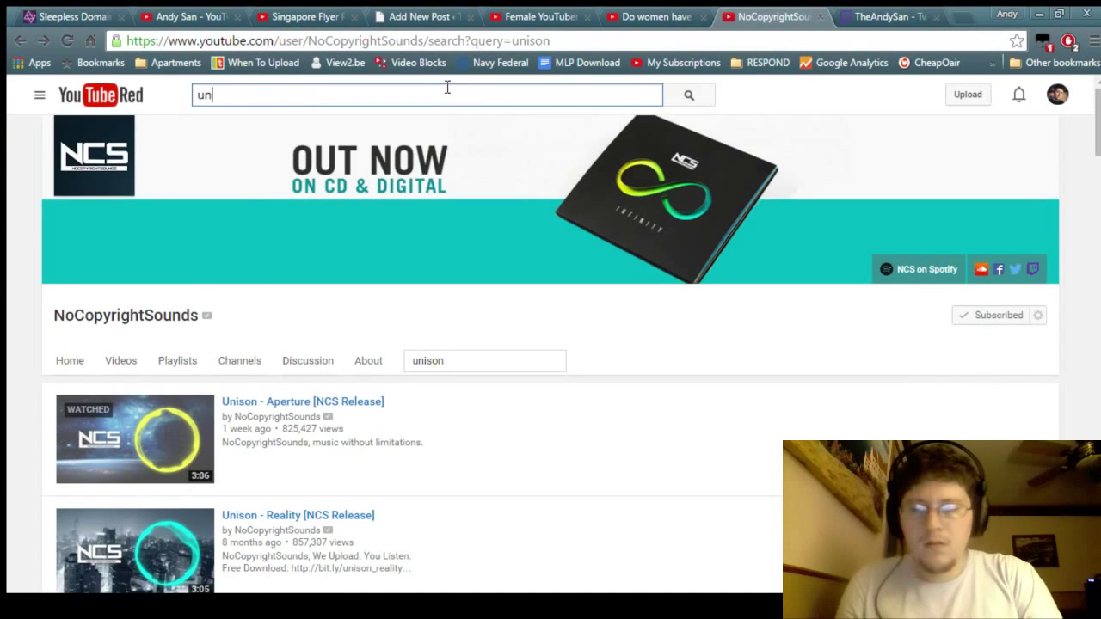
text(ison )
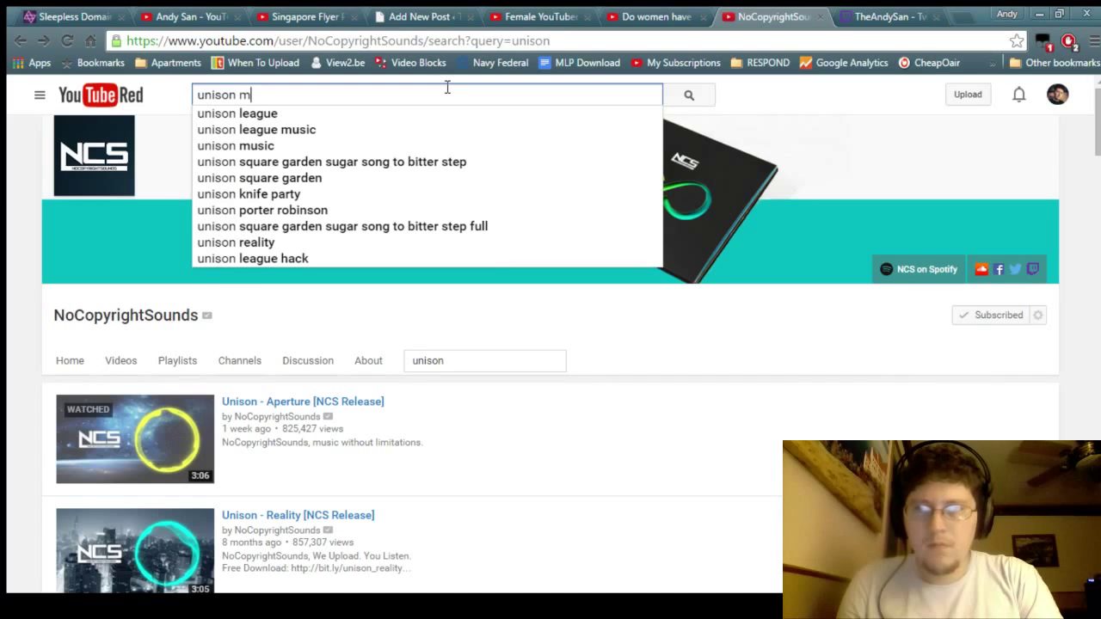
text(m)
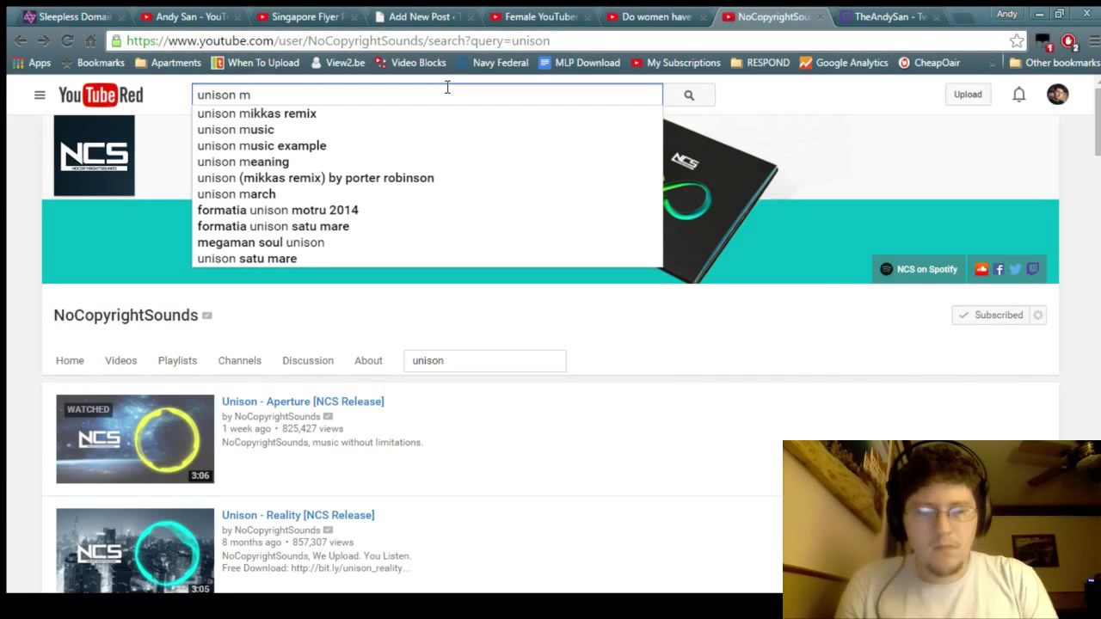
key(Down)
key(Down)
key(Return)
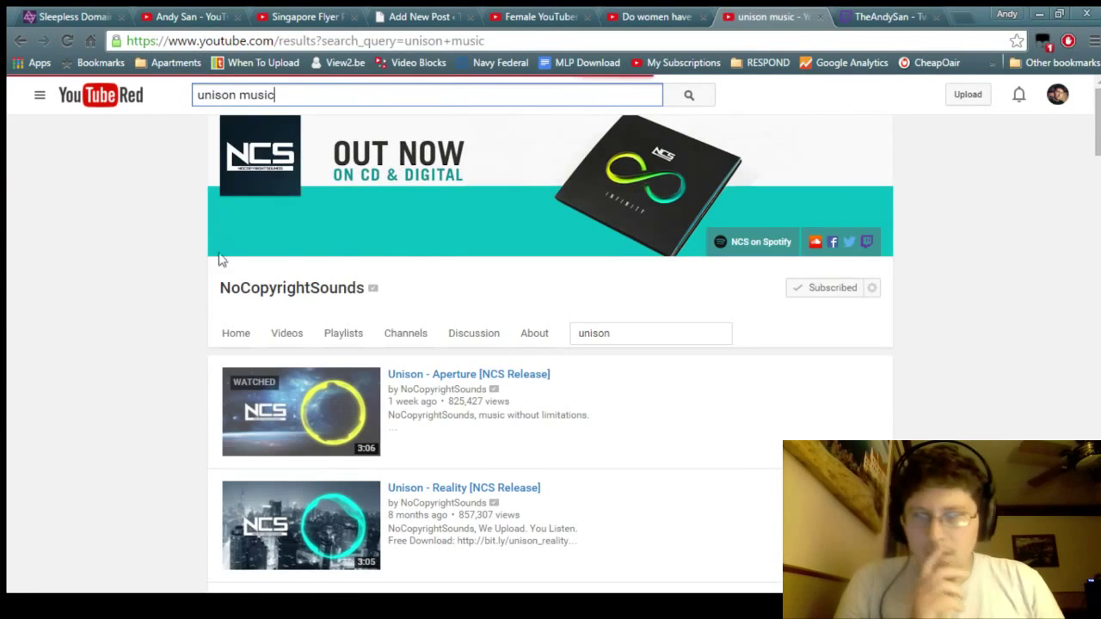
Step: Find the Ryzu & Unison - Midway video in the results, play it and skip past its intro
scroll(189, 370, down, 6)
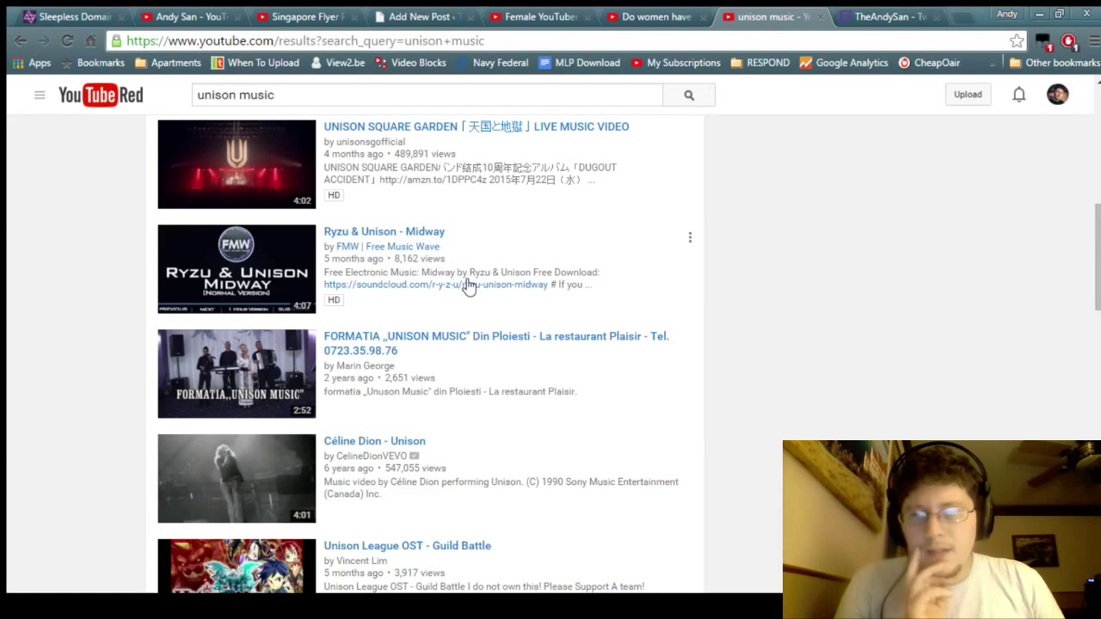
click(434, 232)
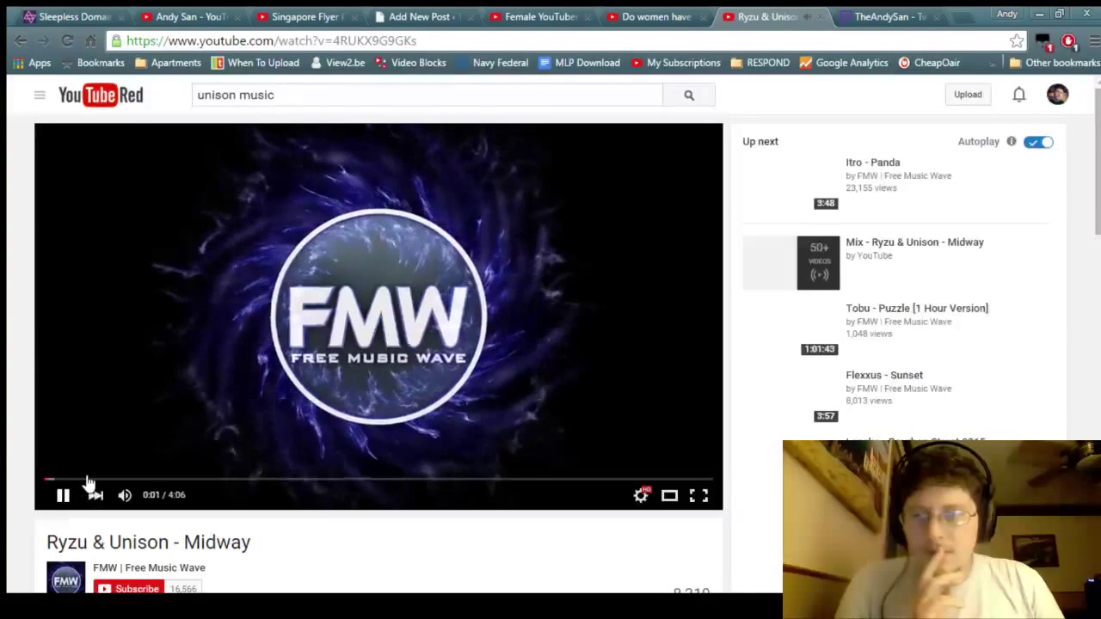
click(86, 478)
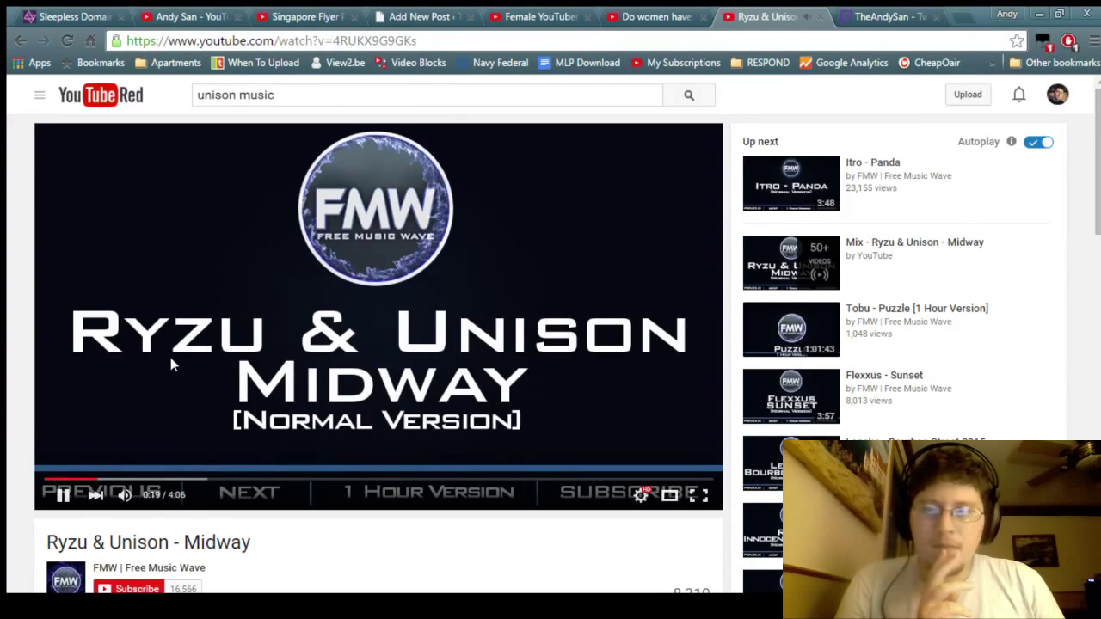
Step: Expand the Midway video's description, read the credit and usage terms, and collapse it again
scroll(168, 353, down, 2)
scroll(340, 537, down, 3)
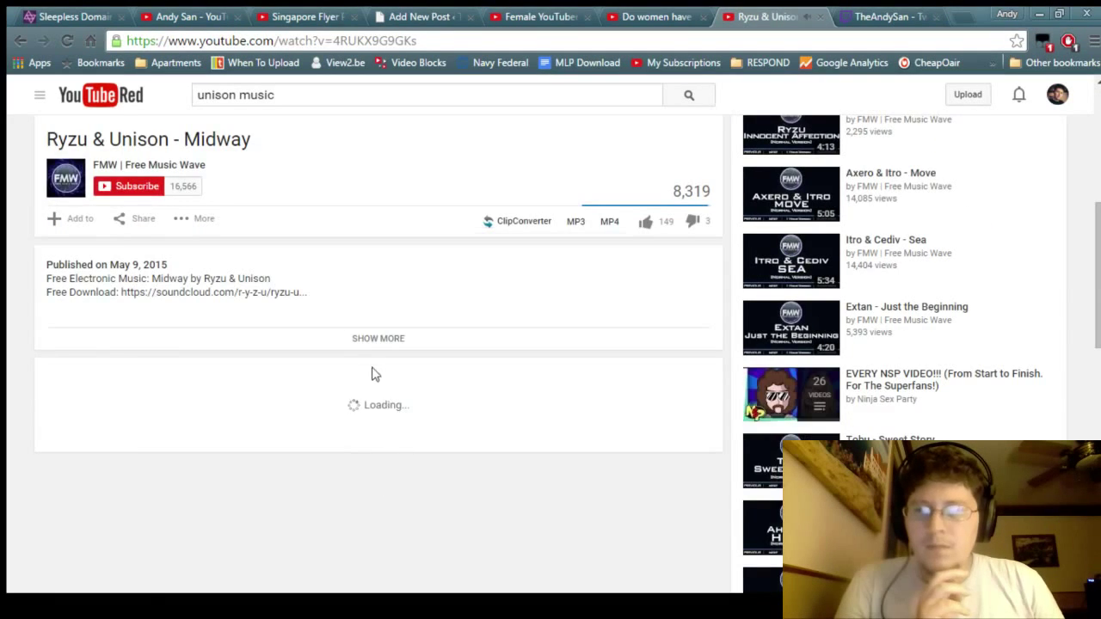
click(373, 340)
scroll(425, 373, down, 2)
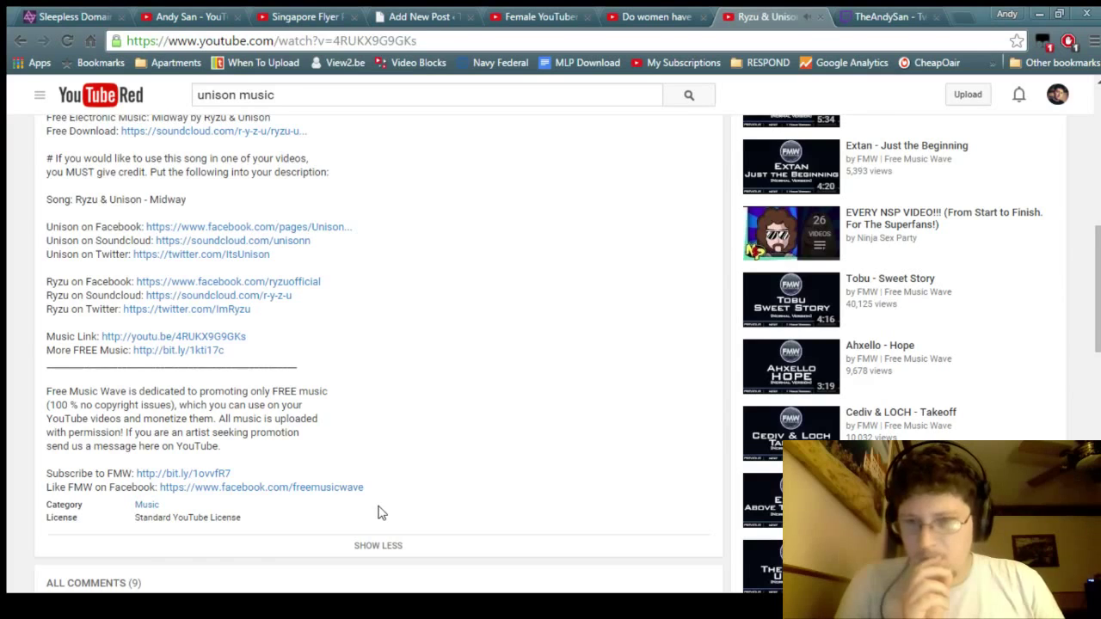
scroll(381, 512, up, 1)
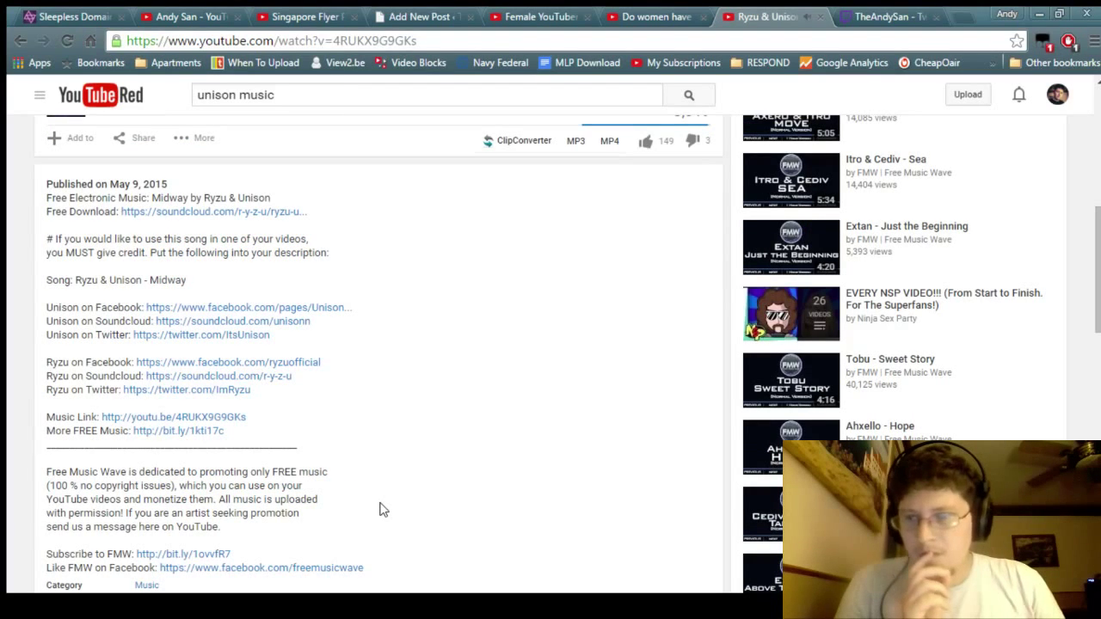
scroll(383, 510, down, 3)
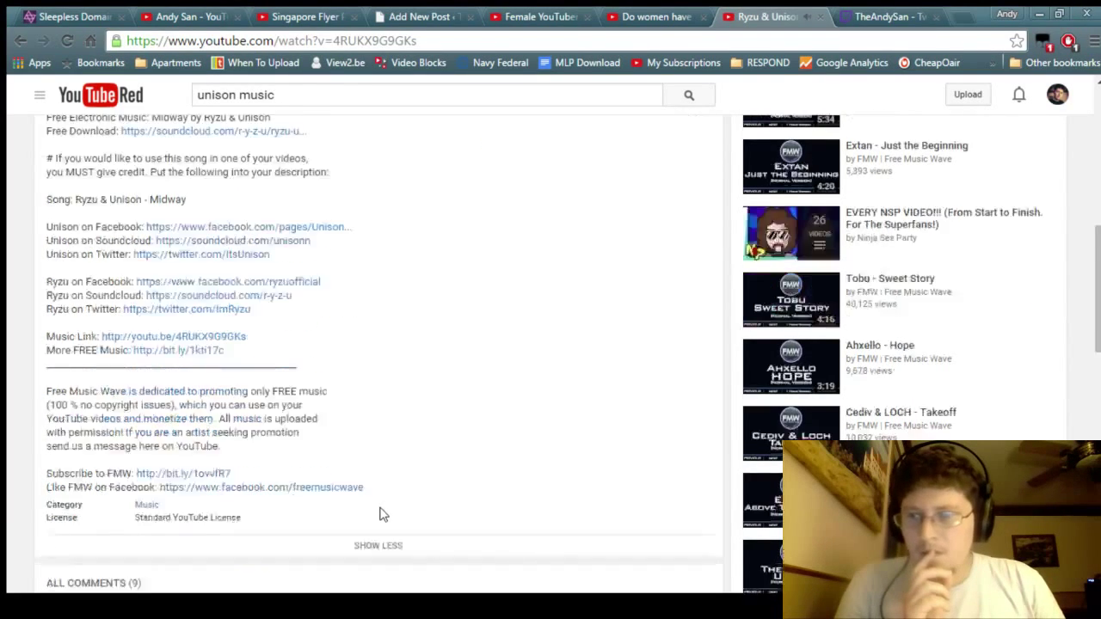
click(368, 464)
scroll(471, 434, up, 3)
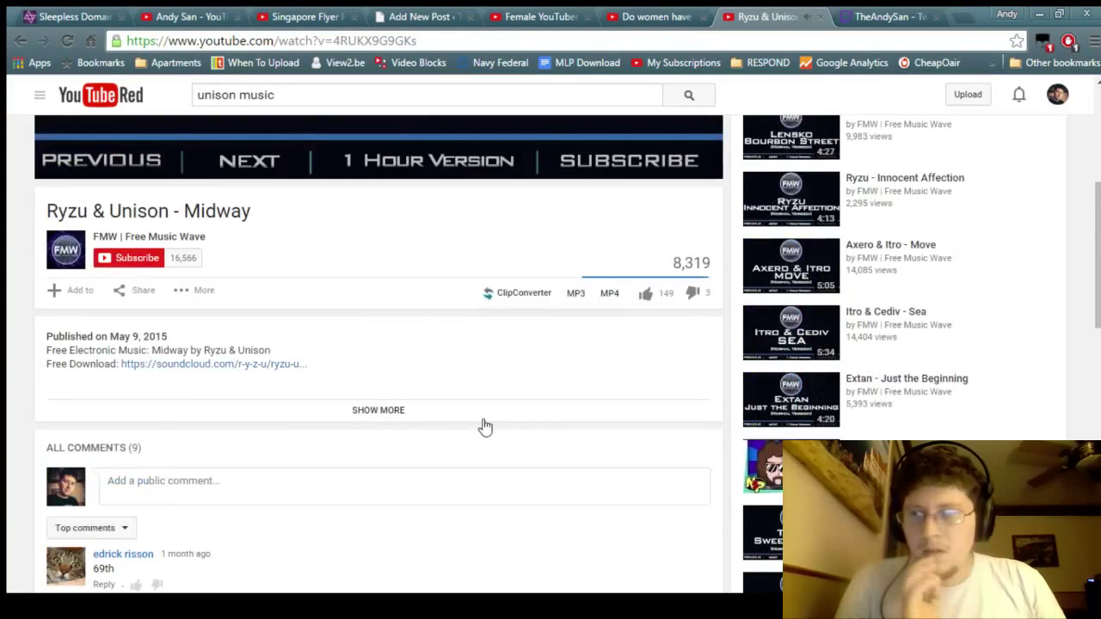
Step: Subscribe to the FMW | Free Music Wave channel and open its channel page
click(121, 257)
scroll(381, 280, up, 2)
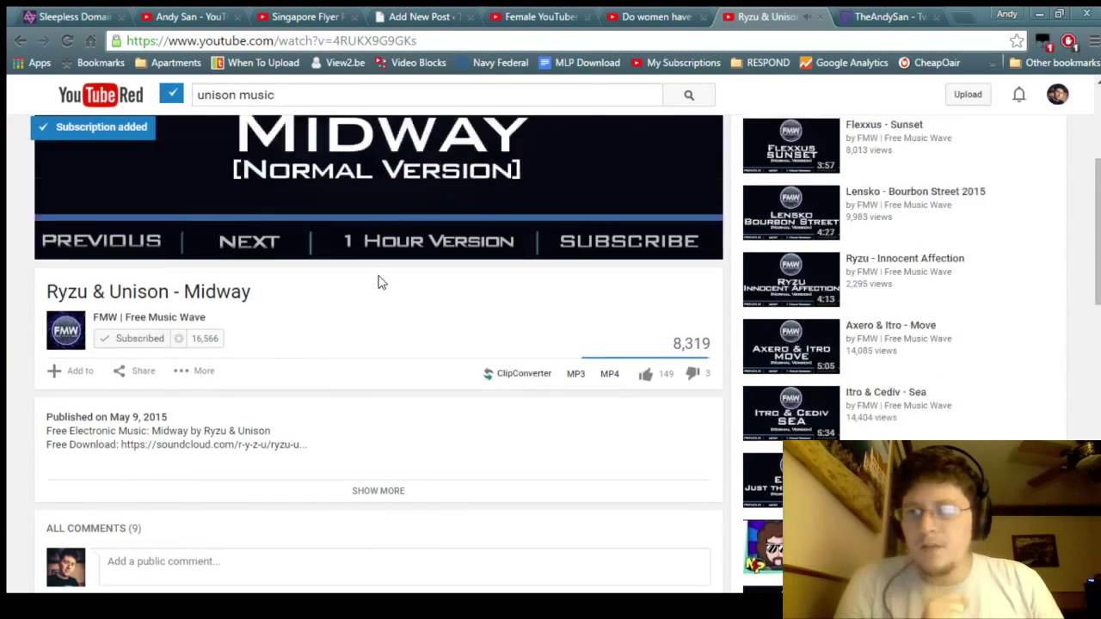
scroll(387, 415, up, 1)
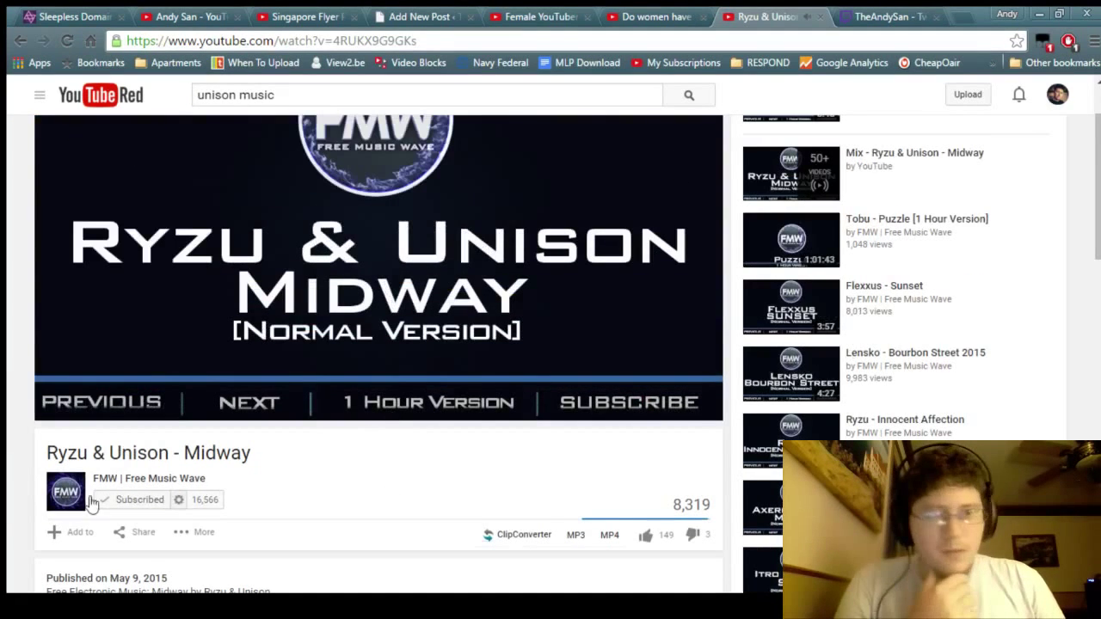
click(125, 480)
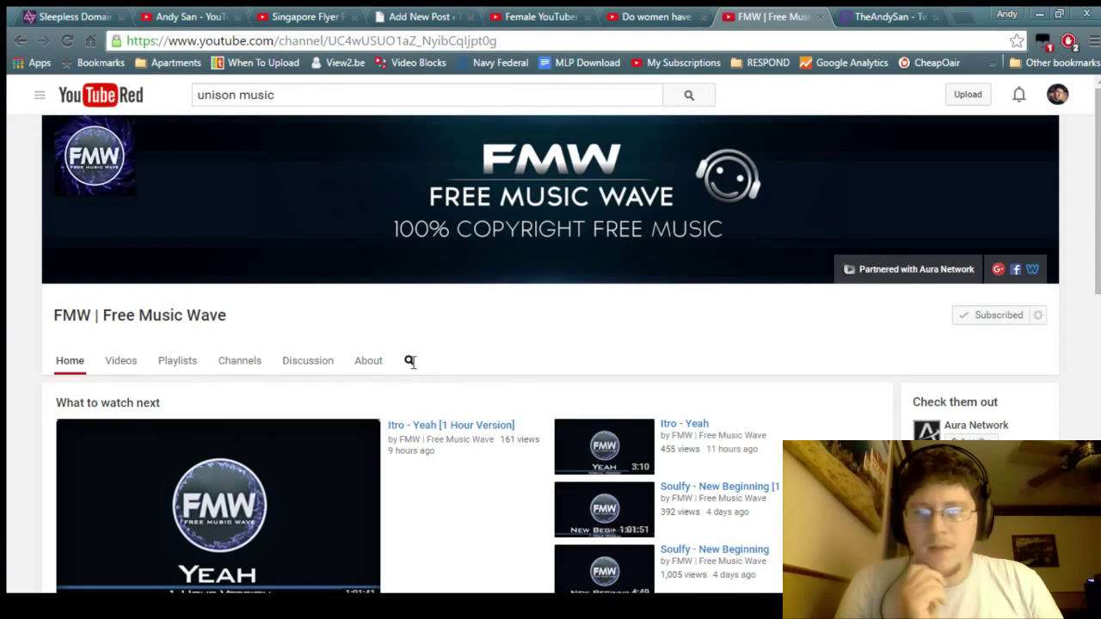
Step: Search within the FMW | Free Music Wave channel for "unison"
click(409, 360)
text(a)
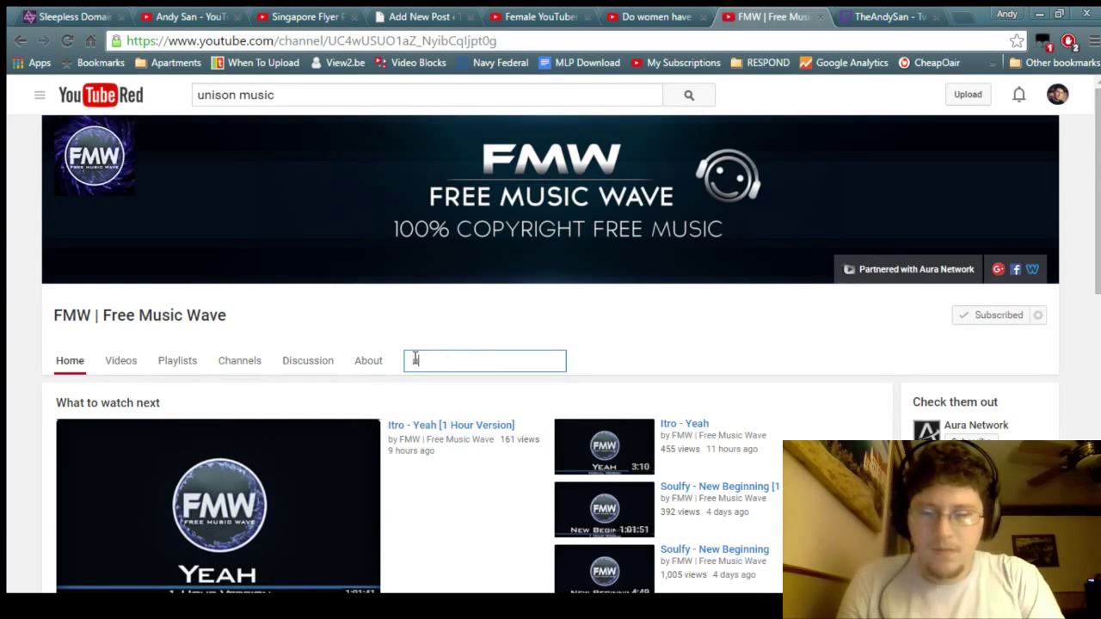
key(Return)
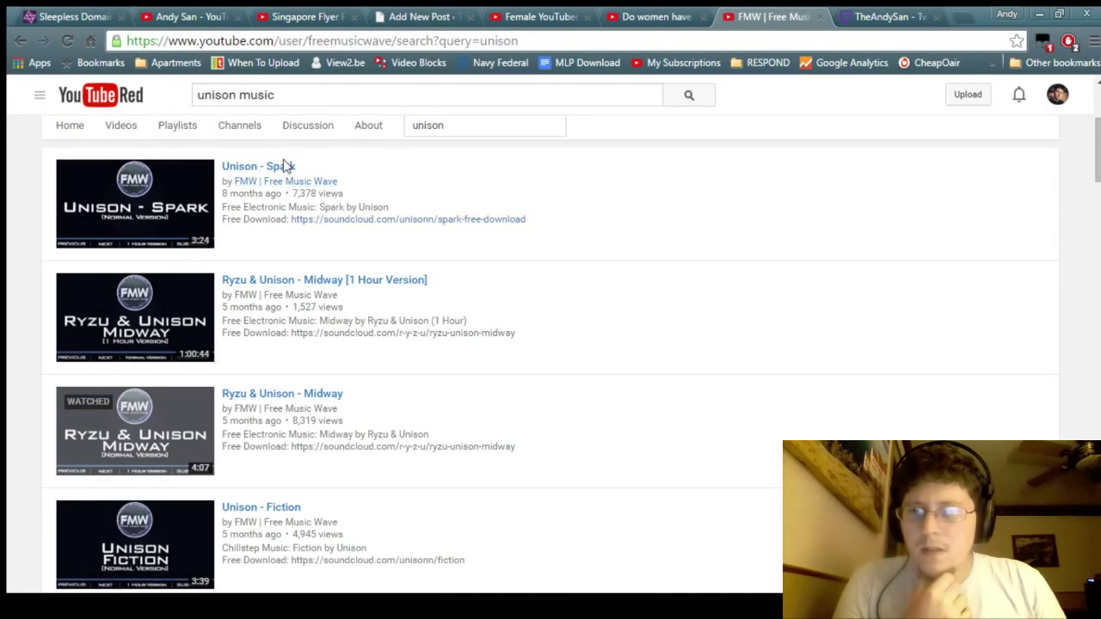
Step: Play the Unison - Spark track and sample it at several points, including 0:44
click(284, 170)
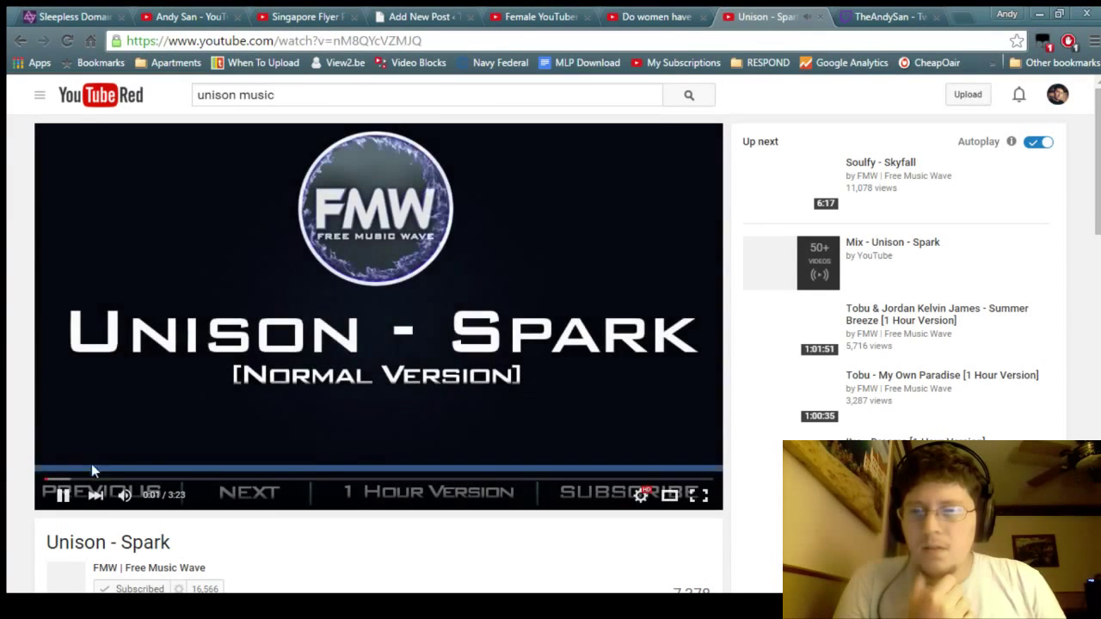
click(108, 480)
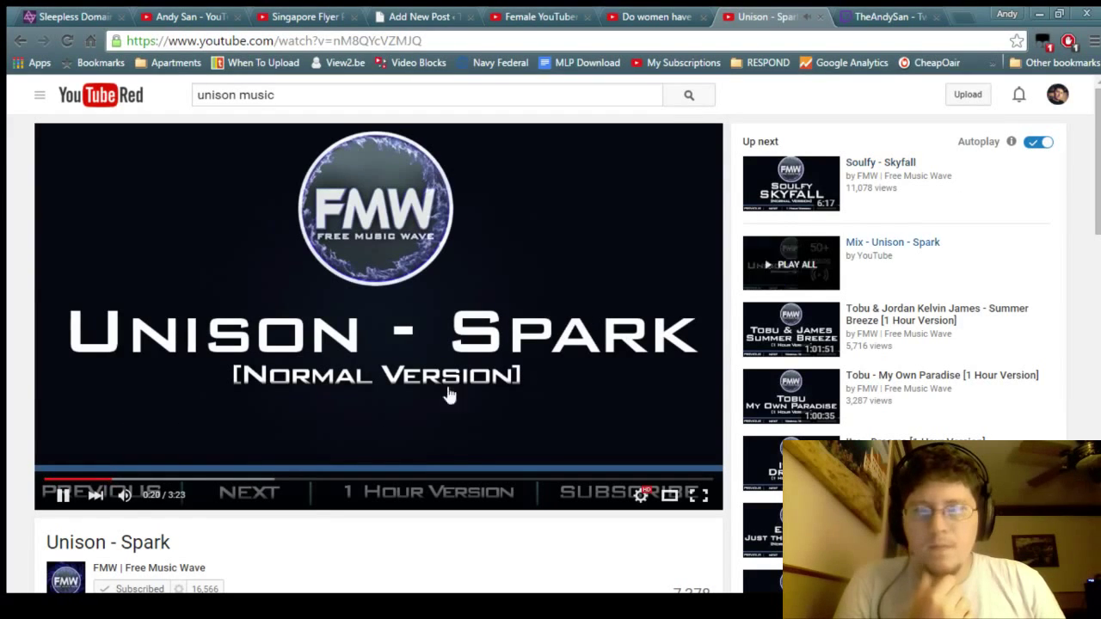
click(188, 478)
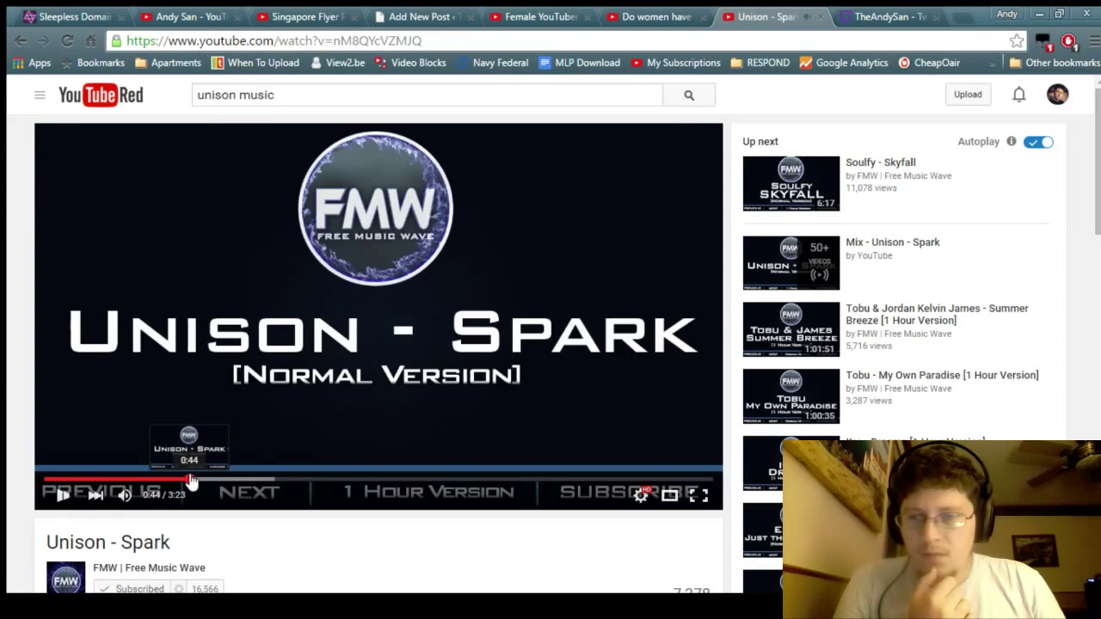
click(248, 478)
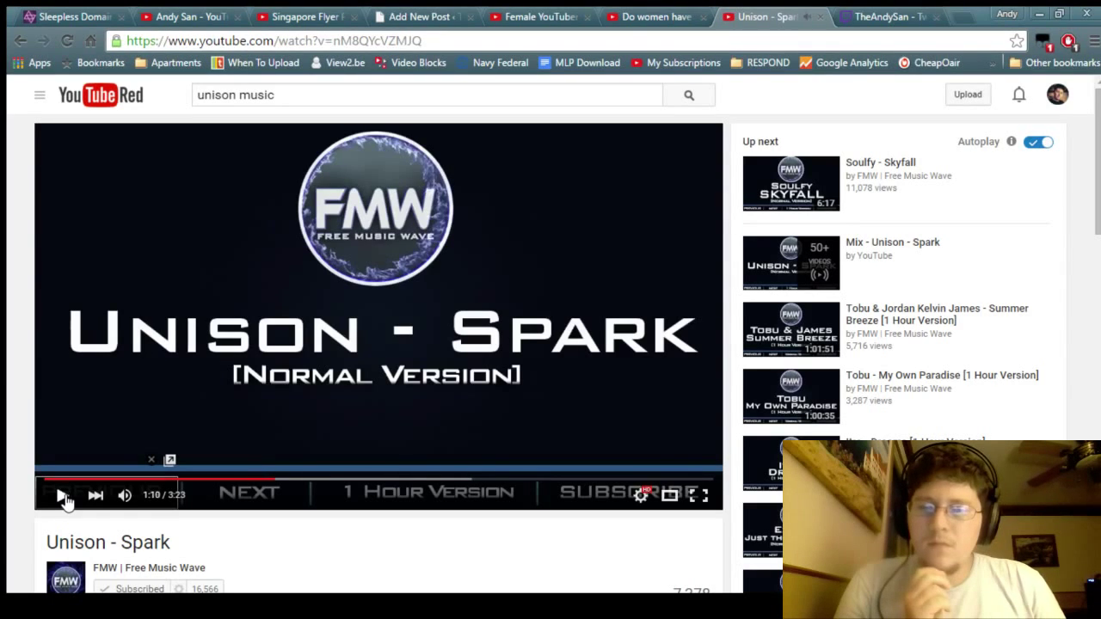
Step: Expand the Unison - Spark video's description and read the required credit text, from the usage note to the More FREE Music link
scroll(64, 500, down, 5)
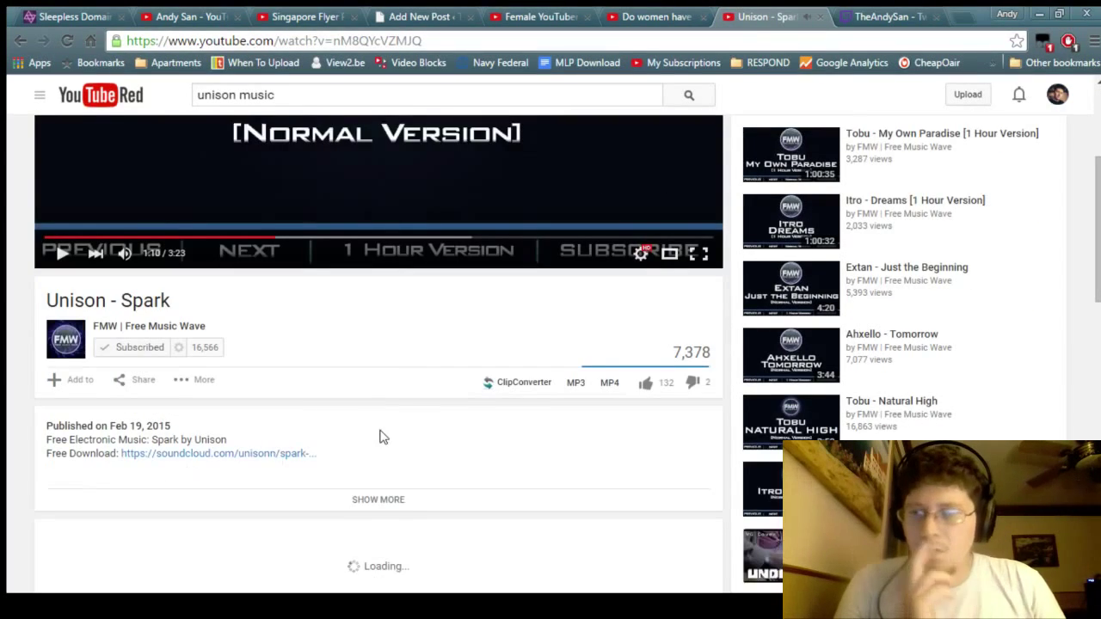
scroll(430, 437, down, 1)
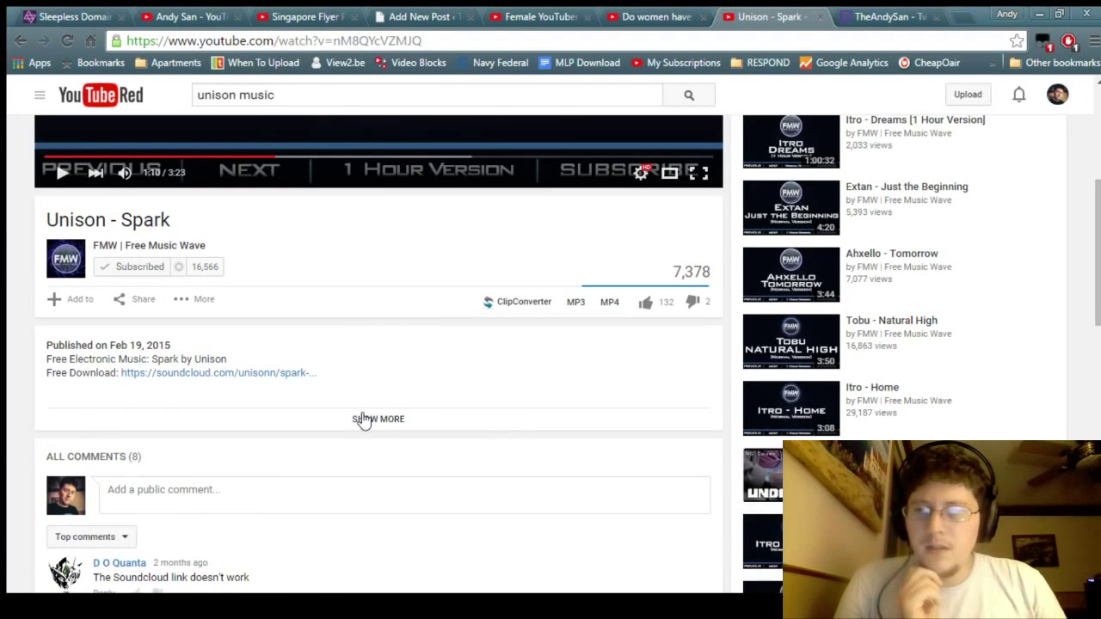
click(362, 418)
scroll(393, 416, down, 2)
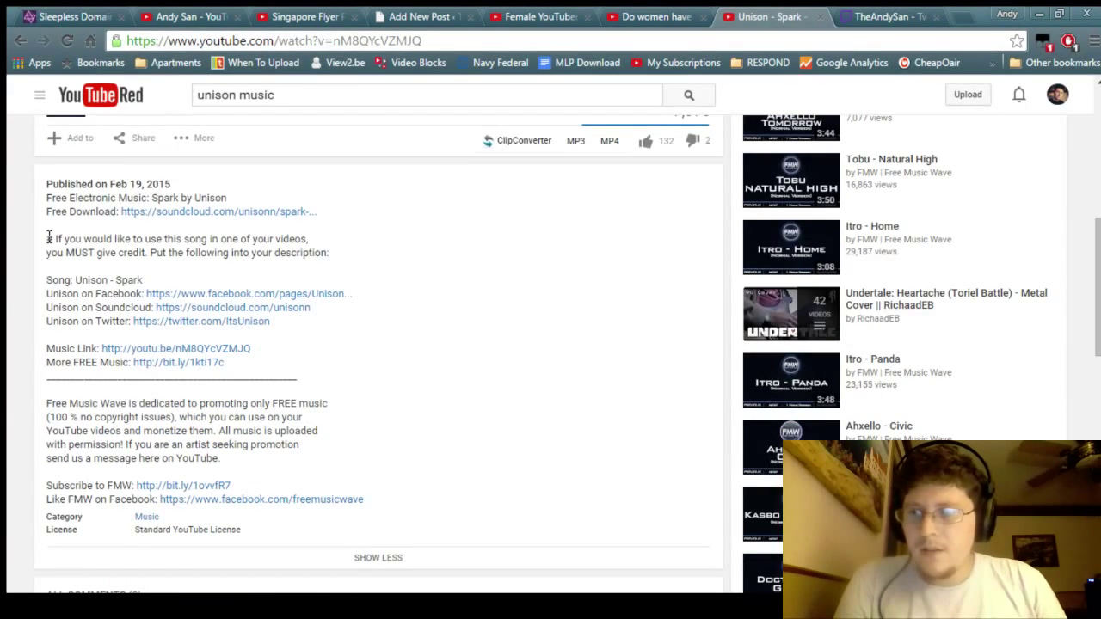
drag(49, 238, 351, 319)
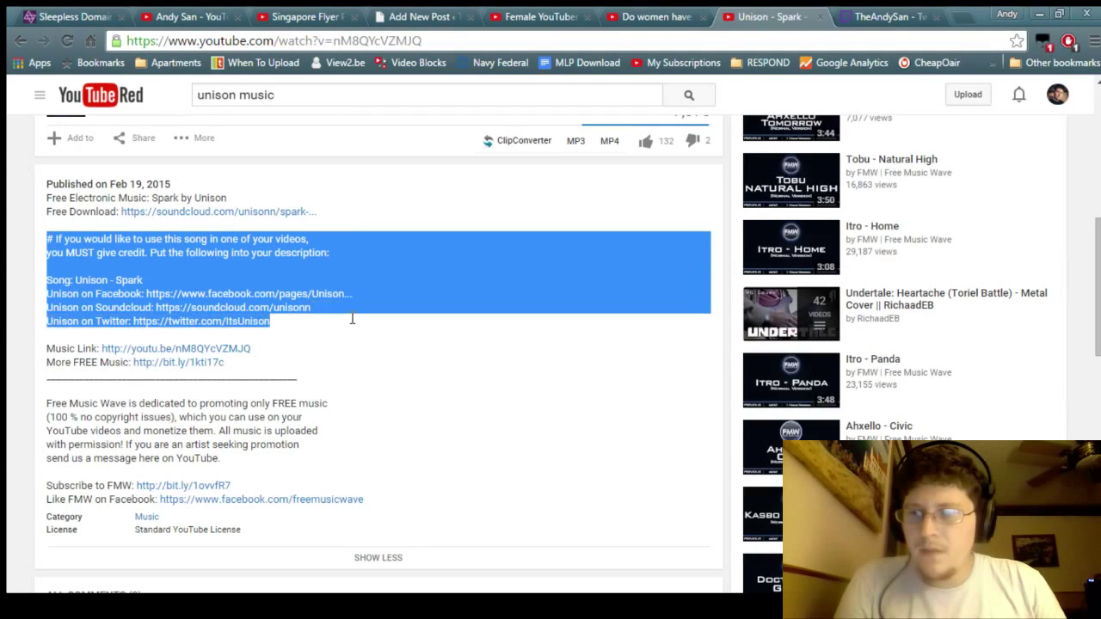
click(512, 299)
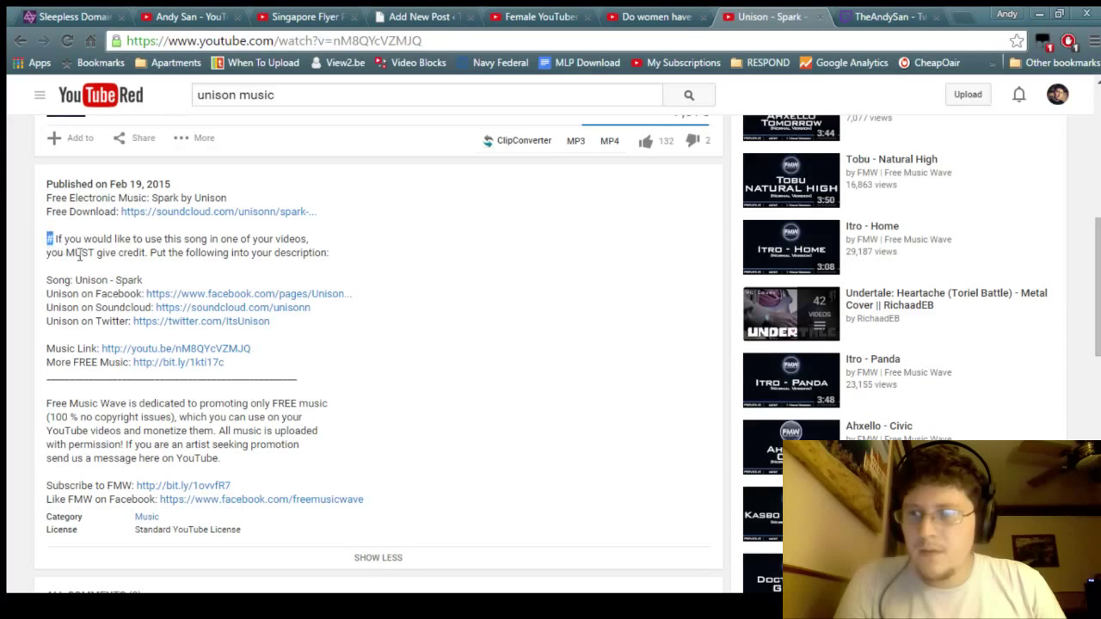
drag(79, 253, 343, 365)
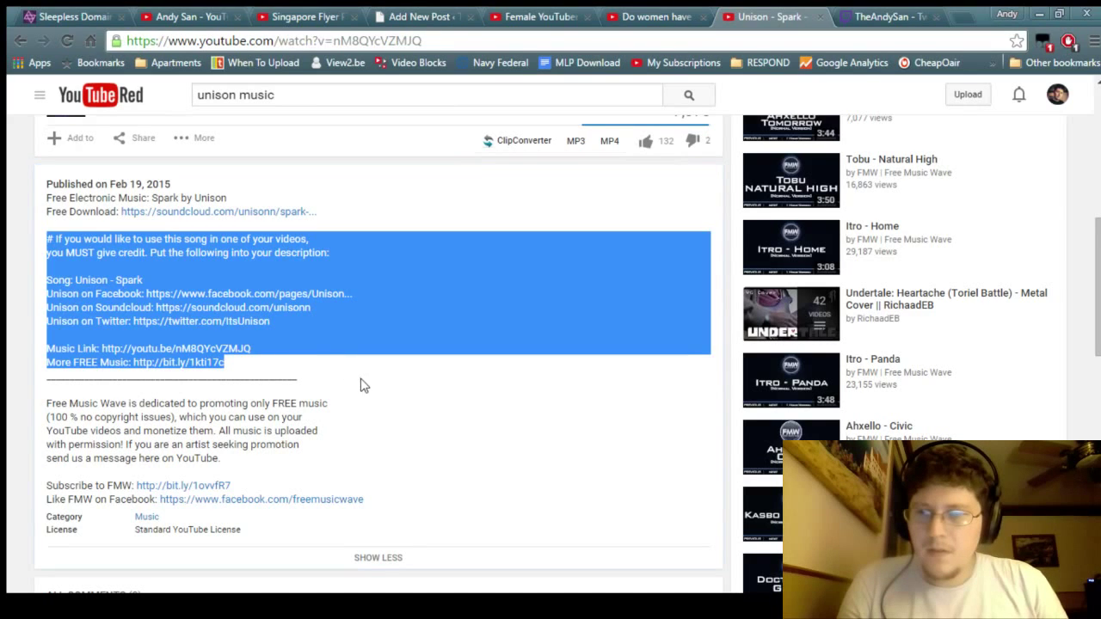
click(361, 386)
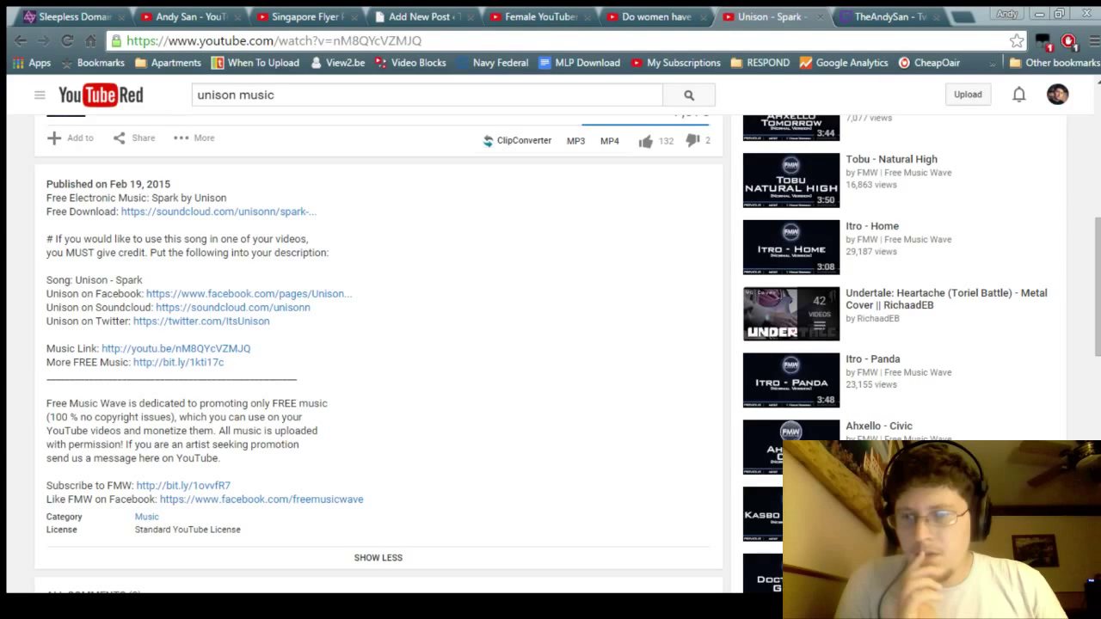
Step: Check Unison's Facebook link from the Spark description and return to the Spark video
click(319, 294)
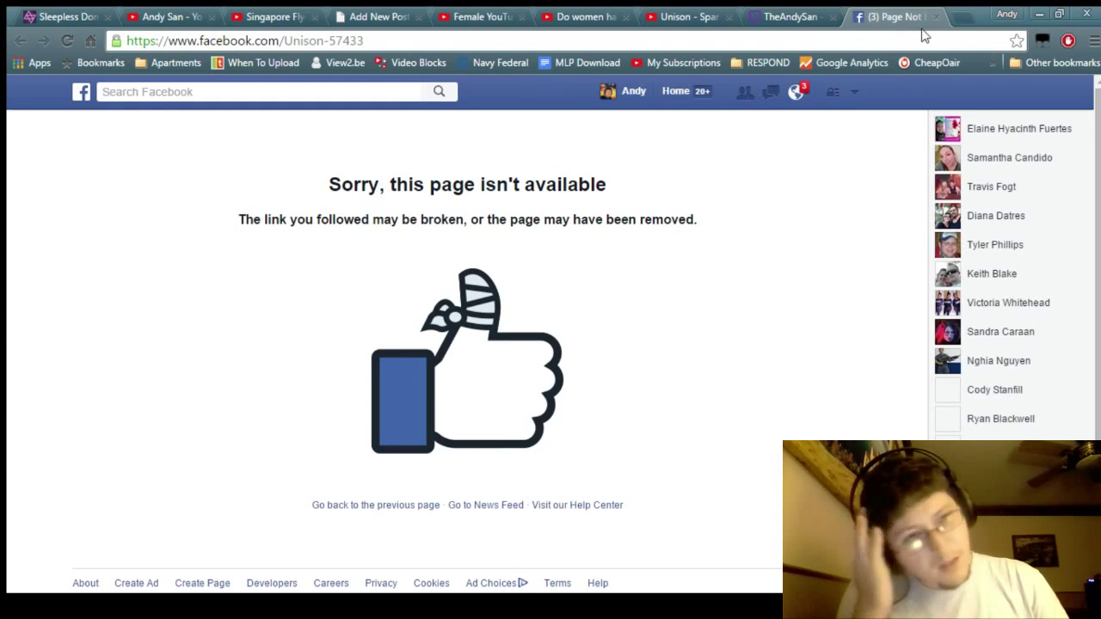
click(687, 17)
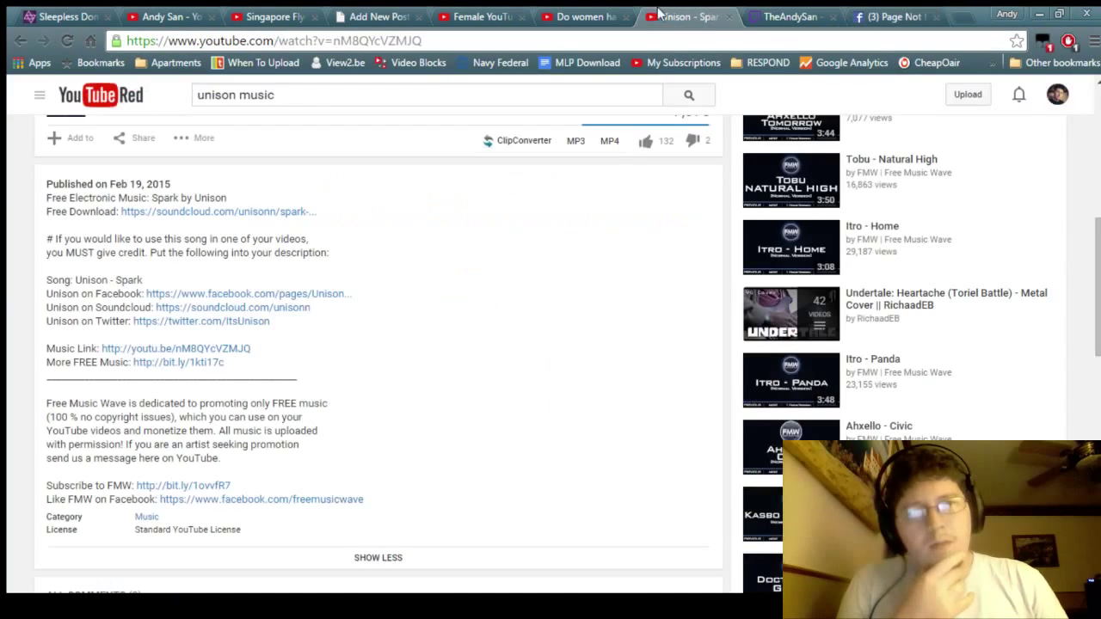
scroll(459, 206, up, 3)
scroll(458, 206, up, 3)
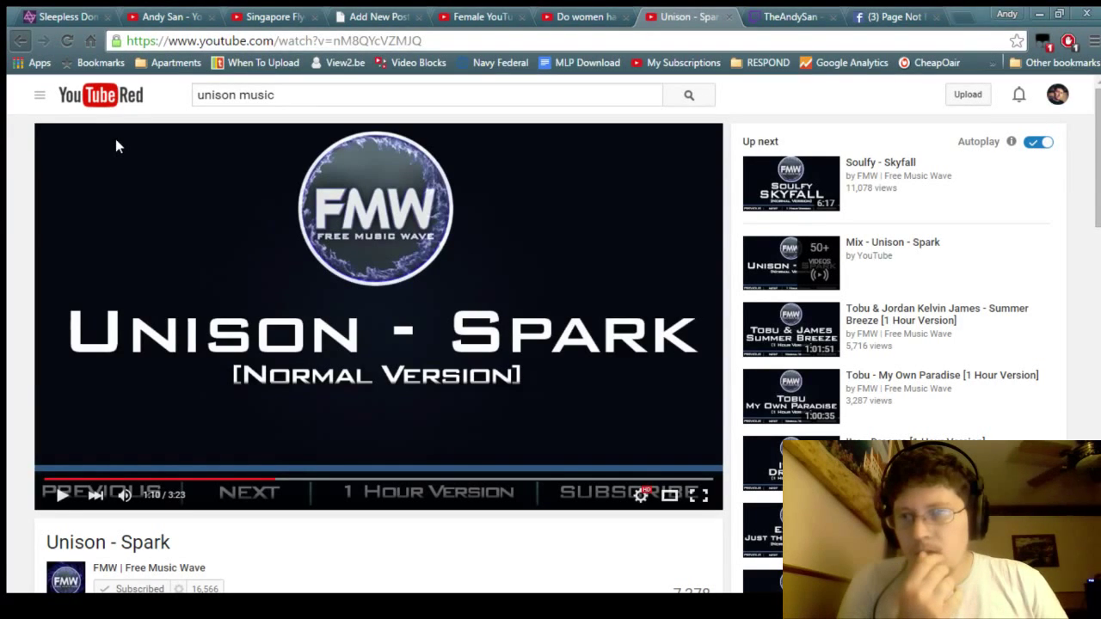
Step: Go back to the NoCopyrightSounds channel's "unison" results and open Unison - Aperture [NCS Release]
key(alt+Left)
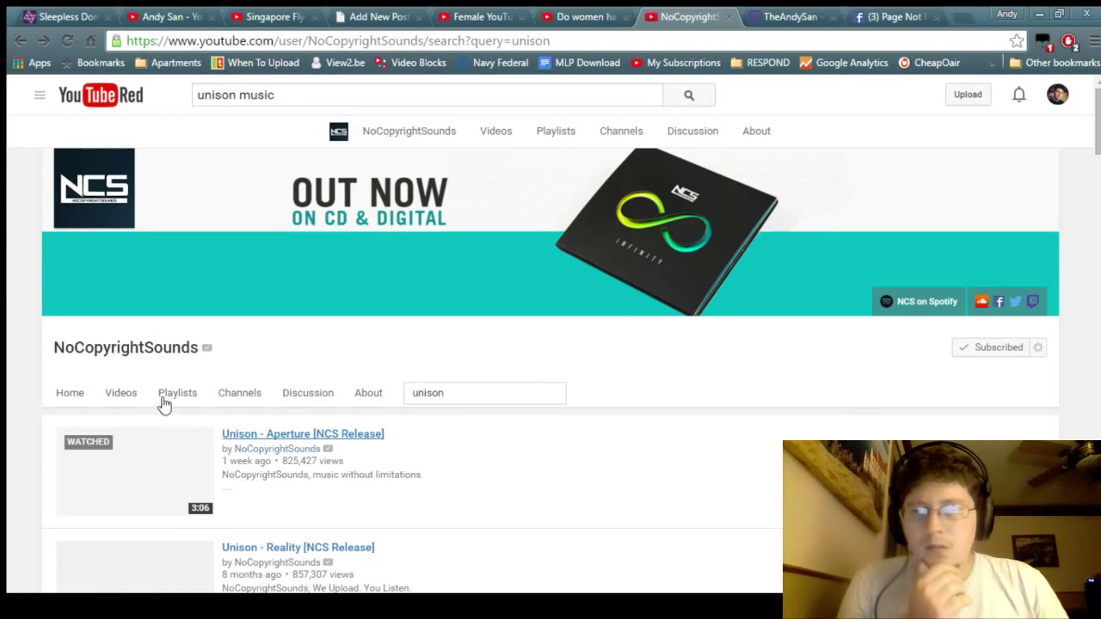
click(285, 402)
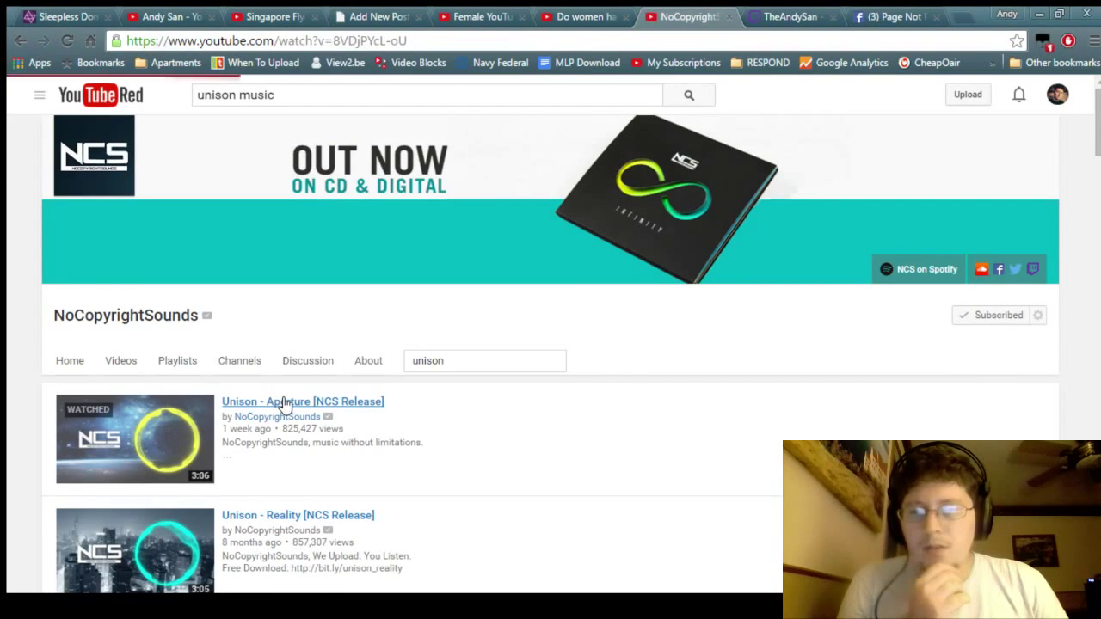
scroll(625, 391, down, 3)
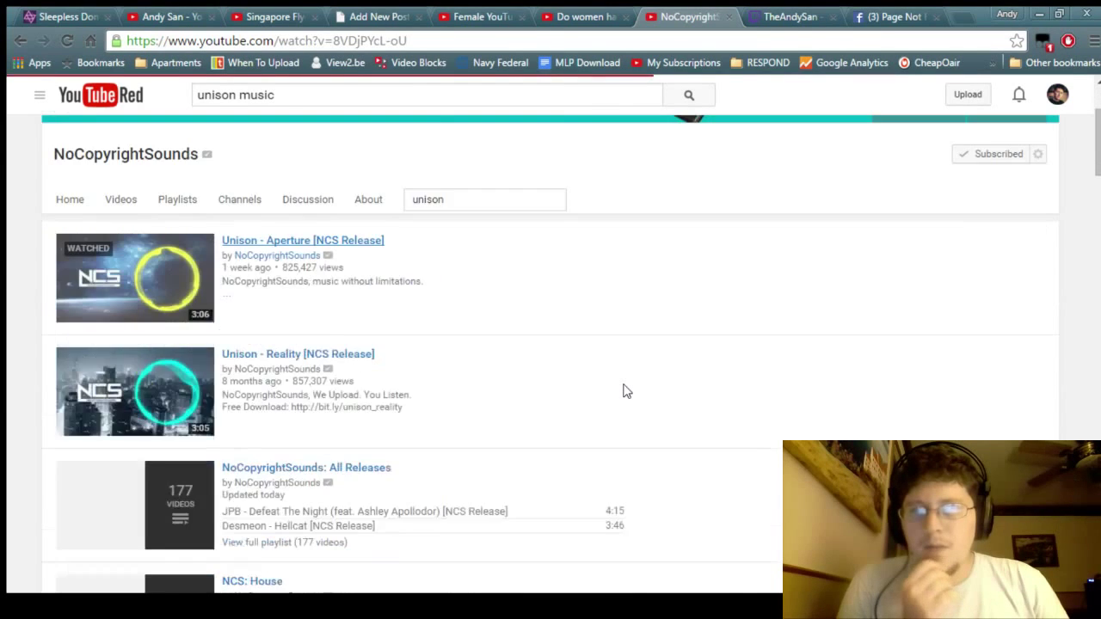
scroll(754, 207, down, 3)
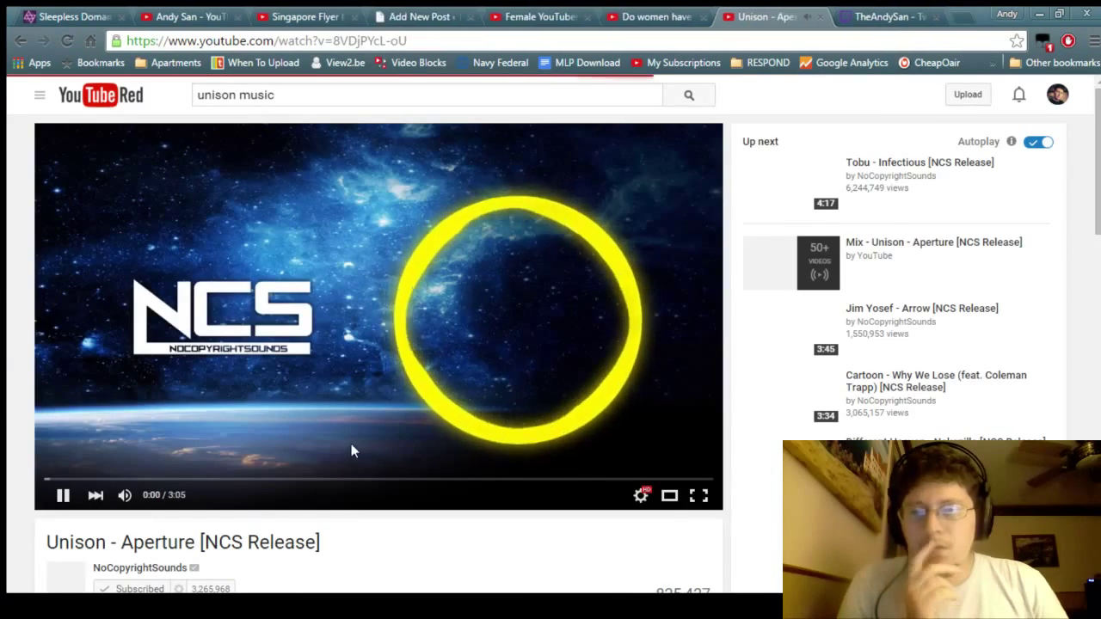
Step: Expand the Aperture video's description and read its download, artist and playlist links
scroll(379, 451, down, 1)
scroll(380, 453, down, 3)
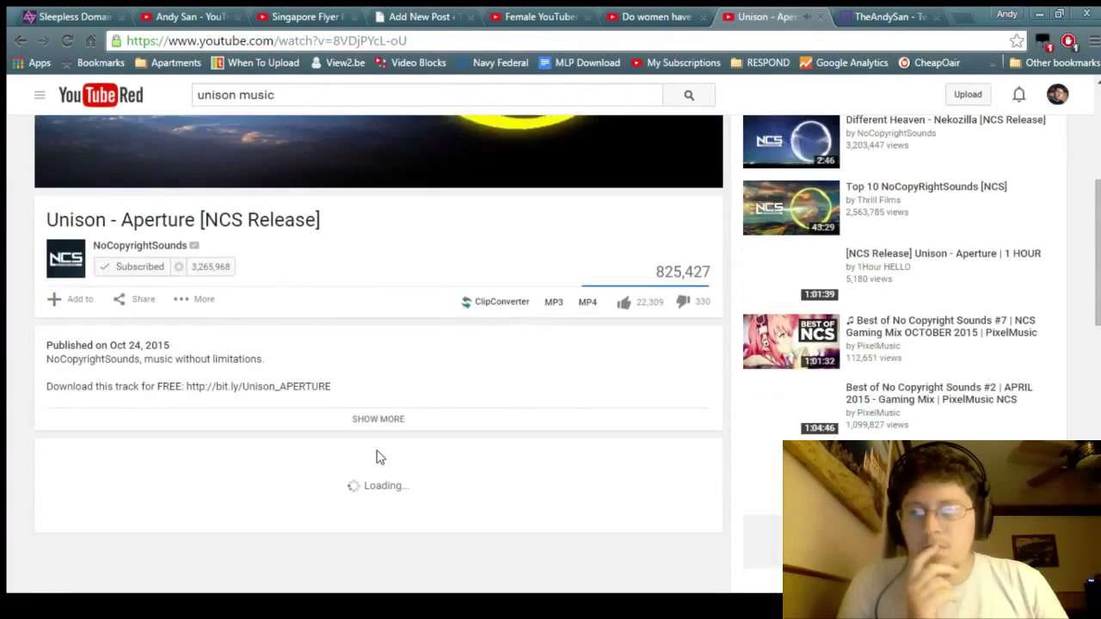
click(384, 421)
scroll(384, 423, down, 2)
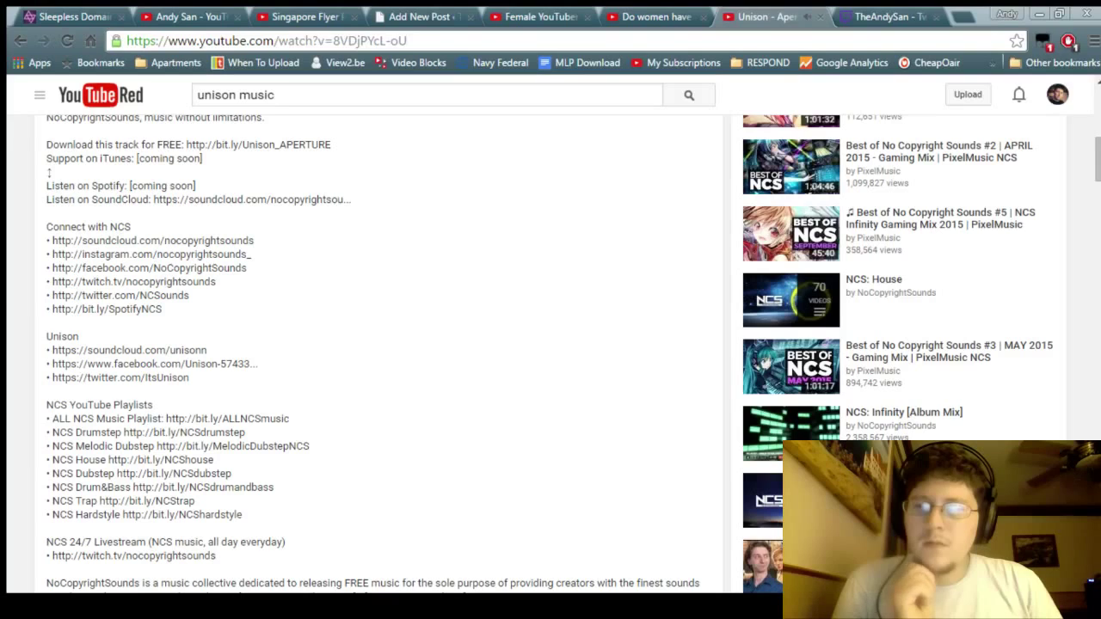
Step: View Unison's Facebook page from the Aperture description, close it and return to the video player
click(309, 354)
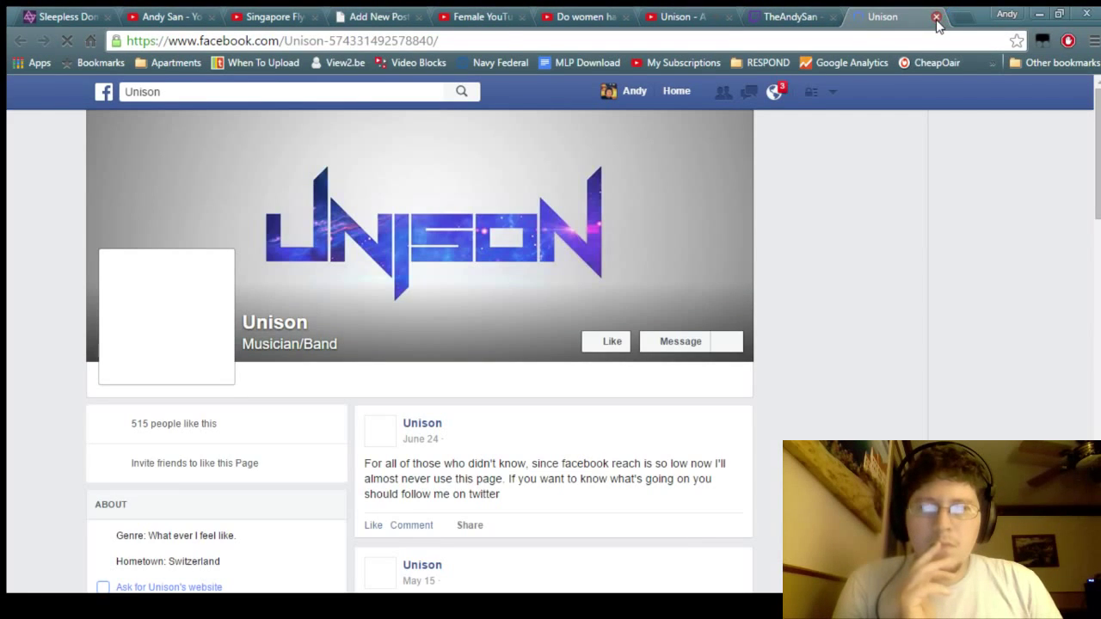
click(936, 17)
click(701, 16)
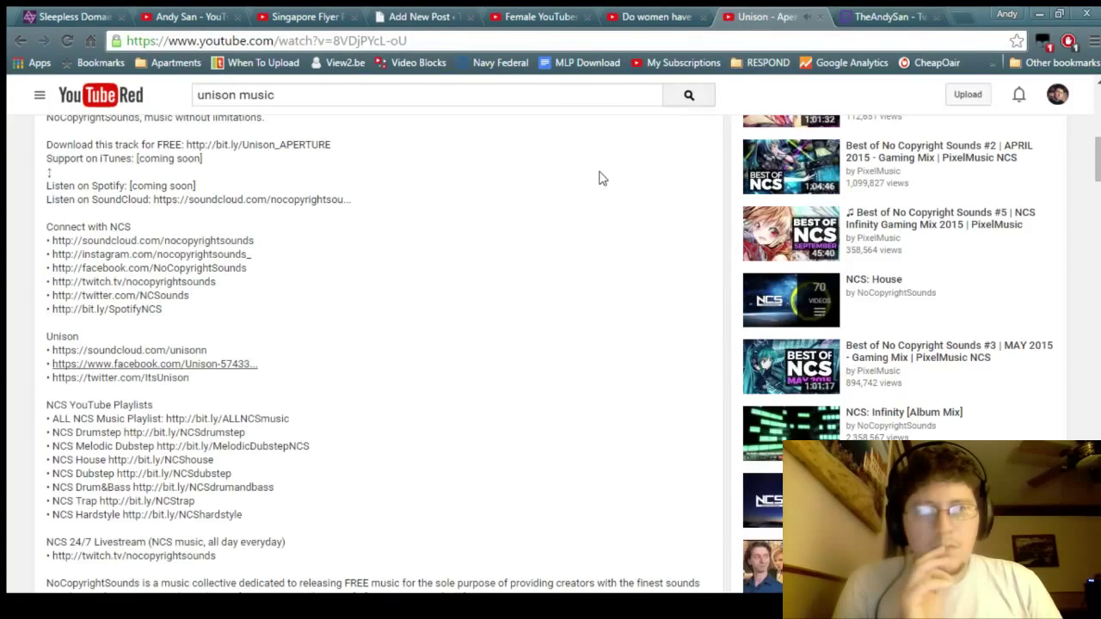
scroll(574, 228, up, 7)
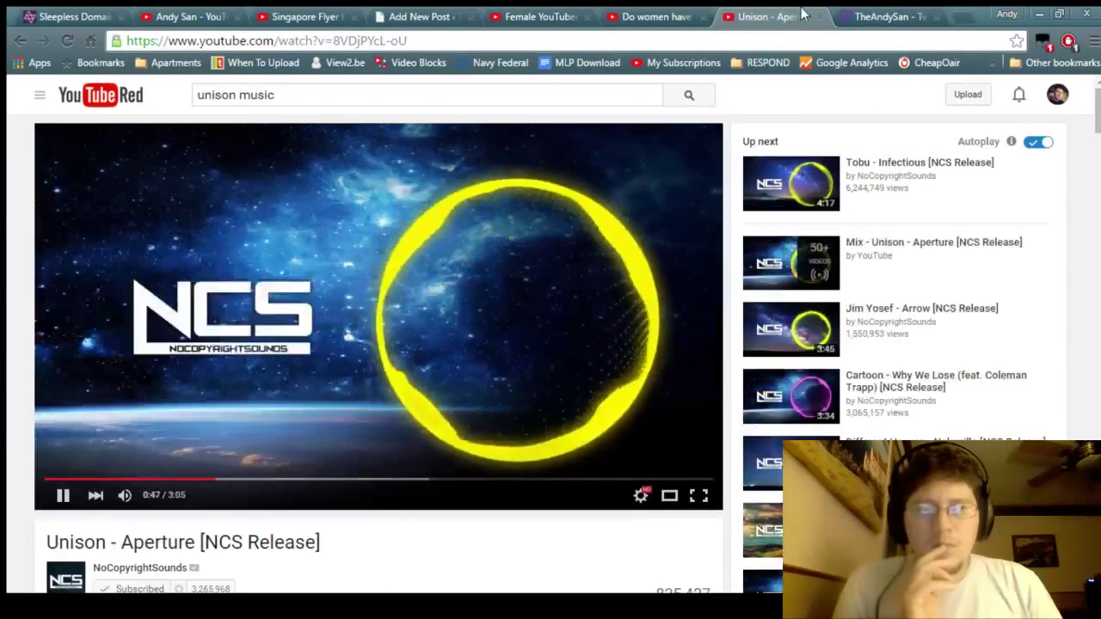
Step: Close the Aperture video, switch to the video editing project and place the playhead at the end of the timeline
click(818, 18)
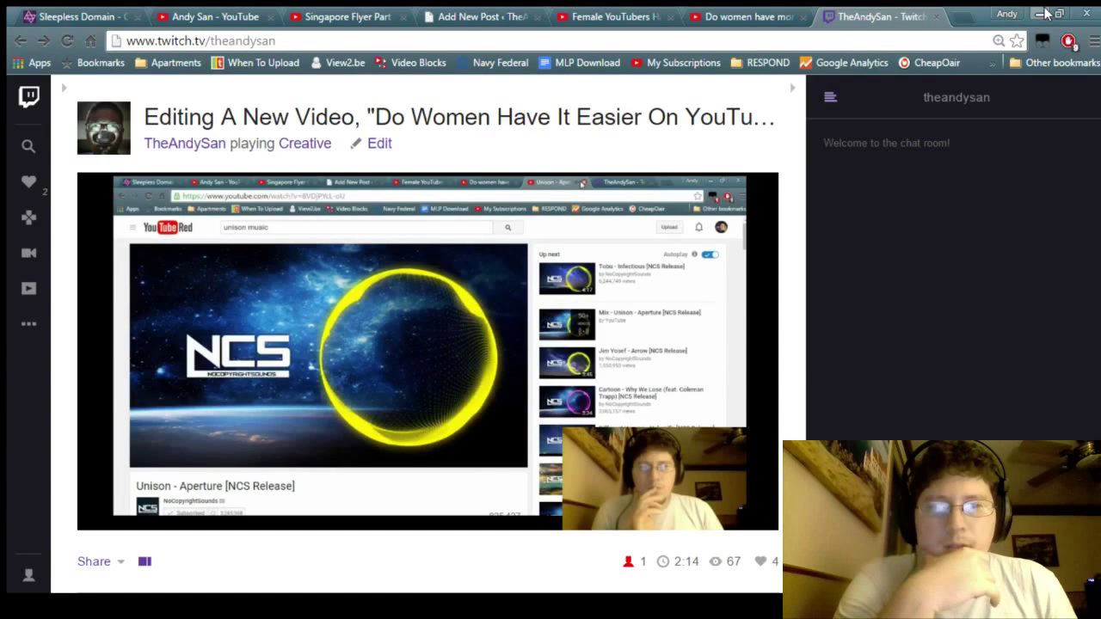
click(1043, 14)
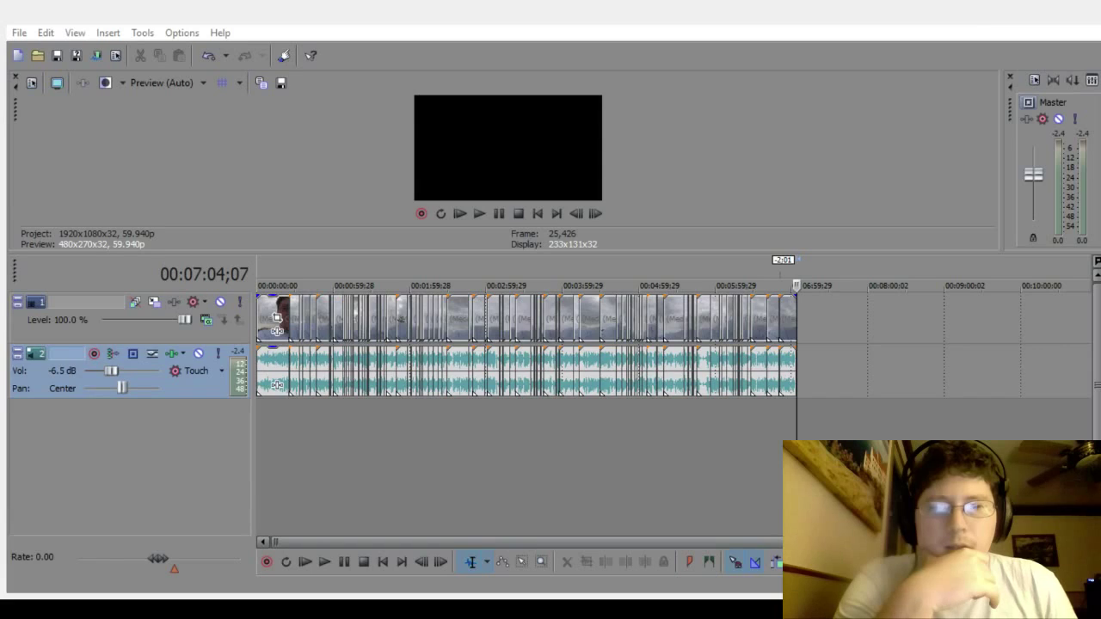
click(349, 456)
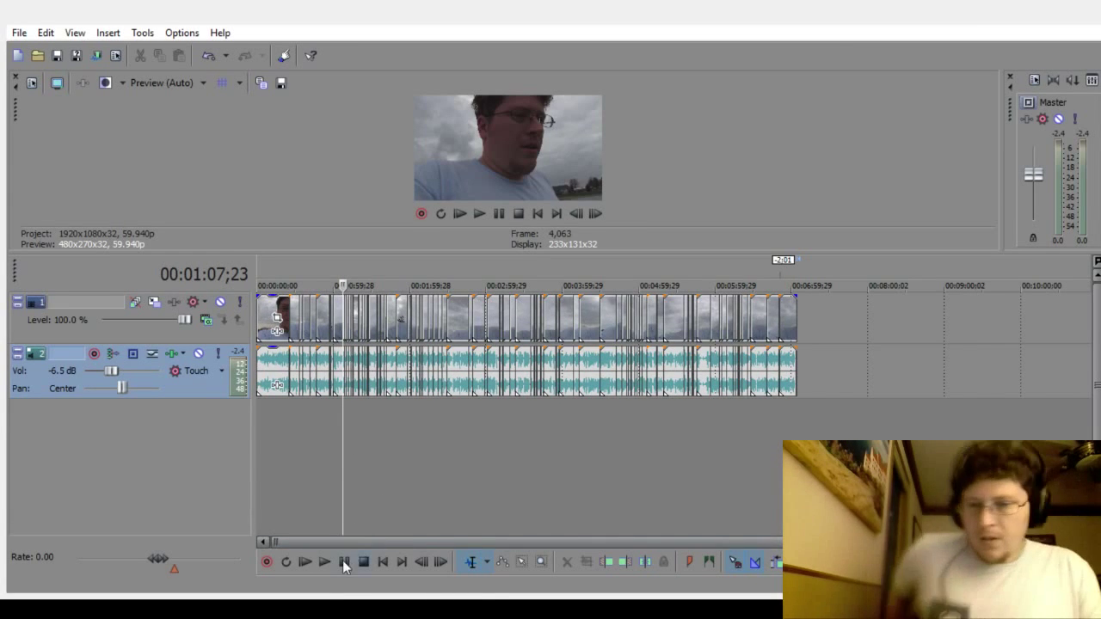
click(400, 561)
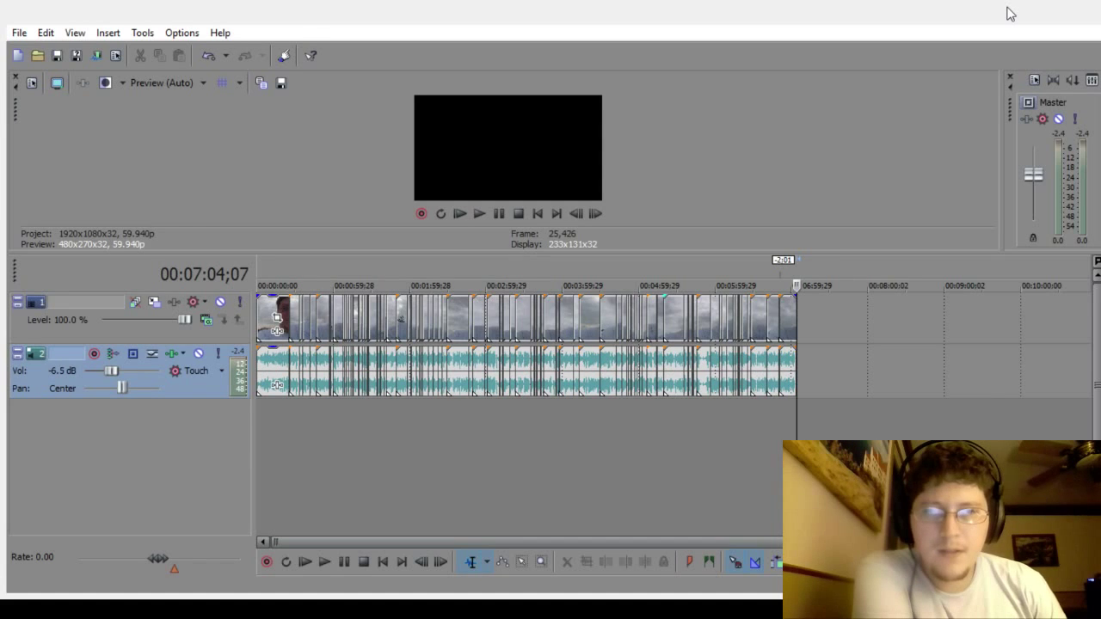
Step: Switch to Audacity and convert the stereo Unison - Aperture track to mono
click(1010, 13)
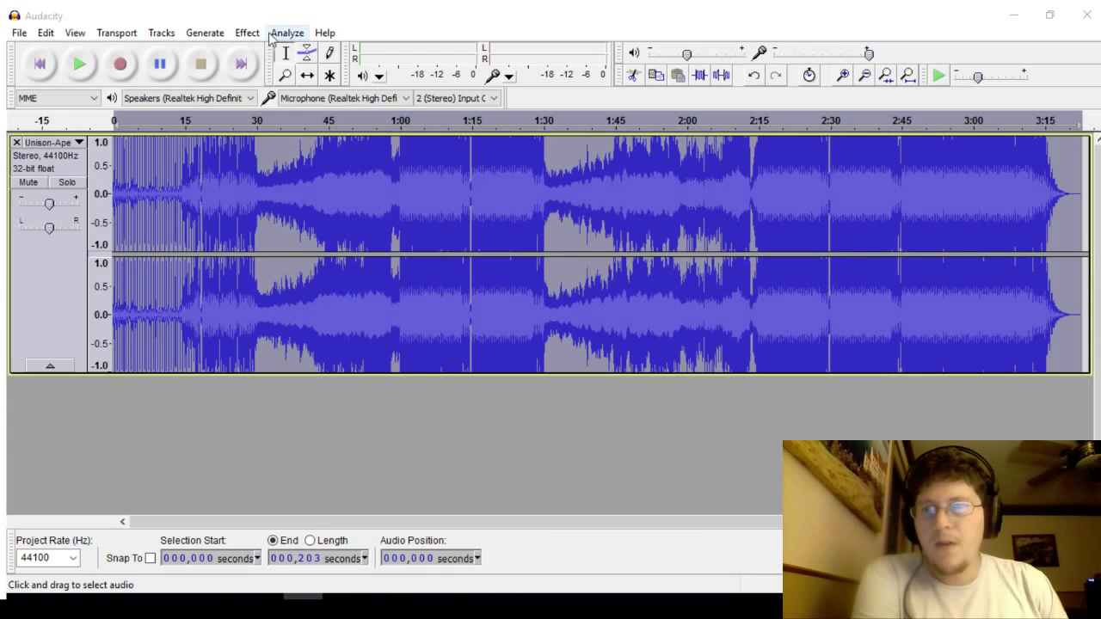
click(161, 33)
click(193, 74)
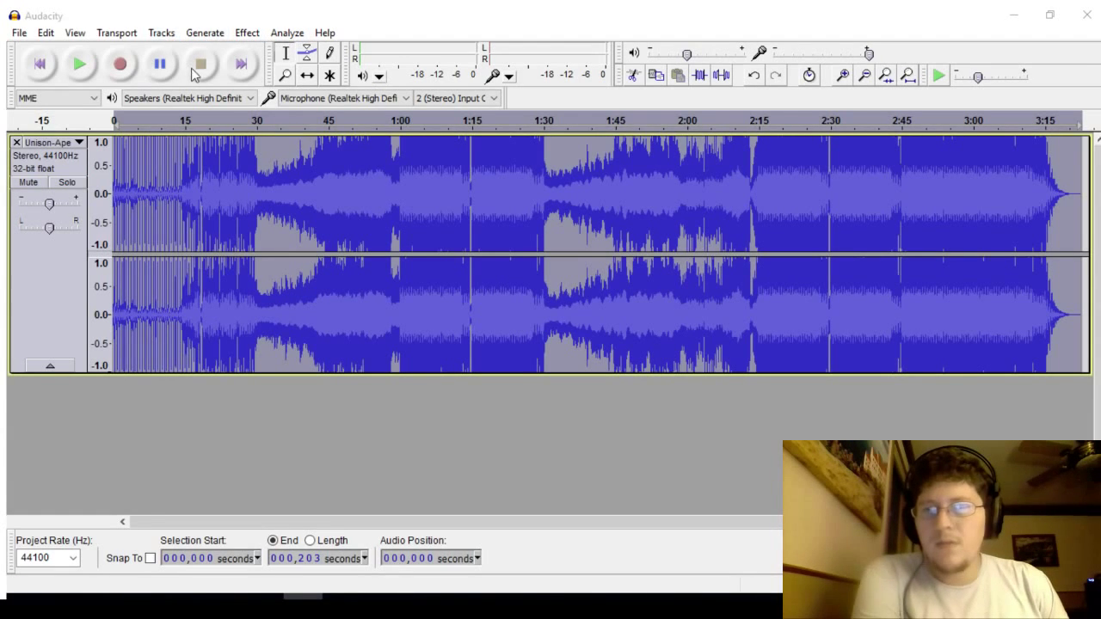
Step: Compress the dynamic range of the whole mono Unison track and normalize its peak level
click(247, 35)
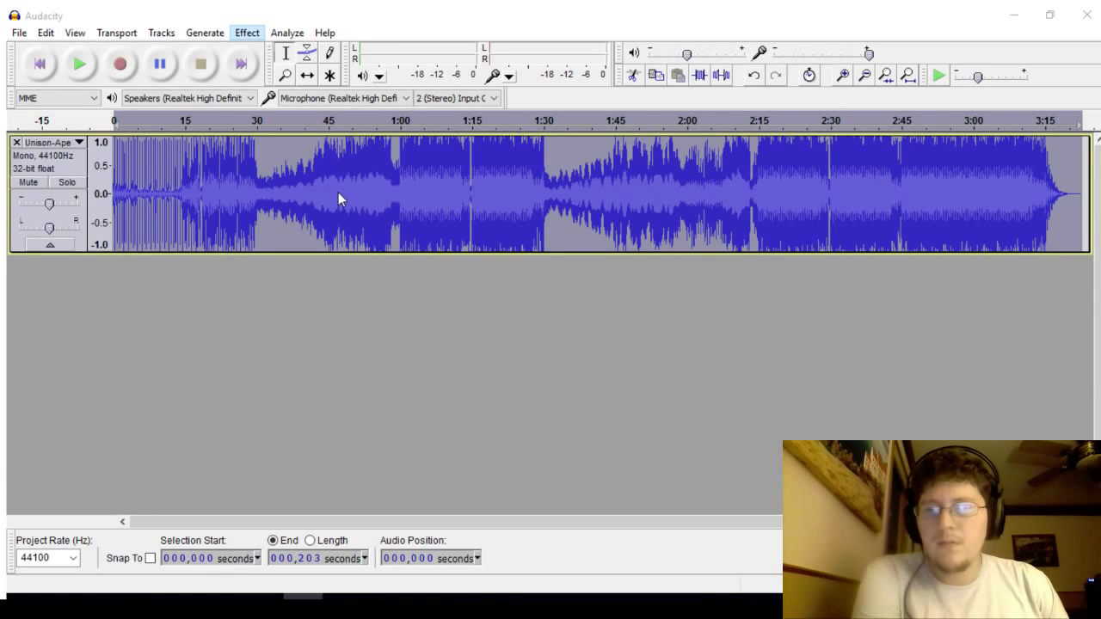
key(Escape)
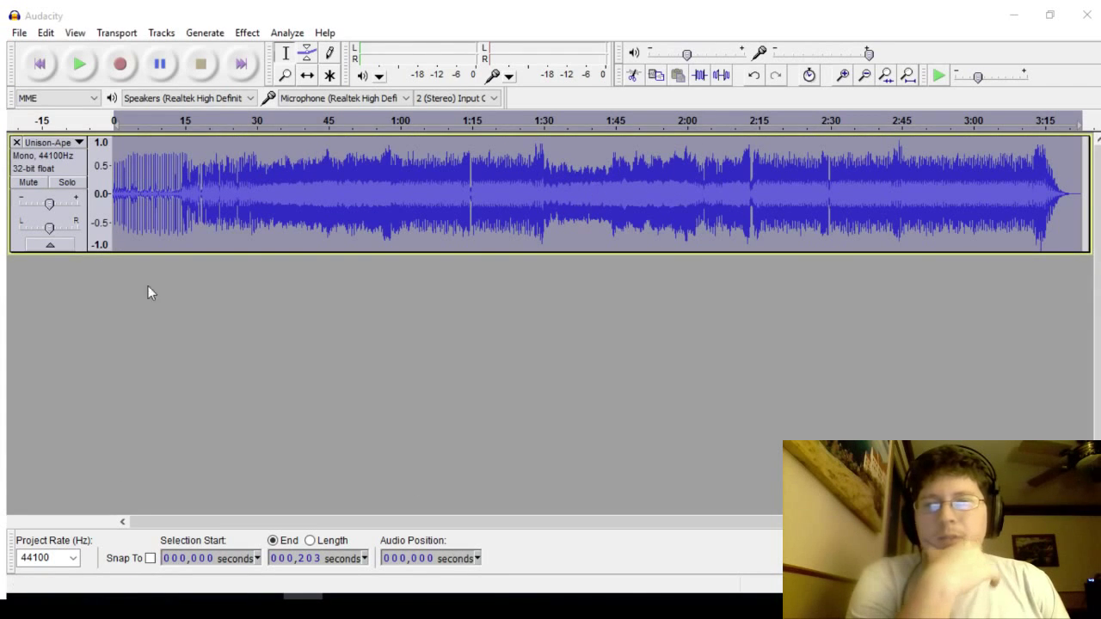
click(246, 35)
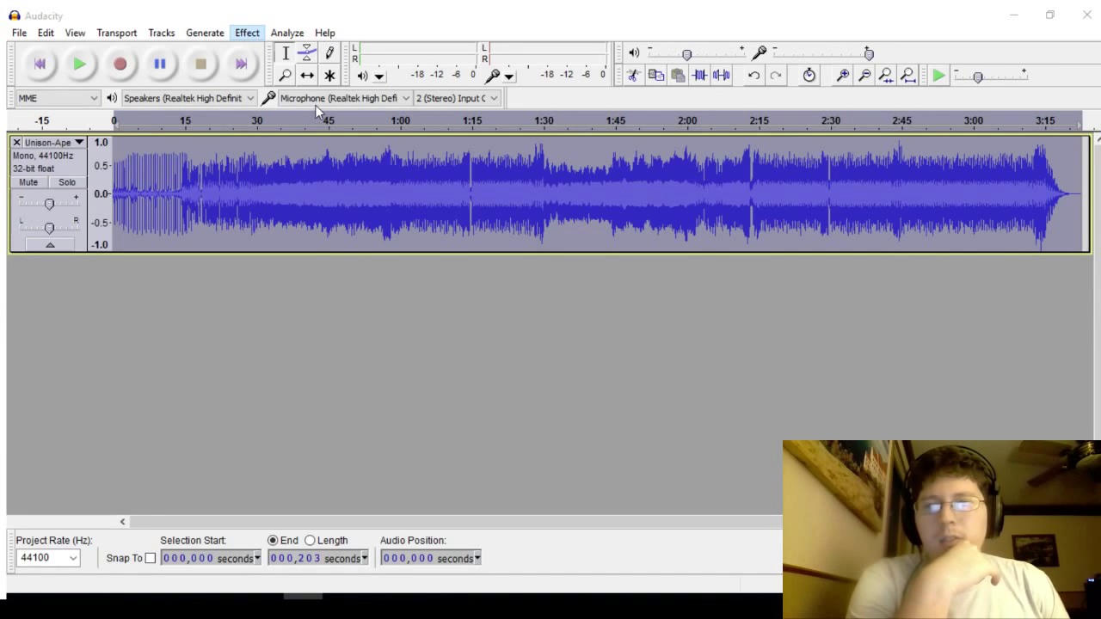
click(327, 340)
click(541, 336)
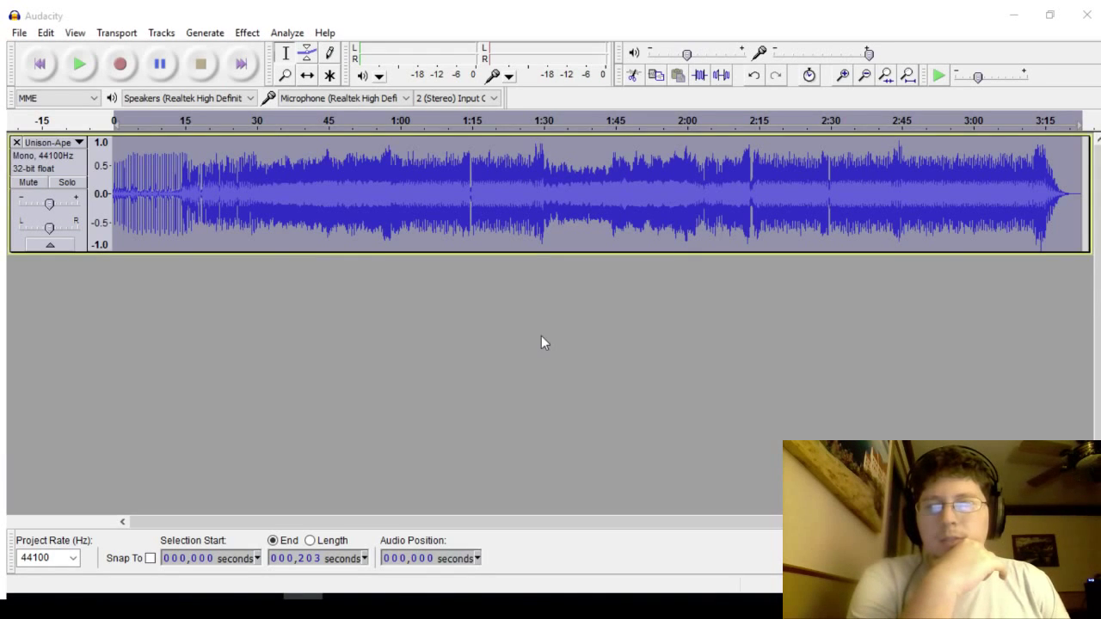
Step: Apply a second round of compression to the mono track and normalize it again
click(234, 35)
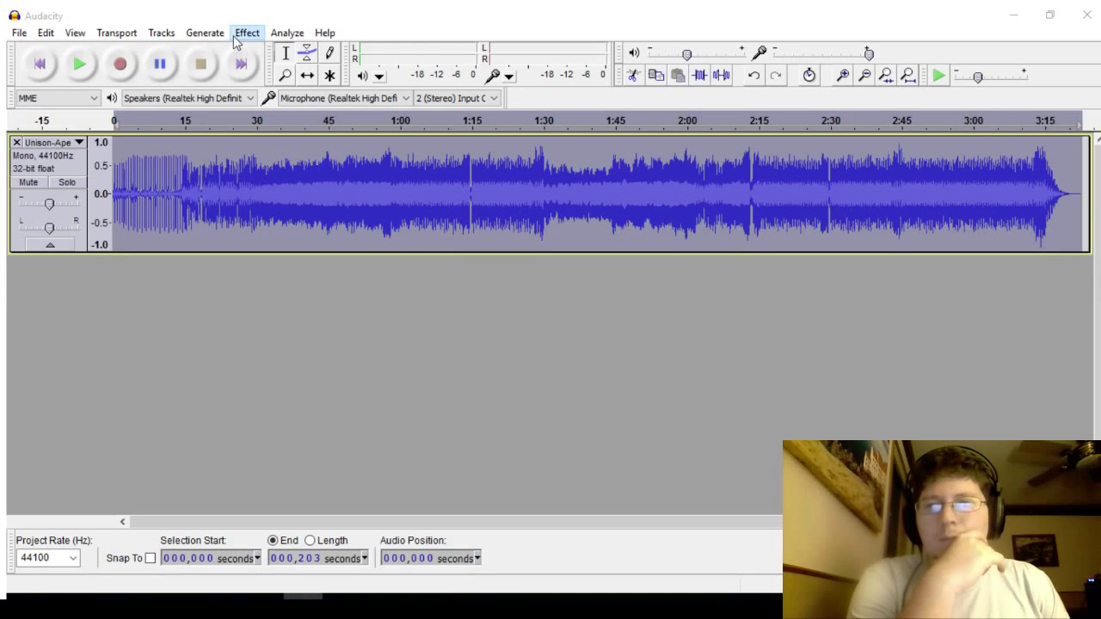
click(338, 177)
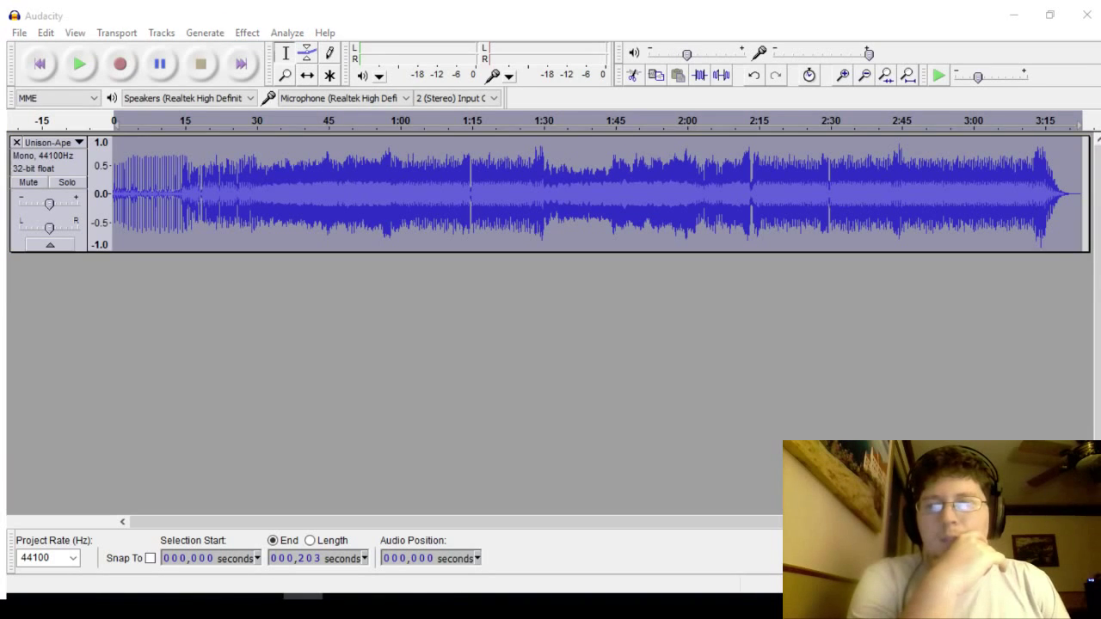
click(602, 455)
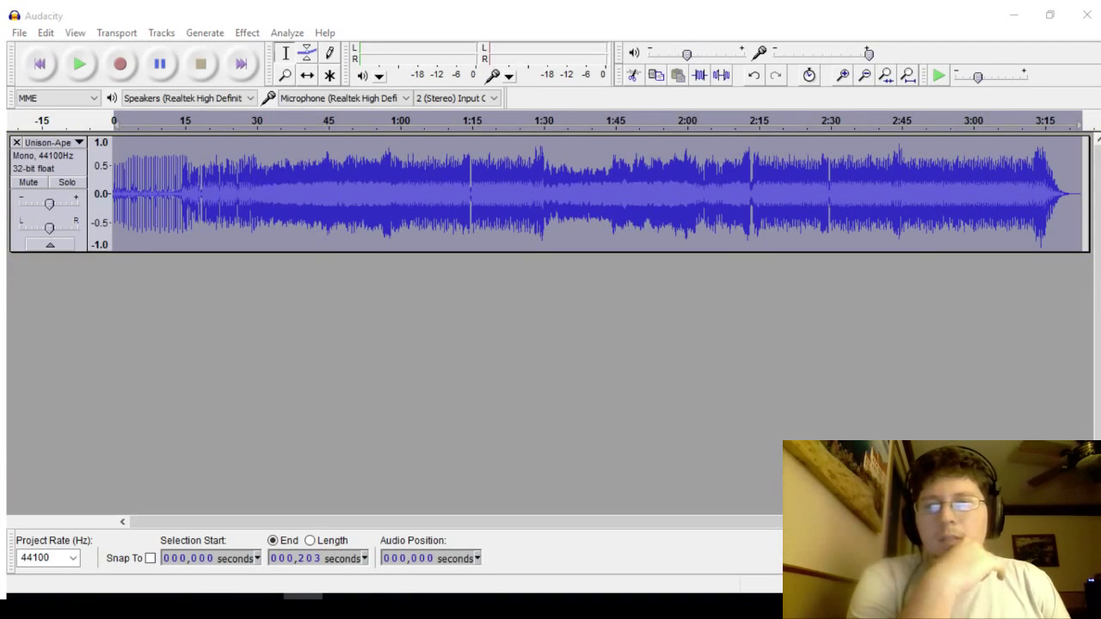
click(247, 33)
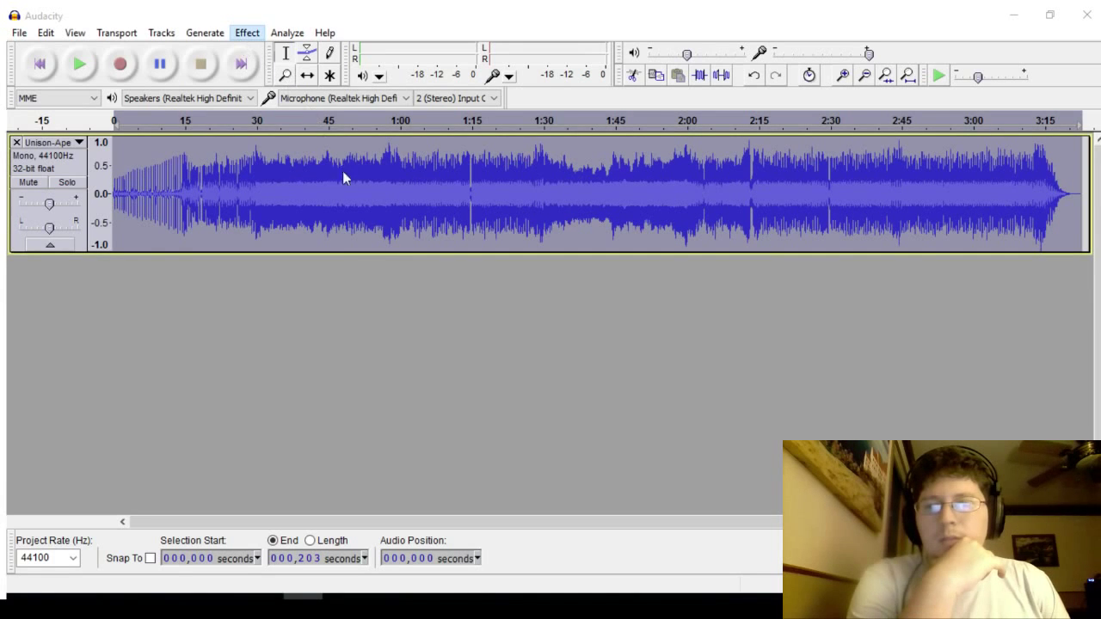
click(320, 336)
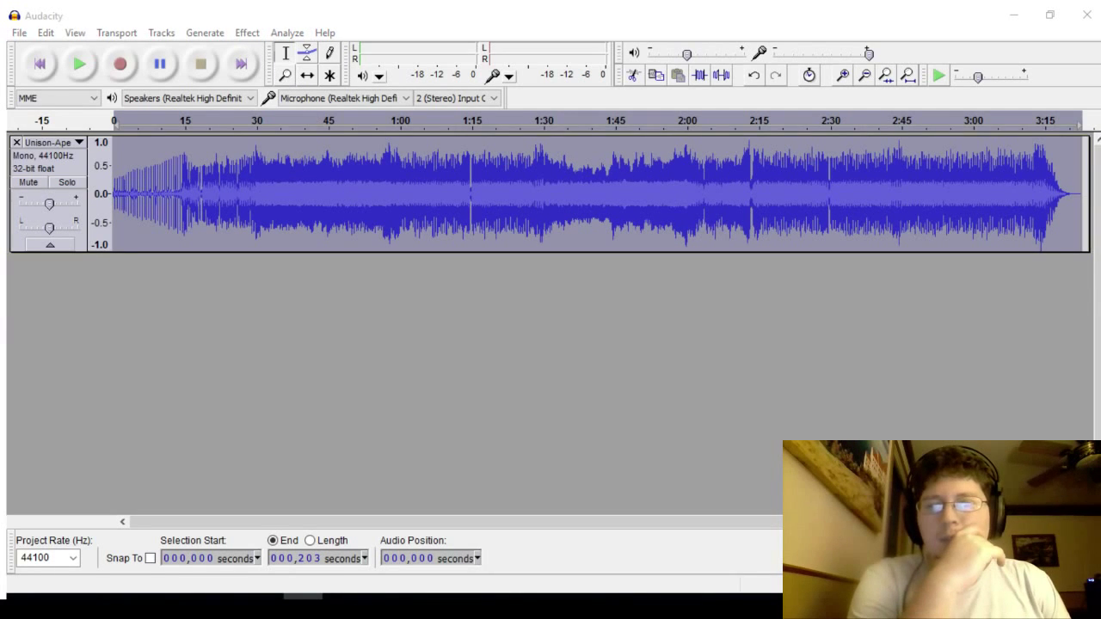
click(561, 346)
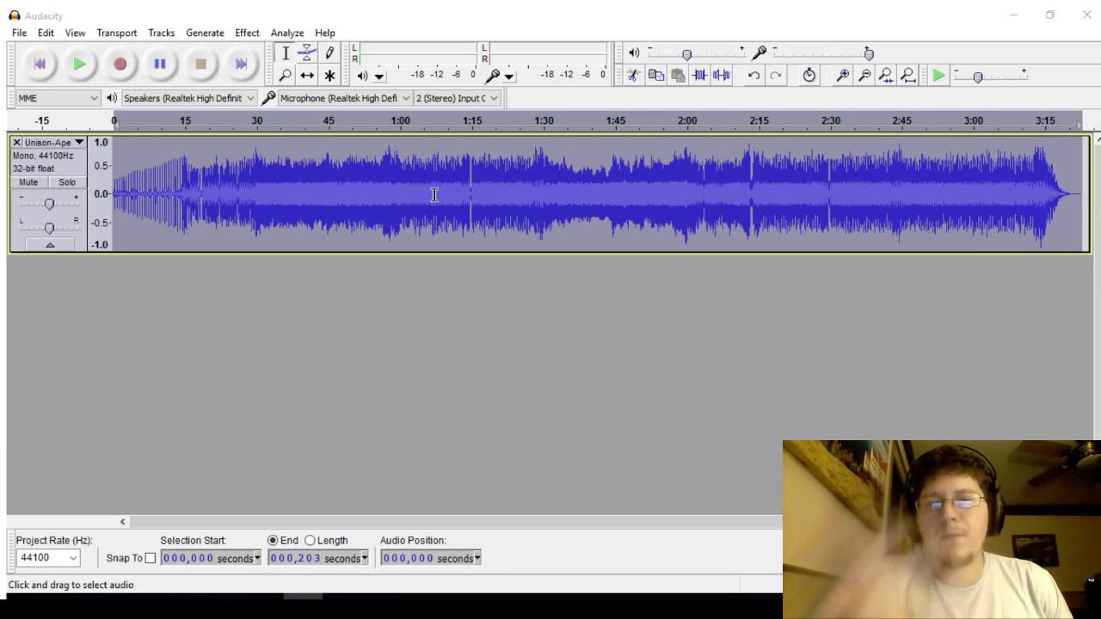
Step: Audition the compressed mono Aperture track from the start and from 16, 35 and 74 seconds, stopping playback at the end
click(75, 70)
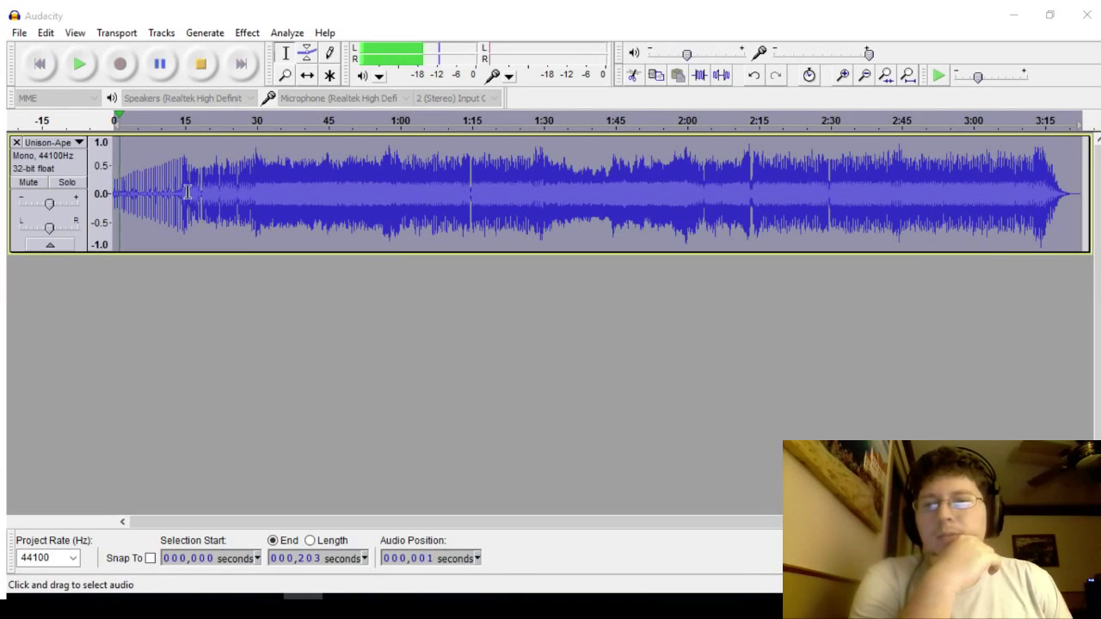
click(188, 191)
click(80, 67)
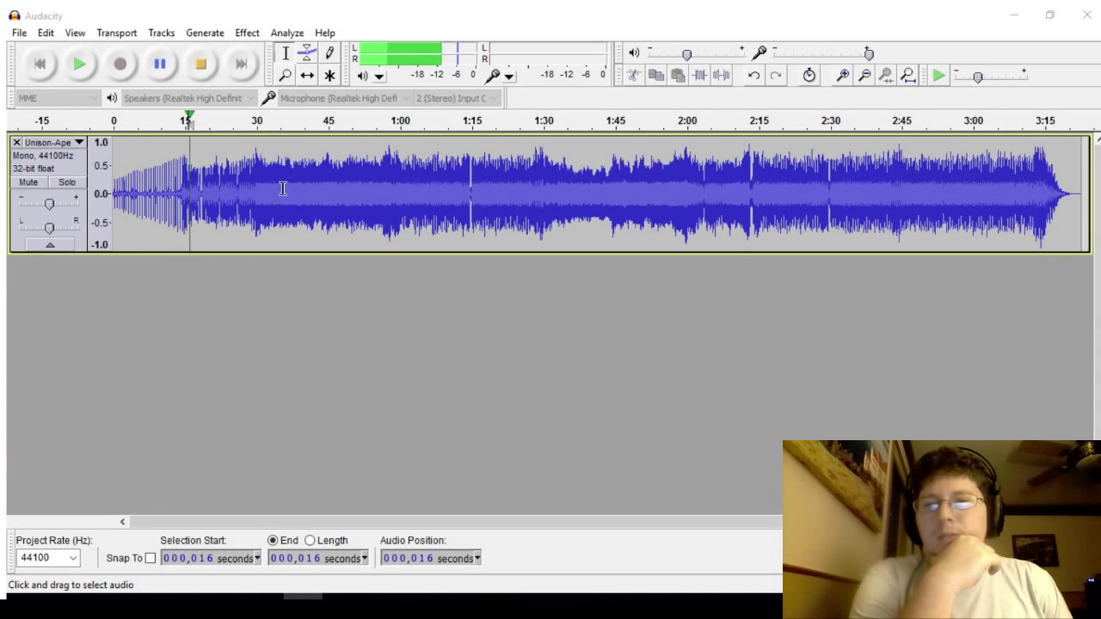
click(281, 188)
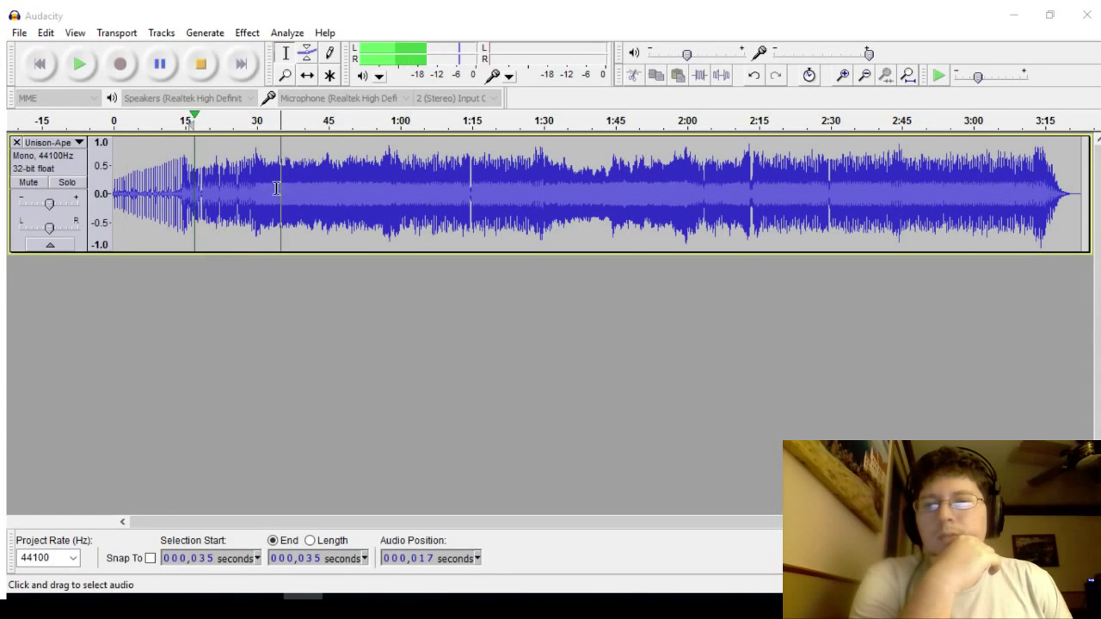
click(75, 72)
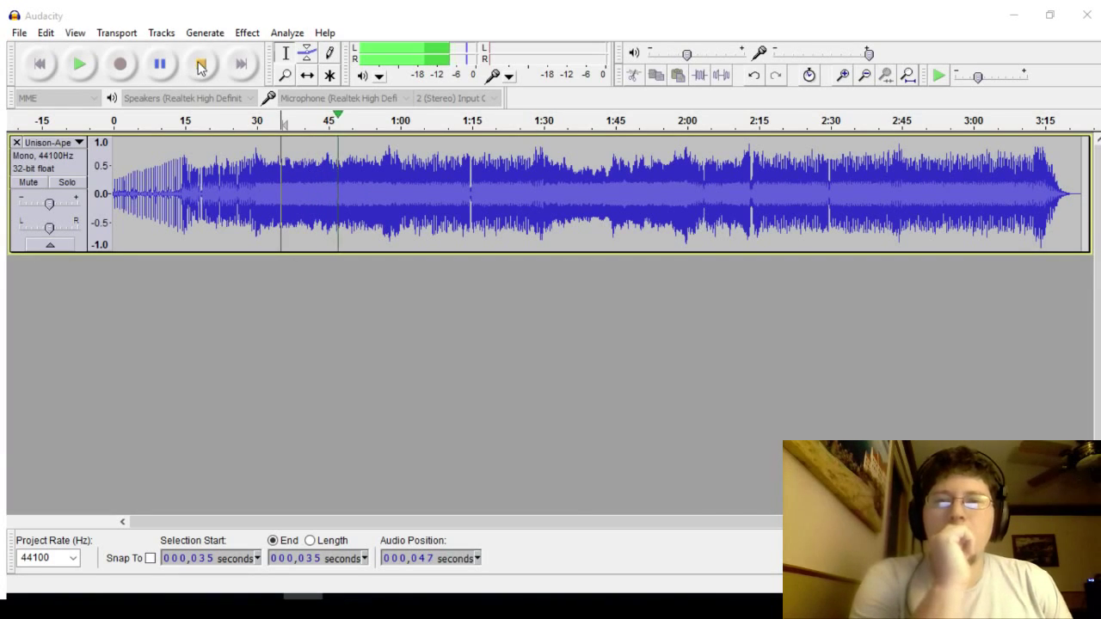
click(467, 182)
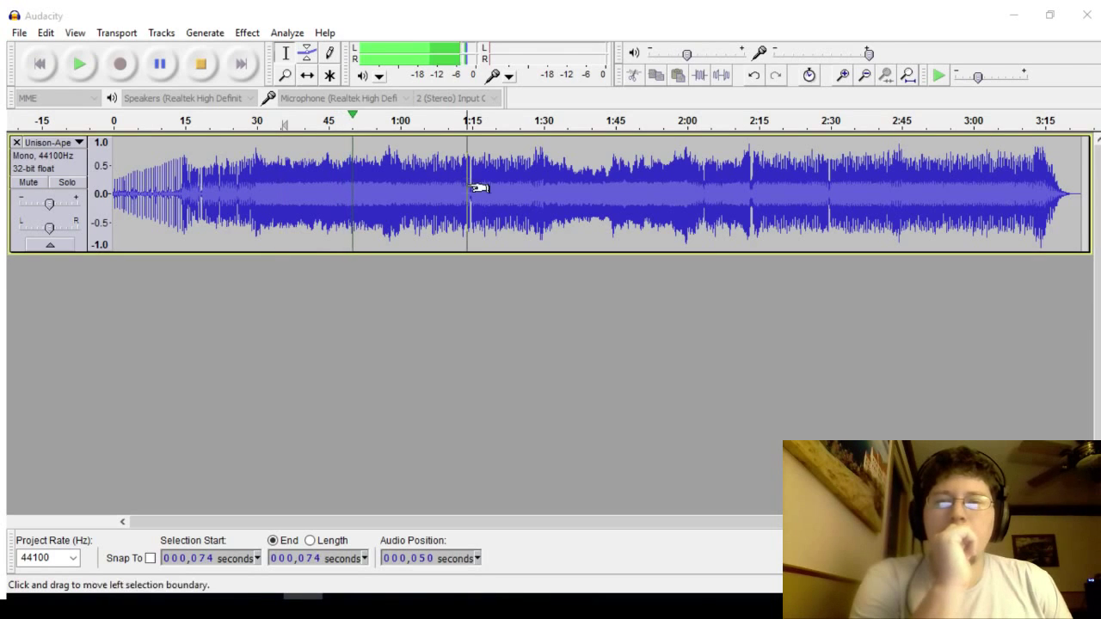
click(91, 71)
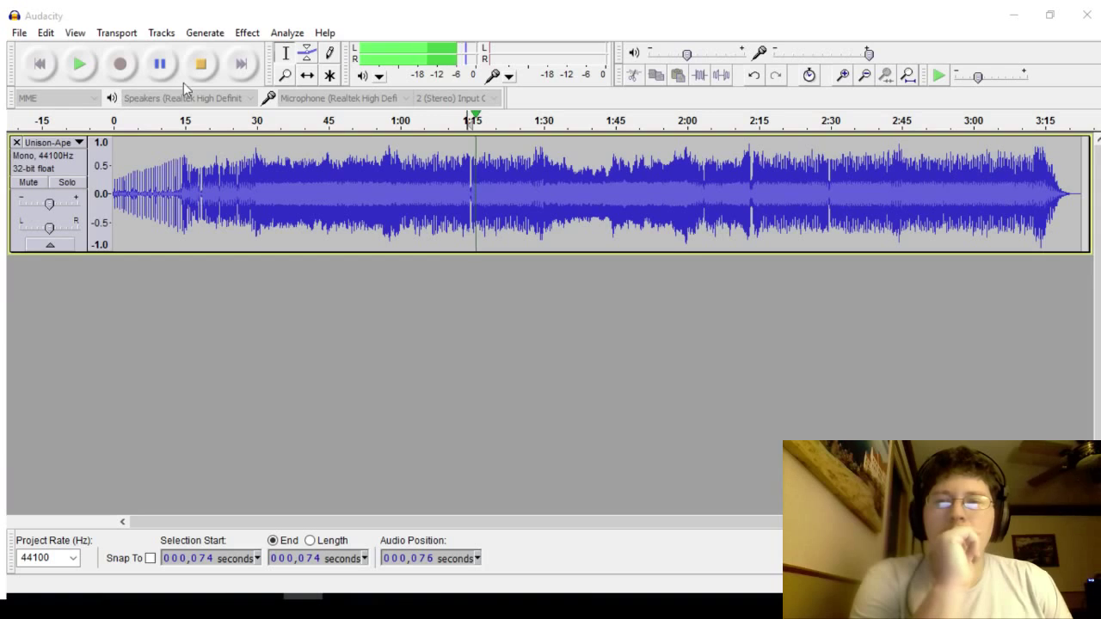
click(207, 65)
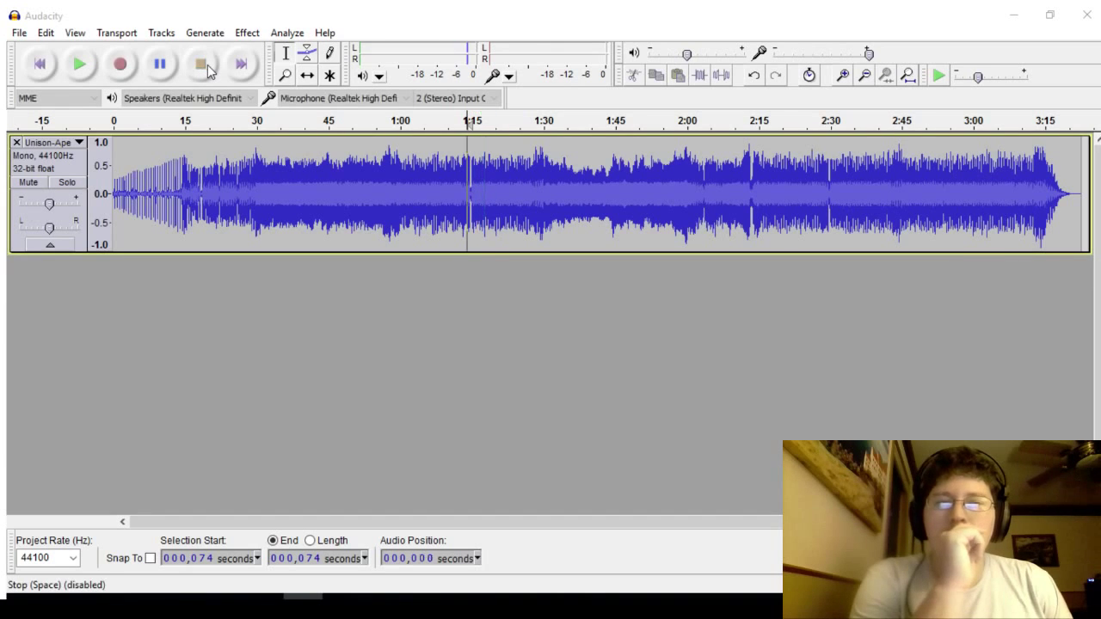
Step: Duplicate the whole mono Aperture track and join the two copies into one stereo track
key(ctrl+a)
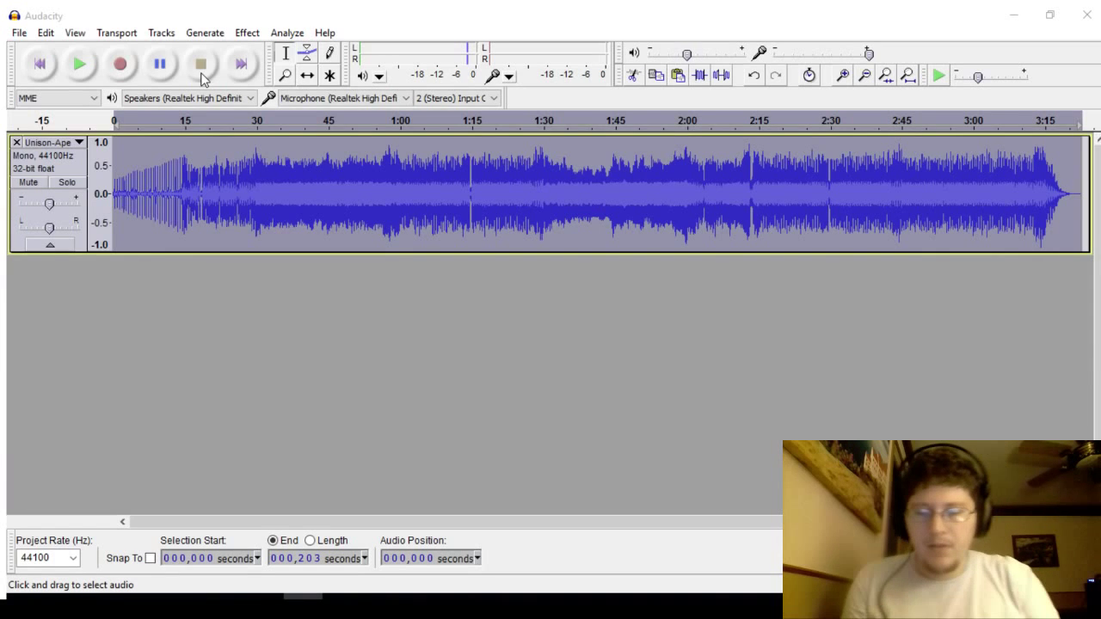
key(ctrl+d)
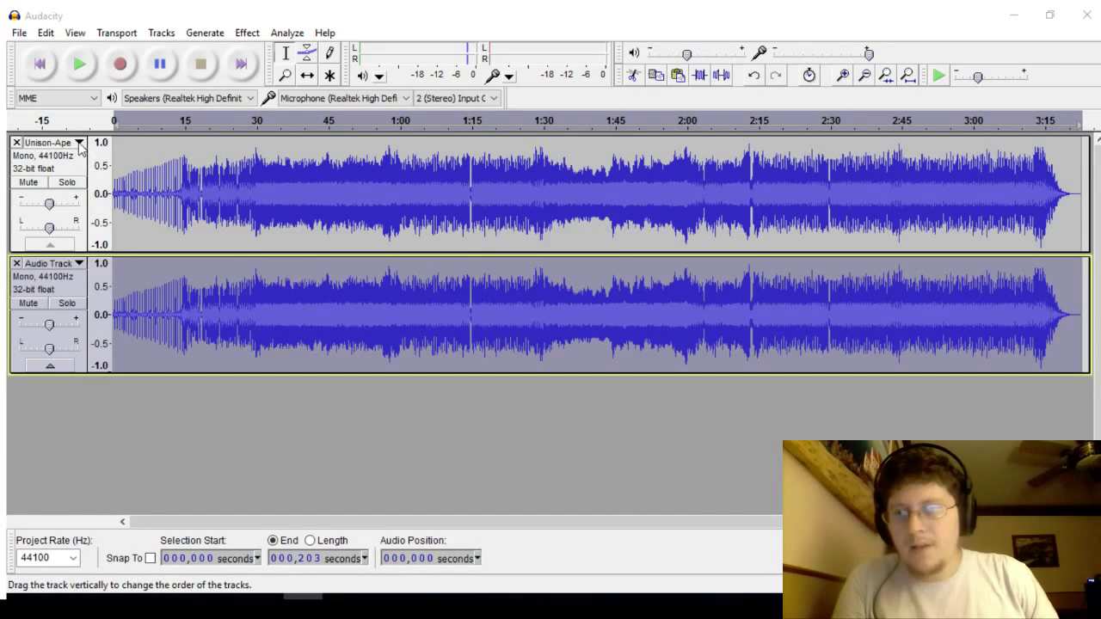
click(62, 374)
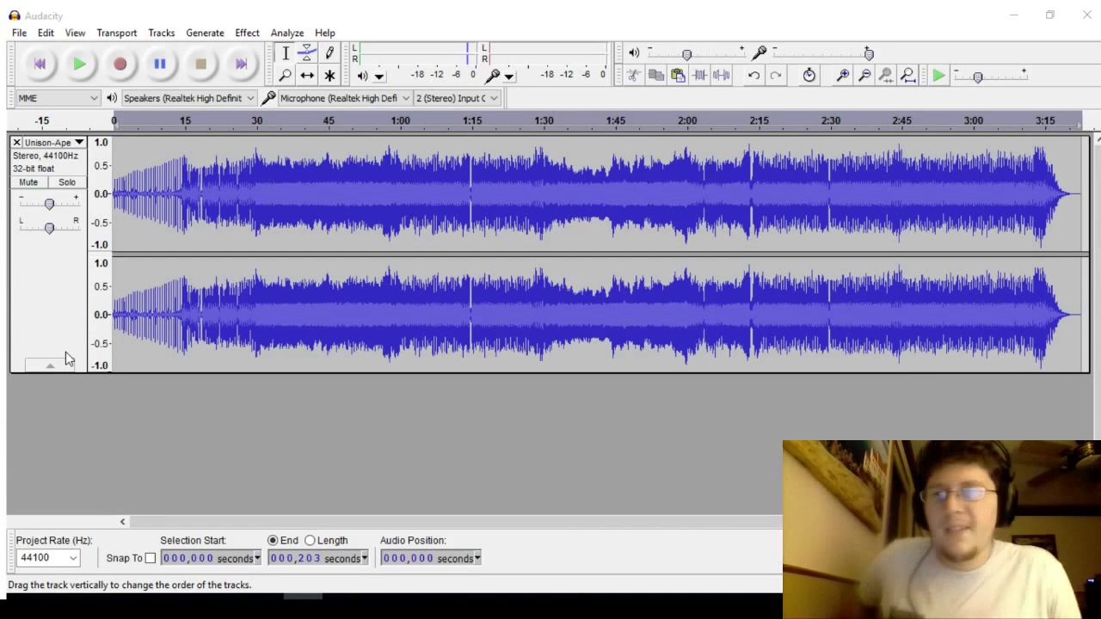
Step: Slow down the whole stereo Aperture track to a length of 220 seconds and fit it in the window
click(403, 204)
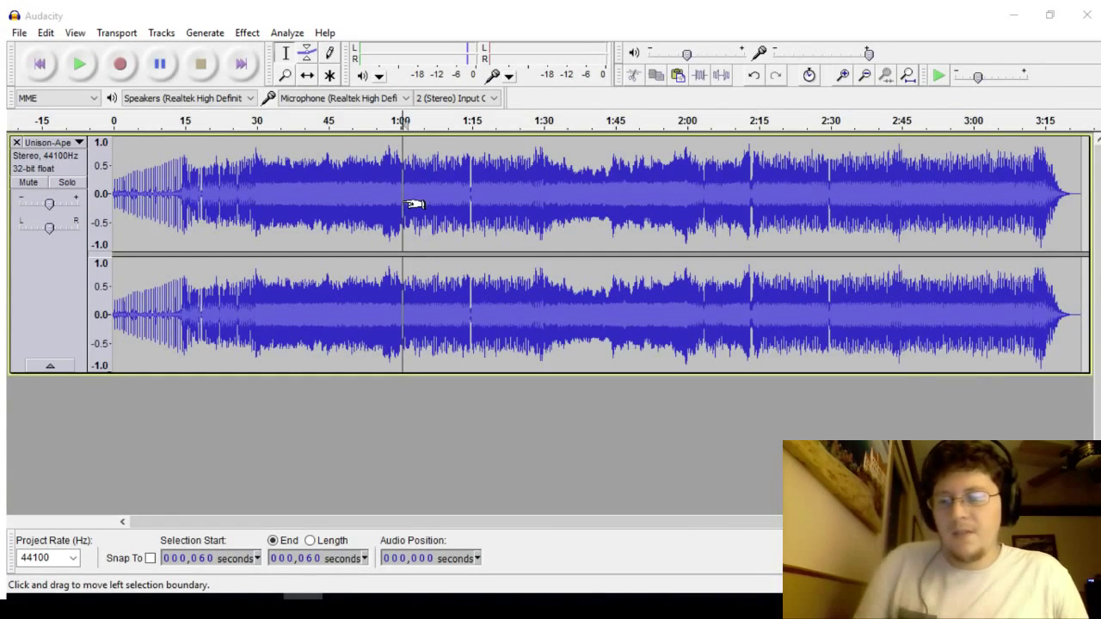
key(ctrl+a)
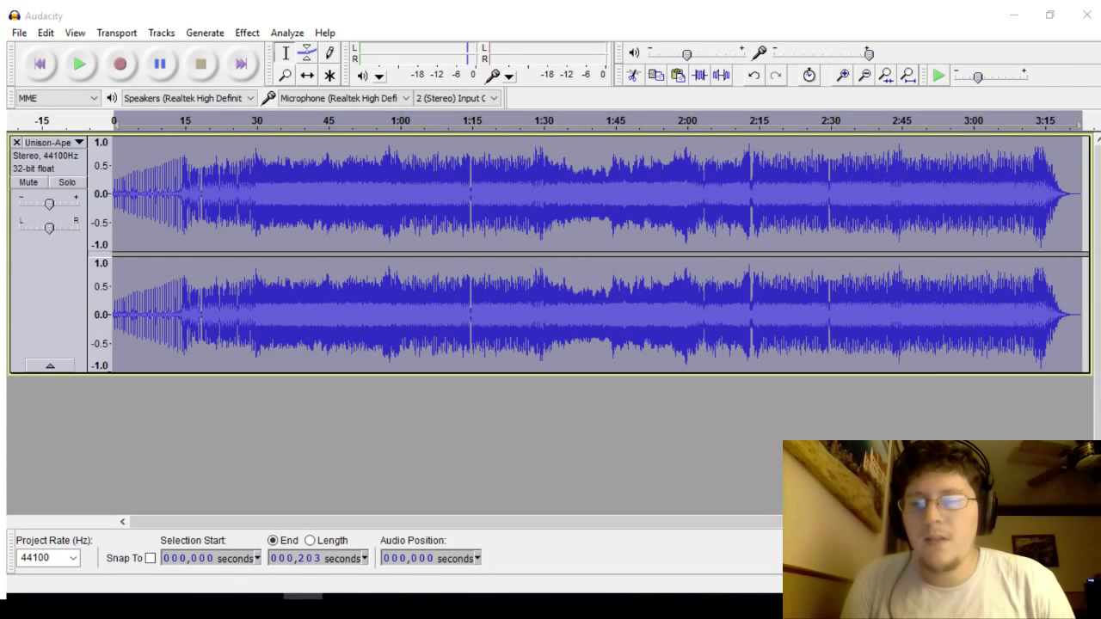
key(alt)
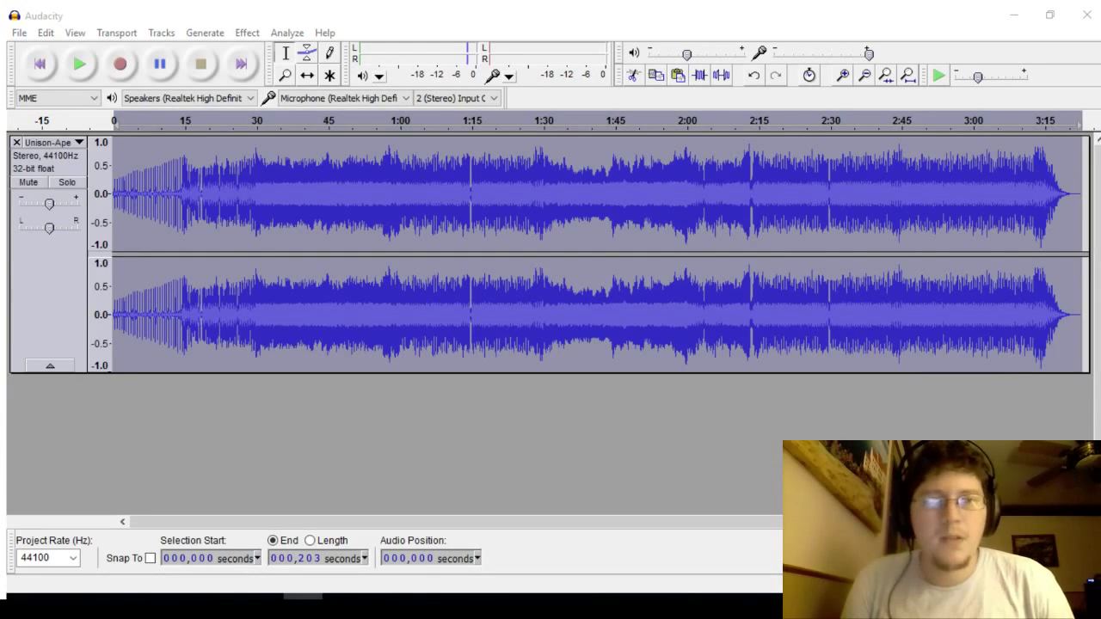
key(alt)
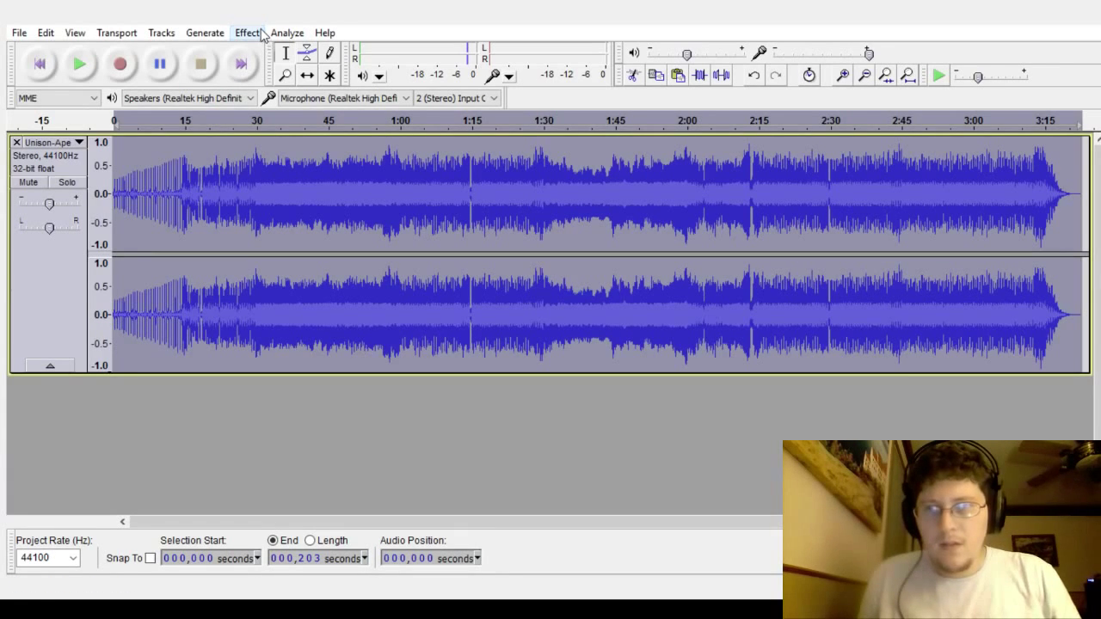
click(305, 51)
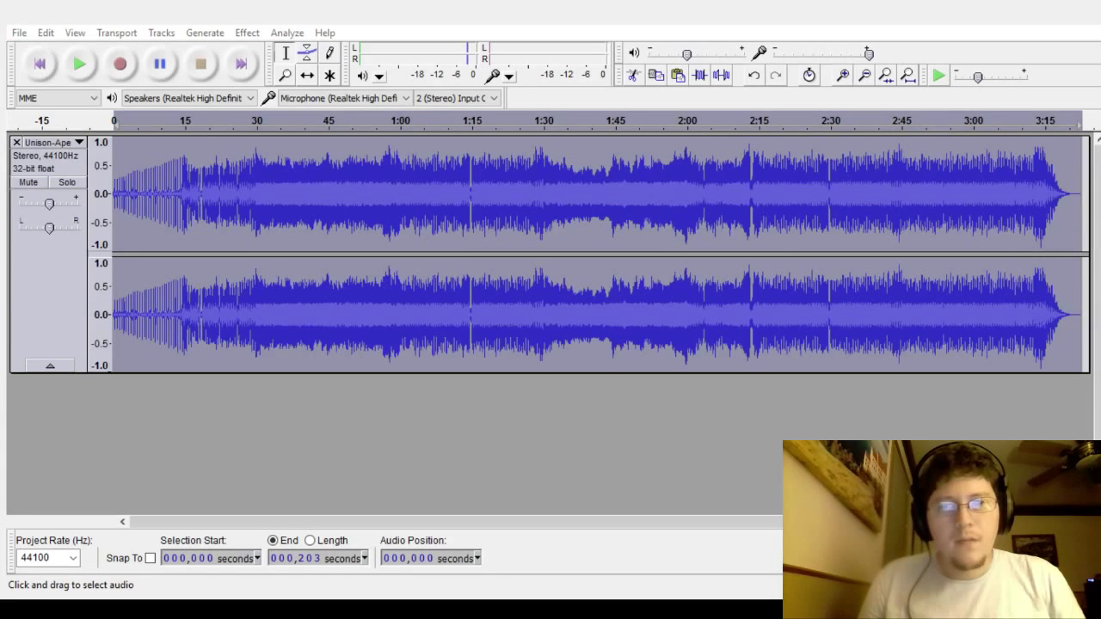
click(907, 74)
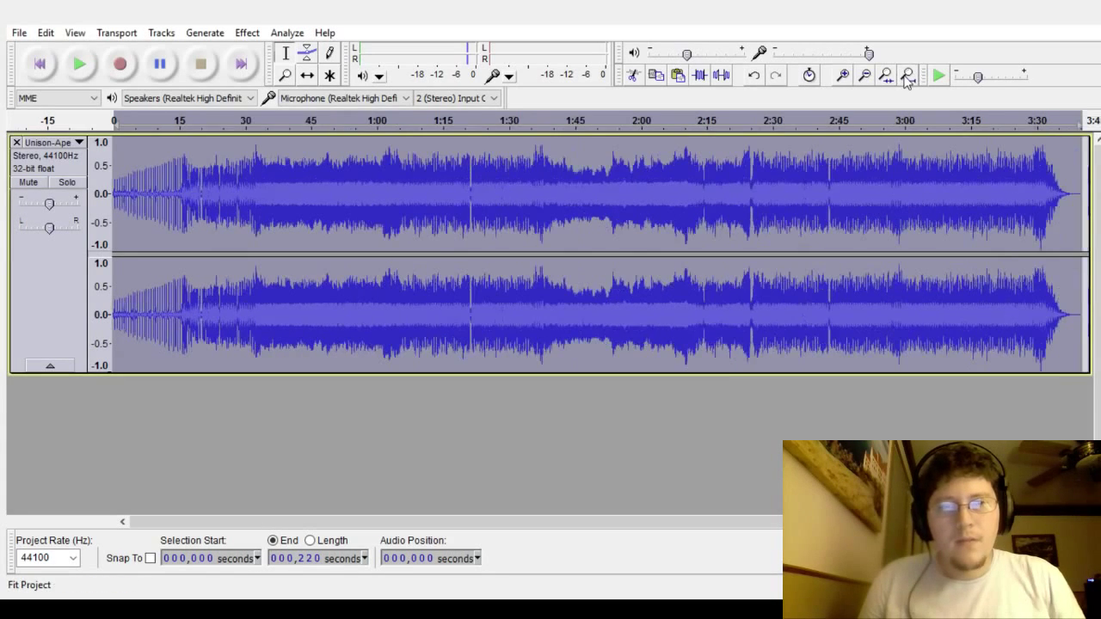
Step: Audition the slowed Aperture track from 51 and 65 seconds, and stop playback
click(340, 162)
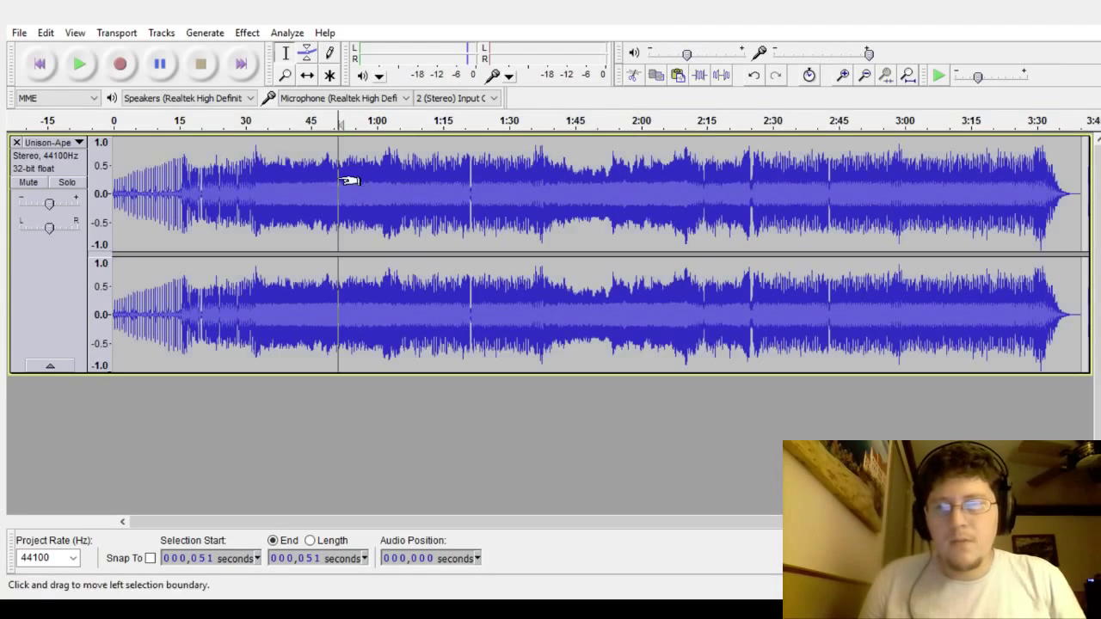
click(80, 62)
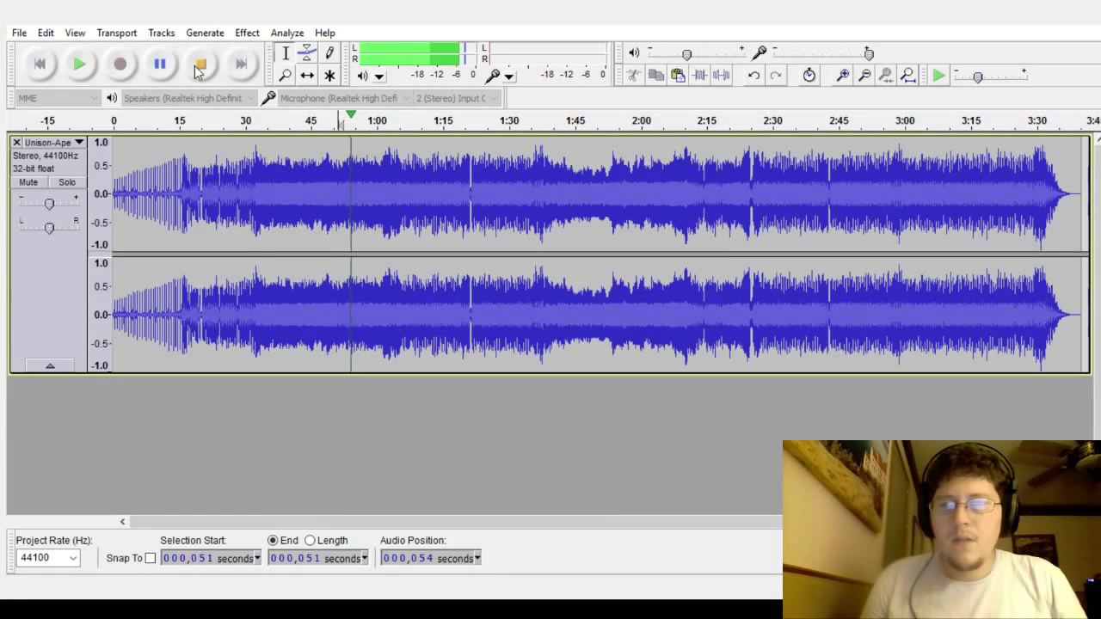
click(398, 172)
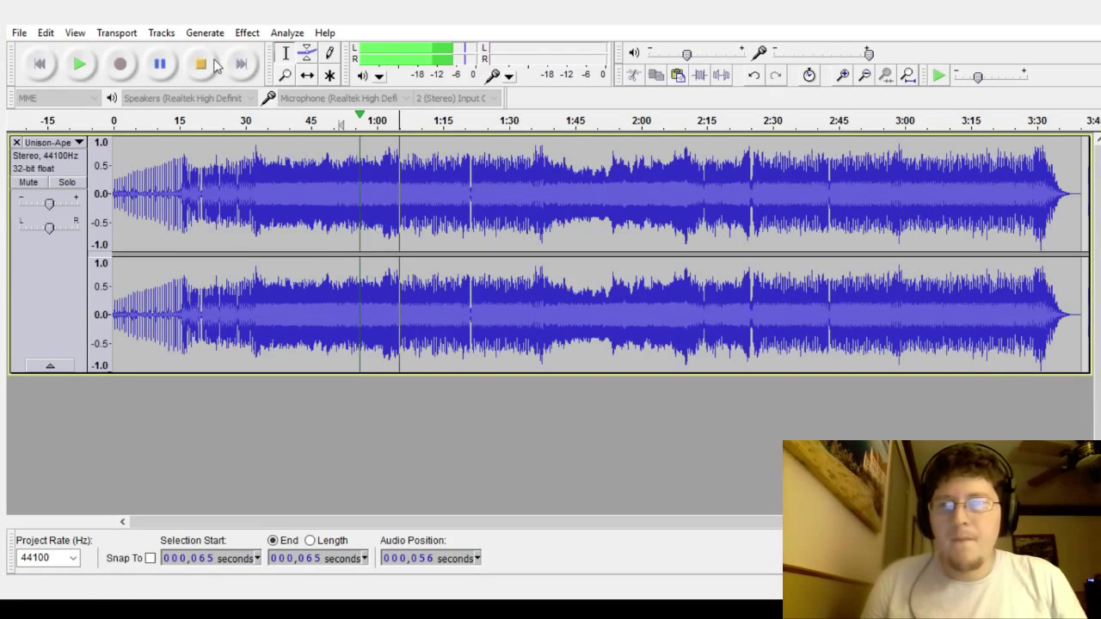
click(205, 68)
click(79, 63)
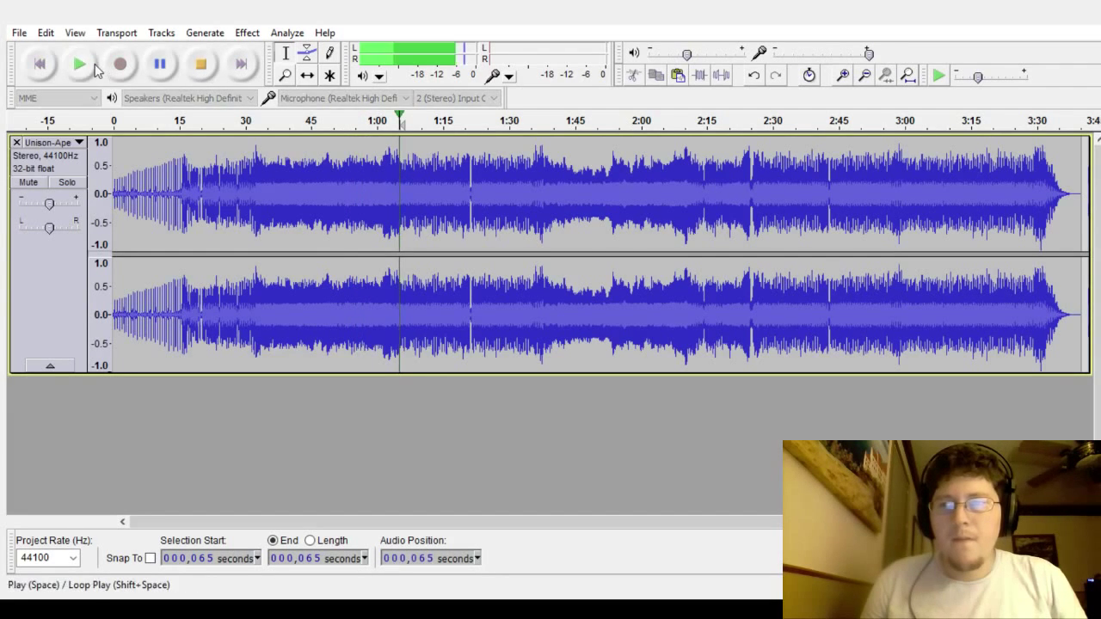
click(203, 63)
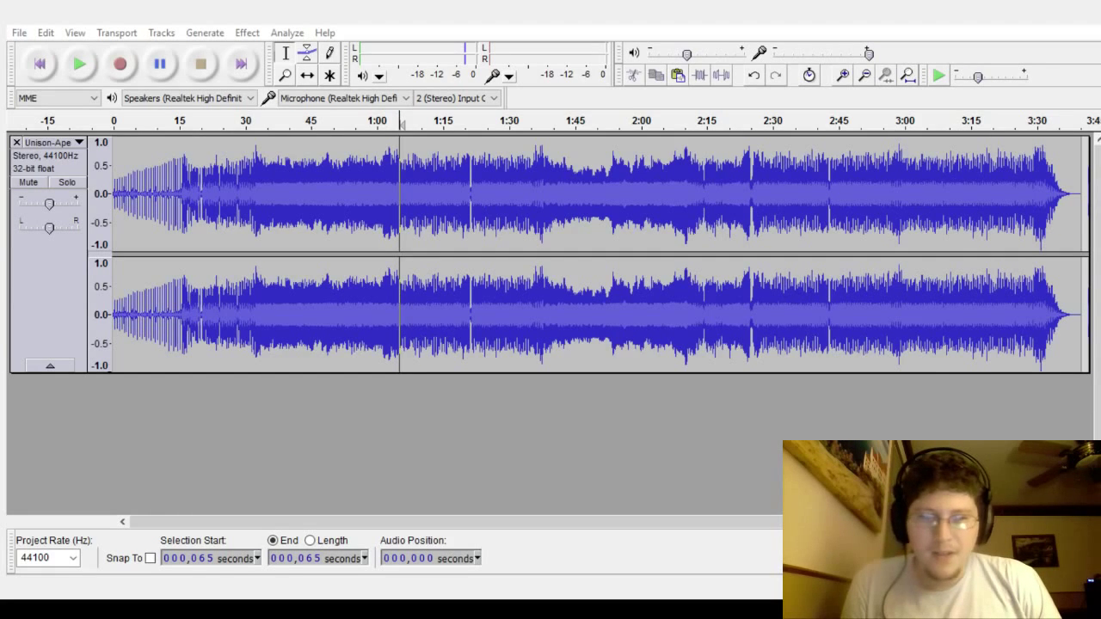
Step: Bring up the Unison - Spark track and place the cursor at 22 and 33 seconds
key(alt+Tab)
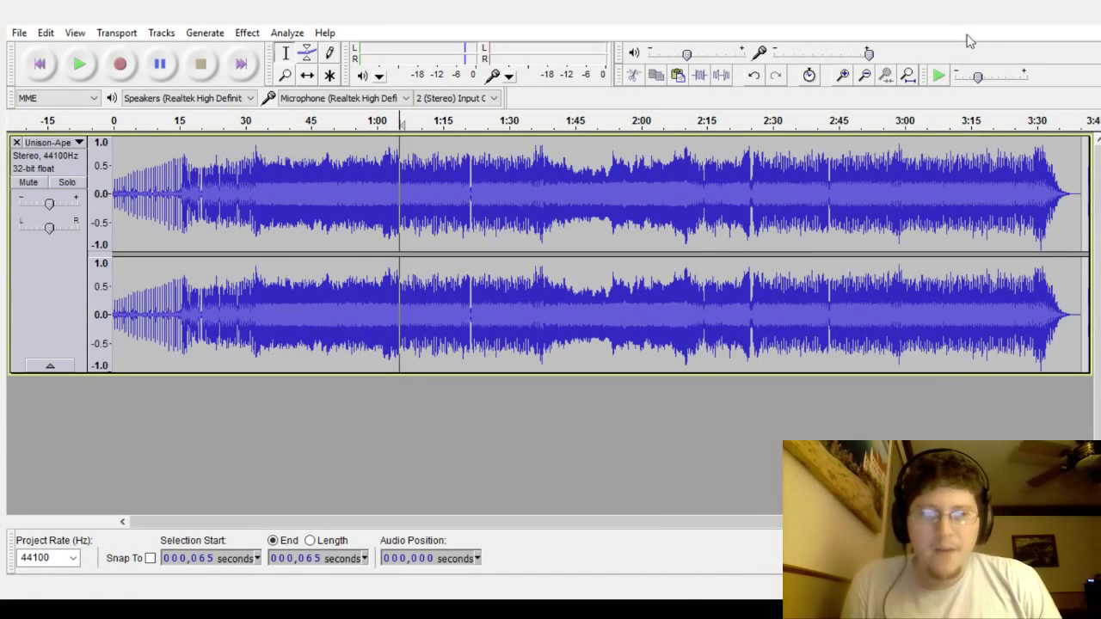
key(alt+Tab)
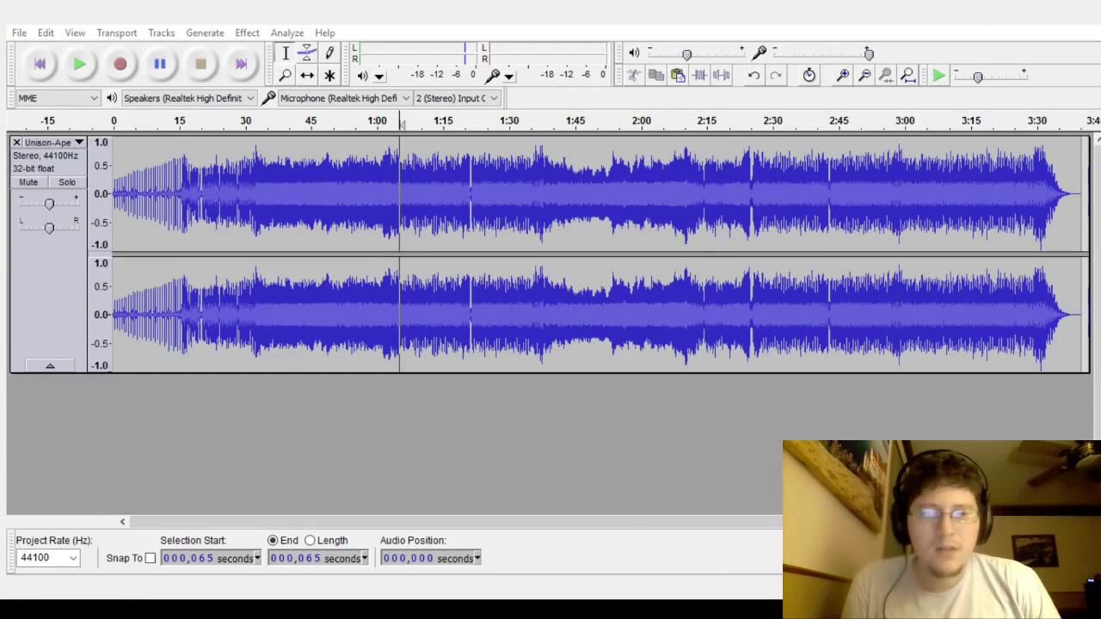
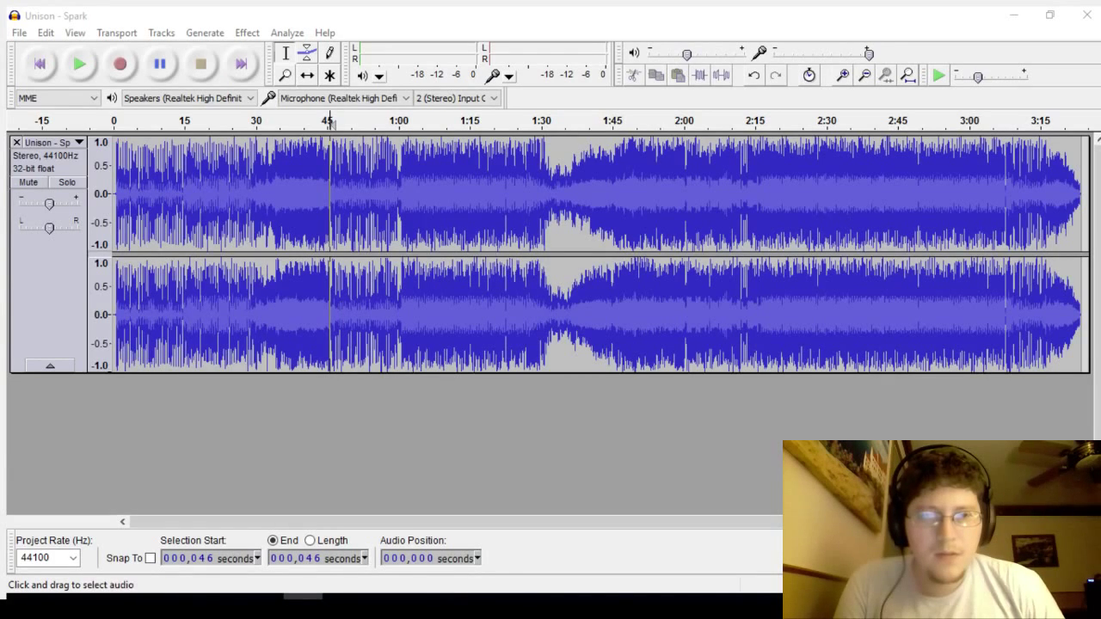
click(219, 206)
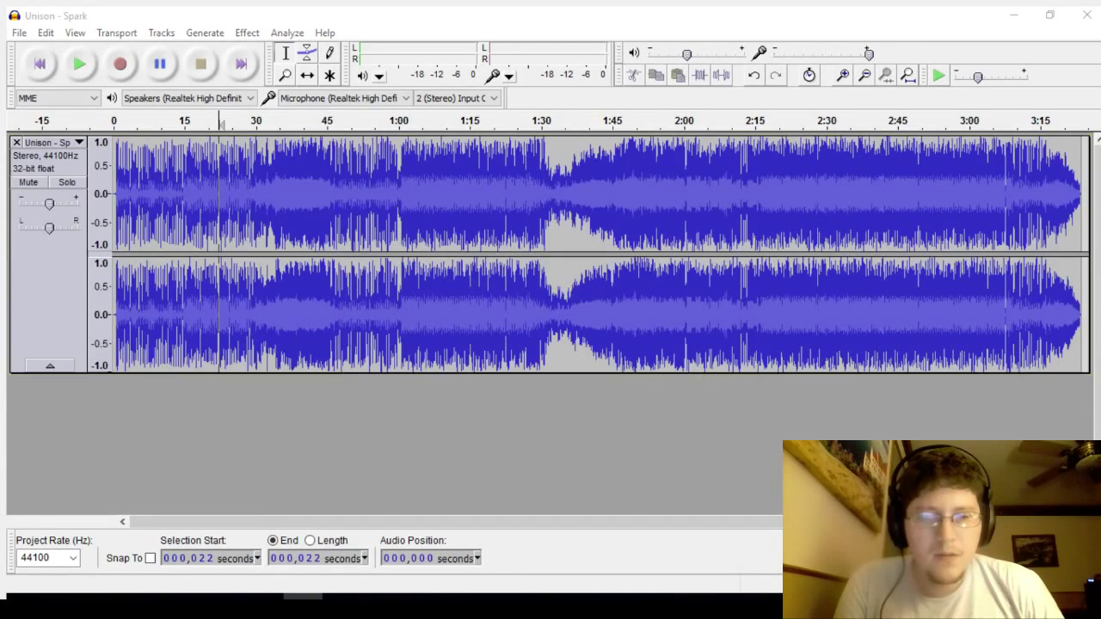
click(272, 349)
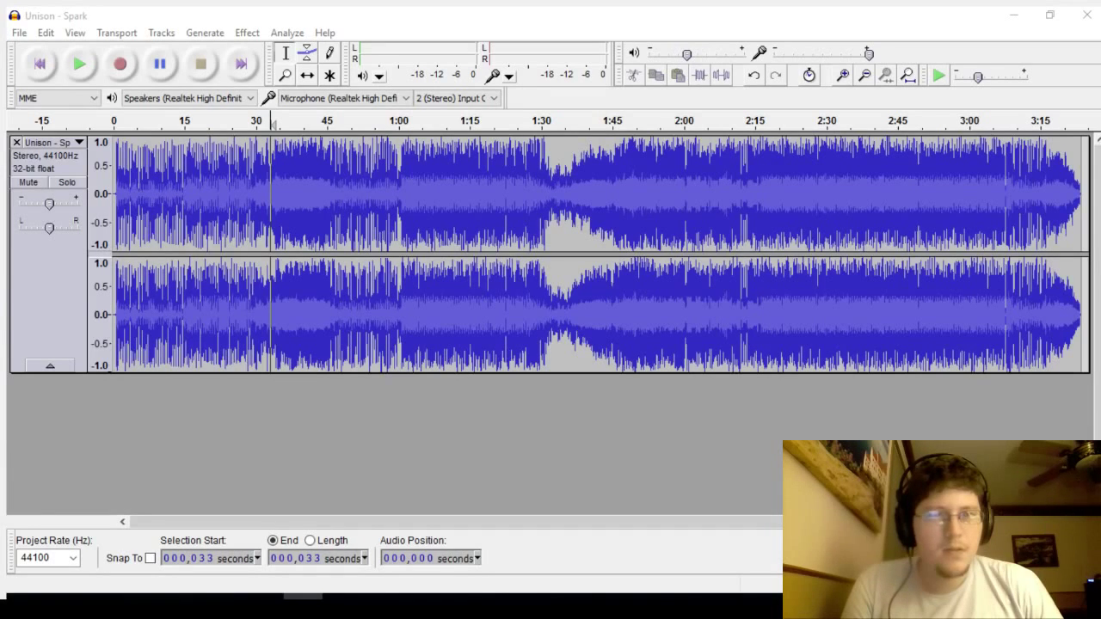
key(alt+Tab)
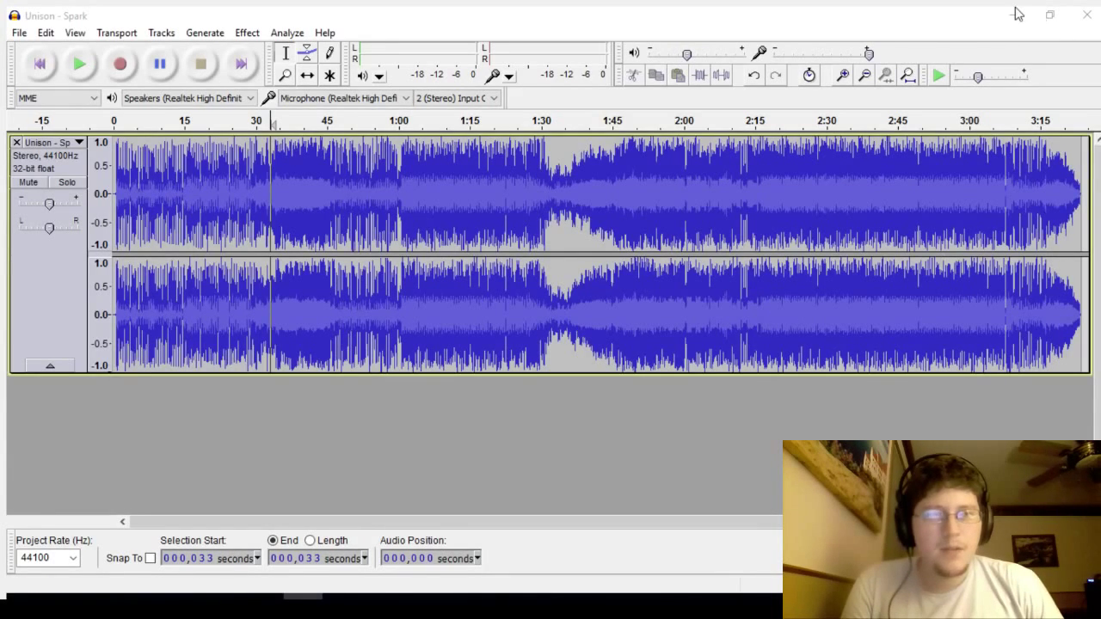
Step: Convert the whole Spark track to mono and slow it down to a length of 221 seconds
click(256, 210)
key(ctrl+a)
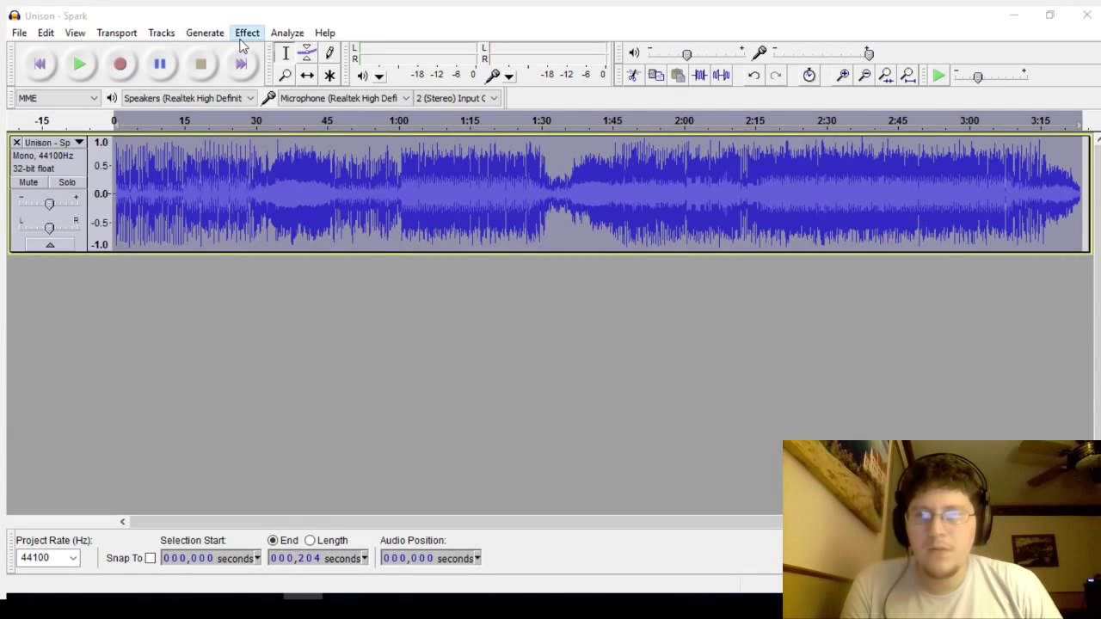
click(241, 41)
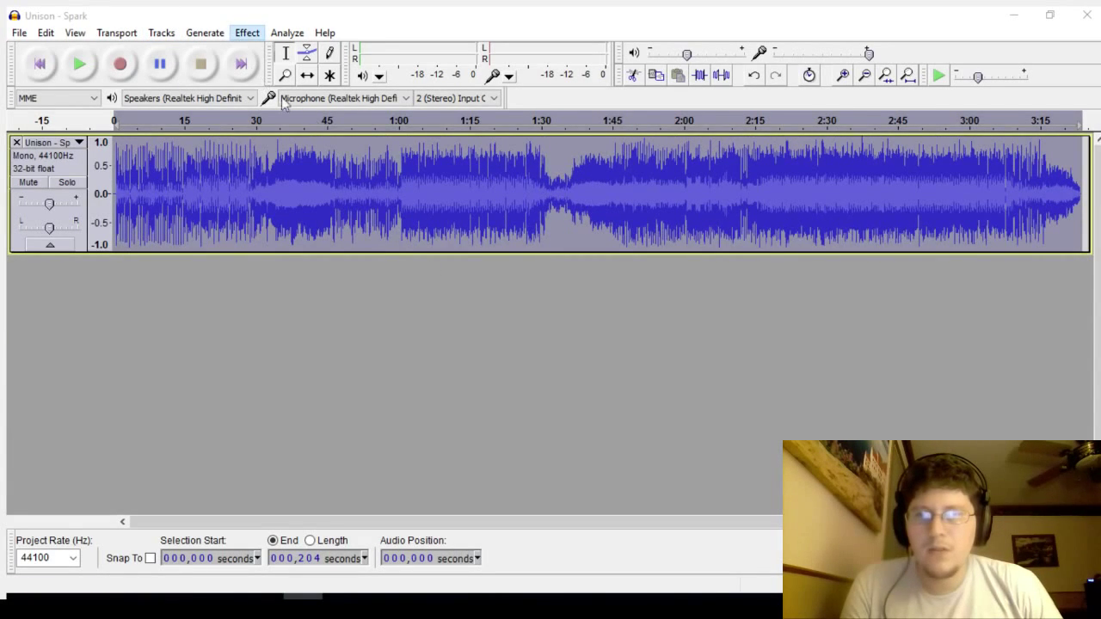
click(324, 128)
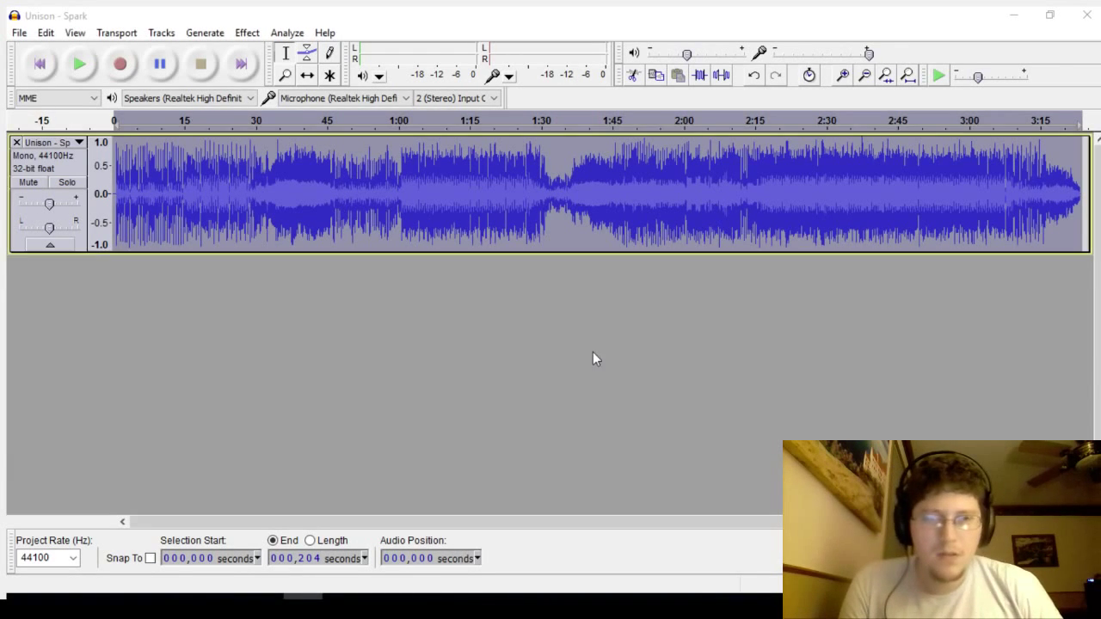
click(907, 75)
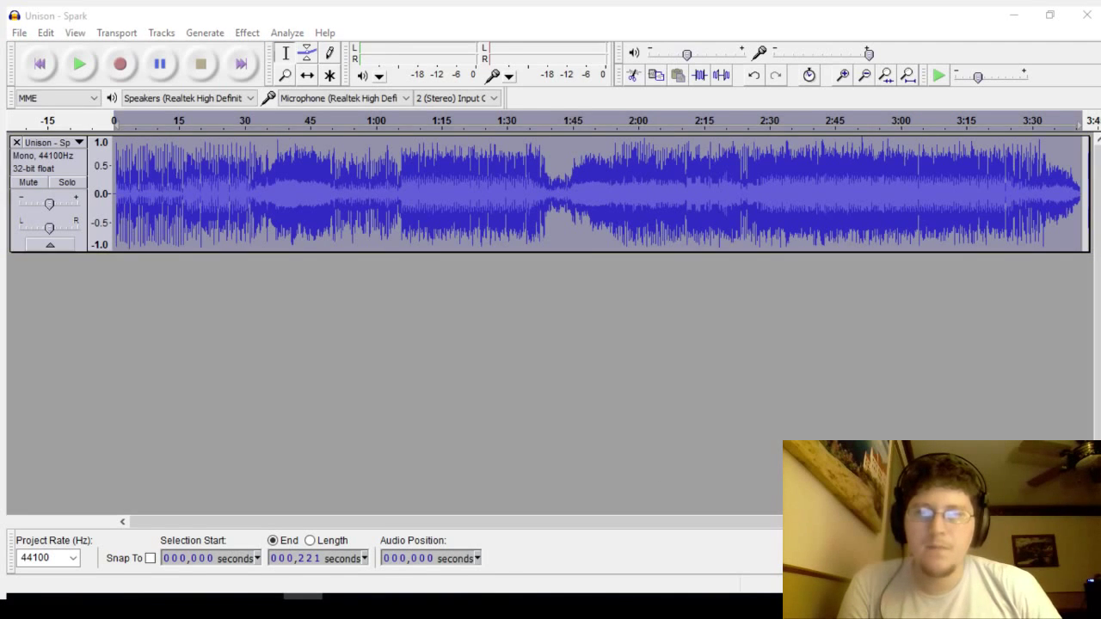
Step: Compress and normalize the whole mono Spark track in two rounds
key(ctrl+z)
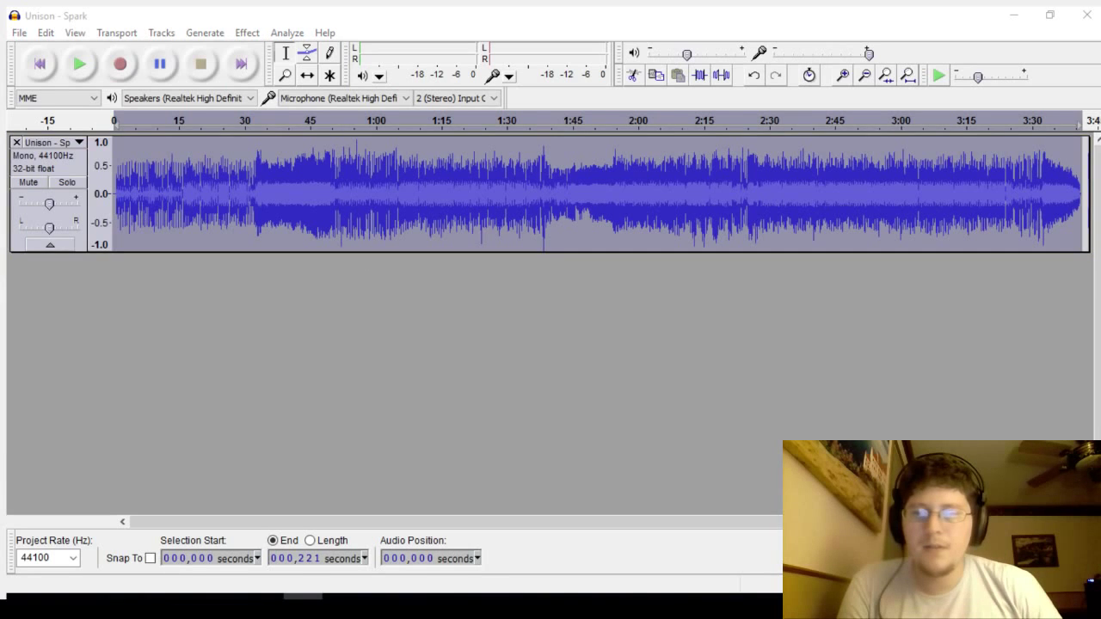
click(569, 341)
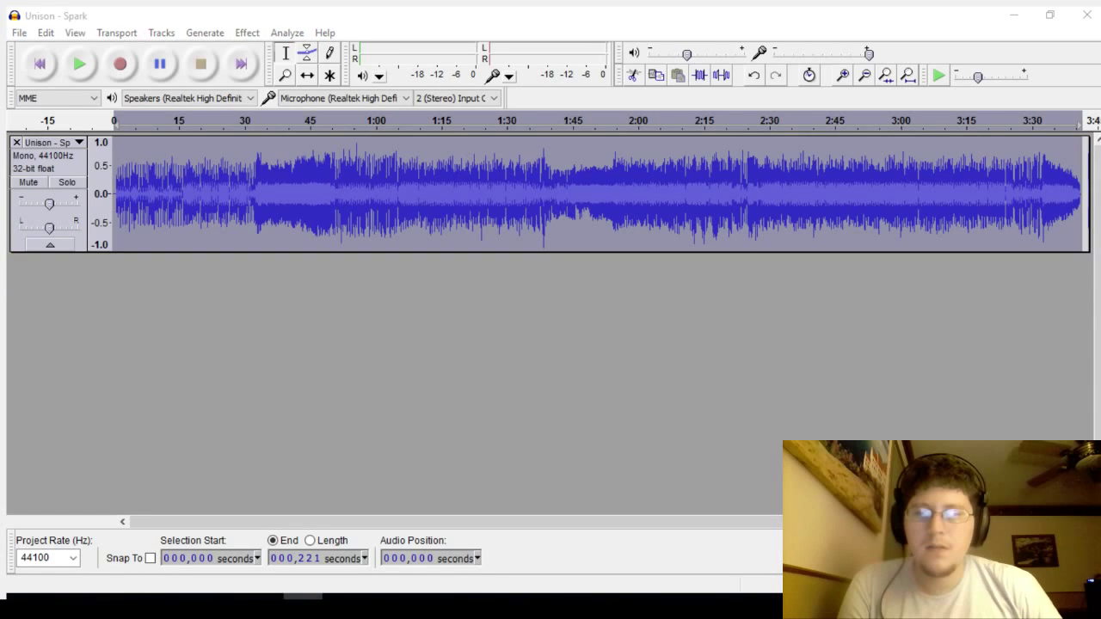
click(244, 41)
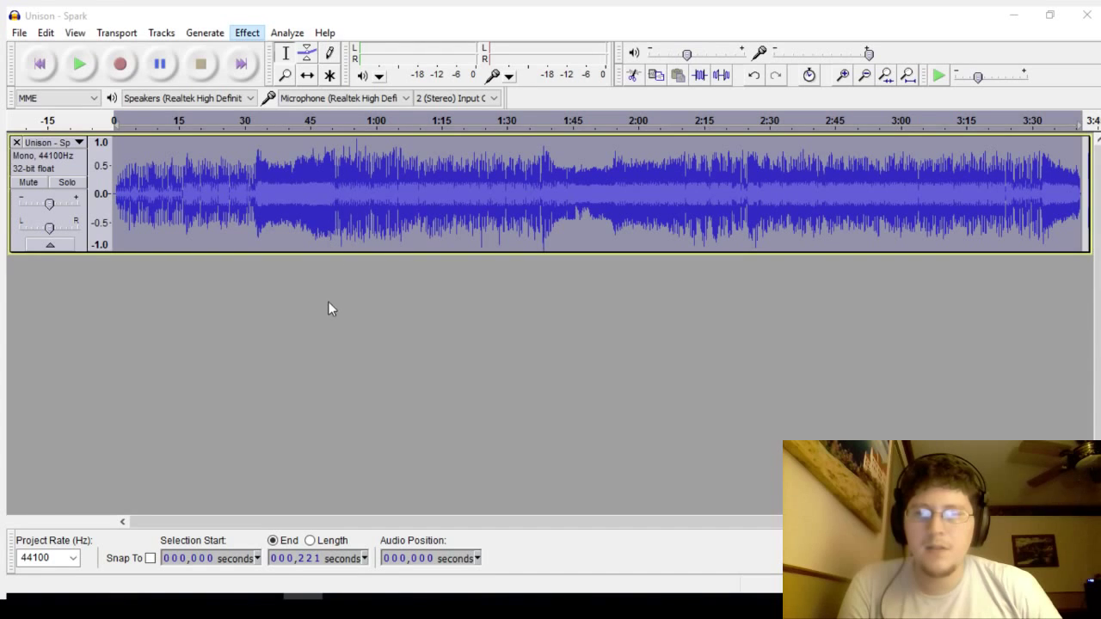
click(558, 335)
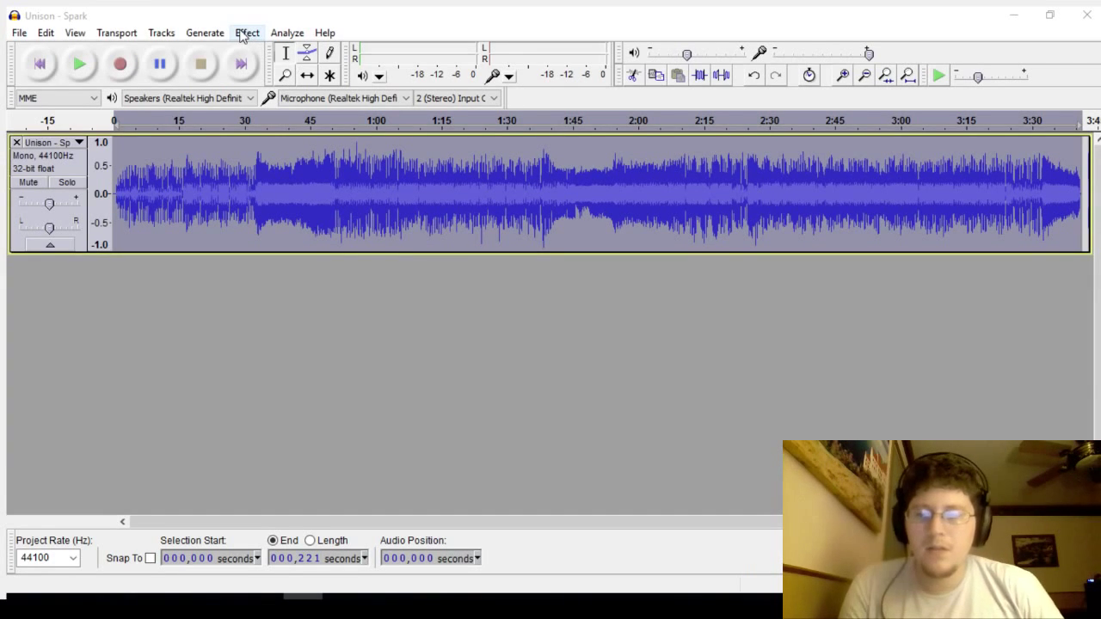
Step: Duplicate the mono Spark audio onto a new mono track and combine both tracks into one stereo track
key(ctrl+shift+n)
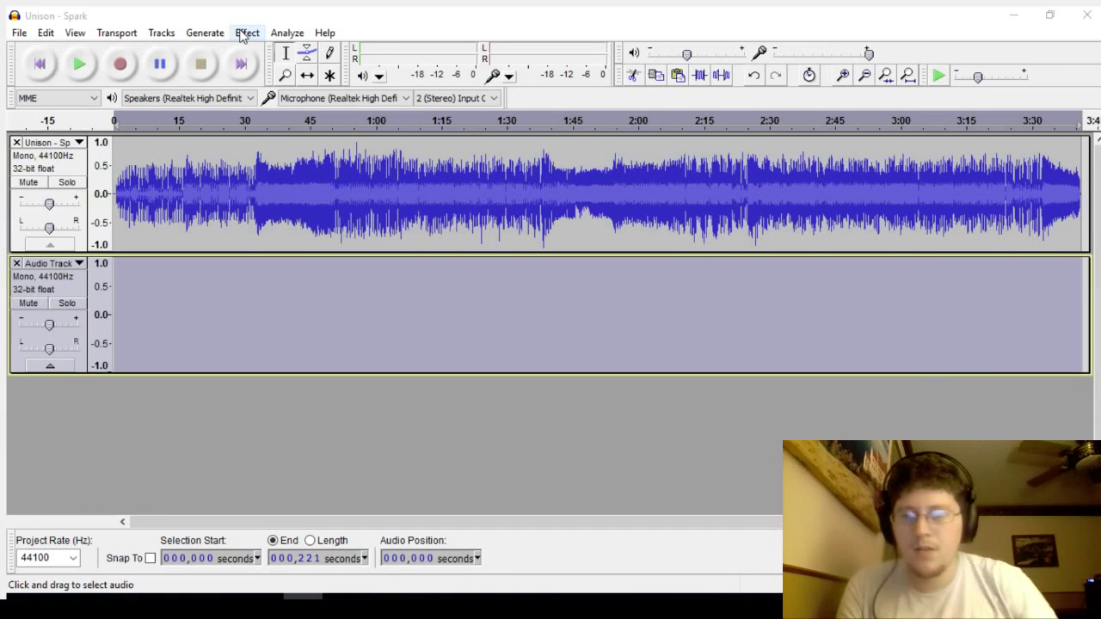
key(ctrl+v)
click(76, 146)
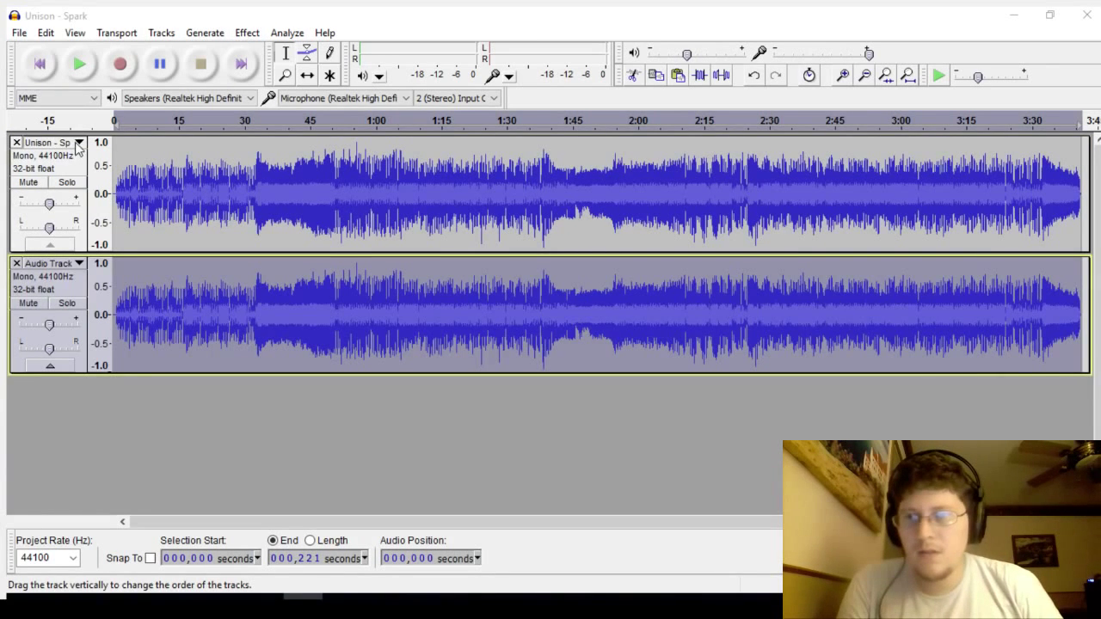
click(80, 370)
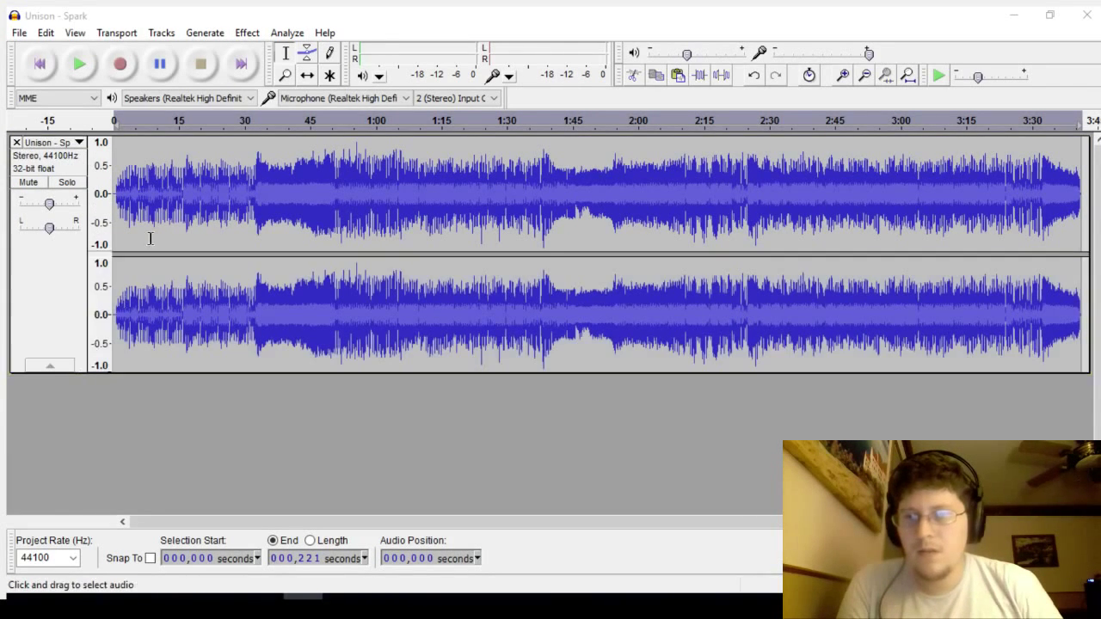
Step: Audition the stereo Spark track from 28 seconds, place the cursor at 34 seconds and stop playback
click(232, 181)
click(79, 63)
click(264, 180)
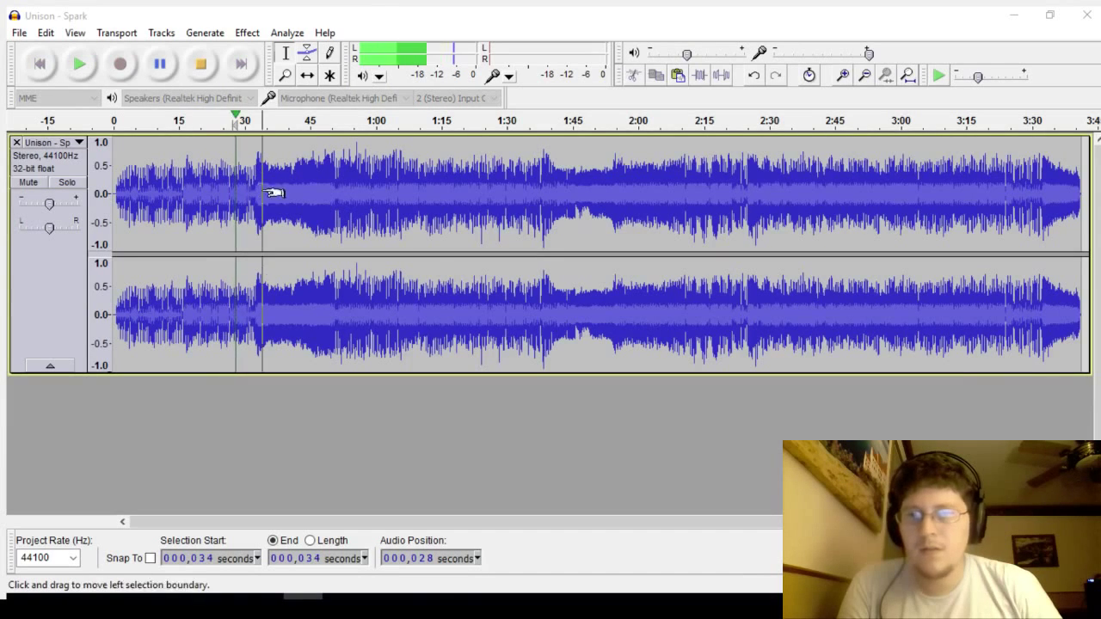
click(201, 66)
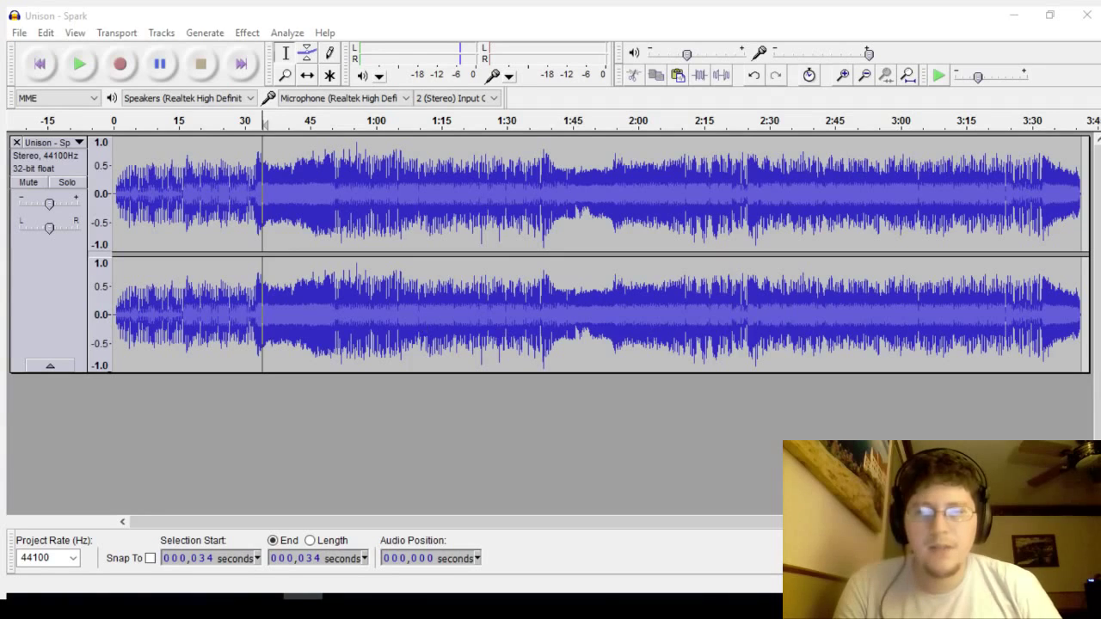
Step: Switch to the Sony Vegas project and place the two songs end to end on a new audio track beneath the voice track
key(Tab)
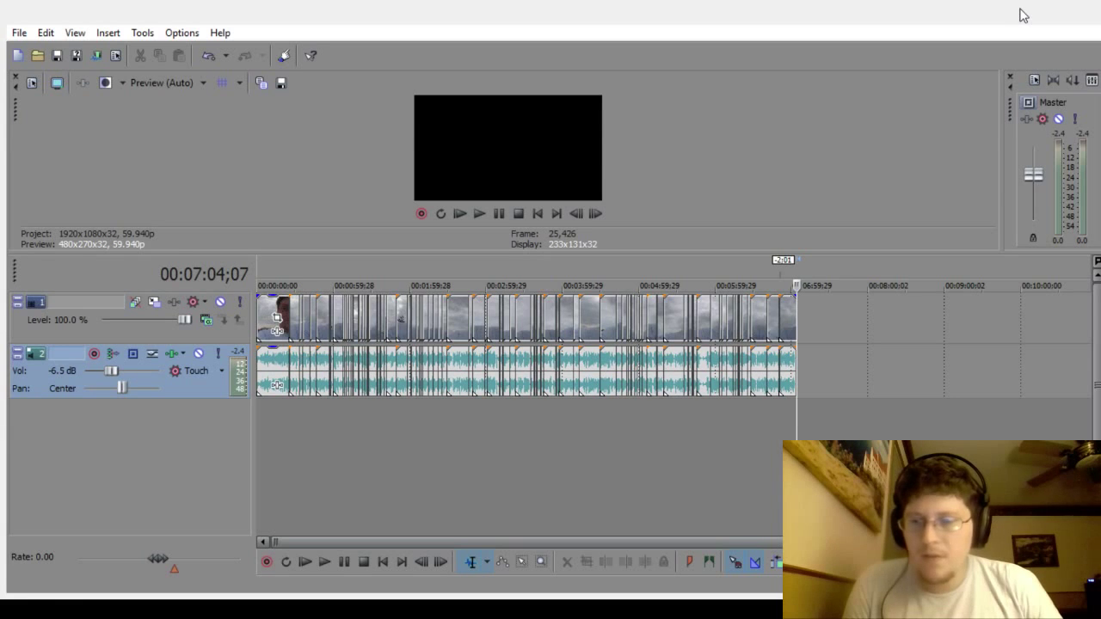
drag(328, 523, 222, 427)
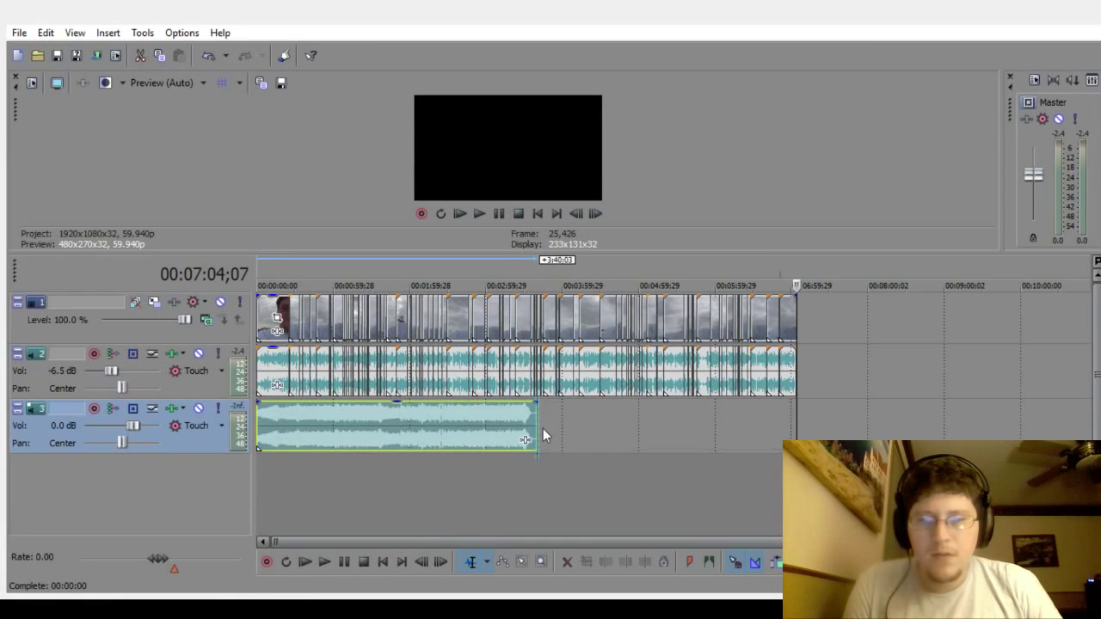
drag(542, 437, 542, 436)
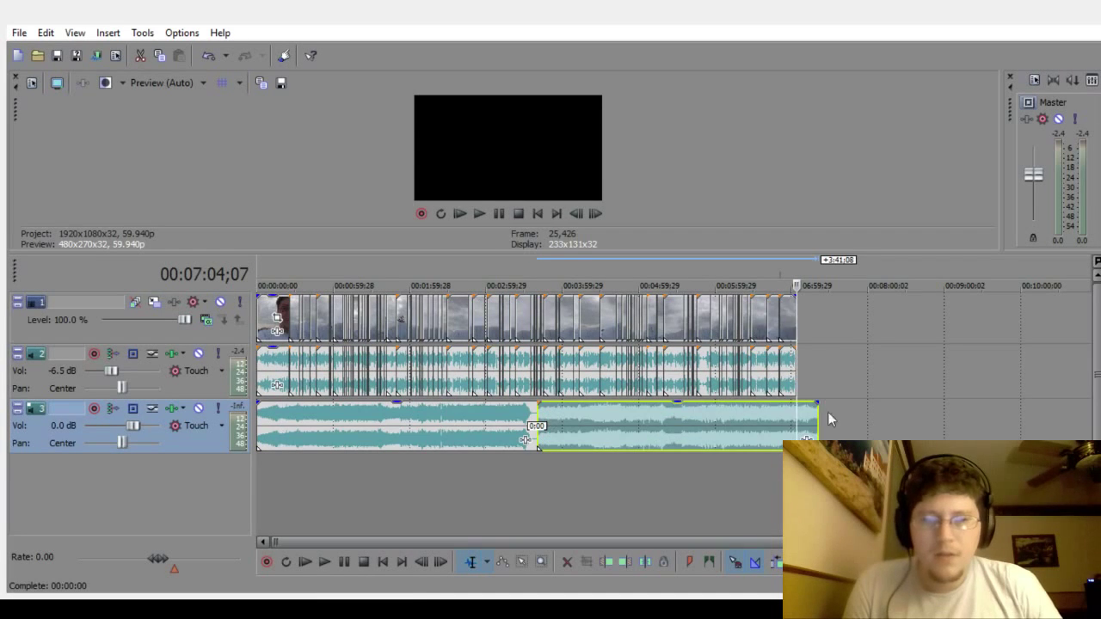
scroll(828, 419, up, 1)
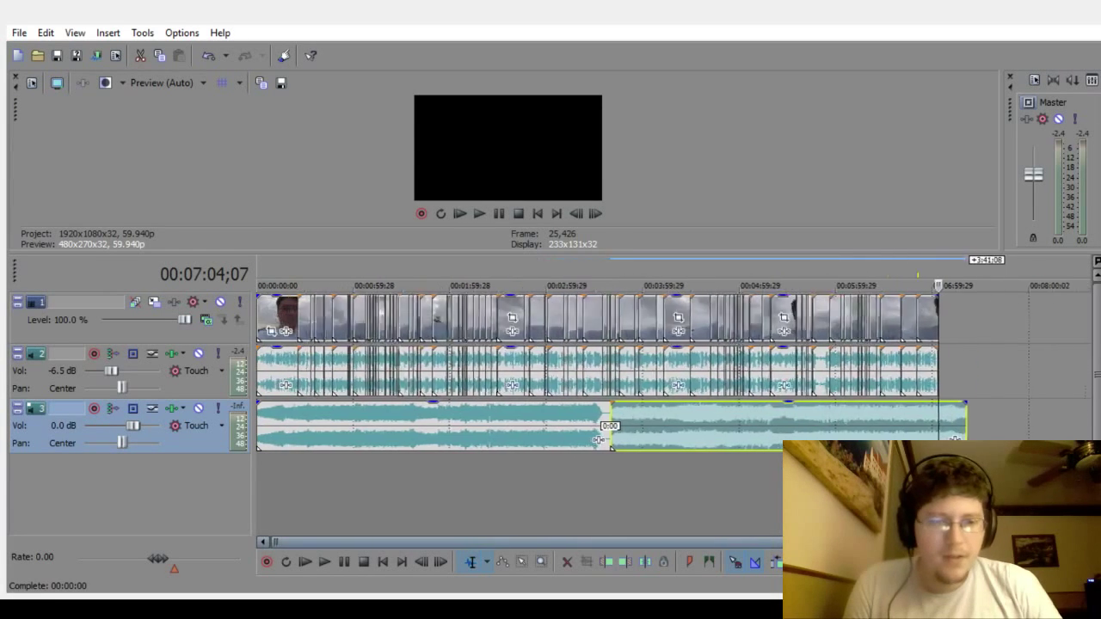
scroll(599, 441, up, 3)
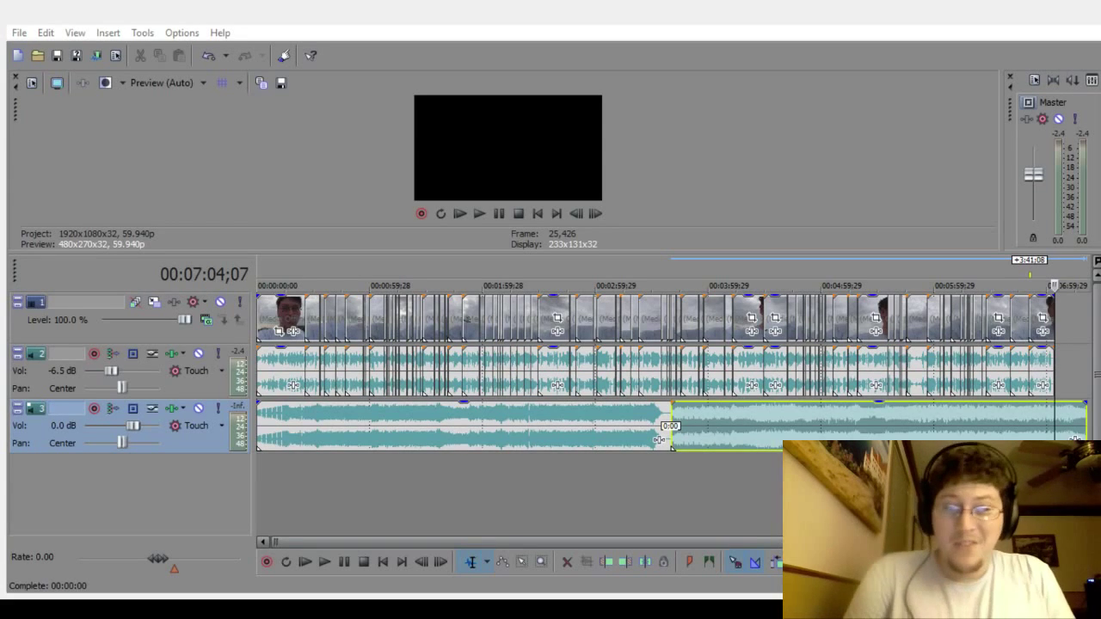
click(659, 439)
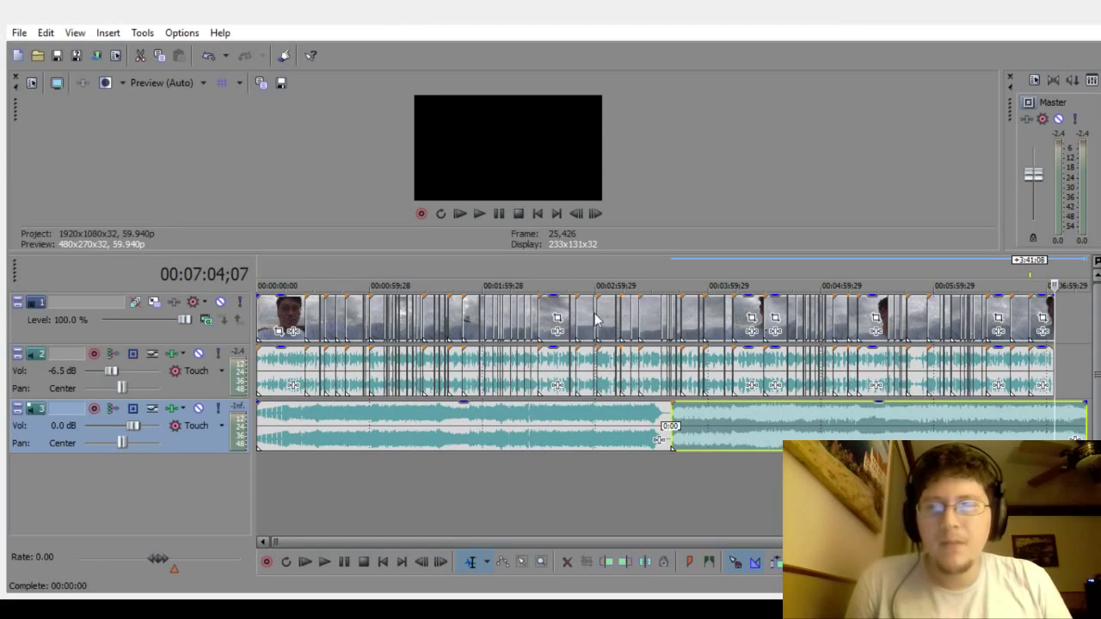
Step: Play the project from the start and set the music track's volume to -10 dB
drag(779, 542, 354, 541)
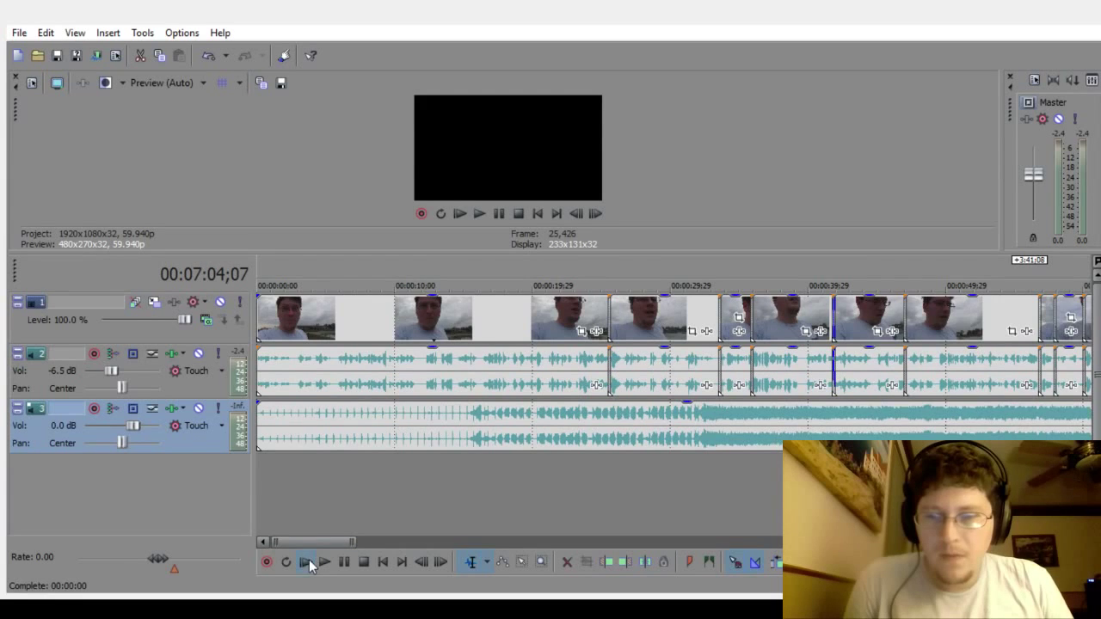
click(306, 562)
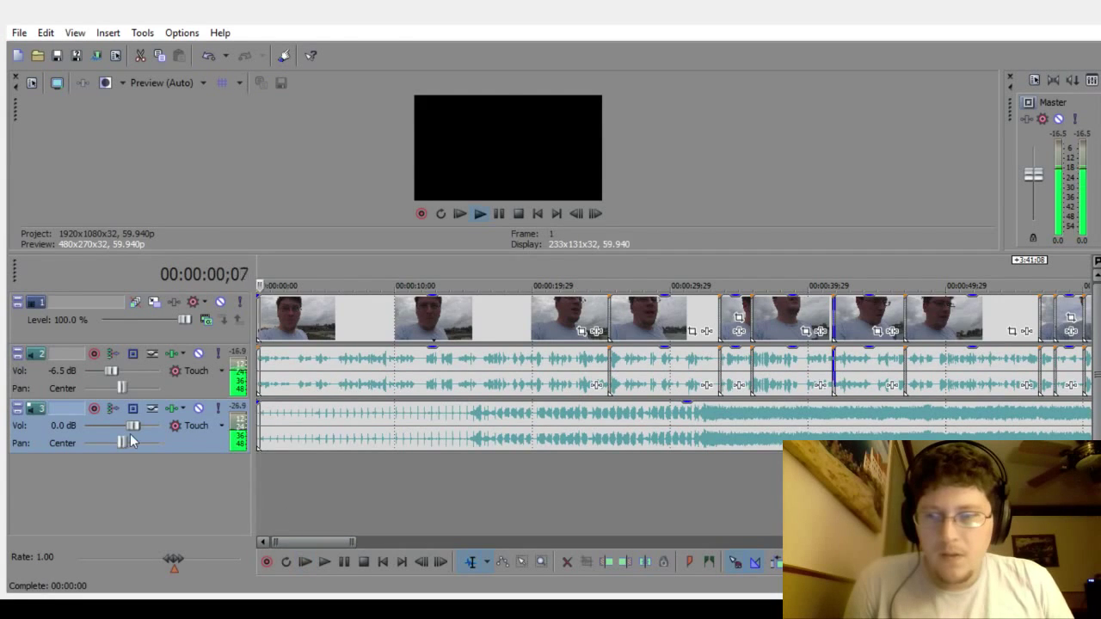
double_click(60, 426)
text(-1)
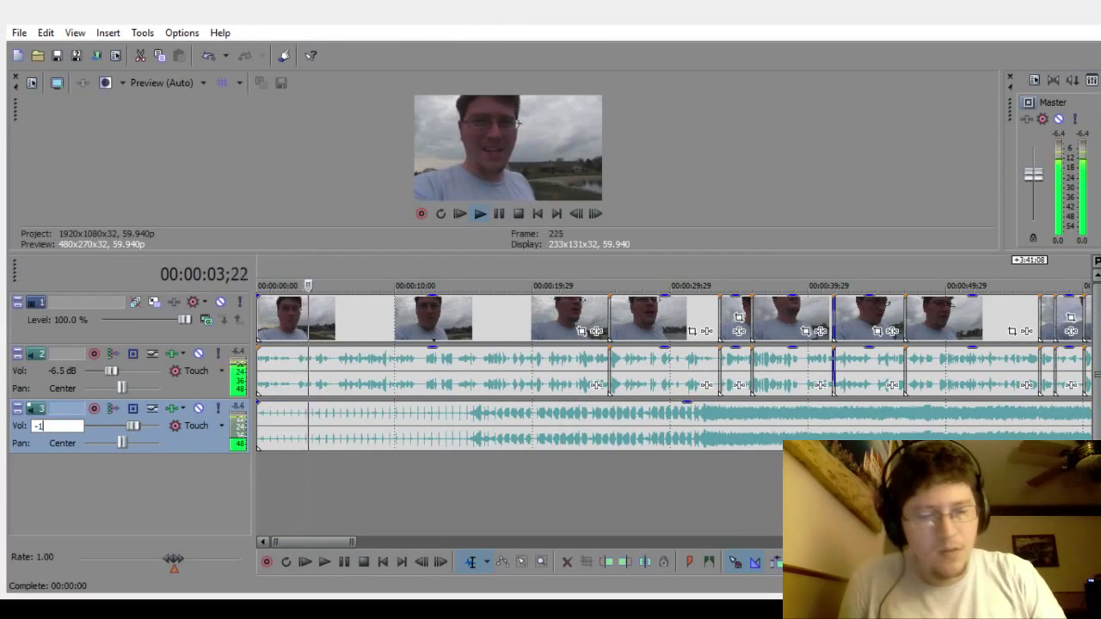
text(0)
key(Return)
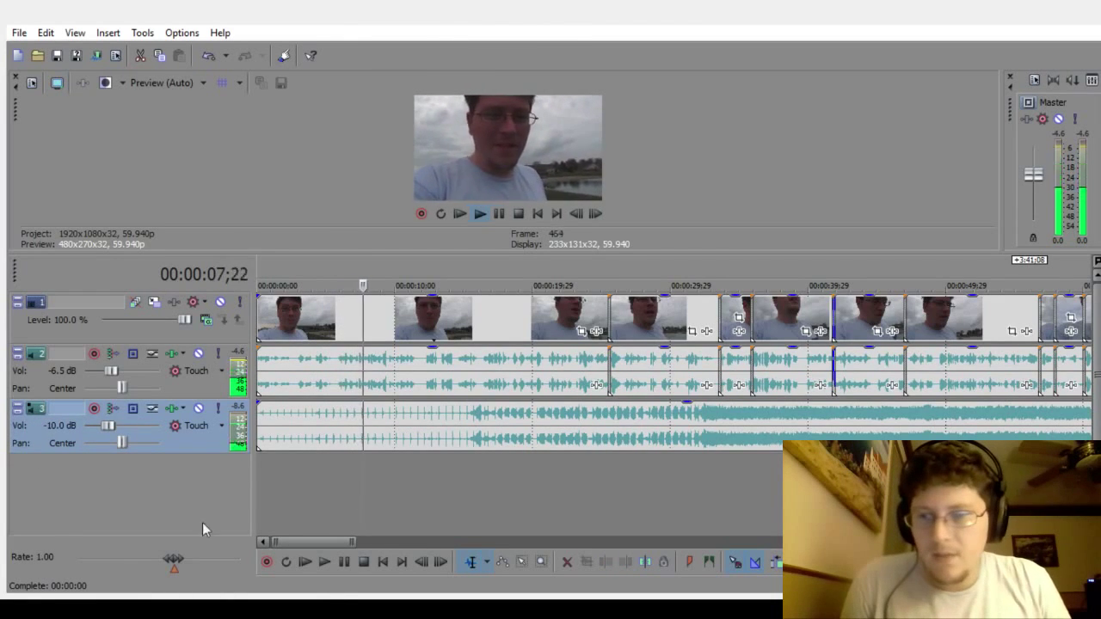
Step: Replay the mix from about 16 seconds, set the music track's volume to -20 dB and stop playback
click(480, 501)
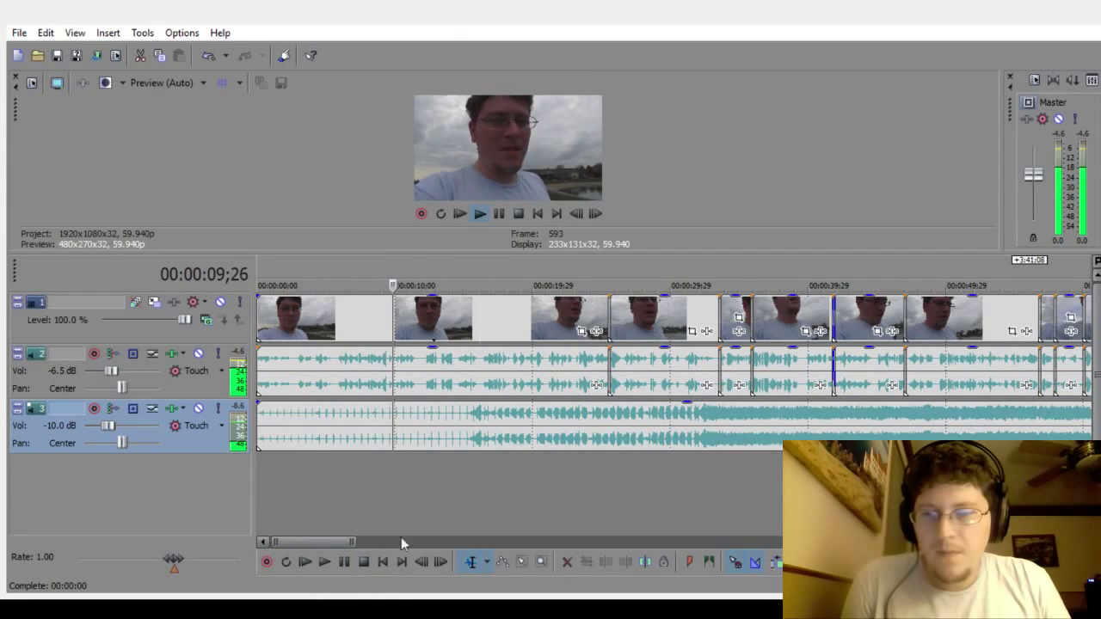
click(364, 563)
click(327, 563)
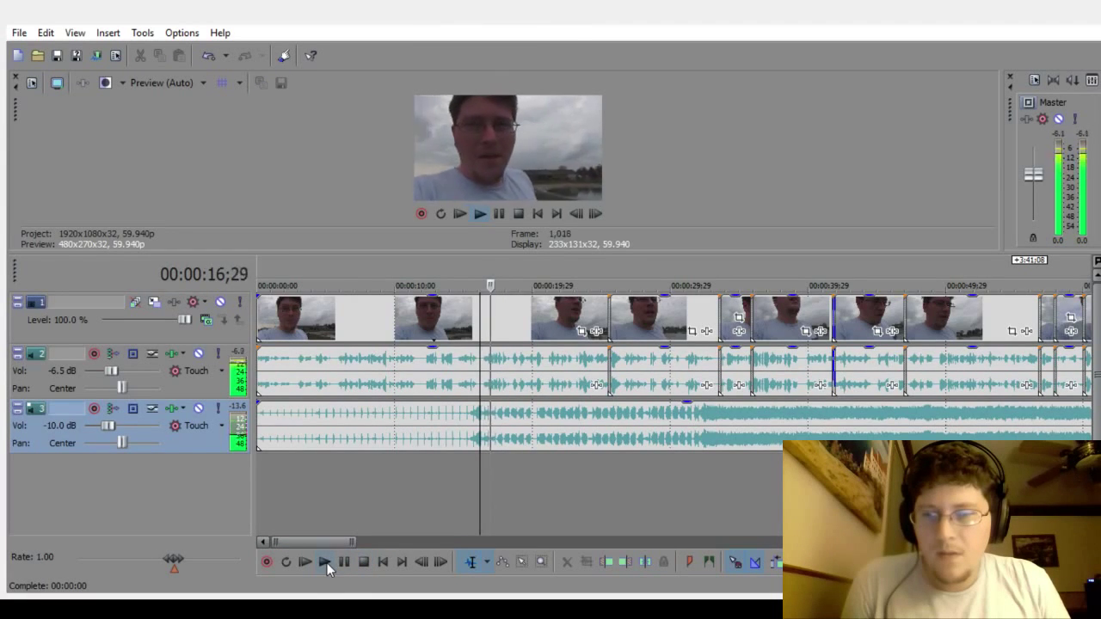
double_click(69, 426)
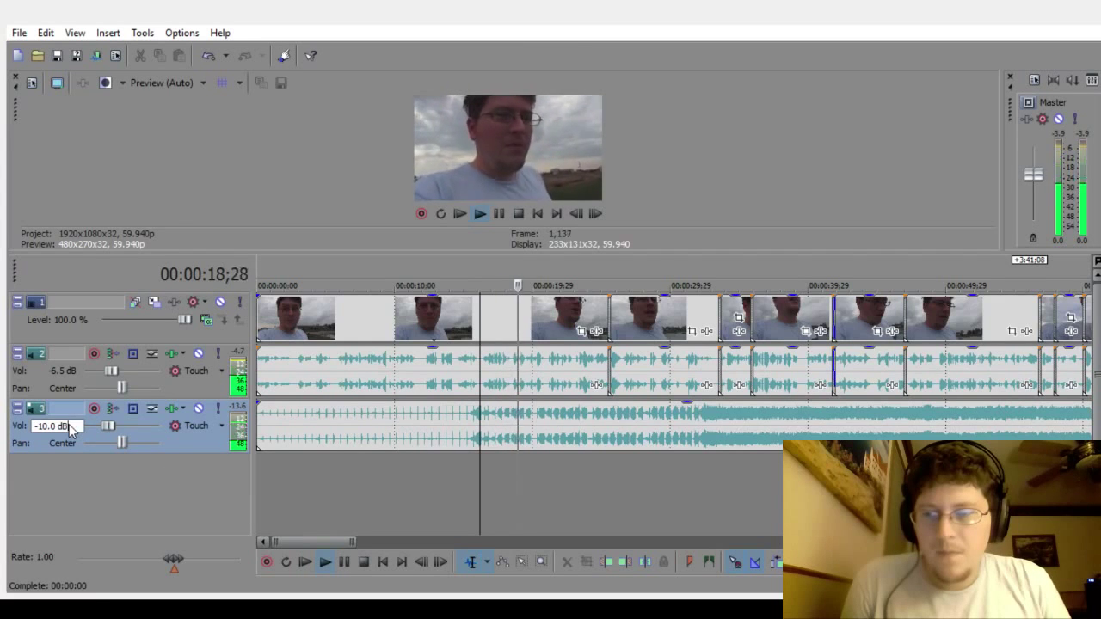
double_click(70, 426)
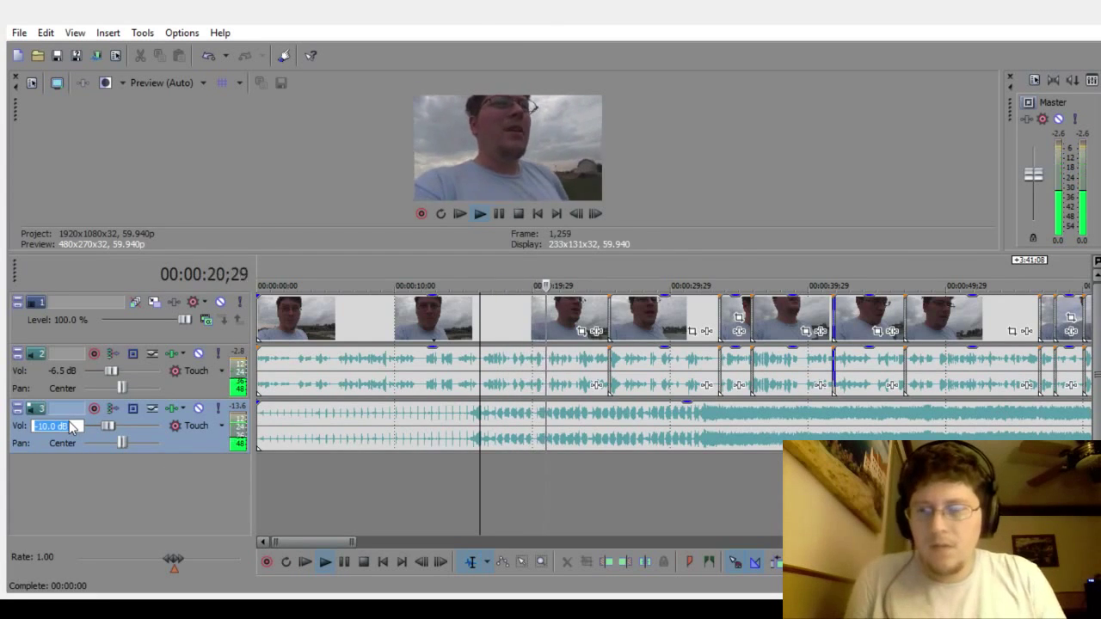
text(-20)
key(Return)
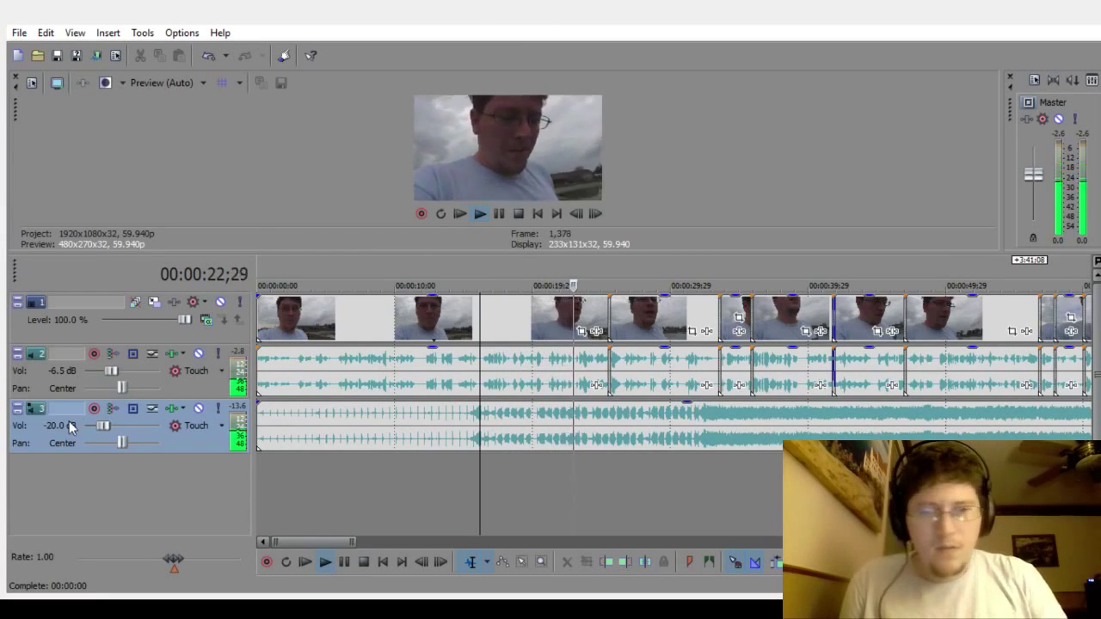
click(363, 563)
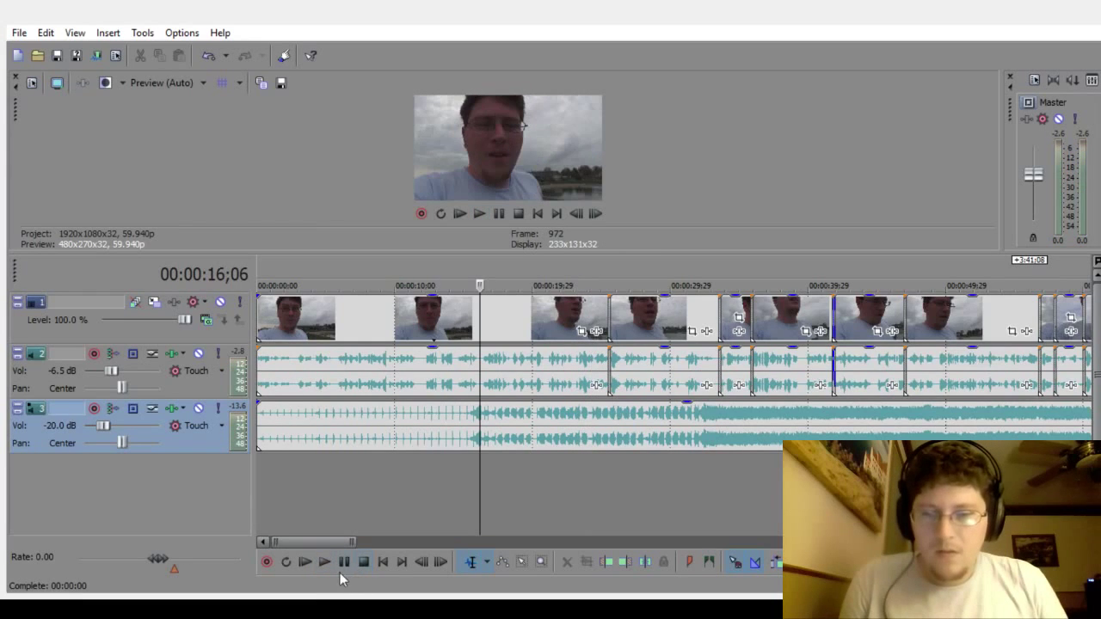
Step: Check the balance of voice and music from the start and at several points within roughly the first minute
click(305, 562)
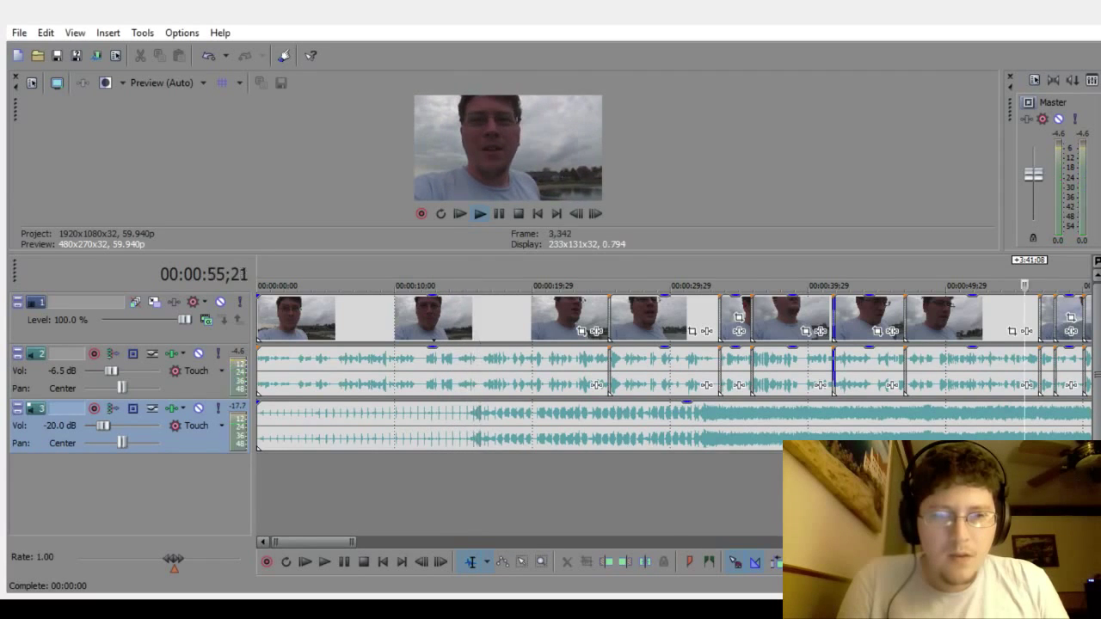
scroll(675, 370, down, 6)
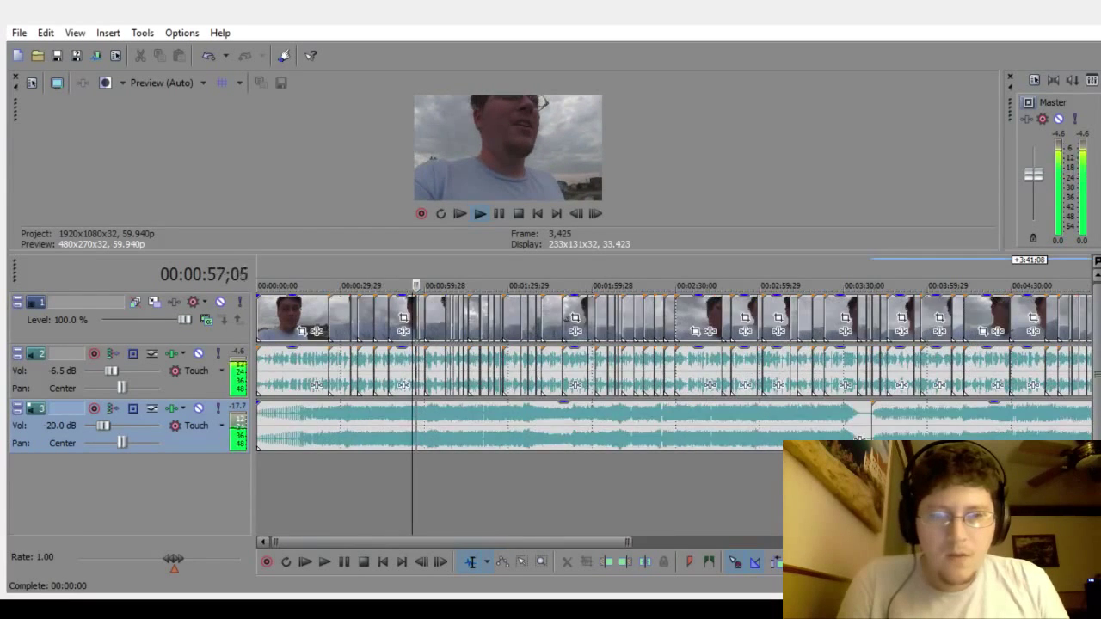
click(291, 481)
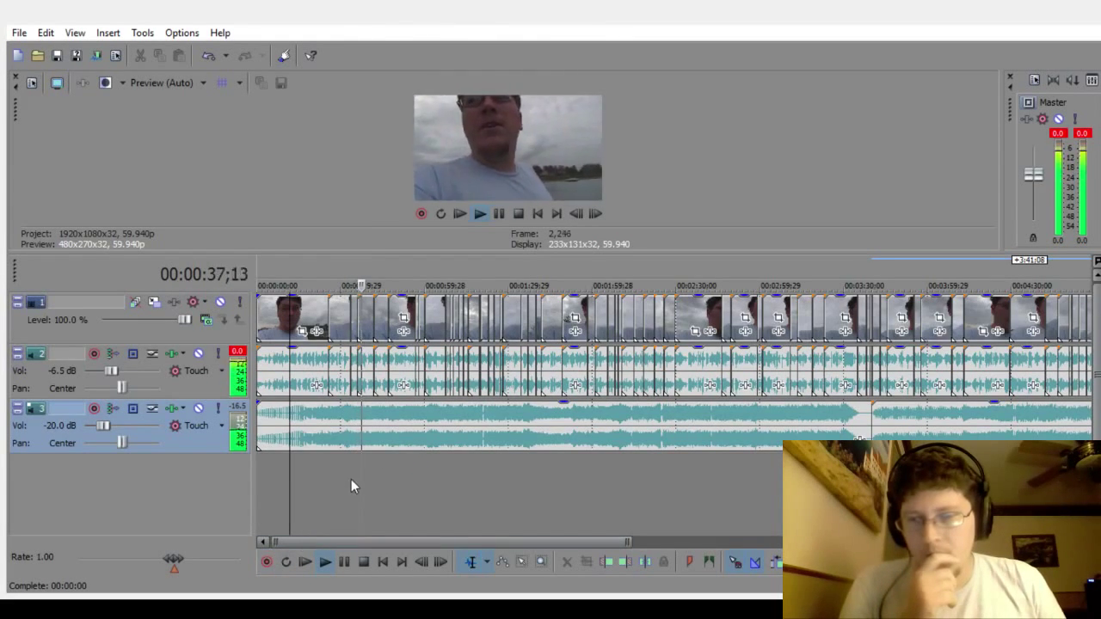
click(342, 562)
click(325, 564)
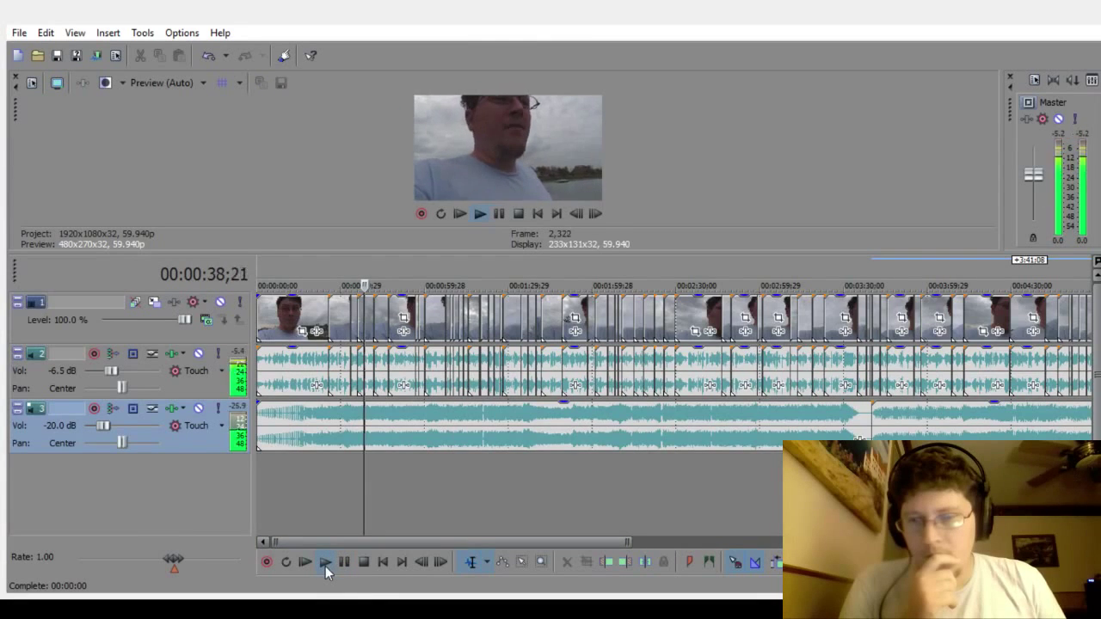
click(413, 504)
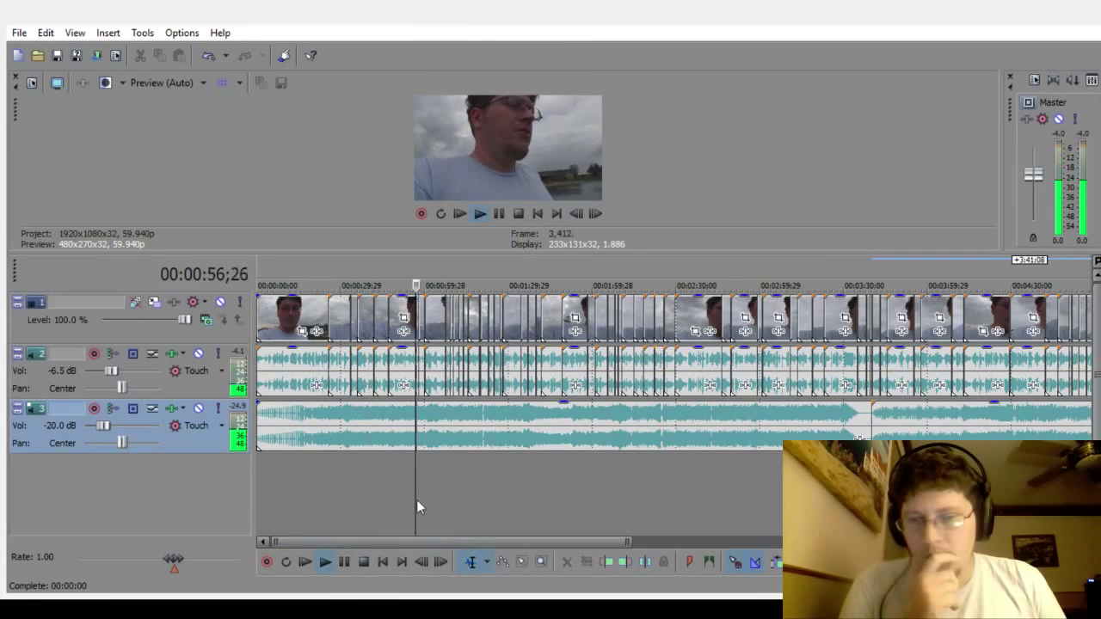
click(430, 481)
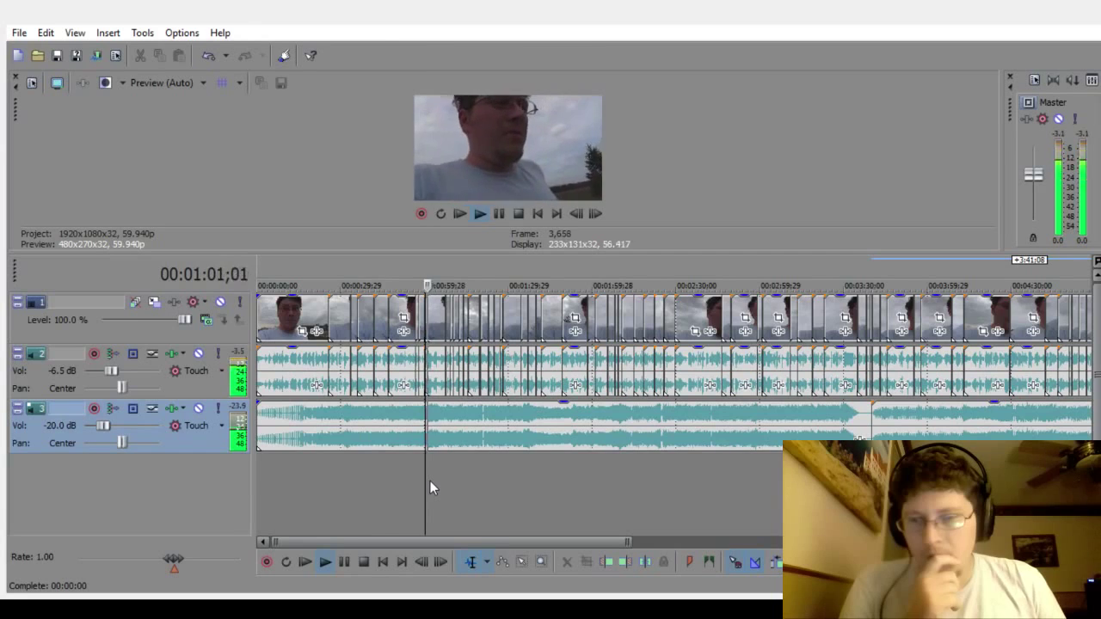
click(438, 480)
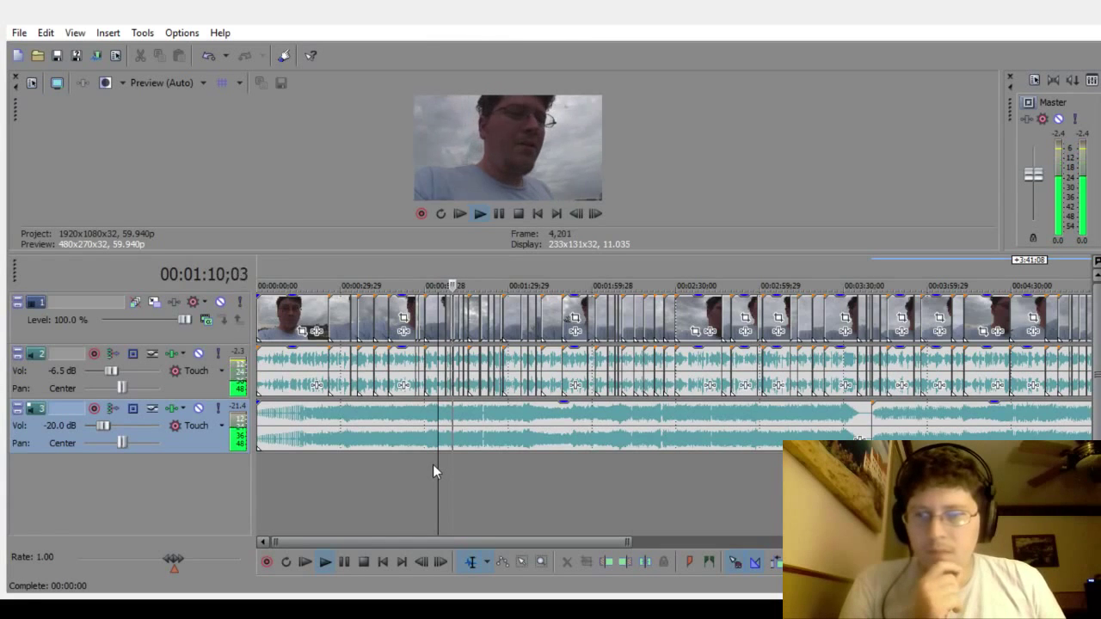
Step: Lower the first music clip's gain slightly and set the music track's volume to -25 dB
drag(527, 409, 536, 419)
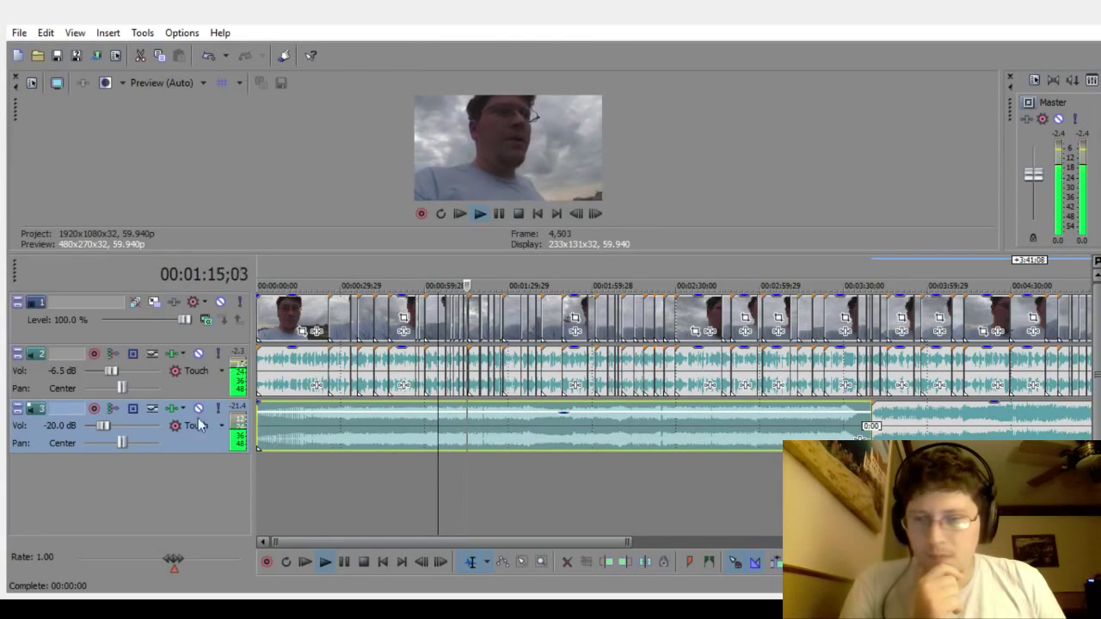
double_click(52, 425)
text(-25)
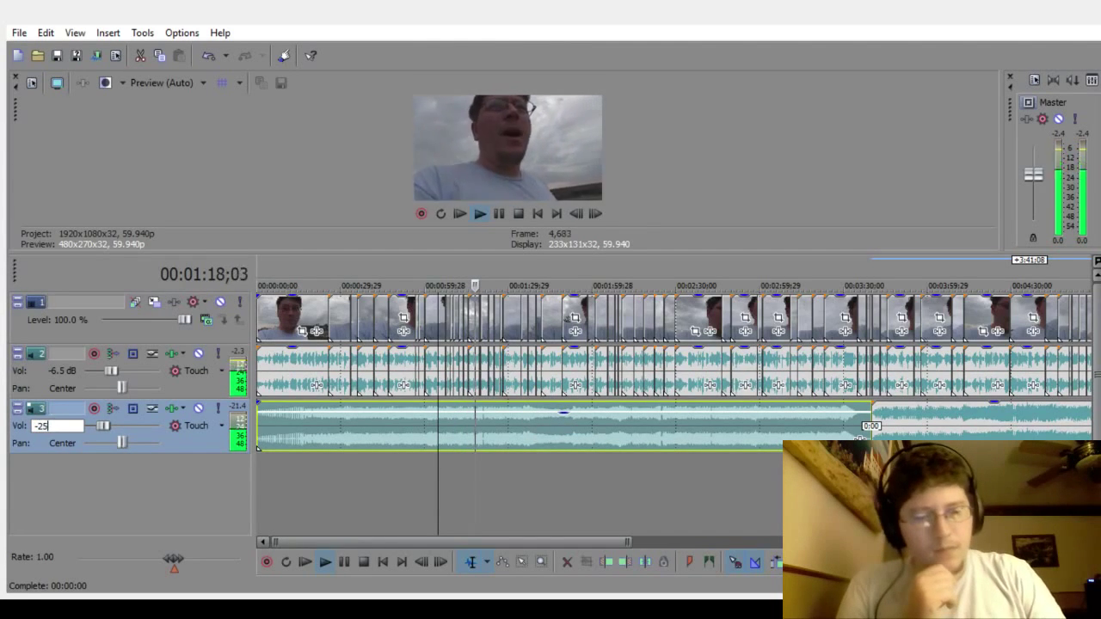
key(Return)
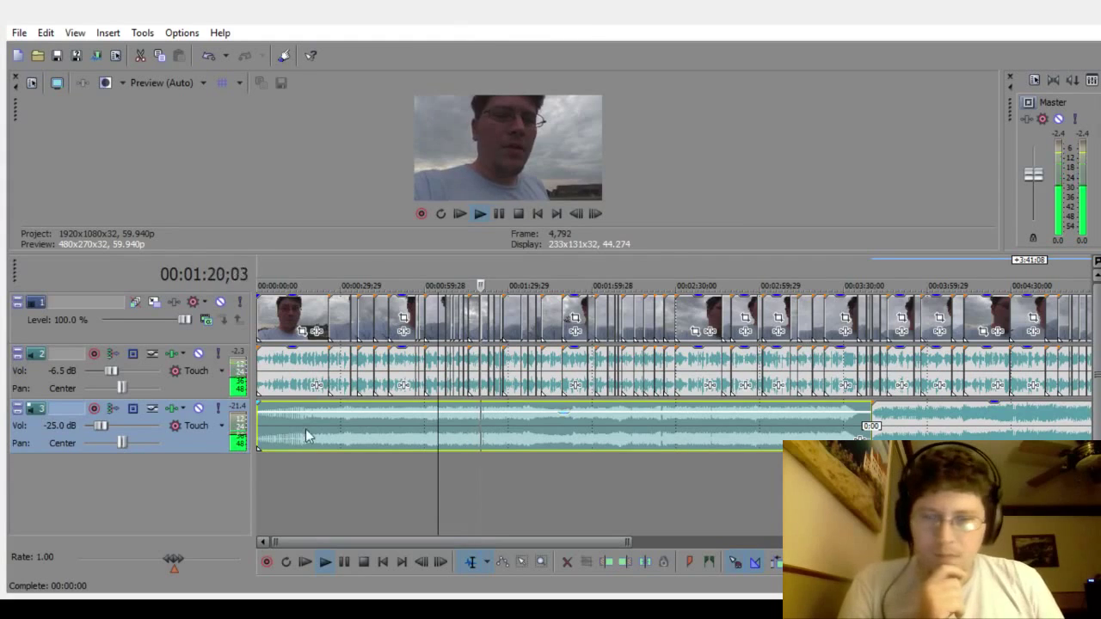
Step: Restore the first music clip's full gain, set the music track's volume to -22 dB and resume playback from 1:31
drag(356, 414, 363, 398)
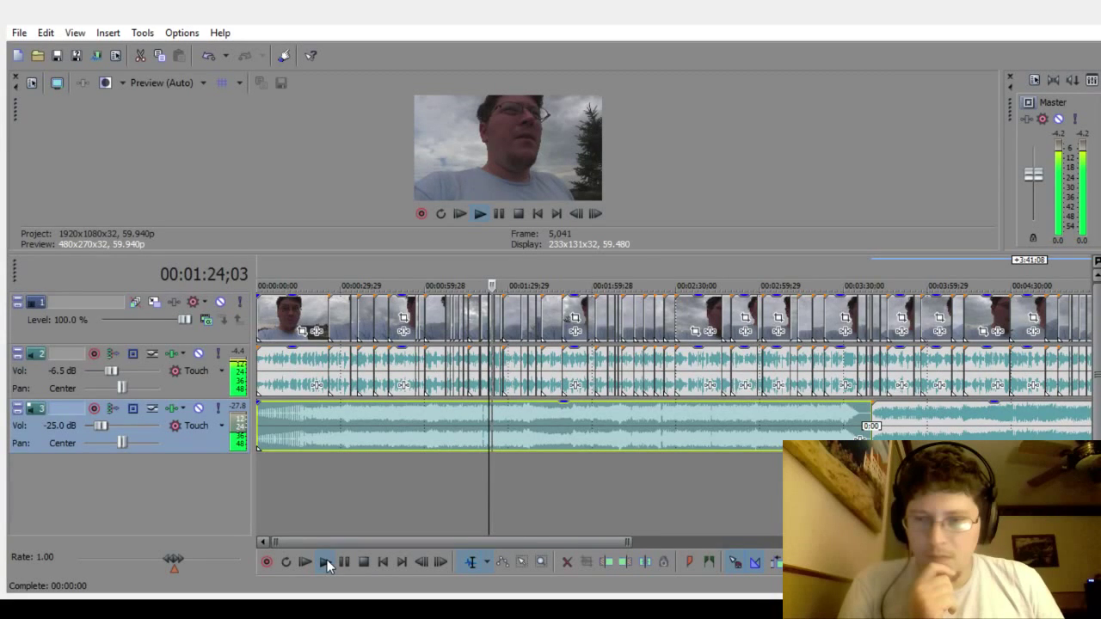
drag(100, 425, 103, 424)
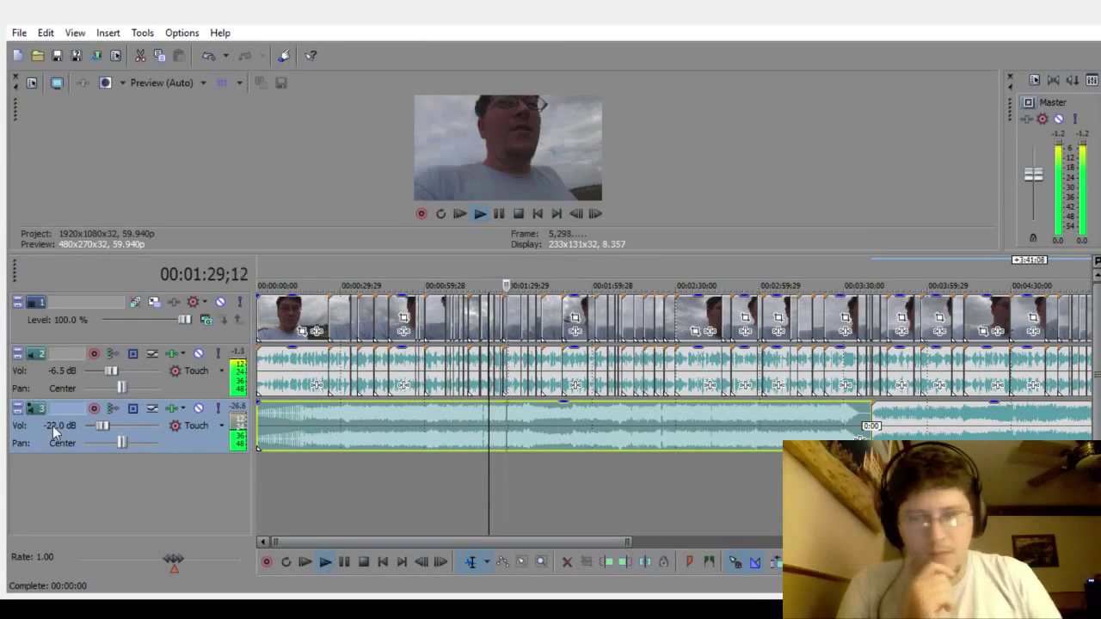
click(343, 562)
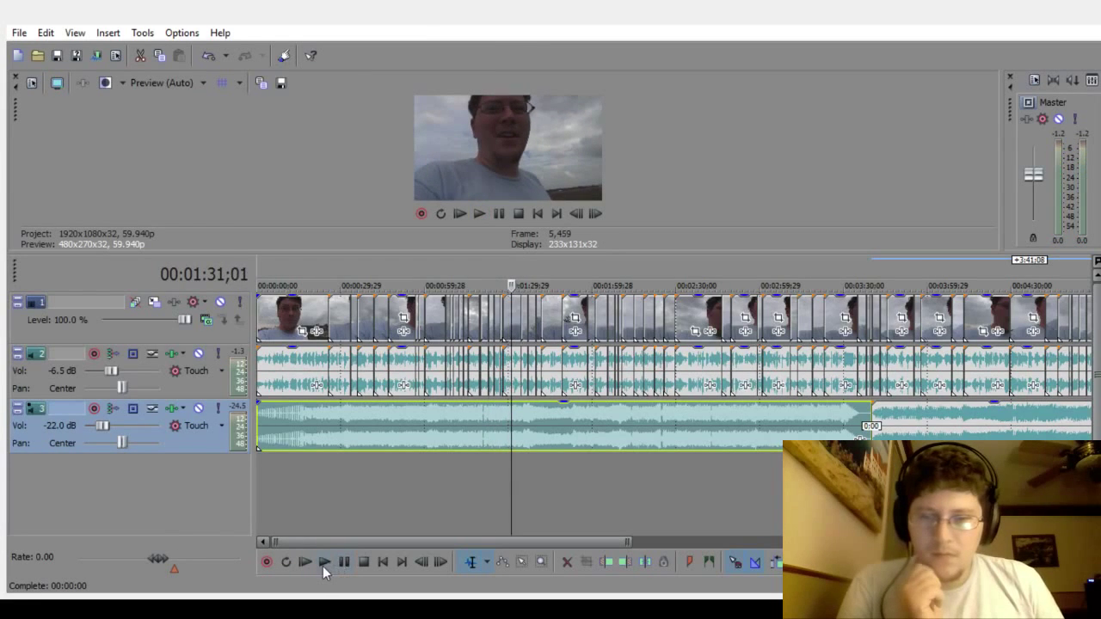
click(322, 563)
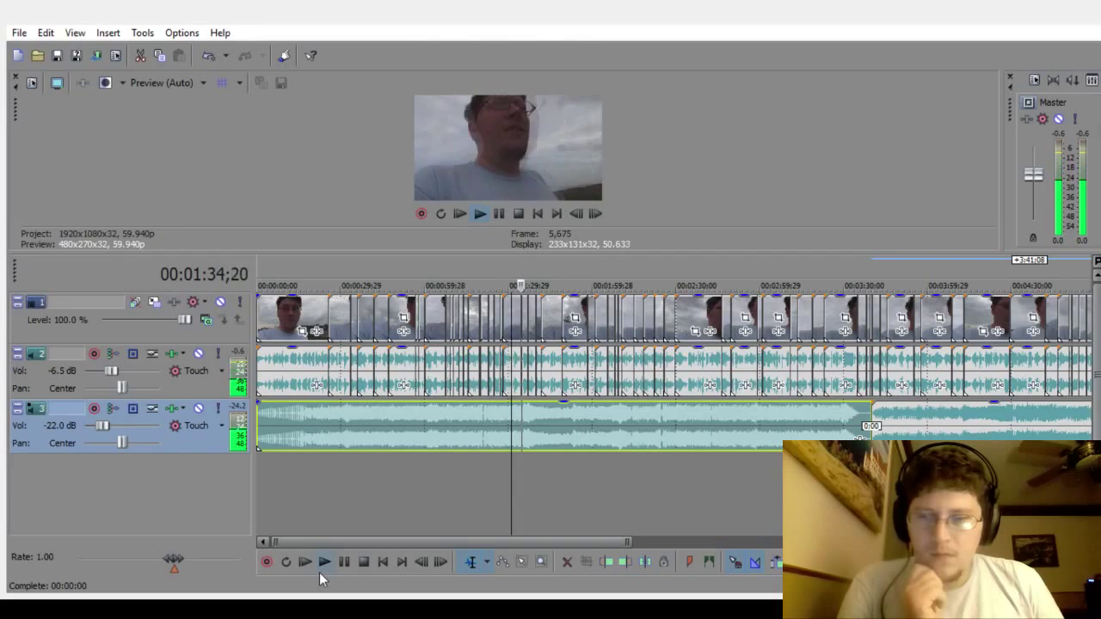
Step: Set the music track's volume to -20 dB and replay the mix from about 1:27
double_click(58, 426)
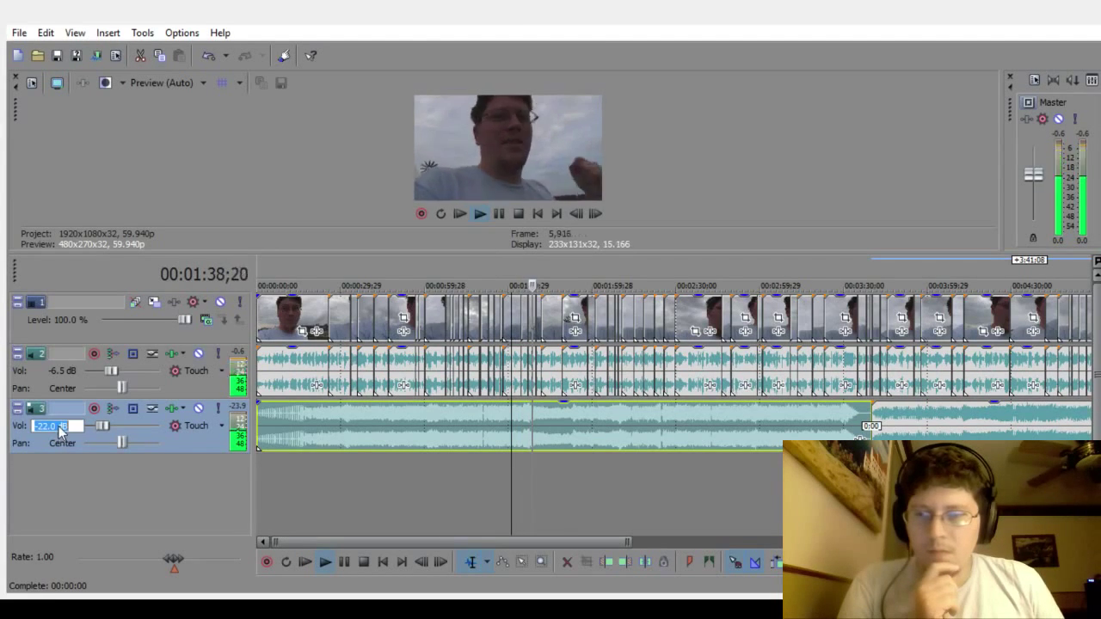
text(-20)
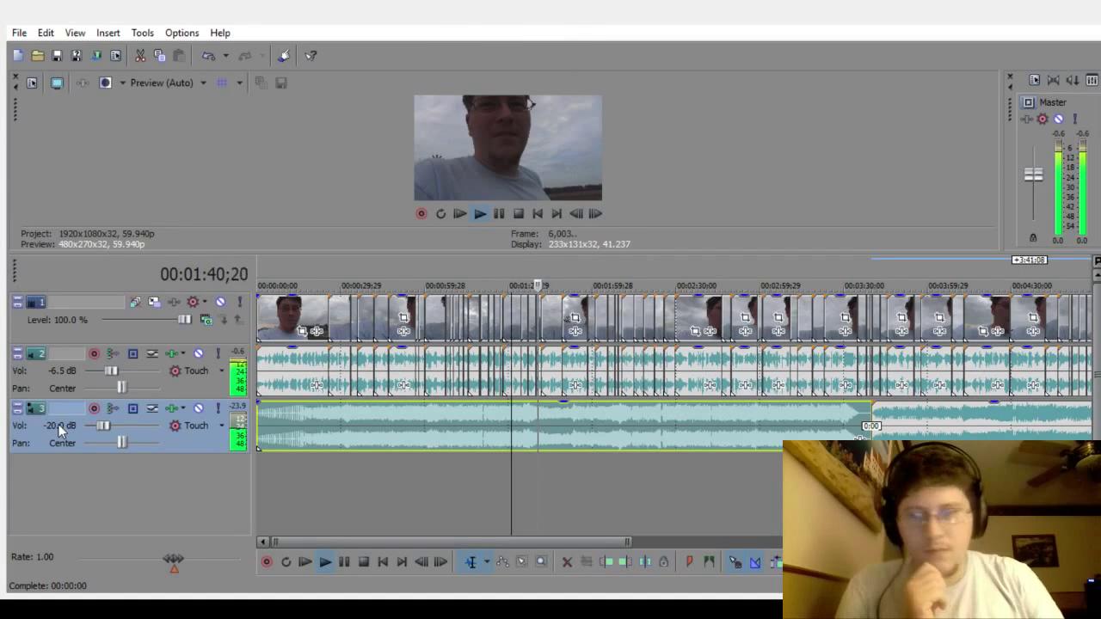
key(Return)
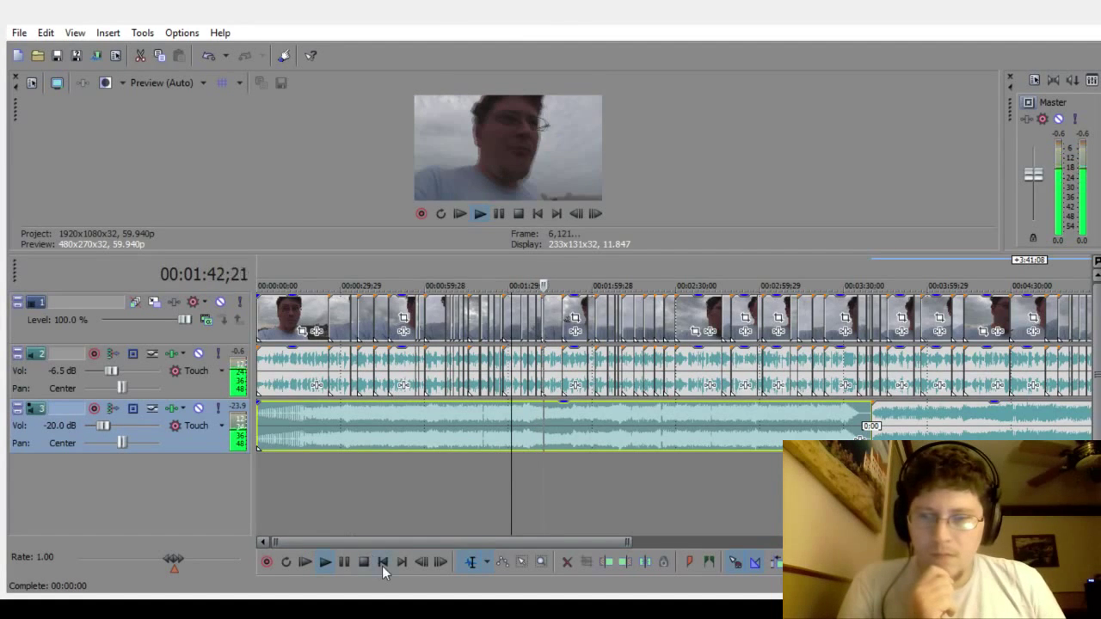
click(344, 562)
click(501, 485)
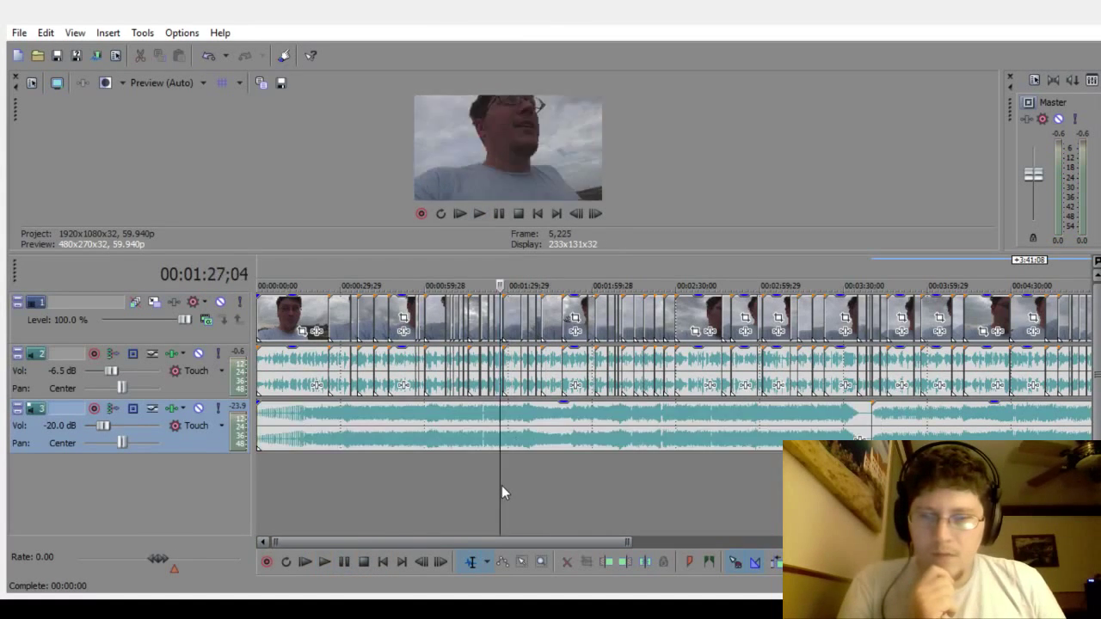
click(327, 560)
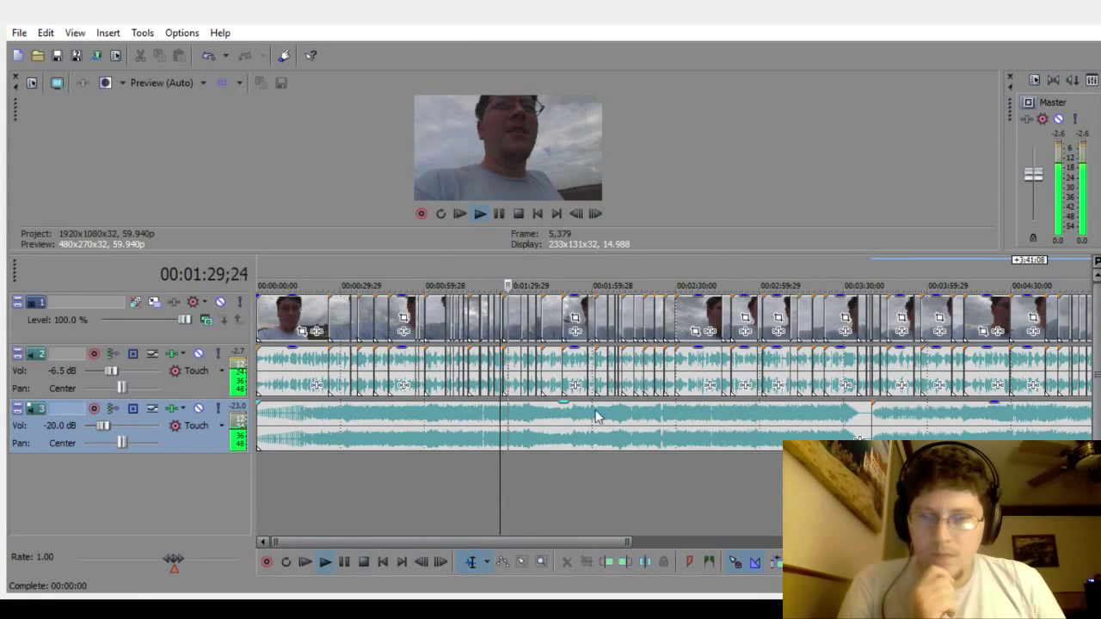
Step: Lower the first music clip's gain slightly and check the mix at about 0:34 and 0:57
drag(606, 407, 621, 416)
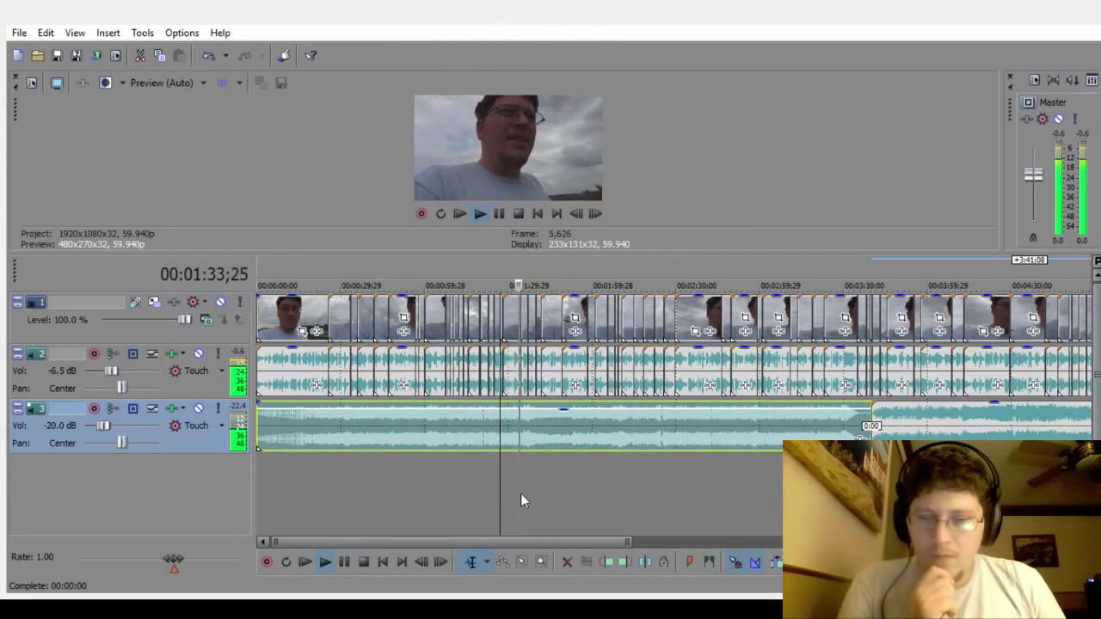
click(328, 563)
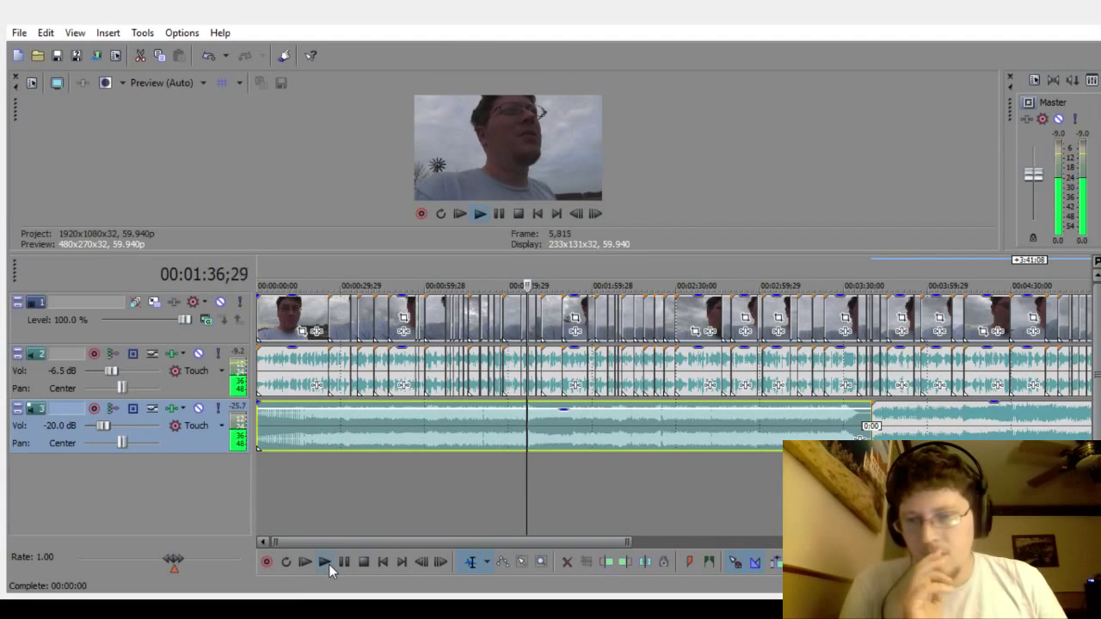
click(348, 483)
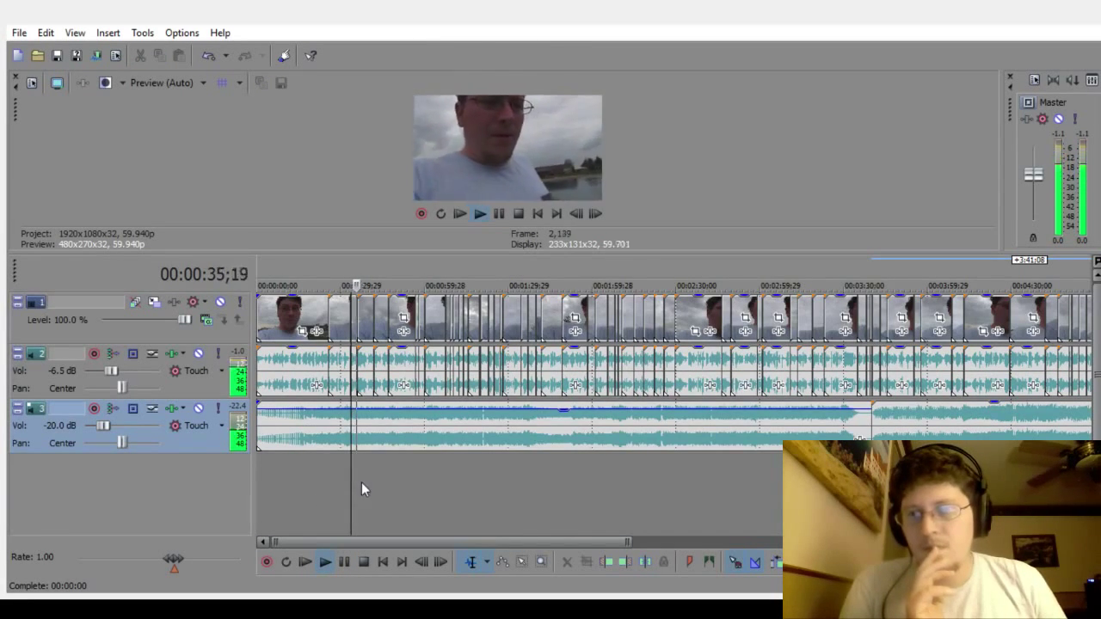
click(415, 487)
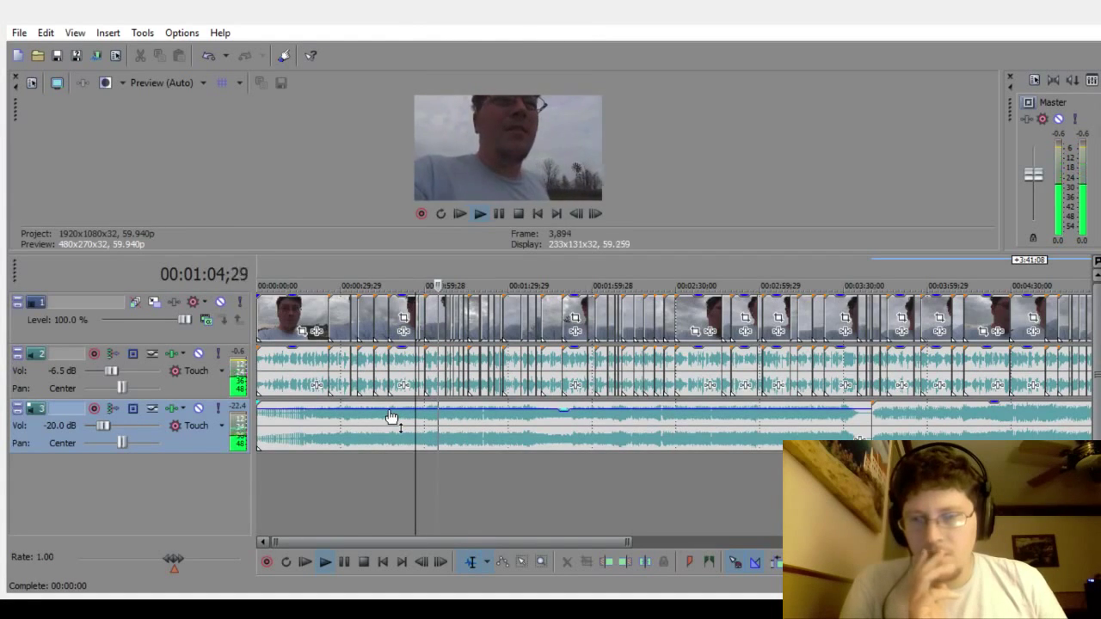
Step: Lower the first music clip's gain a little further and set the music track's volume to -22.5 dB
drag(391, 417, 398, 421)
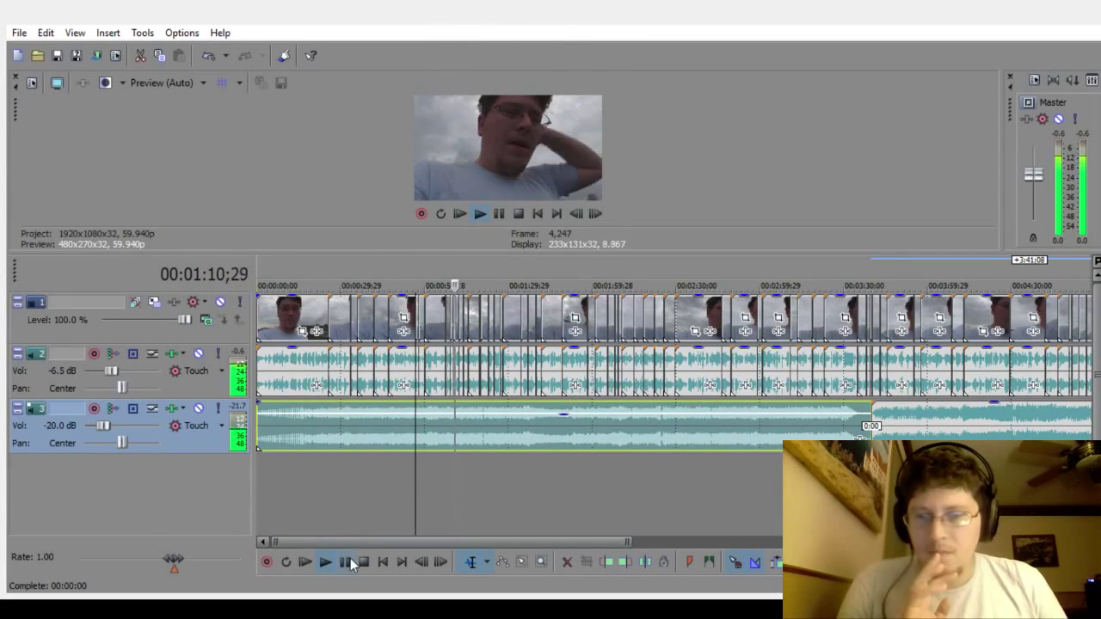
click(324, 564)
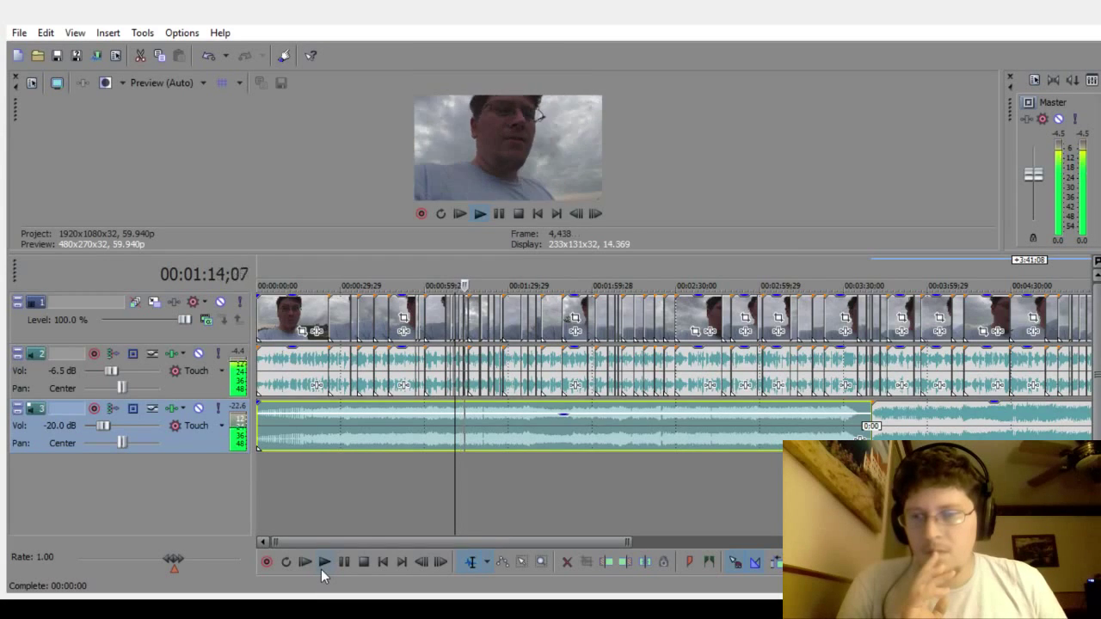
double_click(57, 424)
text(-22.5)
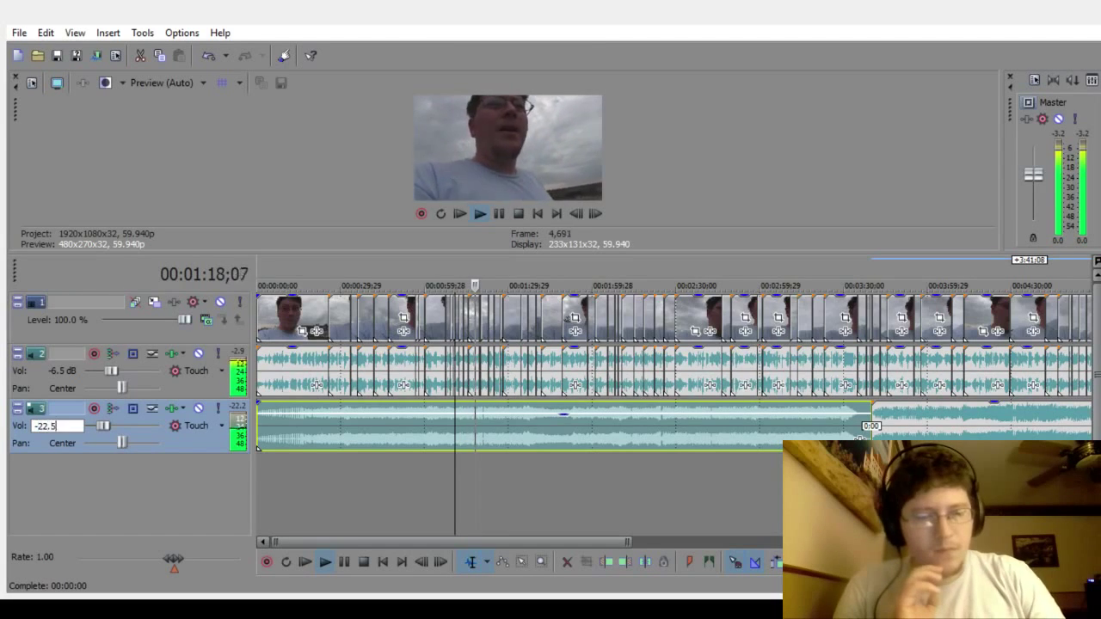
key(Return)
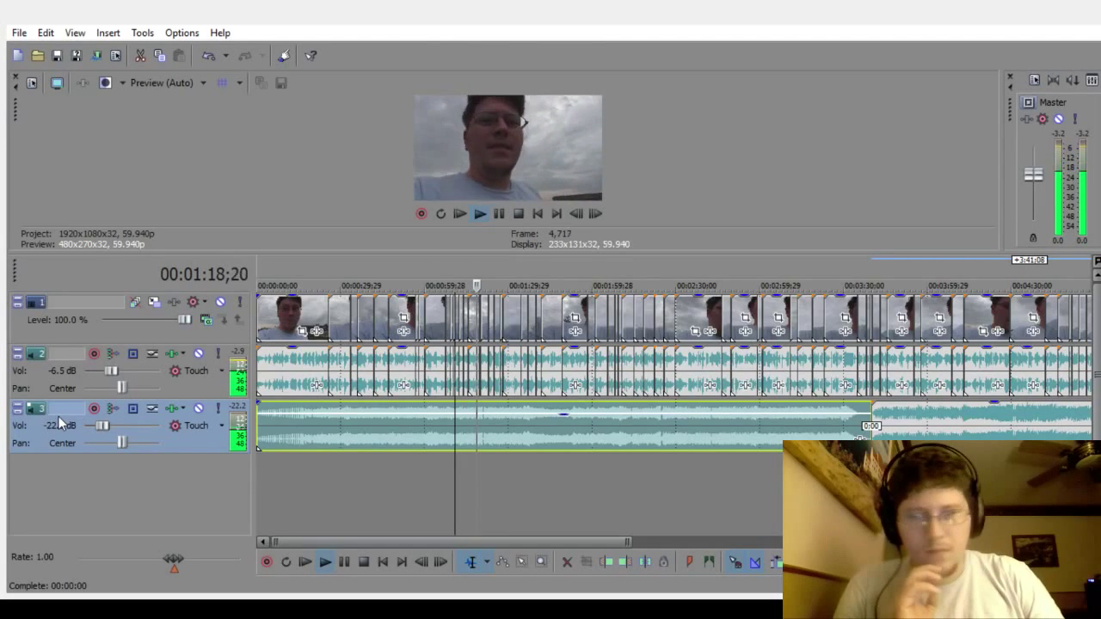
Step: Check the balance of voice and music from about 1:20 and at several points up to about 2:28
click(330, 567)
click(330, 568)
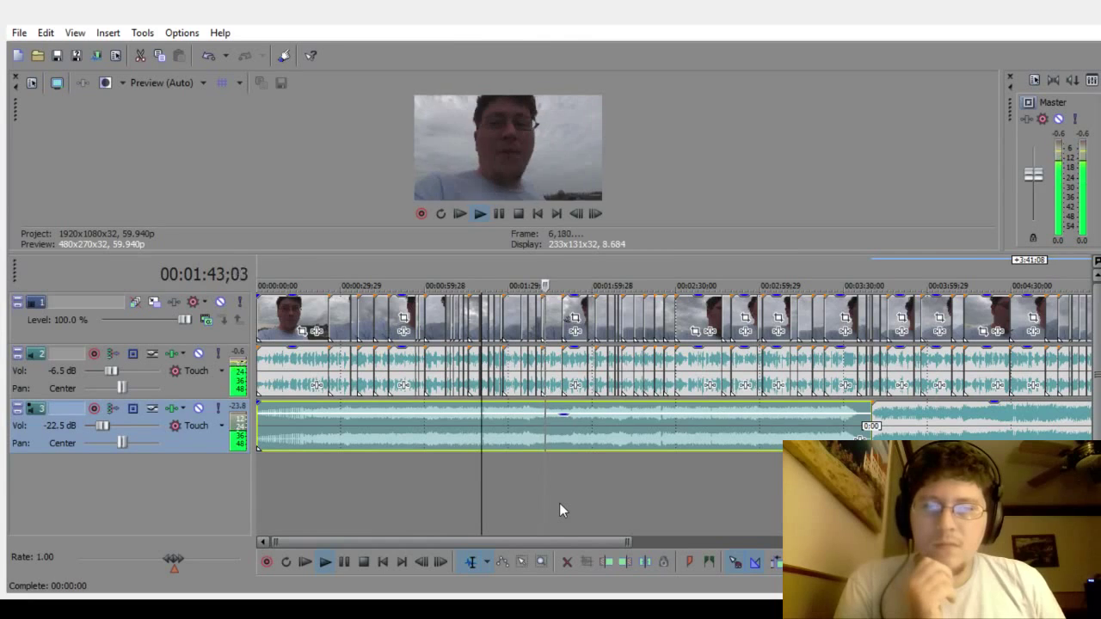
click(590, 483)
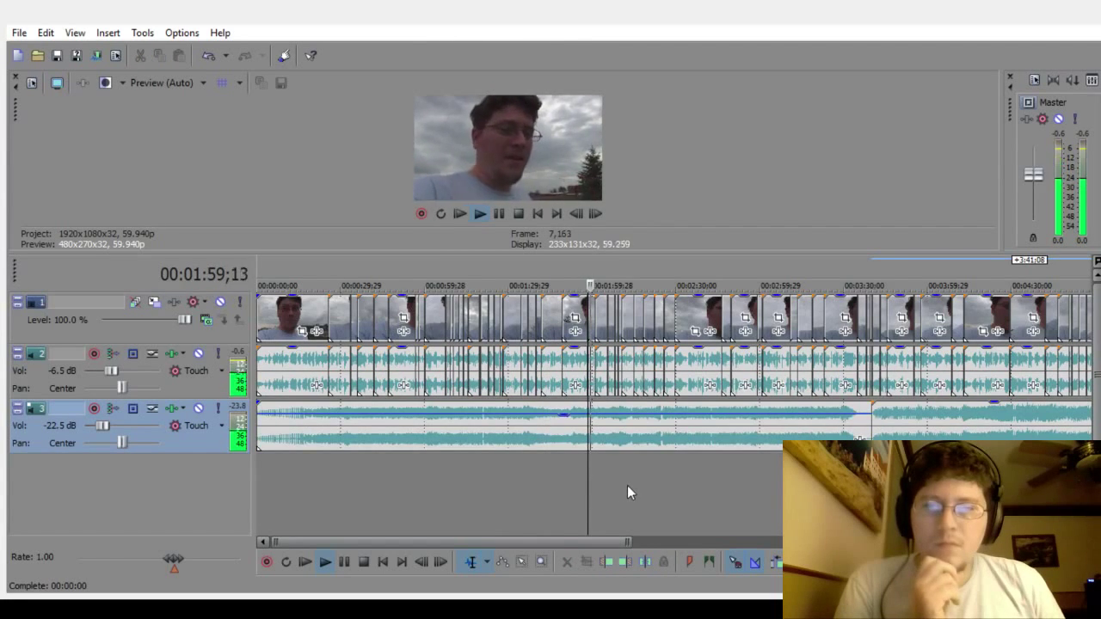
click(629, 485)
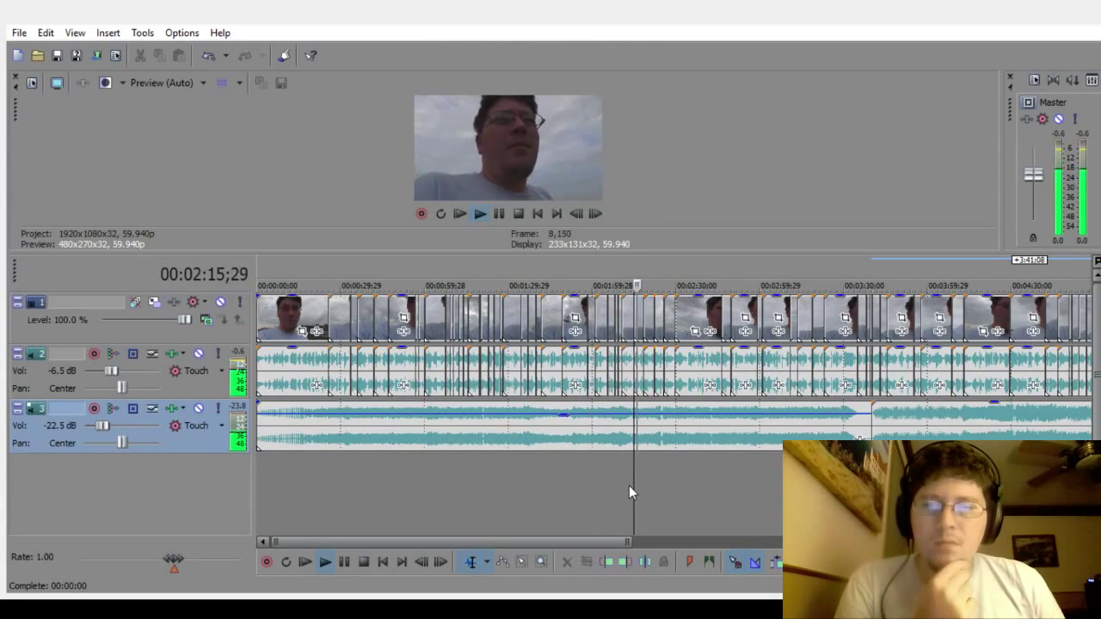
click(669, 482)
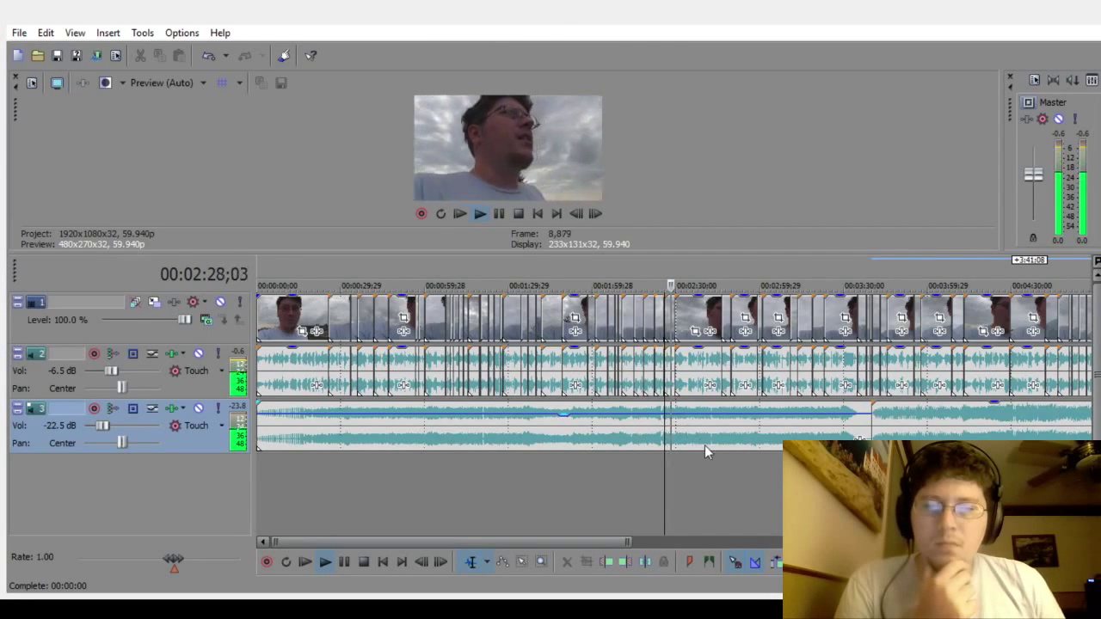
Step: Try a different gain on the first music clip with the music track's volume at -25 dB, replaying the mix from 2:52
drag(745, 414, 749, 428)
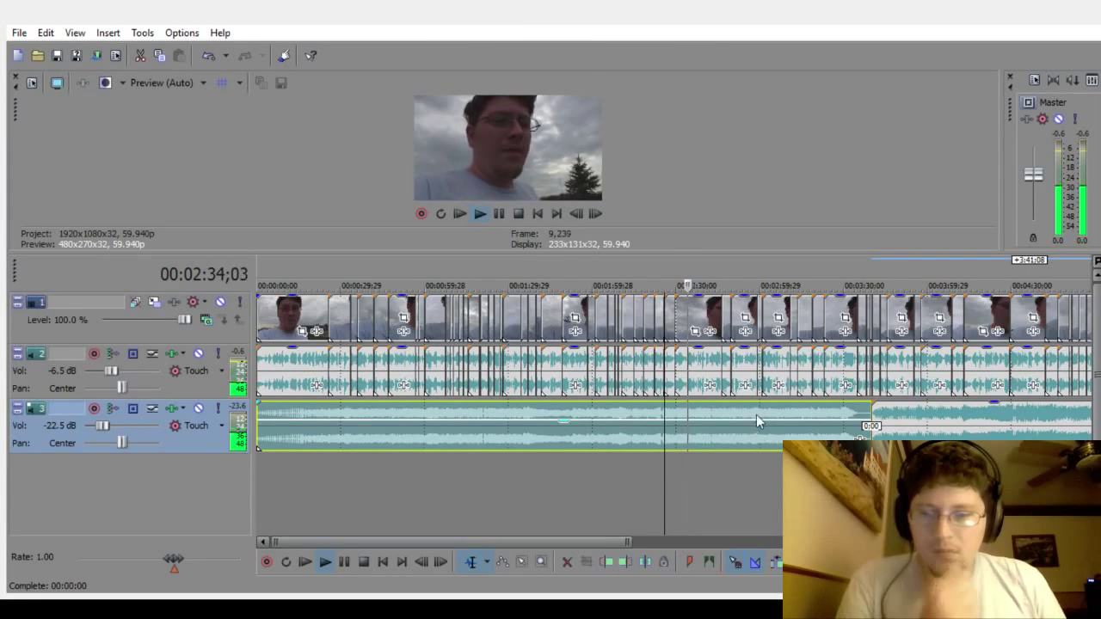
click(345, 562)
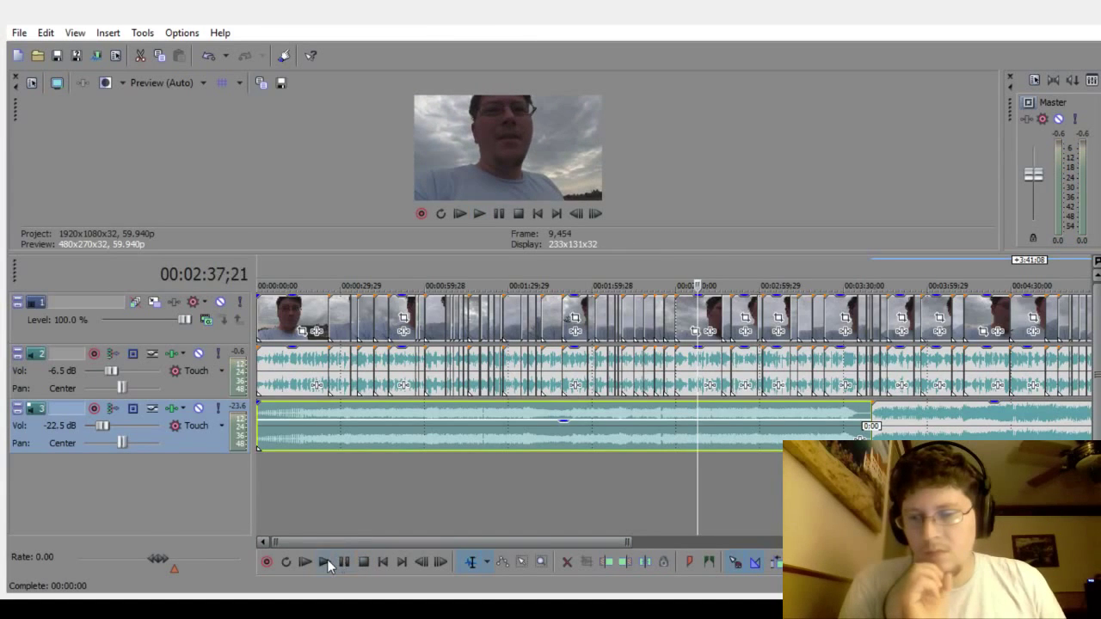
click(327, 560)
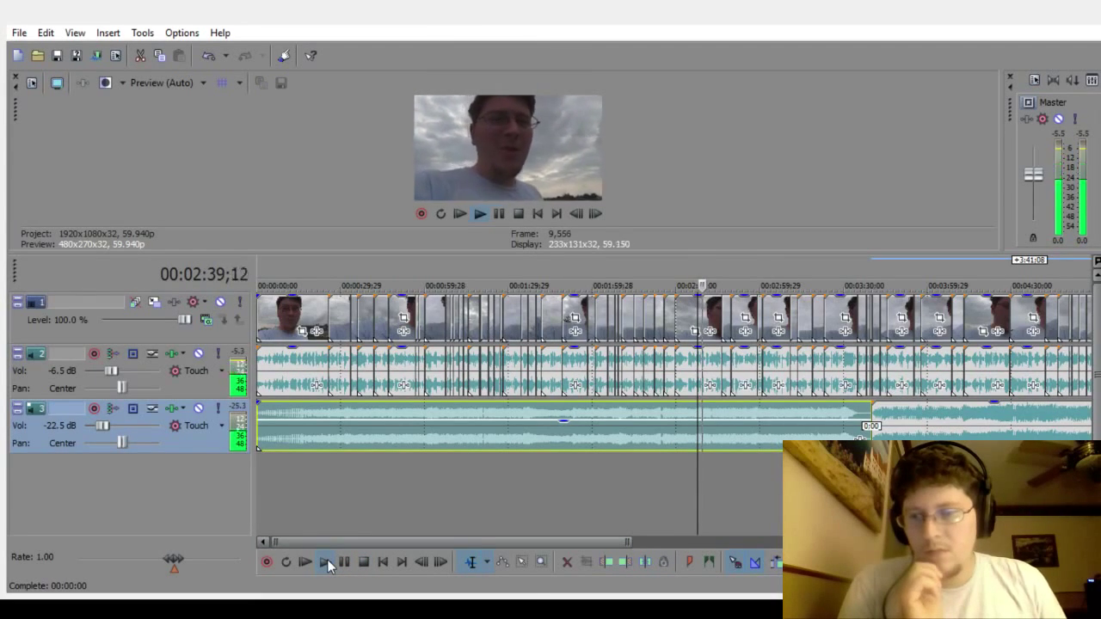
double_click(55, 426)
text(-25)
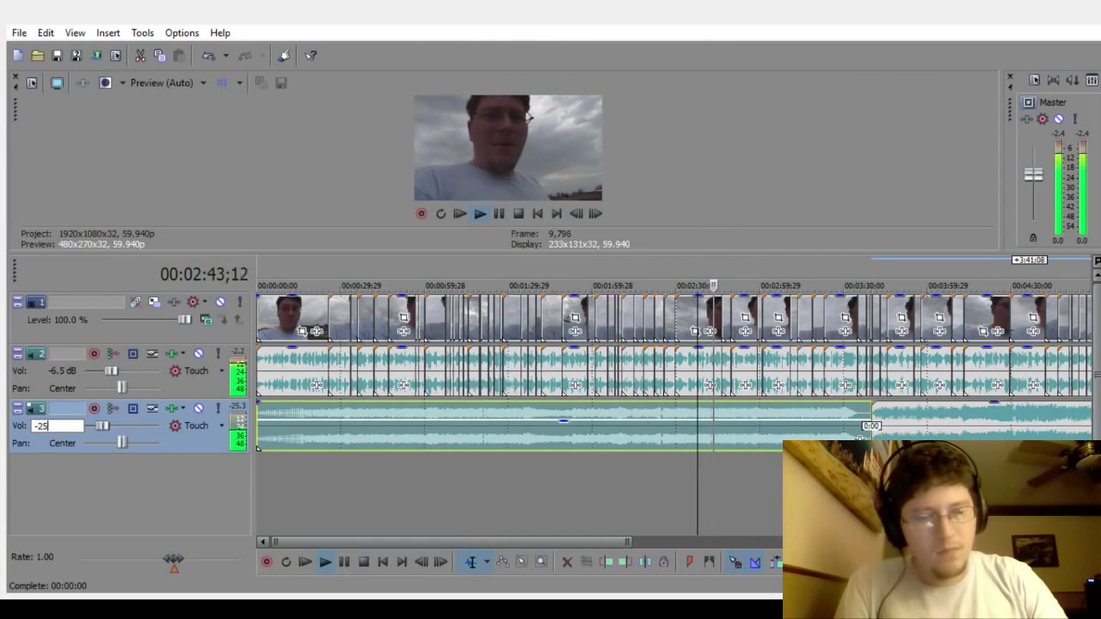
key(Return)
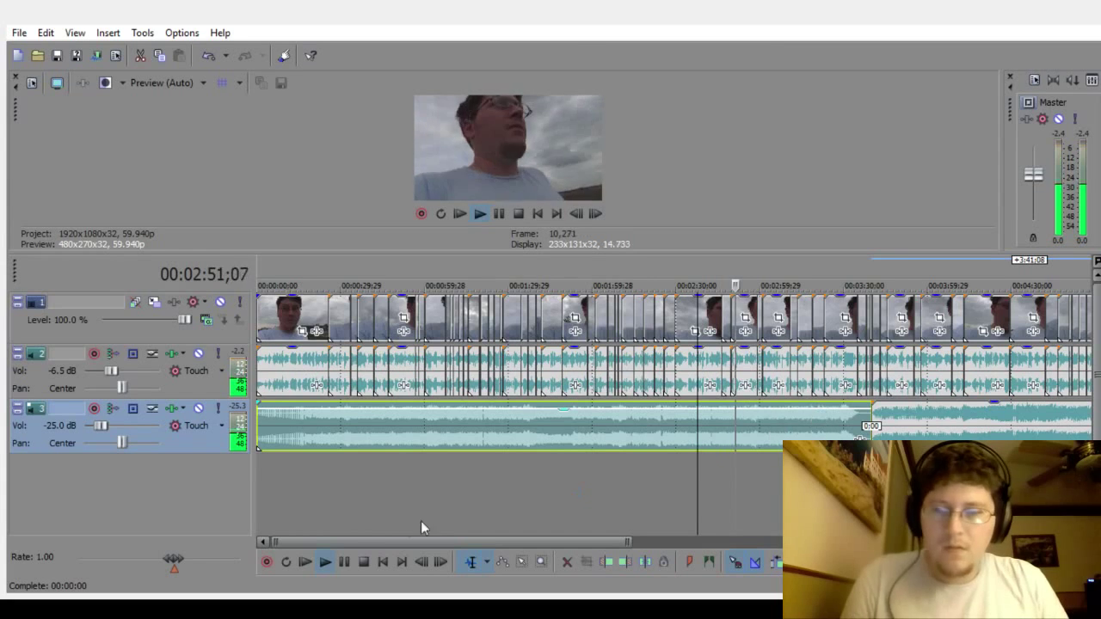
click(345, 564)
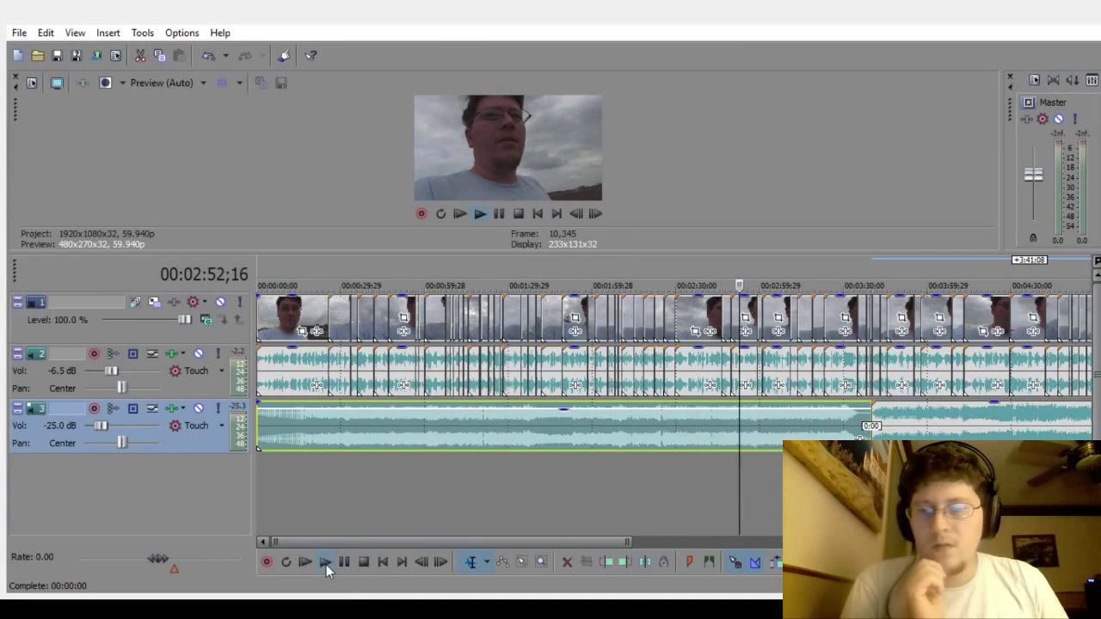
click(325, 562)
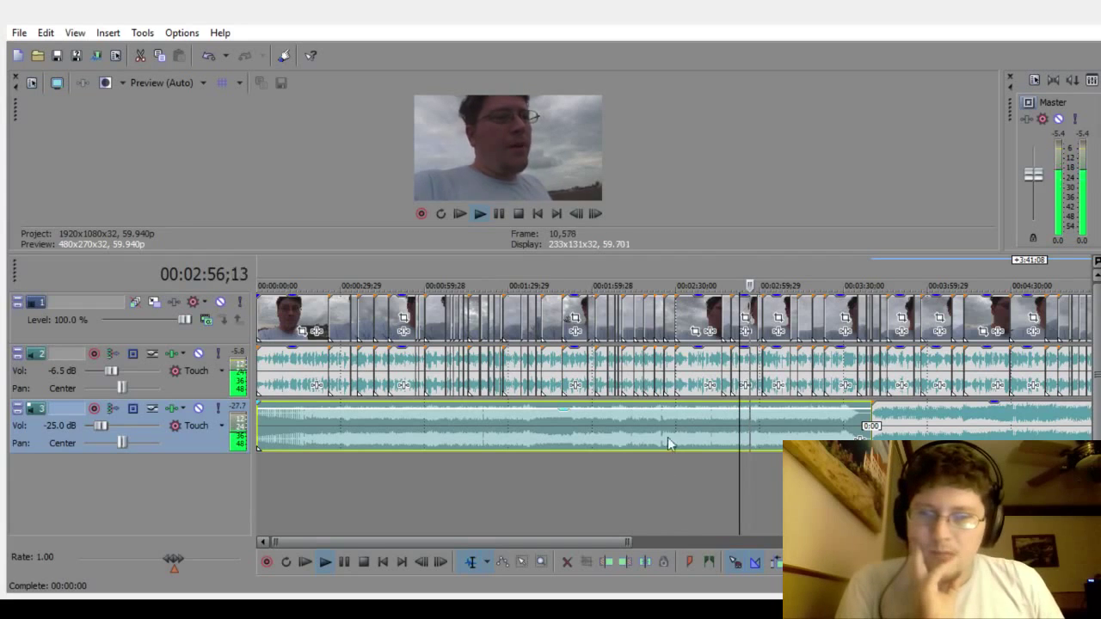
Step: Restore the first music clip's full gain, set the music track's volume to -24 dB and play the mix up to about 3:13
drag(681, 414, 695, 399)
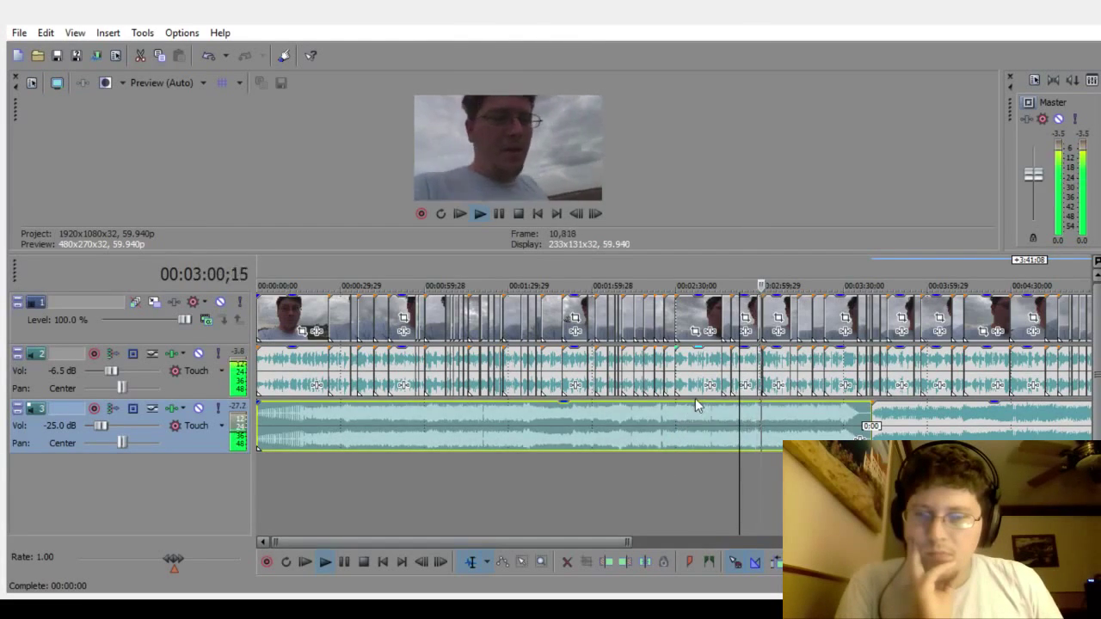
click(713, 484)
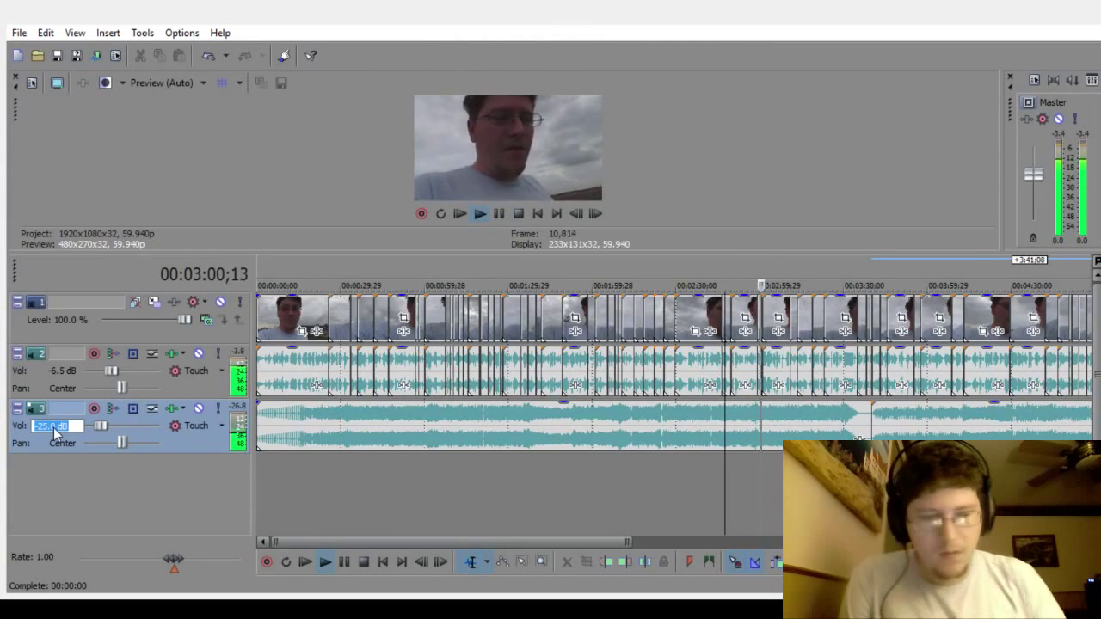
text(-24)
key(Return)
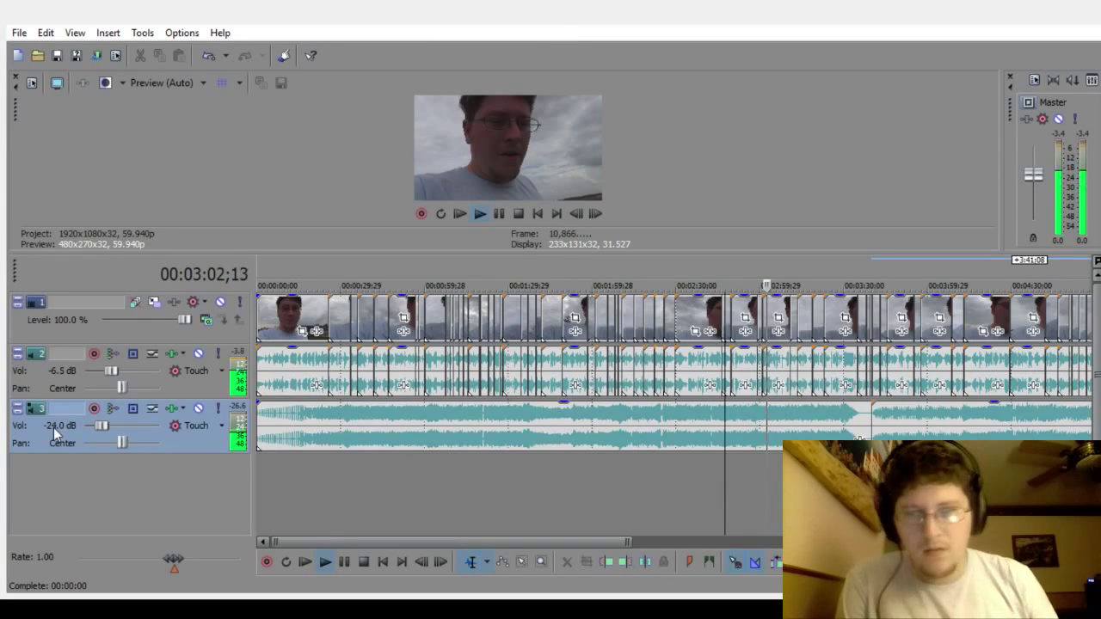
click(342, 562)
click(327, 561)
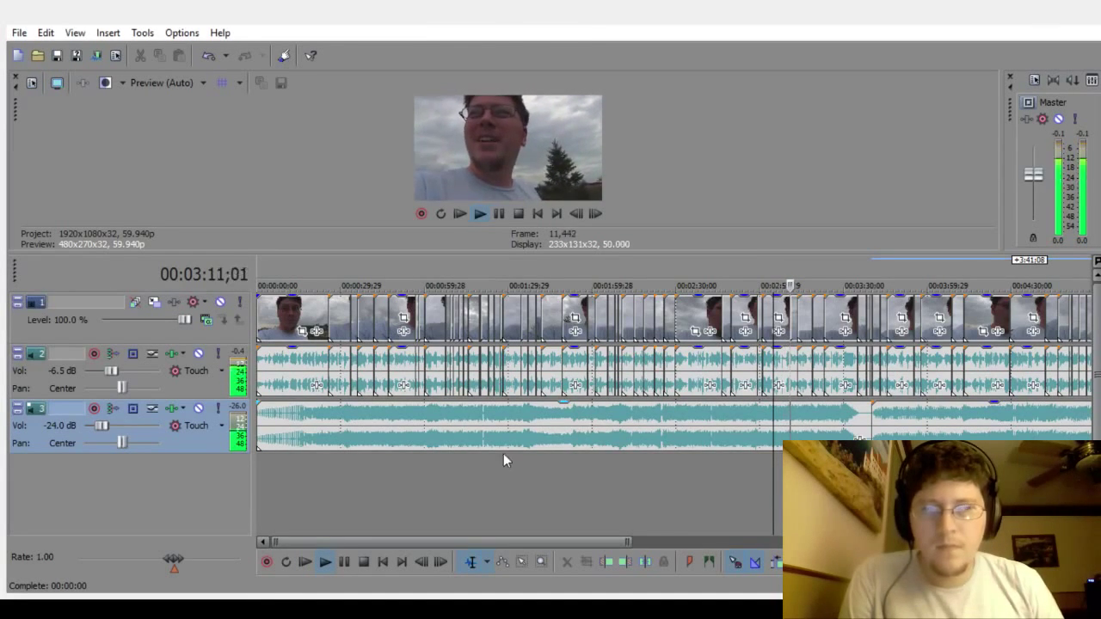
click(341, 562)
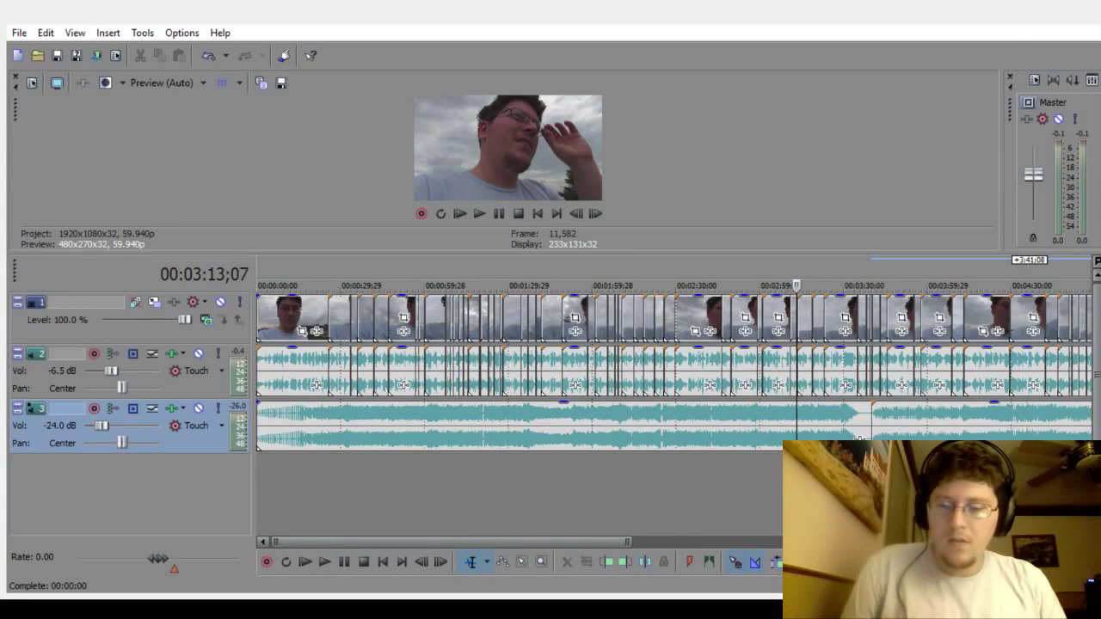
Step: Solo the music track and listen to the second music clip from about 4:13 to 4:48
click(218, 408)
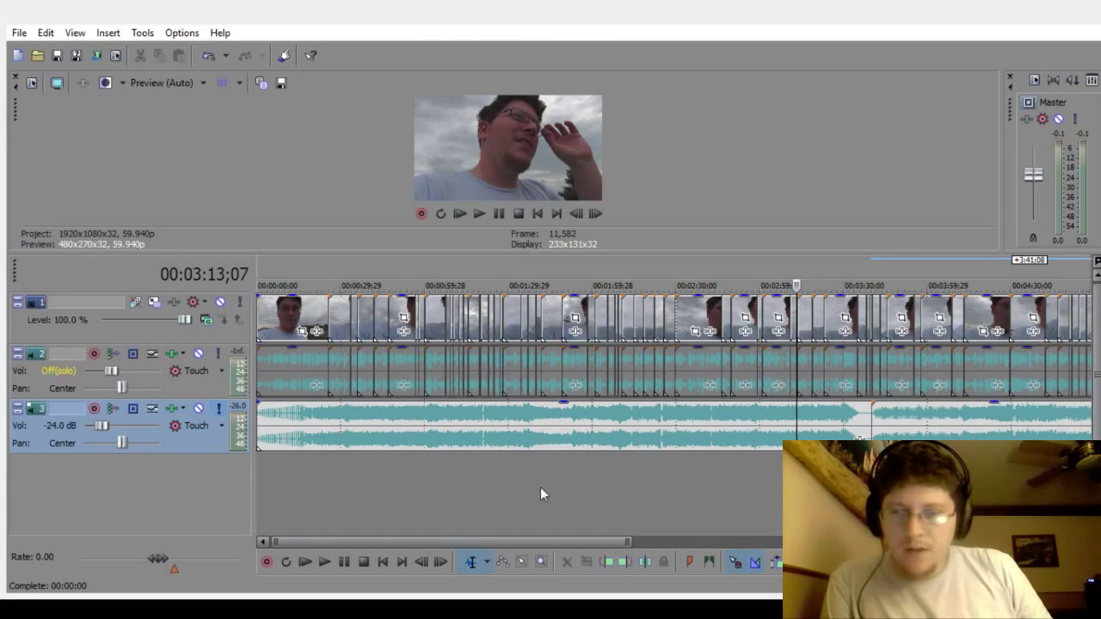
click(894, 421)
scroll(559, 434, up, 5)
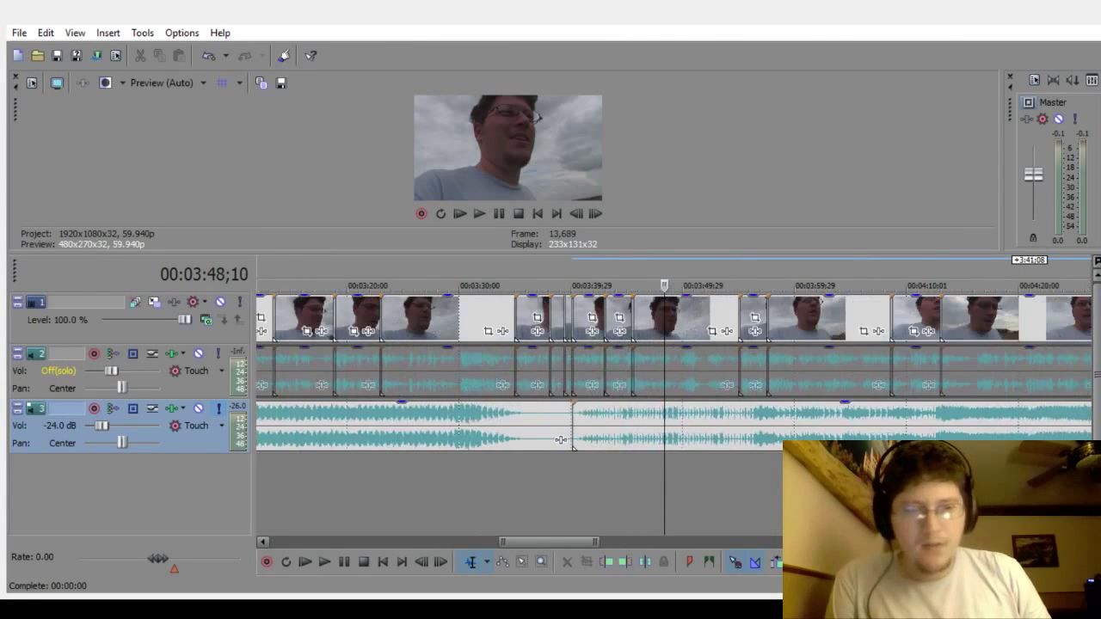
scroll(573, 500, up, 2)
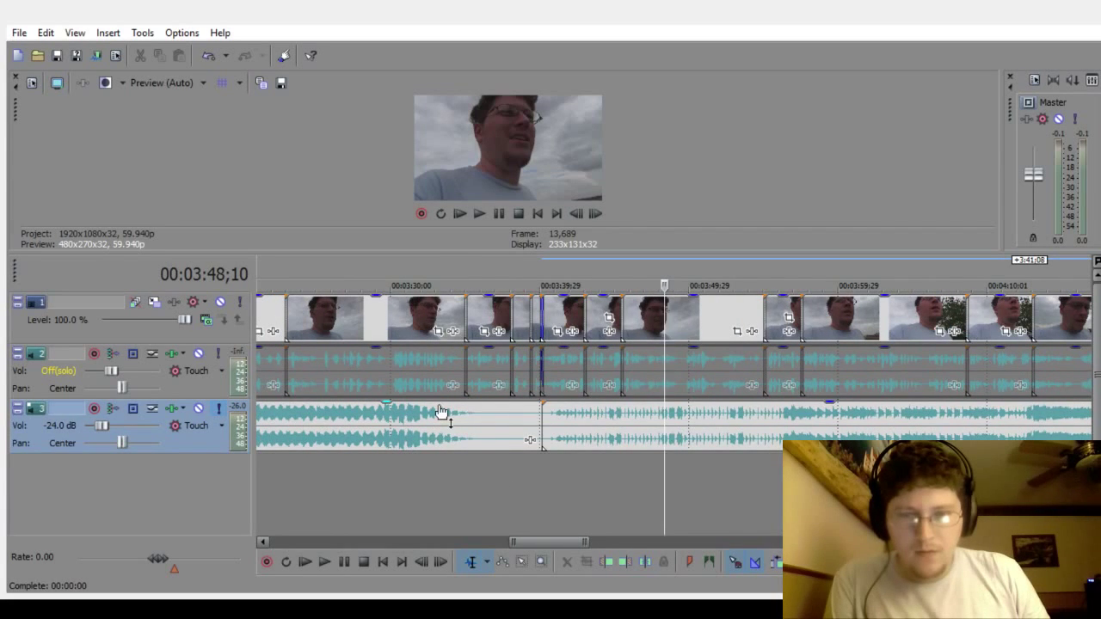
scroll(530, 439, down, 3)
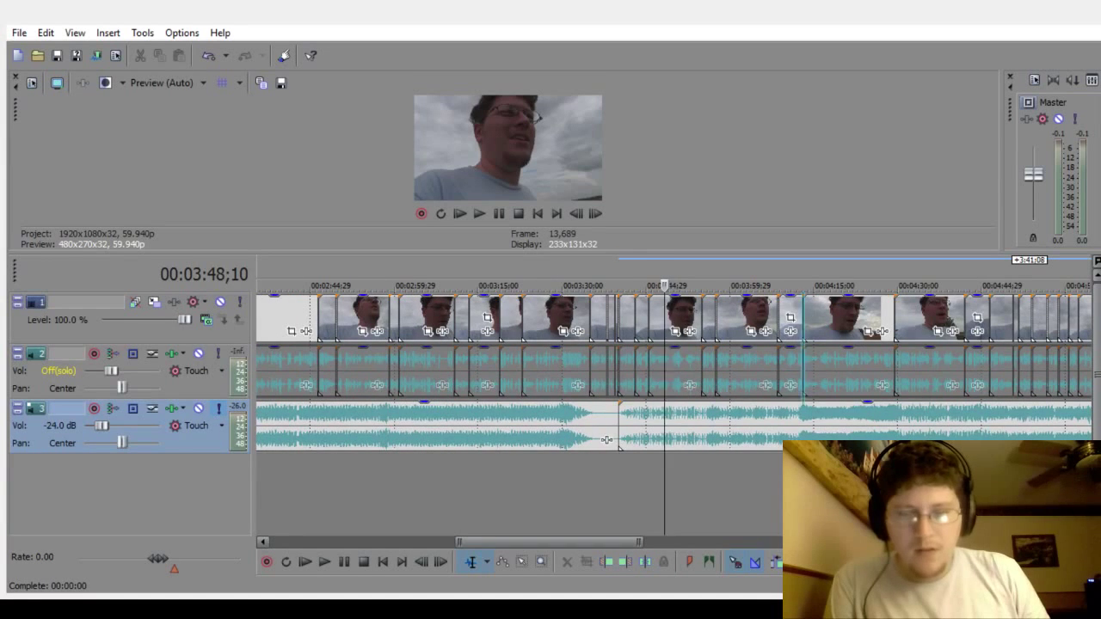
click(803, 369)
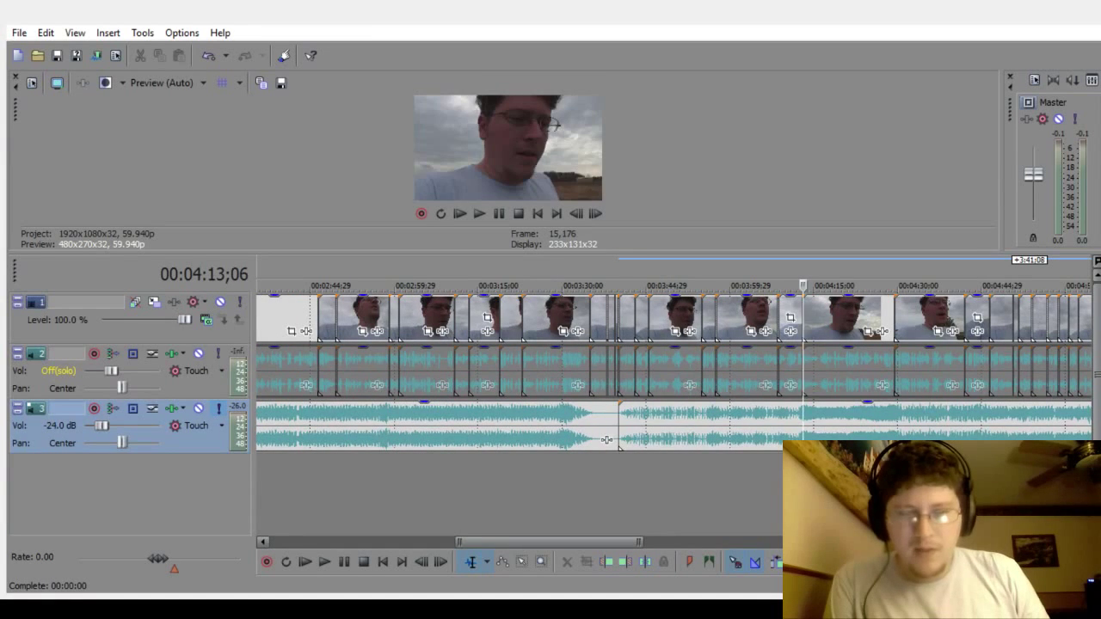
click(324, 563)
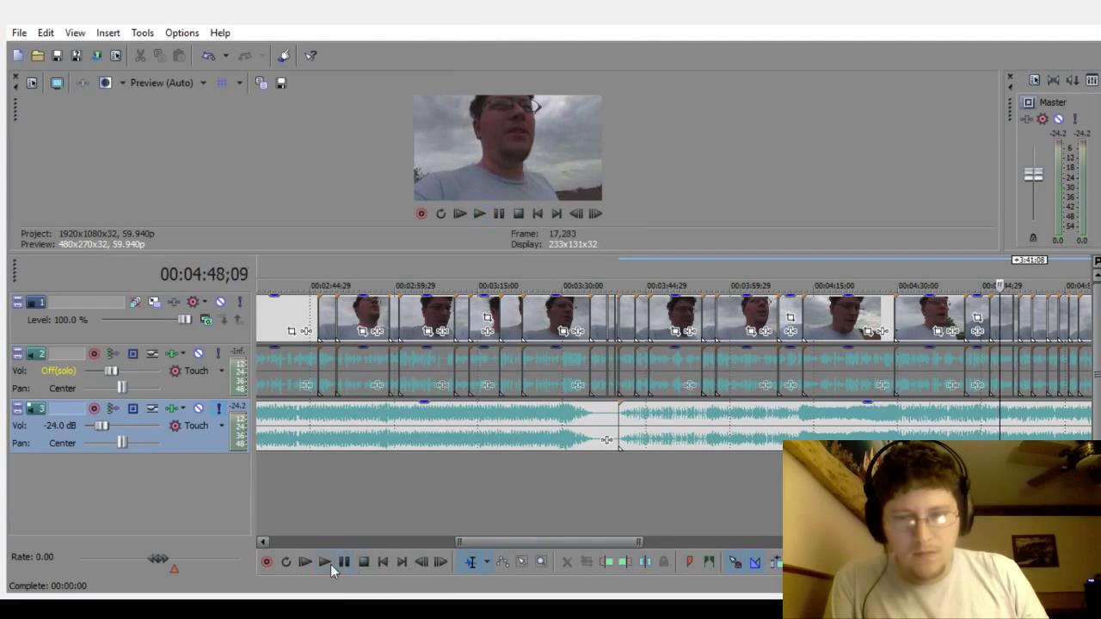
Step: Lower the second music clip's gain to about -2.6 dB and replay it from 4:48
click(723, 411)
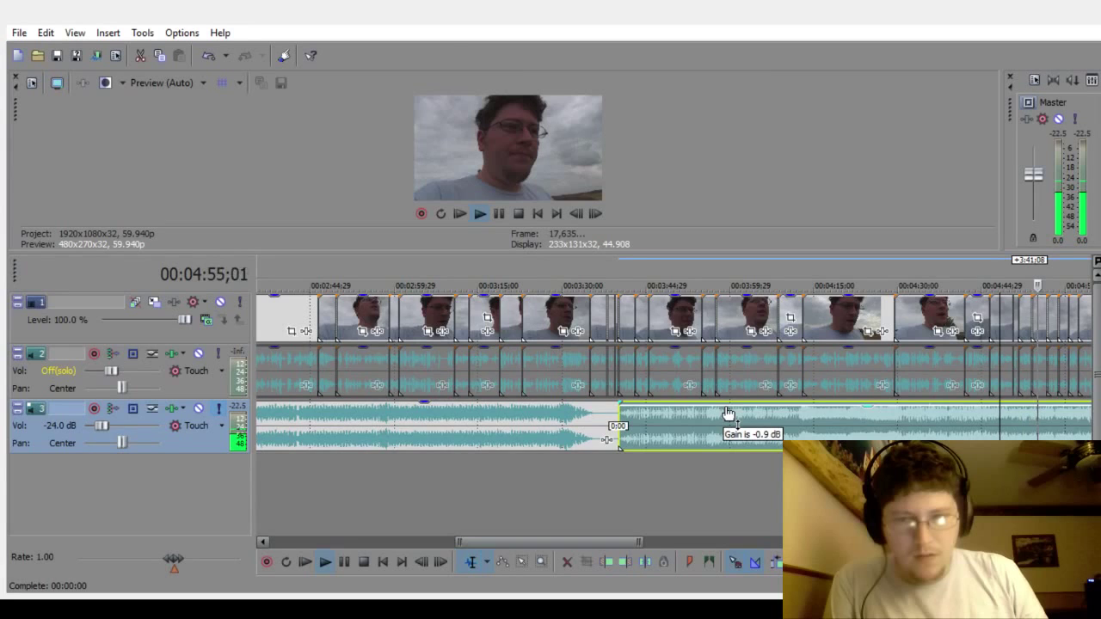
drag(726, 414, 732, 422)
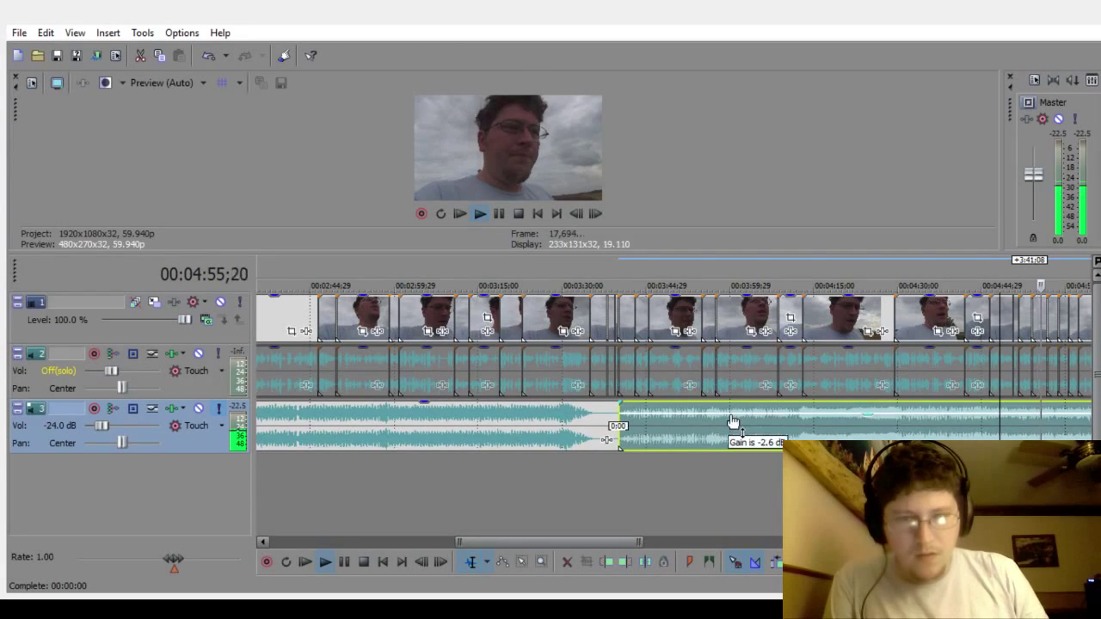
click(324, 563)
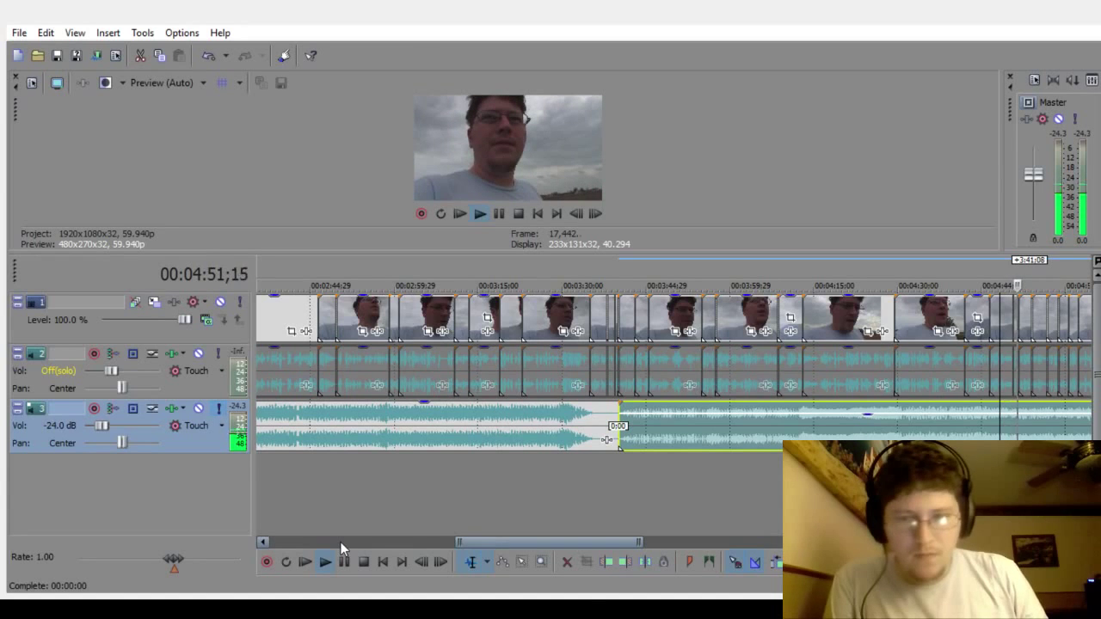
Step: Lower the second music clip's gain a little further and listen to it again from 4:48 and 4:54
drag(640, 542, 752, 544)
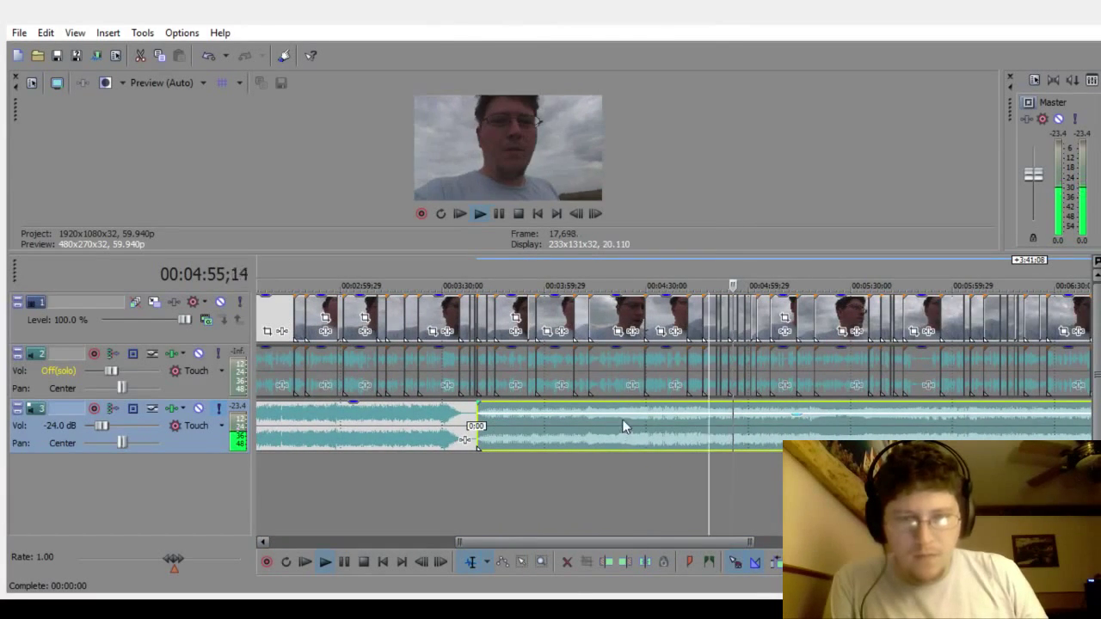
drag(631, 422, 653, 420)
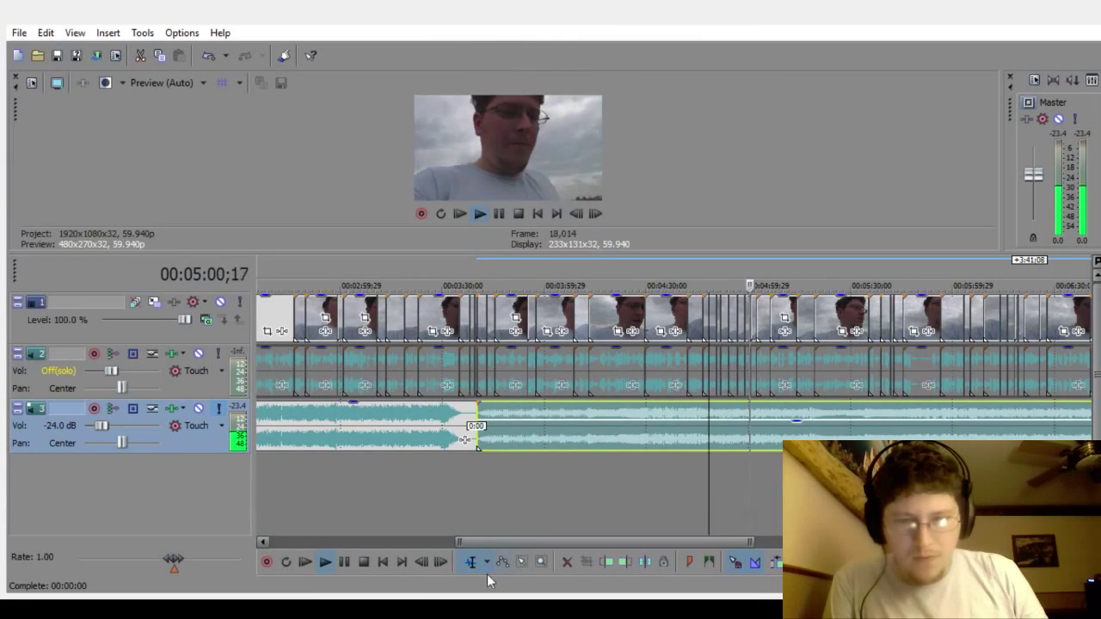
click(326, 559)
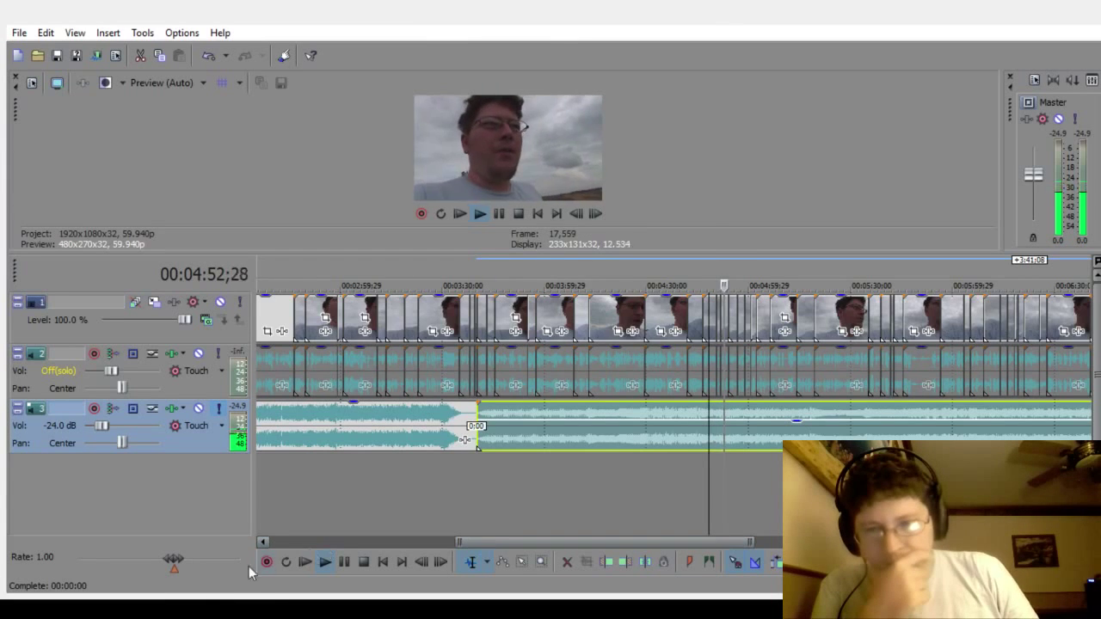
click(326, 562)
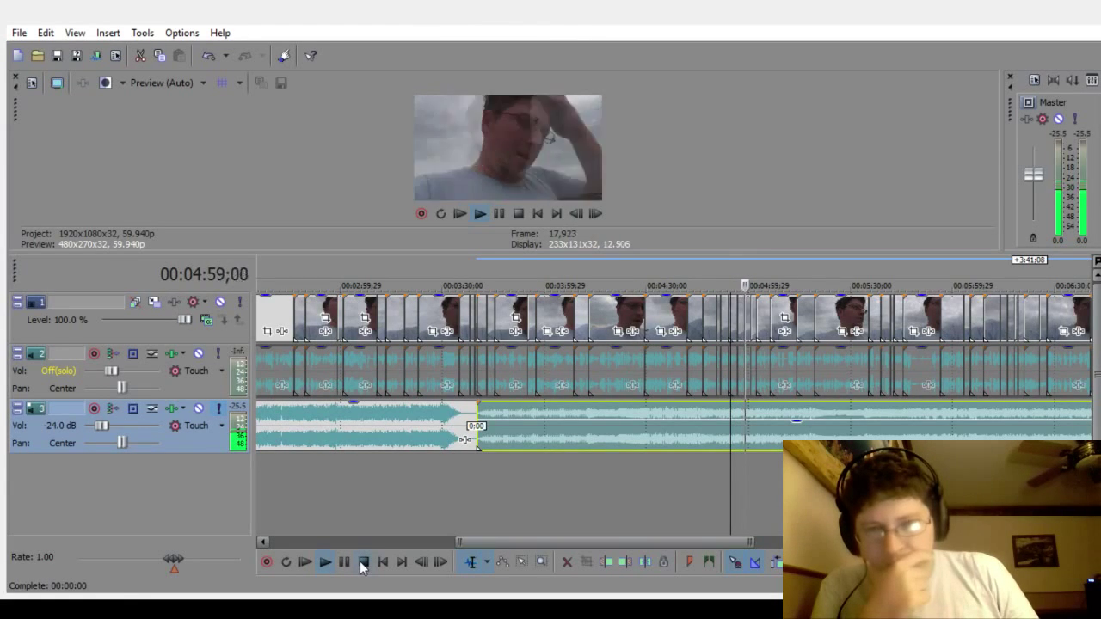
Step: Turn off solo on the music track and raise the second music clip's gain slightly against the voice
click(219, 411)
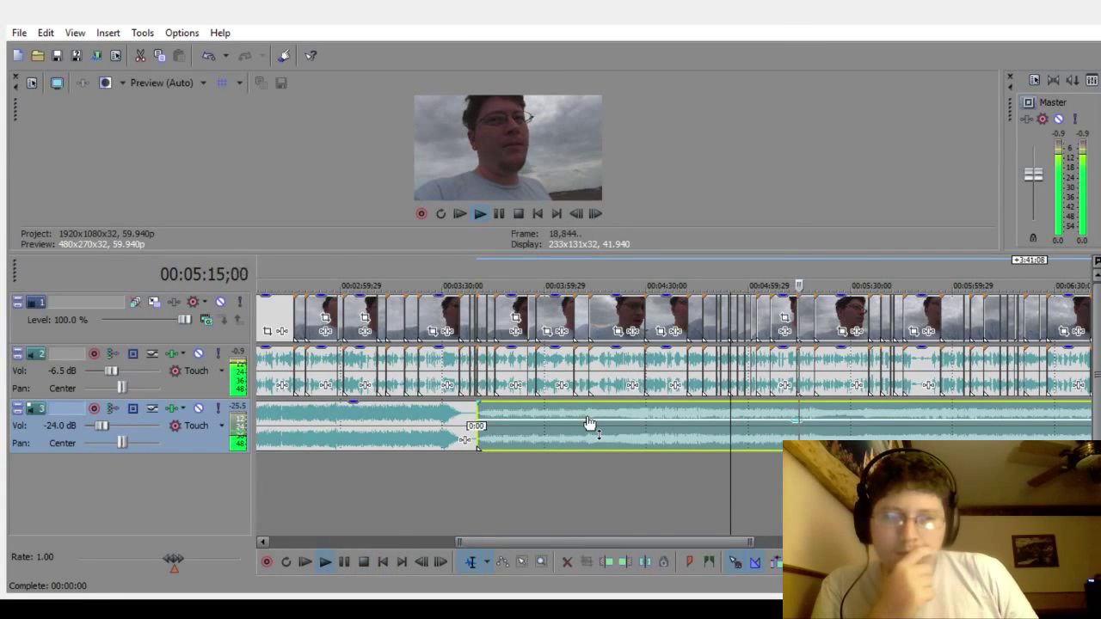
drag(589, 423, 611, 418)
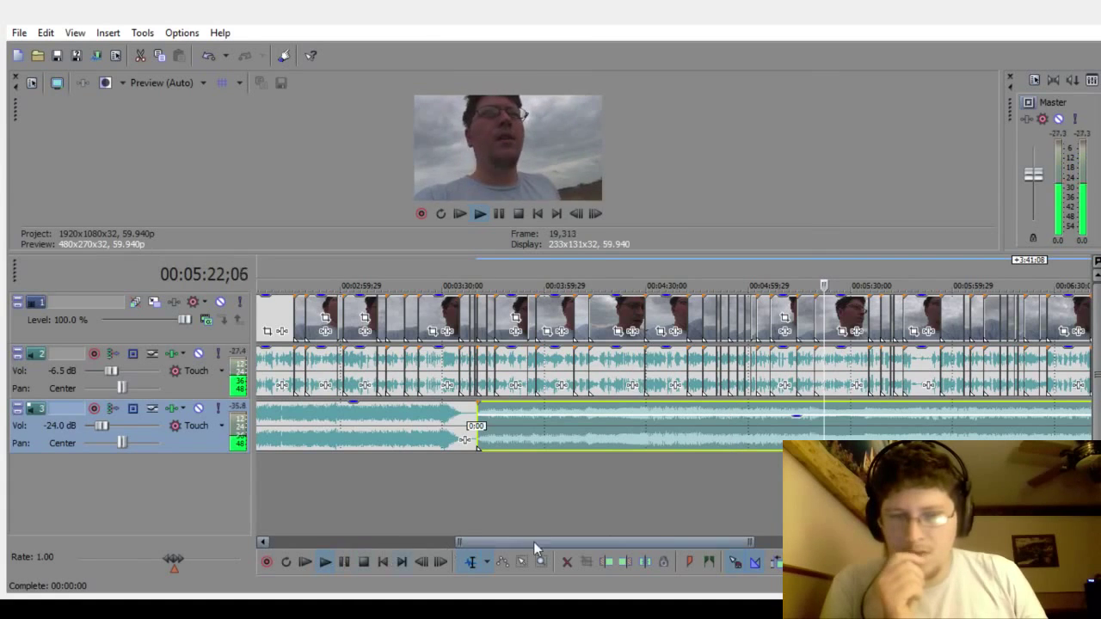
Step: Check the balance of voice and second music clip at several points from about 5:35 to 6:16, and again at 4:54
click(868, 481)
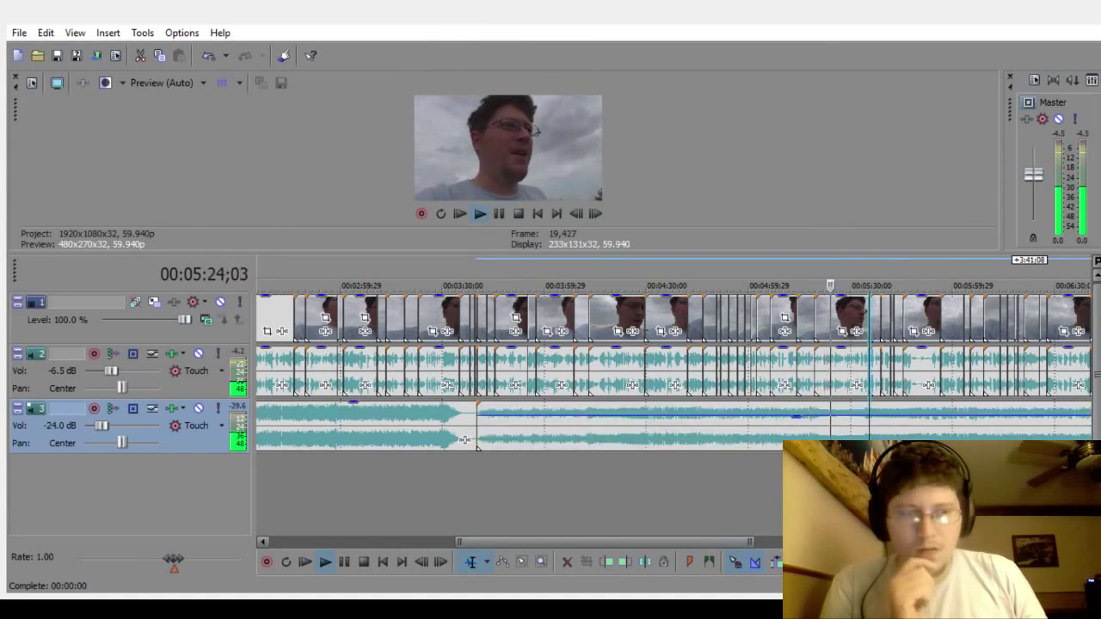
click(915, 481)
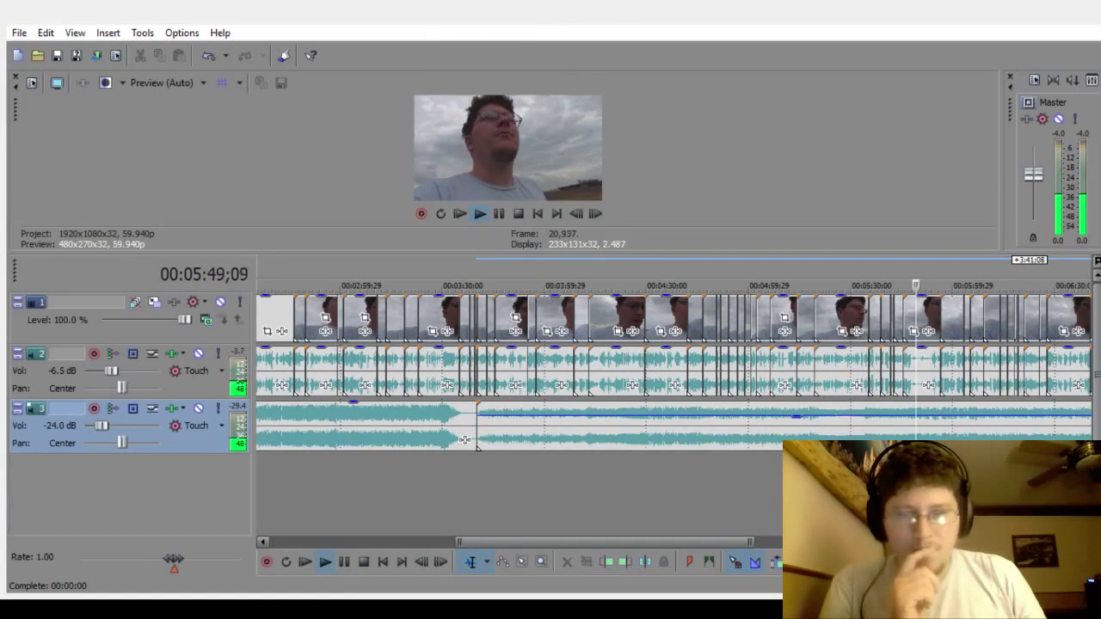
click(947, 482)
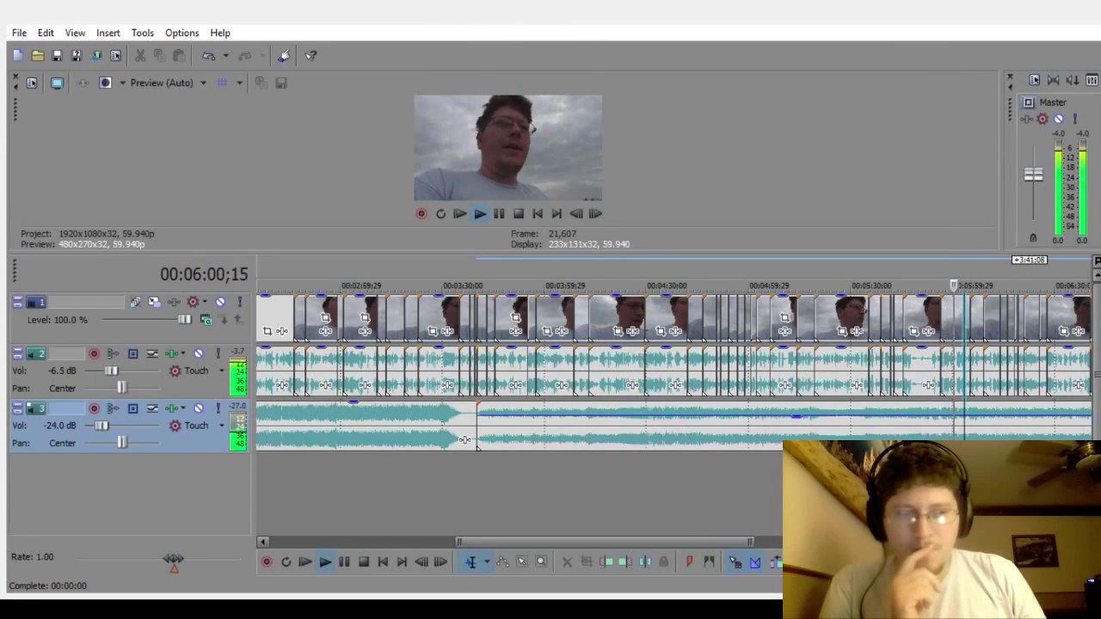
click(963, 481)
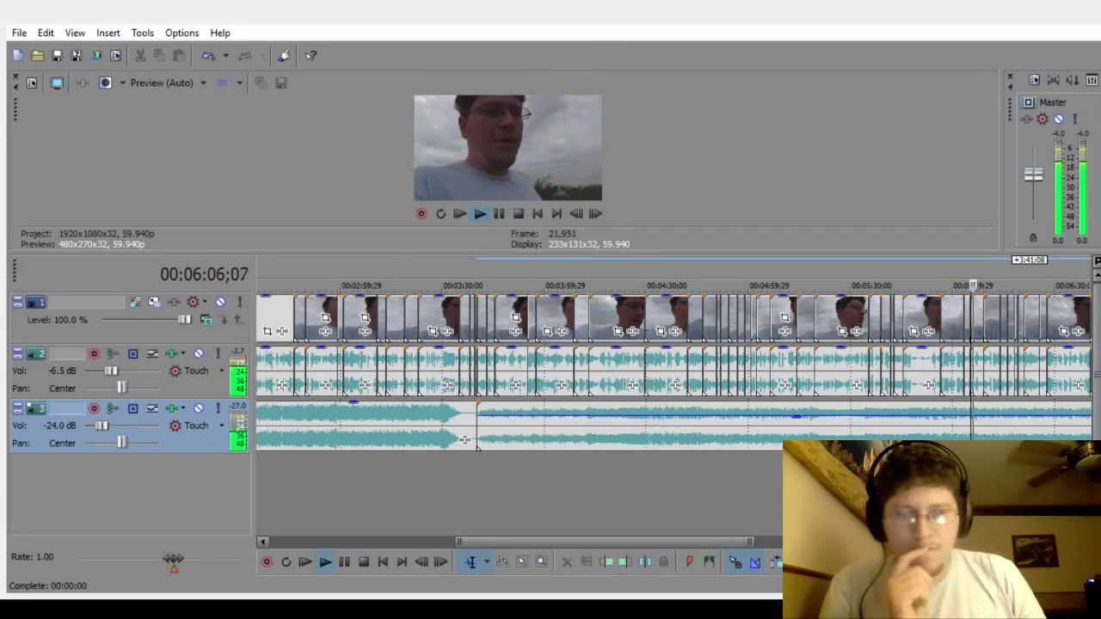
click(991, 482)
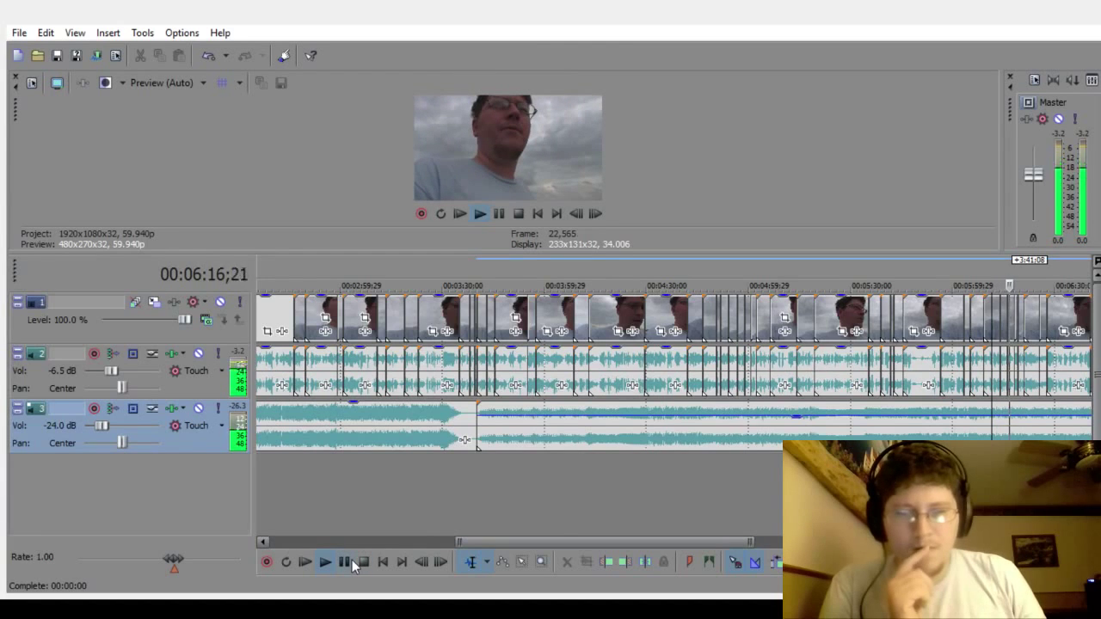
click(730, 492)
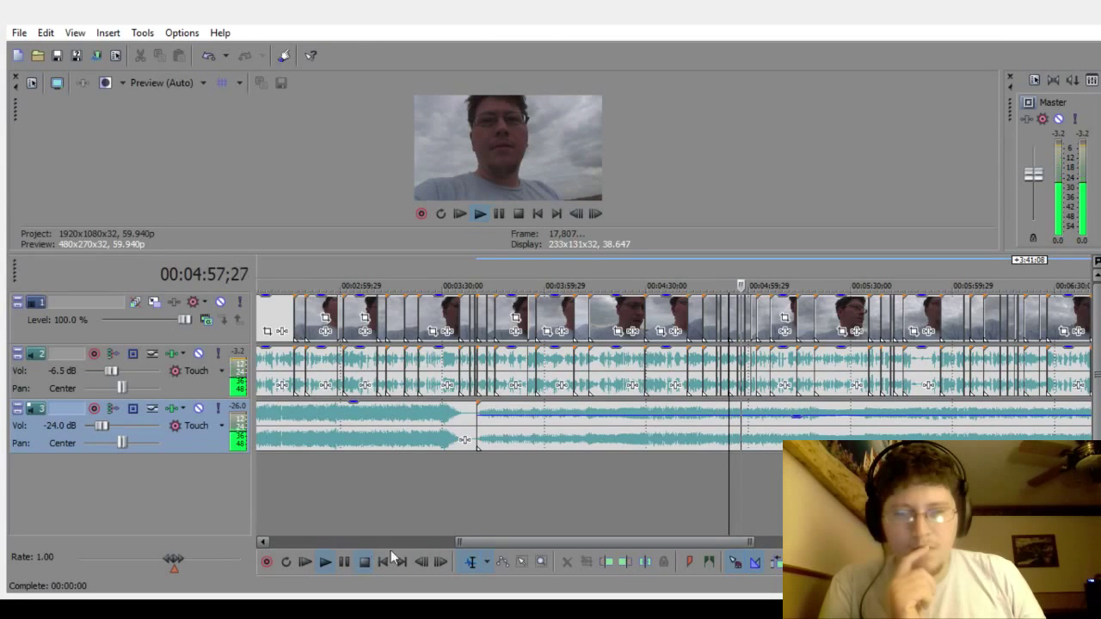
key(space)
Step: Solo the music track and move the second music clip earlier so it crossfades with the first over 5:27
click(219, 408)
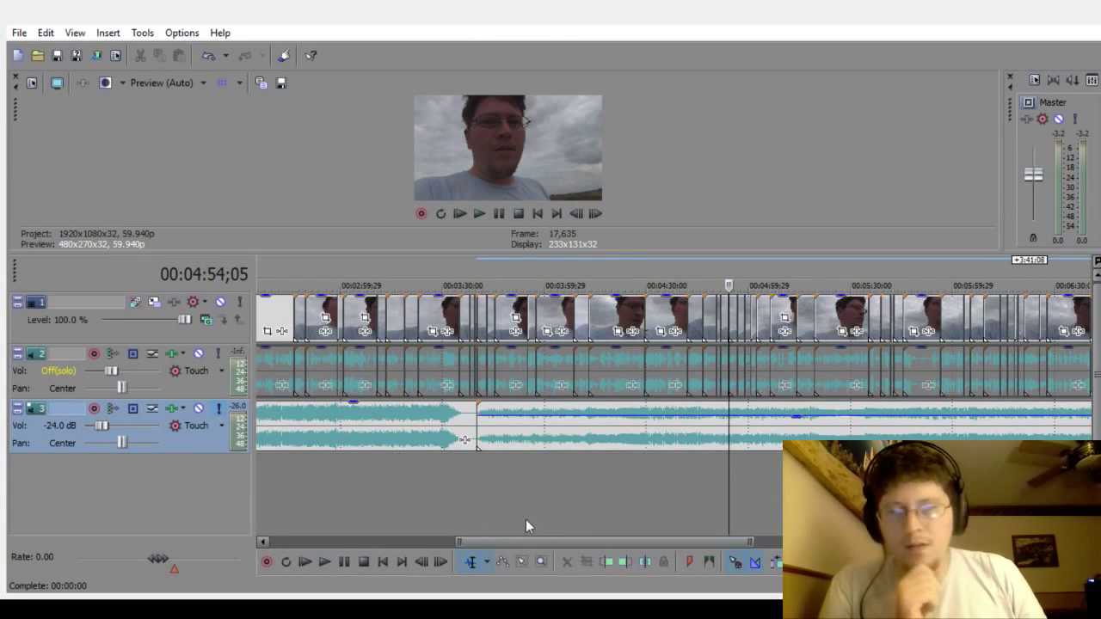
click(507, 521)
scroll(491, 527, up, 3)
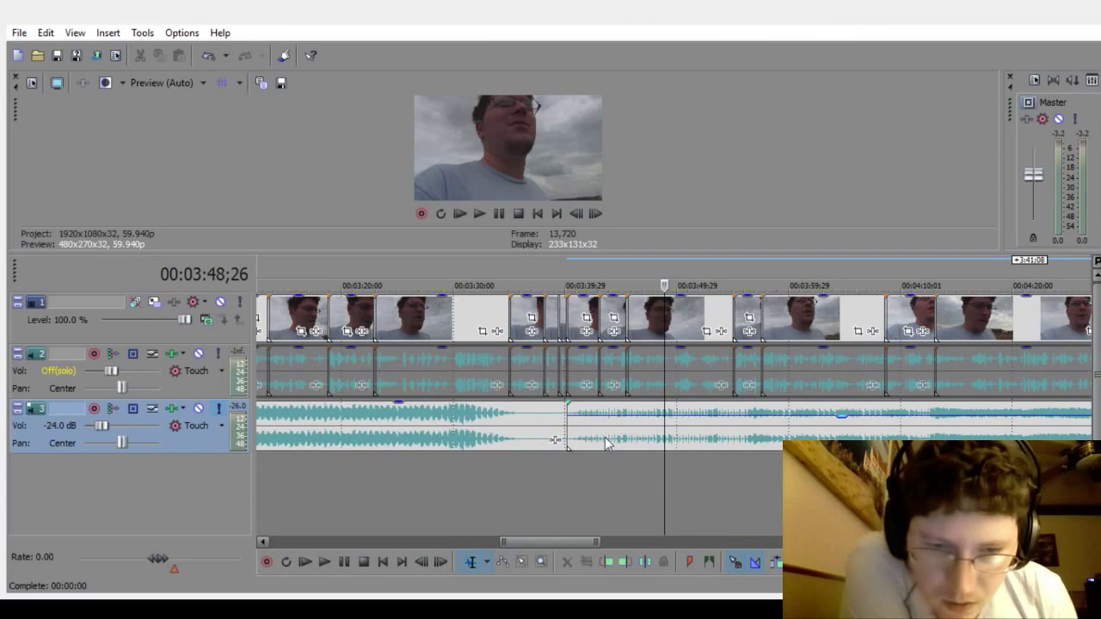
drag(608, 440, 543, 457)
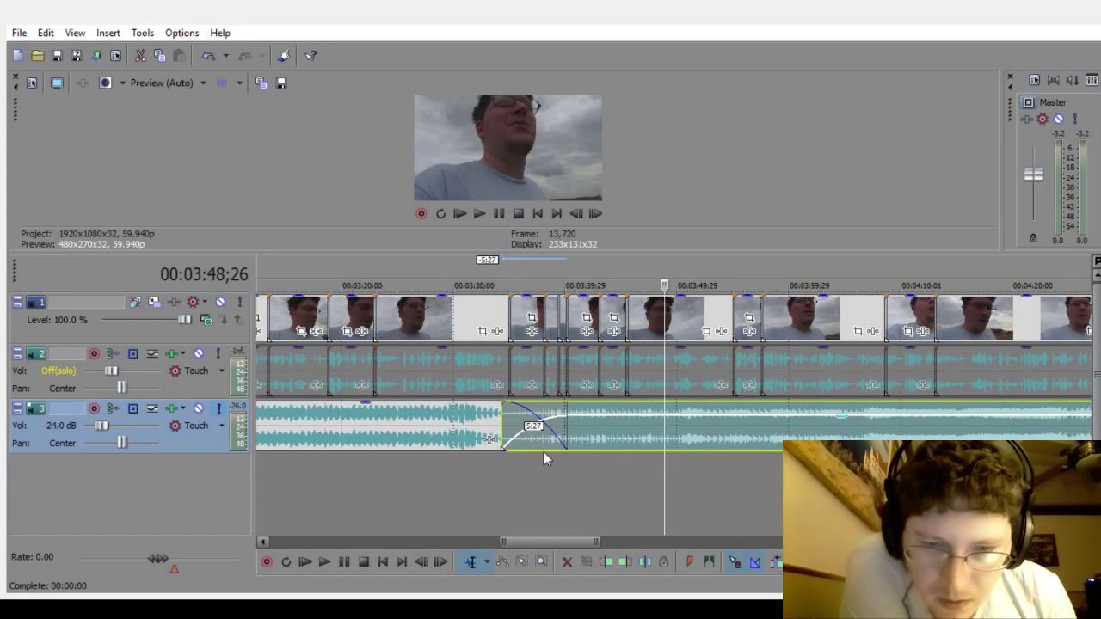
scroll(567, 506, up, 2)
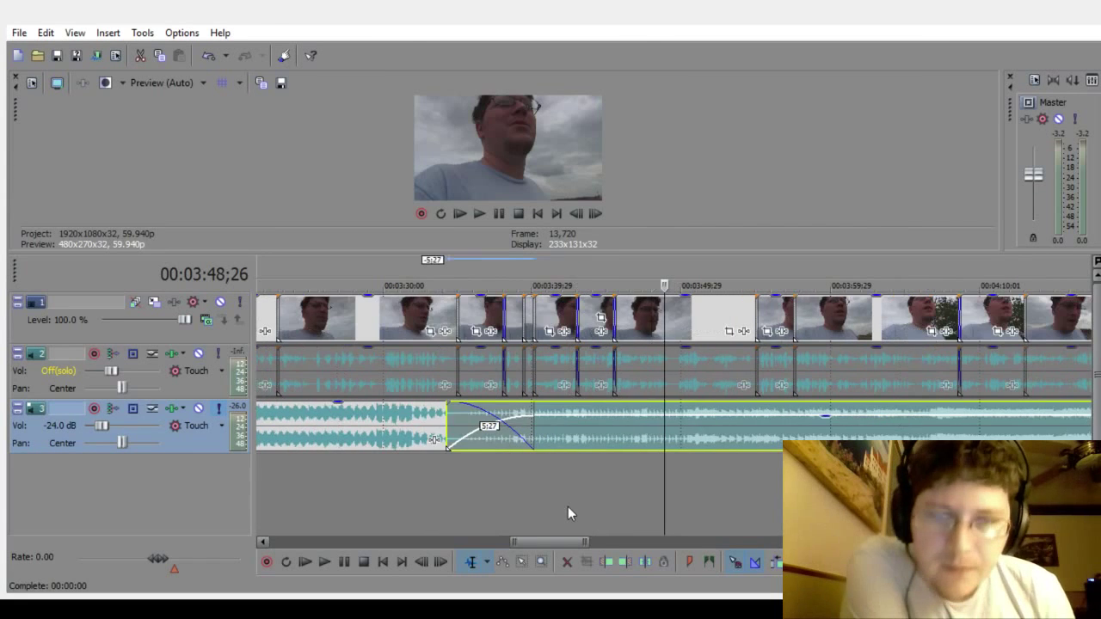
Step: Listen to the crossfade between the two music clips from about 3:31 to 3:38
click(417, 471)
click(404, 480)
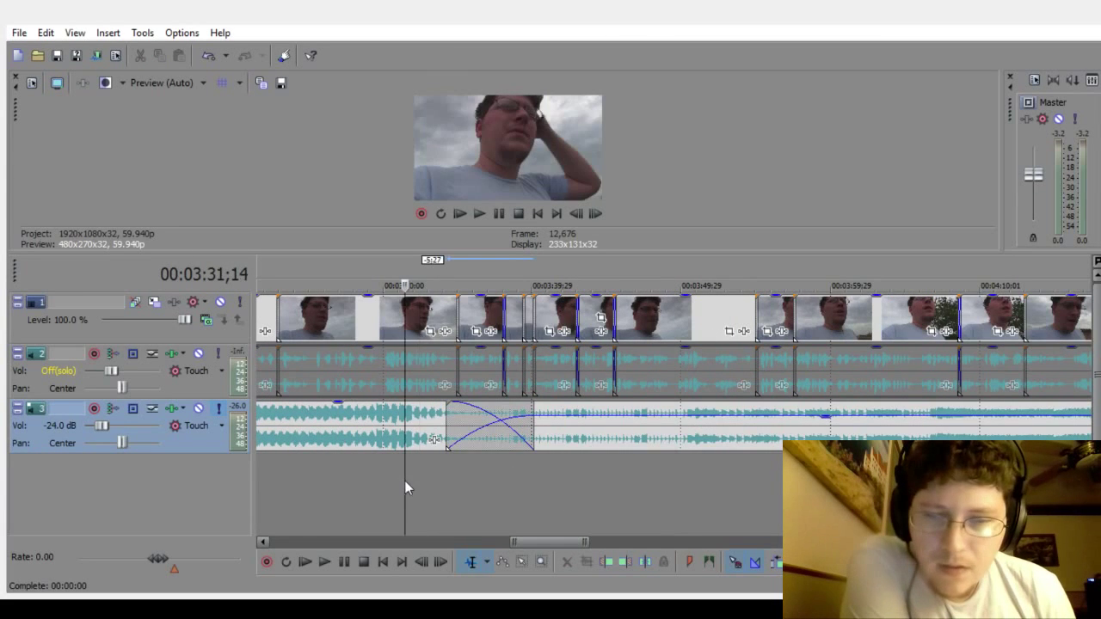
click(325, 562)
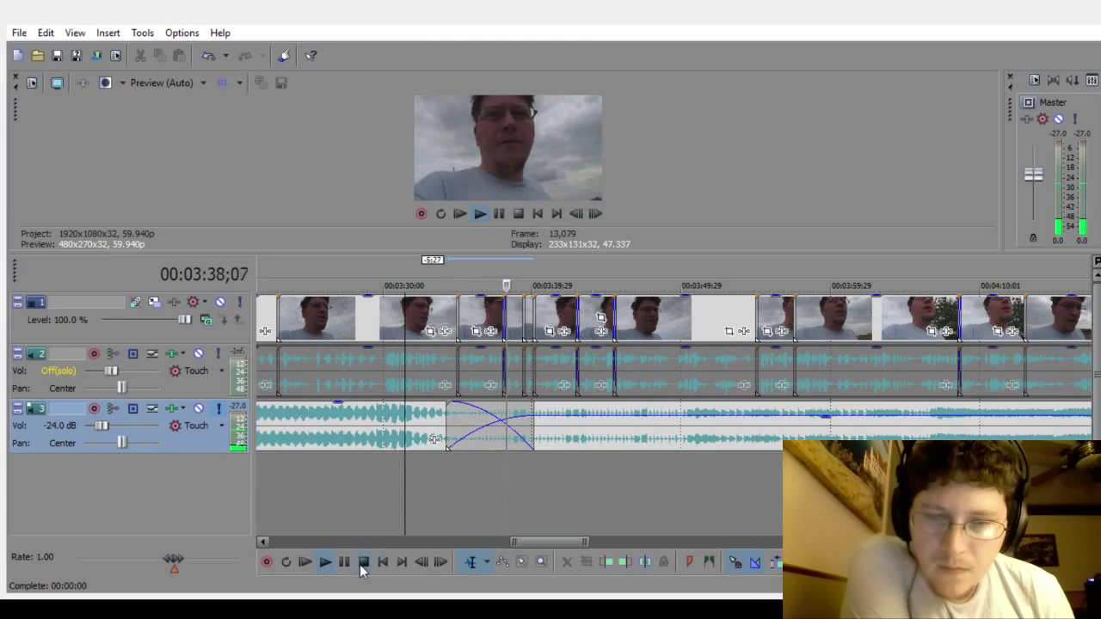
click(363, 564)
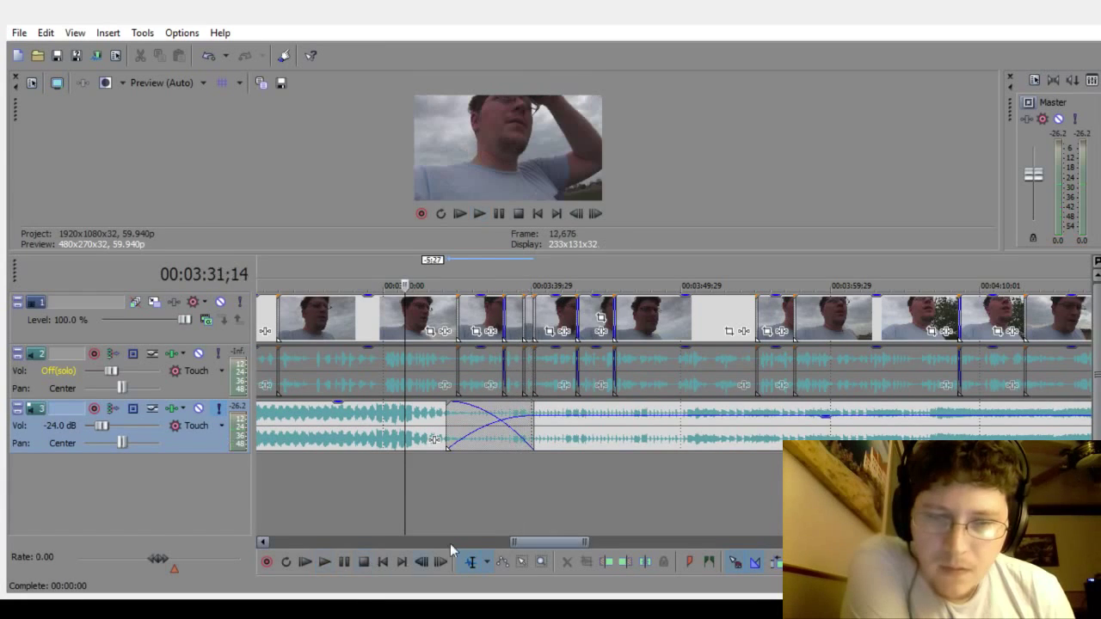
Step: Try lengthening the crossfade between the music clips to 6:23 and examine the overlapping waveforms closely
drag(593, 432, 586, 438)
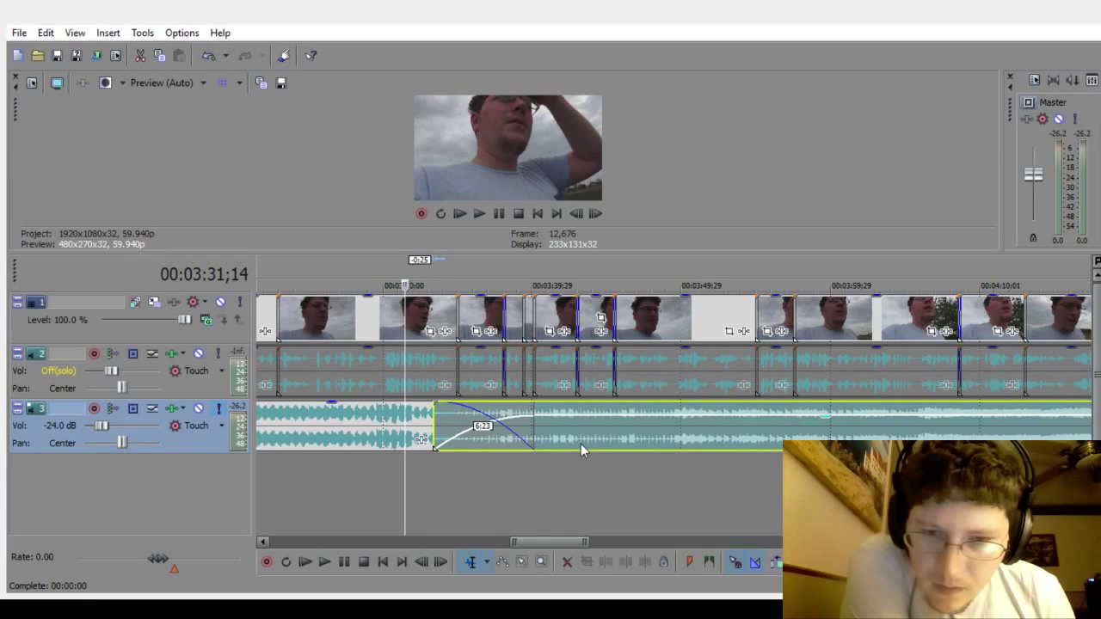
click(535, 488)
scroll(547, 497, up, 3)
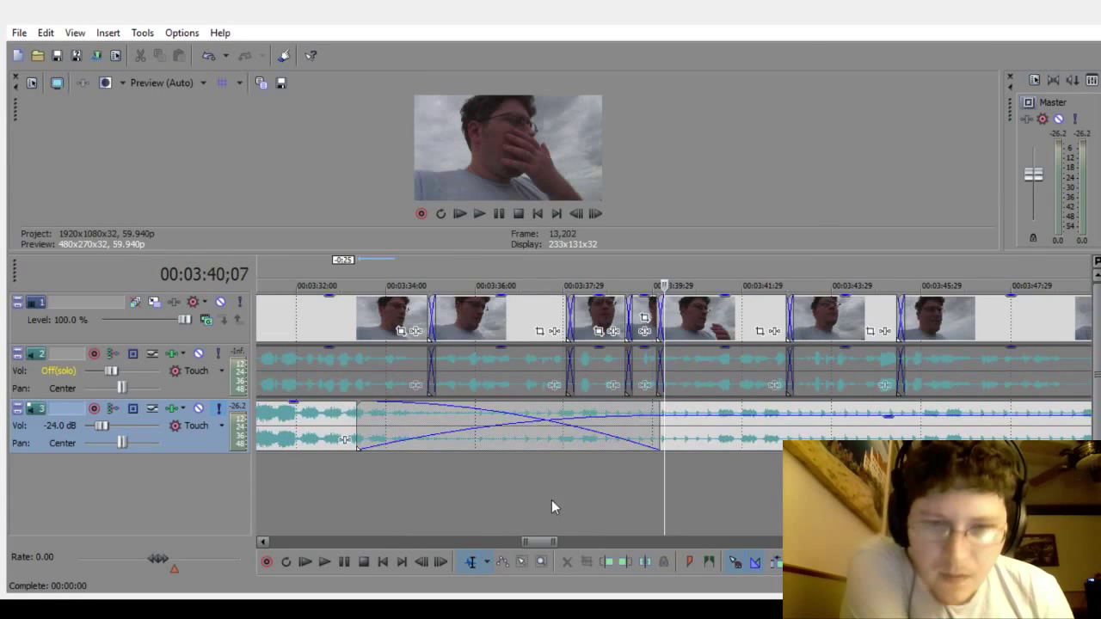
click(334, 498)
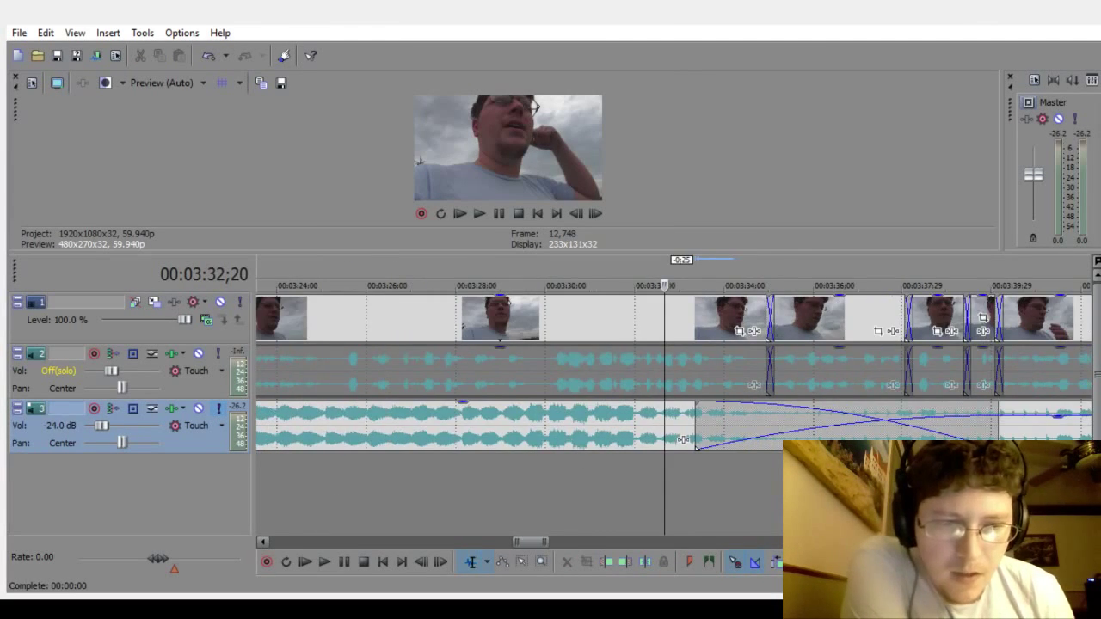
scroll(682, 439, up, 1)
key(space)
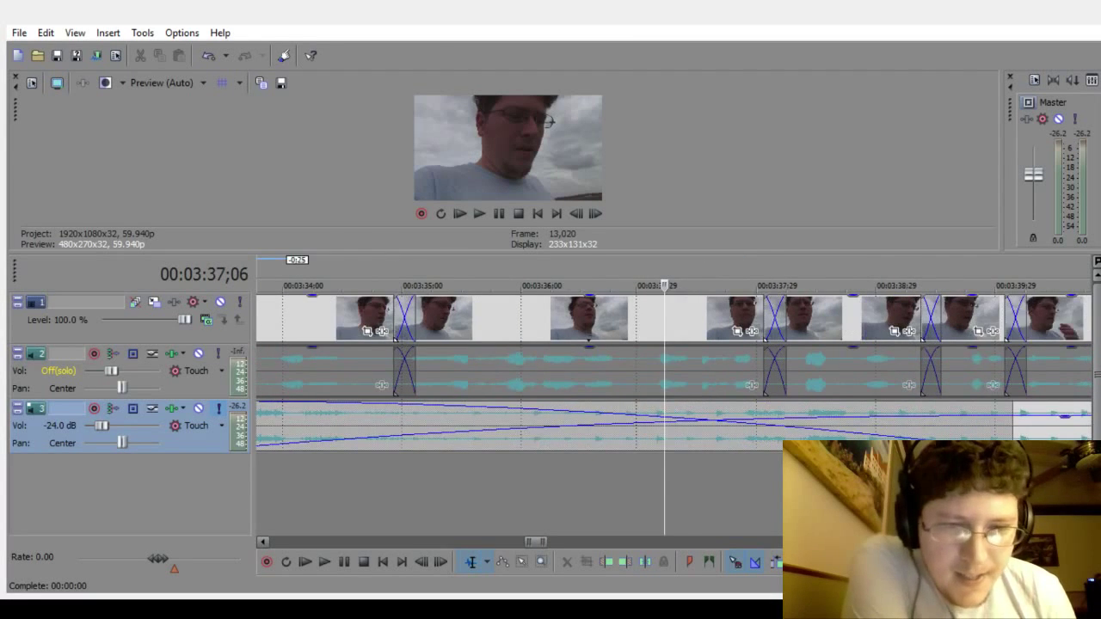
scroll(308, 439, down, 1)
scroll(737, 492, down, 1)
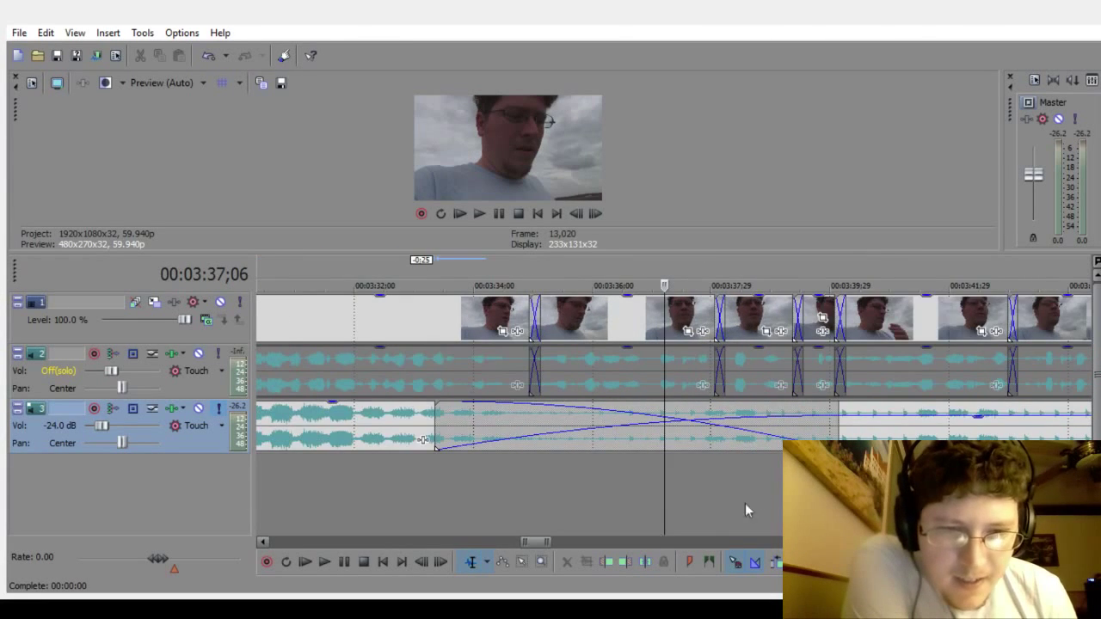
click(380, 490)
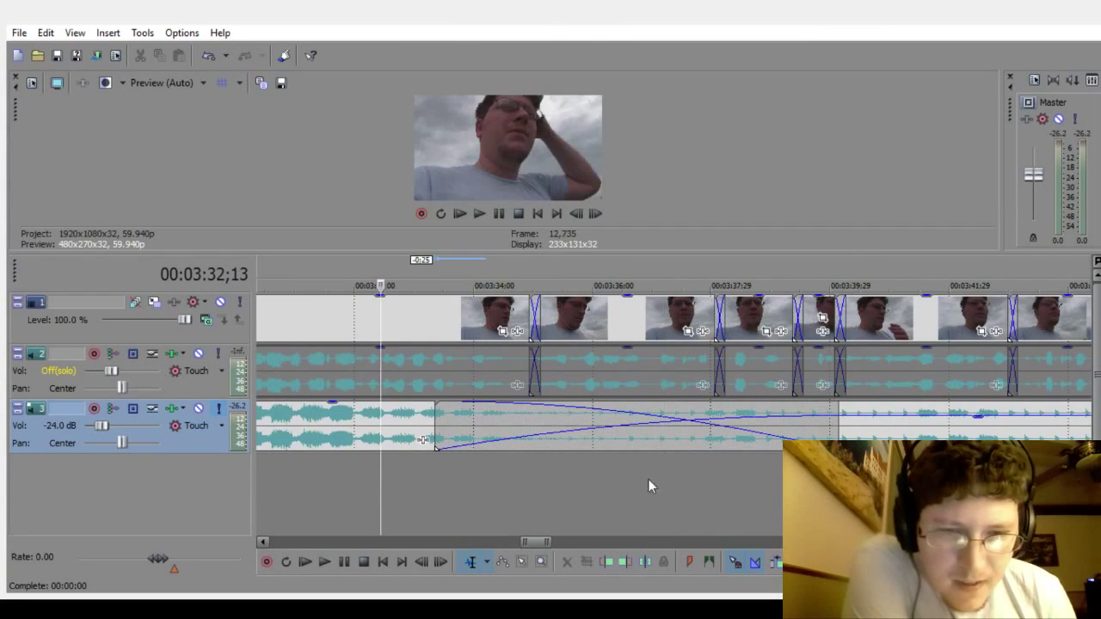
click(297, 513)
Step: Try a crossfade of 6:27 between the music clips and play the transition from about 3:30
drag(424, 440, 415, 440)
scroll(414, 439, down, 2)
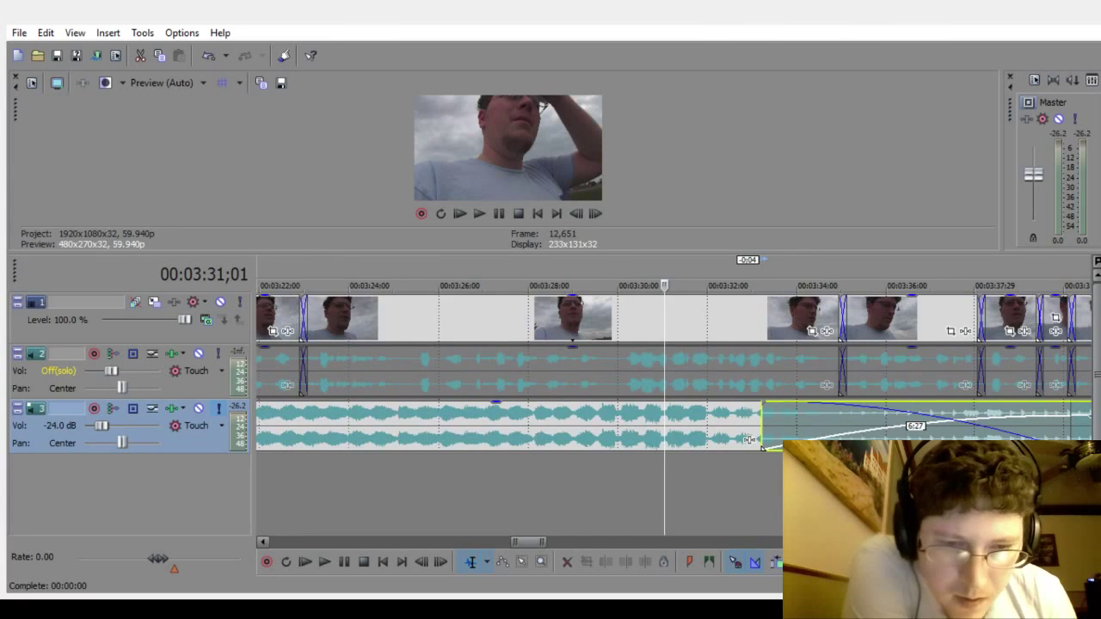
scroll(760, 448, down, 2)
click(646, 503)
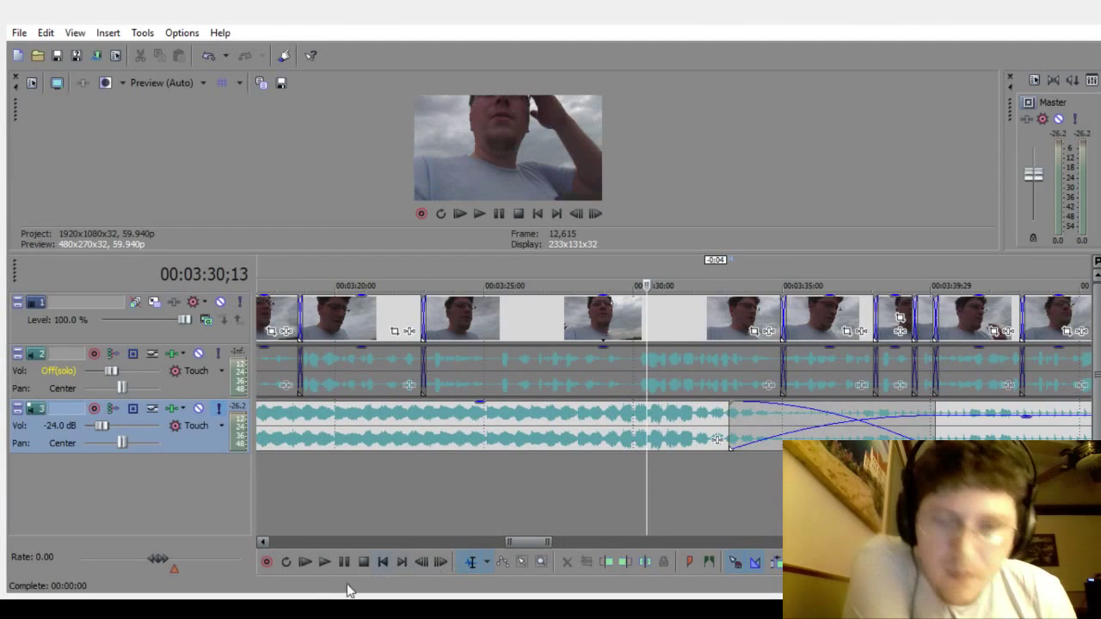
click(325, 563)
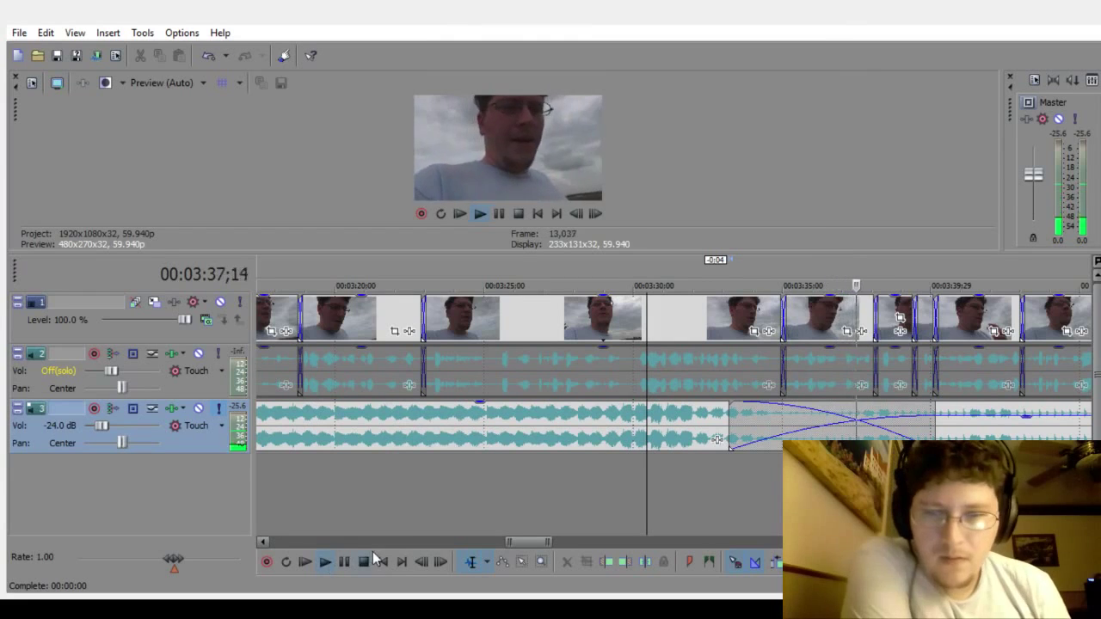
click(363, 561)
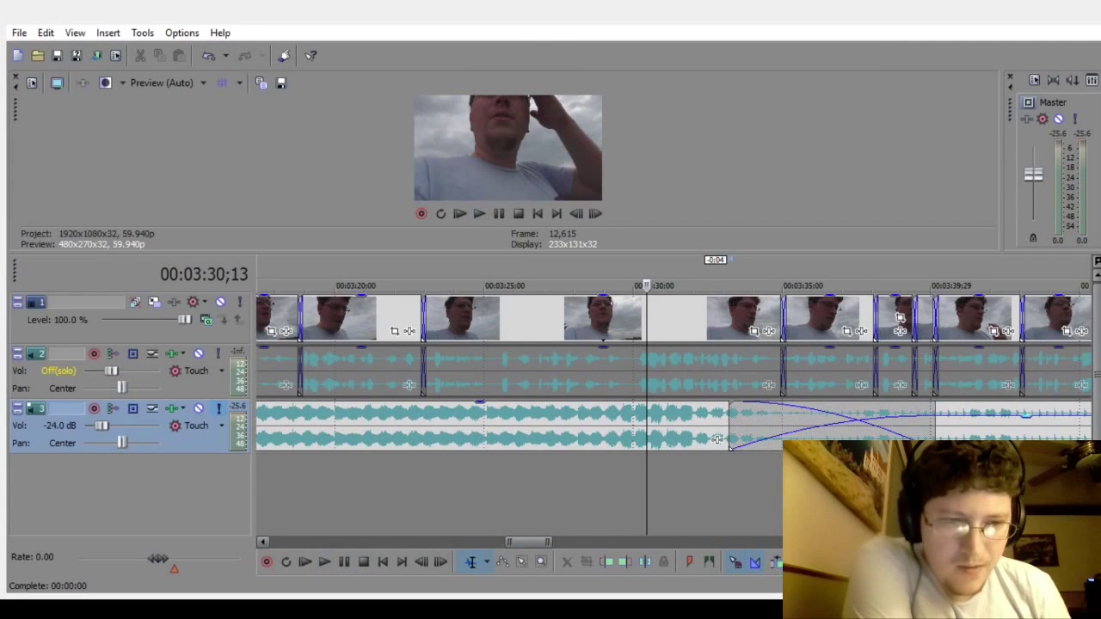
Step: Move the second music clip later by 1:00 for a 5:26 crossfade and replay the transition from about 3:32
drag(717, 439, 749, 440)
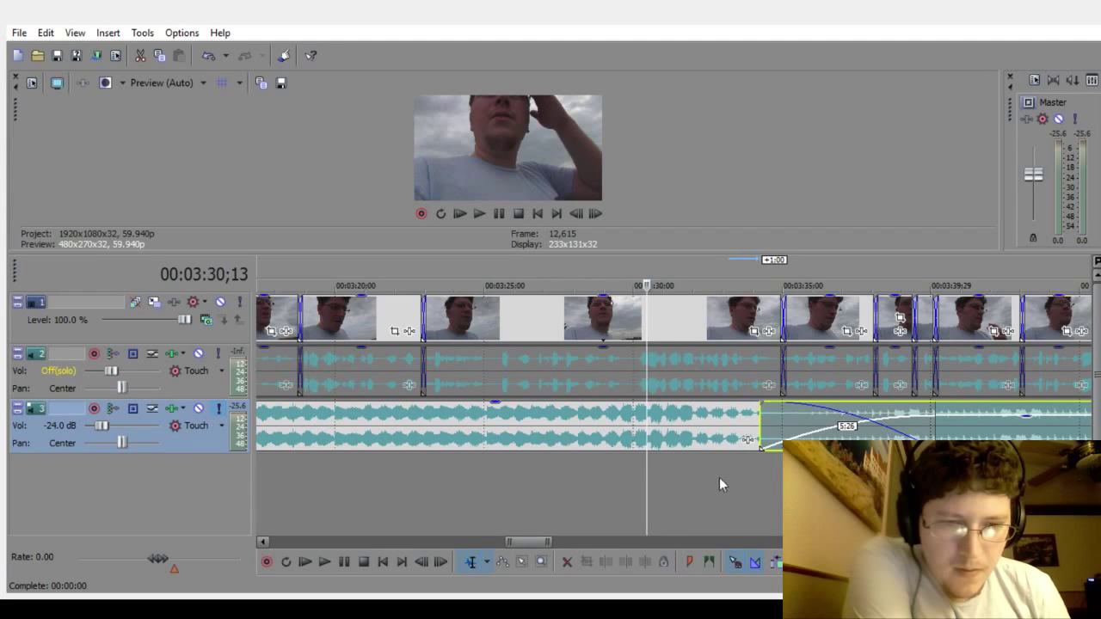
click(691, 489)
click(325, 565)
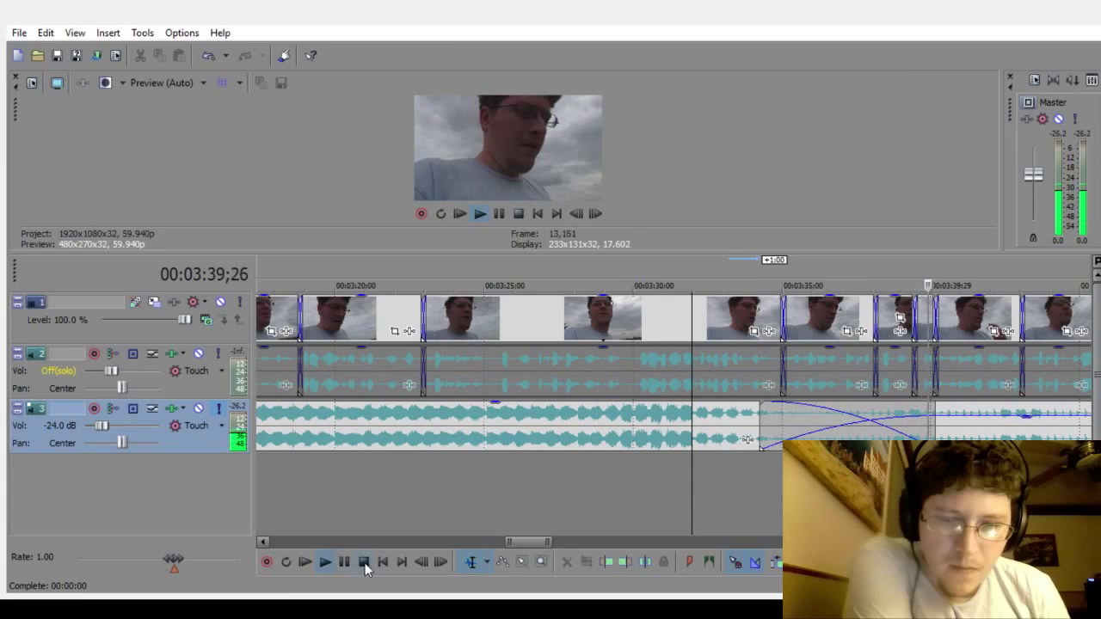
click(363, 561)
click(948, 437)
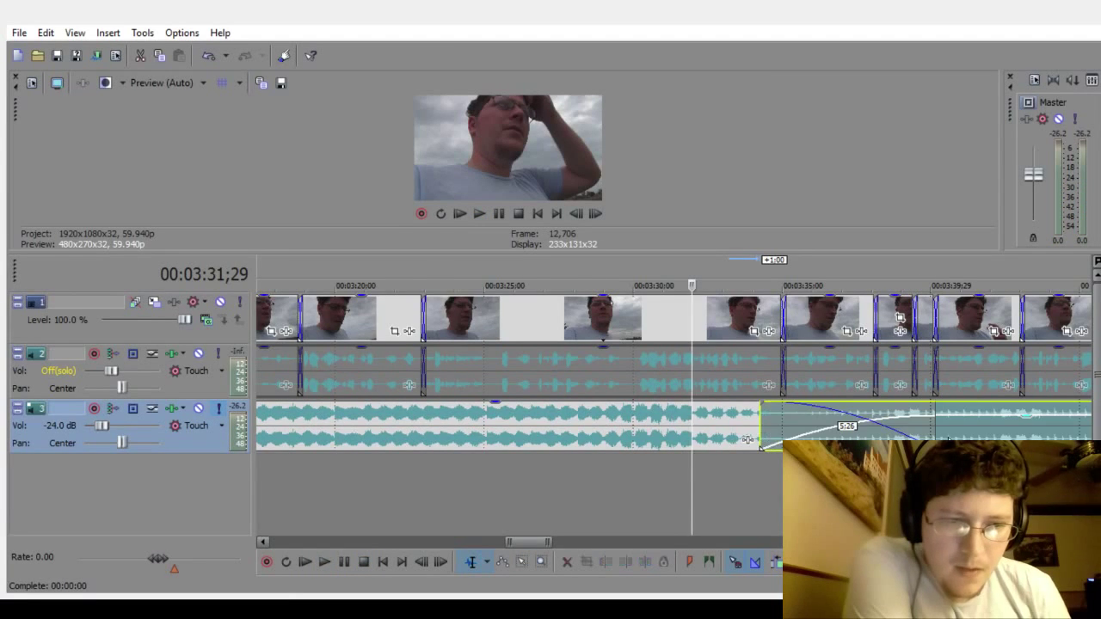
Step: Move the second music clip later by 0:08 and then 0:04 for a 5:13 crossfade, replaying the transition from about 3:32 each time
drag(949, 438, 956, 438)
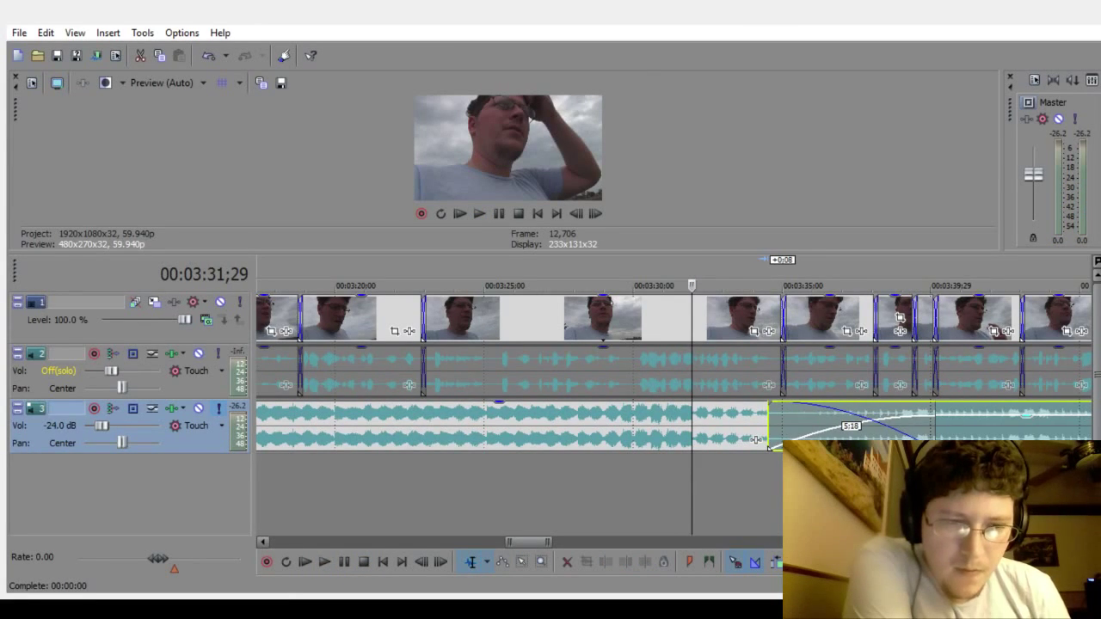
click(330, 570)
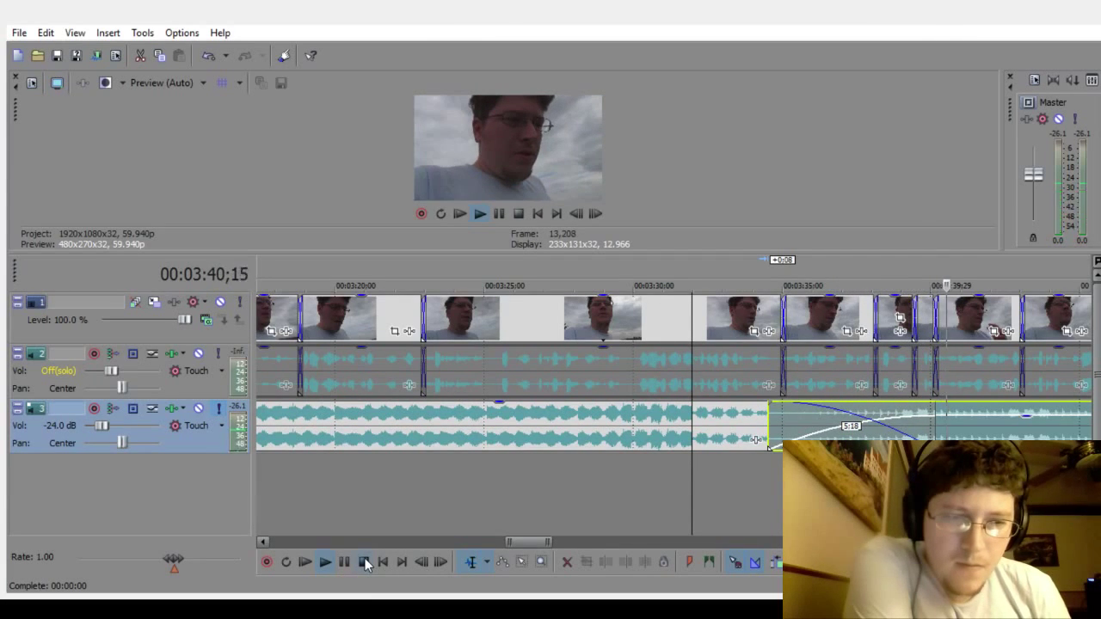
click(365, 562)
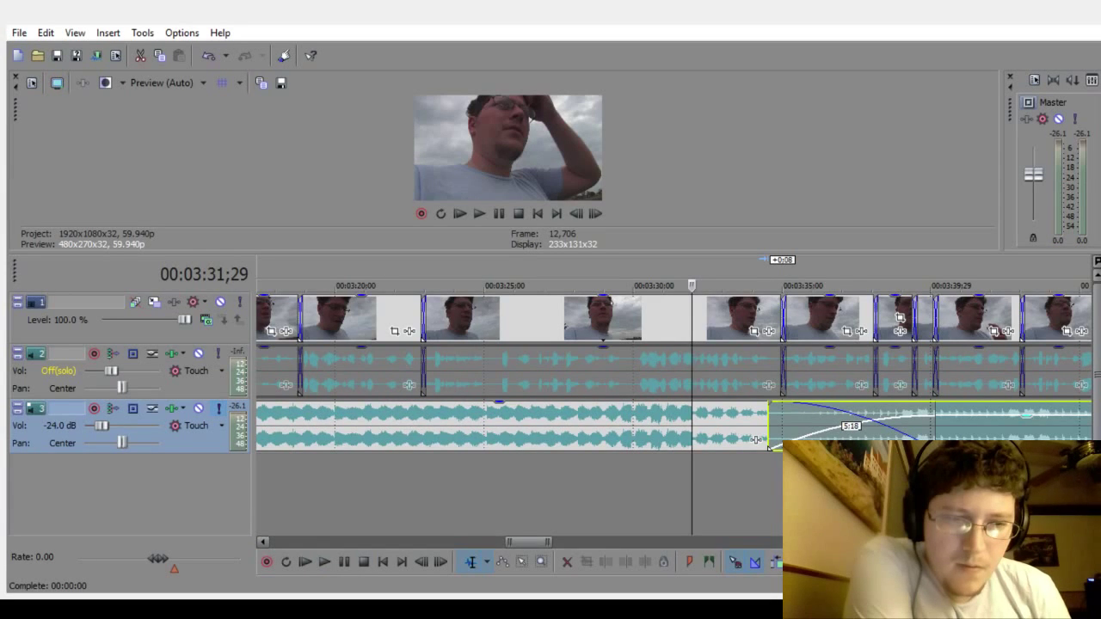
drag(769, 447, 773, 447)
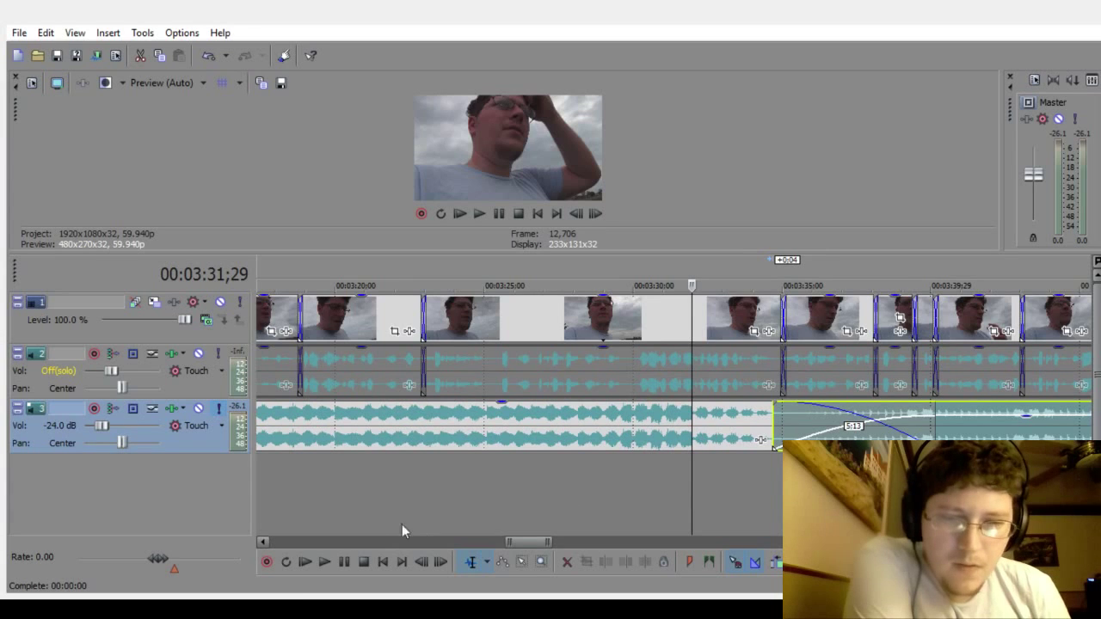
click(336, 563)
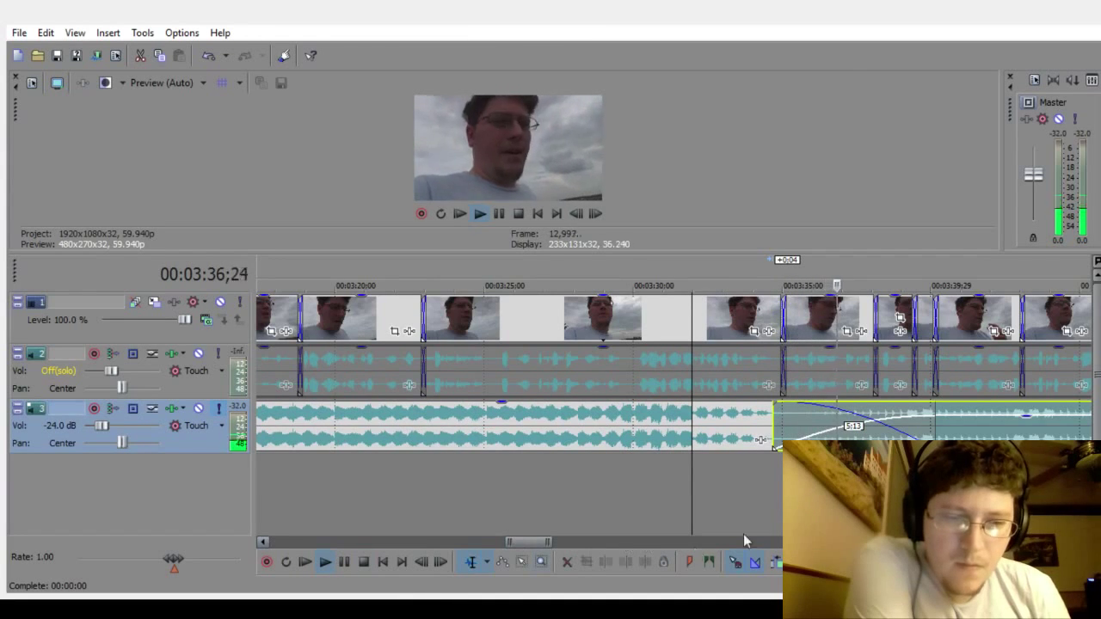
click(362, 562)
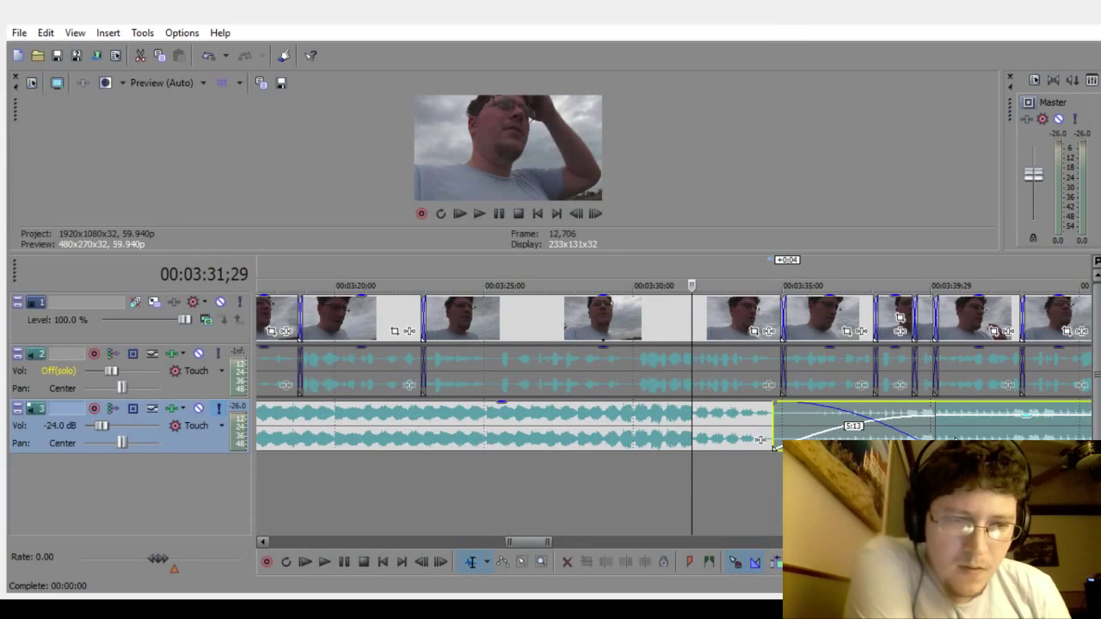
Step: Shorten the crossfade between the music clips to 5:05 by moving the second clip 0:07 later, and replay the transition from about 3:32
drag(773, 445, 780, 446)
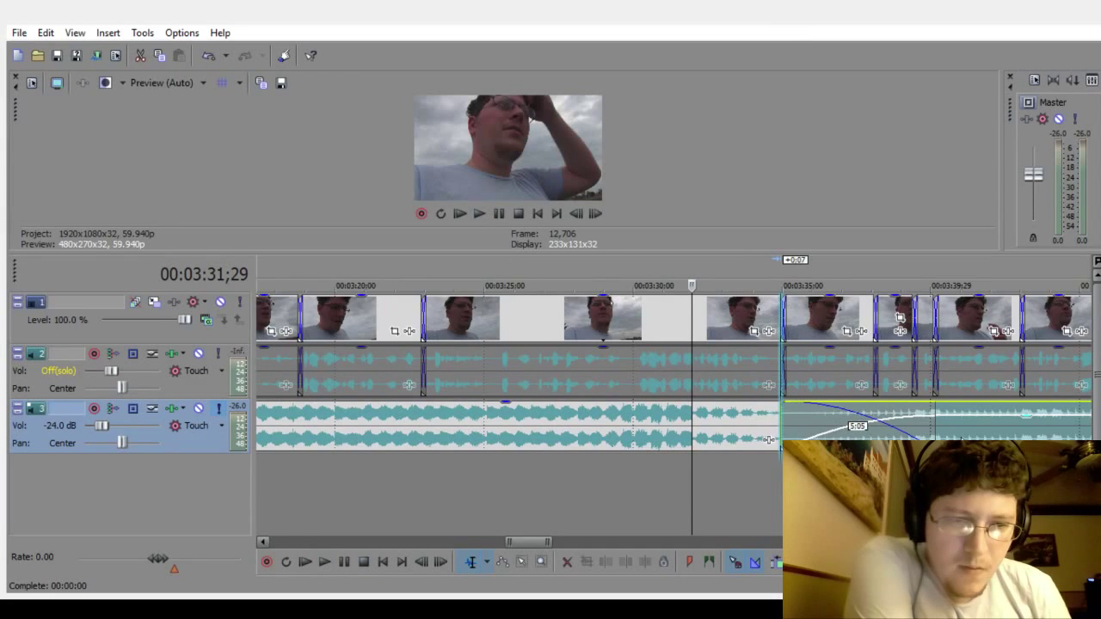
click(324, 562)
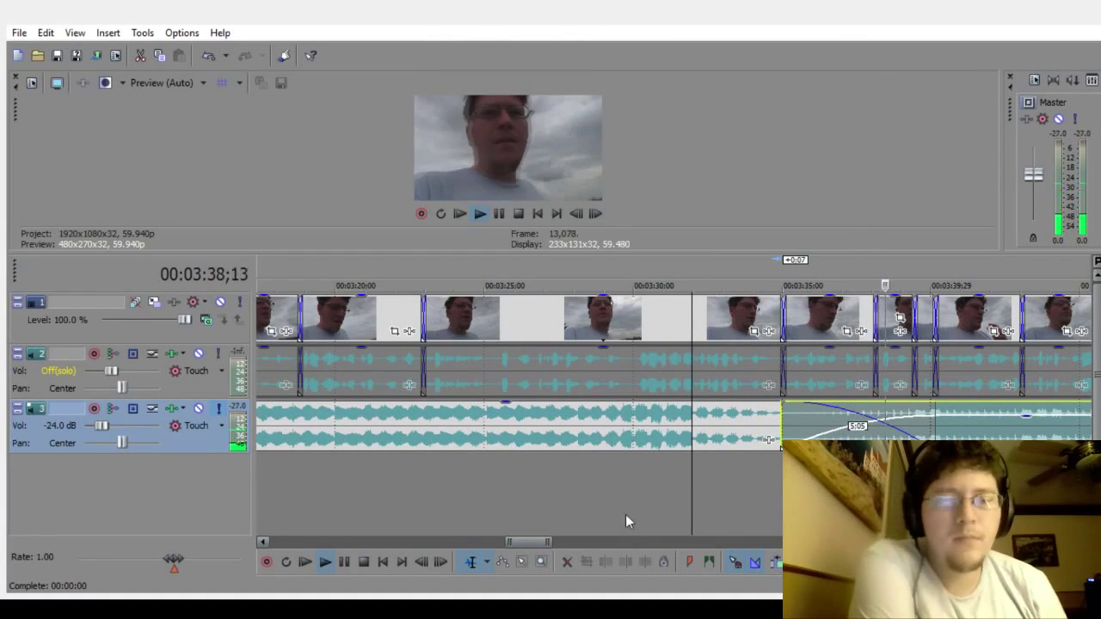
click(364, 561)
Step: Move the second music clip later by 0:05 for a 5:00 crossfade and play the transition from about 3:34
click(899, 481)
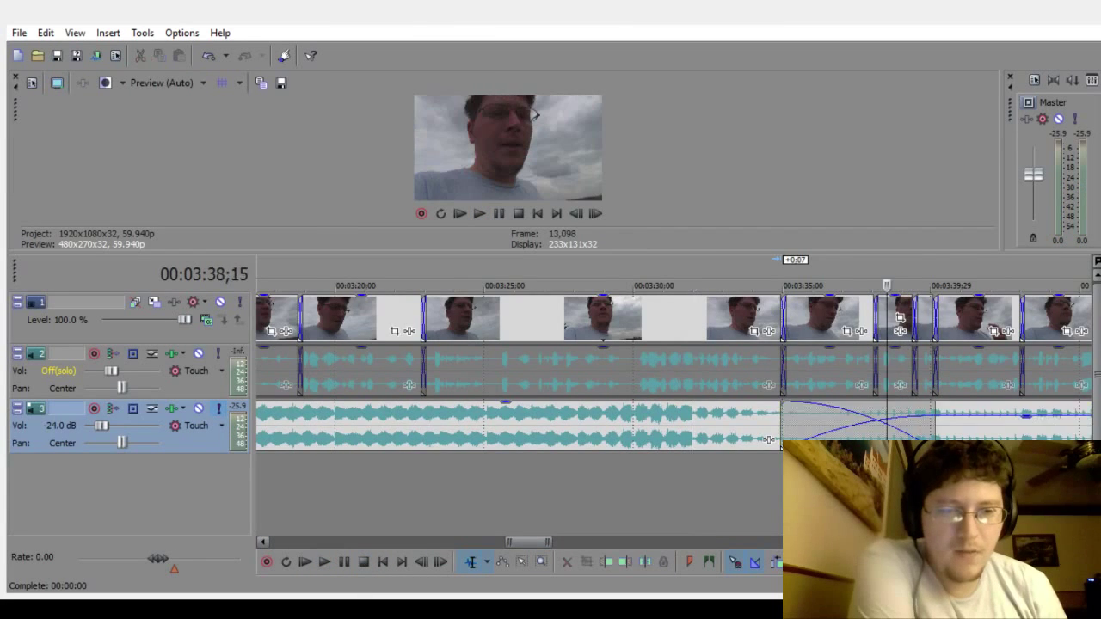
scroll(900, 482, up, 2)
click(450, 501)
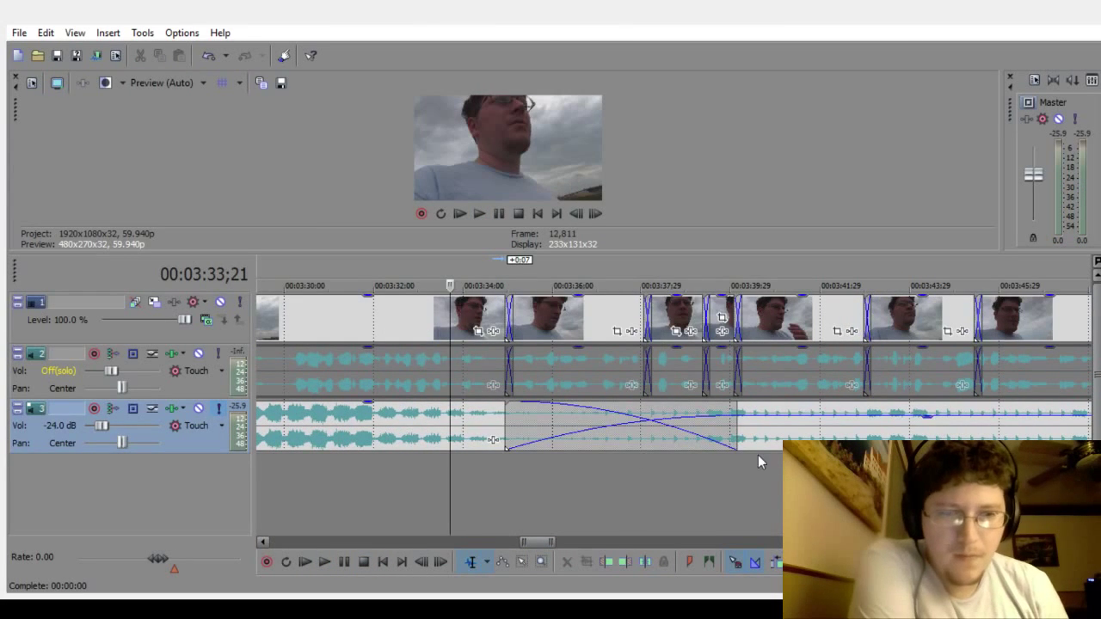
drag(754, 441, 760, 440)
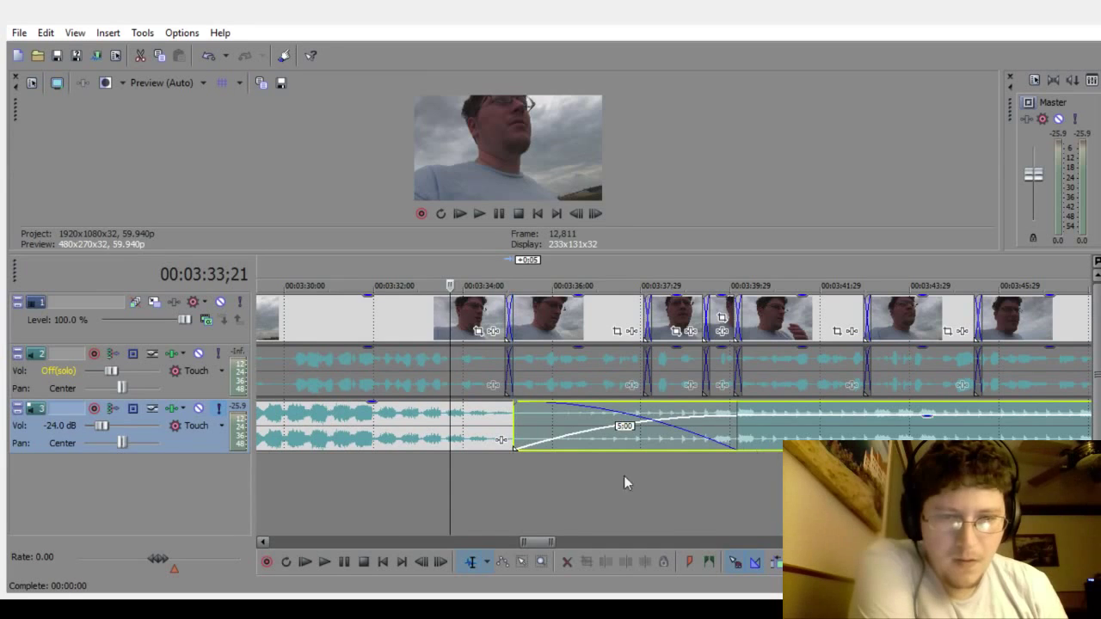
click(323, 562)
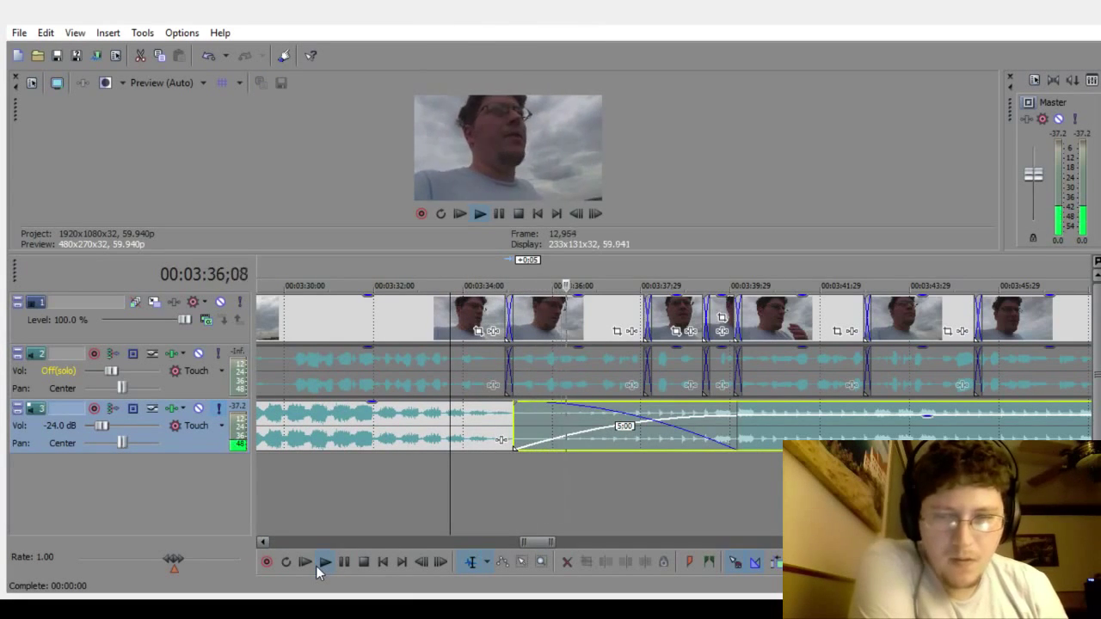
click(495, 498)
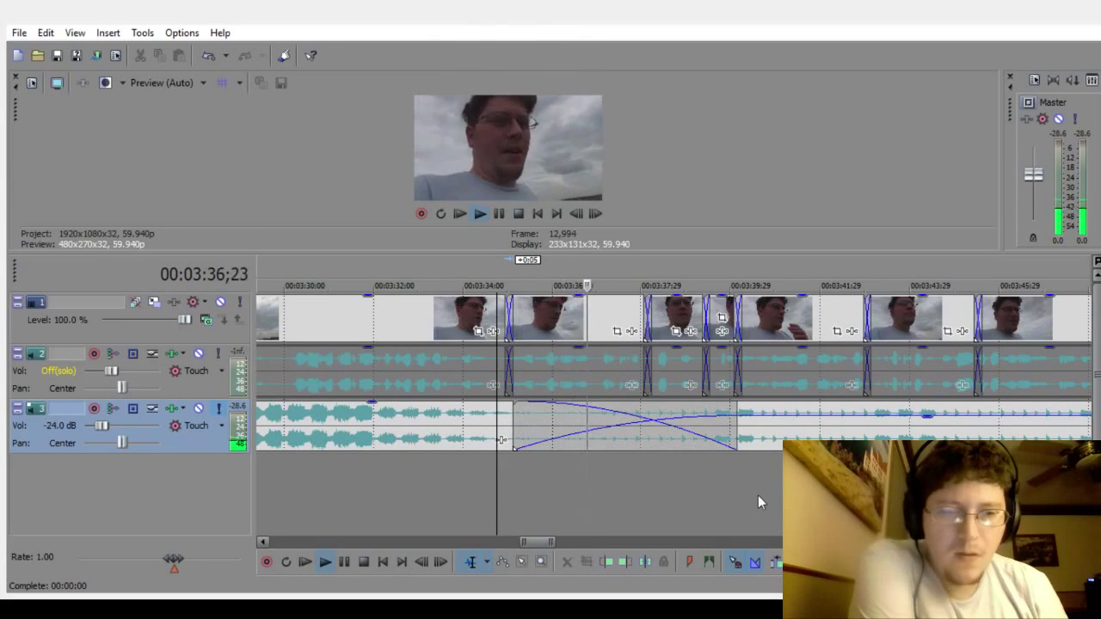
scroll(758, 502, down, 3)
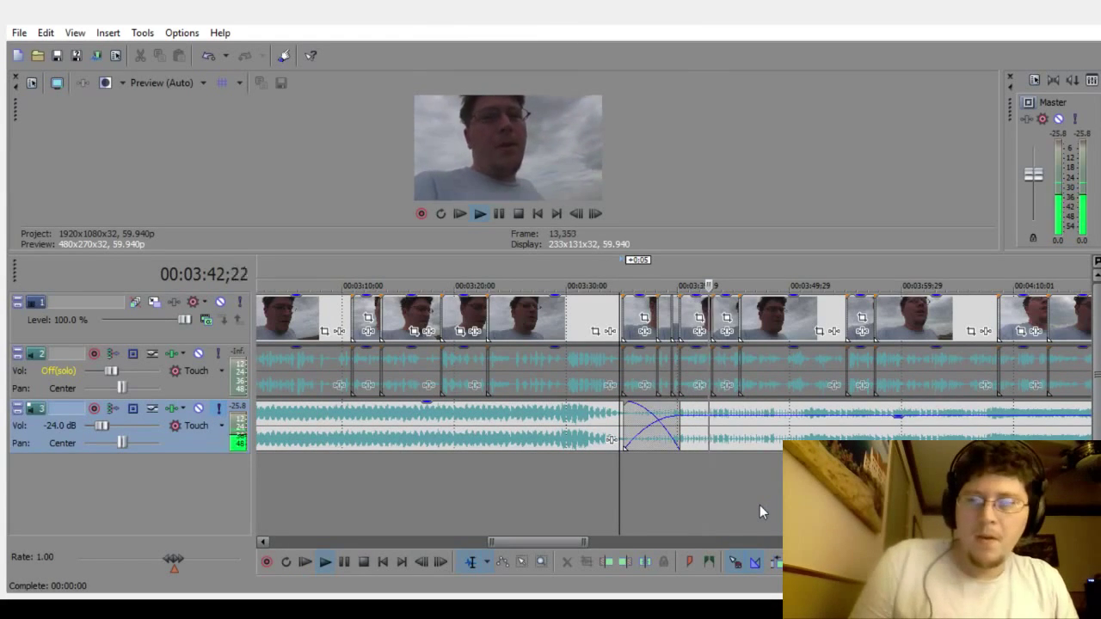
scroll(748, 509, down, 4)
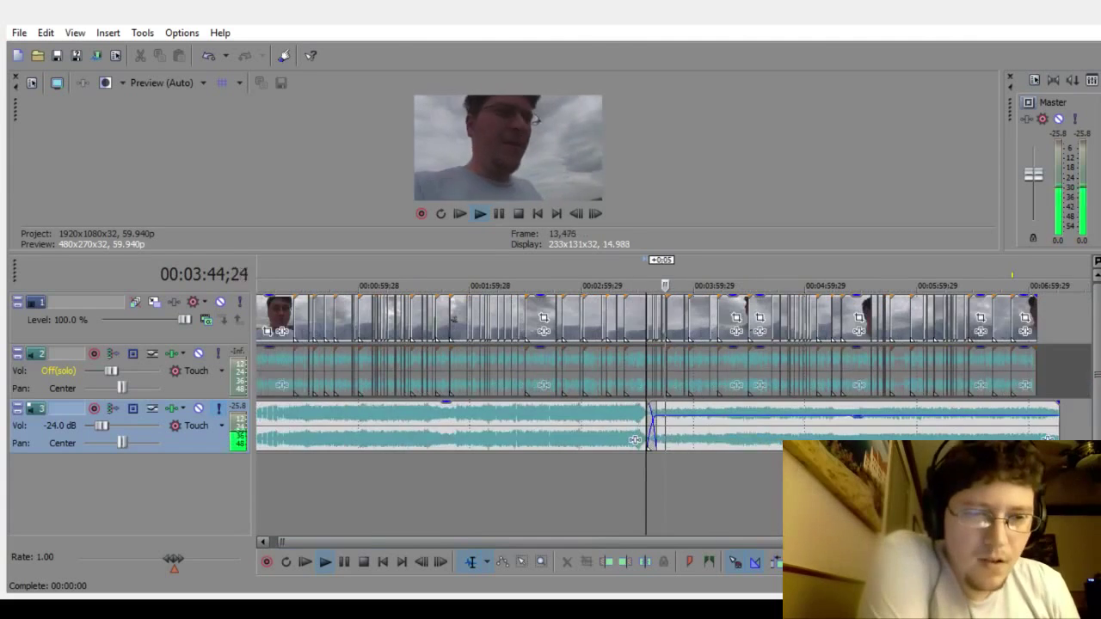
click(362, 562)
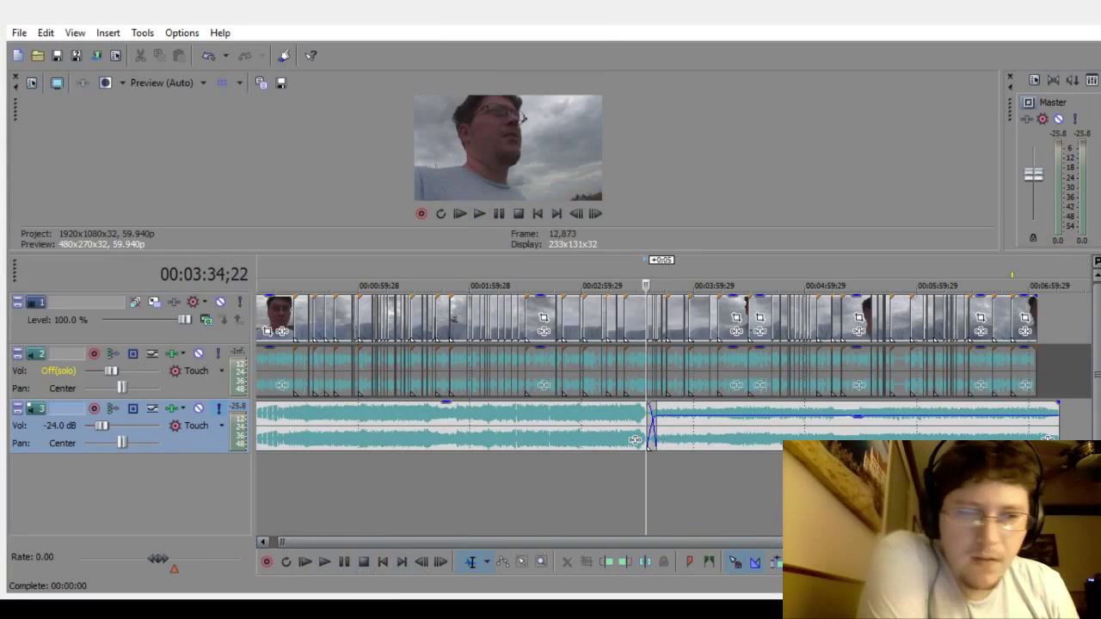
Step: Trim 12:06 off the end of the second music clip so it ends together with the video and voice clips
key(ctrl+End)
scroll(662, 404, up, 4)
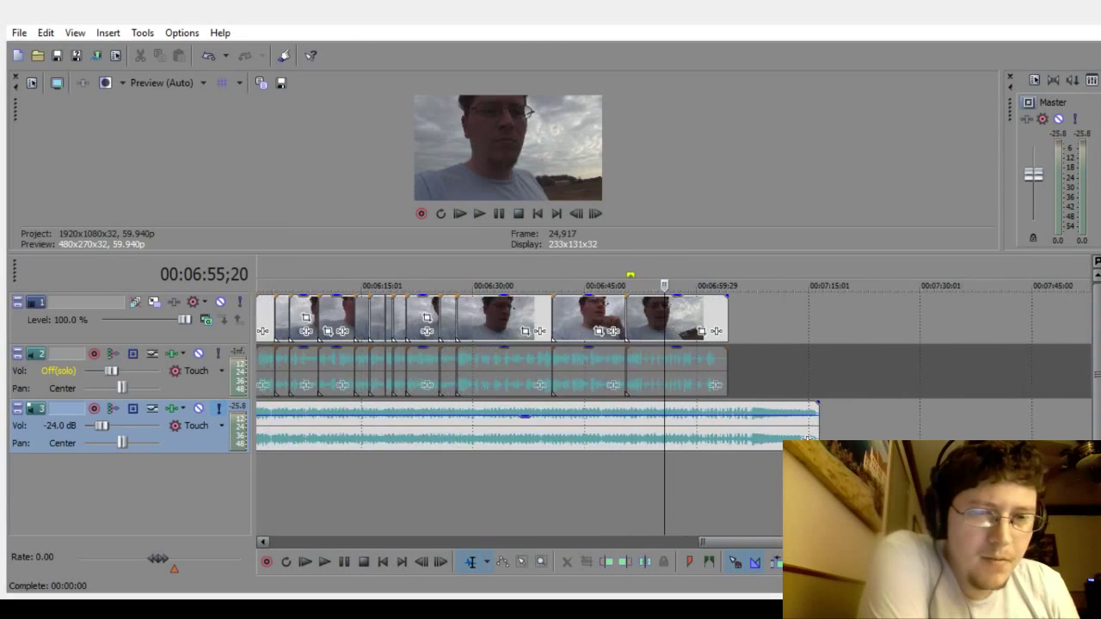
click(651, 492)
drag(973, 424, 784, 430)
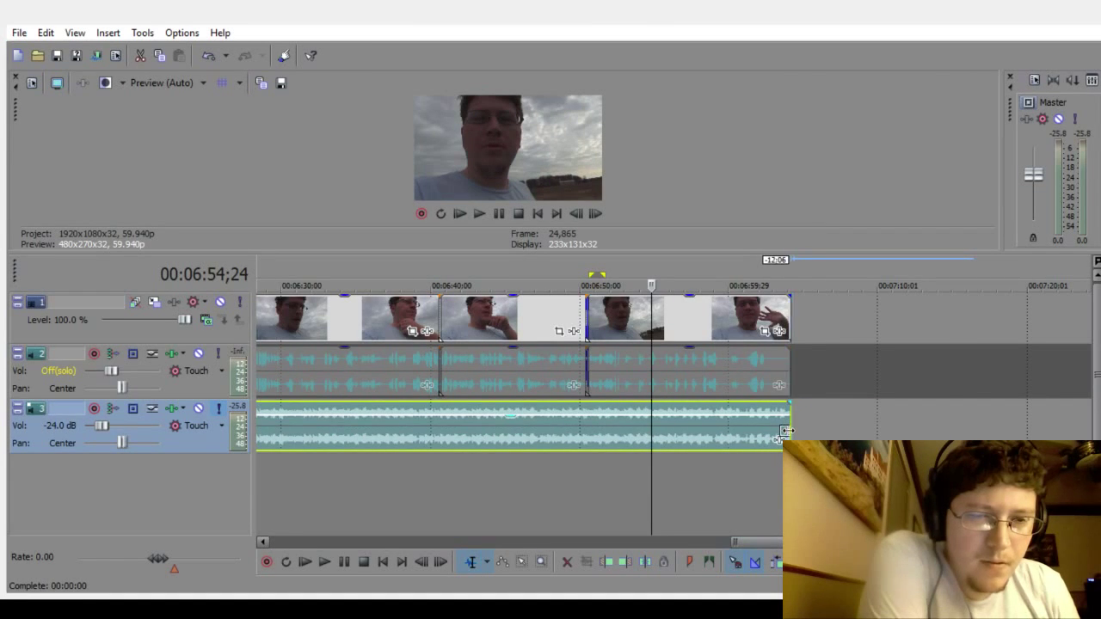
Step: Add a 4:00 fade-out to the end of the second music clip and play it from 6:58
click(772, 473)
scroll(772, 473, up, 2)
click(601, 475)
click(521, 487)
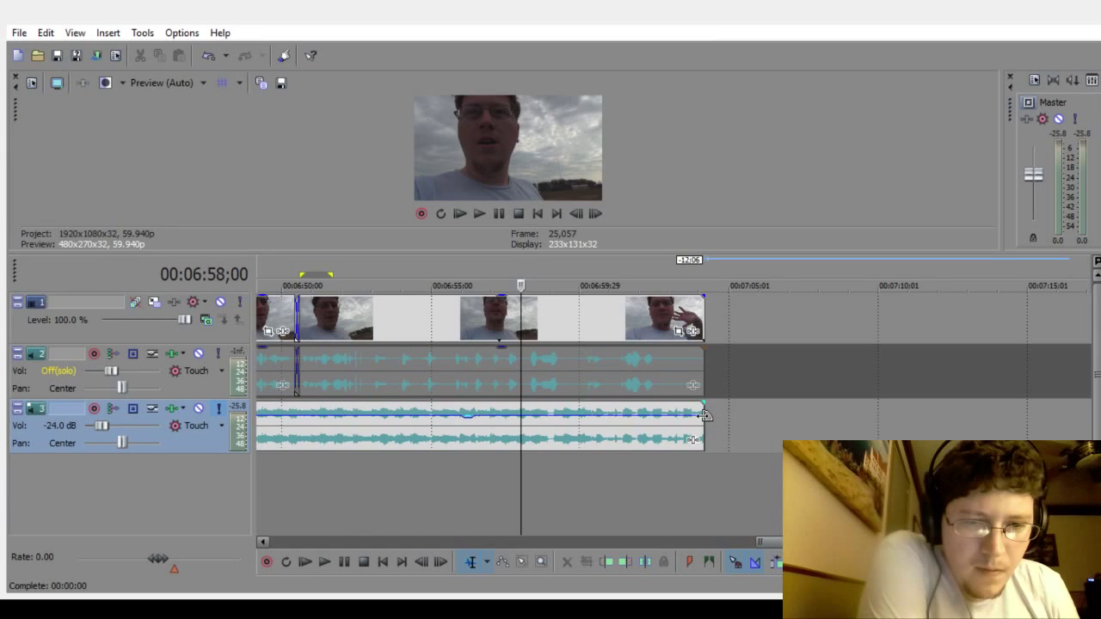
mouse_move(703, 415)
mouse_down()
mouse_move(689, 436)
mouse_move(561, 442)
mouse_move(585, 437)
mouse_up()
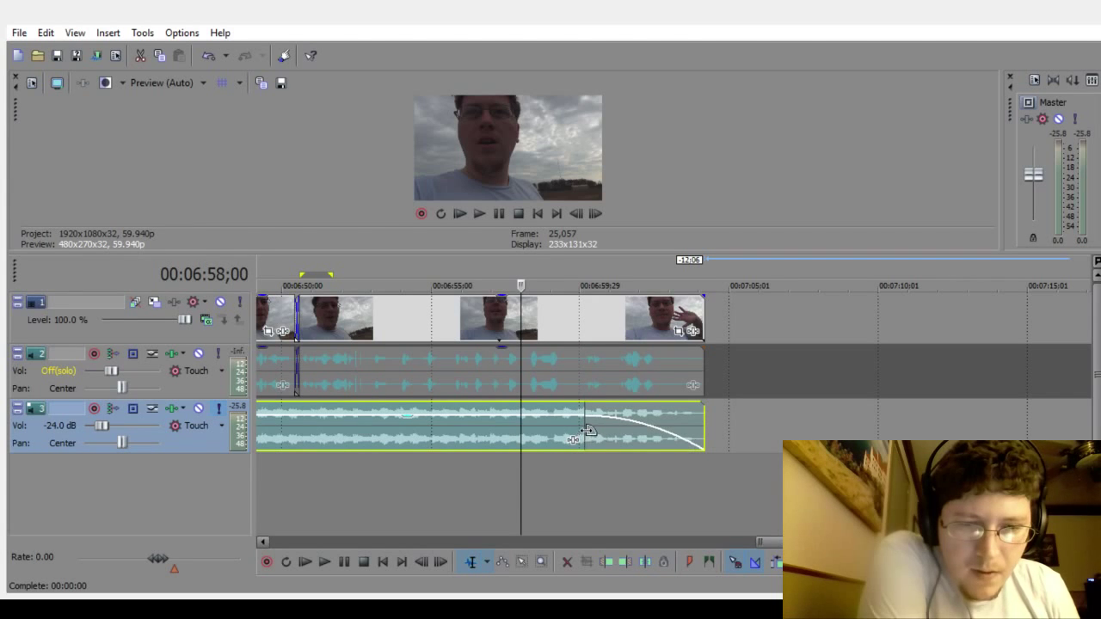
click(326, 560)
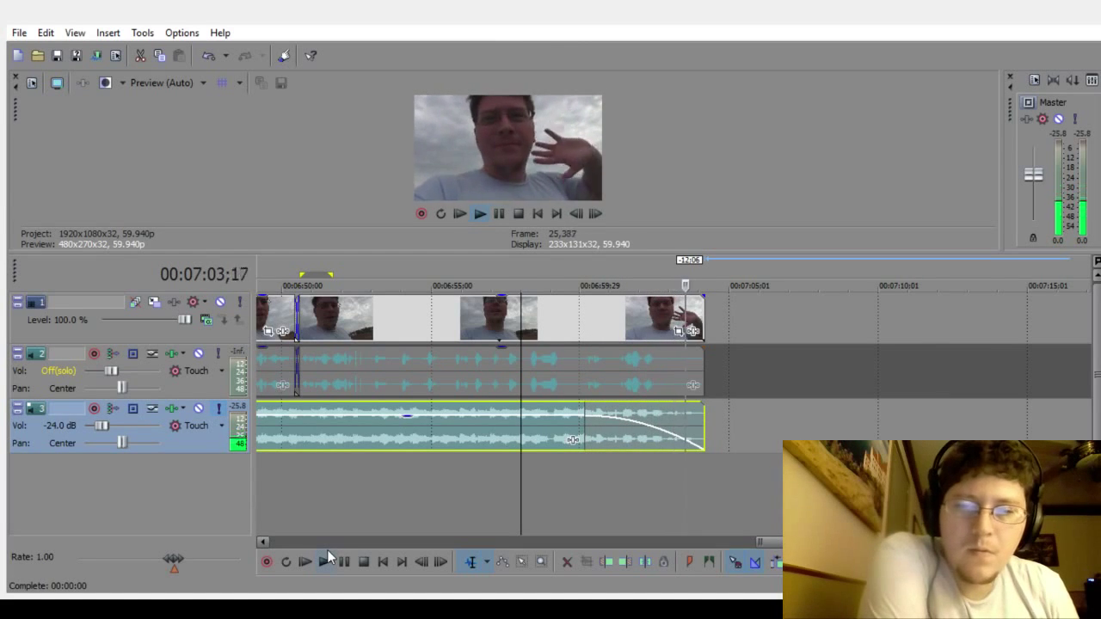
click(362, 562)
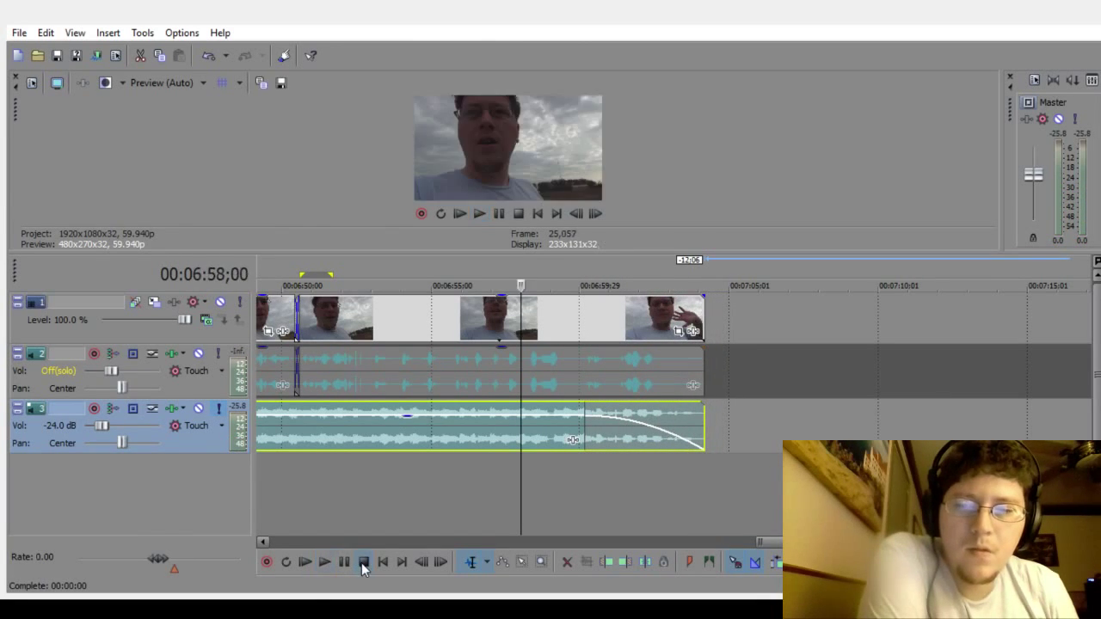
Step: Turn off solo on the music track and give the last voice clip a fade-out of about 2:02
click(215, 410)
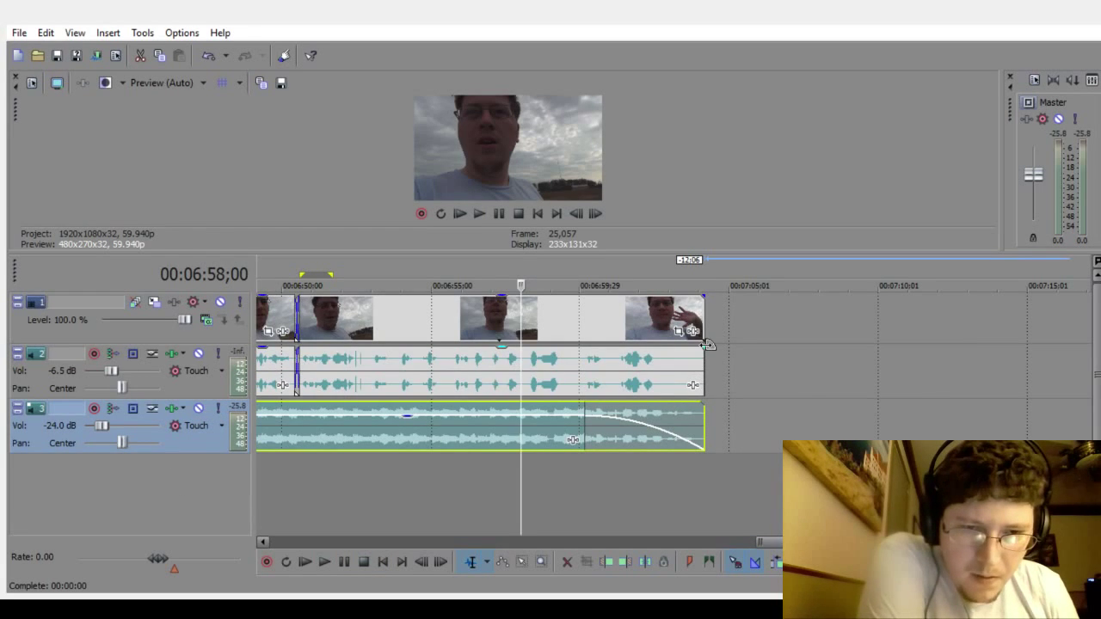
drag(707, 344, 655, 382)
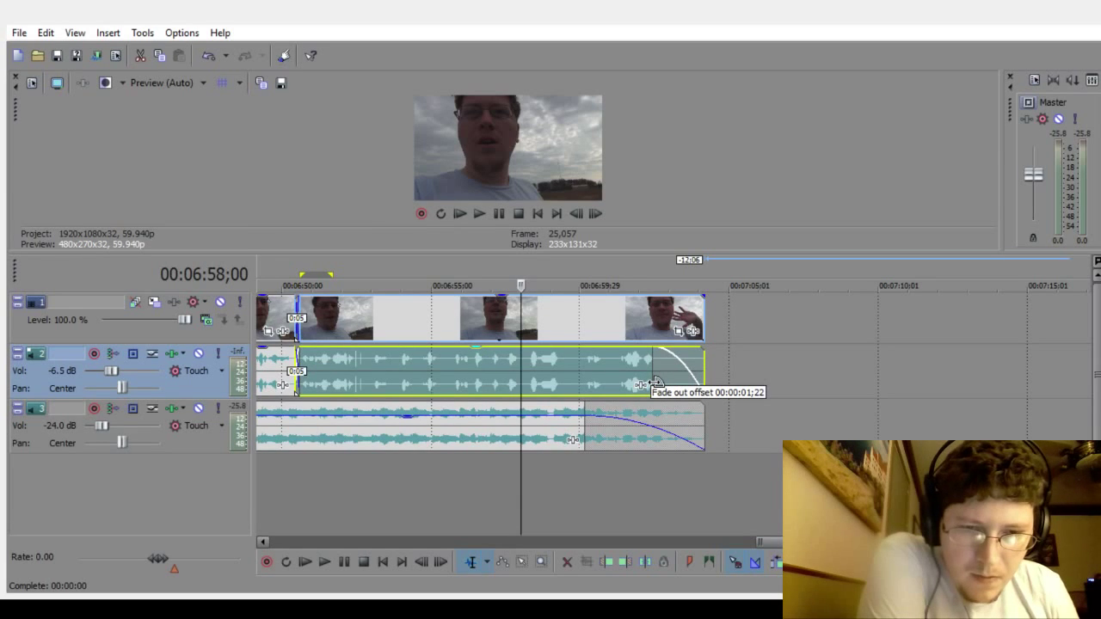
mouse_move(656, 382)
mouse_down()
mouse_move(638, 380)
mouse_move(651, 378)
mouse_up()
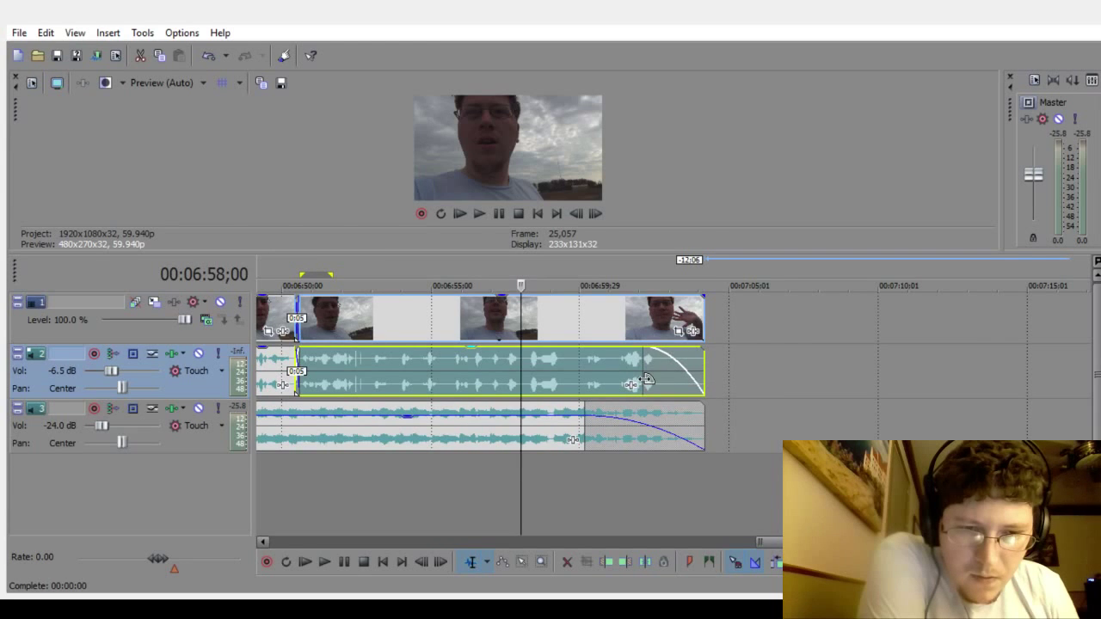
Step: Shorten the last voice clip's fade-out slightly at close zoom and check the length of the music clip's fade-out
click(634, 480)
scroll(635, 484, up, 3)
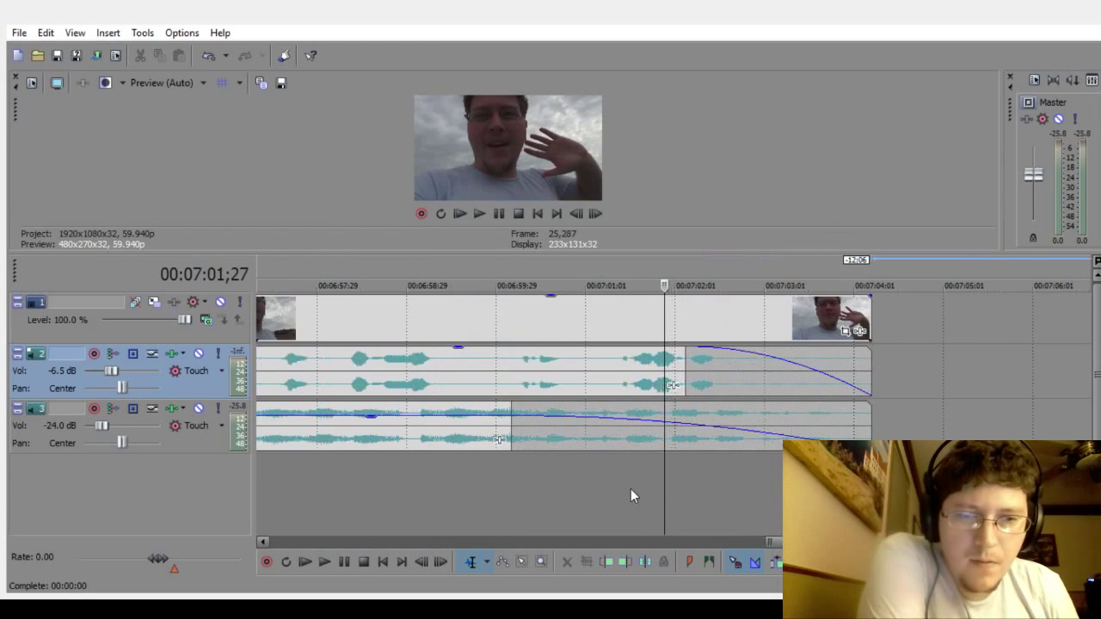
click(469, 490)
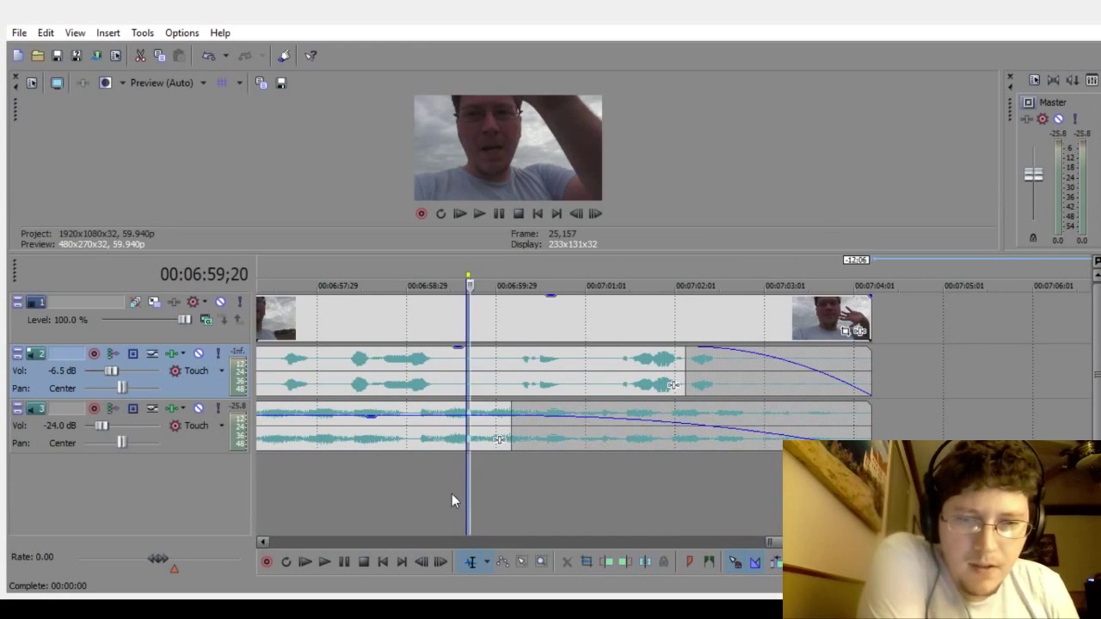
click(451, 494)
click(692, 371)
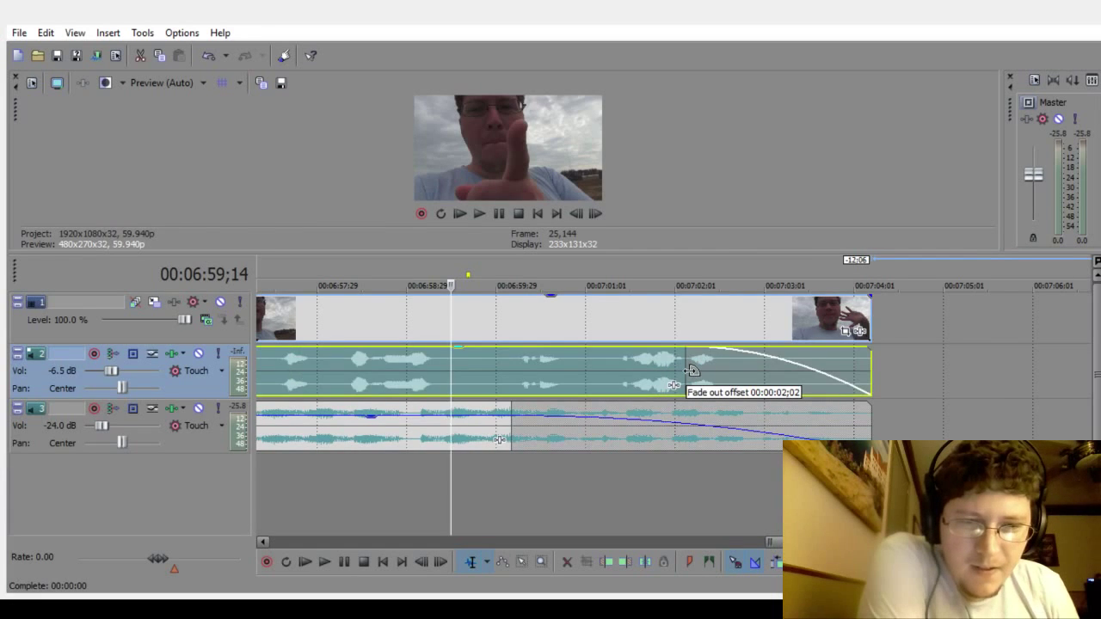
drag(693, 369, 698, 377)
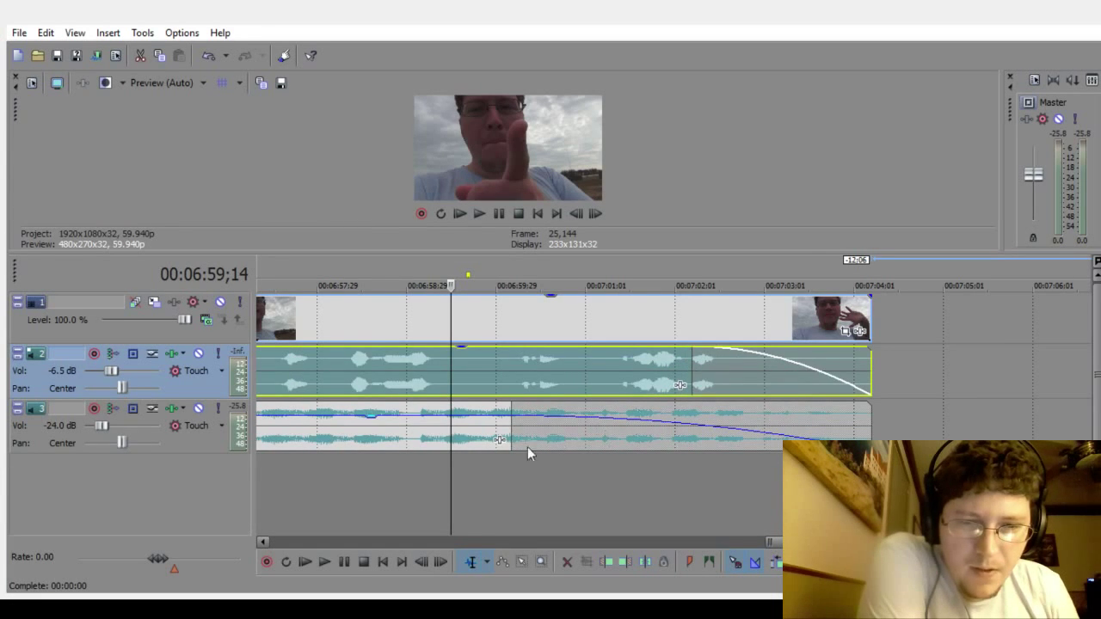
click(220, 448)
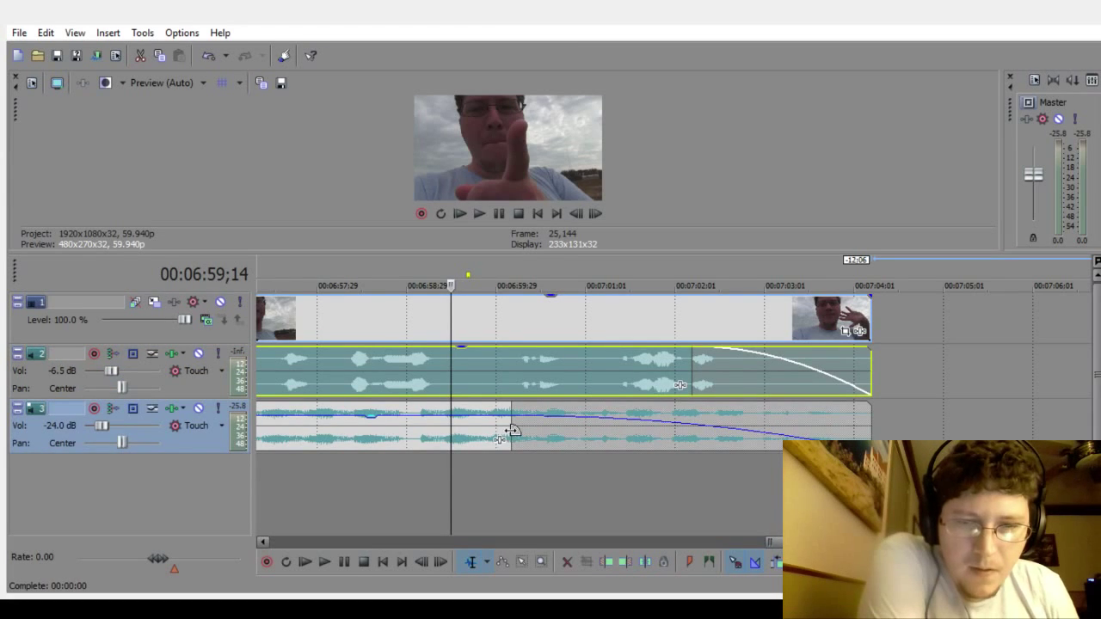
click(511, 430)
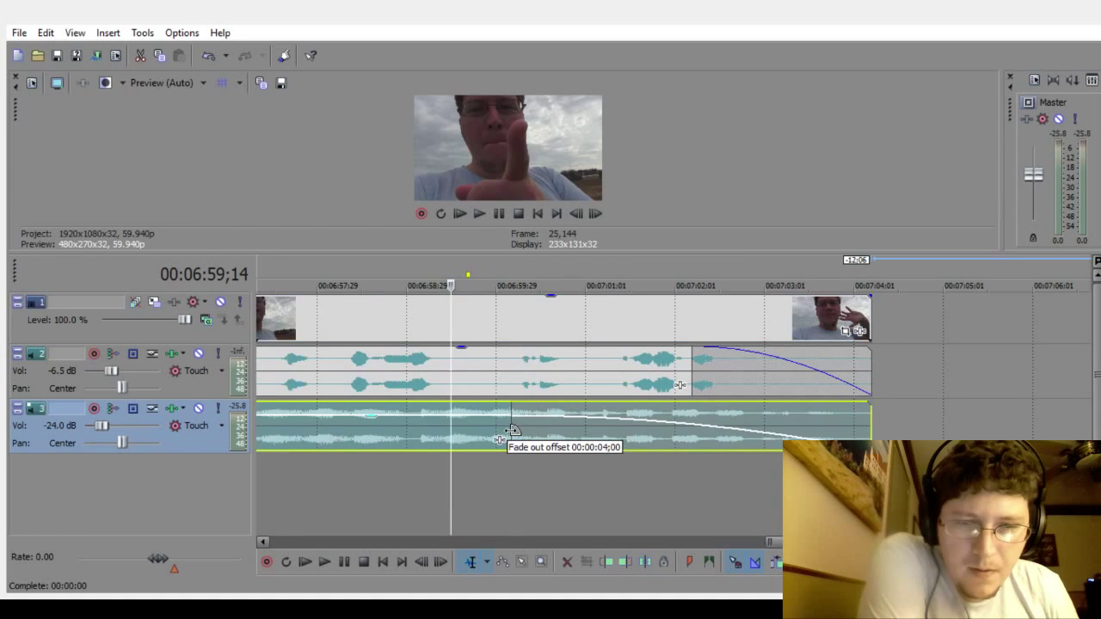
Step: Play the ending with voice and music together from about 6:55 to check both fade-outs
scroll(408, 535, left, 5)
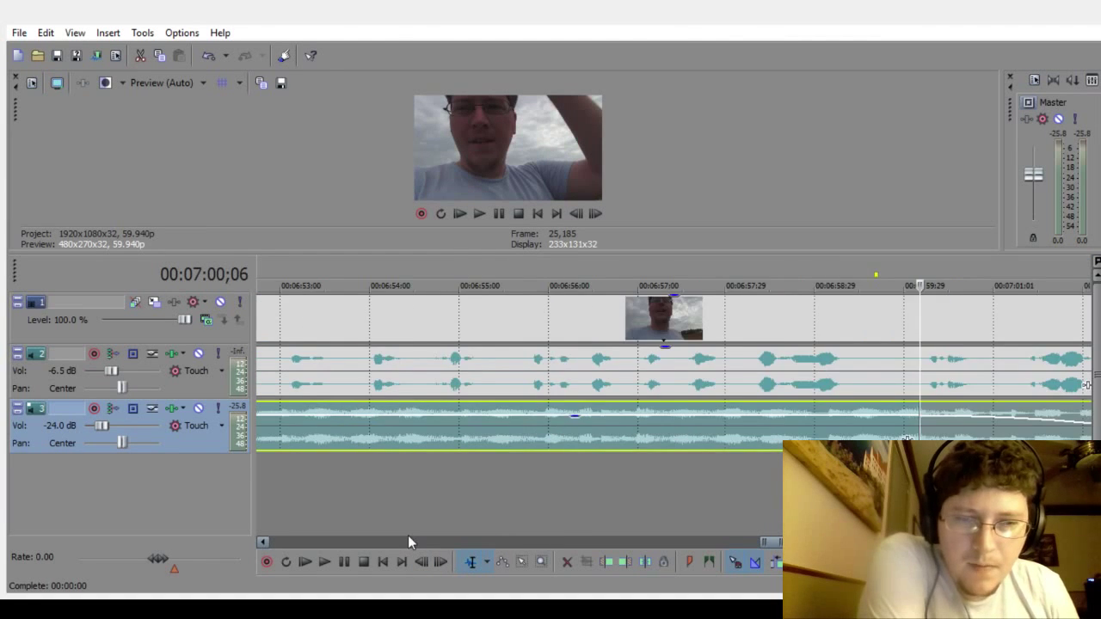
scroll(407, 535, down, 3)
click(599, 482)
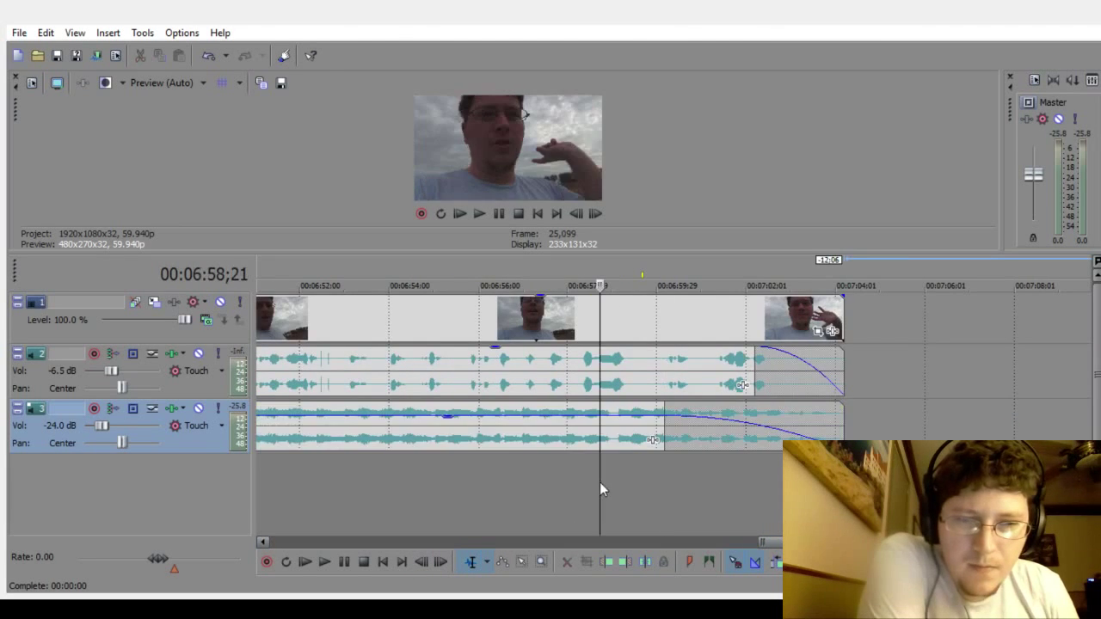
click(443, 498)
click(332, 561)
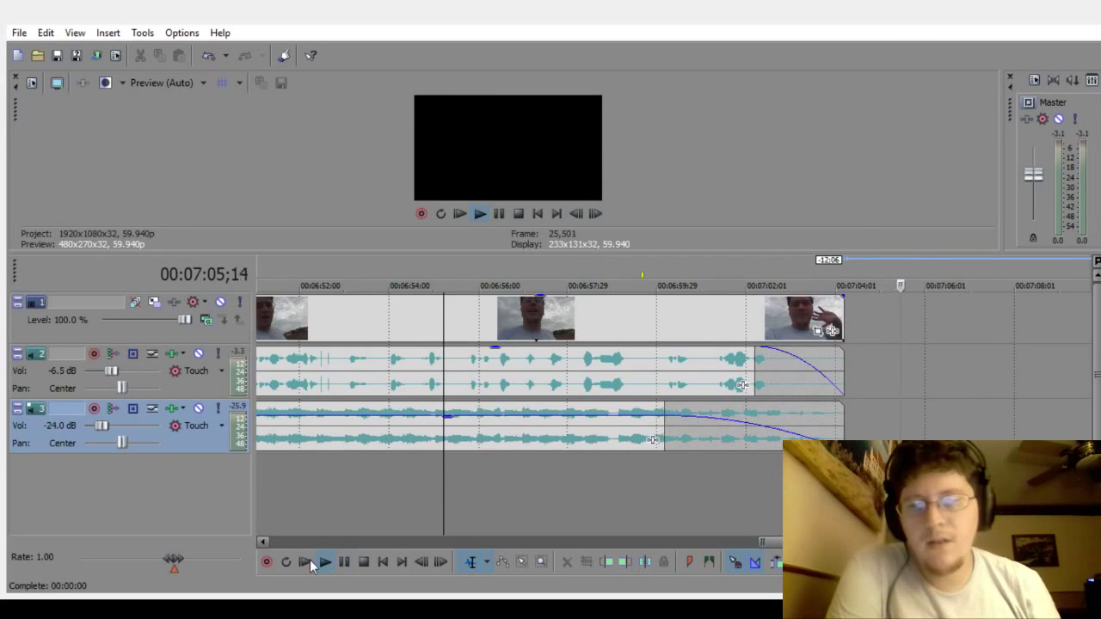
click(364, 561)
scroll(525, 516, down, 10)
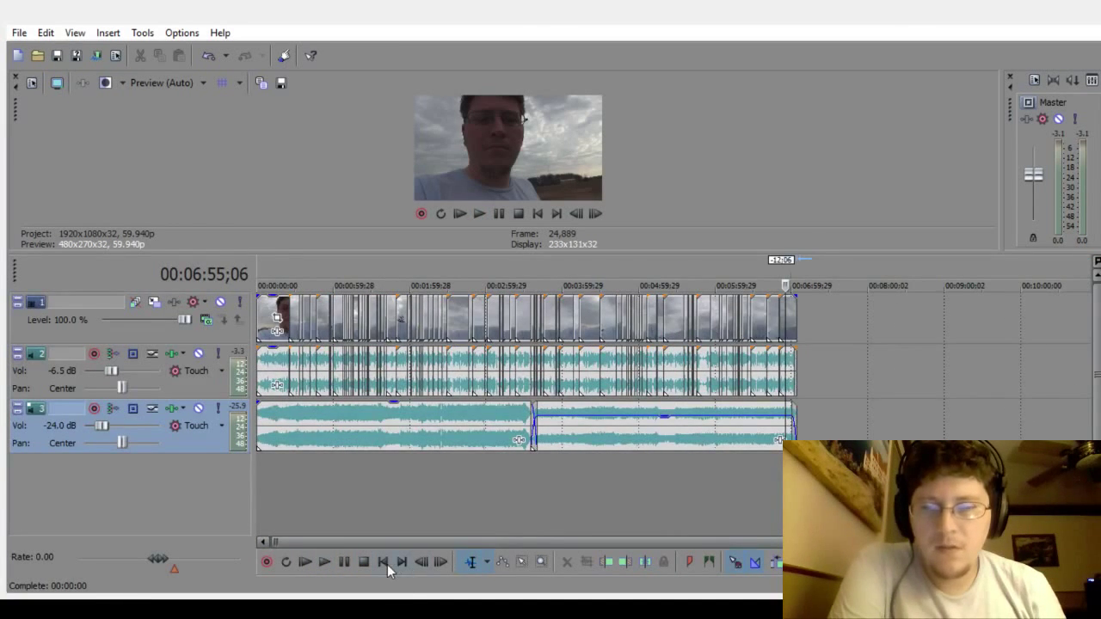
Step: Go to the end of the project and insert a new empty video track above the existing video track
click(401, 561)
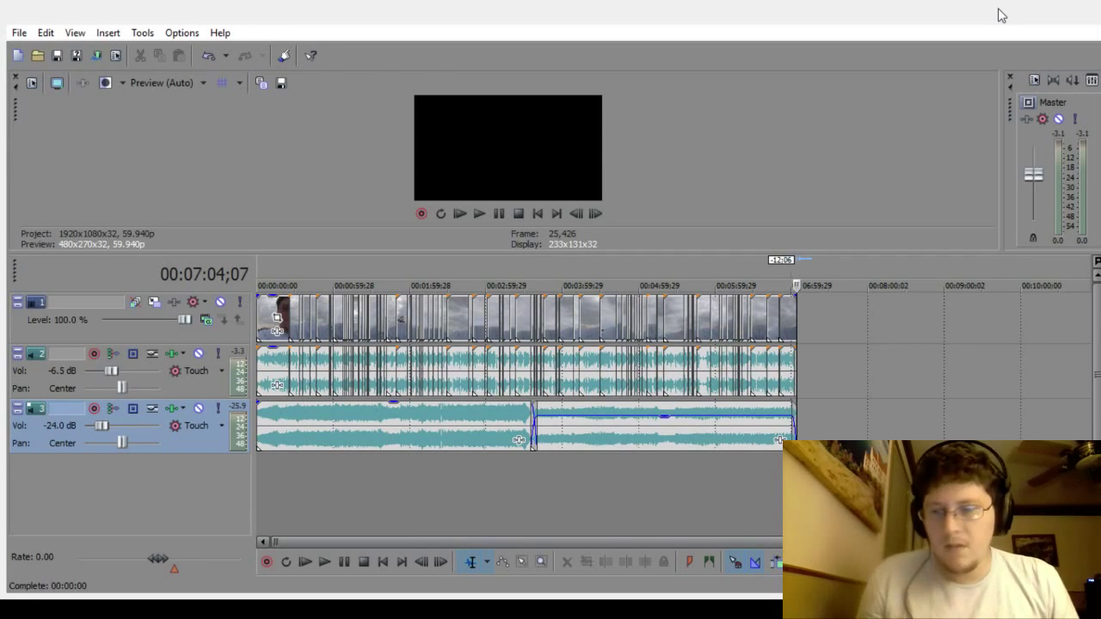
click(169, 340)
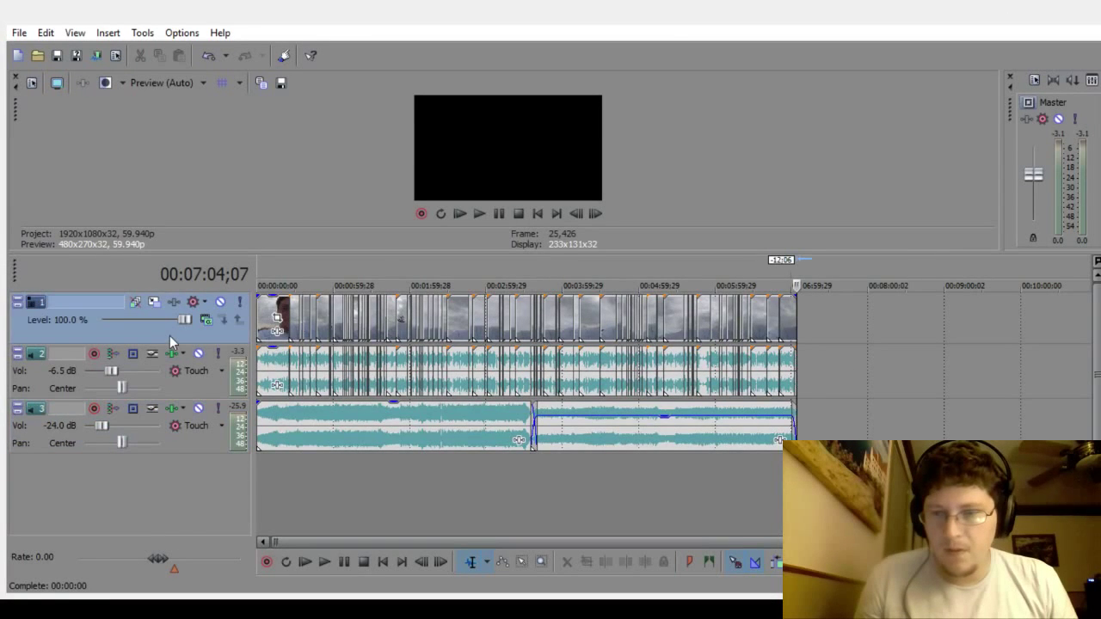
key(ctrl+shift+q)
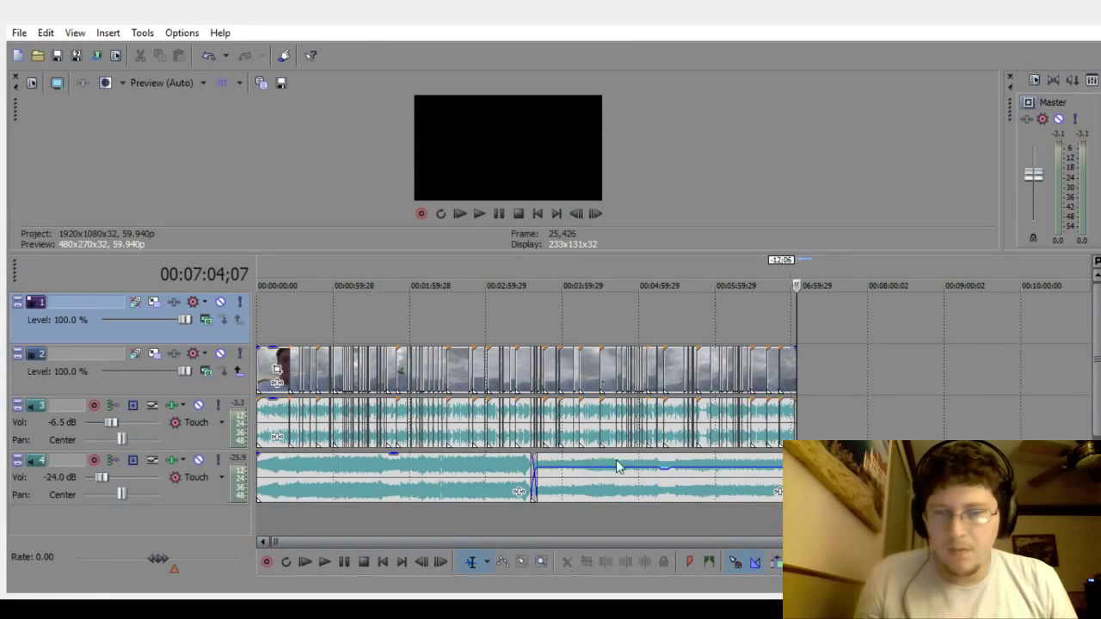
Step: Insert a text event on the new video track near the beginning and move it to the very start of the timeline
click(269, 313)
scroll(269, 313, up, 5)
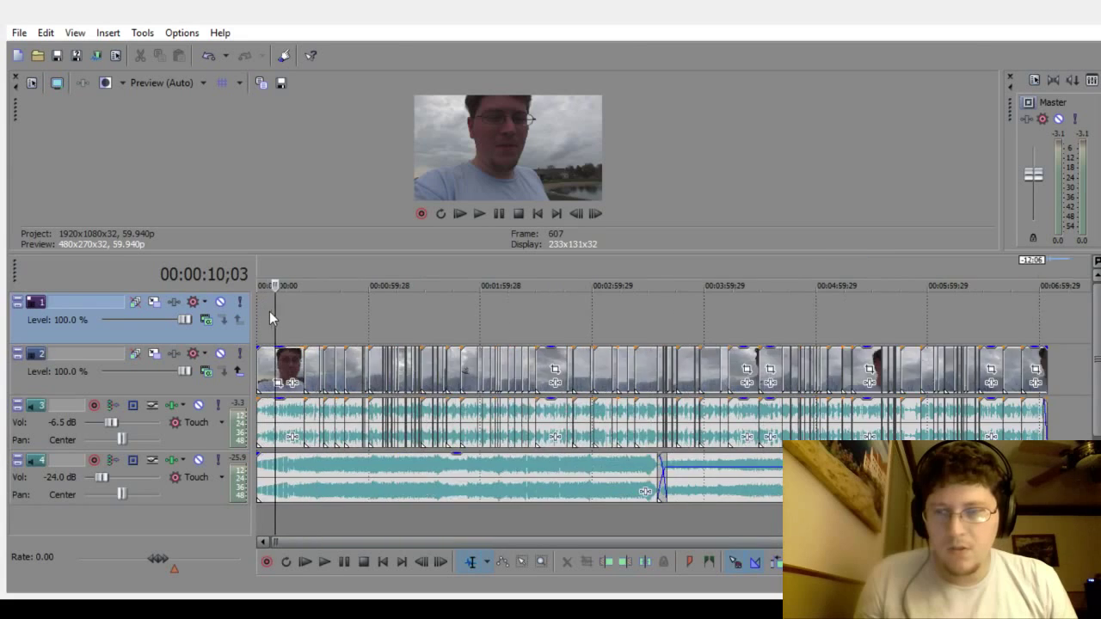
scroll(269, 313, up, 2)
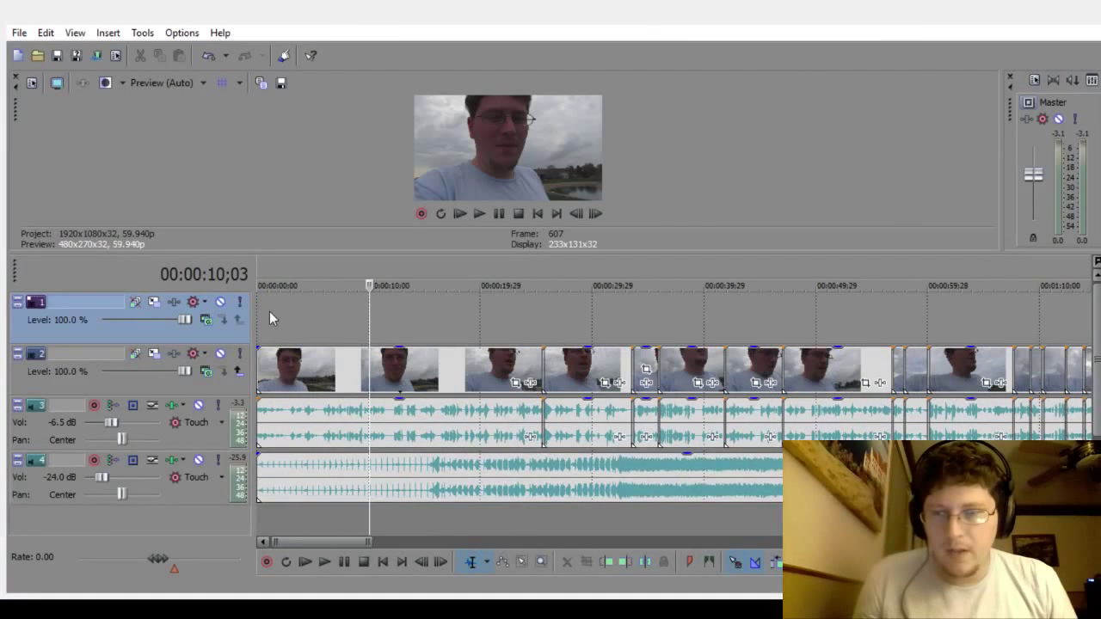
click(270, 313)
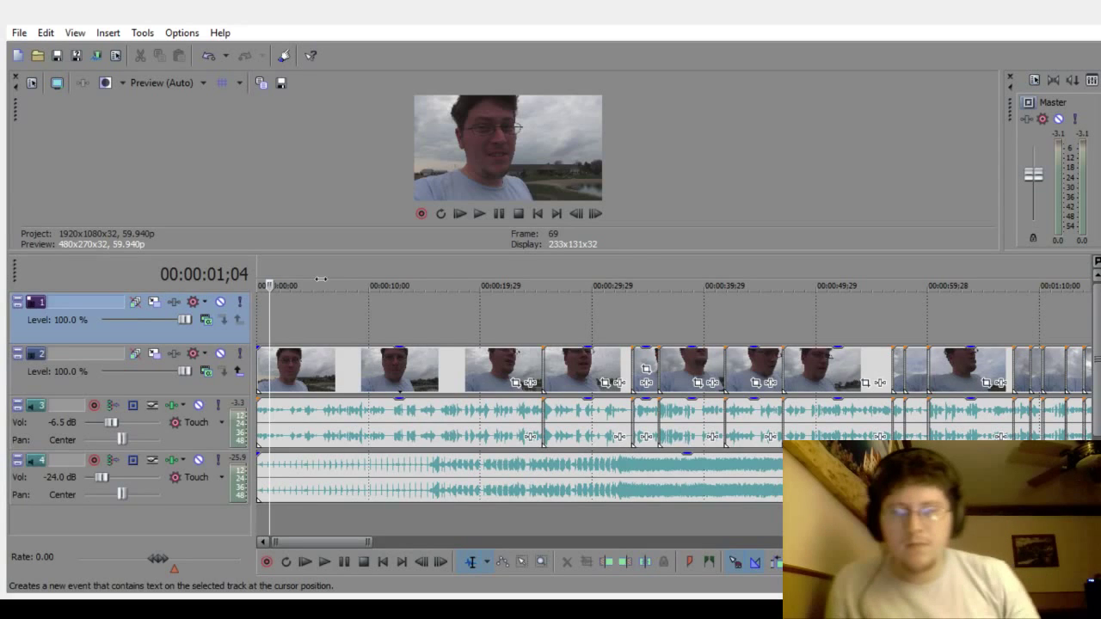
key(alt+i)
key(t)
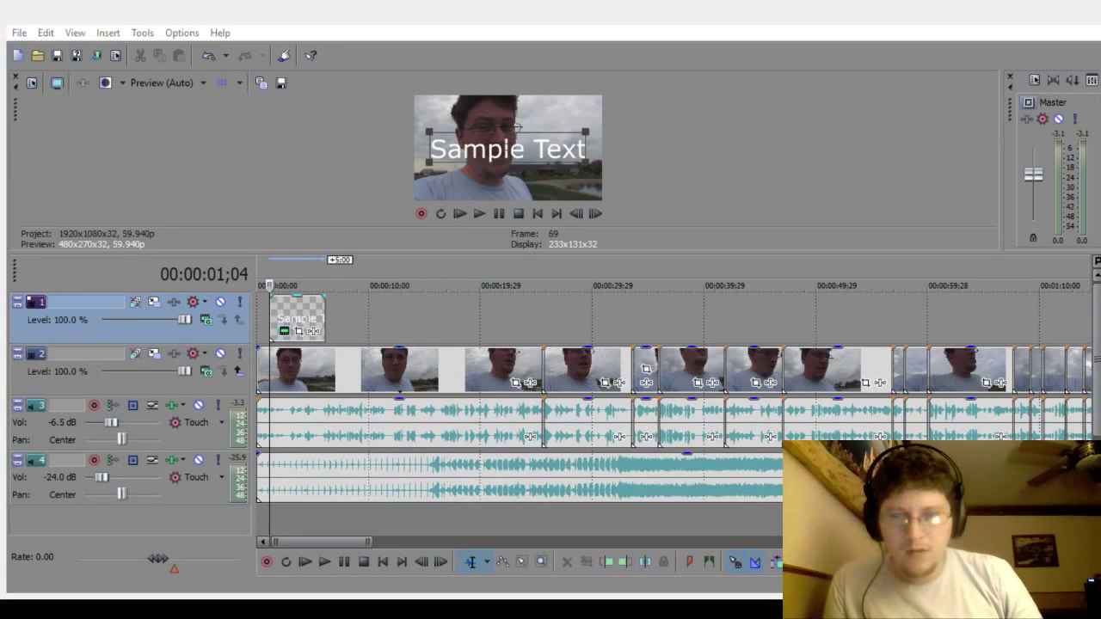
drag(298, 310, 284, 309)
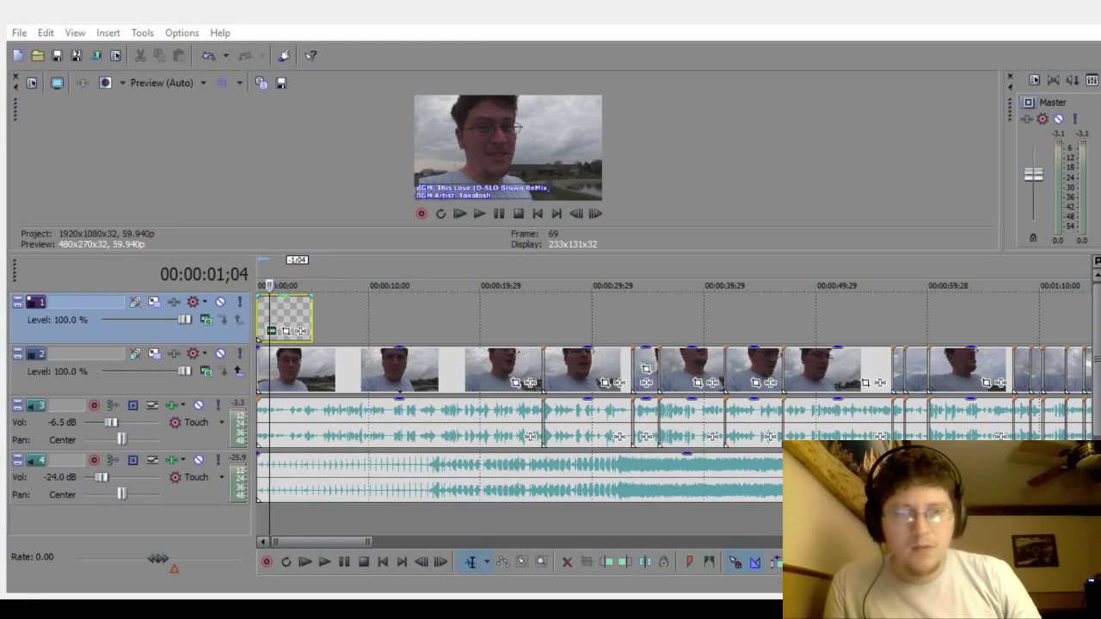
Step: Set the opening title to "BGM: Aperture (D-SLO Brown ReMix)" and "BGM Artist: Unison", checking it at close zoom
click(287, 285)
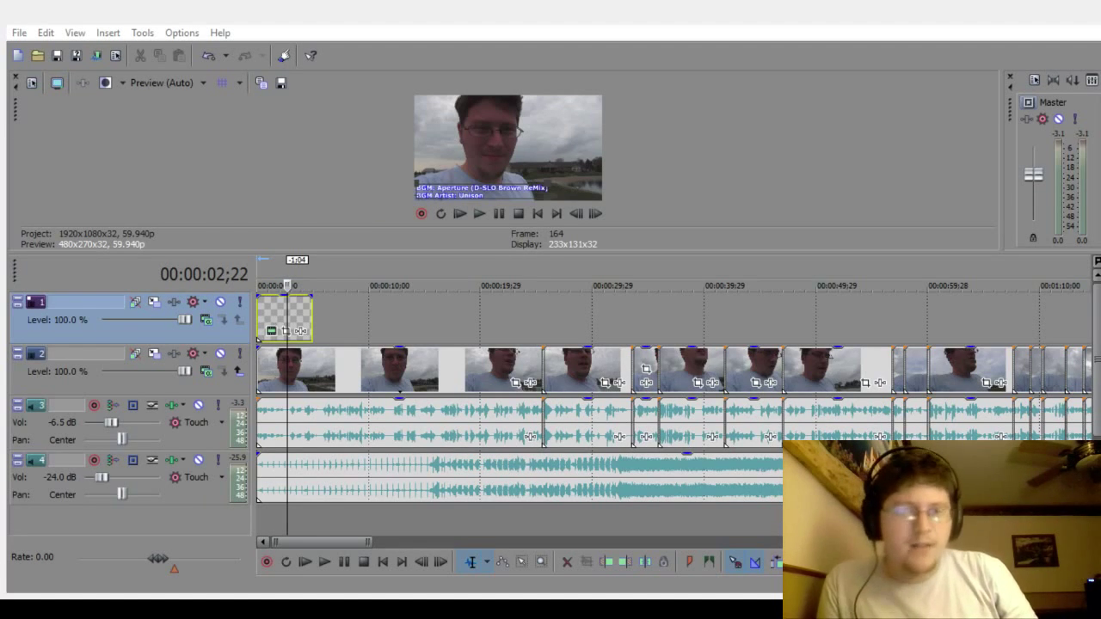
click(285, 513)
scroll(285, 509, up, 3)
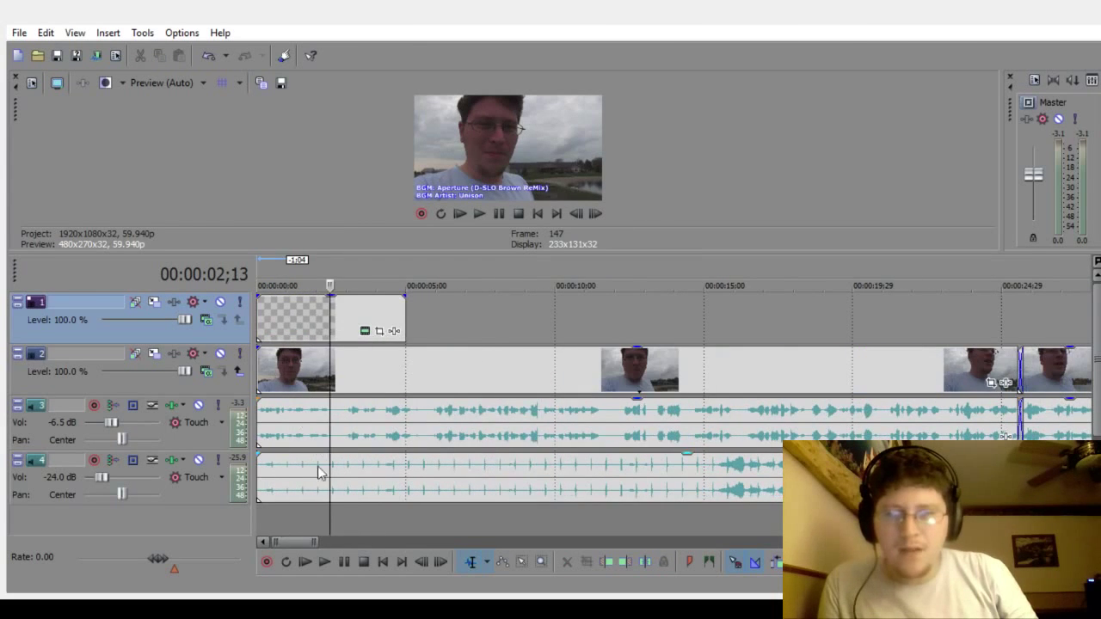
click(299, 521)
click(344, 312)
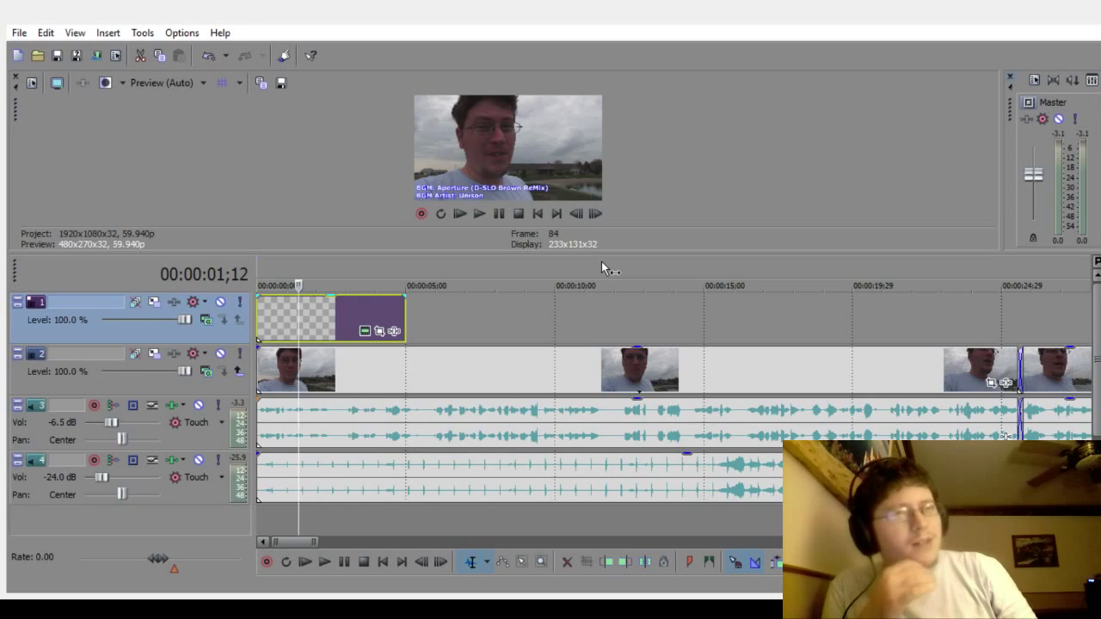
Step: Play the video from the start to check the opening music title, and stop playback
click(380, 564)
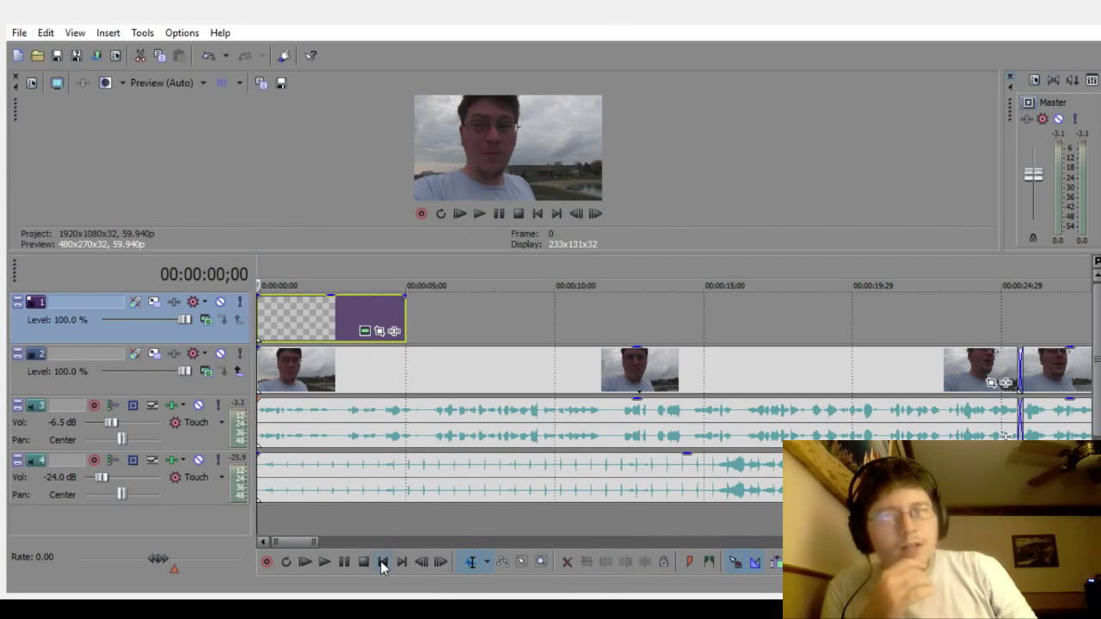
click(303, 554)
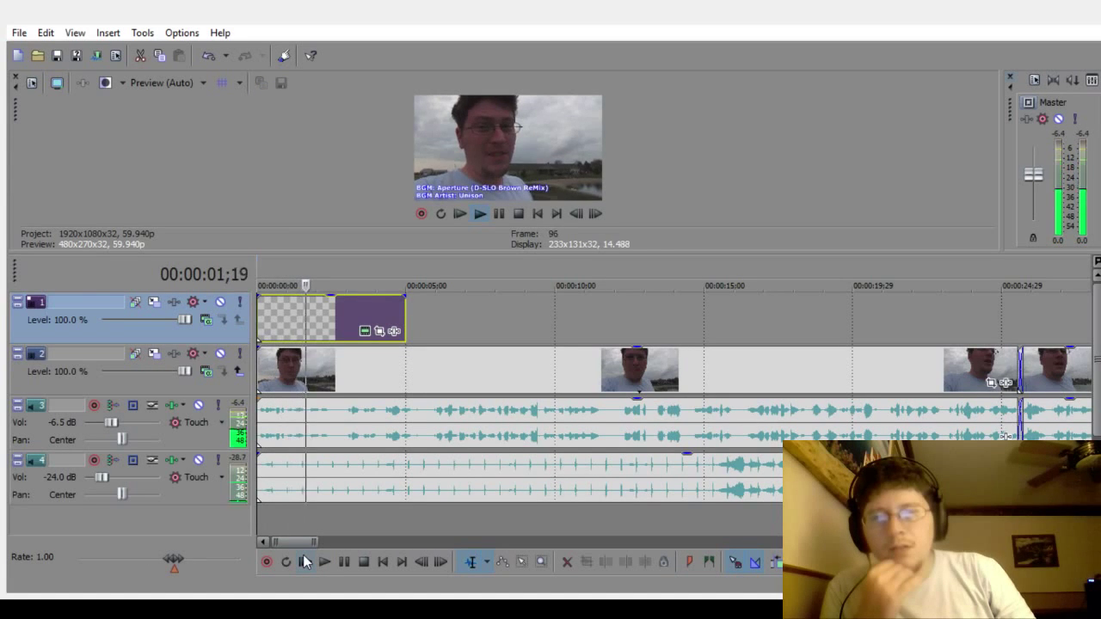
click(303, 555)
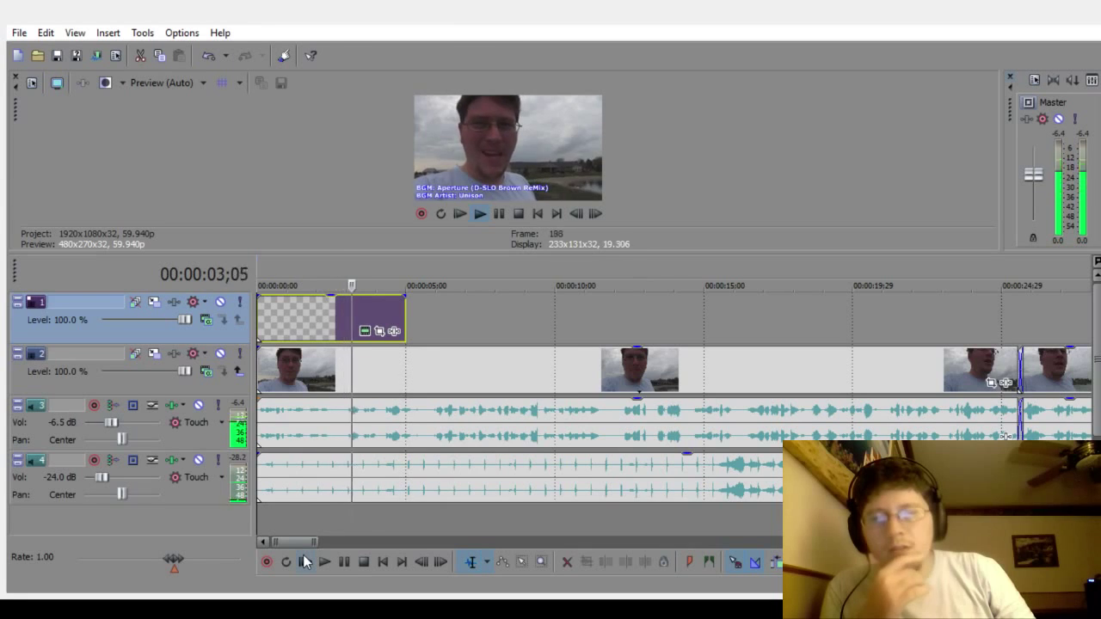
click(361, 562)
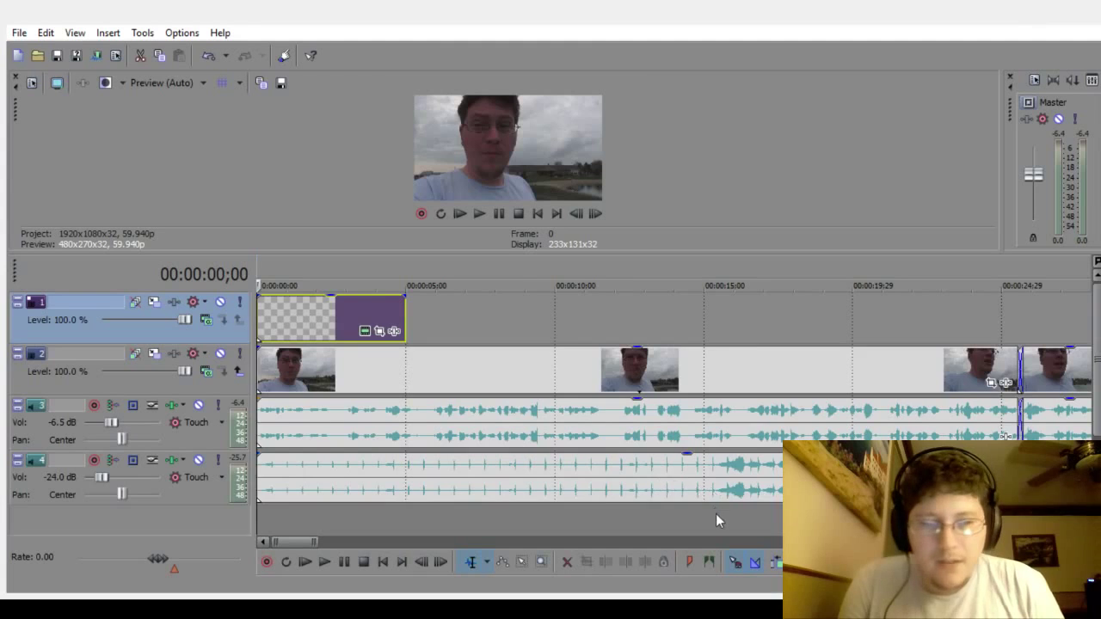
Step: Insert a second text event on the title track at 3:38;19, above the crossfade between the two music clips
scroll(718, 518, down, 4)
scroll(721, 521, down, 5)
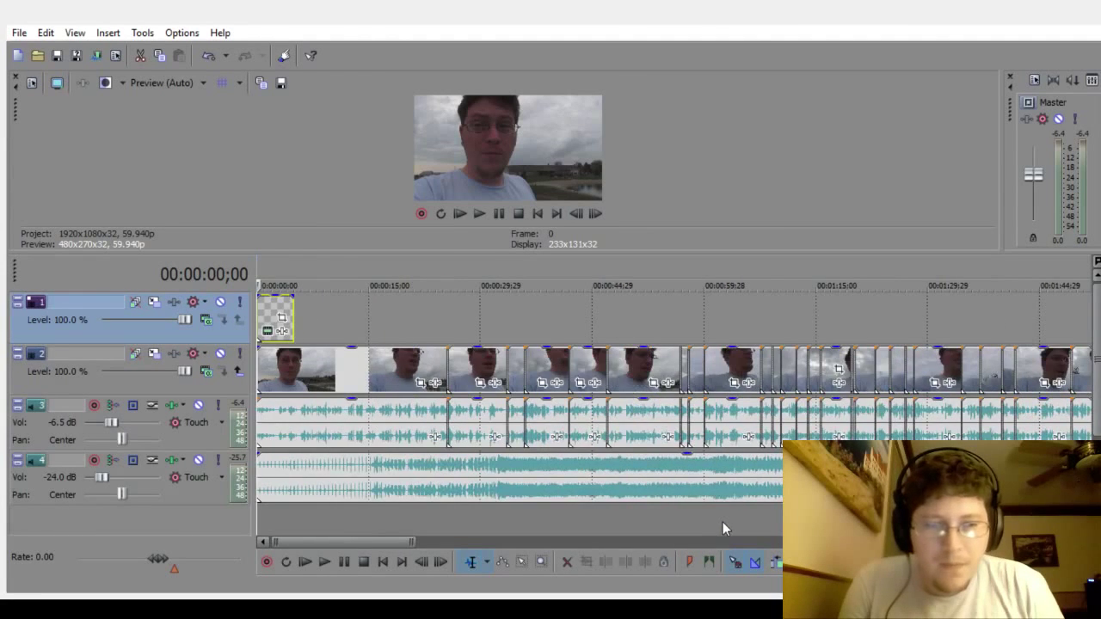
scroll(722, 529, down, 2)
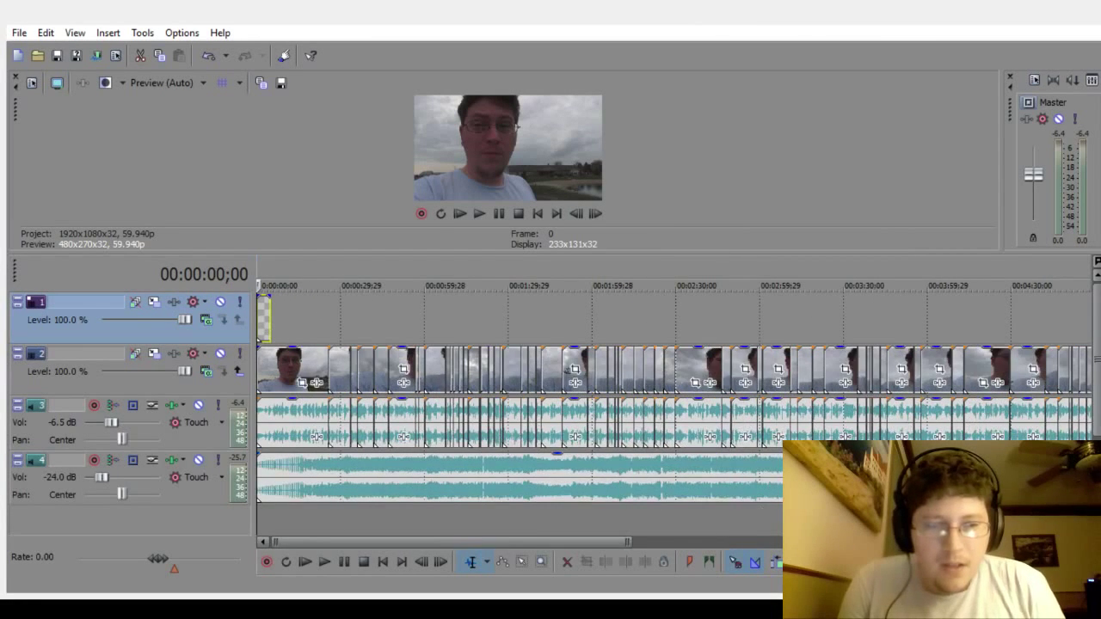
click(865, 312)
click(873, 312)
scroll(875, 305, up, 3)
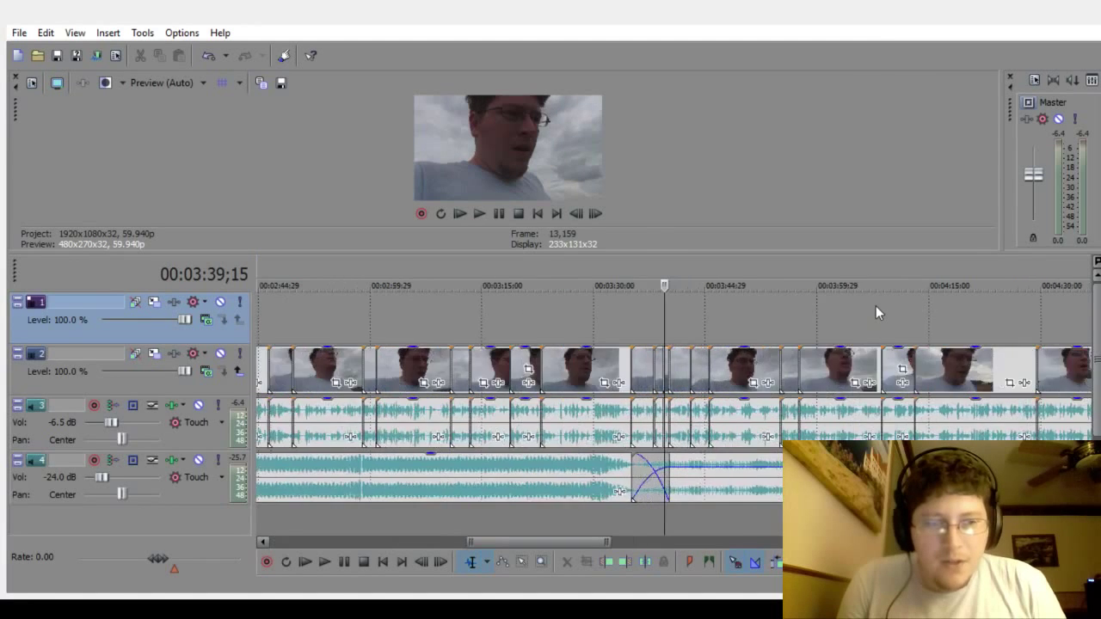
scroll(875, 305, up, 4)
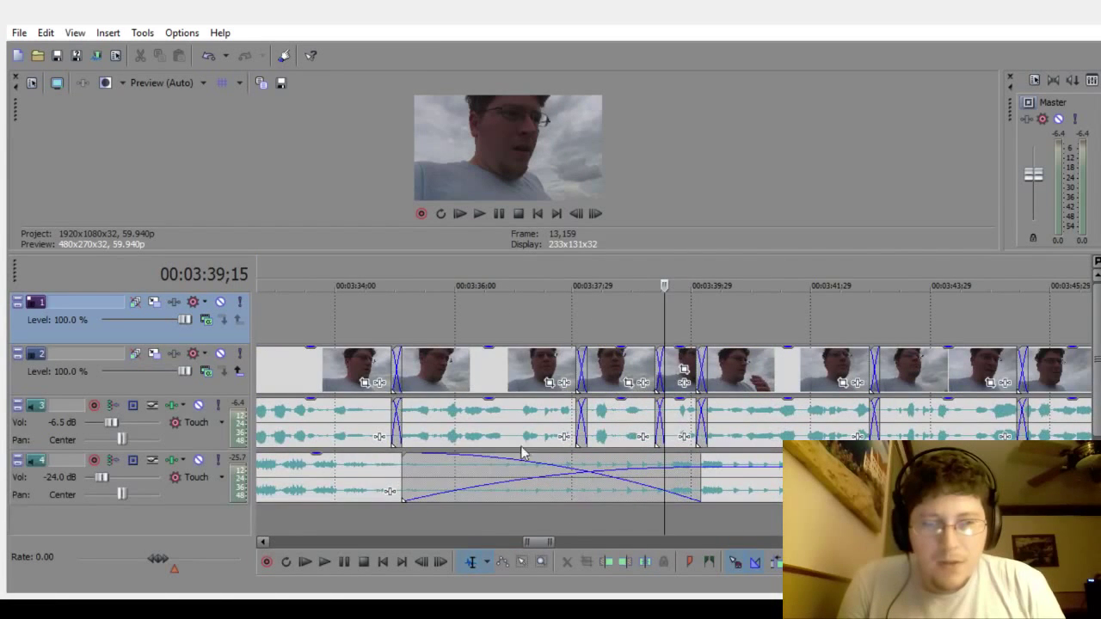
click(610, 307)
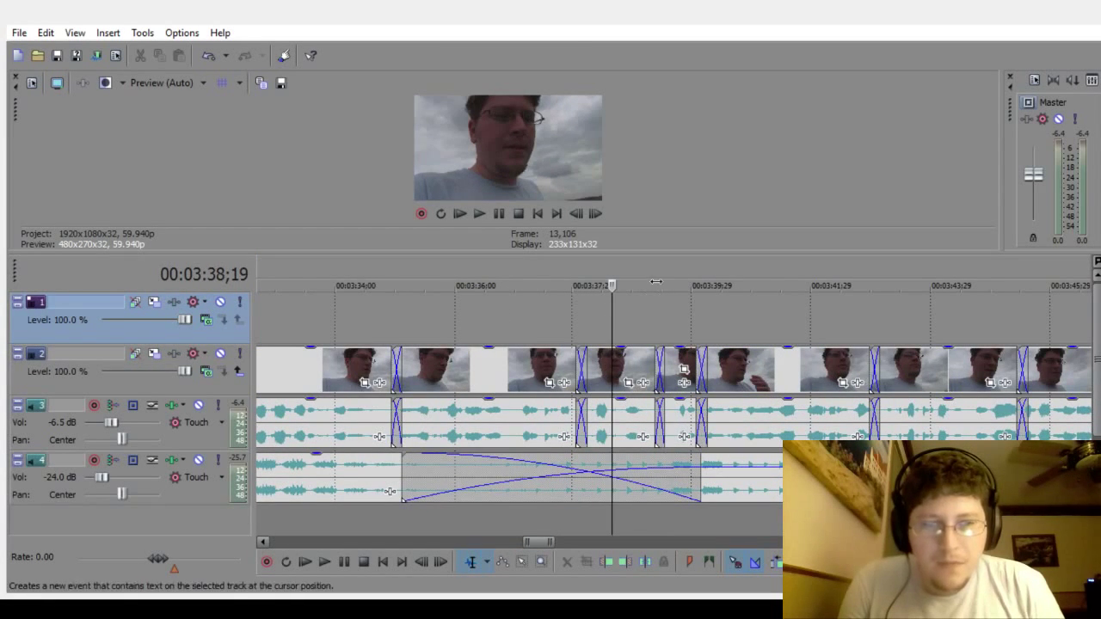
key(alt+i)
key(x)
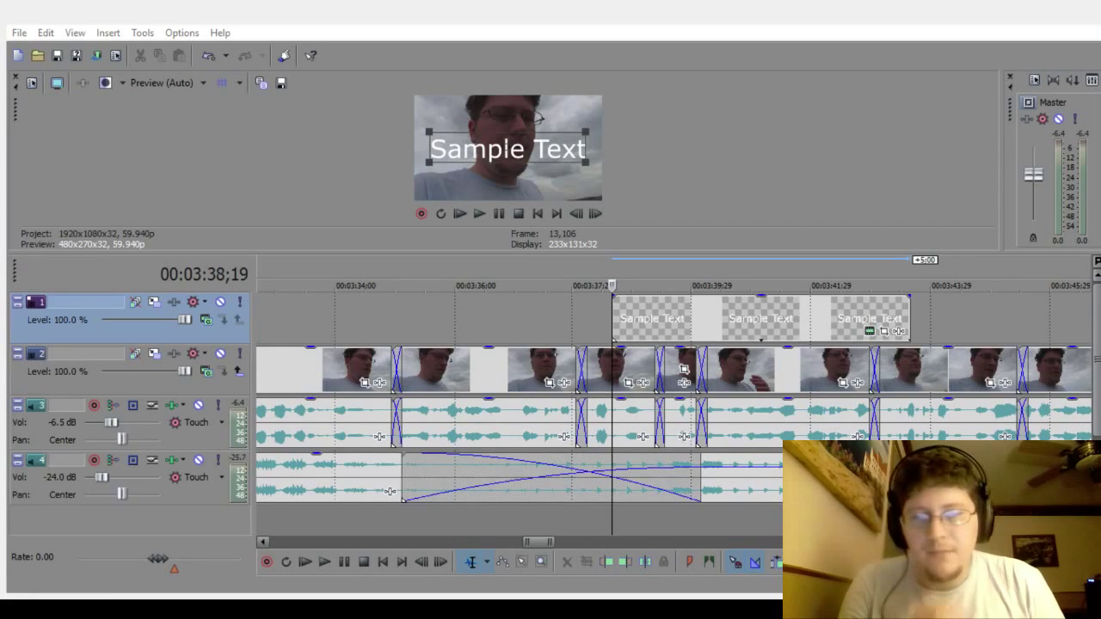
Step: Move the second text event earlier so that it starts close to the beginning of the music crossfade
scroll(673, 404, right, 2)
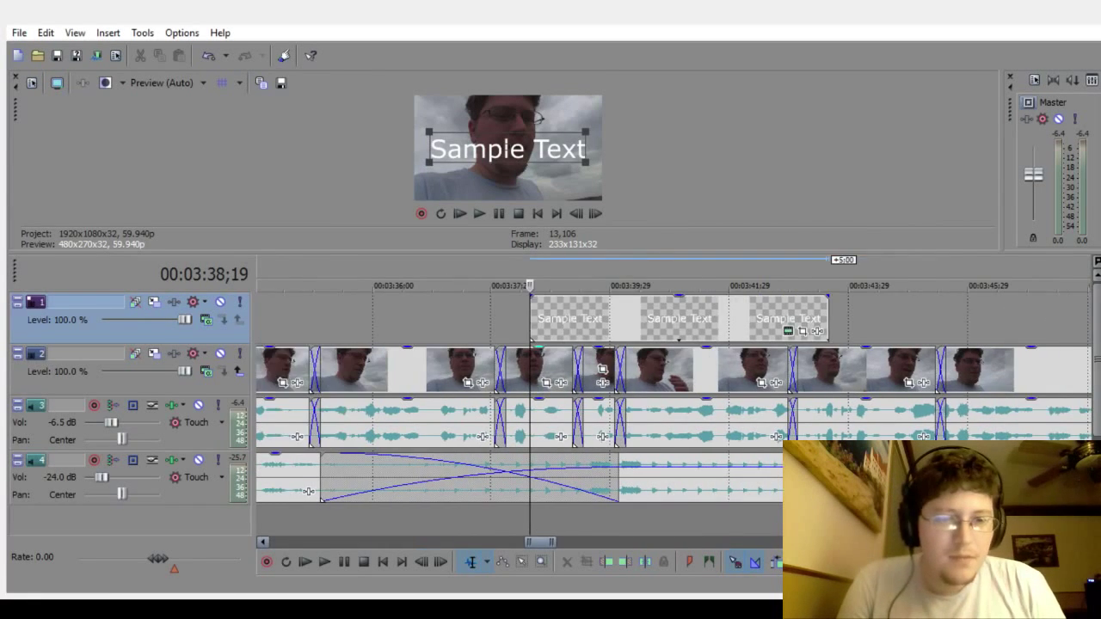
scroll(673, 404, right, 1)
click(537, 309)
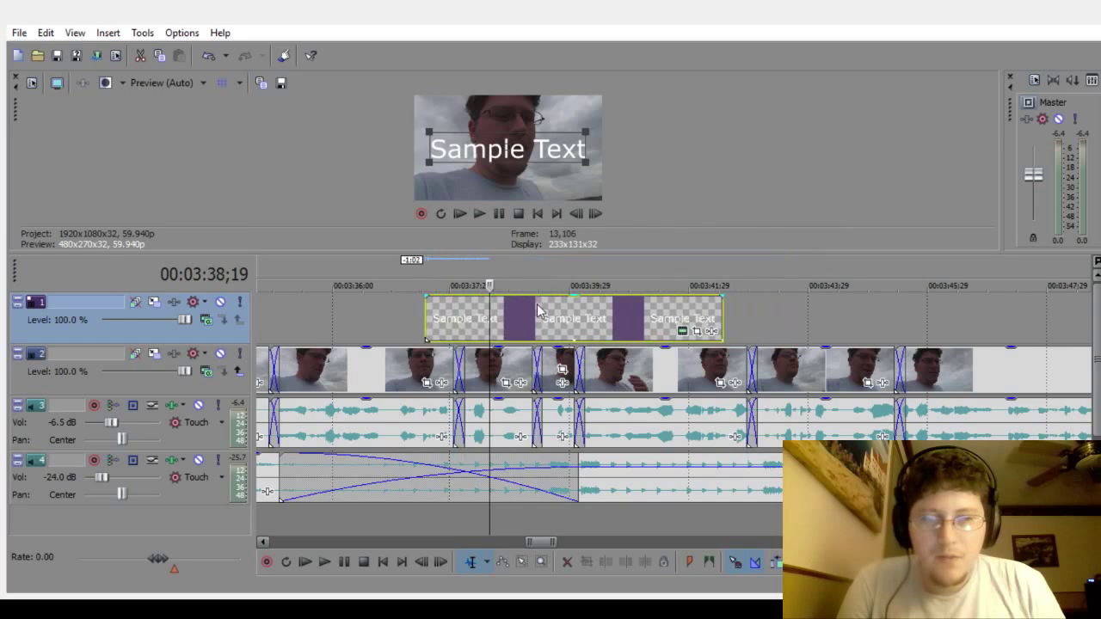
drag(538, 310, 417, 310)
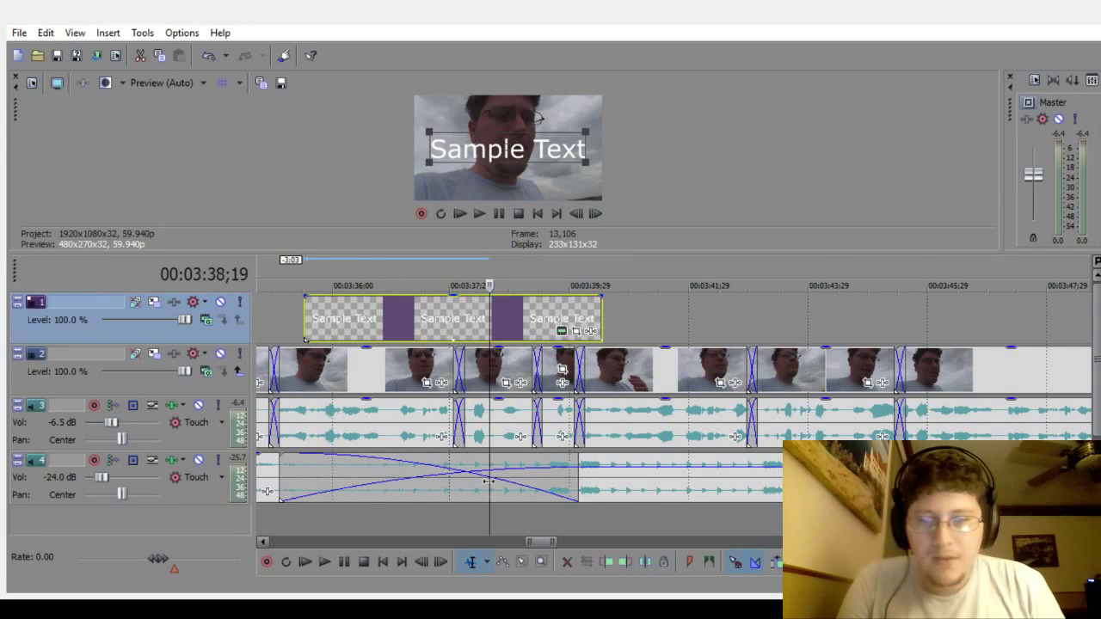
drag(548, 329, 531, 329)
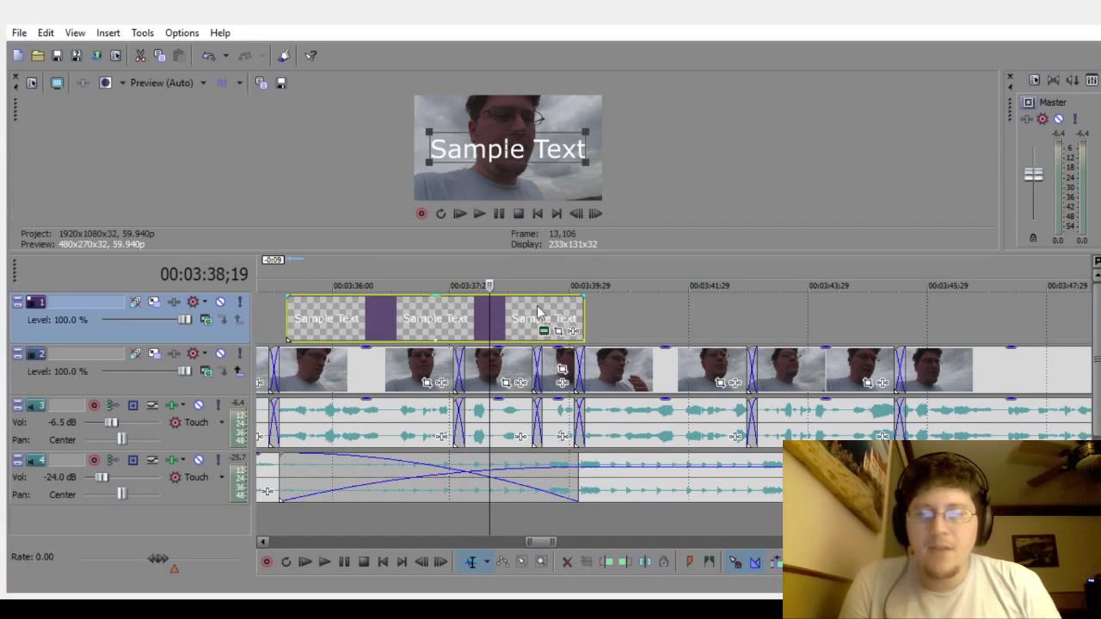
drag(404, 323, 408, 322)
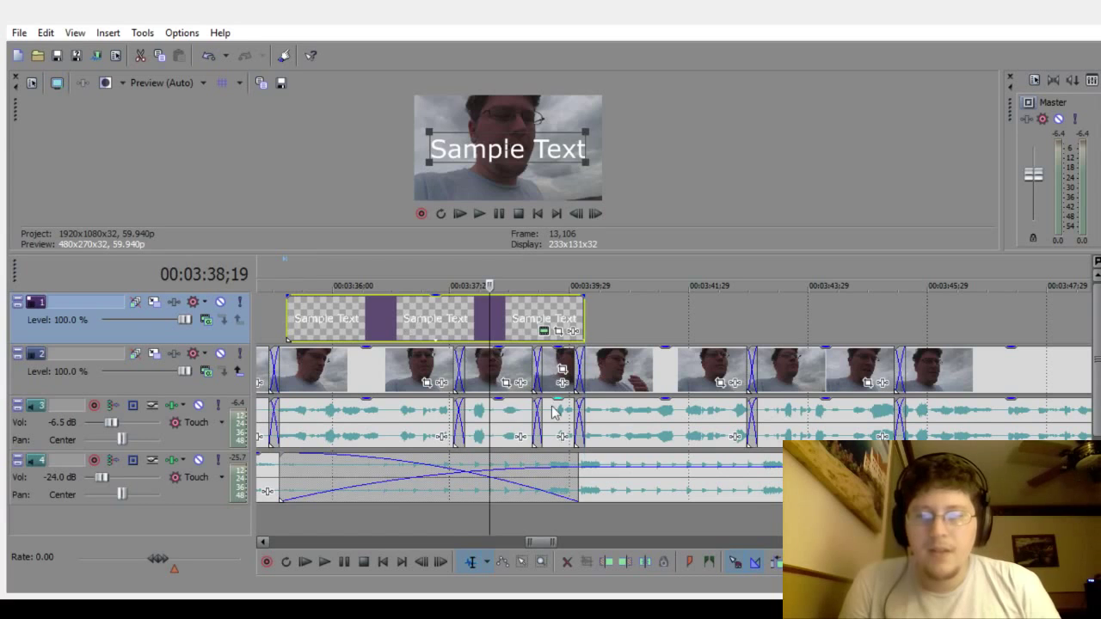
Step: Shift the second text event slightly earlier at closer zoom so that its end lines up with the crossfade's end
scroll(403, 514, down, 2)
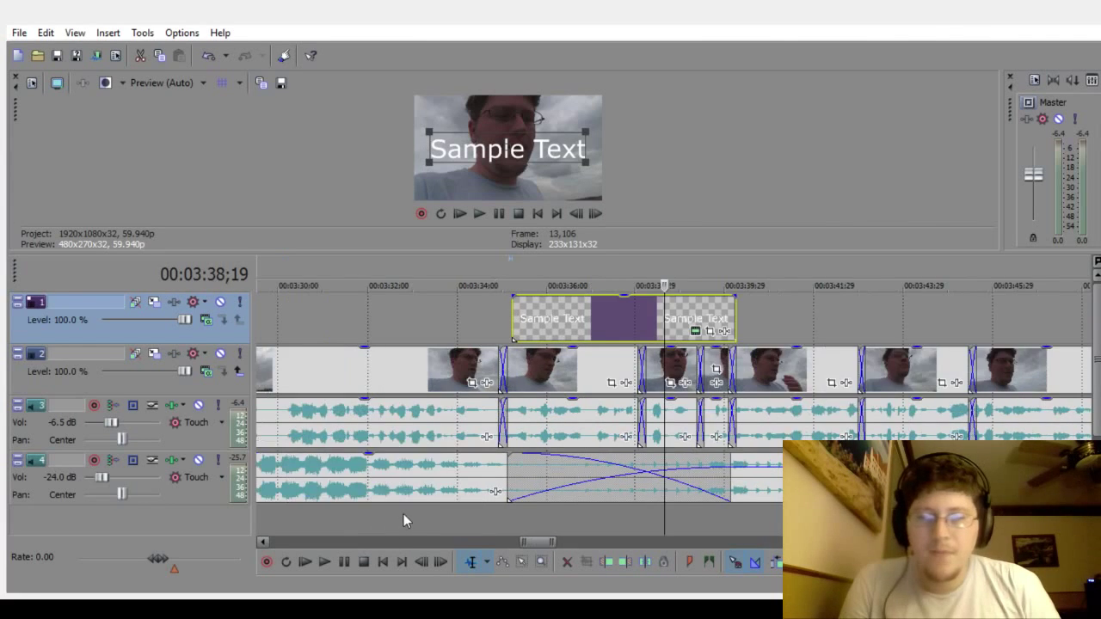
scroll(519, 502, up, 3)
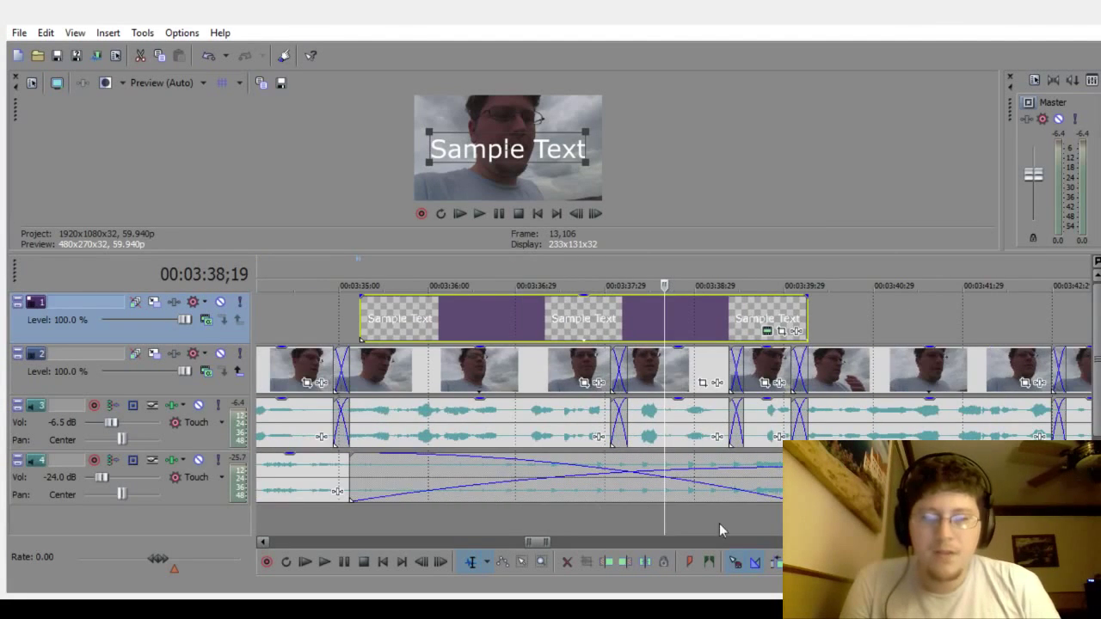
scroll(673, 404, right, 2)
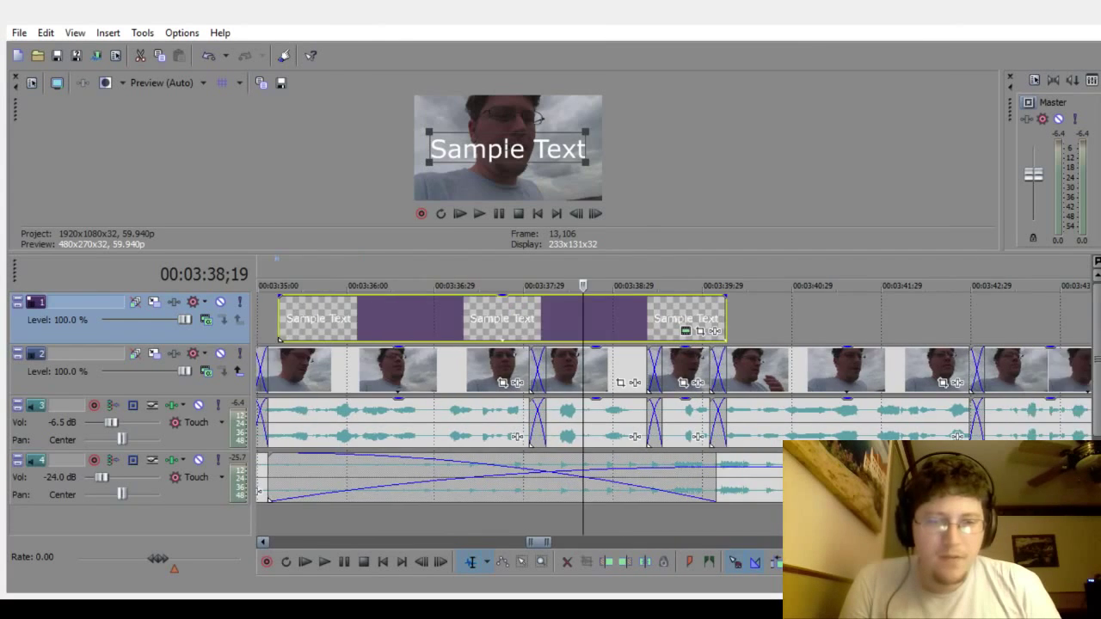
scroll(544, 324, right, 3)
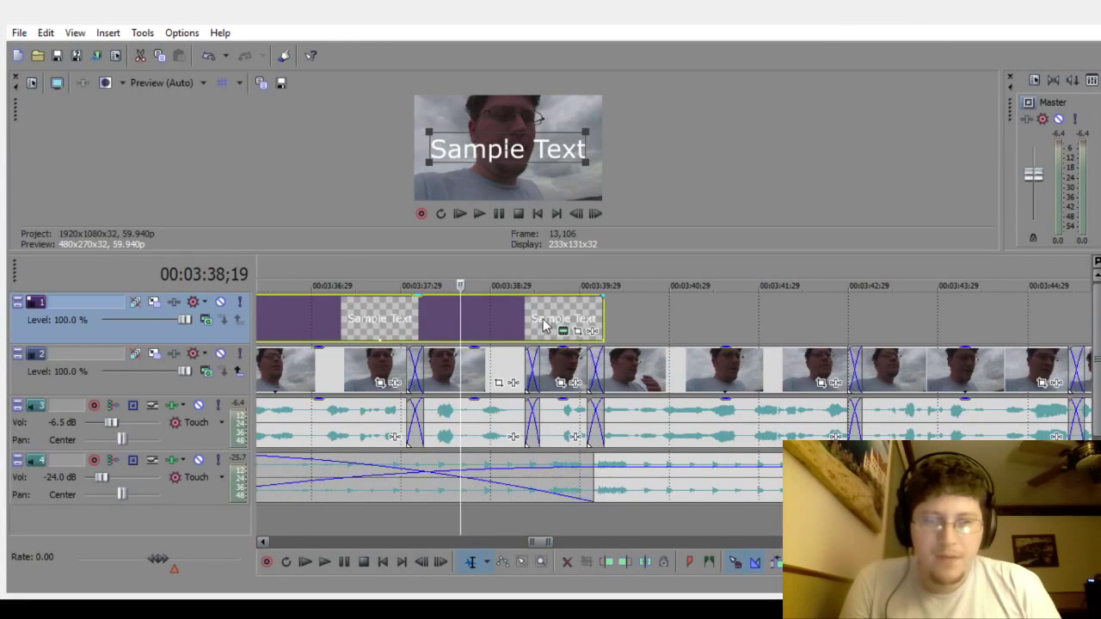
drag(543, 324, 526, 327)
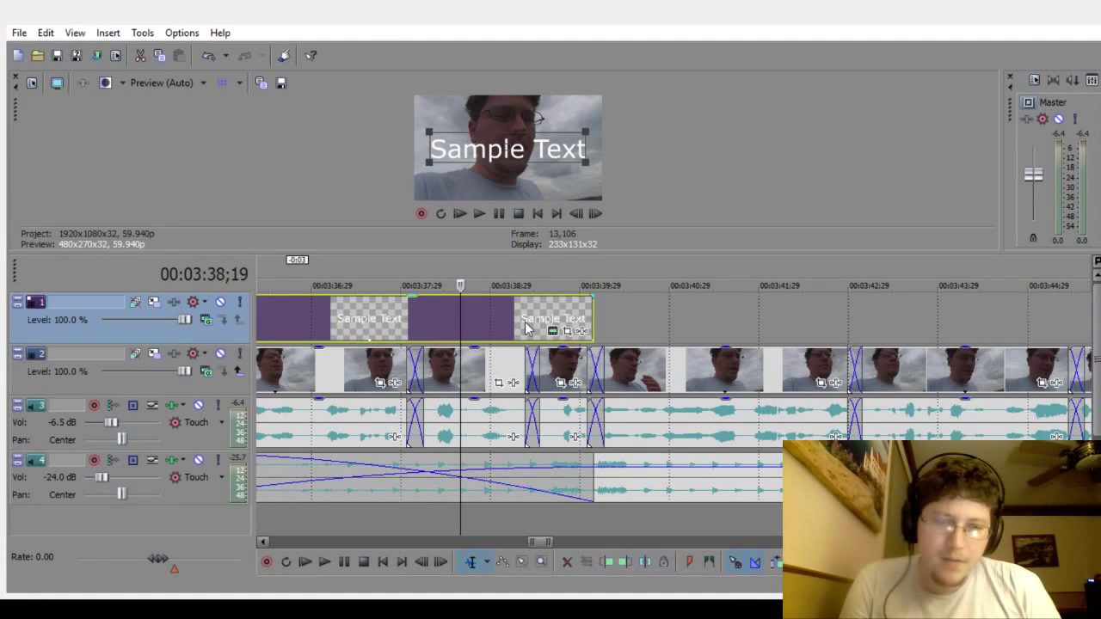
Step: Check the second text event's end at close zoom and nudge the event slightly later, just past the crossfade's end
click(592, 521)
scroll(591, 523, up, 1)
scroll(591, 518, up, 1)
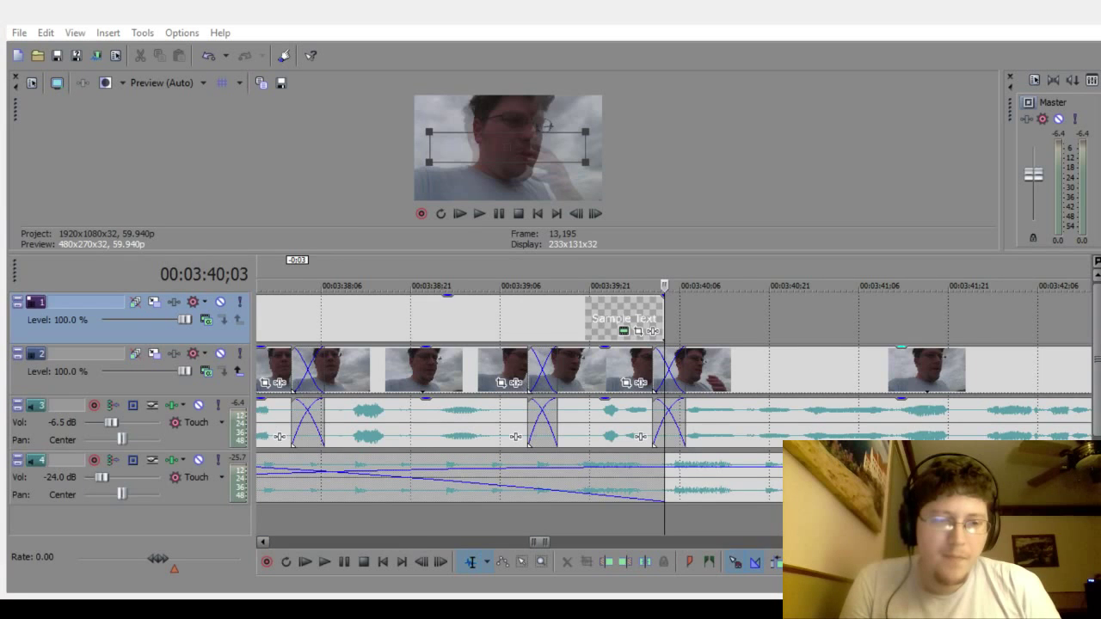
scroll(516, 413, right, 3)
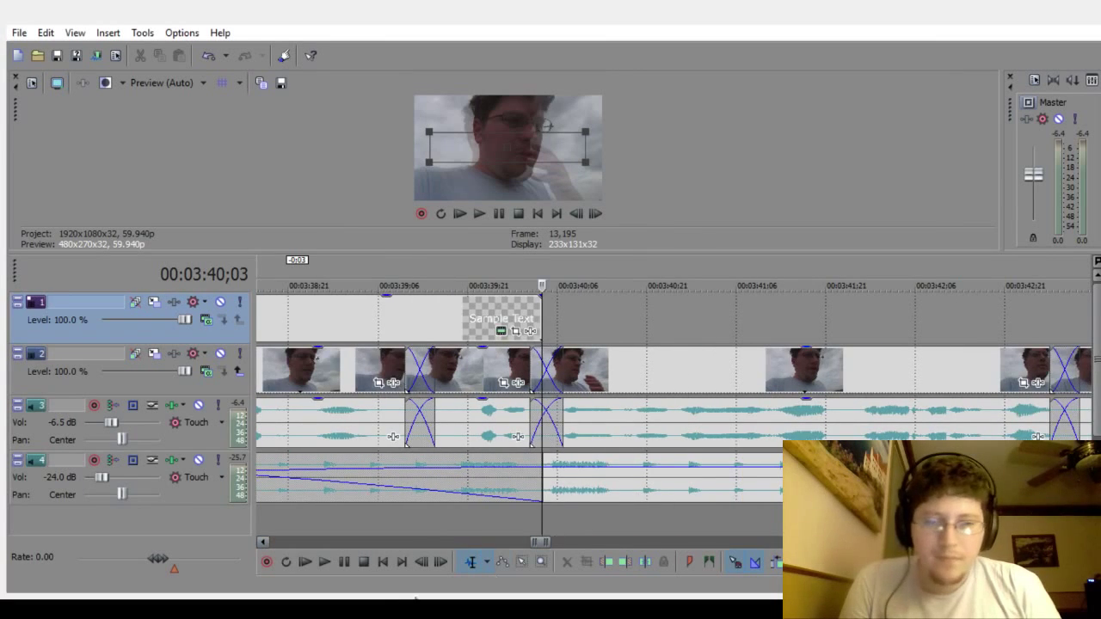
click(422, 524)
click(476, 318)
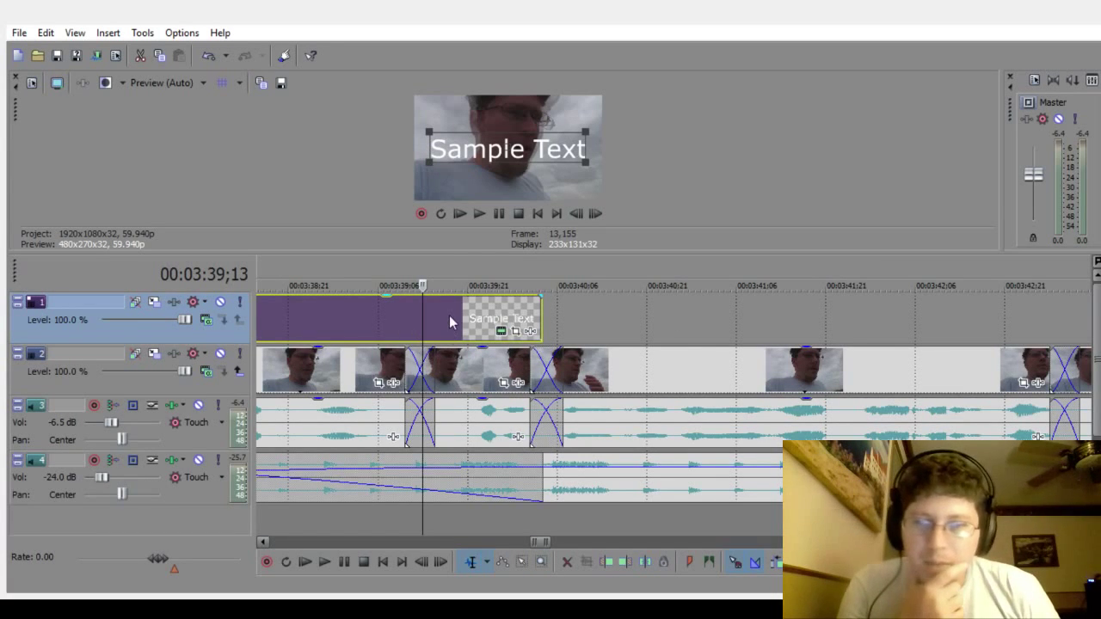
drag(448, 321, 459, 321)
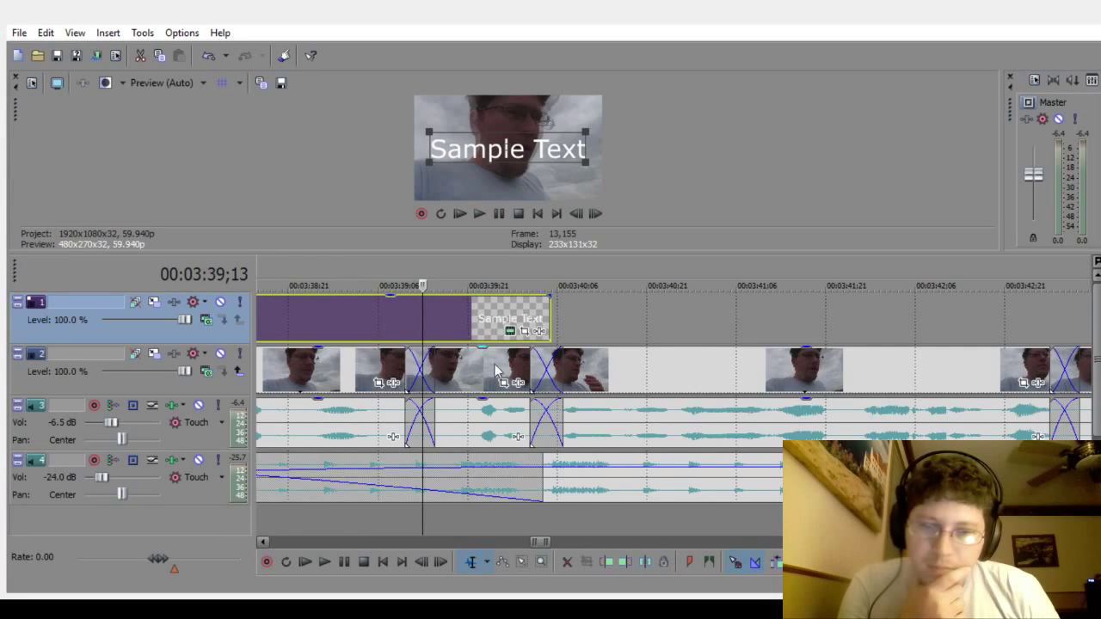
Step: Nudge the second text event slightly earlier so that it ends level with the music crossfade
click(217, 495)
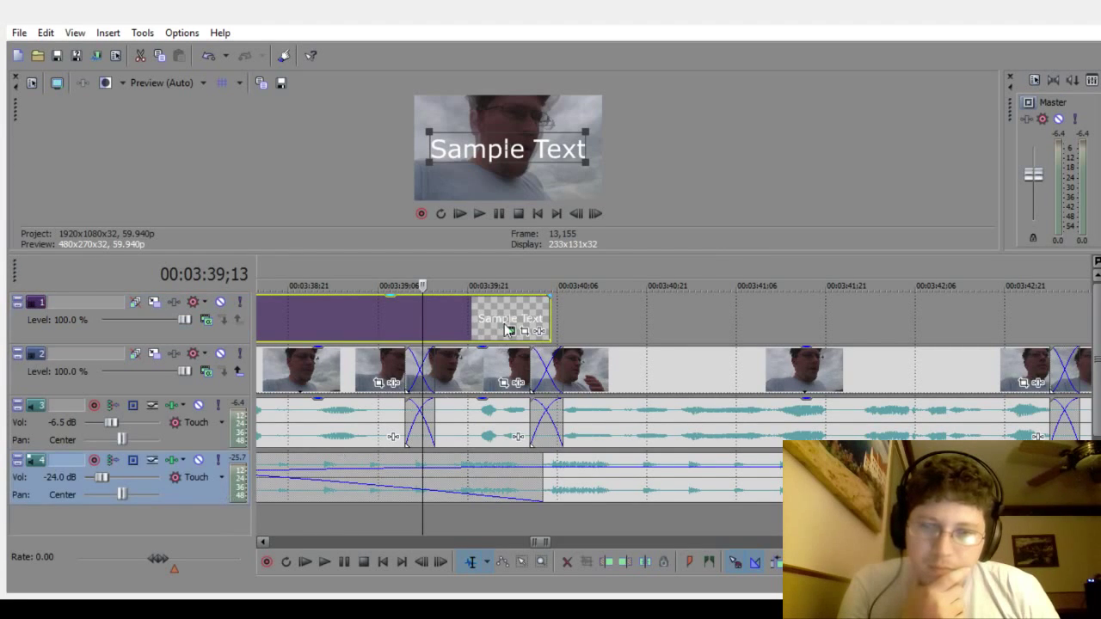
drag(519, 319, 512, 319)
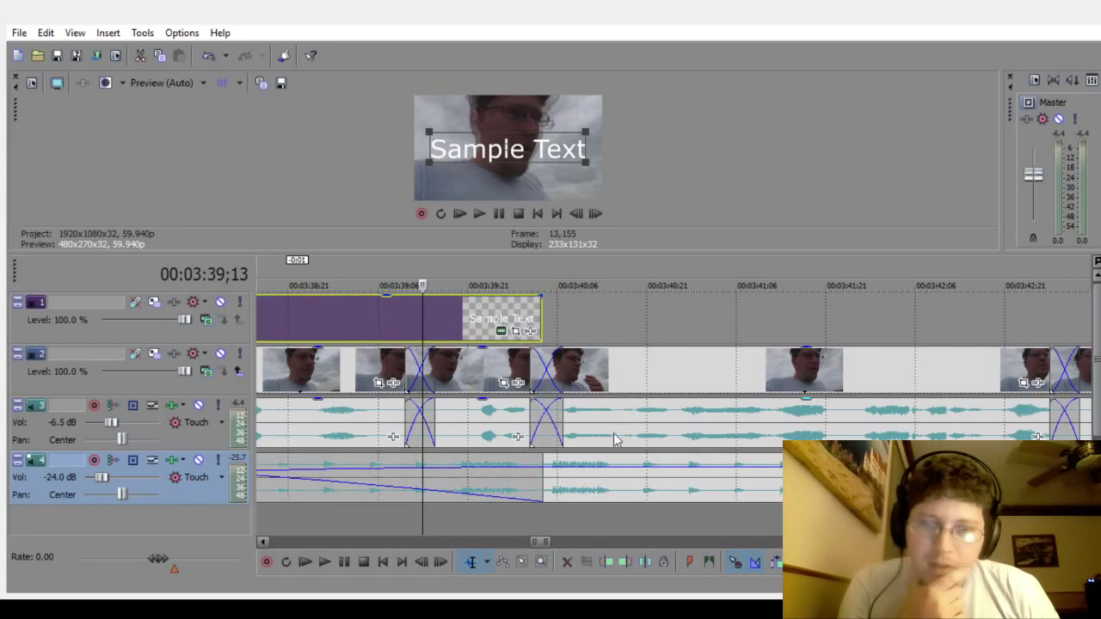
scroll(614, 439, down, 6)
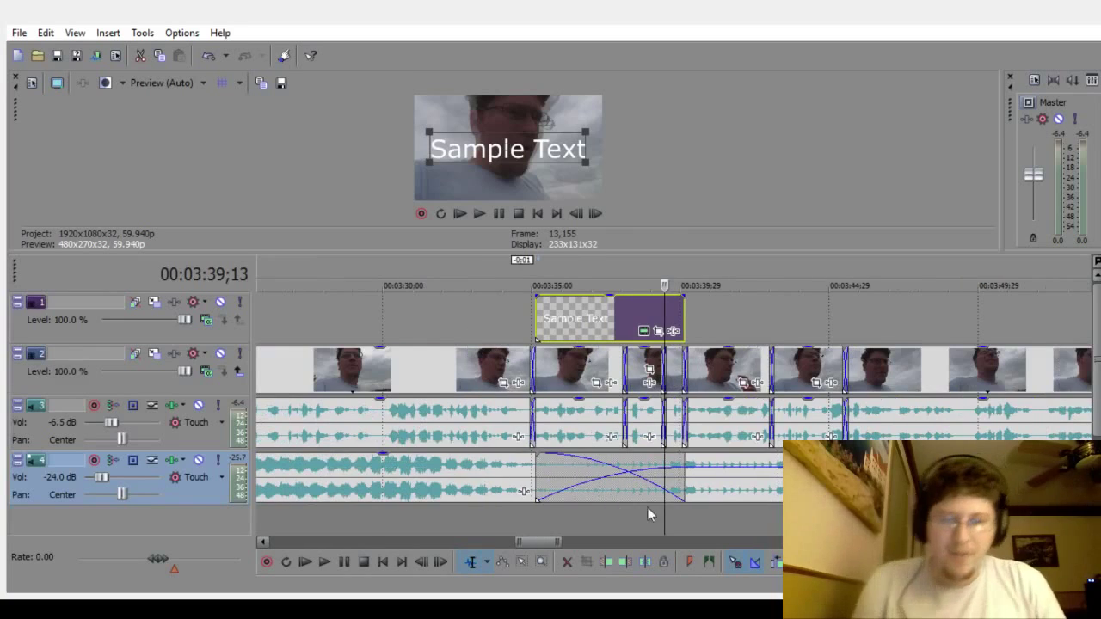
drag(537, 542, 553, 542)
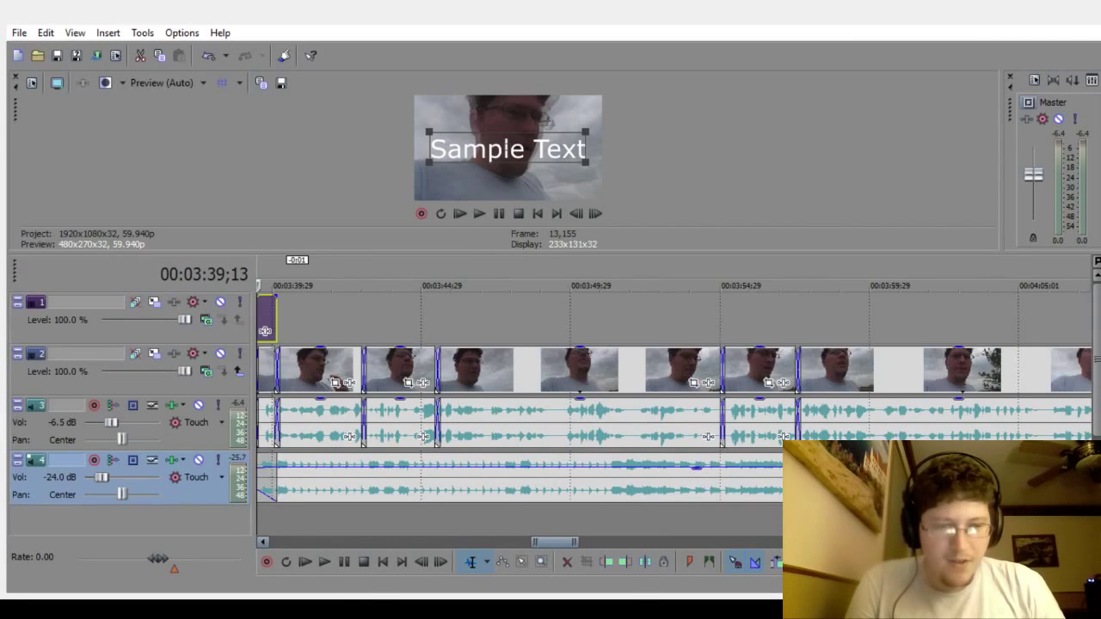
click(294, 529)
scroll(297, 512, down, 1)
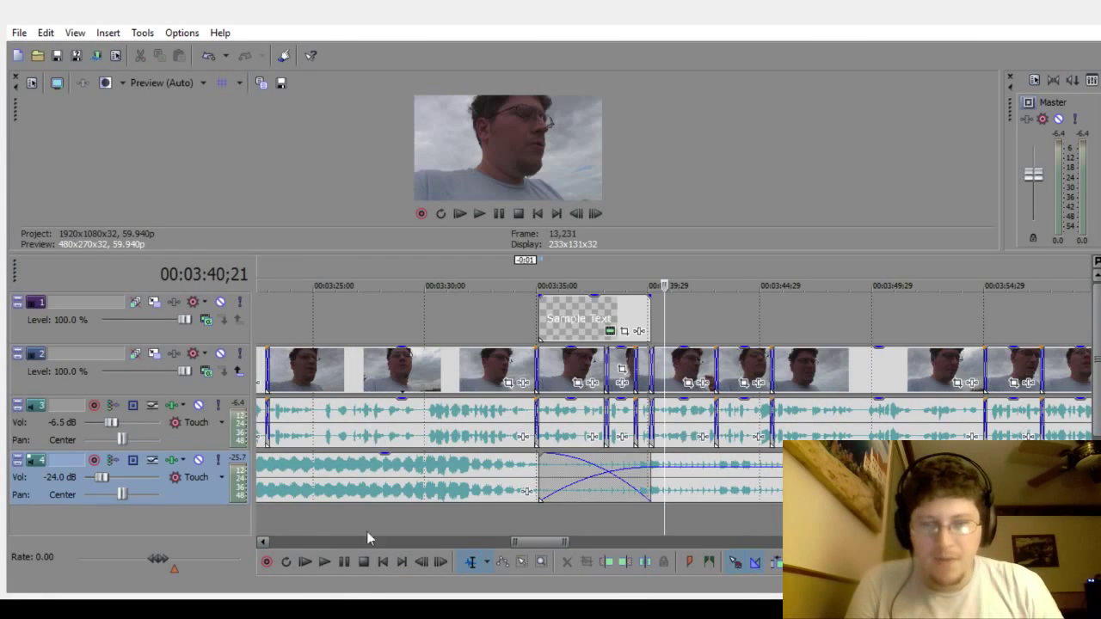
Step: Change the second text event's credit to "BGM: Spark (D-SLO Brown ReMix)" and "BGM Artist: Unison"
click(594, 519)
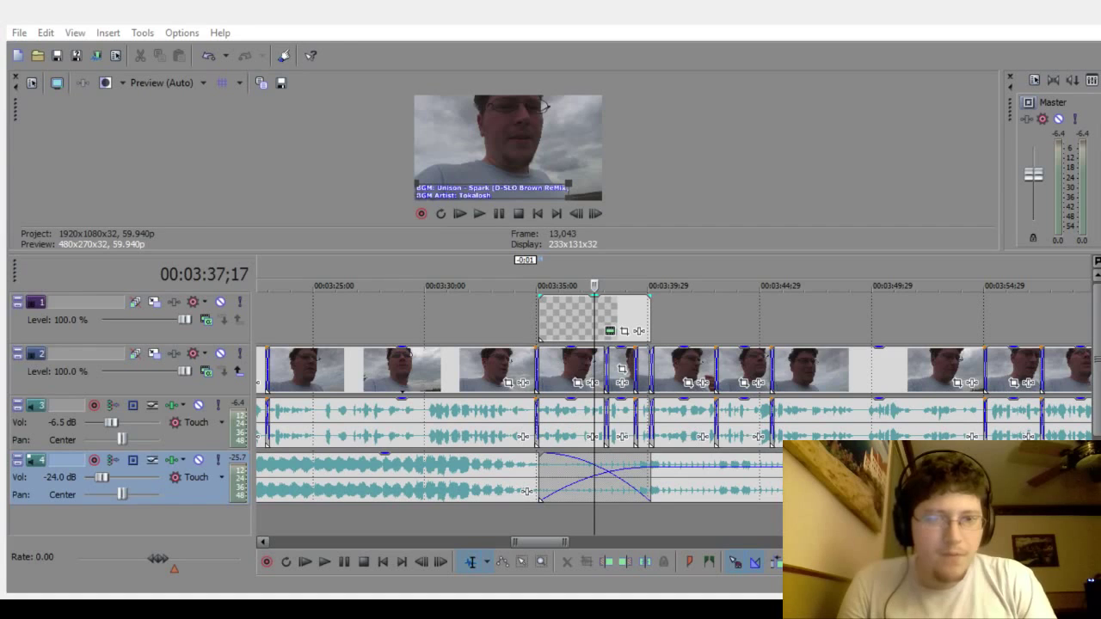
key(BackSpace)
key(BackSpace)
key(BackSpace)
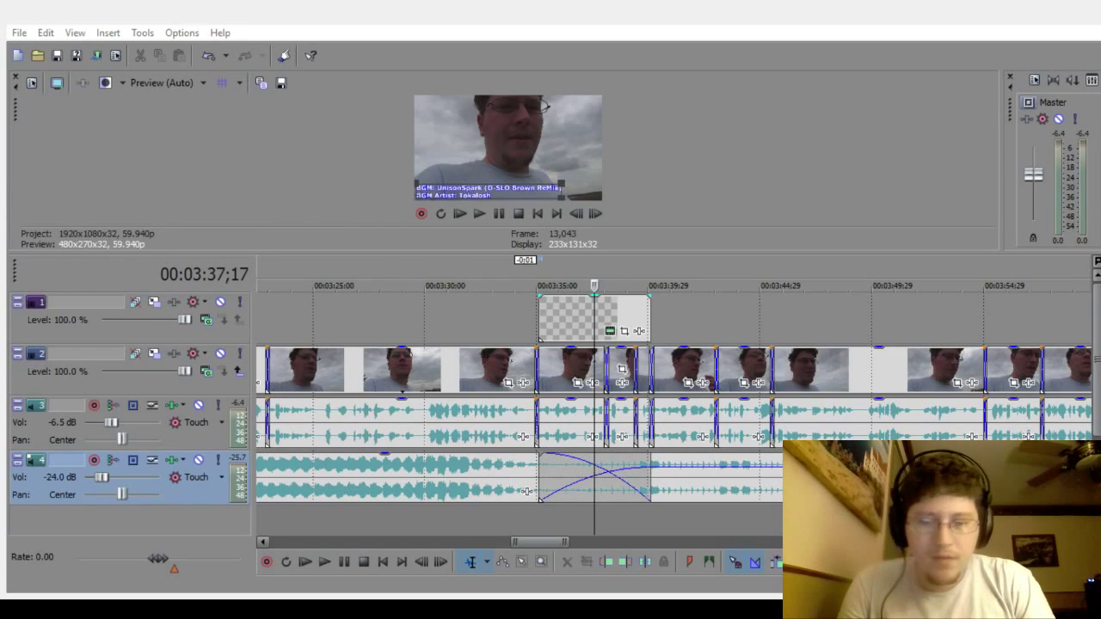
key(BackSpace)
key(BackSpace)
key(BackSpace)
key(BackSpace)
key(BackSpace)
key(BackSpace)
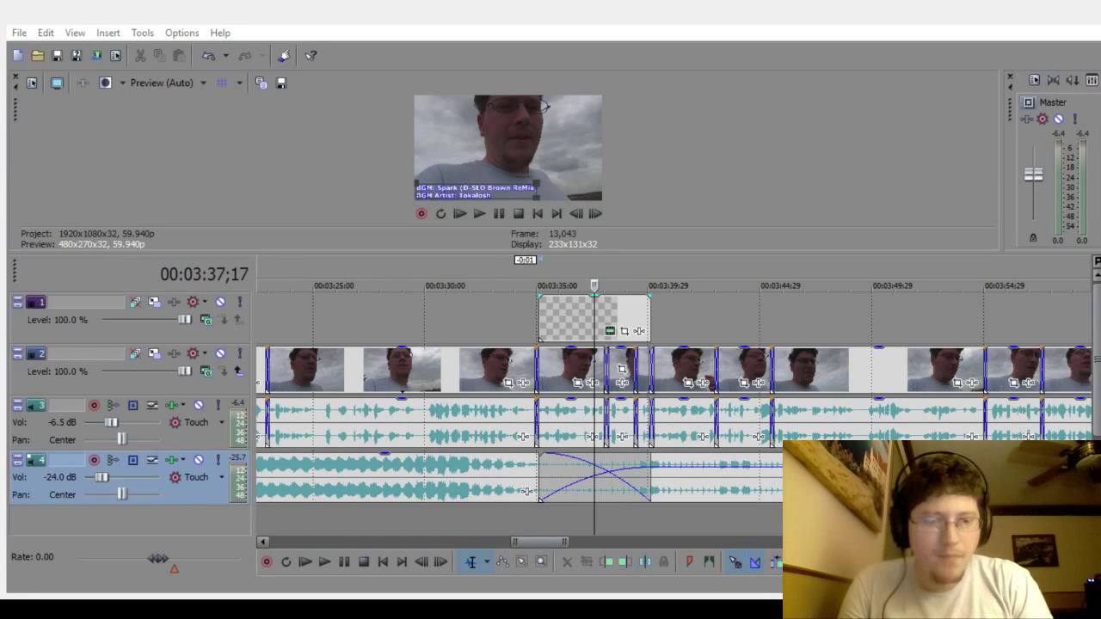
text(Unison)
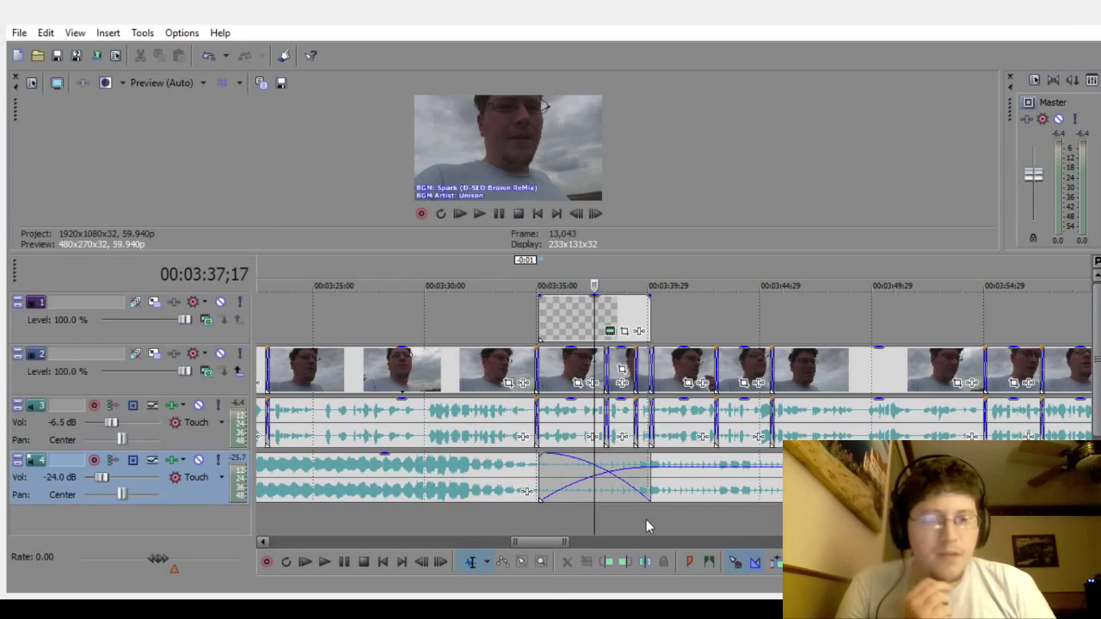
Step: Check the Aperture credit at about 3 seconds and inspect the whole timeline up to the project's end
drag(542, 542, 292, 564)
click(327, 311)
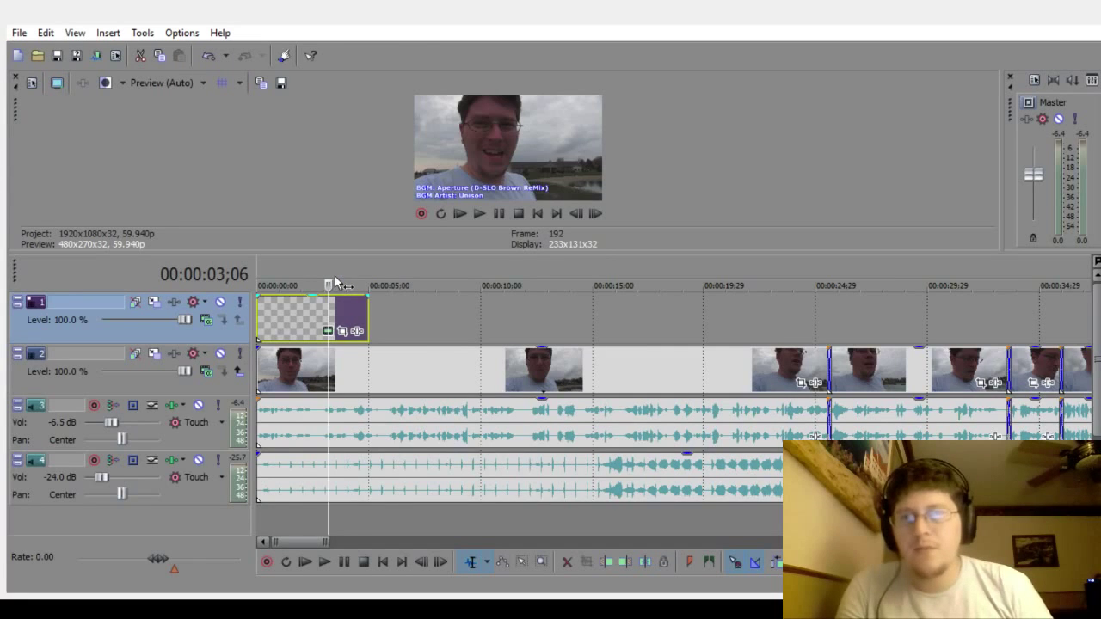
scroll(740, 284, down, 10)
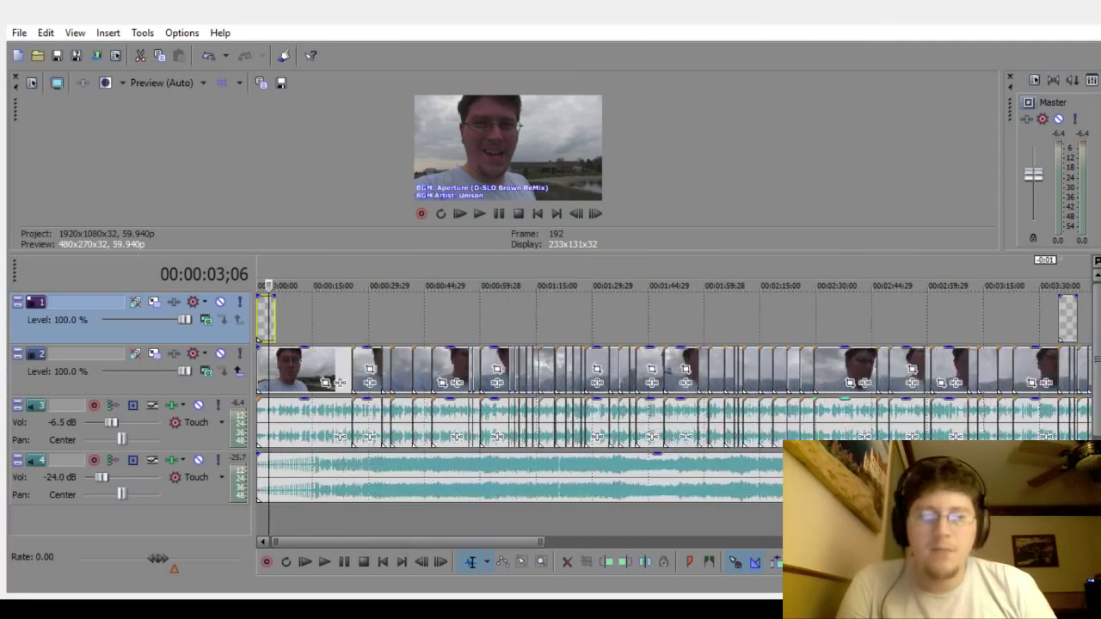
scroll(675, 396, down, 3)
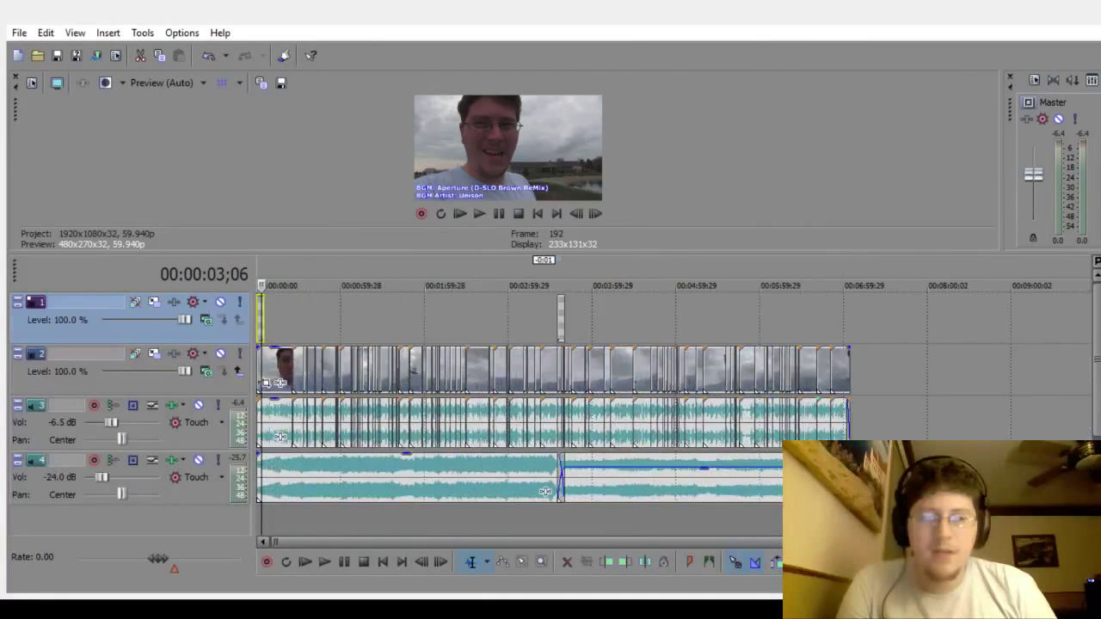
click(412, 566)
click(398, 560)
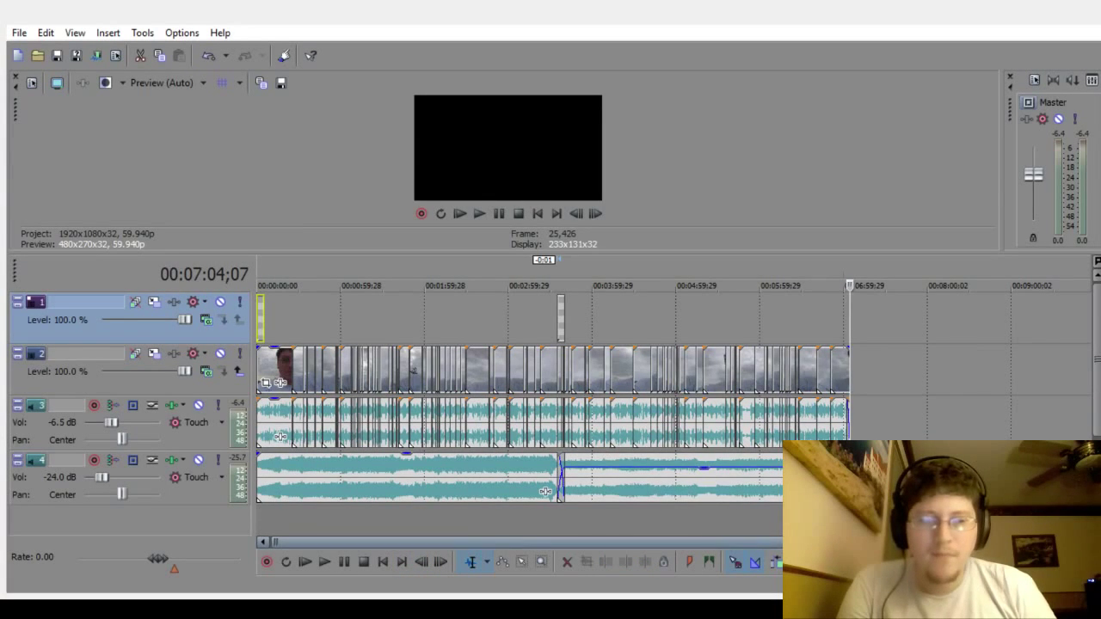
scroll(644, 370, up, 2)
scroll(675, 395, up, 2)
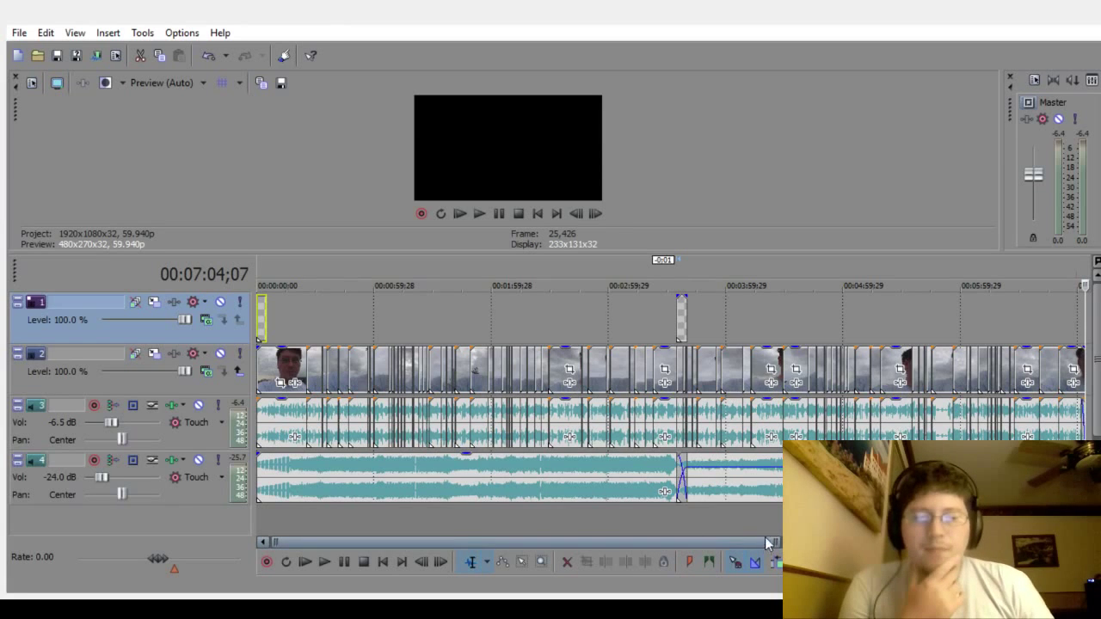
drag(778, 541, 776, 544)
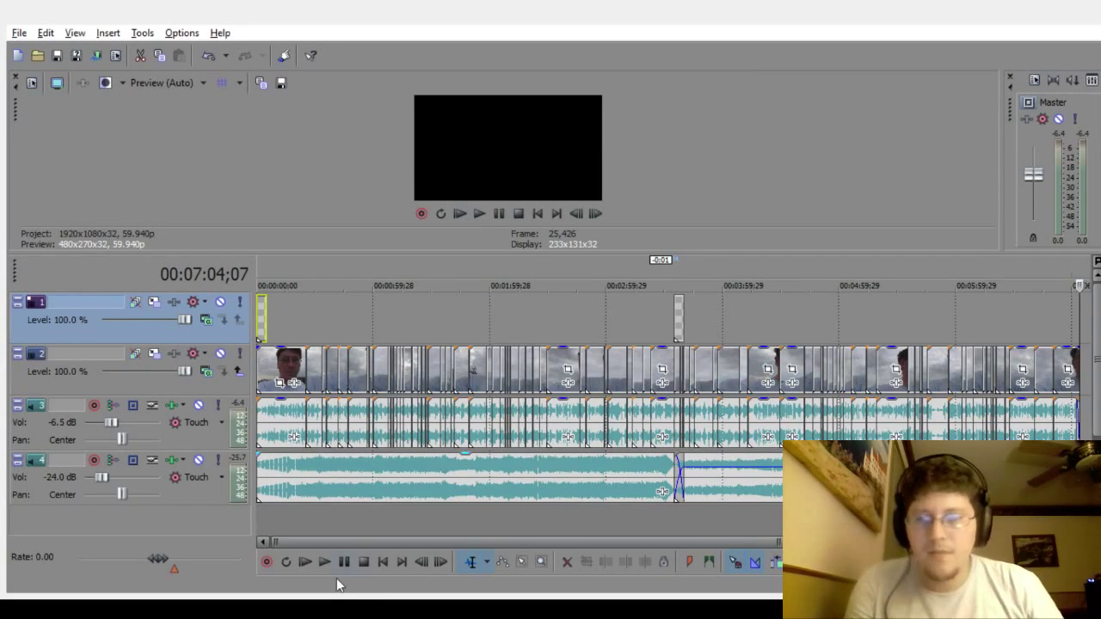
key(Escape)
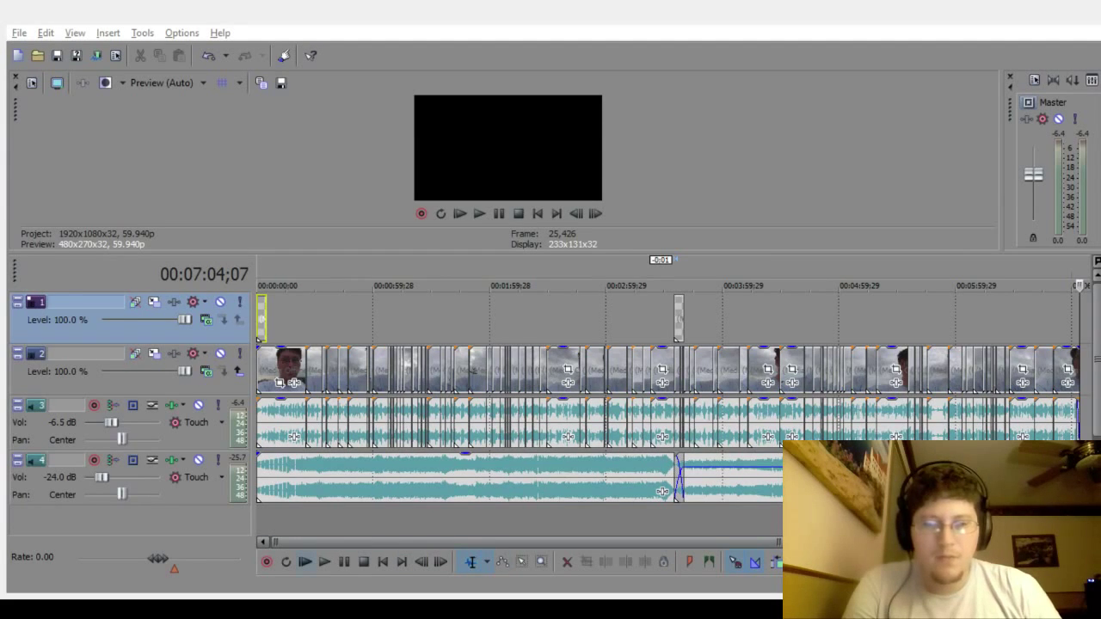
Step: Preview the project's opening from the start and check its end point with the full timeline in view
click(304, 562)
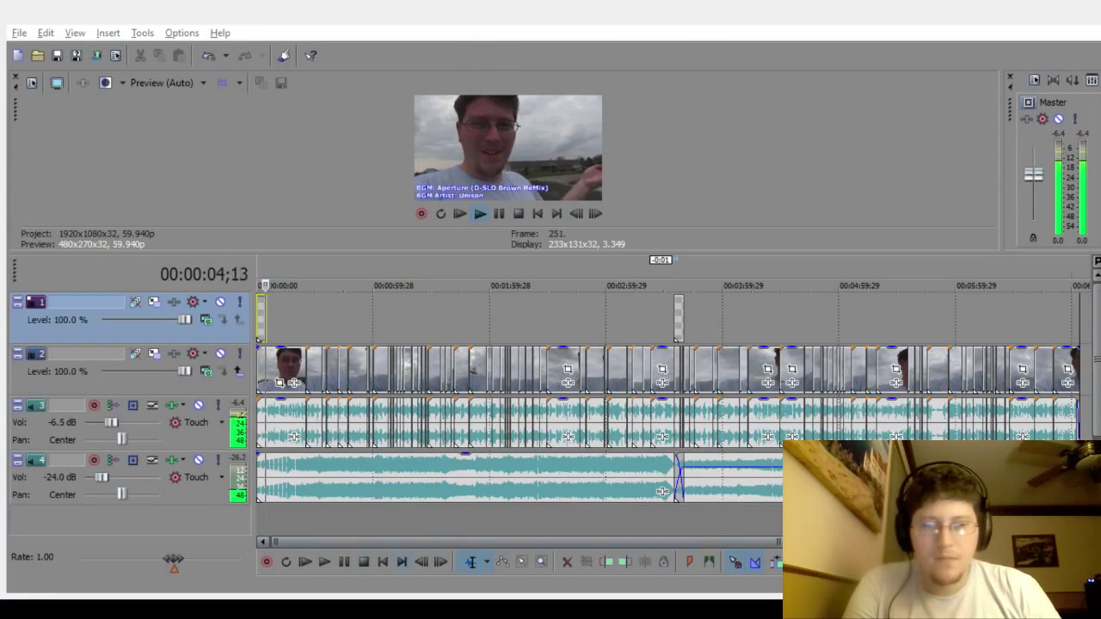
key(ctrl+End)
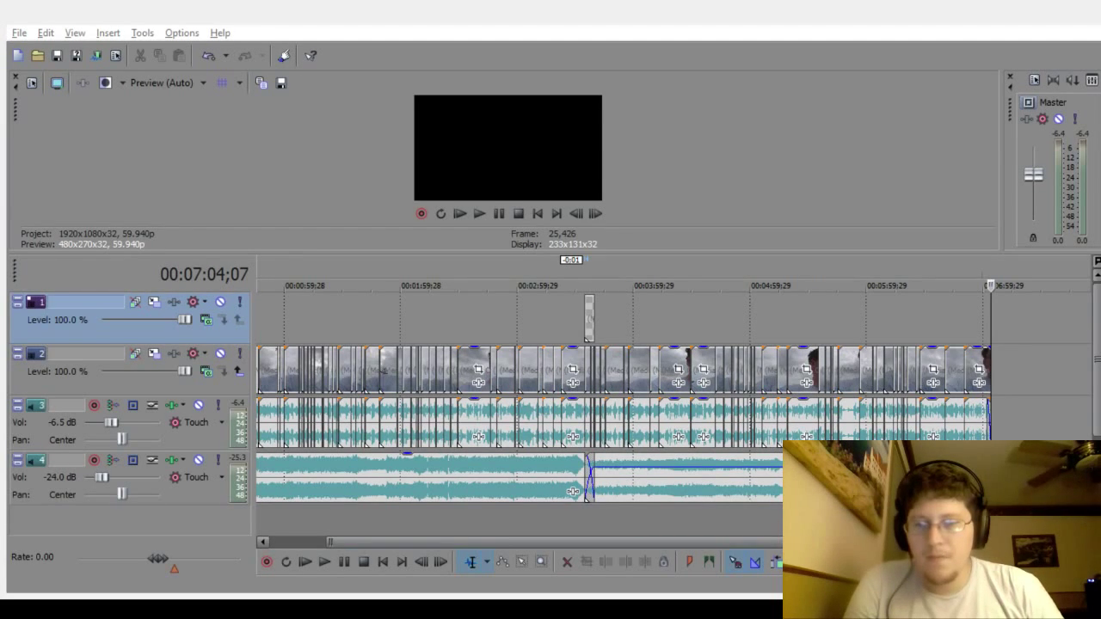
click(305, 561)
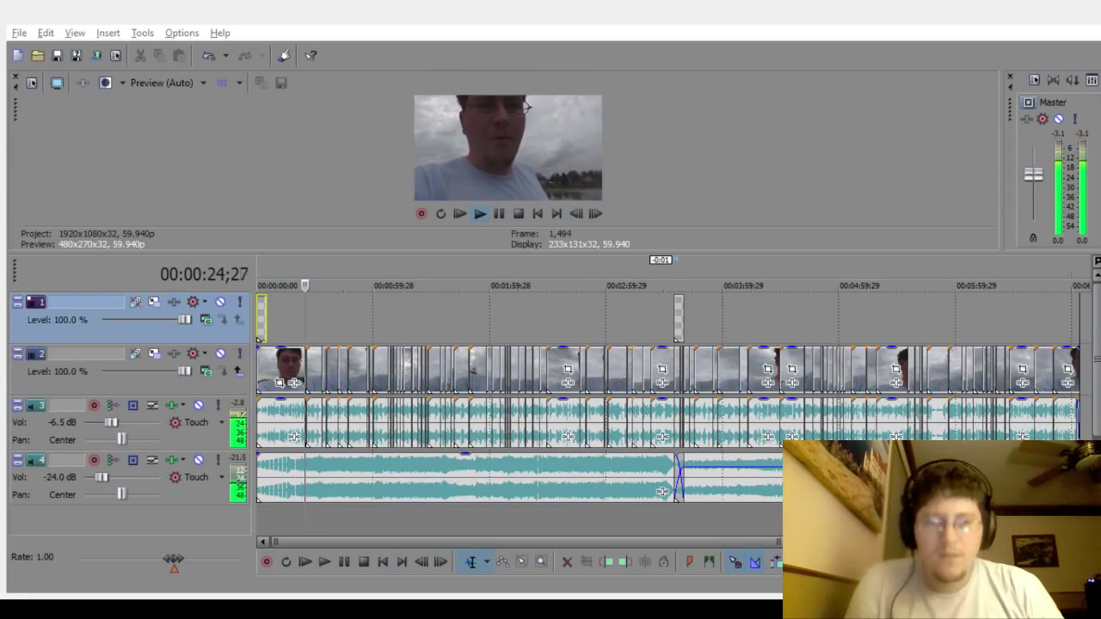
click(401, 562)
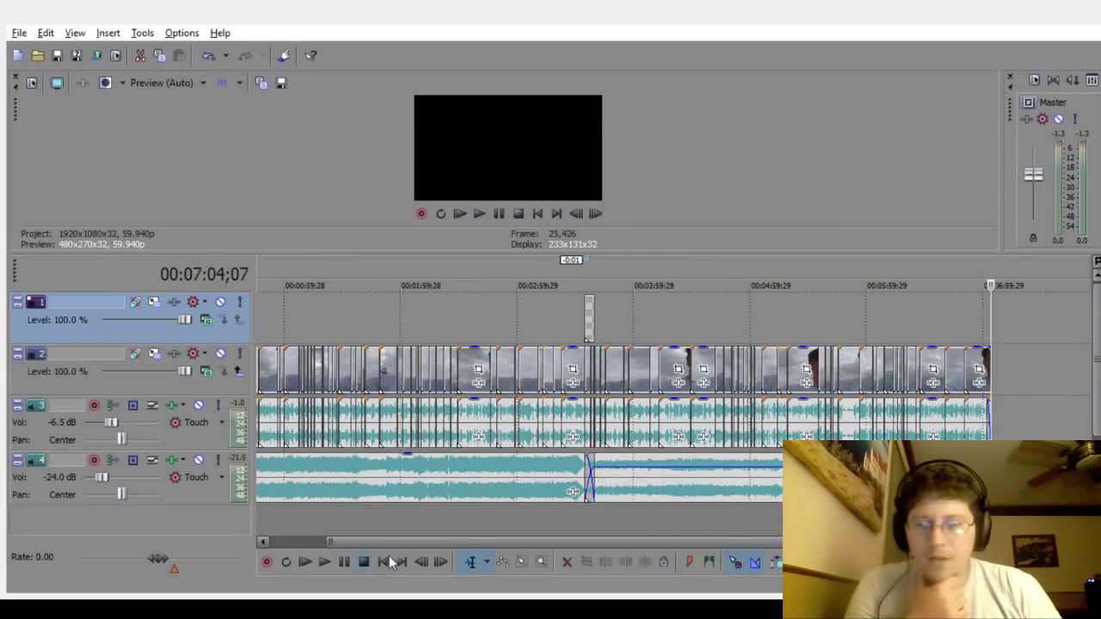
click(384, 562)
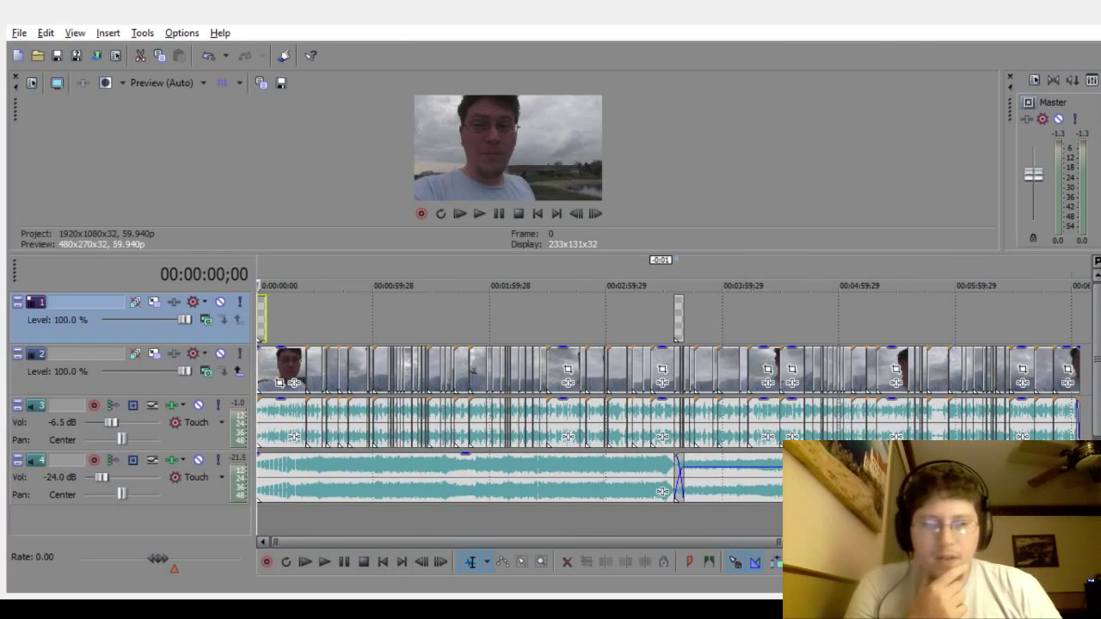
key(Down)
key(Down)
key(Down)
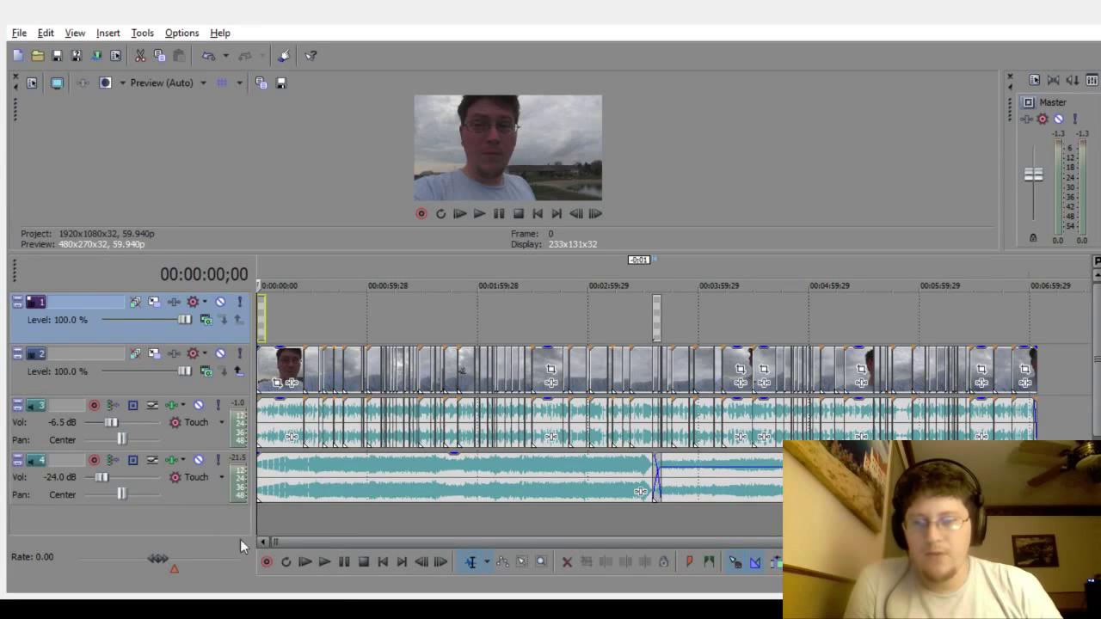
Step: Play the project from the start with the video preview shown on the external monitor
click(316, 560)
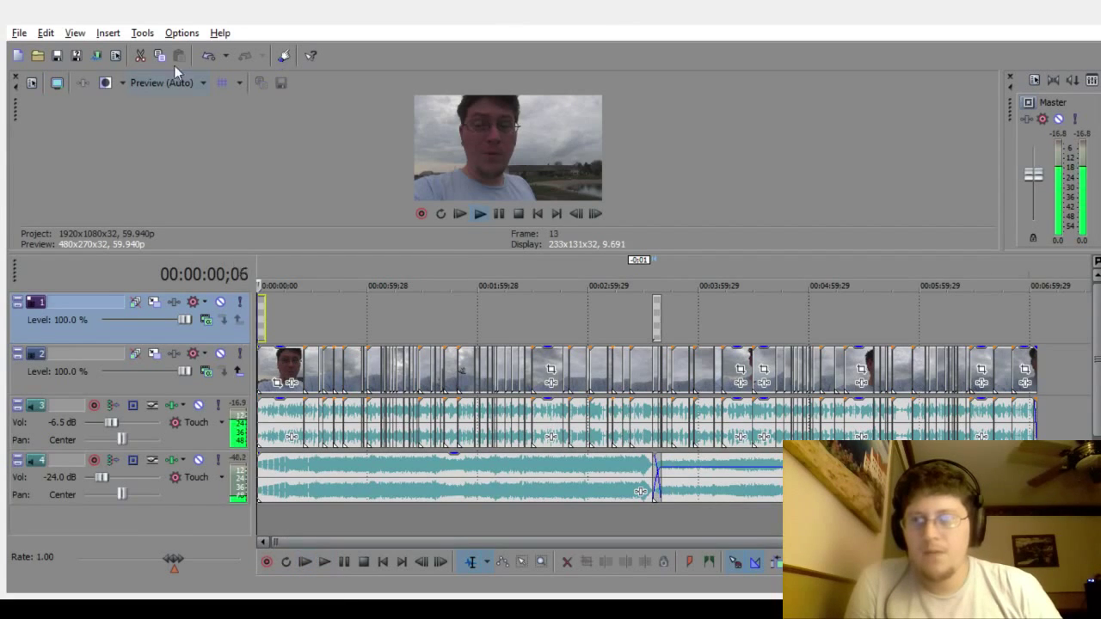
click(57, 83)
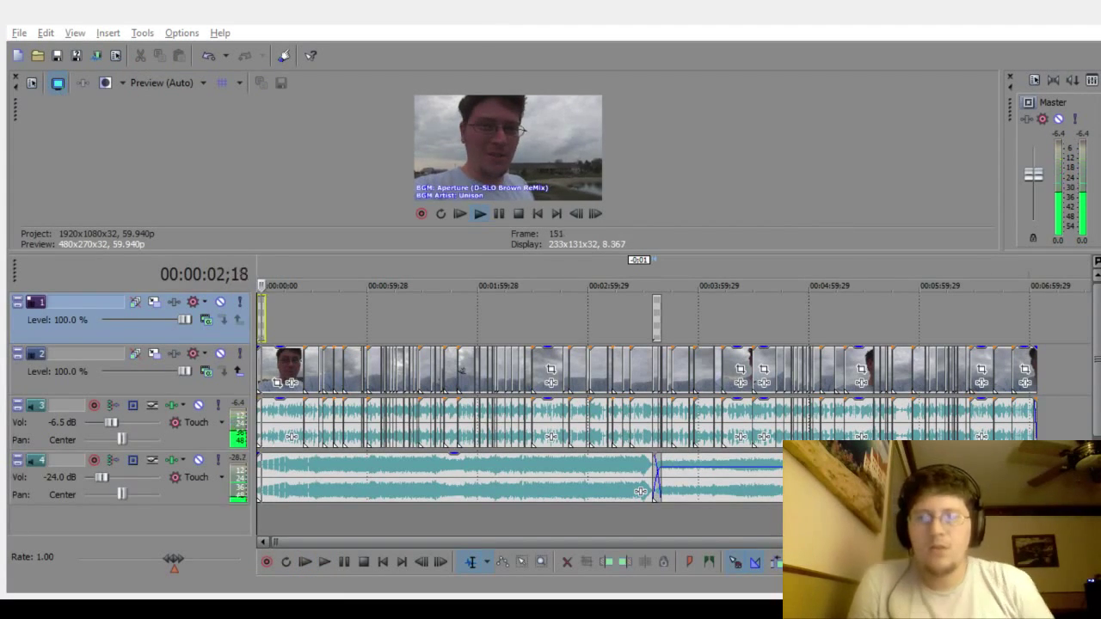
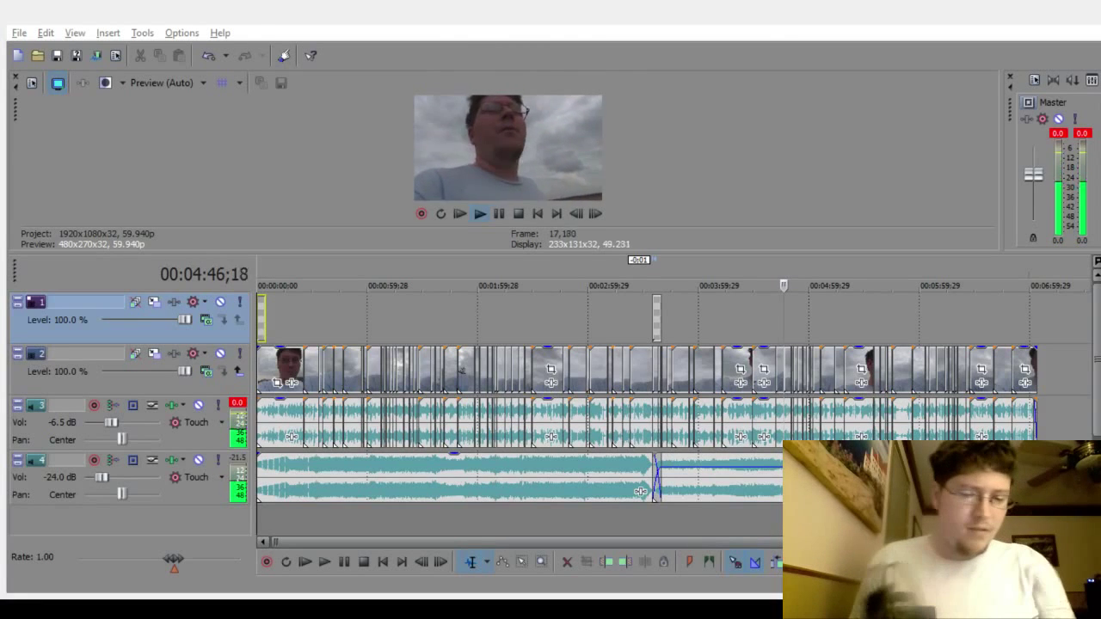
key(space)
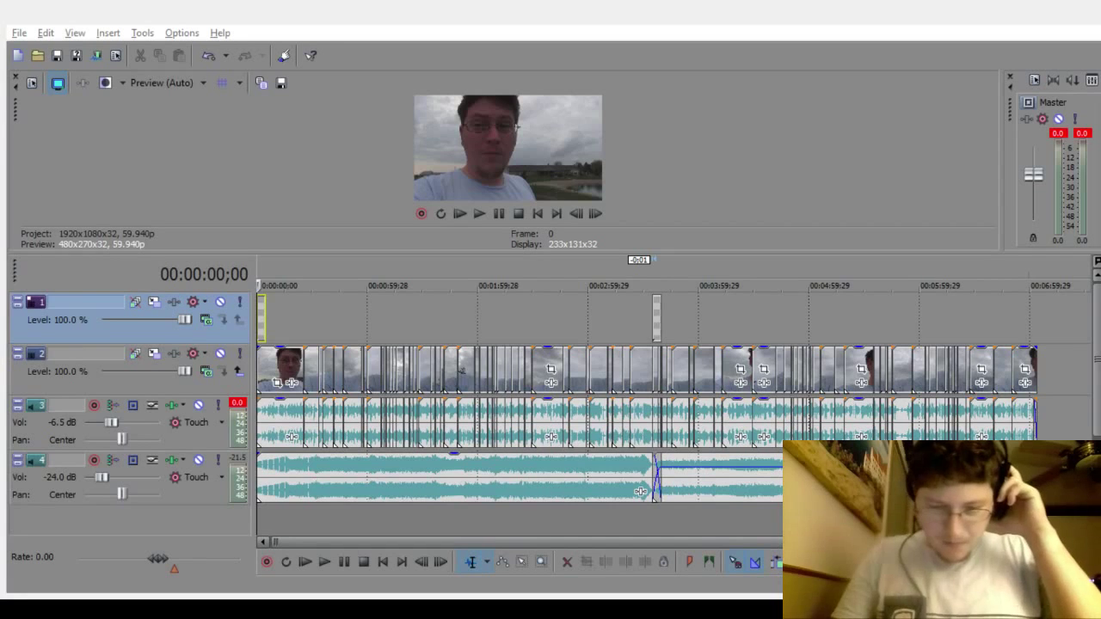
key(space)
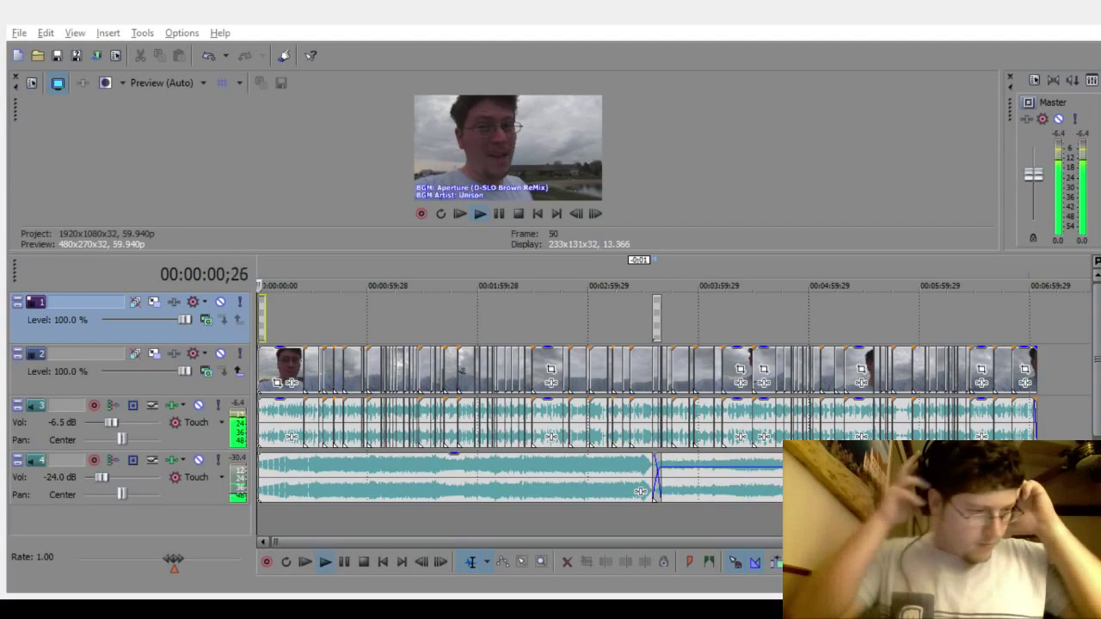
key(space)
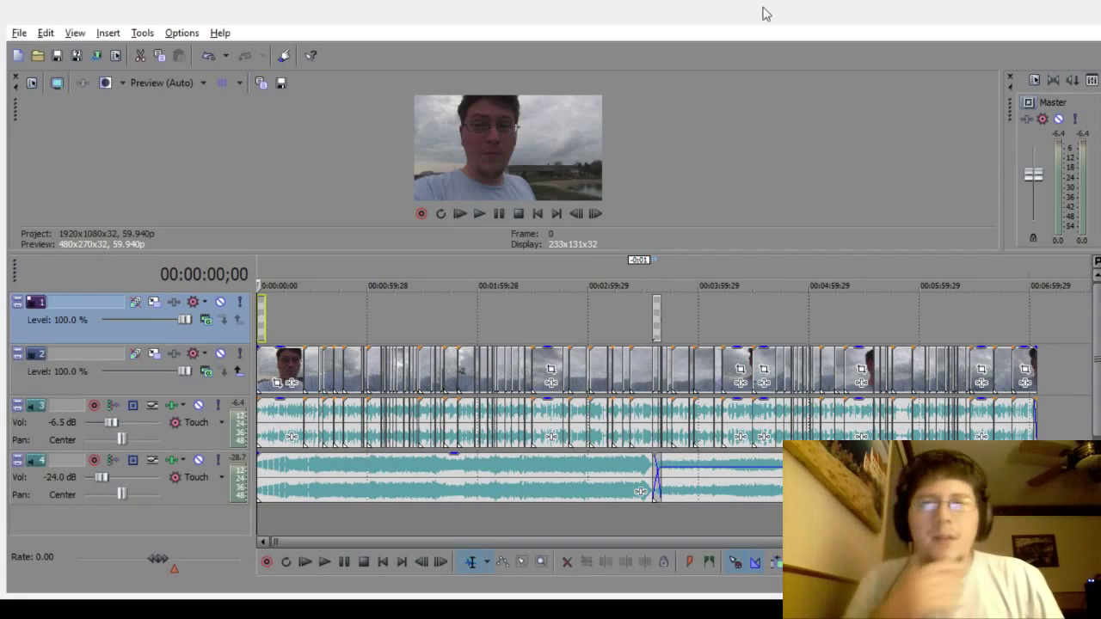
Step: Solo the background music track, listen from about 0:47 and 1:04 onward, and restore playback of all tracks
click(202, 493)
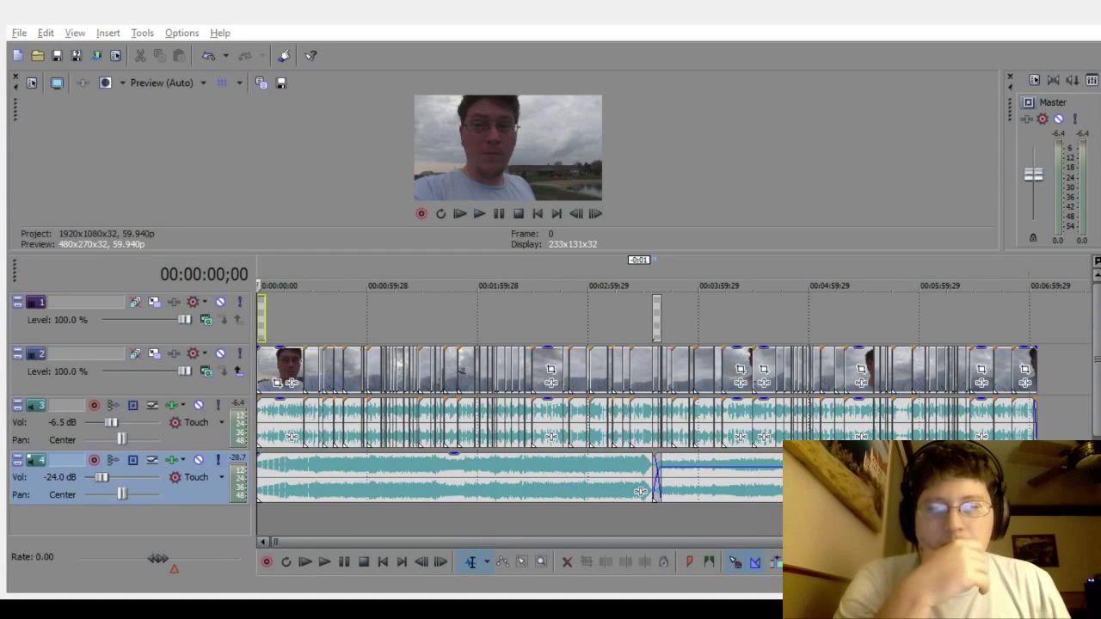
click(218, 460)
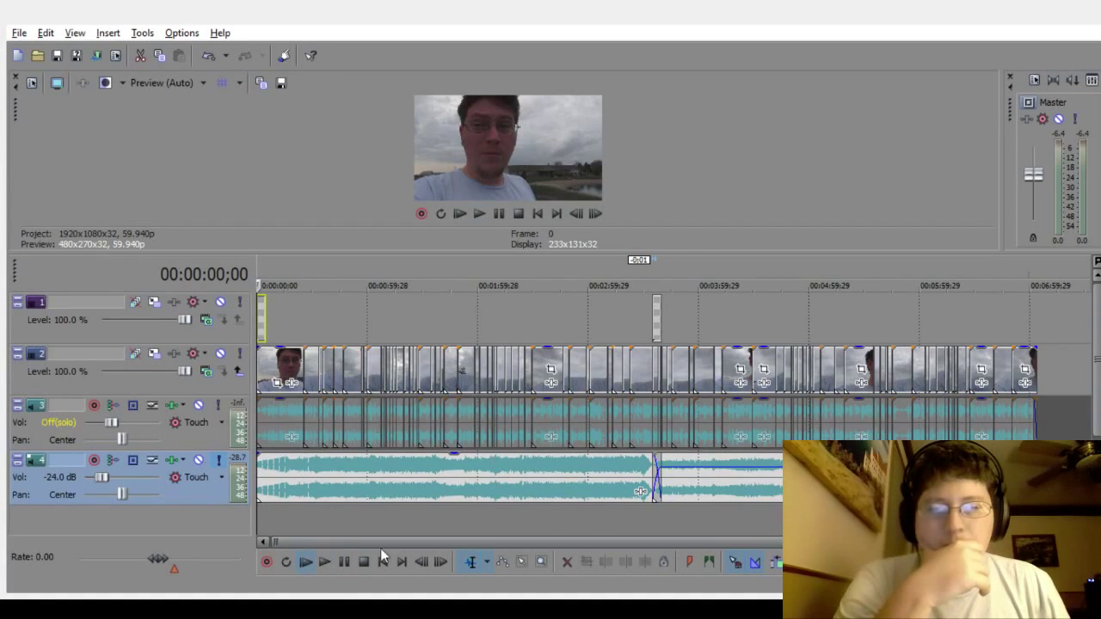
key(space)
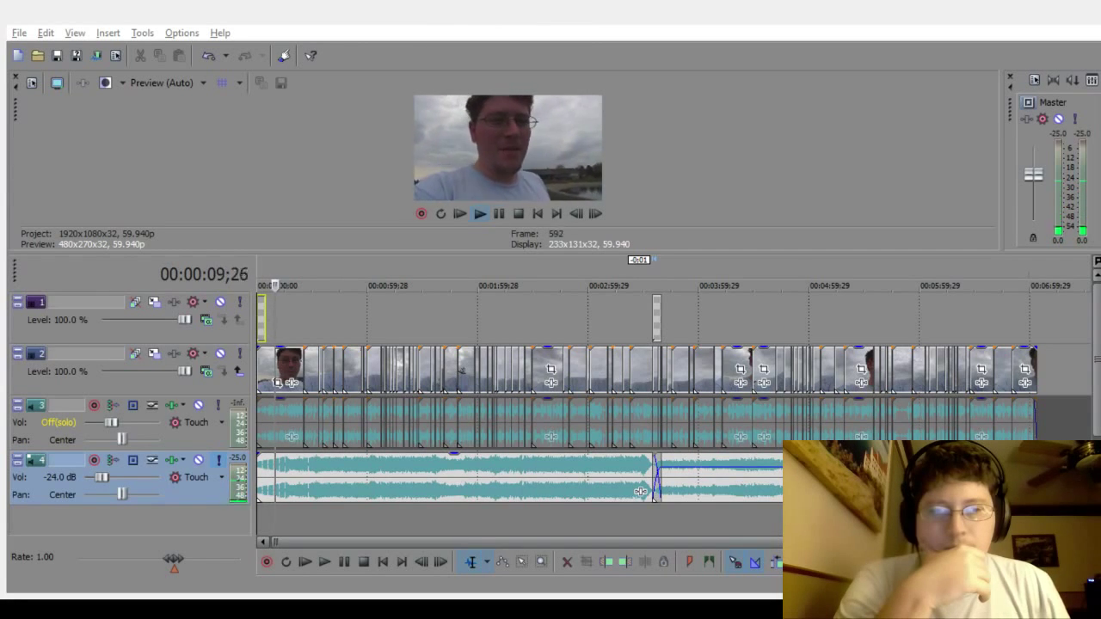
click(343, 517)
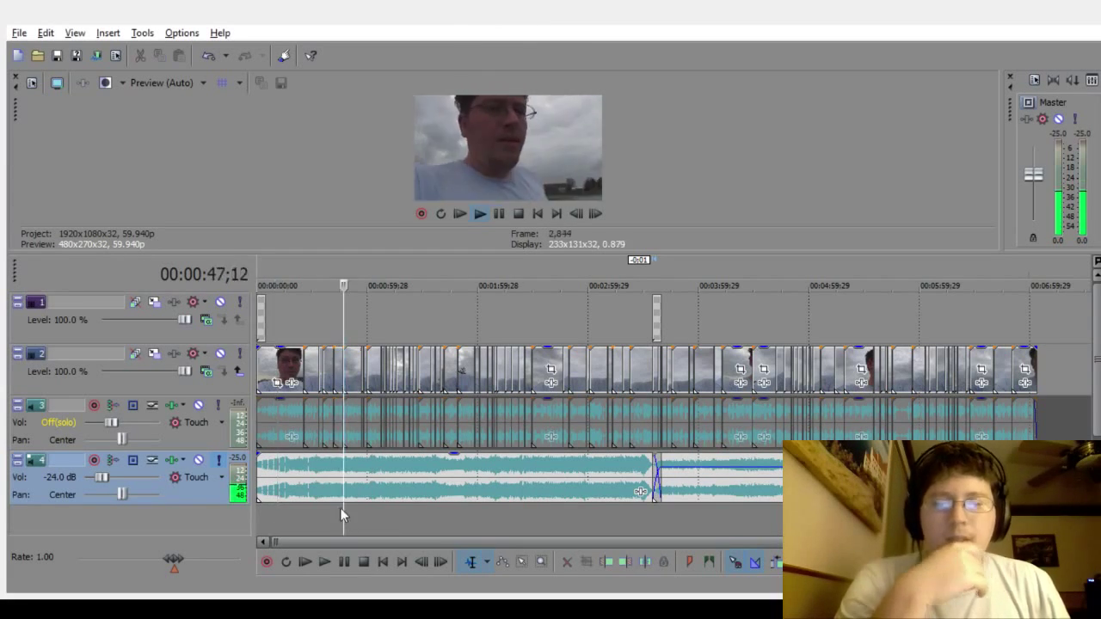
click(374, 521)
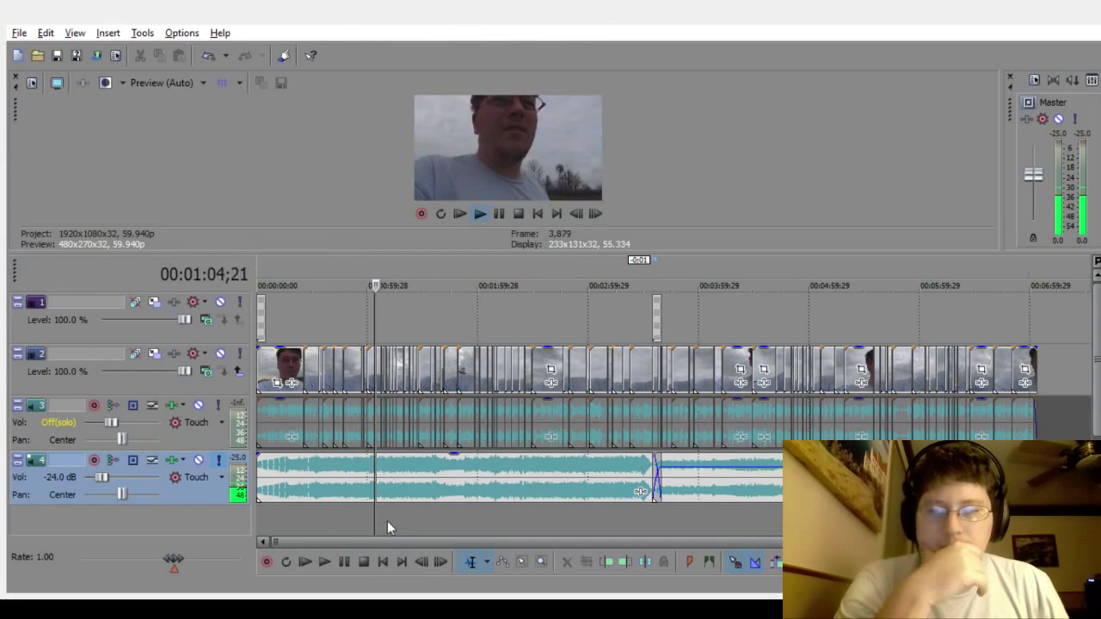
click(388, 520)
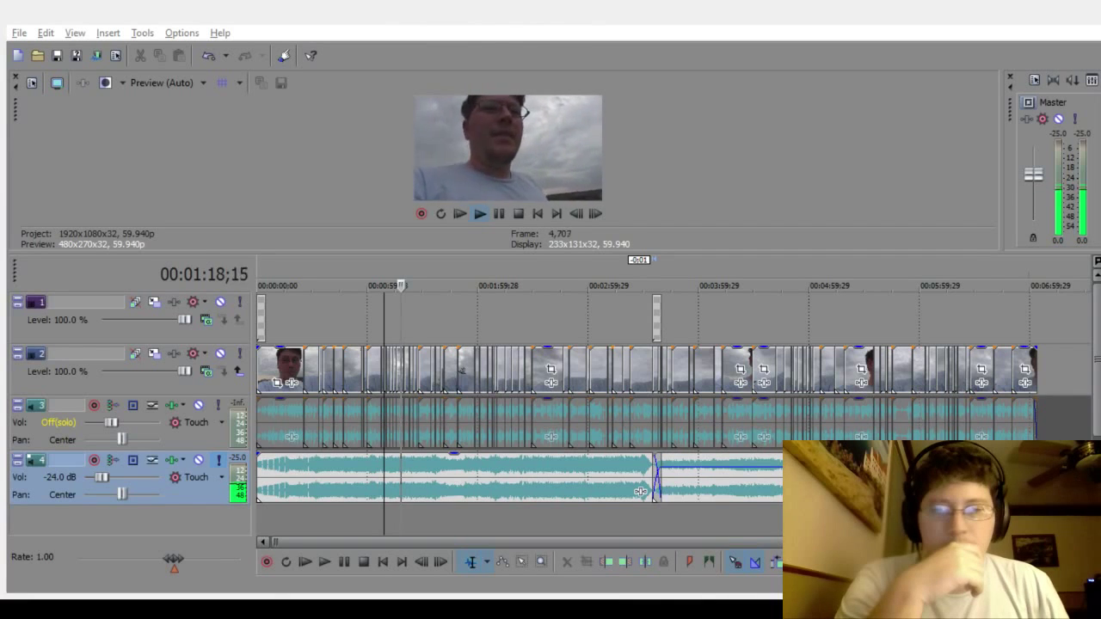
click(217, 462)
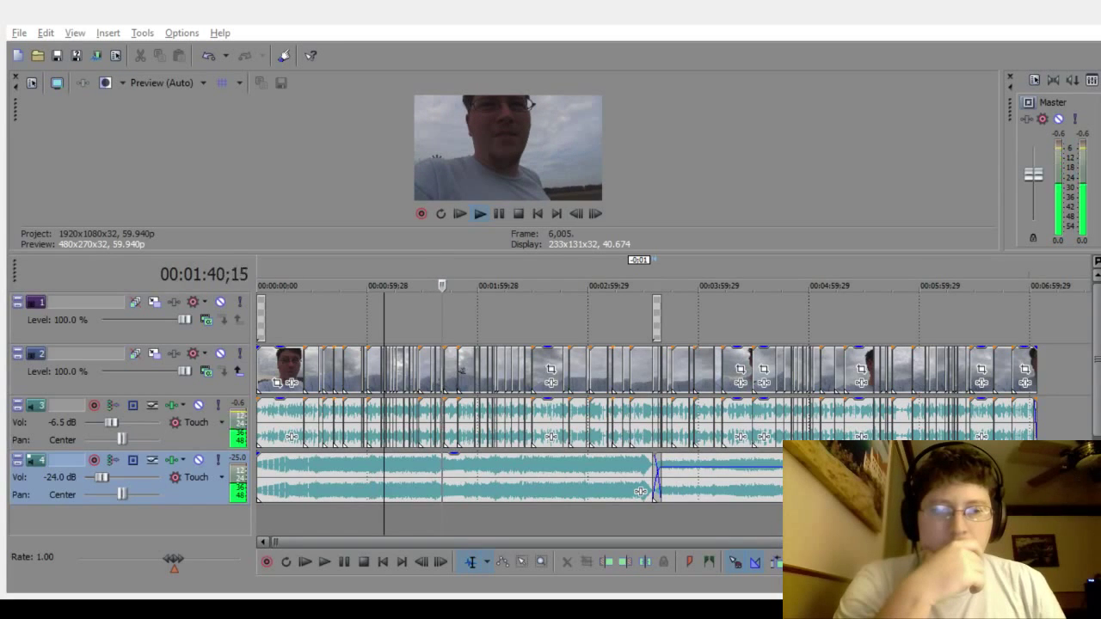
Step: Spot-check the edit during playback at several points between about 4:19 and 5:35 on the timeline
click(731, 508)
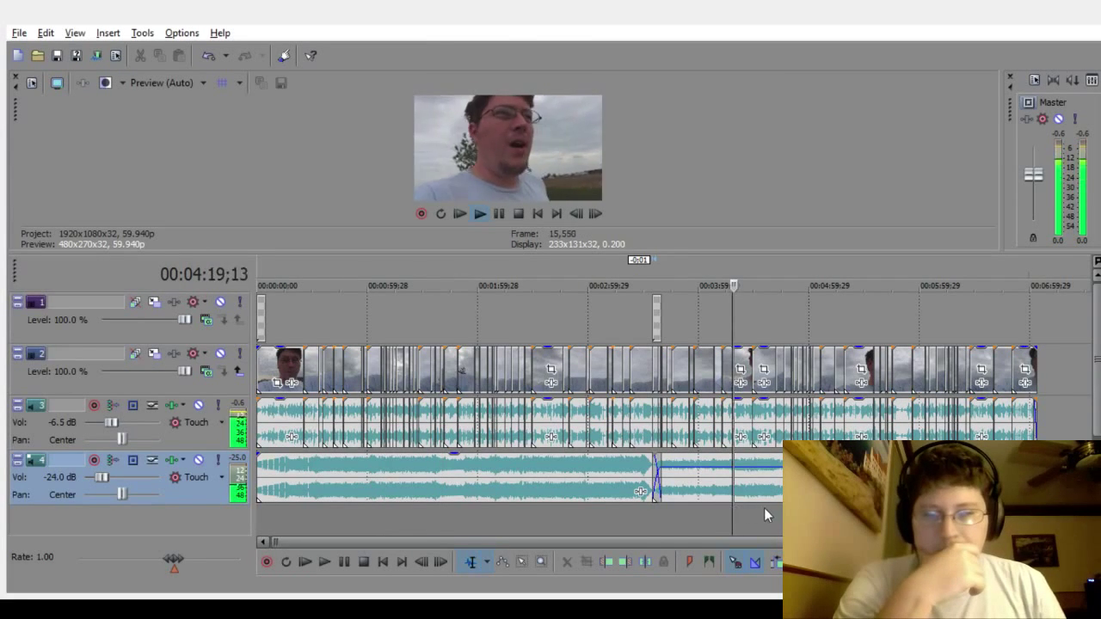
click(764, 509)
click(791, 509)
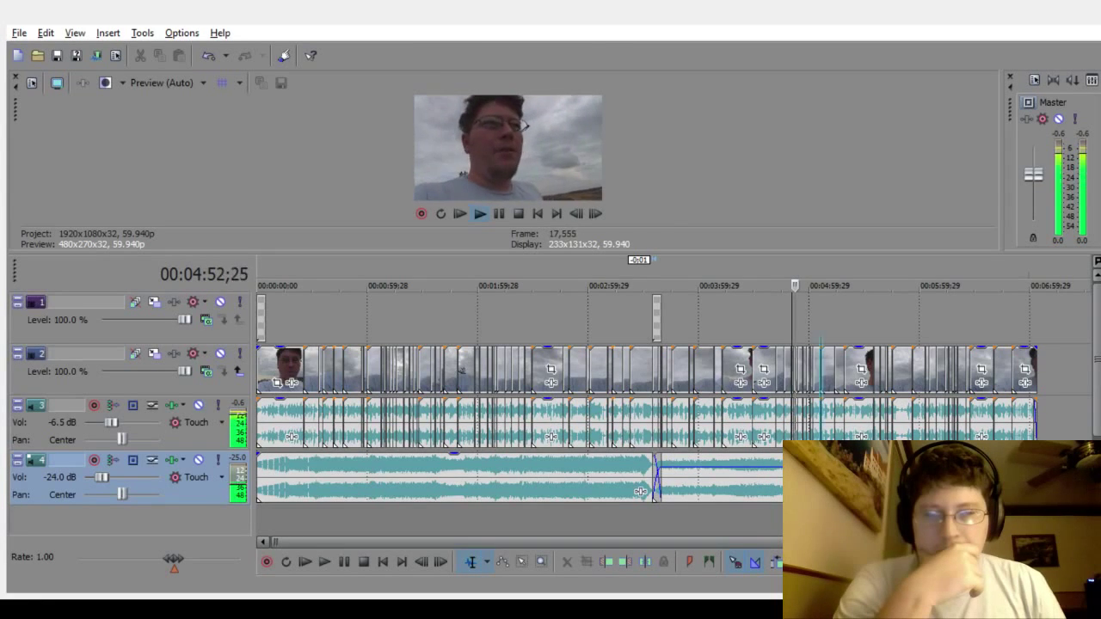
click(819, 509)
click(834, 509)
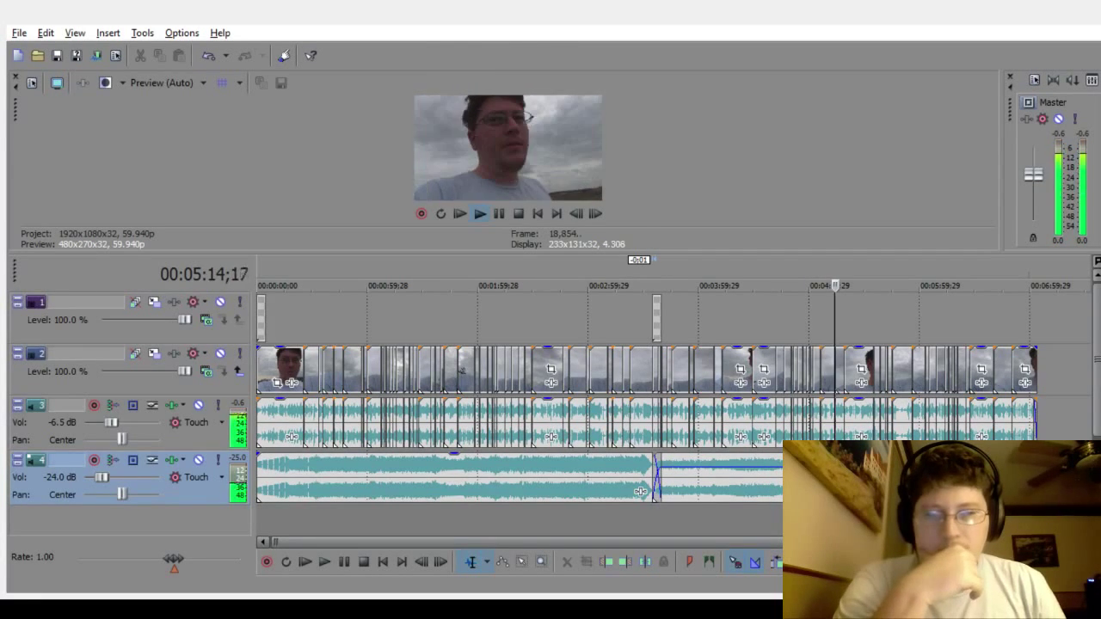
click(851, 509)
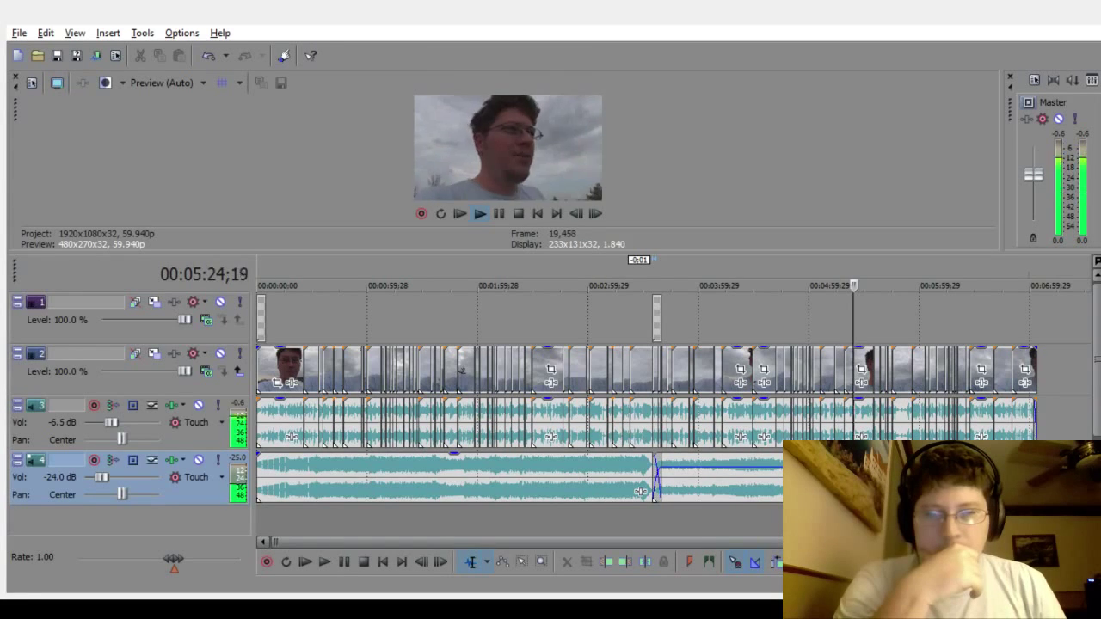
click(874, 509)
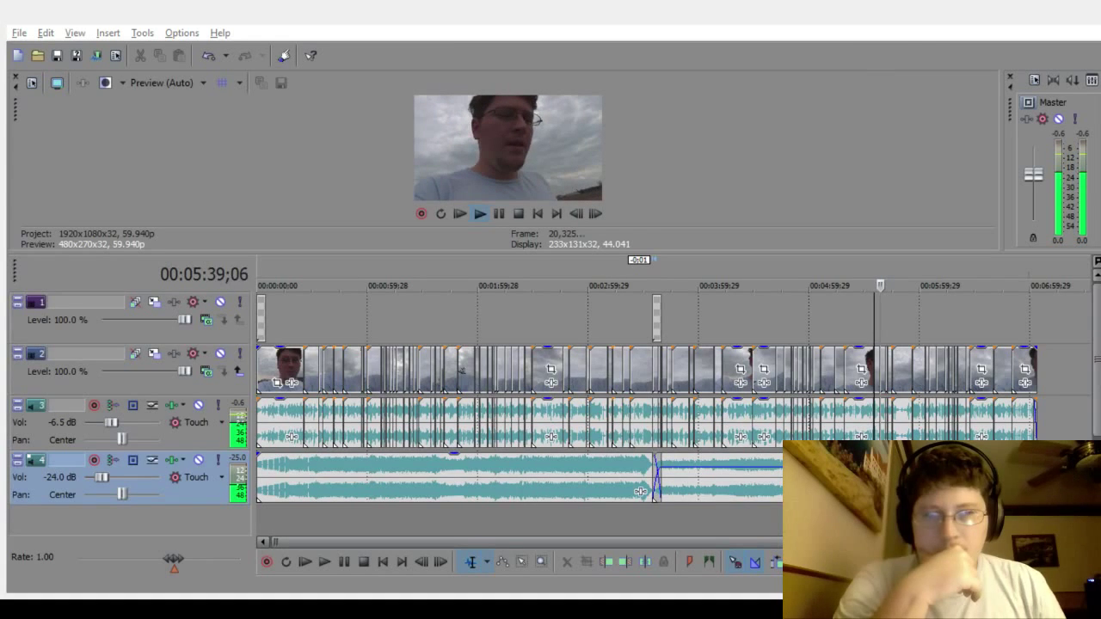
Step: Listen to the mix from about 0:57 and from about 1:04 onward, and stop playback
click(363, 529)
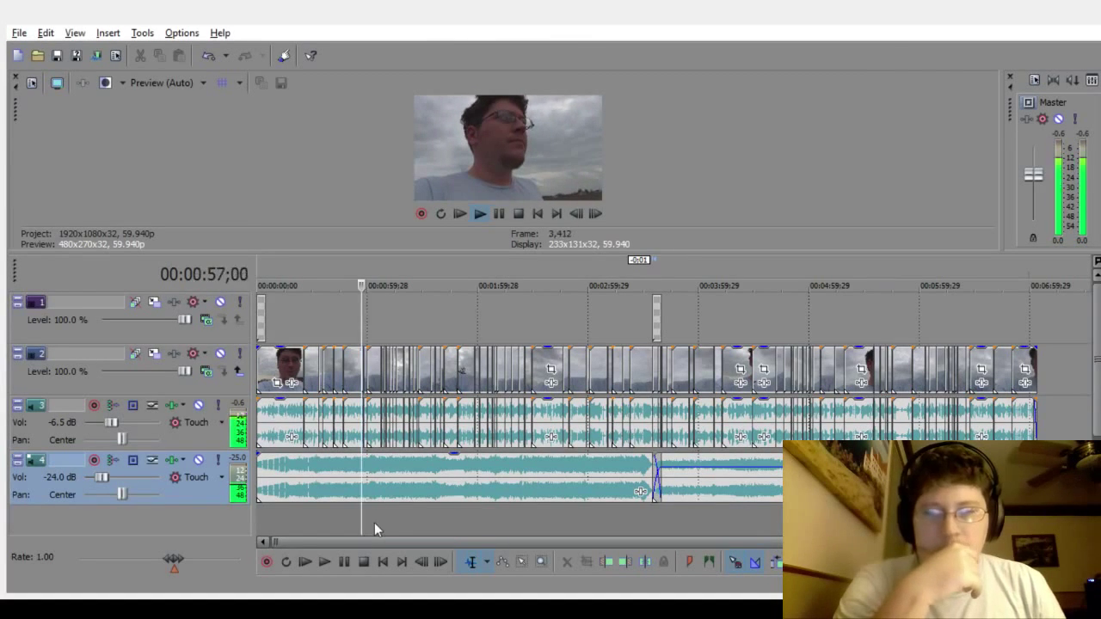
click(376, 519)
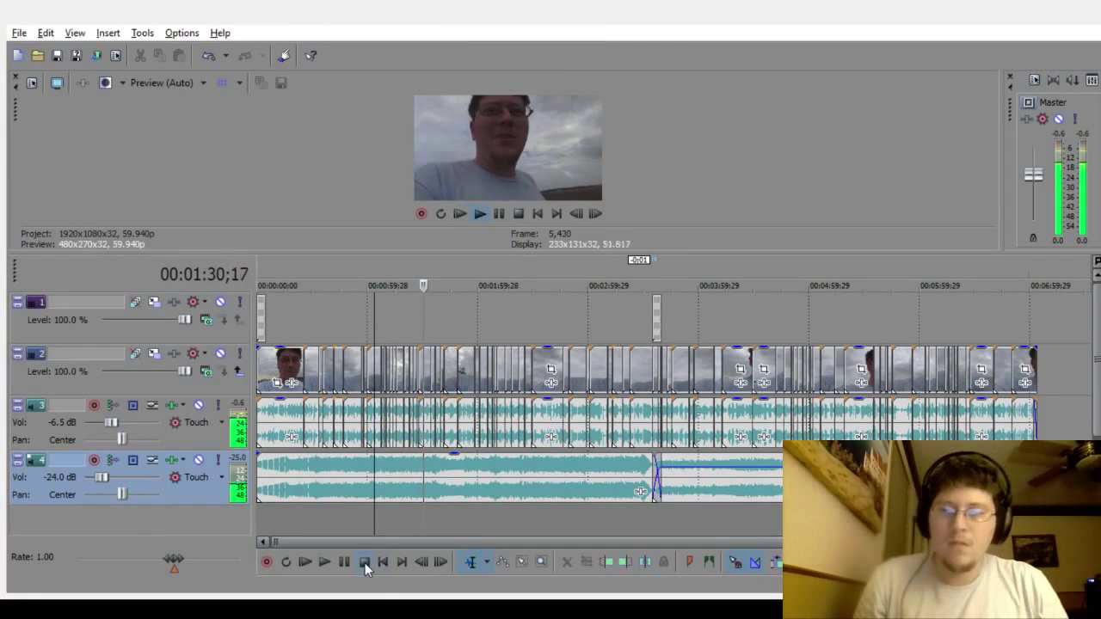
click(364, 562)
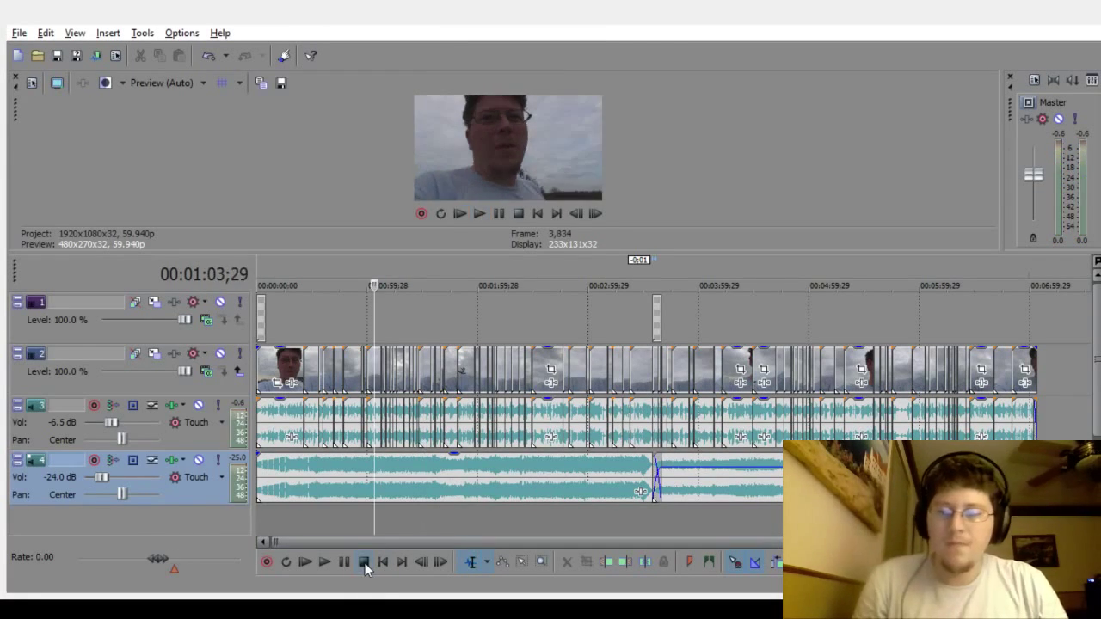
click(187, 468)
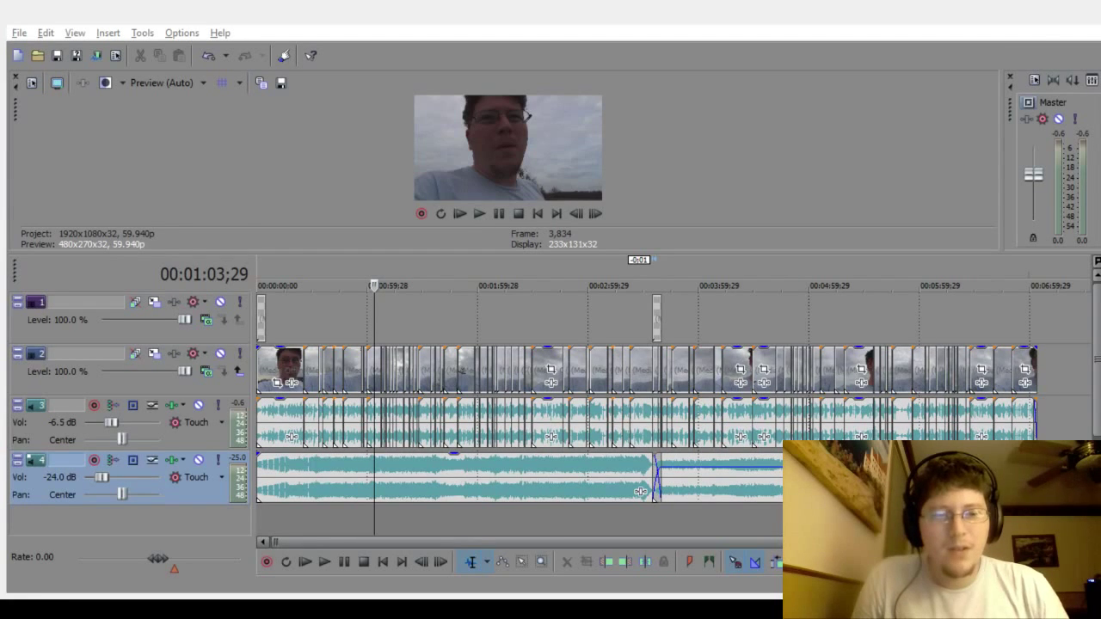
Step: Return to the project's start and briefly preview the edit from about 4:57
click(369, 562)
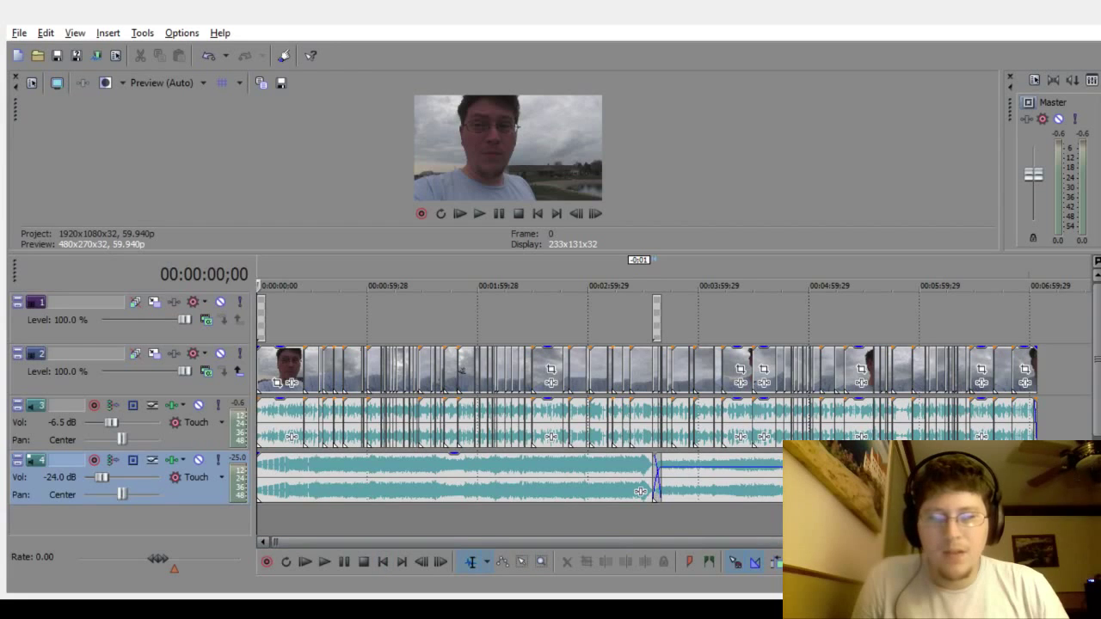
click(402, 562)
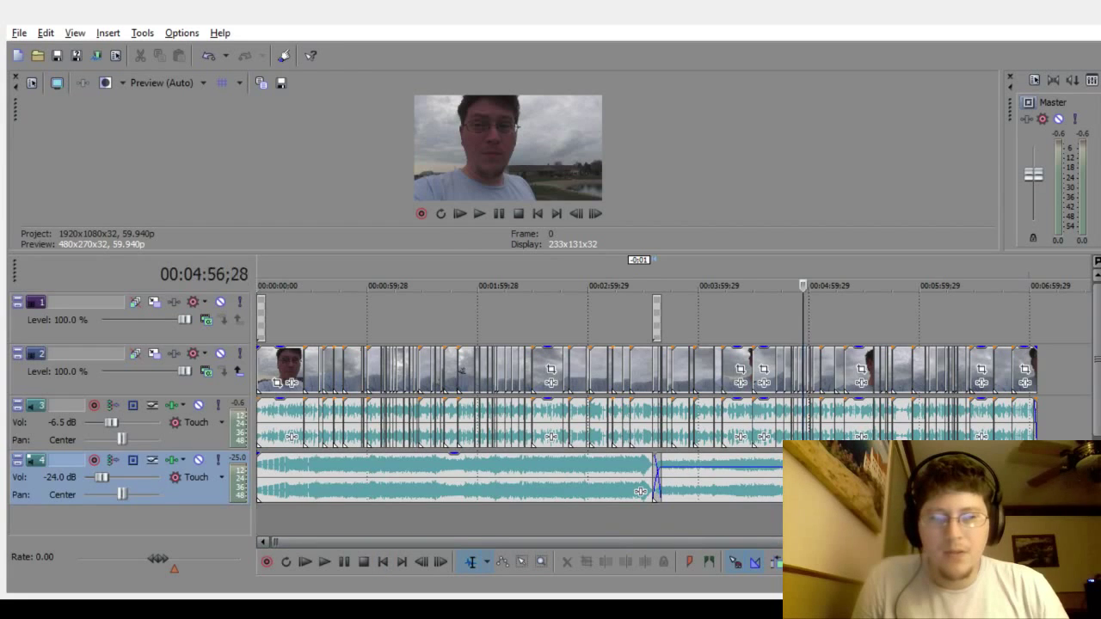
click(325, 563)
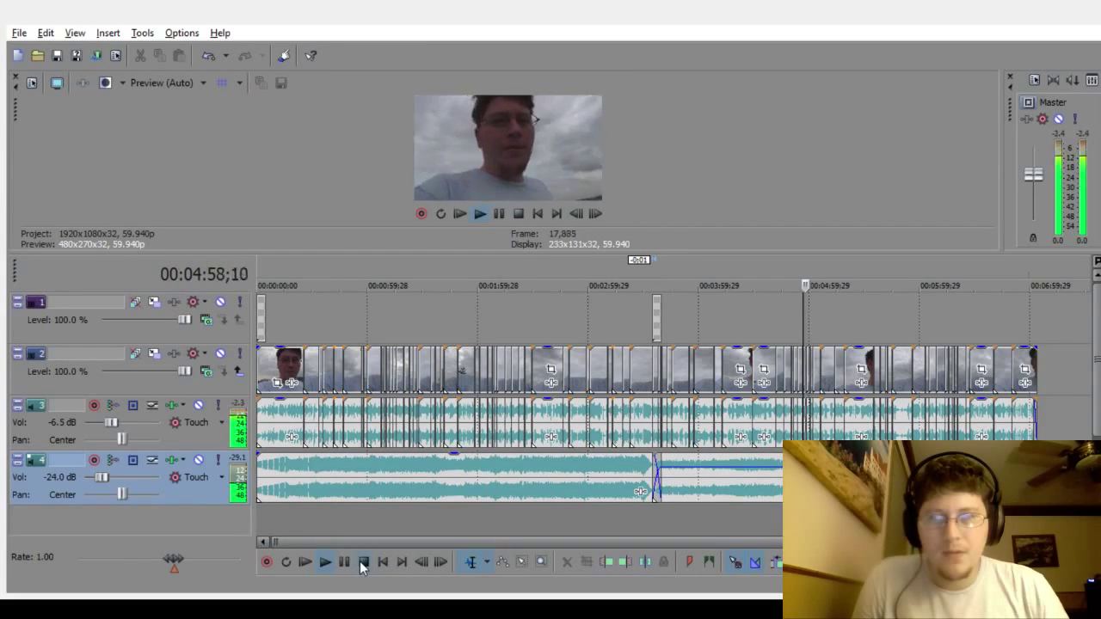
click(362, 561)
Step: Play the edit from about 4:46 through to the project's end and stop playback
scroll(445, 543, up, 3)
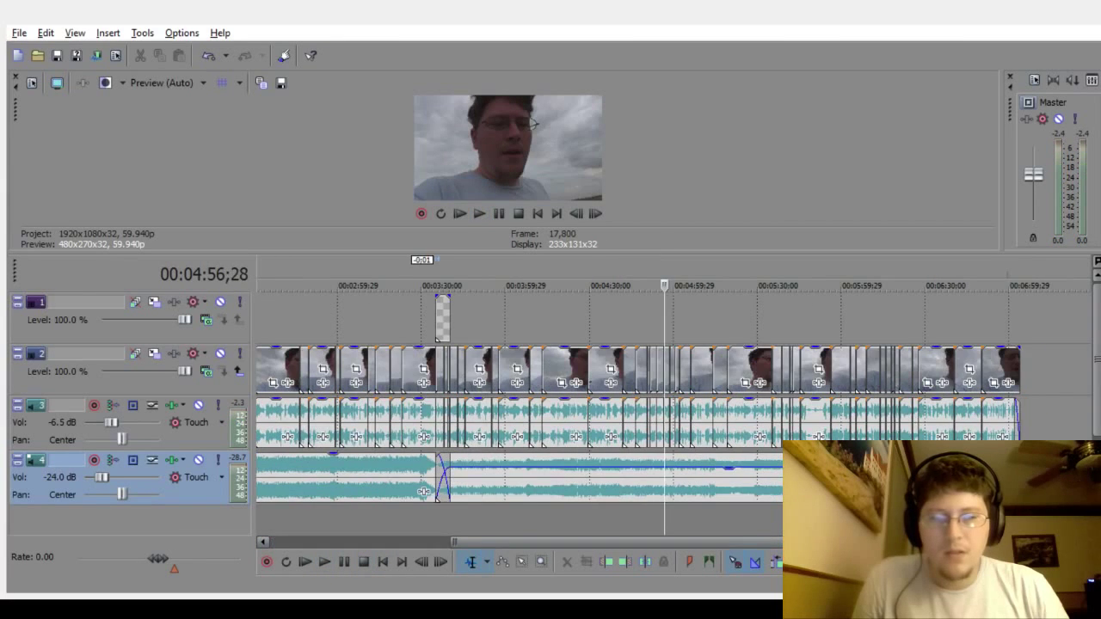
click(636, 520)
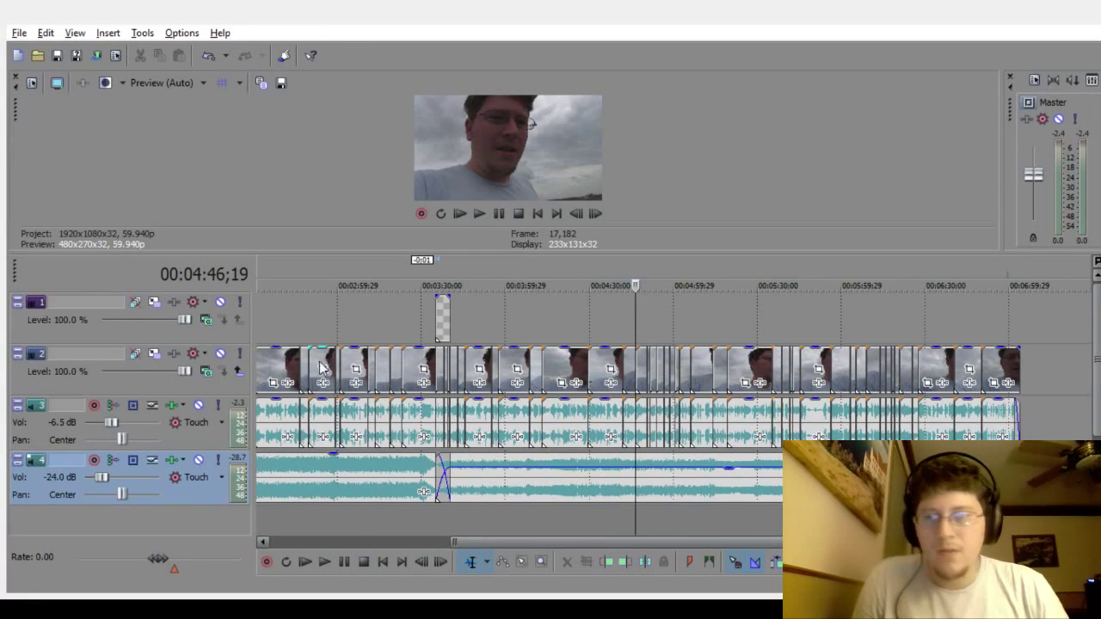
click(323, 562)
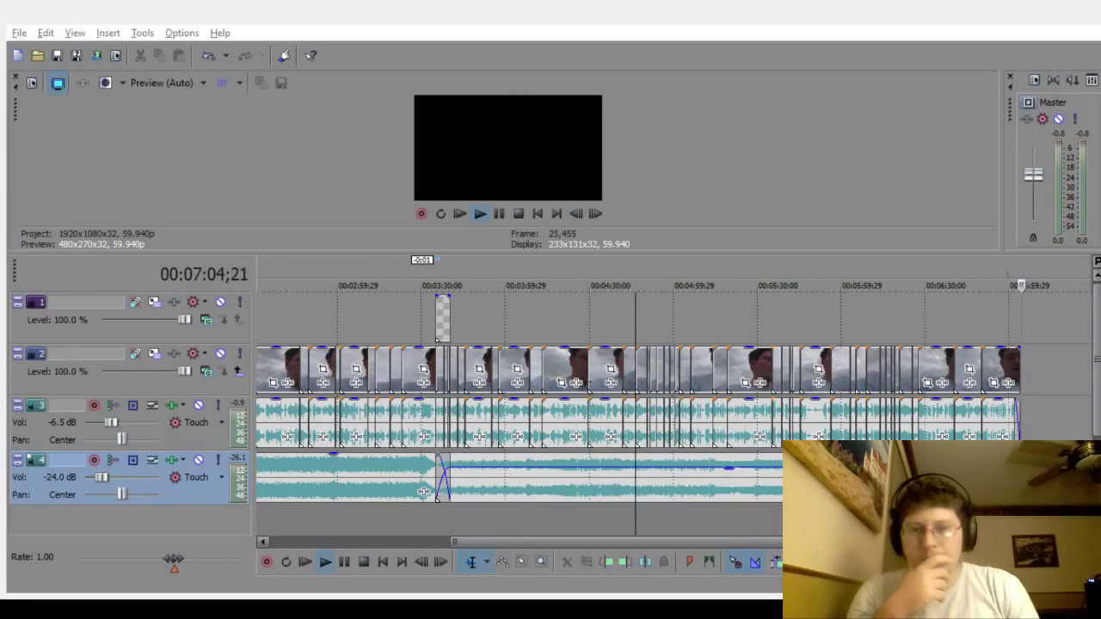
key(space)
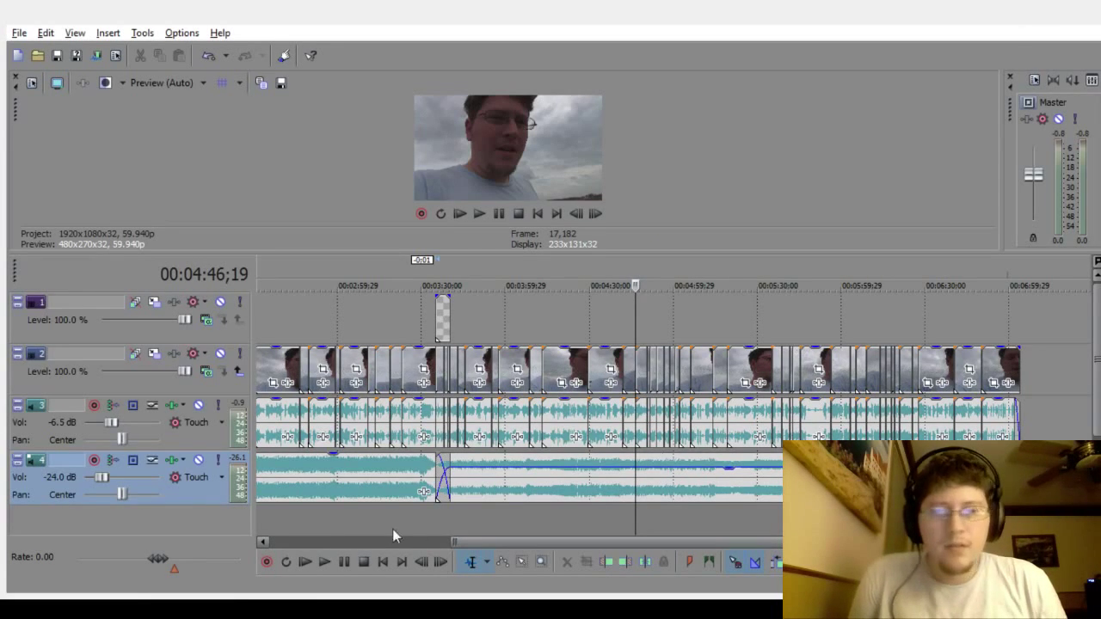
Step: Bring the whole timeline into view and check the project's end point
drag(454, 541, 258, 550)
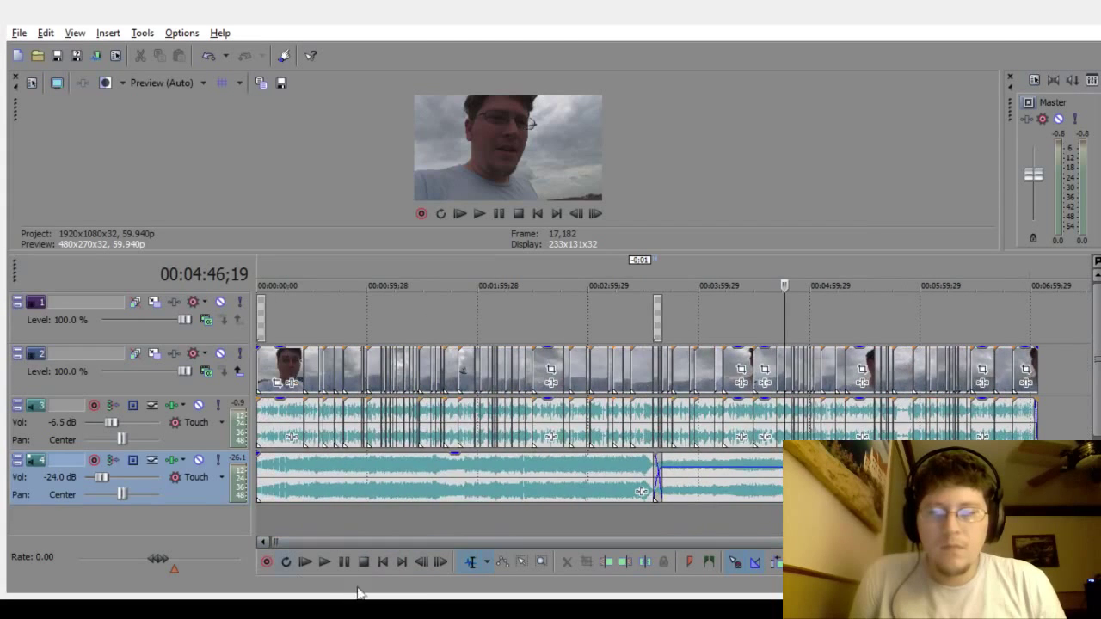
click(408, 562)
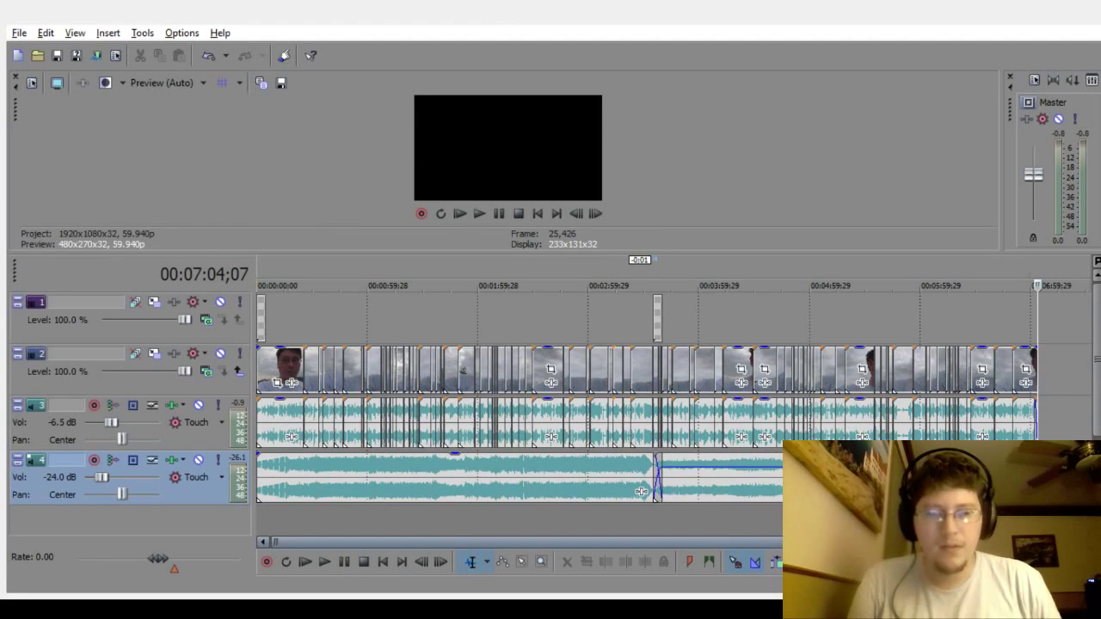
scroll(650, 528, up, 3)
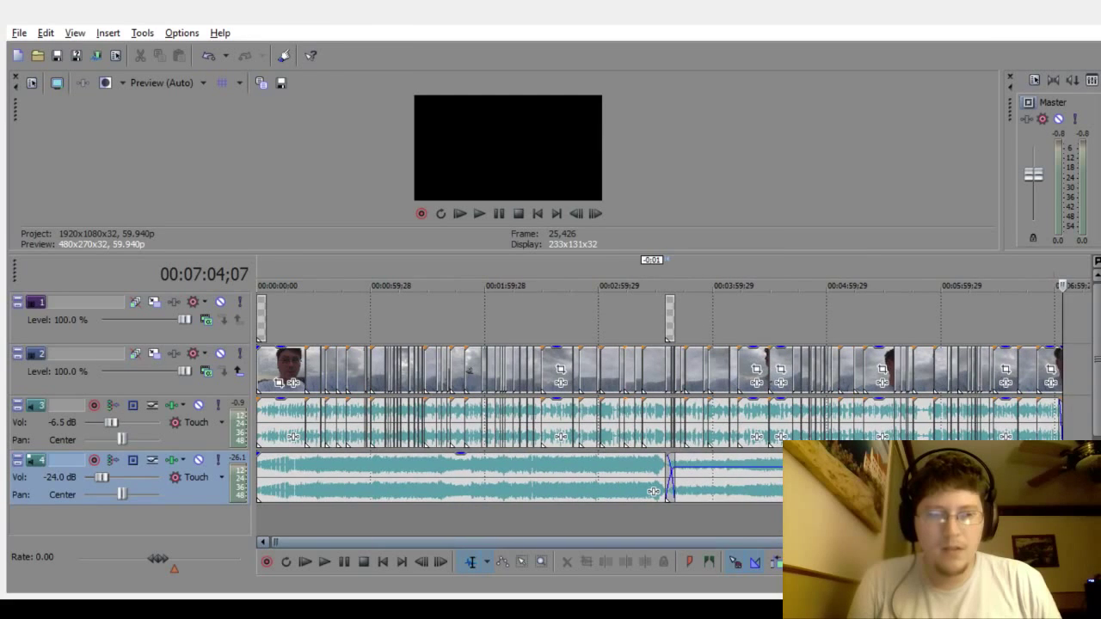